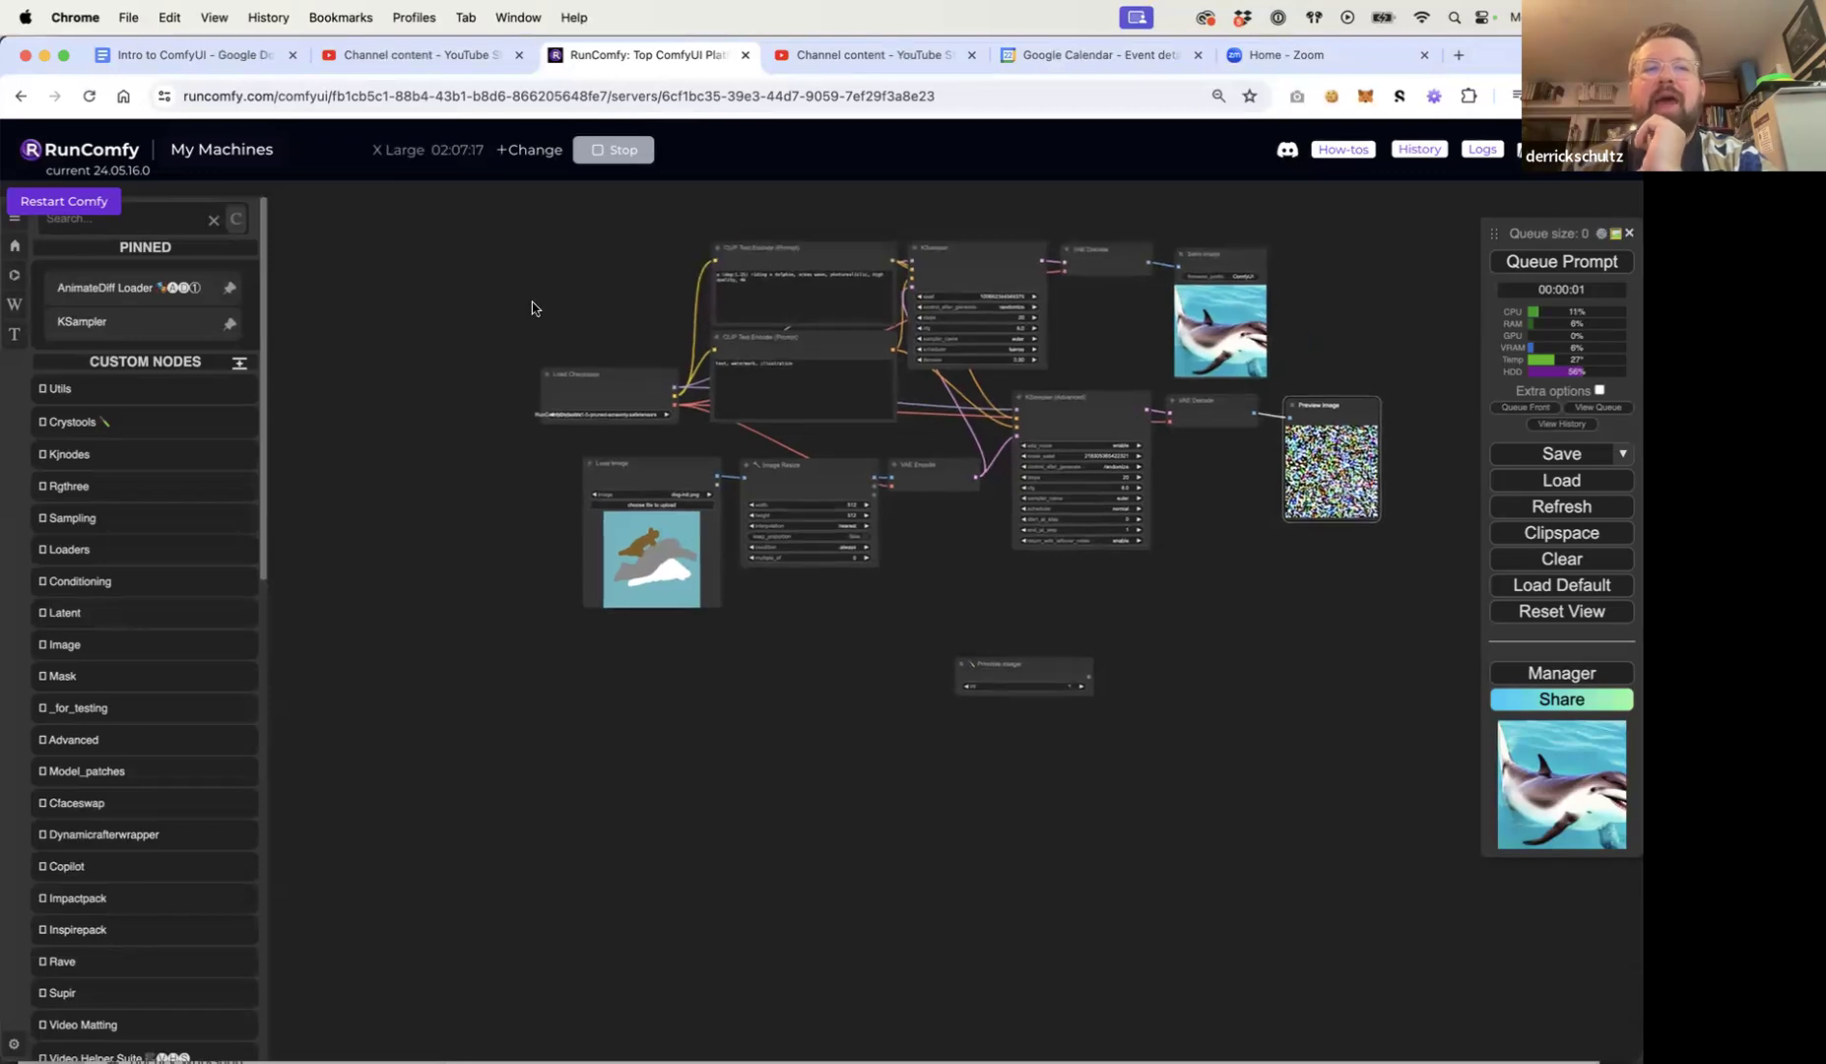
# Step: Switch to Finder and look through the Desktop folder for a PNG image generated with ComfyUI
pyautogui.moveTo(724, 227); pyautogui.dragTo(699, 249)
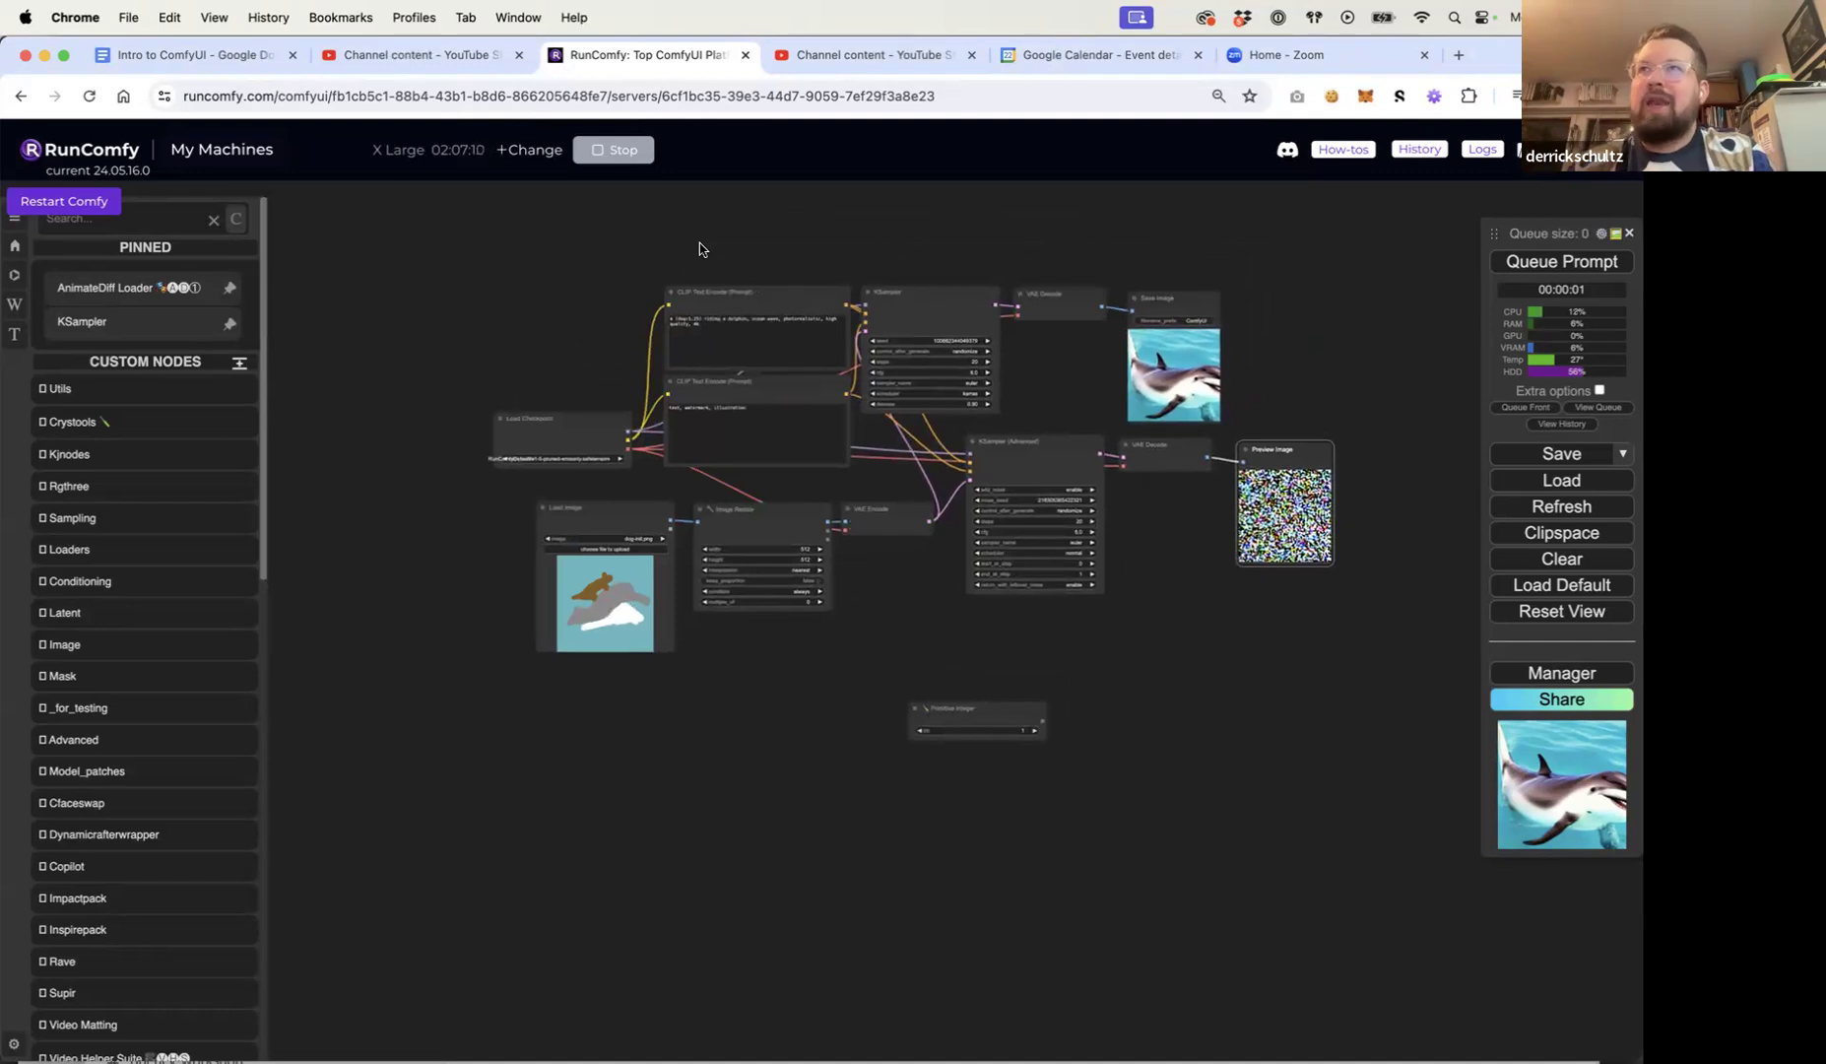
pyautogui.press('super+Tab')
pyautogui.press('super+Tab')
pyautogui.press('super+Tab')
pyautogui.press('super+Tab')
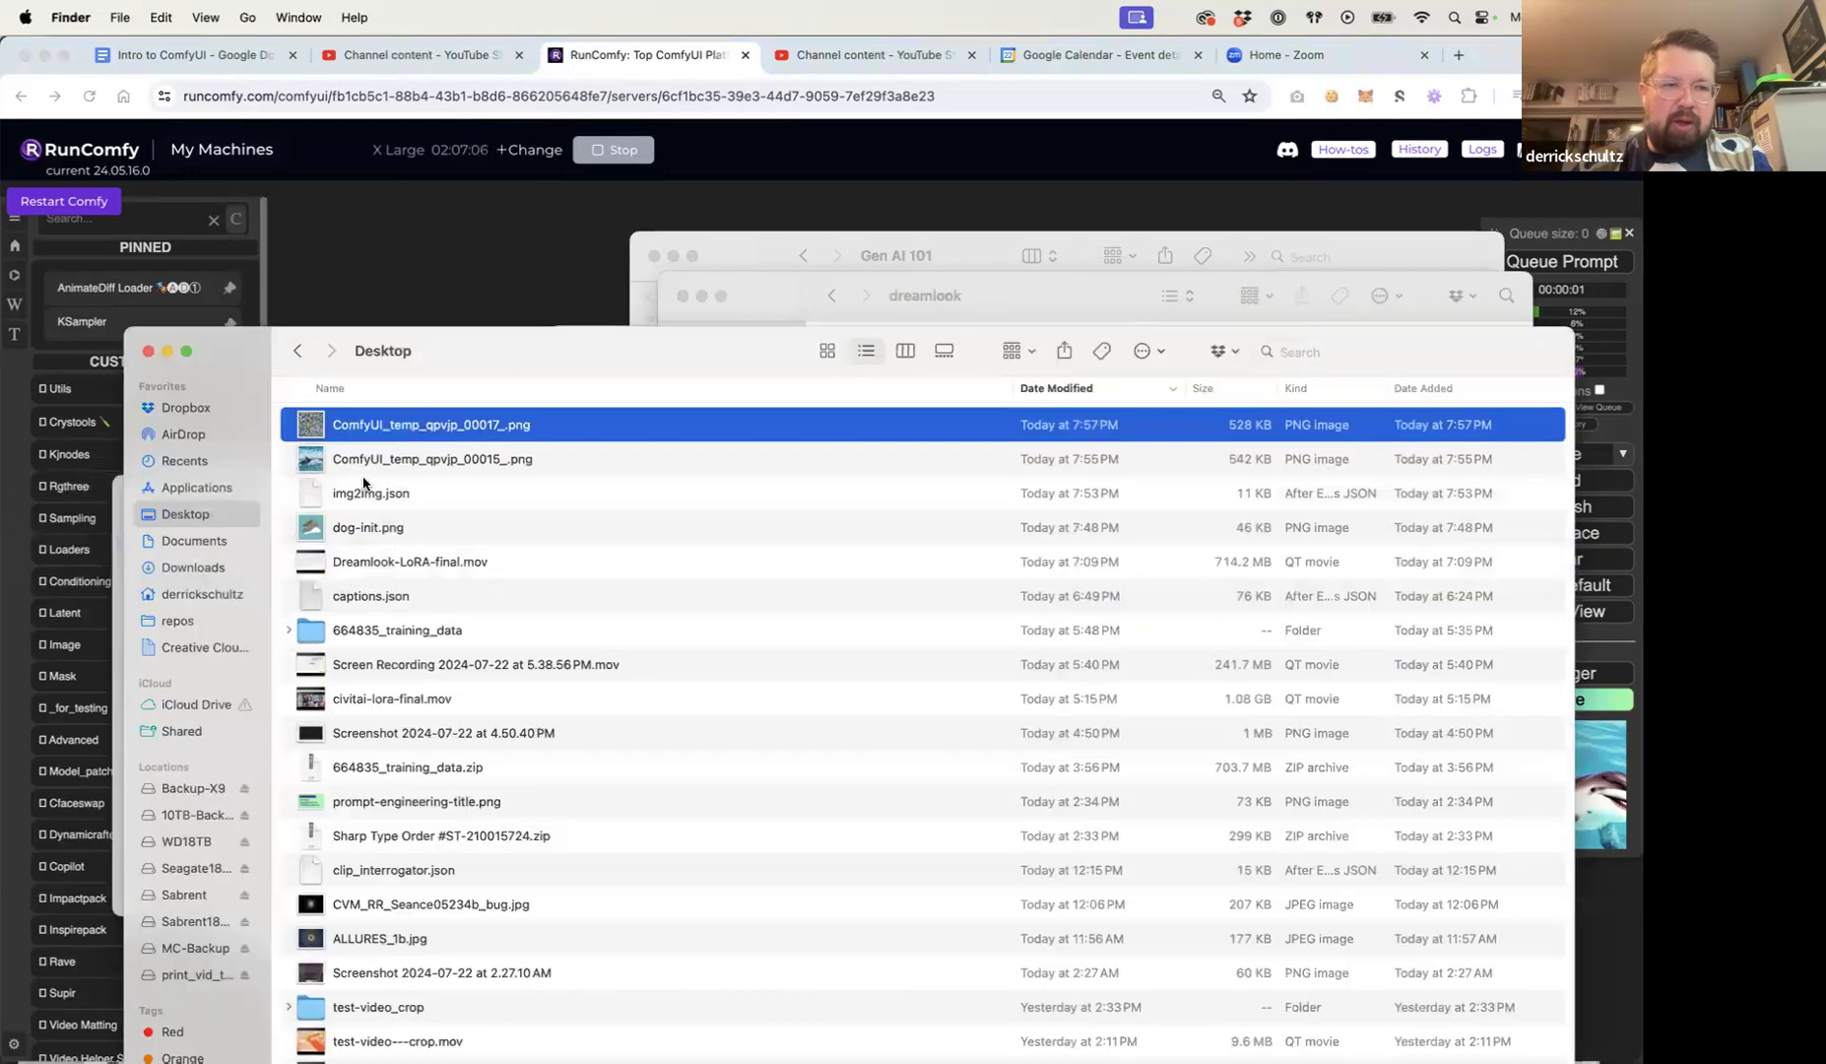
pyautogui.scroll(-5, 367, 765)
pyautogui.scroll(-20, 368, 766)
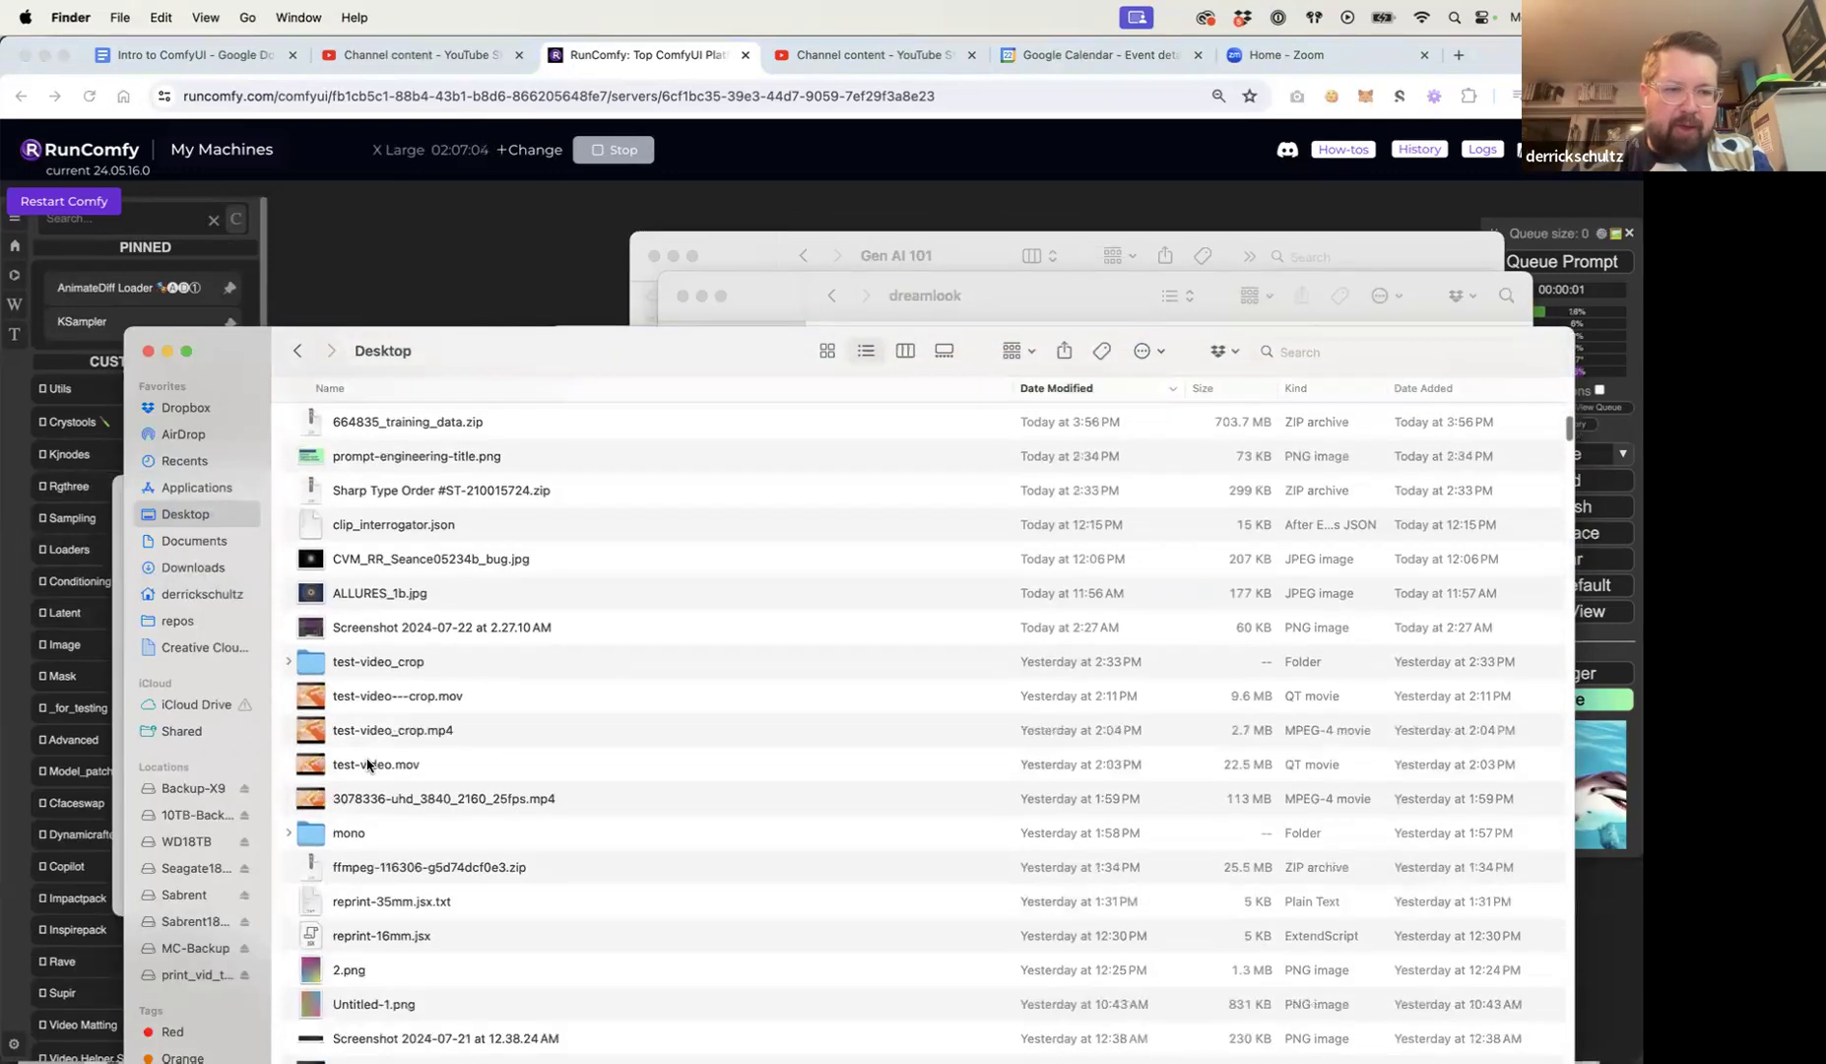
pyautogui.scroll(-20, 367, 766)
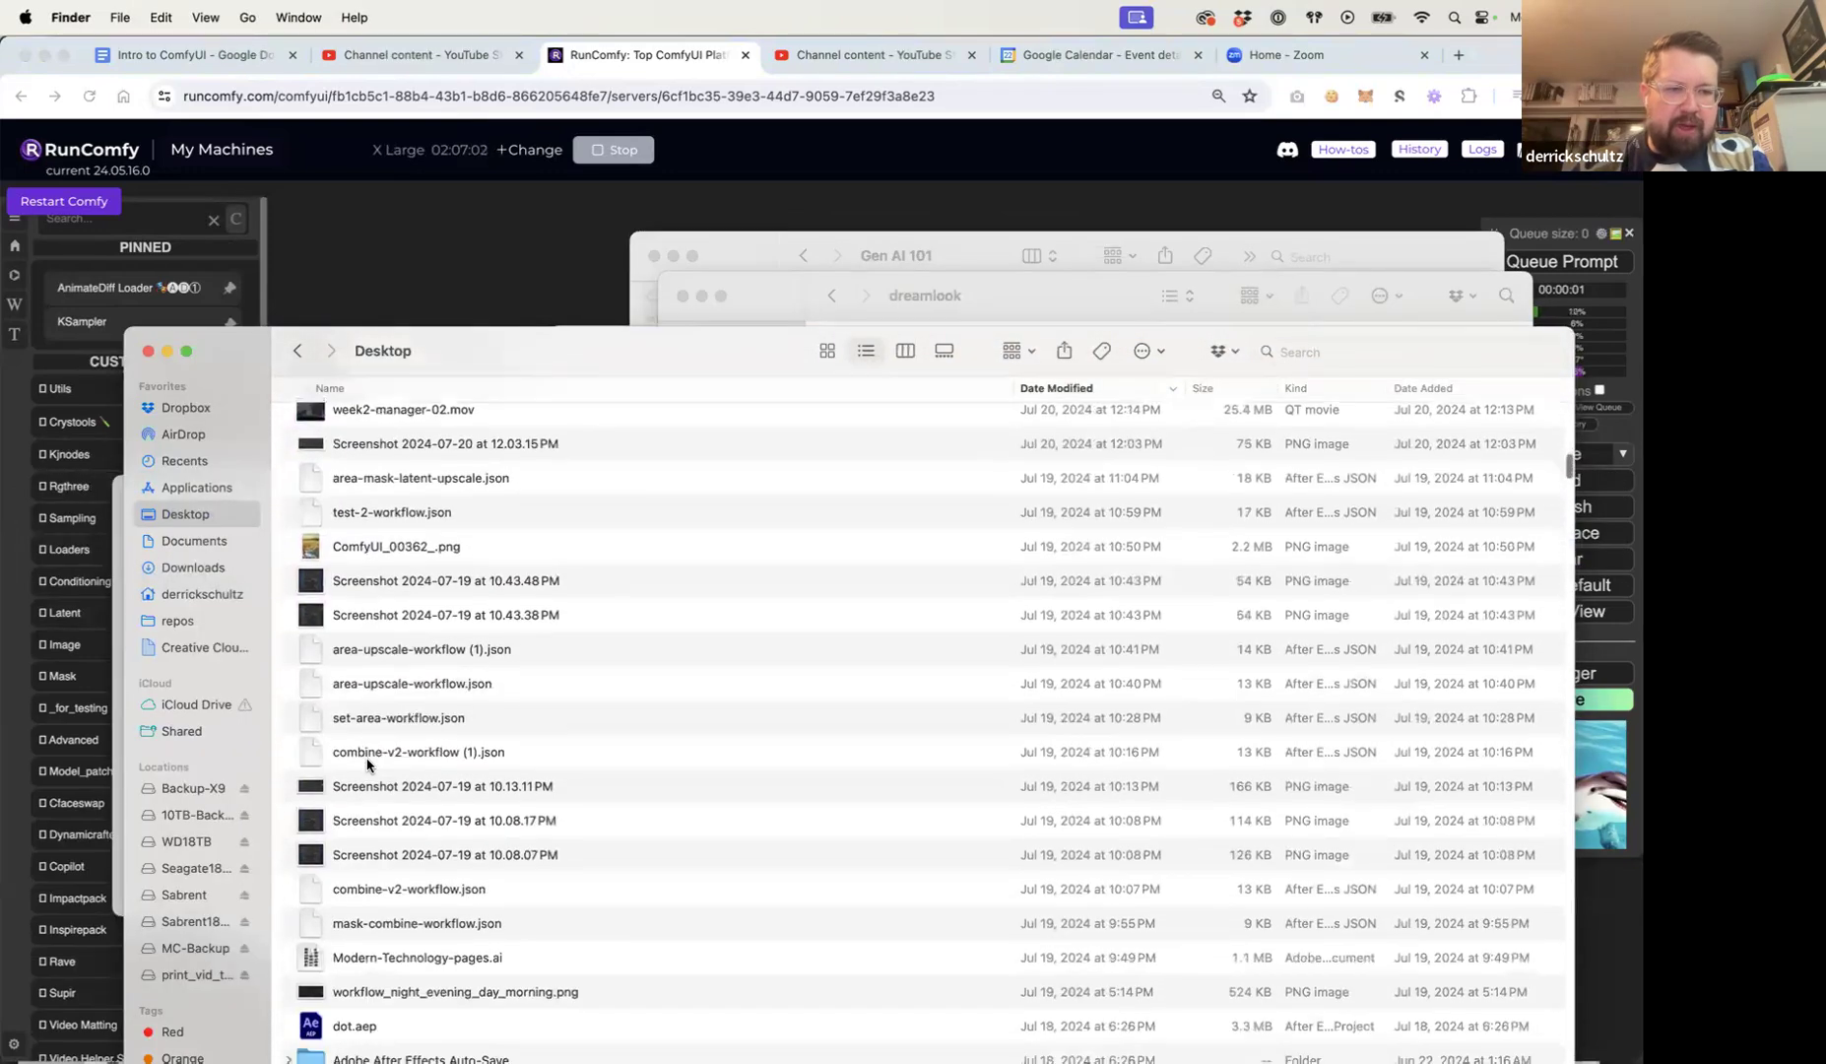
pyautogui.scroll(-5, 367, 765)
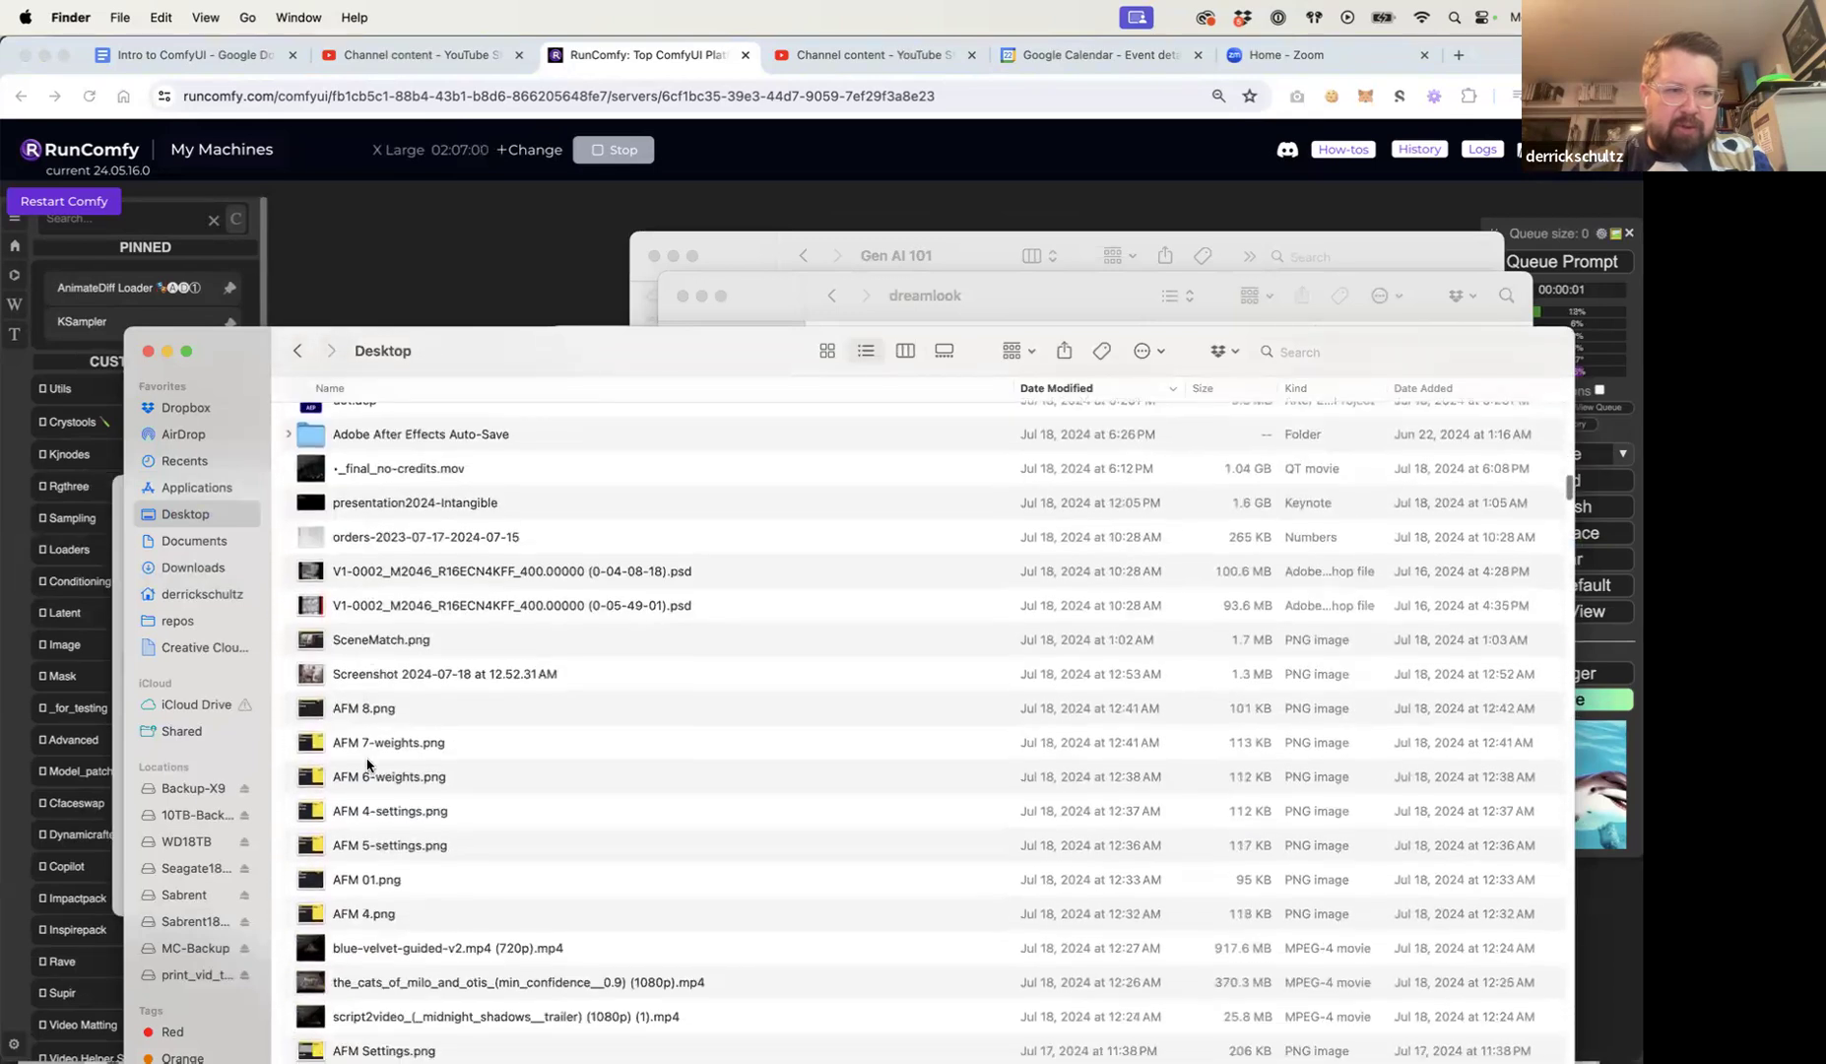
pyautogui.scroll(10, 367, 766)
pyautogui.scroll(20, 367, 766)
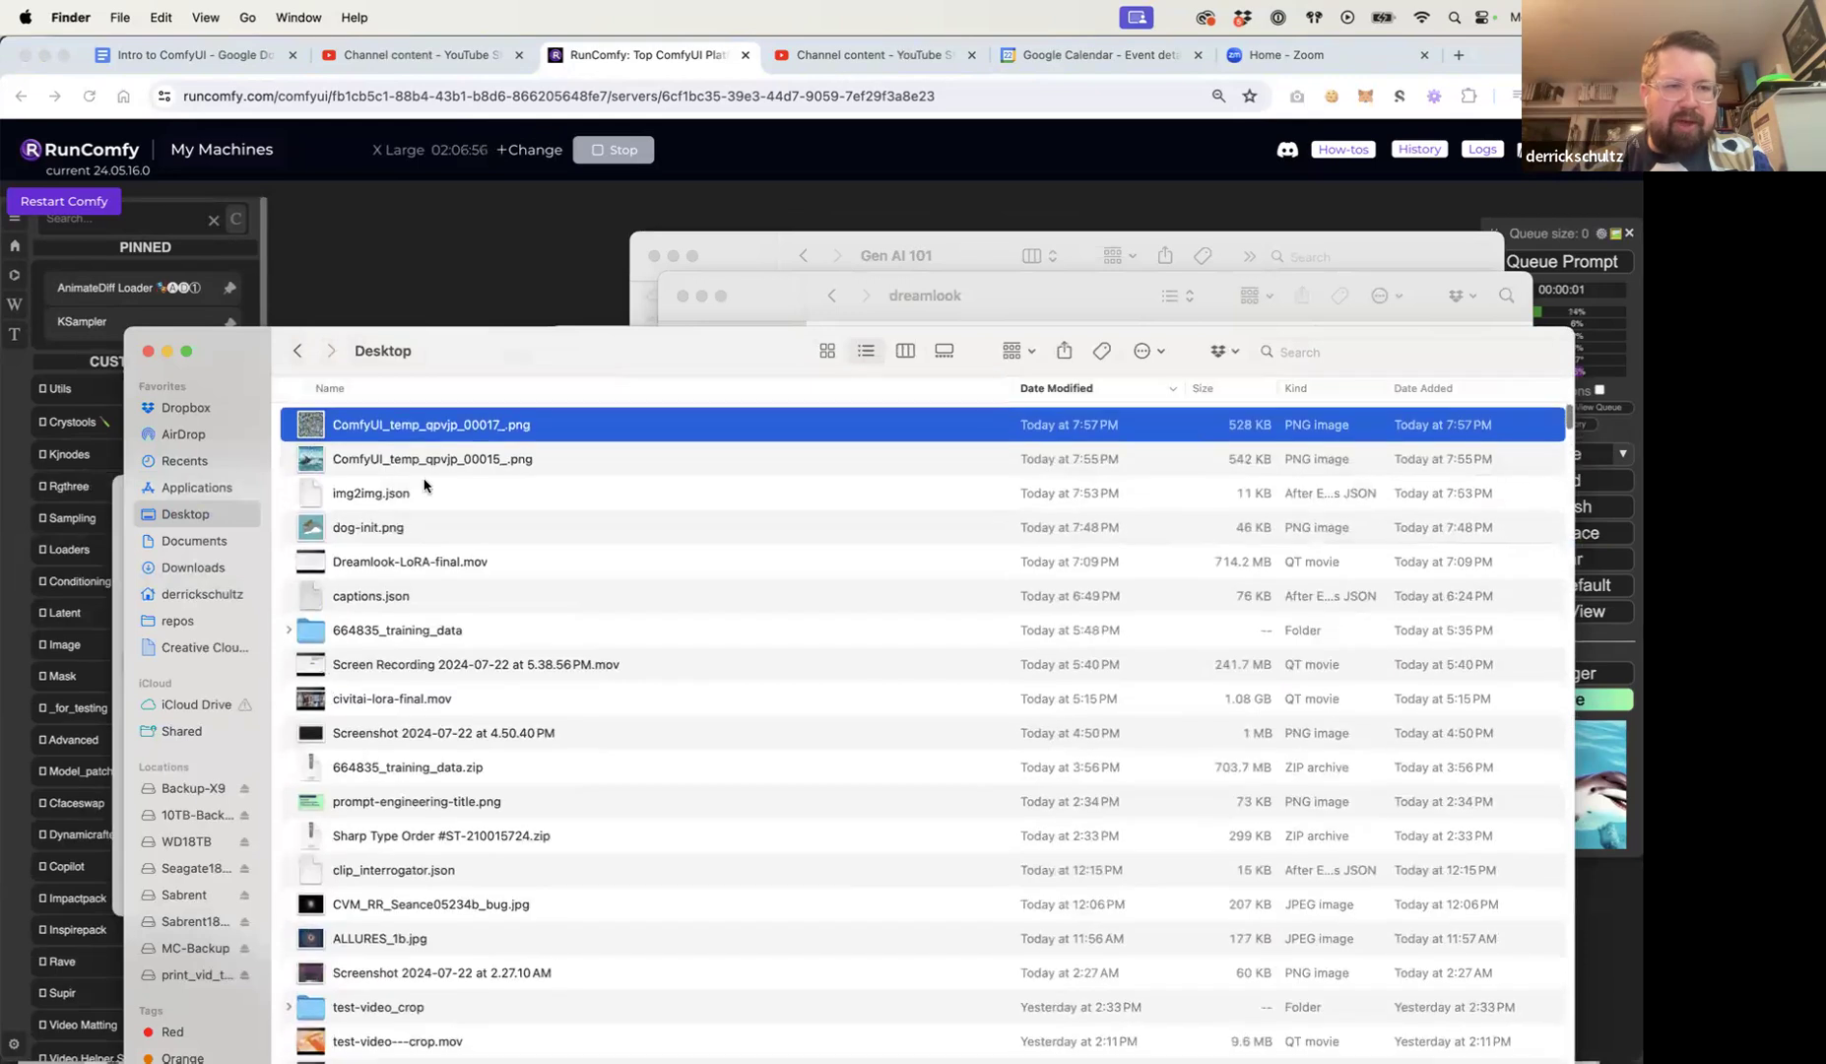
pyautogui.click(431, 467)
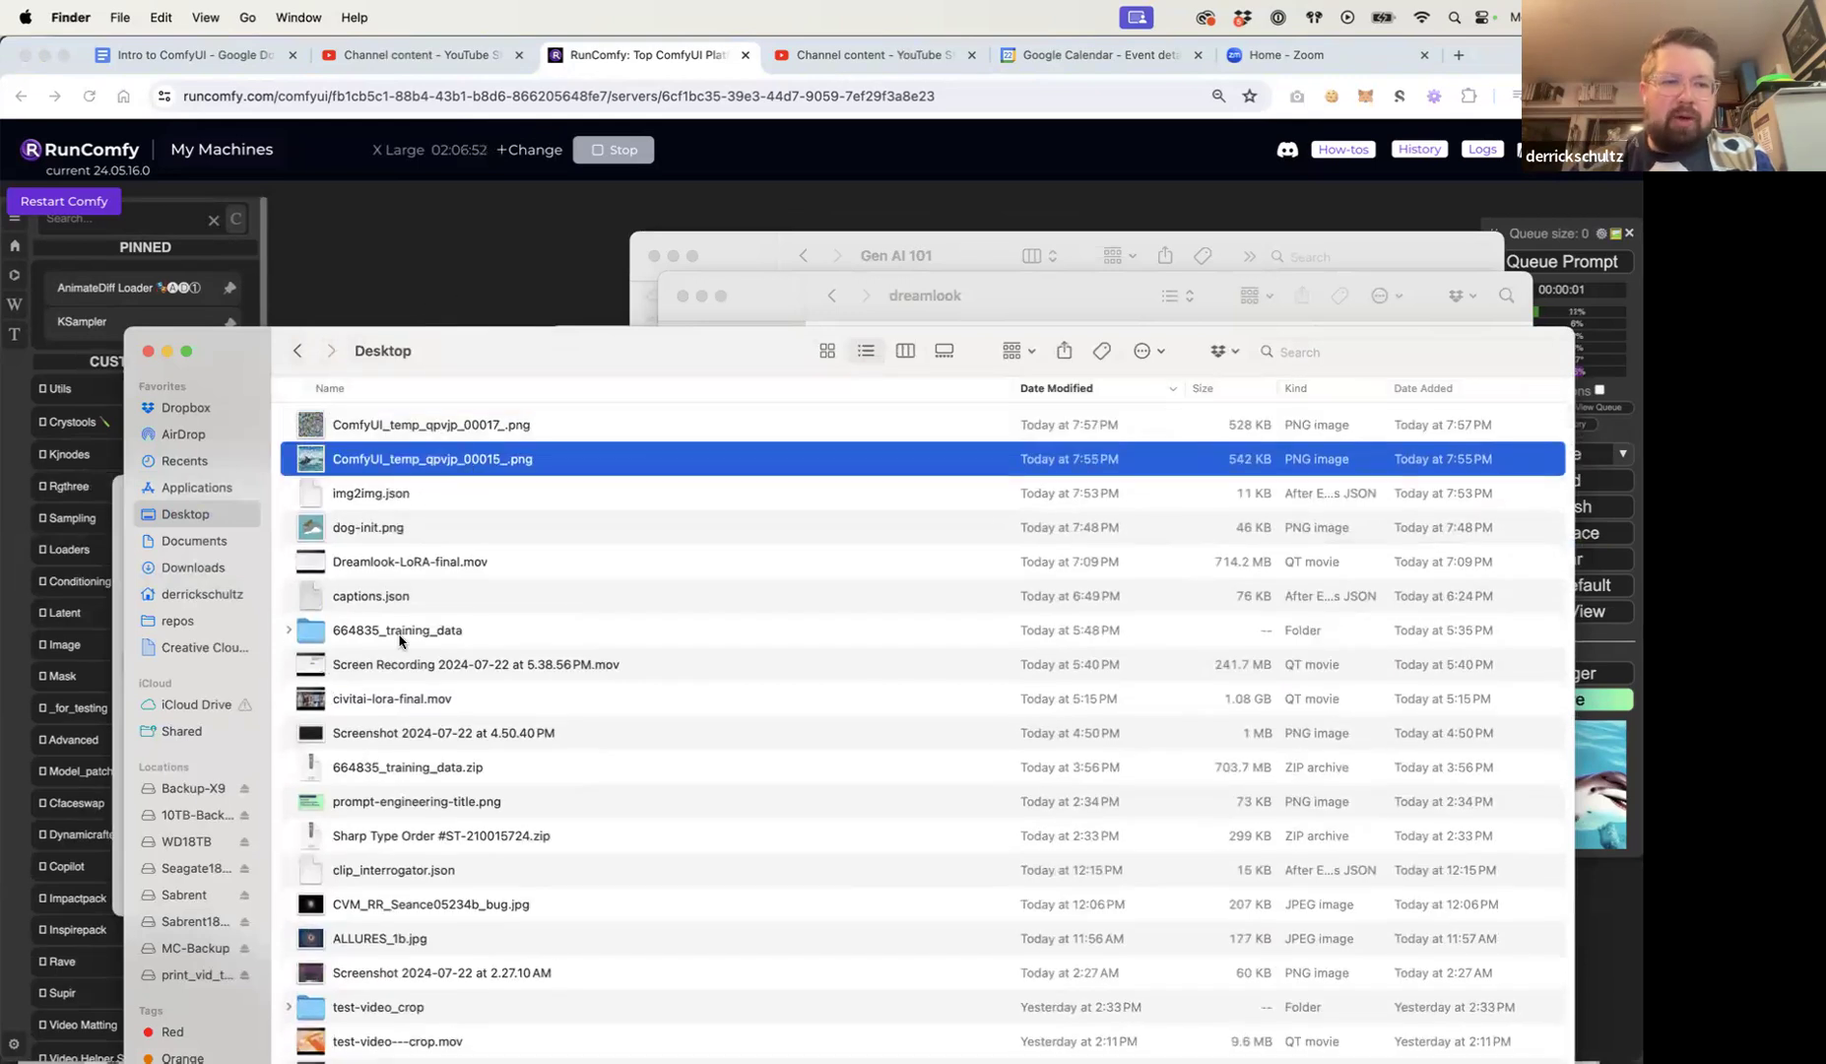
# Step: Search This Mac for files whose names contain both "Comfy" and "png"
pyautogui.click(1343, 353)
pyautogui.write('Comfy')
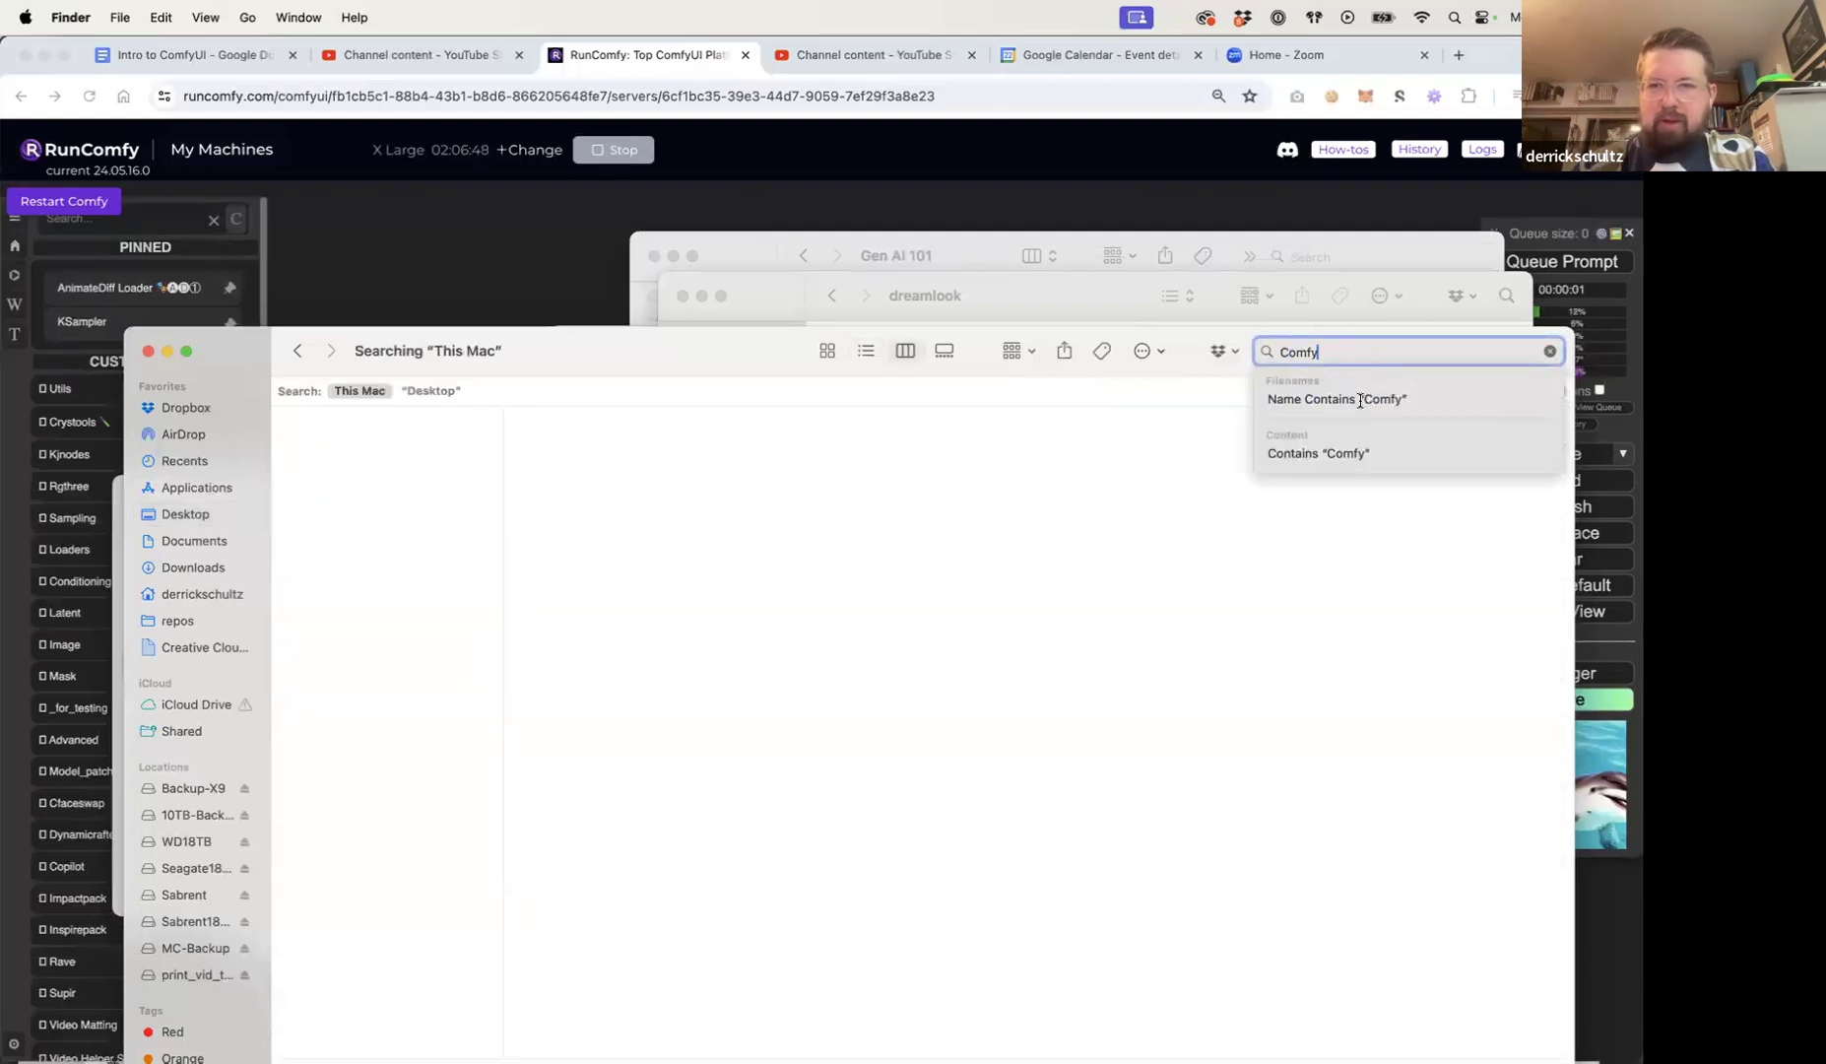
pyautogui.click(1287, 402)
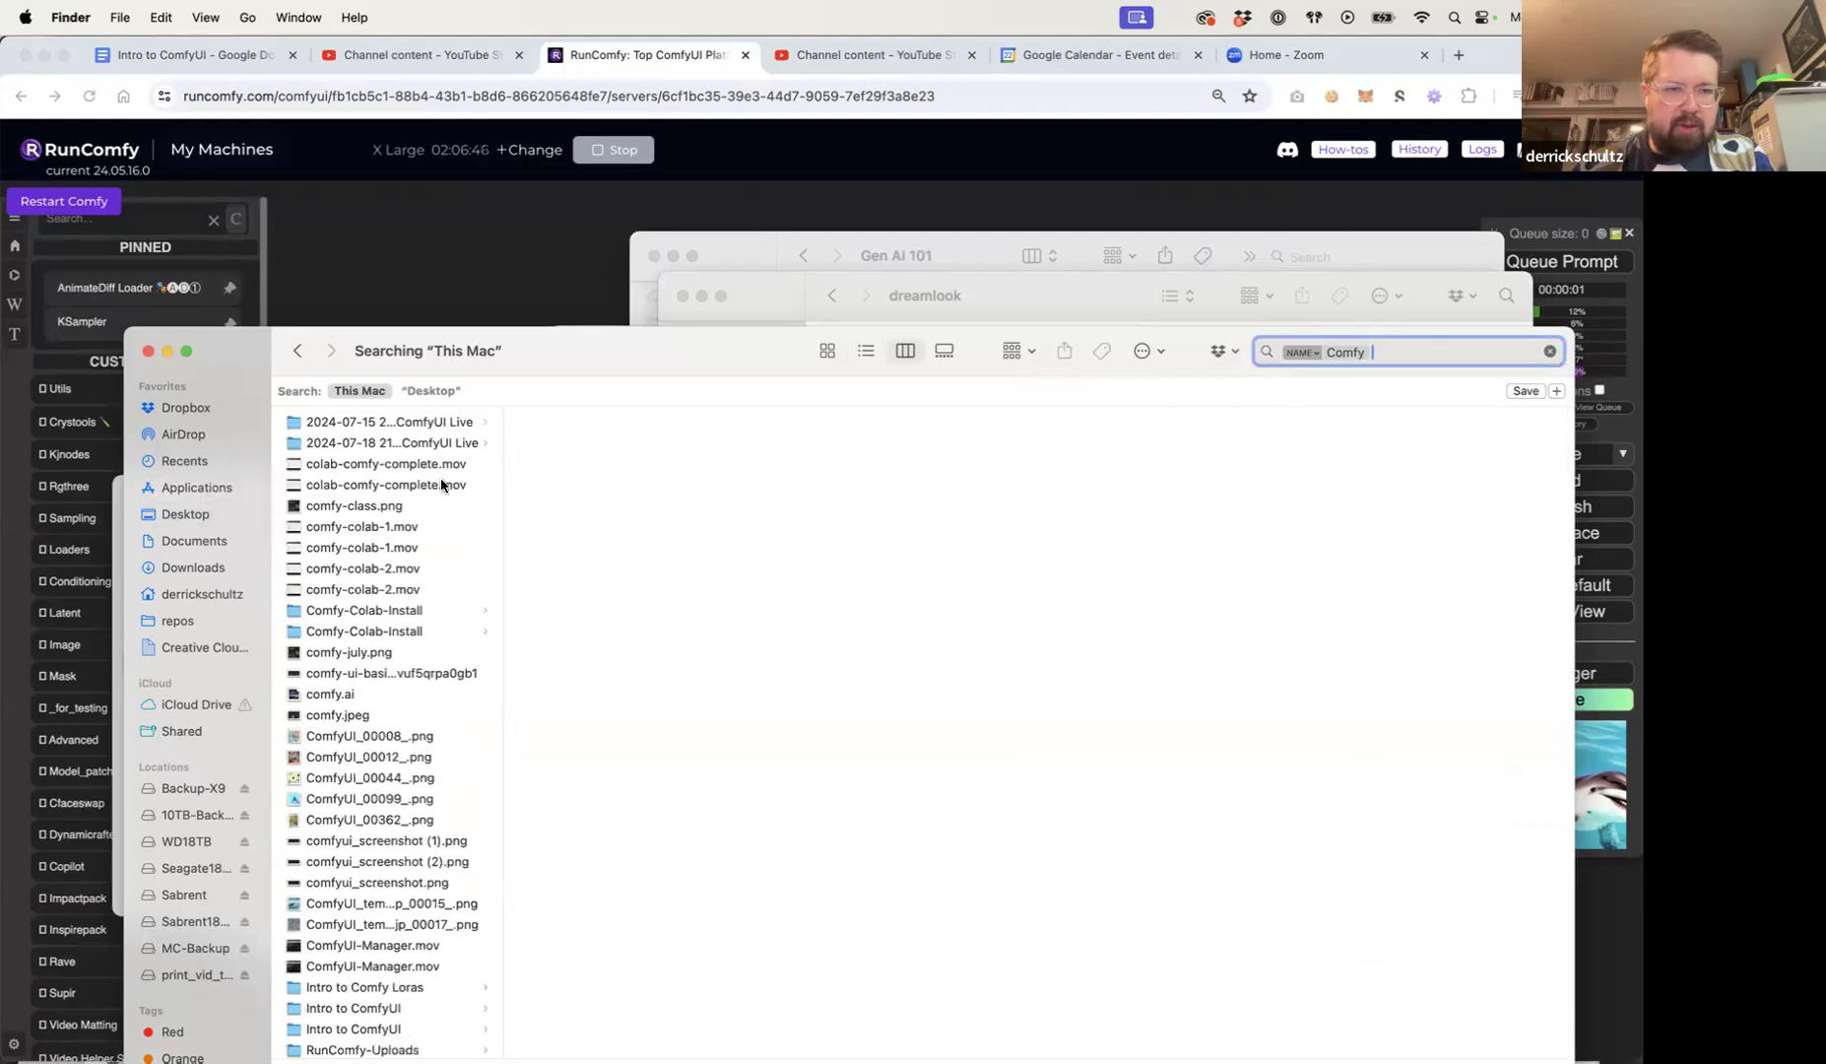
pyautogui.write('png')
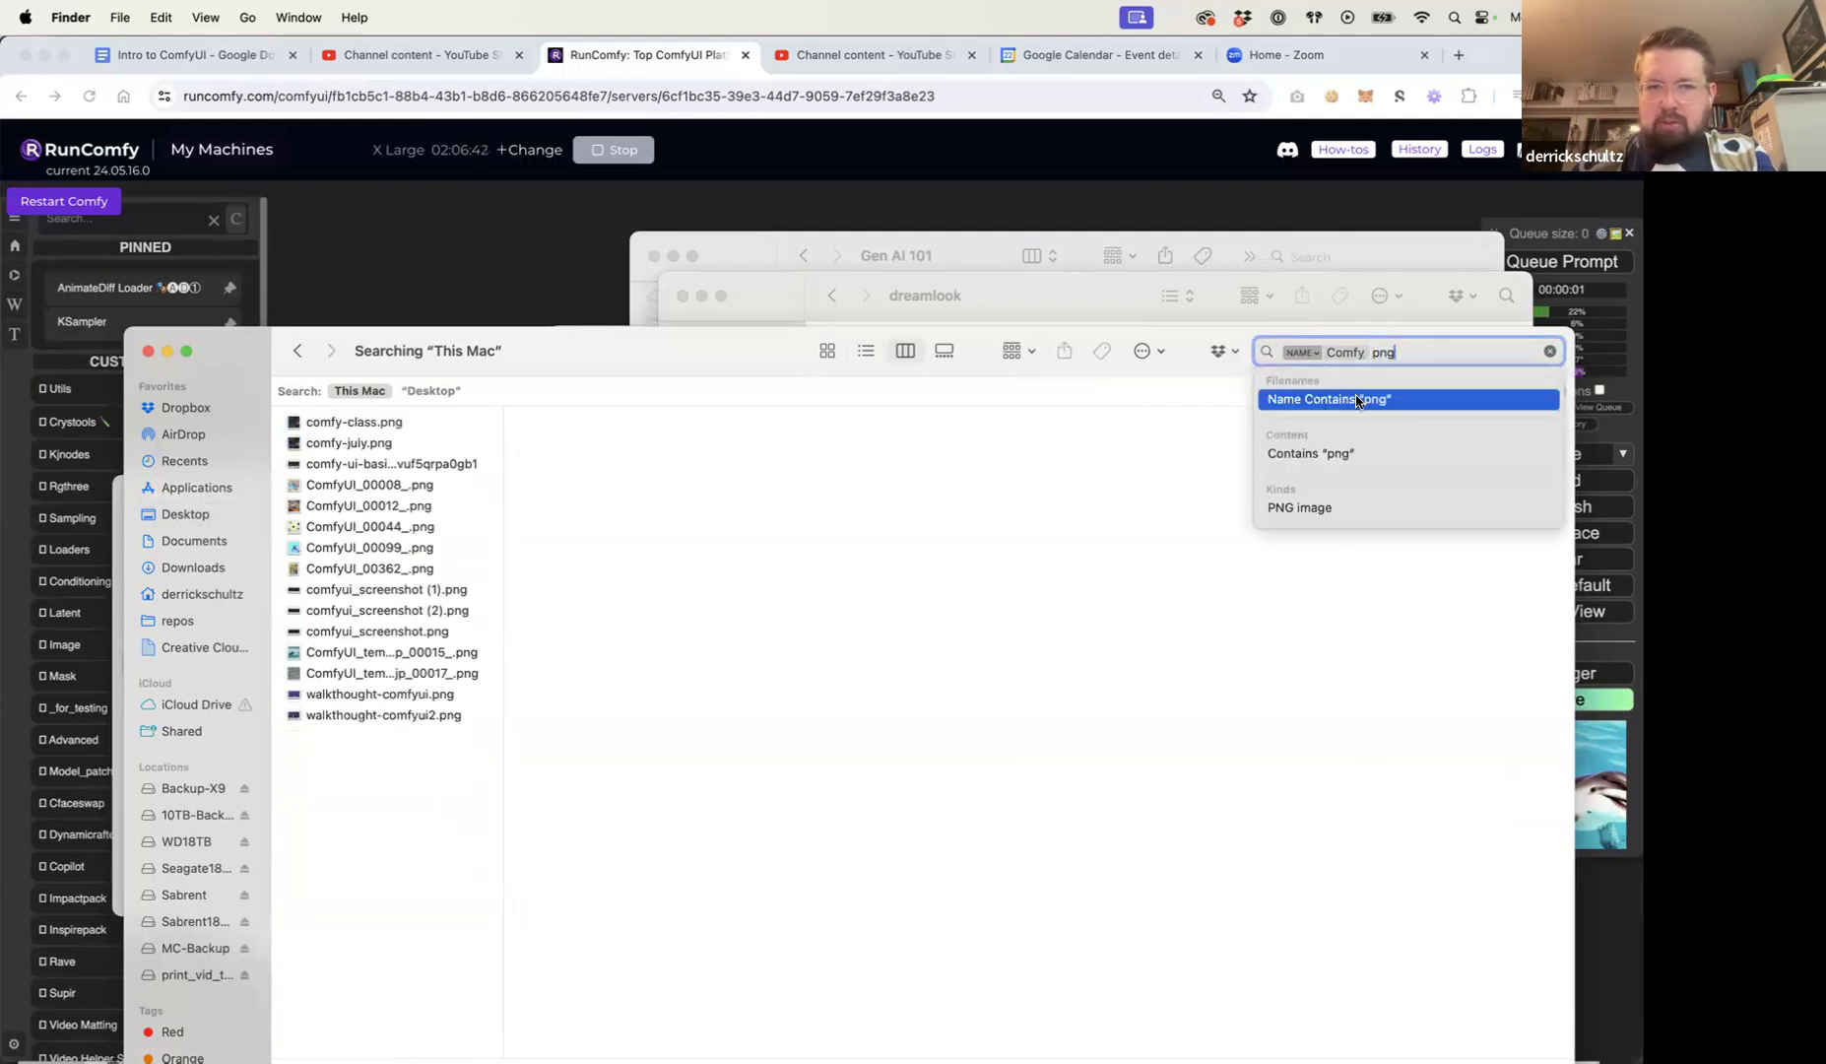
pyautogui.click(1356, 401)
# Step: Preview the ComfyUI PNG images among the search results, including ComfyUI_00008_.png and ComfyUI_00012_.png
pyautogui.click(371, 510)
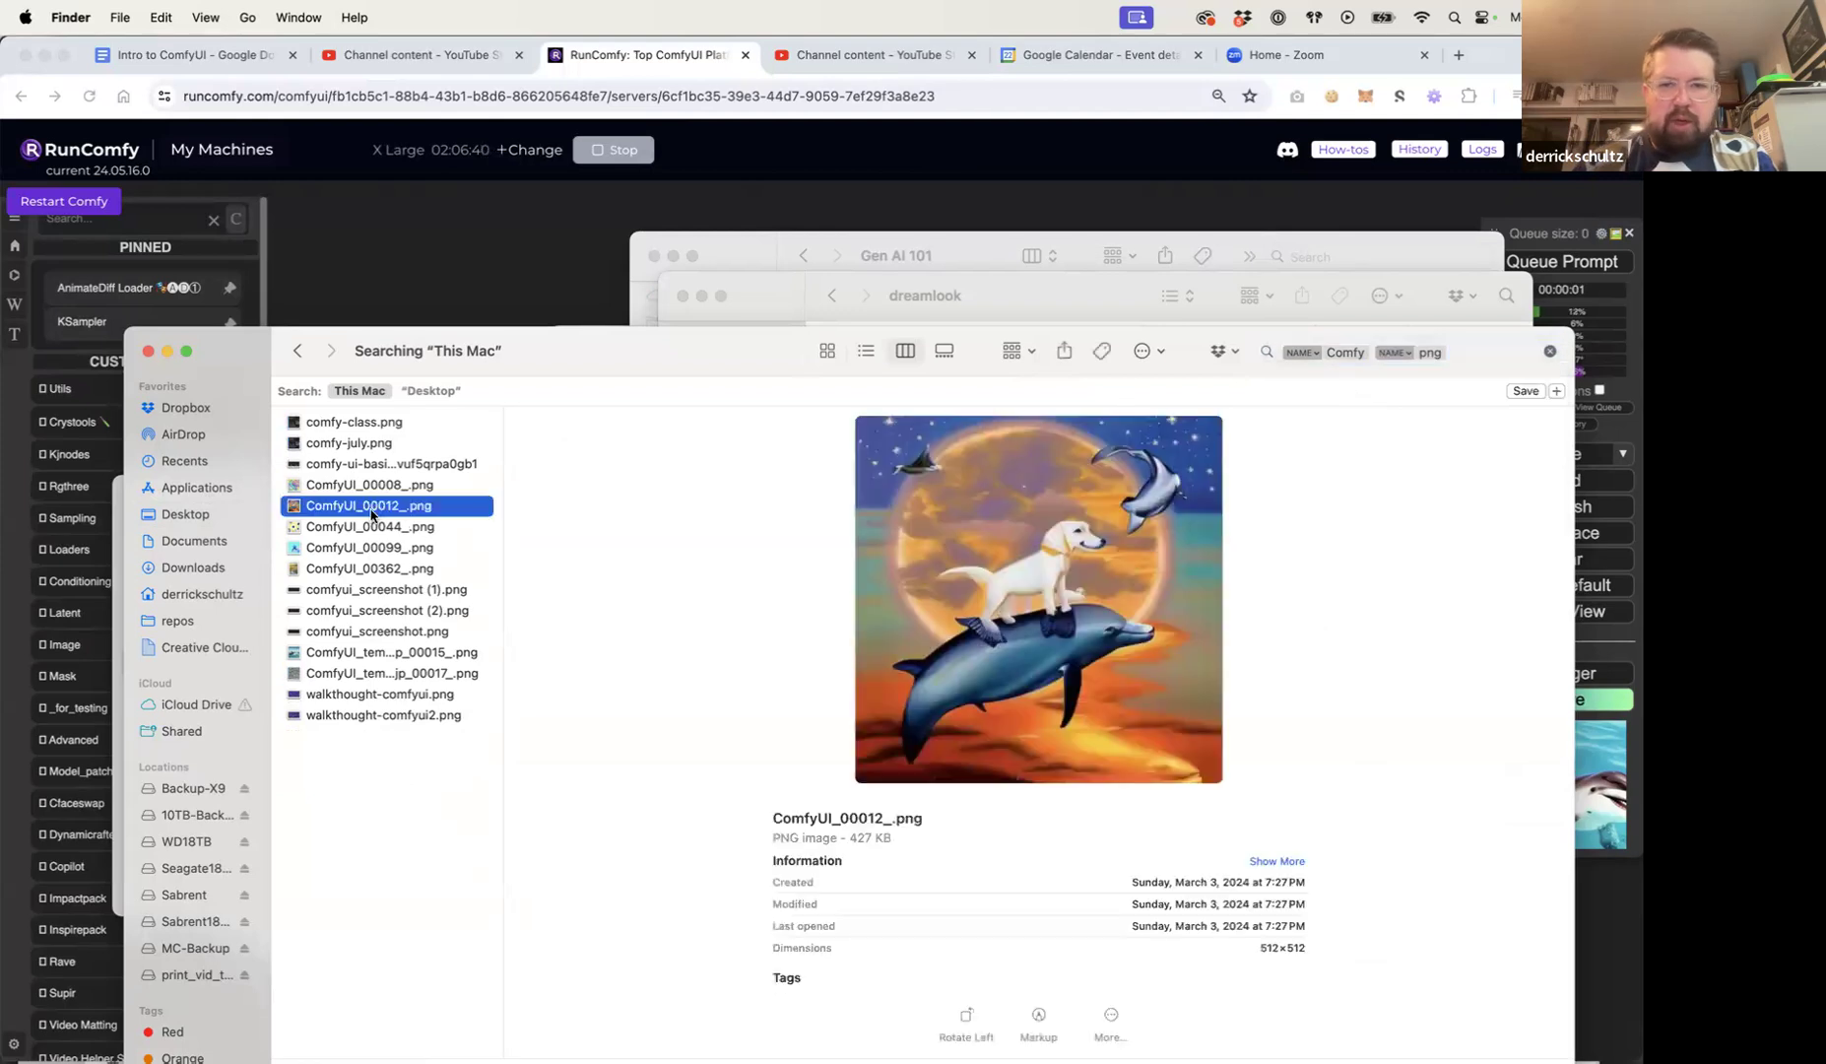
pyautogui.press('Down')
pyautogui.press('Up')
pyautogui.press('Up')
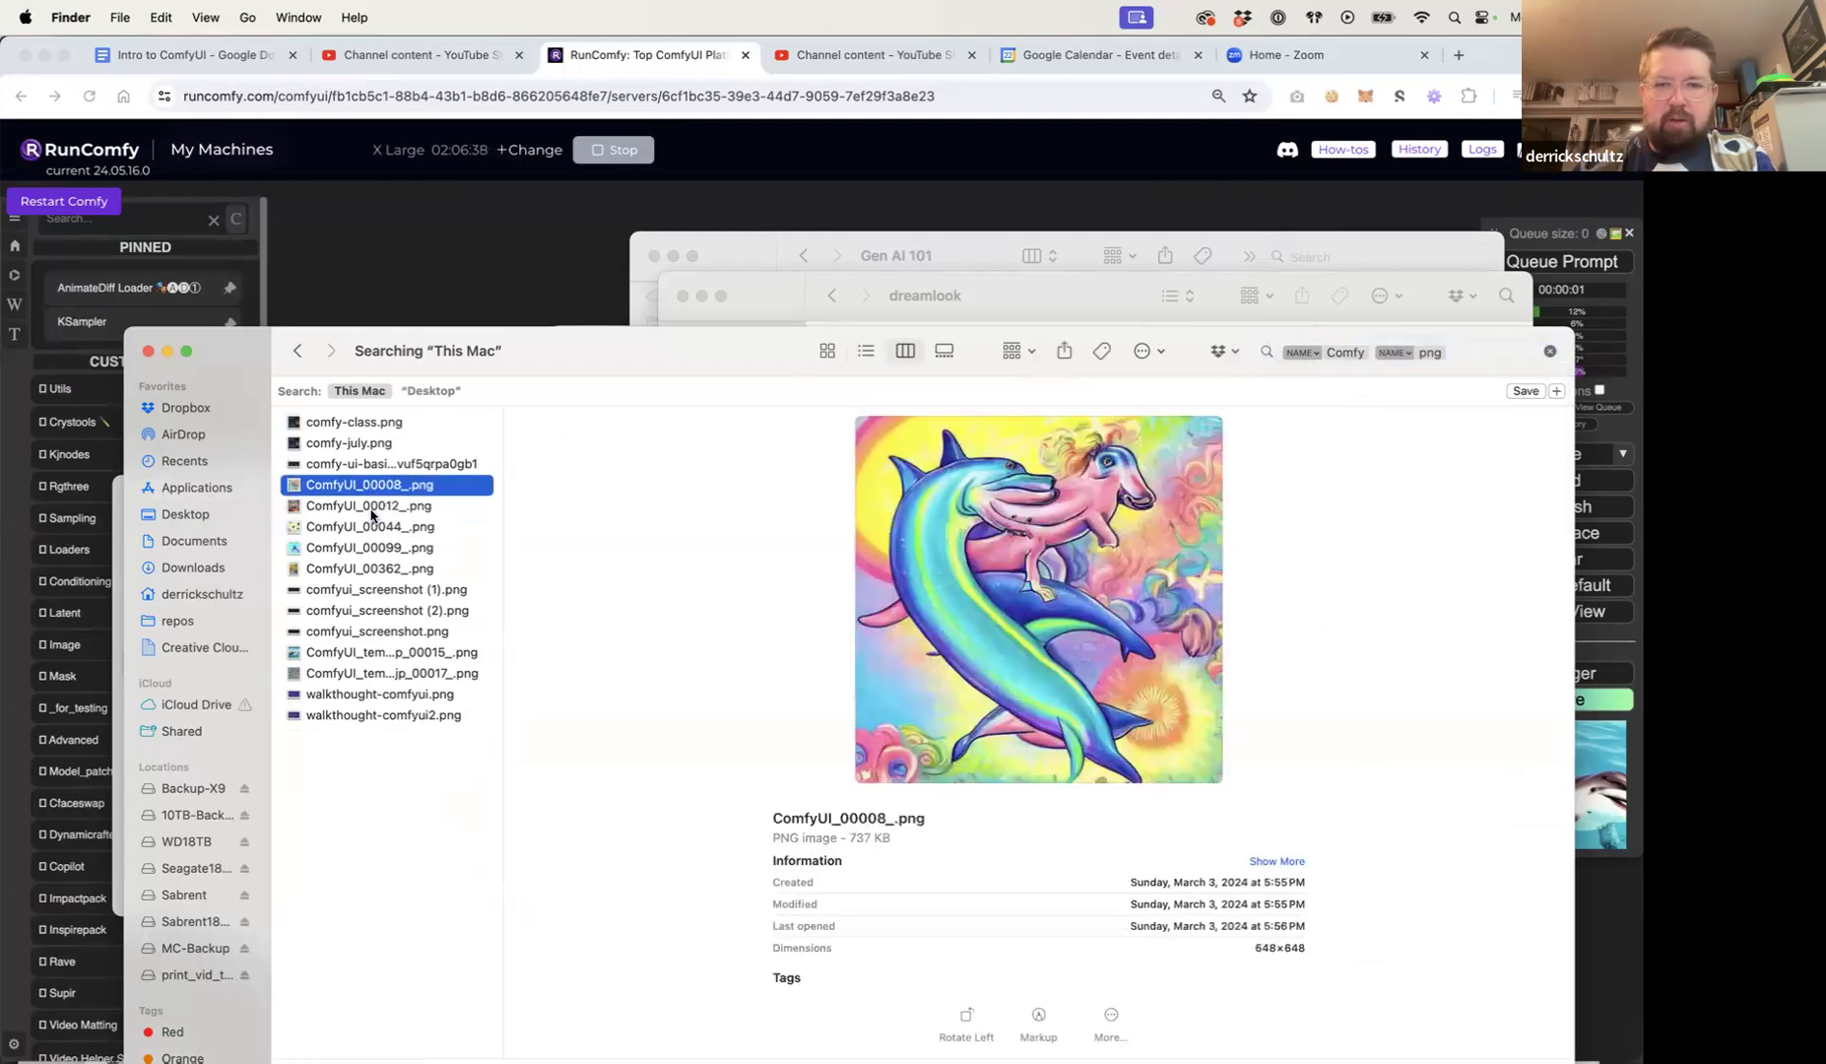
pyautogui.press('Down')
pyautogui.press('Down')
pyautogui.press('Down')
pyautogui.press('Up')
pyautogui.press('Up')
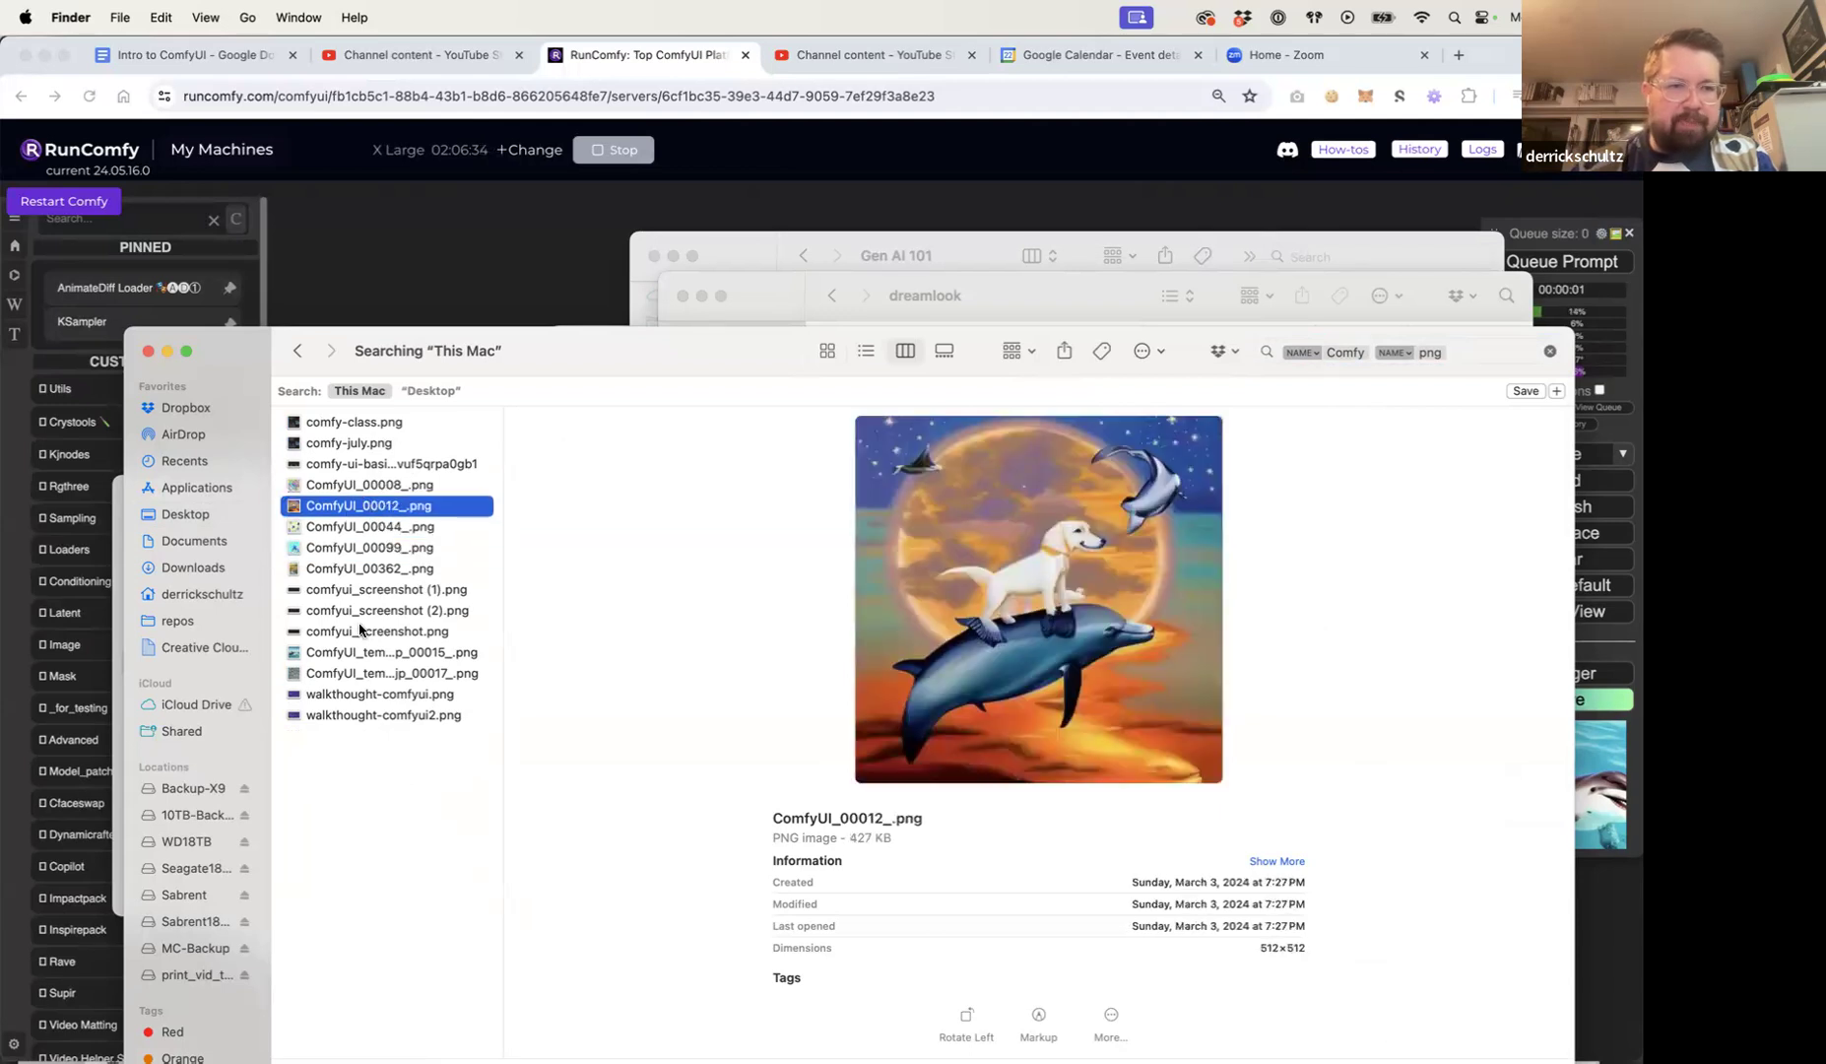
pyautogui.click(360, 656)
pyautogui.press('Down')
pyautogui.press('Up')
# Step: Load the workflow embedded in ComfyUI_00012_.png onto the ComfyUI canvas in Chrome
pyautogui.click(367, 530)
pyautogui.moveTo(363, 507); pyautogui.dragTo(462, 499)
pyautogui.press('super+Tab')
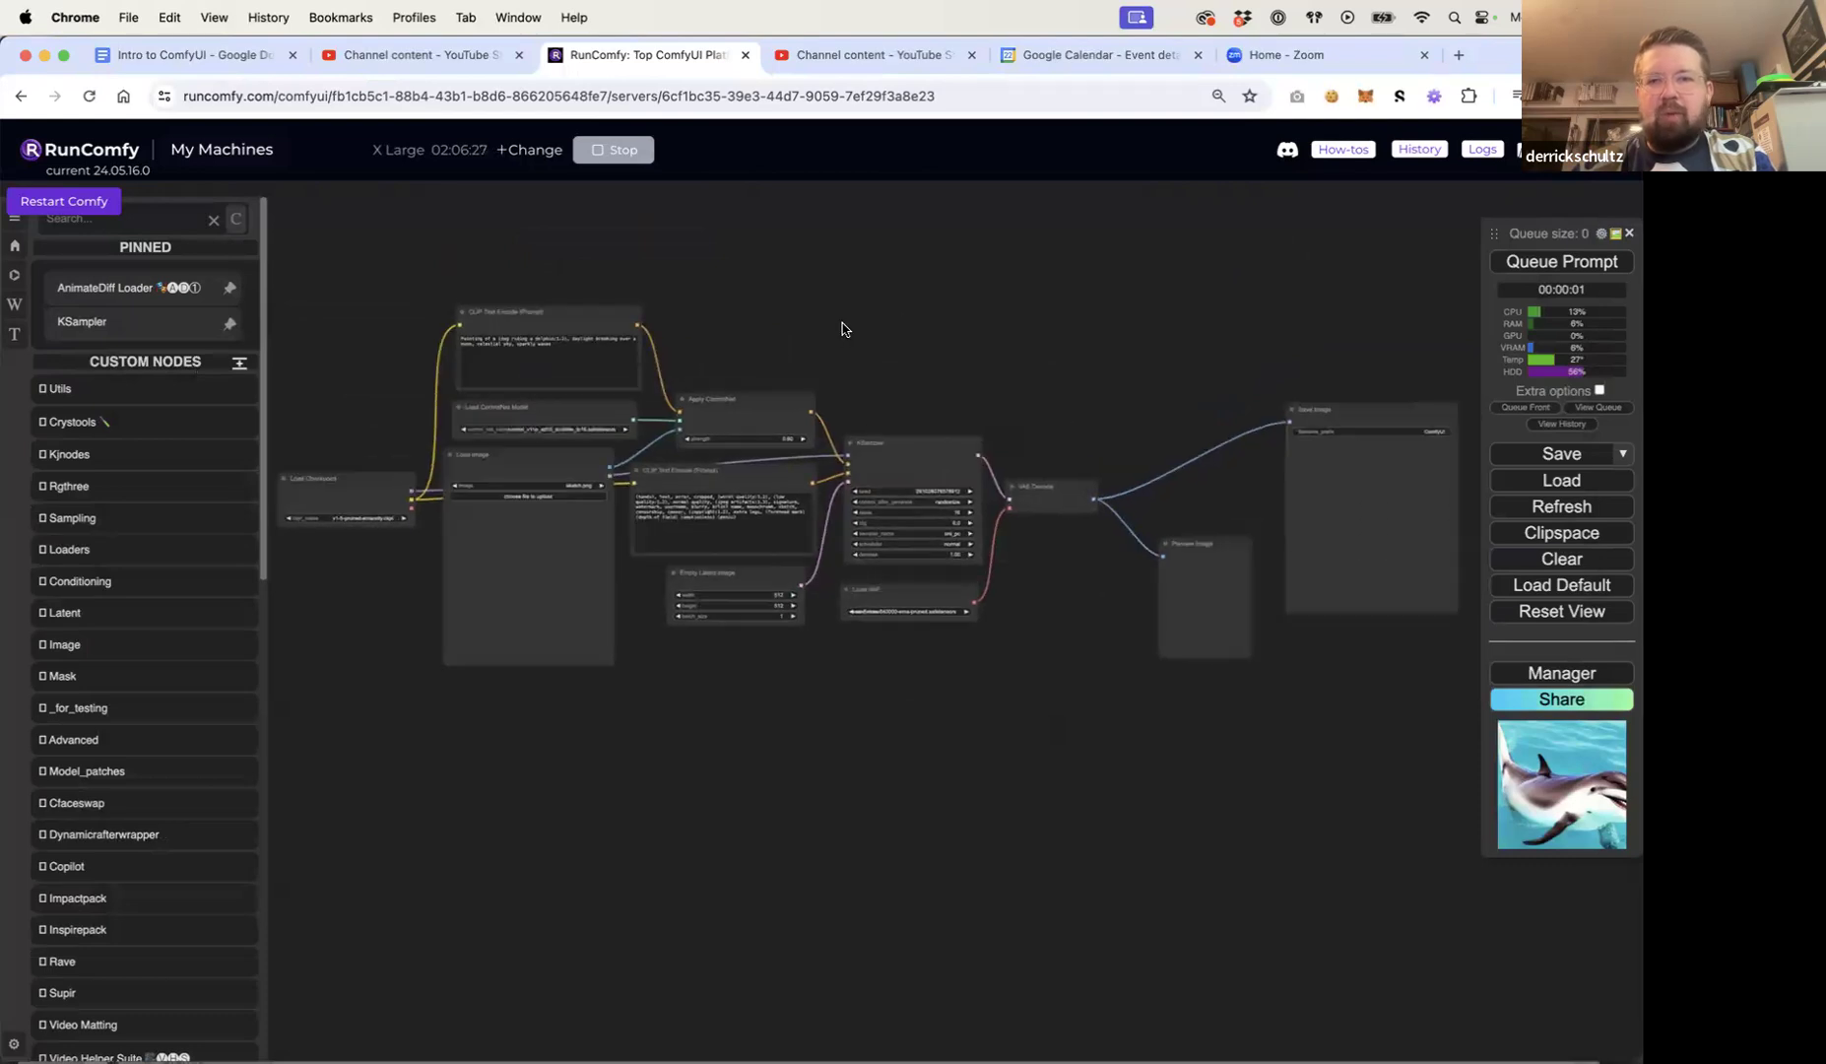
# Step: Inspect the KSampler node's seed value in the loaded workflow, leaving it as it is
pyautogui.scroll(5, 847, 421)
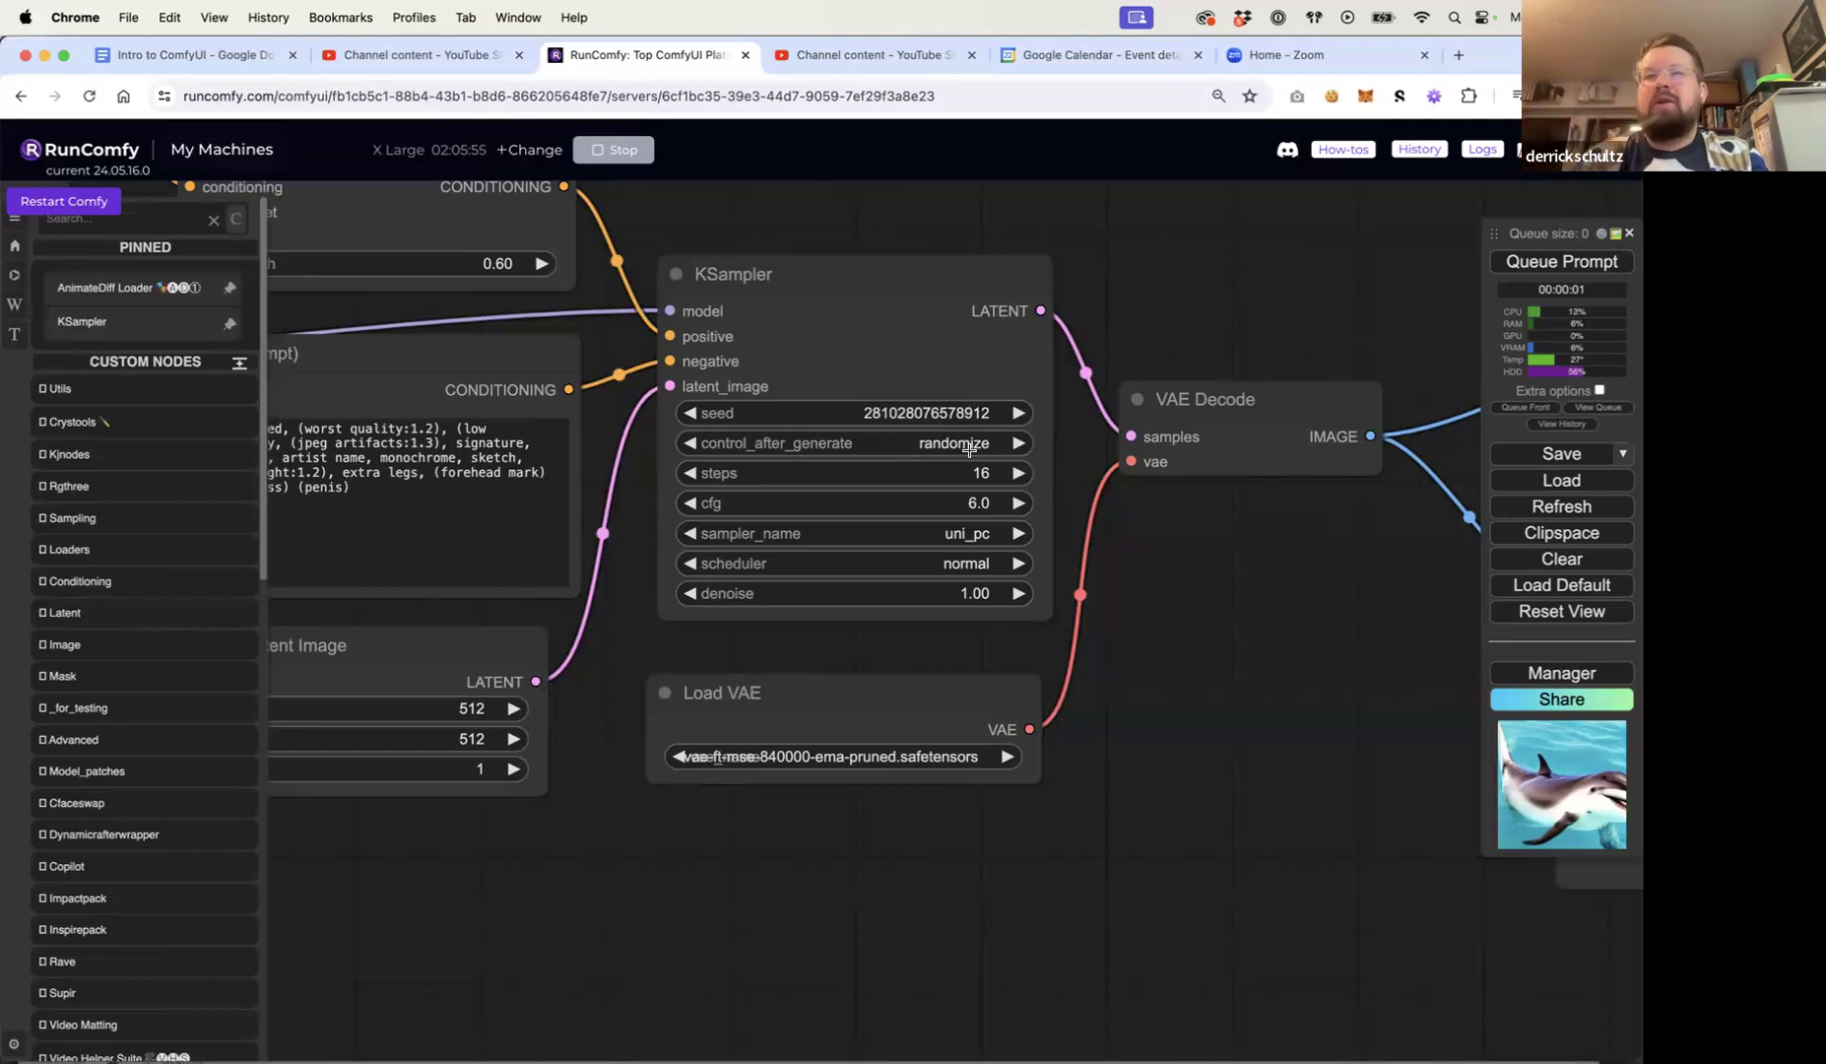
pyautogui.click(973, 415)
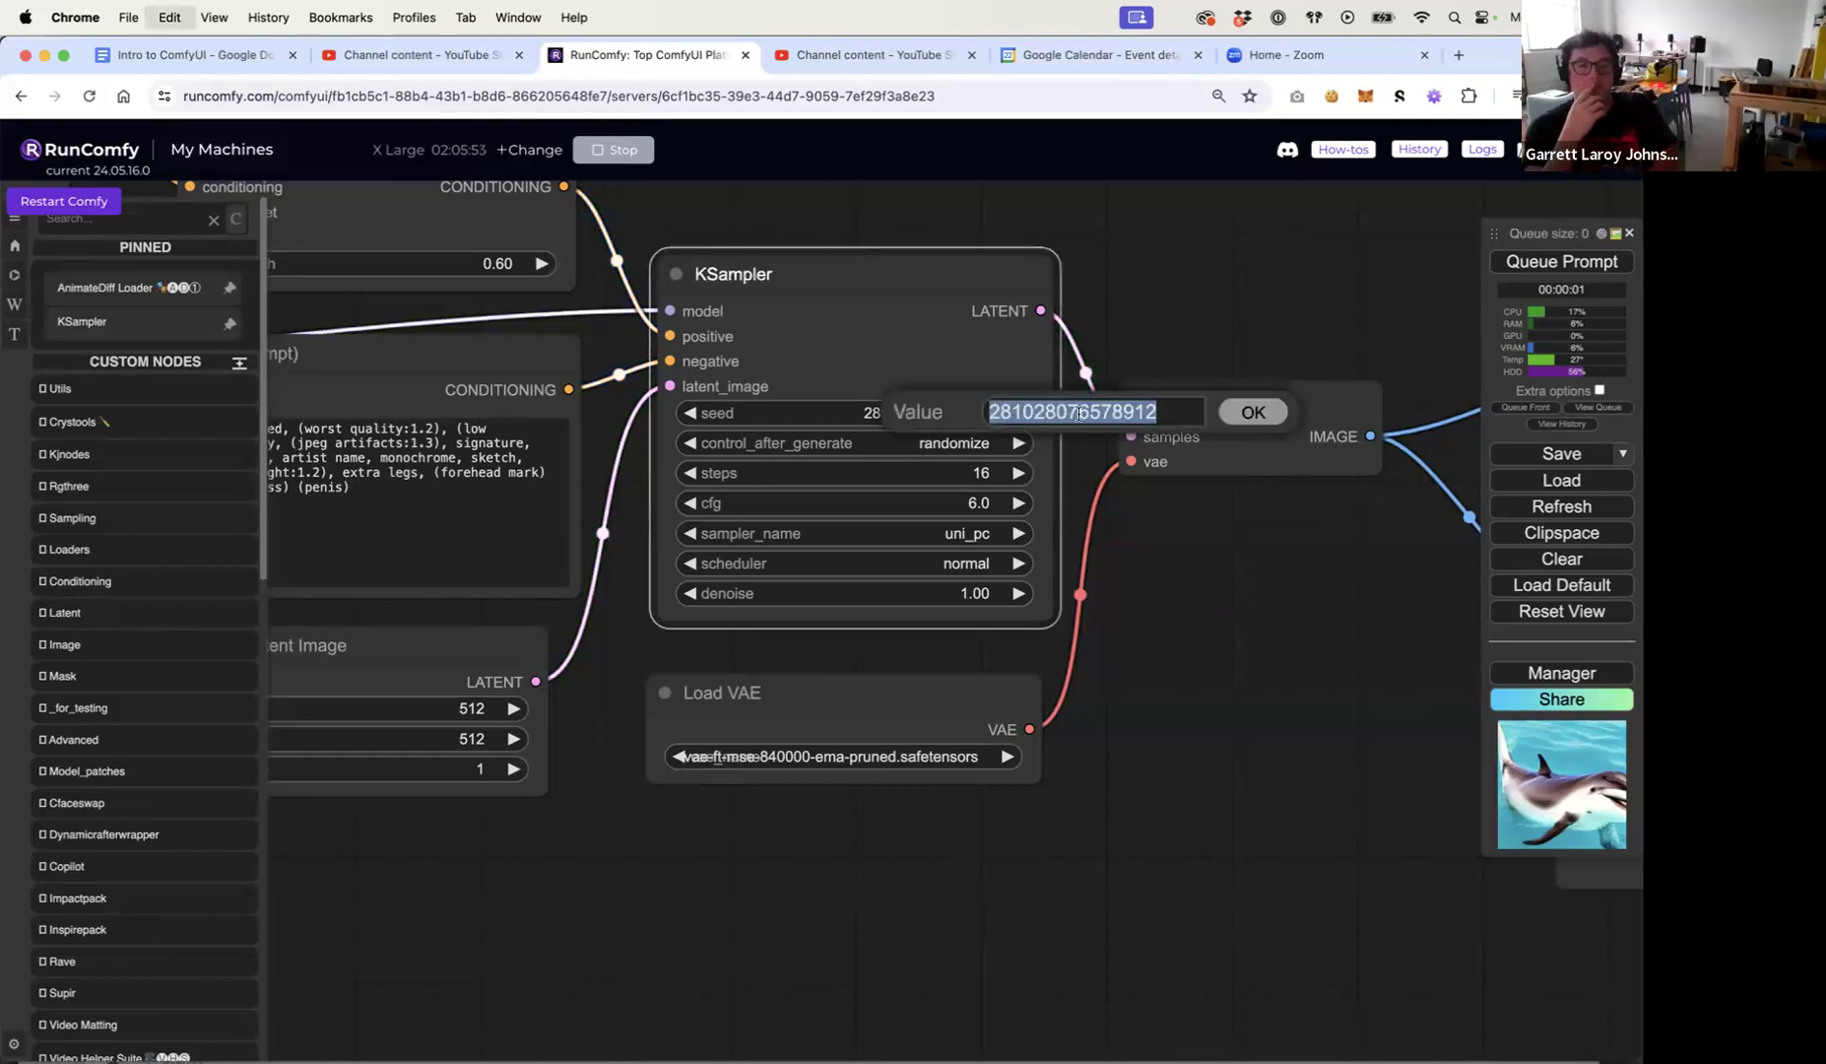
pyautogui.click(1247, 414)
pyautogui.click(1218, 316)
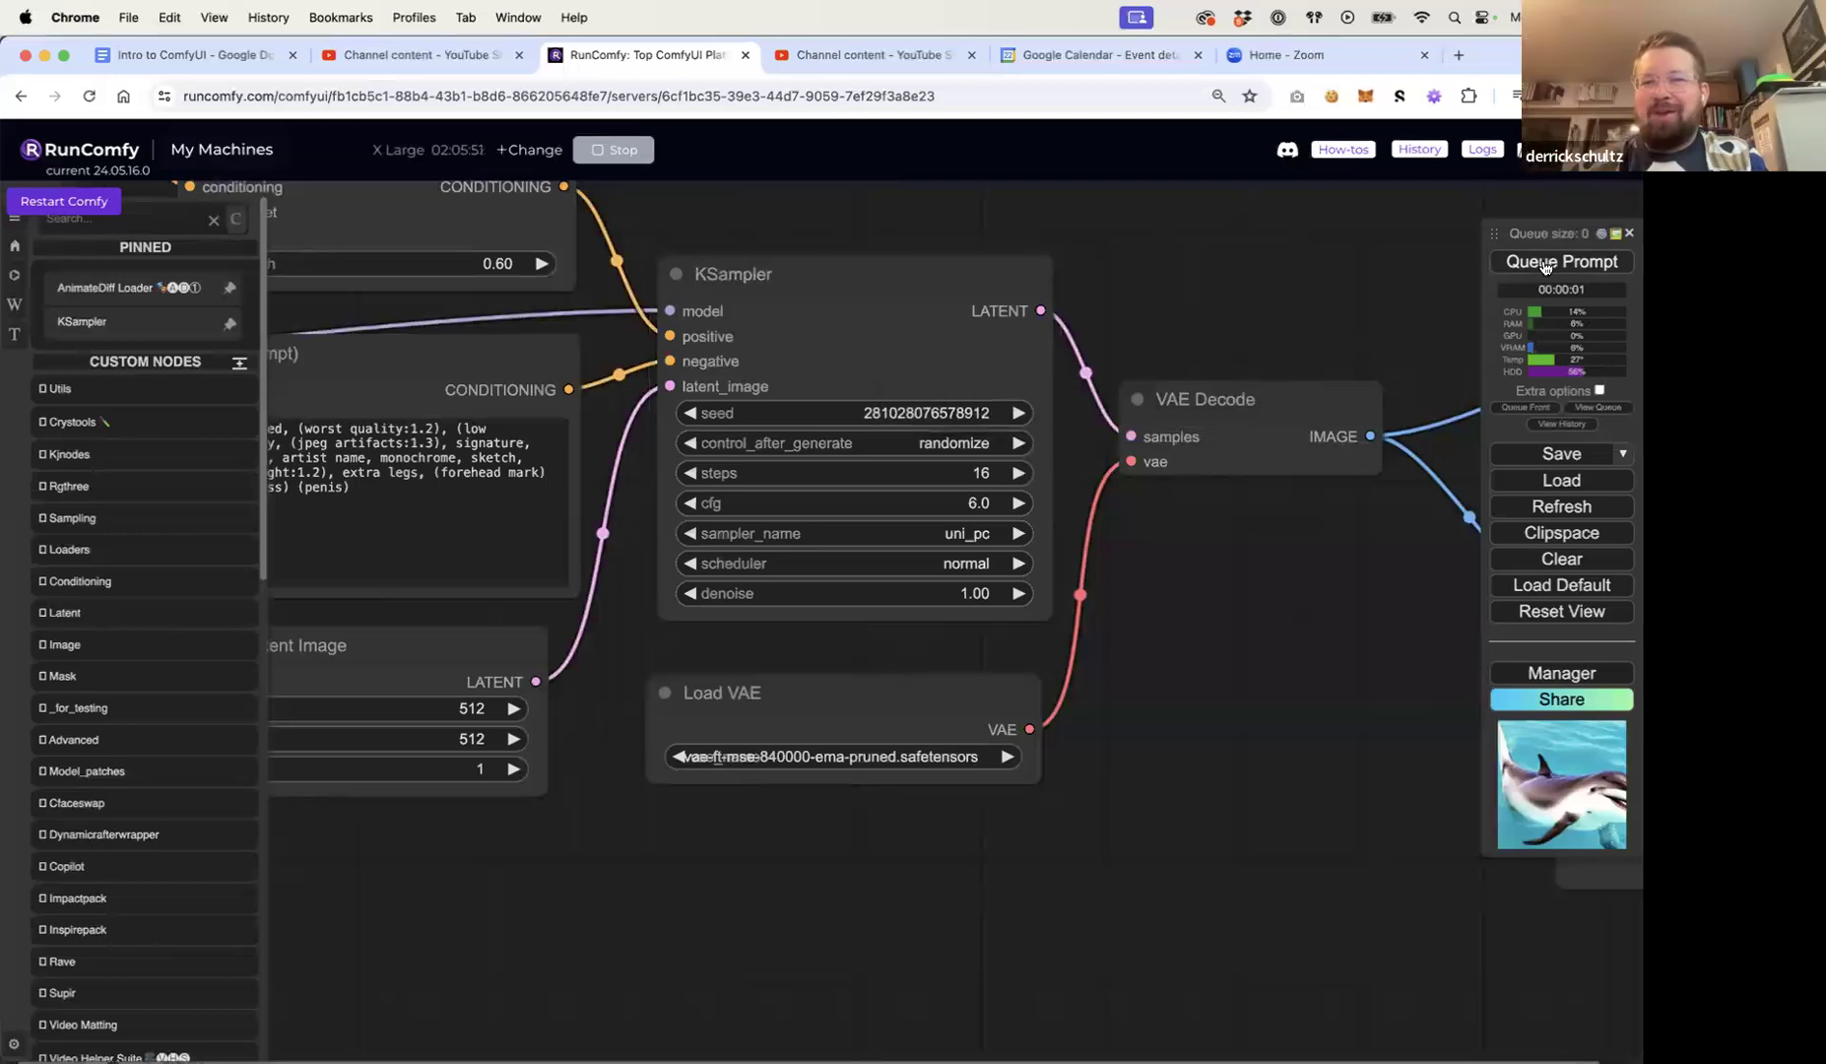
# Step: Try to run the loaded workflow by queueing the prompt, and dismiss the resulting report
pyautogui.click(1546, 263)
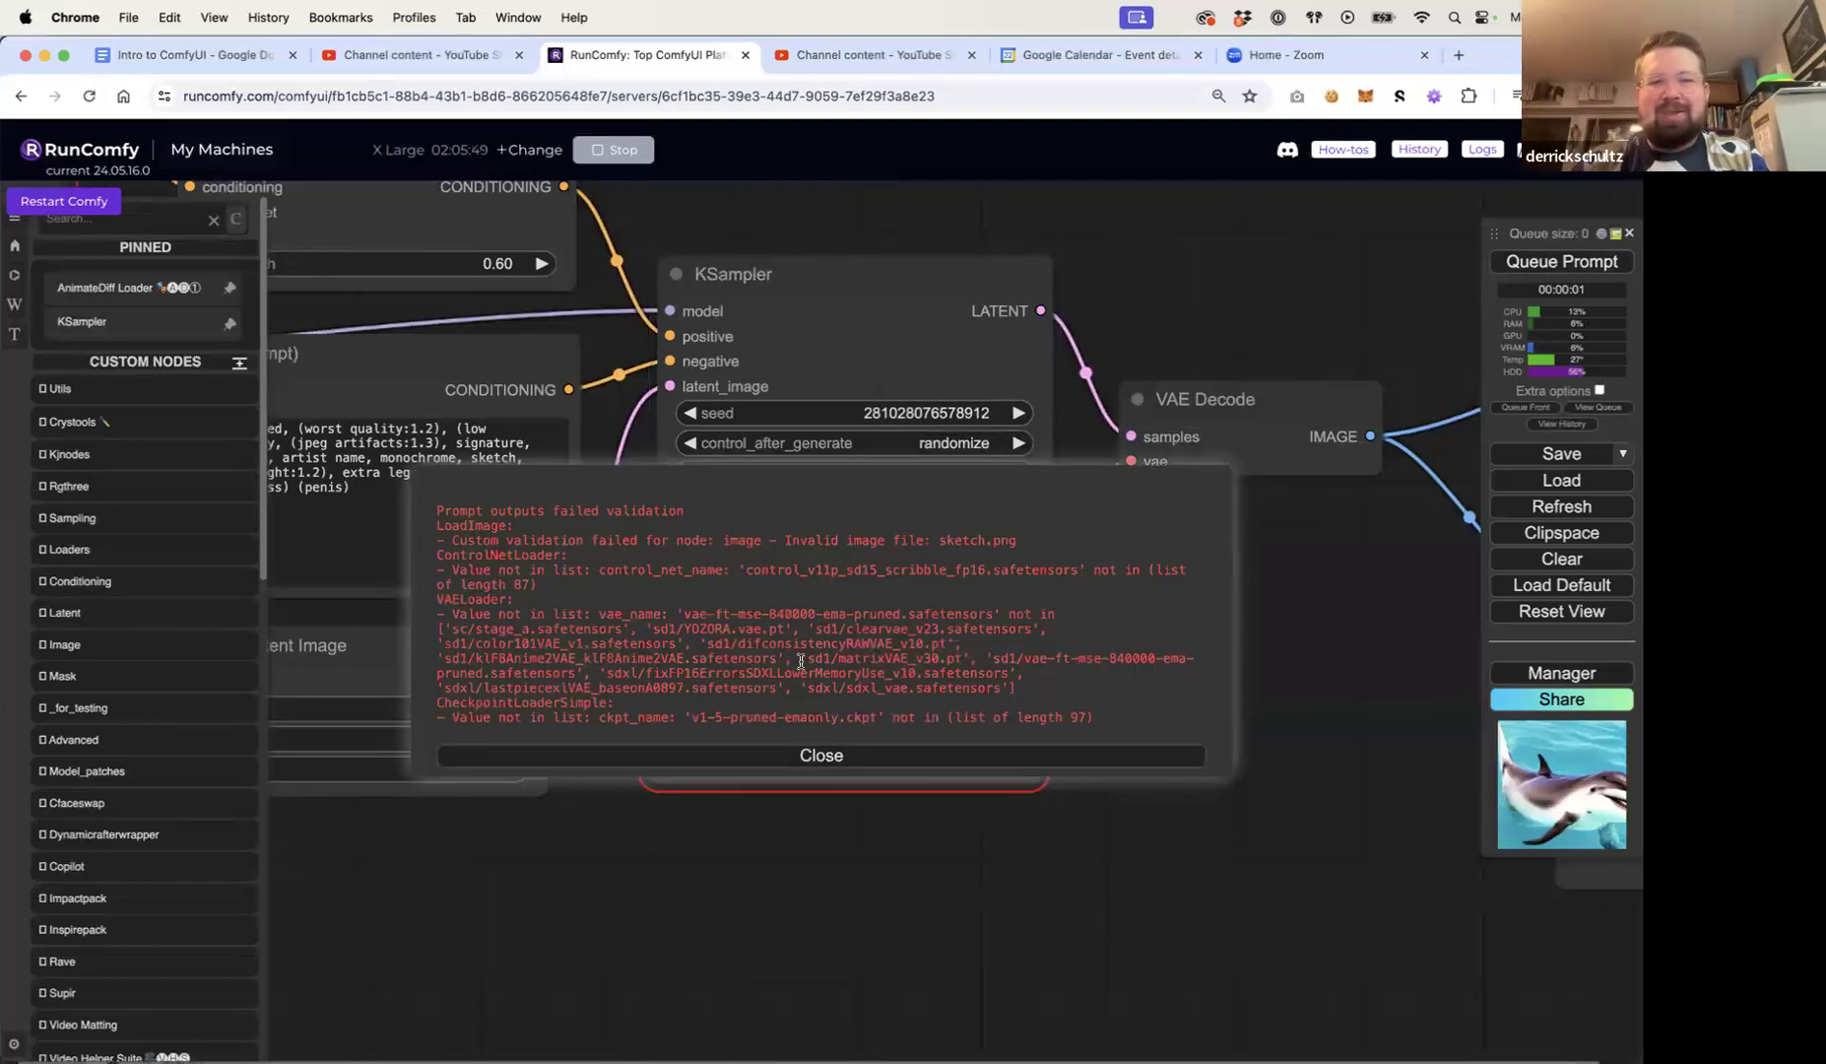
pyautogui.click(898, 757)
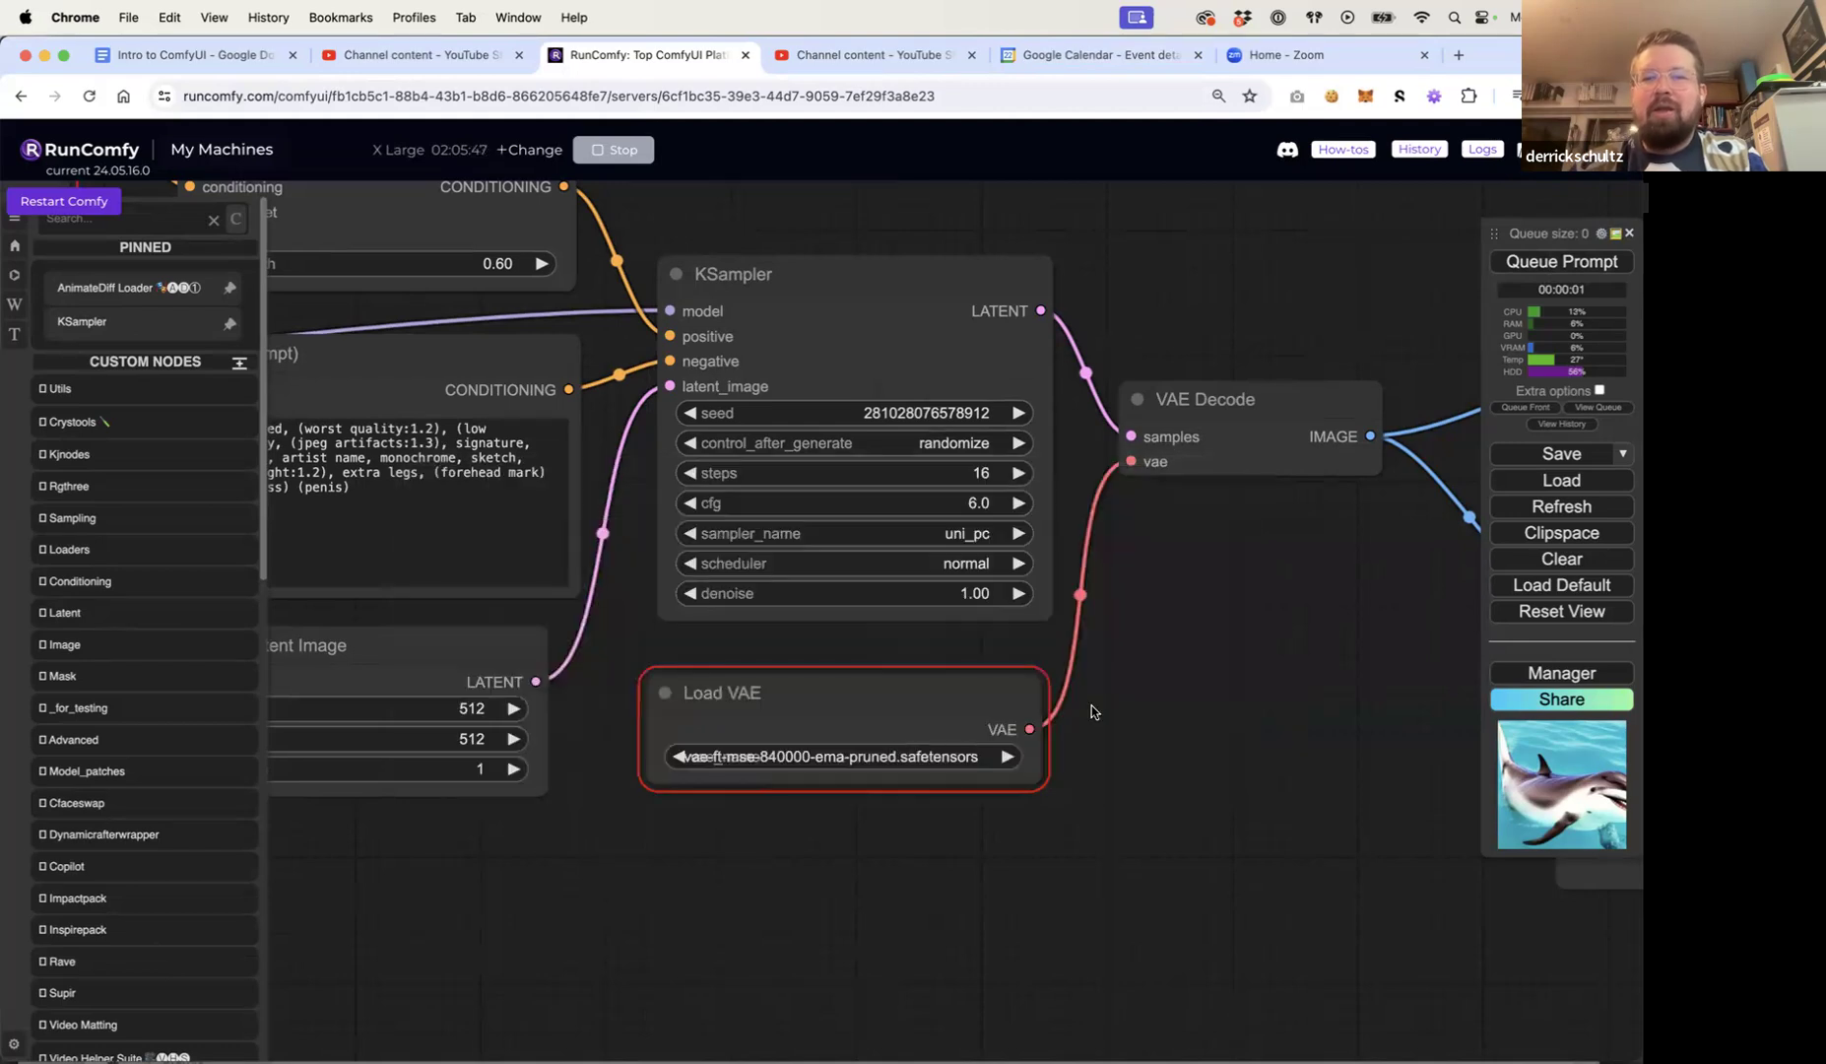
pyautogui.scroll(-7, 1171, 669)
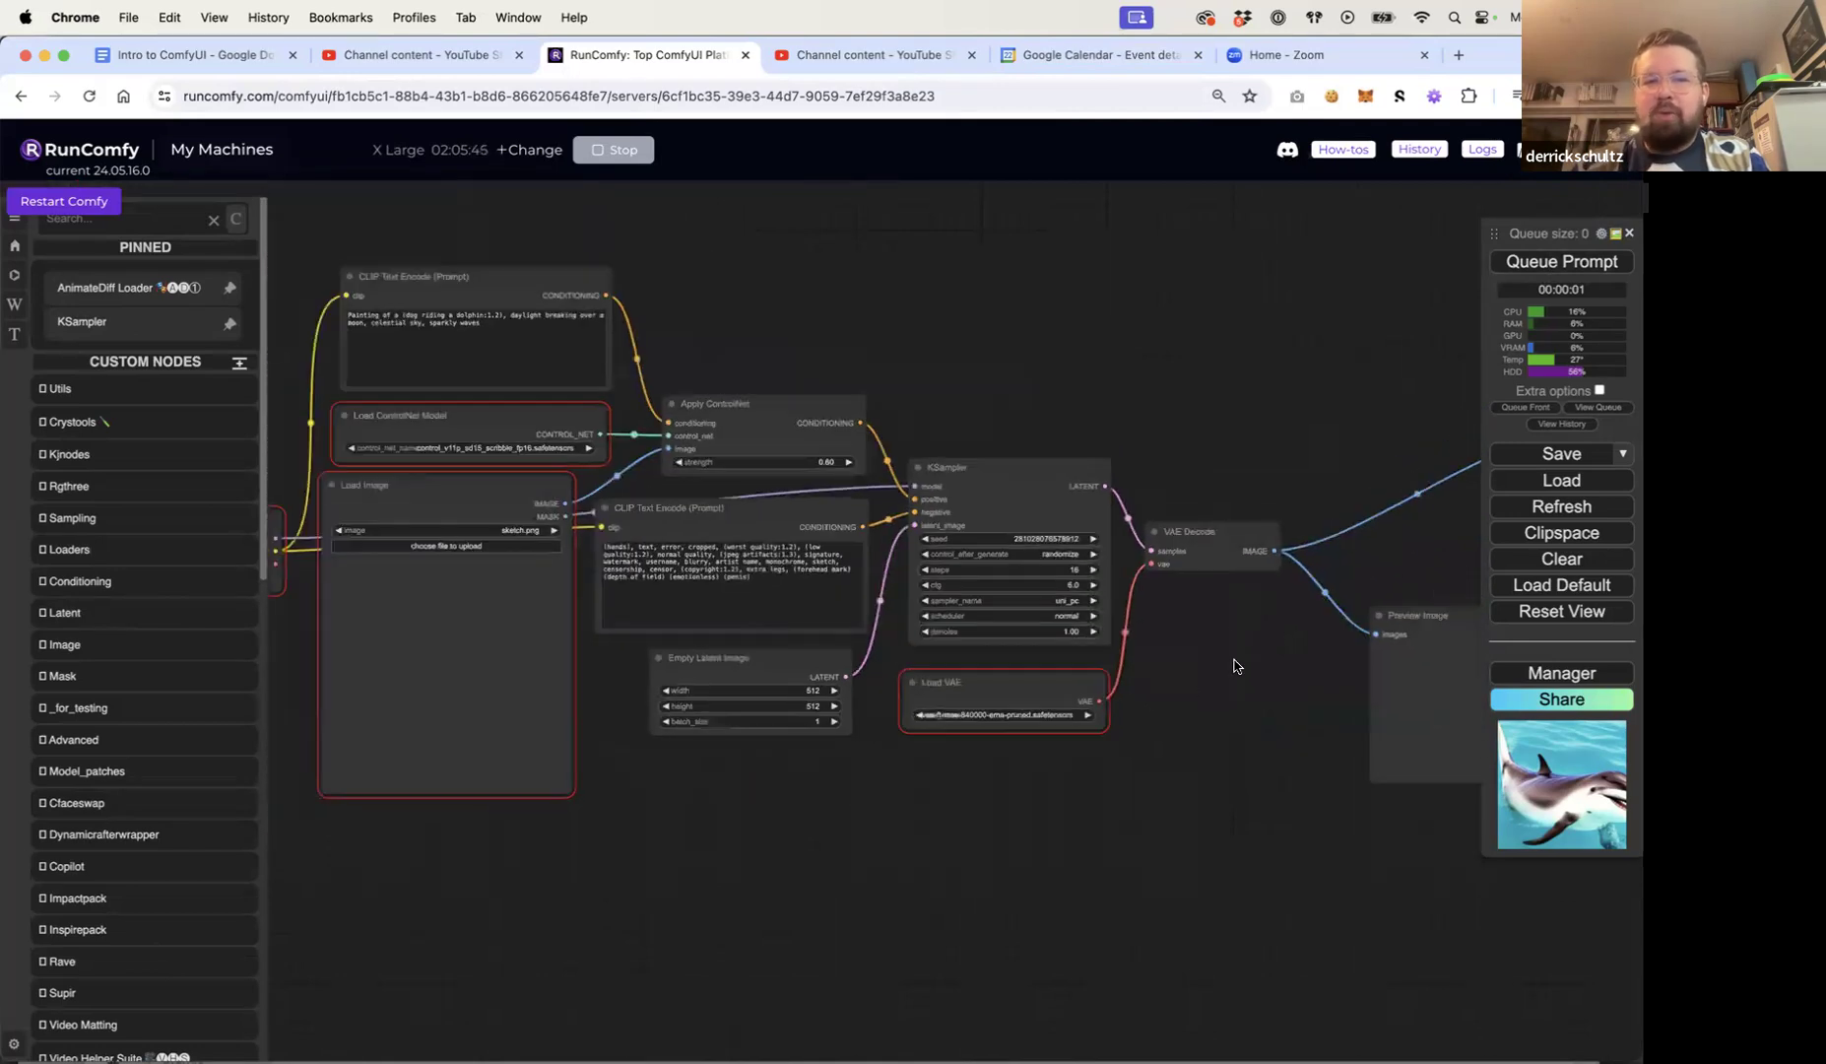
# Step: Add a Load image with metadata node to the empty canvas below the Load VAE node
pyautogui.moveTo(1164, 407); pyautogui.dragTo(977, 401)
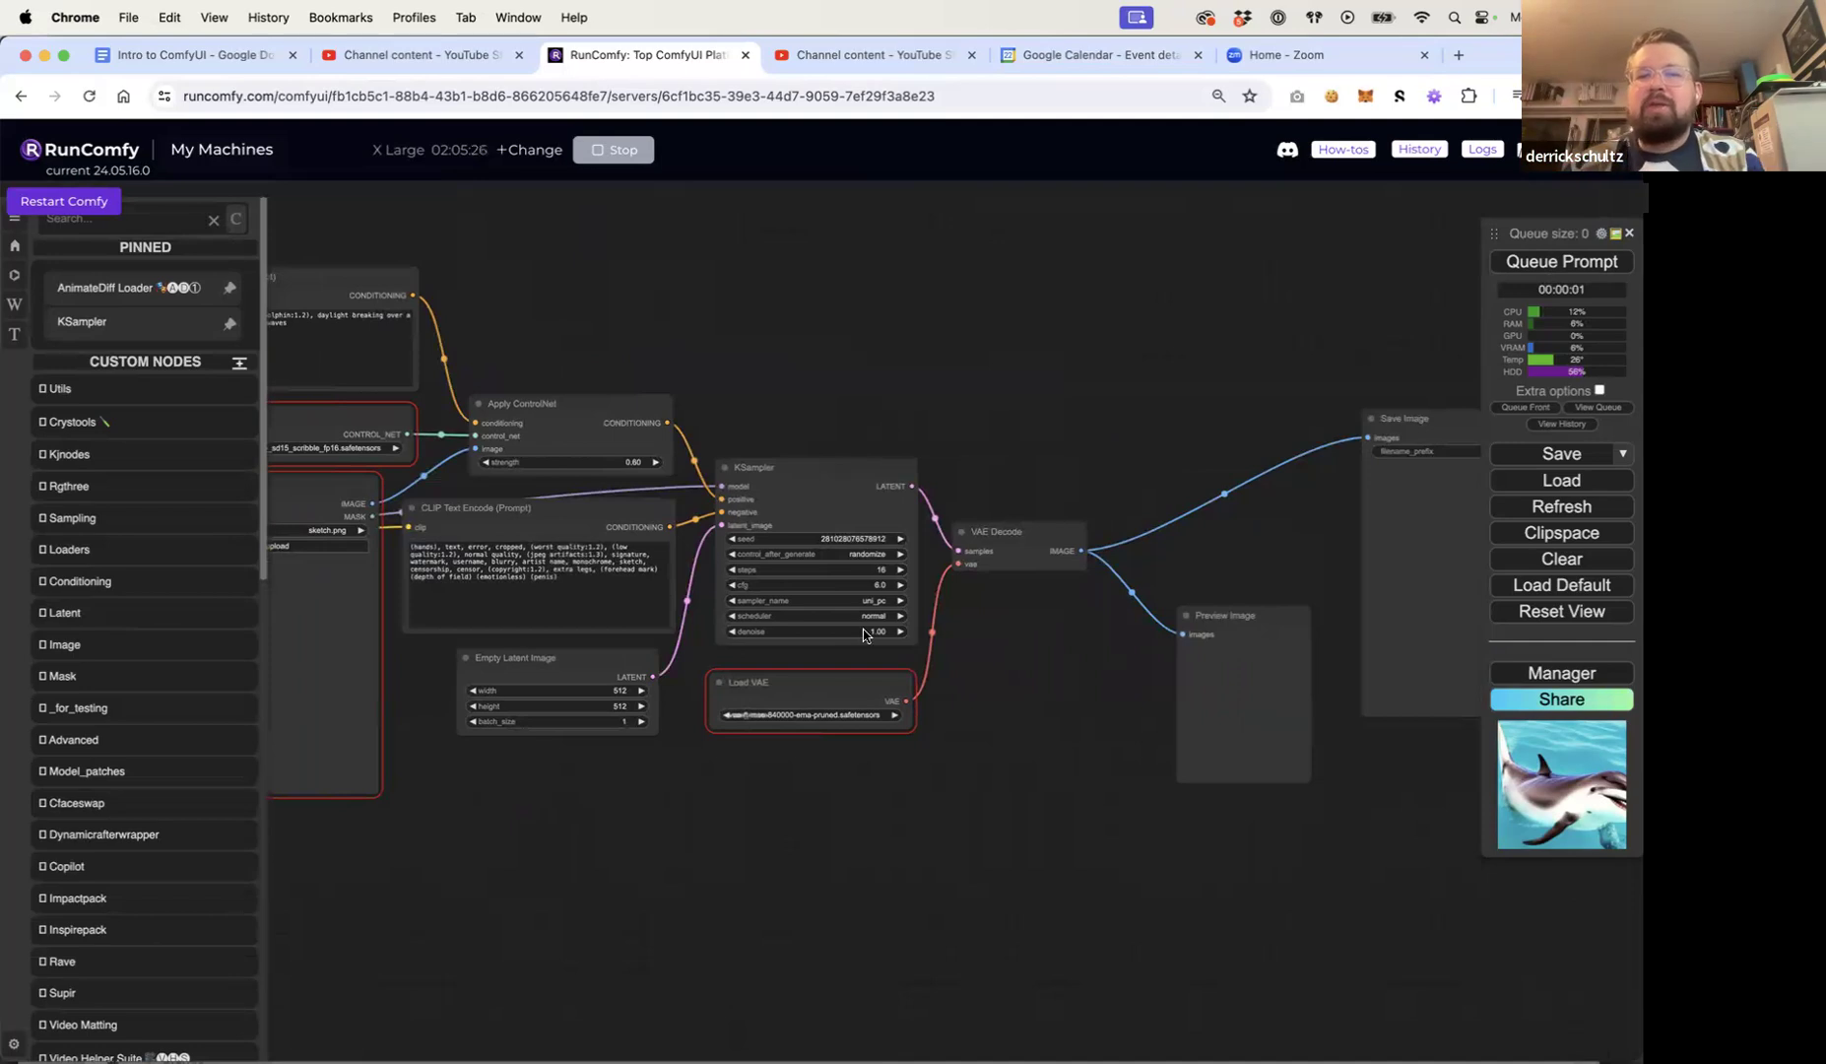
pyautogui.doubleClick(816, 838)
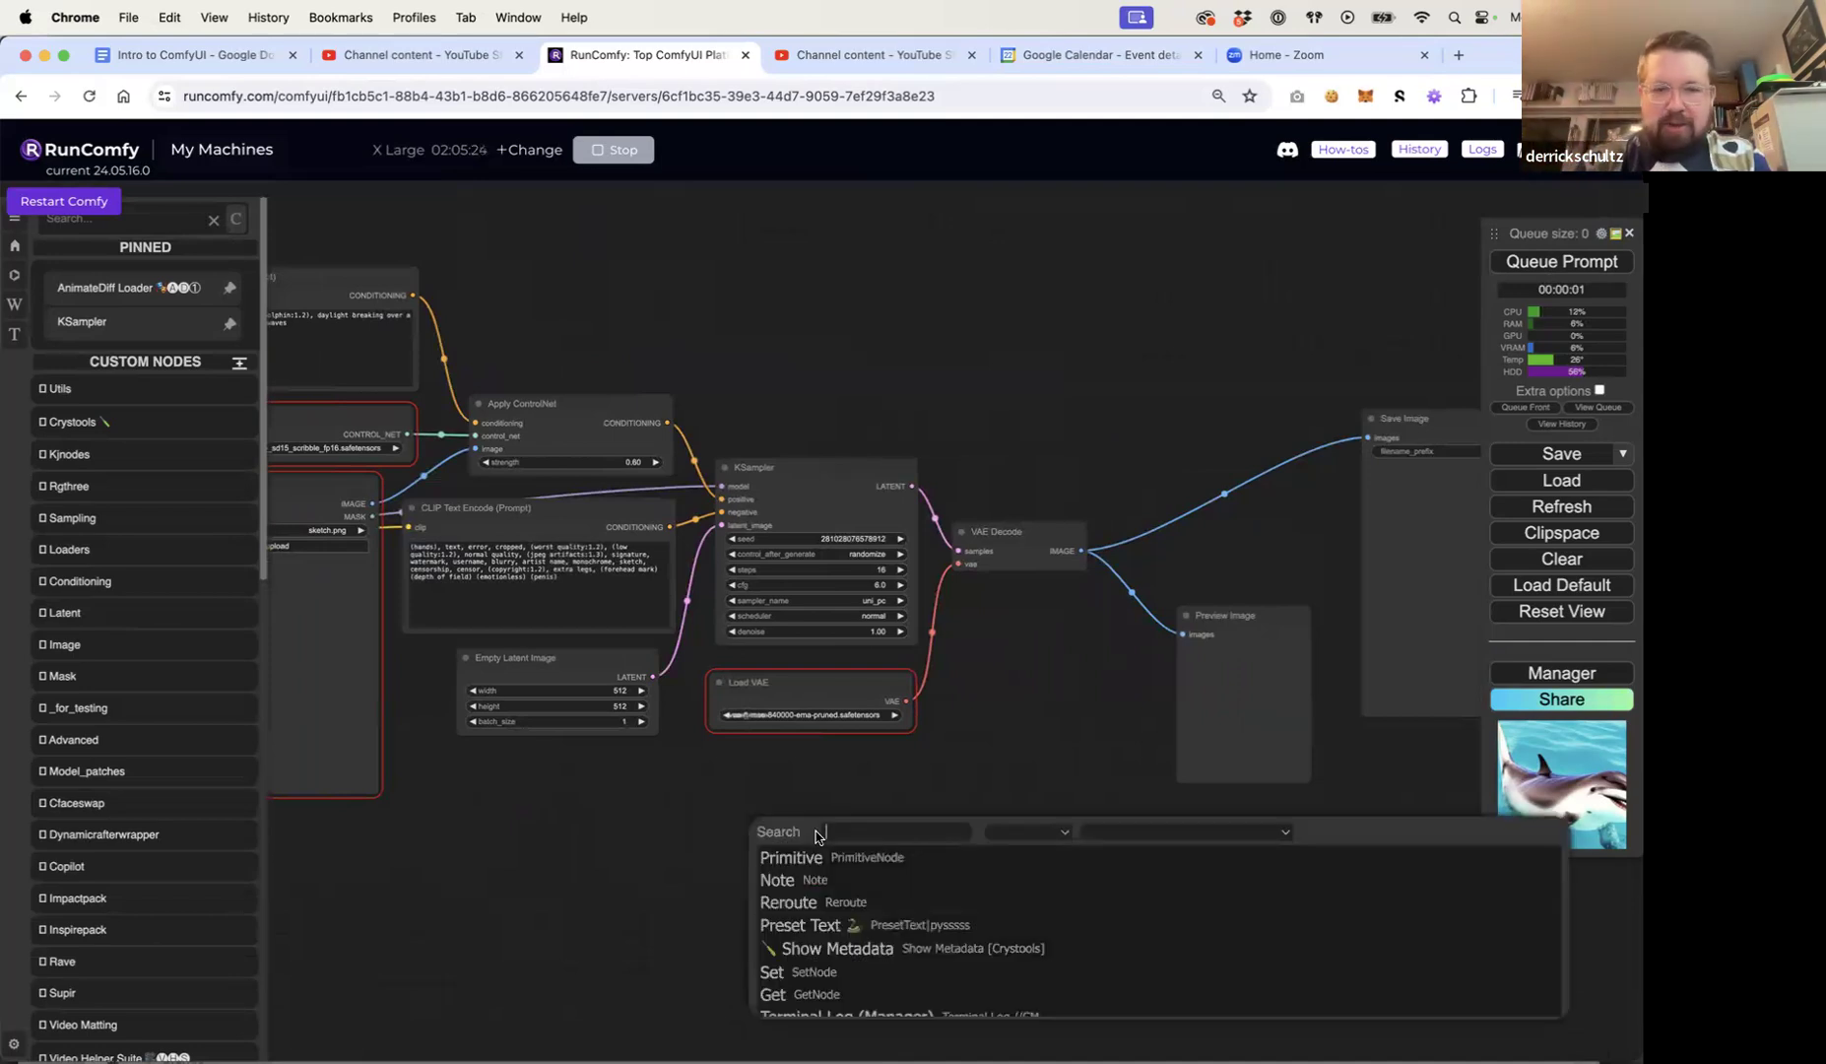
pyautogui.write('Lod')
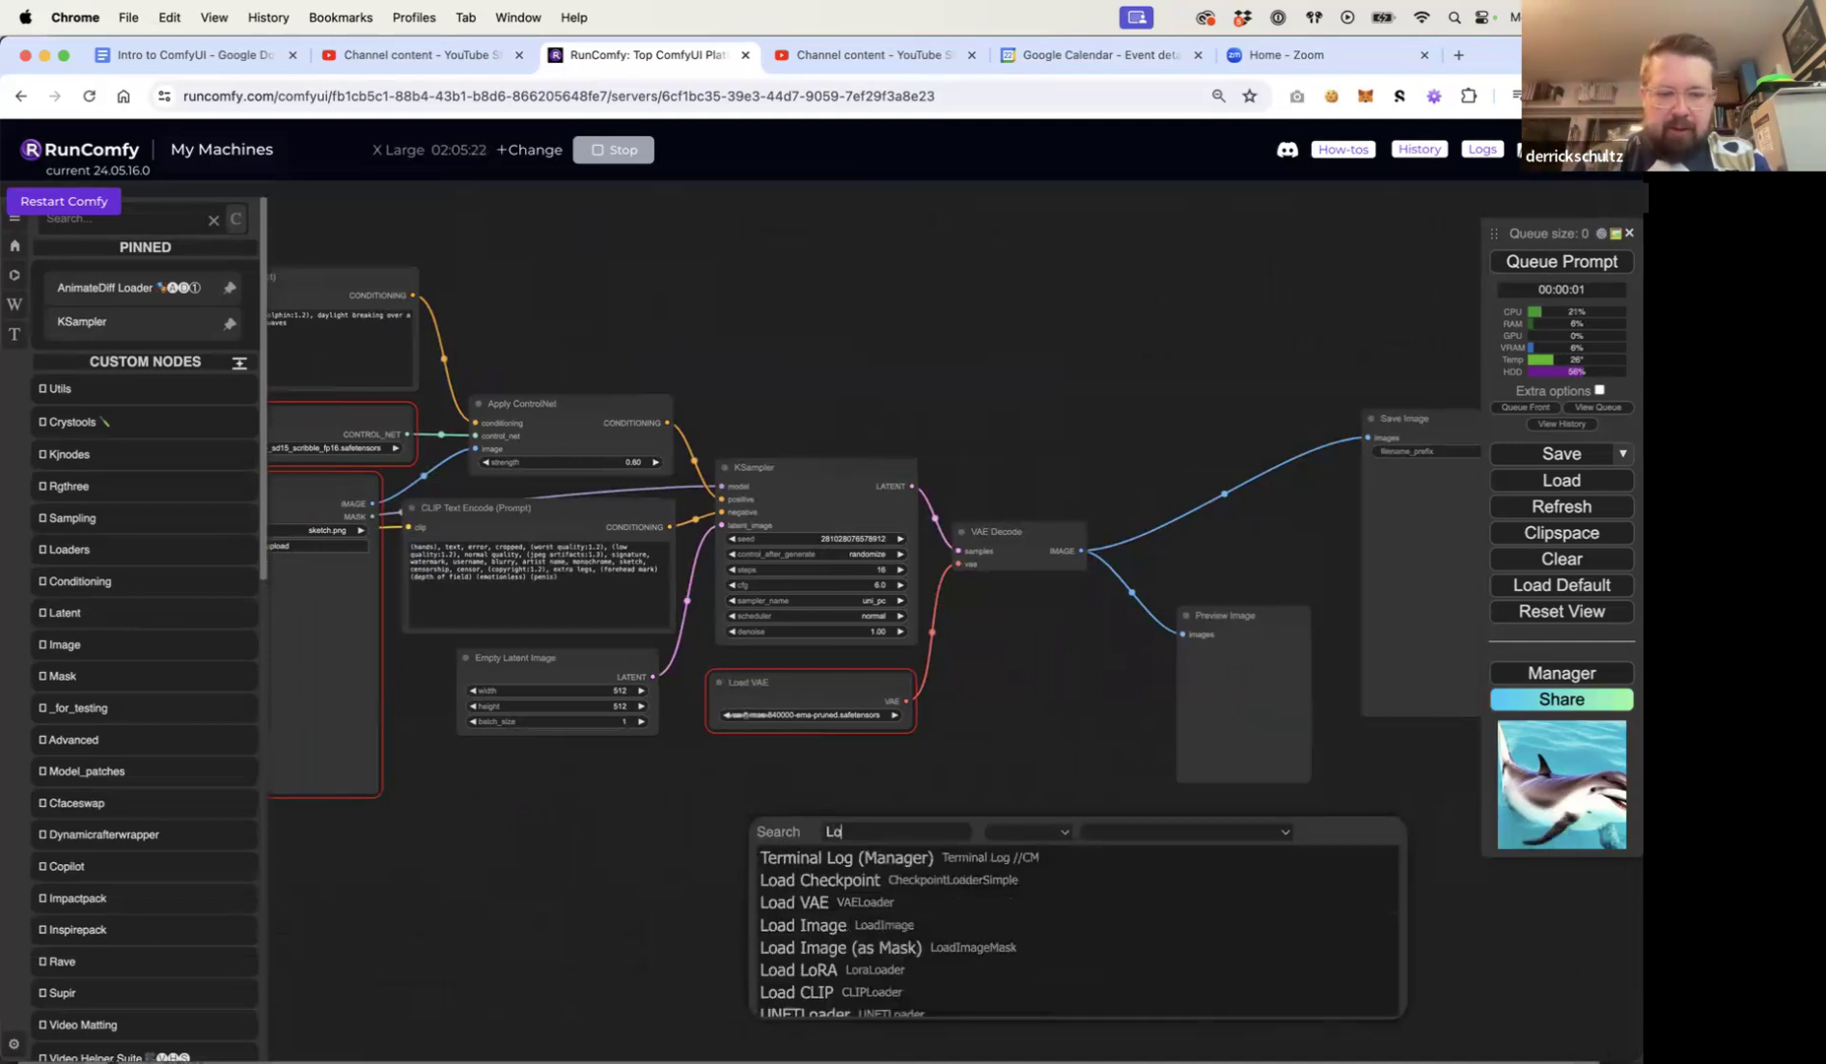
pyautogui.press('BackSpace')
pyautogui.press('BackSpace')
pyautogui.press('BackSpace')
pyautogui.write('Mea')
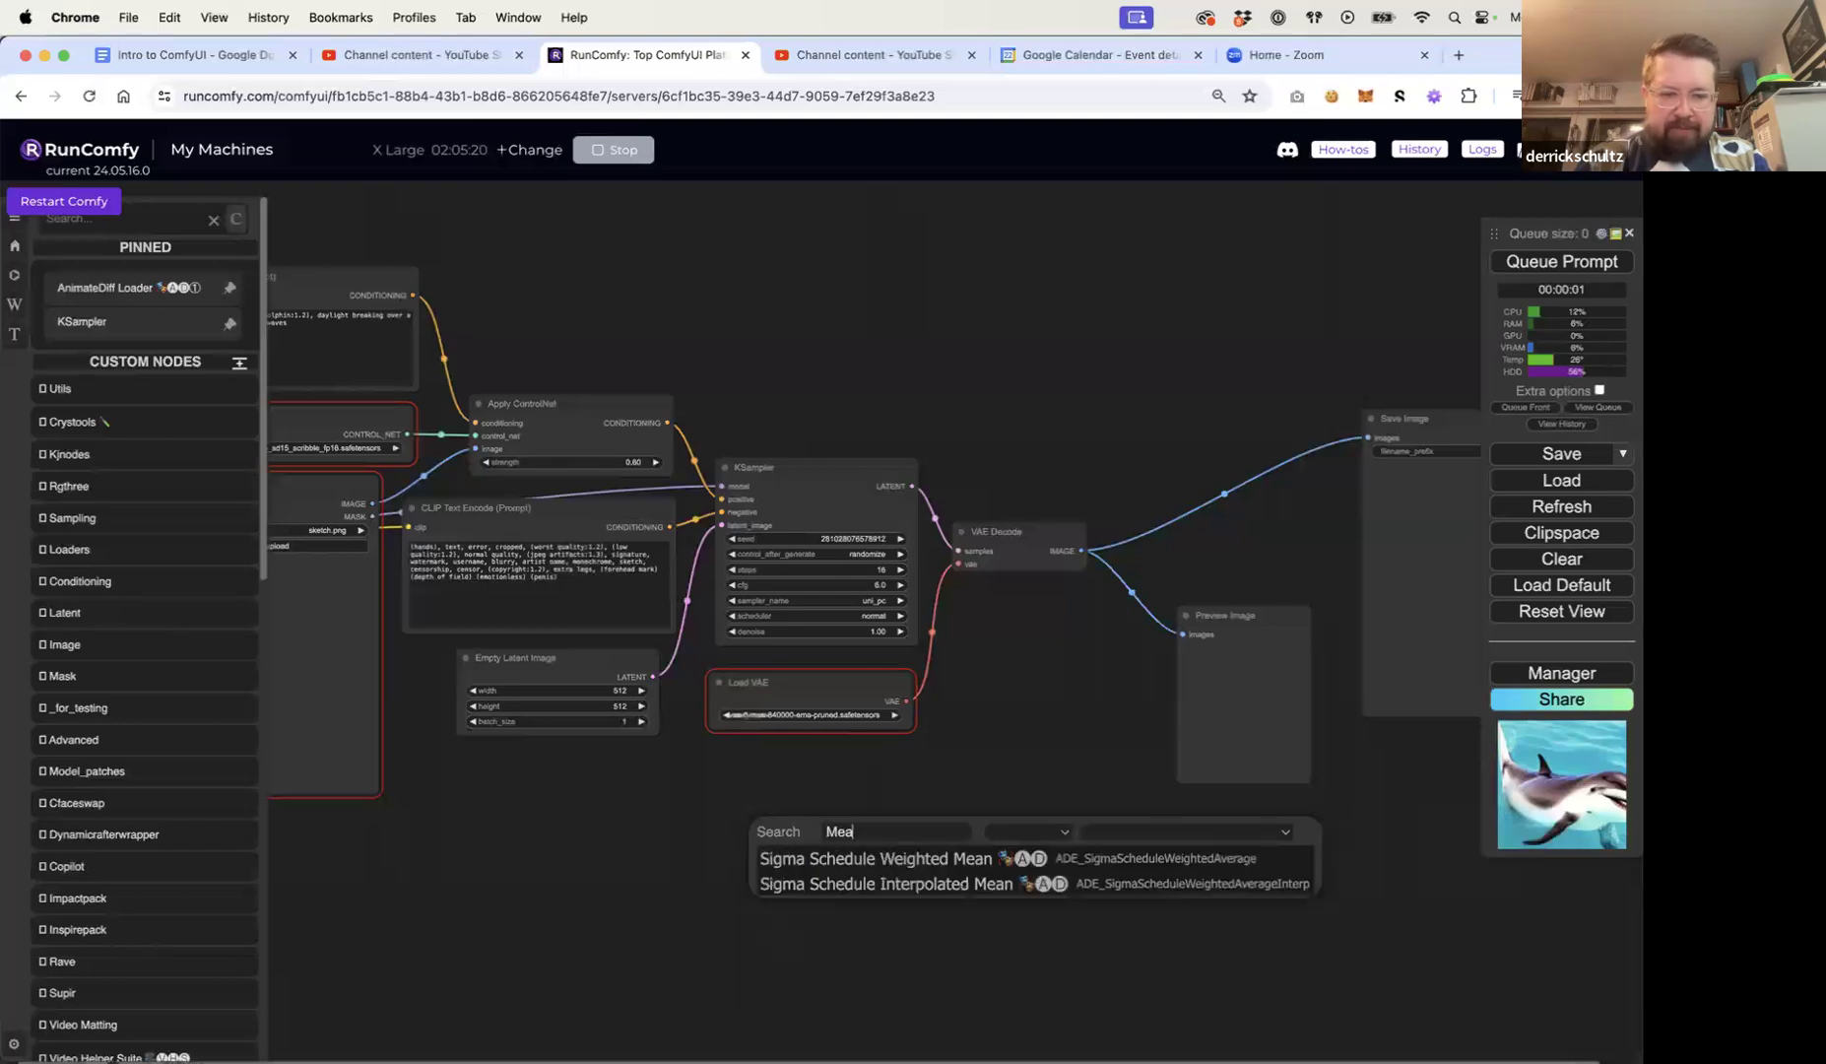
pyautogui.press('BackSpace')
pyautogui.write('ta')
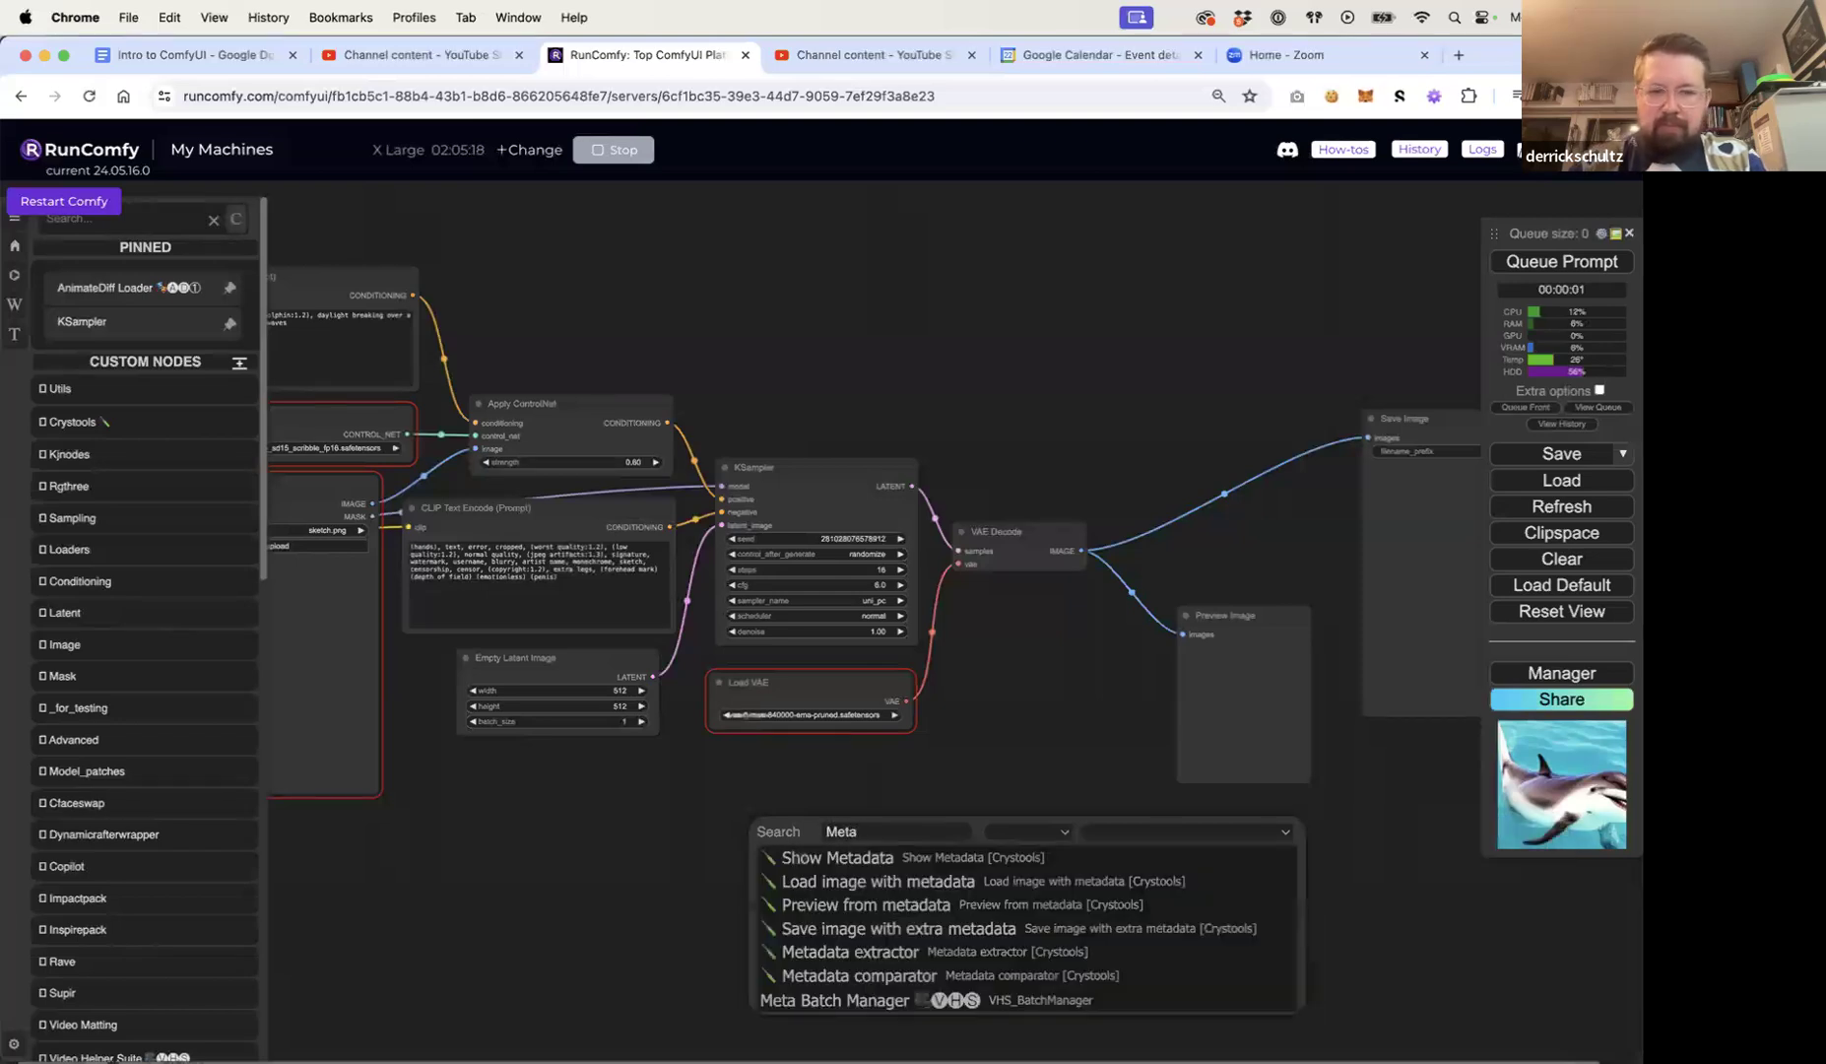
pyautogui.click(840, 885)
pyautogui.moveTo(913, 839); pyautogui.dragTo(843, 806)
pyautogui.moveTo(1006, 879); pyautogui.dragTo(1012, 776)
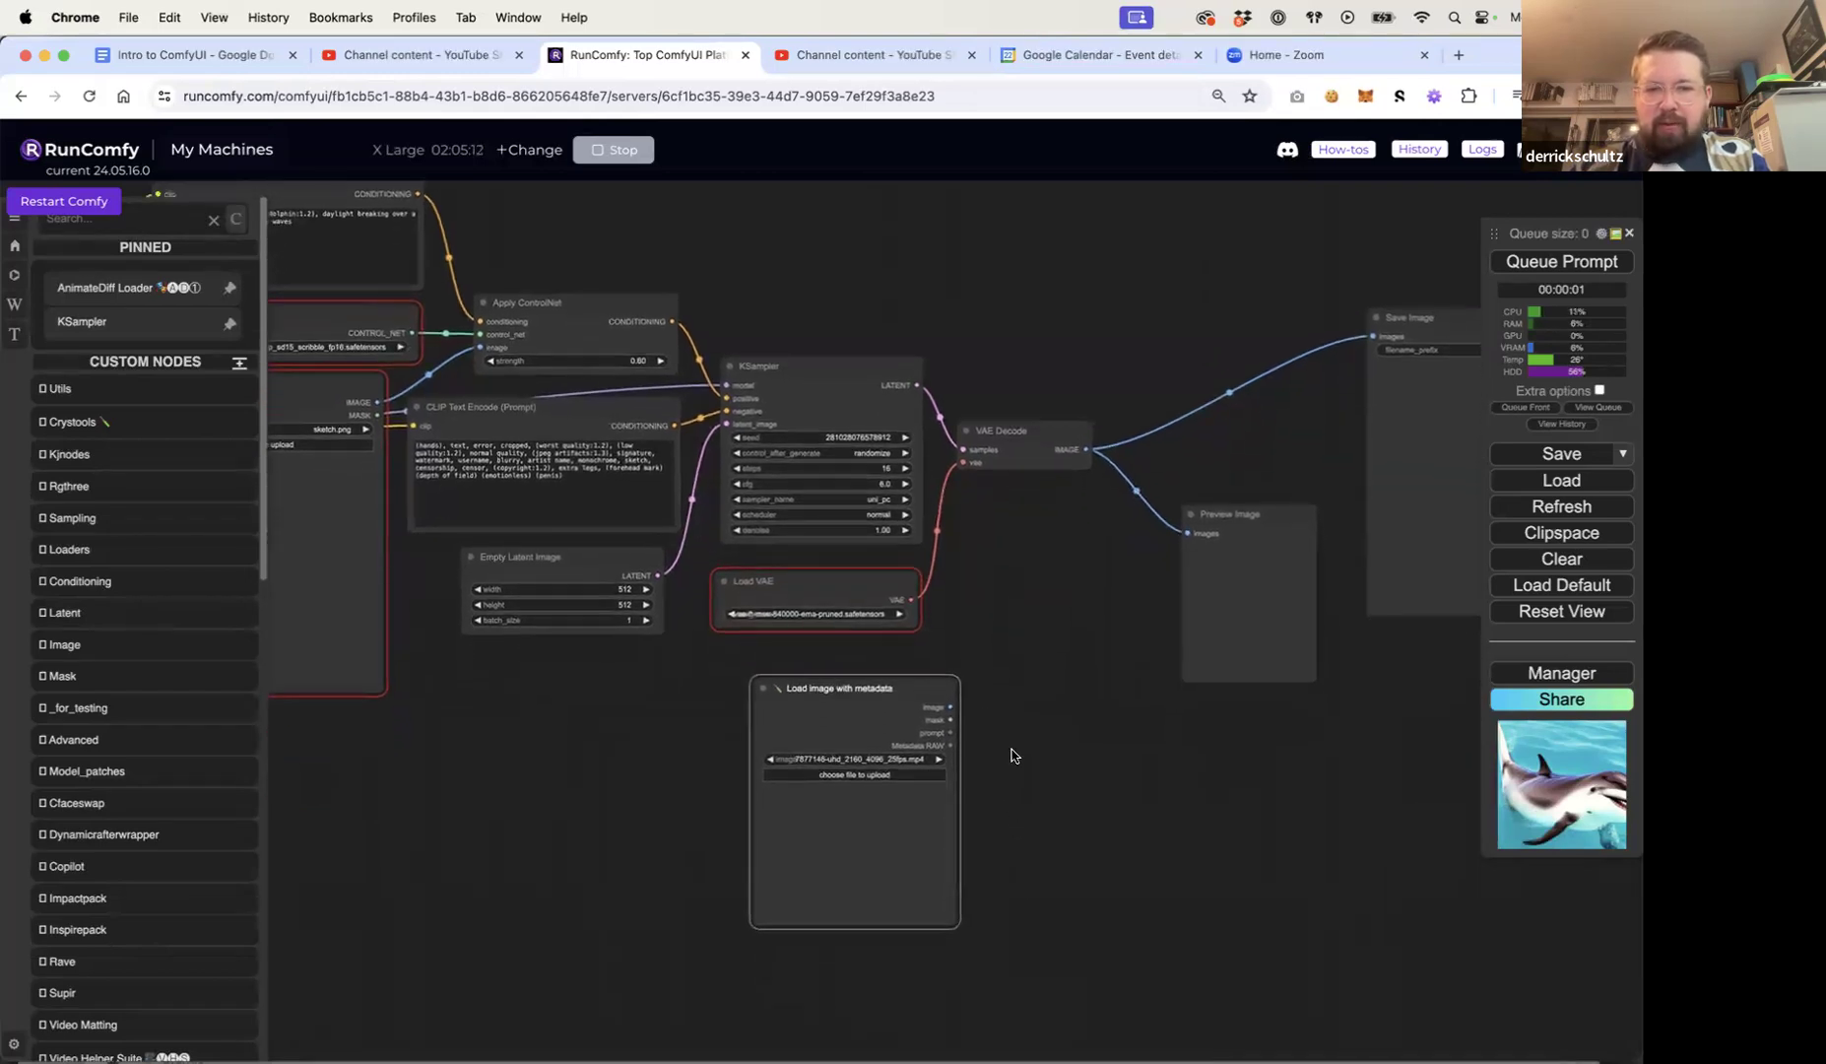
pyautogui.click(983, 733)
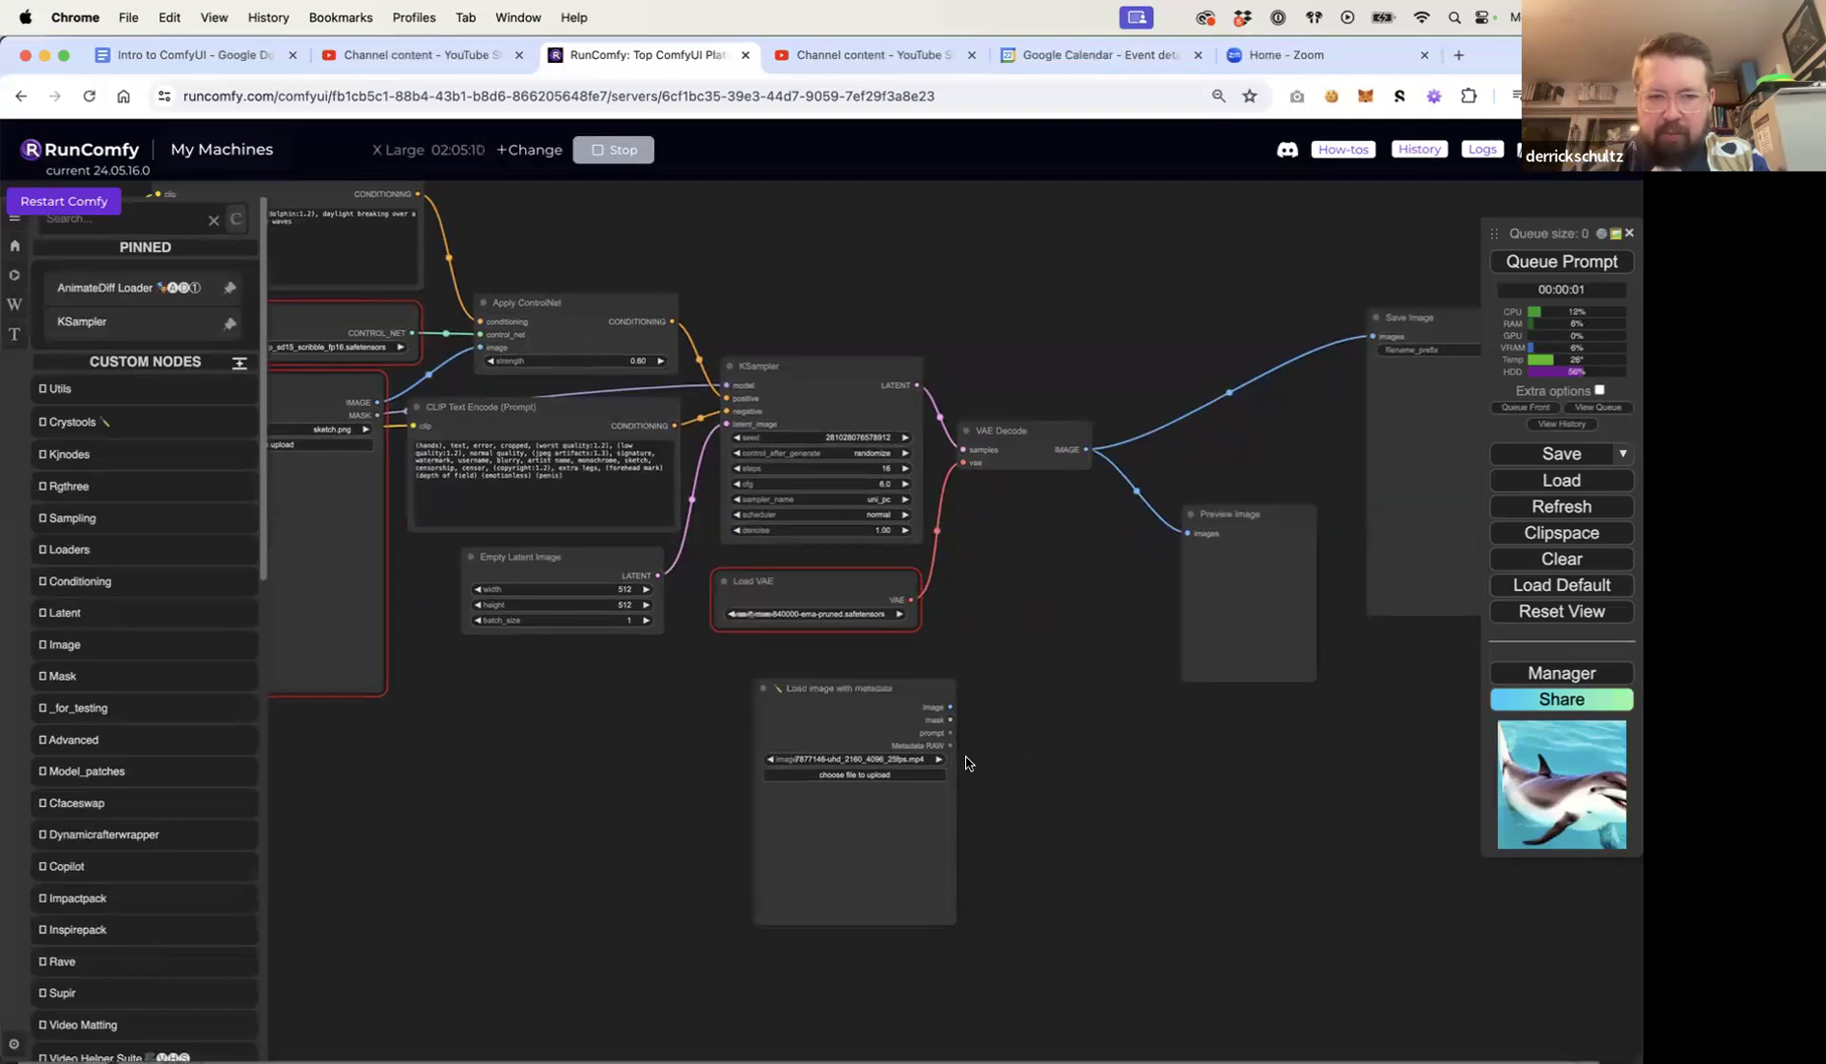
pyautogui.scroll(5, 970, 753)
pyautogui.doubleClick(1015, 754)
pyautogui.write('meta')
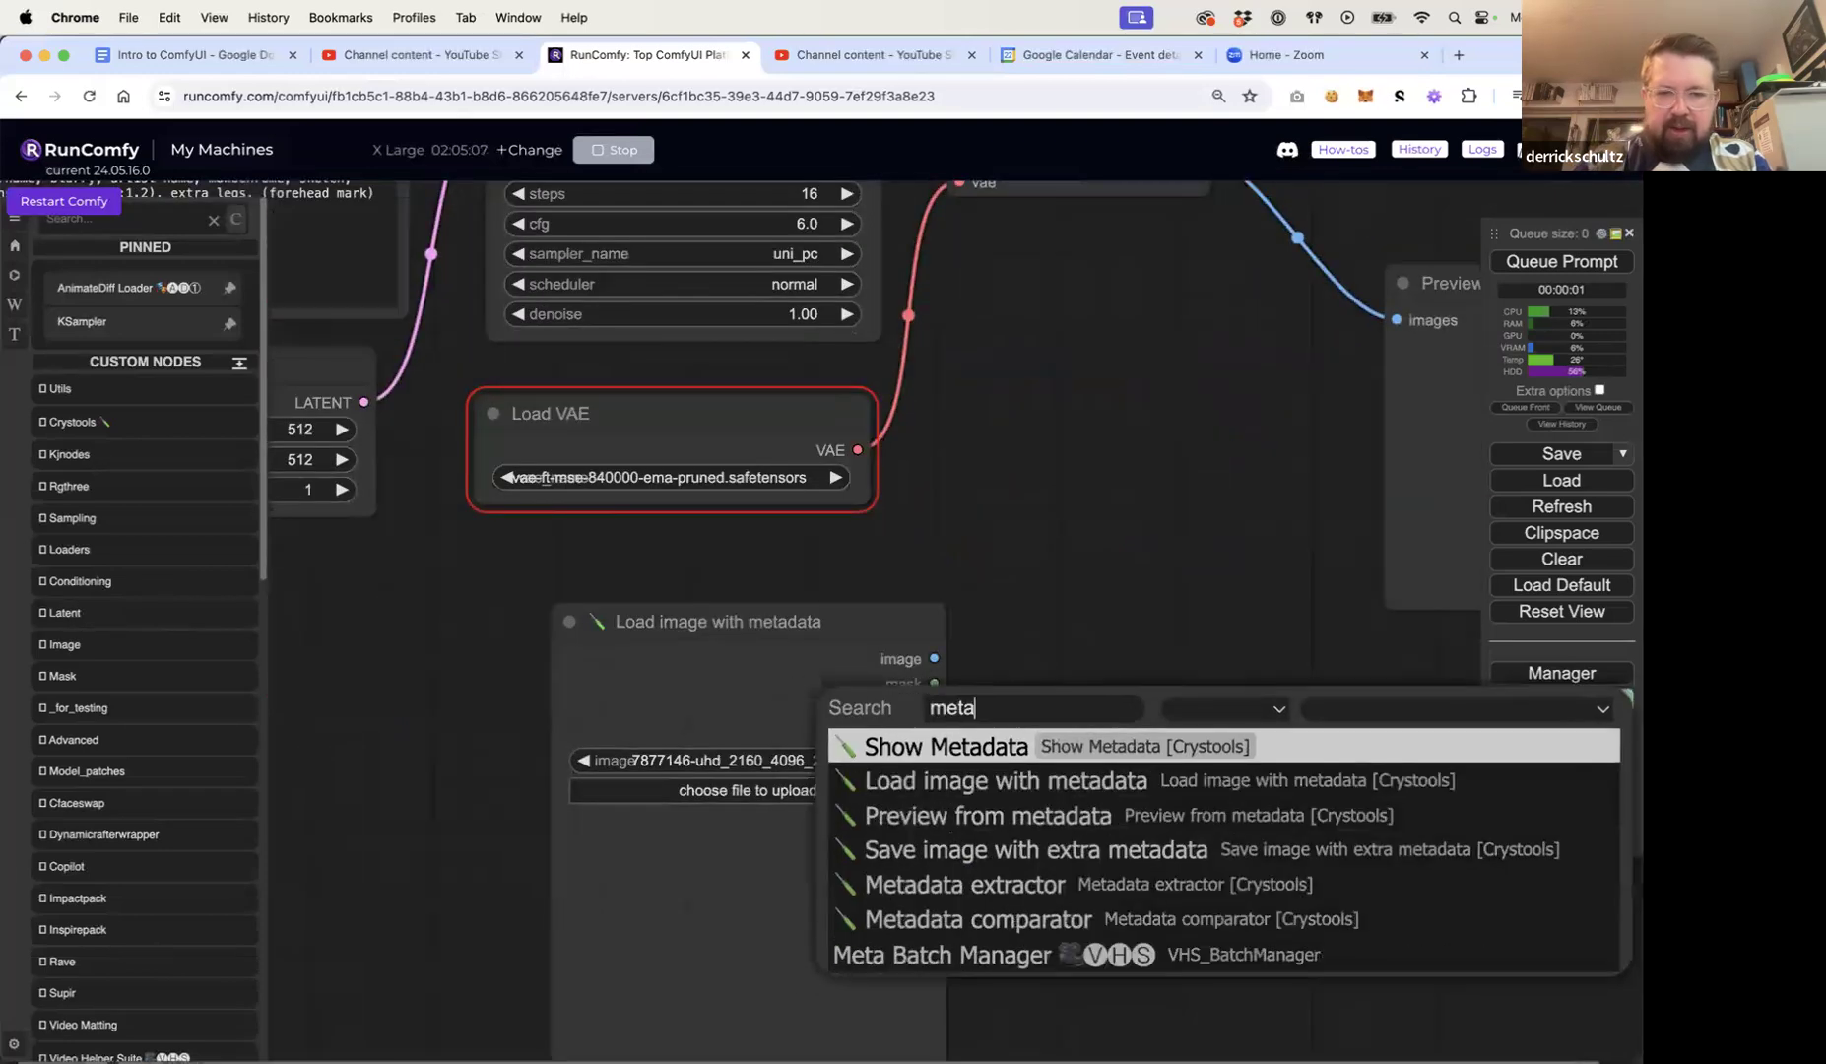
pyautogui.click(1046, 746)
pyautogui.click(1084, 724)
pyautogui.press('Delete')
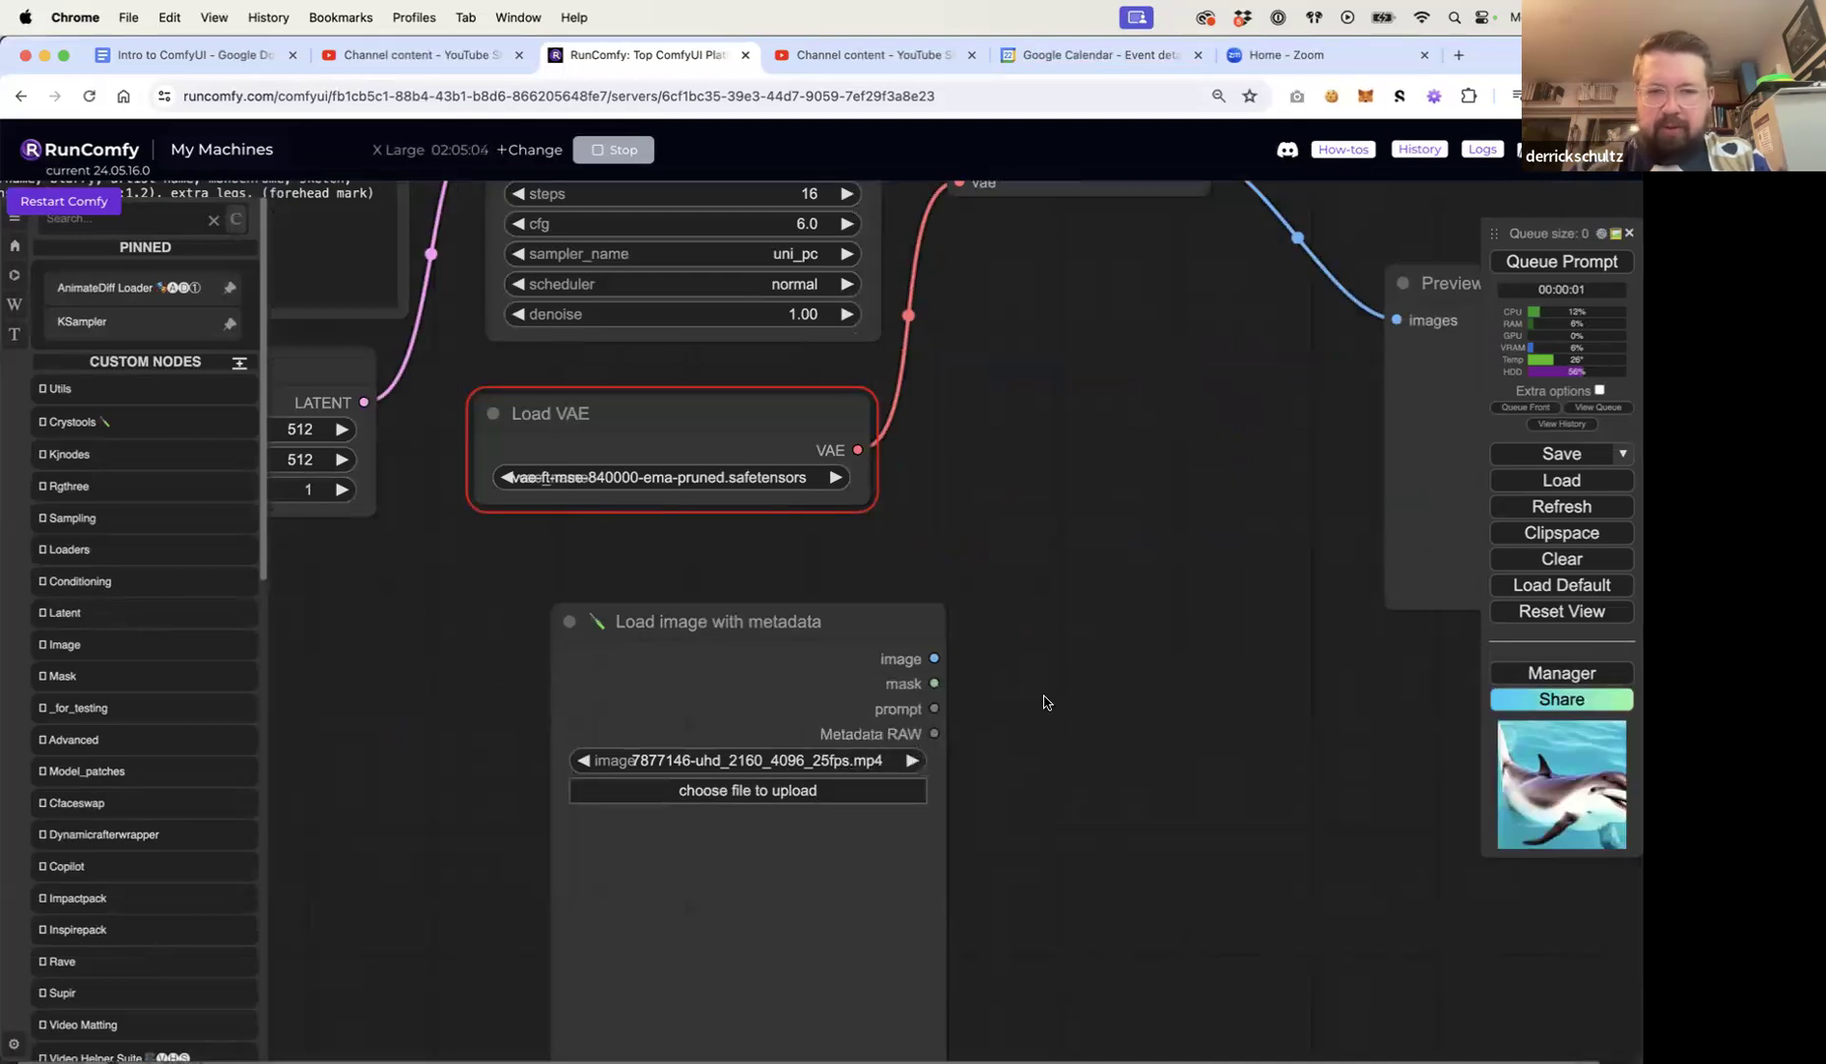
# Step: Search the available nodes for "meta" beside the Load image with metadata node
pyautogui.doubleClick(1046, 703)
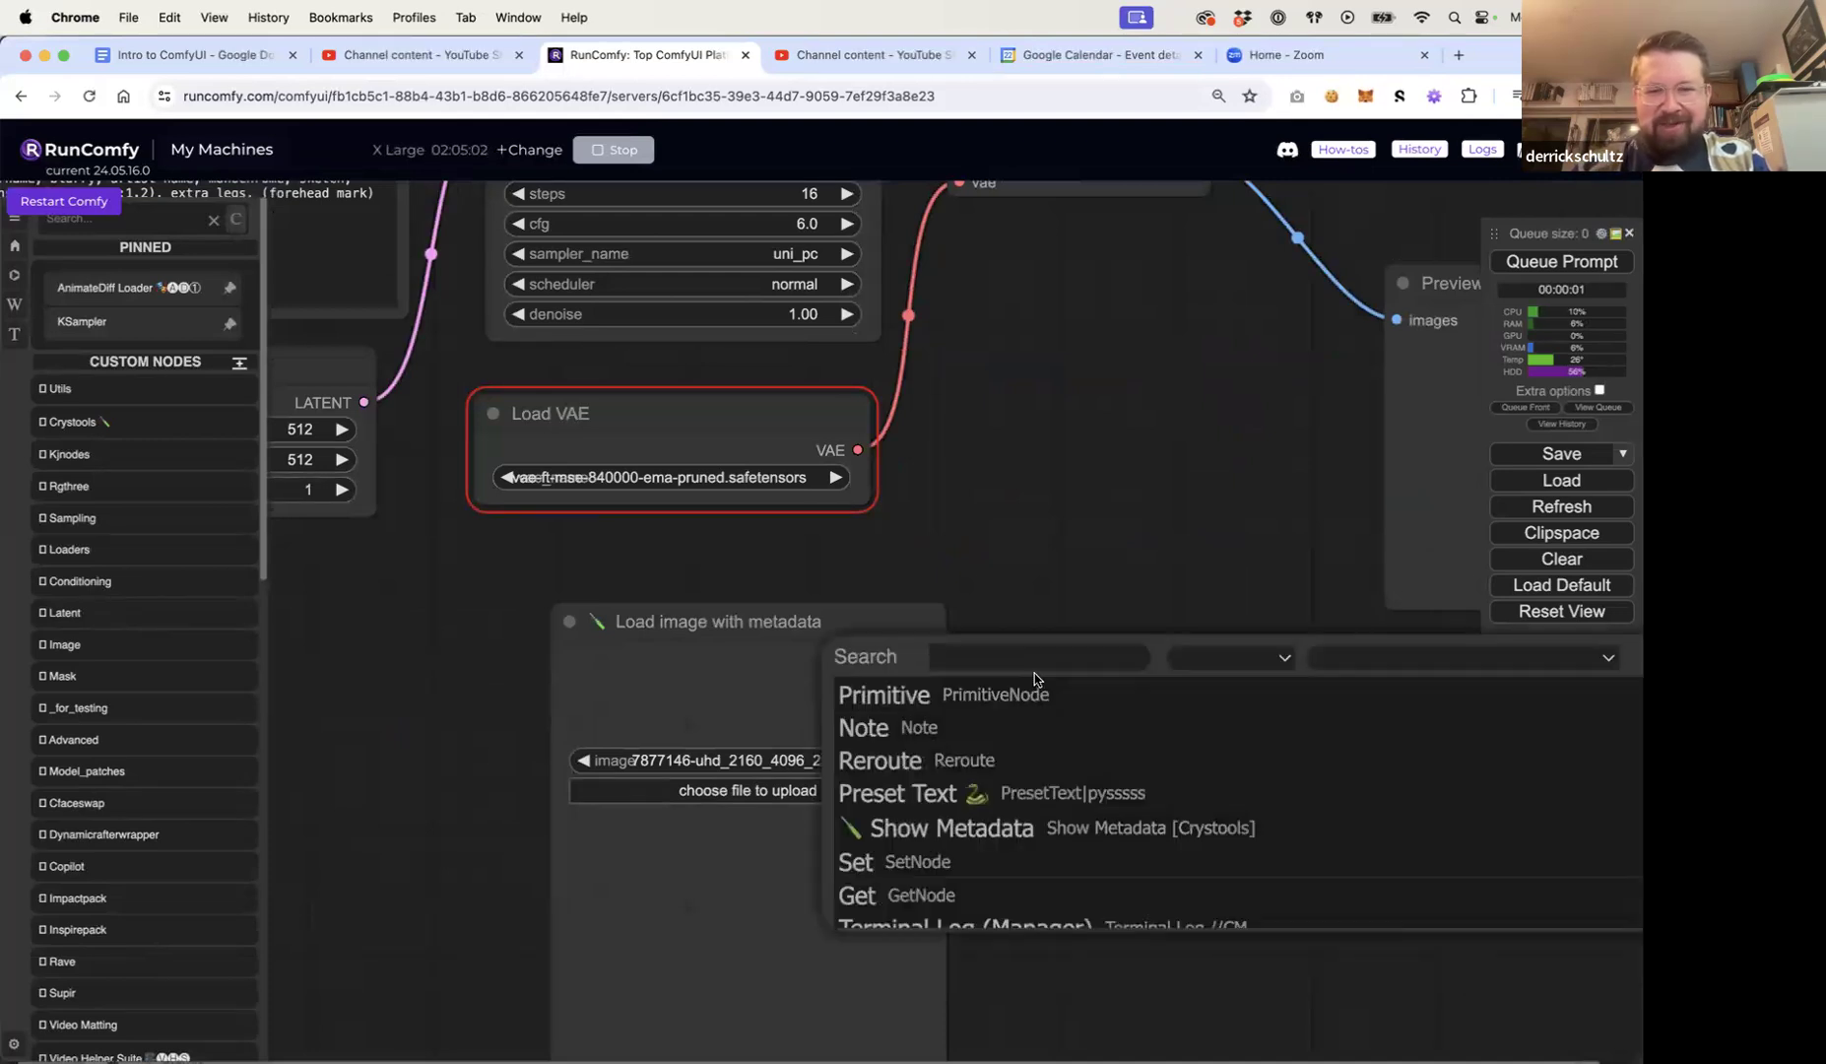
pyautogui.write('meta')
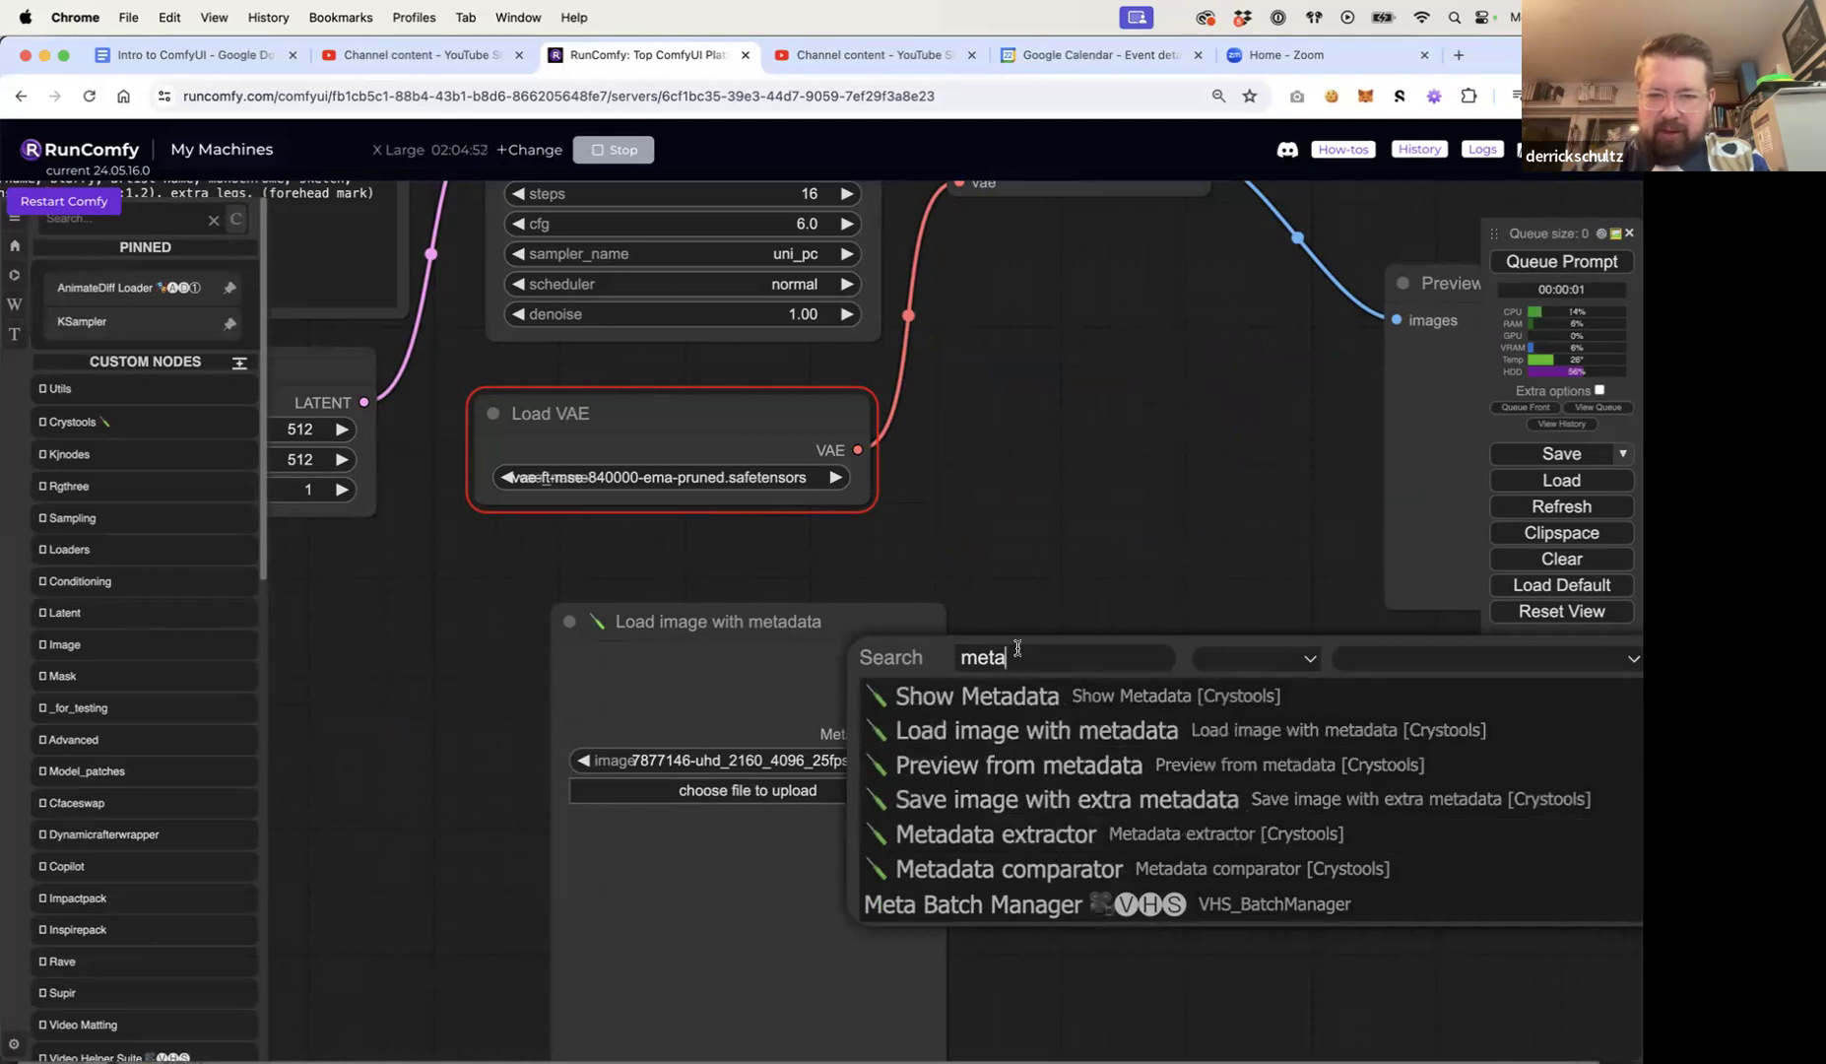
# Step: Switch to Finder and look through the Desktop folder's files for a saved metadata workflow
pyautogui.press('super+Tab')
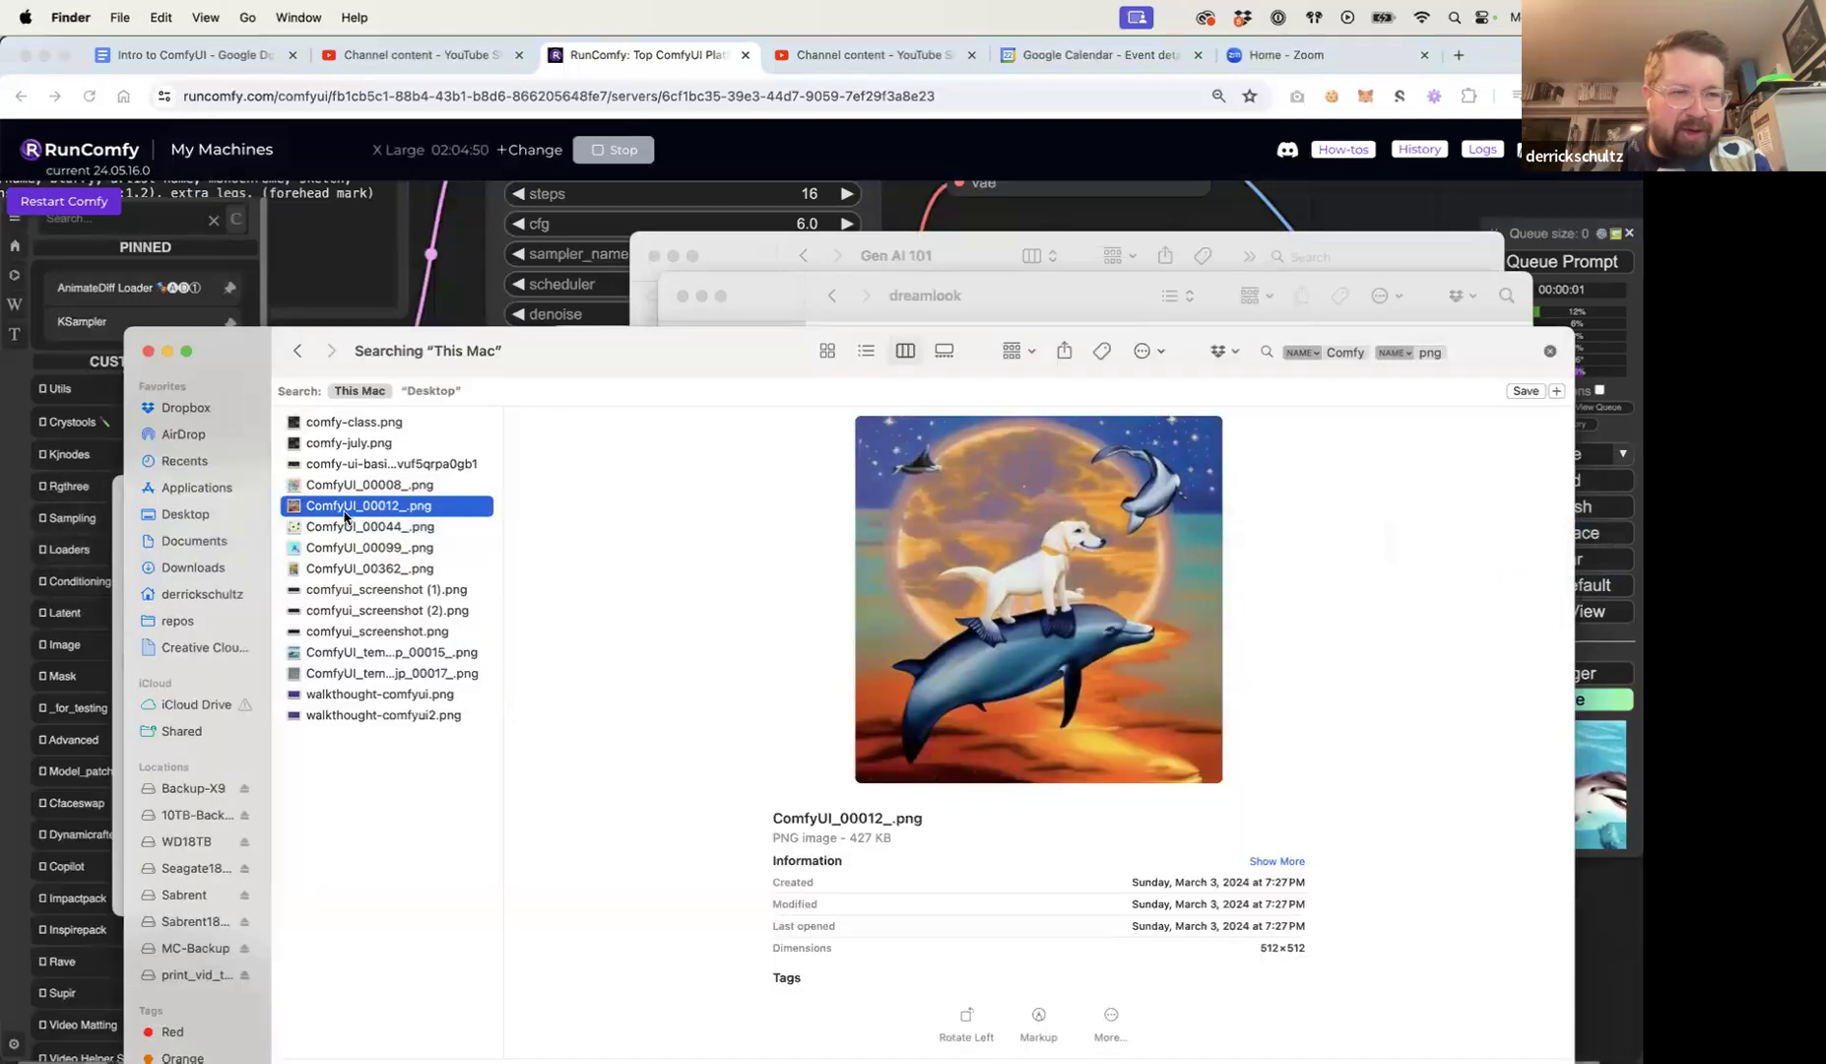
pyautogui.click(183, 513)
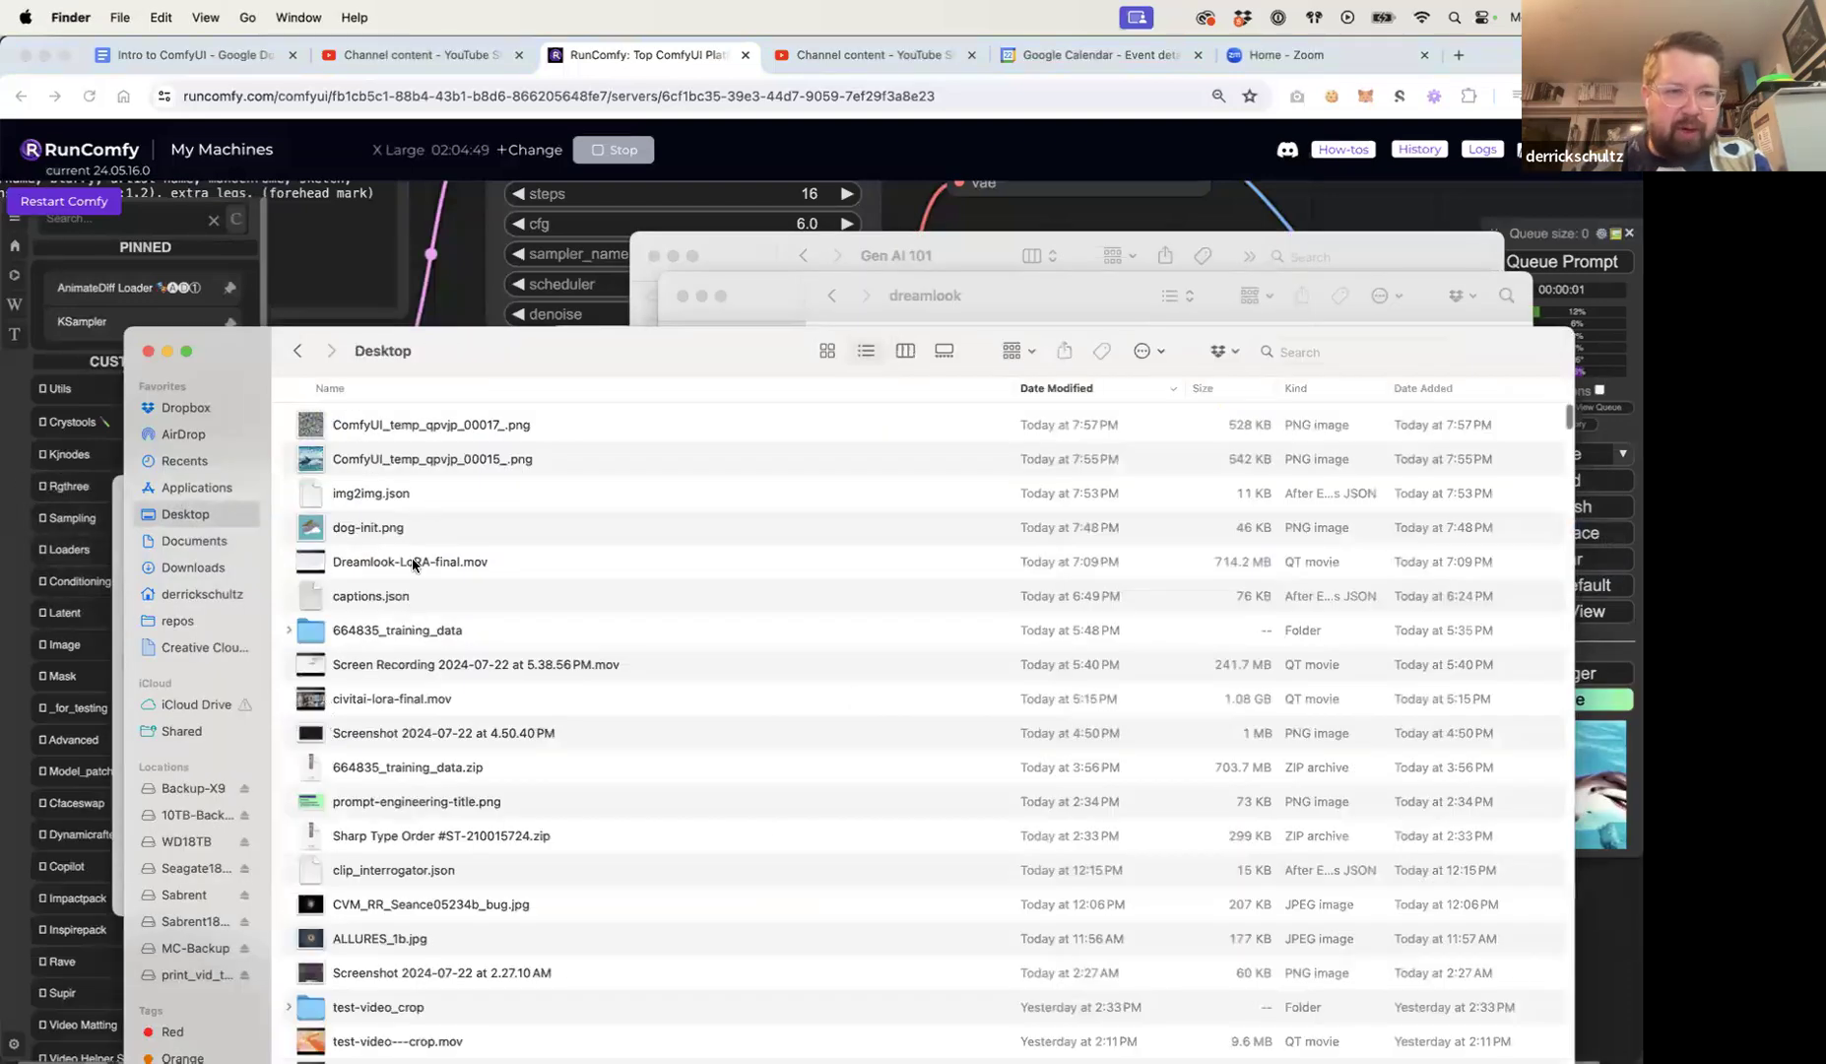
pyautogui.scroll(-15, 546, 566)
pyautogui.scroll(-10, 548, 571)
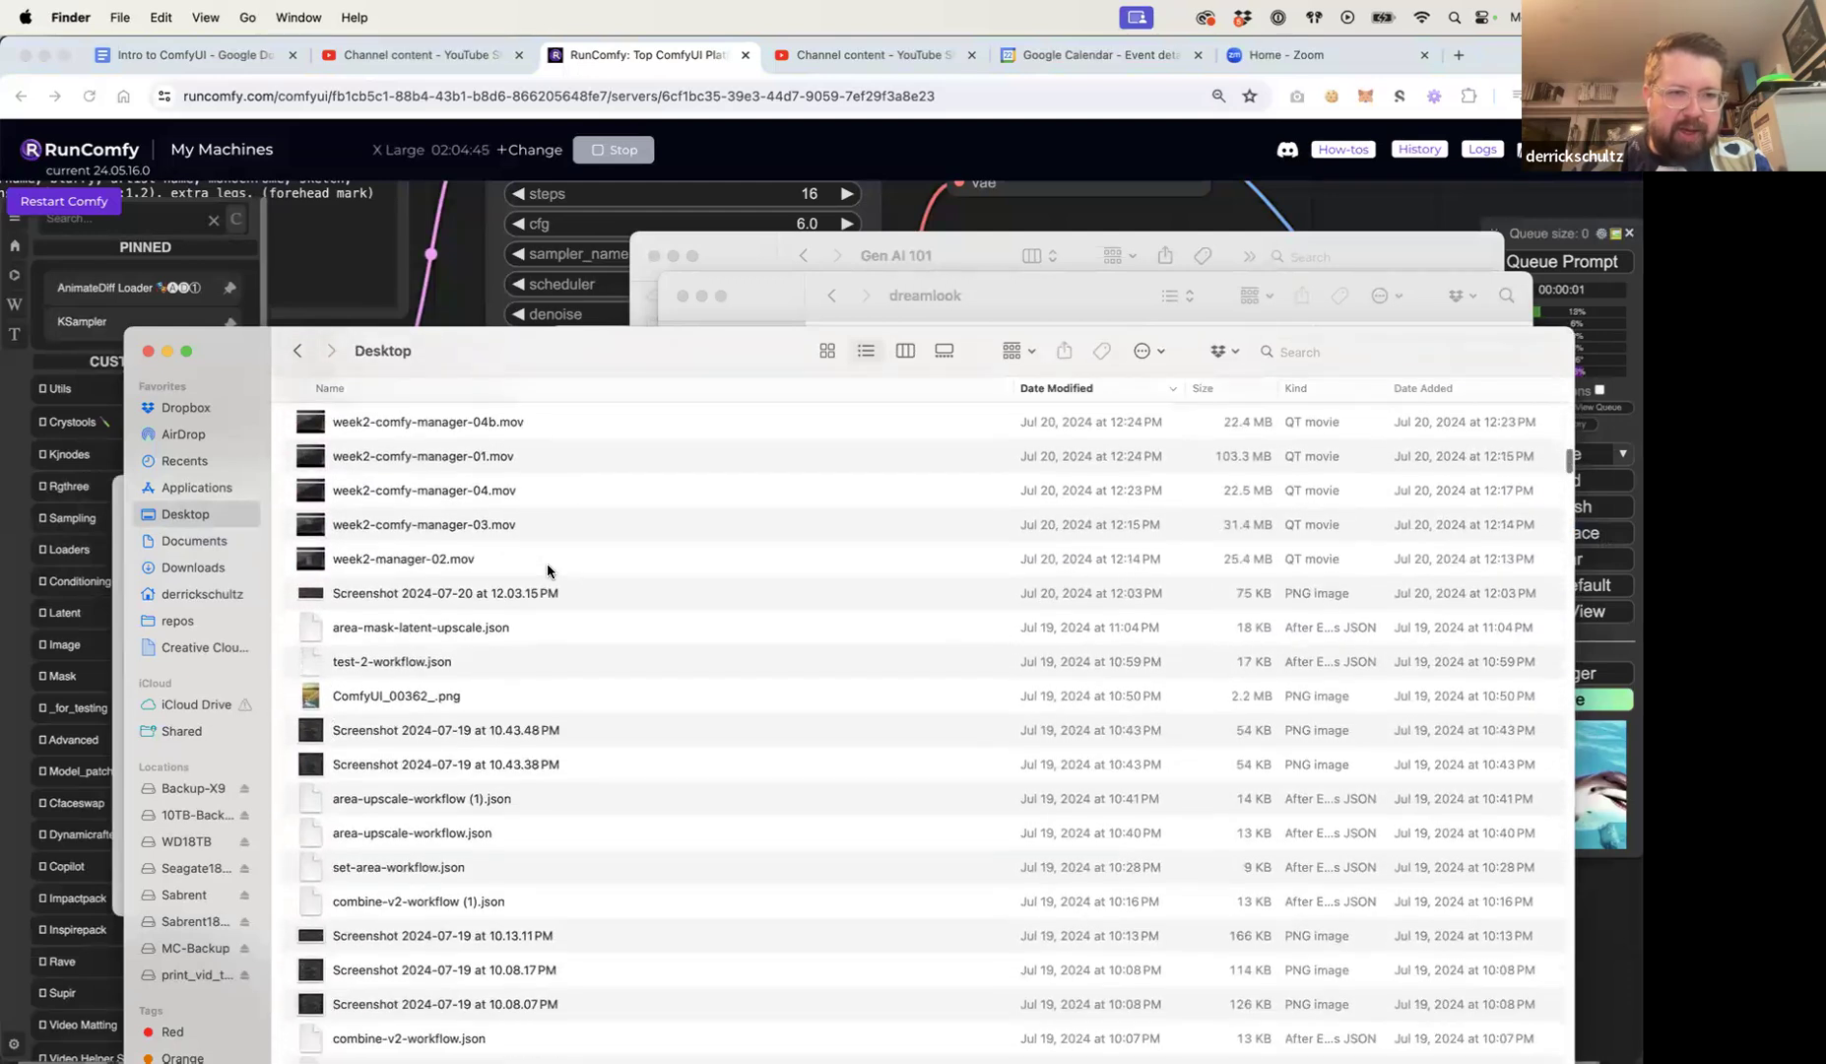
pyautogui.scroll(-5, 490, 732)
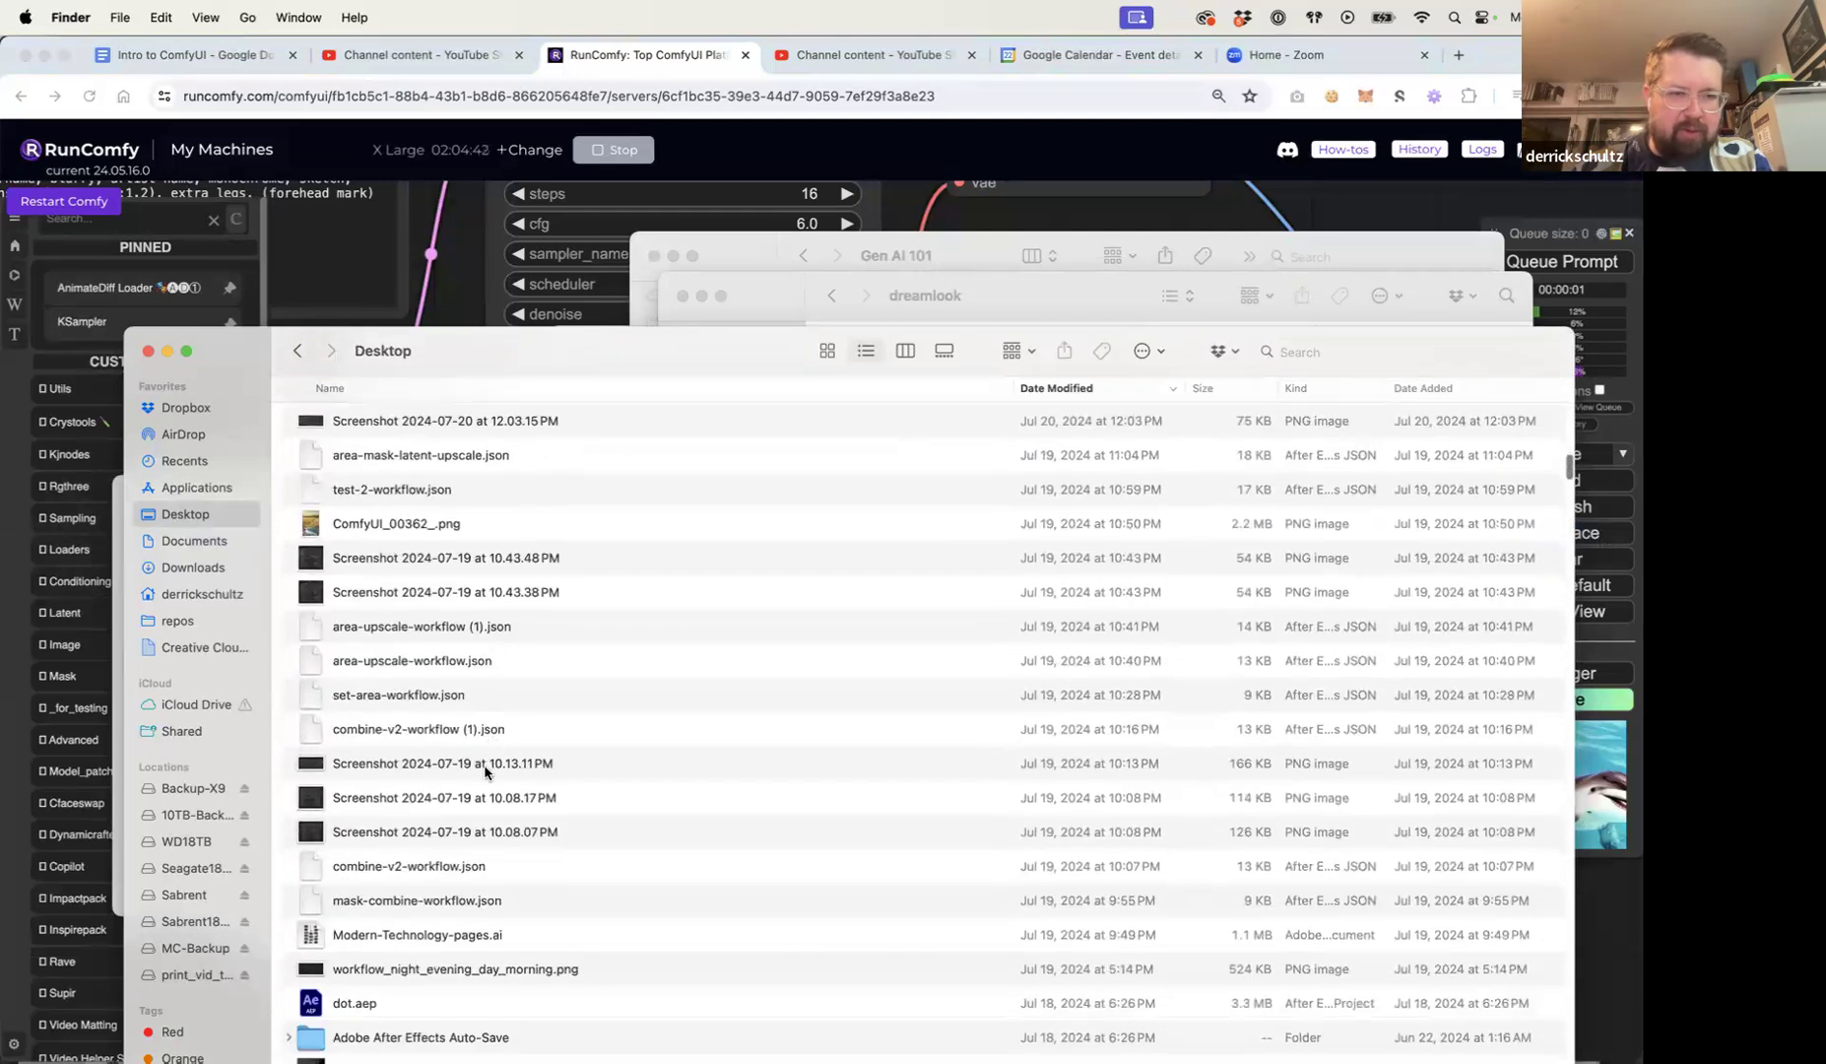
pyautogui.scroll(-10, 485, 771)
pyautogui.scroll(-4, 485, 771)
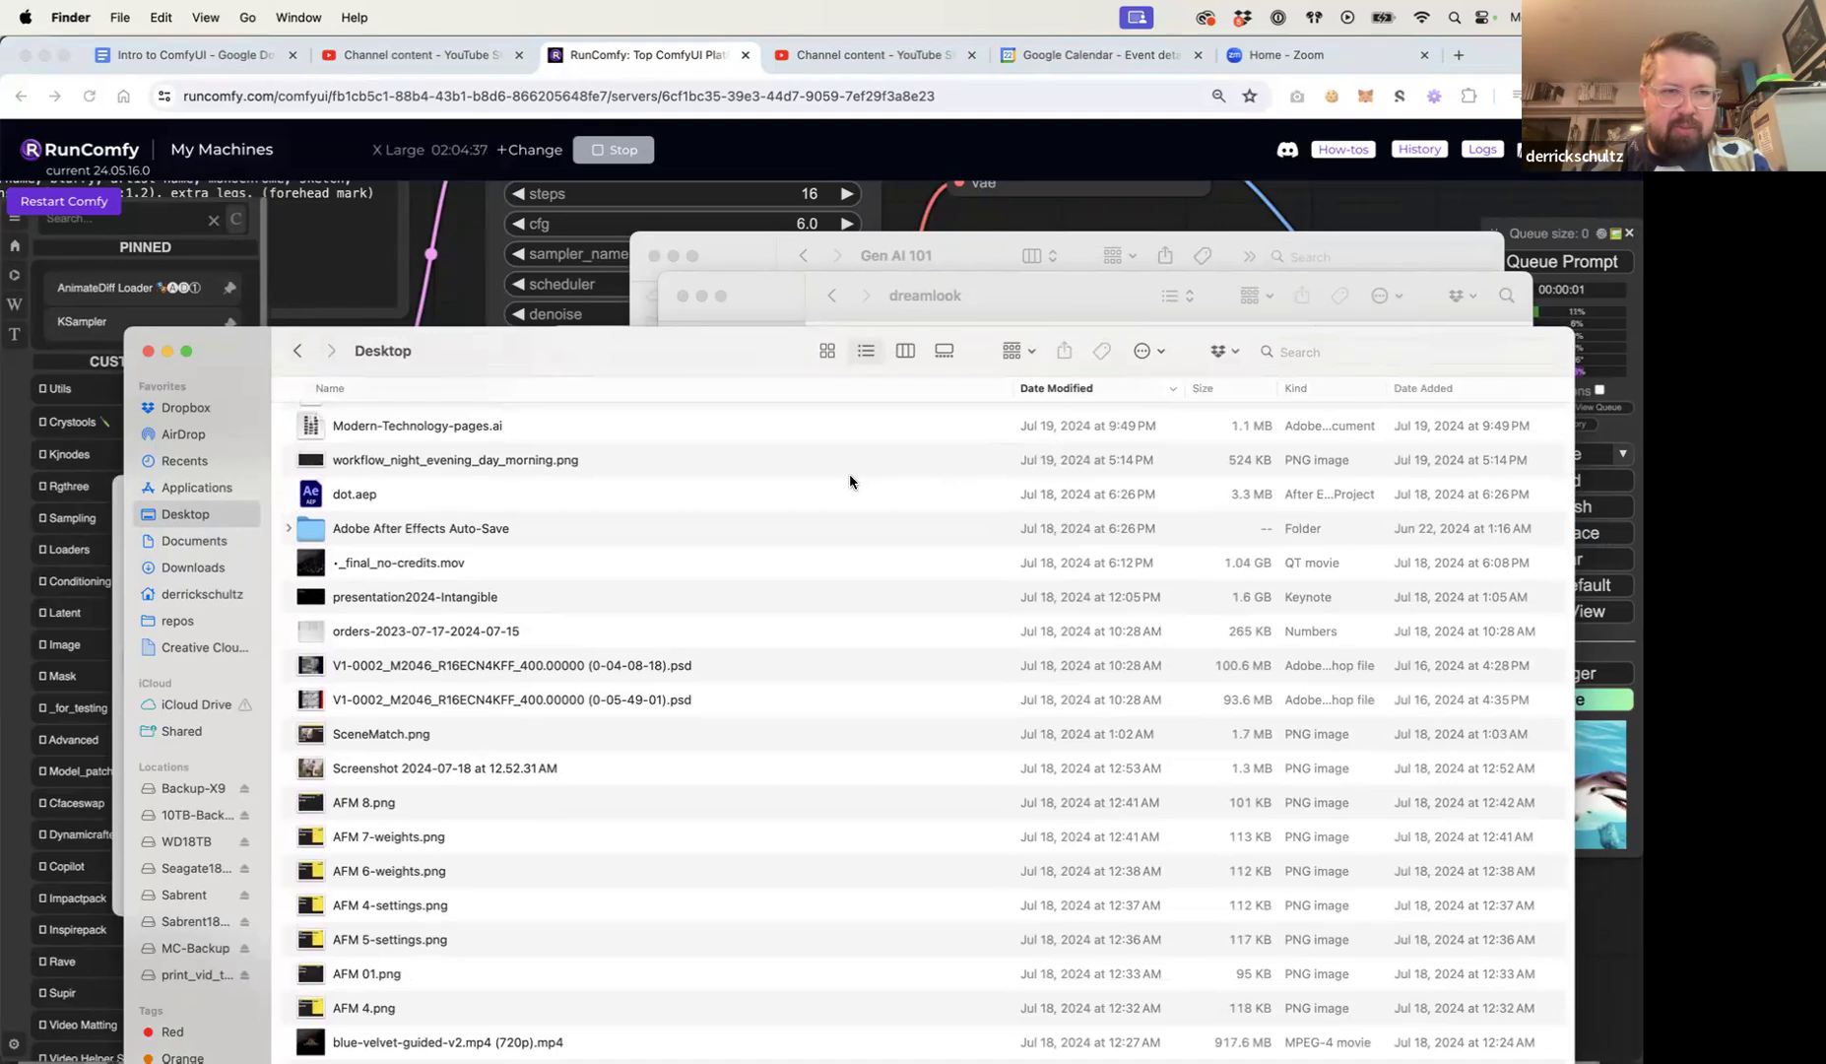
pyautogui.scroll(5, 1181, 399)
# Step: Search this Mac for files whose names contain both "json" and "metadata"
pyautogui.click(1342, 353)
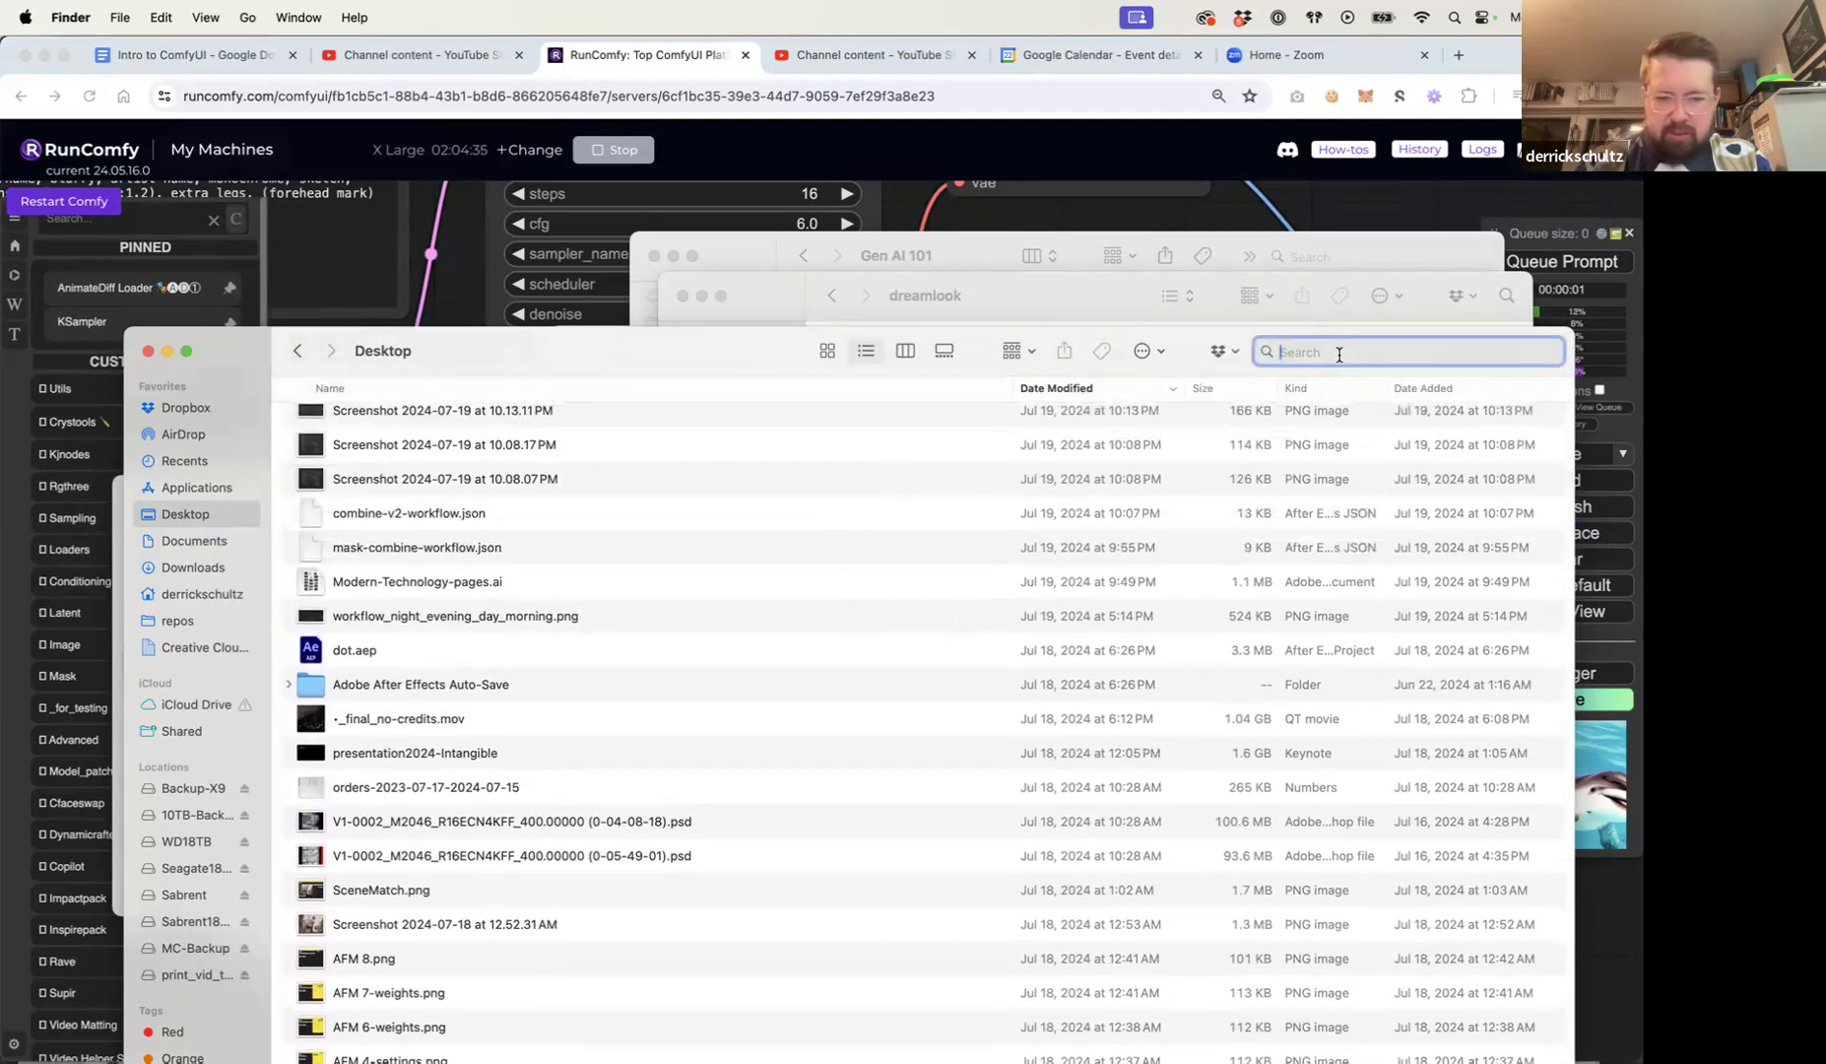
pyautogui.write('json')
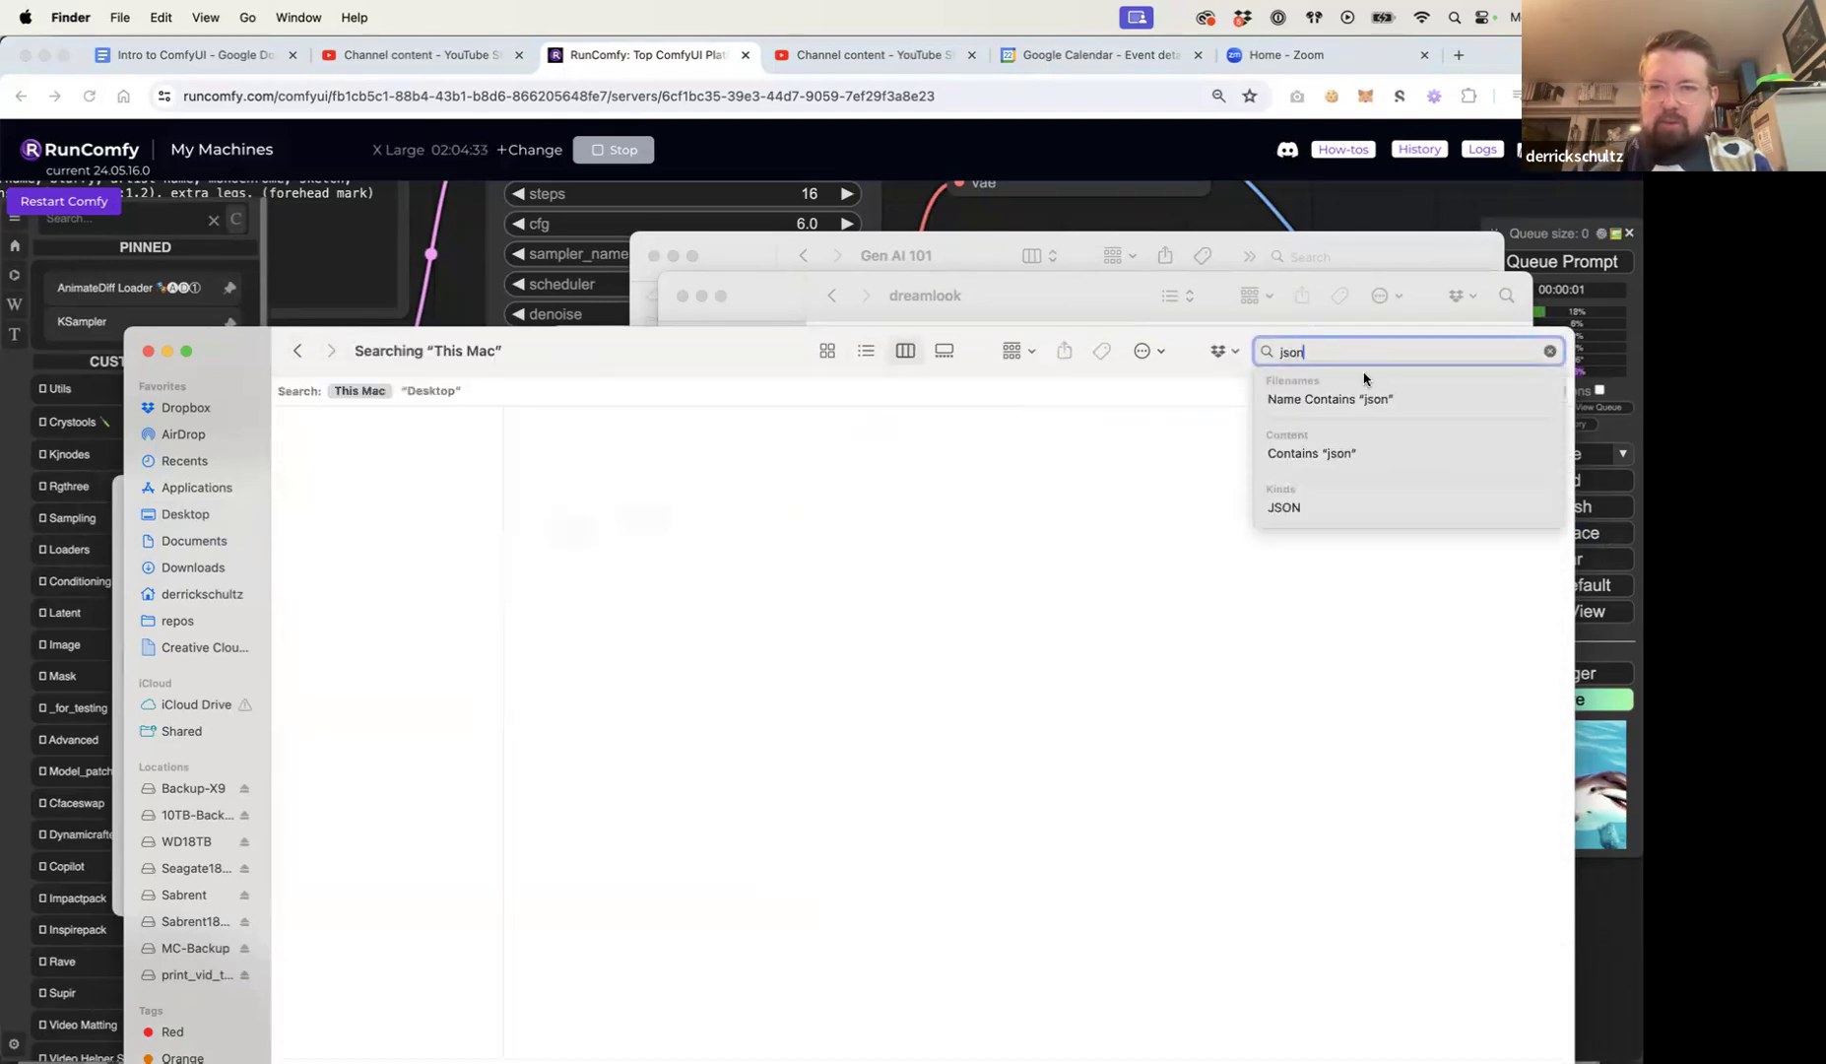
pyautogui.press('Return')
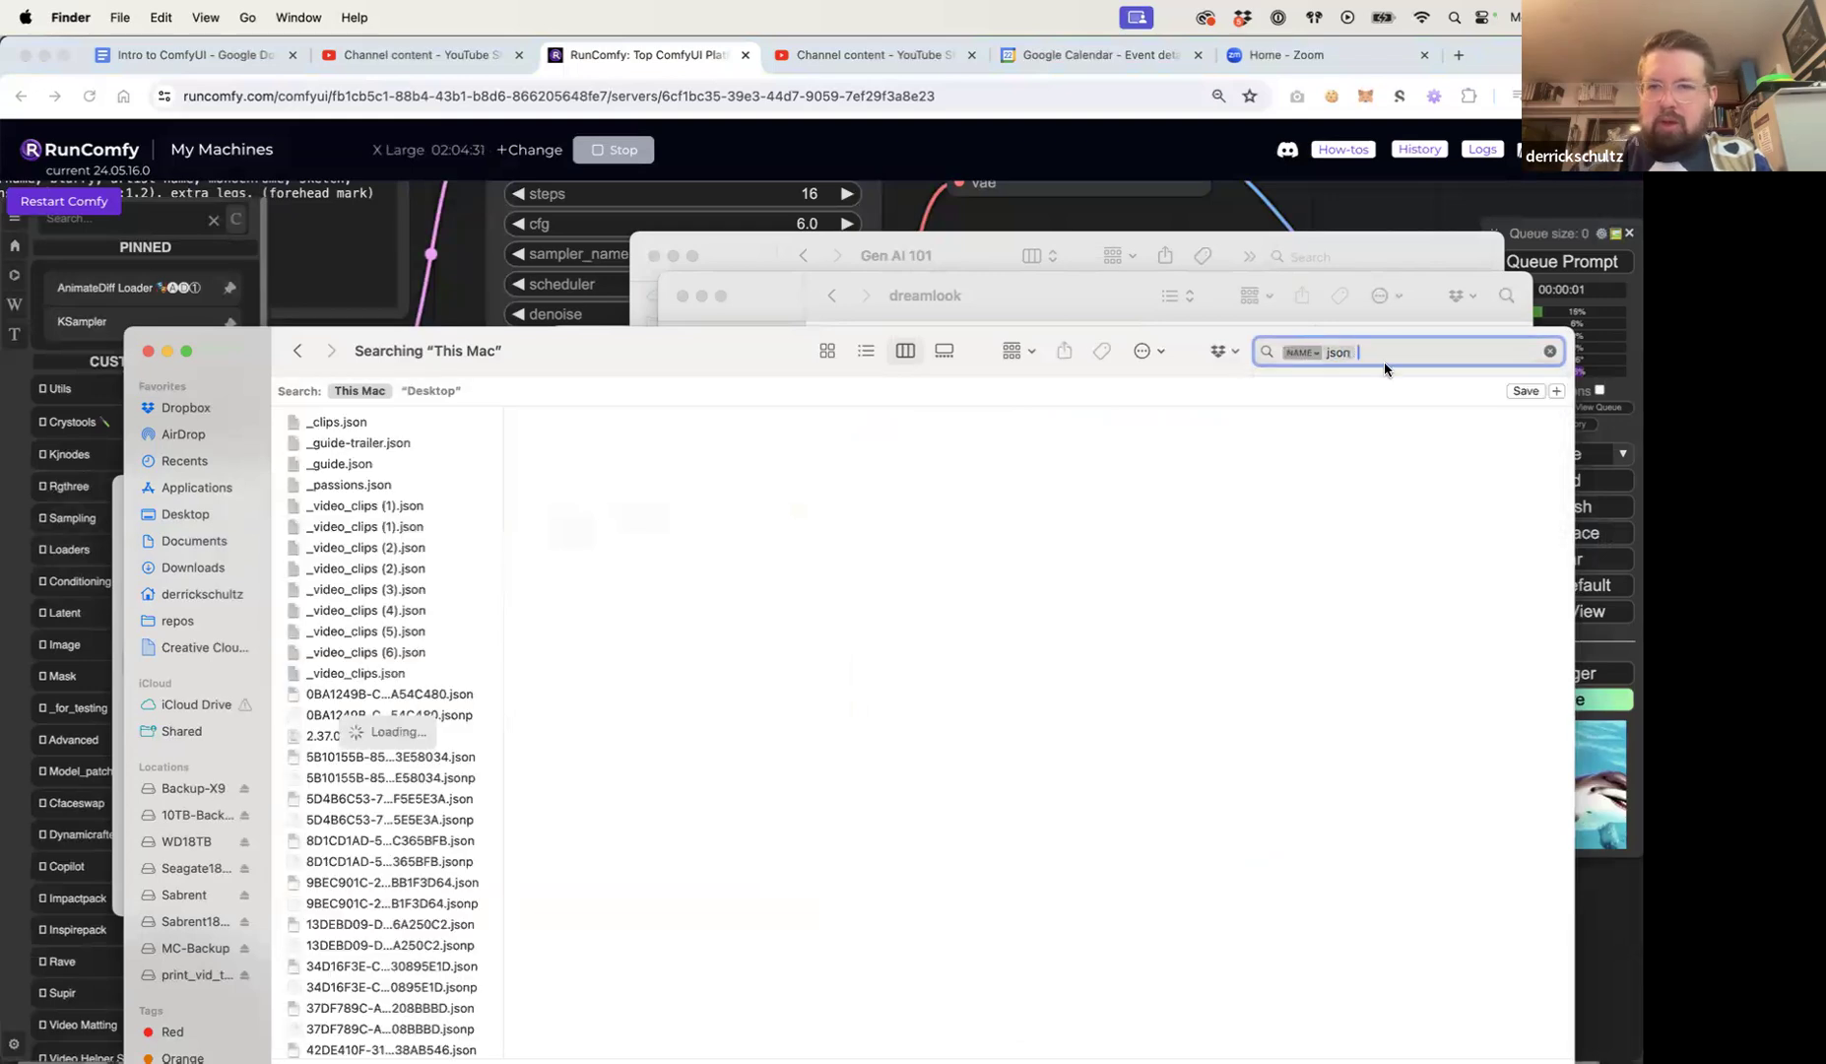
pyautogui.write('m')
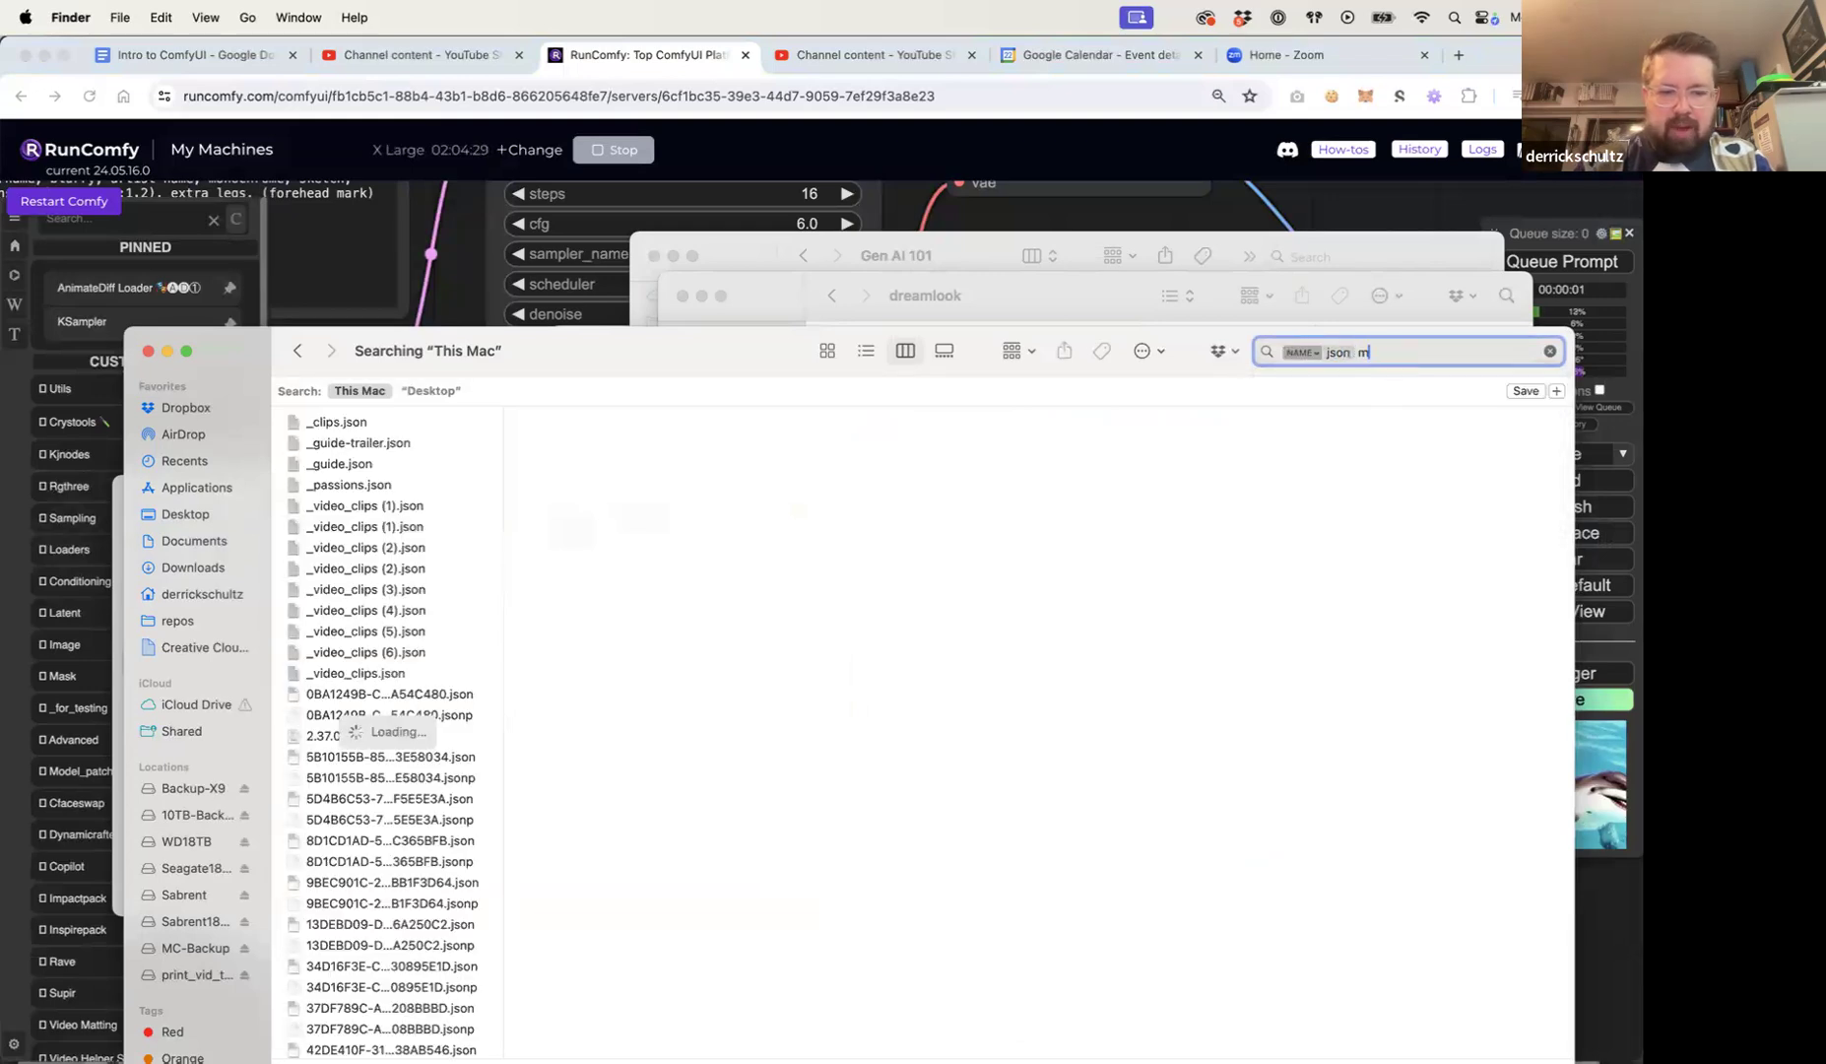
pyautogui.write('etadata')
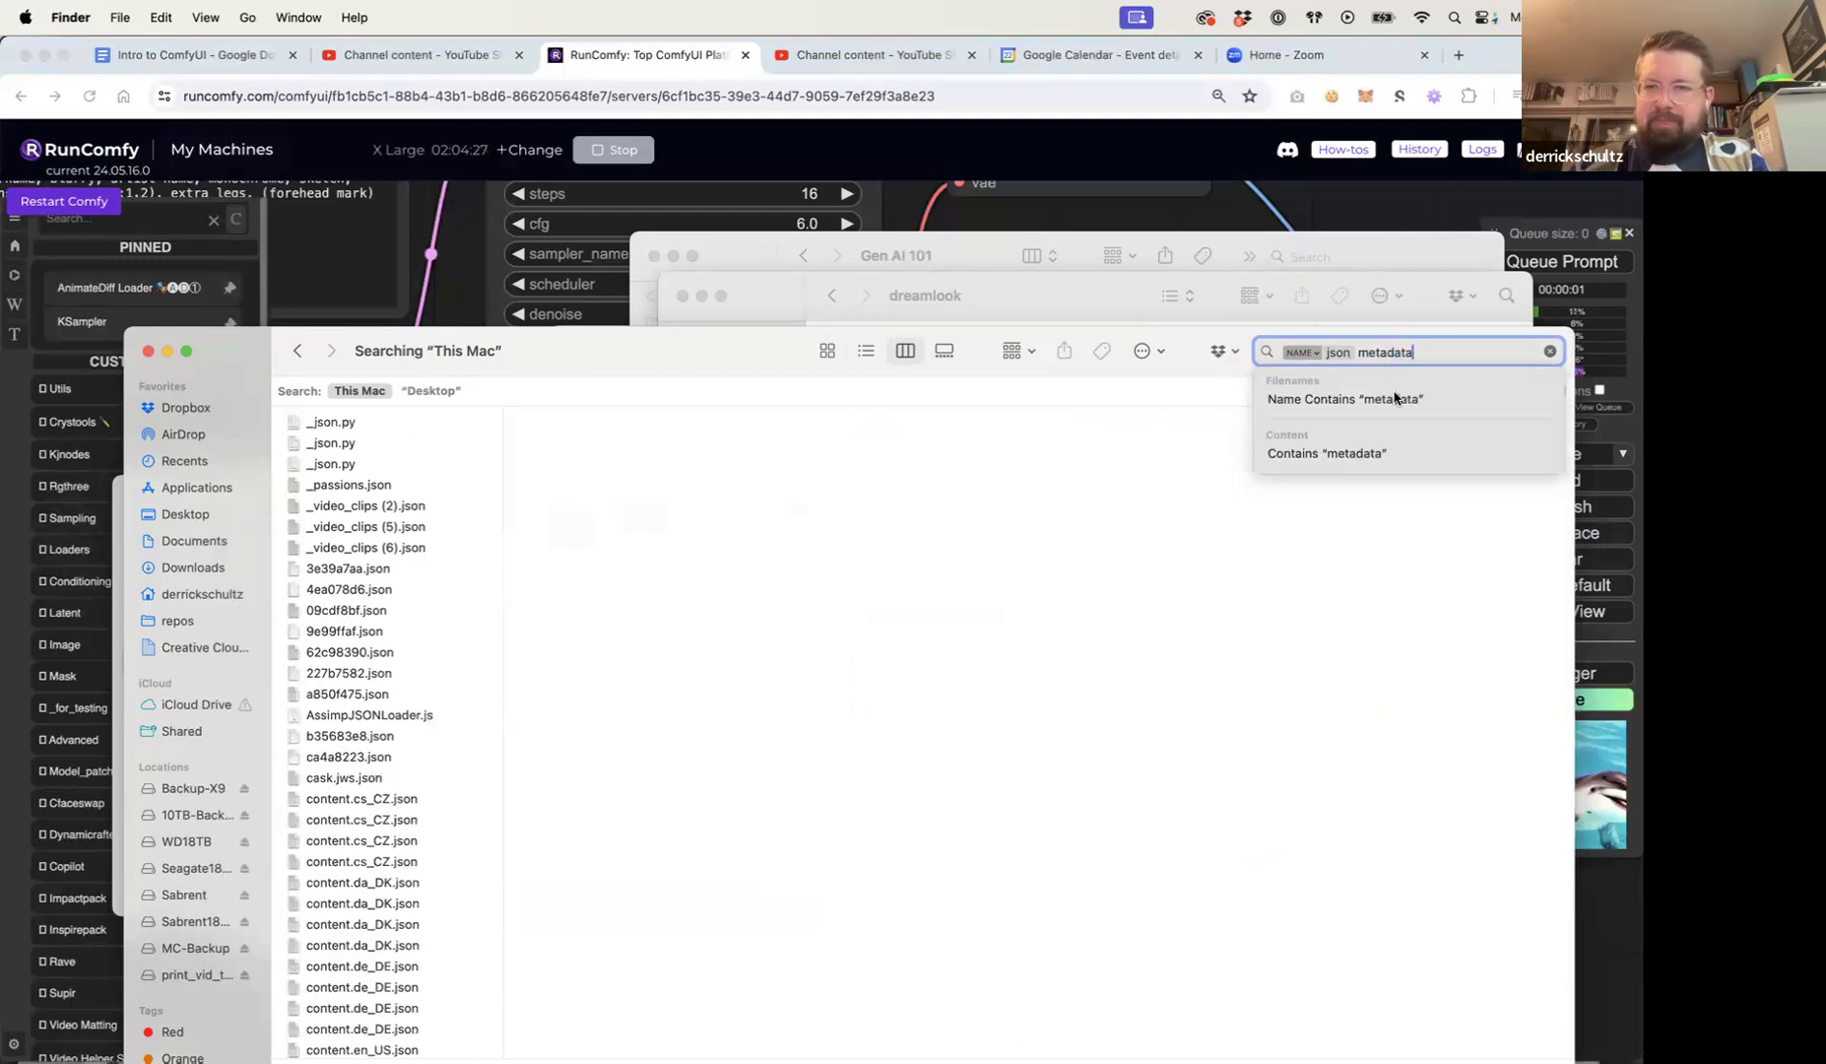
pyautogui.click(1379, 403)
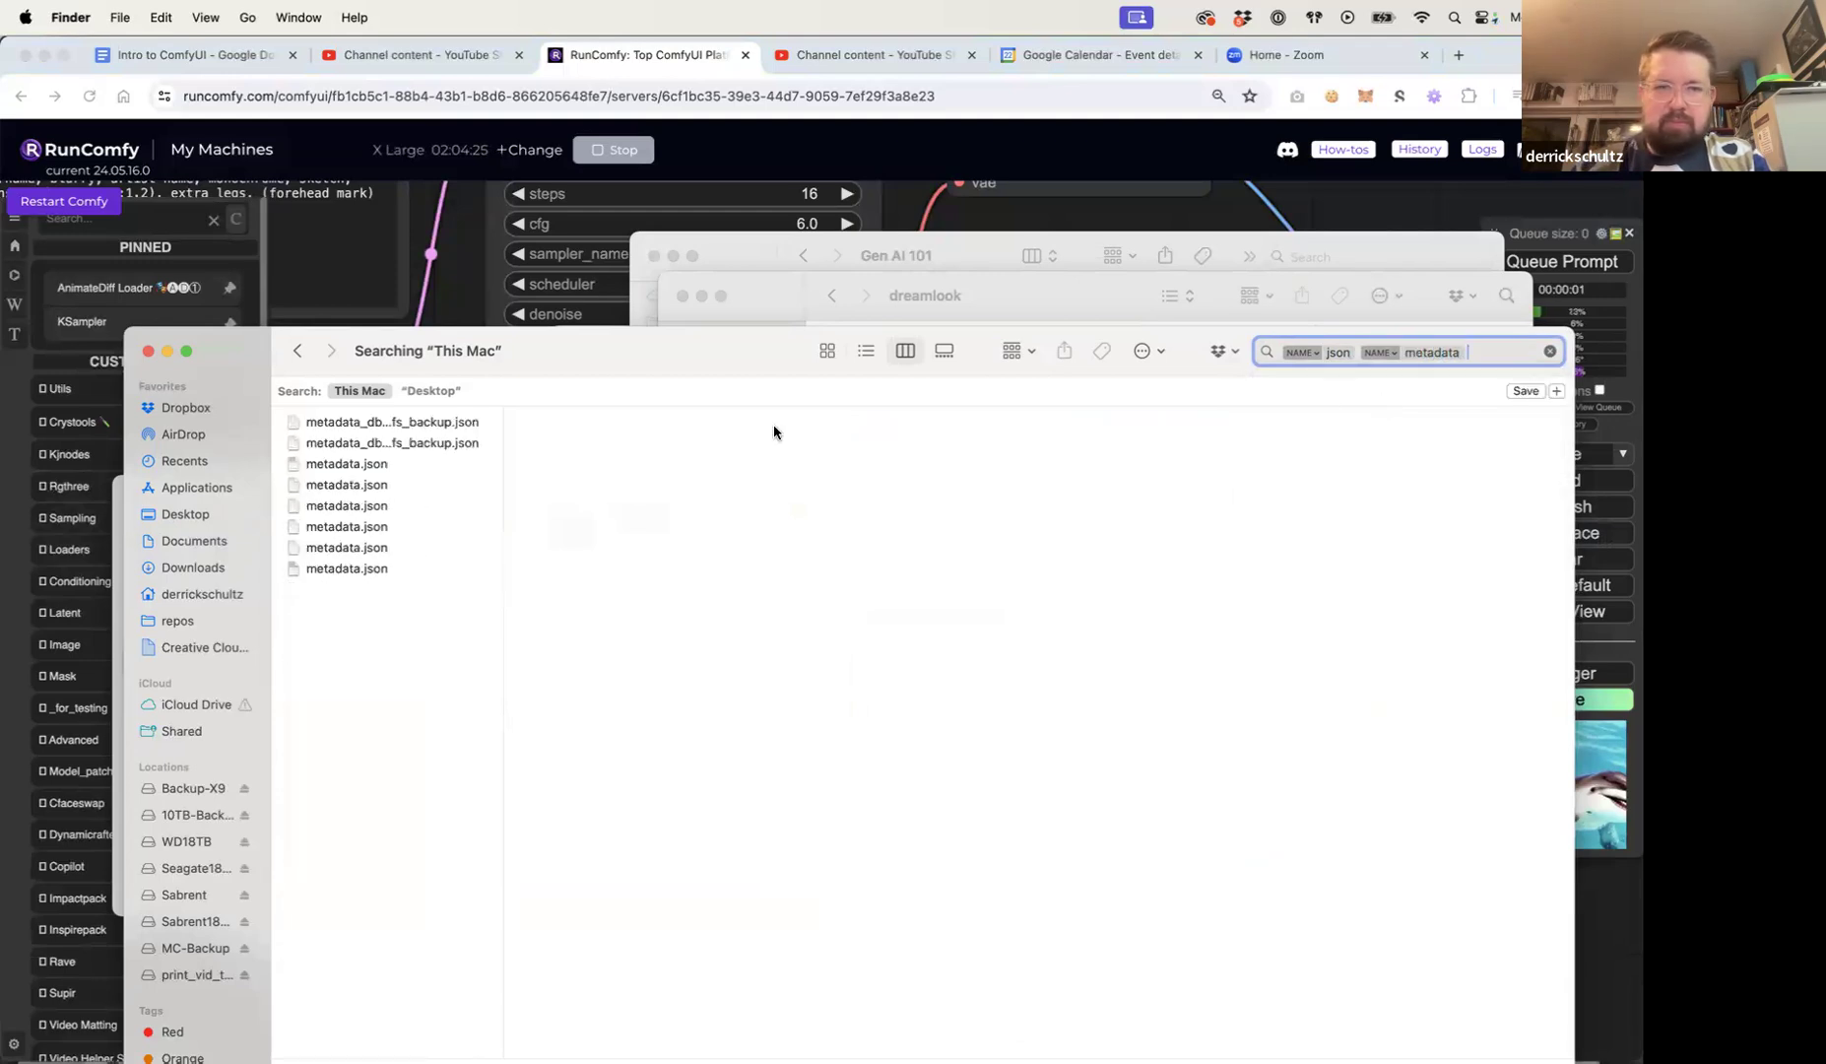
# Step: Preview the metadata.json and metadata_db_prefs_backup.json files among the search results to check their contents and locations
pyautogui.click(383, 462)
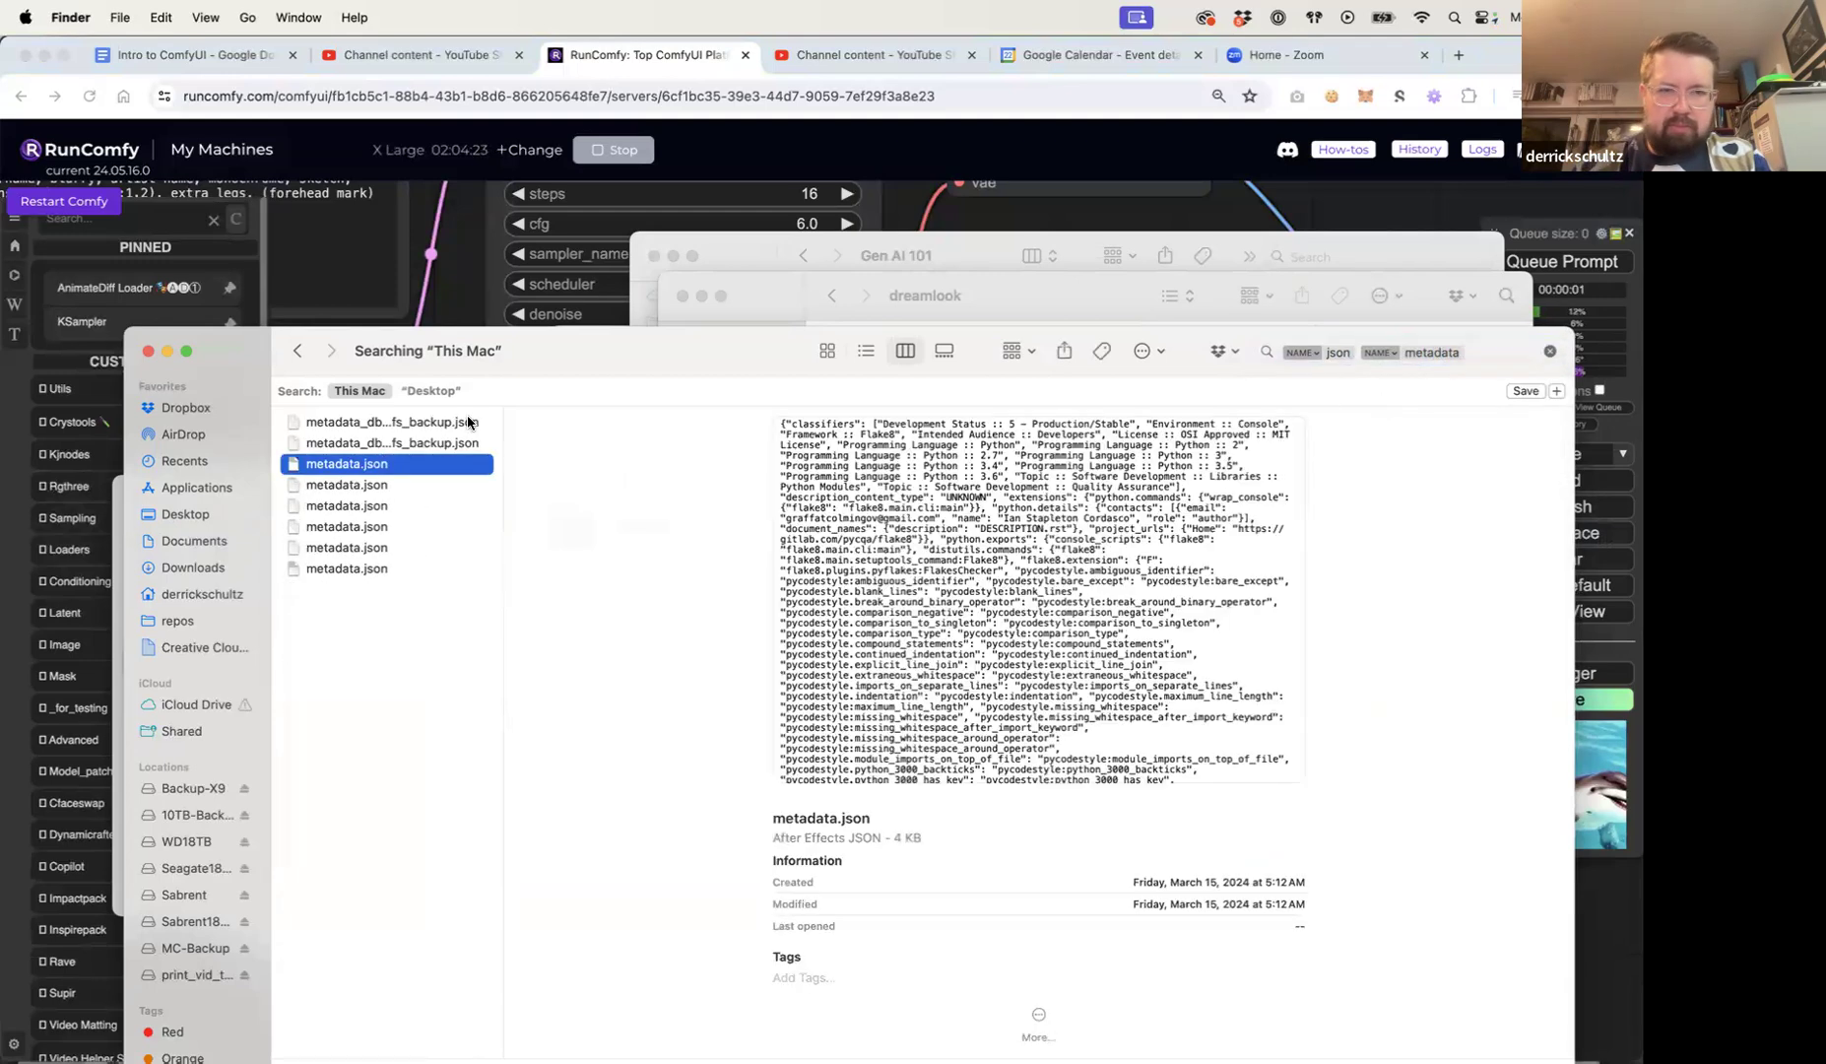
pyautogui.moveTo(582, 361); pyautogui.dragTo(594, 243)
pyautogui.press('Down')
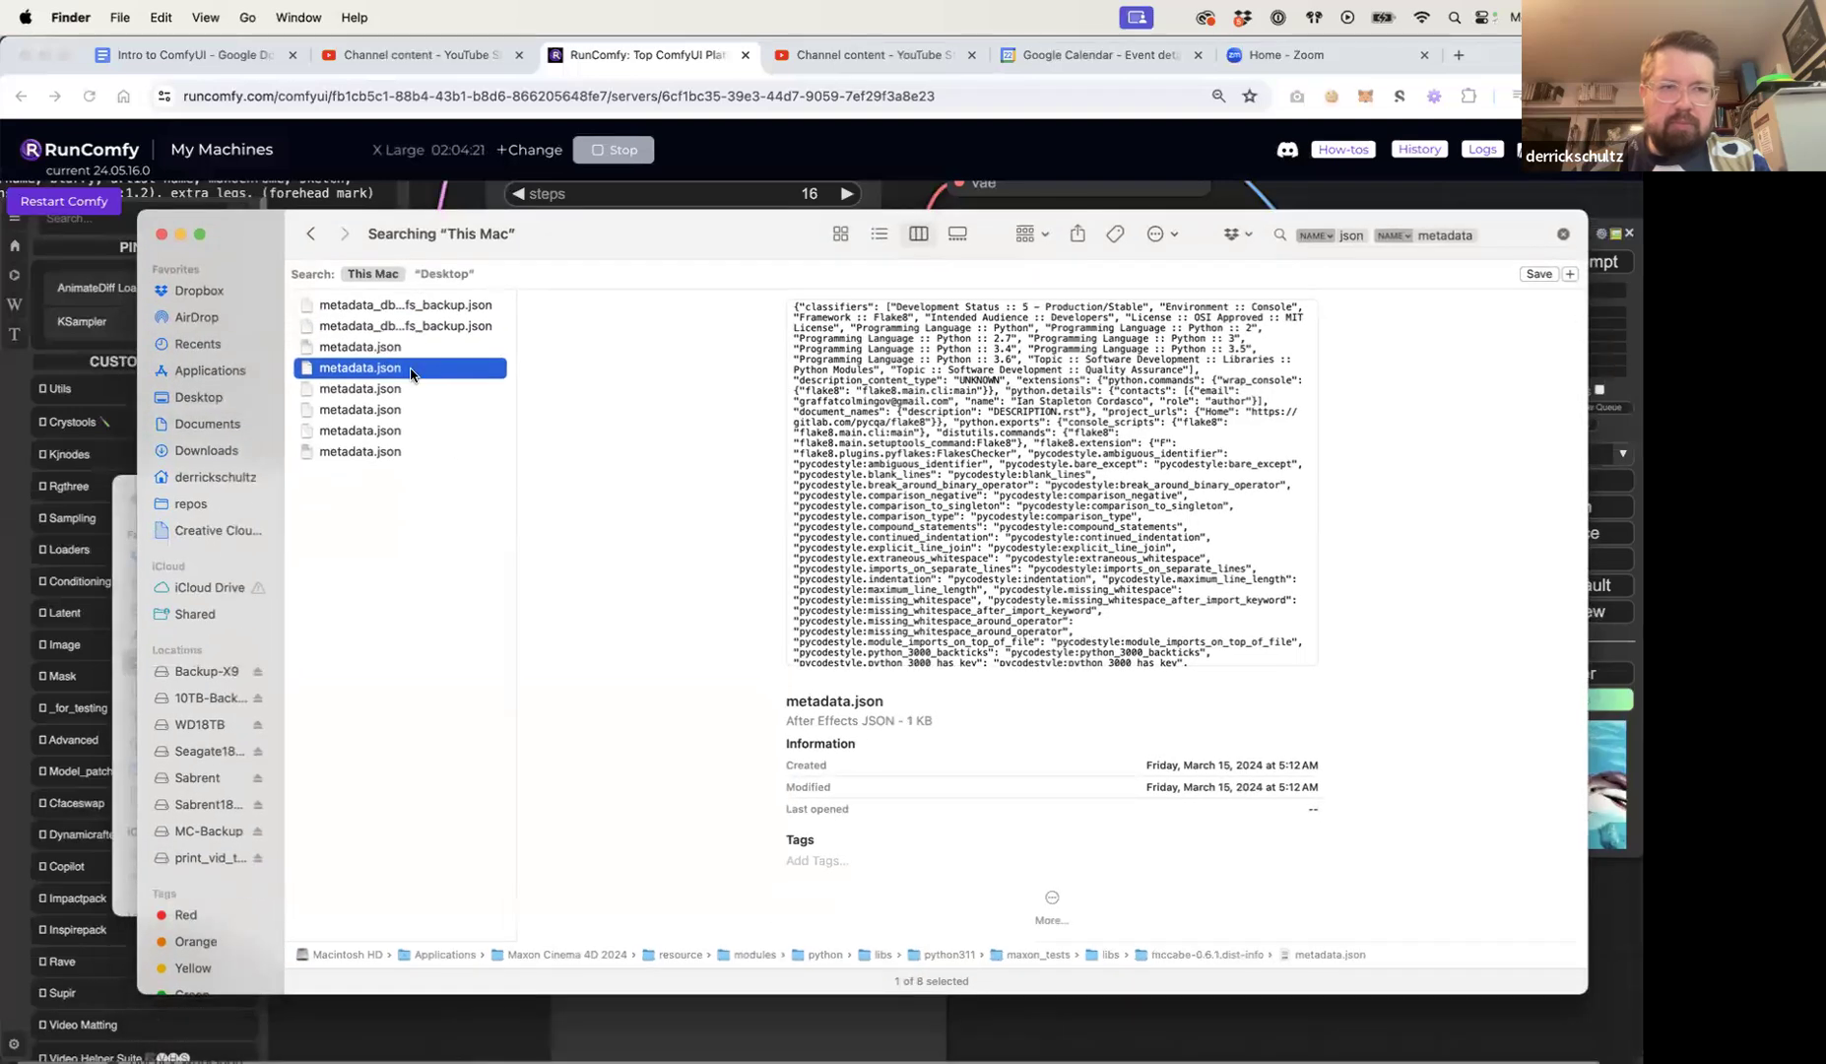
pyautogui.press('Down')
pyautogui.press('Down')
pyautogui.press('Down')
pyautogui.press('Down')
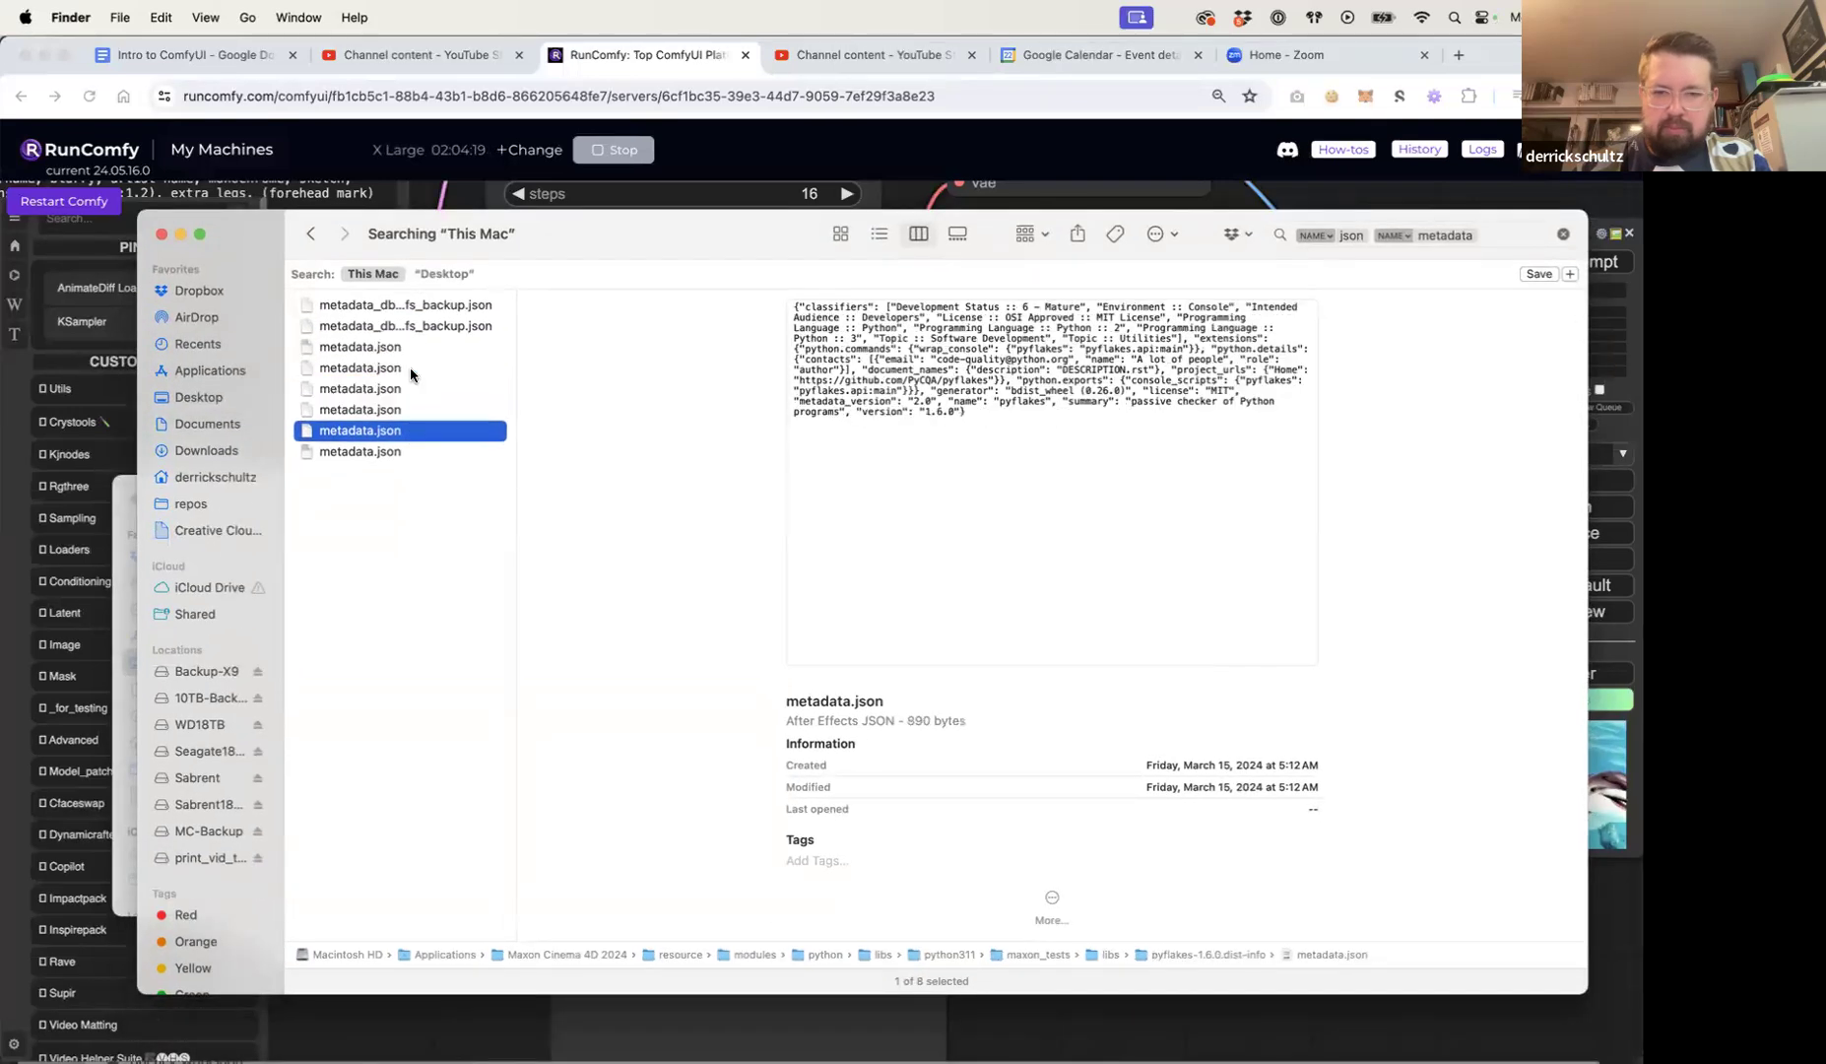
pyautogui.click(402, 328)
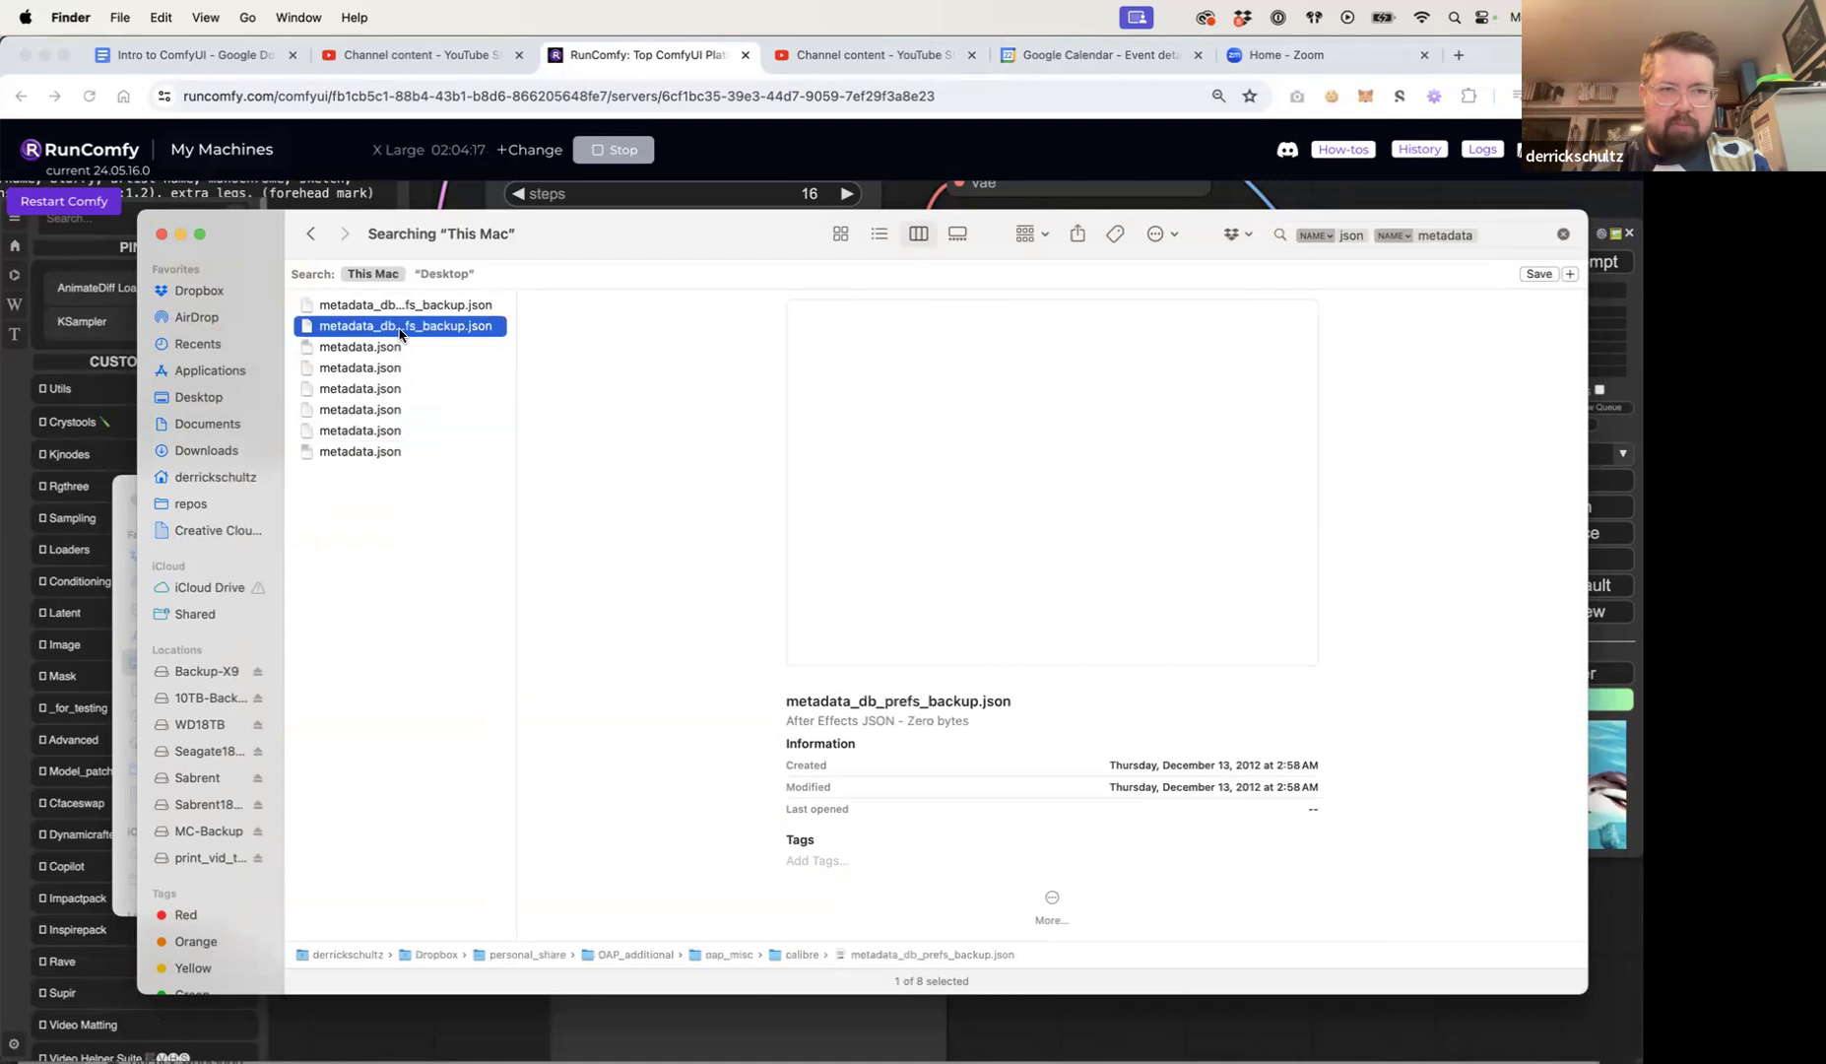
pyautogui.press('Up')
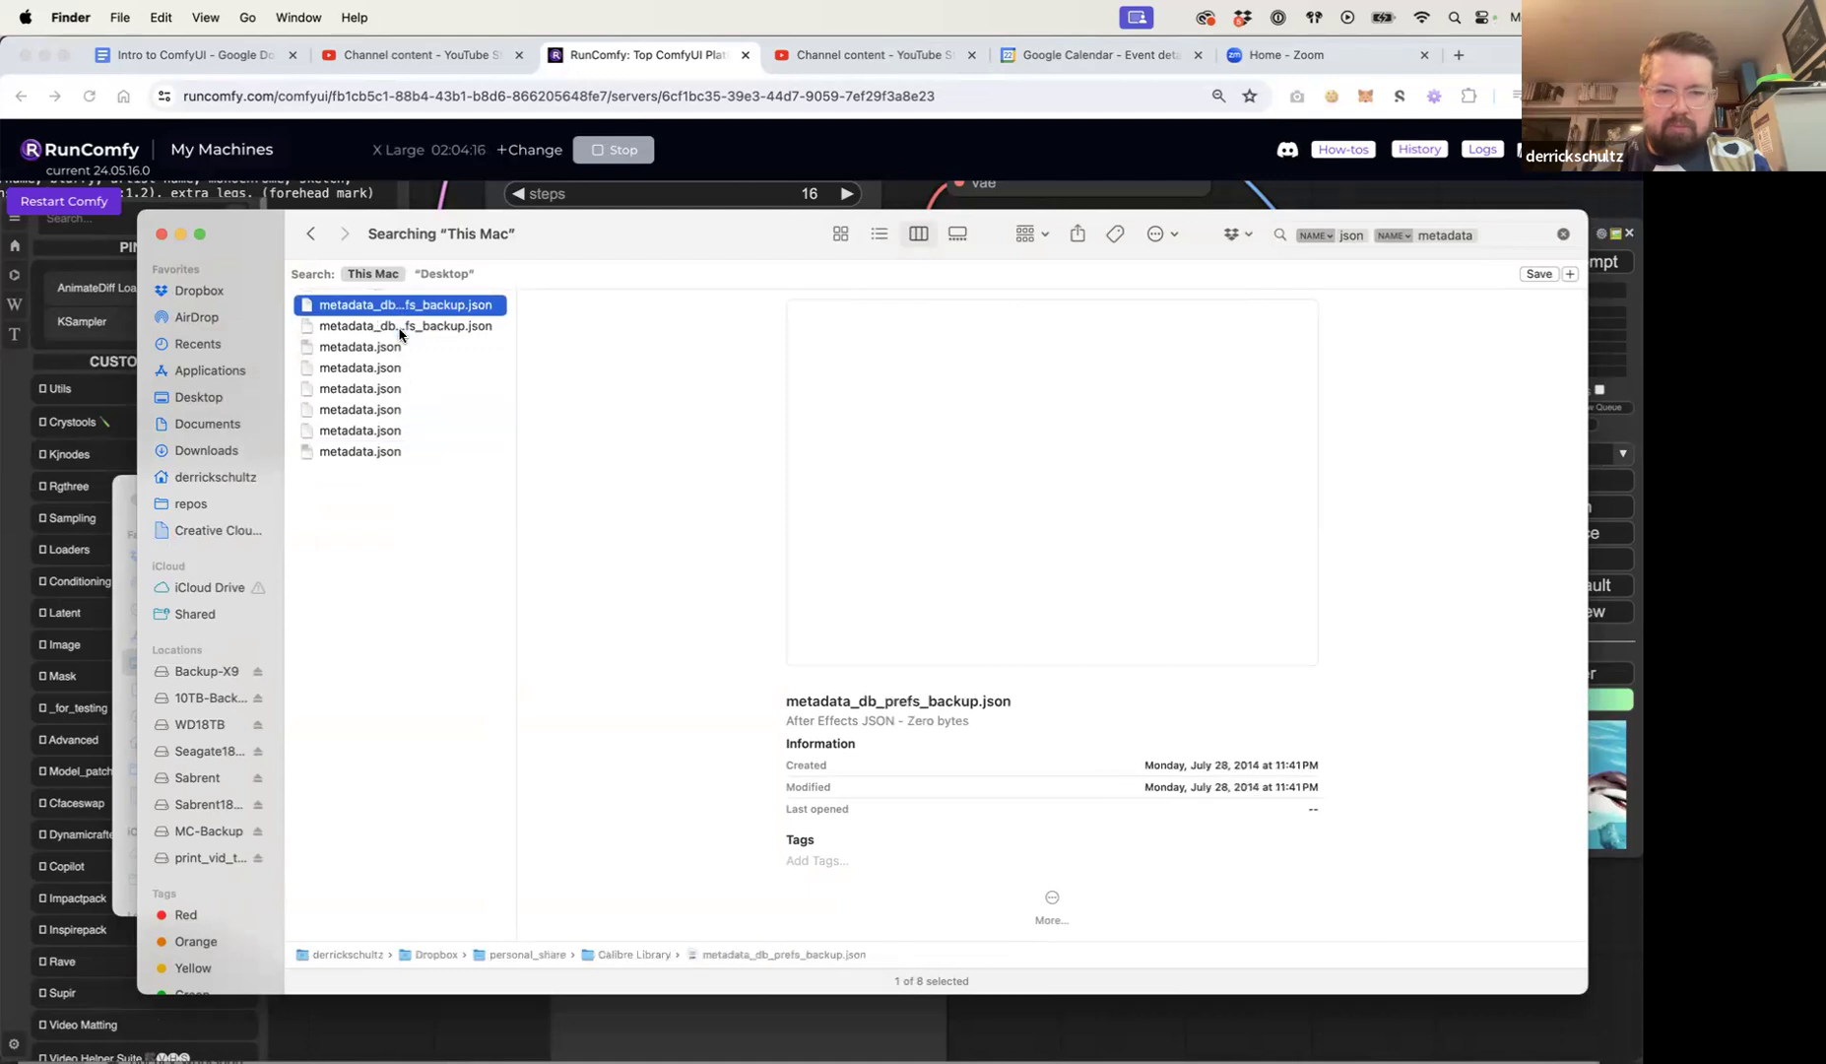
# Step: Return to the Desktop folder and examine its list of workflow JSON files once more
pyautogui.click(202, 398)
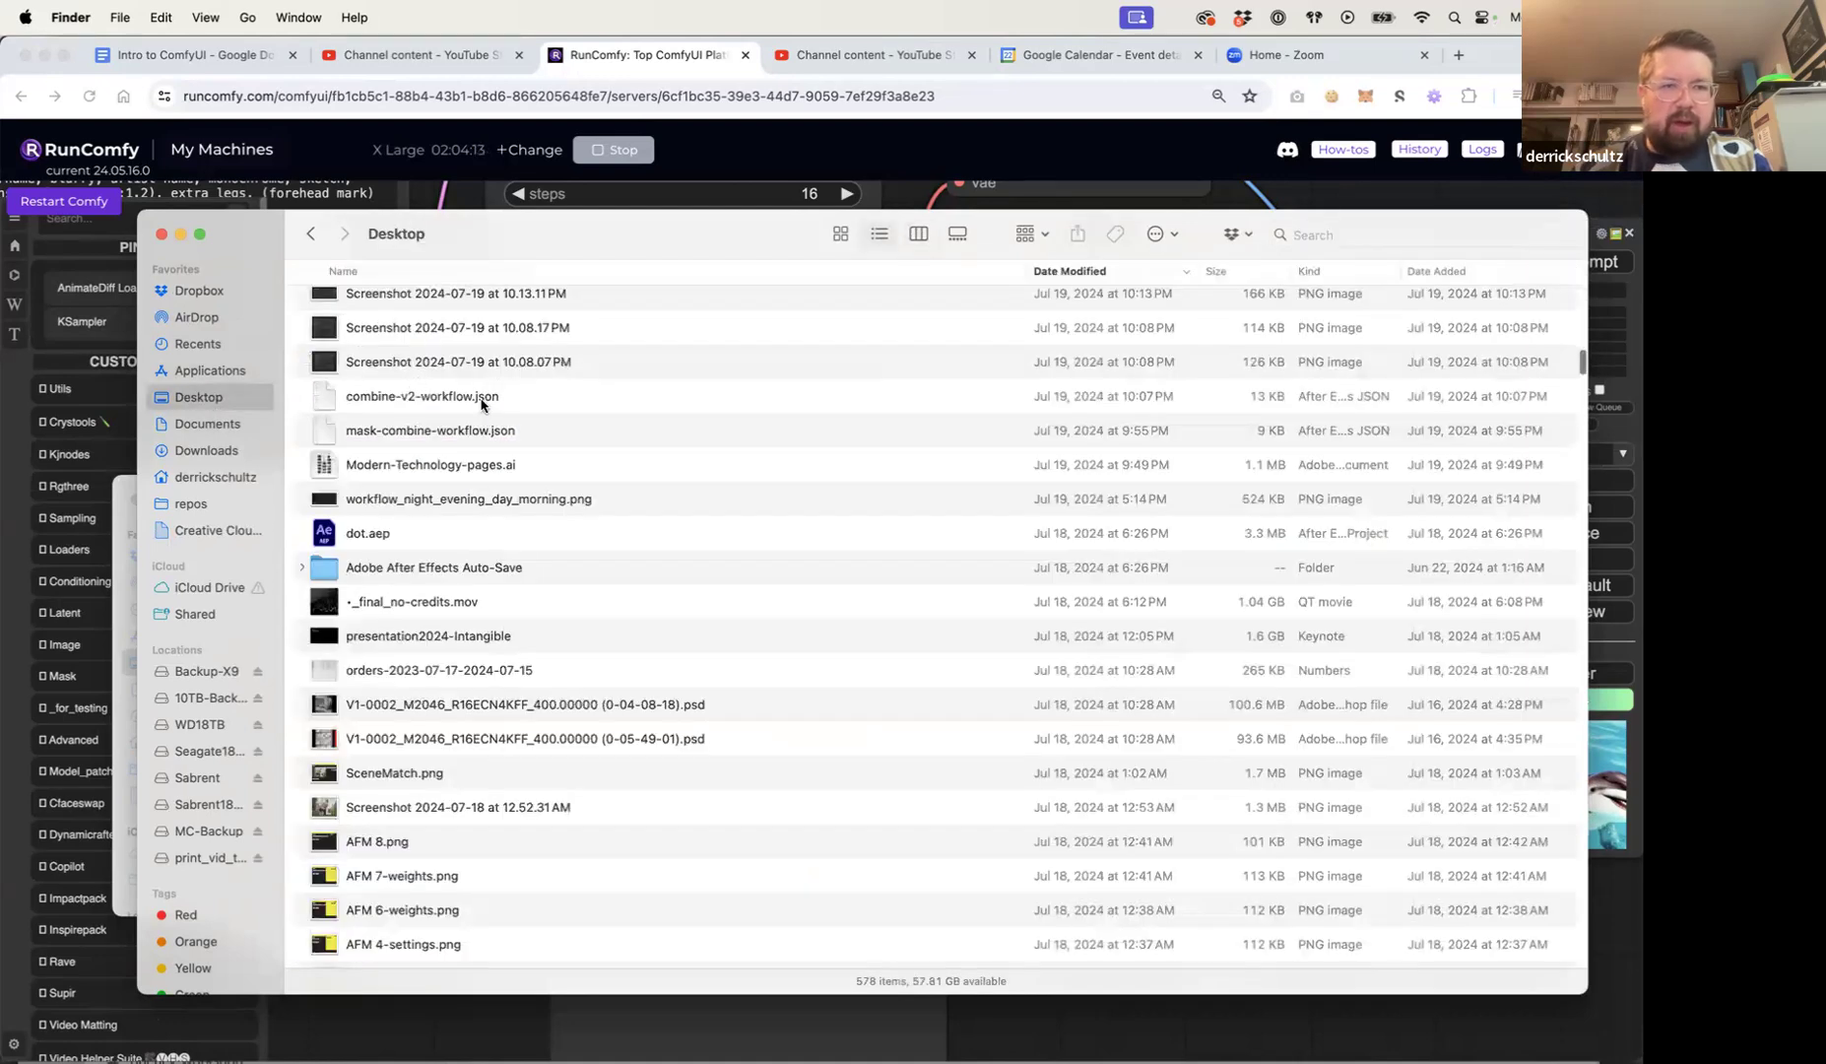
pyautogui.scroll(-3, 460, 666)
pyautogui.scroll(-8, 458, 668)
pyautogui.scroll(6, 458, 668)
pyautogui.scroll(6, 458, 668)
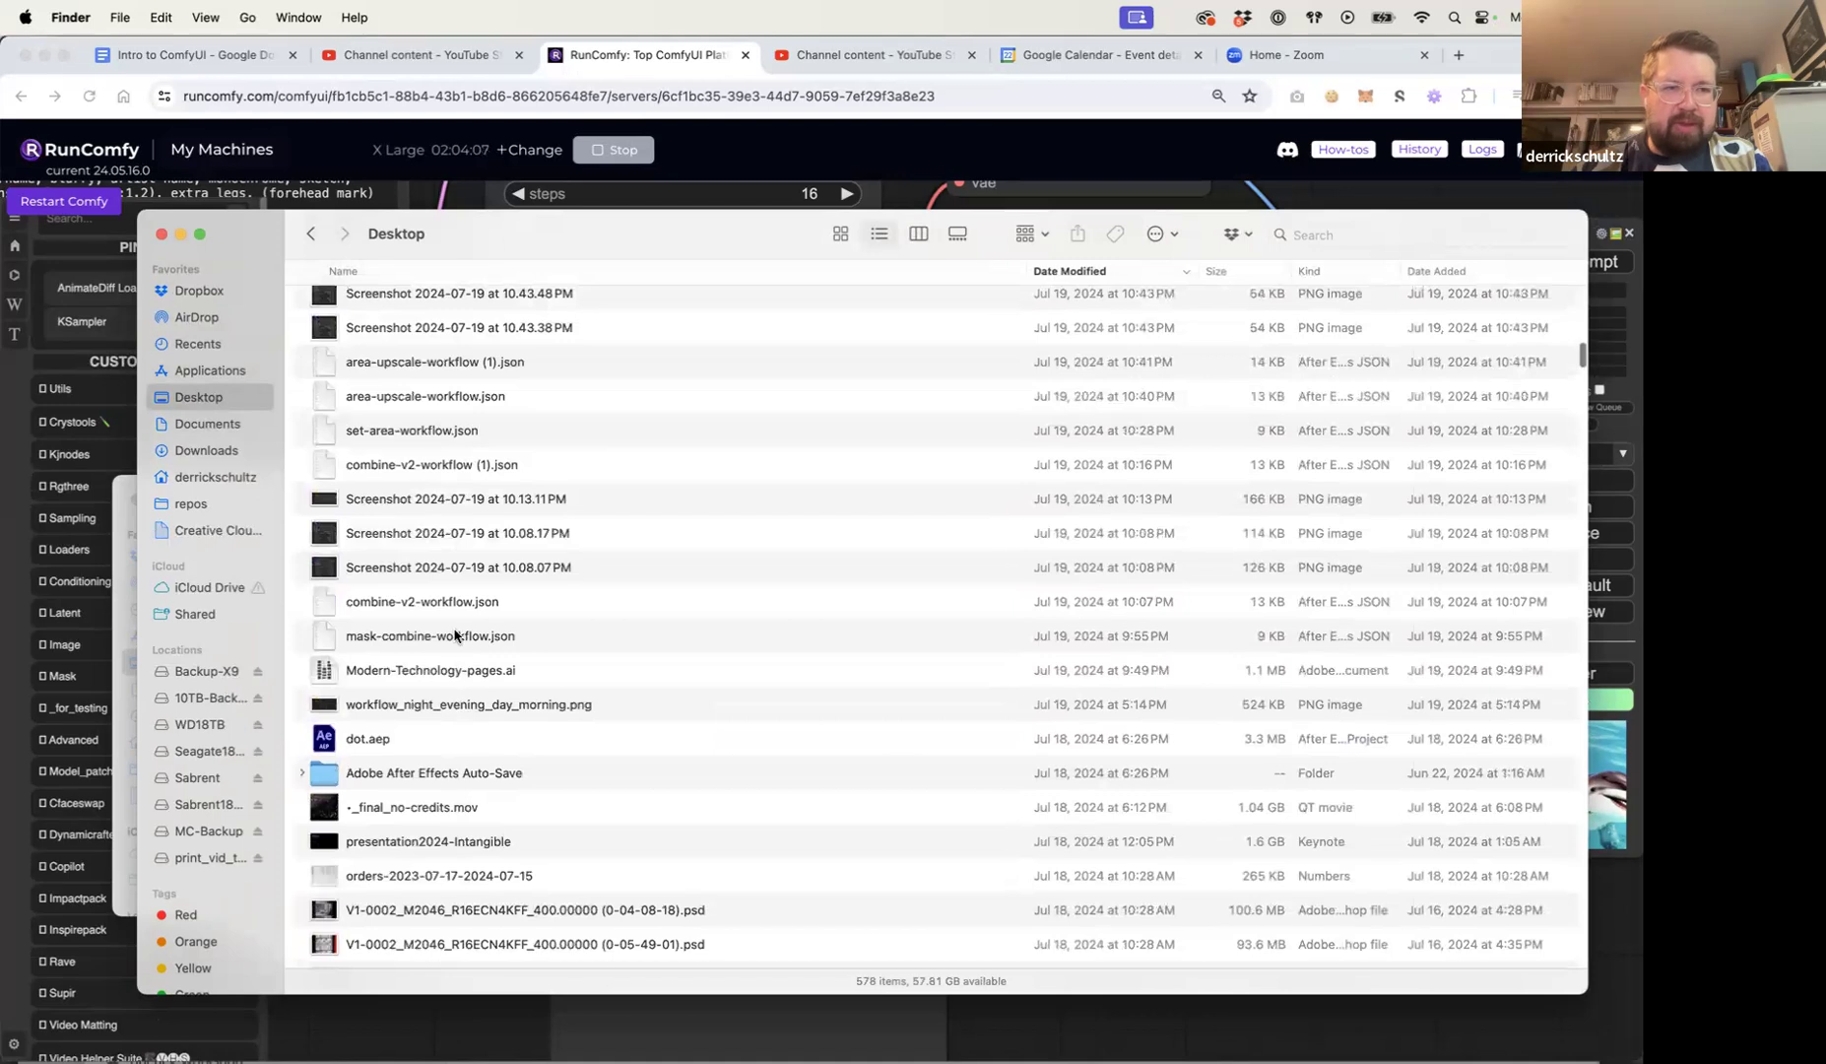
pyautogui.scroll(5, 455, 635)
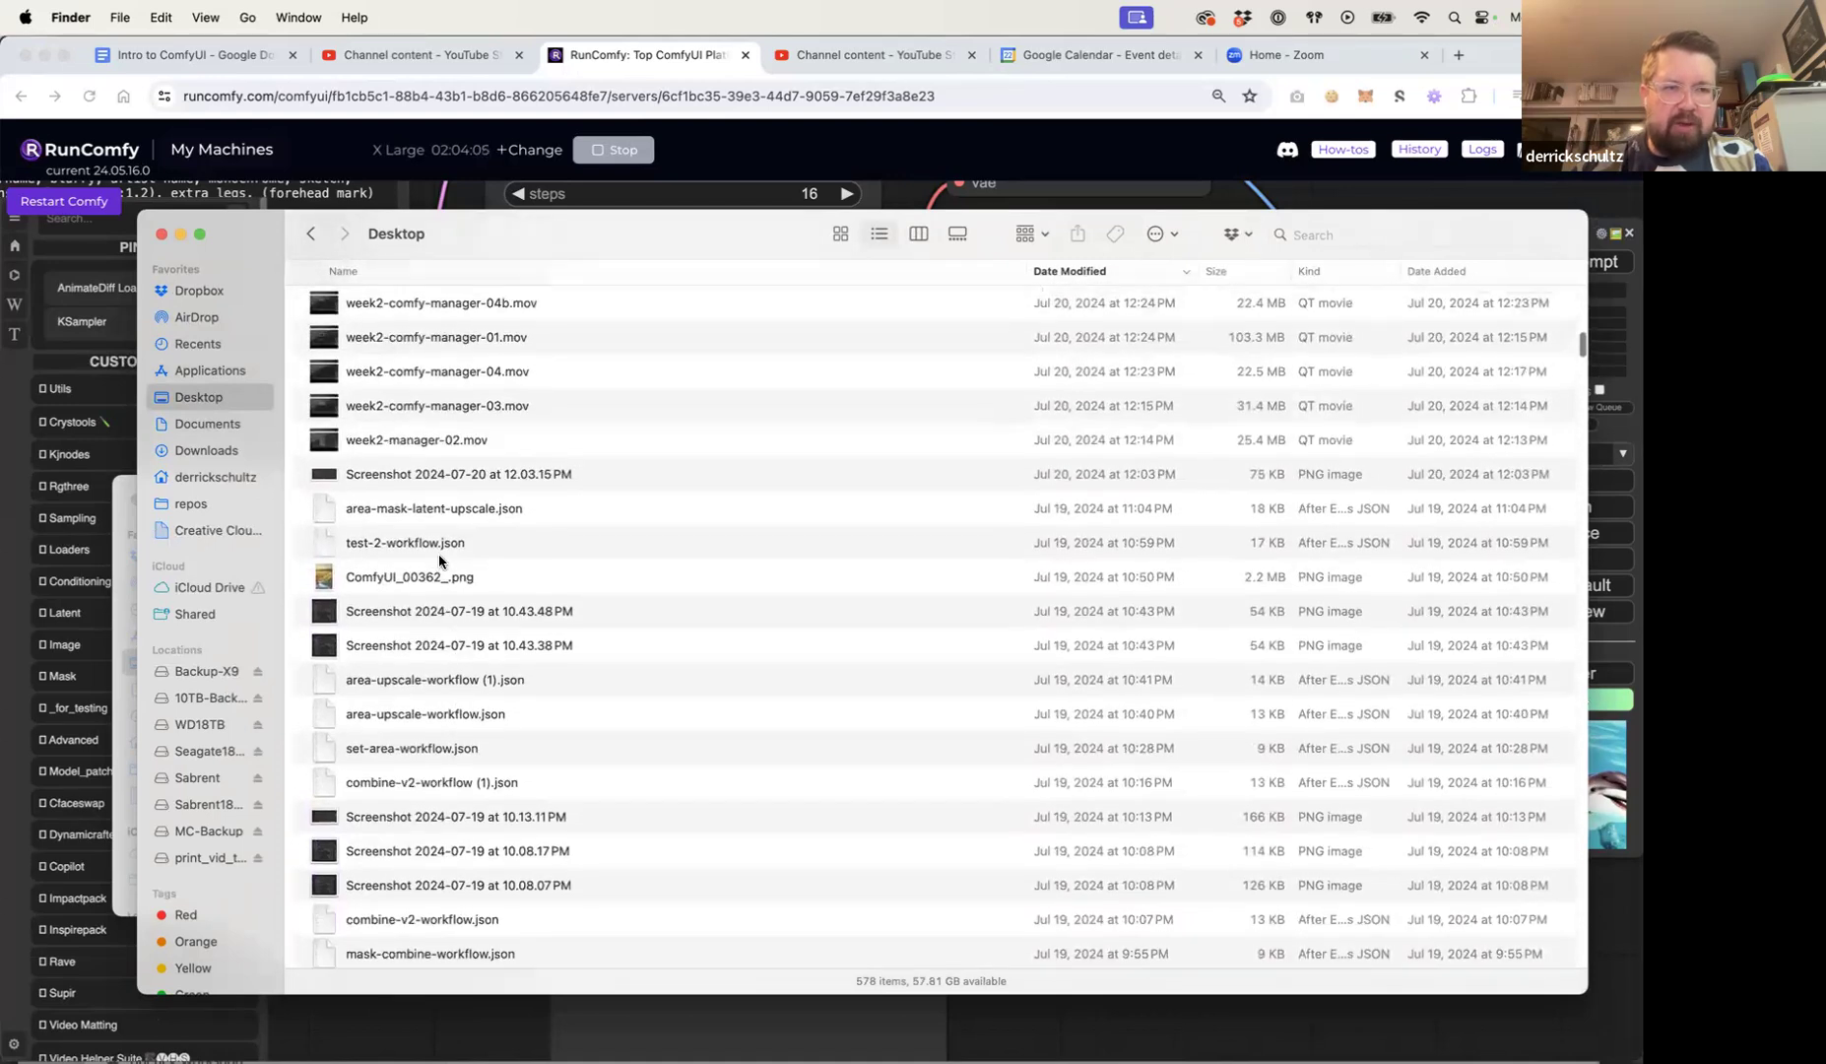
pyautogui.scroll(9, 439, 554)
pyautogui.scroll(2, 439, 549)
# Step: Switch back to ComfyUI in Chrome and move the Load image with metadata node closer beneath the Load VAE node
pyautogui.press('super+Tab')
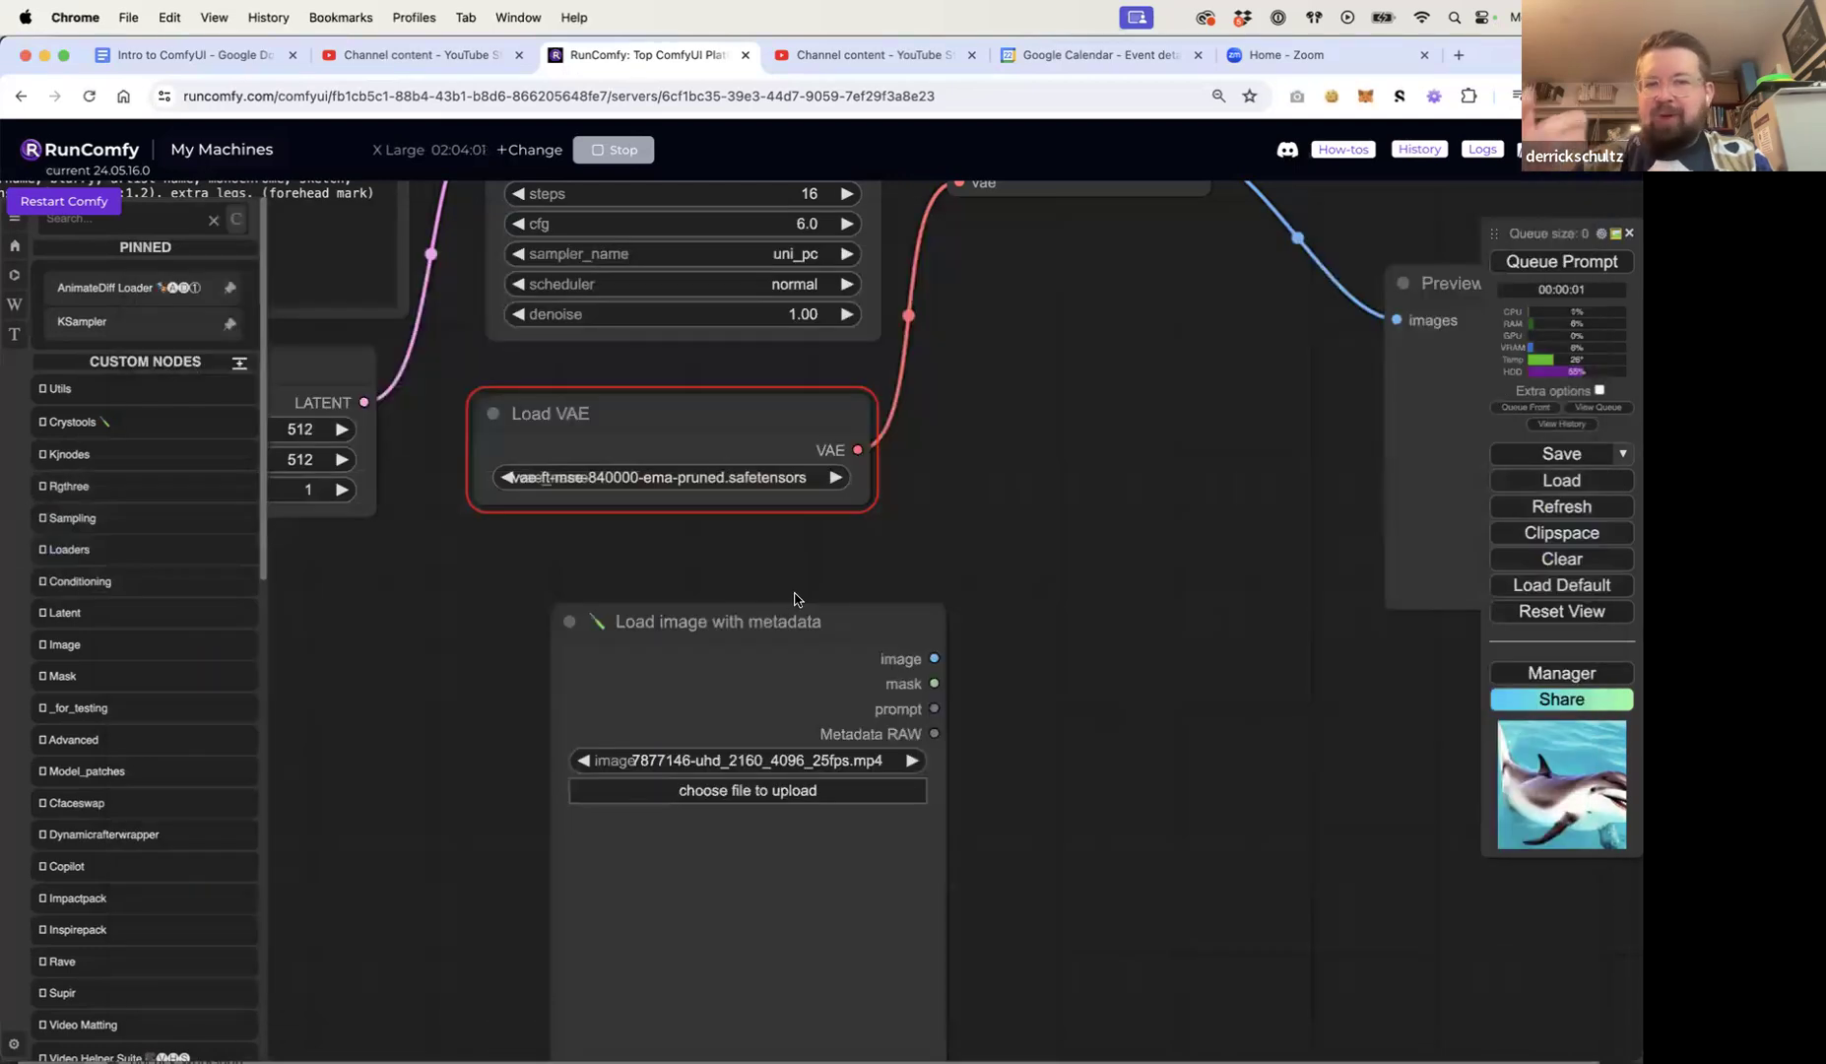
pyautogui.moveTo(798, 615); pyautogui.dragTo(743, 541)
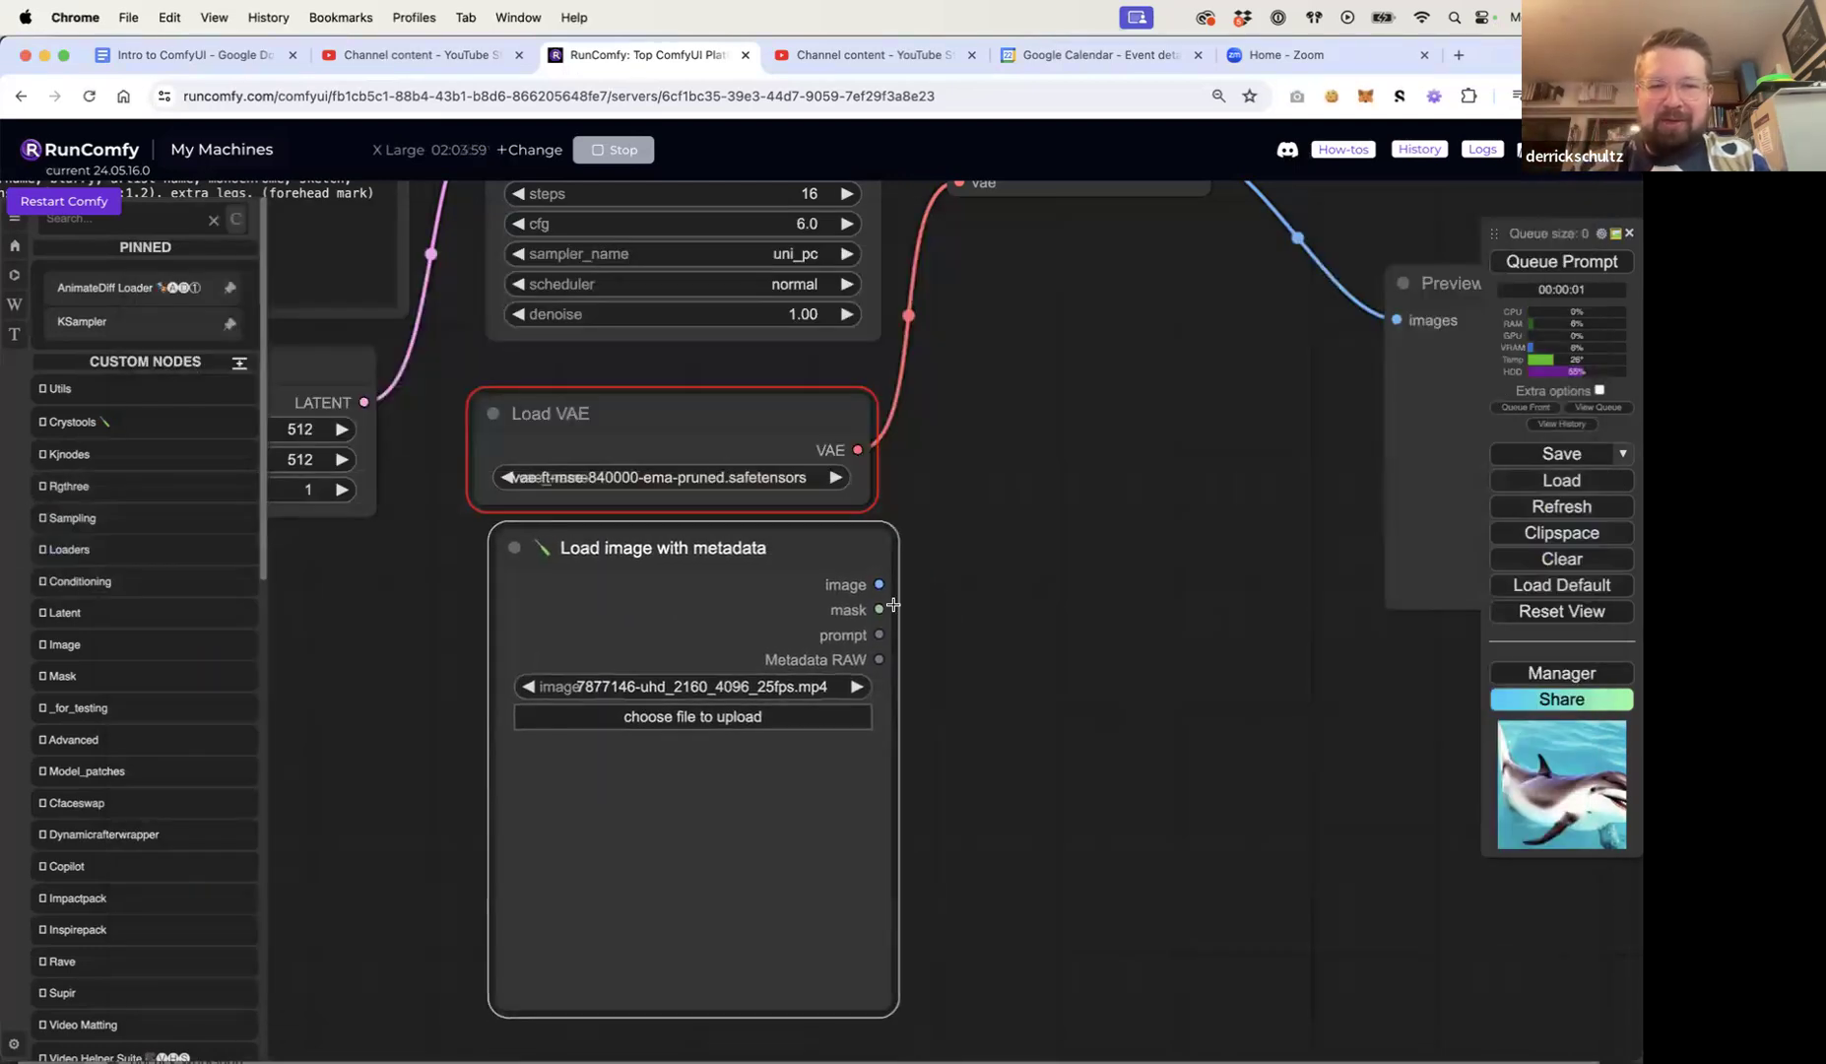
pyautogui.moveTo(868, 690); pyautogui.dragTo(949, 694)
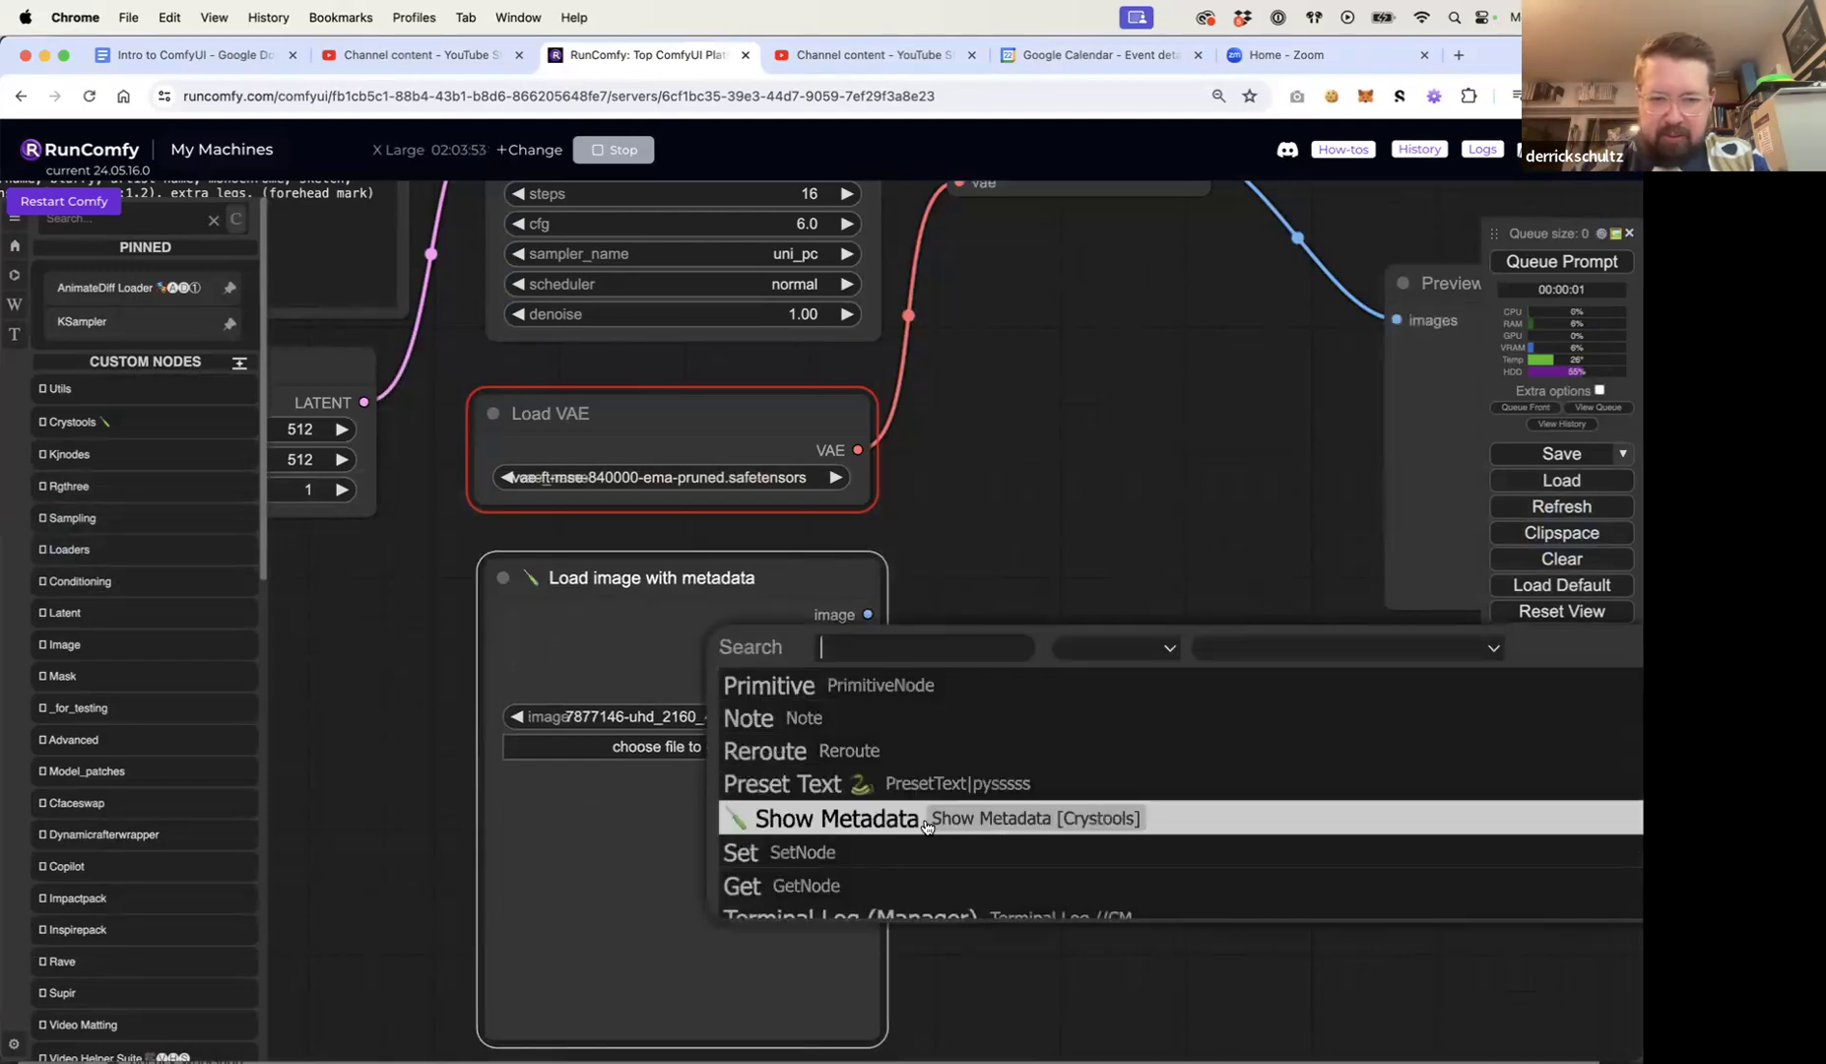
pyautogui.scroll(-3, 926, 833)
pyautogui.scroll(3, 926, 842)
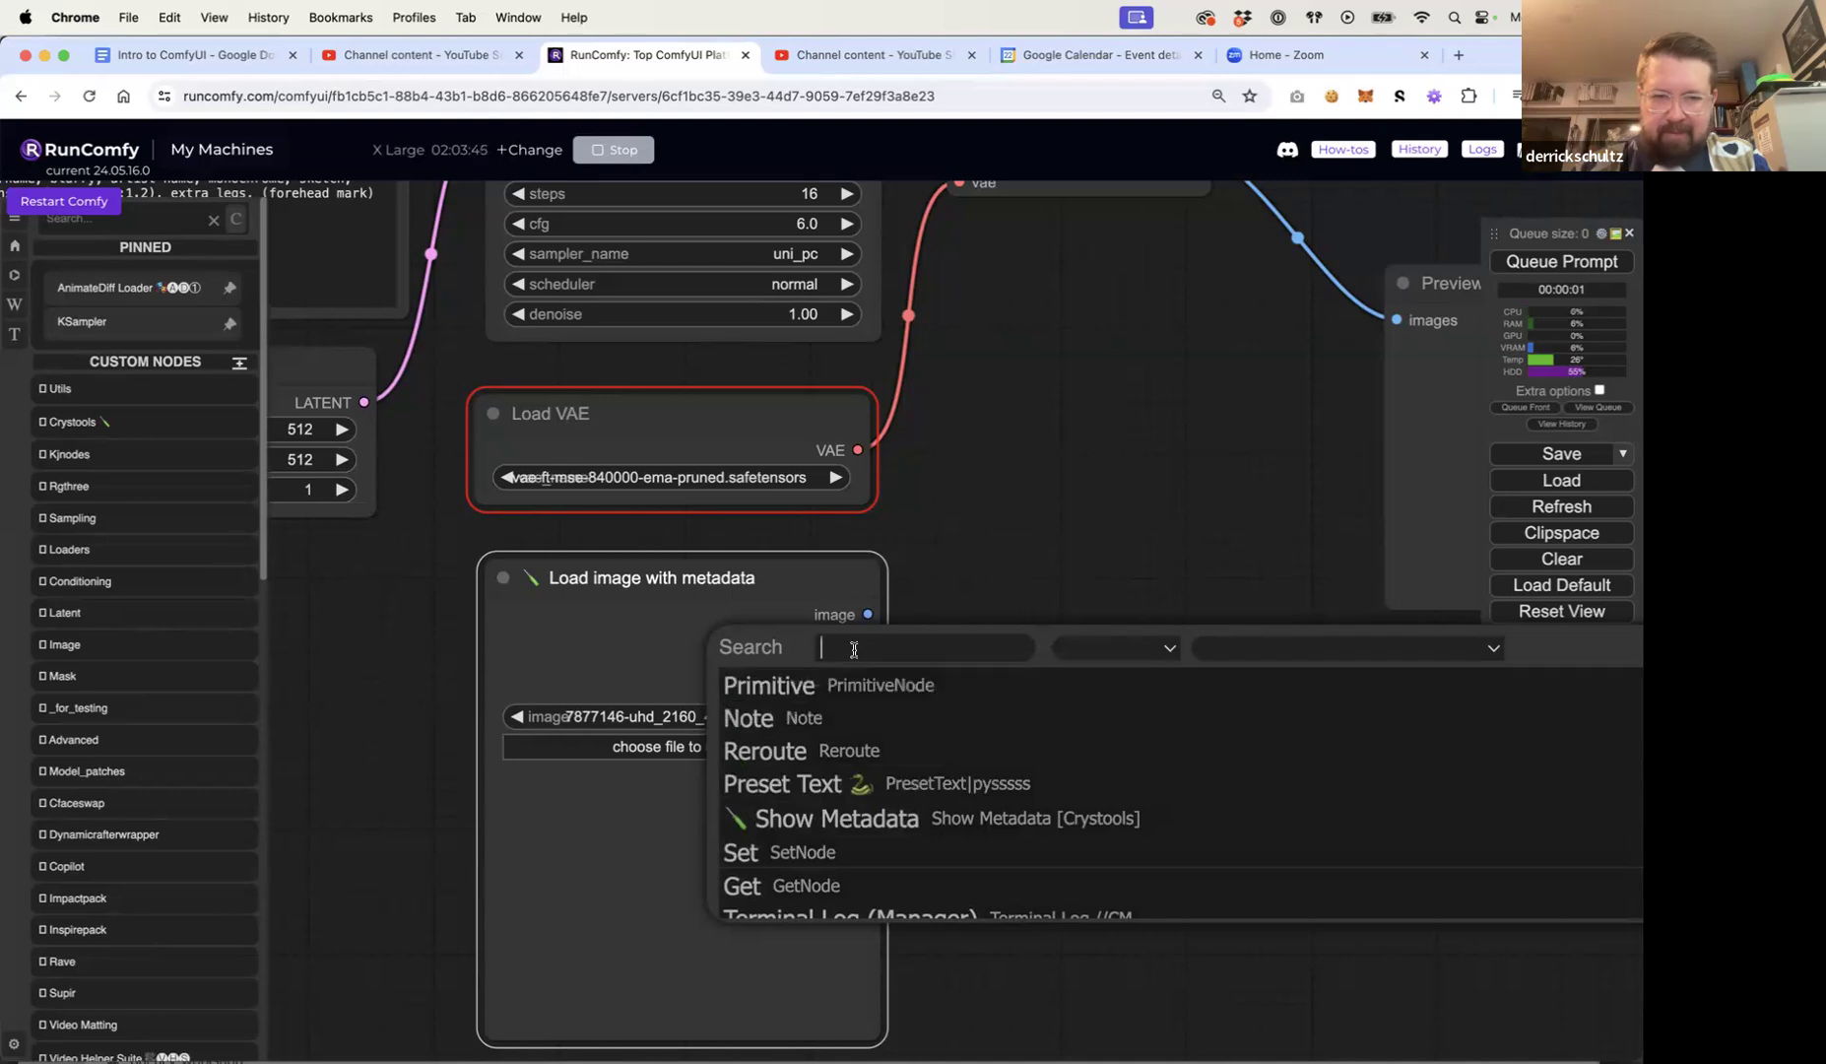
pyautogui.click(921, 606)
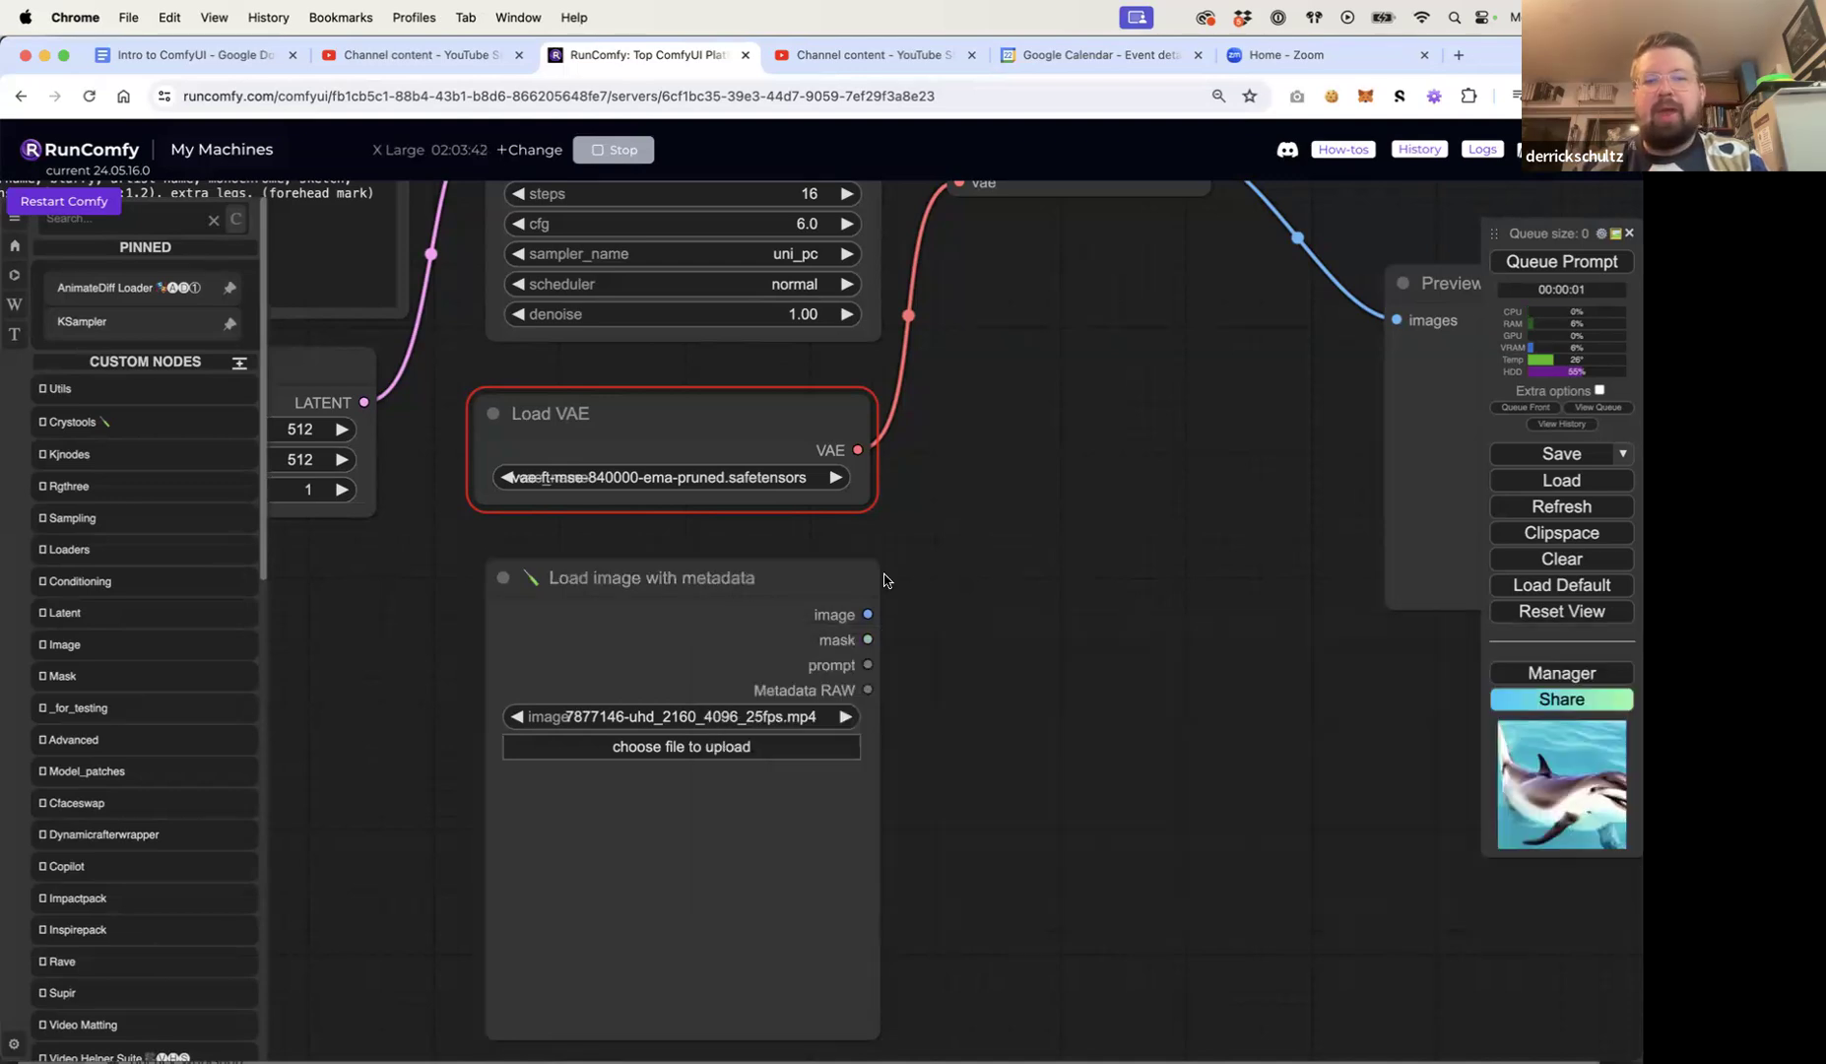
pyautogui.moveTo(869, 690); pyautogui.dragTo(1020, 663)
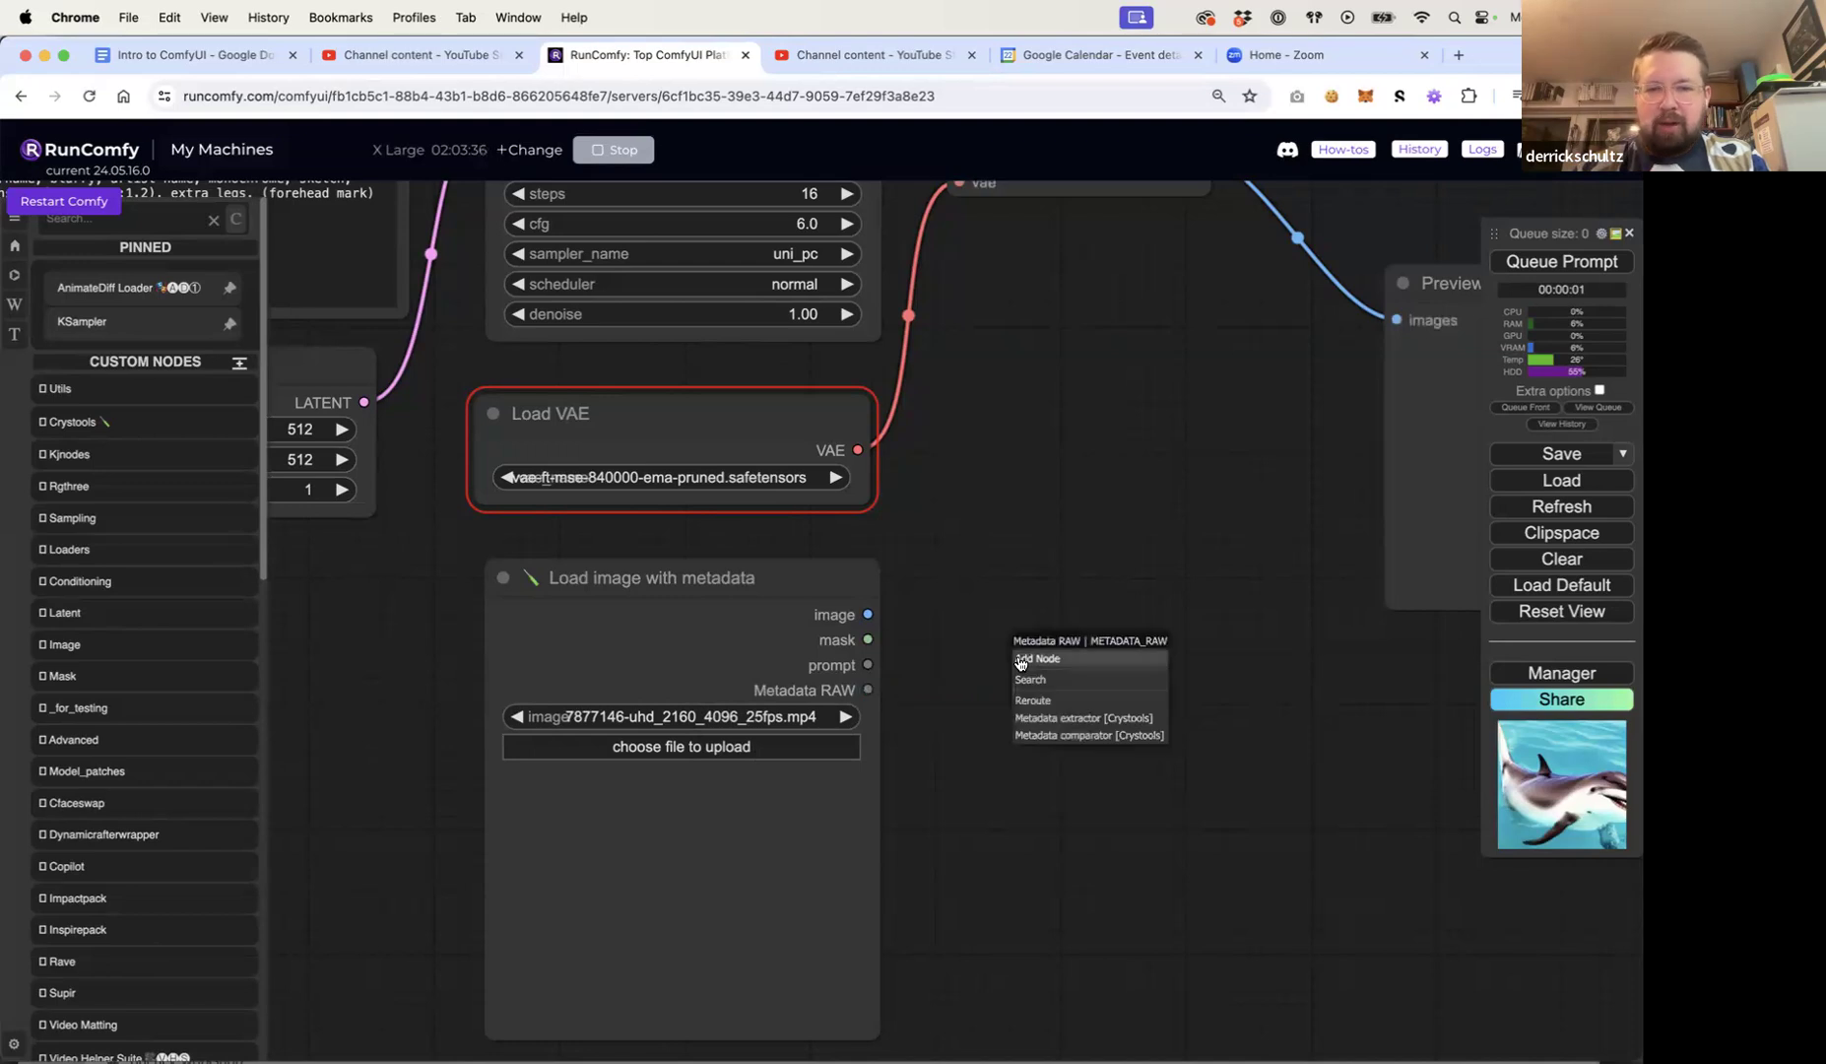
# Step: Find "metadata" nodes, add a Metadata extractor beside the image loader, and connect Metadata RAW to its metadata_raw input
pyautogui.doubleClick(937, 613)
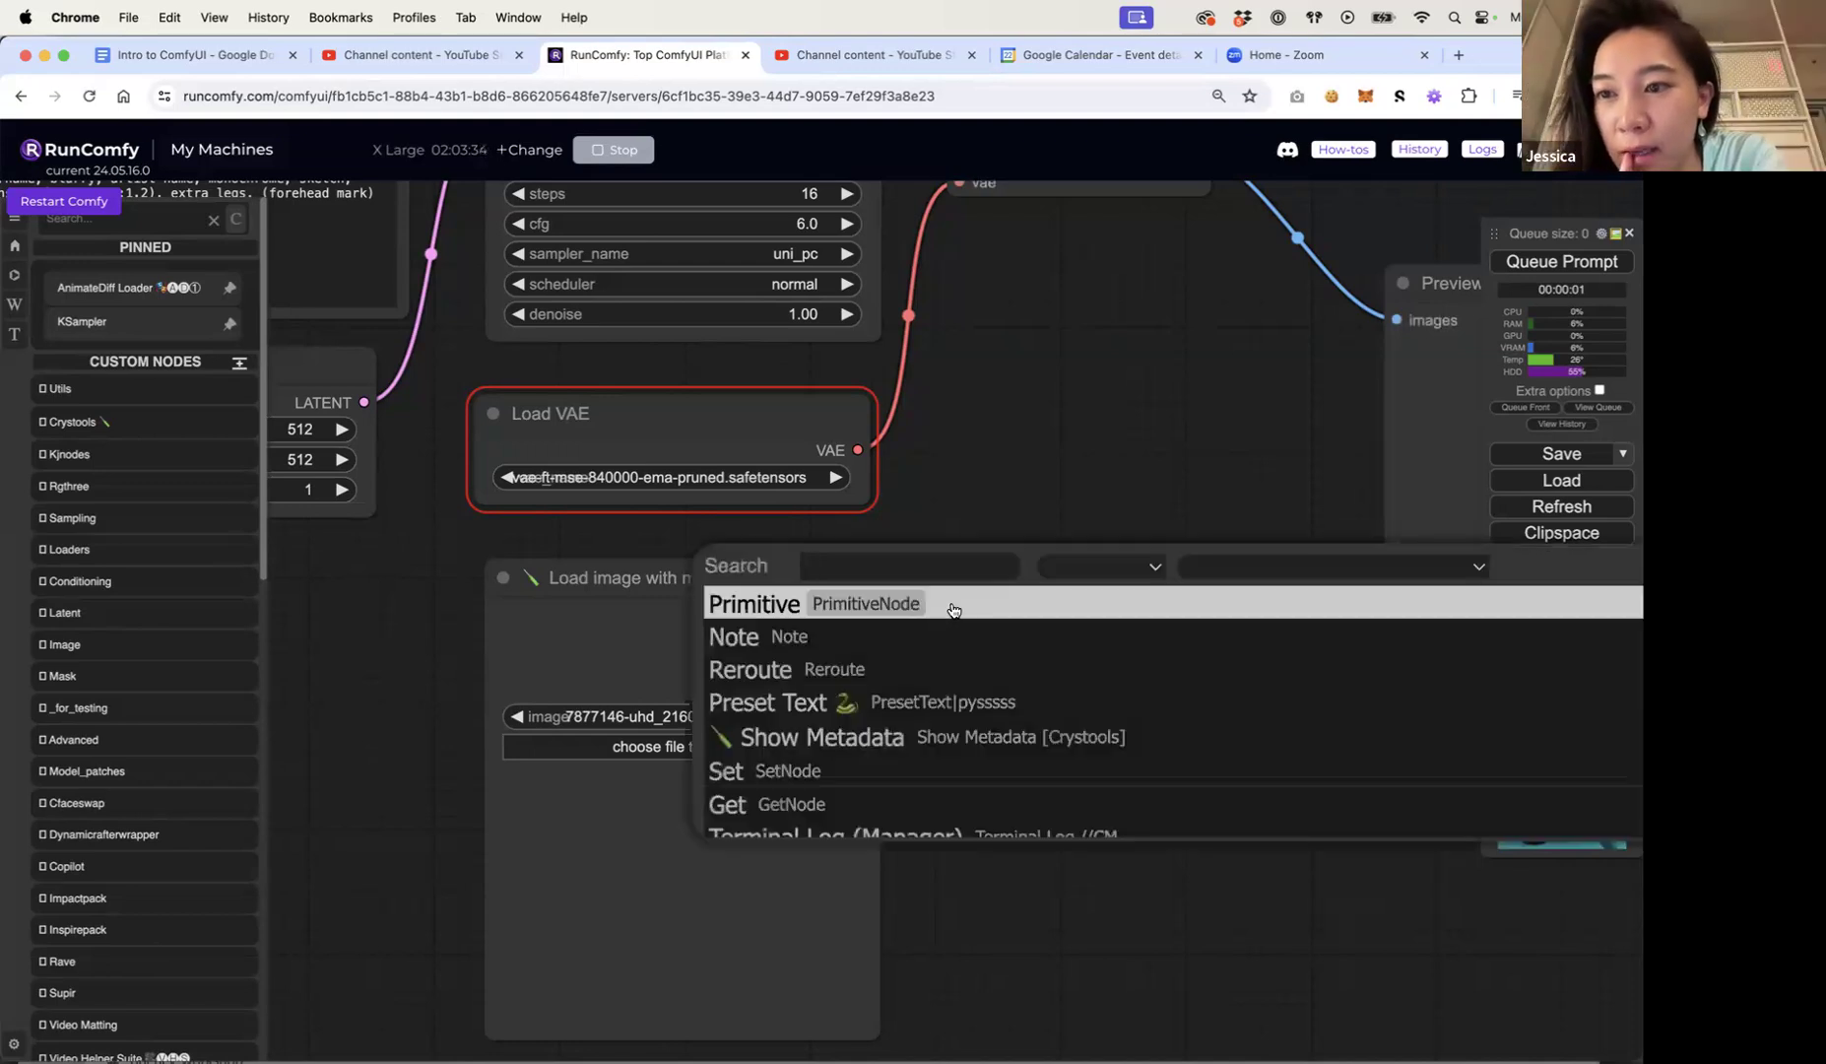
pyautogui.write('metadata')
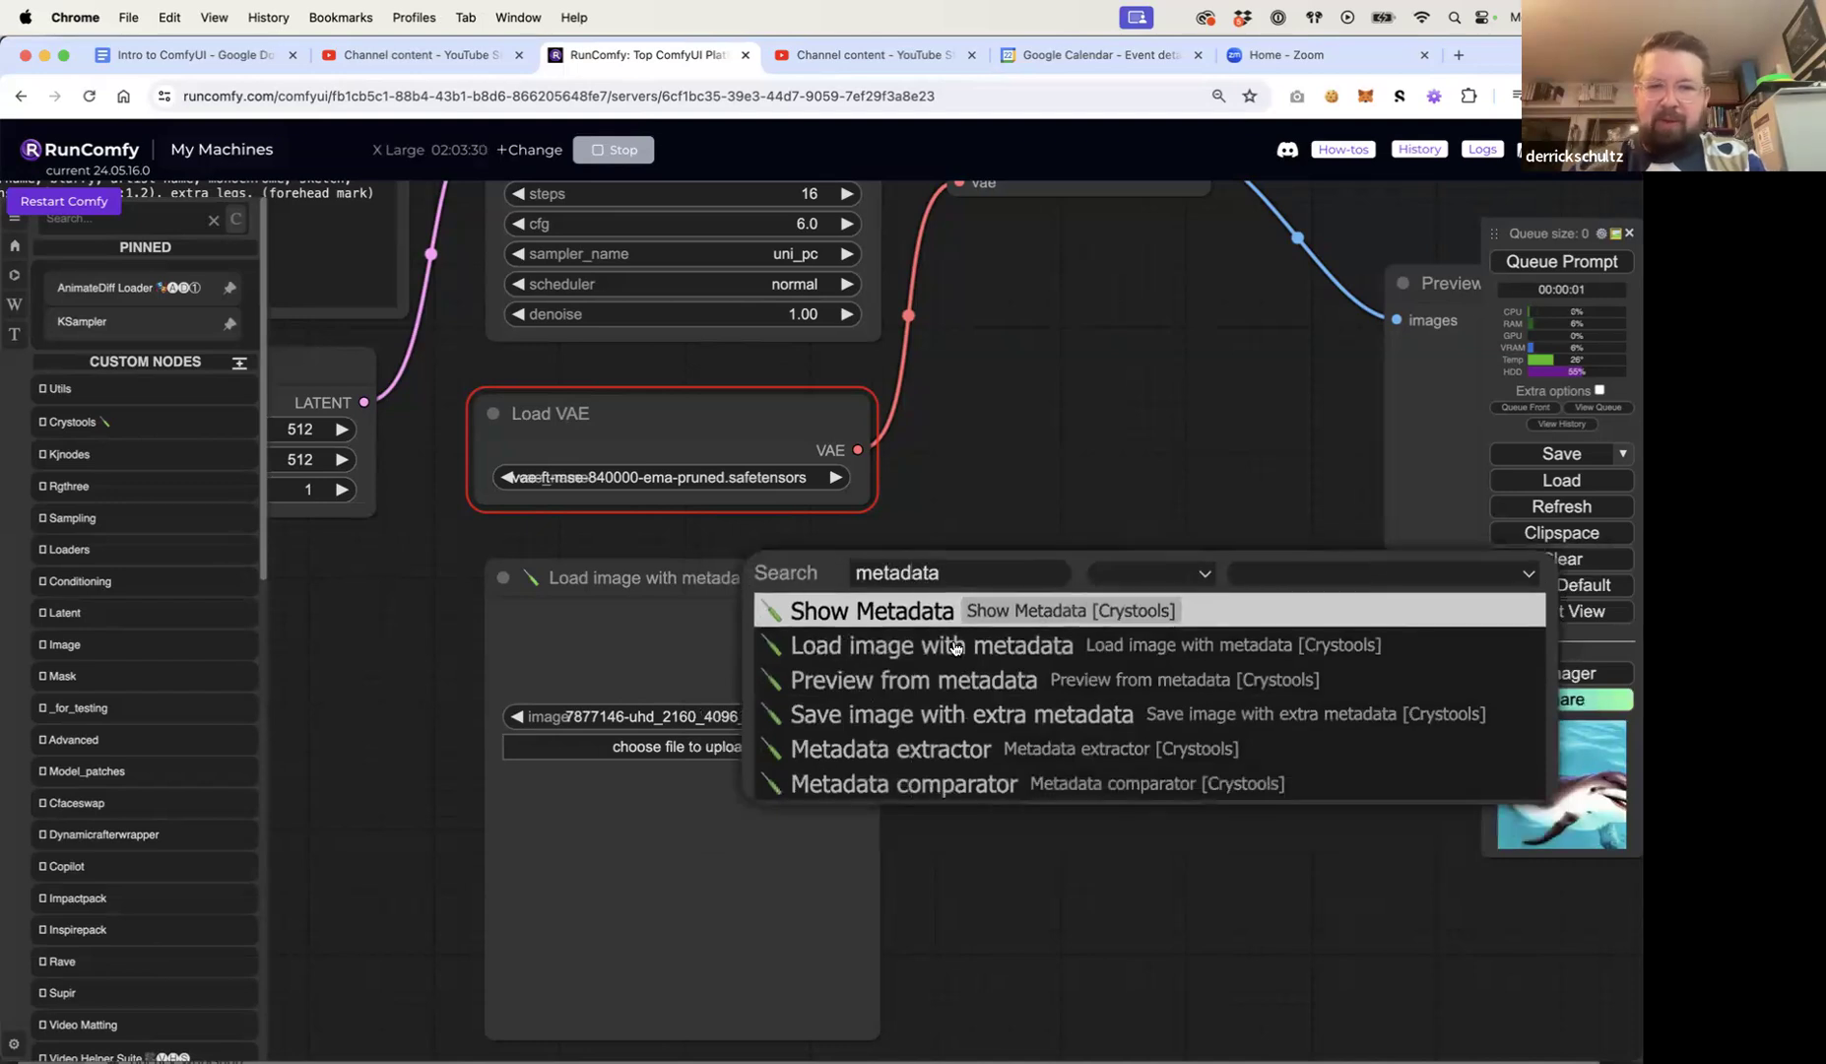
pyautogui.click(949, 755)
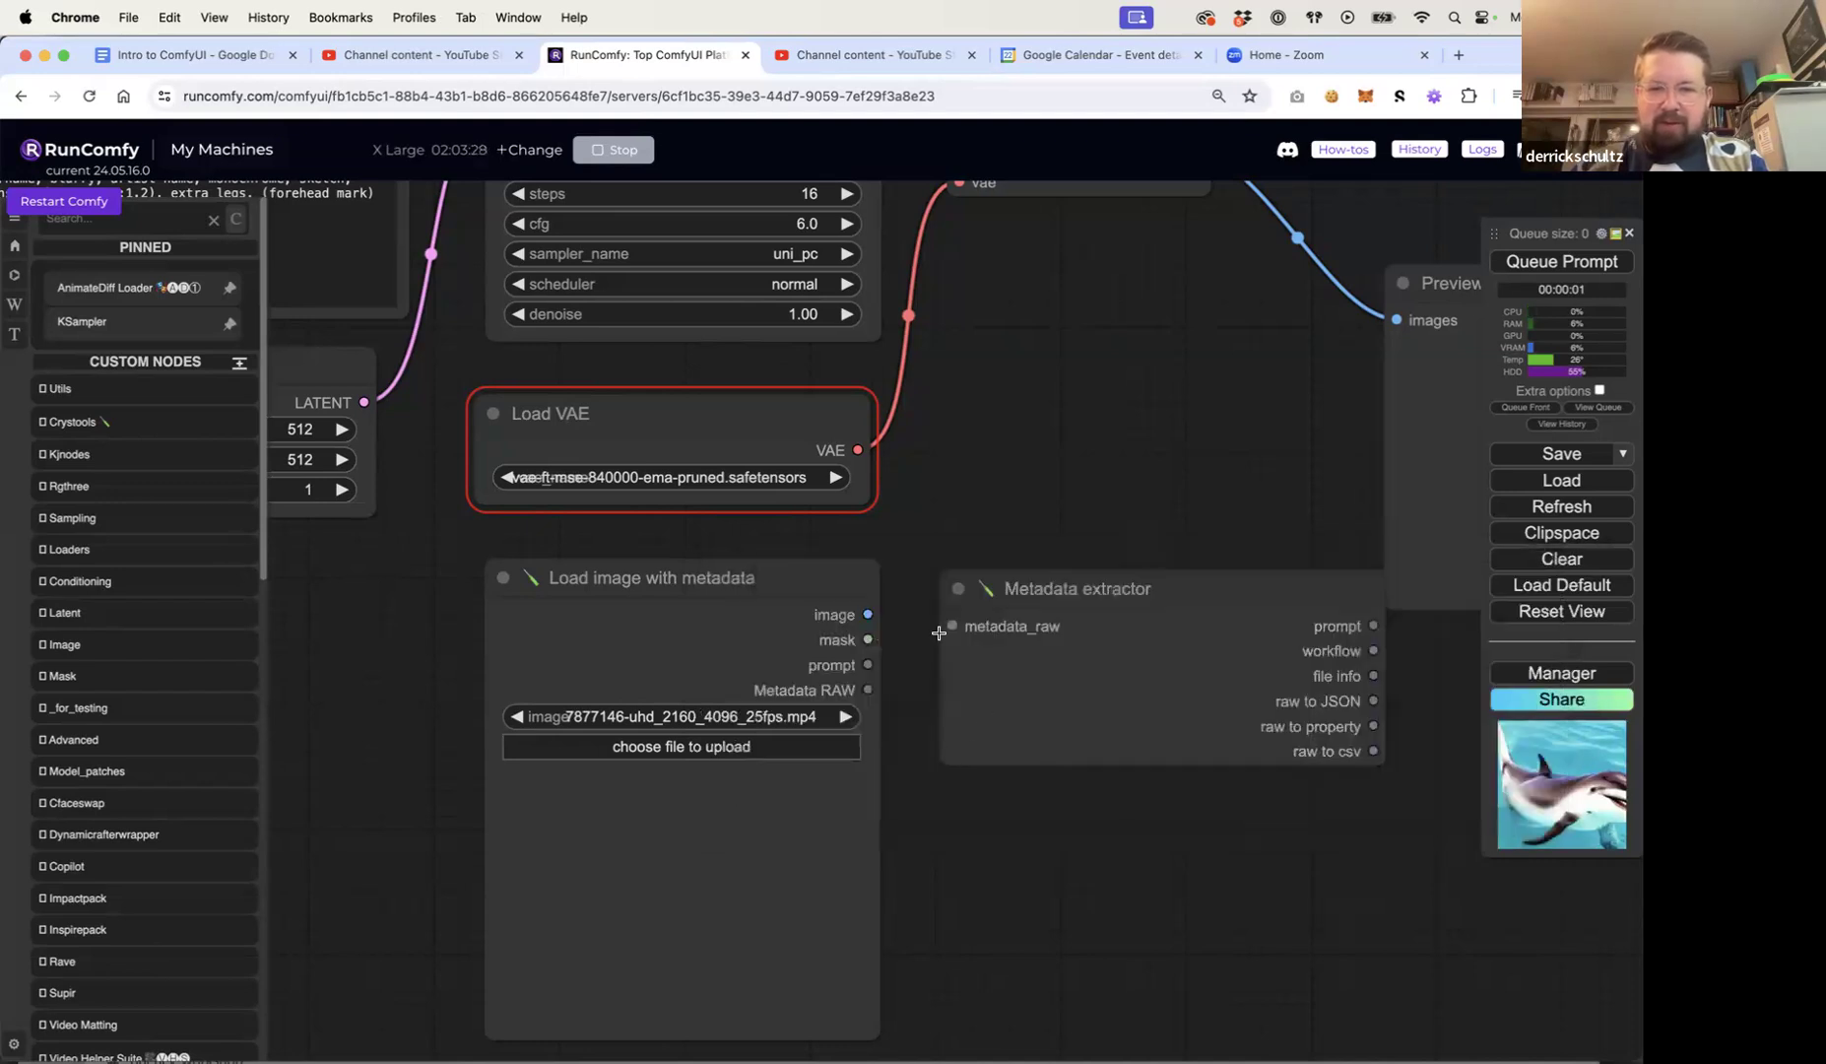
pyautogui.moveTo(869, 692); pyautogui.dragTo(953, 625)
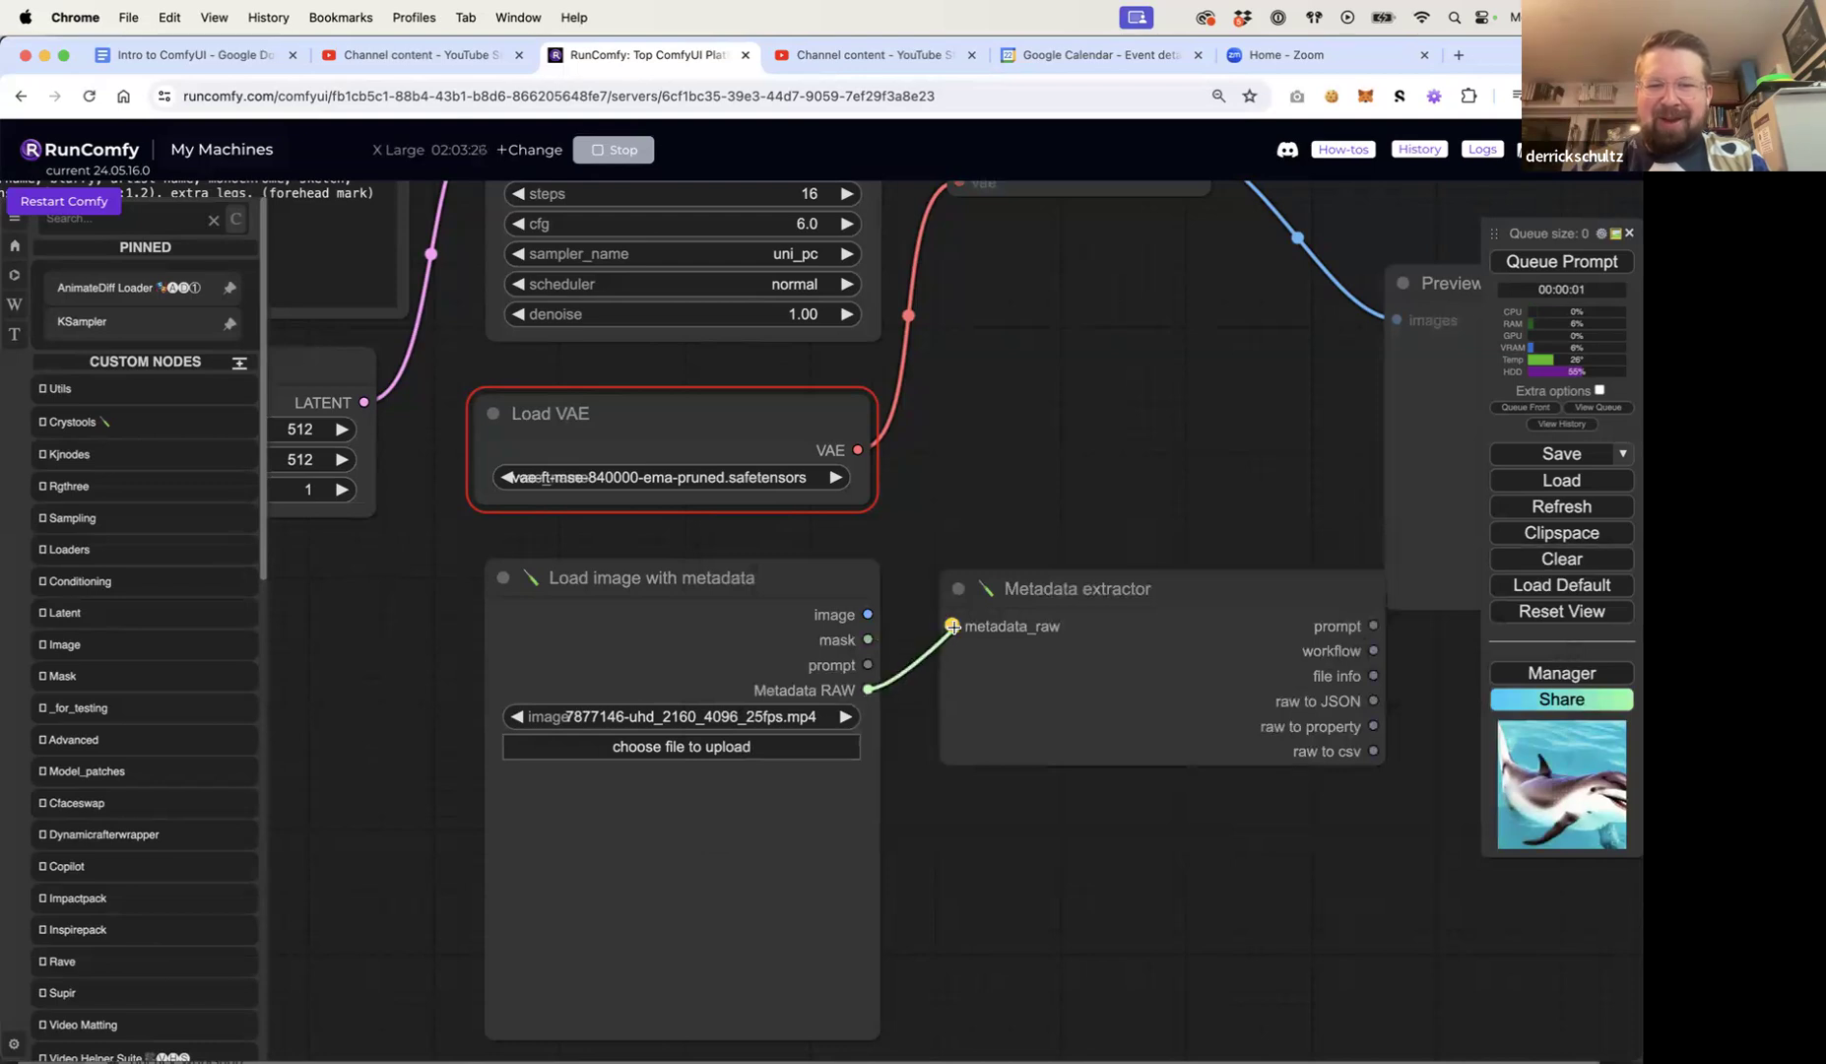
# Step: Move the Metadata extractor node lower and place a Show any value to console/display node beside its outputs
pyautogui.moveTo(1107, 527); pyautogui.dragTo(934, 507)
pyautogui.moveTo(1053, 567); pyautogui.dragTo(1047, 692)
pyautogui.doubleClick(1198, 702)
pyautogui.write('display')
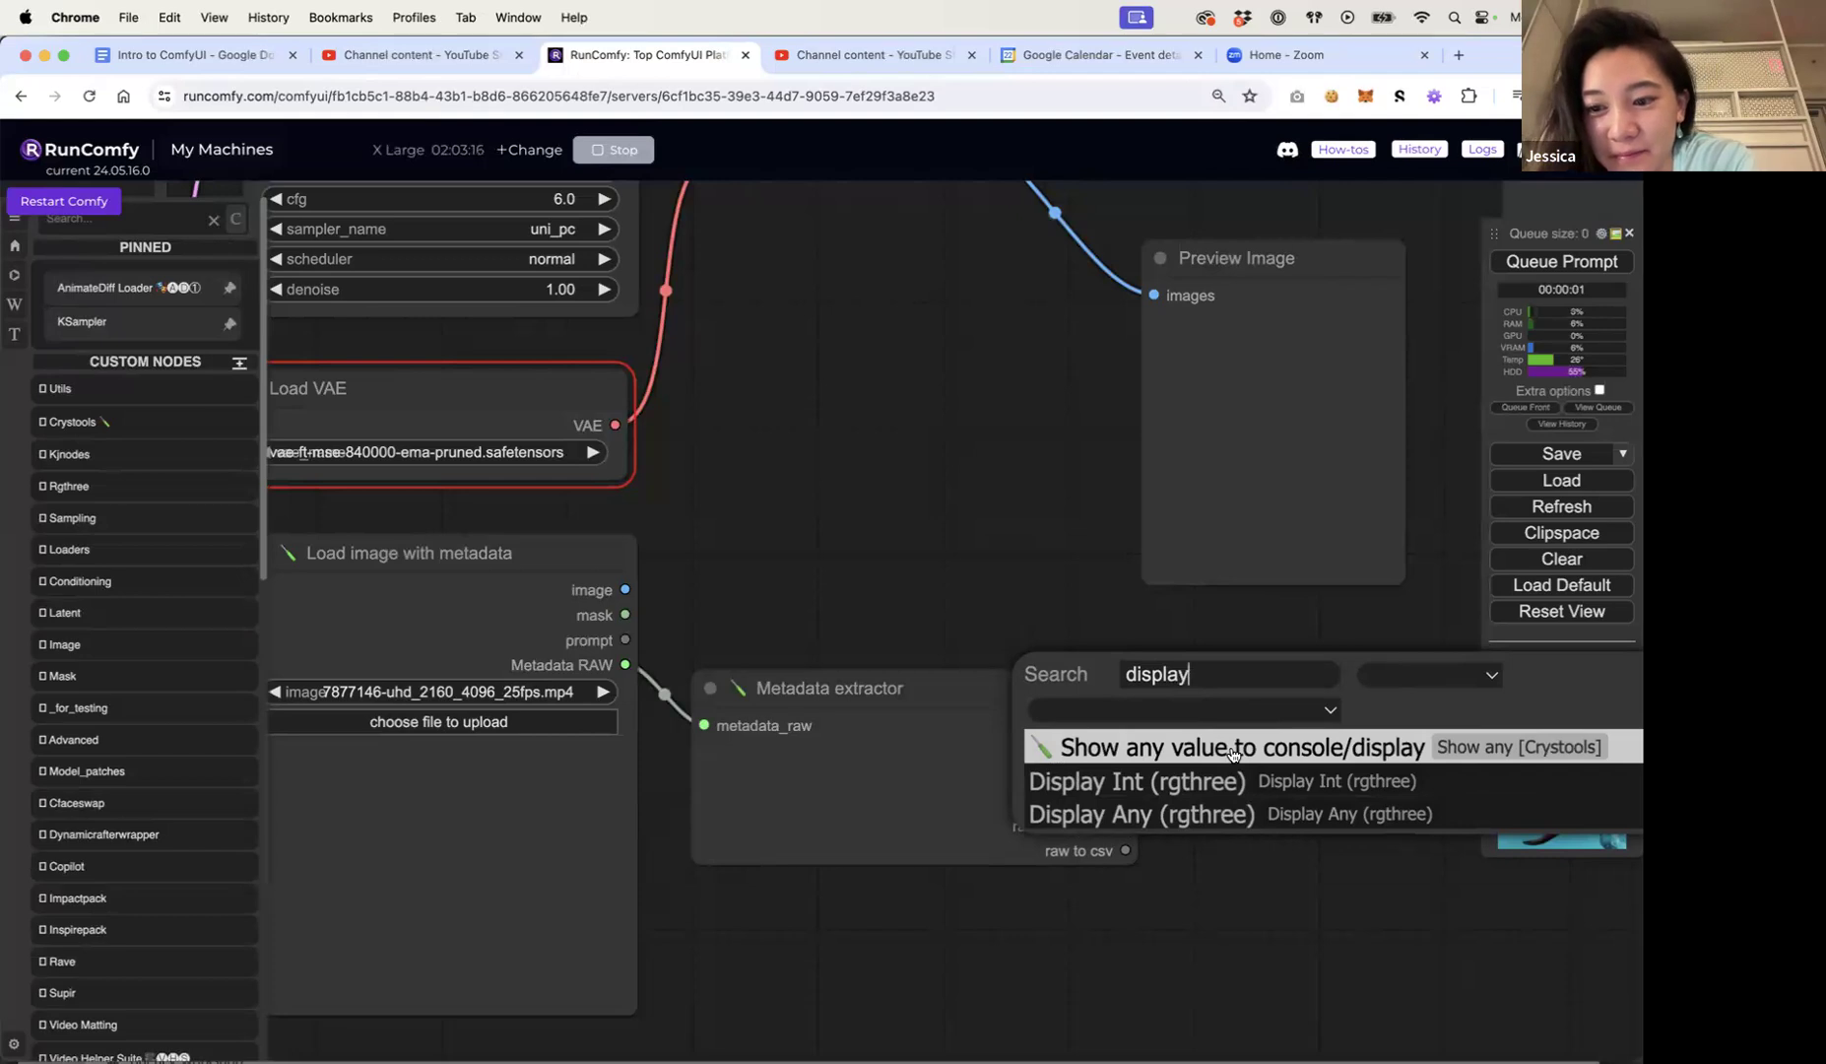
pyautogui.click(1234, 754)
pyautogui.moveTo(1275, 686); pyautogui.dragTo(1272, 707)
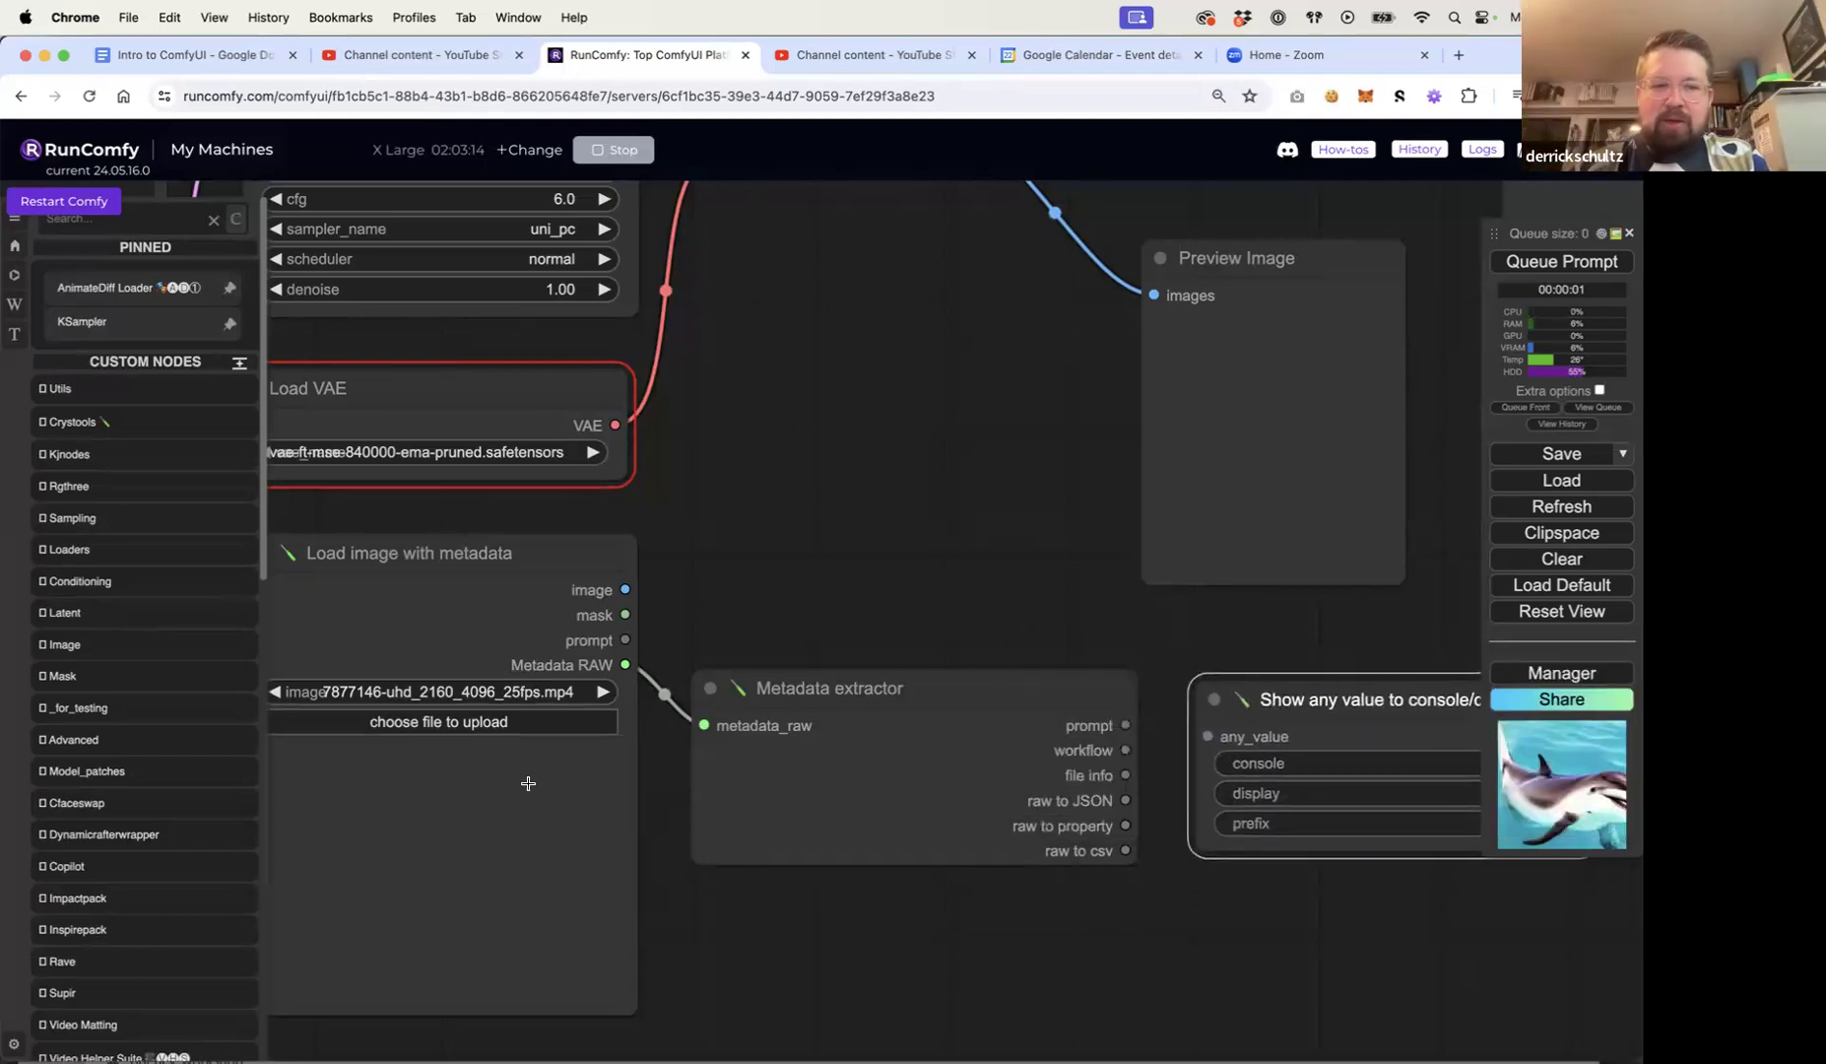
# Step: Upload ComfyUI_temp_qpvjp_00015_.png from the Desktop into the Load image with metadata node
pyautogui.moveTo(741, 621); pyautogui.dragTo(867, 583)
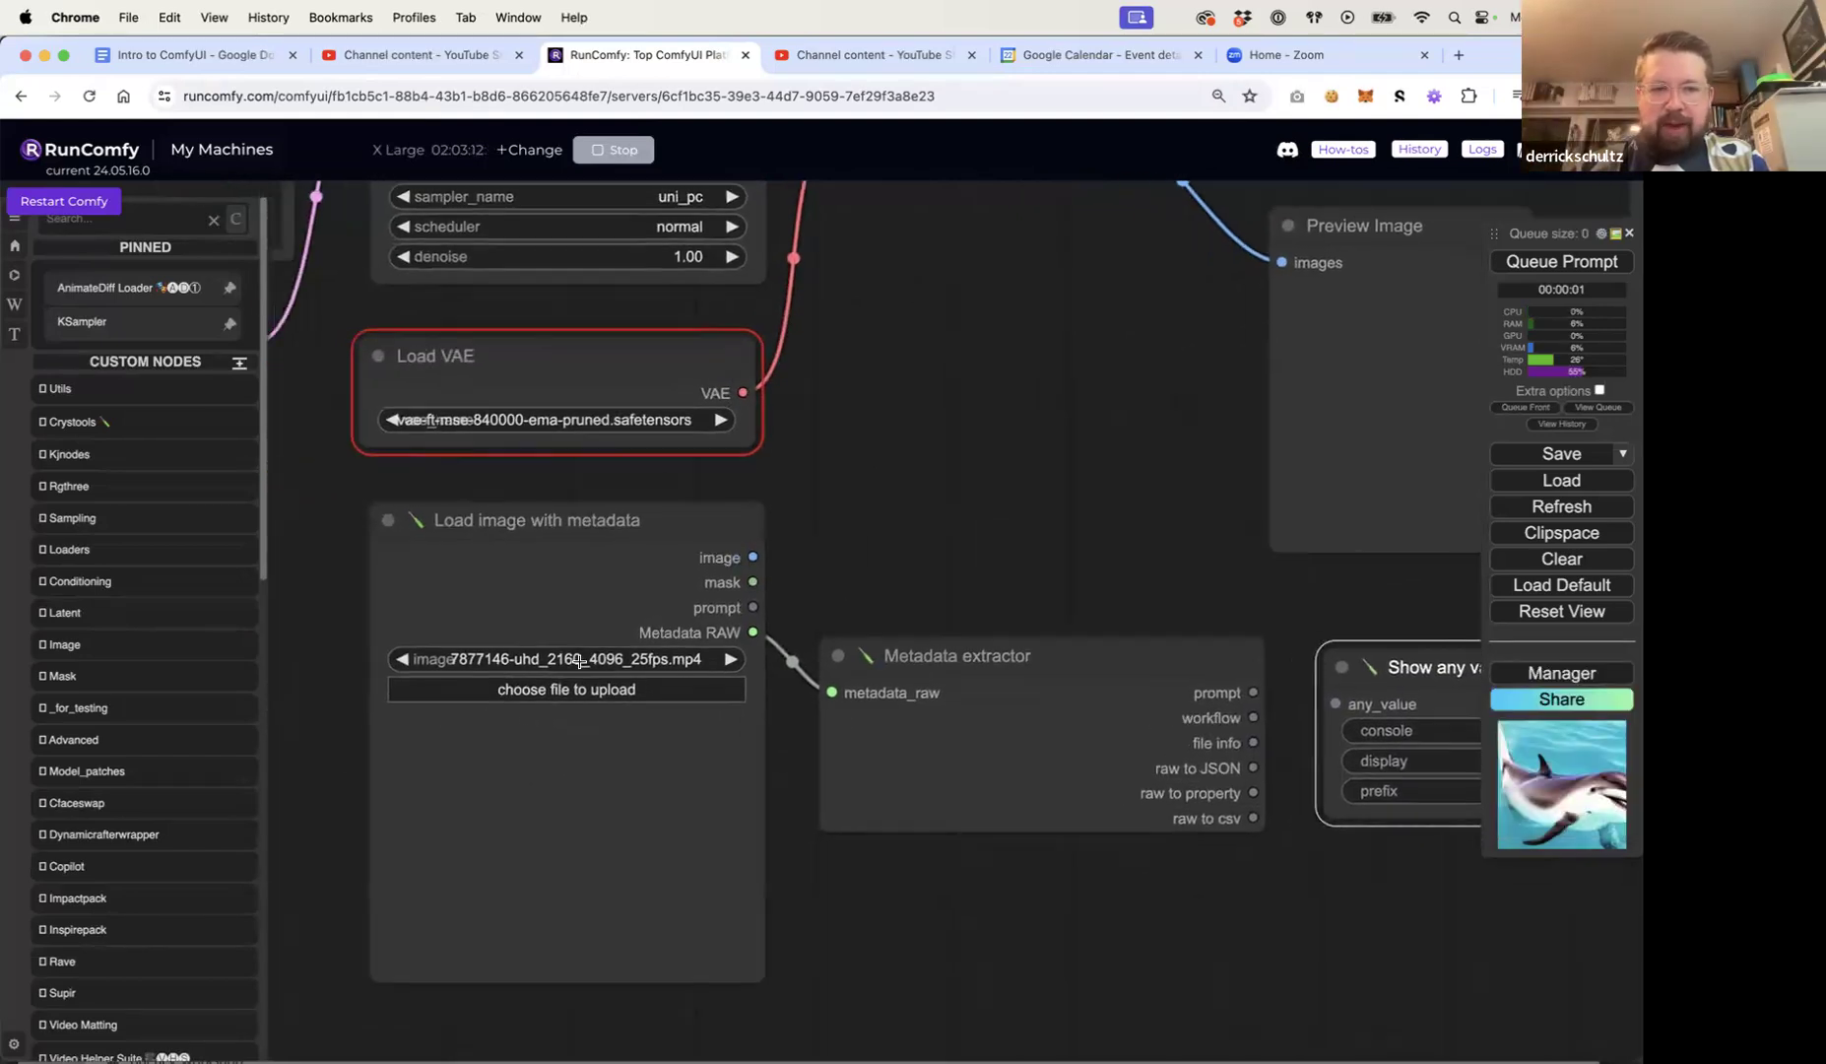
pyautogui.press('super+Tab')
pyautogui.click(566, 690)
pyautogui.click(645, 456)
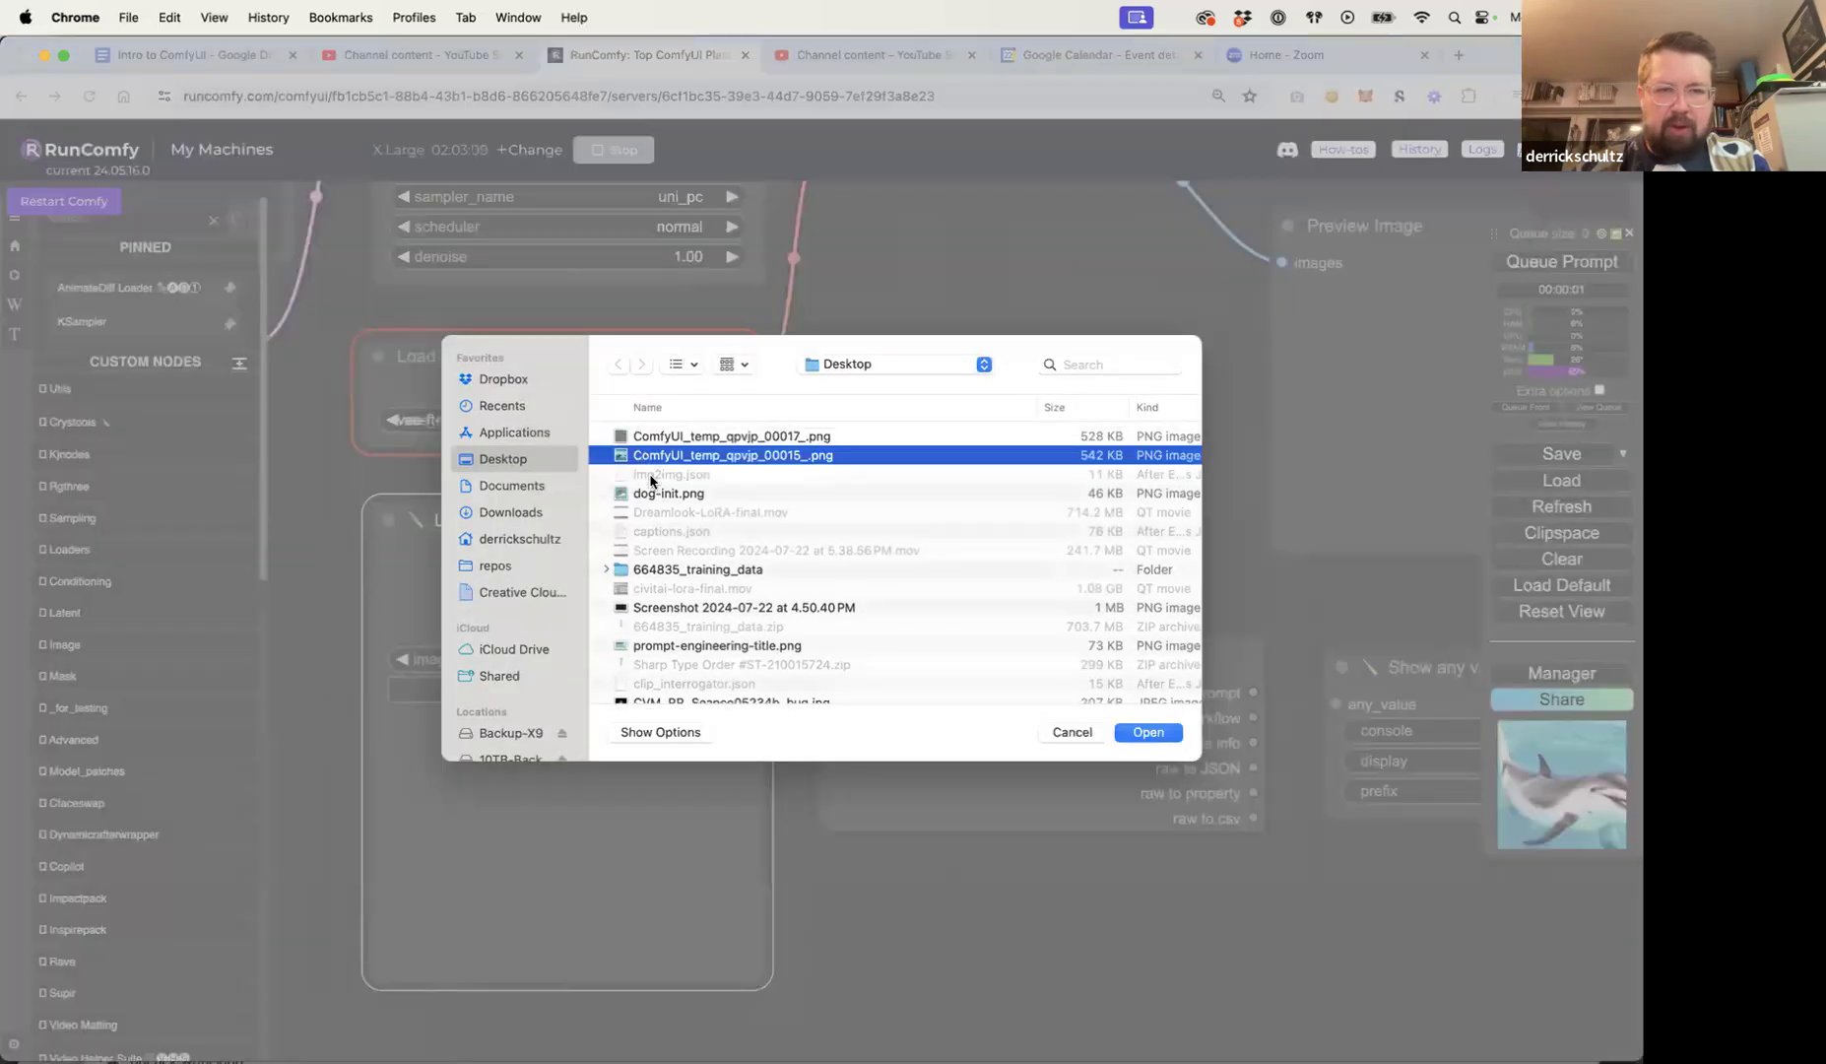
pyautogui.click(1164, 737)
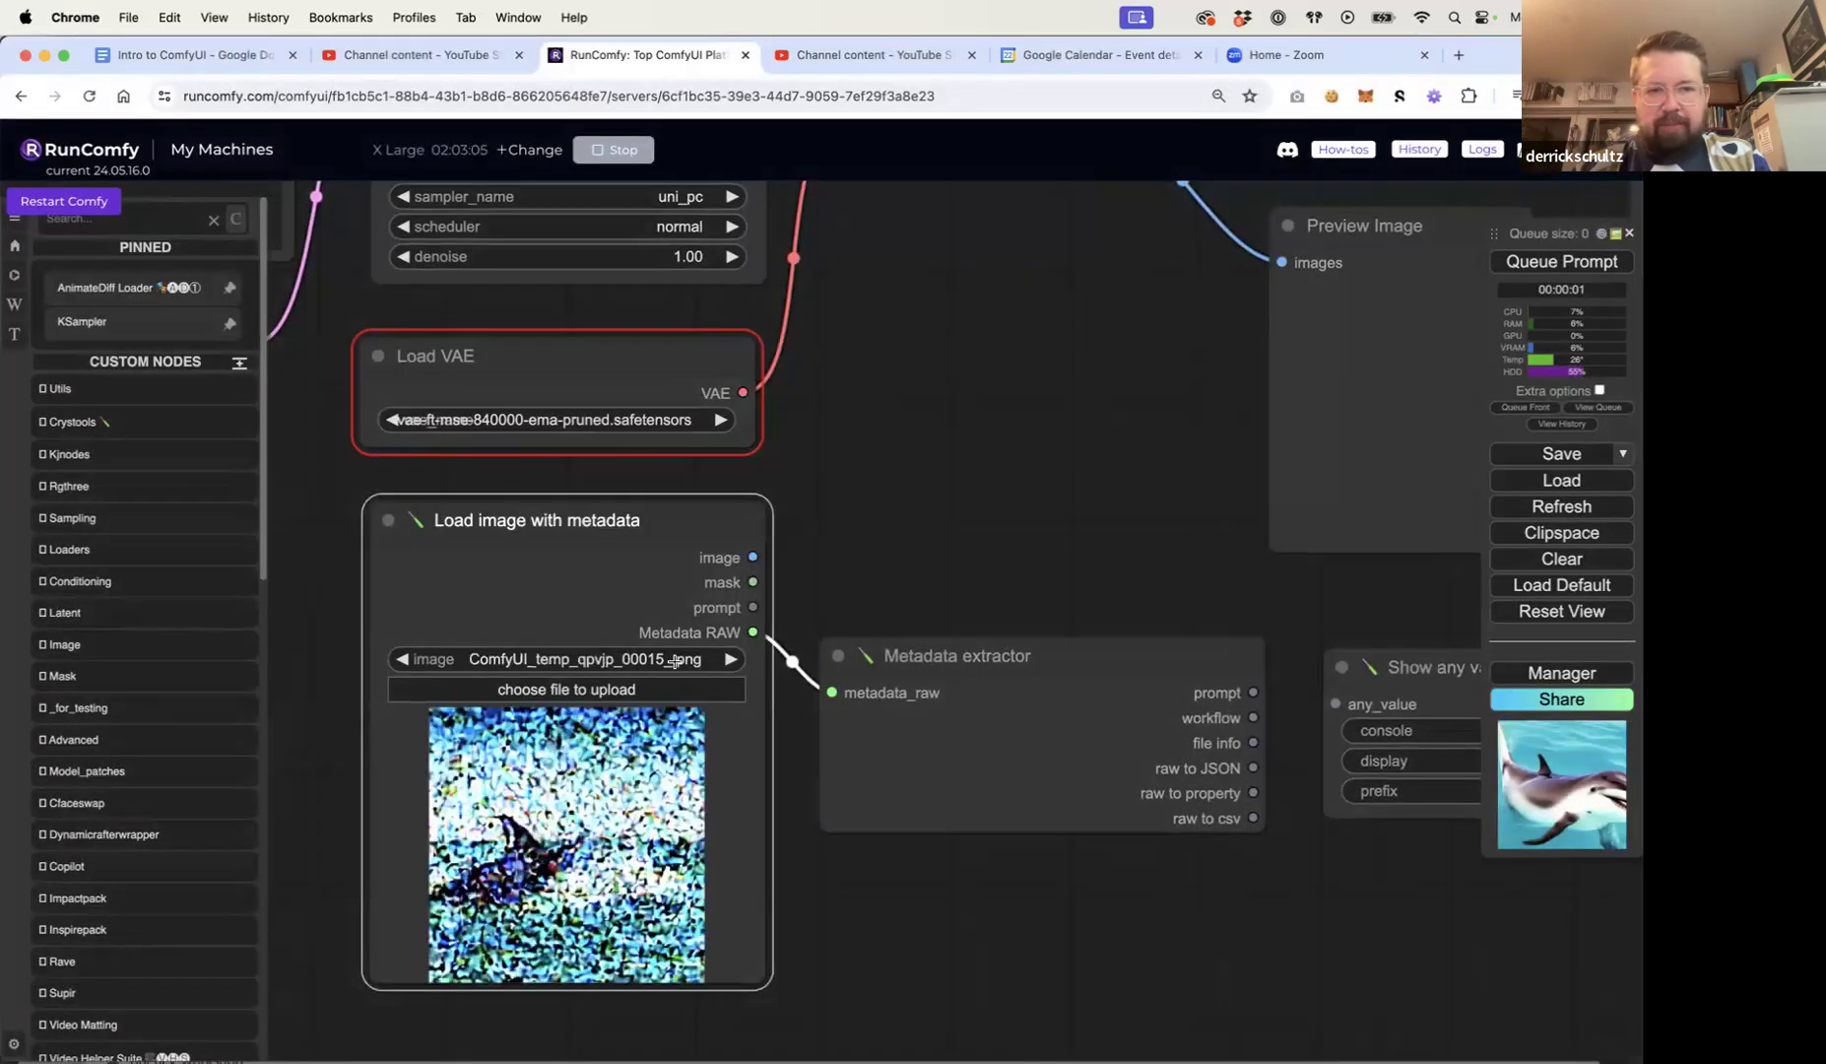
pyautogui.moveTo(872, 564); pyautogui.dragTo(791, 532)
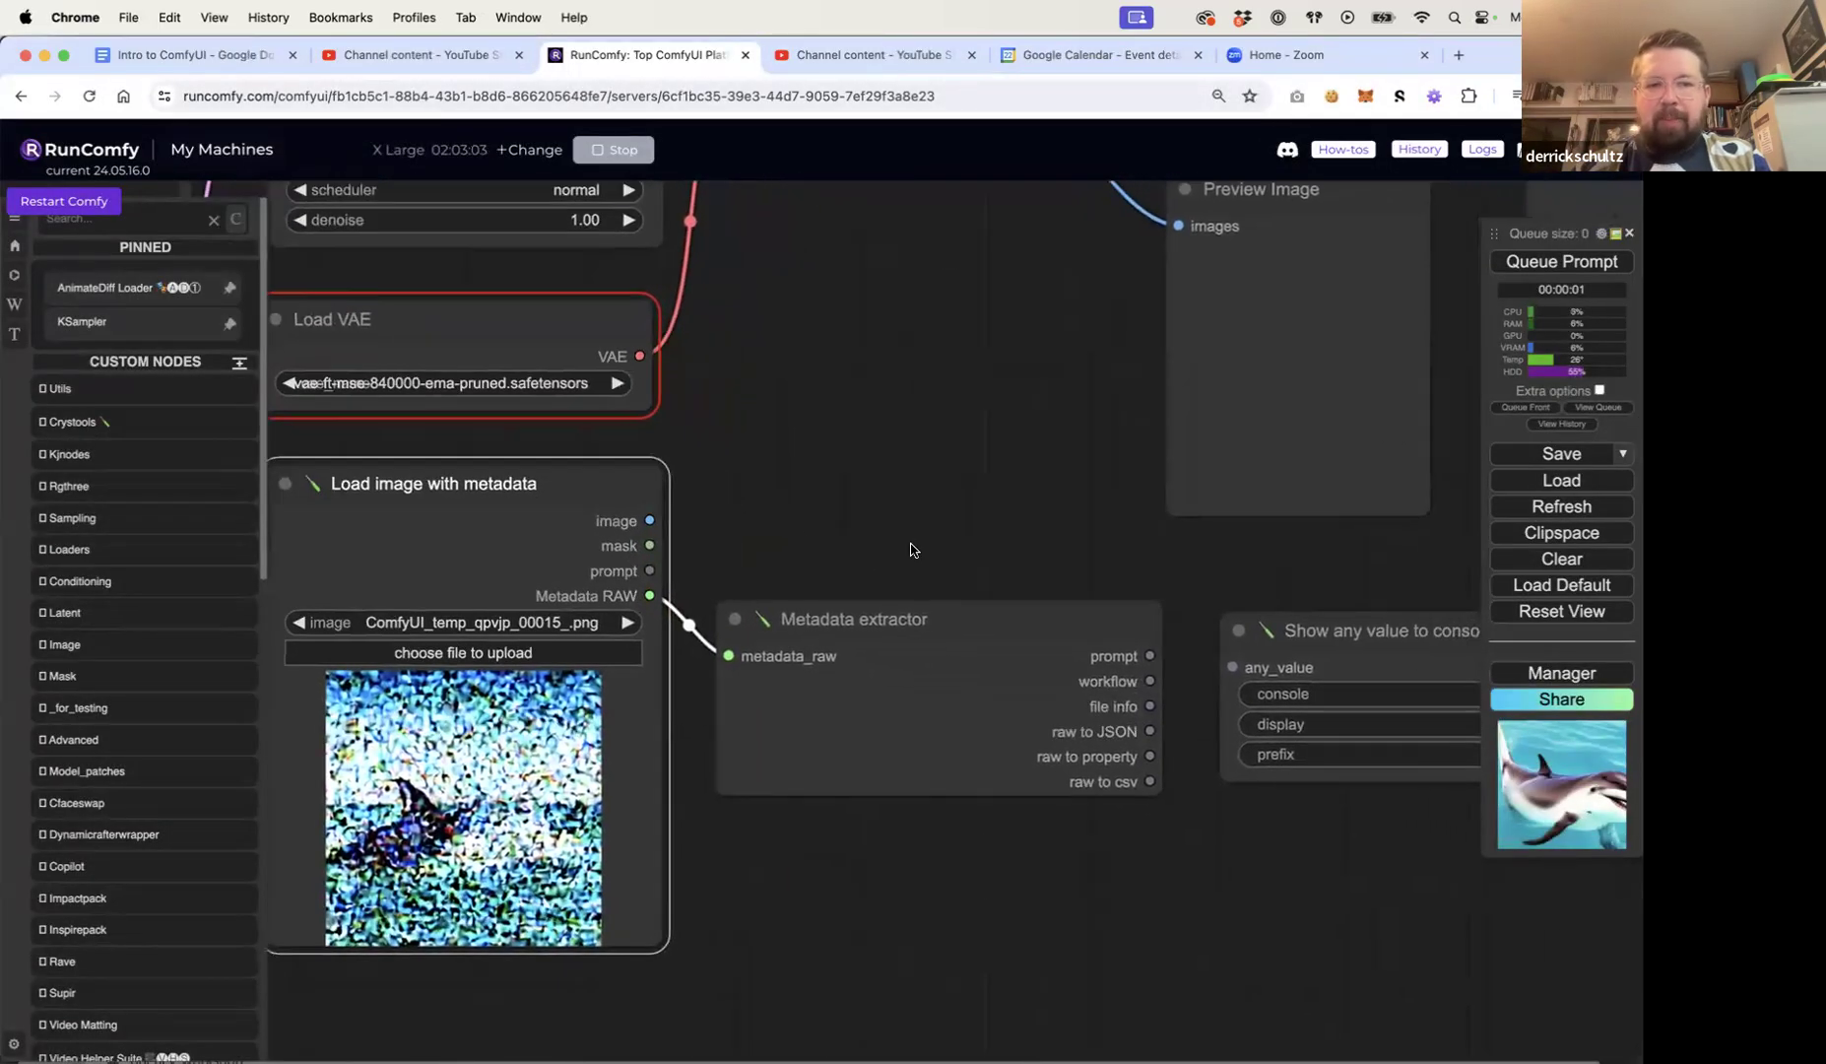
# Step: Connect the Metadata extractor's workflow output to any_value on the Show any value to console/display node, nudging the nodes into place
pyautogui.click(1141, 619)
pyautogui.moveTo(1103, 568); pyautogui.dragTo(1048, 531)
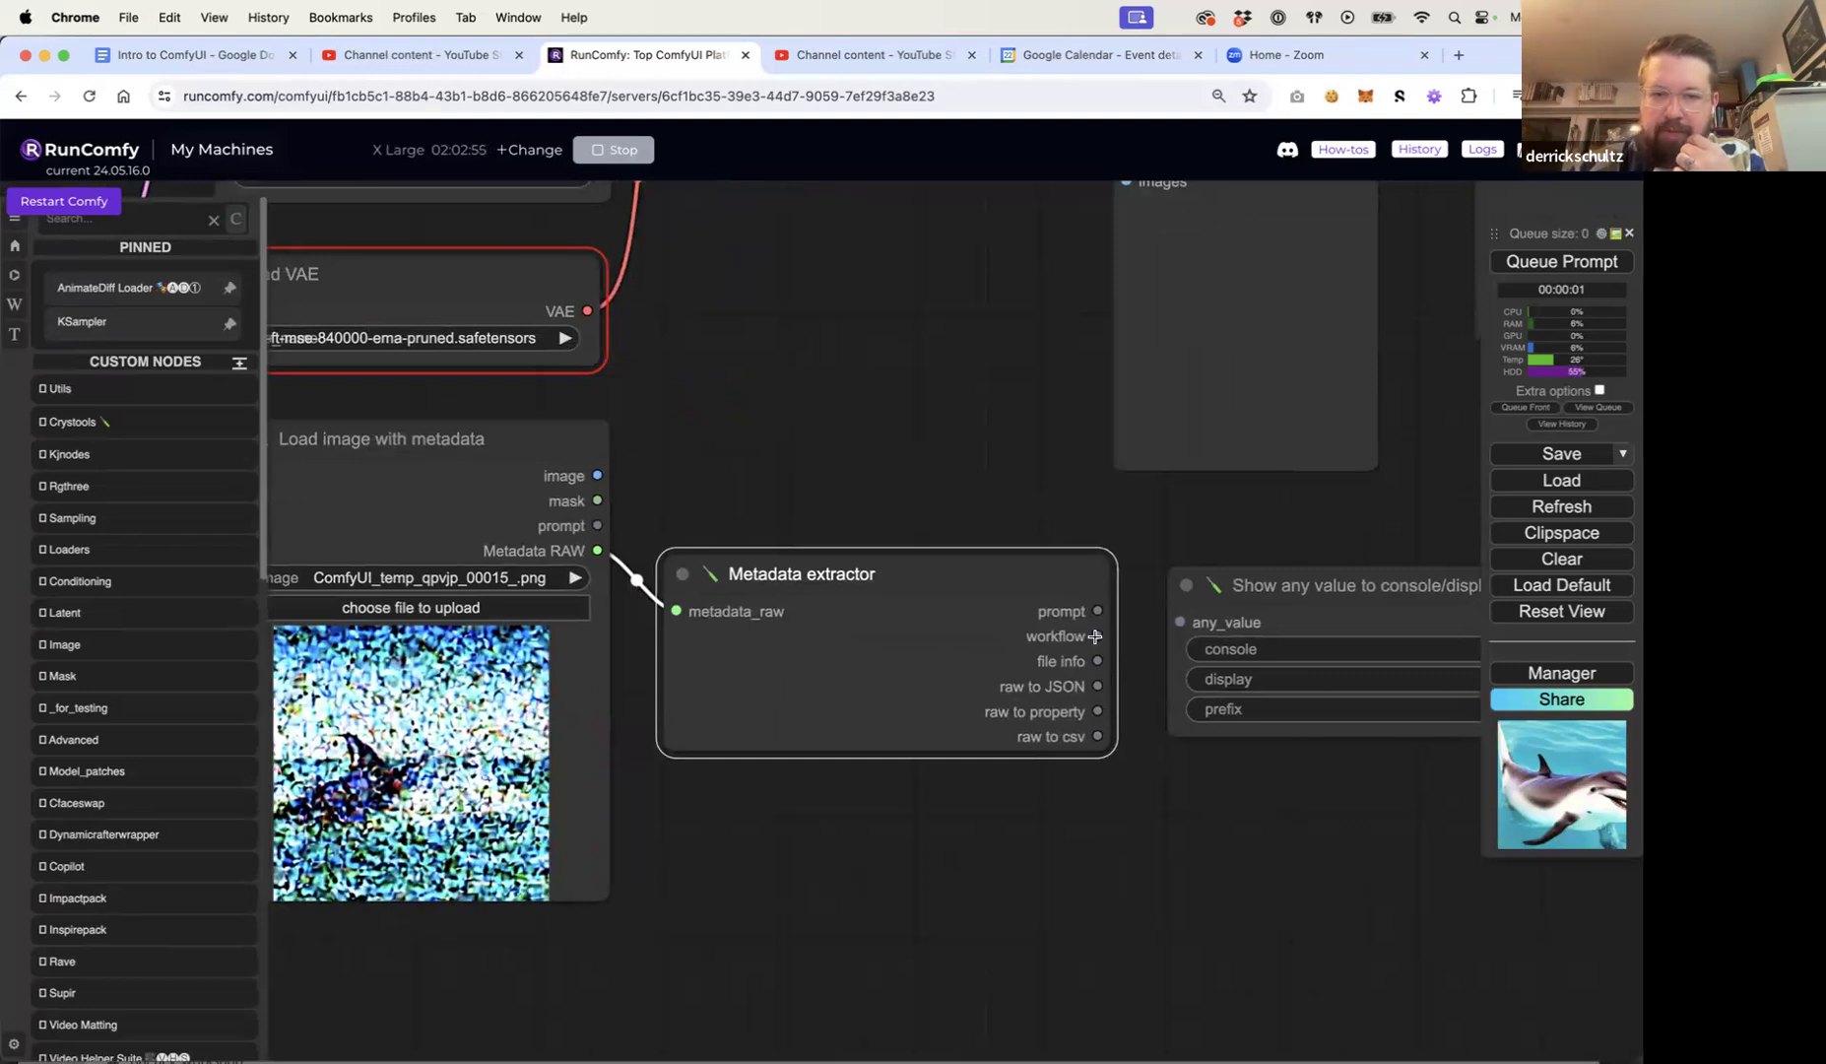
pyautogui.hscroll(2, 991, 509)
pyautogui.scroll(-1, 991, 509)
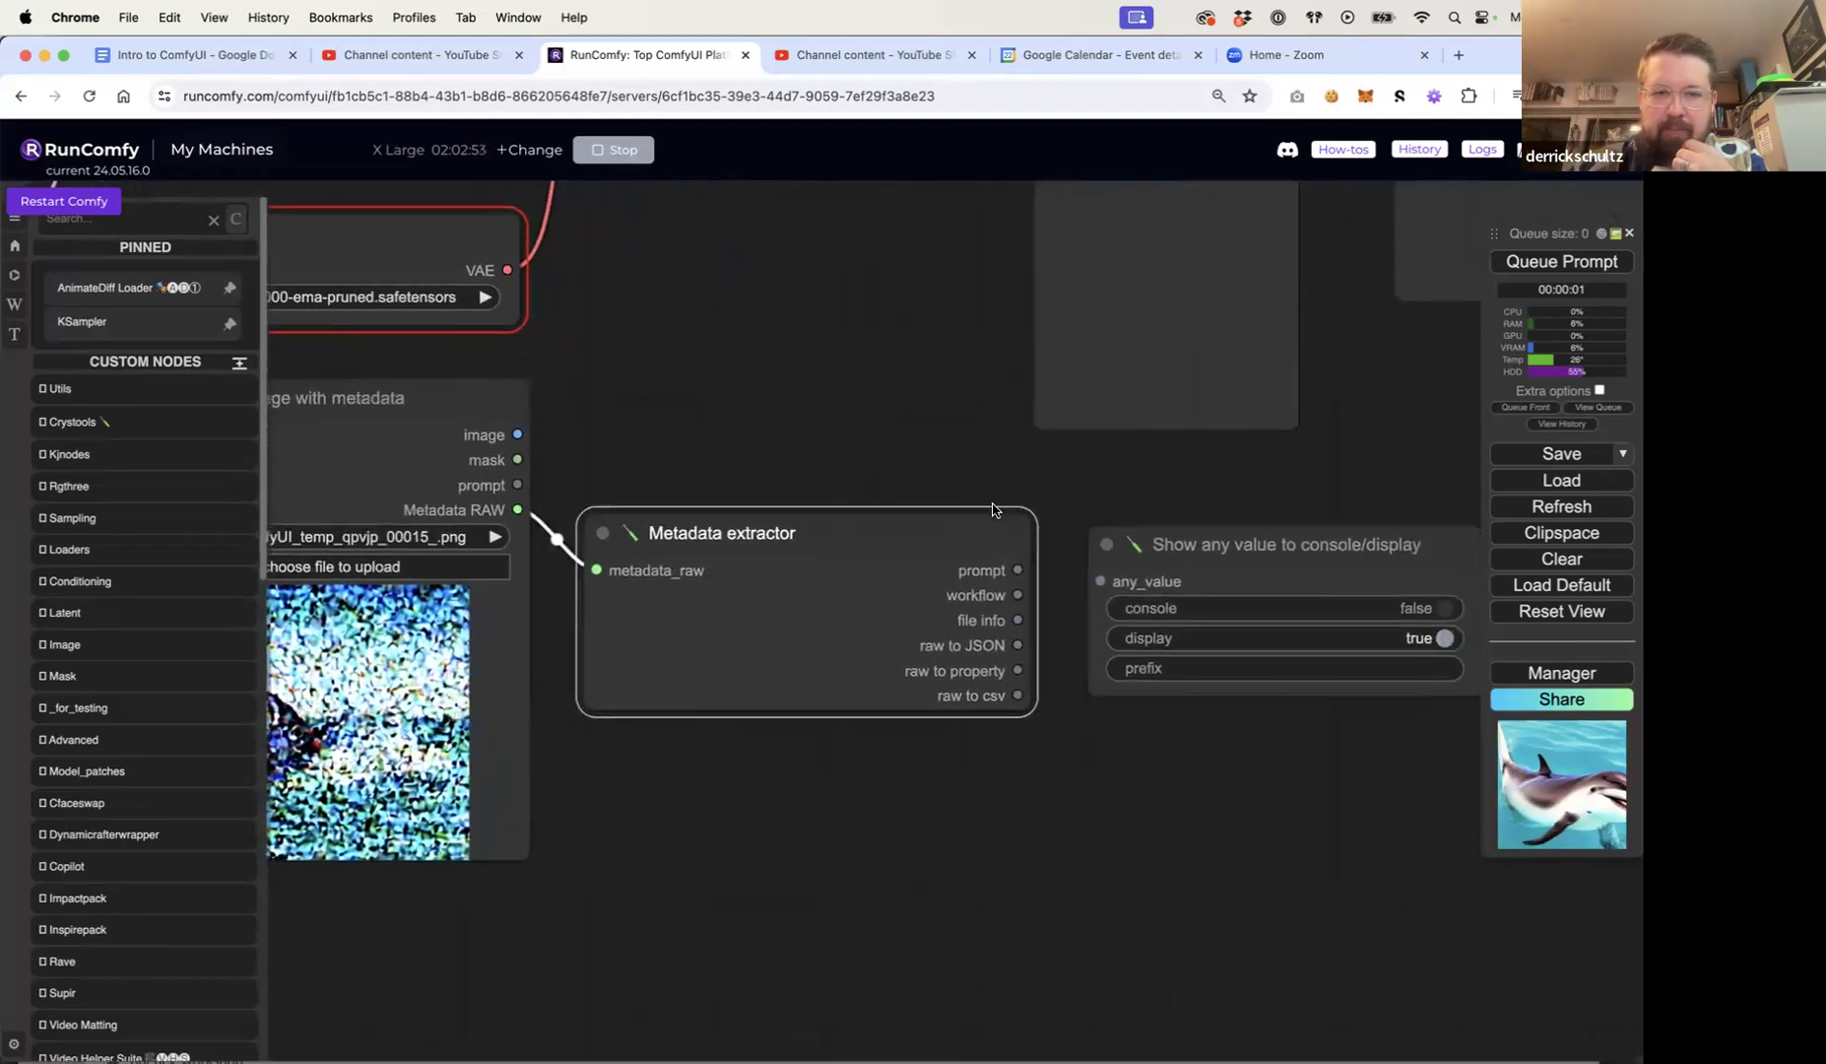
pyautogui.moveTo(1167, 544); pyautogui.dragTo(1197, 529)
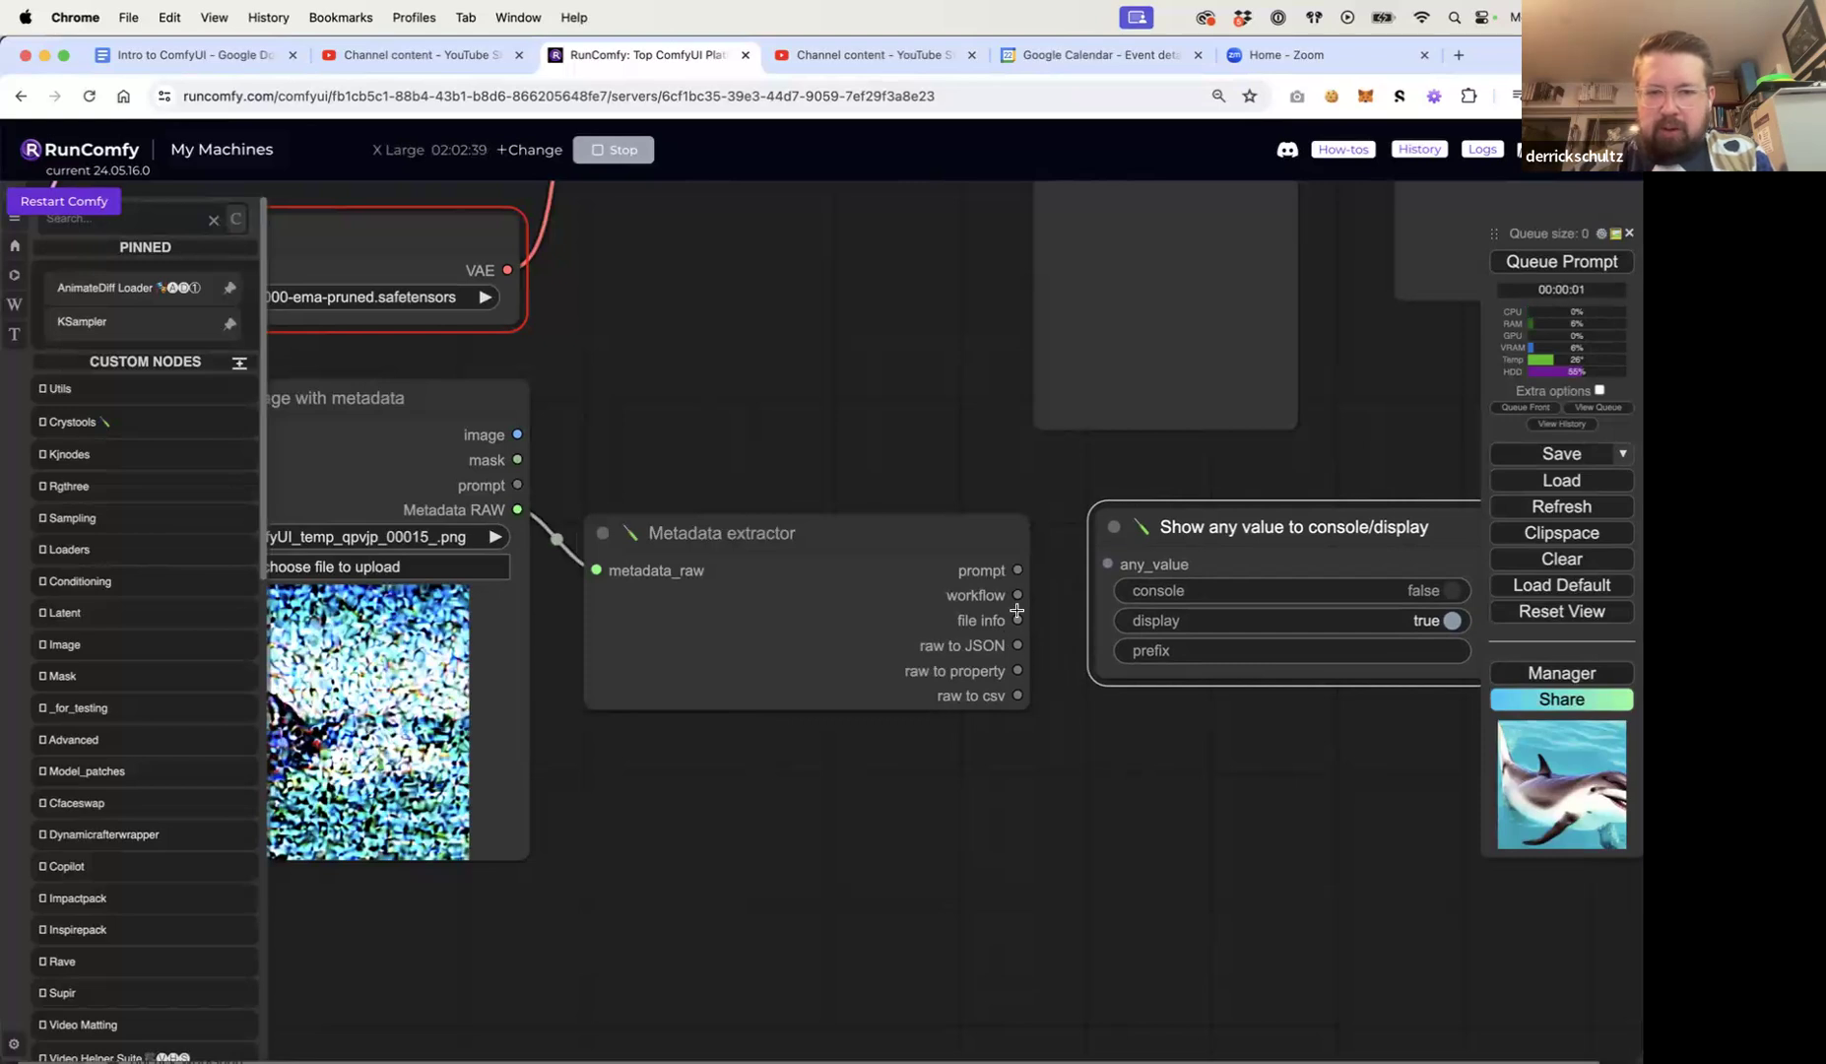
pyautogui.moveTo(1018, 595); pyautogui.dragTo(1194, 501)
pyautogui.click(892, 416)
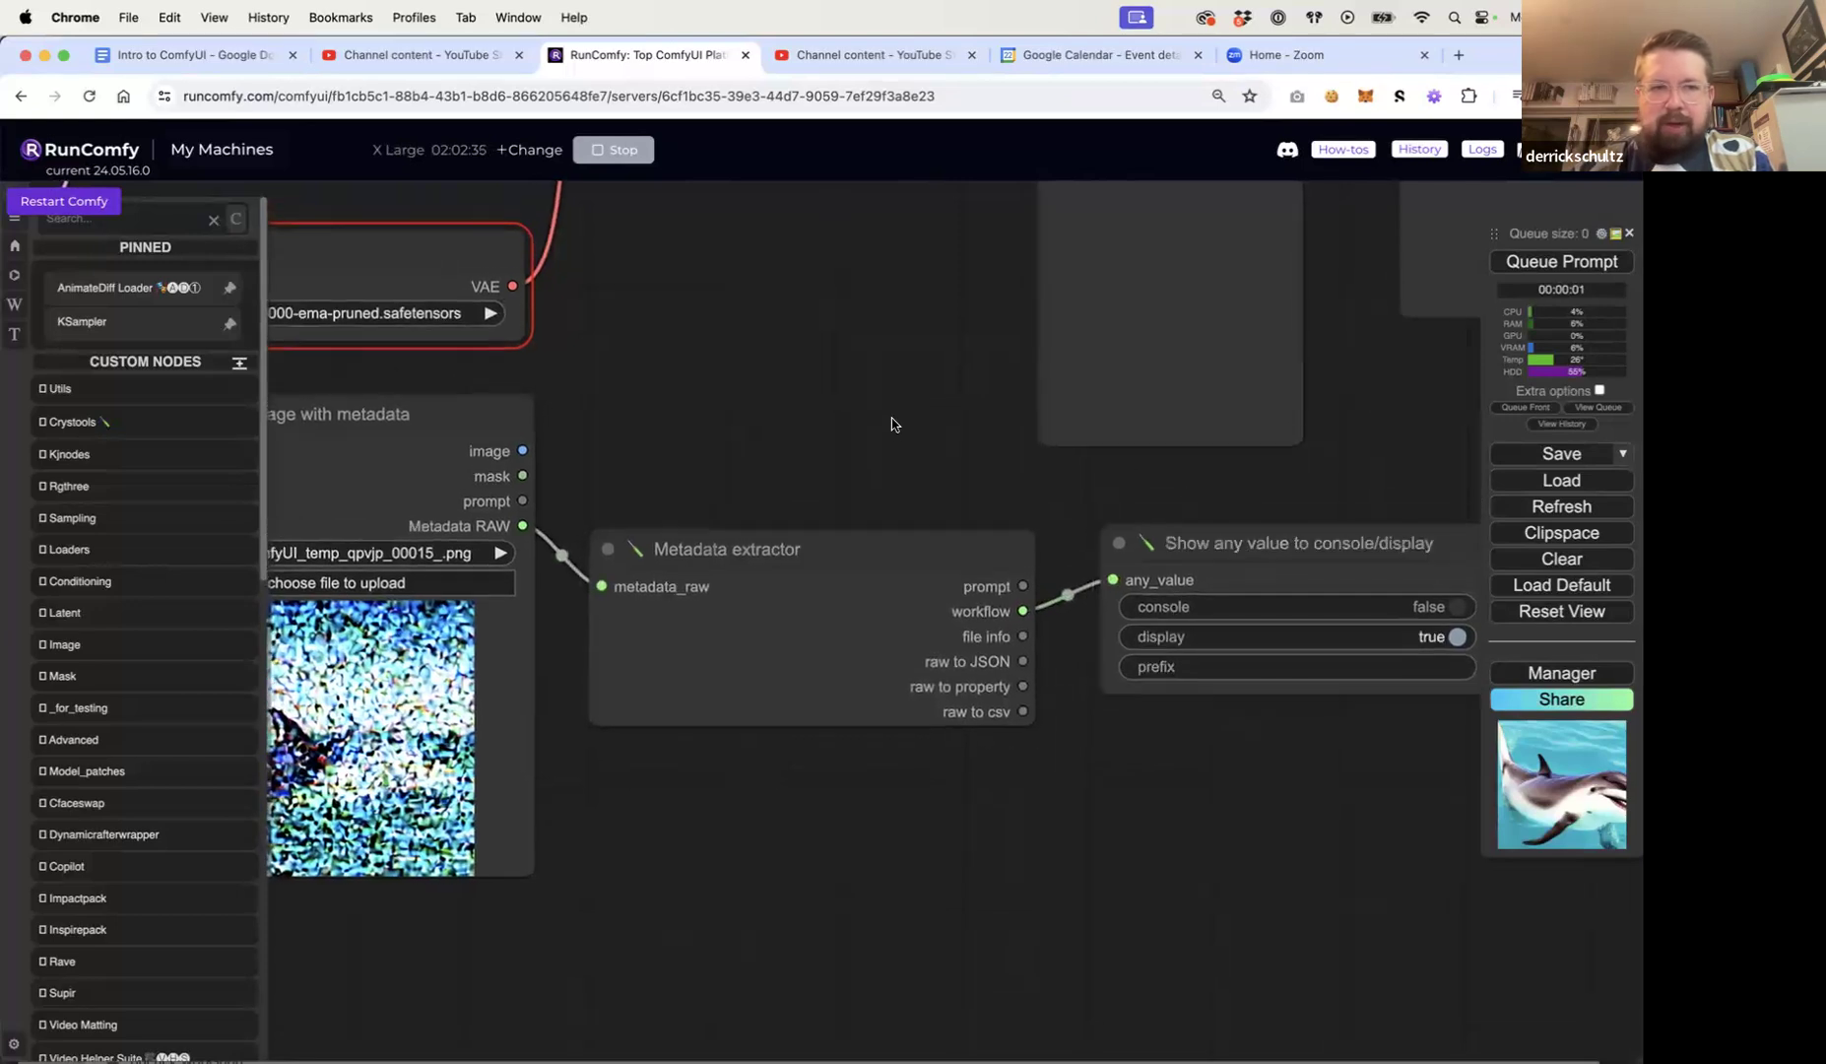
# Step: Delete all nodes of the original image-generation workflow, keeping only the three connected metadata nodes
pyautogui.scroll(-10, 892, 423)
pyautogui.moveTo(469, 249); pyautogui.dragTo(676, 329)
pyautogui.moveTo(983, 497); pyautogui.dragTo(980, 564)
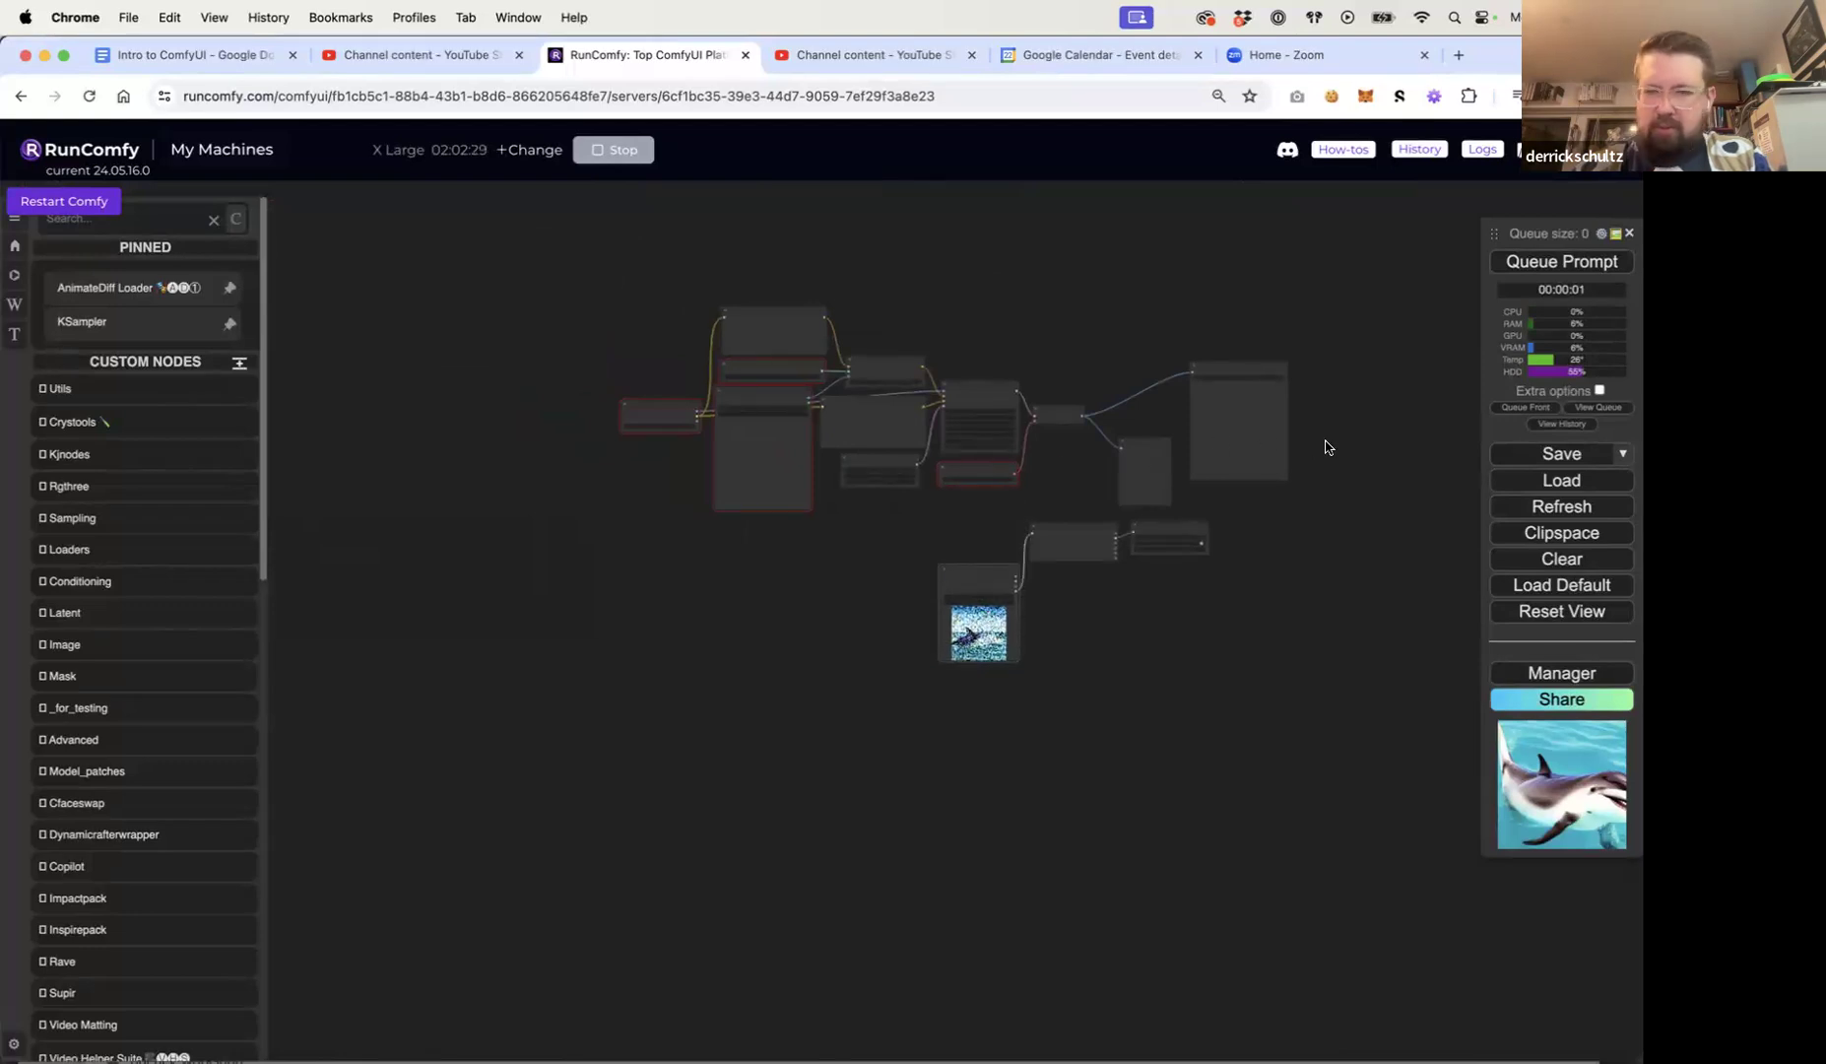
pyautogui.moveTo(1325, 447); pyautogui.dragTo(1164, 398)
pyautogui.moveTo(1061, 366); pyautogui.dragTo(518, 272)
pyautogui.press('Delete')
pyautogui.moveTo(619, 334); pyautogui.dragTo(982, 509)
pyautogui.press('Delete')
# Step: Move the Load image with metadata node up so it lines up with the Metadata extractor
pyautogui.scroll(10, 931, 513)
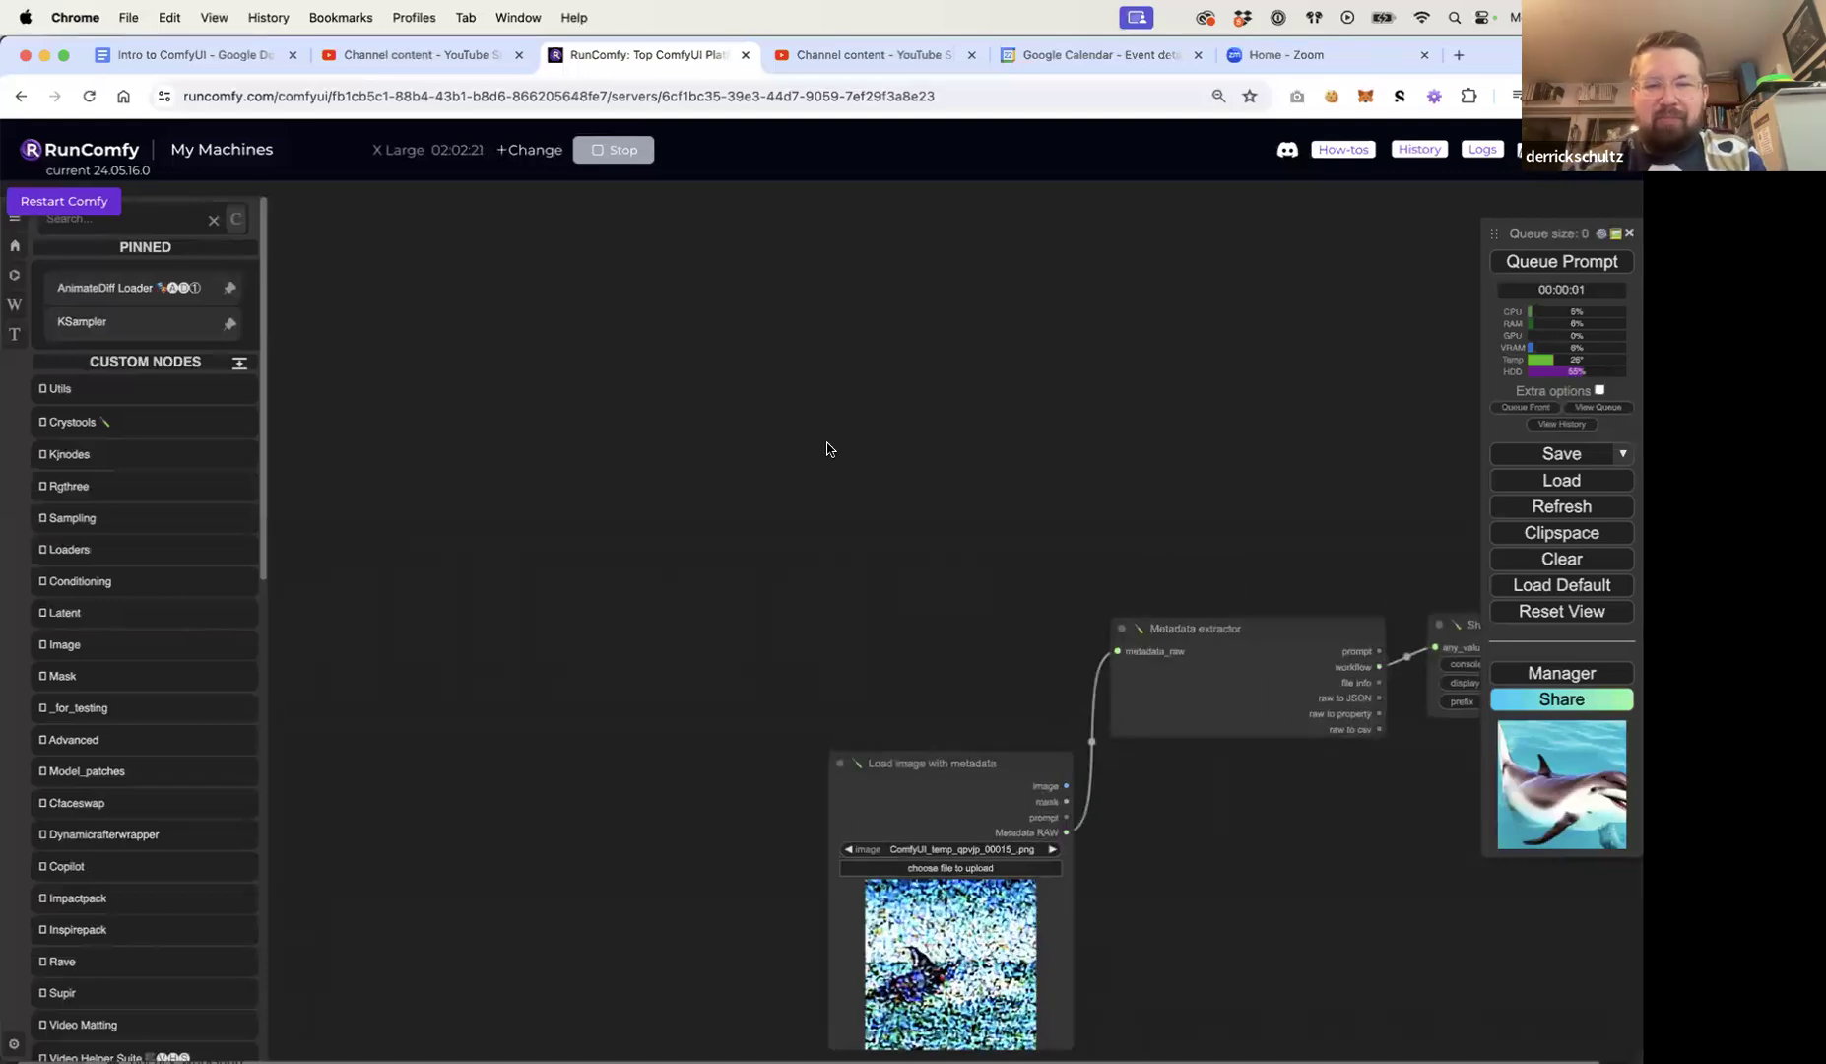
pyautogui.moveTo(828, 449); pyautogui.dragTo(574, 328)
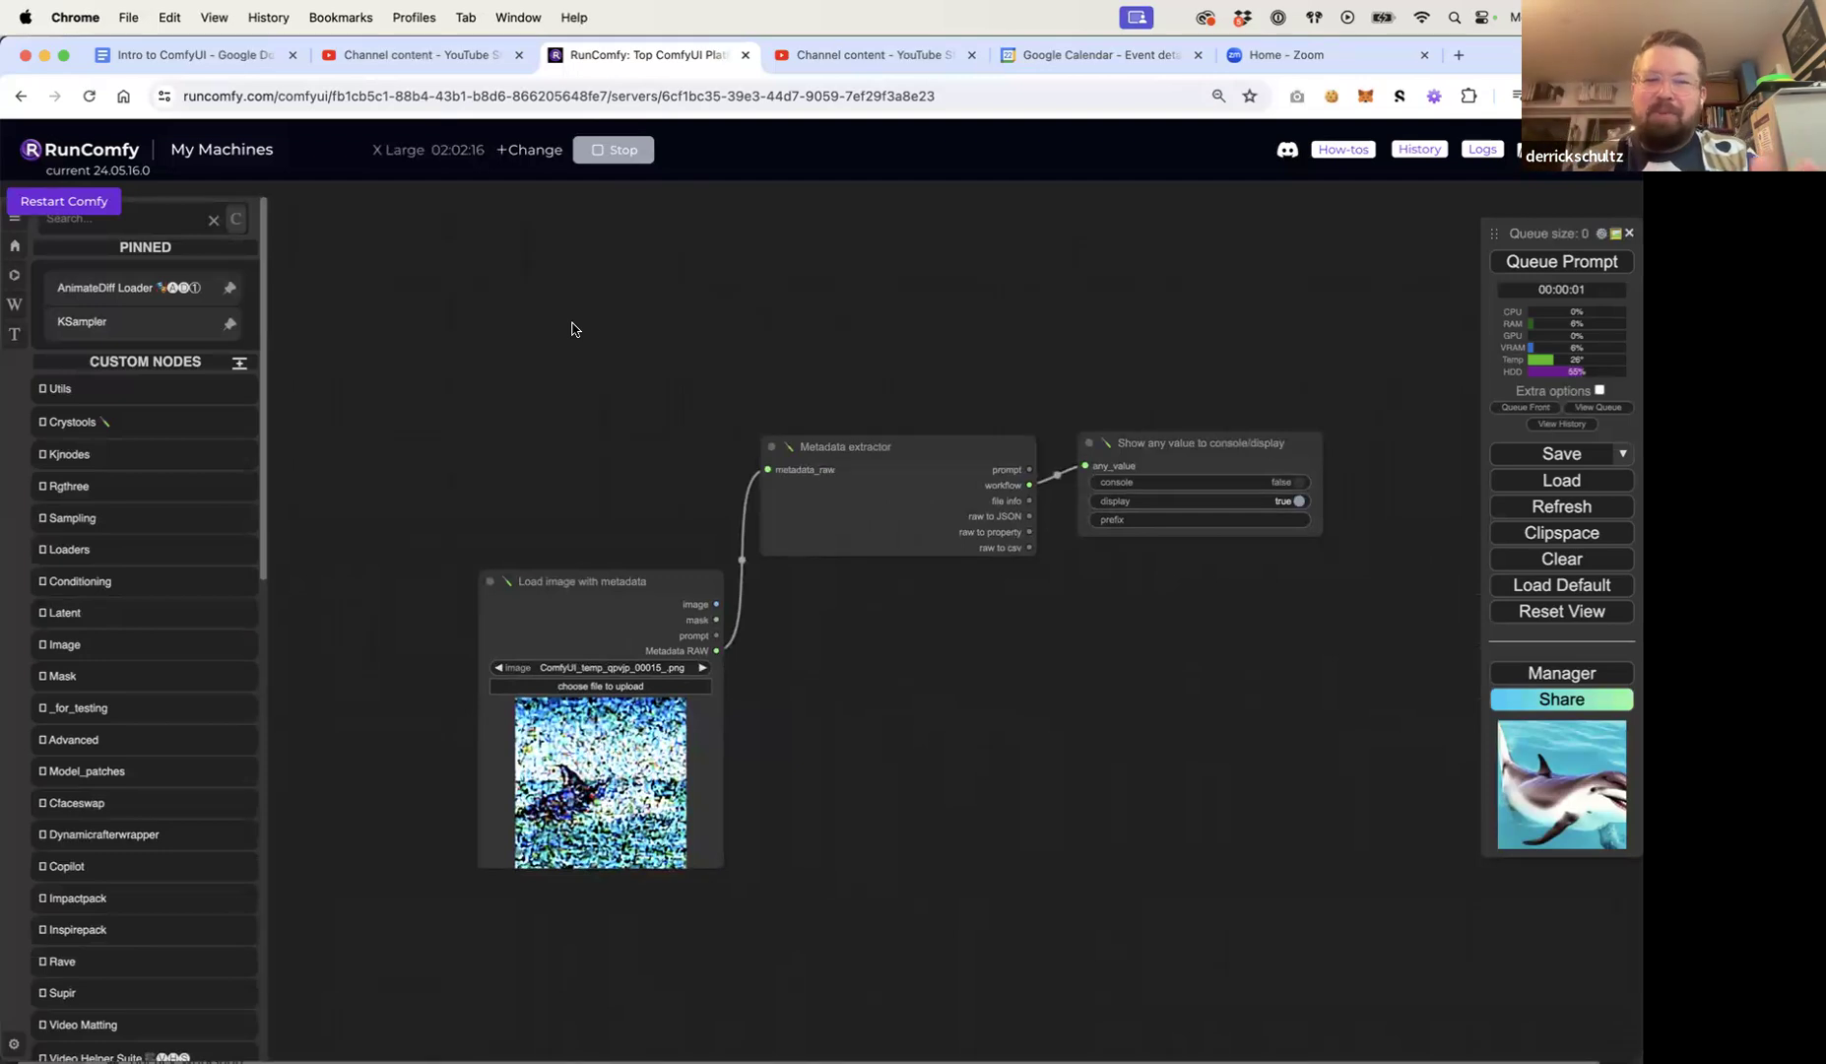
pyautogui.moveTo(566, 587); pyautogui.dragTo(550, 439)
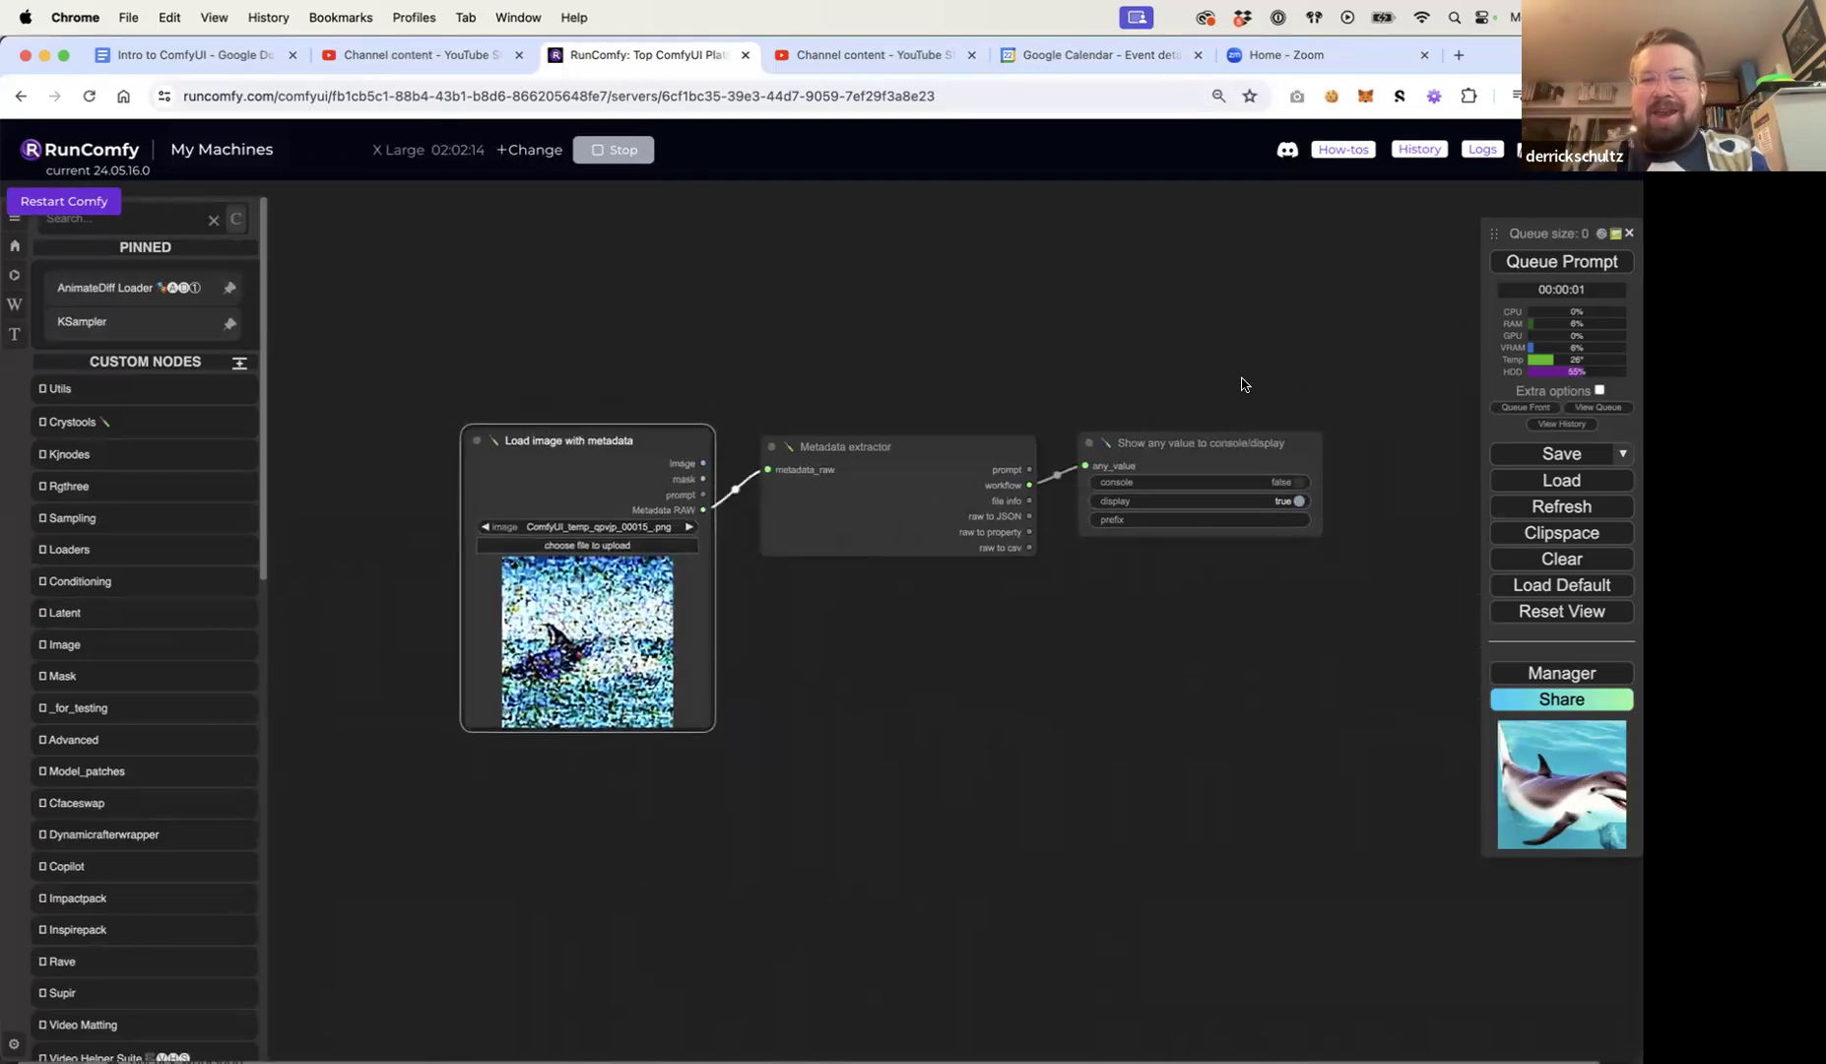
# Step: Queue the prompt and enlarge the Show any value to console/display node so its text output is readable
pyautogui.click(1541, 275)
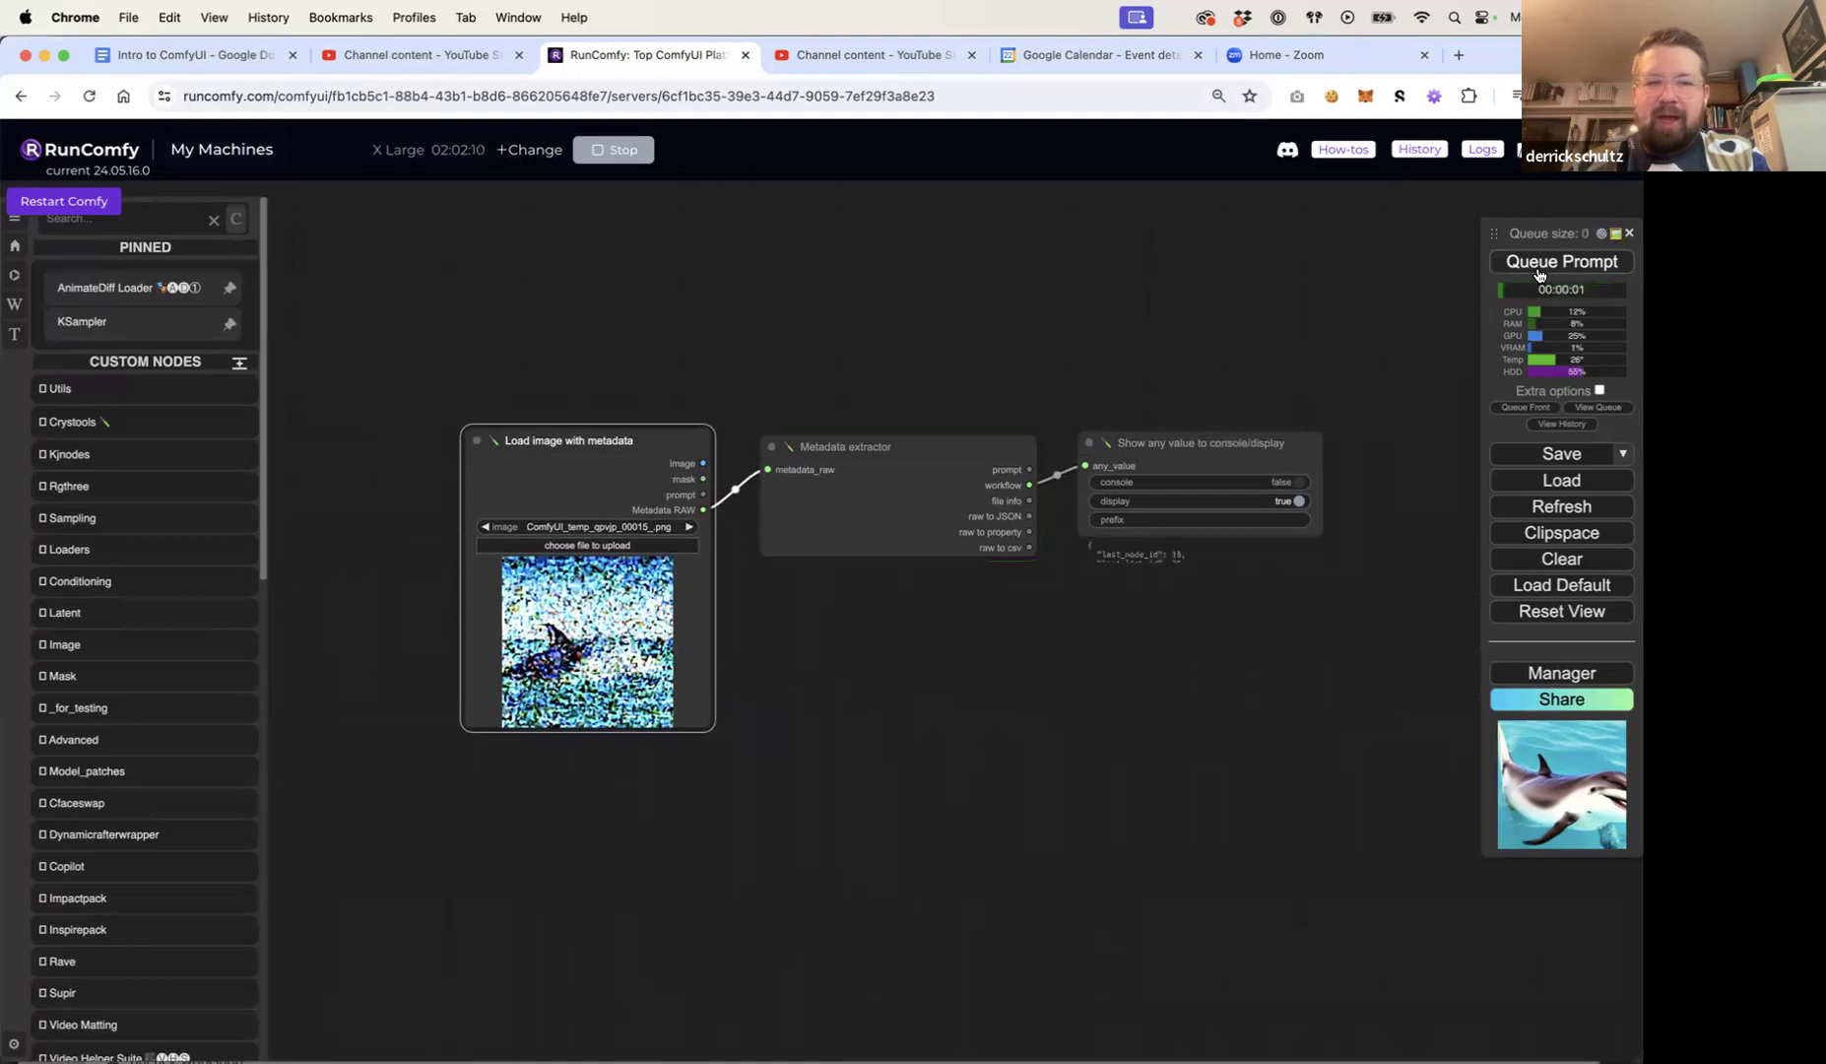
pyautogui.click(1238, 551)
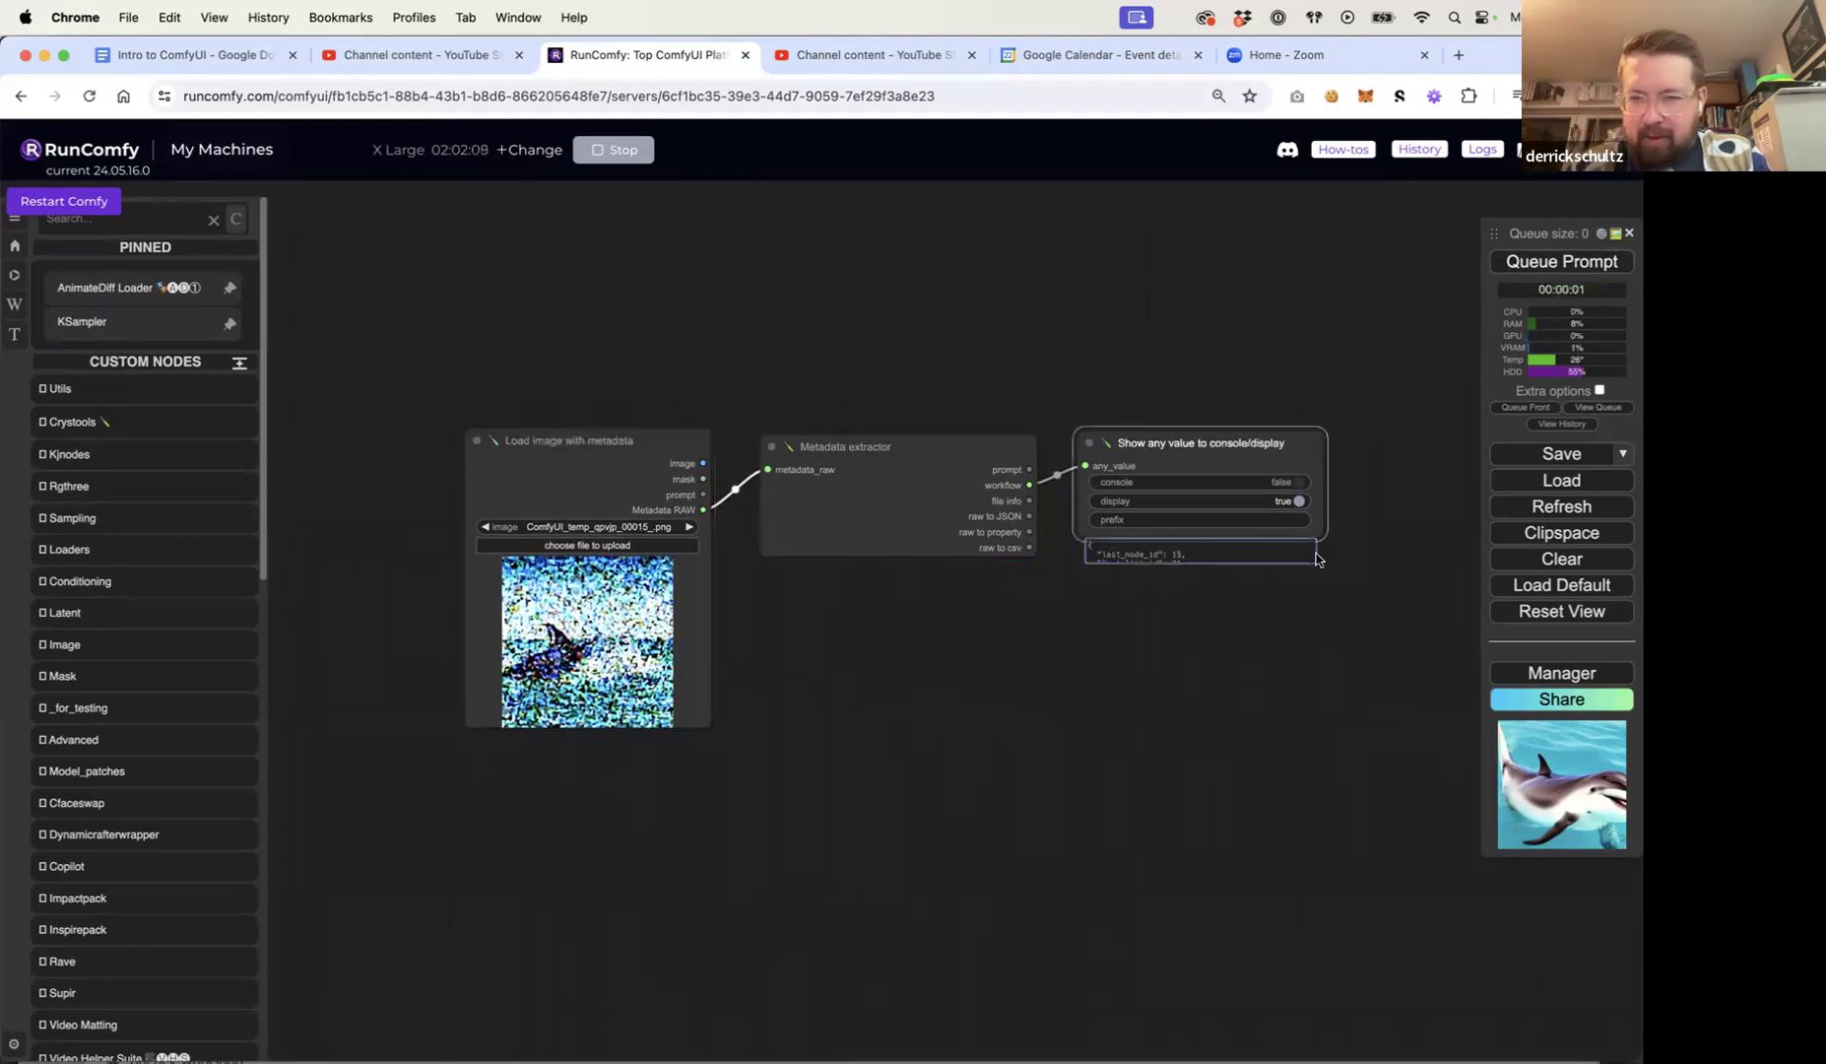
pyautogui.moveTo(1326, 539); pyautogui.dragTo(1504, 1026)
# Step: Look through the extracted workflow JSON, search the page for "seed" and highlight the first seed entry under widget_idx_map
pyautogui.scroll(-10, 1173, 652)
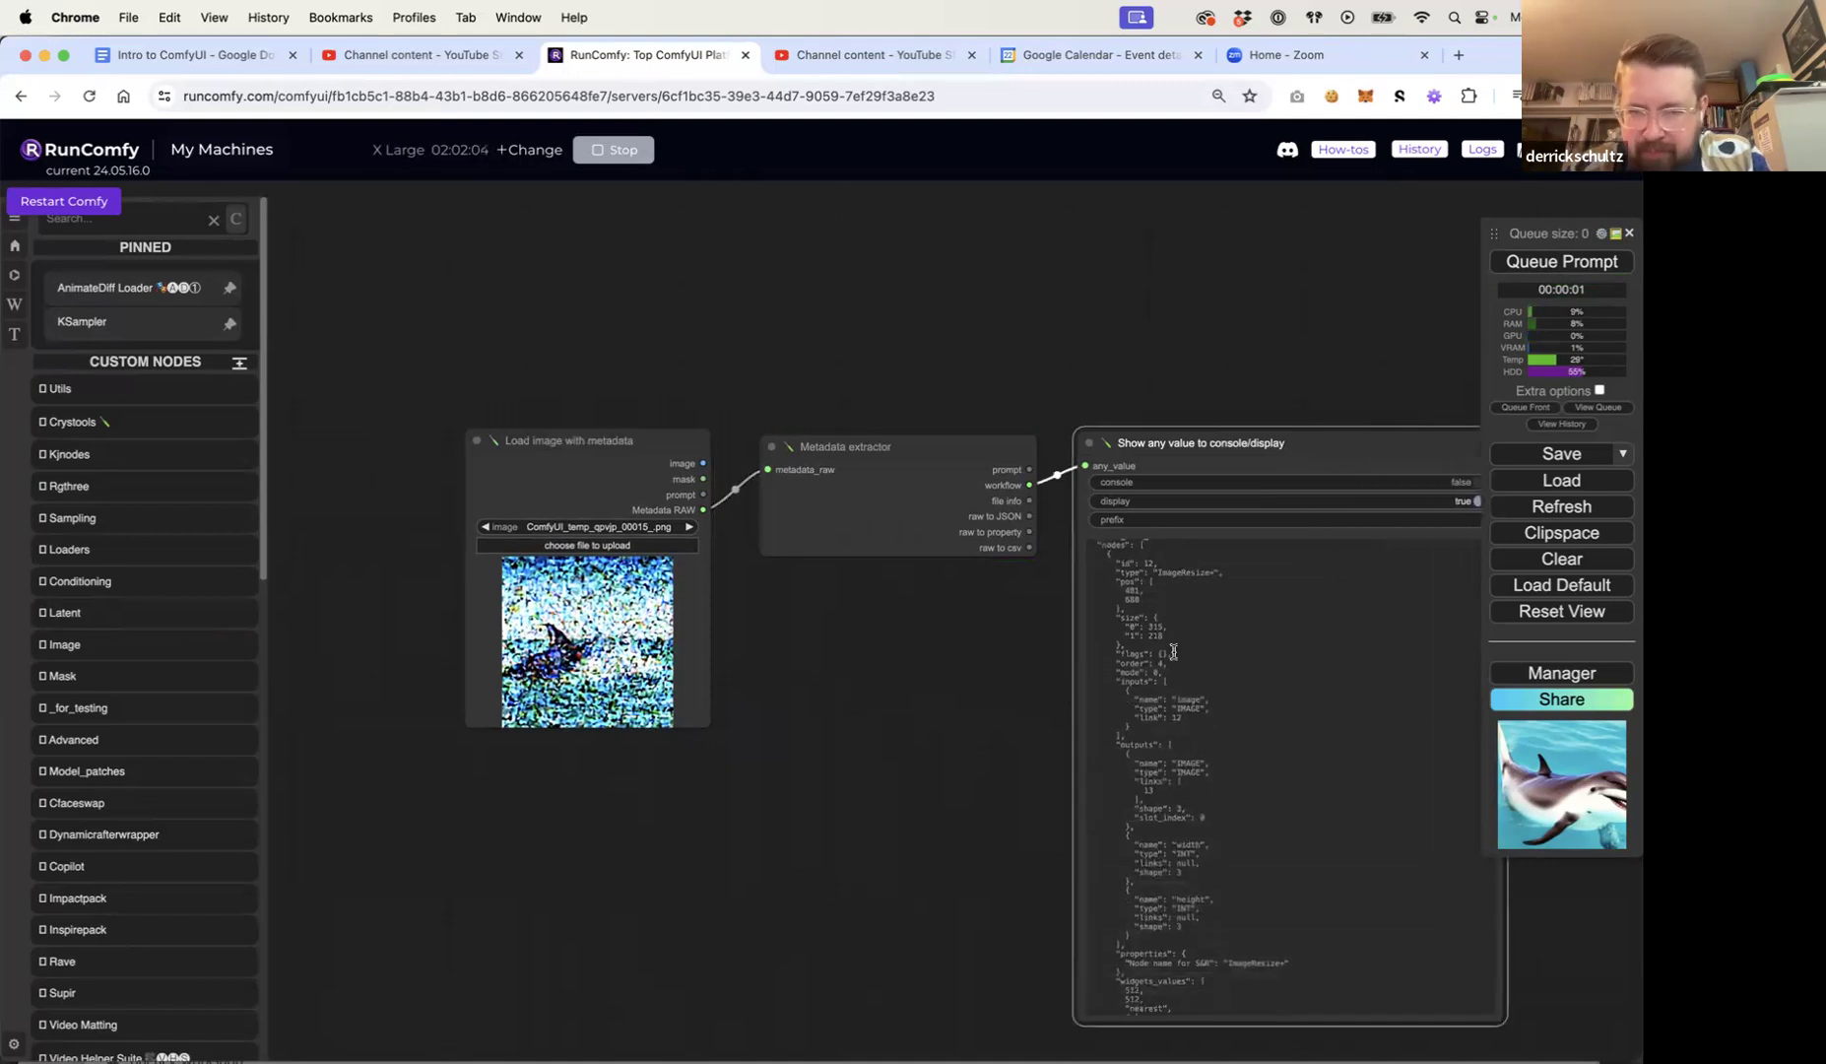
pyautogui.scroll(-10, 1174, 652)
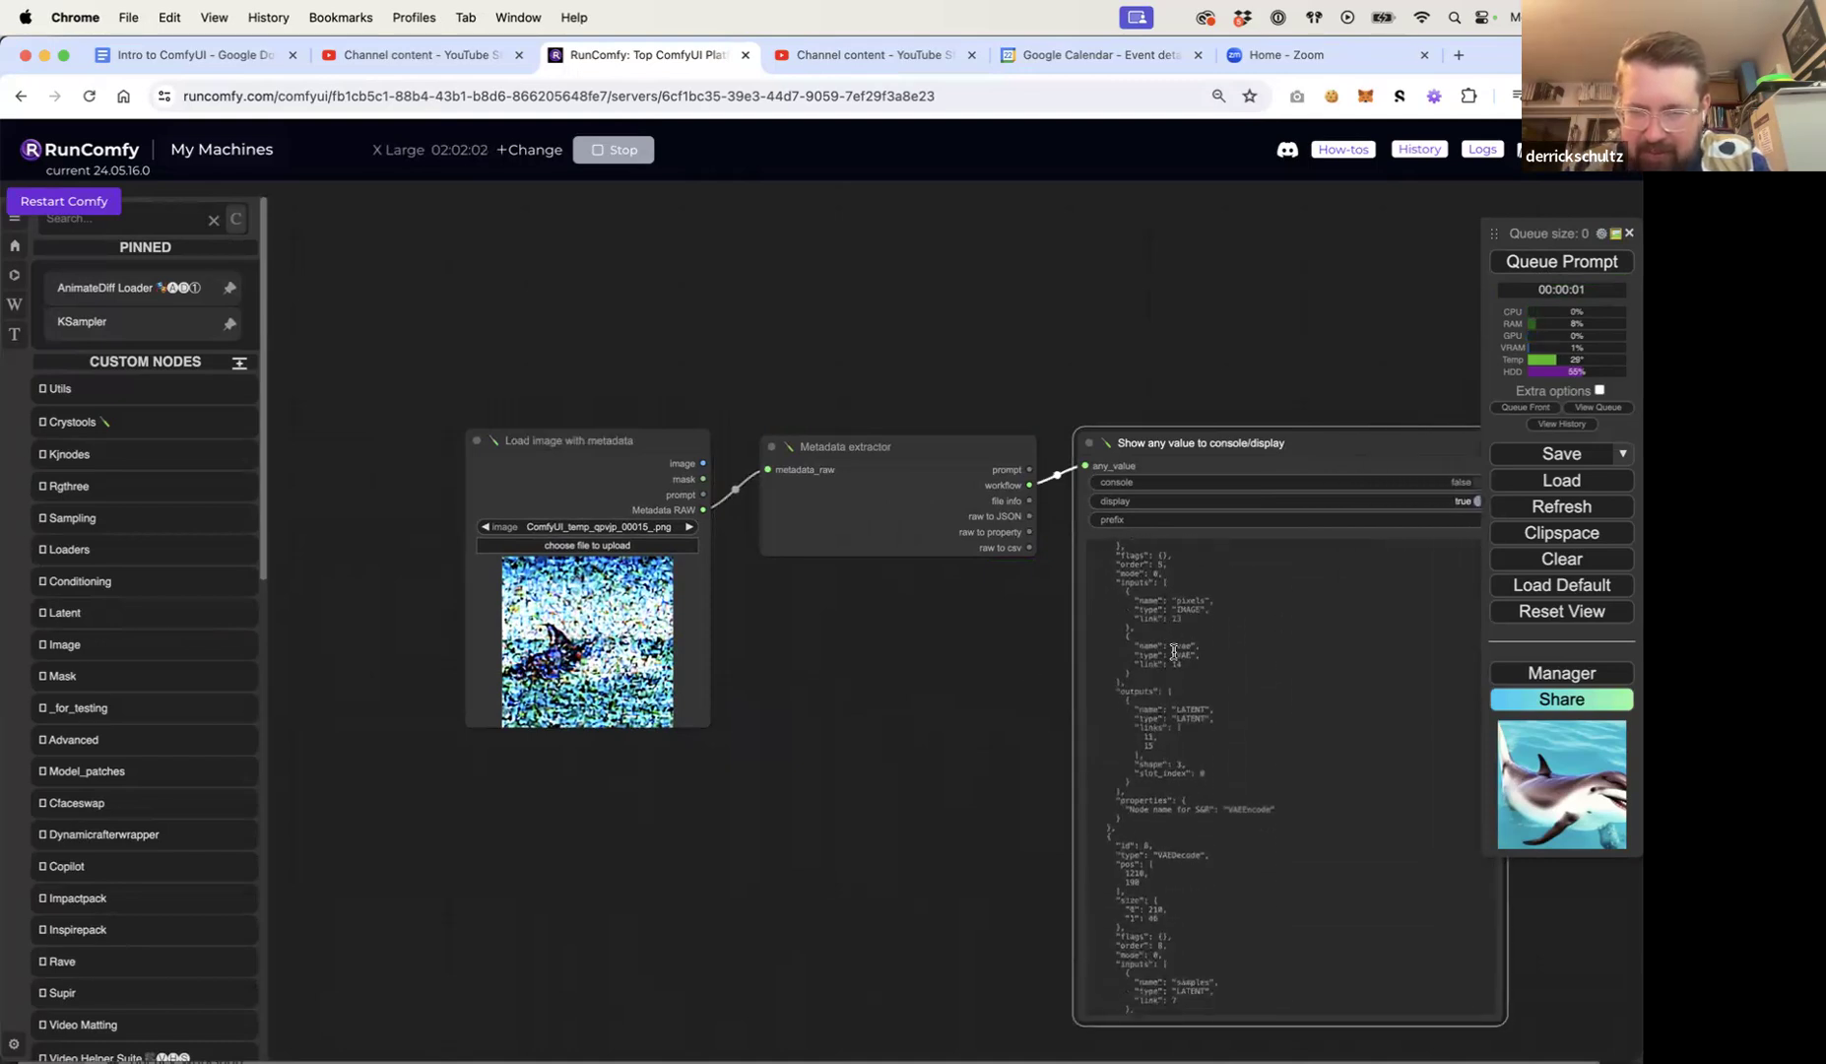
pyautogui.scroll(-10, 1173, 652)
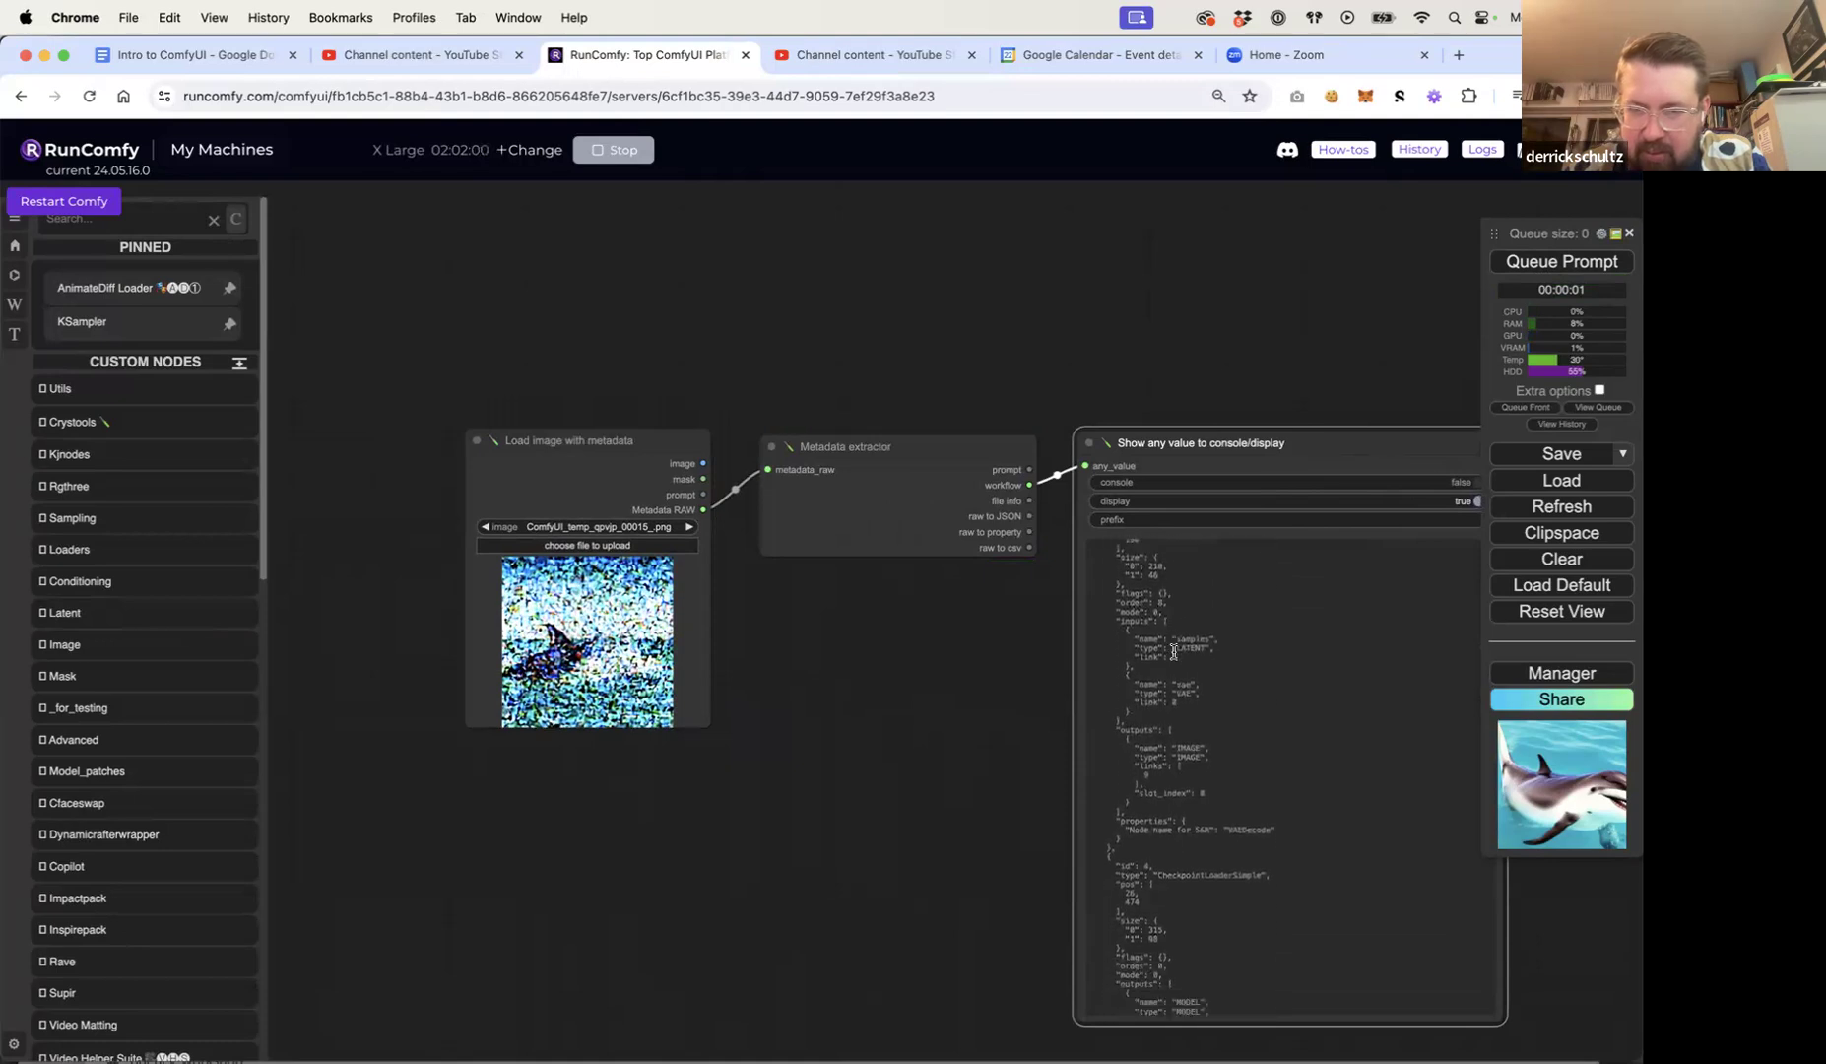
pyautogui.scroll(-10, 1173, 652)
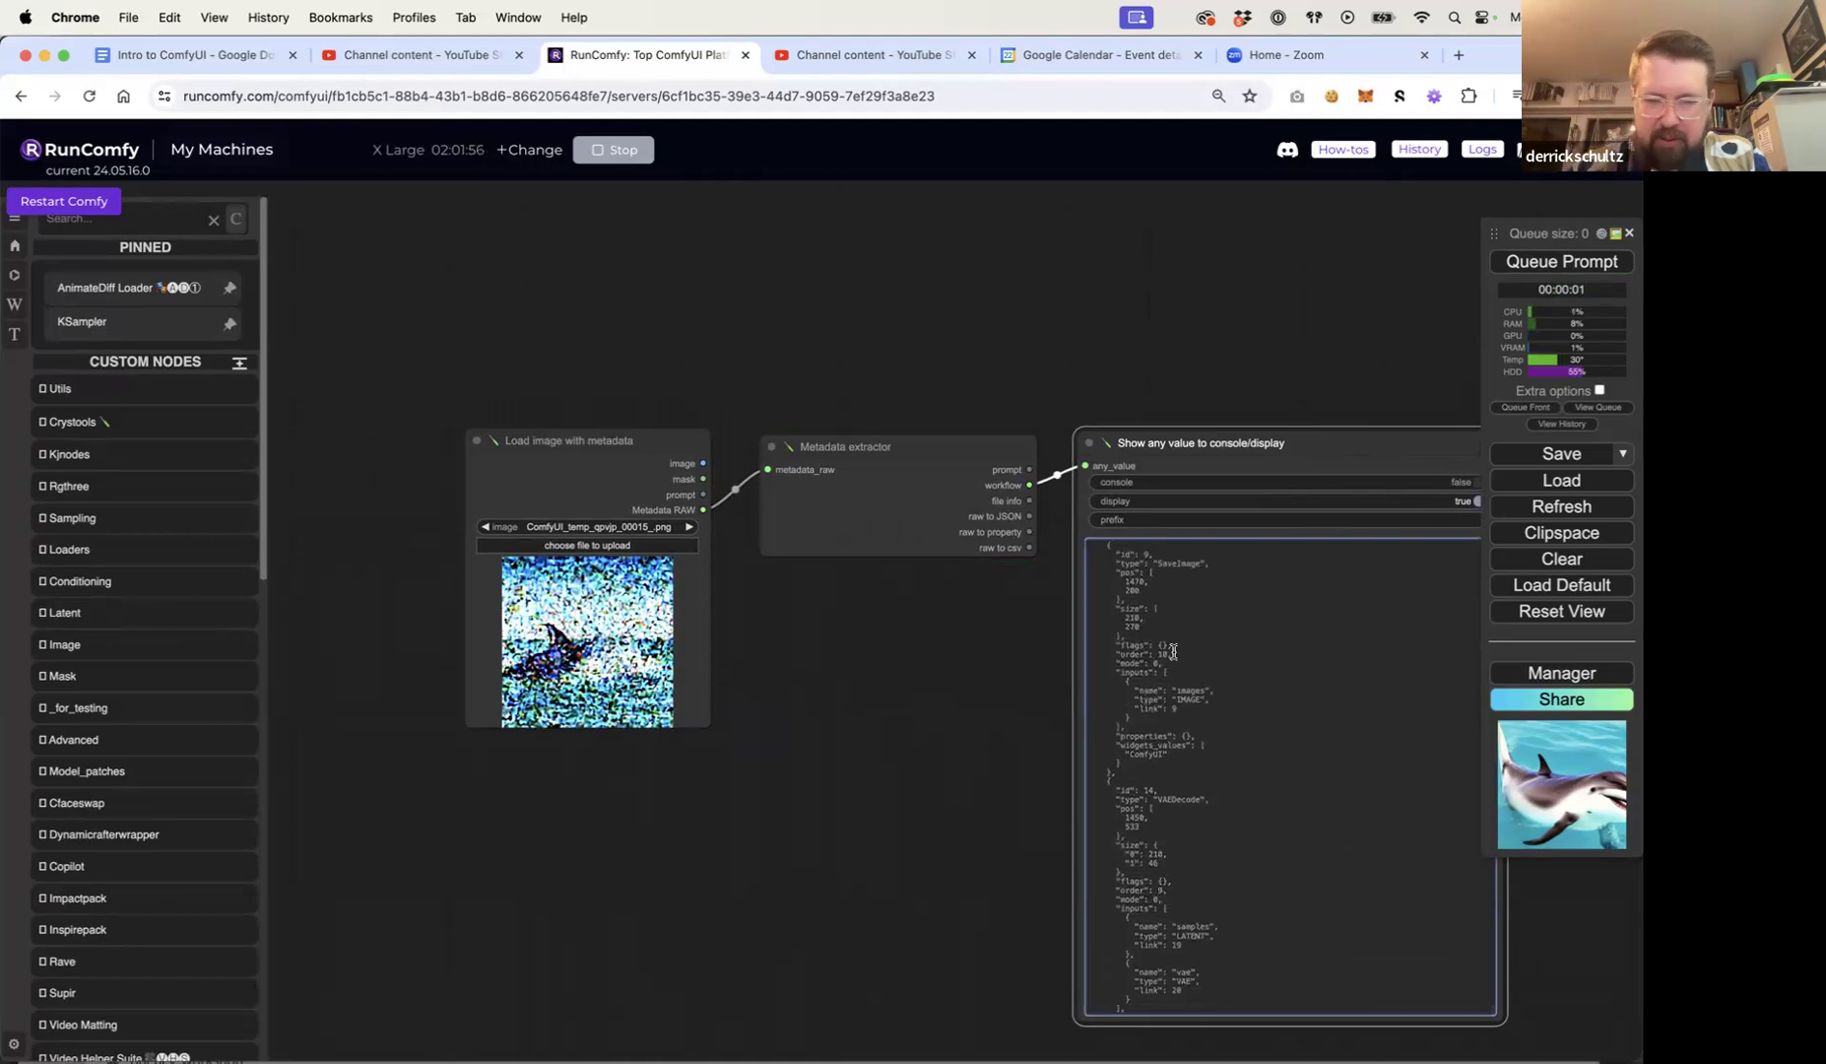
pyautogui.press('super+f')
pyautogui.write('seed')
pyautogui.press('Return')
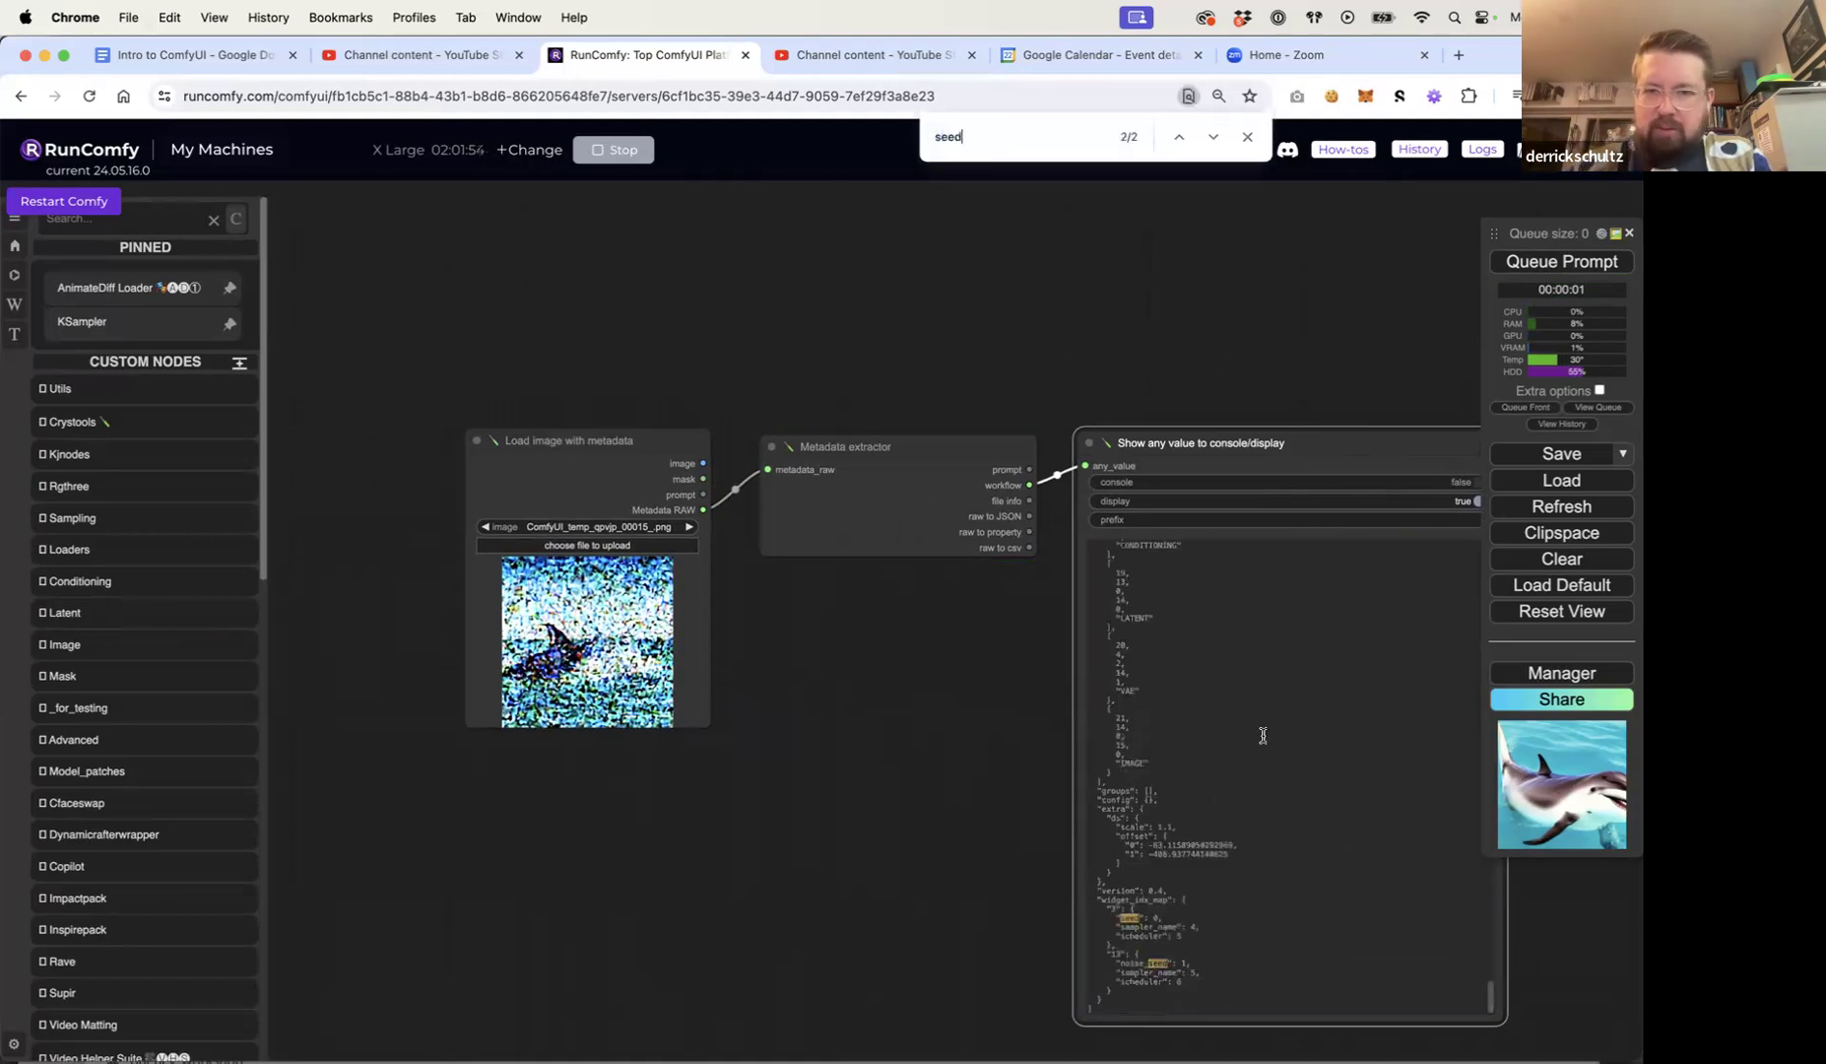
pyautogui.click(1179, 921)
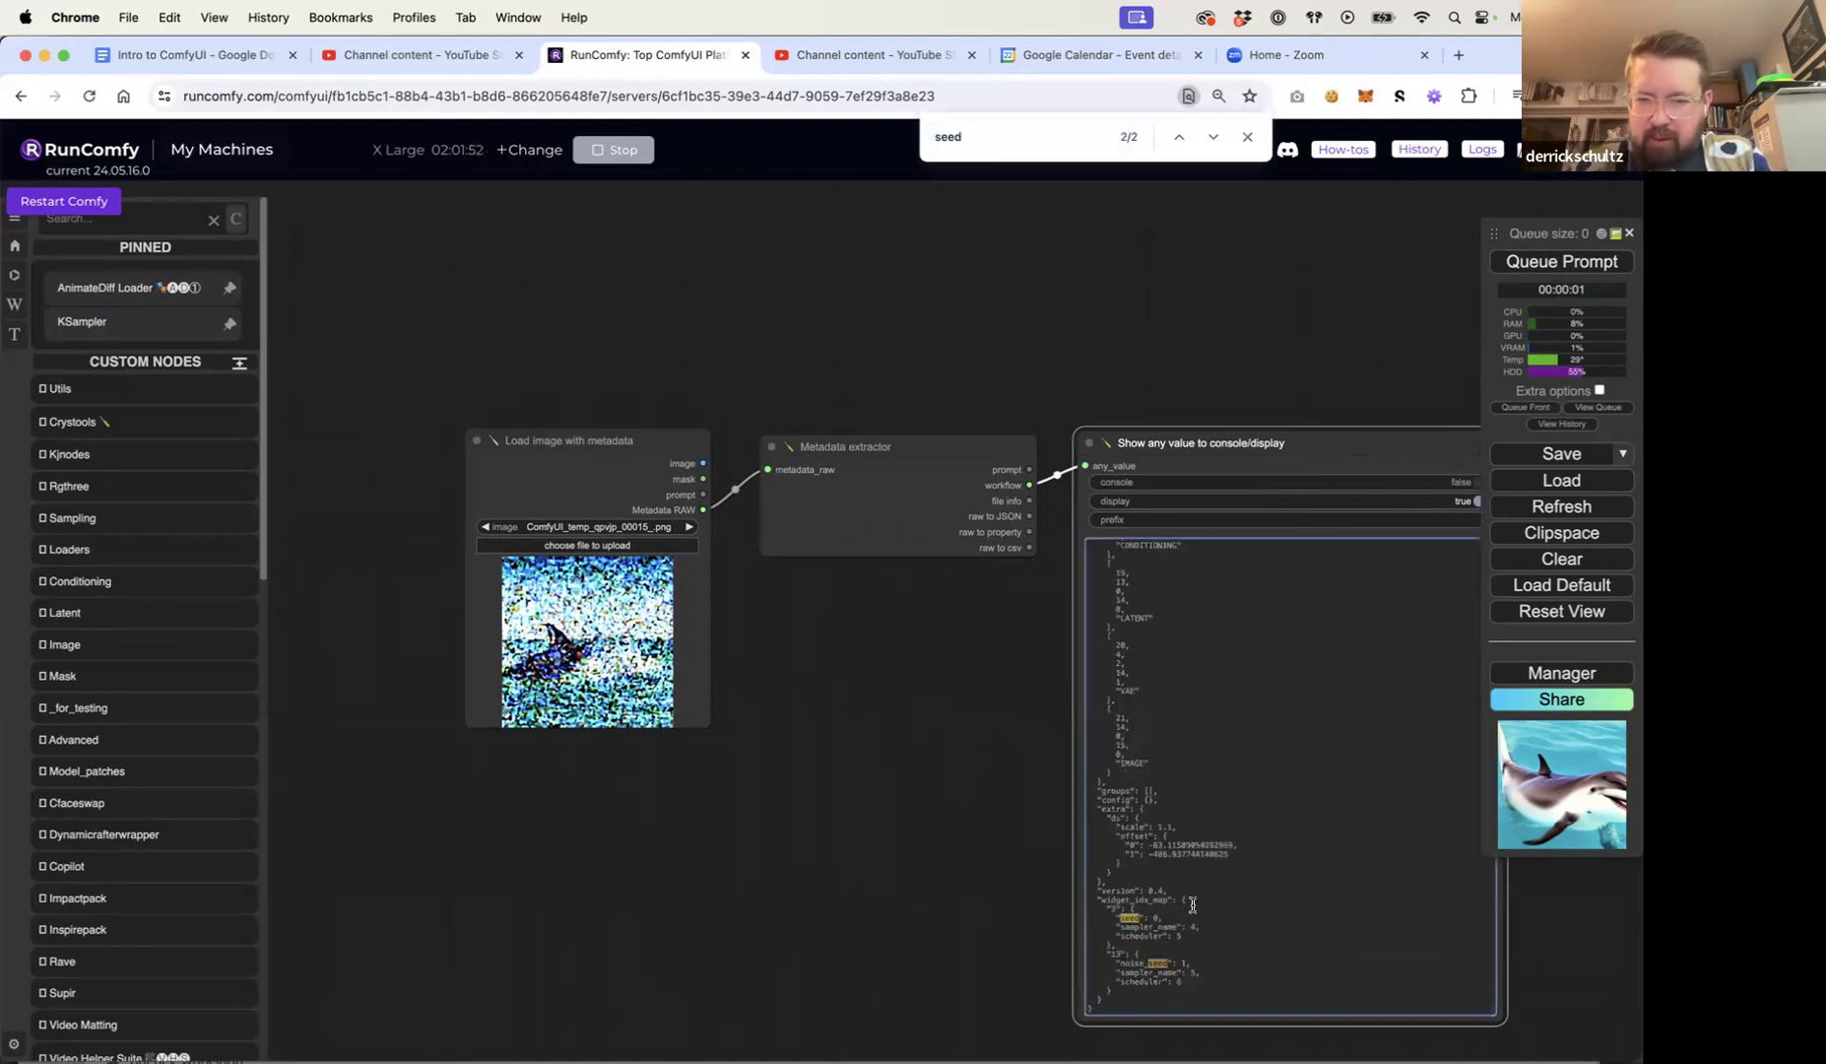
pyautogui.moveTo(1151, 899); pyautogui.dragTo(1202, 942)
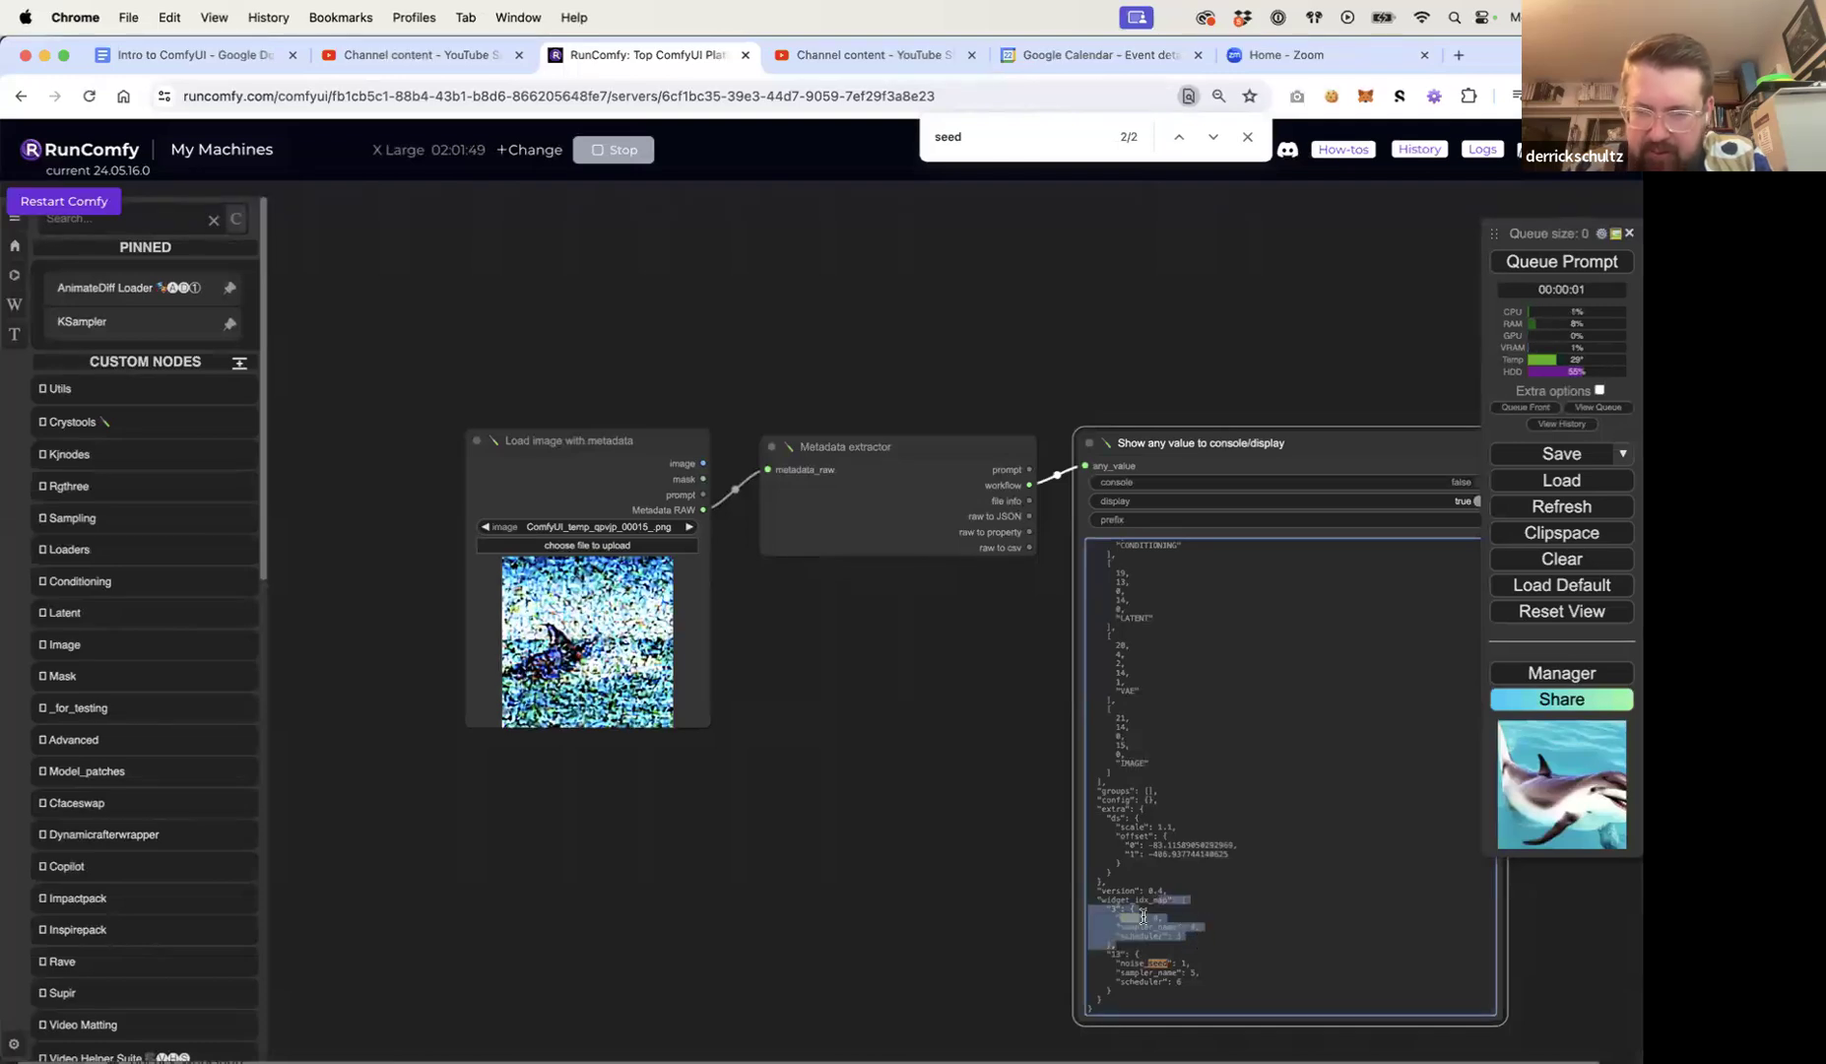
pyautogui.click(963, 852)
# Step: Spread the chain out by moving the Load image with metadata and Metadata extractor nodes away from the display node
pyautogui.moveTo(941, 454); pyautogui.dragTo(937, 440)
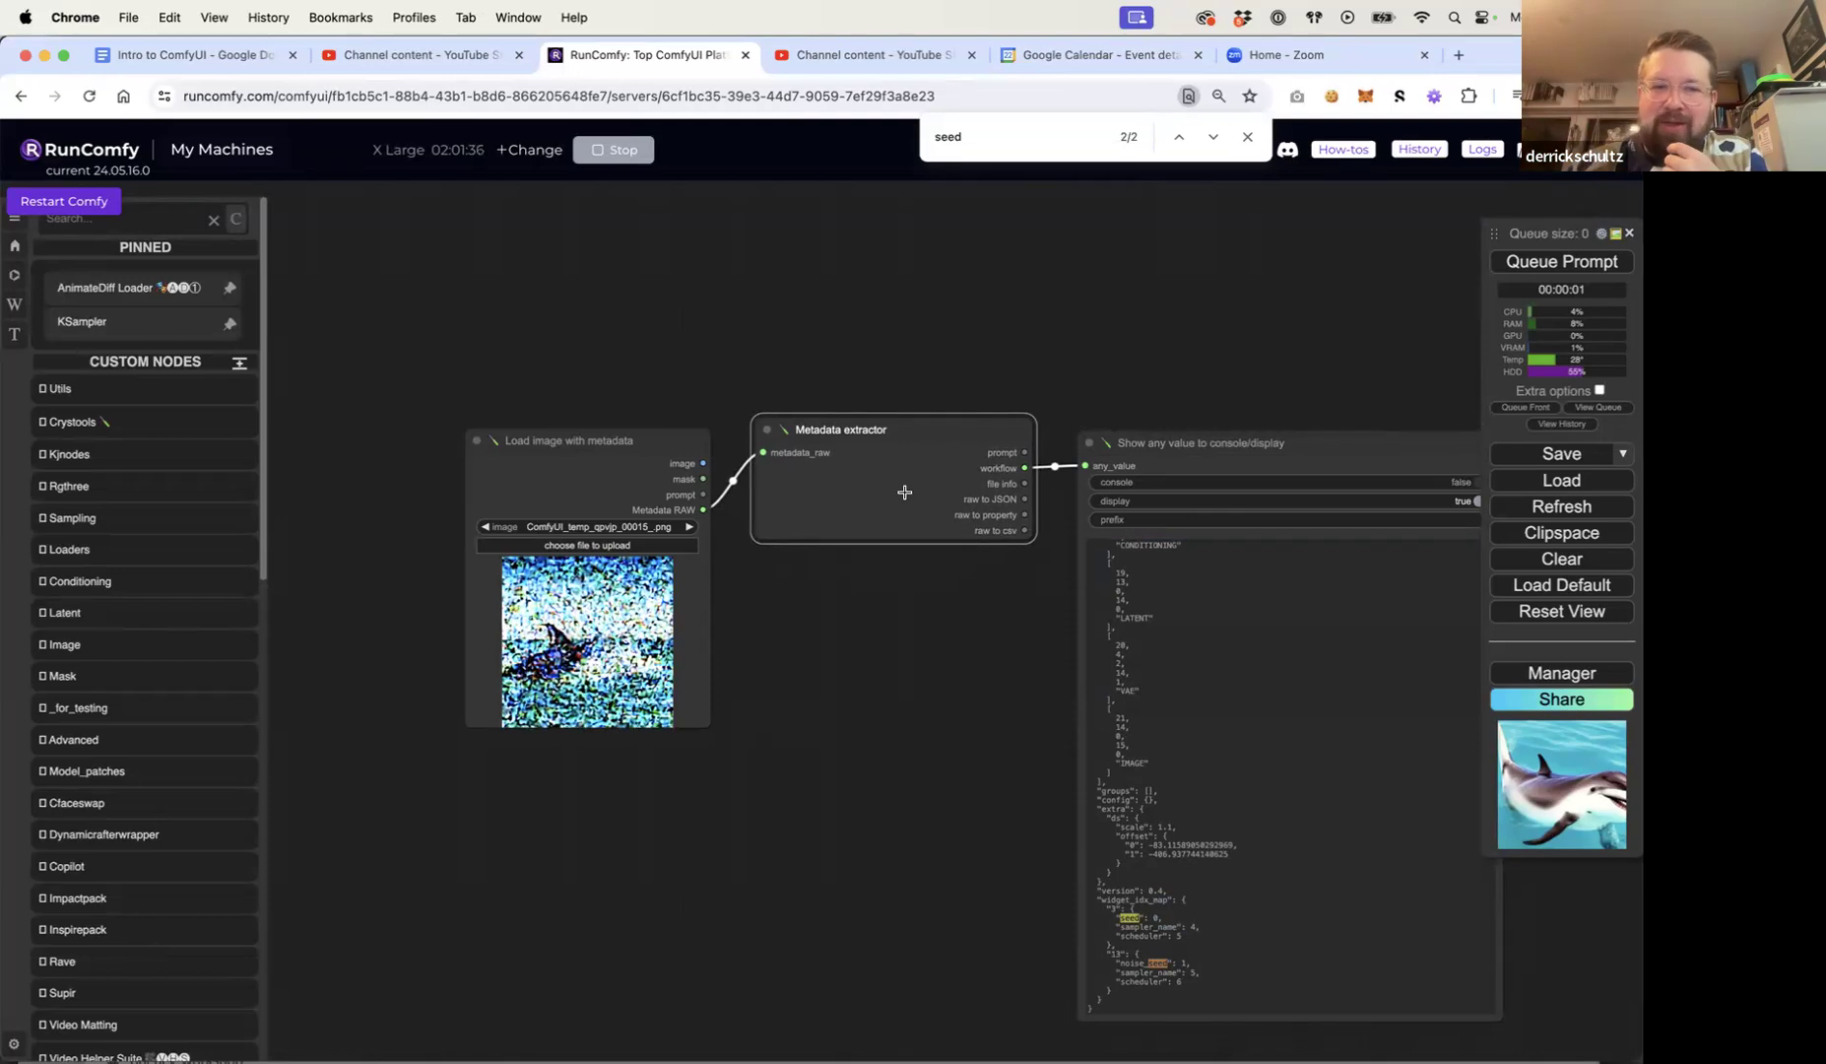
pyautogui.moveTo(634, 445); pyautogui.dragTo(548, 432)
pyautogui.moveTo(859, 440); pyautogui.dragTo(798, 470)
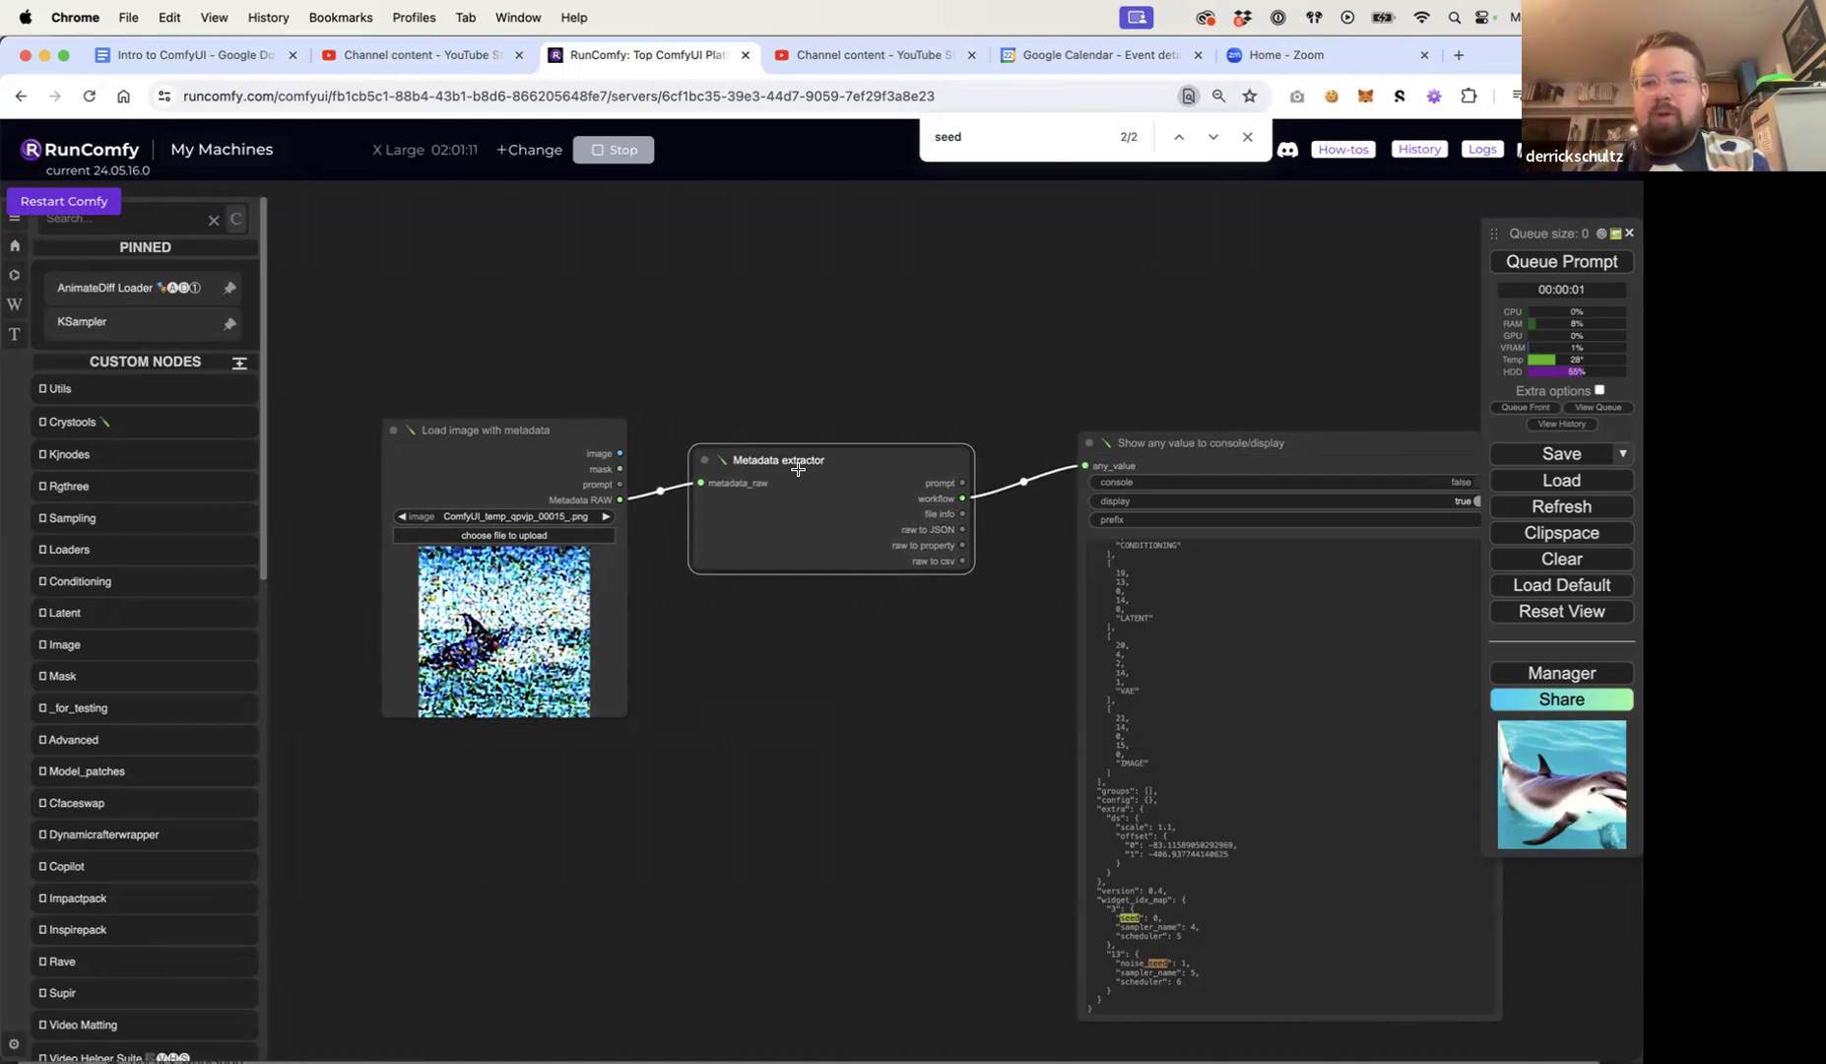
# Step: Save the workflow to the Desktop as metadata-workflow.json and close the page search
pyautogui.click(1594, 453)
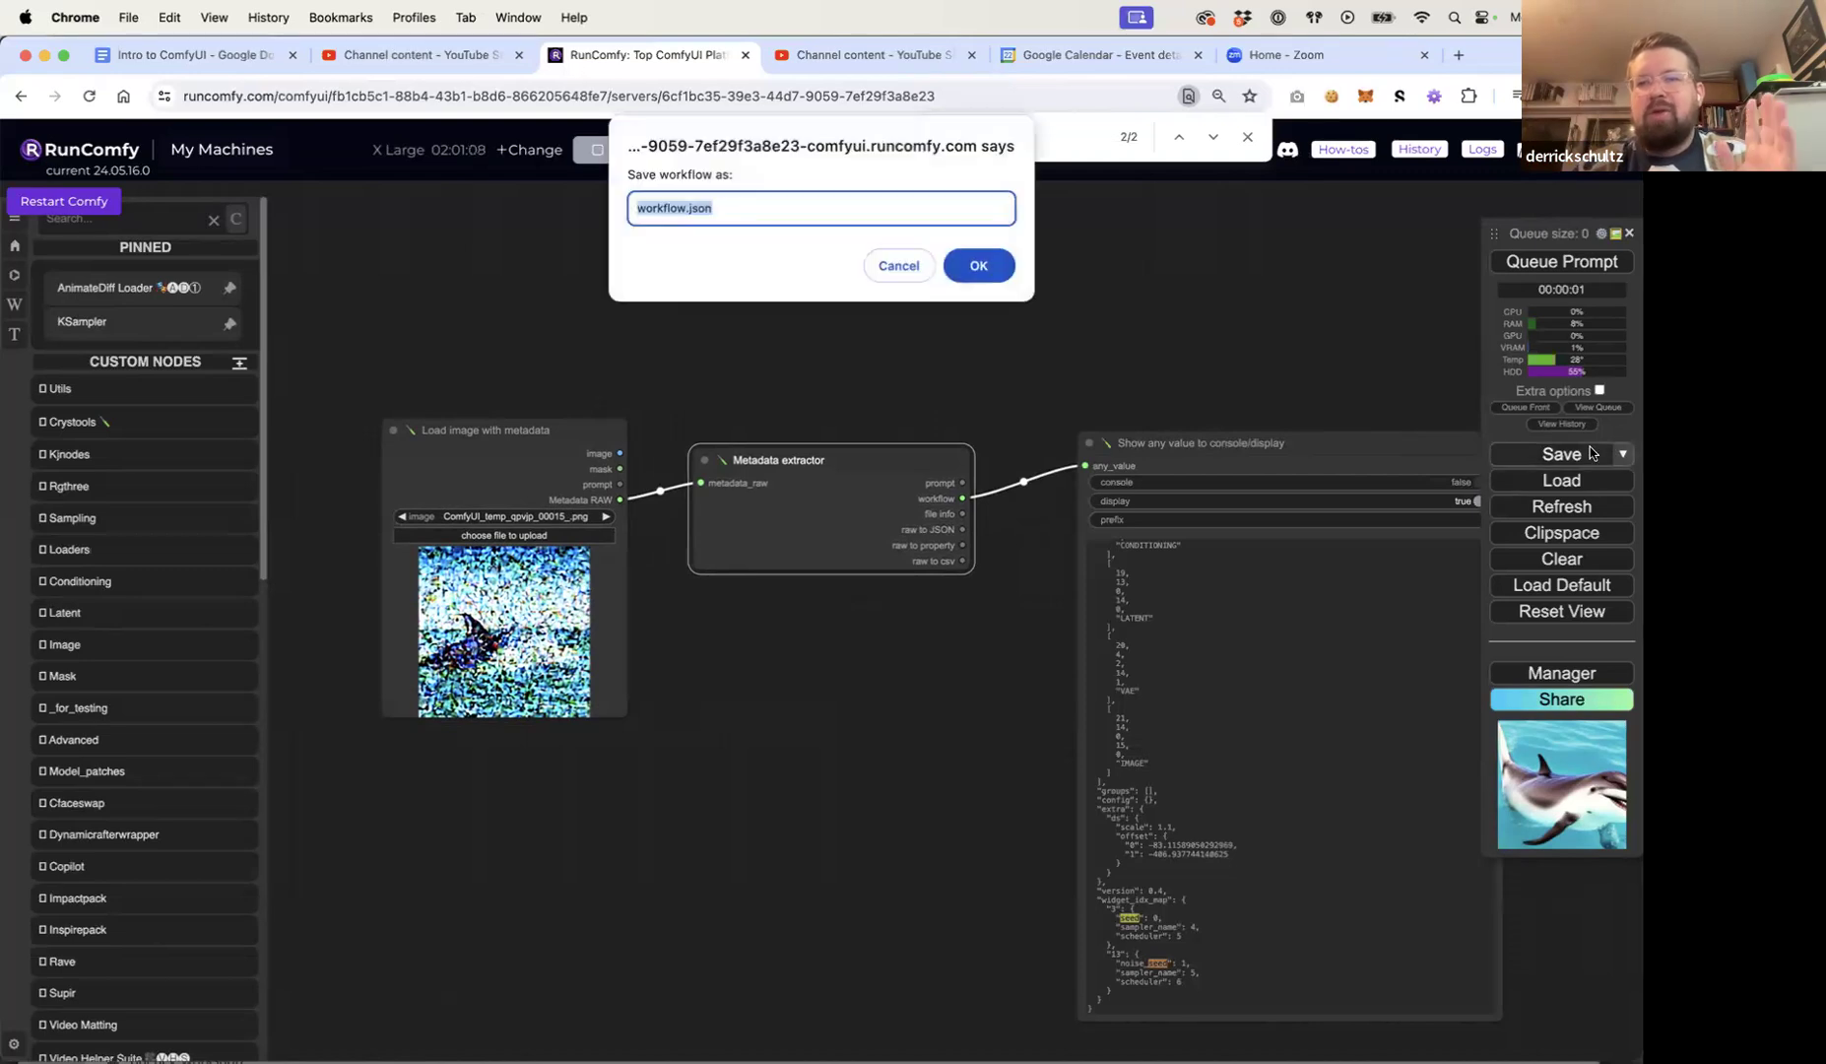
pyautogui.click(637, 207)
pyautogui.write('ma')
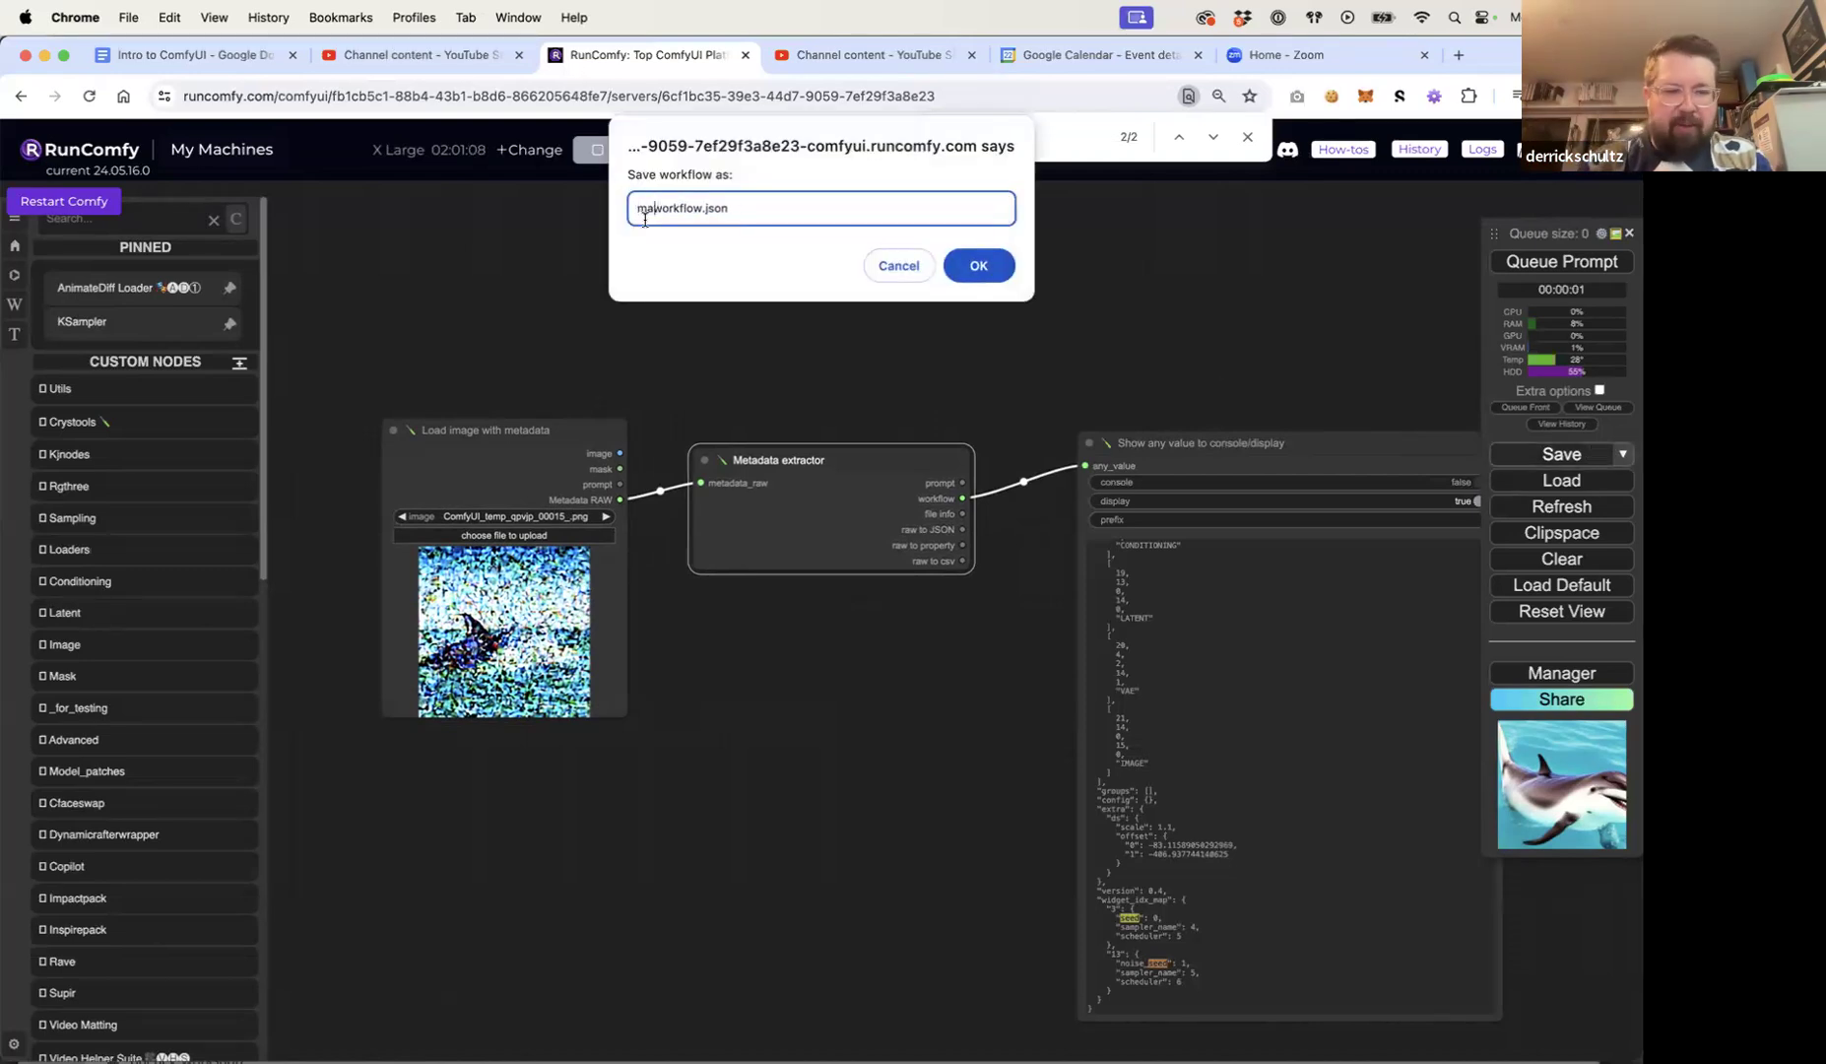
pyautogui.press('BackSpace')
pyautogui.write('et')
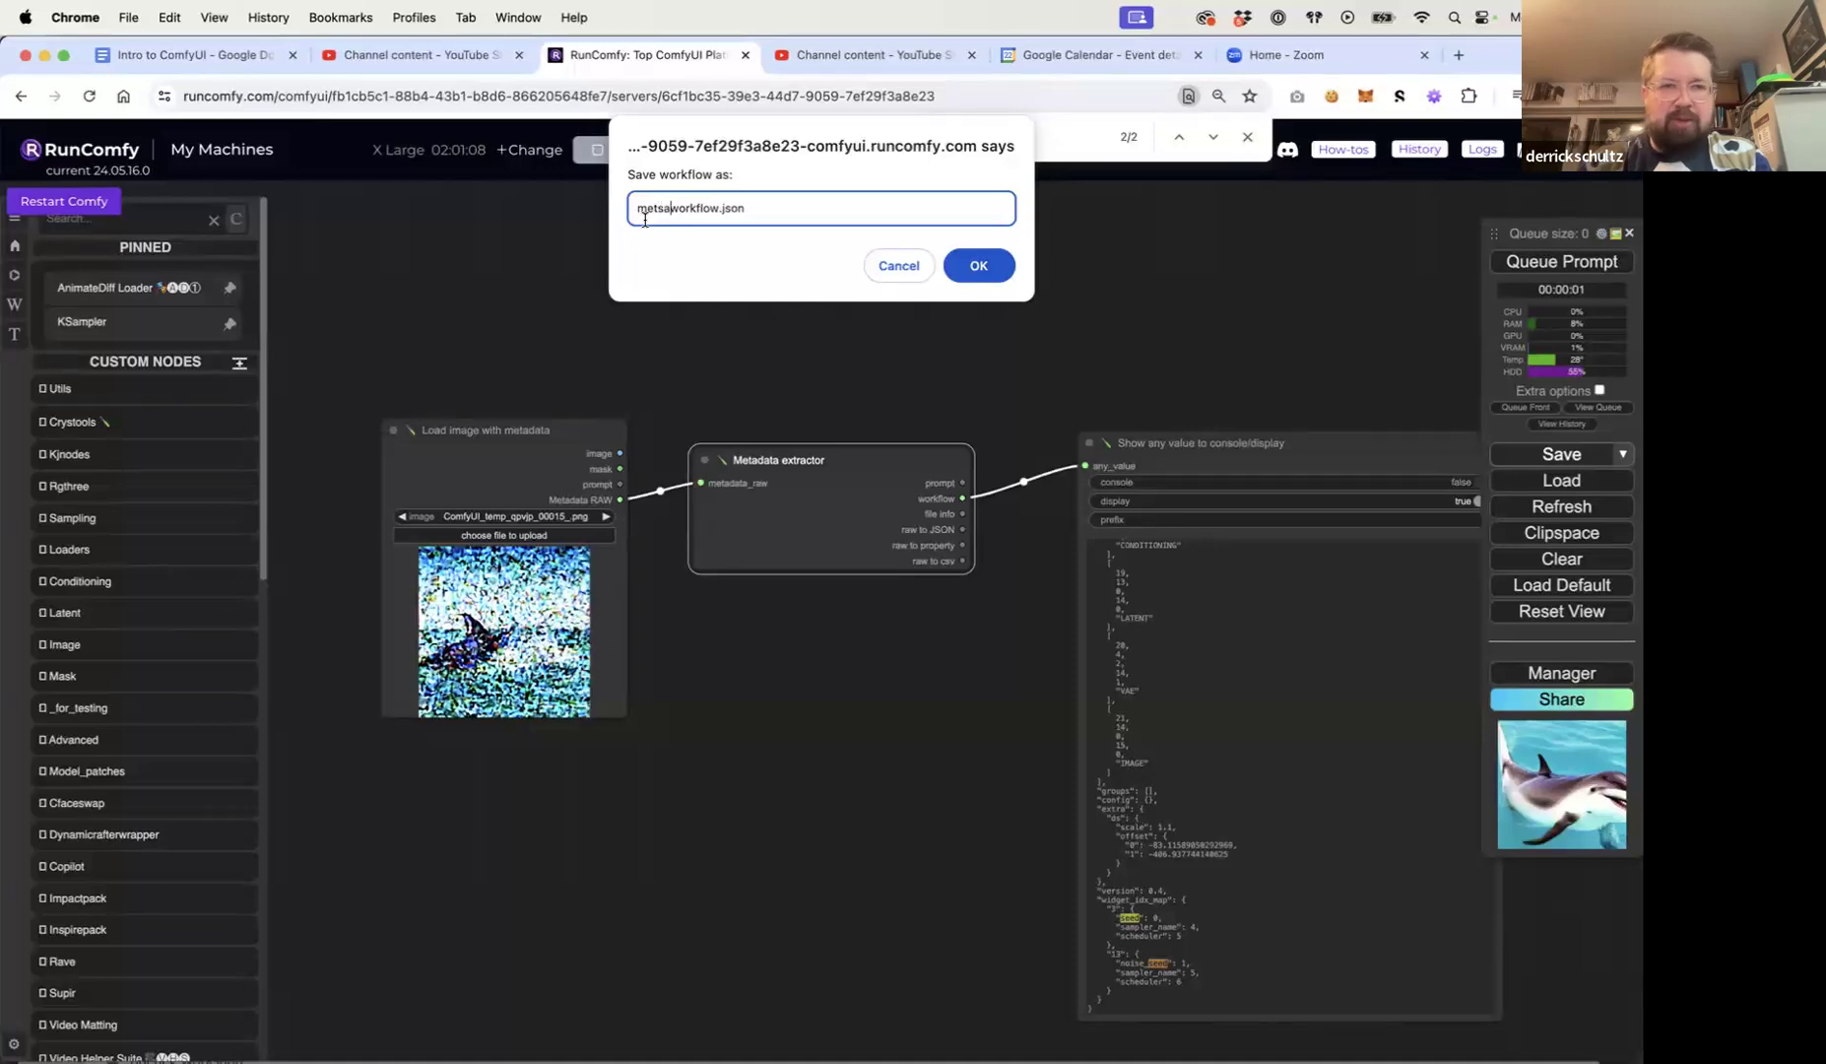
pyautogui.write('adata-')
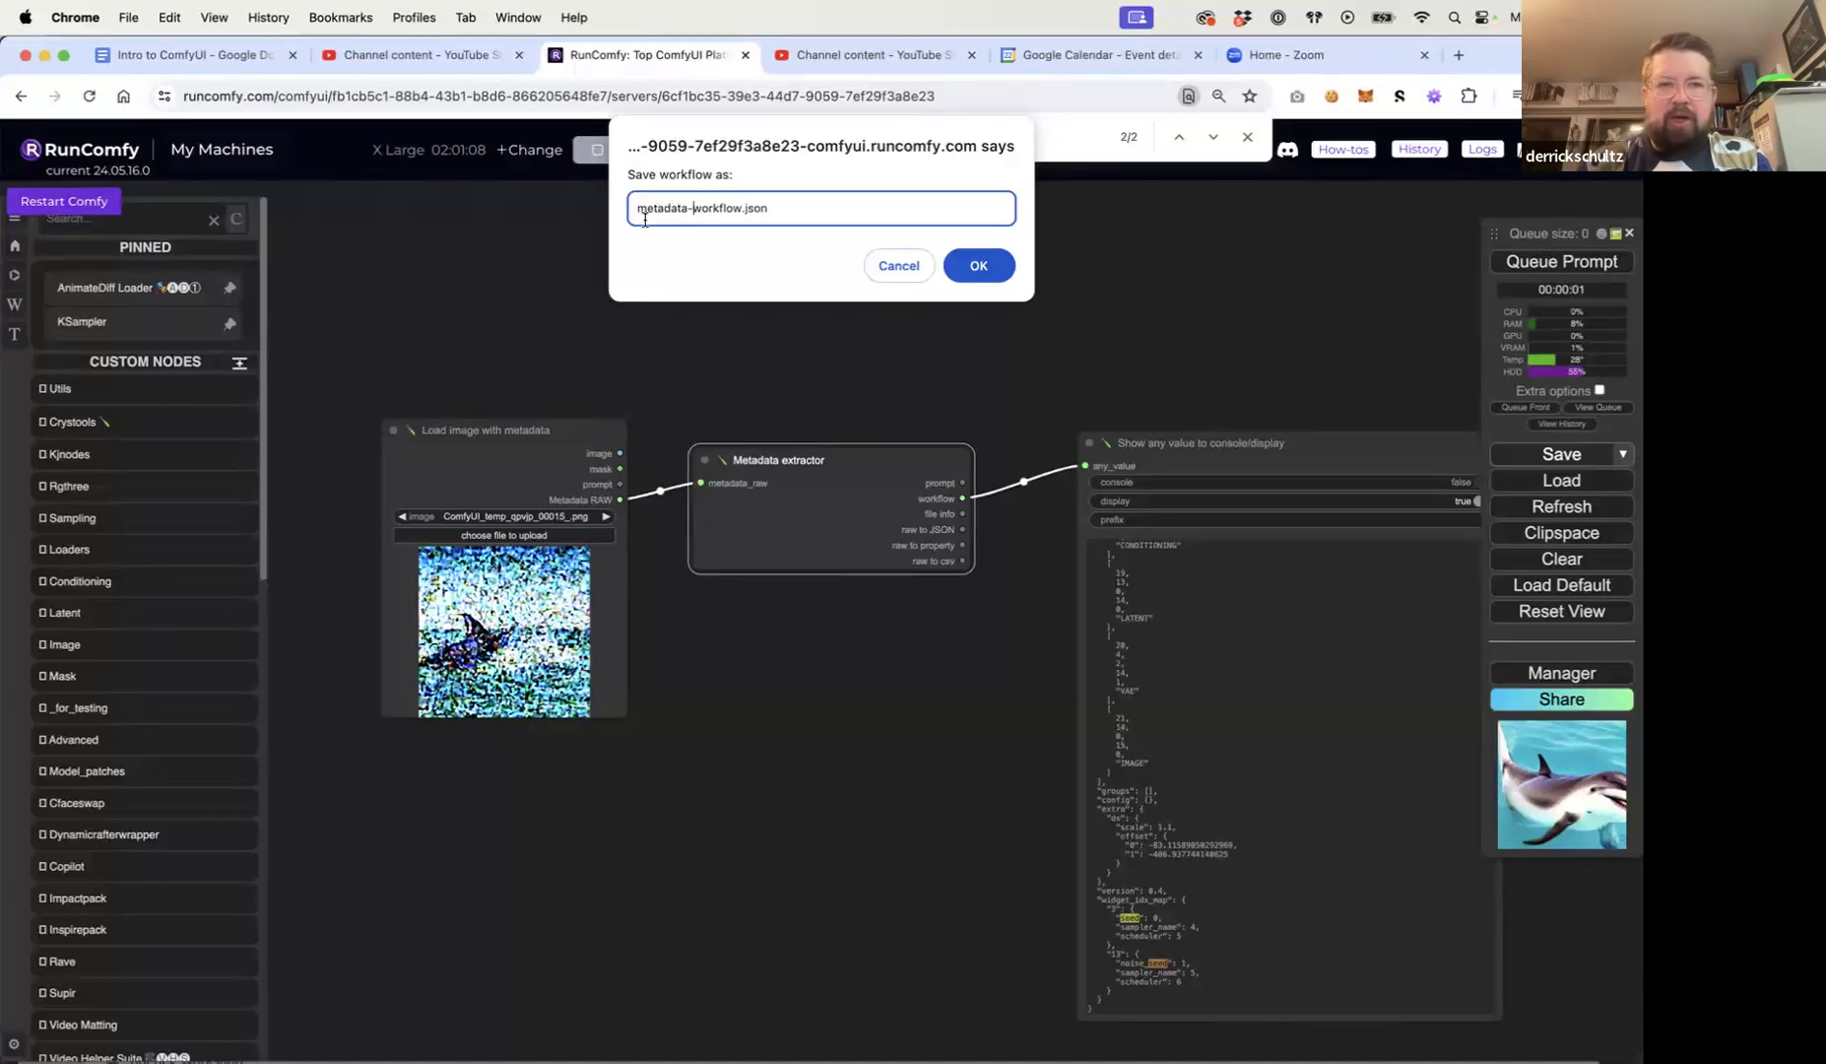
pyautogui.click(983, 267)
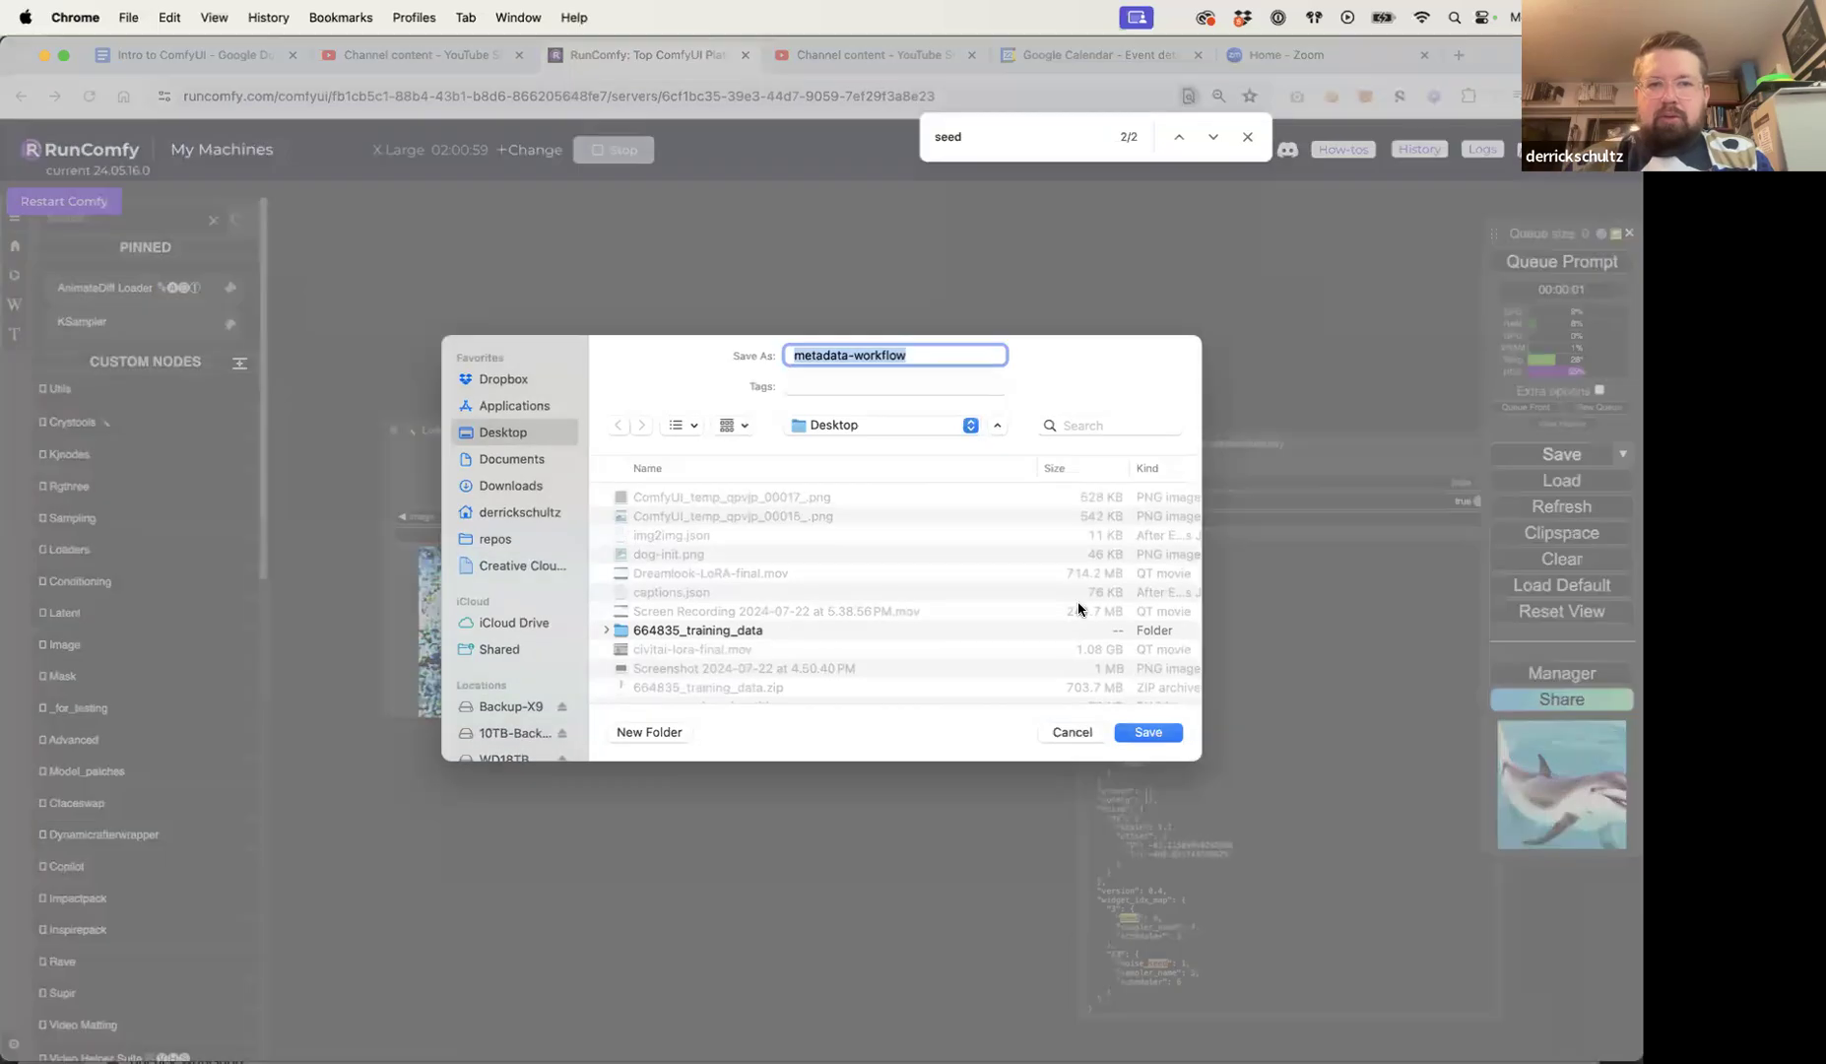
pyautogui.click(1148, 732)
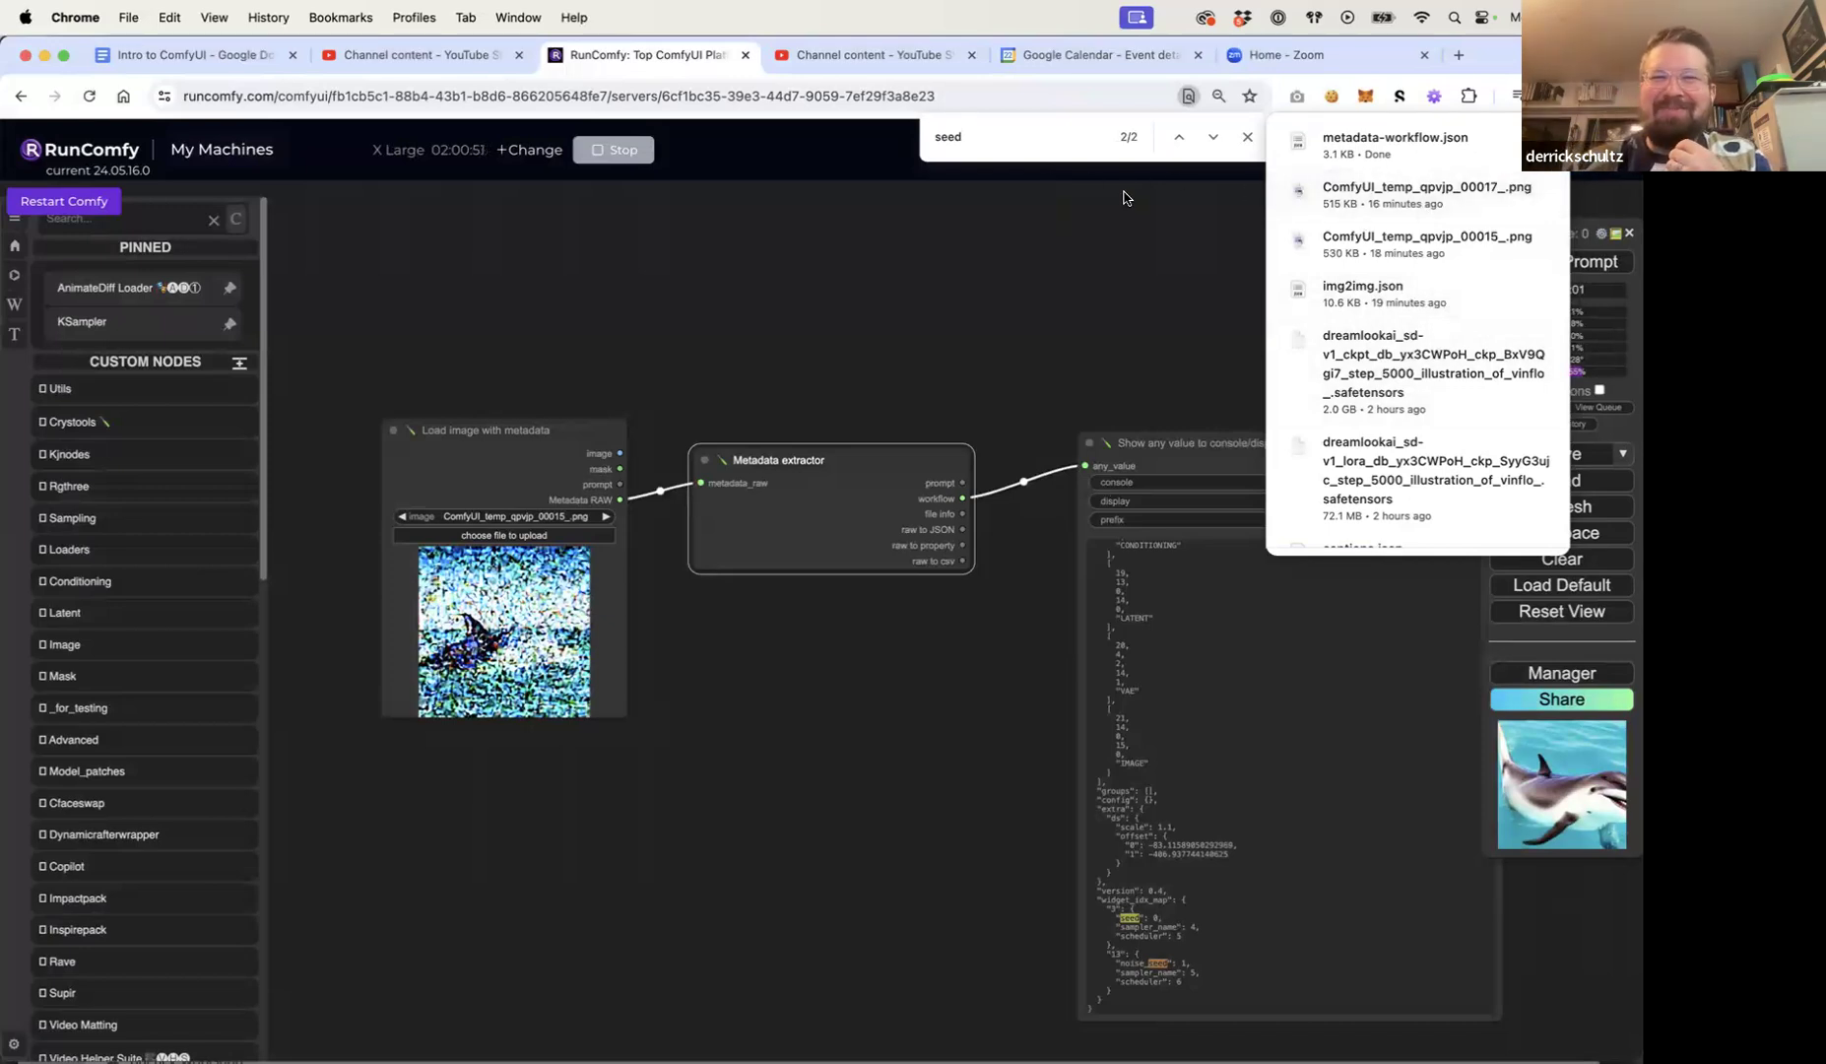
pyautogui.click(1248, 137)
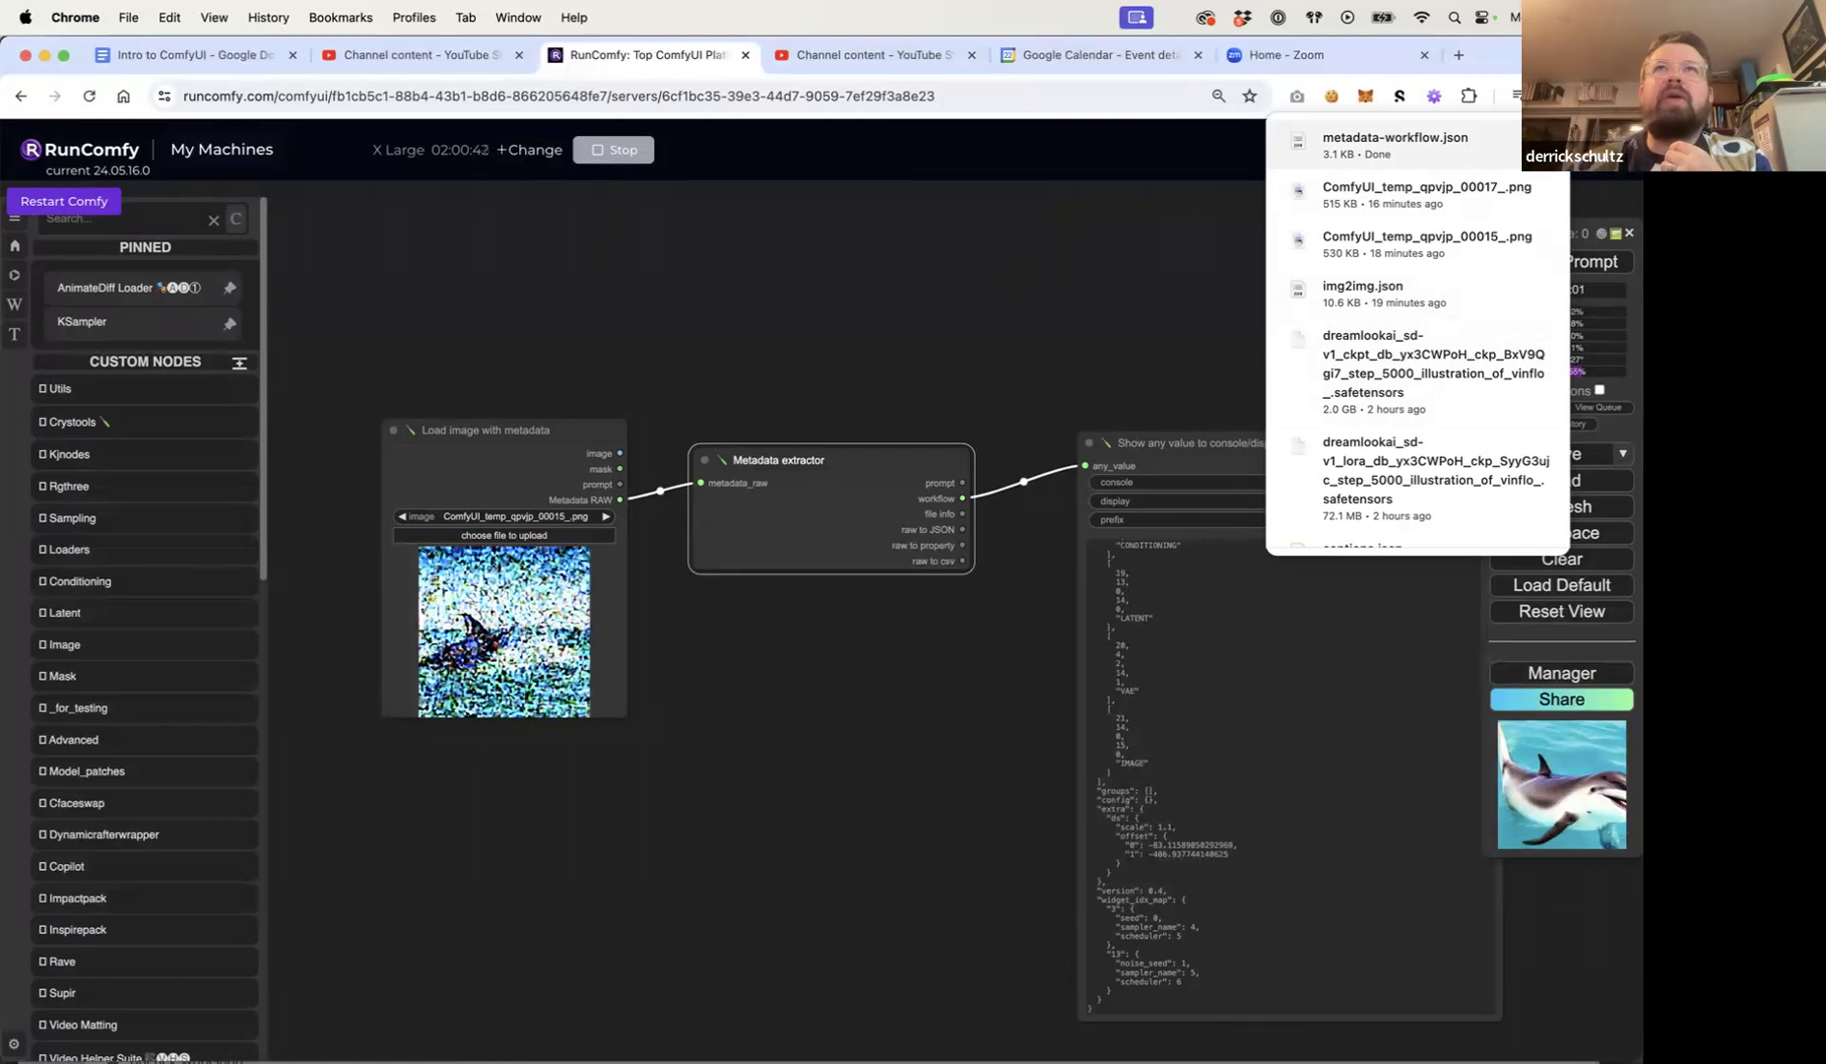
# Step: Switch to the "Intro to ComfyUI: Week 2" presentation in Google Slides, select its title slide and copy the sharing link
pyautogui.moveTo(892, 58); pyautogui.dragTo(795, 66)
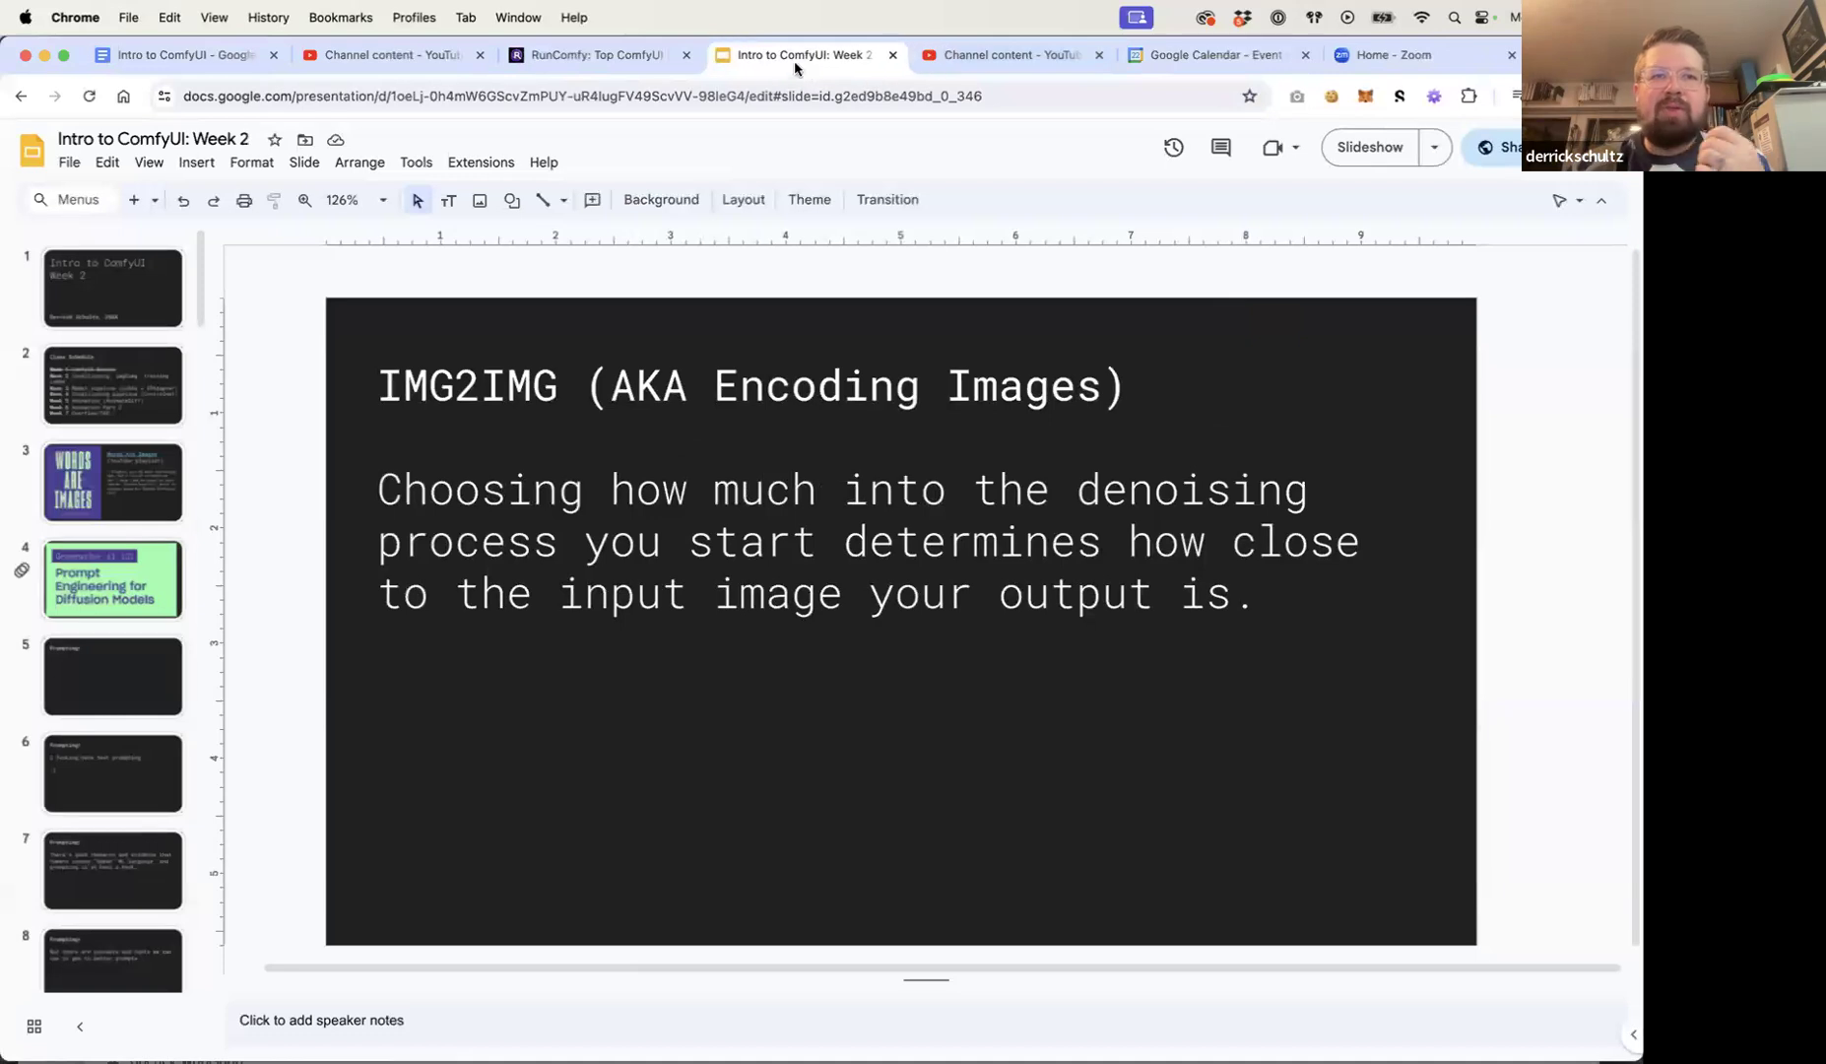
pyautogui.click(178, 305)
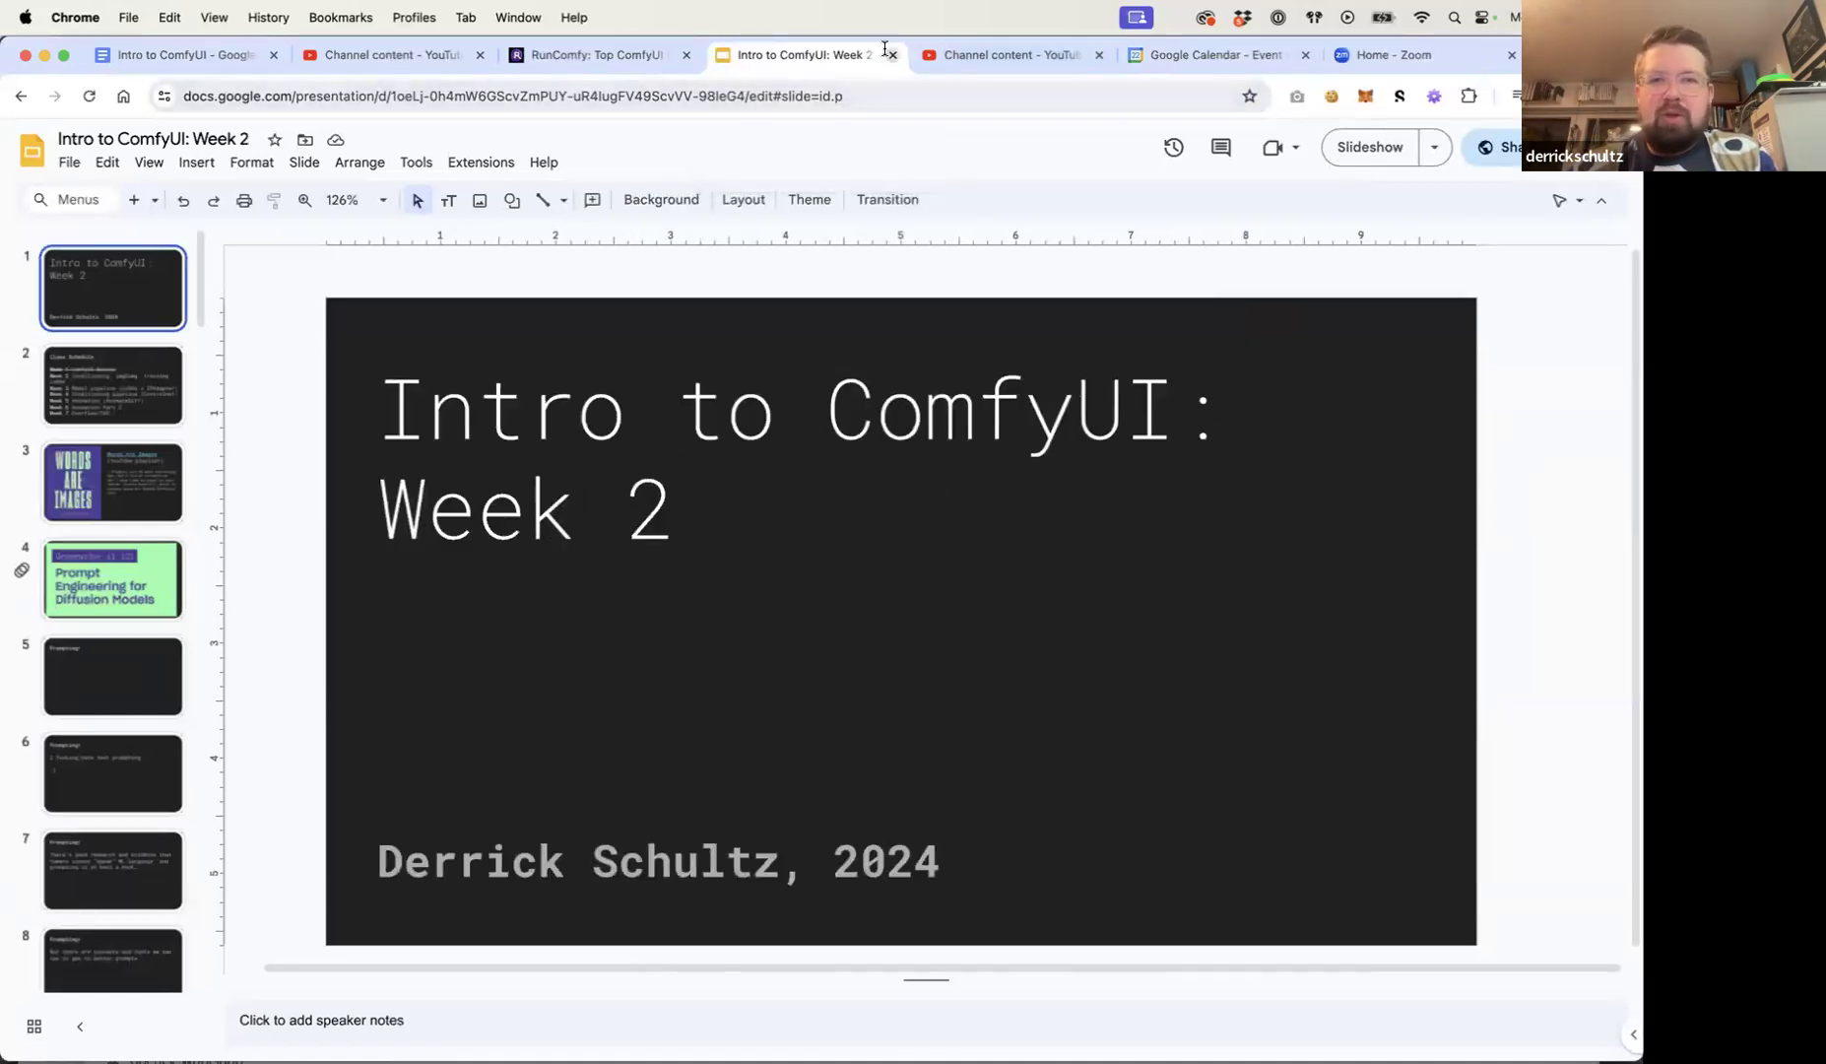
pyautogui.click(1490, 148)
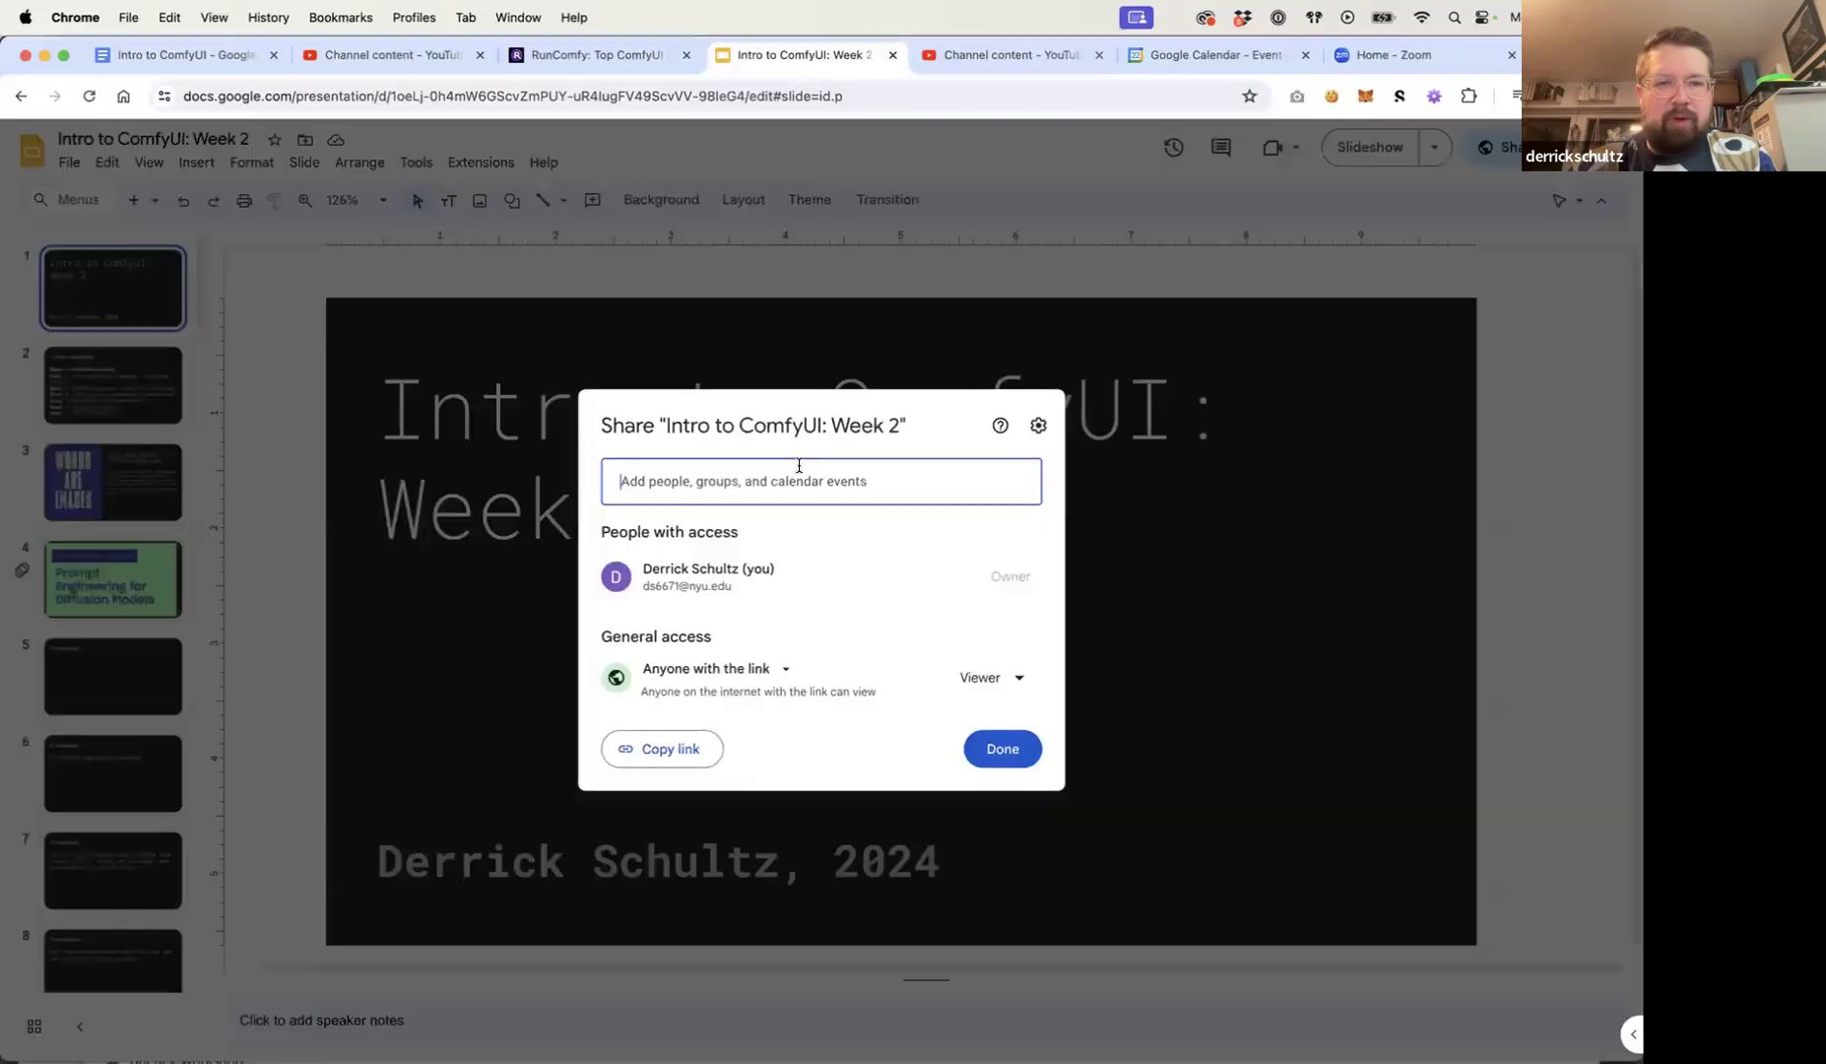
pyautogui.click(687, 754)
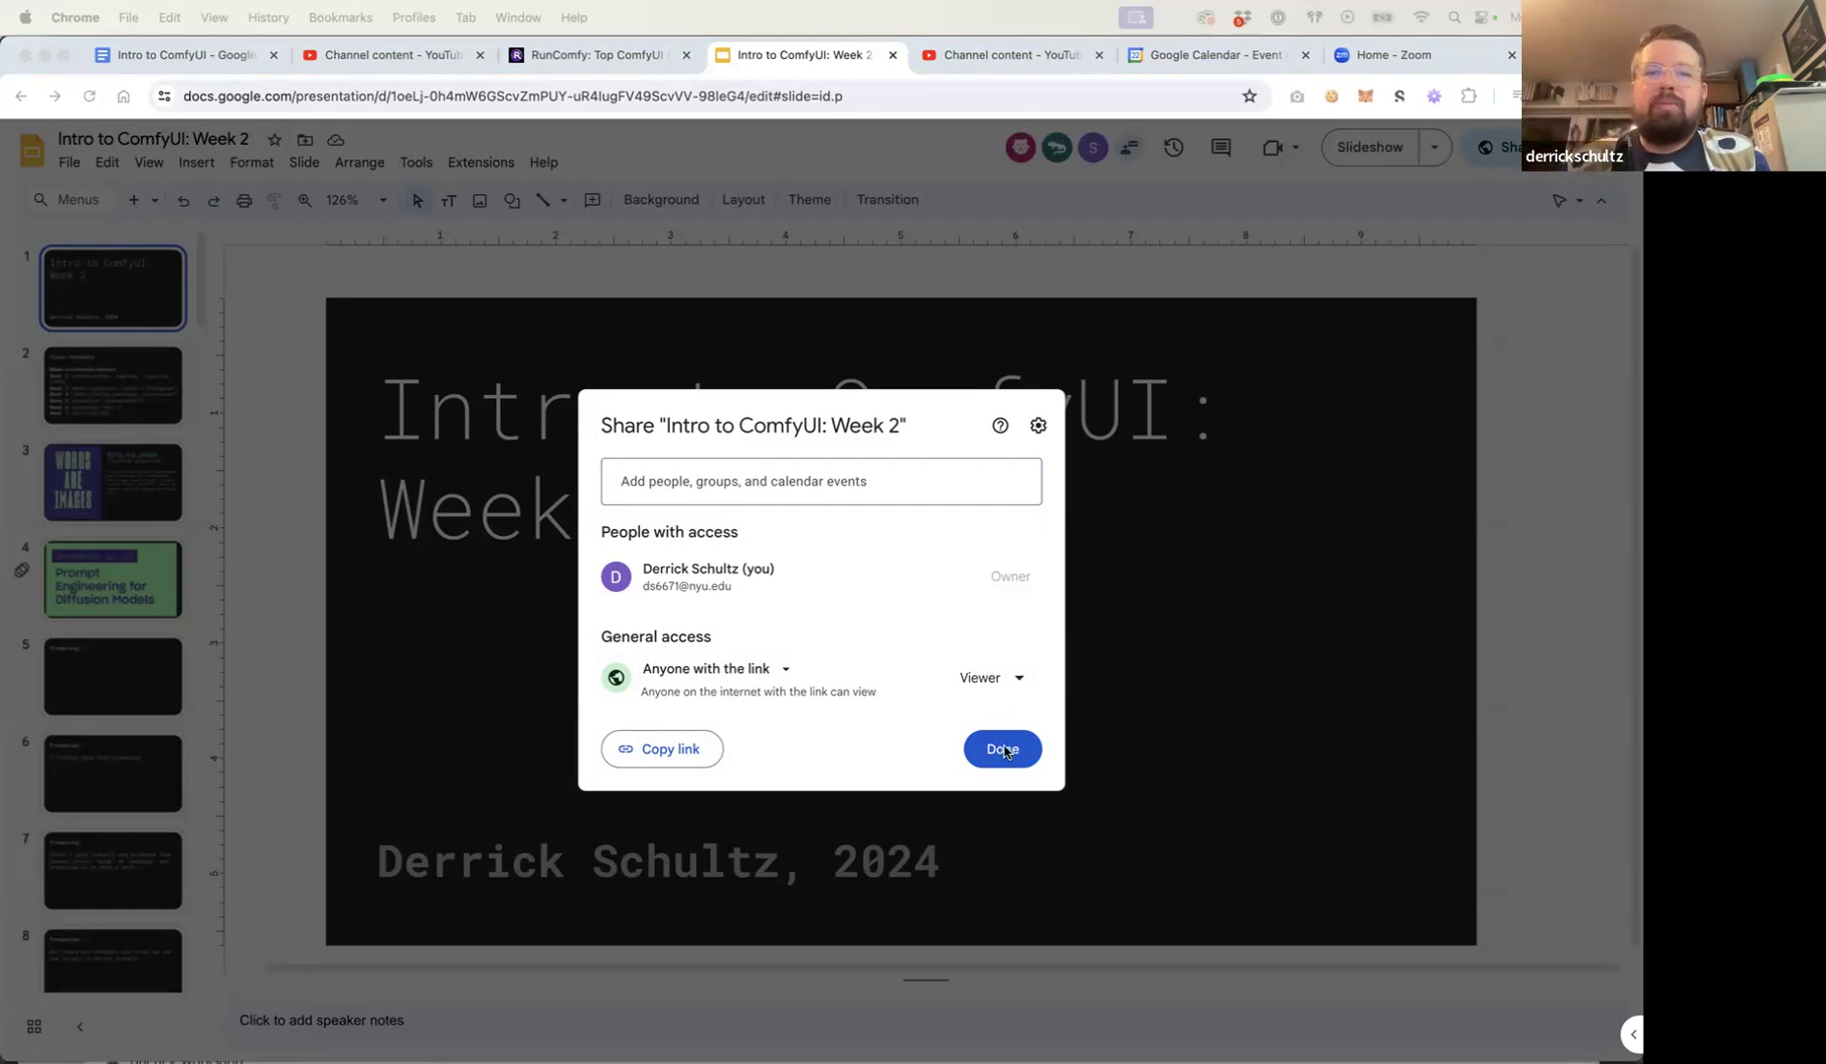
pyautogui.click(1003, 751)
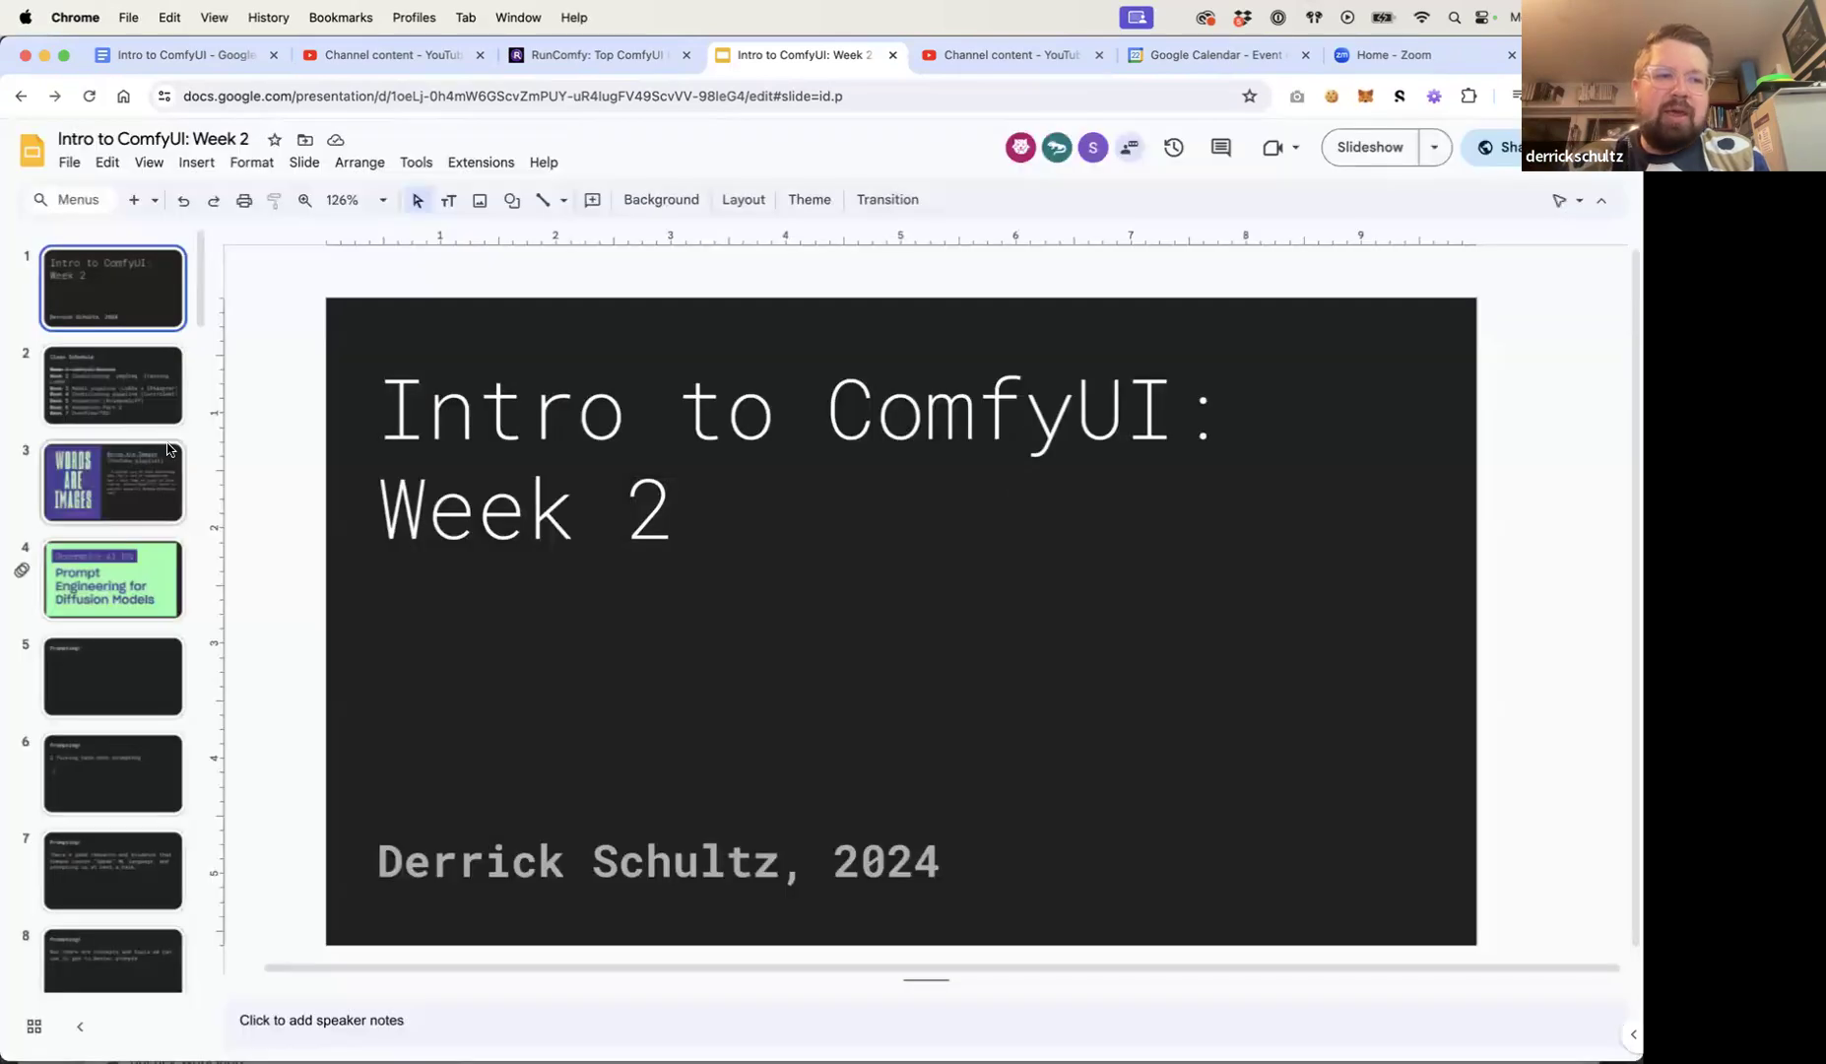
# Step: Start the slideshow from the Class Schedule slide
pyautogui.click(125, 402)
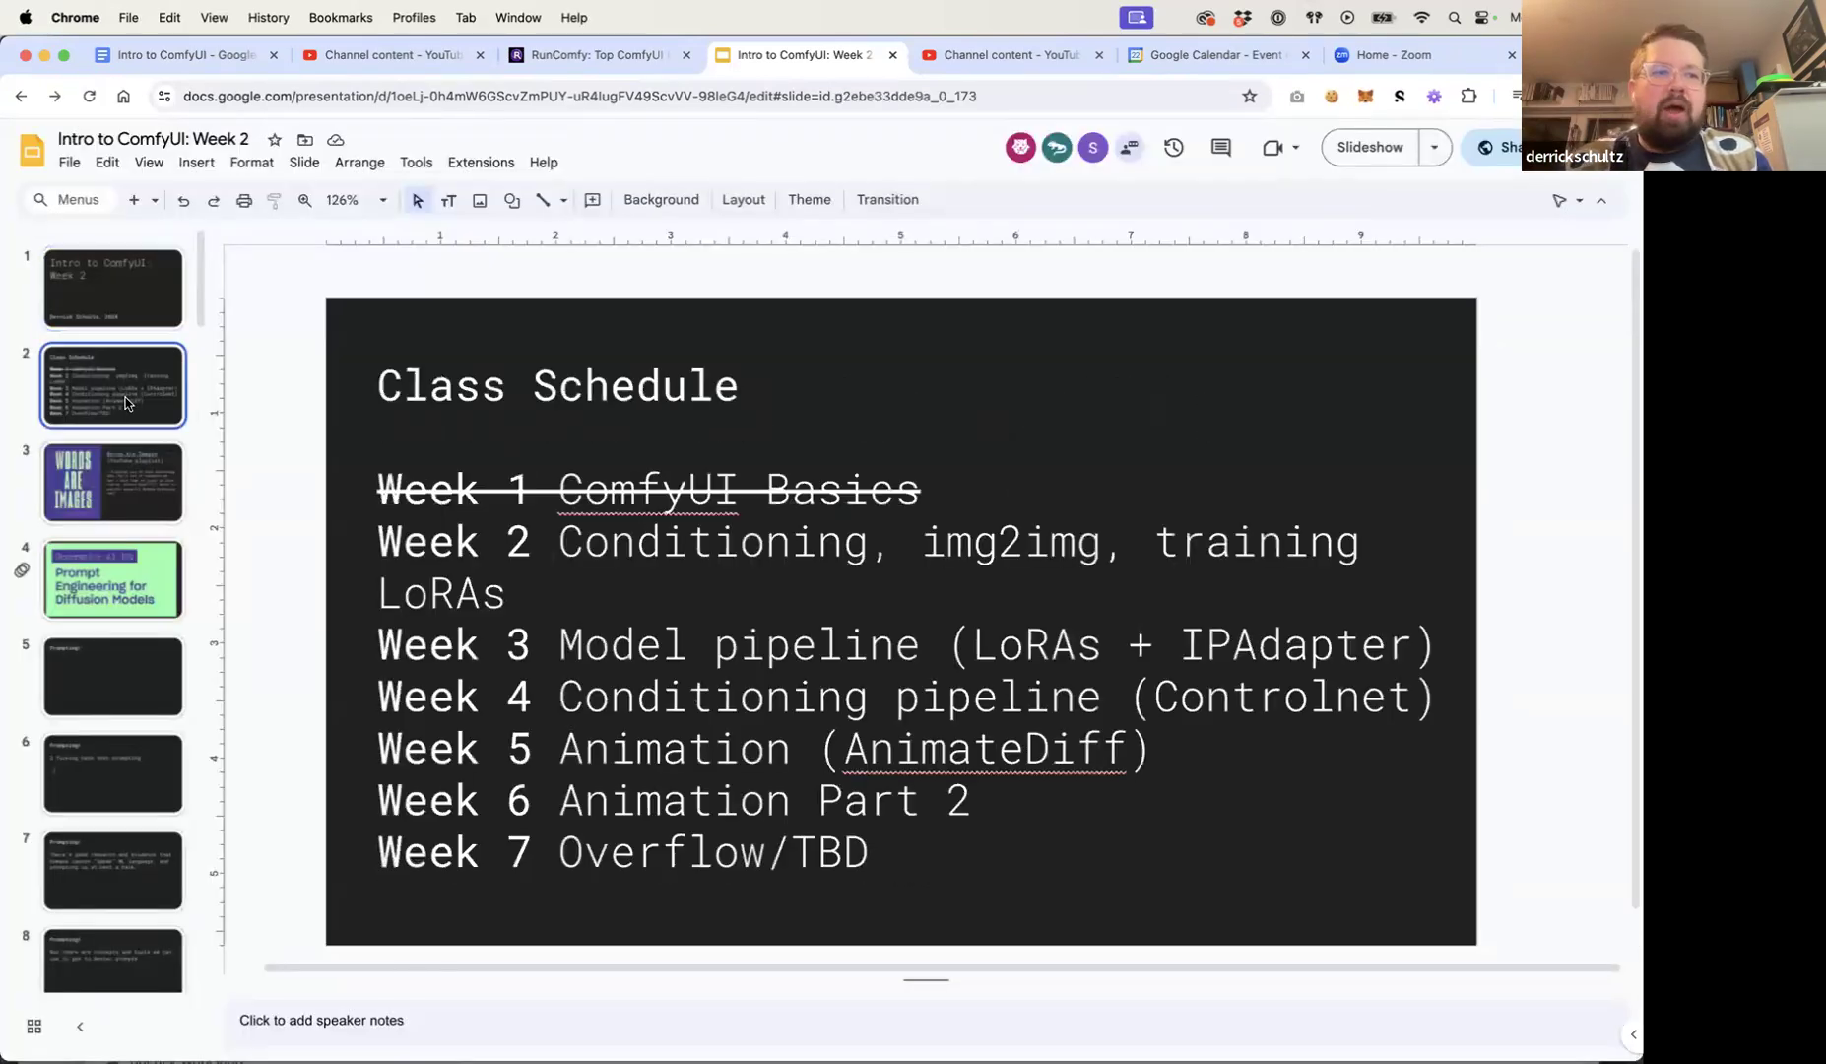
pyautogui.click(1346, 147)
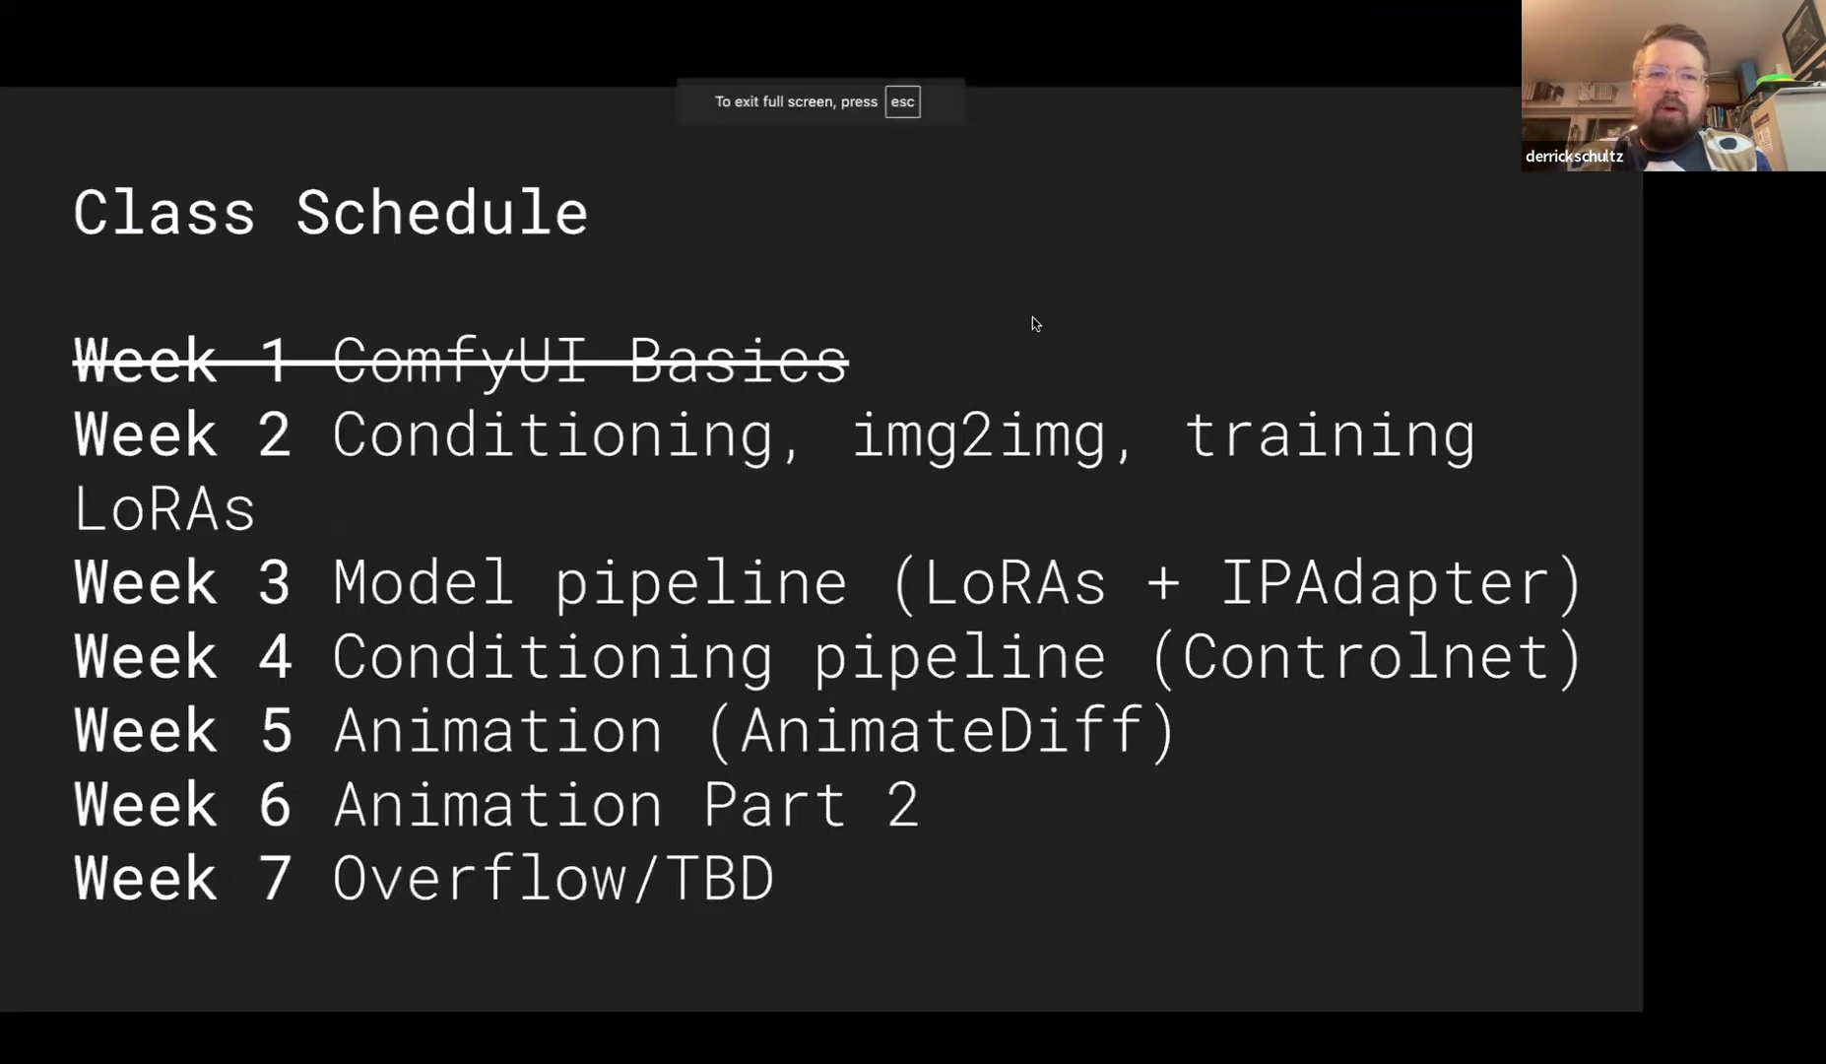
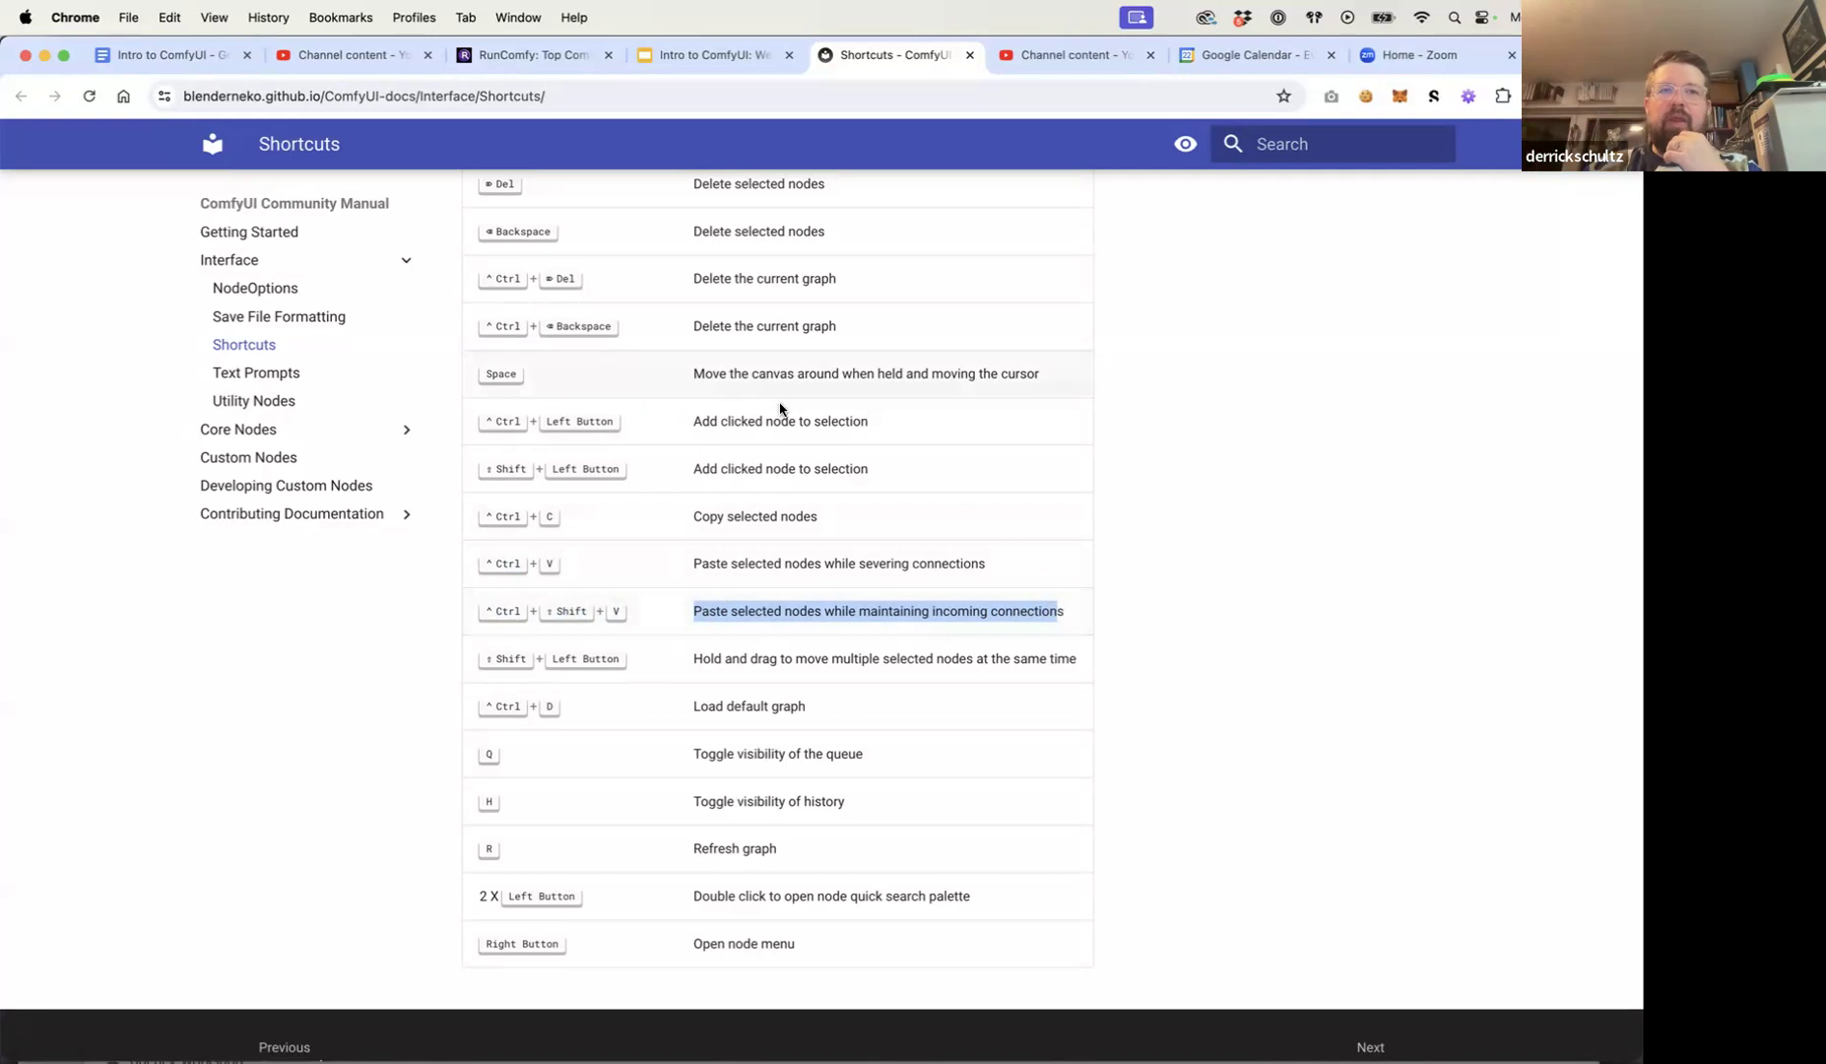
# Step: Switch back to the ComfyUI workspace on RunComfy
pyautogui.click(557, 57)
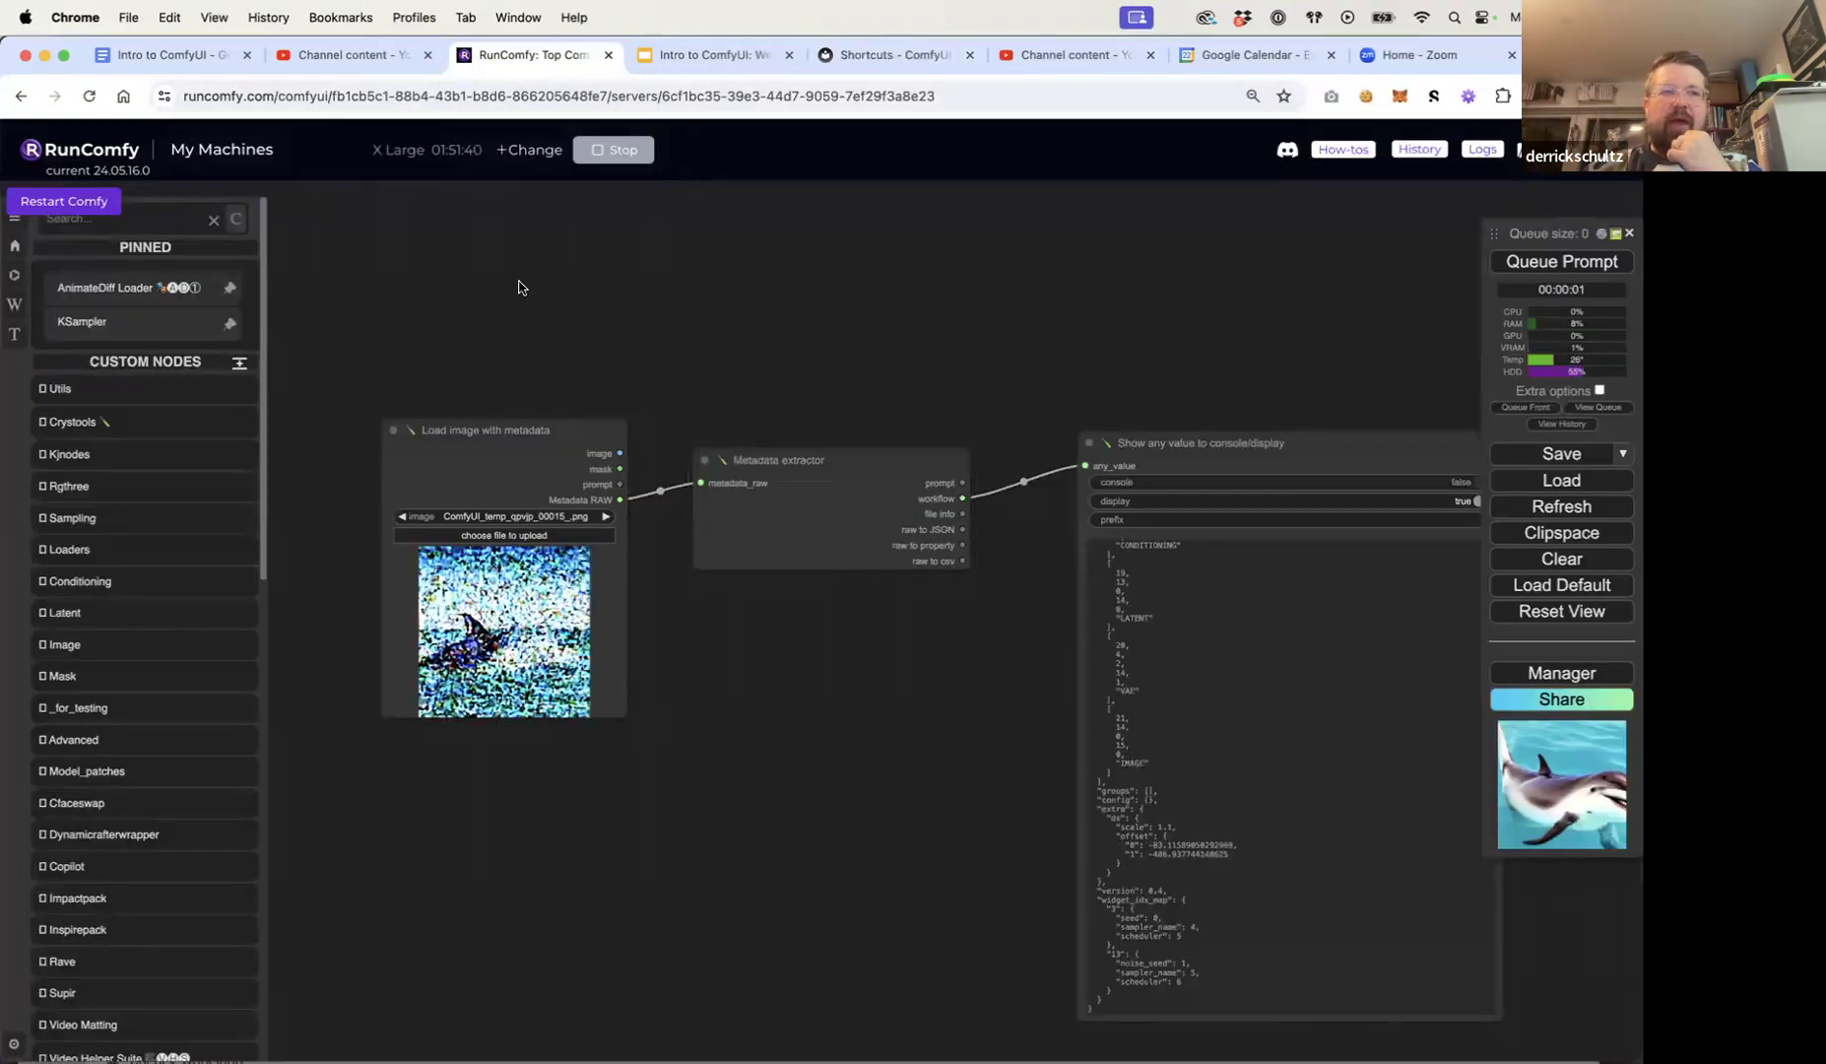
# Step: Hide the node library sidebar and replace the metadata graph with the default ComfyUI workflow
pyautogui.click(15, 219)
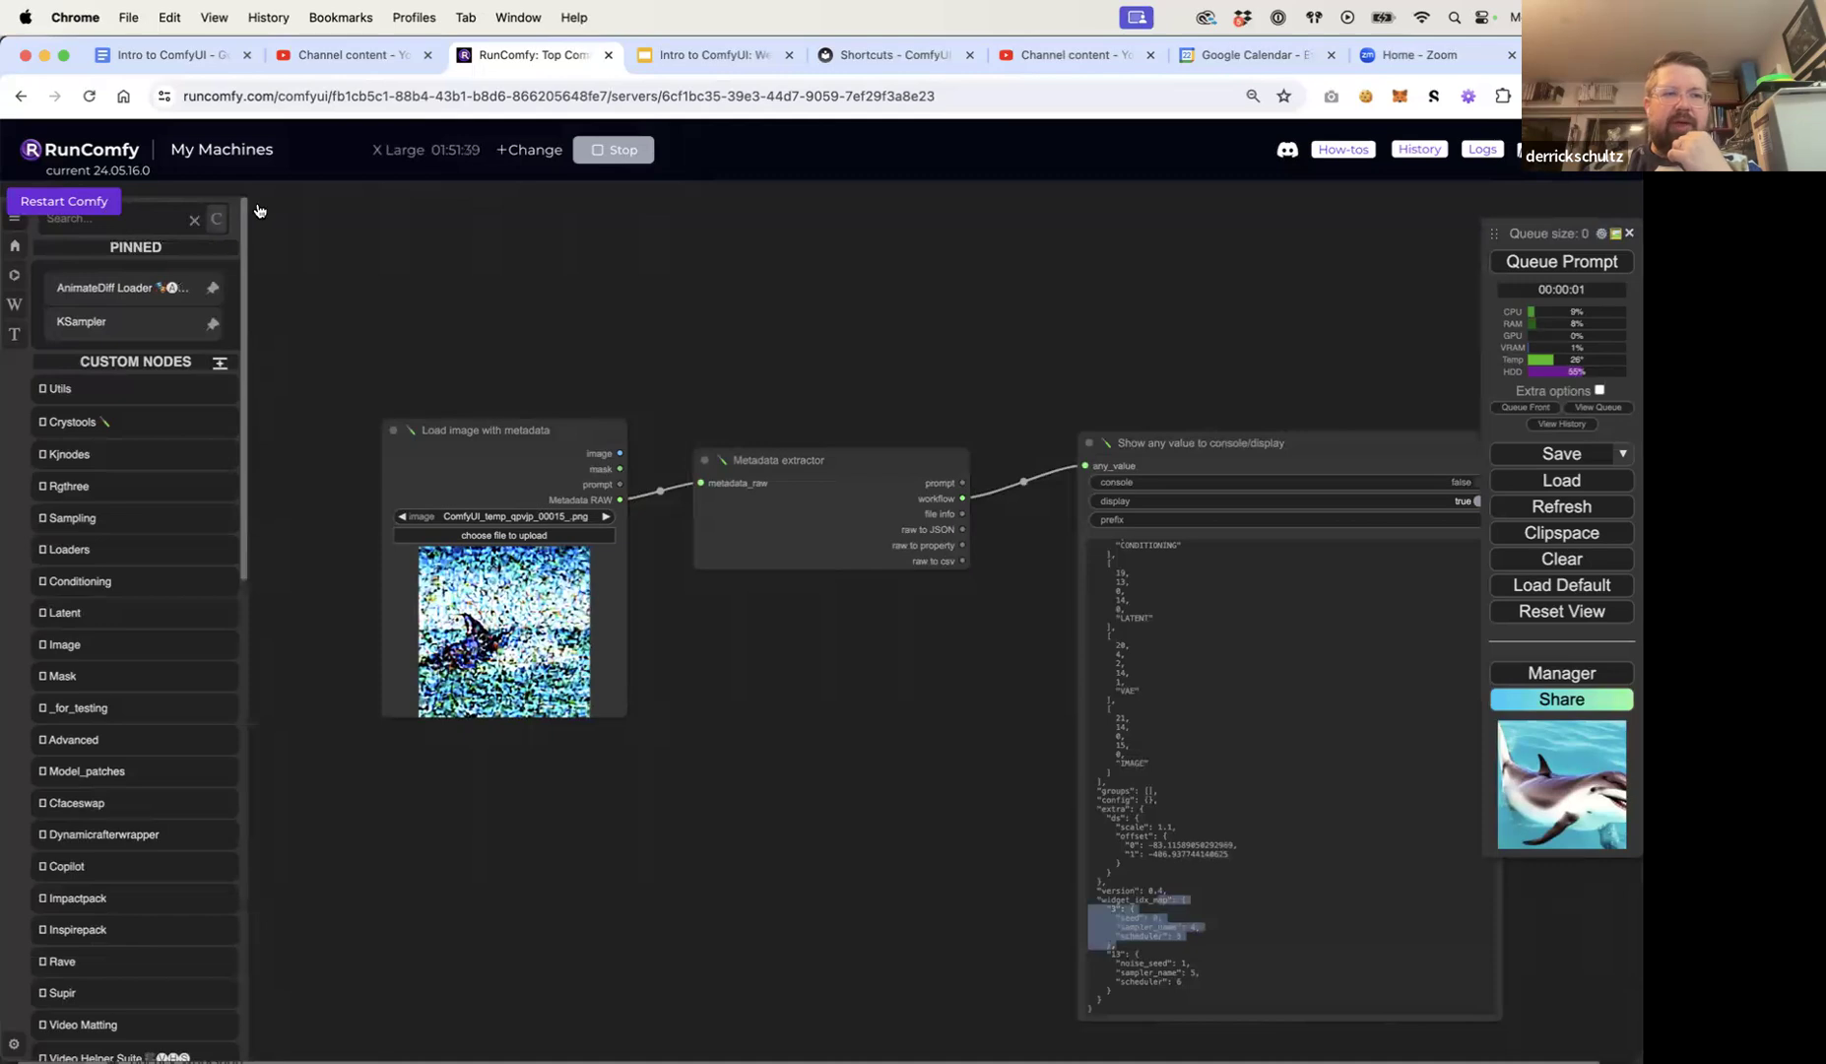
pyautogui.click(14, 226)
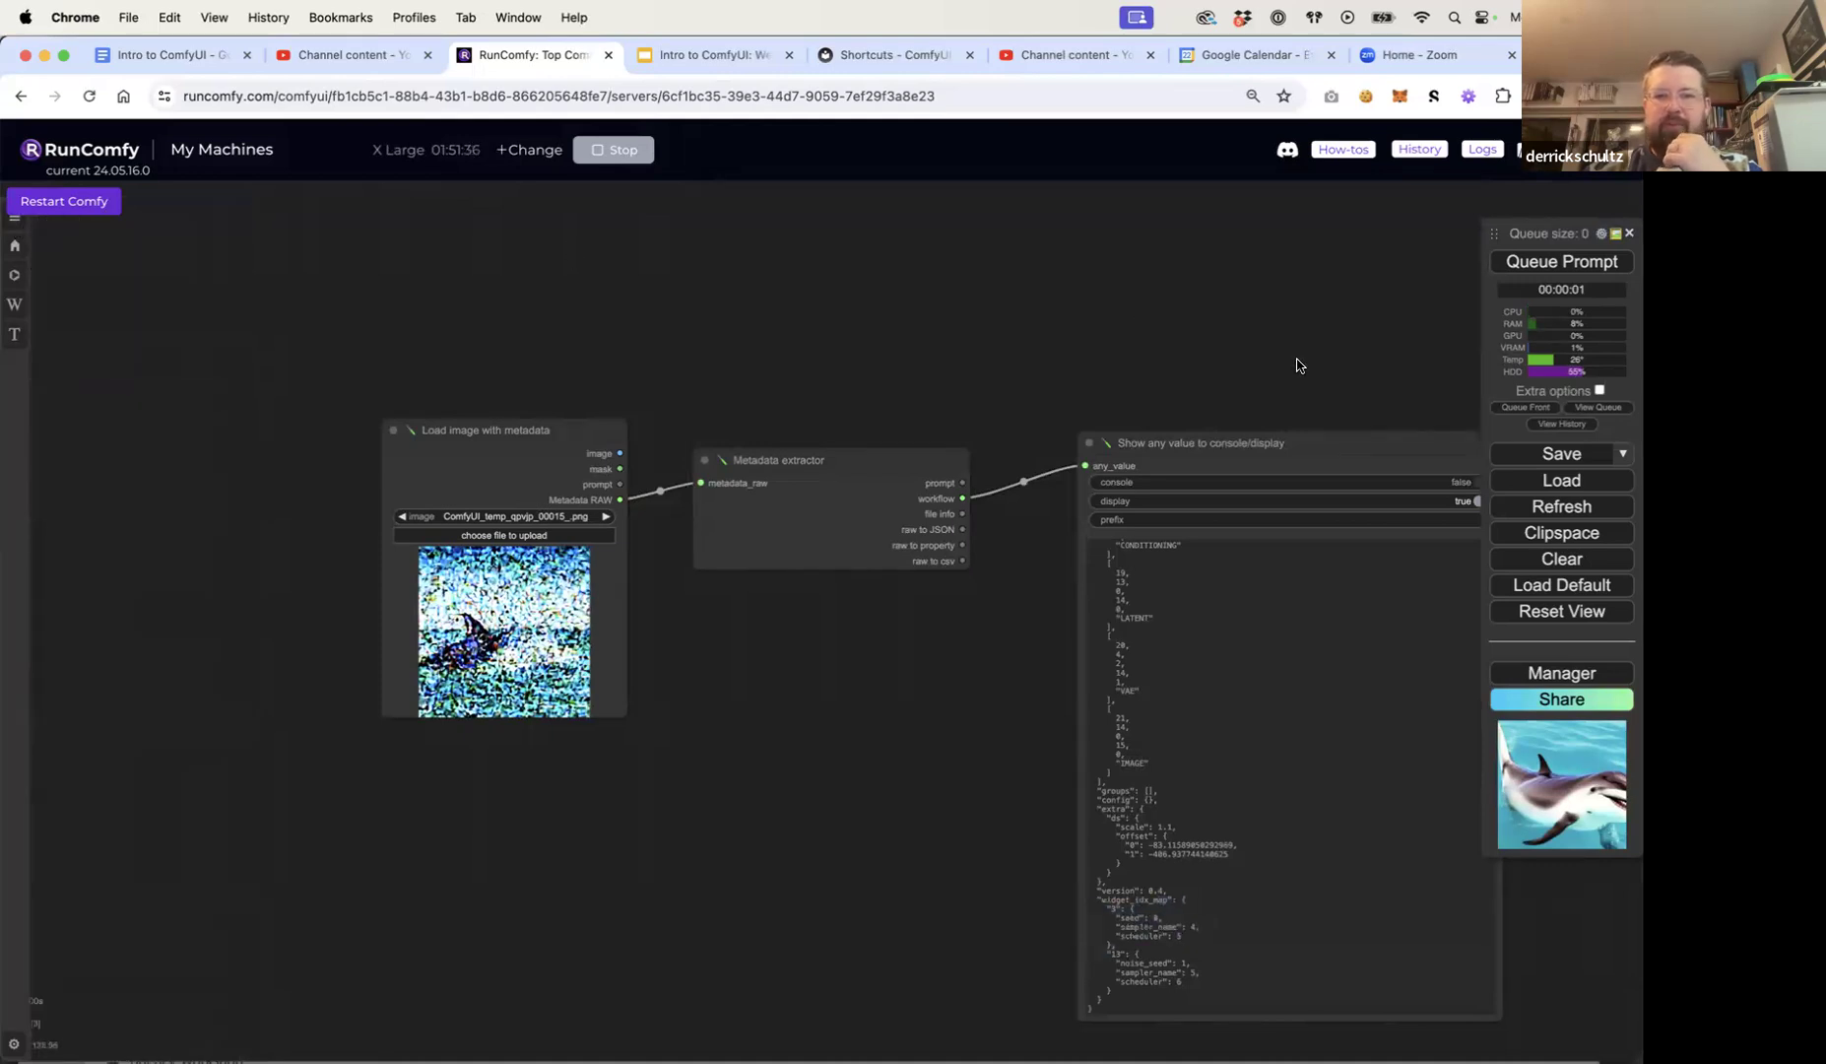
pyautogui.moveTo(1300, 363); pyautogui.dragTo(1191, 365)
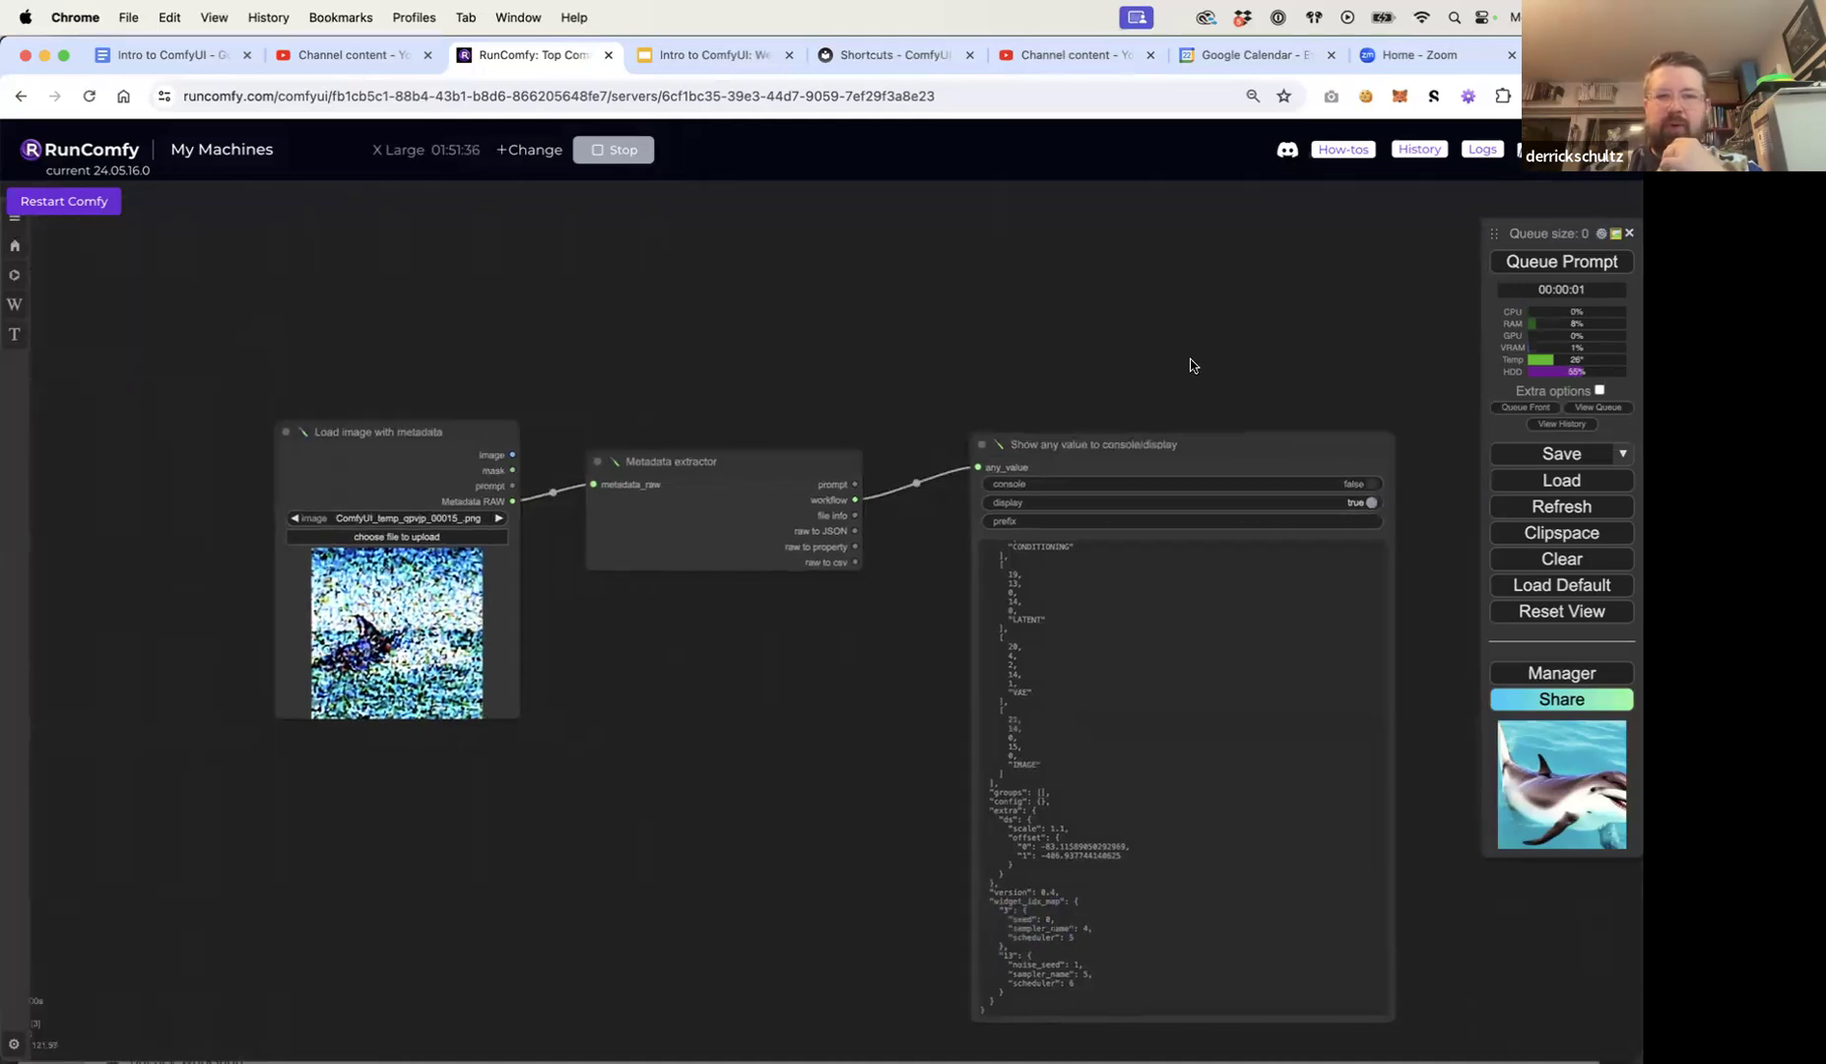
pyautogui.click(1586, 588)
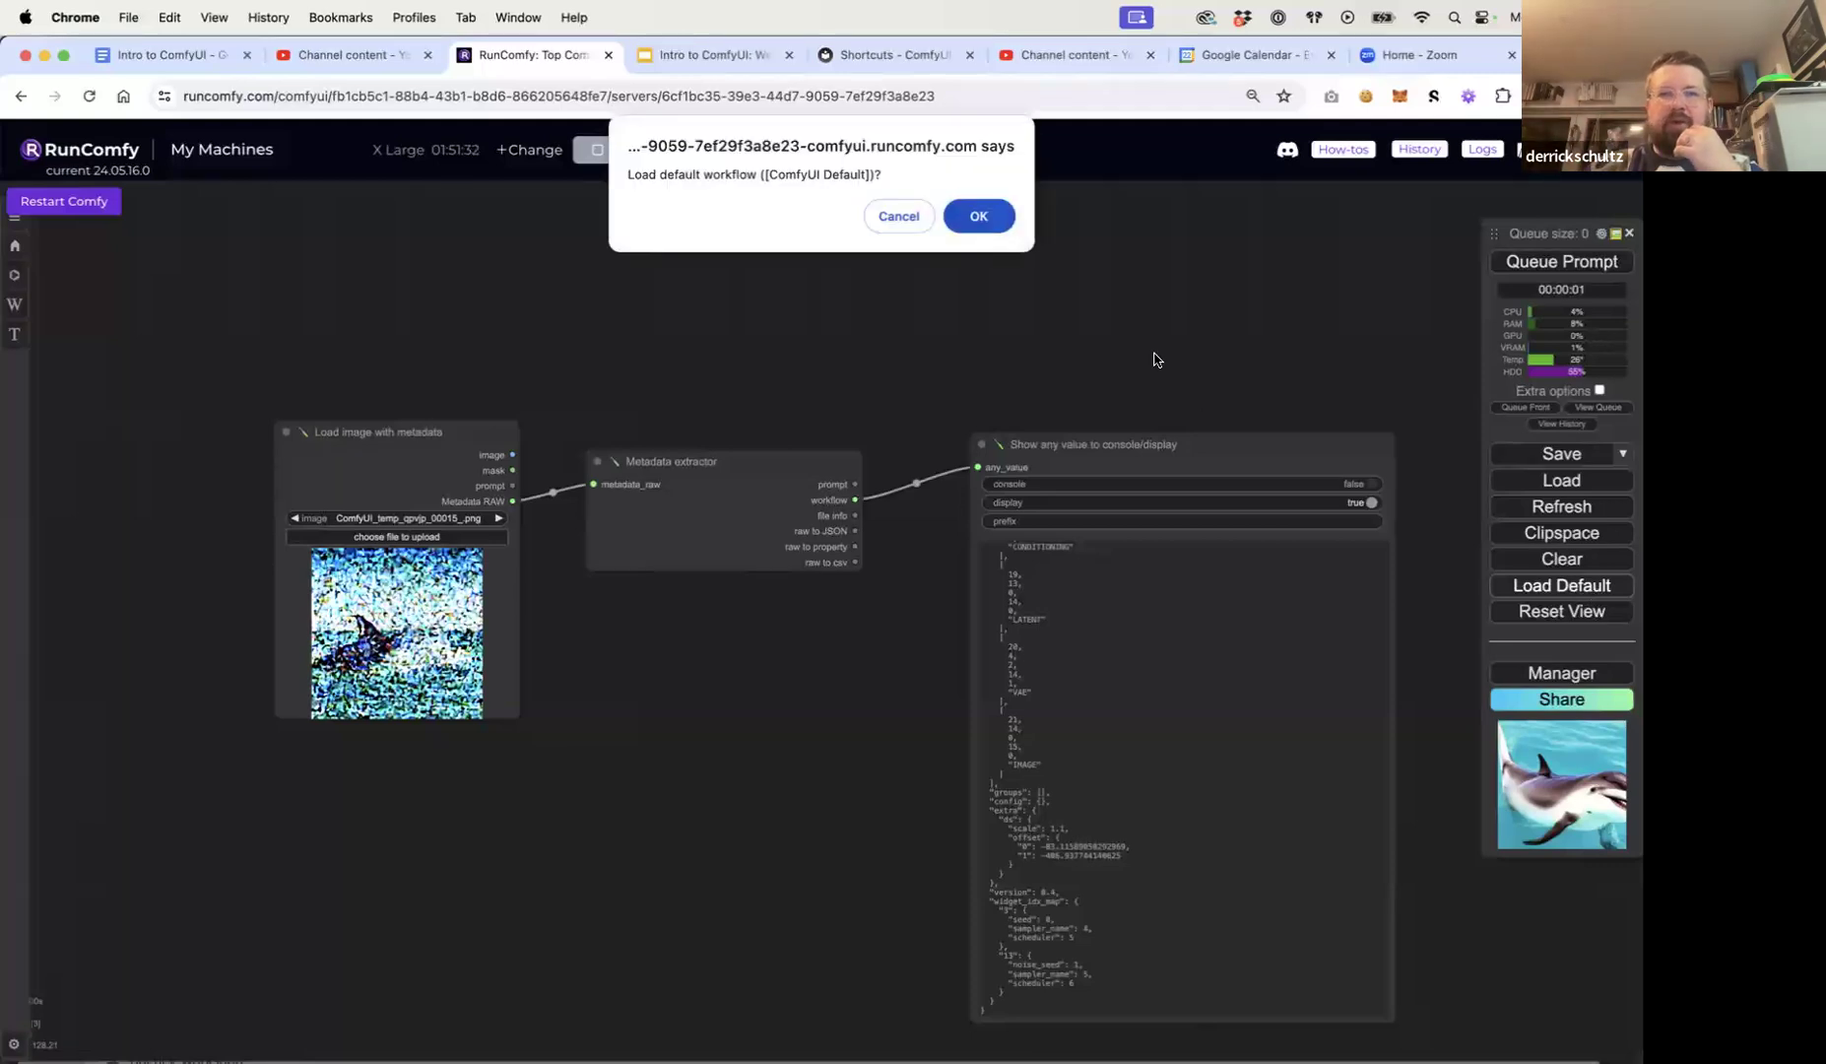
pyautogui.click(986, 217)
pyautogui.moveTo(718, 394); pyautogui.dragTo(1128, 697)
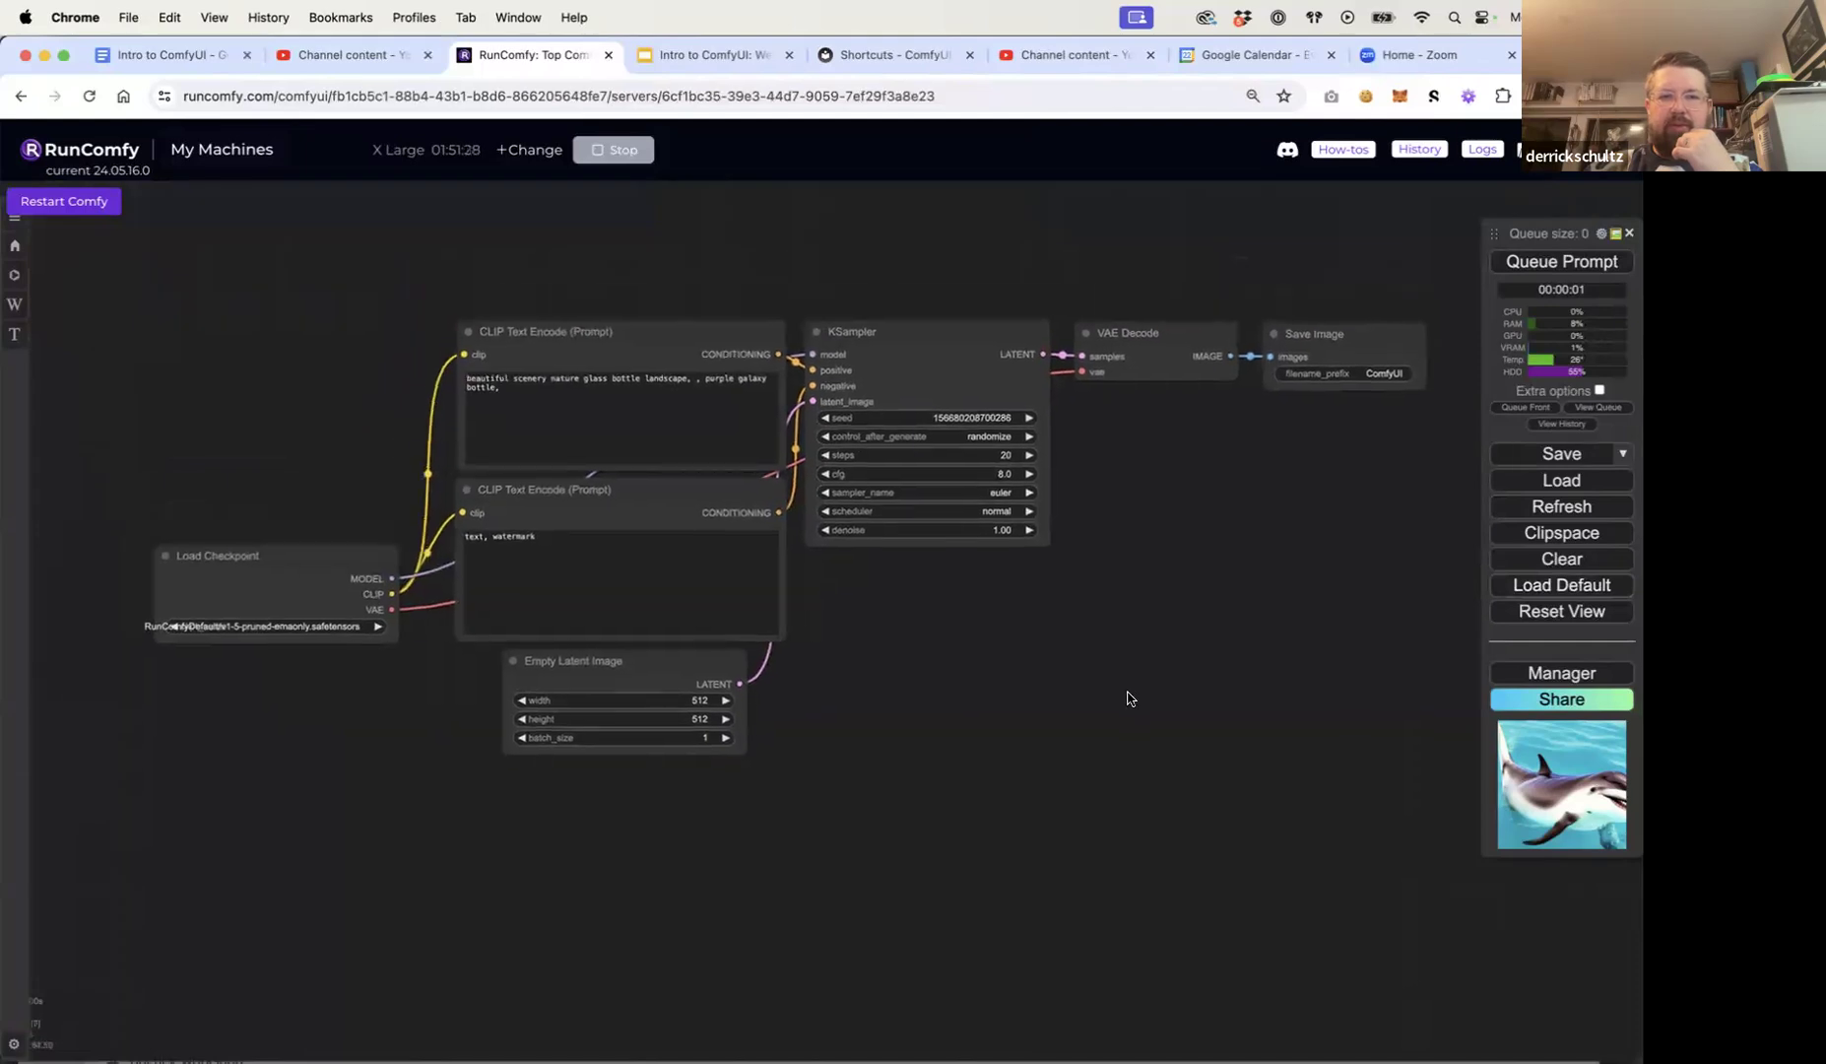
# Step: Replace the positive prompt with "a dog riding a dolphin"
pyautogui.tripleClick(568, 400)
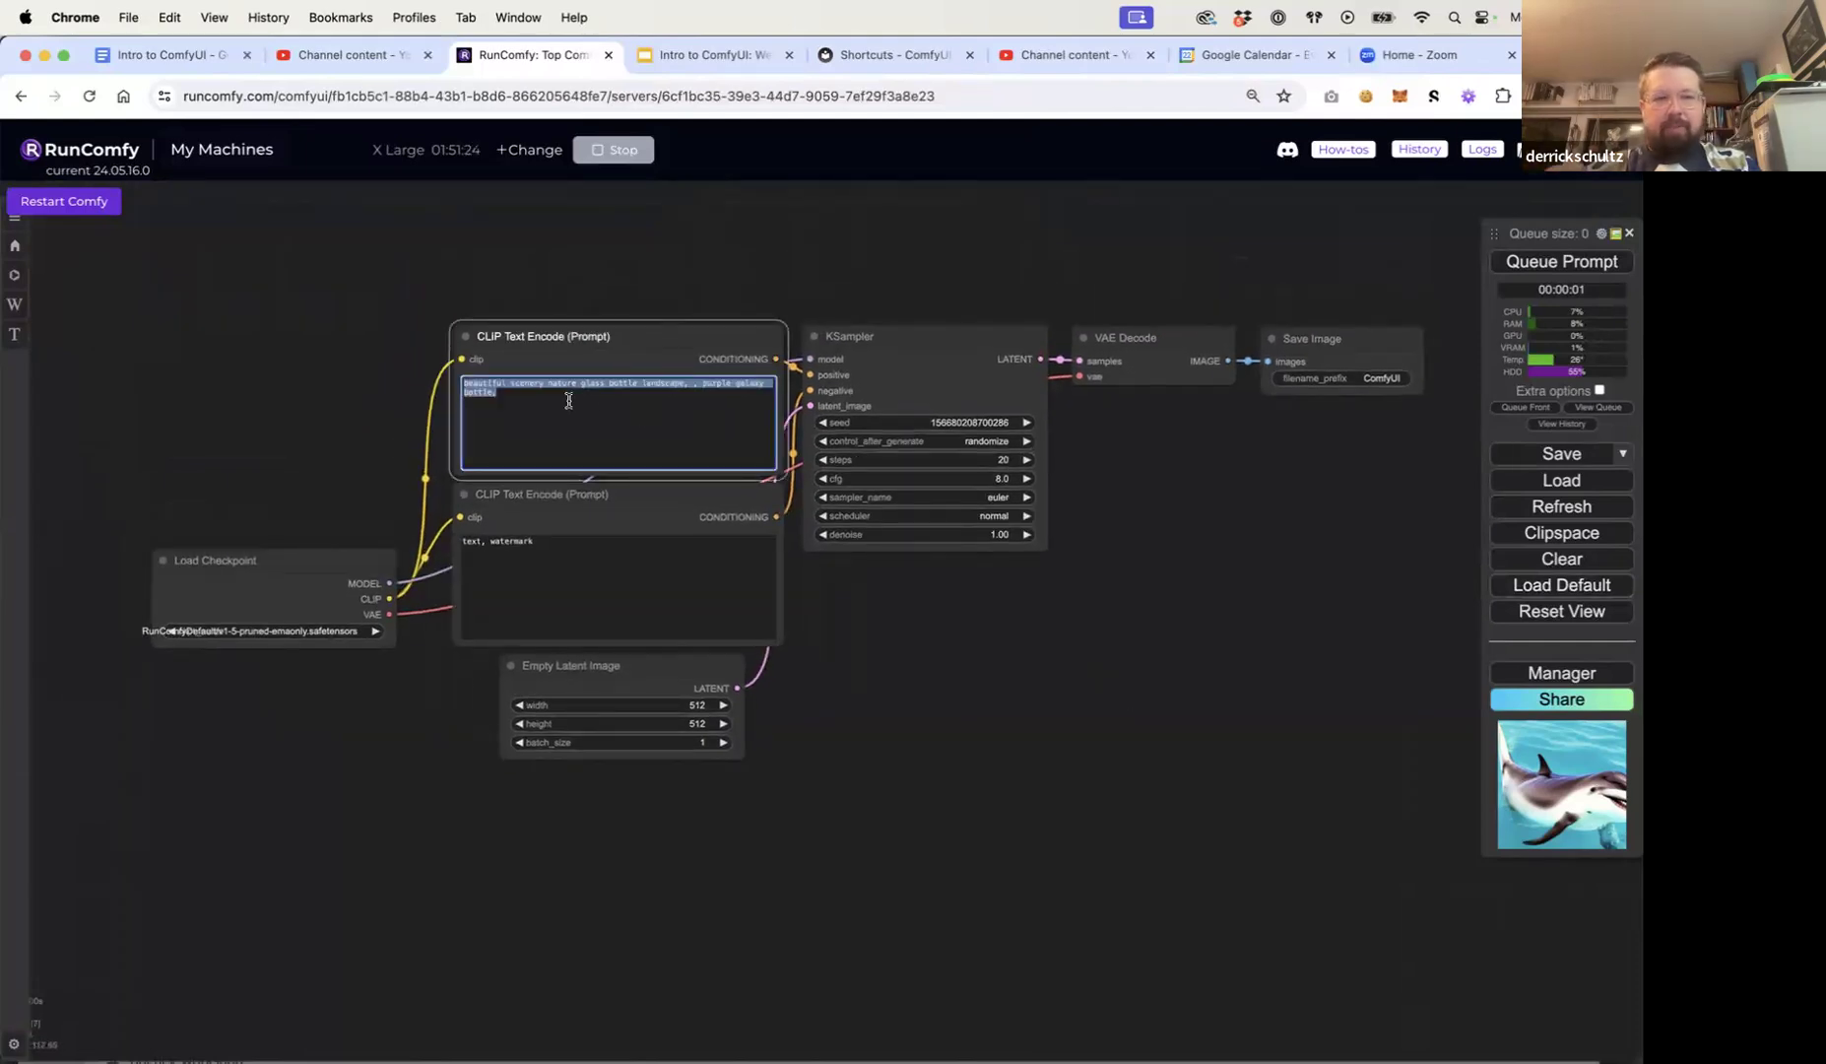
pyautogui.write('a g')
pyautogui.press('BackSpace')
pyautogui.press('BackSpace')
pyautogui.press('BackSpace')
pyautogui.write('riding a dolphin')
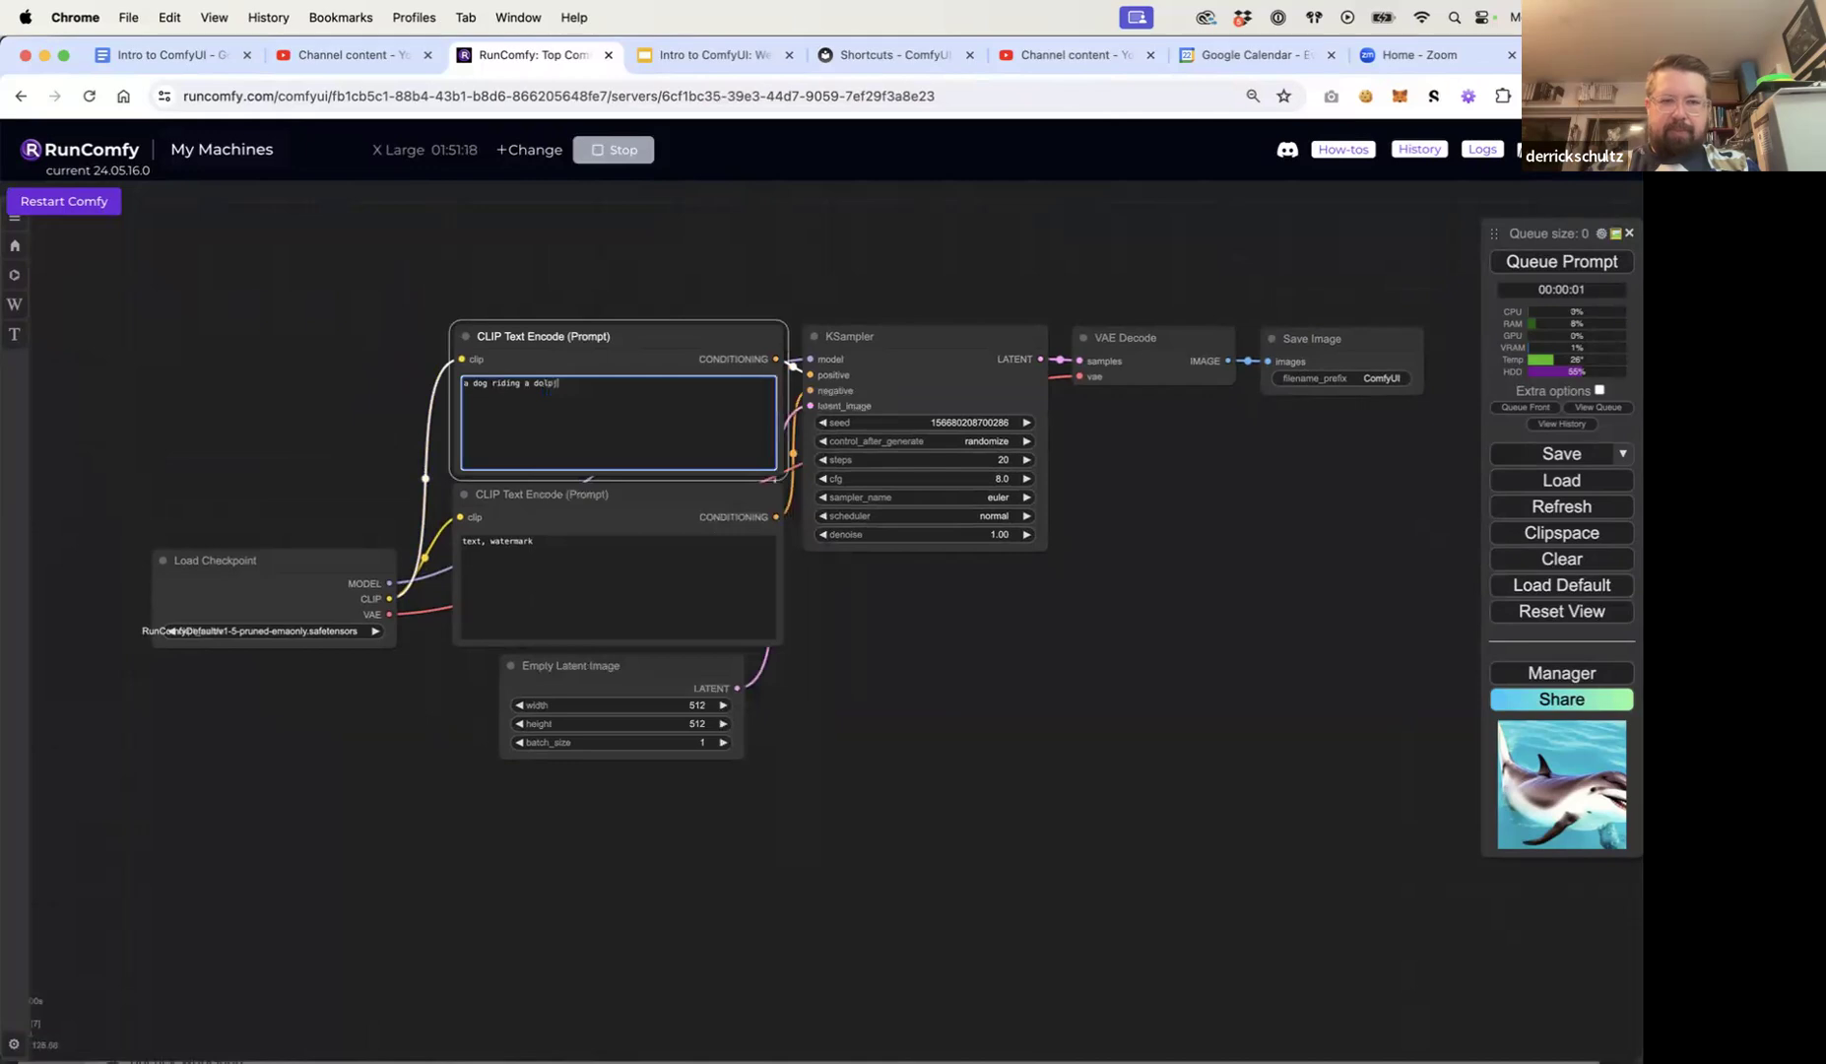
# Step: Widen and reposition the Load Checkpoint node so its full checkpoint name is readable
pyautogui.click(280, 632)
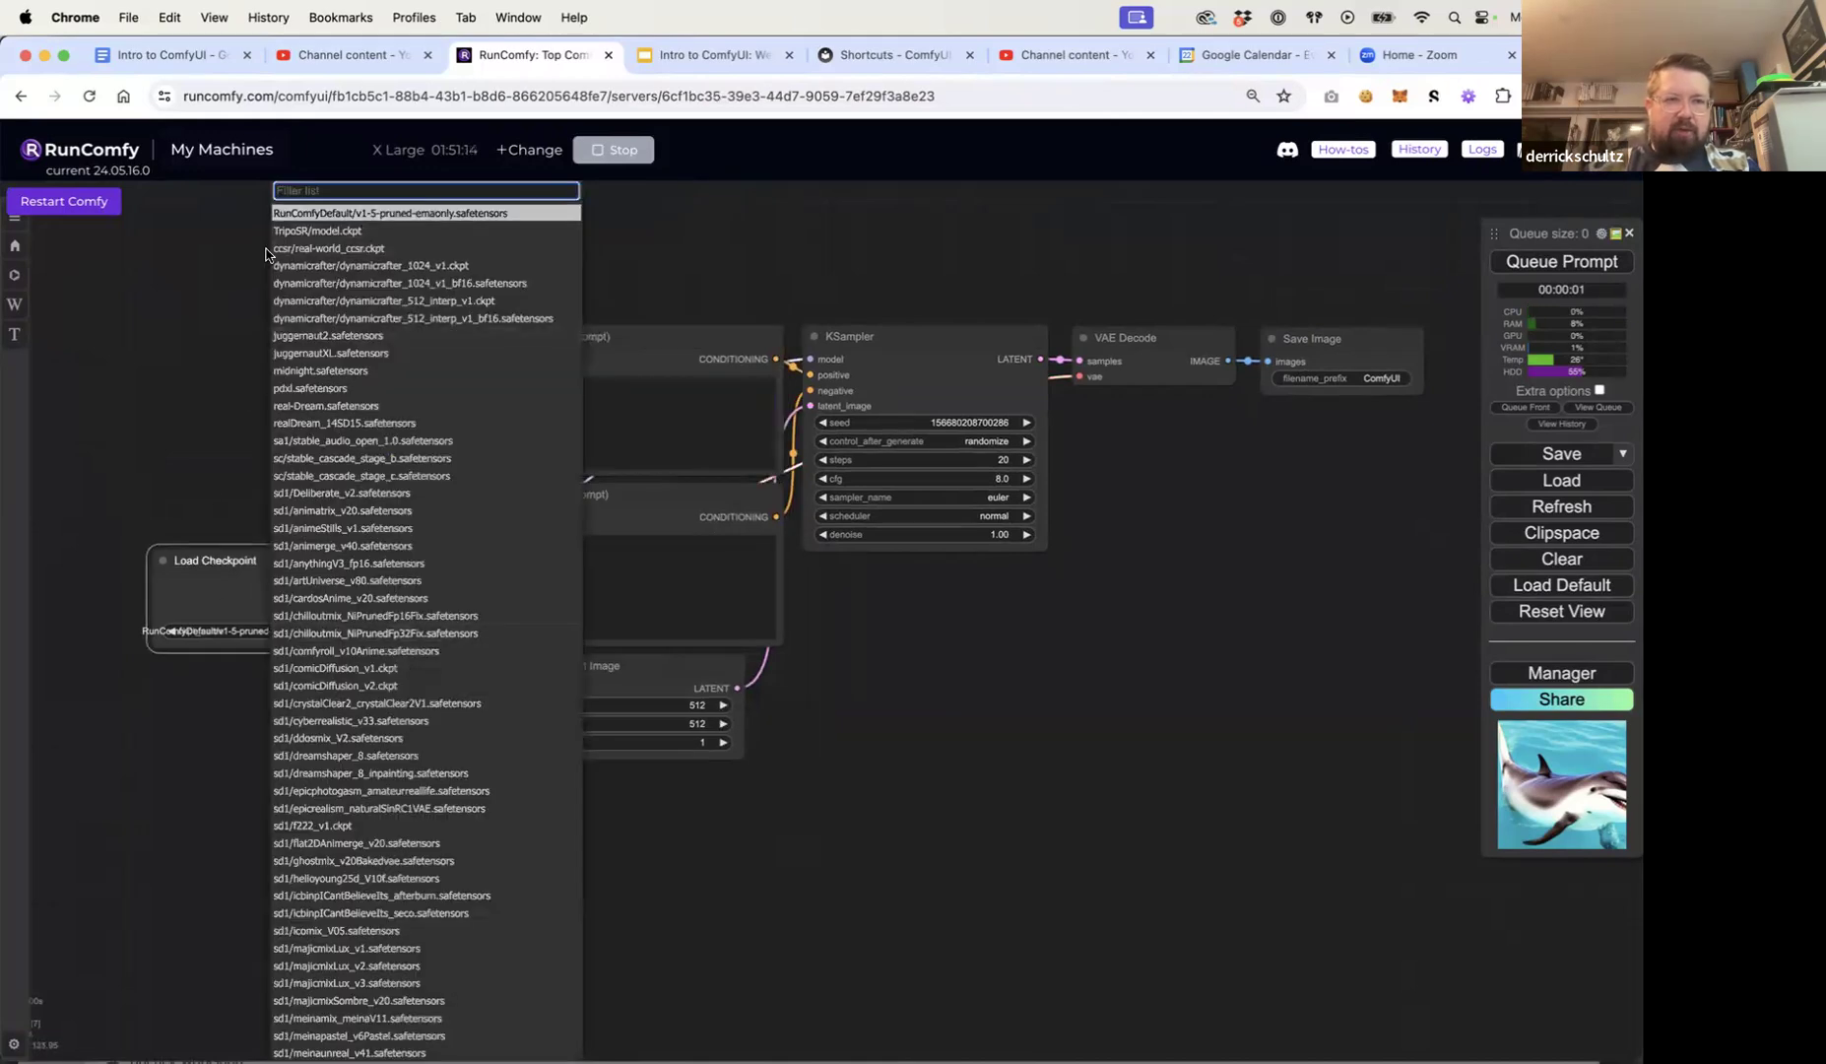
pyautogui.moveTo(394, 646); pyautogui.dragTo(462, 692)
pyautogui.moveTo(359, 566); pyautogui.dragTo(236, 553)
pyautogui.moveTo(341, 684); pyautogui.dragTo(402, 695)
# Step: Generate an image from the positive prompt "a dog riding a dolphin"
pyautogui.click(588, 387)
pyautogui.click(588, 387)
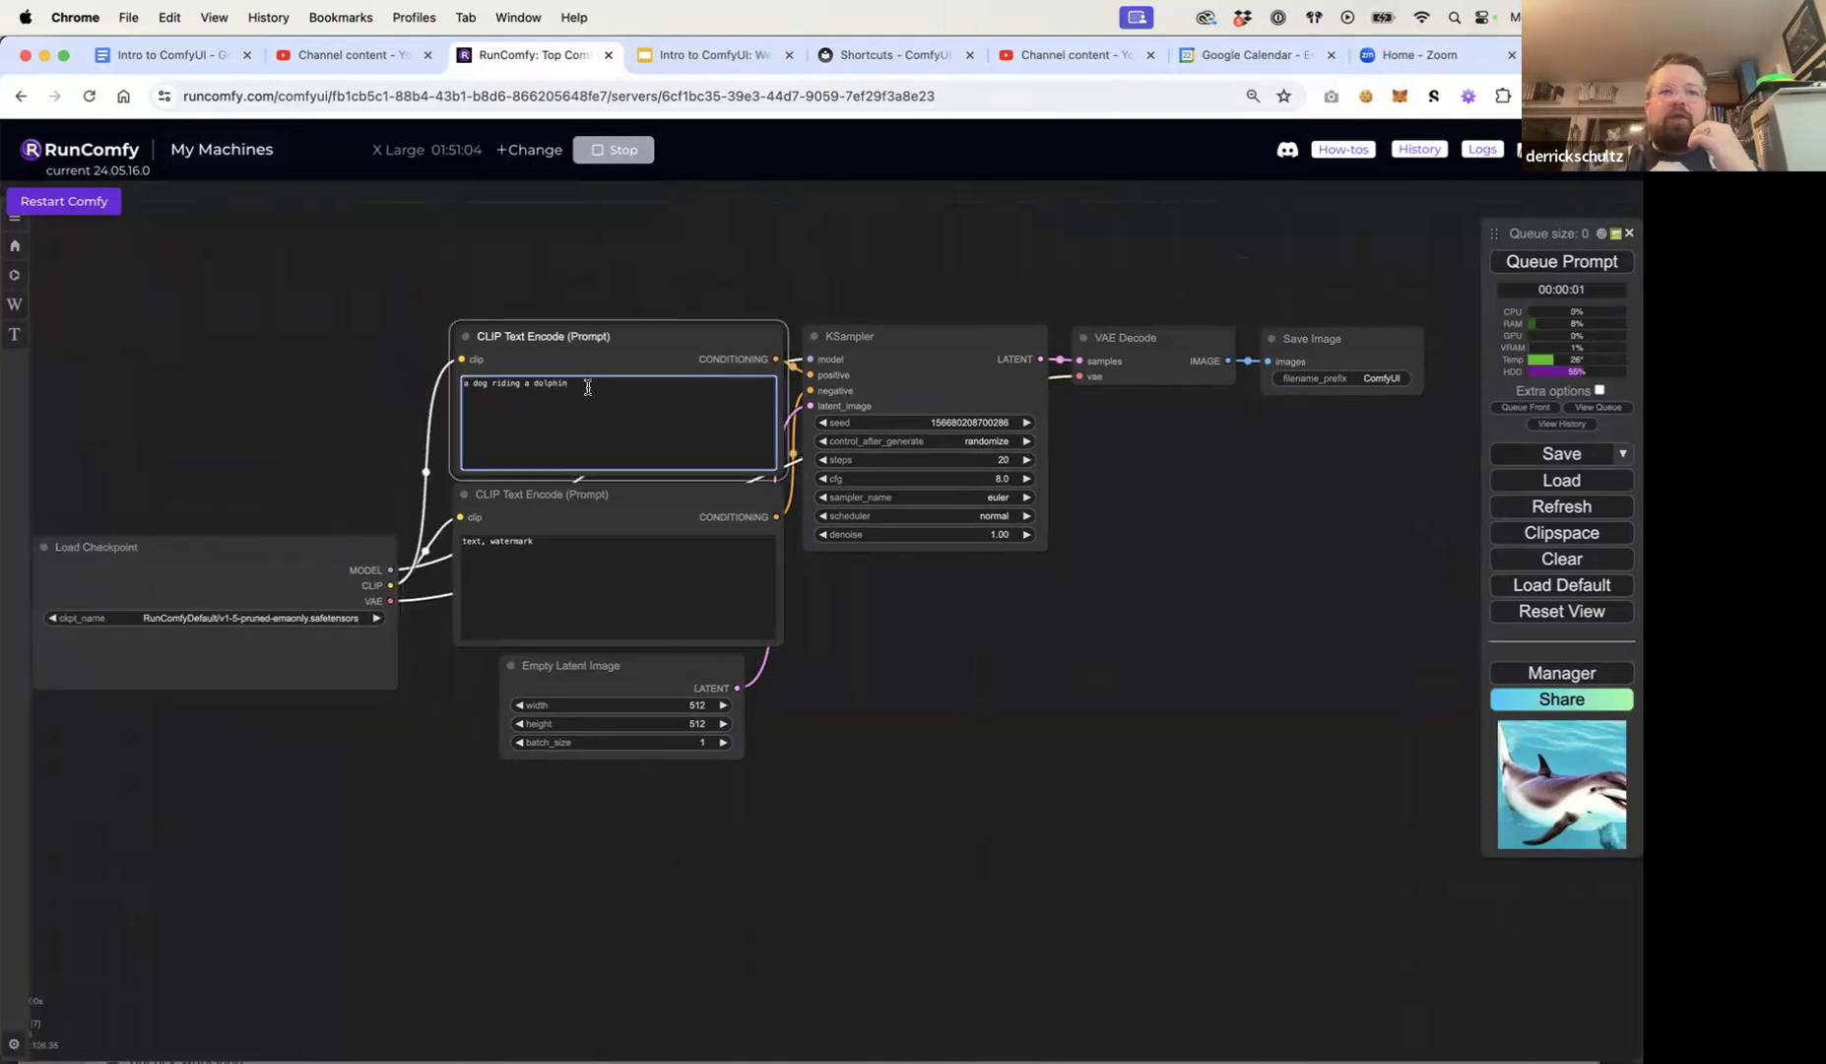
pyautogui.moveTo(568, 385); pyautogui.dragTo(474, 383)
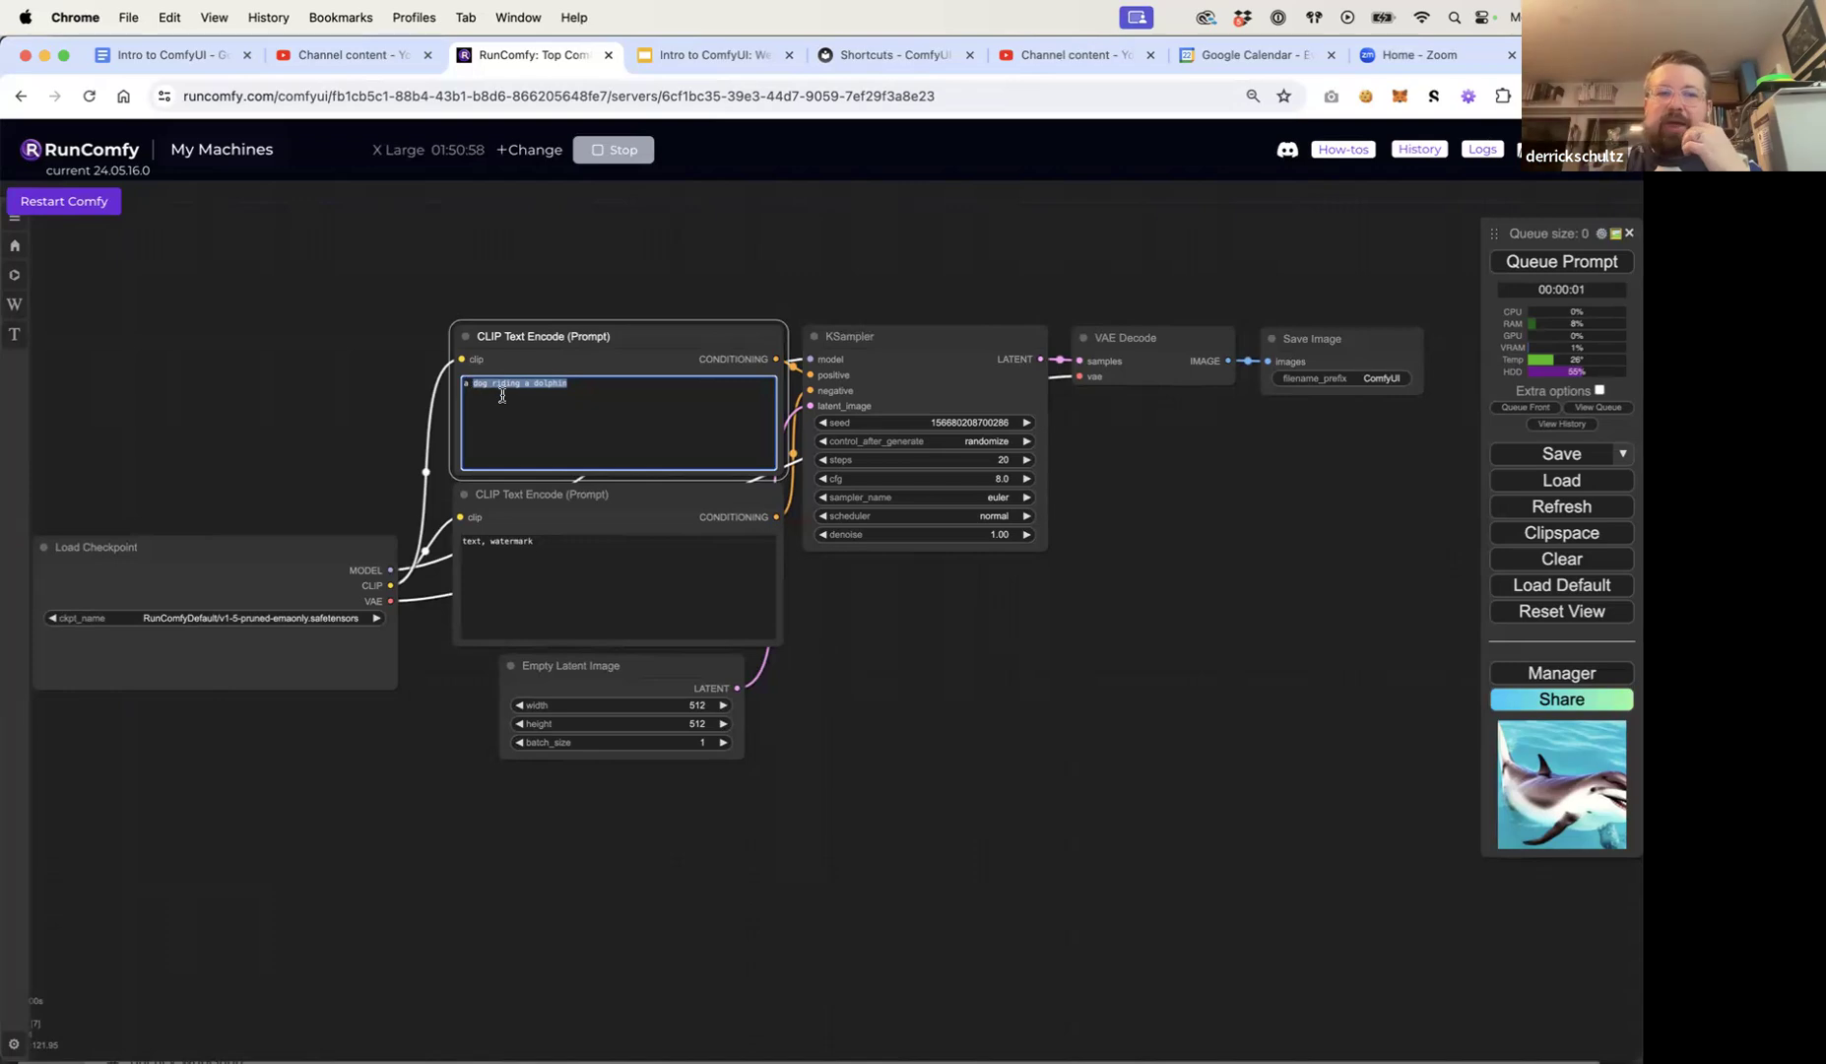
pyautogui.moveTo(477, 386); pyautogui.dragTo(509, 383)
pyautogui.click(584, 386)
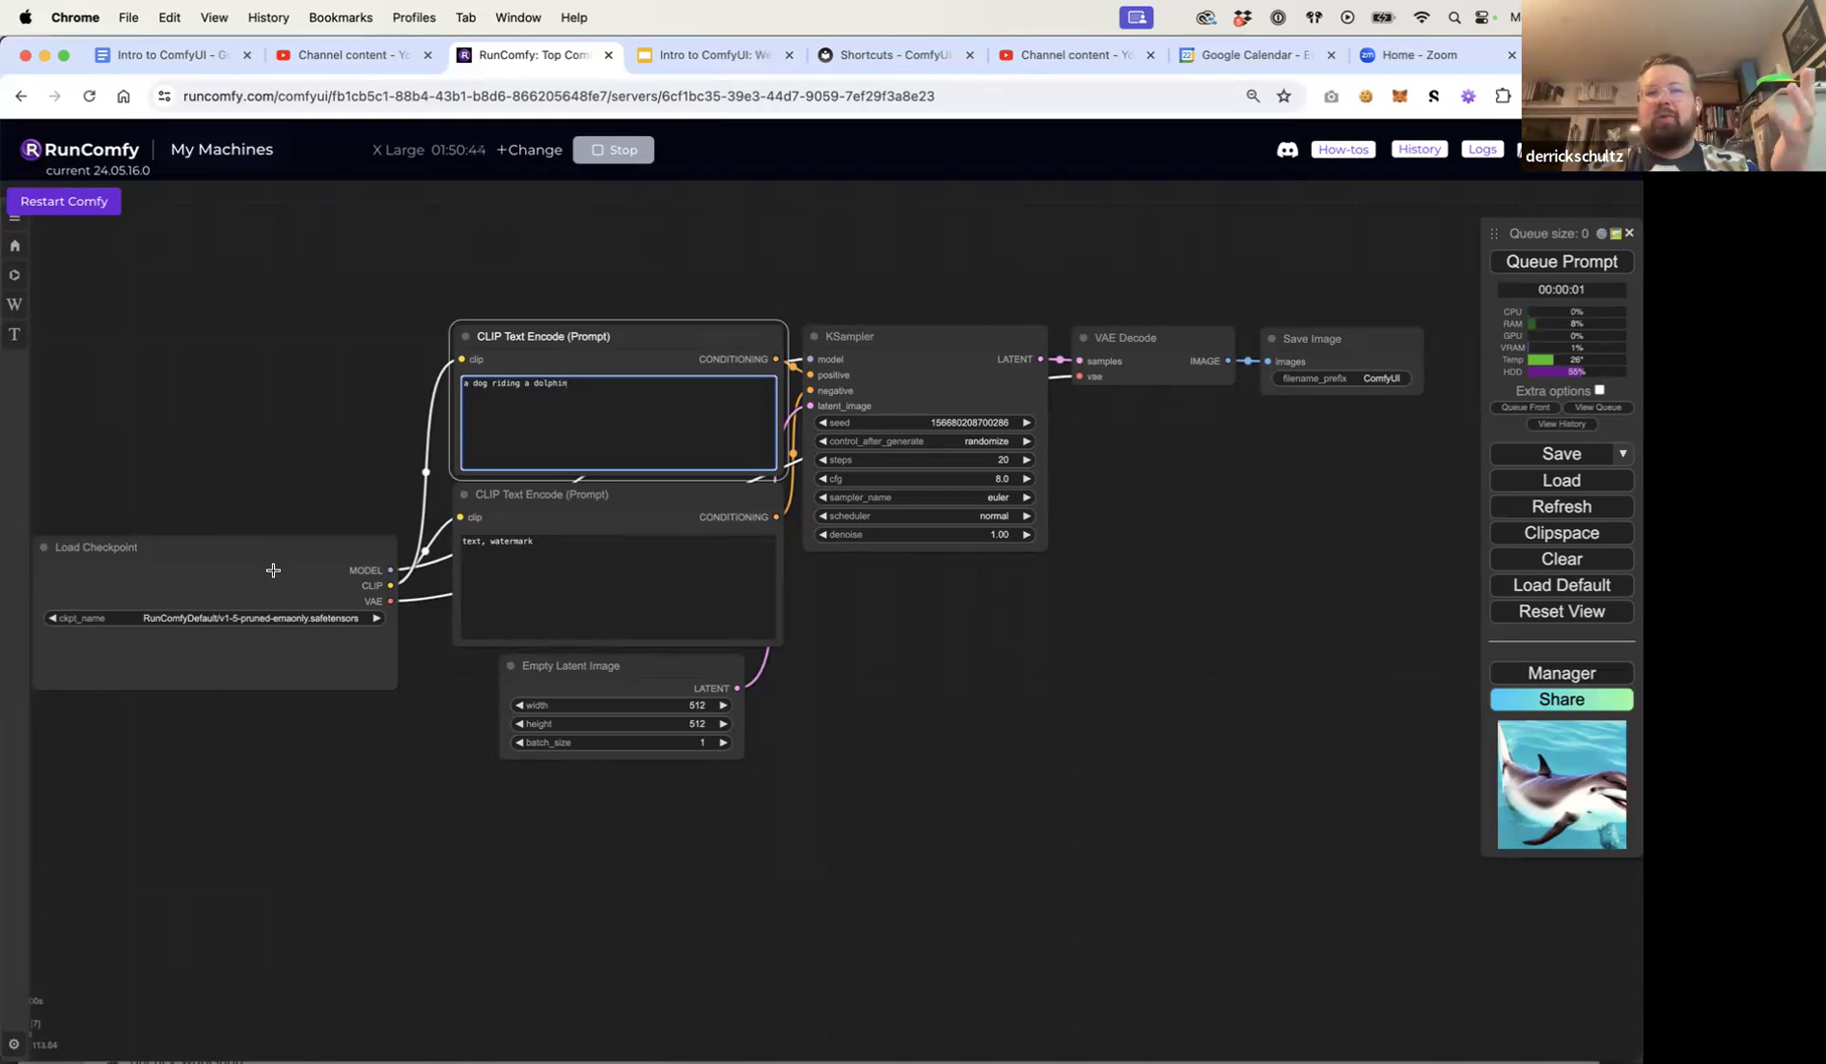
pyautogui.click(1532, 266)
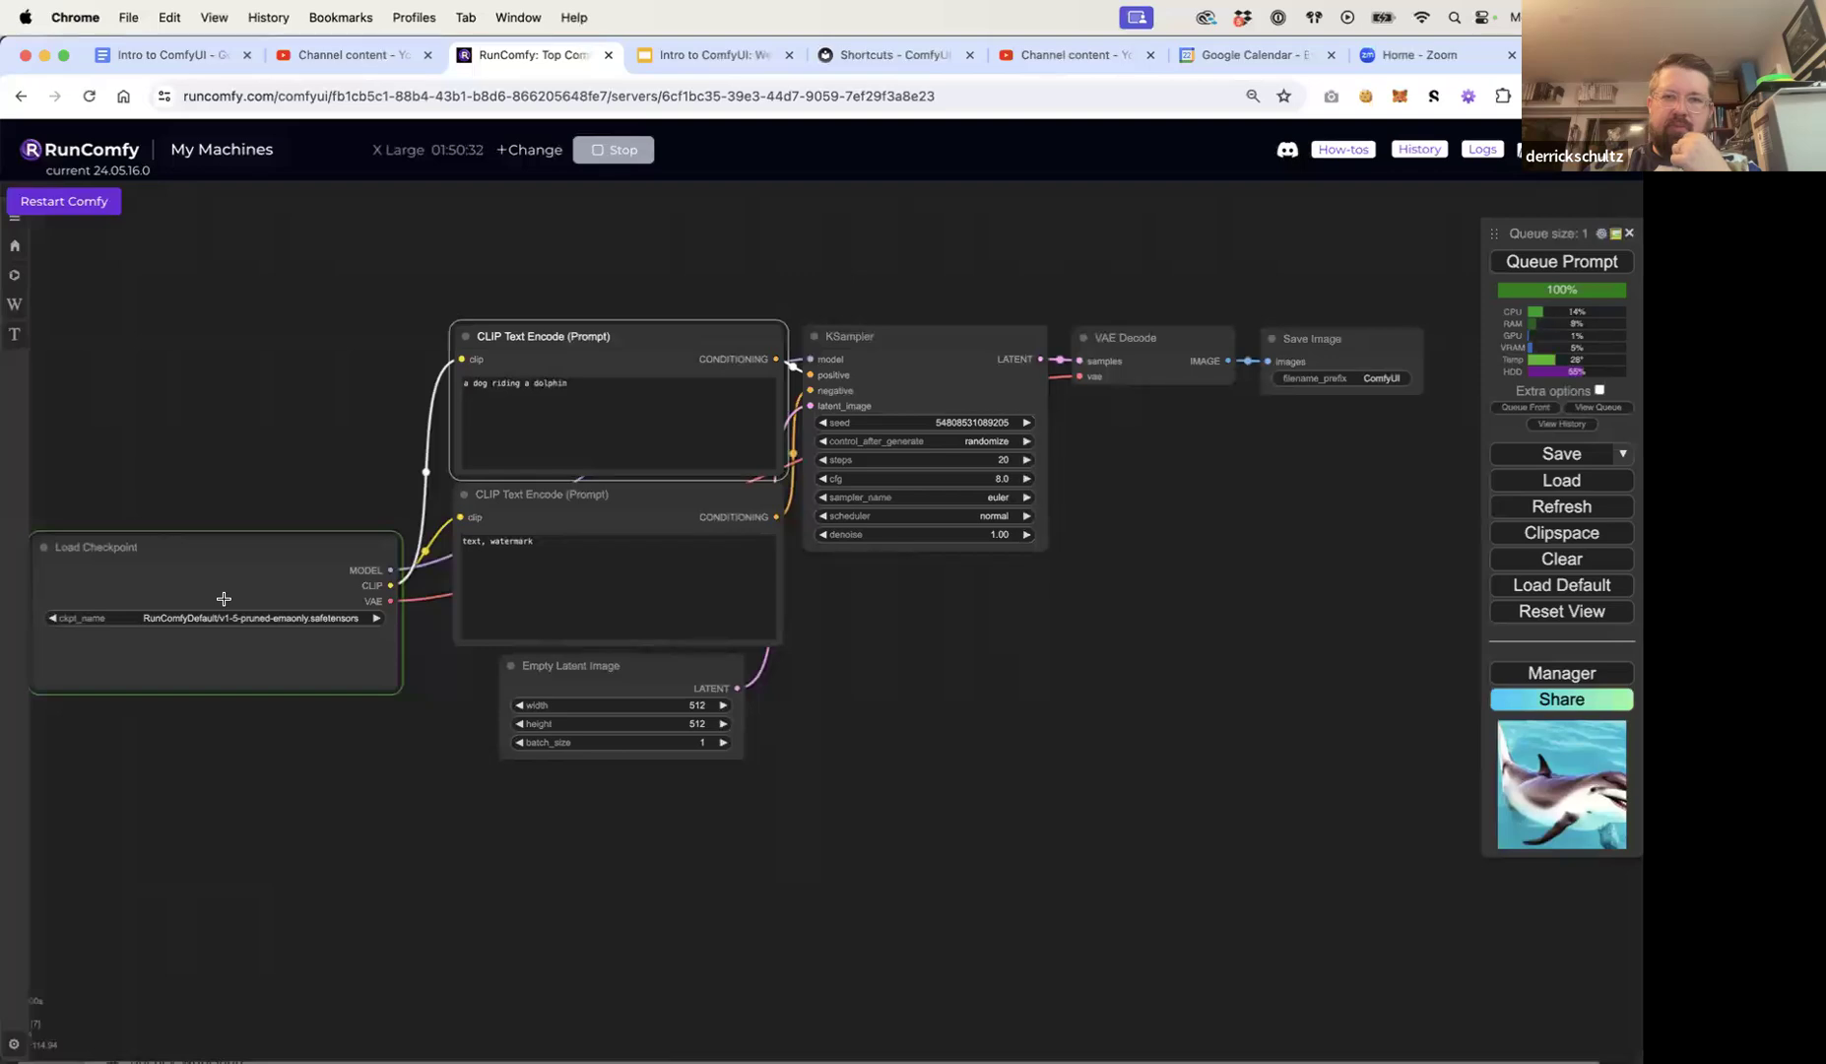
# Step: Close the Zoom, Google Calendar and both YouTube channel content pages in the browser
pyautogui.click(1512, 55)
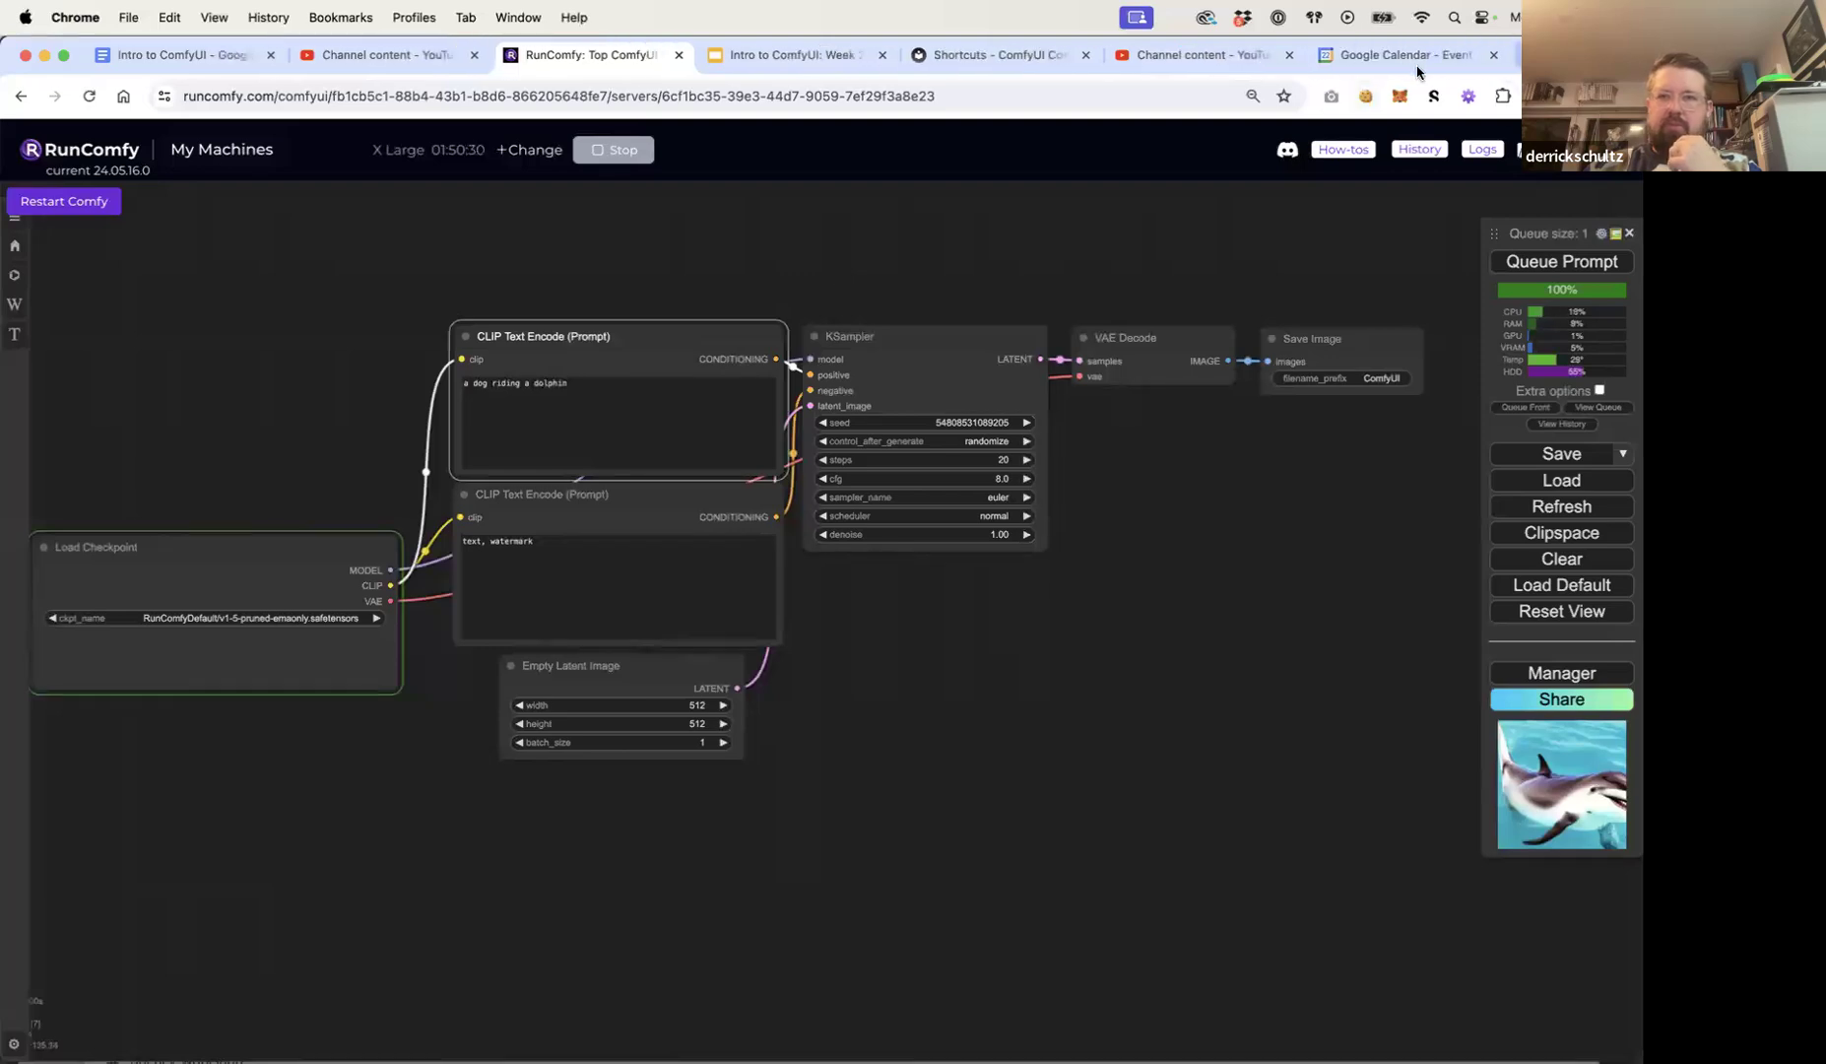
pyautogui.click(1512, 55)
pyautogui.click(1424, 54)
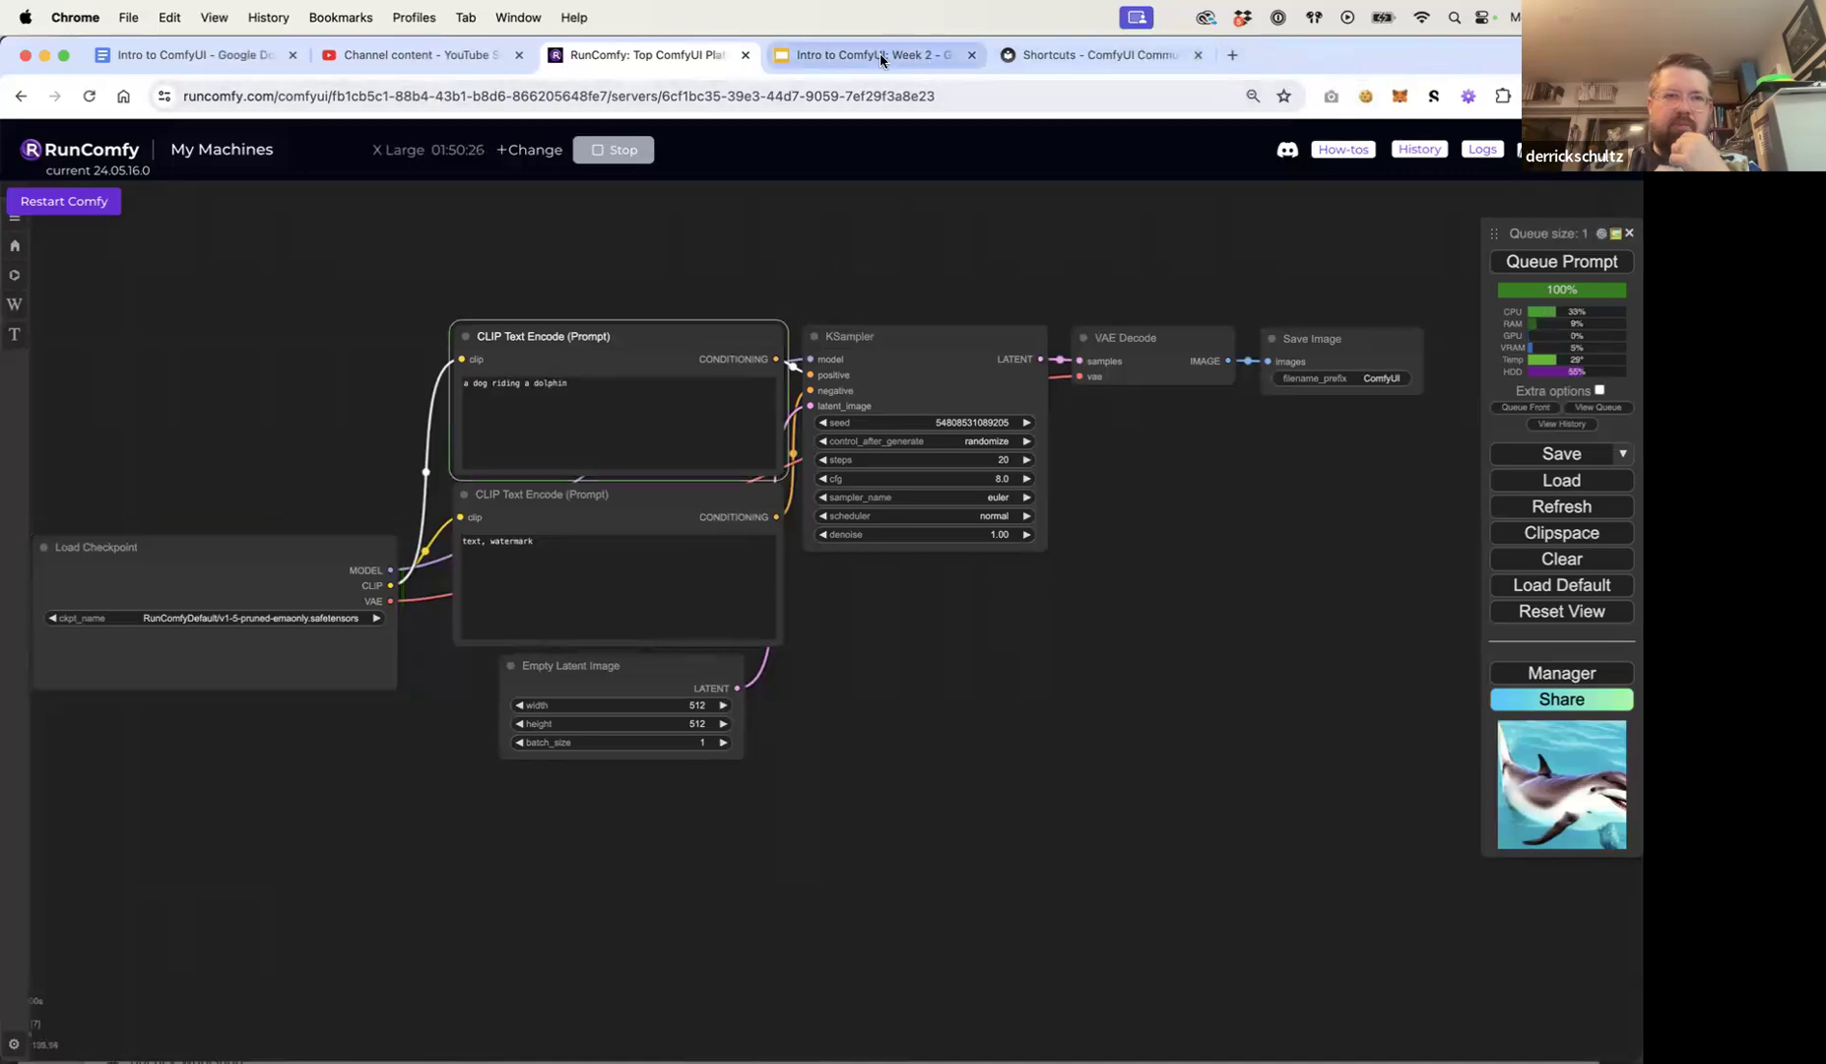
pyautogui.click(519, 55)
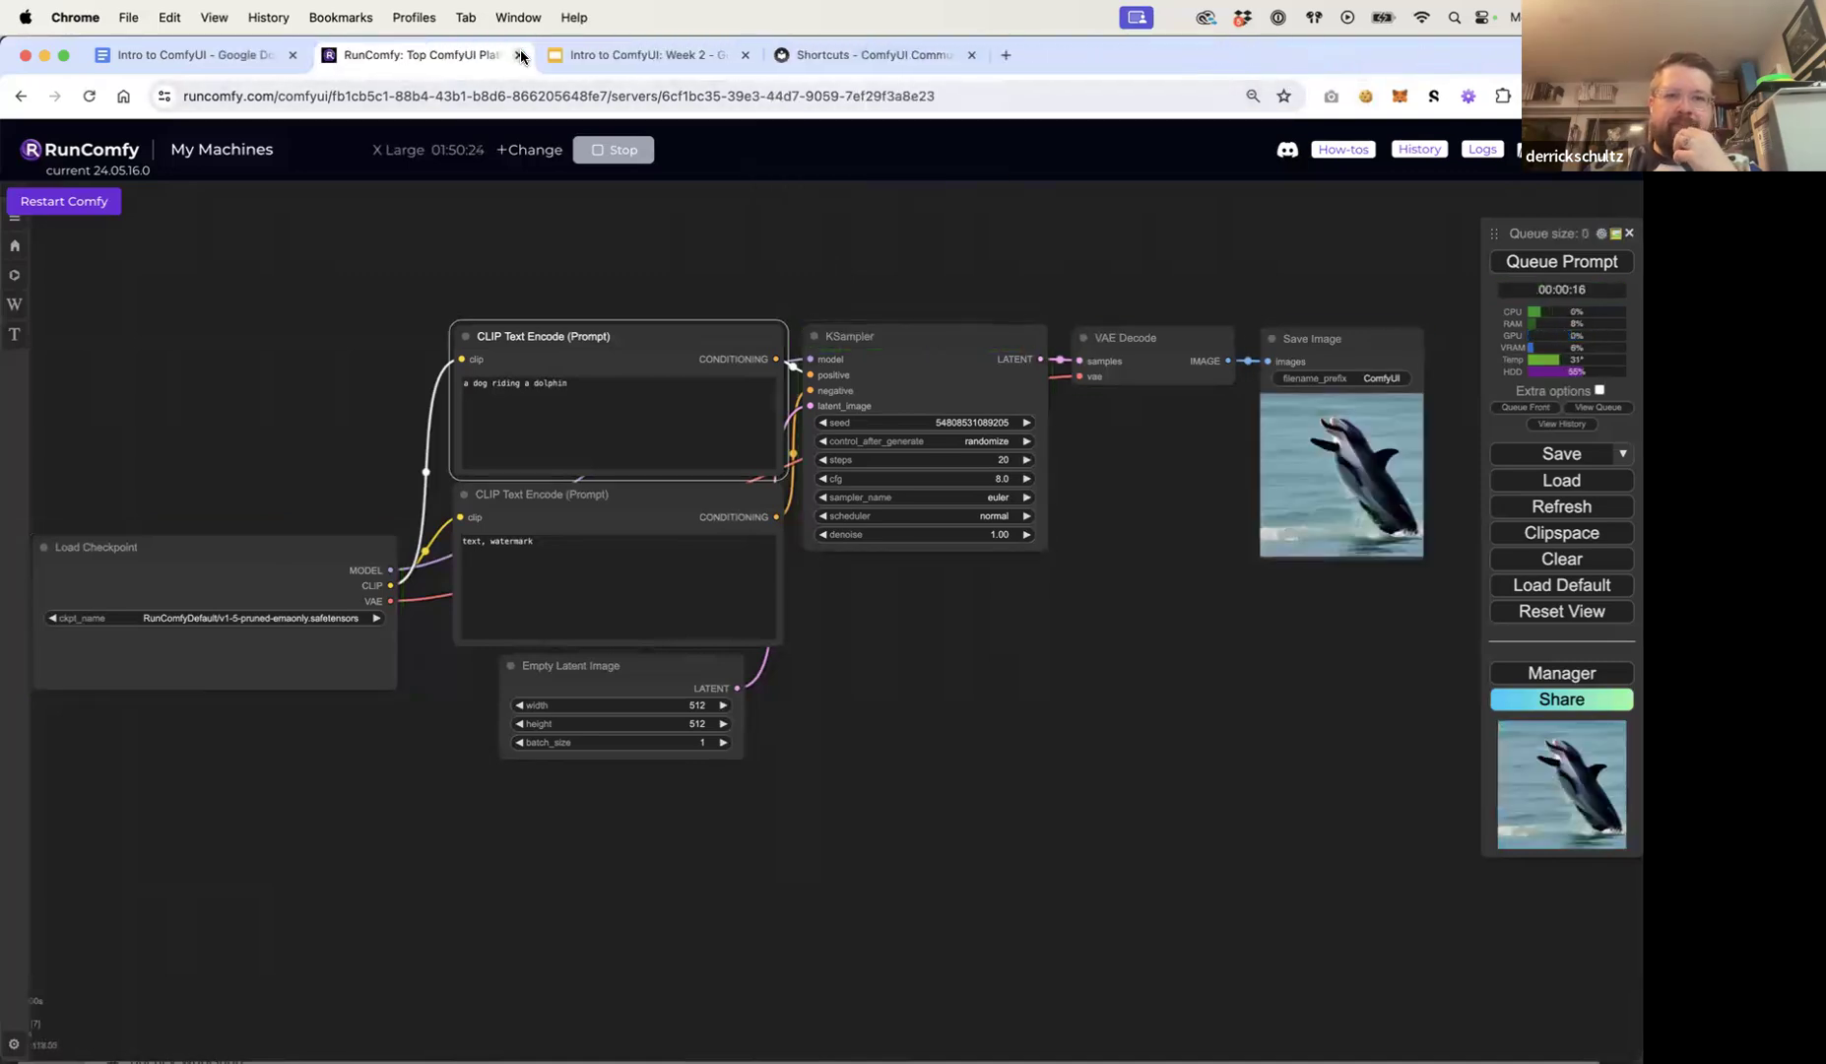
# Step: Set the KSampler's control_after_generate to fixed and its seed to 100, and generate a new image
pyautogui.moveTo(831, 231); pyautogui.dragTo(791, 224)
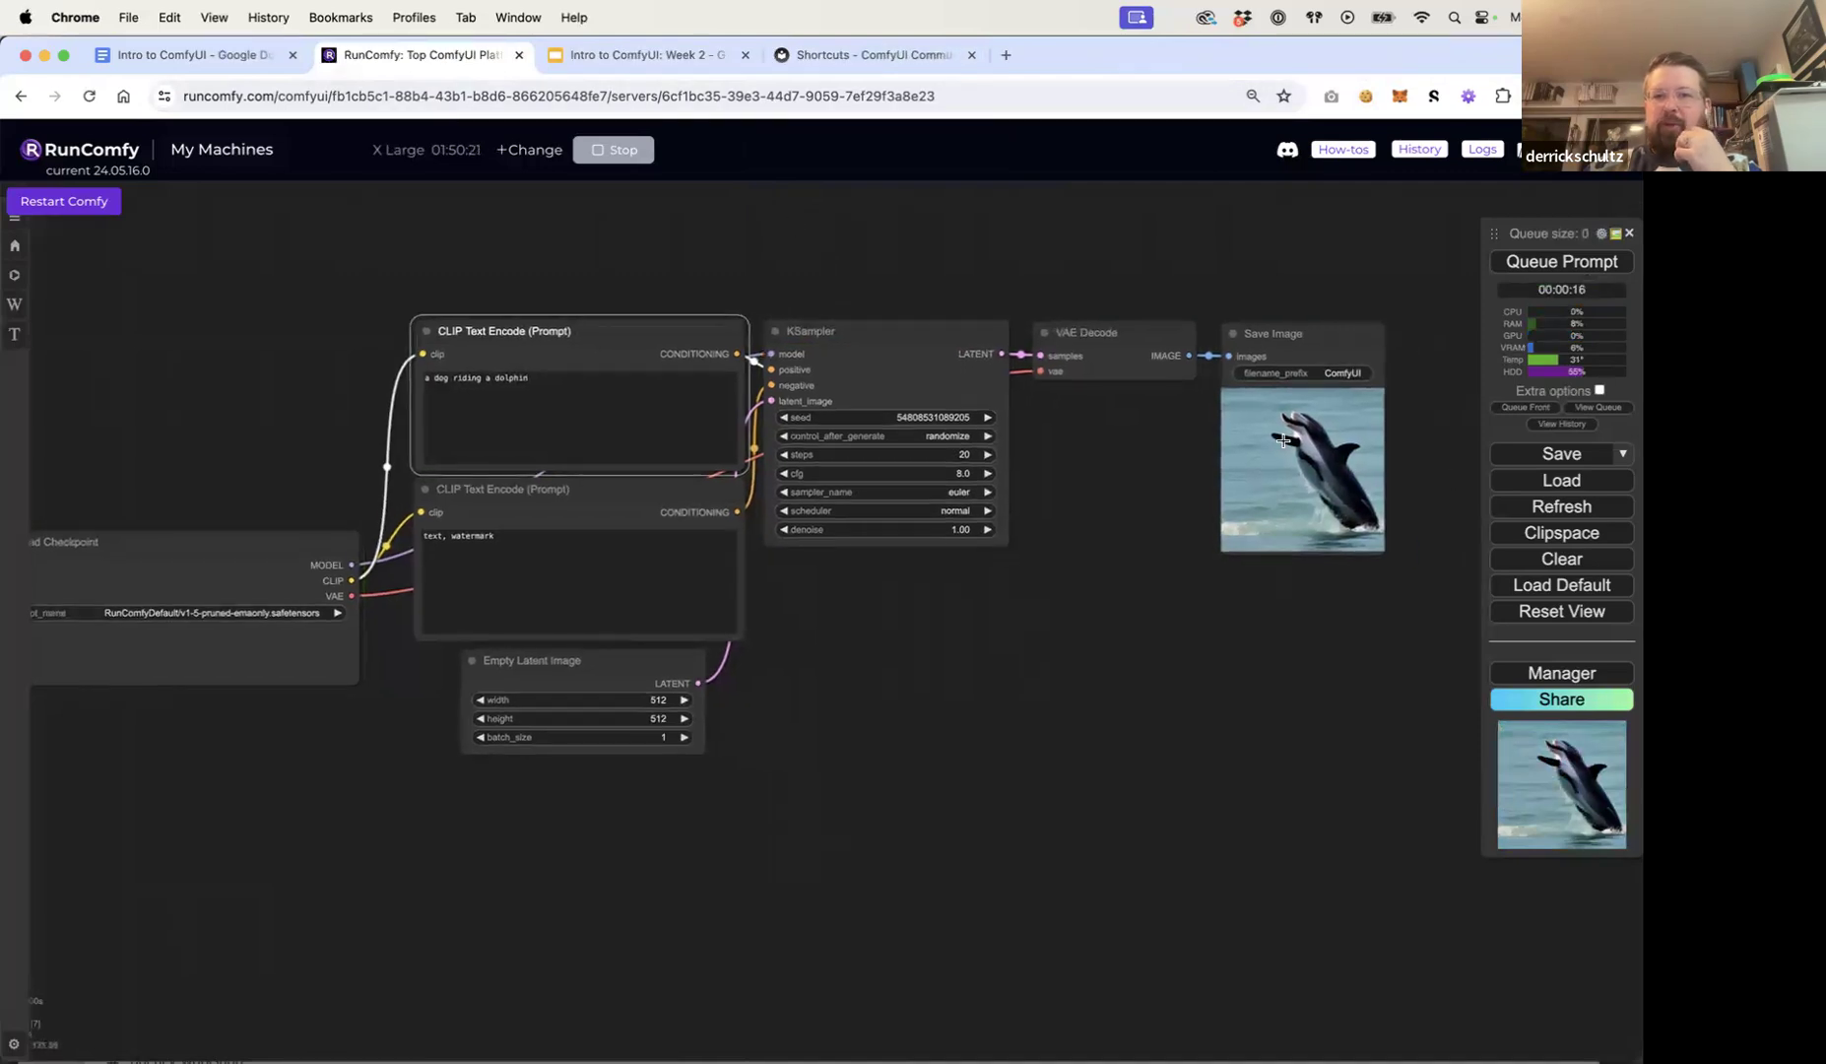
pyautogui.click(961, 437)
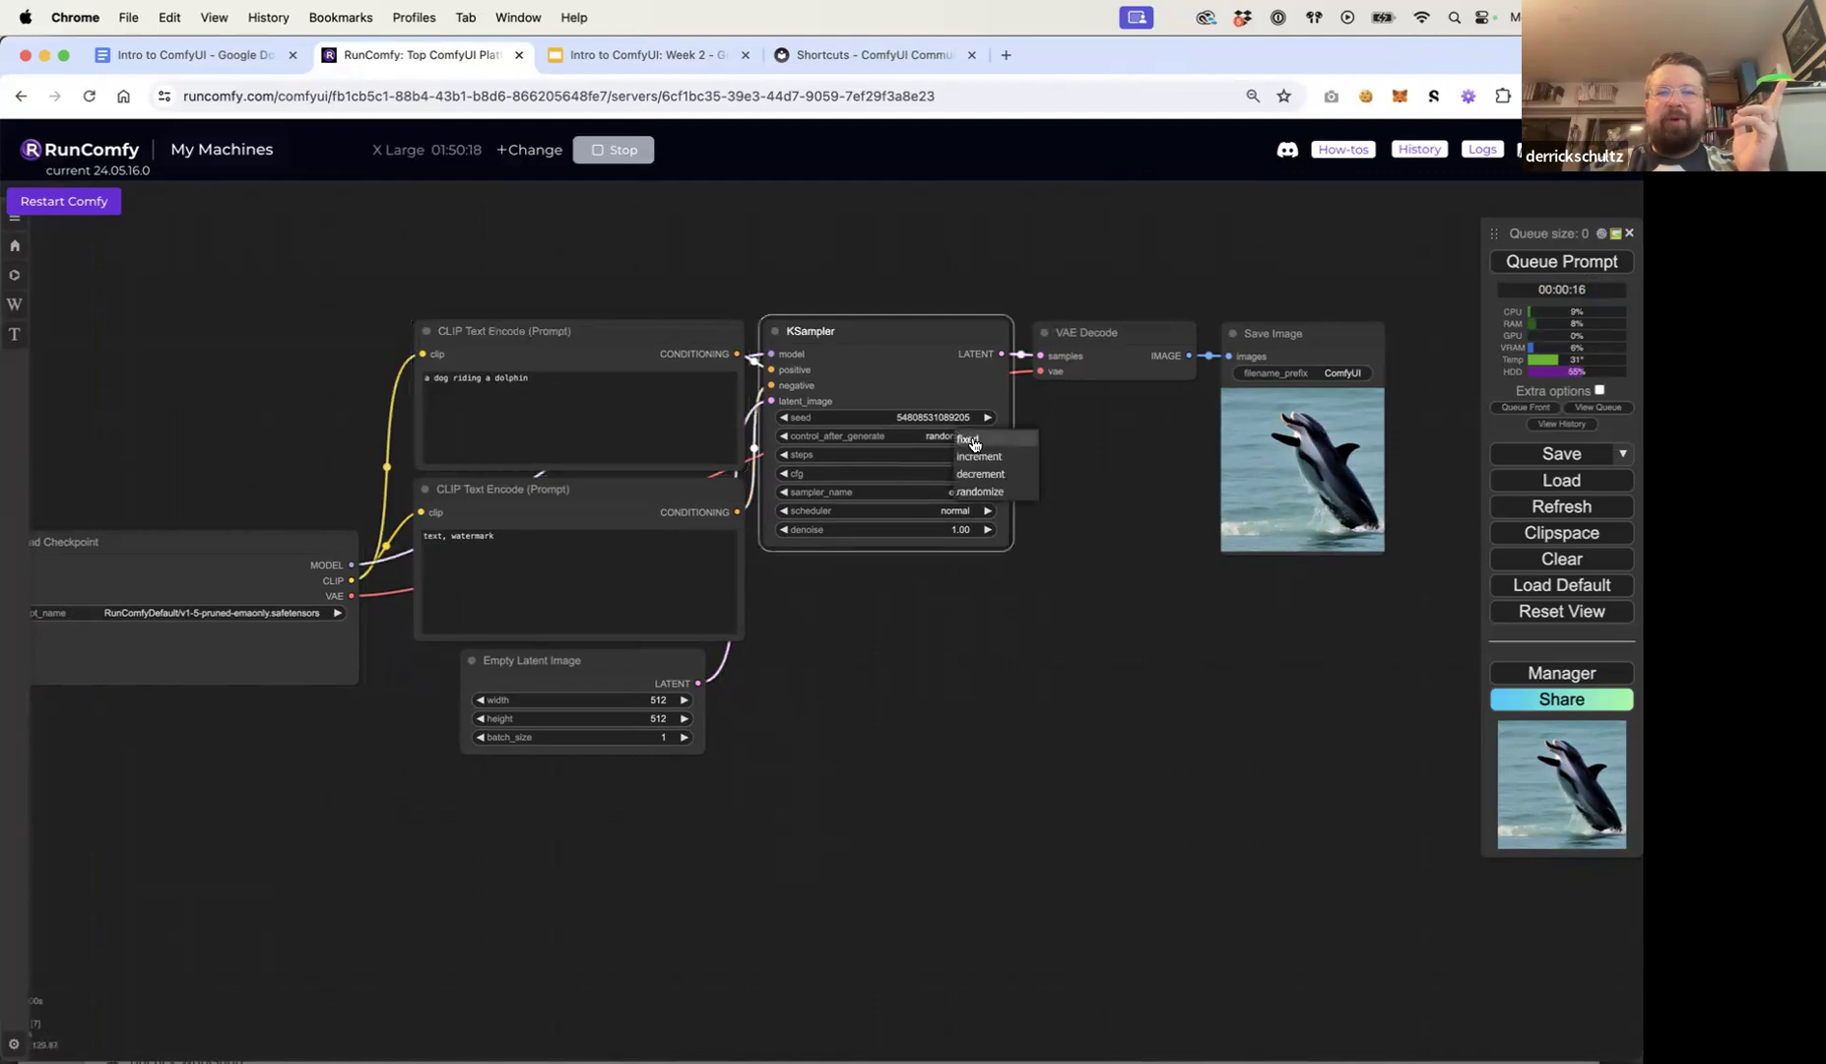
pyautogui.click(968, 446)
pyautogui.click(951, 416)
pyautogui.write('1')
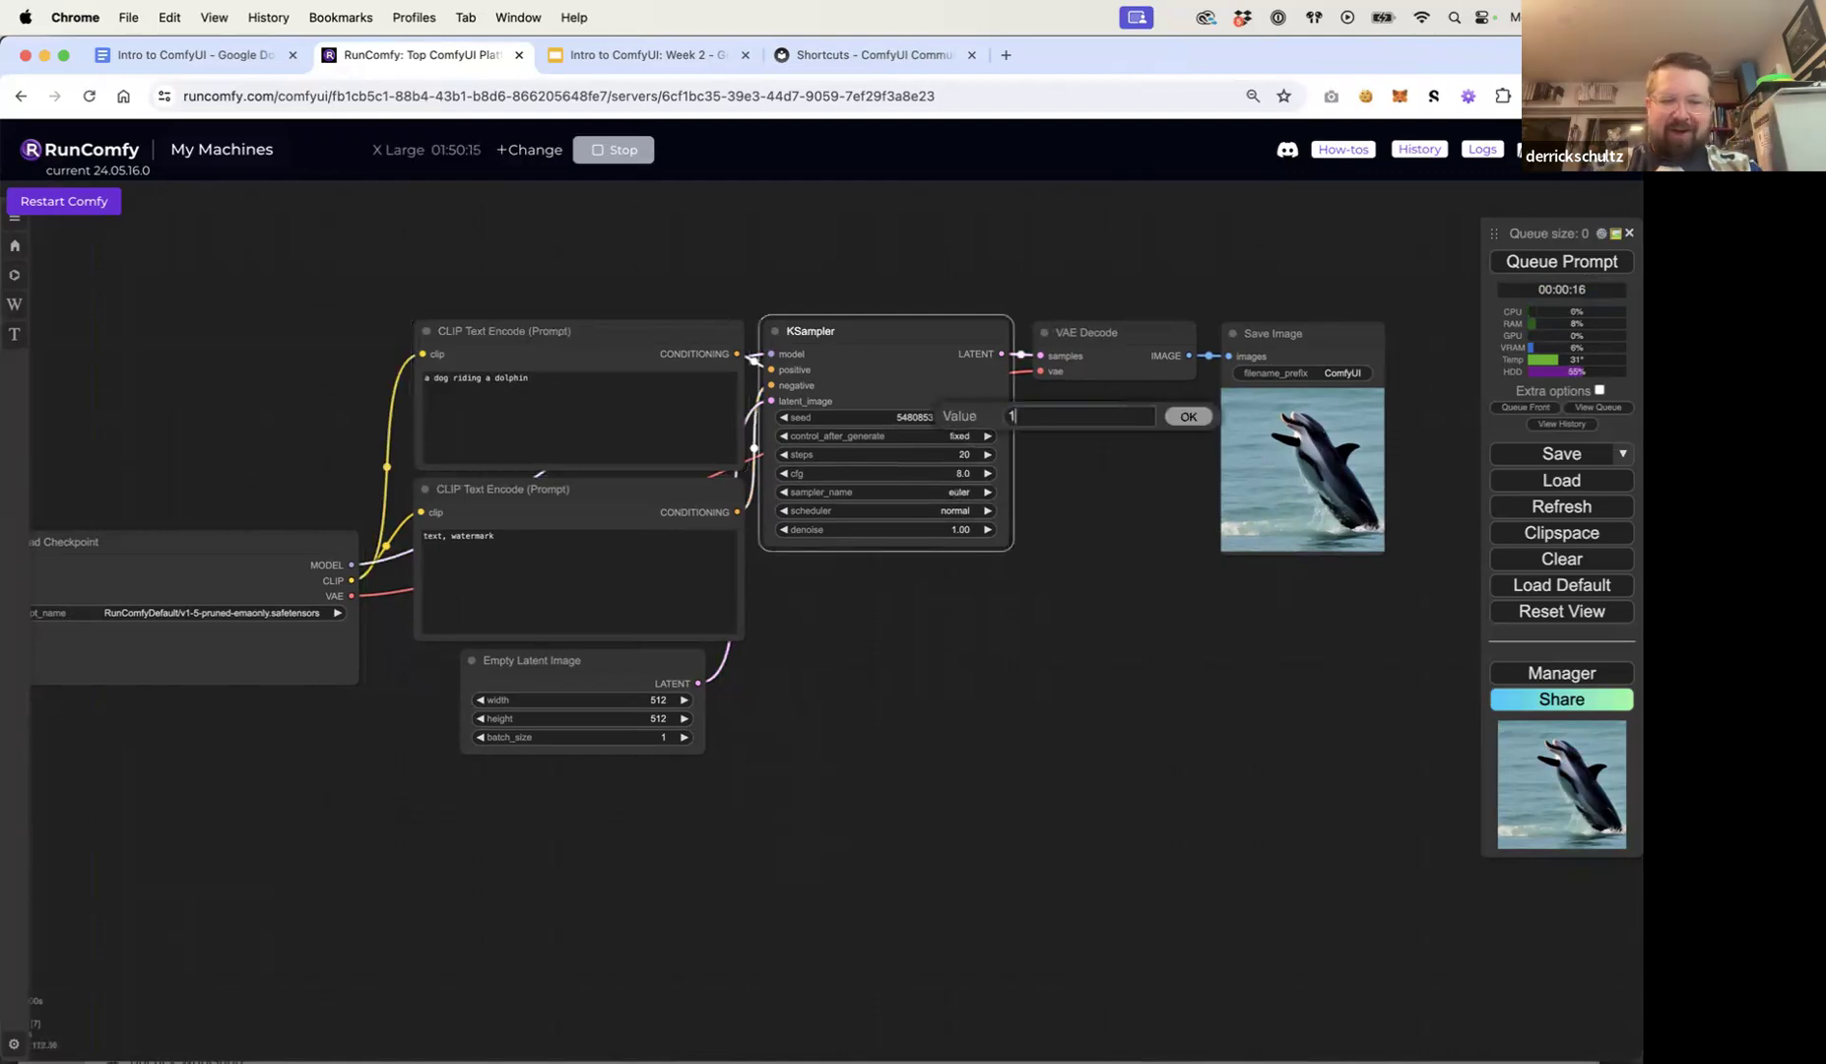
pyautogui.write('00')
pyautogui.click(1188, 417)
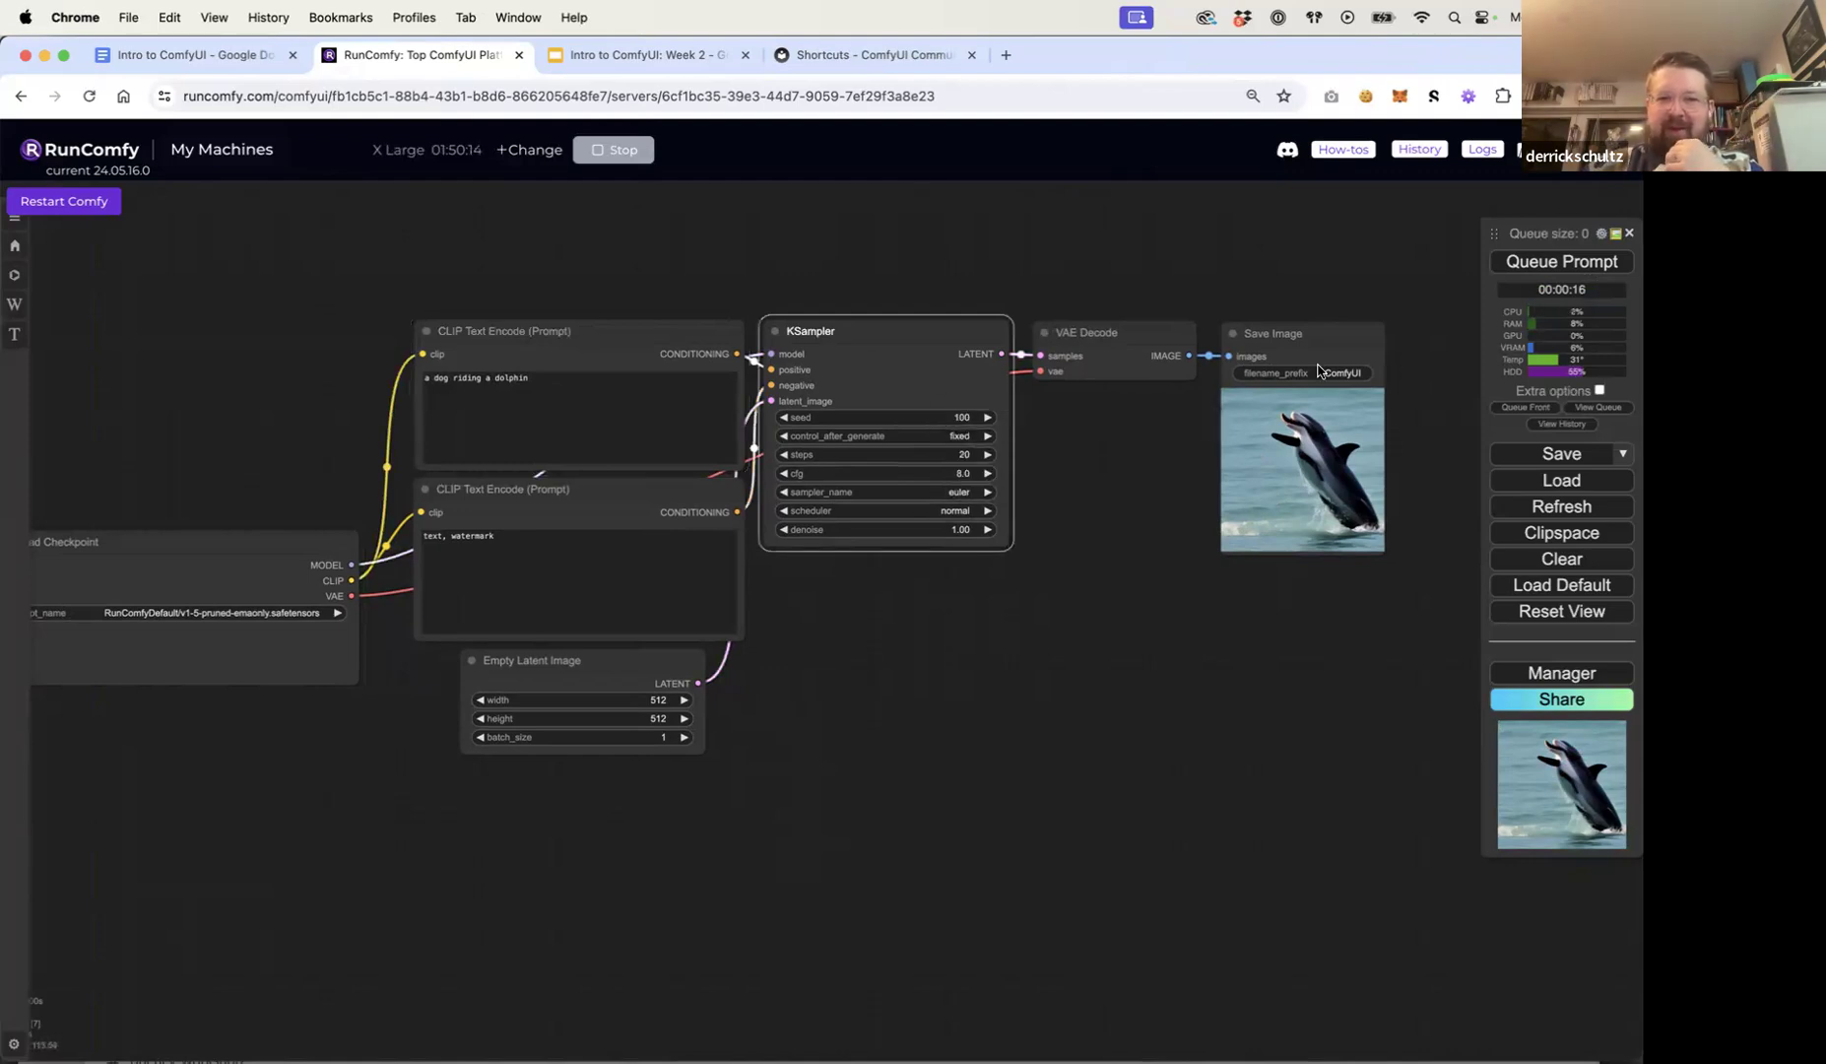
pyautogui.click(1522, 262)
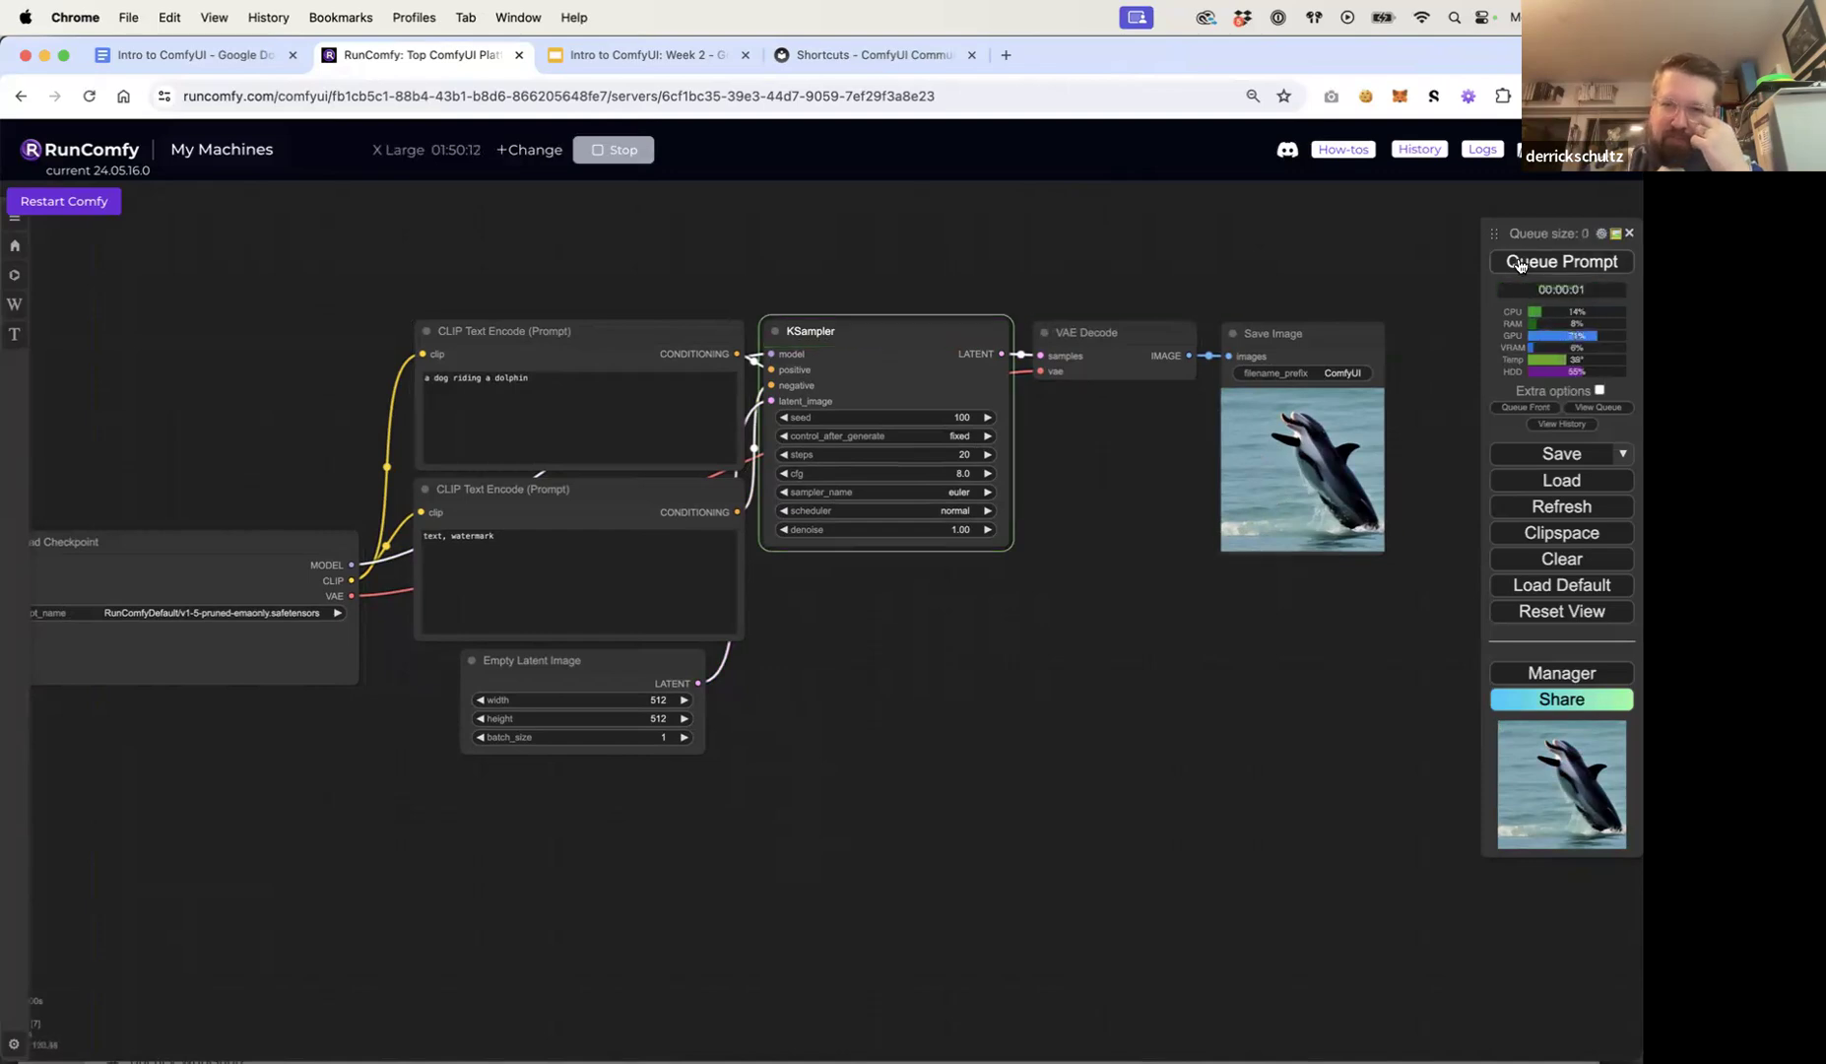
# Step: Move the Save Image node below the KSampler and enlarge it to show a bigger preview
pyautogui.moveTo(1294, 345); pyautogui.dragTo(941, 620)
pyautogui.moveTo(1029, 831); pyautogui.dragTo(1375, 1044)
pyautogui.moveTo(1052, 619); pyautogui.dragTo(981, 598)
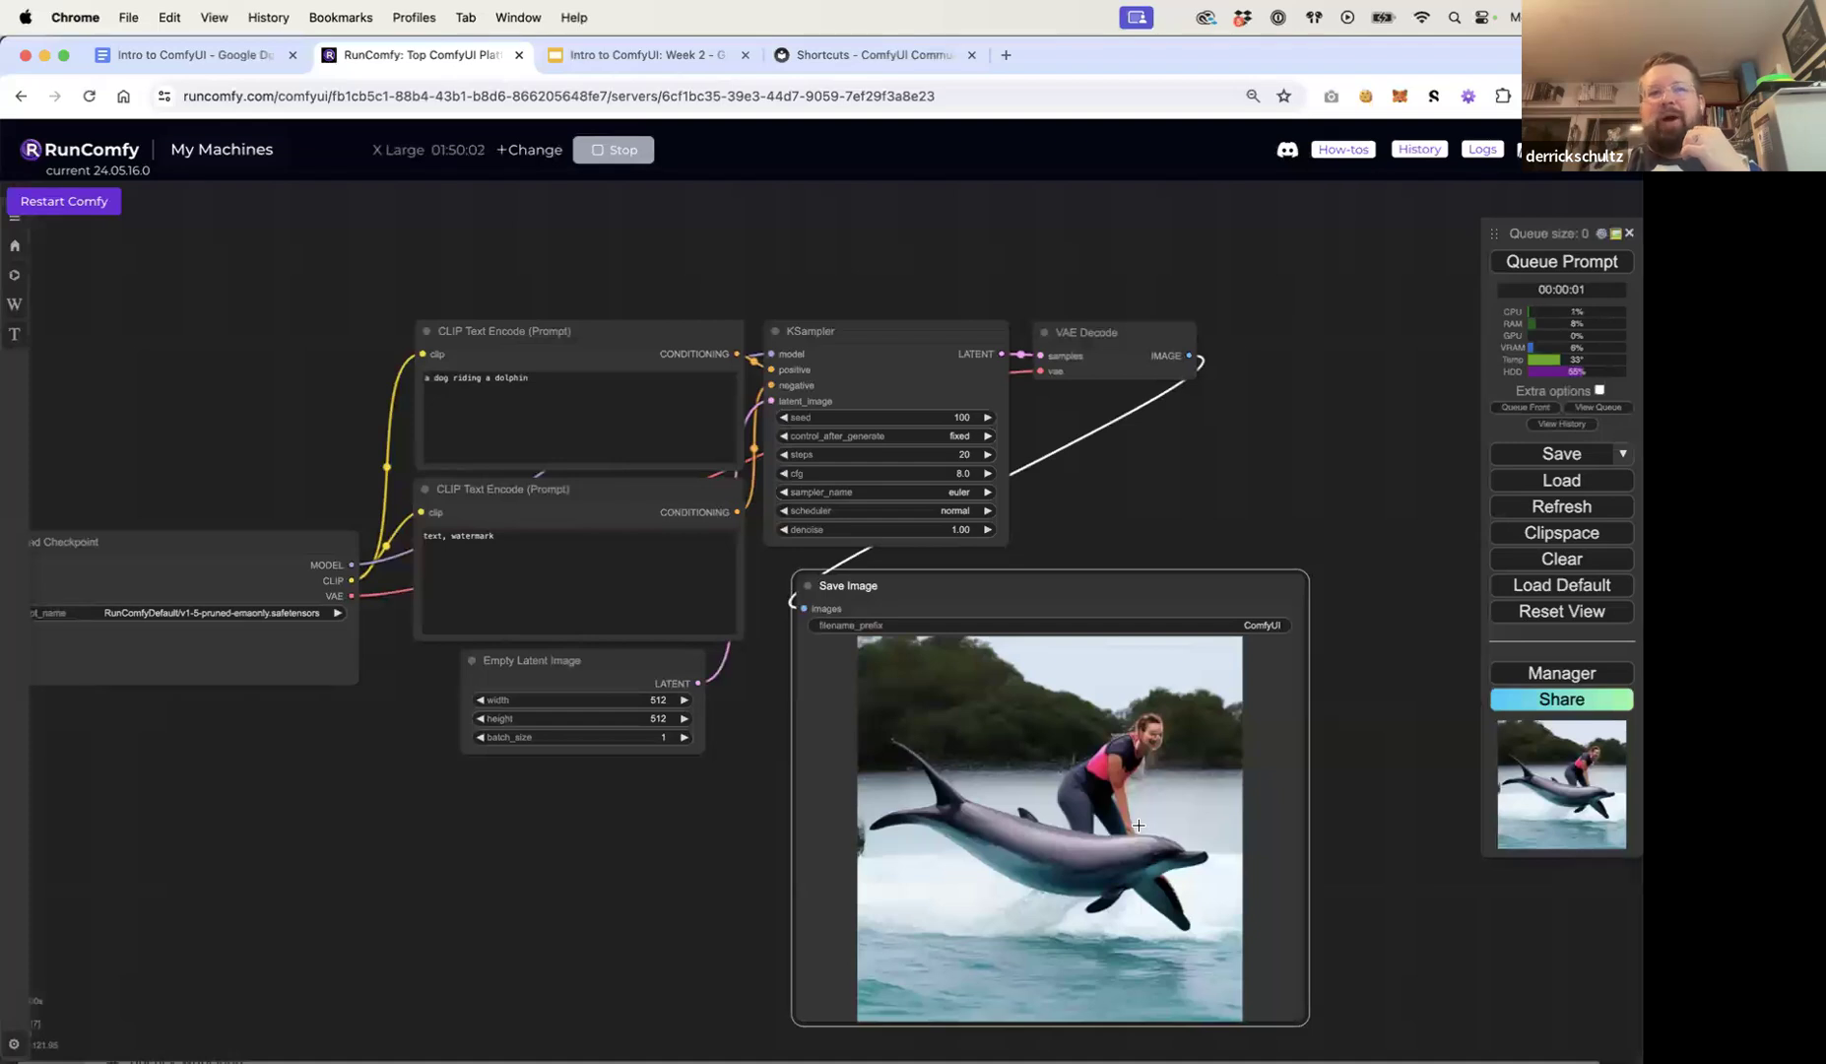
# Step: Weight the word "dog" in the positive prompt as (dog:1.05)
pyautogui.moveTo(451, 380); pyautogui.dragTo(436, 381)
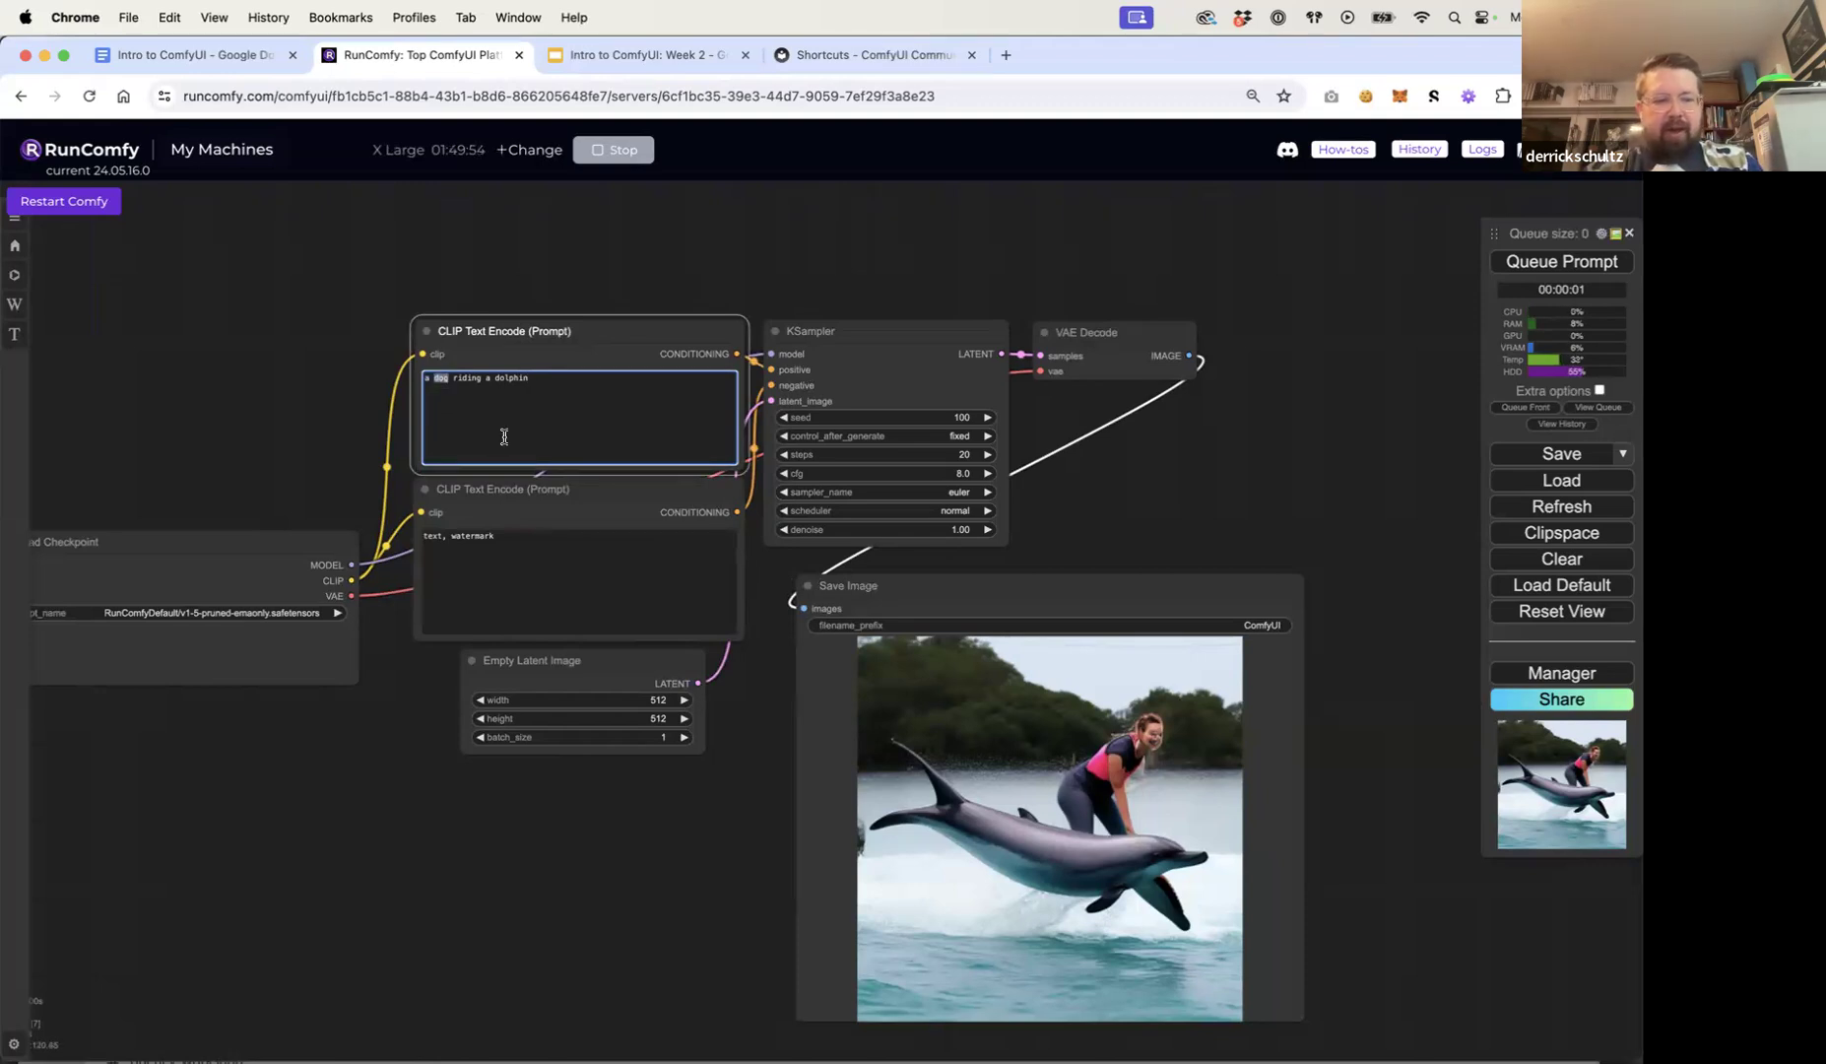
pyautogui.hotkey('ctrl', 'Up')
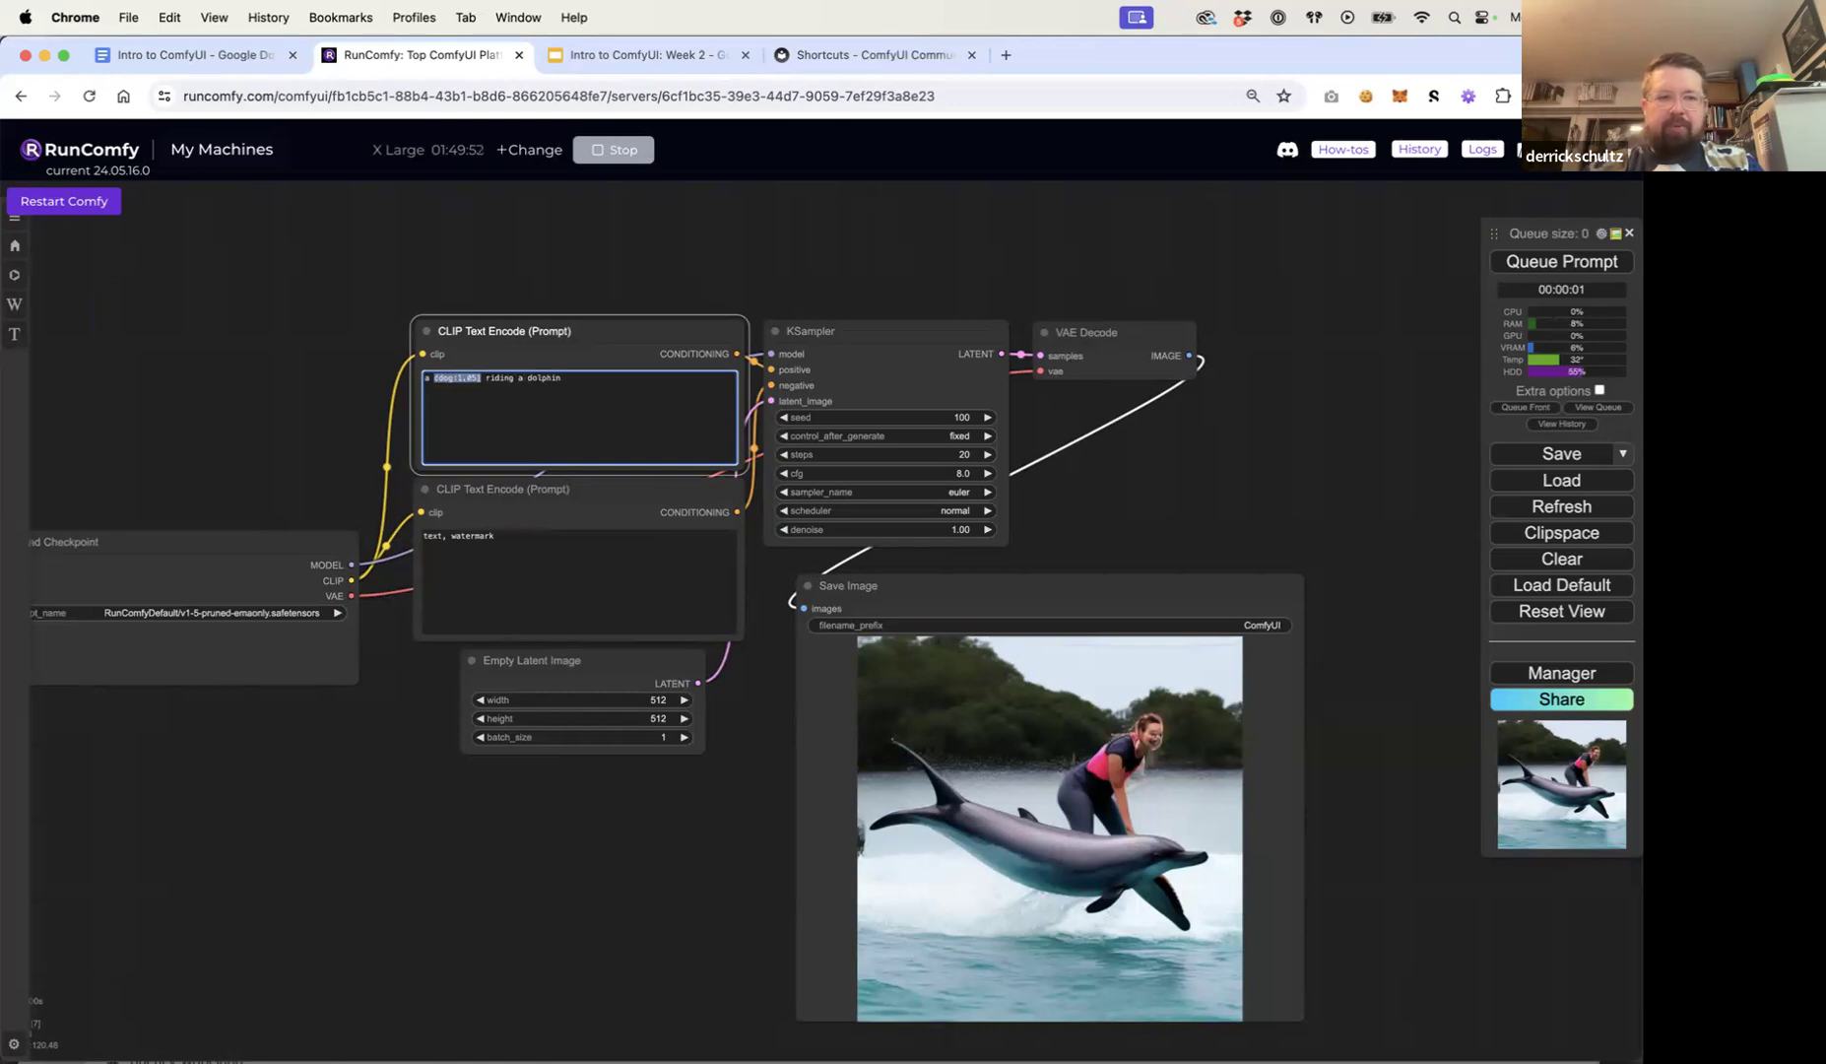
pyautogui.scroll(3, 485, 420)
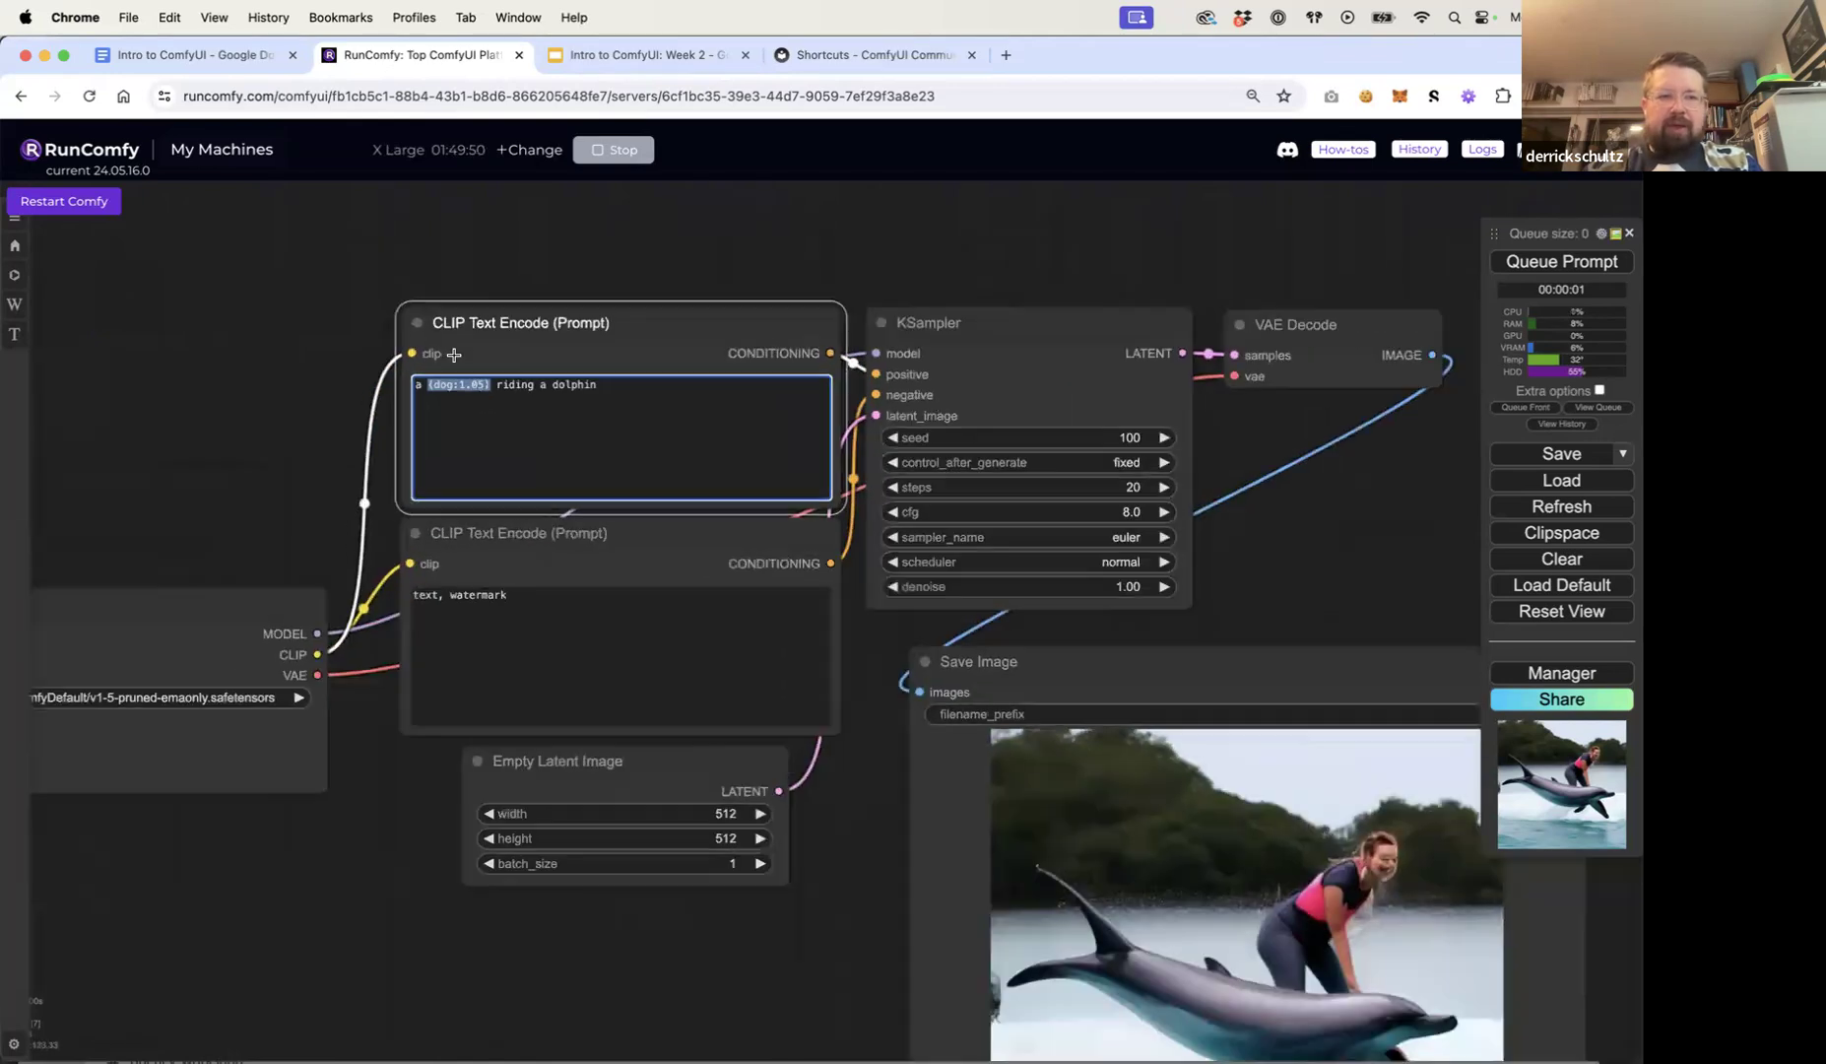
pyautogui.click(464, 387)
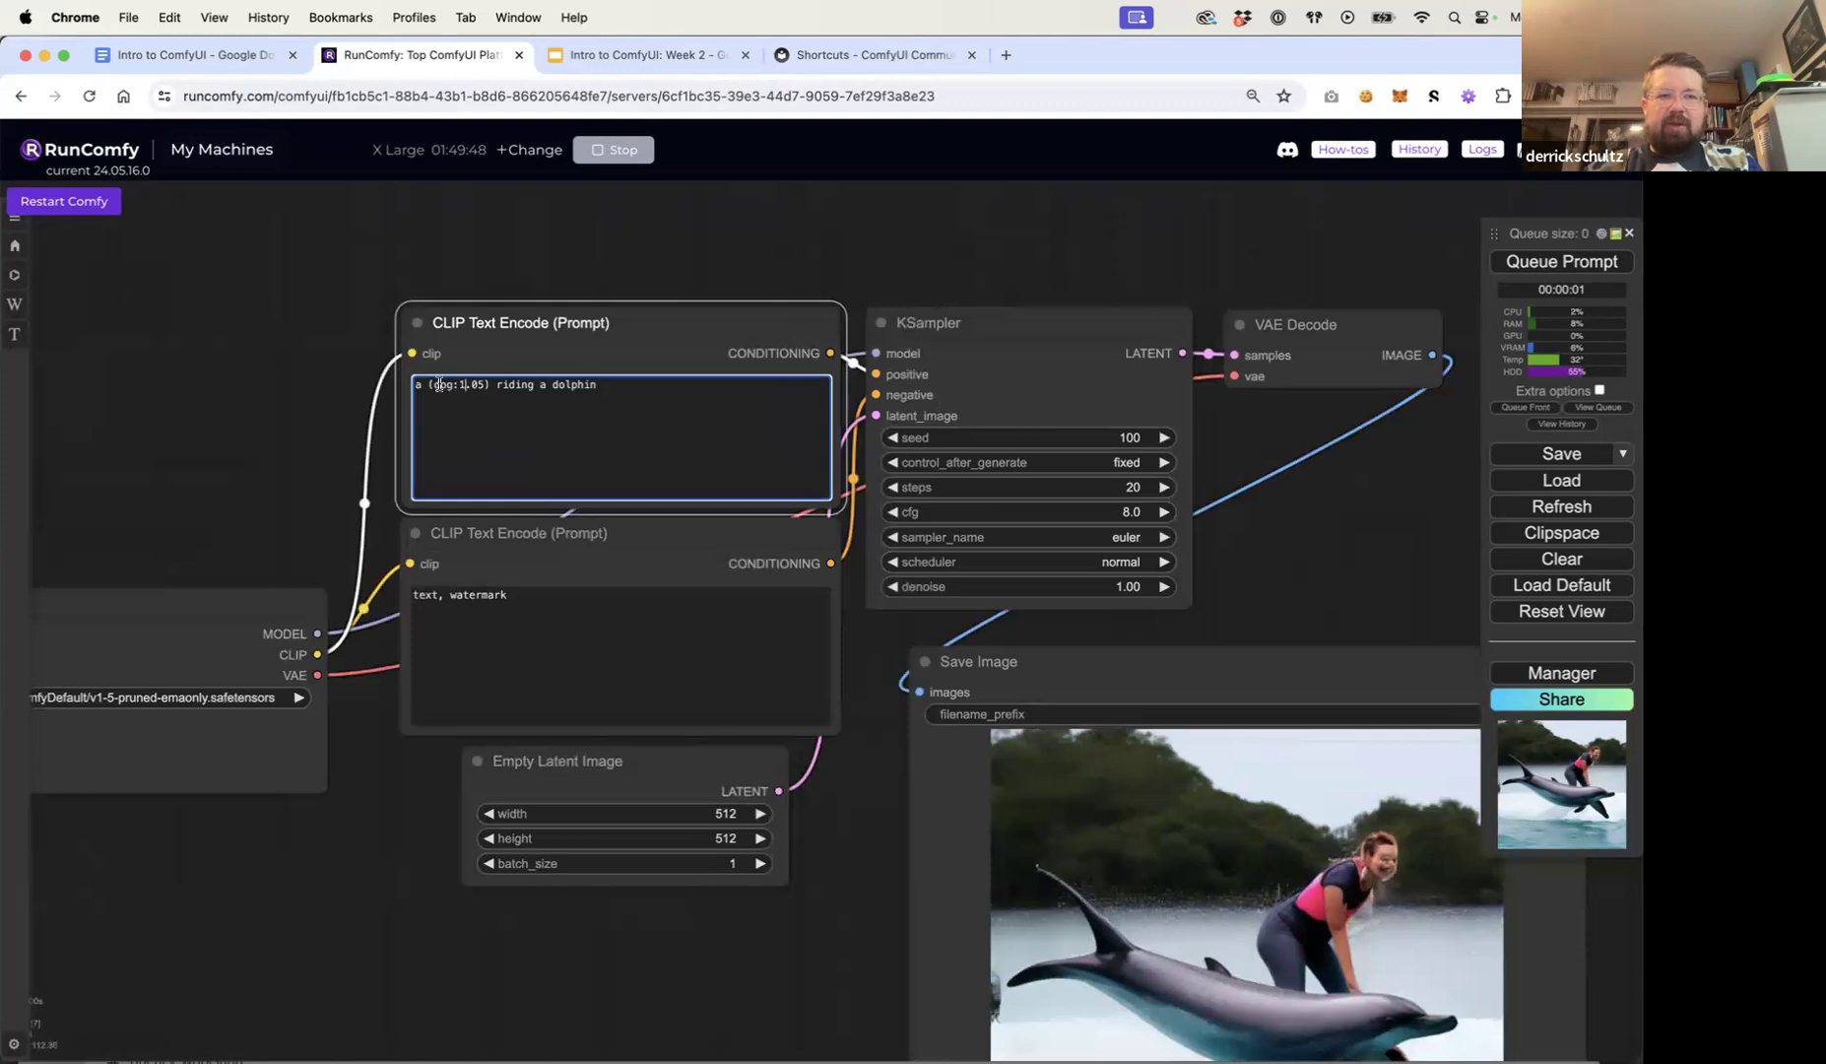
pyautogui.moveTo(465, 385); pyautogui.dragTo(476, 385)
pyautogui.click(481, 388)
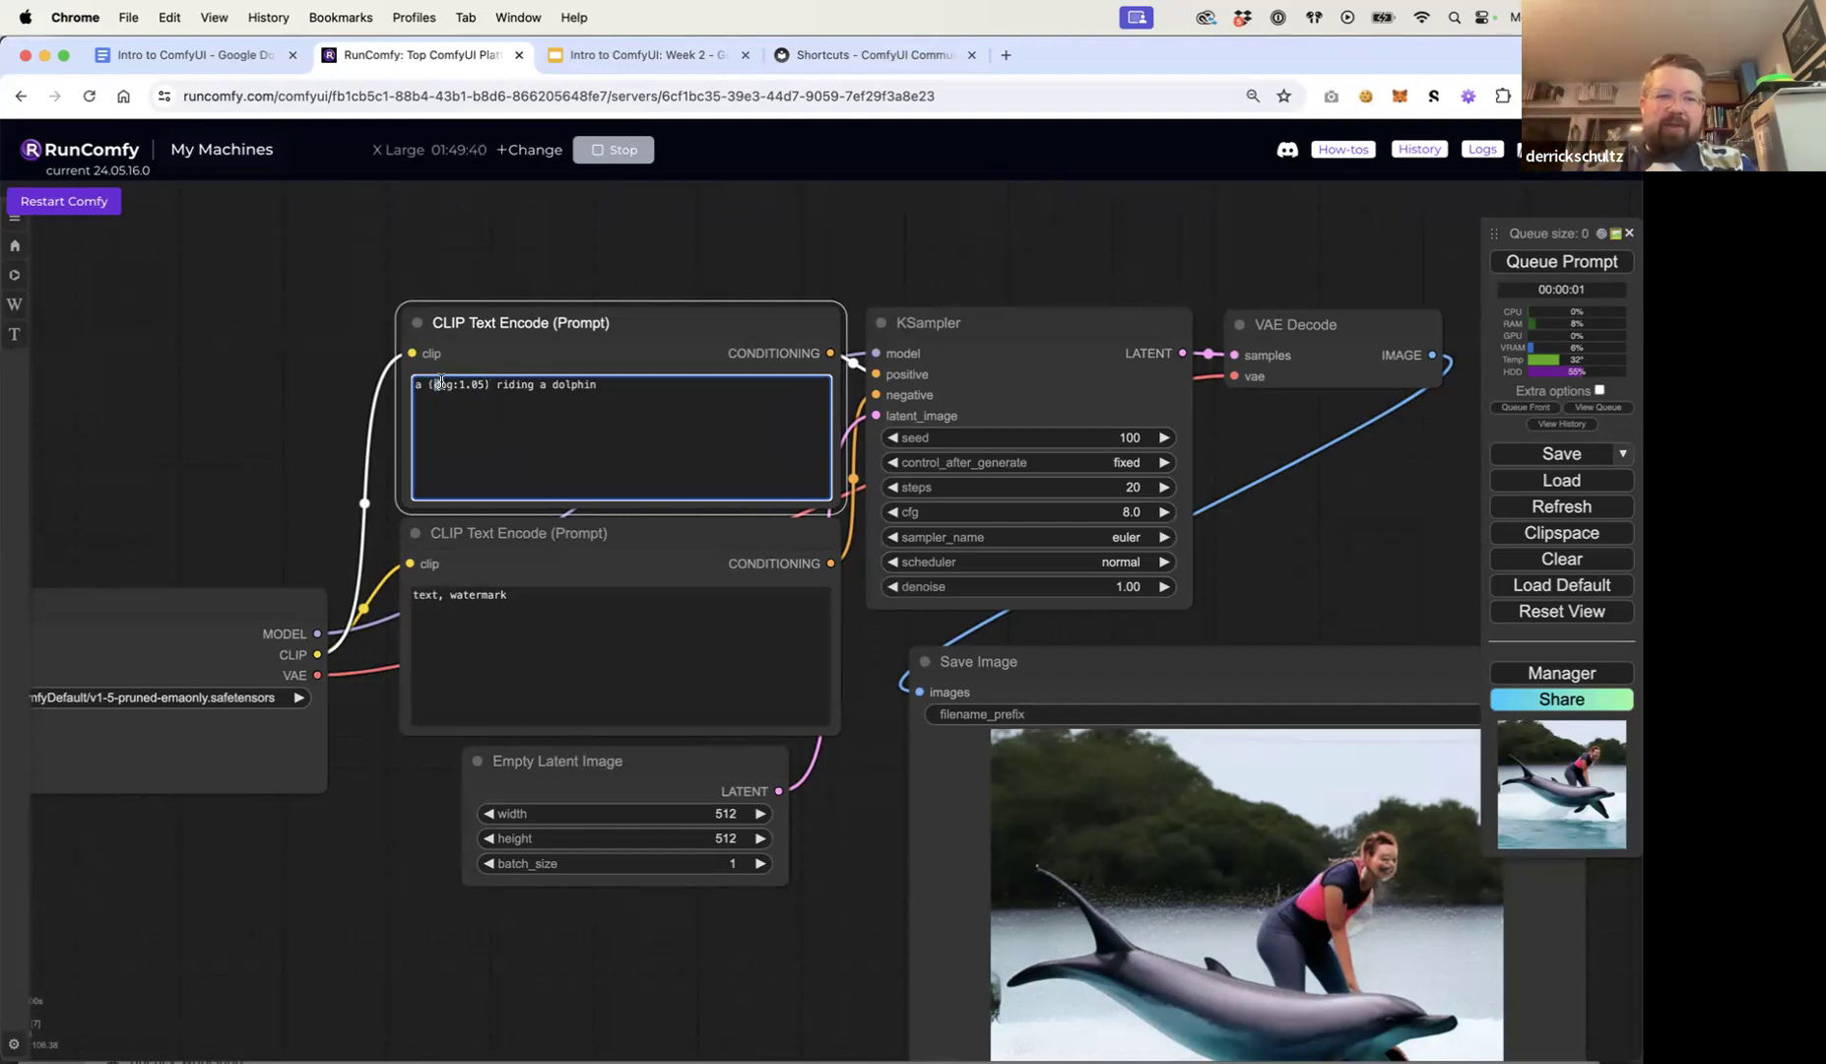
# Step: Raise the "dog" weight in the positive prompt to 1.25 and regenerate the image
pyautogui.moveTo(427, 384); pyautogui.dragTo(479, 383)
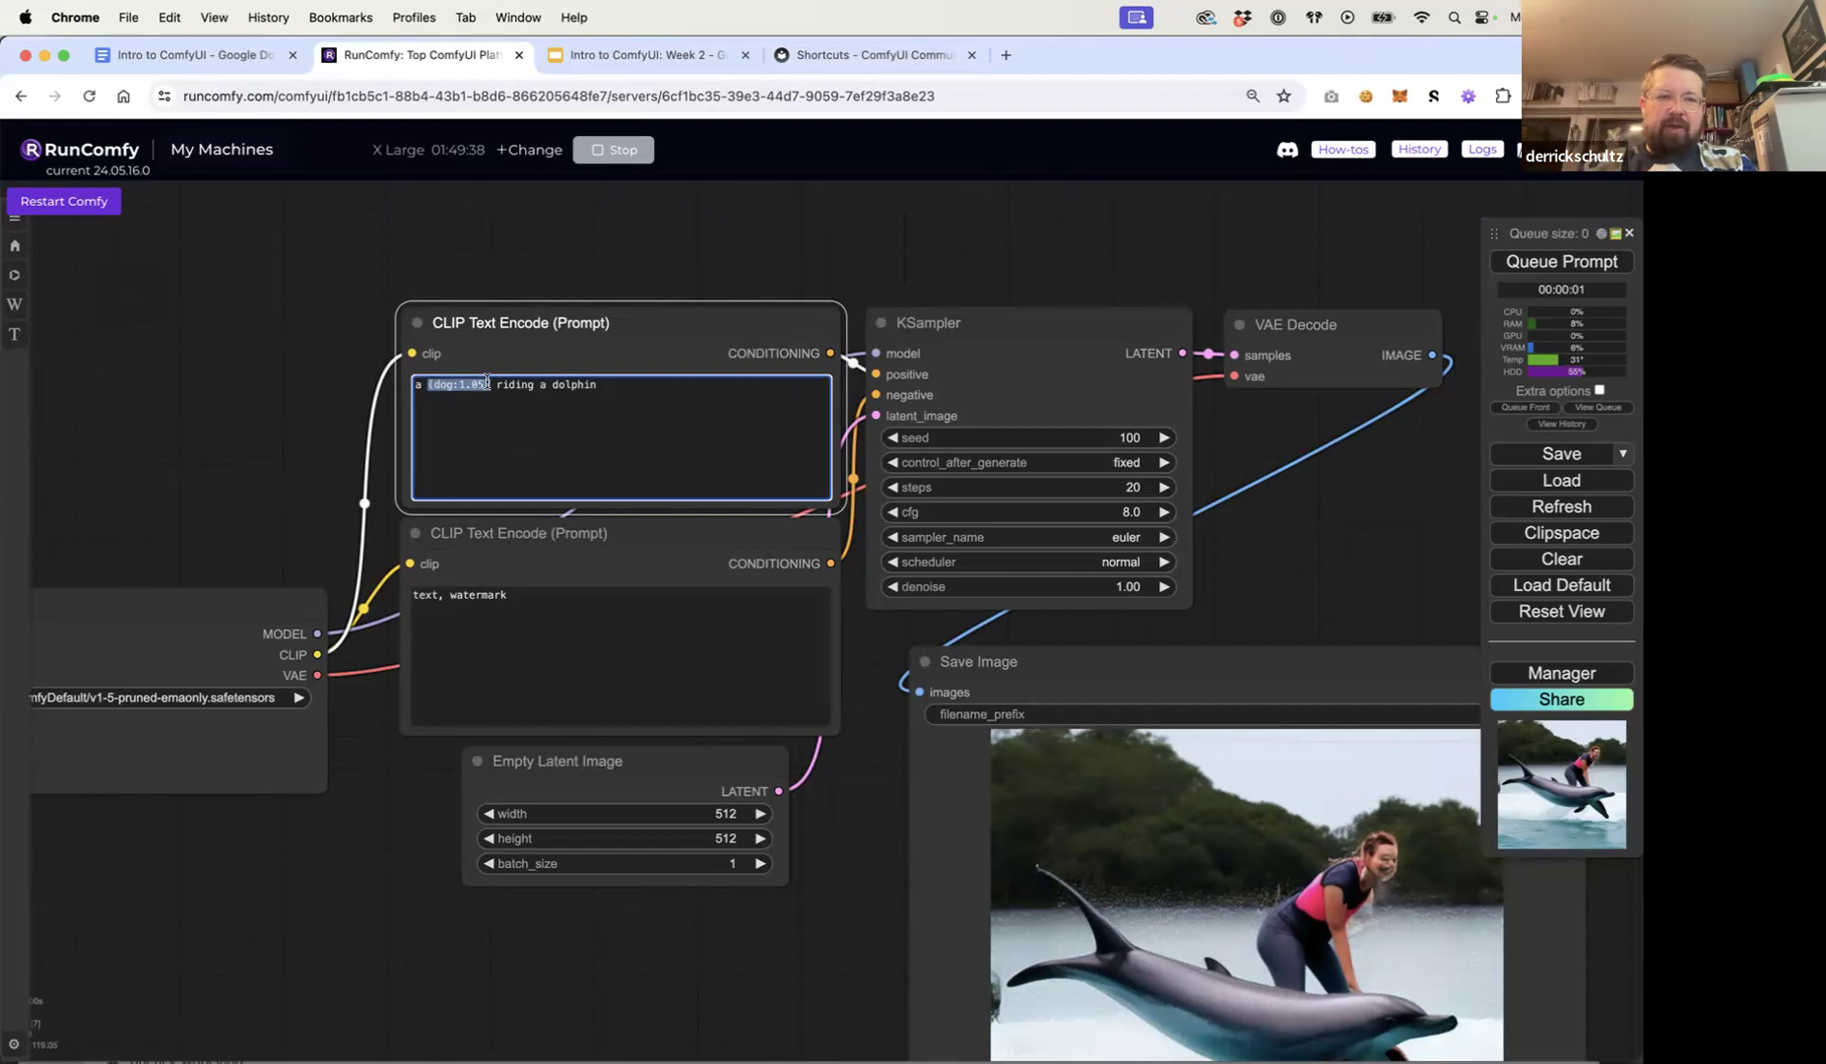
pyautogui.hotkey('ctrl', 'Up')
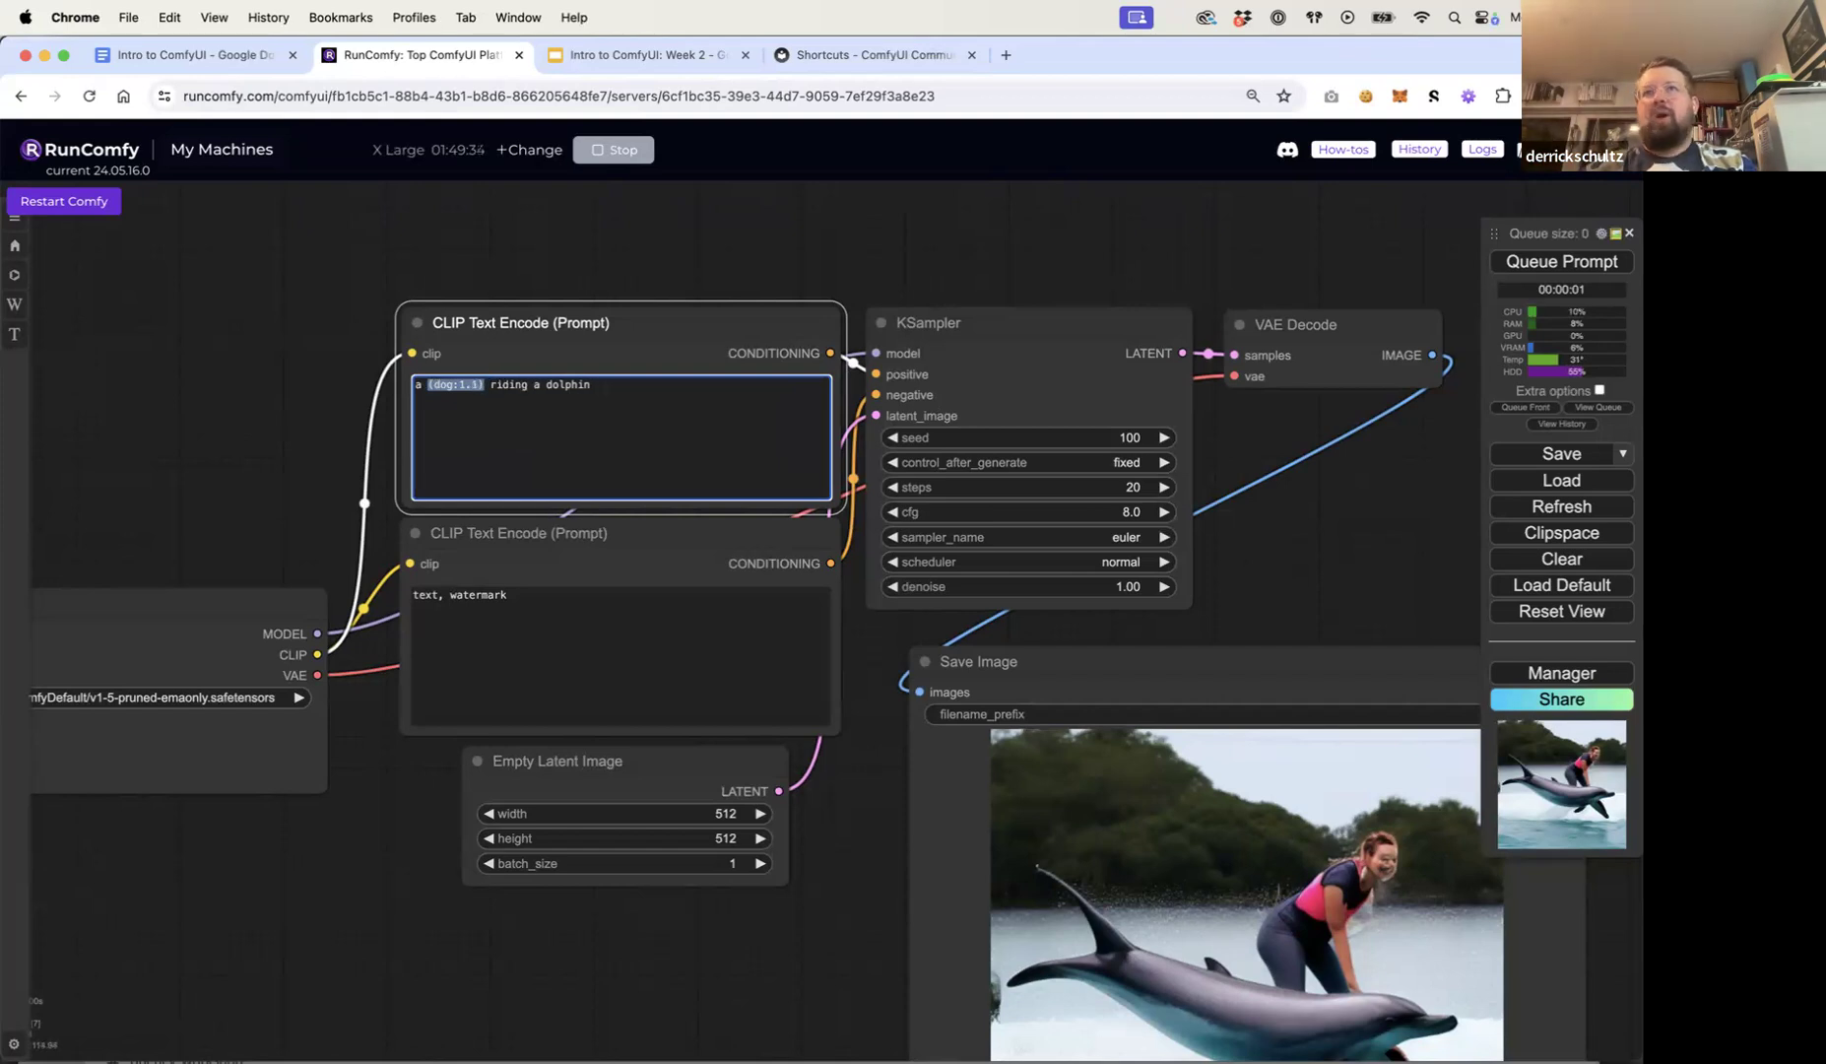
pyautogui.hotkey('ctrl', 'Up')
pyautogui.hotkey('ctrl', 'Up')
pyautogui.hotkey('ctrl', 'Up')
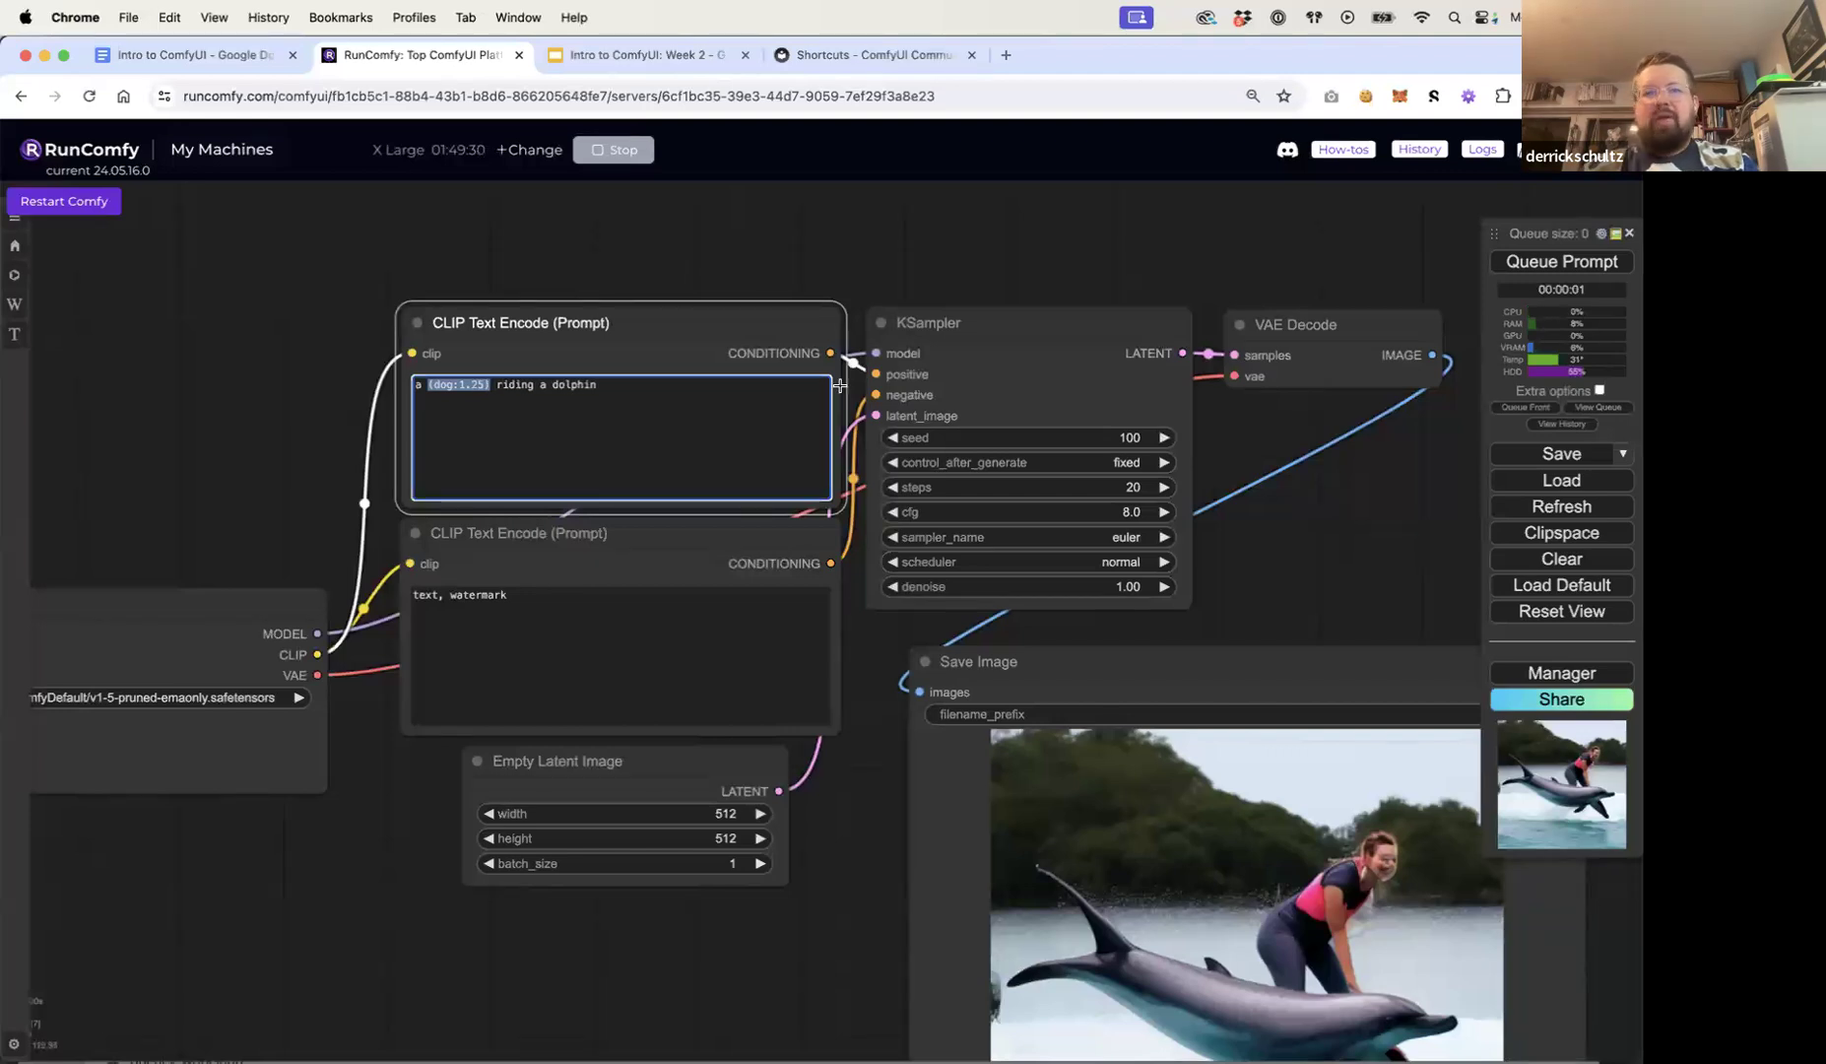
pyautogui.click(949, 282)
pyautogui.click(1529, 262)
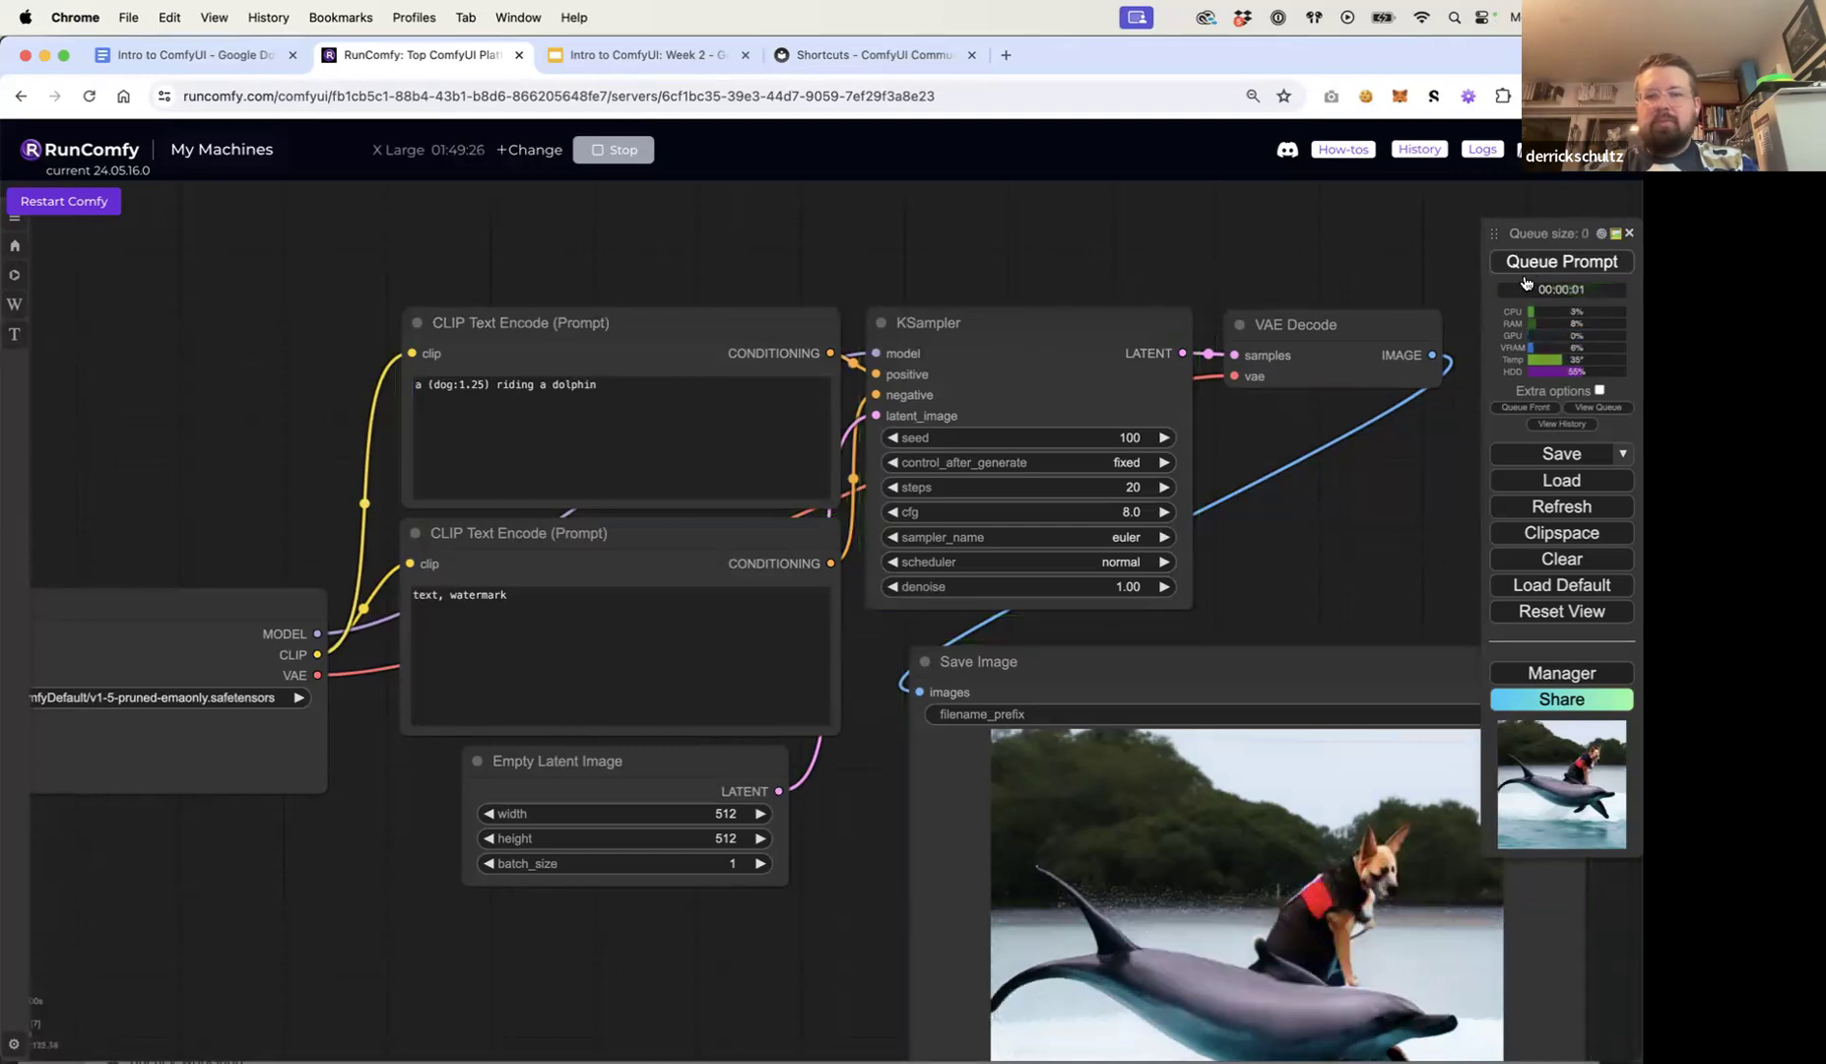
pyautogui.moveTo(1437, 615); pyautogui.dragTo(1409, 515)
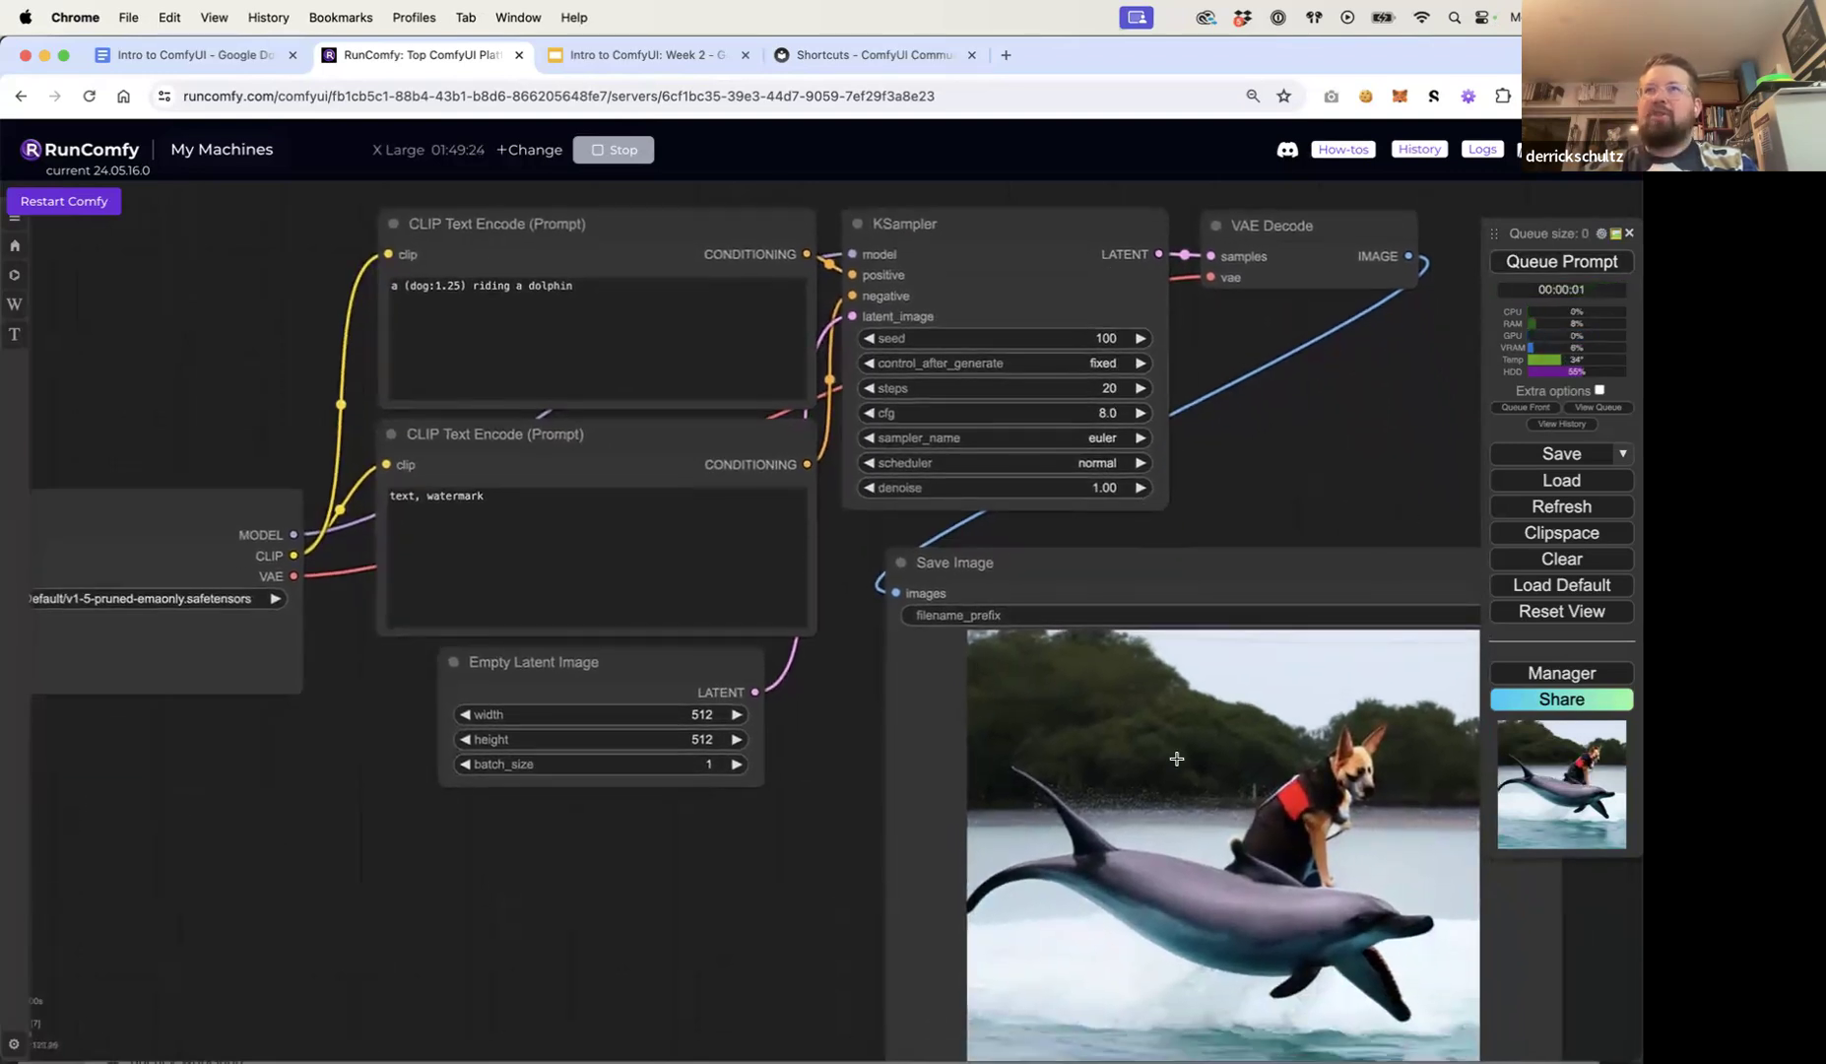
pyautogui.moveTo(1129, 565); pyautogui.dragTo(1124, 544)
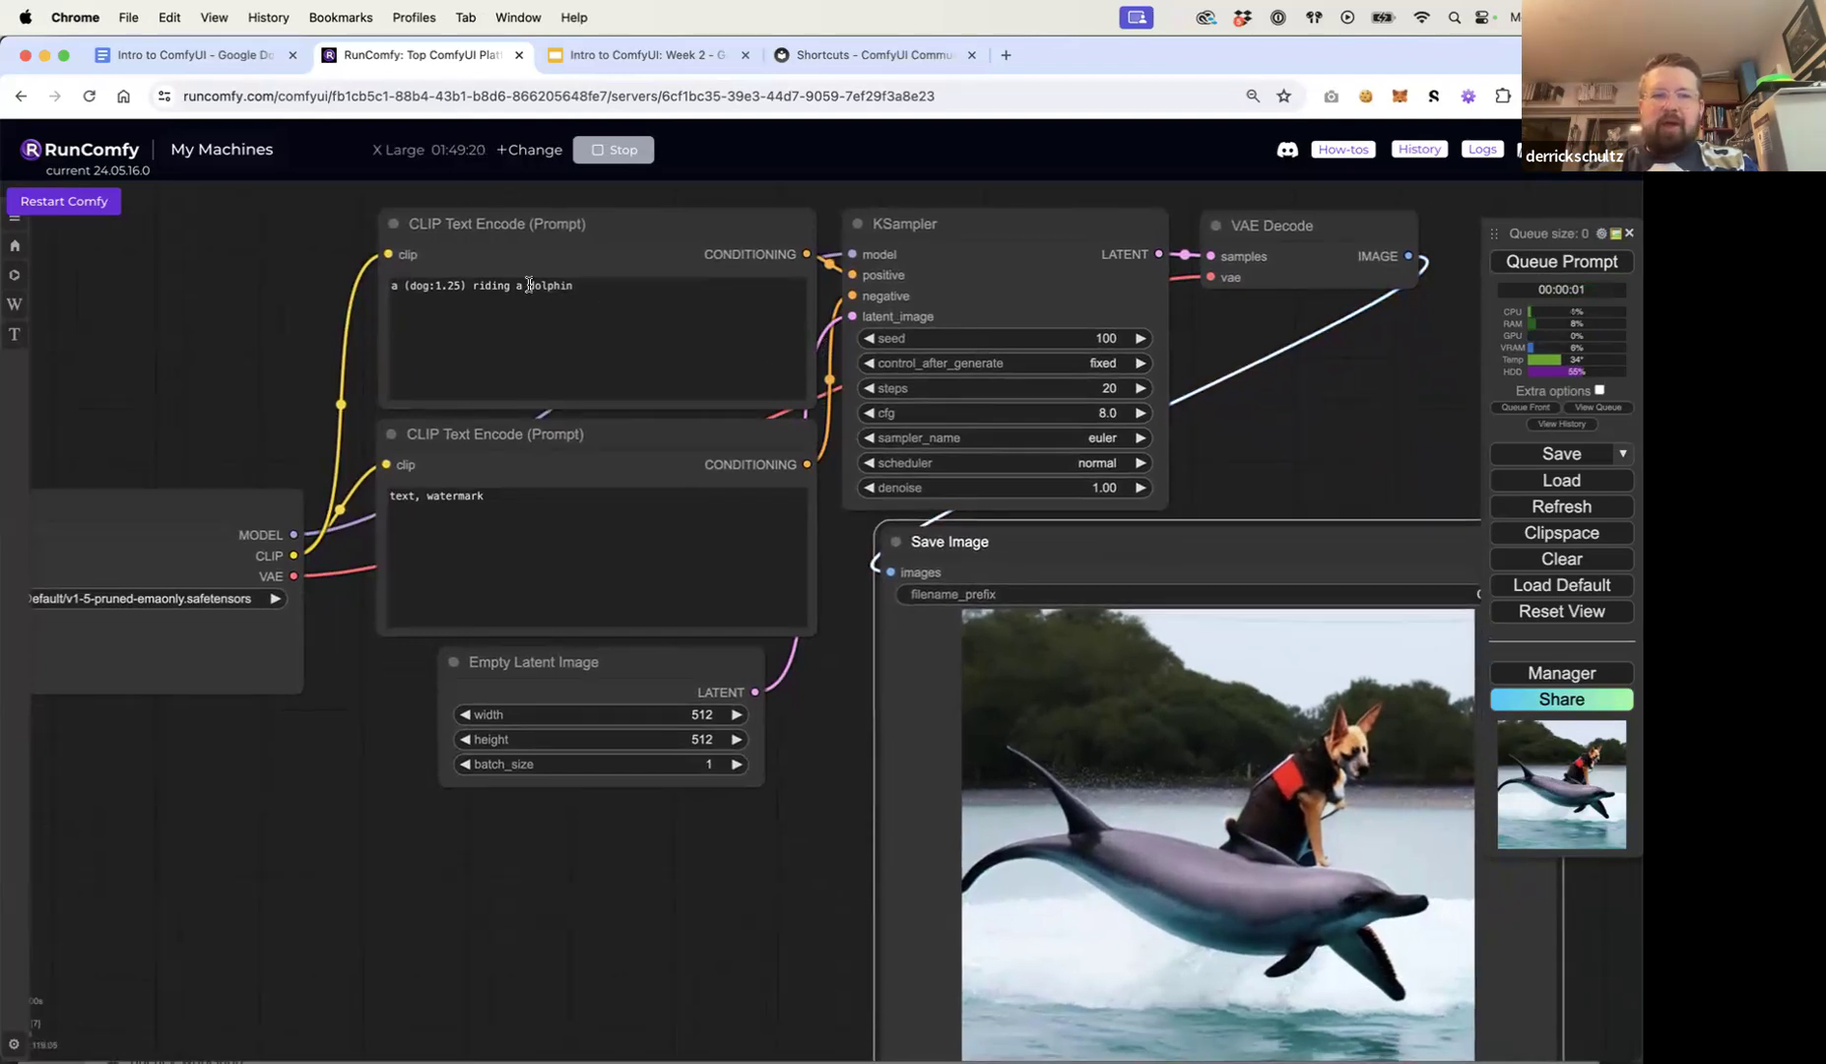
# Step: Append ", ocean waves, sunset" to the positive prompt and generate a new image
pyautogui.click(582, 287)
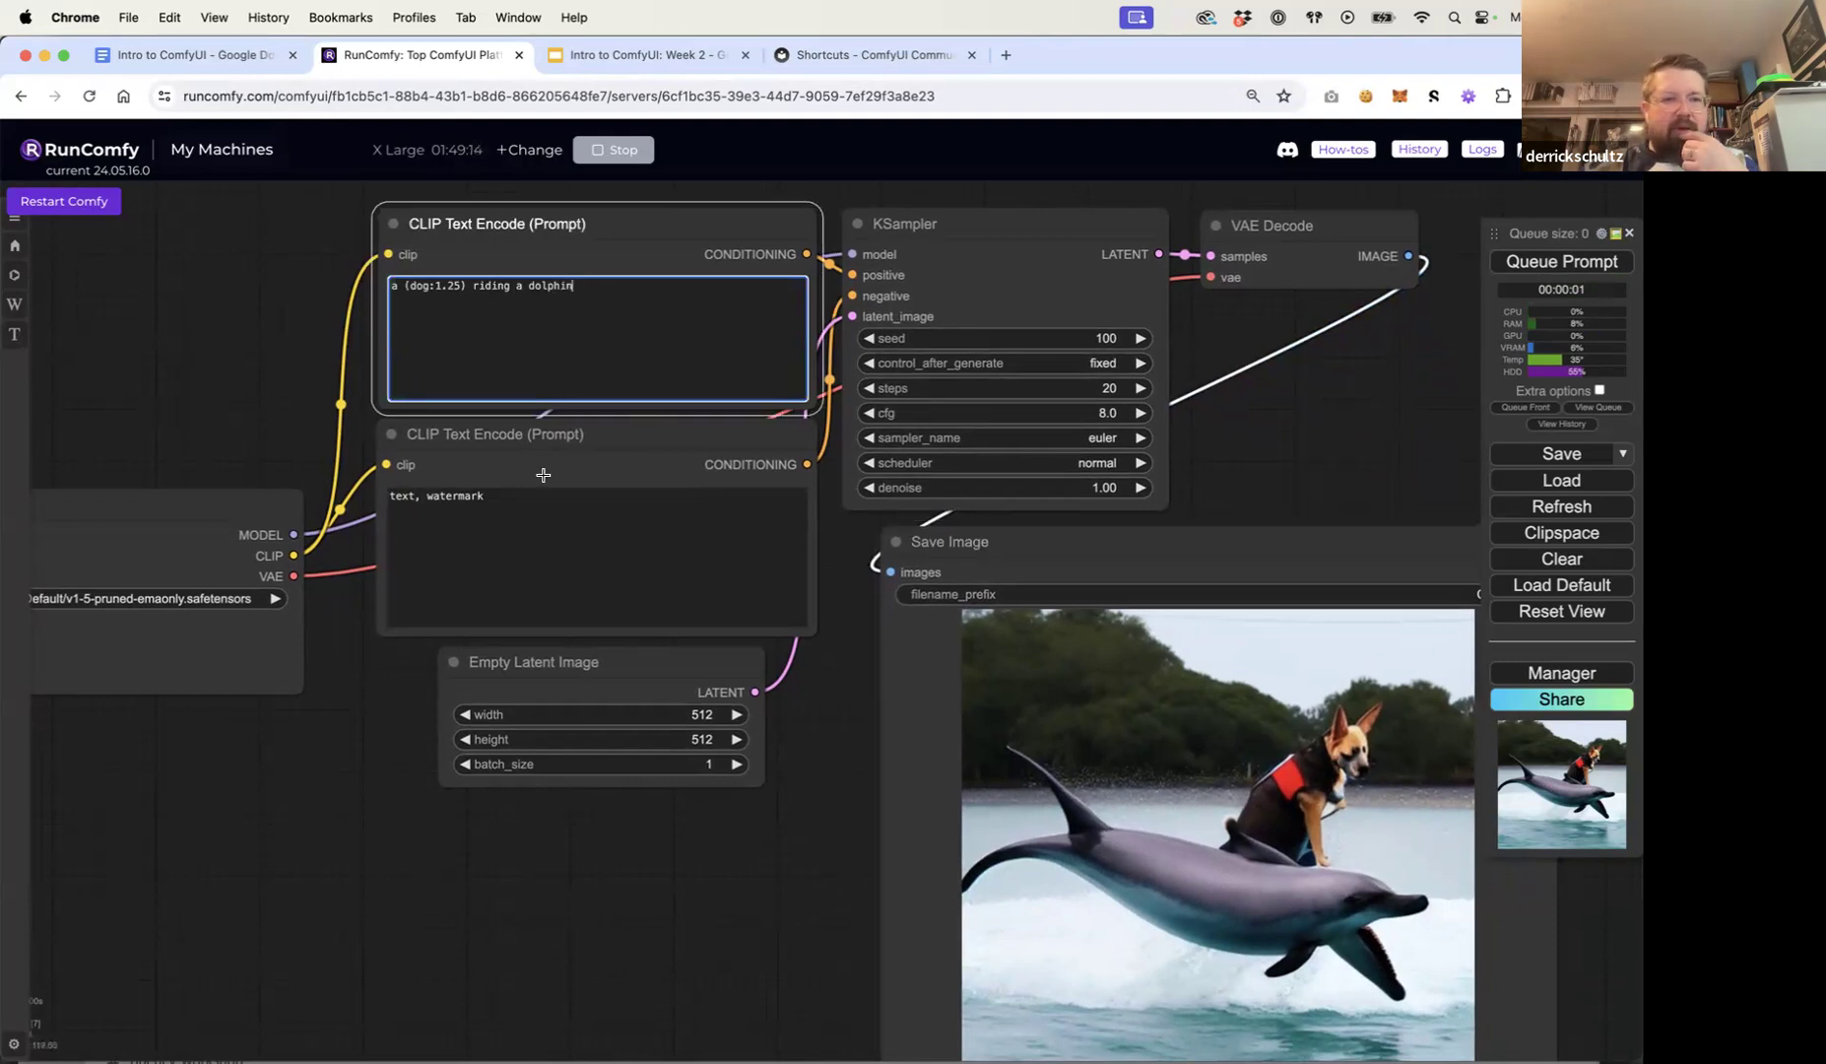
pyautogui.write(', ')
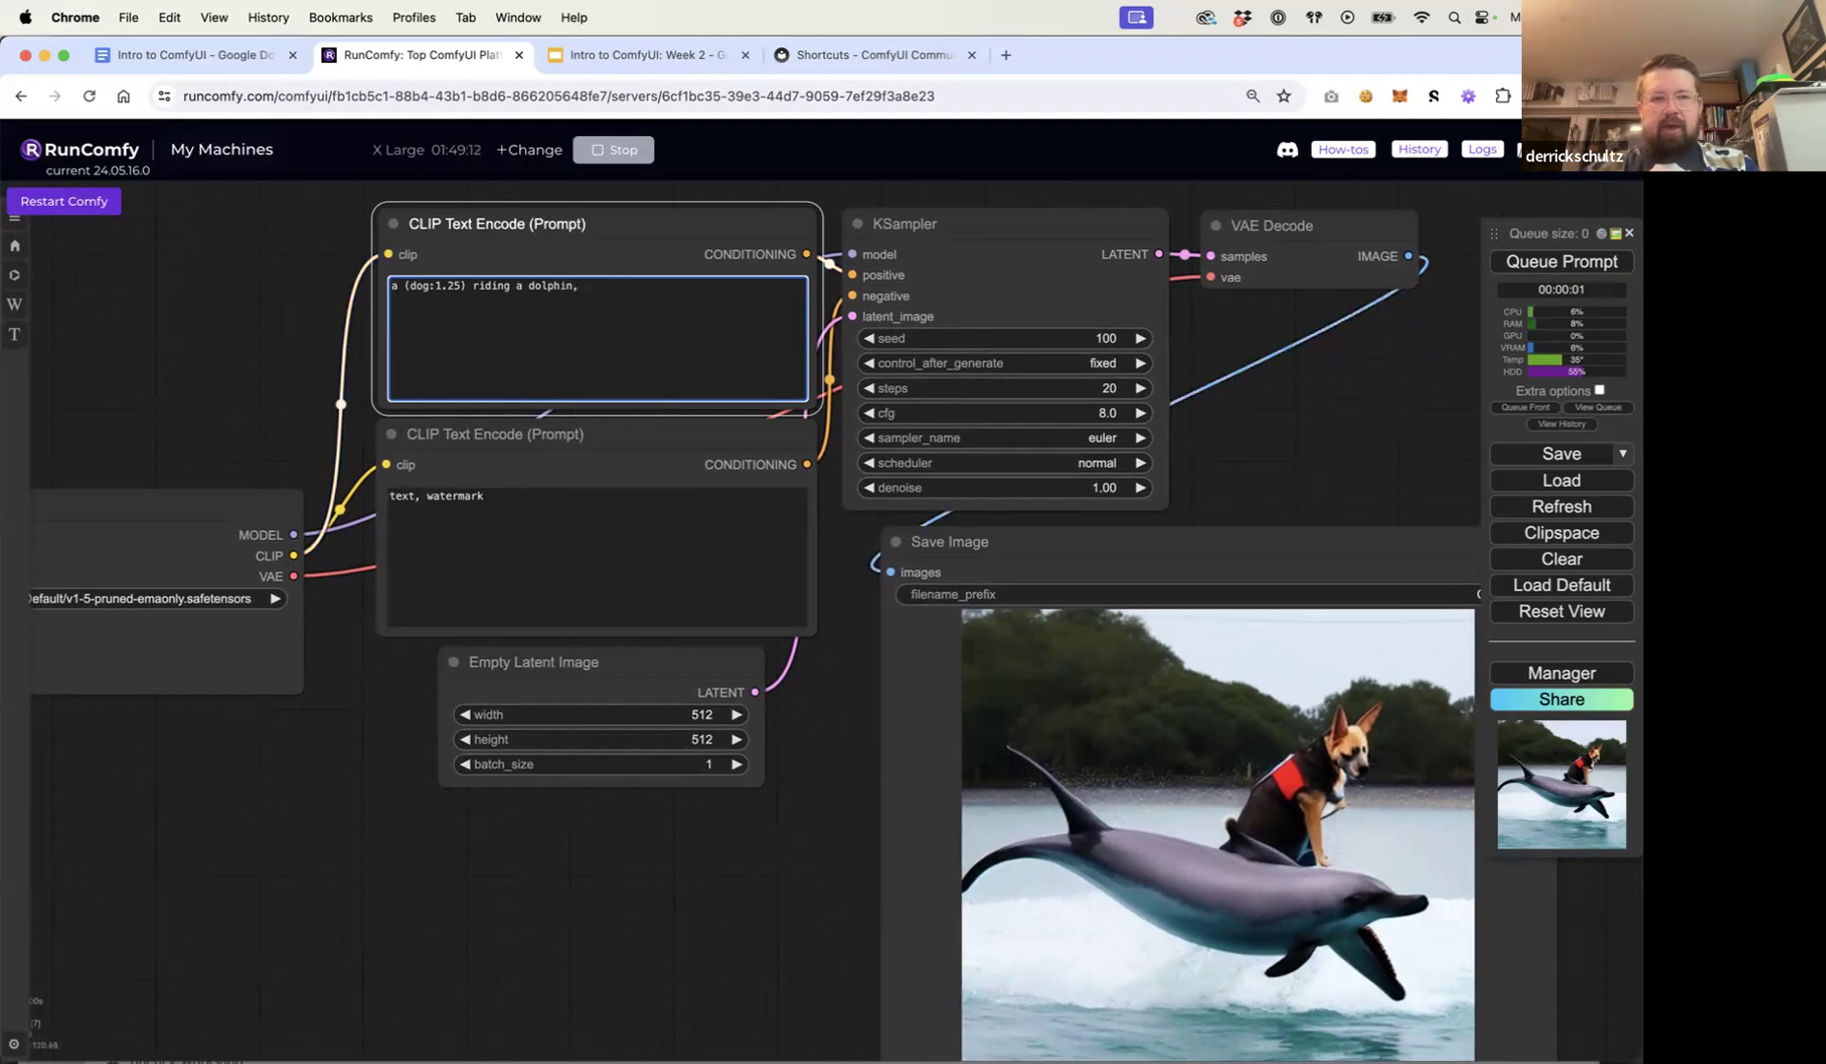
pyautogui.write('oce')
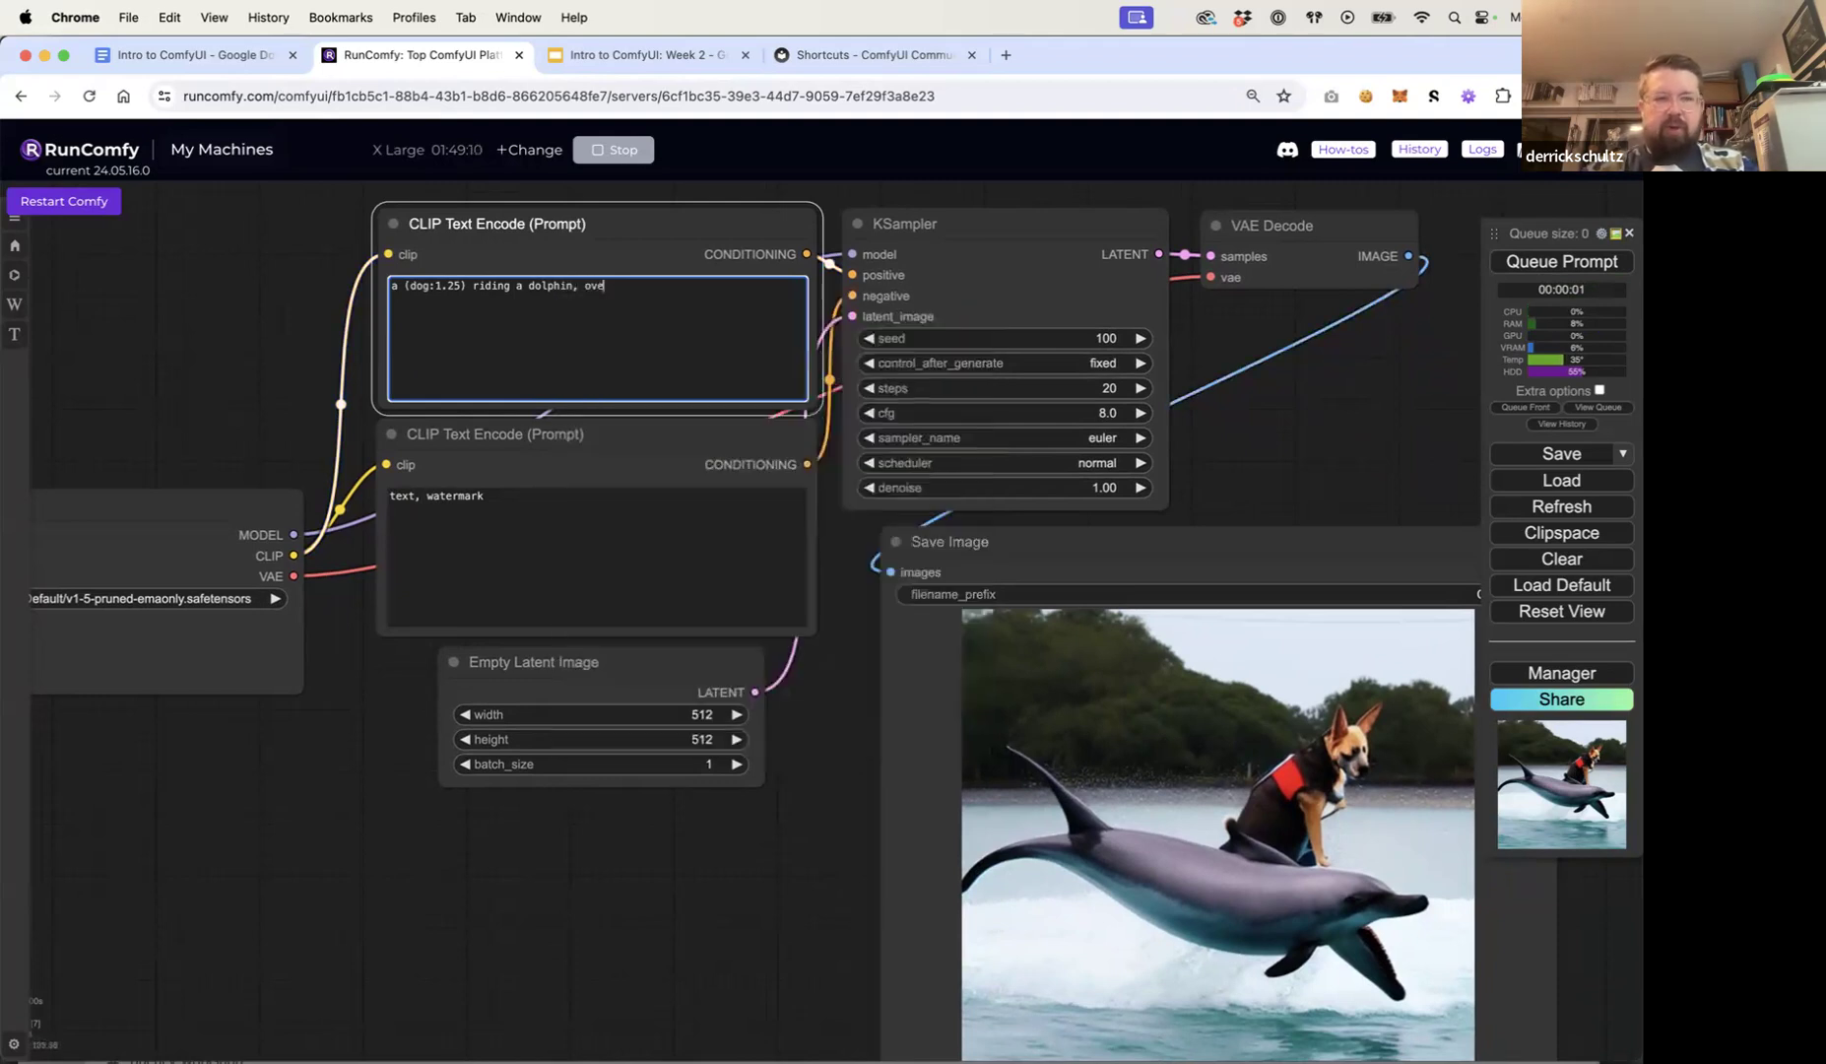
pyautogui.write('an waves, sunset')
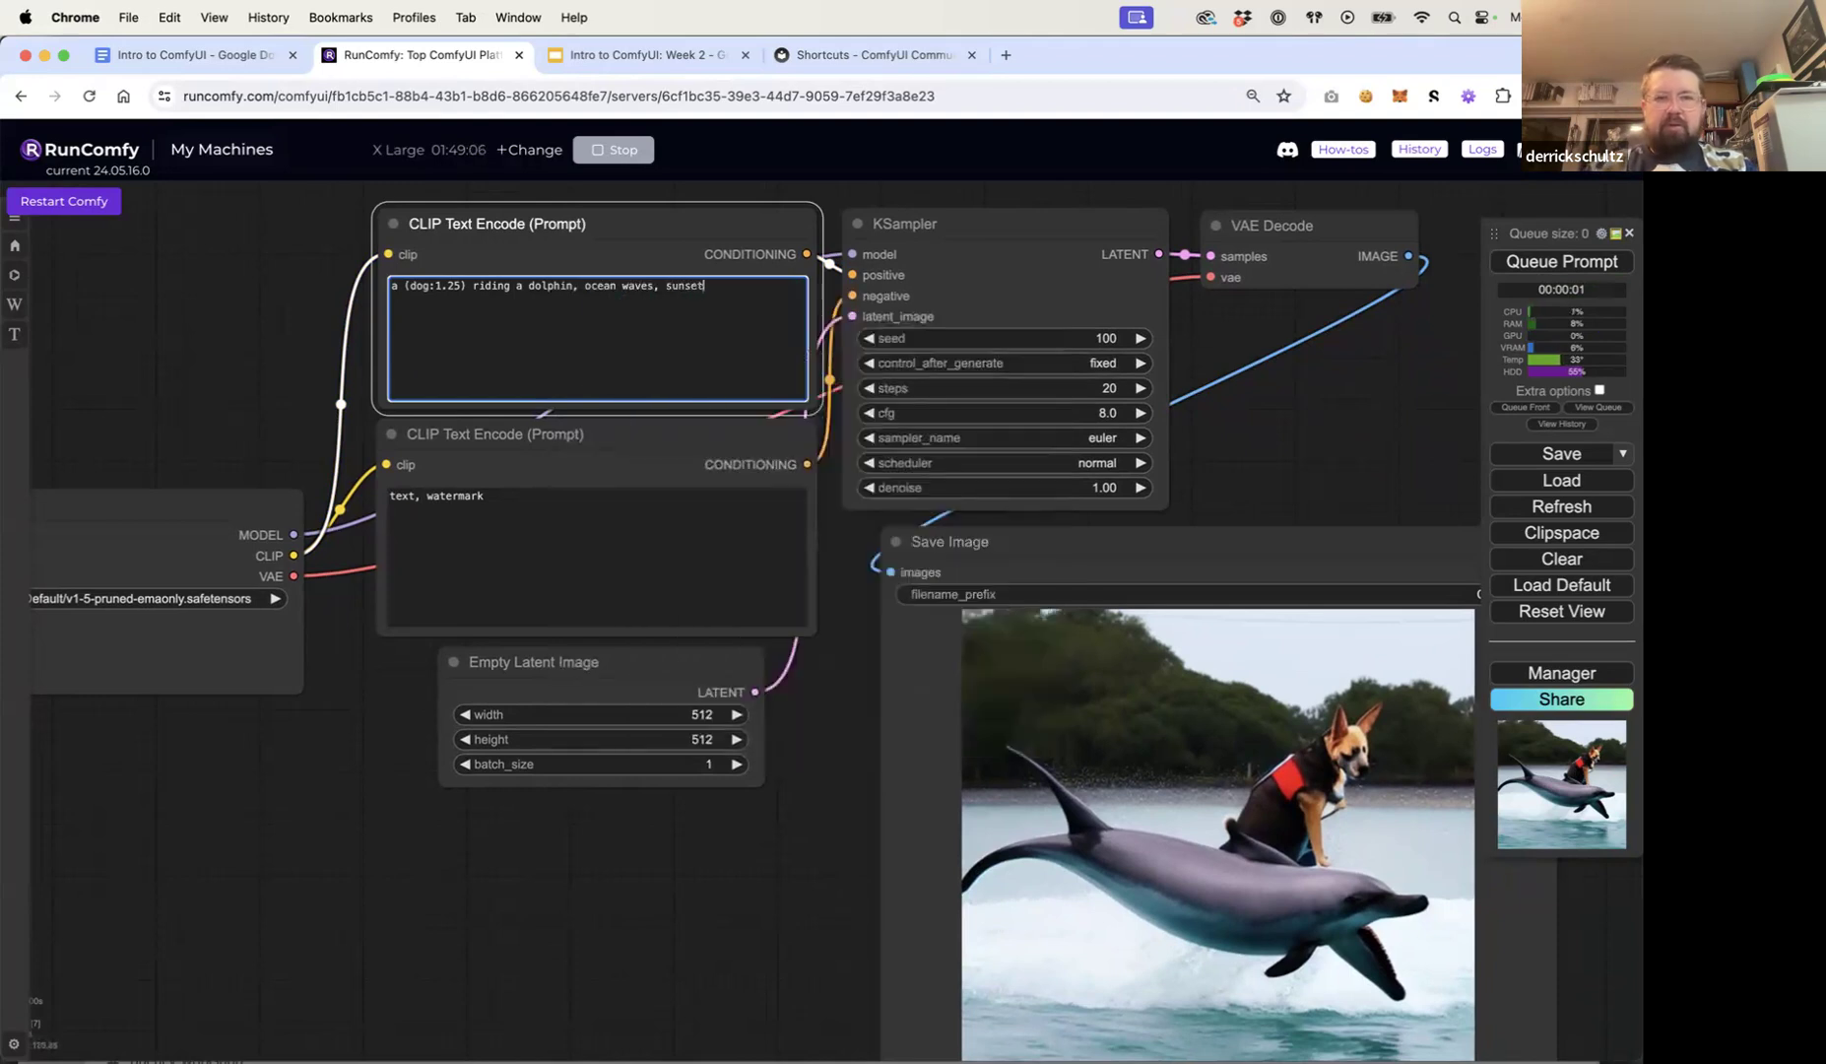
pyautogui.click(1533, 262)
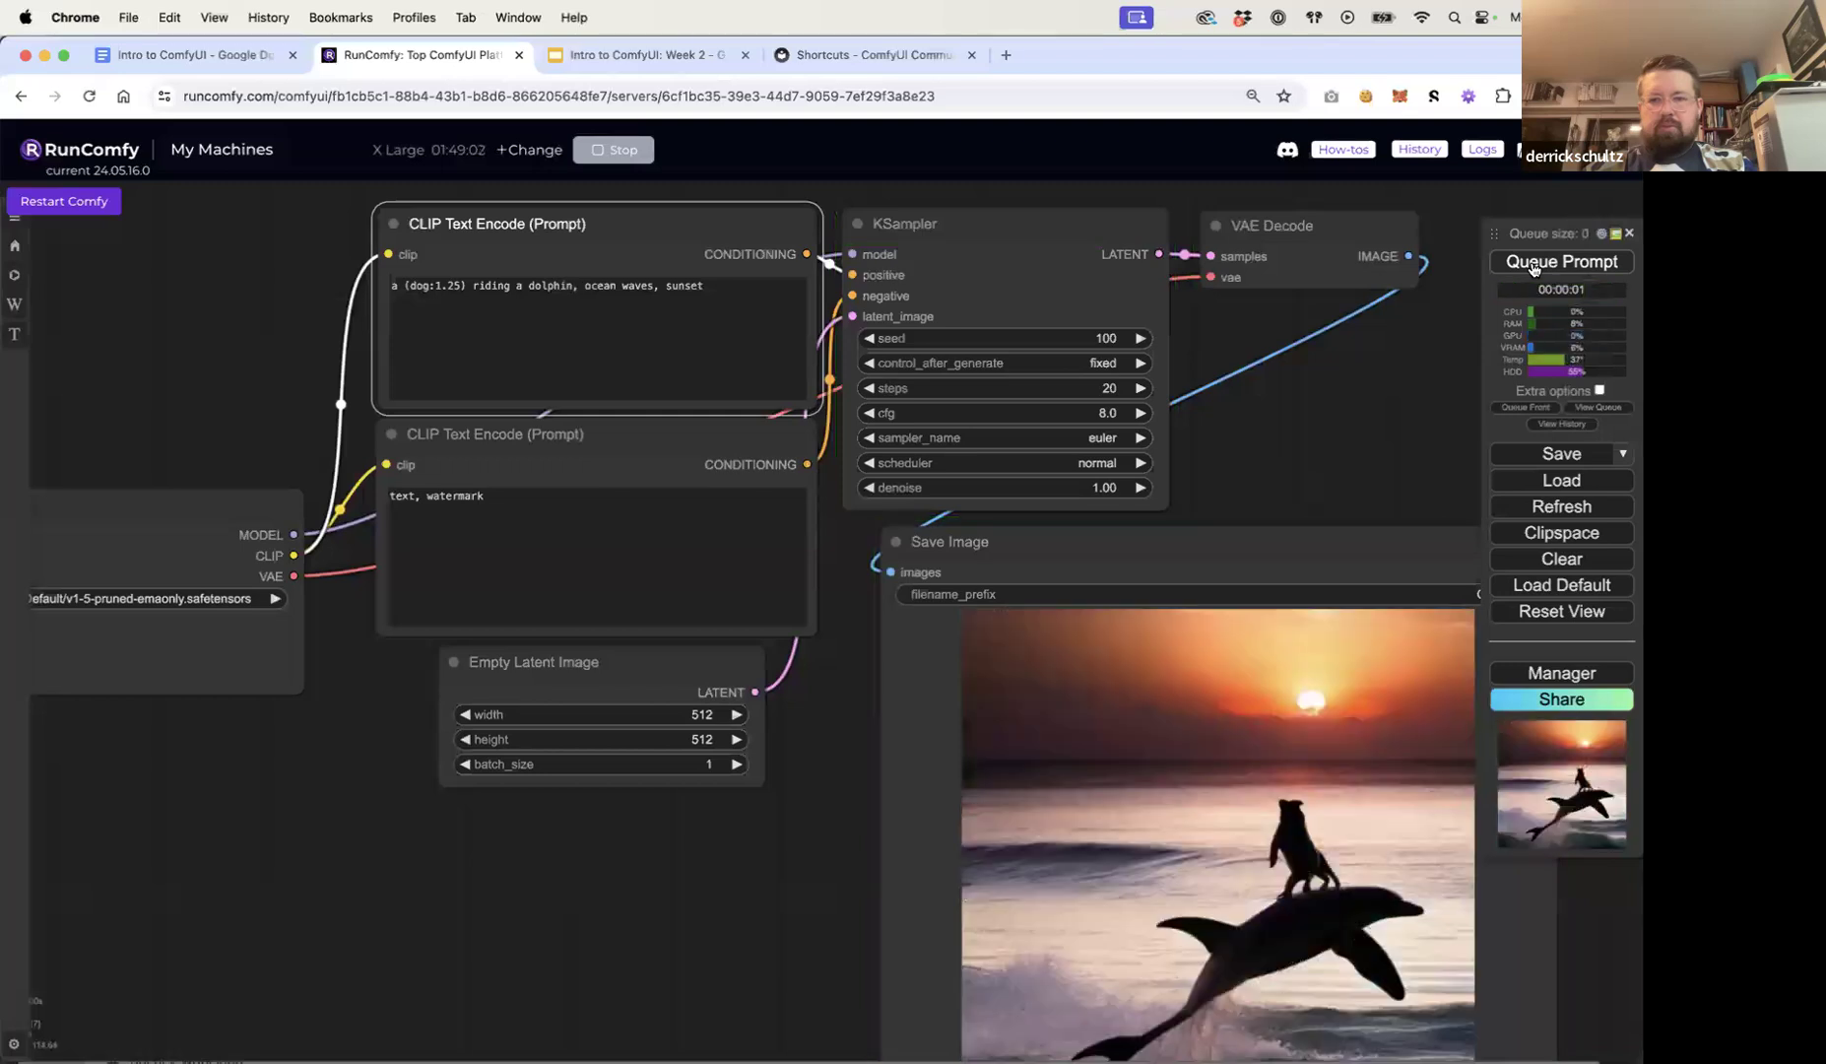
# Step: Weight the word "sunset" in the positive prompt as (sunset:0.85) and regenerate the image
pyautogui.click(726, 290)
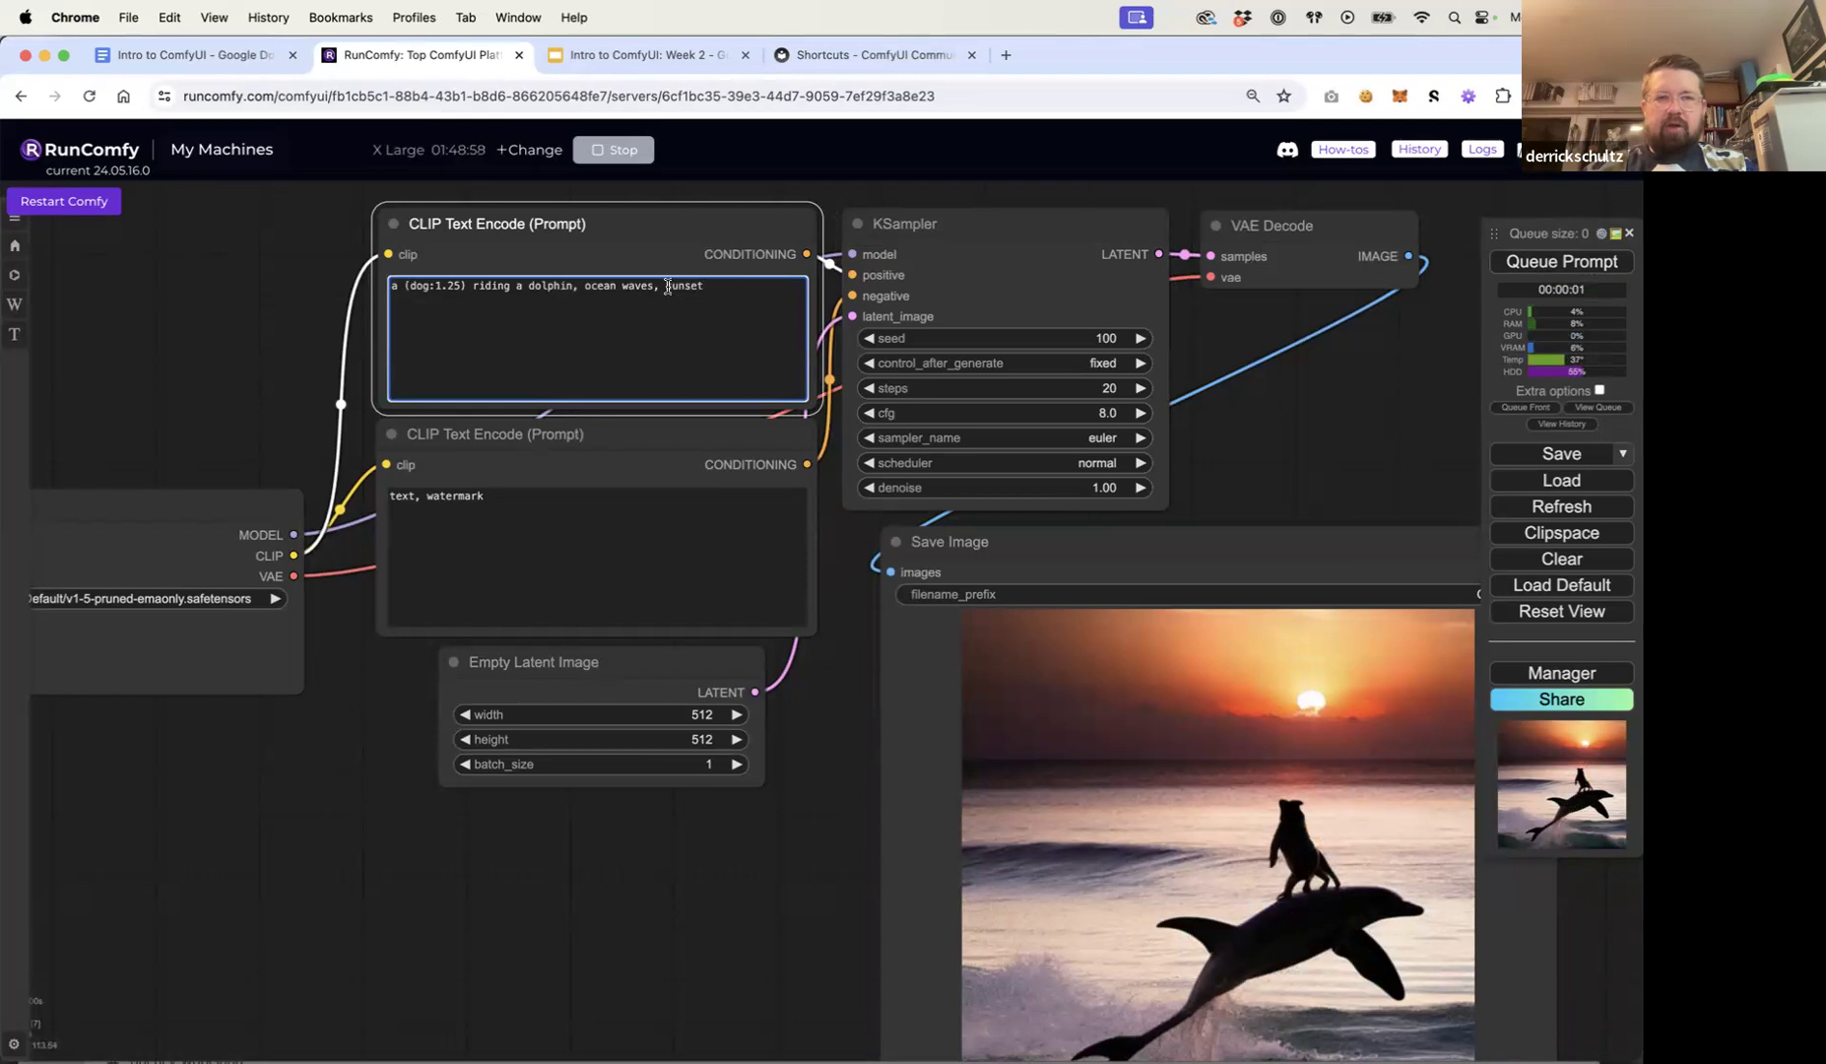
pyautogui.moveTo(666, 287); pyautogui.dragTo(719, 287)
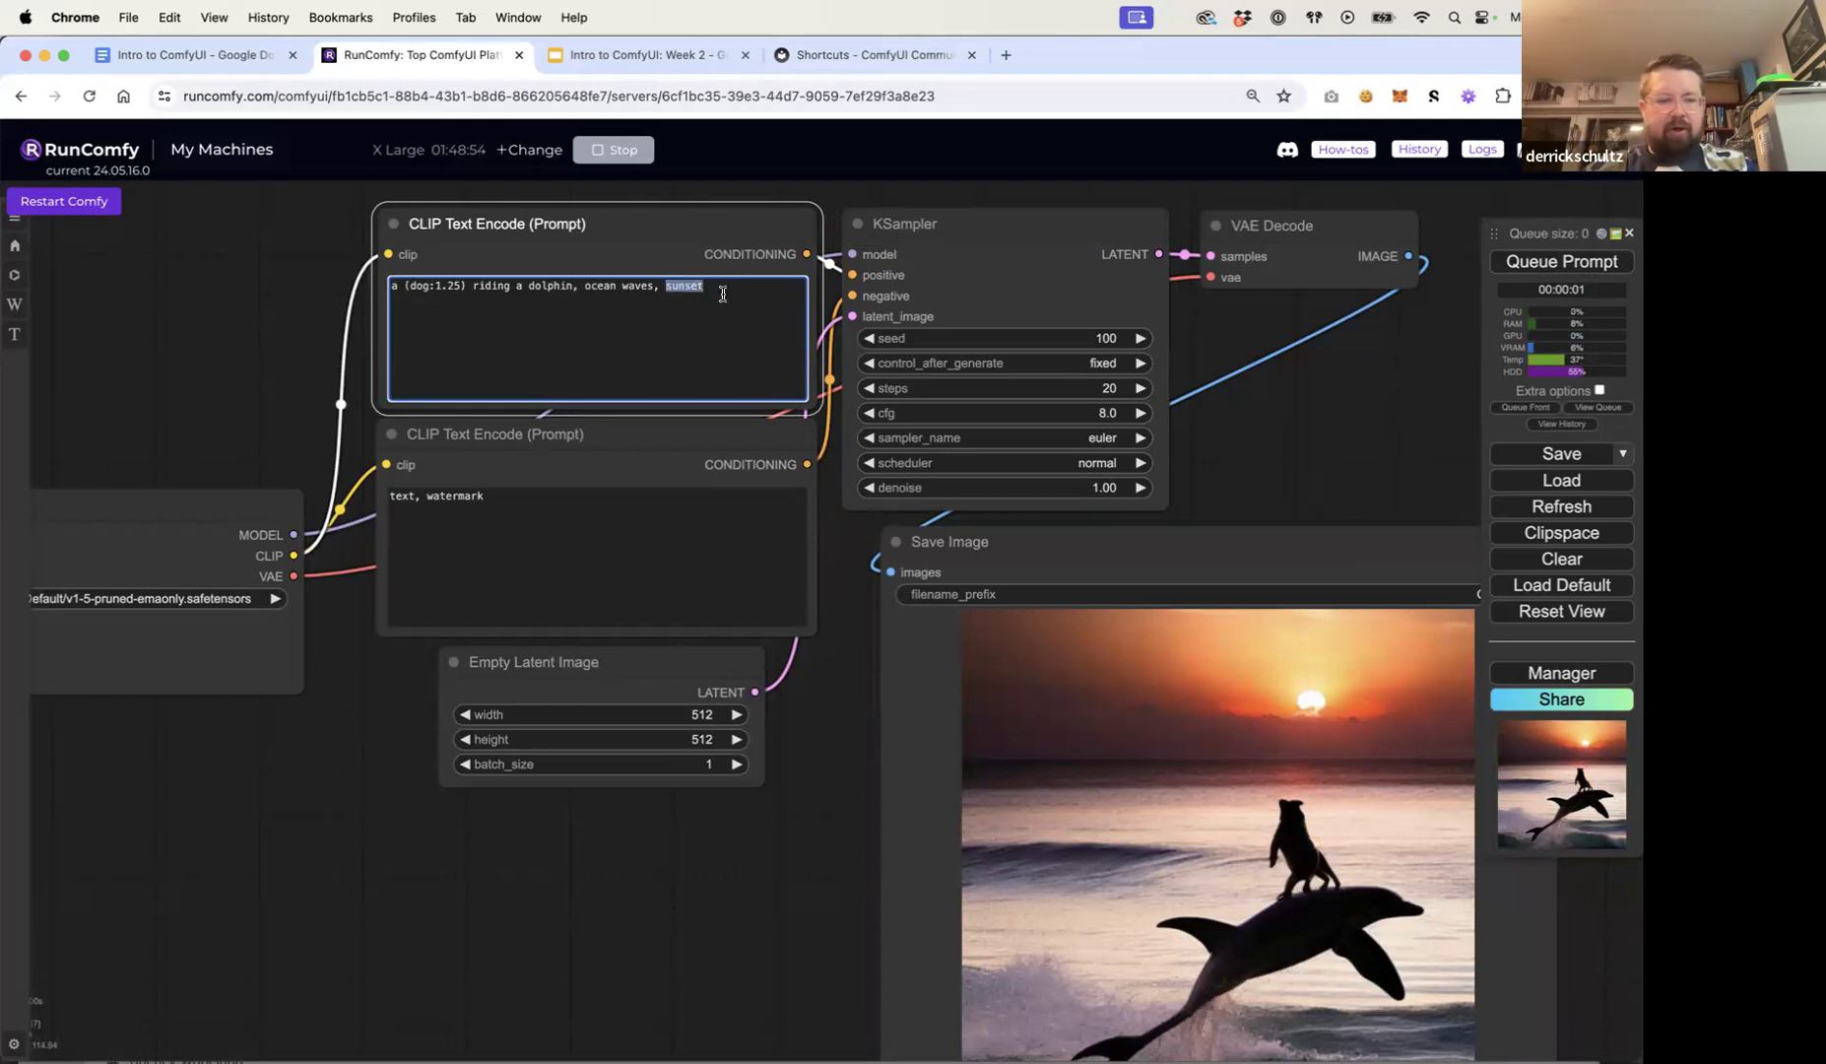
pyautogui.hotkey('ctrl', 'Down')
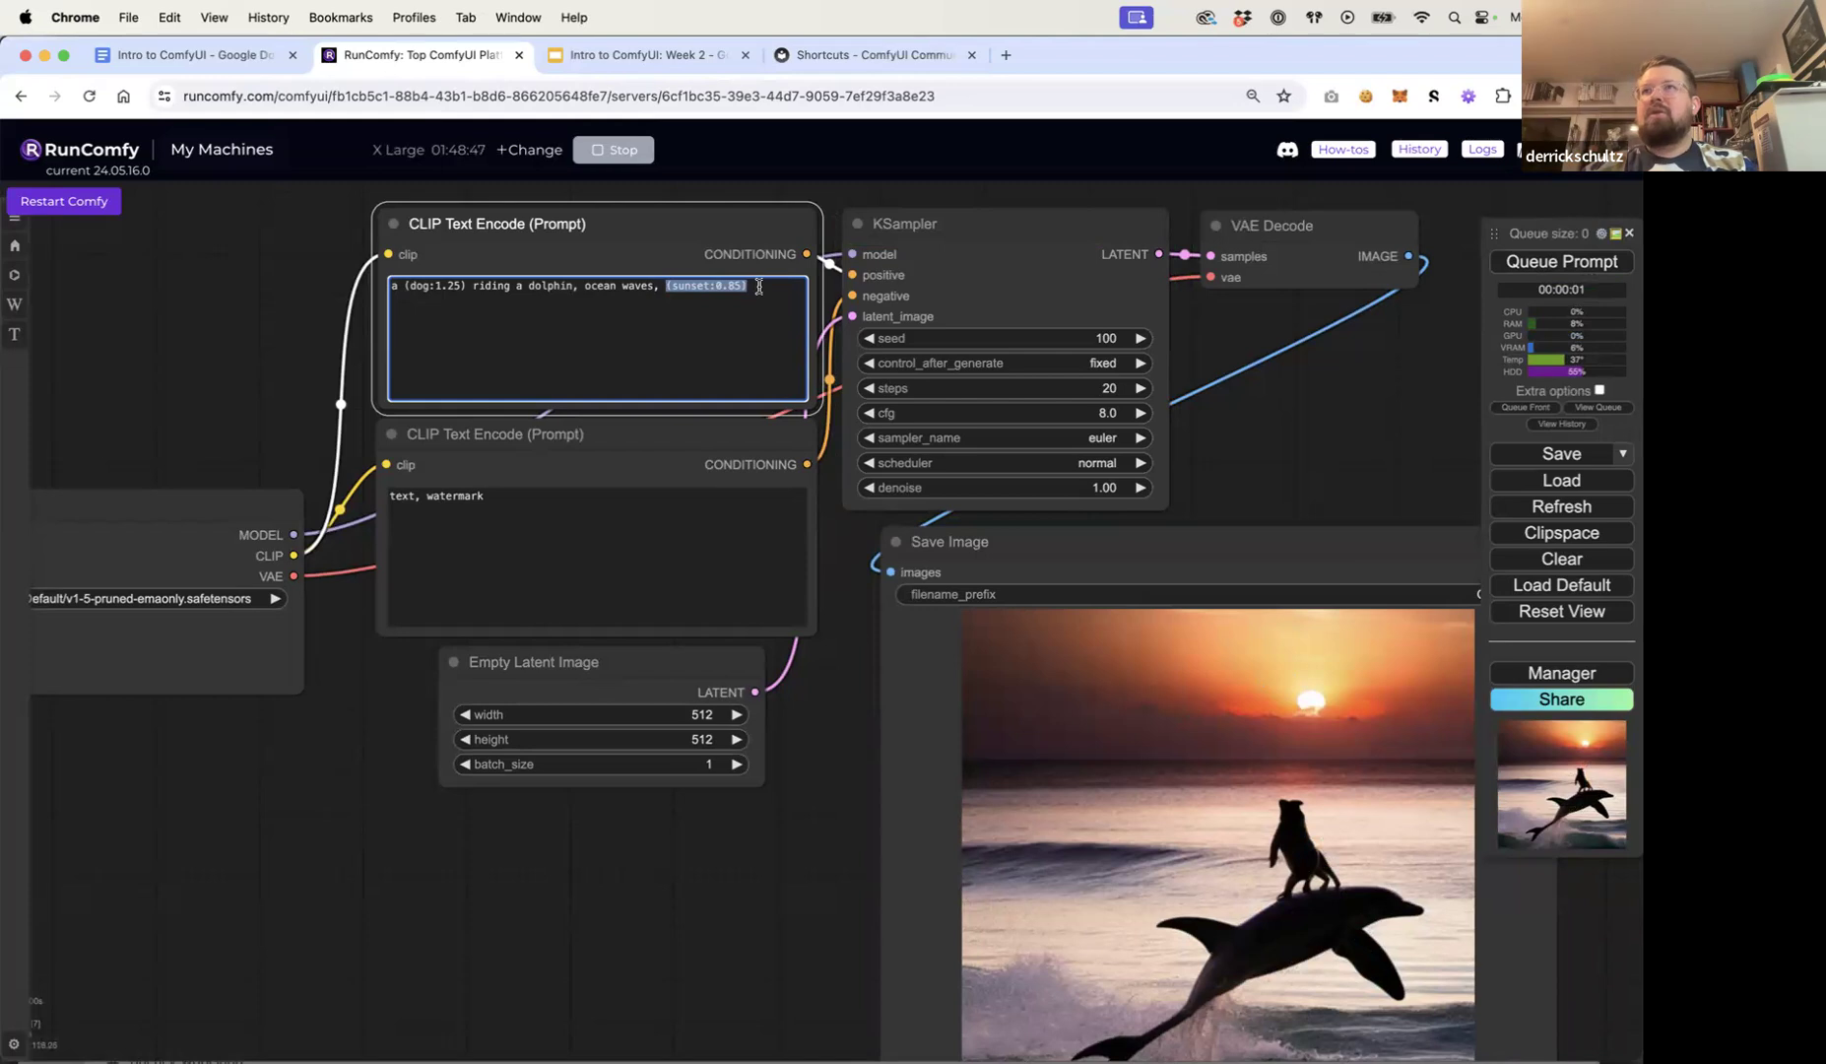
pyautogui.click(1530, 262)
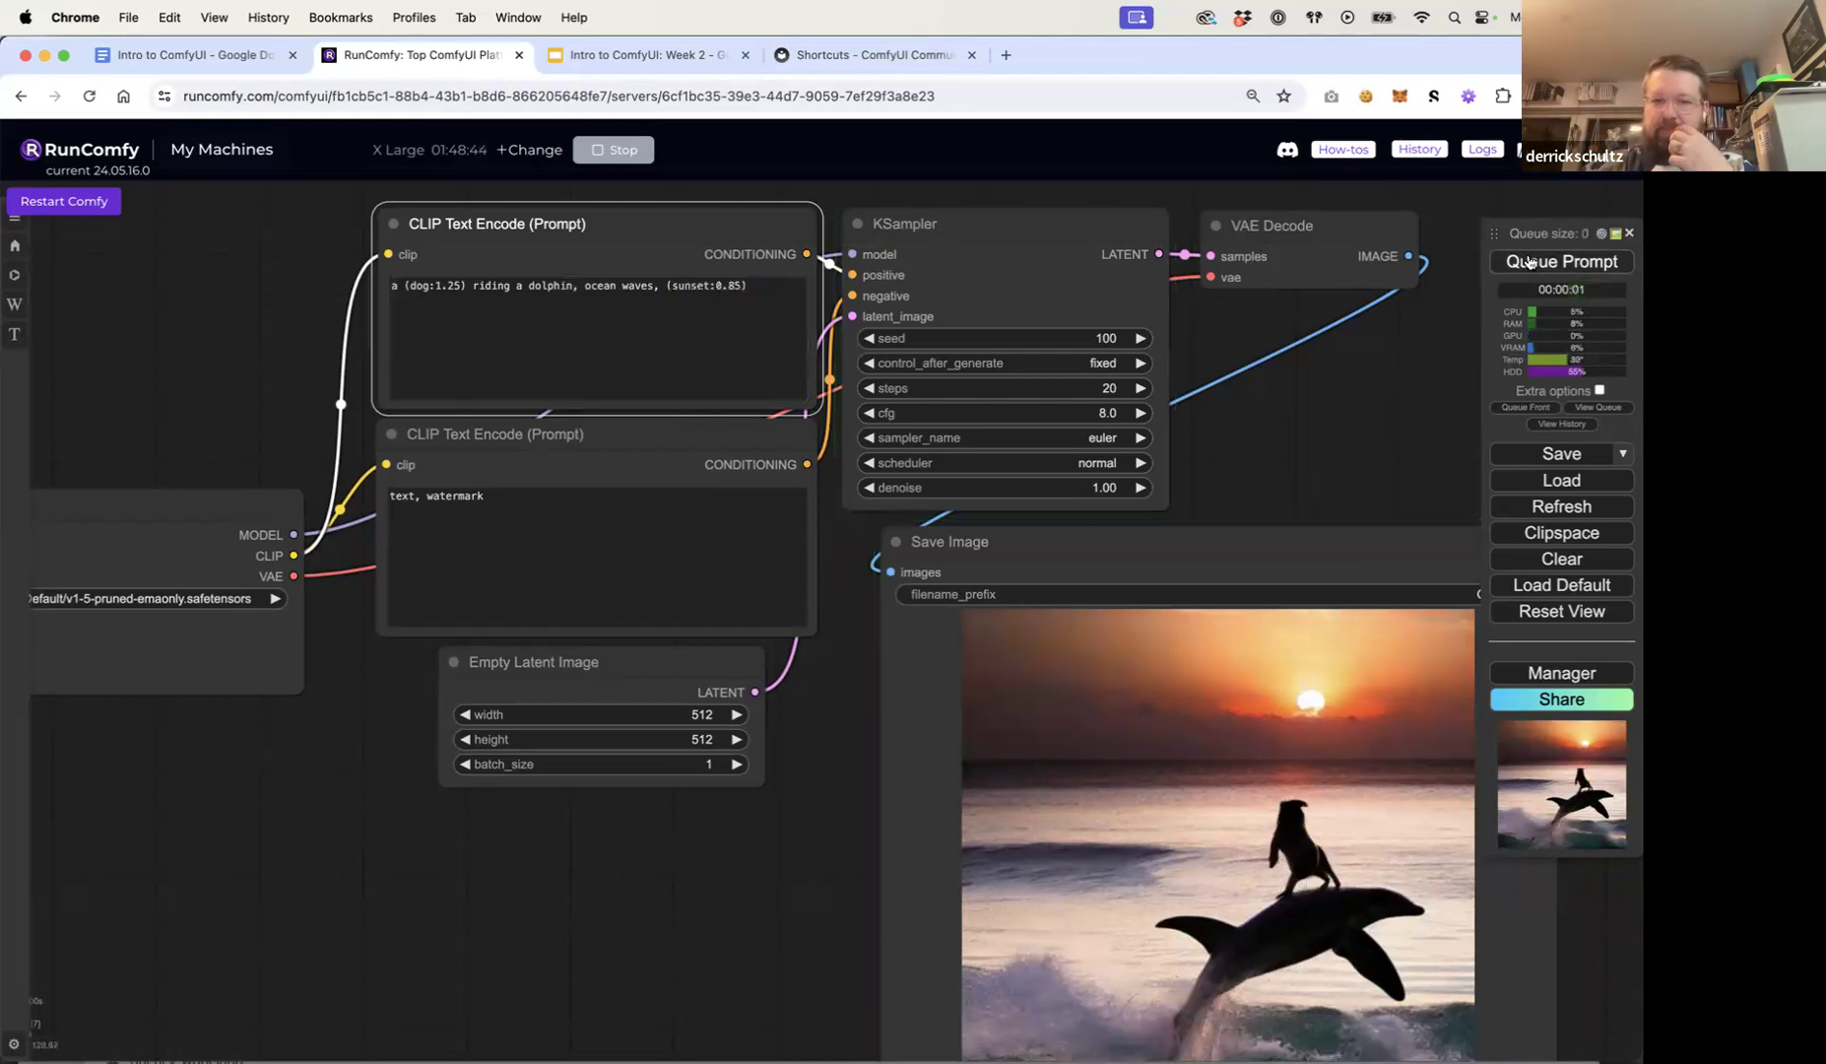
# Step: Lower the "sunset" weight in the positive prompt to 0.5 and regenerate the image
pyautogui.click(746, 312)
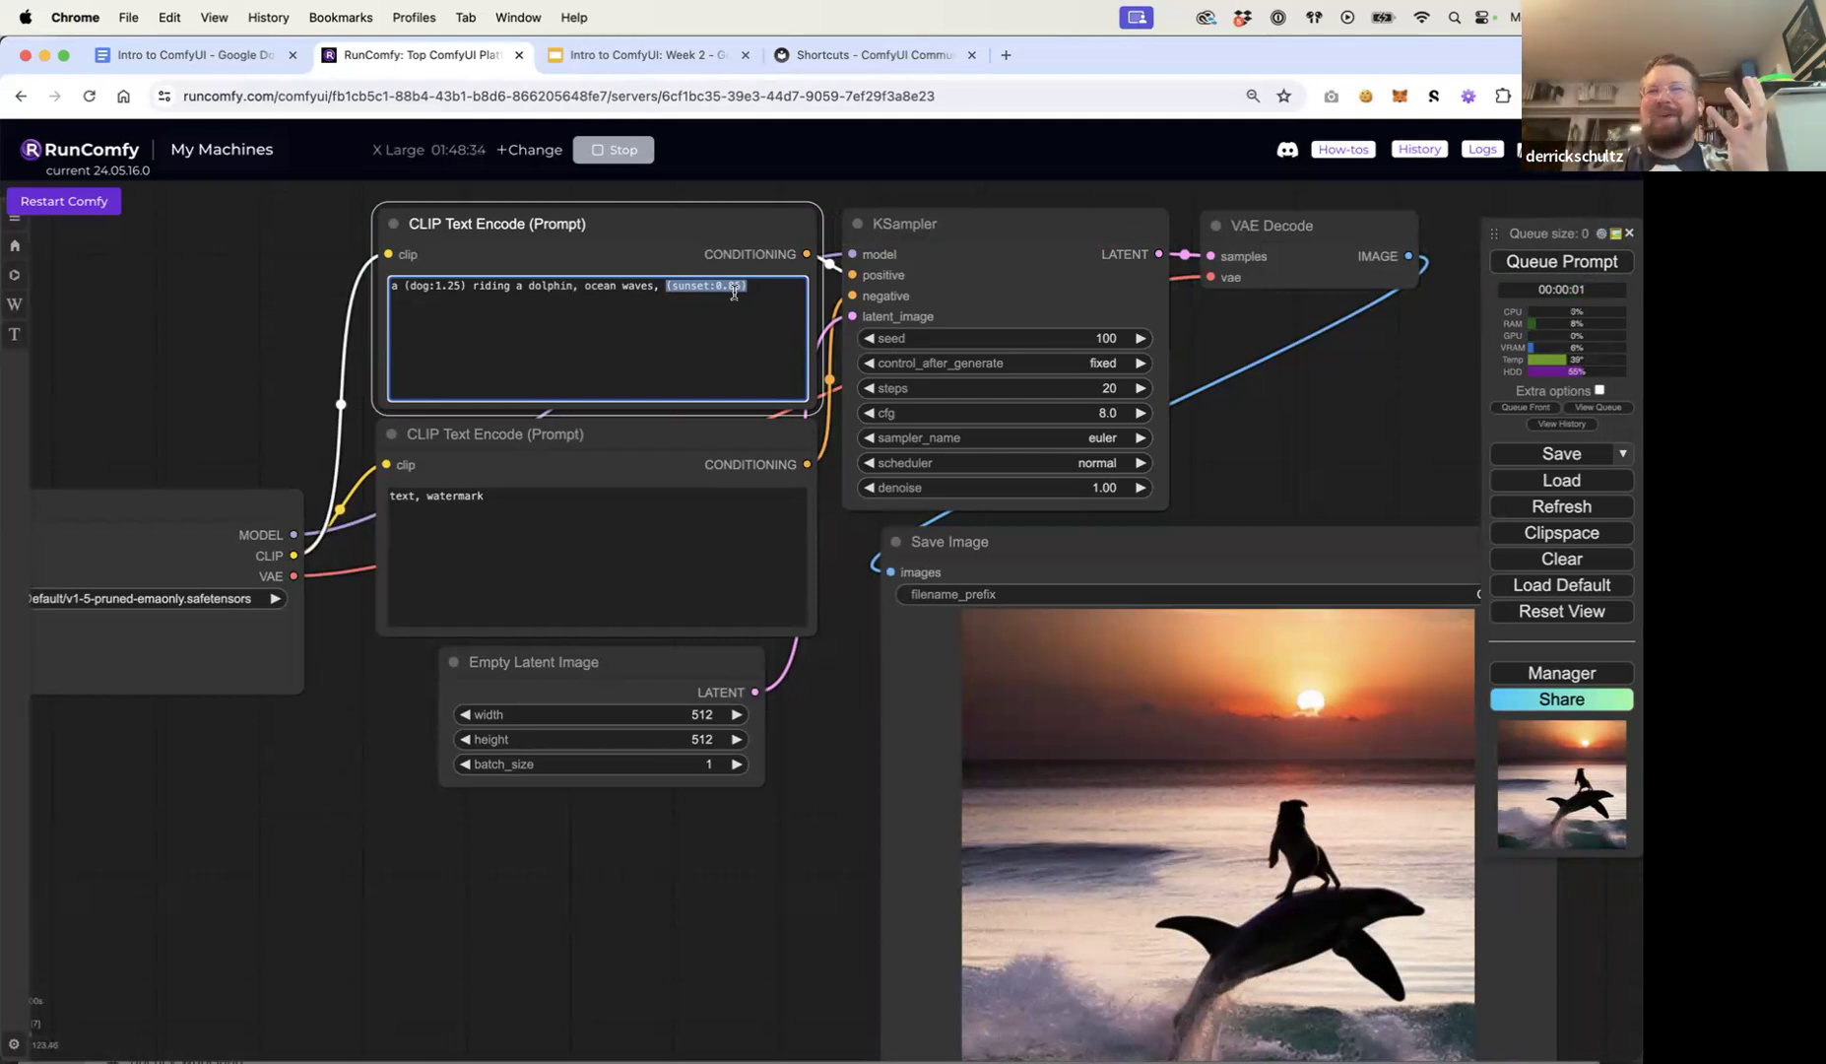
pyautogui.click(733, 277)
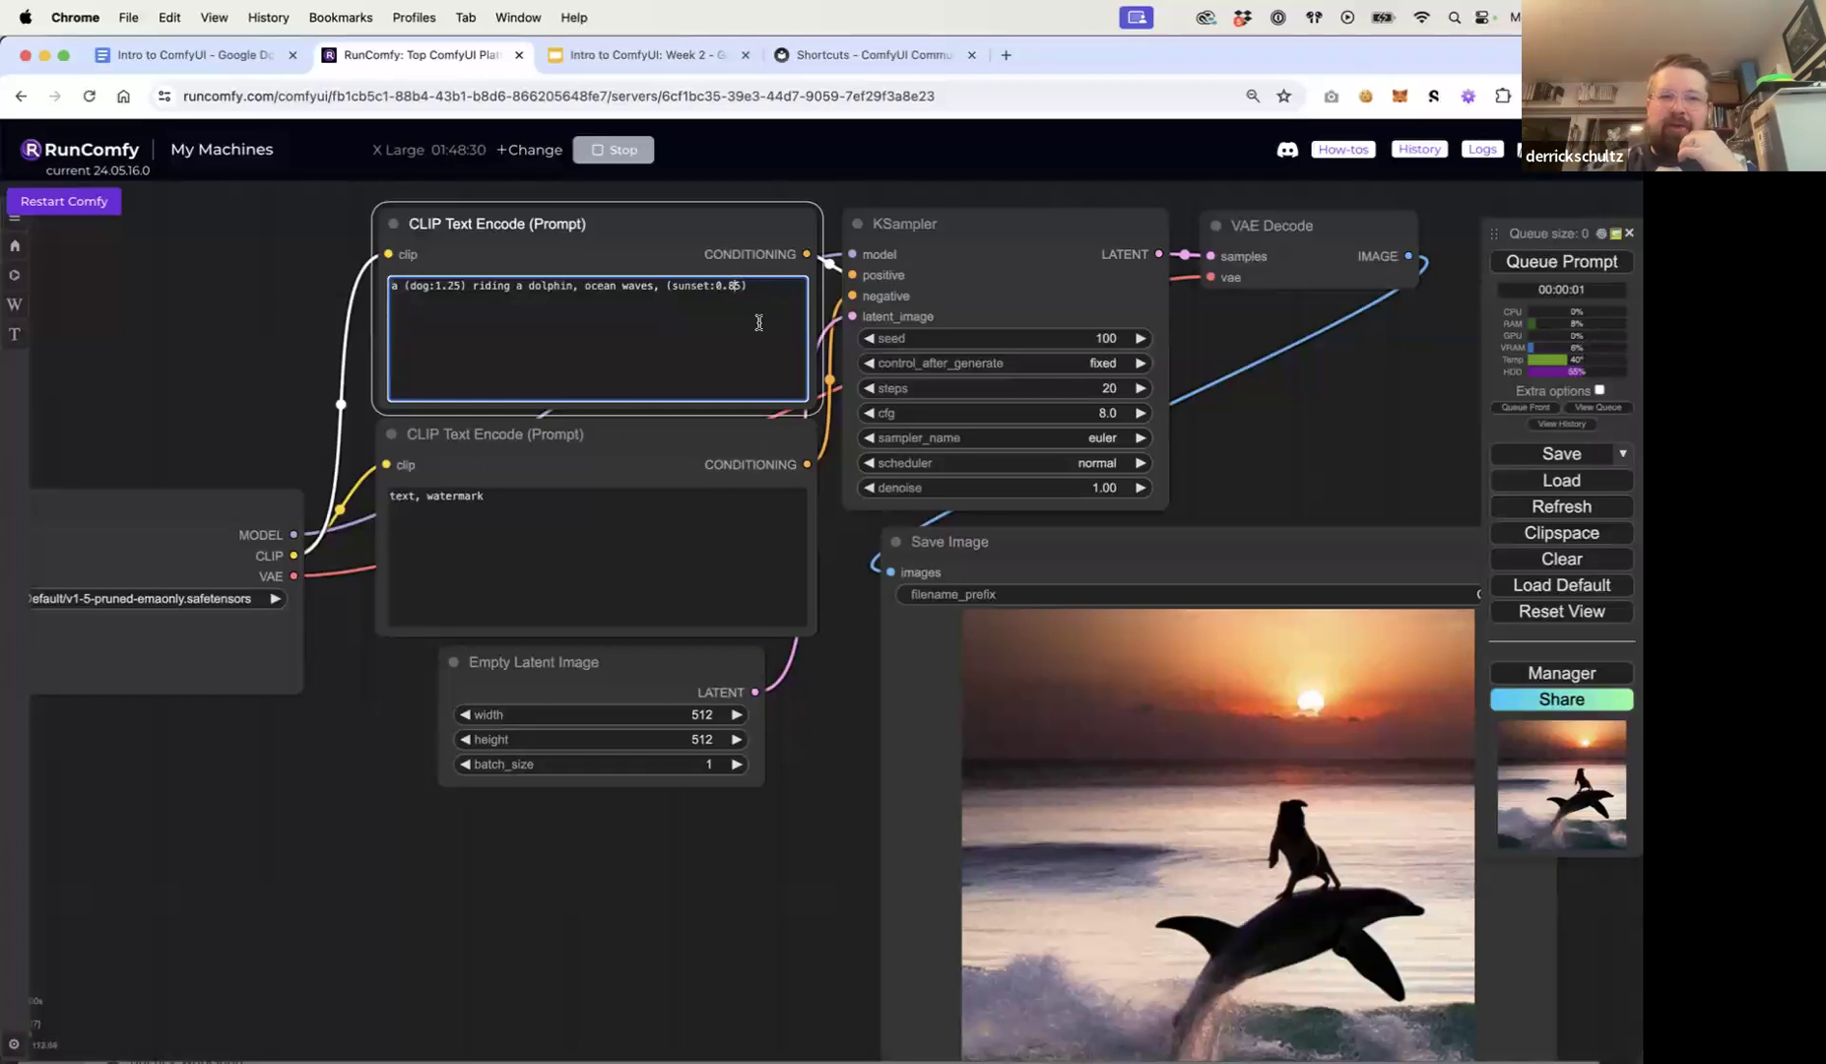
pyautogui.click(761, 293)
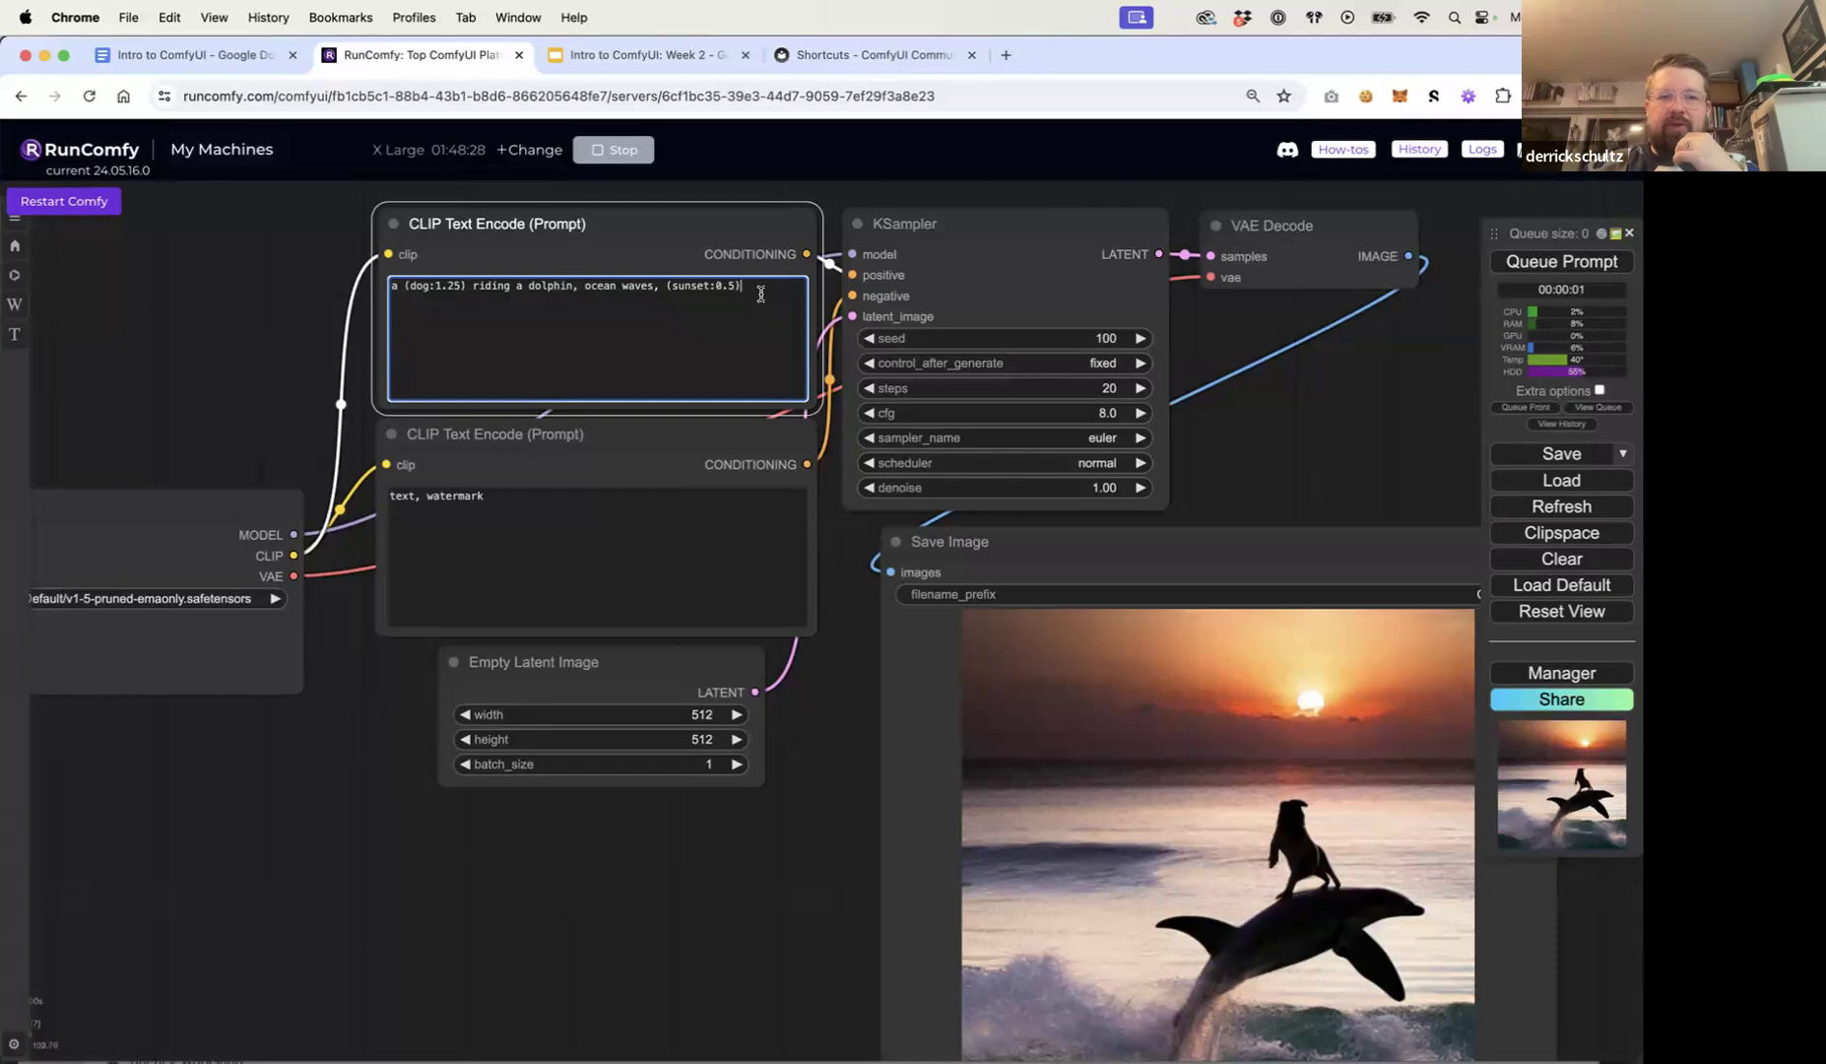
pyautogui.click(1546, 262)
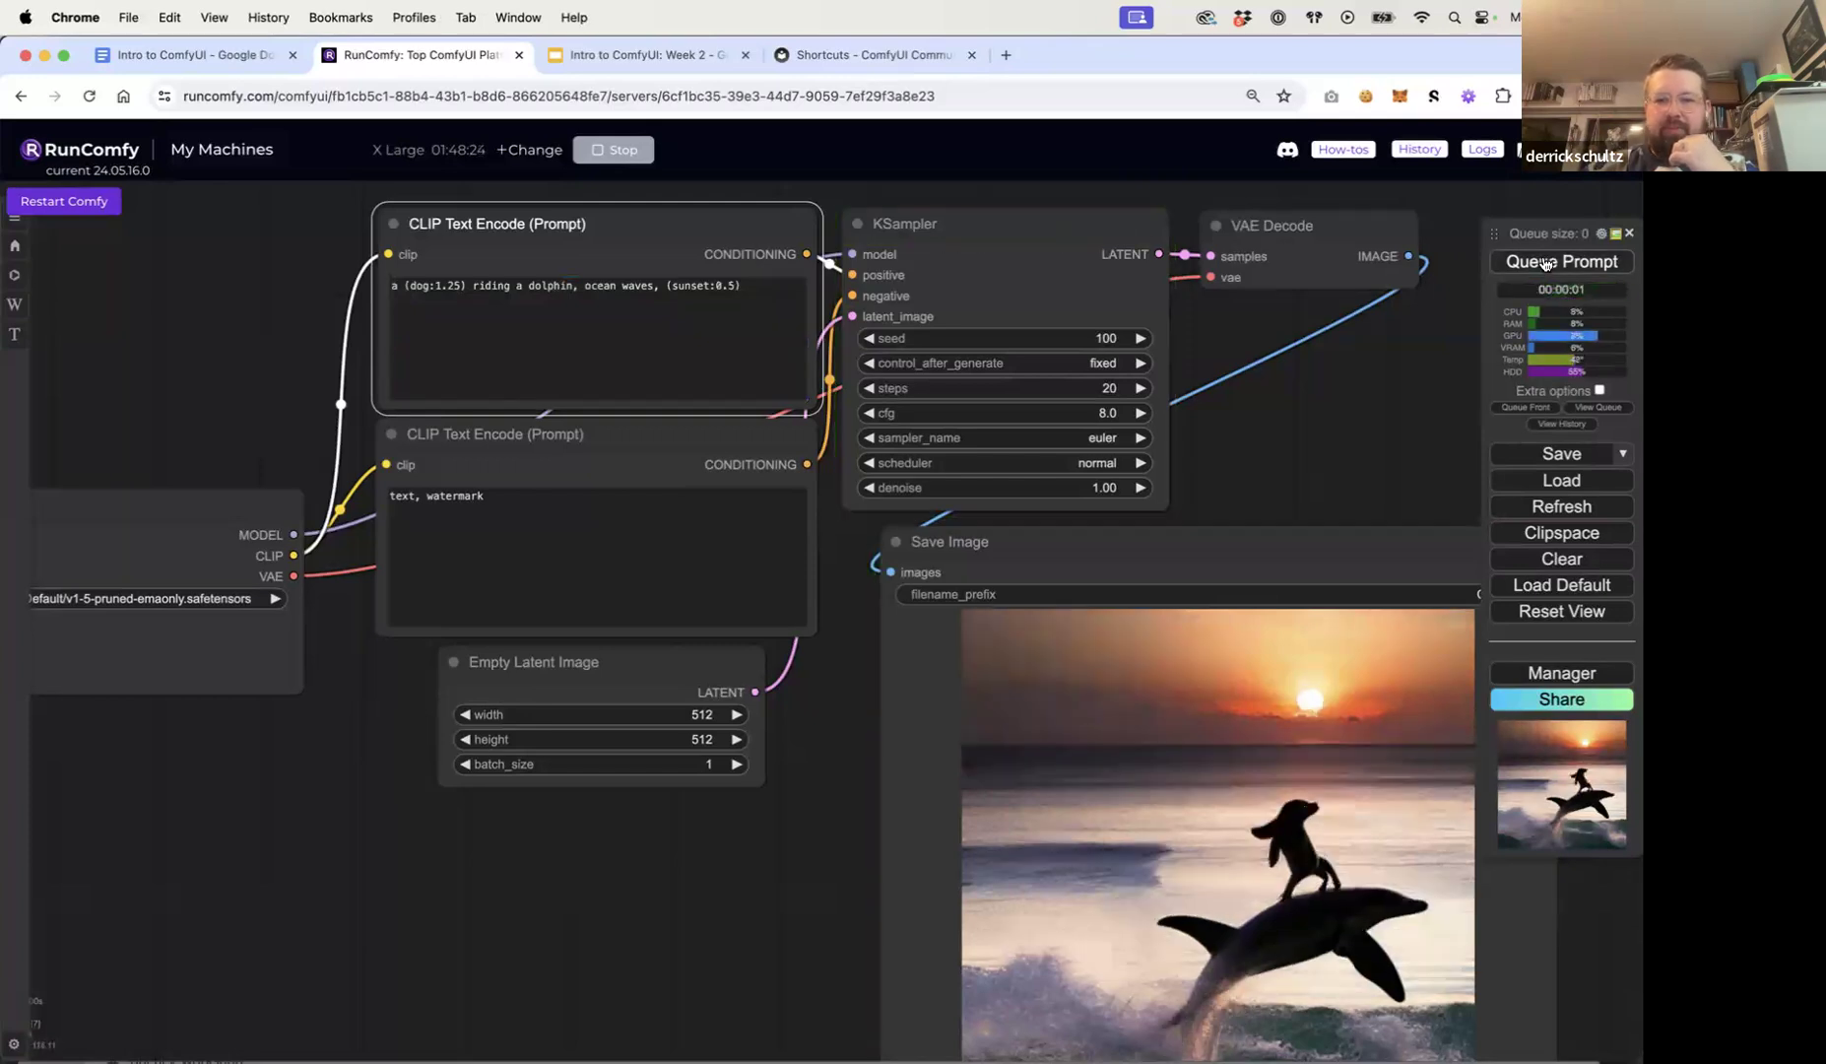
pyautogui.click(731, 288)
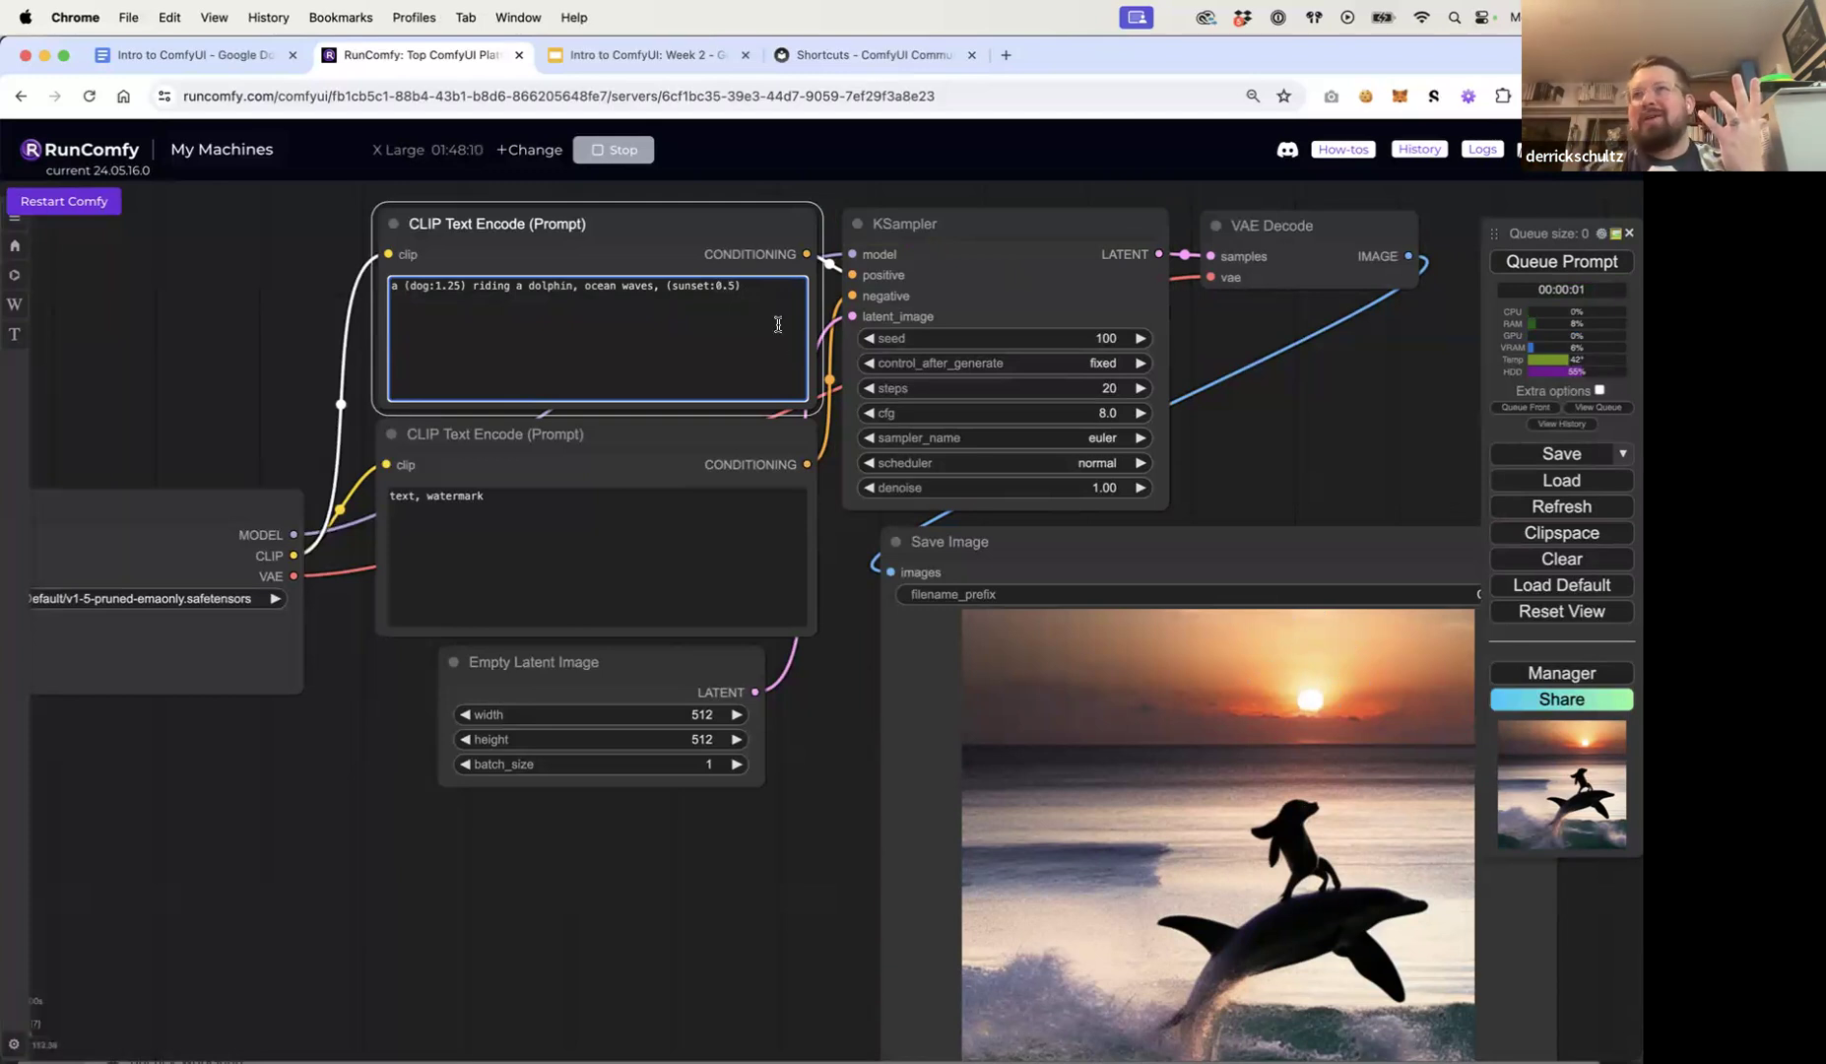
pyautogui.moveTo(668, 280); pyautogui.dragTo(743, 283)
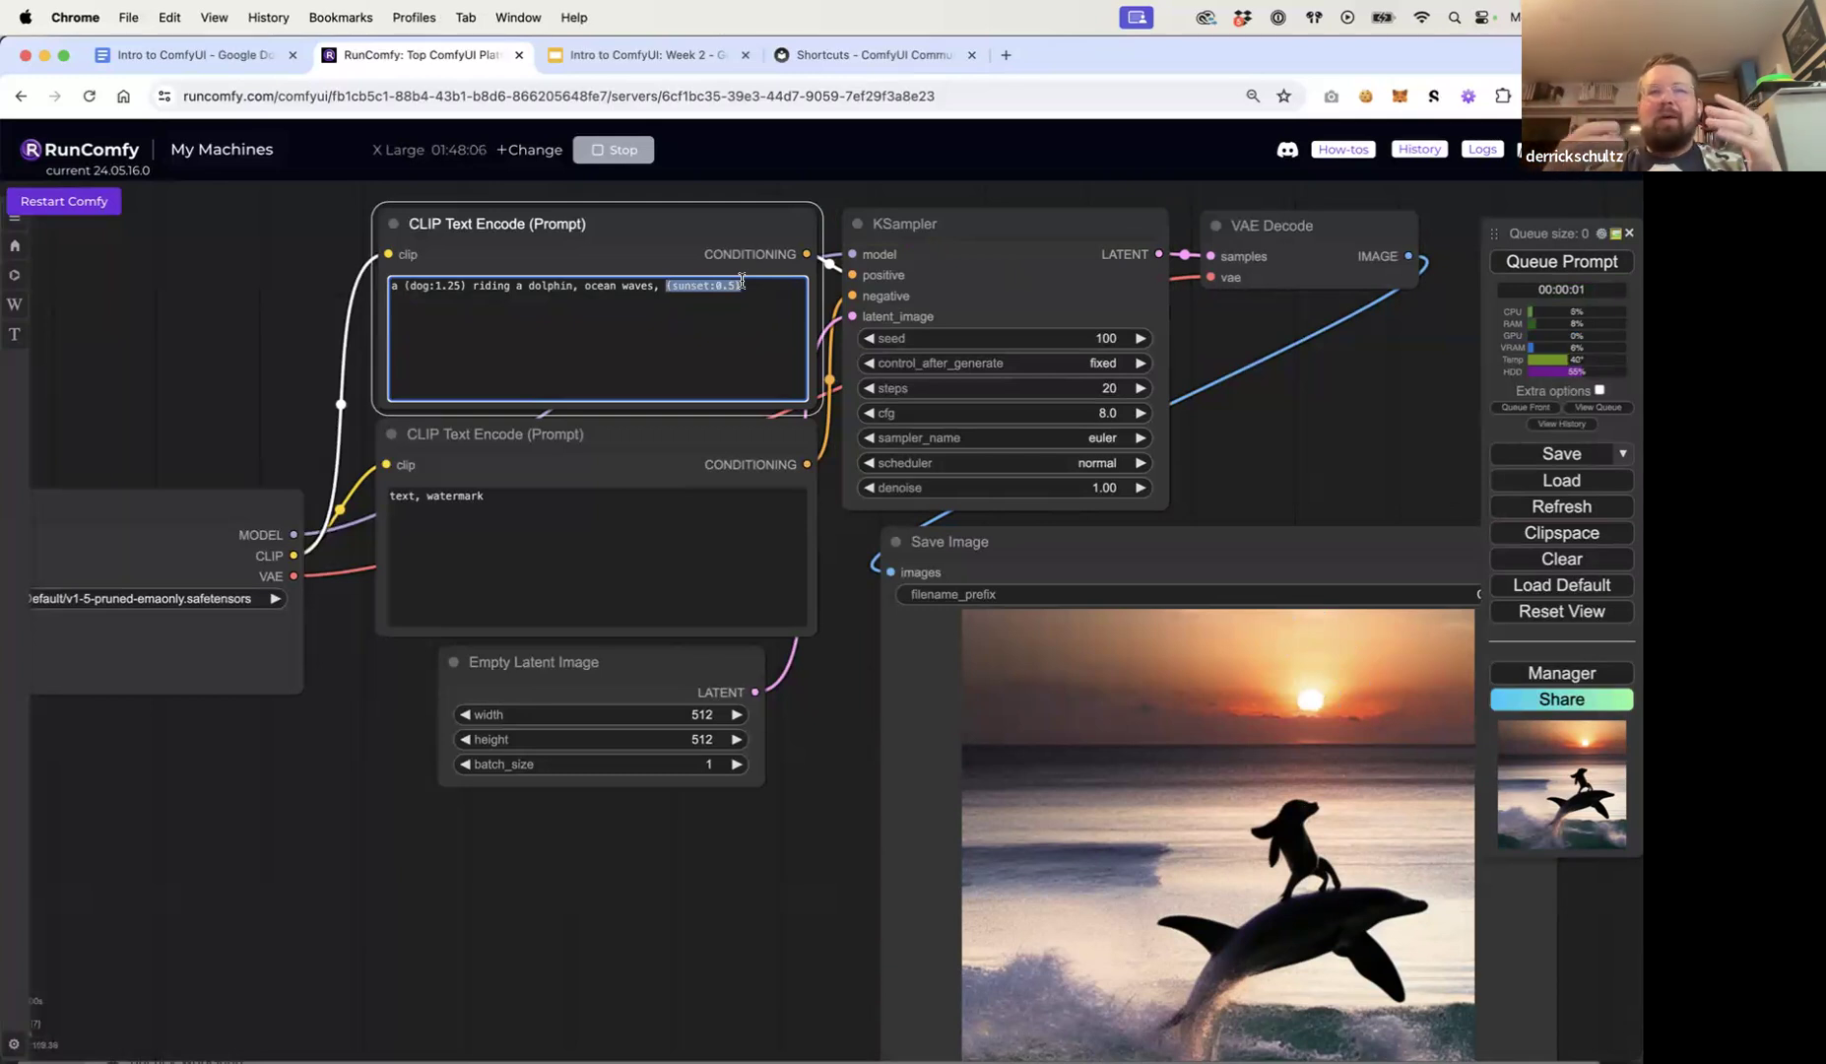
pyautogui.moveTo(469, 285); pyautogui.dragTo(409, 286)
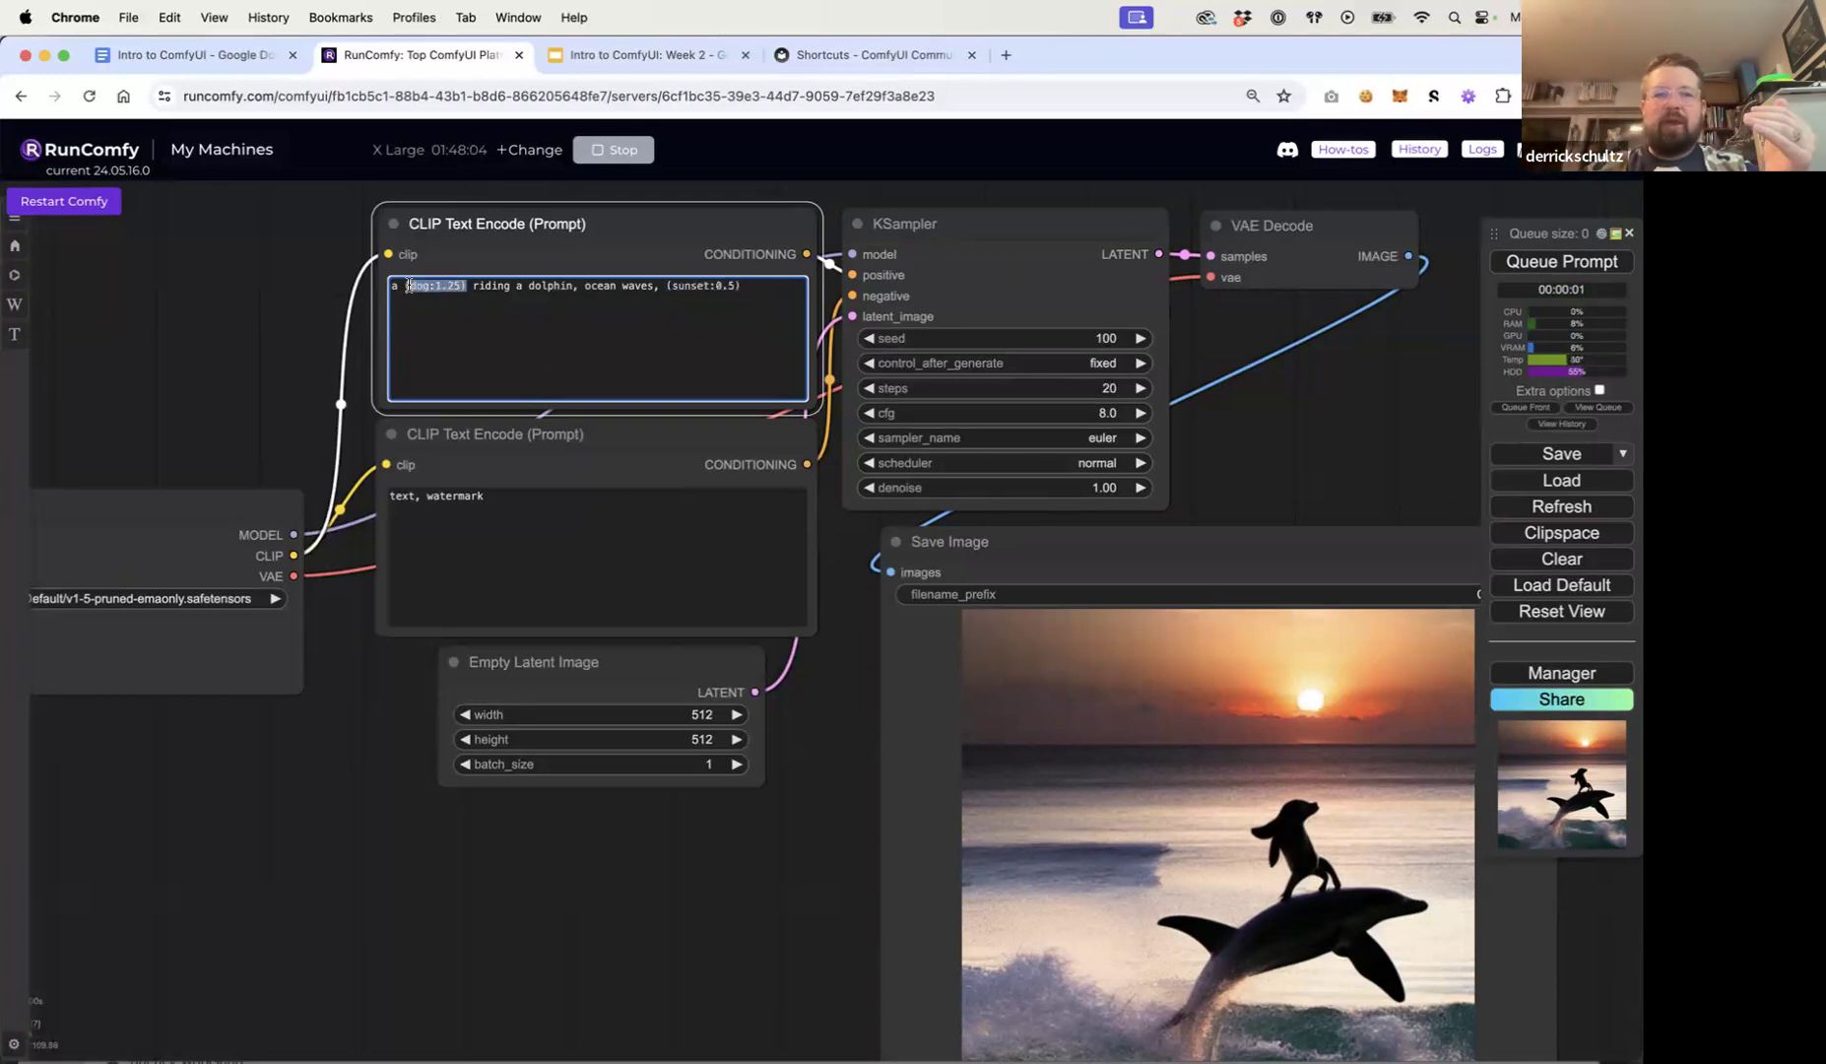
# Step: Set the KSampler's control_after_generate to randomize and queue the prompt until an image with a new seed is generated
pyautogui.click(1110, 362)
pyautogui.click(1152, 427)
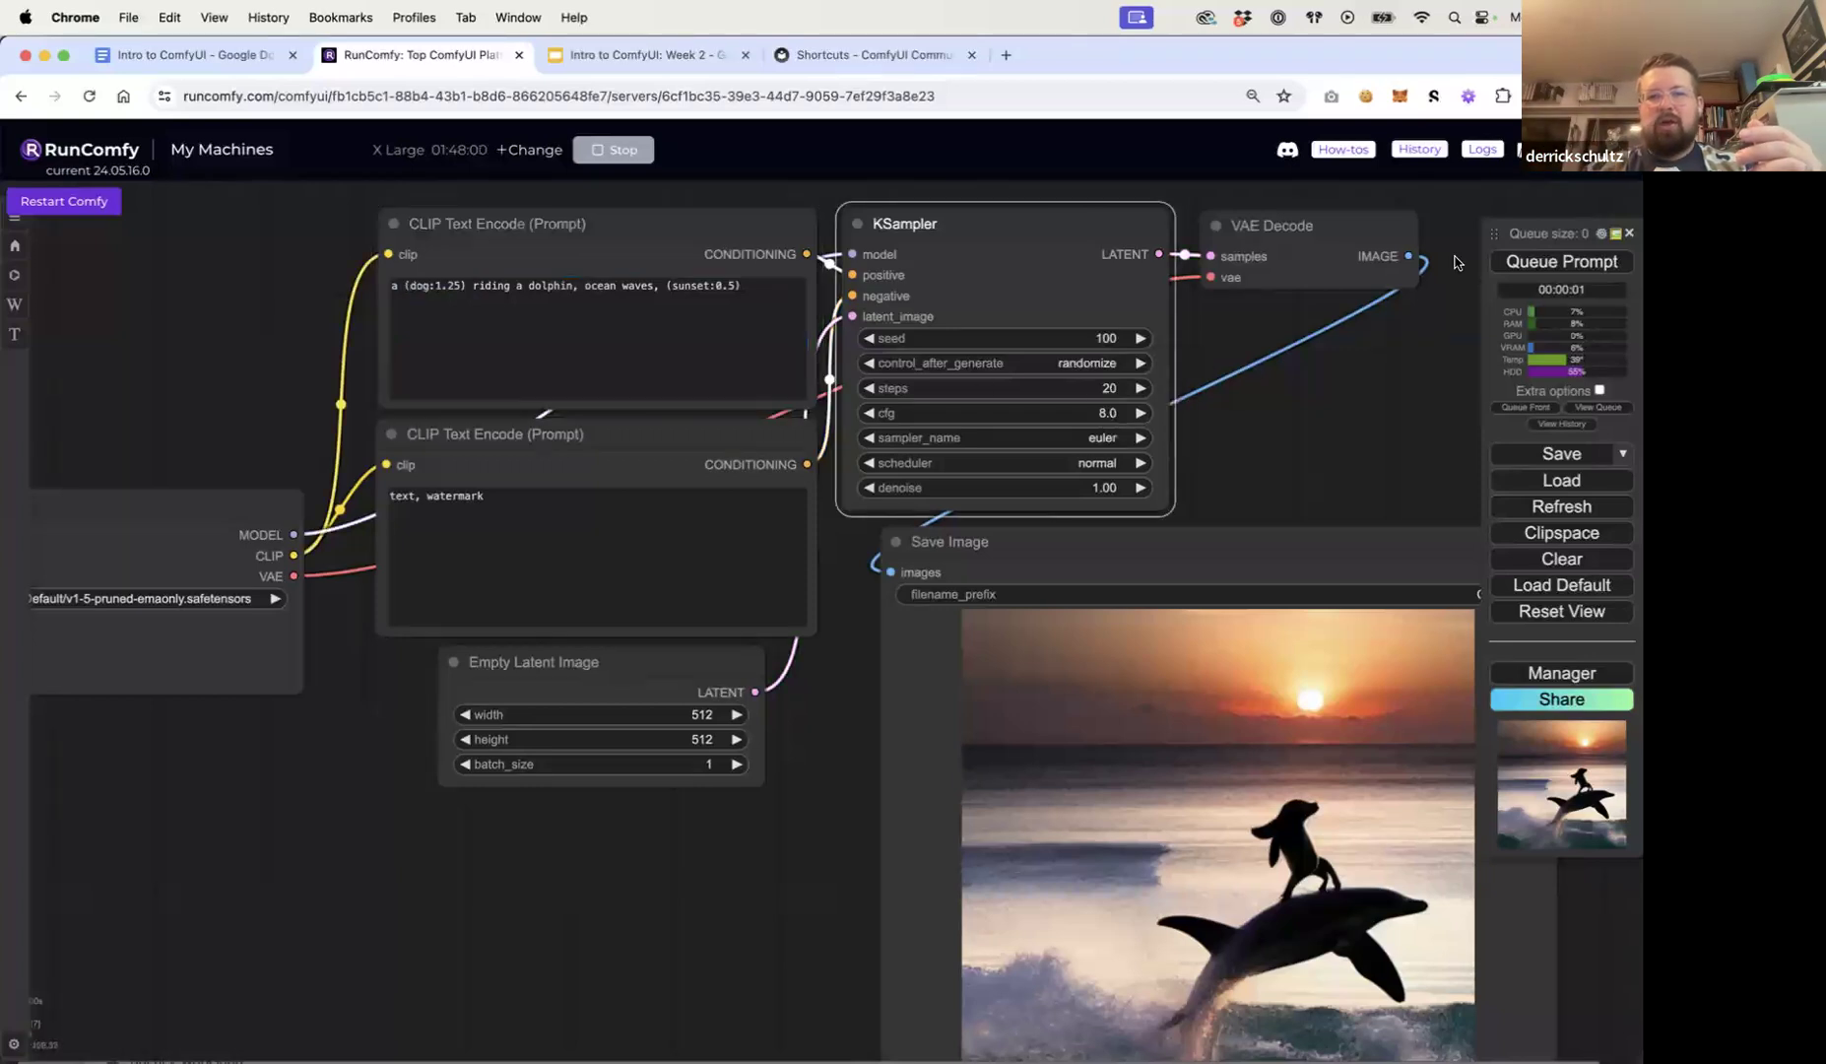
pyautogui.click(1565, 263)
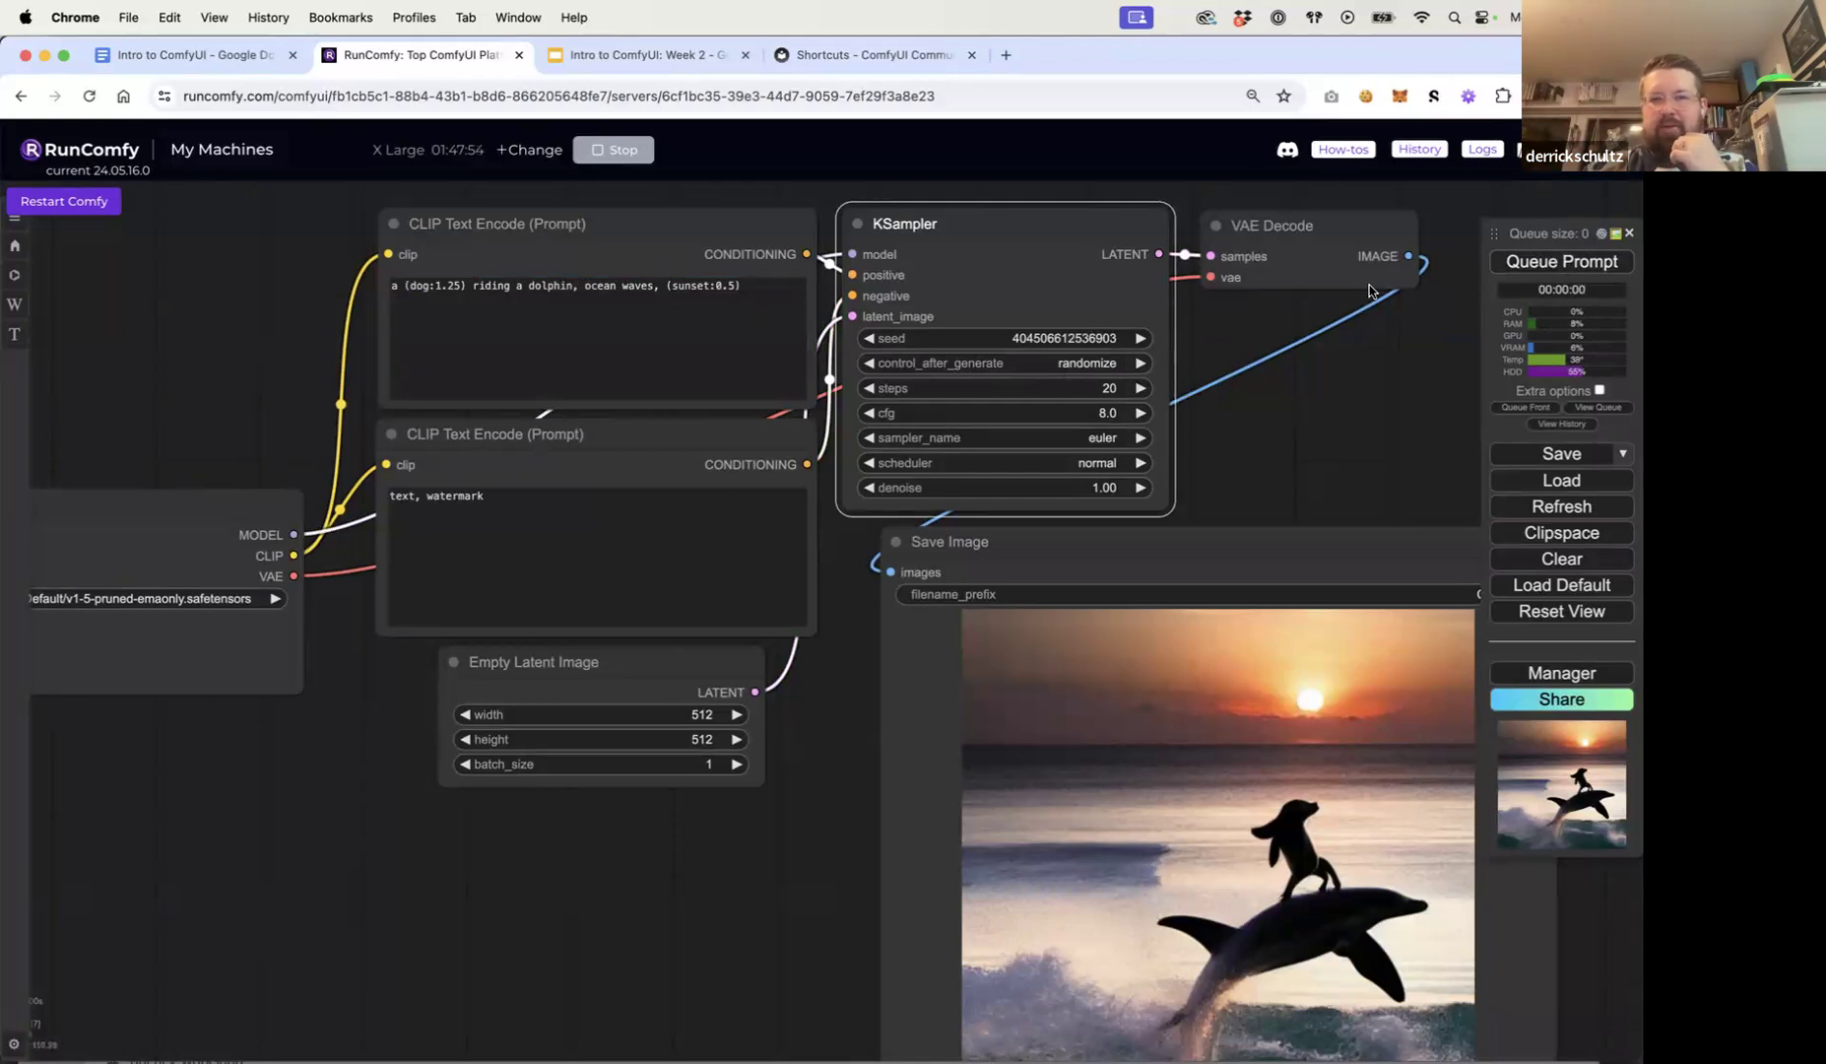
pyautogui.click(1516, 262)
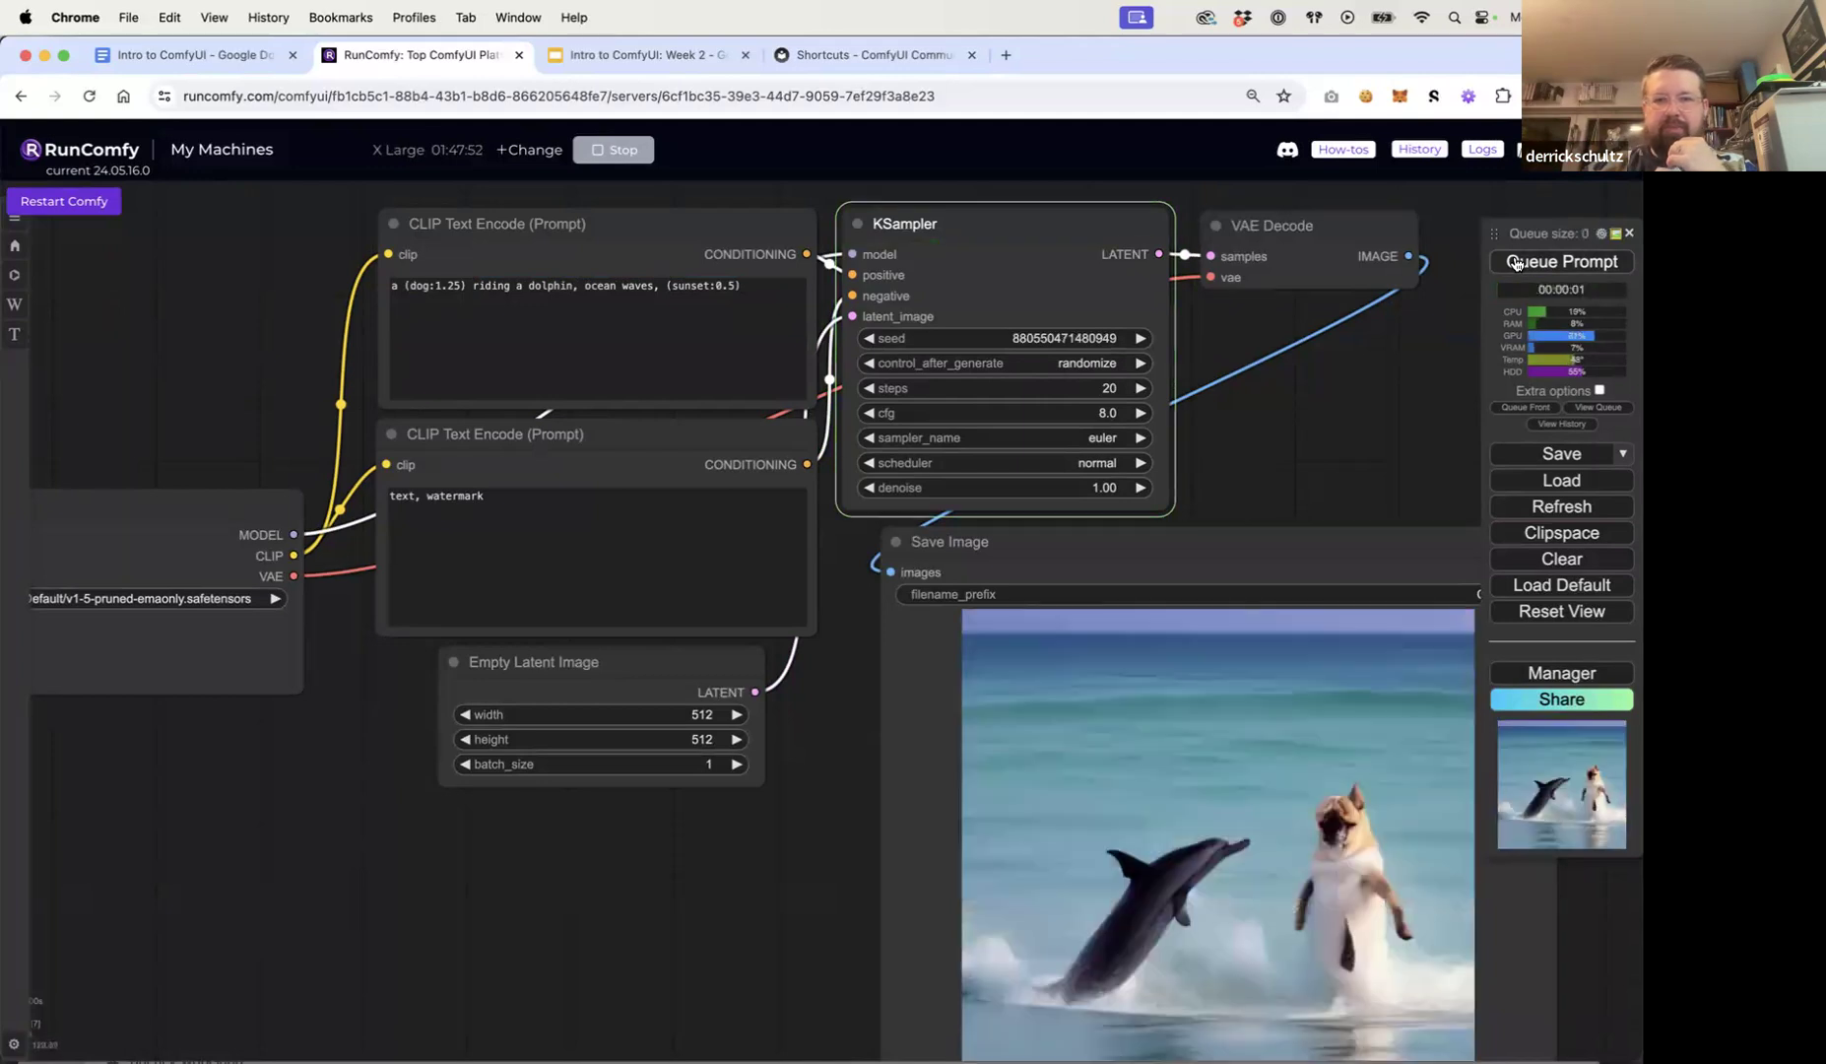
# Step: Generate four more random-seed images from the weighted dog and sunset prompt to compare the variations
pyautogui.moveTo(1321, 460); pyautogui.dragTo(1288, 377)
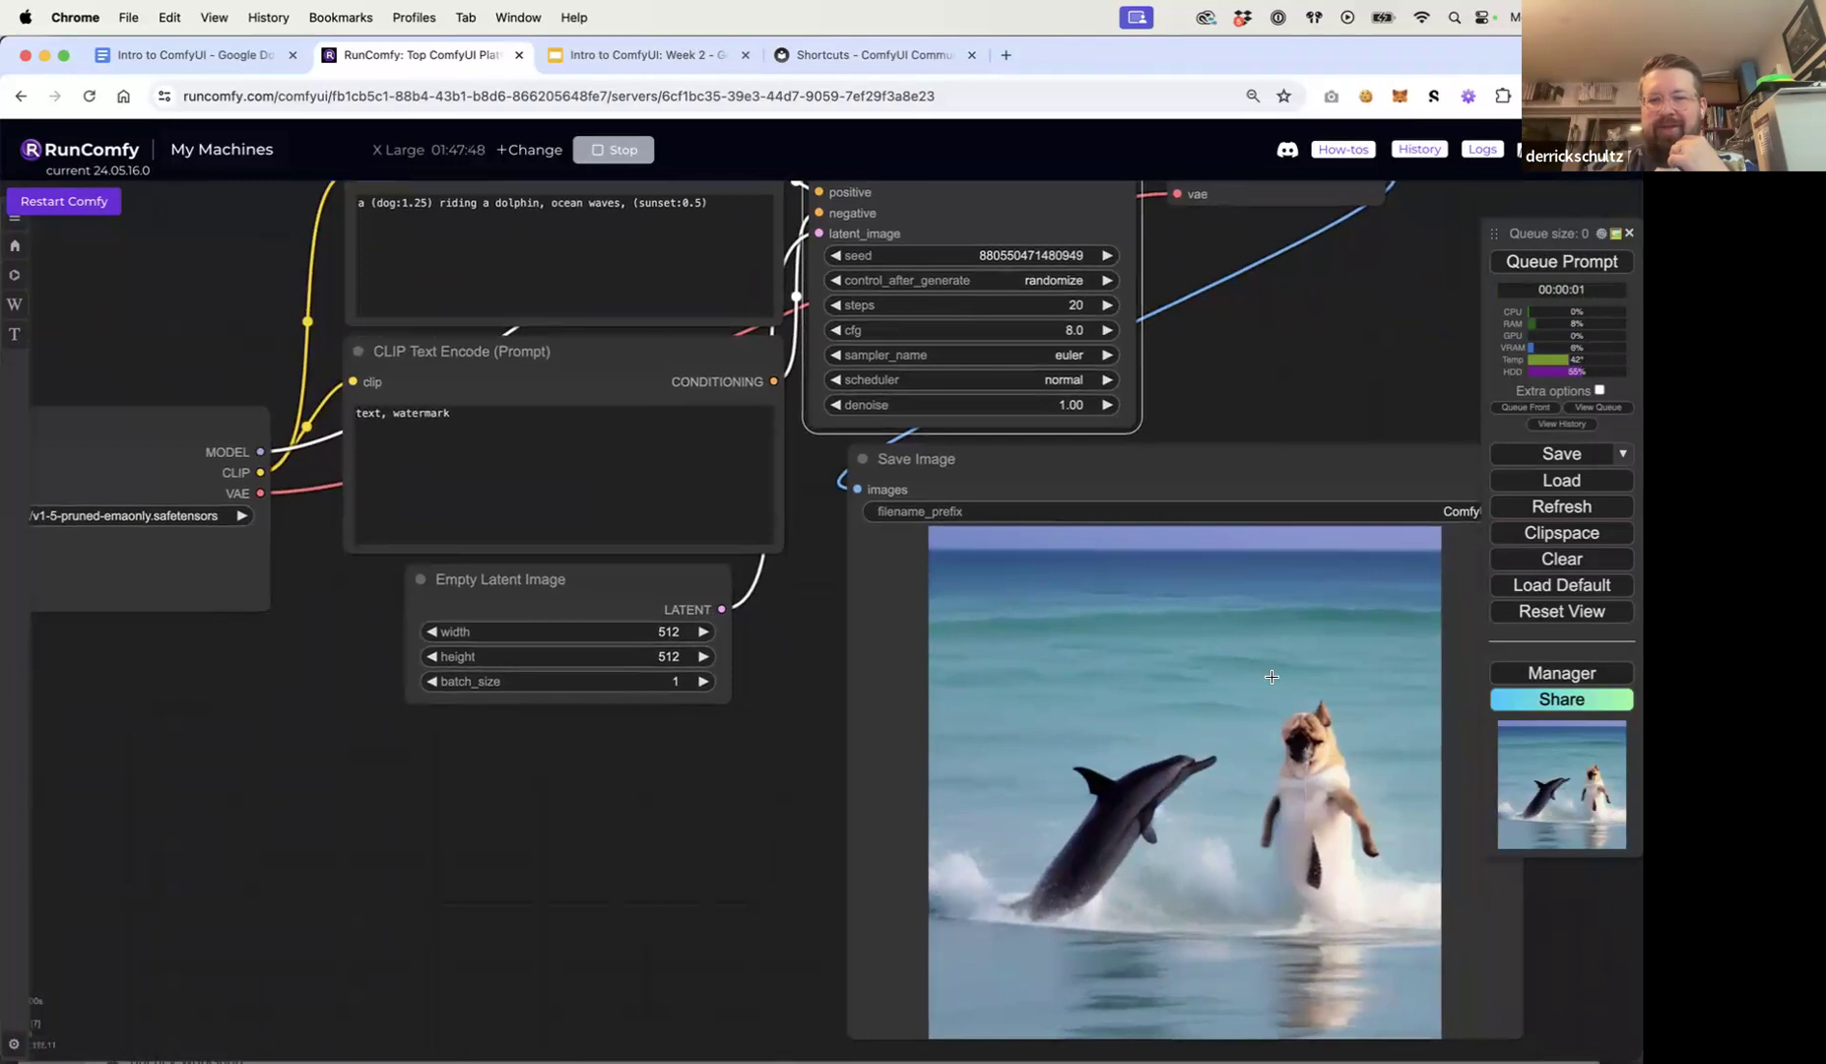
pyautogui.click(1540, 263)
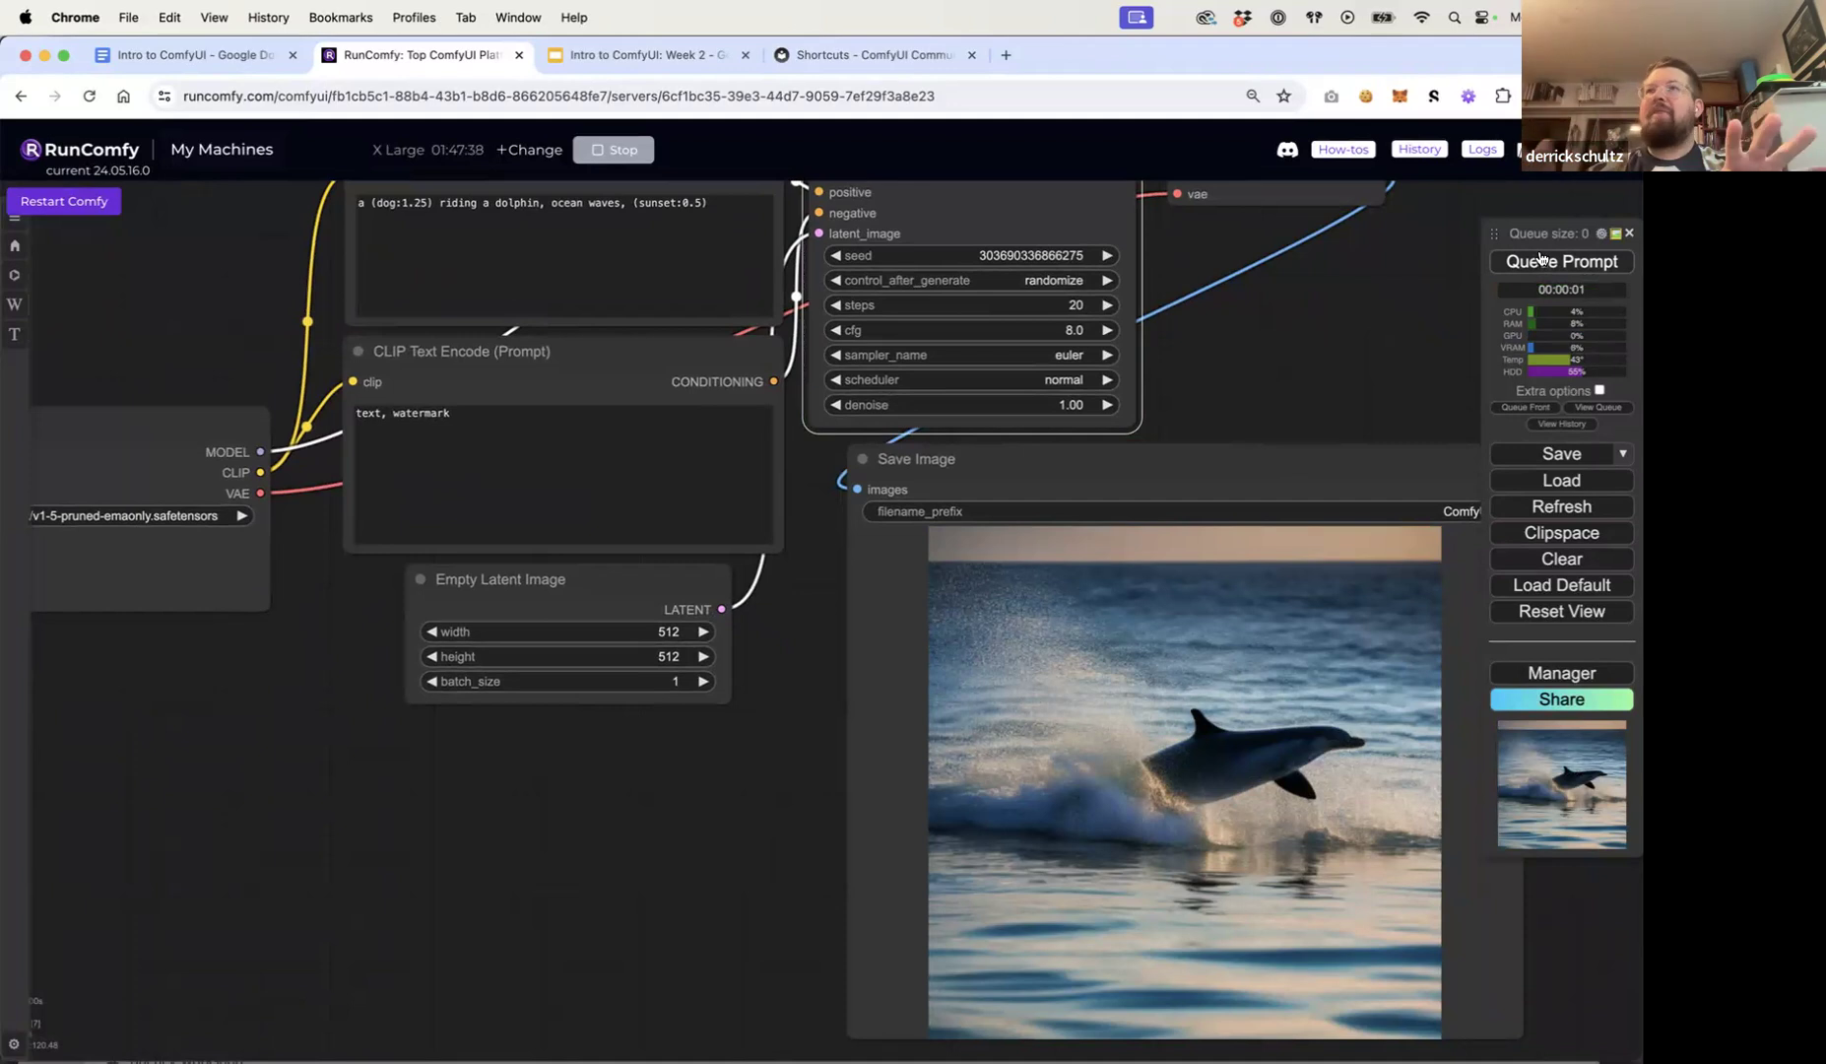
pyautogui.moveTo(1407, 378); pyautogui.dragTo(1334, 413)
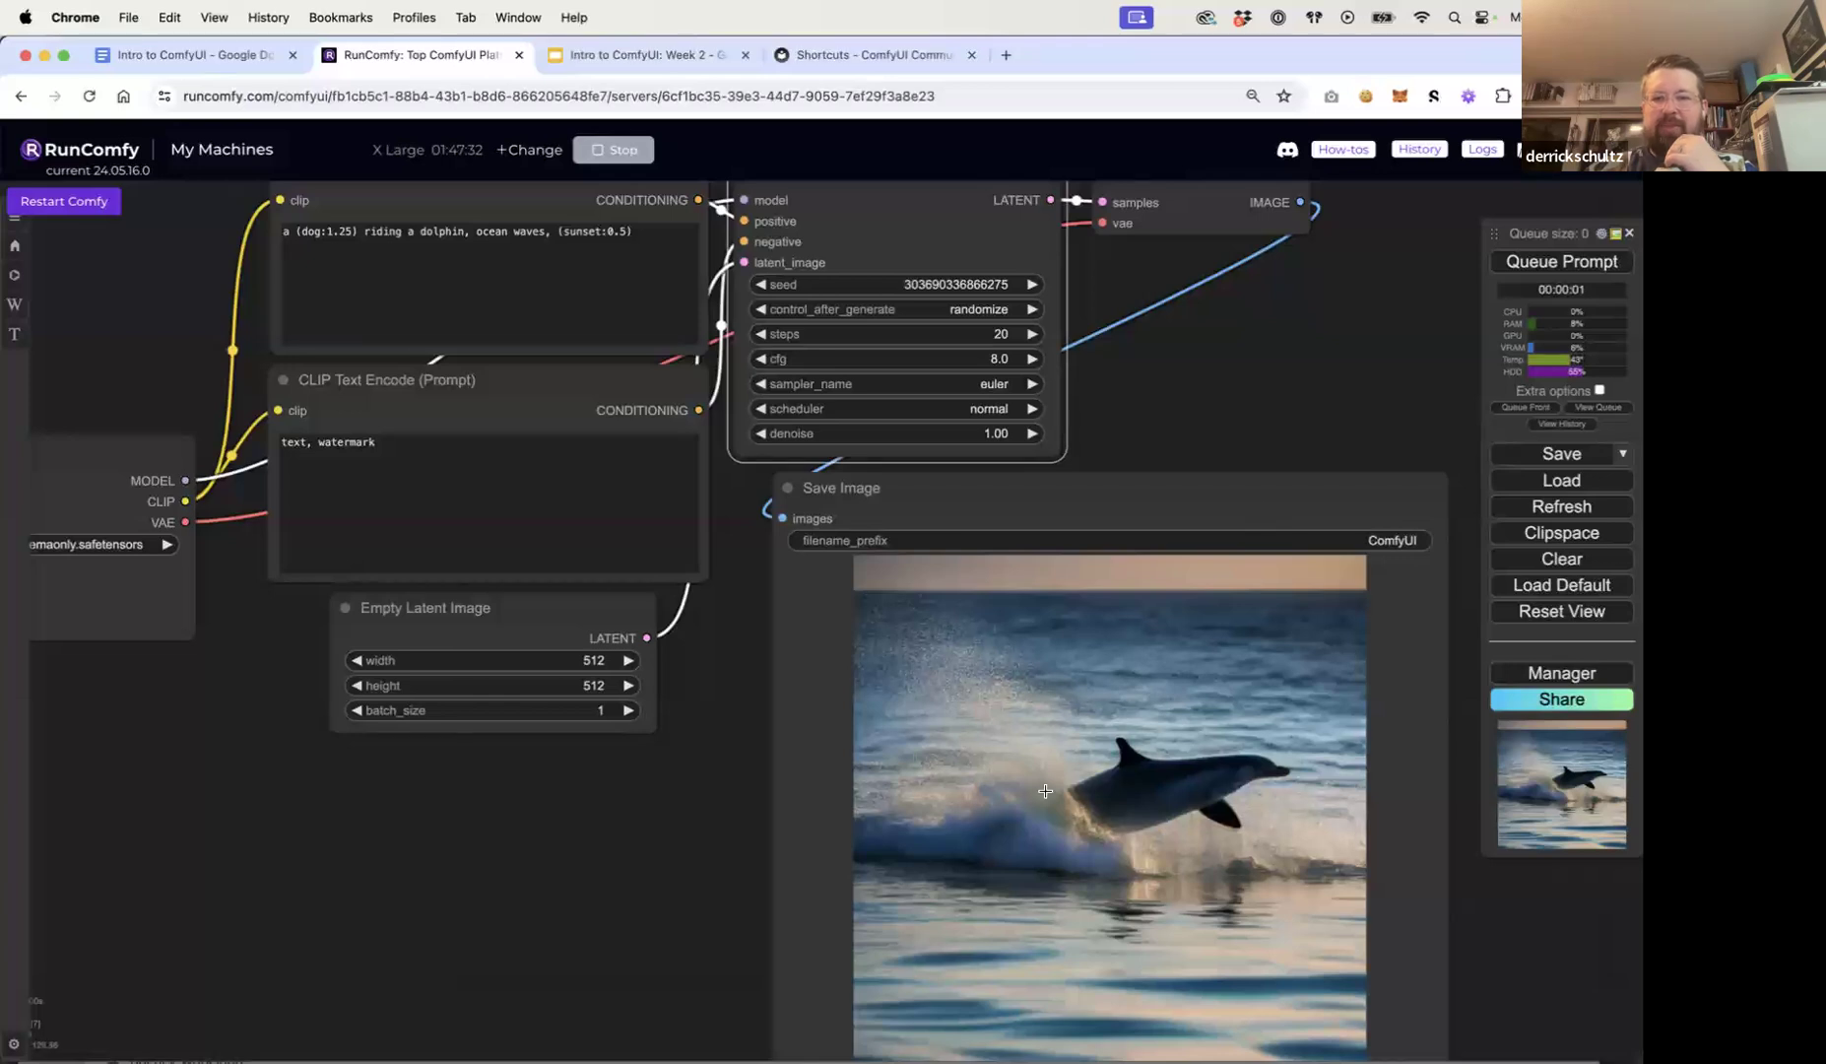
pyautogui.click(1513, 262)
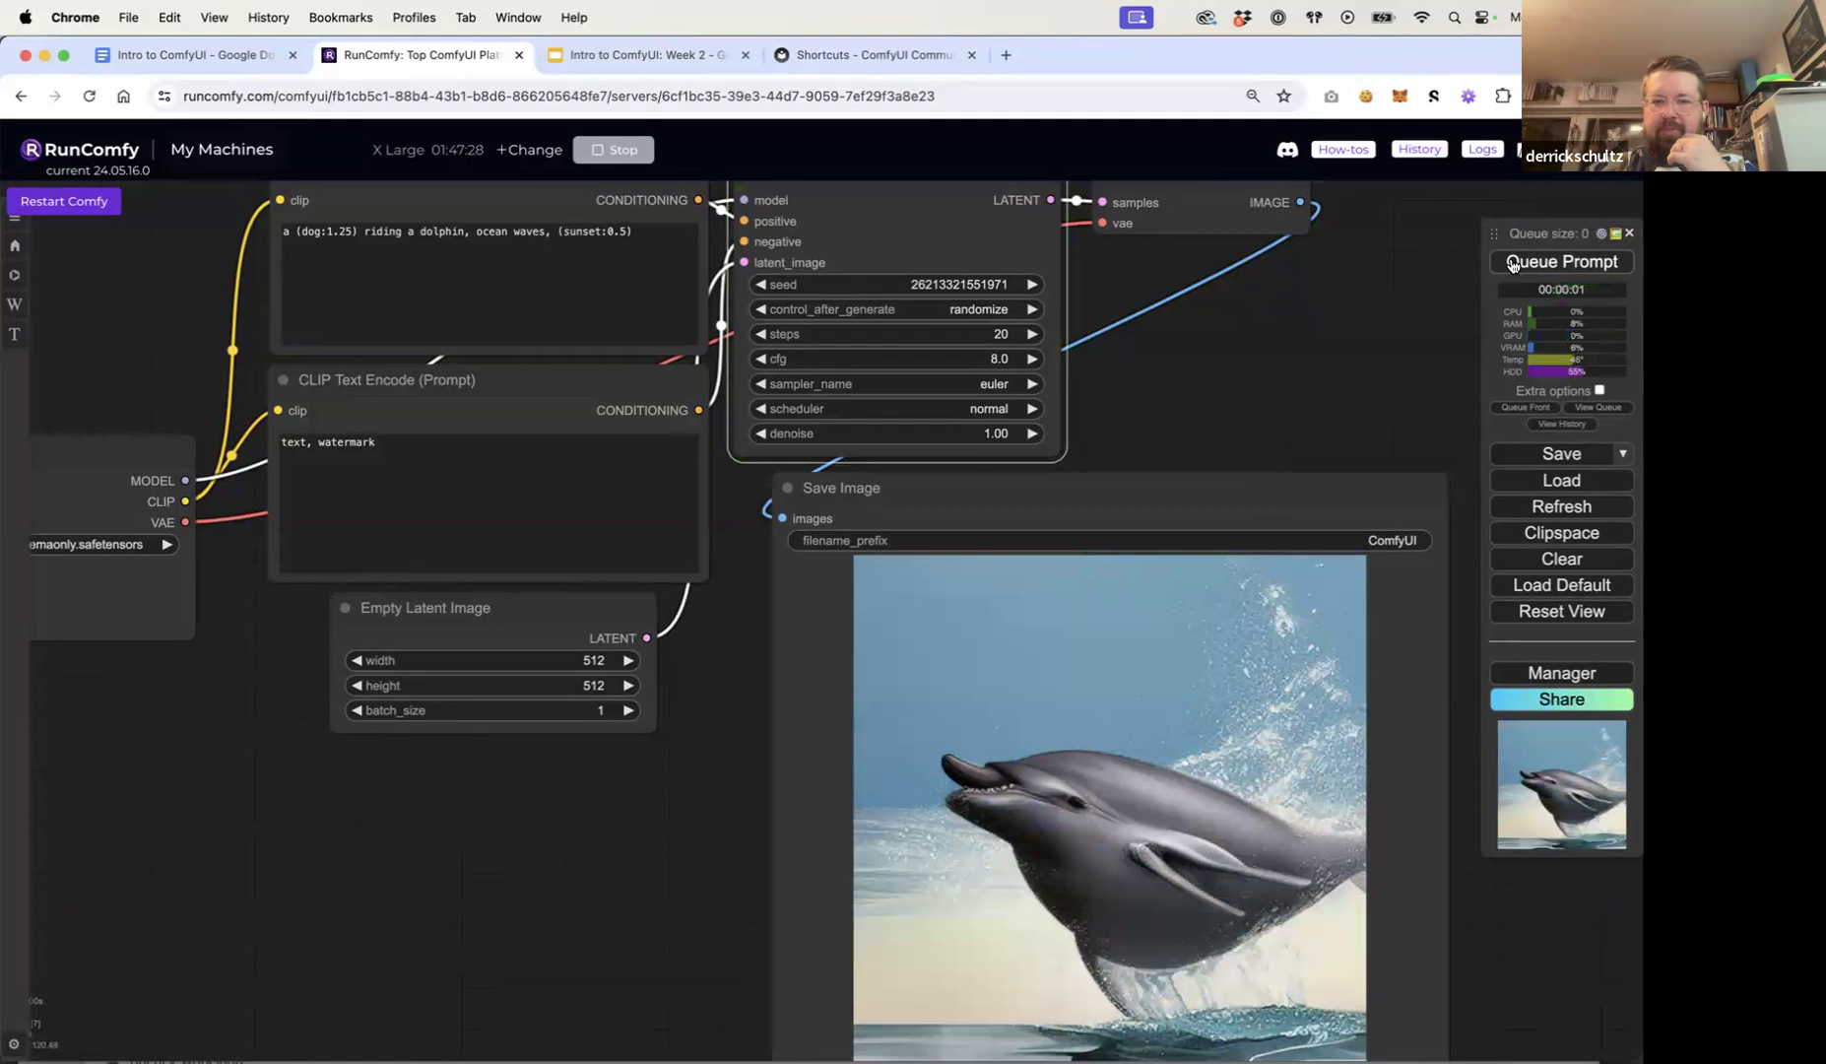
pyautogui.click(1565, 263)
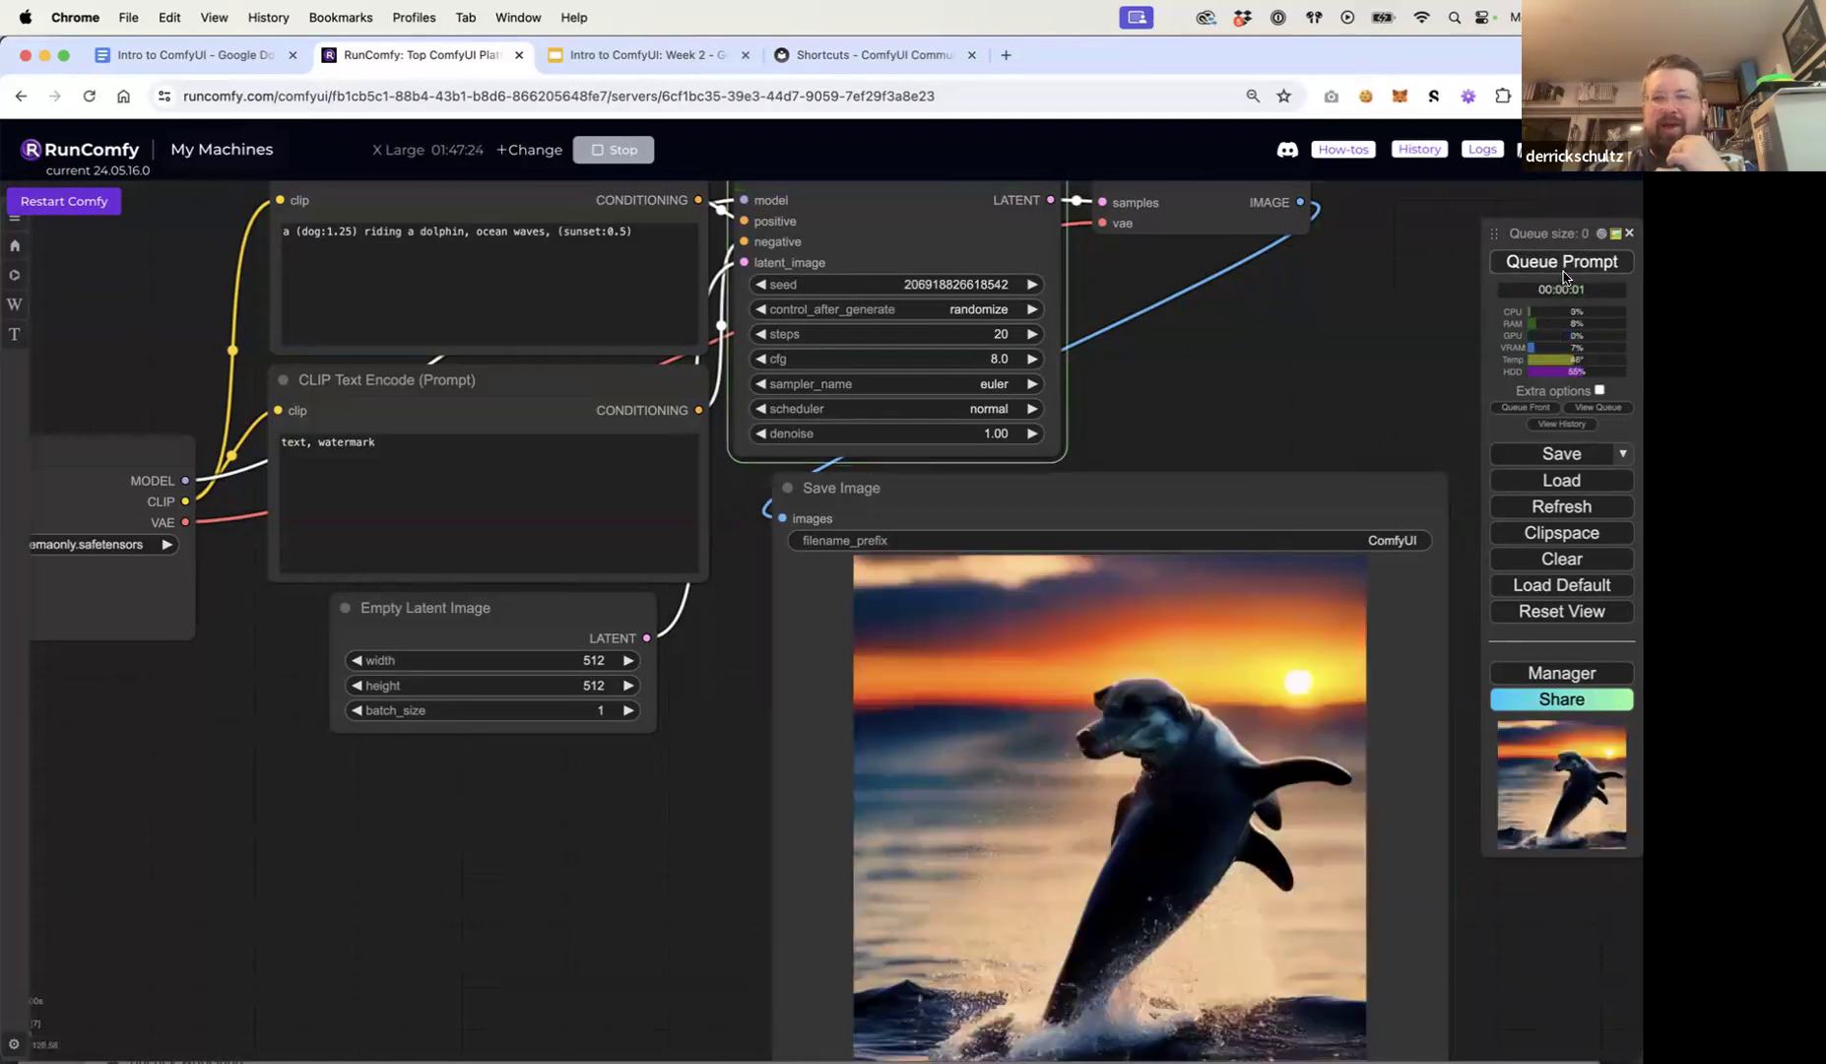
pyautogui.click(1565, 264)
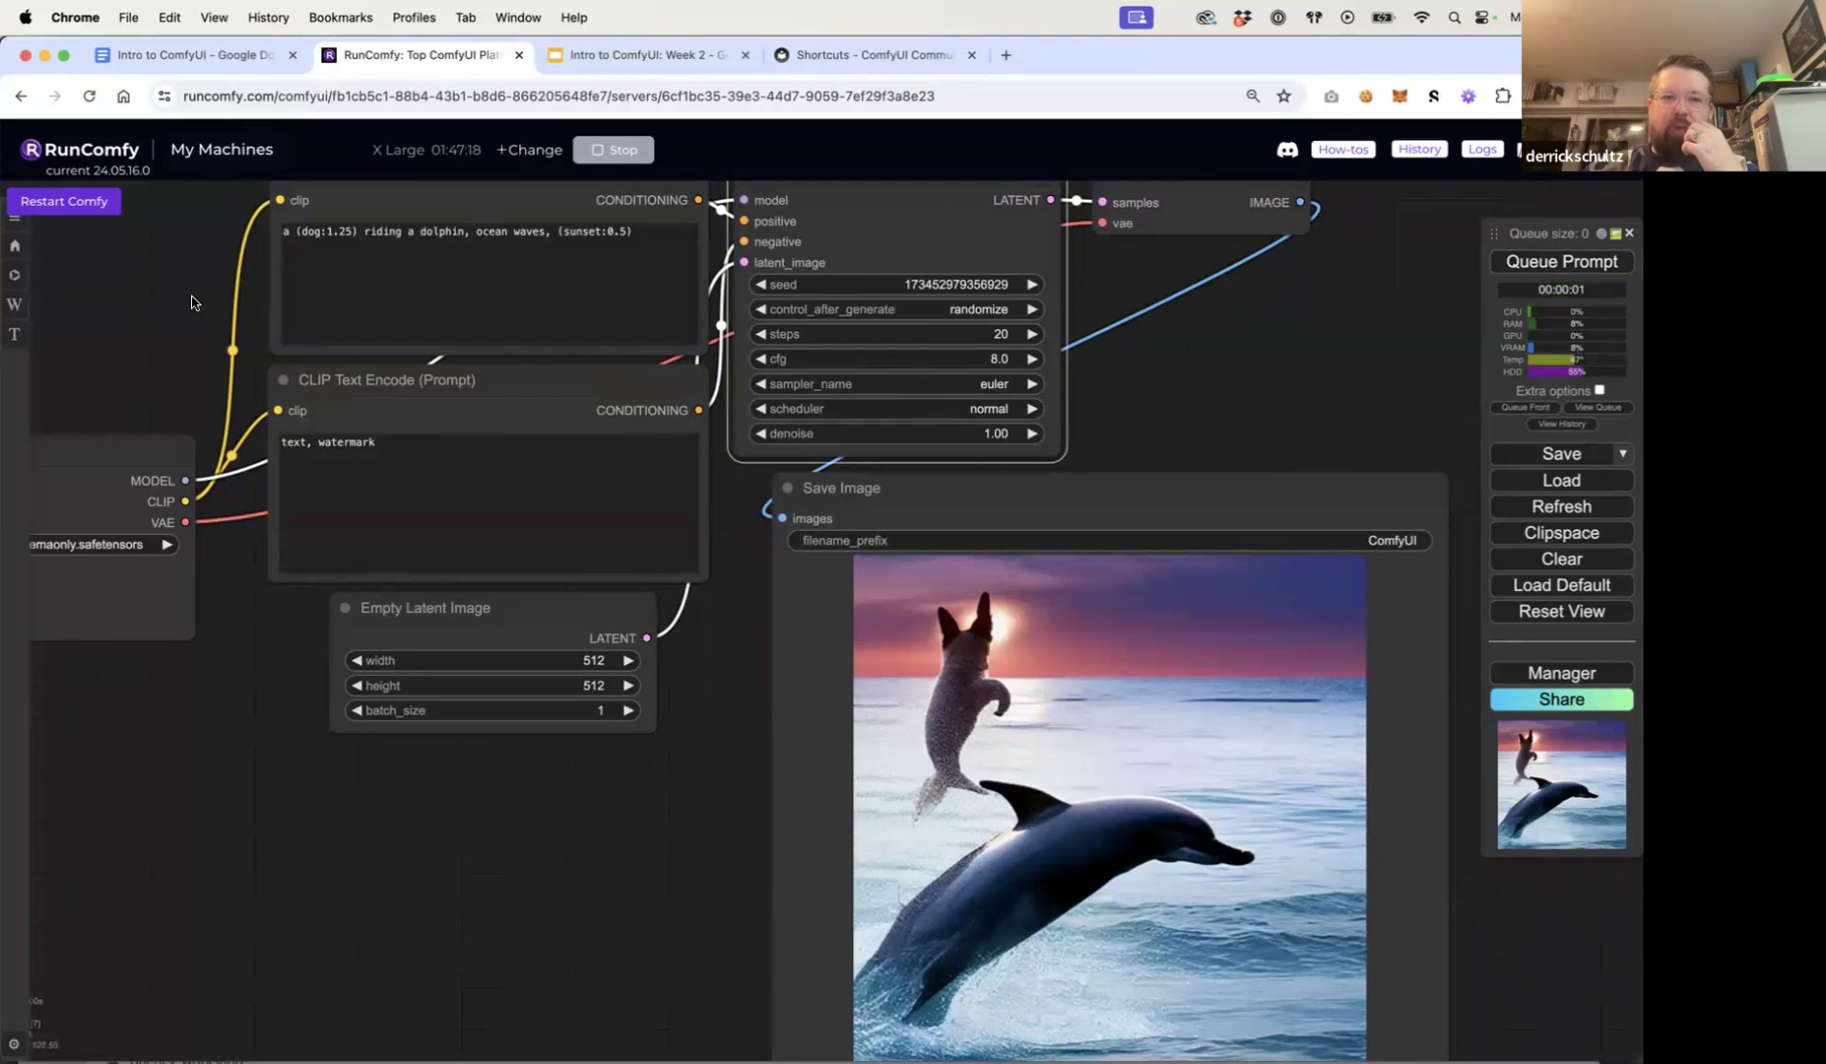
# Step: Remove the ocean waves and sunset terms from the positive prompt, leaving "a (dog:1.25) riding a dolphin"
pyautogui.moveTo(194, 297); pyautogui.dragTo(274, 328)
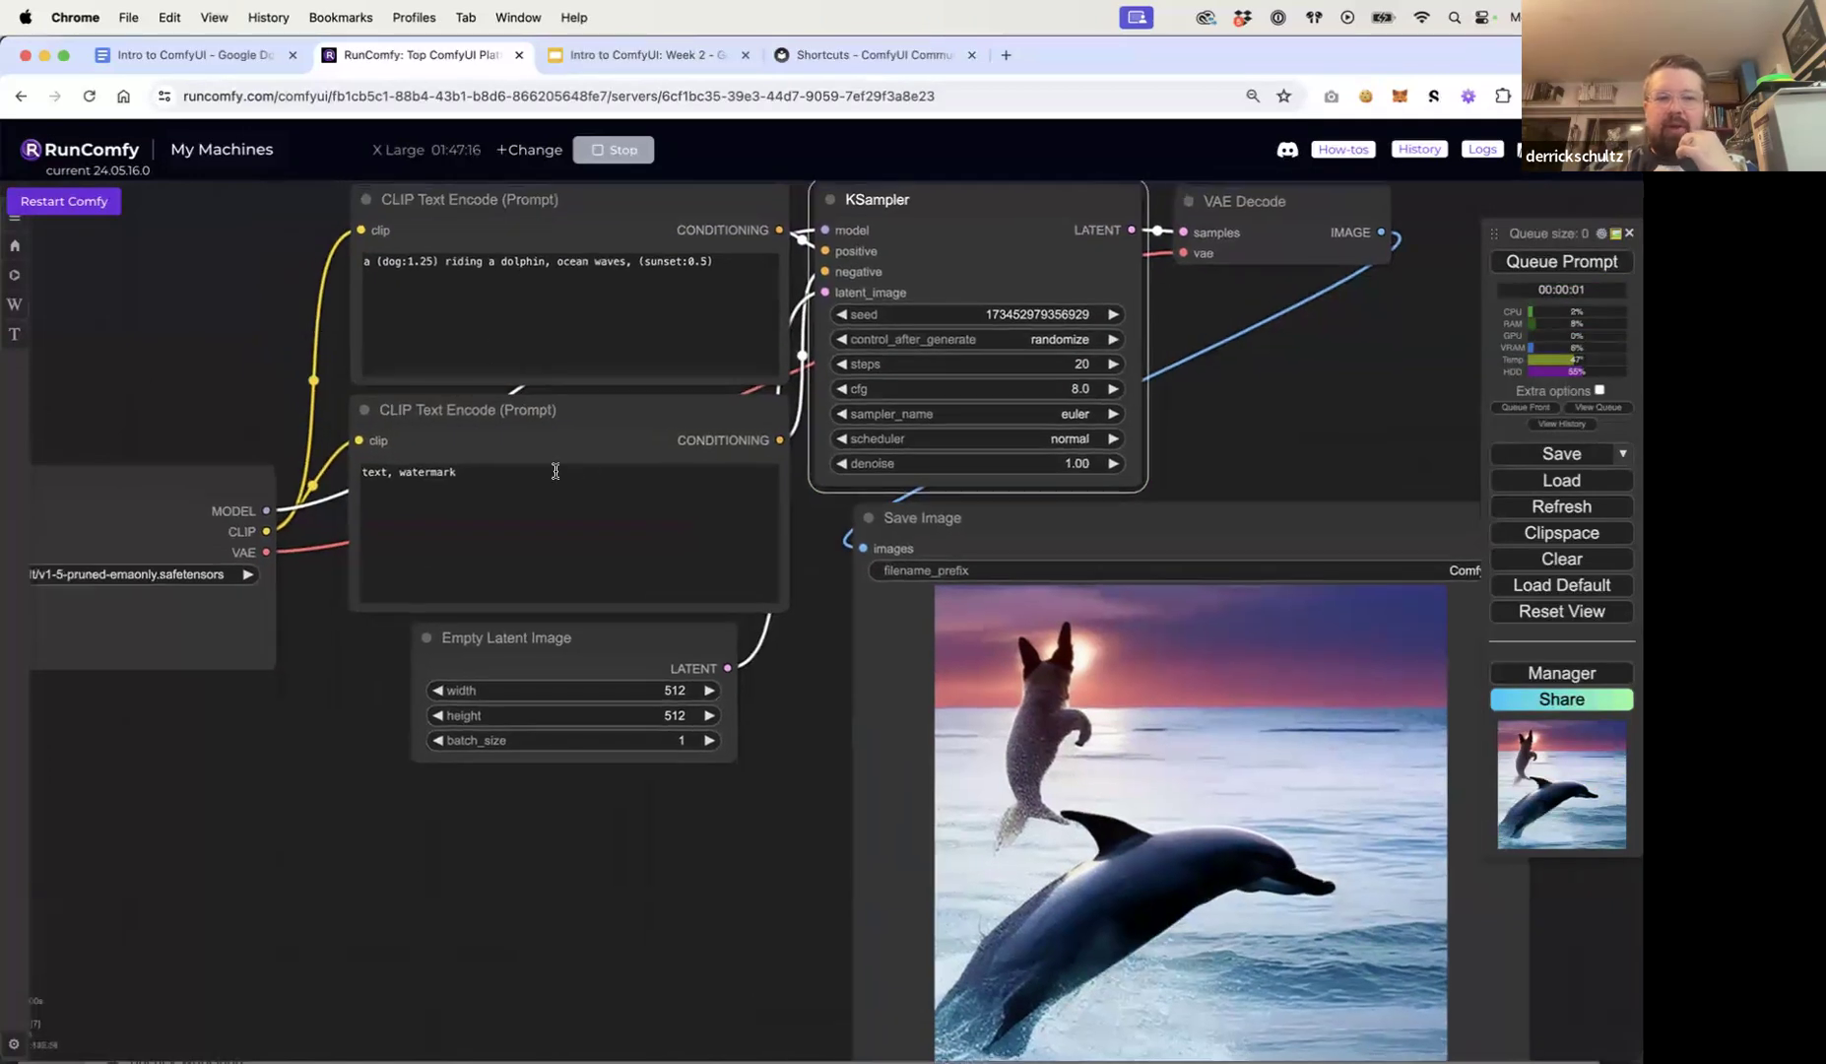
pyautogui.moveTo(714, 261); pyautogui.dragTo(637, 262)
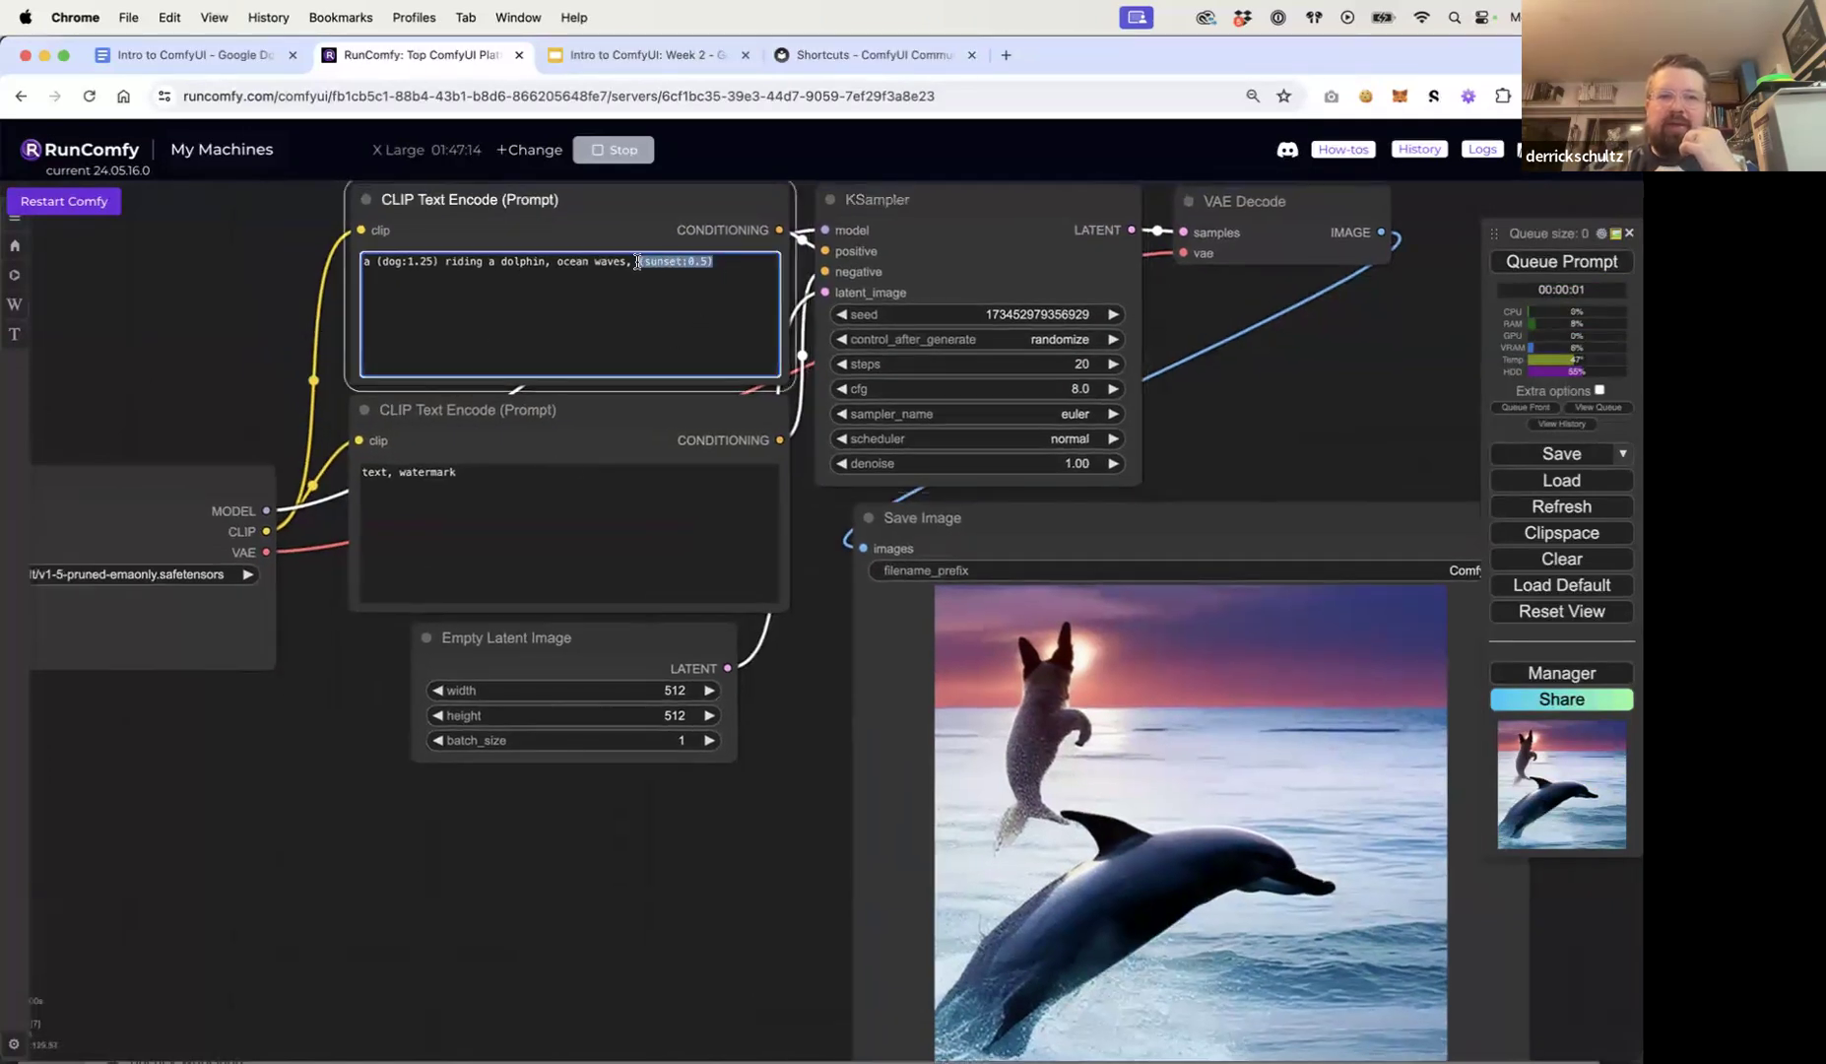
pyautogui.press('BackSpace')
pyautogui.press('BackSpace')
pyautogui.press('BackSpace')
pyautogui.press('BackSpace')
pyautogui.press('BackSpace')
pyautogui.press('BackSpace')
pyautogui.press('BackSpace')
pyautogui.press('BackSpace')
pyautogui.press('BackSpace')
pyautogui.press('BackSpace')
pyautogui.press('BackSpace')
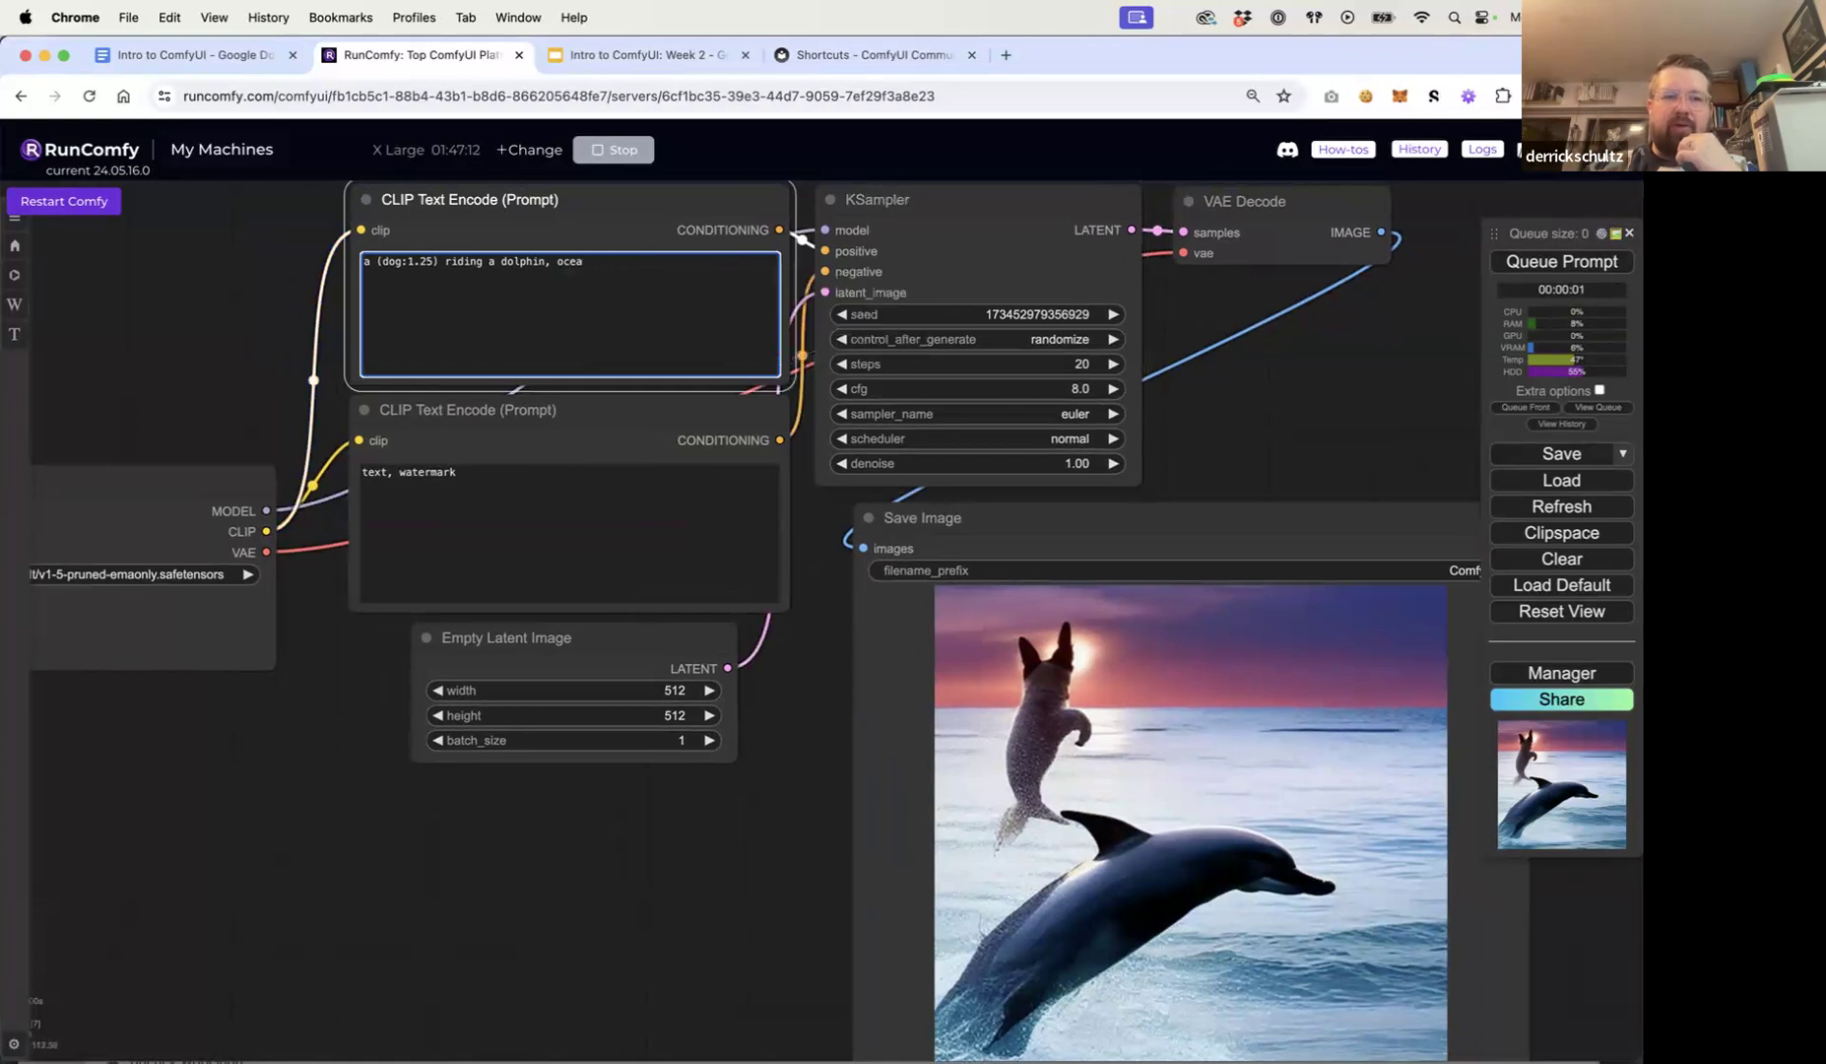
# Step: Add "waves" to the negative prompt, weight it as (waves:1.2), and generate a new image
pyautogui.click(572, 460)
pyautogui.write(', waves')
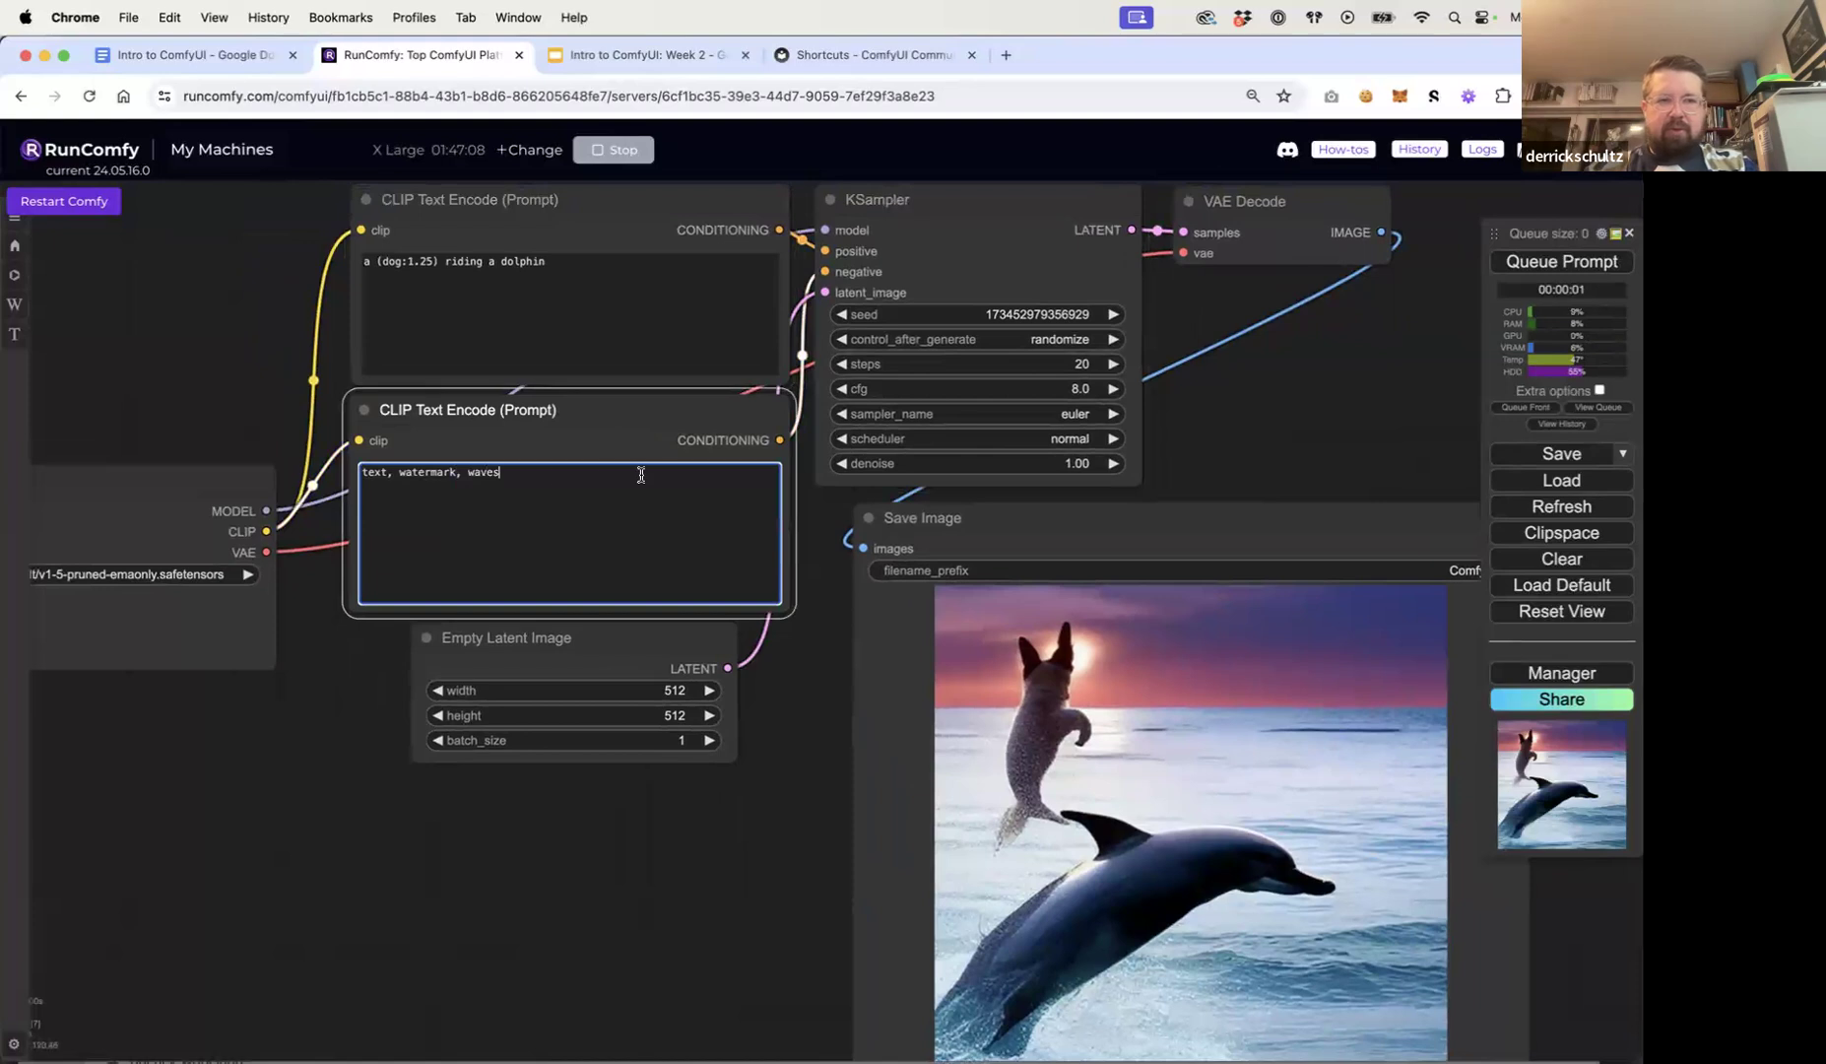
pyautogui.moveTo(501, 472); pyautogui.dragTo(469, 471)
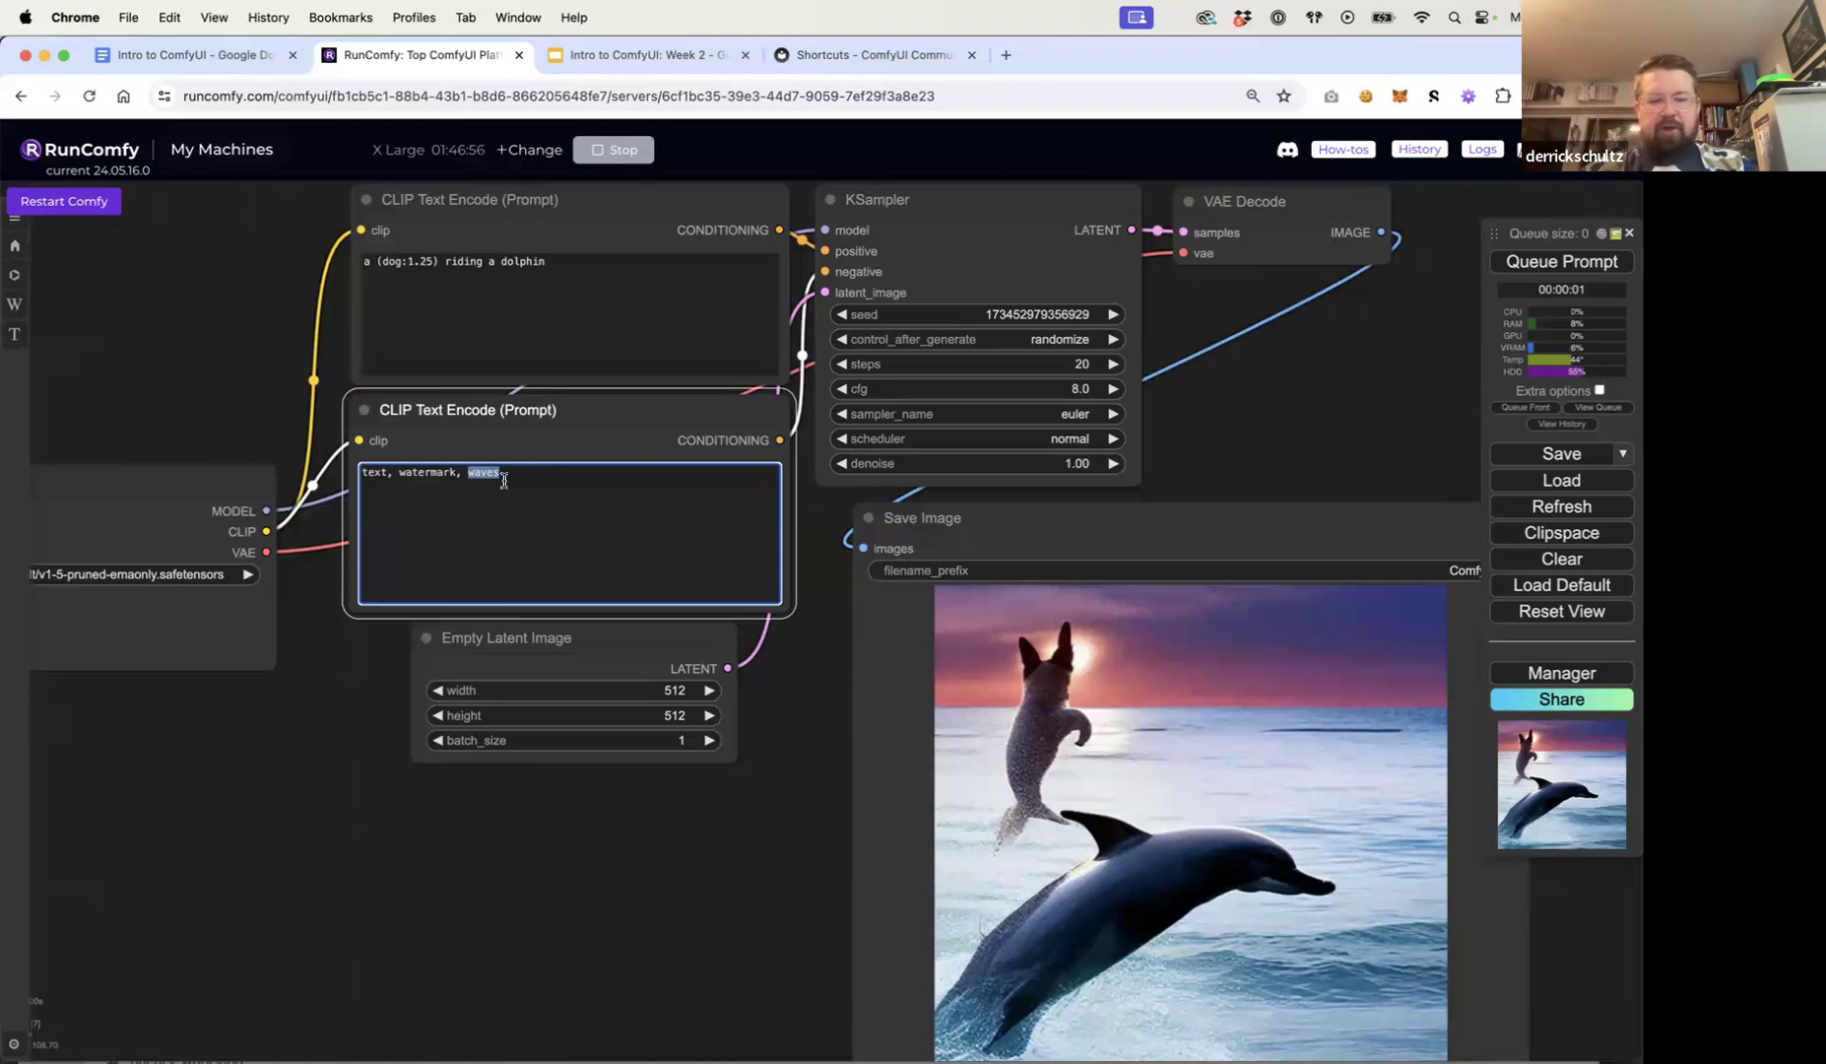
pyautogui.hotkey('ctrl', 'Up')
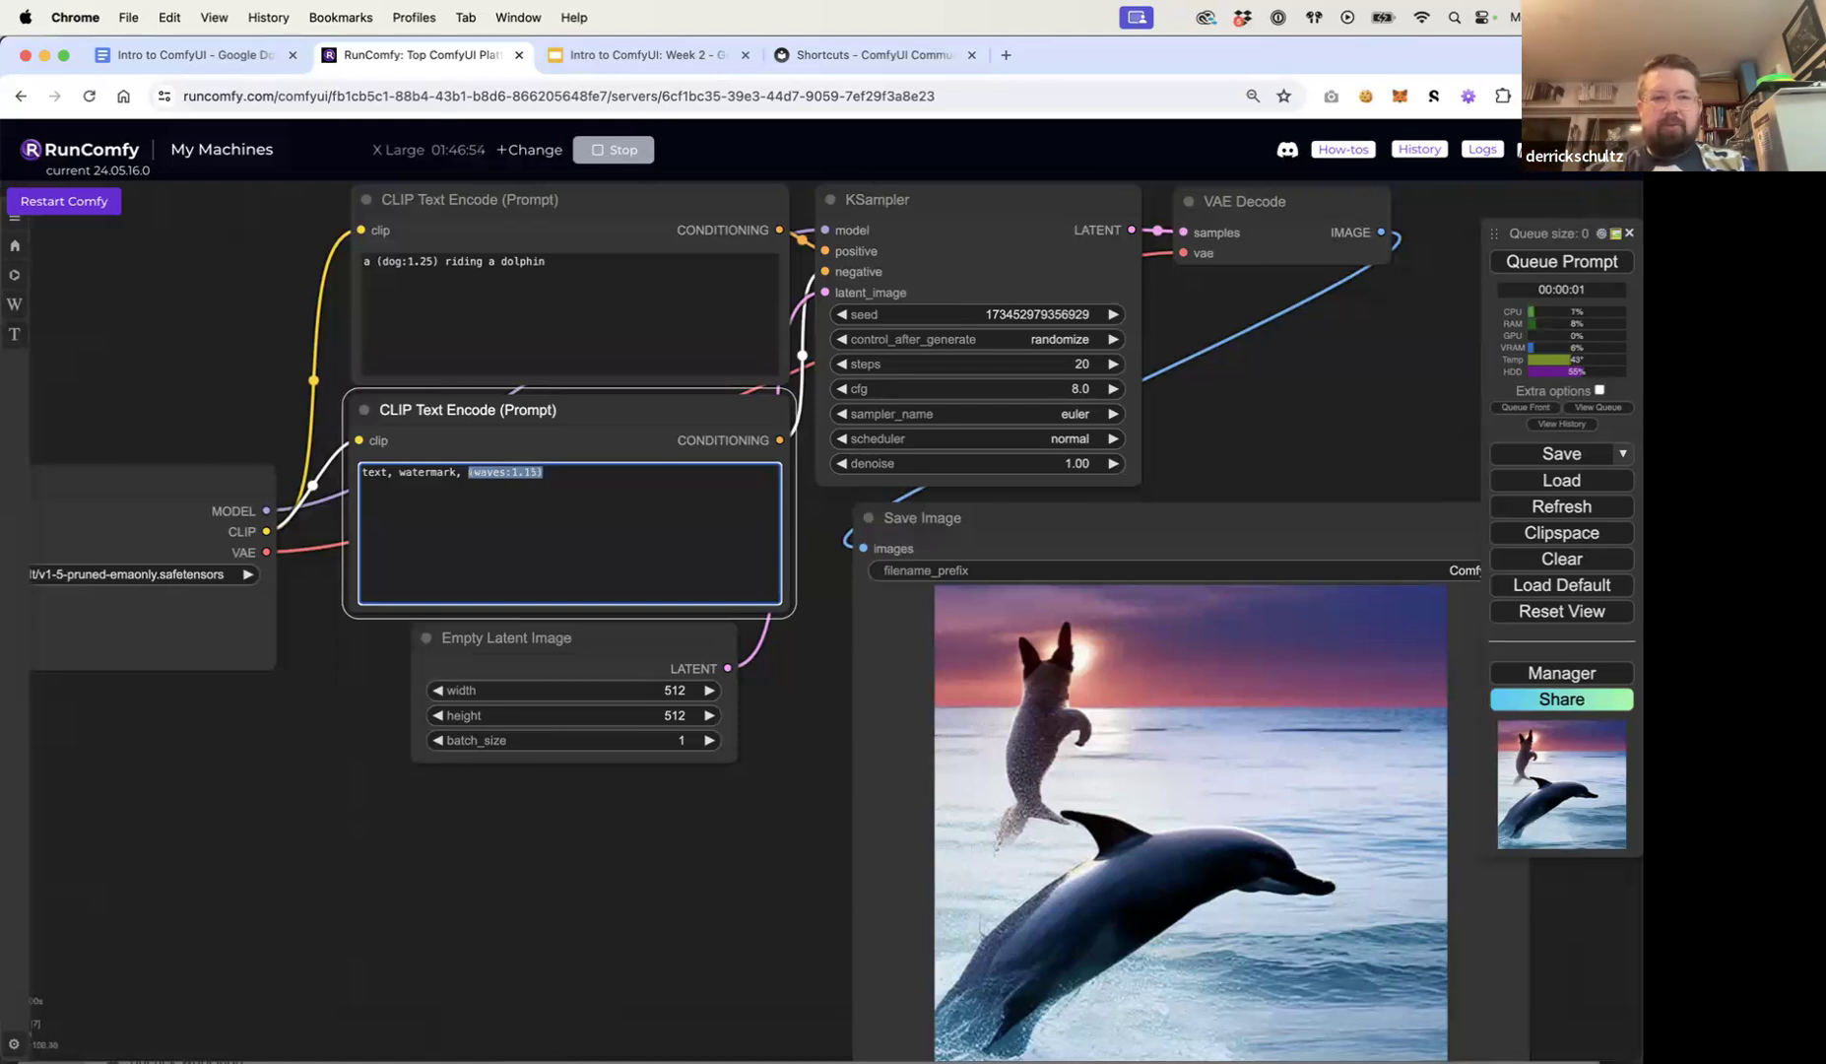
pyautogui.click(1552, 266)
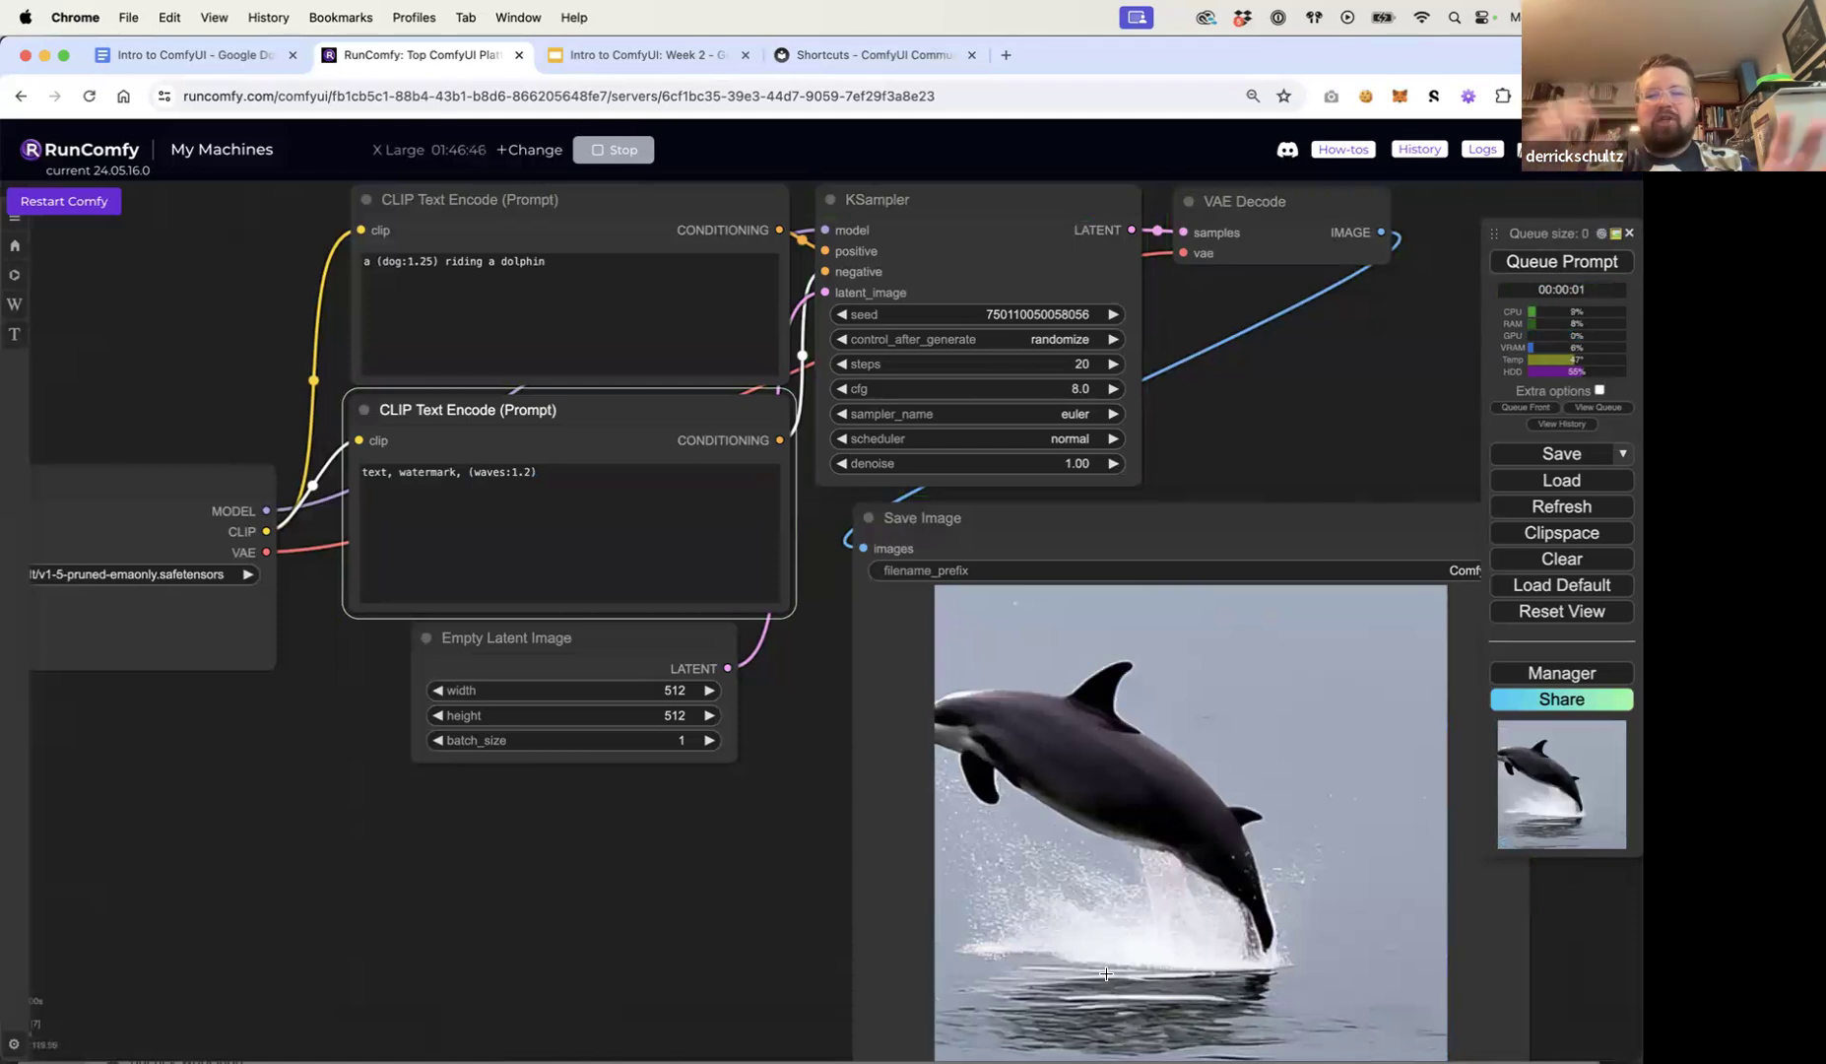
# Step: Generate another random-seed image with the weighted negative prompt and view the full result in the Save Image node
pyautogui.click(592, 481)
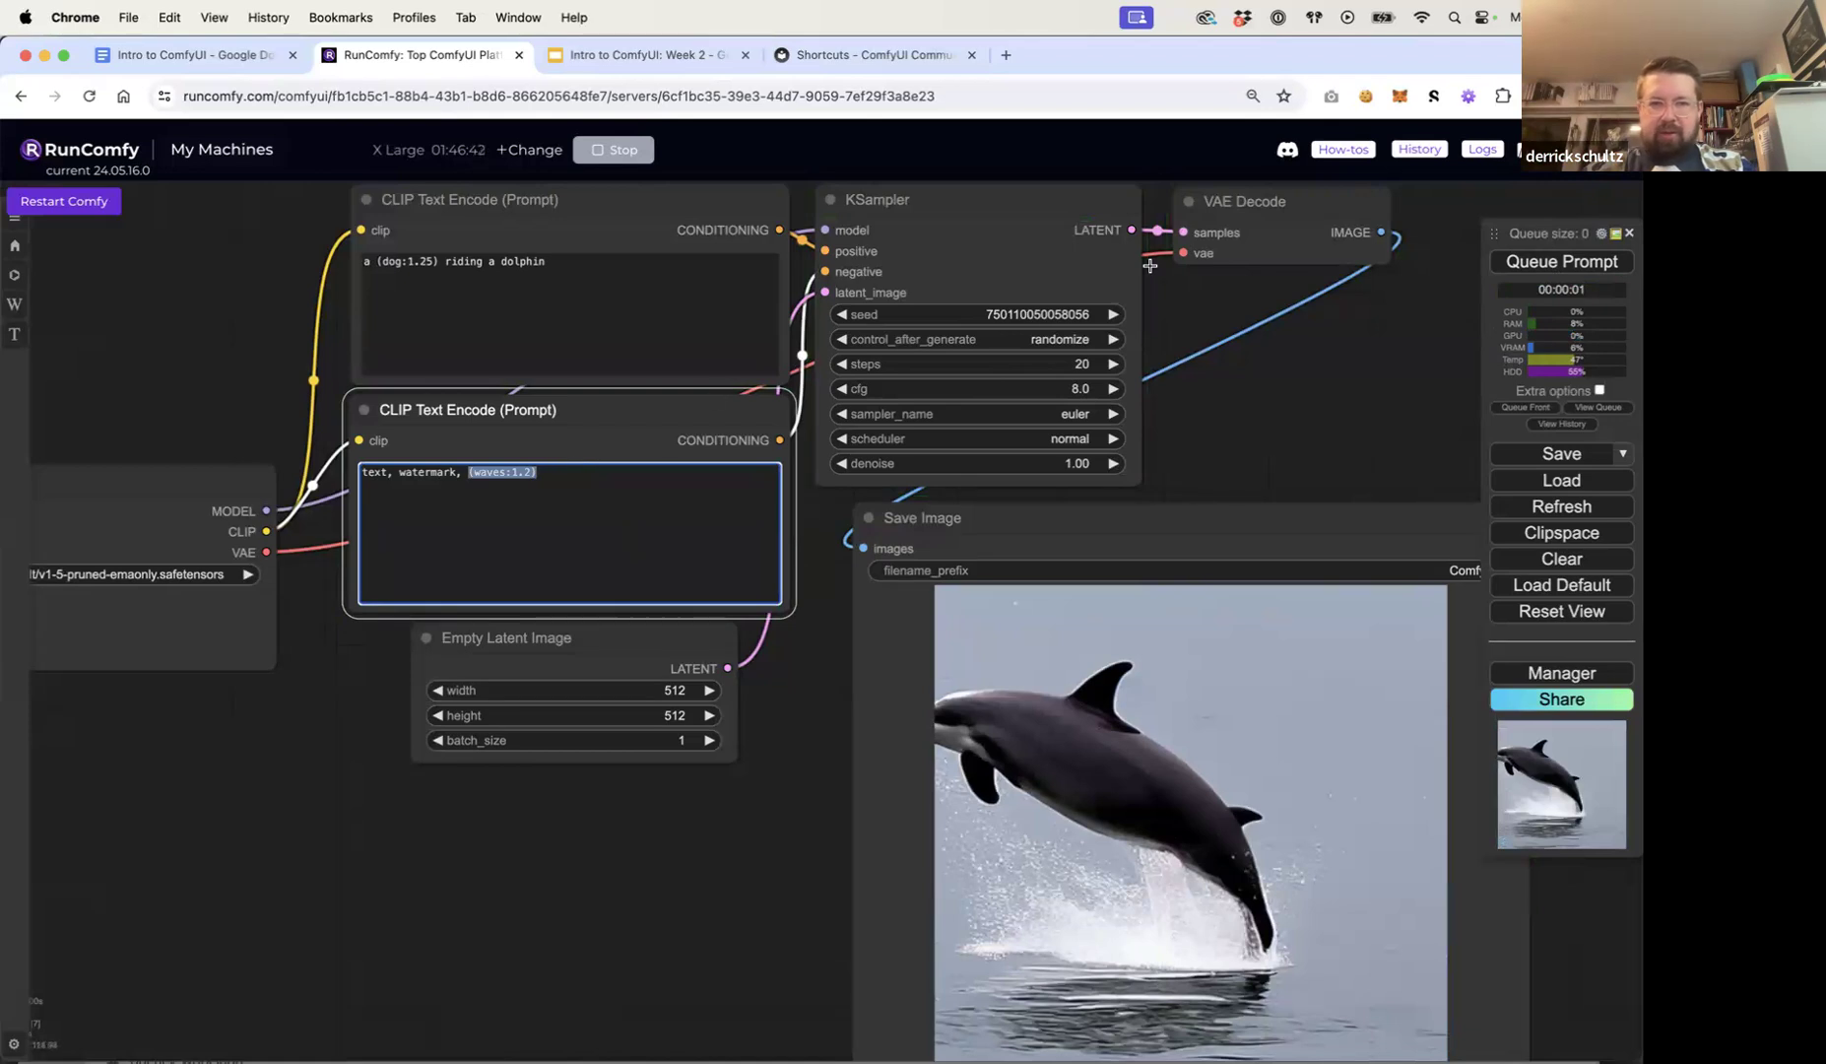
pyautogui.click(1562, 261)
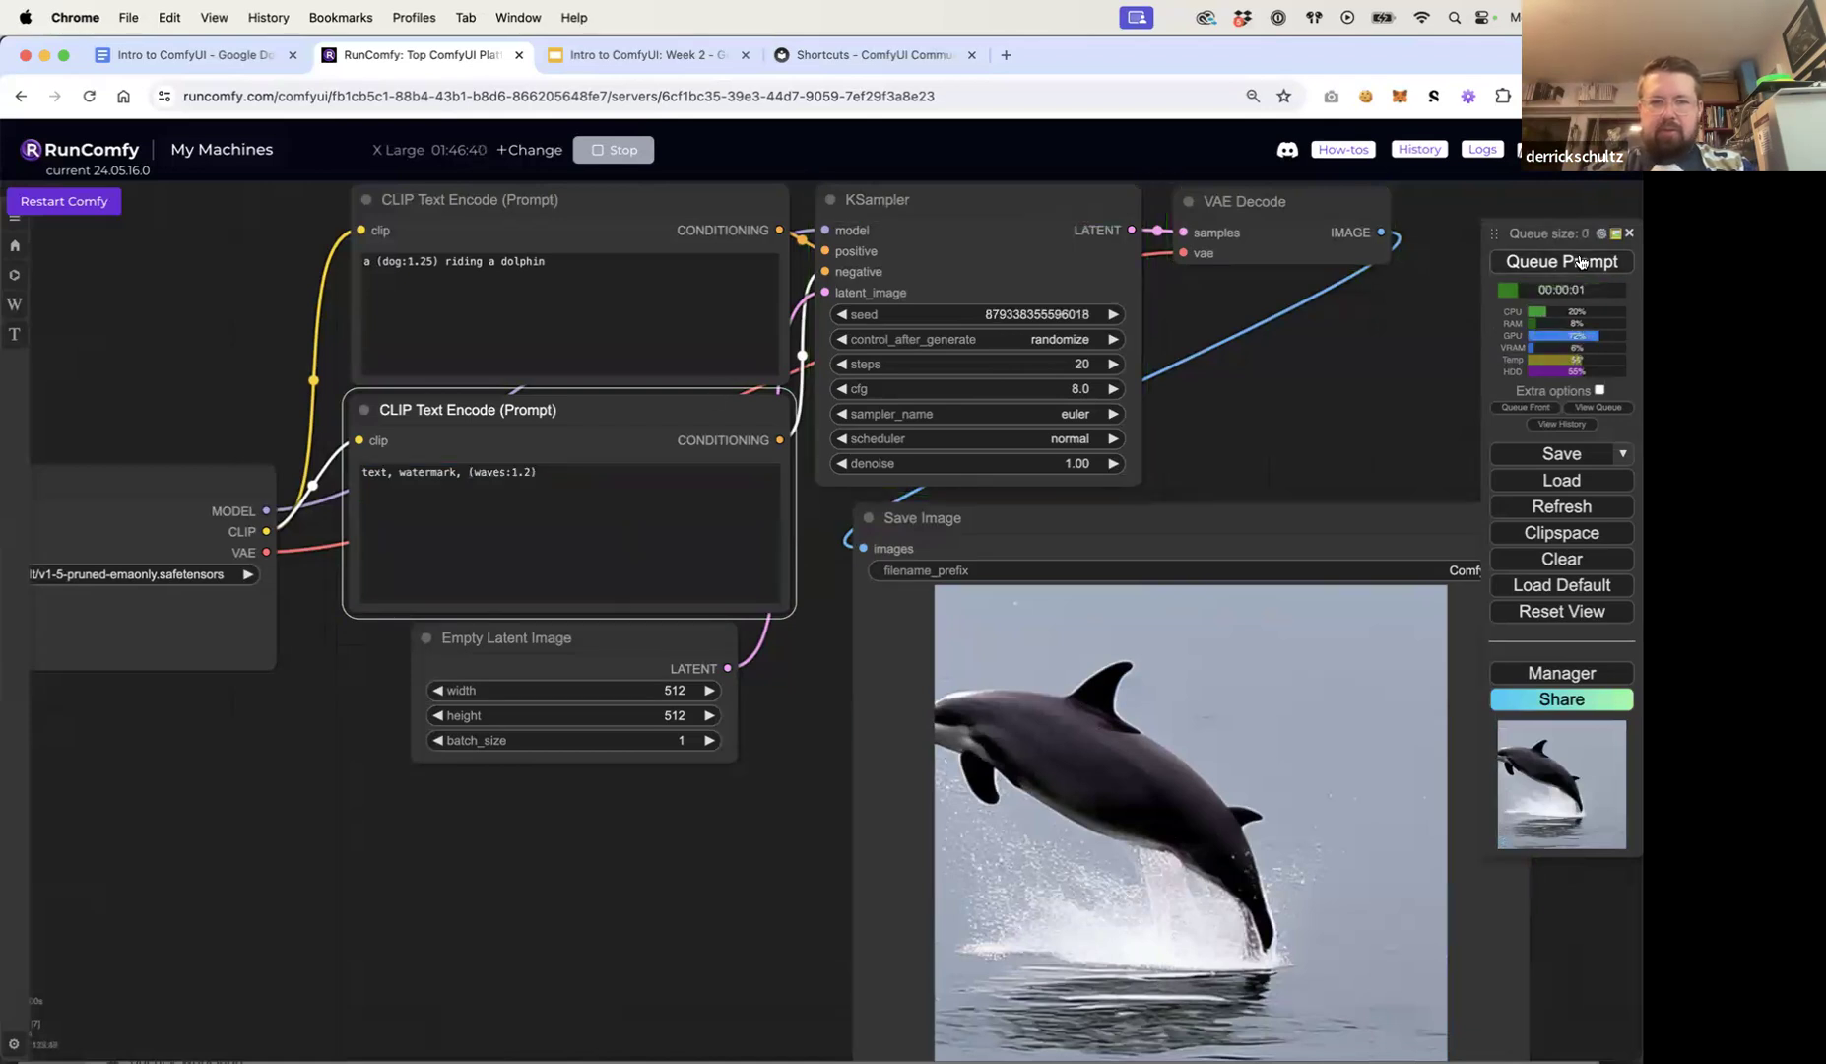
pyautogui.moveTo(1376, 406); pyautogui.dragTo(1339, 329)
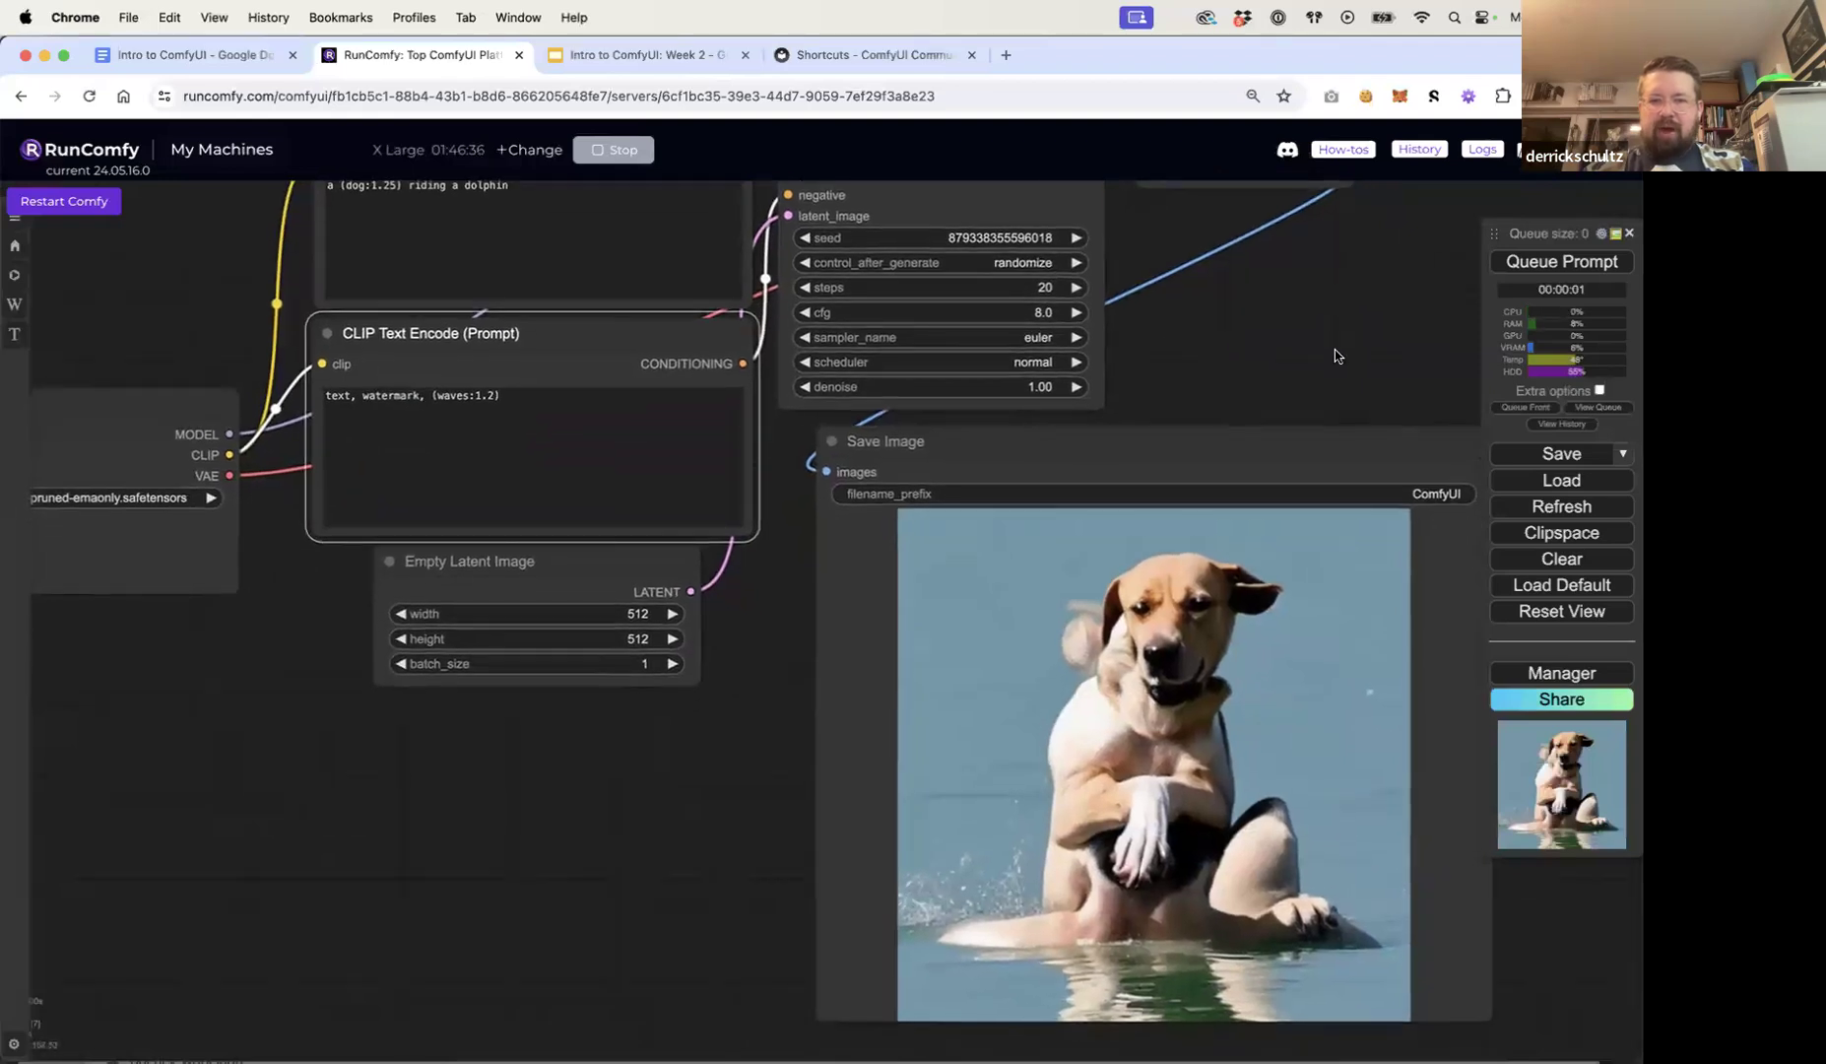
# Step: Generate two more random-seed images from "a (dog:1.25) riding a dolphin" with (waves:1.2) in the negative prompt
pyautogui.click(1562, 262)
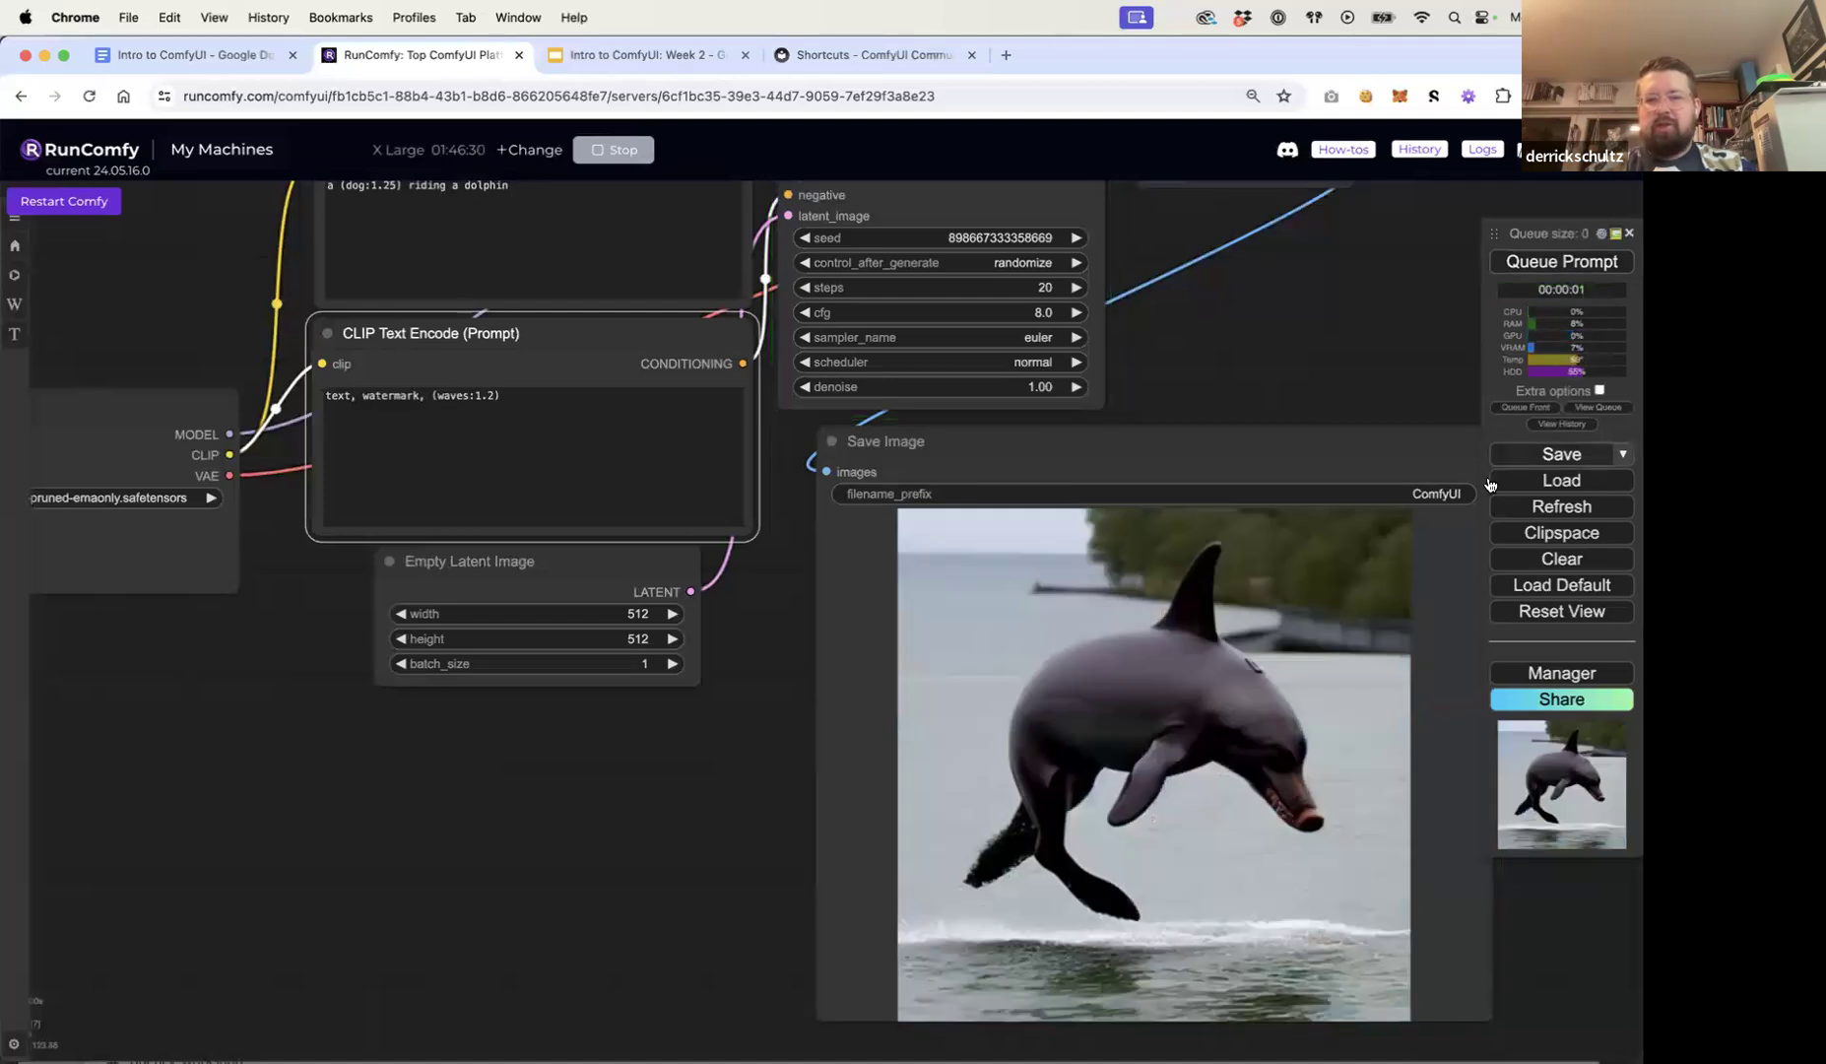
pyautogui.click(1560, 262)
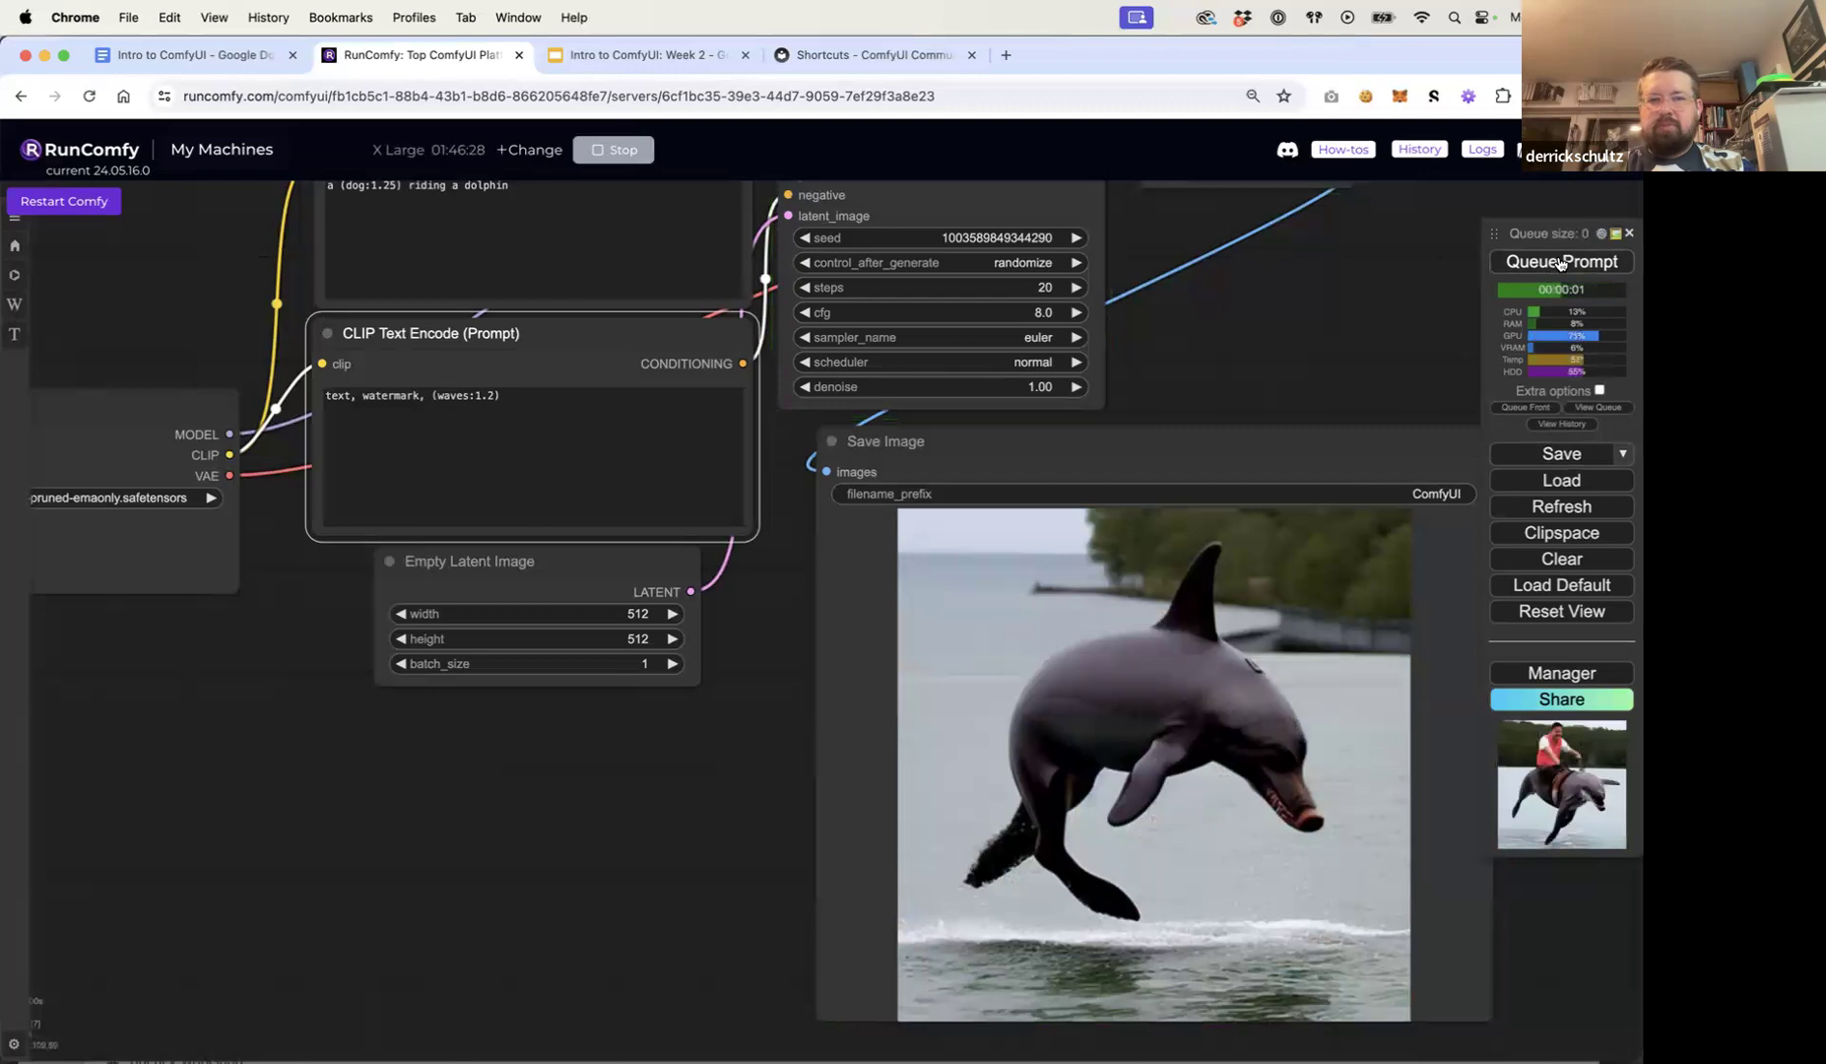
pyautogui.moveTo(1286, 343); pyautogui.dragTo(1257, 390)
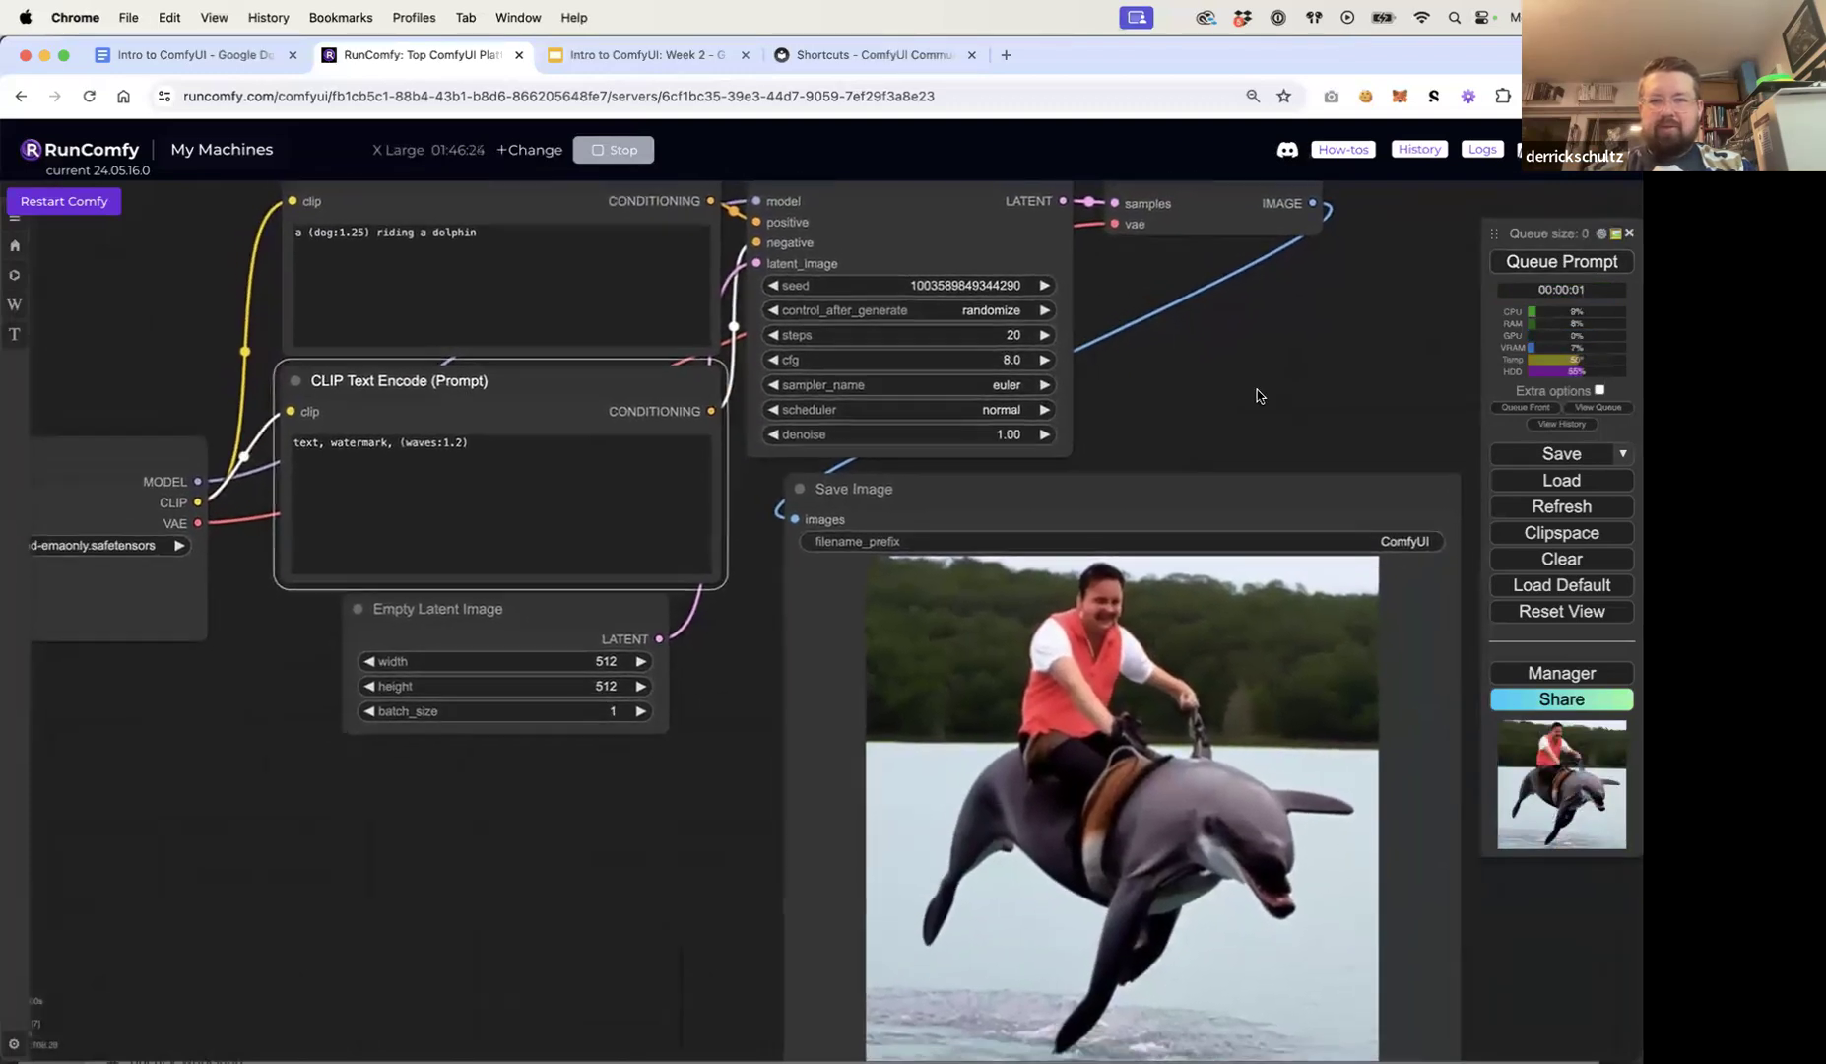
# Step: Raise the dog weight in the positive prompt to (dog:2.5) and generate two images to show the effect of extreme weighting
pyautogui.scroll(-5, 1257, 391)
pyautogui.click(795, 311)
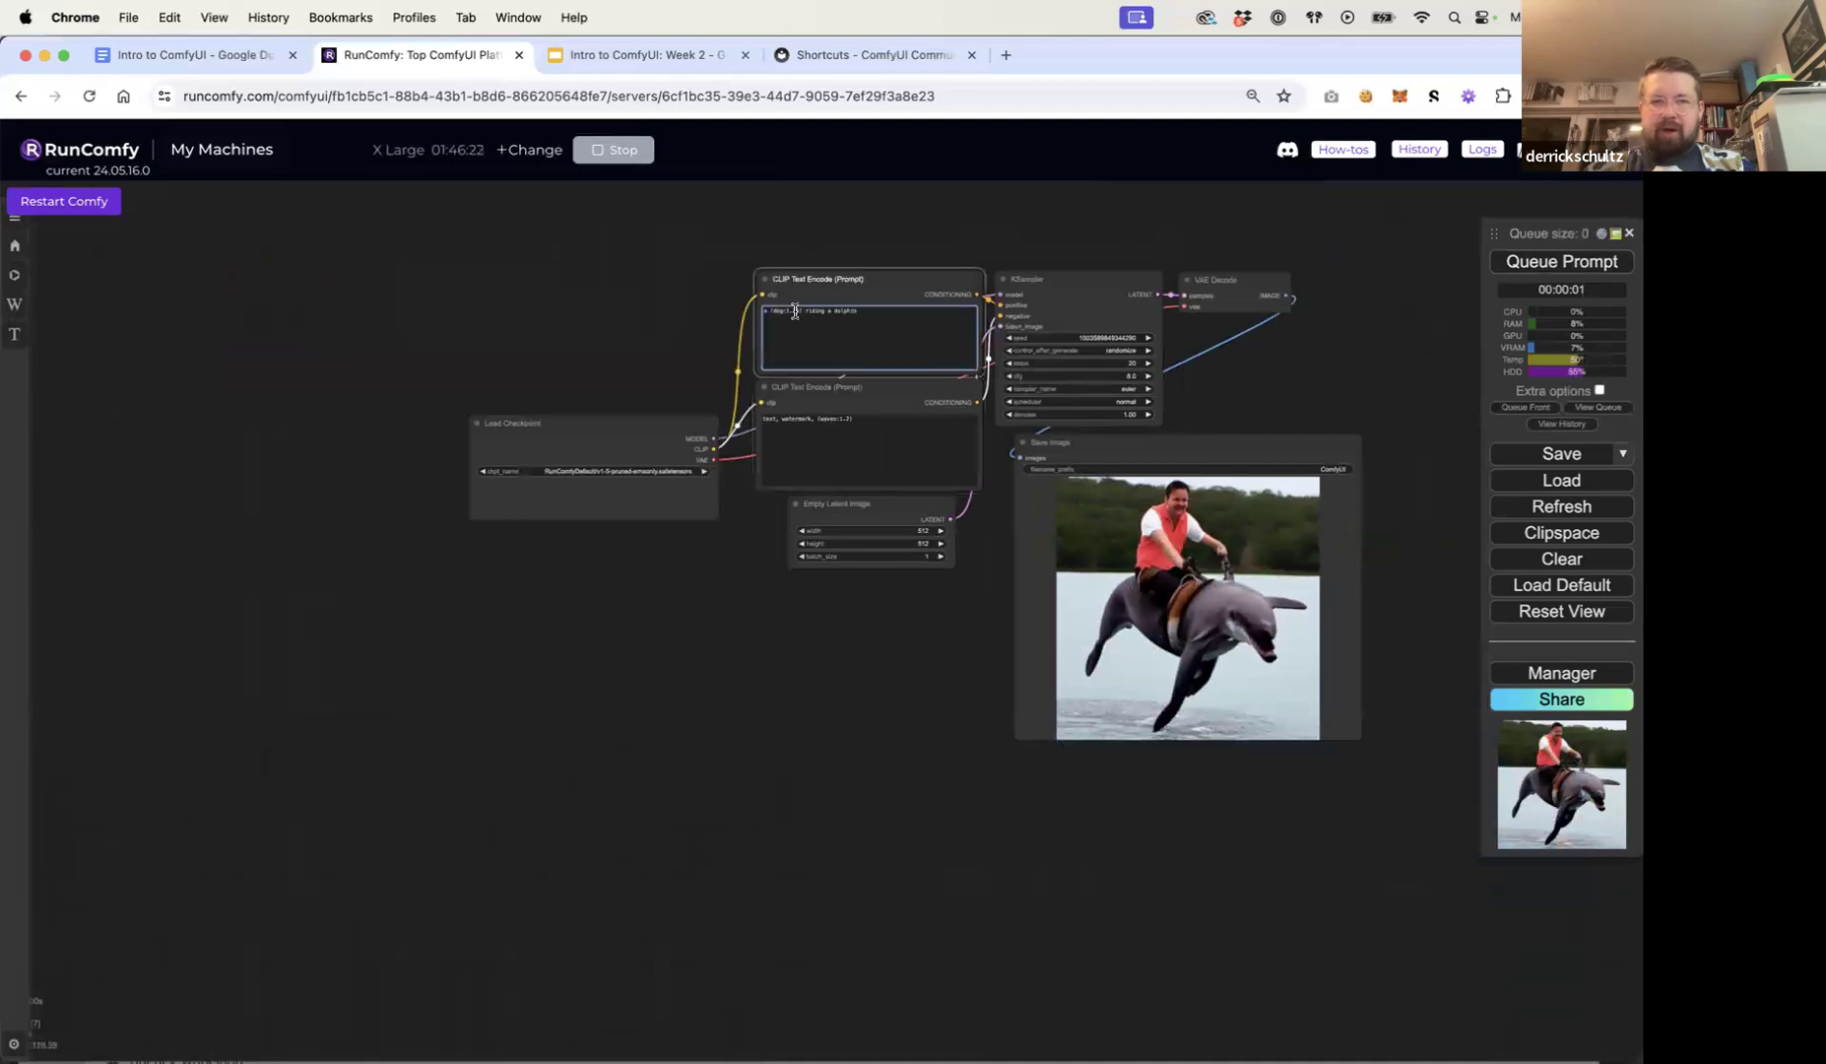
pyautogui.press('BackSpace')
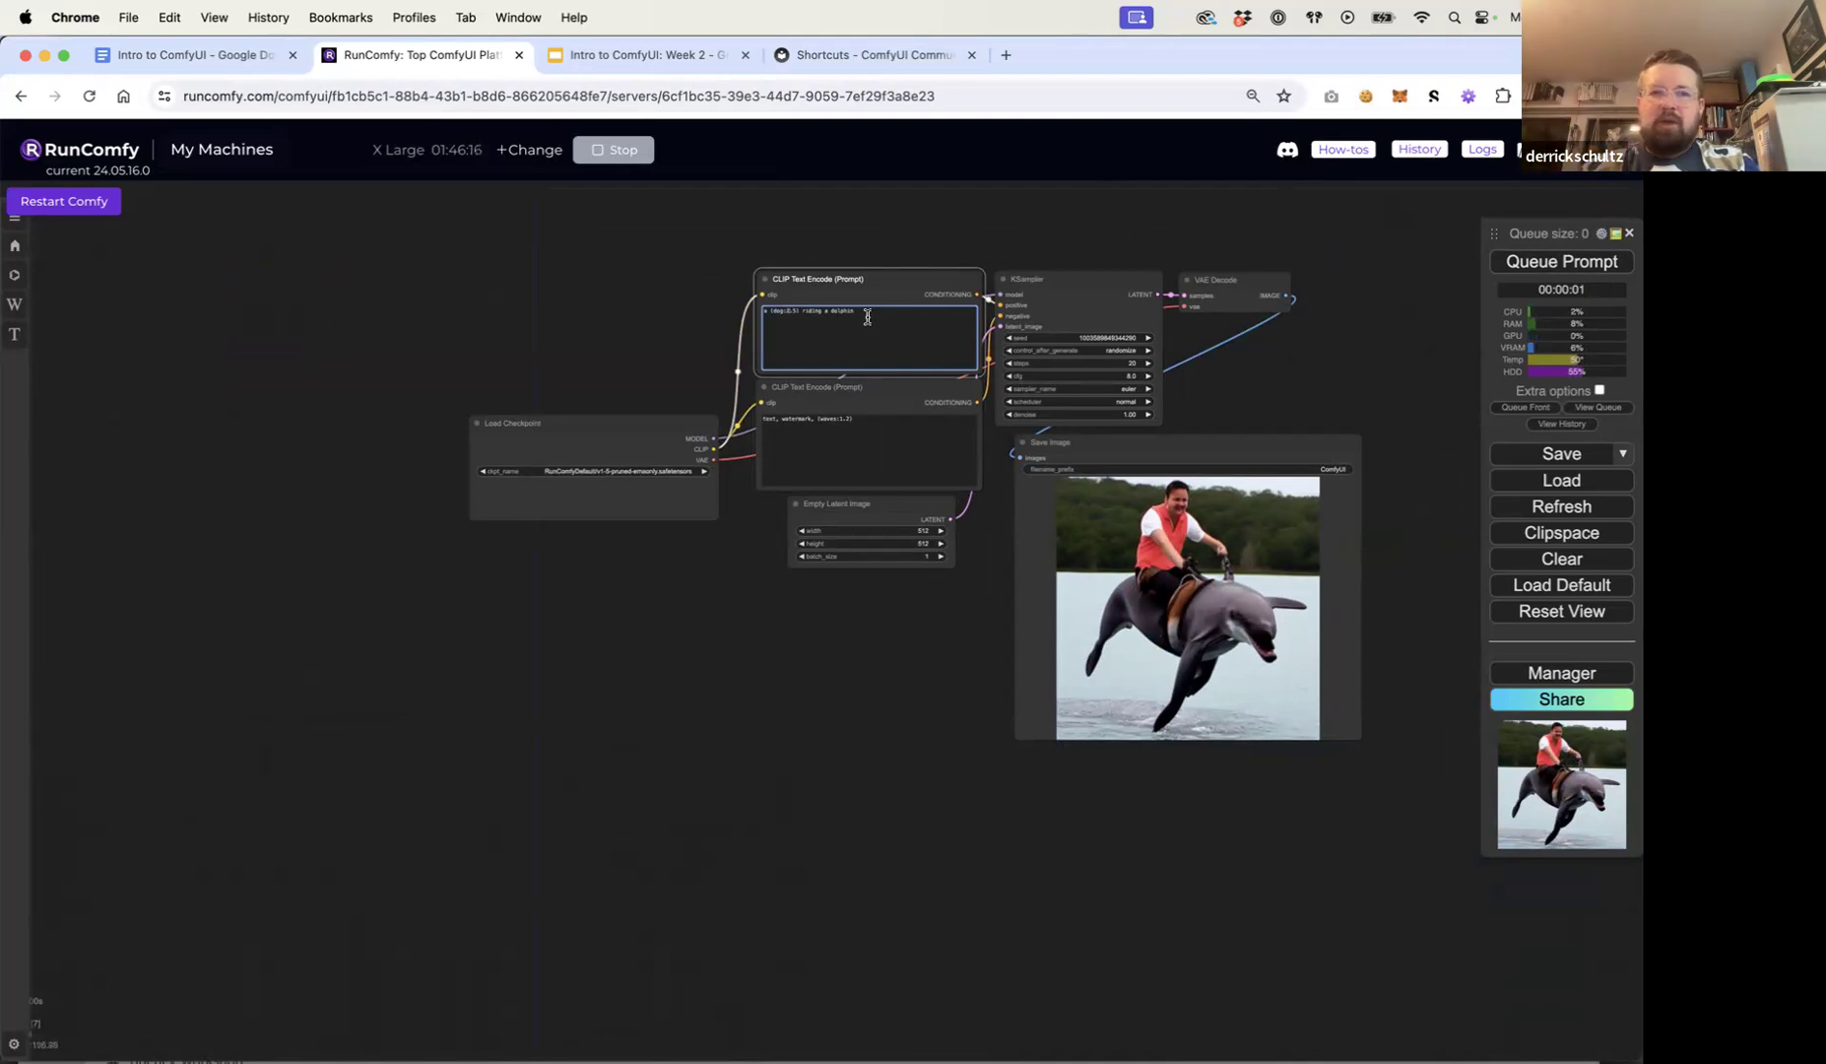
pyautogui.scroll(5, 768, 224)
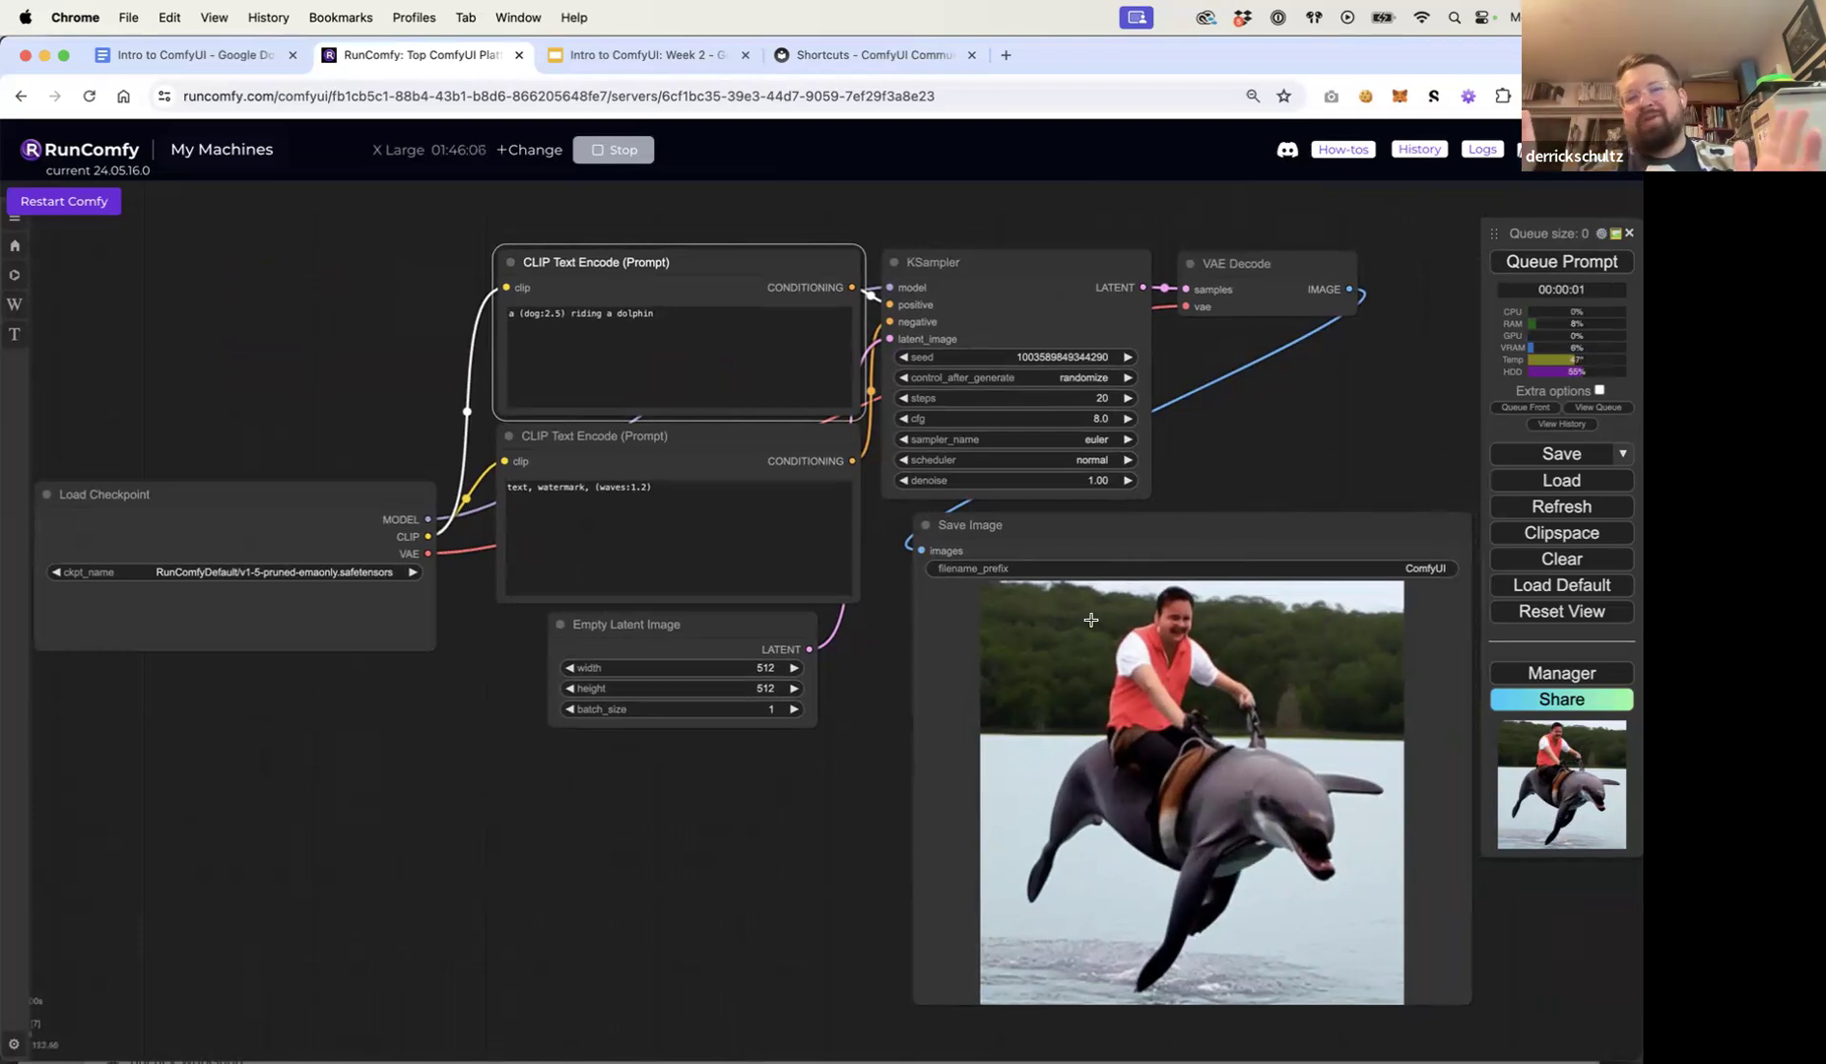
pyautogui.click(1567, 264)
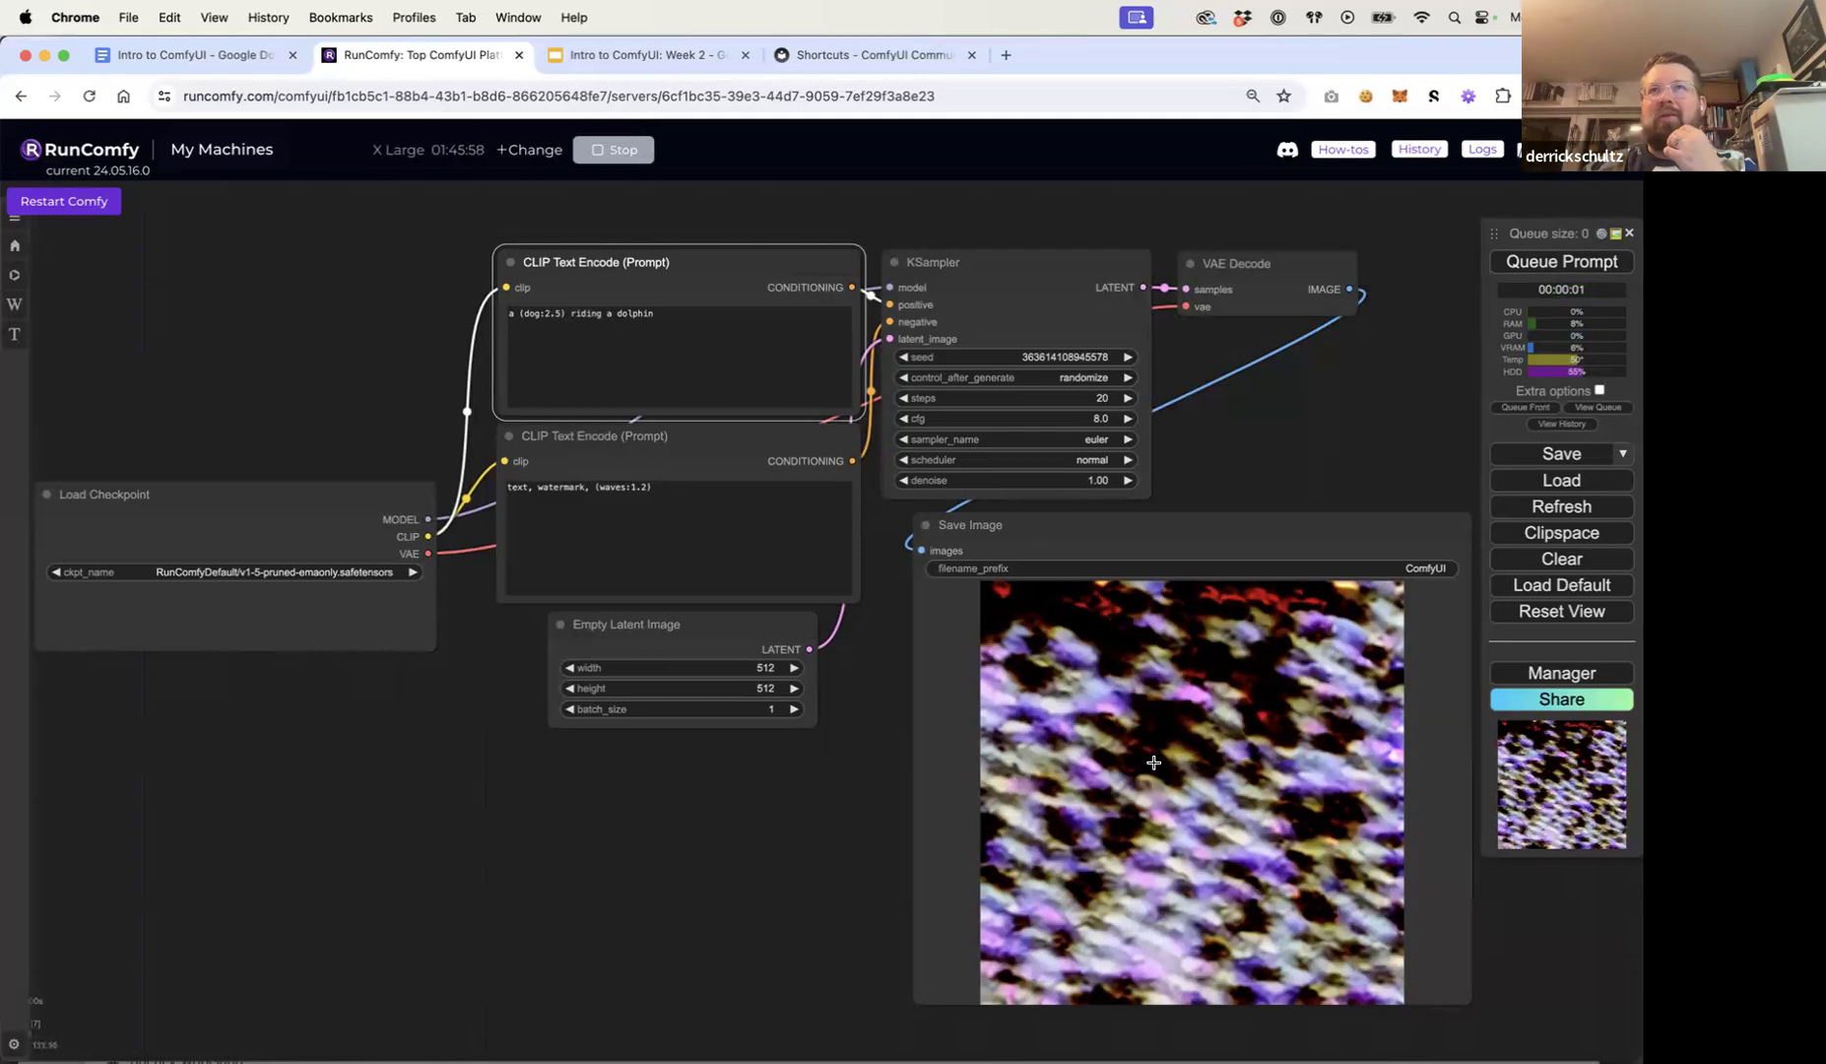
pyautogui.moveTo(565, 313); pyautogui.dragTo(518, 312)
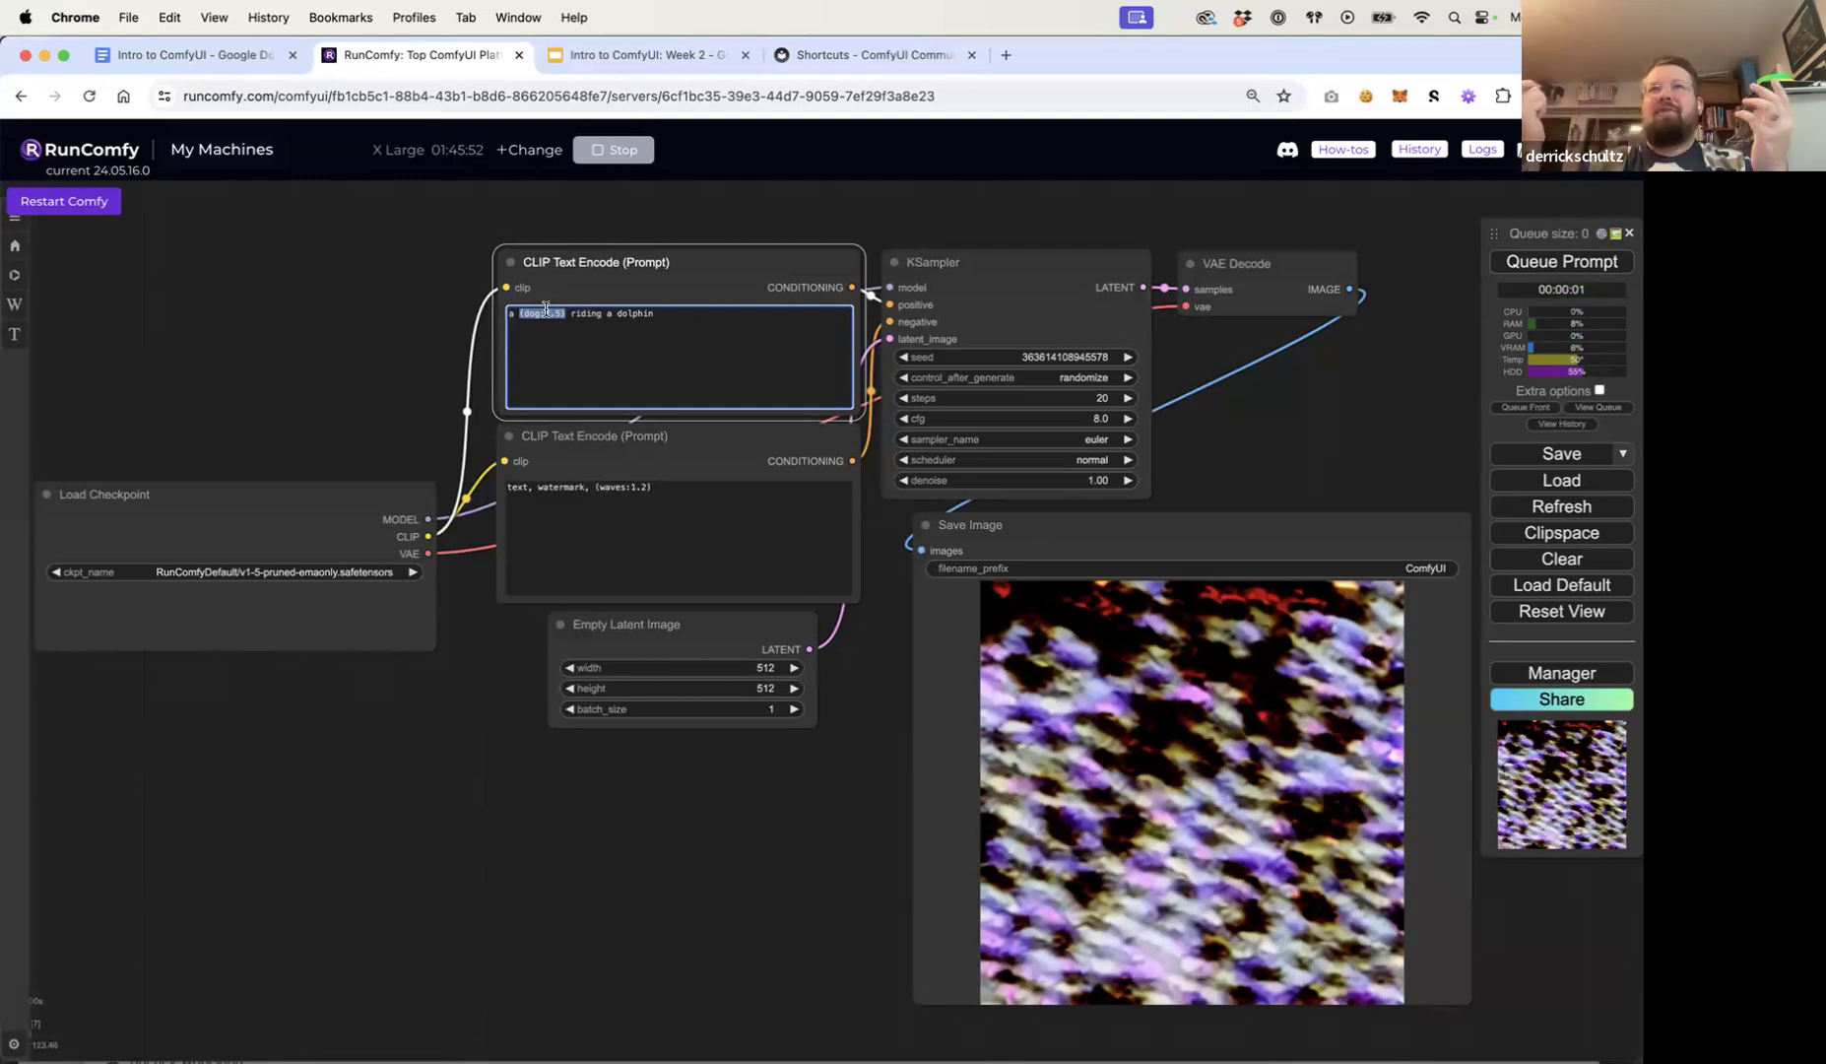
pyautogui.click(1559, 264)
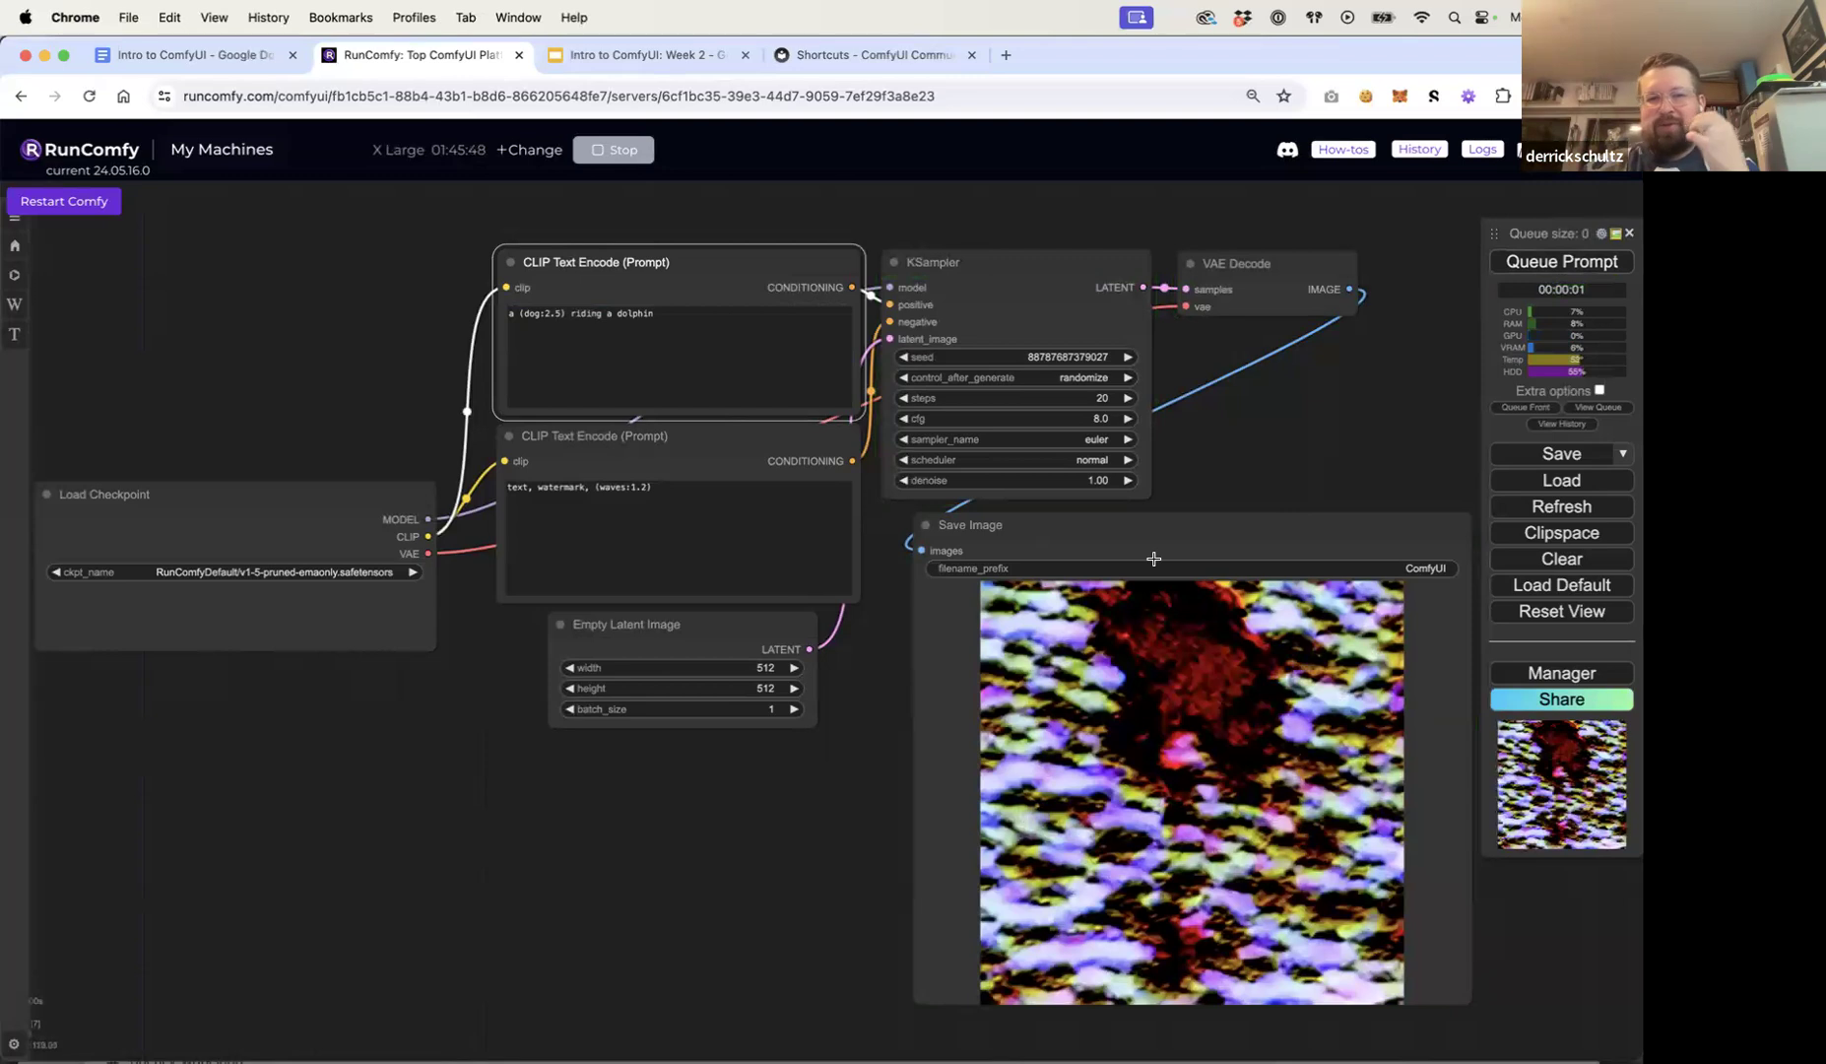
# Step: Lower the dog weight in the positive prompt to (dog:1.5) and generate a new image
pyautogui.click(550, 313)
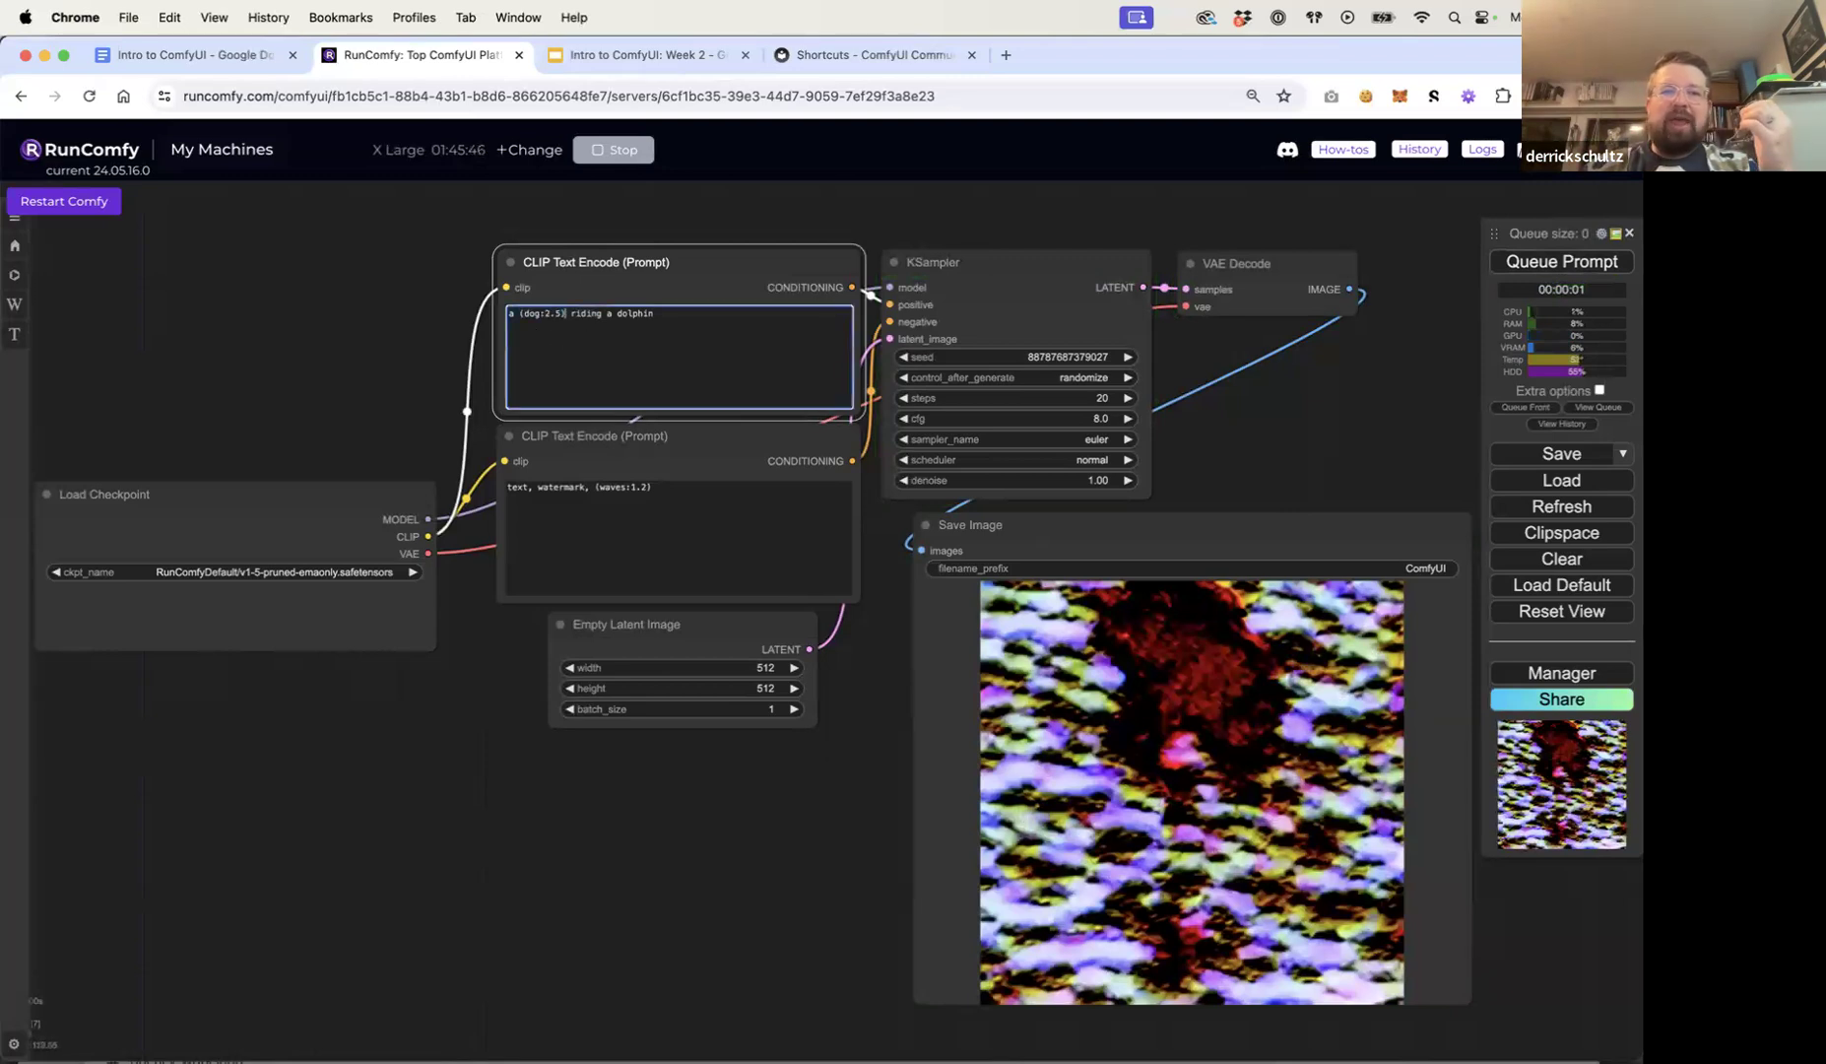
pyautogui.press('BackSpace')
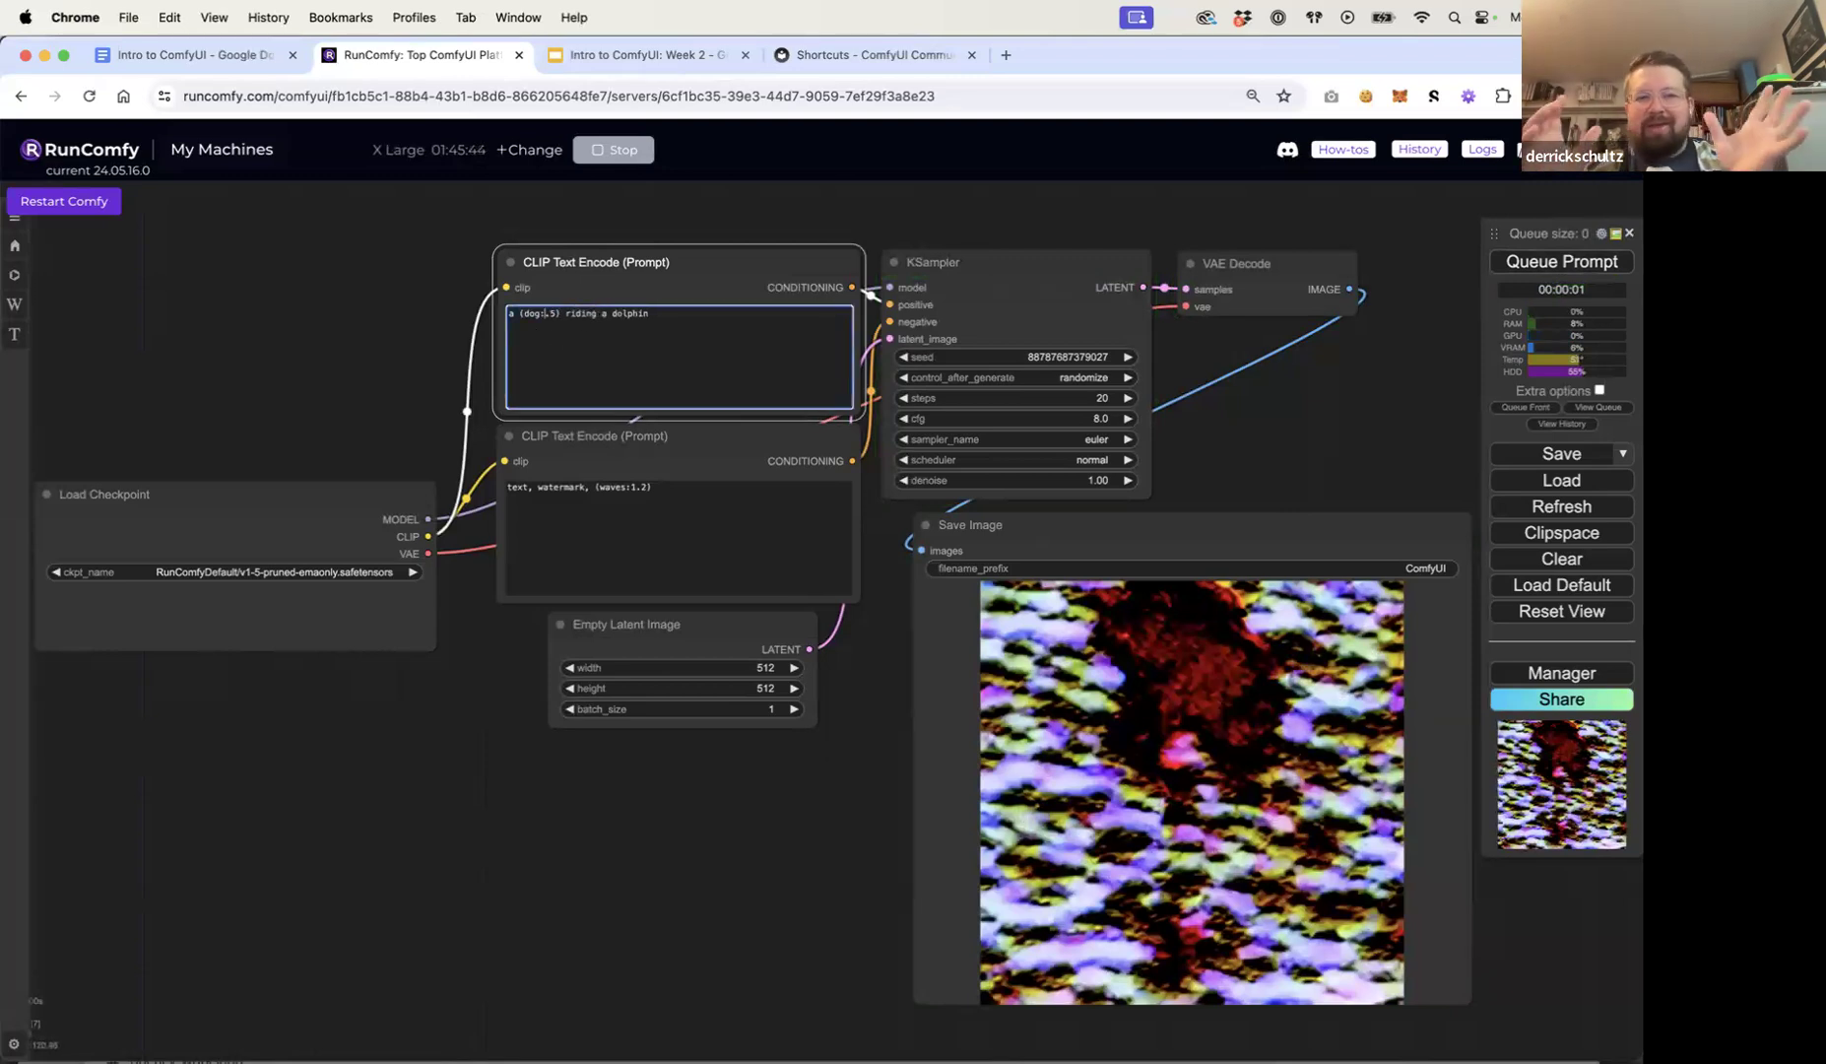
pyautogui.write('1')
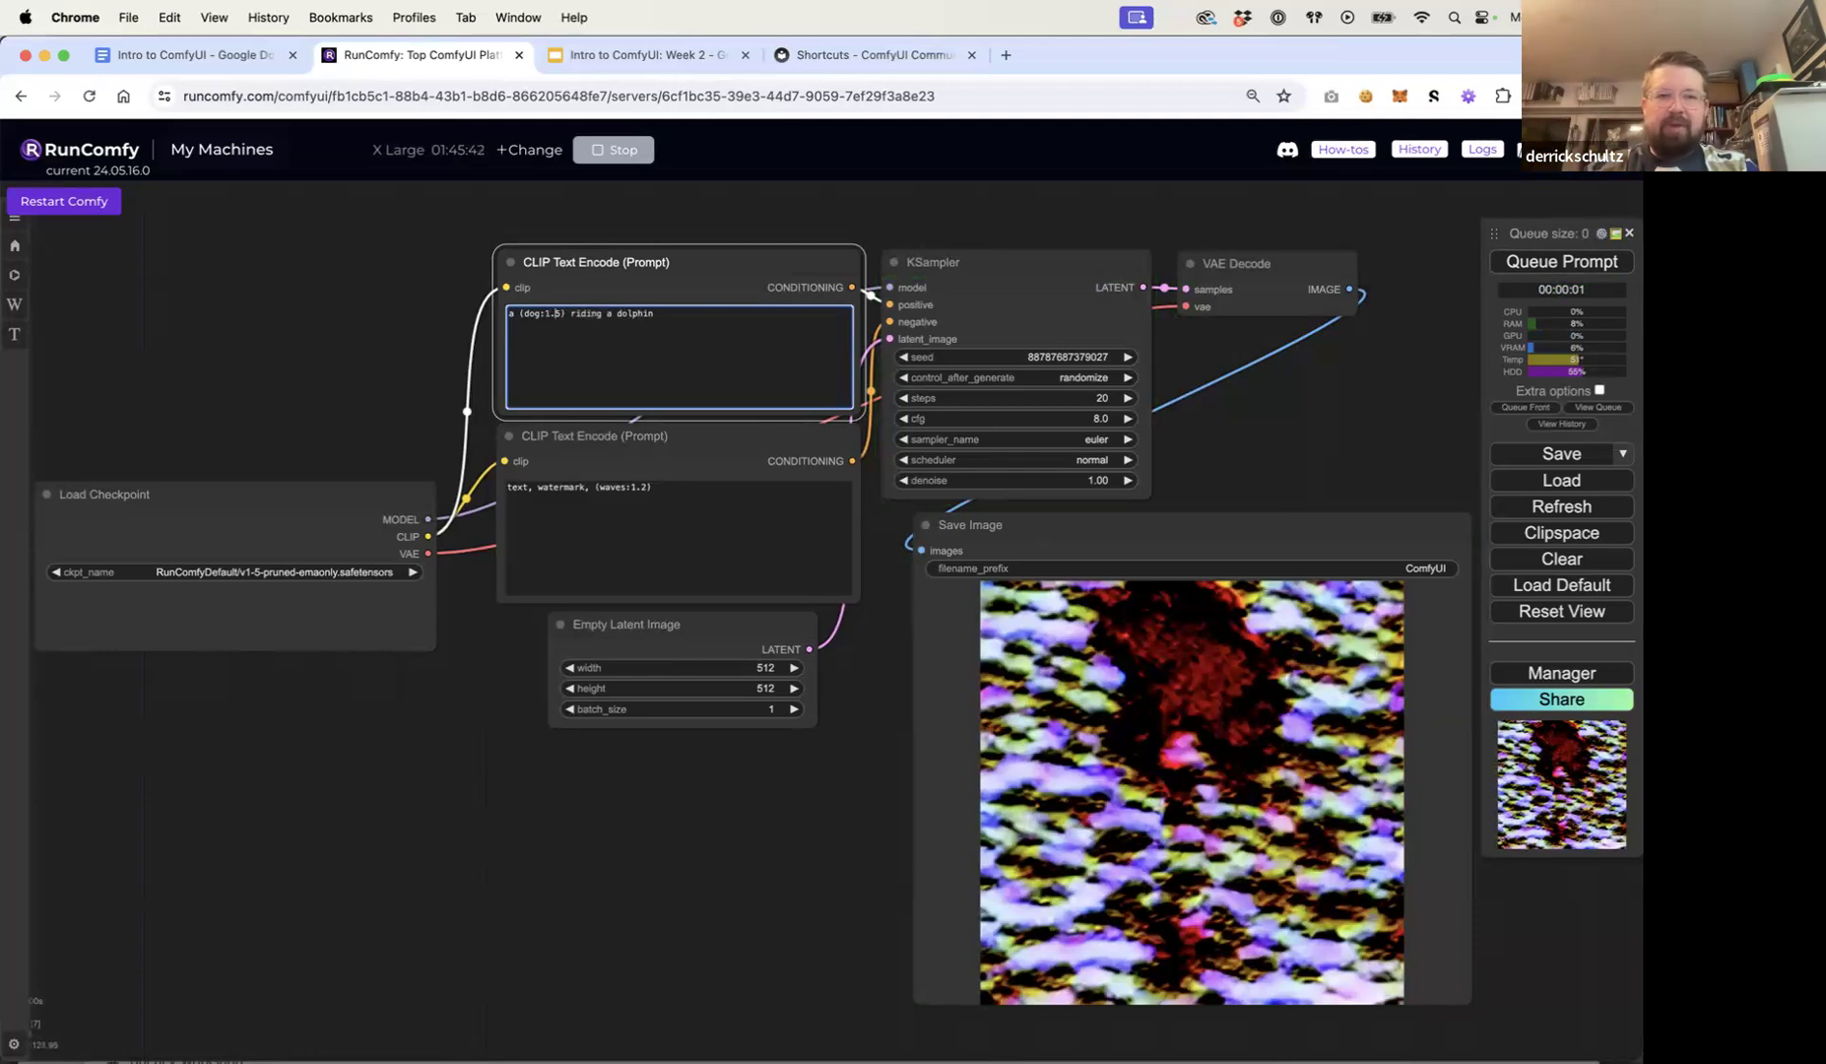
pyautogui.click(1549, 268)
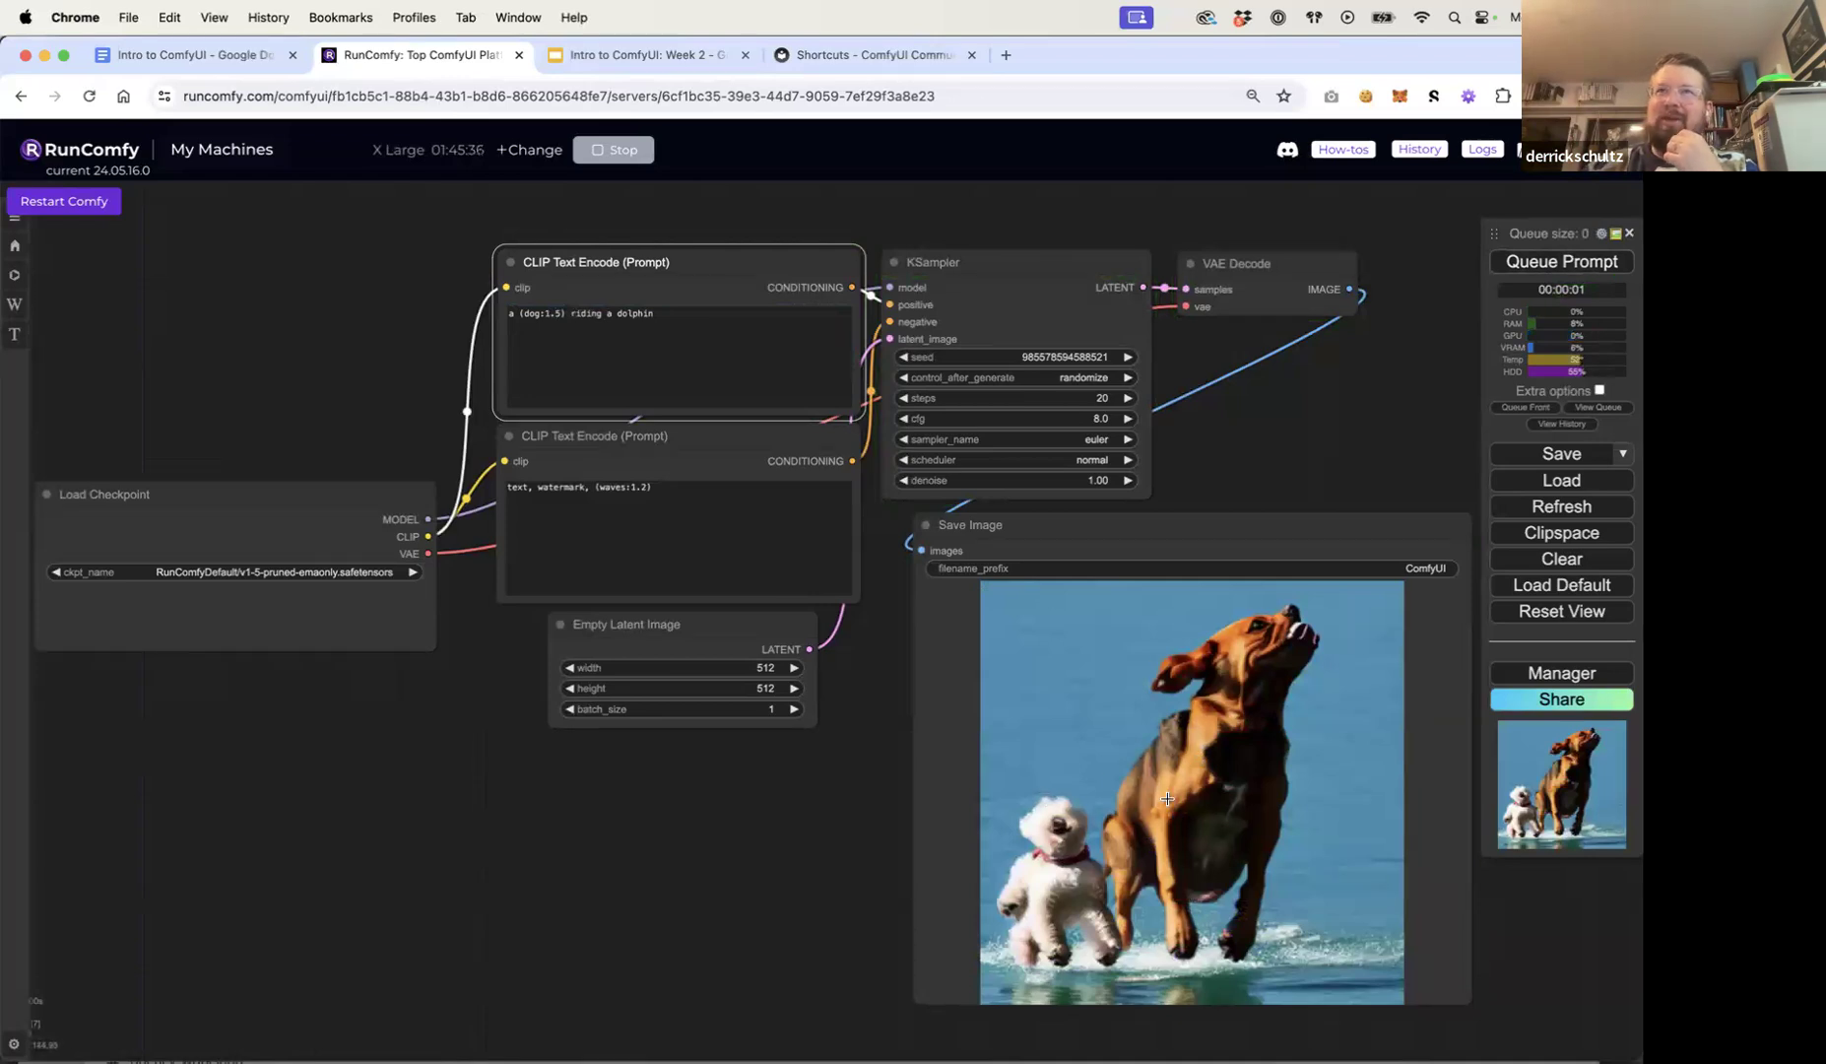
# Step: Weight the dolphin term in the positive prompt as (dolphin:1.25) and generate a new image
pyautogui.click(652, 315)
pyautogui.moveTo(655, 316); pyautogui.dragTo(614, 316)
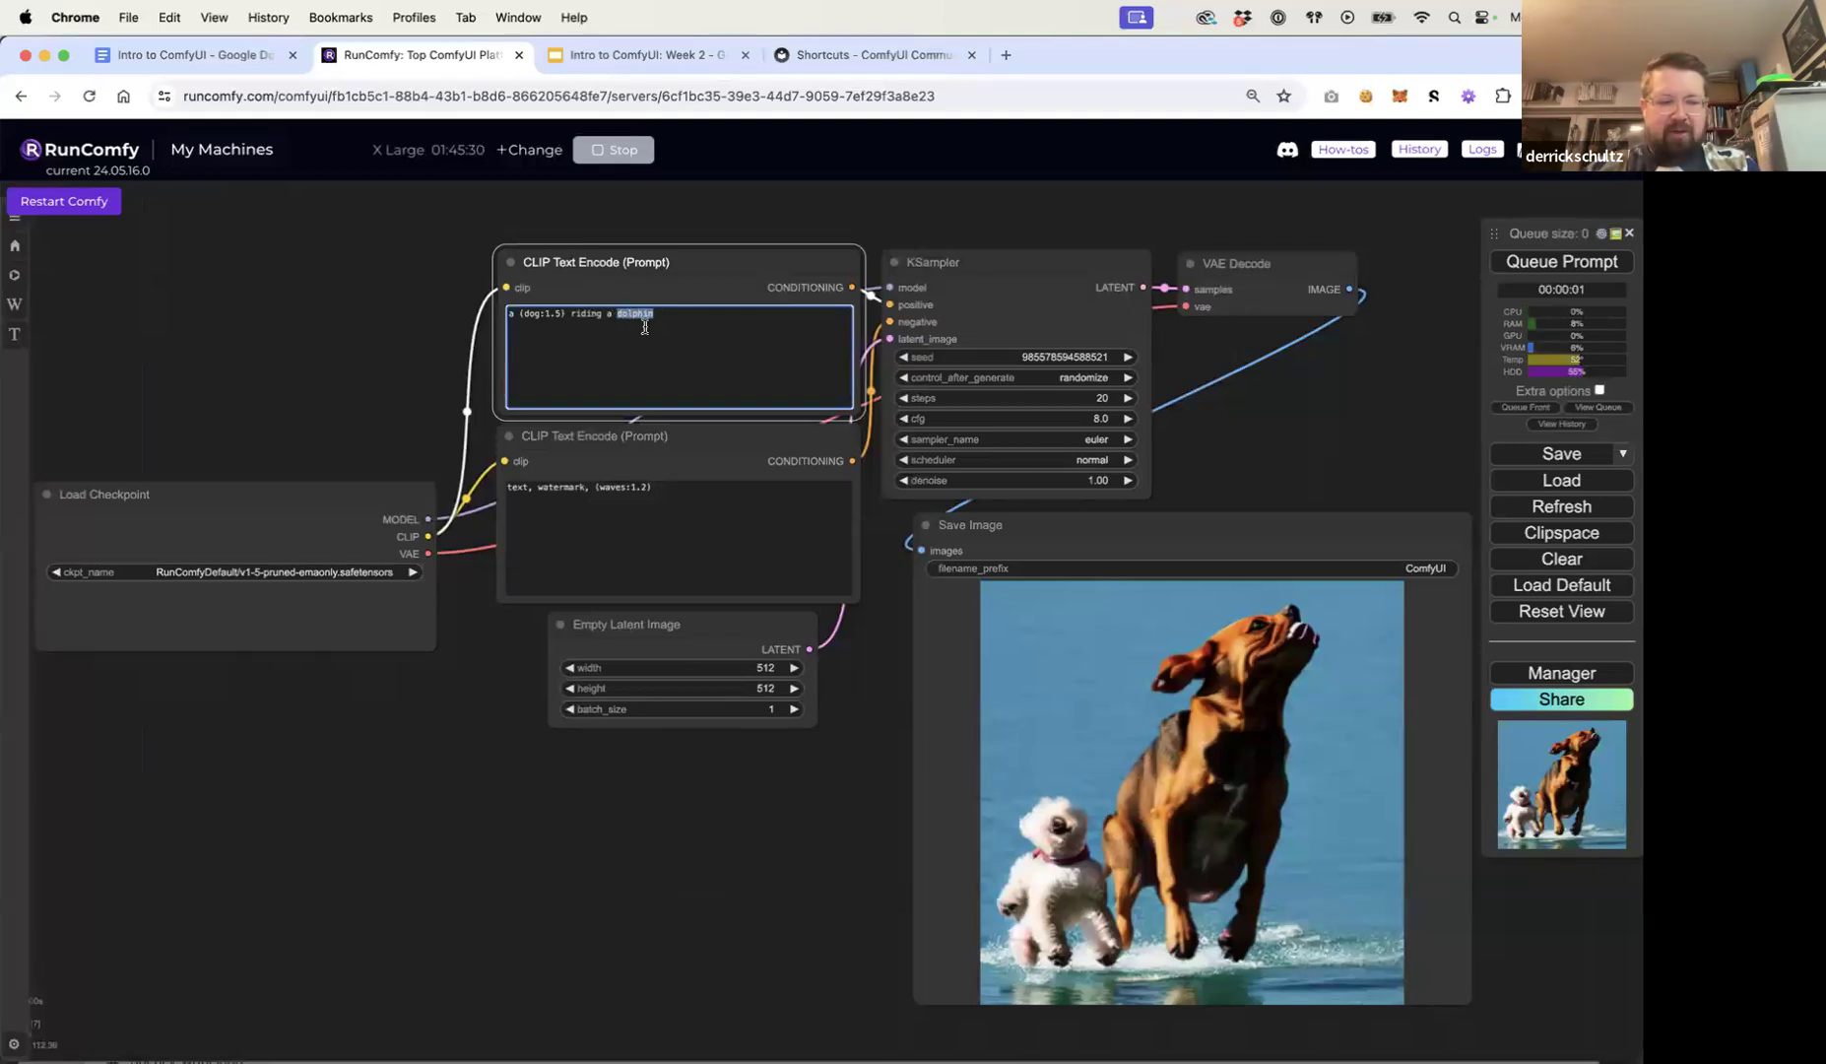
pyautogui.hotkey('ctrl', 'Up')
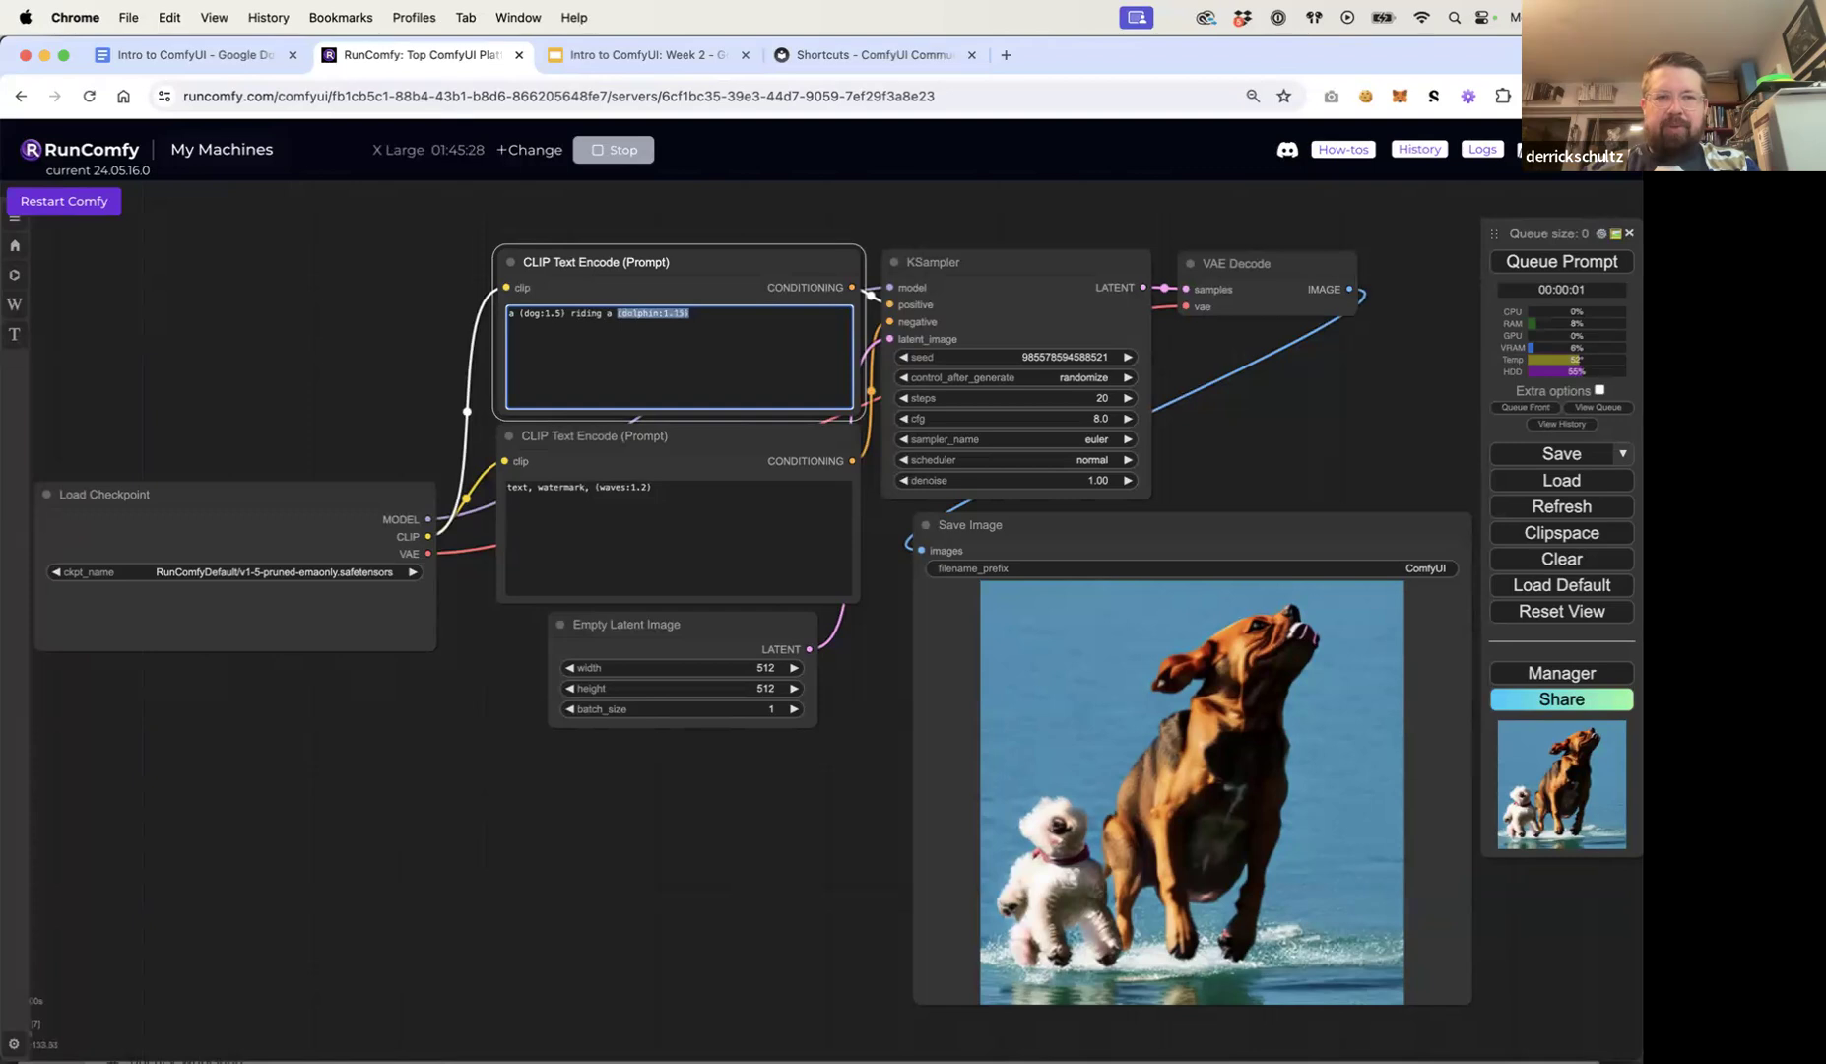
pyautogui.click(1527, 266)
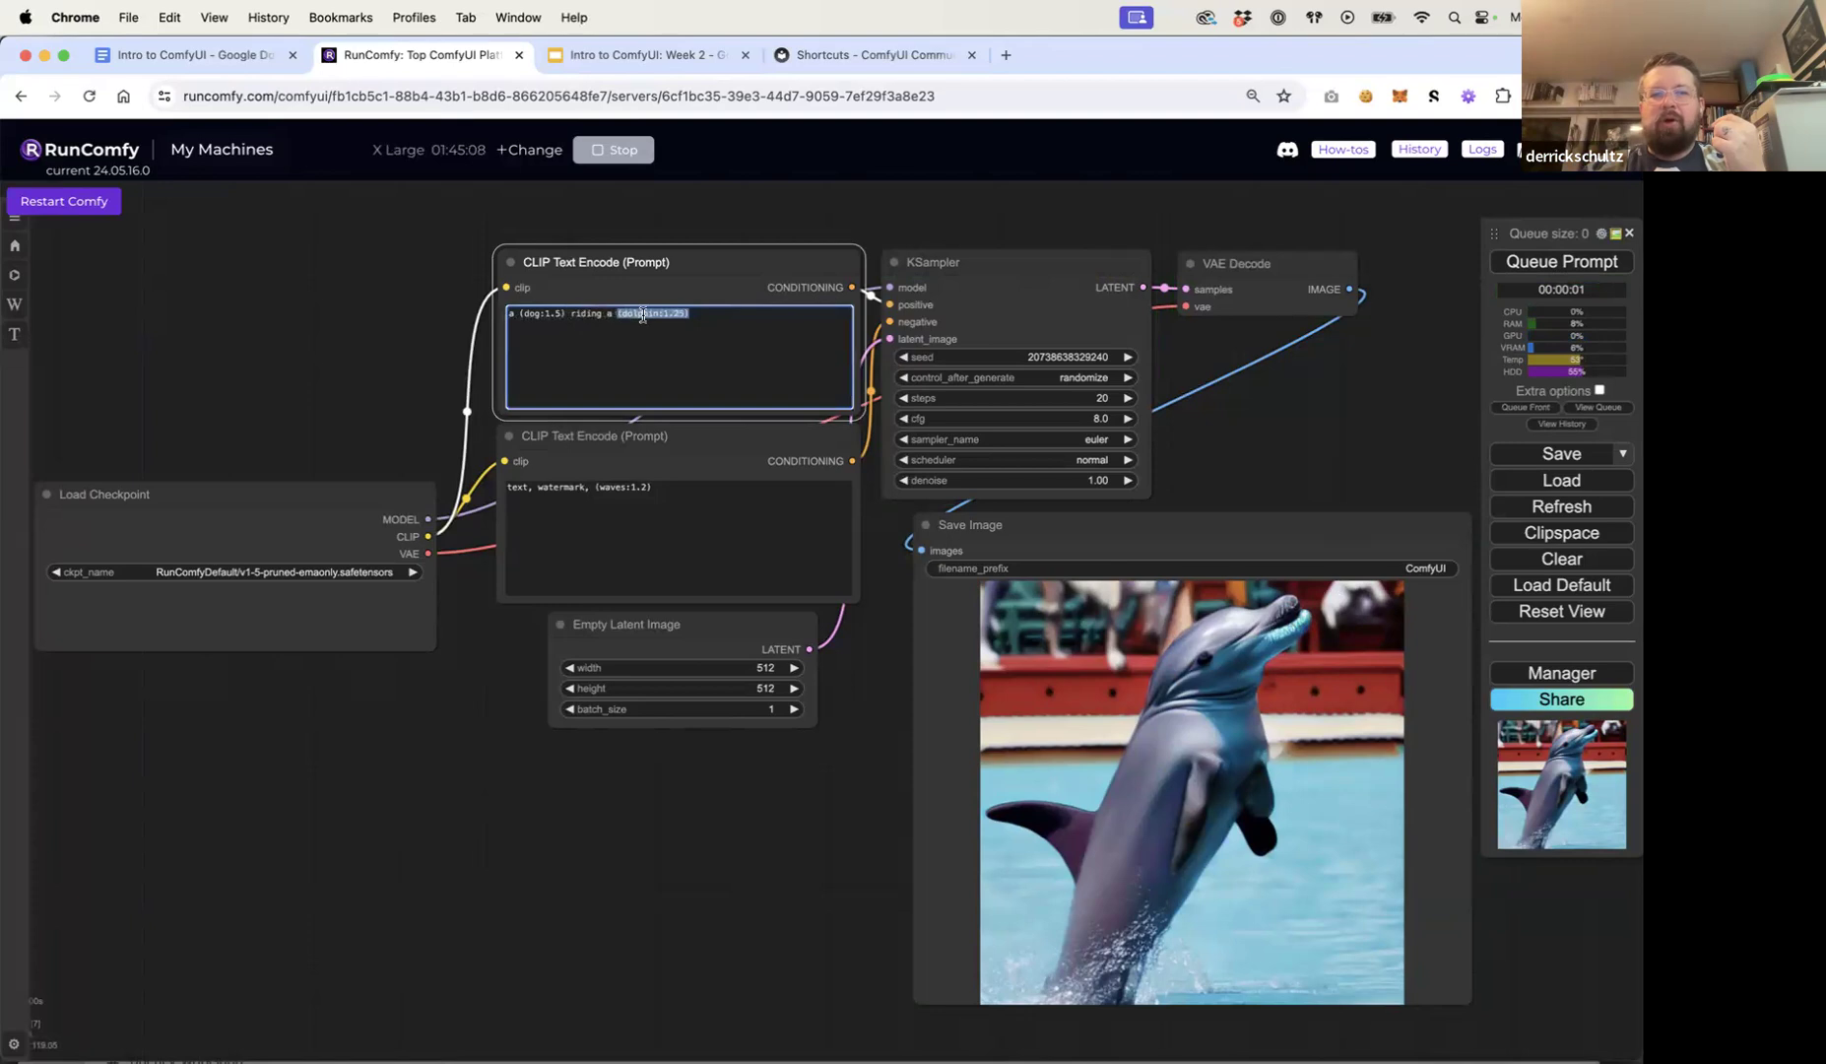
# Step: Set the KSampler cfg to 6.0 and generate two images from the weighted dog and dolphin prompt
pyautogui.click(1097, 421)
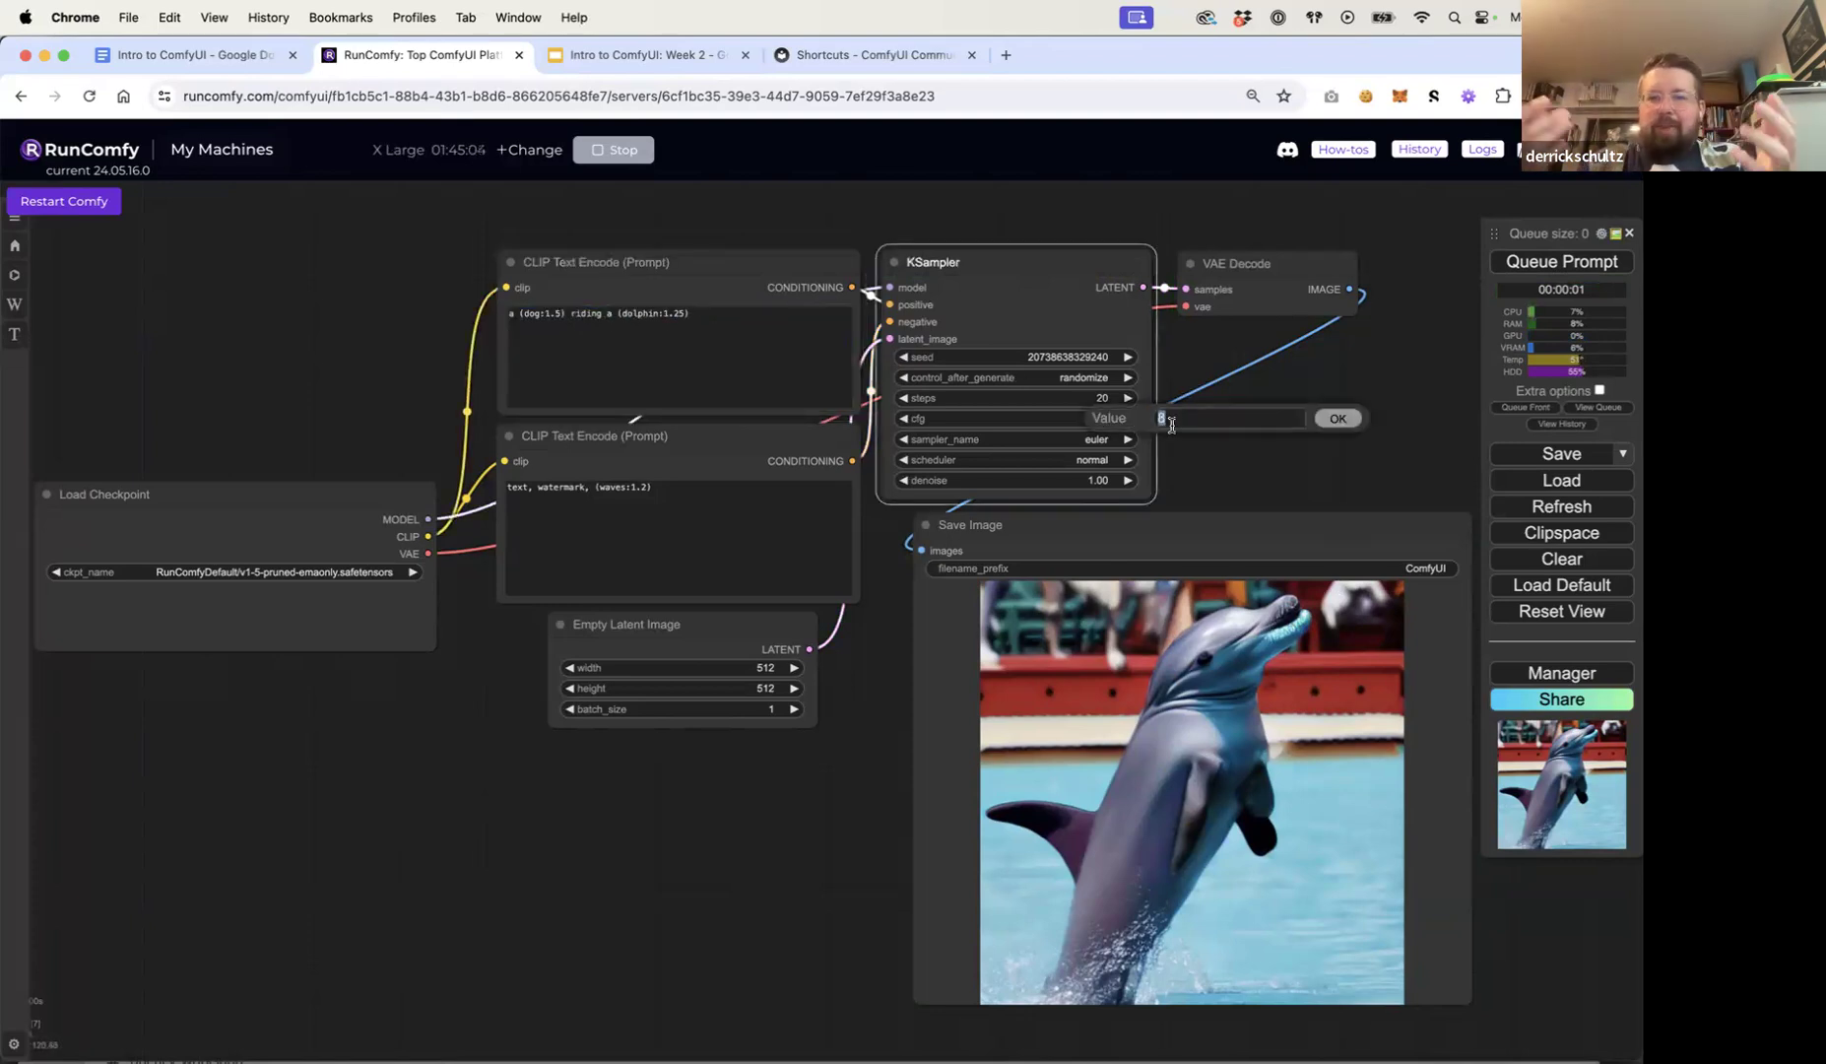
pyautogui.write('6')
pyautogui.click(1346, 421)
pyautogui.click(1543, 272)
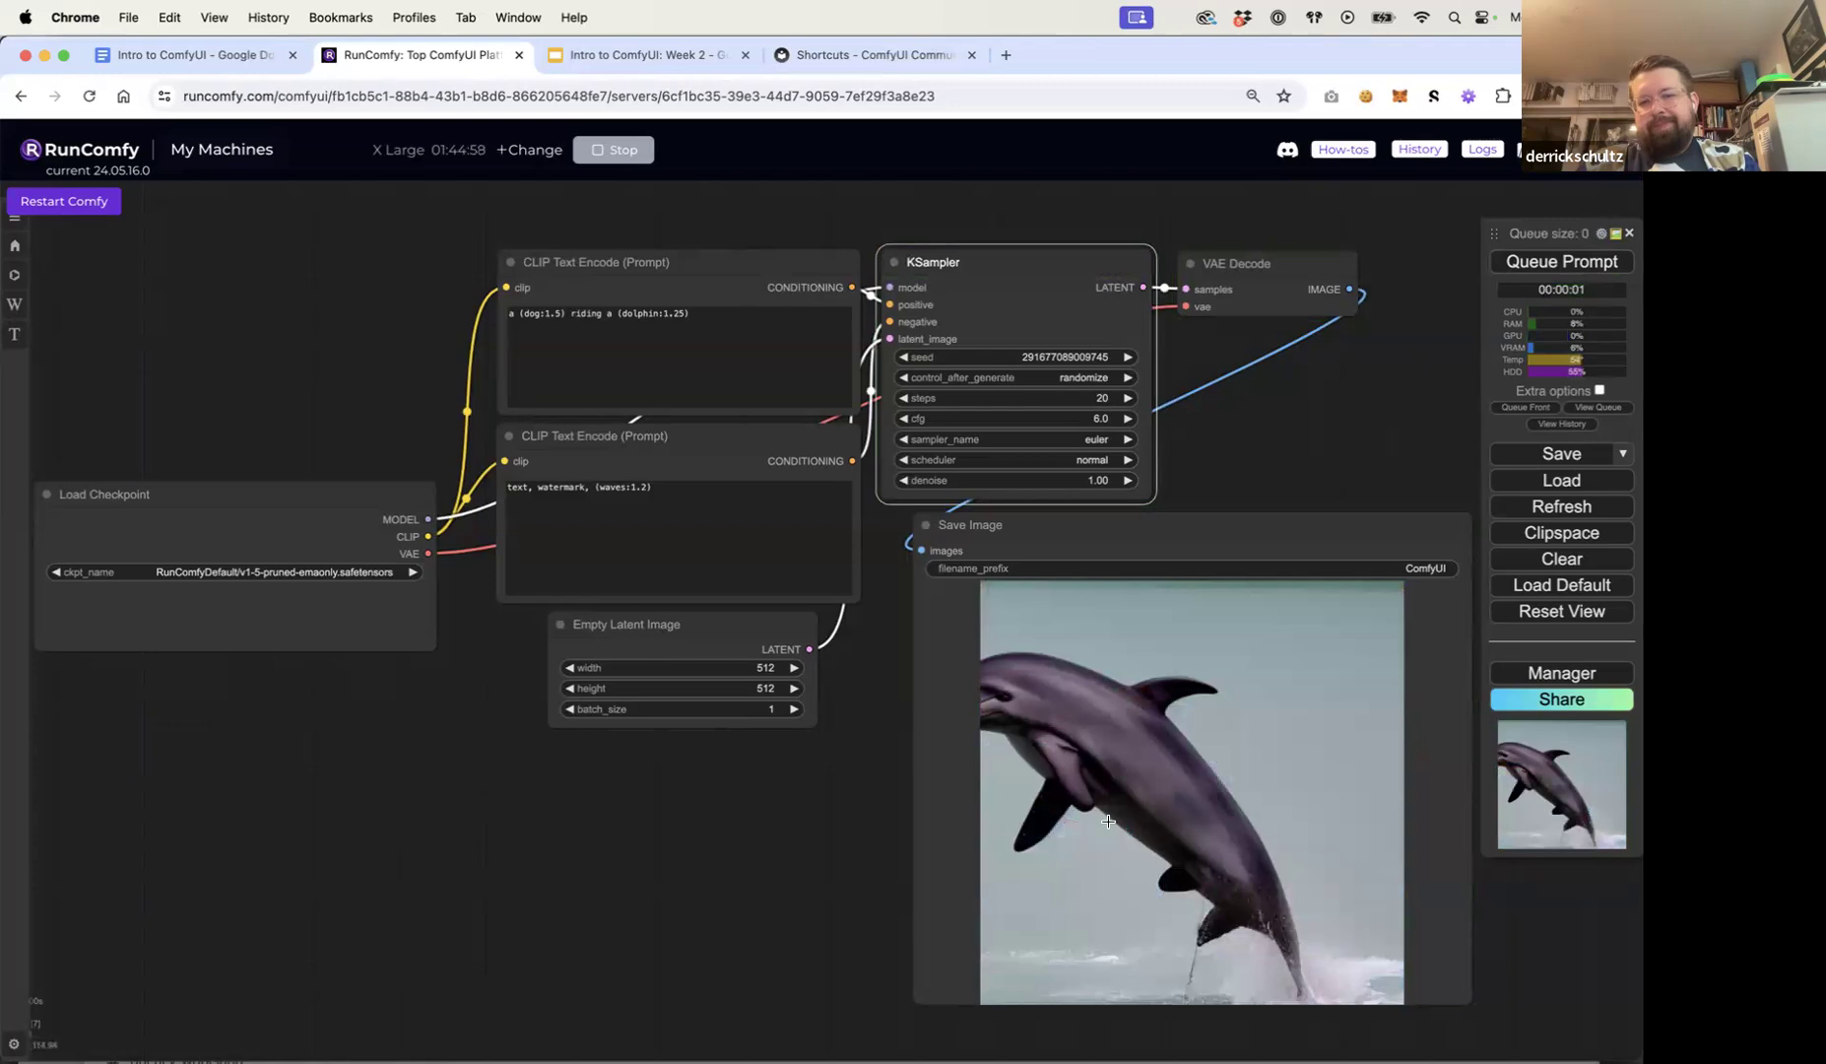
pyautogui.click(1558, 260)
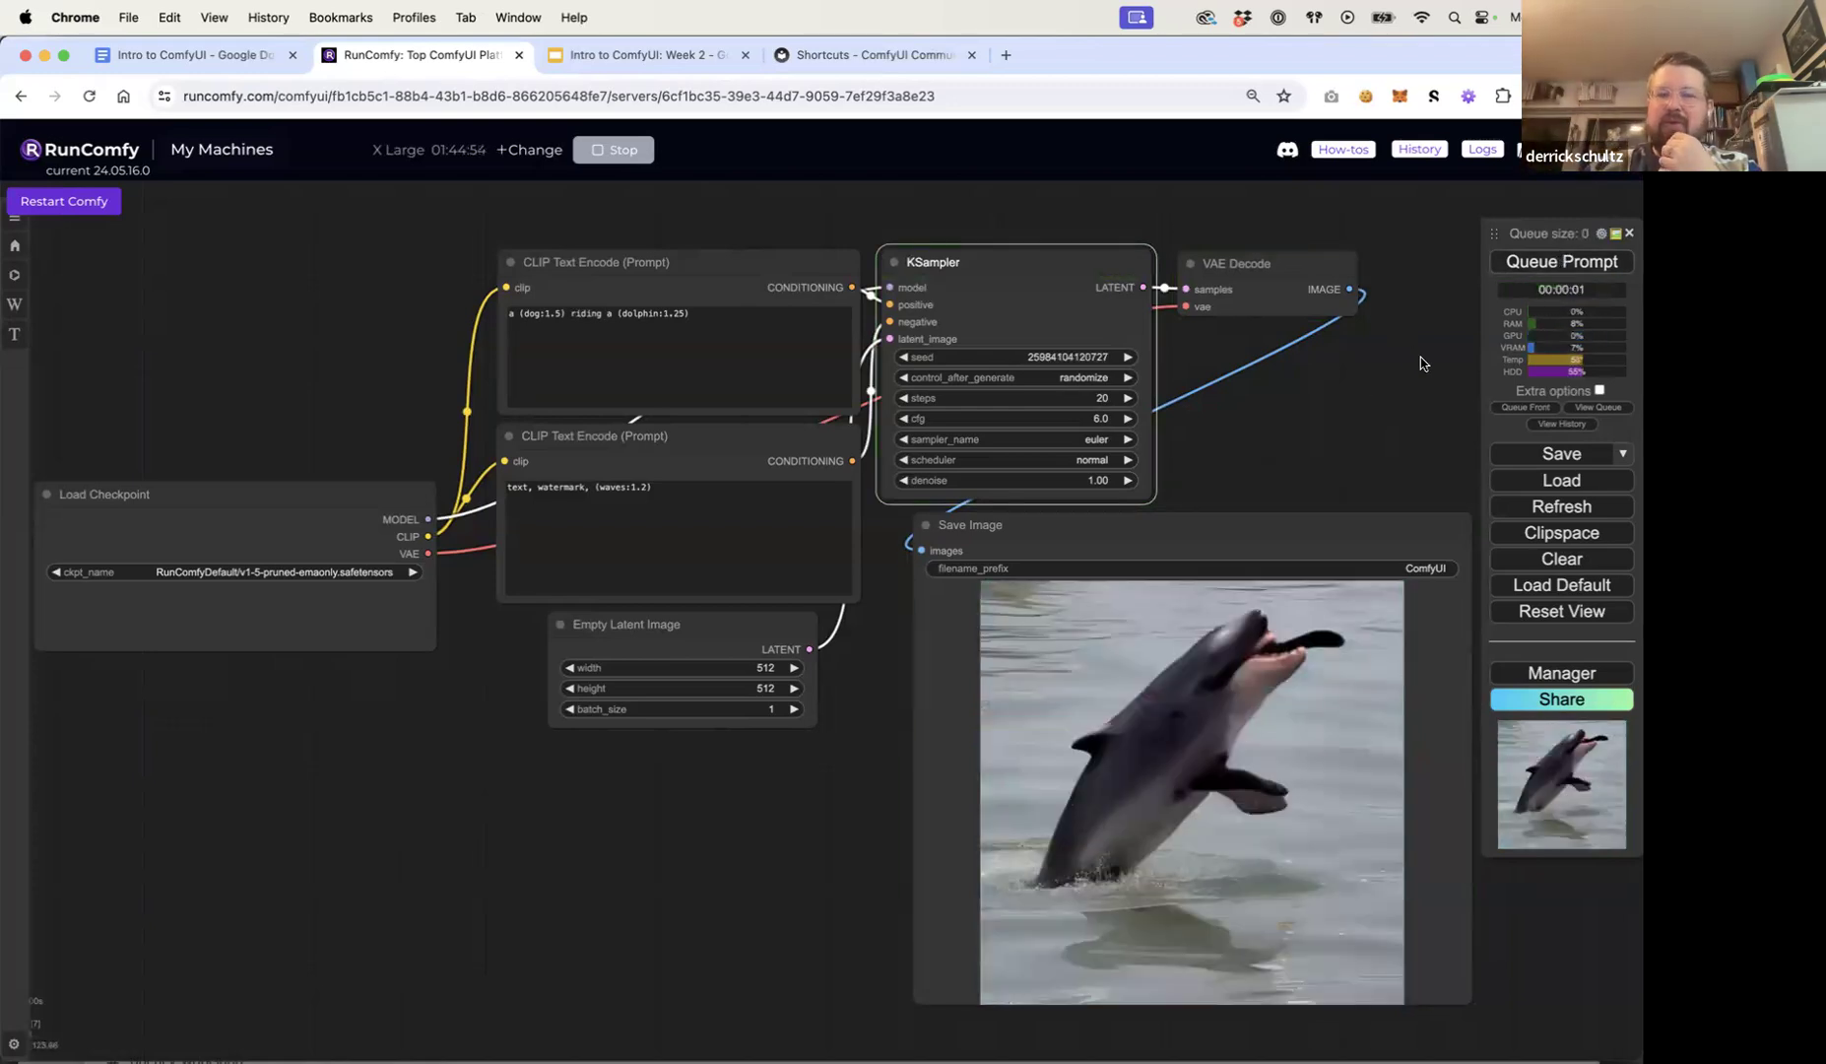
pyautogui.click(1365, 387)
pyautogui.click(719, 320)
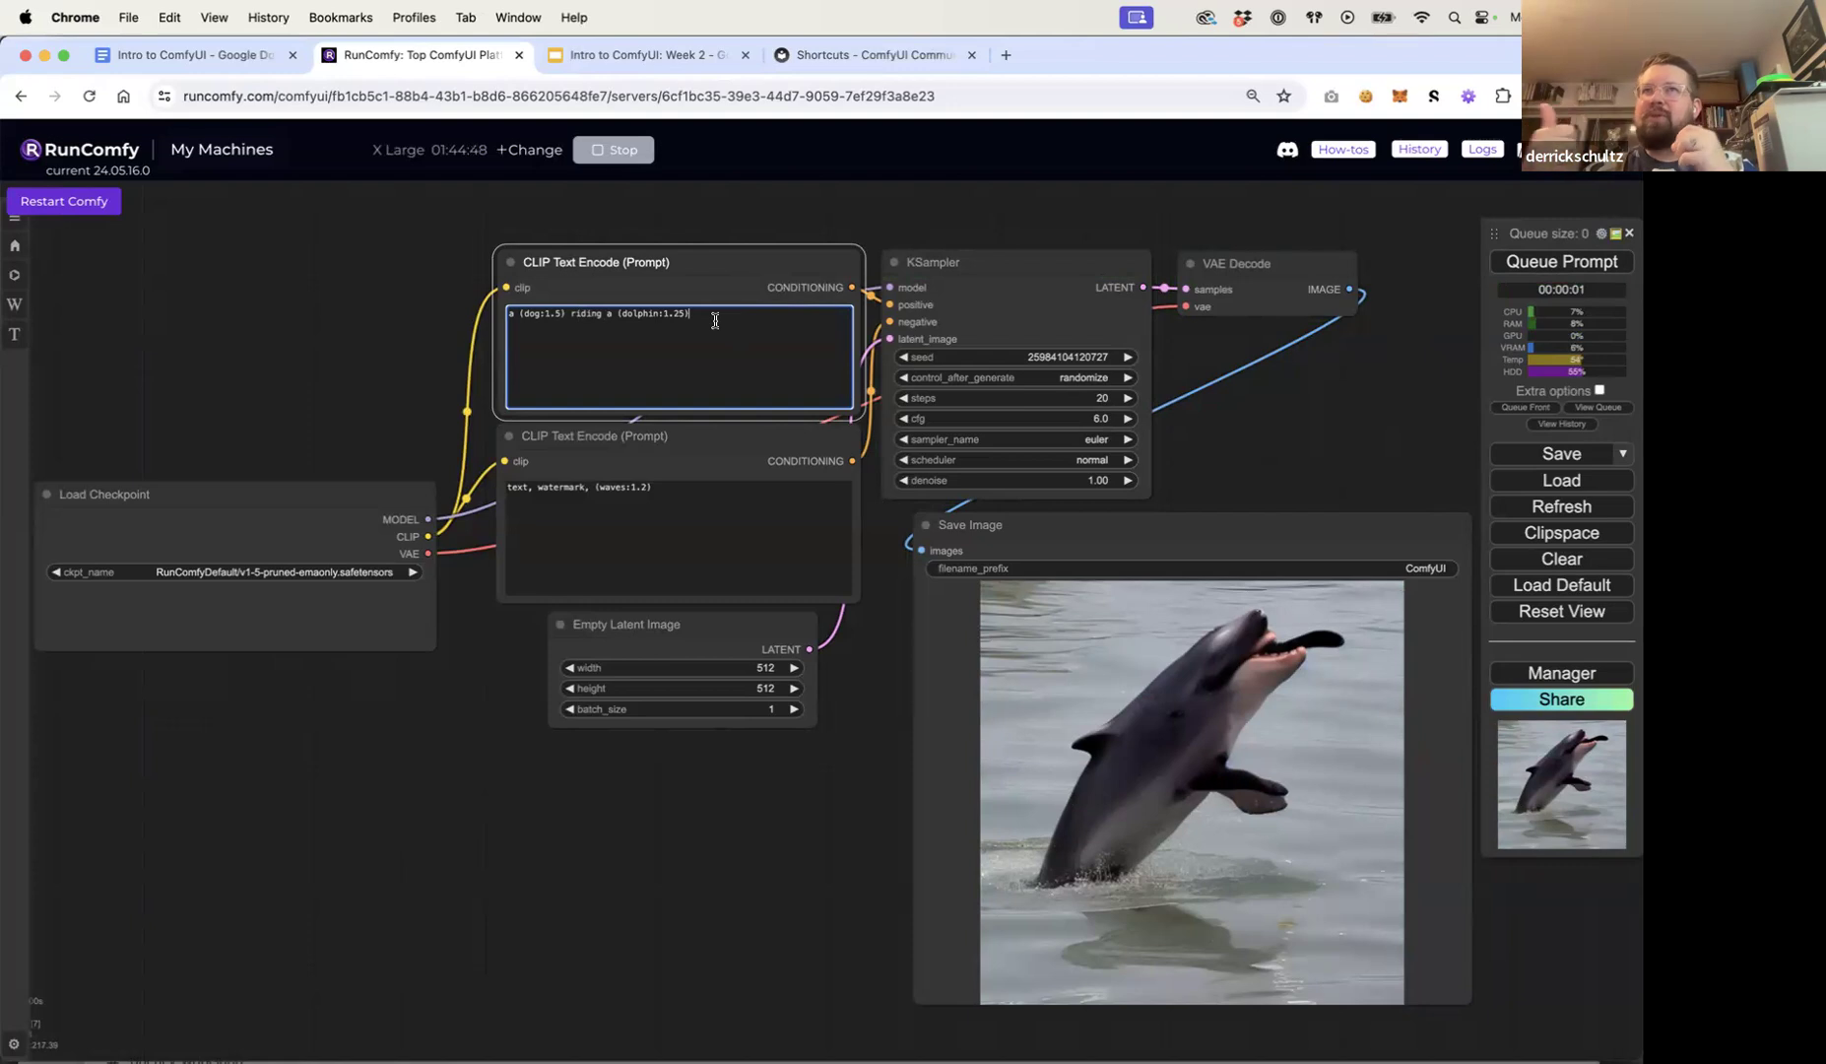
pyautogui.moveTo(566, 315); pyautogui.dragTo(526, 315)
pyautogui.click(720, 321)
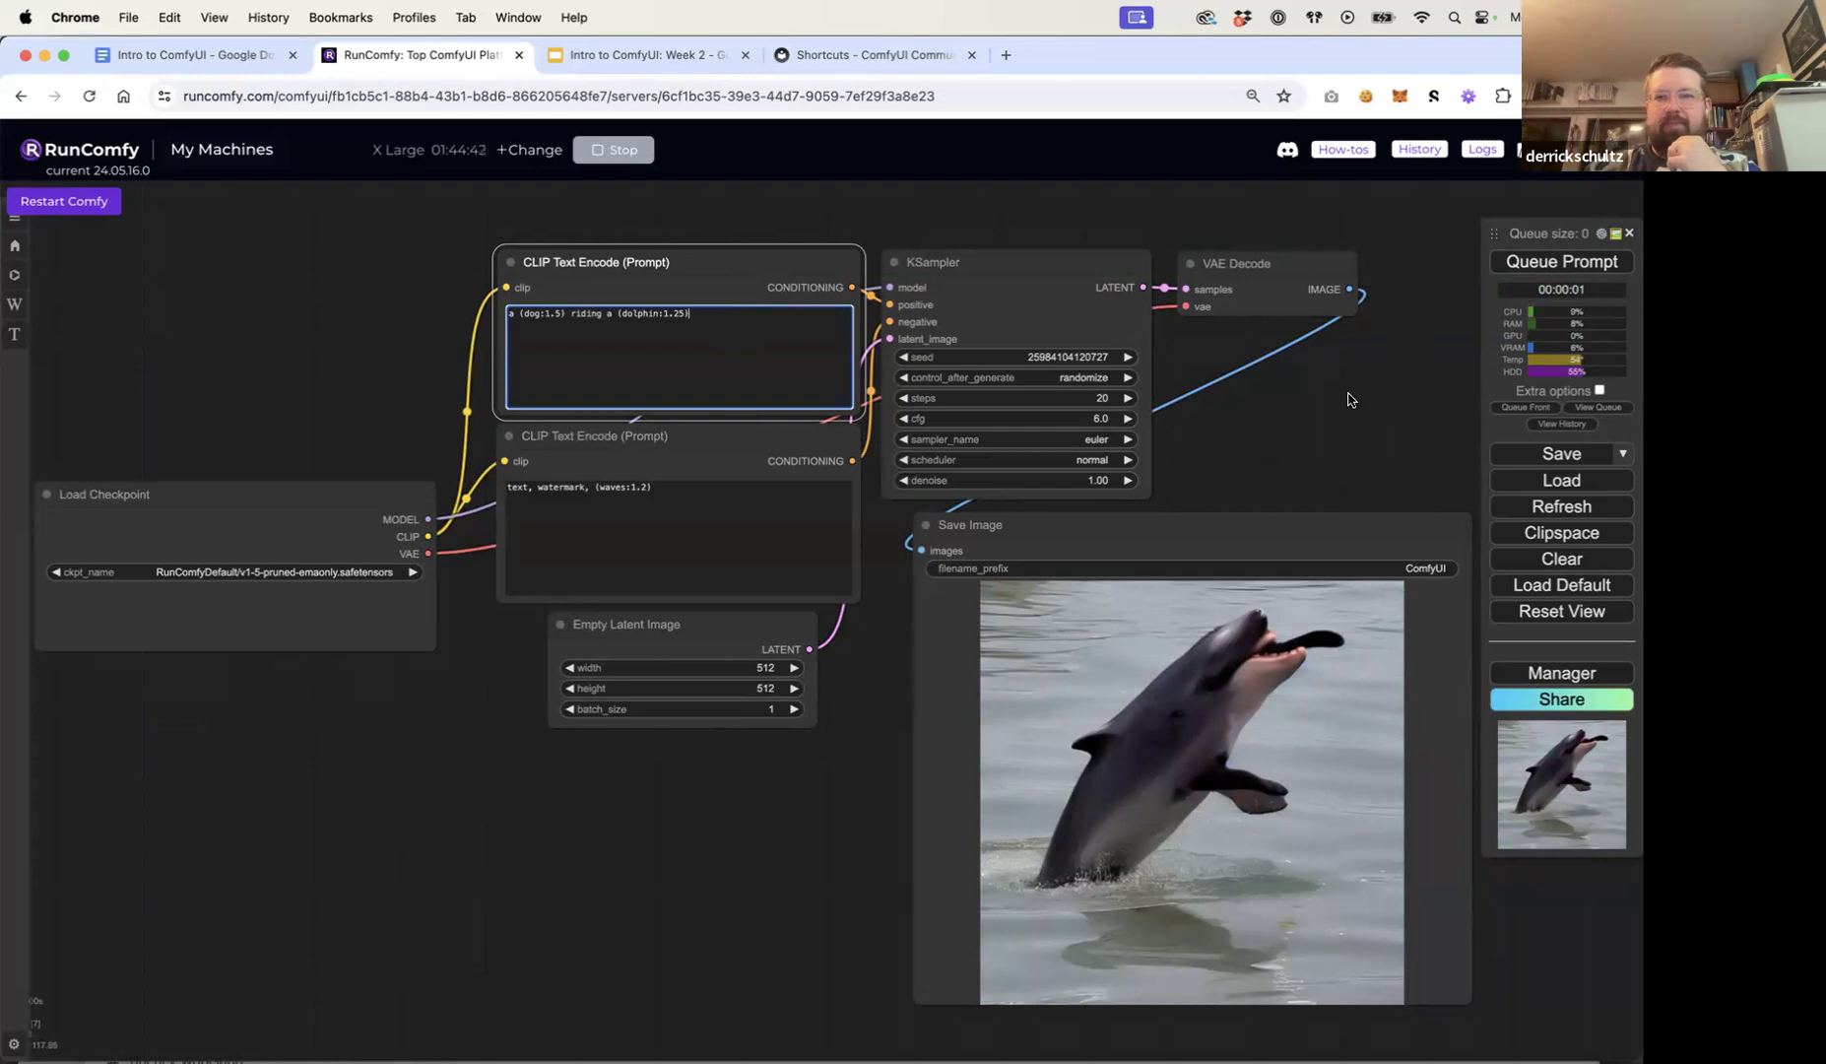
# Step: Save the workflow to the Desktop as weighting-workflow.json
pyautogui.click(1561, 454)
pyautogui.click(633, 208)
pyautogui.write('weighting-workflow.json')
pyautogui.click(979, 265)
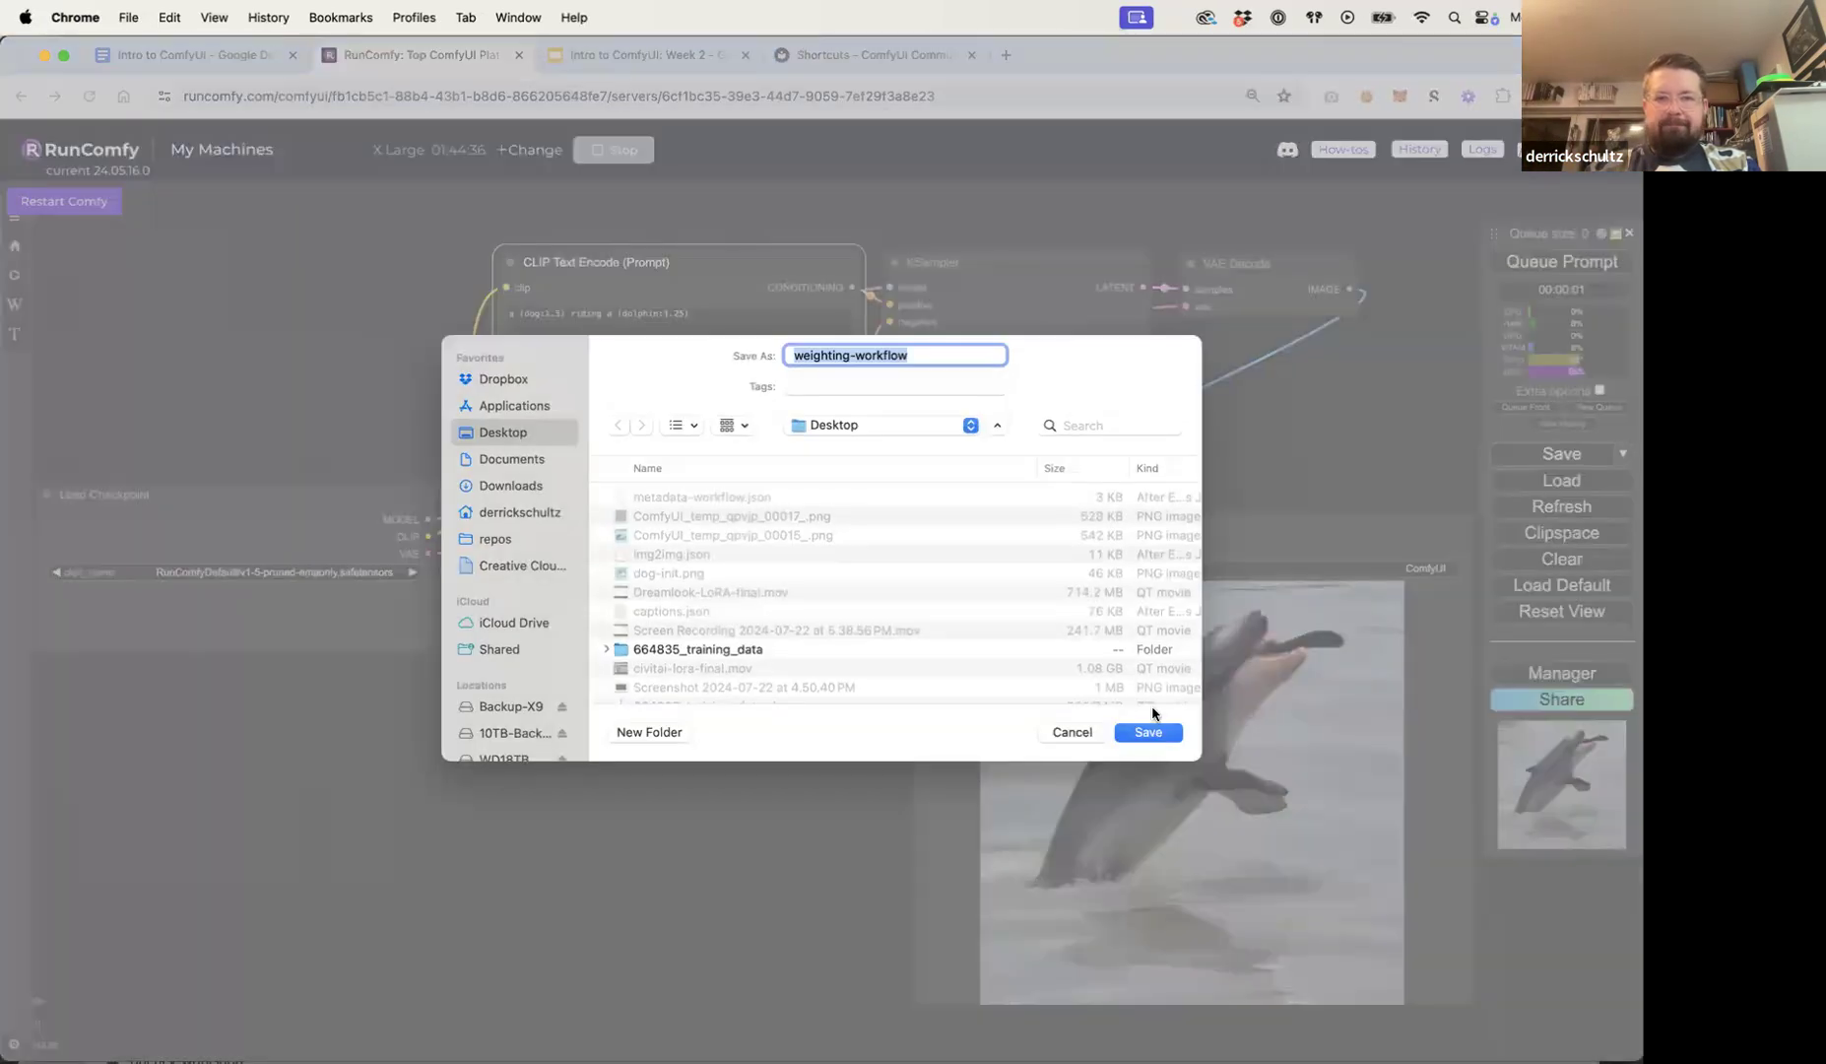
pyautogui.click(1152, 732)
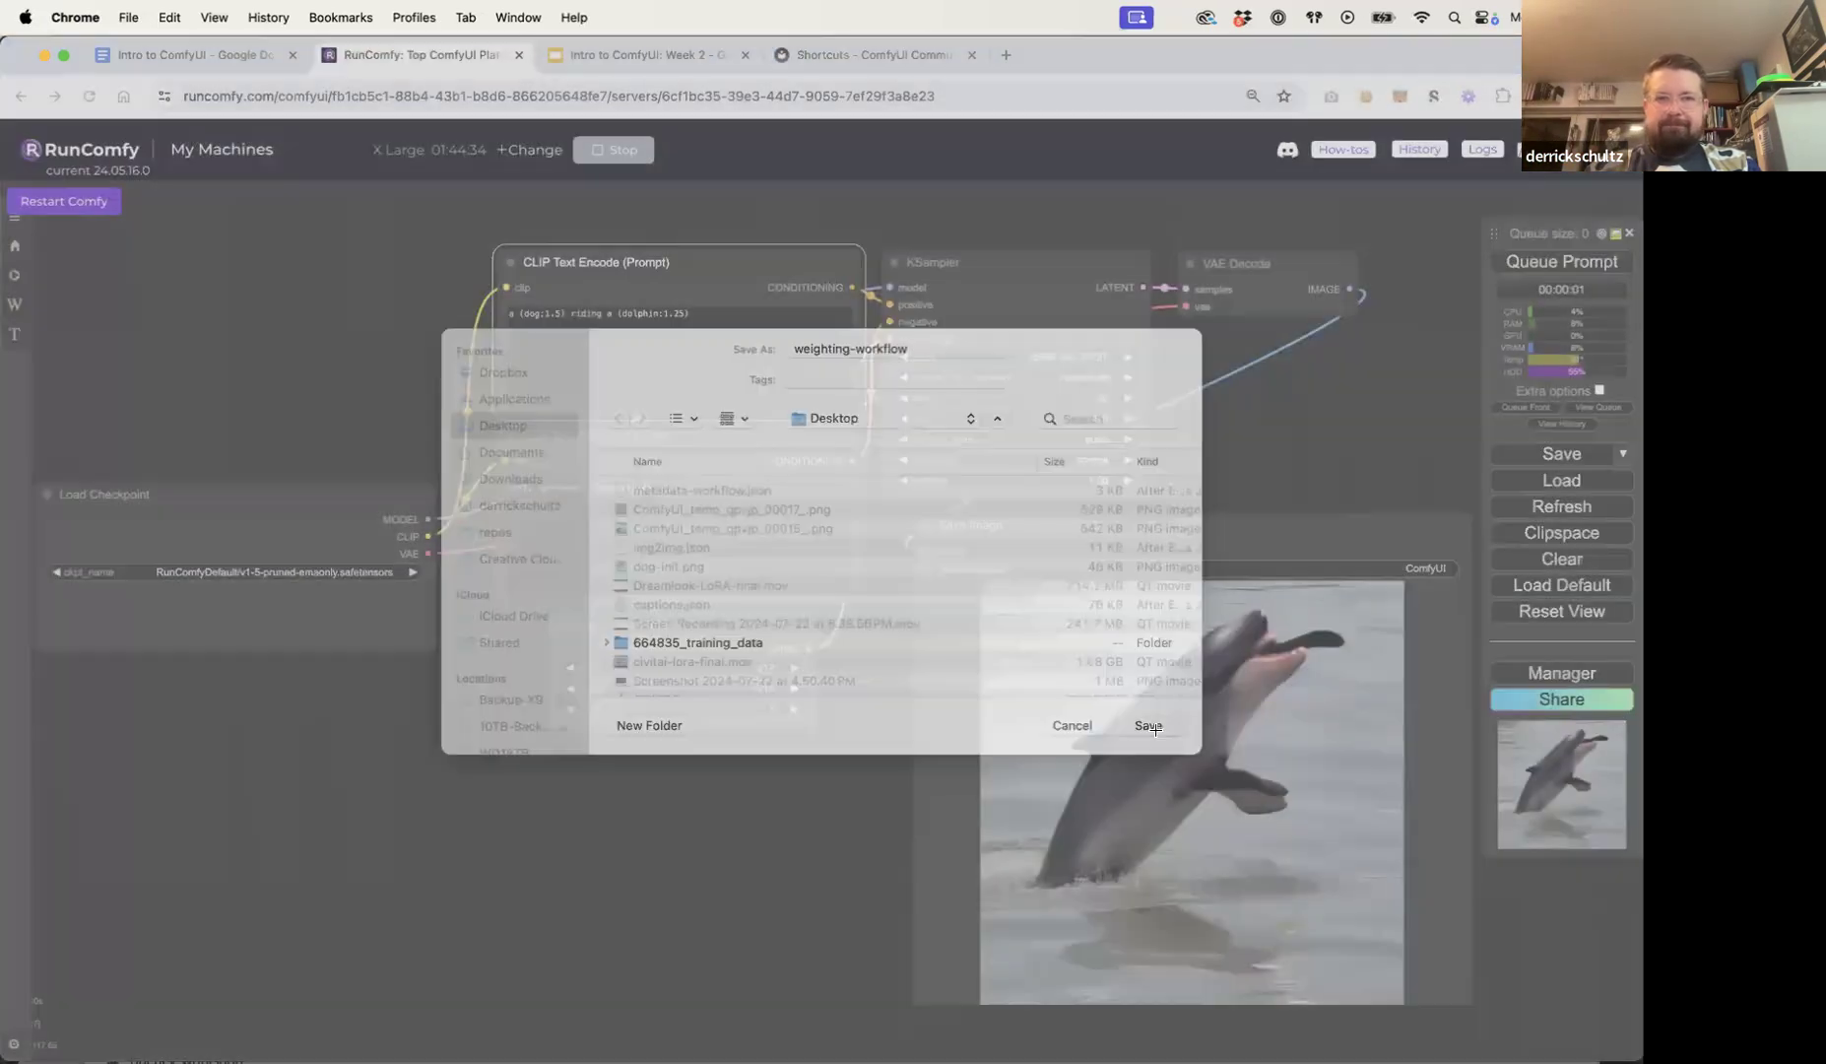
# Step: Switch to the Week 2 slide deck and present the Prompt Combining slide in full screen
pyautogui.click(649, 58)
pyautogui.press('Right')
pyautogui.press('ctrl+super+f')
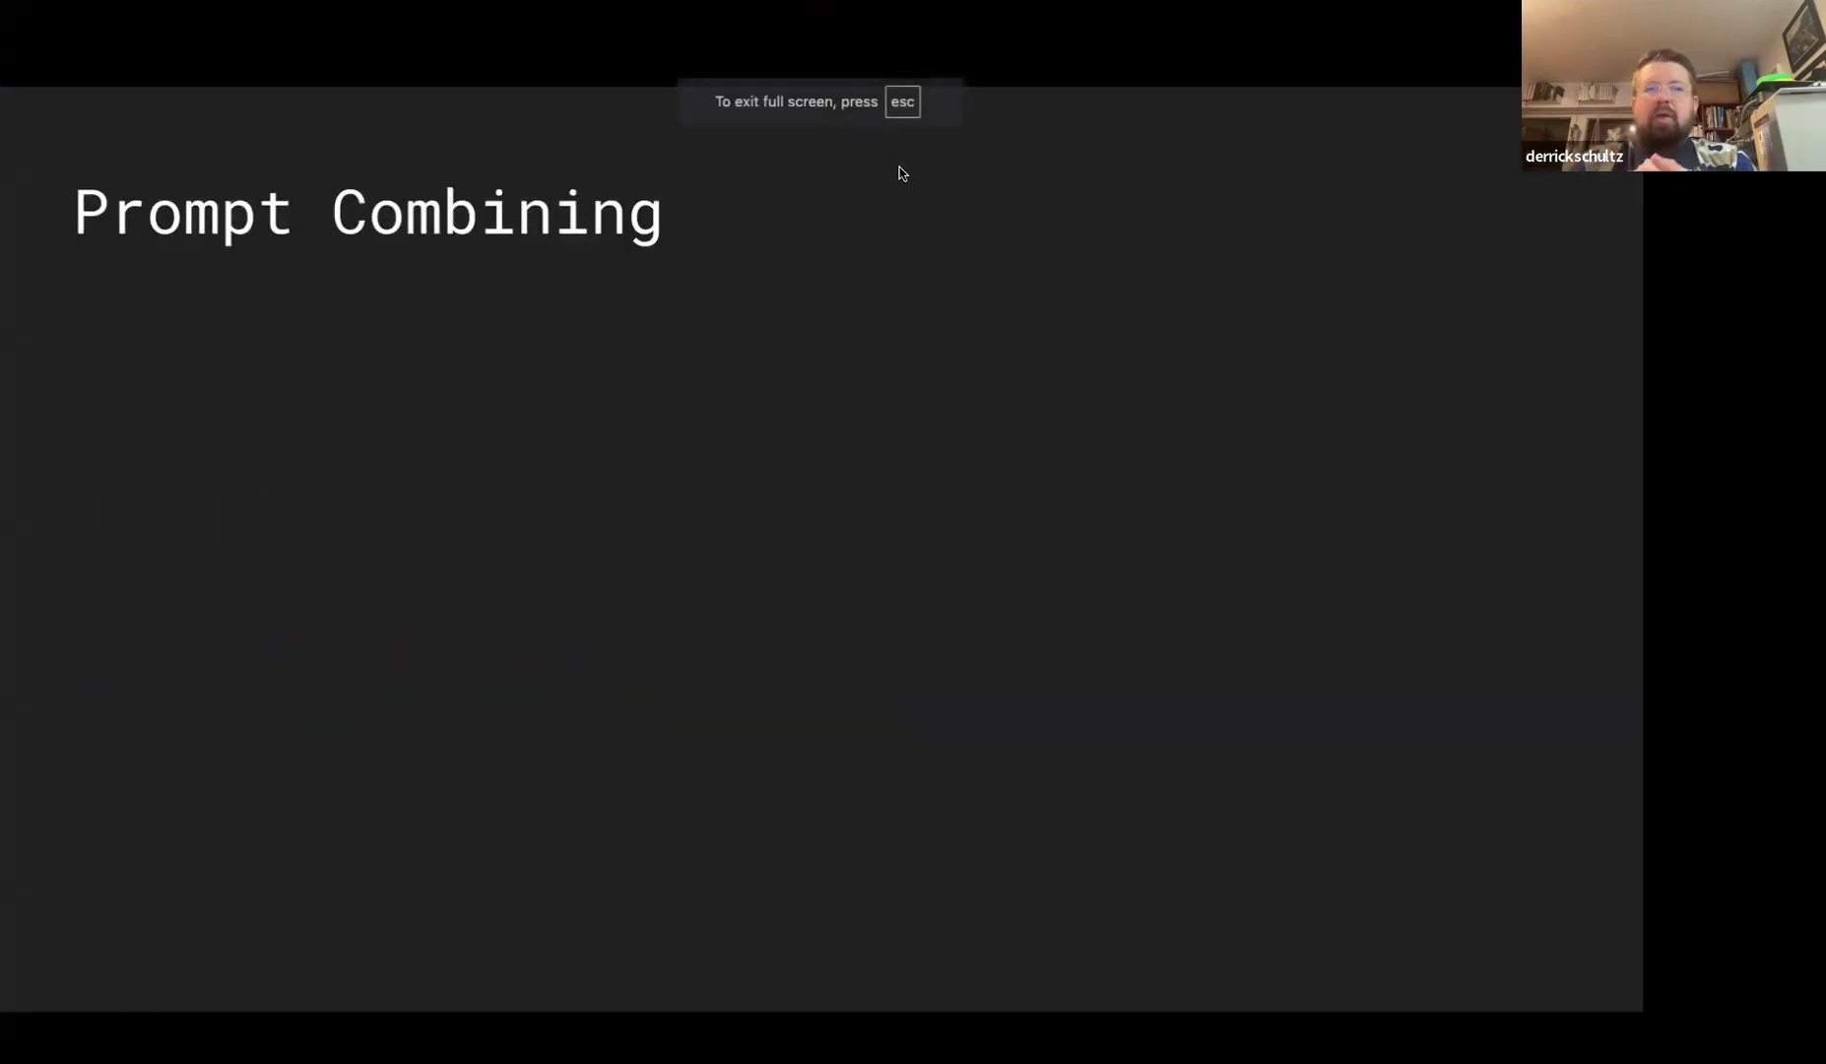
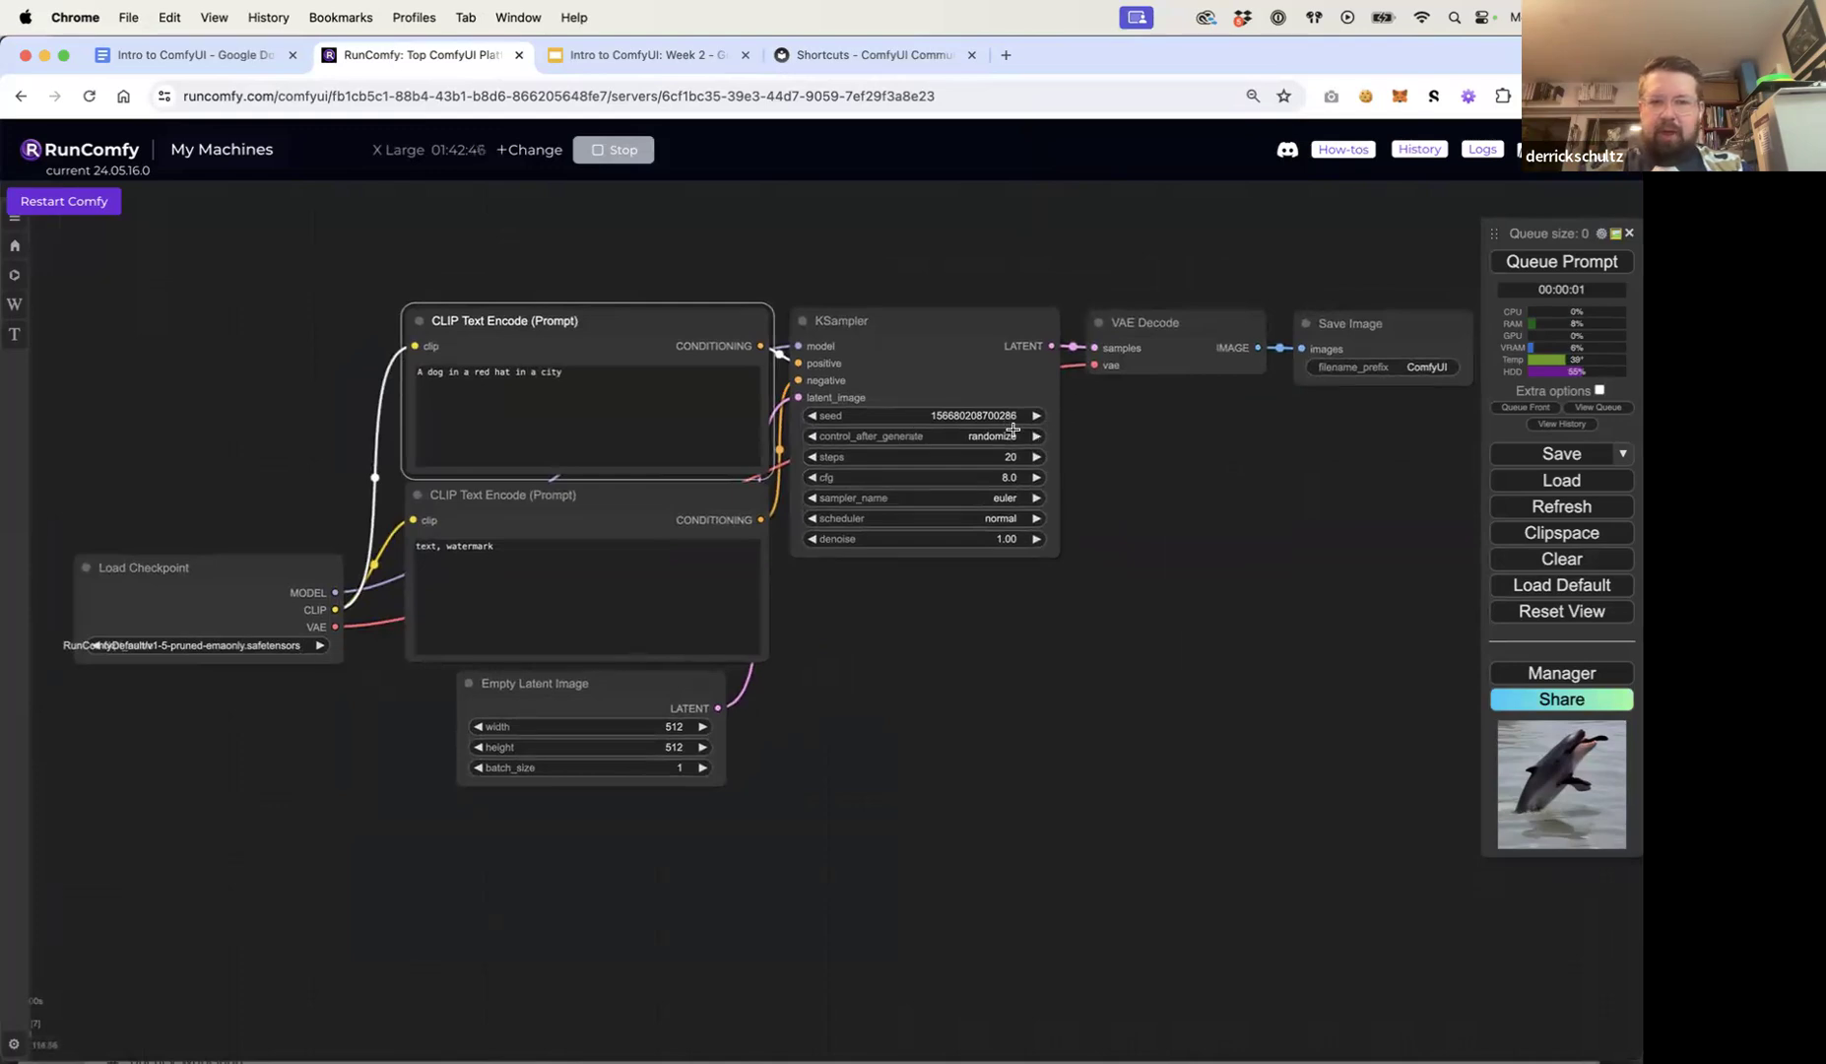
# Step: Generate two images from the prompt "A dog in a red hat in a city" and inspect the second result up close
pyautogui.click(1564, 263)
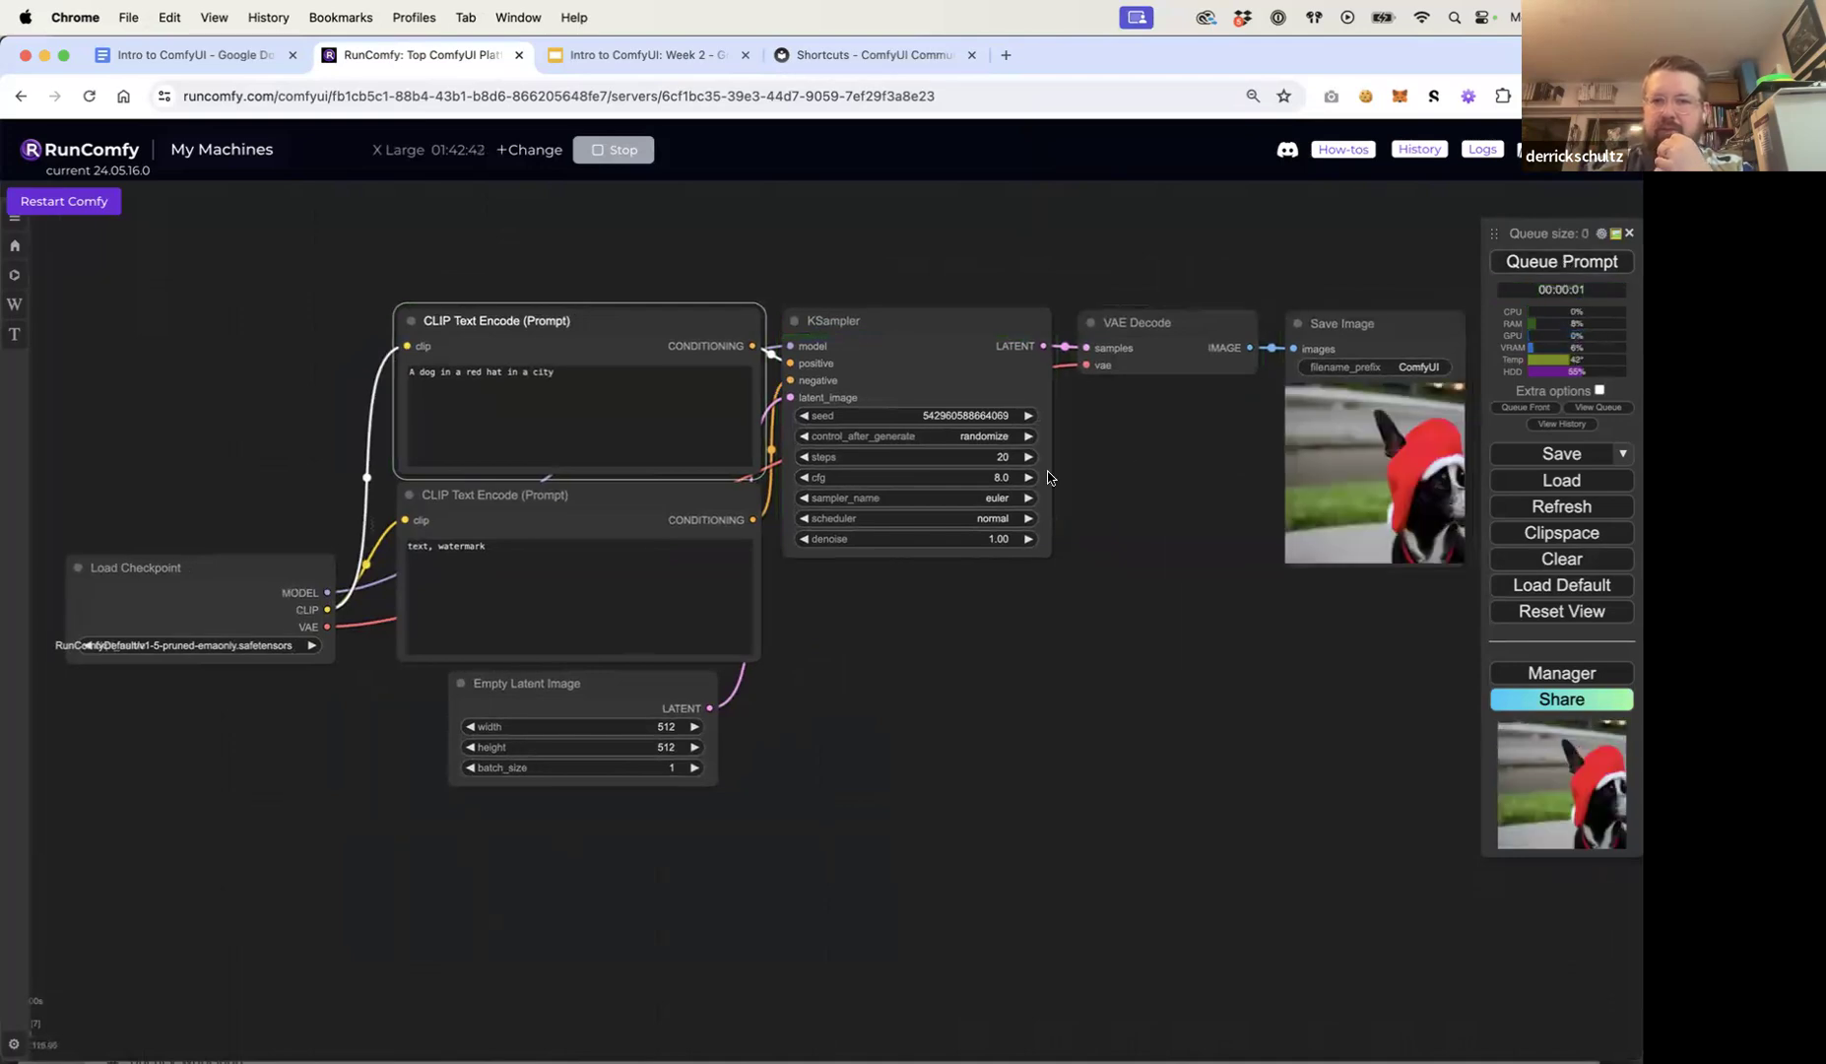
pyautogui.moveTo(1211, 471); pyautogui.dragTo(1031, 480)
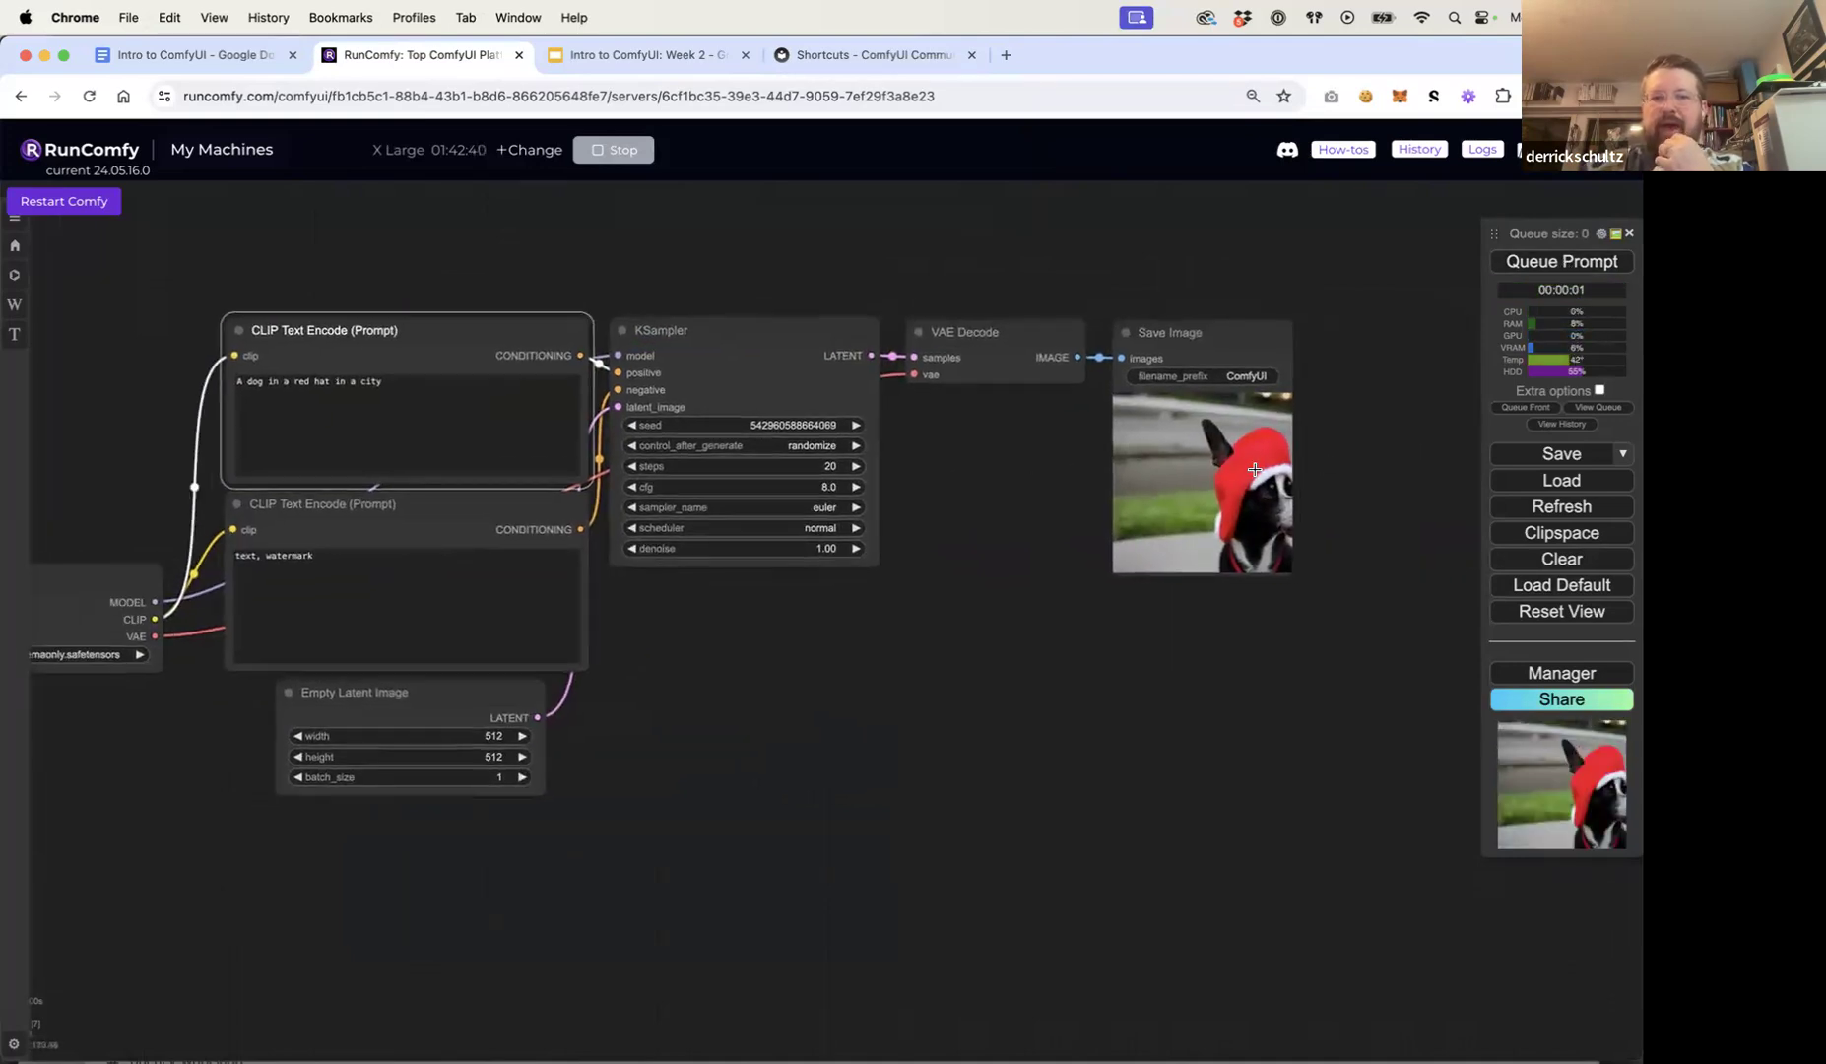
pyautogui.click(1592, 264)
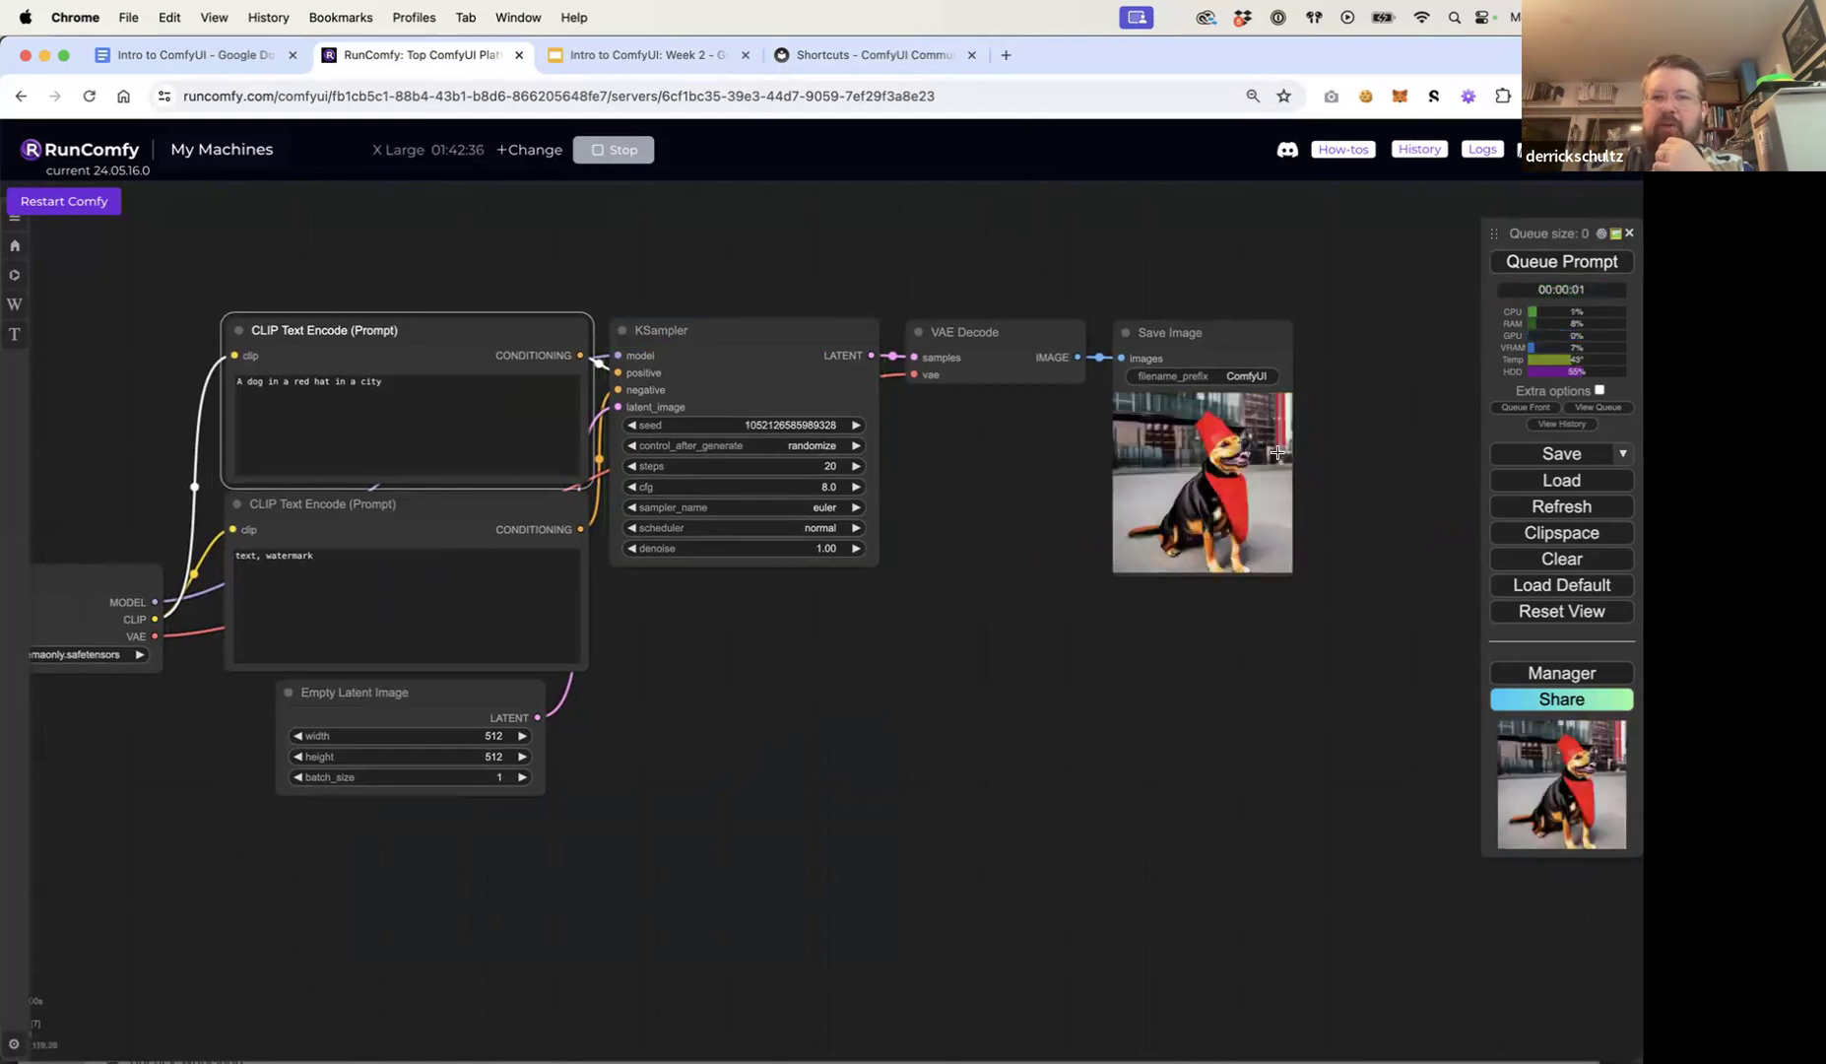
pyautogui.scroll(10, 1278, 452)
pyautogui.moveTo(1363, 440); pyautogui.dragTo(1312, 472)
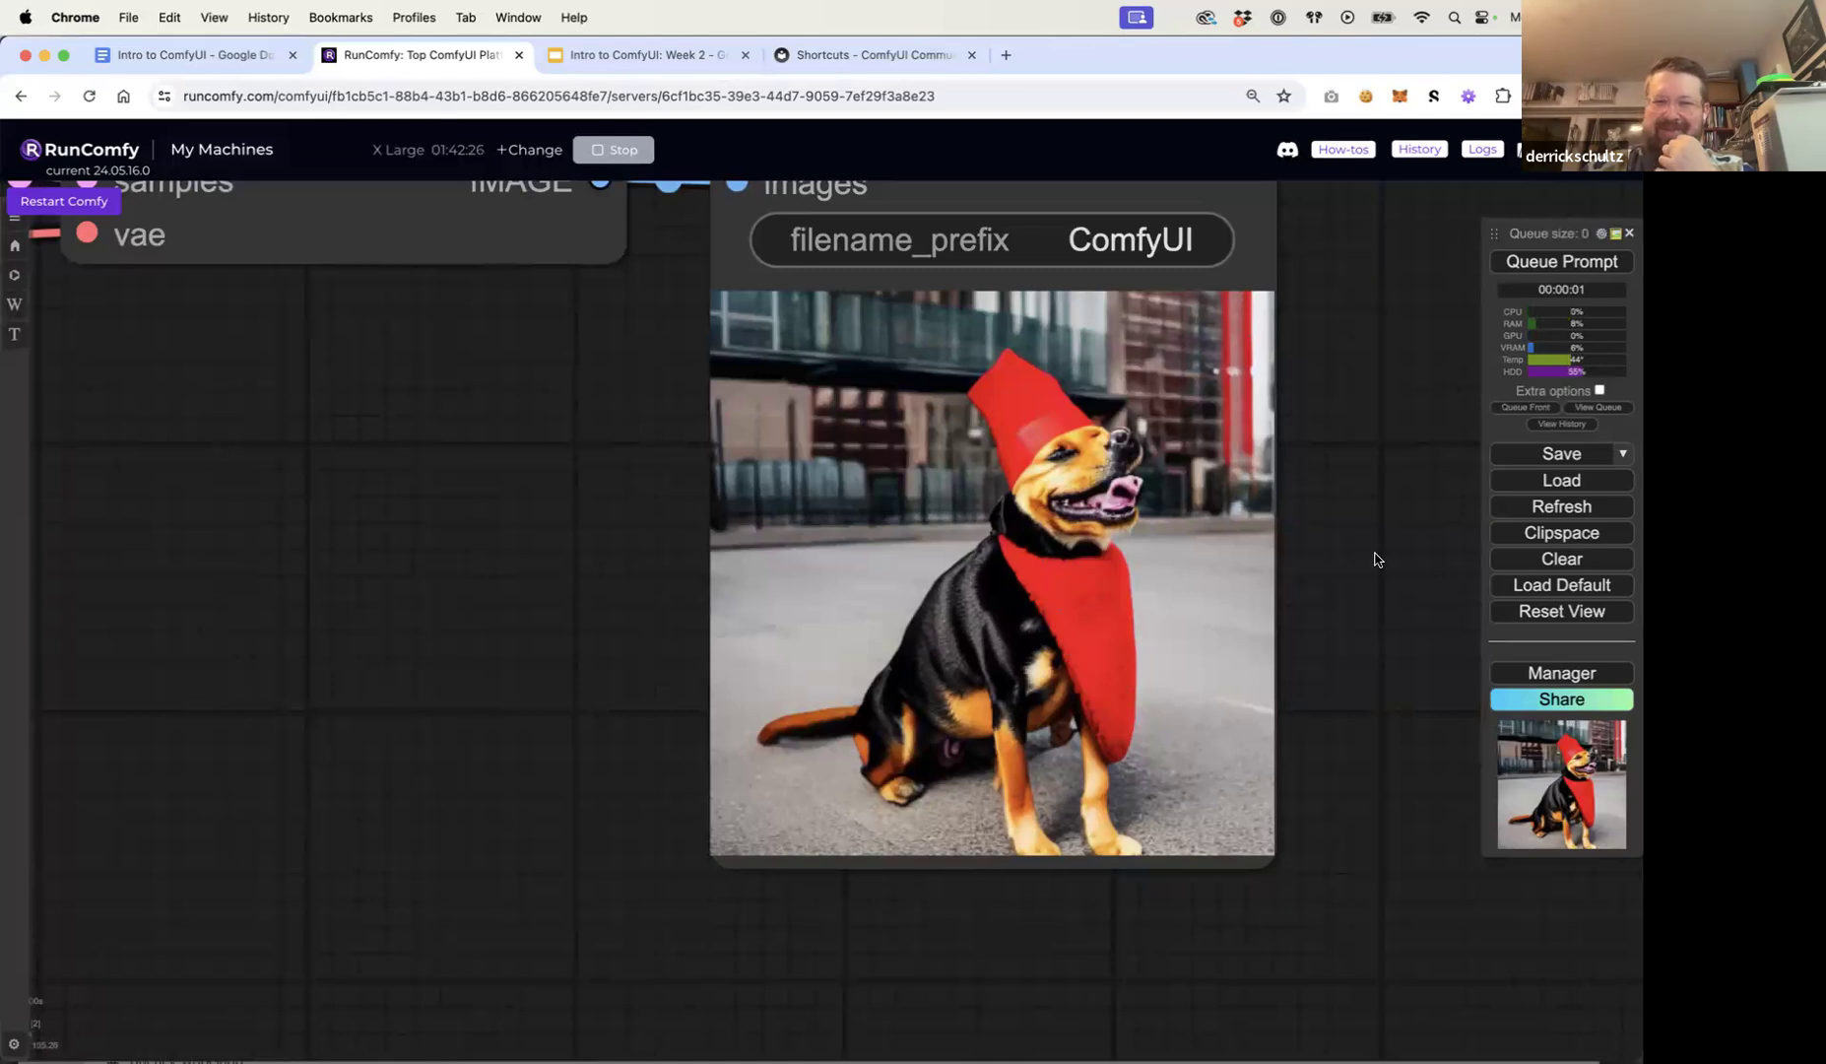
pyautogui.scroll(-9, 1377, 560)
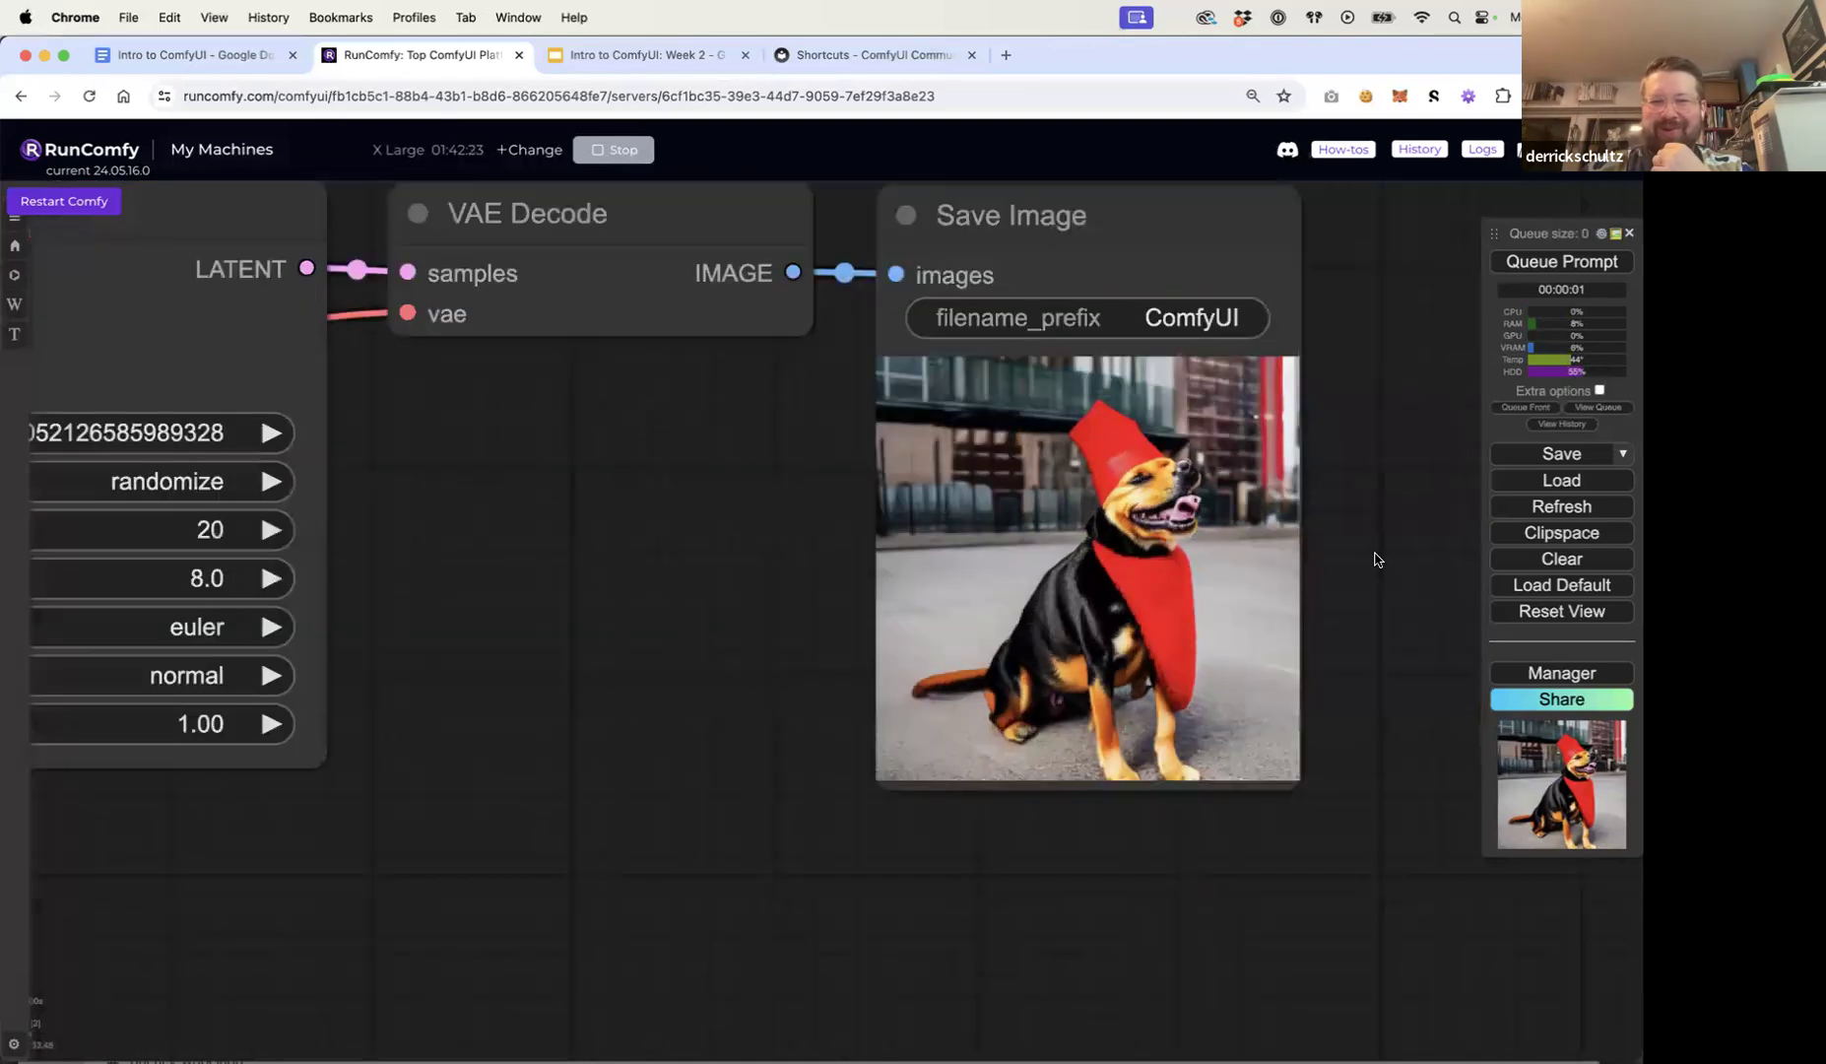
# Step: Generate three more random-seed images from the red-hat dog prompt to compare the variations
pyautogui.click(1522, 266)
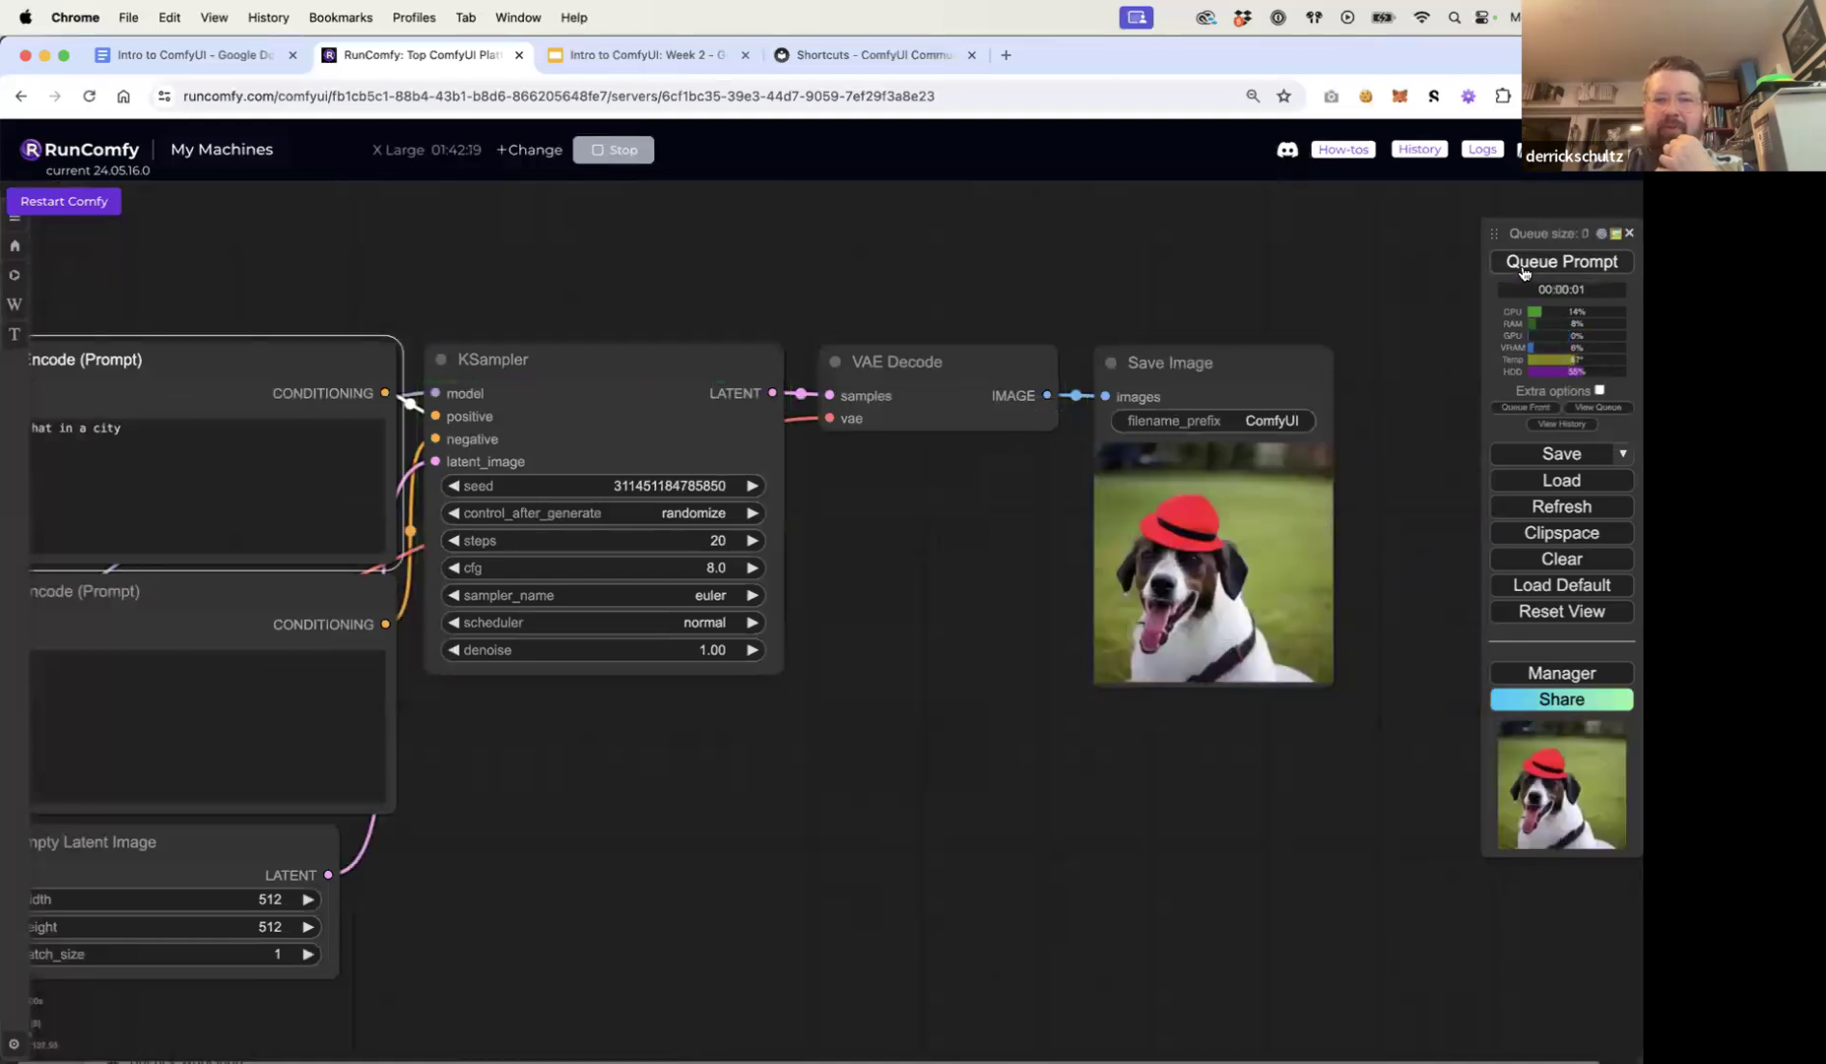
pyautogui.click(1579, 262)
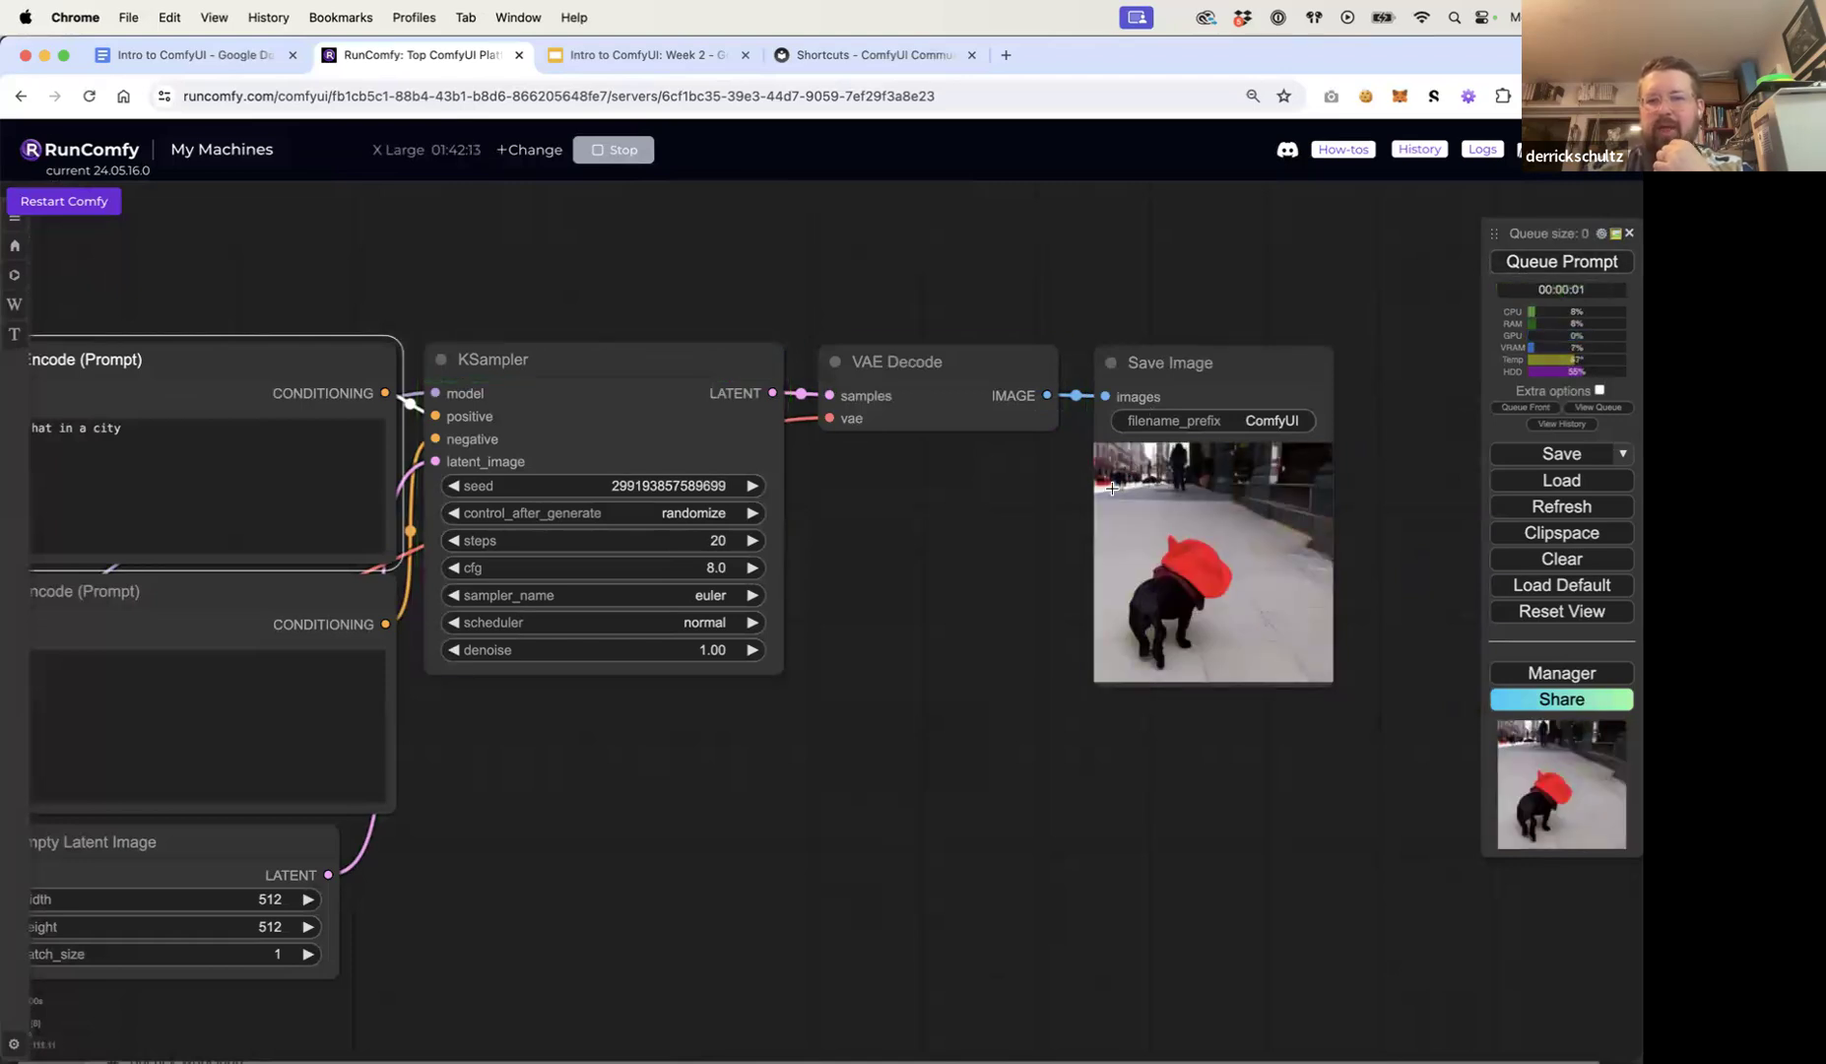
pyautogui.click(1530, 267)
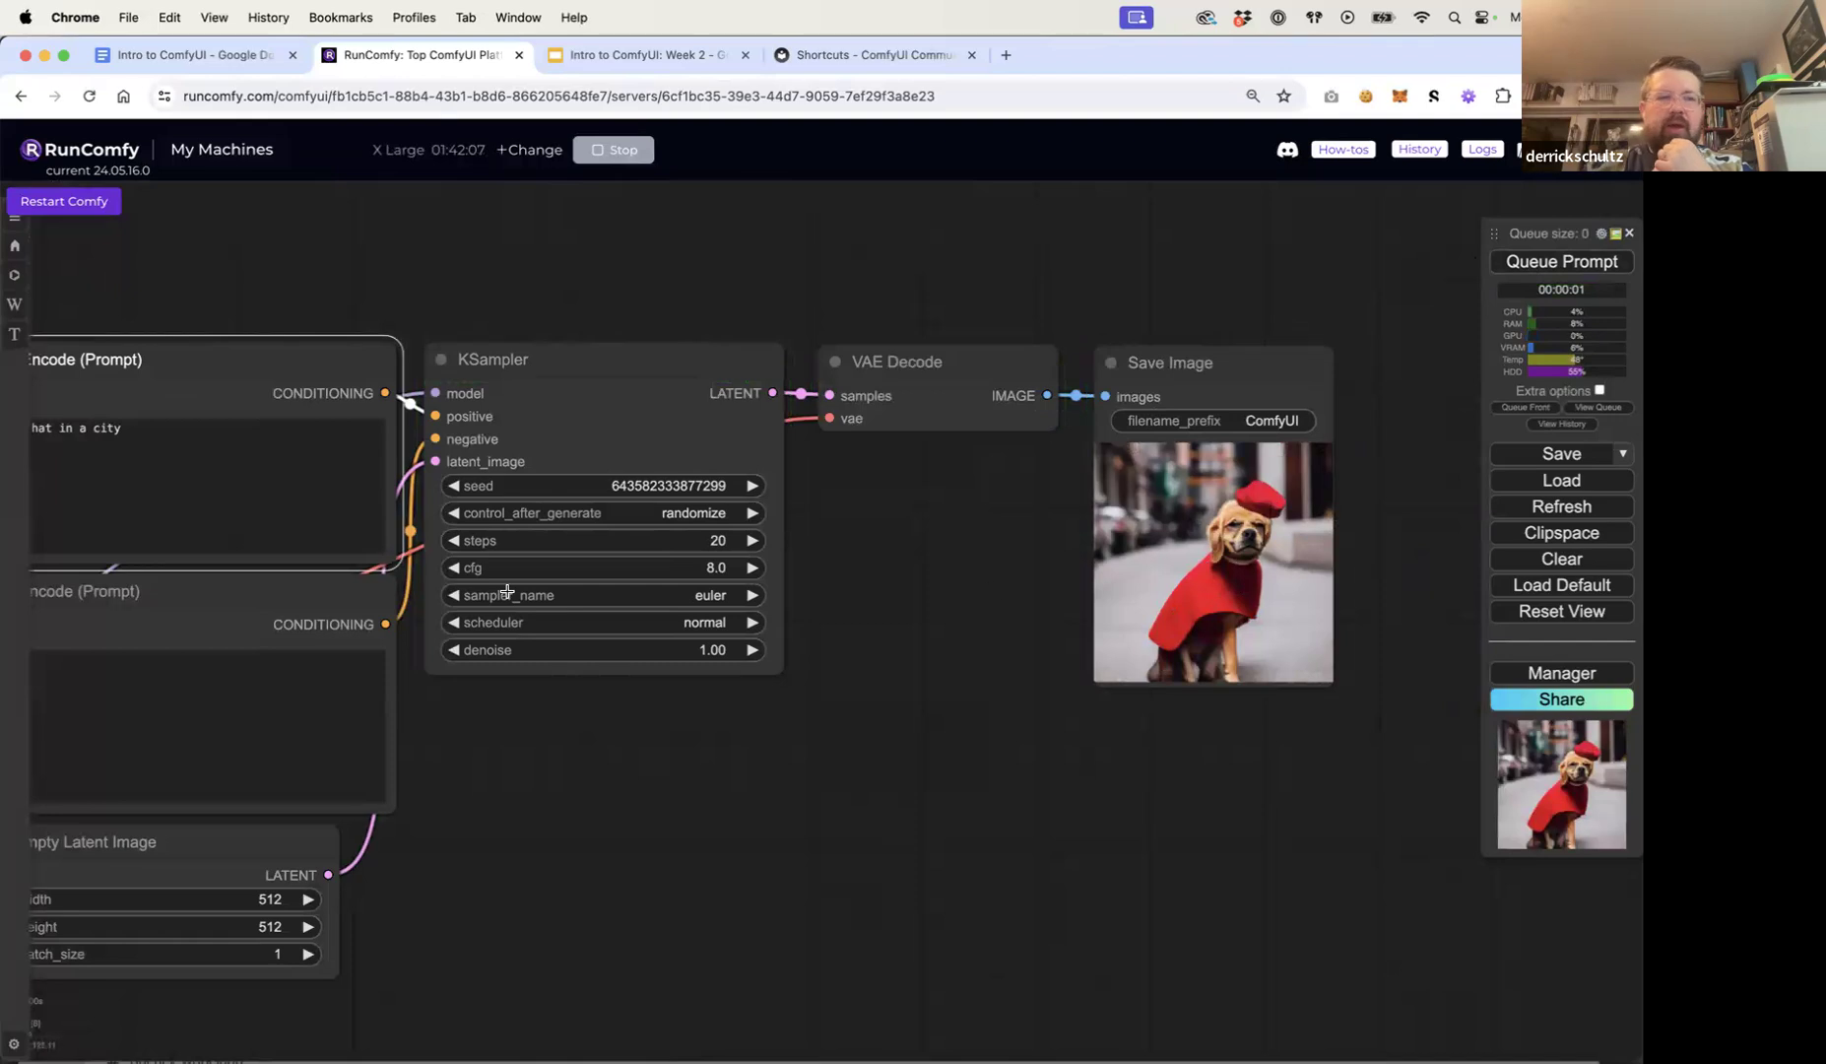
# Step: Extend the positive prompt to "A dog in a red hat and a black jacket in a city"
pyautogui.click(225, 483)
pyautogui.moveTo(382, 316); pyautogui.dragTo(687, 335)
pyautogui.click(367, 450)
pyautogui.write('and a ')
pyautogui.write('black jacket')
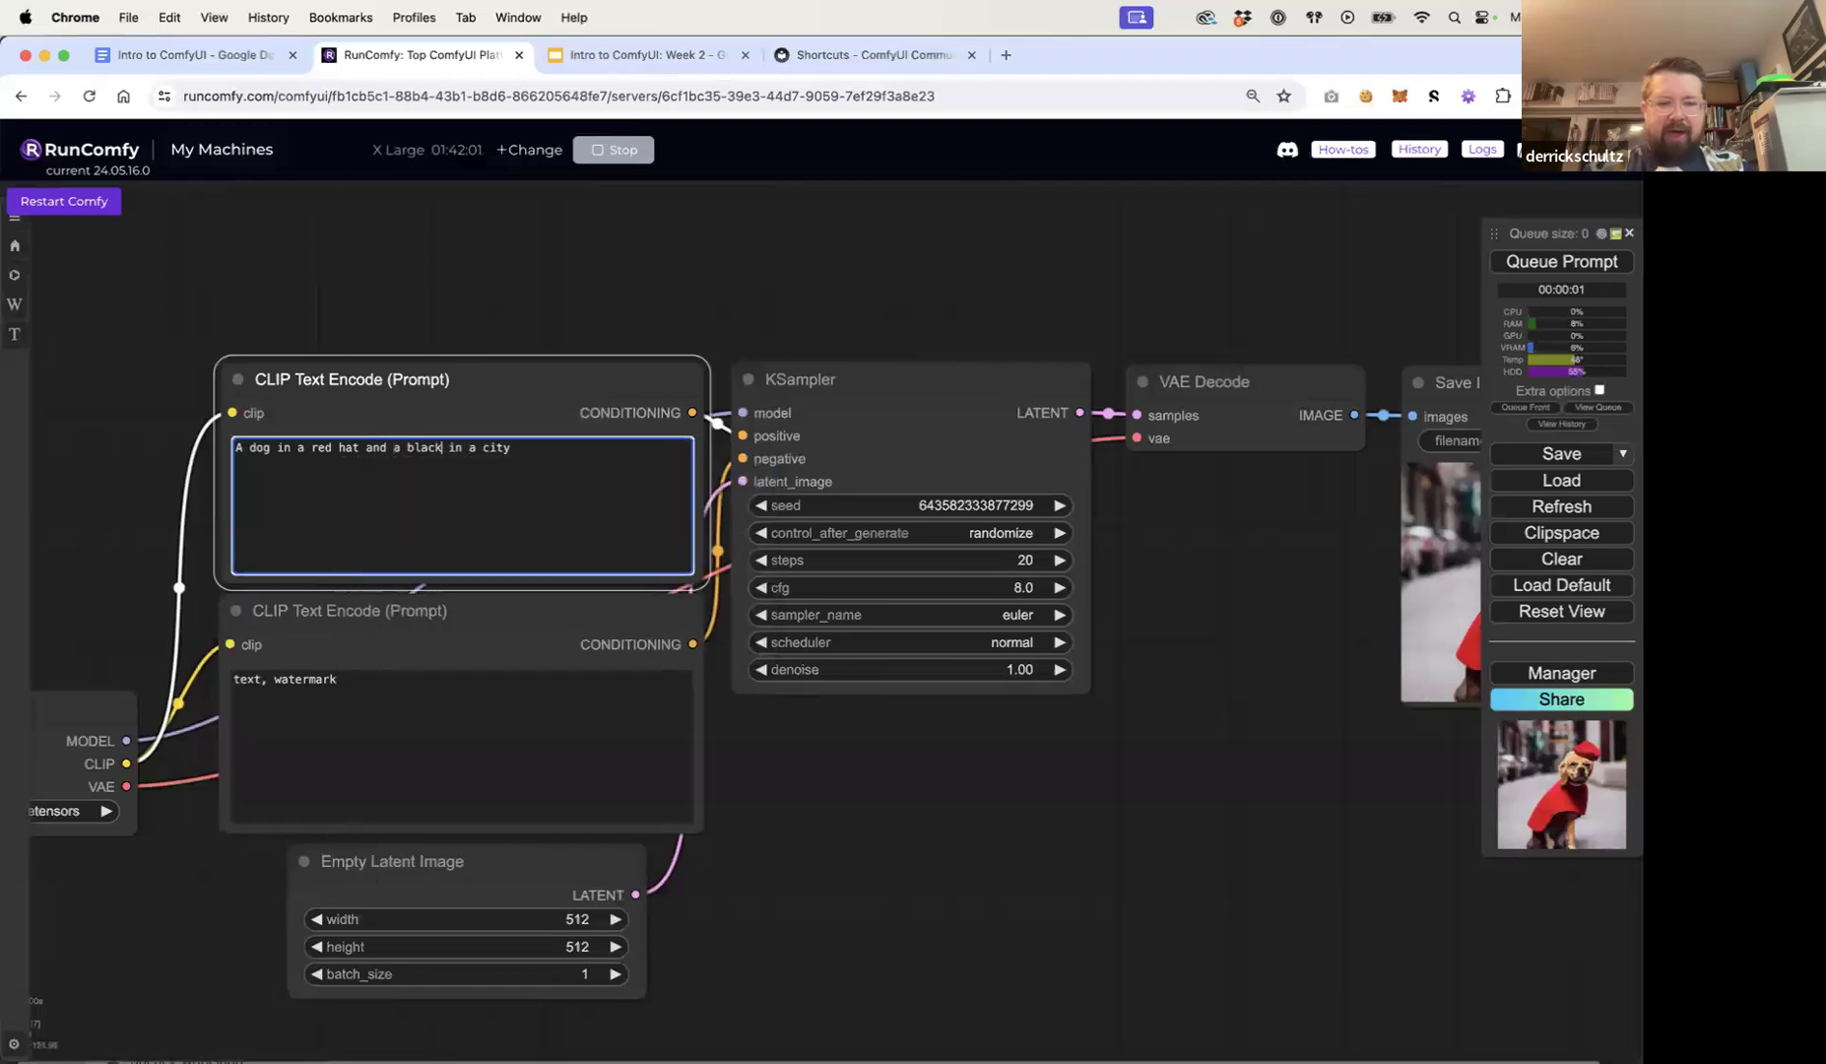
pyautogui.moveTo(1134, 275); pyautogui.dragTo(959, 282)
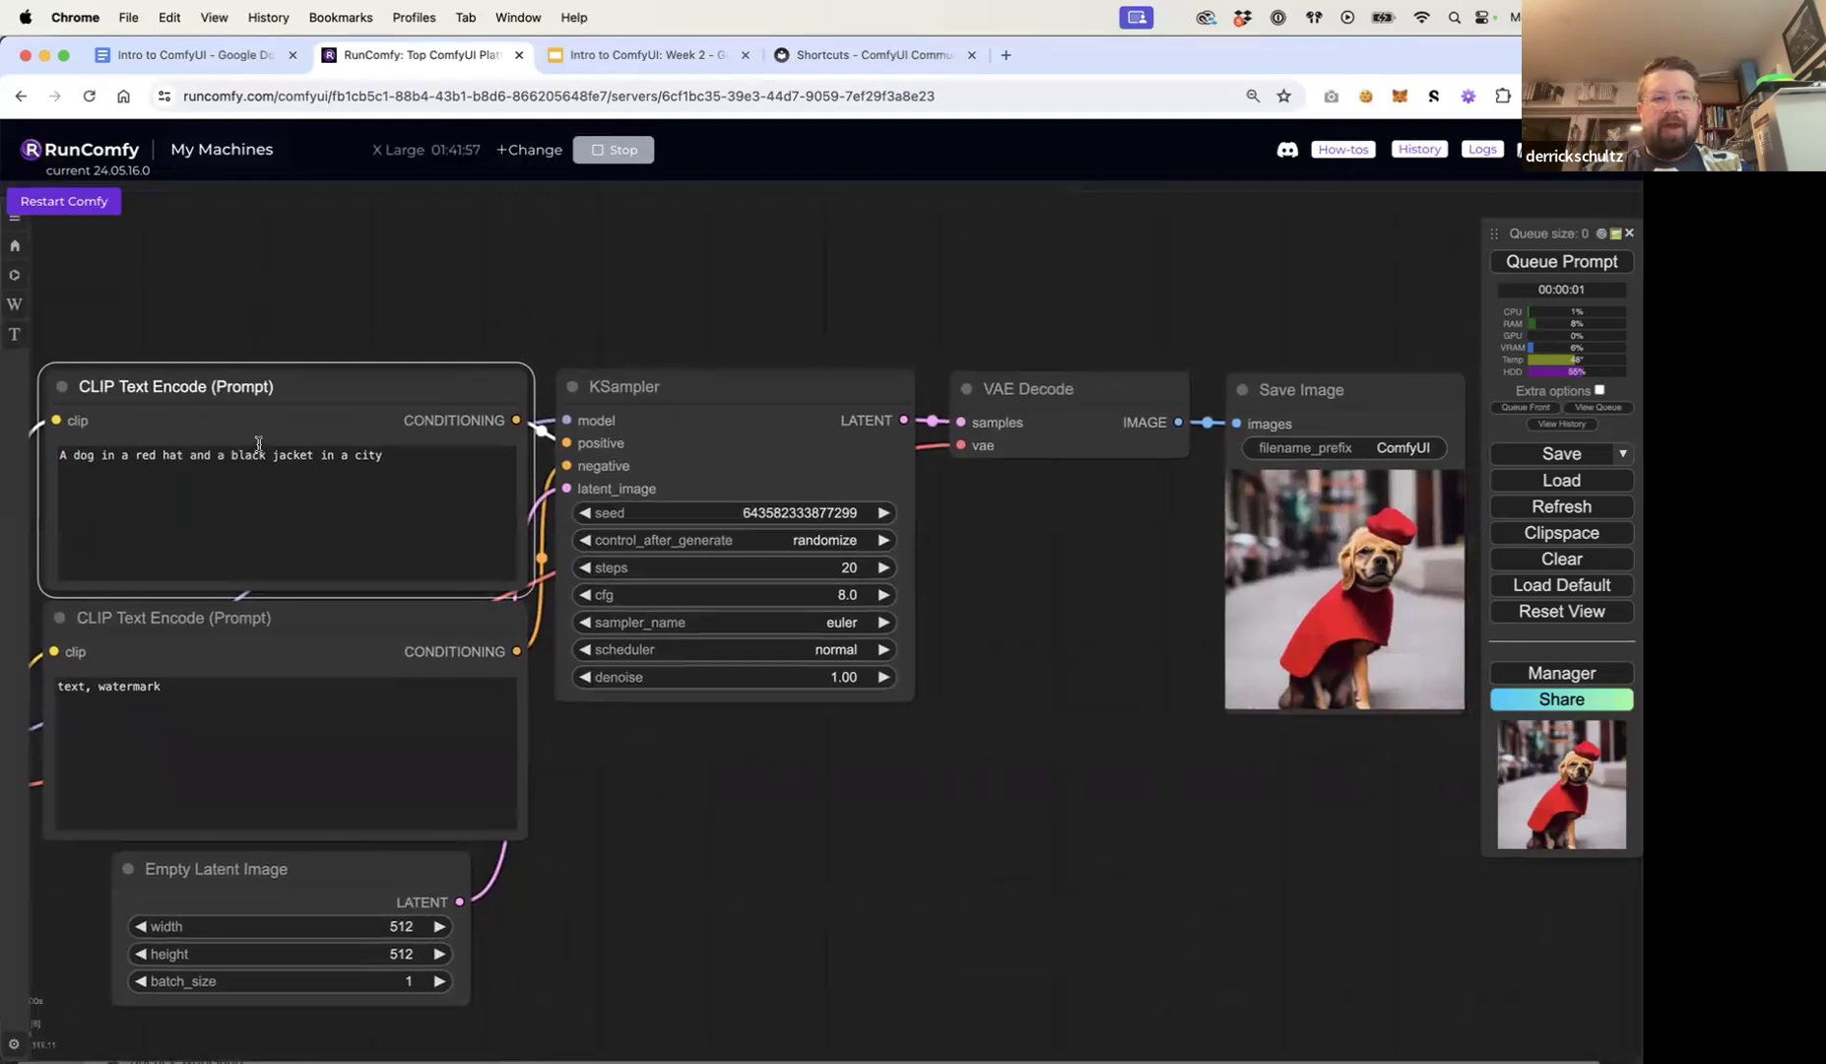
# Step: Generate one image from the red hat and black jacket prompt and highlight the word "red" in the prompt
pyautogui.click(1543, 266)
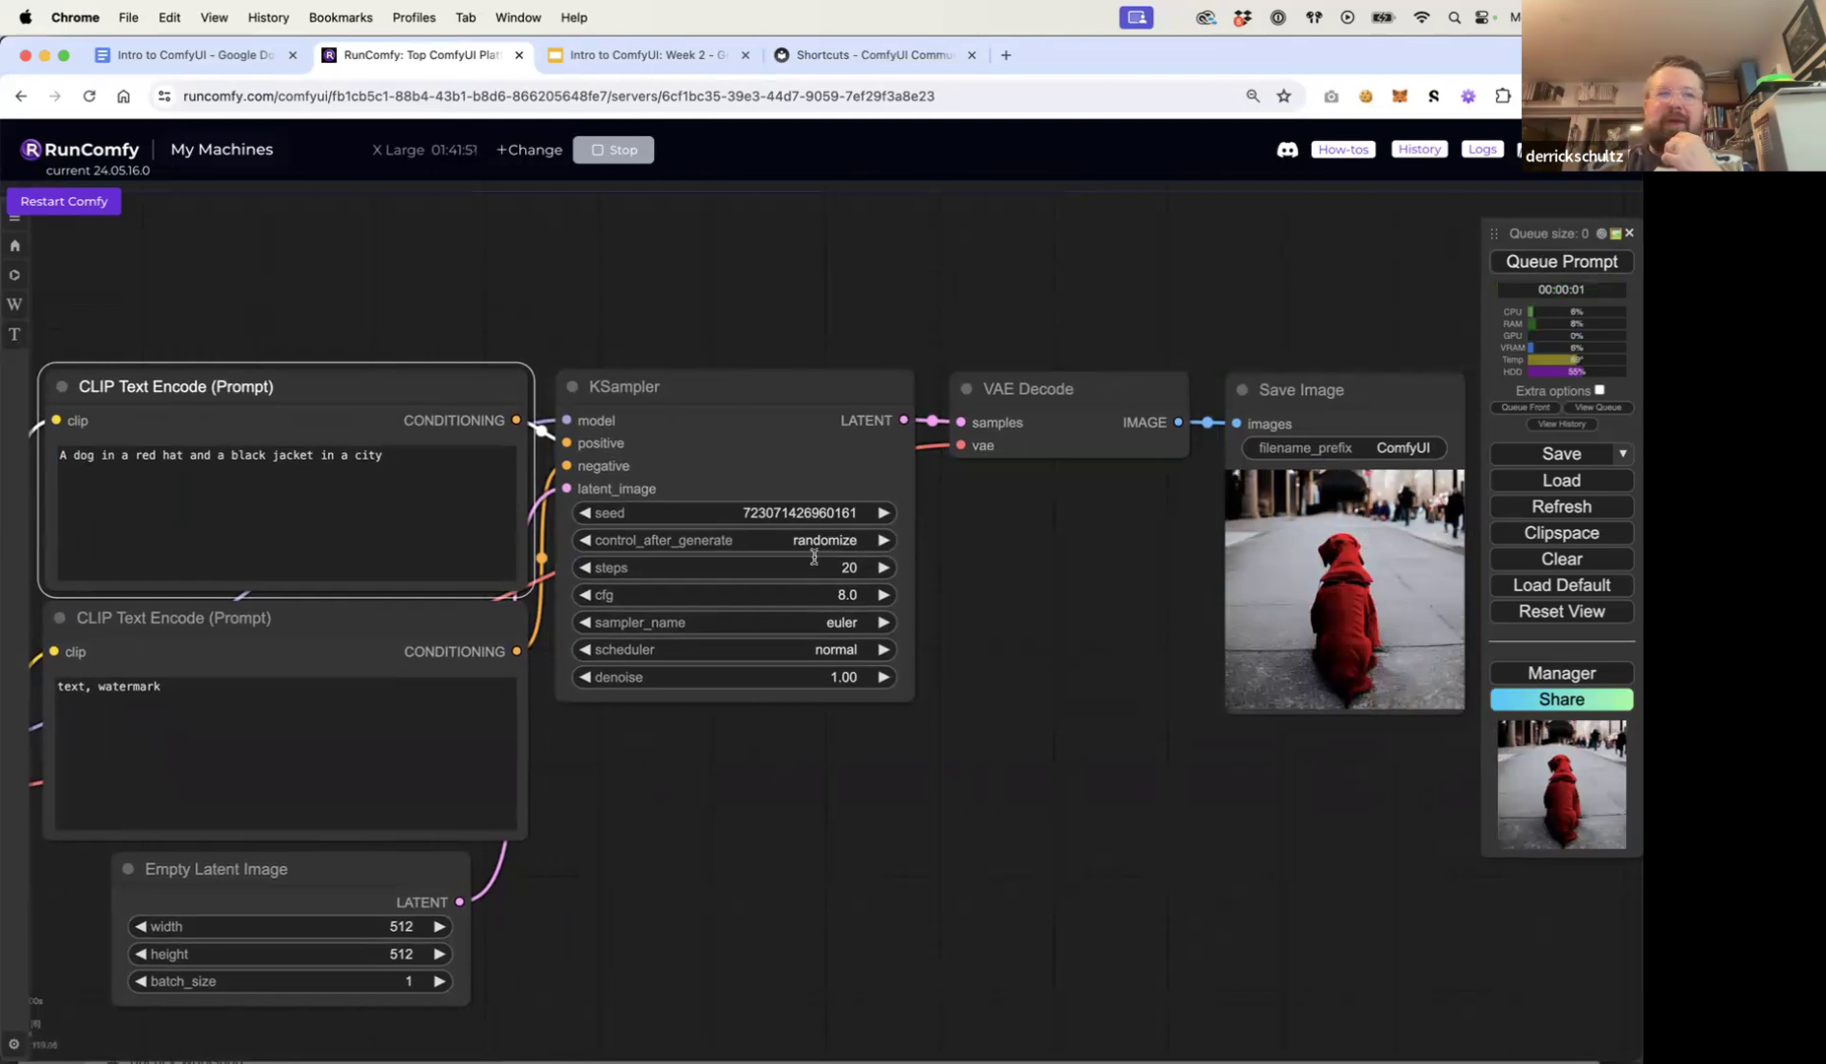
pyautogui.click(158, 457)
pyautogui.doubleClick(144, 456)
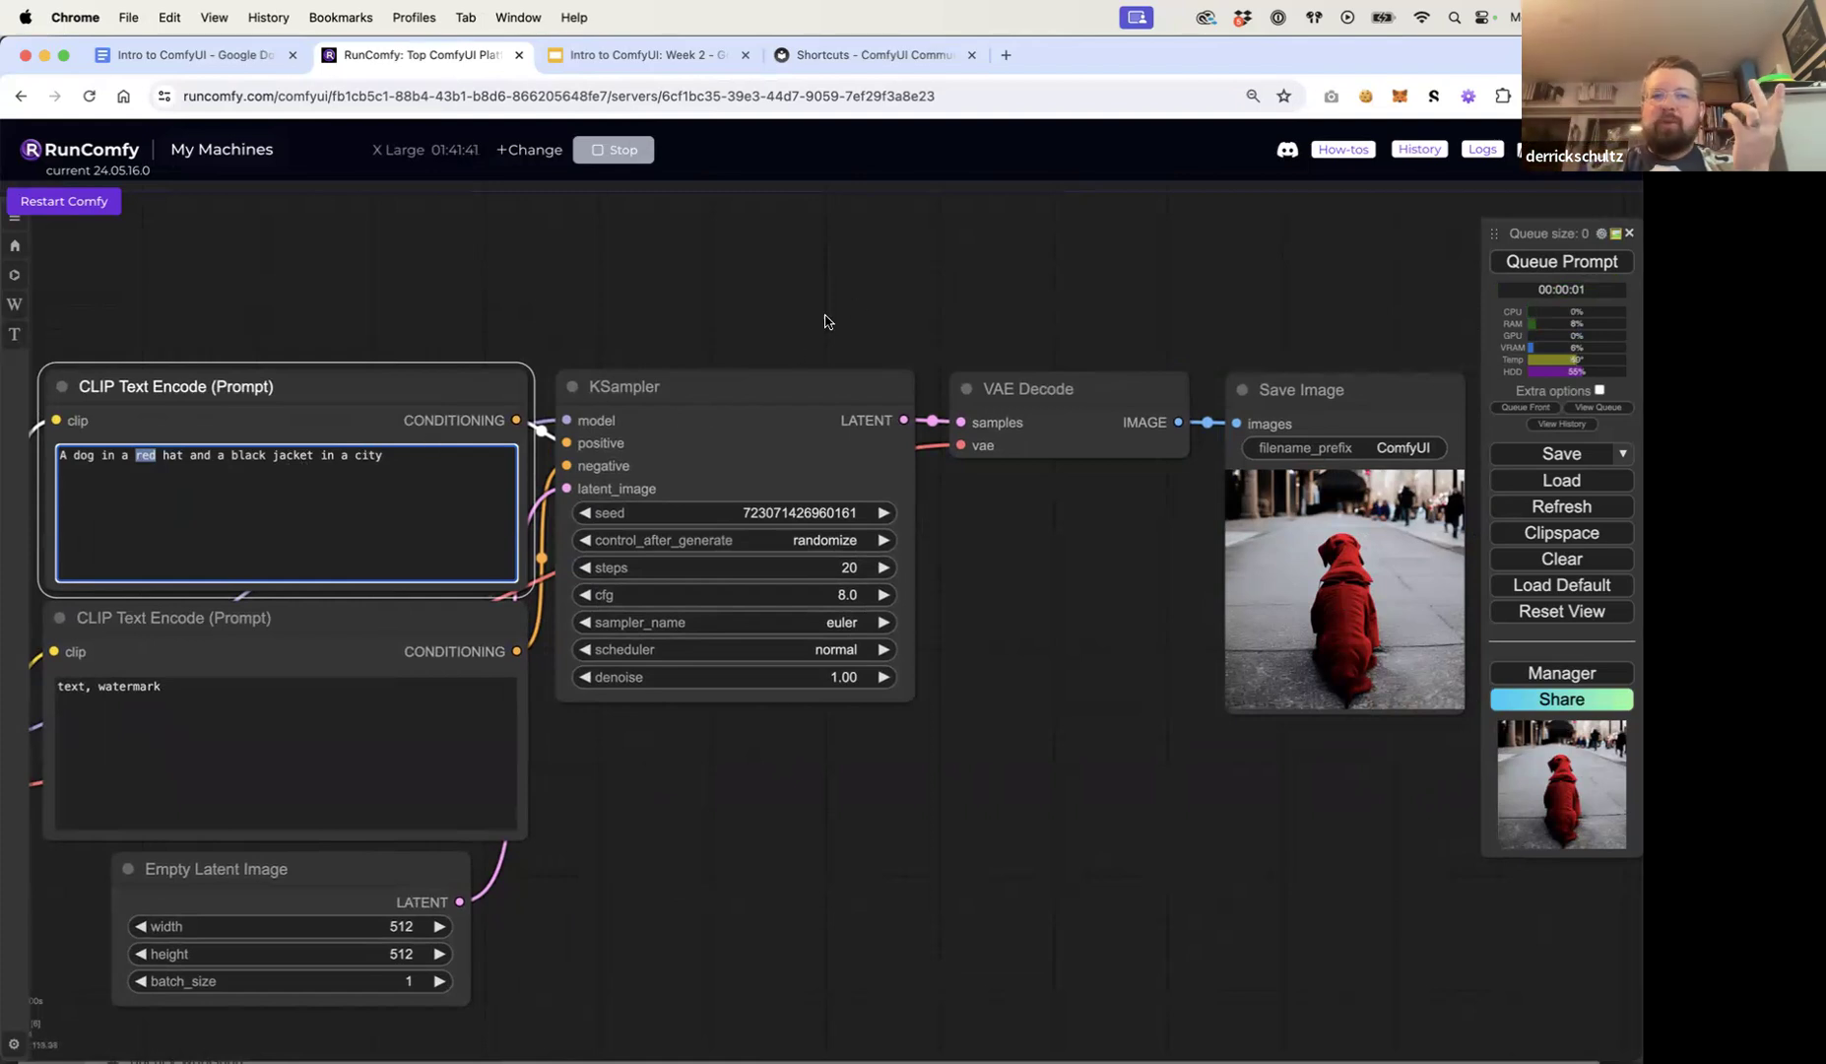
pyautogui.click(857, 306)
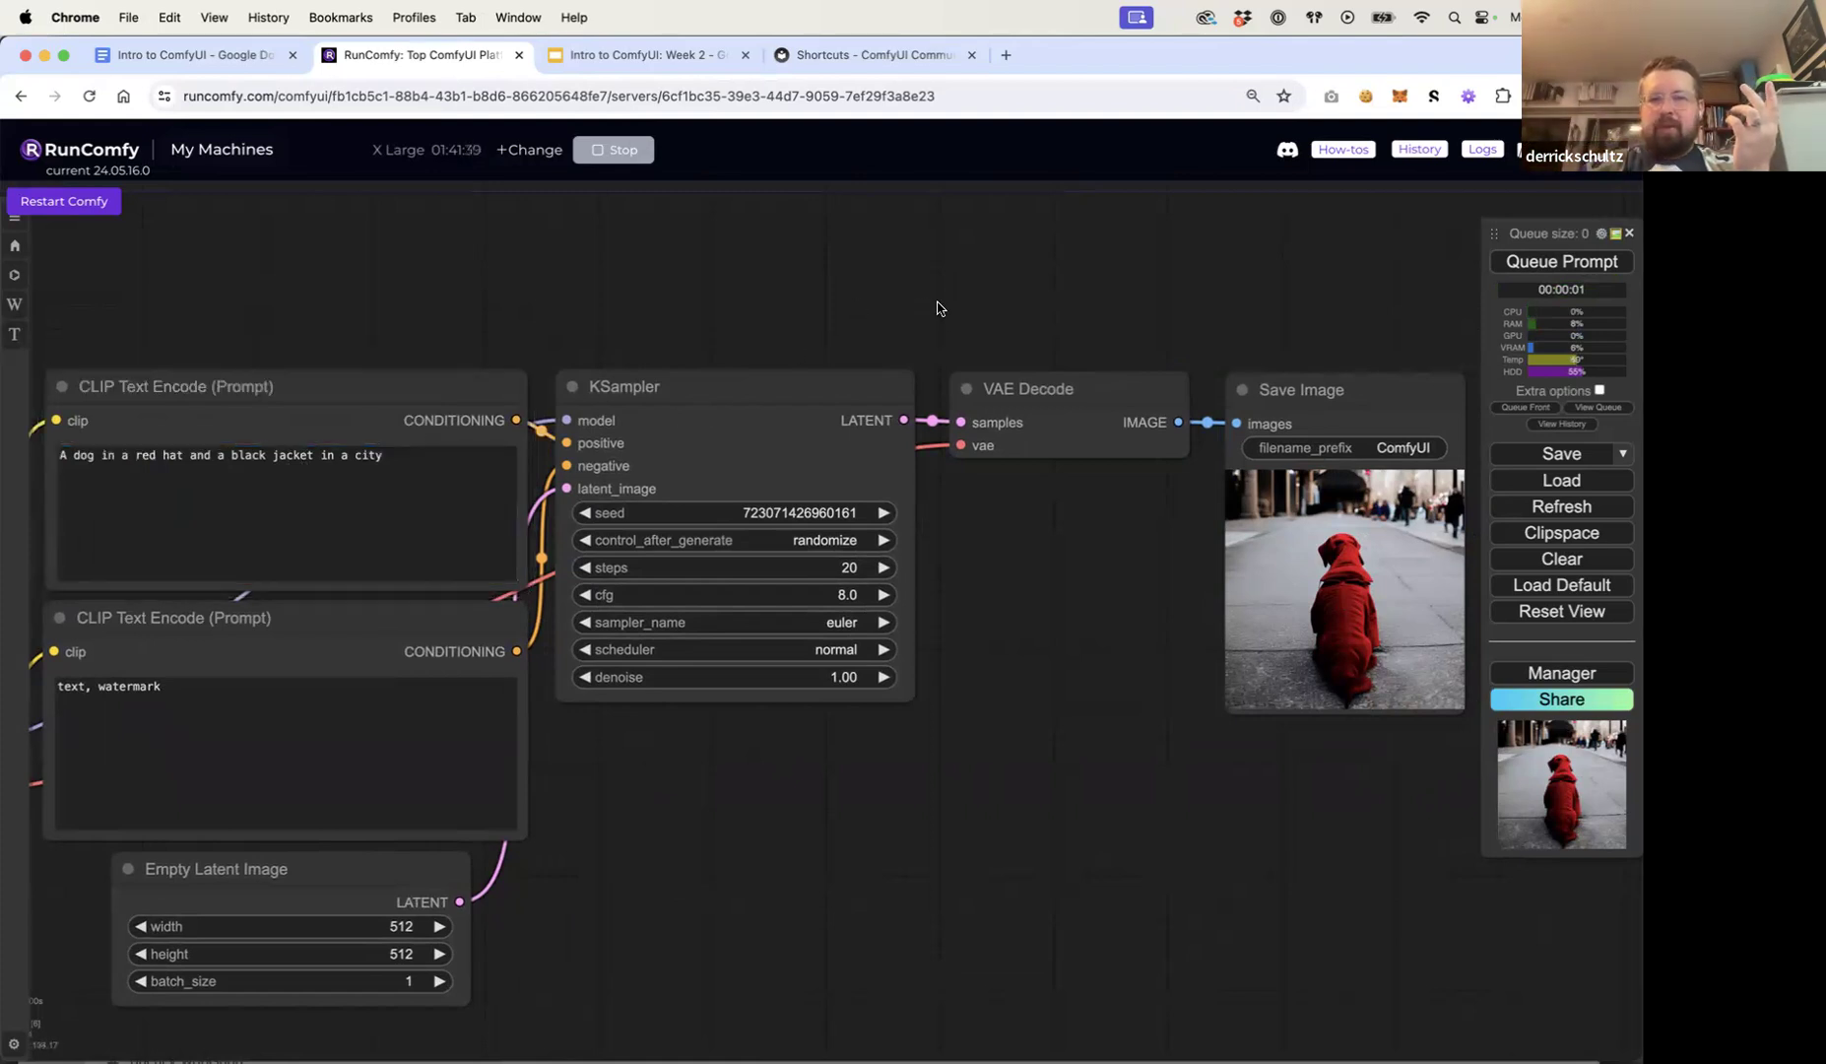
# Step: Duplicate the positive CLIP Text Encode node above the original and connect the checkpoint's CLIP output to it
pyautogui.scroll(-2, 937, 312)
pyautogui.click(377, 381)
pyautogui.press('super+c')
pyautogui.press('super+v')
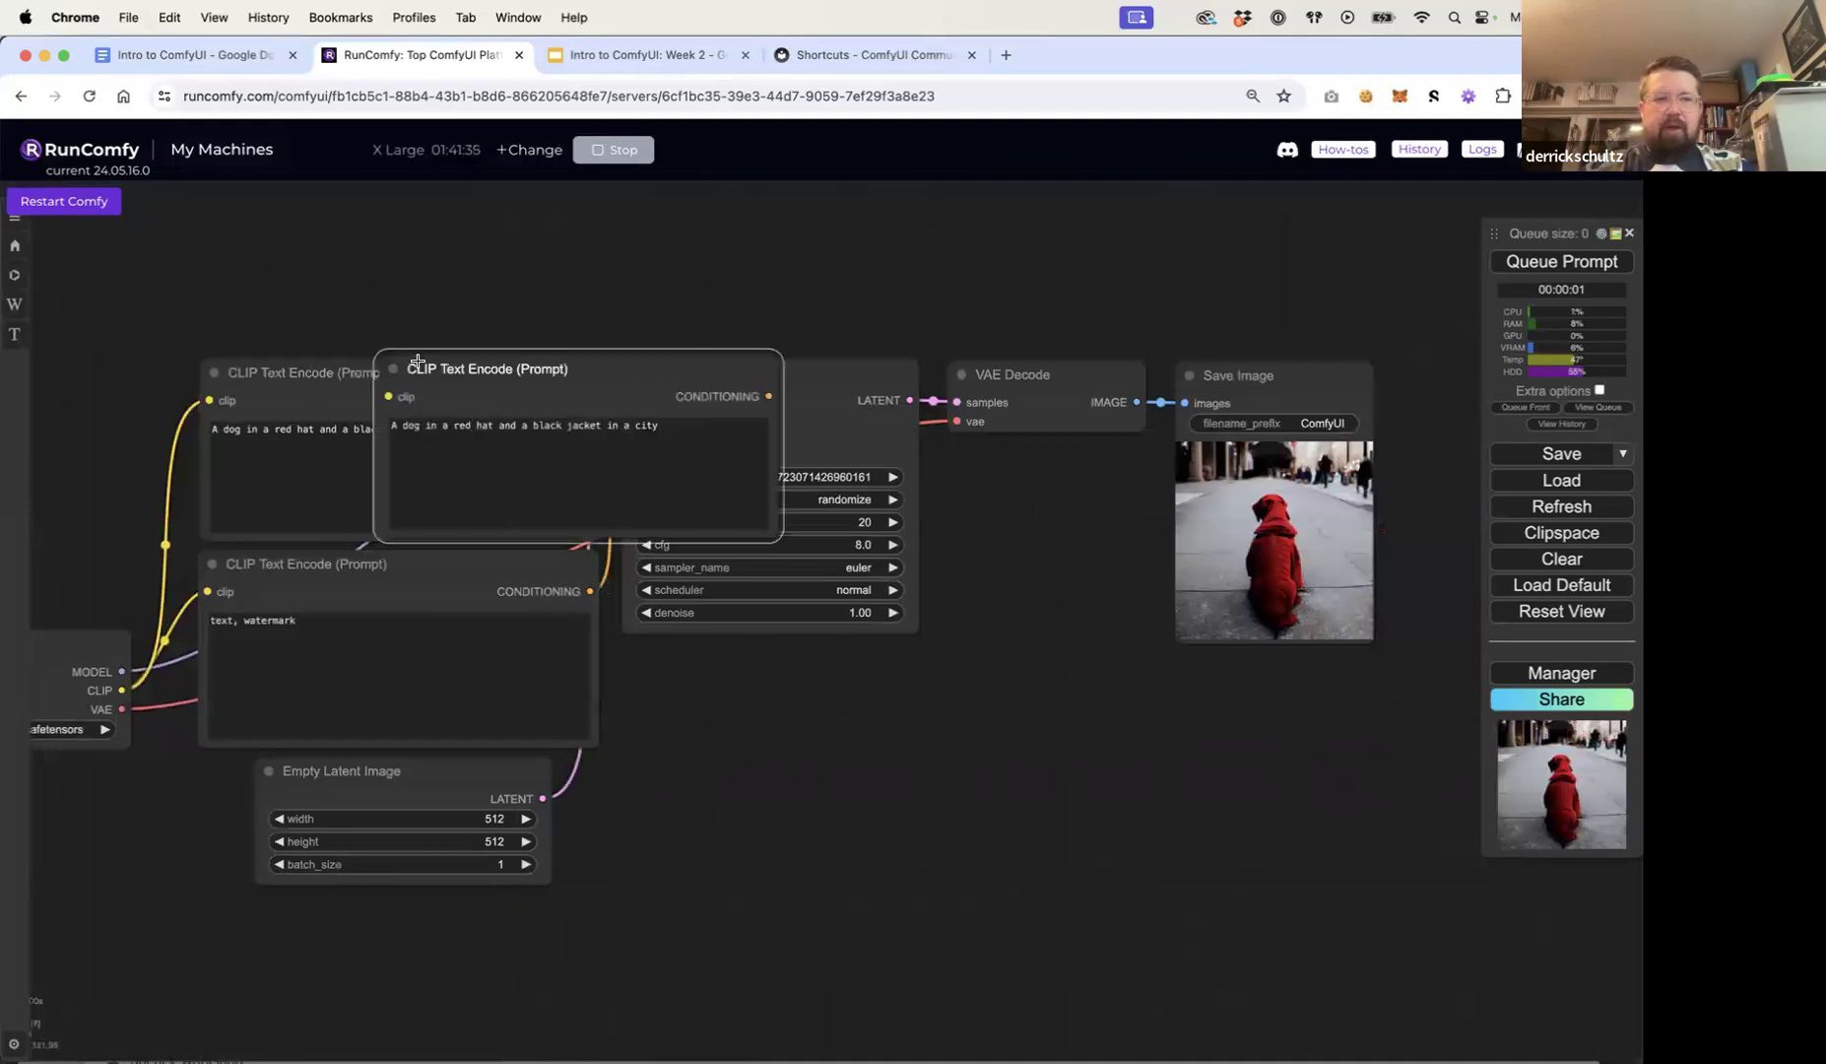
pyautogui.moveTo(492, 360); pyautogui.dragTo(323, 173)
pyautogui.moveTo(636, 289); pyautogui.dragTo(889, 379)
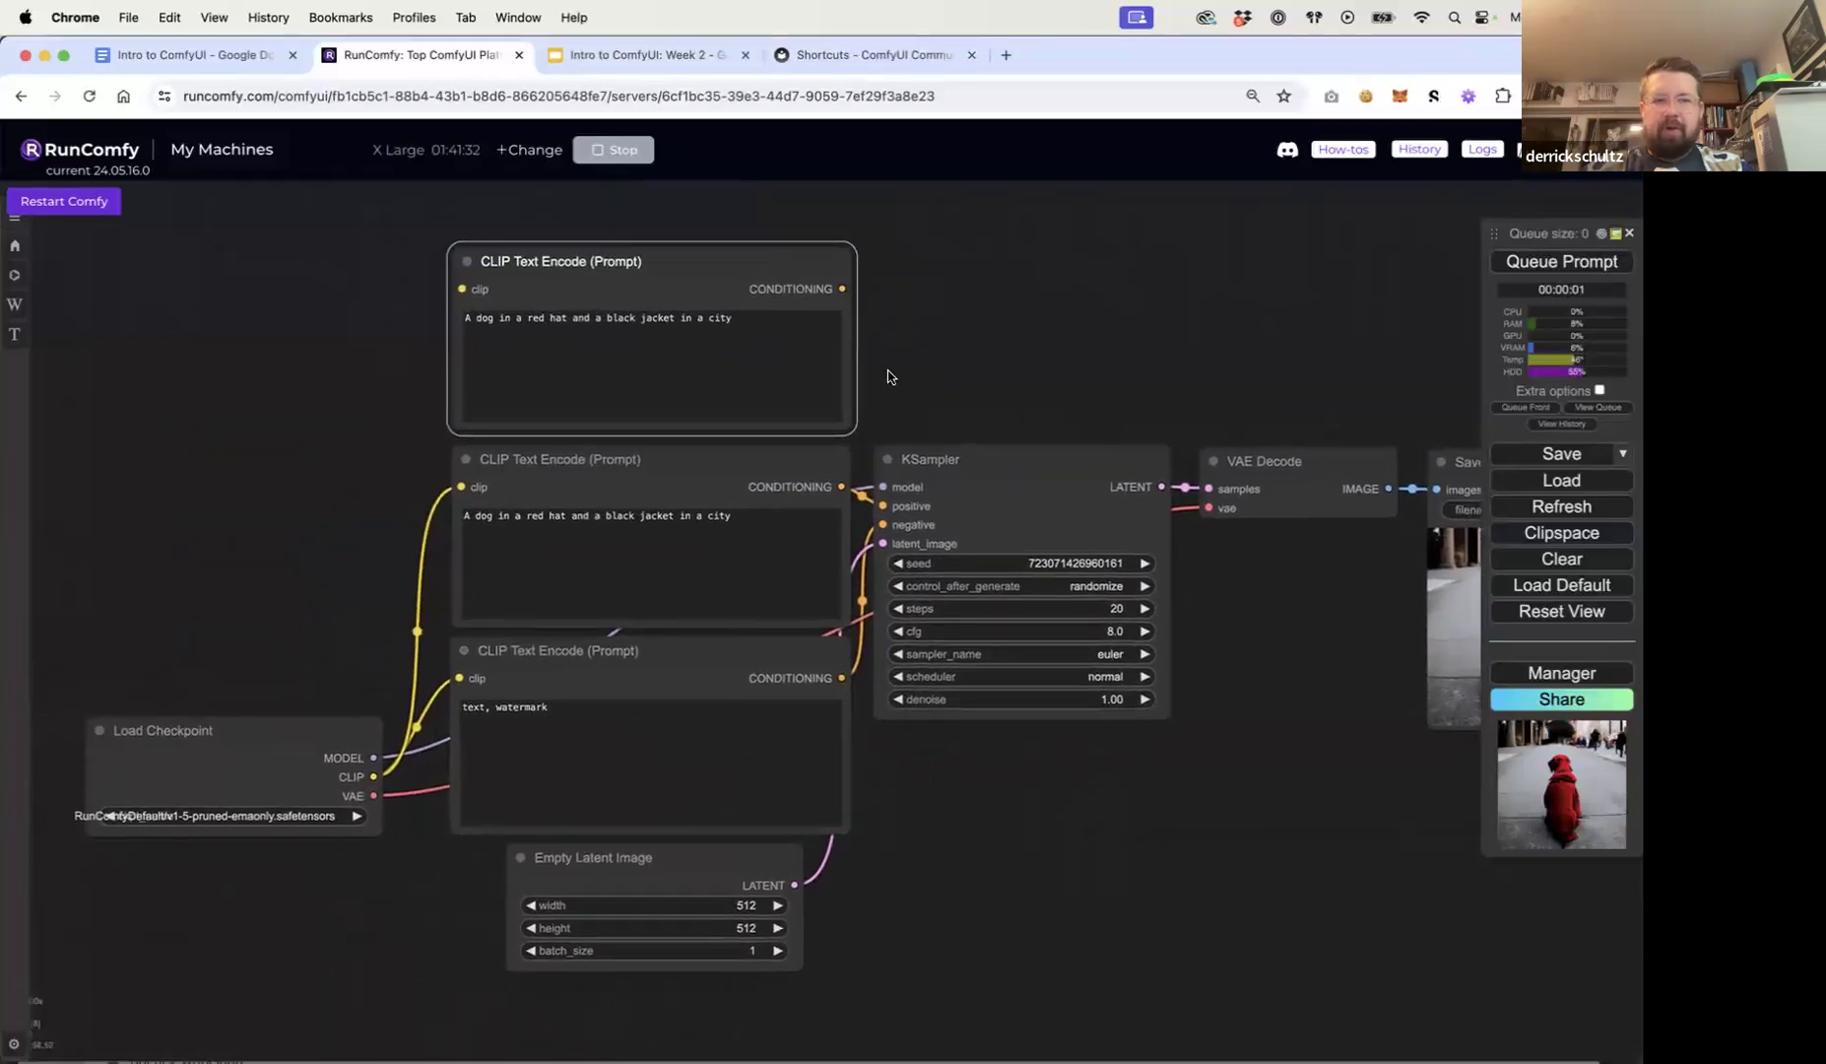
pyautogui.moveTo(377, 774); pyautogui.dragTo(465, 286)
# Step: Remove the color words from the duplicated prompt so it reads "A dog in a hat and a jacket in a city"
pyautogui.click(549, 312)
pyautogui.press('BackSpace')
pyautogui.press('BackSpace')
pyautogui.press('BackSpace')
pyautogui.press('BackSpace')
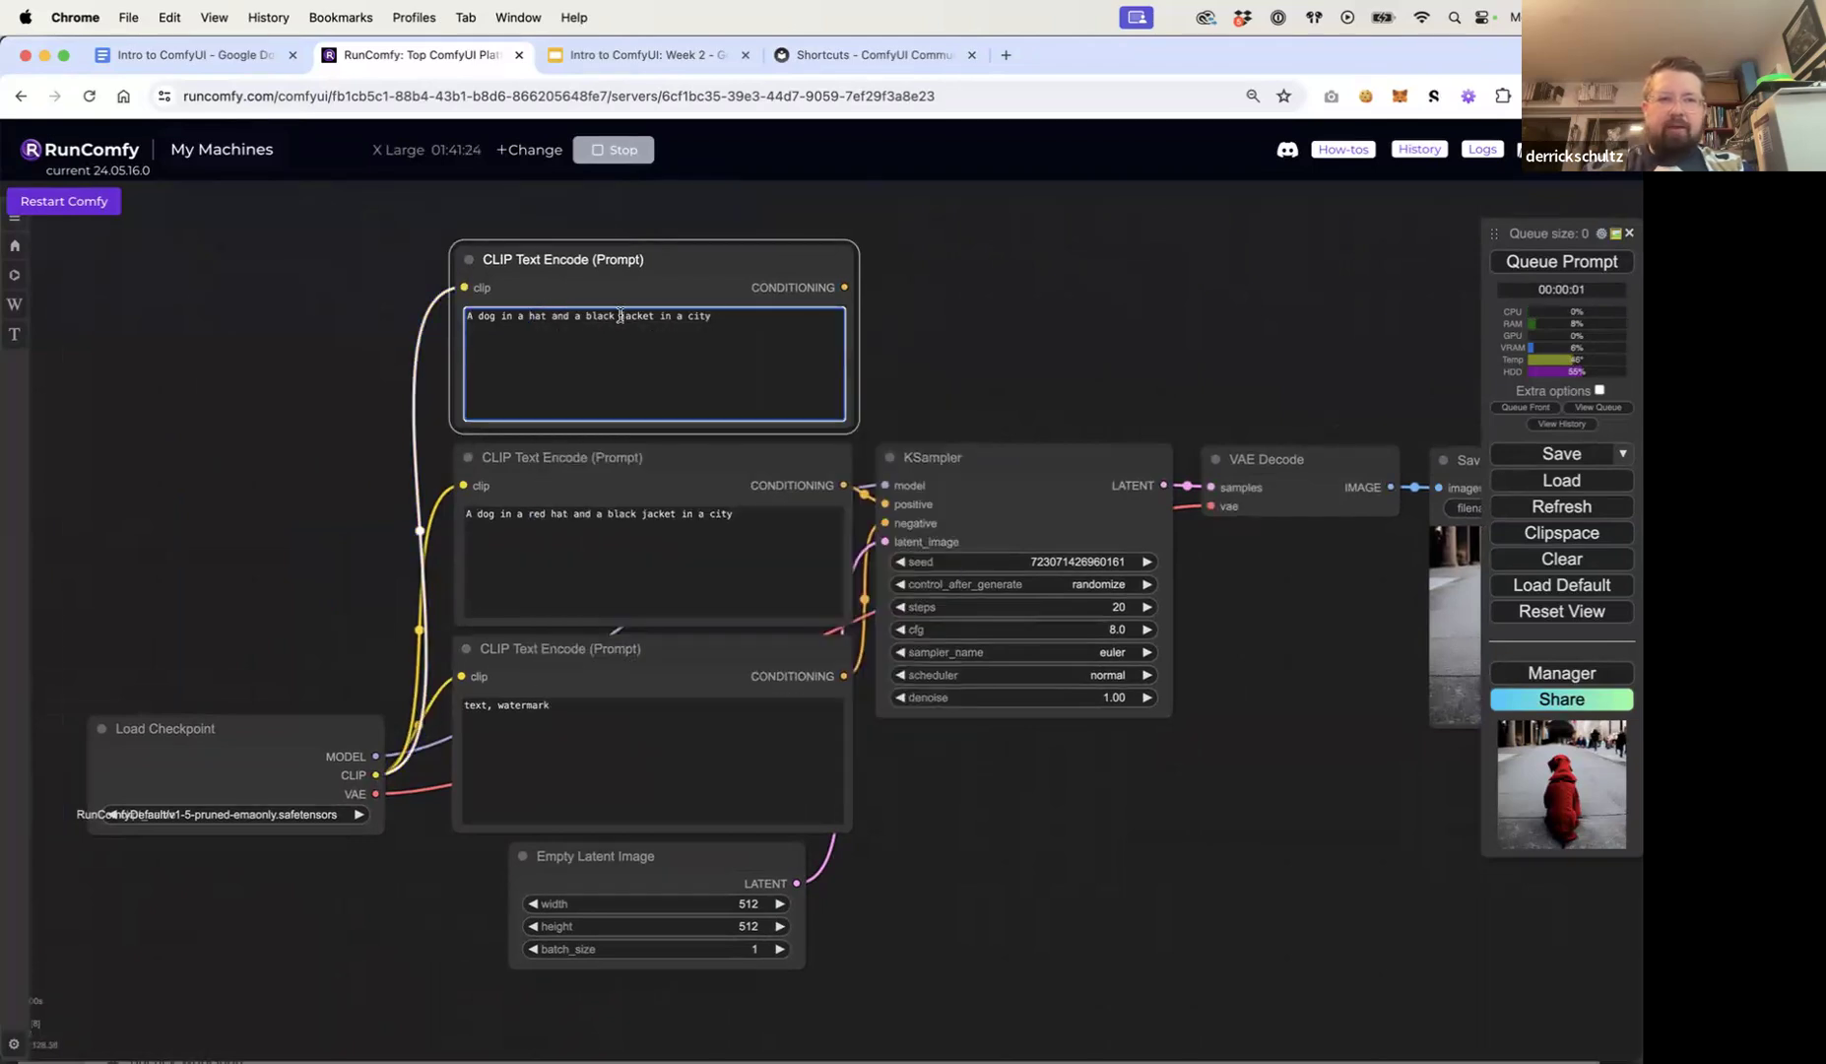
pyautogui.moveTo(619, 316); pyautogui.dragTo(589, 317)
pyautogui.press('BackSpace')
pyautogui.click(965, 348)
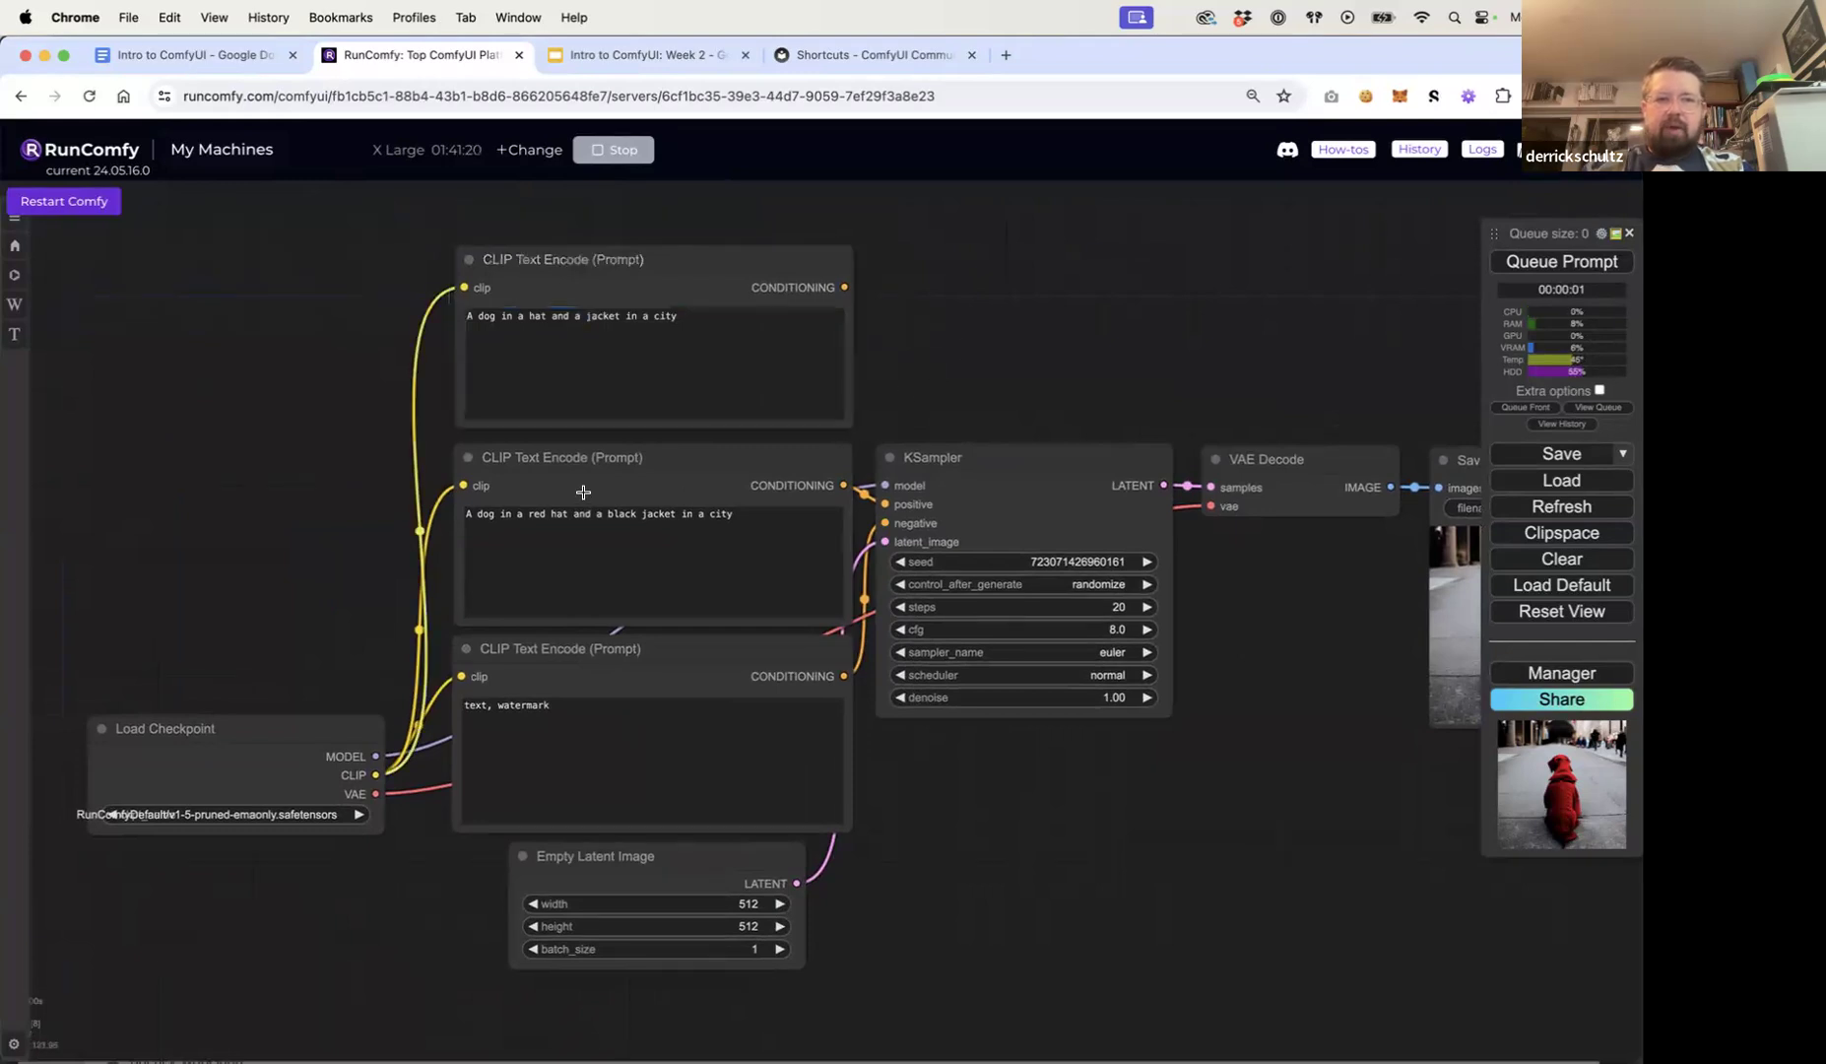
# Step: Connect the colorless prompt's conditioning to the KSampler's positive input and generate one image
pyautogui.moveTo(930, 370); pyautogui.dragTo(865, 344)
pyautogui.moveTo(781, 262); pyautogui.dragTo(824, 468)
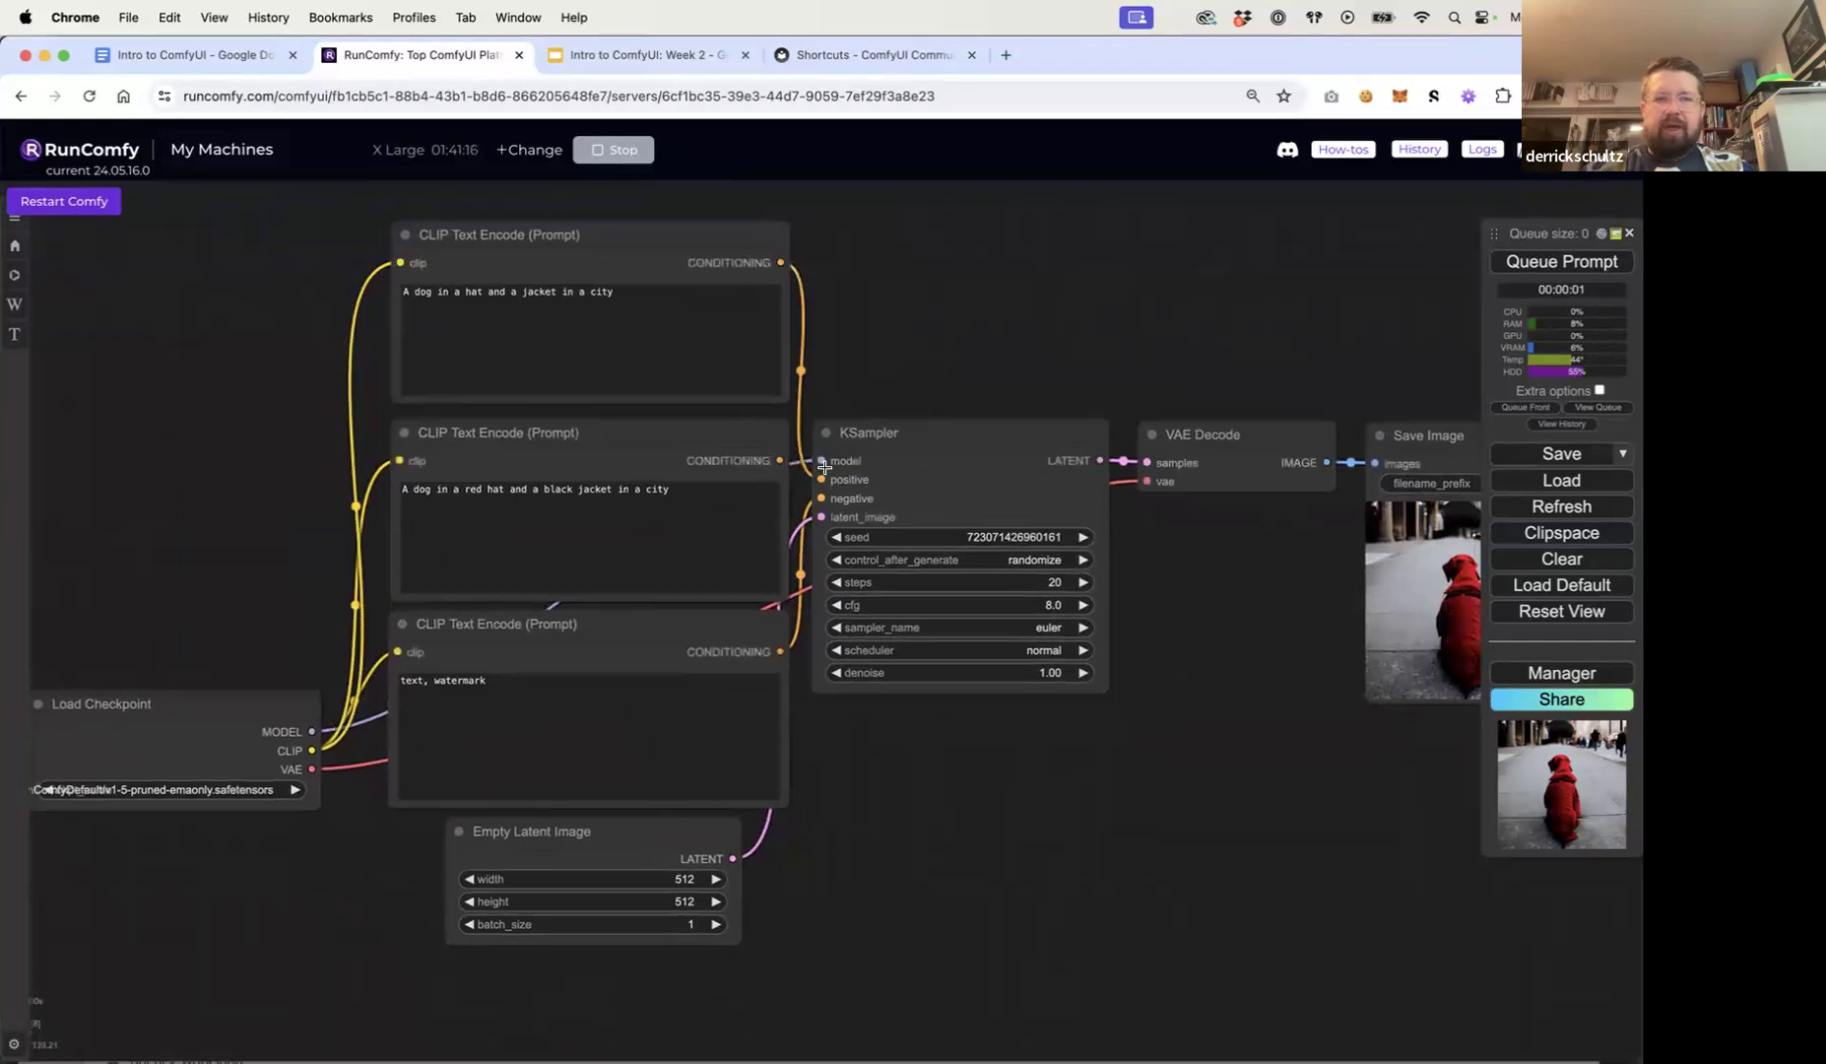
pyautogui.moveTo(995, 381); pyautogui.dragTo(896, 380)
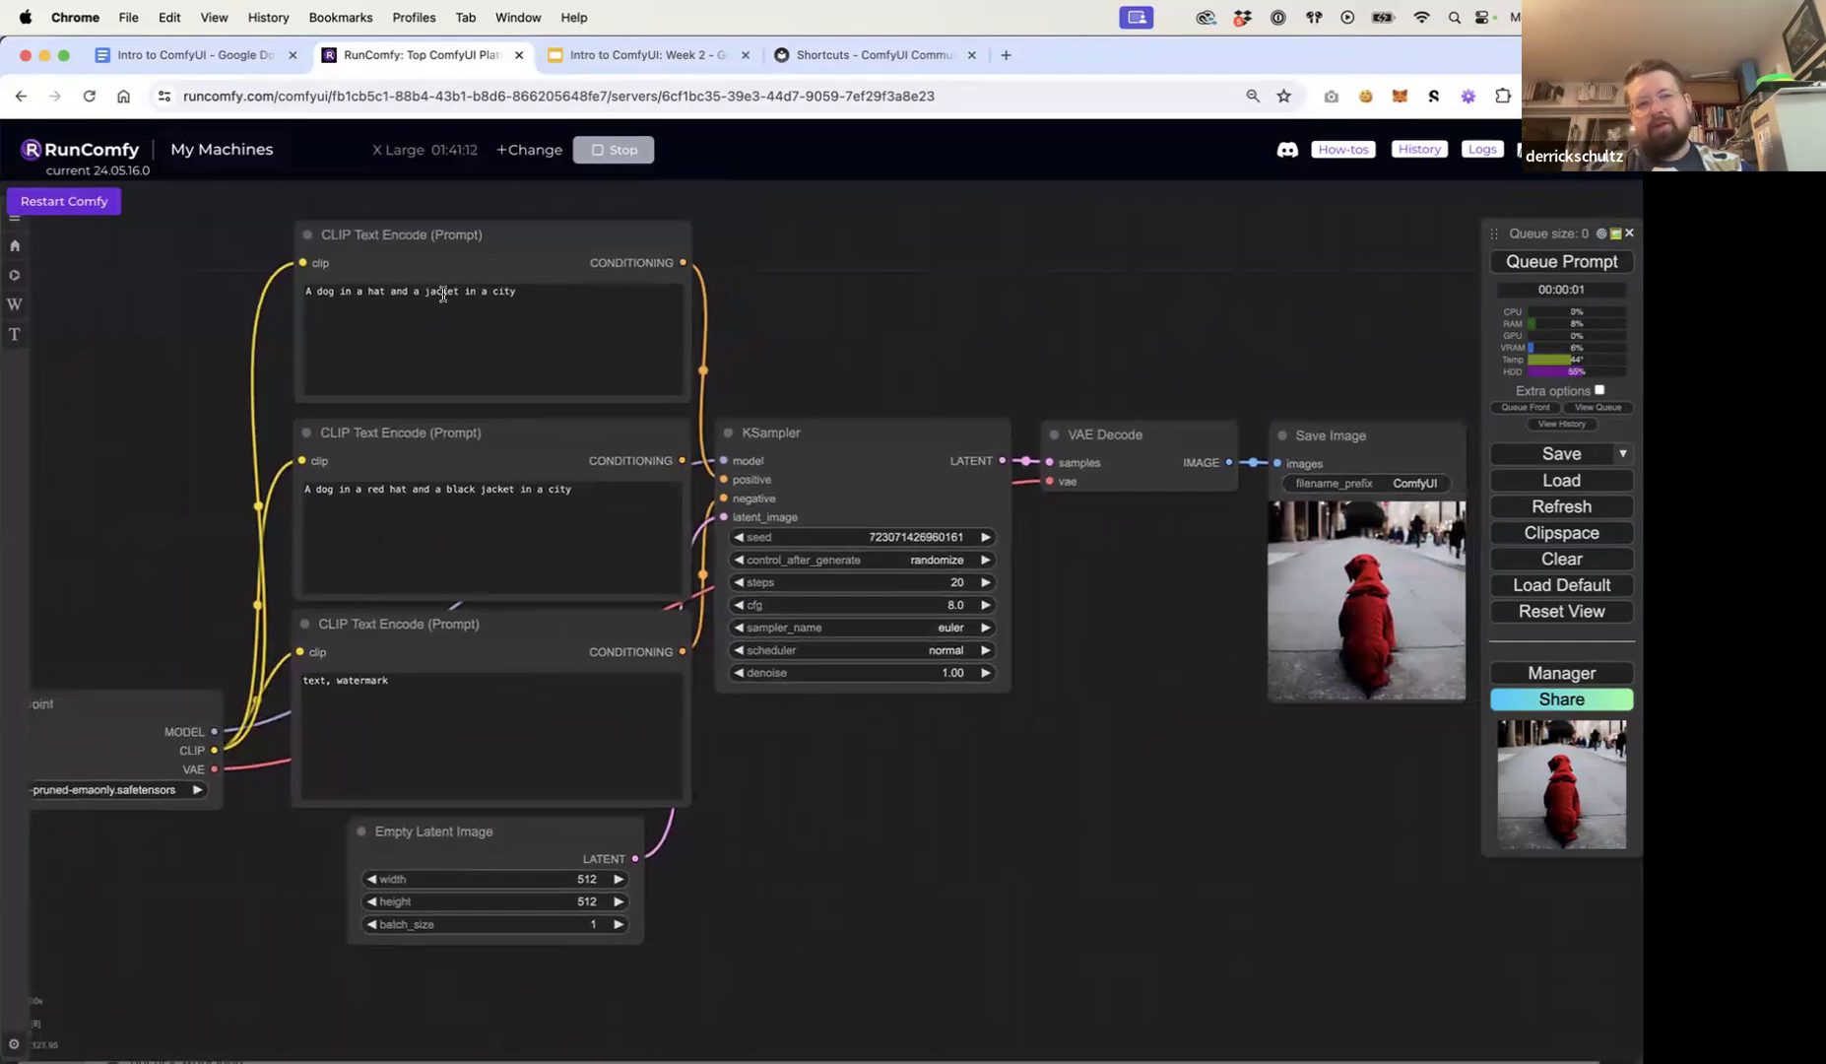
pyautogui.click(1549, 277)
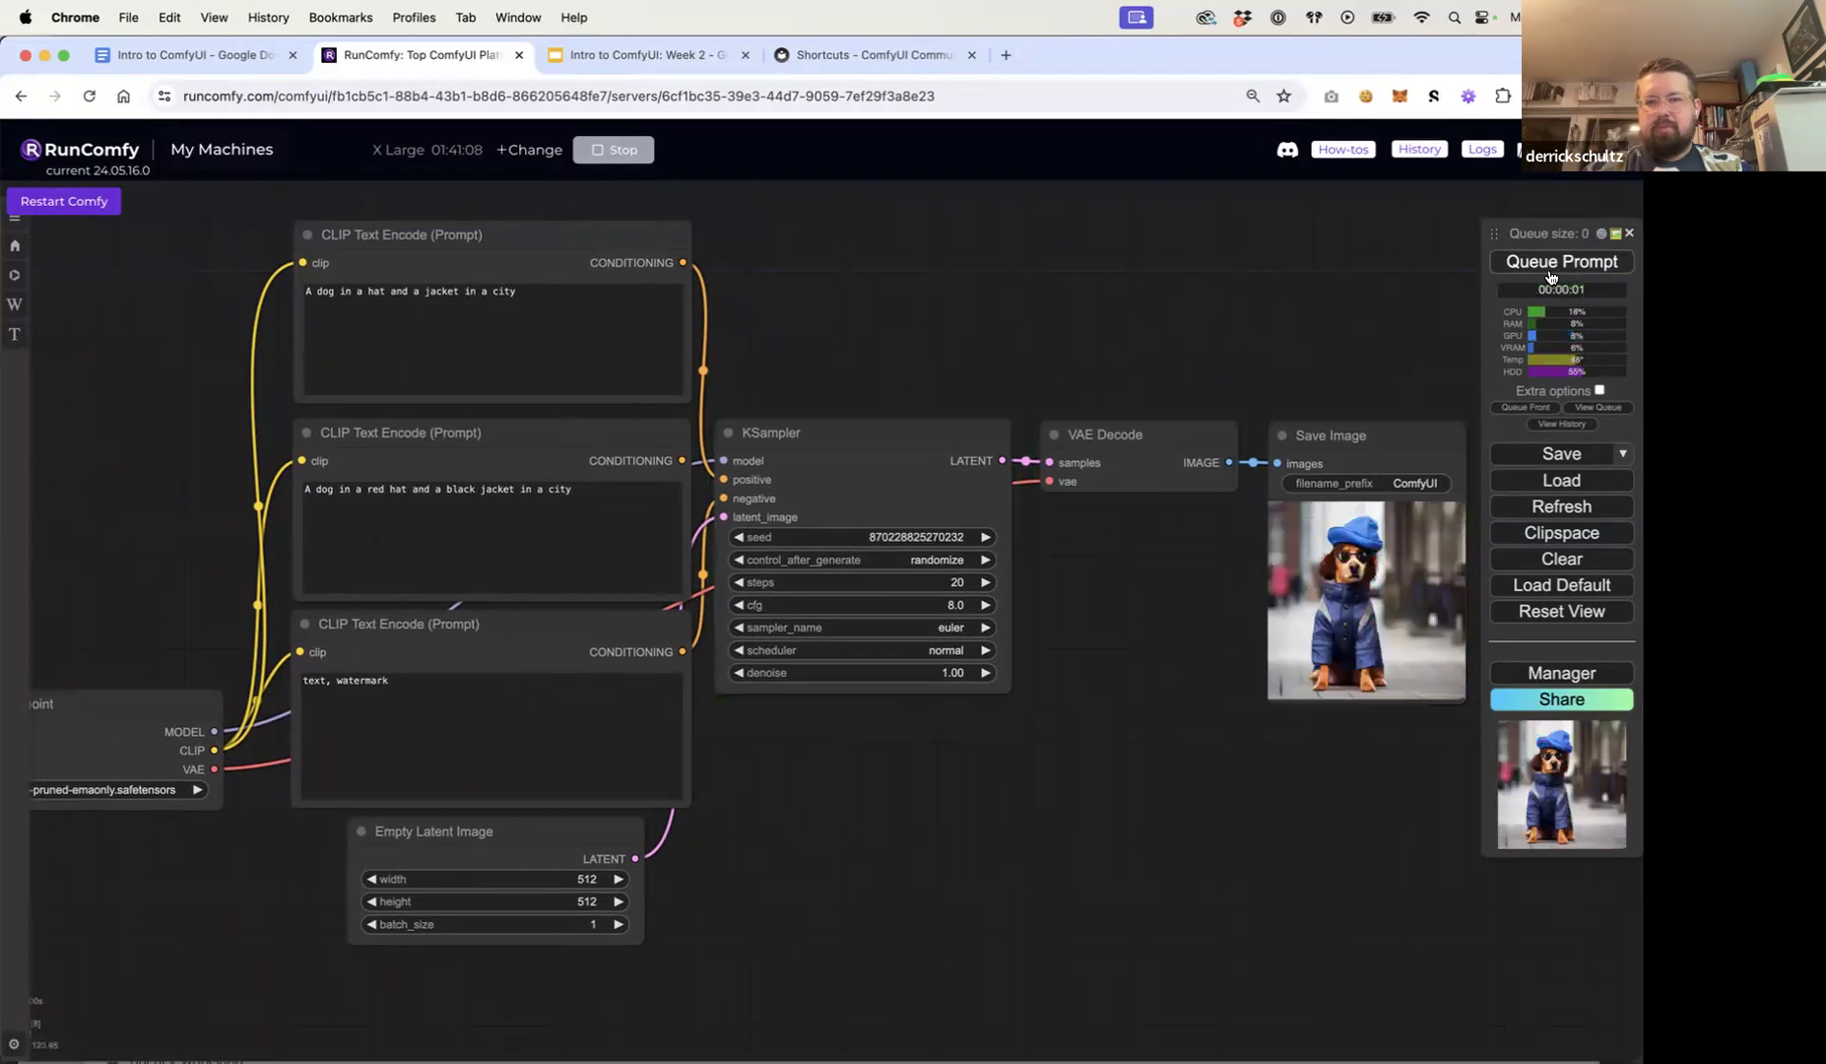
pyautogui.moveTo(1335, 301); pyautogui.dragTo(1224, 294)
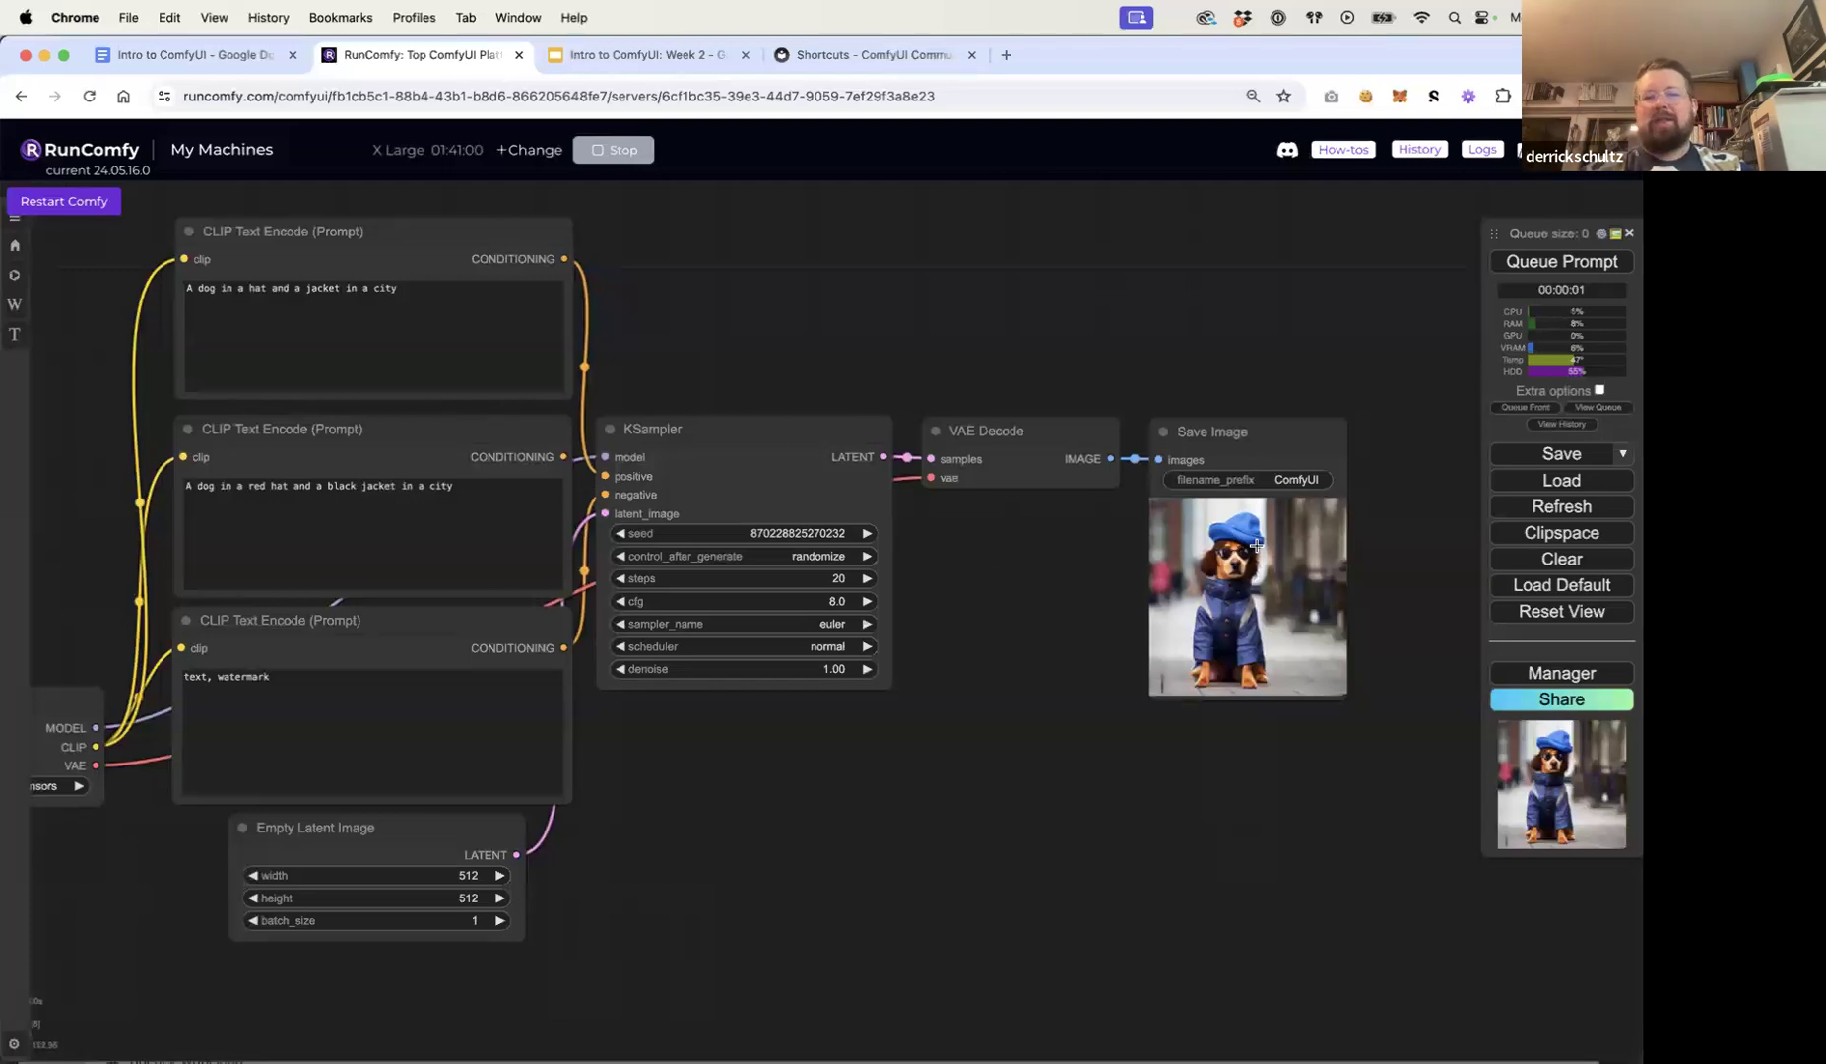
# Step: Replace the text of the original positive prompt with "red hat"
pyautogui.tripleClick(451, 499)
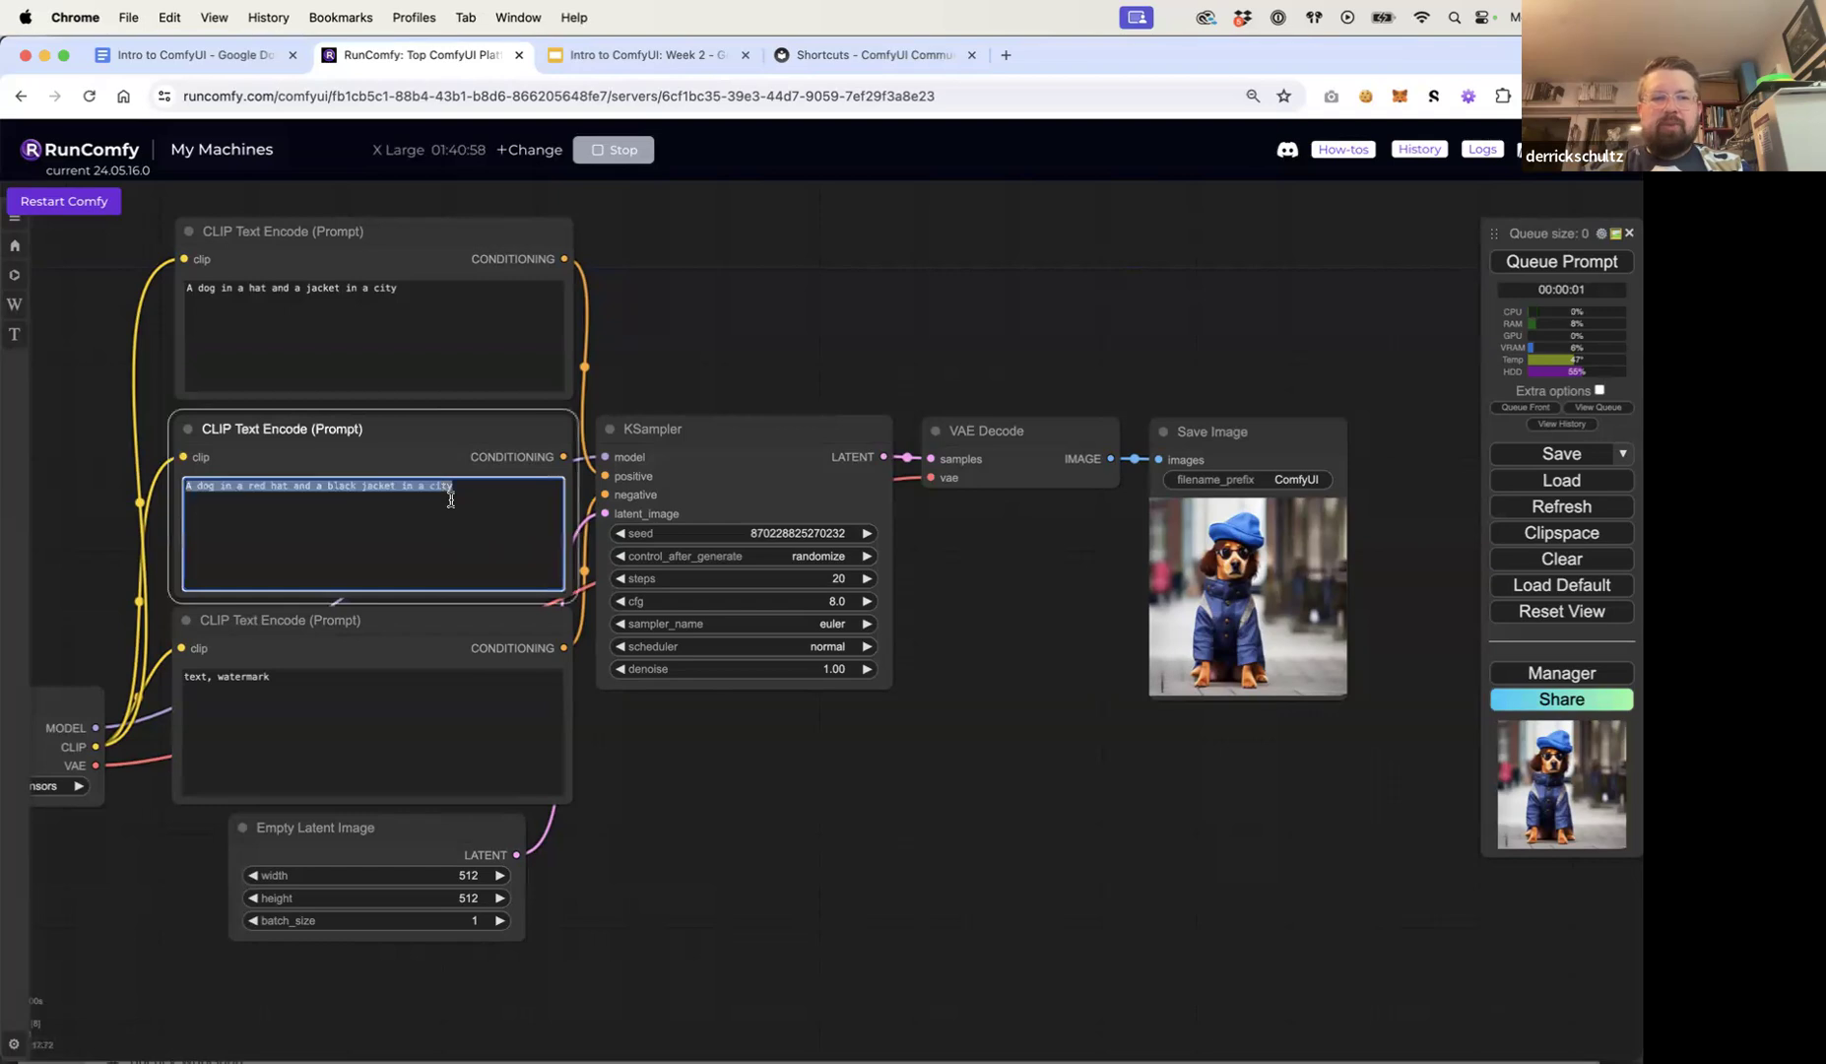
pyautogui.write('red hat')
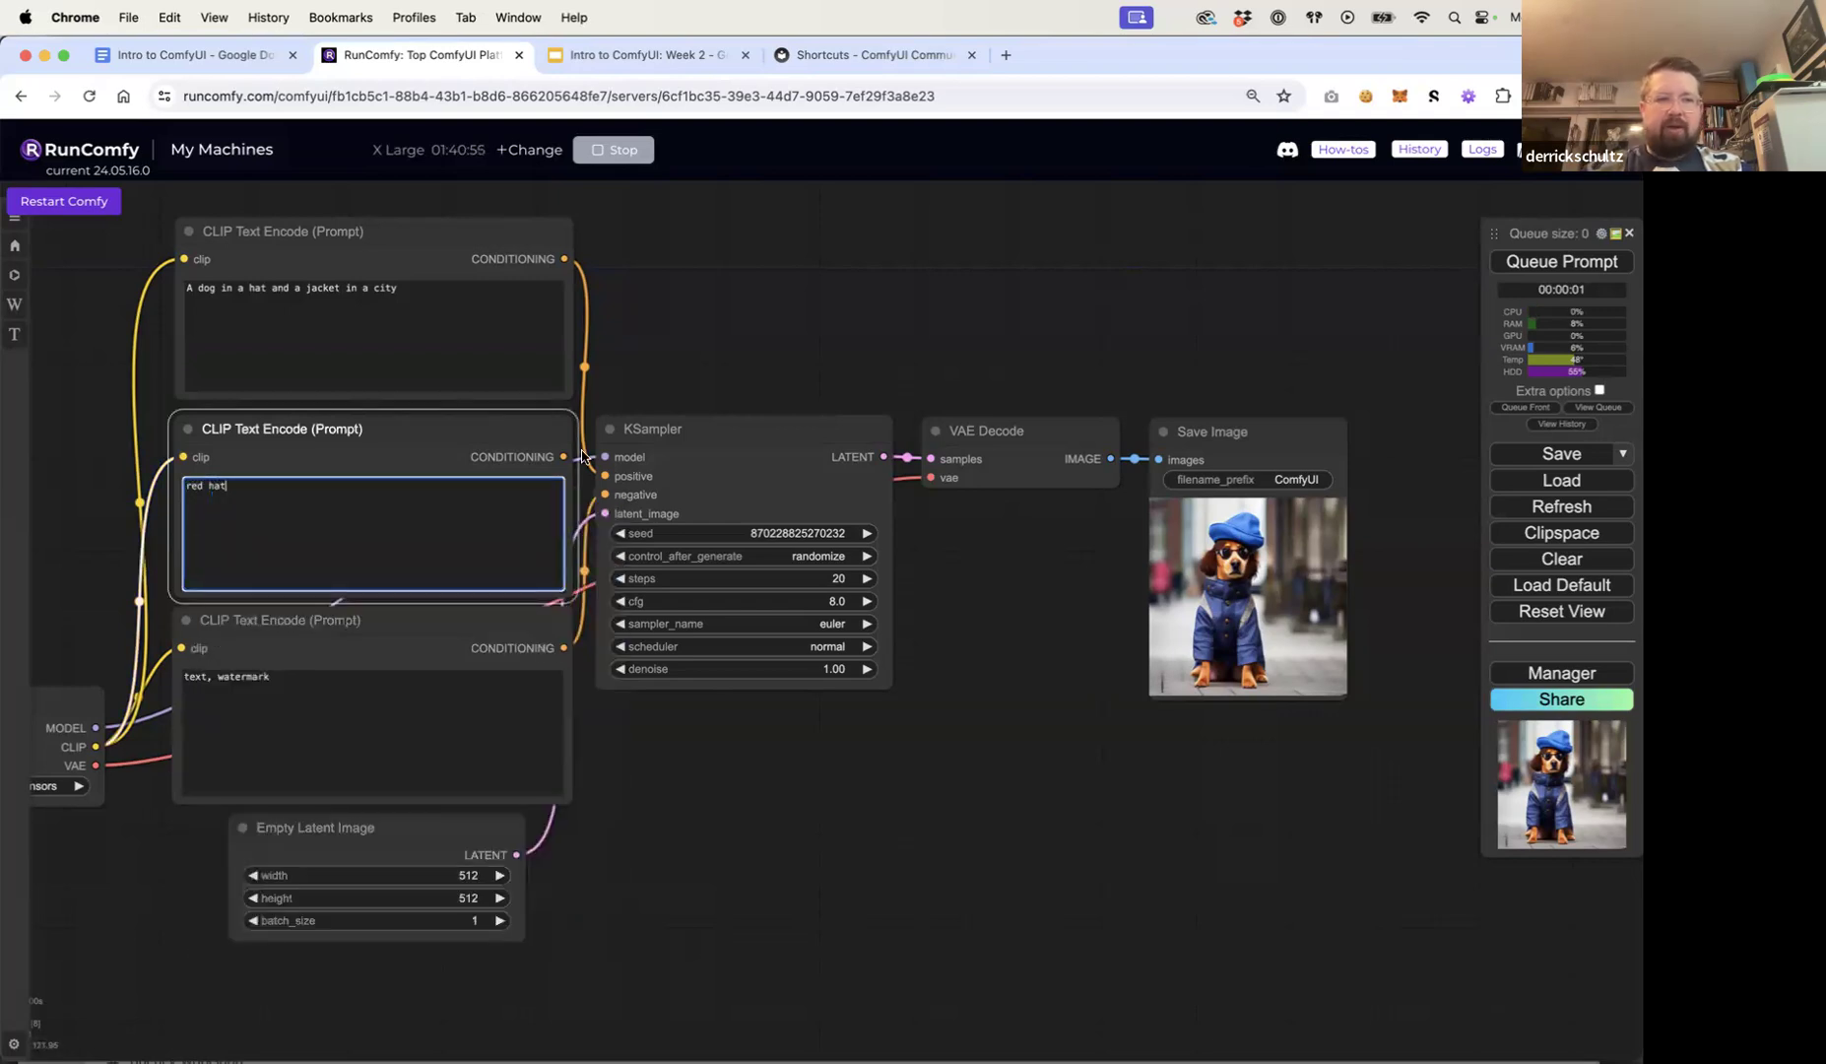
pyautogui.click(778, 343)
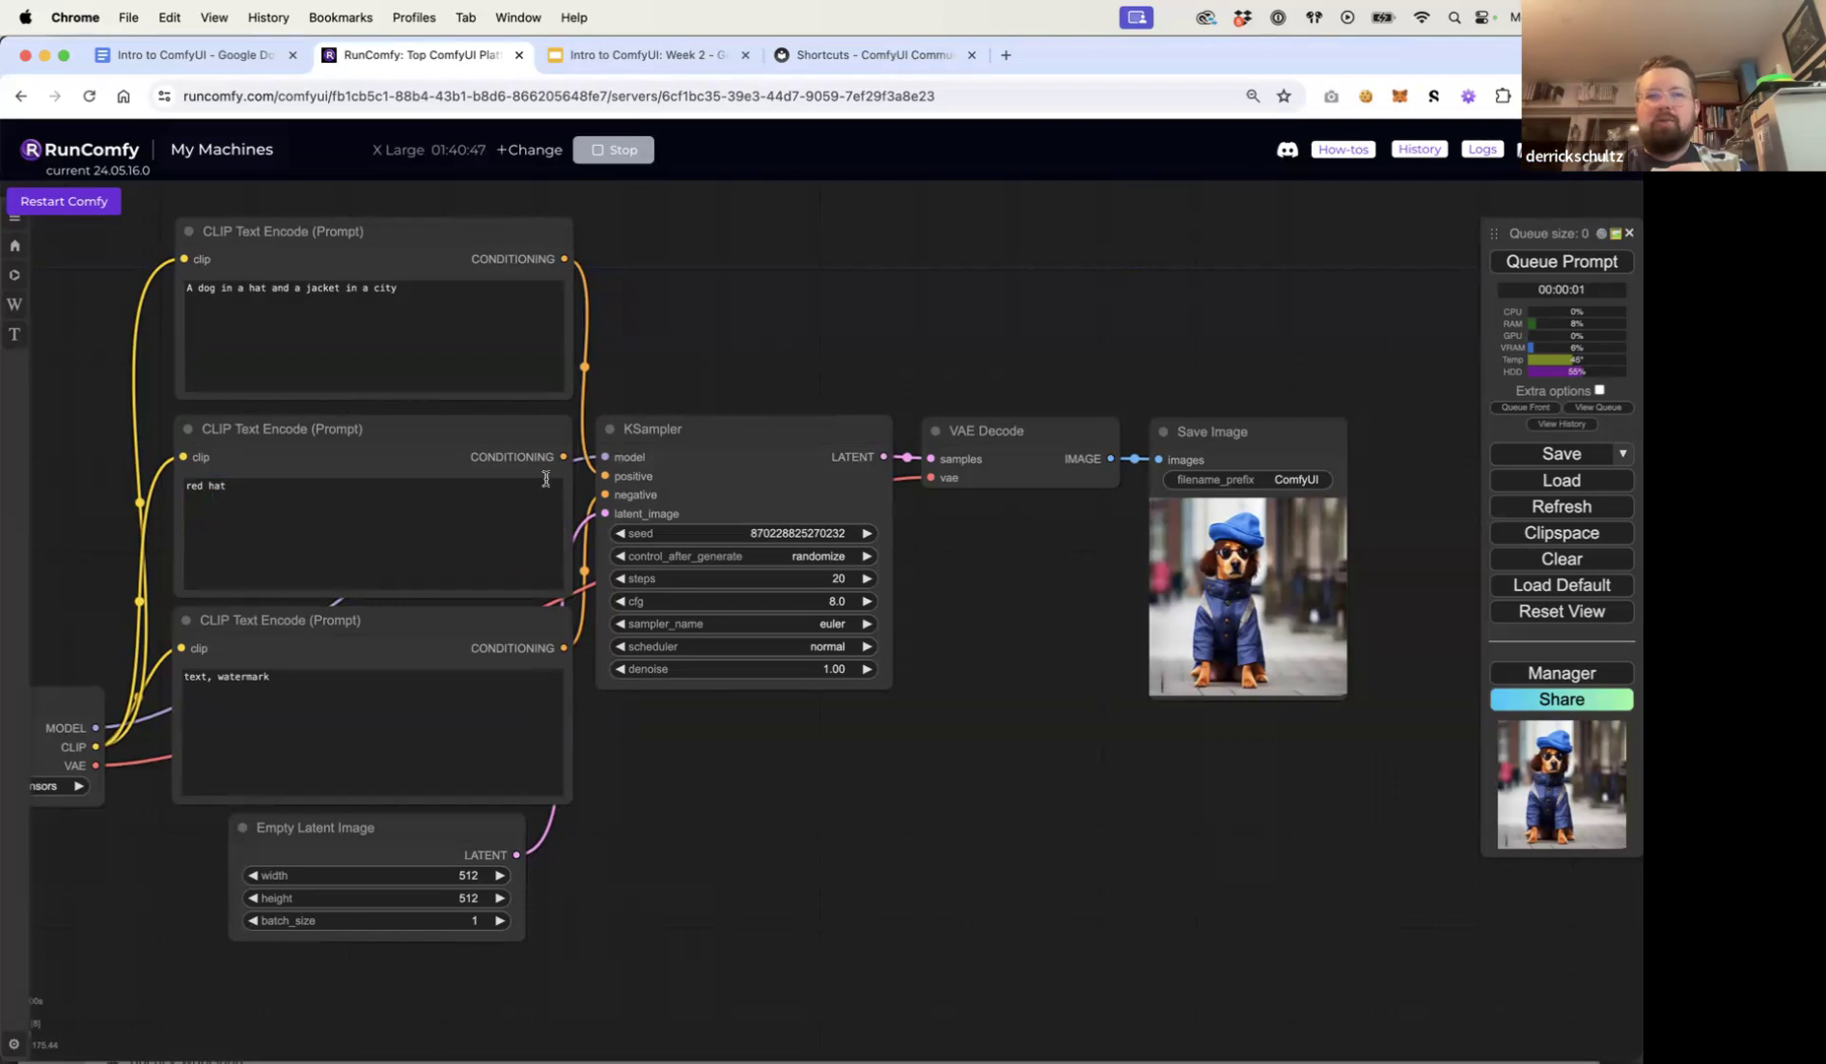
pyautogui.doubleClick(751, 311)
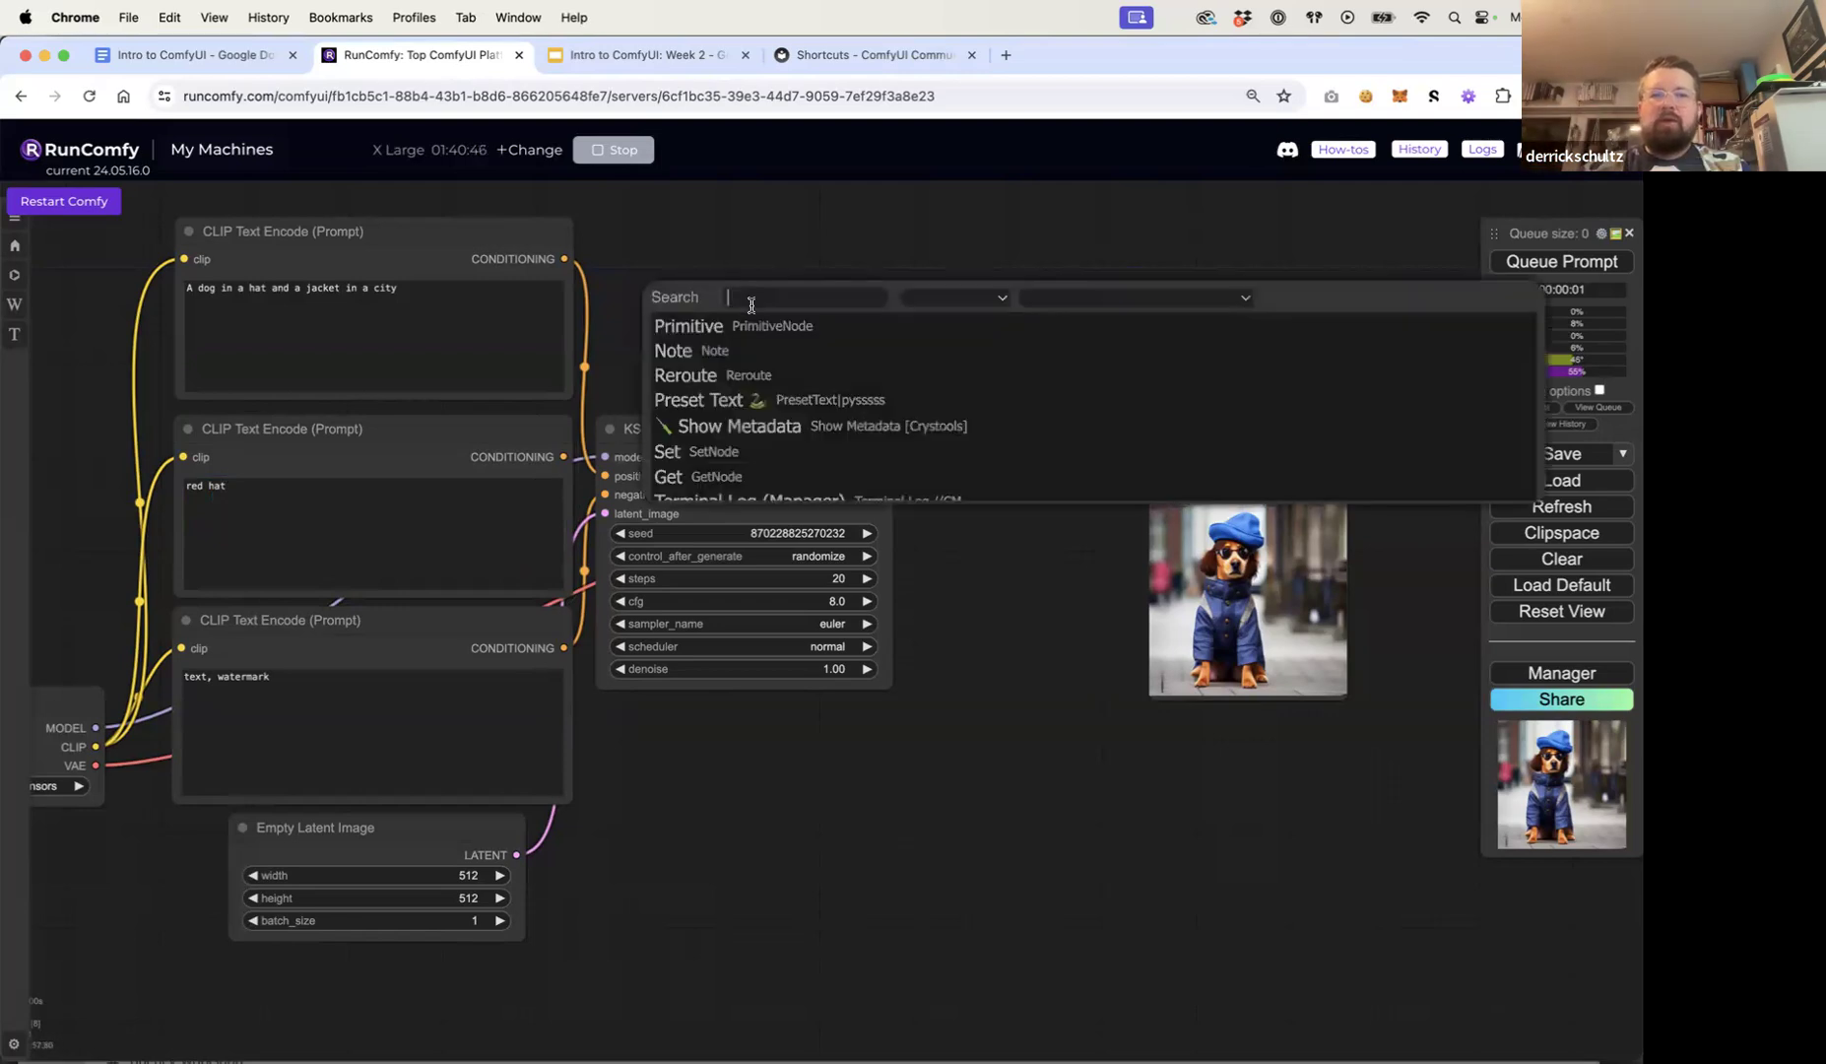
pyautogui.doubleClick(780, 264)
pyautogui.write('cond')
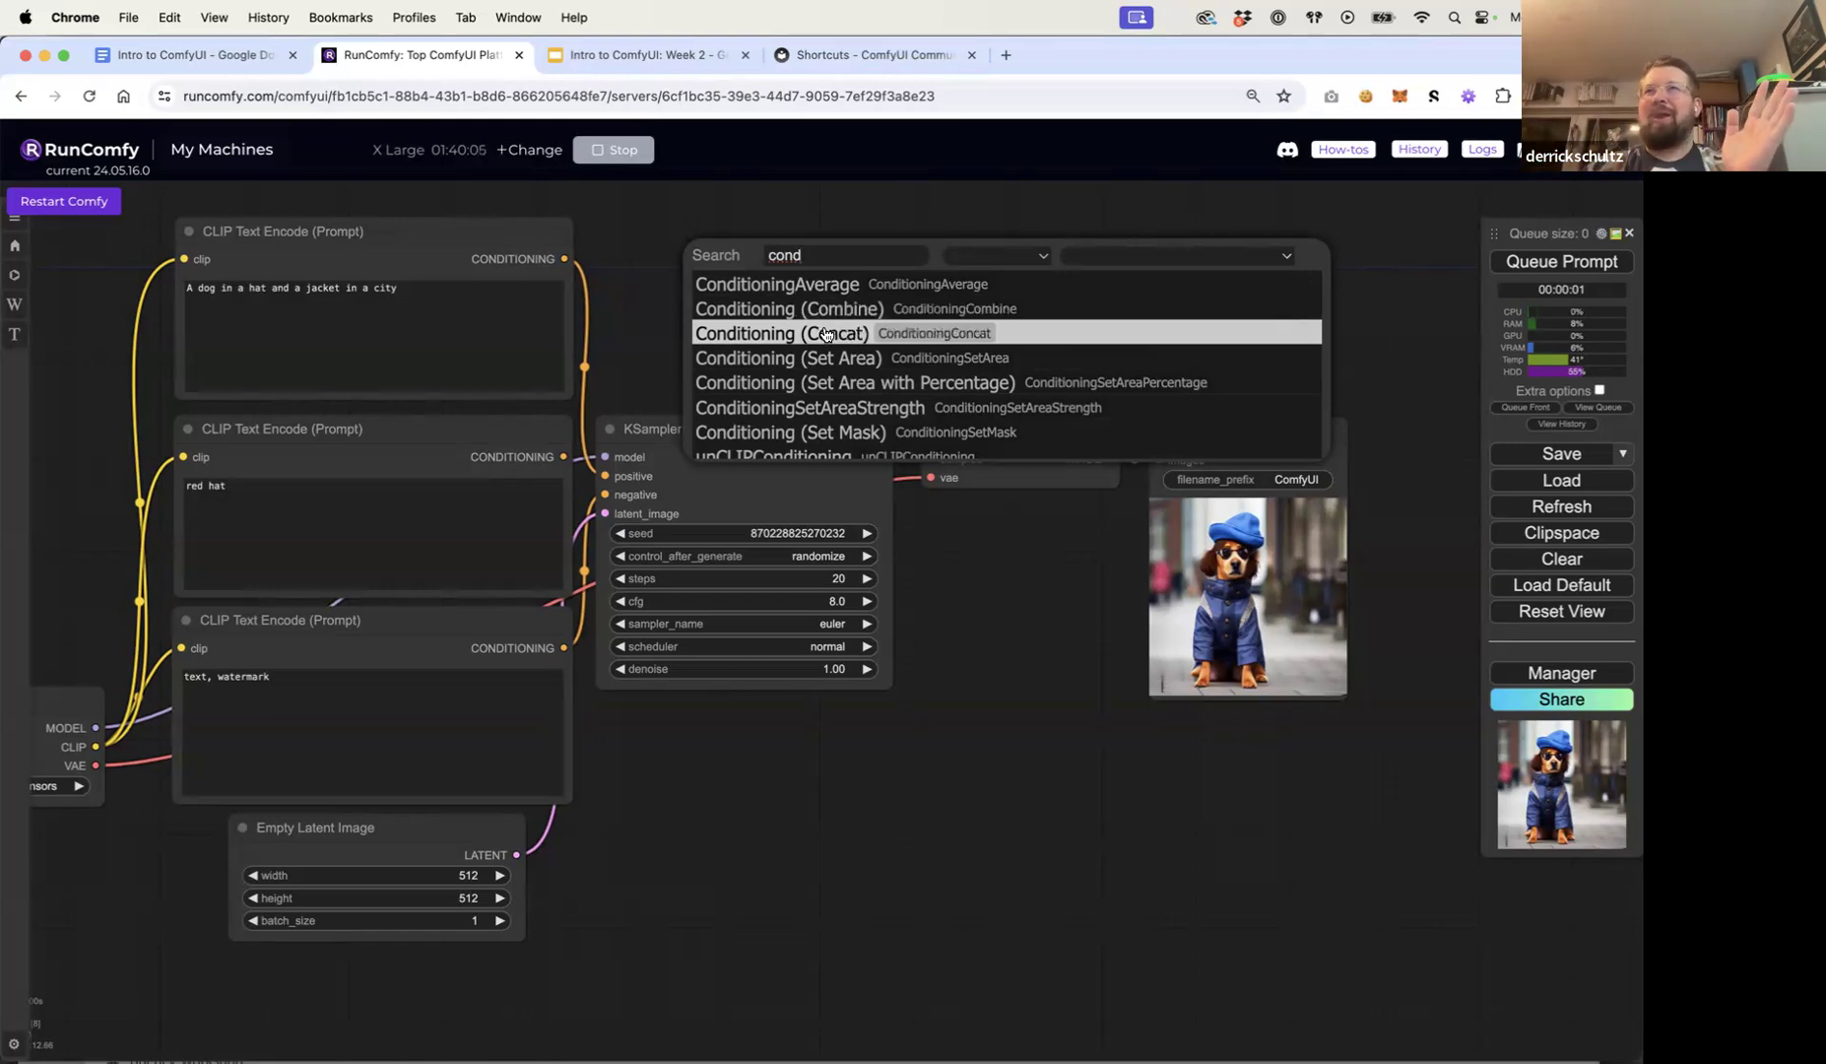
pyautogui.click(823, 335)
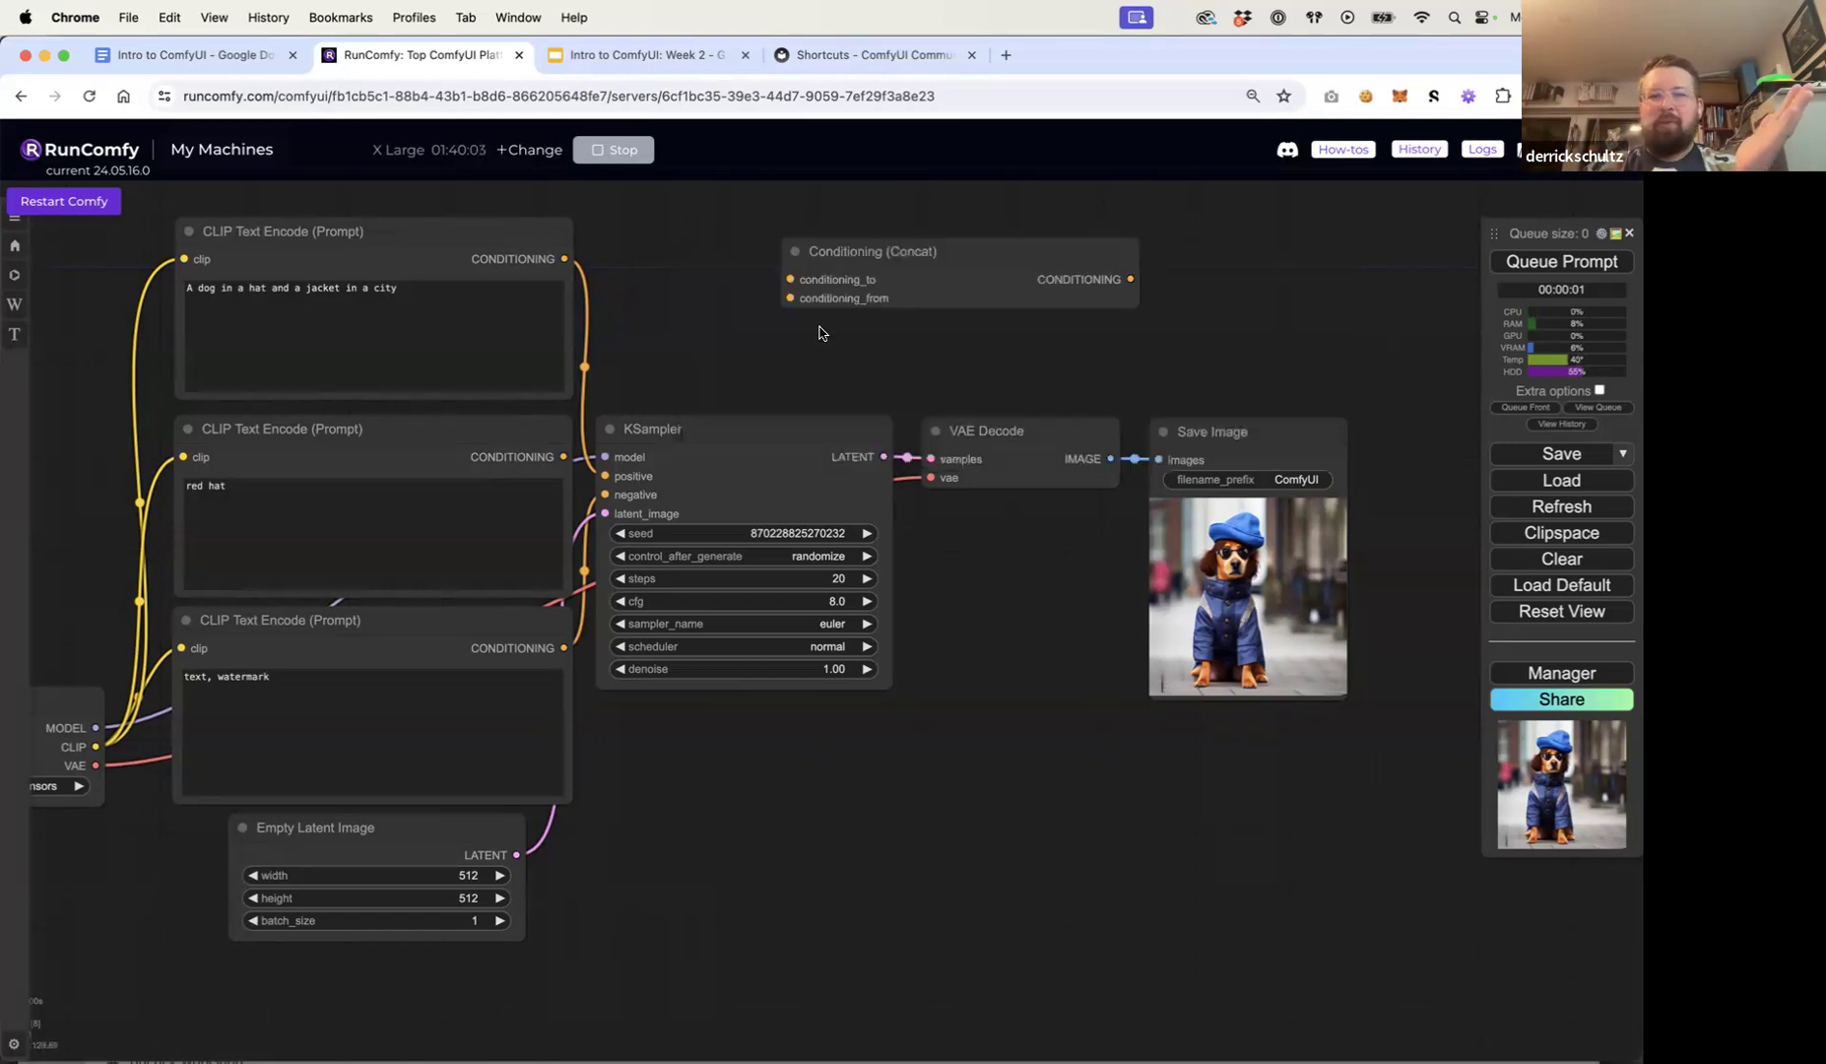
pyautogui.click(857, 252)
pyautogui.press('Delete')
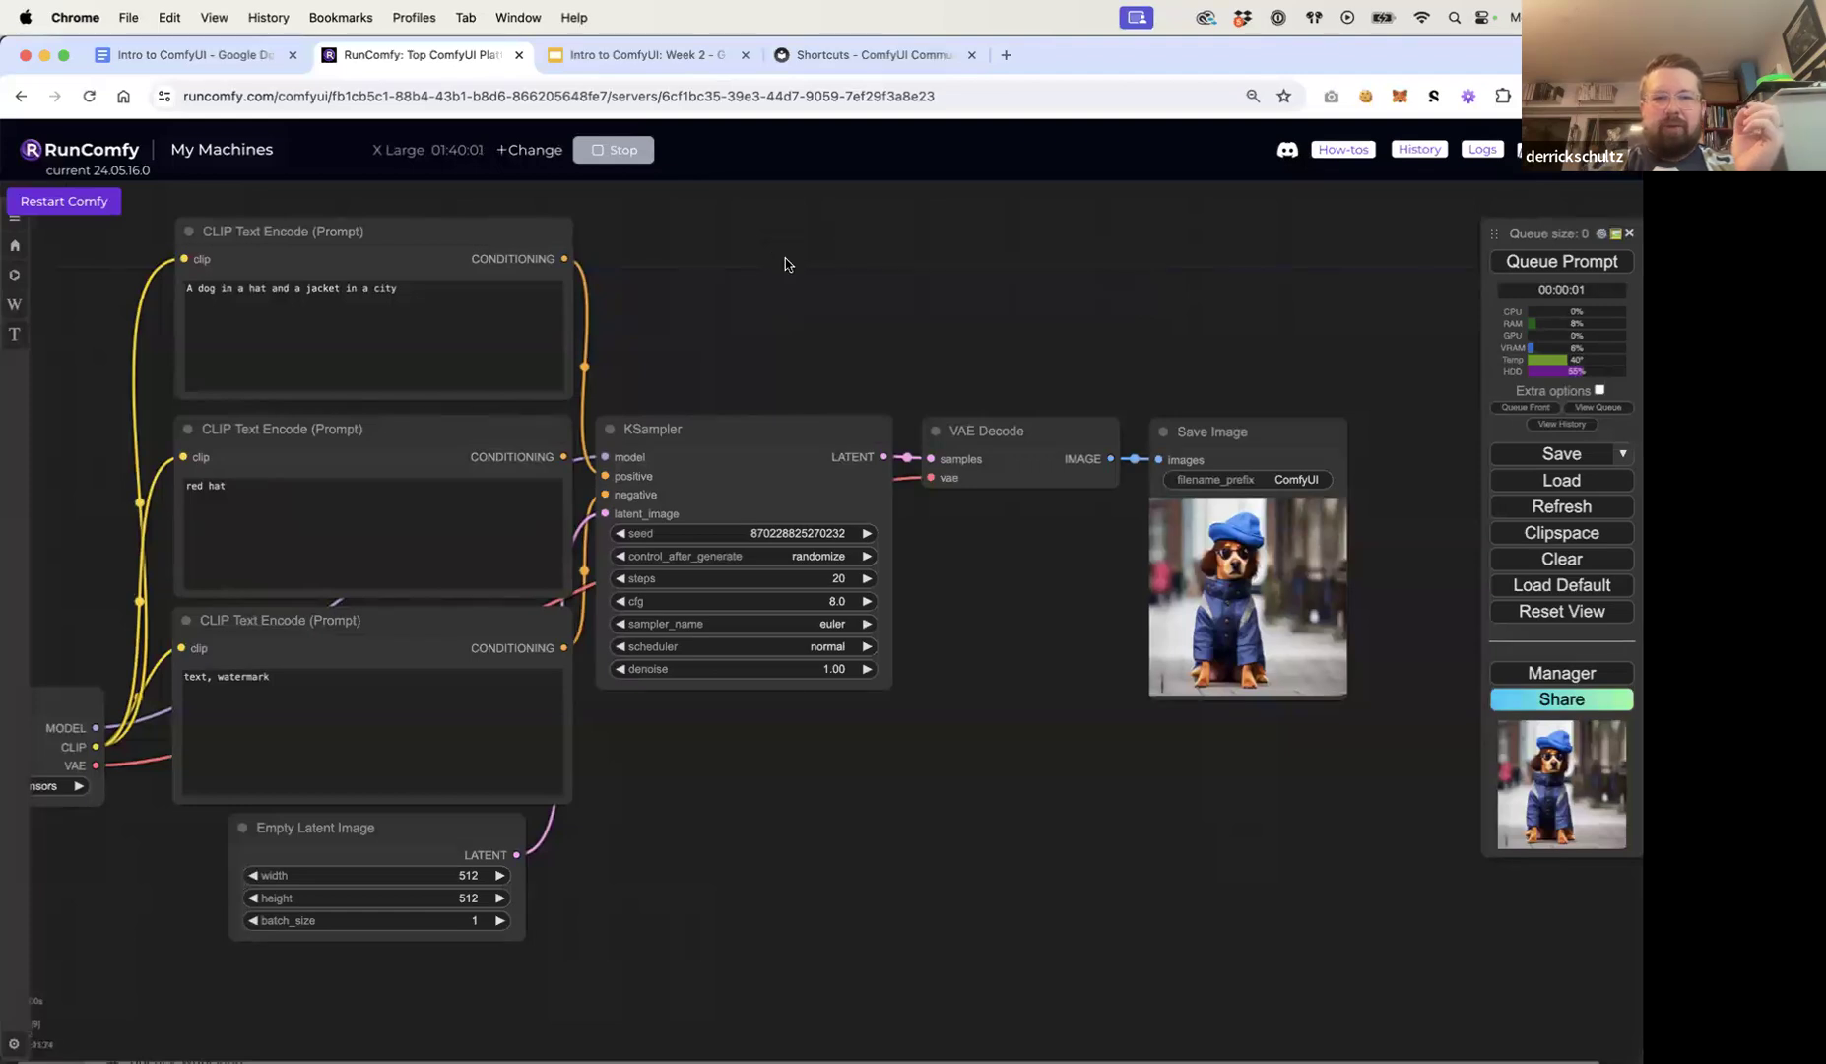
# Step: Add a Conditioning (Combine) node and place it above the KSampler, beside the dog prompt
pyautogui.doubleClick(785, 257)
pyautogui.write('cond')
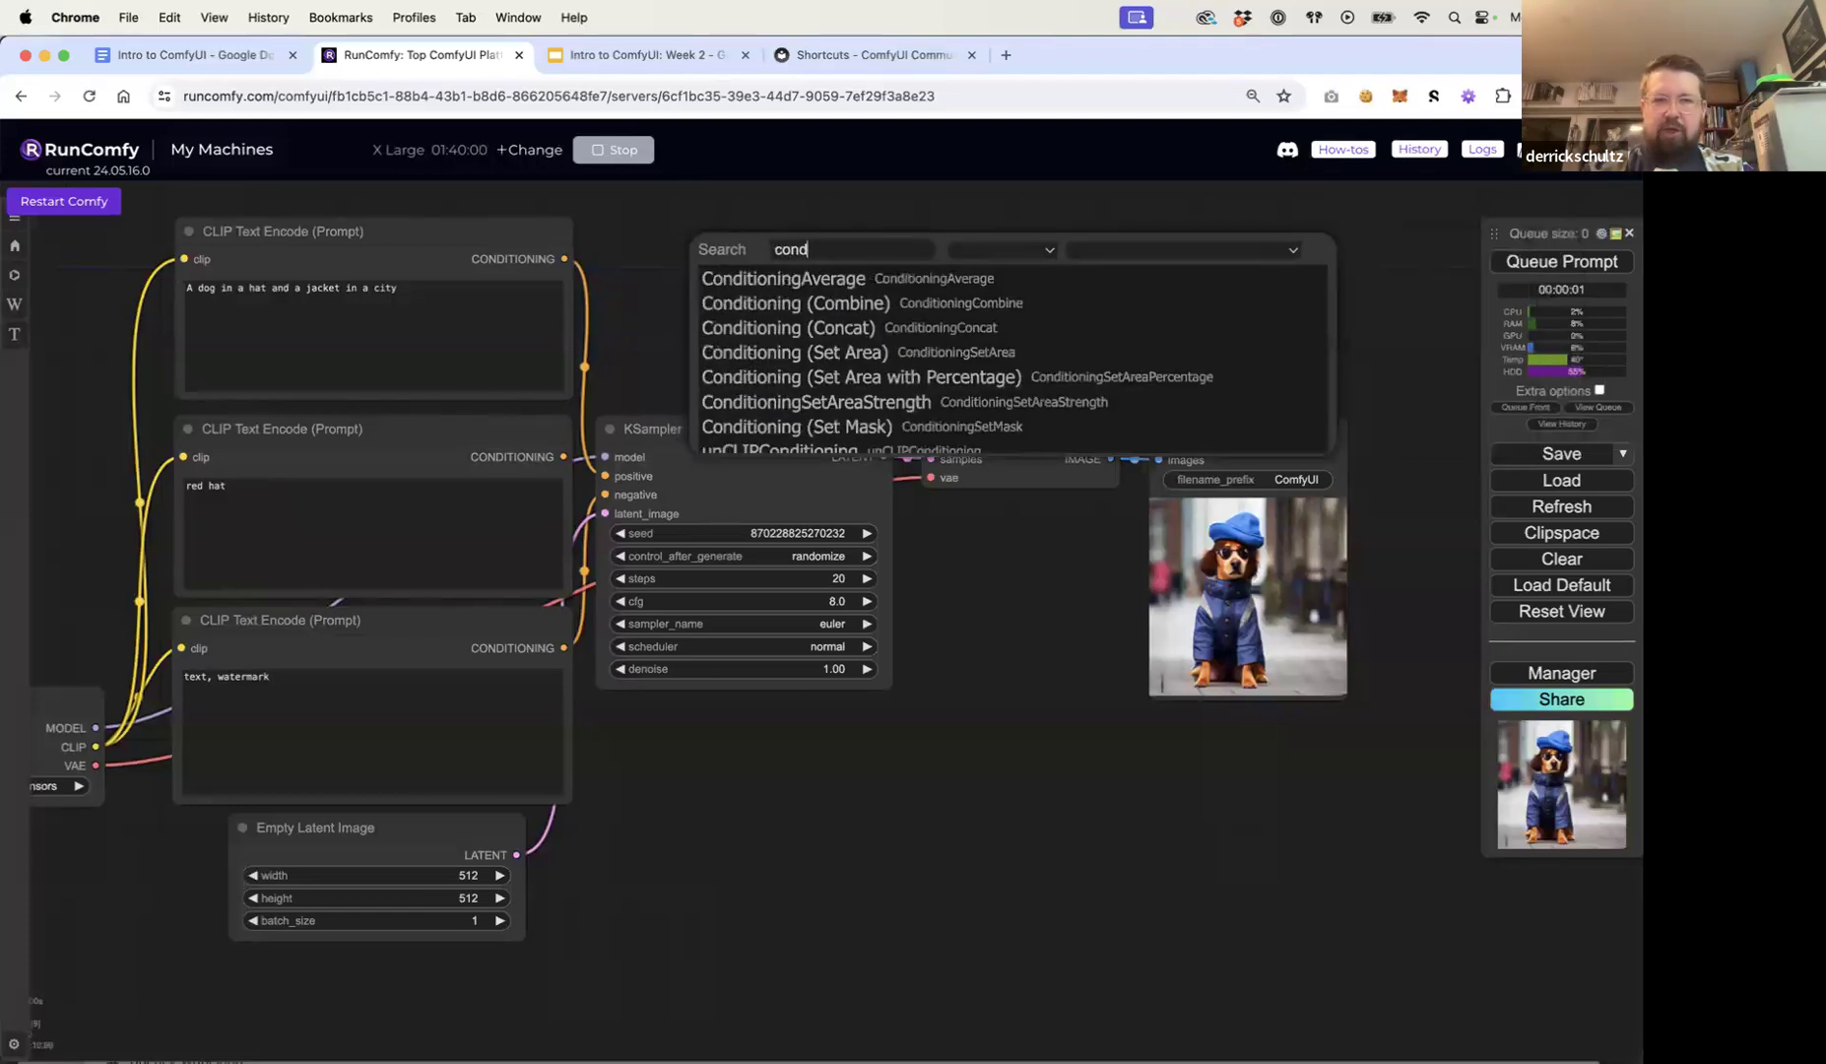
pyautogui.click(808, 301)
pyautogui.moveTo(885, 248); pyautogui.dragTo(766, 243)
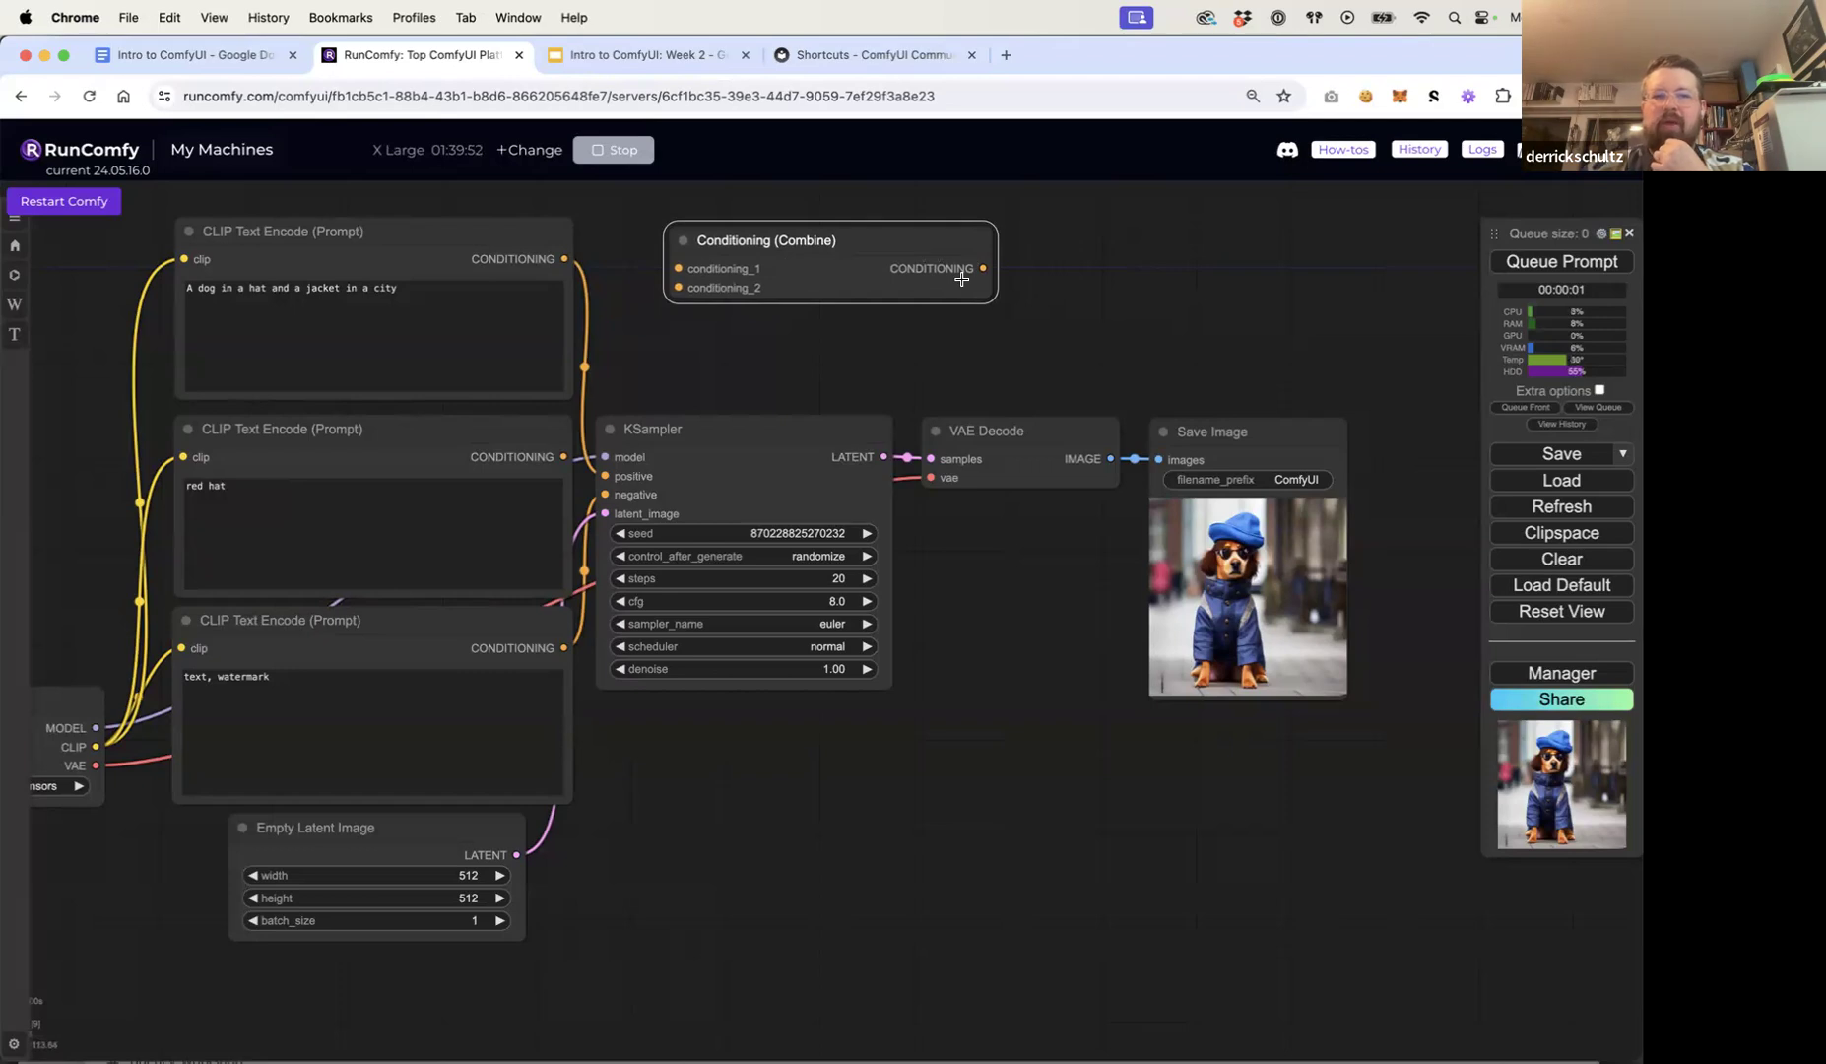
# Step: Connect the dog prompt to conditioning_1, the "red hat" prompt to conditioning_2, and the combined output to the KSampler's positive input
pyautogui.moveTo(566, 257); pyautogui.dragTo(676, 269)
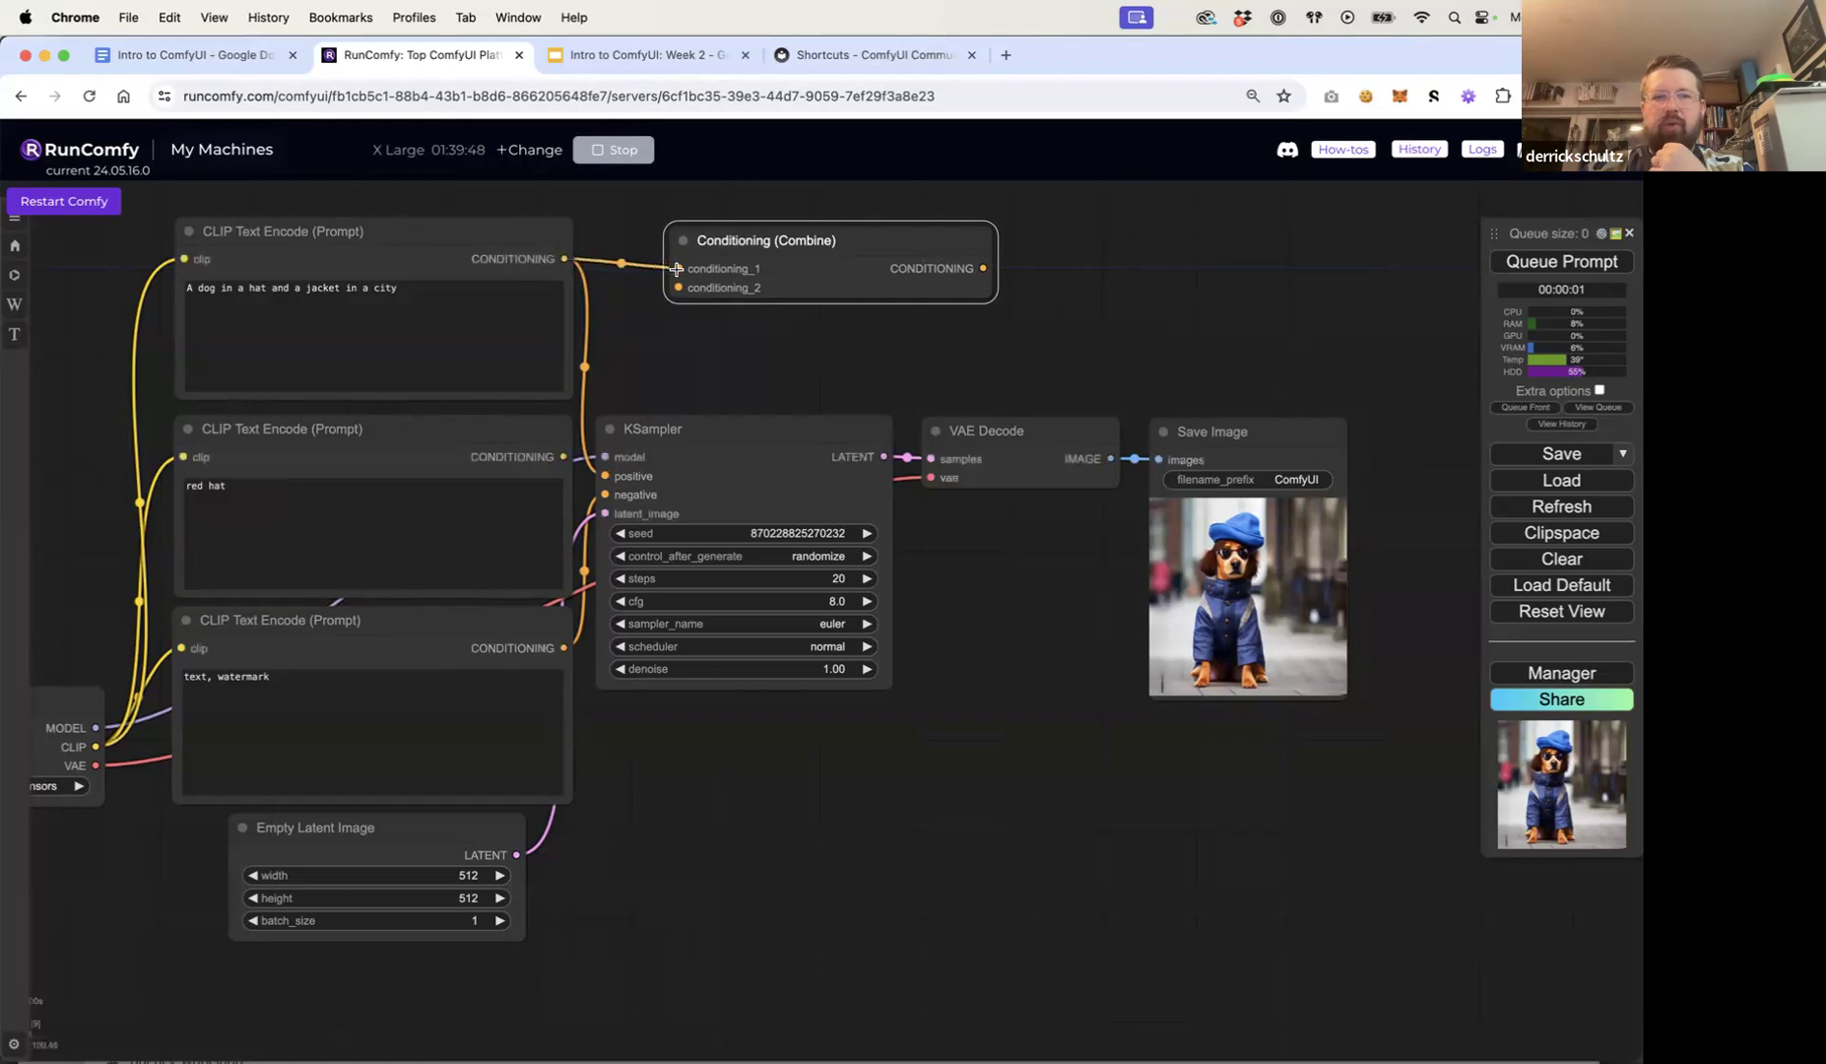
pyautogui.moveTo(563, 454); pyautogui.dragTo(674, 286)
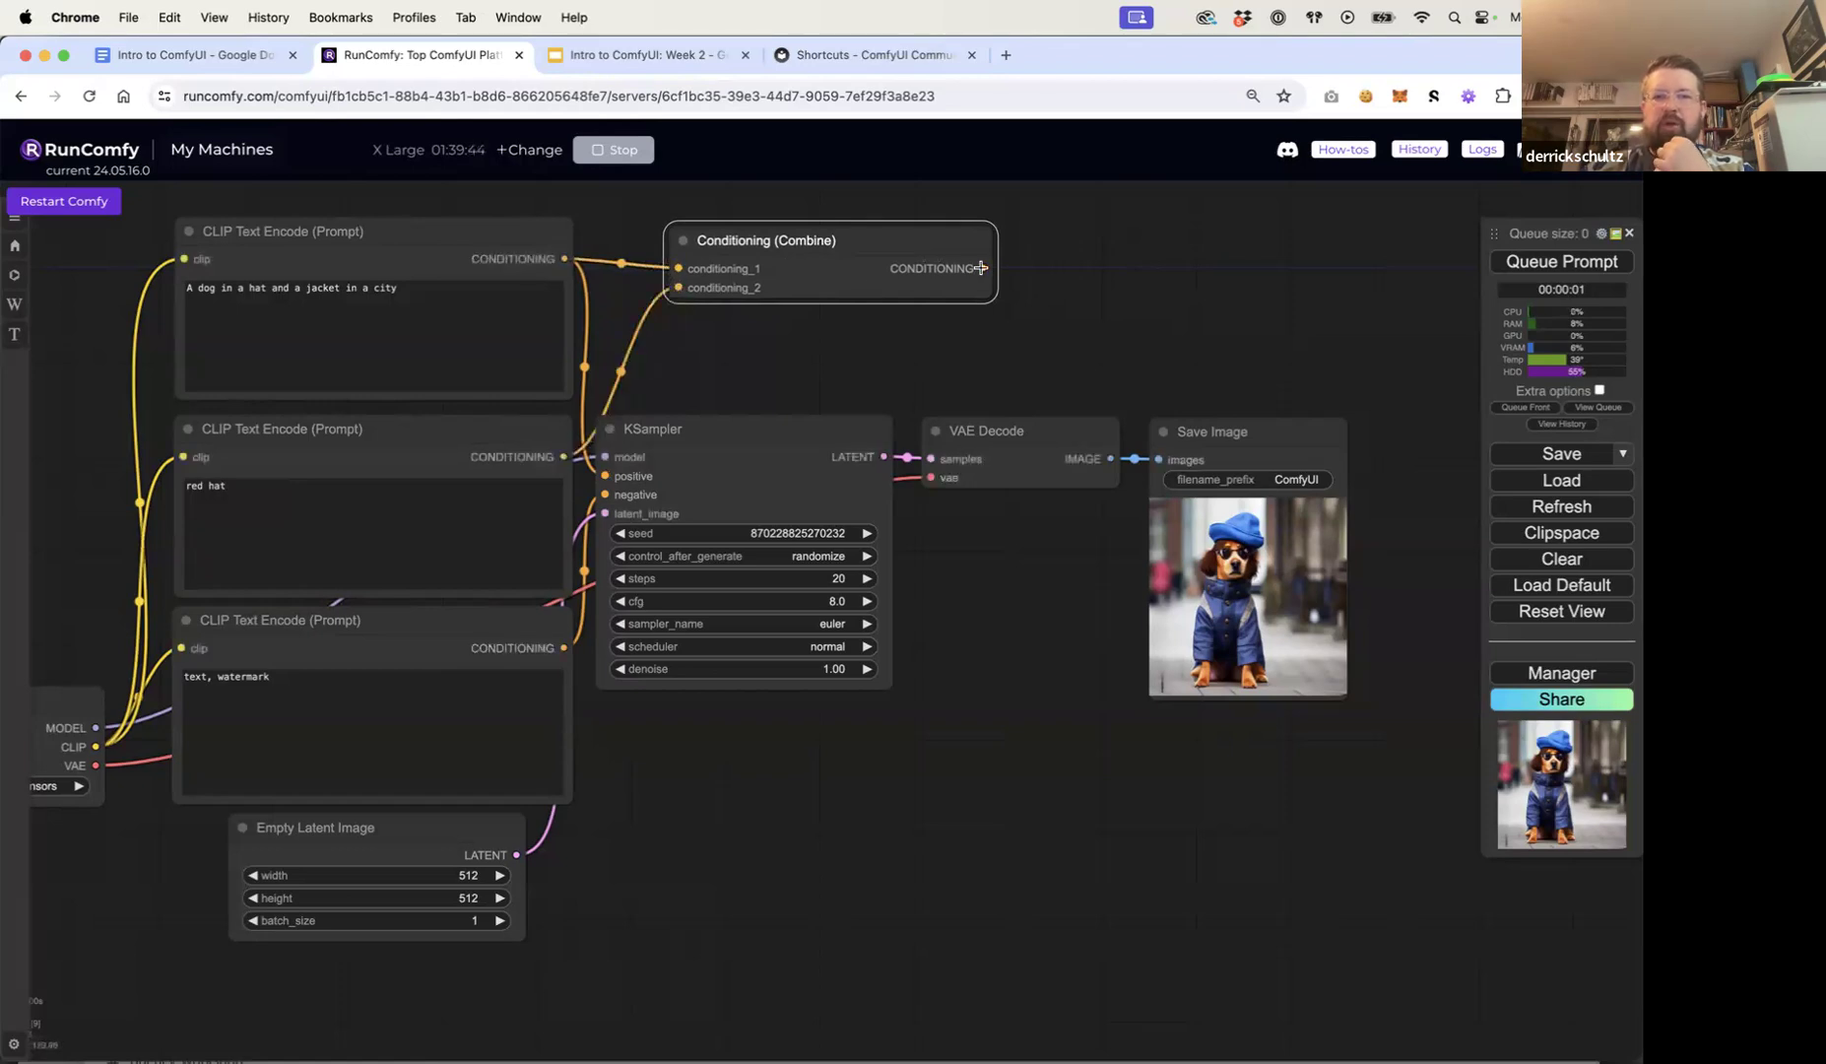
pyautogui.moveTo(983, 268); pyautogui.dragTo(605, 477)
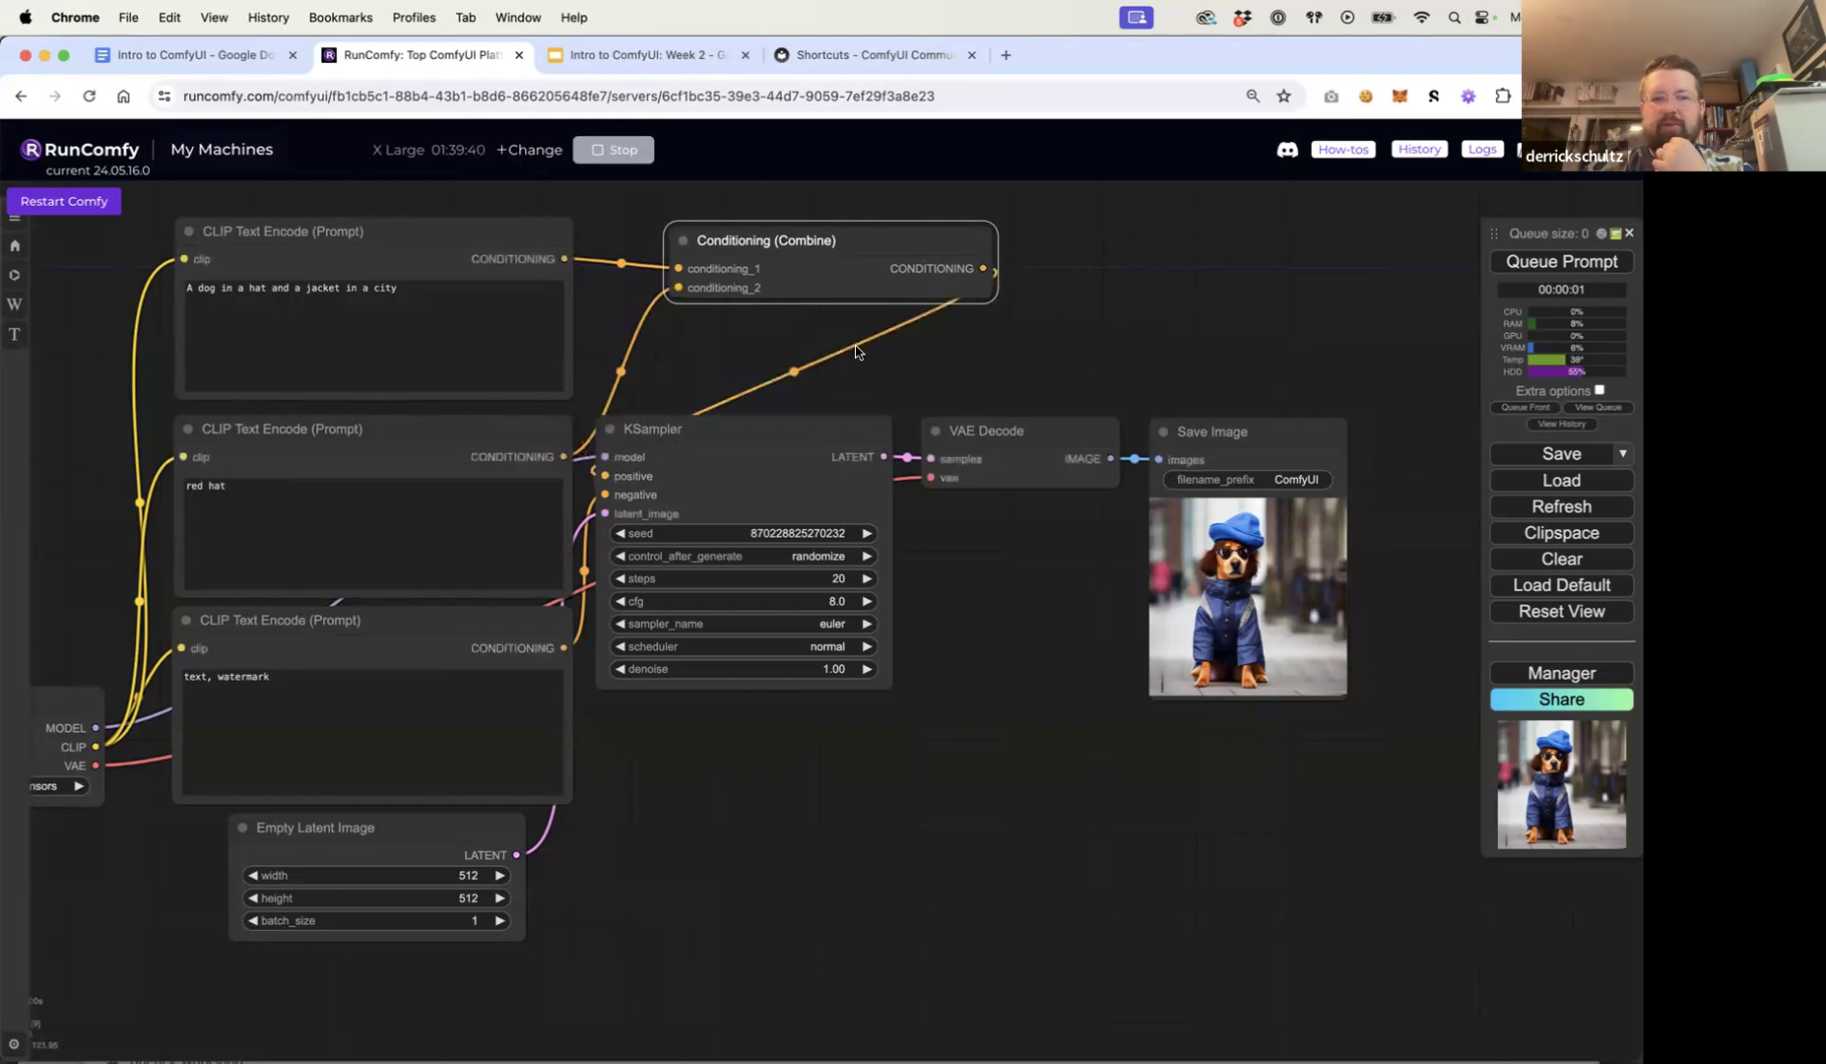
# Step: Generate two images from the combined dog and "red hat" prompts
pyautogui.moveTo(951, 340); pyautogui.dragTo(1003, 356)
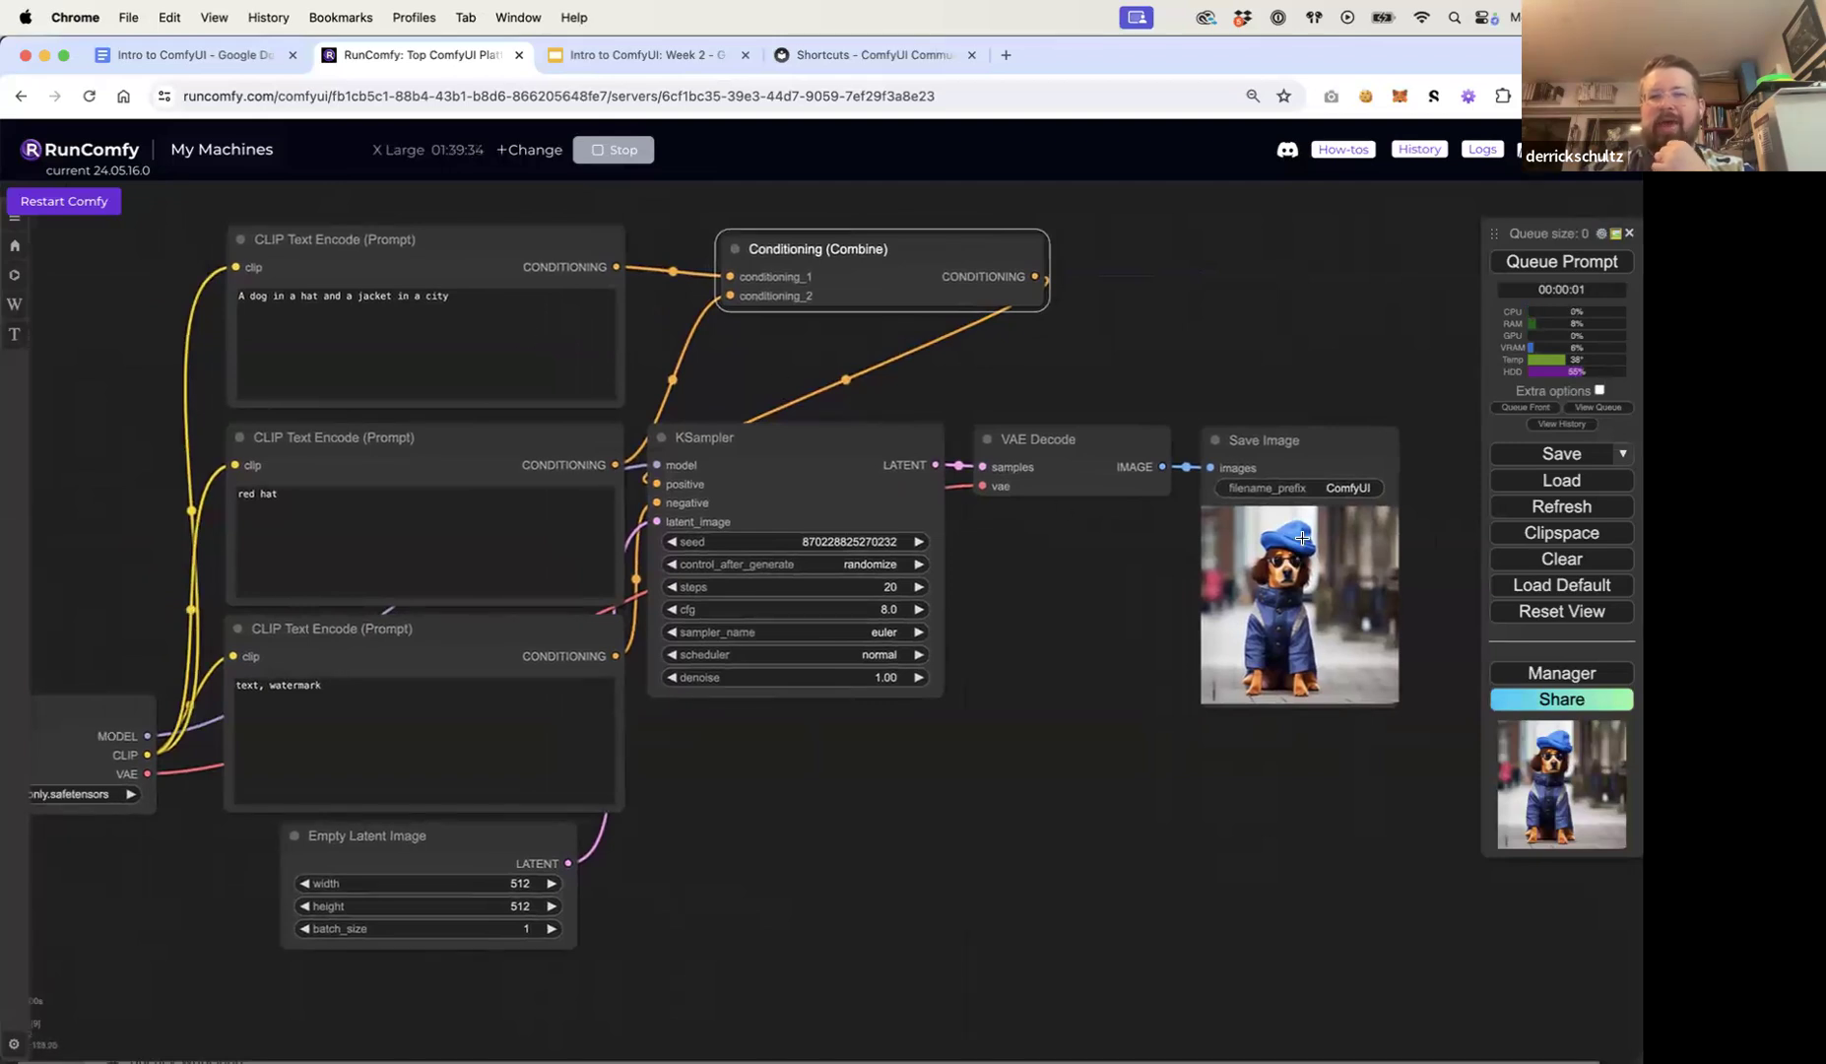
pyautogui.click(1527, 262)
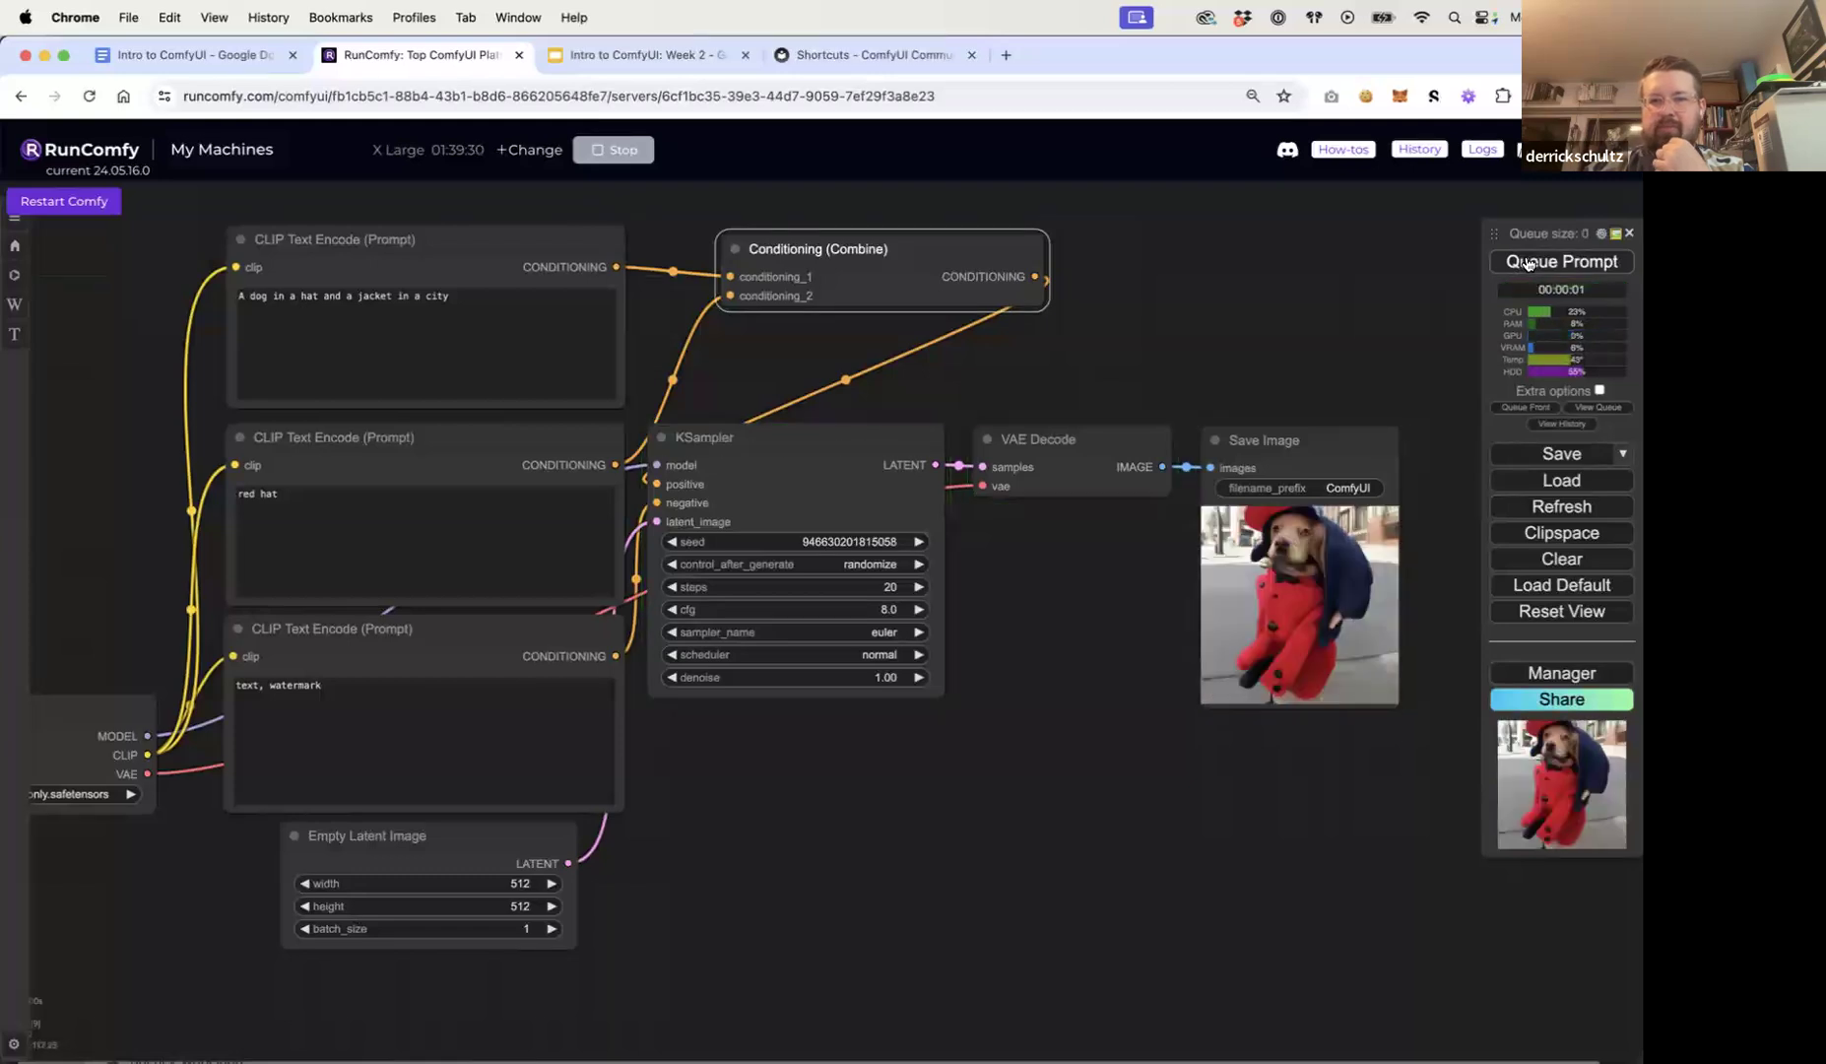
pyautogui.click(1526, 263)
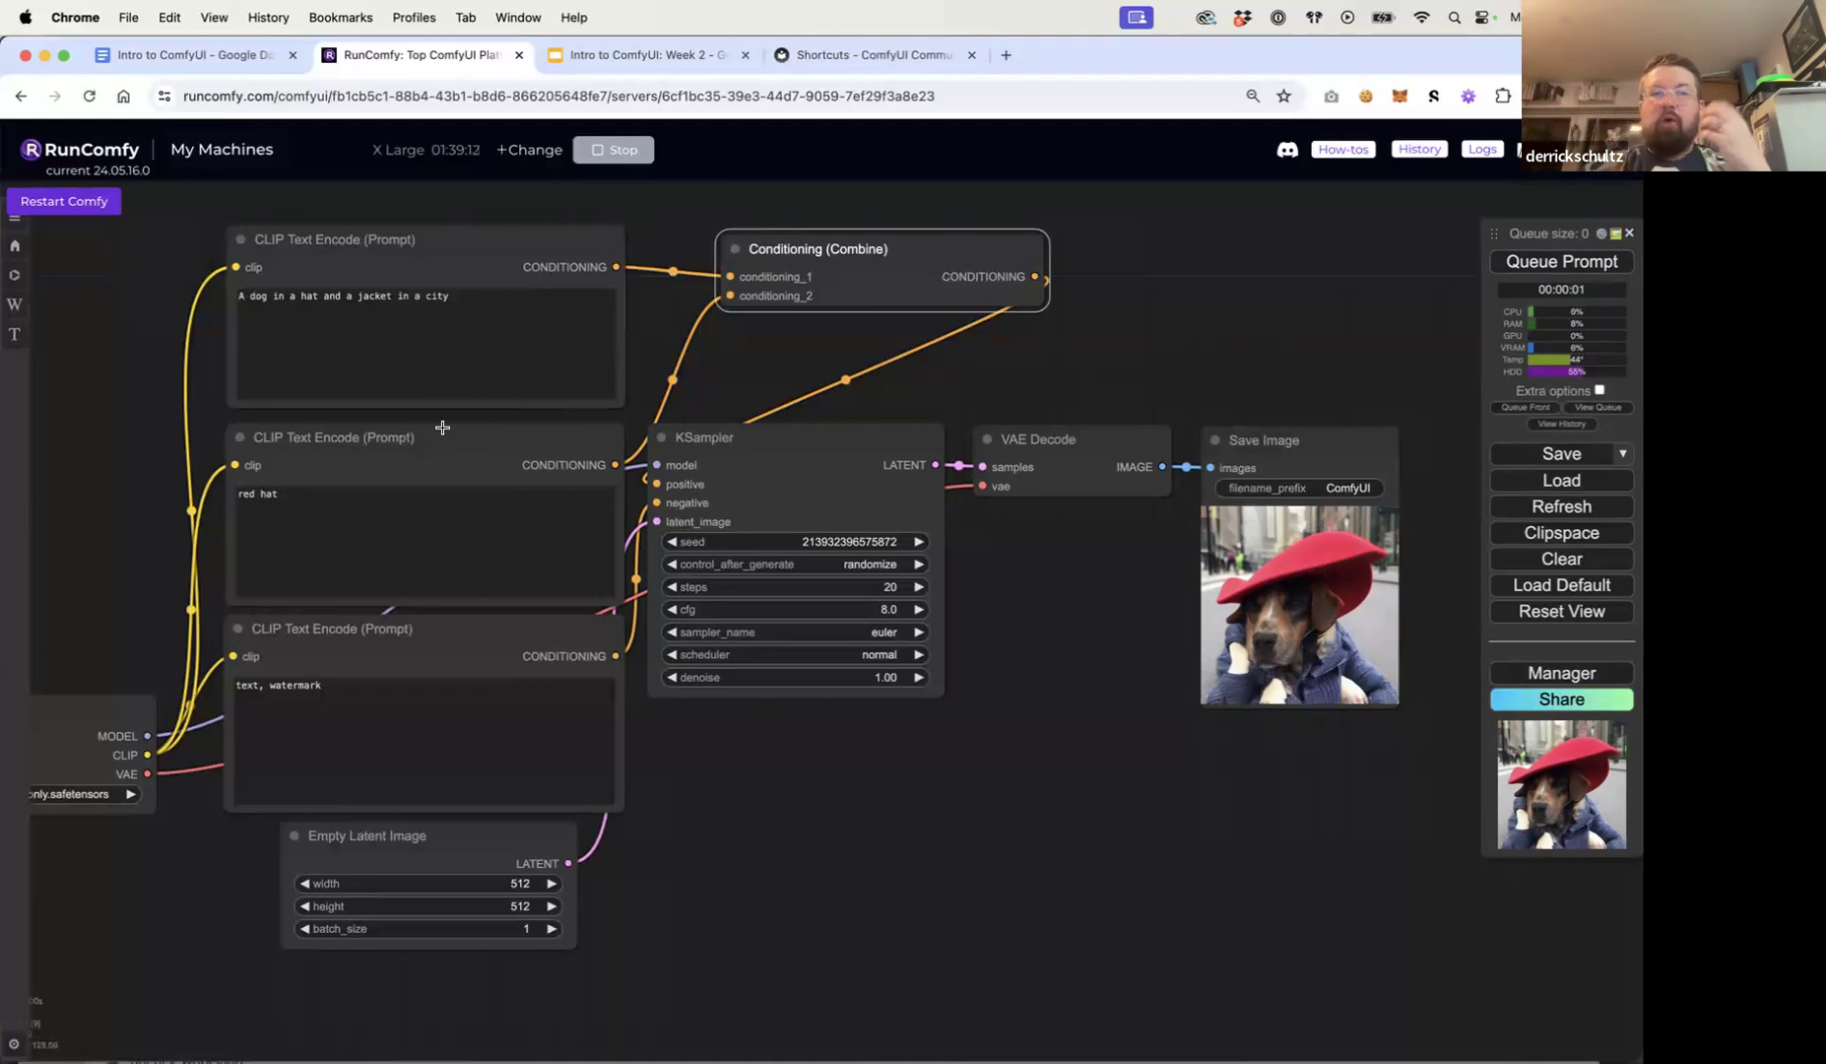
# Step: Rearrange the Conditioning (Combine) and prompt nodes to make room for another prompt above the negative one
pyautogui.moveTo(674, 366); pyautogui.dragTo(941, 414)
pyautogui.scroll(-5, 941, 418)
pyautogui.moveTo(823, 357); pyautogui.dragTo(798, 253)
pyautogui.moveTo(799, 456); pyautogui.dragTo(725, 444)
# Step: Paste a third positive CLIP Text Encode node, set its prompt to "jean jacket", and connect the checkpoint's CLIP output to it
pyautogui.press('super+v')
pyautogui.tripleClick(720, 471)
pyautogui.write('jean jack')
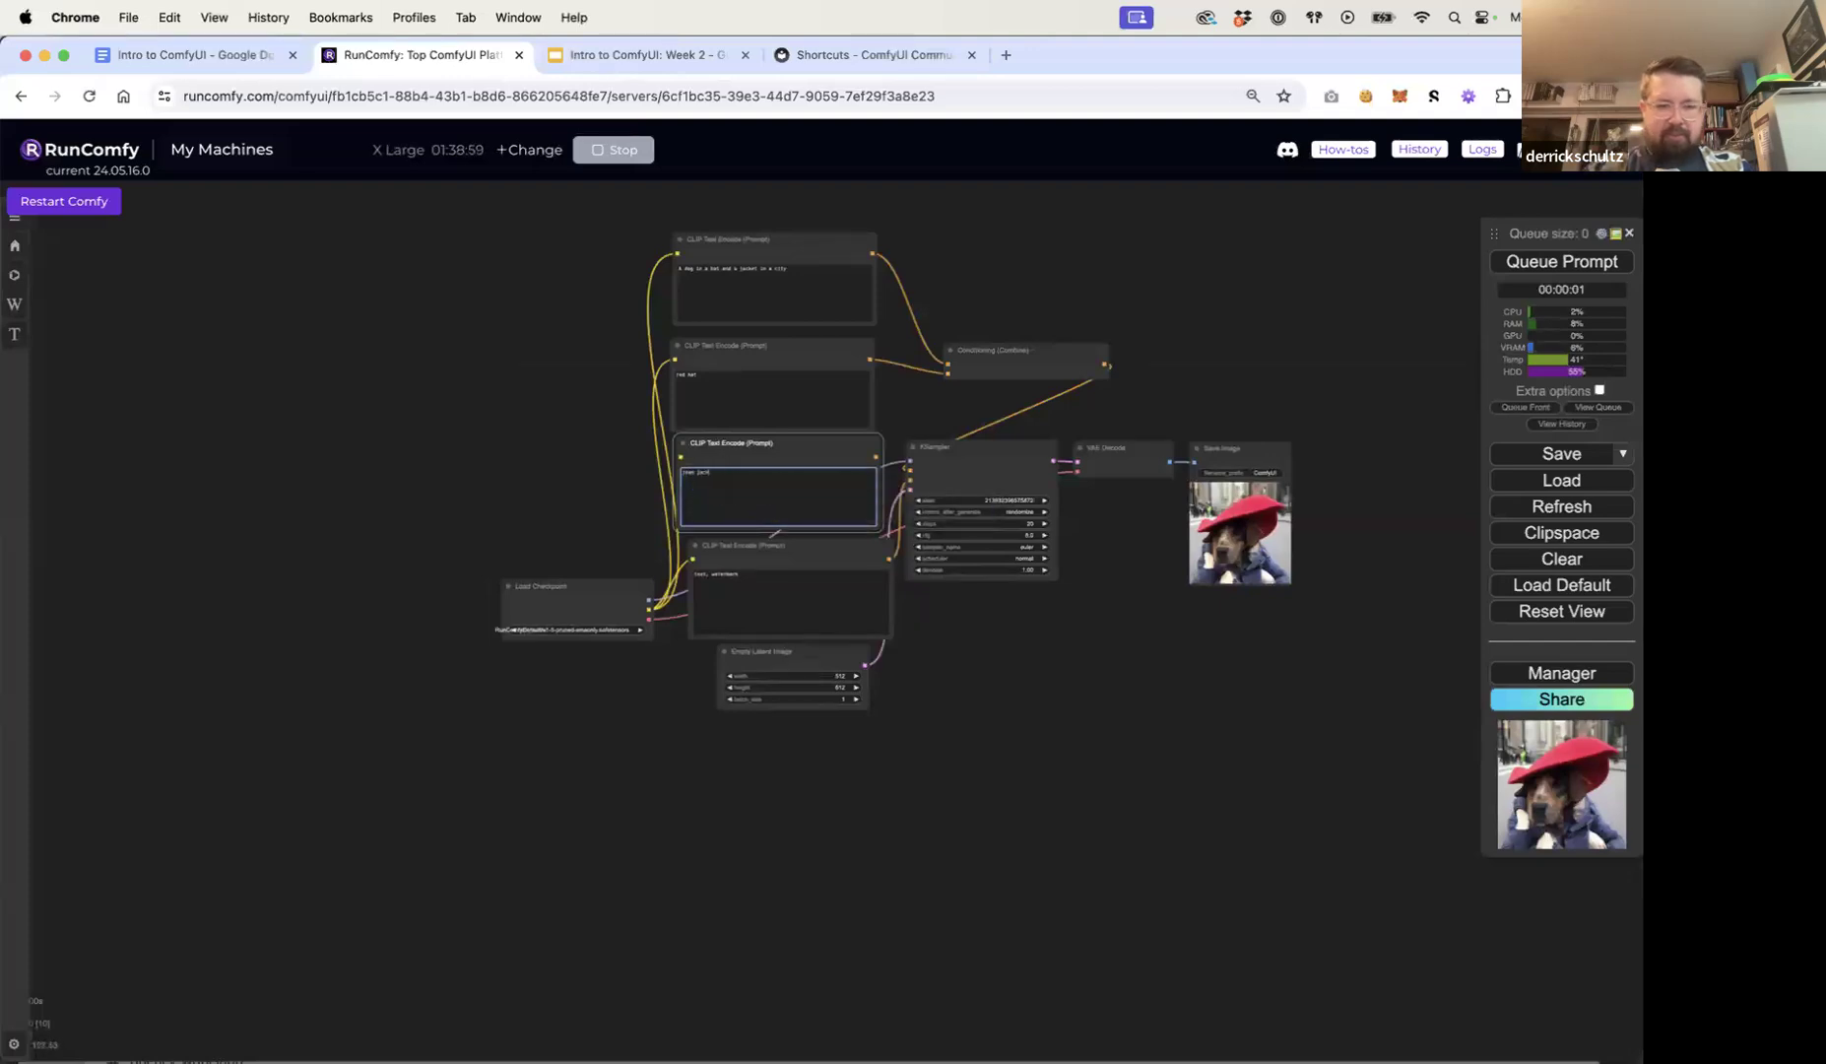
pyautogui.write('et')
pyautogui.scroll(7, 652, 486)
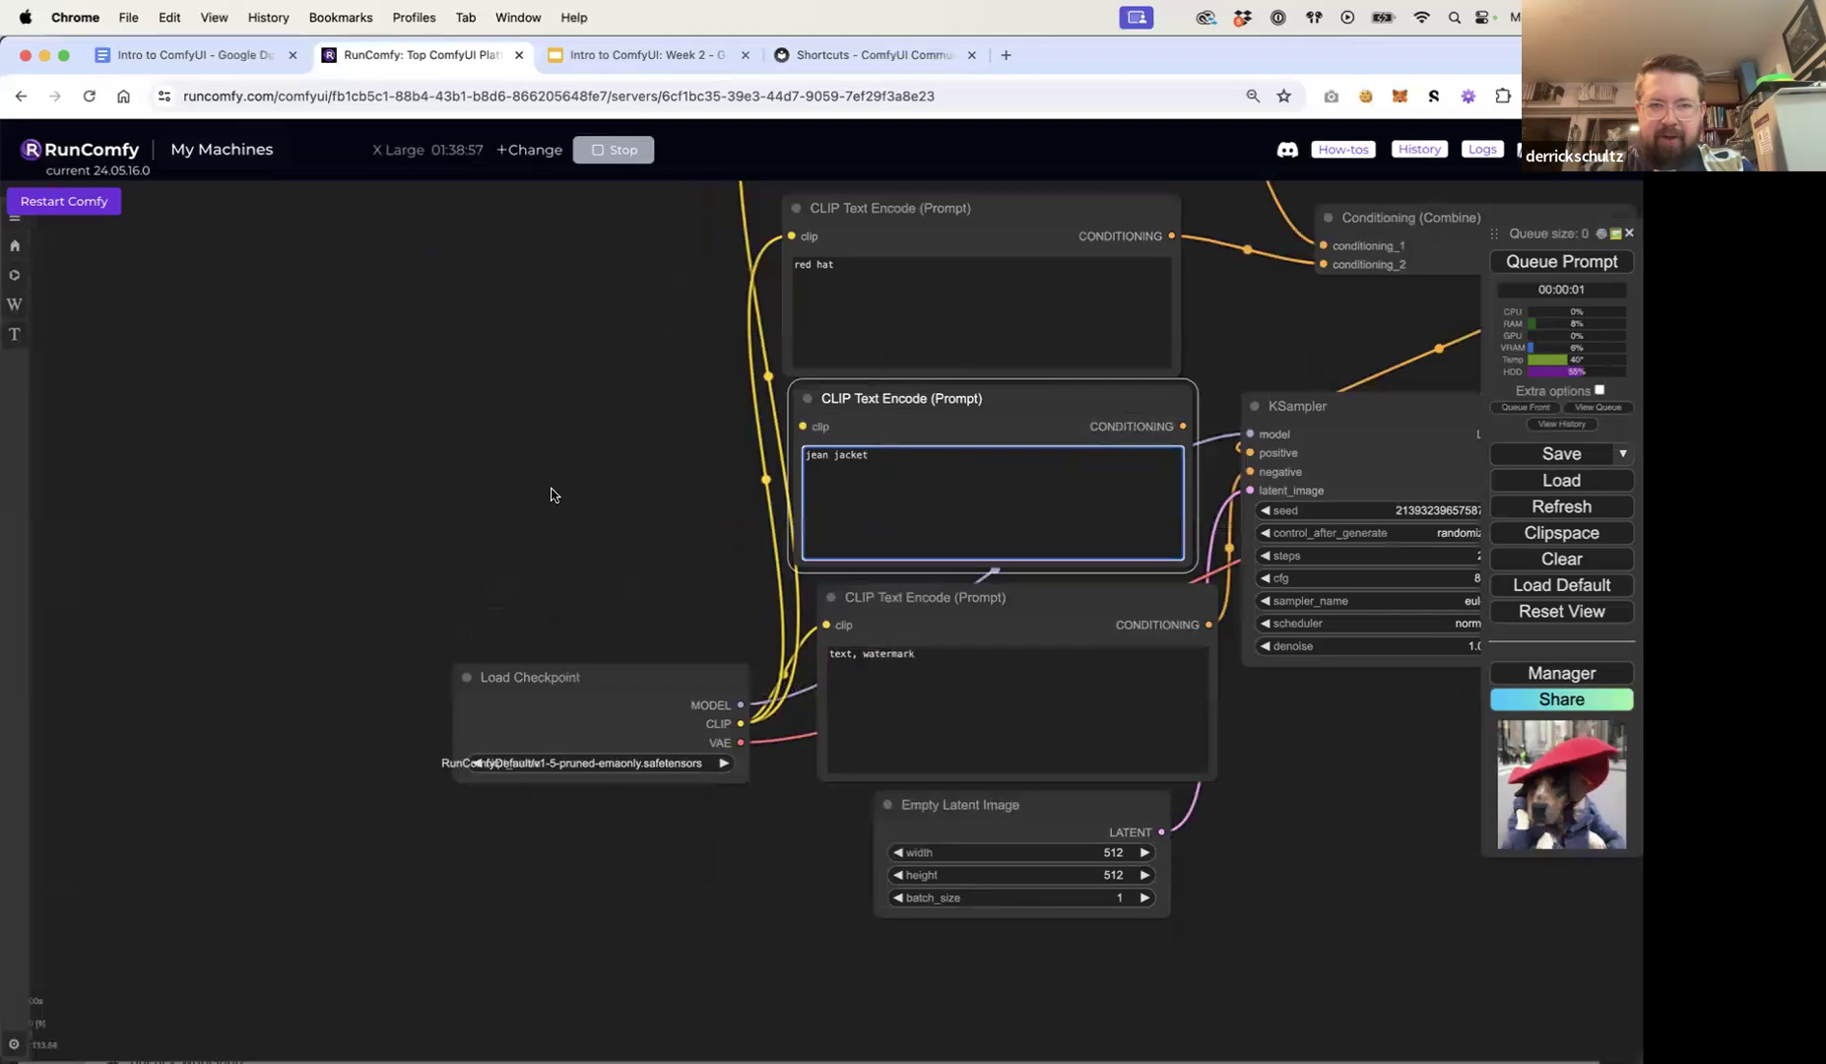
pyautogui.scroll(-7, 551, 494)
pyautogui.moveTo(649, 609); pyautogui.dragTo(682, 457)
# Step: Move the Conditioning (Combine) node up and place a duplicate of it directly underneath
pyautogui.moveTo(1019, 363); pyautogui.dragTo(1025, 267)
pyautogui.hotkey('ctrl', 'c')
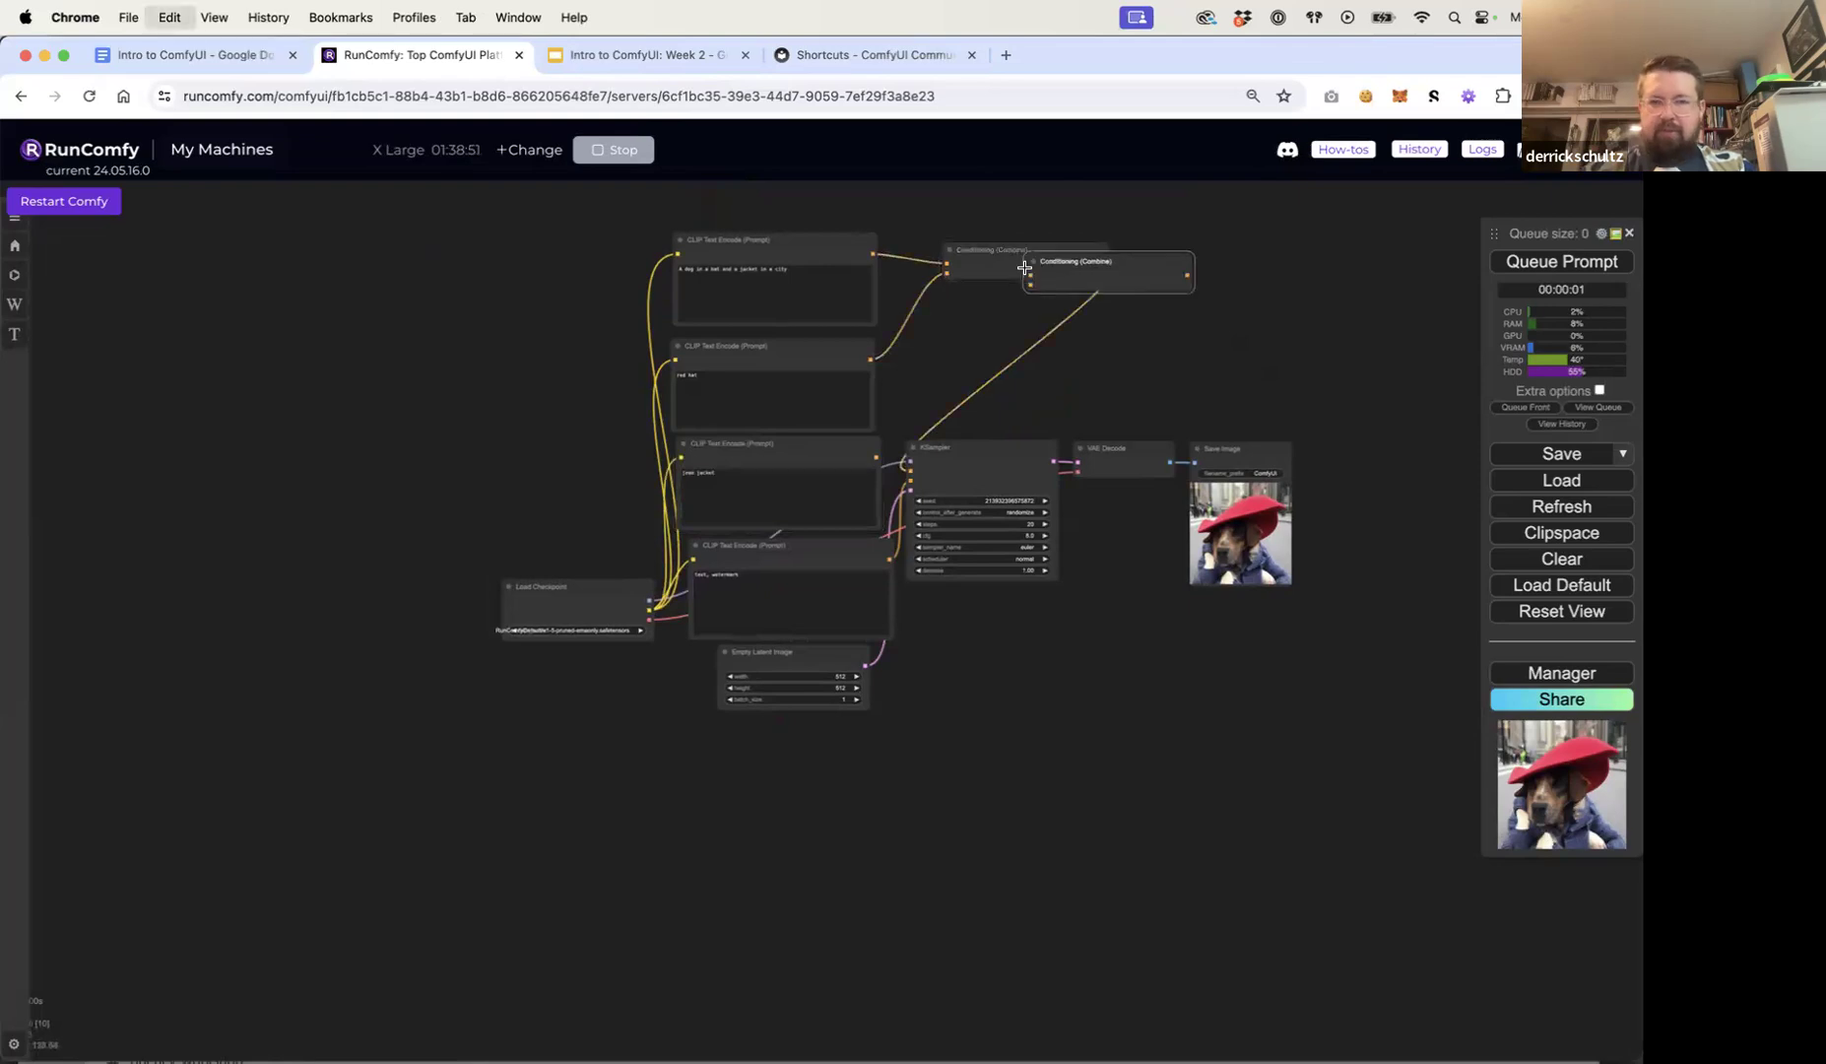
pyautogui.hotkey('ctrl', 'v')
pyautogui.moveTo(1012, 326); pyautogui.dragTo(1016, 326)
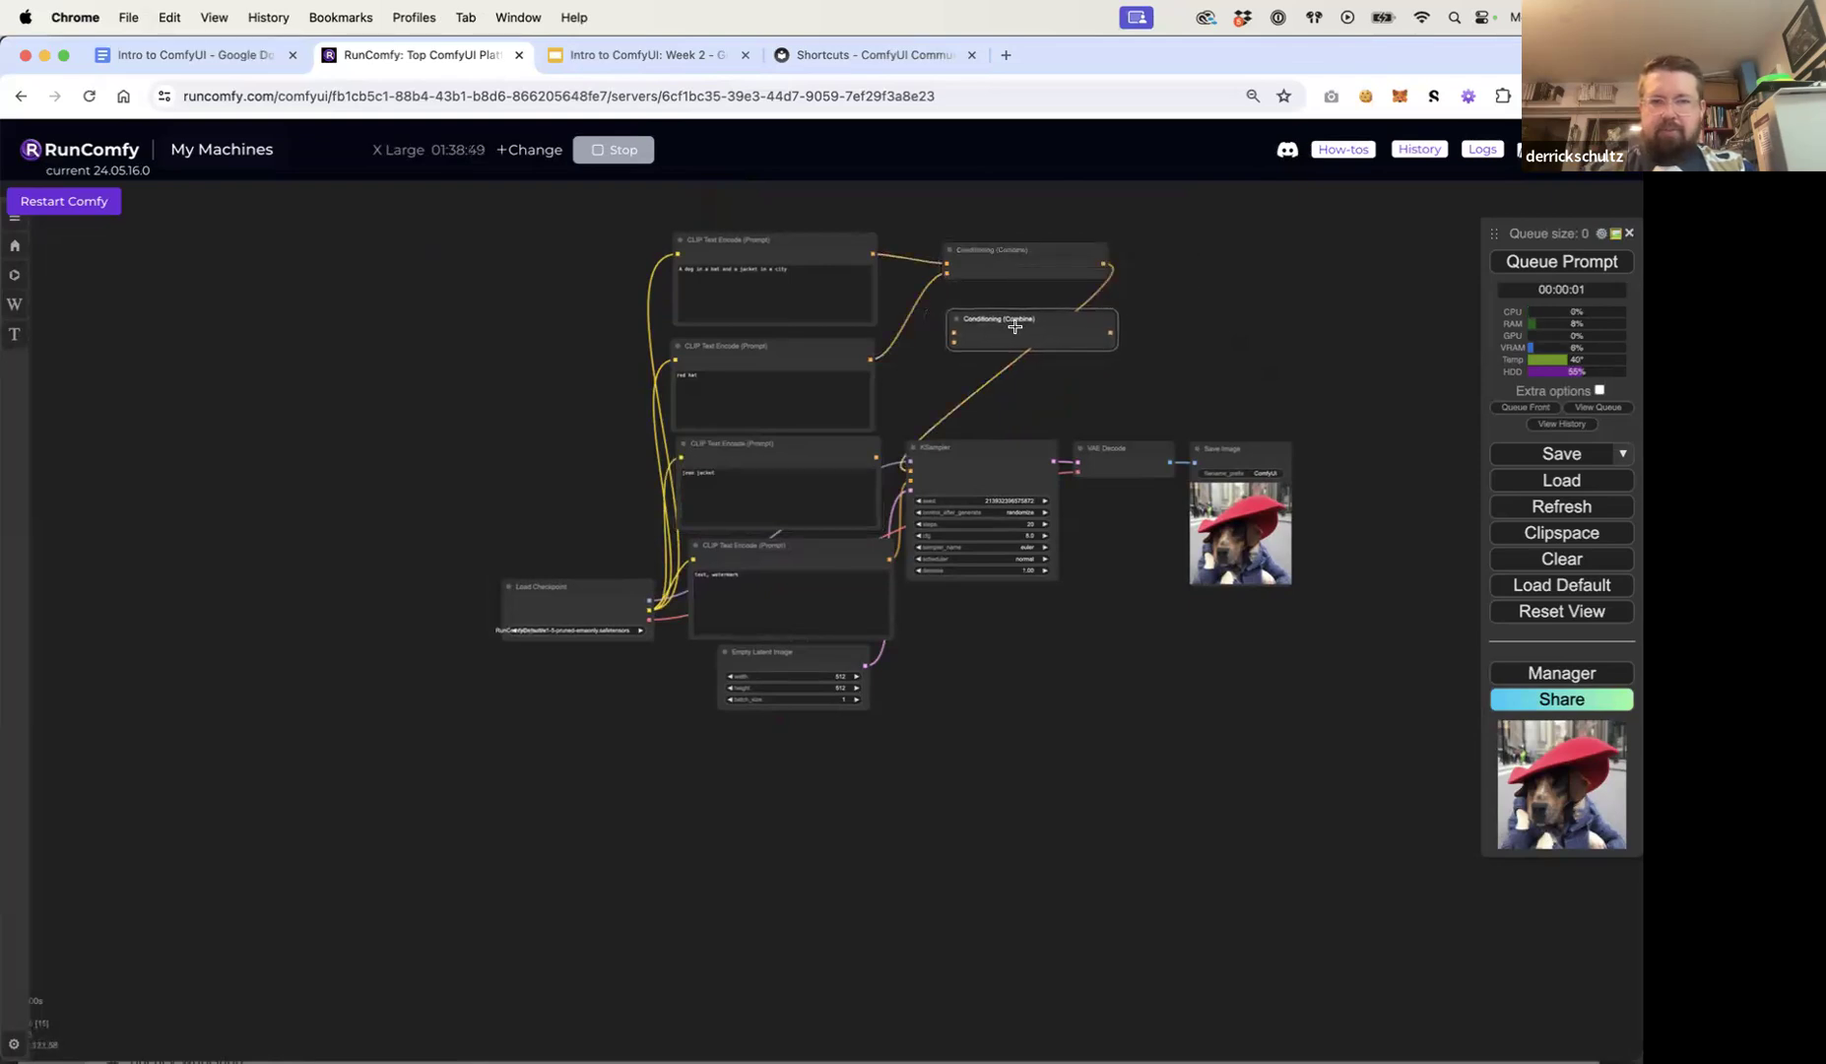
pyautogui.scroll(8, 1030, 298)
pyautogui.scroll(-10, 1030, 297)
pyautogui.scroll(5, 1030, 298)
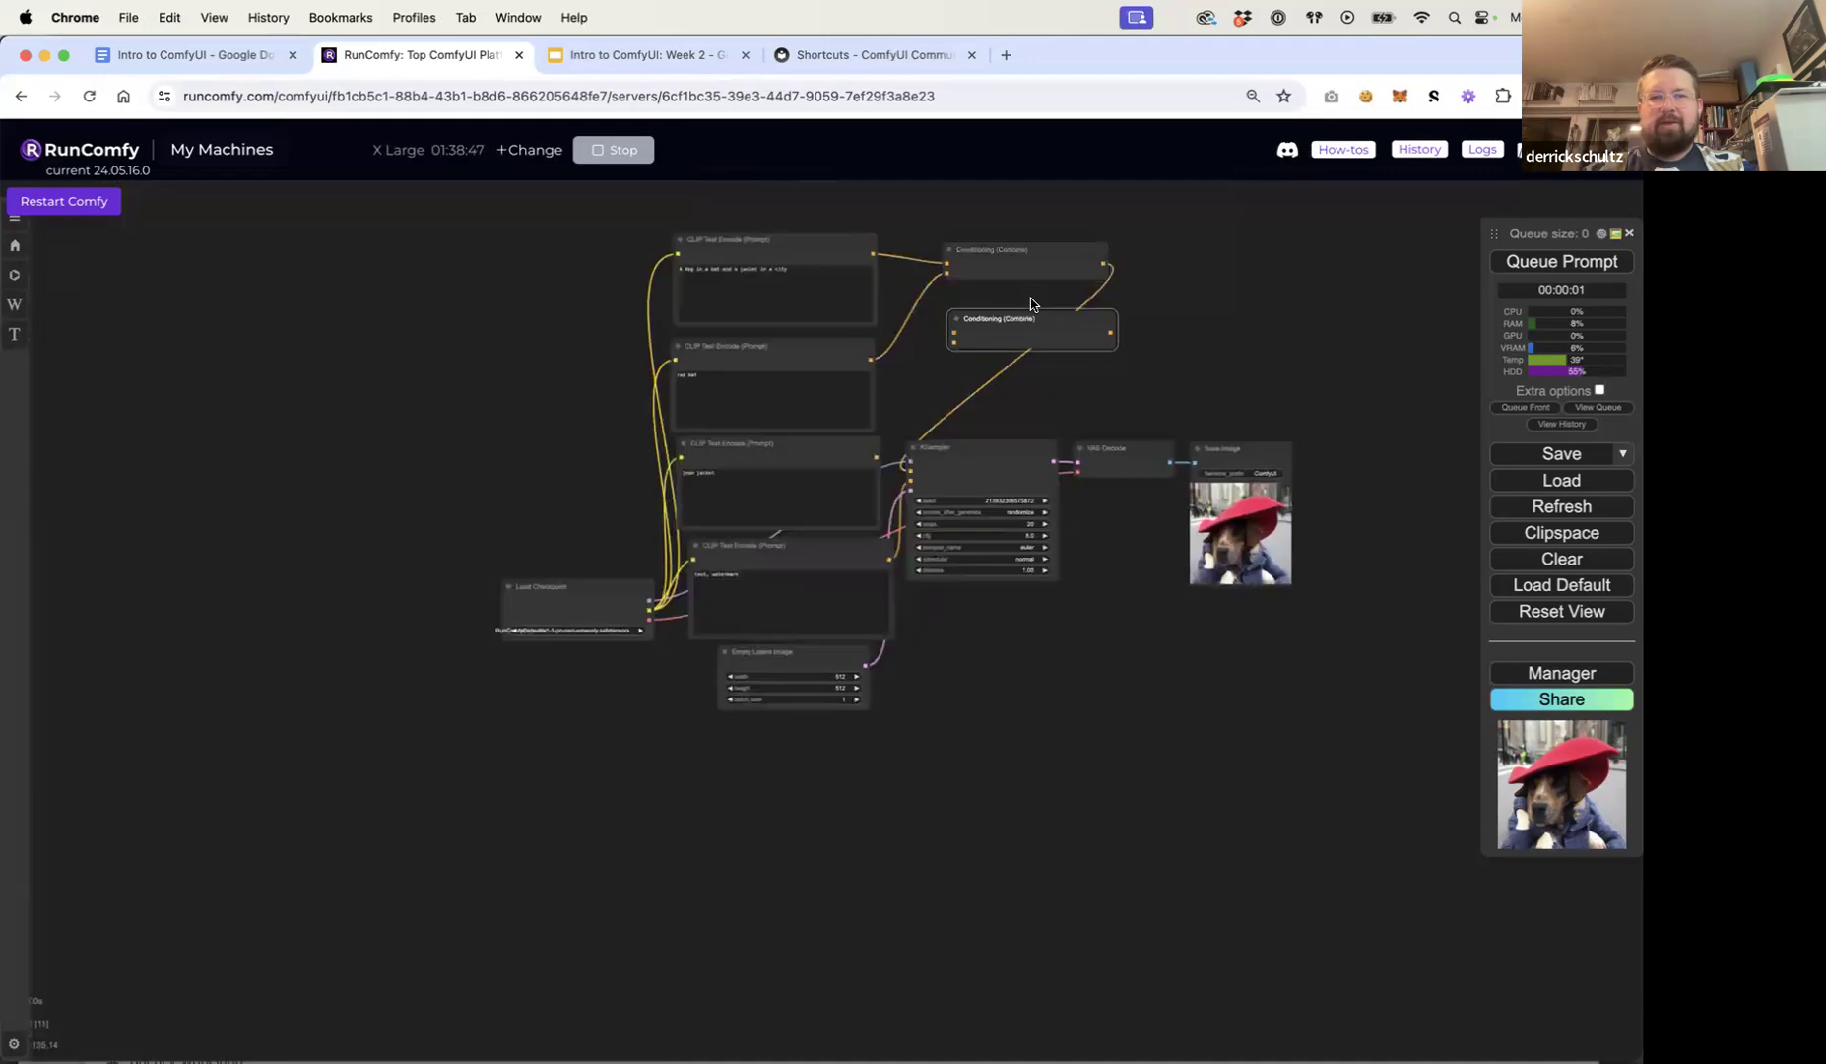
pyautogui.moveTo(1027, 294); pyautogui.dragTo(1026, 330)
pyautogui.scroll(8, 1028, 340)
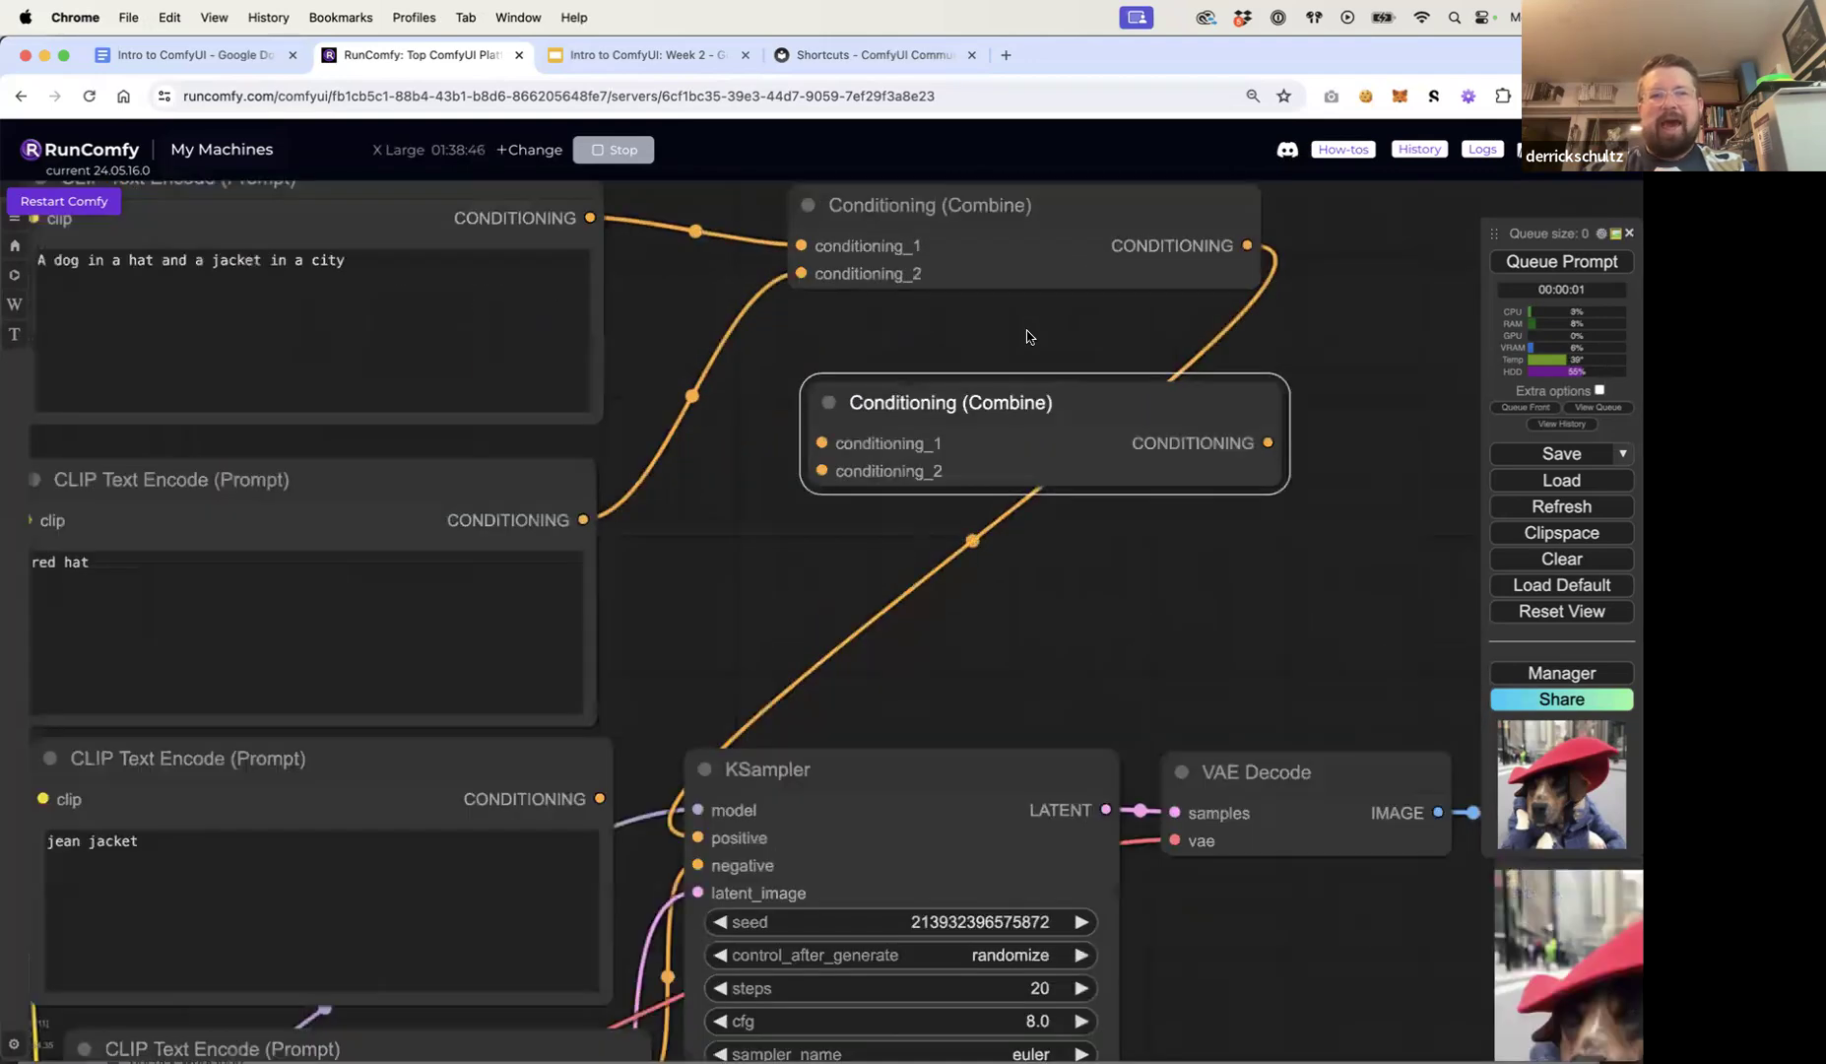
pyautogui.scroll(-1, 1024, 340)
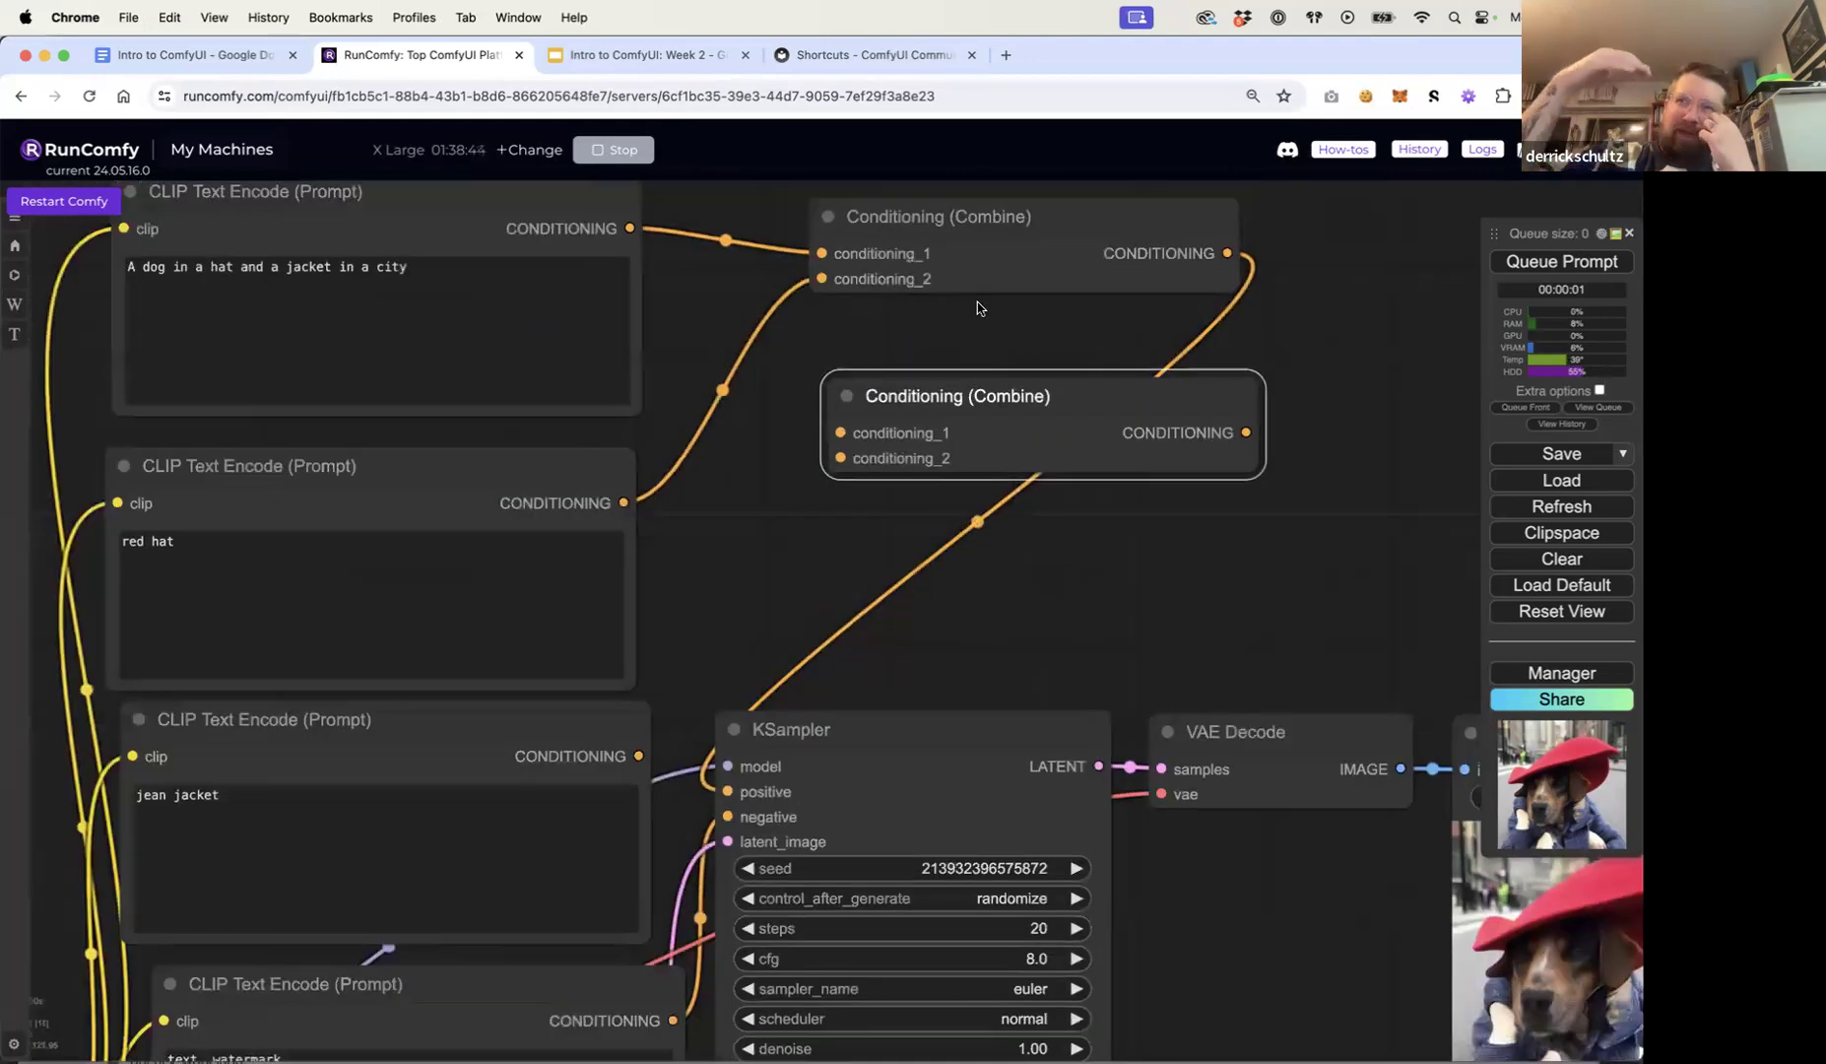
# Step: Chain the first combined output and the "jean jacket" prompt into the second Conditioning (Combine) node, and feed its output to the KSampler's positive input
pyautogui.moveTo(998, 307); pyautogui.dragTo(1070, 324)
pyautogui.moveTo(1310, 272); pyautogui.dragTo(931, 451)
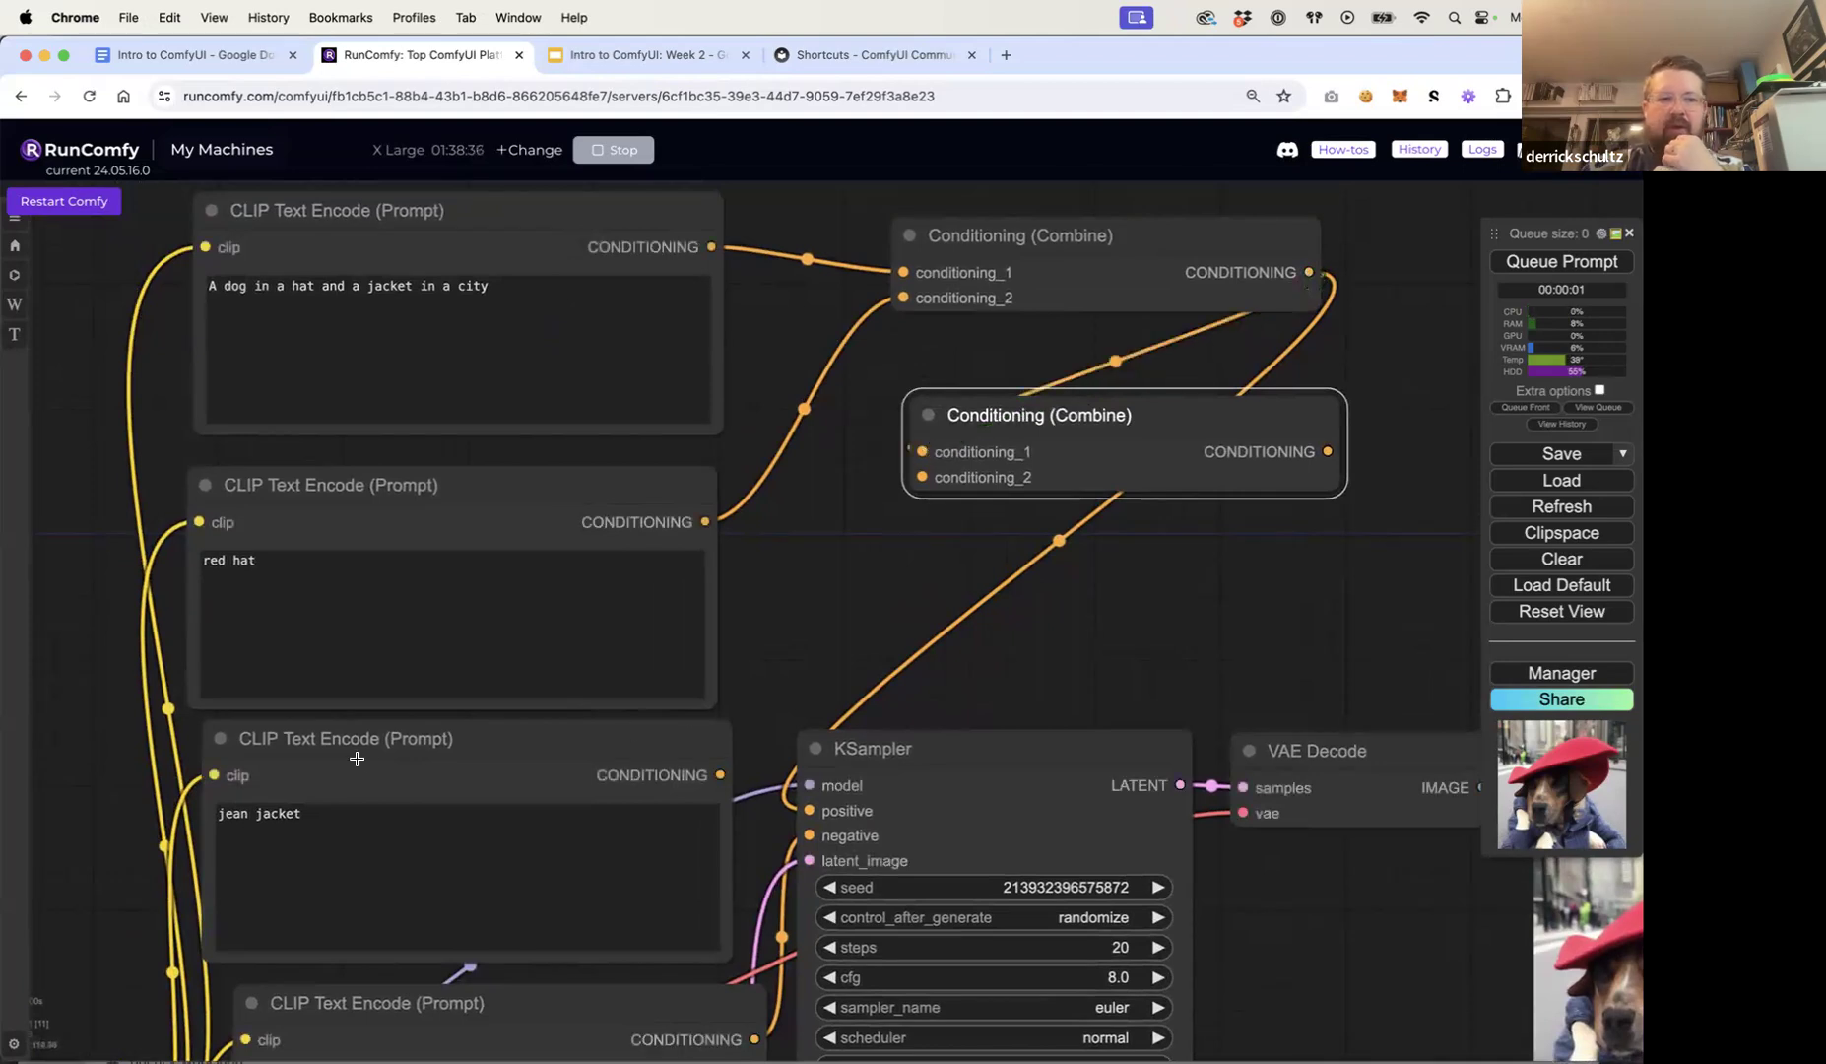
pyautogui.moveTo(720, 775); pyautogui.dragTo(922, 477)
pyautogui.moveTo(1328, 451); pyautogui.dragTo(812, 810)
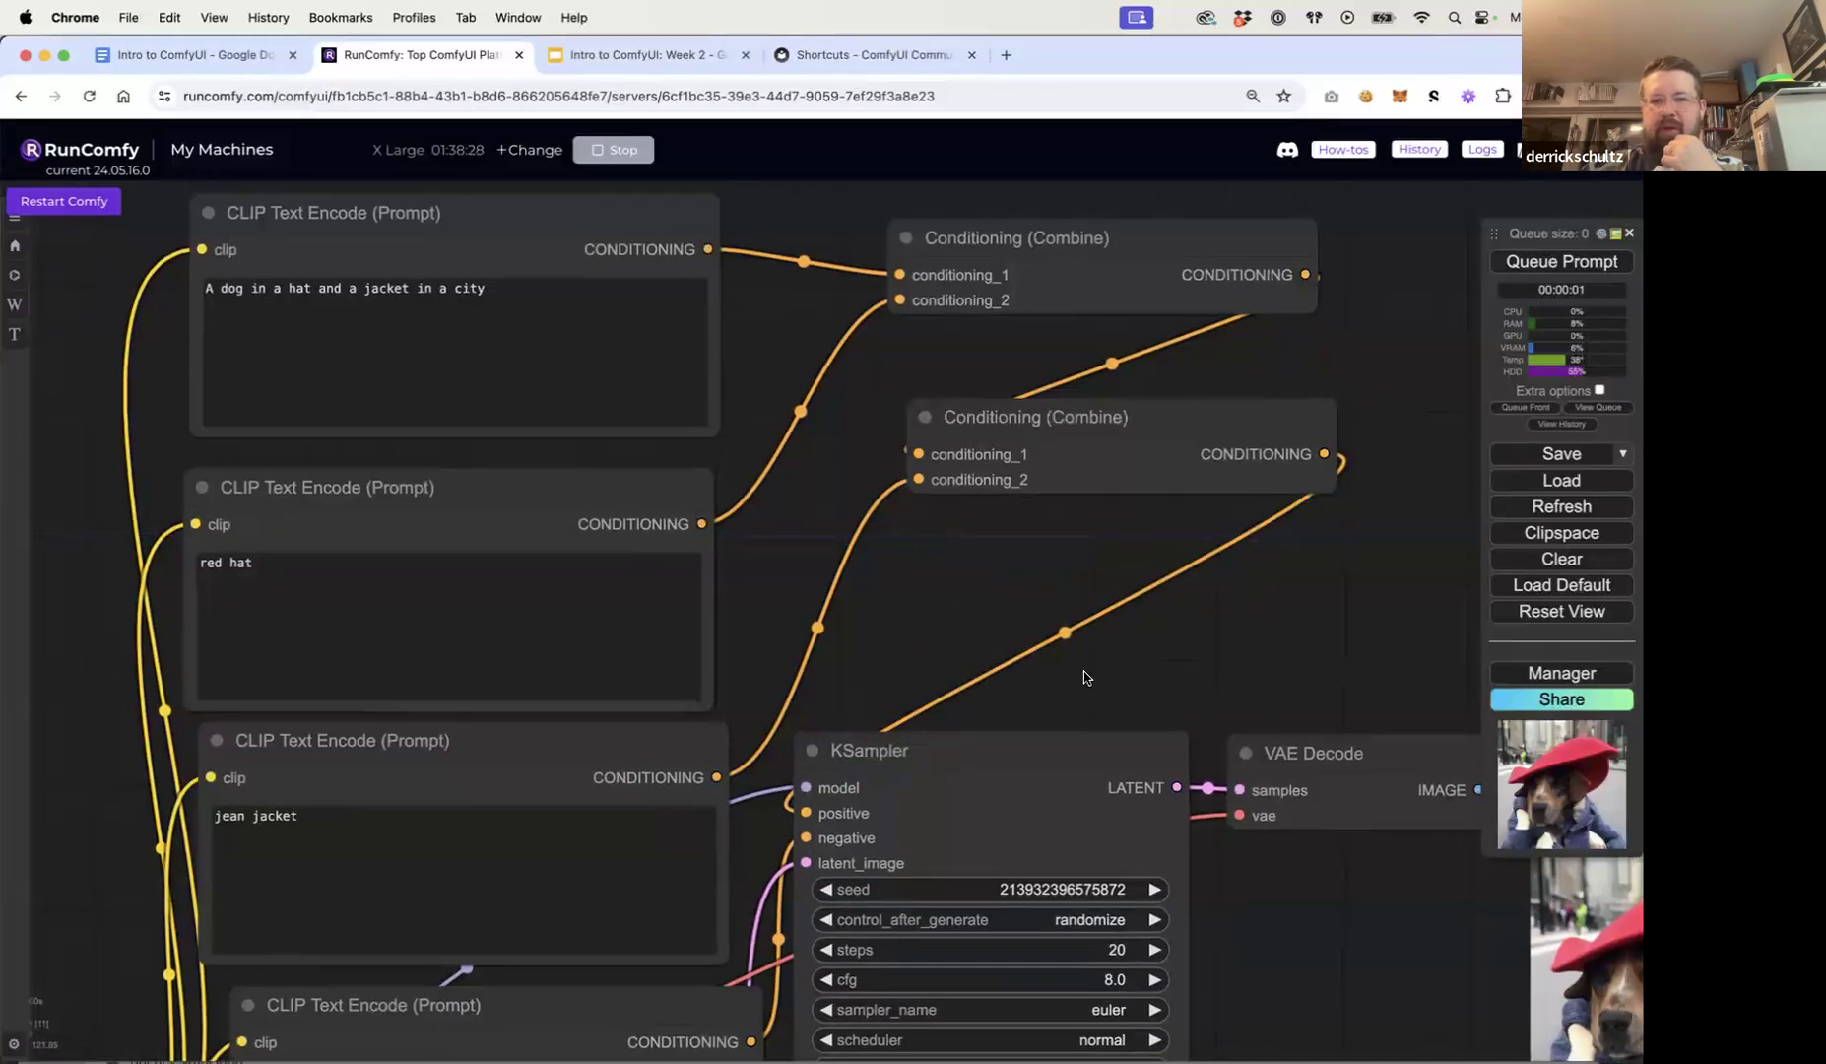
# Step: Generate an image from the three chained positive prompts and inspect the result in the Save Image node
pyautogui.scroll(-4, 1087, 674)
pyautogui.moveTo(1192, 647); pyautogui.dragTo(1059, 533)
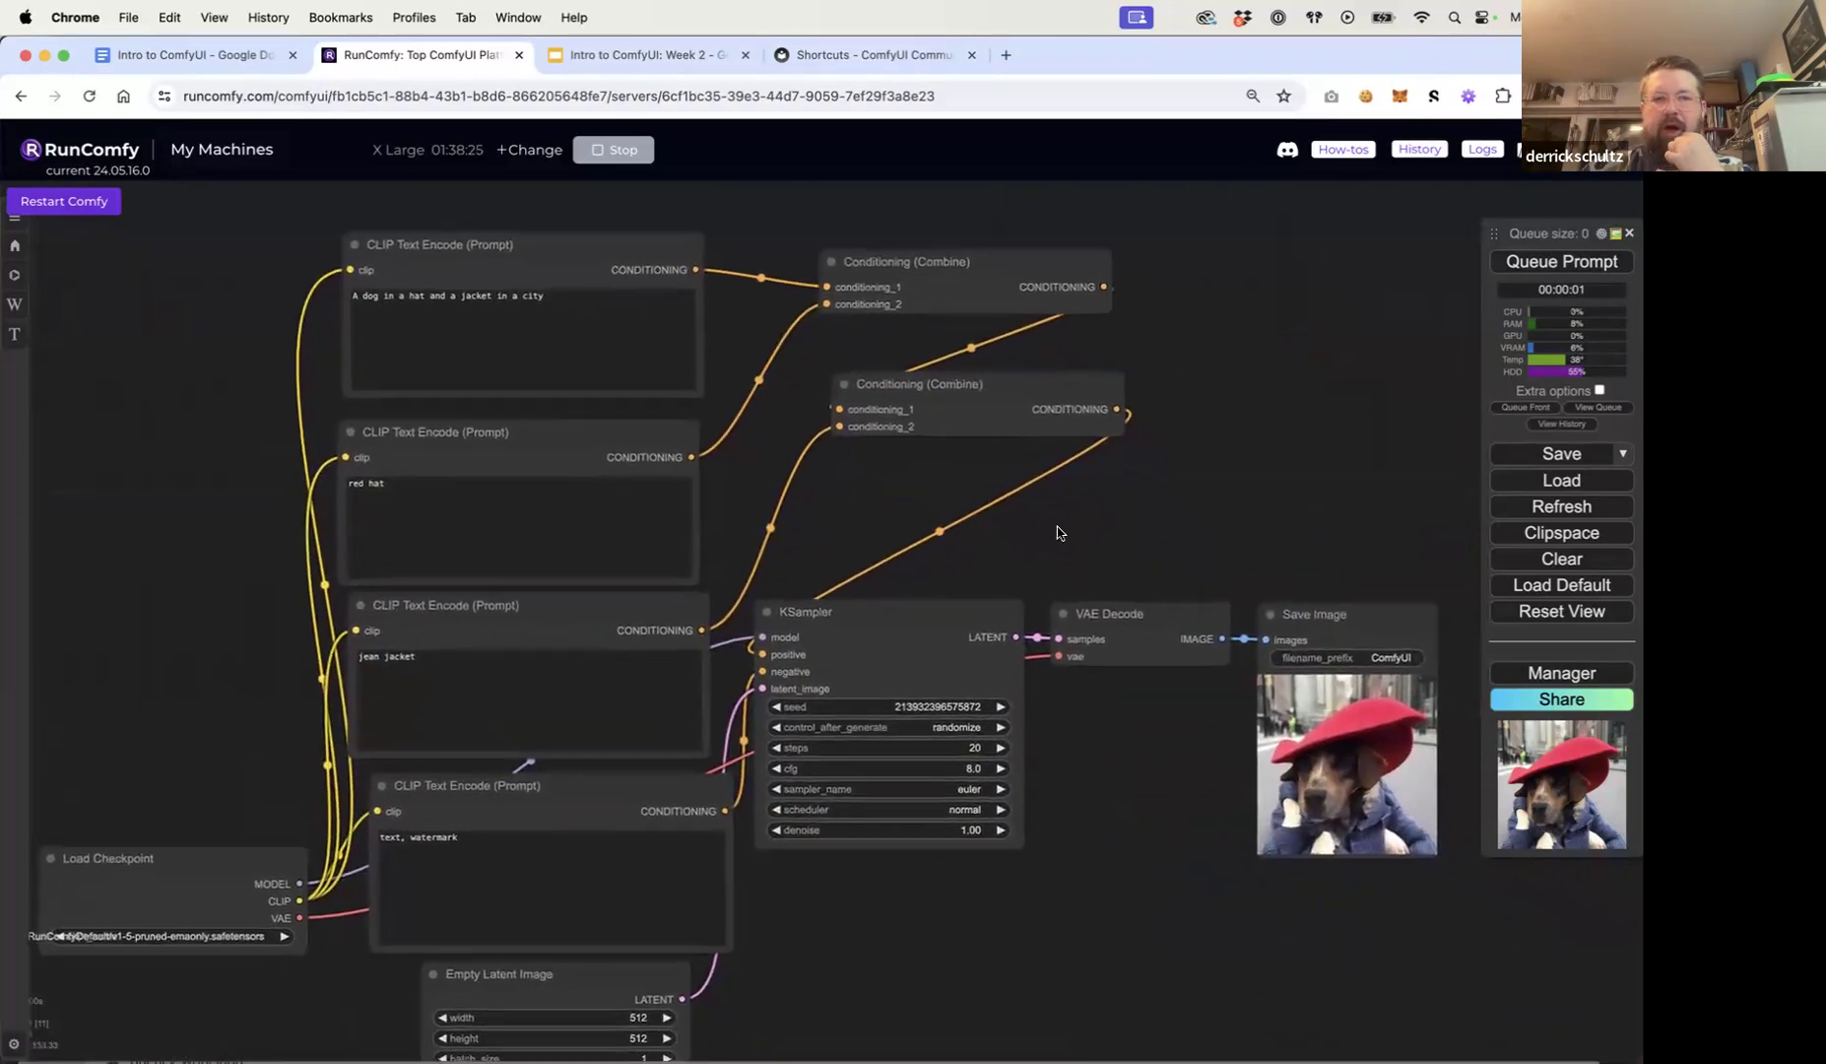
pyautogui.click(1550, 264)
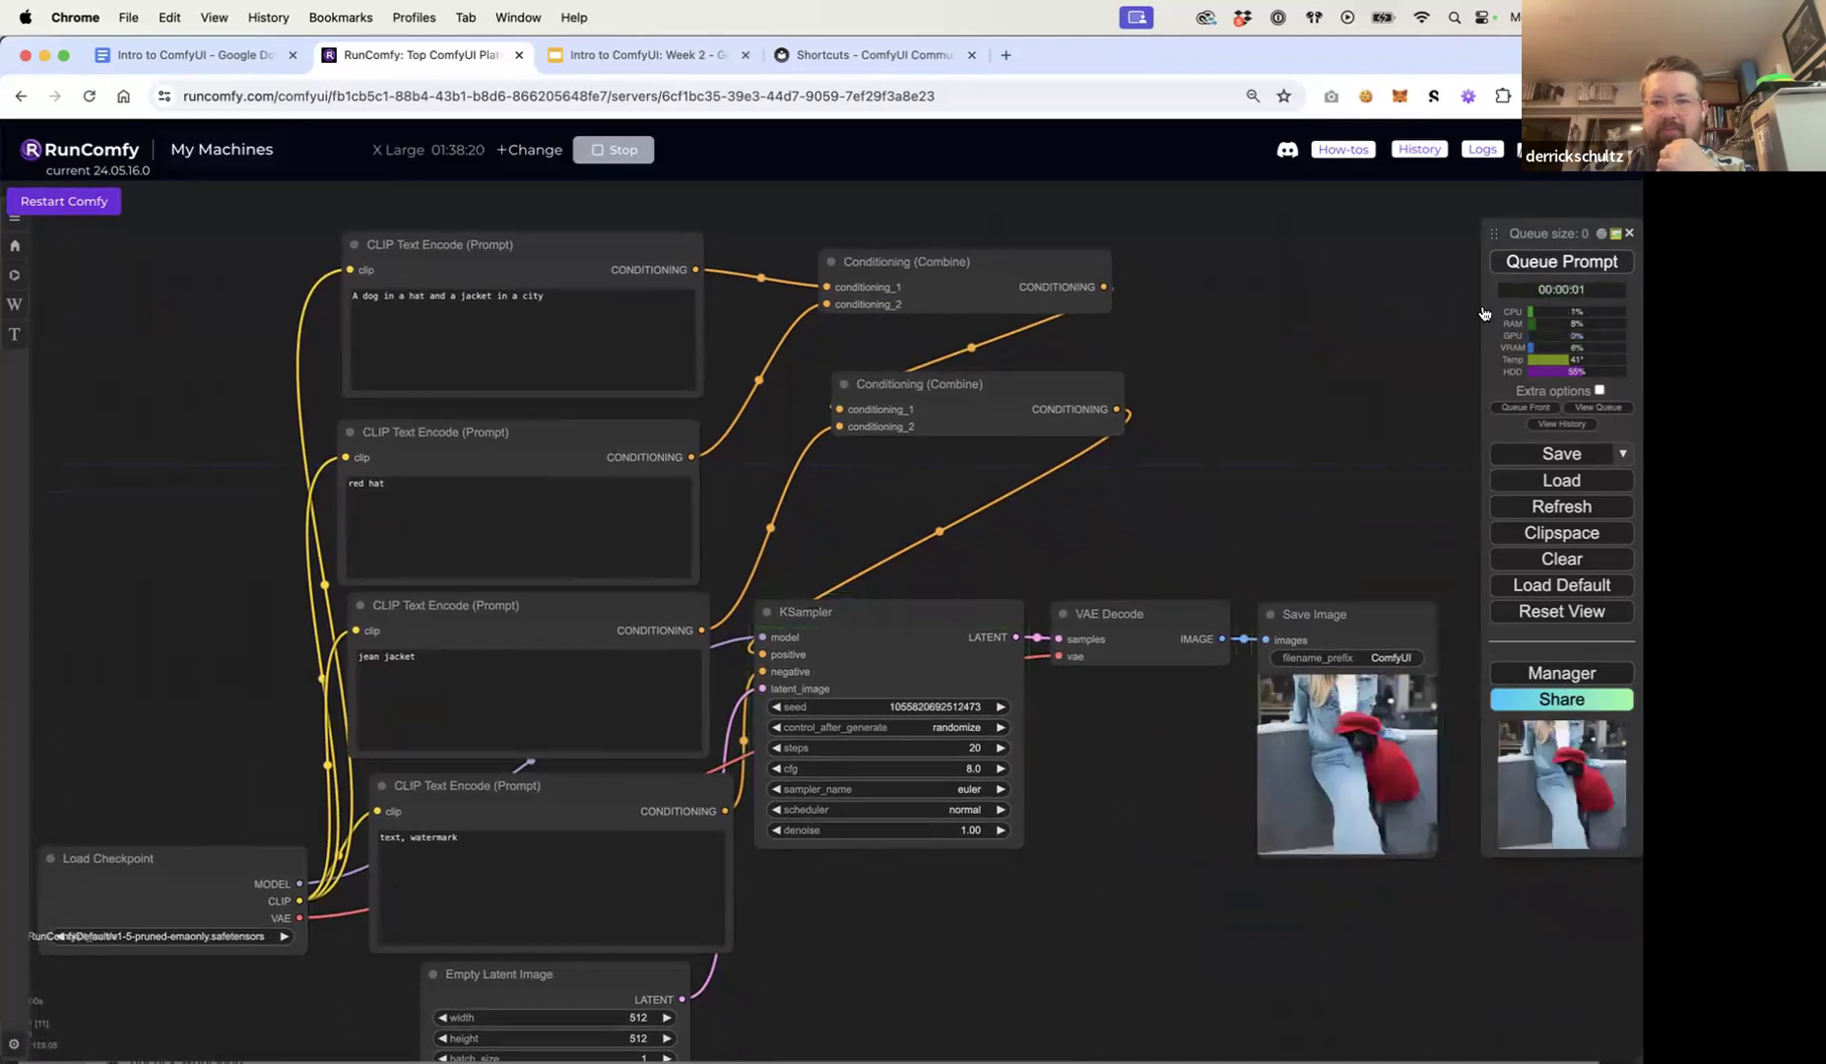
pyautogui.moveTo(1312, 568); pyautogui.dragTo(1213, 540)
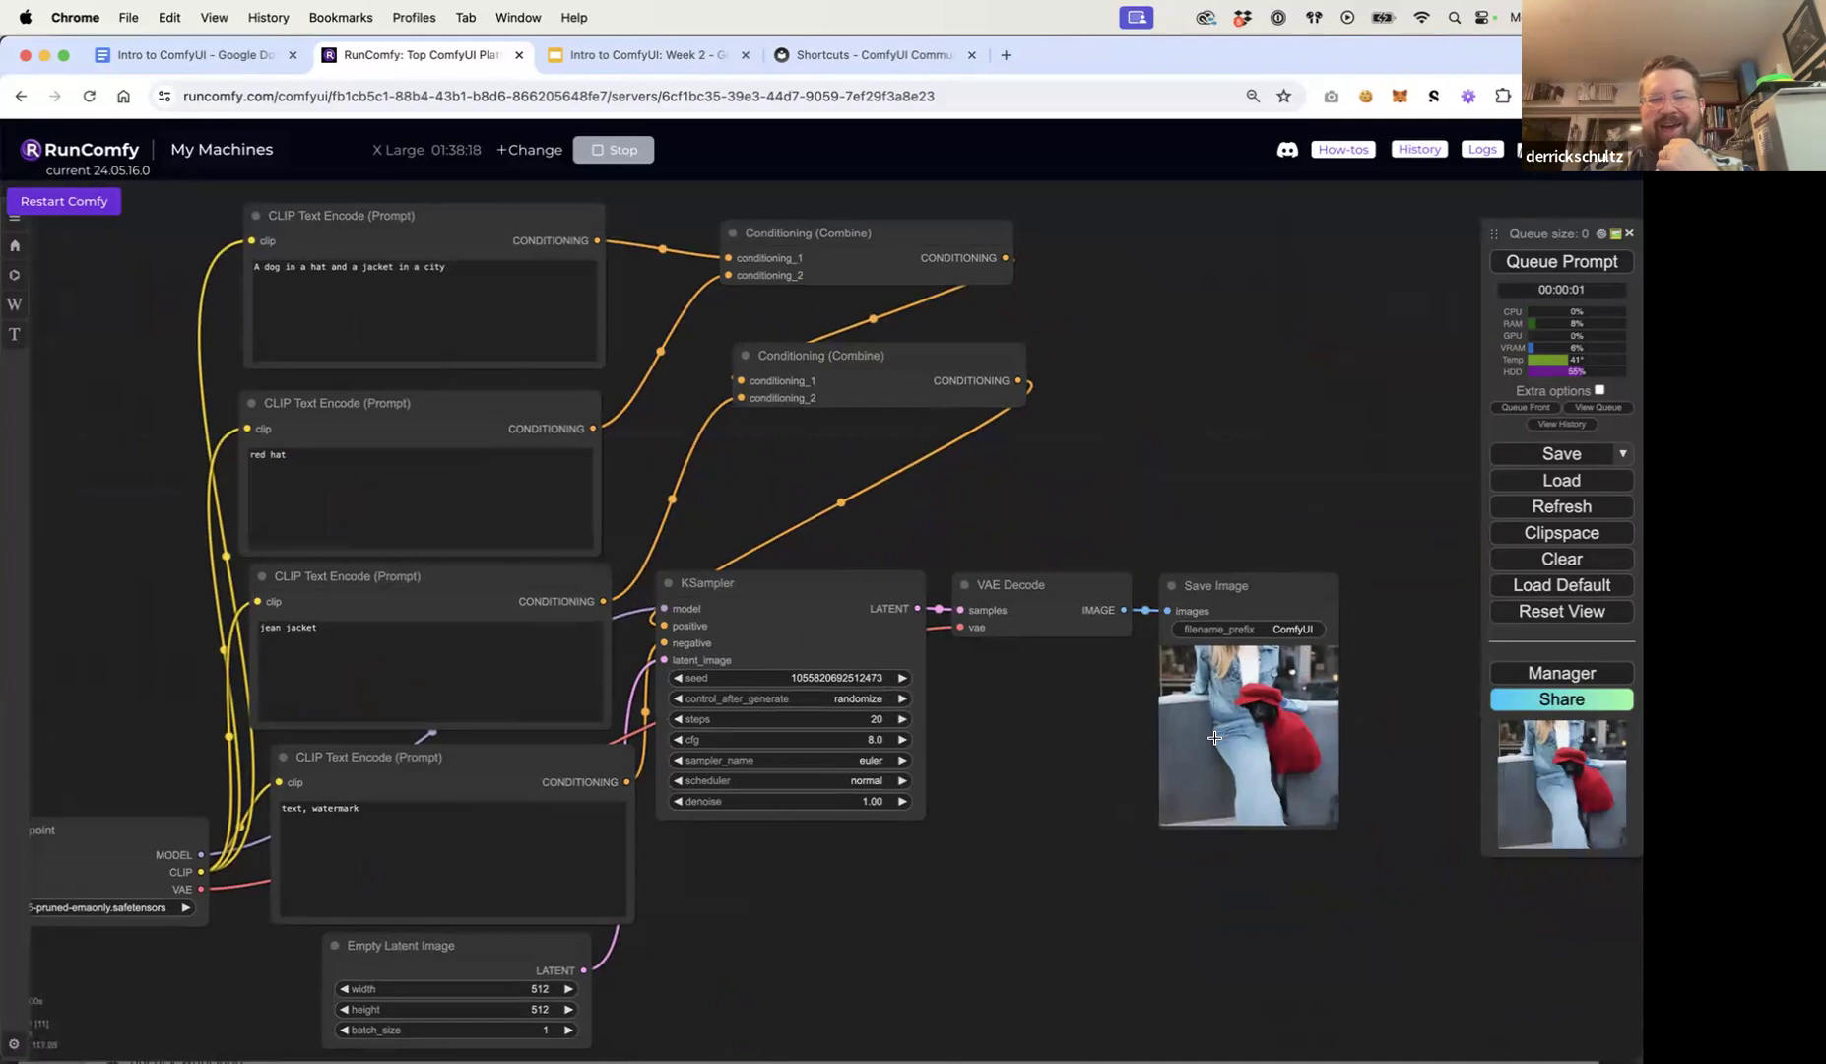
pyautogui.scroll(5, 1215, 738)
pyautogui.scroll(-8, 1231, 710)
pyautogui.scroll(4, 1254, 673)
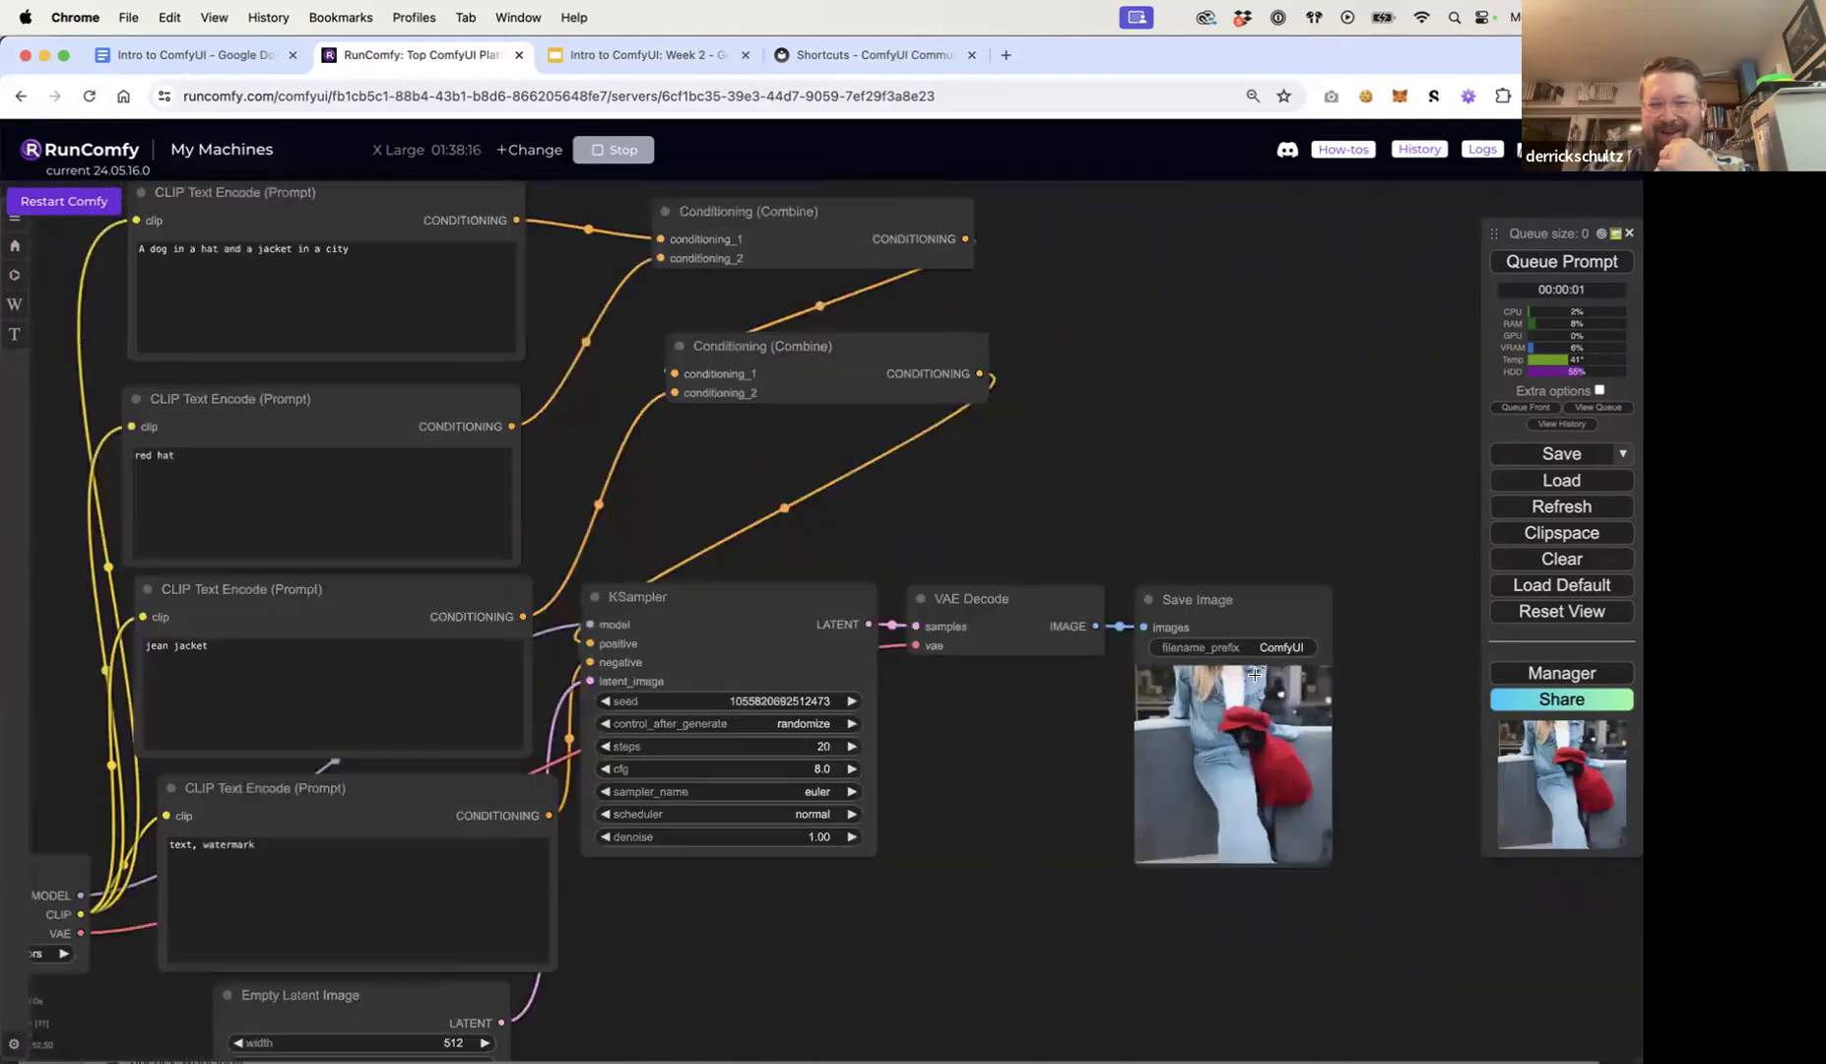
# Step: Generate two more images from the same combined prompts with randomized seeds
pyautogui.scroll(2, 1254, 674)
pyautogui.click(1556, 262)
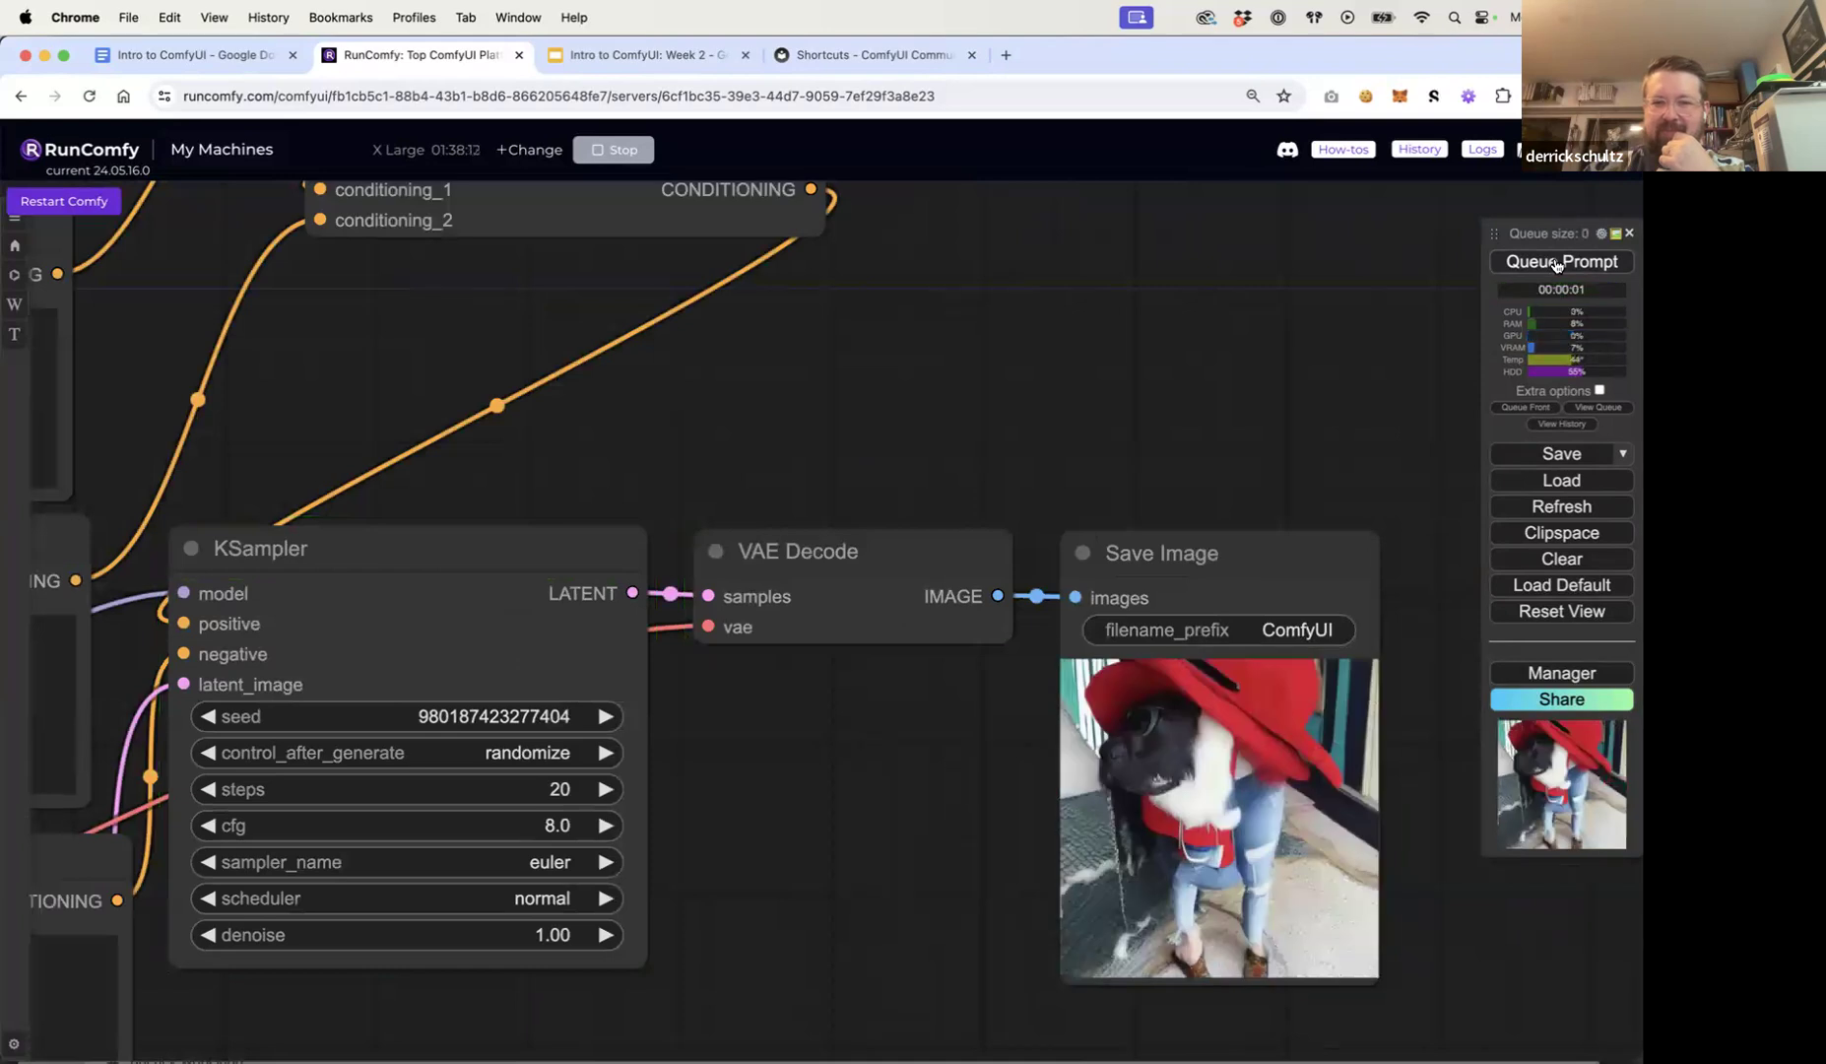
pyautogui.click(1557, 262)
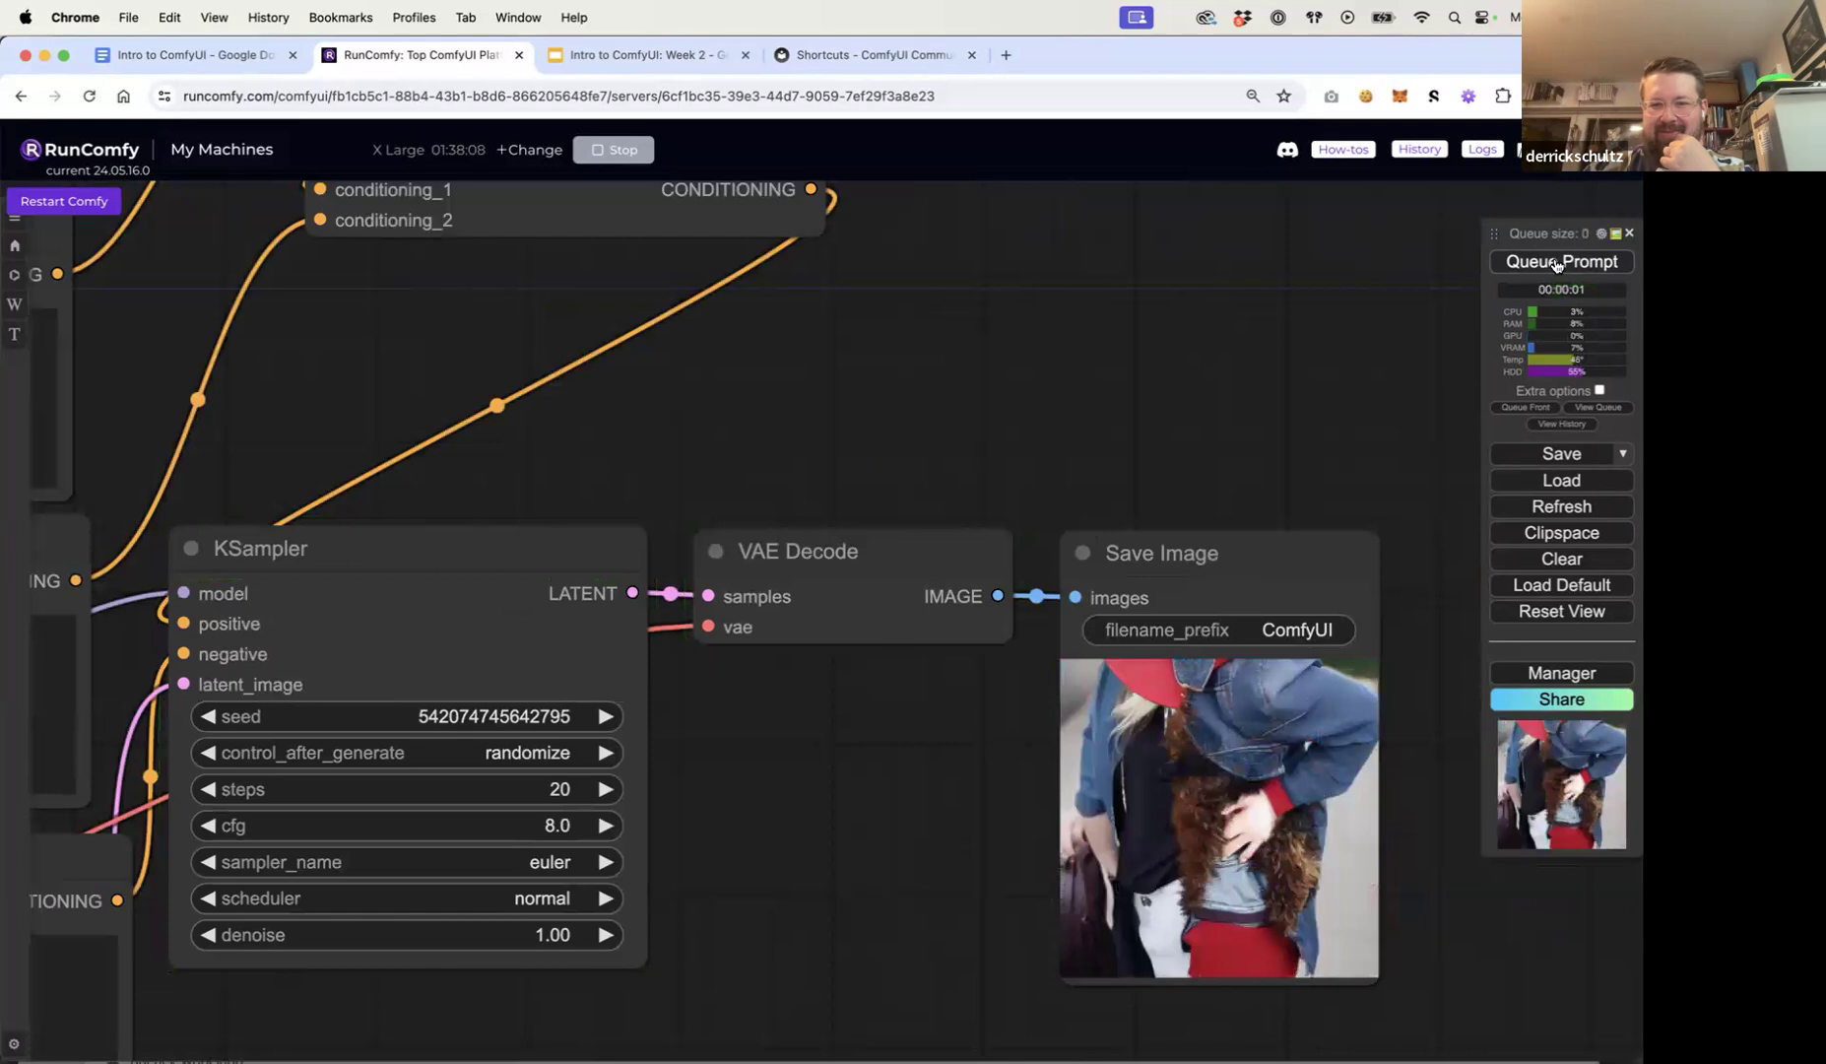
# Step: Extend the "jean jacket" prompt to "A dog in a jean jacket" by reusing the opening words of the main prompt
pyautogui.moveTo(1225, 366); pyautogui.dragTo(1249, 404)
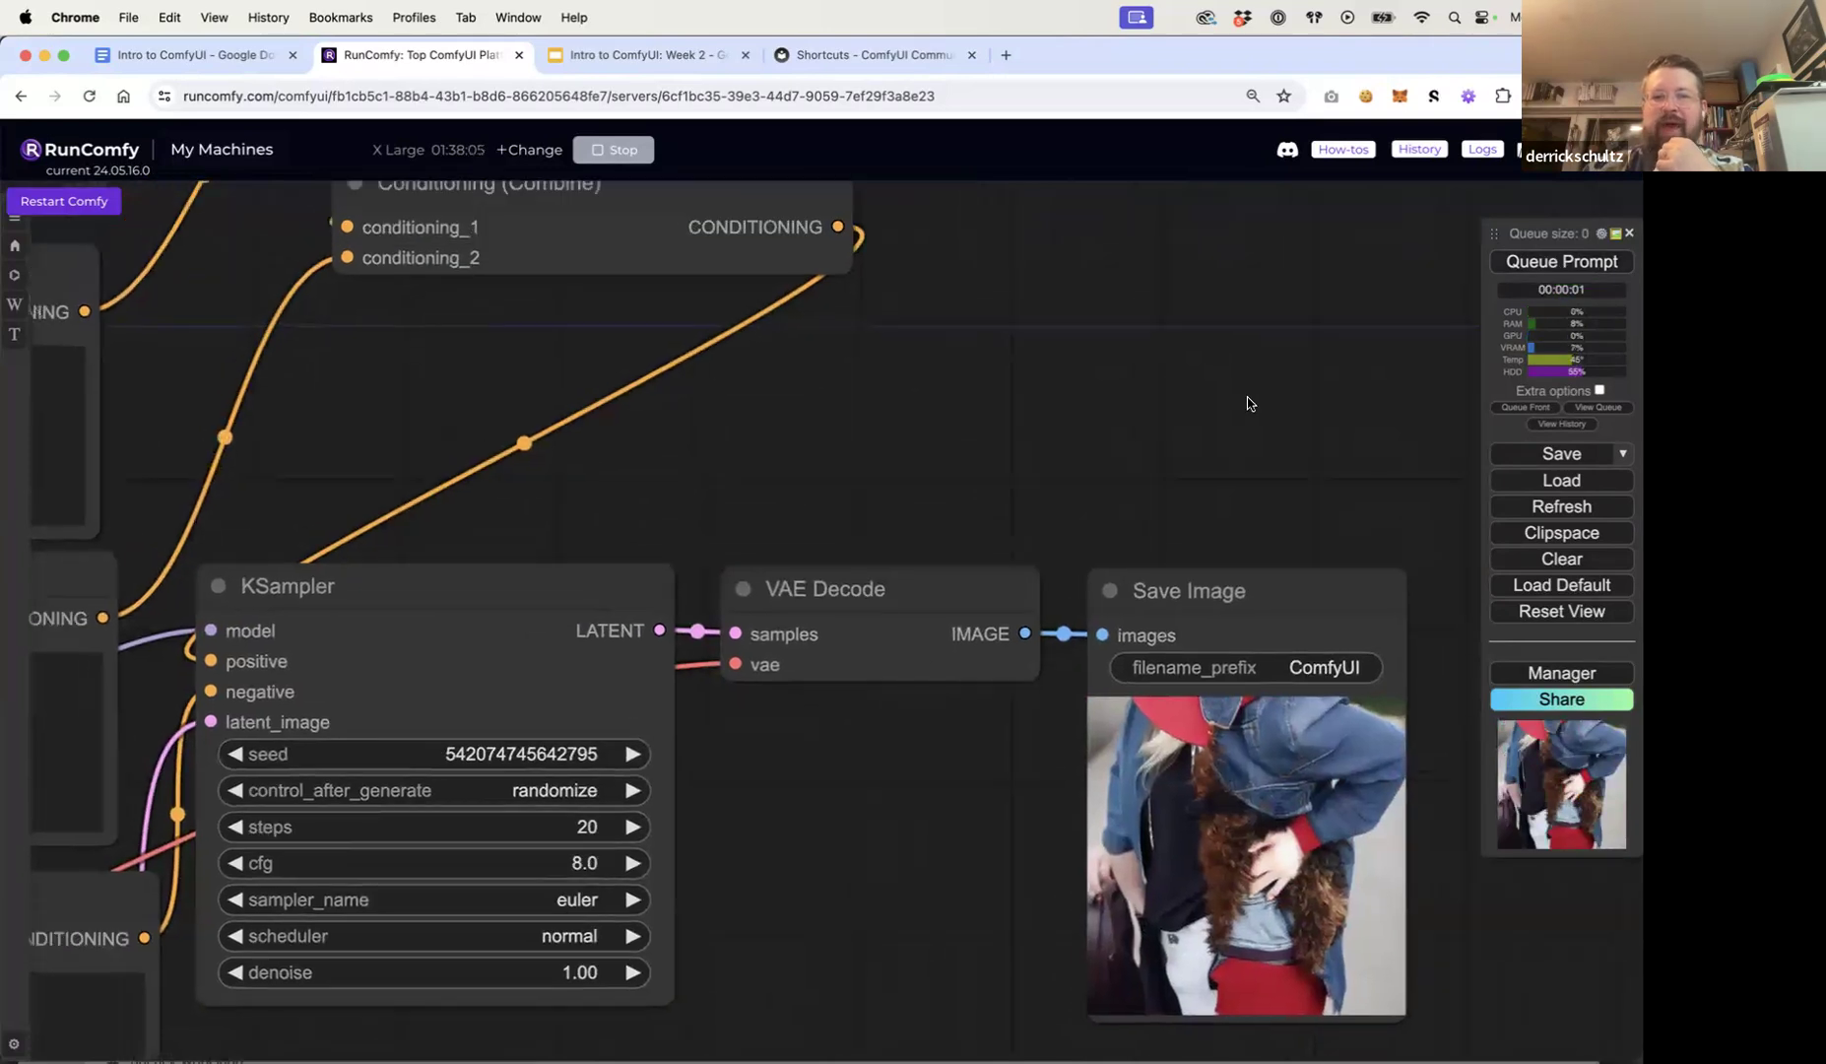
pyautogui.scroll(-1, 1242, 422)
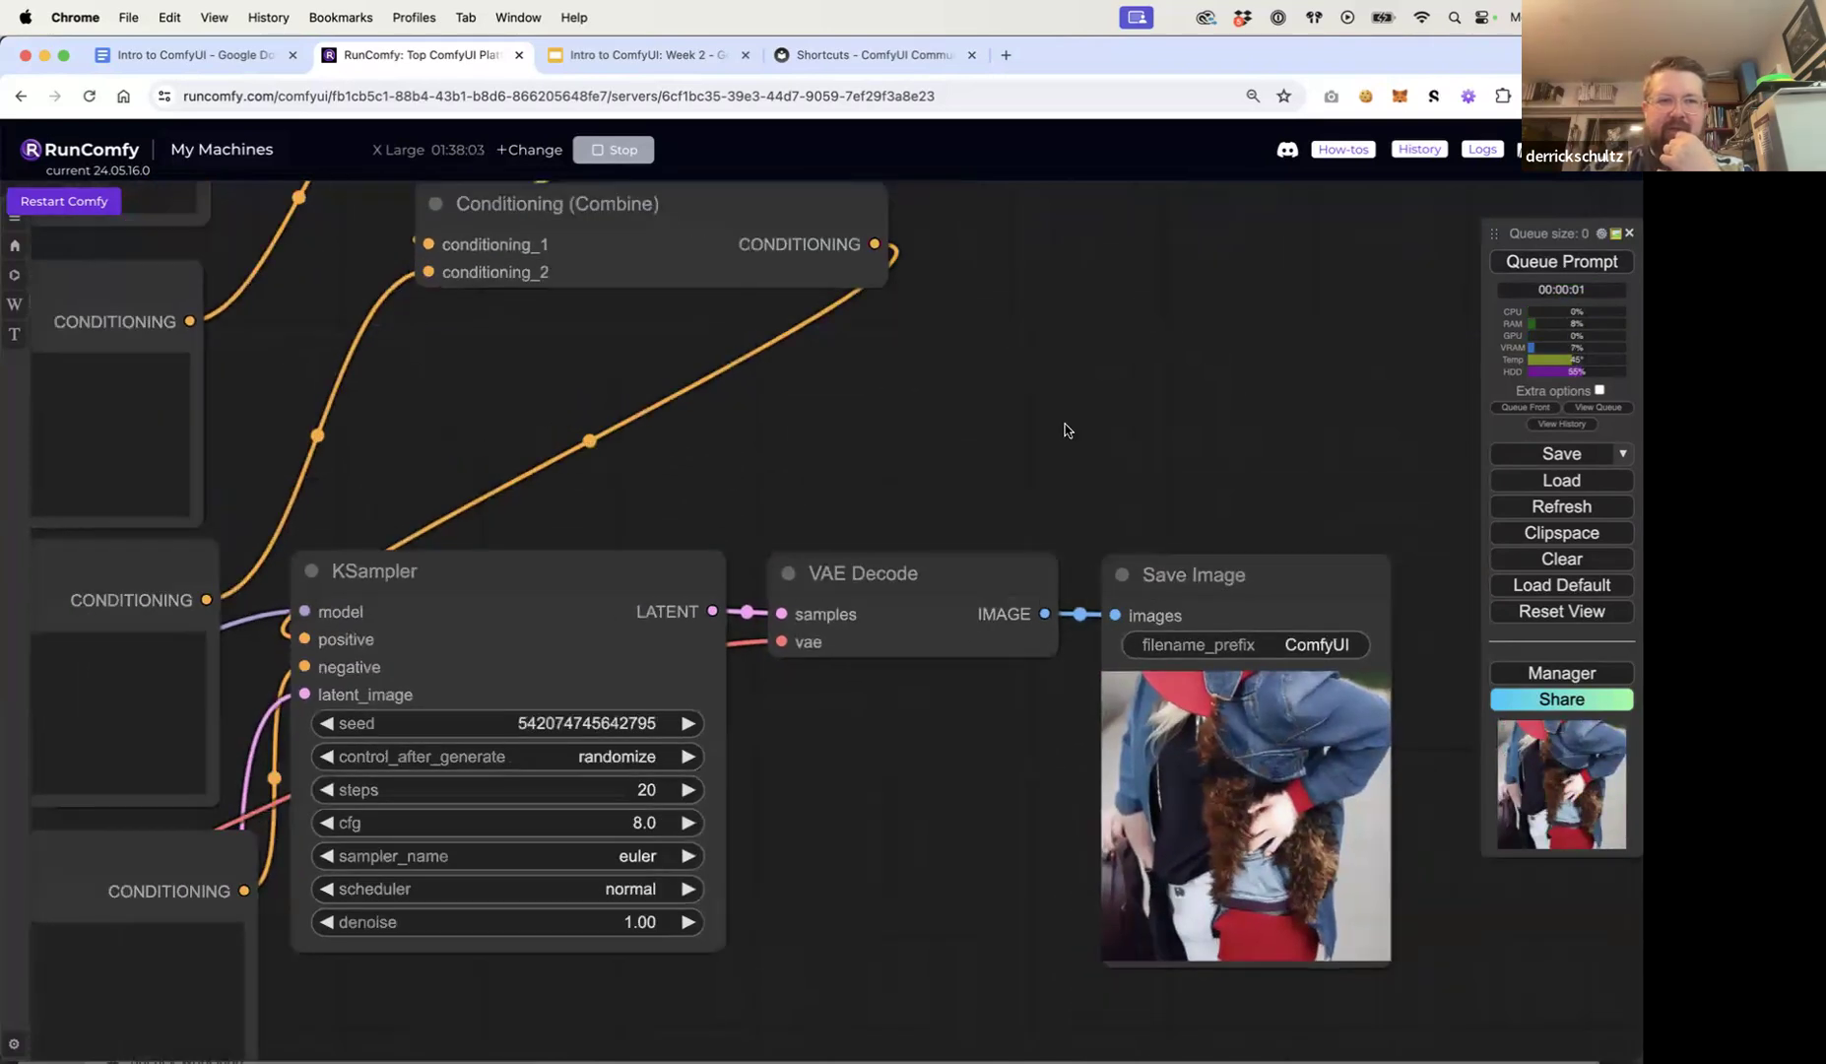
pyautogui.scroll(-10, 1059, 430)
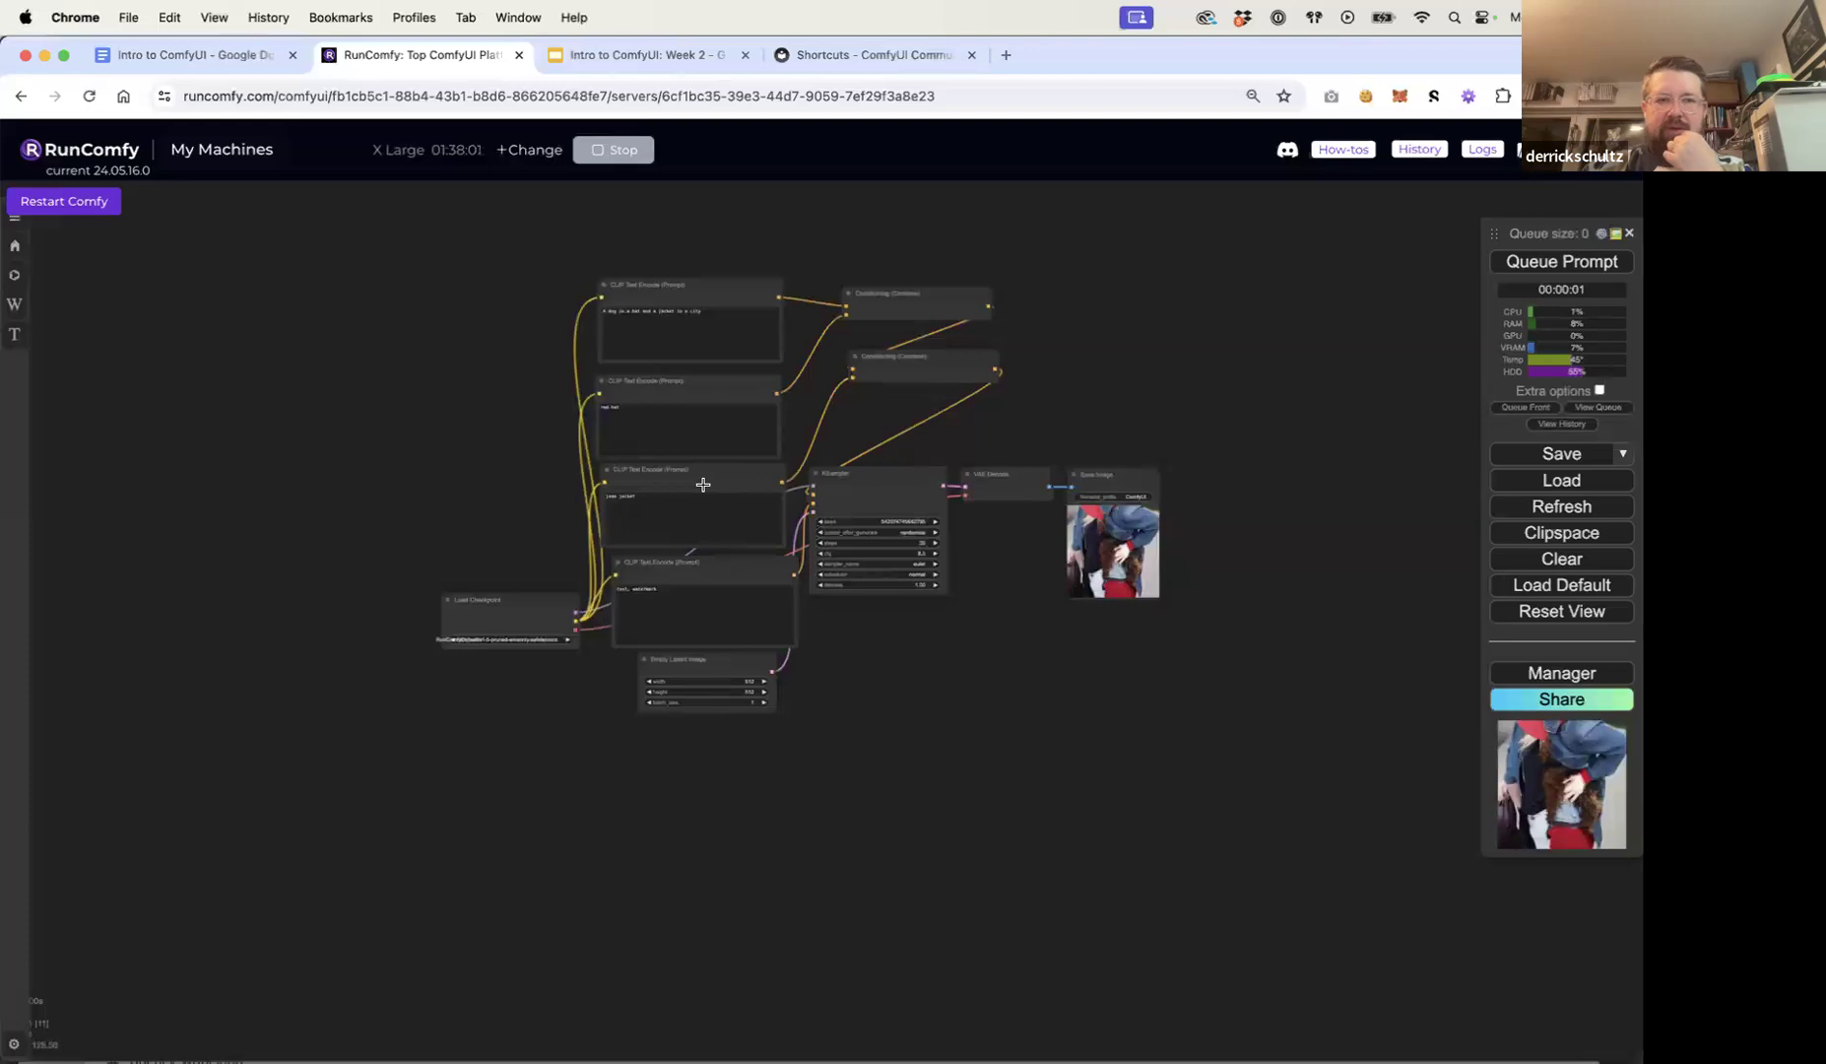
pyautogui.scroll(11, 703, 473)
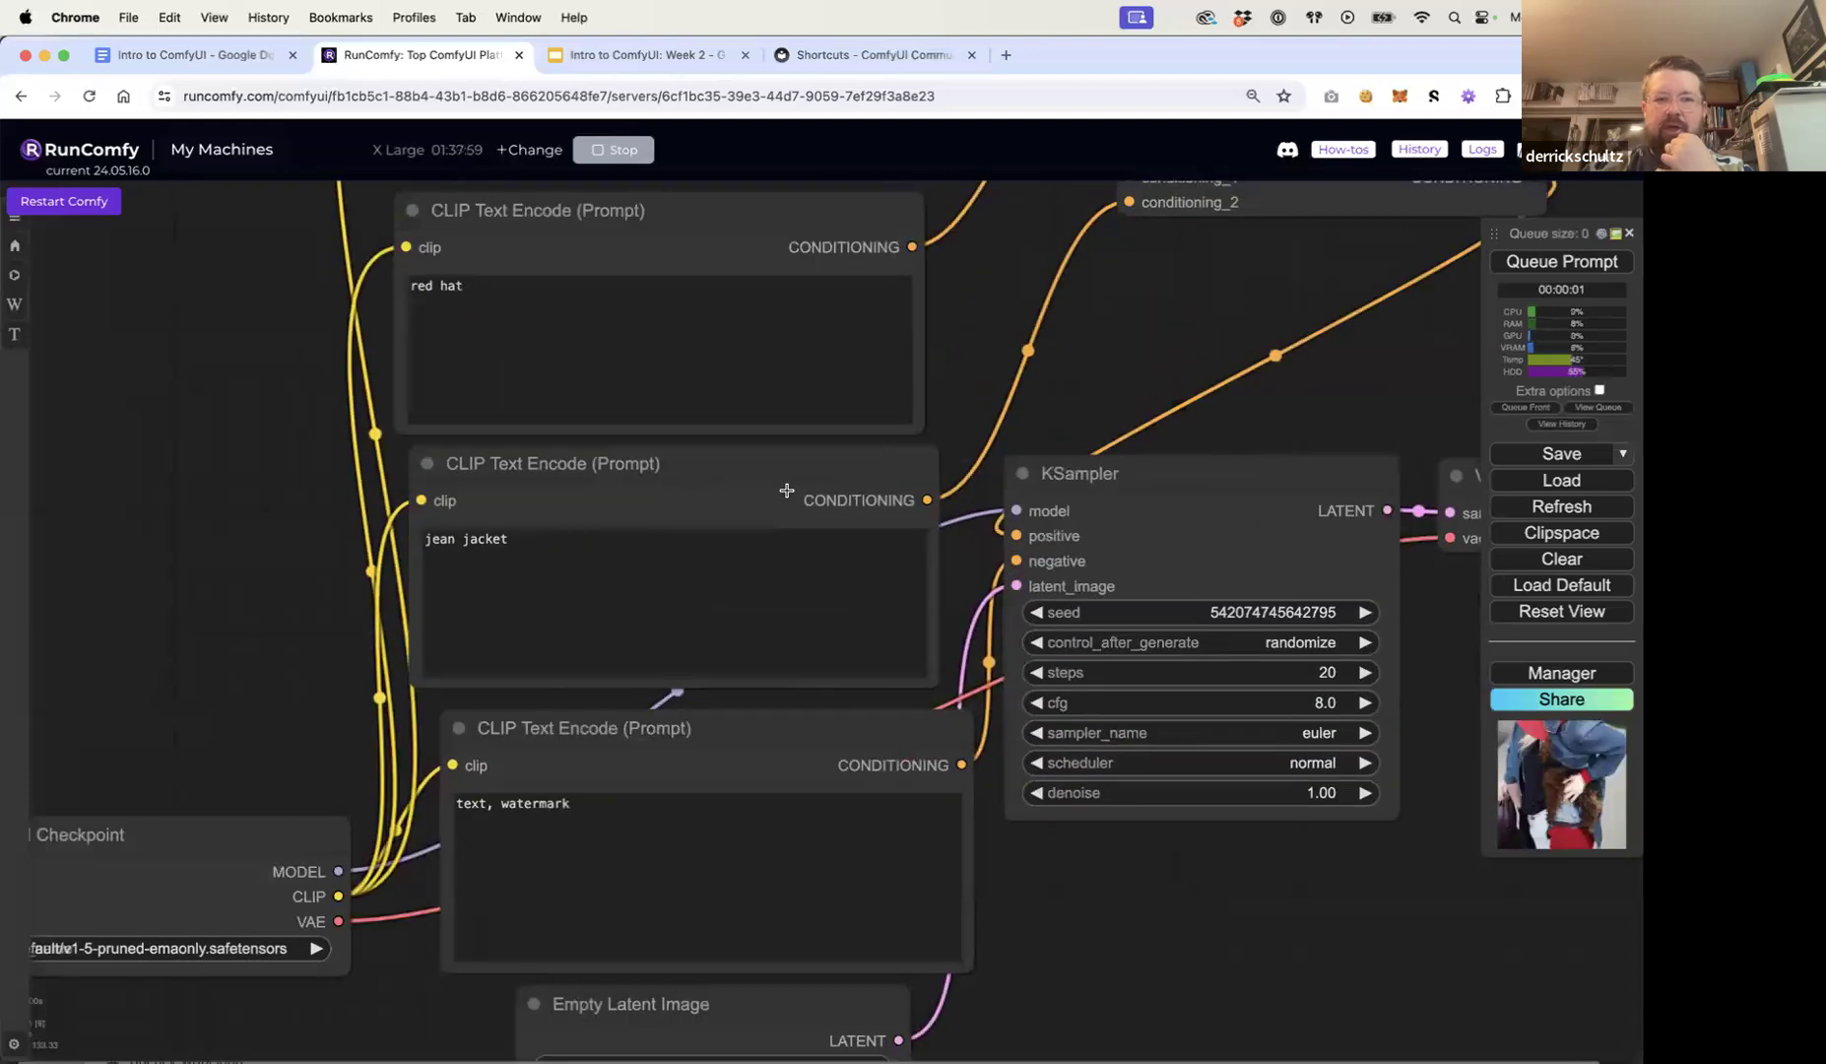
pyautogui.scroll(-4, 798, 490)
pyautogui.scroll(-1, 798, 490)
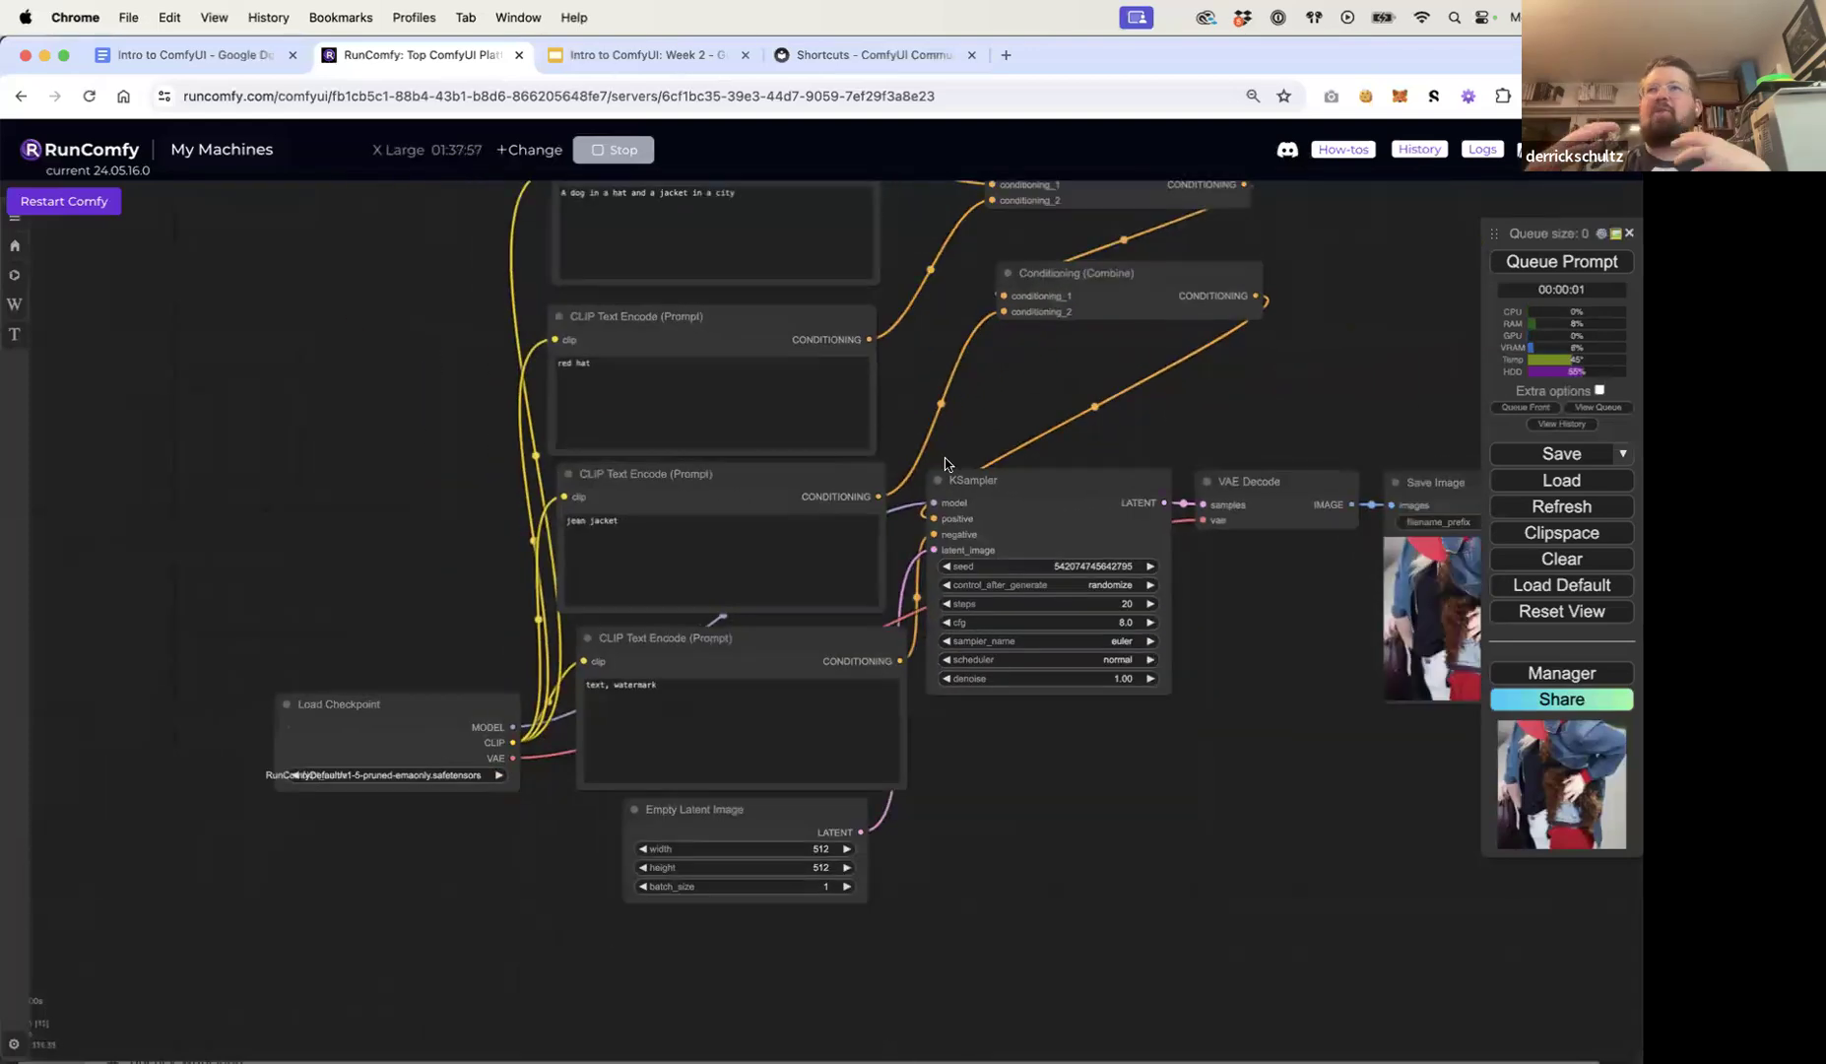
pyautogui.moveTo(1018, 417); pyautogui.dragTo(1008, 410)
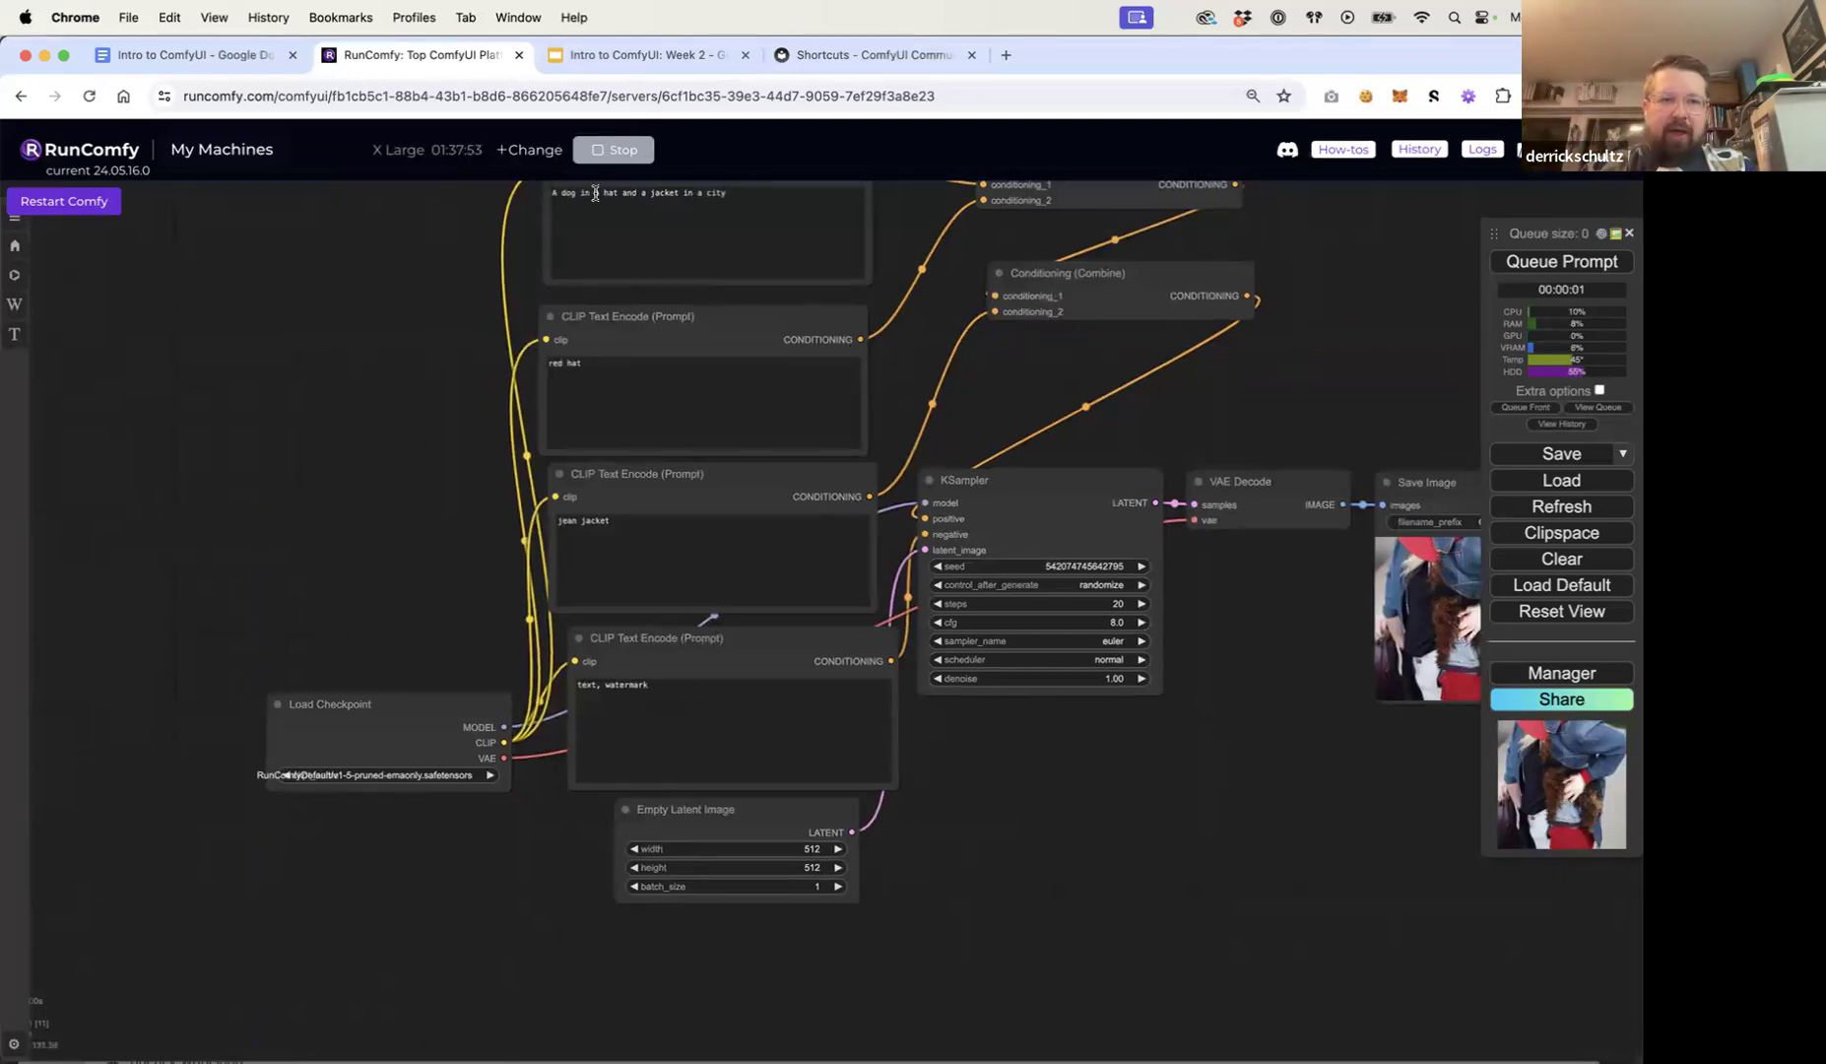
pyautogui.moveTo(595, 193); pyautogui.dragTo(551, 193)
pyautogui.press('super+c')
pyautogui.click(561, 521)
pyautogui.press('super+v')
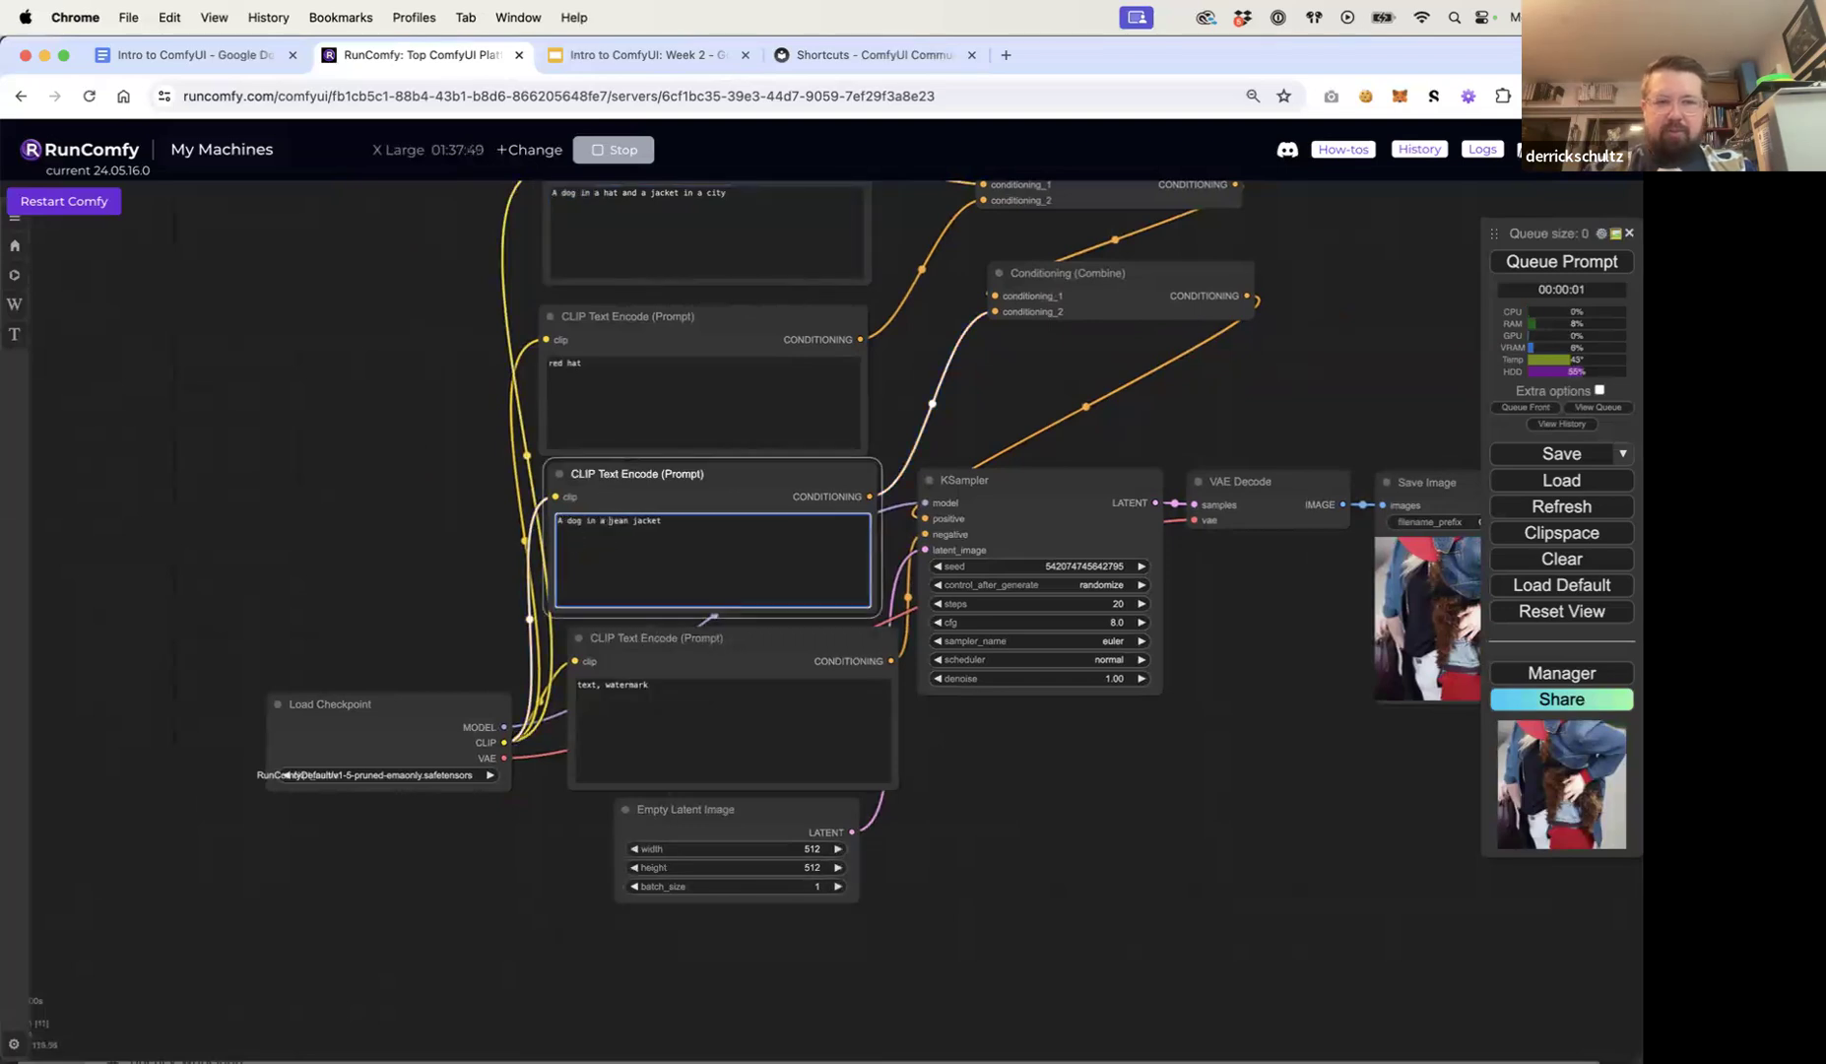
pyautogui.click(1015, 445)
# Step: Generate two images with the reworded jacket prompt, examining how the hat and jacket colors separate
pyautogui.moveTo(1045, 420); pyautogui.dragTo(897, 454)
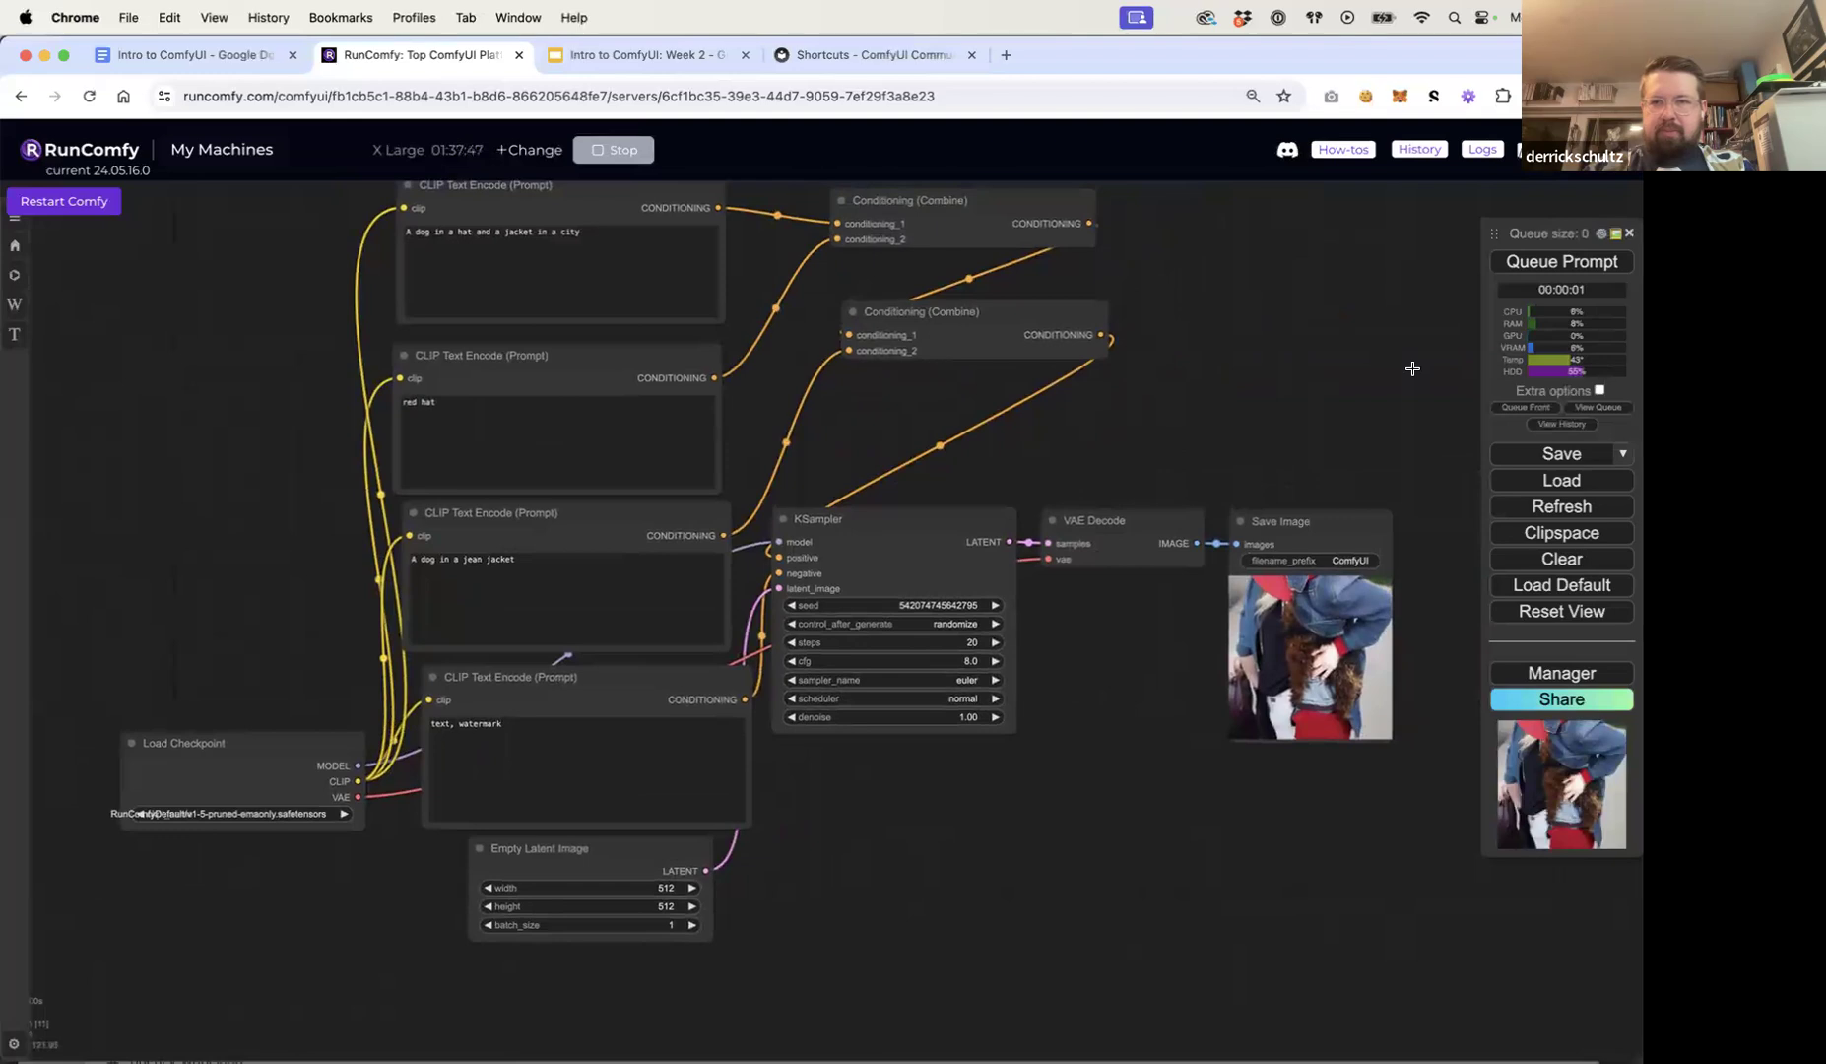
pyautogui.click(1563, 261)
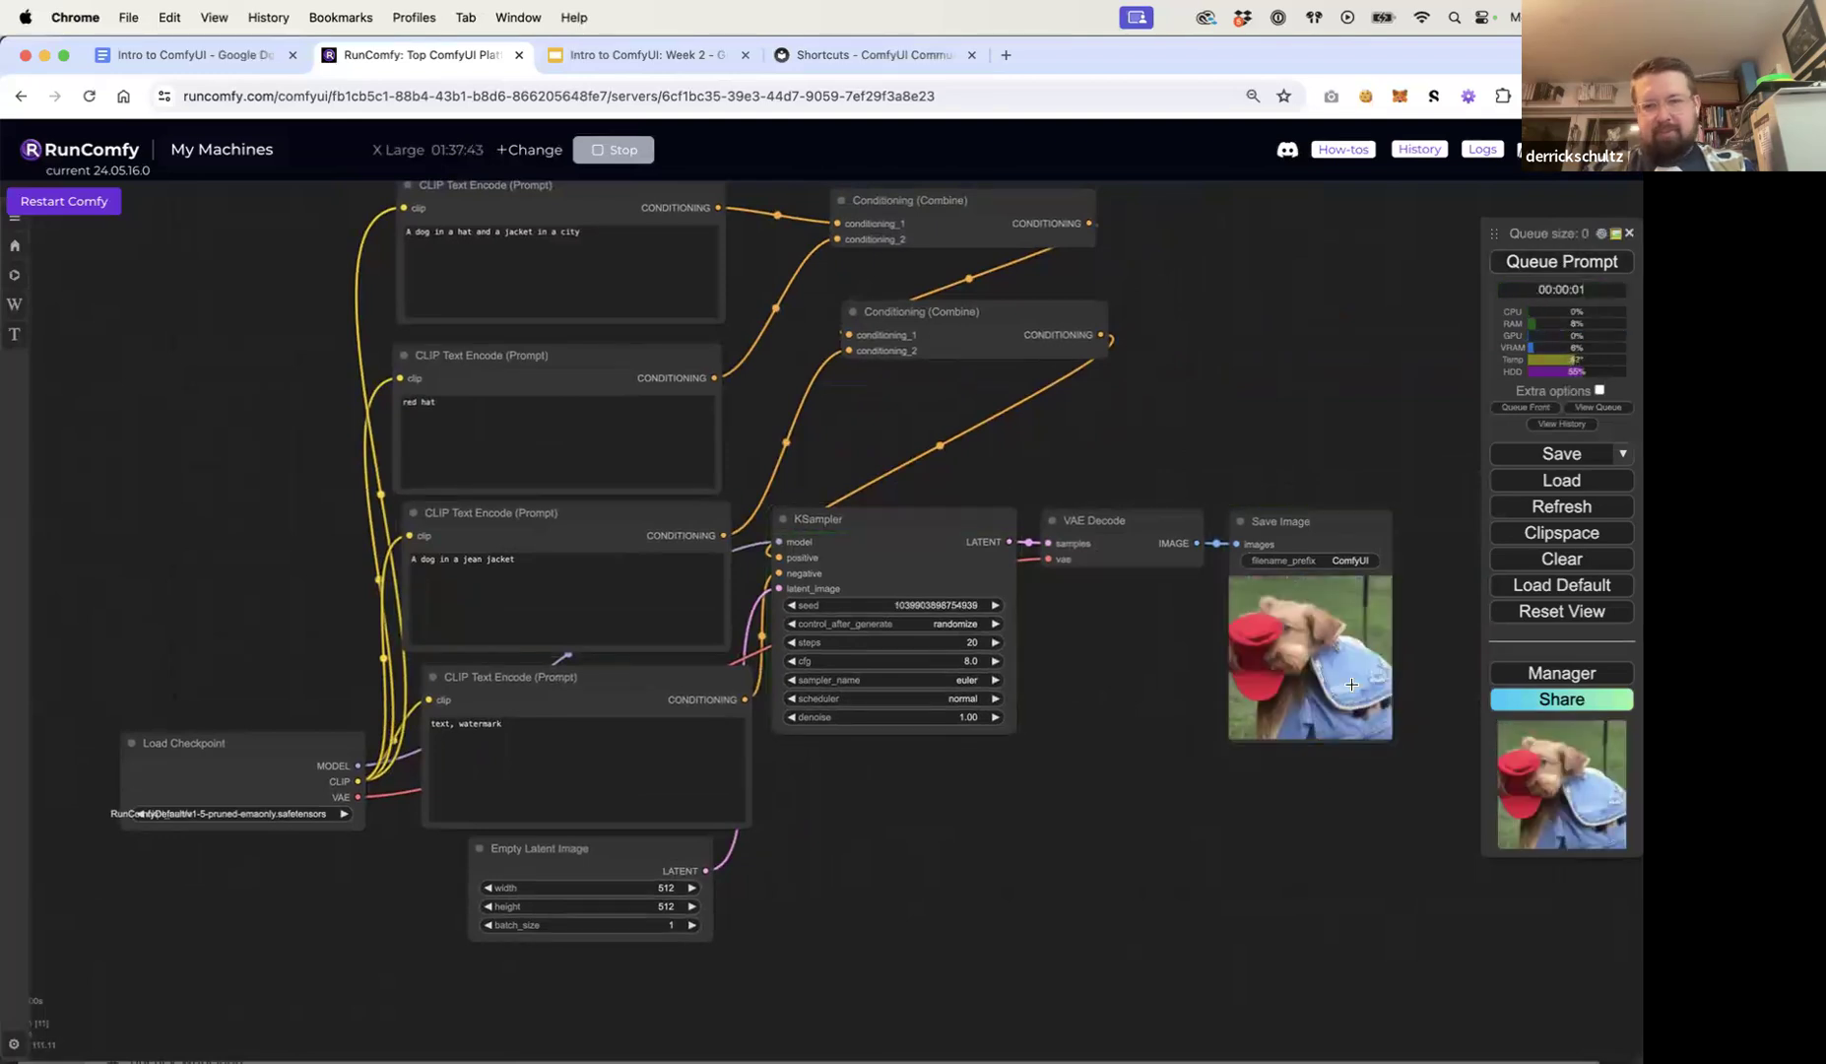
pyautogui.scroll(8, 1228, 695)
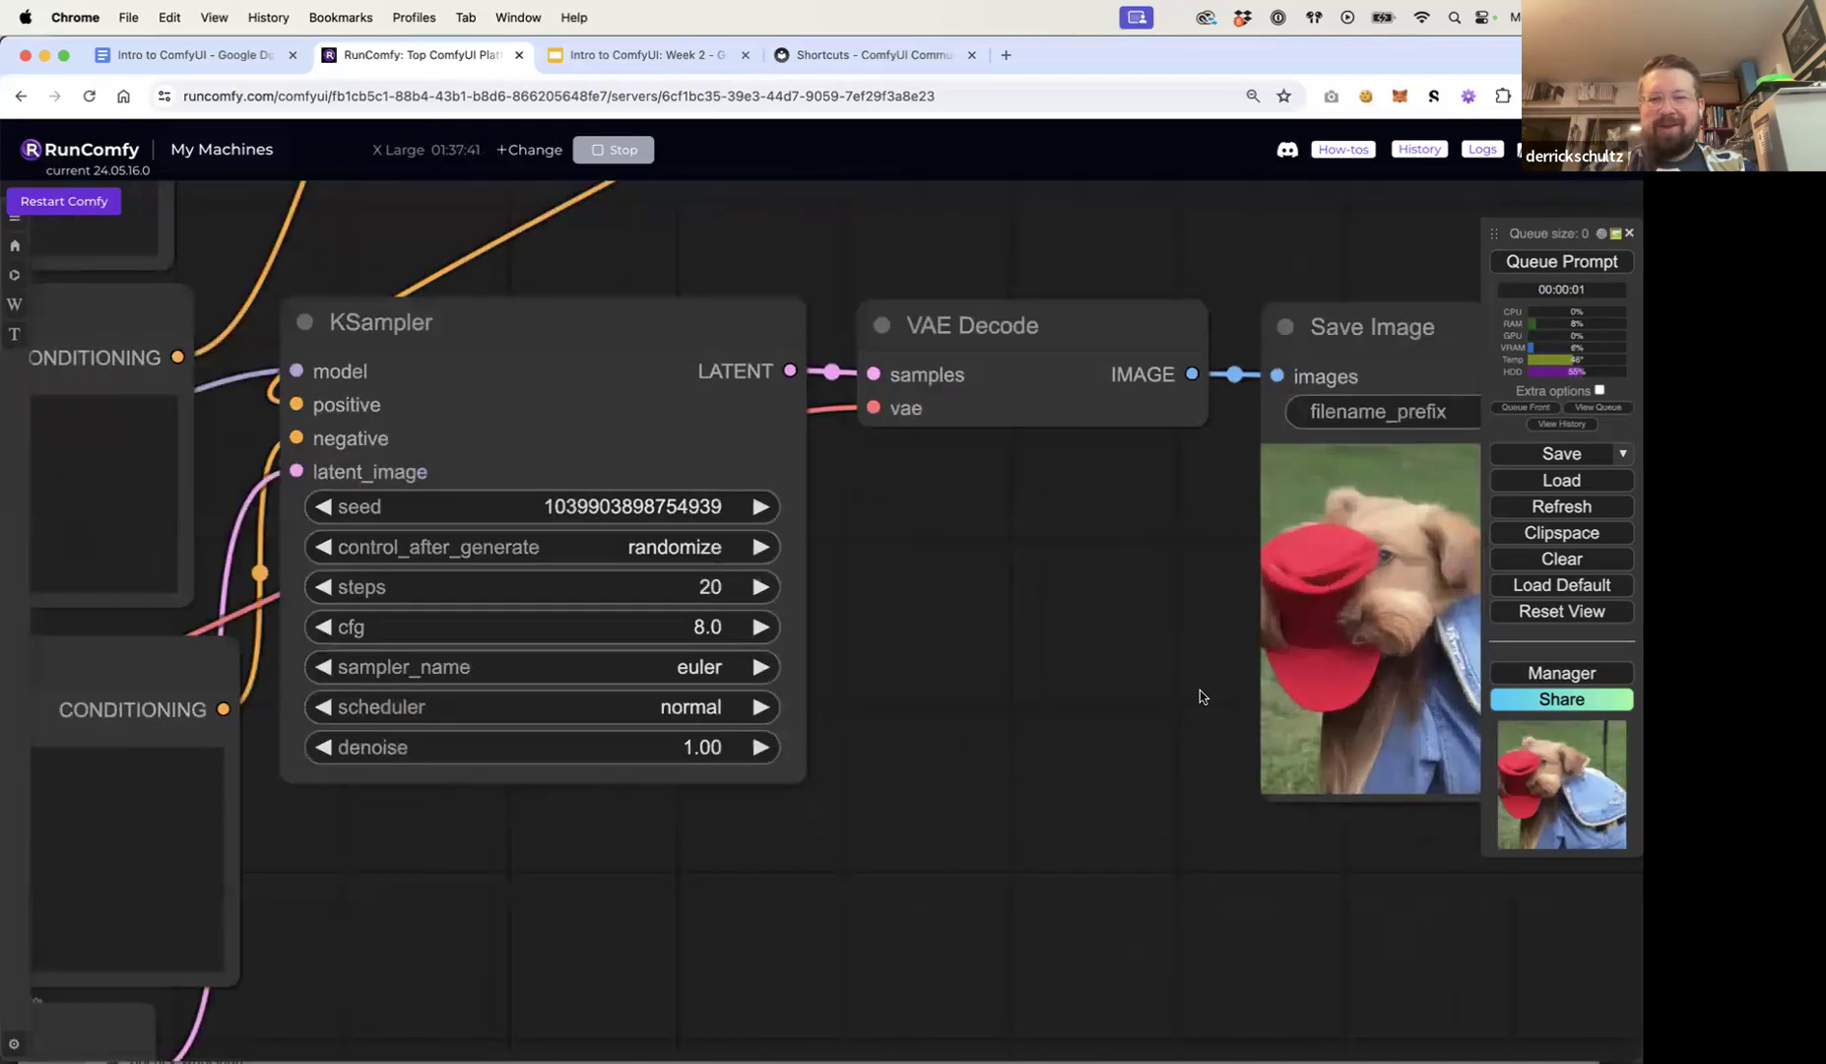
pyautogui.scroll(-6, 999, 711)
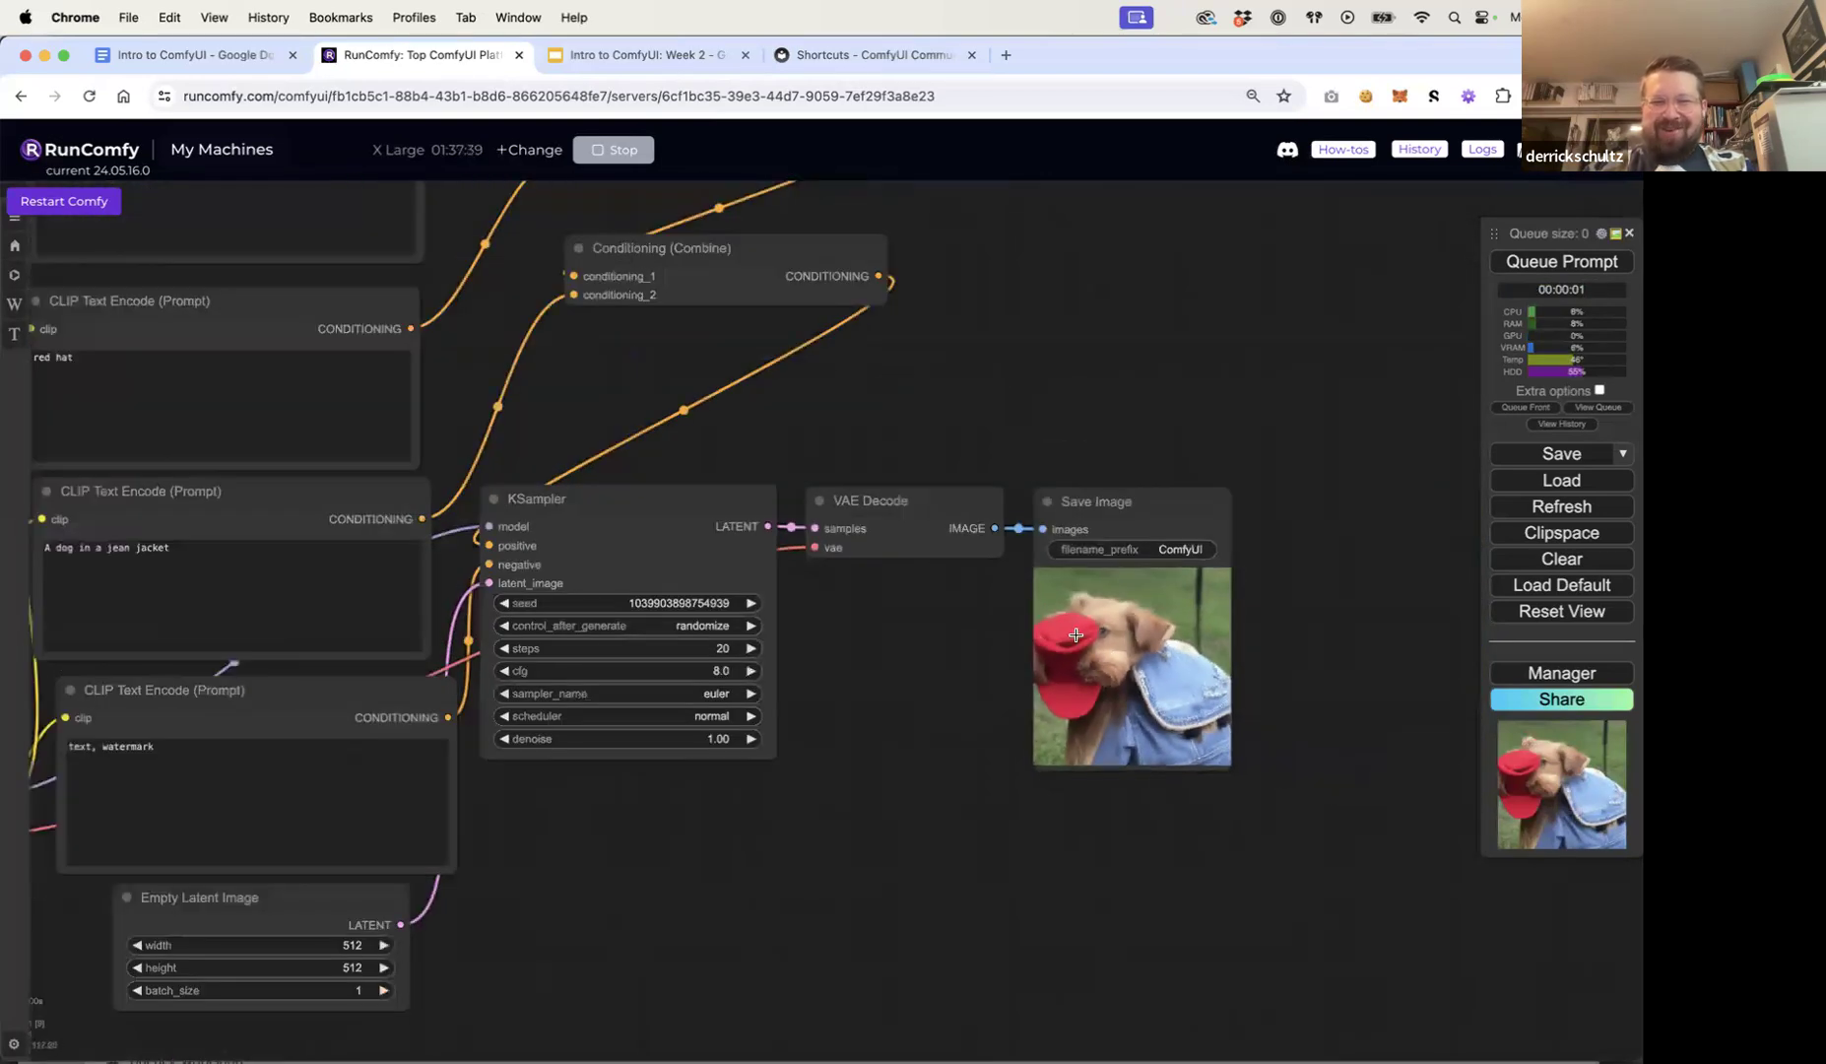
pyautogui.click(1577, 264)
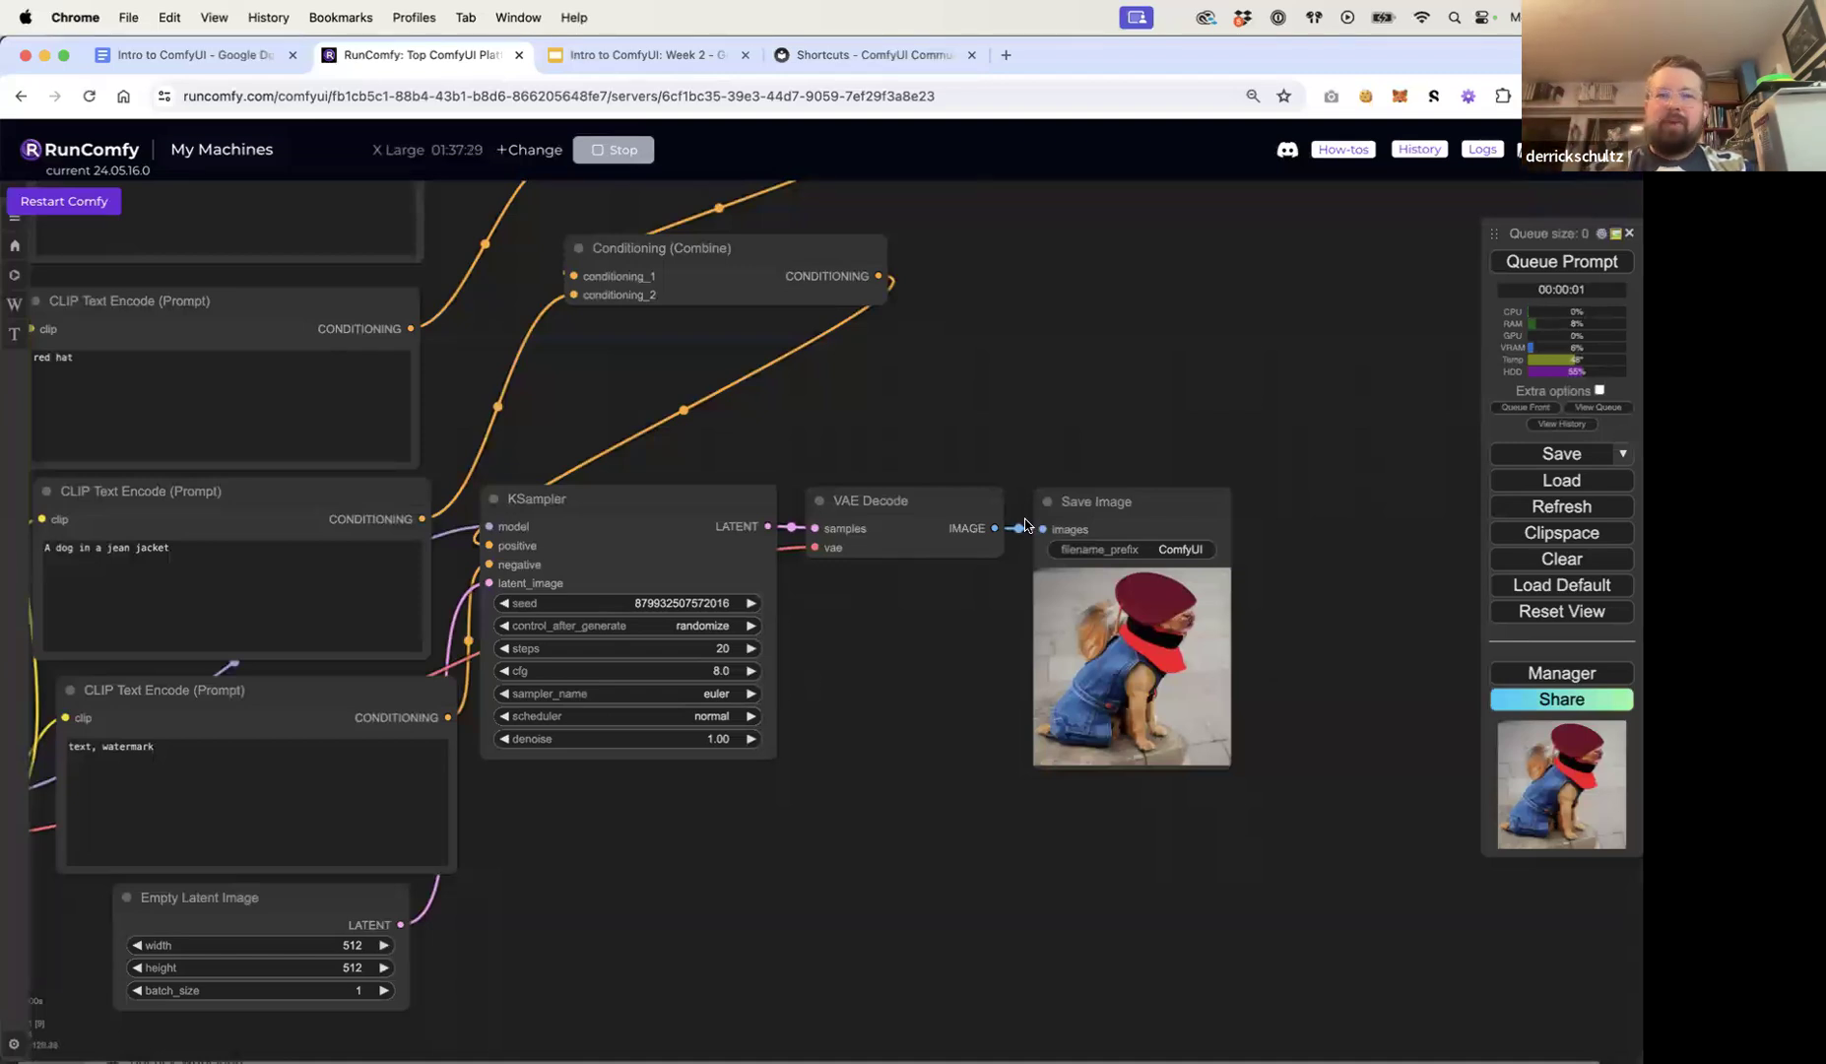
# Step: Add "humans, people, women, men" to the negative prompt and generate a new image
pyautogui.moveTo(1012, 391); pyautogui.dragTo(1088, 405)
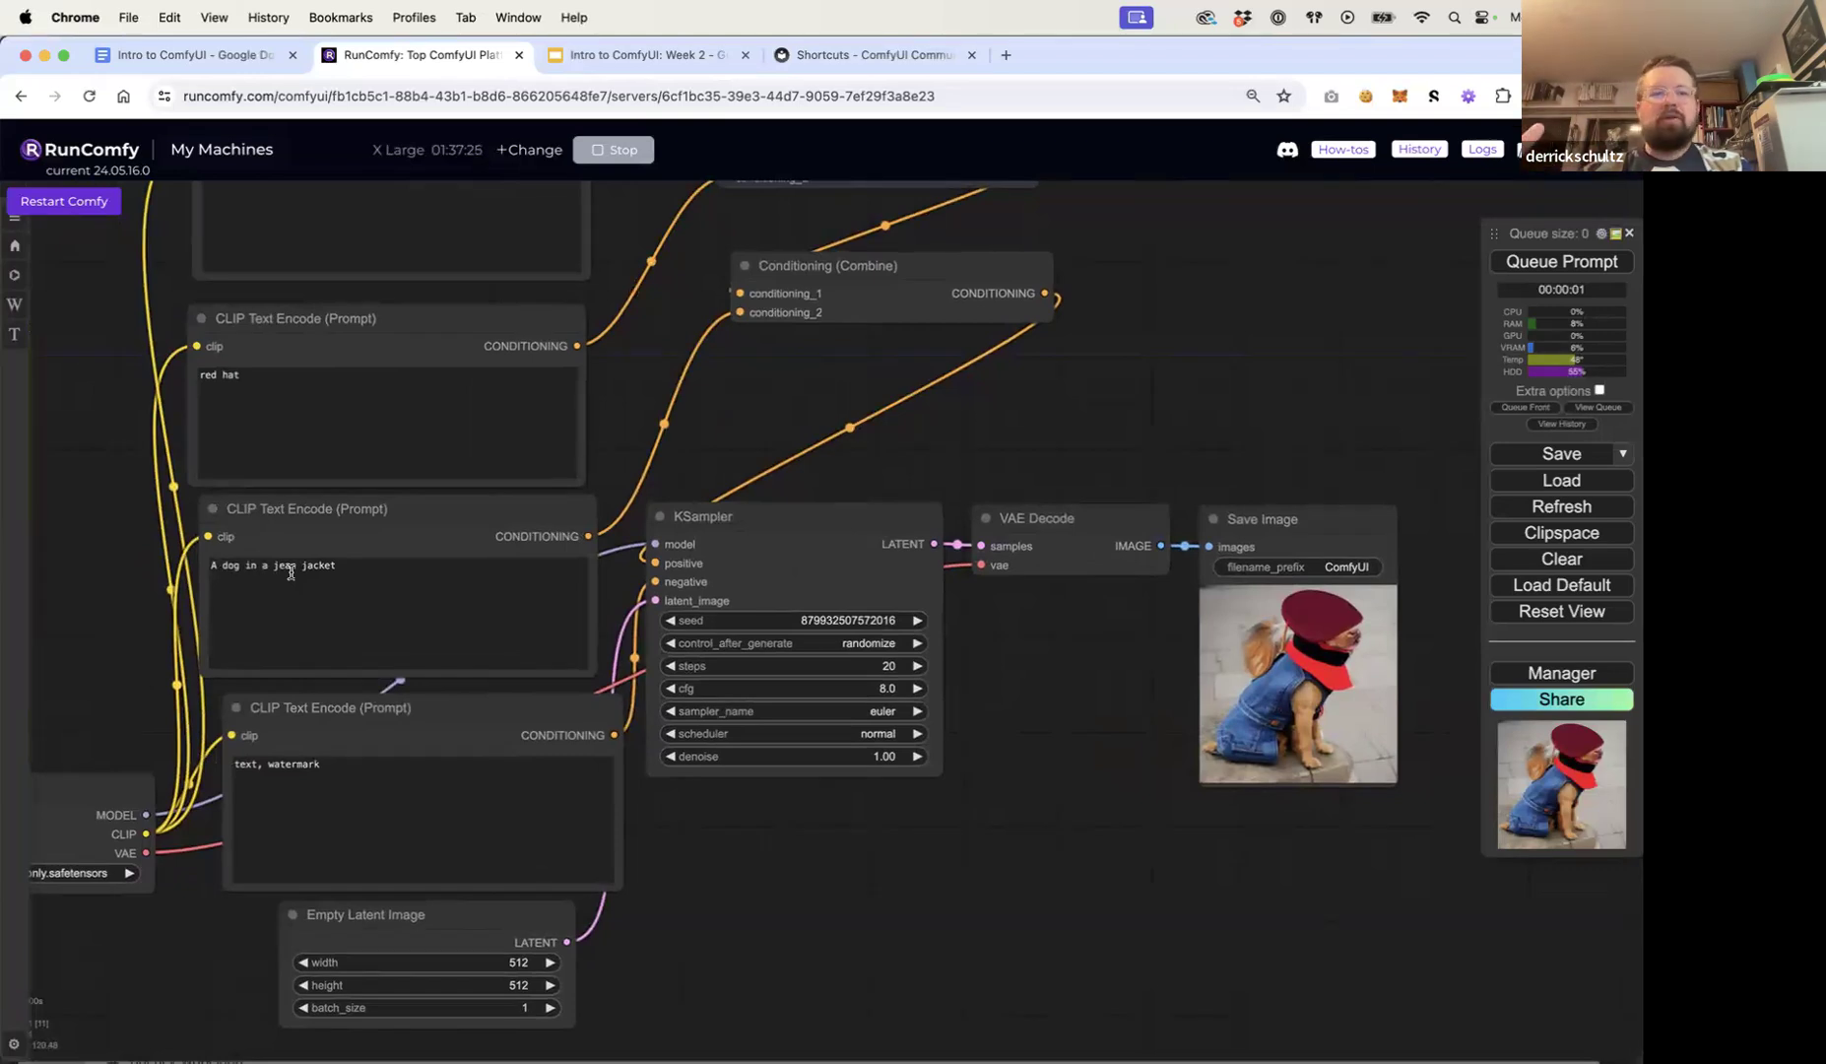
pyautogui.click(364, 775)
pyautogui.write(', ')
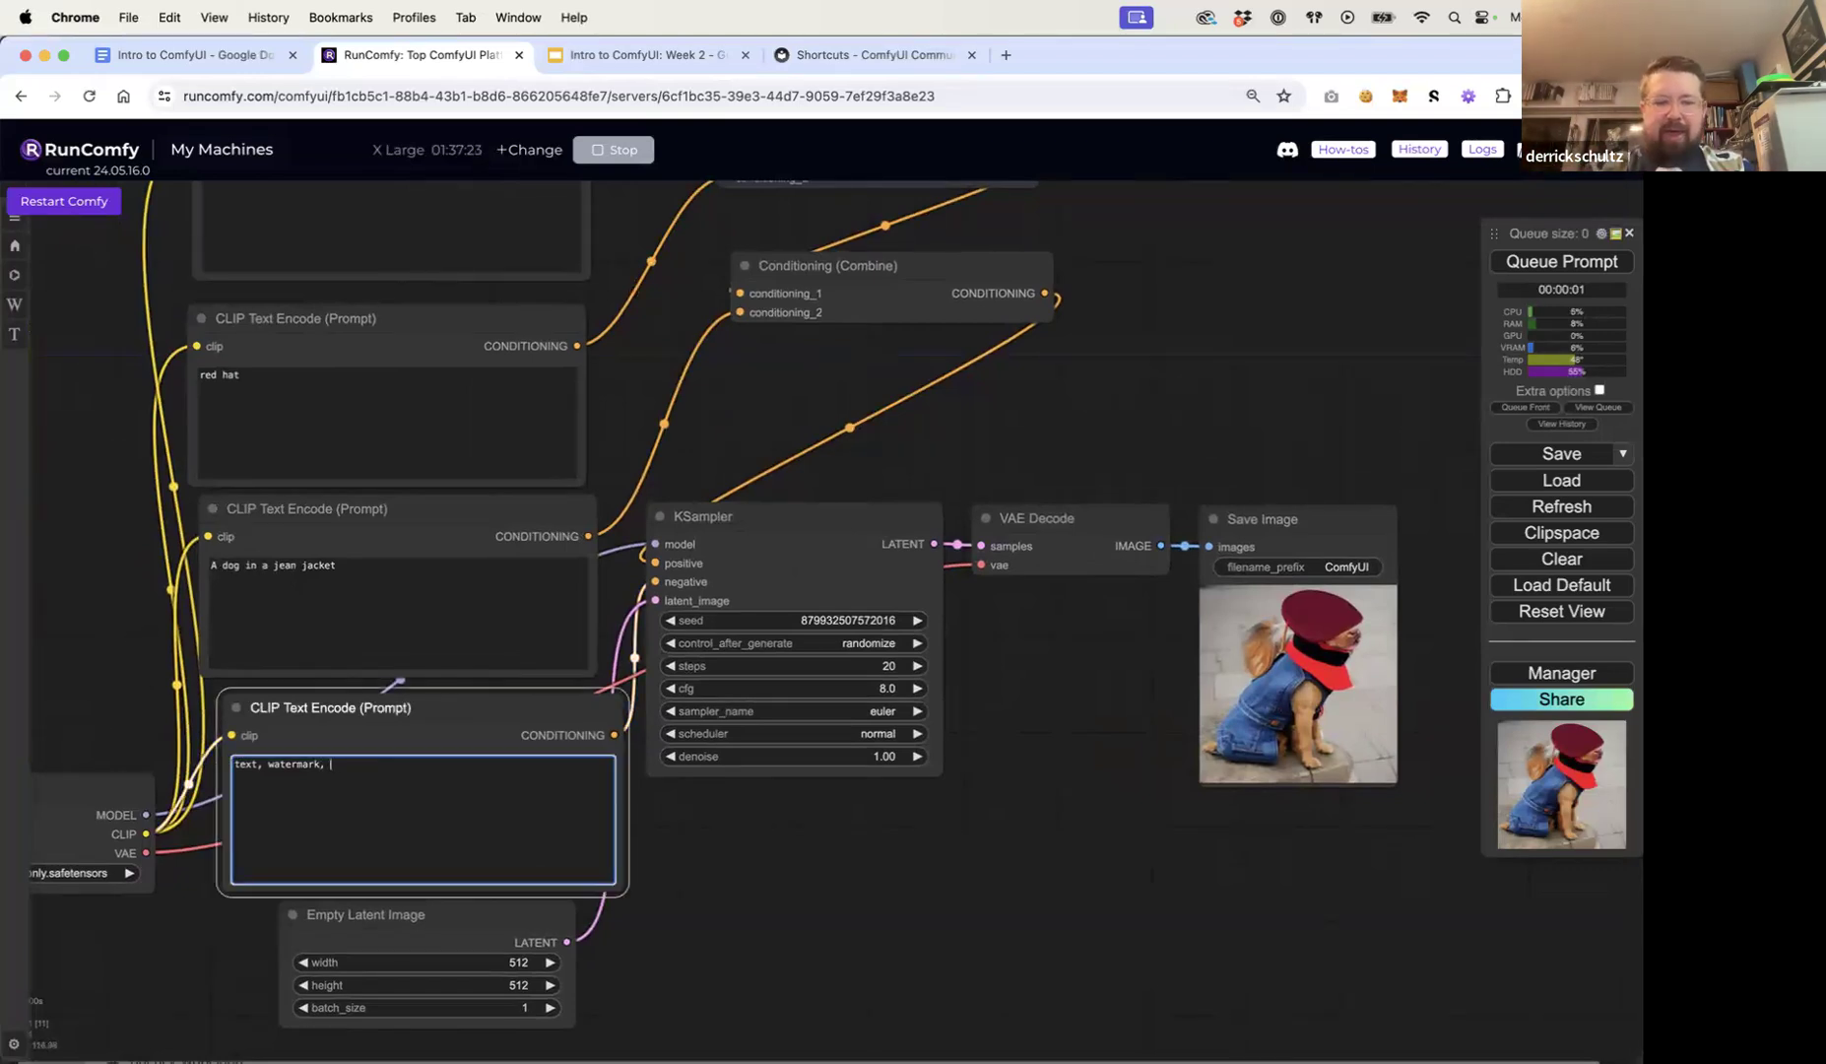
pyautogui.write('humans, people,')
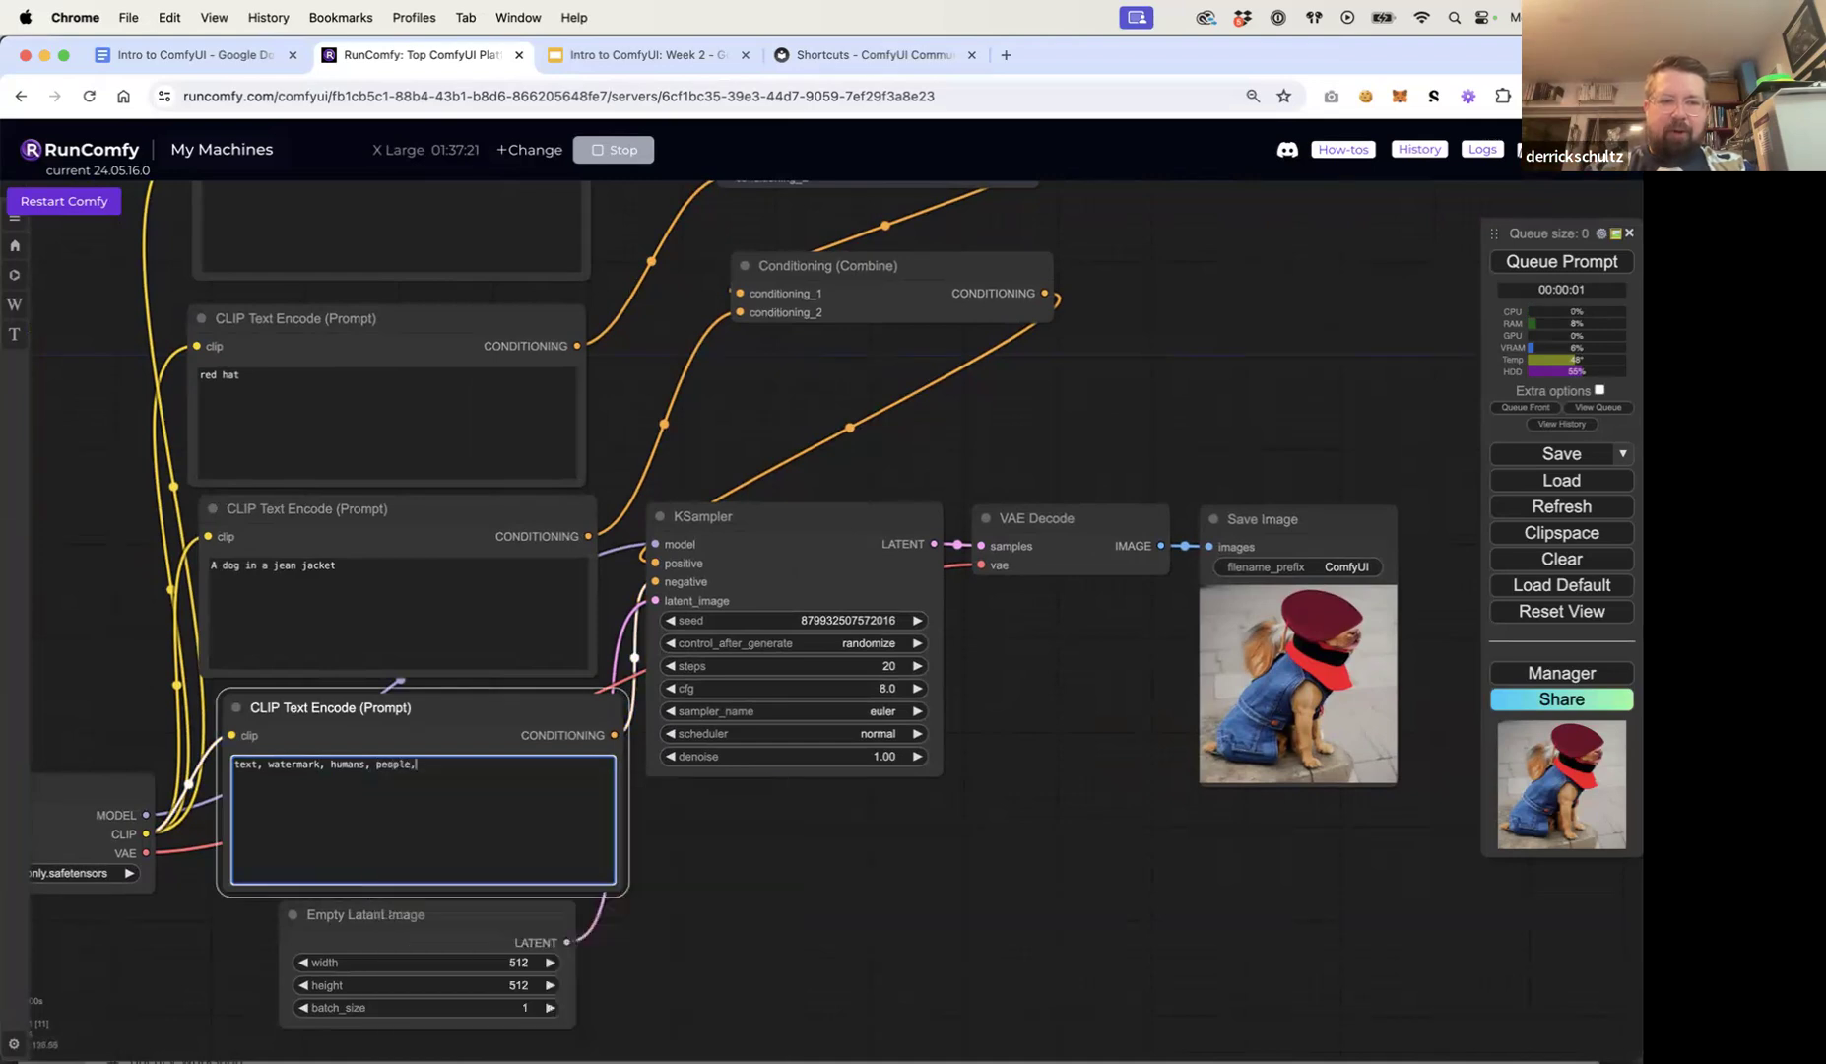
pyautogui.write(' wo')
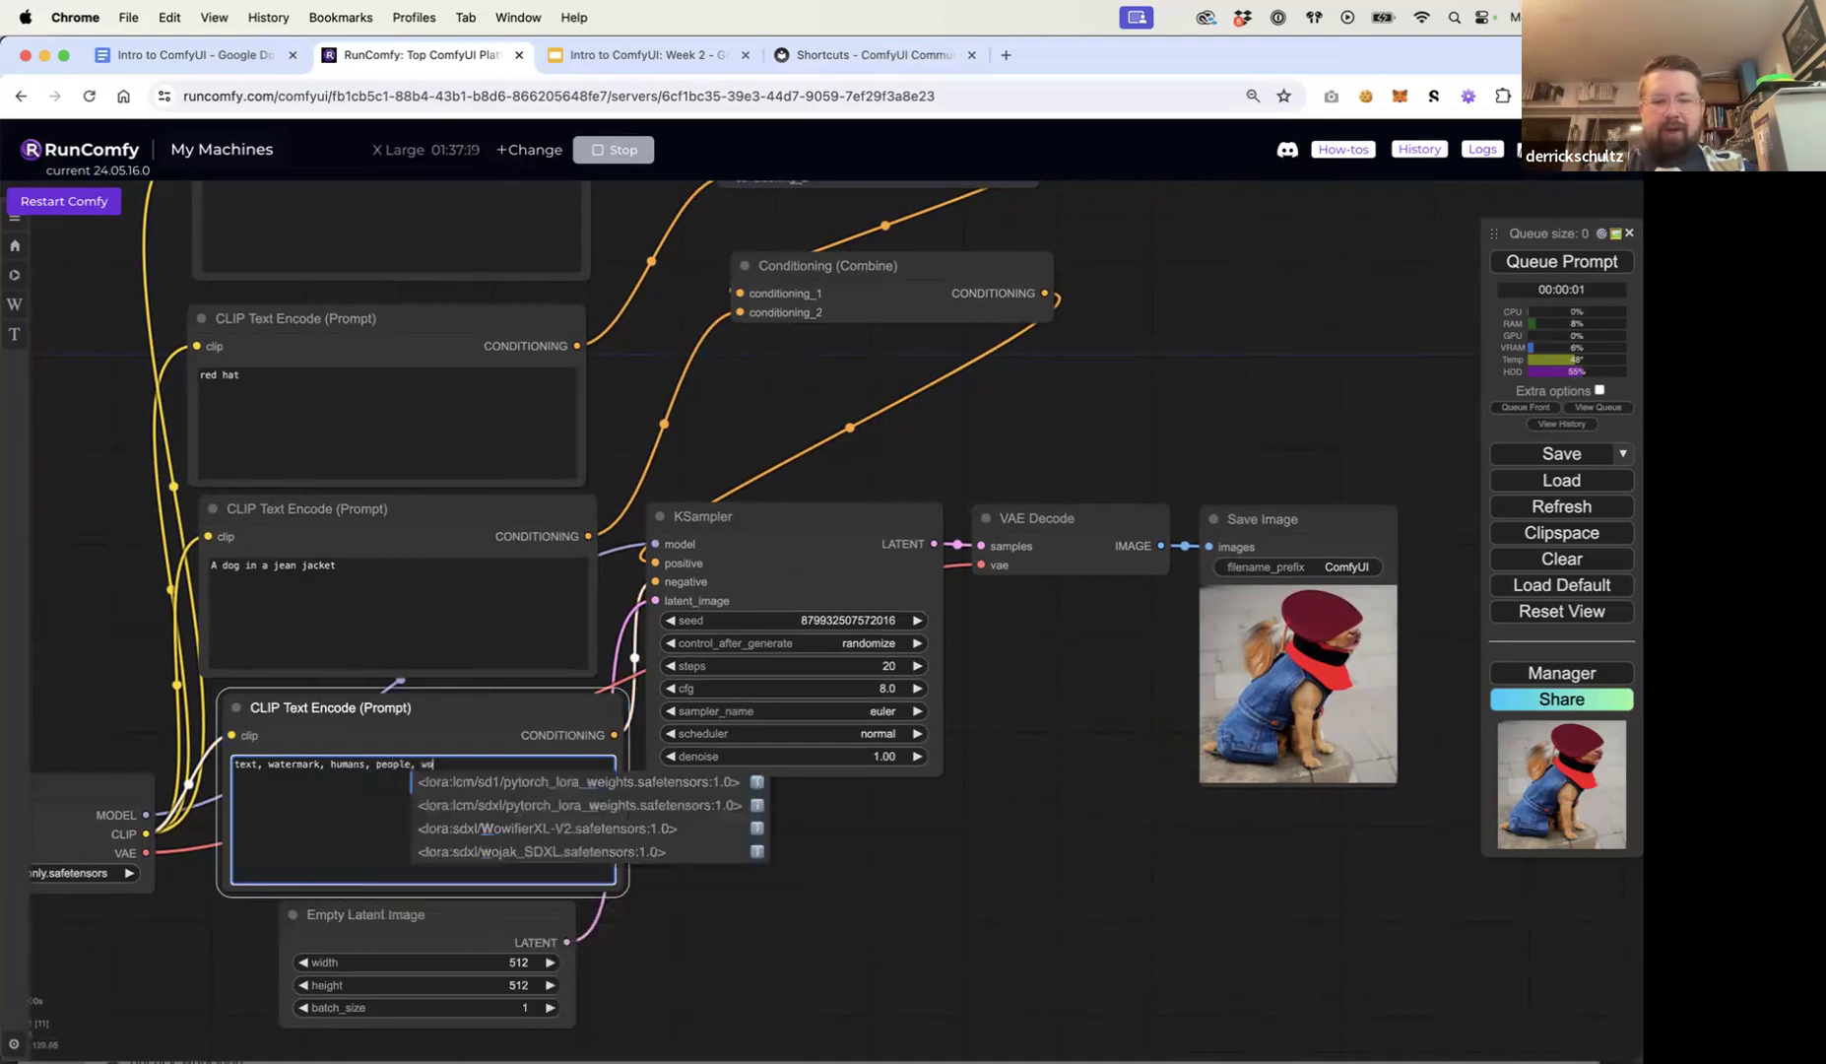
pyautogui.write('men, men')
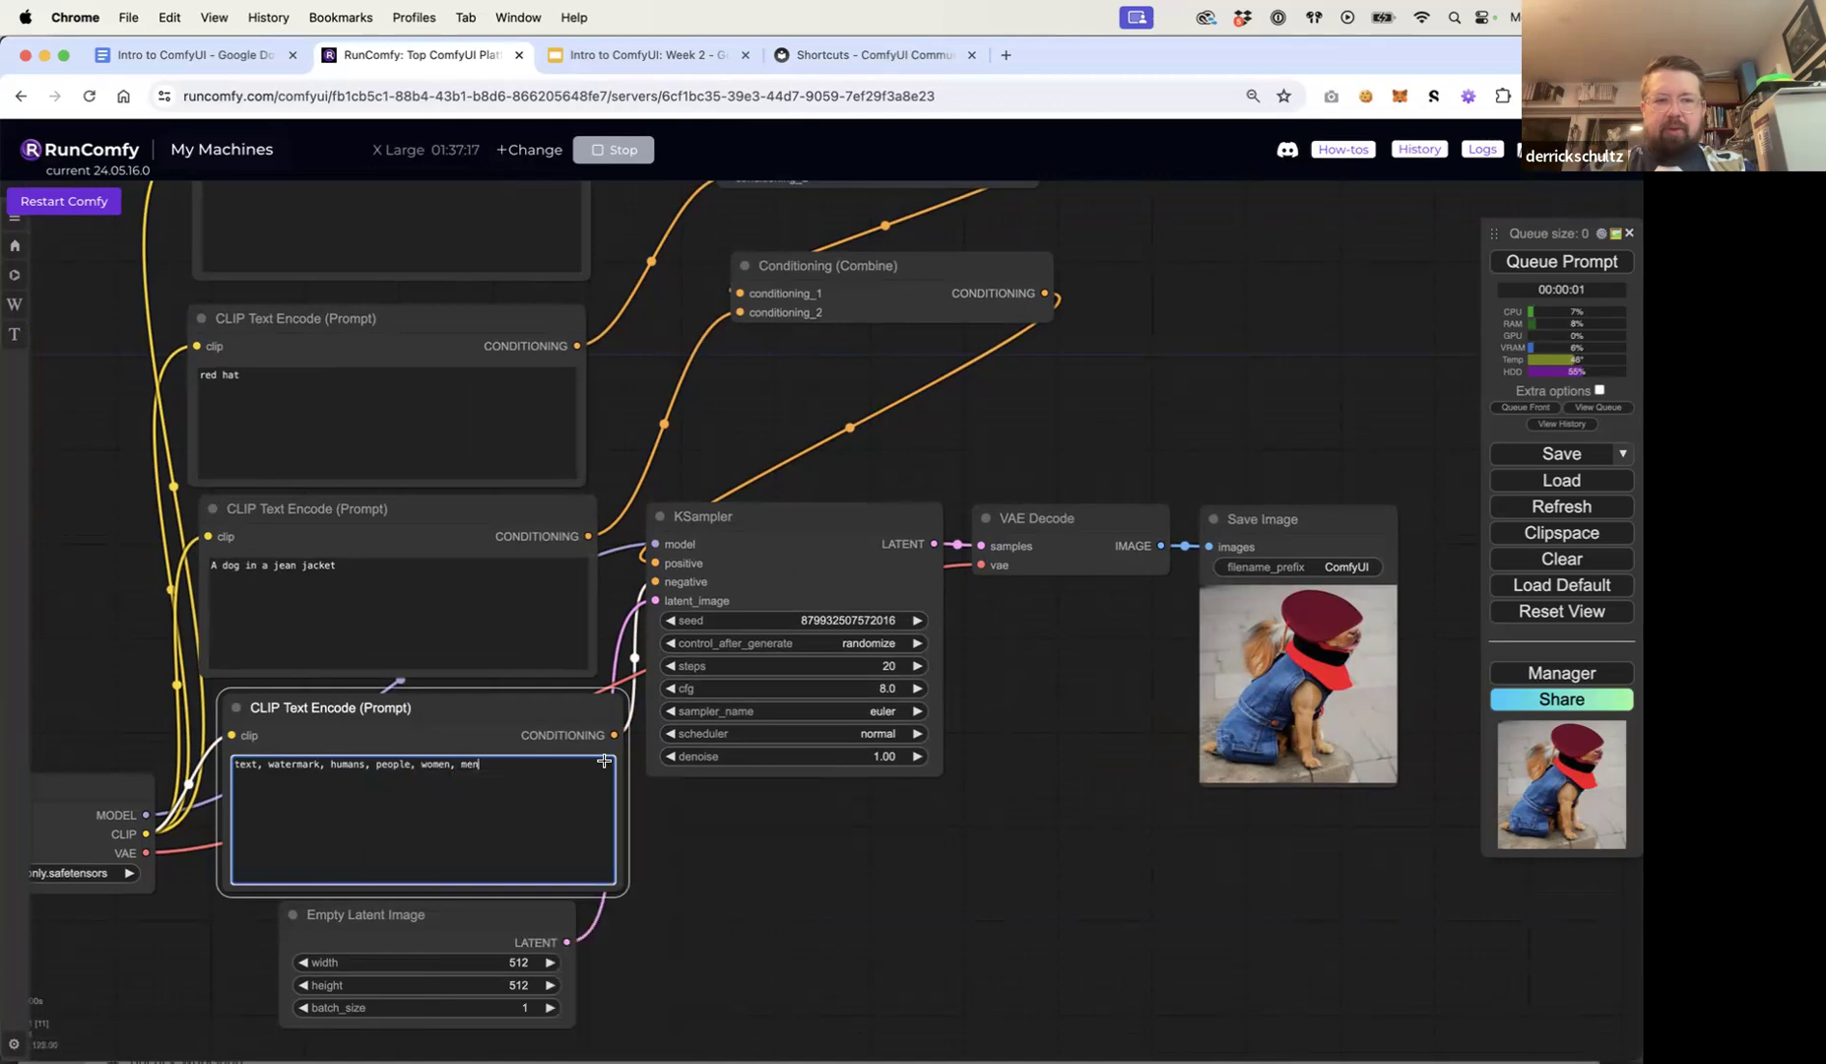
pyautogui.click(1544, 264)
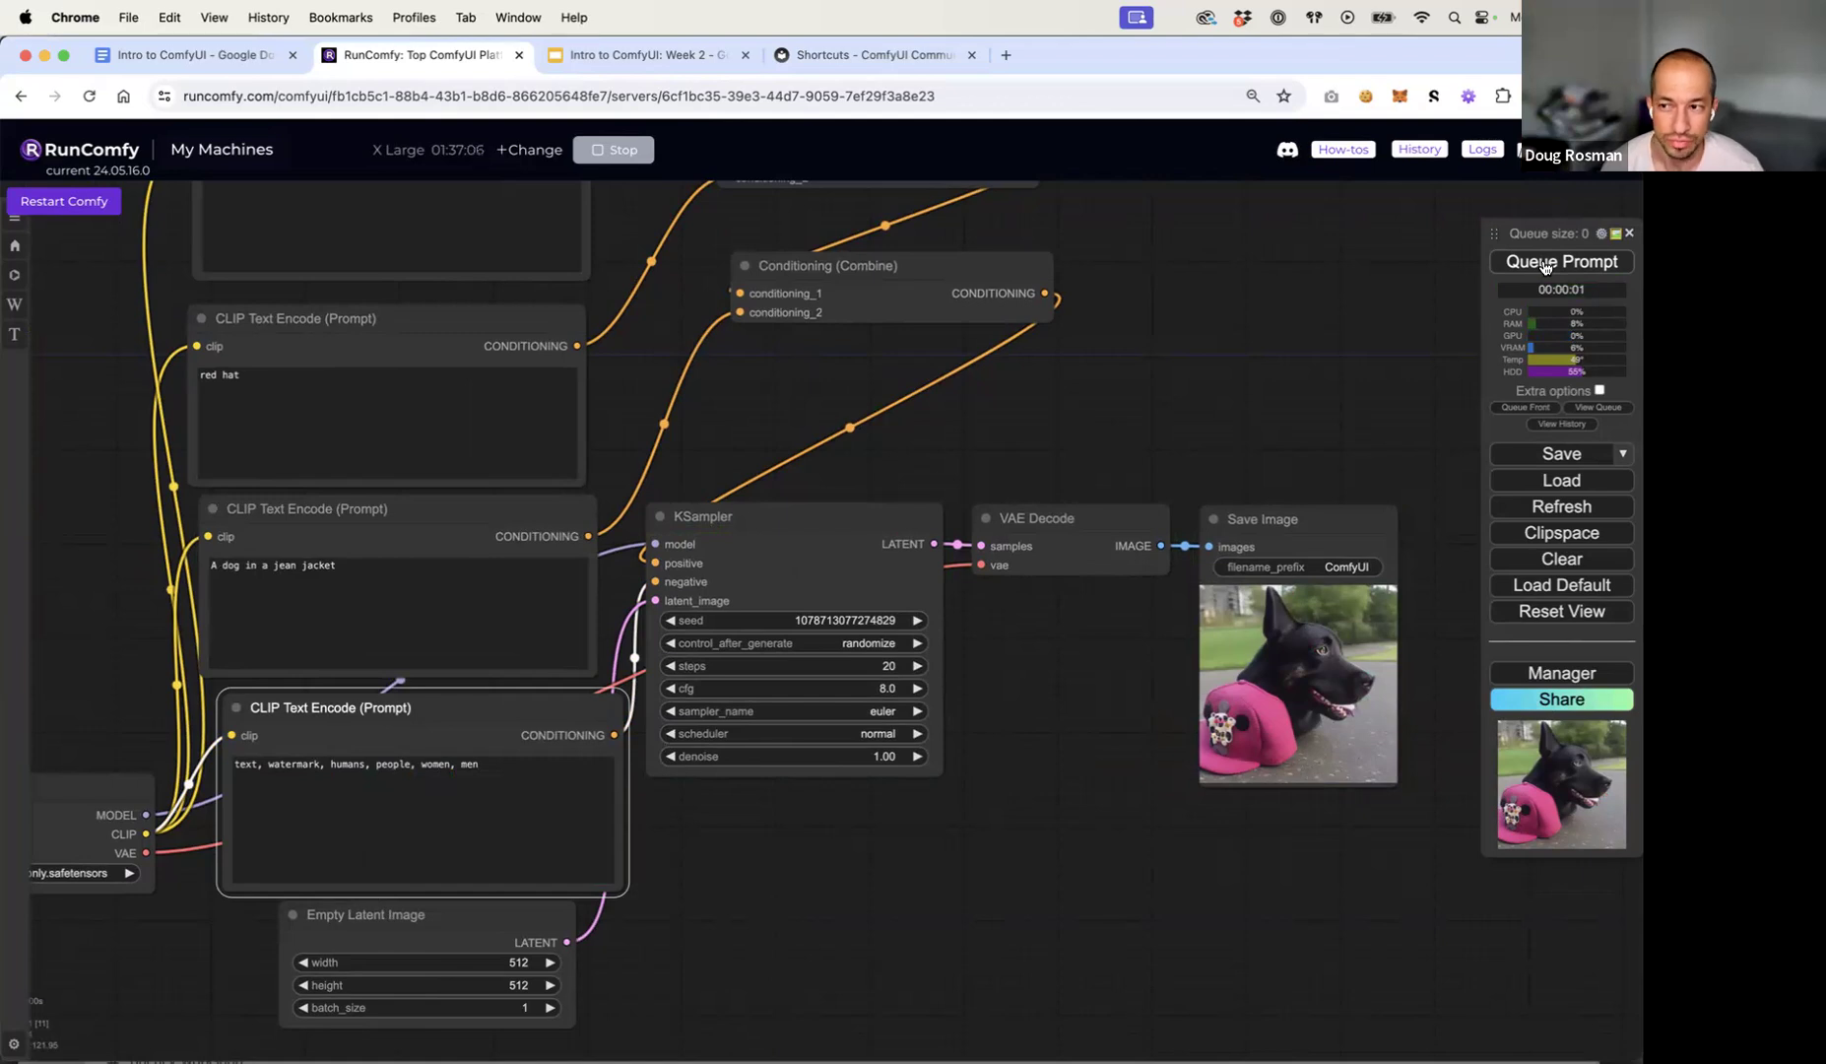
# Step: Switch to the Week 2 Google Slides deck and present the Prompt Combining slide on Average, Combine and Concat, then leave the presentation
pyautogui.click(654, 59)
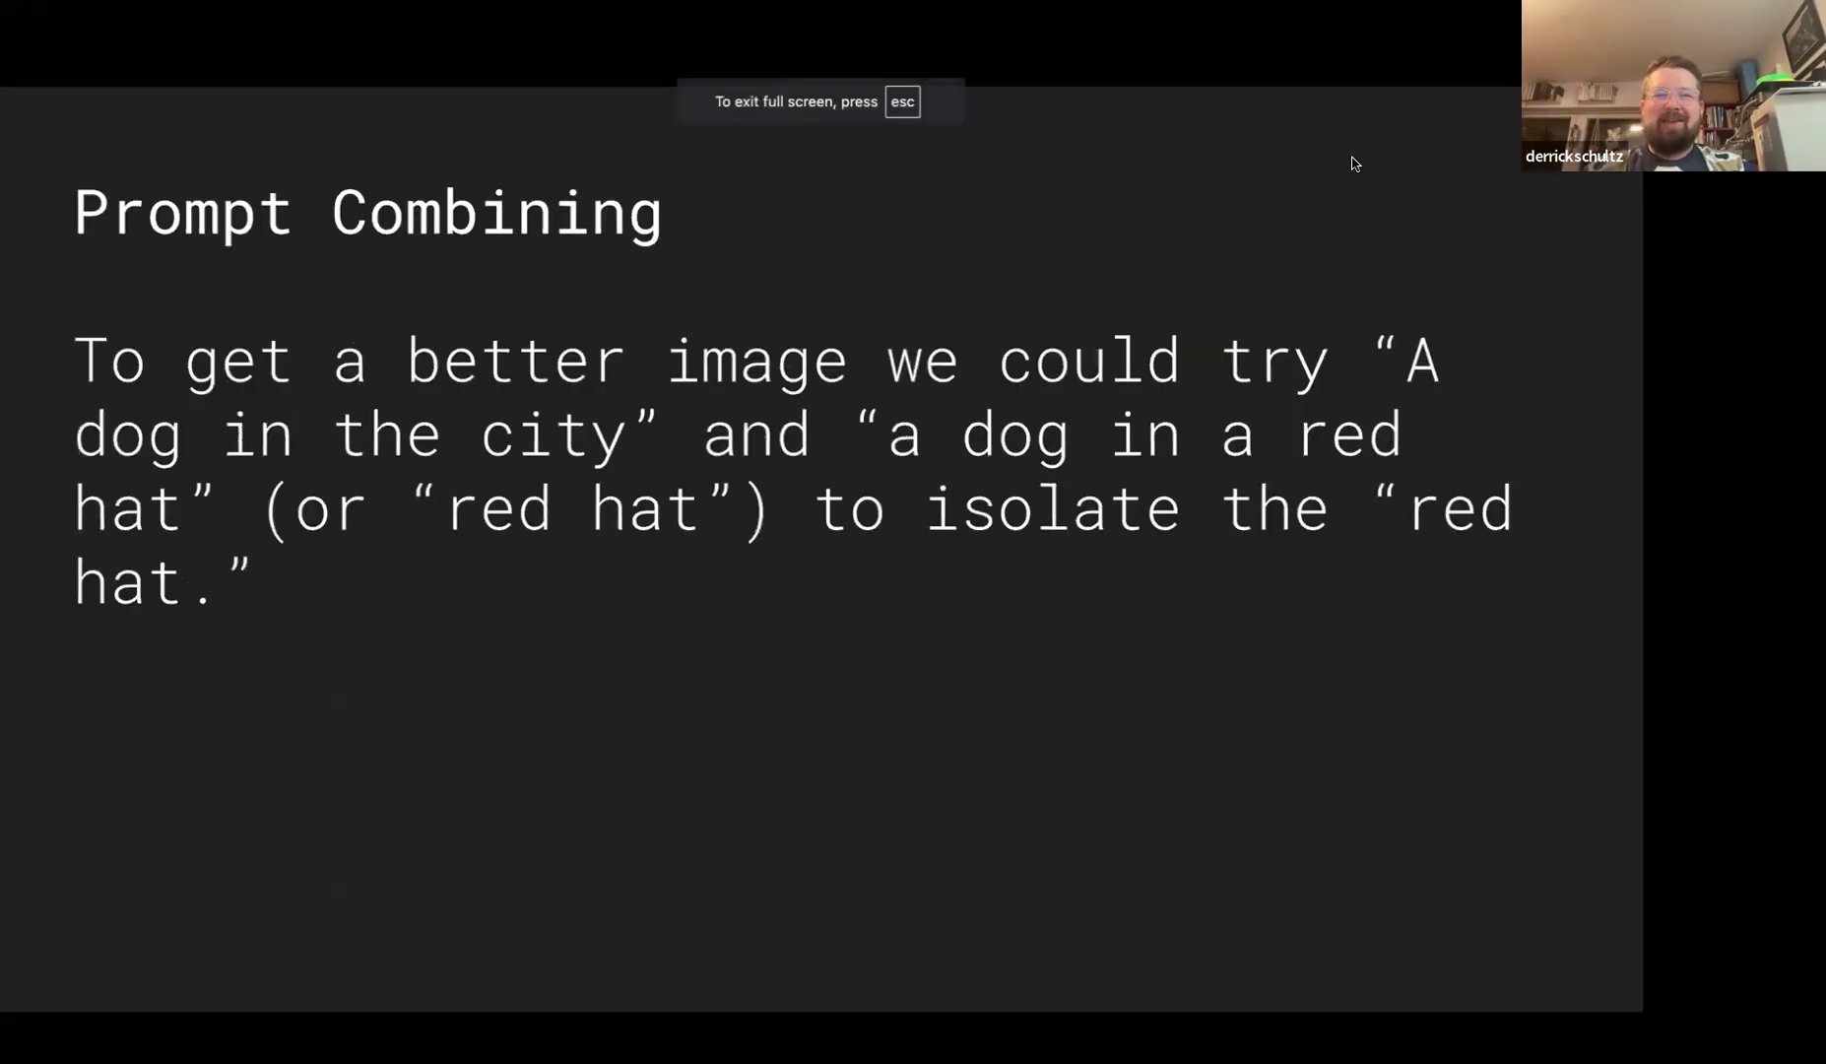
pyautogui.press('Right')
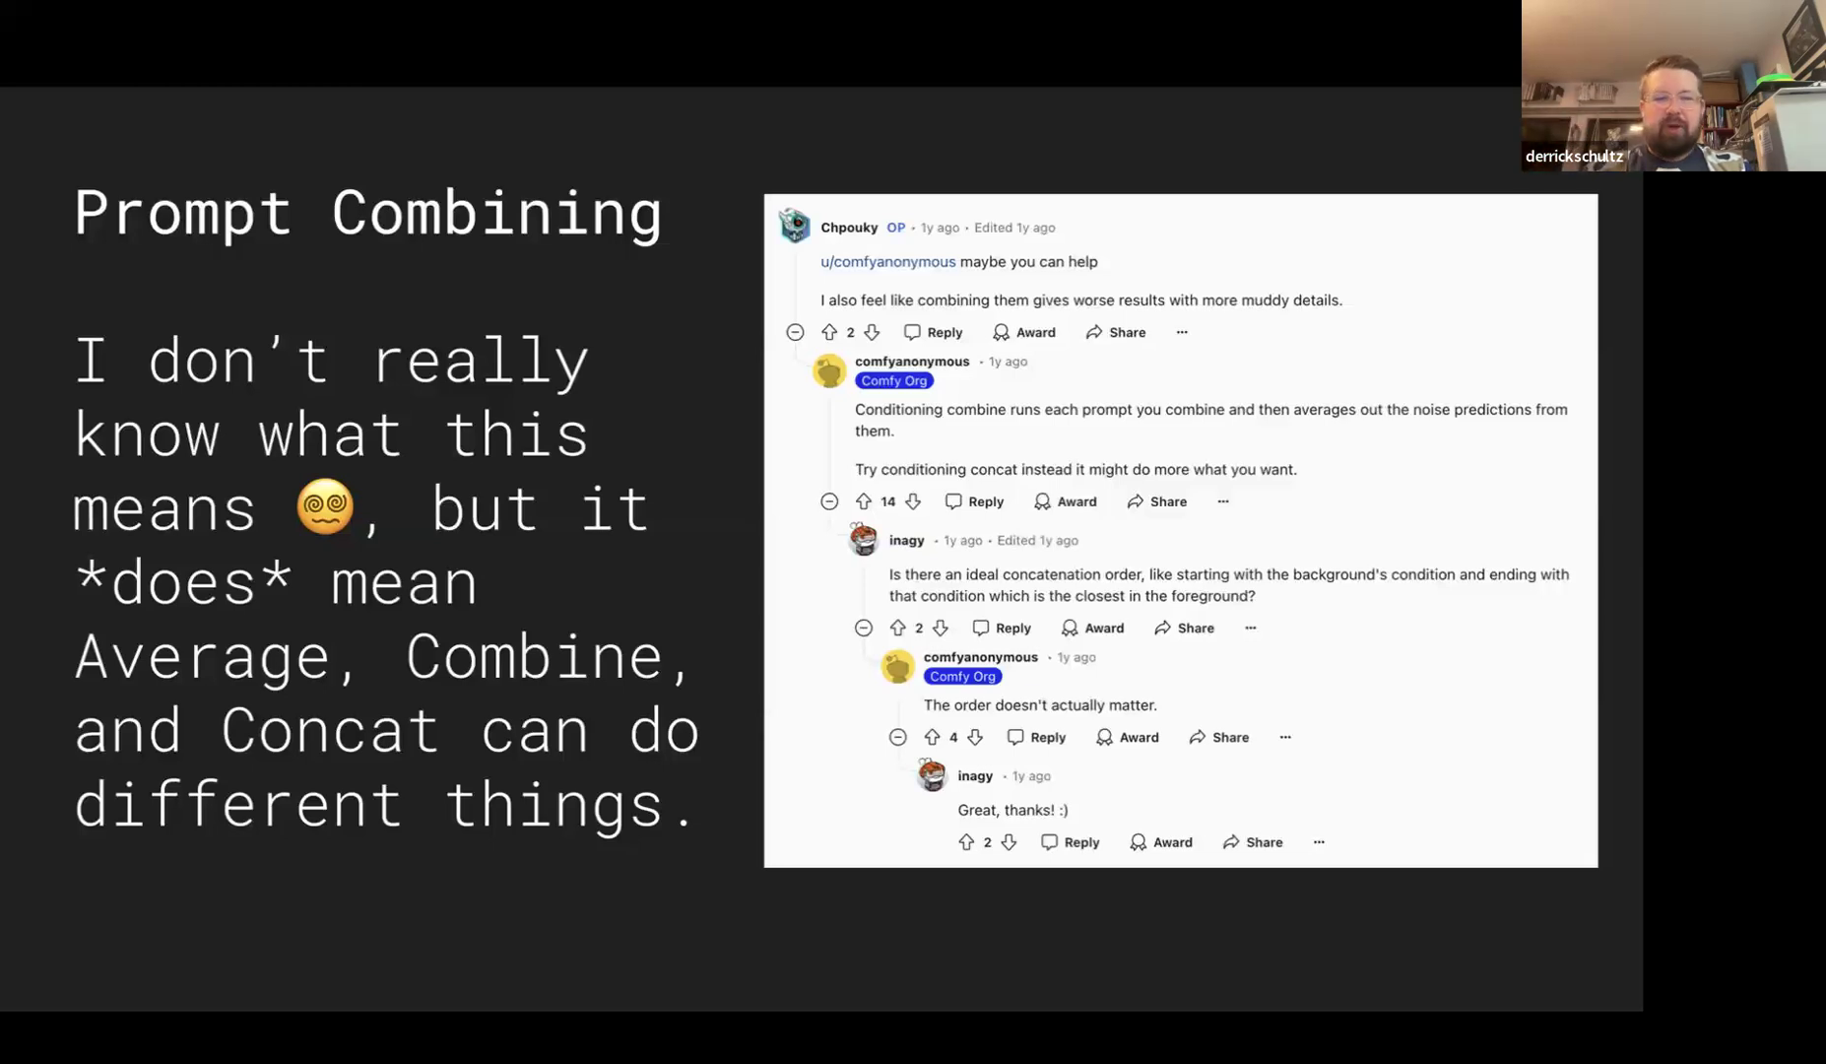
pyautogui.press('Escape')
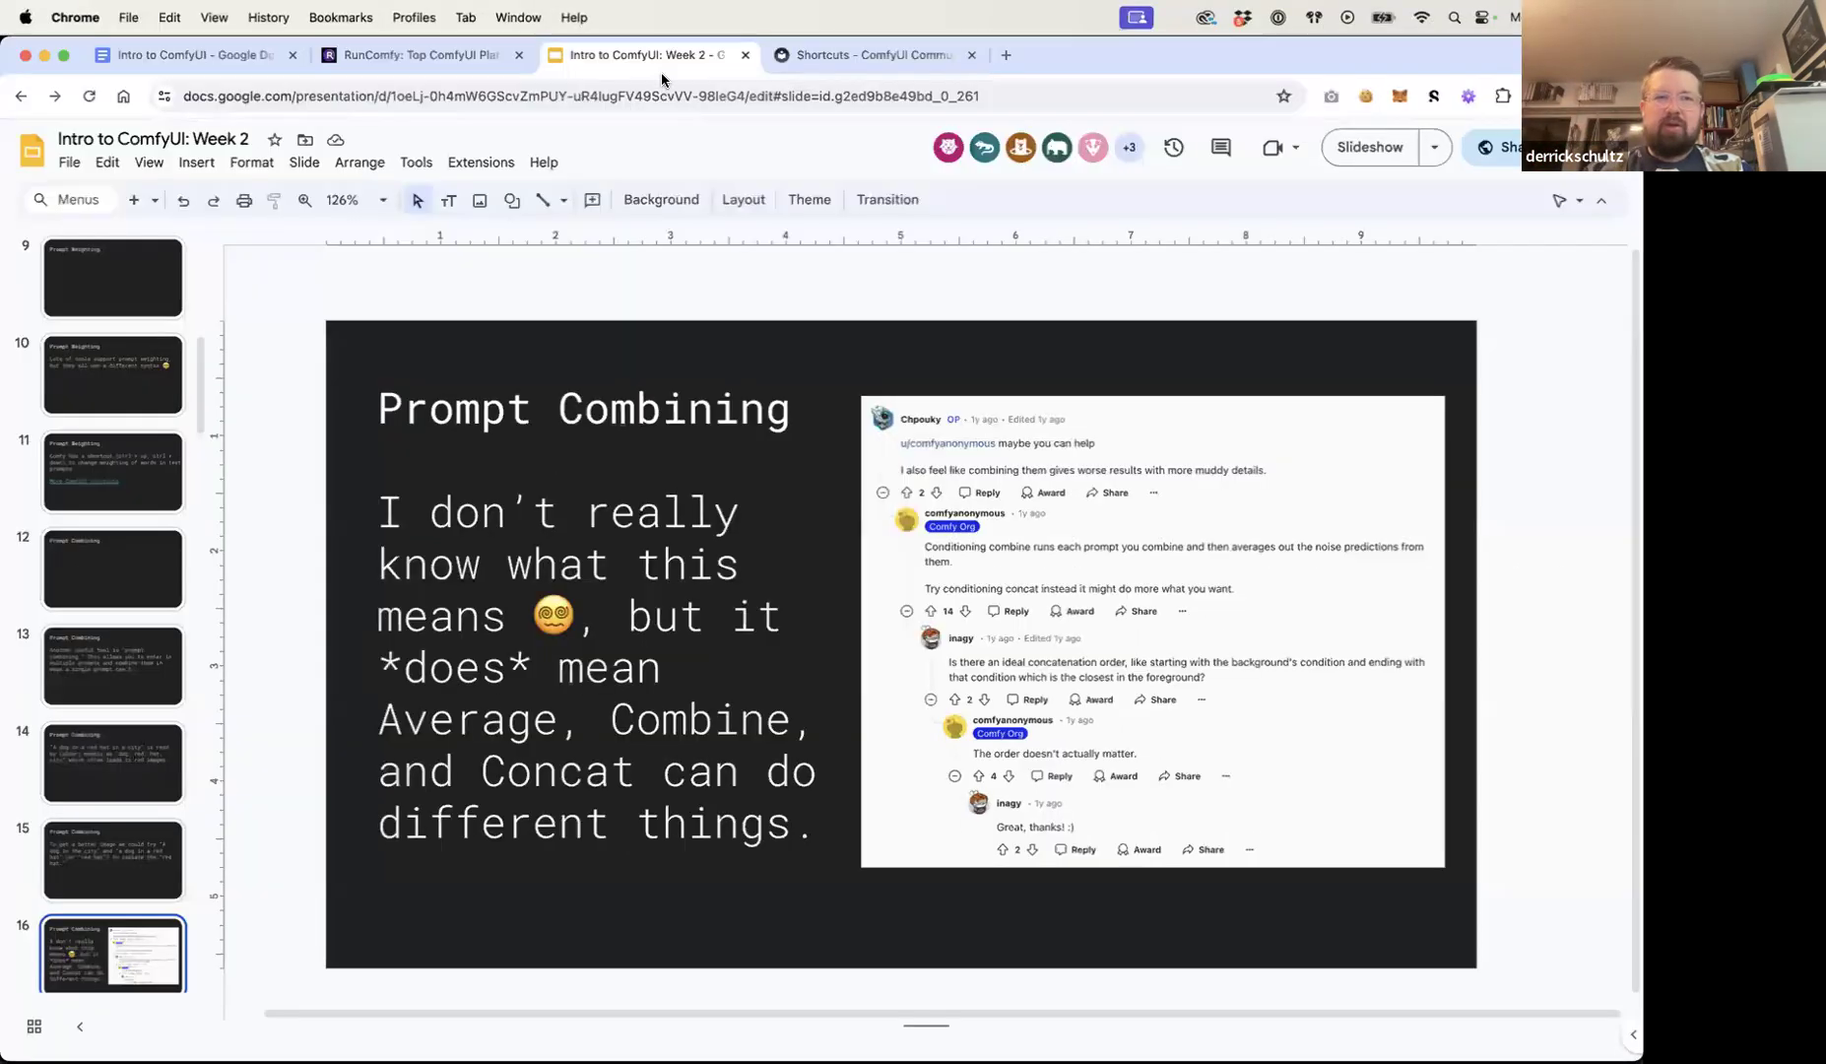
# Step: Return to the ComfyUI workflow, add a ConditioningAverage node, and place it beneath the second Conditioning (Combine) node
pyautogui.click(434, 55)
pyautogui.moveTo(1035, 401); pyautogui.dragTo(982, 518)
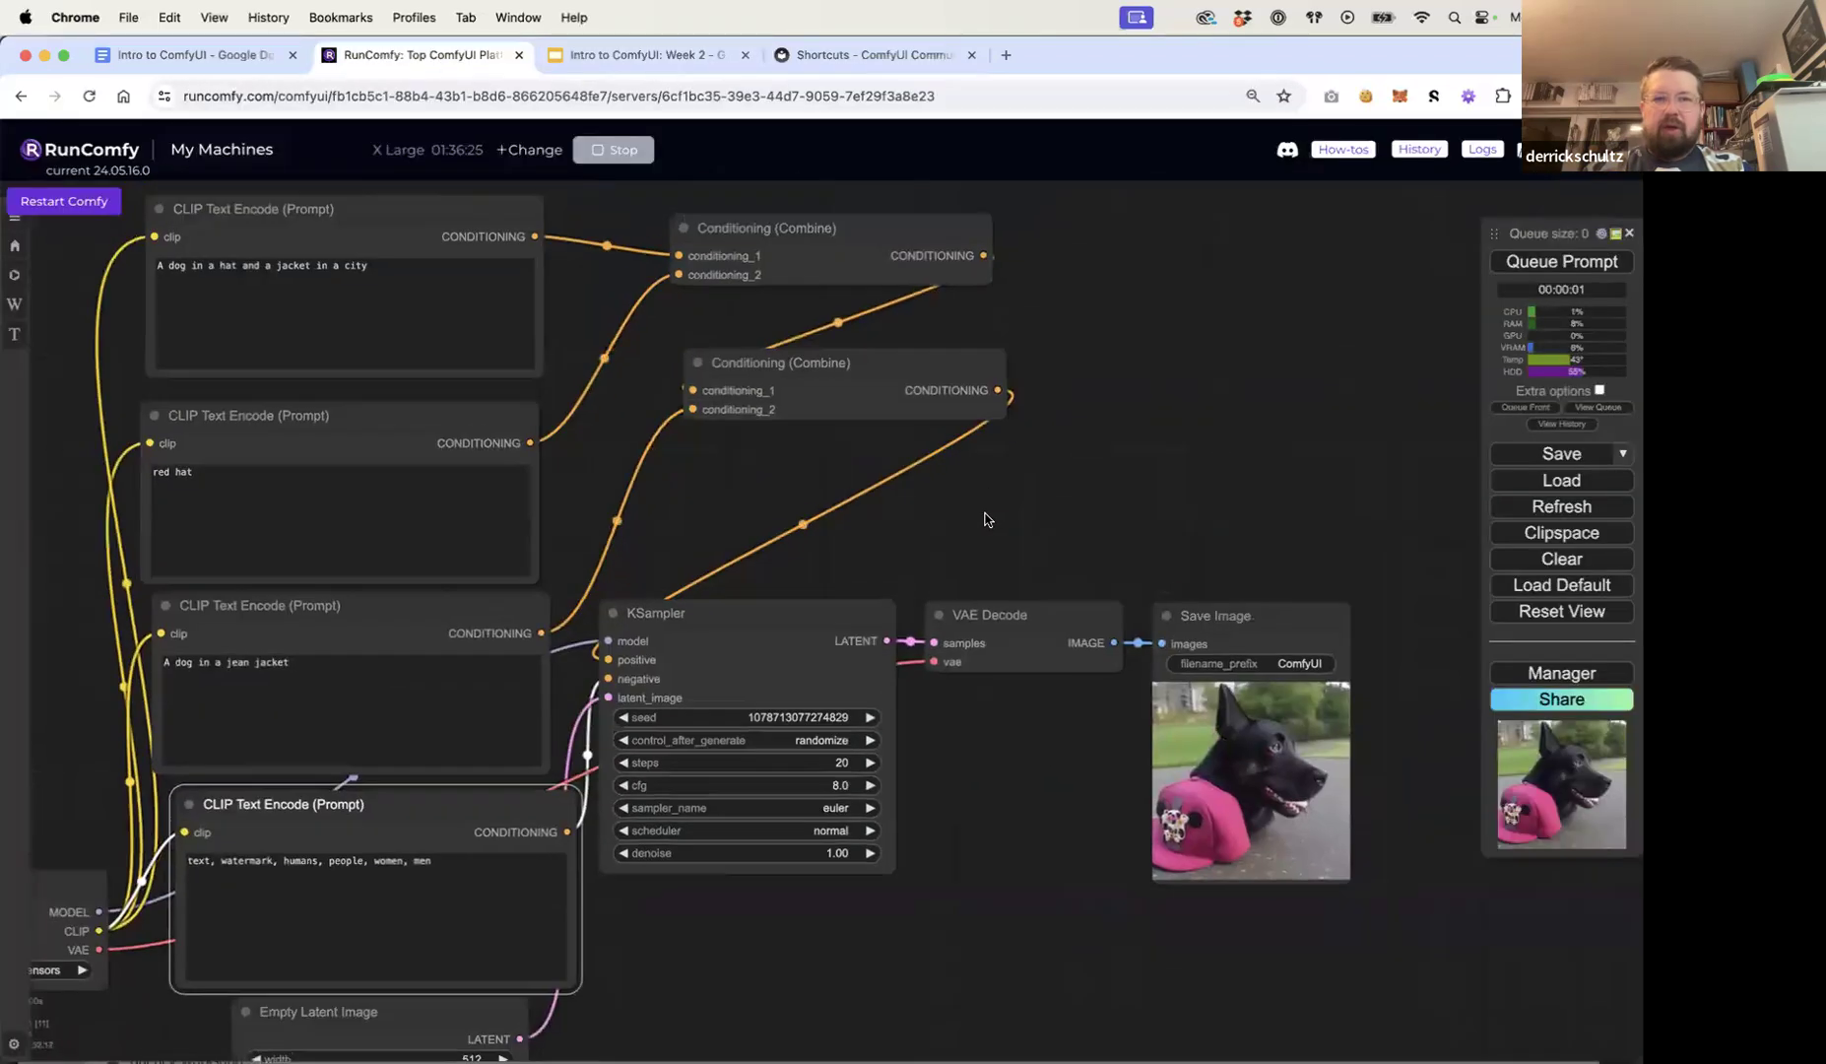
pyautogui.doubleClick(1137, 434)
pyautogui.write('condi')
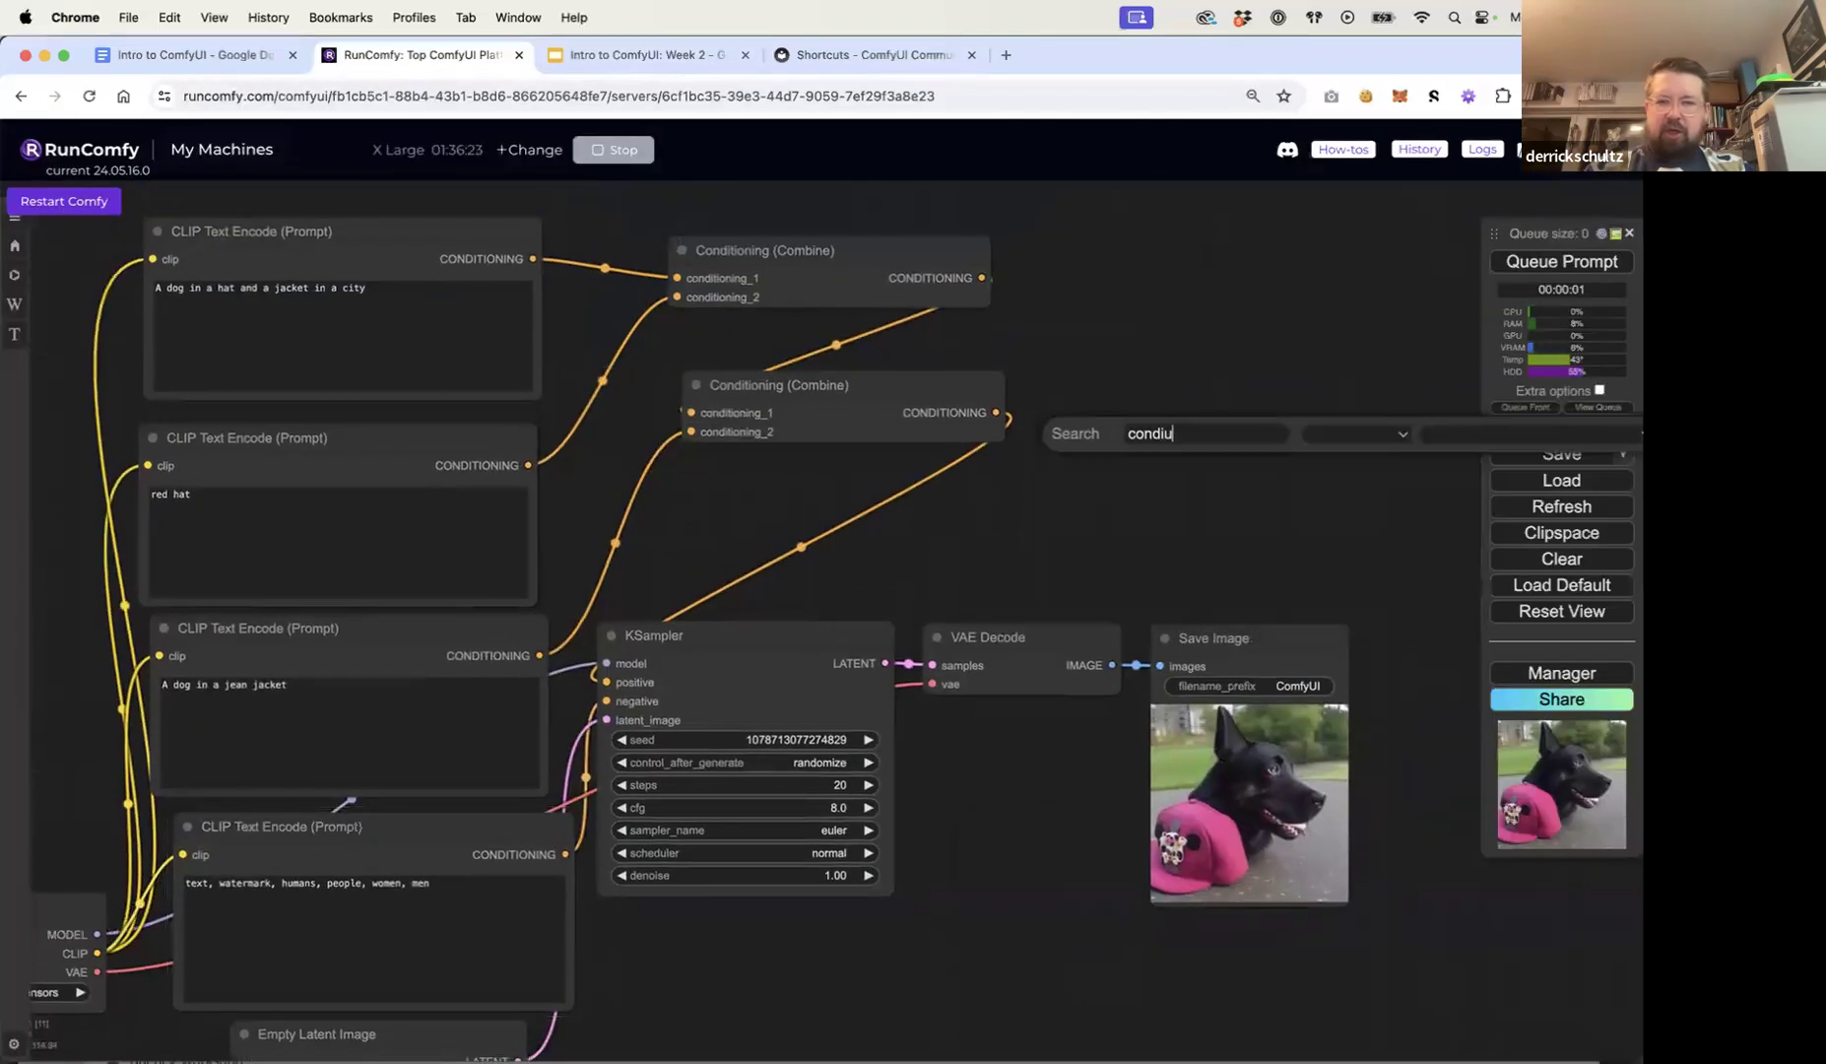
pyautogui.click(1156, 454)
pyautogui.moveTo(1221, 446); pyautogui.dragTo(687, 490)
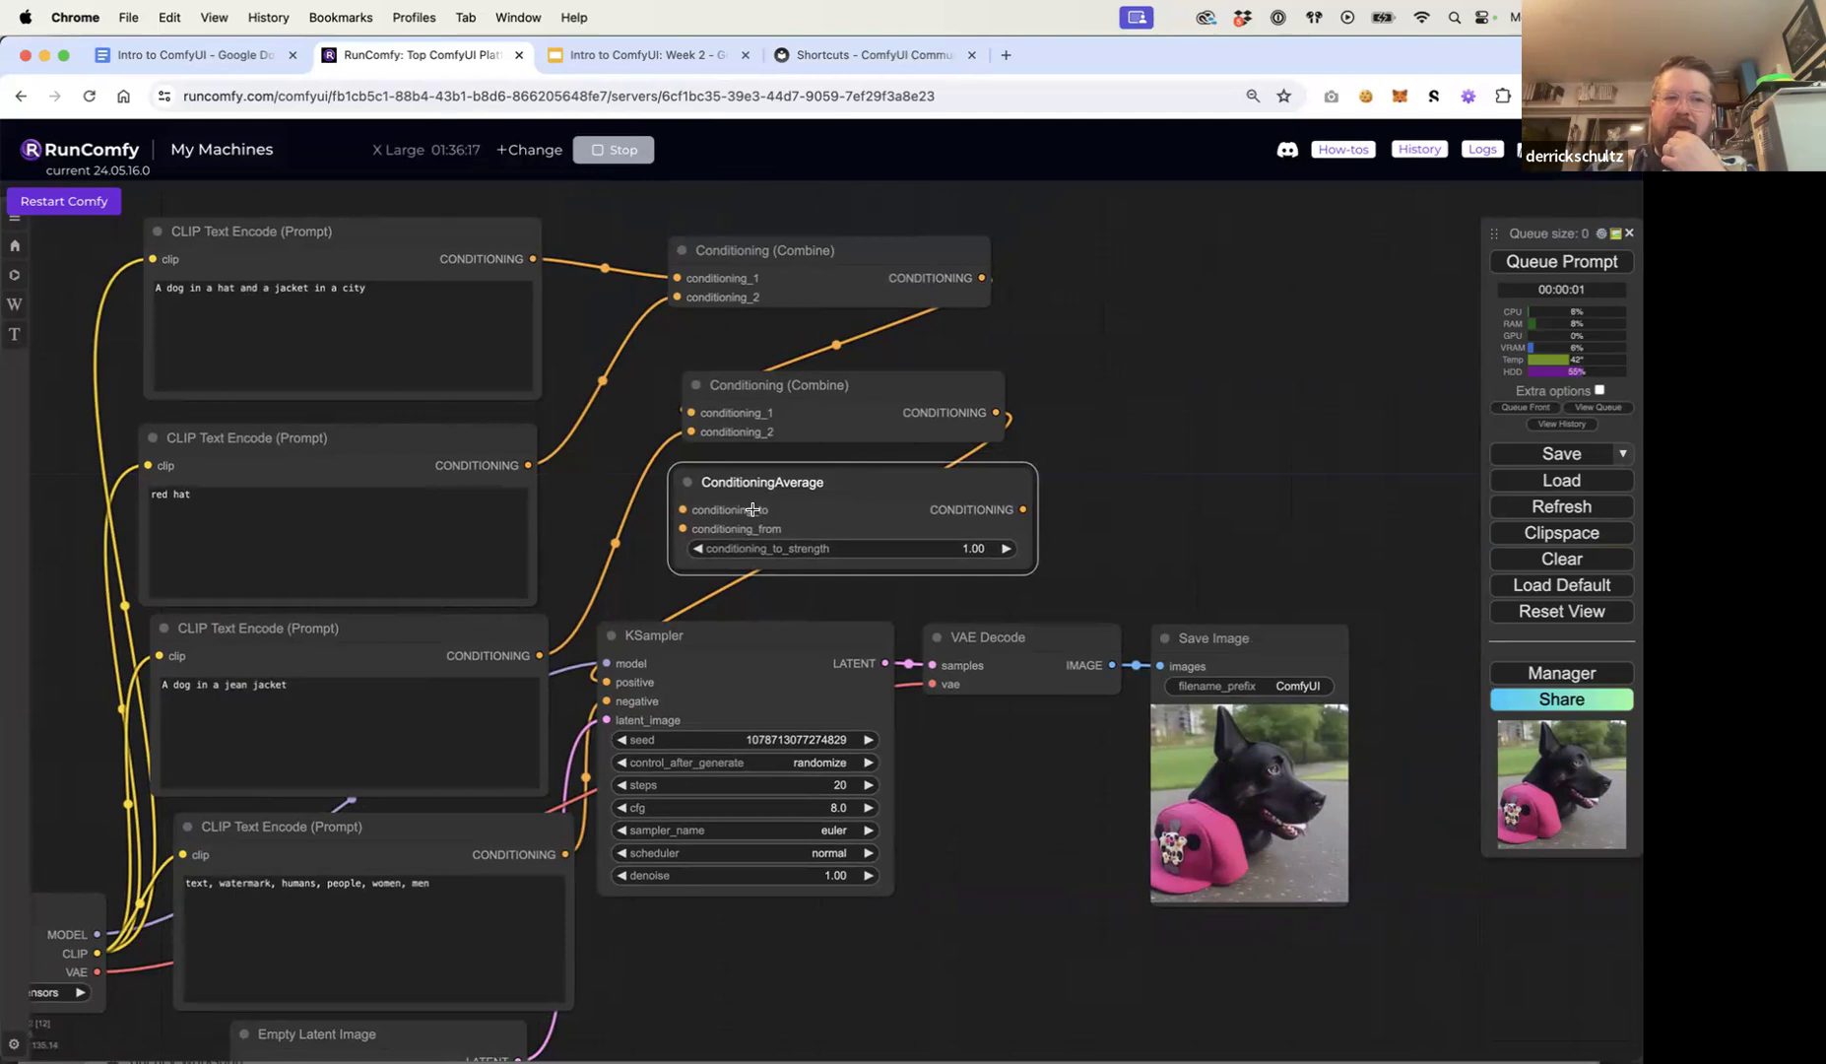
# Step: Shorten the third positive prompt to "jean jacket" by removing its opening words
pyautogui.click(217, 685)
pyautogui.moveTo(217, 686); pyautogui.dragTo(165, 682)
pyautogui.press('BackSpace')
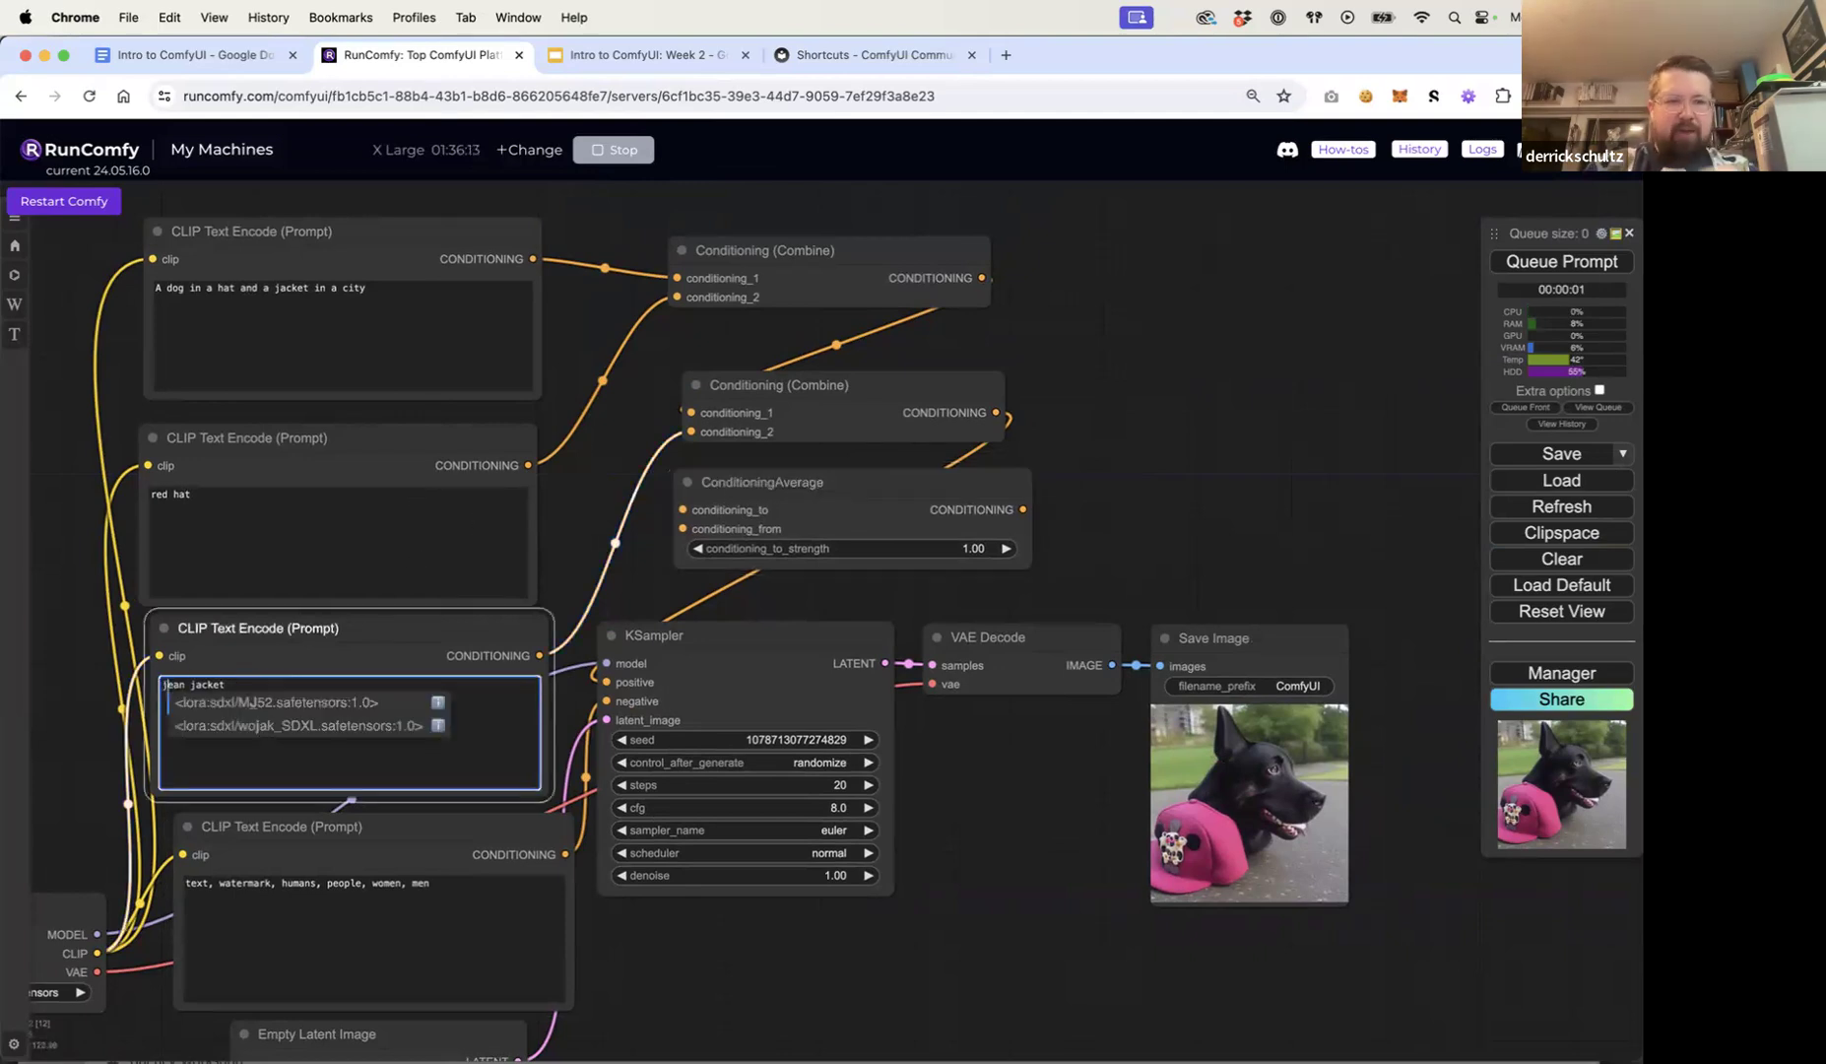
pyautogui.click(635, 448)
# Step: Route the first combined output and the "jean jacket" prompt through ConditioningAverage at 0.50 strength into the KSampler's positive input
pyautogui.moveTo(984, 278); pyautogui.dragTo(684, 509)
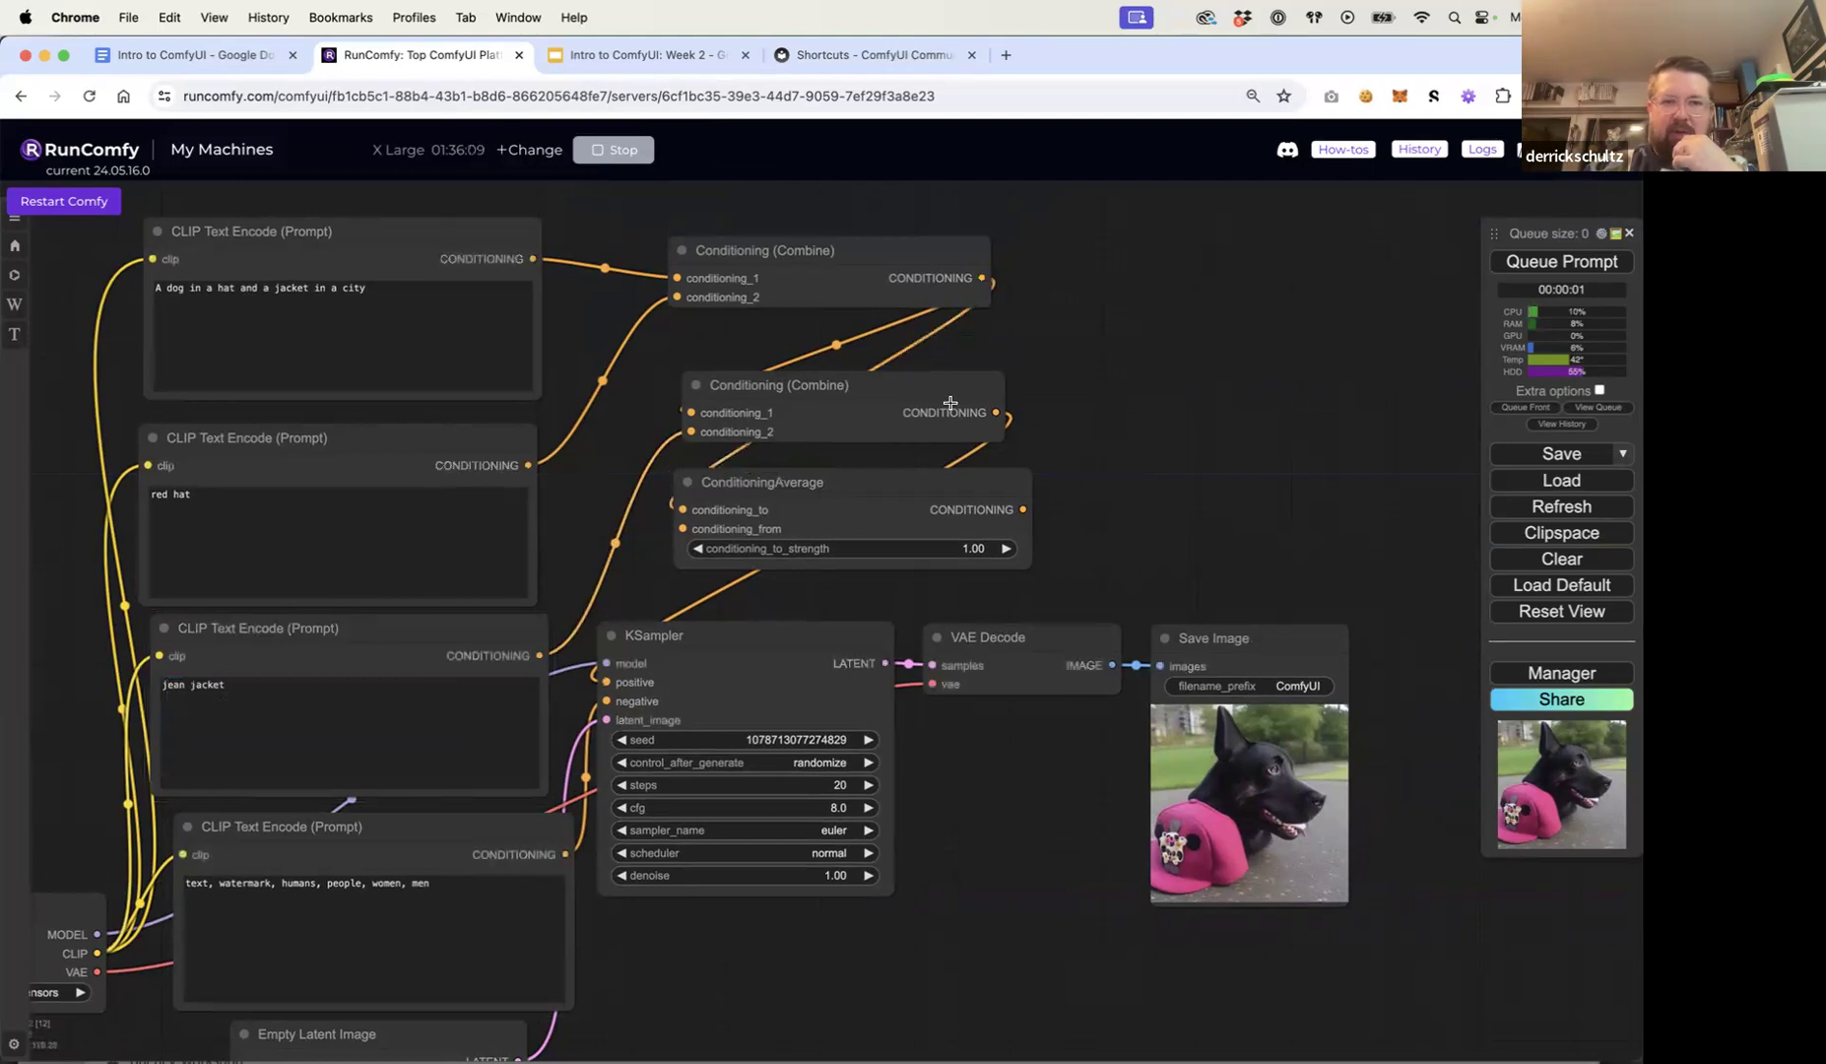
pyautogui.moveTo(541, 654); pyautogui.dragTo(682, 529)
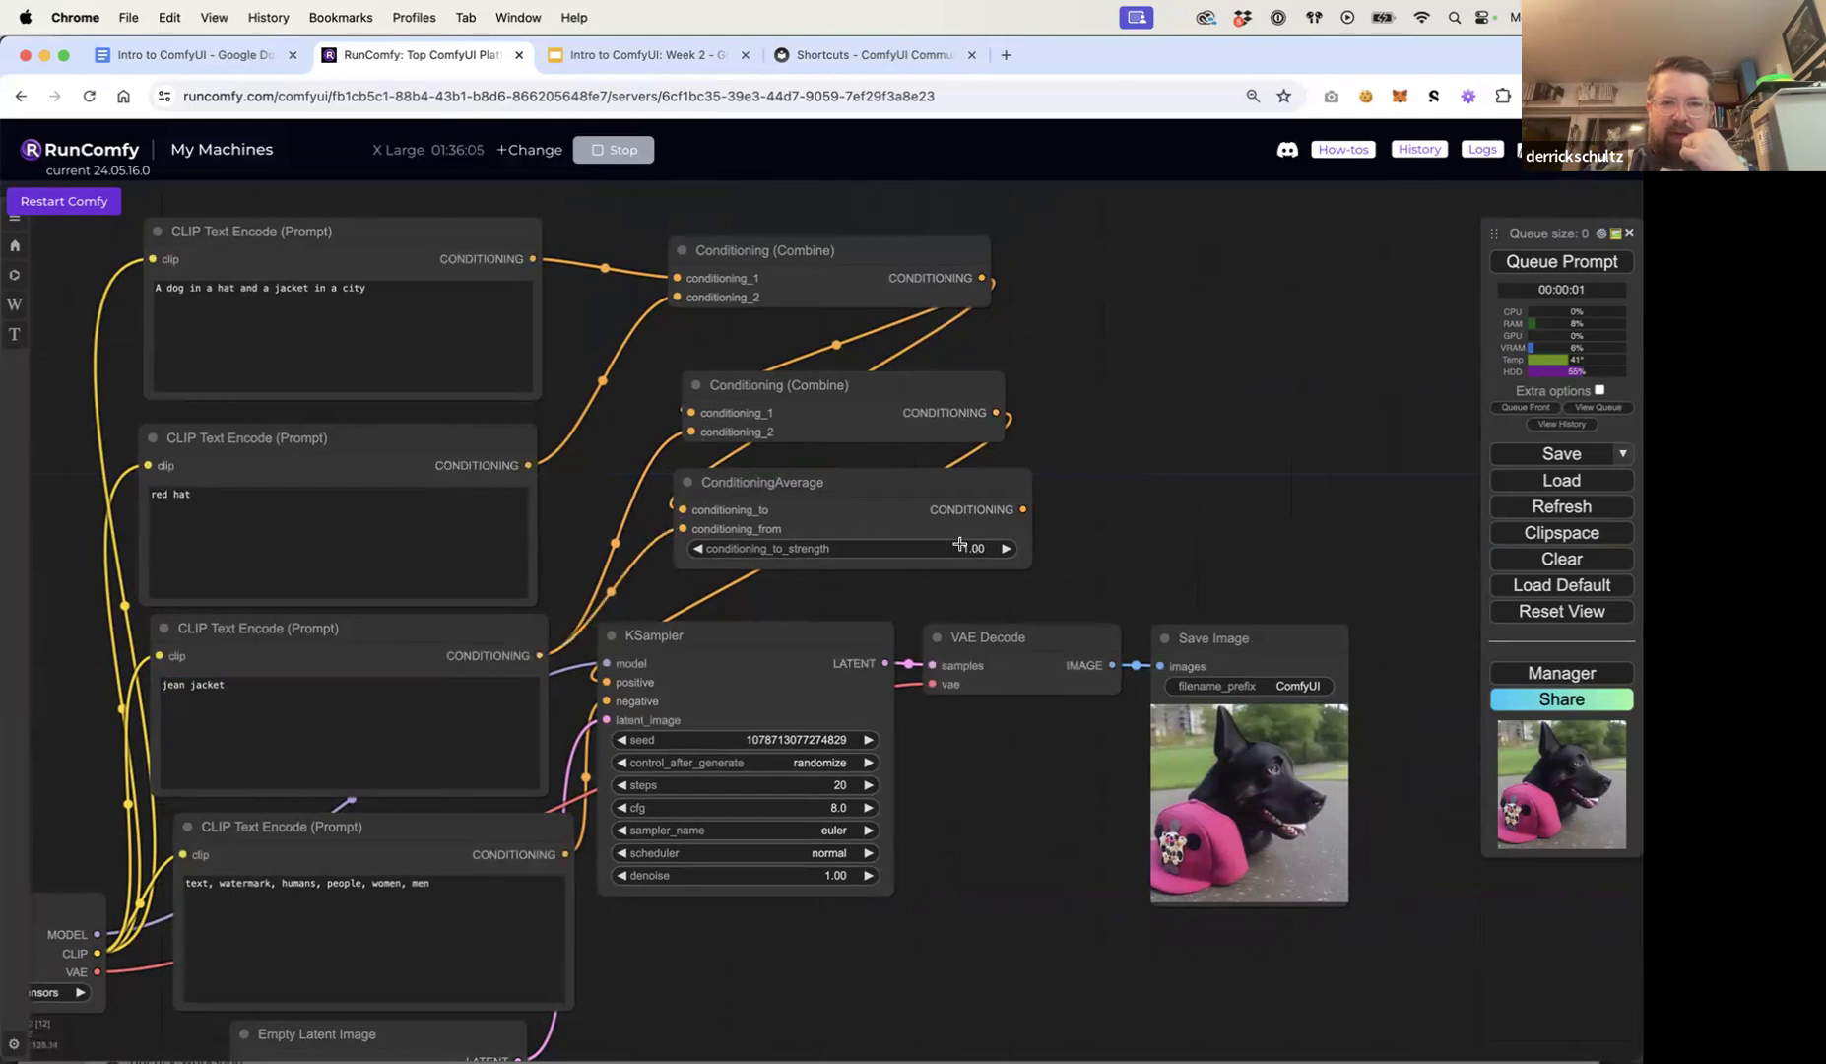
pyautogui.click(978, 548)
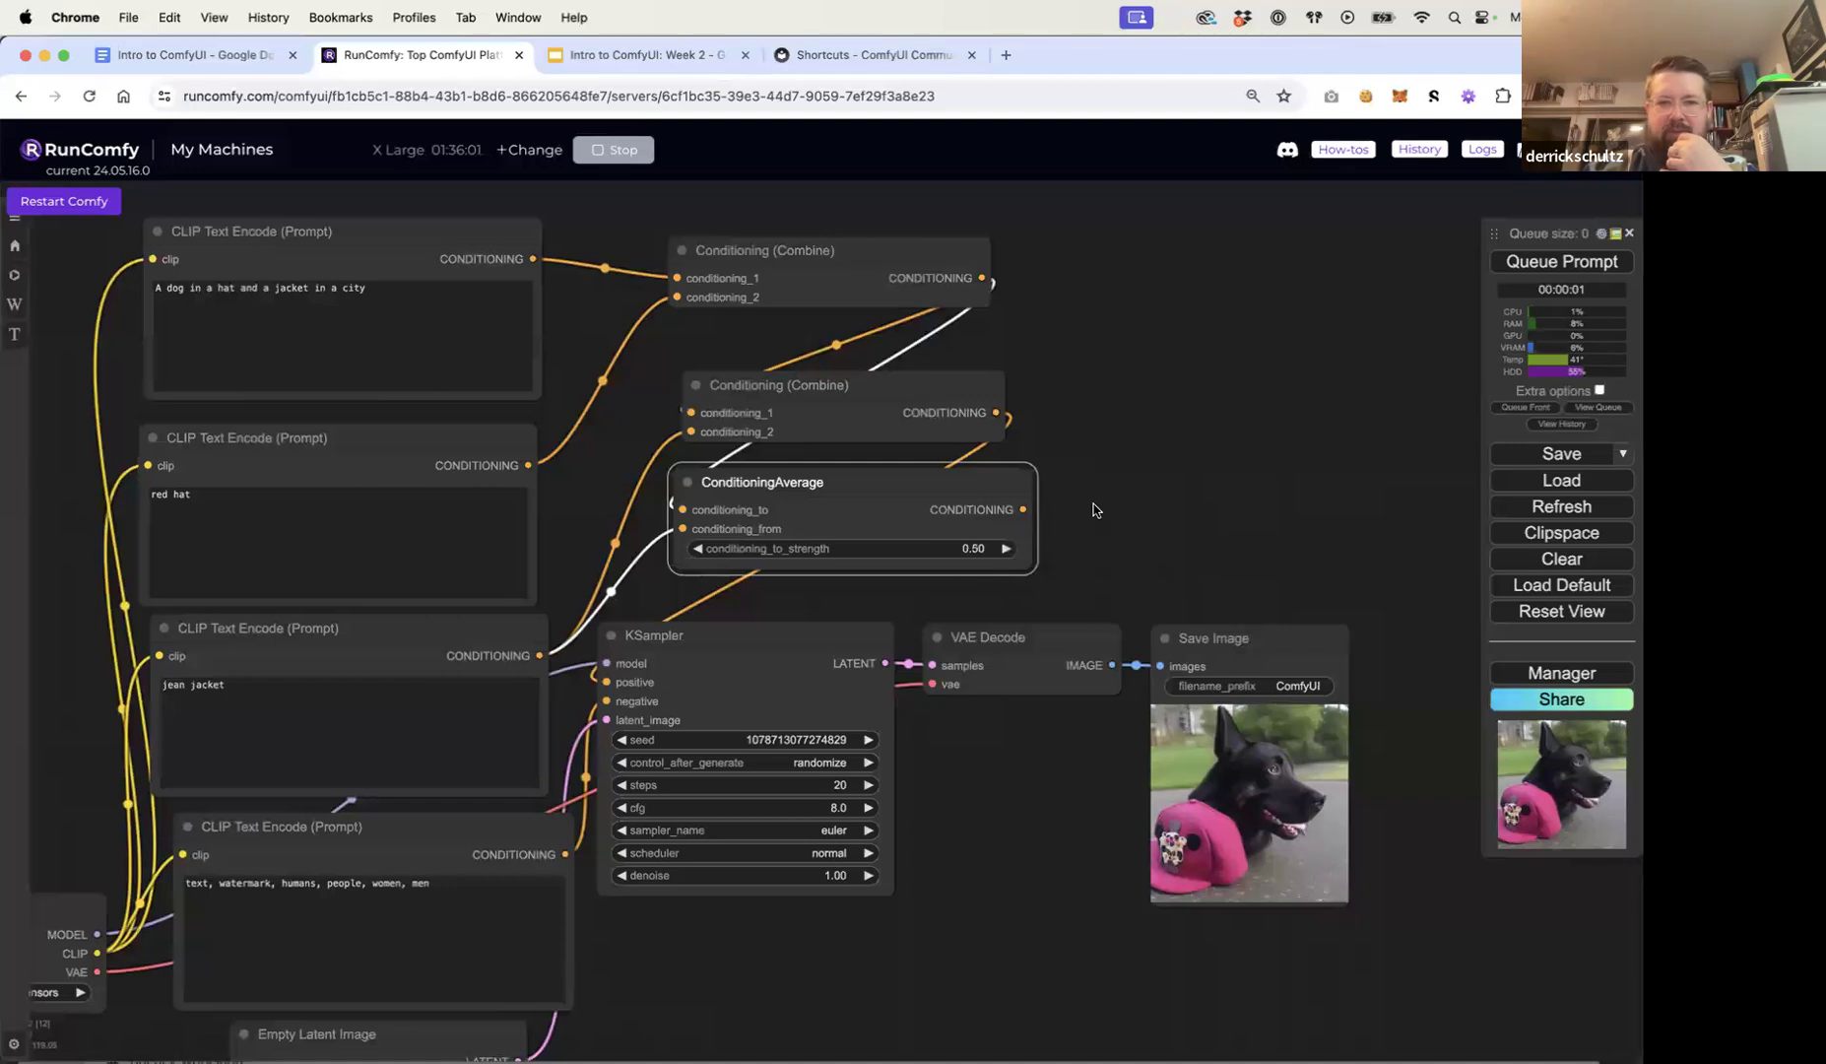
pyautogui.moveTo(1028, 510); pyautogui.dragTo(607, 682)
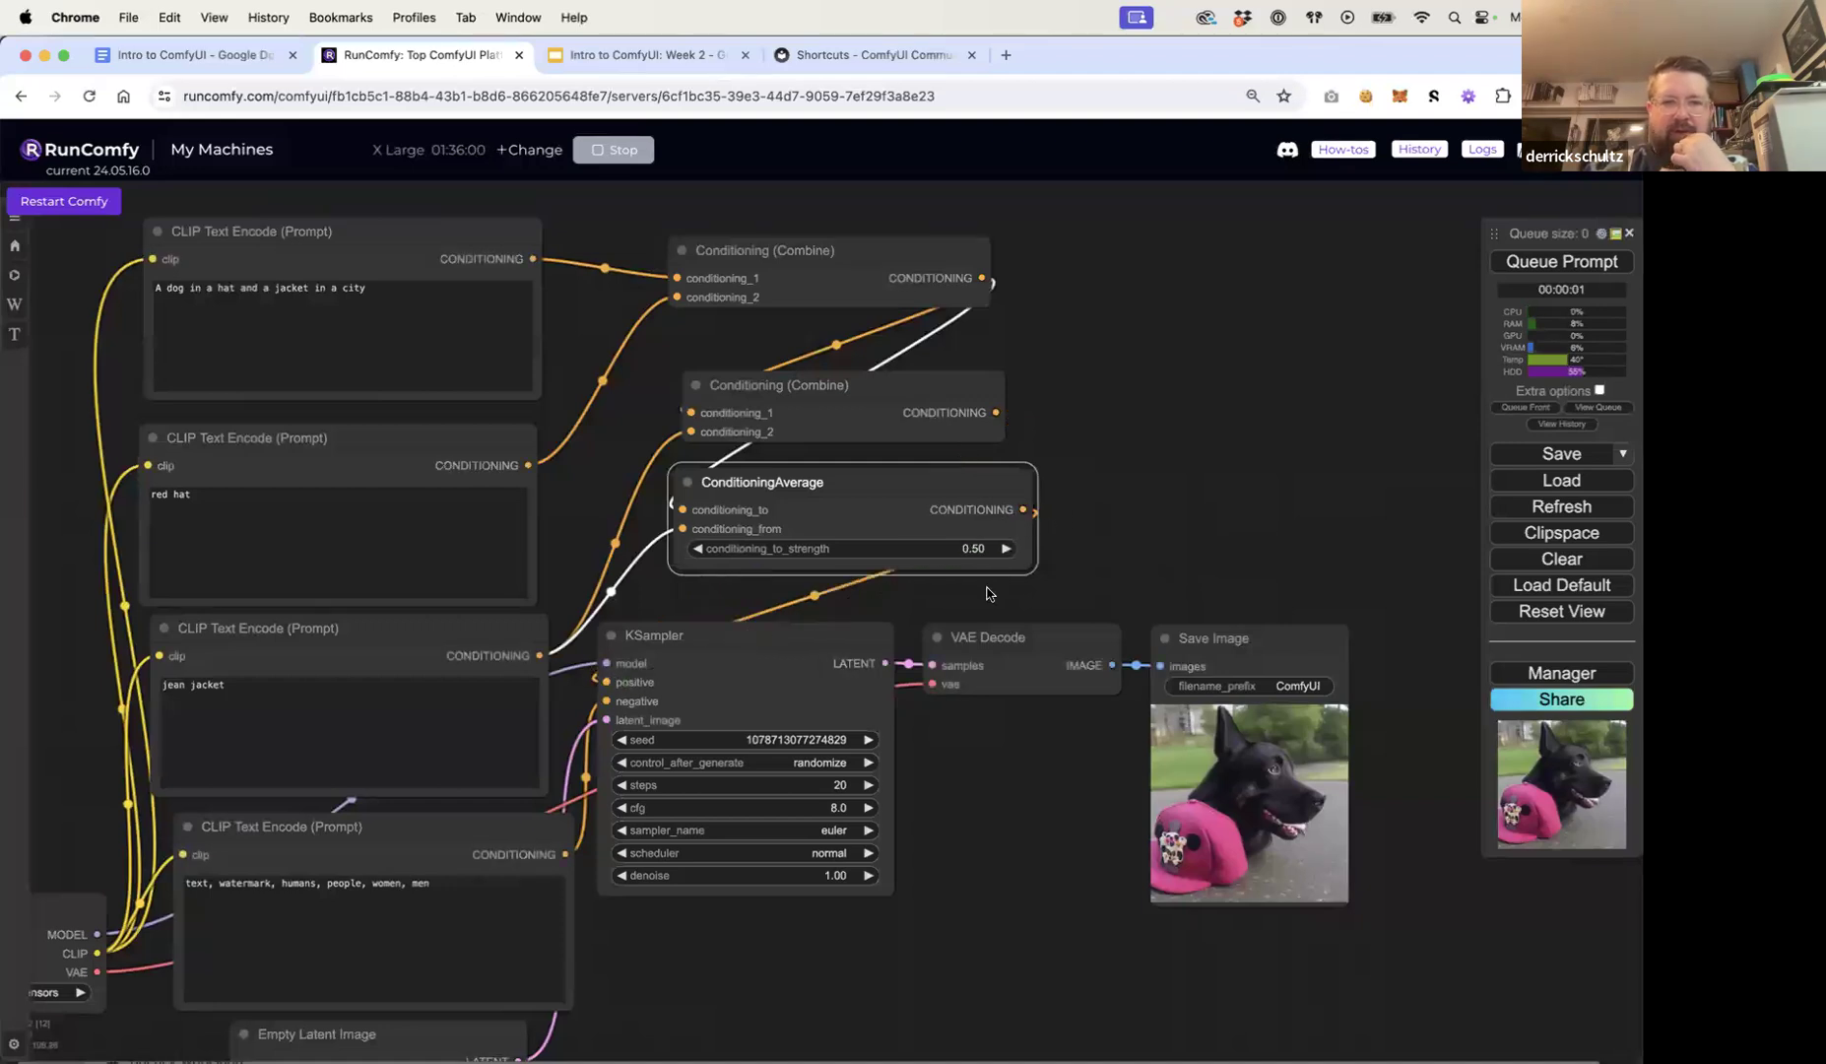
# Step: Delete the second Conditioning (Combine) node and generate an image with the averaged conditioning
pyautogui.click(937, 390)
pyautogui.press('Delete')
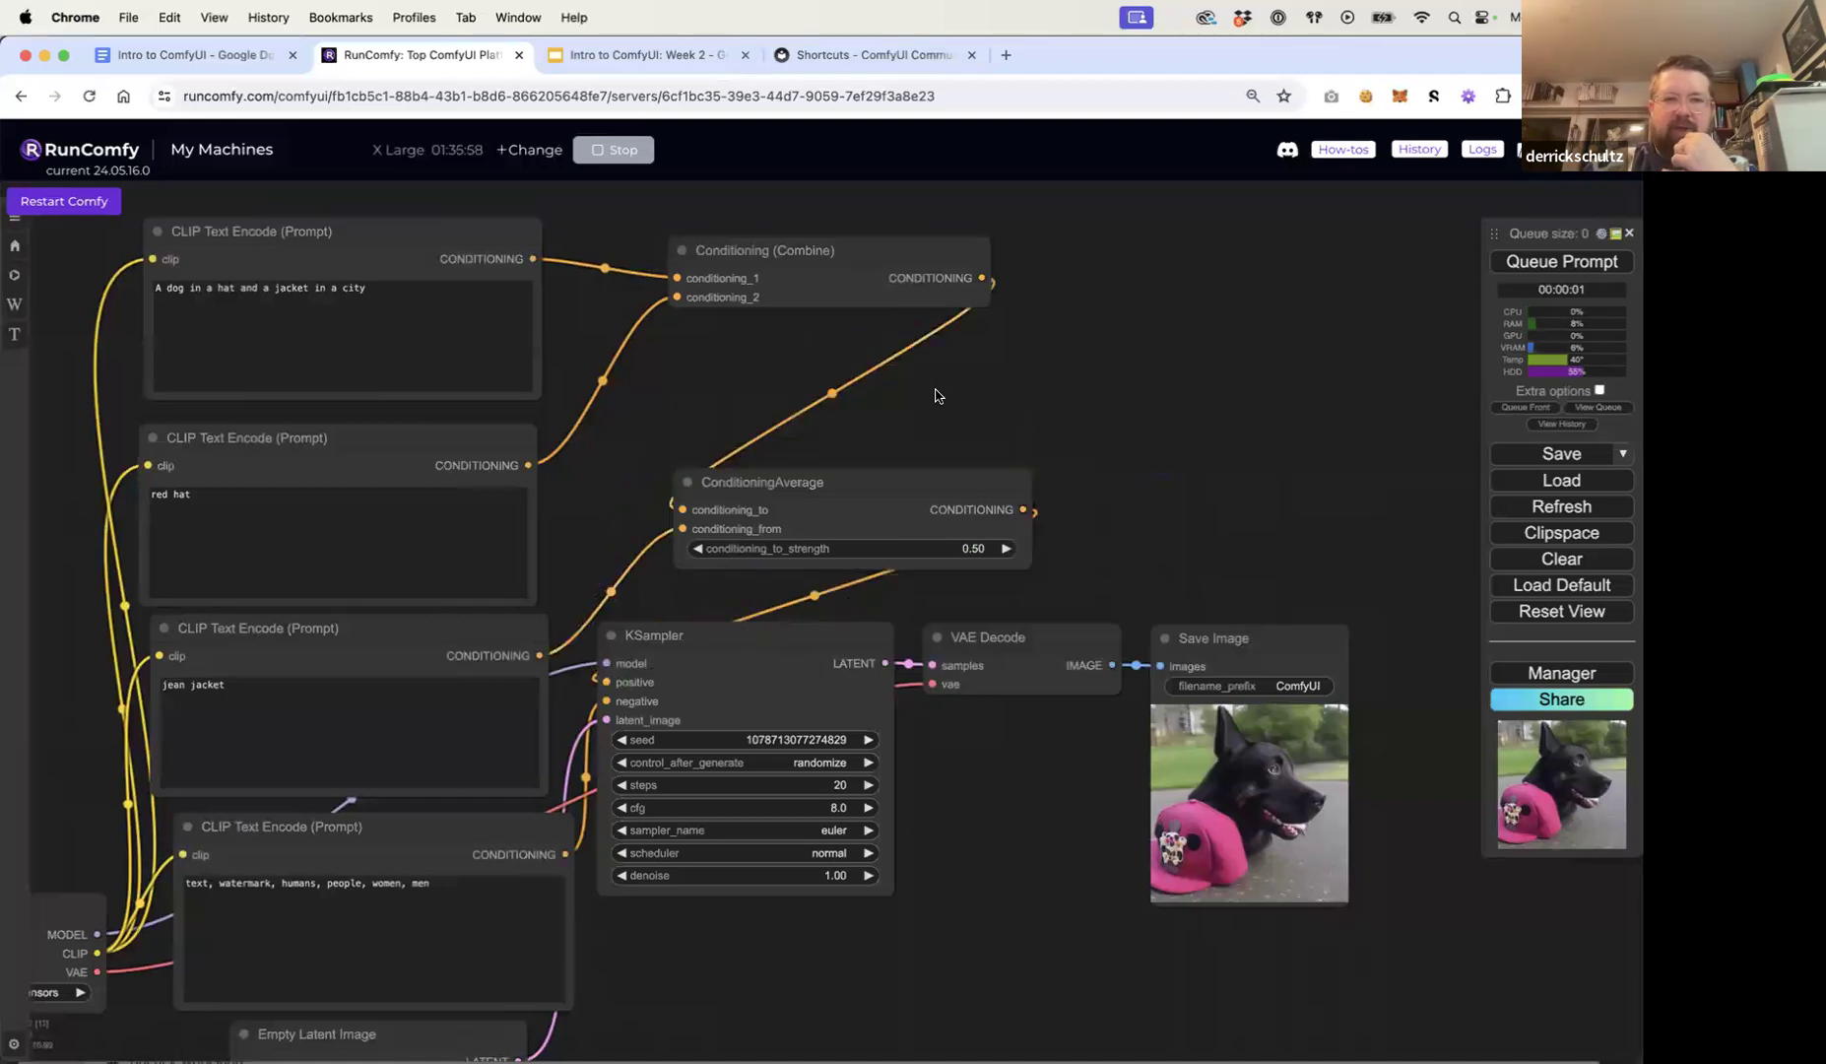
pyautogui.click(1539, 262)
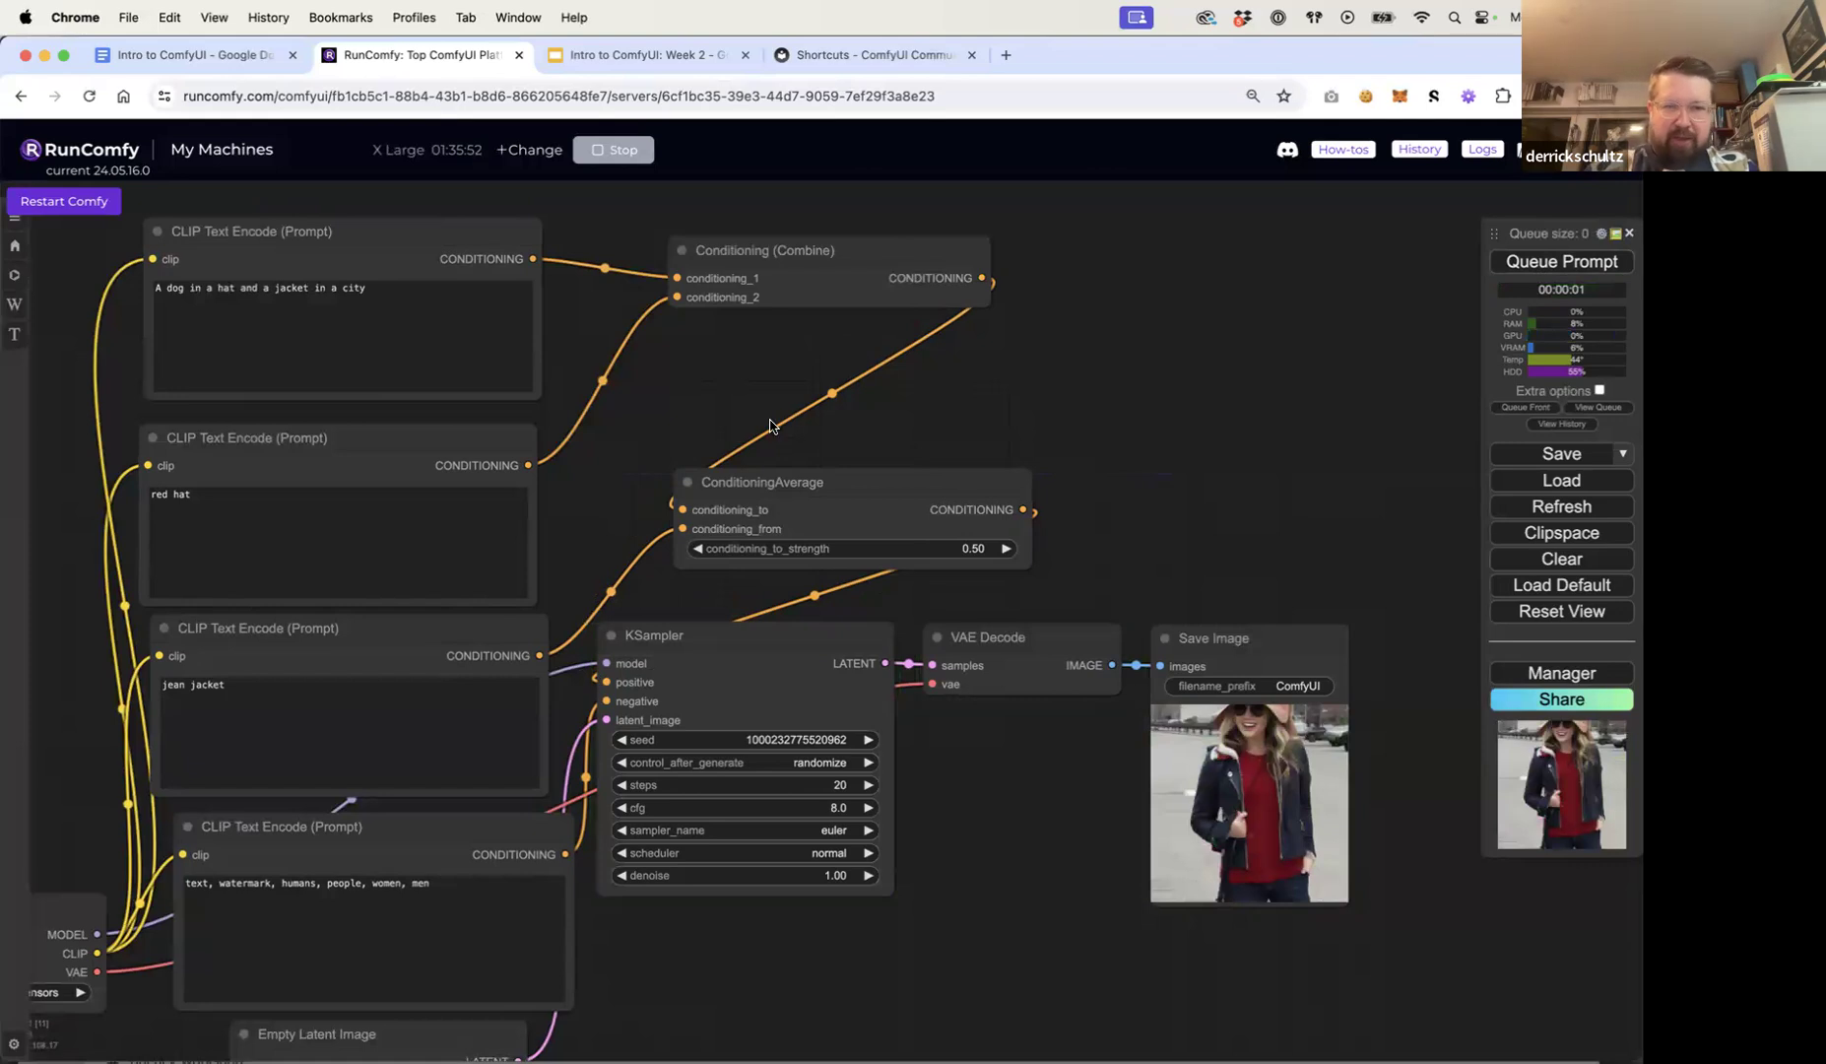
# Step: Swap the ConditioningAverage inputs so "jean jacket" feeds conditioning_to and the combined output feeds conditioning_from, and generate an image
pyautogui.moveTo(975, 283); pyautogui.dragTo(684, 529)
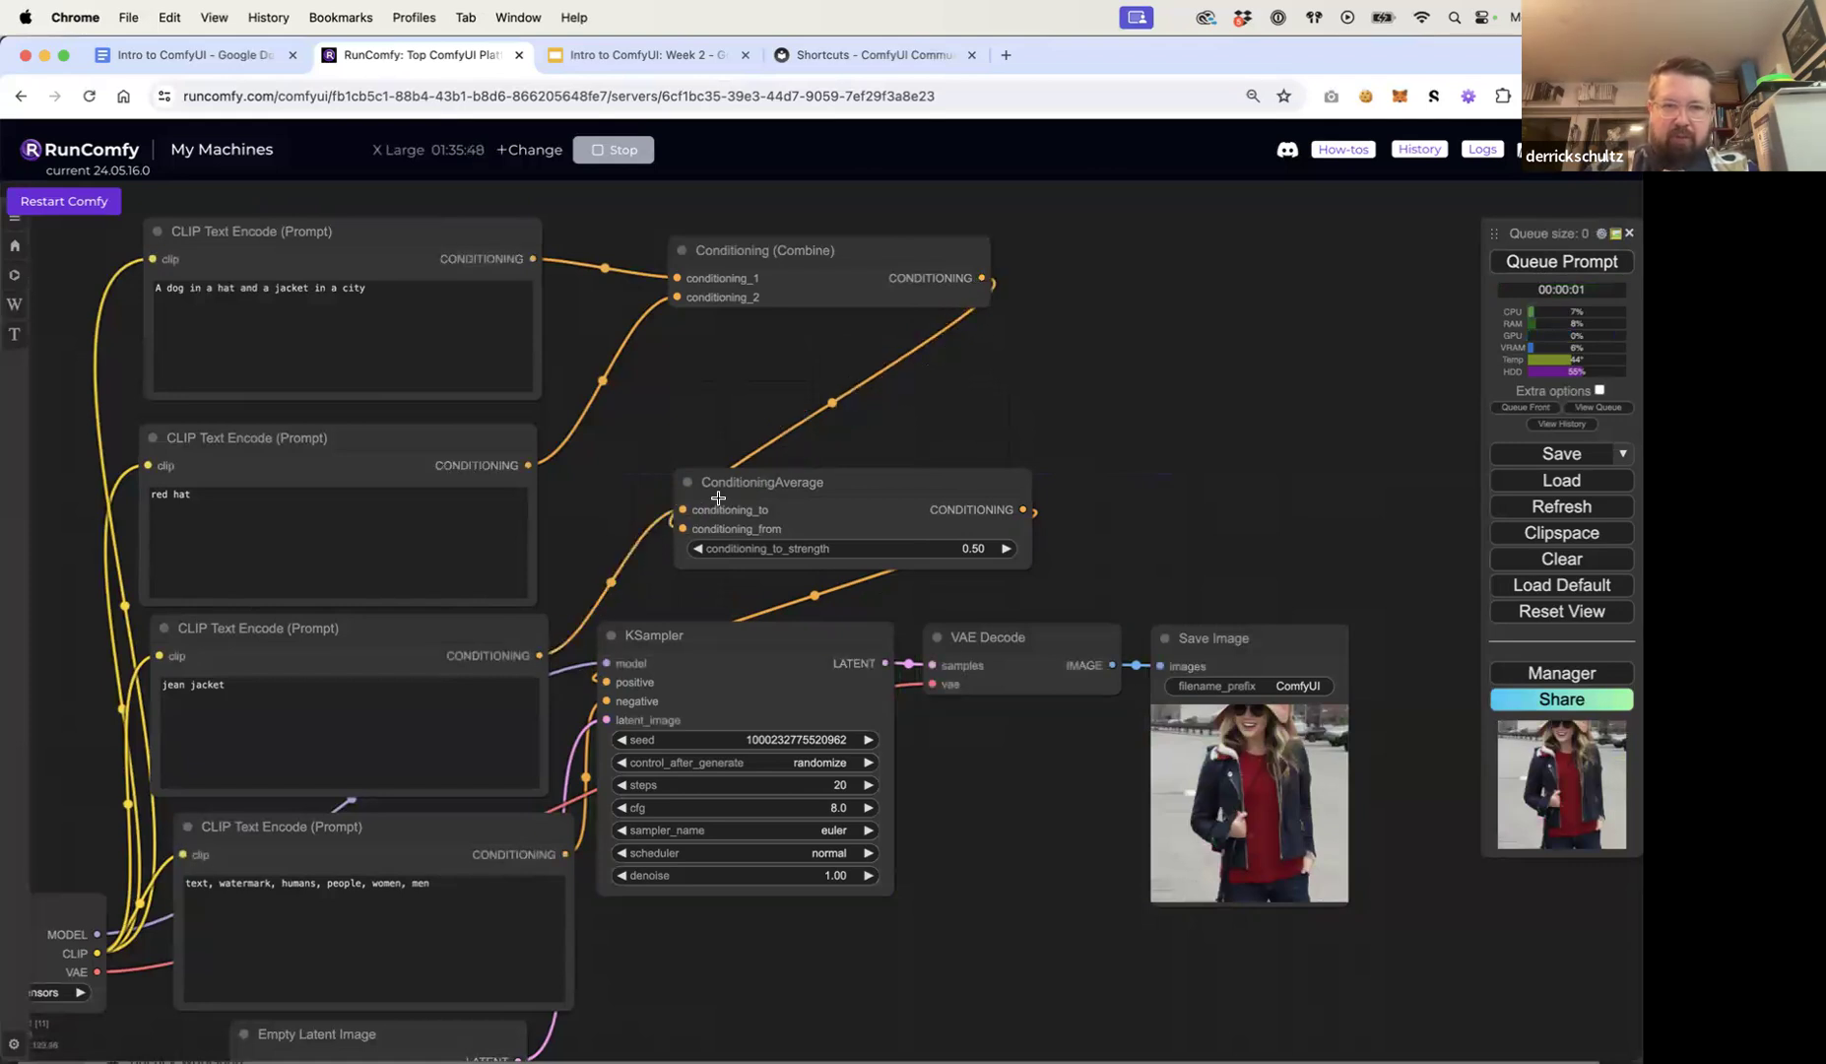
pyautogui.click(1545, 262)
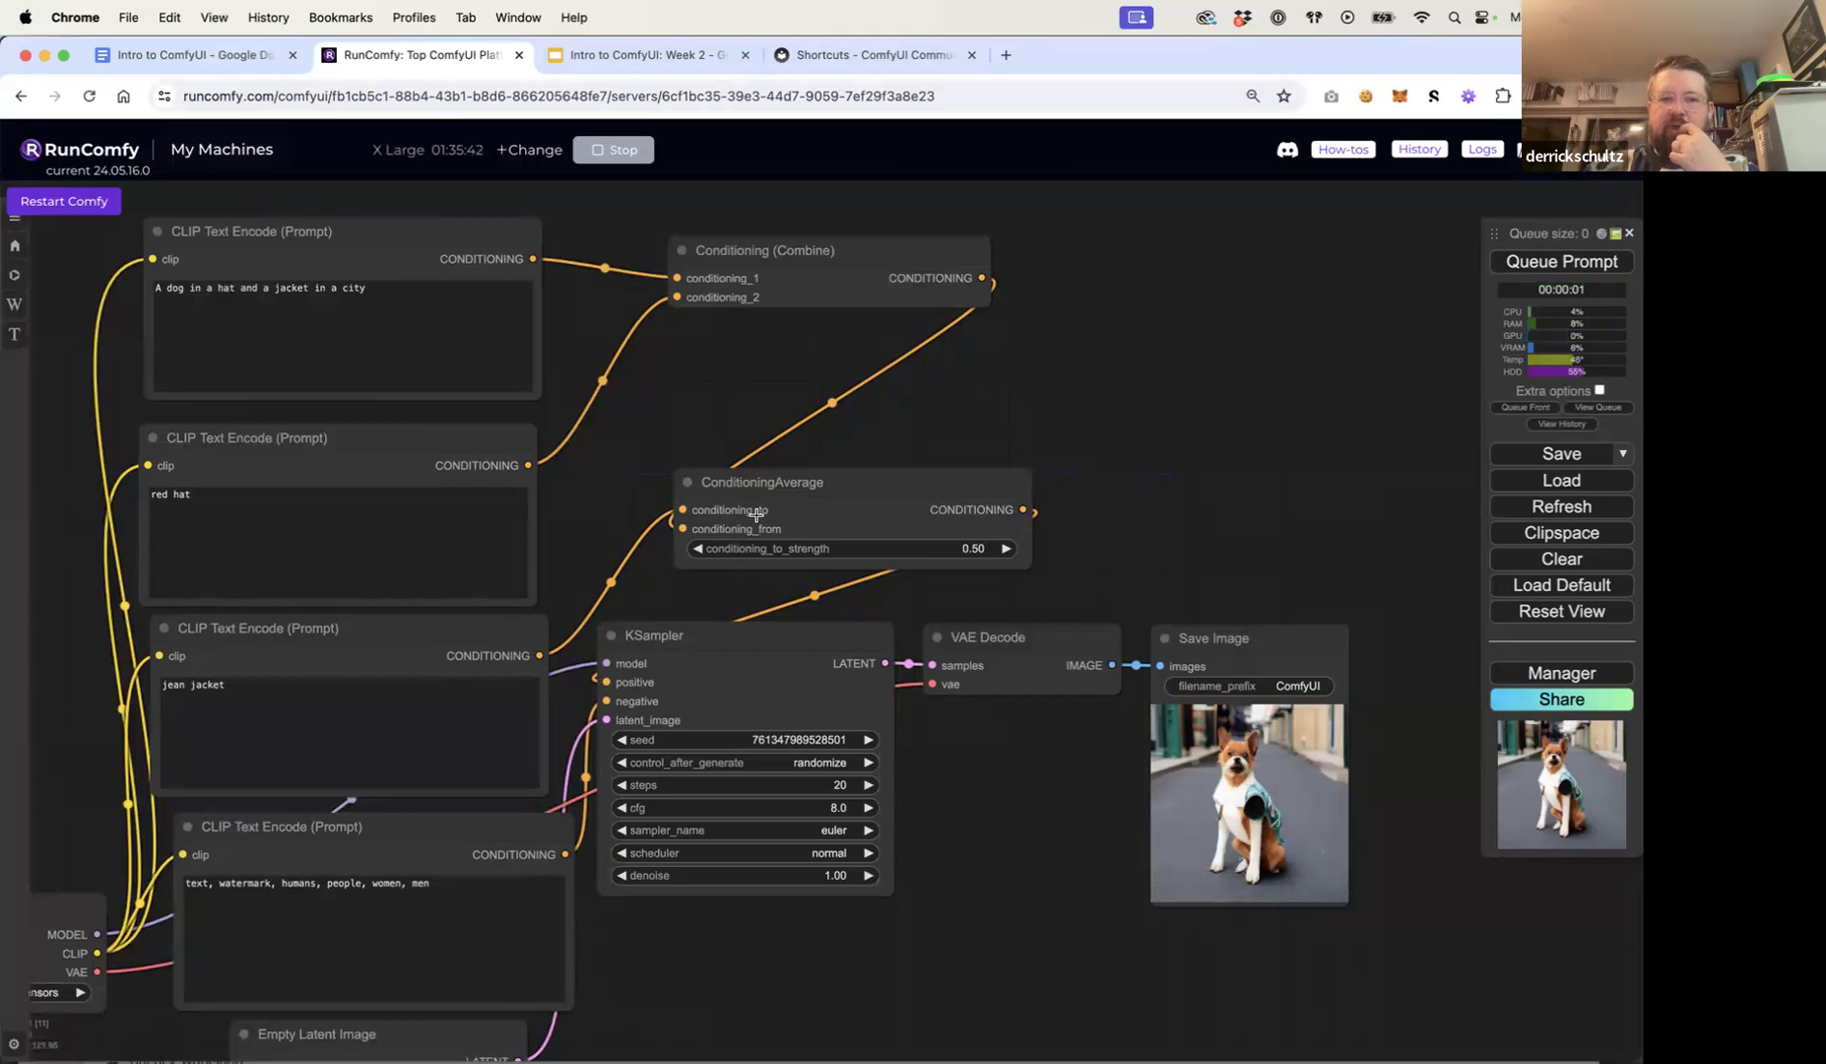
pyautogui.moveTo(756, 506); pyautogui.dragTo(770, 513)
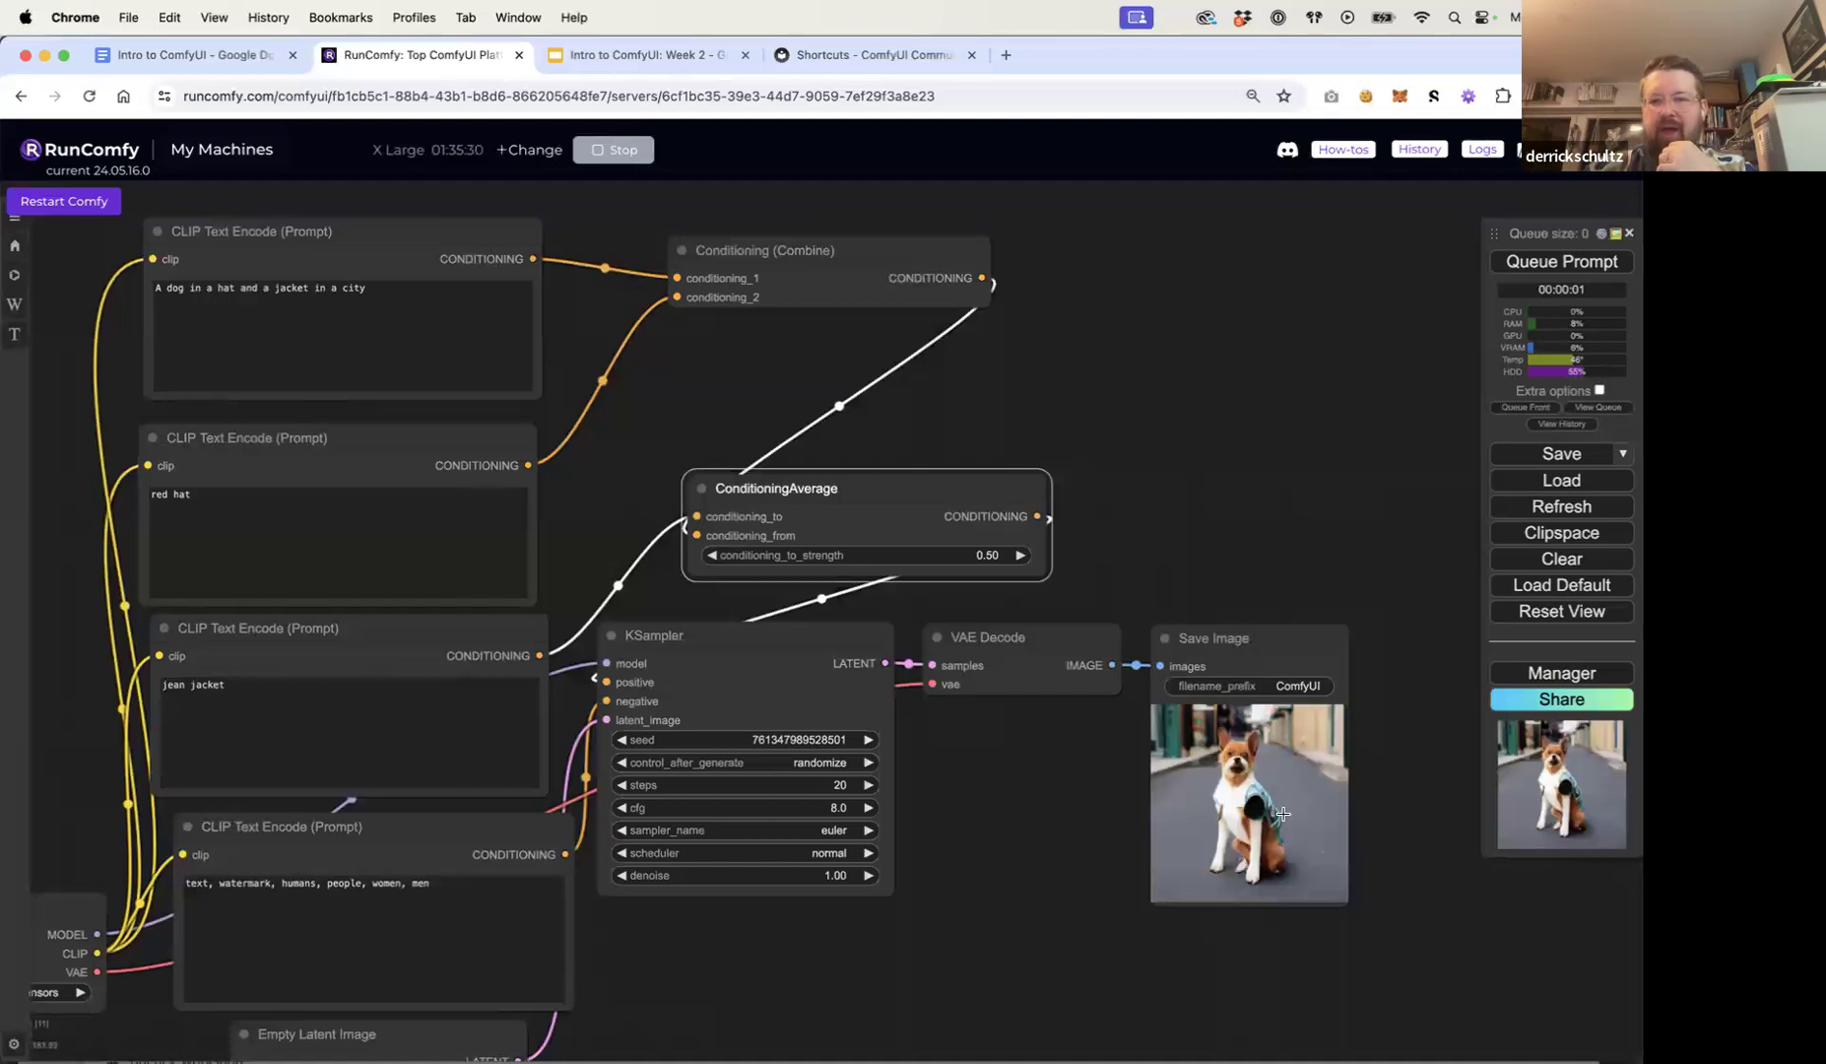
# Step: Generate three more images with the swapped ConditioningAverage inputs to compare the results
pyautogui.scroll(2, 1280, 846)
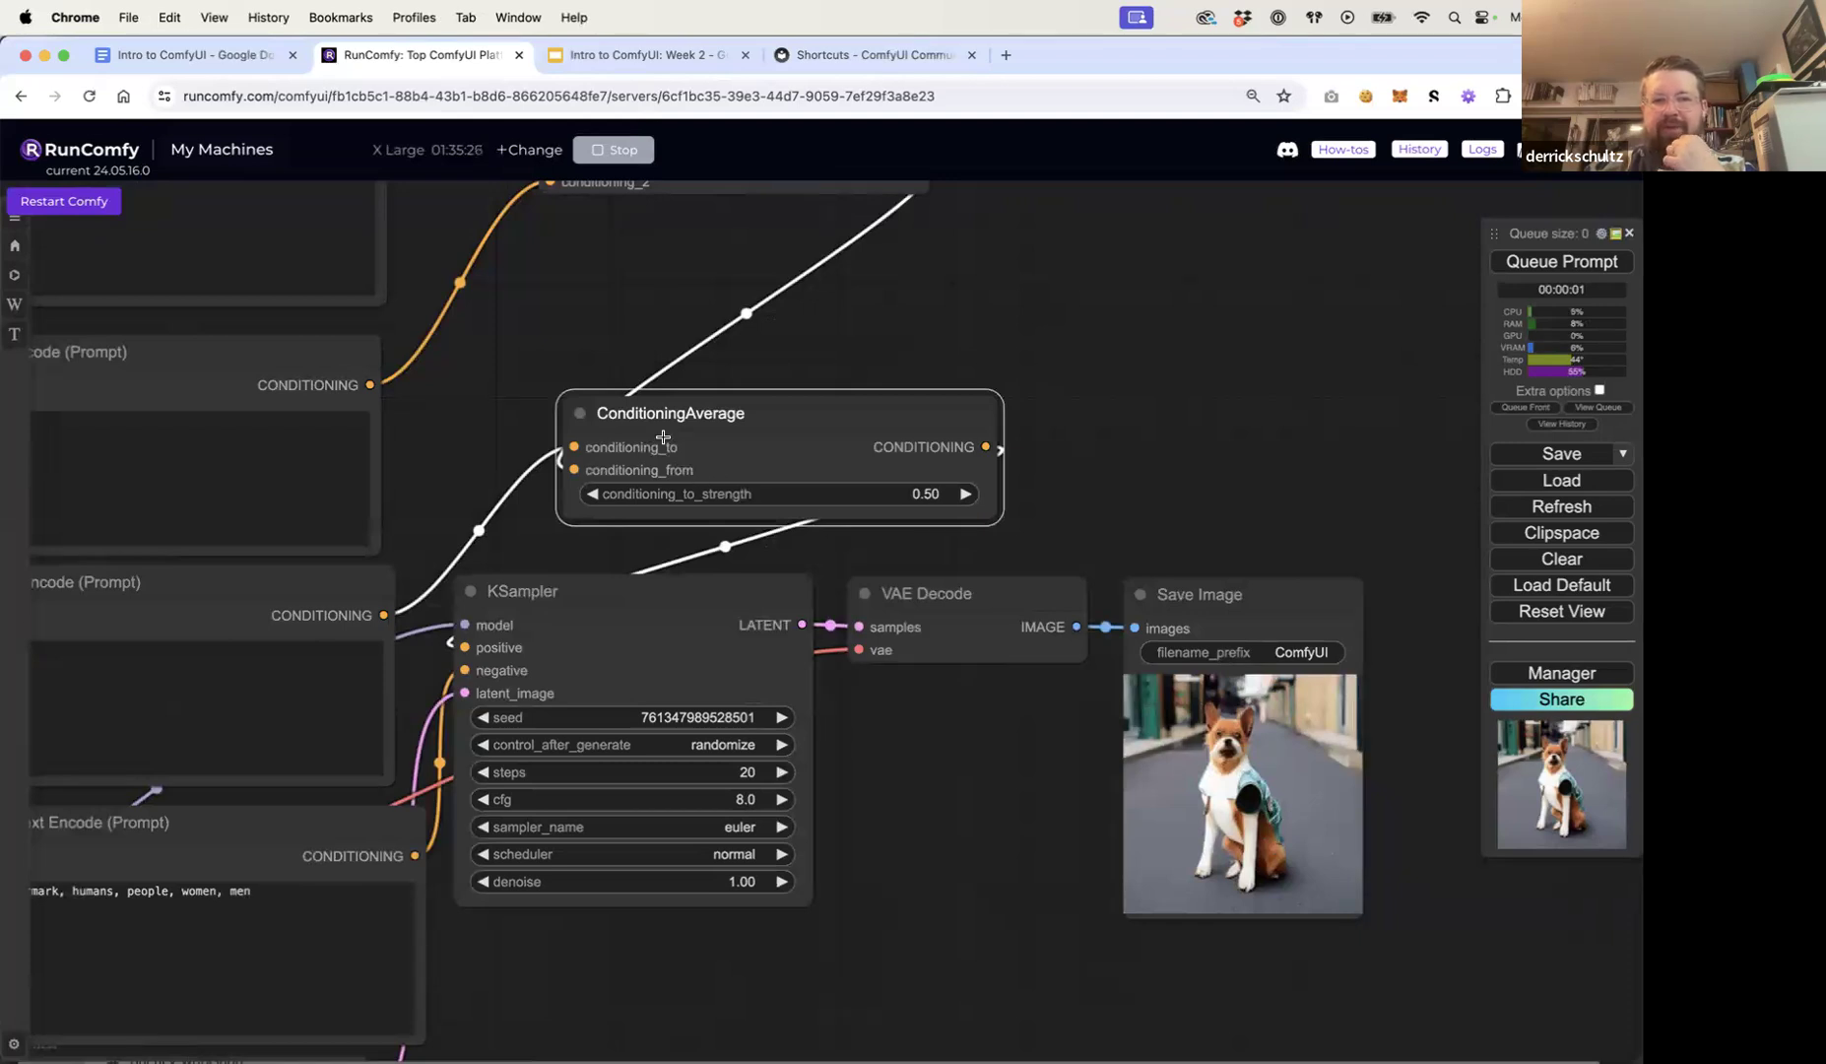
pyautogui.click(1554, 264)
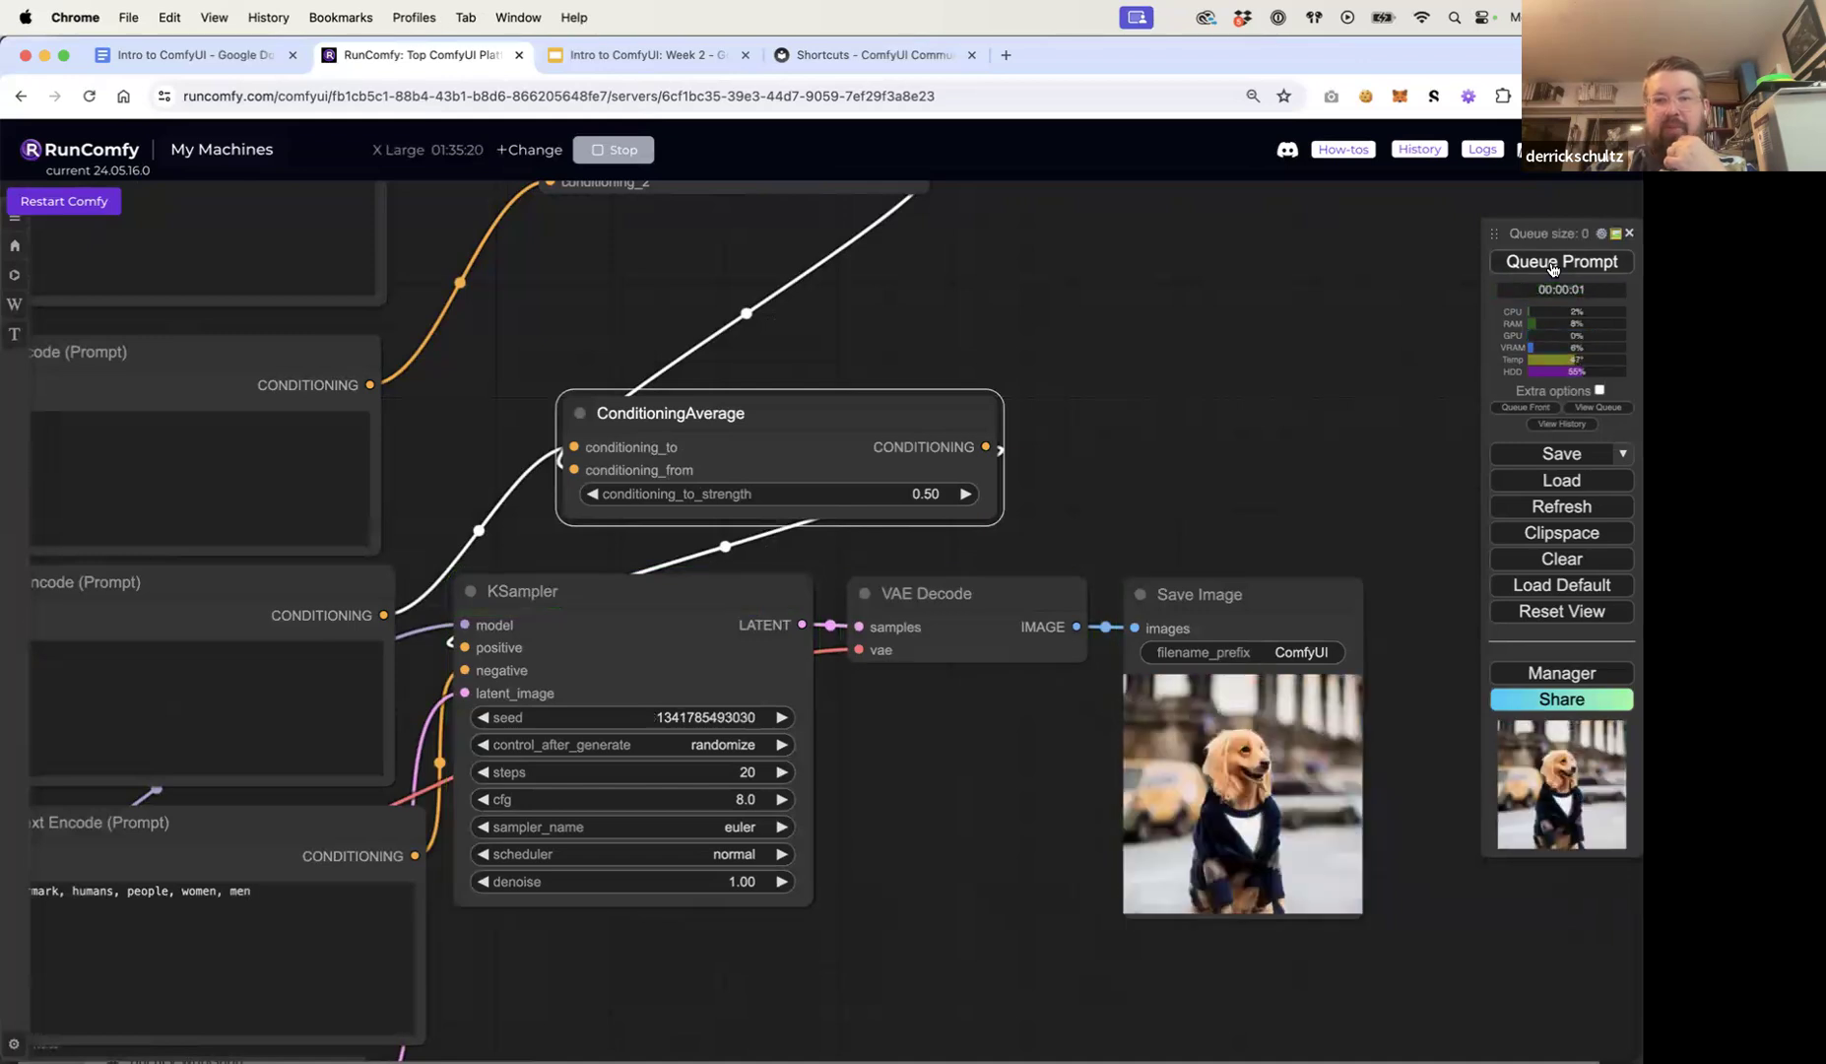
pyautogui.click(1554, 264)
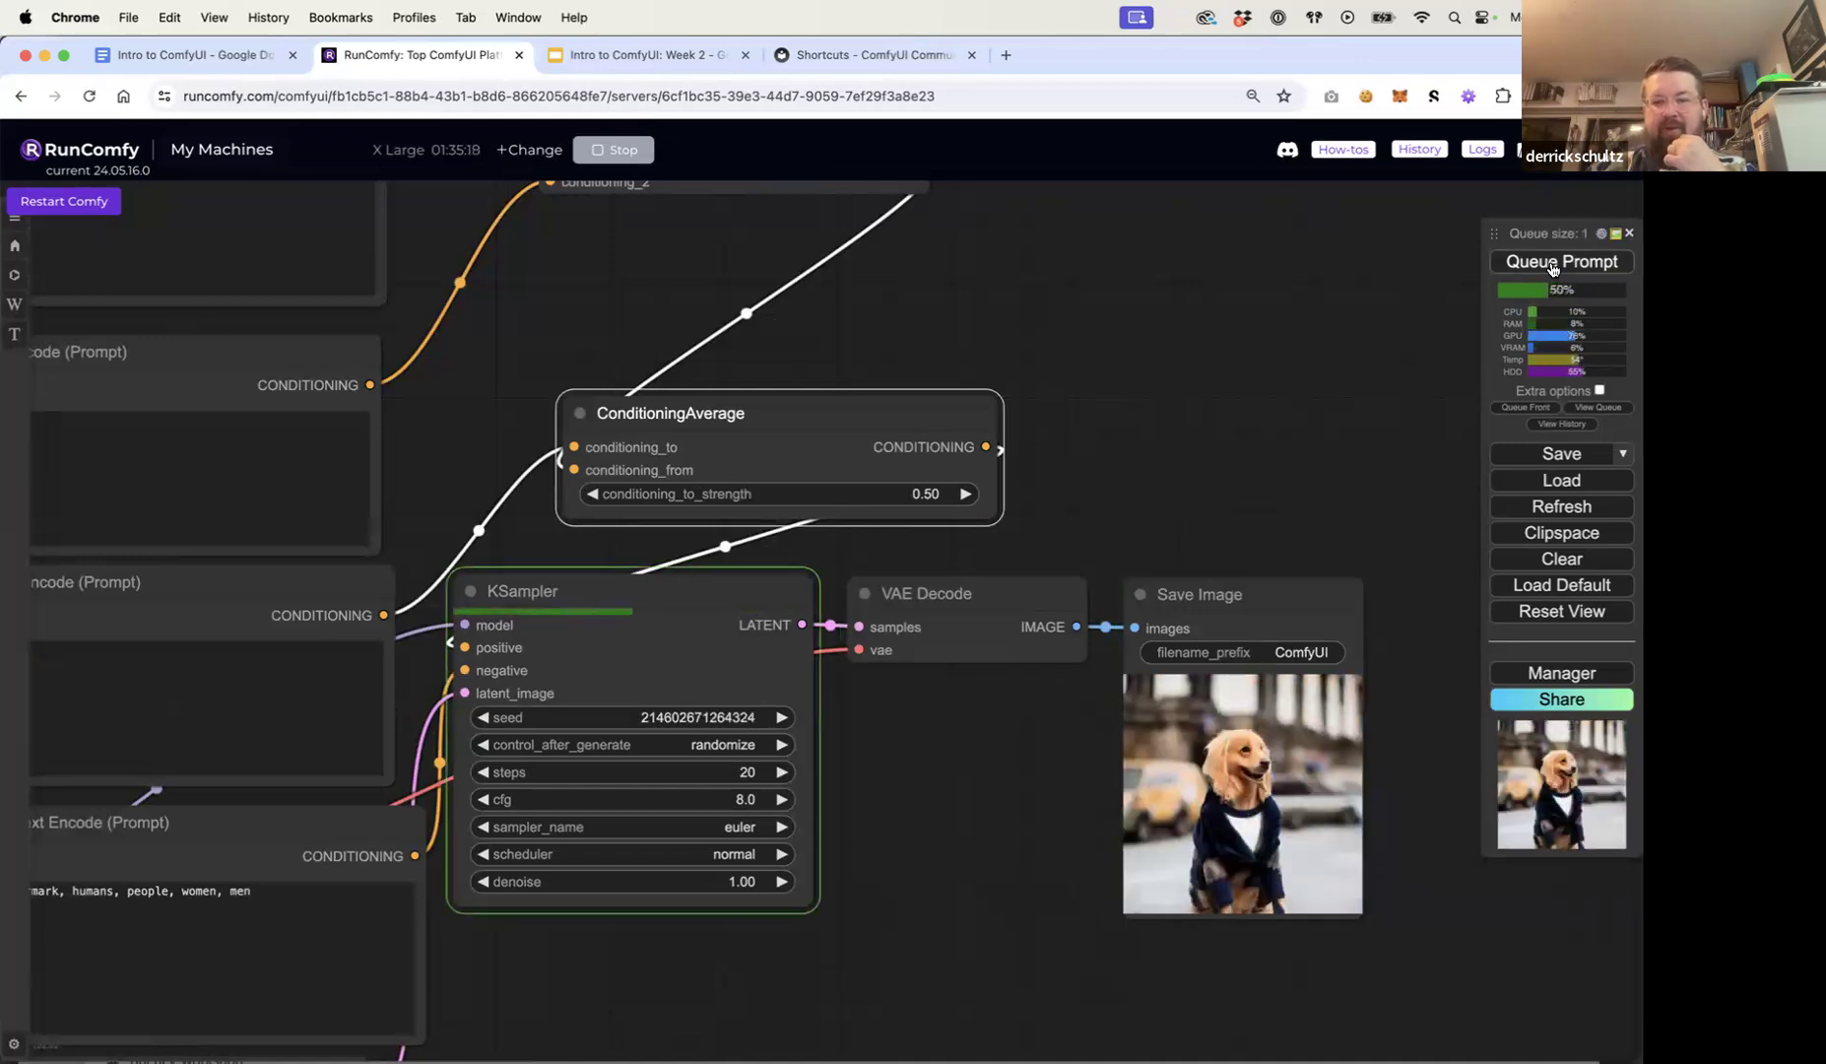
pyautogui.click(1553, 264)
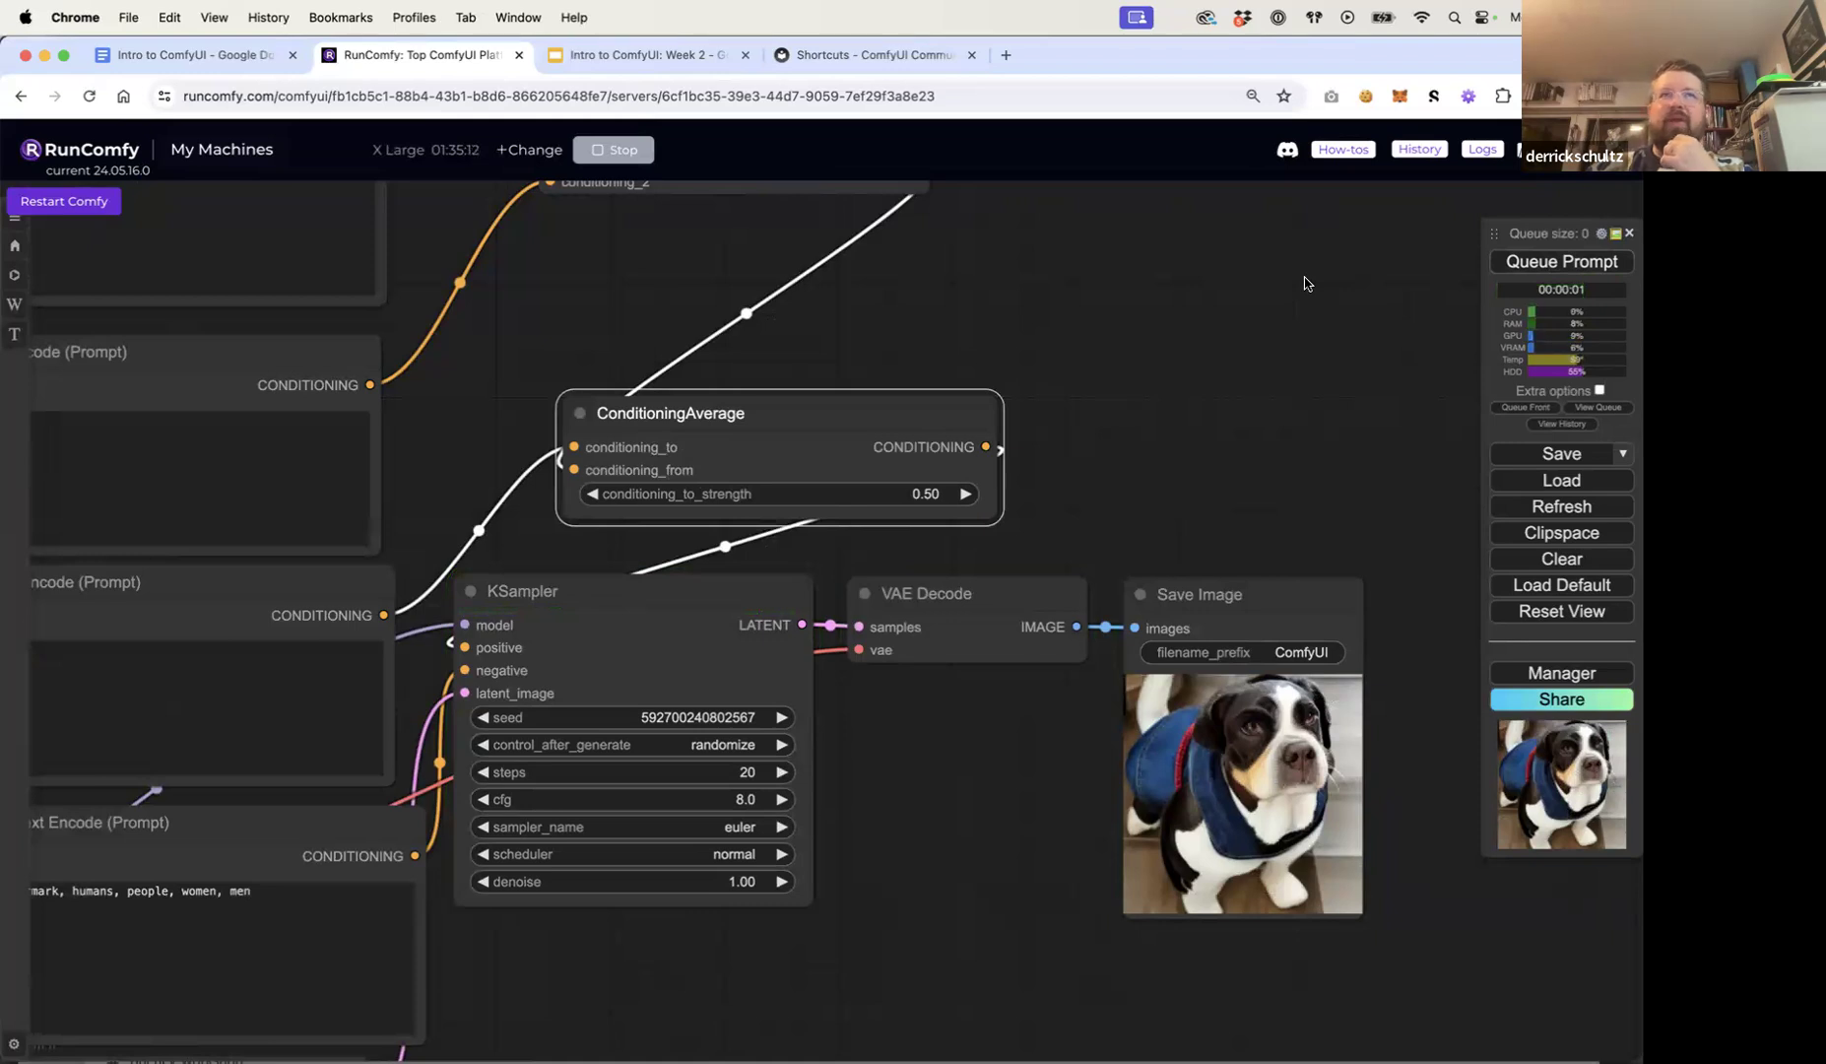
# Step: Add a Conditioning (Concat) node and place it directly above the ConditioningAverage node
pyautogui.click(1146, 311)
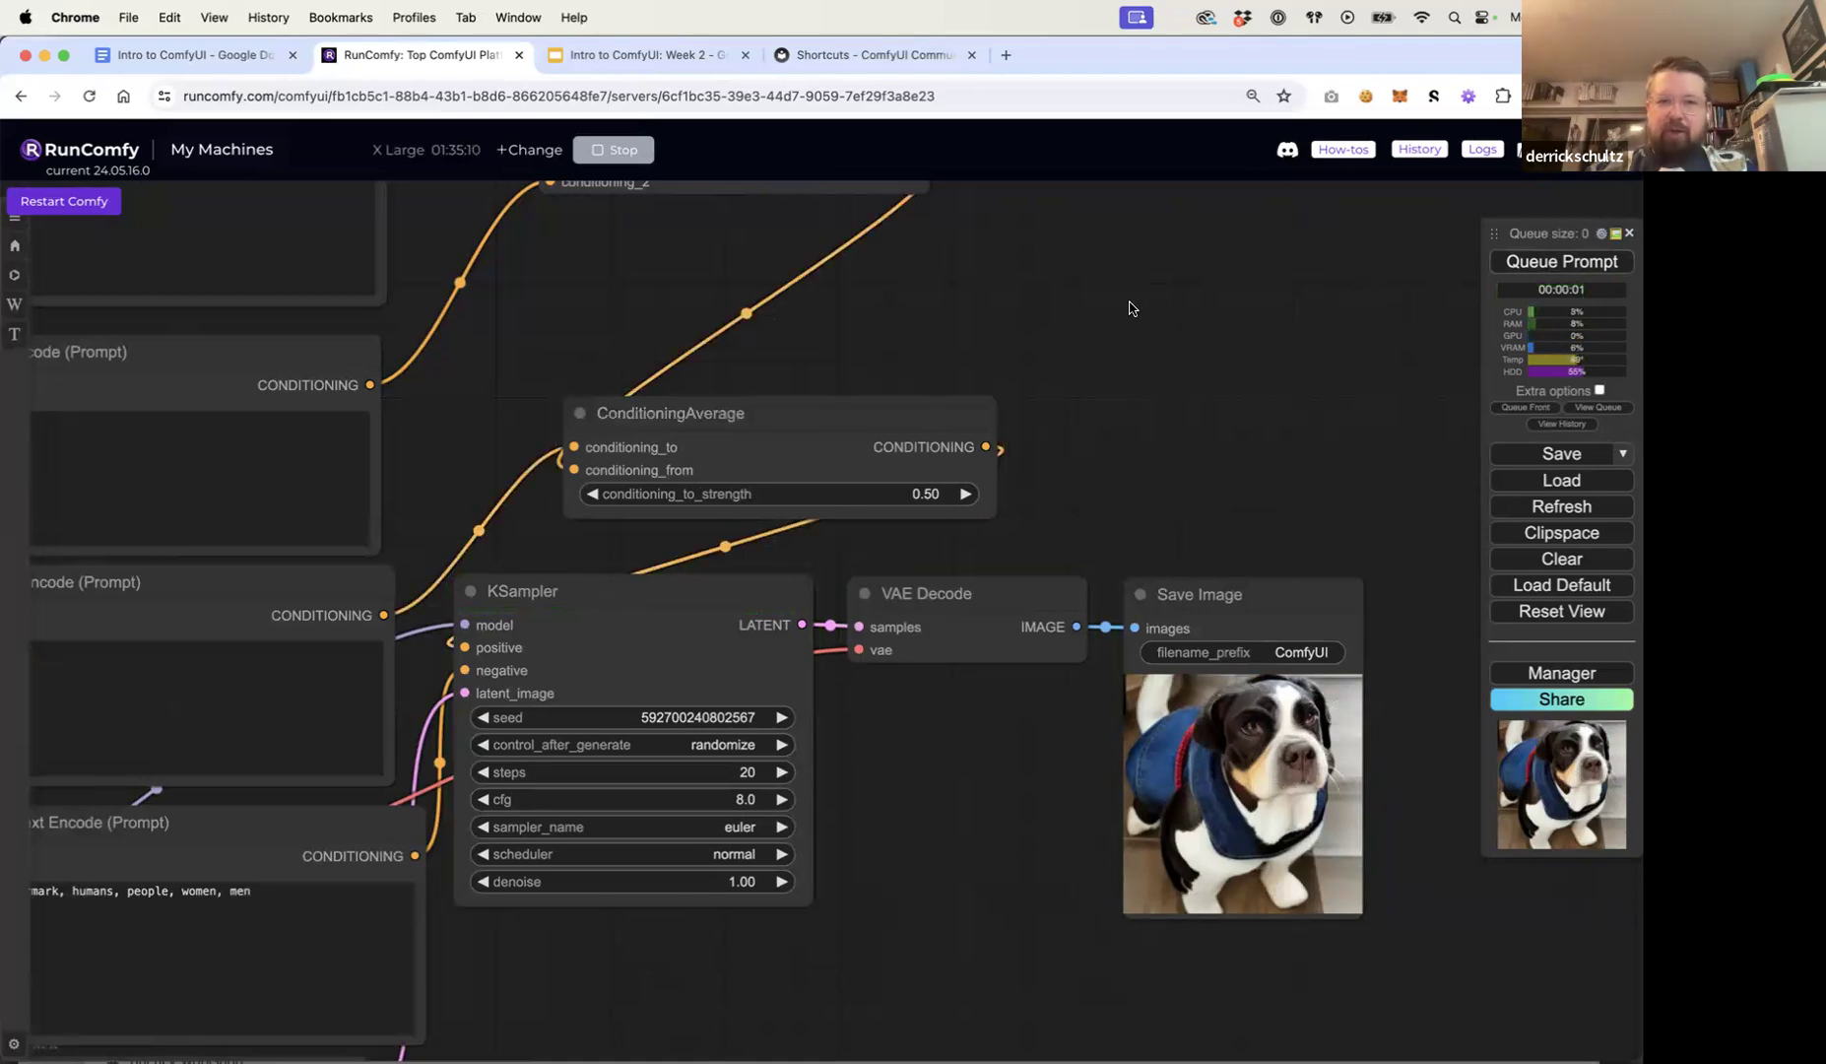
pyautogui.doubleClick(1133, 304)
pyautogui.write('cond')
pyautogui.press('Down')
pyautogui.press('Down')
pyautogui.press('Return')
pyautogui.moveTo(1197, 287); pyautogui.dragTo(644, 298)
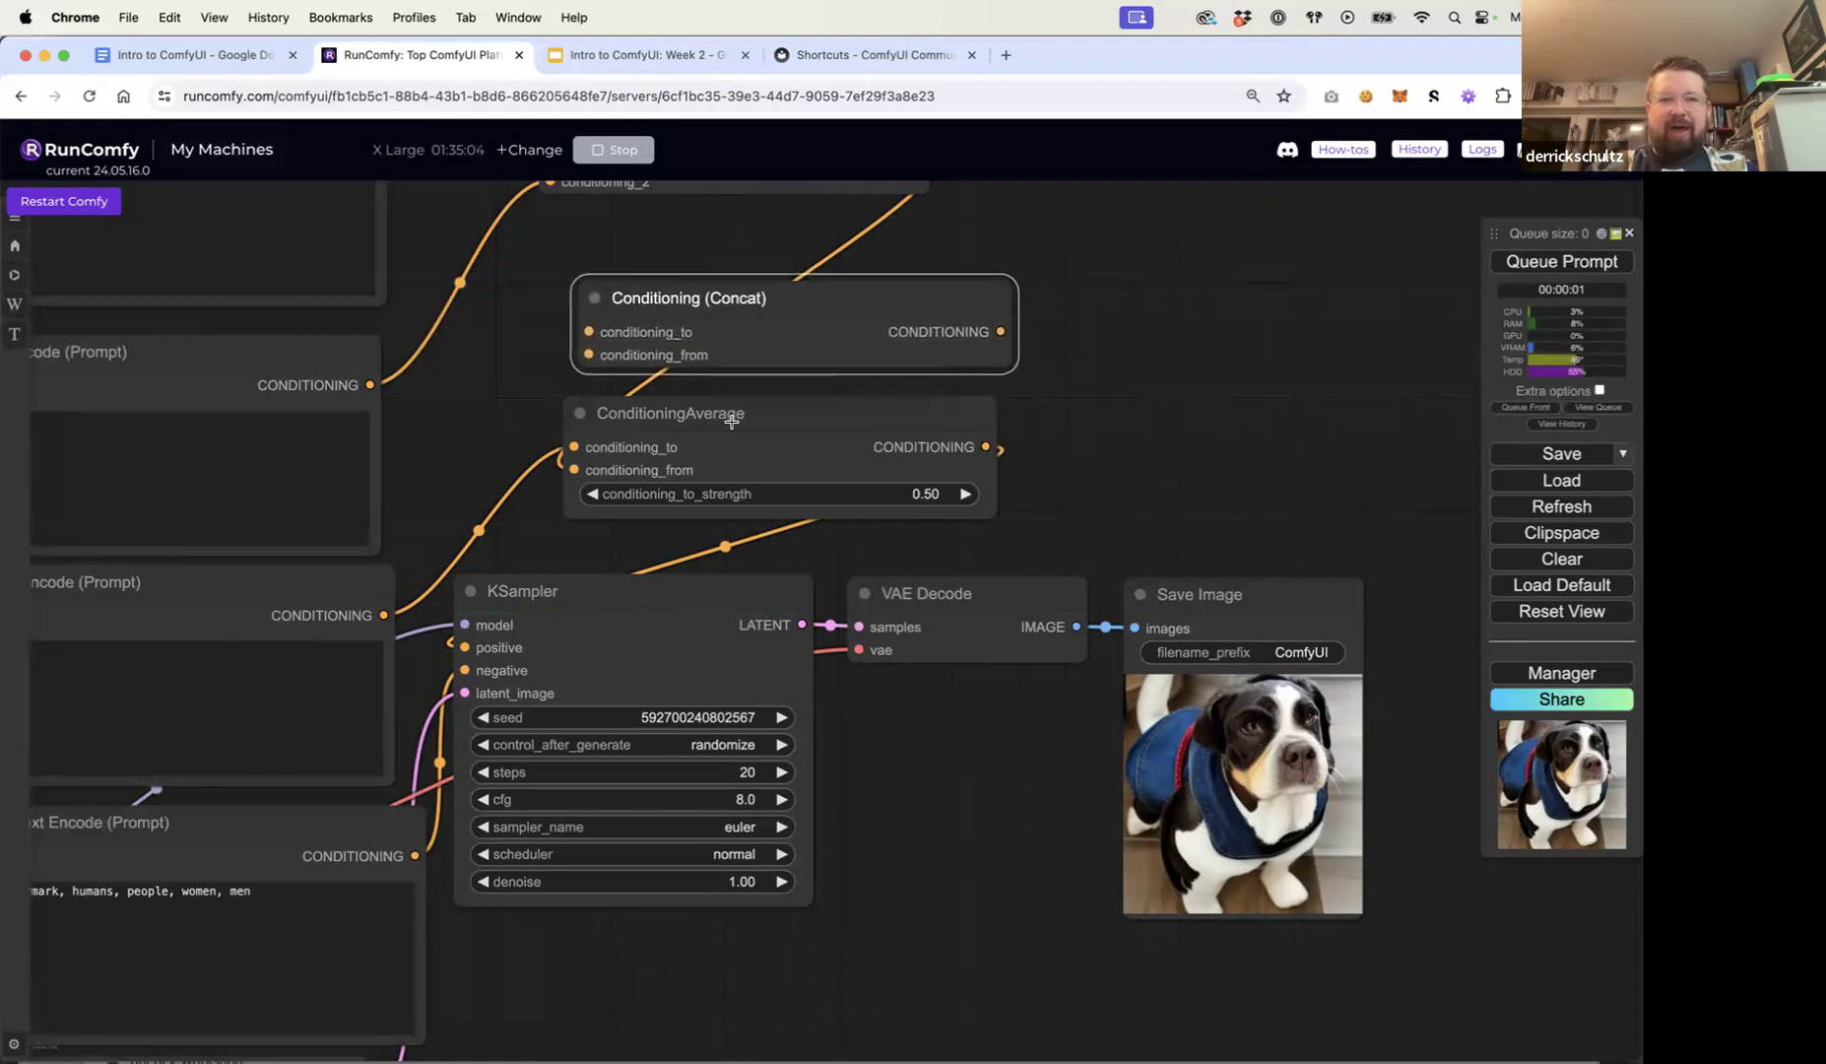
# Step: Connect the "jean jacket" prompt to the Concat node's conditioning_to and the combined output to its conditioning_from
pyautogui.moveTo(477, 424); pyautogui.dragTo(539, 472)
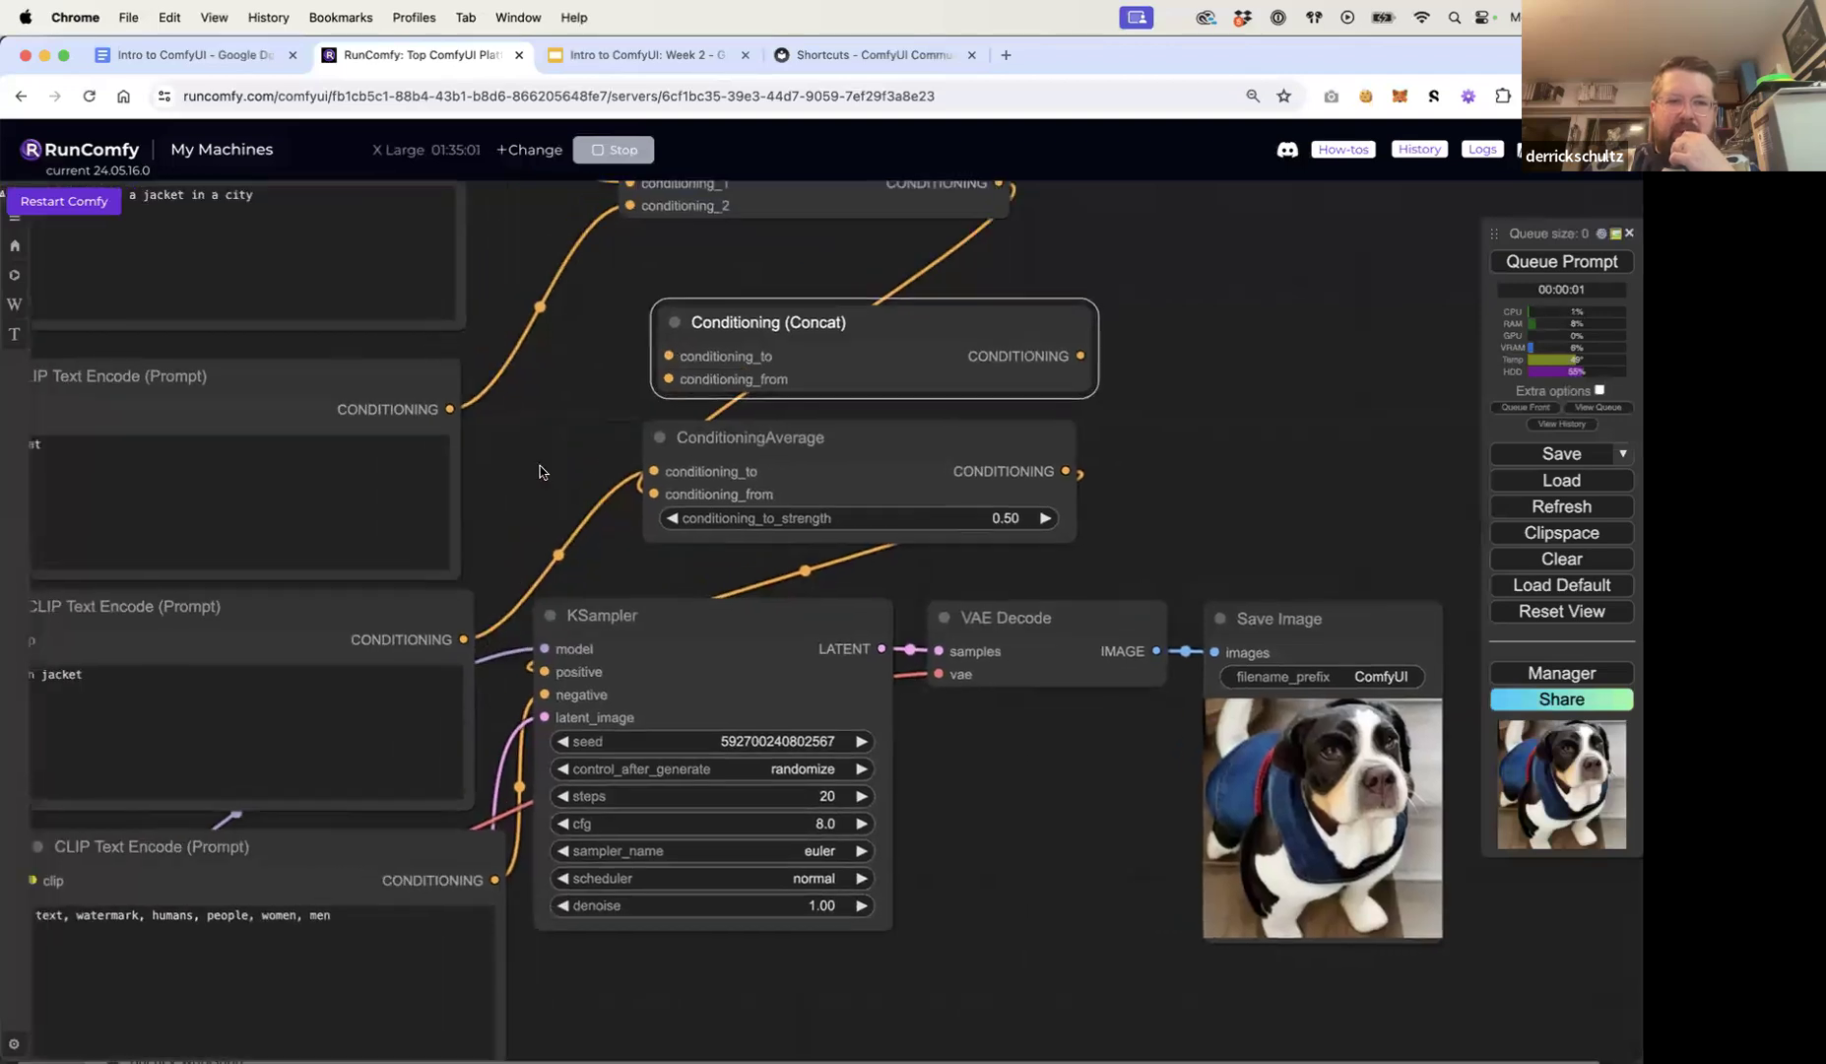
pyautogui.moveTo(464, 639); pyautogui.dragTo(669, 356)
pyautogui.moveTo(577, 387); pyautogui.dragTo(520, 438)
pyautogui.moveTo(941, 233); pyautogui.dragTo(628, 433)
# Step: Delete the ConditioningAverage node, move the Concat node into its place, and link its output to the KSampler's positive input
pyautogui.click(744, 504)
pyautogui.press('Delete')
pyautogui.moveTo(819, 430); pyautogui.dragTo(701, 520)
pyautogui.moveTo(800, 557); pyautogui.dragTo(487, 722)
# Step: Generate two images with the concatenated conditioning
pyautogui.moveTo(683, 598); pyautogui.dragTo(722, 598)
pyautogui.click(1518, 264)
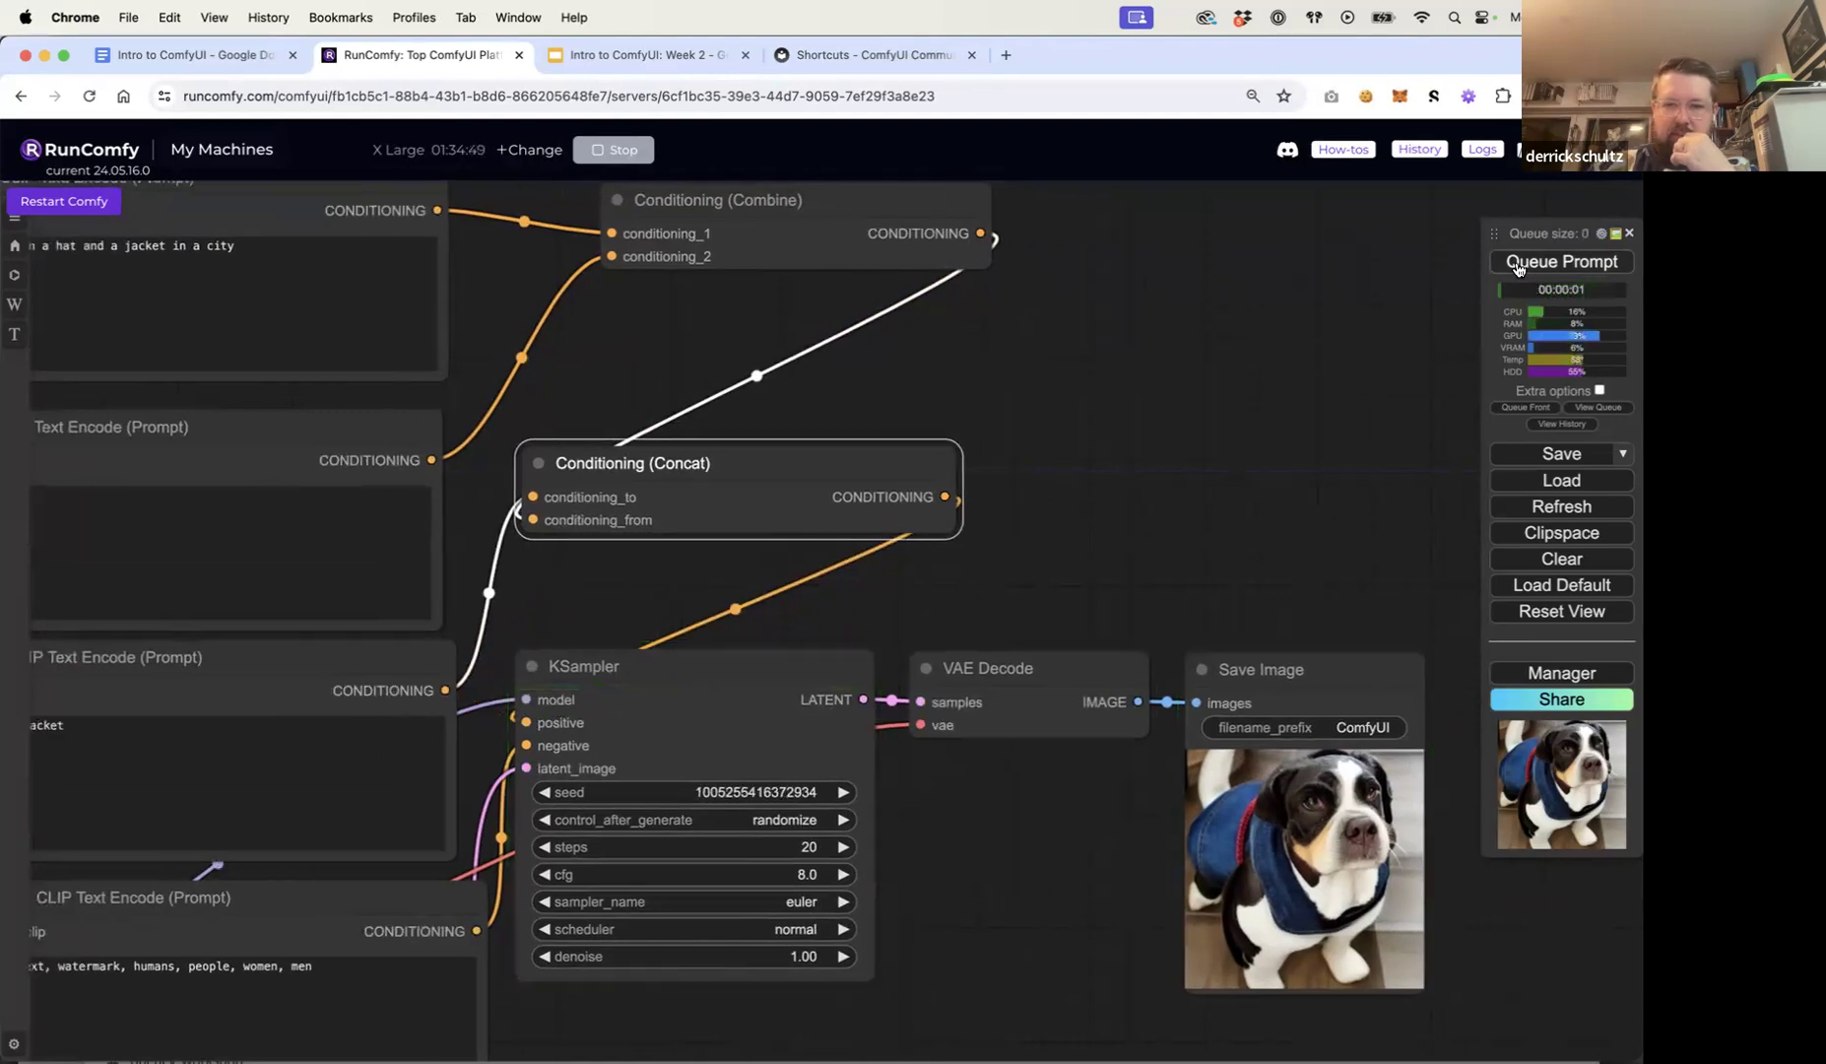
pyautogui.click(1518, 264)
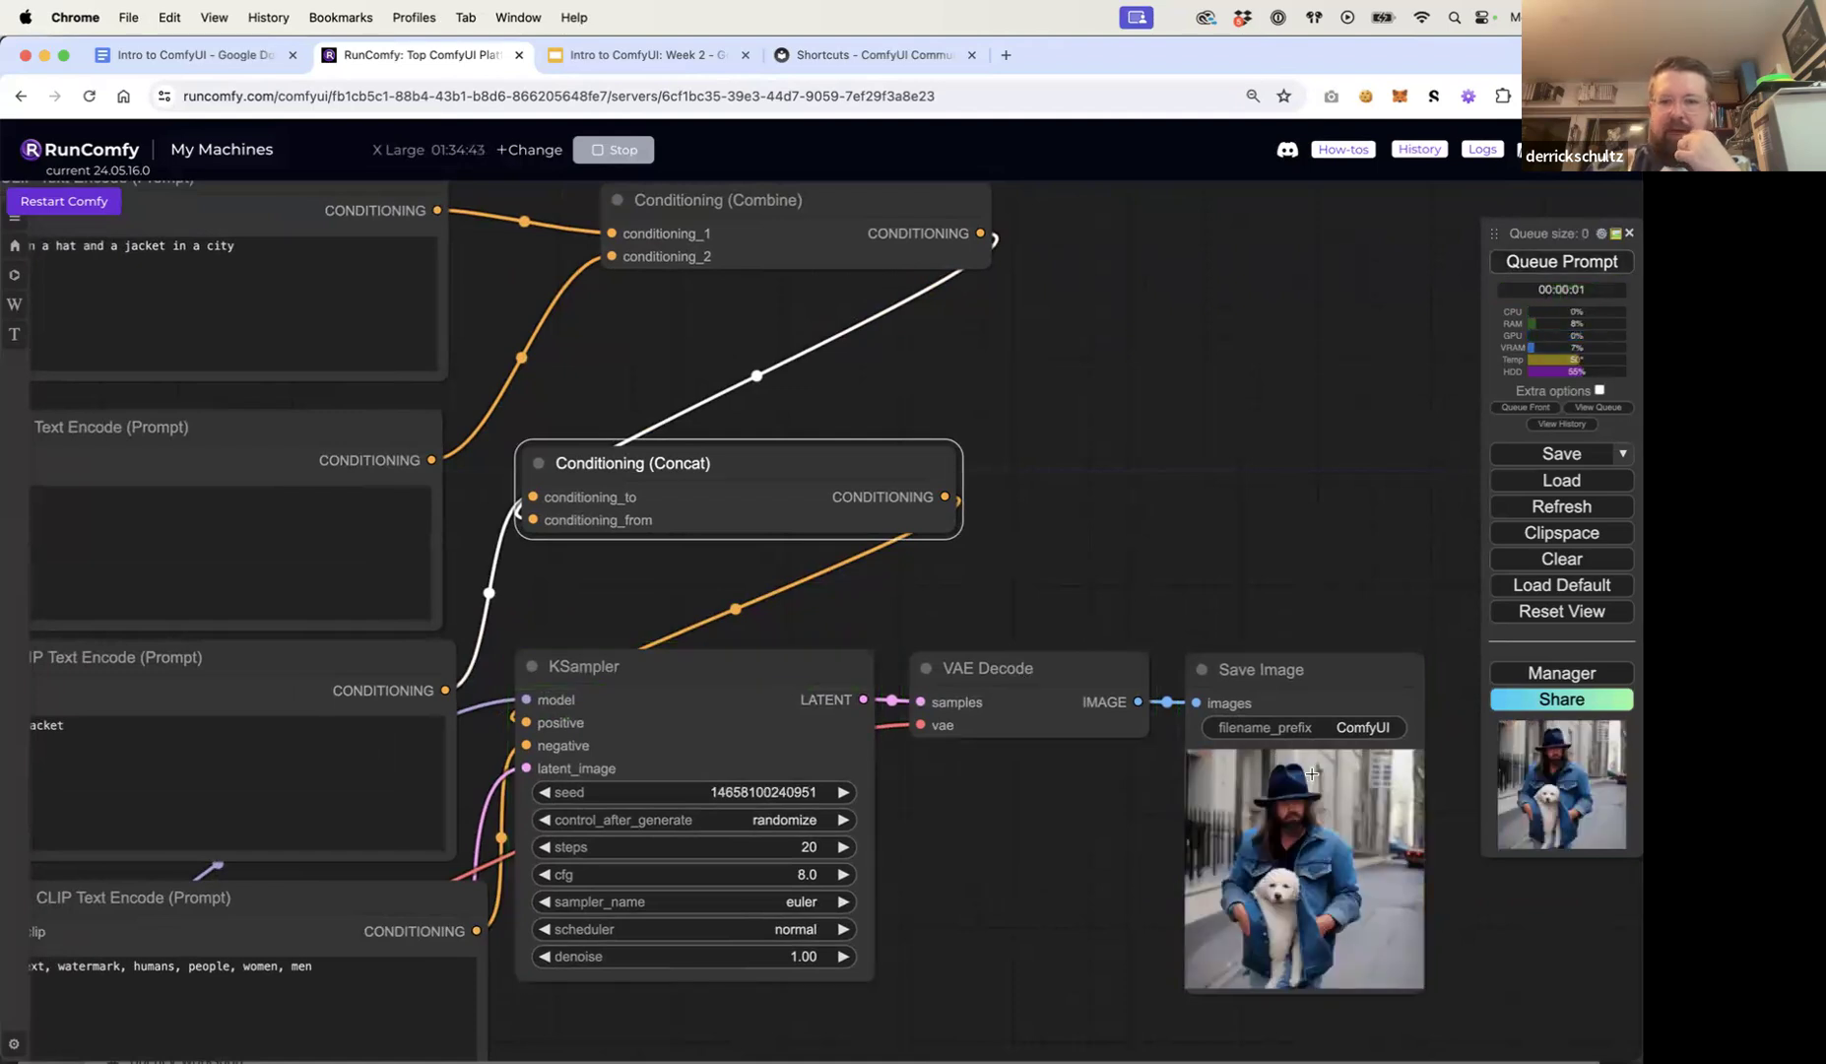
# Step: Change the third positive prompt to "a dog in jean jacket" and generate an image
pyautogui.moveTo(1280, 608); pyautogui.dragTo(1378, 599)
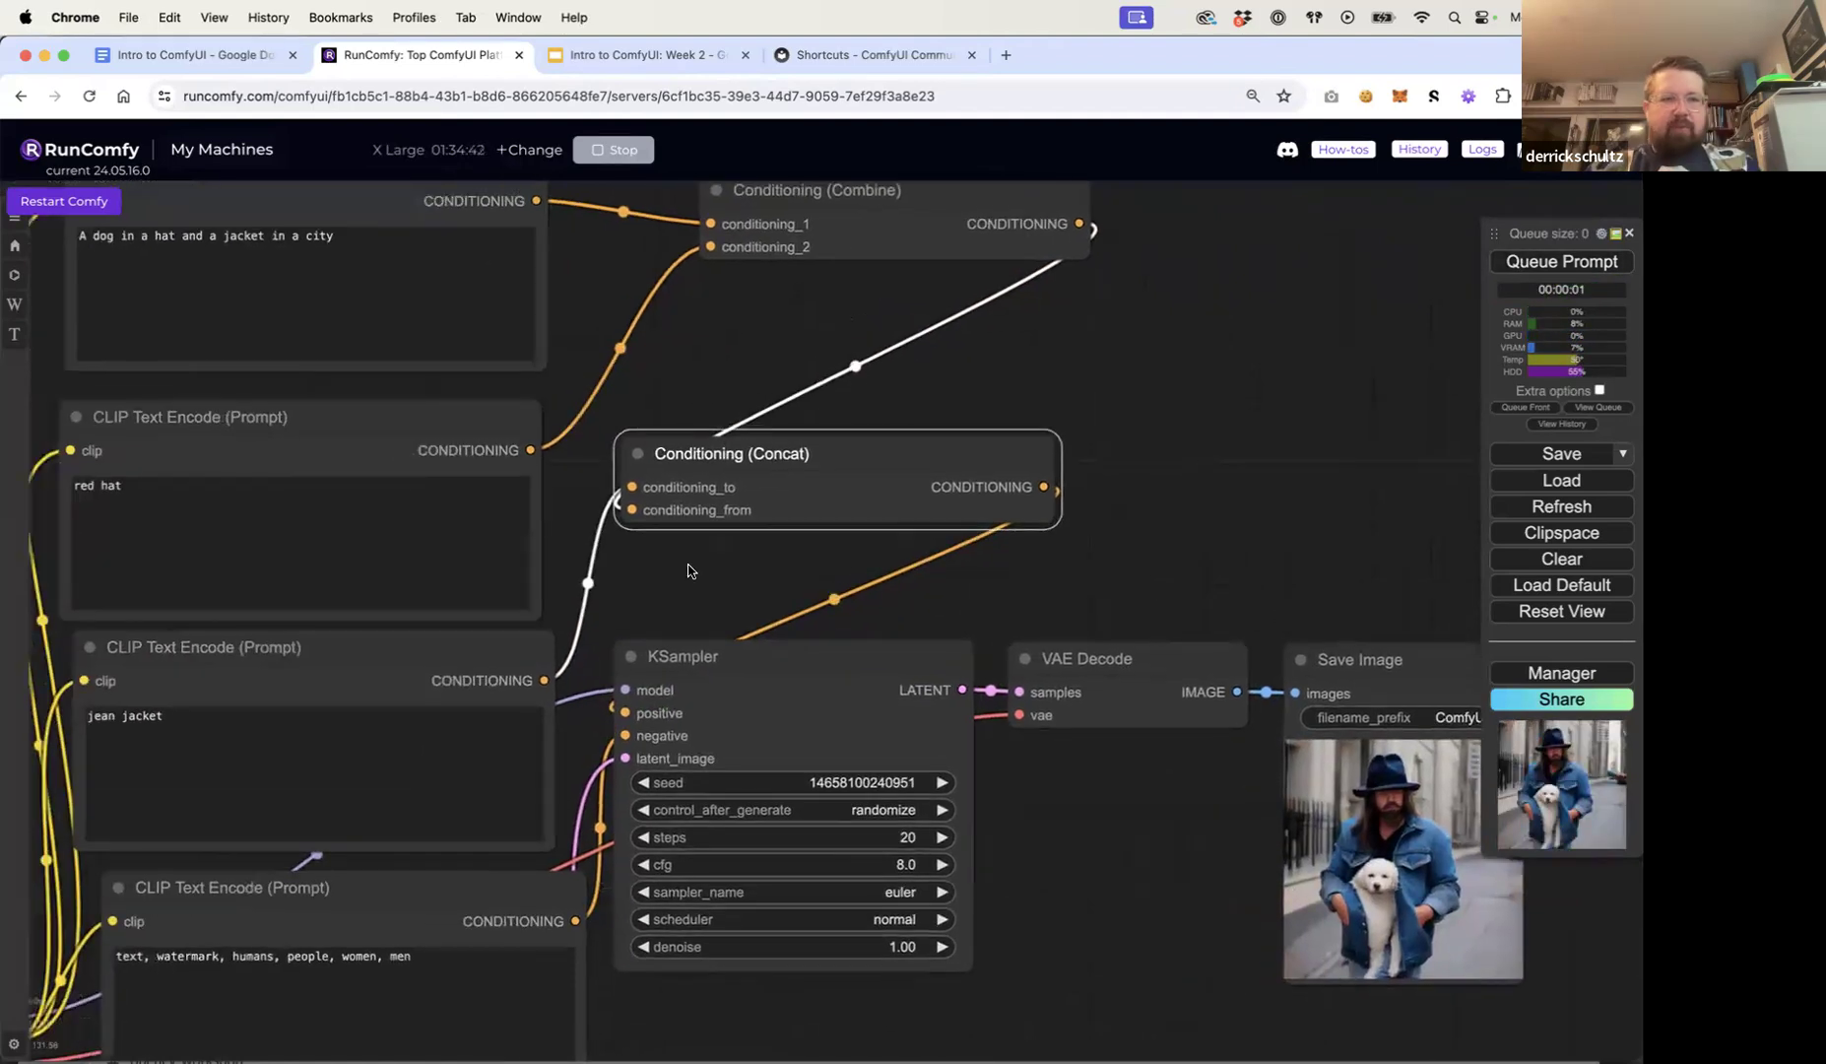
pyautogui.click(90, 716)
pyautogui.write('a dog in')
pyautogui.click(1577, 262)
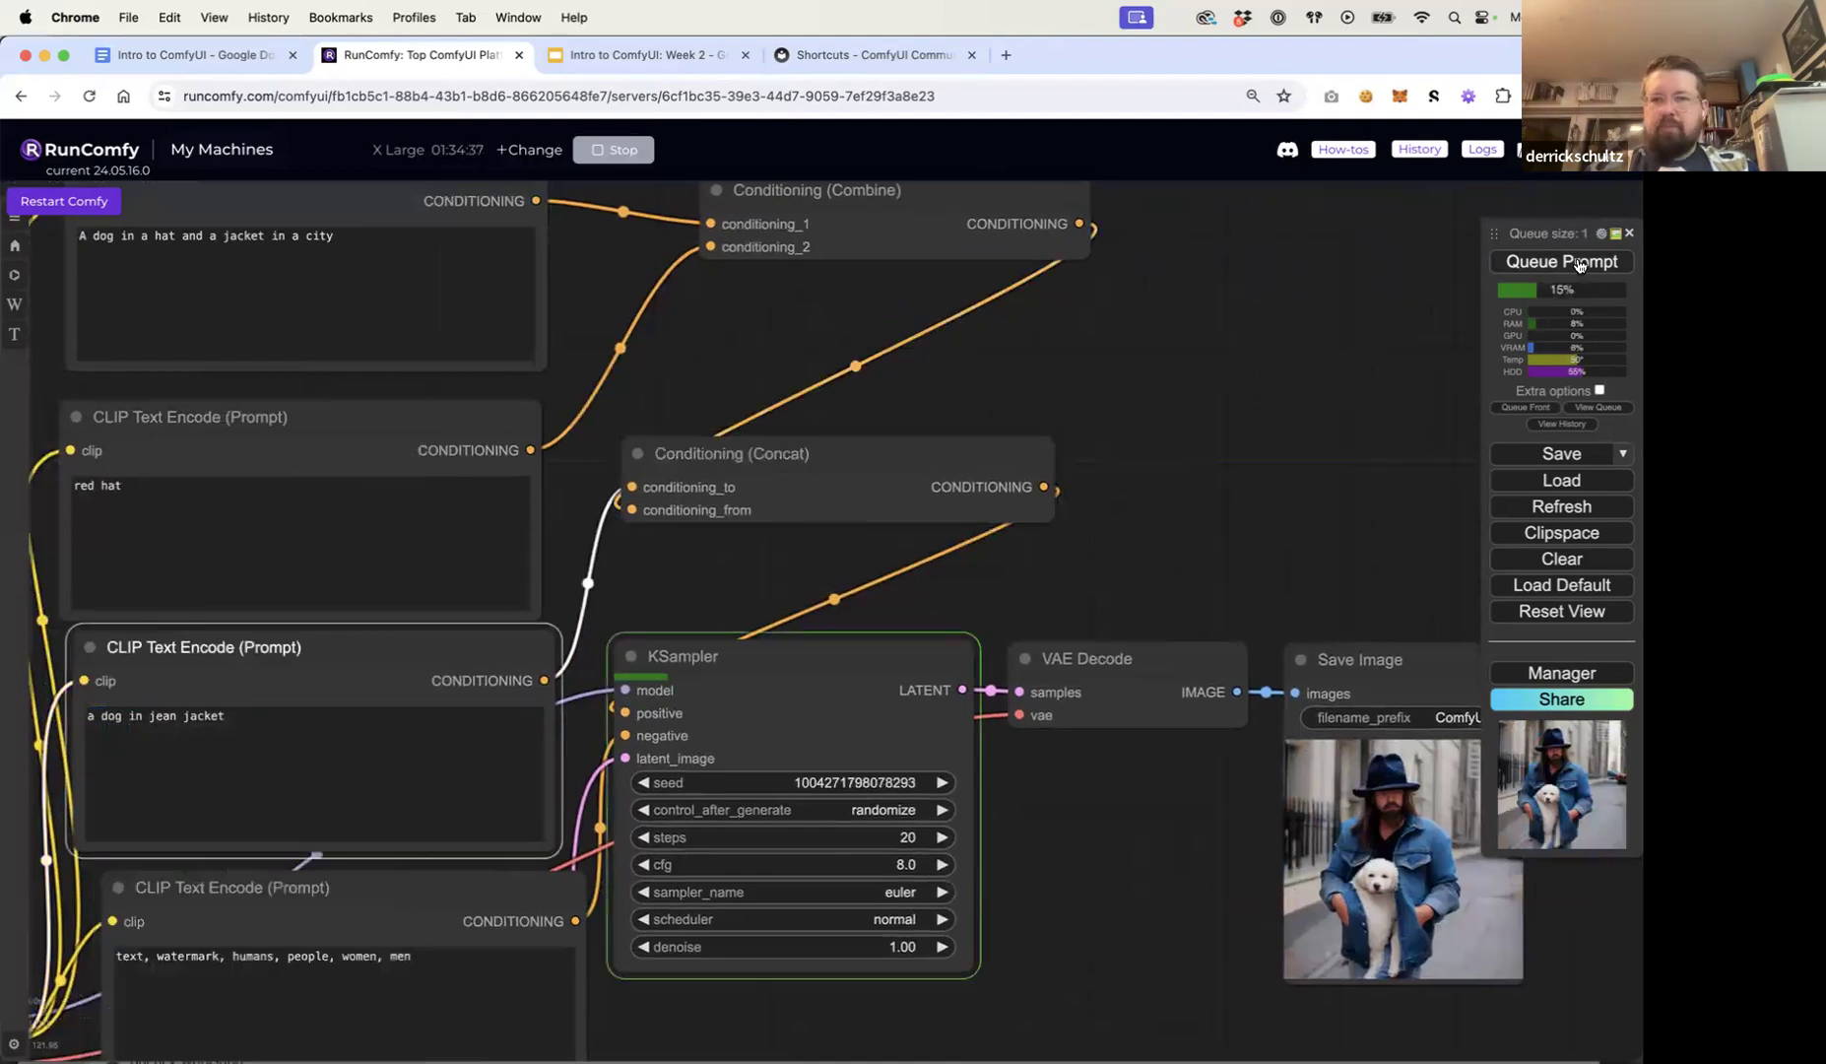
pyautogui.moveTo(1387, 424); pyautogui.dragTo(1204, 460)
pyautogui.click(1127, 447)
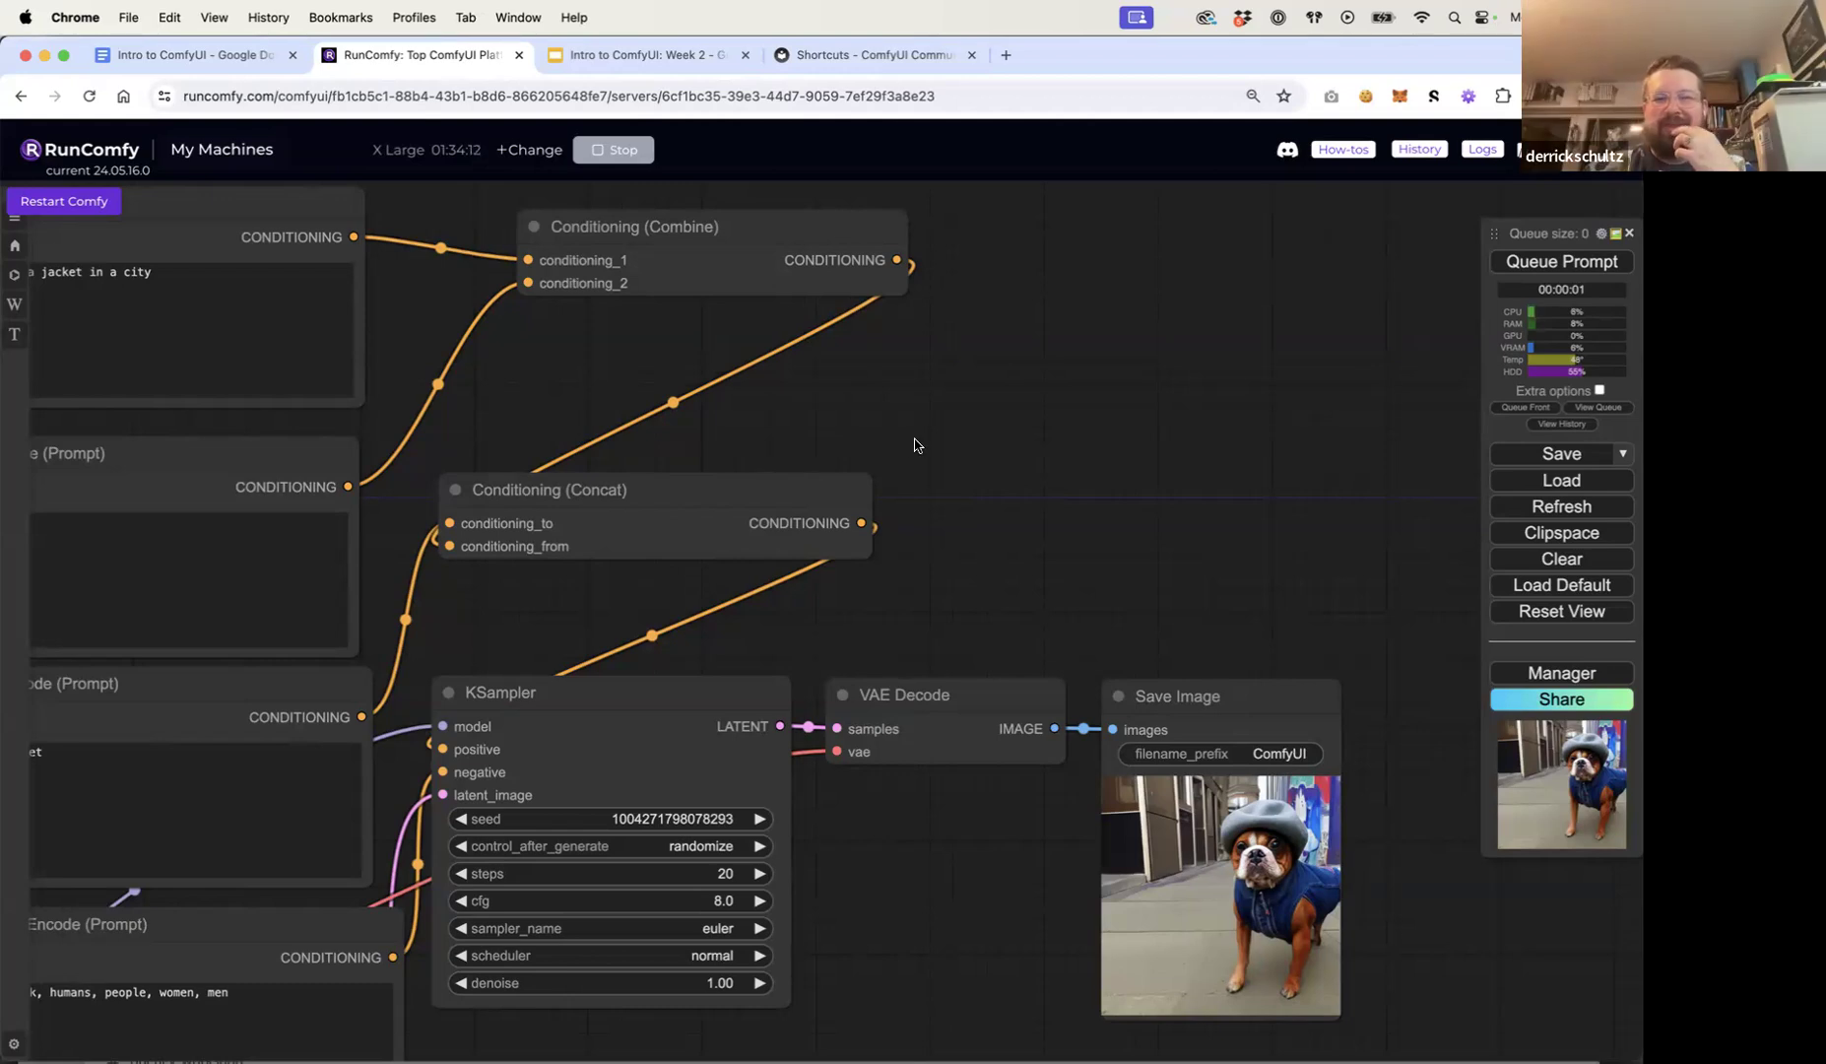
pyautogui.scroll(-5, 1034, 455)
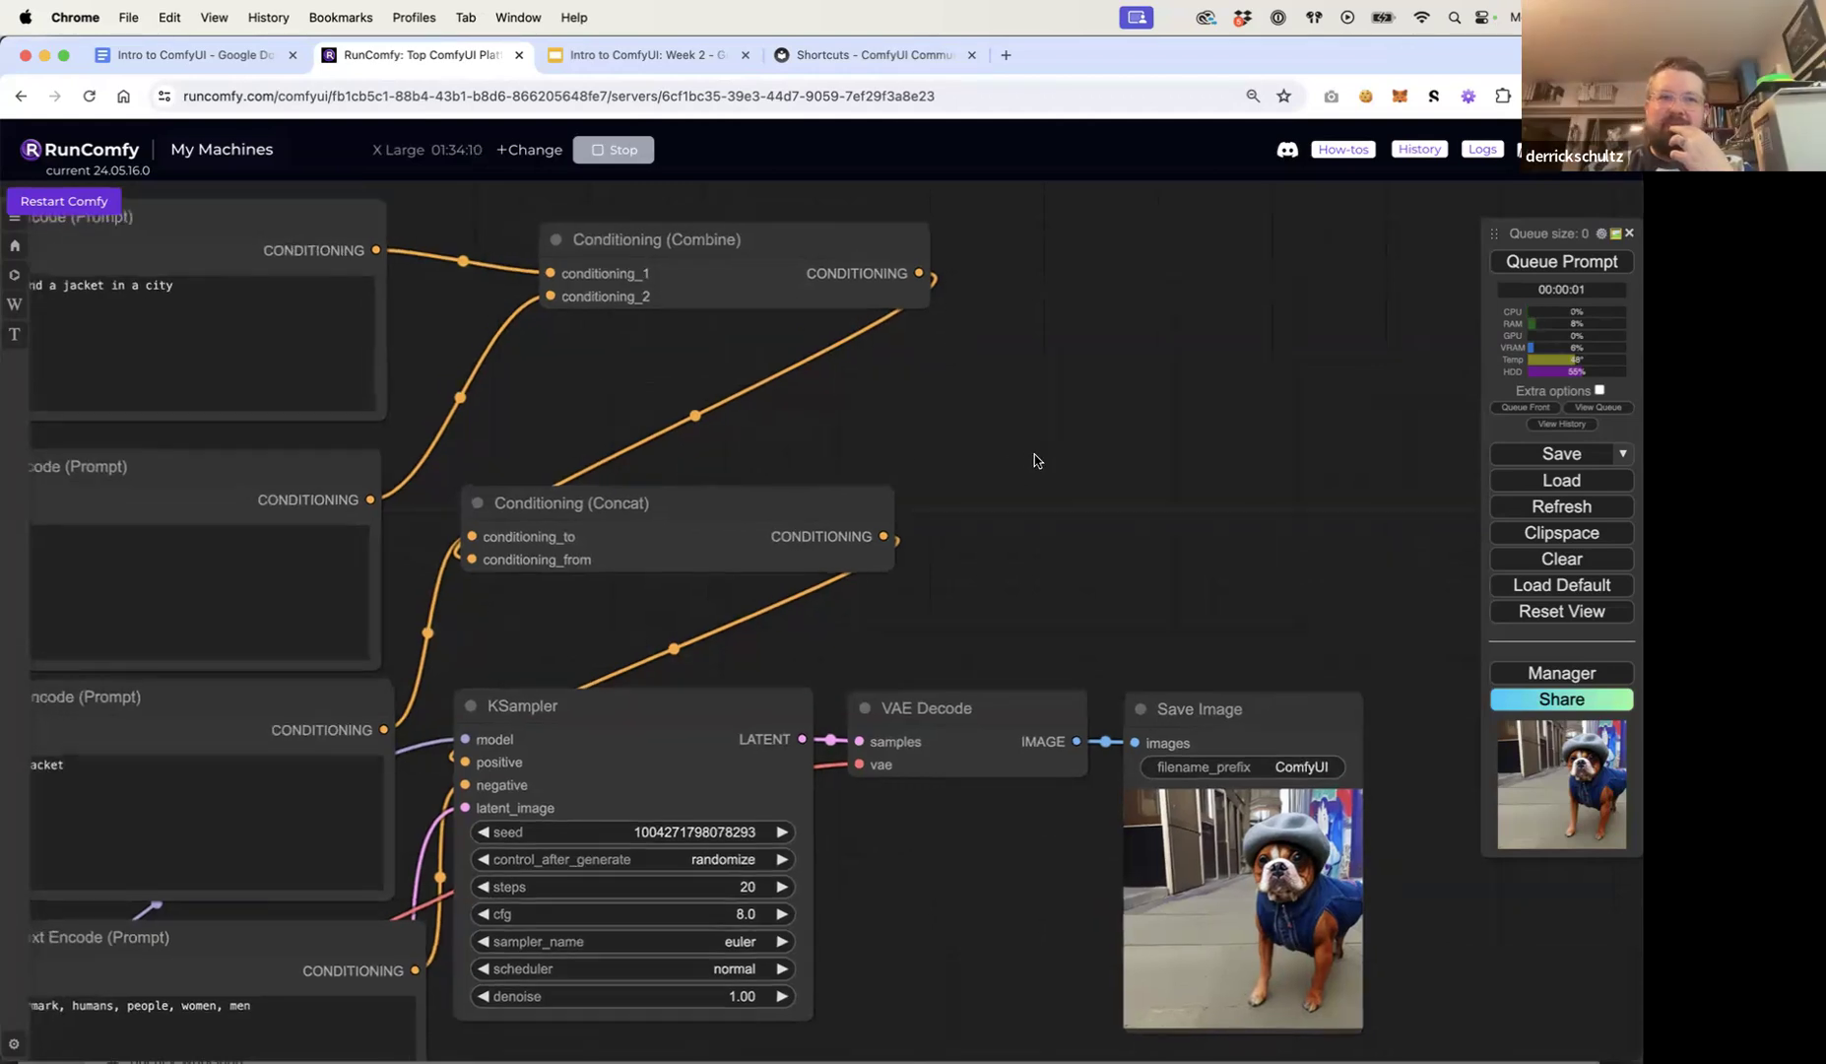
pyautogui.scroll(-2, 1034, 470)
pyautogui.scroll(4, 1034, 470)
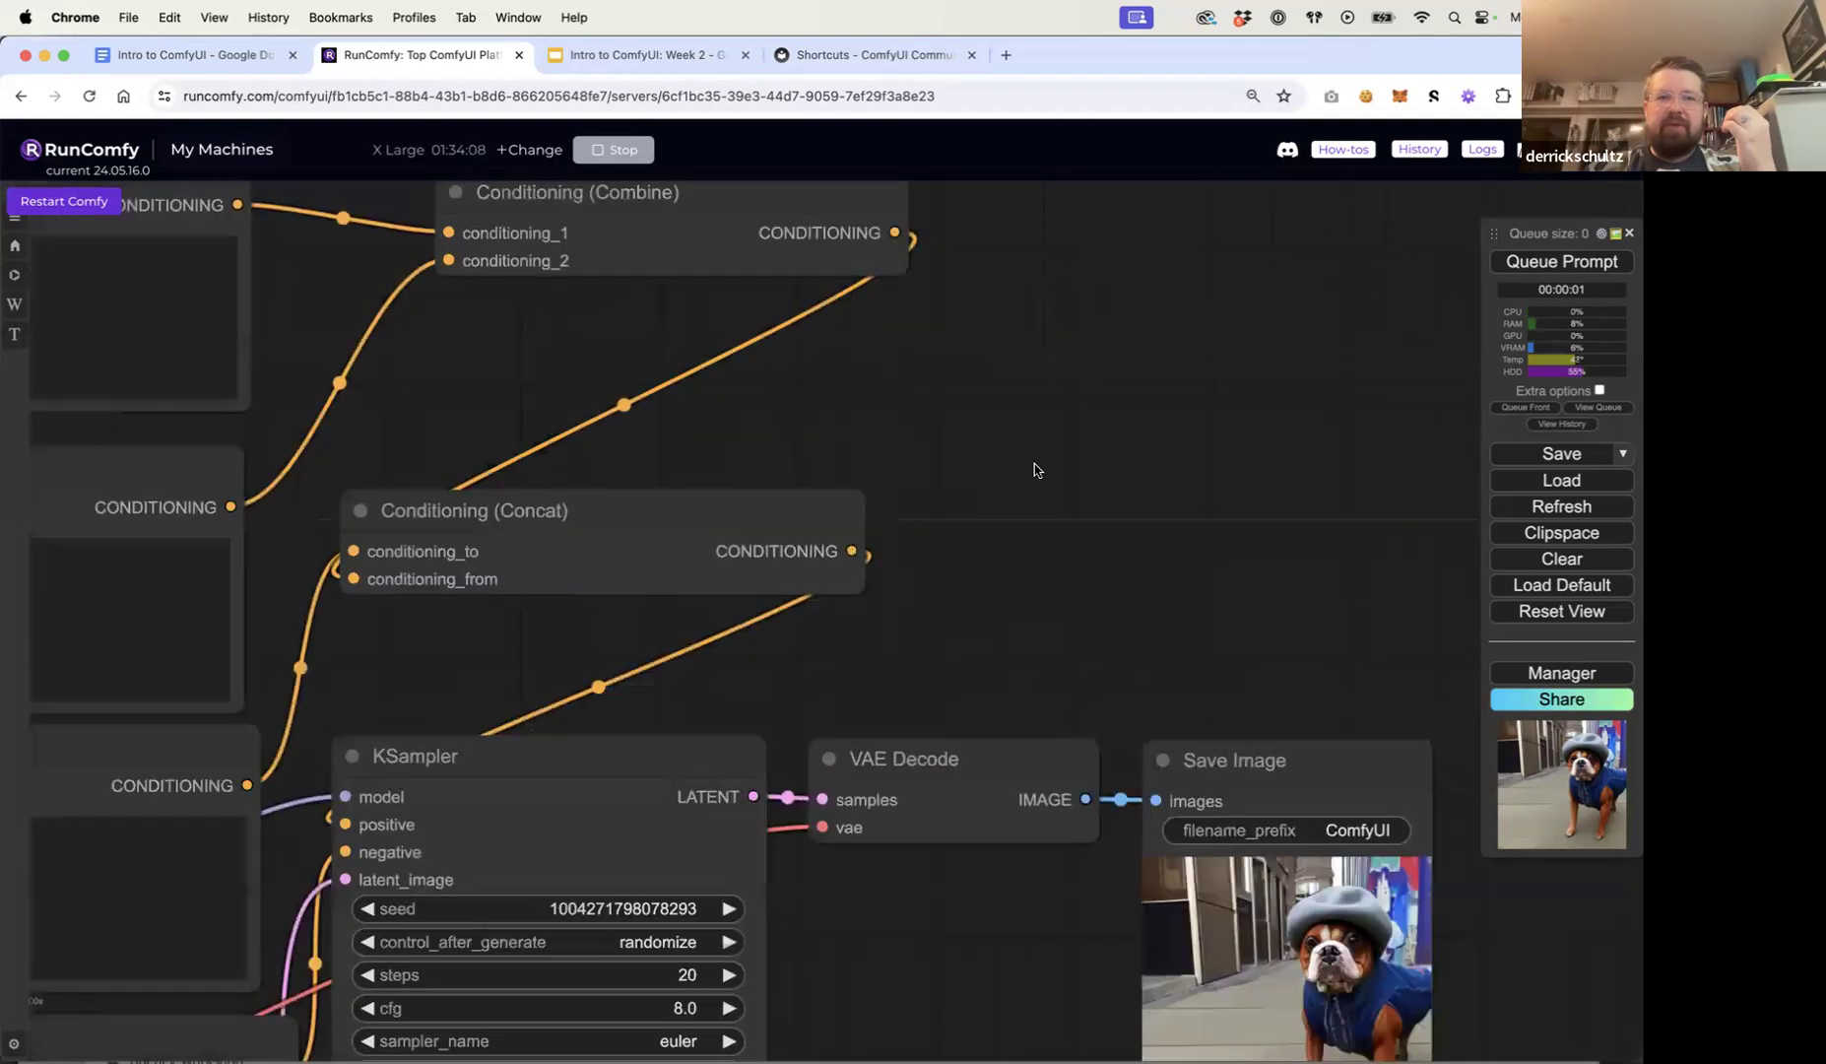
# Step: Replace the Conditioning (Concat) node with a new Conditioning (Combine) node placed in the same spot above the KSampler
pyautogui.scroll(-4, 1030, 473)
pyautogui.moveTo(1028, 476); pyautogui.dragTo(1054, 451)
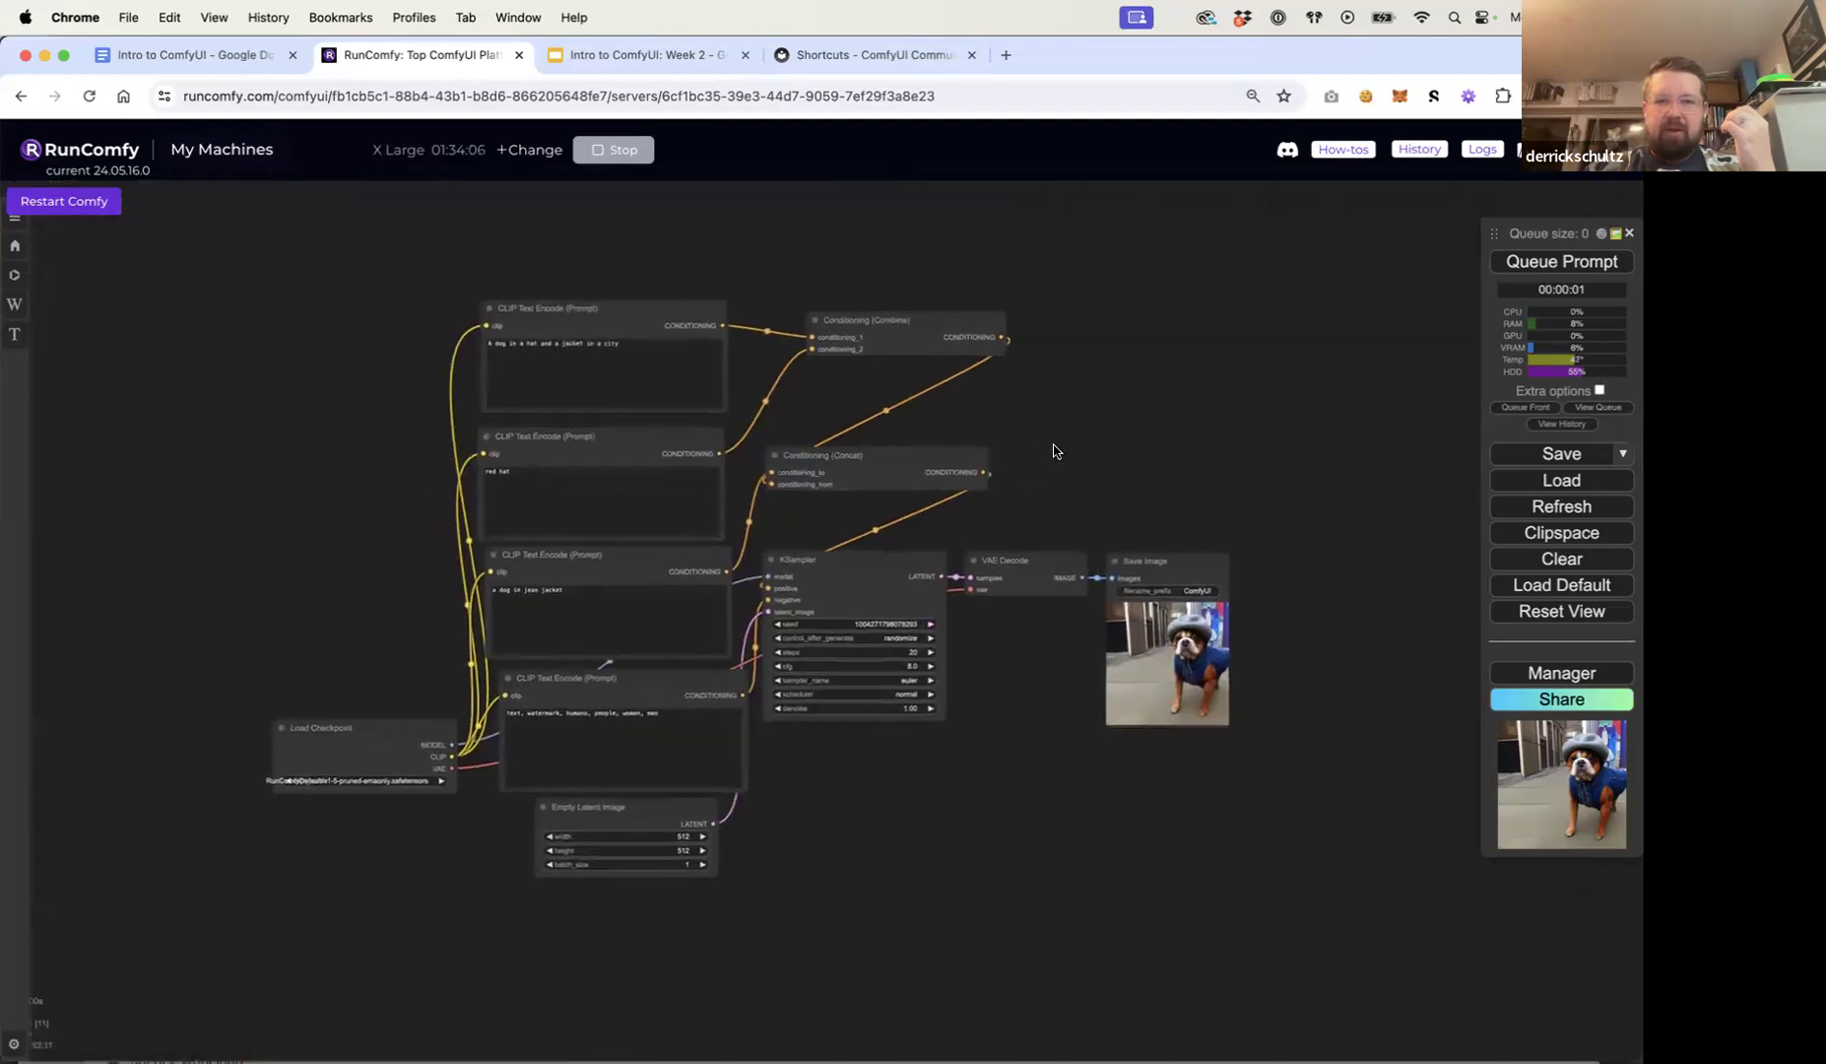
pyautogui.click(884, 460)
pyautogui.press('Delete')
pyautogui.doubleClick(887, 438)
pyautogui.write('co')
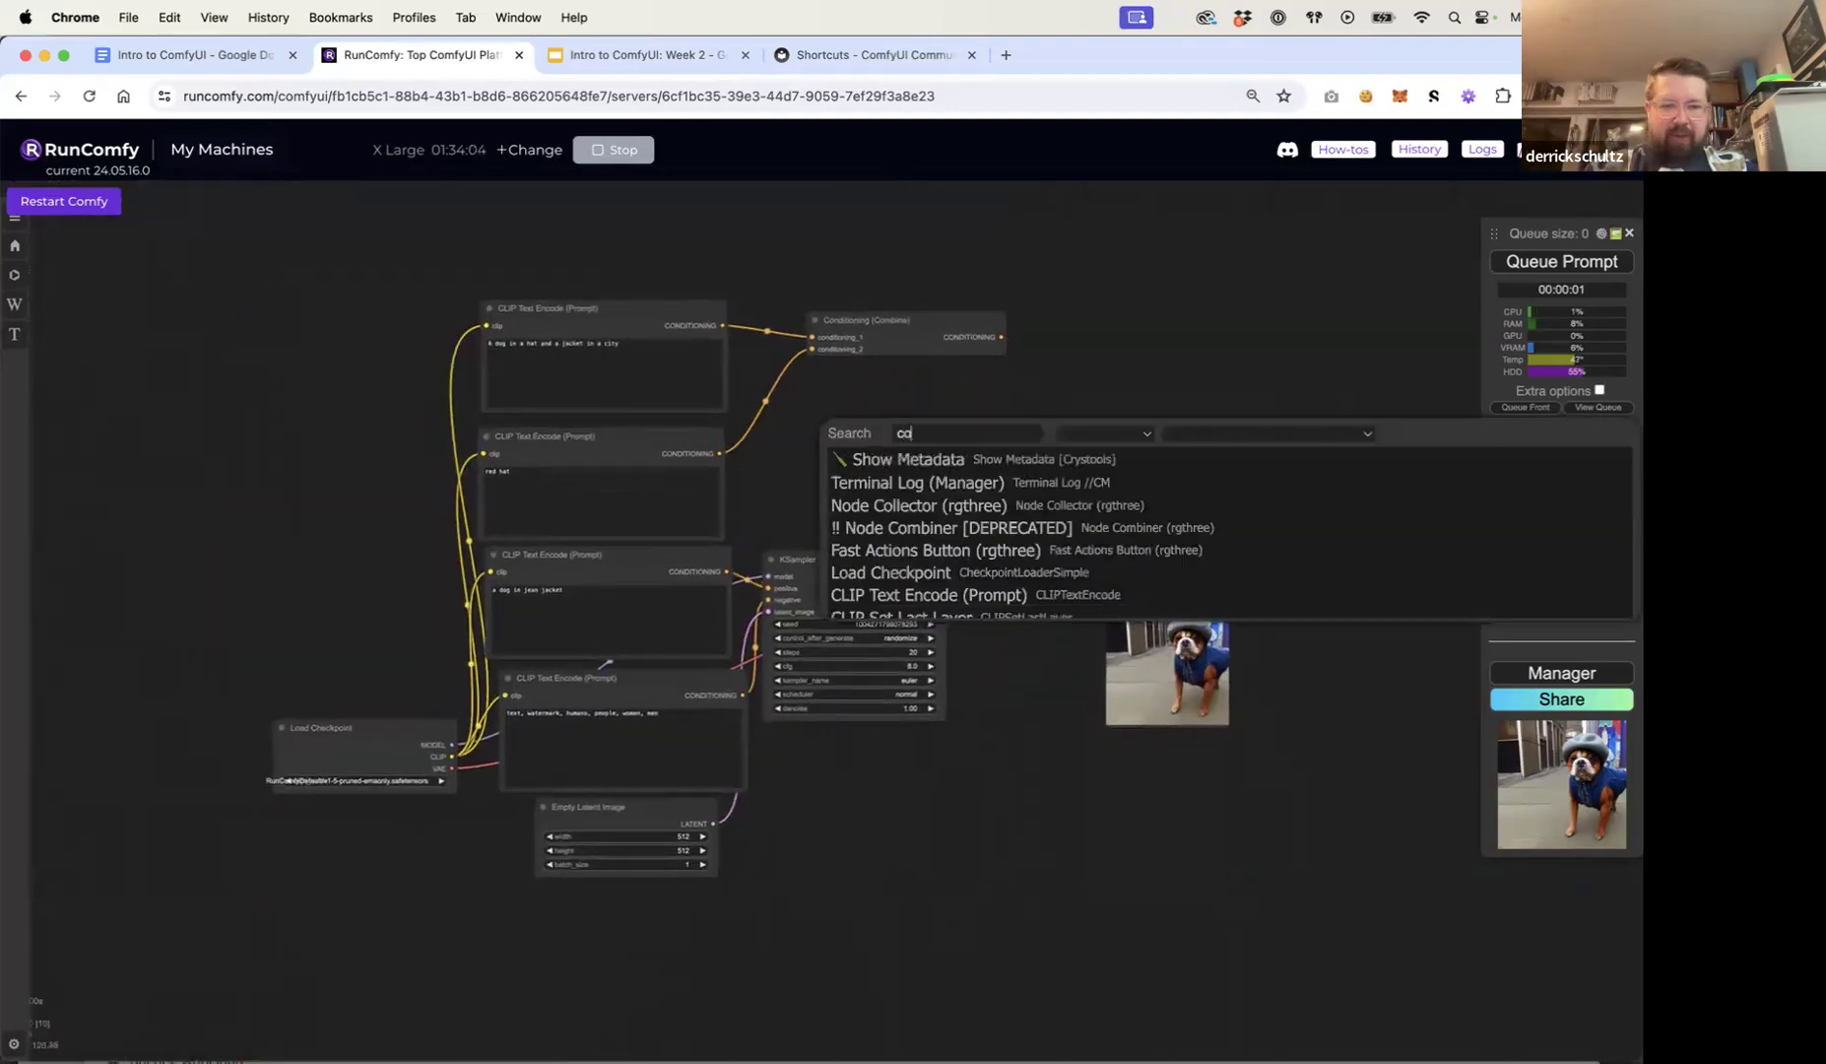
pyautogui.write('ndi')
pyautogui.click(906, 480)
pyautogui.moveTo(927, 444); pyautogui.dragTo(822, 477)
# Step: Route the first combined output and the "a dog in jean jacket" prompt through the new Combine node into the KSampler's positive input, and generate two images
pyautogui.moveTo(724, 570); pyautogui.dragTo(788, 477)
pyautogui.moveTo(1000, 336); pyautogui.dragTo(769, 588)
pyautogui.click(1601, 263)
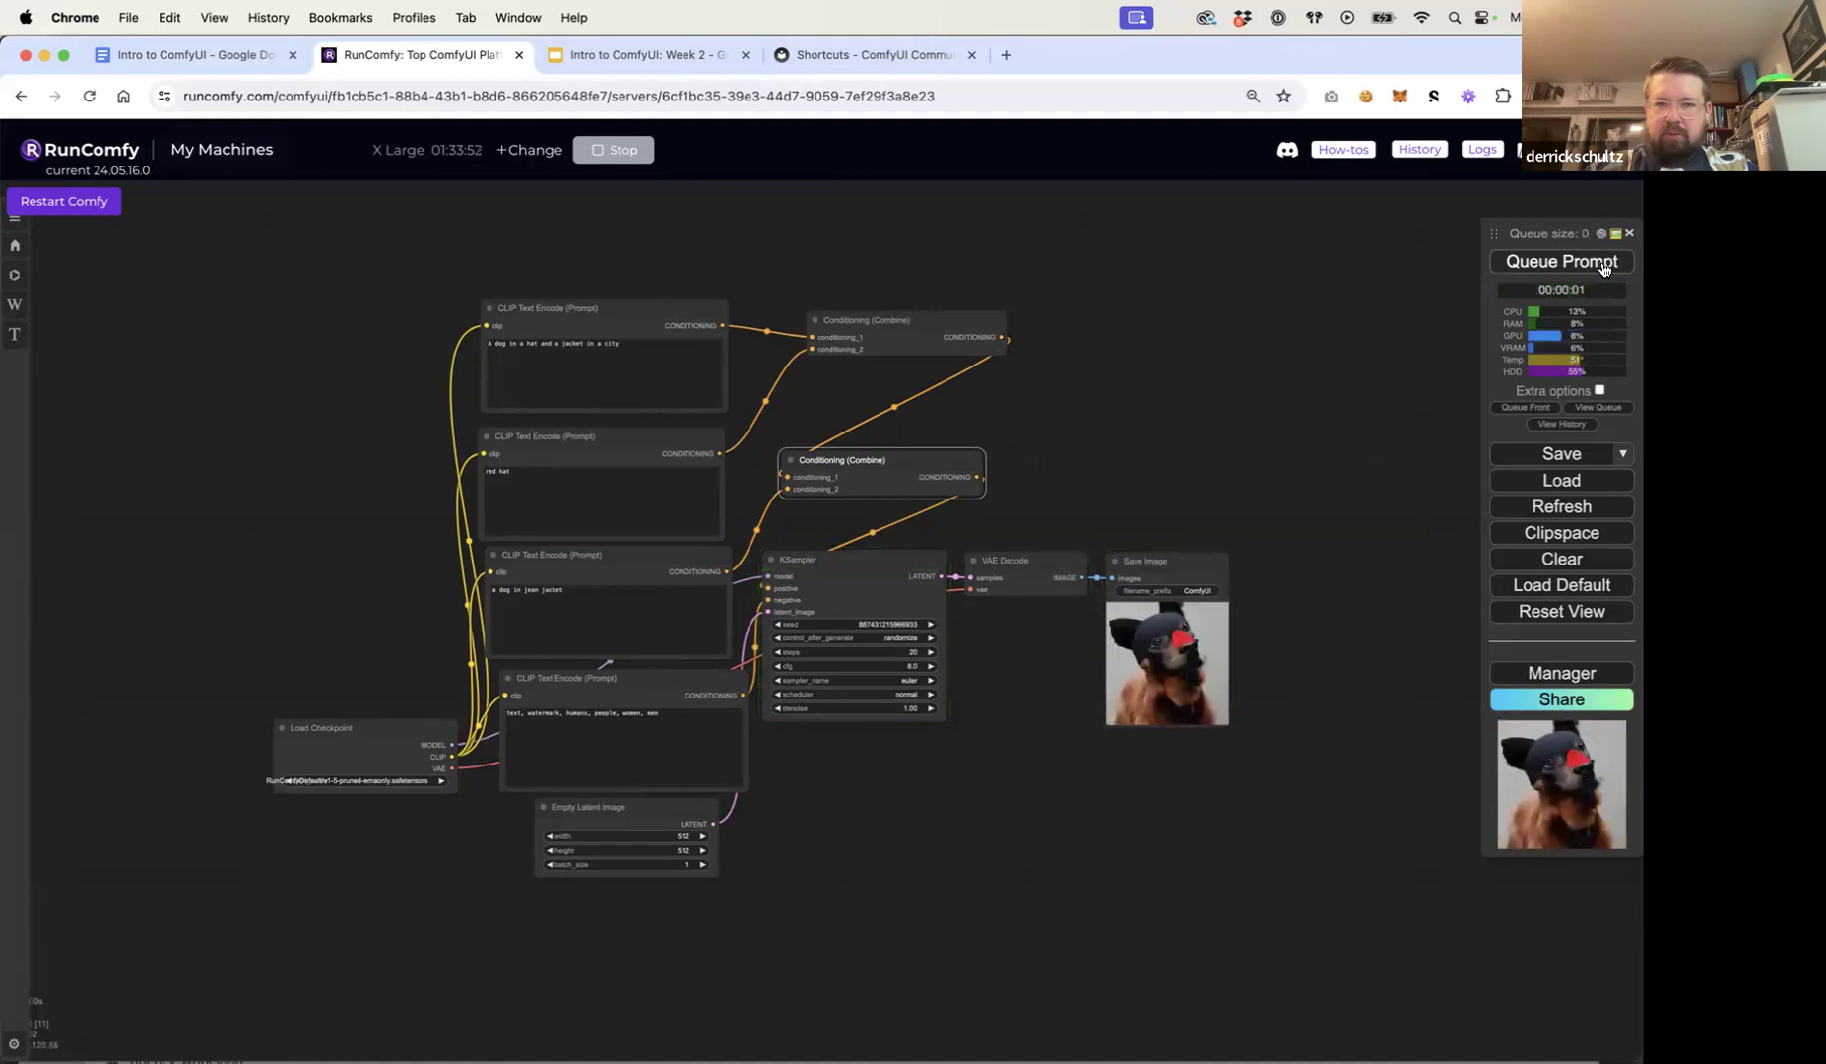
pyautogui.click(1604, 264)
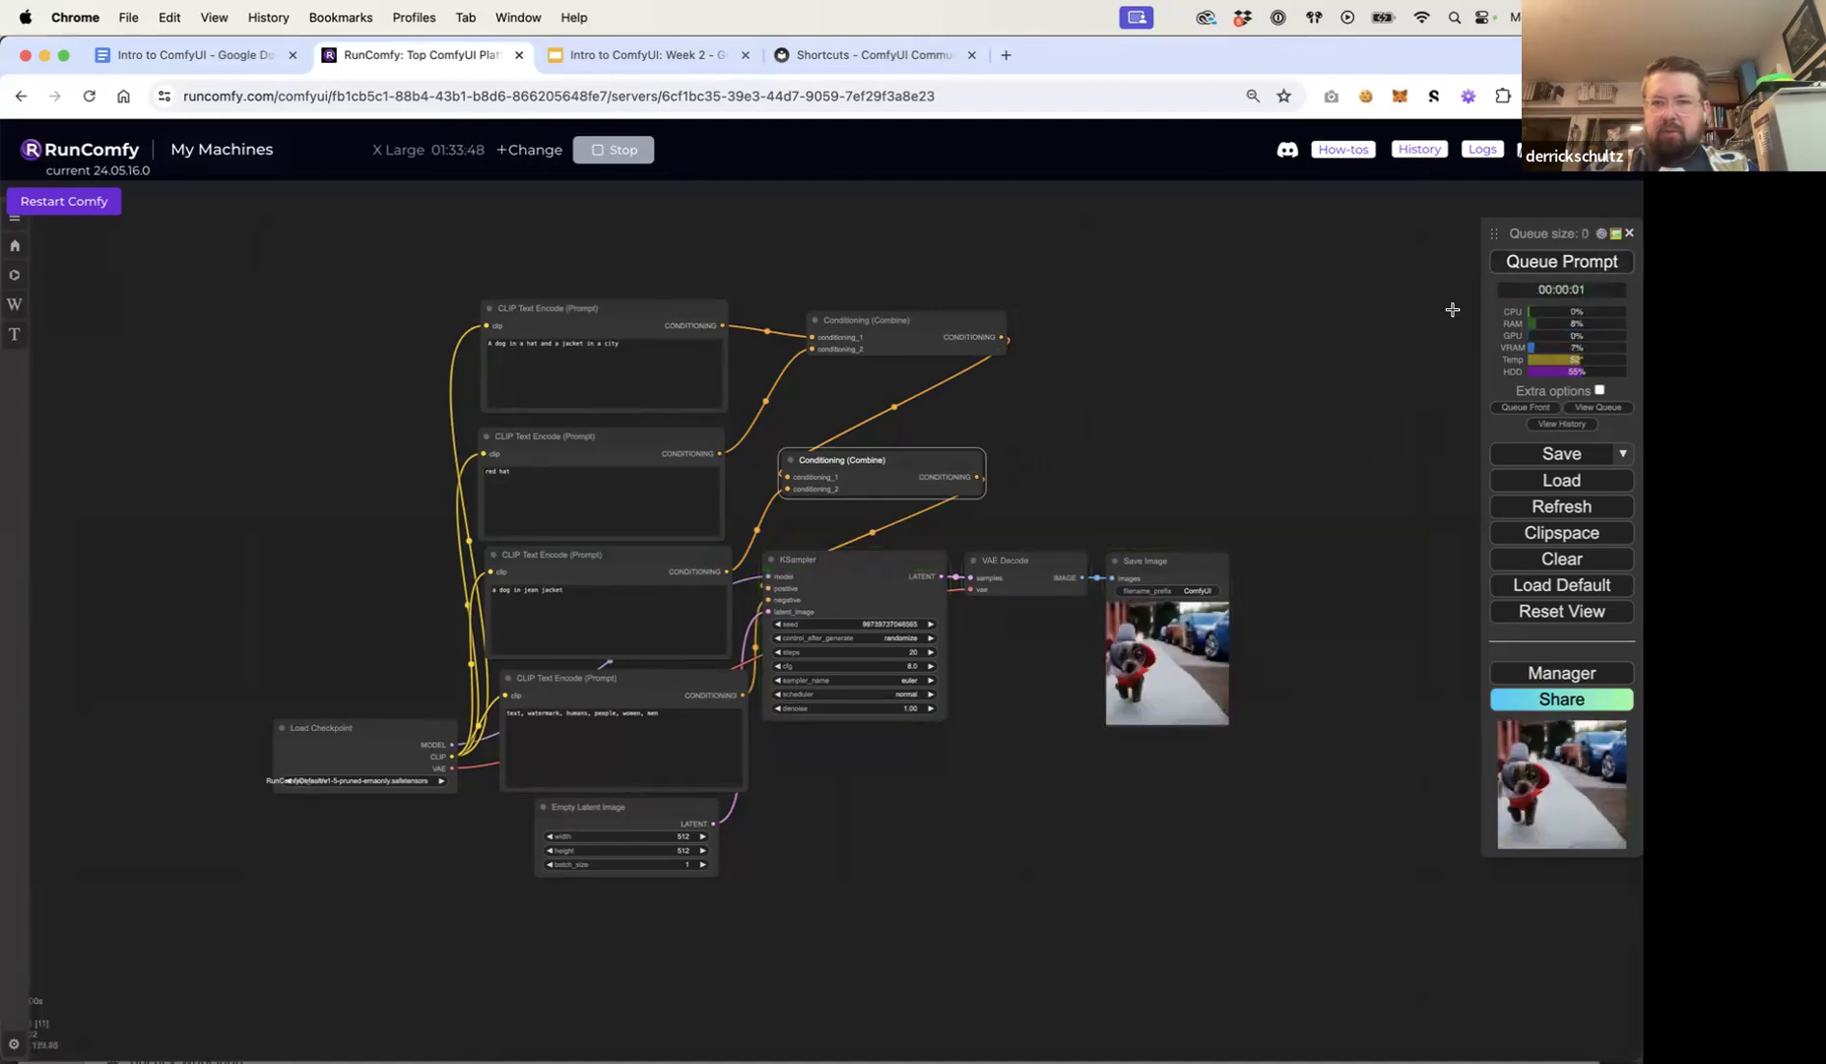
# Step: Save the workflow to the Desktop as "condintioning-combineworkflow"
pyautogui.click(1573, 455)
pyautogui.press('Left')
pyautogui.write('condintioning-combine')
pyautogui.press('Return')
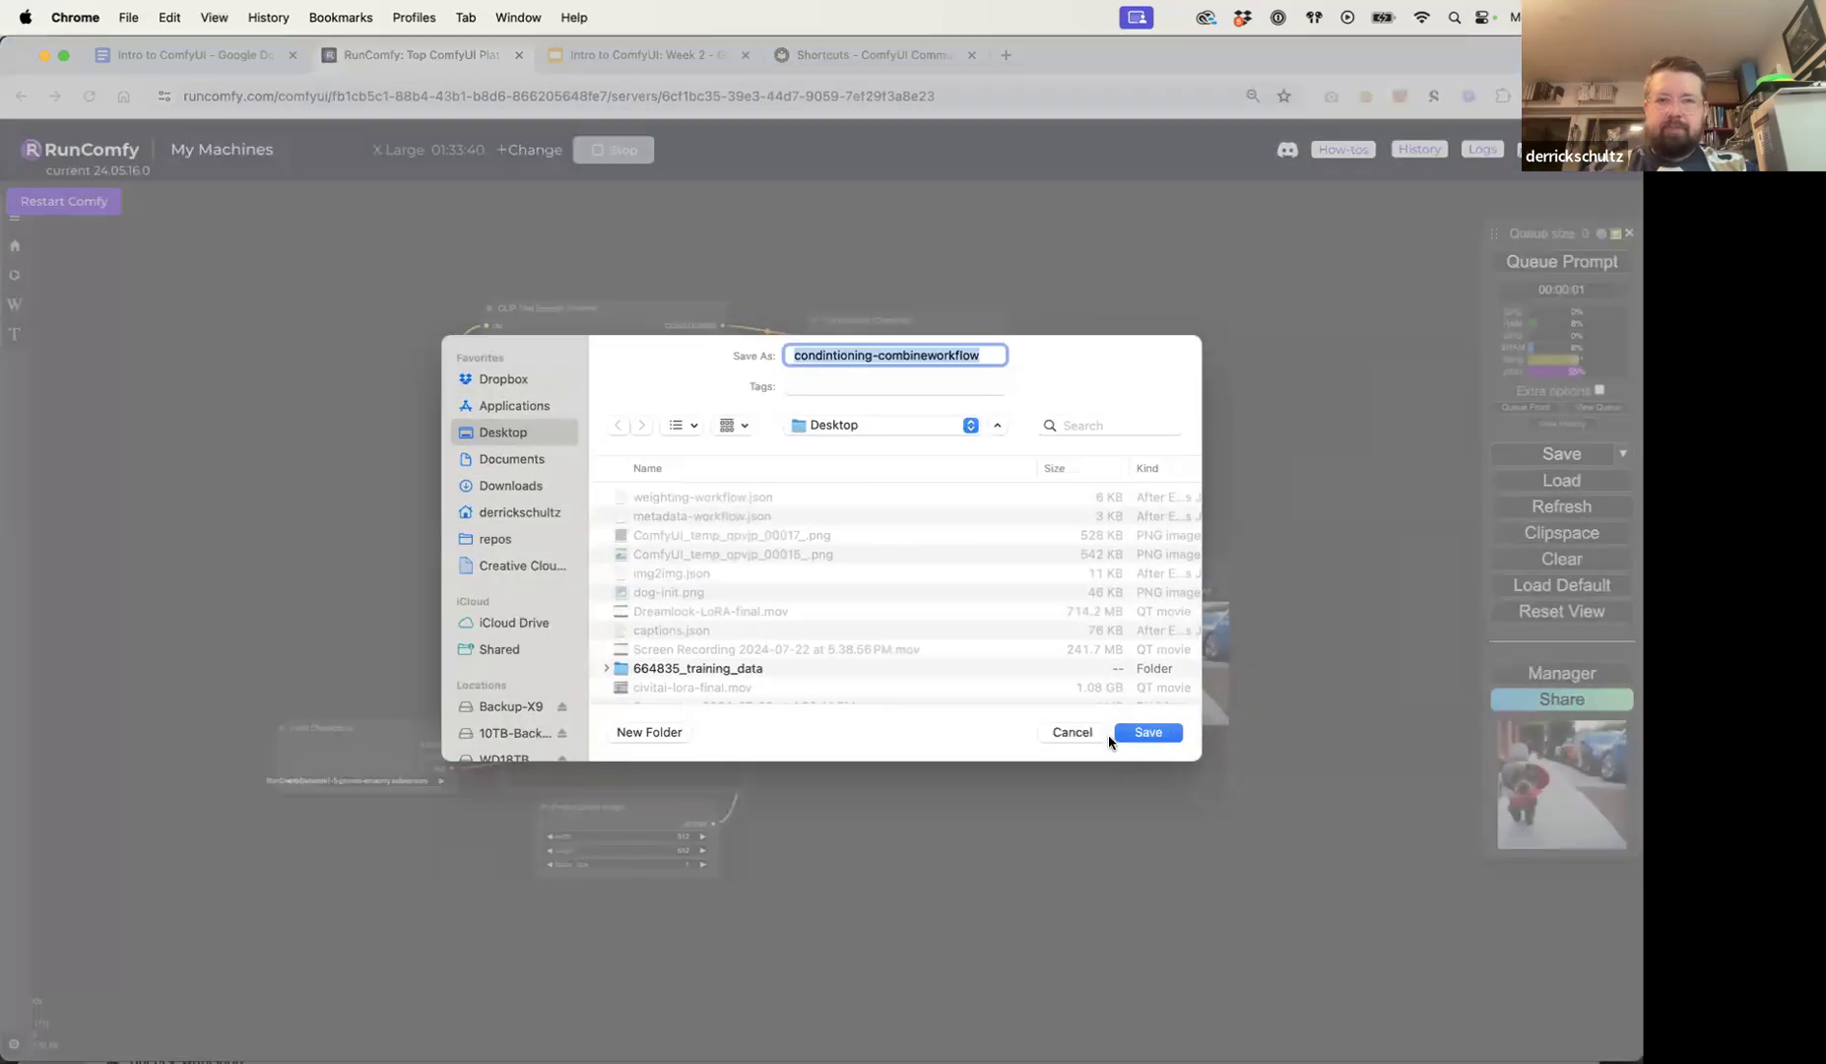
pyautogui.click(1142, 733)
# Step: Switch to the Week 2 Google Slides deck, start presenting, and advance to the Prompt Masking/Area slide
pyautogui.moveTo(1073, 403); pyautogui.dragTo(1171, 392)
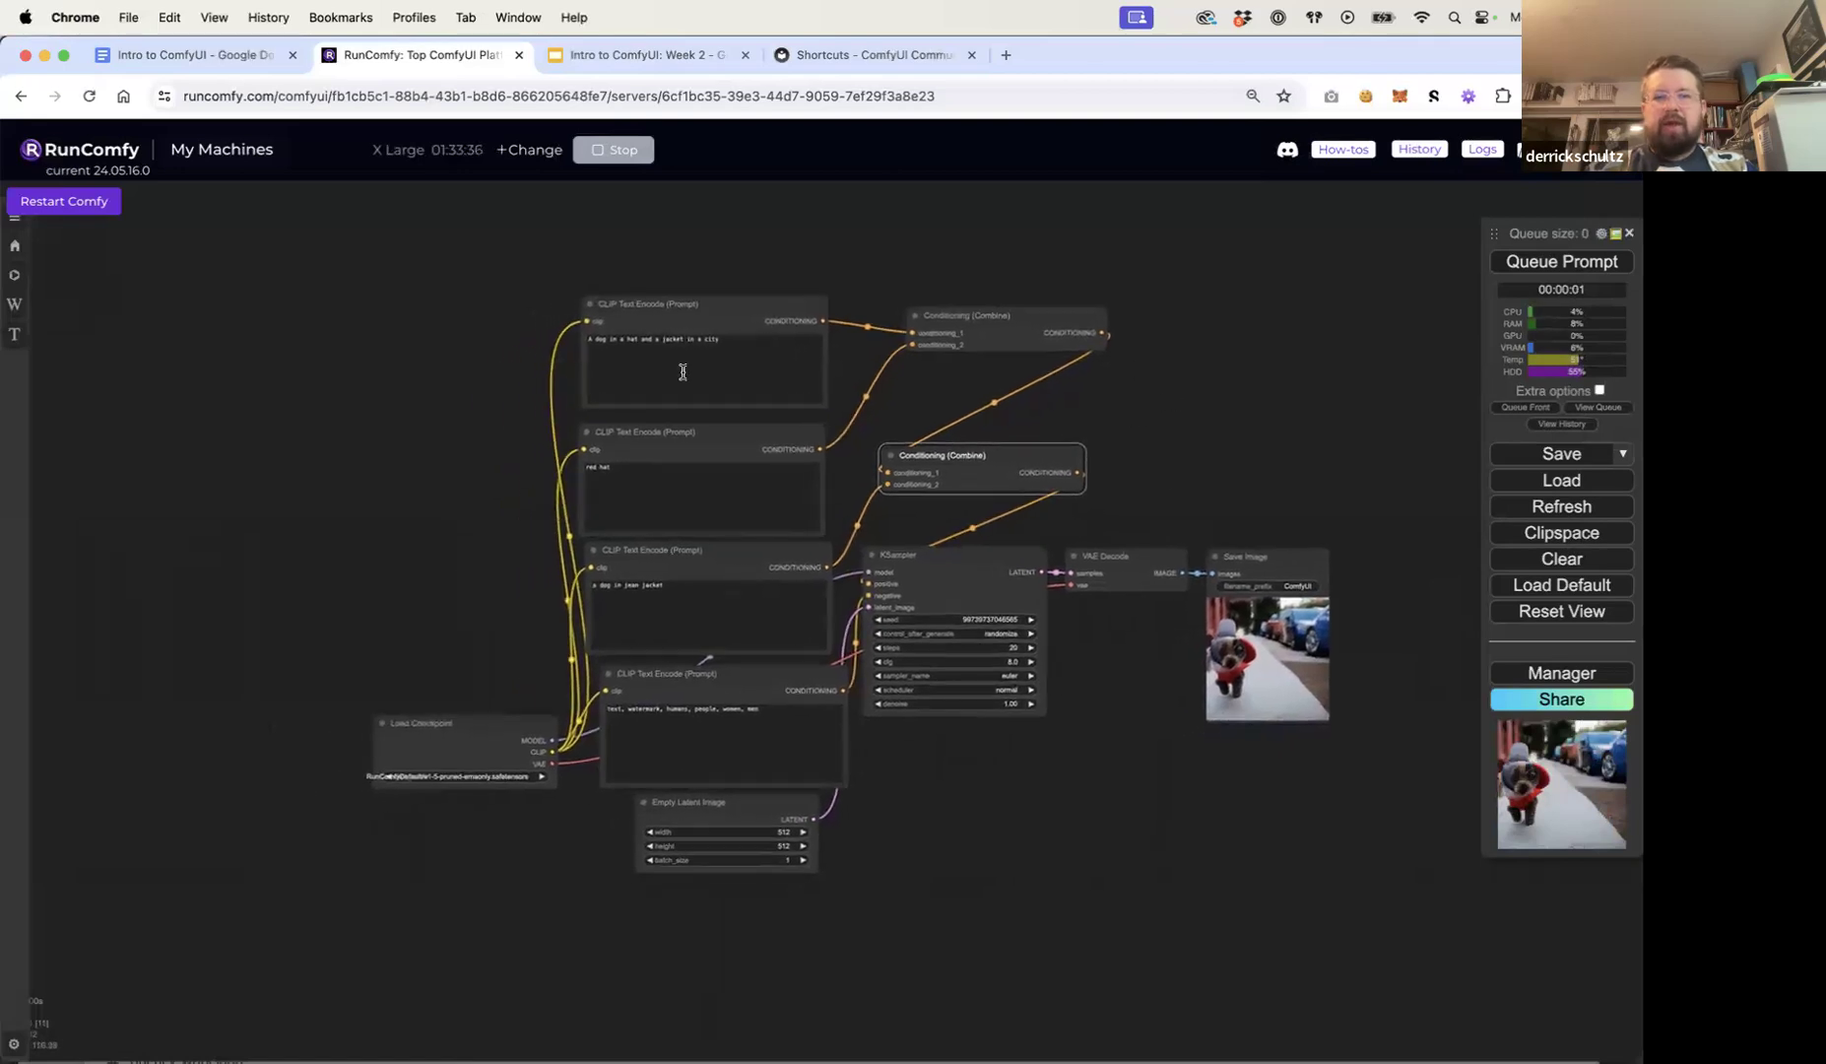
pyautogui.click(673, 55)
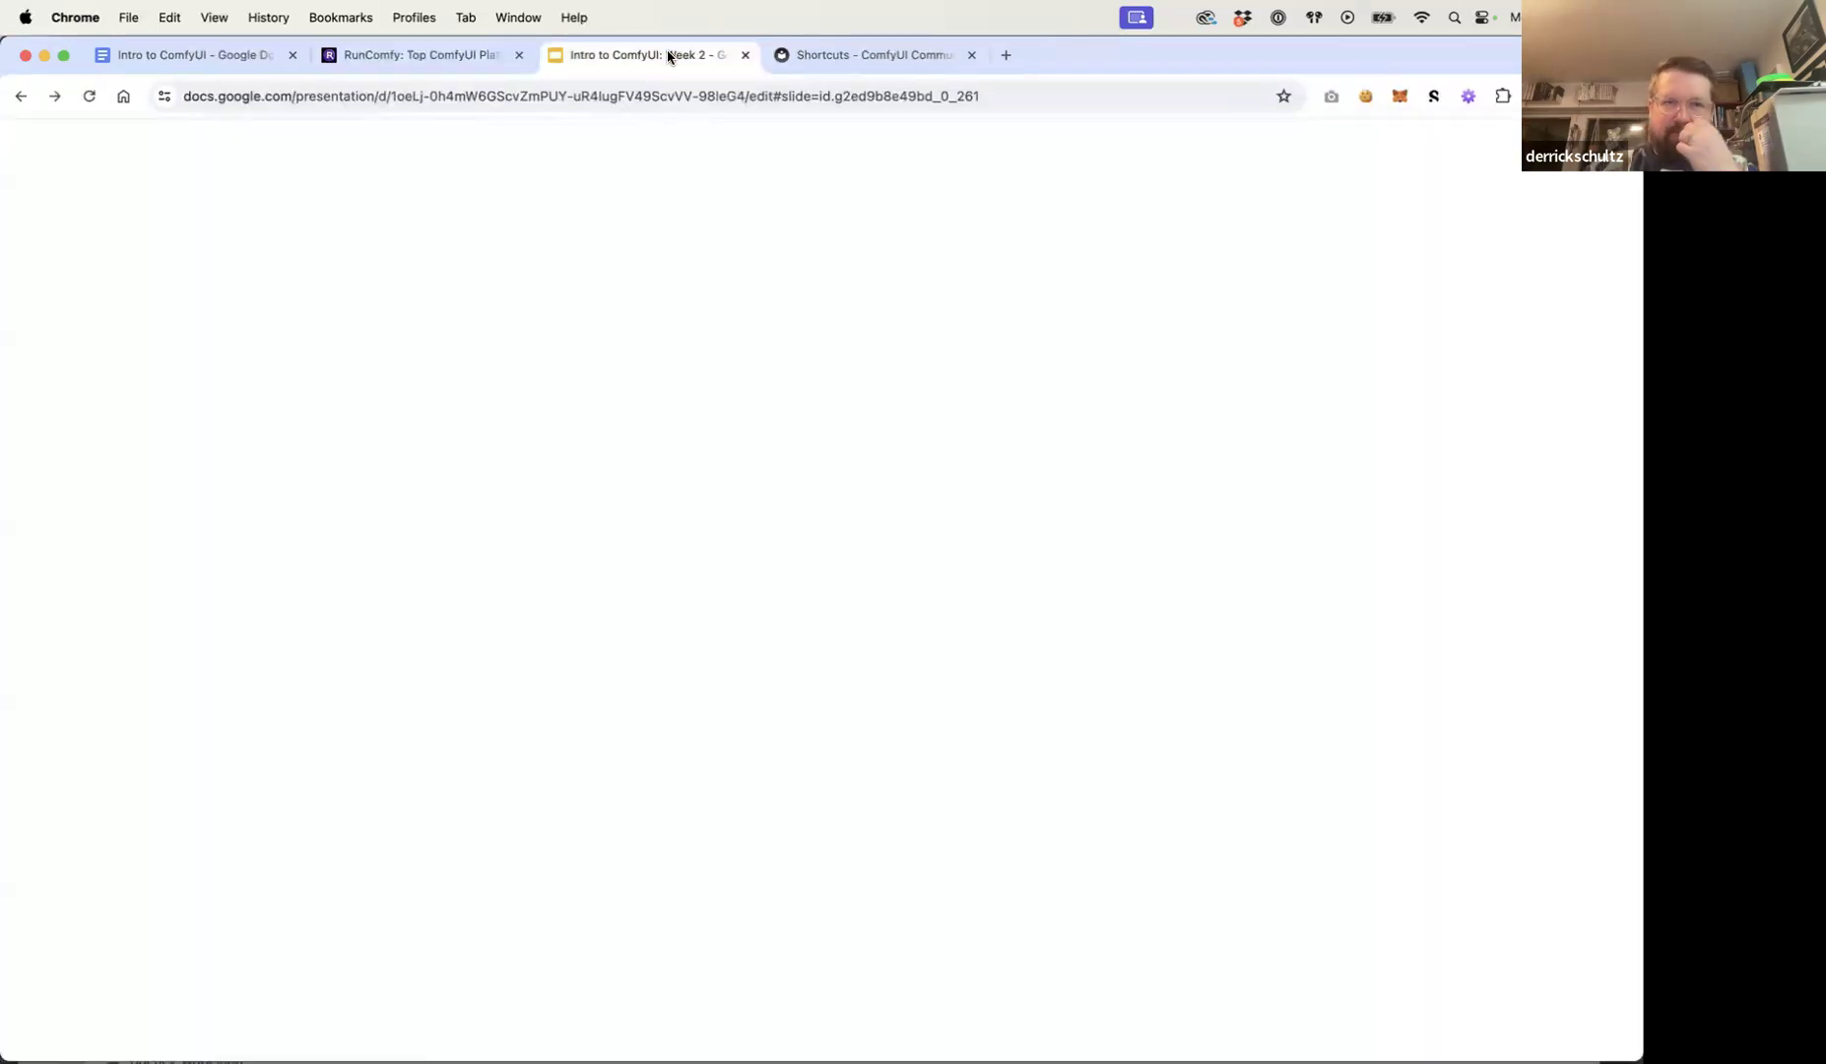
pyautogui.click(1354, 145)
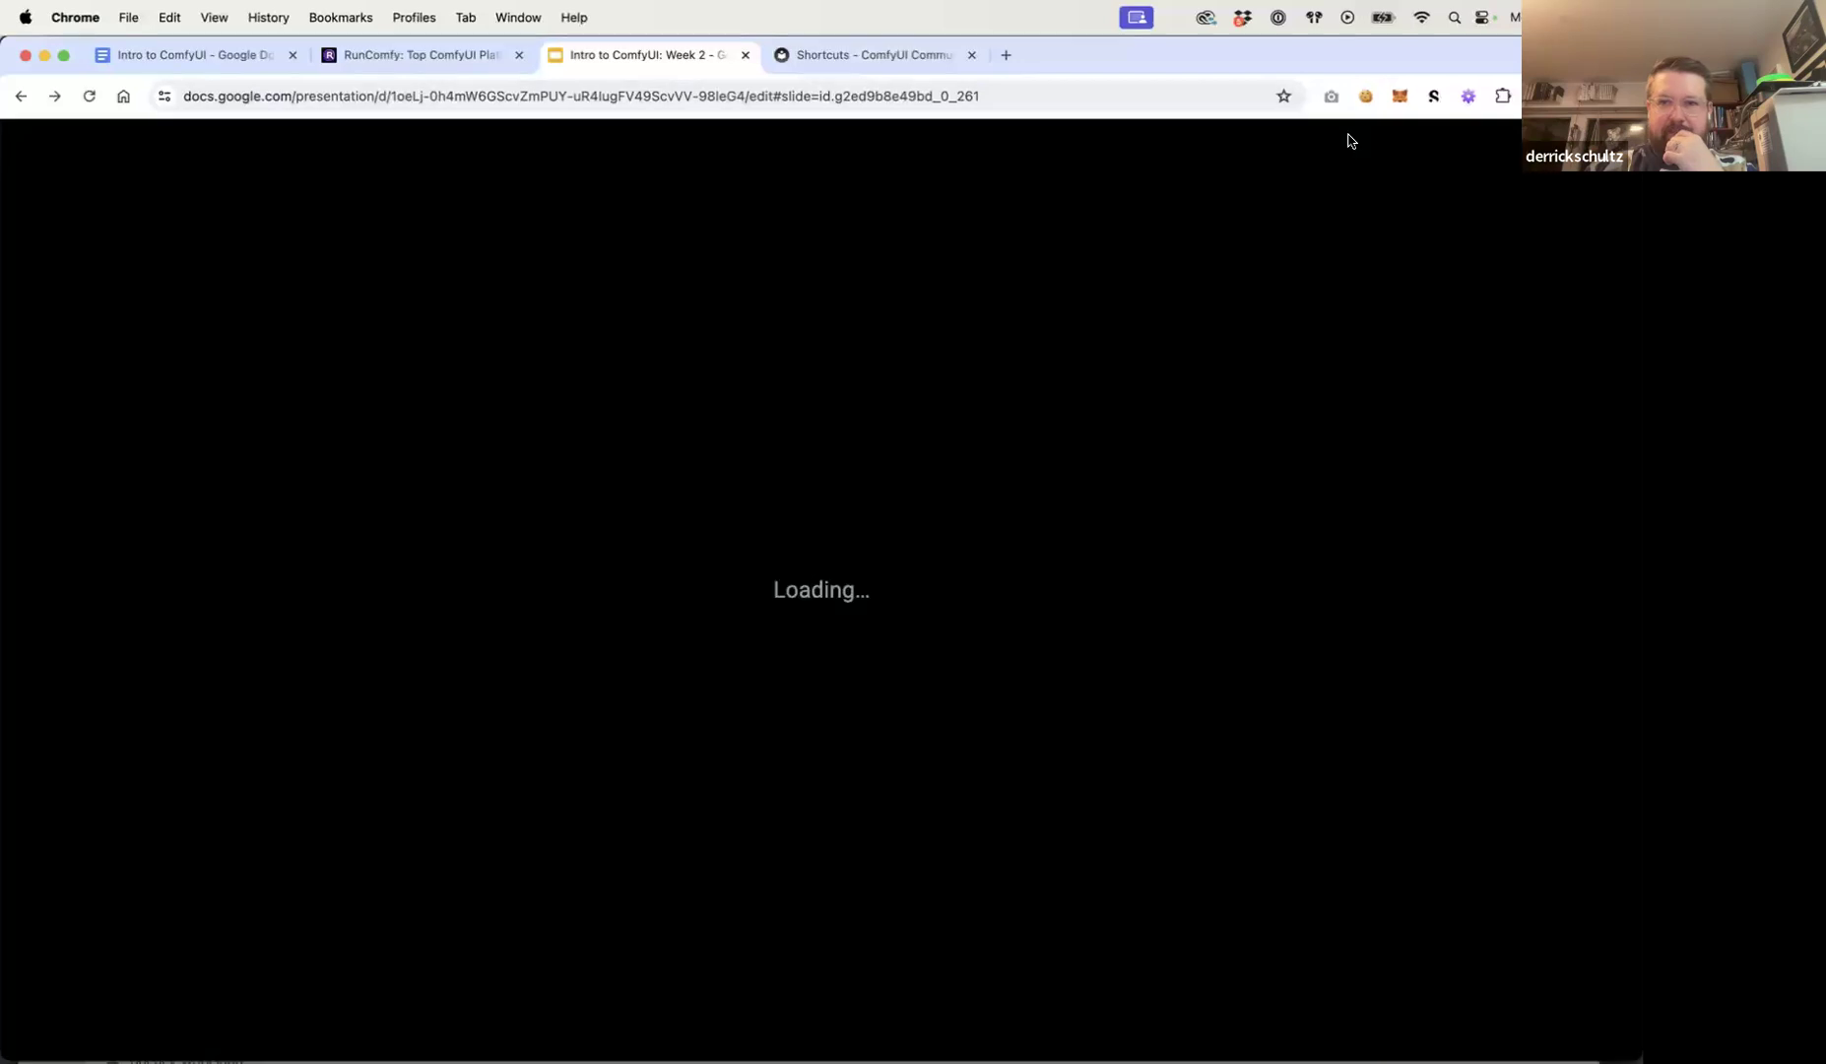
pyautogui.press('Right')
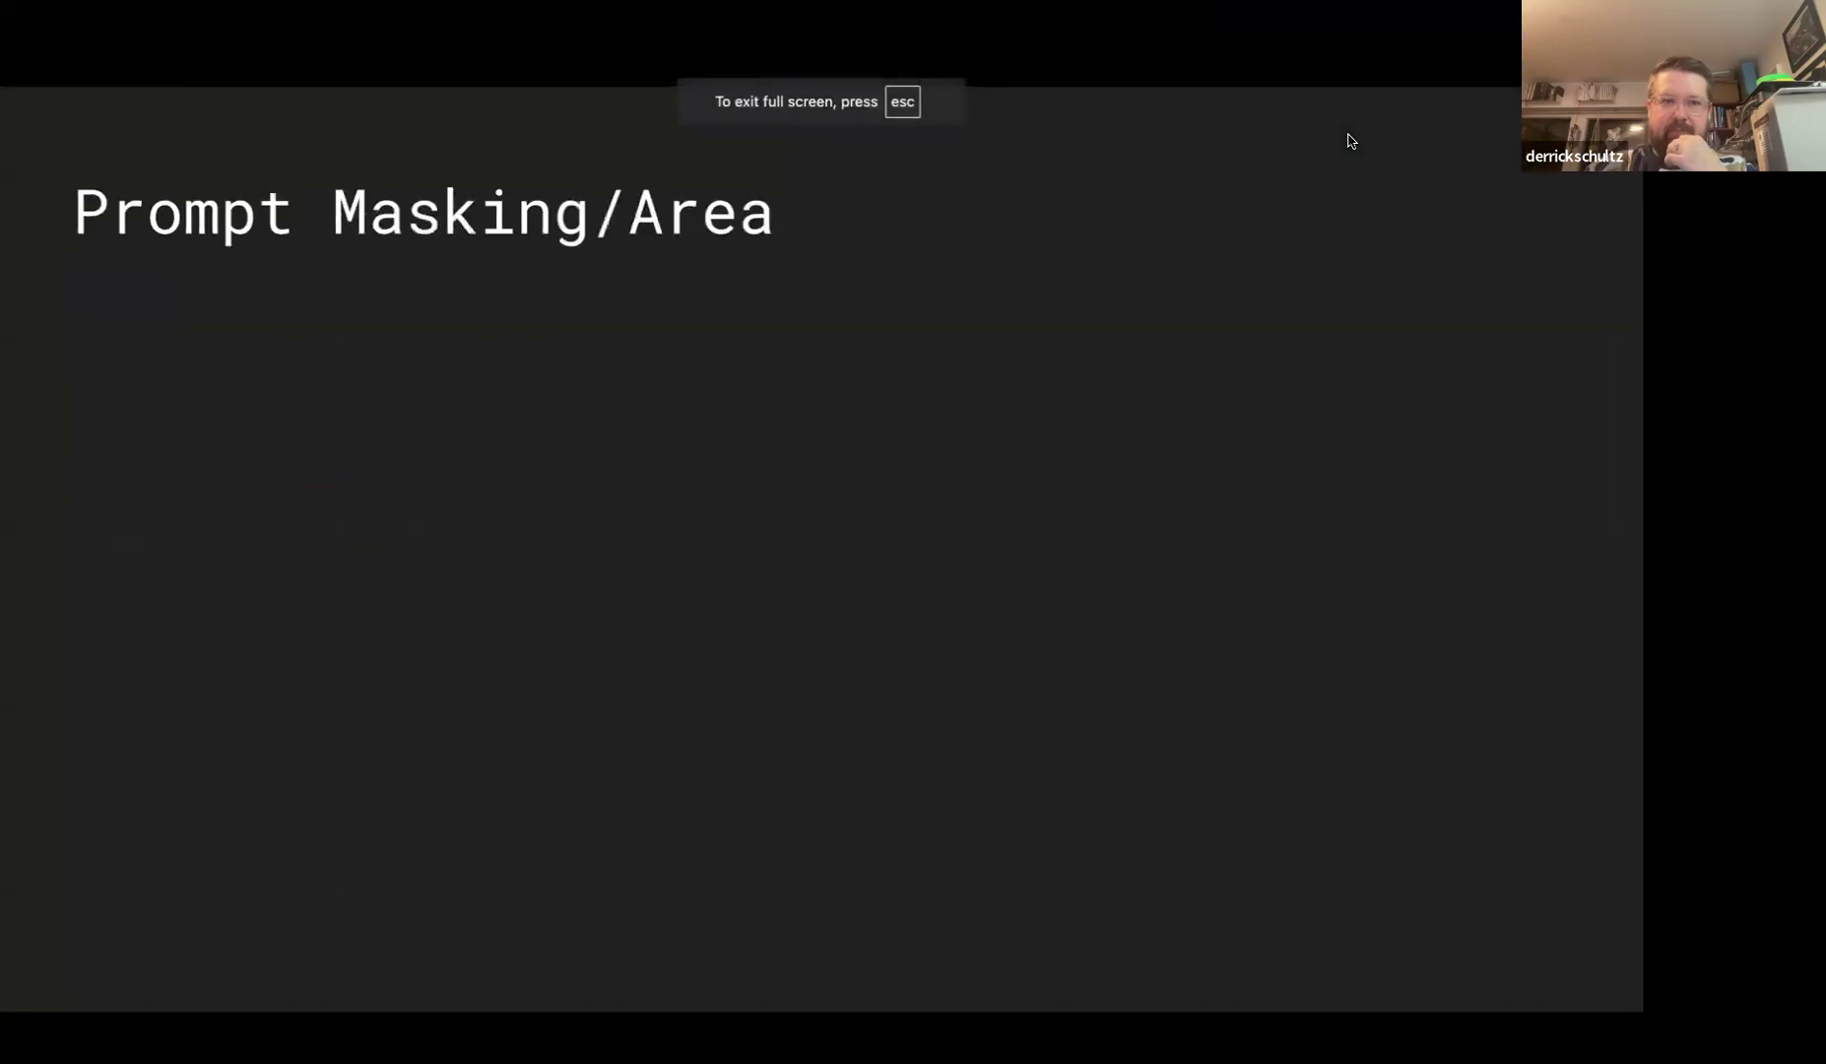
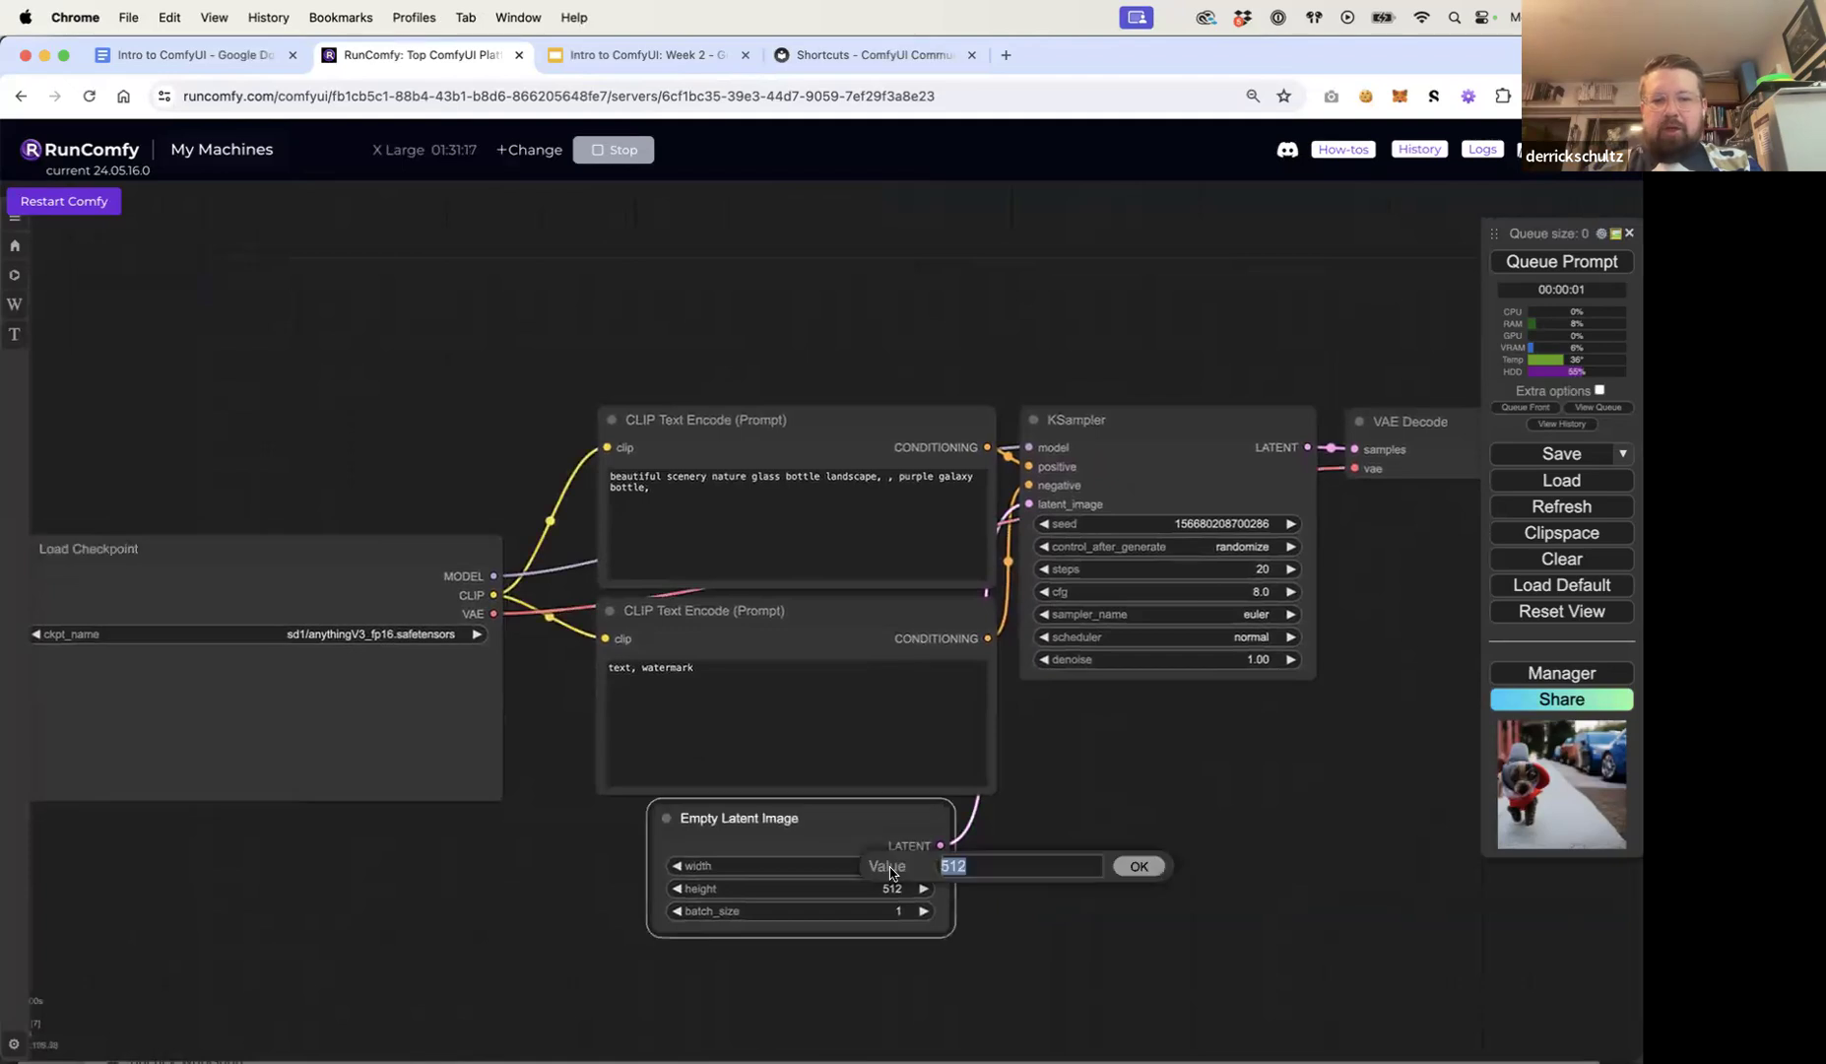
# Step: Set the width of the Empty Latent Image node to 768
pyautogui.write('768')
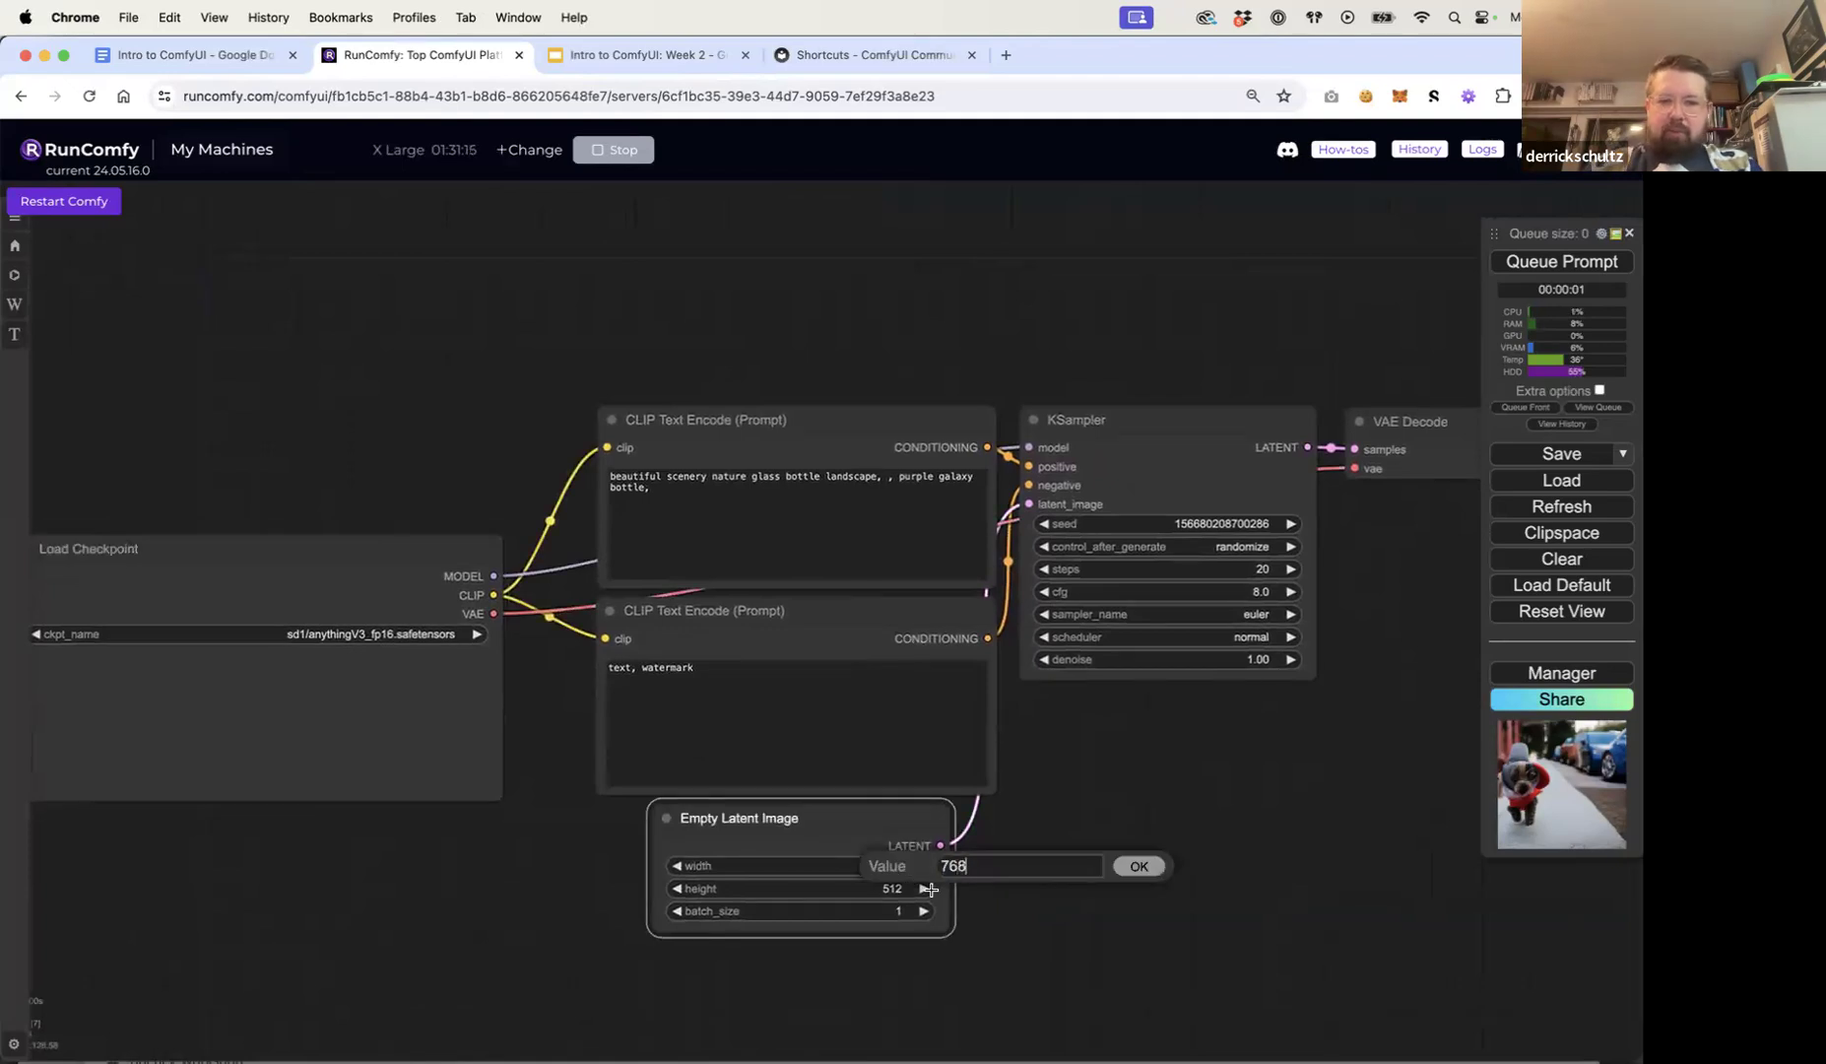
pyautogui.click(1139, 873)
pyautogui.moveTo(1154, 869); pyautogui.dragTo(1018, 889)
# Step: Replace the positive prompt in the upper CLIP Text Encode node with "beautiful scenery nature, a deep blue lagoon"
pyautogui.scroll(-7, 1010, 878)
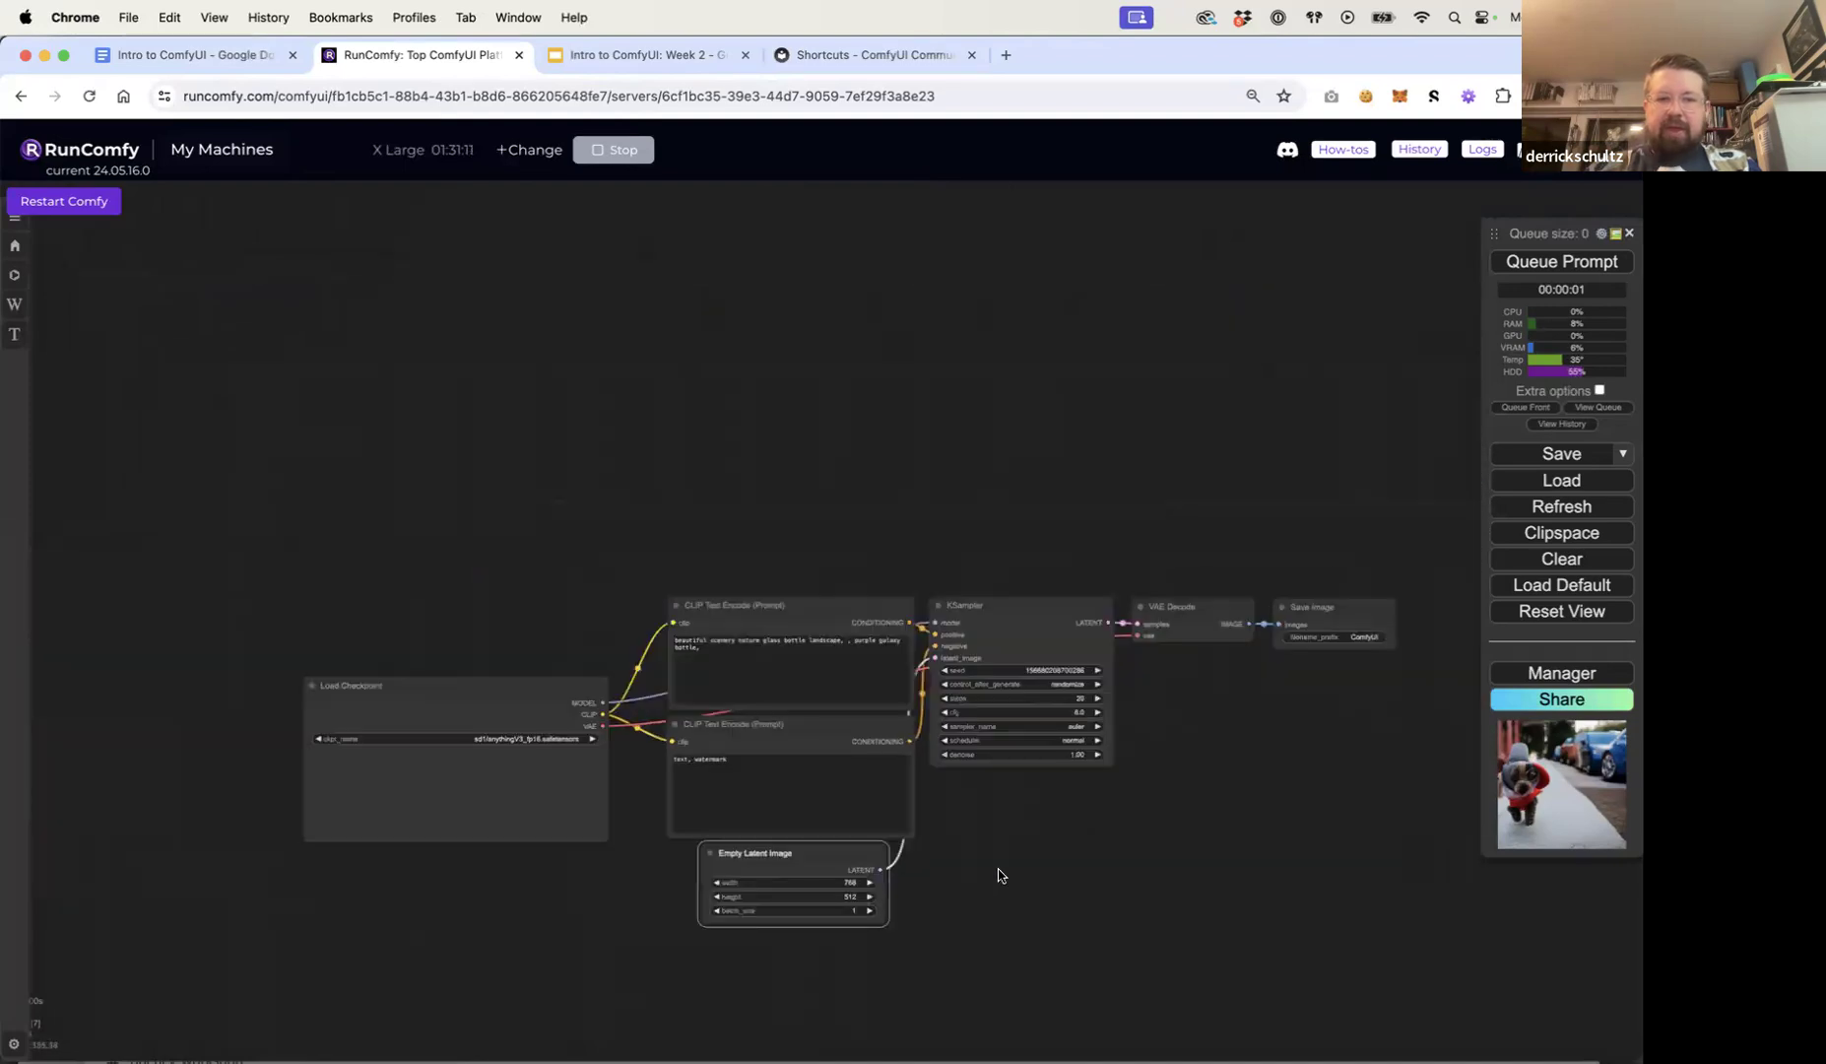
pyautogui.scroll(6, 1001, 874)
pyautogui.scroll(-6, 997, 871)
pyautogui.moveTo(763, 689); pyautogui.dragTo(686, 655)
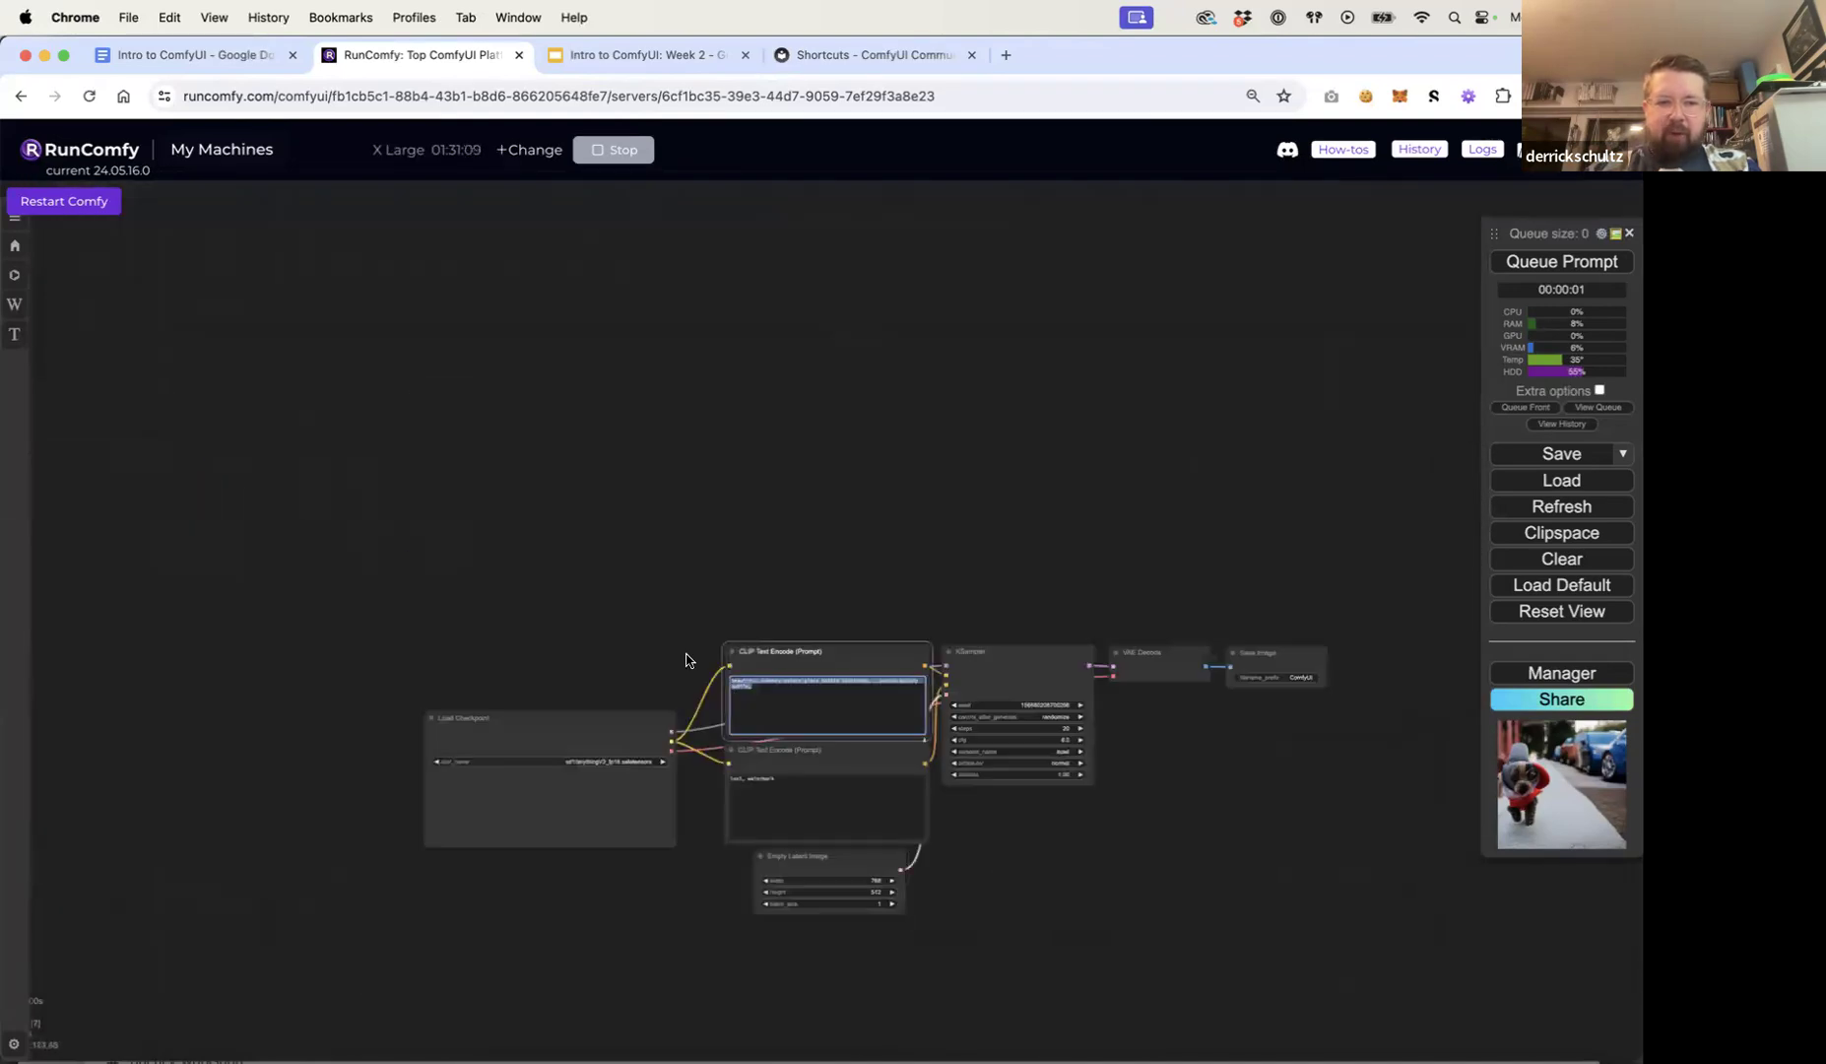
pyautogui.write('beautiful scenery nature, a deep blue lagoon')
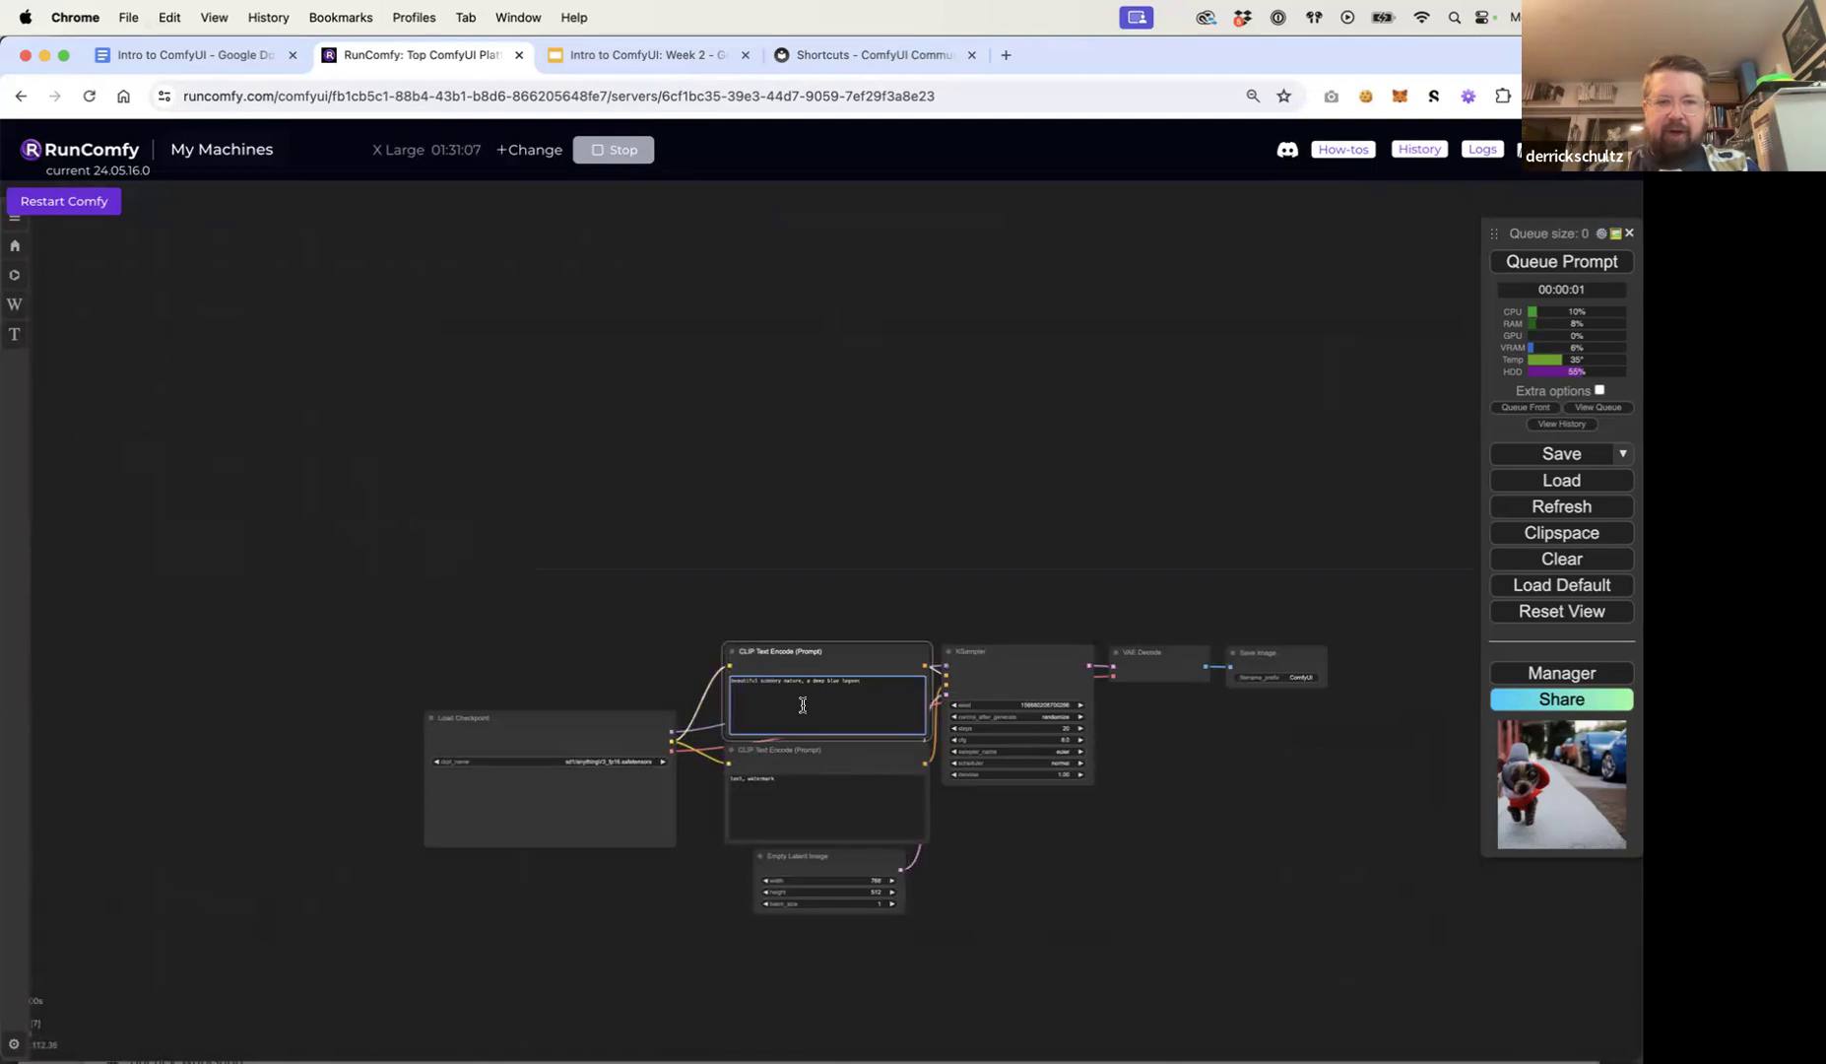
# Step: Copy the phrase "a vast wheat field" from the Google Slides presentation and return to the ComfyUI workflow
pyautogui.click(645, 55)
pyautogui.moveTo(890, 550); pyautogui.dragTo(1004, 573)
pyautogui.press('super+c')
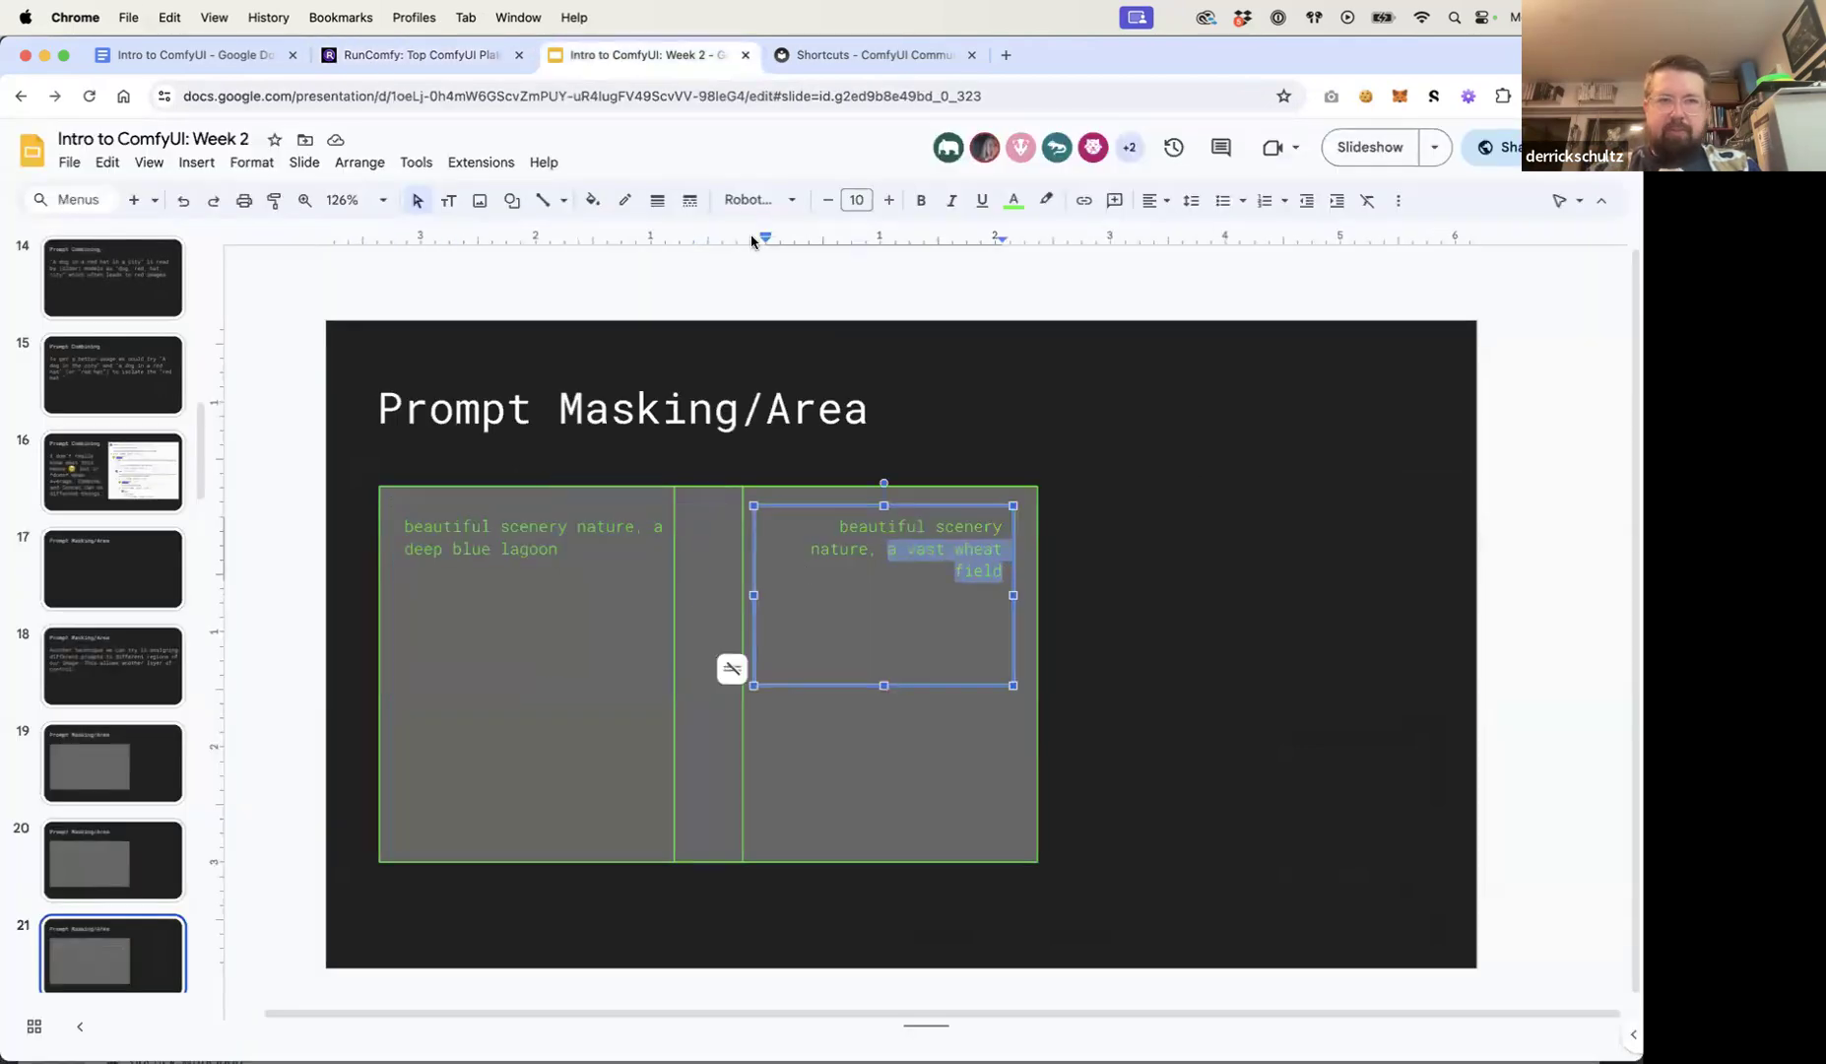
pyautogui.click(481, 54)
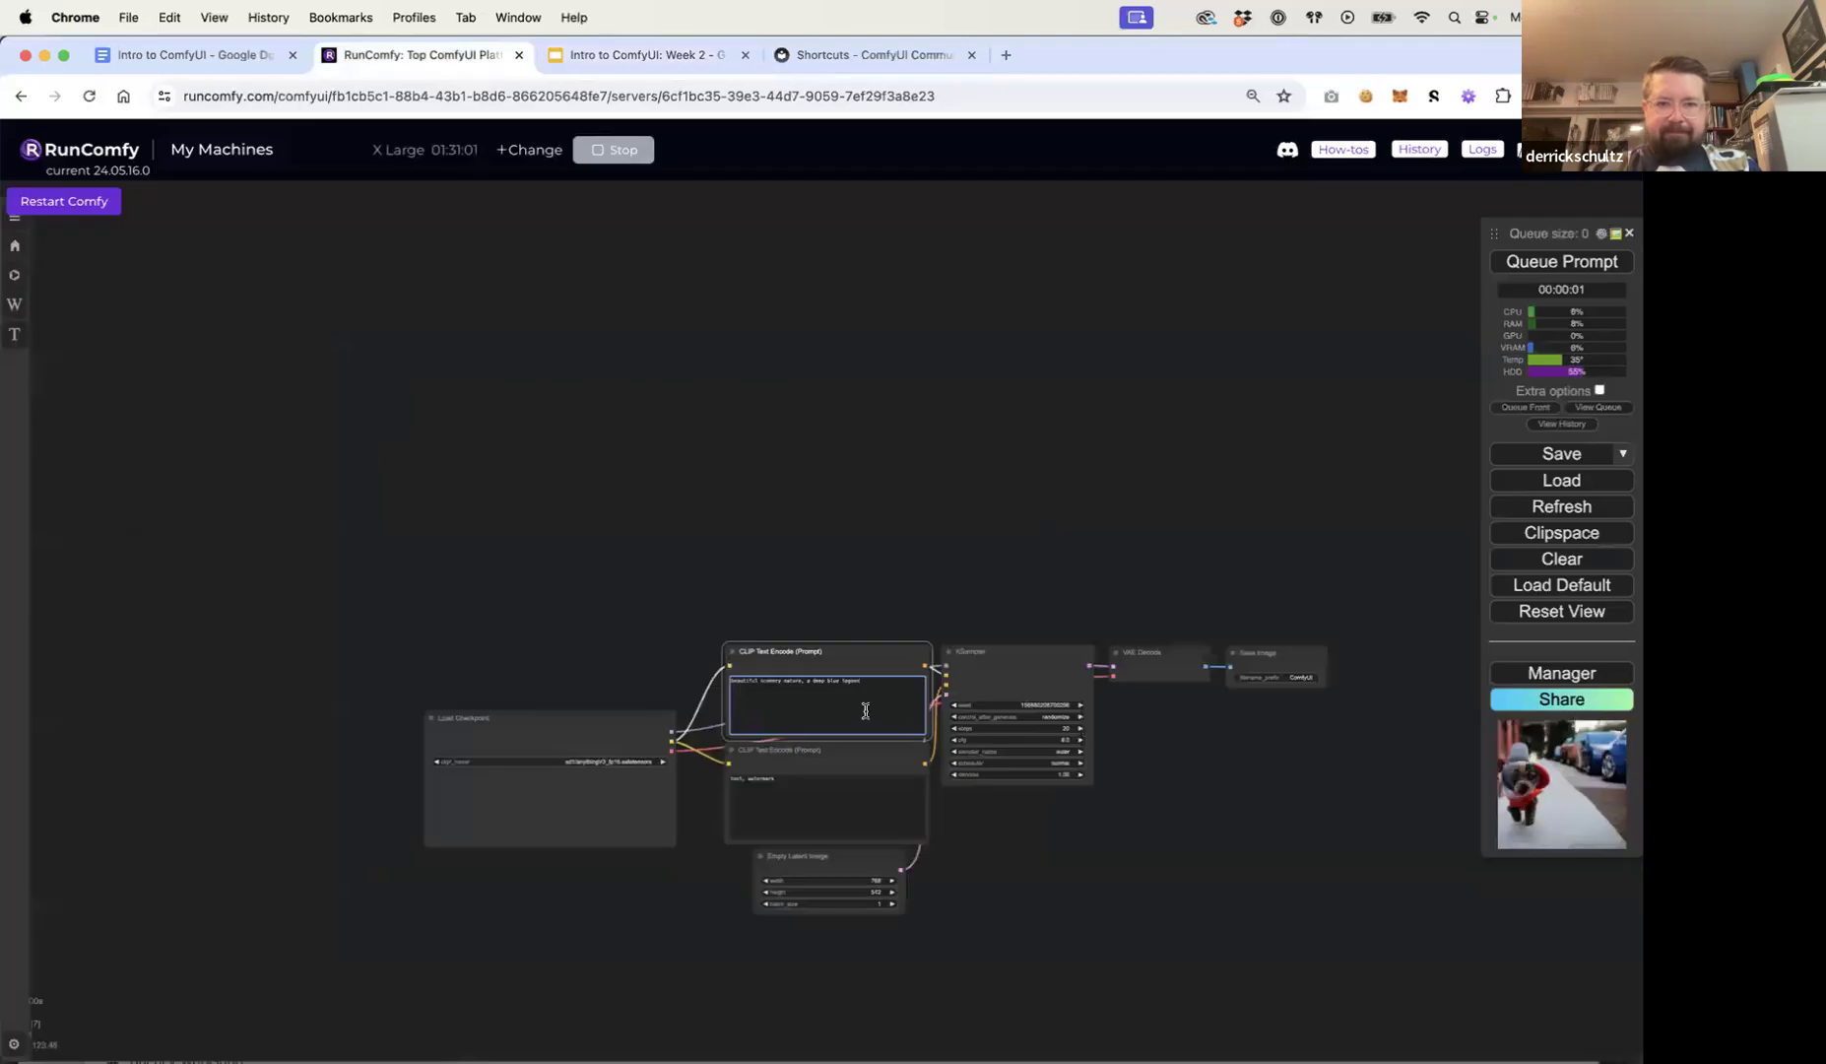
# Step: Append a comma and the copied phrase "a vast wheat field" to the end of the positive prompt
pyautogui.click(876, 597)
pyautogui.scroll(10, 879, 591)
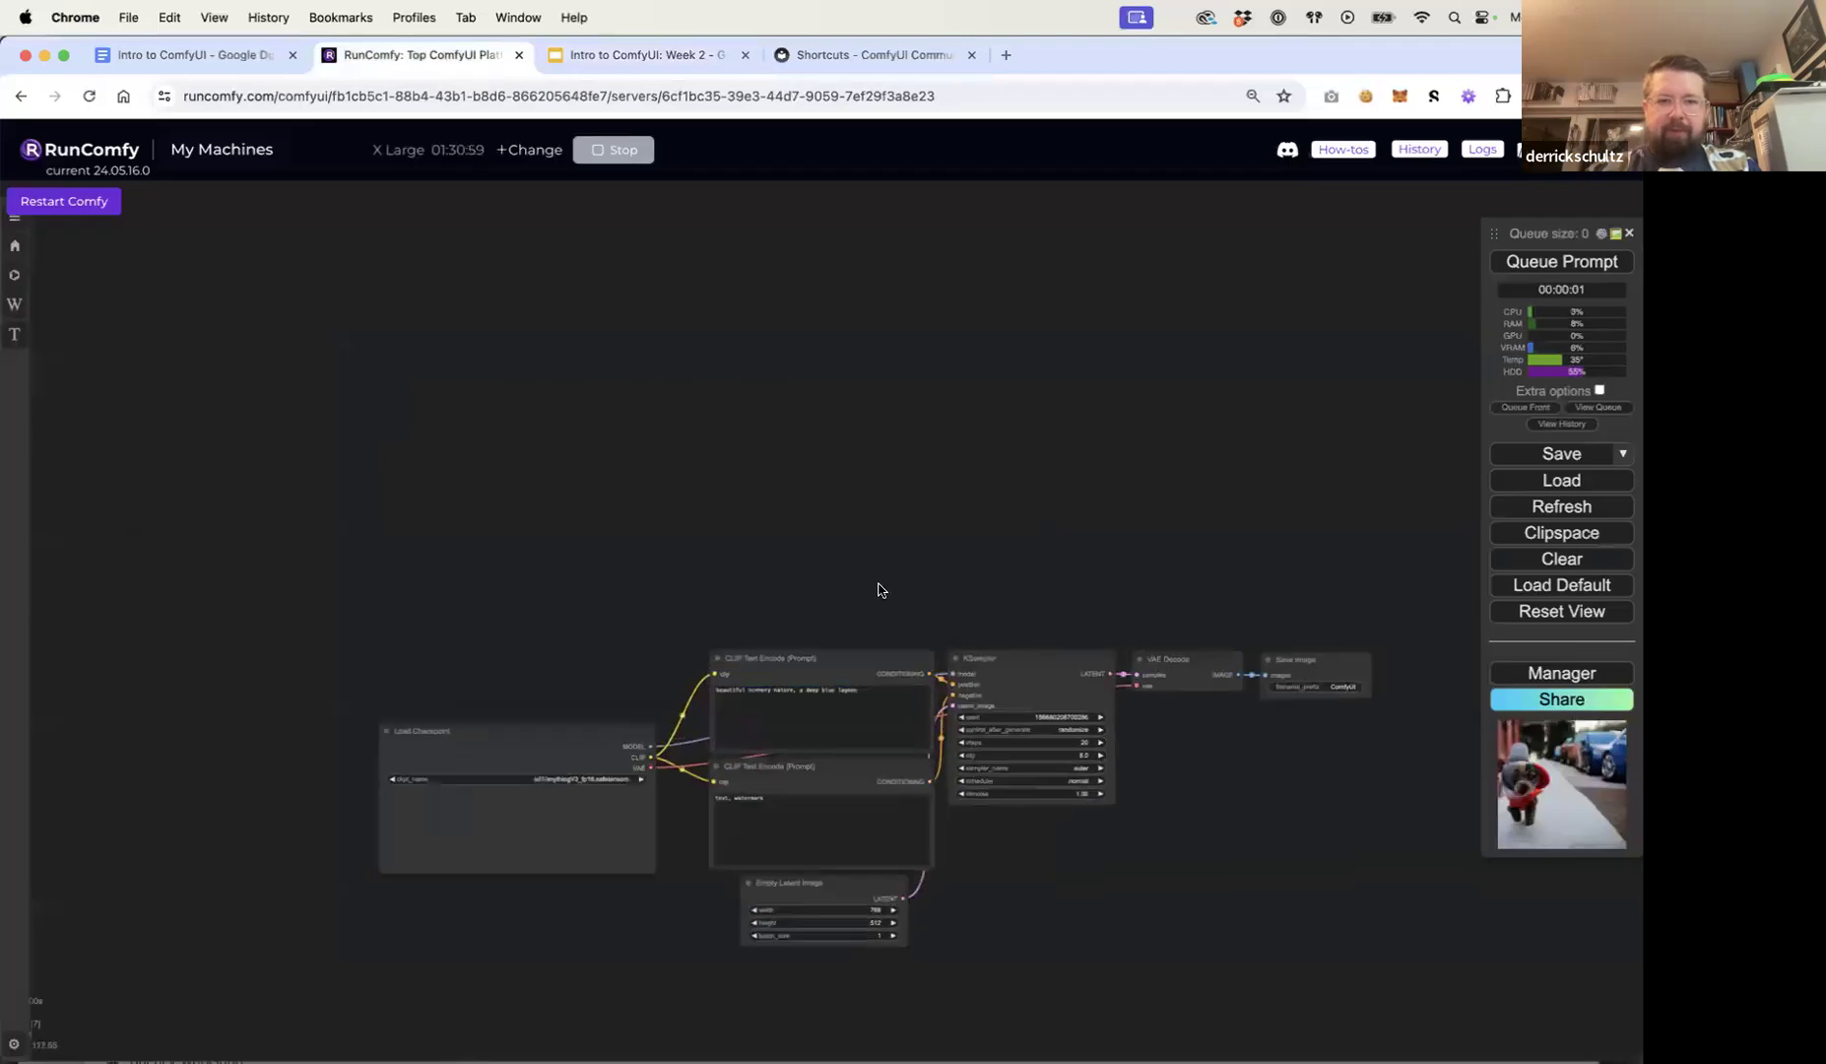
pyautogui.scroll(-9, 880, 589)
pyautogui.click(872, 698)
pyautogui.write(',')
pyautogui.press('super+v')
pyautogui.click(842, 613)
# Step: Reword the start of the positive prompt to "beautiful nature scene"
pyautogui.scroll(10, 745, 662)
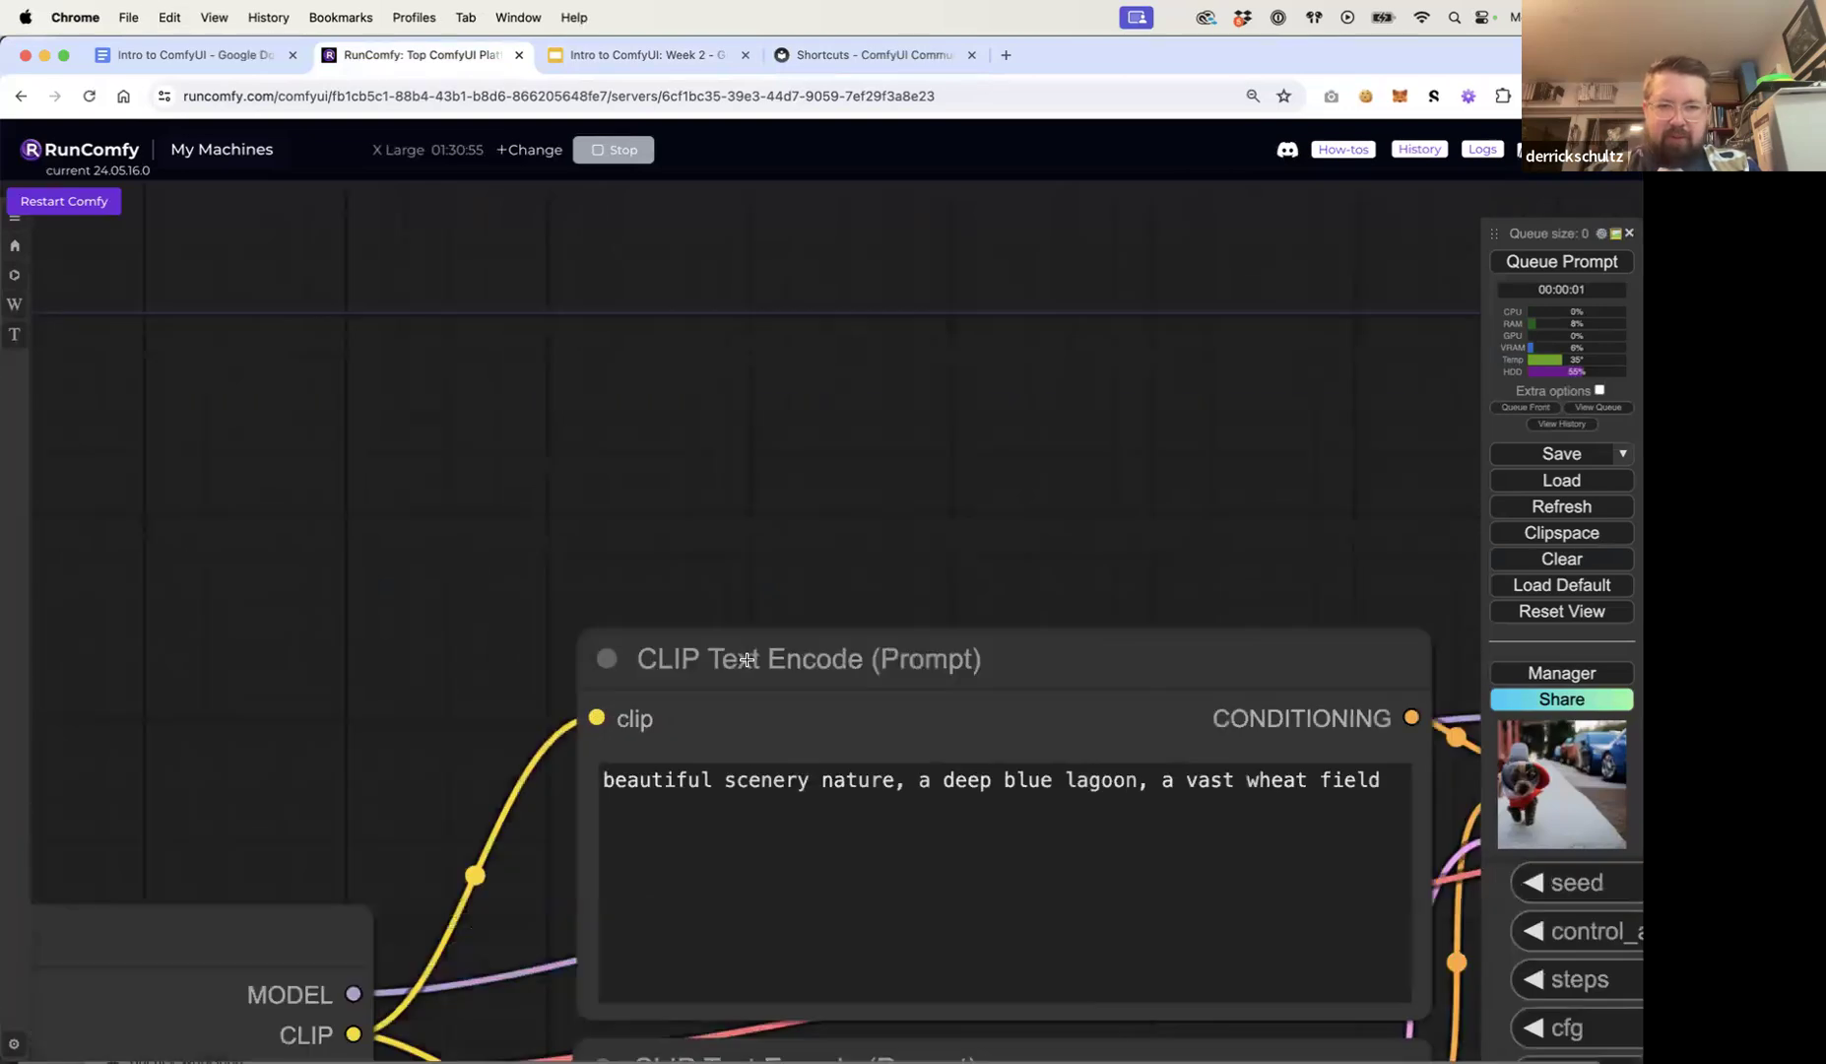
pyautogui.moveTo(819, 791); pyautogui.dragTo(725, 793)
pyautogui.press('BackSpace')
pyautogui.press('BackSpace')
pyautogui.write('scee')
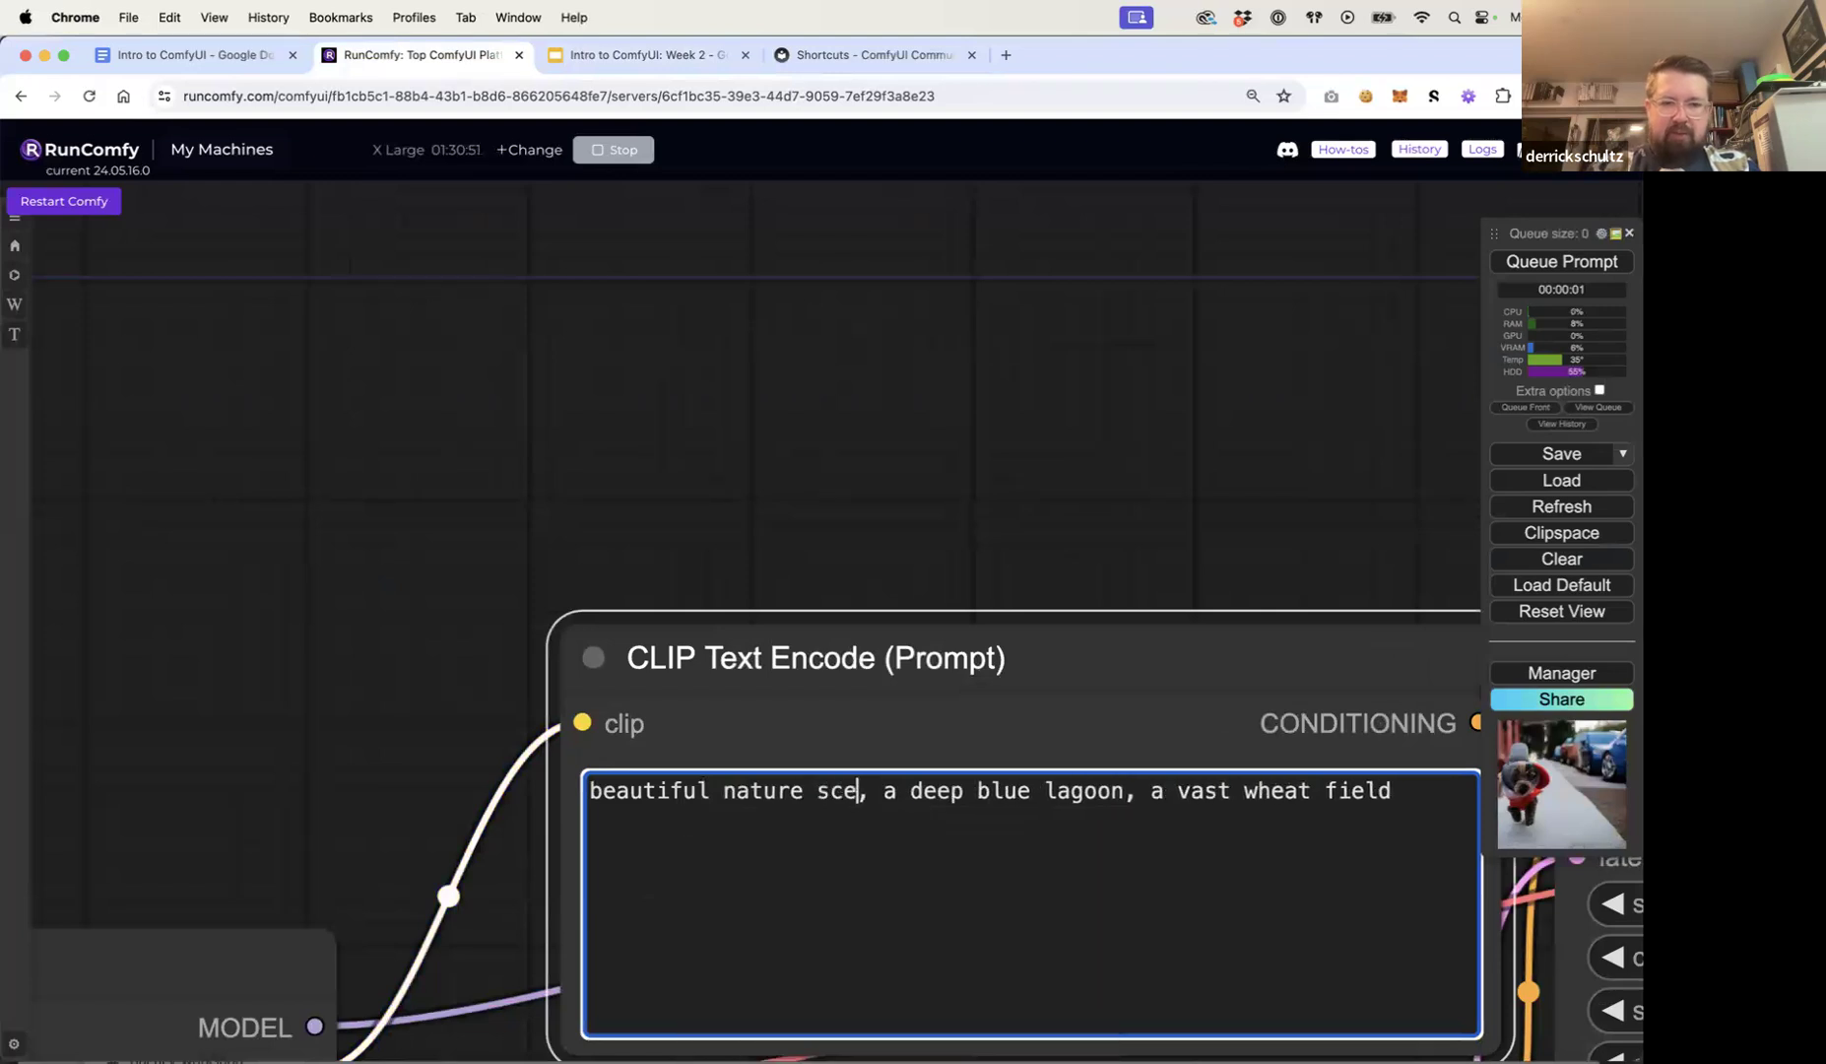
pyautogui.press('BackSpace')
pyautogui.write('ne')
pyautogui.click(1027, 540)
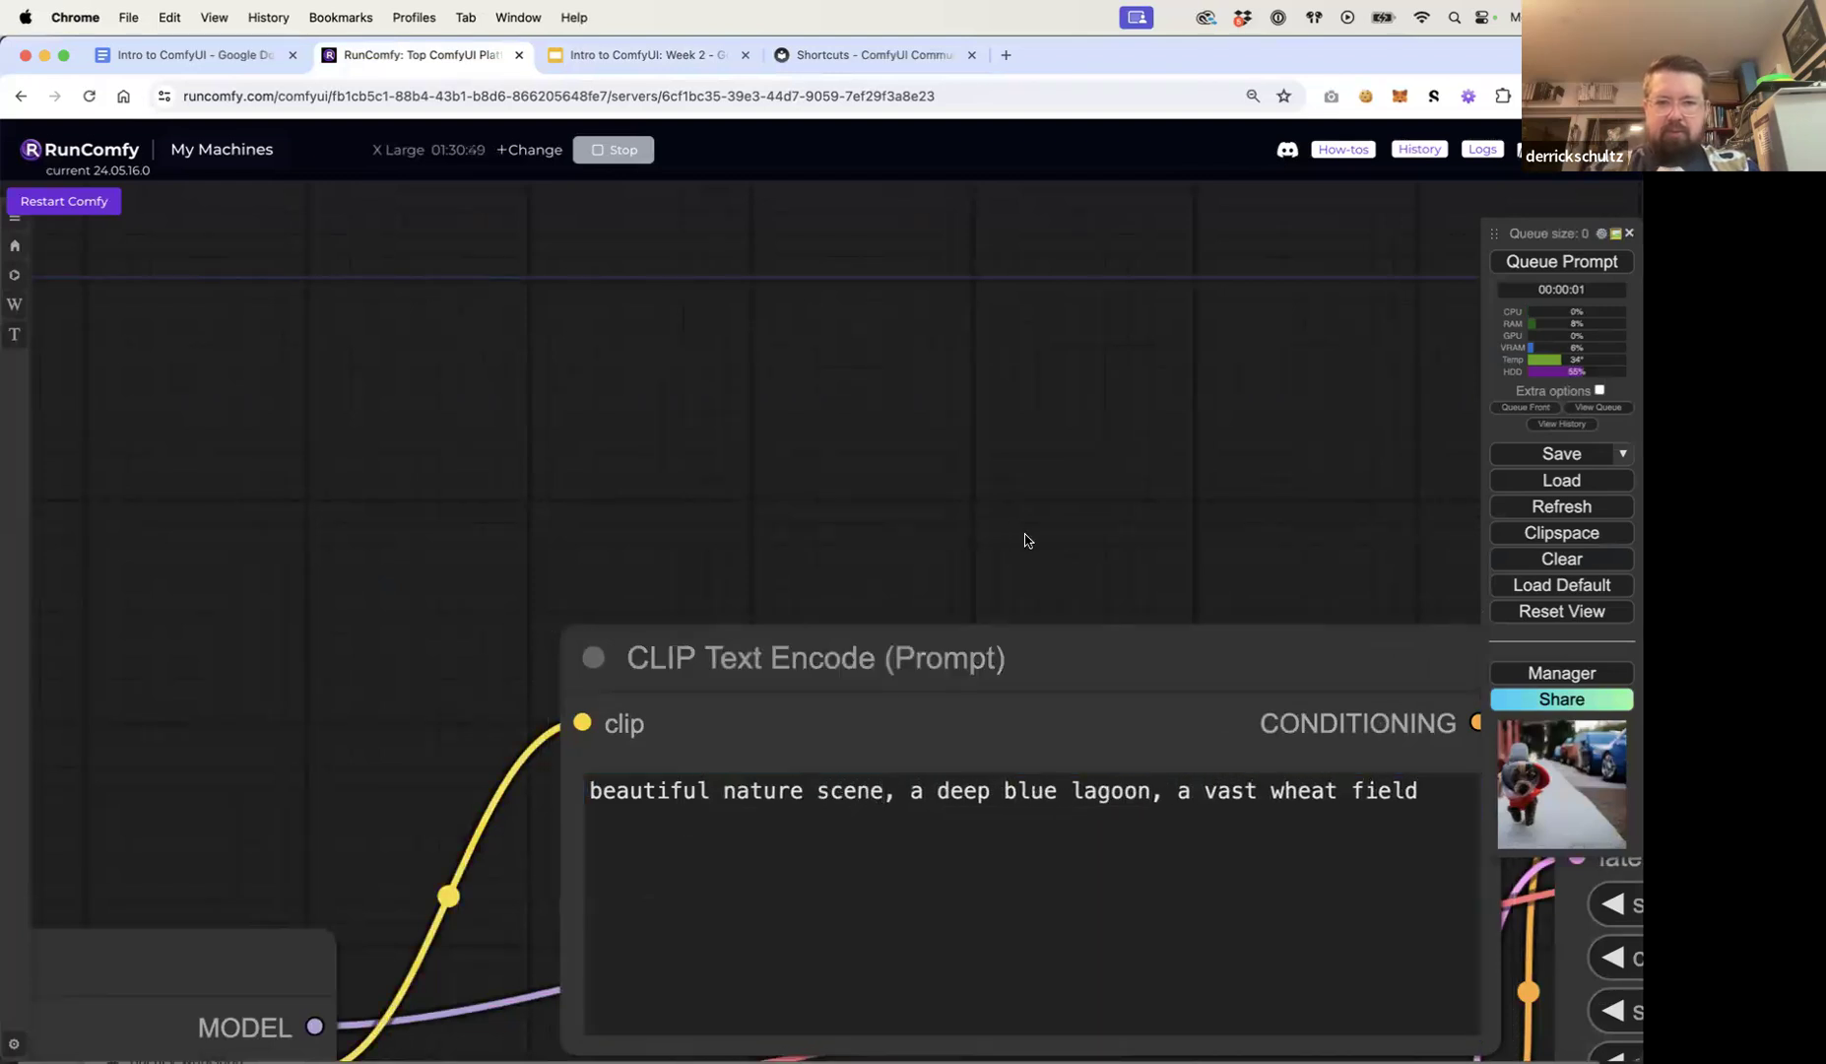
# Step: Queue the prompt to generate an image and examine the result up close in the Save Image node
pyautogui.scroll(-3, 1091, 553)
pyautogui.scroll(-5, 905, 494)
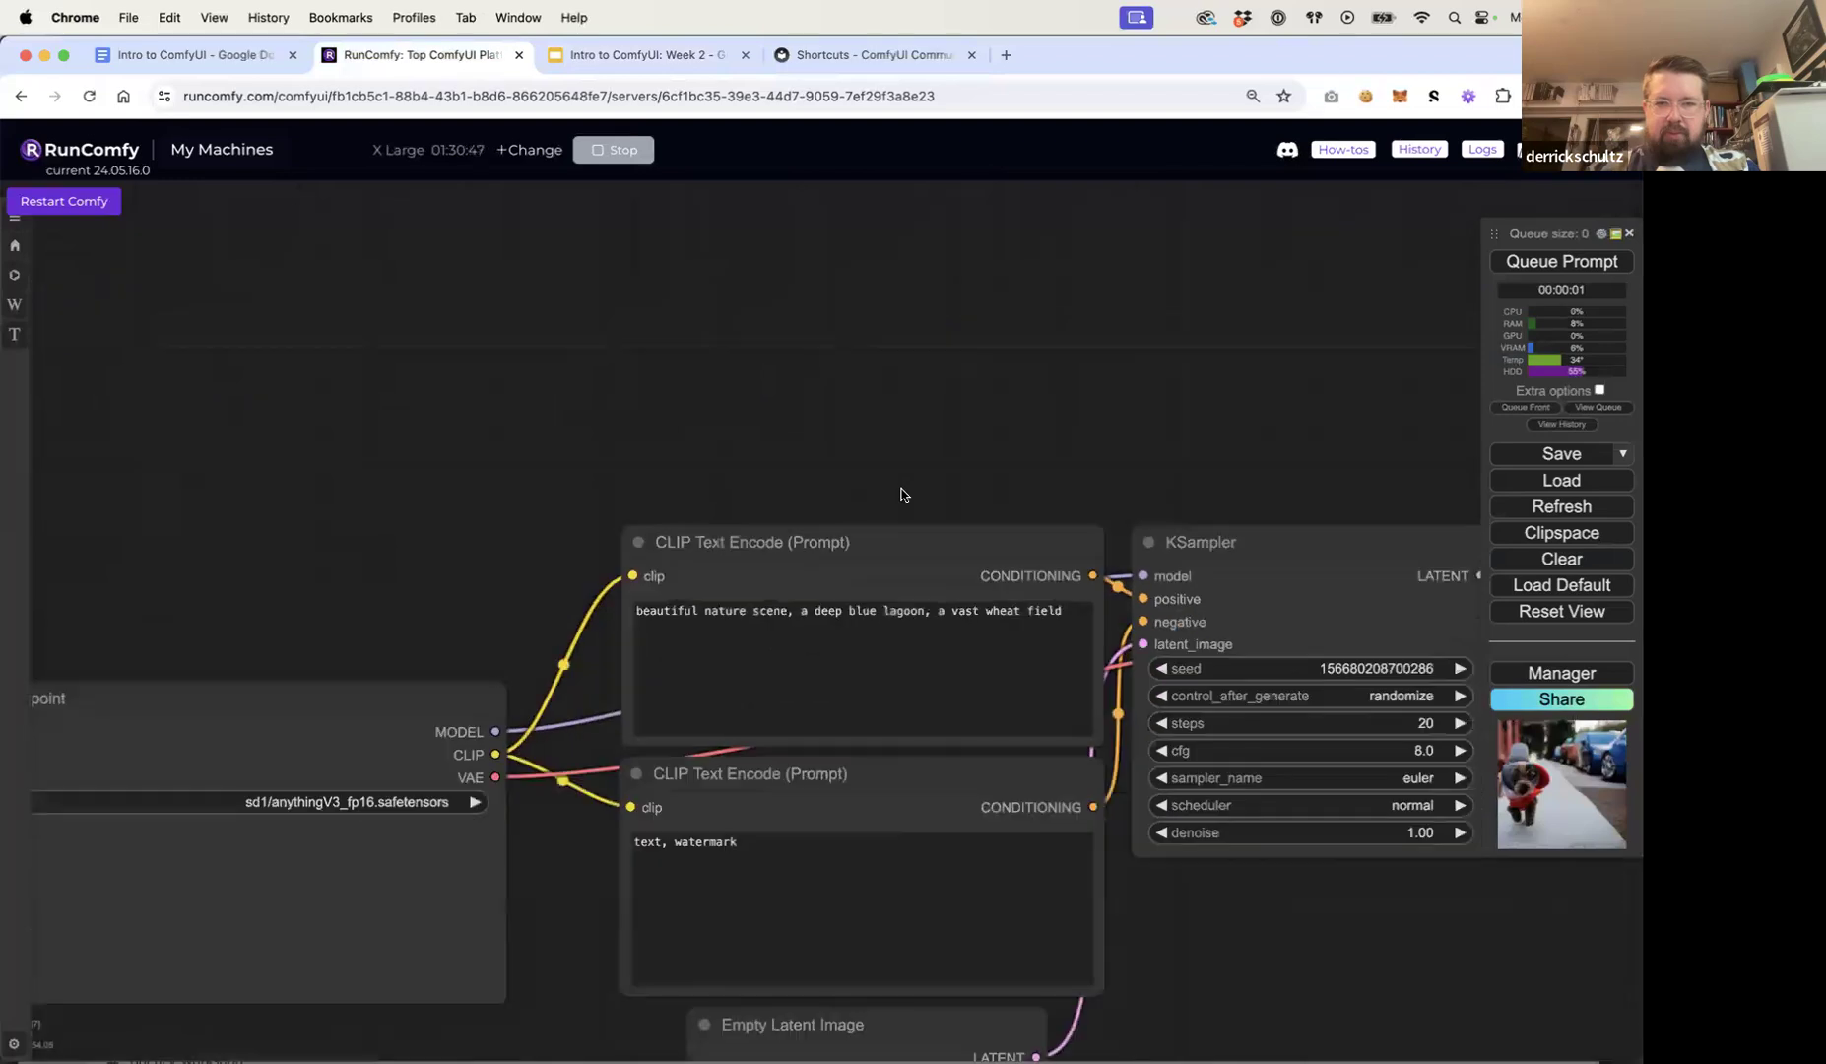
pyautogui.moveTo(749, 392); pyautogui.dragTo(648, 365)
pyautogui.scroll(-4, 743, 367)
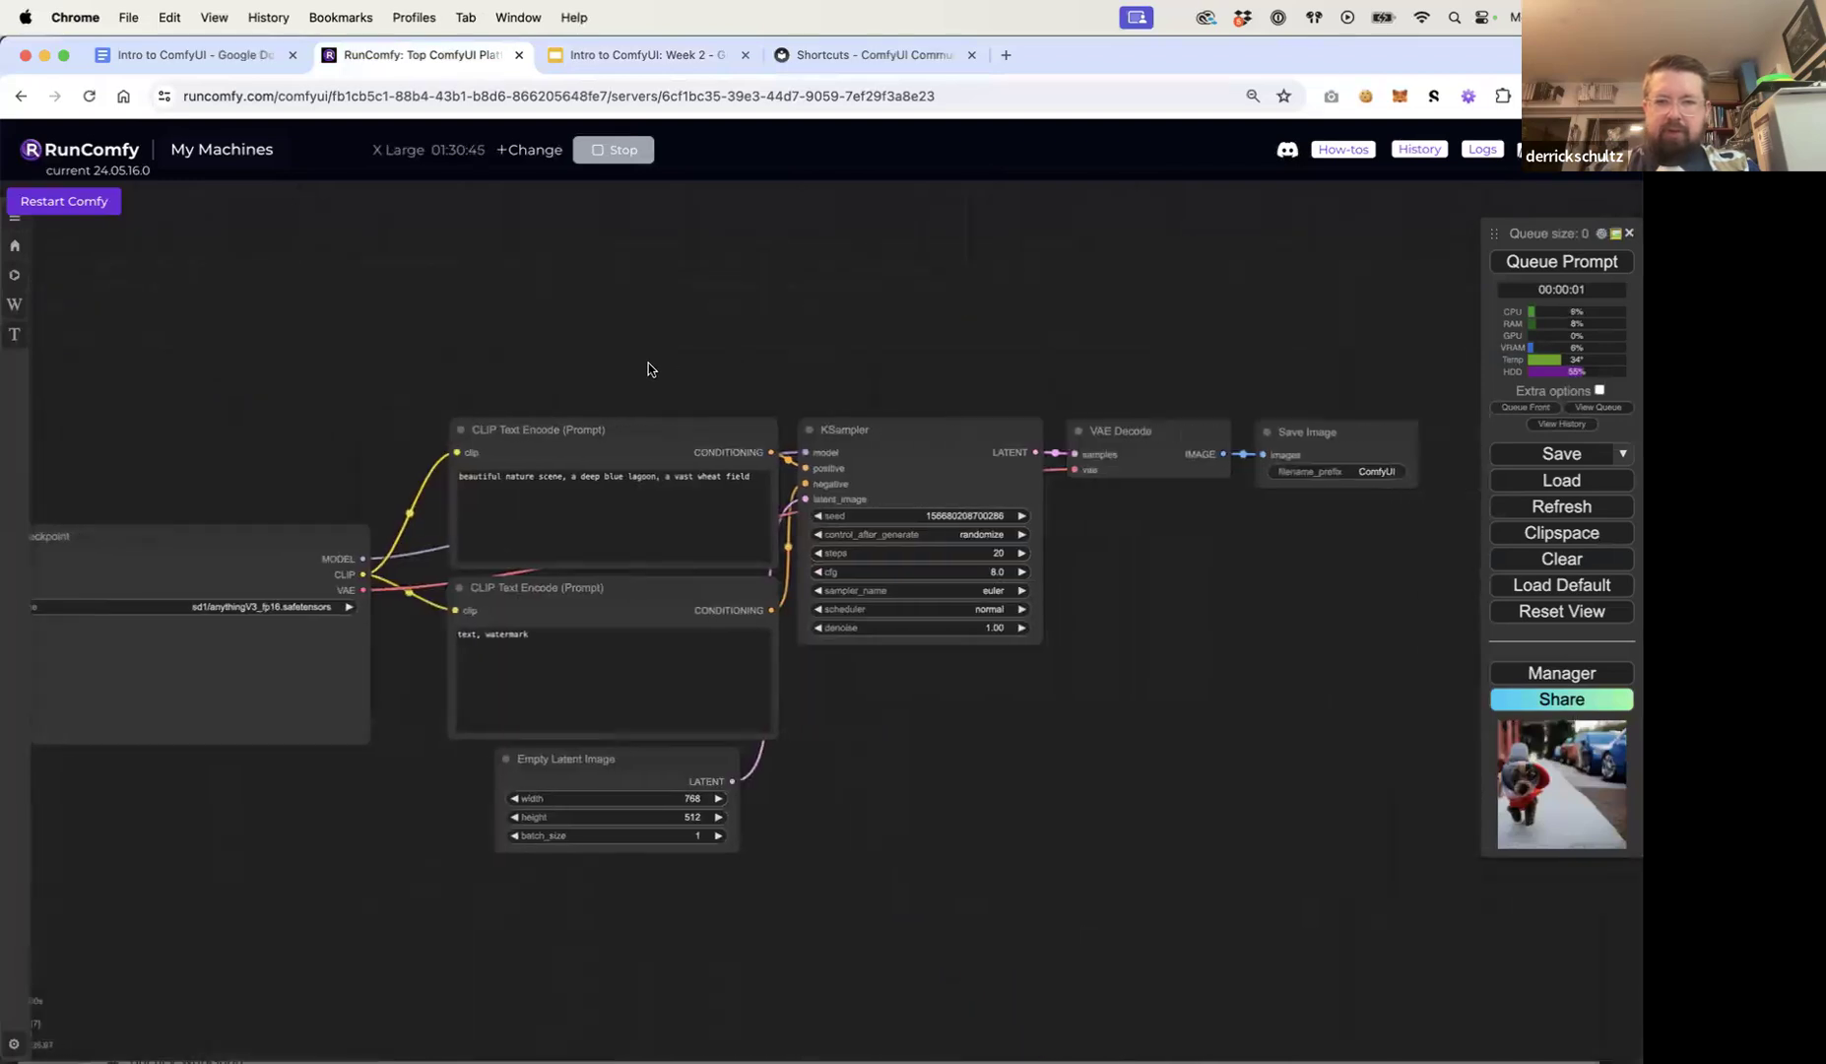
pyautogui.click(1583, 266)
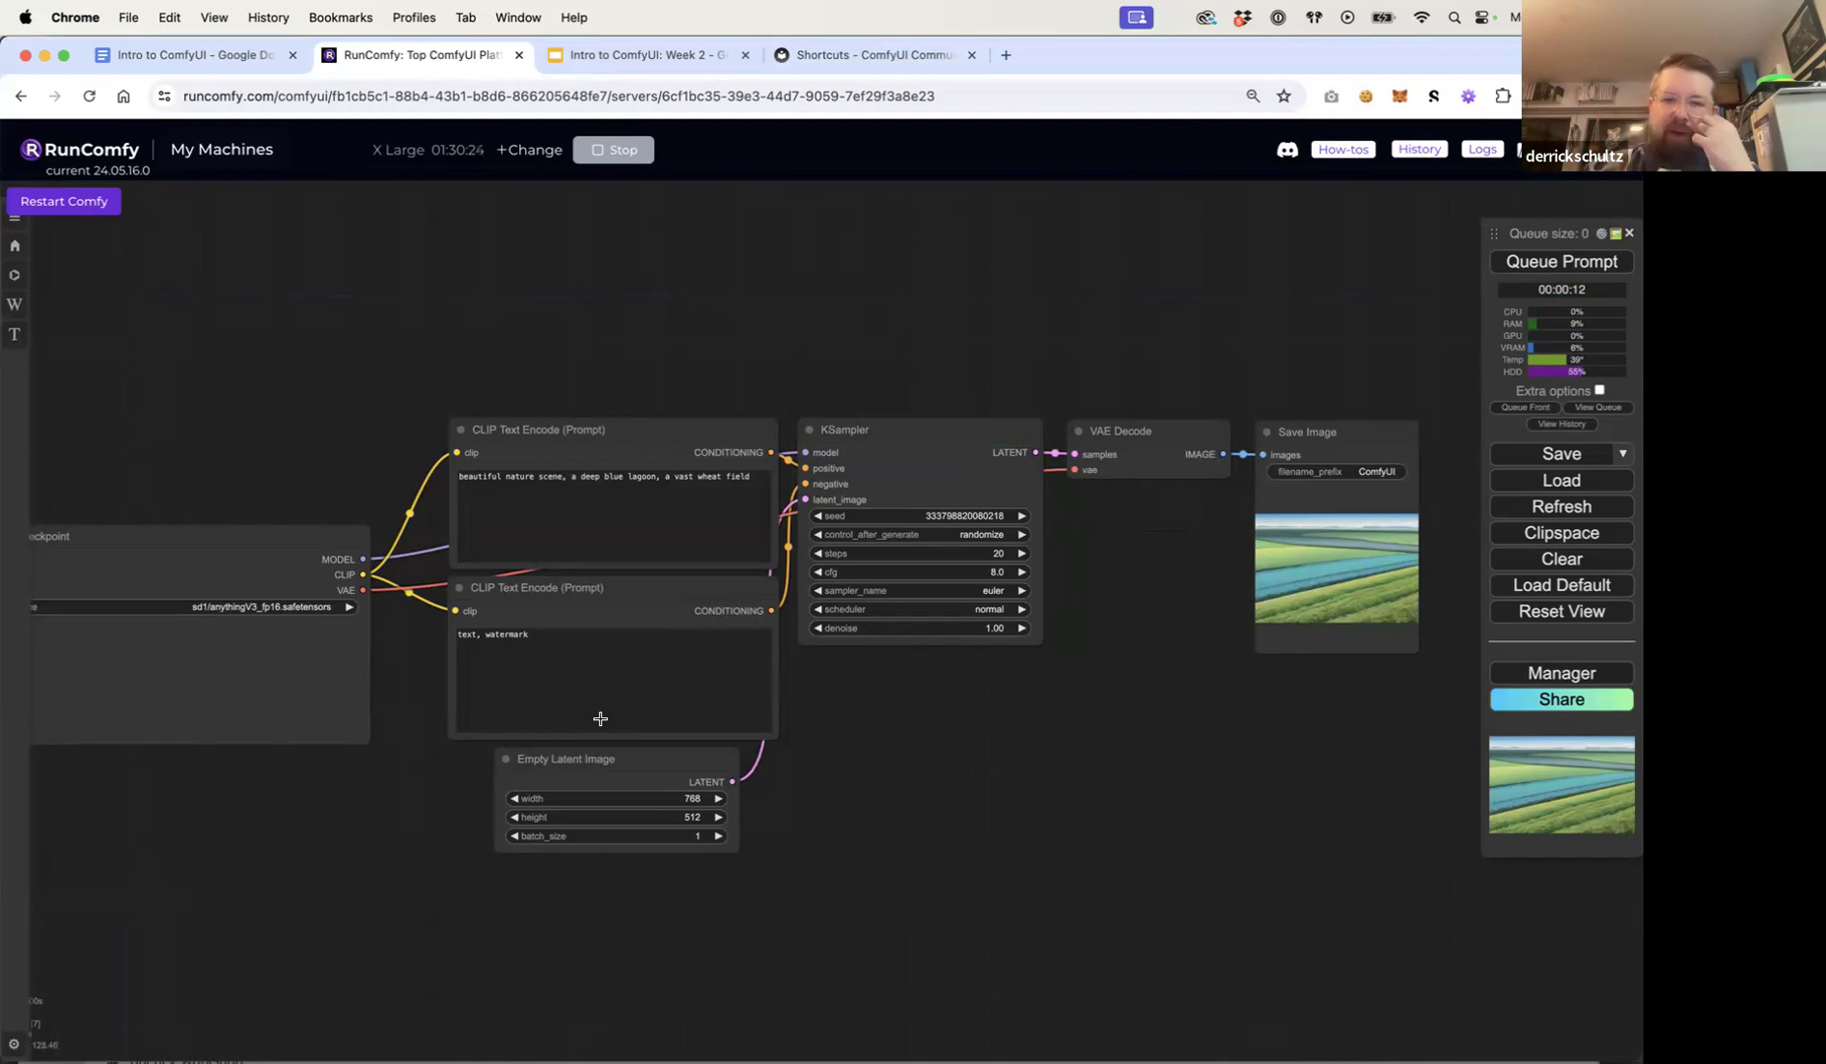
pyautogui.scroll(5, 1154, 654)
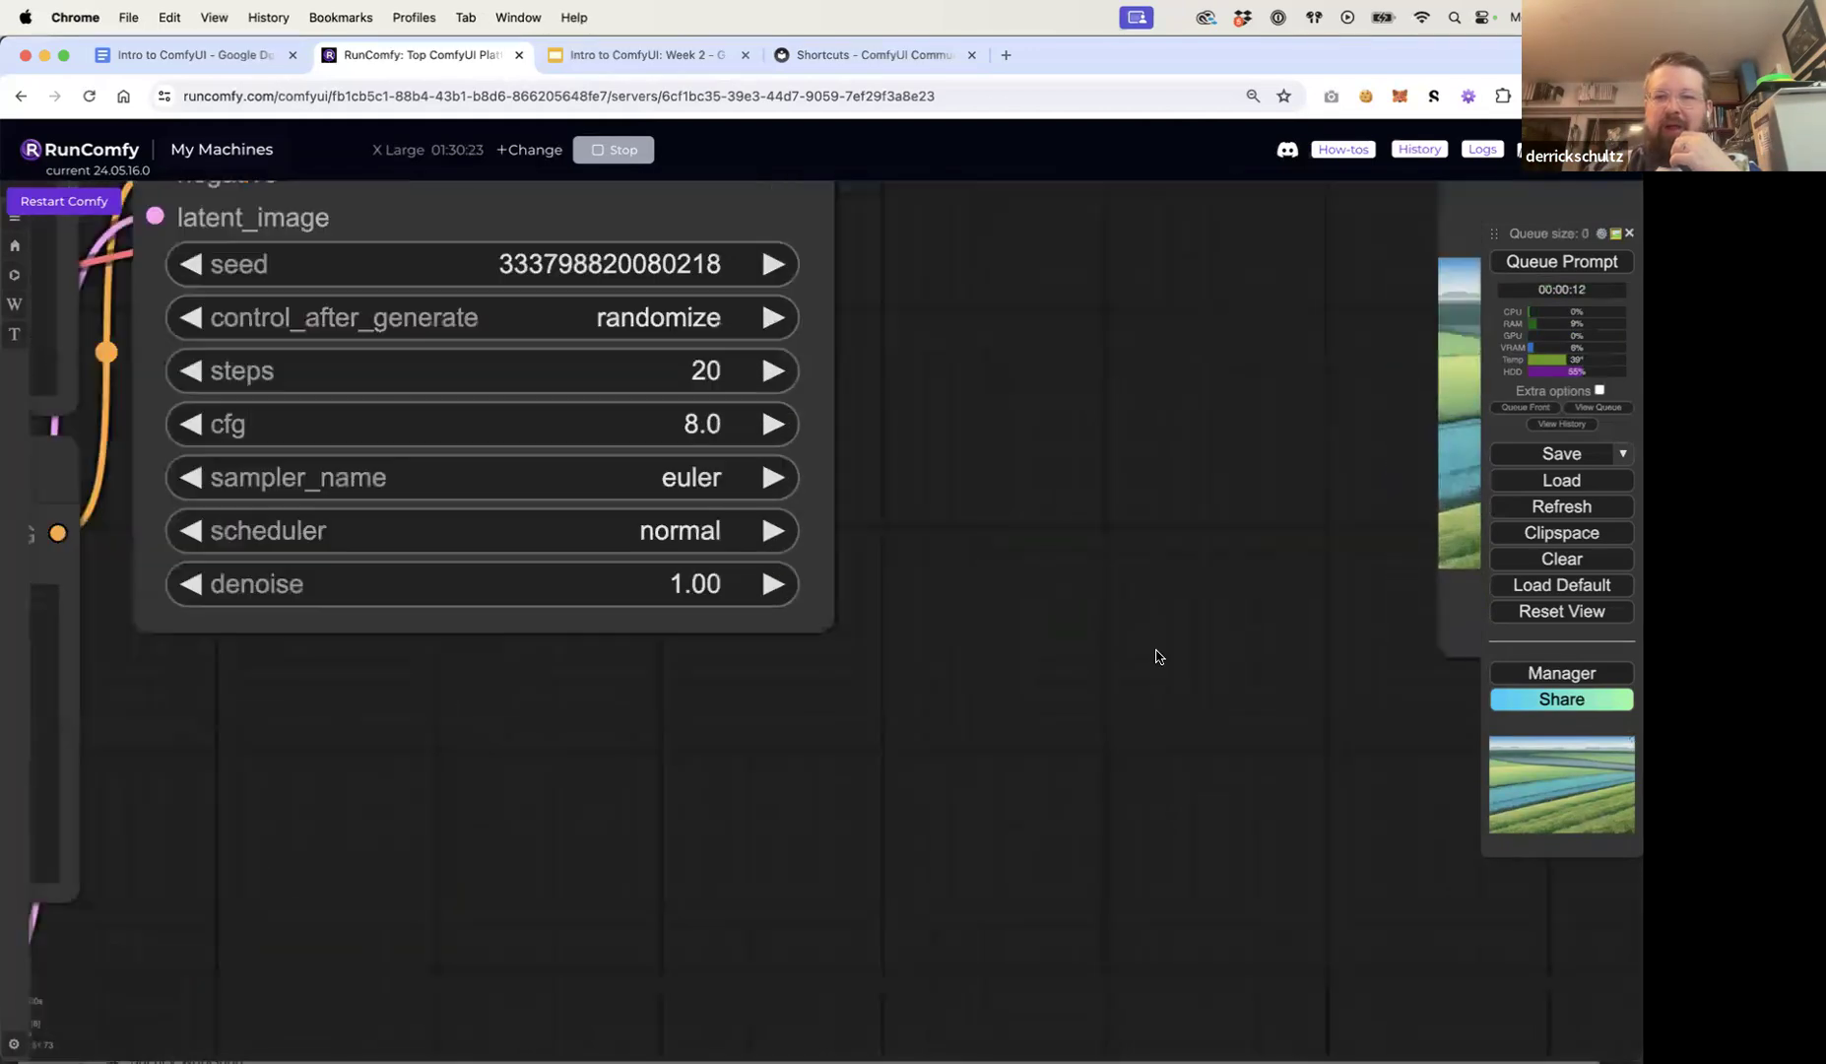
pyautogui.hscroll(5, 905, 655)
pyautogui.scroll(8, 899, 624)
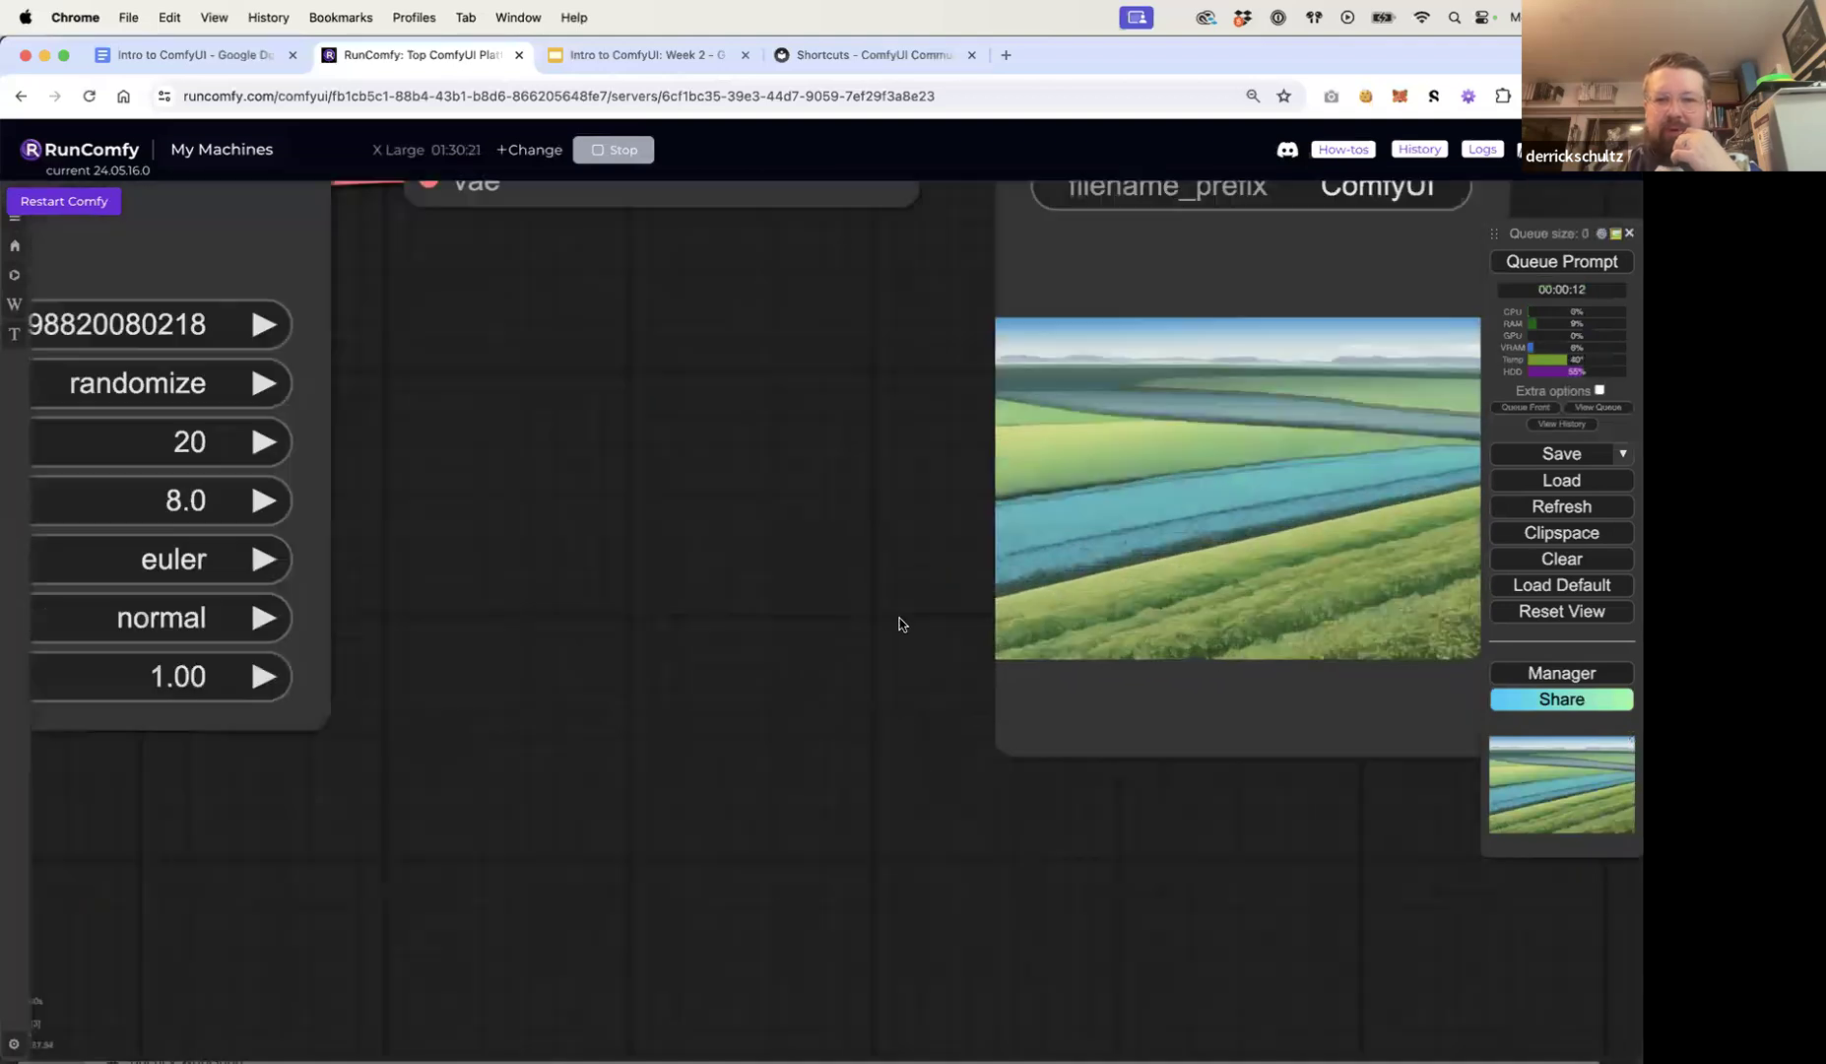
pyautogui.hscroll(5, 899, 624)
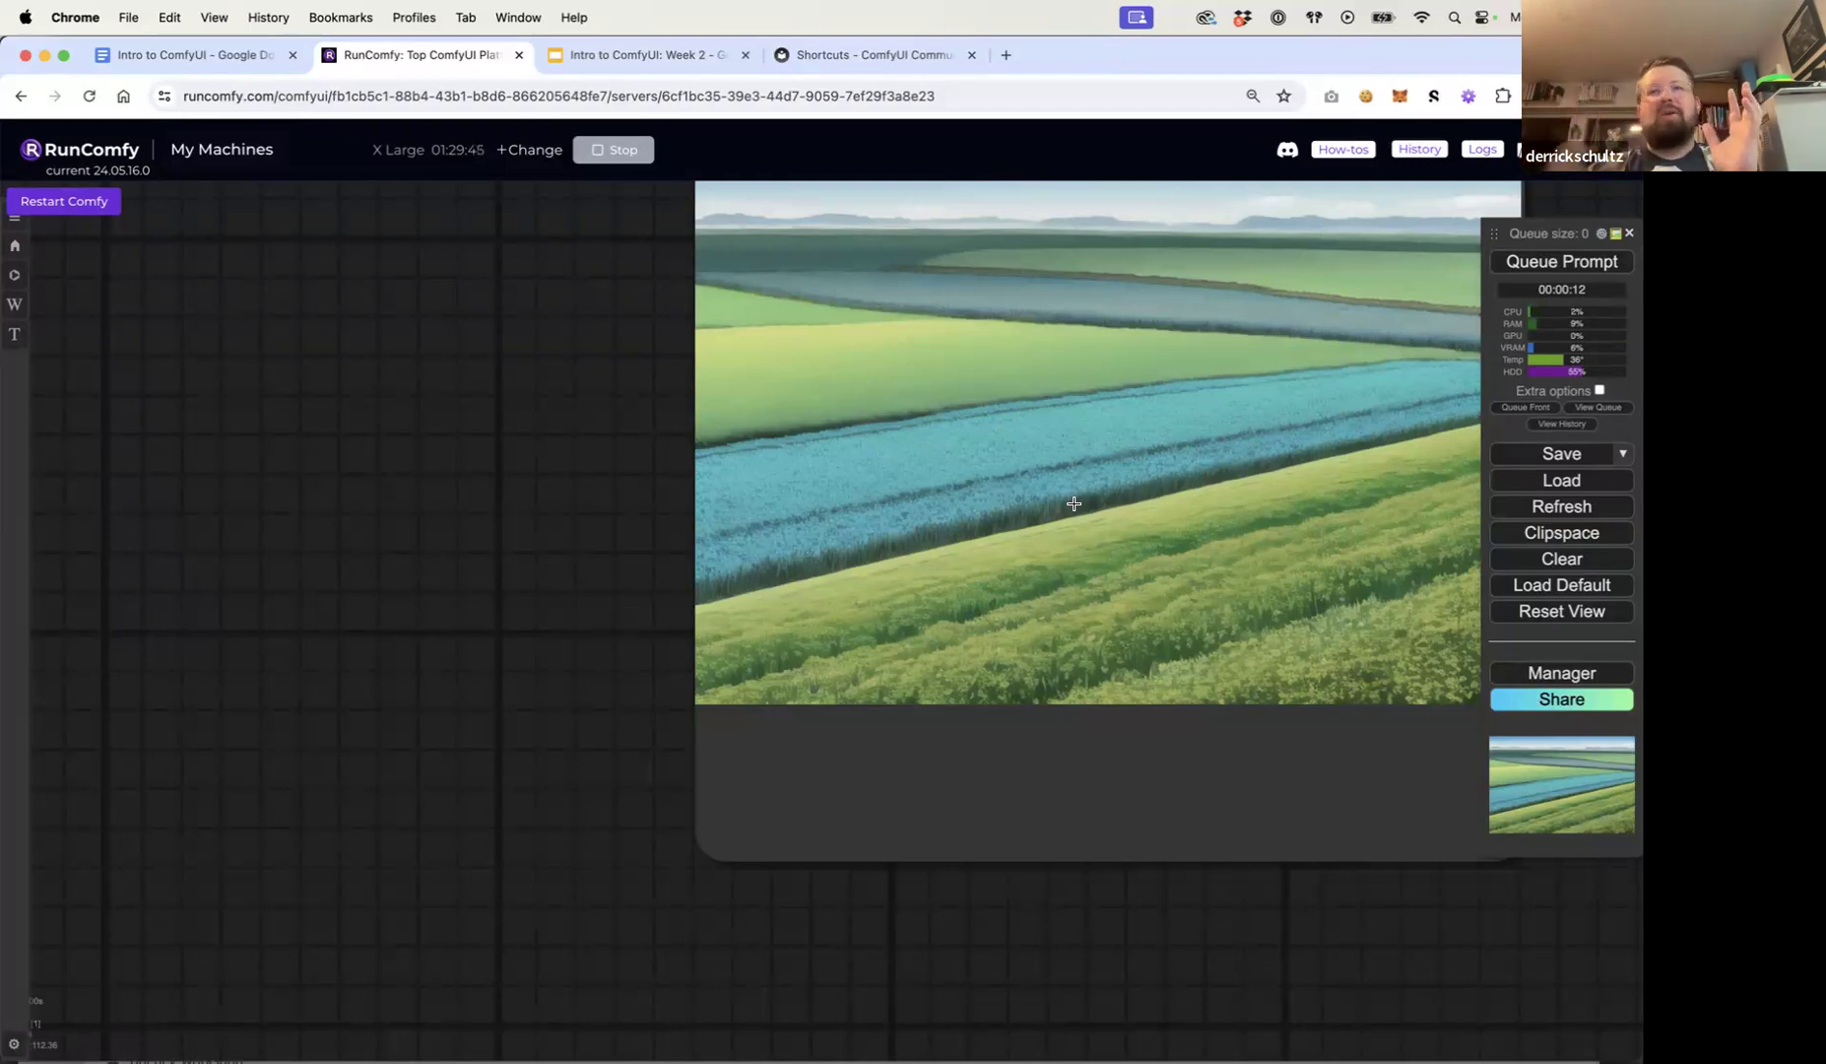
# Step: Search for conditioning nodes, add a Conditioning (Set Area) node, and place it in the empty space above the KSampler
pyautogui.scroll(-3, 588, 647)
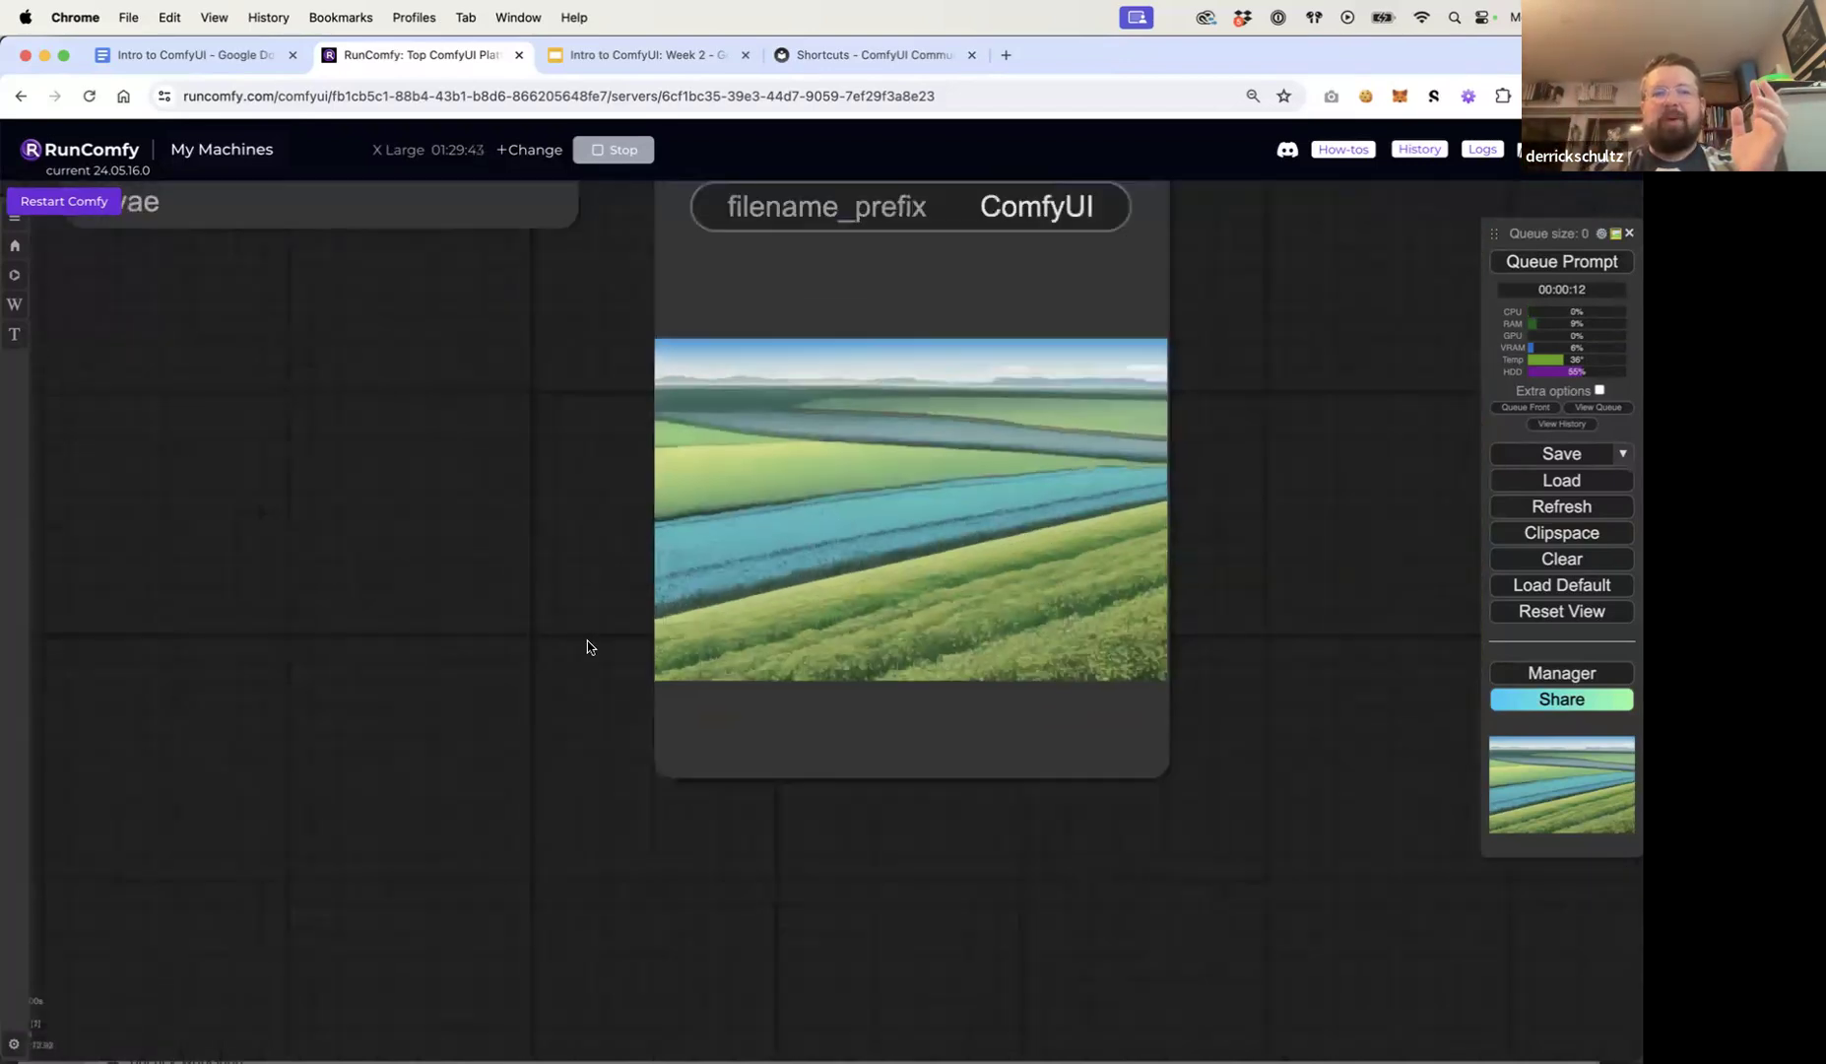
pyautogui.scroll(-5, 588, 646)
pyautogui.moveTo(530, 624); pyautogui.dragTo(1041, 727)
pyautogui.scroll(-3, 1041, 727)
pyautogui.doubleClick(706, 380)
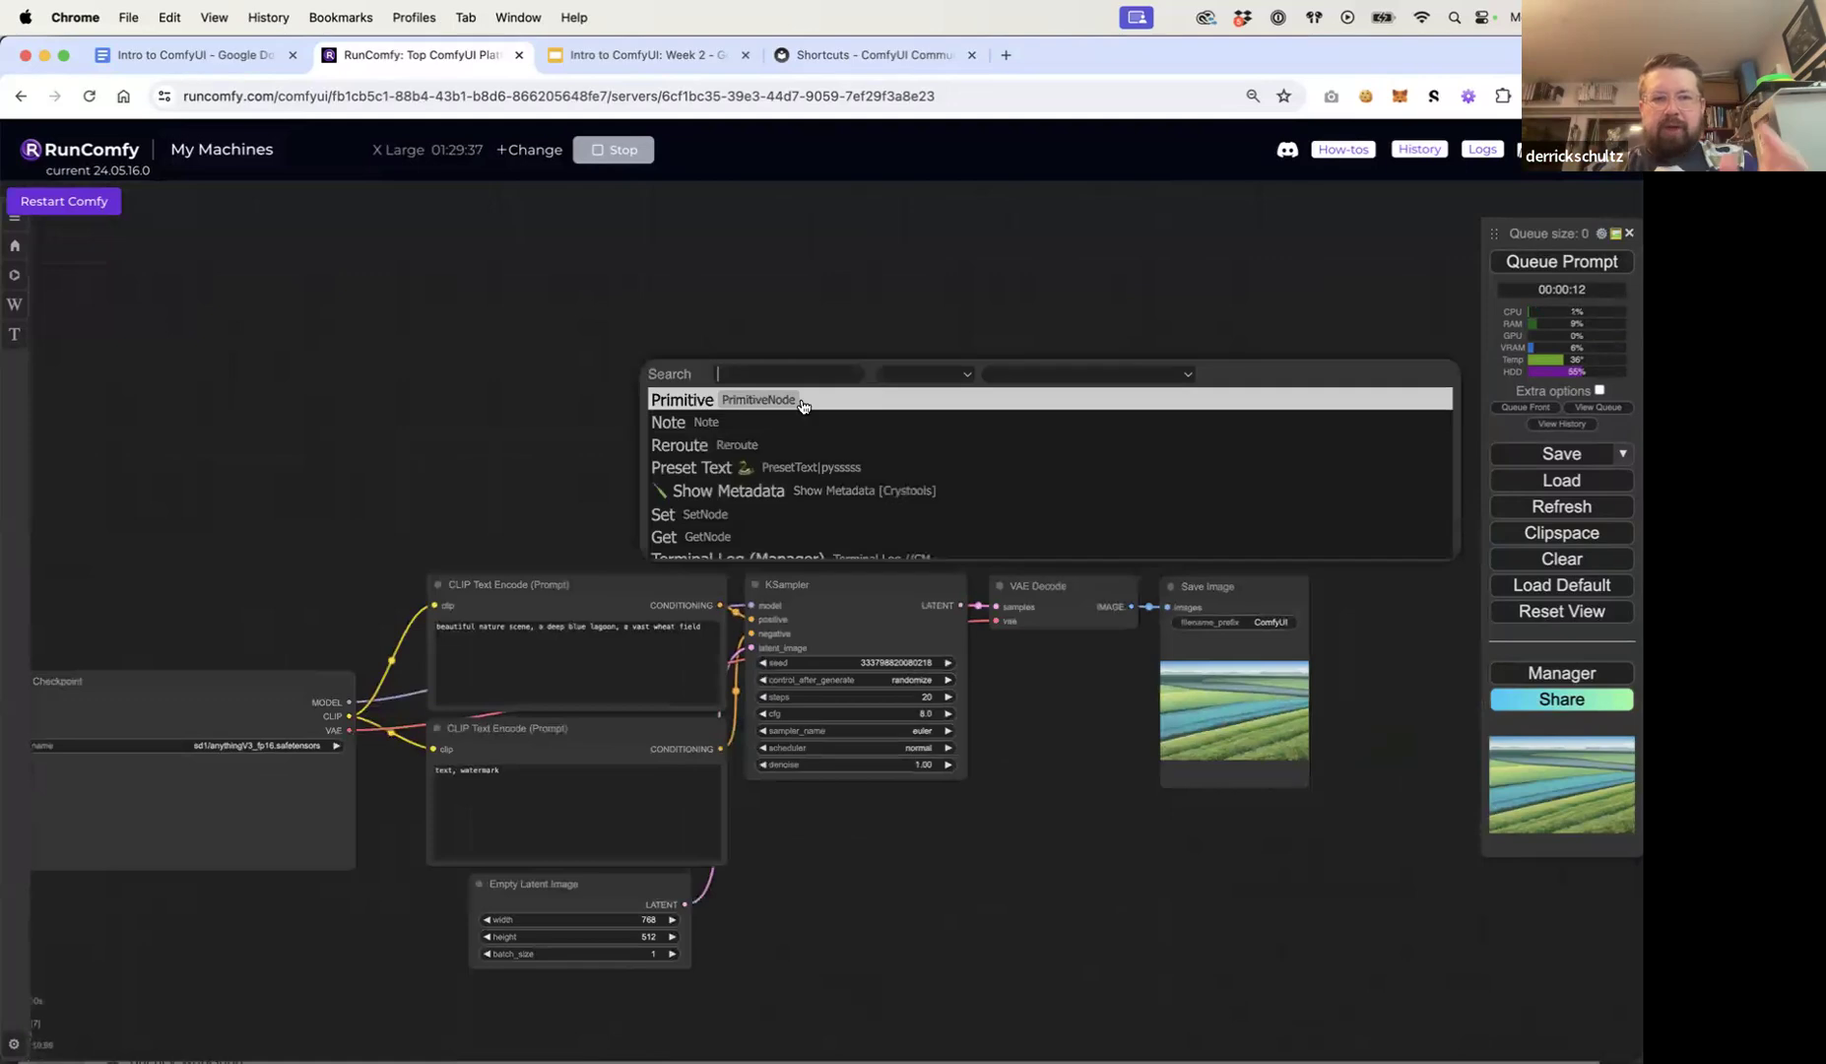
pyautogui.write('set')
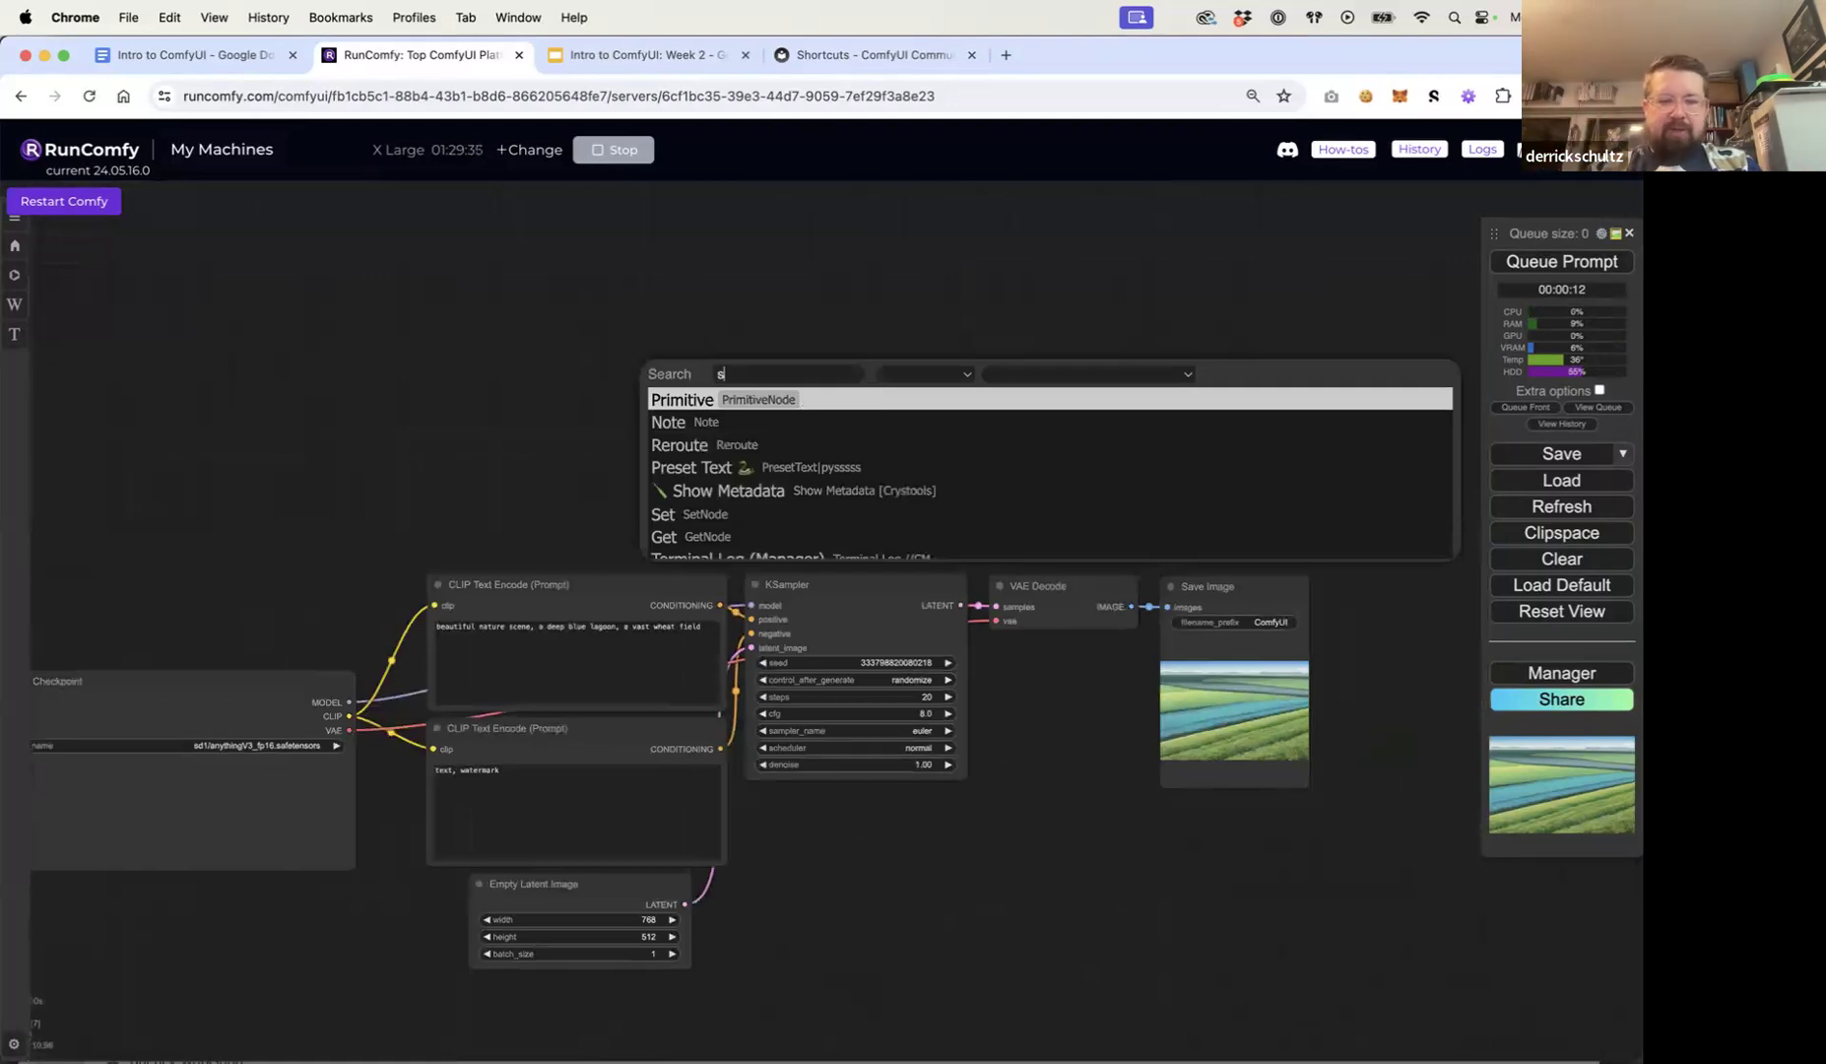
pyautogui.press('BackSpace')
pyautogui.press('BackSpace')
pyautogui.press('BackSpace')
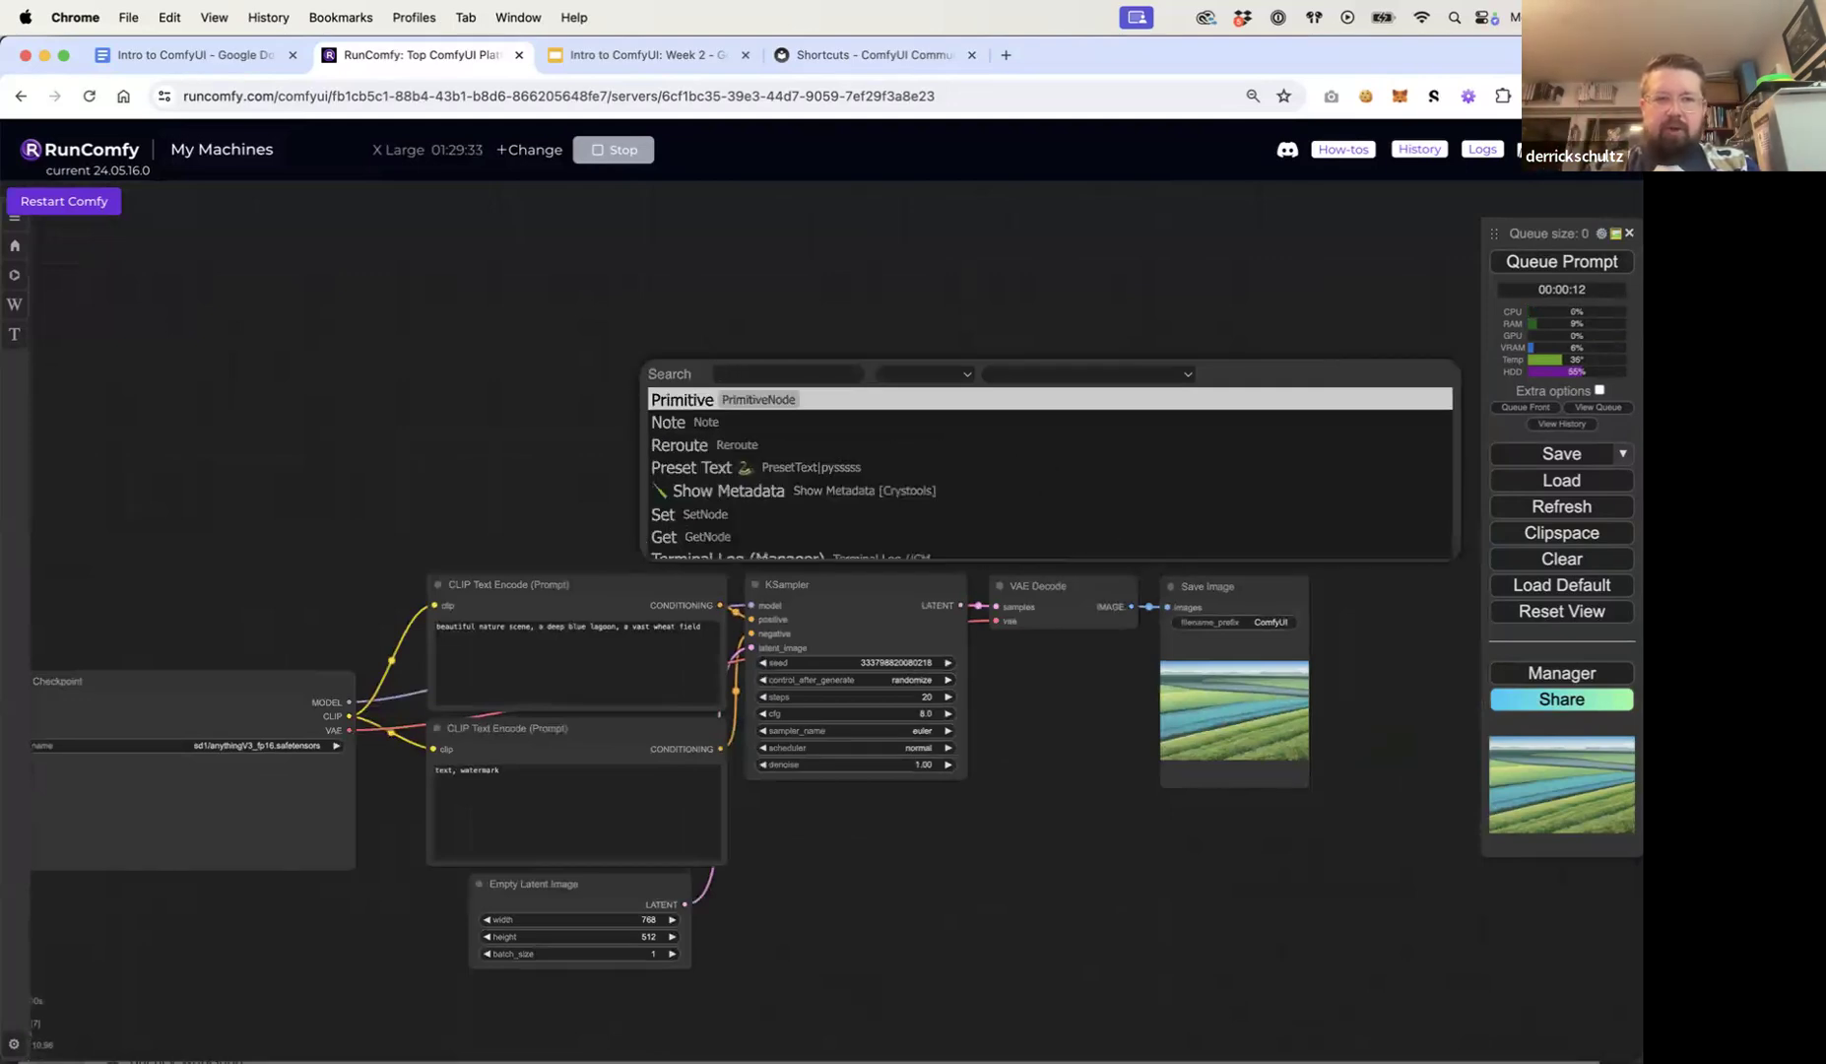
pyautogui.write('con')
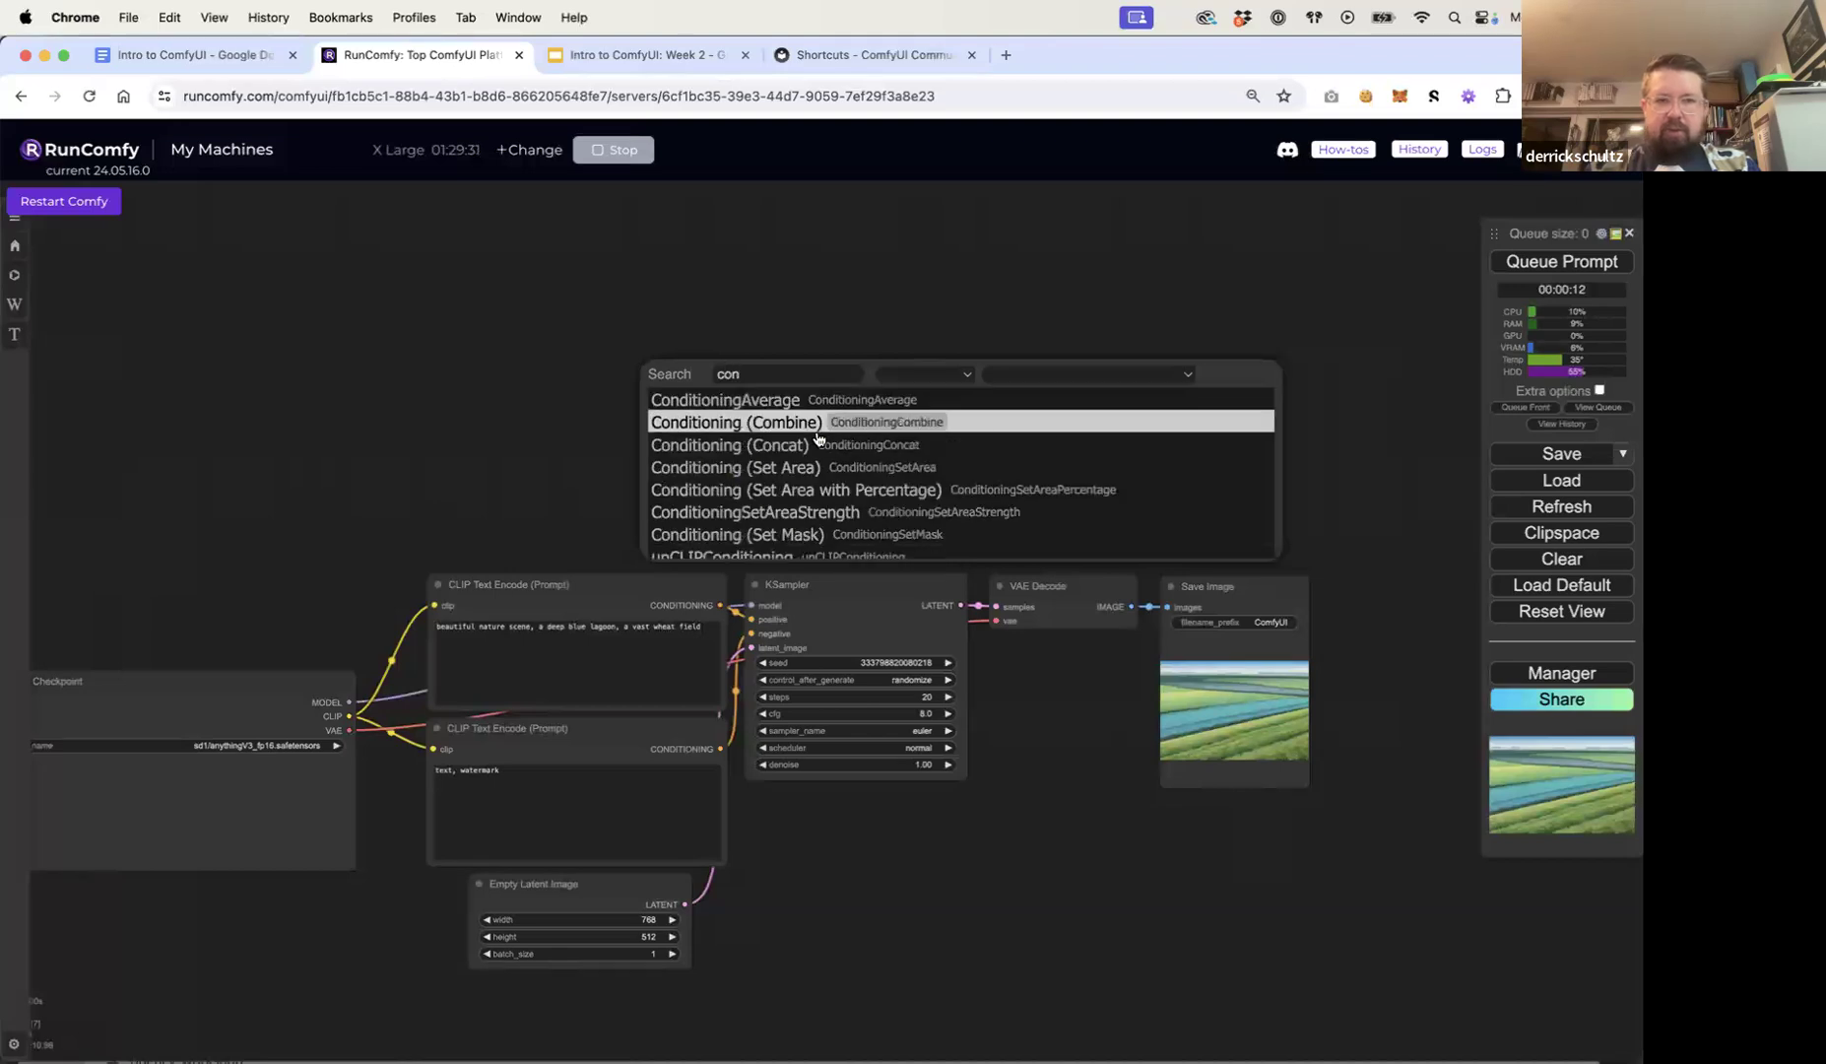
pyautogui.click(813, 475)
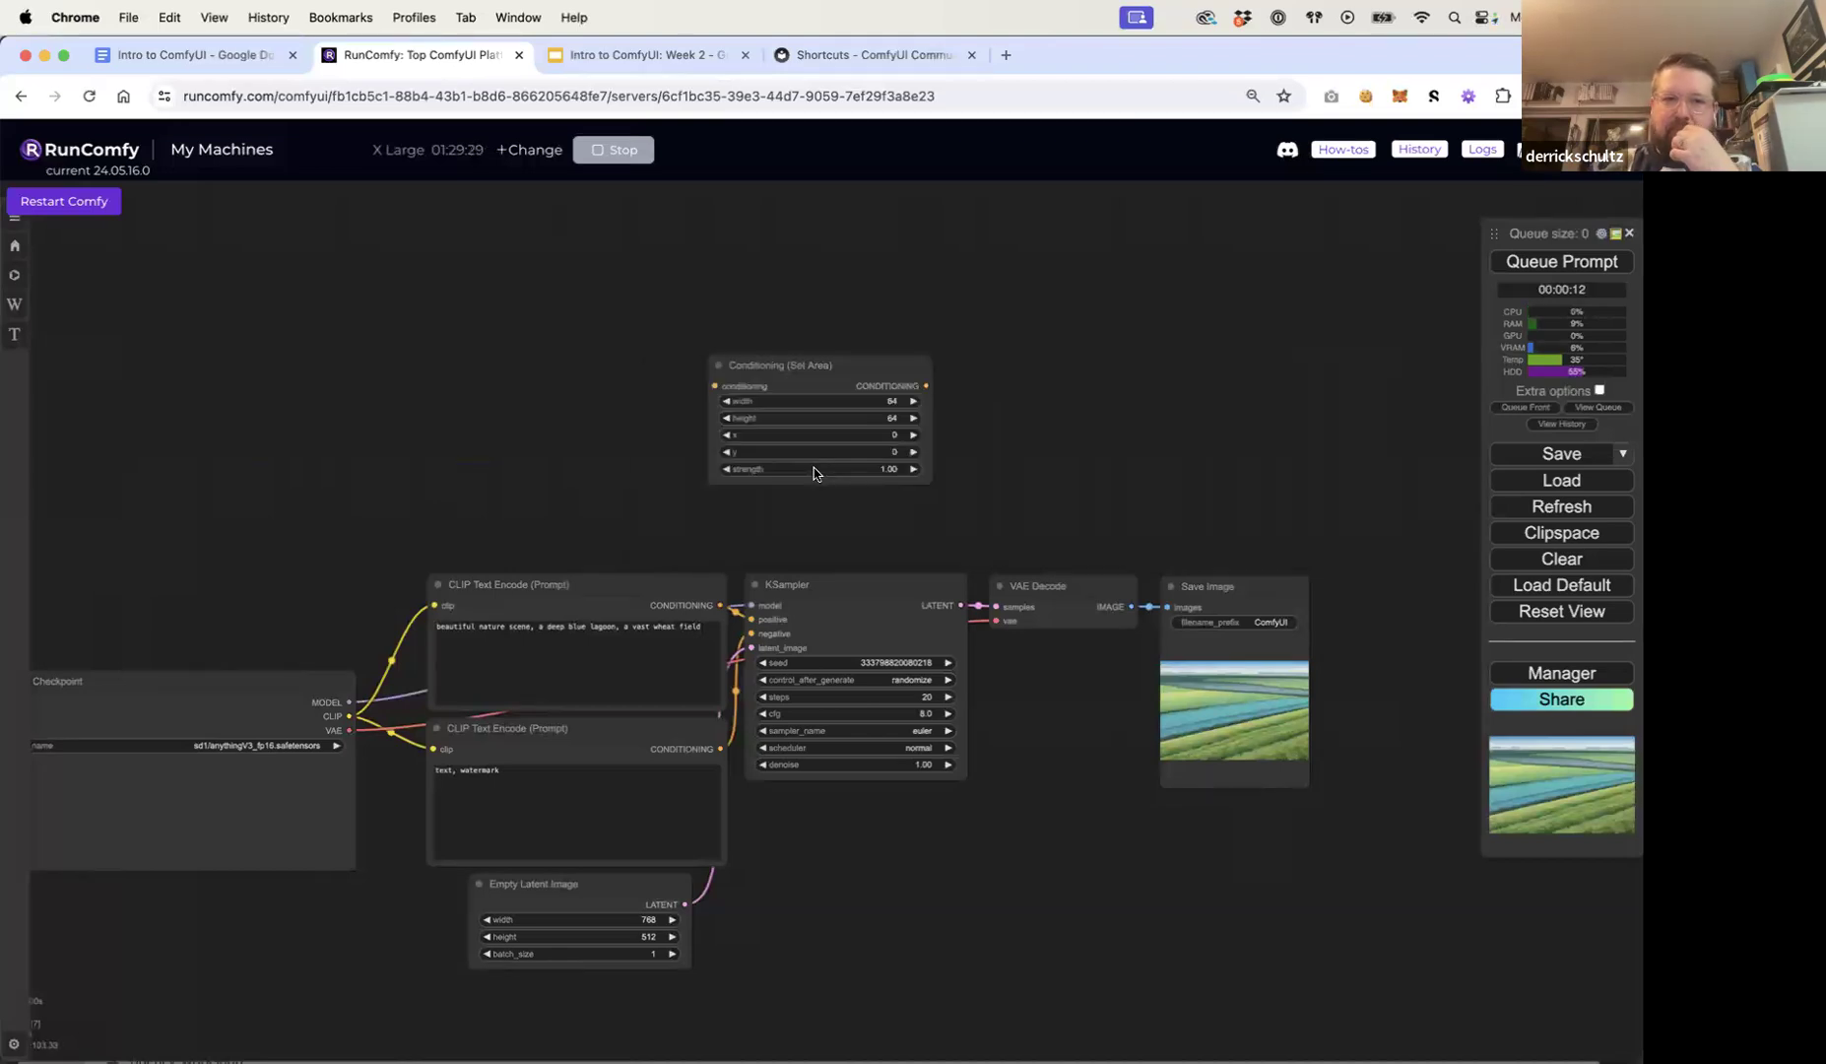
pyautogui.moveTo(793, 369); pyautogui.dragTo(776, 287)
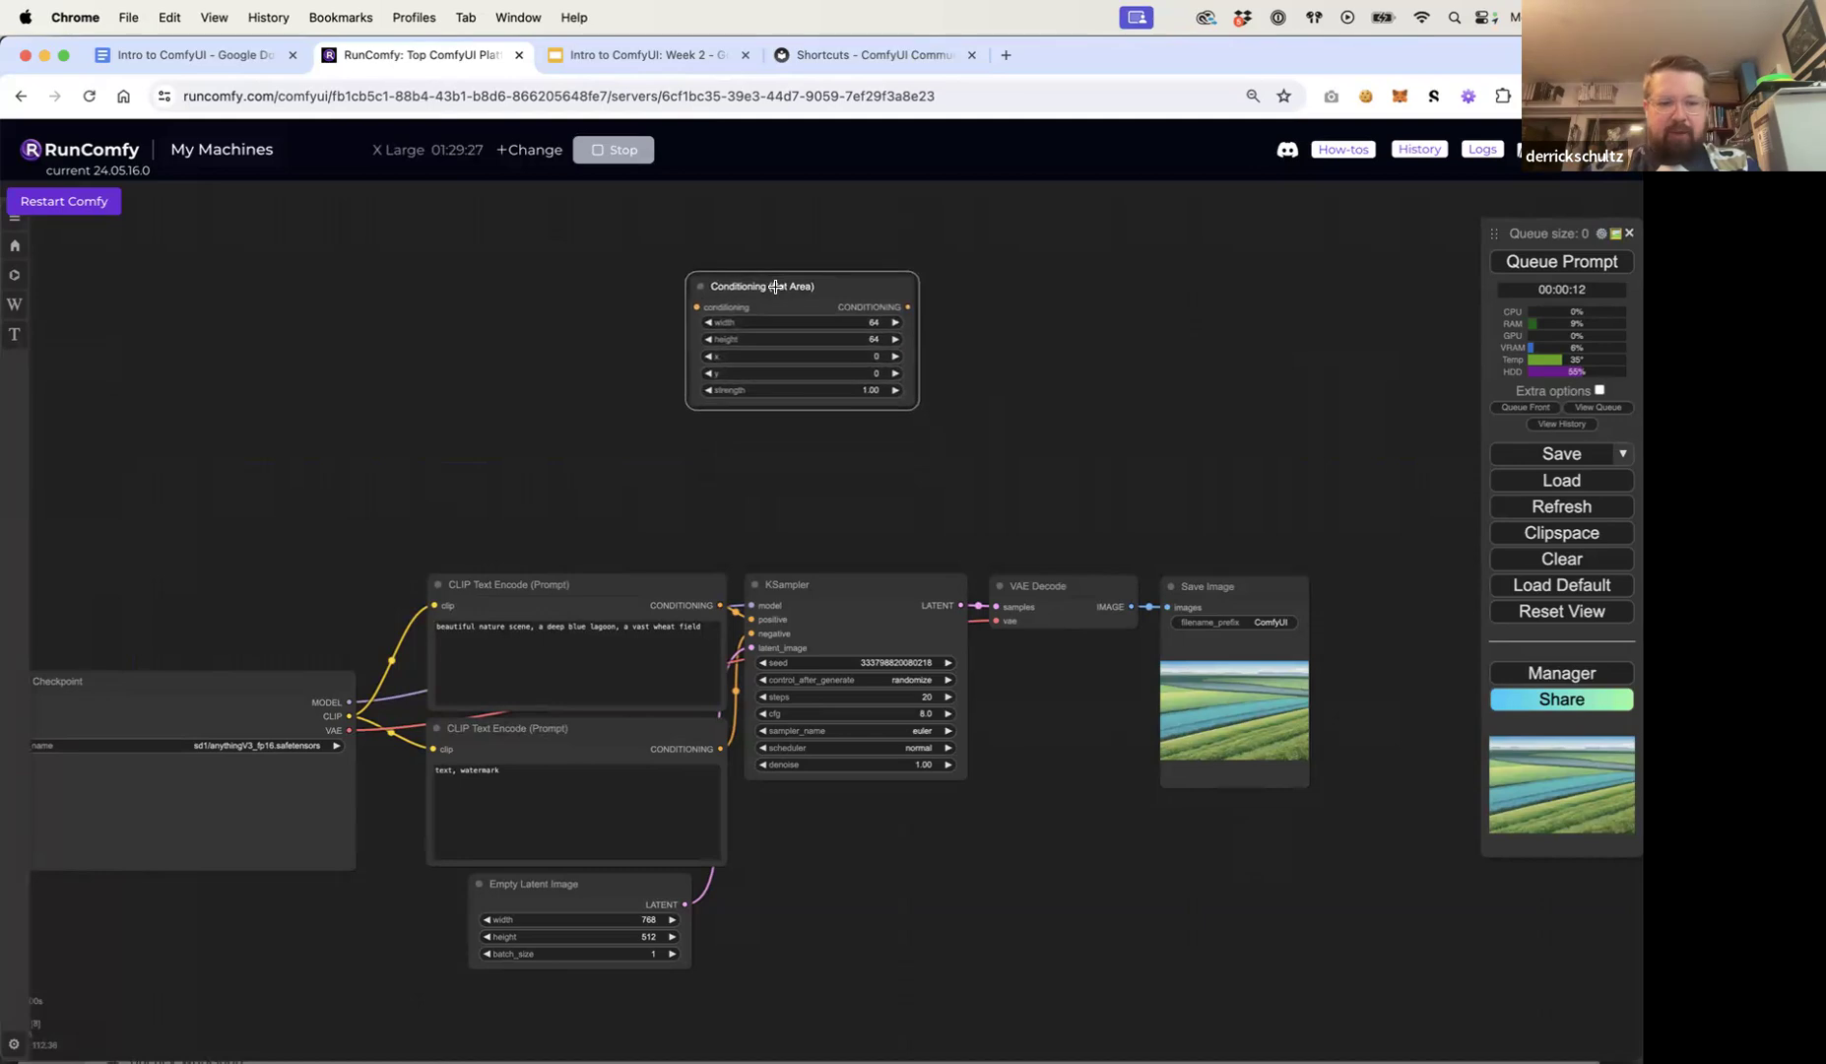
# Step: Duplicate the Conditioning (Set Area) node and place the copy directly below the original
pyautogui.press('super+c')
pyautogui.press('super+v')
pyautogui.moveTo(898, 288); pyautogui.dragTo(824, 431)
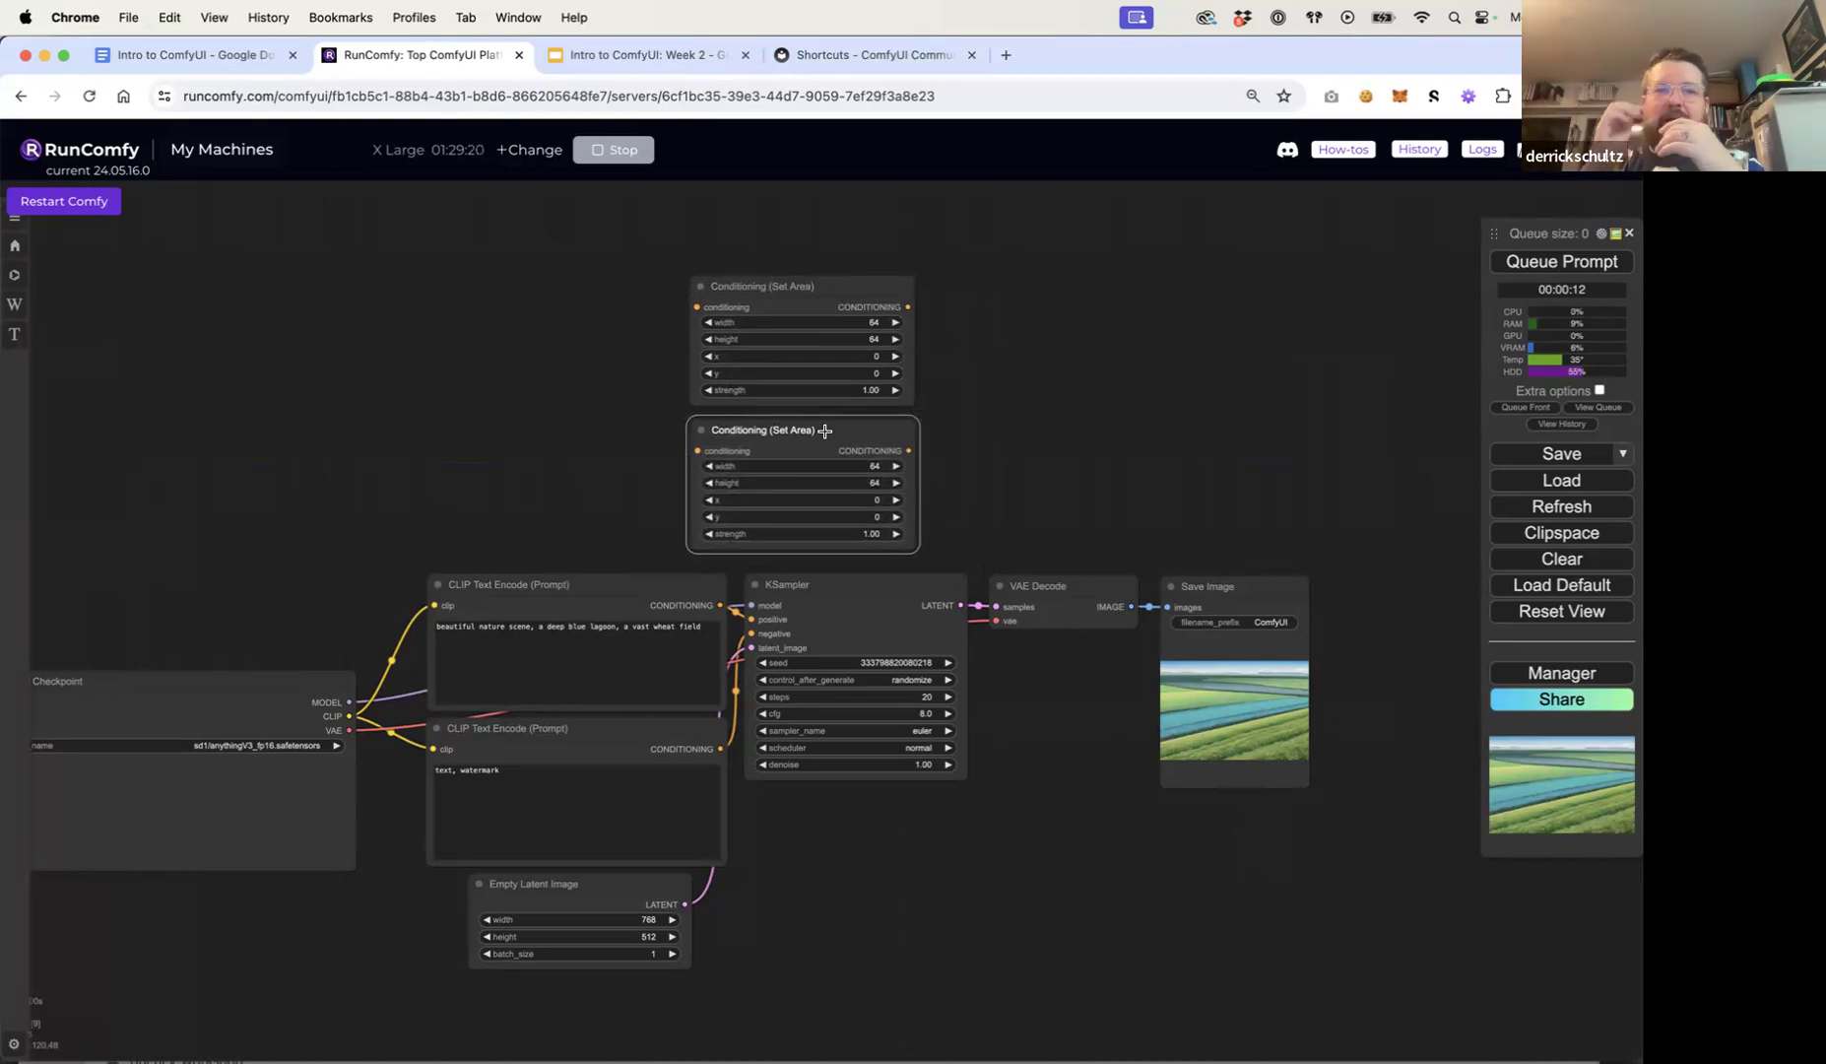
# Step: Set the width and height of the upper Conditioning (Set Area) node to 512 each
pyautogui.scroll(6, 913, 342)
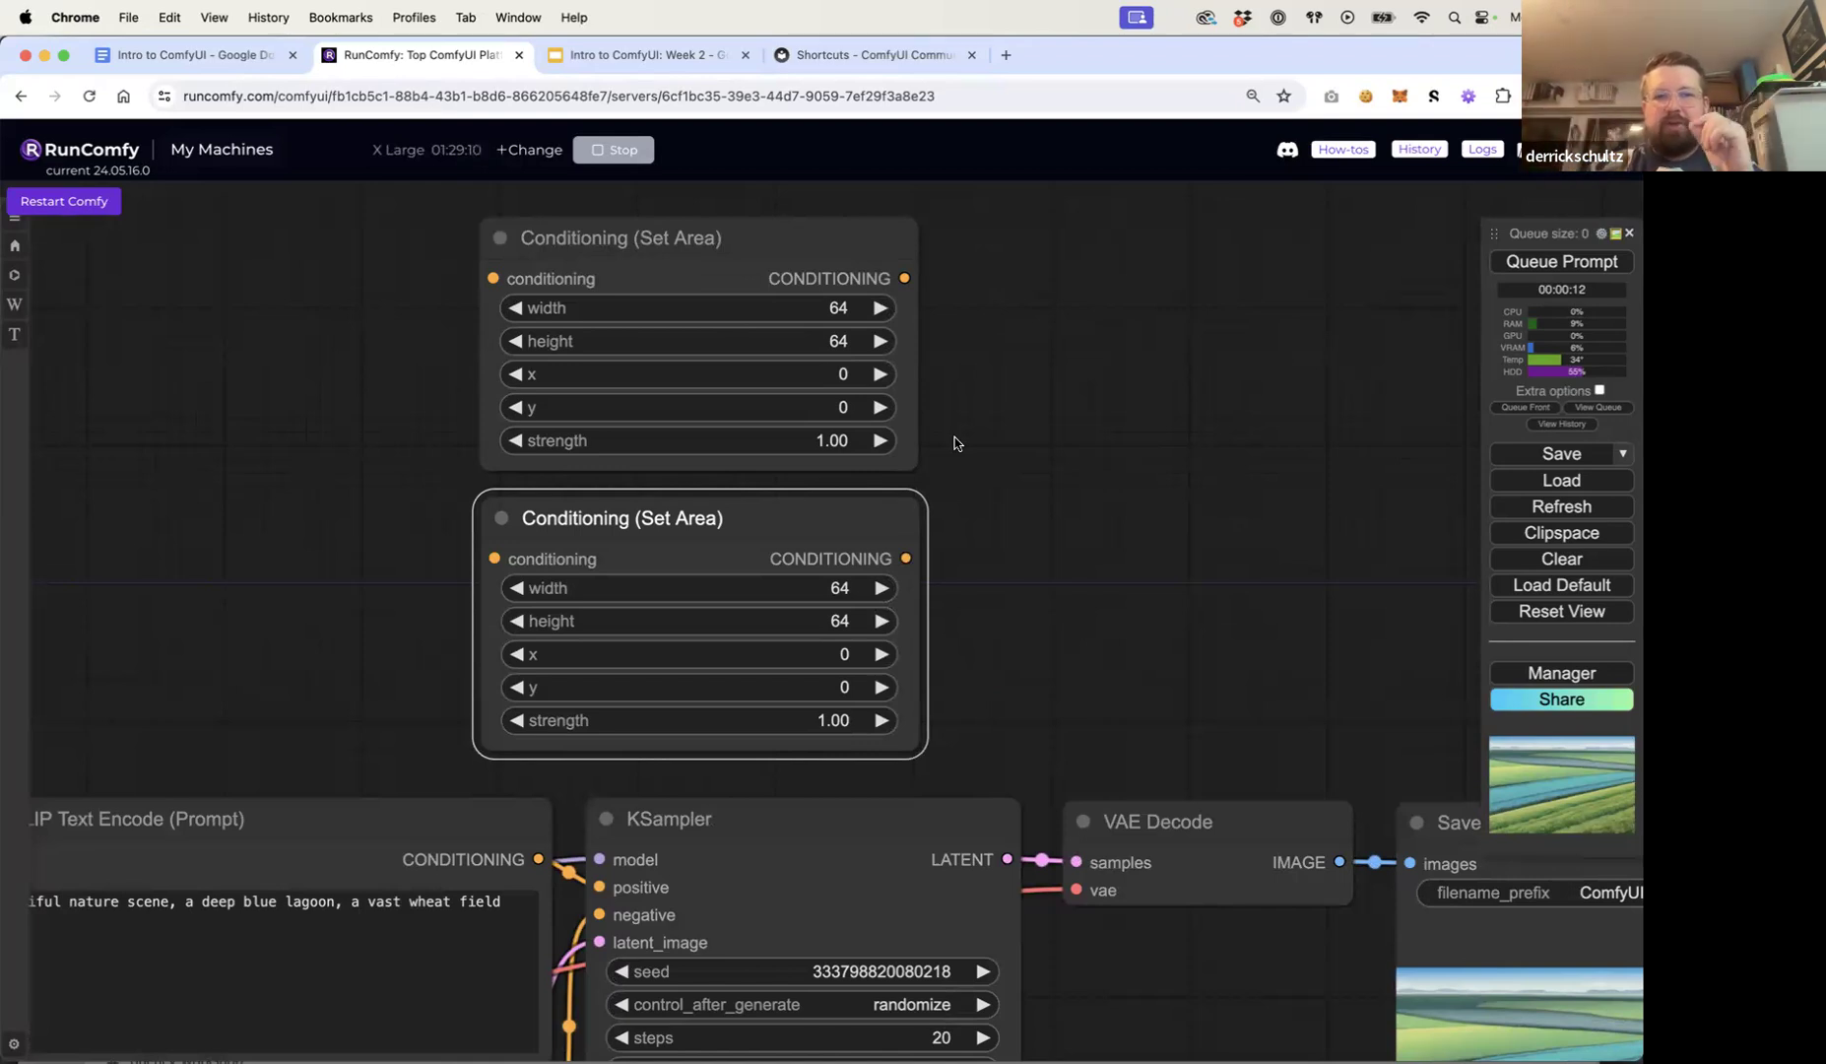
pyautogui.click(844, 313)
pyautogui.write('512')
pyautogui.press('Return')
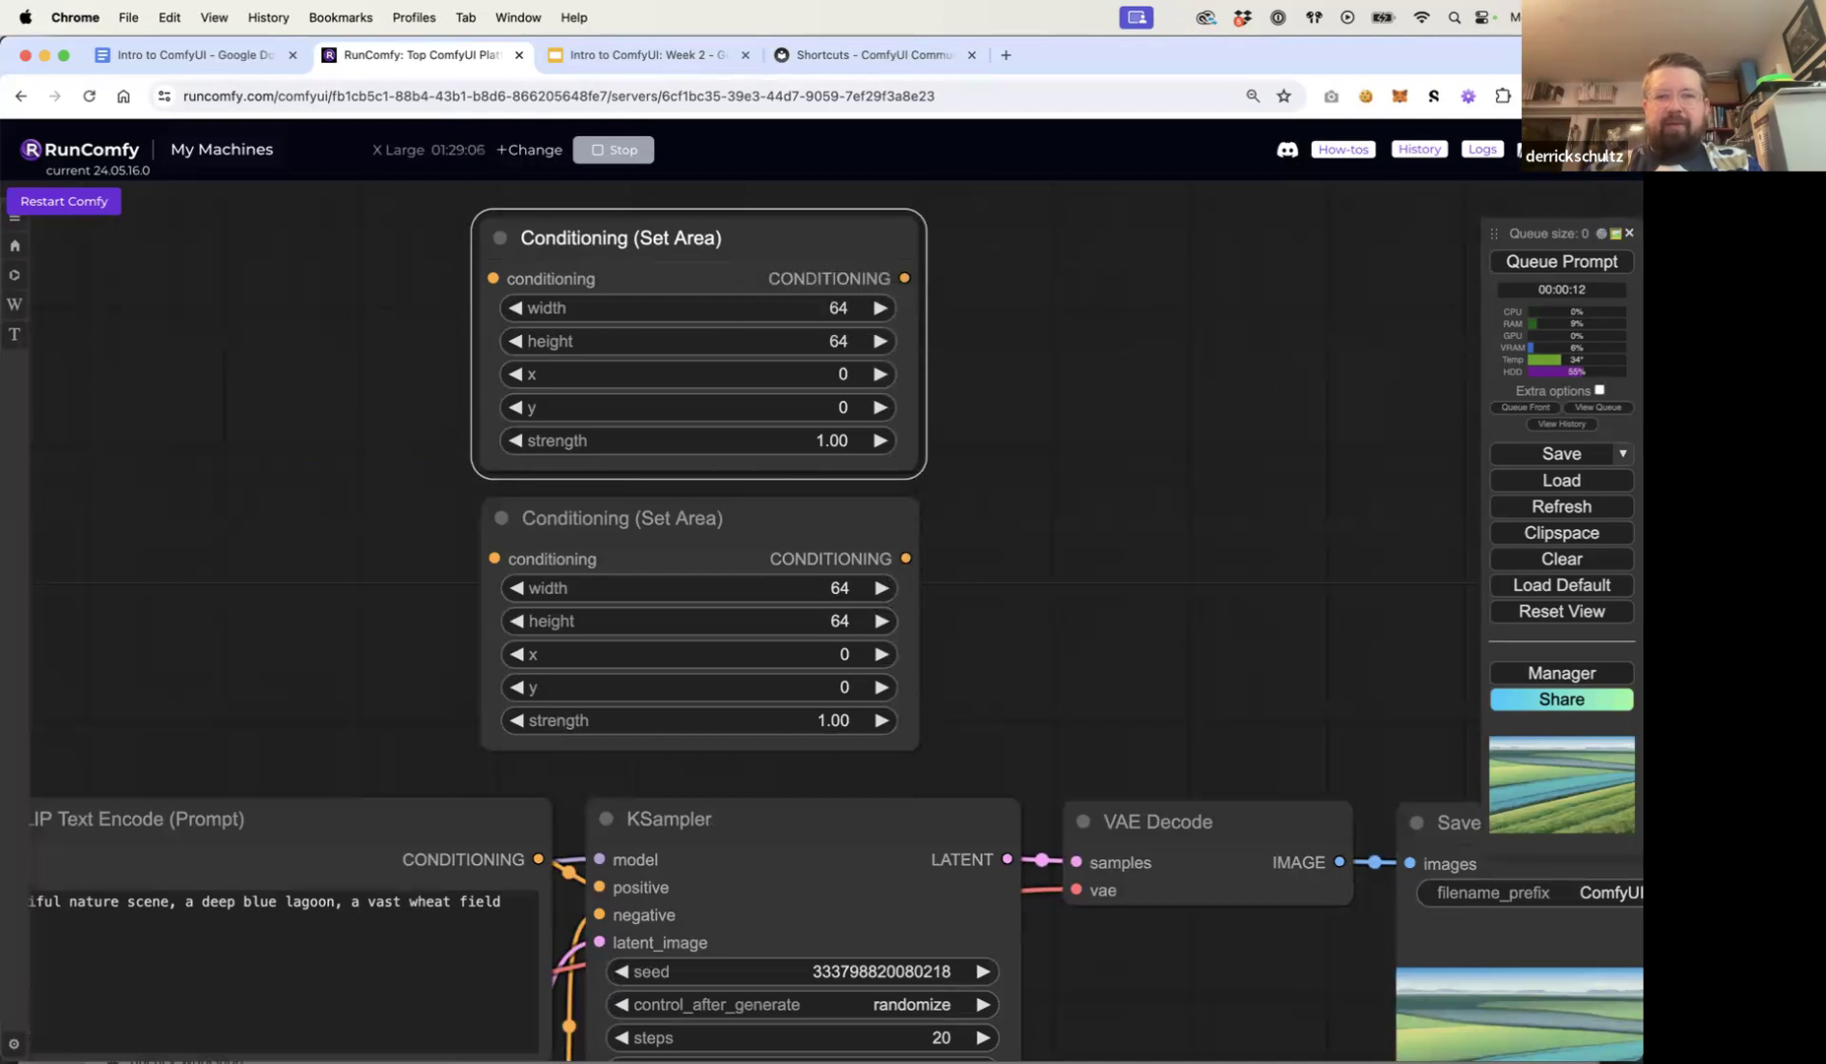
pyautogui.click(847, 349)
pyautogui.write('512')
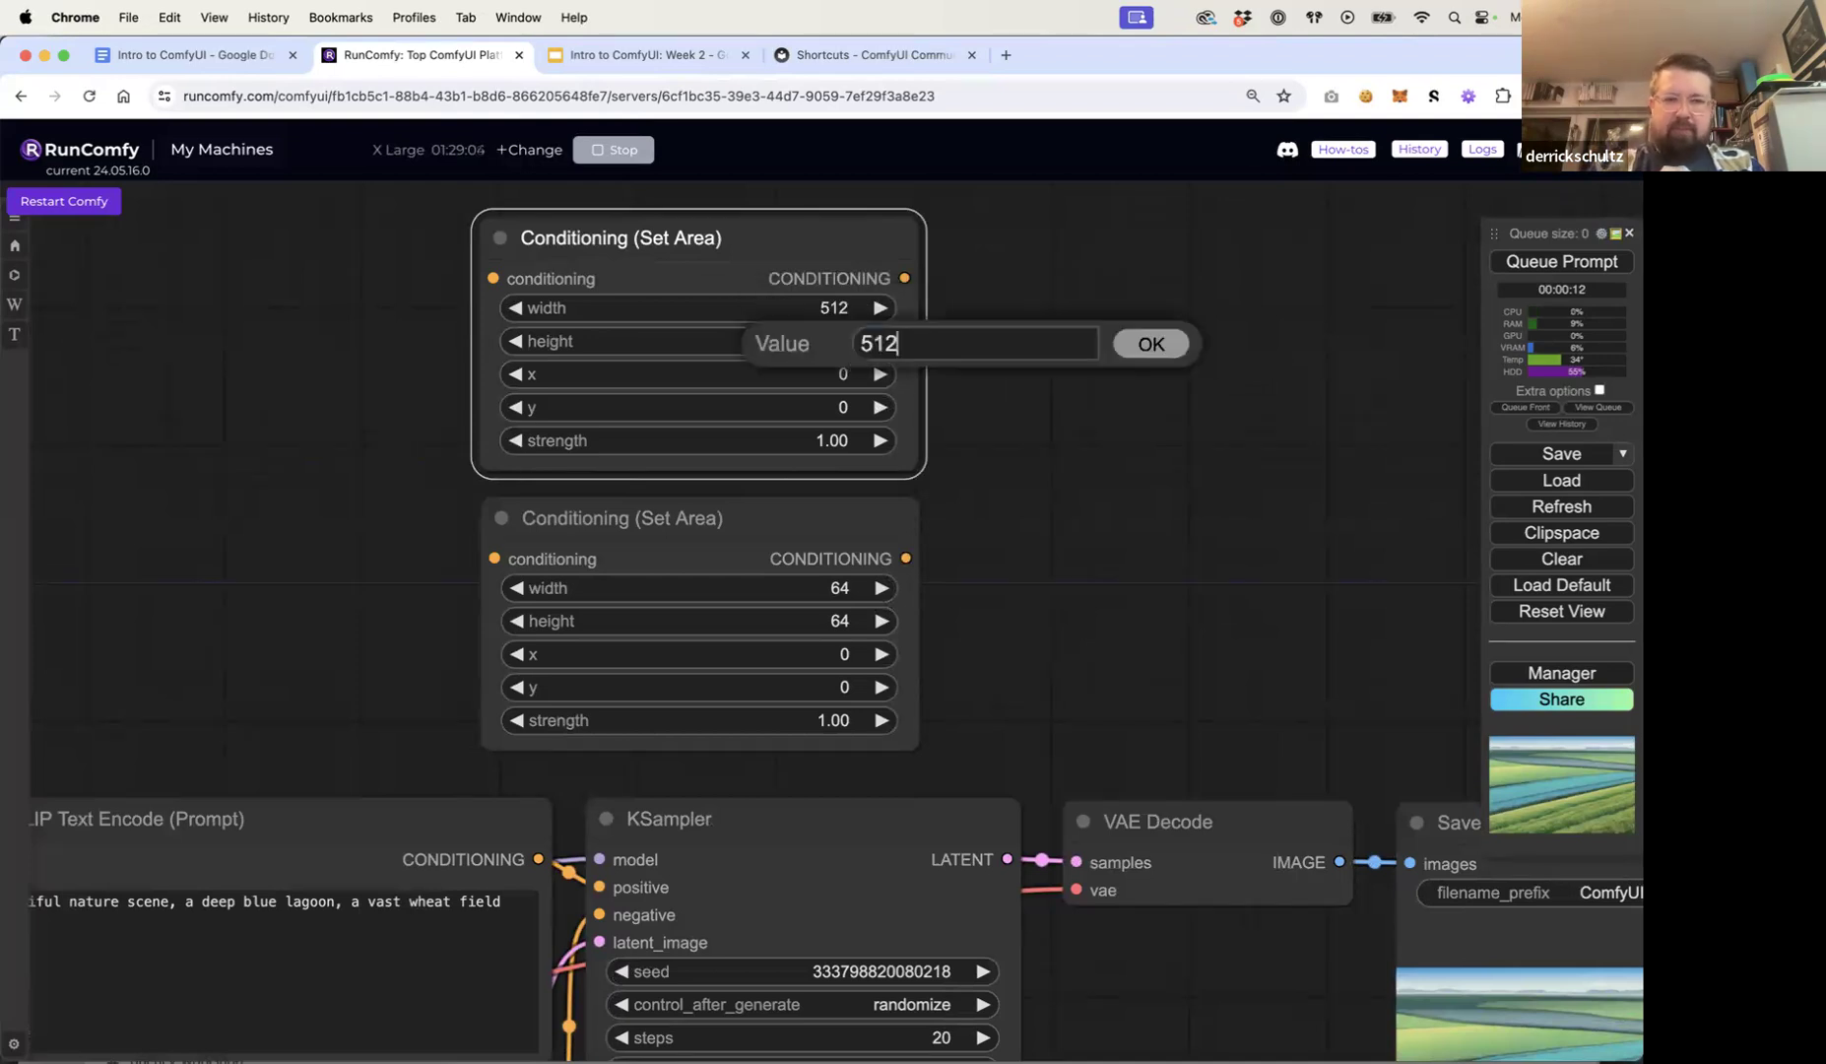
pyautogui.press('Return')
# Step: Set the width and height of the lower Conditioning (Set Area) node to 512 each
pyautogui.click(837, 589)
pyautogui.write('512')
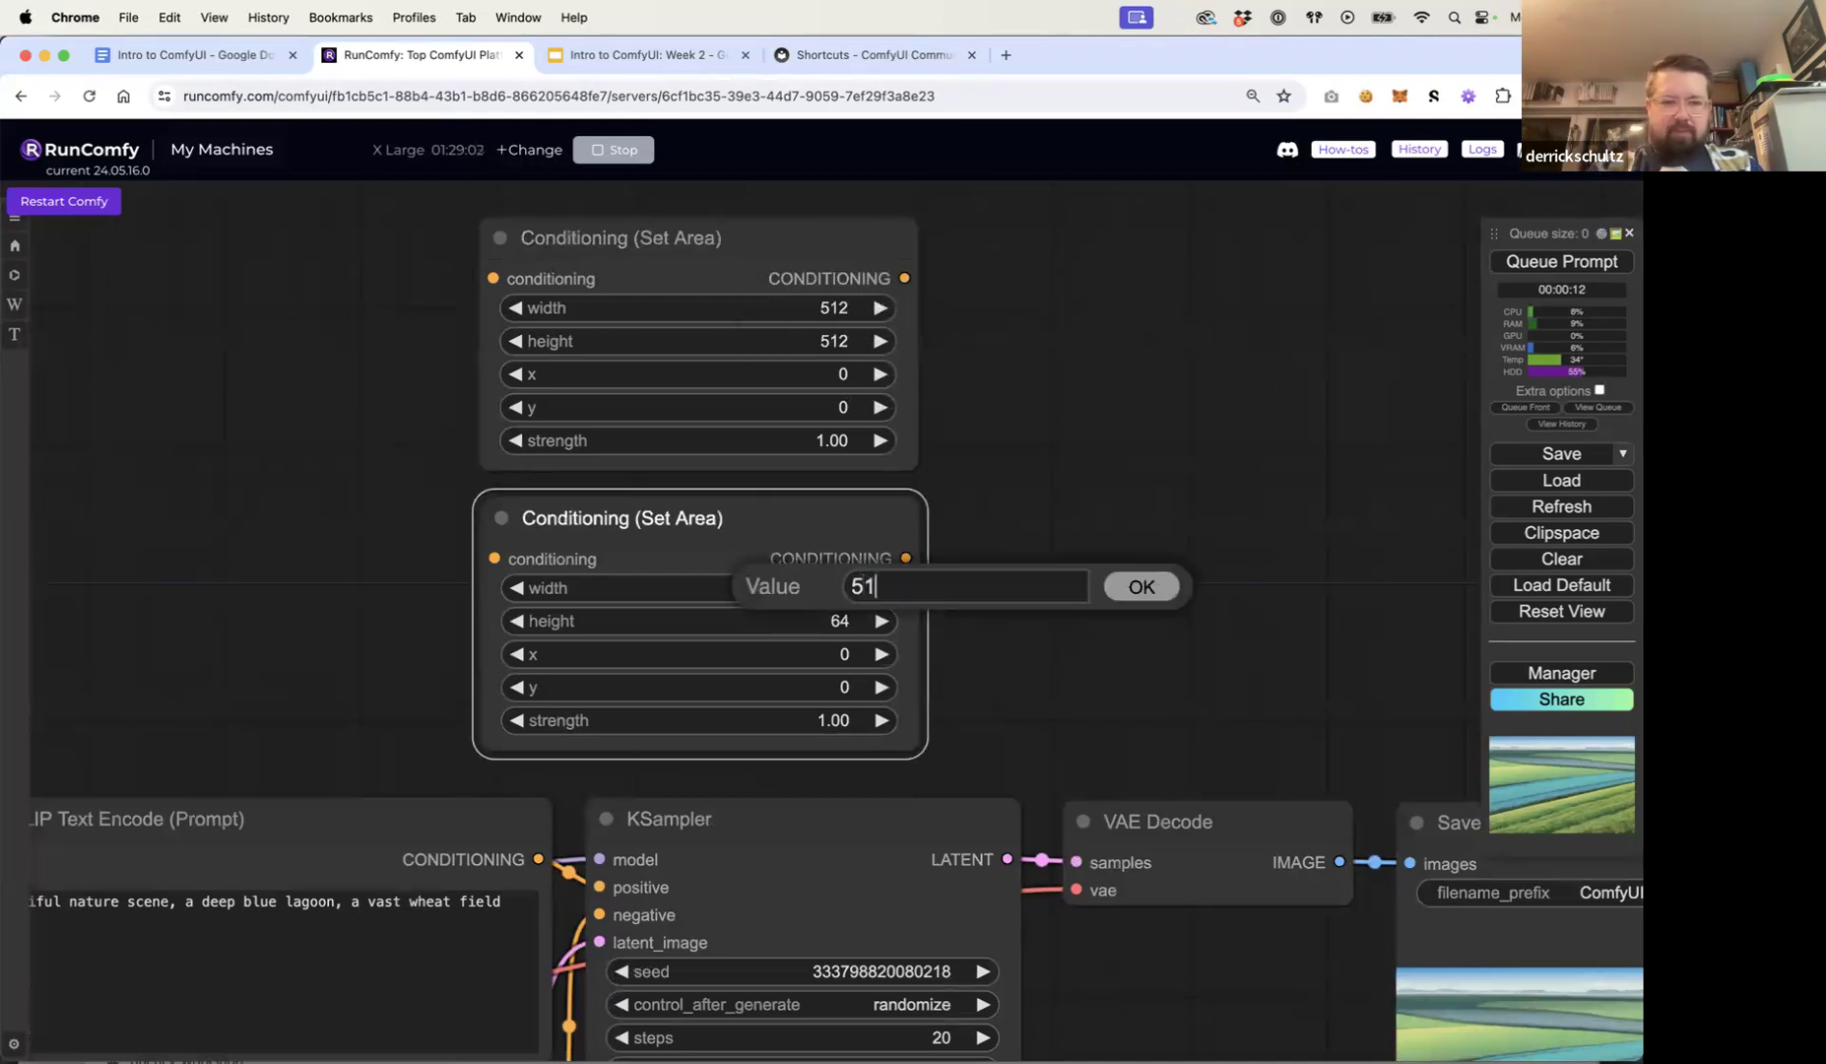
pyautogui.press('Return')
pyautogui.click(838, 626)
pyautogui.write('512')
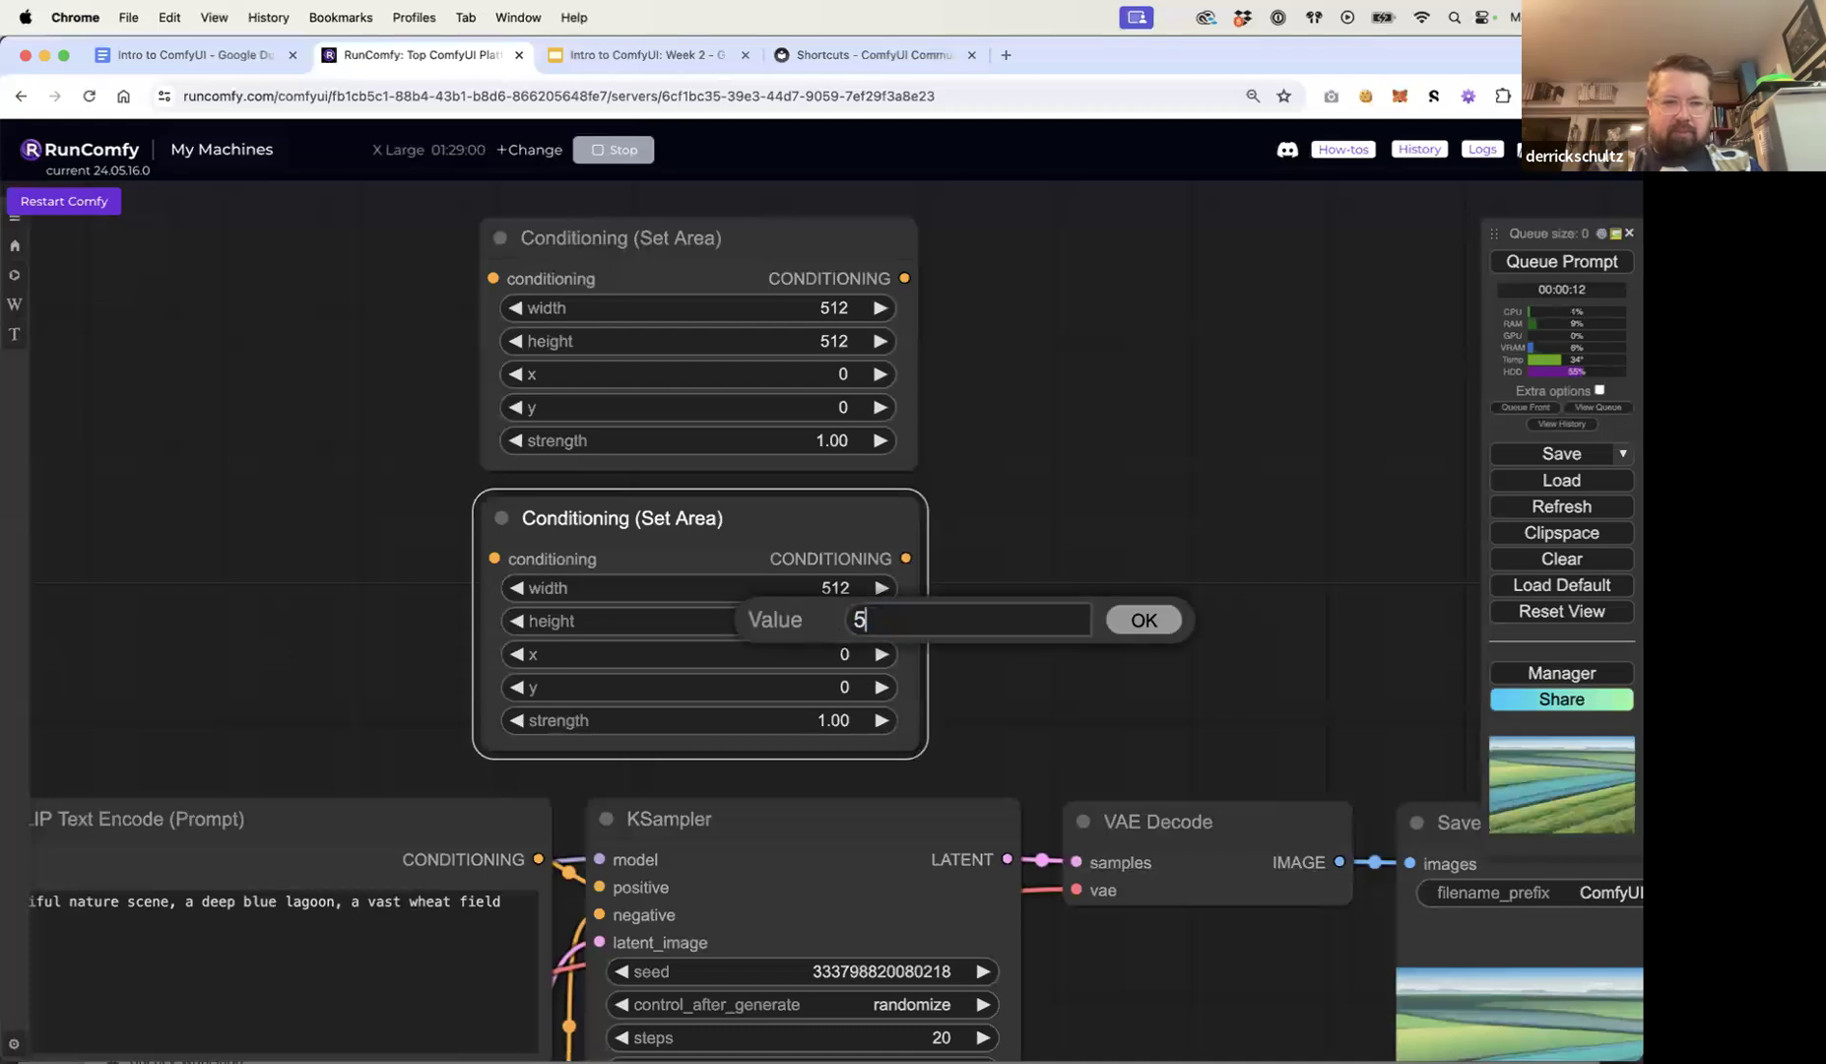
pyautogui.press('Return')
pyautogui.click(987, 615)
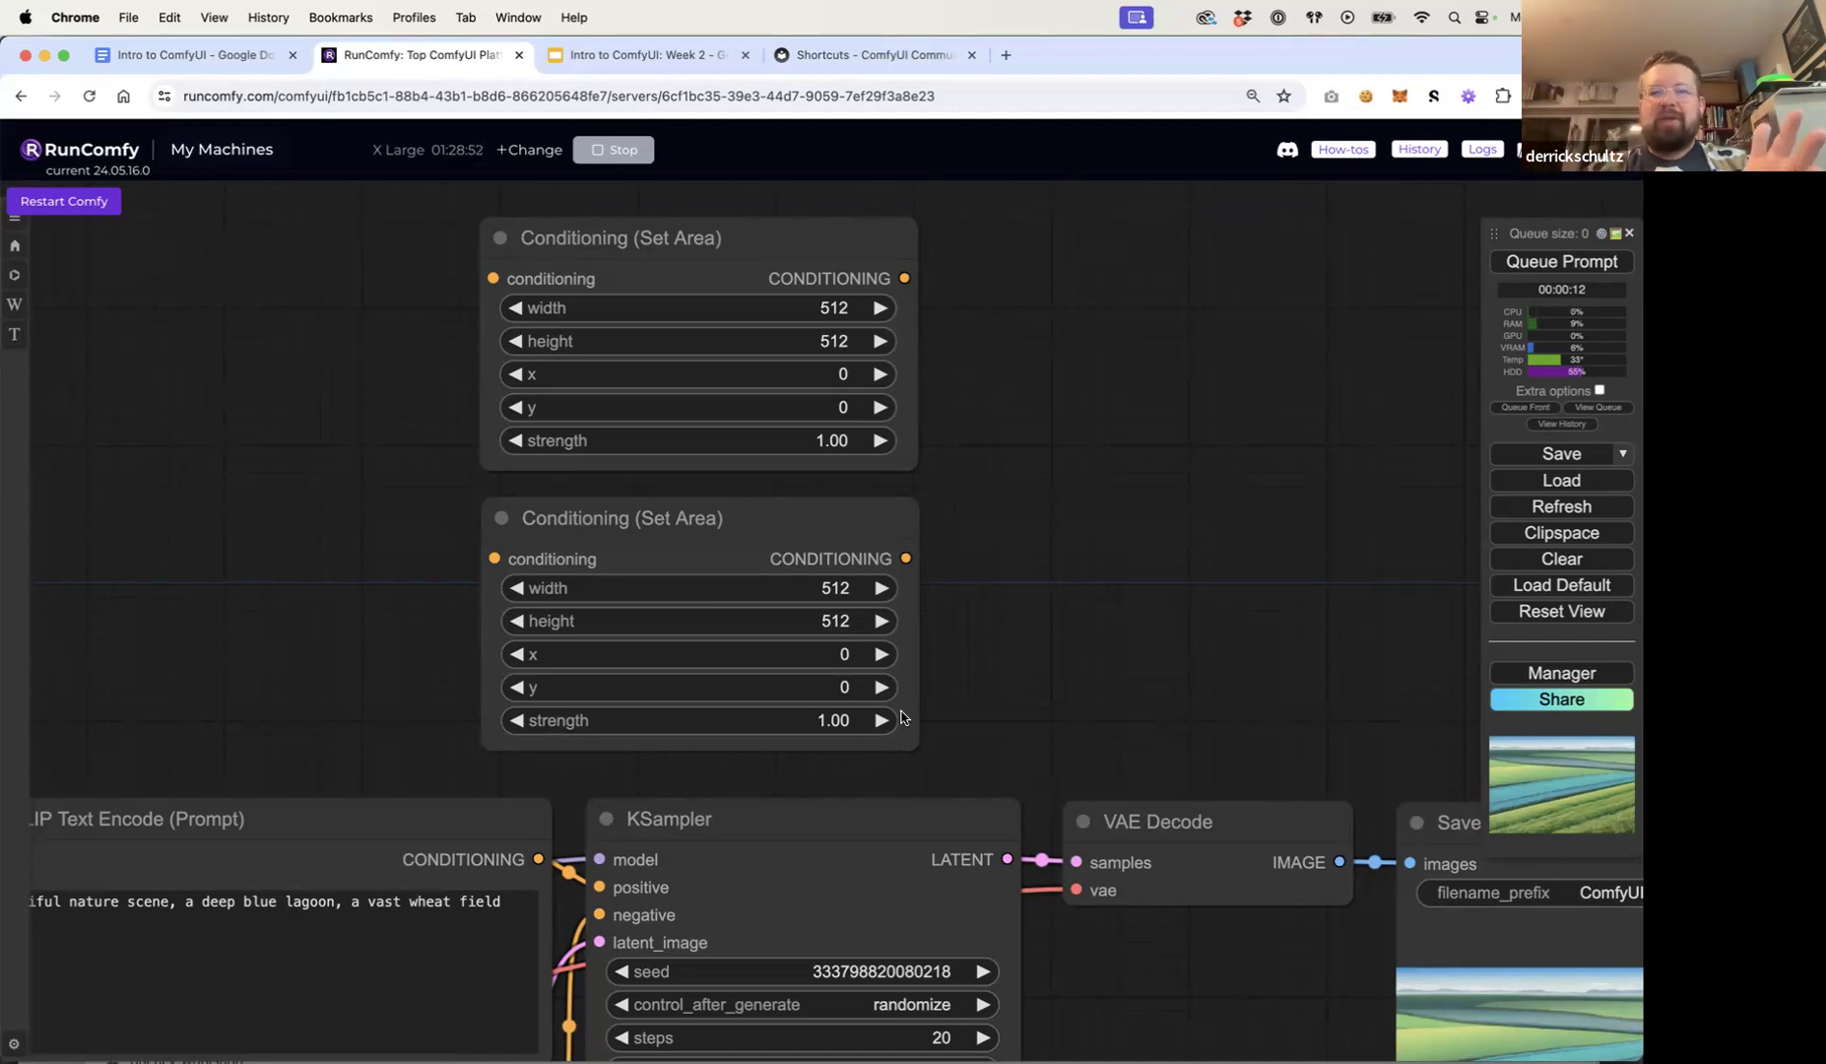
# Step: Set the x offset of the lower Conditioning (Set Area) node to 256, entered as 768-512
pyautogui.click(843, 653)
pyautogui.write('768-51')
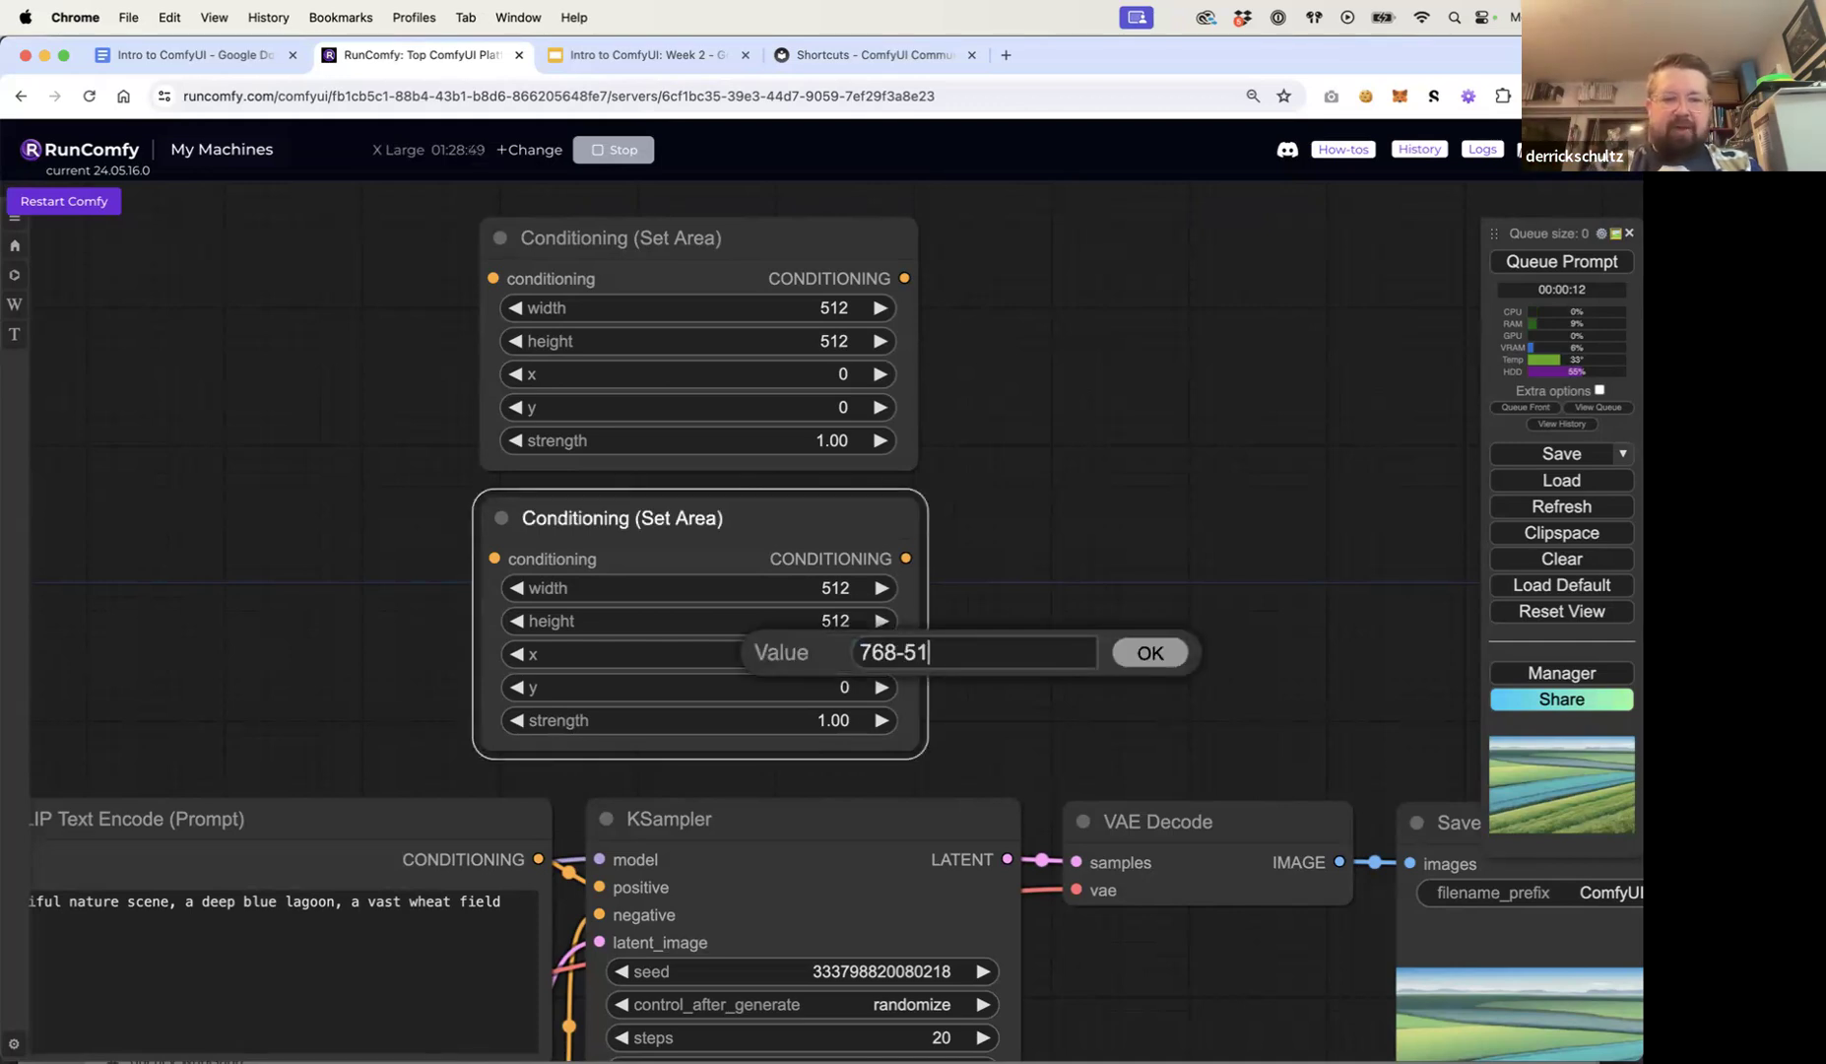
pyautogui.write('2')
pyautogui.press('Return')
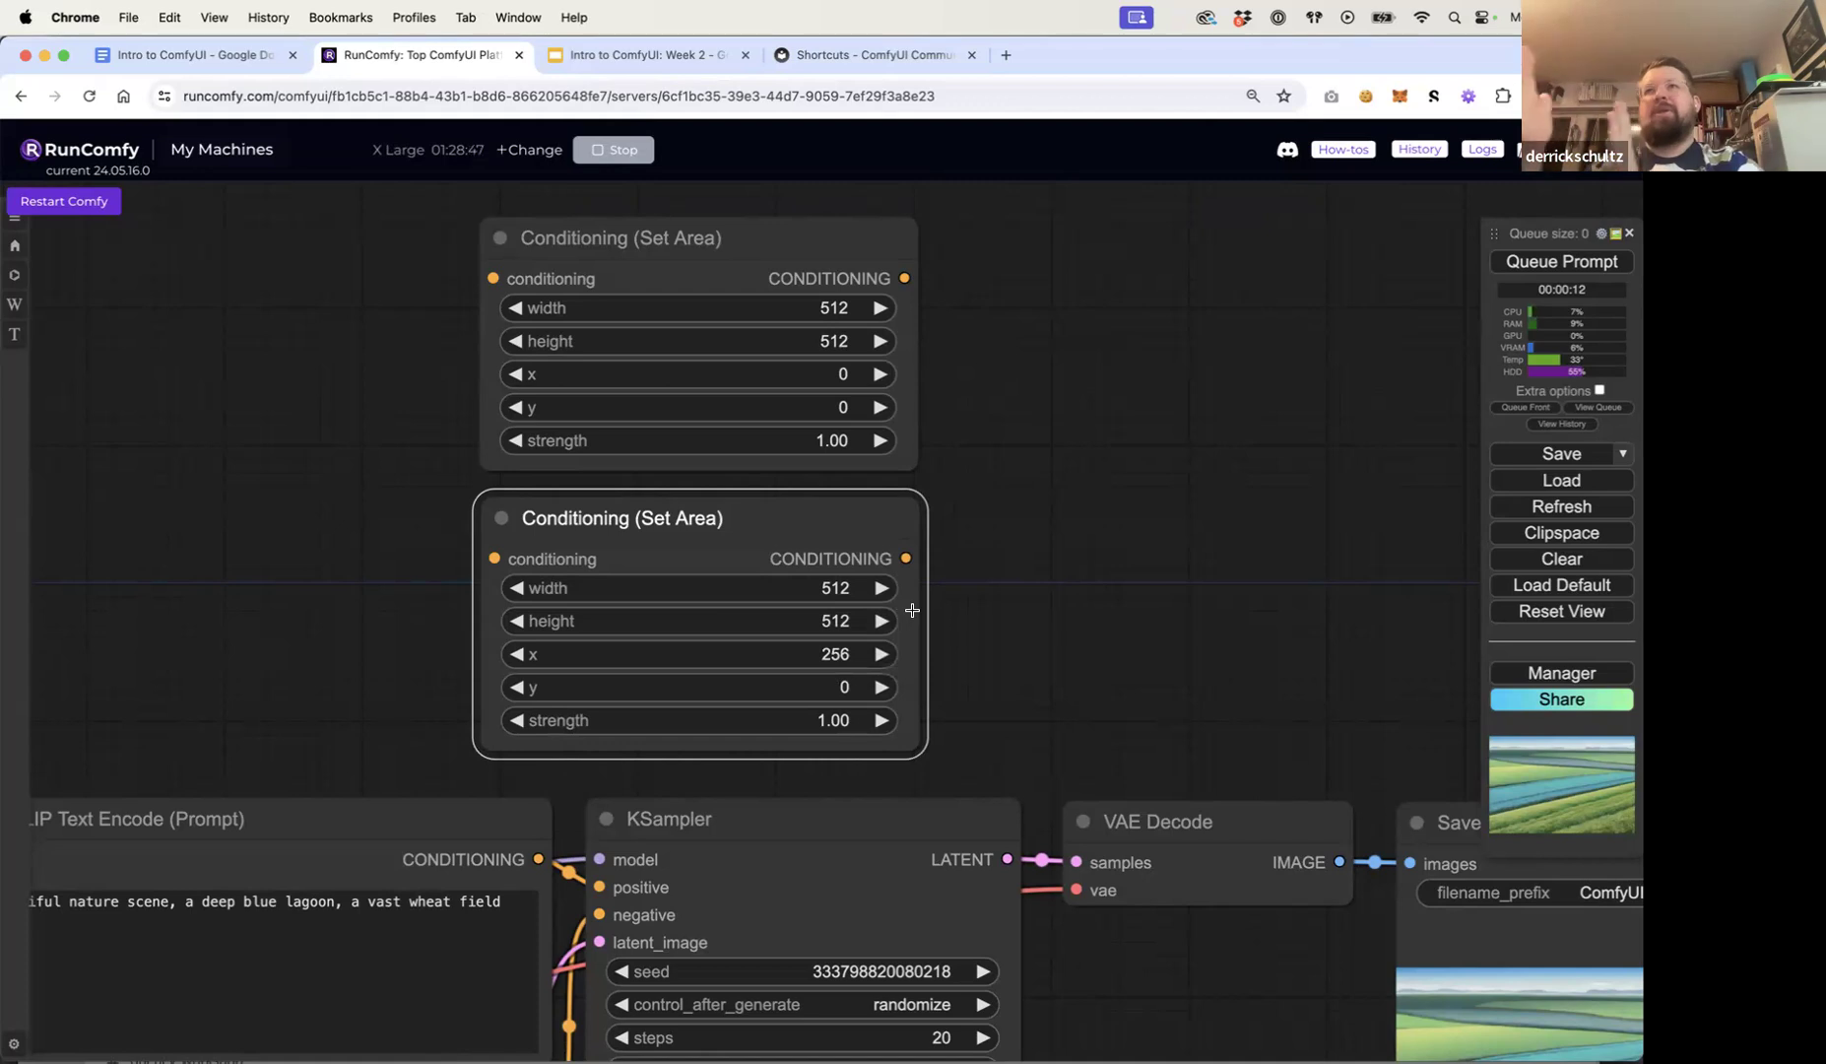
pyautogui.click(1060, 606)
# Step: Switch to the Google Slides presentation to view the Prompt Masking/Area diagram of the two overlapping prompt regions
pyautogui.scroll(-4, 1062, 609)
pyautogui.moveTo(1028, 550); pyautogui.dragTo(1007, 522)
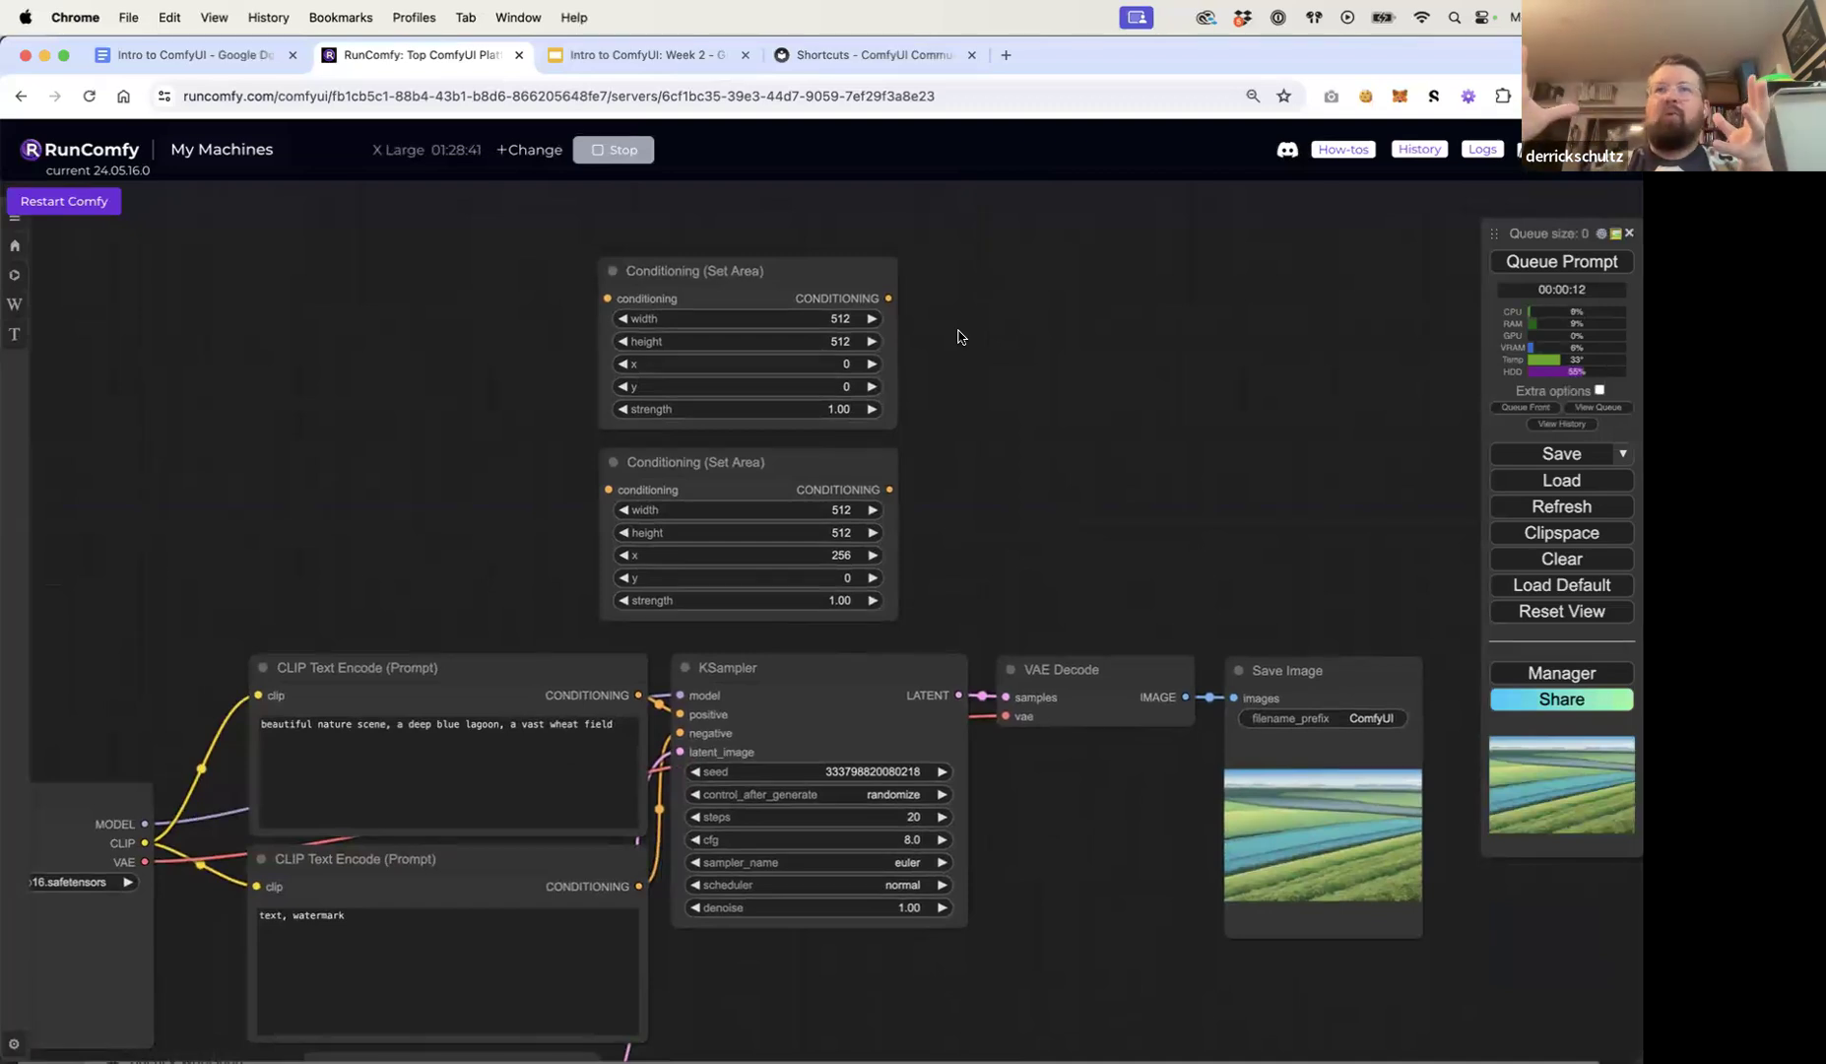
pyautogui.click(645, 61)
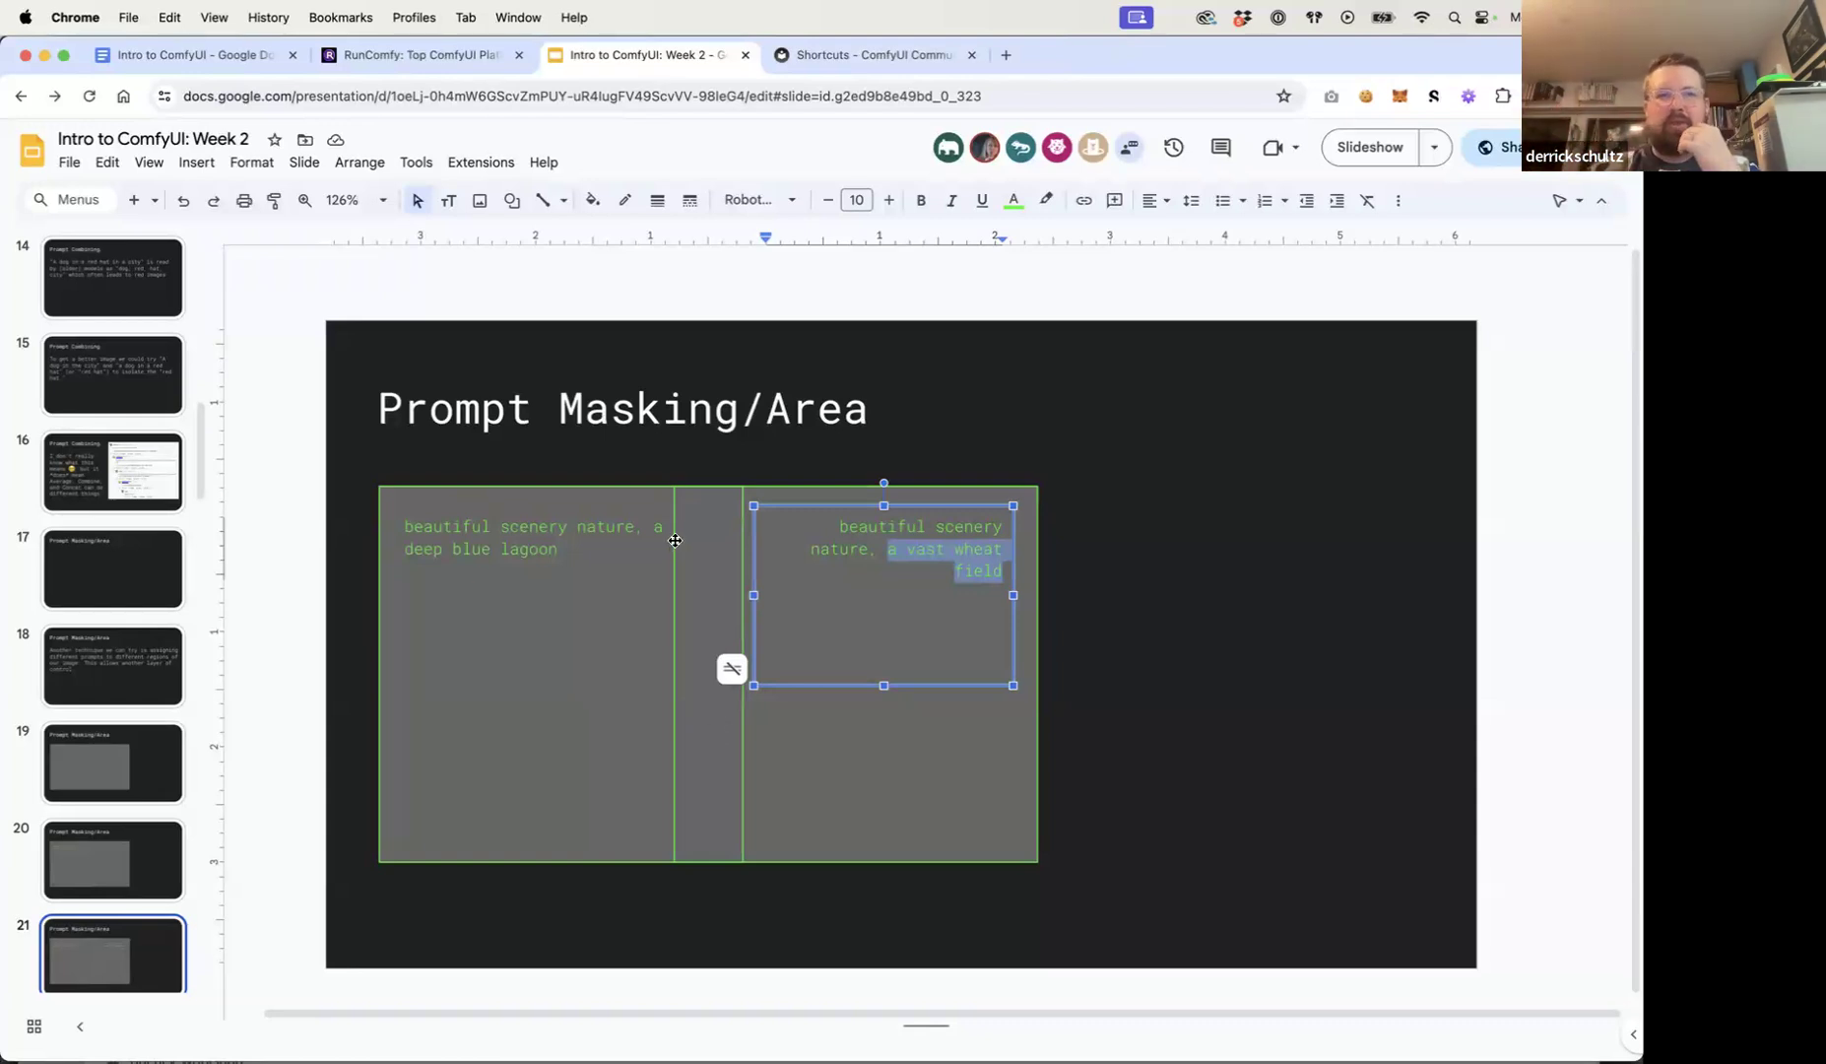
# Step: Highlight the phrase "a deep blue lagoon" in the slide diagram and switch back to the RunComfy workflow
pyautogui.click(569, 551)
pyautogui.moveTo(571, 550); pyautogui.dragTo(657, 519)
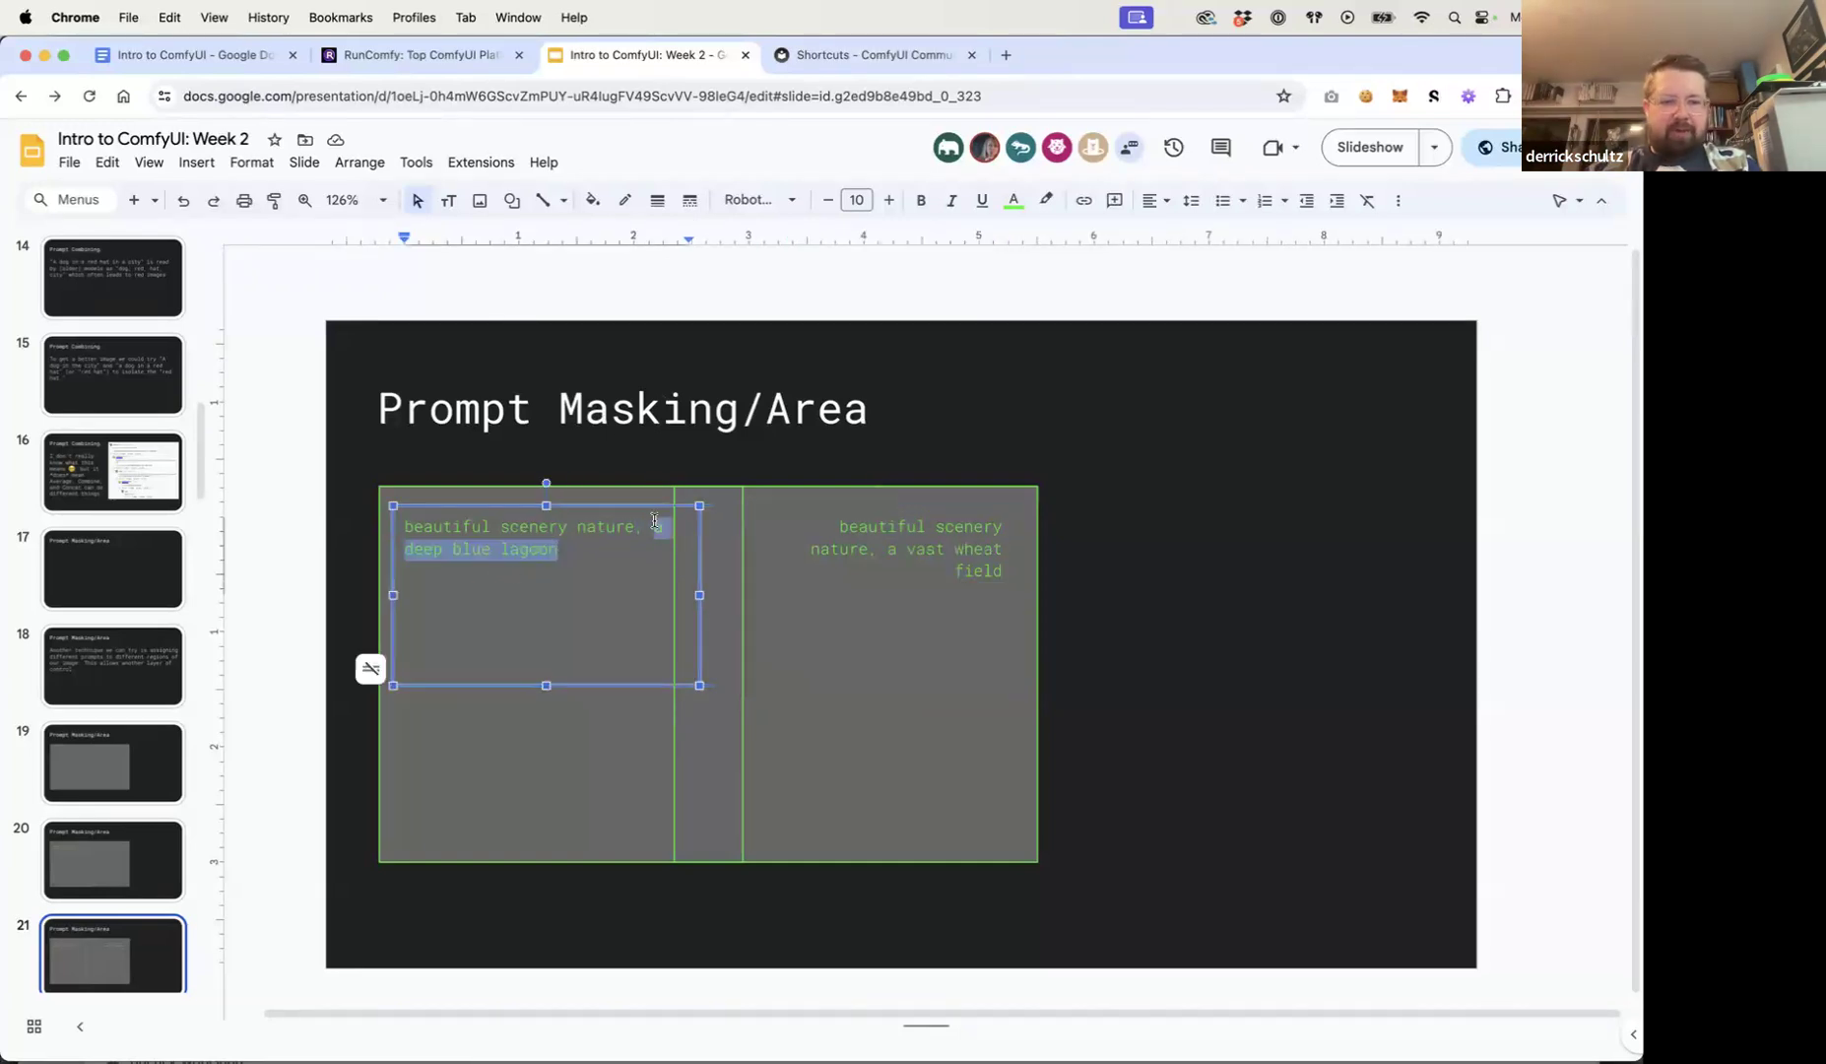
pyautogui.click(363, 57)
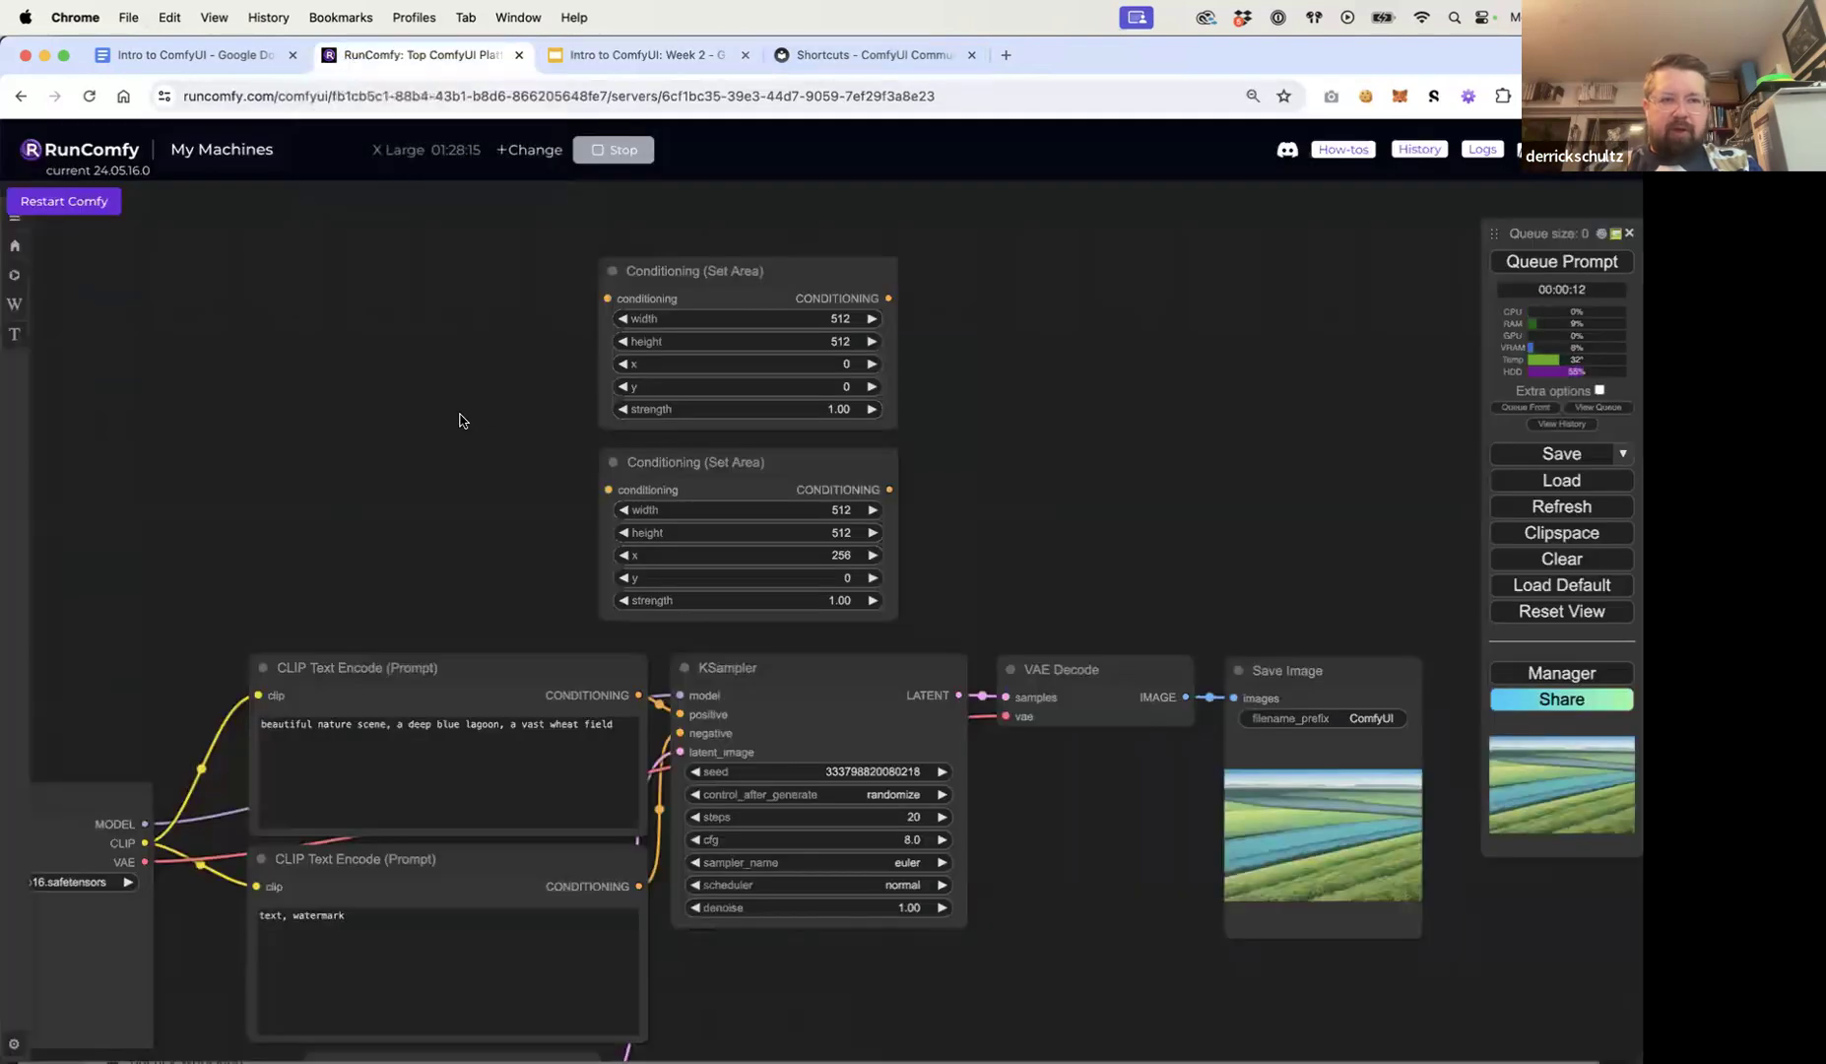
# Step: Move the positive CLIP Text Encode node beside the upper Set Area node and set its prompt to "a deep blue lagoon, beautiful nature scene"
pyautogui.moveTo(396, 678); pyautogui.dragTo(306, 298)
pyautogui.tripleClick(288, 343)
pyautogui.press('super+v')
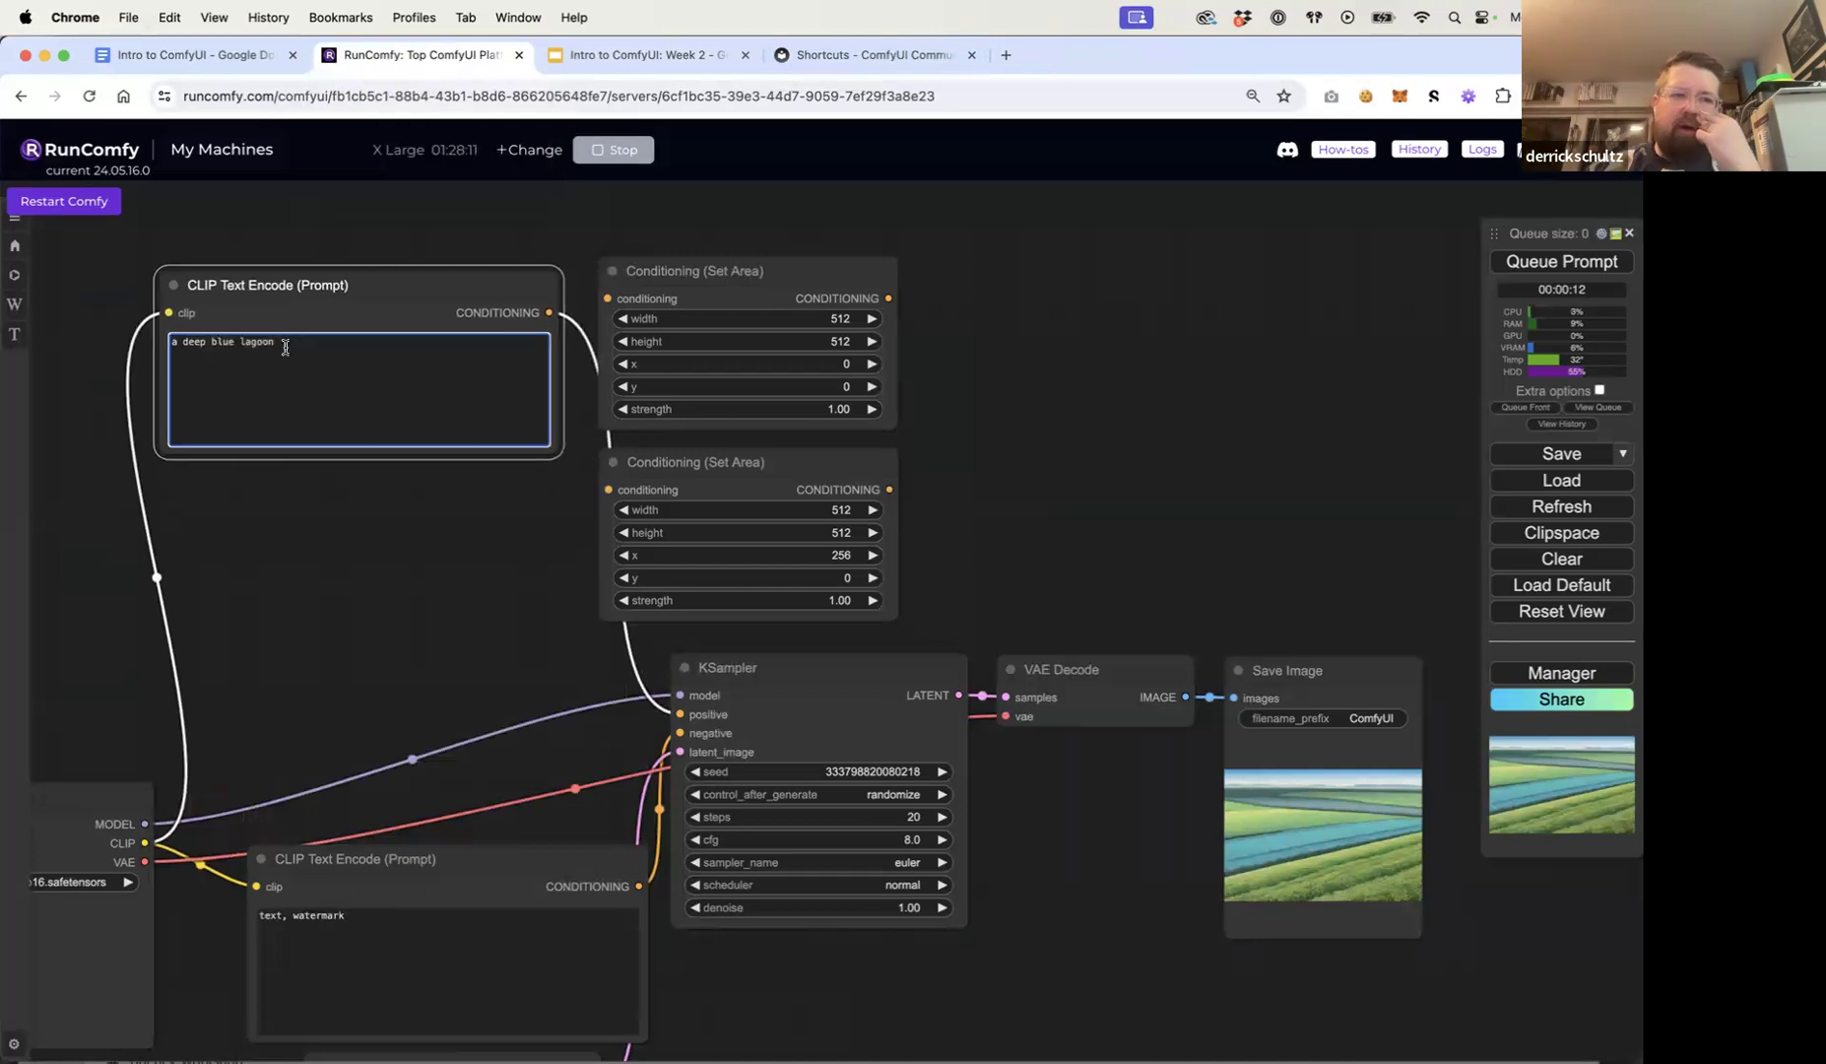
pyautogui.write(', ')
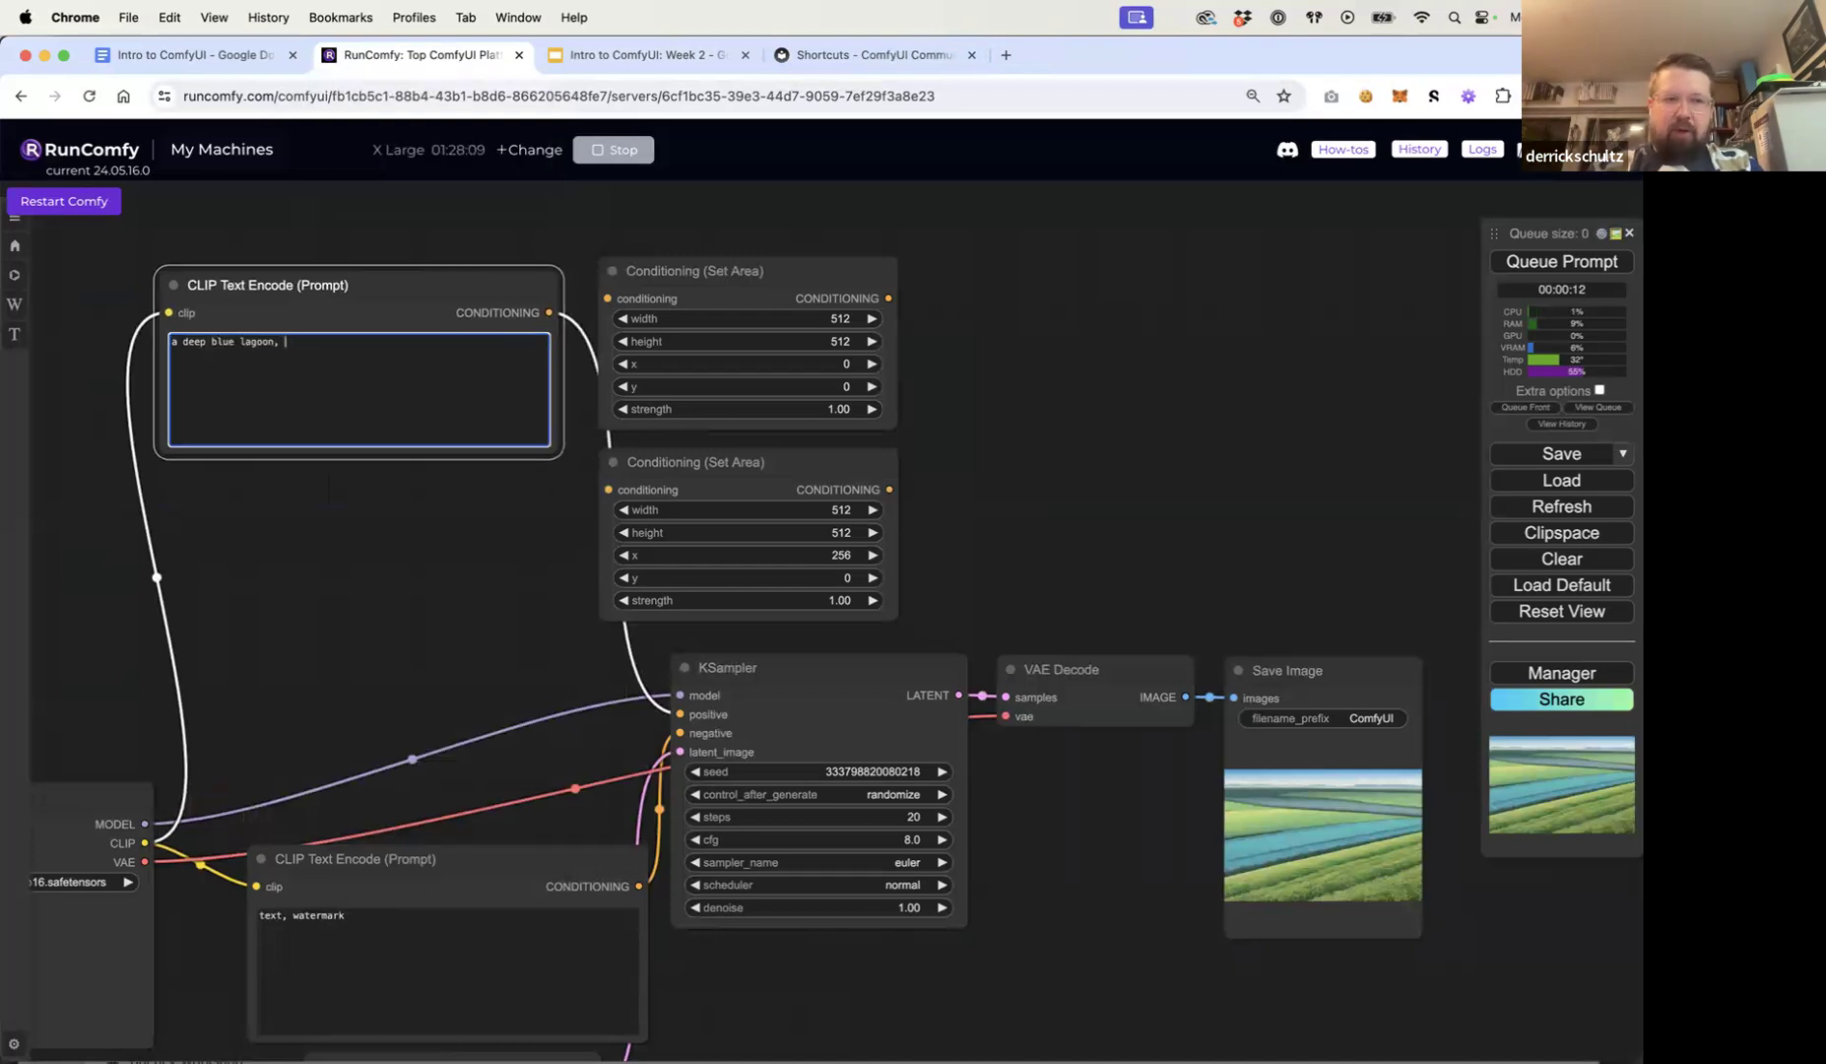
pyautogui.write('bea')
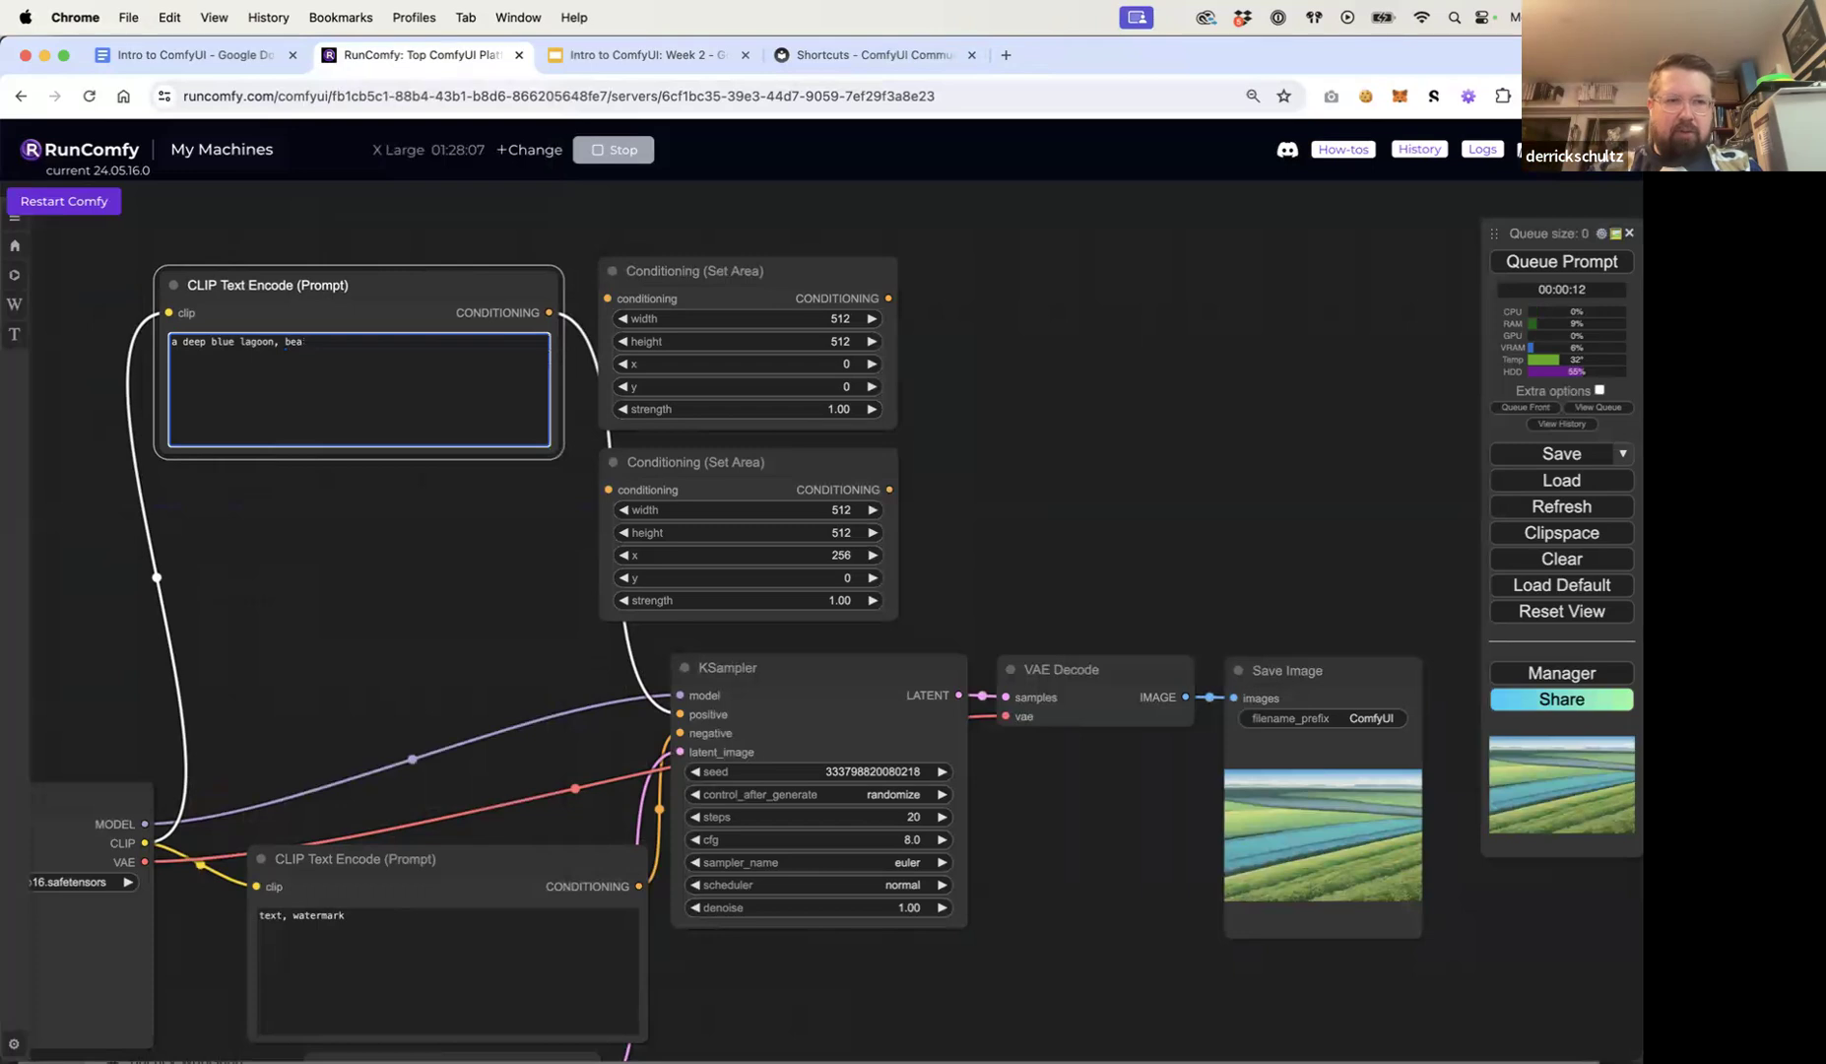
pyautogui.write('ttiful nature scene')
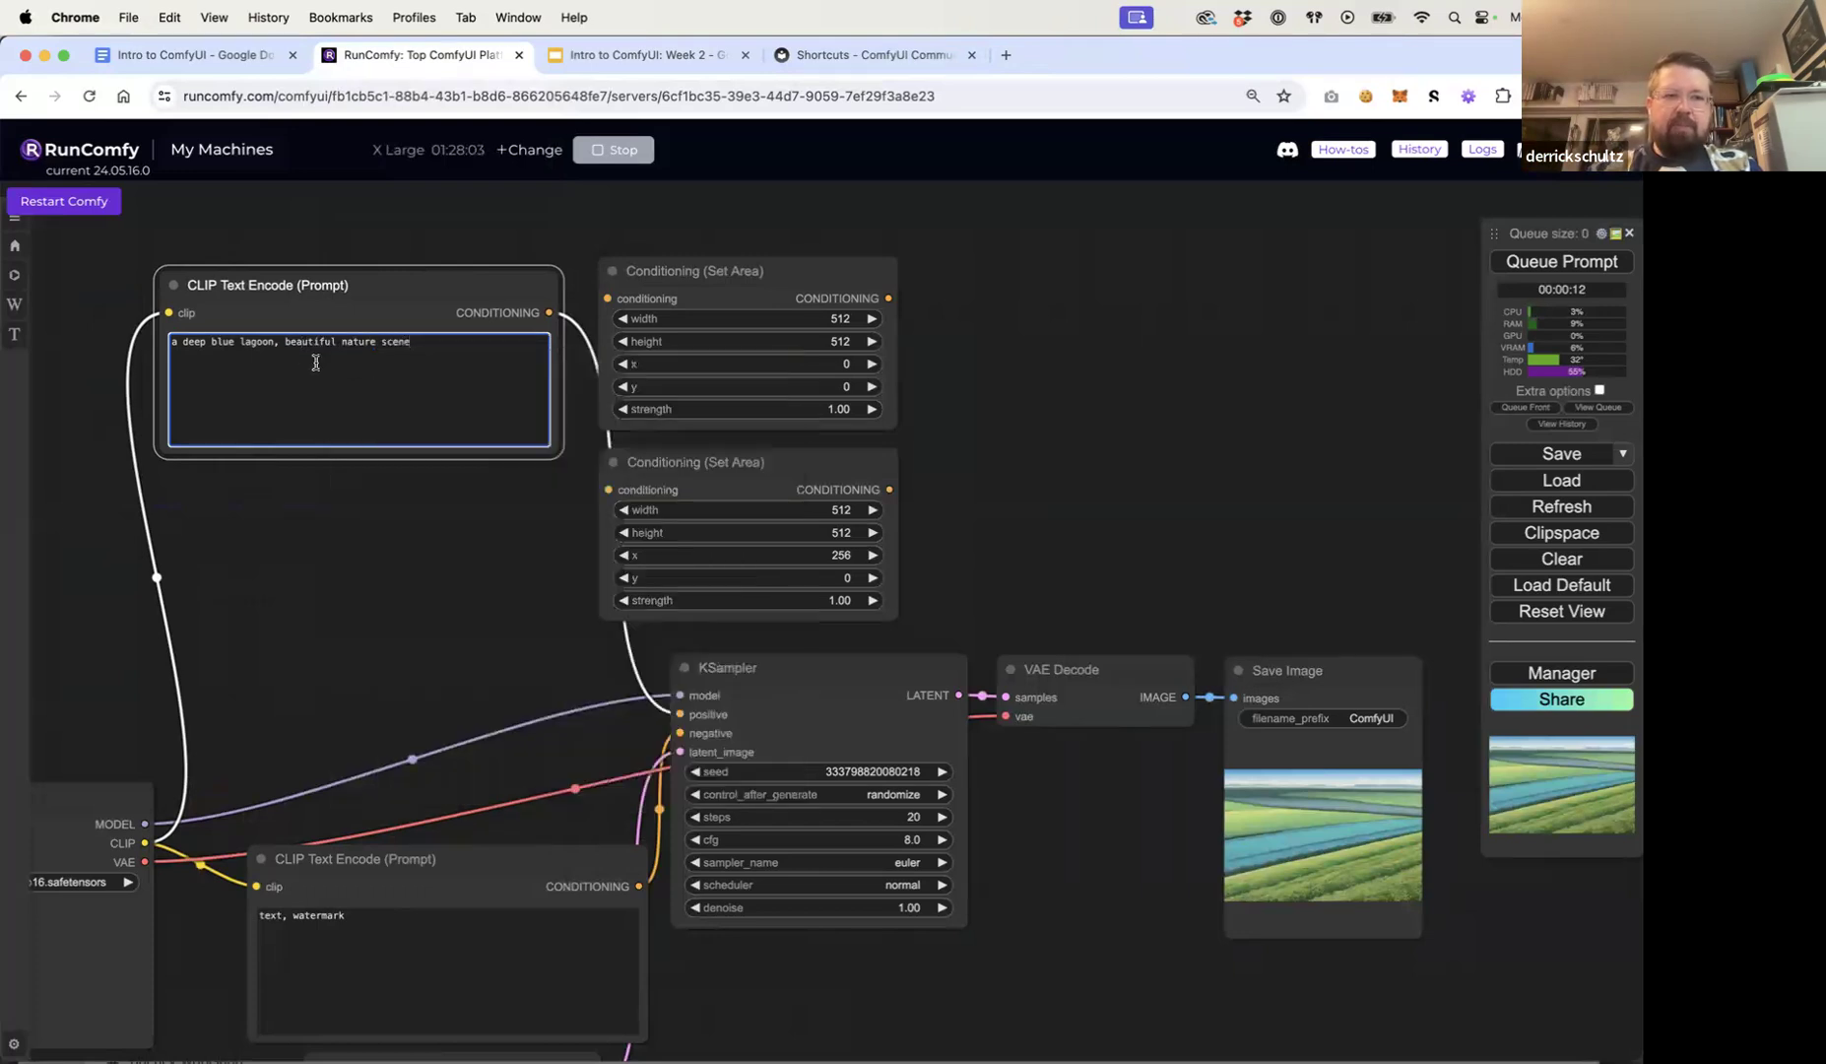
pyautogui.moveTo(427, 343); pyautogui.dragTo(208, 342)
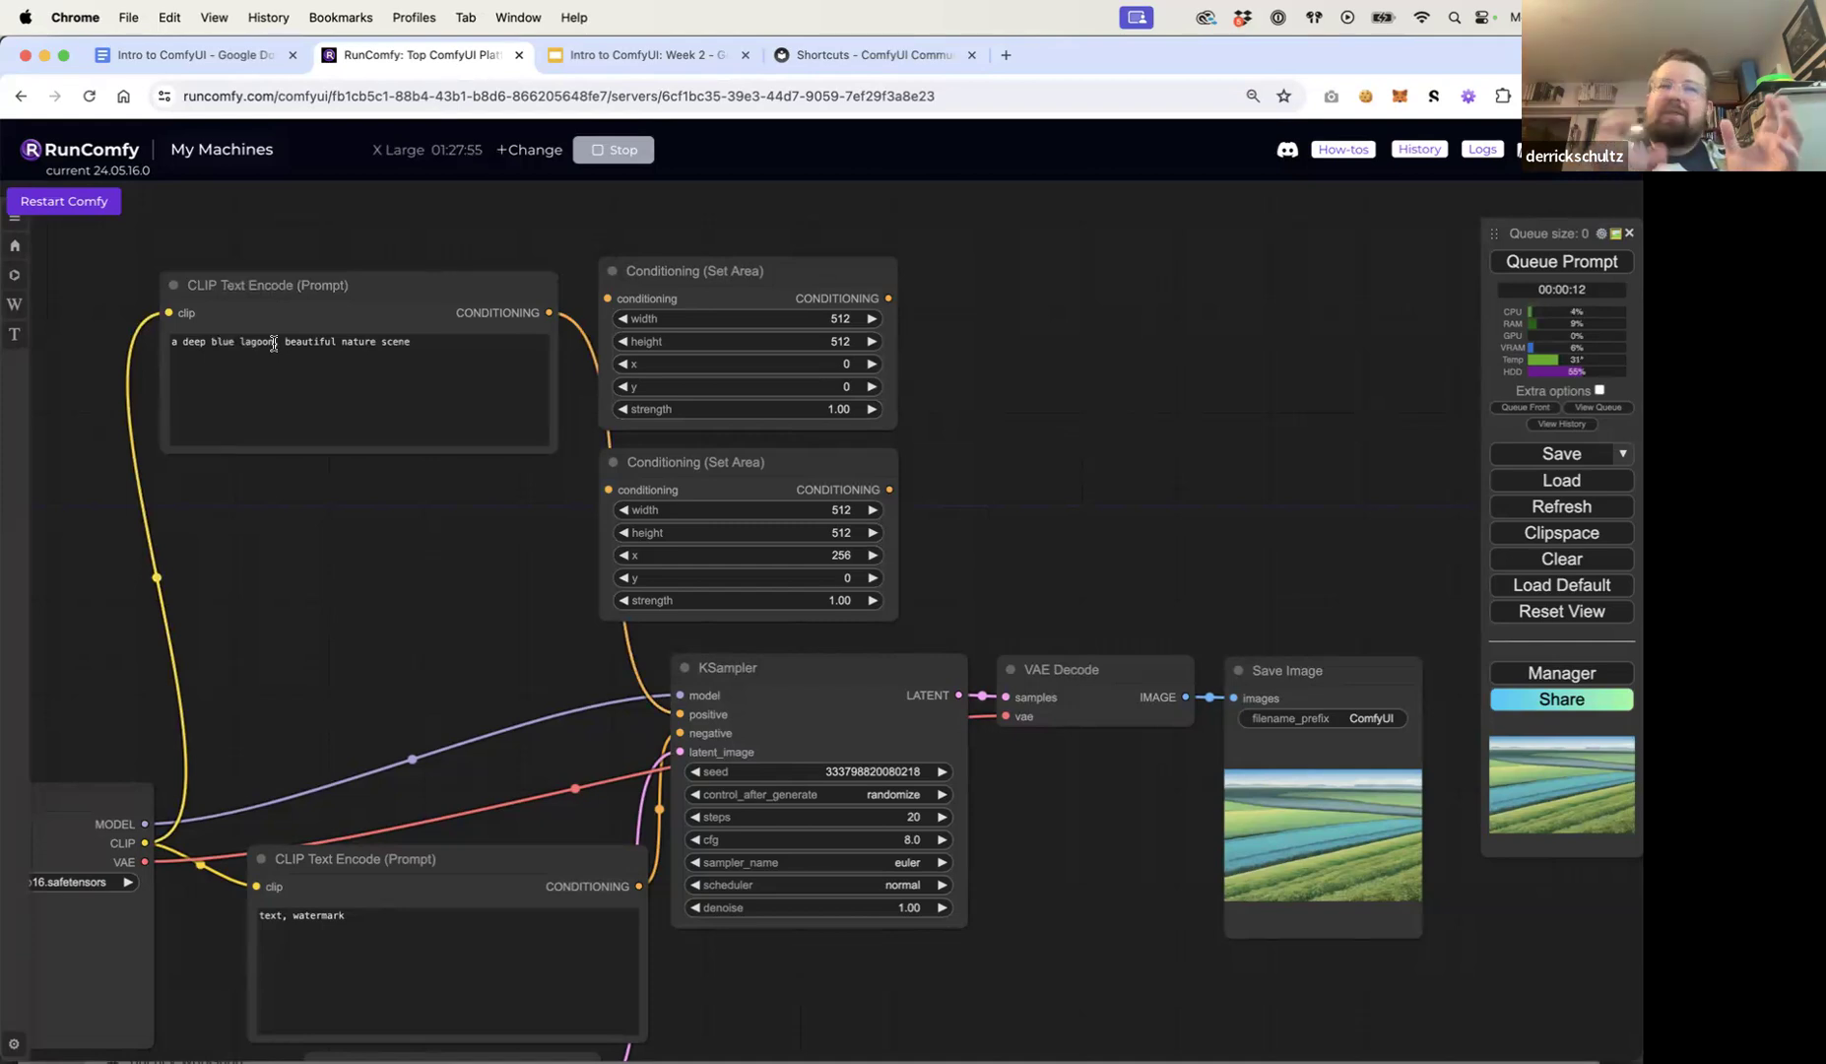
# Step: Duplicate the lagoon prompt node below the original and change the copy's prompt to "a vast wheat field, beautiful nature scene"
pyautogui.click(310, 308)
pyautogui.hotkey('ctrl', 'c')
pyautogui.hotkey('ctrl', 'v')
pyautogui.moveTo(396, 297); pyautogui.dragTo(261, 543)
pyautogui.click(194, 537)
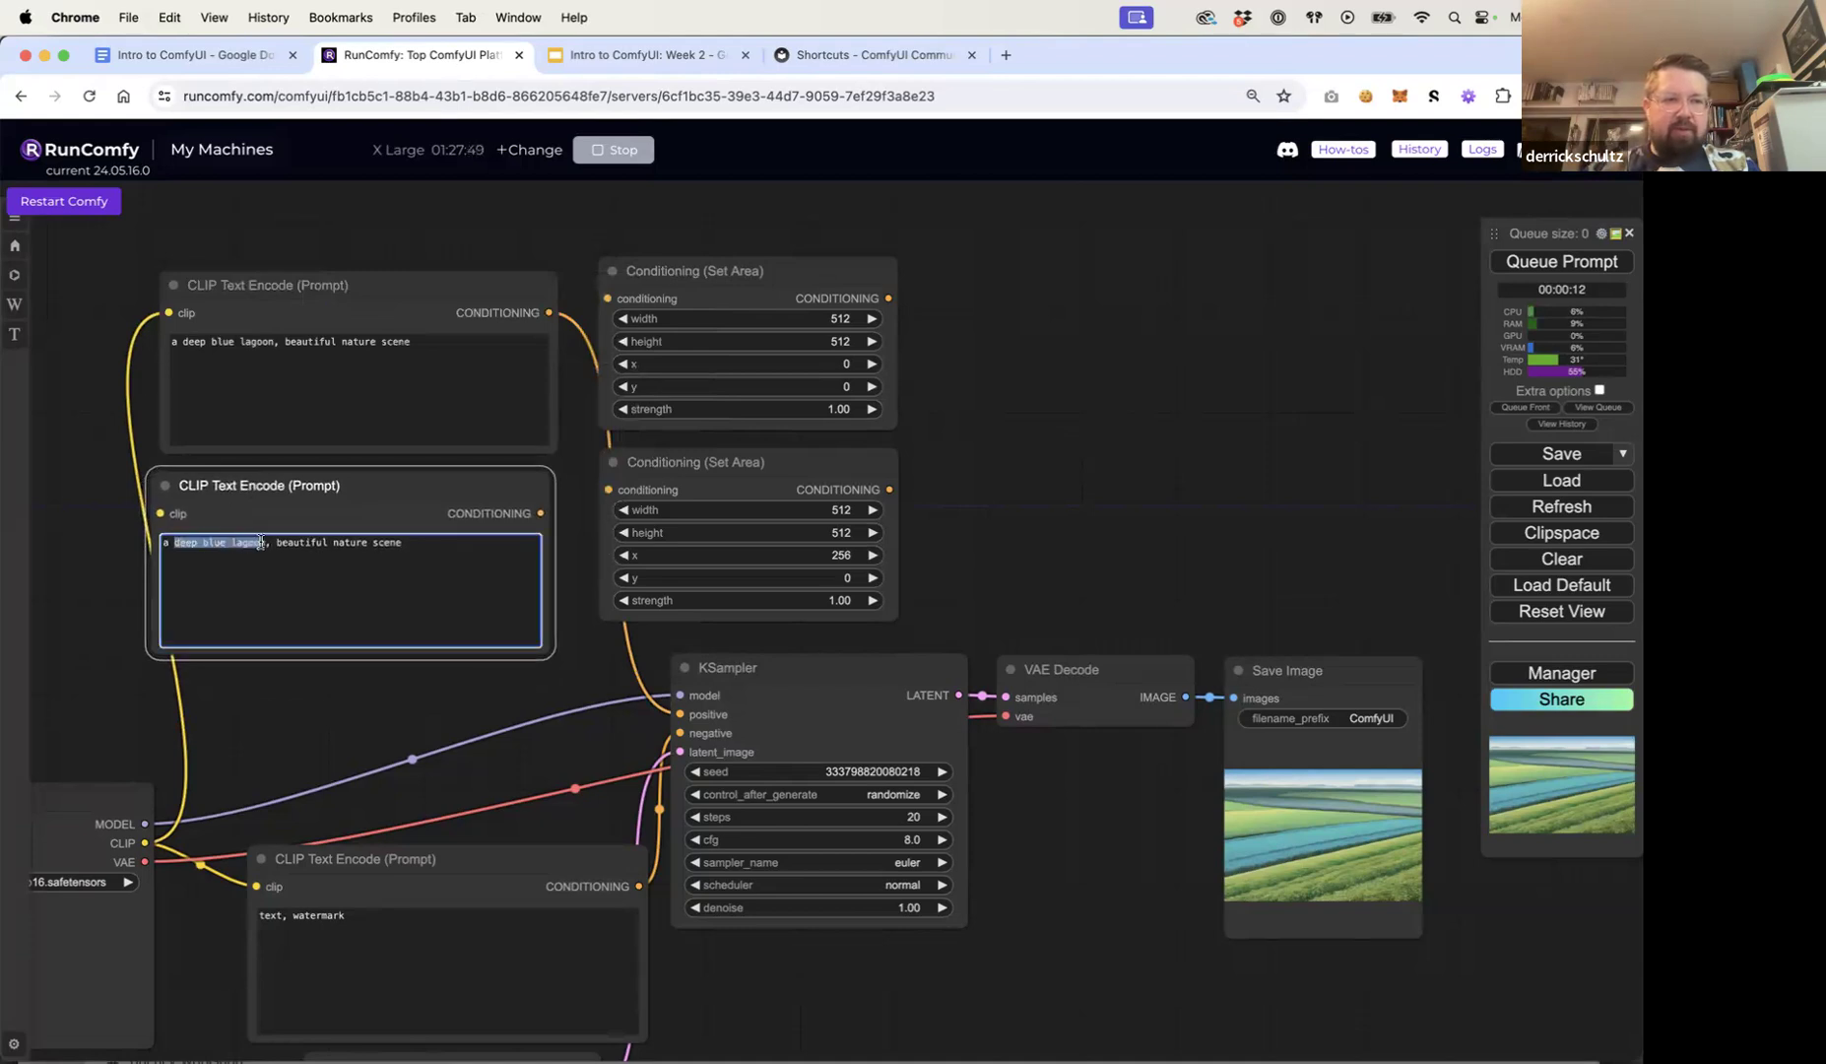
pyautogui.write('vast wheat')
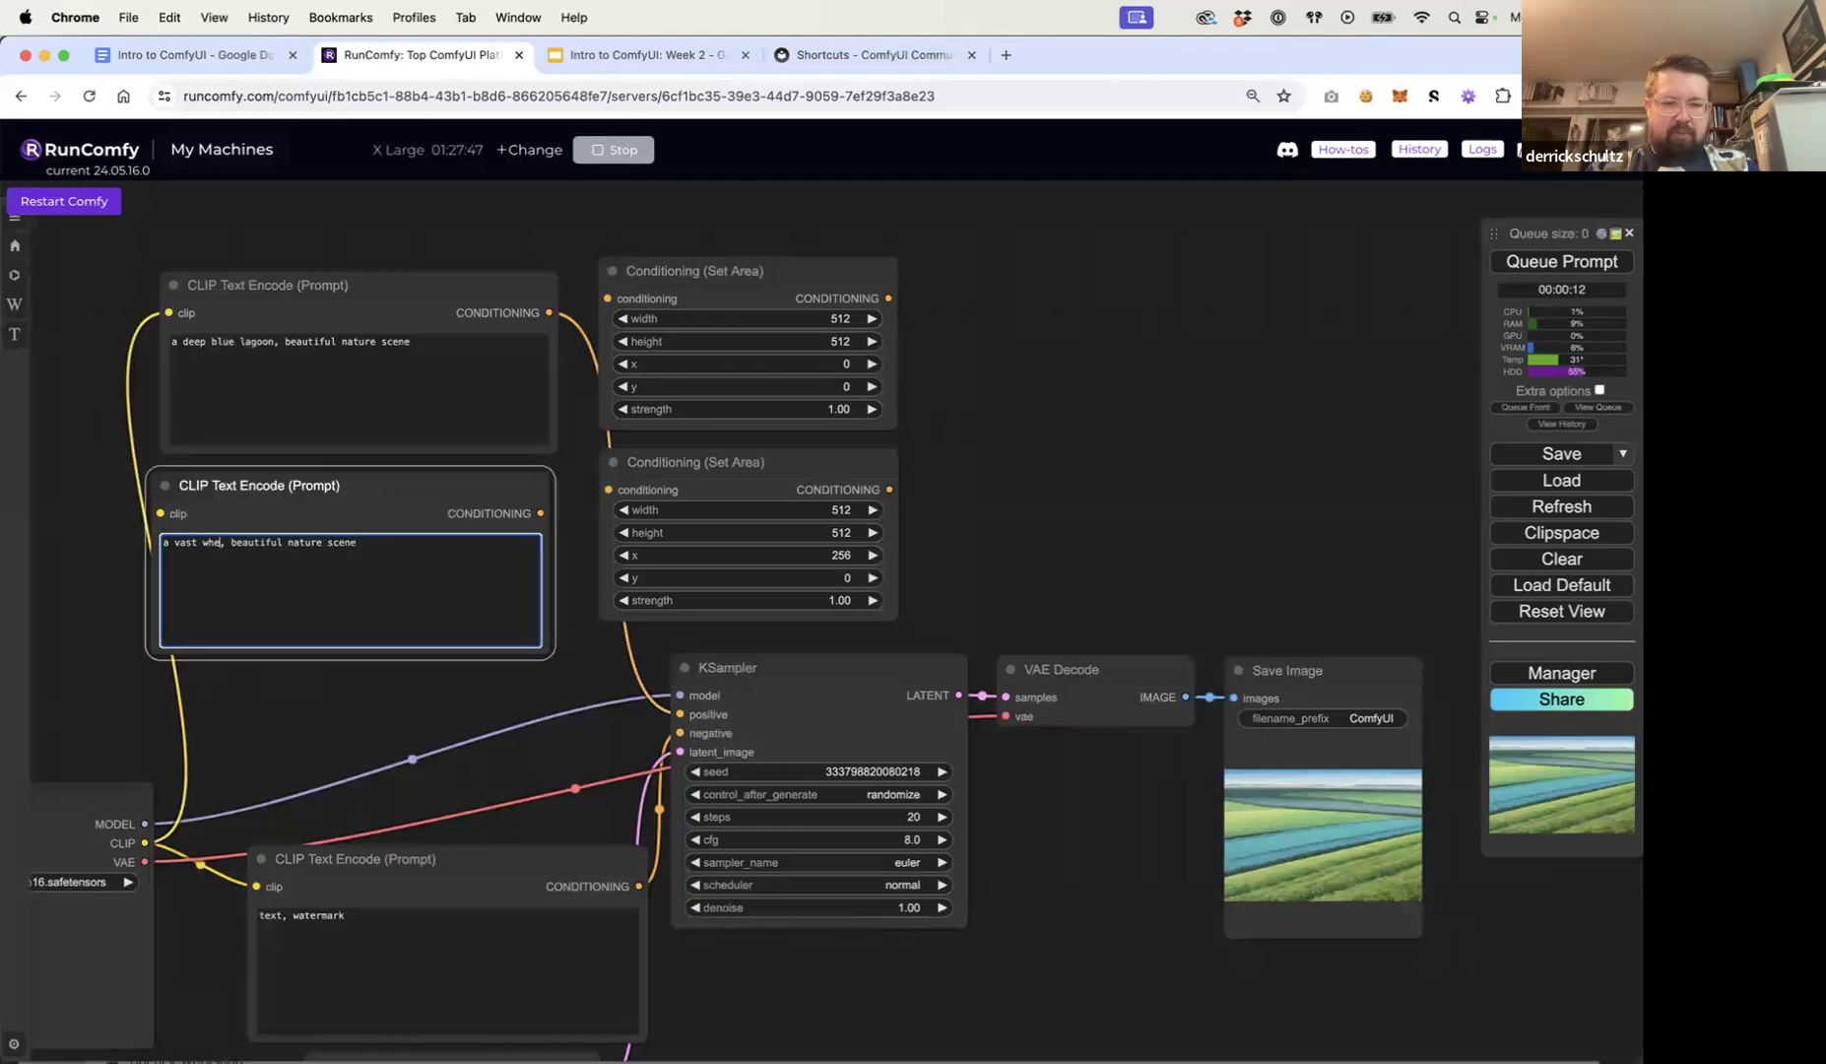
pyautogui.write(' field')
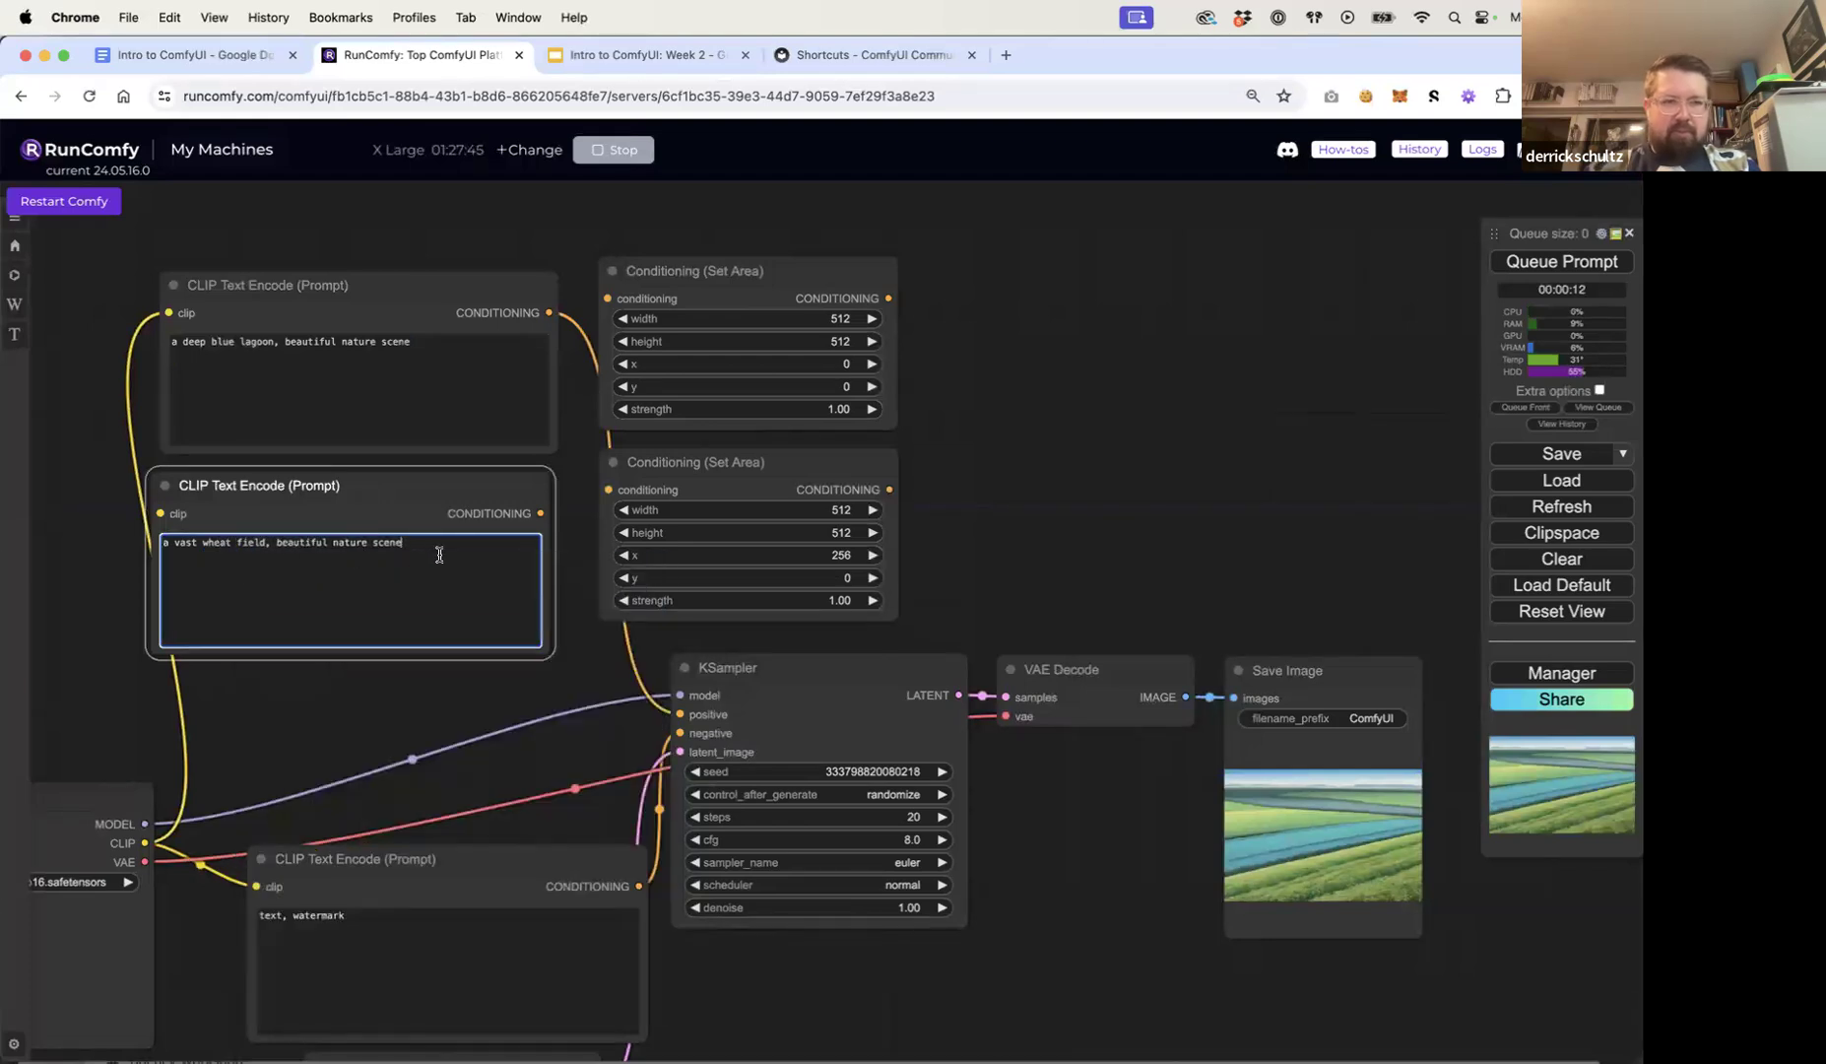
# Step: Link the checkpoint's CLIP output to the wheat field prompt node, and feed each prompt node into its own Conditioning (Set Area) node
pyautogui.moveTo(351, 480); pyautogui.dragTo(371, 488)
pyautogui.moveTo(145, 842); pyautogui.dragTo(181, 518)
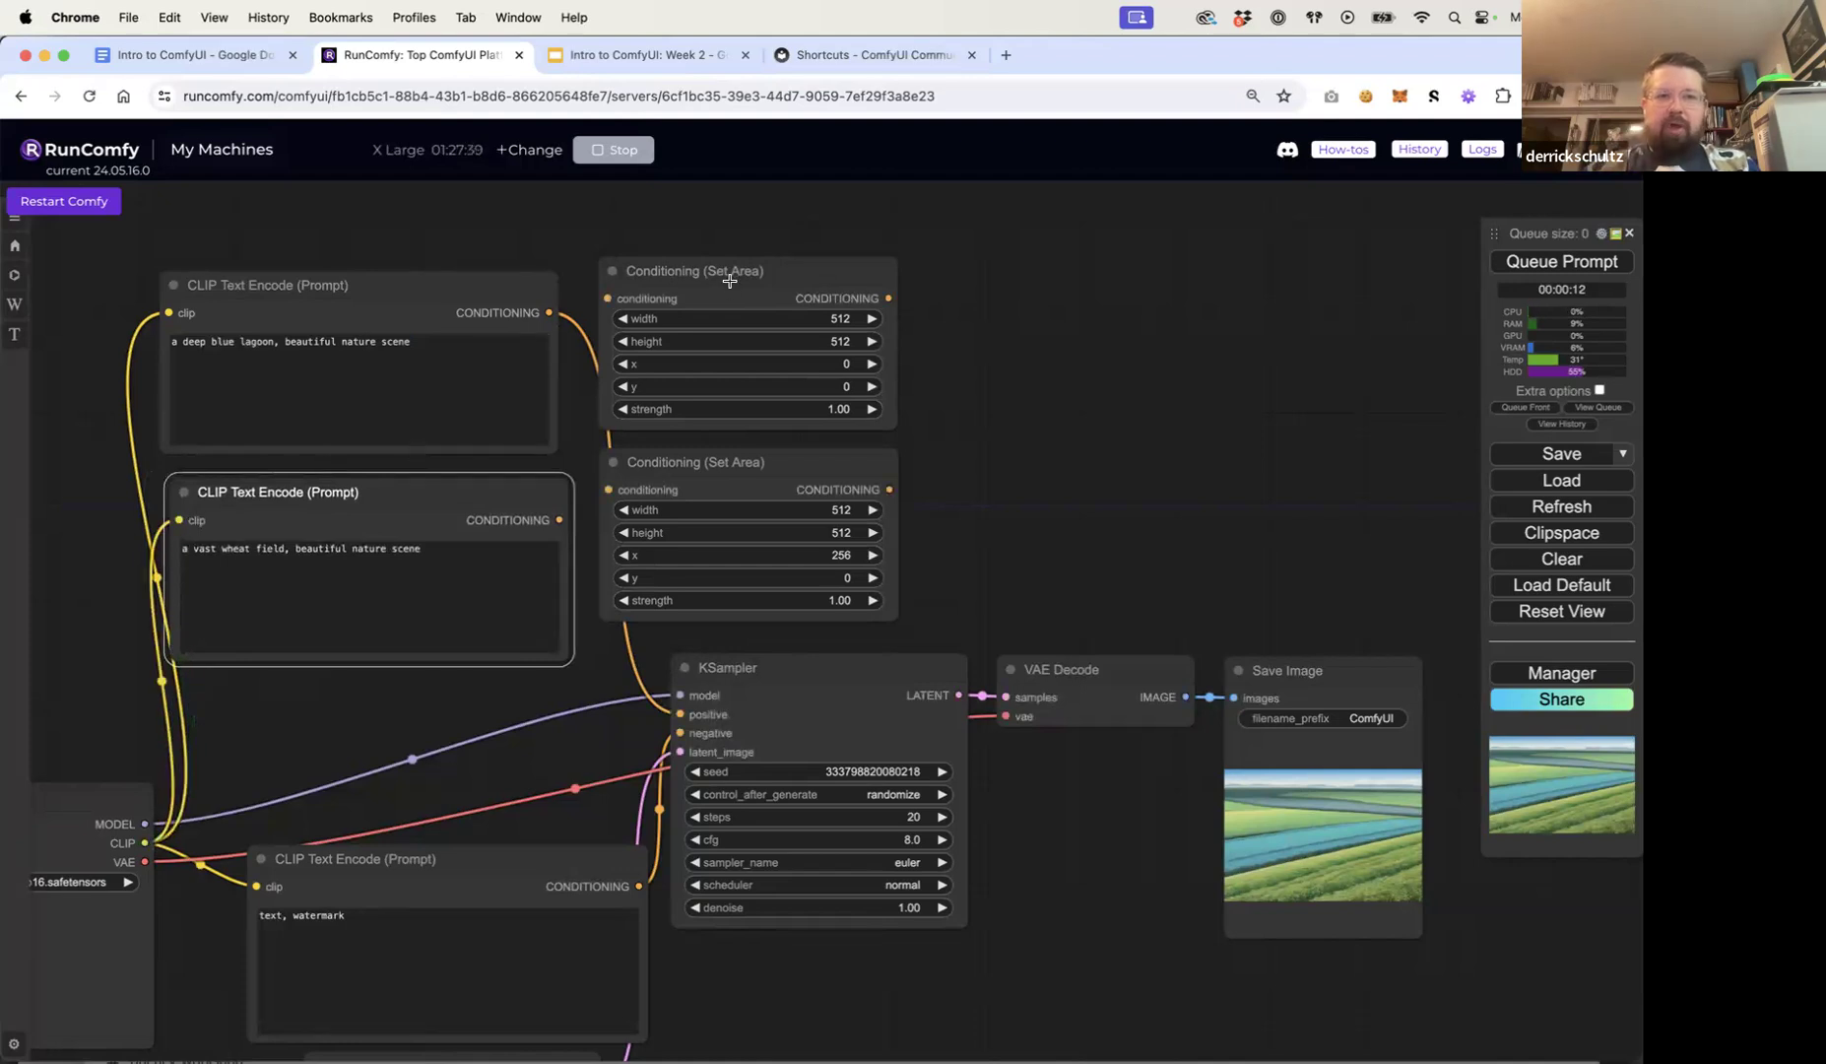
pyautogui.moveTo(549, 312); pyautogui.dragTo(608, 298)
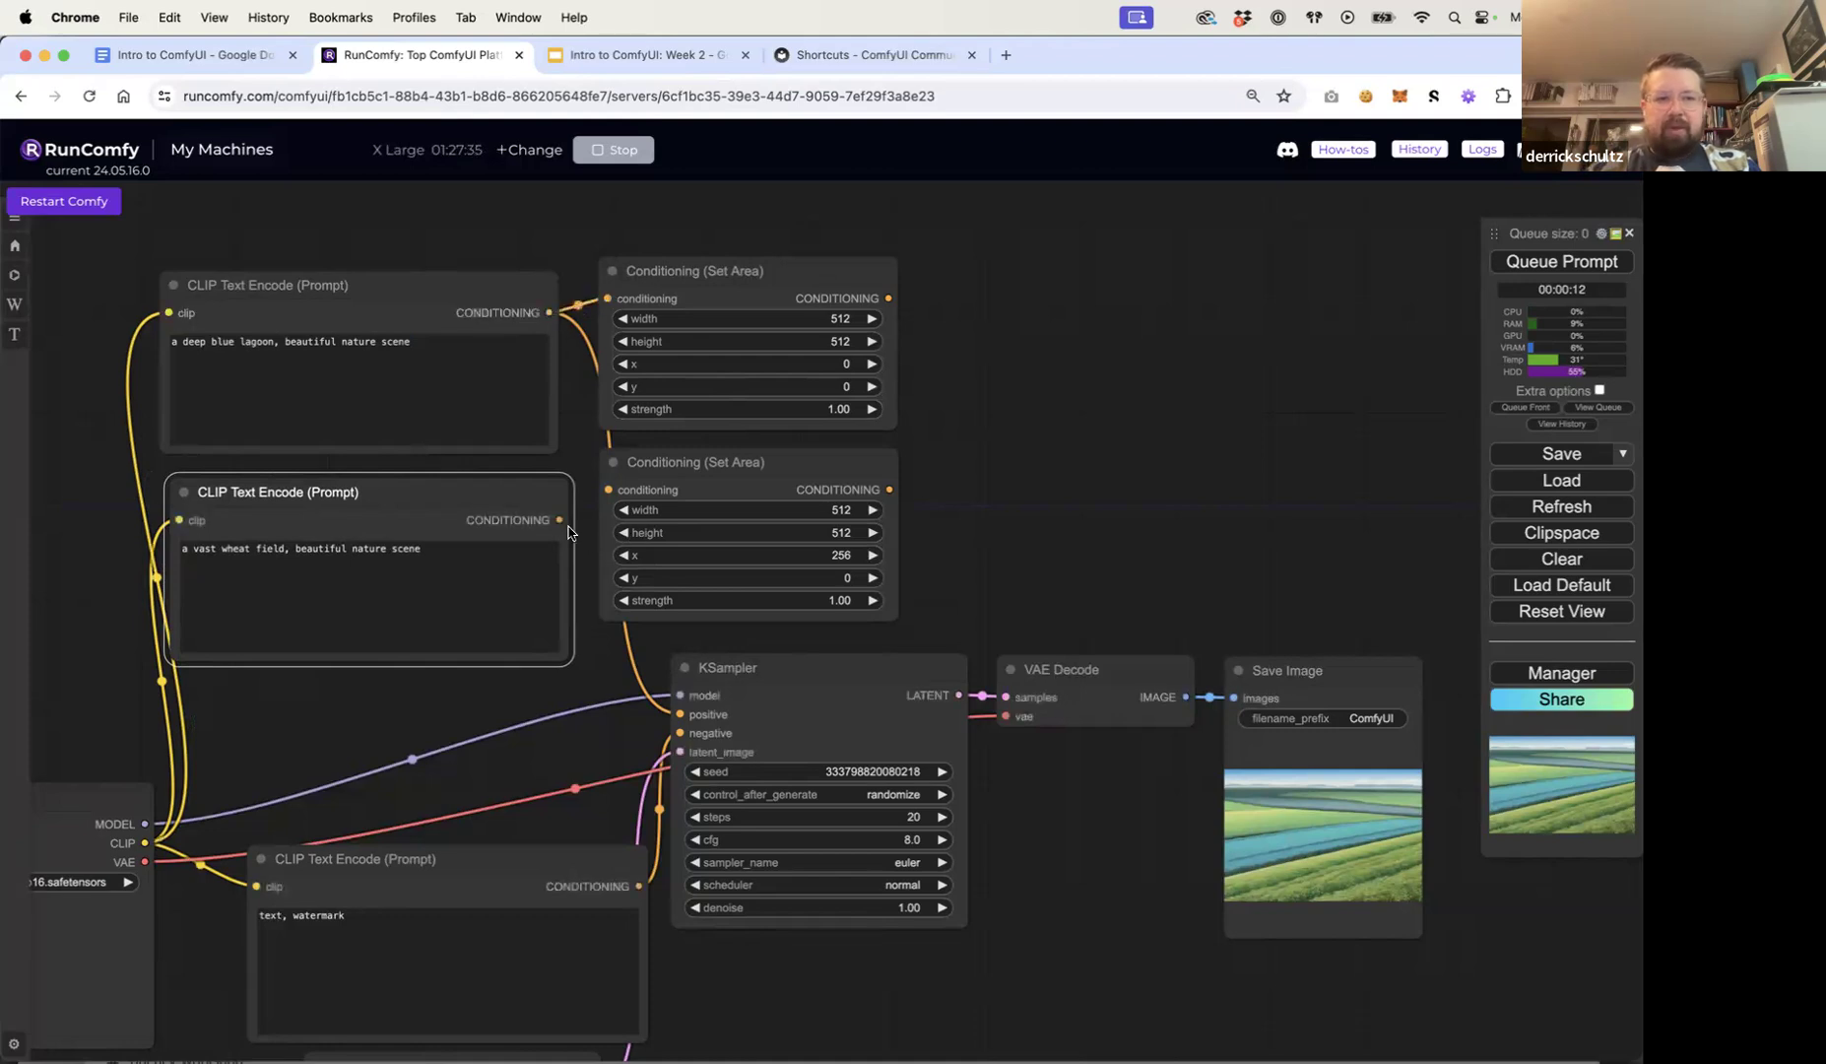
pyautogui.moveTo(561, 519); pyautogui.dragTo(768, 465)
# Step: Delete the direct link from the lagoon prompt to the KSampler and realign the two Conditioning (Set Area) nodes
pyautogui.click(615, 507)
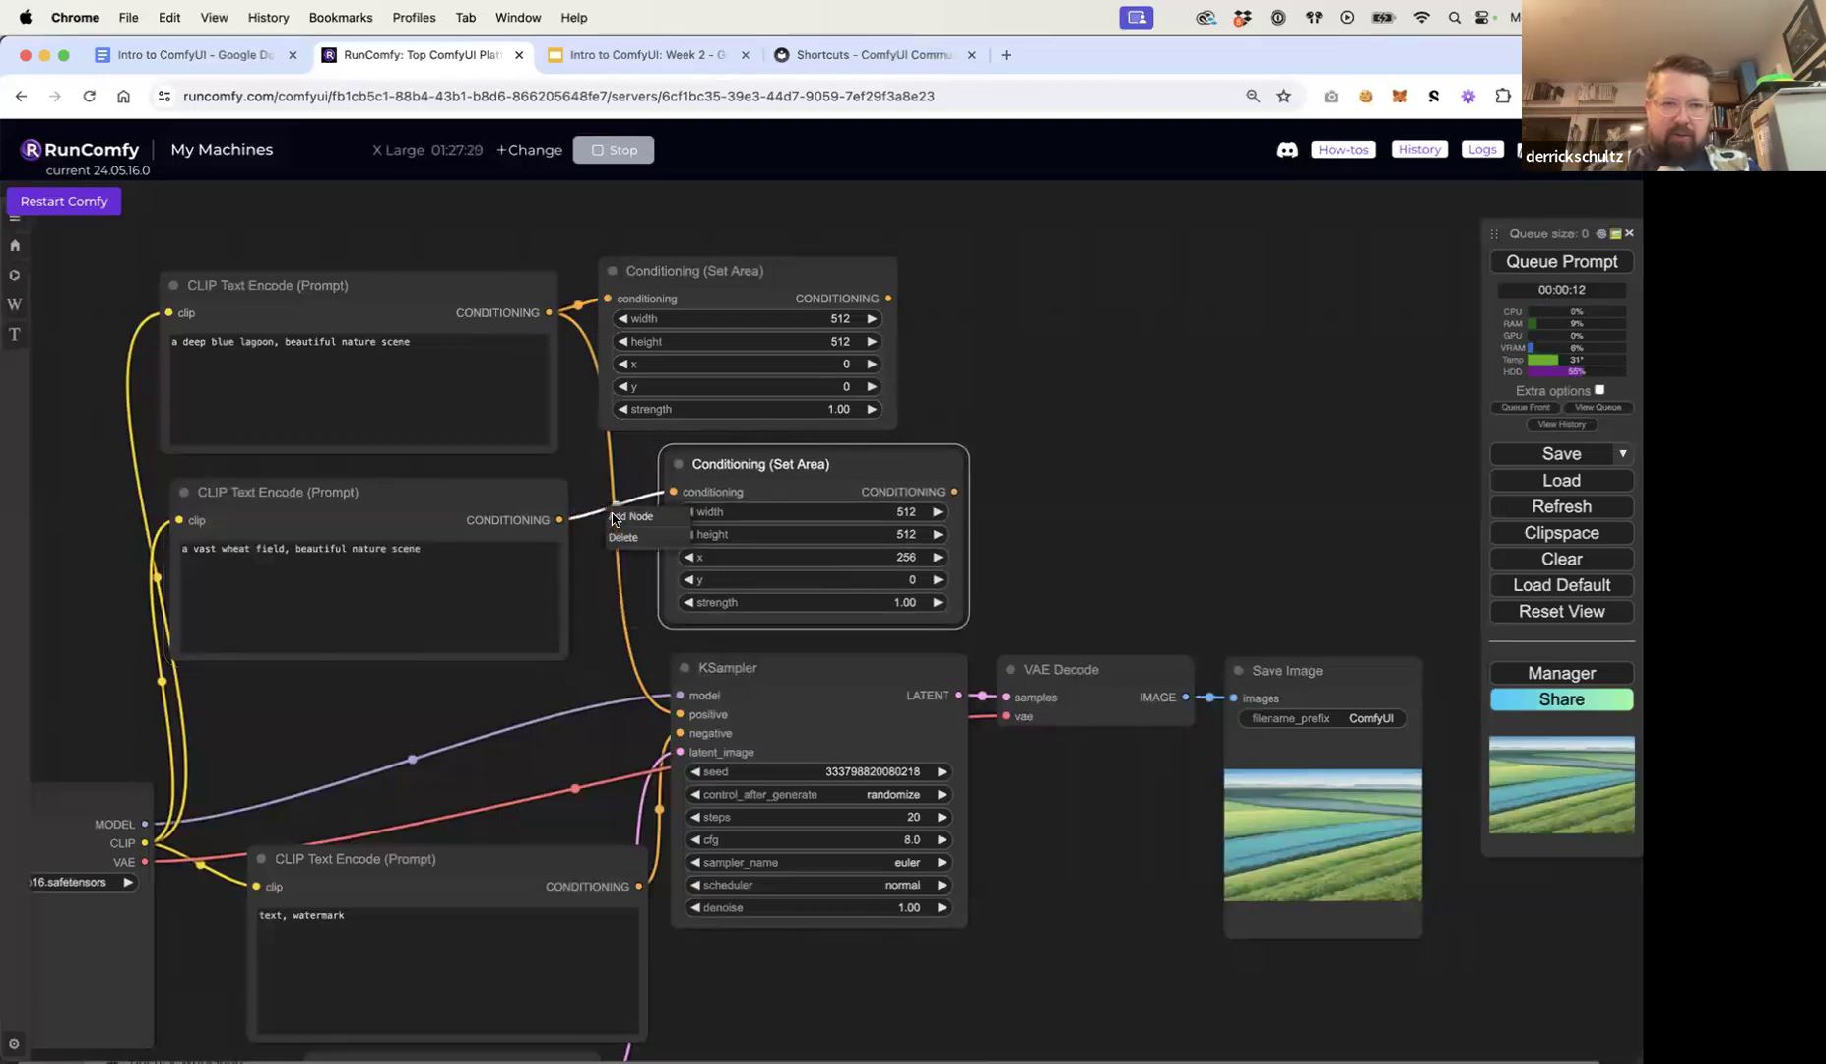
pyautogui.moveTo(802, 465); pyautogui.dragTo(741, 460)
pyautogui.moveTo(768, 270); pyautogui.dragTo(778, 268)
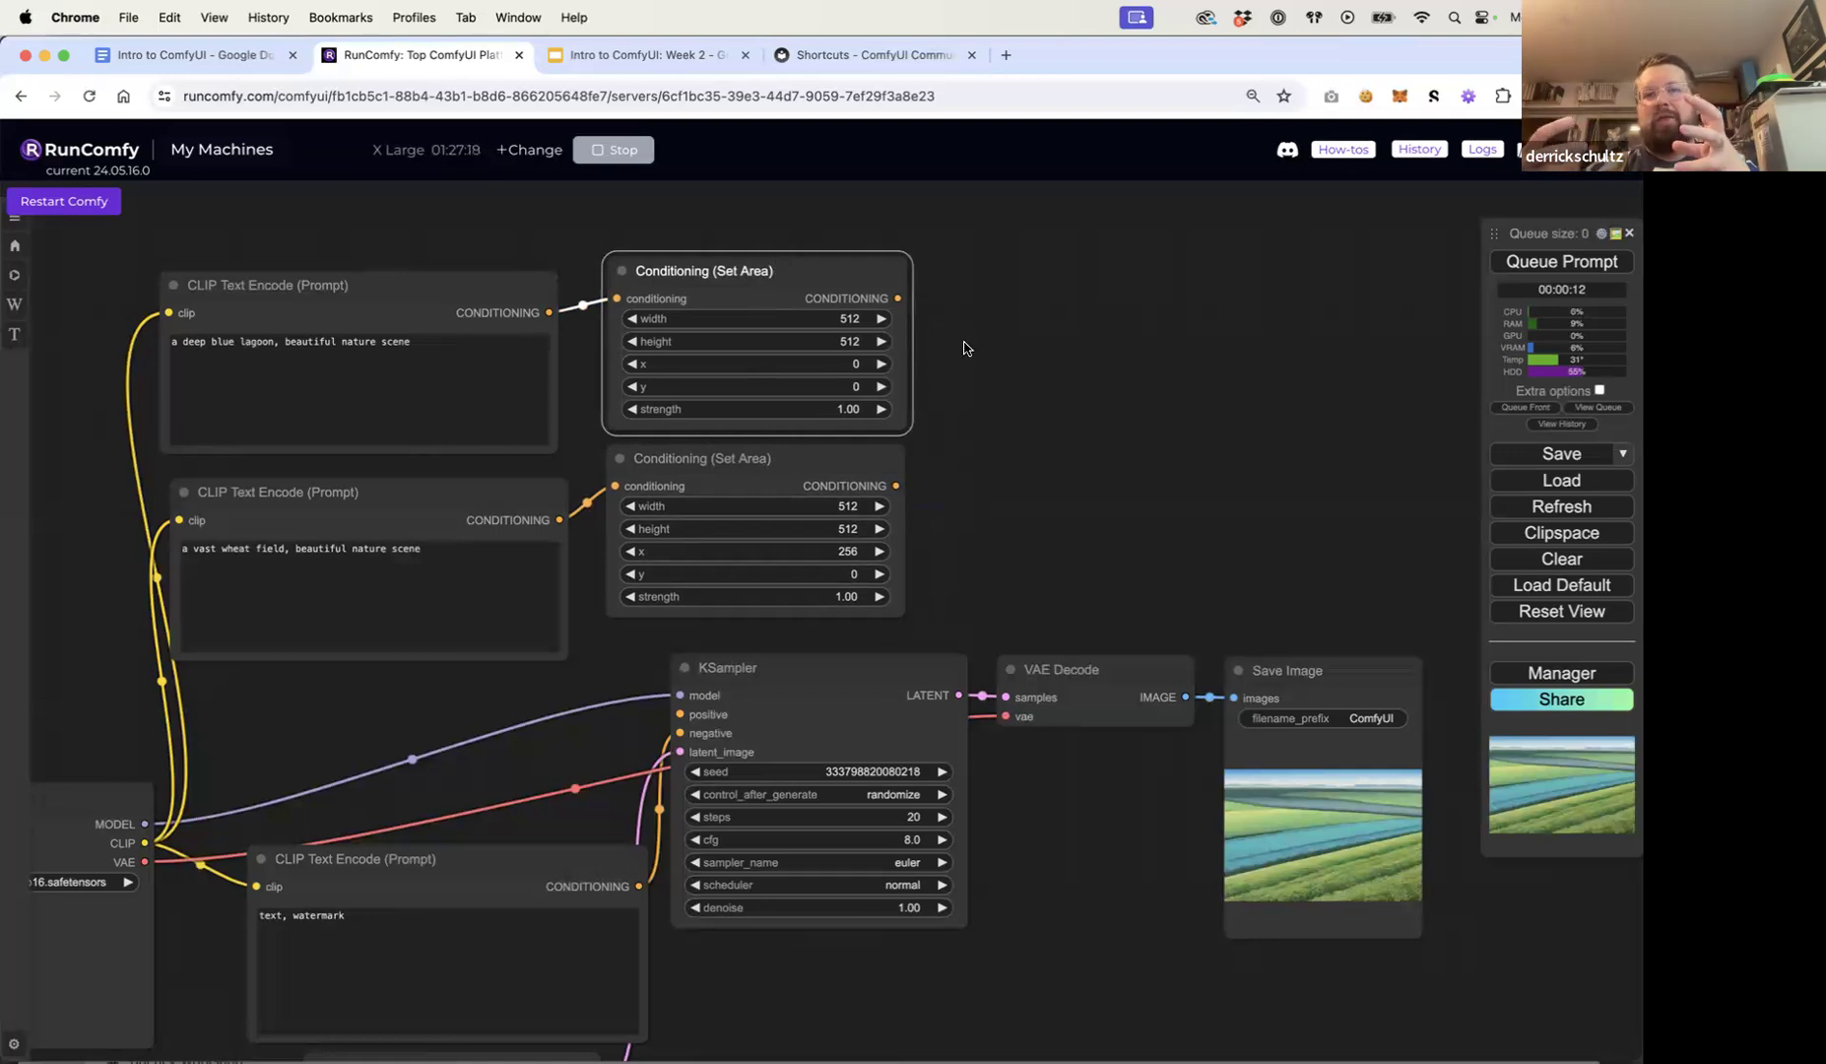
# Step: Add a Conditioning (Combine) node that takes both Set Area outputs and feeds the KSampler's positive input
pyautogui.doubleClick(1080, 440)
pyautogui.write('con')
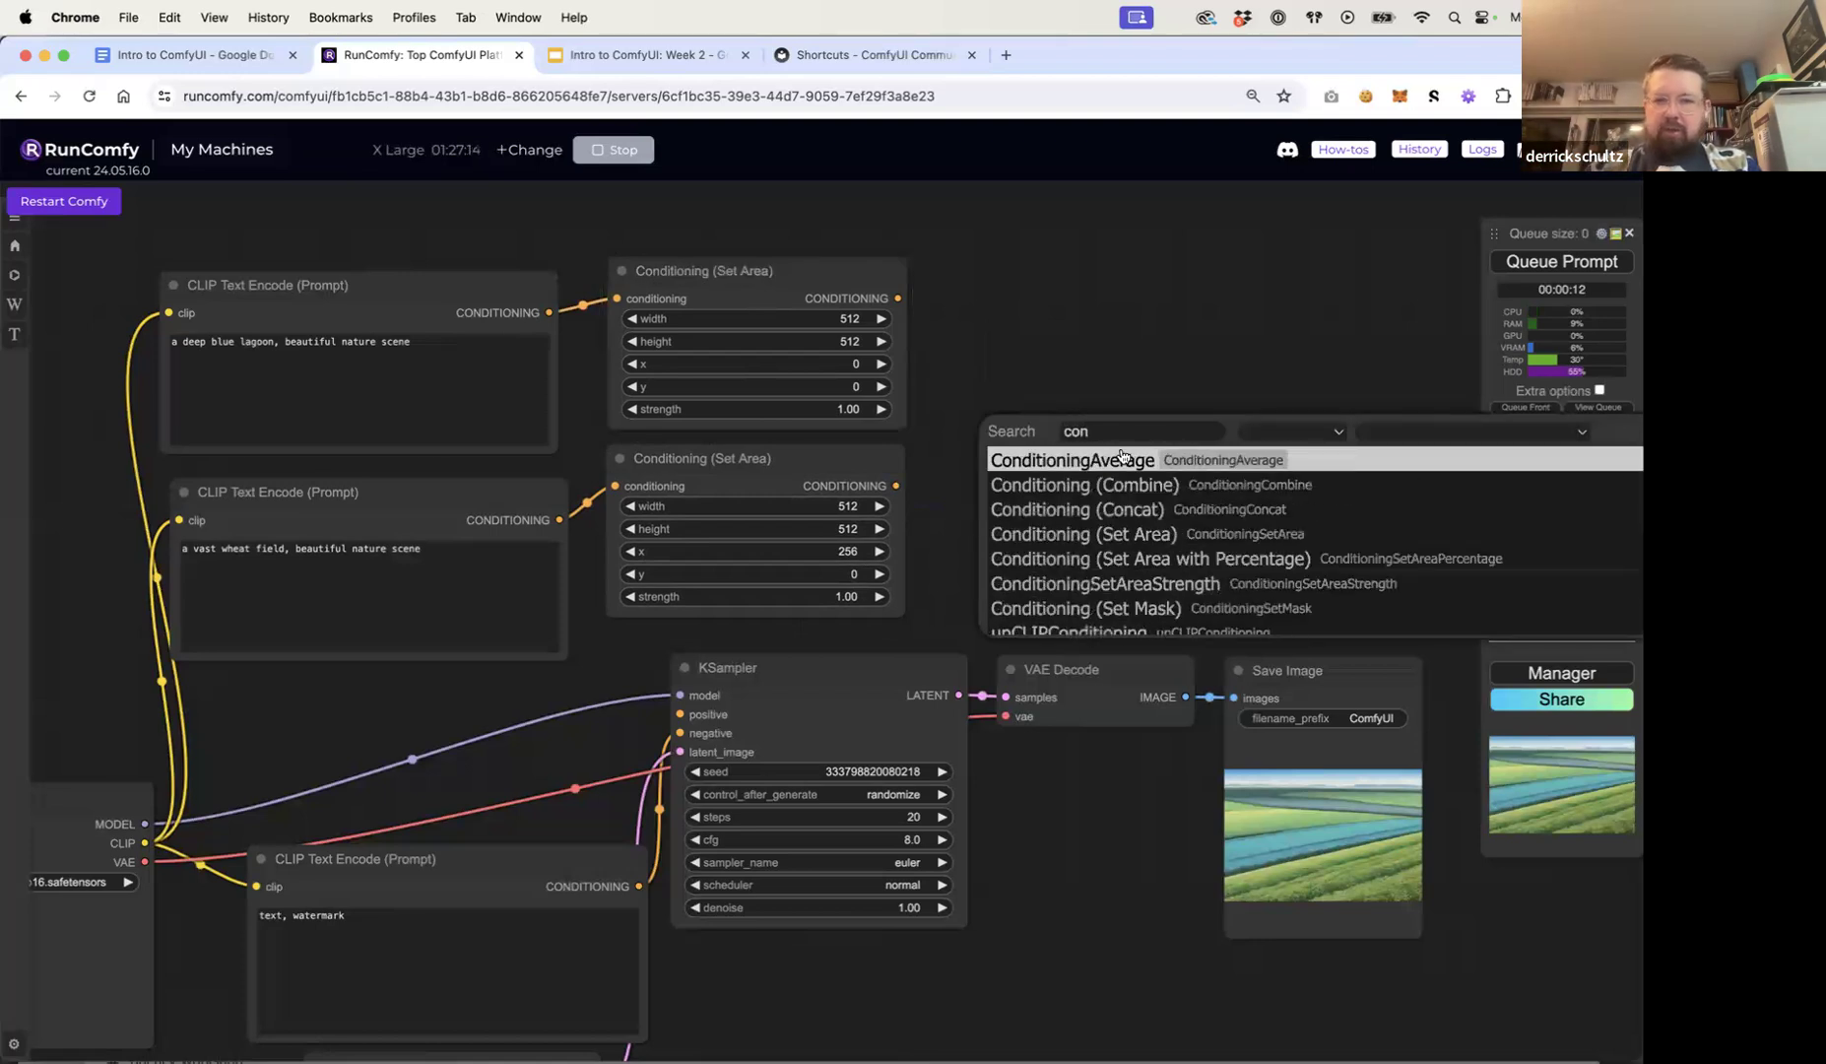
pyautogui.click(1130, 488)
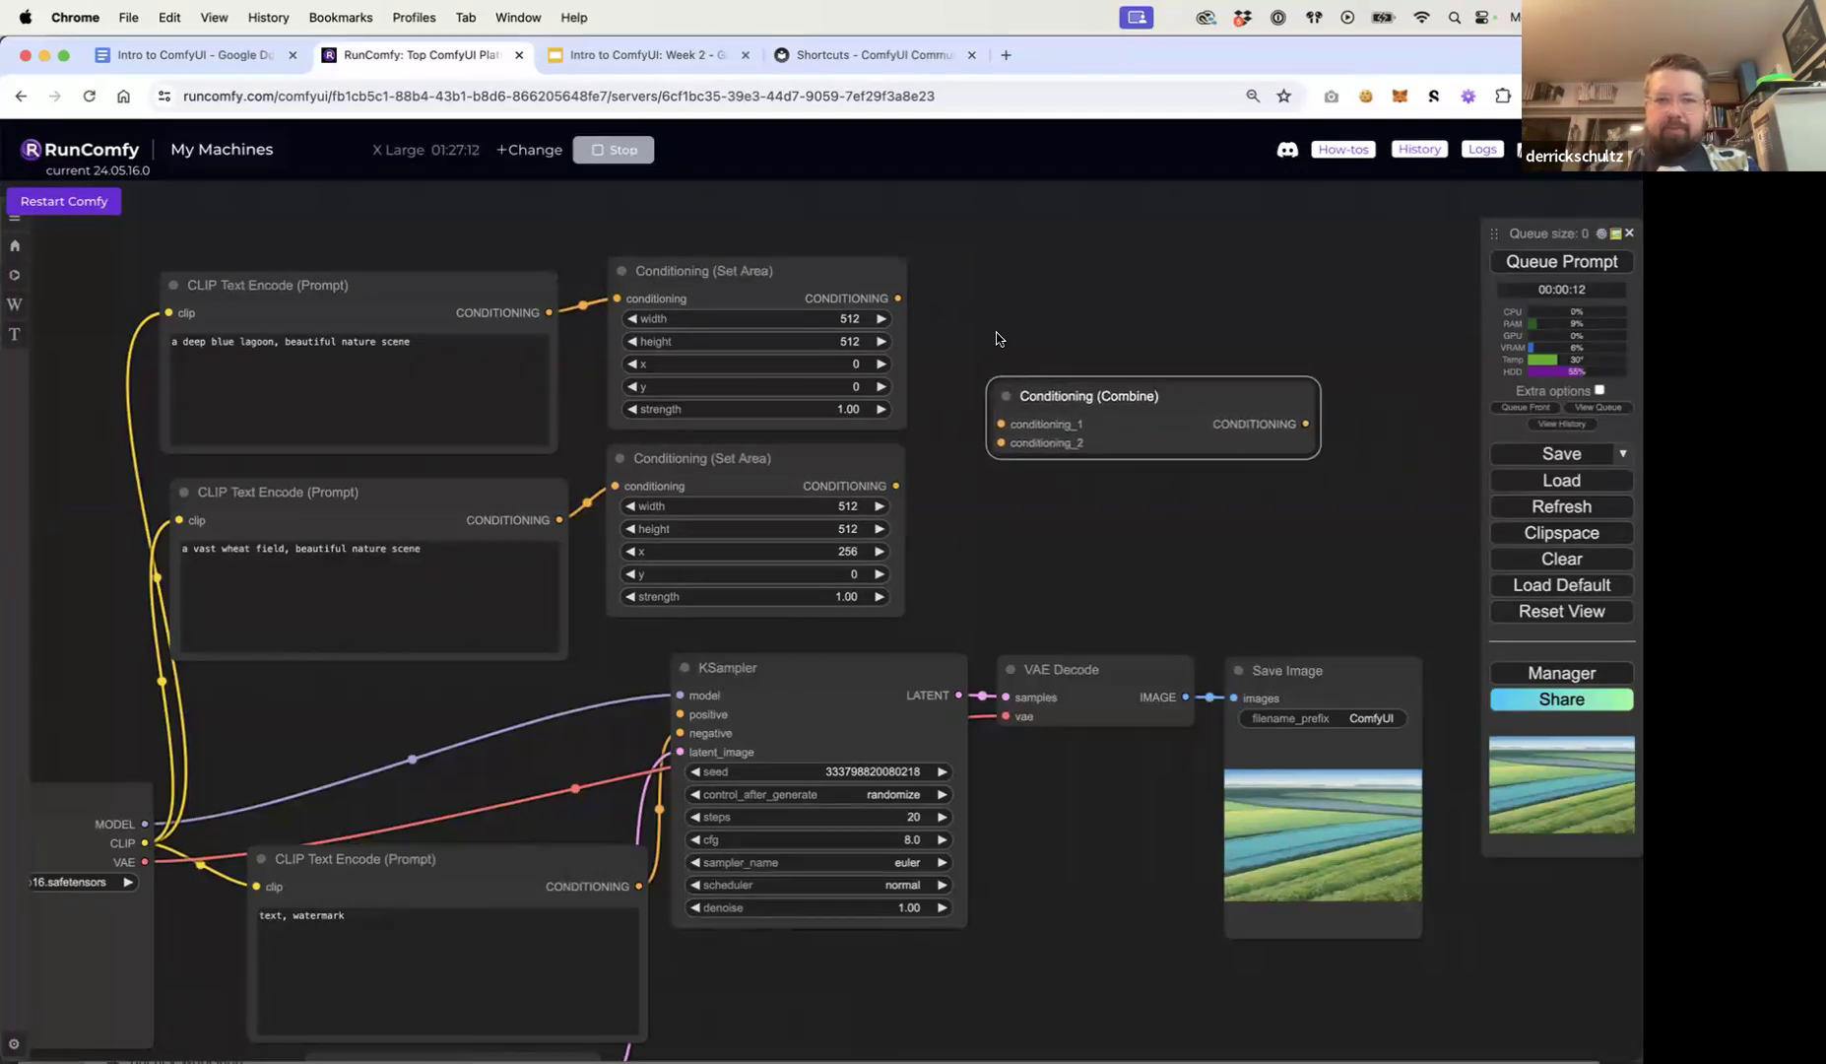
pyautogui.moveTo(898, 297); pyautogui.dragTo(1001, 424)
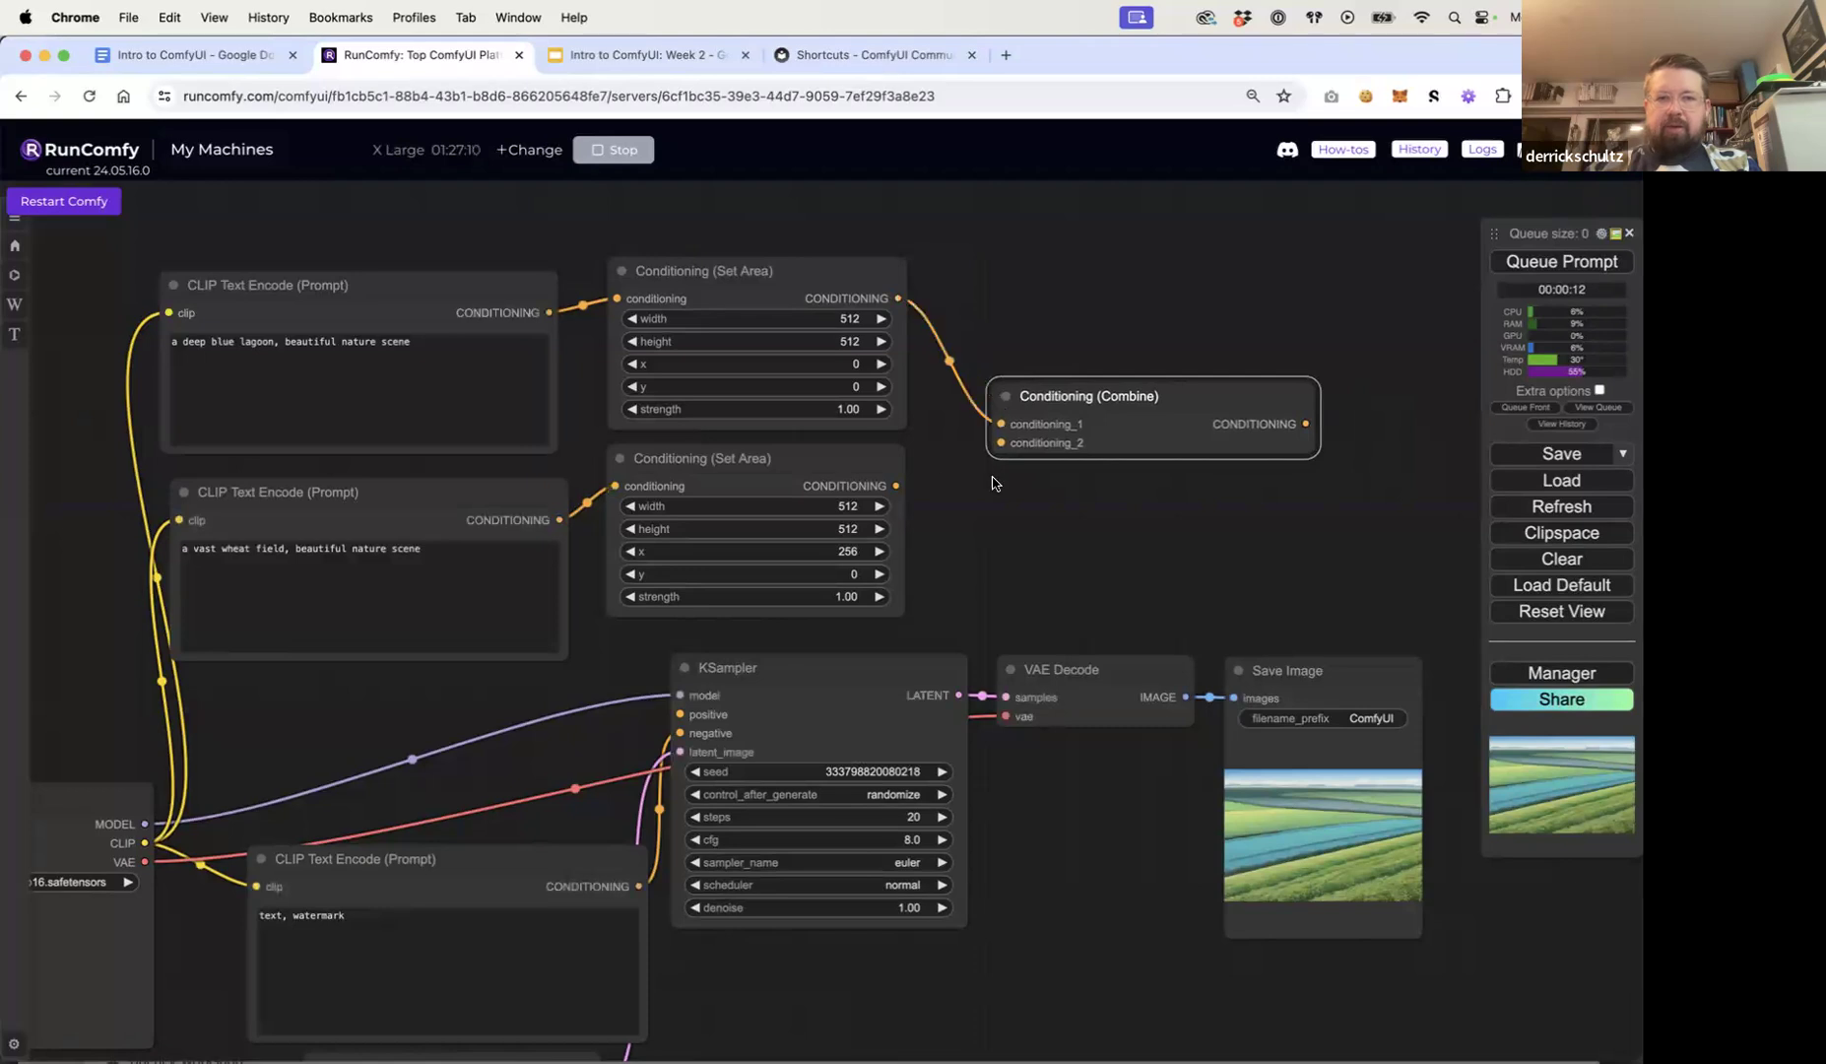
pyautogui.moveTo(897, 485); pyautogui.dragTo(1001, 442)
pyautogui.moveTo(1306, 423); pyautogui.dragTo(680, 713)
# Step: Enlarge the Save Image node and move it beneath the VAE Decode node
pyautogui.moveTo(1070, 590); pyautogui.dragTo(1004, 529)
pyautogui.click(1354, 883)
pyautogui.moveTo(1355, 884); pyautogui.dragTo(1494, 1007)
pyautogui.moveTo(1274, 598); pyautogui.dragTo(1069, 703)
pyautogui.moveTo(1219, 621); pyautogui.dragTo(1321, 546)
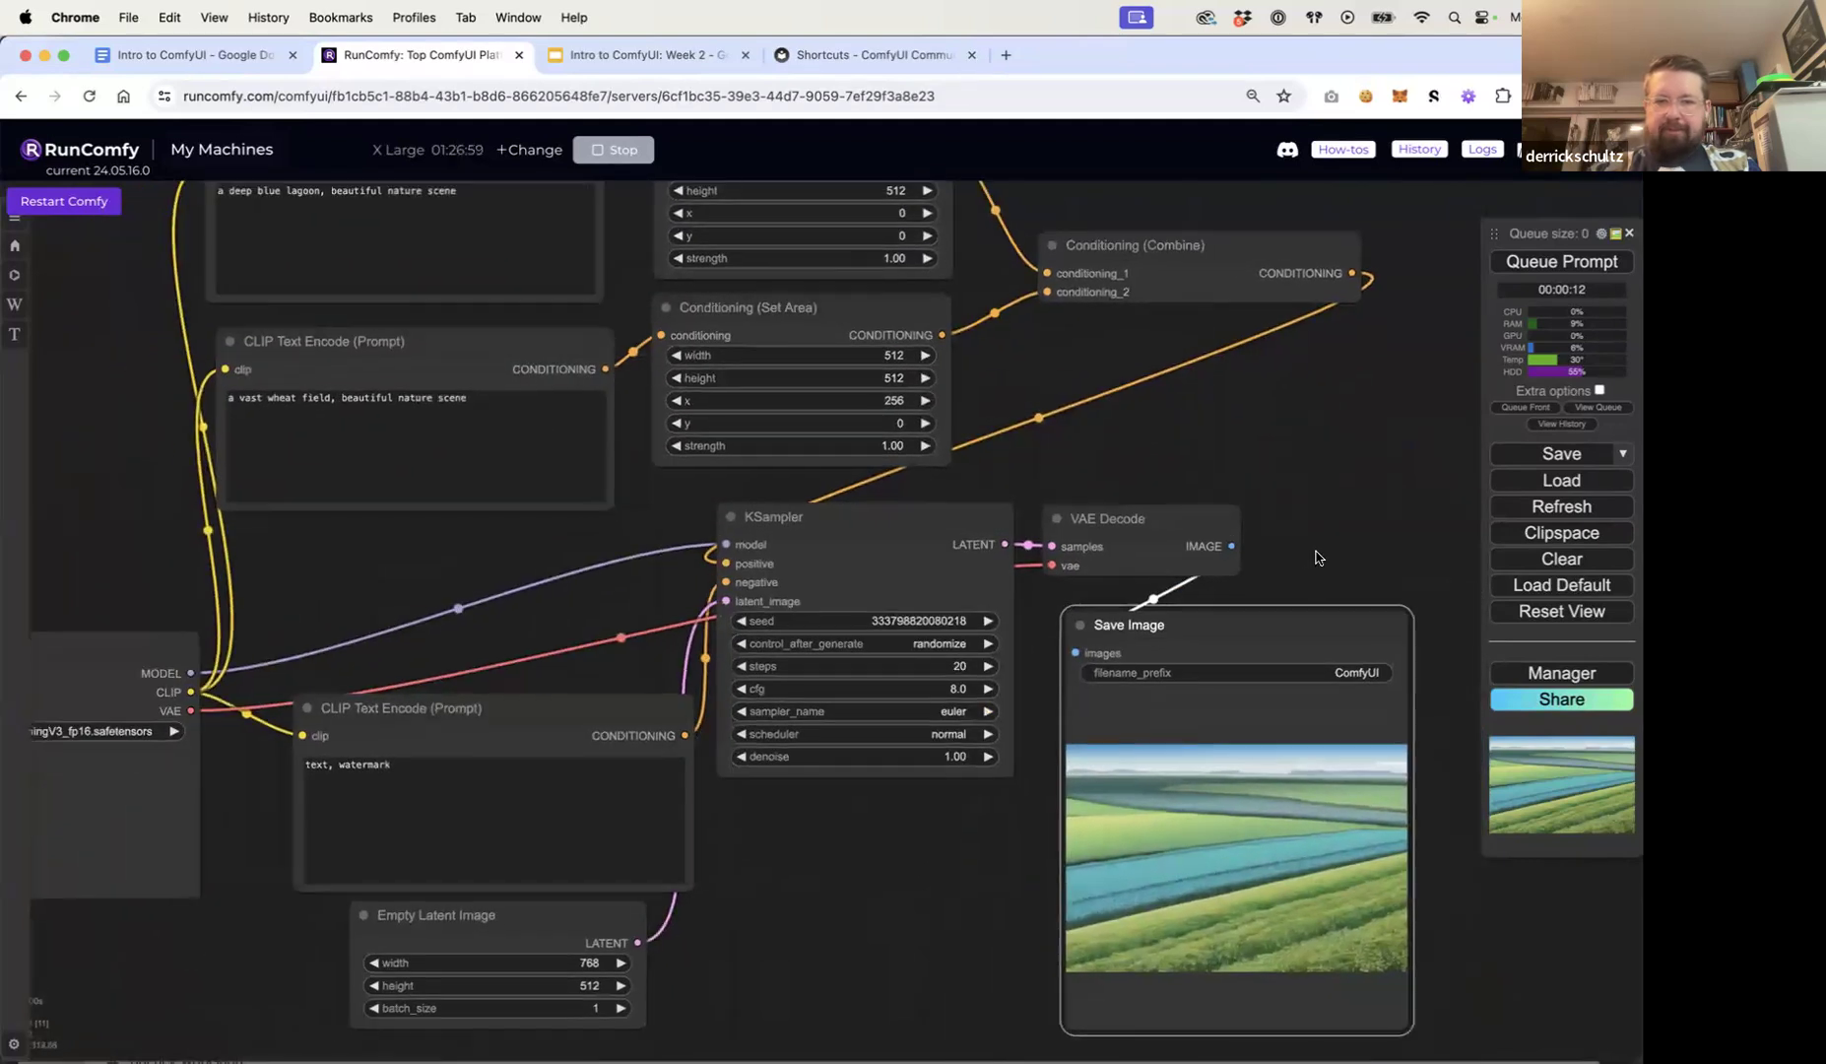
# Step: Generate two images from the combined area prompts and save the second one to the Desktop as ComfyUI_00492_
pyautogui.click(1548, 263)
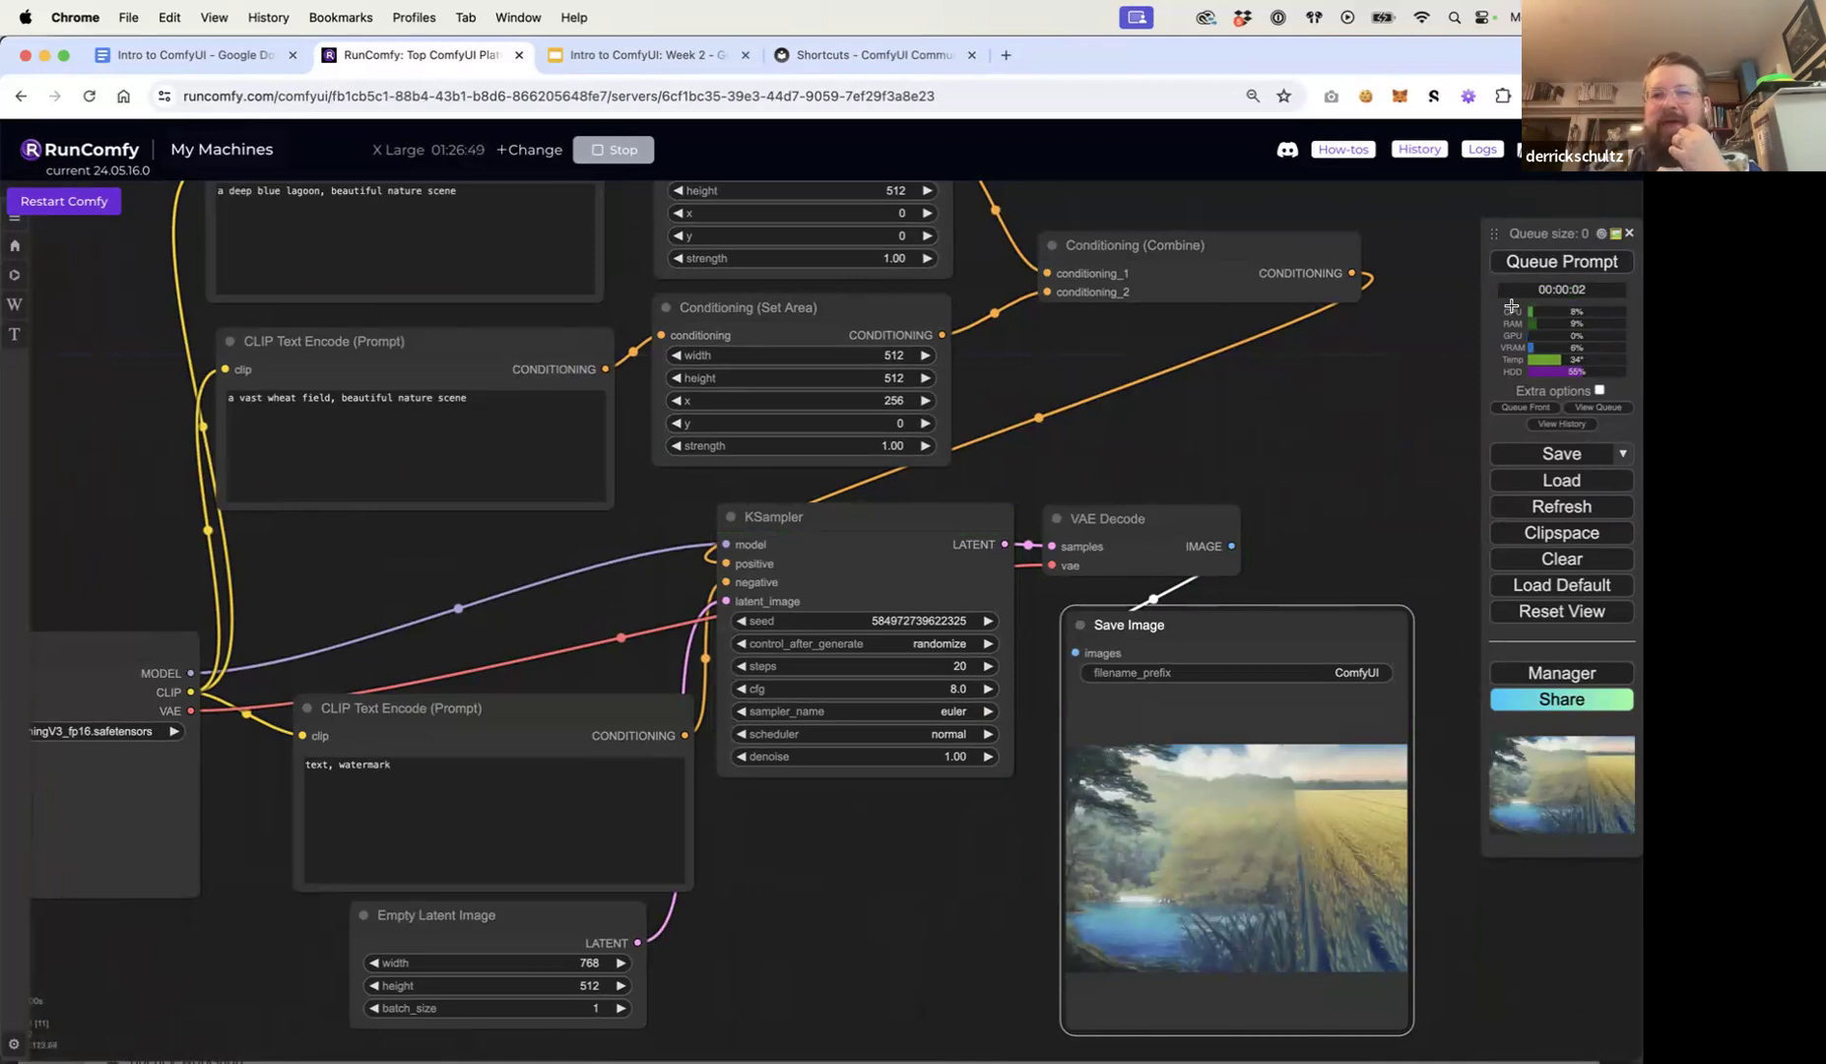
pyautogui.click(1550, 263)
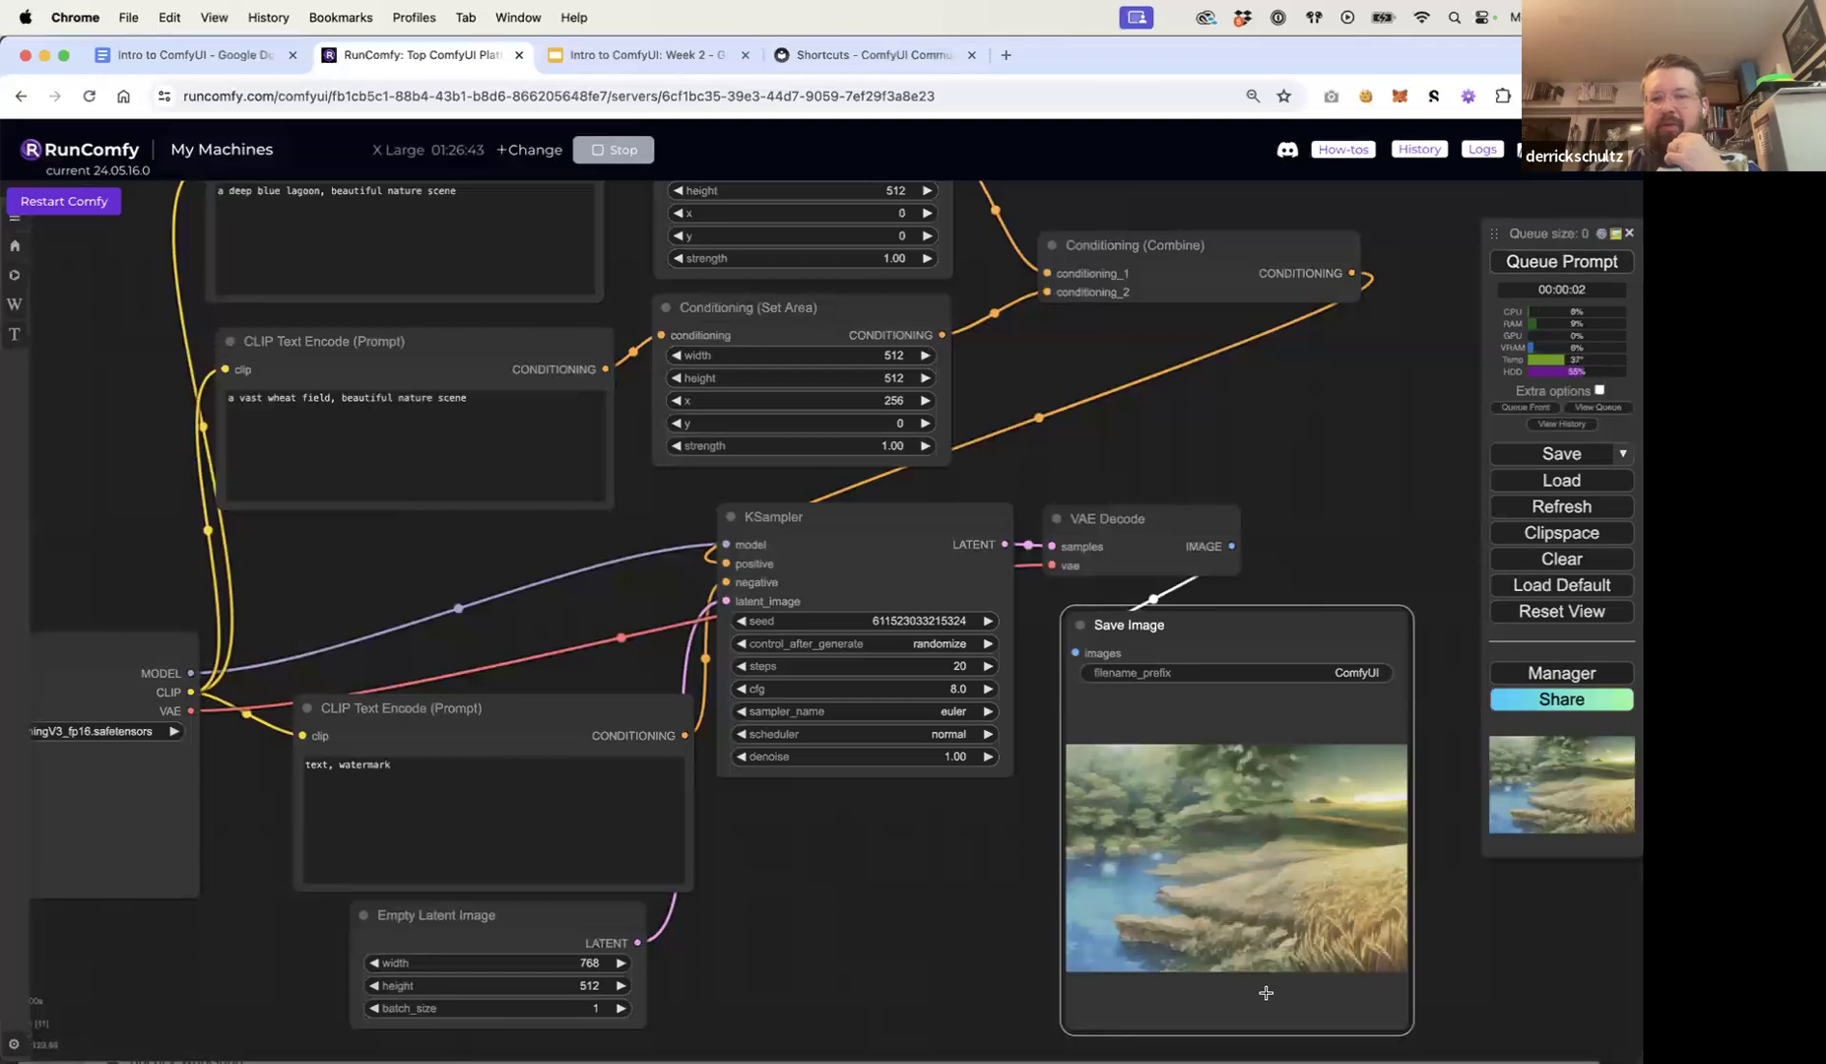
pyautogui.rightClick(1304, 842)
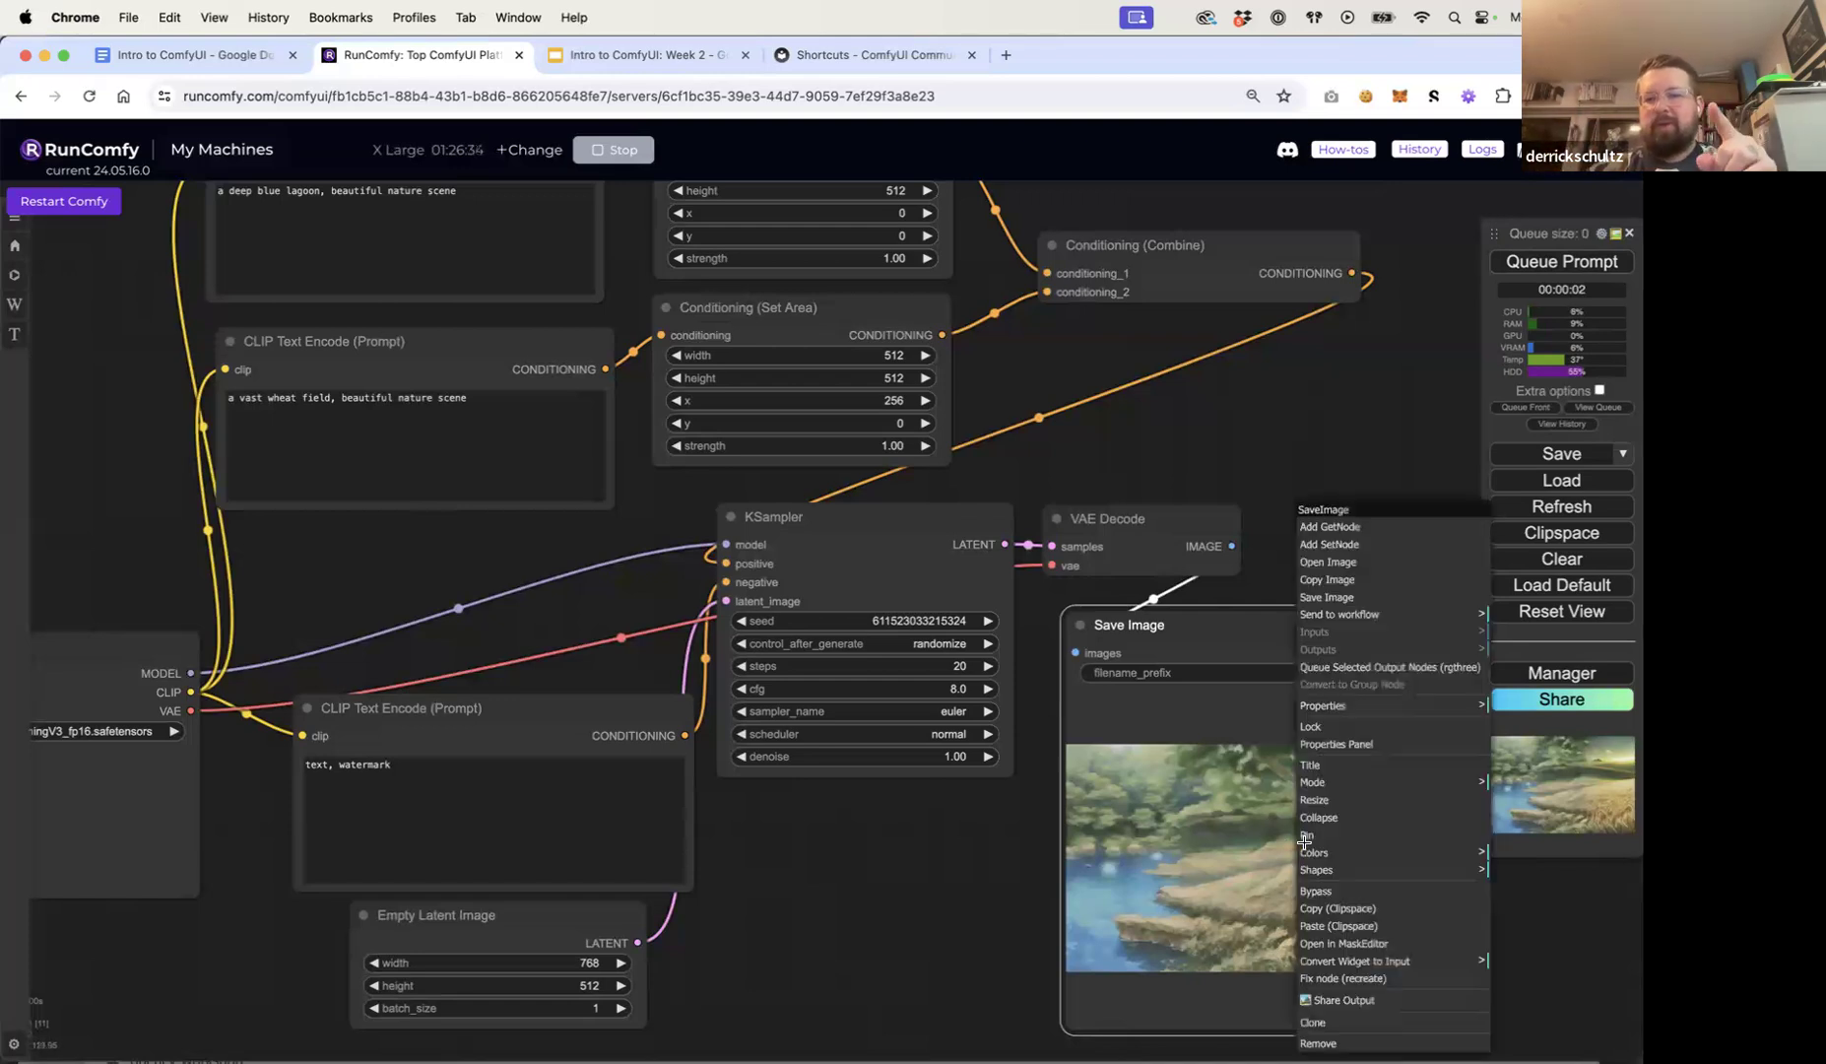
pyautogui.click(1357, 597)
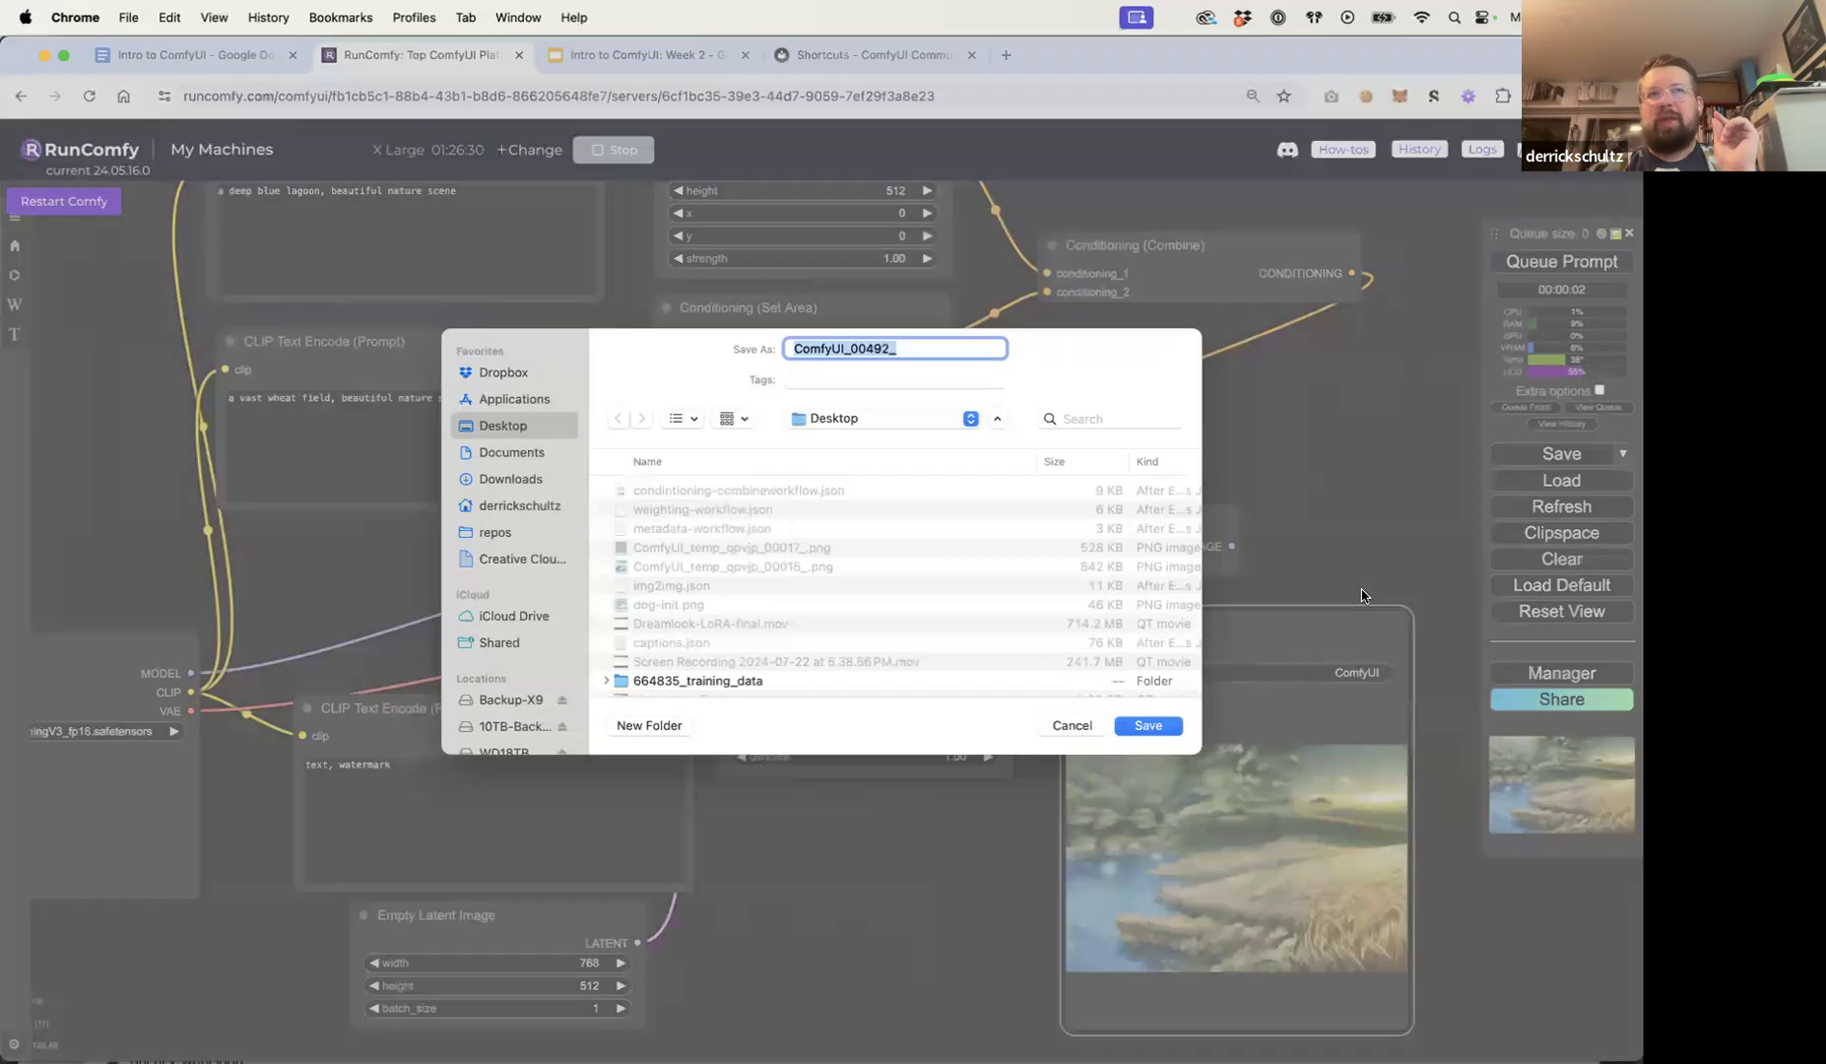
pyautogui.click(1149, 732)
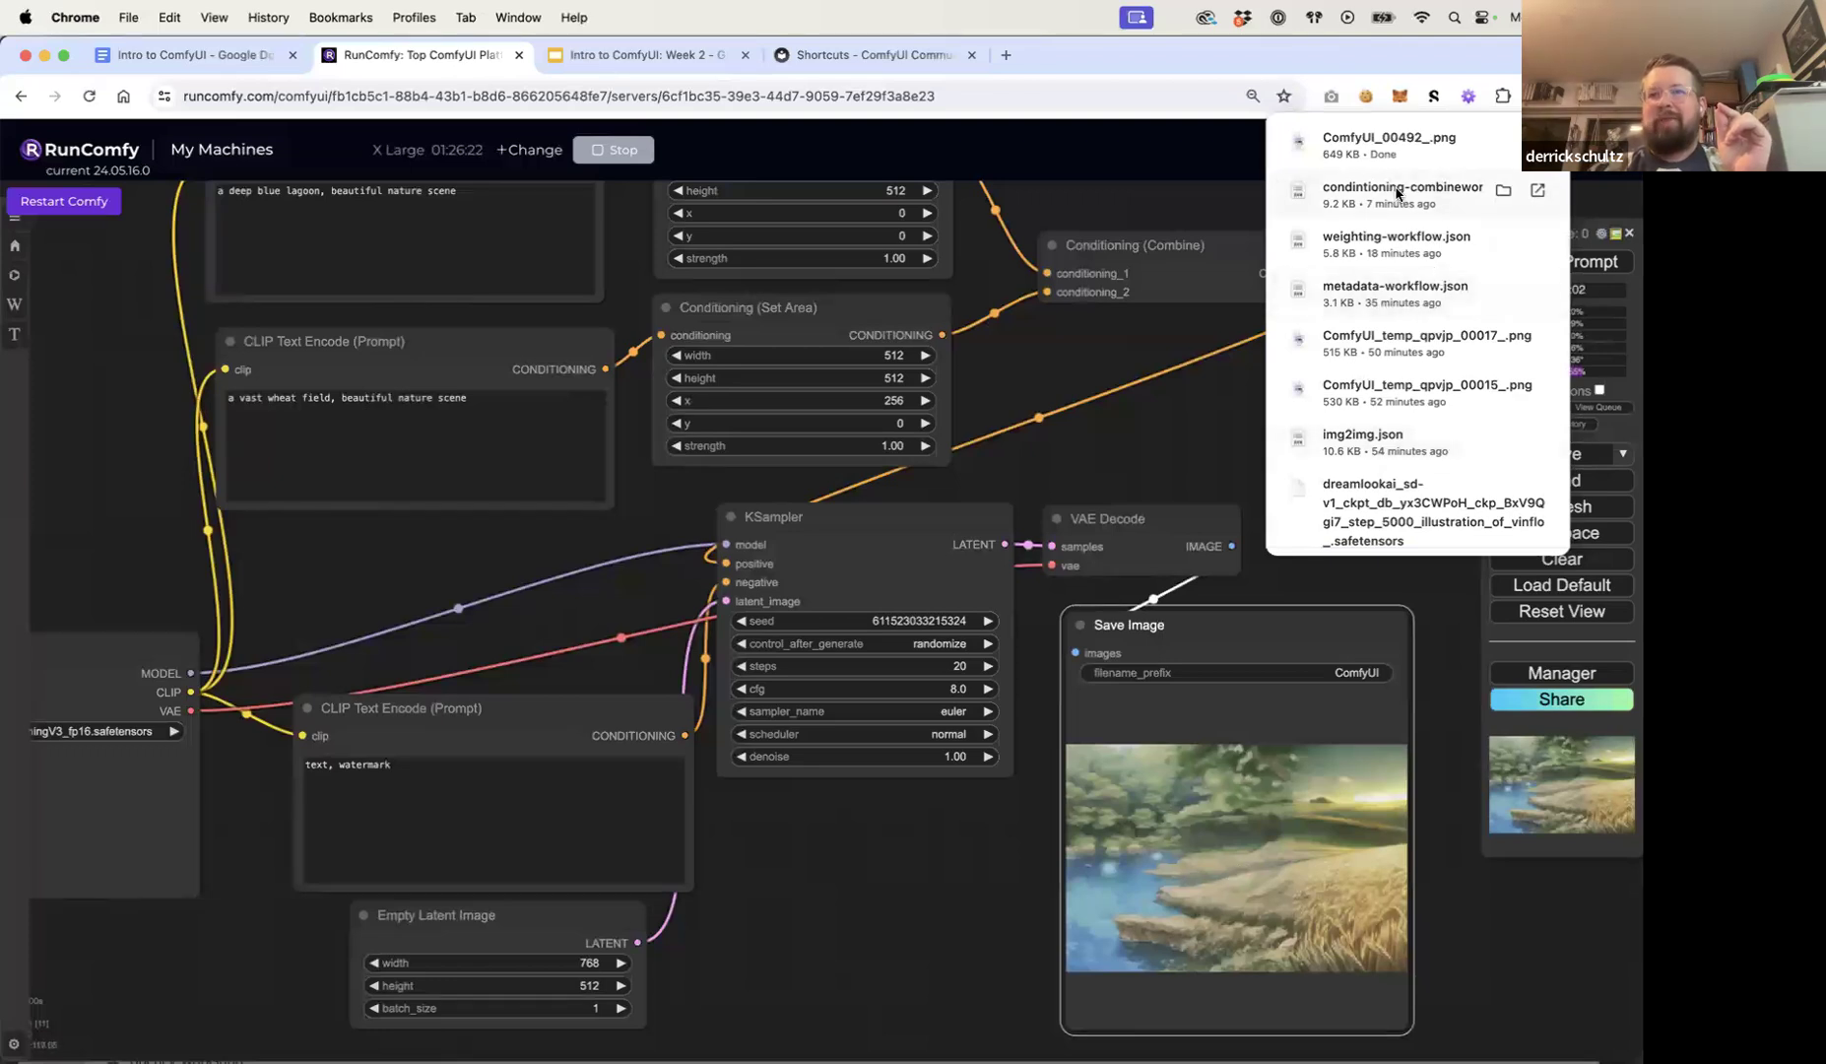
pyautogui.click(1231, 159)
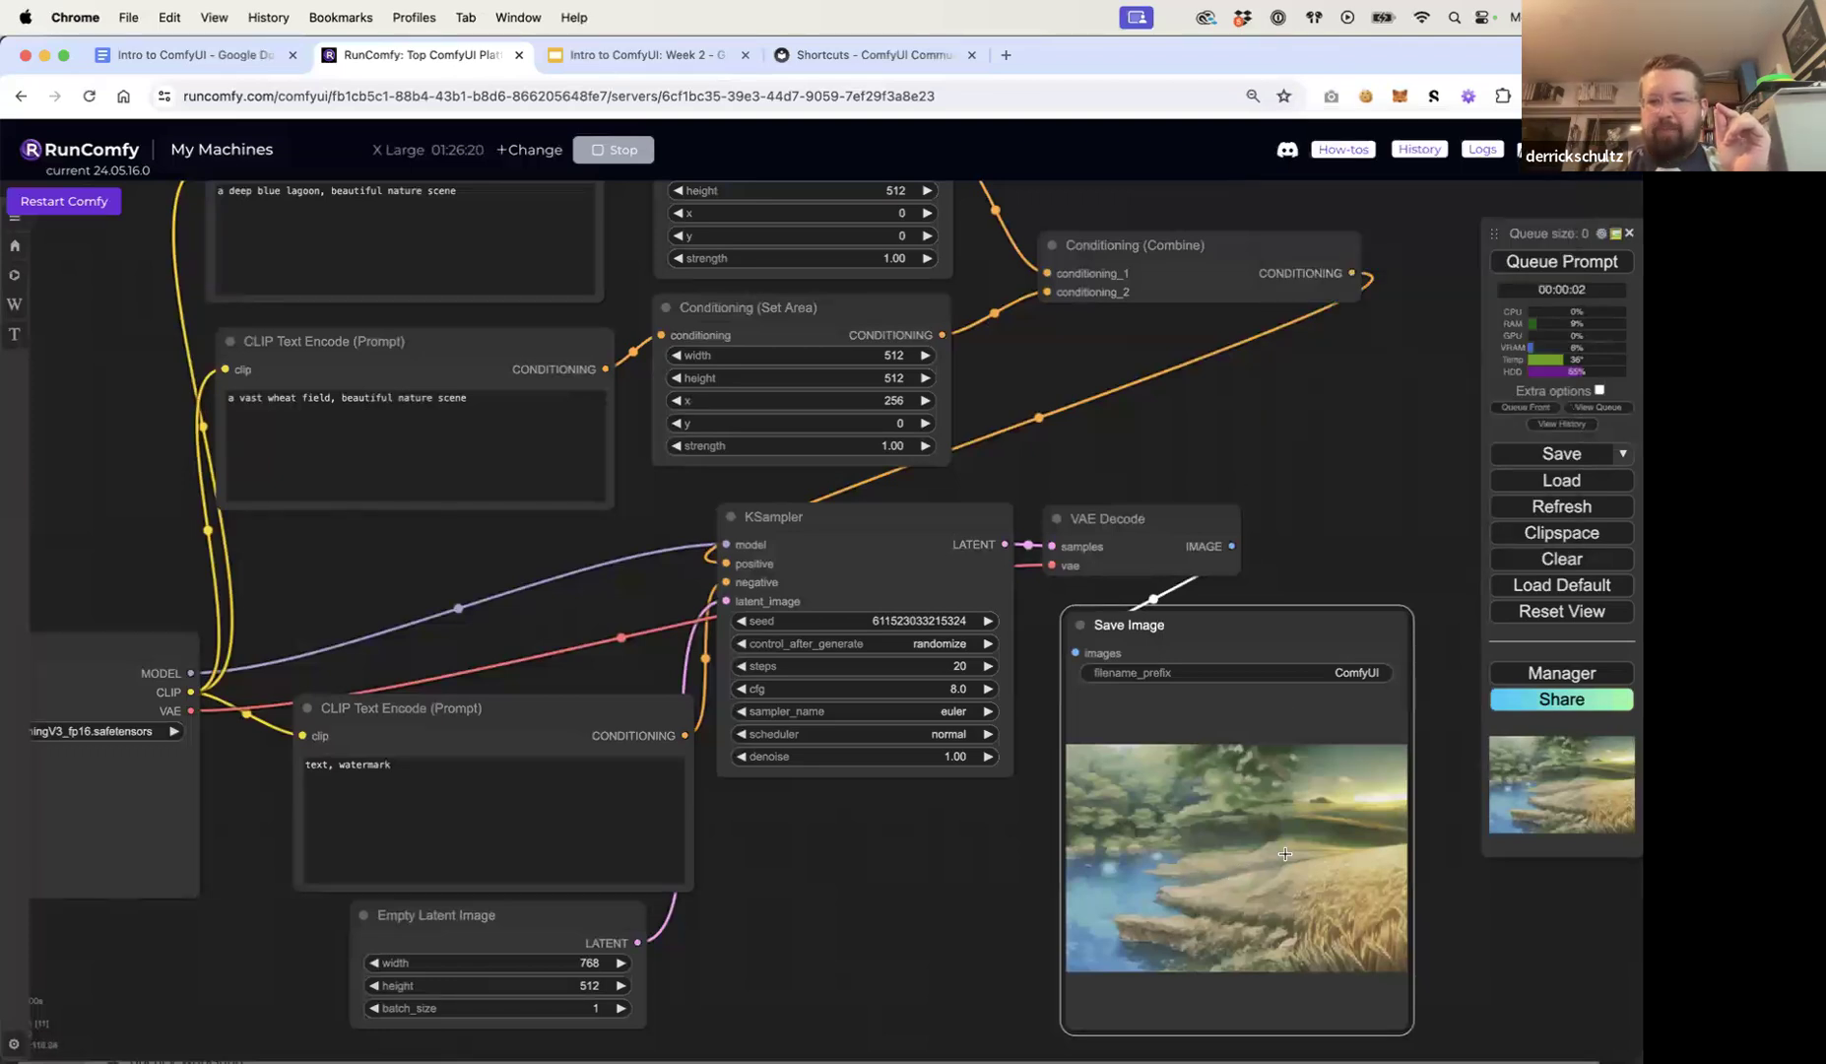
# Step: Set the strength of both Conditioning (Set Area) nodes to 0.75
pyautogui.moveTo(1005, 334); pyautogui.dragTo(1028, 351)
pyautogui.click(911, 277)
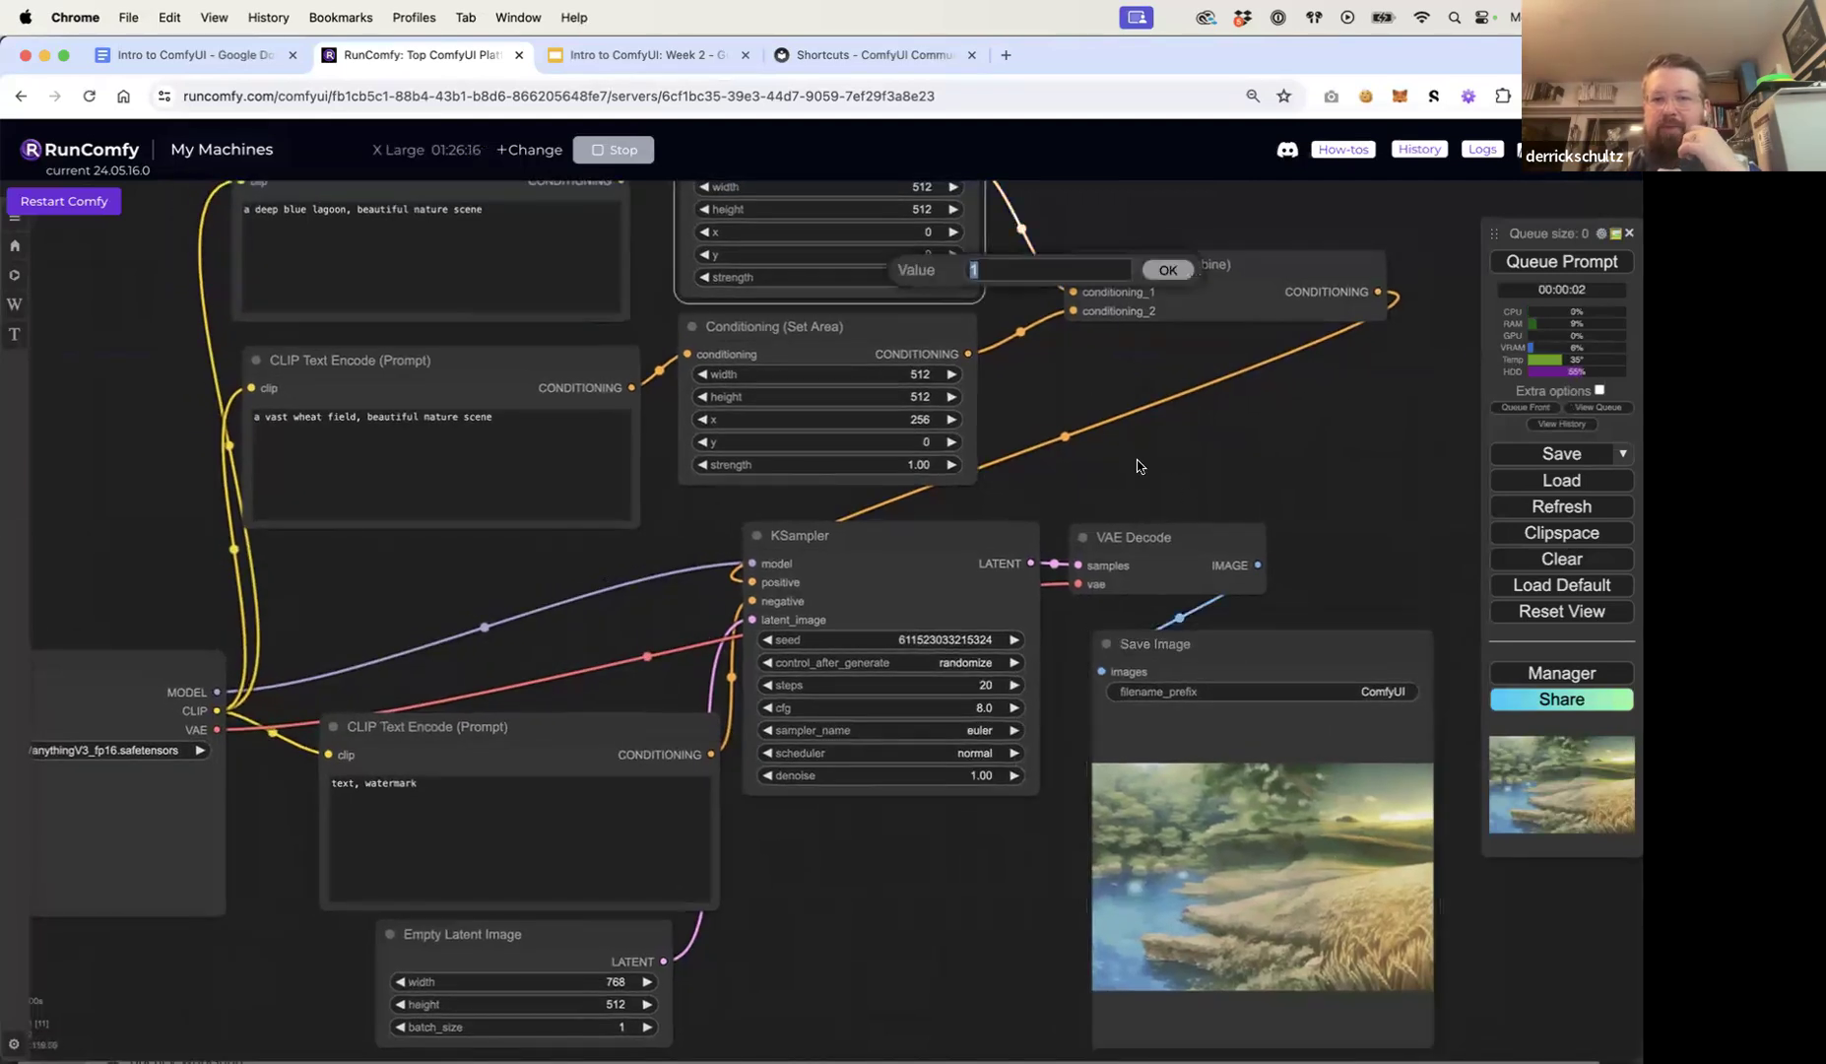
pyautogui.click(1273, 508)
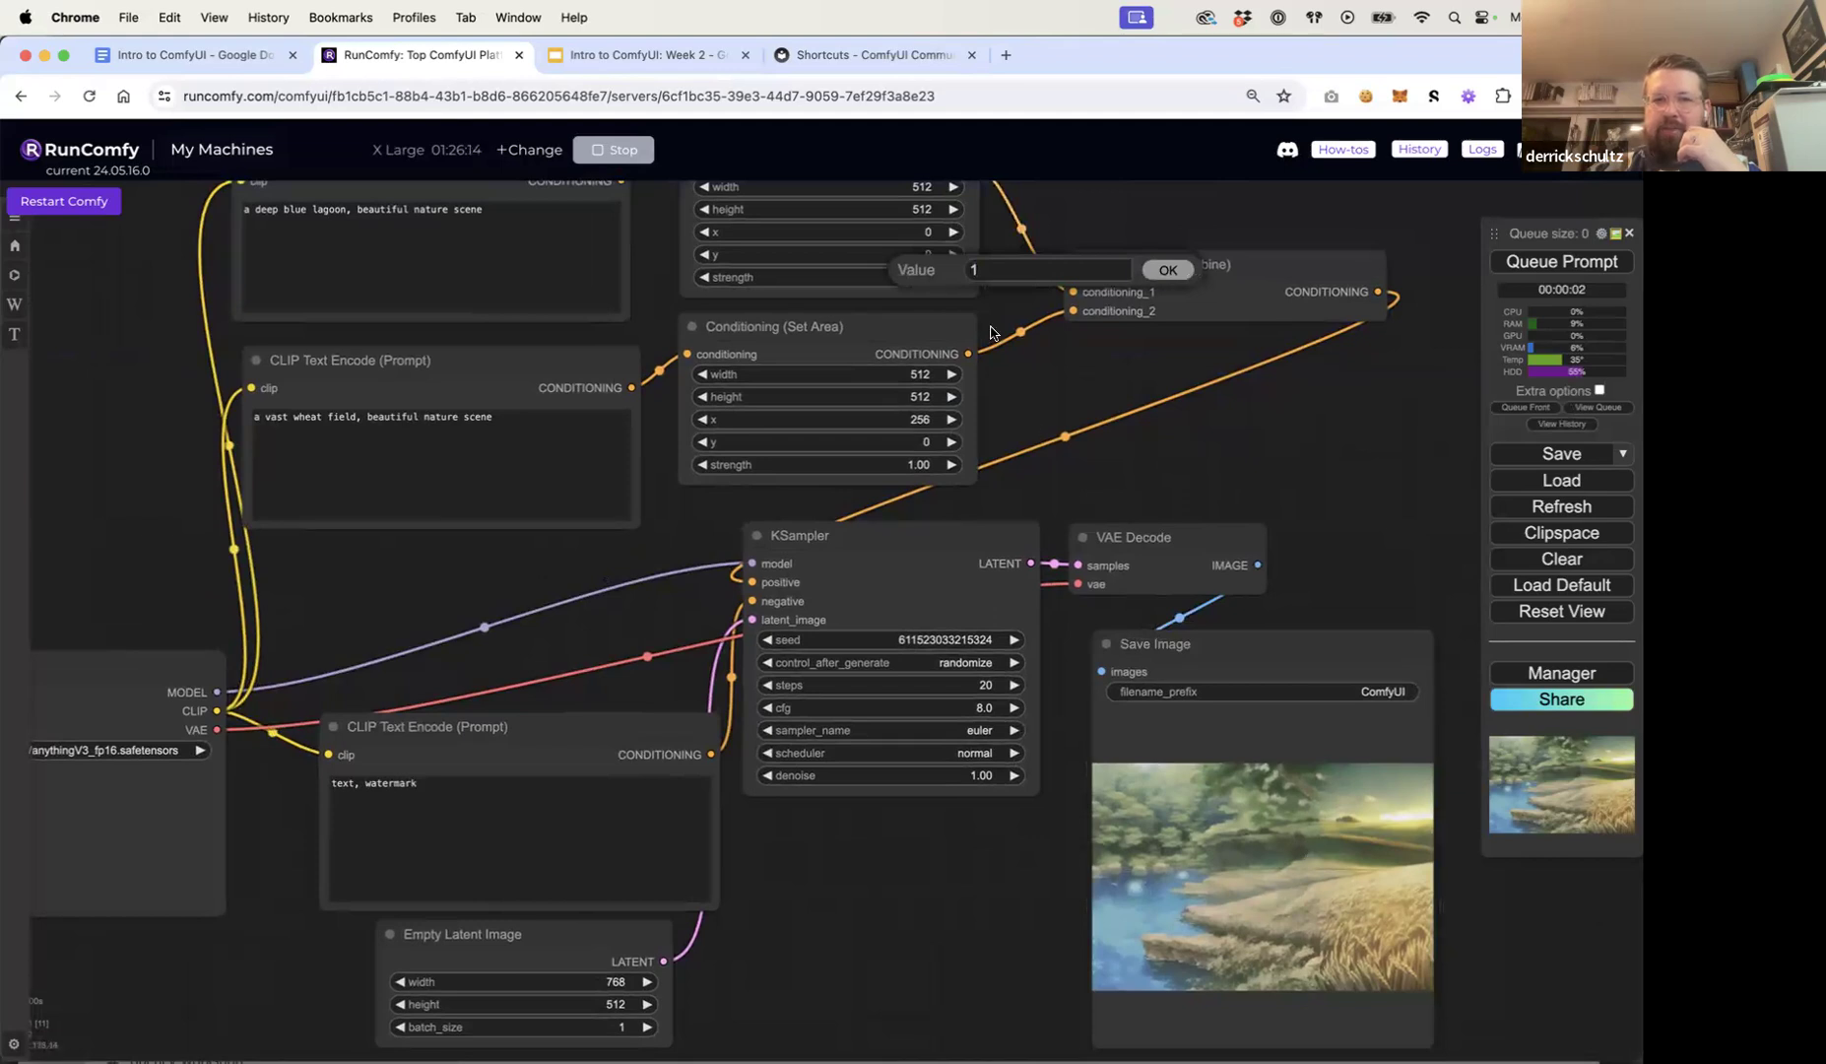
pyautogui.press('BackSpace')
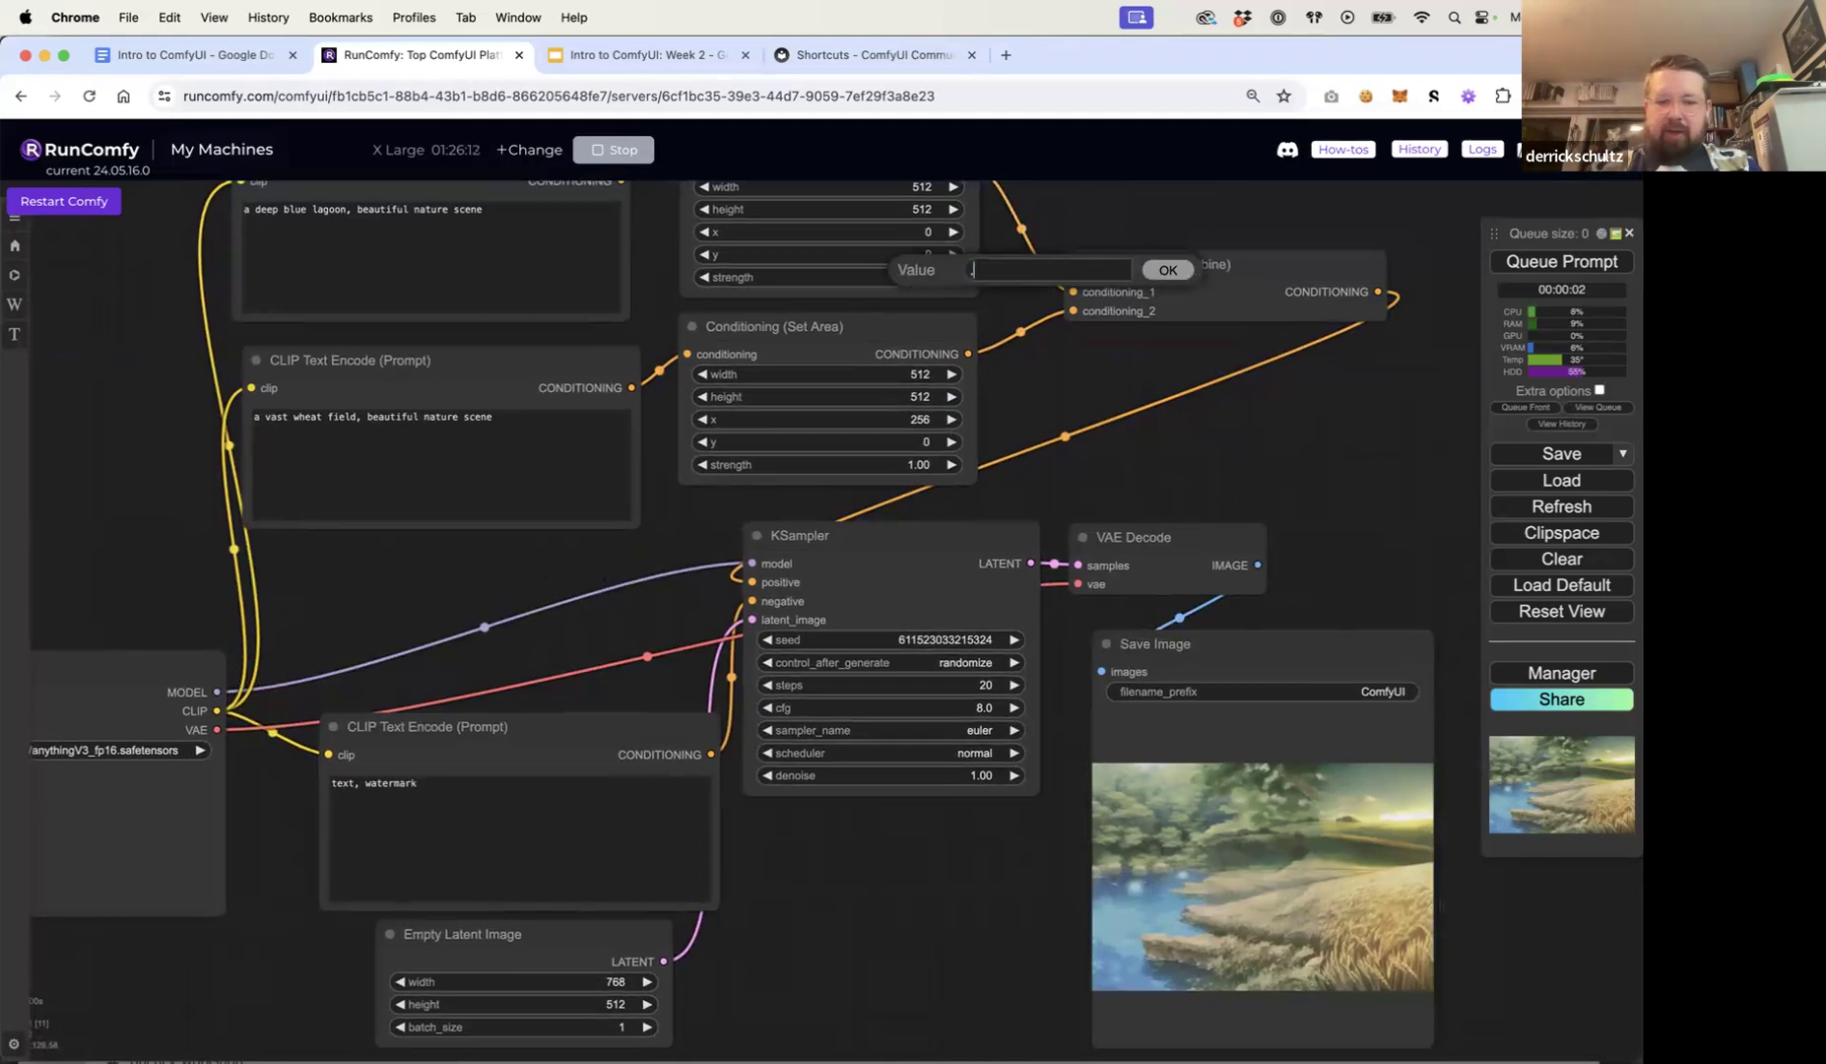
pyautogui.click(1167, 270)
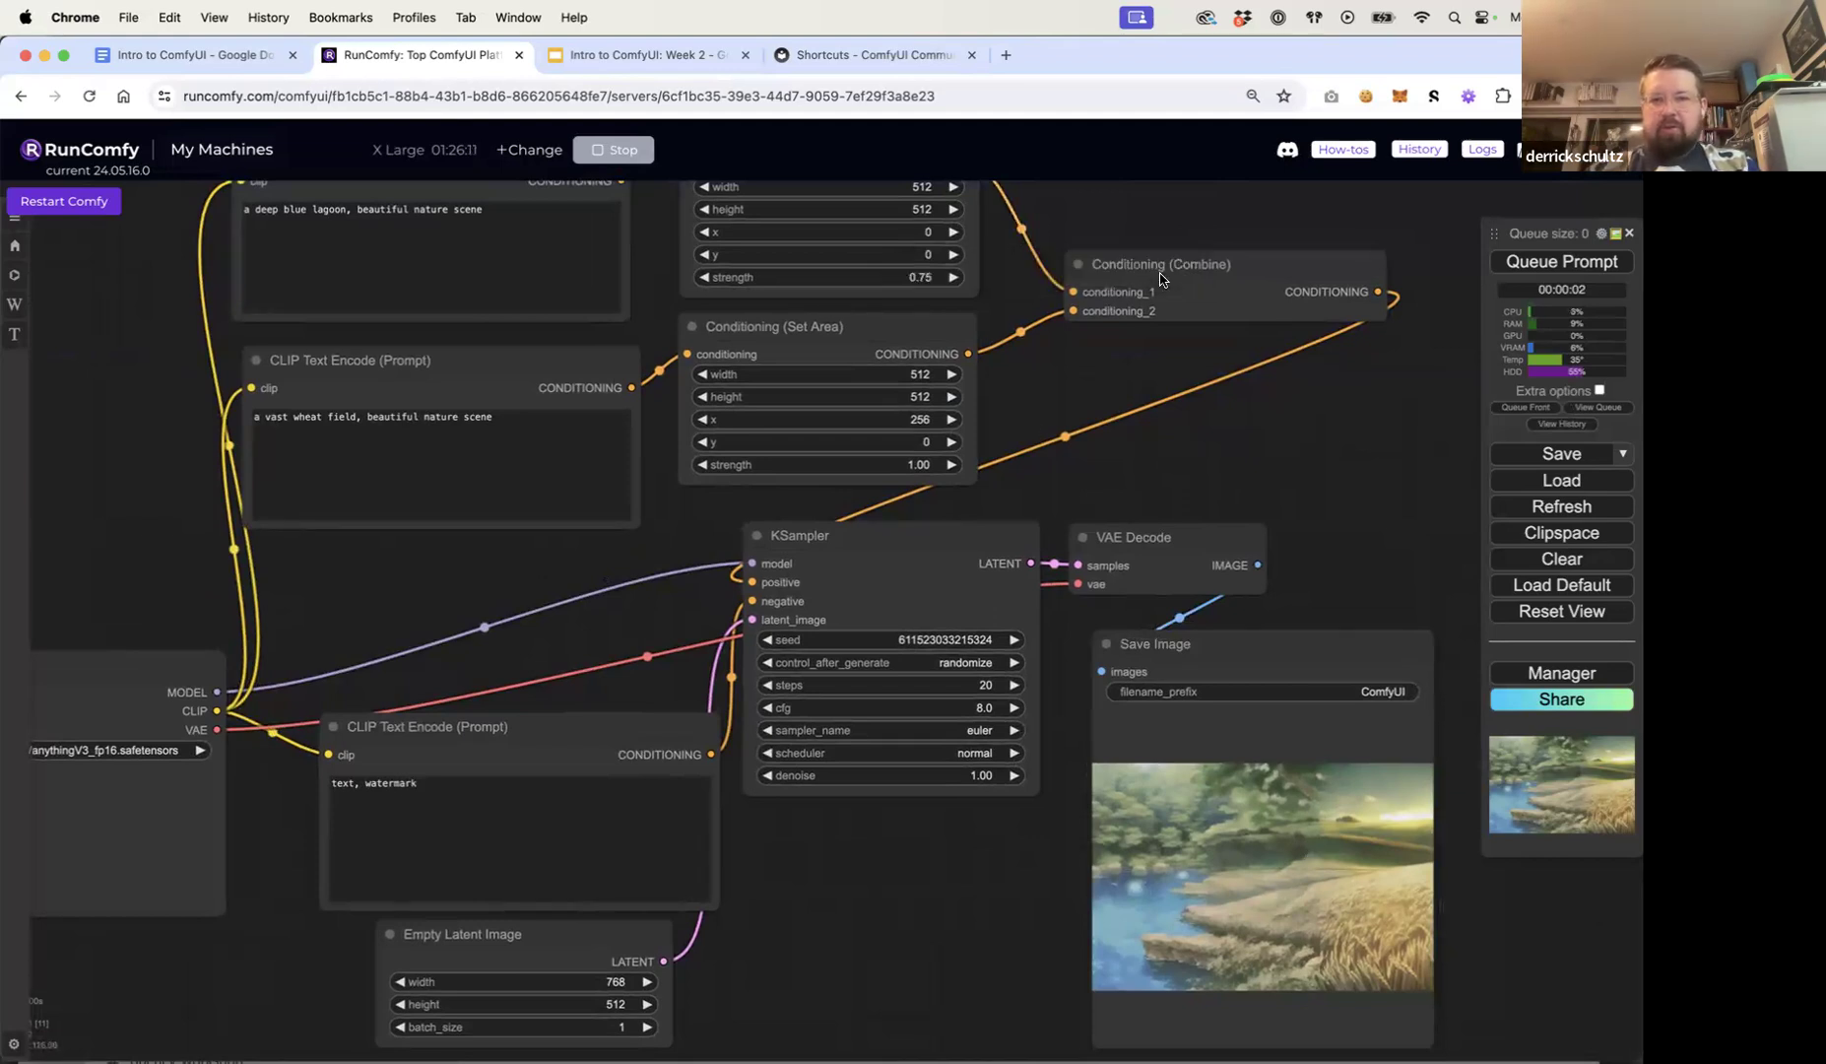
pyautogui.click(916, 465)
pyautogui.write('.75')
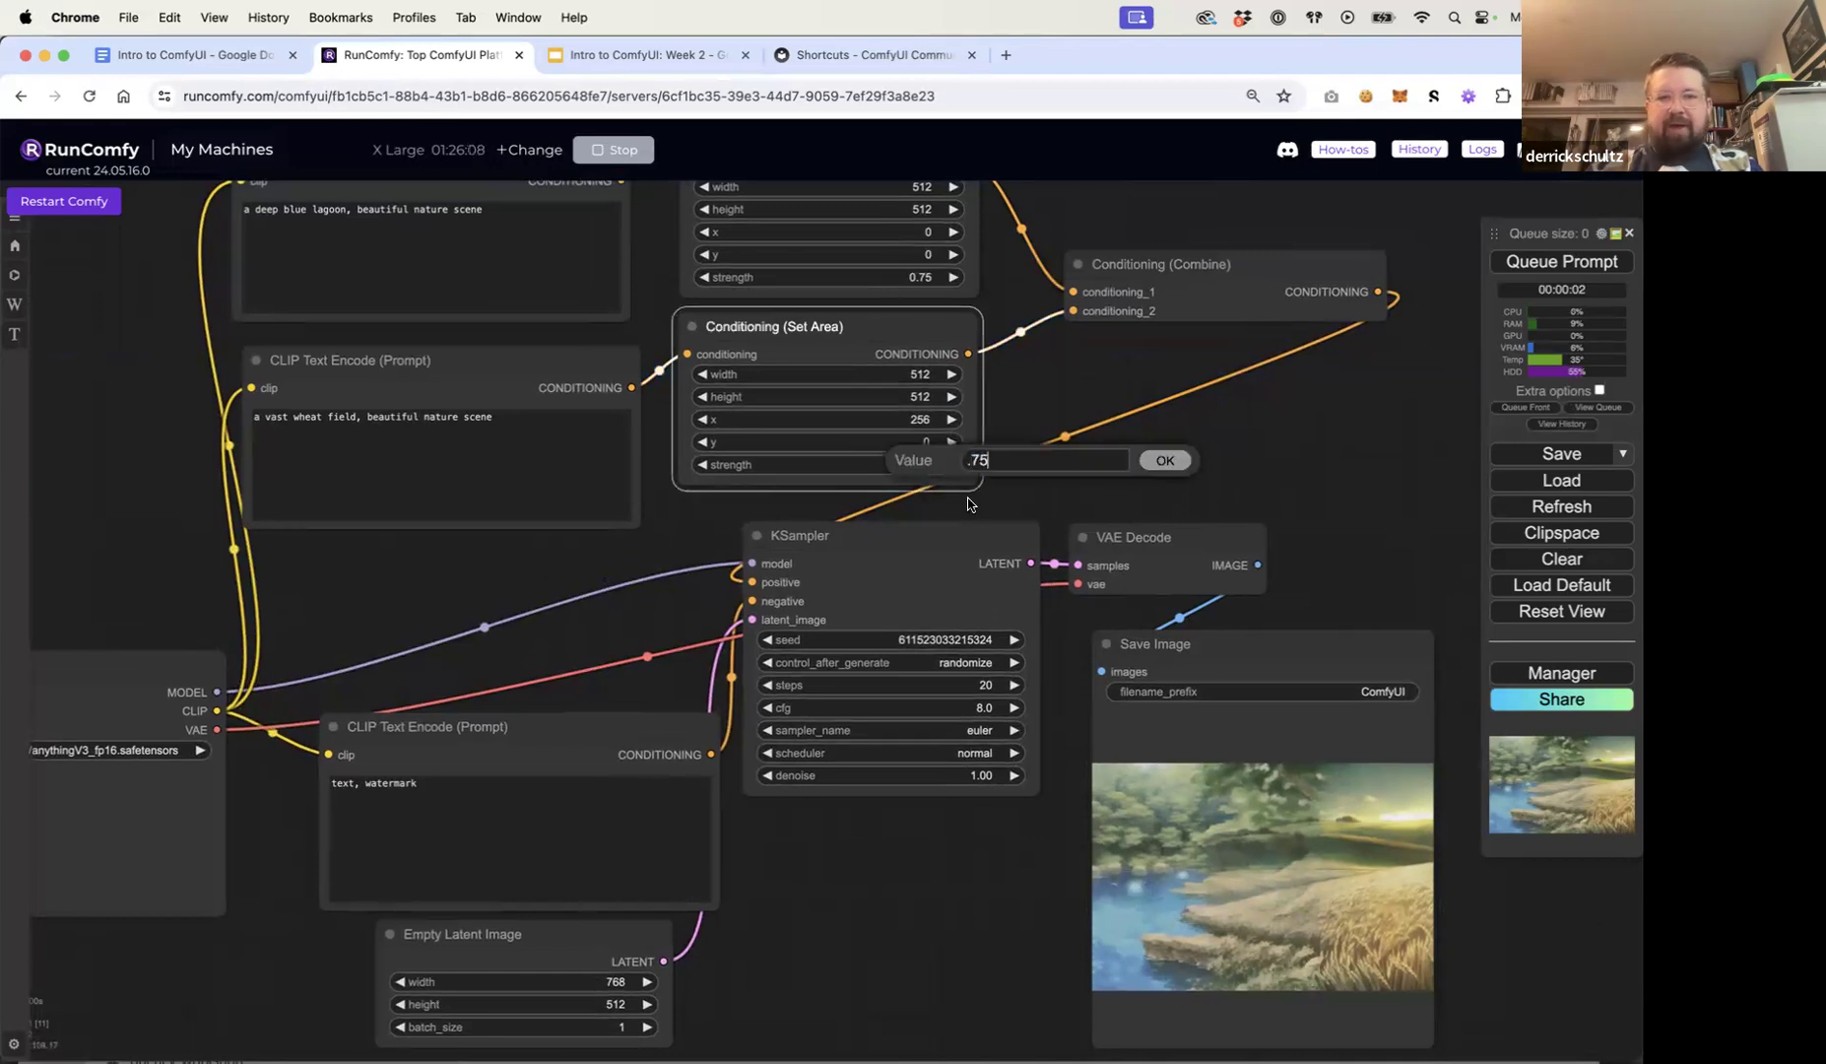
pyautogui.click(1165, 461)
# Step: Generate three images with the reduced area strengths
pyautogui.click(1572, 262)
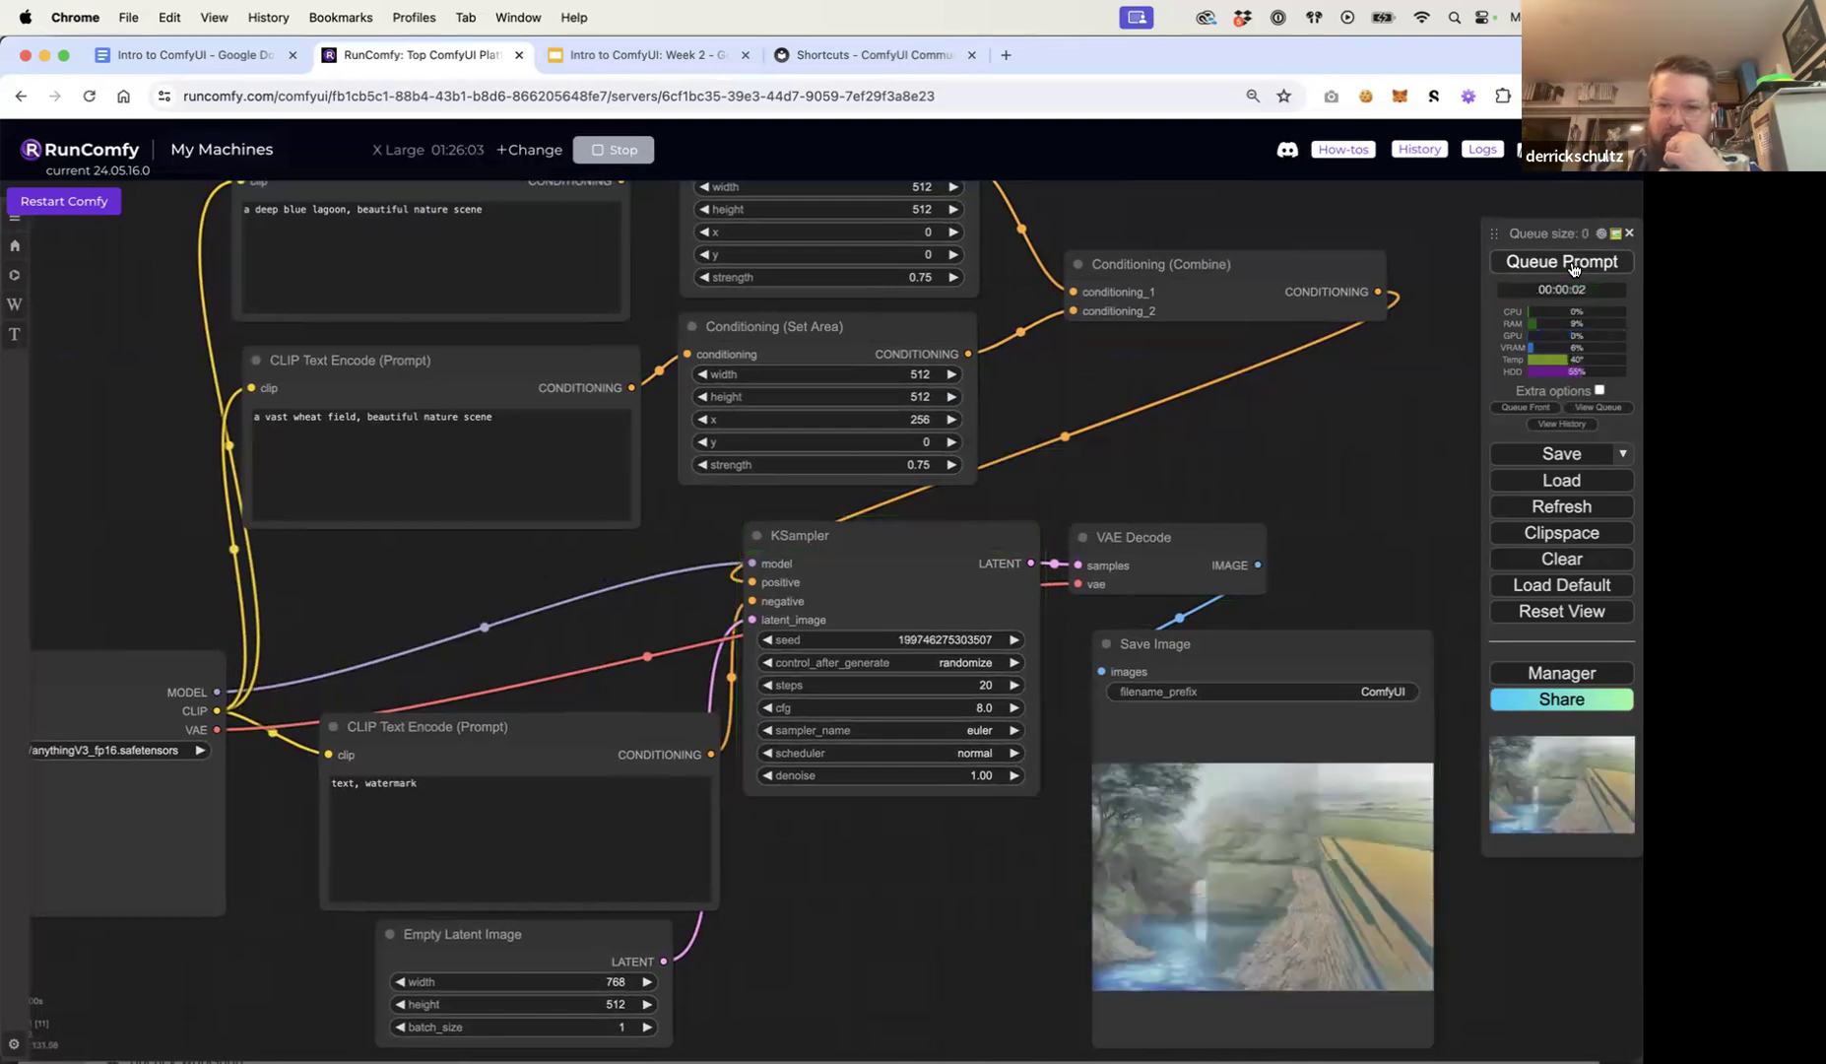
pyautogui.click(1556, 264)
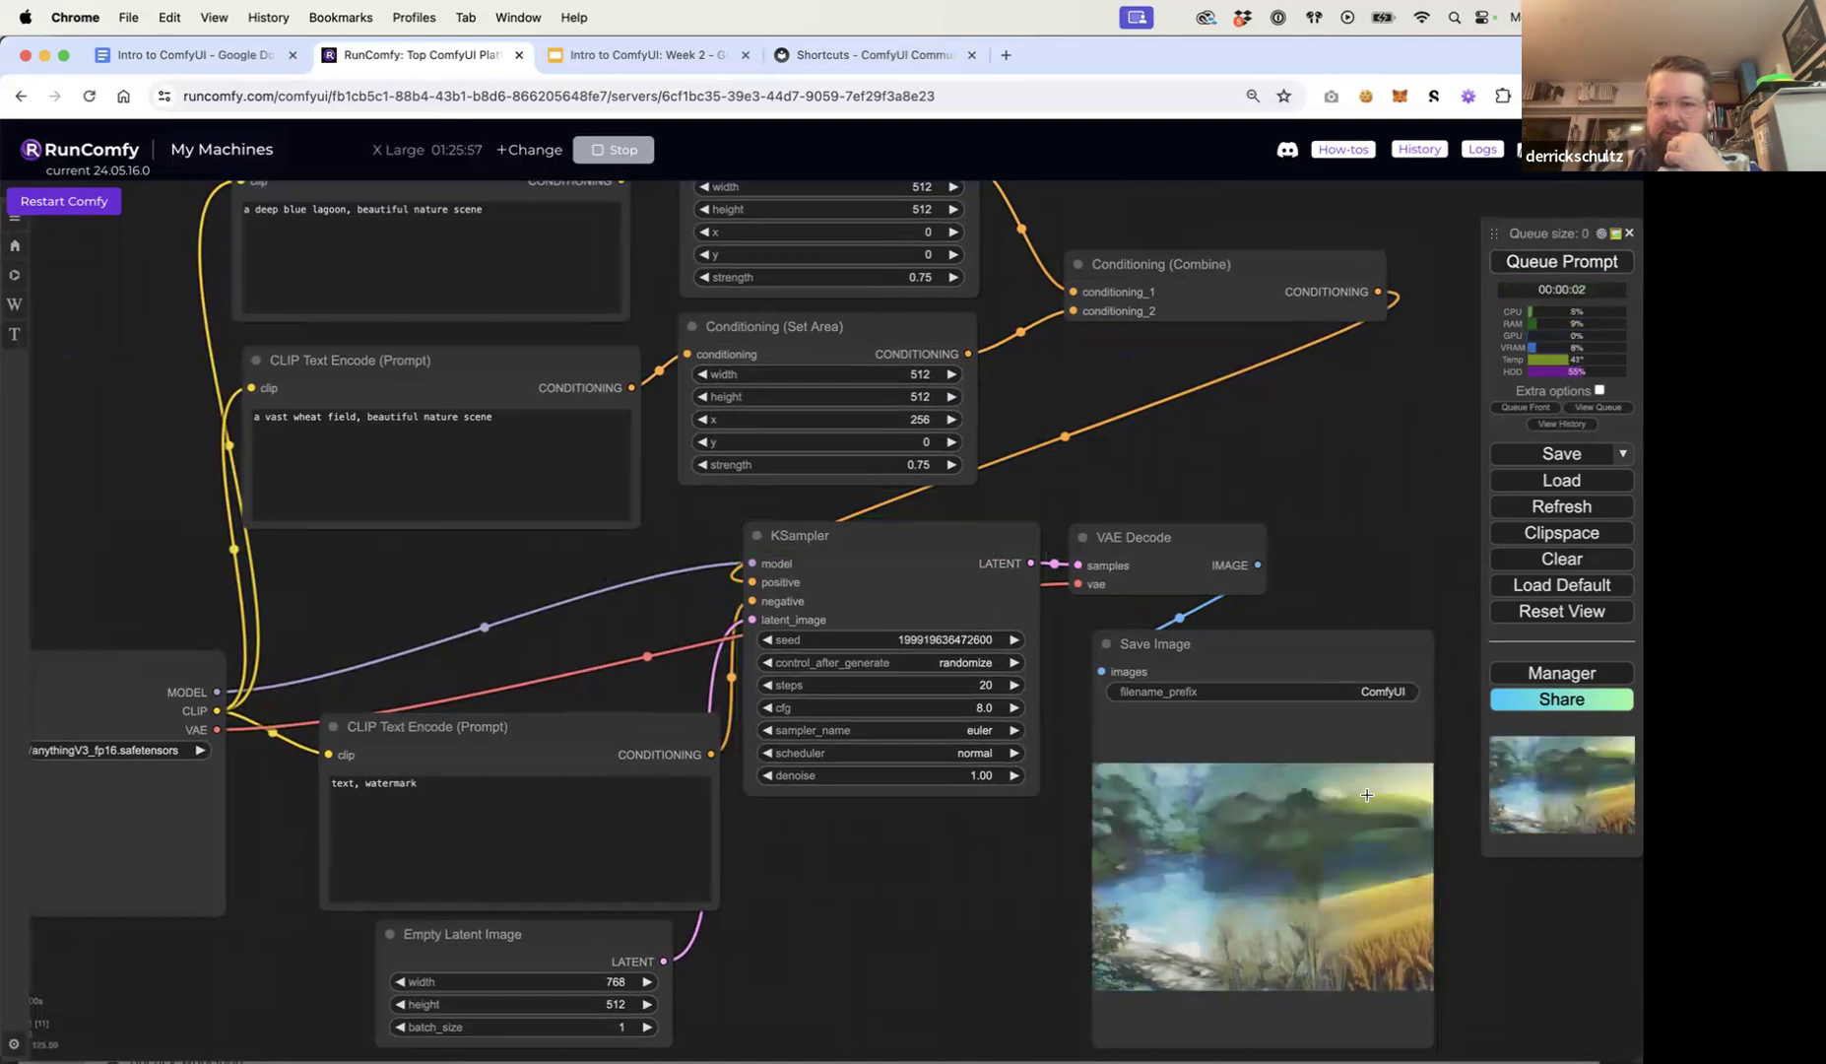
pyautogui.click(1542, 268)
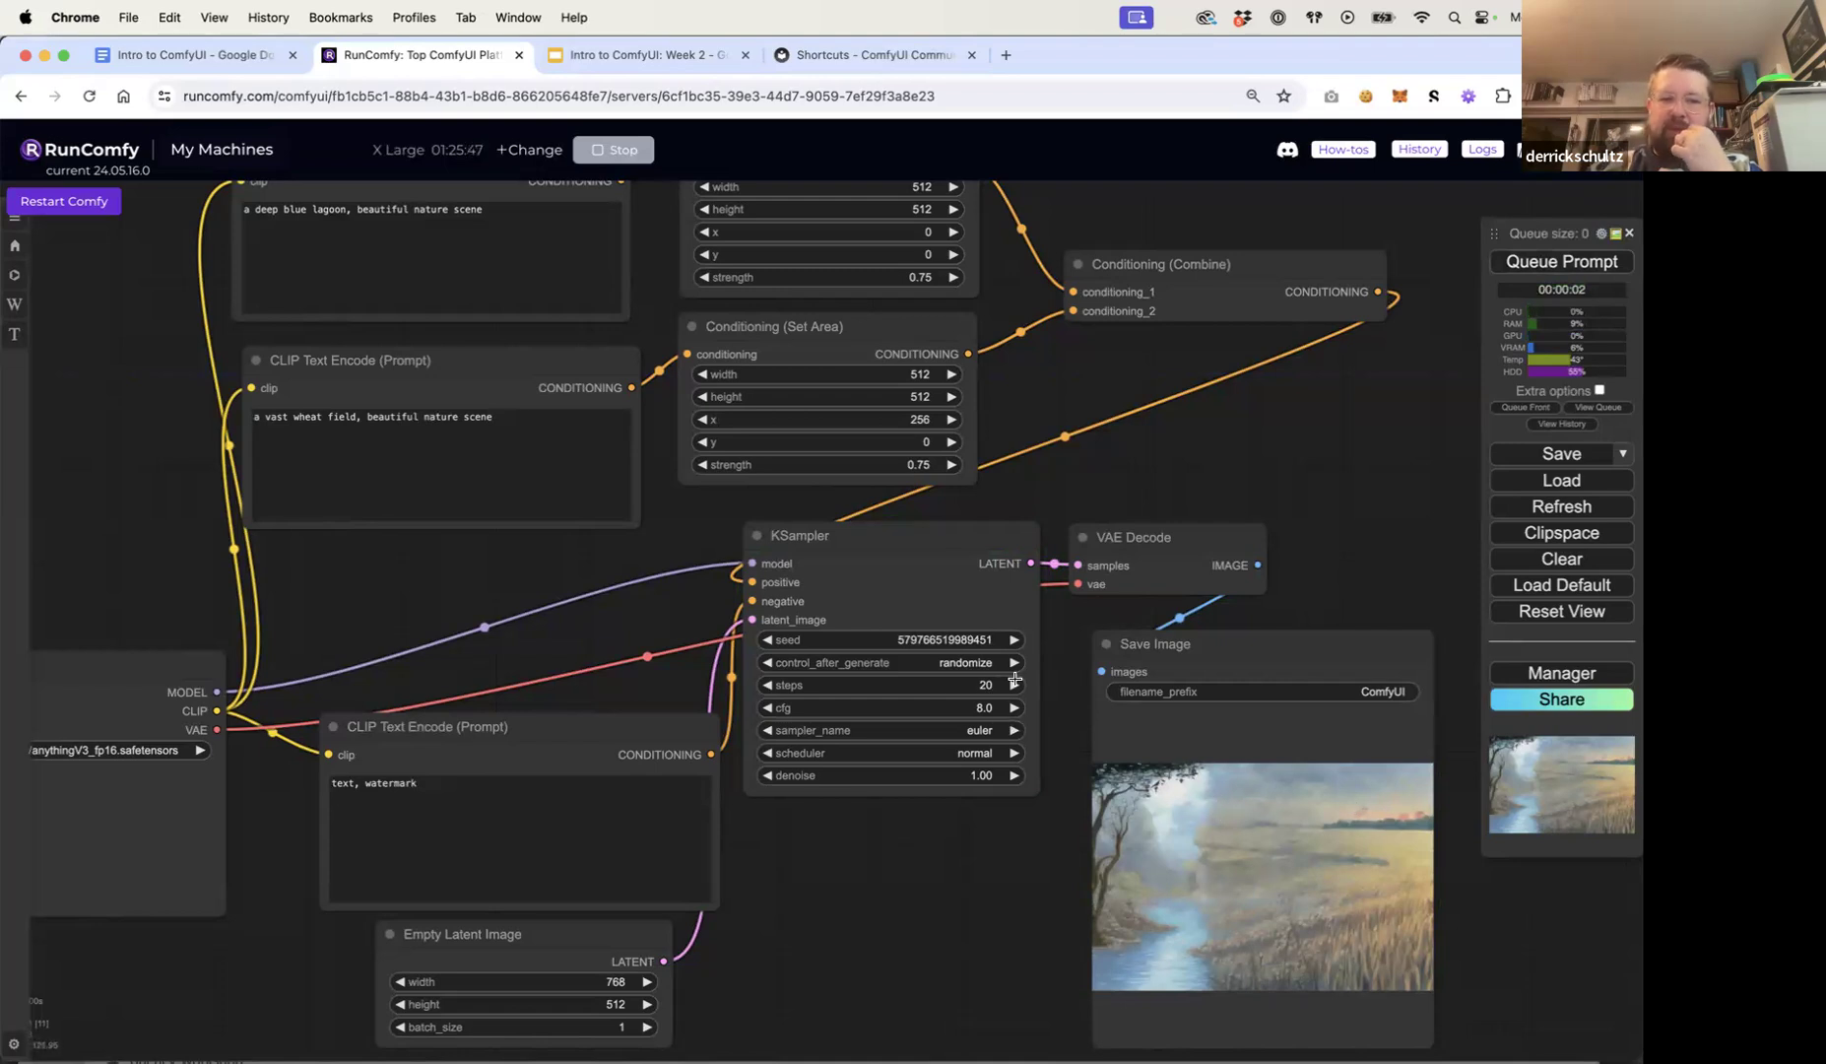
# Step: Change the KSampler's sampler to dpmpp_2m and set its steps to 25
pyautogui.click(985, 730)
pyautogui.click(1014, 912)
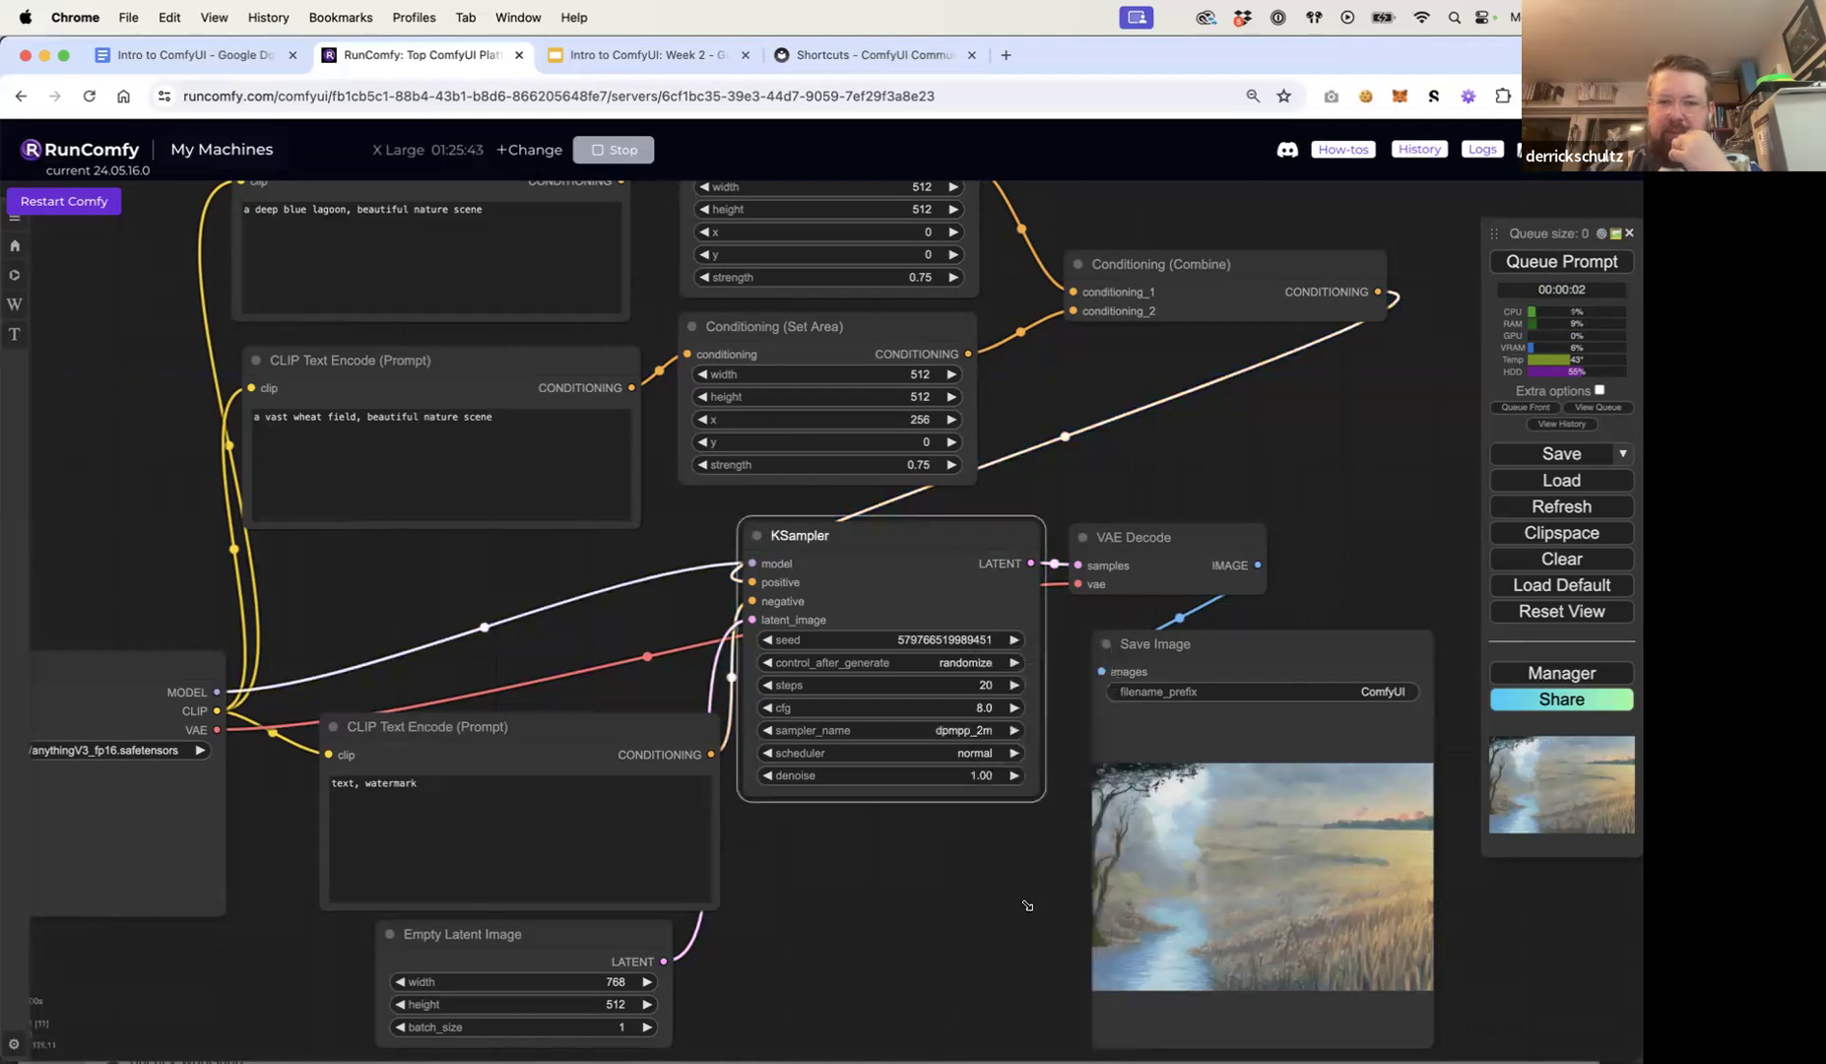
pyautogui.click(986, 685)
pyautogui.write('25')
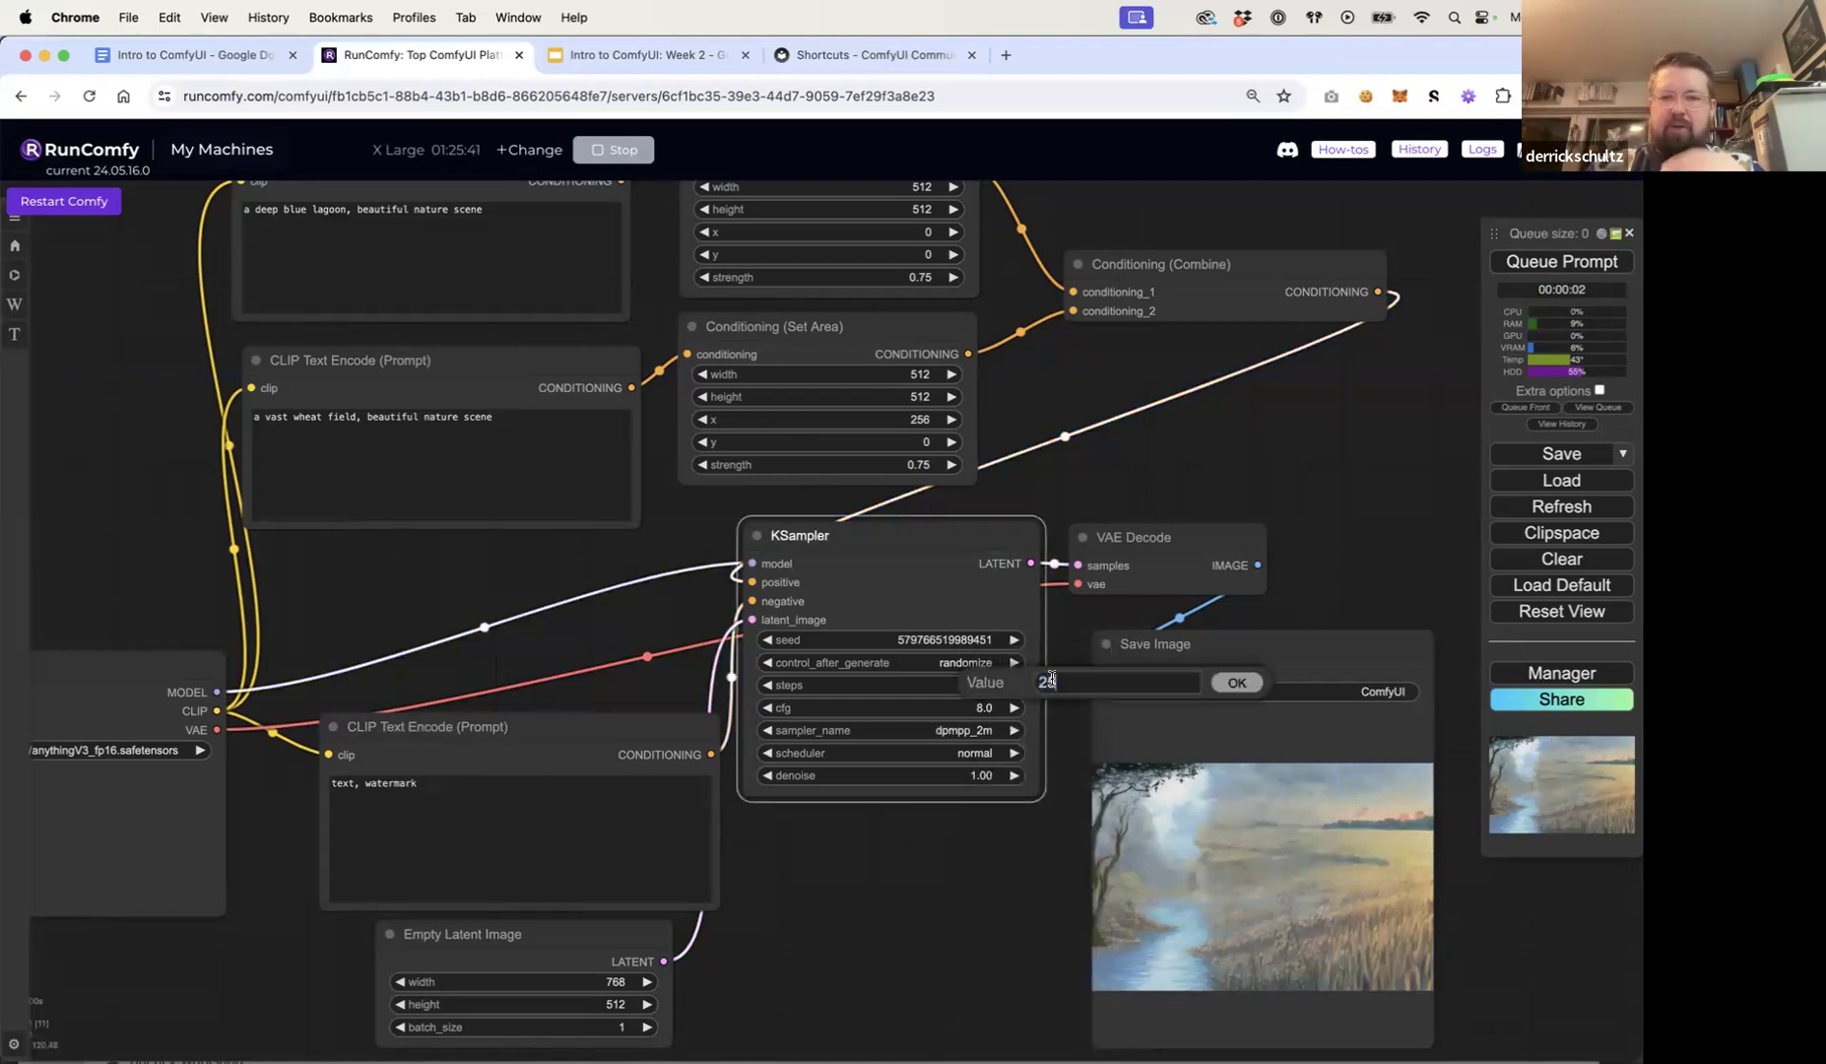
pyautogui.click(1239, 683)
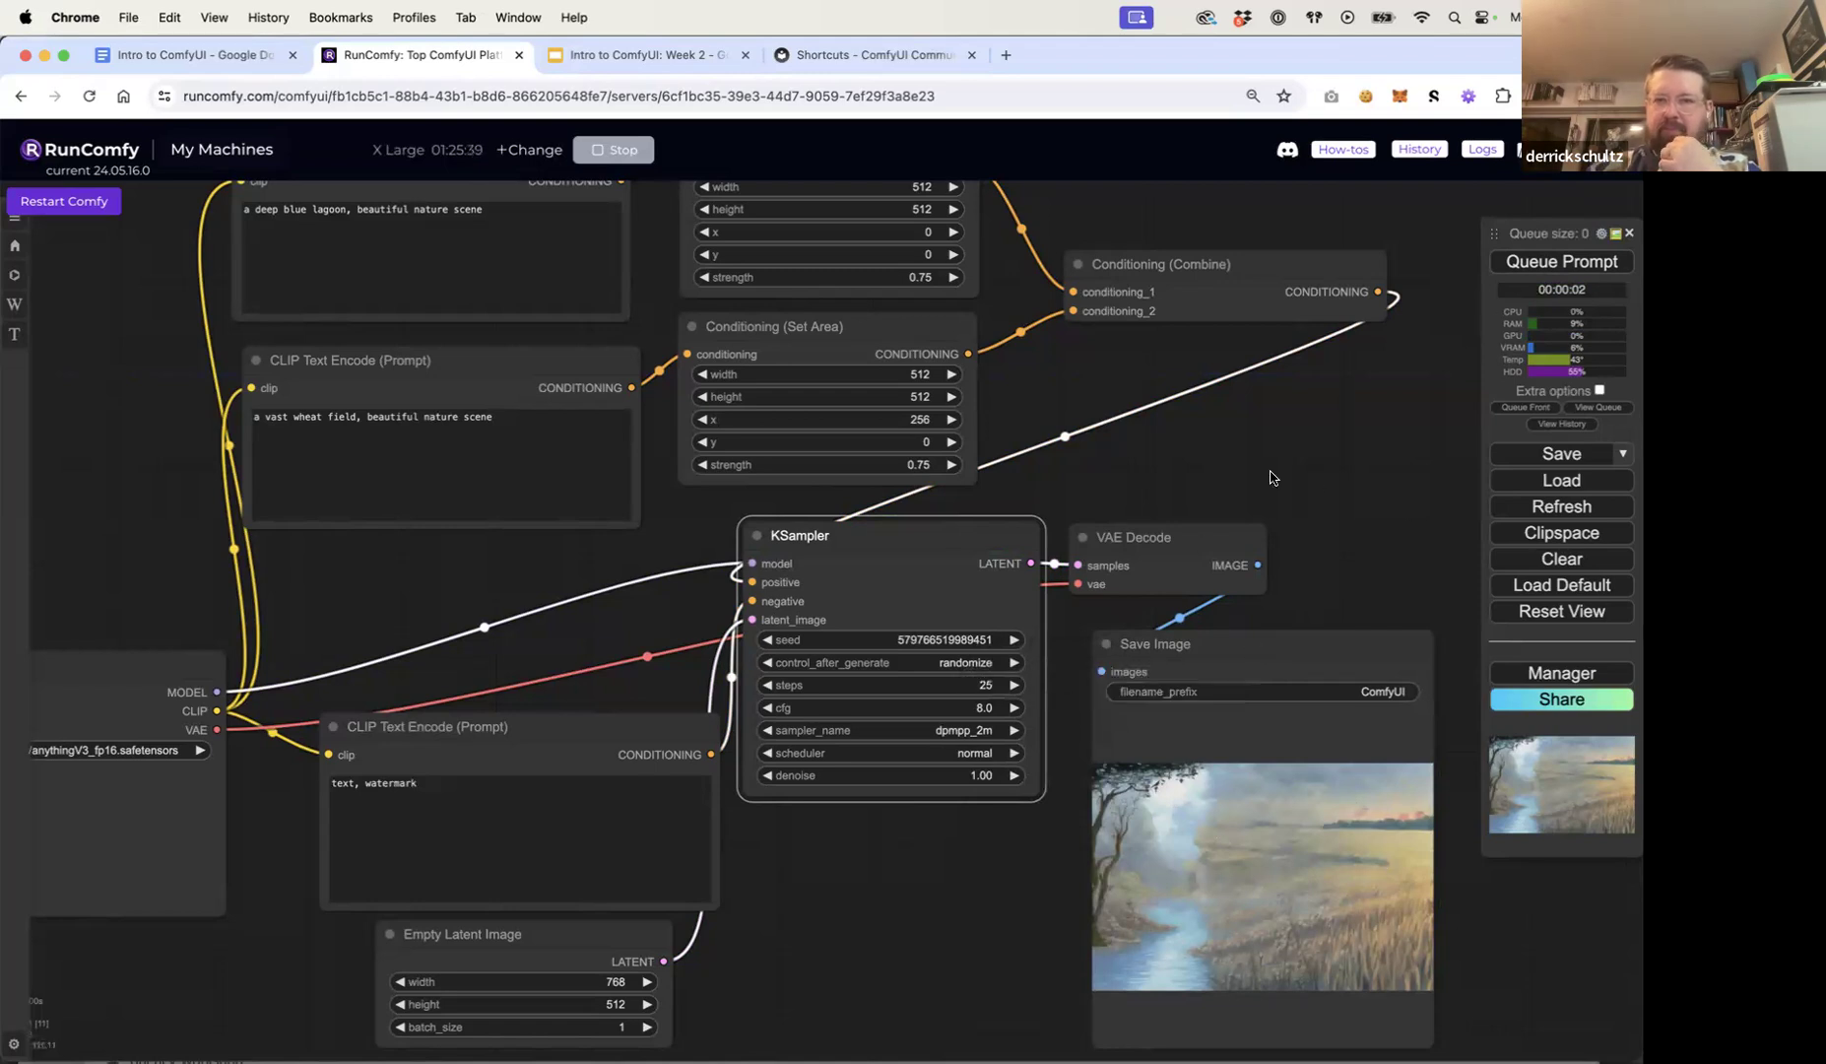
# Step: Generate an image with the updated KSampler settings
pyautogui.click(1542, 264)
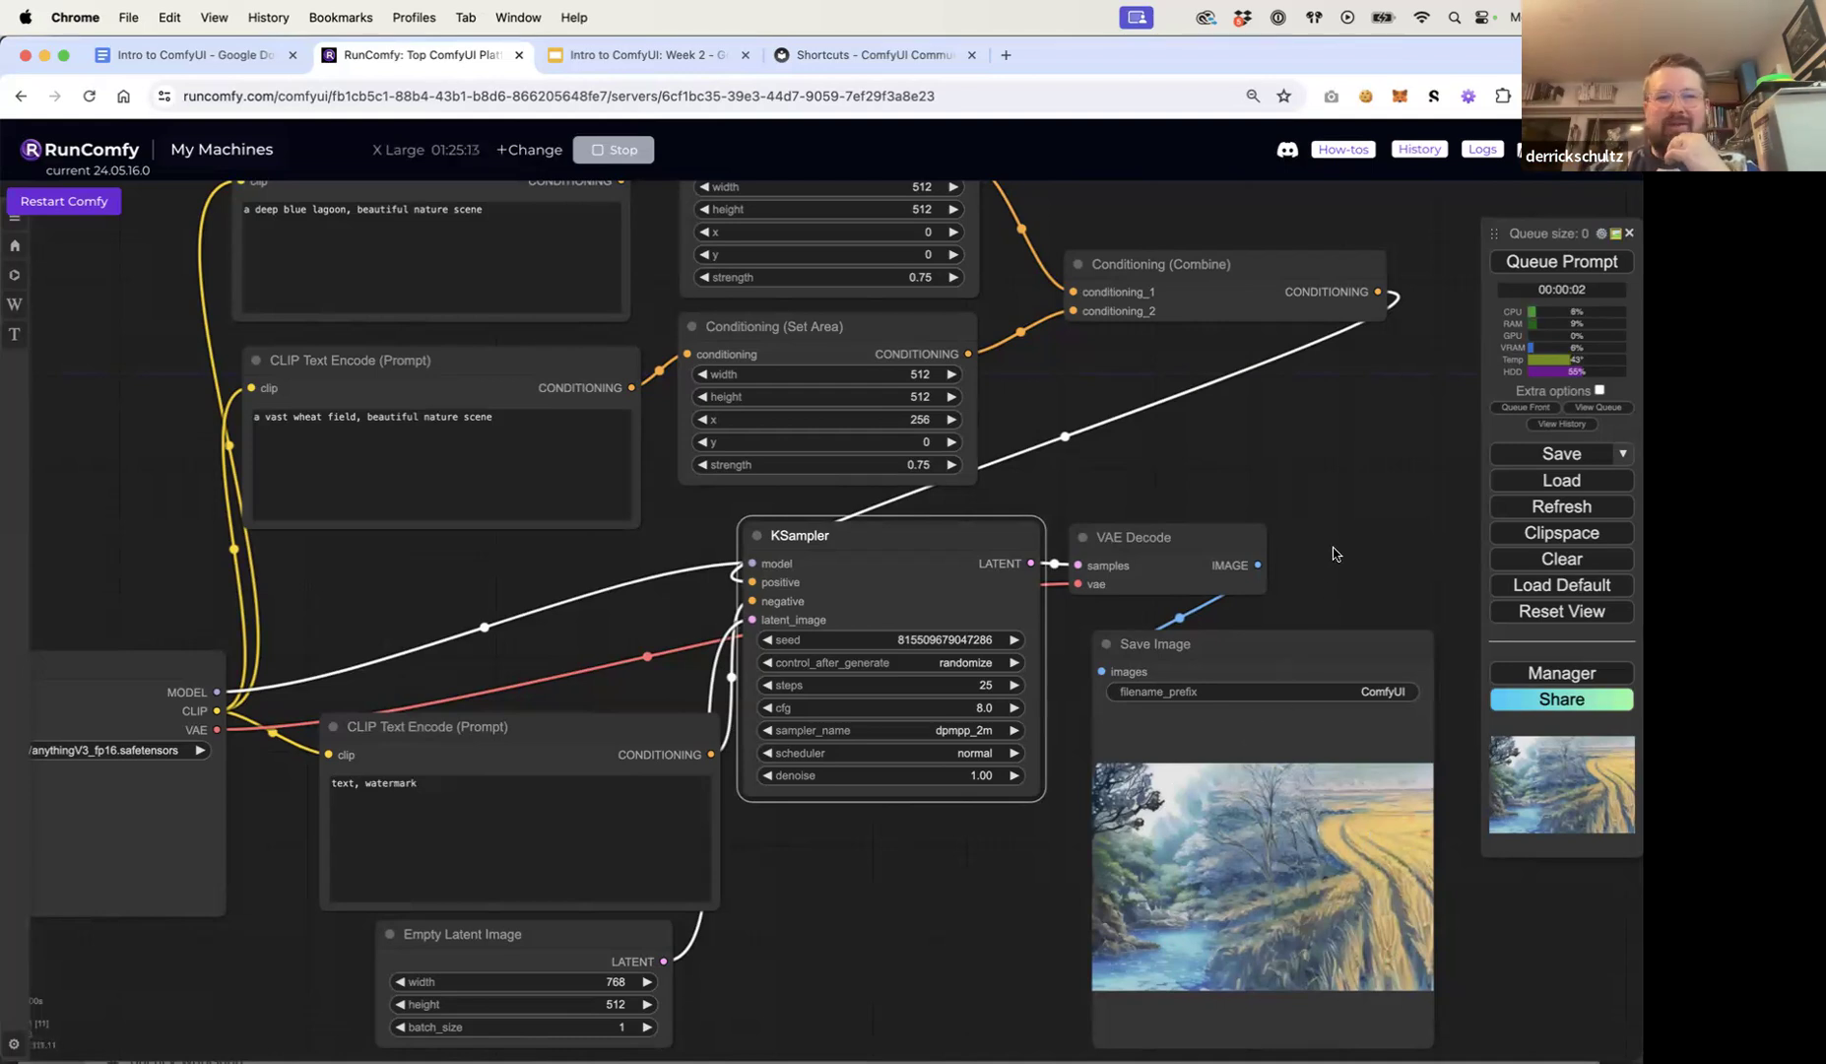
pyautogui.moveTo(1336, 553); pyautogui.dragTo(1325, 563)
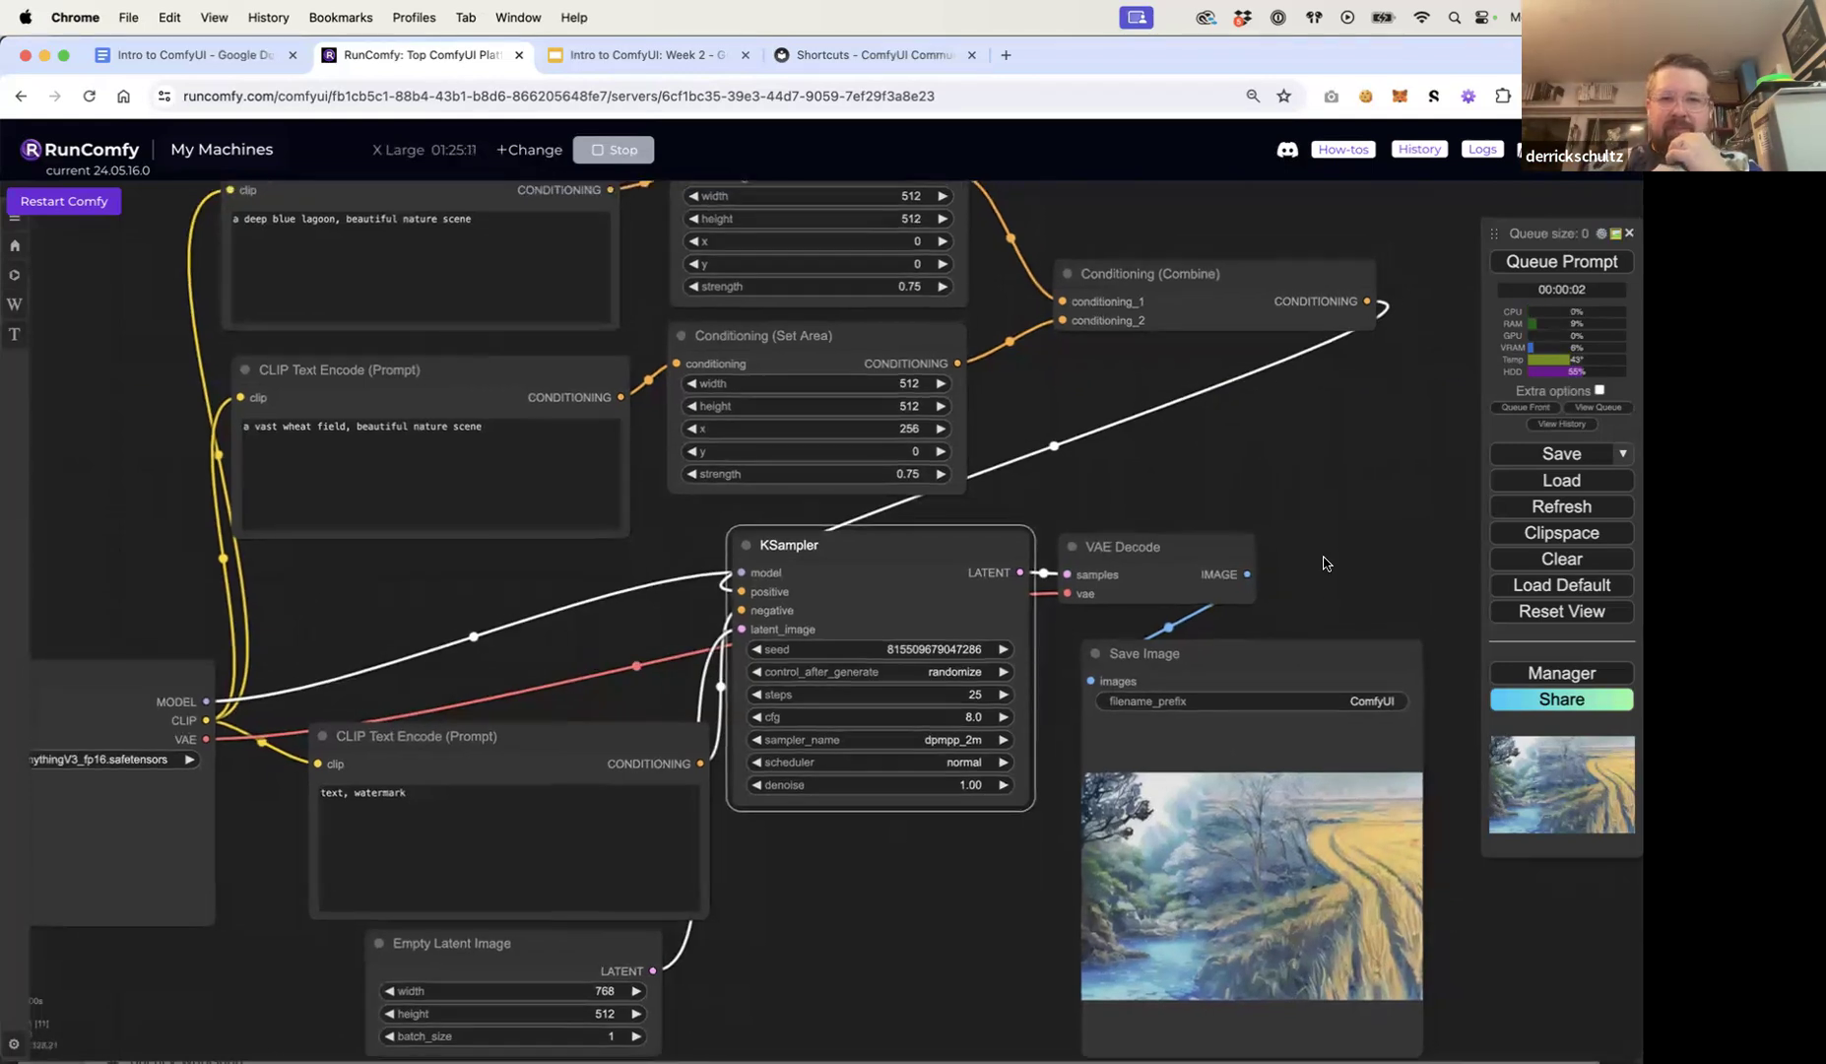
pyautogui.scroll(-5, 1323, 564)
pyautogui.moveTo(1335, 544); pyautogui.dragTo(1294, 537)
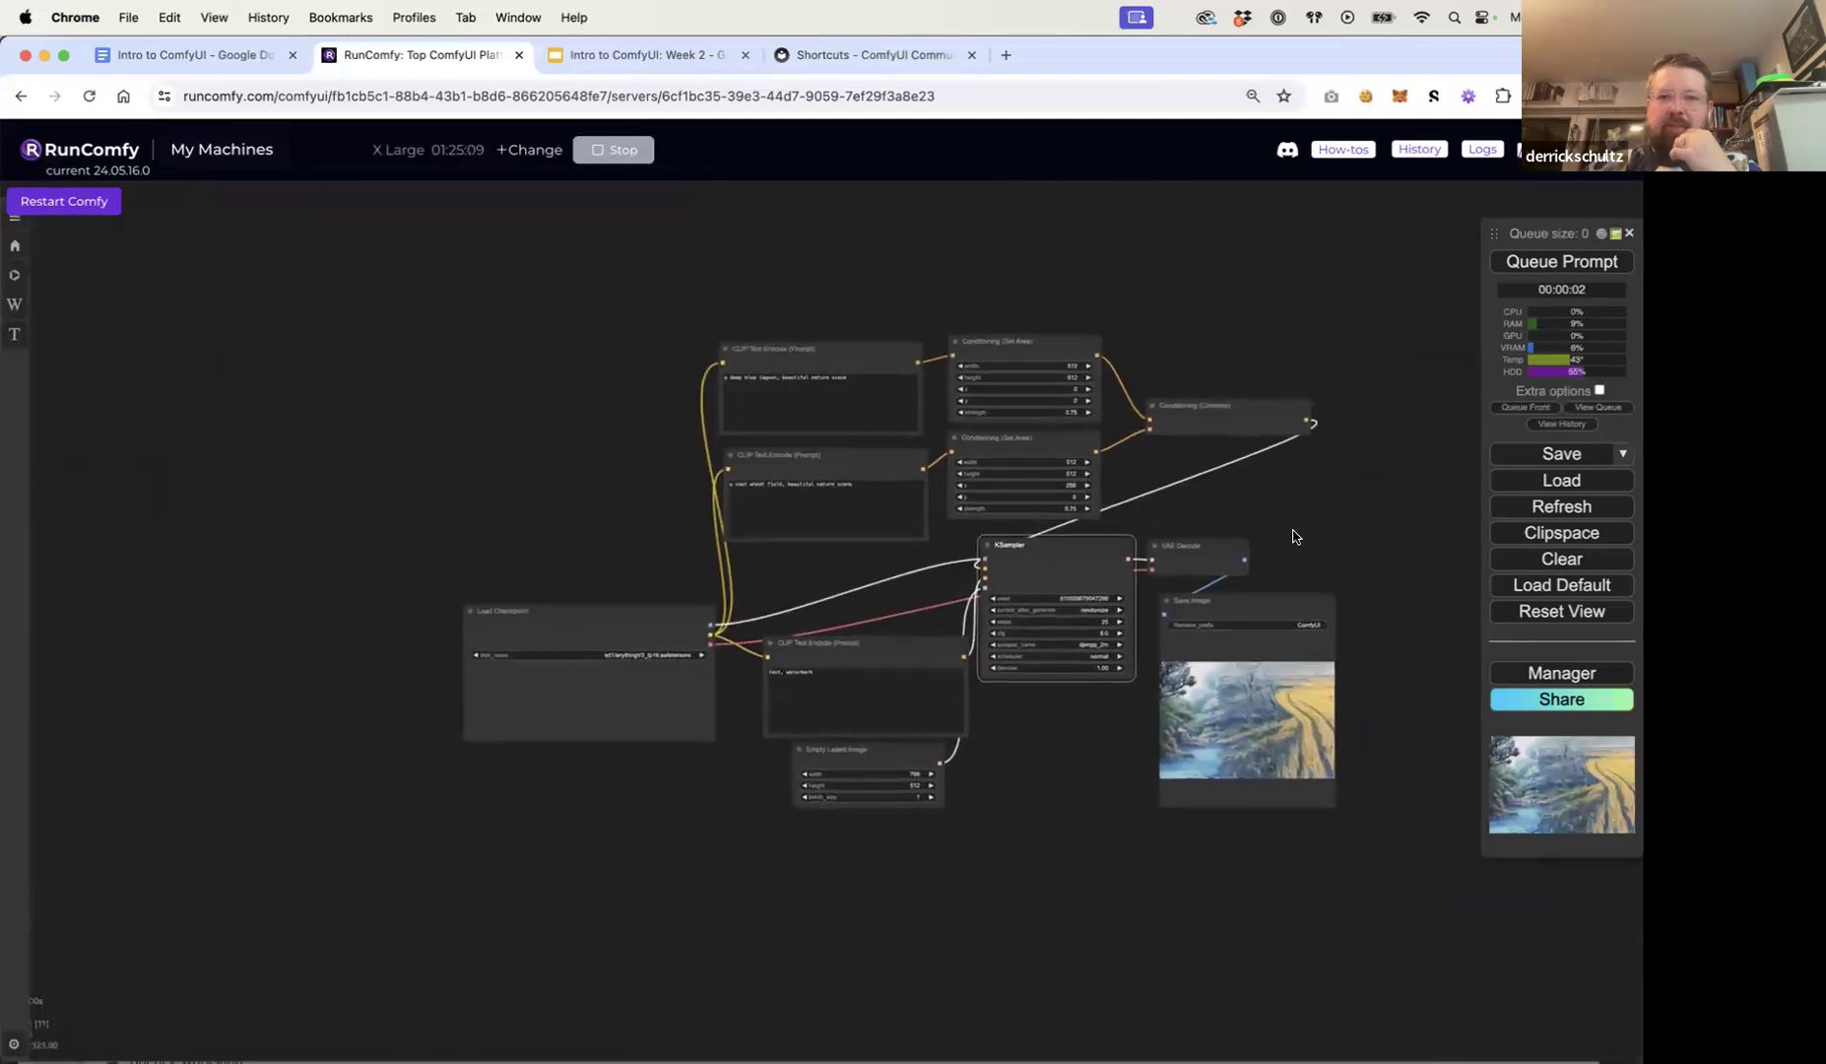
# Step: Save the workflow under the name set-area-workflow.json and store the downloaded copy on the Desktop as set-area-workflow (1)
pyautogui.click(1563, 454)
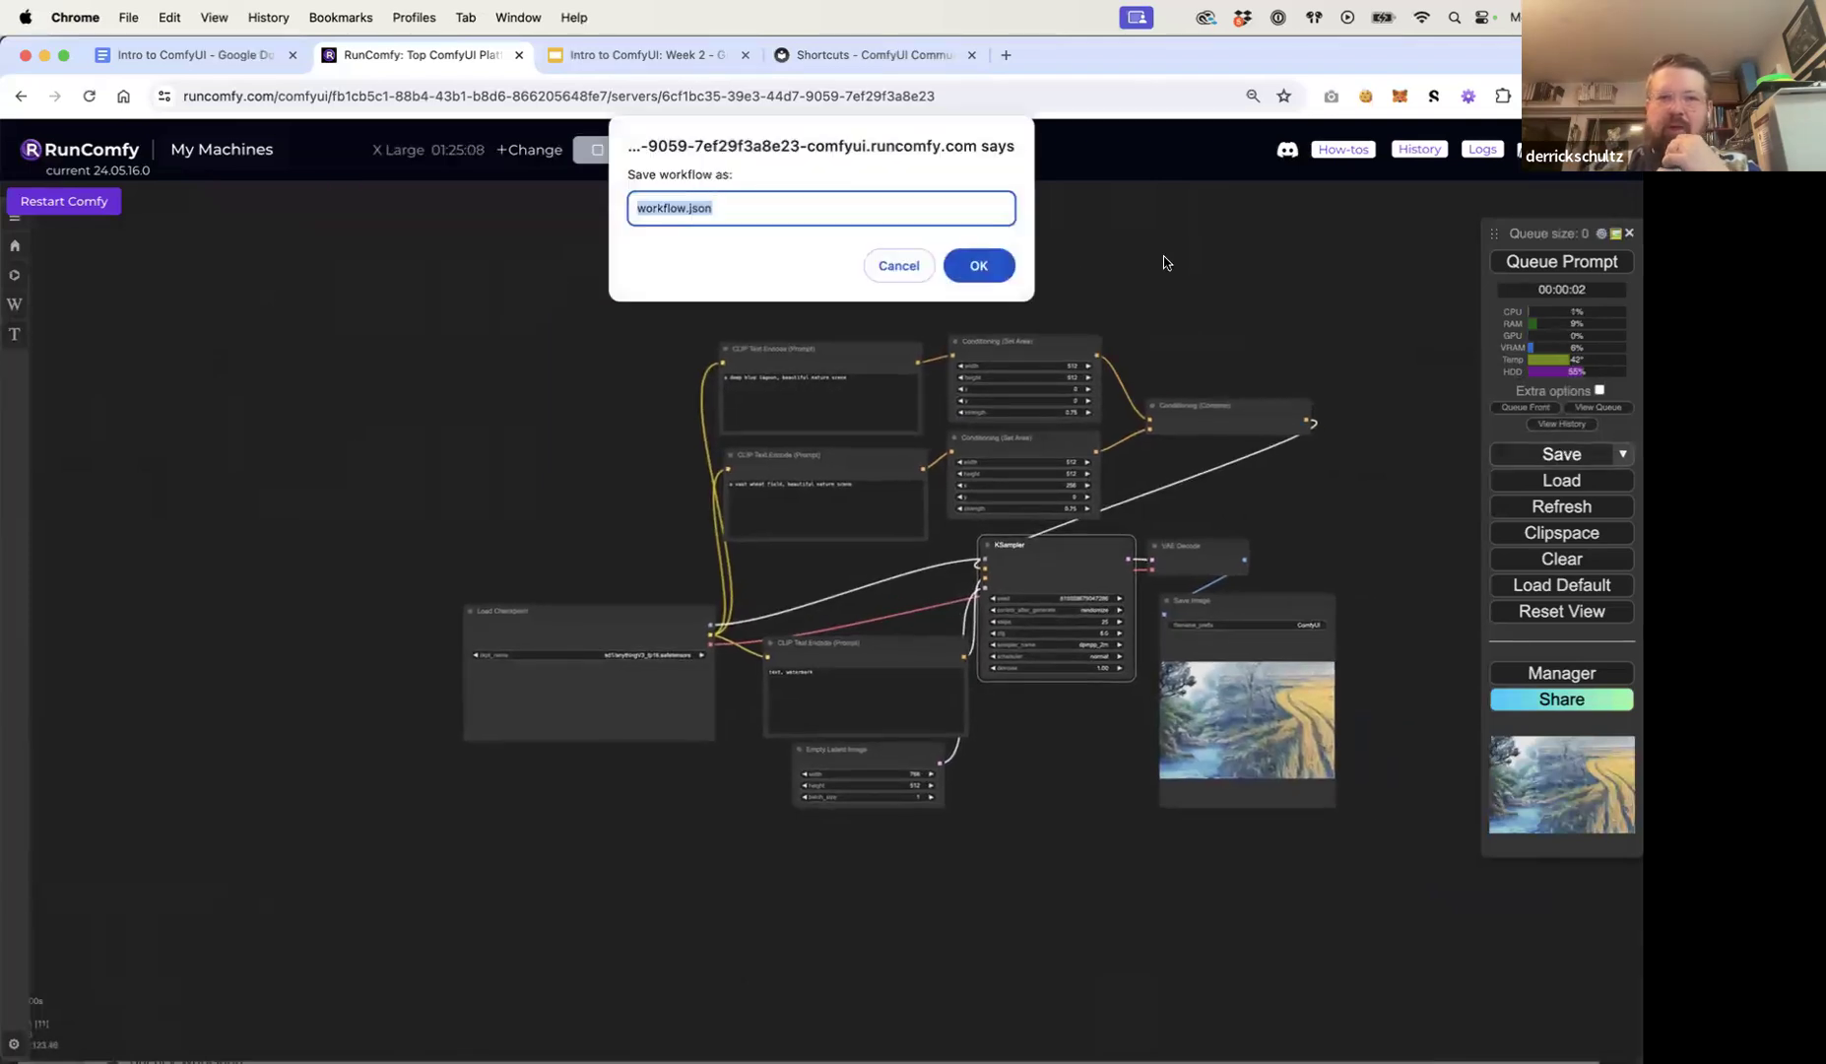
pyautogui.click(634, 207)
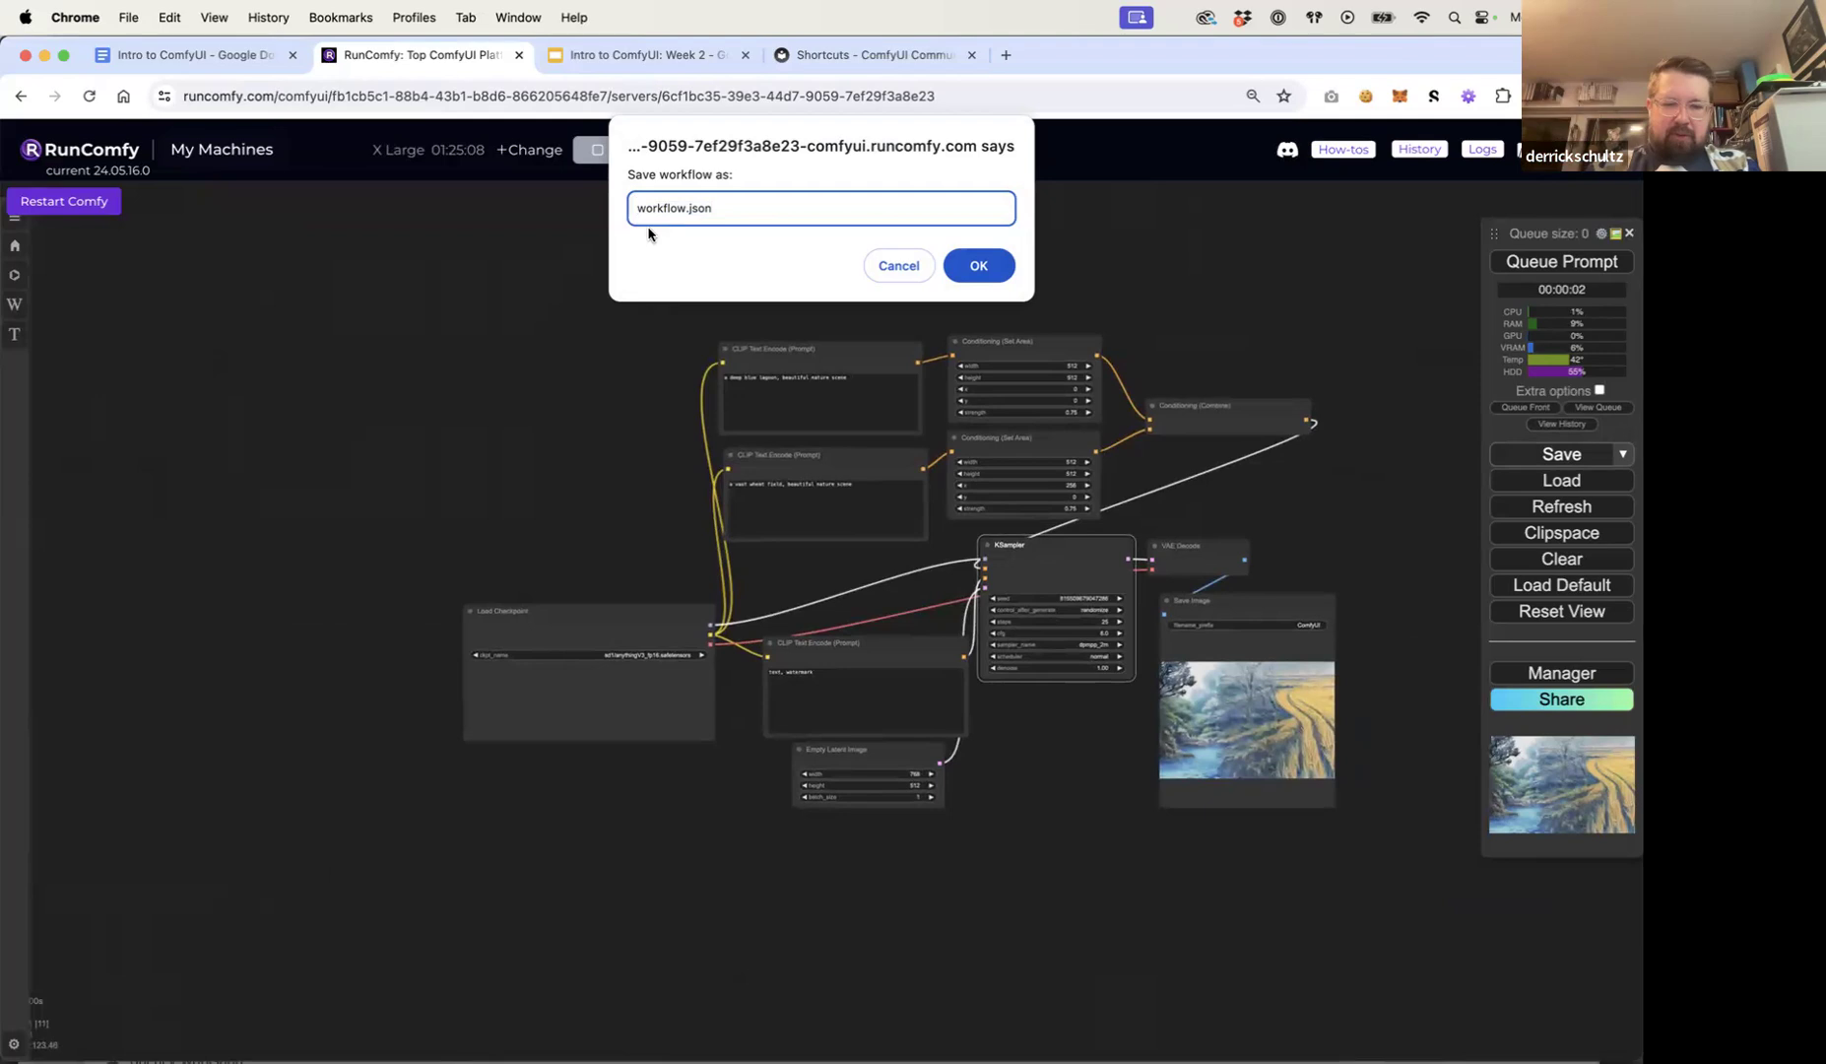
pyautogui.write('set-area-')
pyautogui.press('Return')
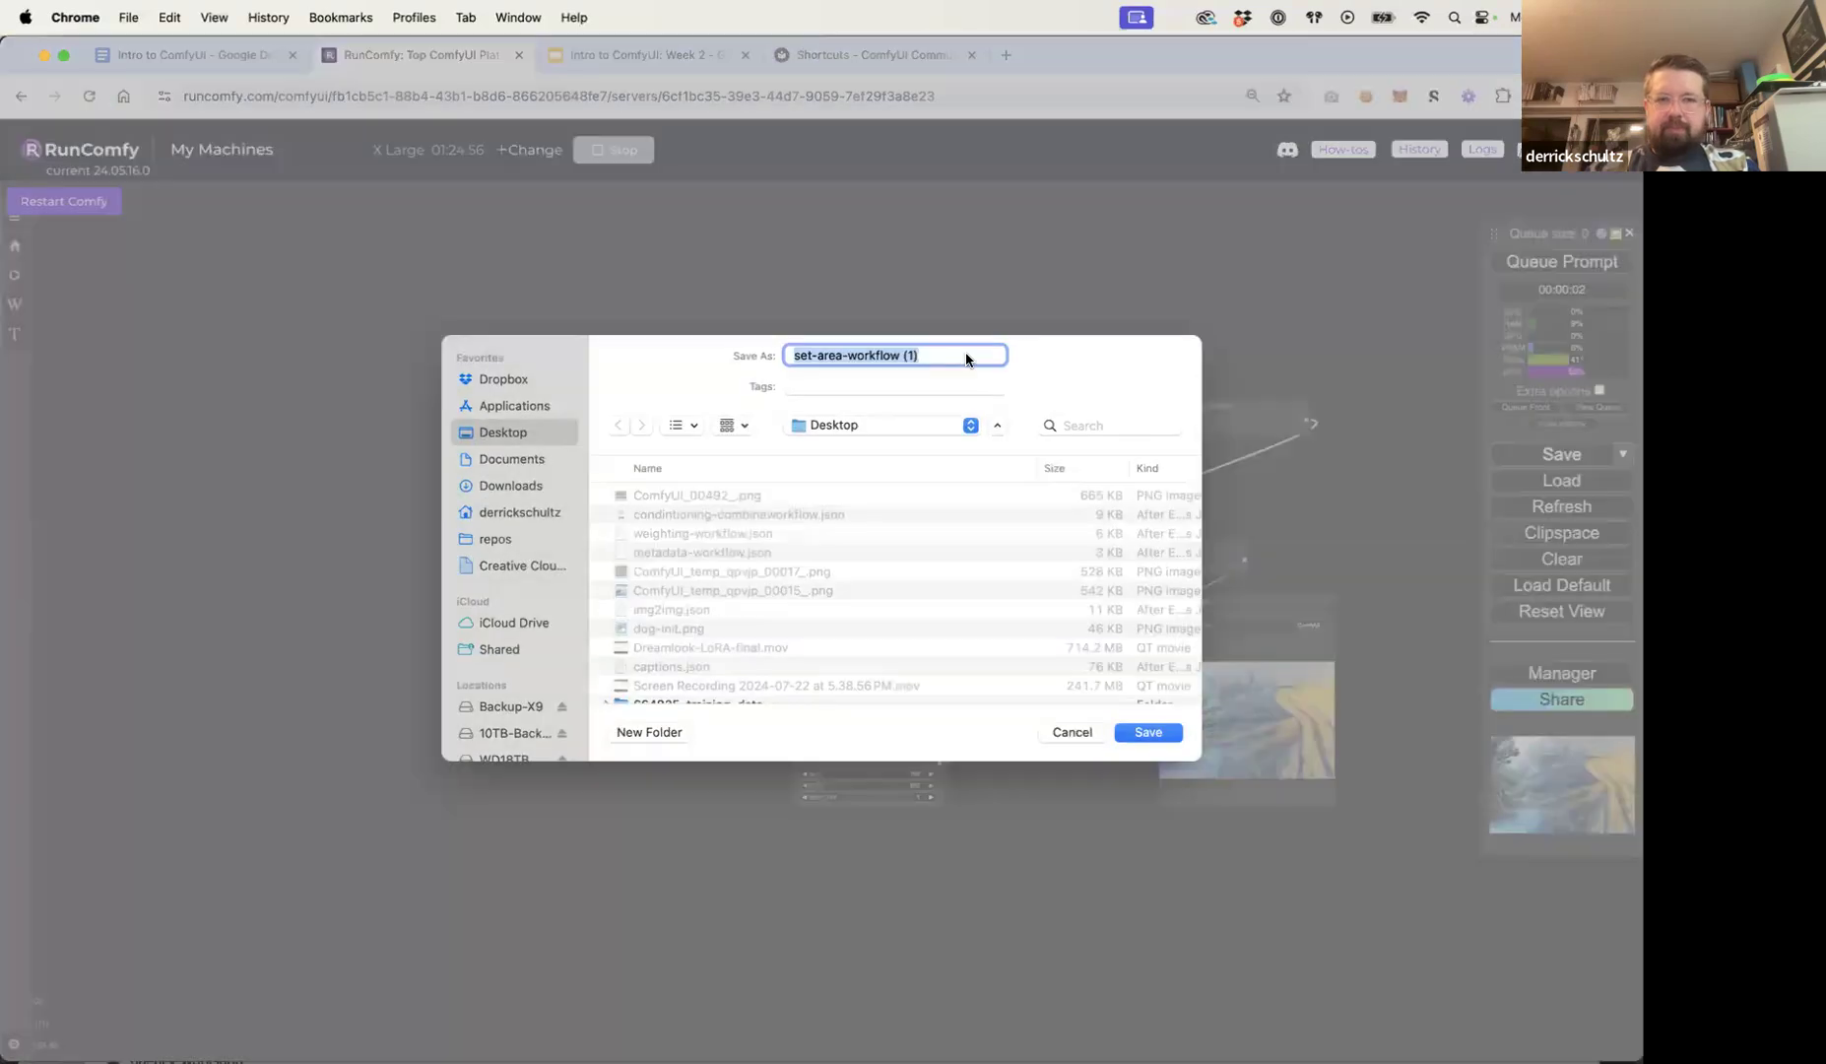
pyautogui.click(1148, 732)
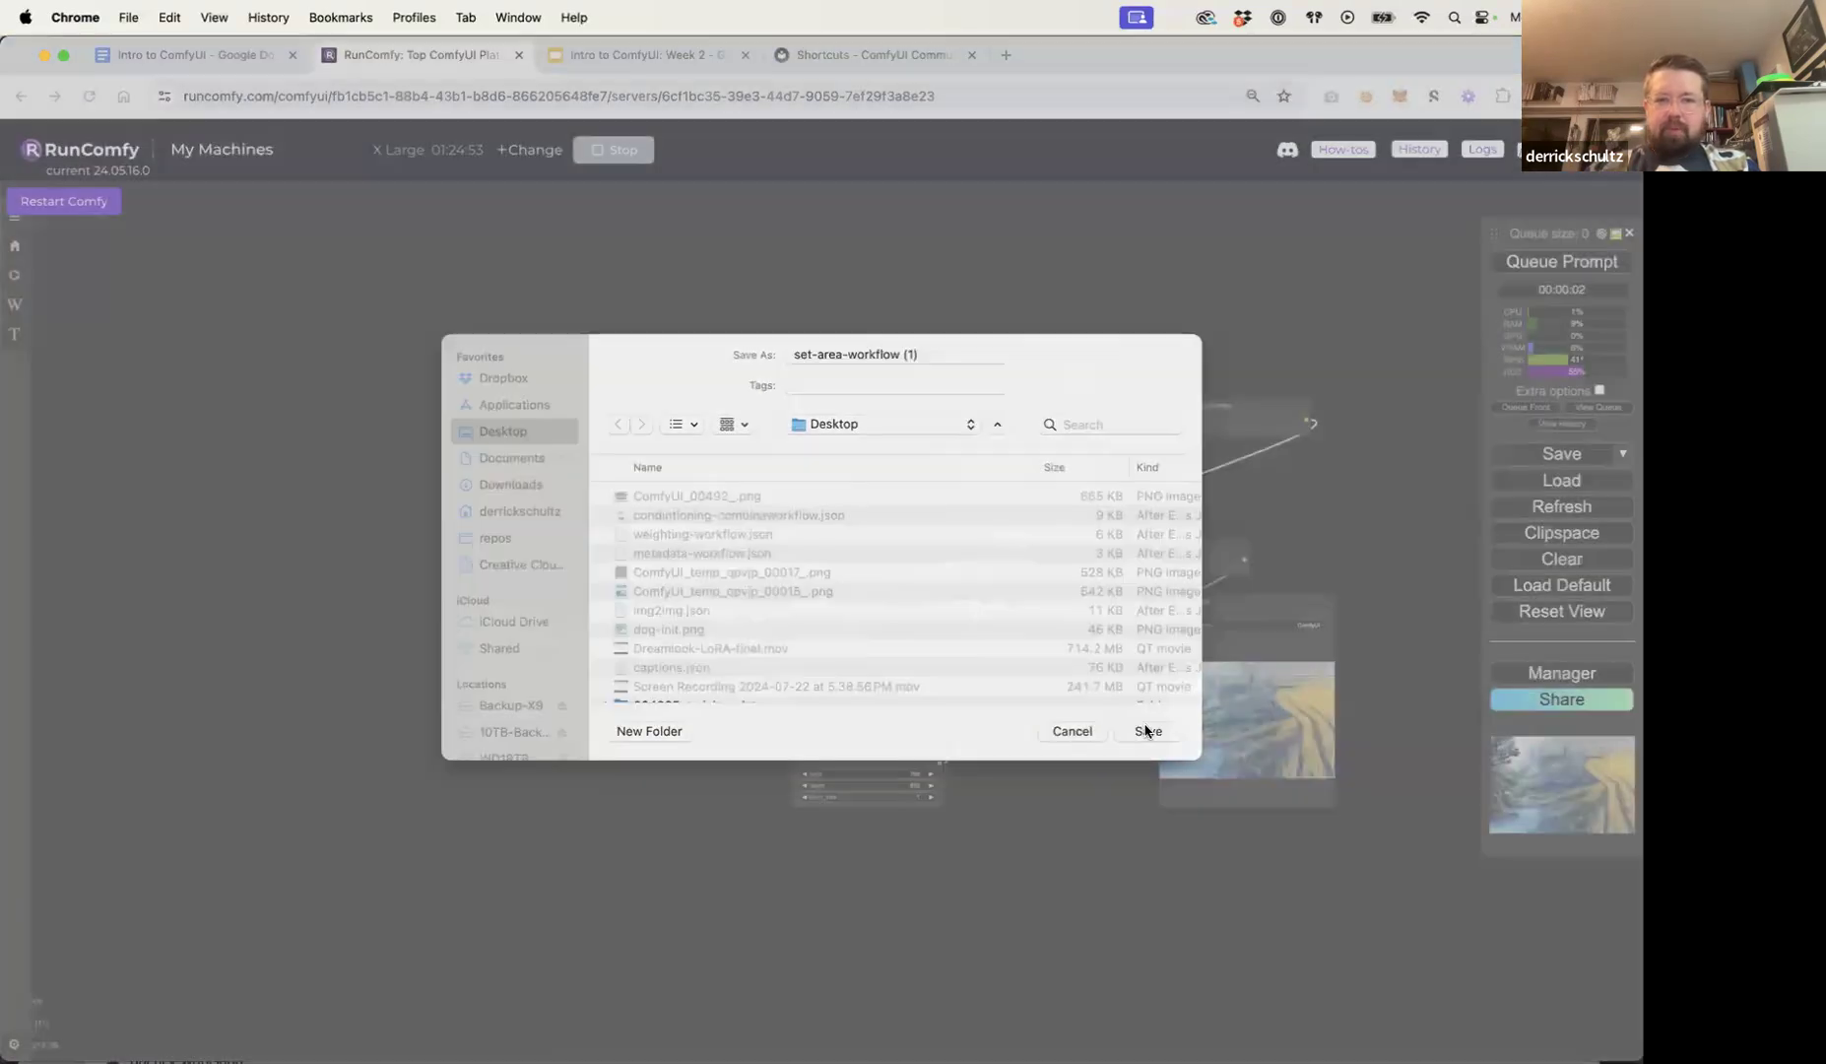
# Step: Add a Conditioning (Set Mask) node and place it above the two Conditioning (Set Area) nodes
pyautogui.click(728, 308)
pyautogui.moveTo(907, 298); pyautogui.dragTo(812, 280)
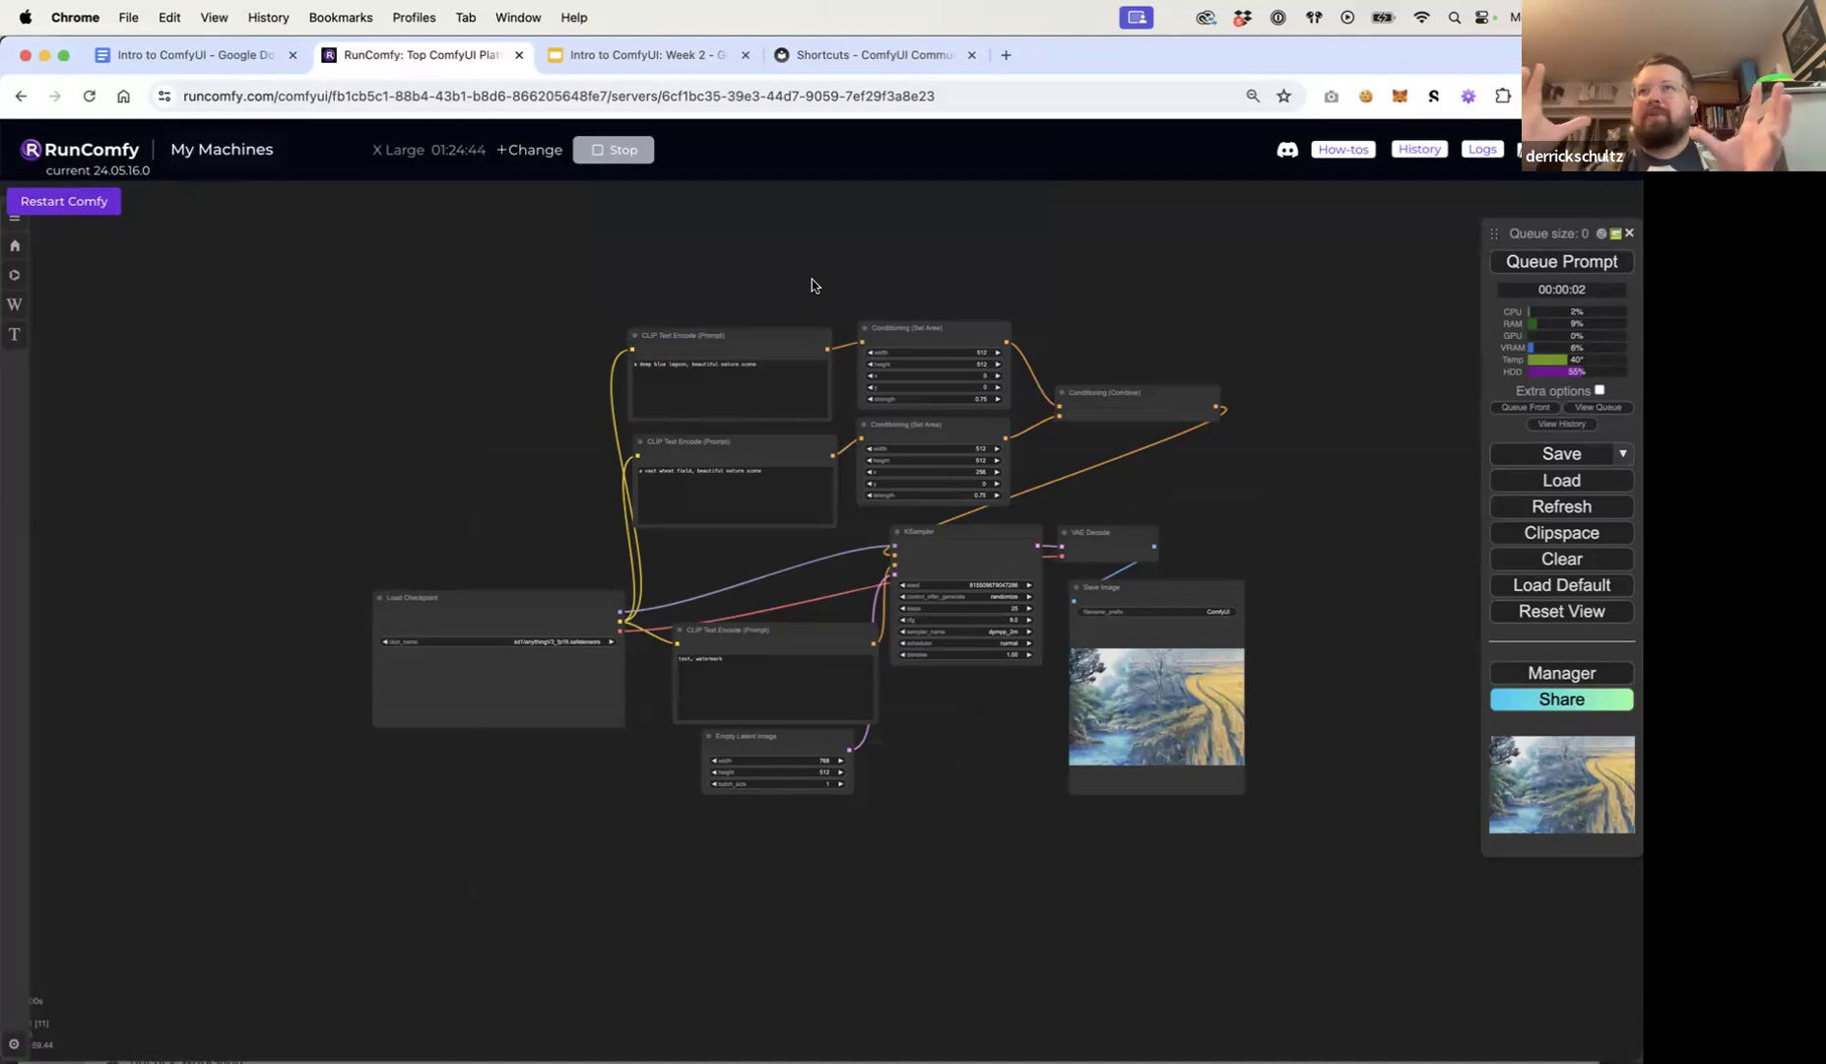
pyautogui.doubleClick(912, 293)
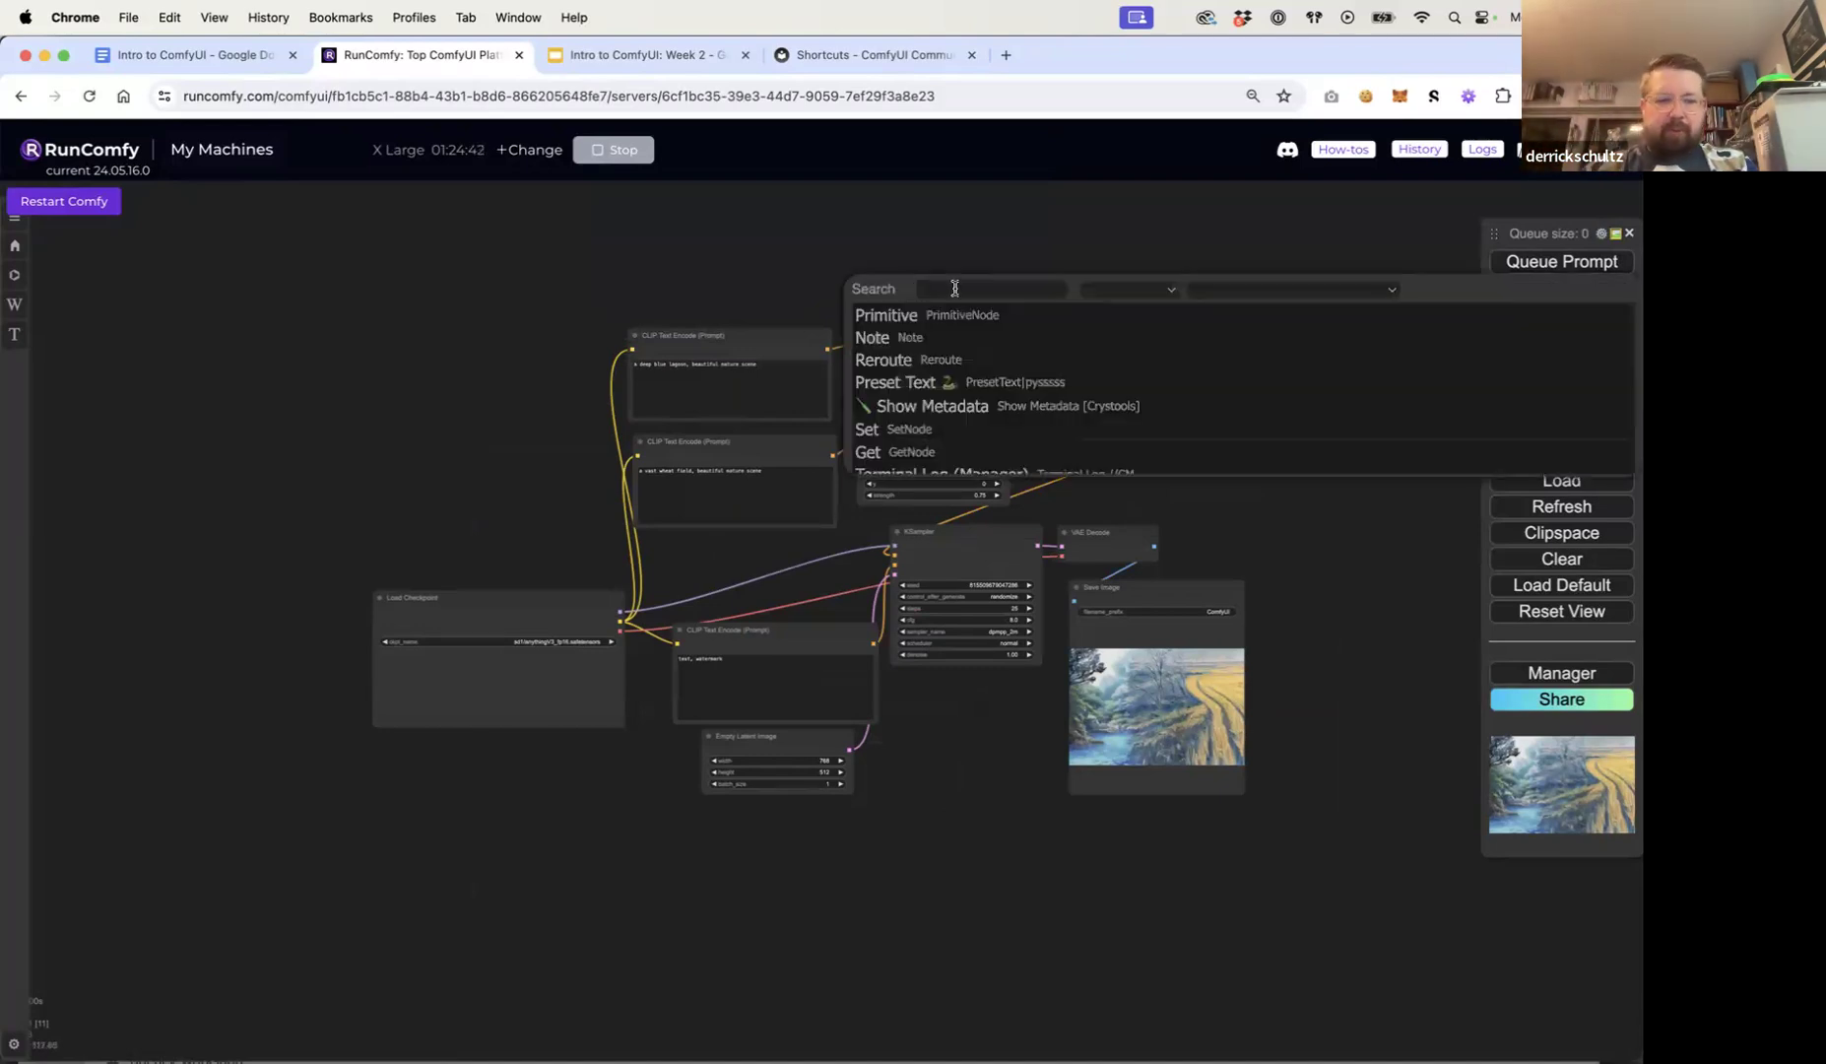
pyautogui.write('conditi')
pyautogui.press('Down')
pyautogui.press('Down')
pyautogui.press('Down')
pyautogui.press('Down')
pyautogui.press('Down')
pyautogui.press('Down')
pyautogui.press('Down')
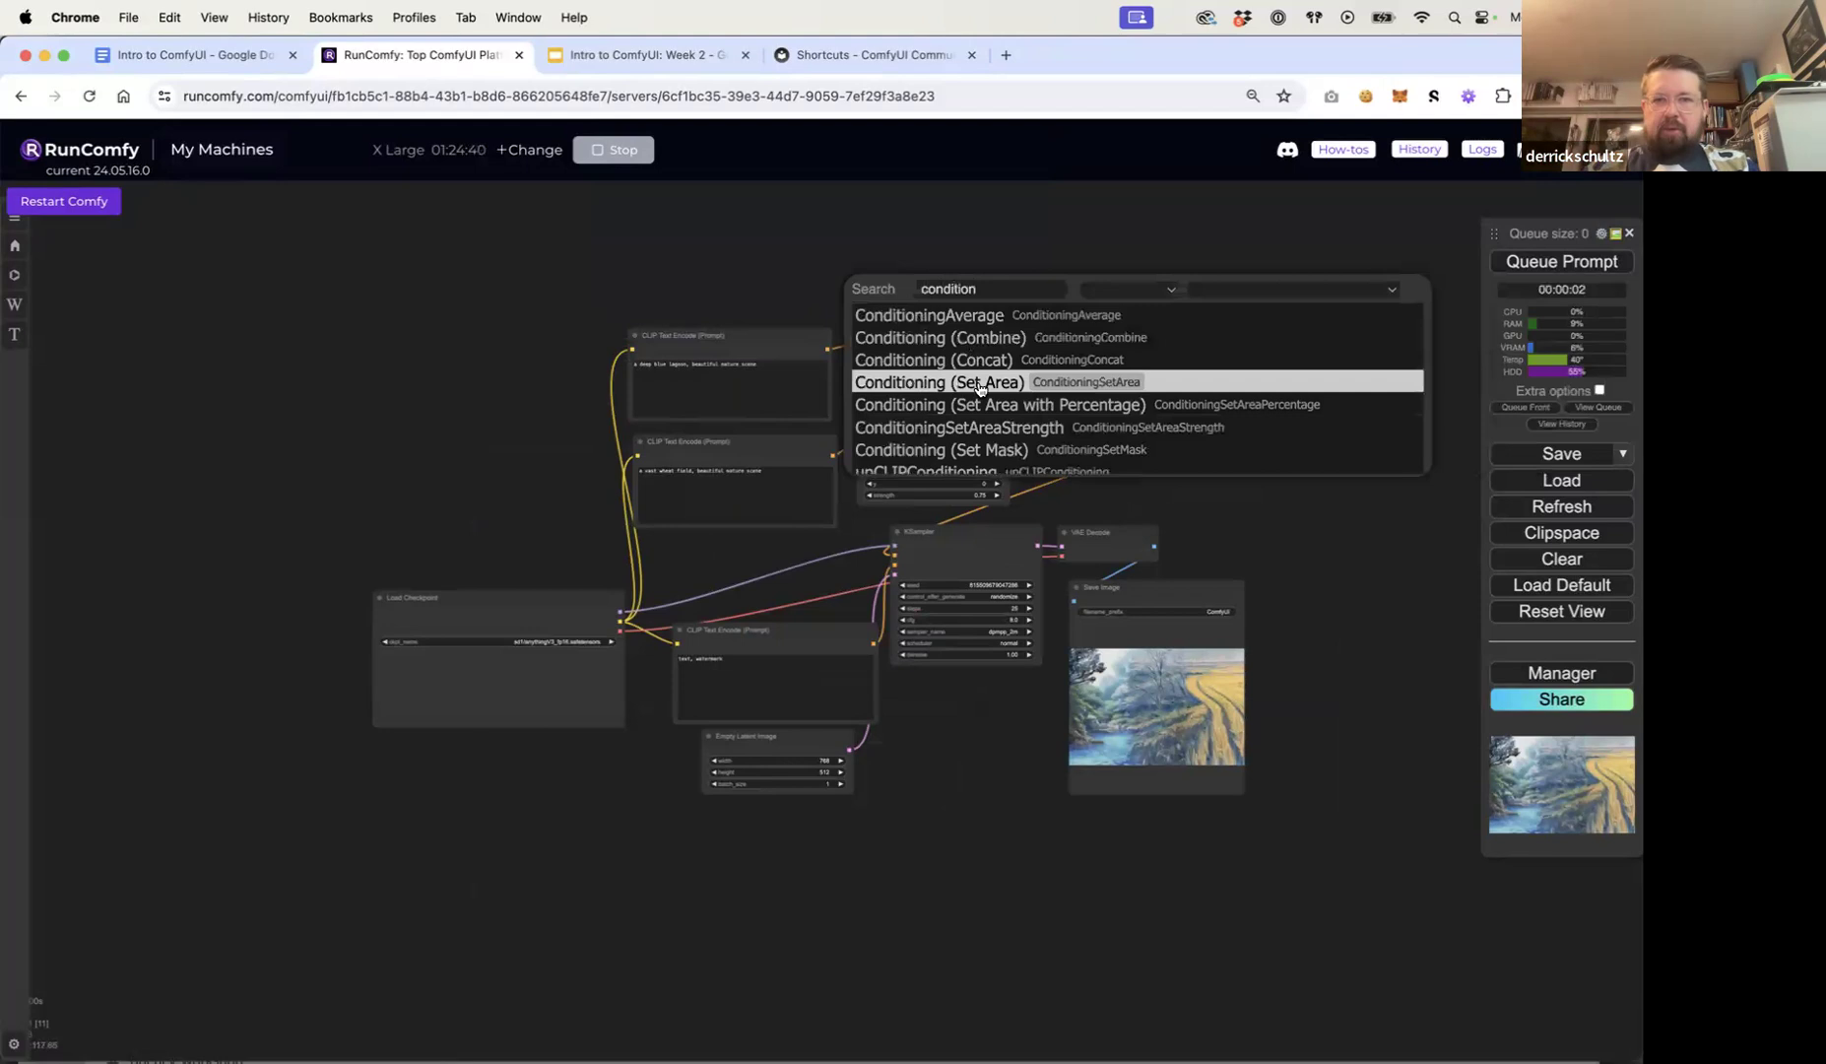
pyautogui.press('Return')
pyautogui.moveTo(982, 290); pyautogui.dragTo(912, 237)
pyautogui.moveTo(806, 246); pyautogui.dragTo(775, 257)
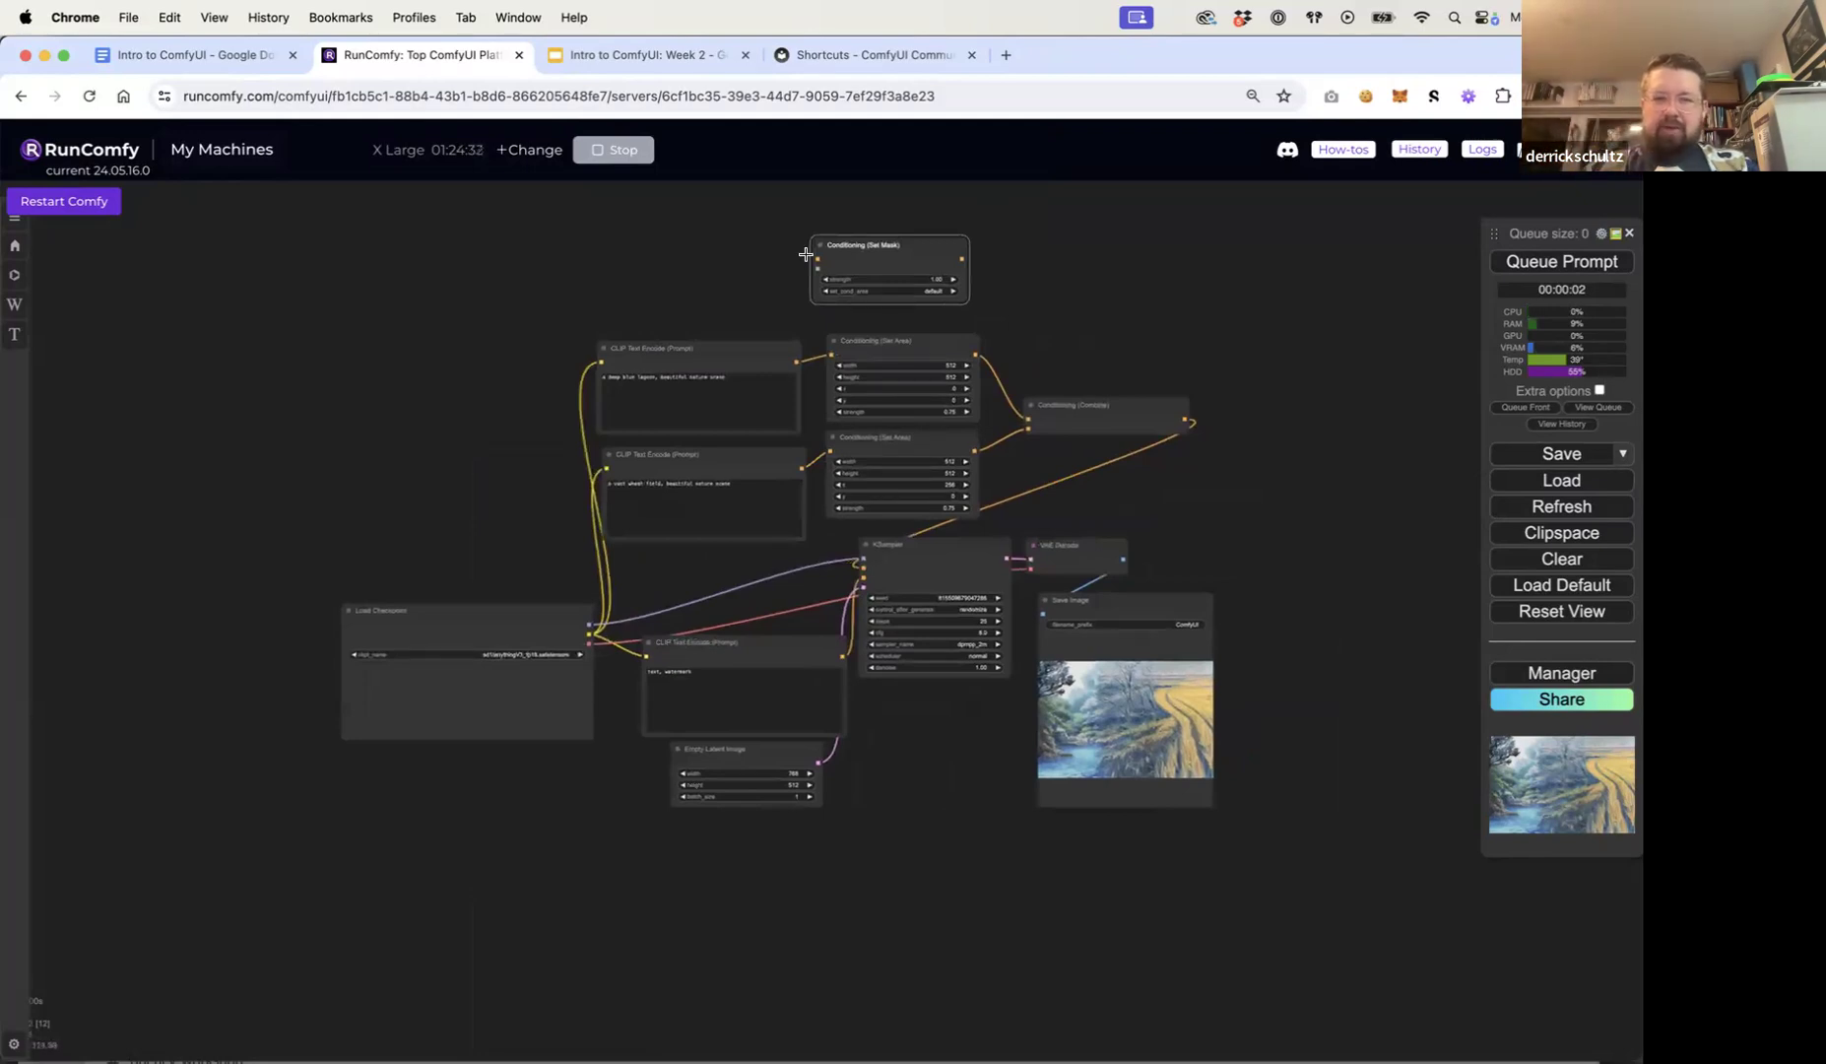
pyautogui.moveTo(823, 247); pyautogui.dragTo(840, 257)
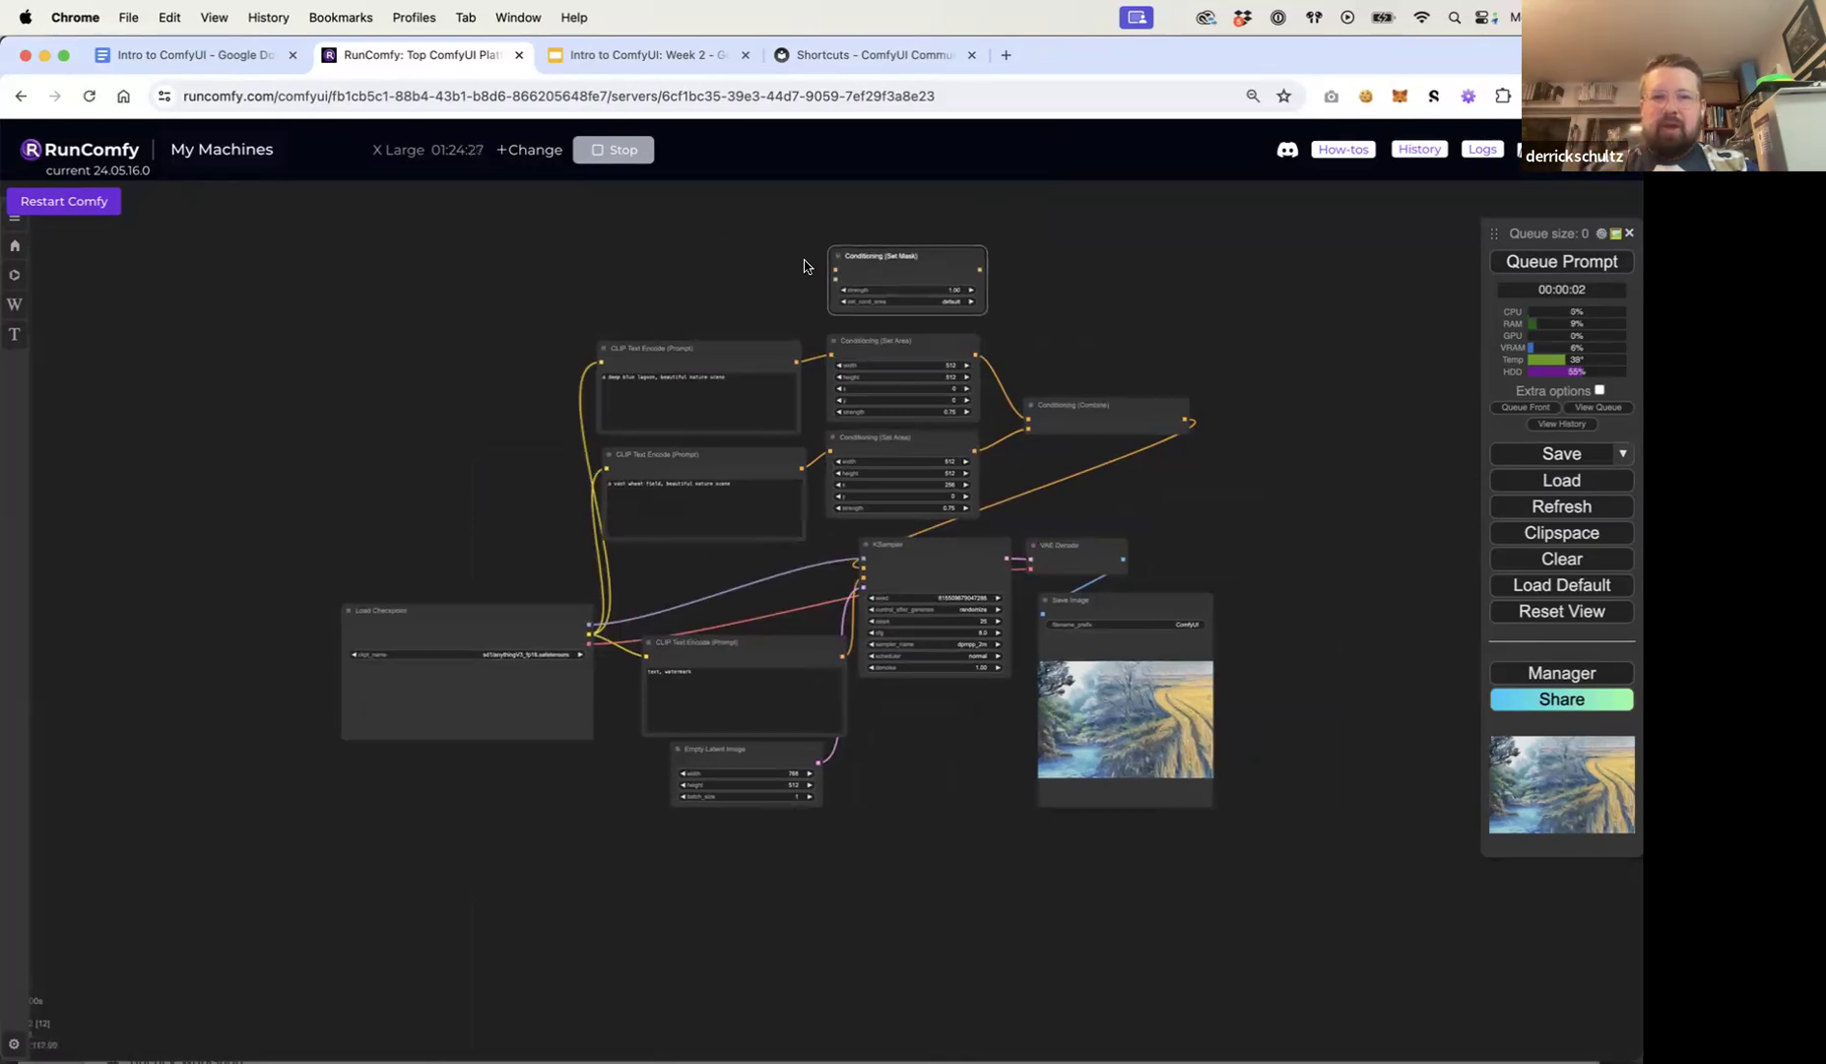
# Step: Set the Conditioning (Set Mask) node's set_cond_area to mask bounds
pyautogui.scroll(10, 804, 266)
pyautogui.moveTo(819, 282); pyautogui.dragTo(844, 334)
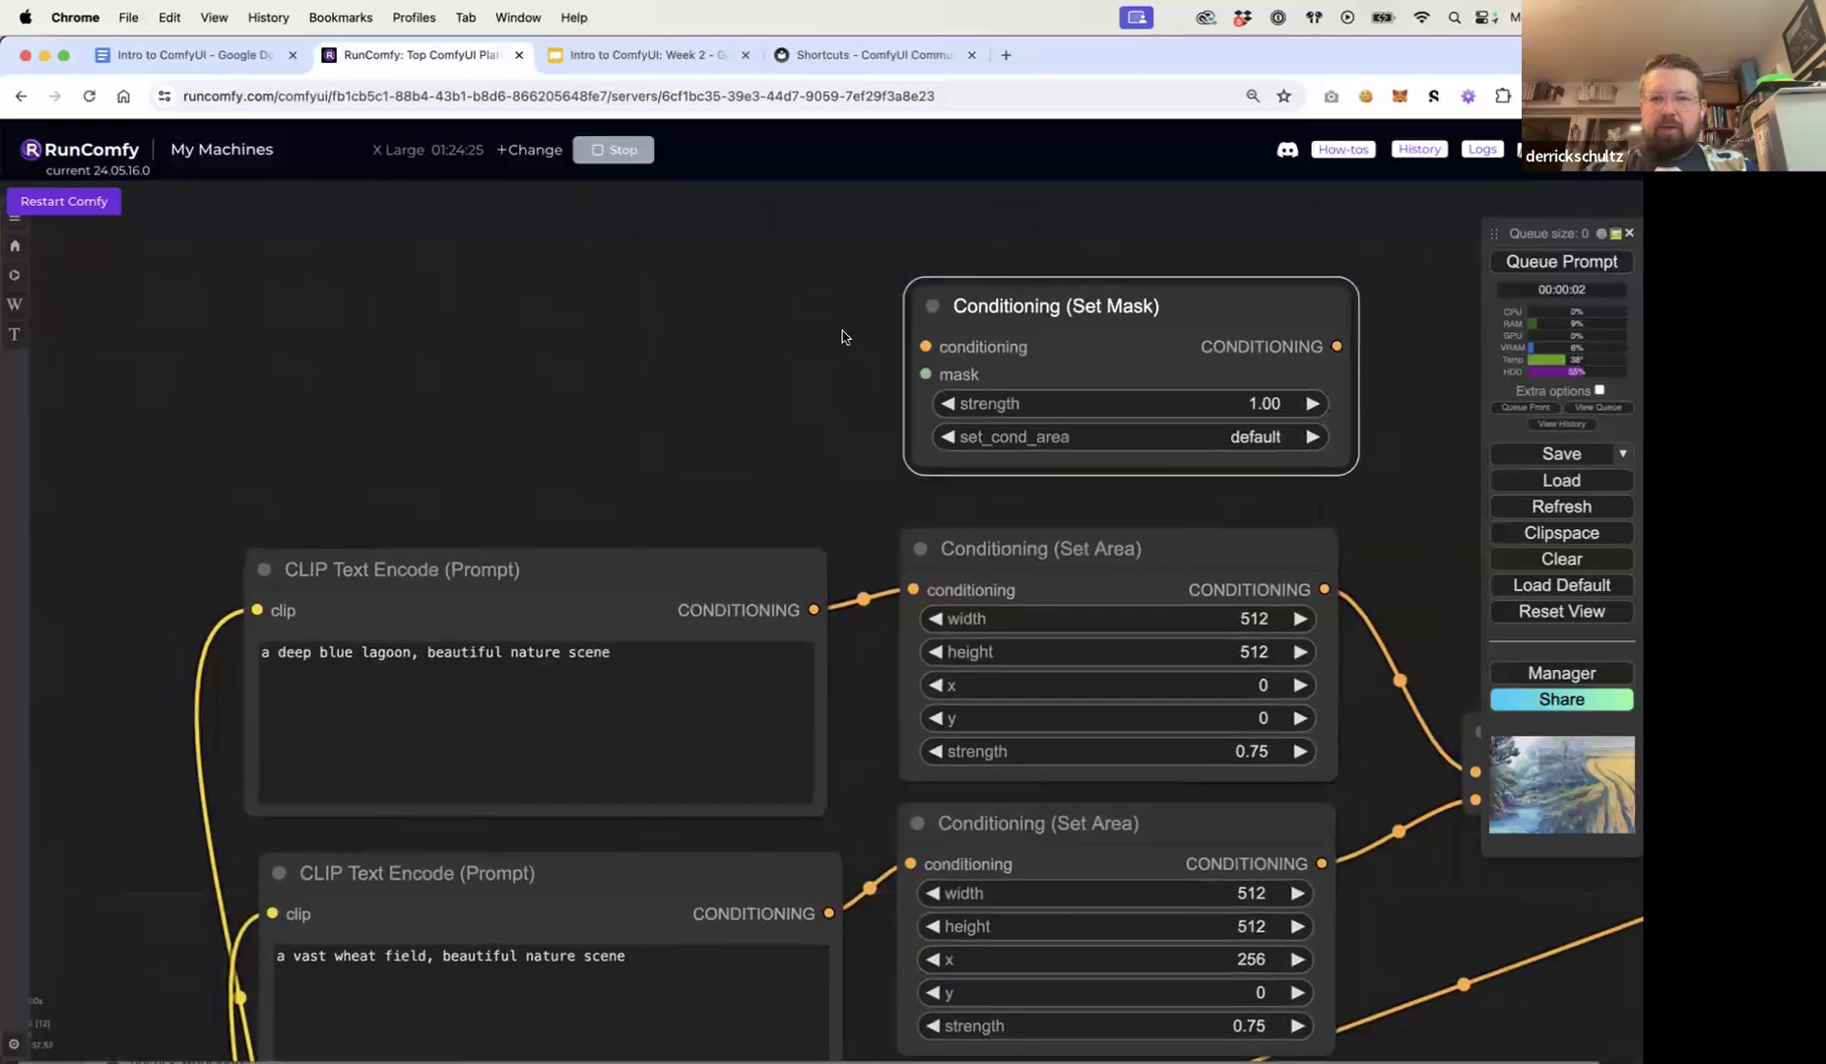
pyautogui.click(1229, 438)
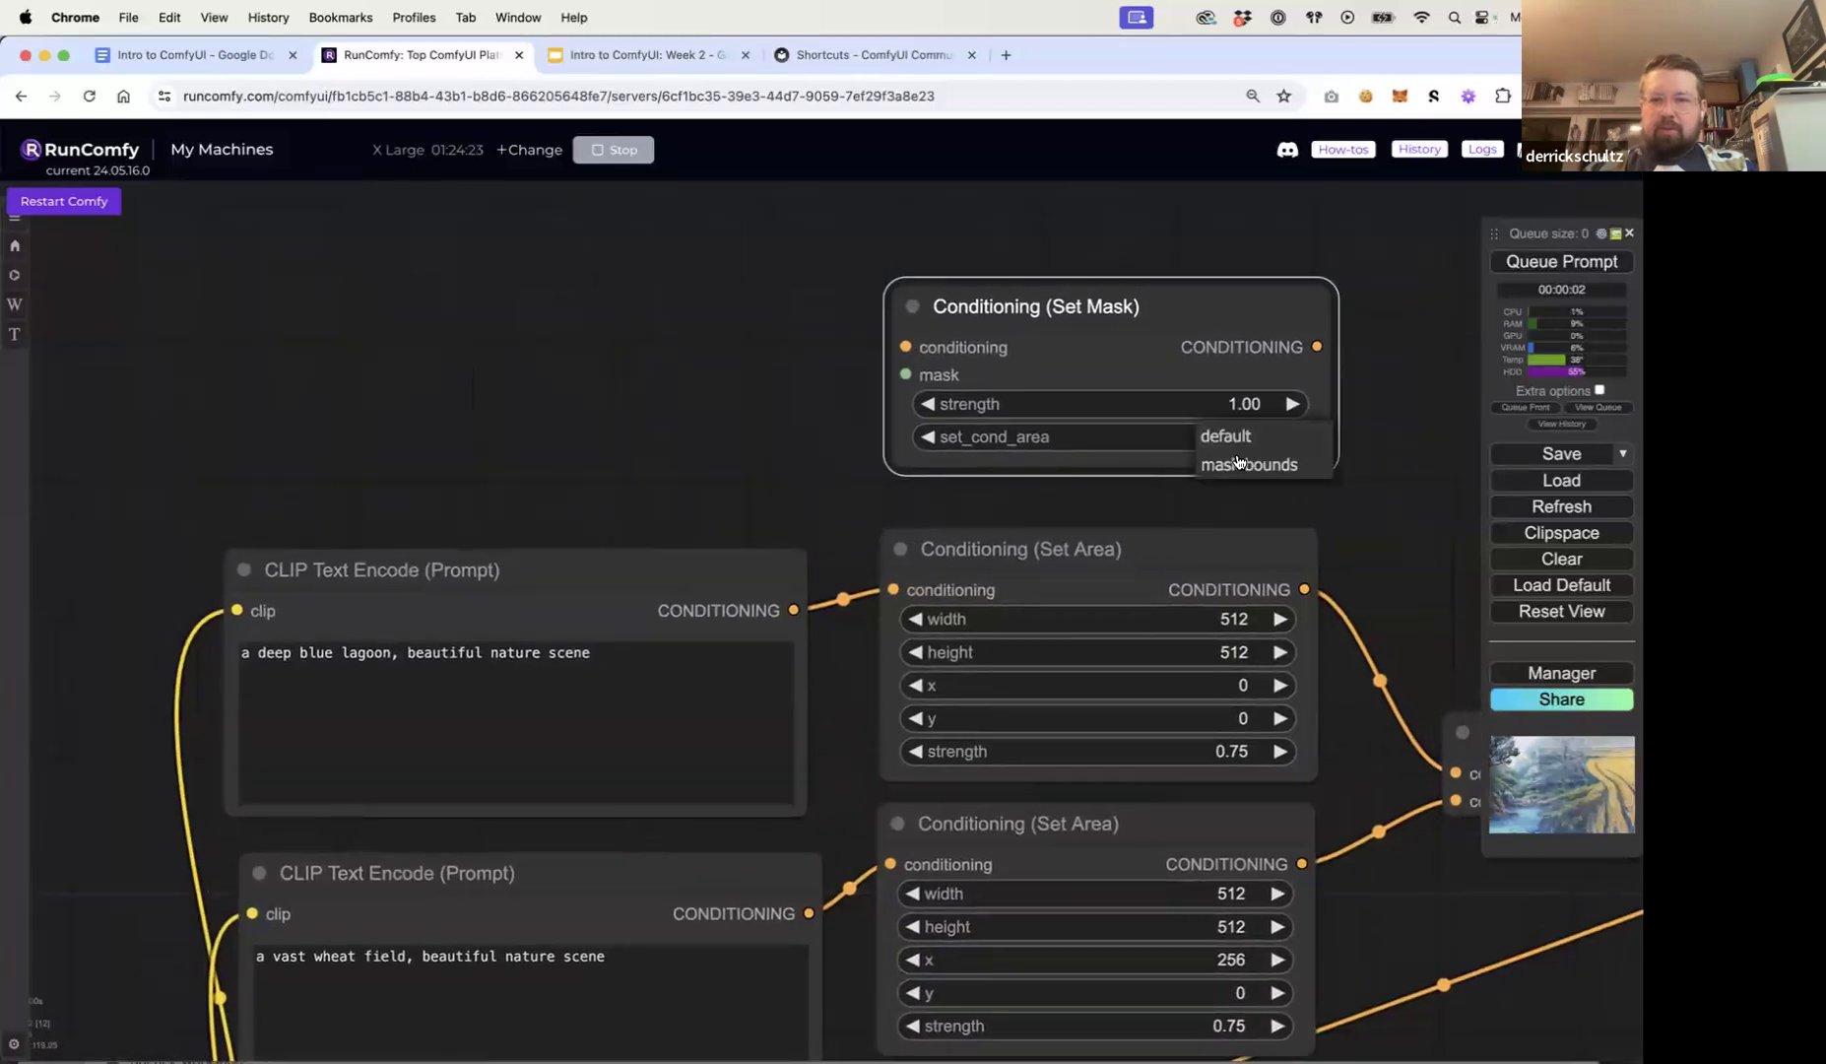
pyautogui.click(1223, 465)
pyautogui.click(705, 375)
# Step: Add a Load Image node above the lagoon prompt's CLIP Text Encode node
pyautogui.scroll(-7, 705, 375)
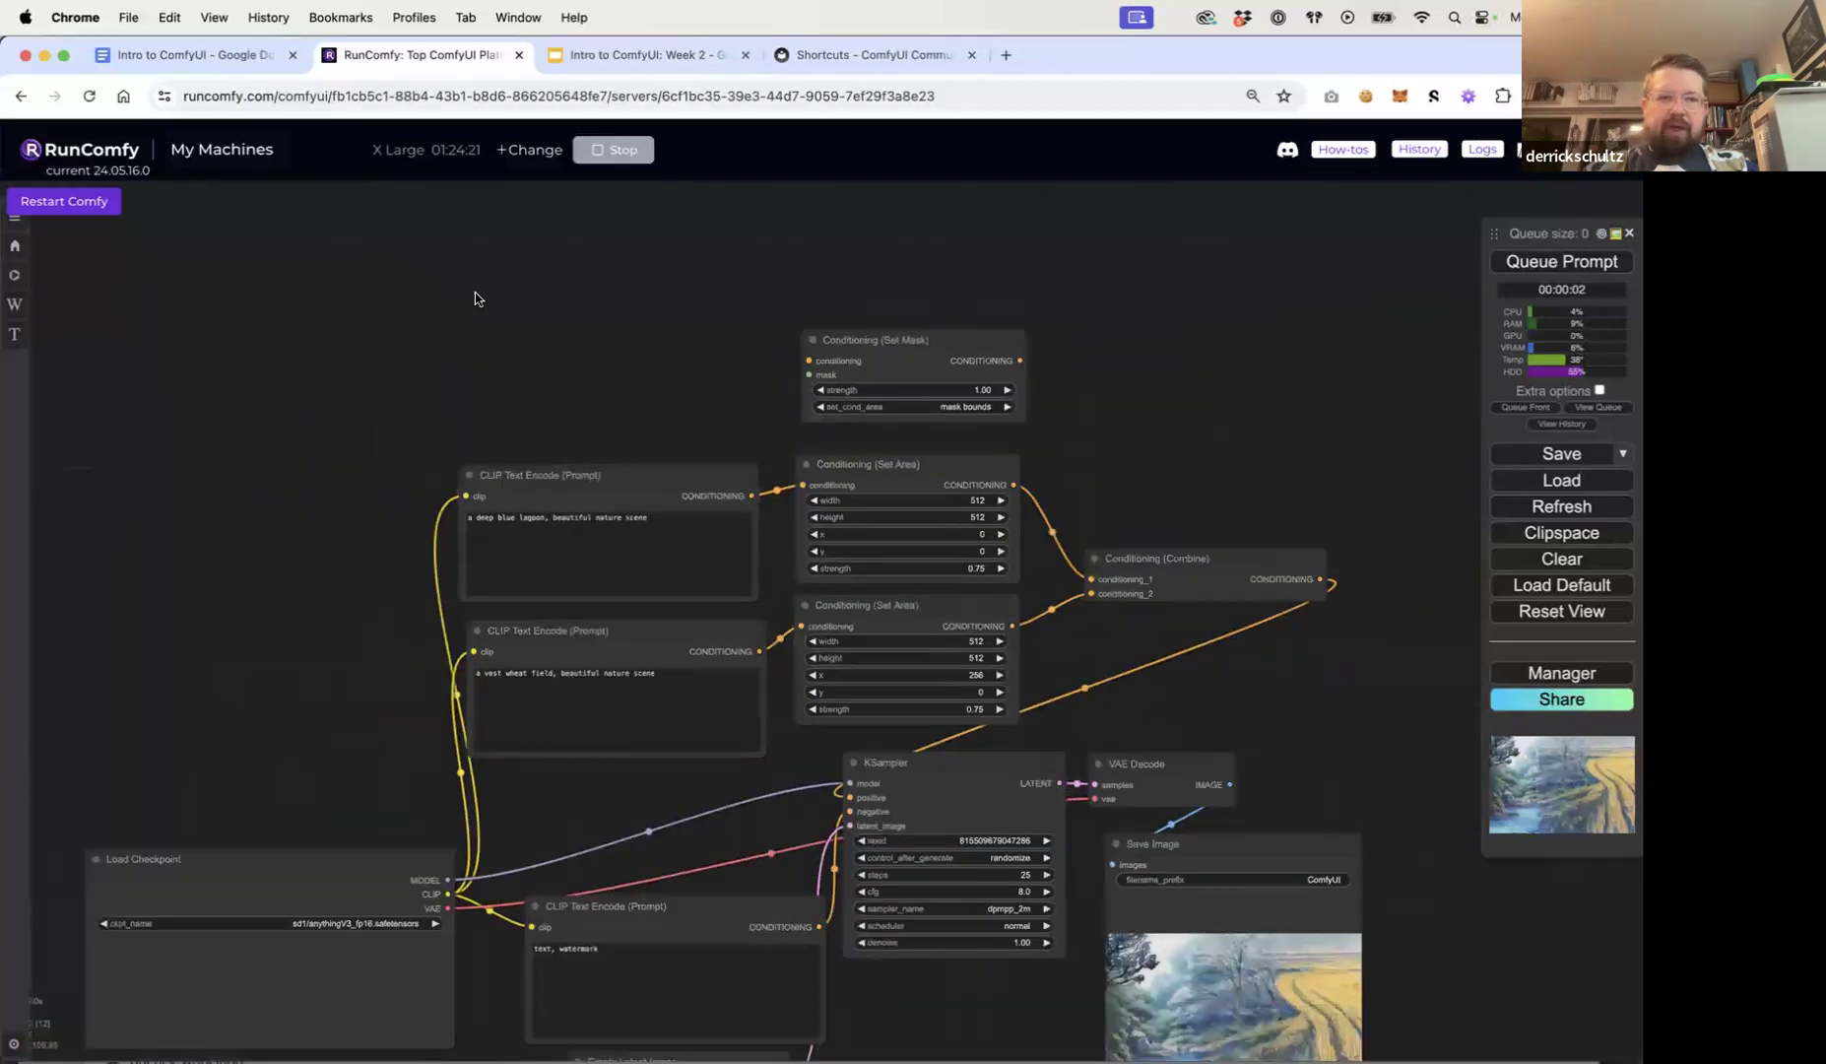
pyautogui.doubleClick(476, 296)
pyautogui.write('load')
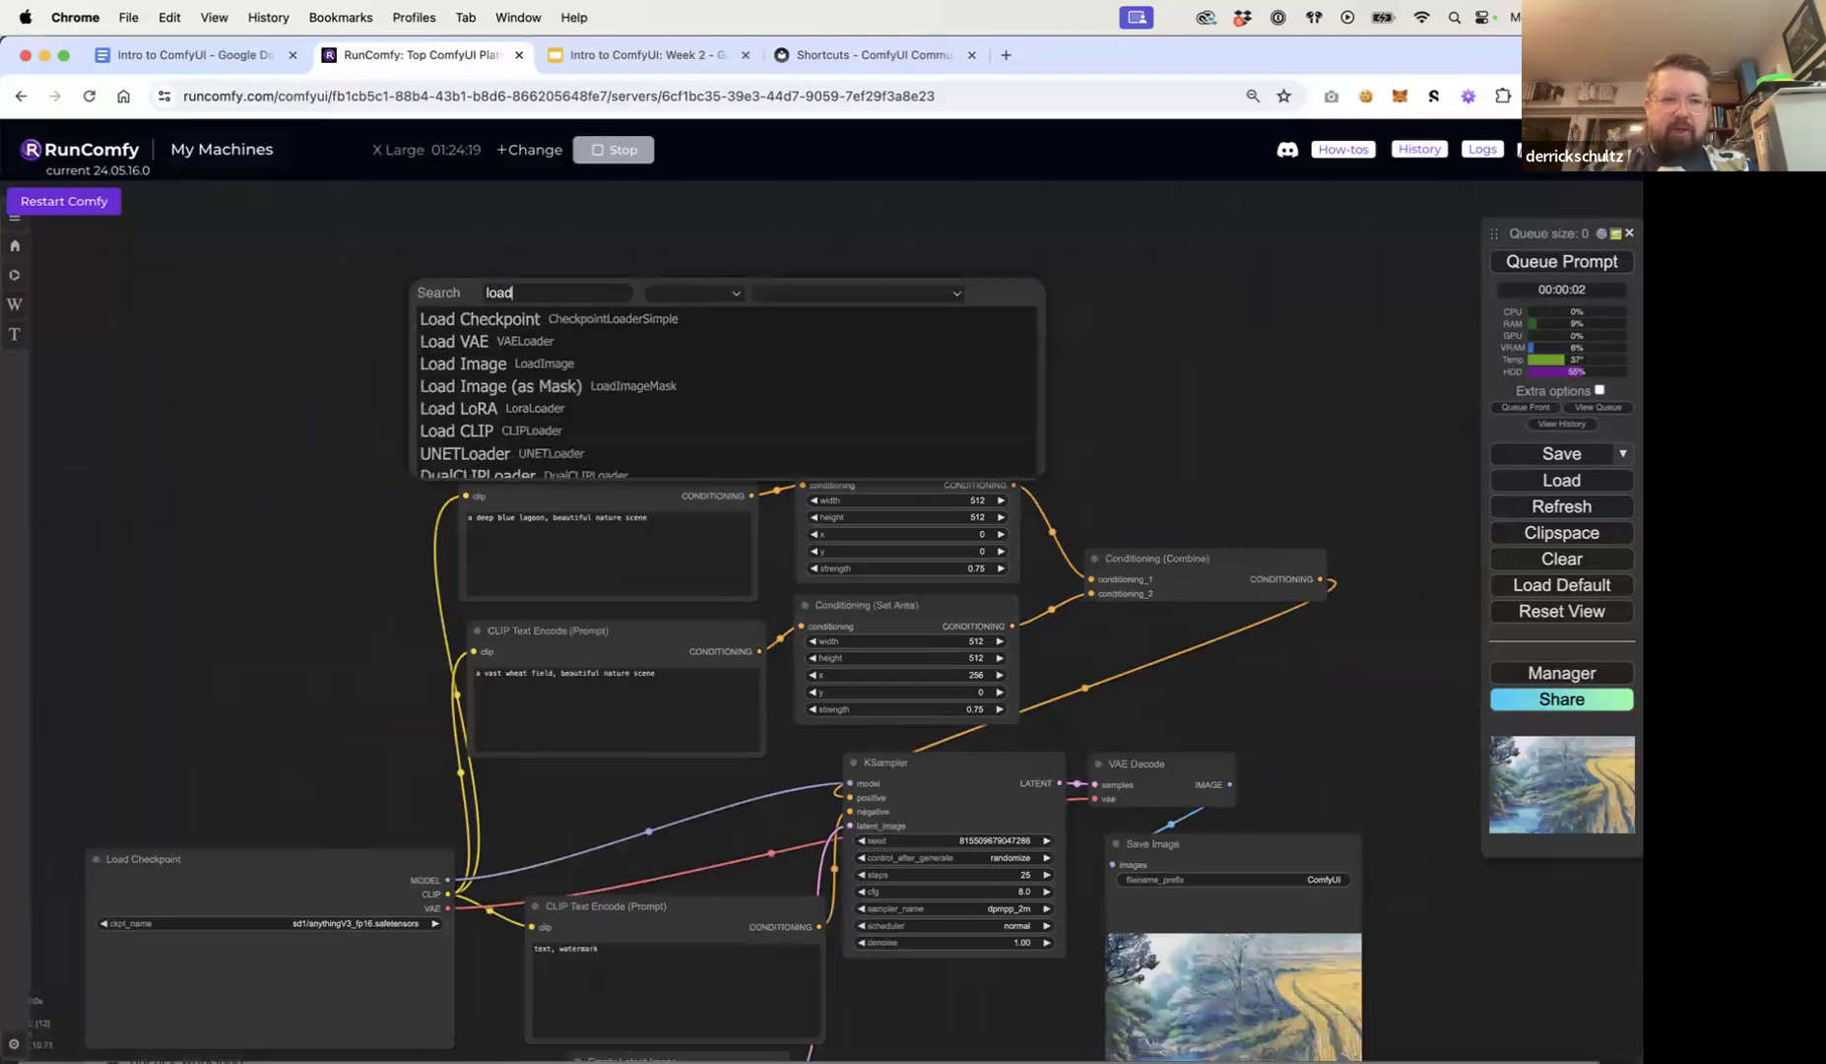
pyautogui.click(476, 363)
pyautogui.moveTo(608, 293); pyautogui.dragTo(624, 217)
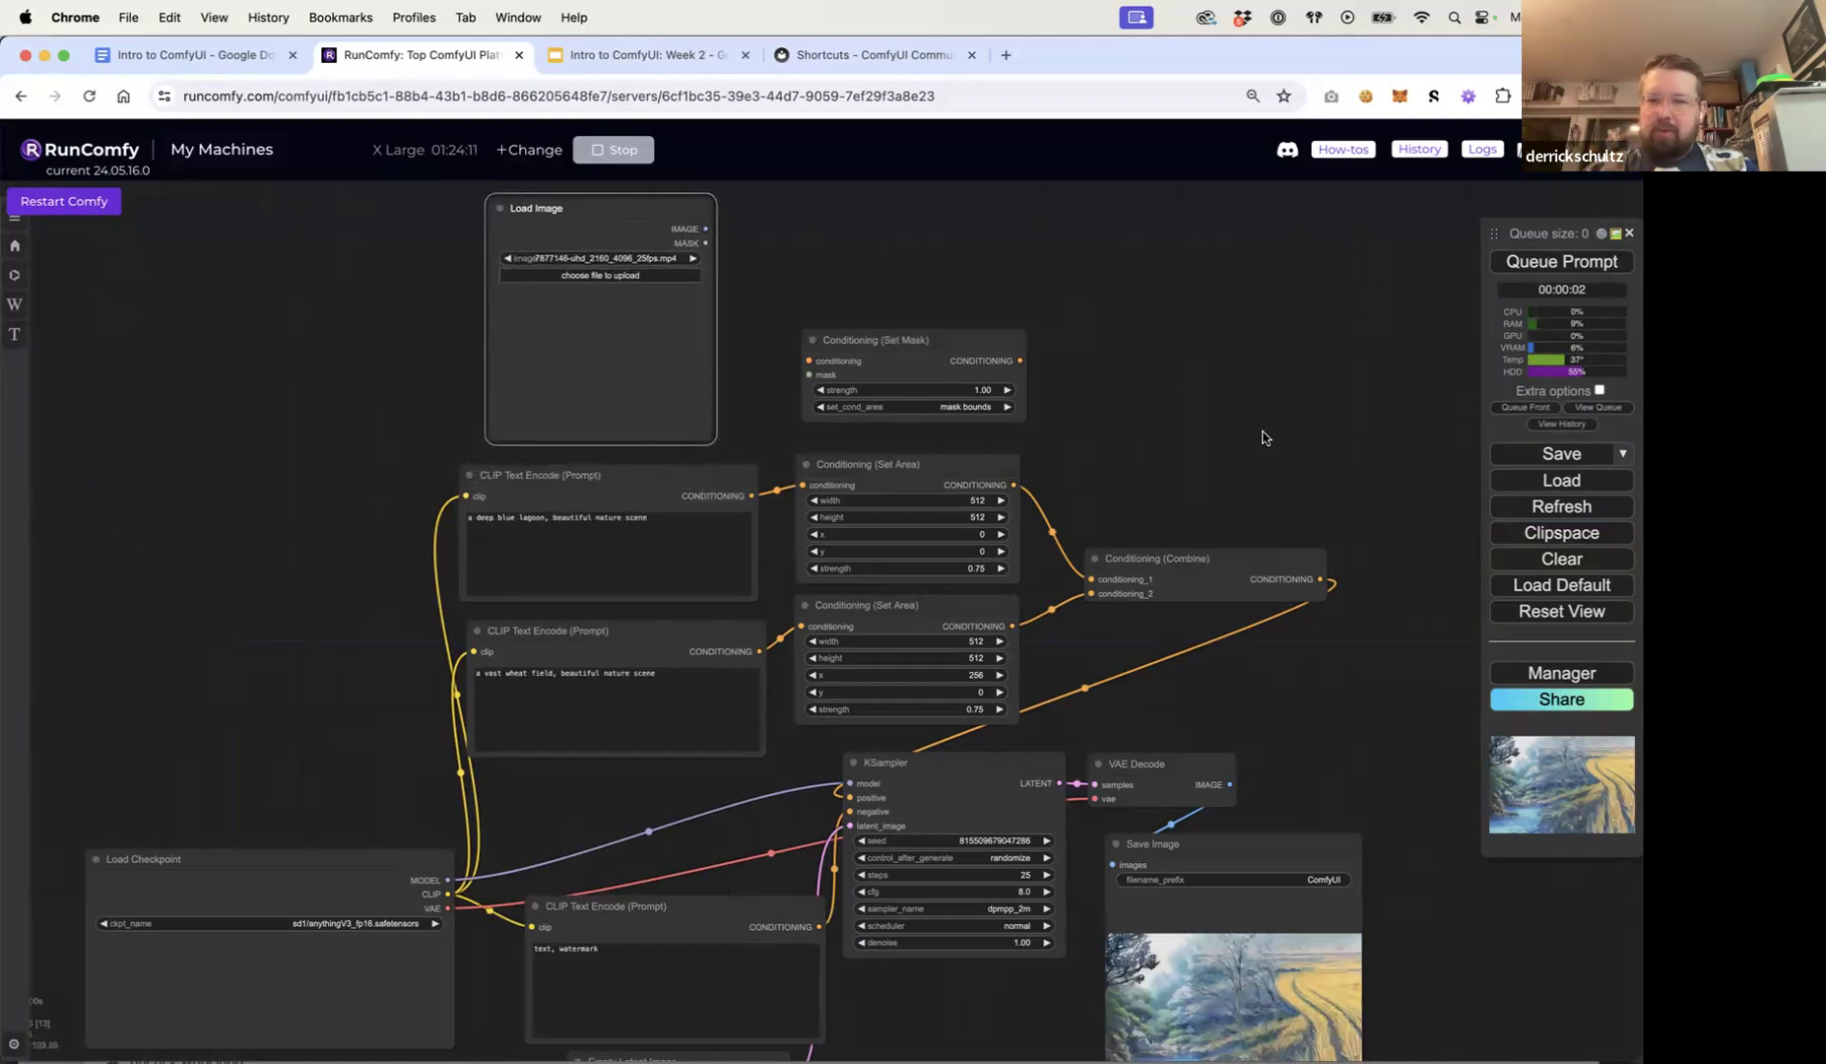
# Step: Save the latest generated image from the Save Image node to the Desktop as ComfyUI_00496_
pyautogui.scroll(-5, 1265, 437)
pyautogui.rightClick(1266, 690)
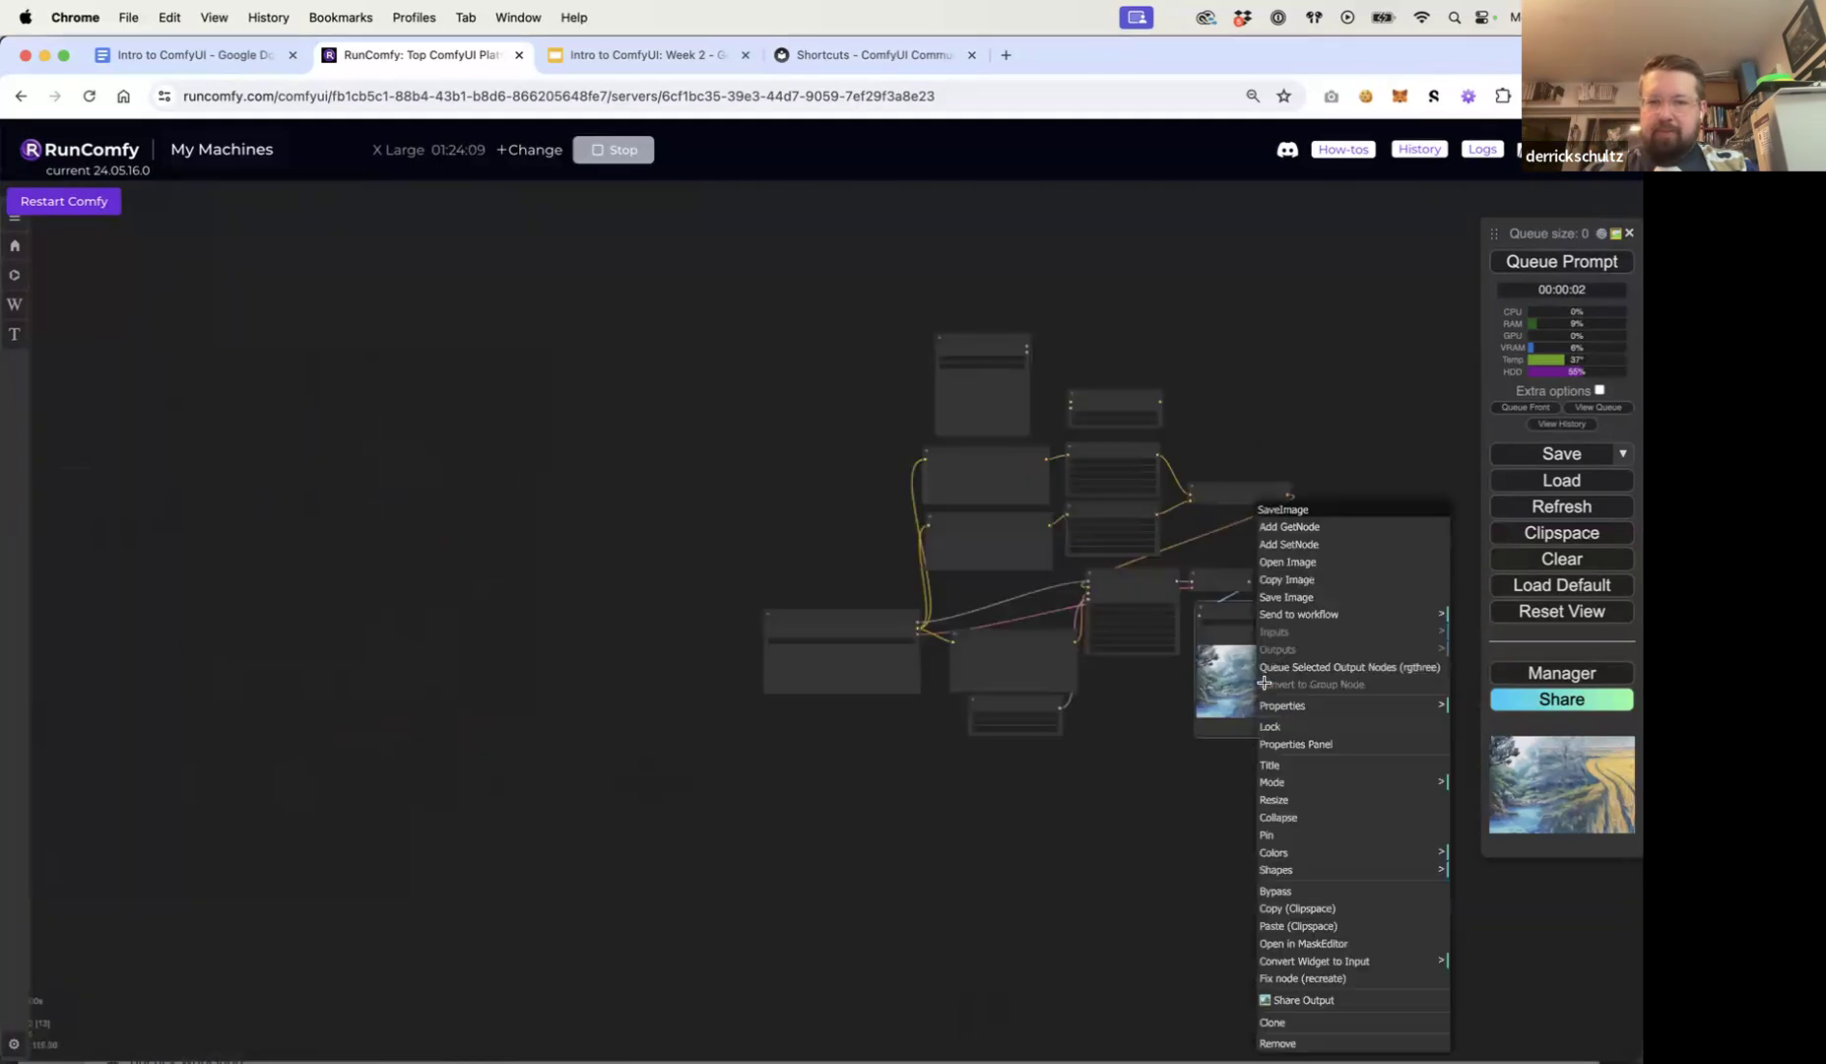
pyautogui.click(1287, 597)
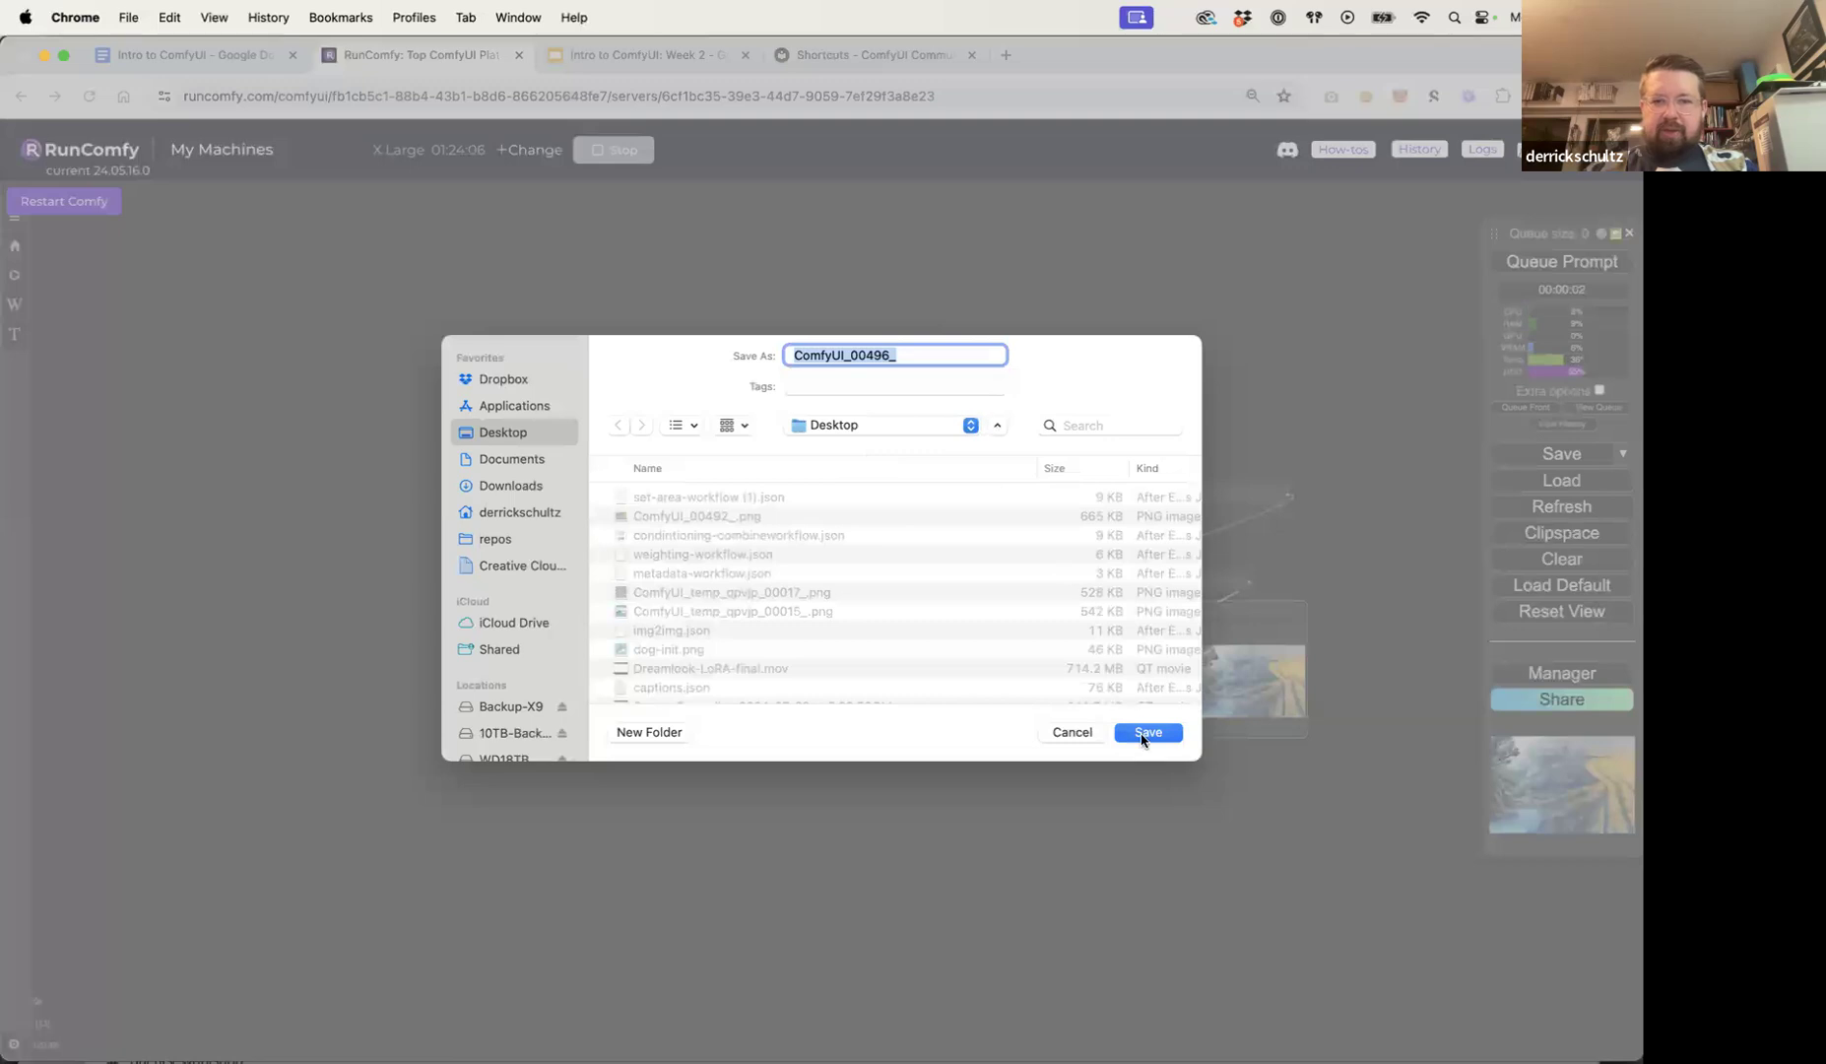
pyautogui.click(1145, 732)
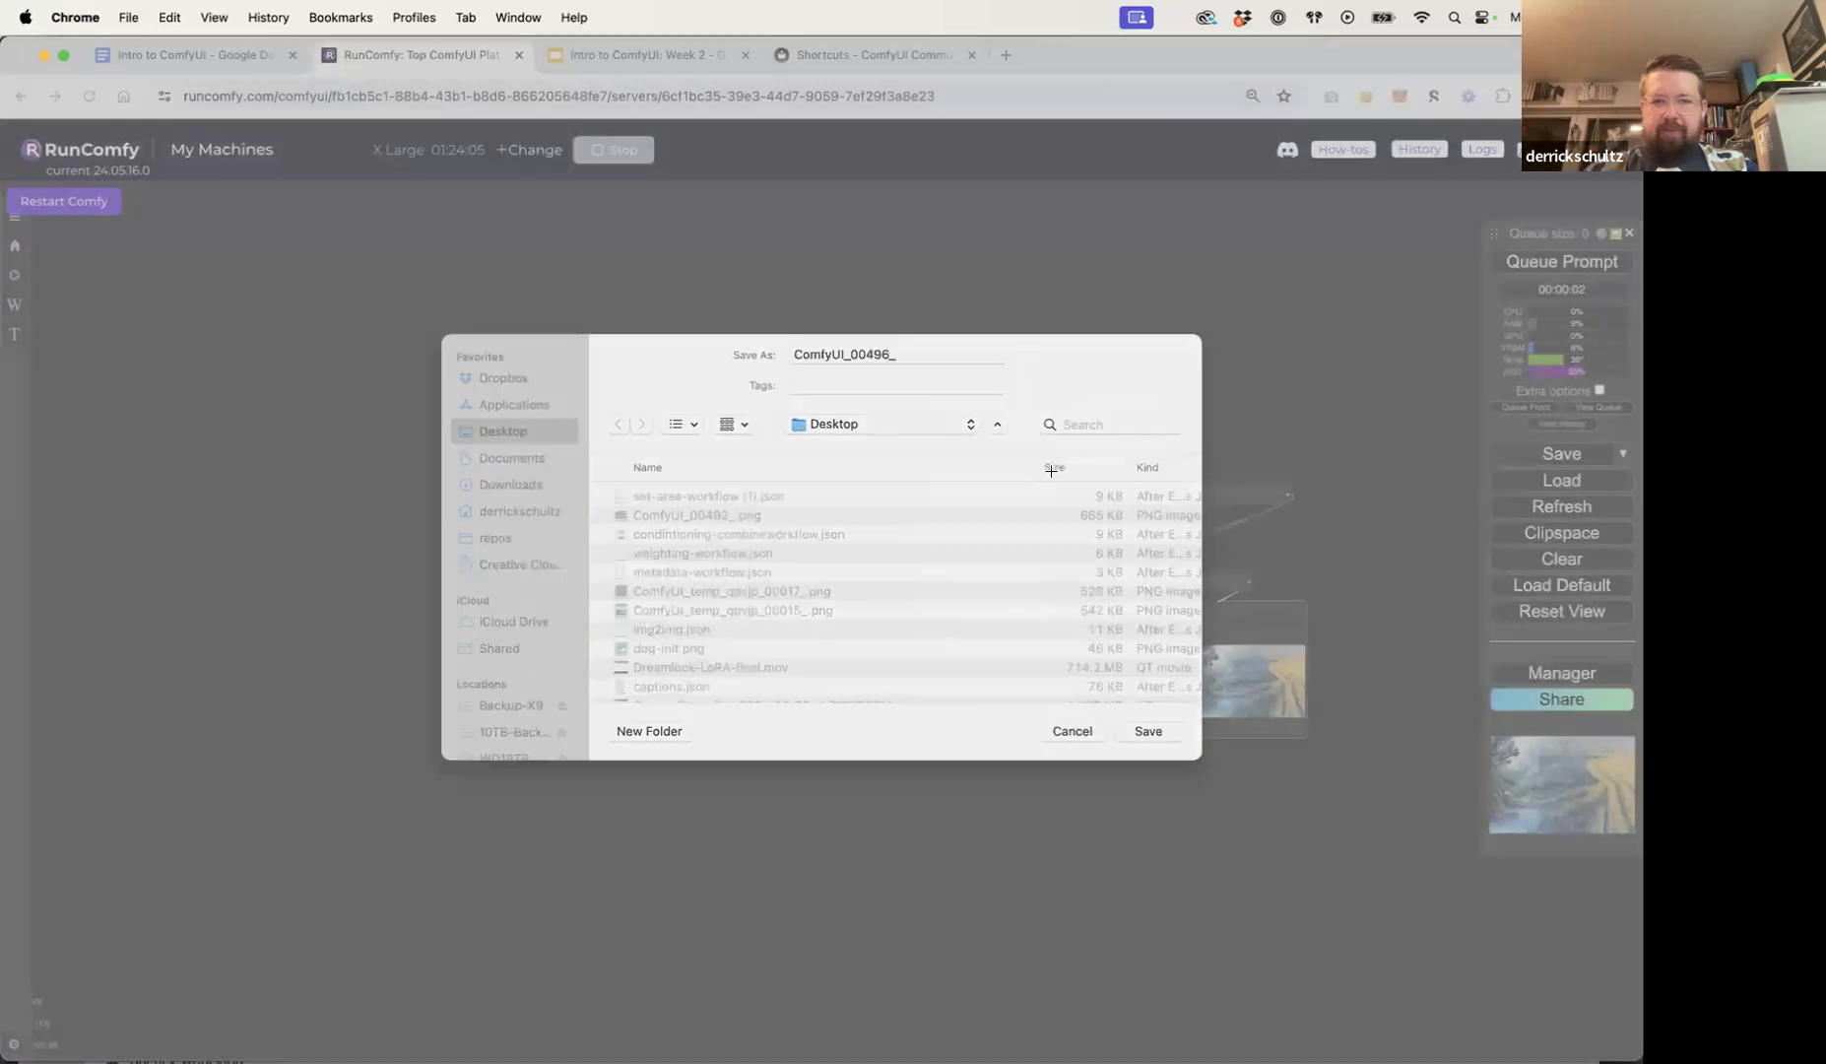
# Step: Load ComfyUI_00496_.png from the Desktop into the Load Image node
pyautogui.scroll(5, 921, 405)
pyautogui.click(851, 443)
pyautogui.click(692, 436)
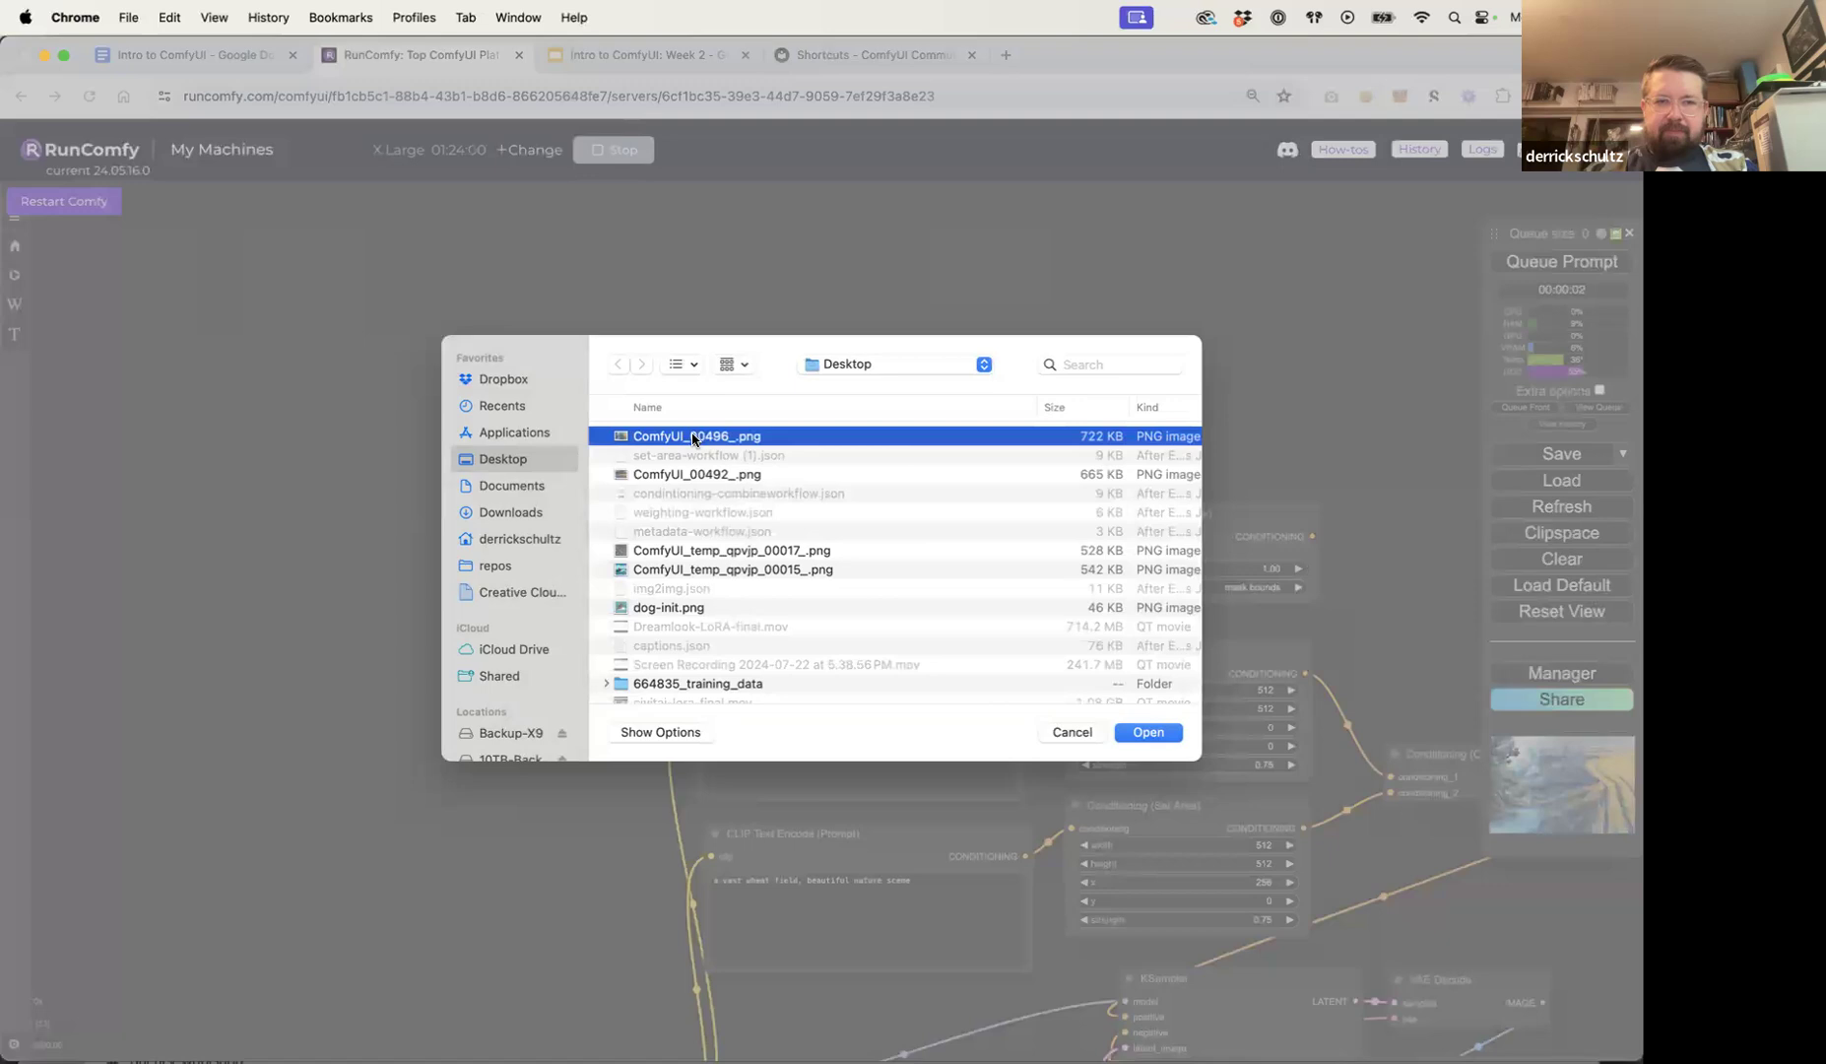
pyautogui.click(1146, 731)
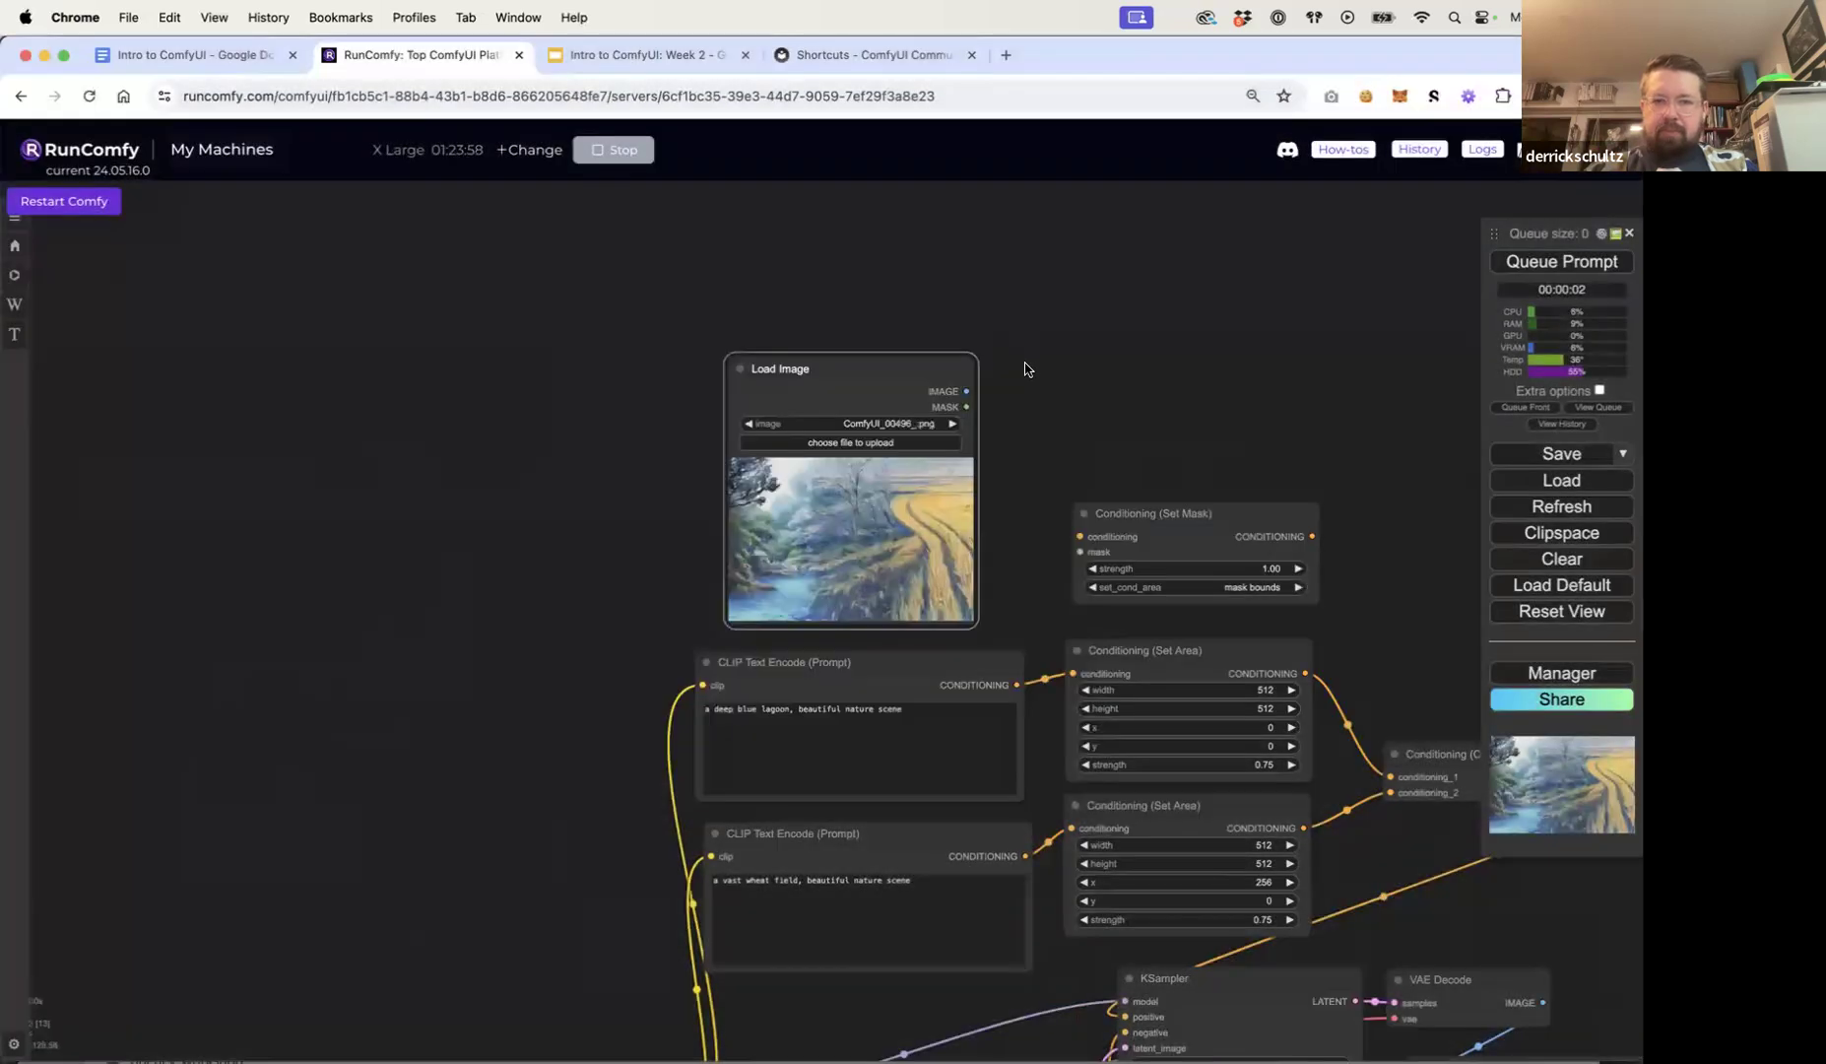
# Step: Paint a mask over the lagoon and trees on the image's left and lower part in the MaskEditor and save it to the Load Image node
pyautogui.scroll(5, 1020, 360)
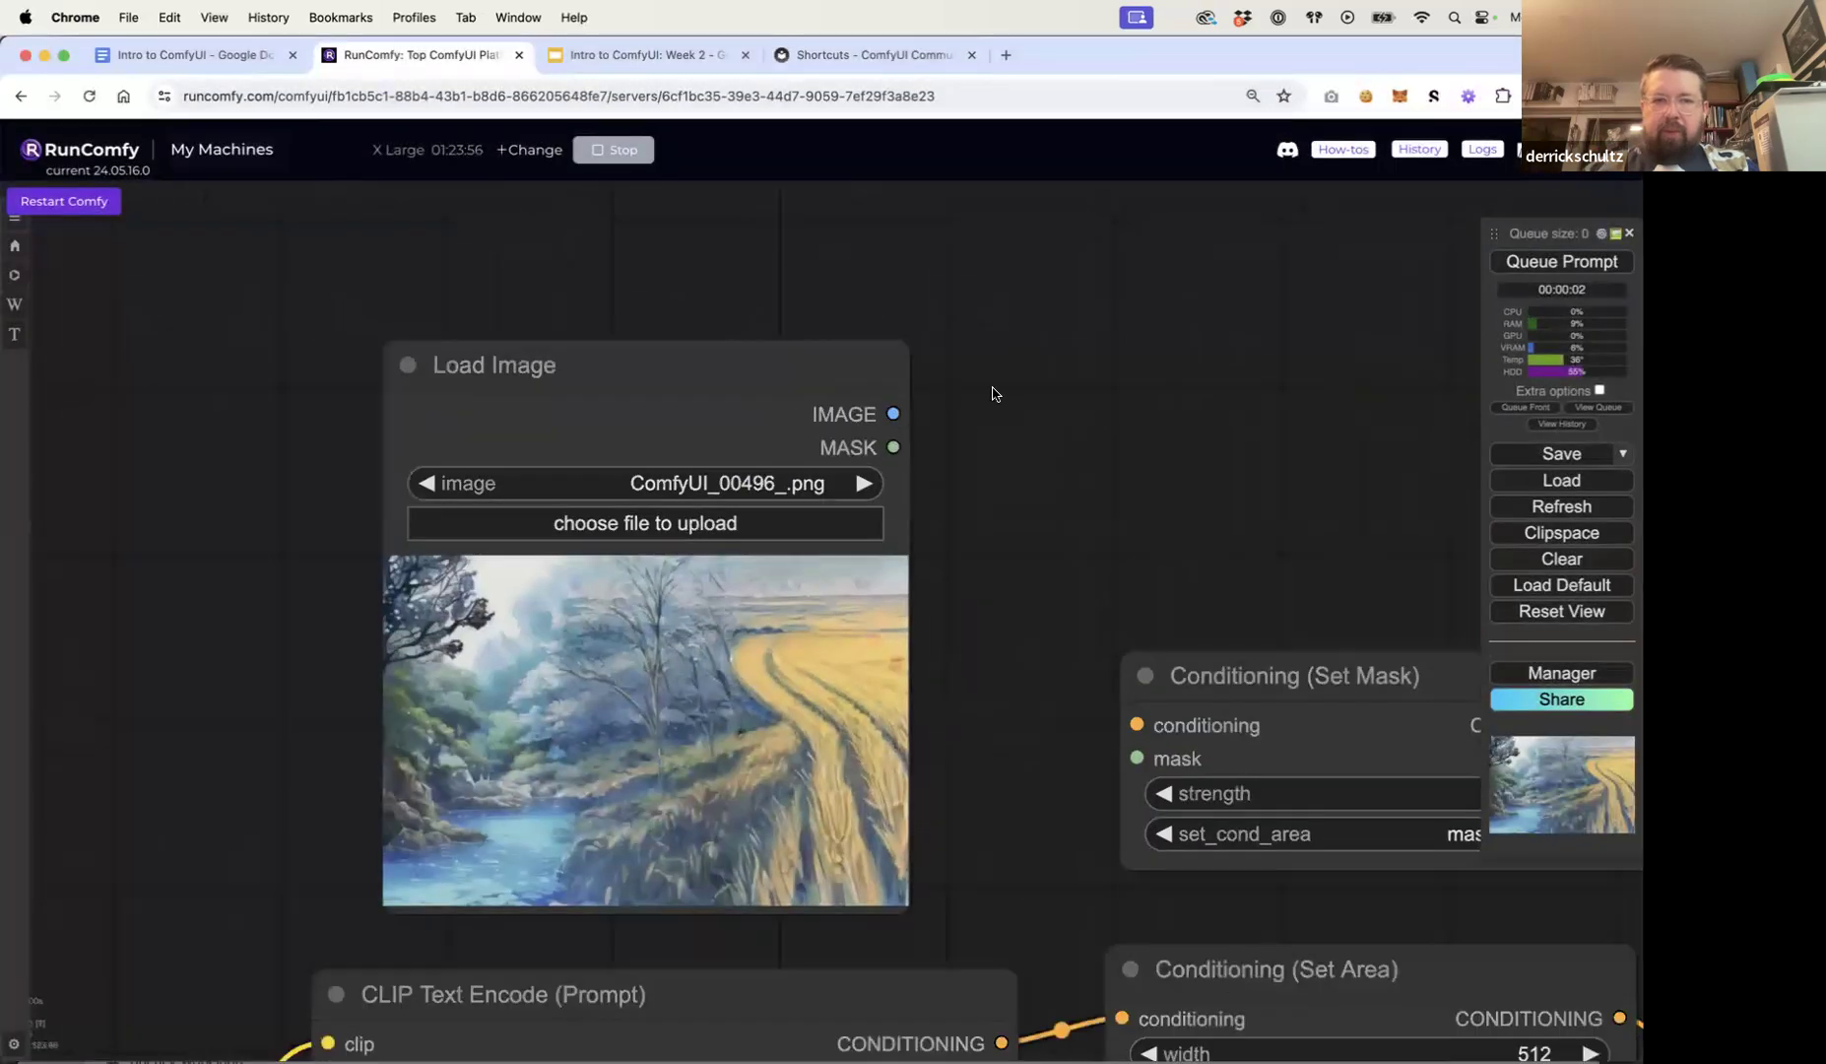
pyautogui.moveTo(722, 364); pyautogui.dragTo(707, 275)
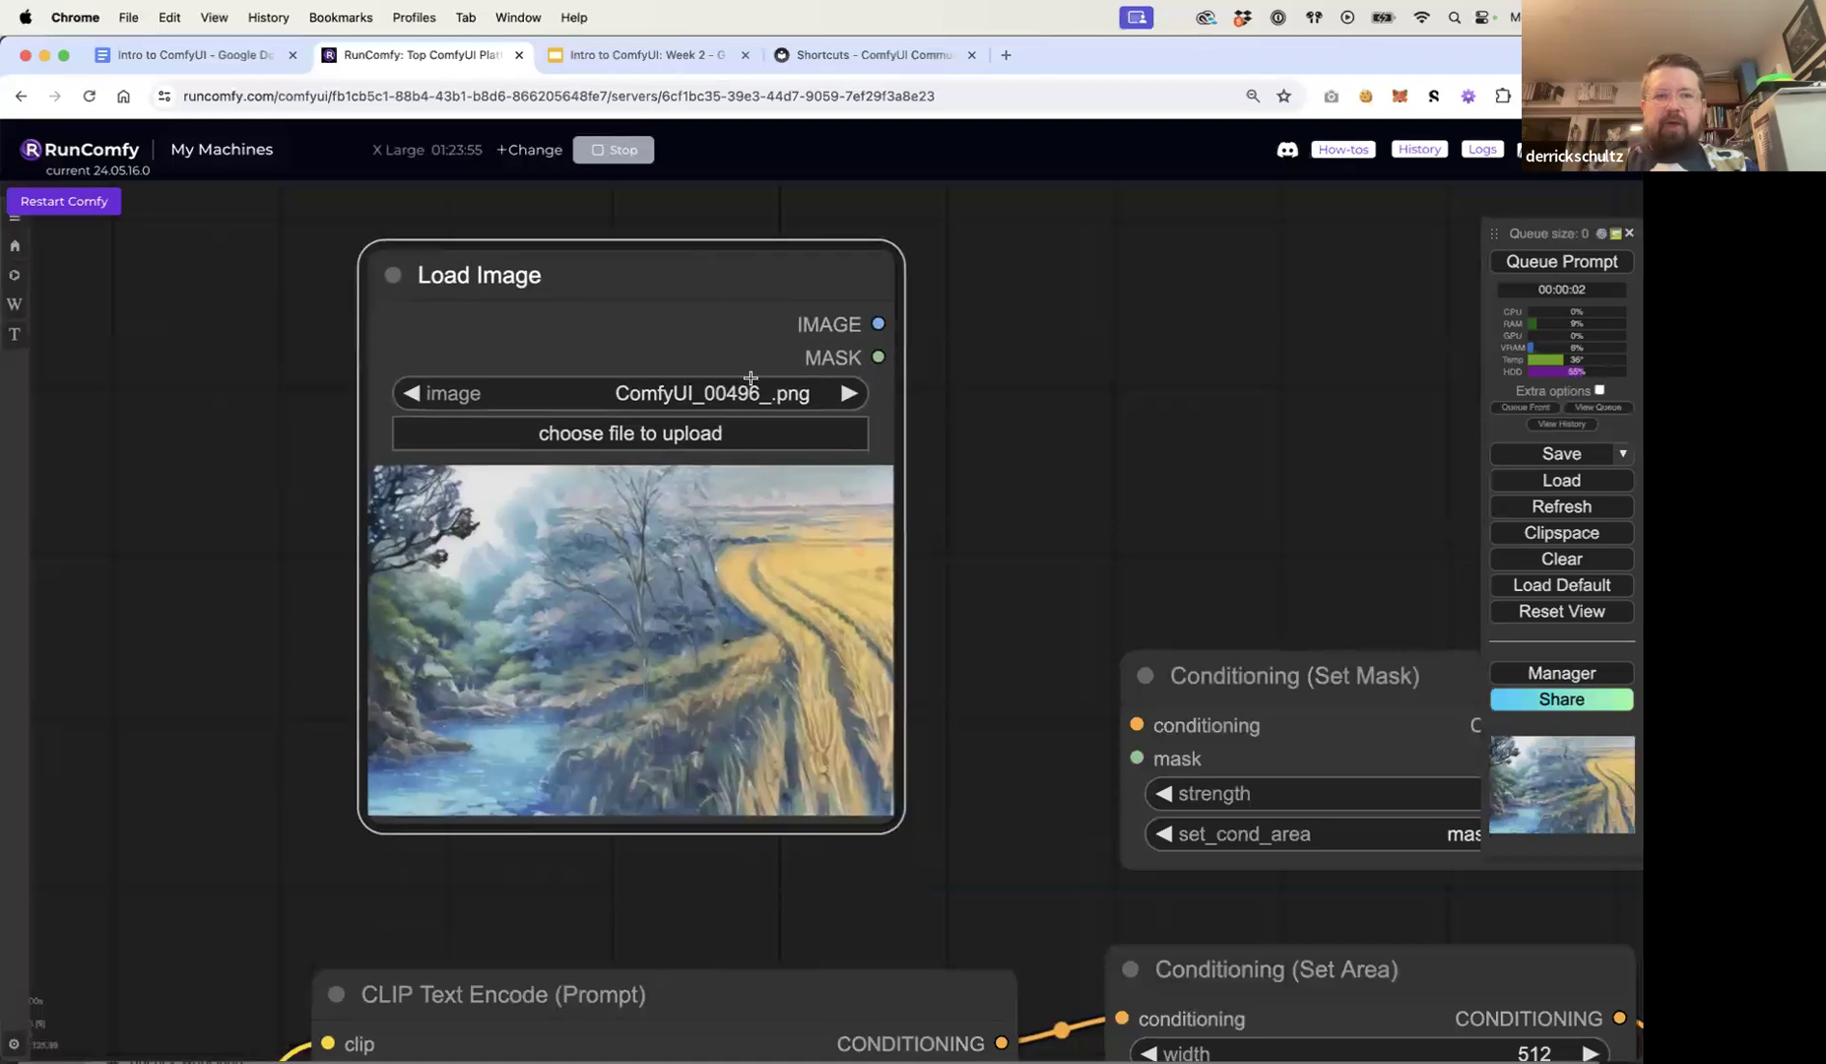
pyautogui.scroll(-2, 781, 526)
pyautogui.rightClick(766, 526)
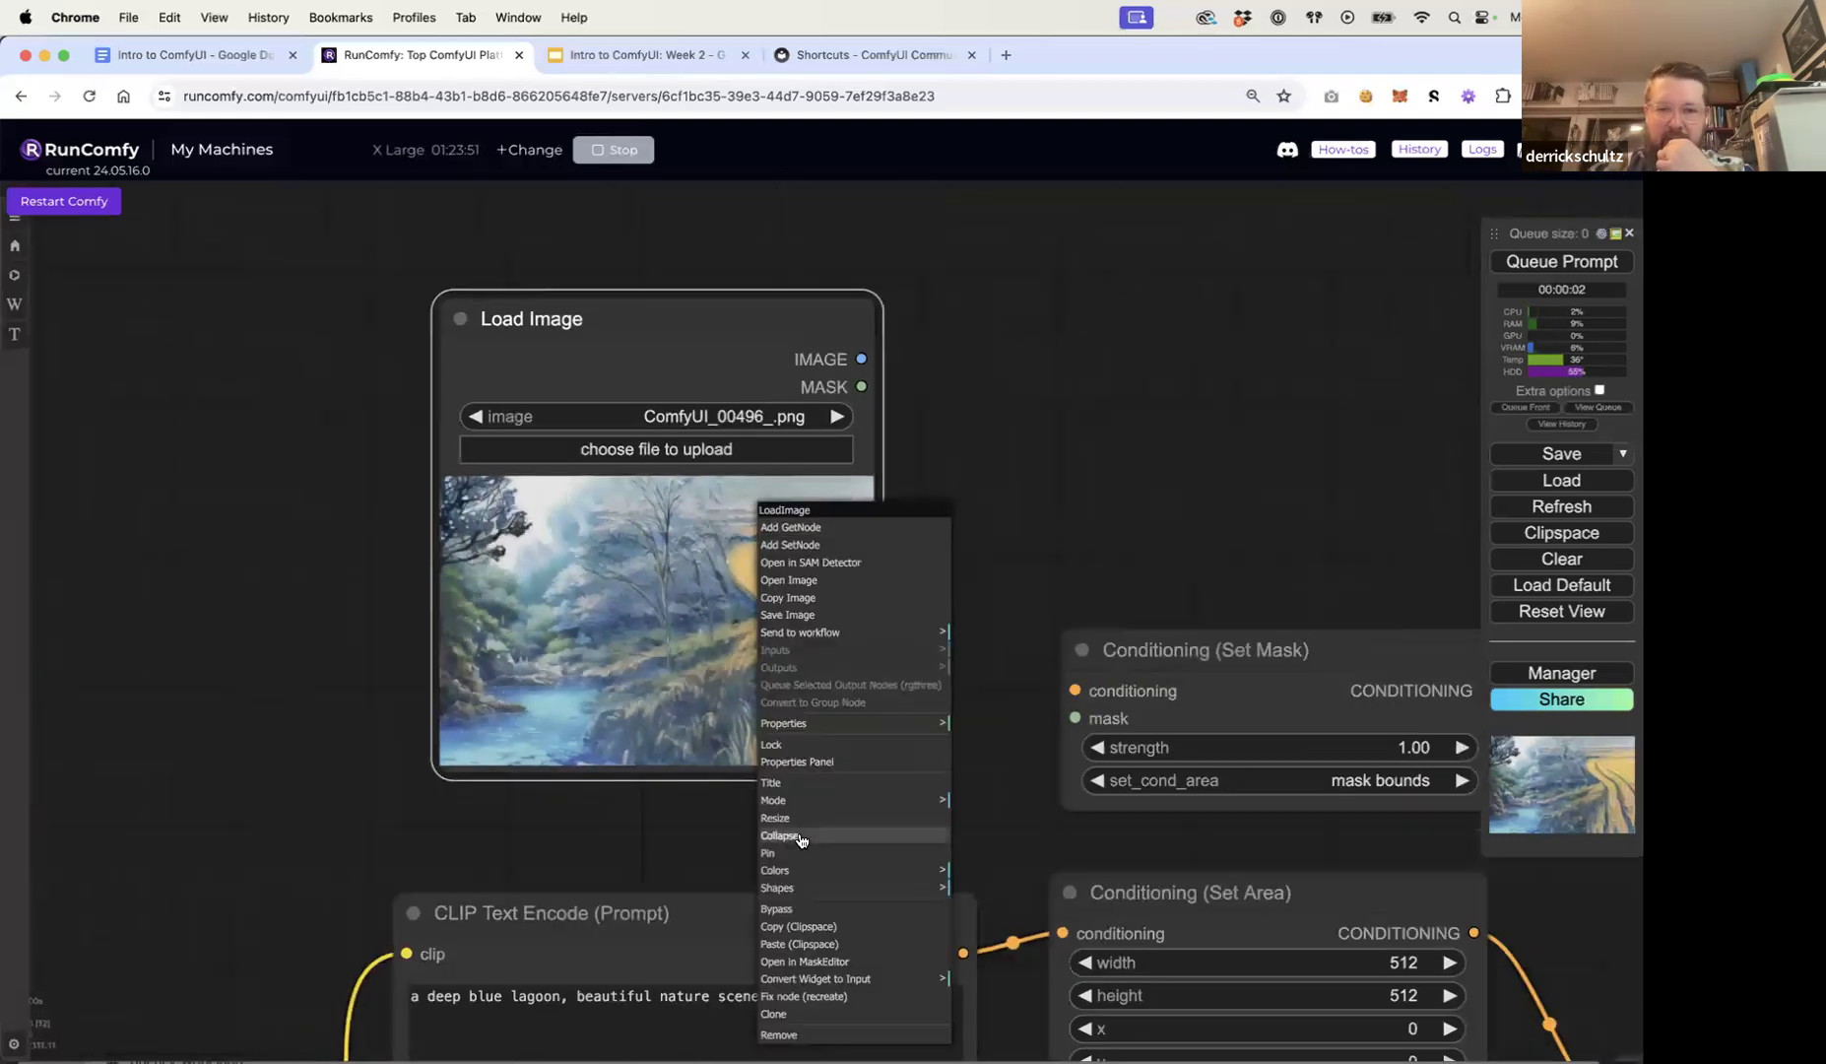
pyautogui.click(806, 960)
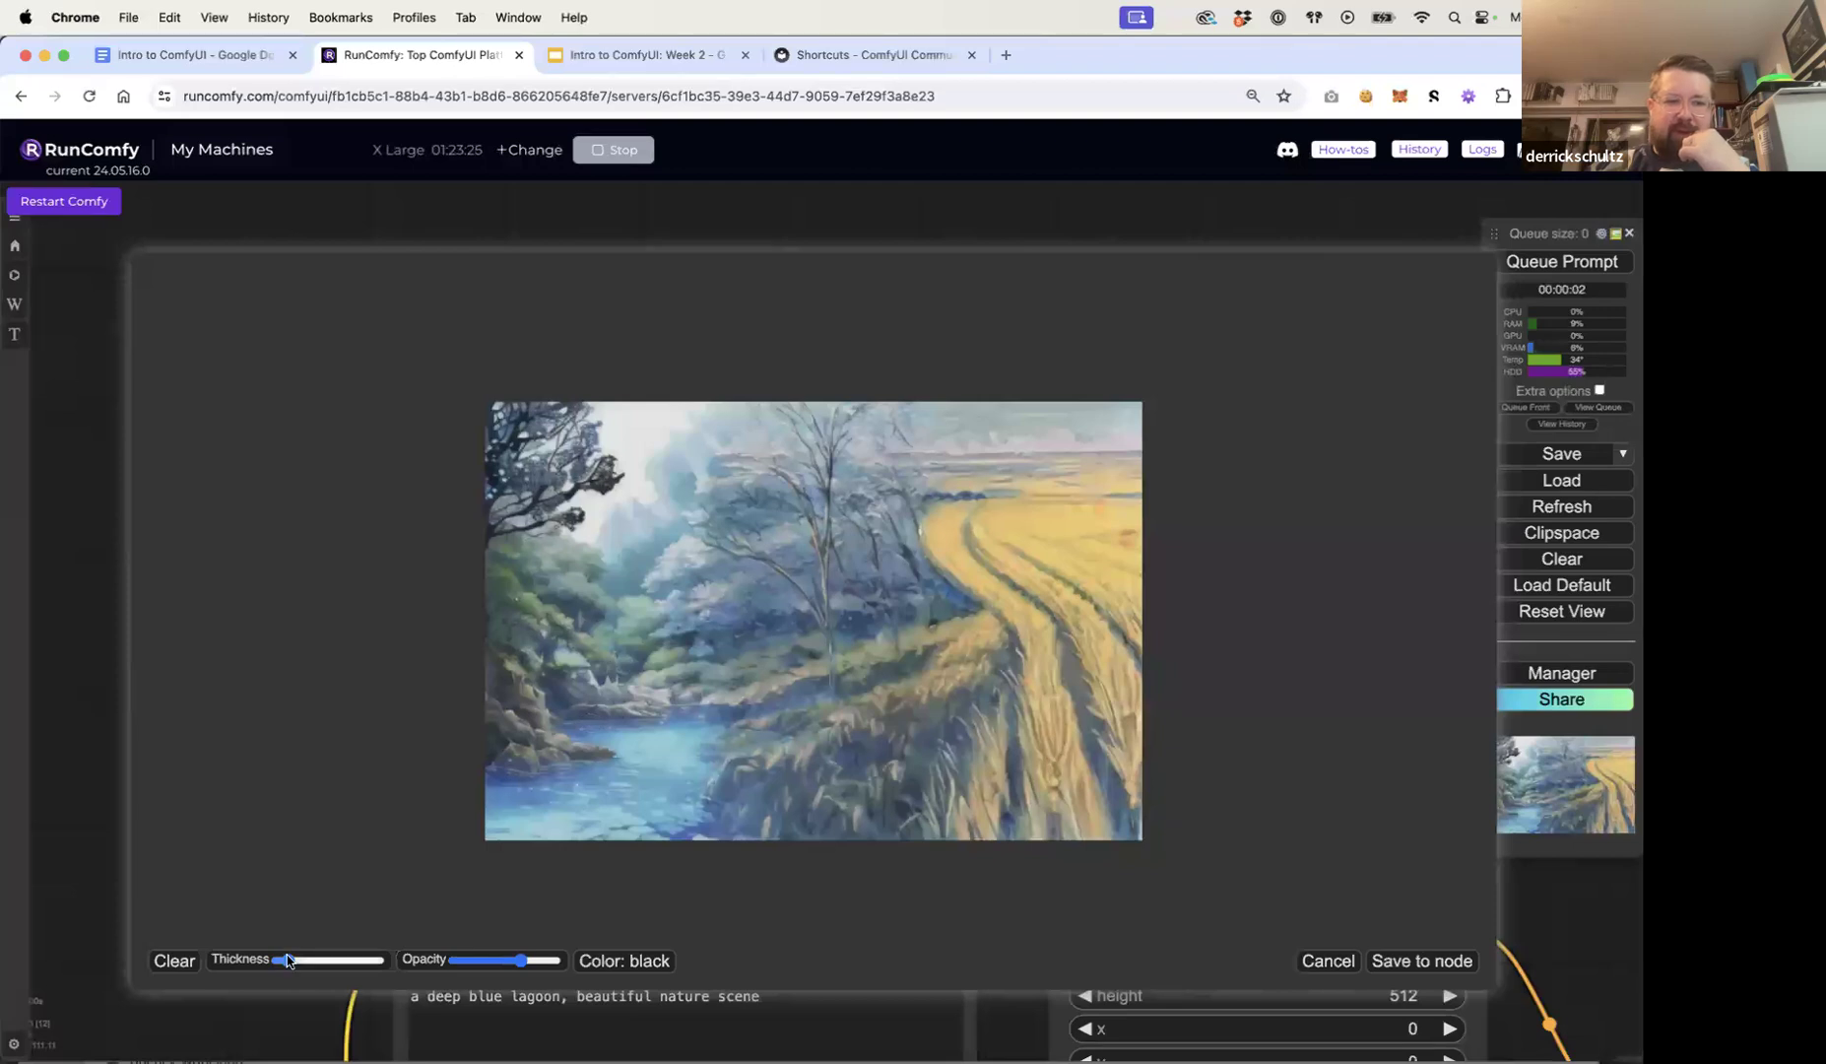
pyautogui.moveTo(798, 404)
pyautogui.mouseDown()
pyautogui.moveTo(501, 425)
pyautogui.moveTo(762, 422)
pyautogui.moveTo(766, 444)
pyautogui.moveTo(528, 469)
pyautogui.moveTo(500, 491)
pyautogui.moveTo(709, 508)
pyautogui.moveTo(520, 547)
pyautogui.moveTo(674, 542)
pyautogui.moveTo(480, 517)
pyautogui.moveTo(485, 596)
pyautogui.moveTo(672, 575)
pyautogui.moveTo(699, 644)
pyautogui.moveTo(912, 686)
pyautogui.moveTo(830, 706)
pyautogui.moveTo(926, 738)
pyautogui.moveTo(930, 782)
pyautogui.moveTo(1048, 840)
pyautogui.moveTo(479, 829)
pyautogui.moveTo(894, 793)
pyautogui.moveTo(875, 752)
pyautogui.moveTo(761, 733)
pyautogui.moveTo(689, 757)
pyautogui.moveTo(453, 756)
pyautogui.moveTo(500, 791)
pyautogui.moveTo(544, 775)
pyautogui.moveTo(477, 676)
pyautogui.moveTo(581, 715)
pyautogui.moveTo(822, 696)
pyautogui.moveTo(649, 687)
pyautogui.moveTo(483, 632)
pyautogui.mouseUp()
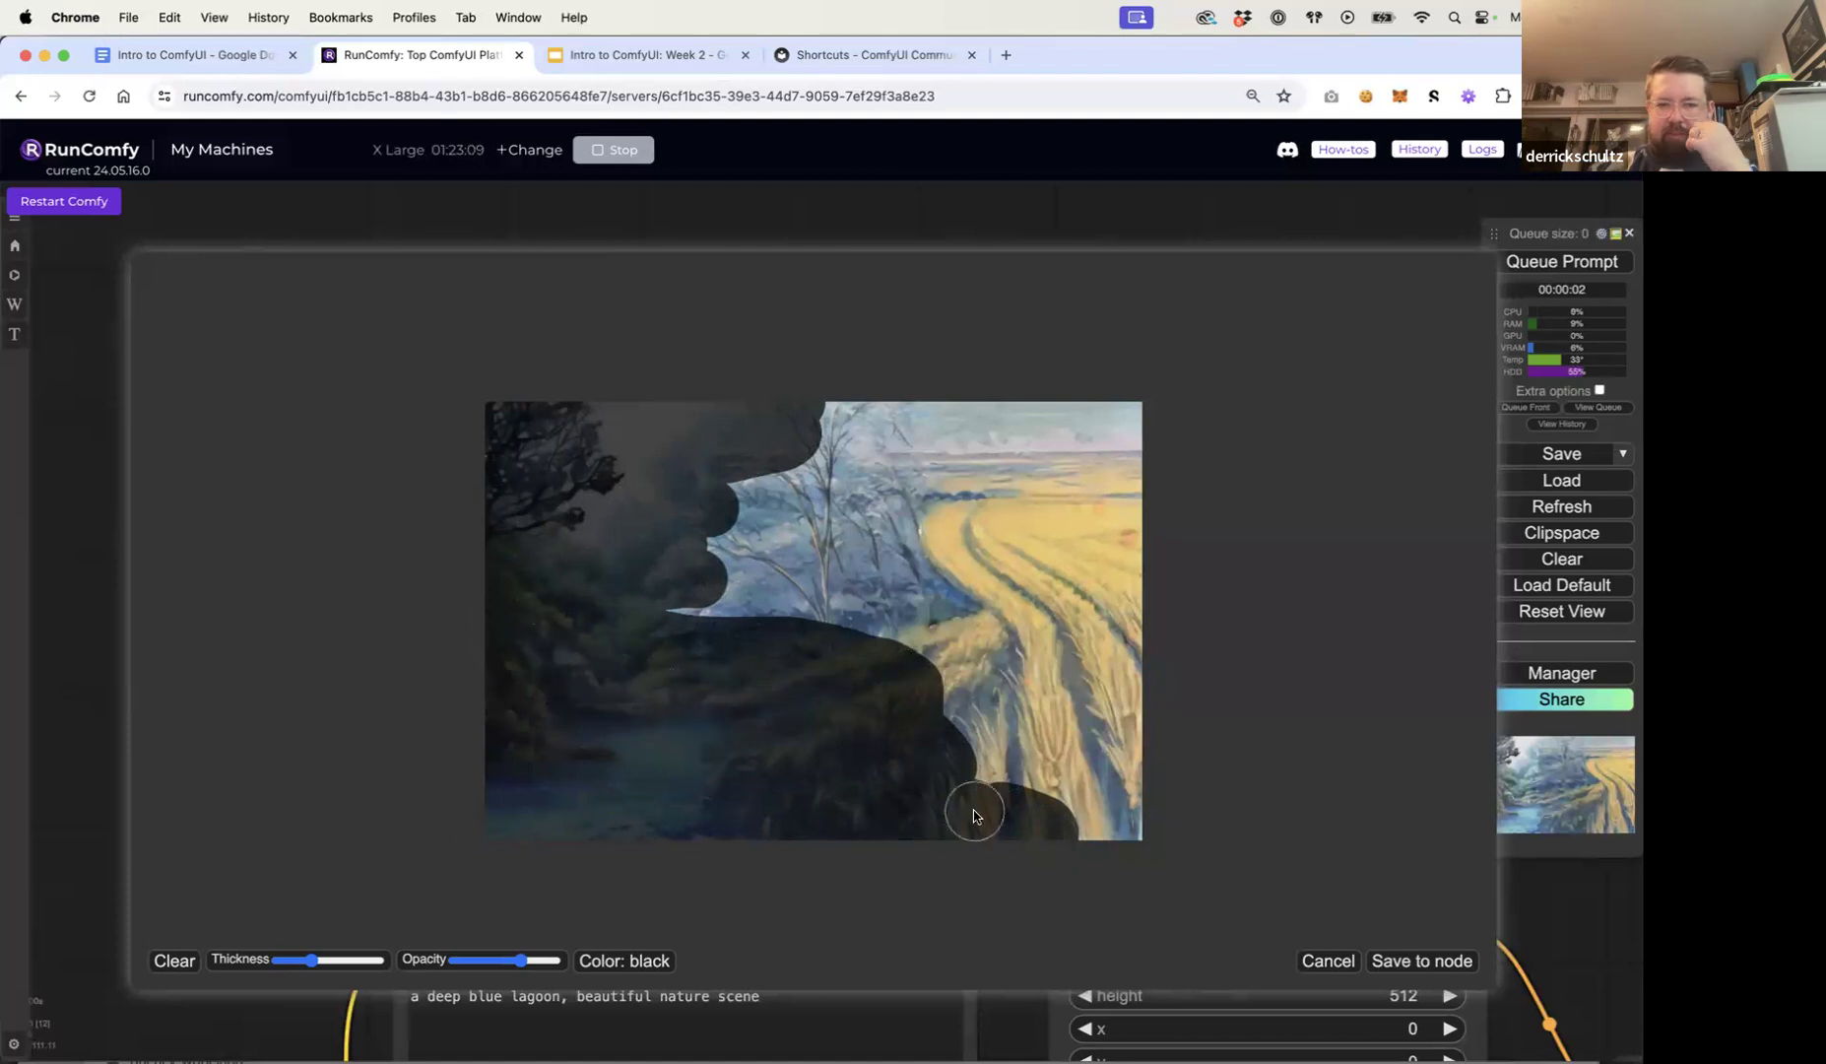
pyautogui.click(1405, 960)
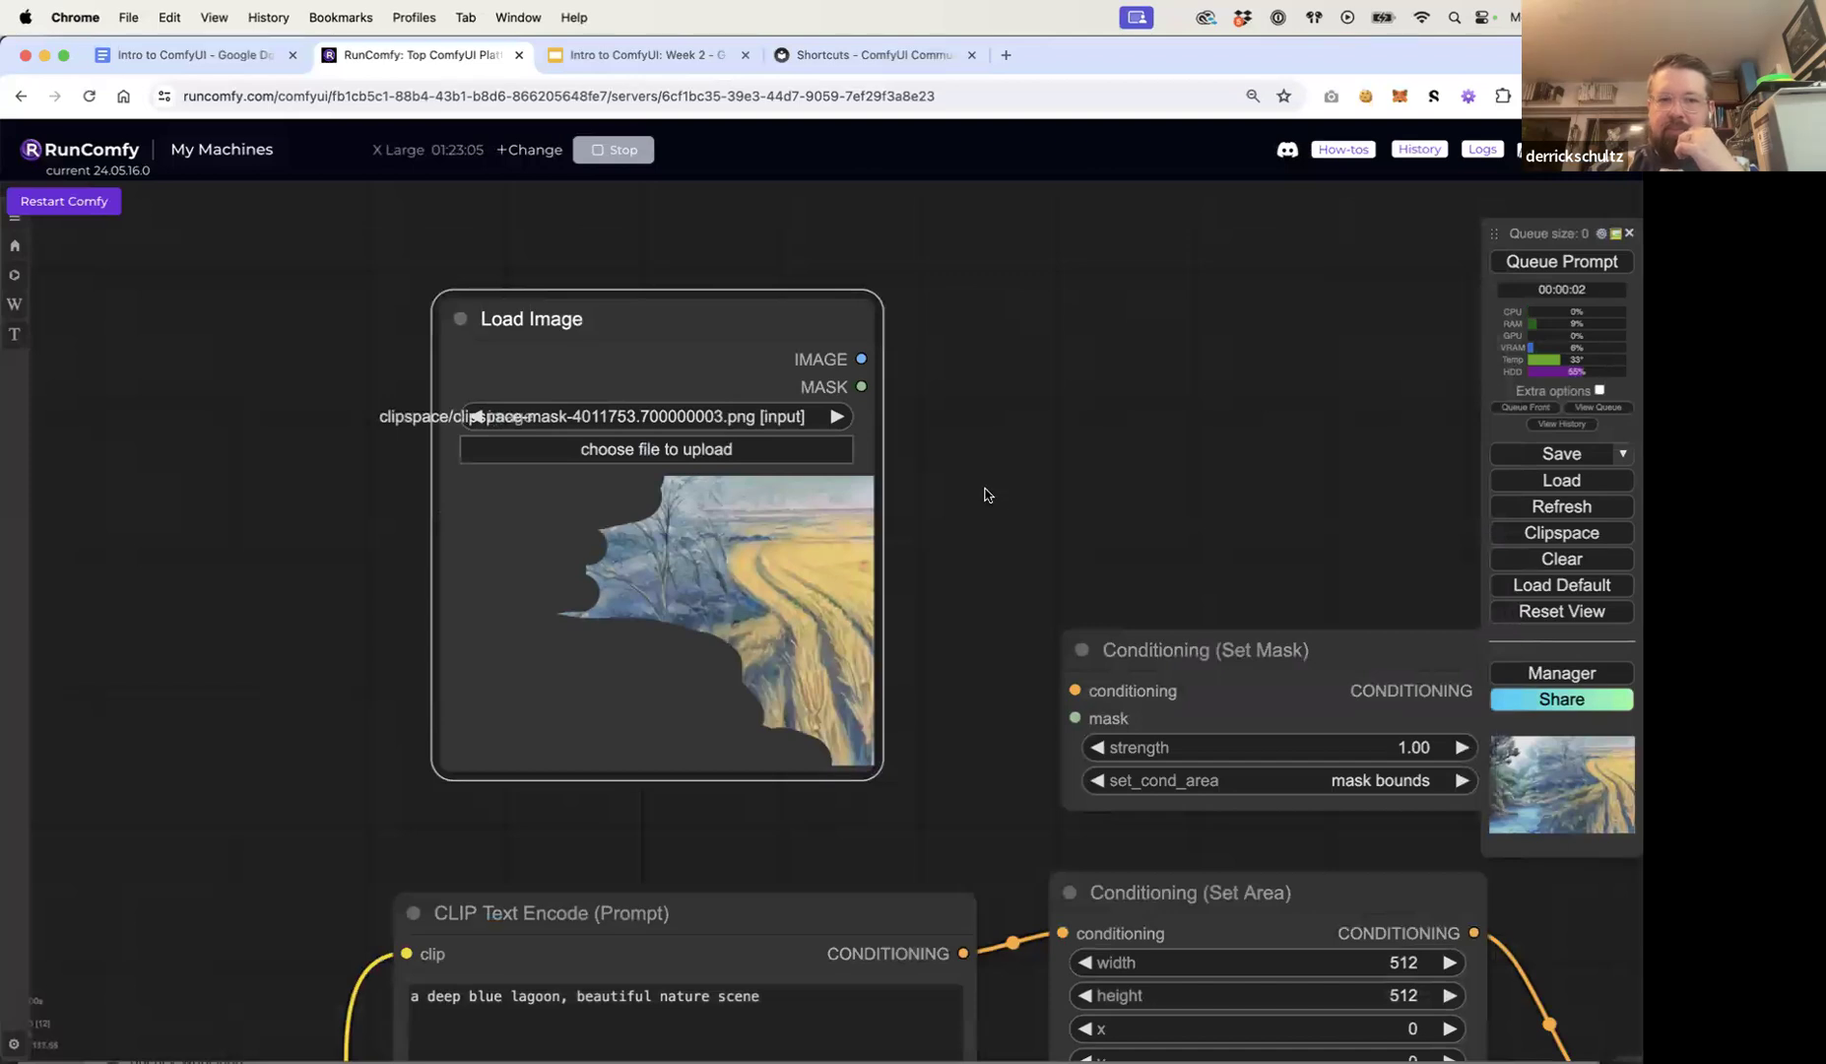
# Step: Connect the Load Image node's mask and the lagoon prompt's conditioning to the Conditioning (Set Mask) node
pyautogui.scroll(-1, 985, 495)
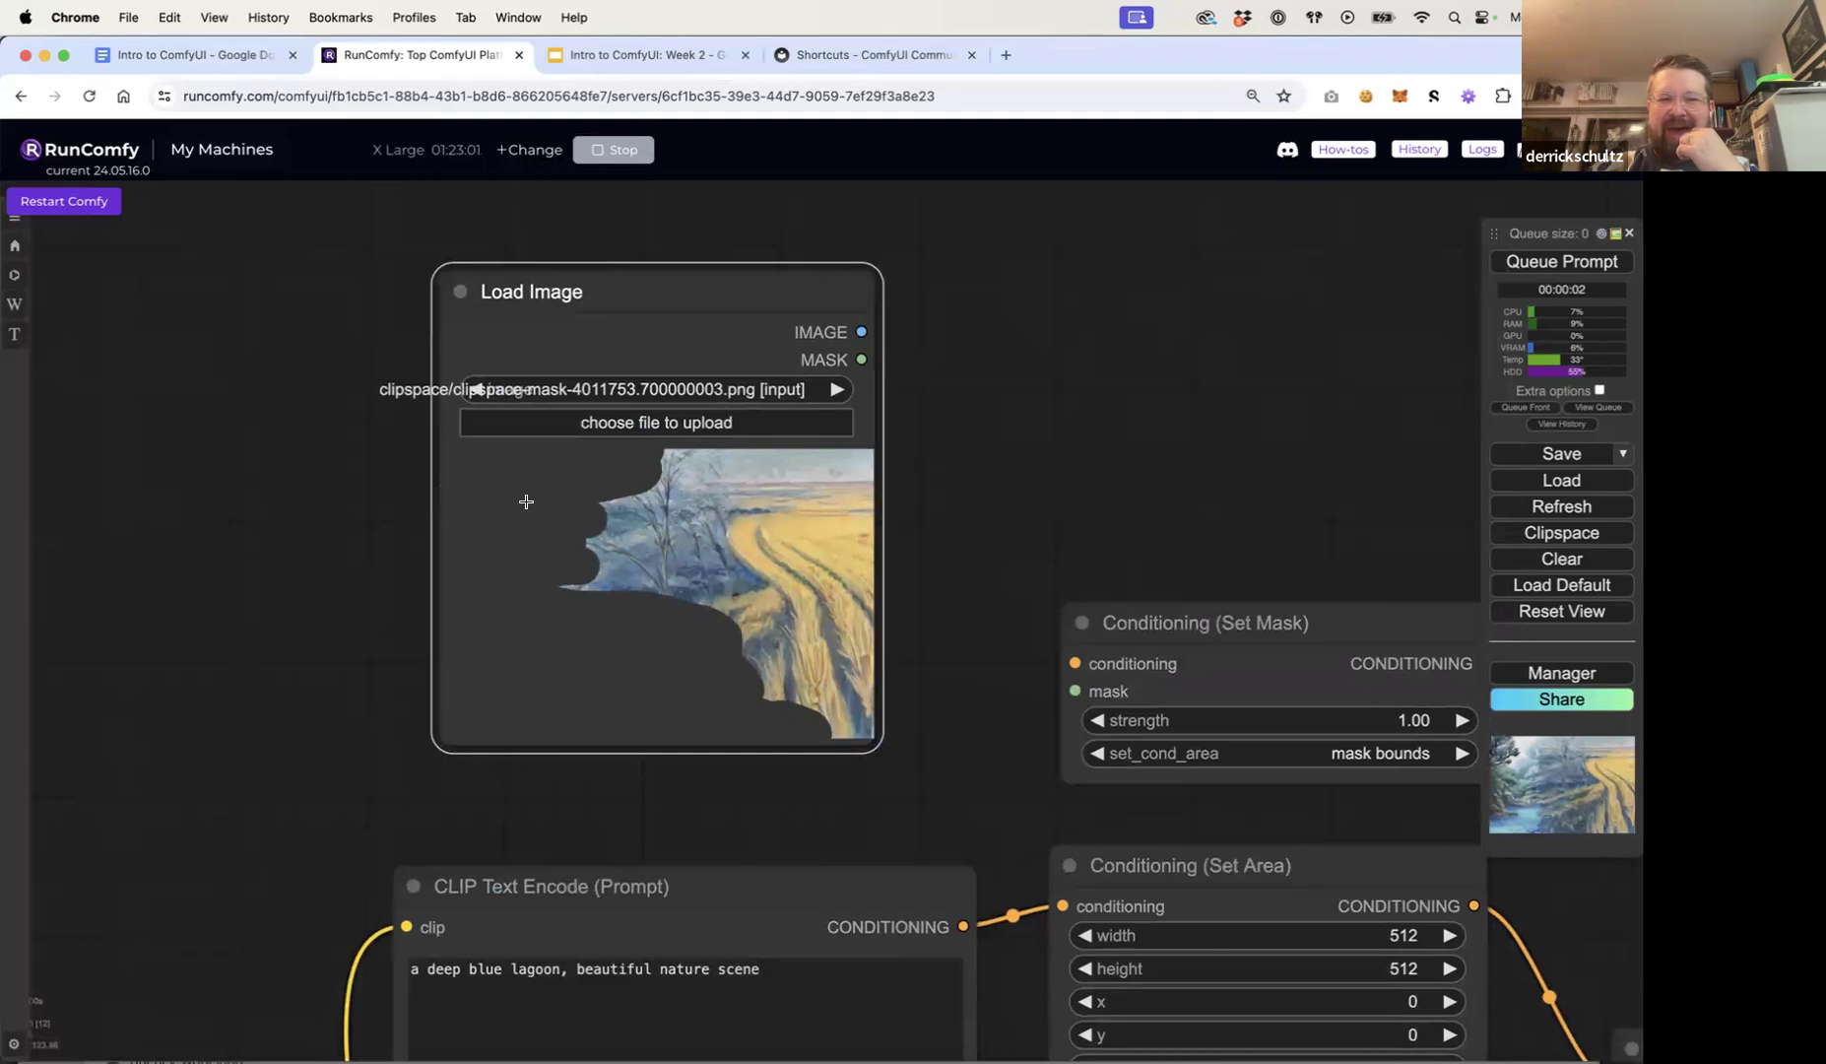
pyautogui.click(1071, 473)
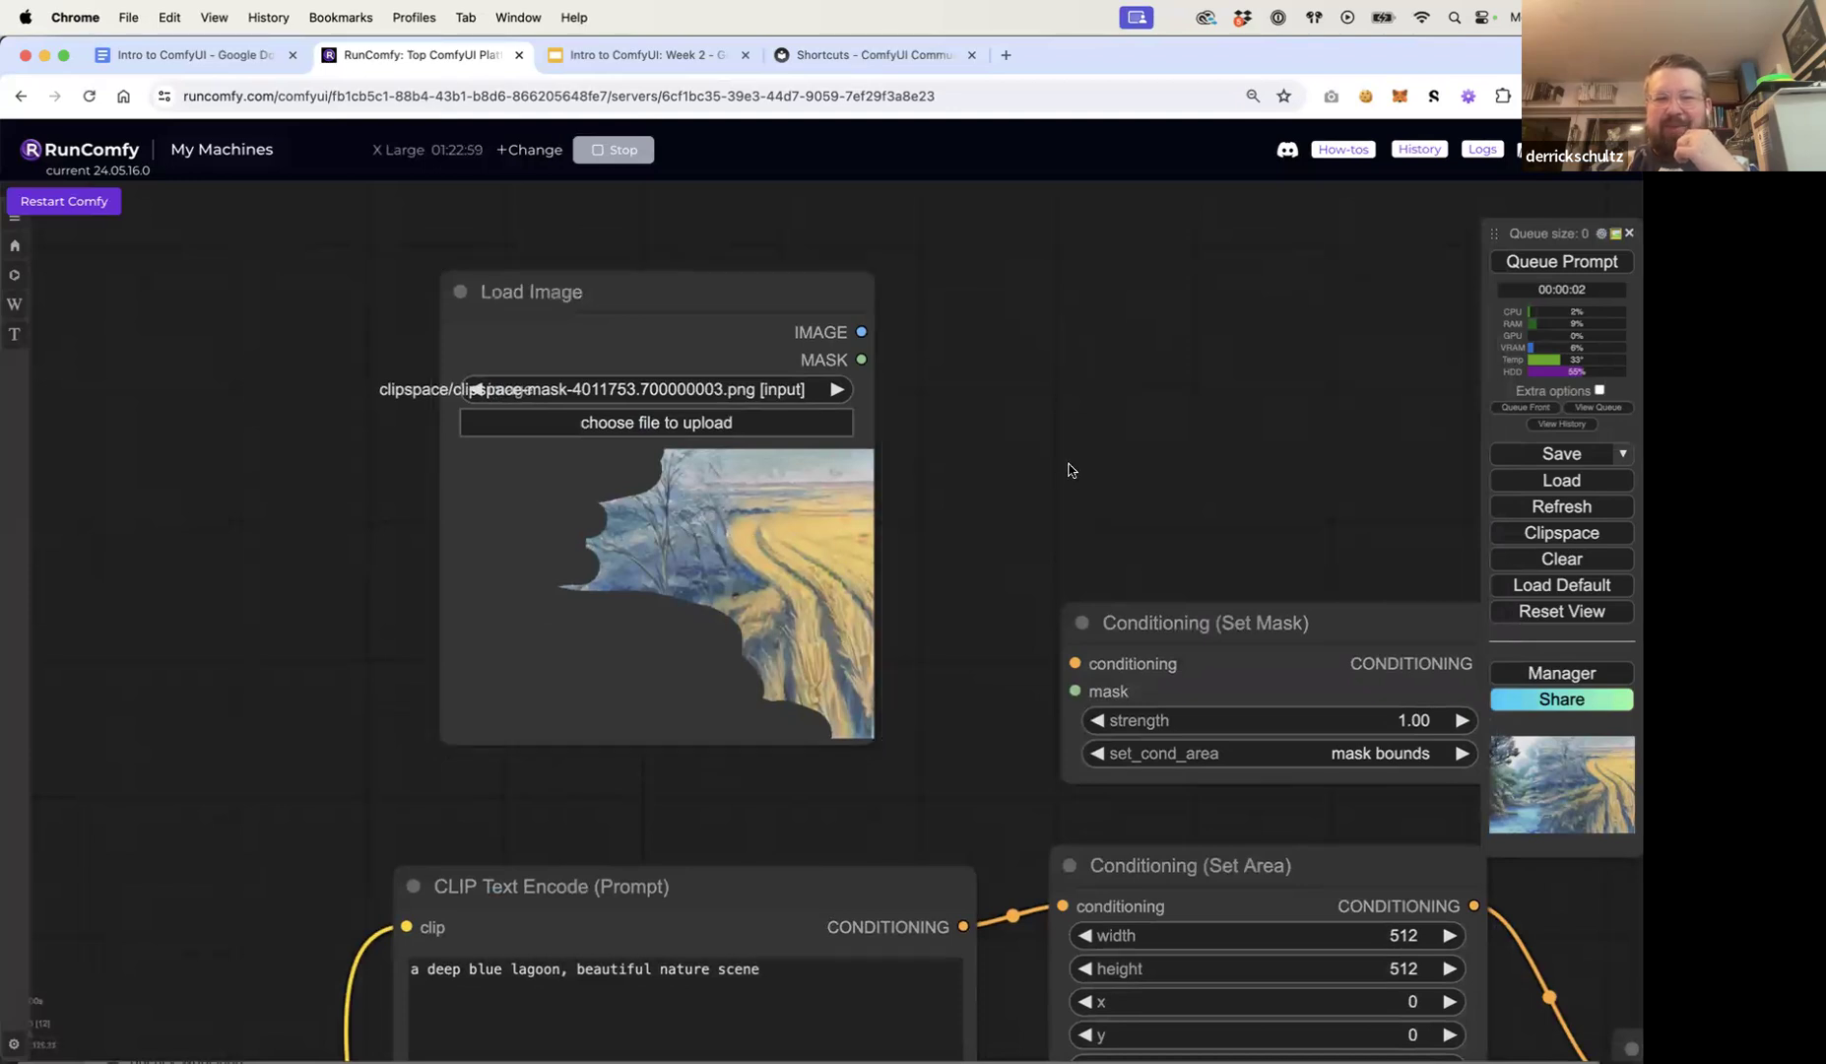
pyautogui.scroll(-5, 1070, 471)
pyautogui.moveTo(1071, 473); pyautogui.dragTo(995, 418)
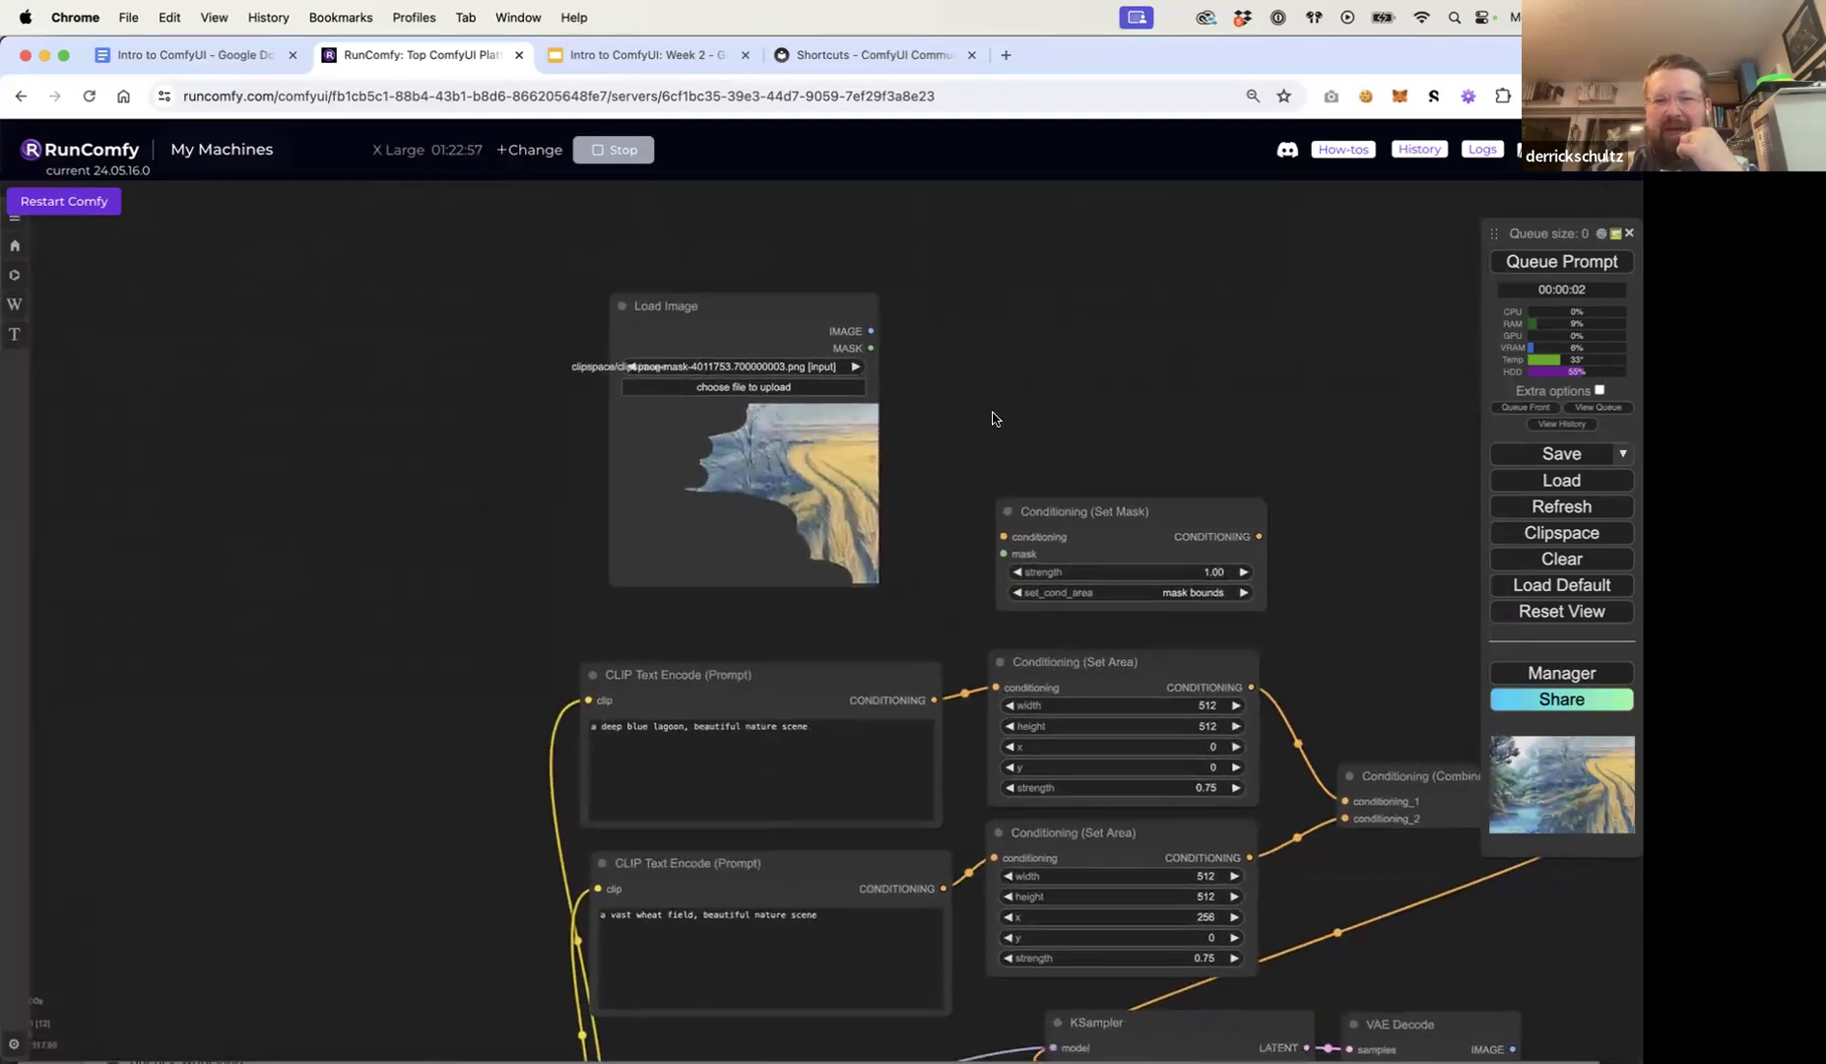
pyautogui.moveTo(870, 348); pyautogui.dragTo(1004, 553)
pyautogui.moveTo(935, 699); pyautogui.dragTo(1003, 540)
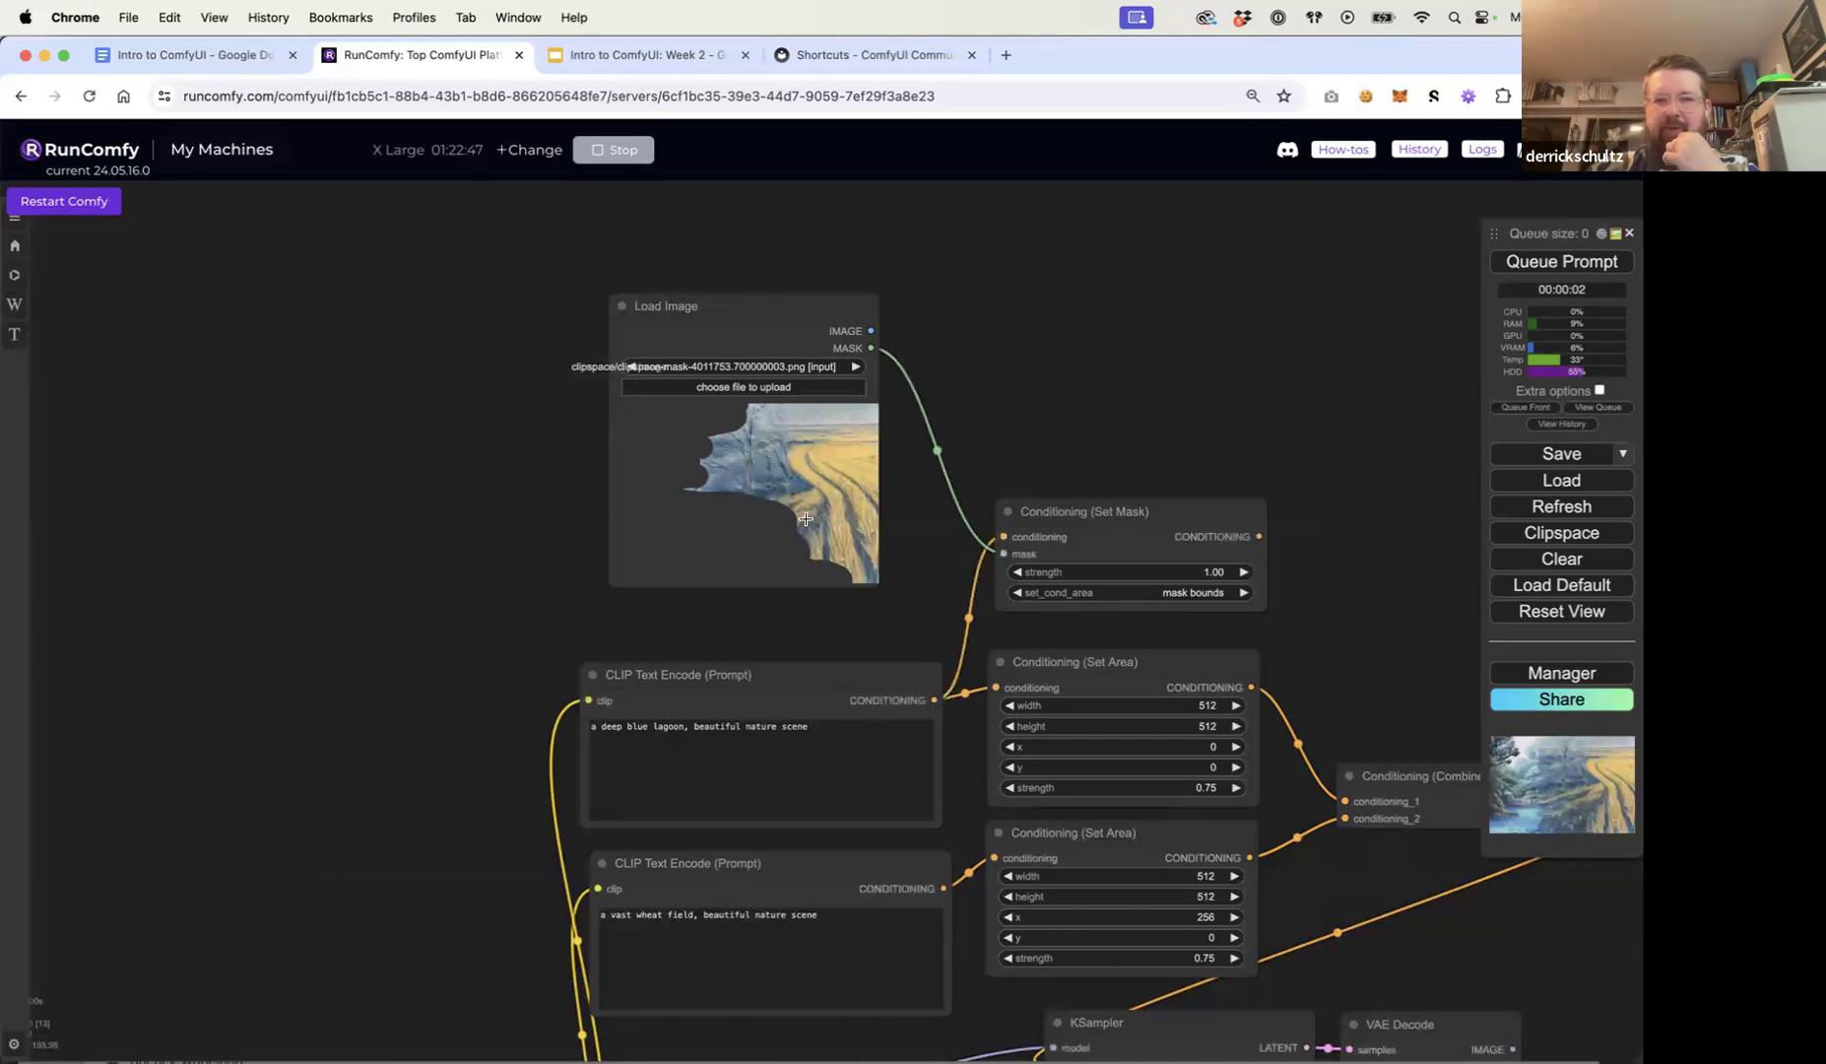
# Step: Duplicate the masked Load Image node and place the copy above the Conditioning (Set Mask) node
pyautogui.click(762, 305)
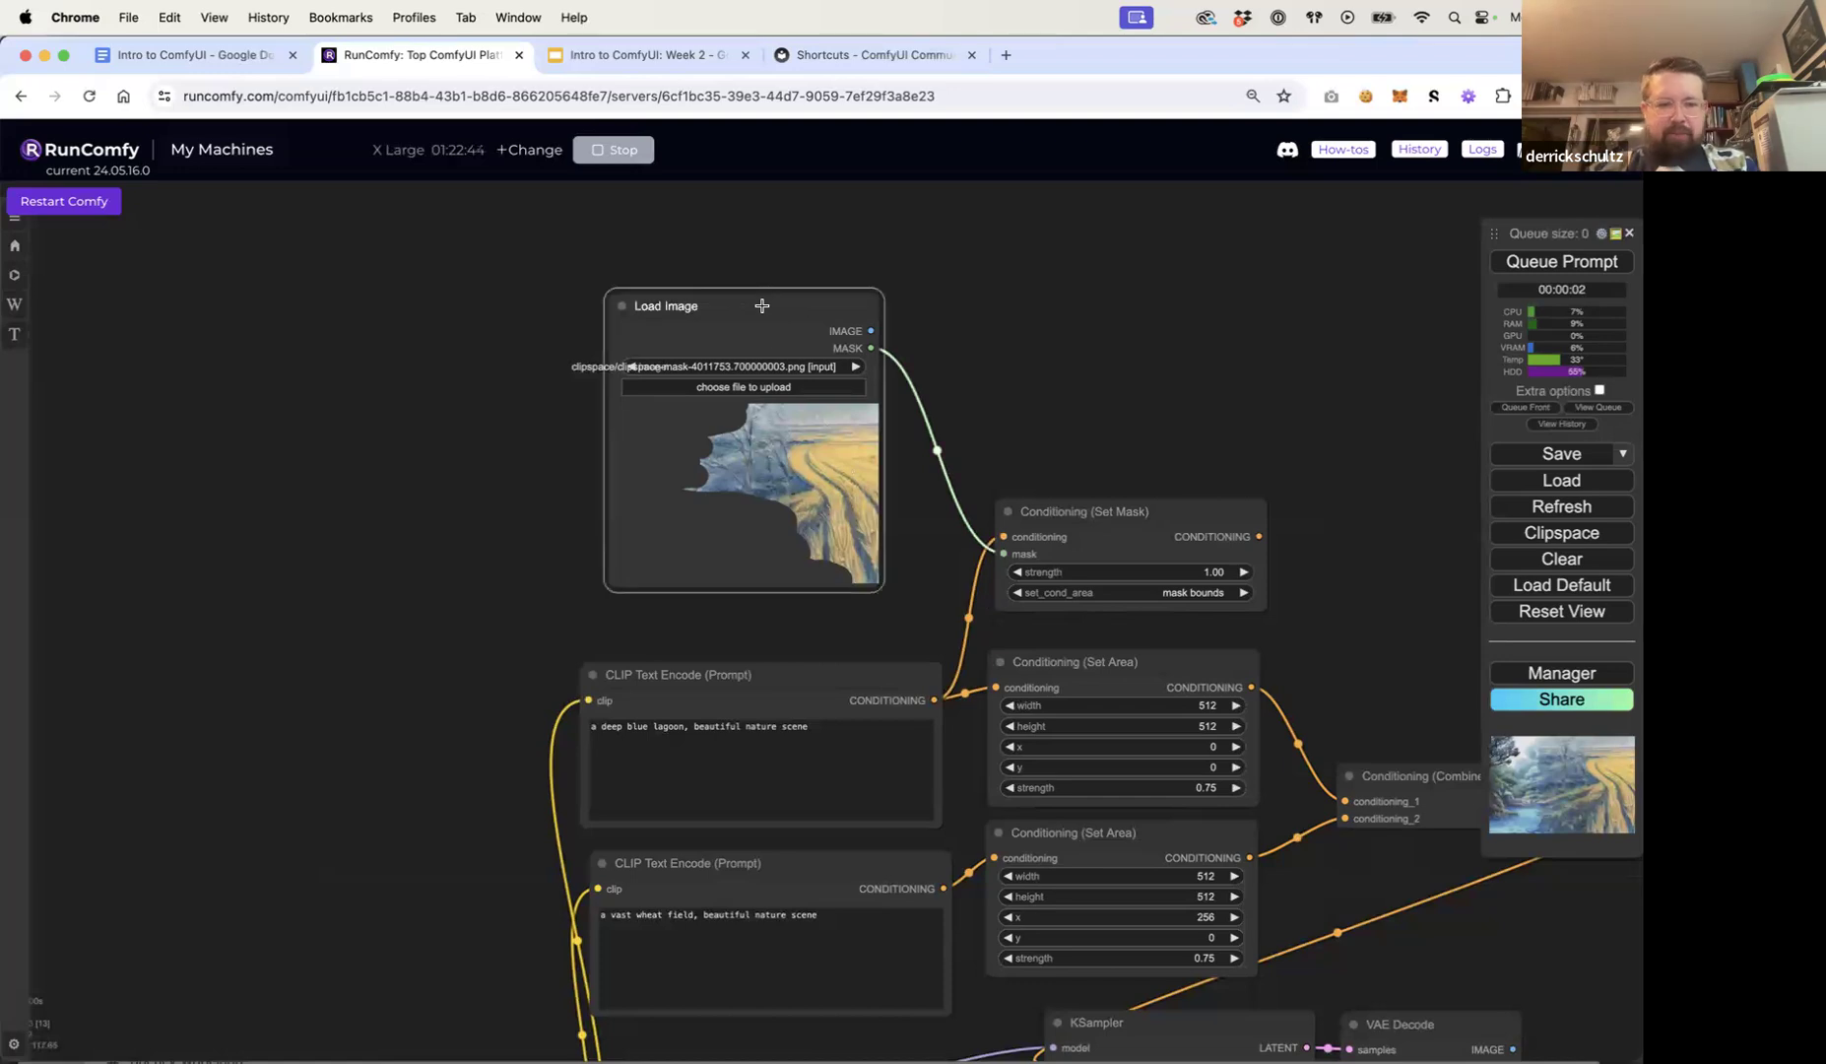
pyautogui.press('super+c')
pyautogui.press('super+v')
pyautogui.moveTo(862, 307); pyautogui.dragTo(1152, 210)
# Step: Replace the copied node's mask in the MaskEditor with one covering the wheat field and centre trees, save it, and place the node beside the prompts
pyautogui.rightClick(1225, 332)
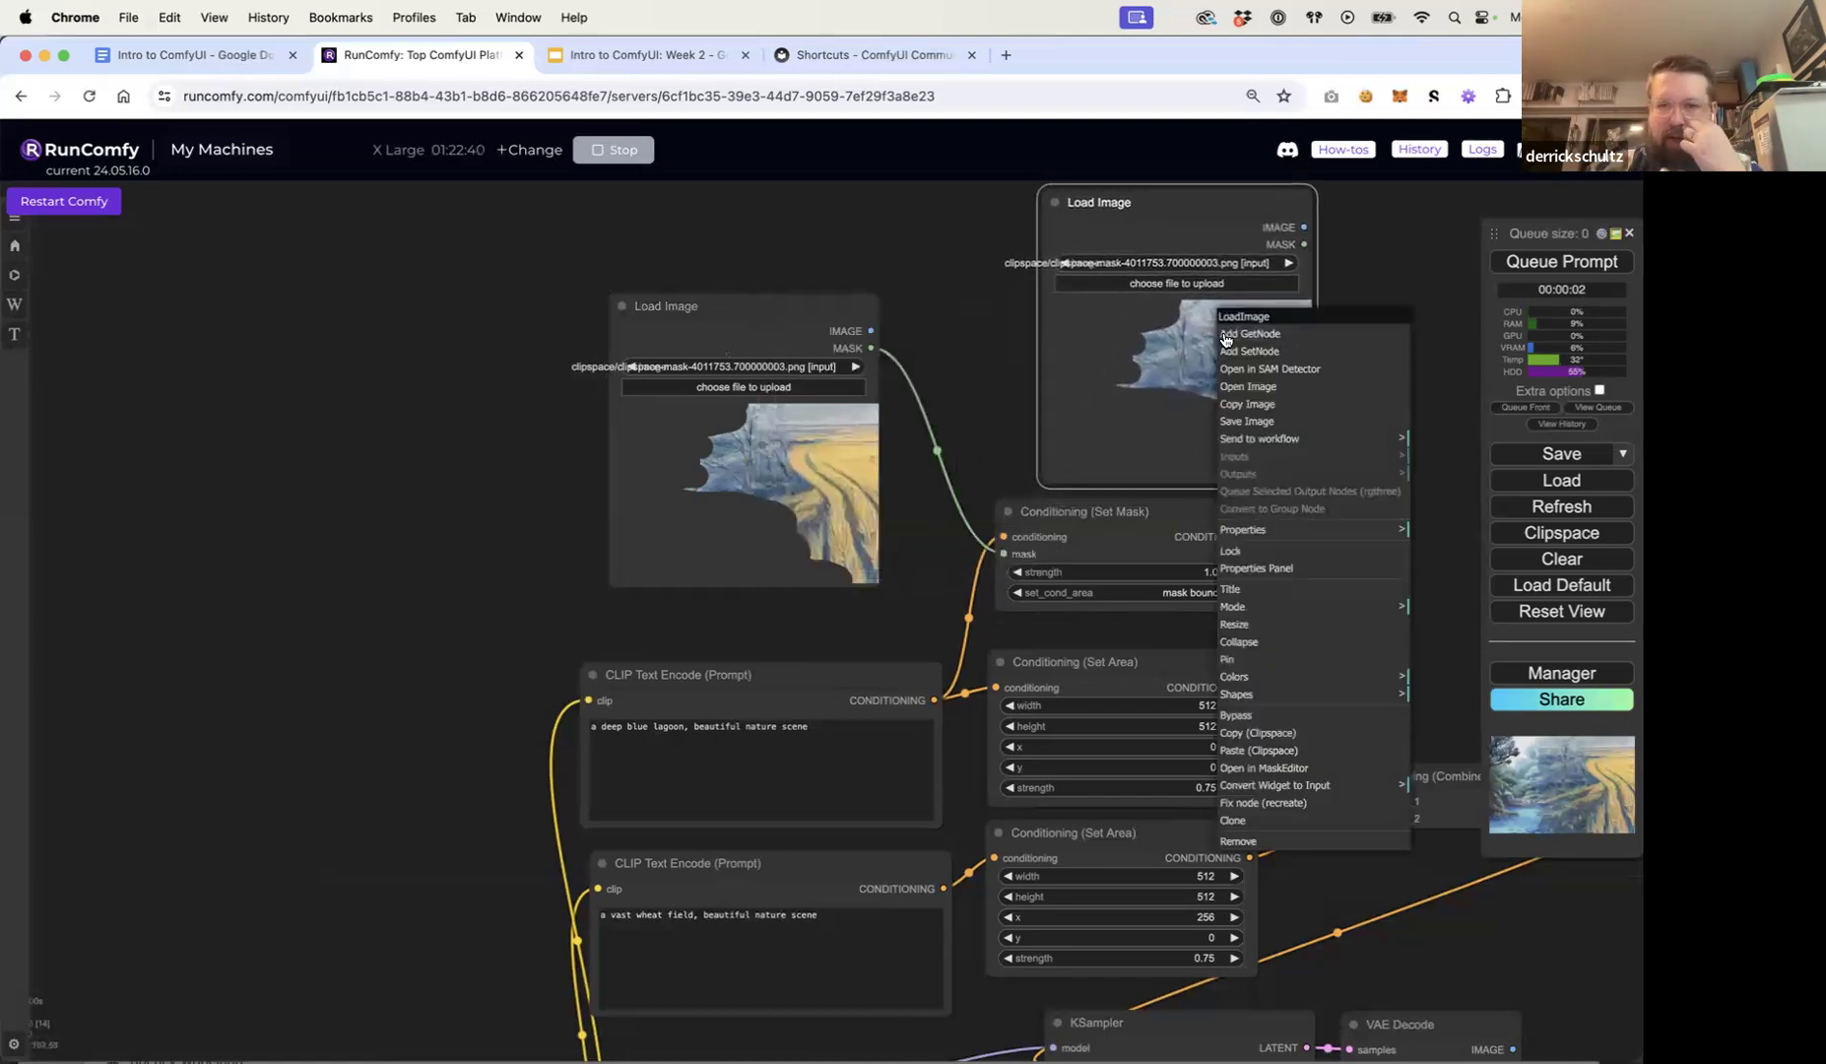
pyautogui.click(1291, 769)
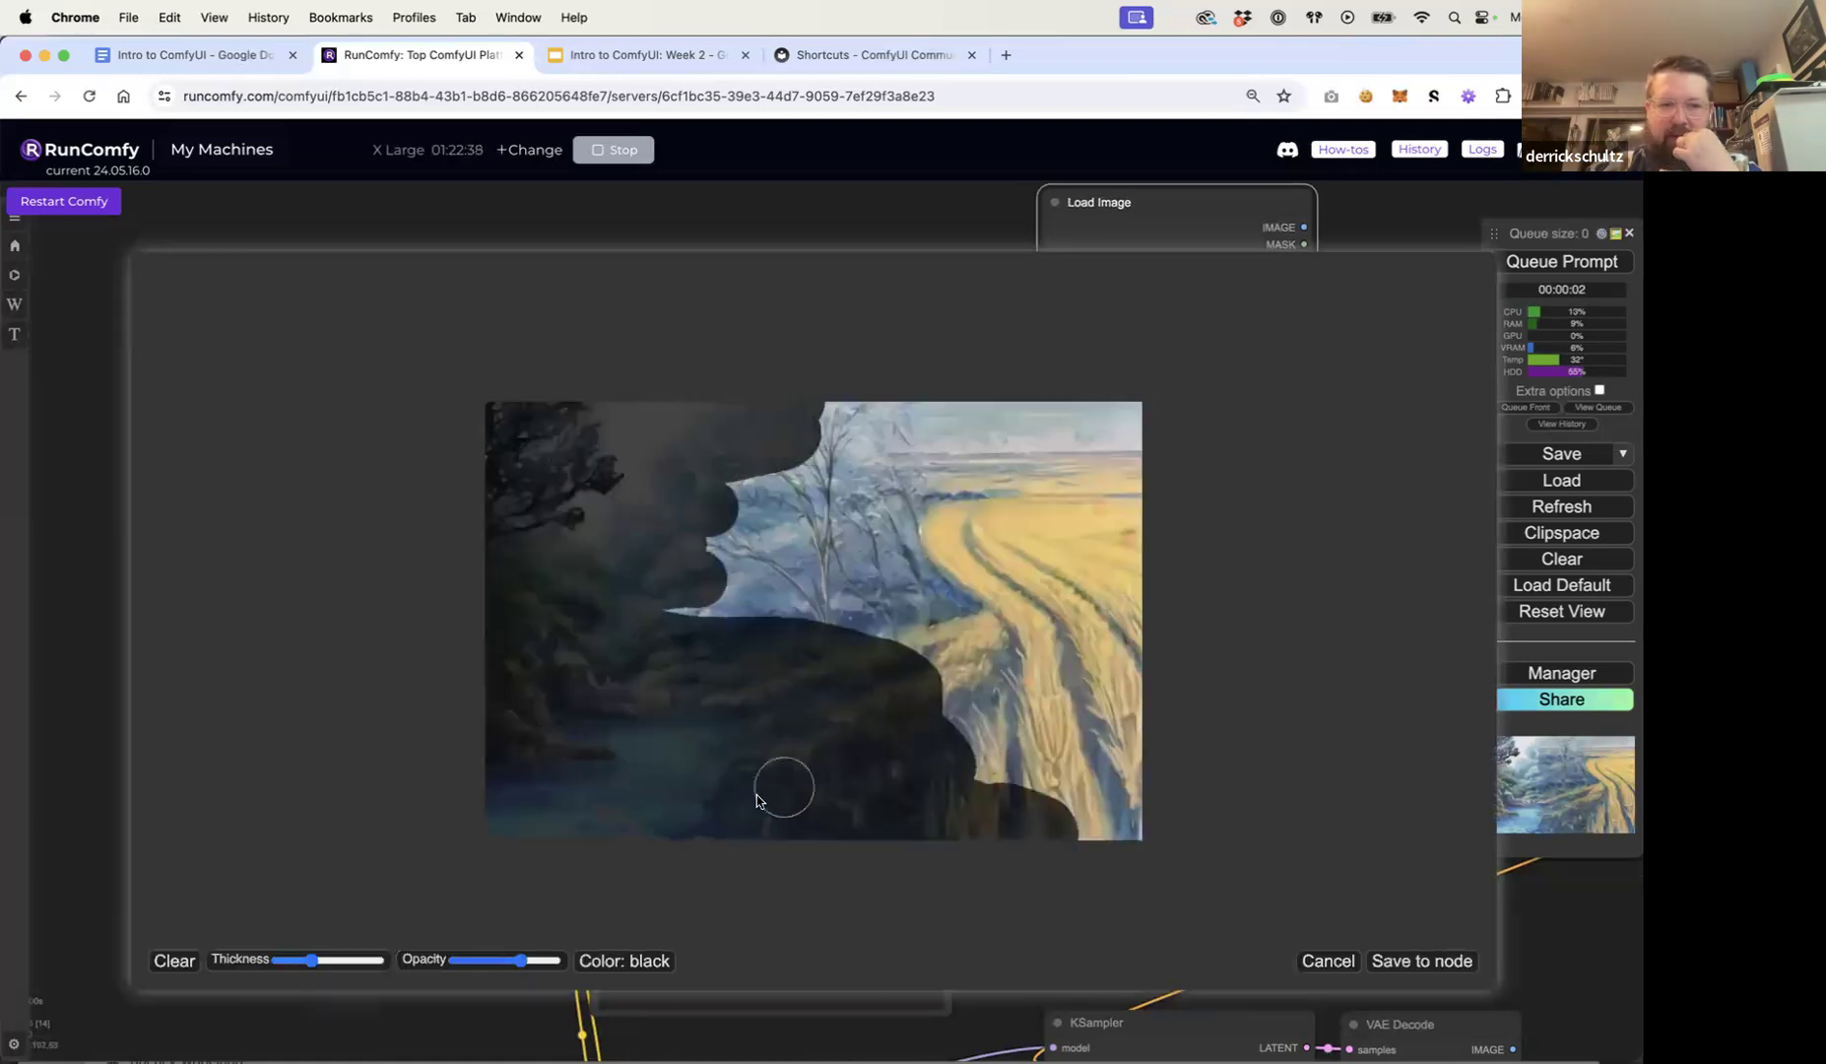
pyautogui.click(175, 961)
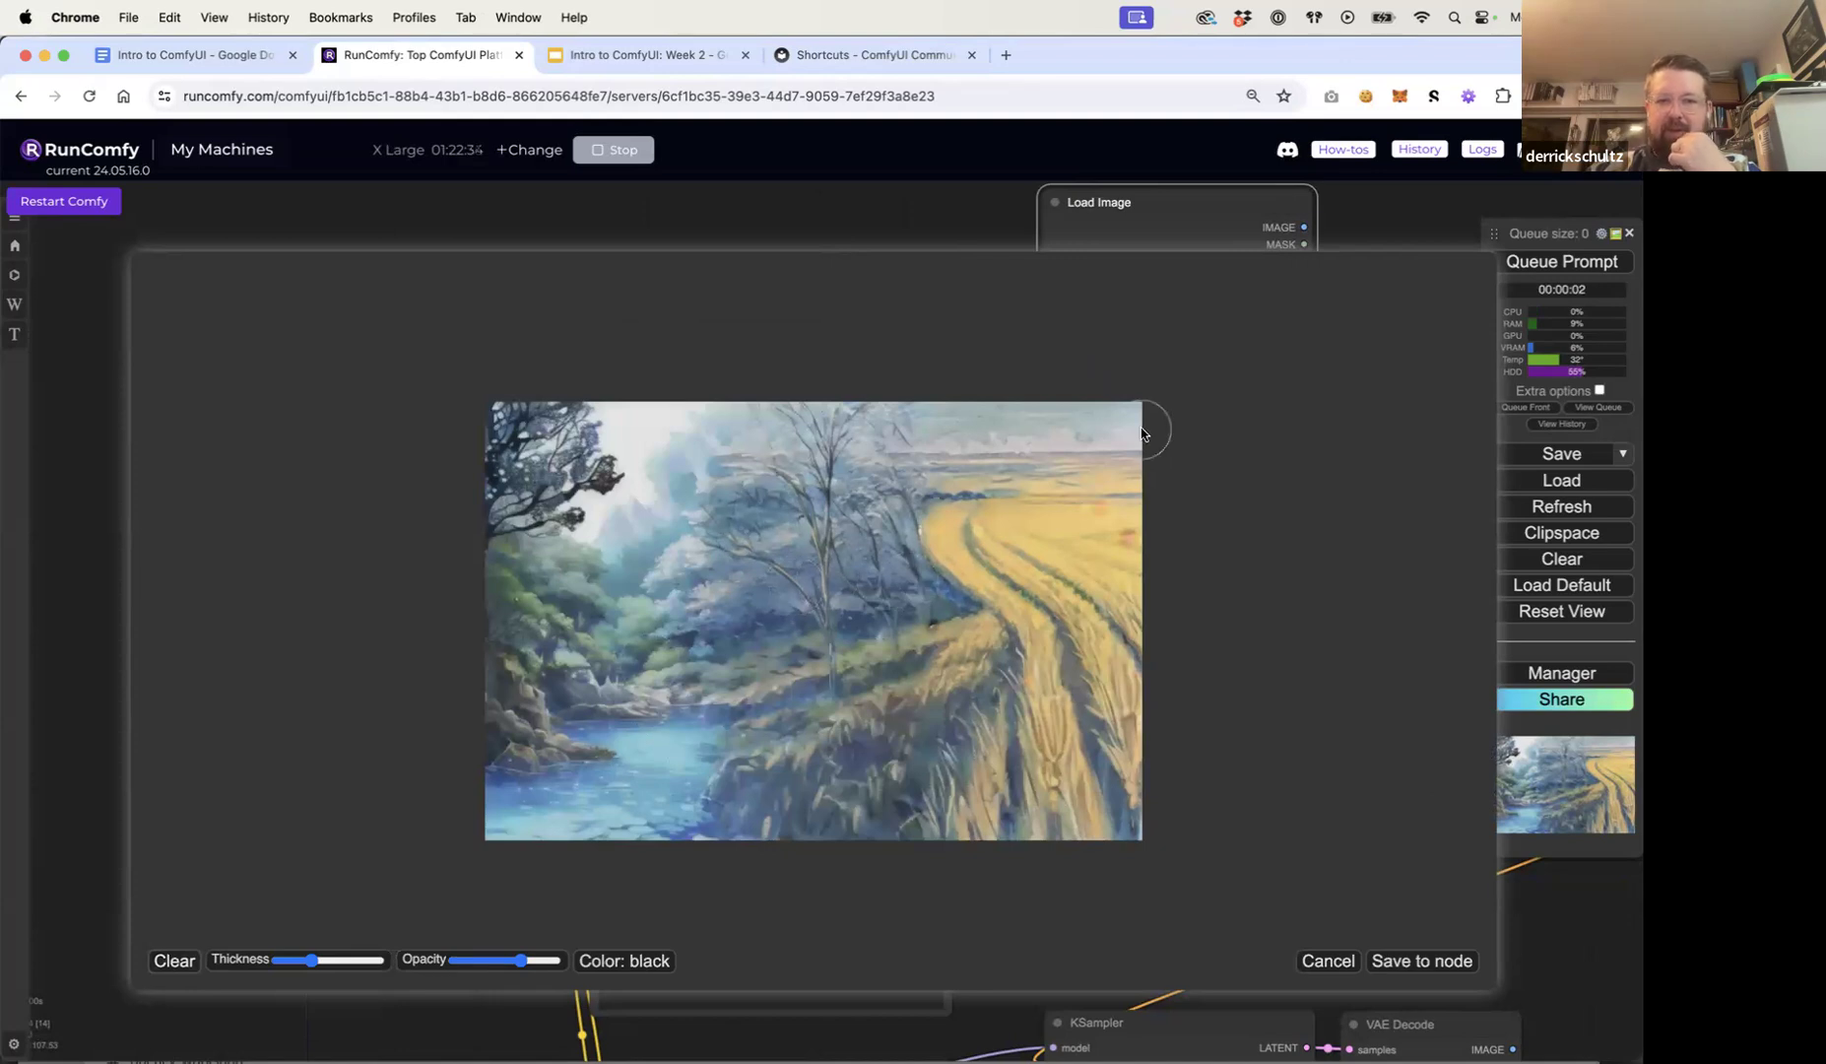
pyautogui.moveTo(1142, 416)
pyautogui.mouseDown()
pyautogui.moveTo(732, 417)
pyautogui.moveTo(686, 439)
pyautogui.moveTo(772, 454)
pyautogui.moveTo(680, 475)
pyautogui.moveTo(697, 503)
pyautogui.moveTo(650, 539)
pyautogui.moveTo(717, 542)
pyautogui.moveTo(684, 564)
pyautogui.moveTo(706, 613)
pyautogui.moveTo(679, 641)
pyautogui.moveTo(725, 648)
pyautogui.moveTo(740, 681)
pyautogui.moveTo(812, 698)
pyautogui.moveTo(831, 724)
pyautogui.moveTo(773, 738)
pyautogui.moveTo(870, 738)
pyautogui.moveTo(936, 824)
pyautogui.moveTo(1132, 825)
pyautogui.moveTo(1134, 437)
pyautogui.moveTo(767, 467)
pyautogui.moveTo(1114, 471)
pyautogui.moveTo(744, 513)
pyautogui.moveTo(1097, 522)
pyautogui.moveTo(1101, 777)
pyautogui.moveTo(943, 779)
pyautogui.moveTo(913, 738)
pyautogui.moveTo(1081, 746)
pyautogui.moveTo(881, 692)
pyautogui.moveTo(1075, 683)
pyautogui.moveTo(1053, 559)
pyautogui.moveTo(1023, 549)
pyautogui.moveTo(1014, 676)
pyautogui.moveTo(968, 490)
pyautogui.moveTo(970, 667)
pyautogui.moveTo(930, 528)
pyautogui.moveTo(911, 650)
pyautogui.moveTo(746, 636)
pyautogui.moveTo(873, 632)
pyautogui.moveTo(733, 599)
pyautogui.moveTo(799, 555)
pyautogui.moveTo(893, 568)
pyautogui.mouseUp()
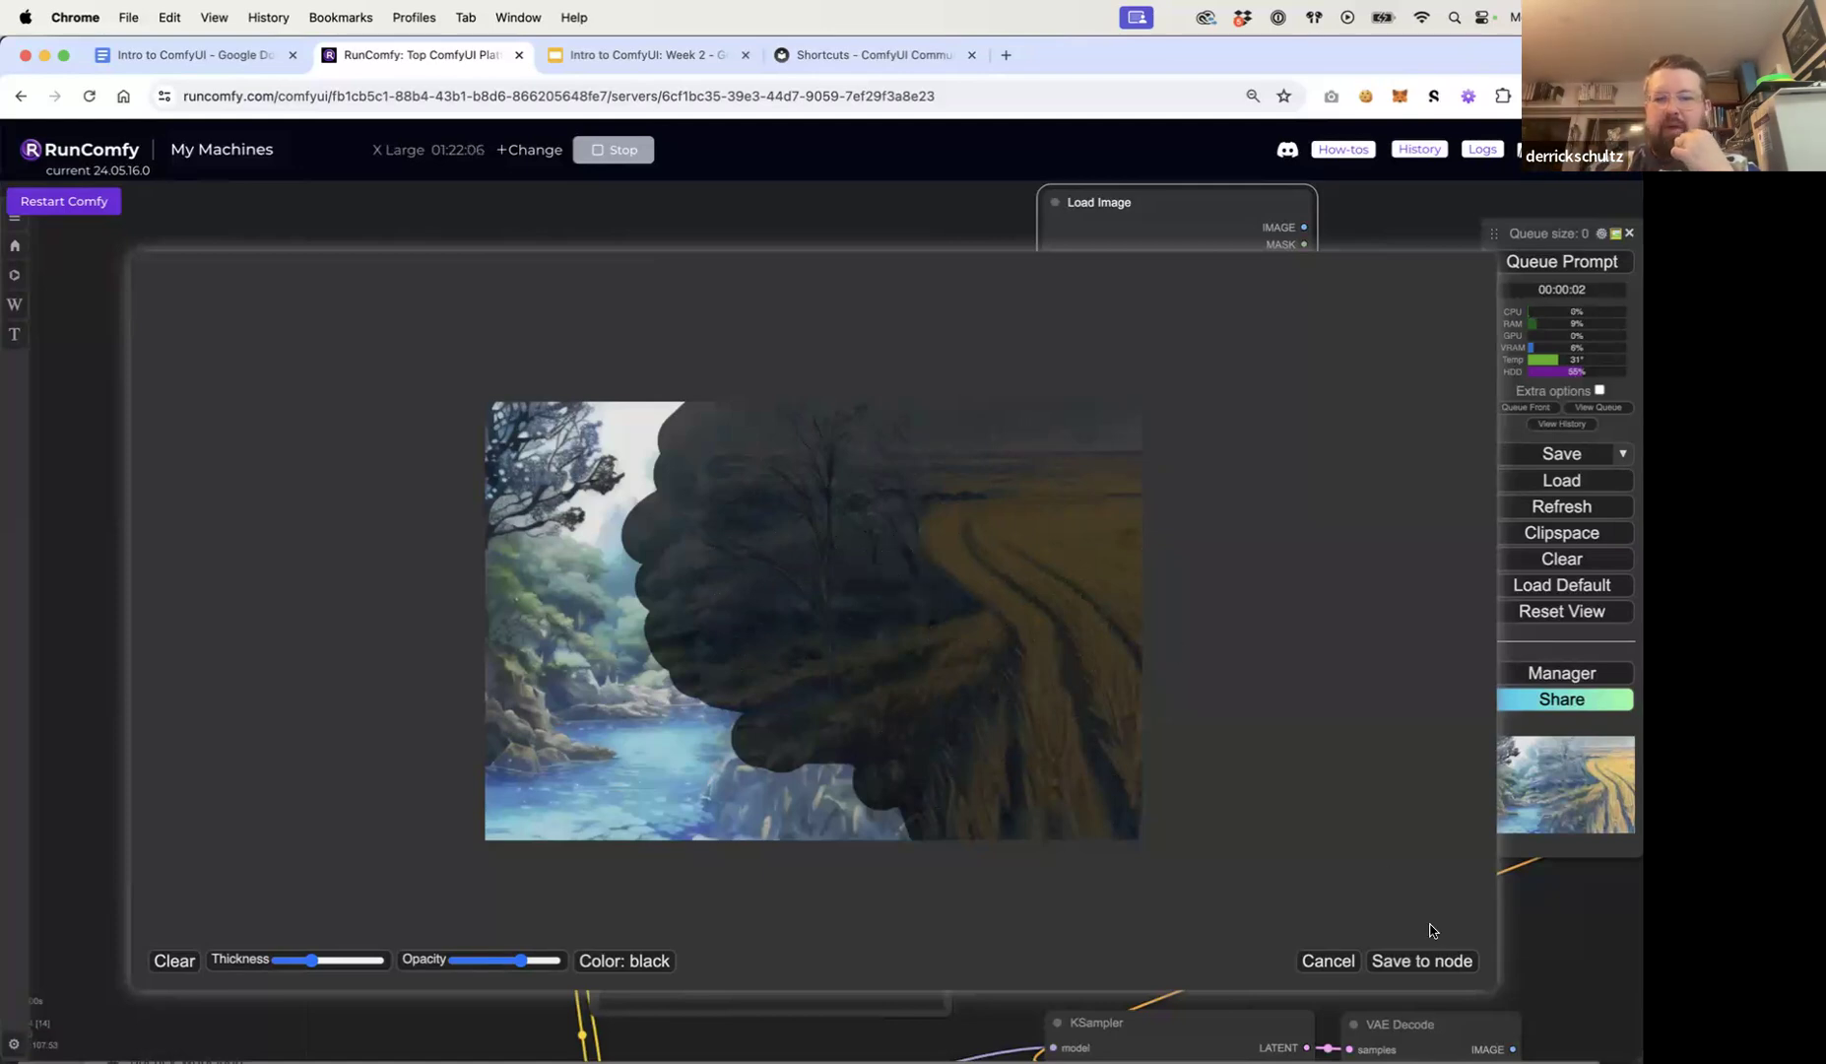
pyautogui.click(1426, 960)
pyautogui.moveTo(1141, 230); pyautogui.dragTo(320, 680)
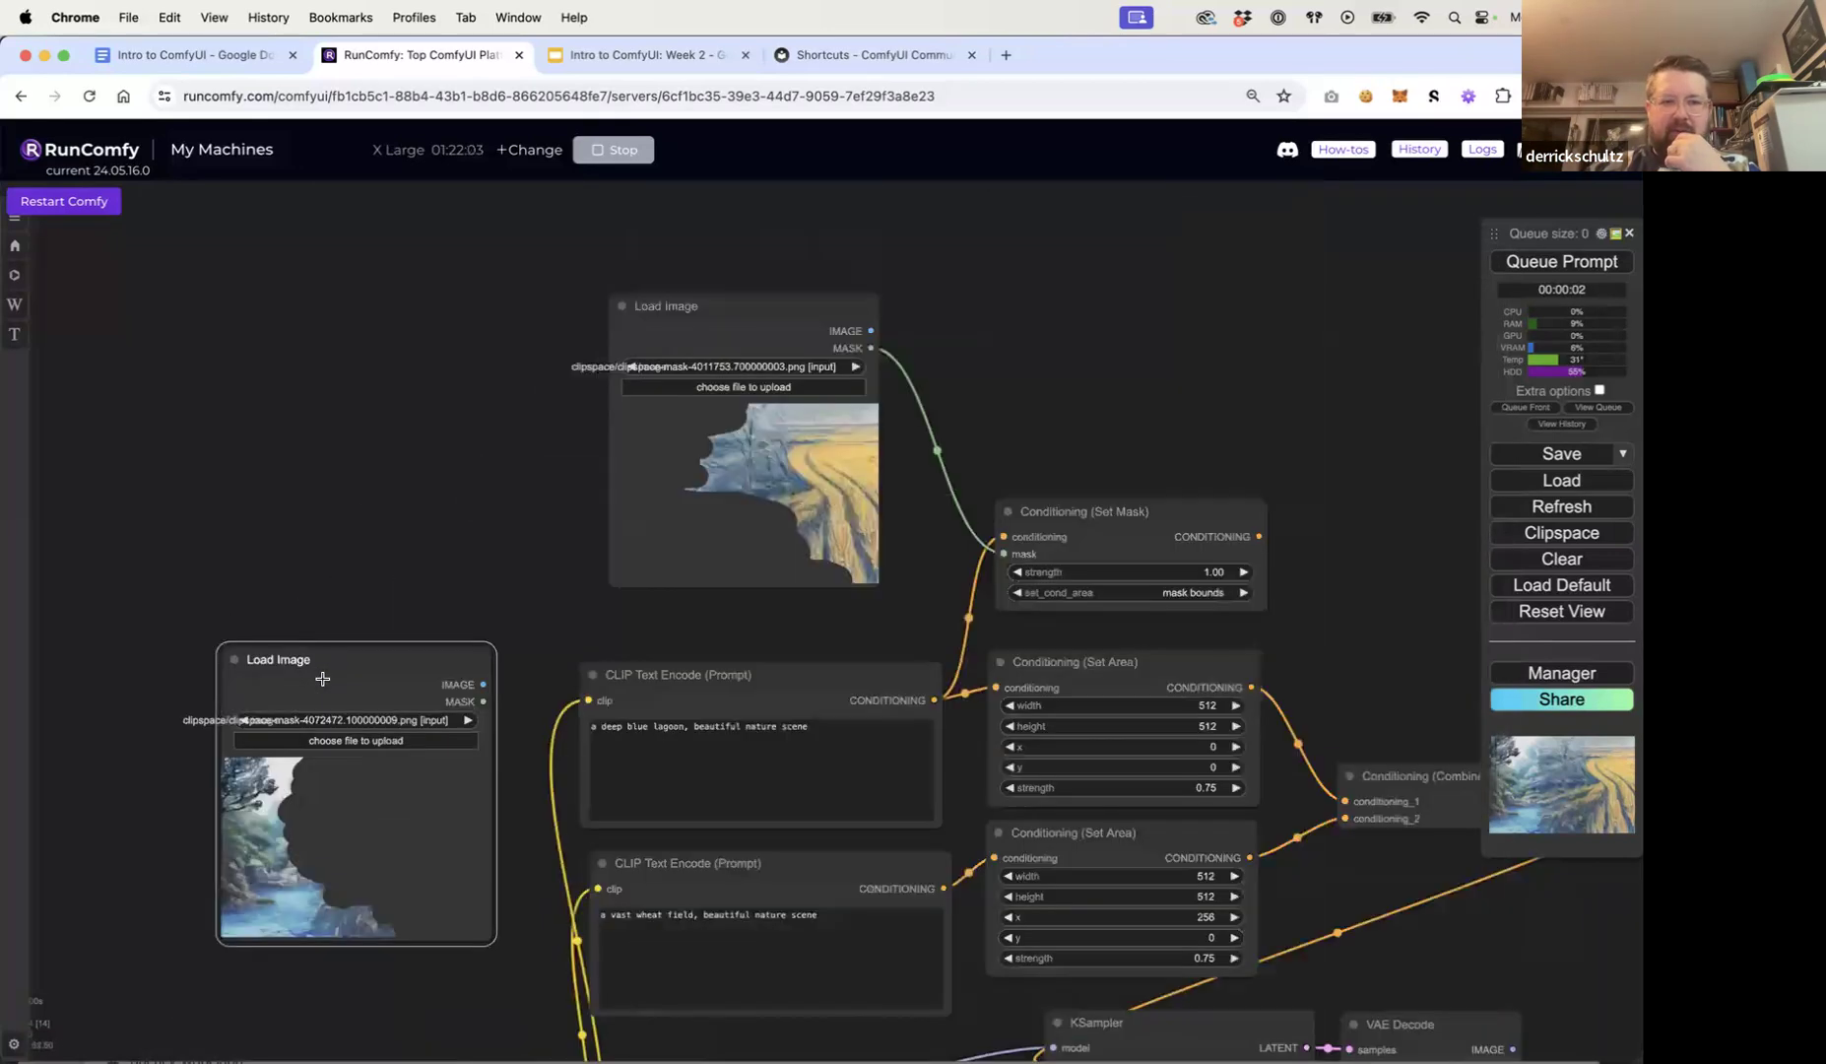
# Step: Delete both Conditioning (Set Area) nodes
pyautogui.click(1039, 662)
pyautogui.press('Delete')
pyautogui.click(1056, 835)
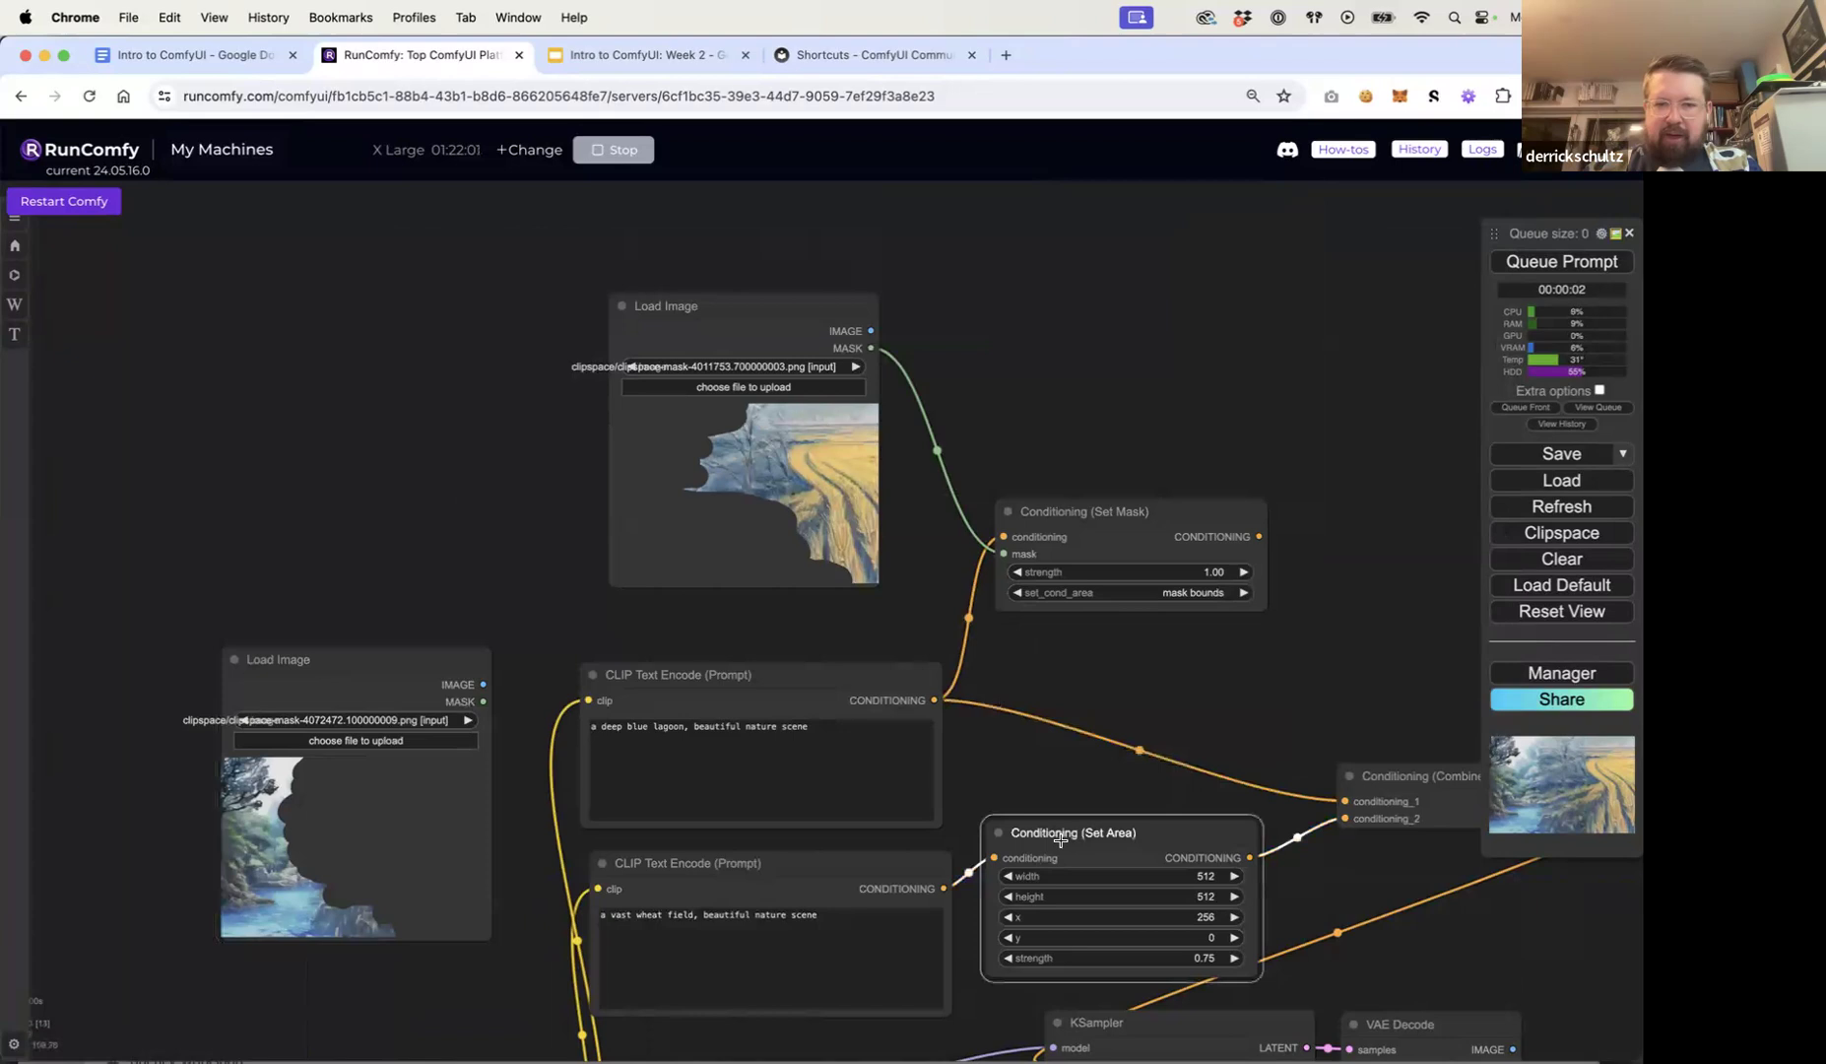
pyautogui.press('Delete')
# Step: Duplicate the Conditioning (Set Mask) node and place the copy beside the wheat field prompt
pyautogui.click(1121, 514)
pyautogui.press('super+c')
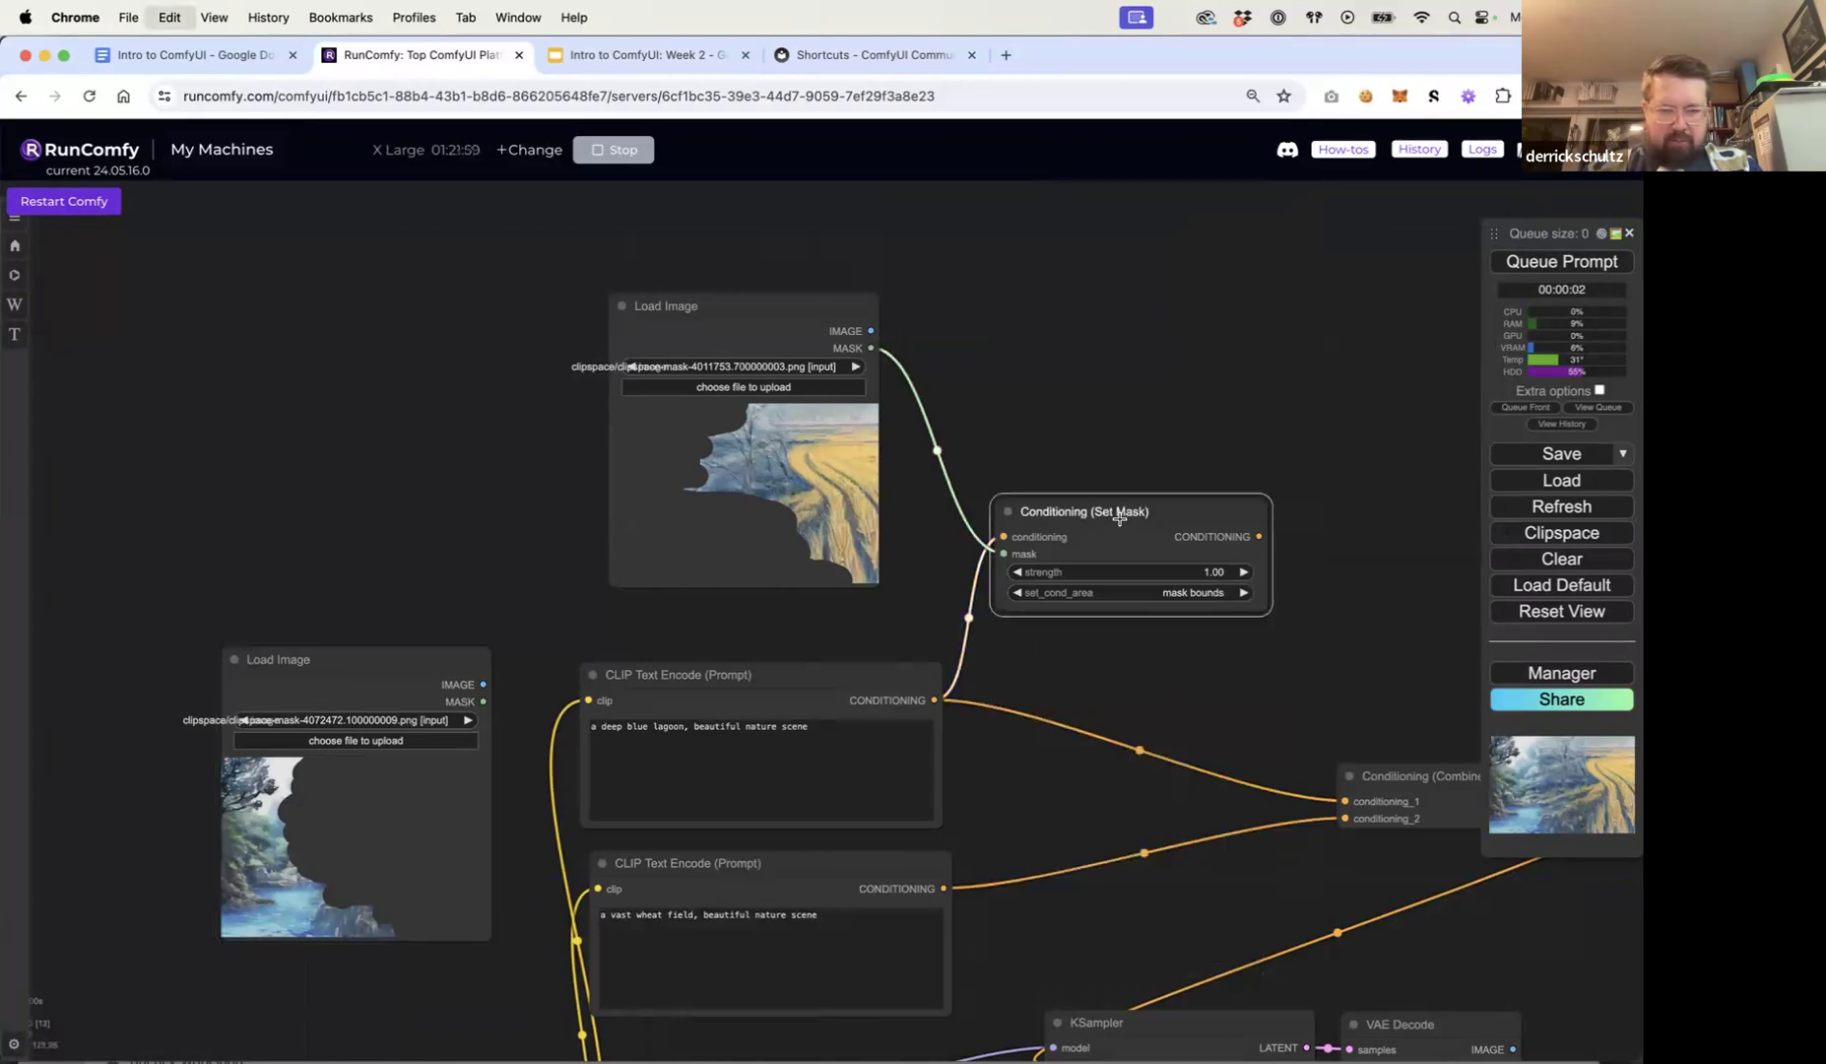
pyautogui.press('super+v')
pyautogui.moveTo(1151, 504); pyautogui.dragTo(1032, 842)
# Step: Stack the two Load Image nodes beside the prompts, with the lagoon mask above the wheat field mask
pyautogui.moveTo(433, 670); pyautogui.dragTo(426, 826)
pyautogui.moveTo(689, 305); pyautogui.dragTo(316, 490)
pyautogui.scroll(-2, 734, 330)
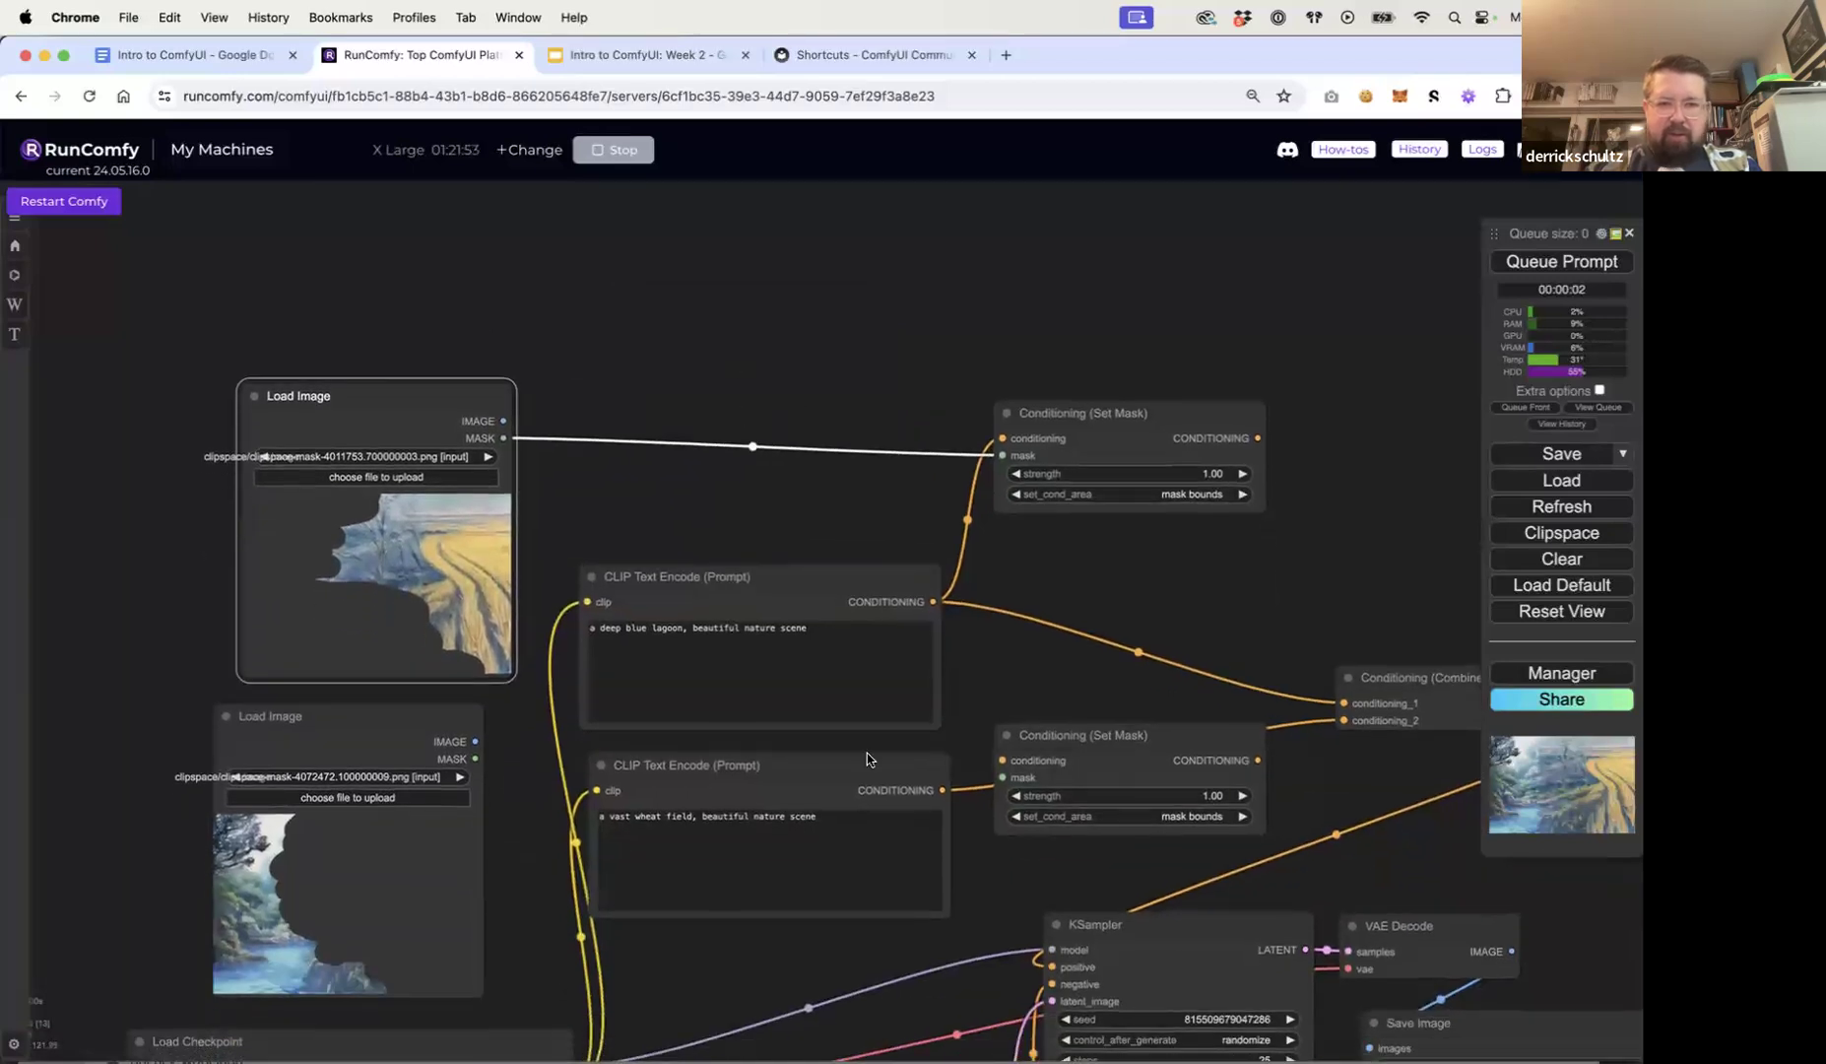
# Step: Connect the wheat field prompt and its mask to the copied Set Mask node, and route both Set Mask outputs into Conditioning (Combine)
pyautogui.moveTo(946, 793); pyautogui.dragTo(1007, 762)
pyautogui.moveTo(476, 757)
pyautogui.mouseDown()
pyautogui.moveTo(985, 784)
pyautogui.moveTo(1130, 689)
pyautogui.mouseUp()
pyautogui.hscroll(4, 1010, 676)
pyautogui.moveTo(1046, 407); pyautogui.dragTo(1131, 672)
pyautogui.scroll(-2, 1175, 445)
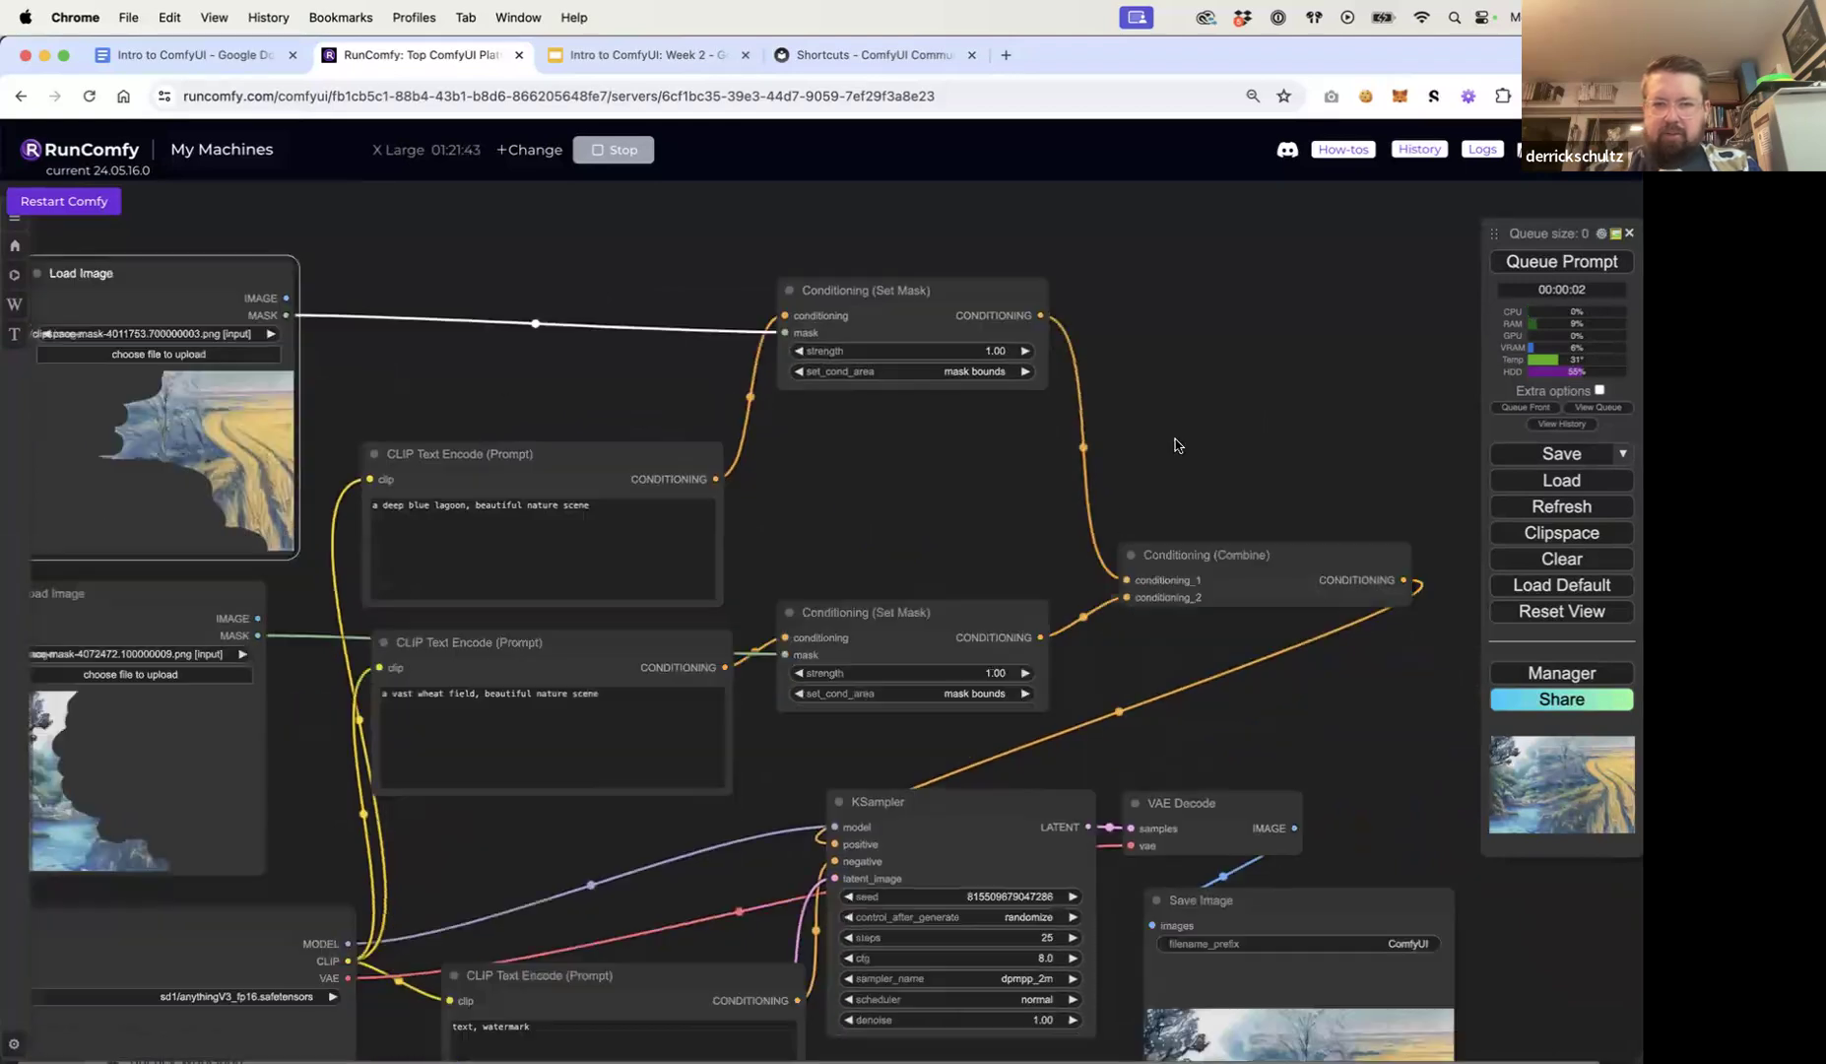
# Step: Generate an image with the masked prompts and examine the result in the Save Image node
pyautogui.scroll(-5, 1175, 445)
pyautogui.click(1523, 264)
pyautogui.moveTo(1351, 607); pyautogui.dragTo(1258, 556)
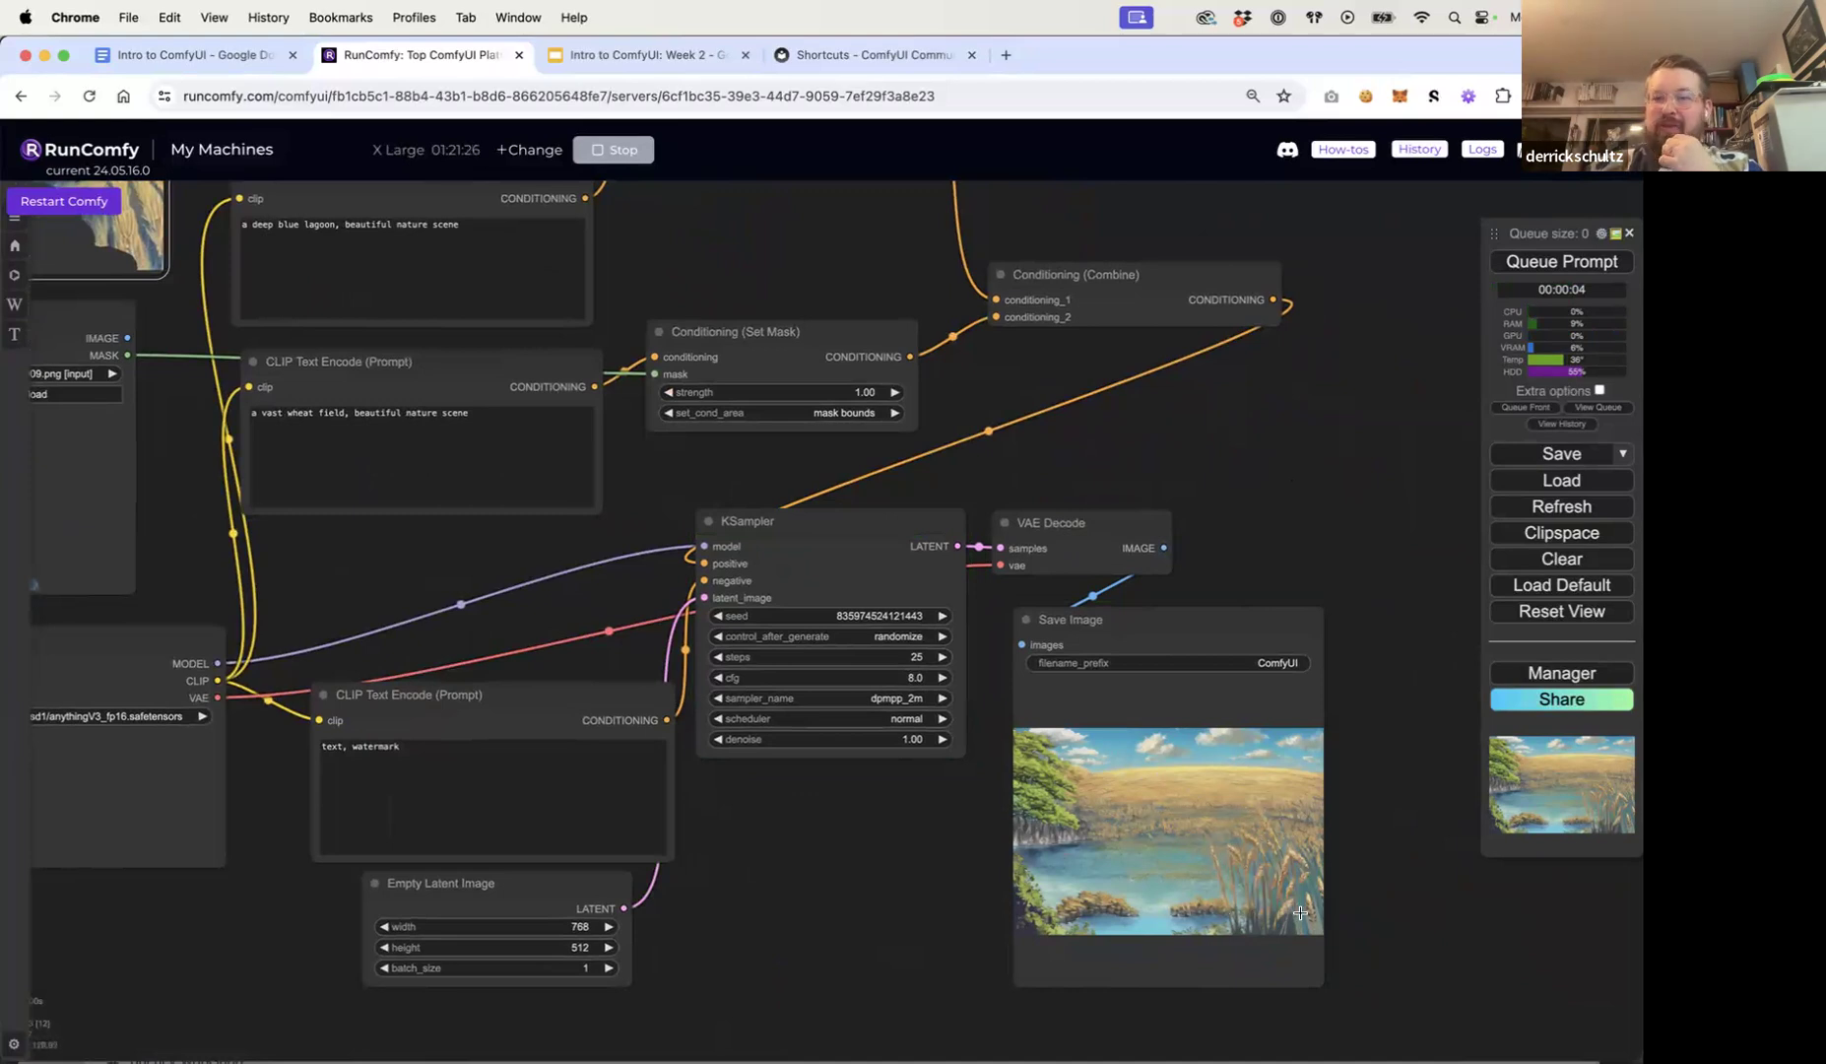
pyautogui.scroll(7, 1272, 893)
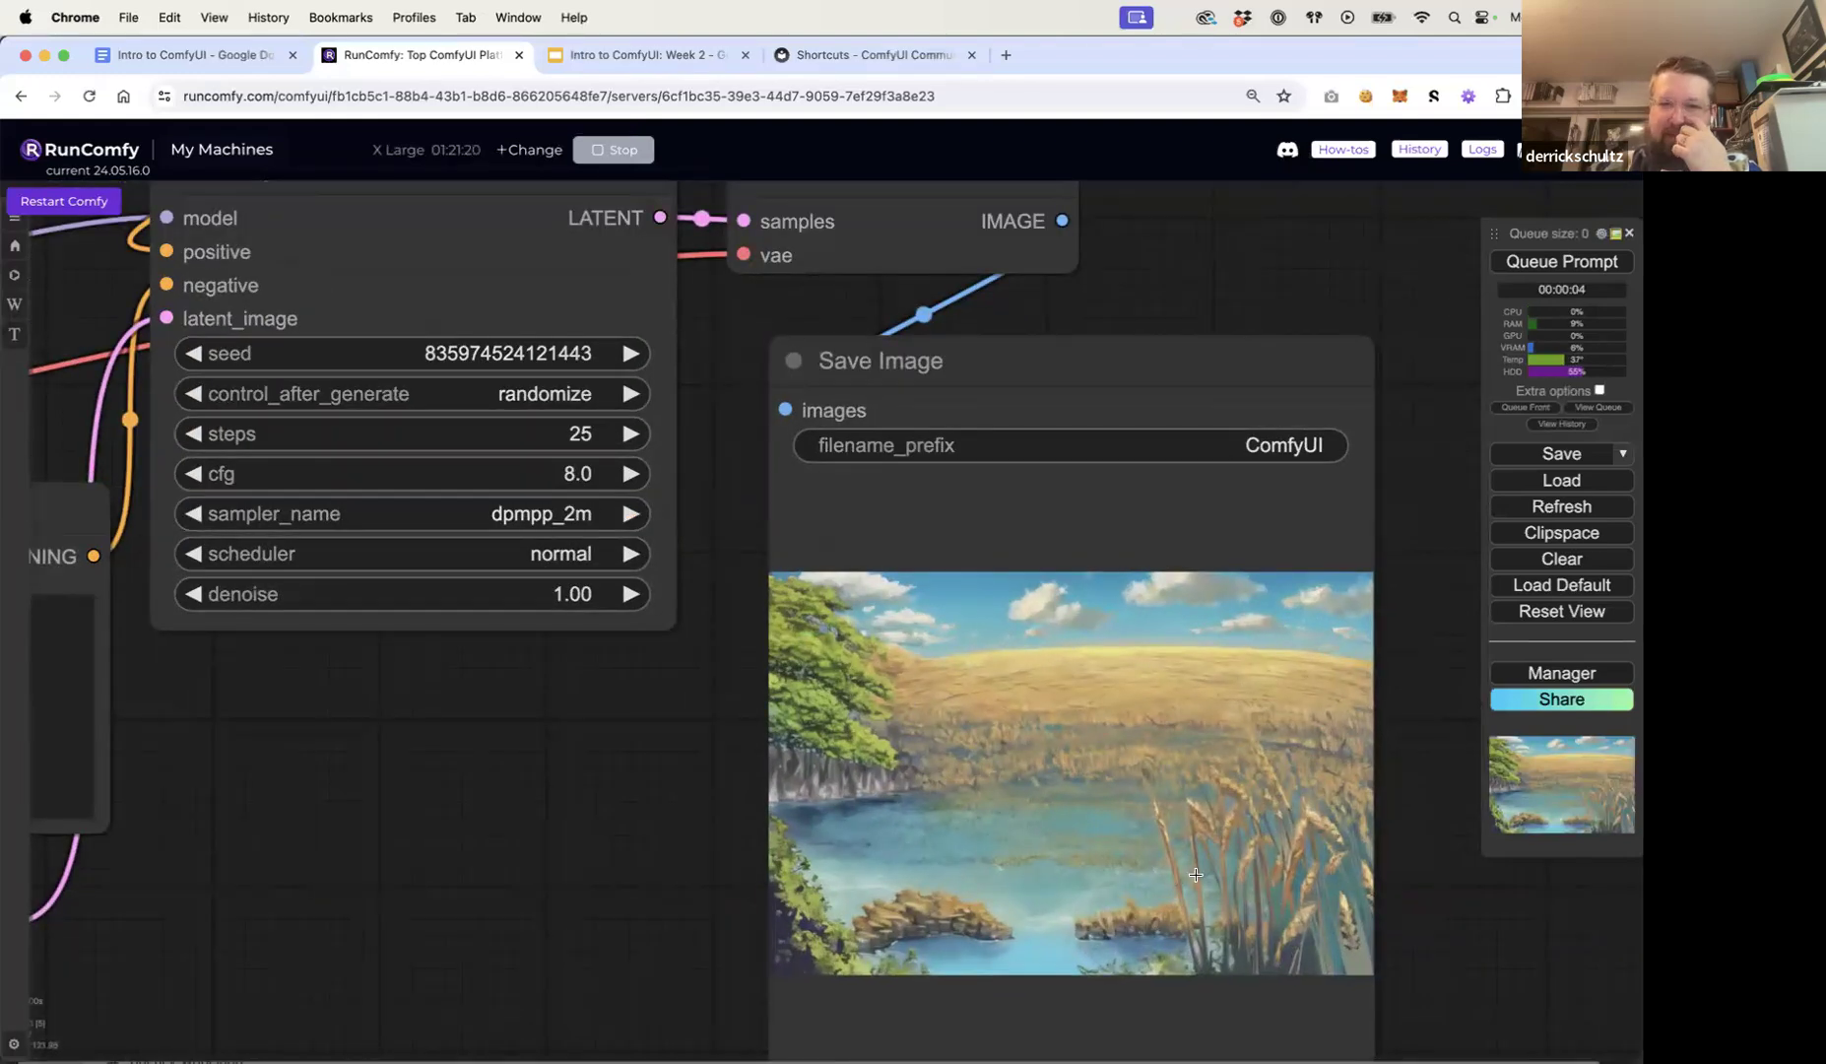
pyautogui.scroll(-10, 1195, 875)
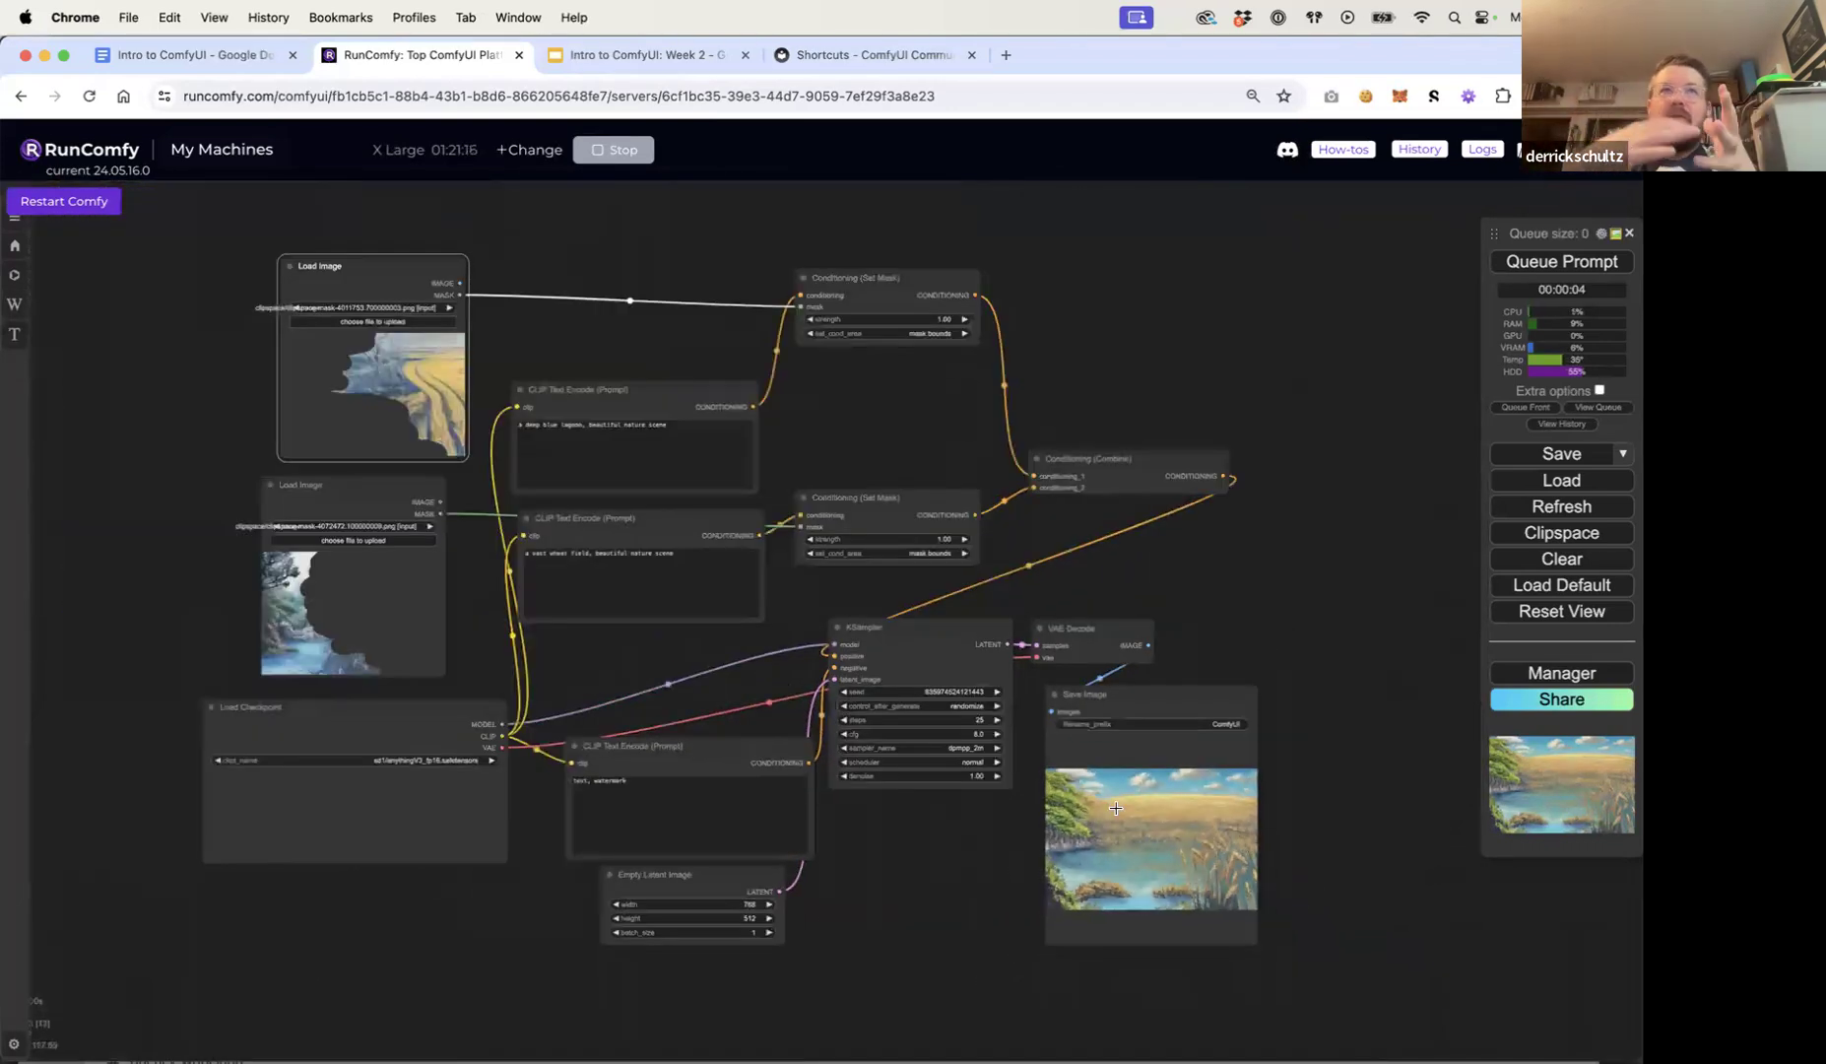
# Step: Move both Load Image nodes slightly higher and confirm a strength of 1 for the lagoon's Conditioning (Set Mask) node
pyautogui.moveTo(386, 271); pyautogui.dragTo(411, 241)
pyautogui.moveTo(371, 485); pyautogui.dragTo(376, 443)
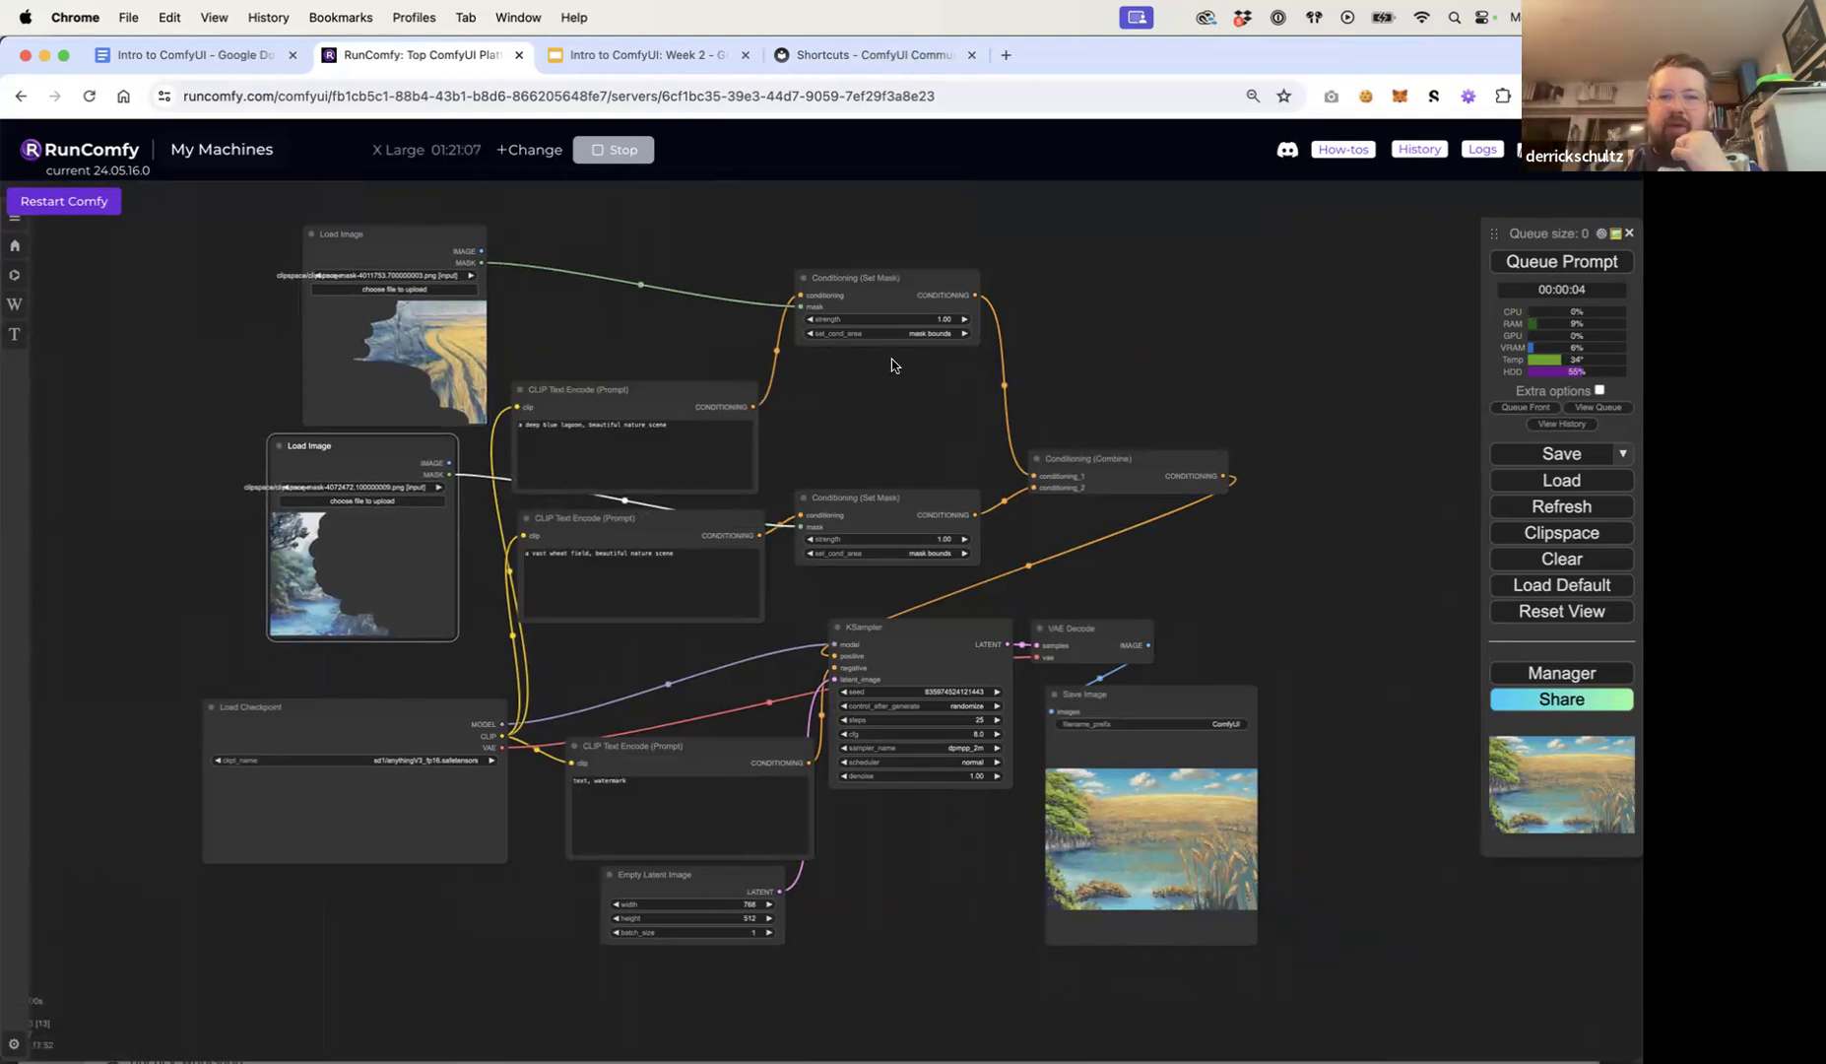
pyautogui.click(946, 320)
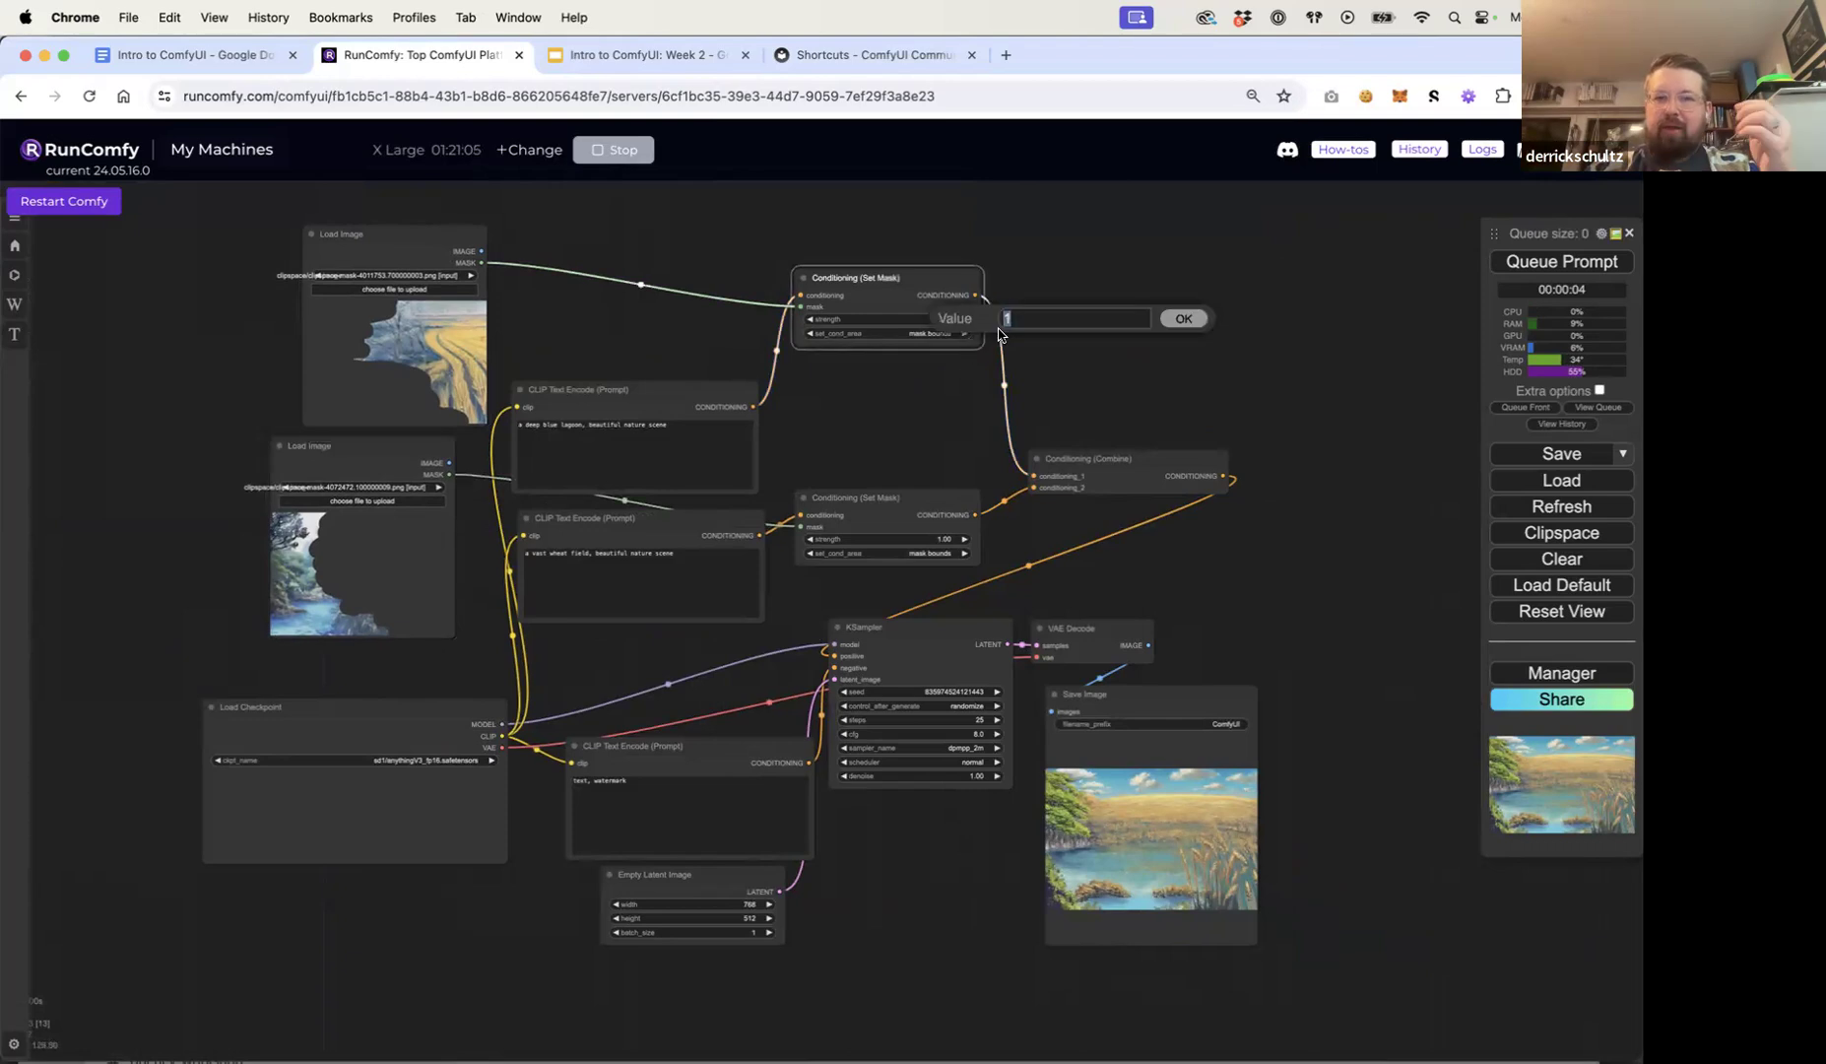
pyautogui.click(1047, 340)
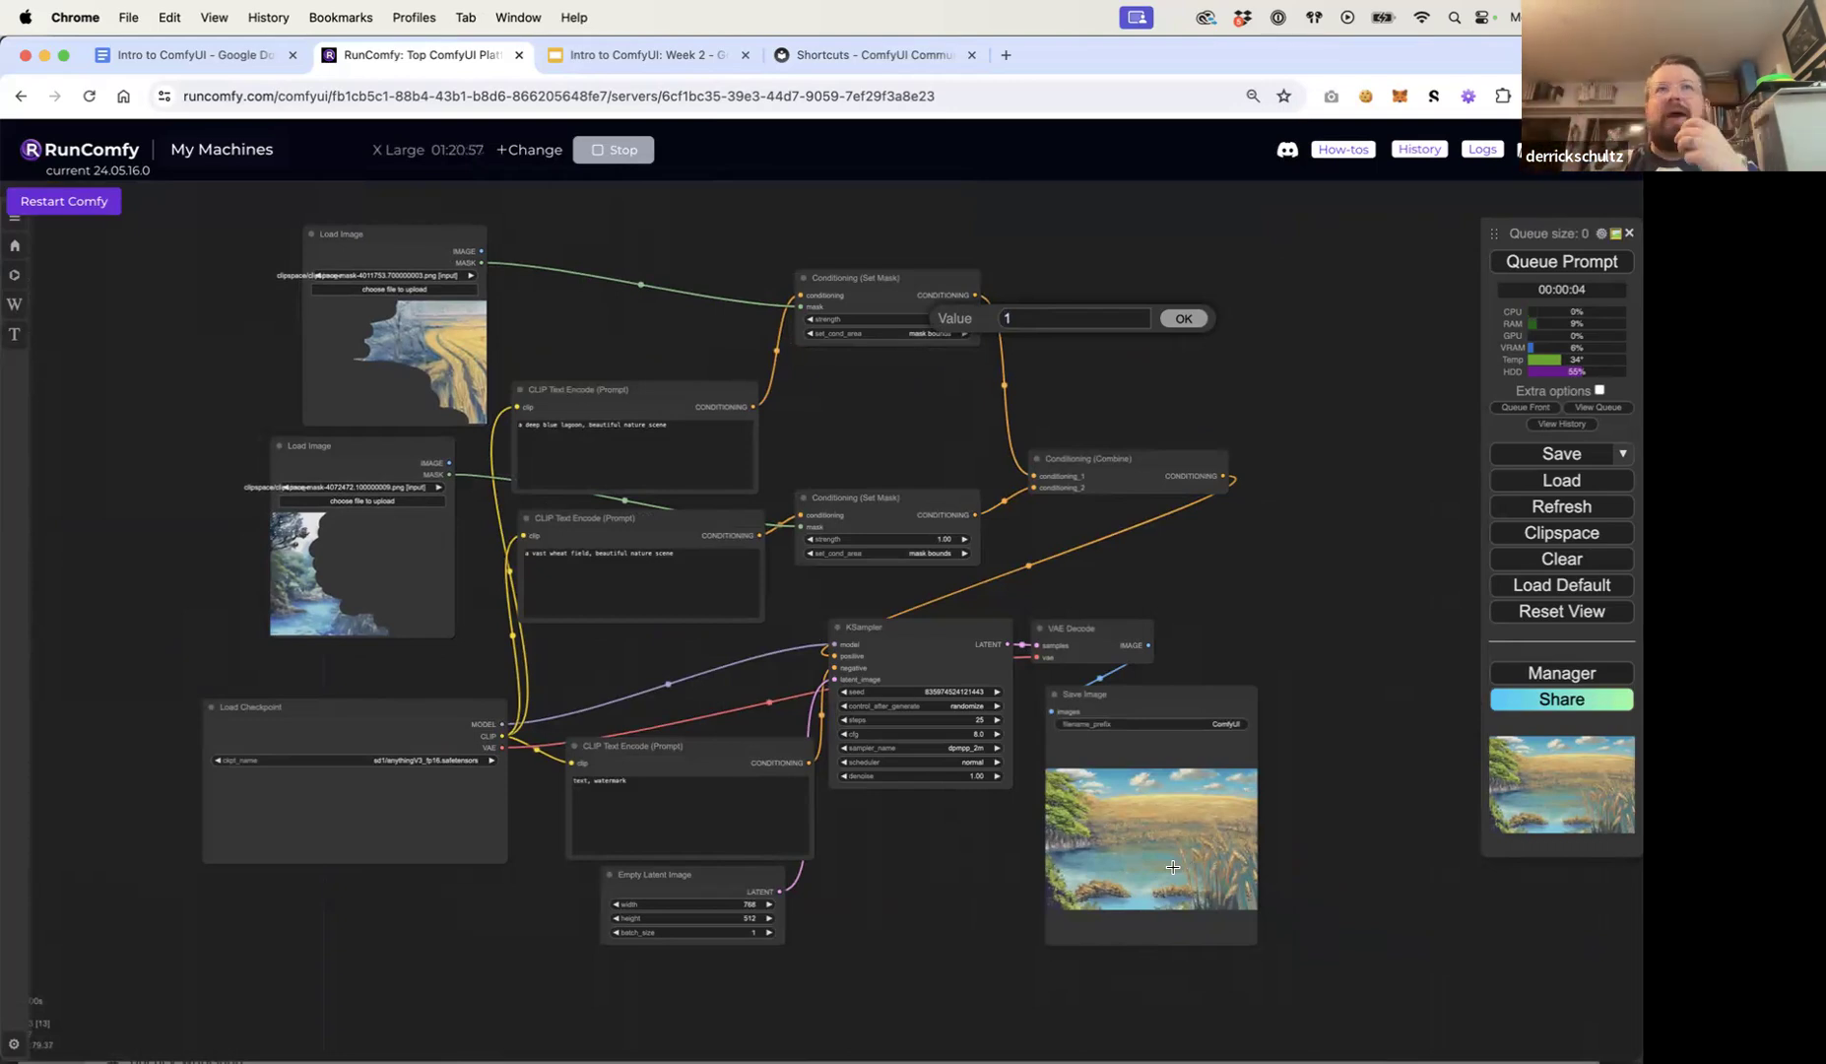
pyautogui.moveTo(1201, 617); pyautogui.dragTo(1224, 576)
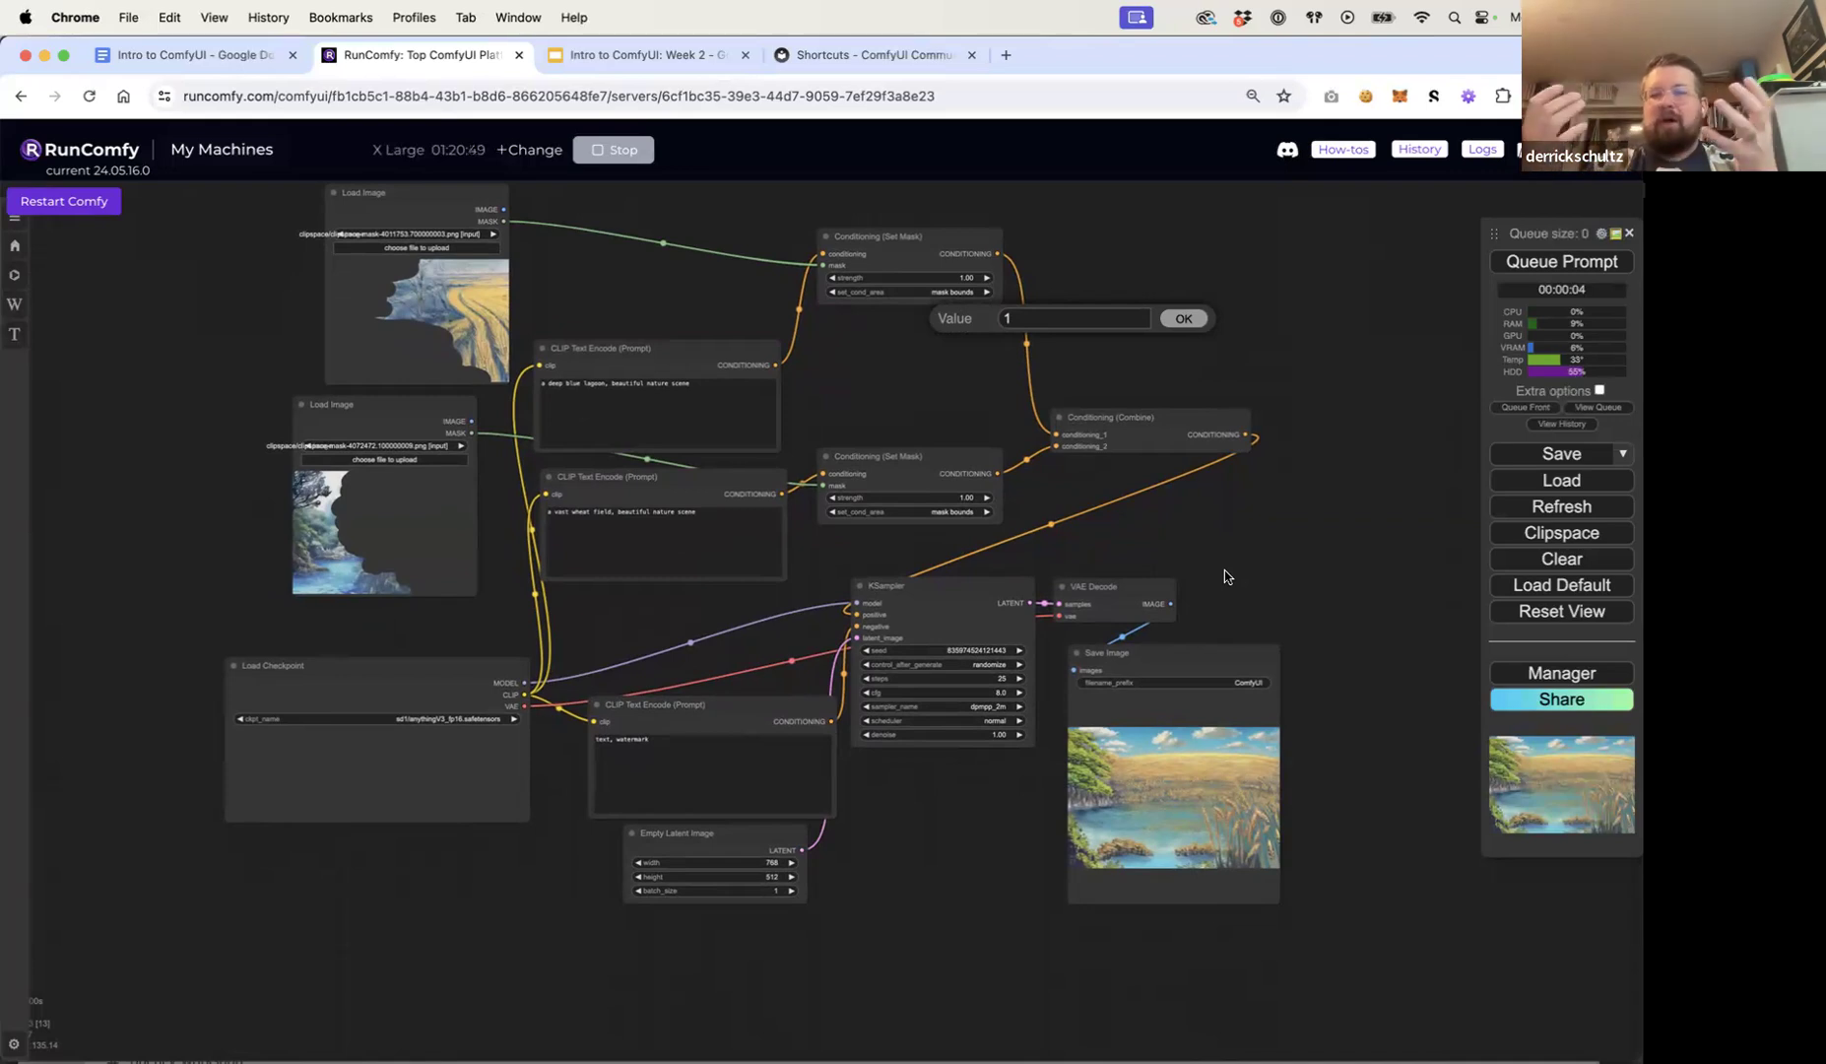
pyautogui.moveTo(1329, 732); pyautogui.dragTo(1333, 776)
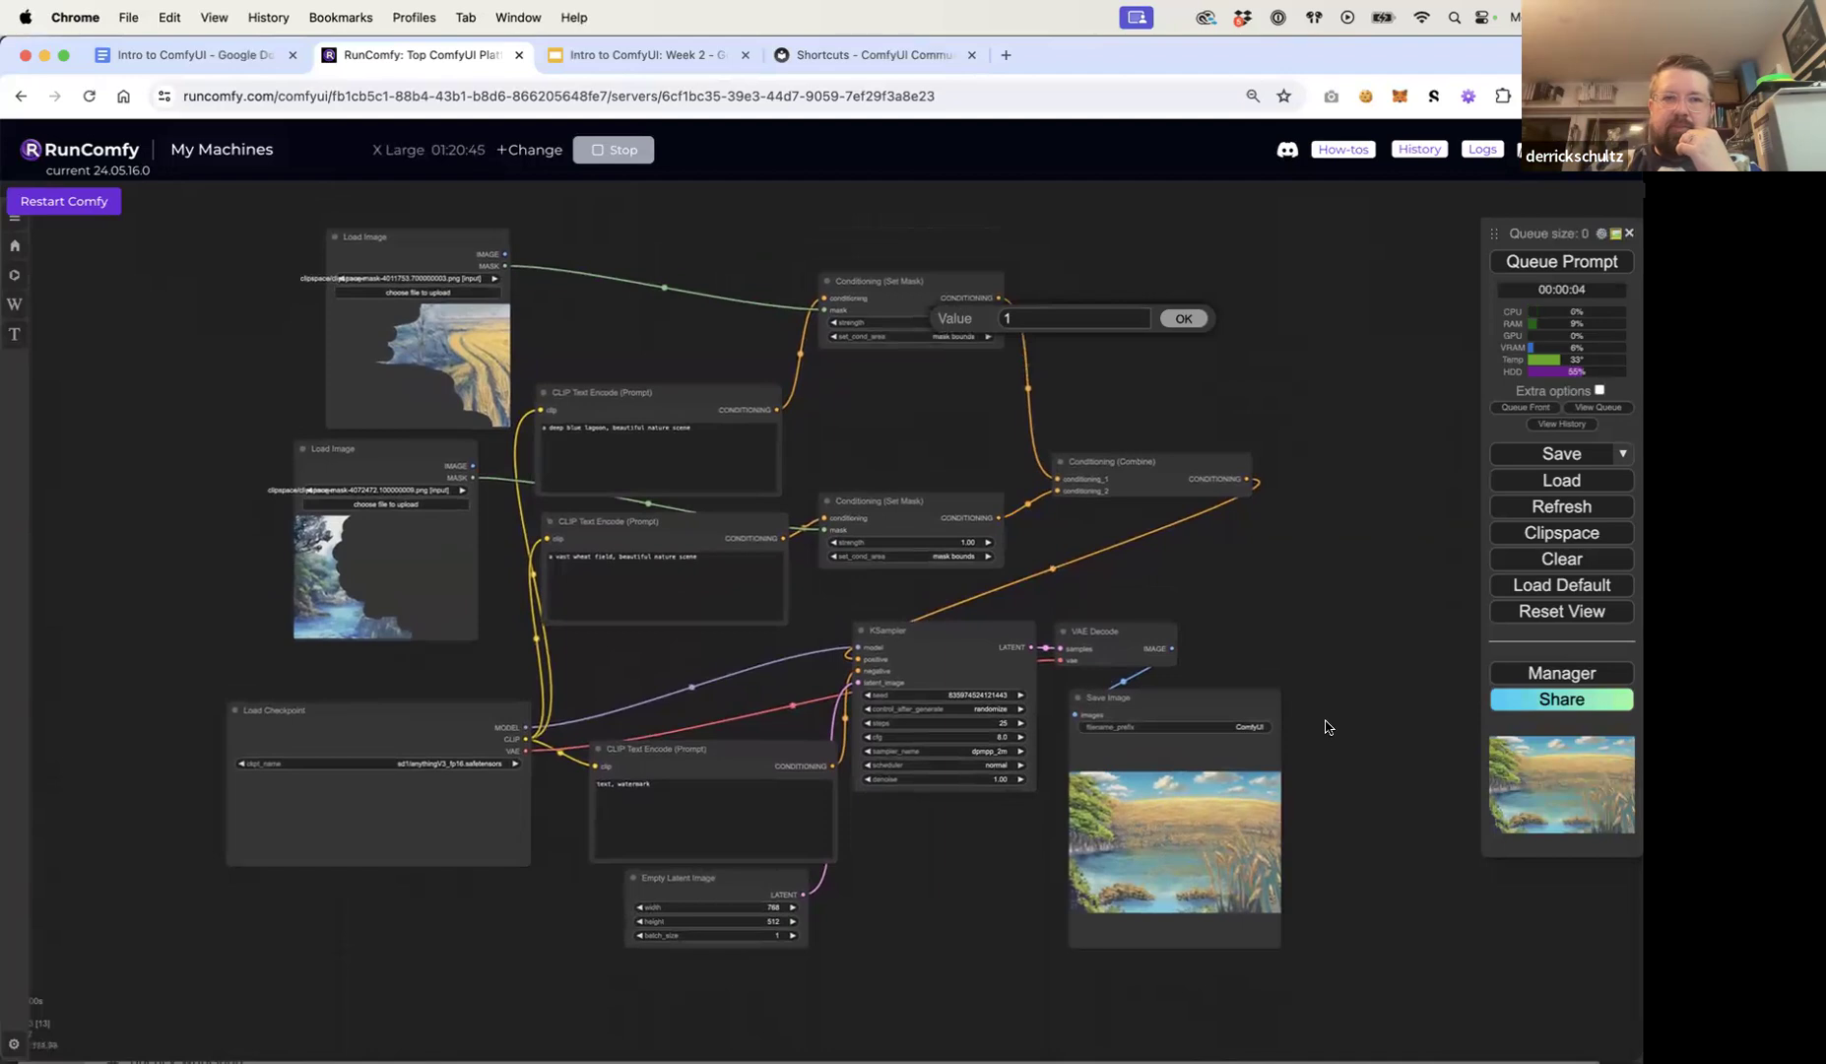
pyautogui.click(1188, 321)
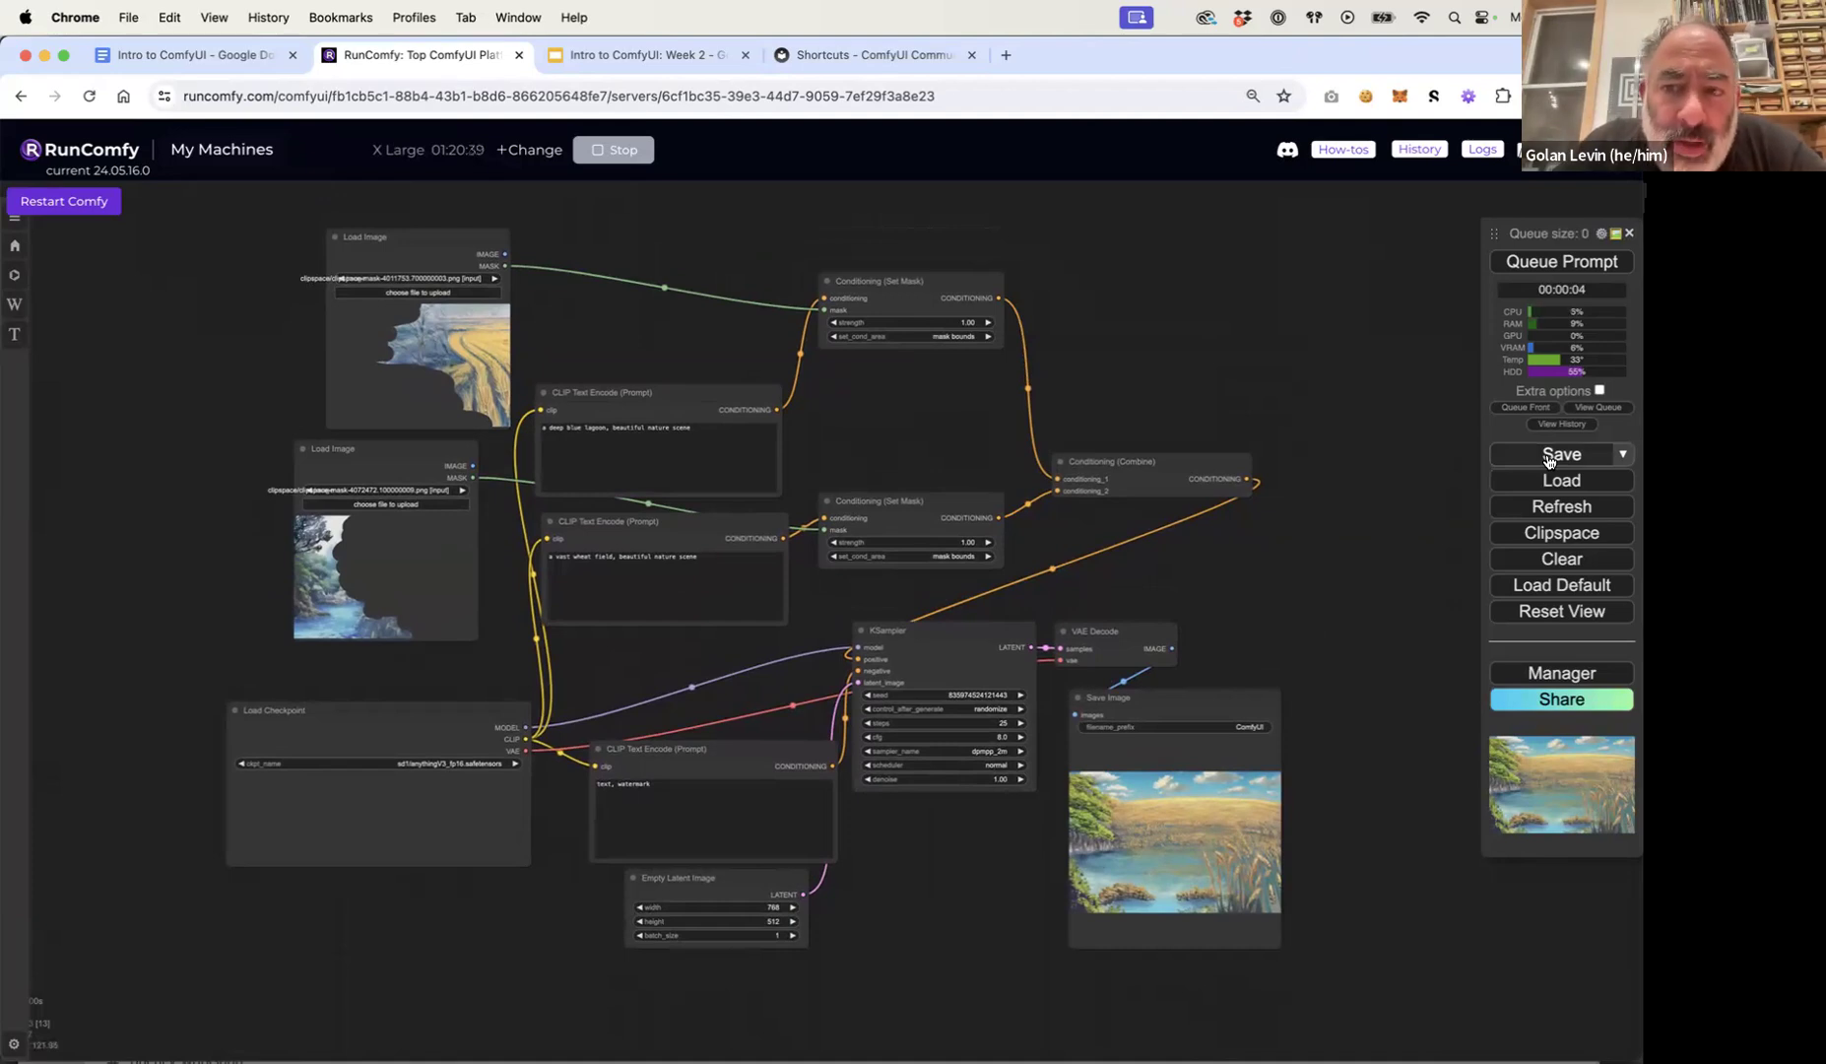
# Step: Add a Load Image (as Mask) node above the Conditioning (Combine) node
pyautogui.doubleClick(1159, 310)
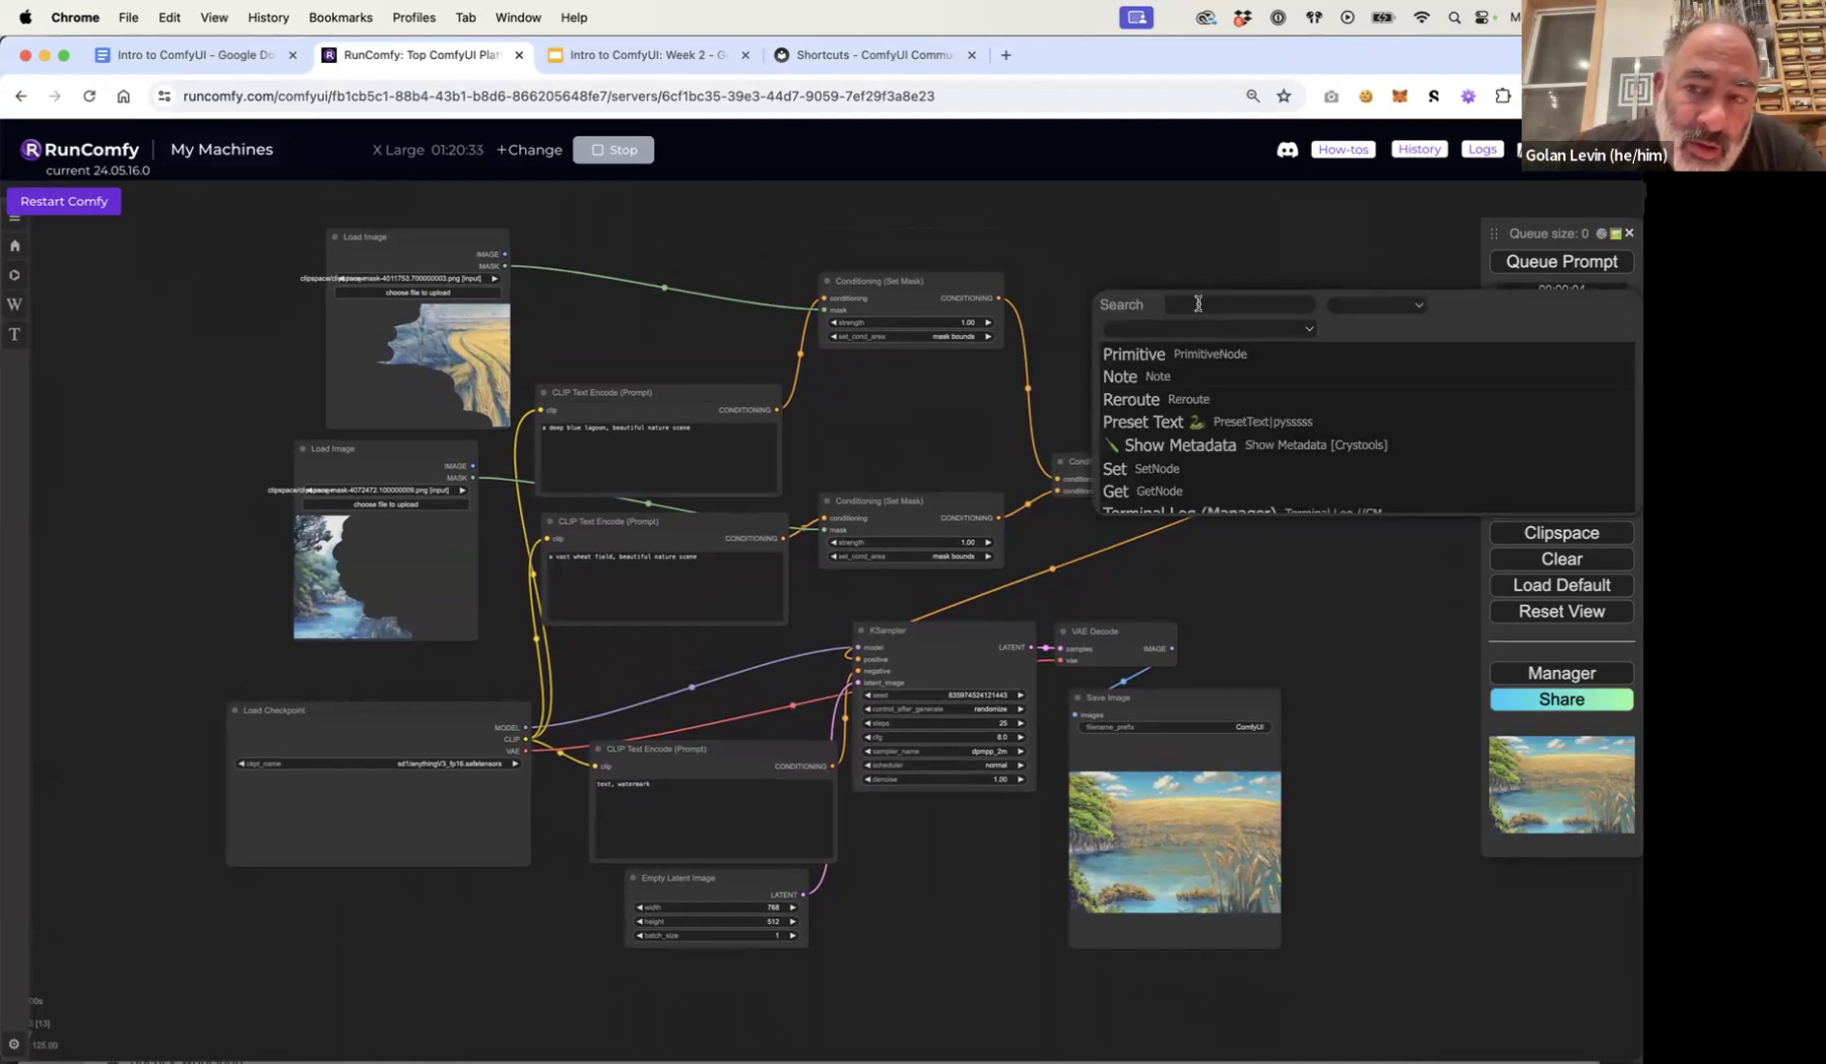
pyautogui.write('load')
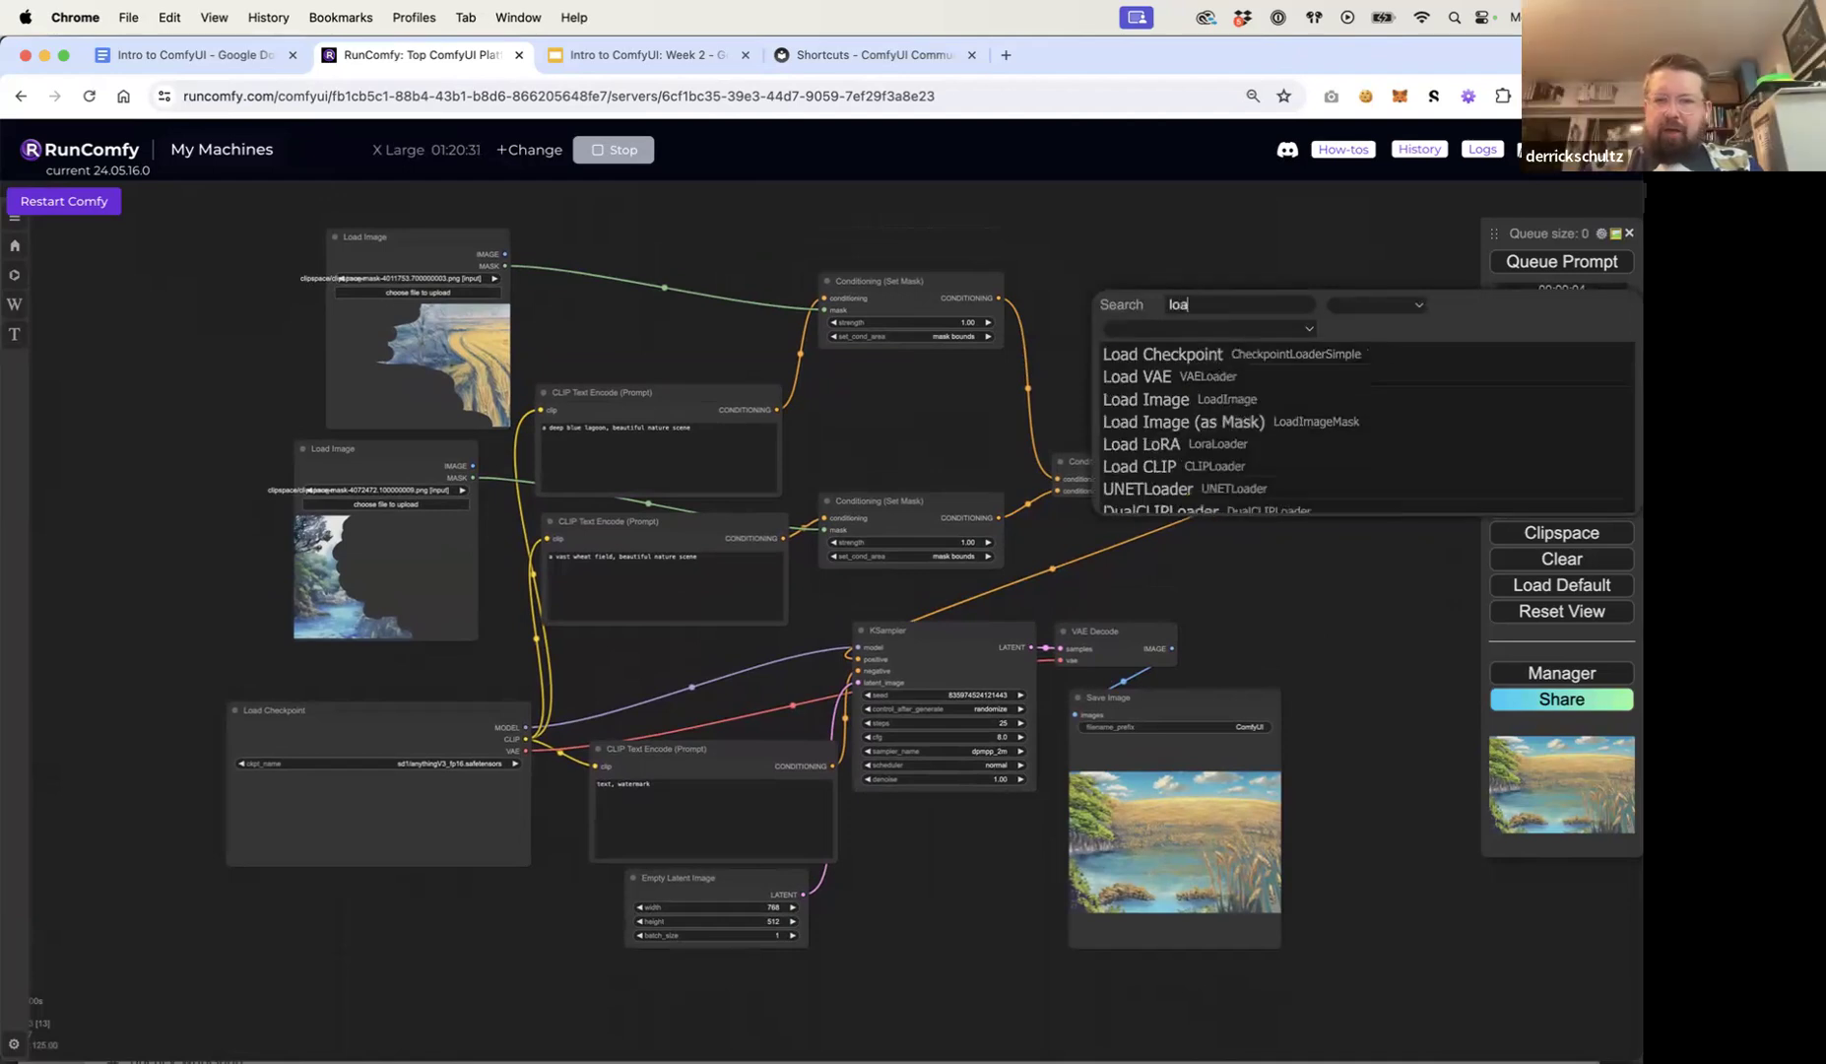
pyautogui.click(1193, 421)
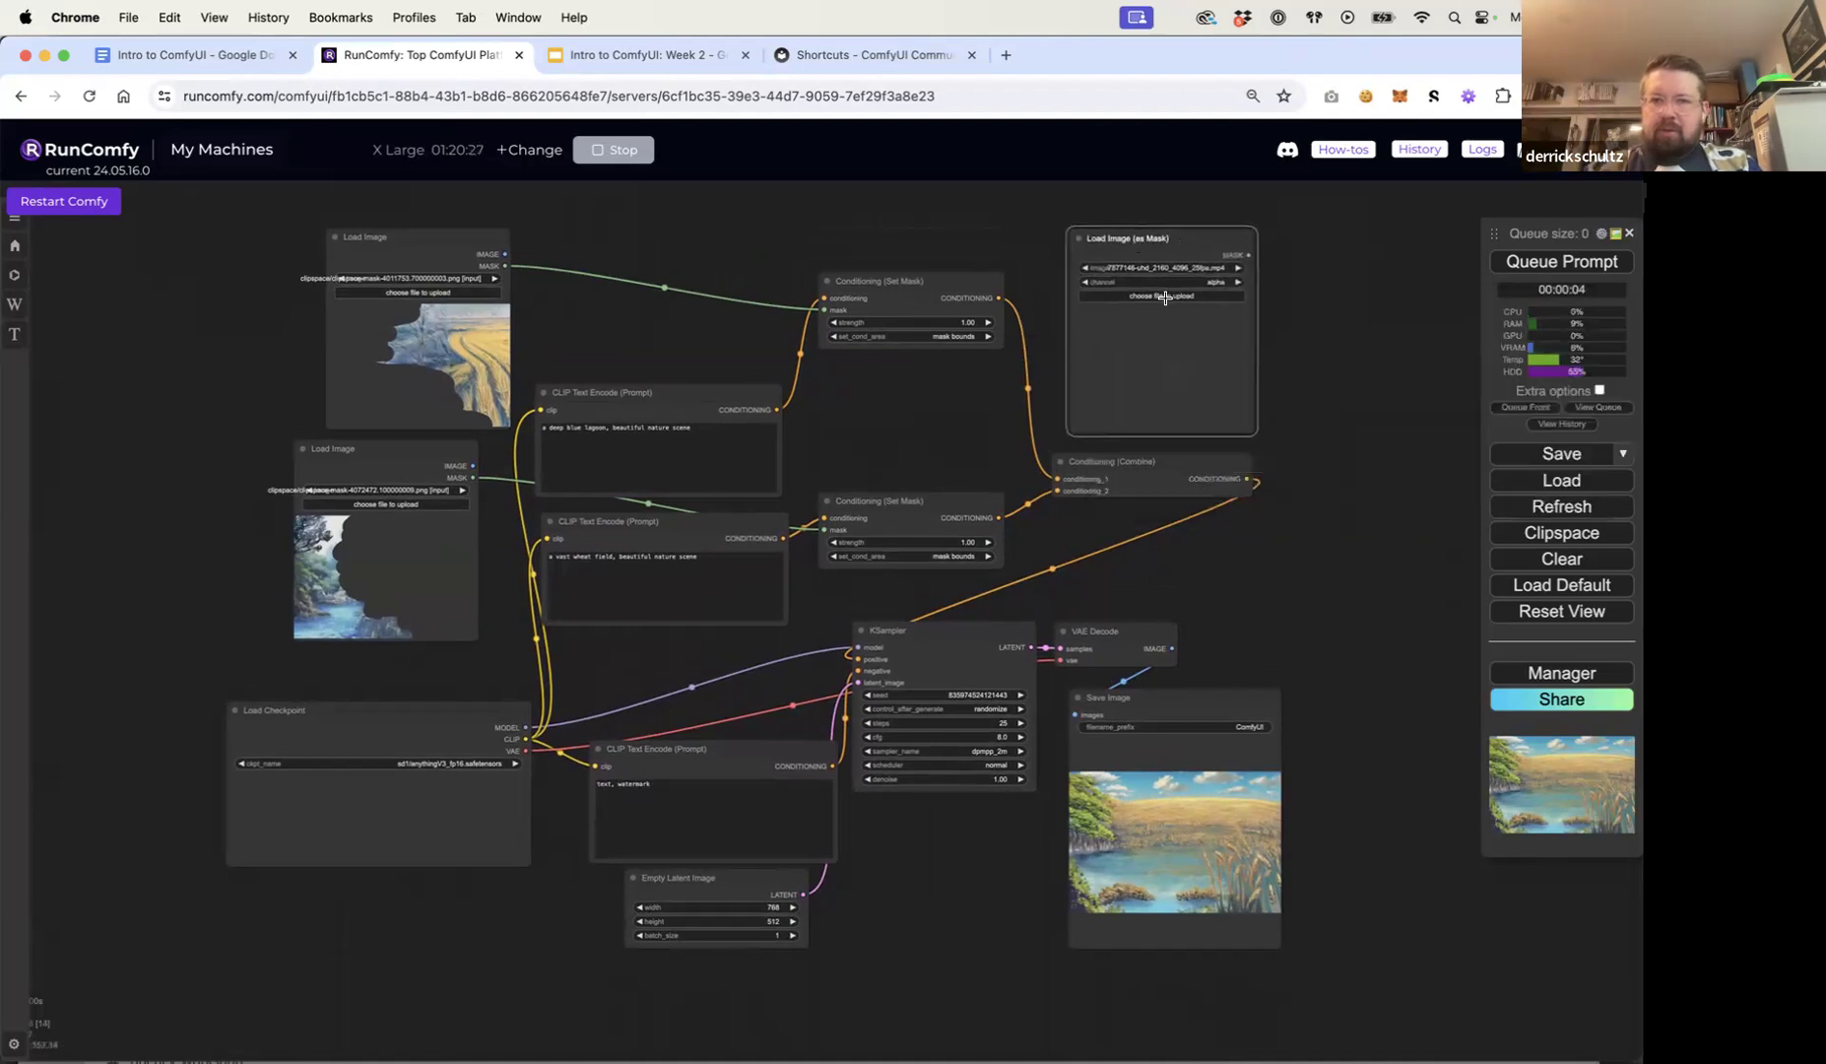
# Step: Try a lower MaskEditor opacity with a test stroke over the middle trees of the lagoon mask, restore the opacity, and discard the edits
pyautogui.scroll(9, 1165, 298)
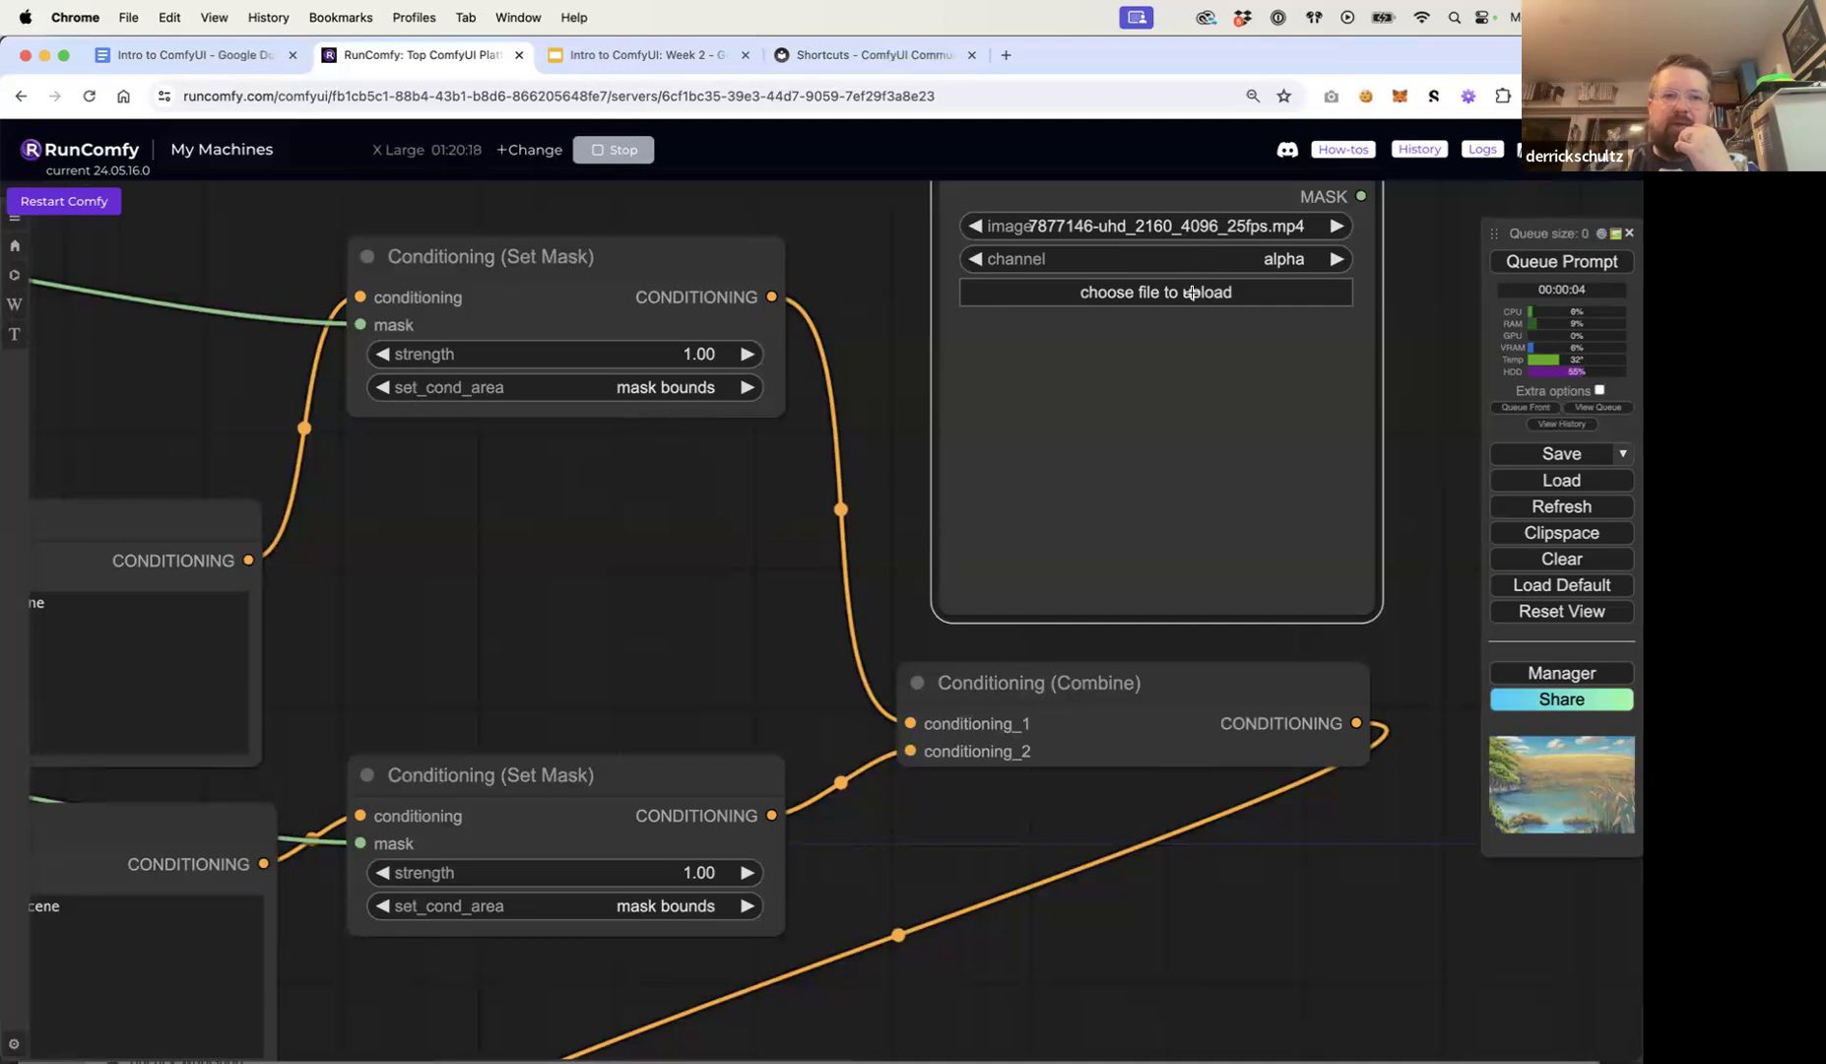
pyautogui.moveTo(650, 558); pyautogui.dragTo(1366, 588)
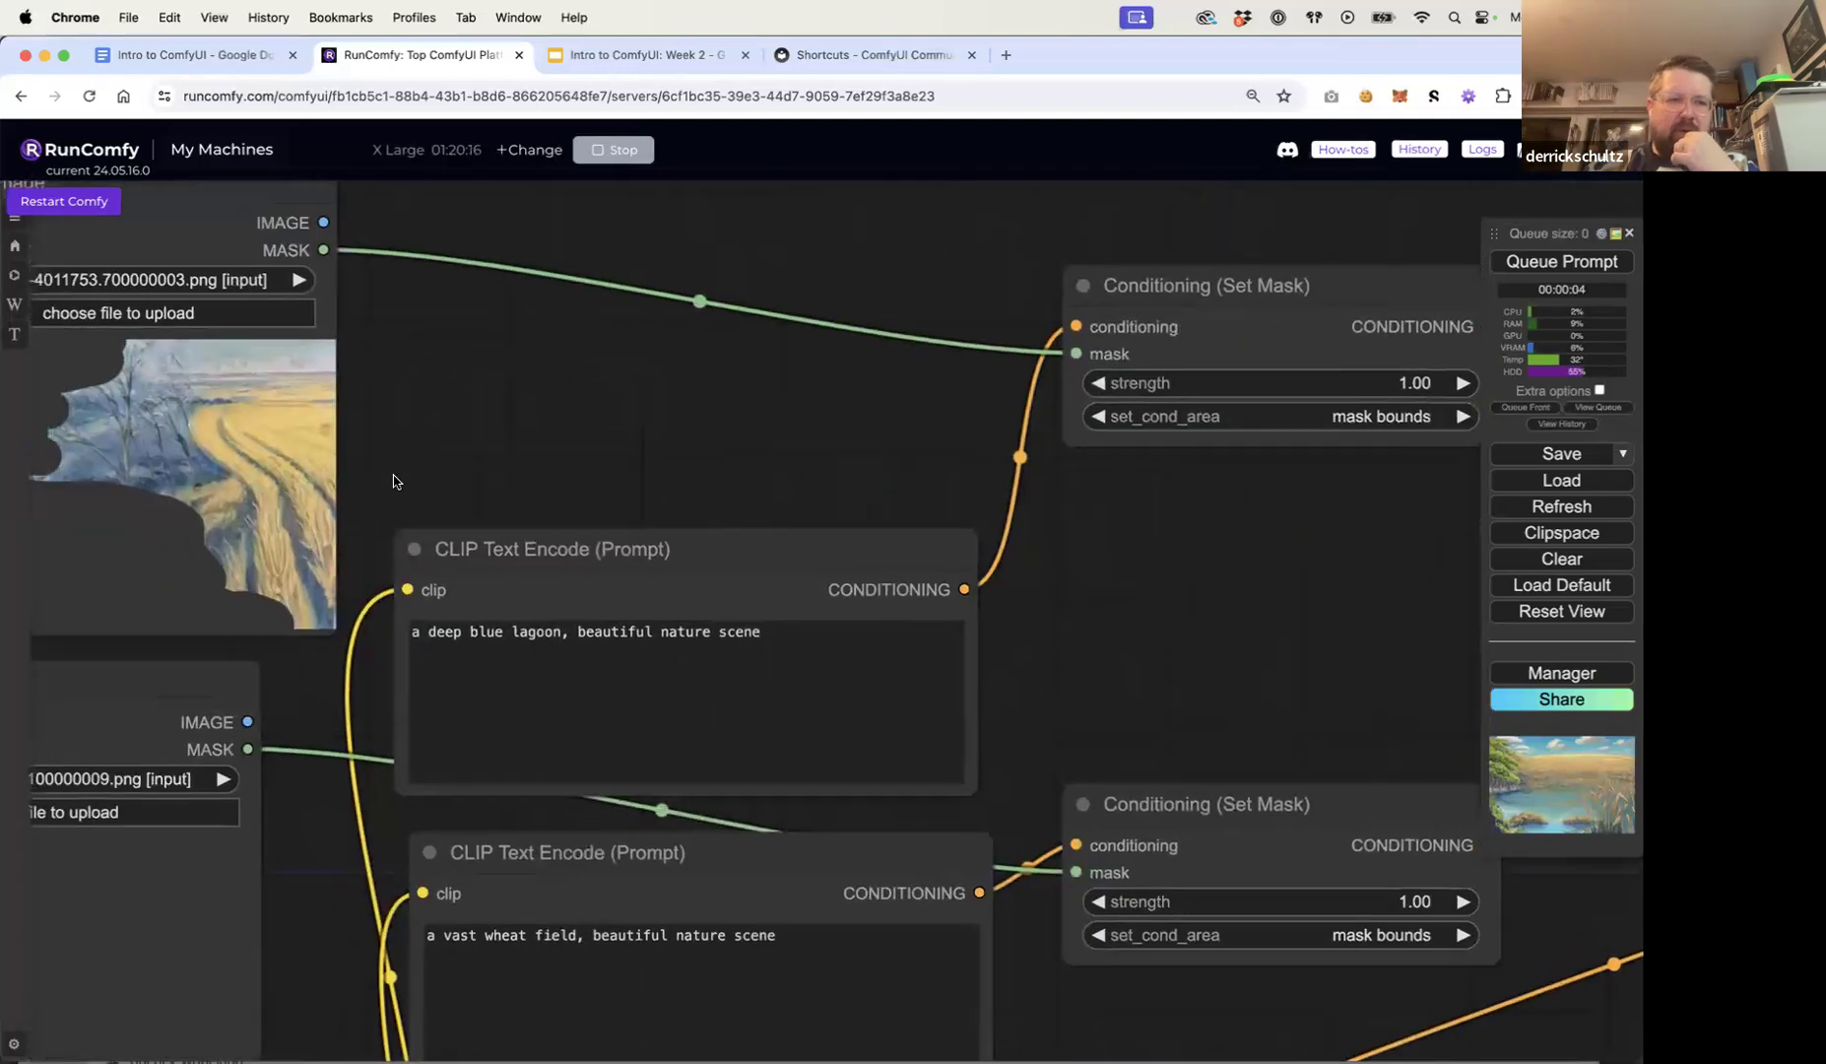
pyautogui.rightClick(243, 426)
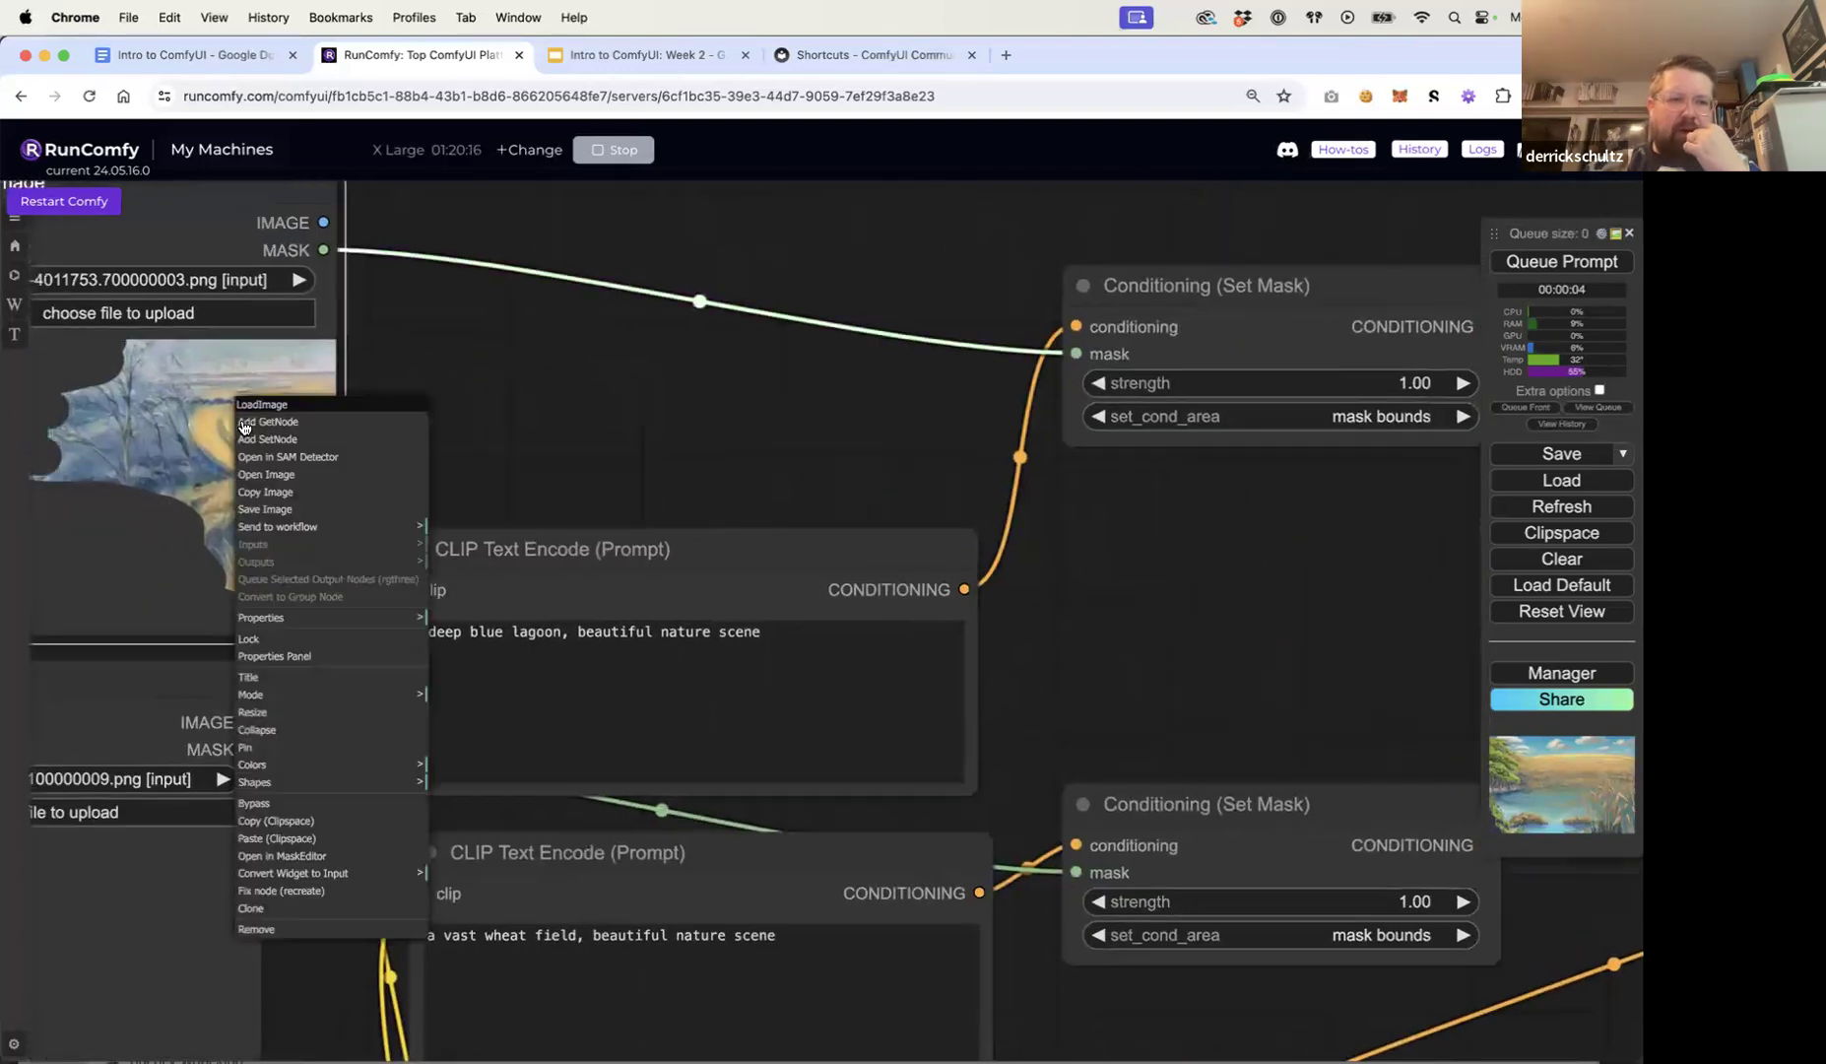
pyautogui.click(326, 855)
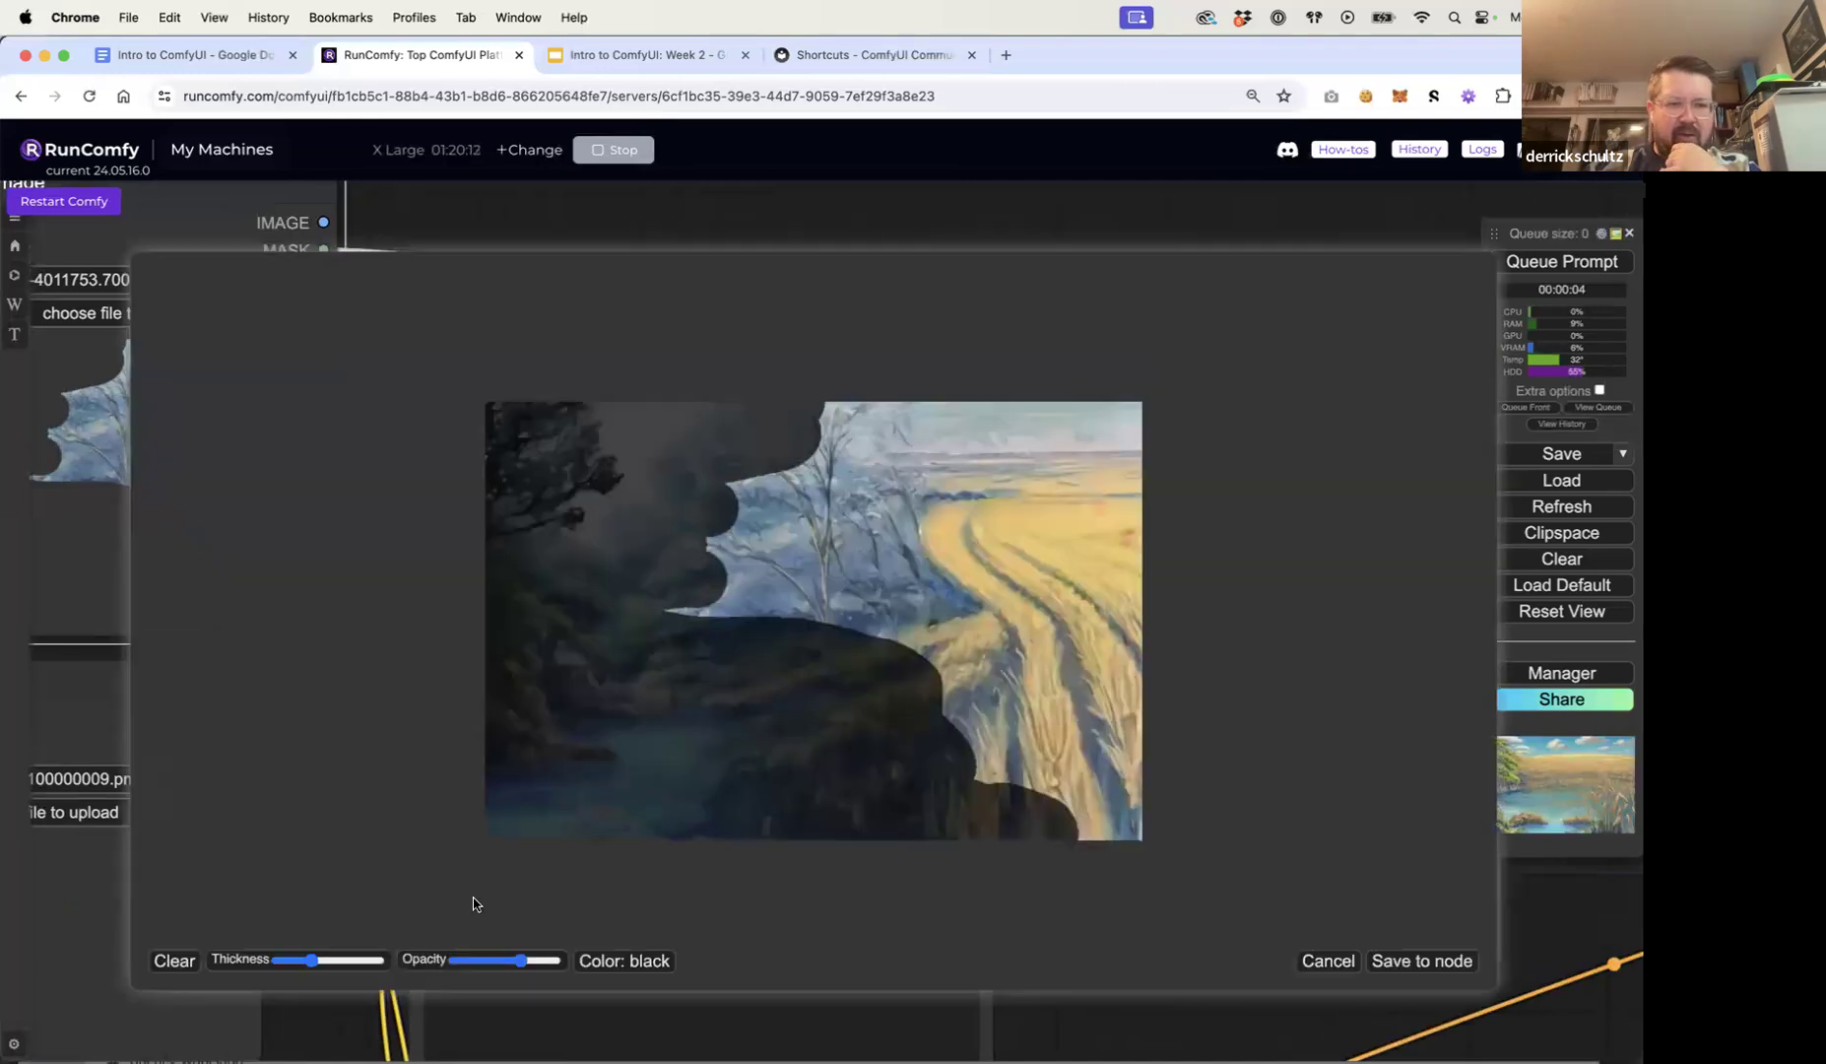
pyautogui.moveTo(530, 956)
pyautogui.mouseDown()
pyautogui.moveTo(463, 958)
pyautogui.moveTo(491, 959)
pyautogui.mouseUp()
pyautogui.moveTo(818, 615)
pyautogui.mouseDown()
pyautogui.moveTo(828, 577)
pyautogui.moveTo(840, 610)
pyautogui.mouseUp()
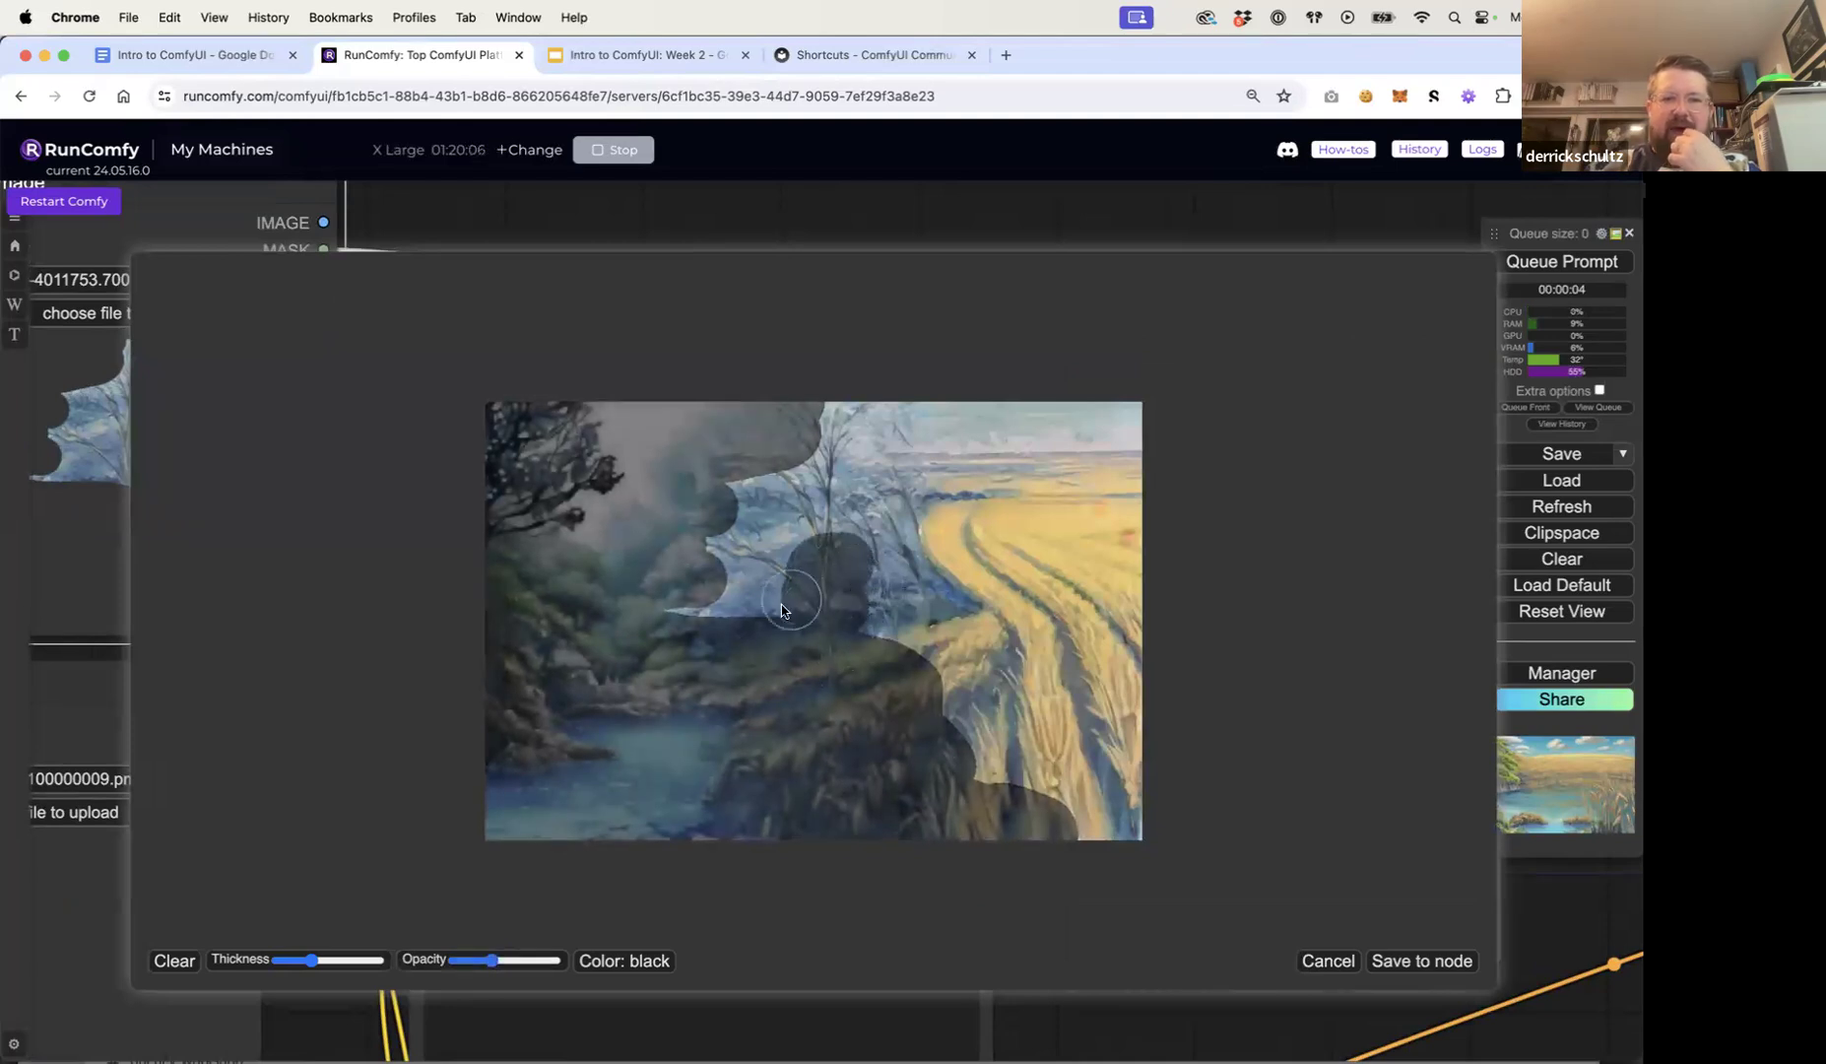
pyautogui.moveTo(491, 960)
pyautogui.mouseDown()
pyautogui.moveTo(465, 960)
pyautogui.moveTo(536, 960)
pyautogui.moveTo(521, 960)
pyautogui.mouseUp()
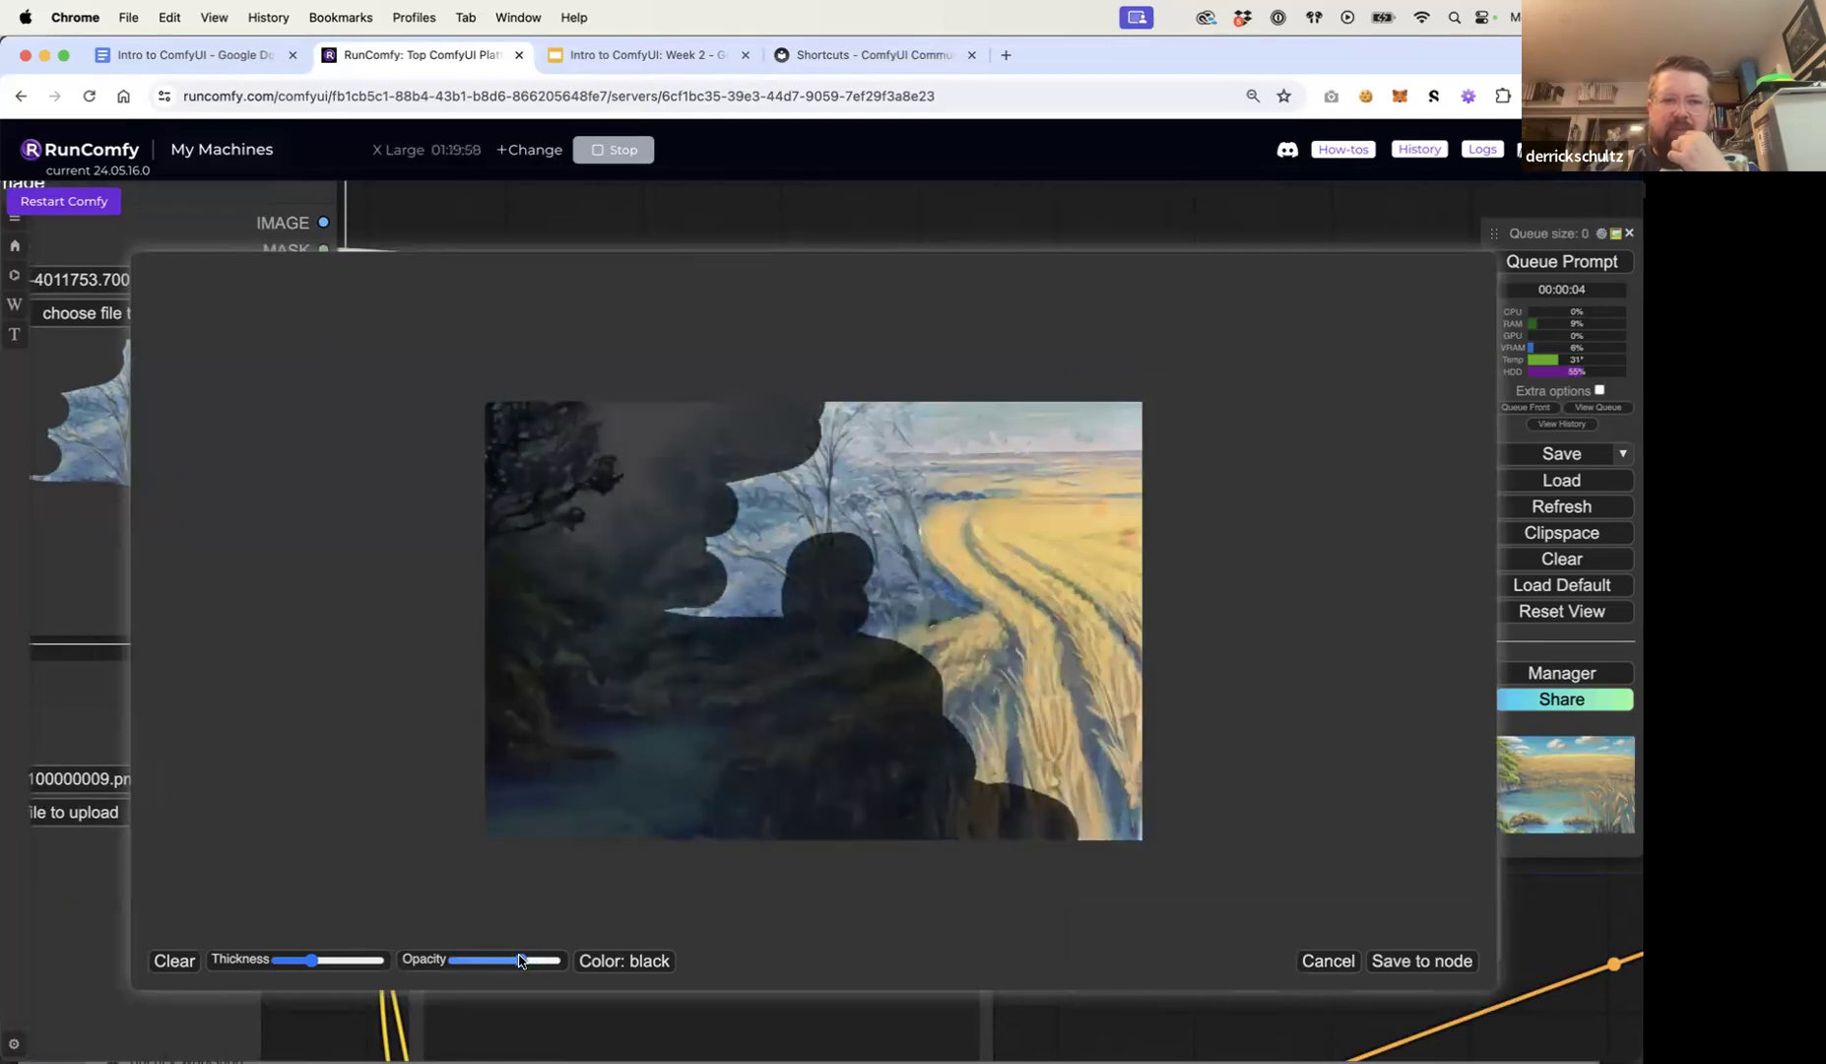
pyautogui.click(1328, 961)
# Step: Delete the Load Image (as Mask) node
pyautogui.scroll(-3, 1224, 630)
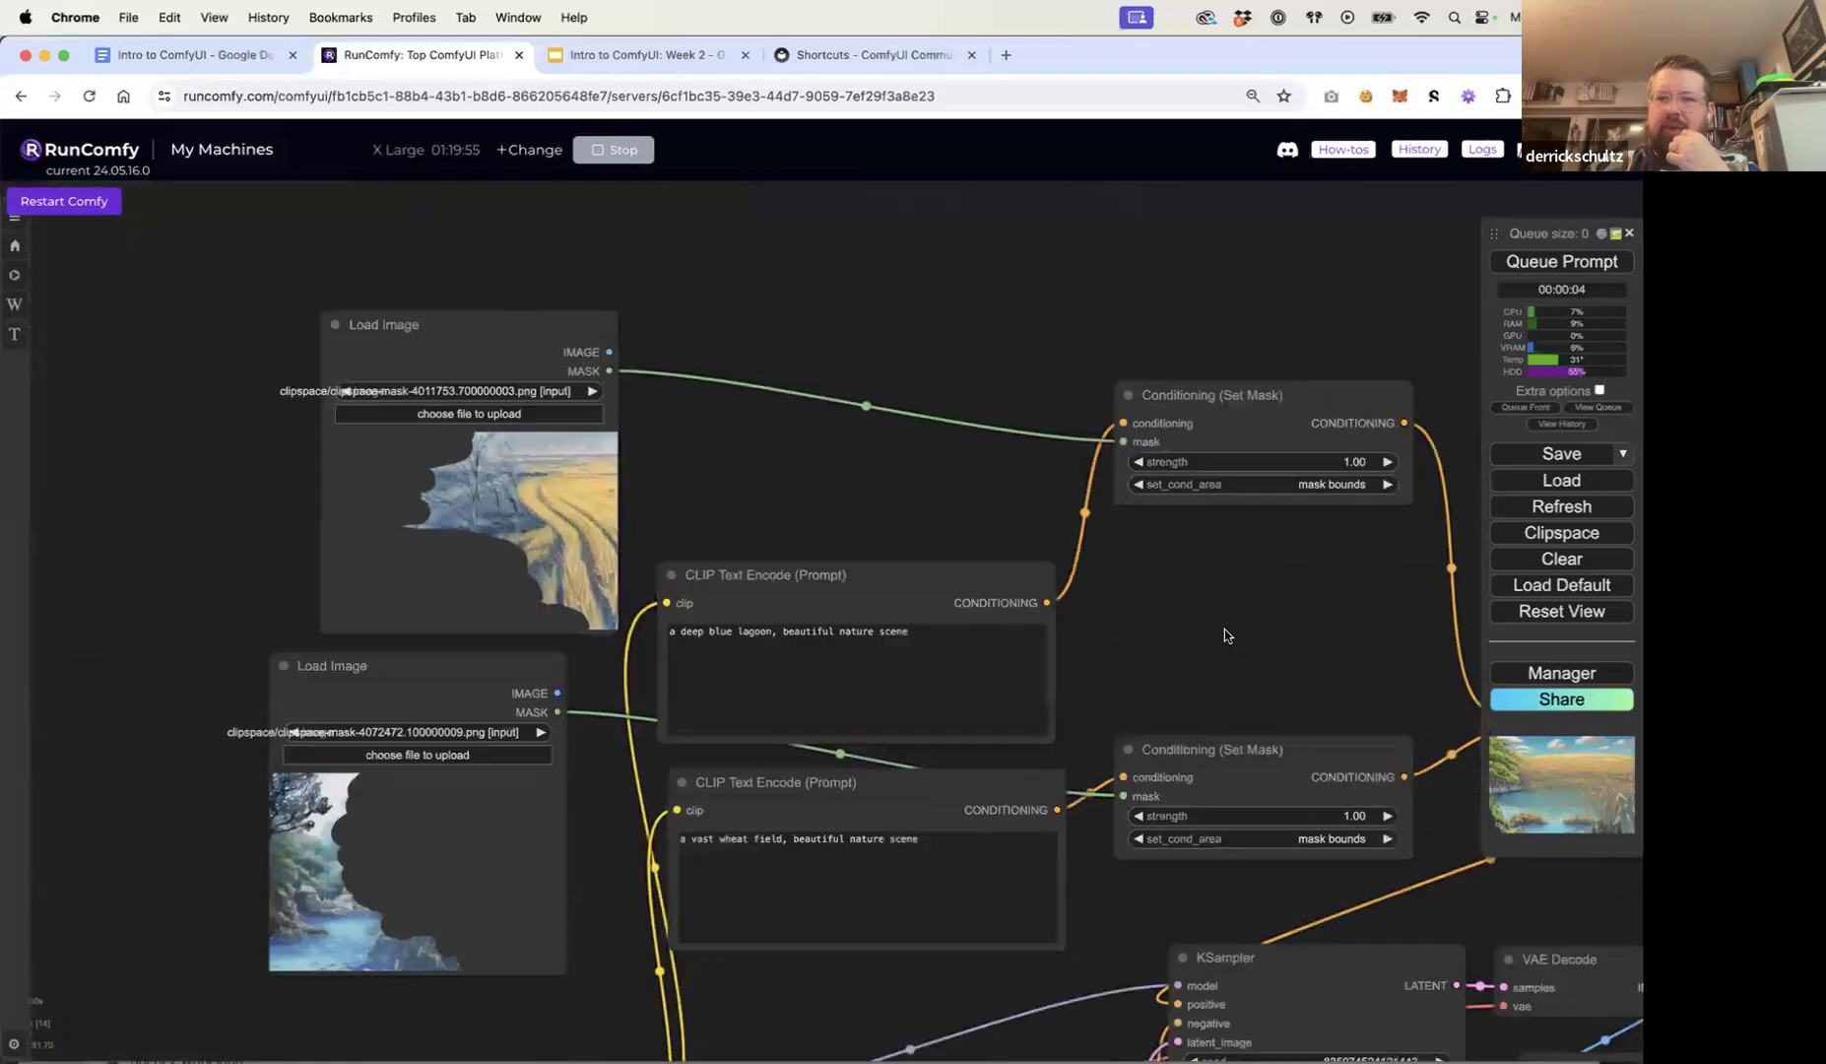
pyautogui.scroll(2, 1217, 628)
pyautogui.moveTo(1212, 628); pyautogui.dragTo(730, 522)
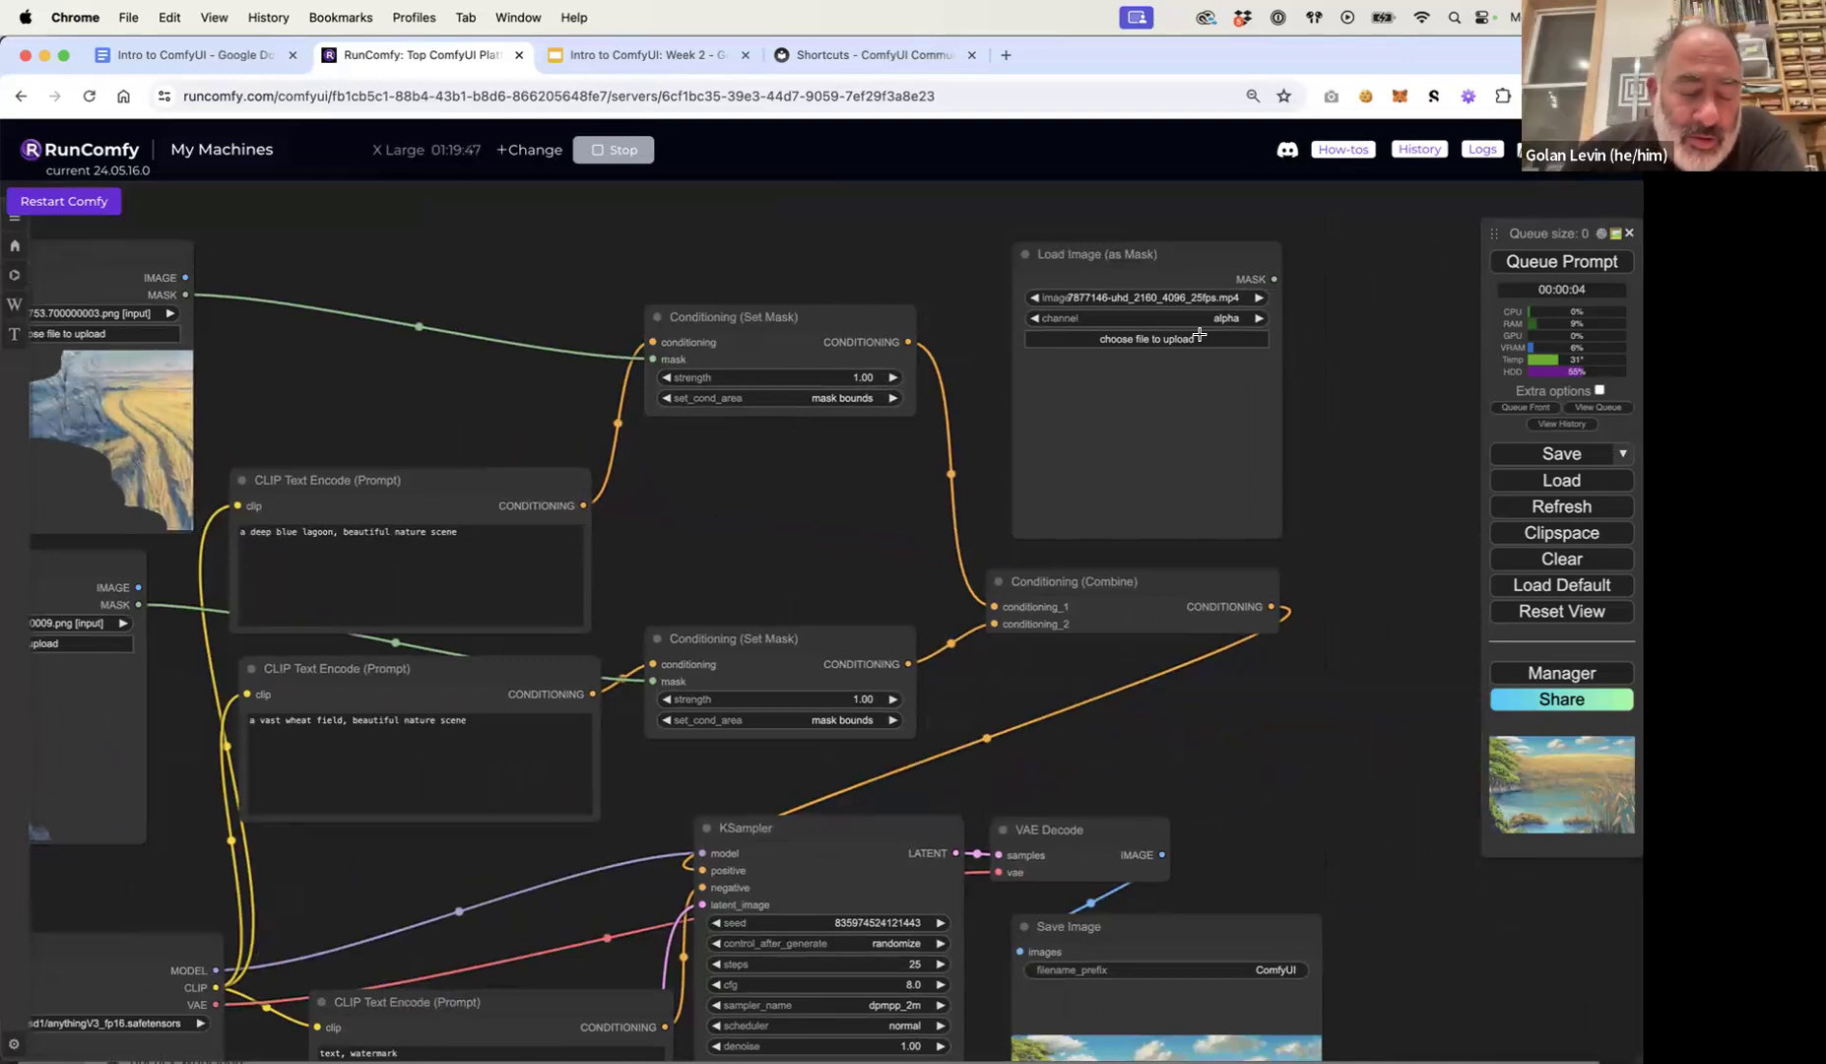
pyautogui.click(1160, 249)
pyautogui.press('Delete')
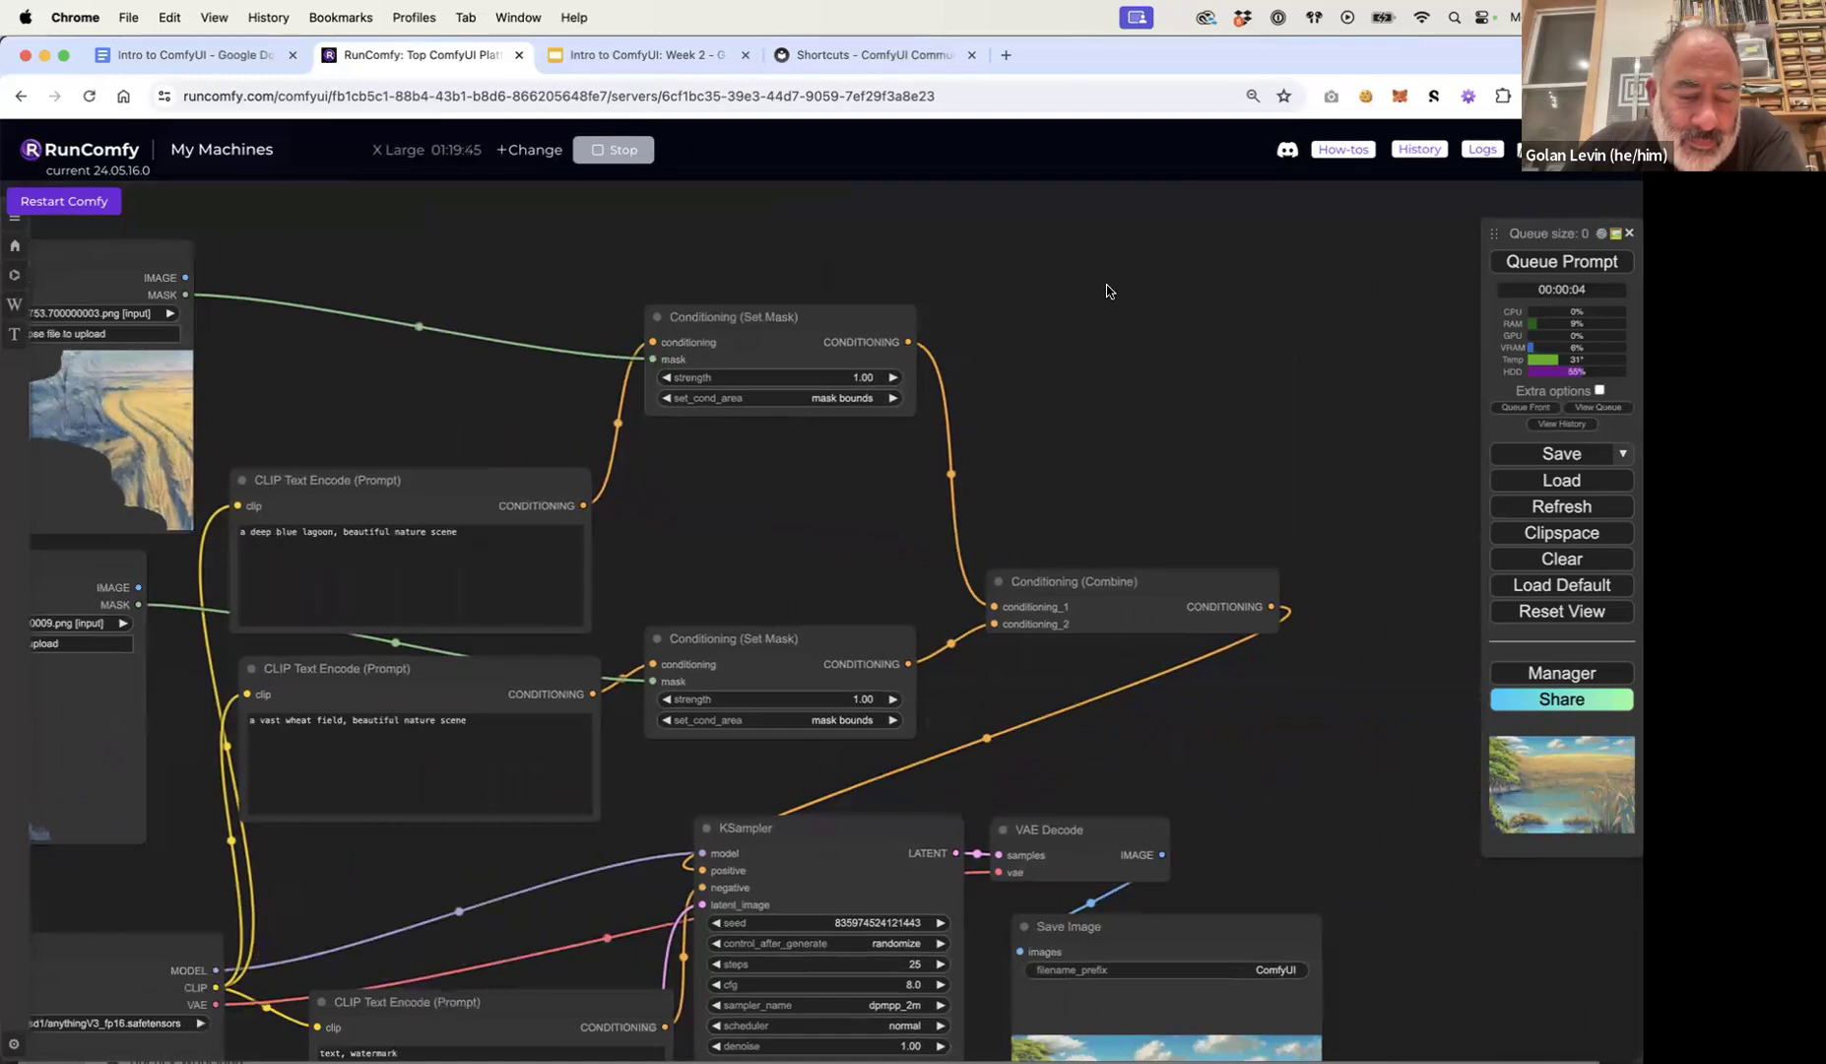
# Step: Add a Load Image (as Mask) node near Conditioning (Combine) and choose alpha as its channel
pyautogui.doubleClick(1106, 288)
pyautogui.write('load')
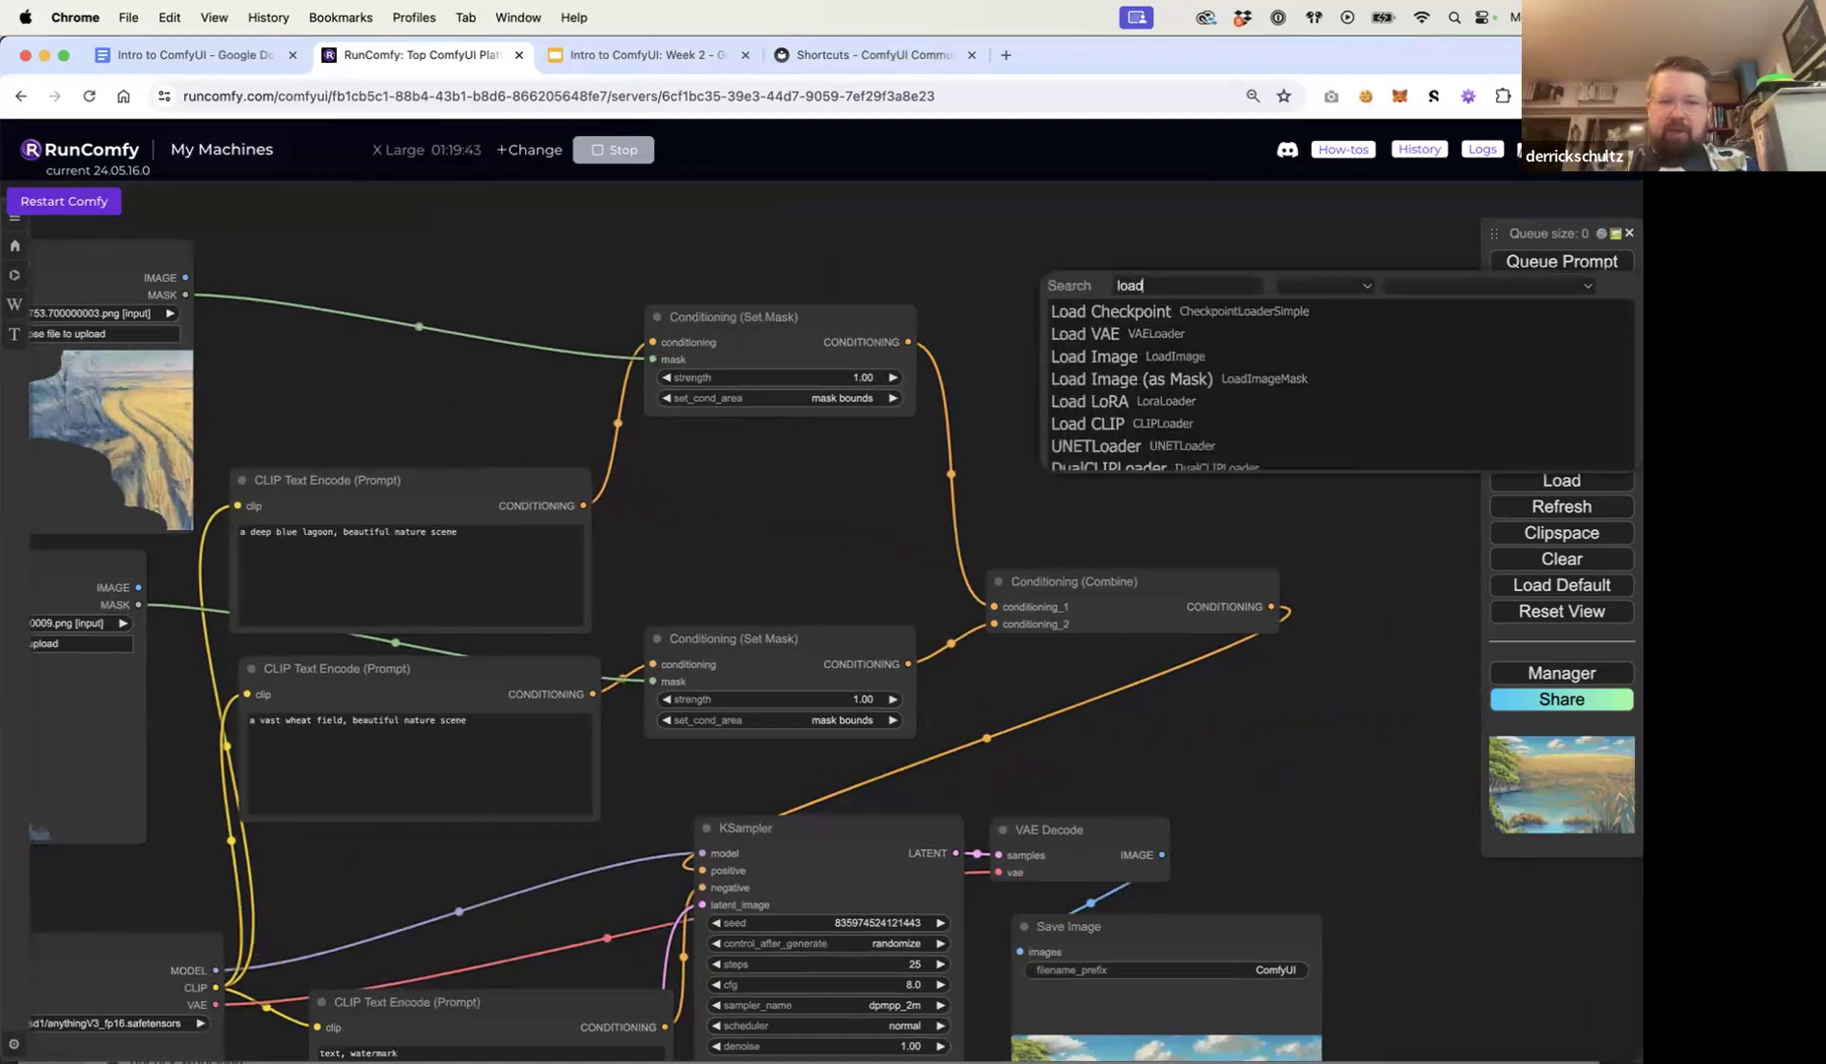
pyautogui.click(1133, 381)
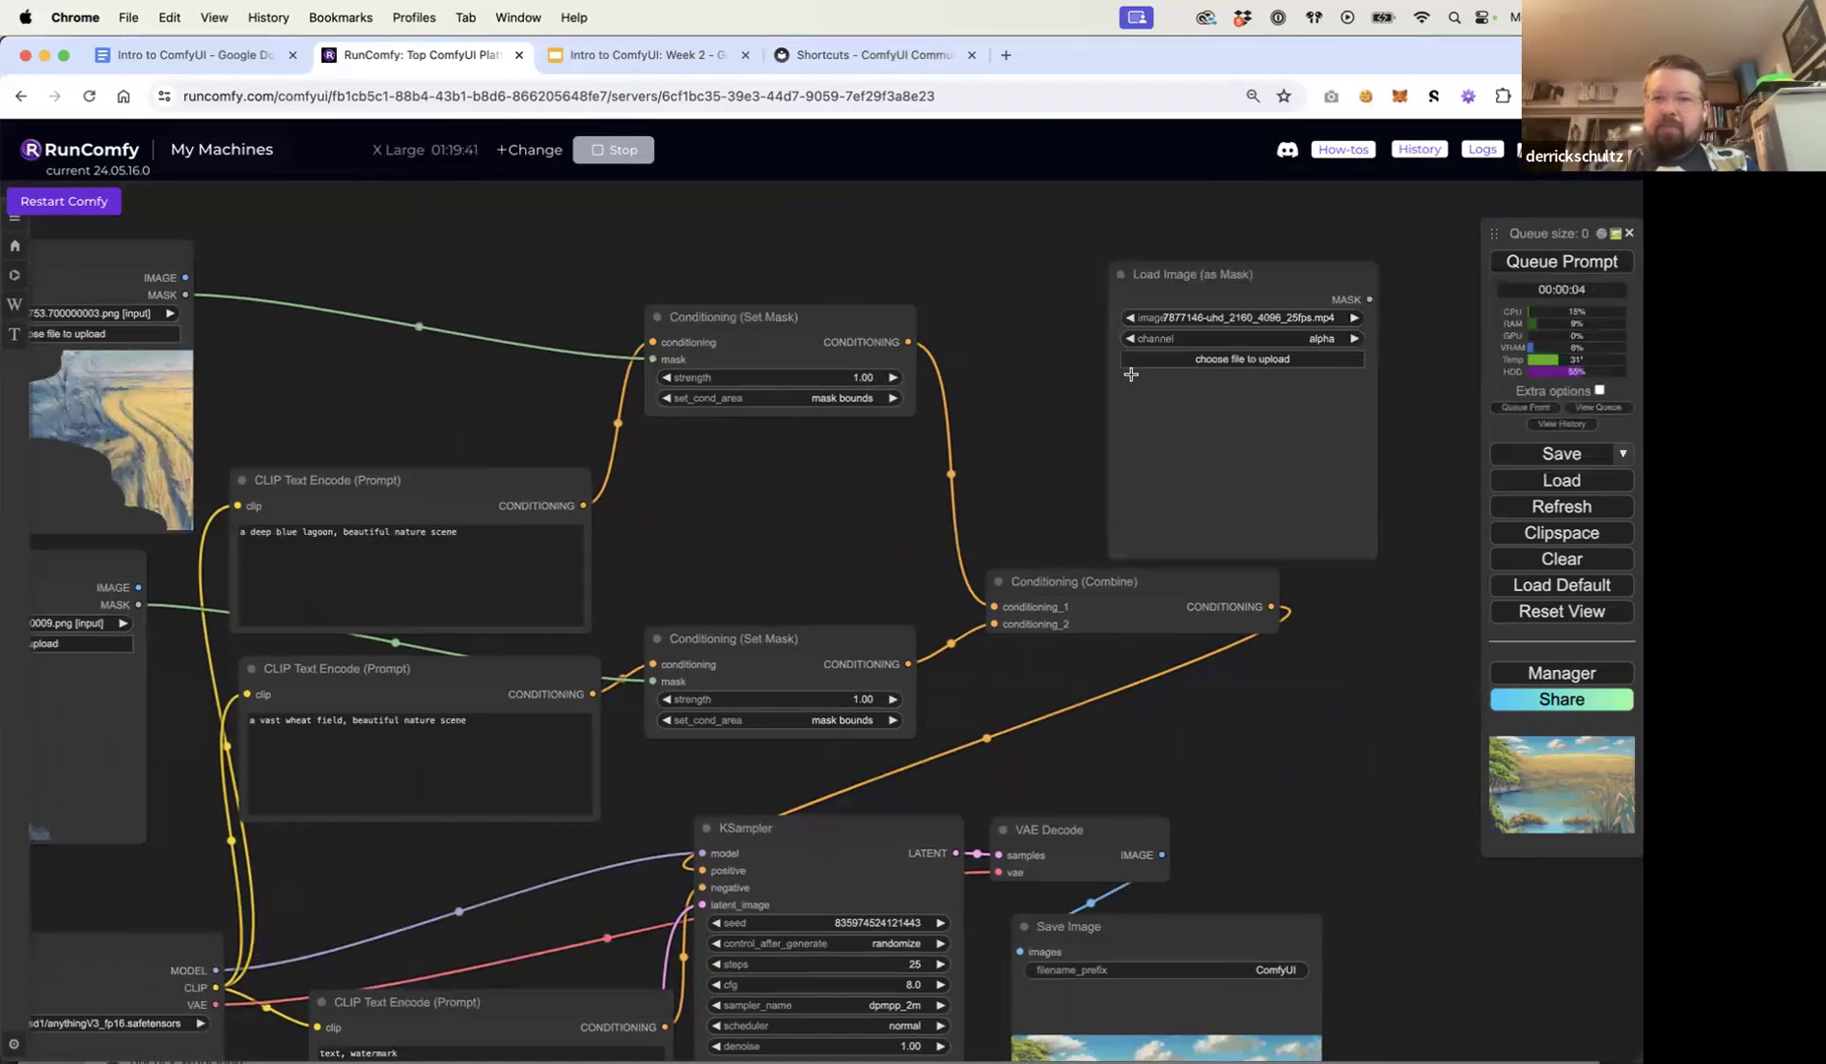
pyautogui.click(1330, 339)
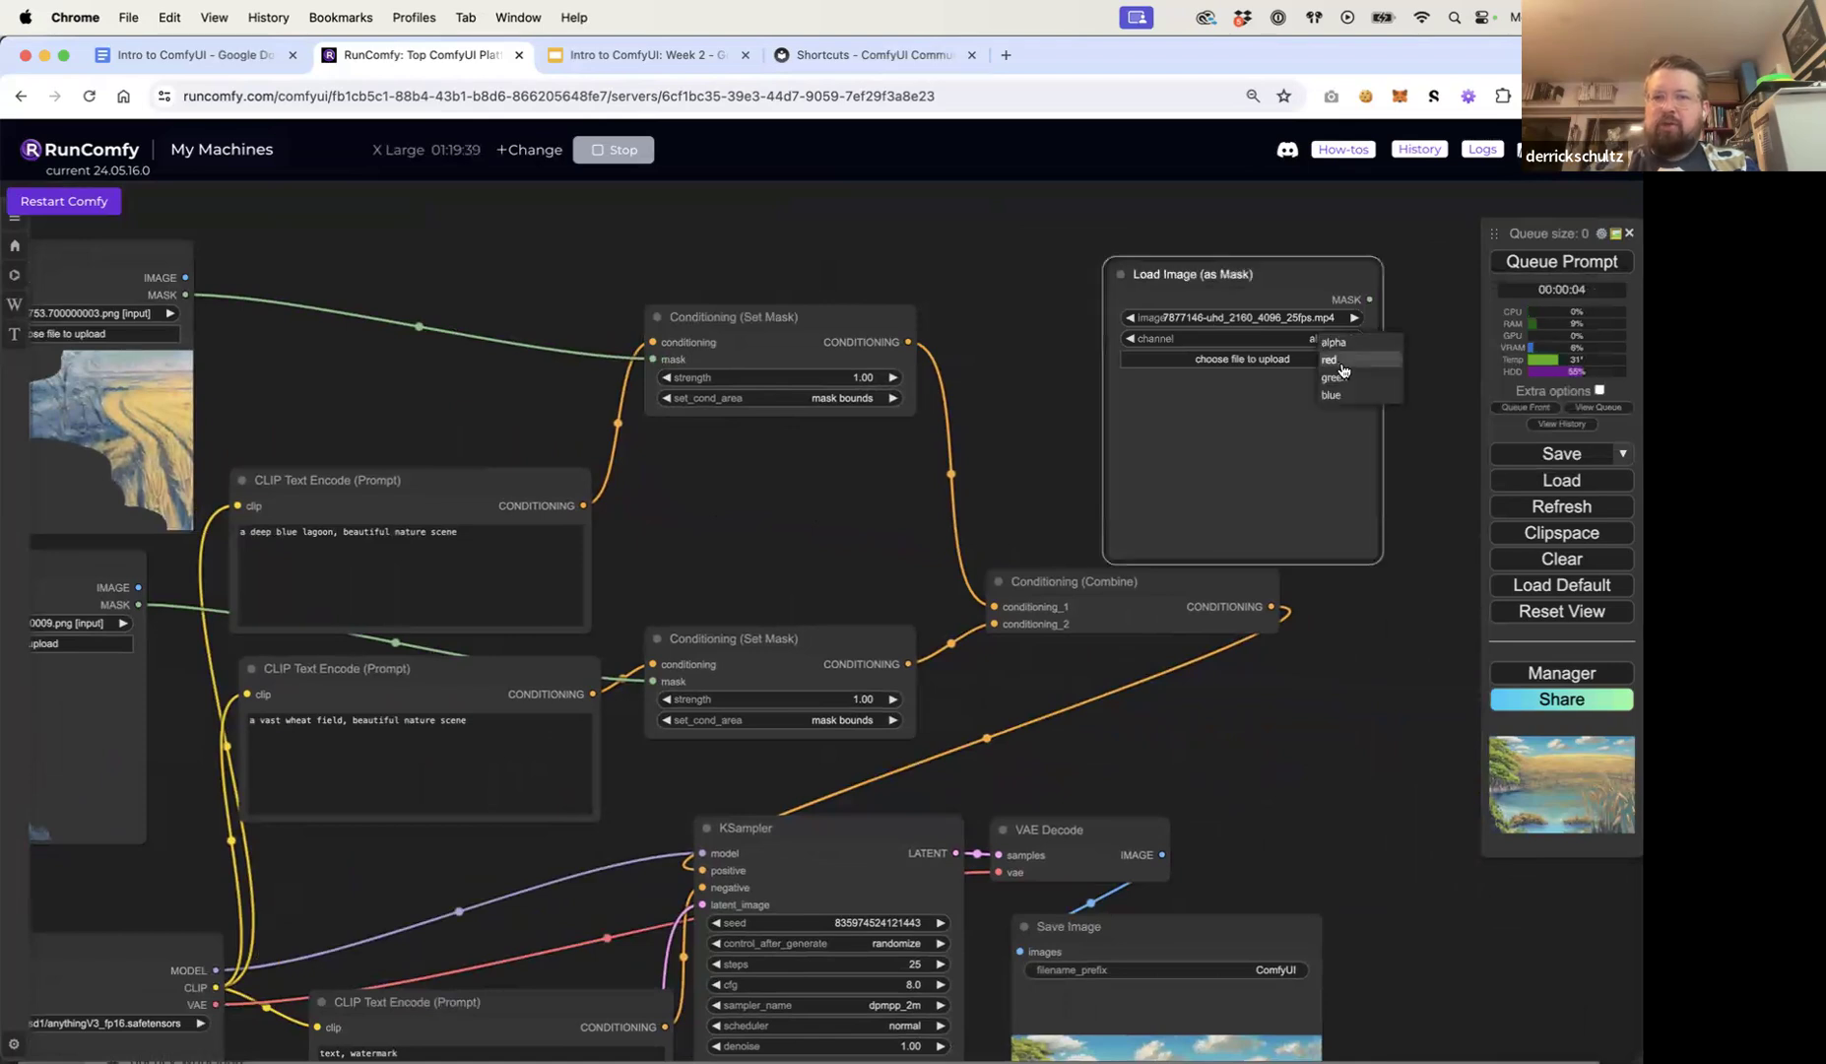
pyautogui.click(1337, 344)
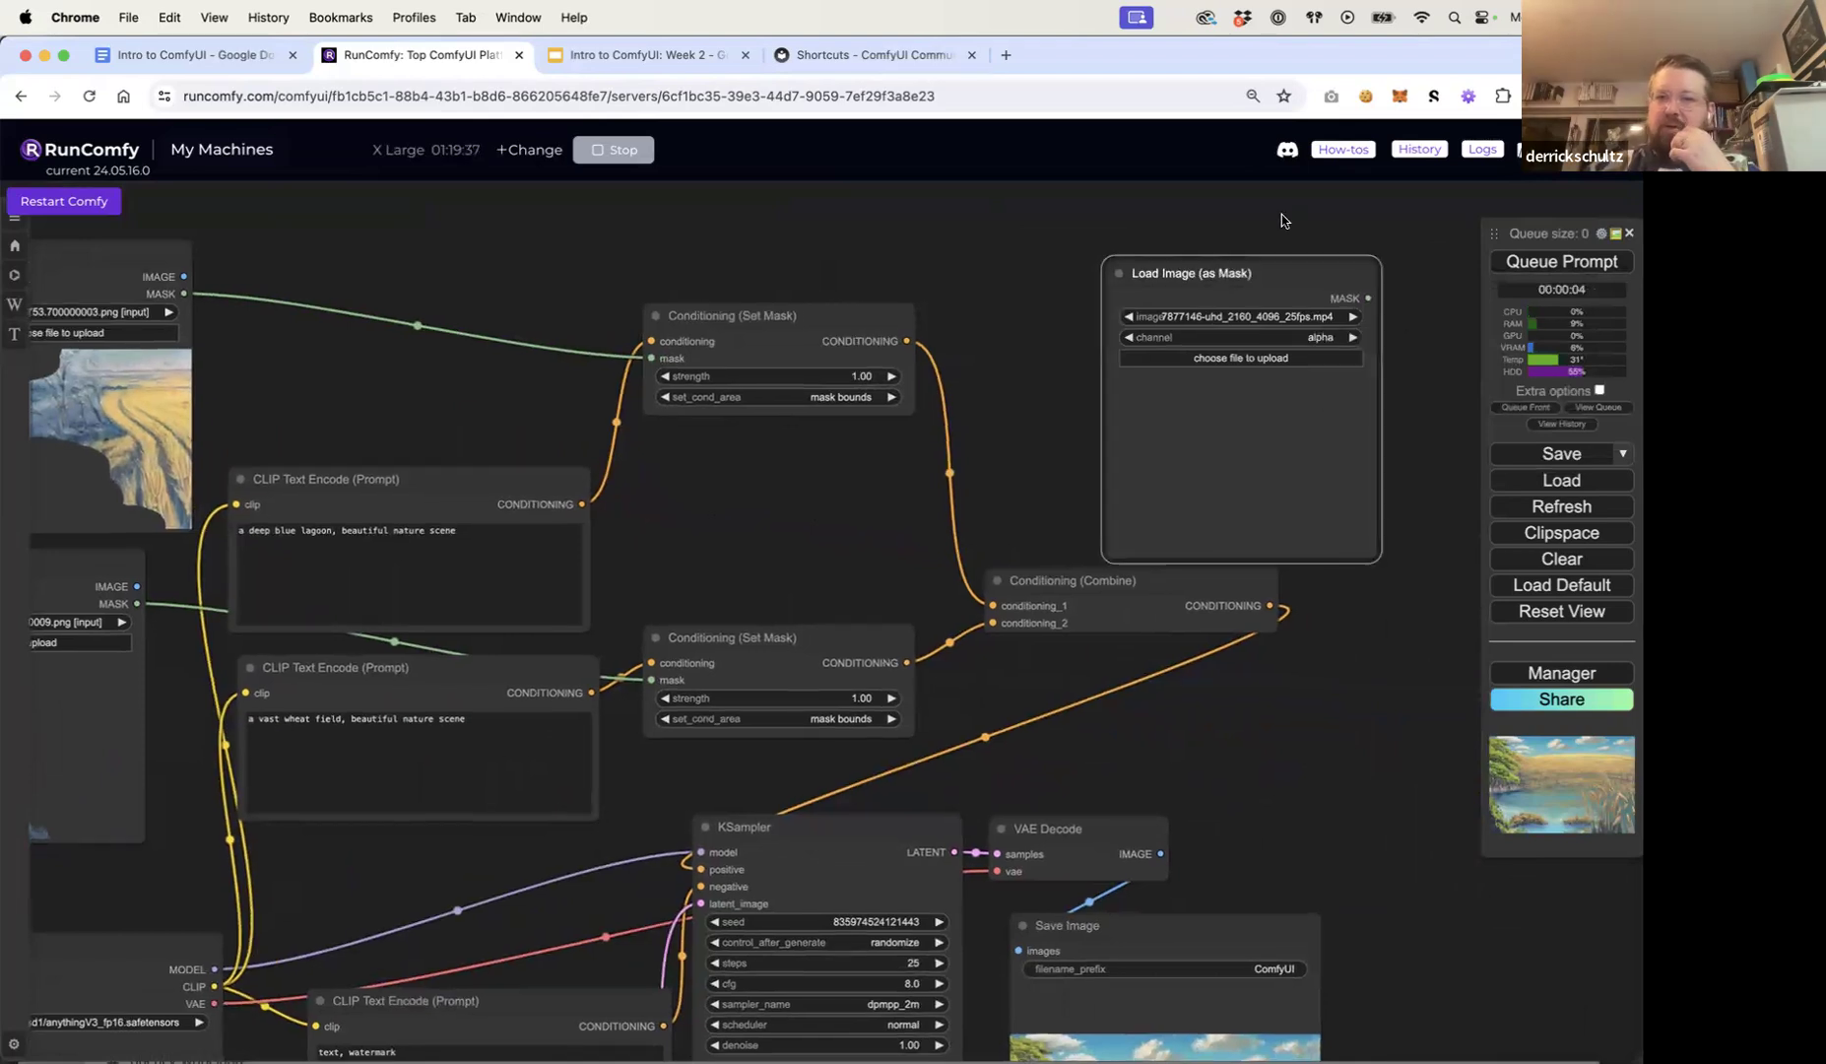
# Step: Delete the Load Image (as Mask) node and save the workflow to the Desktop as mask-workflow.json
pyautogui.moveTo(1291, 279); pyautogui.dragTo(460, 245)
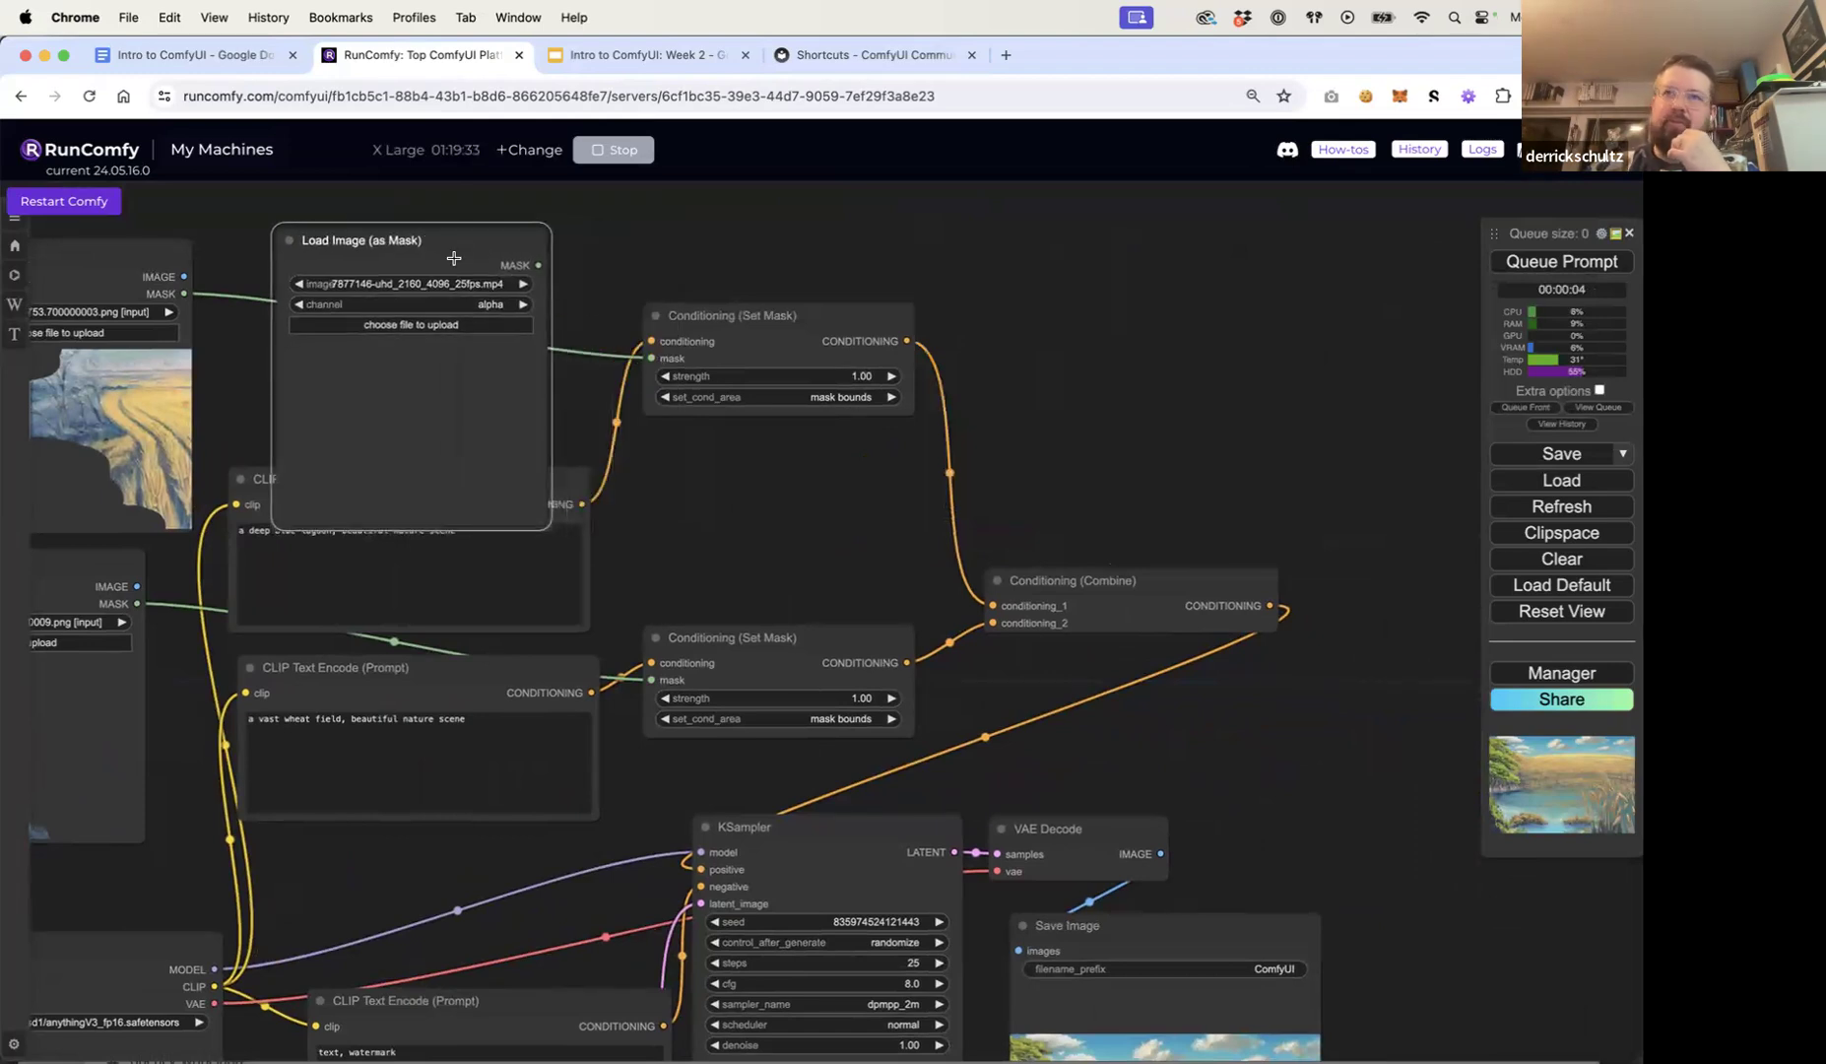
pyautogui.press('Delete')
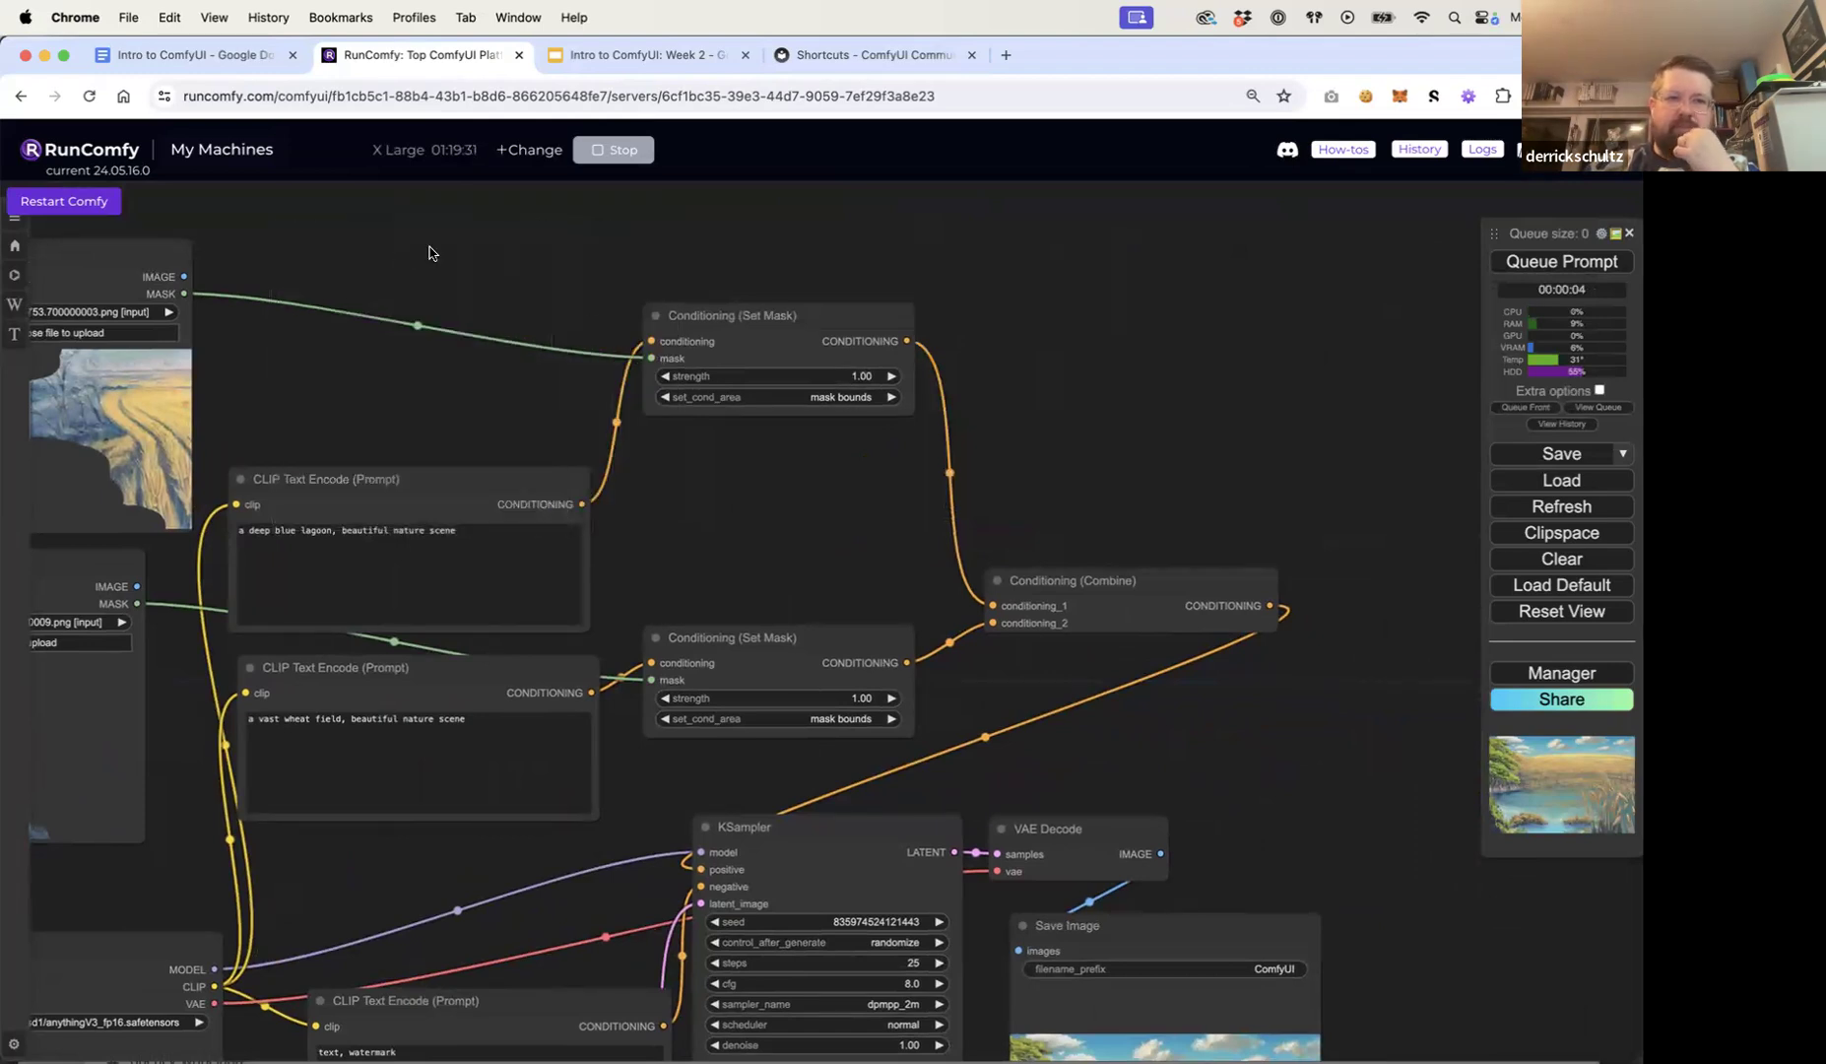
pyautogui.click(1561, 453)
pyautogui.press('Left')
pyautogui.write('mask-')
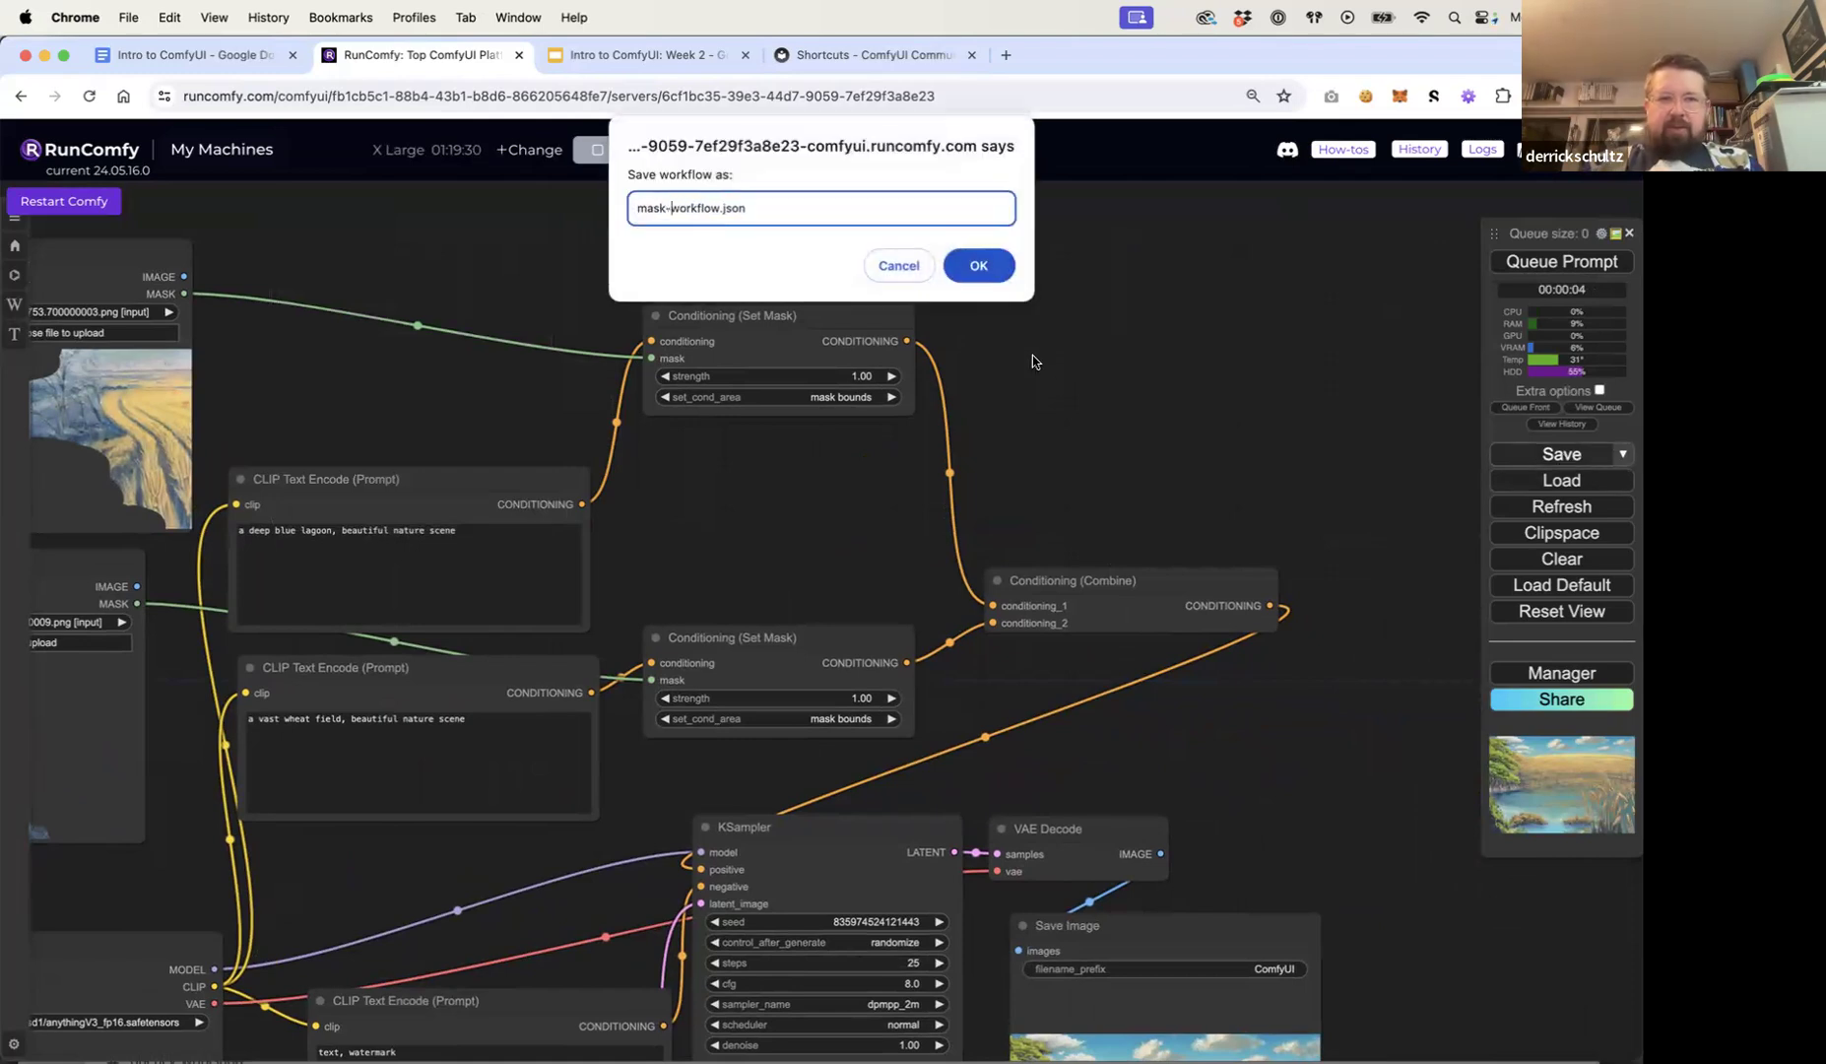
pyautogui.press('Return')
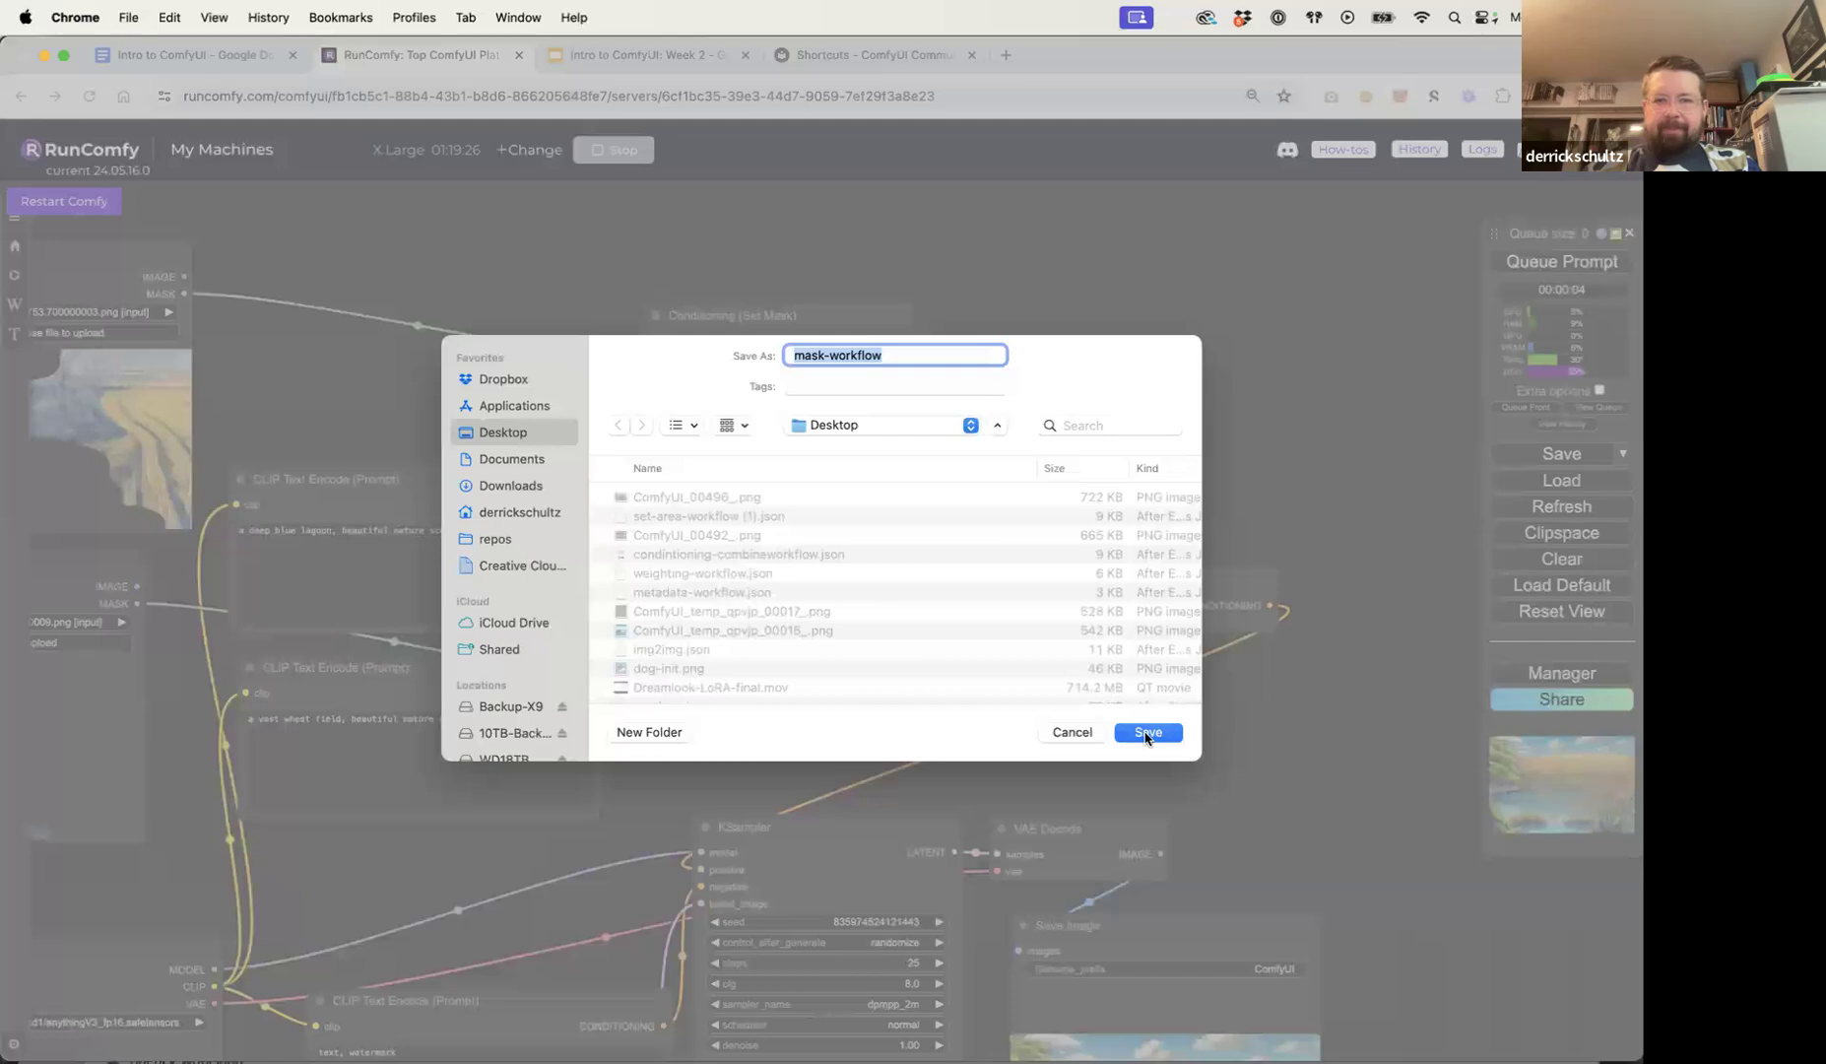
pyautogui.press('Return')
pyautogui.scroll(-5, 1299, 389)
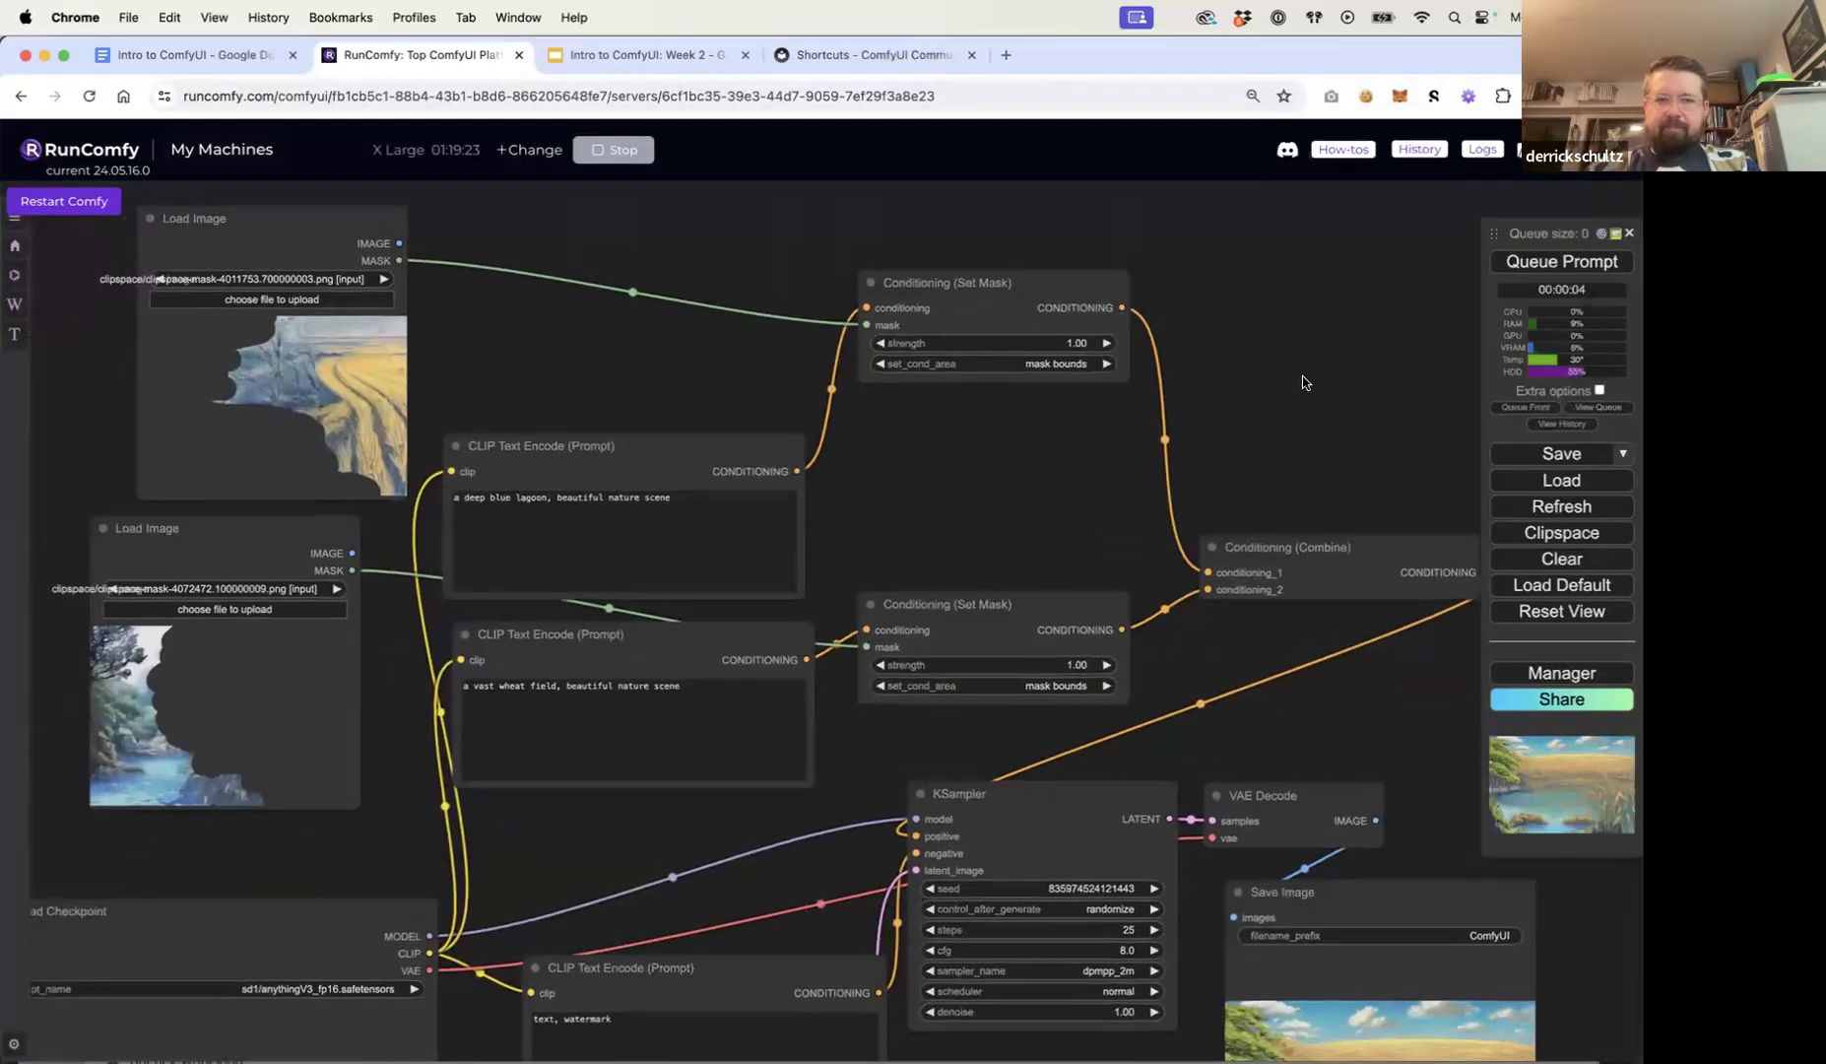
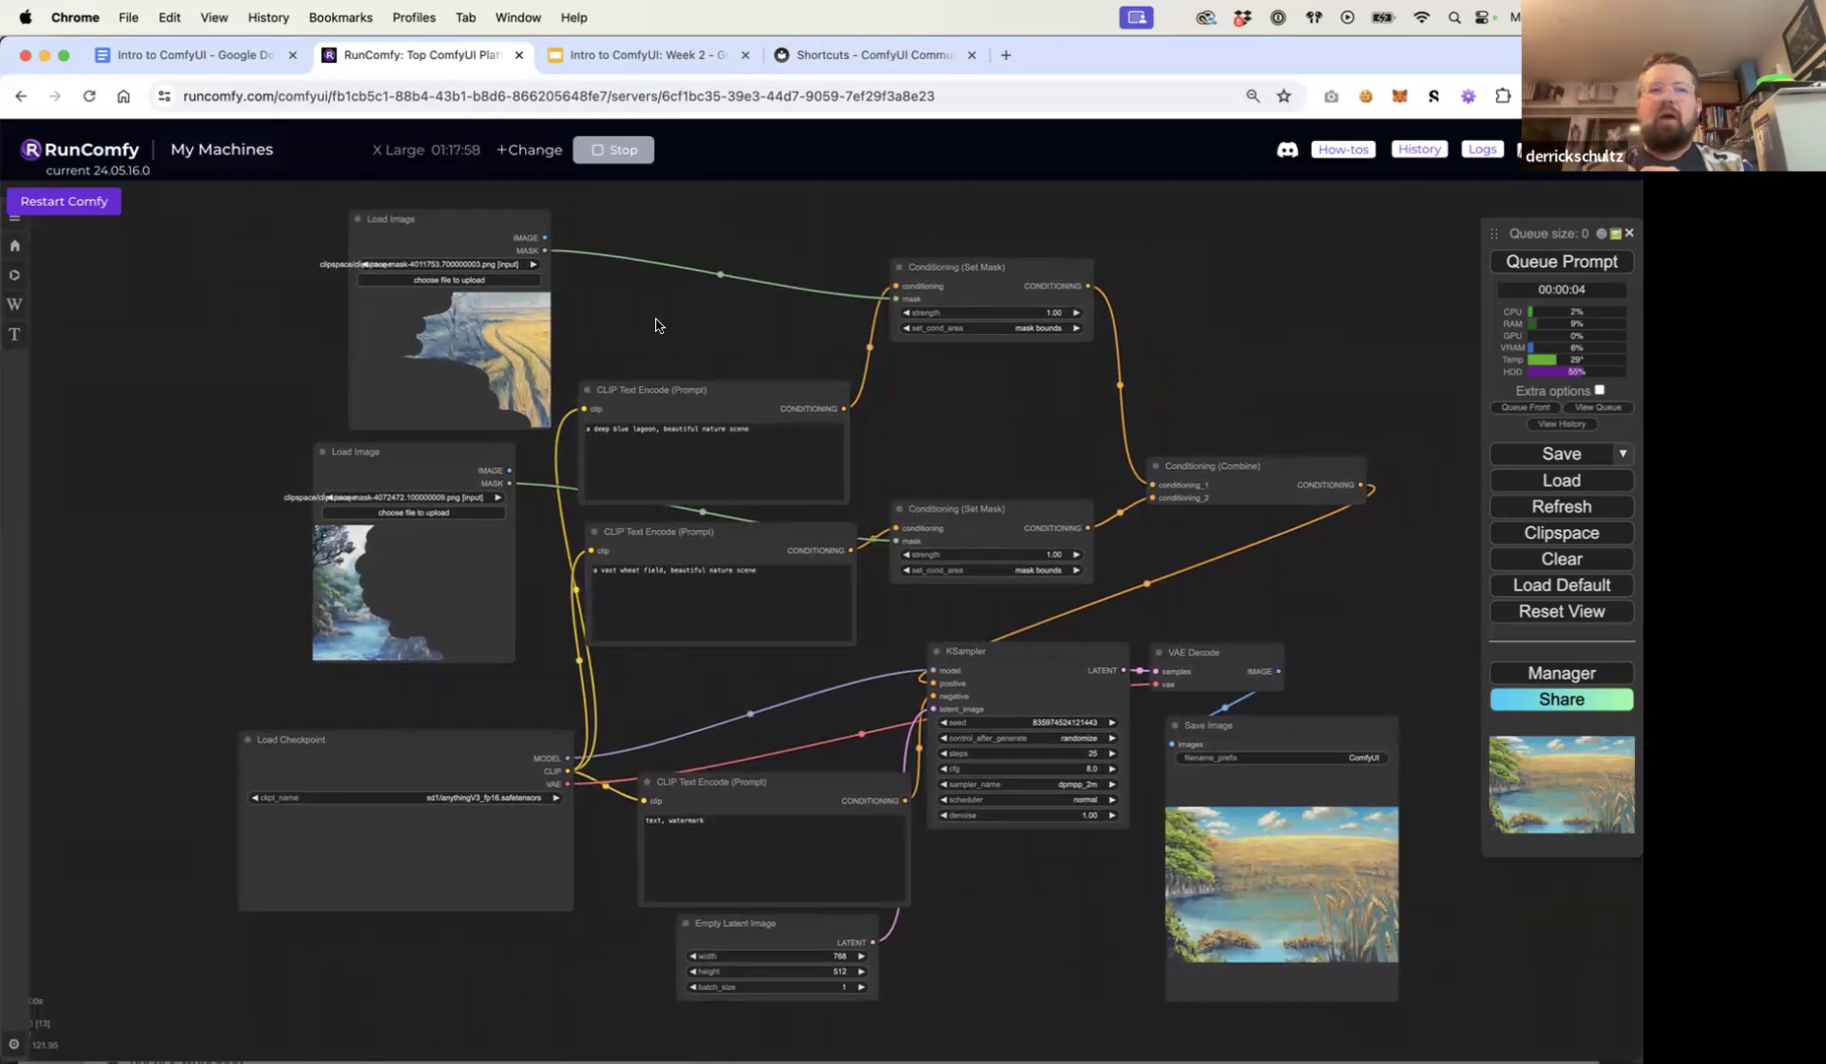
# Step: Look at the eden.art website in a new browser tab and return to the RunComfy workflow
pyautogui.click(1006, 55)
pyautogui.write('eden.a')
pyautogui.press('Return')
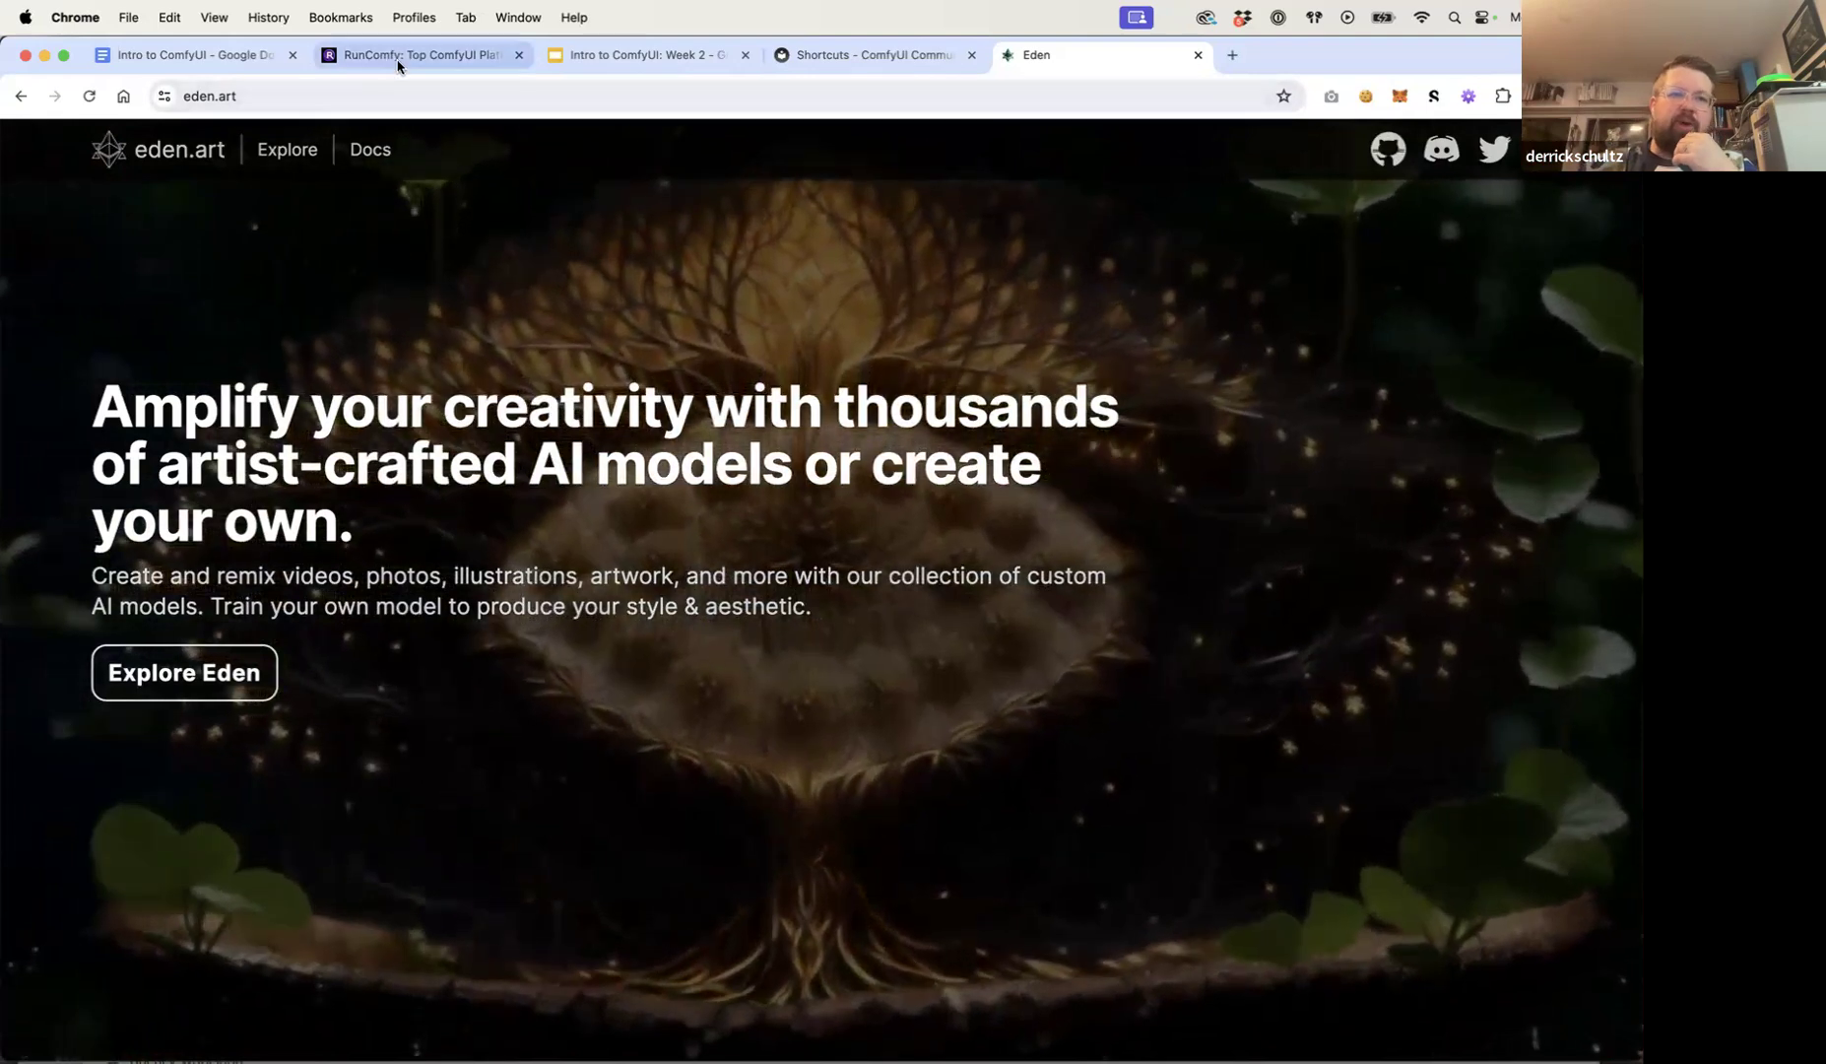
pyautogui.click(399, 61)
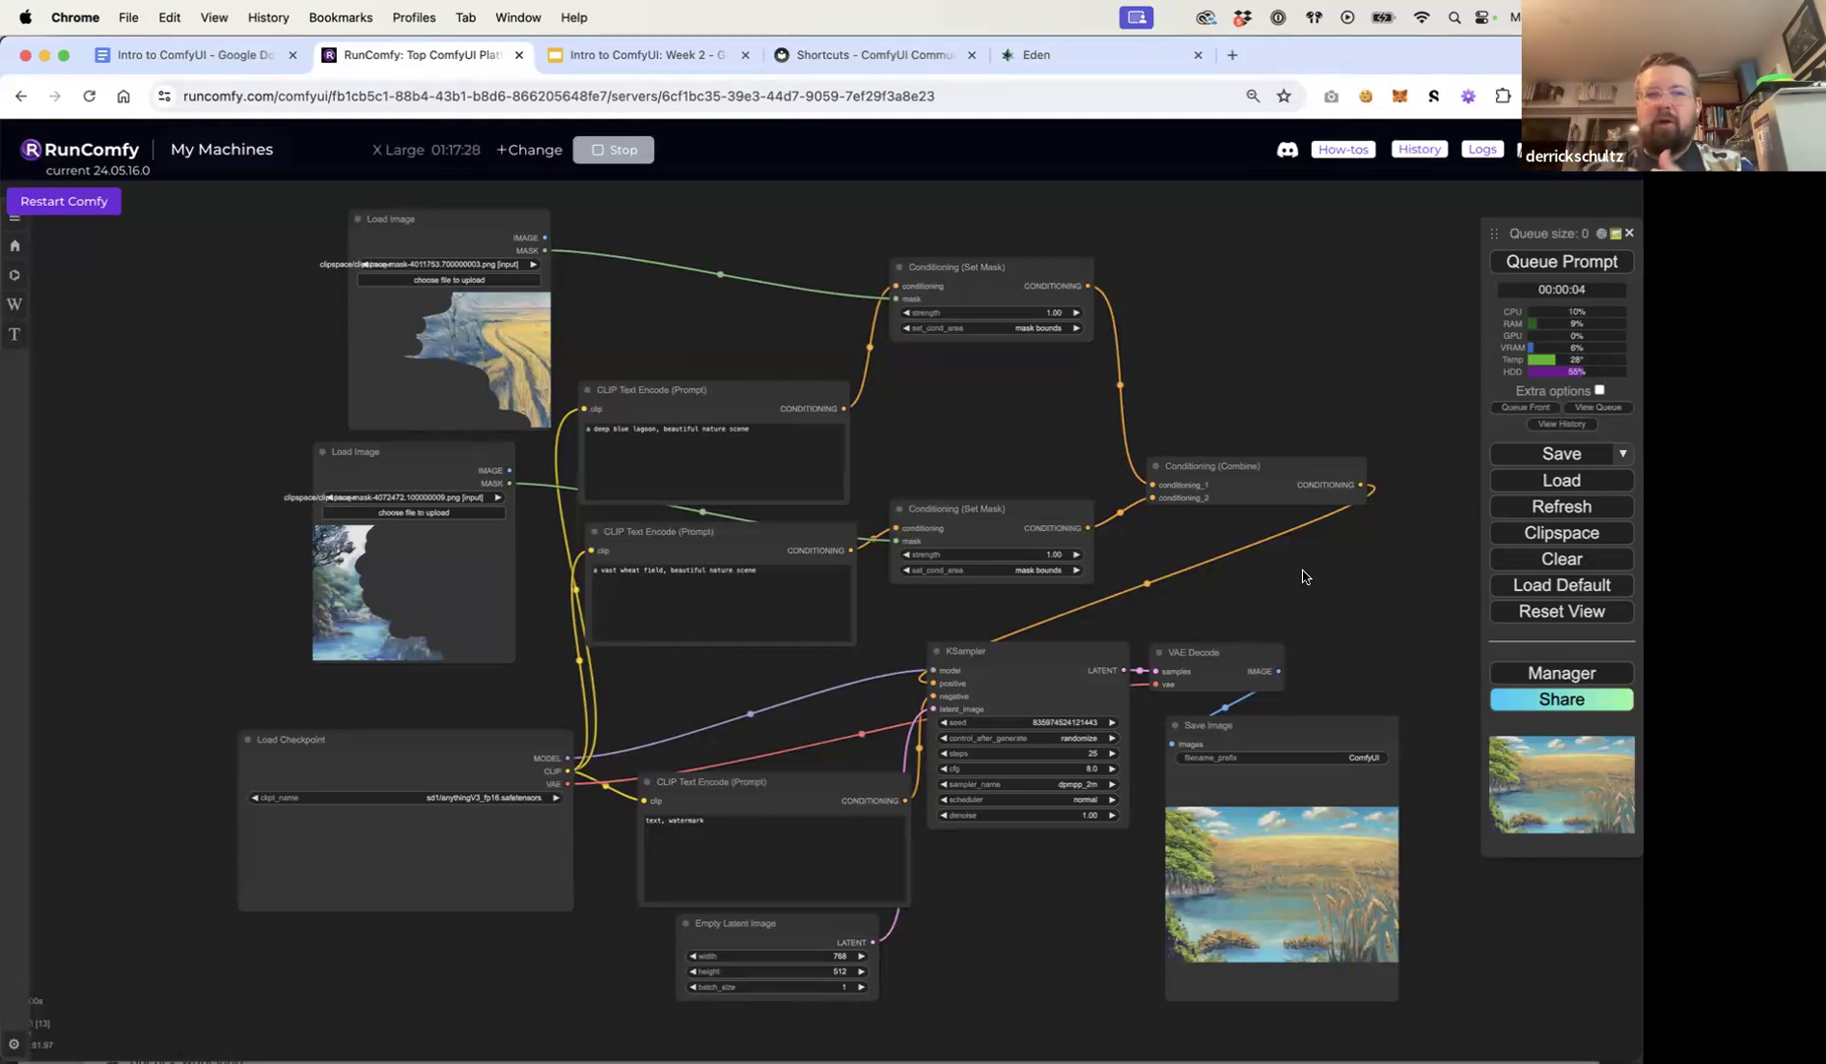
# Step: Search ComfyUI Manager's installable custom nodes for "eden"
pyautogui.click(1590, 675)
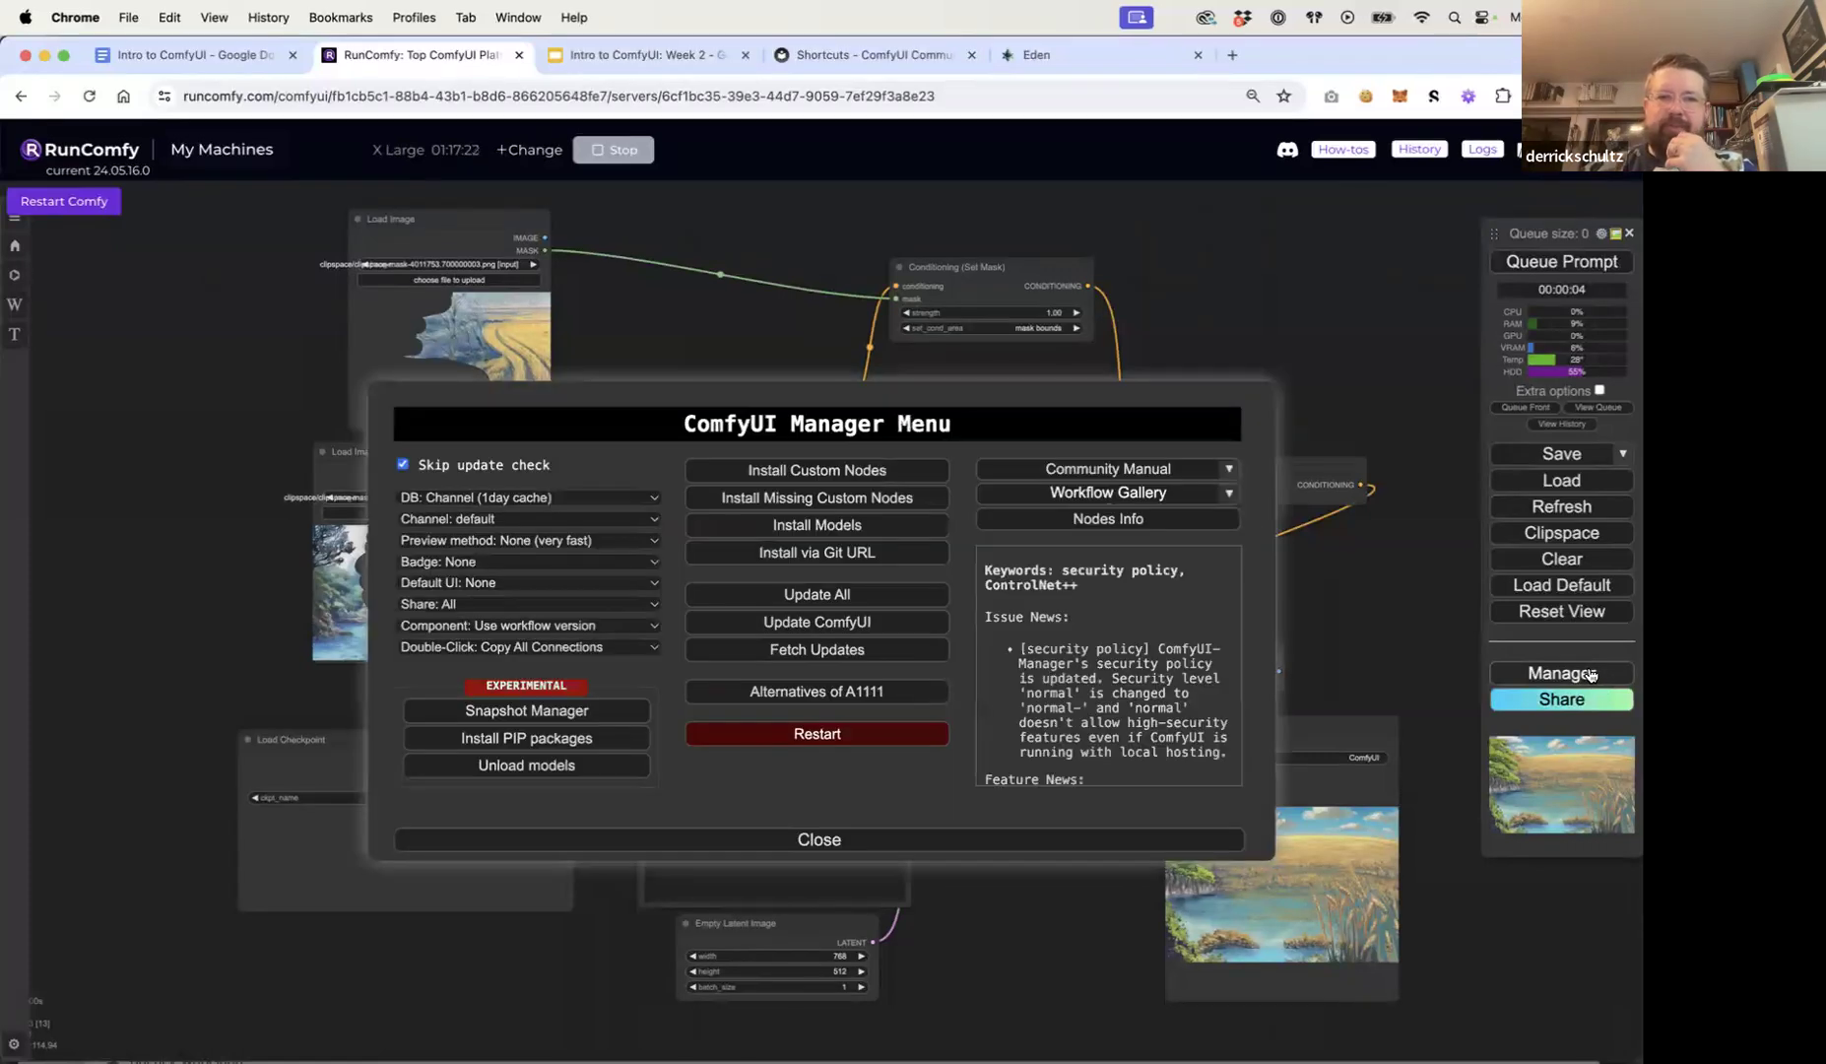
pyautogui.click(843, 472)
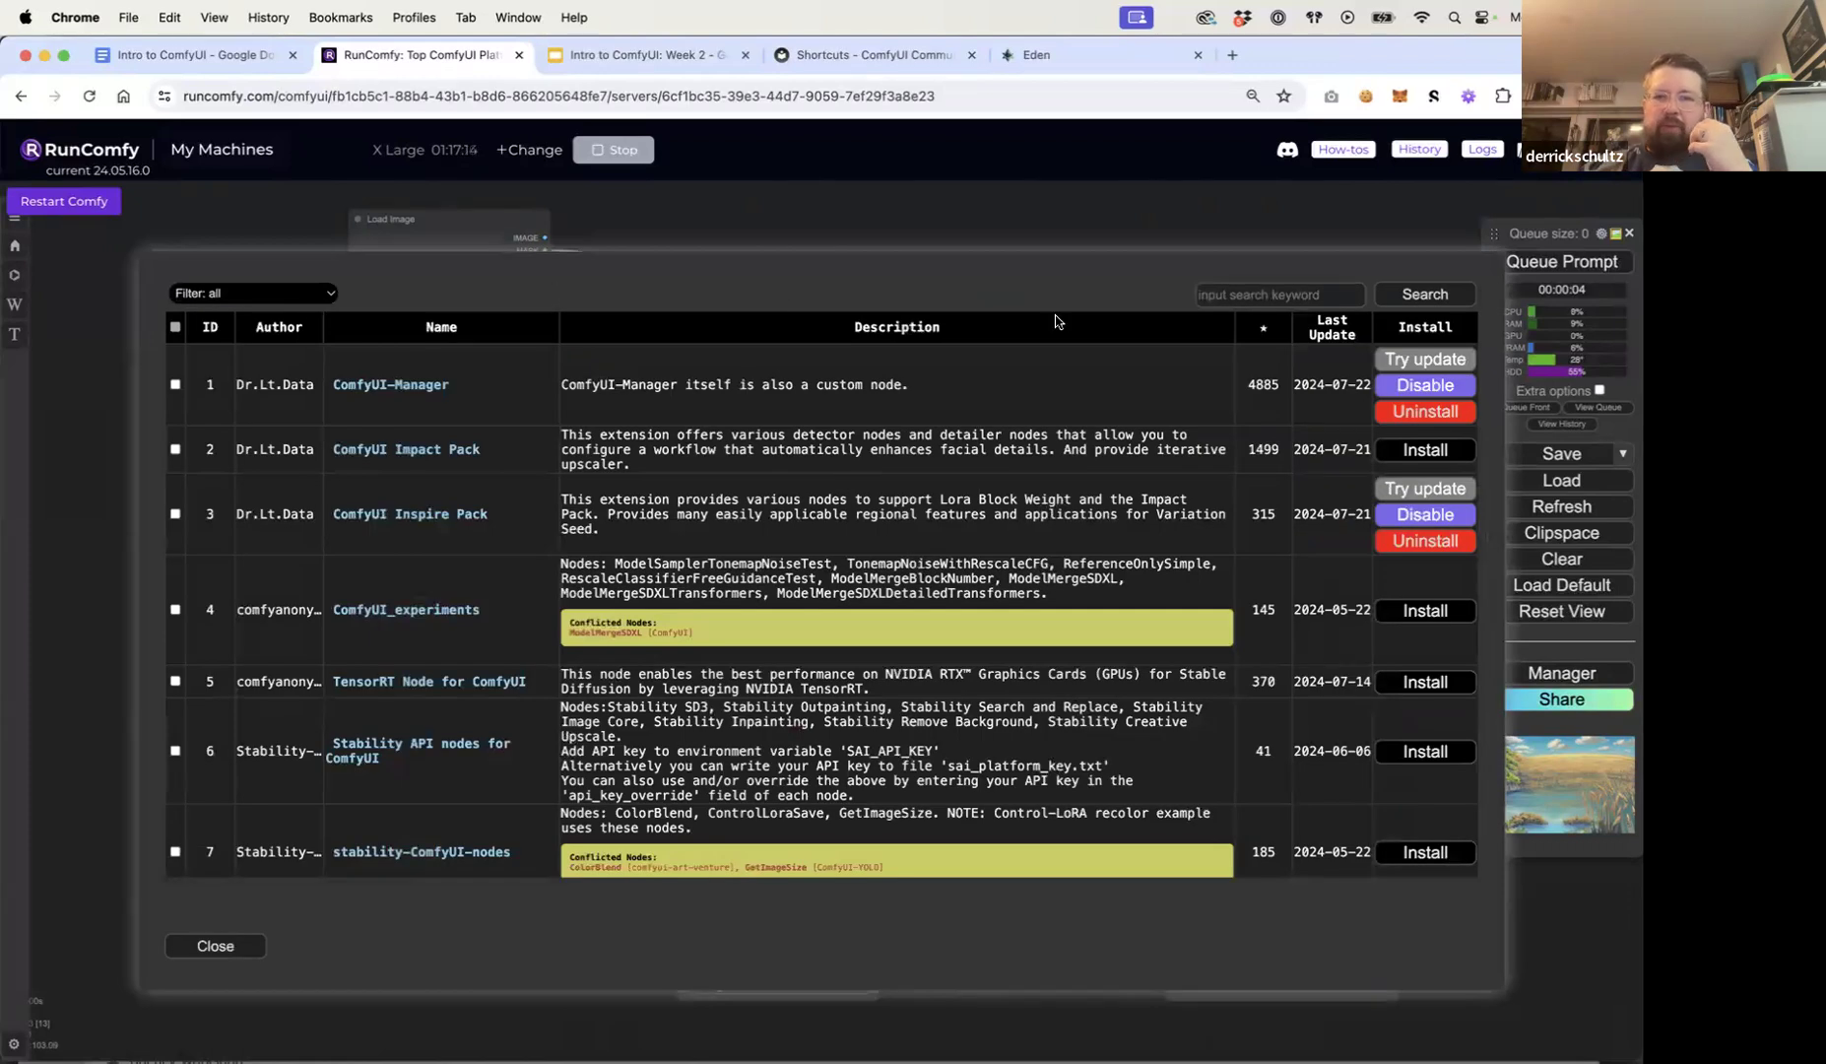
pyautogui.click(1208, 296)
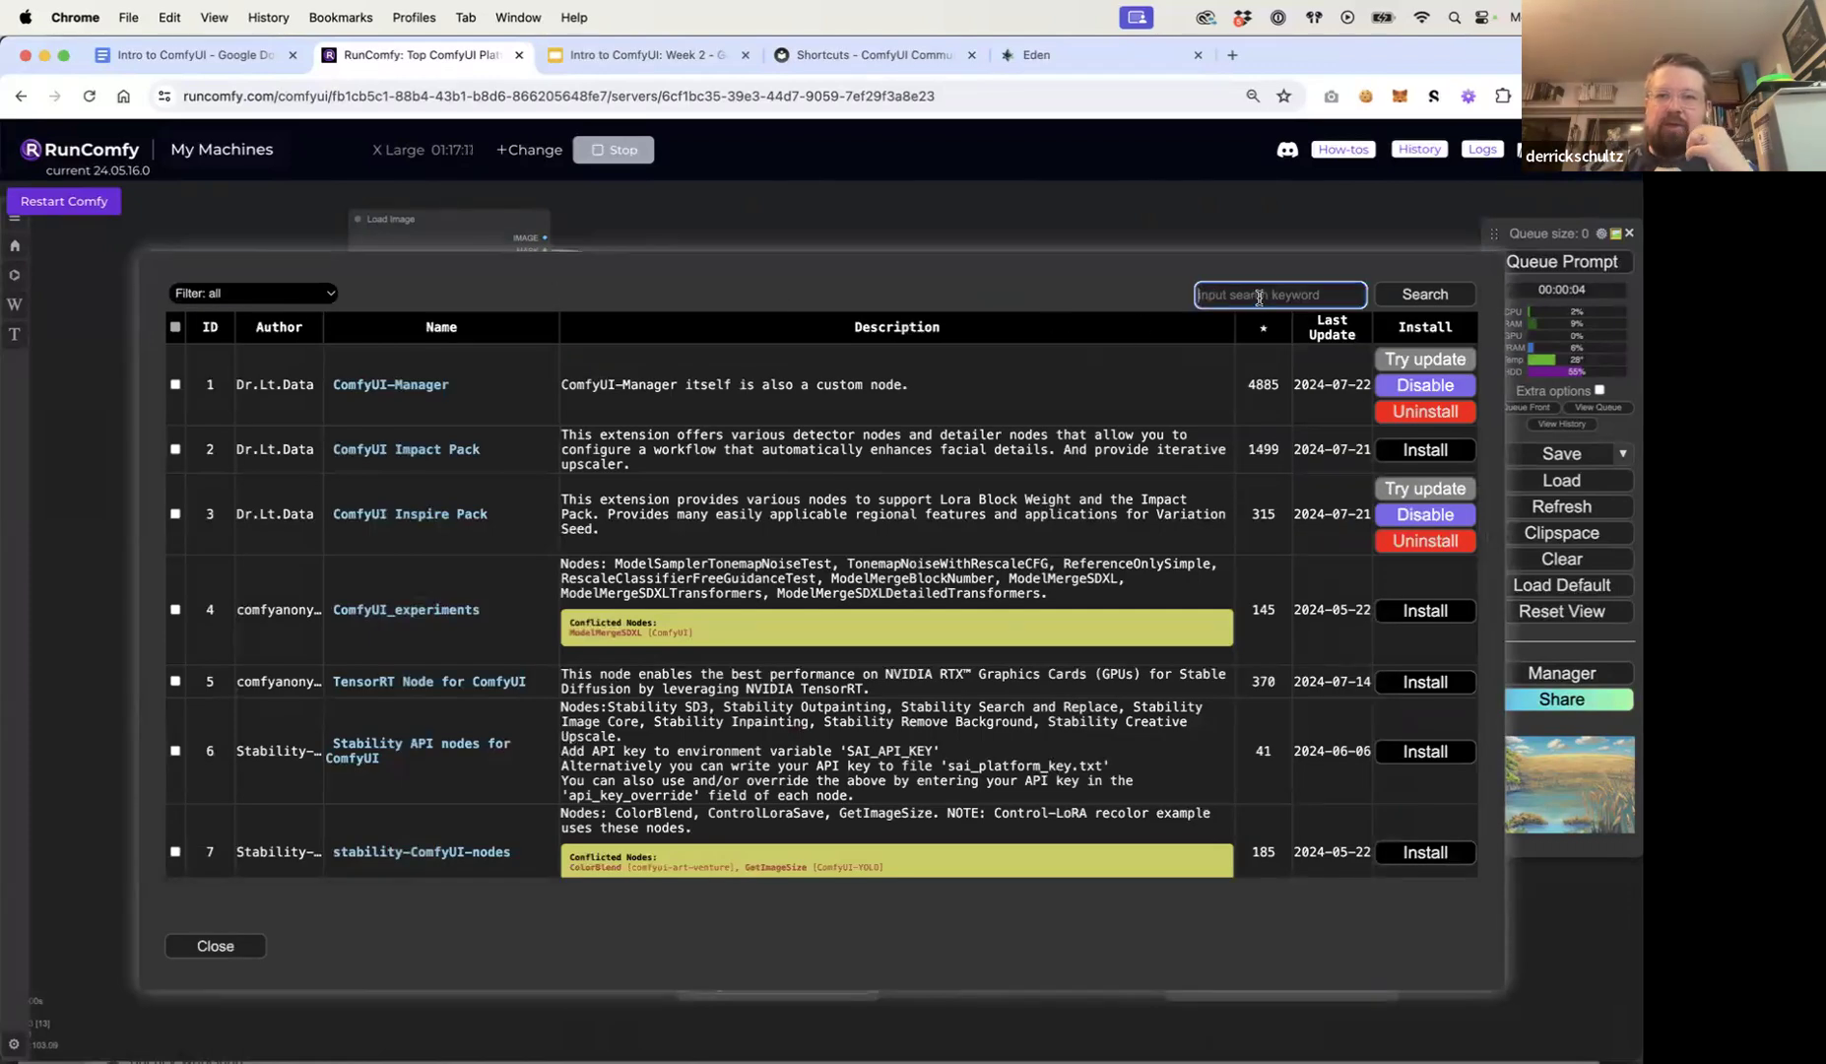
pyautogui.write('eden')
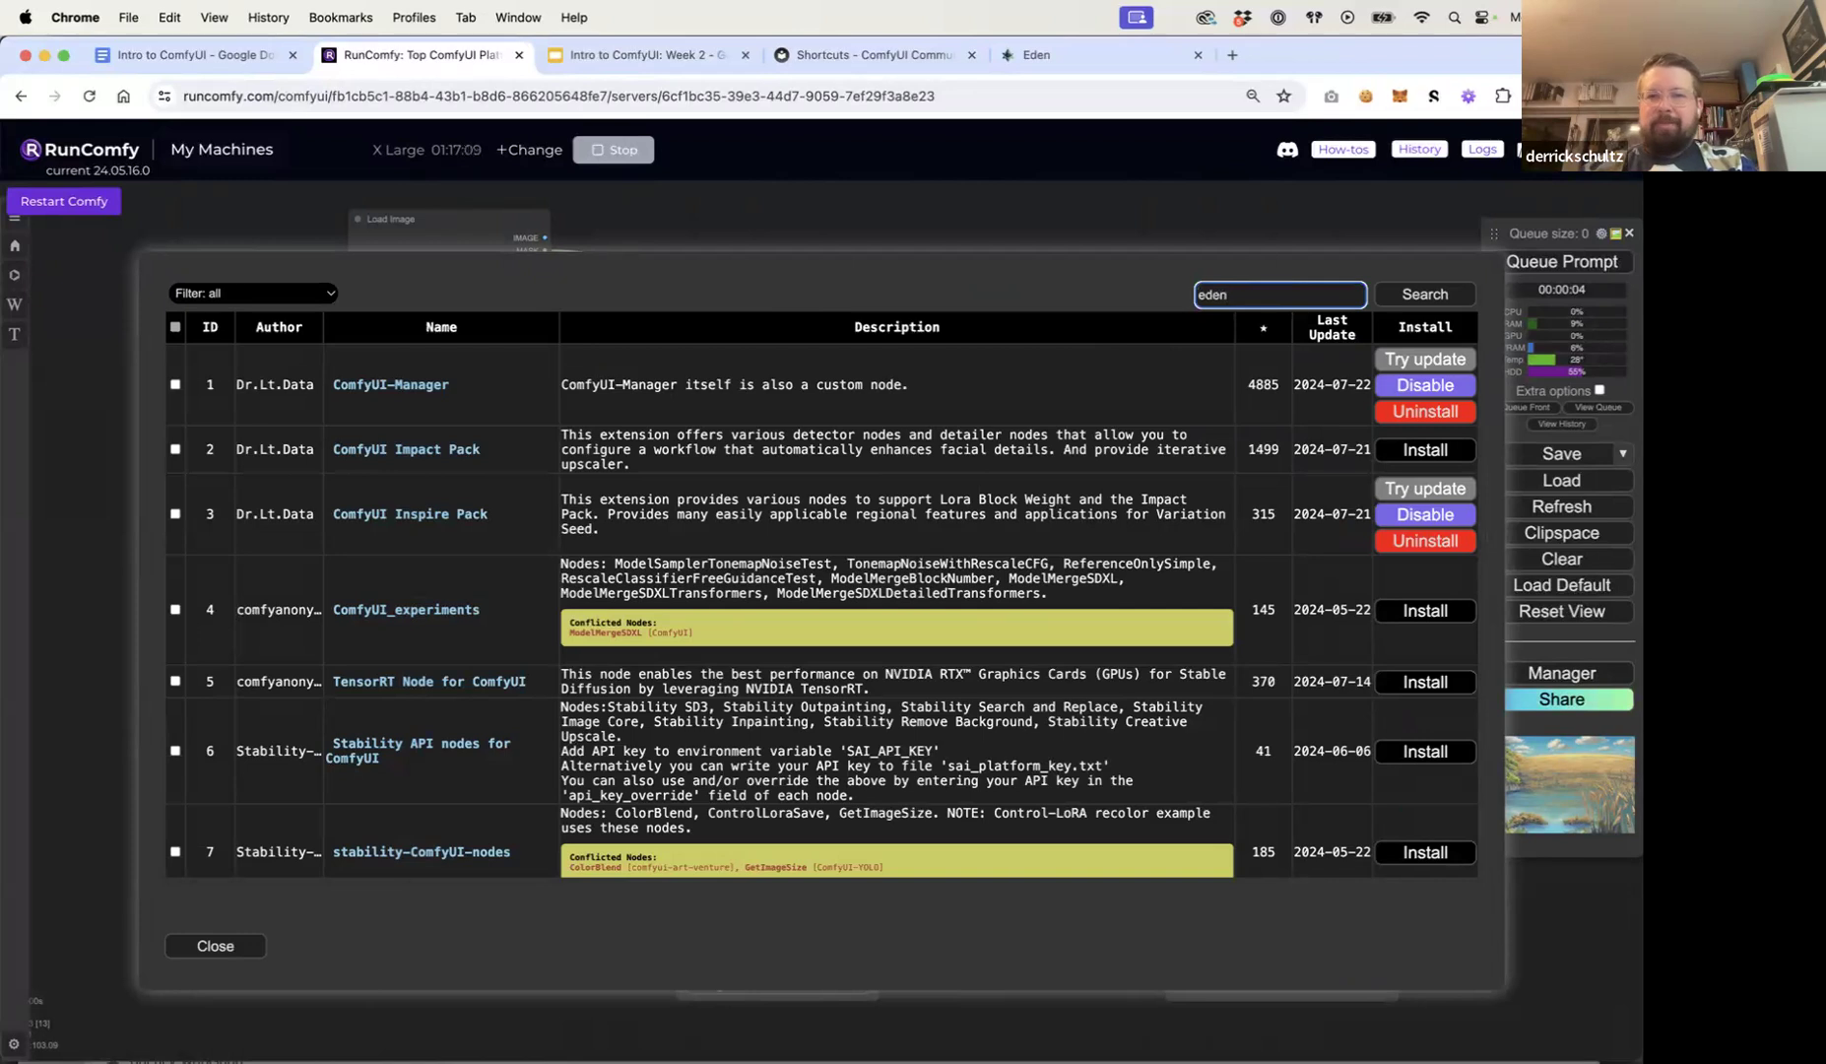
pyautogui.press('Return')
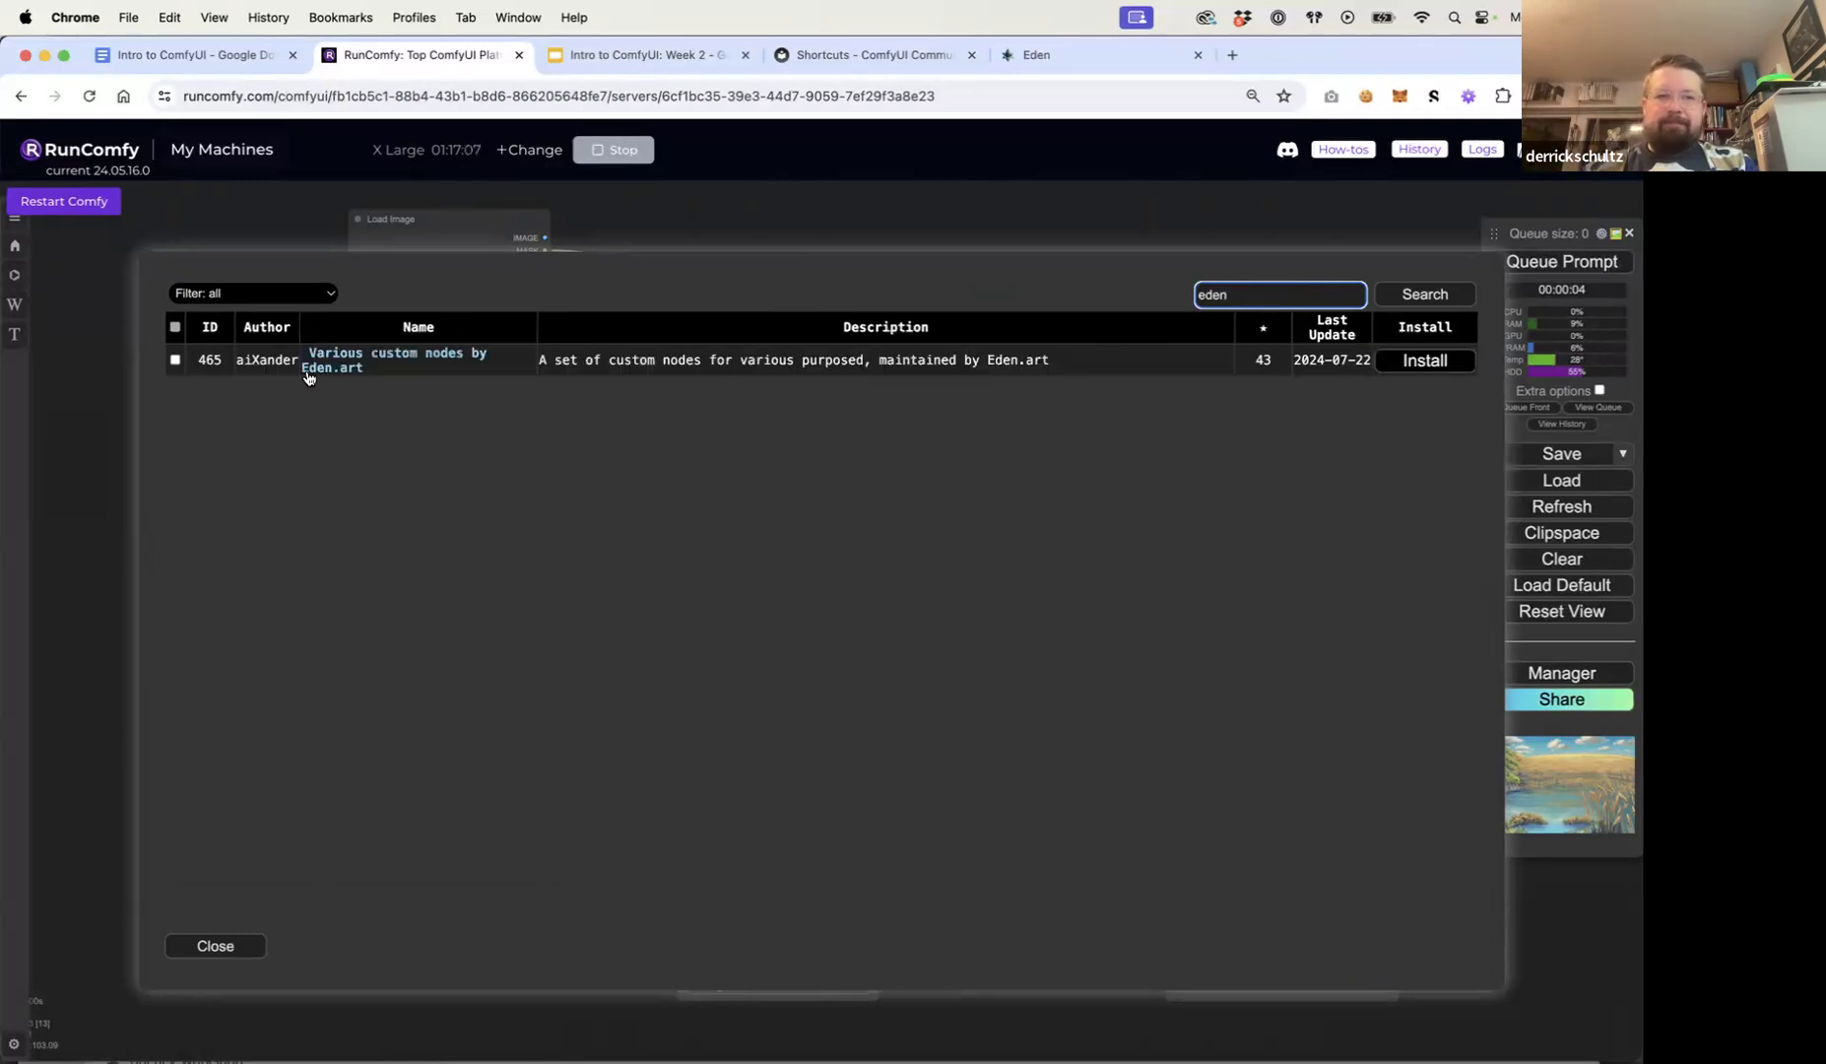
# Step: Check the GitHub page of Various custom nodes by Eden.art and install the node pack from ComfyUI Manager
pyautogui.moveTo(247, 358)
pyautogui.mouseDown()
pyautogui.moveTo(301, 360)
pyautogui.moveTo(275, 360)
pyautogui.mouseUp()
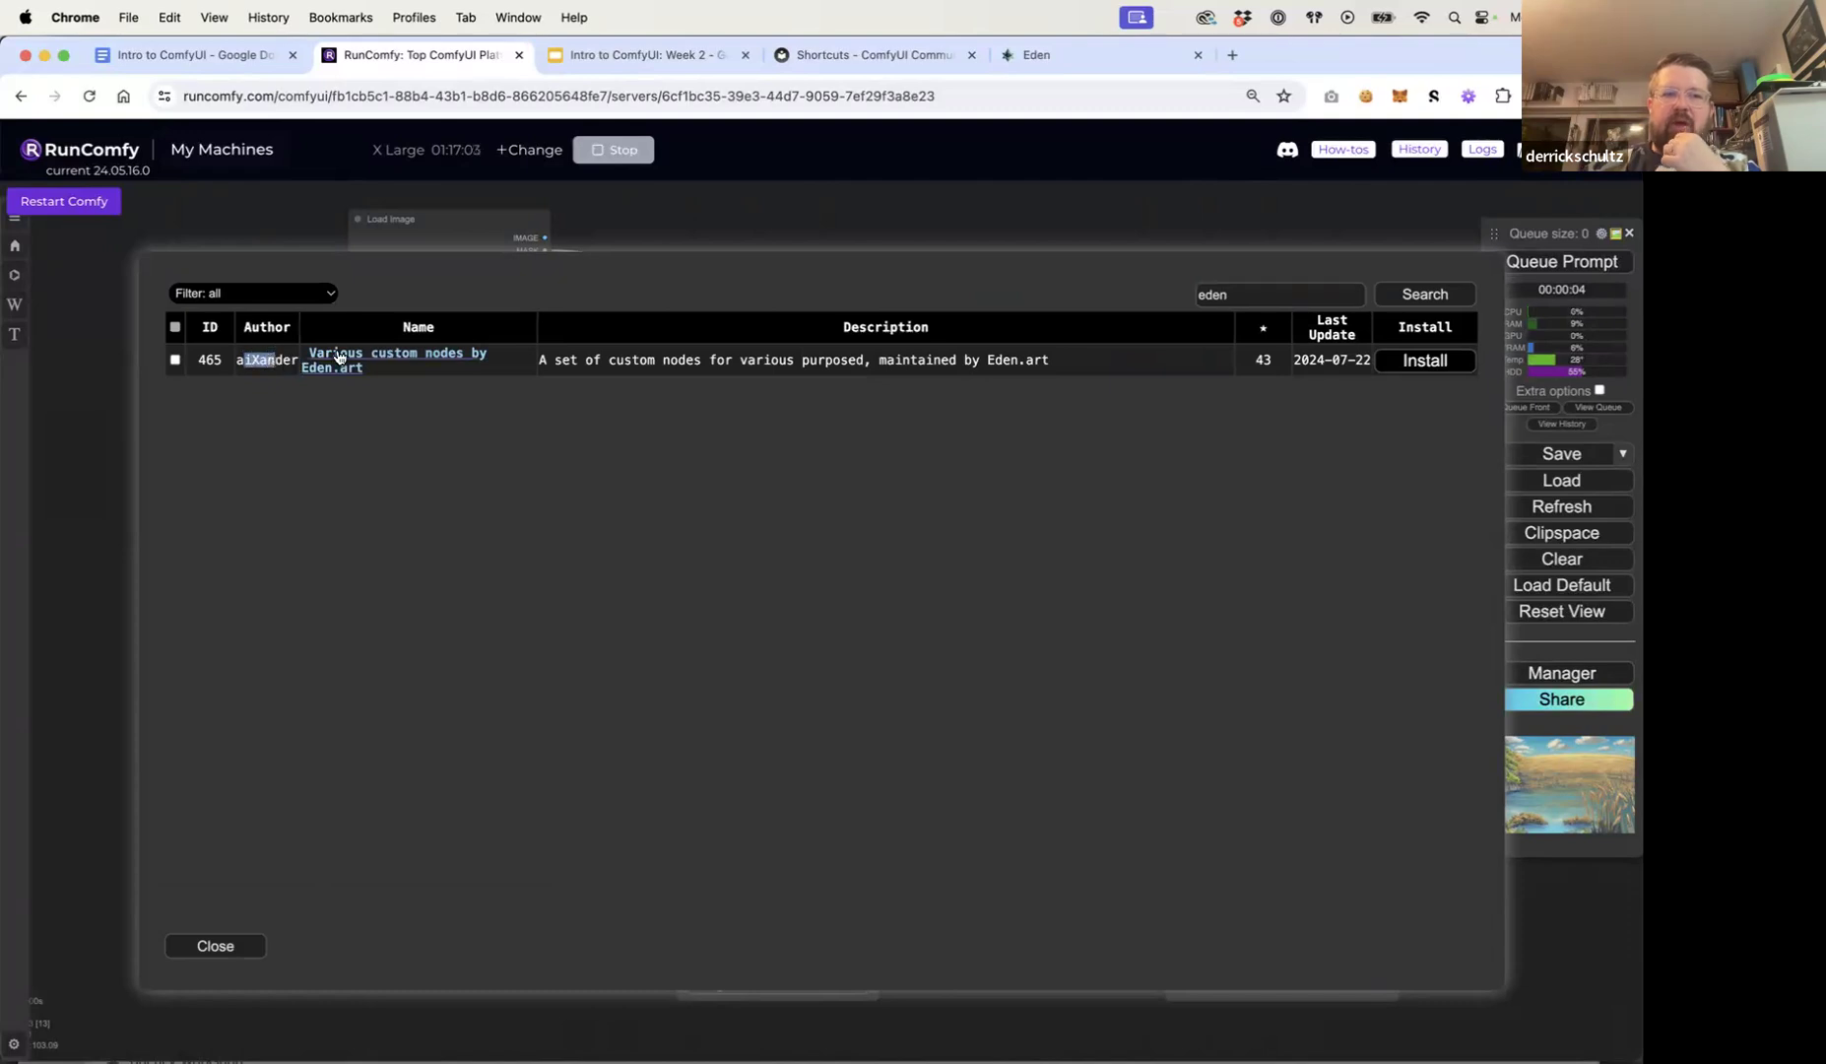
pyautogui.keyDown('super'); pyautogui.click(421, 358); pyautogui.keyUp('super')
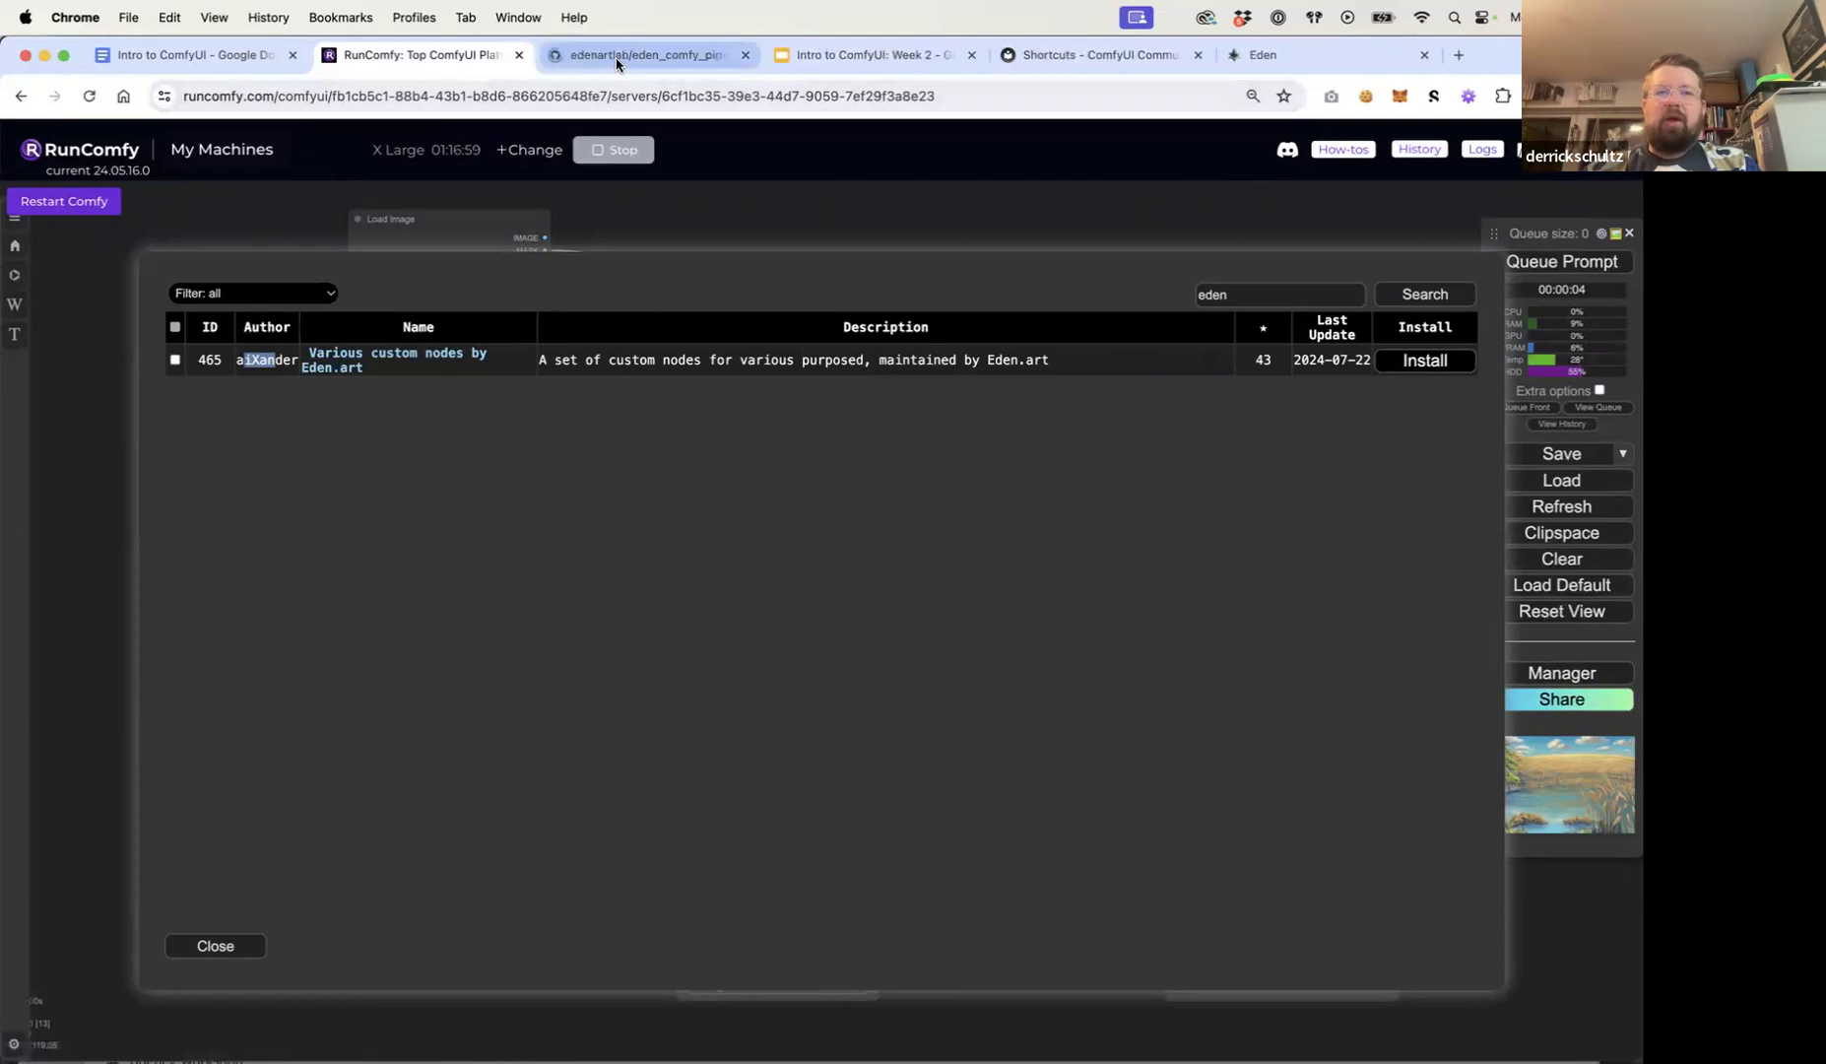
pyautogui.click(616, 59)
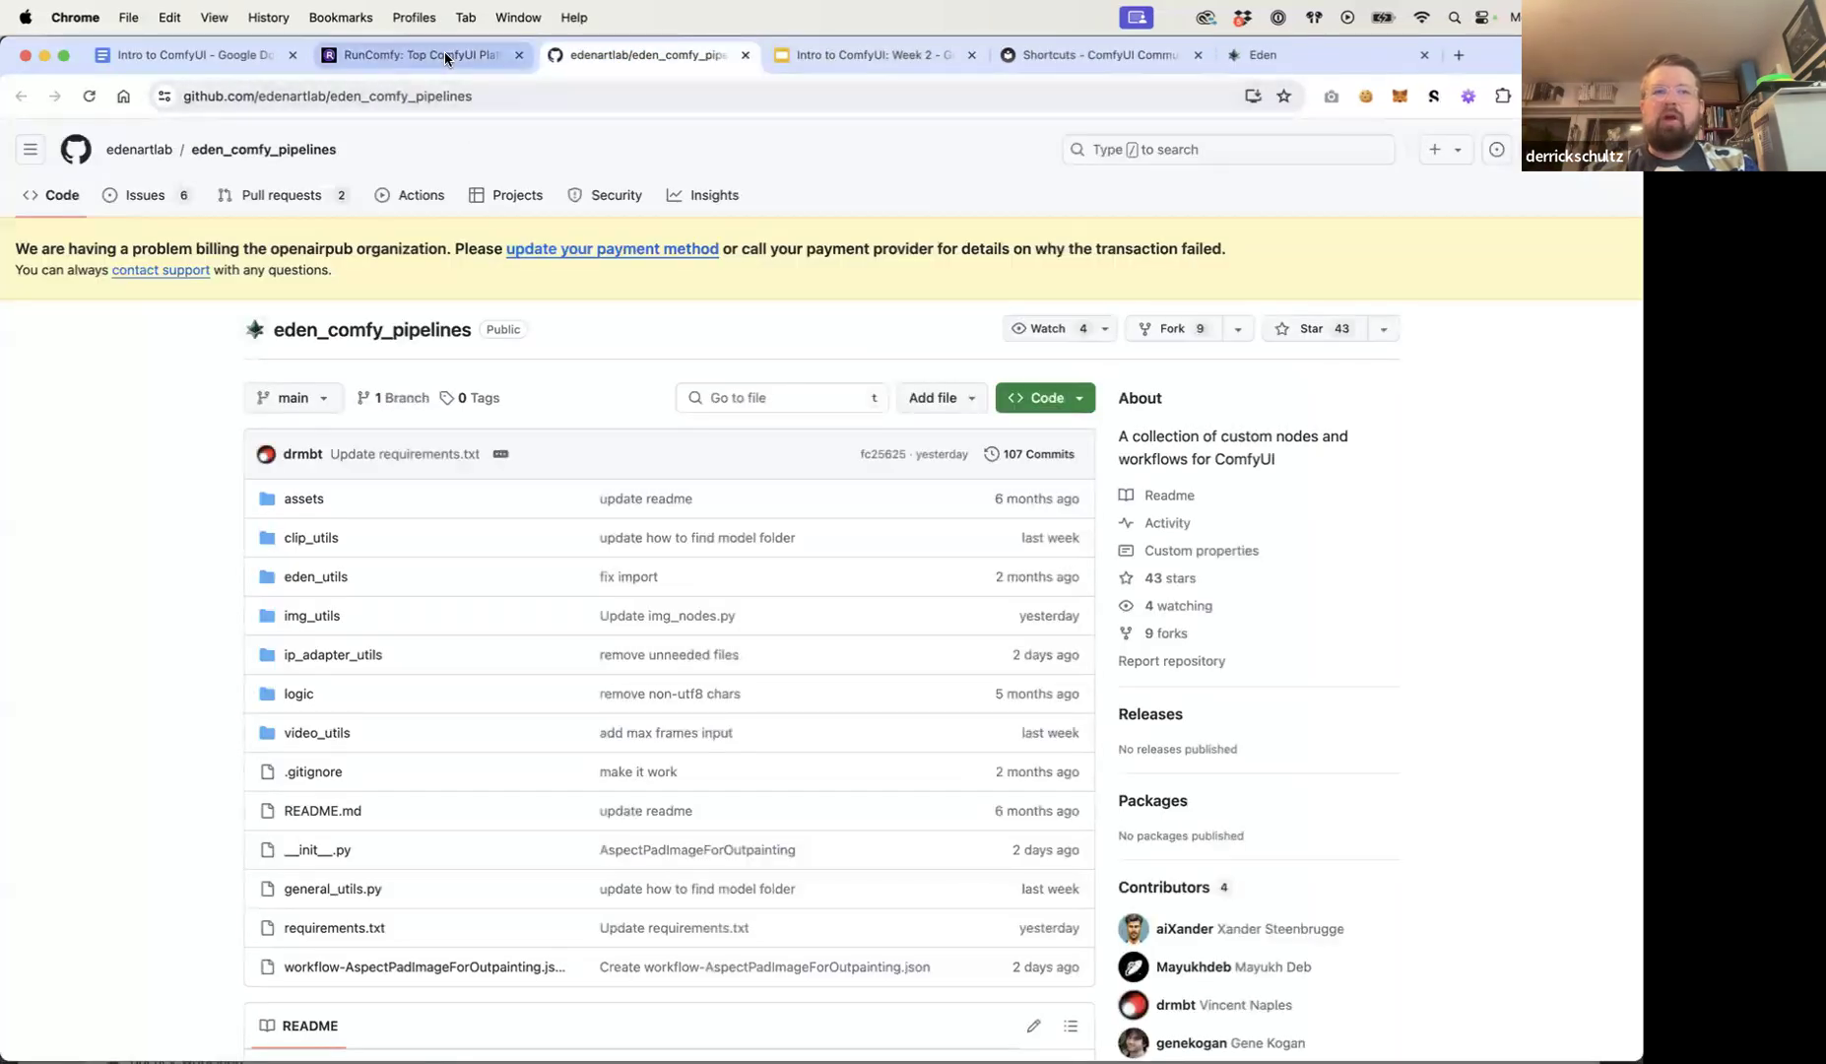
pyautogui.click(444, 56)
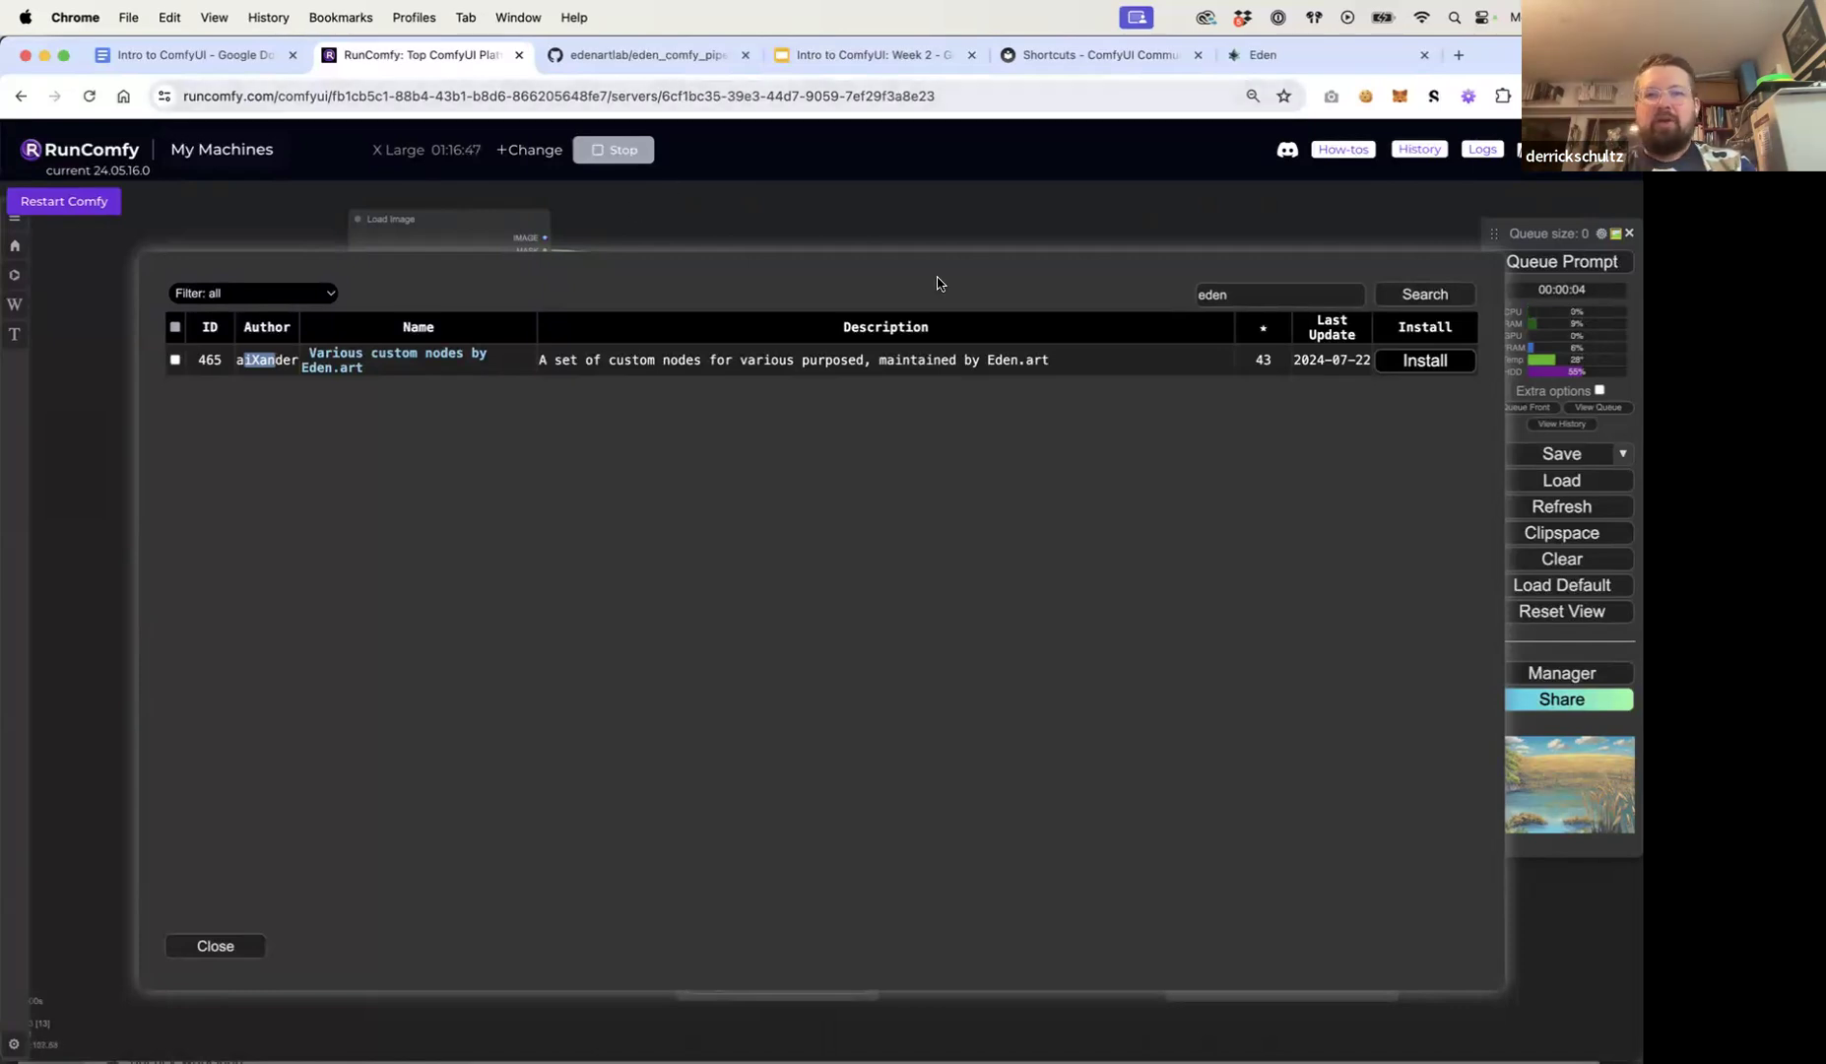
pyautogui.click(1411, 365)
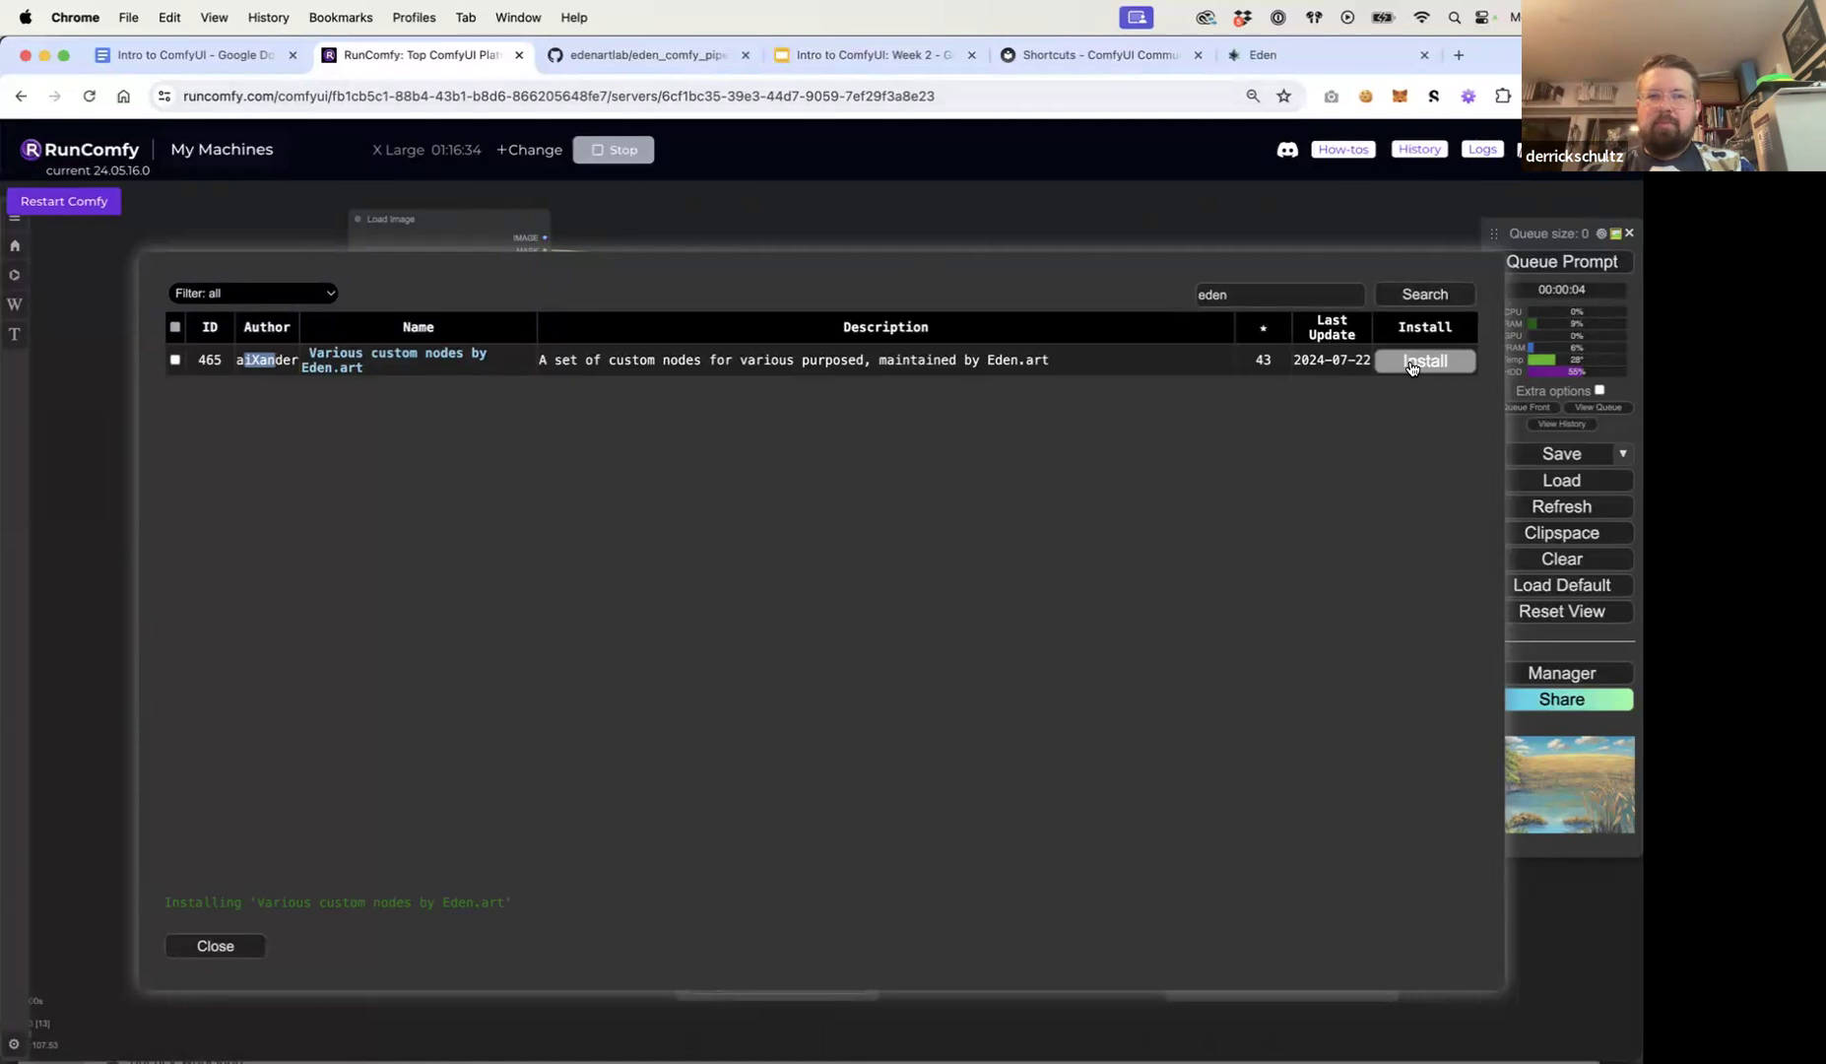
# Step: Read through the node descriptions and file list on the eden_comfy_pipelines GitHub page
pyautogui.click(626, 57)
pyautogui.scroll(-10, 202, 616)
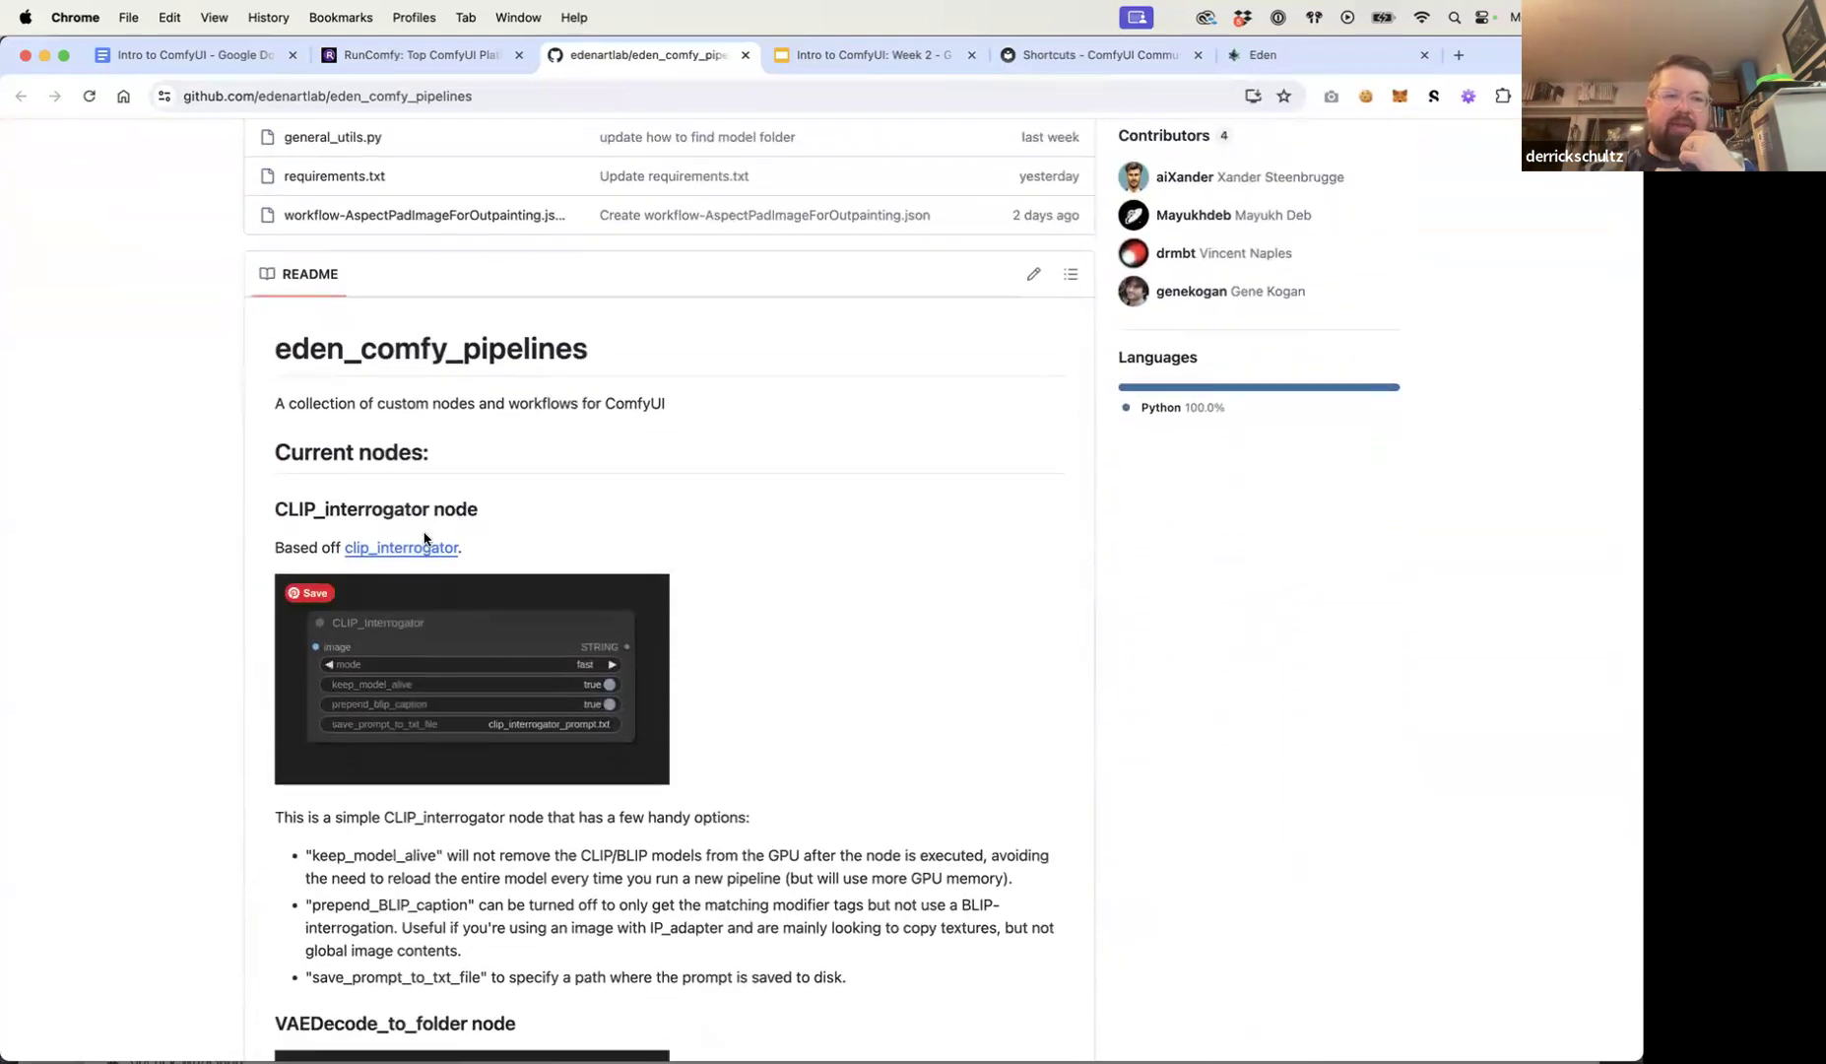
pyautogui.scroll(-4, 485, 550)
pyautogui.scroll(-4, 485, 549)
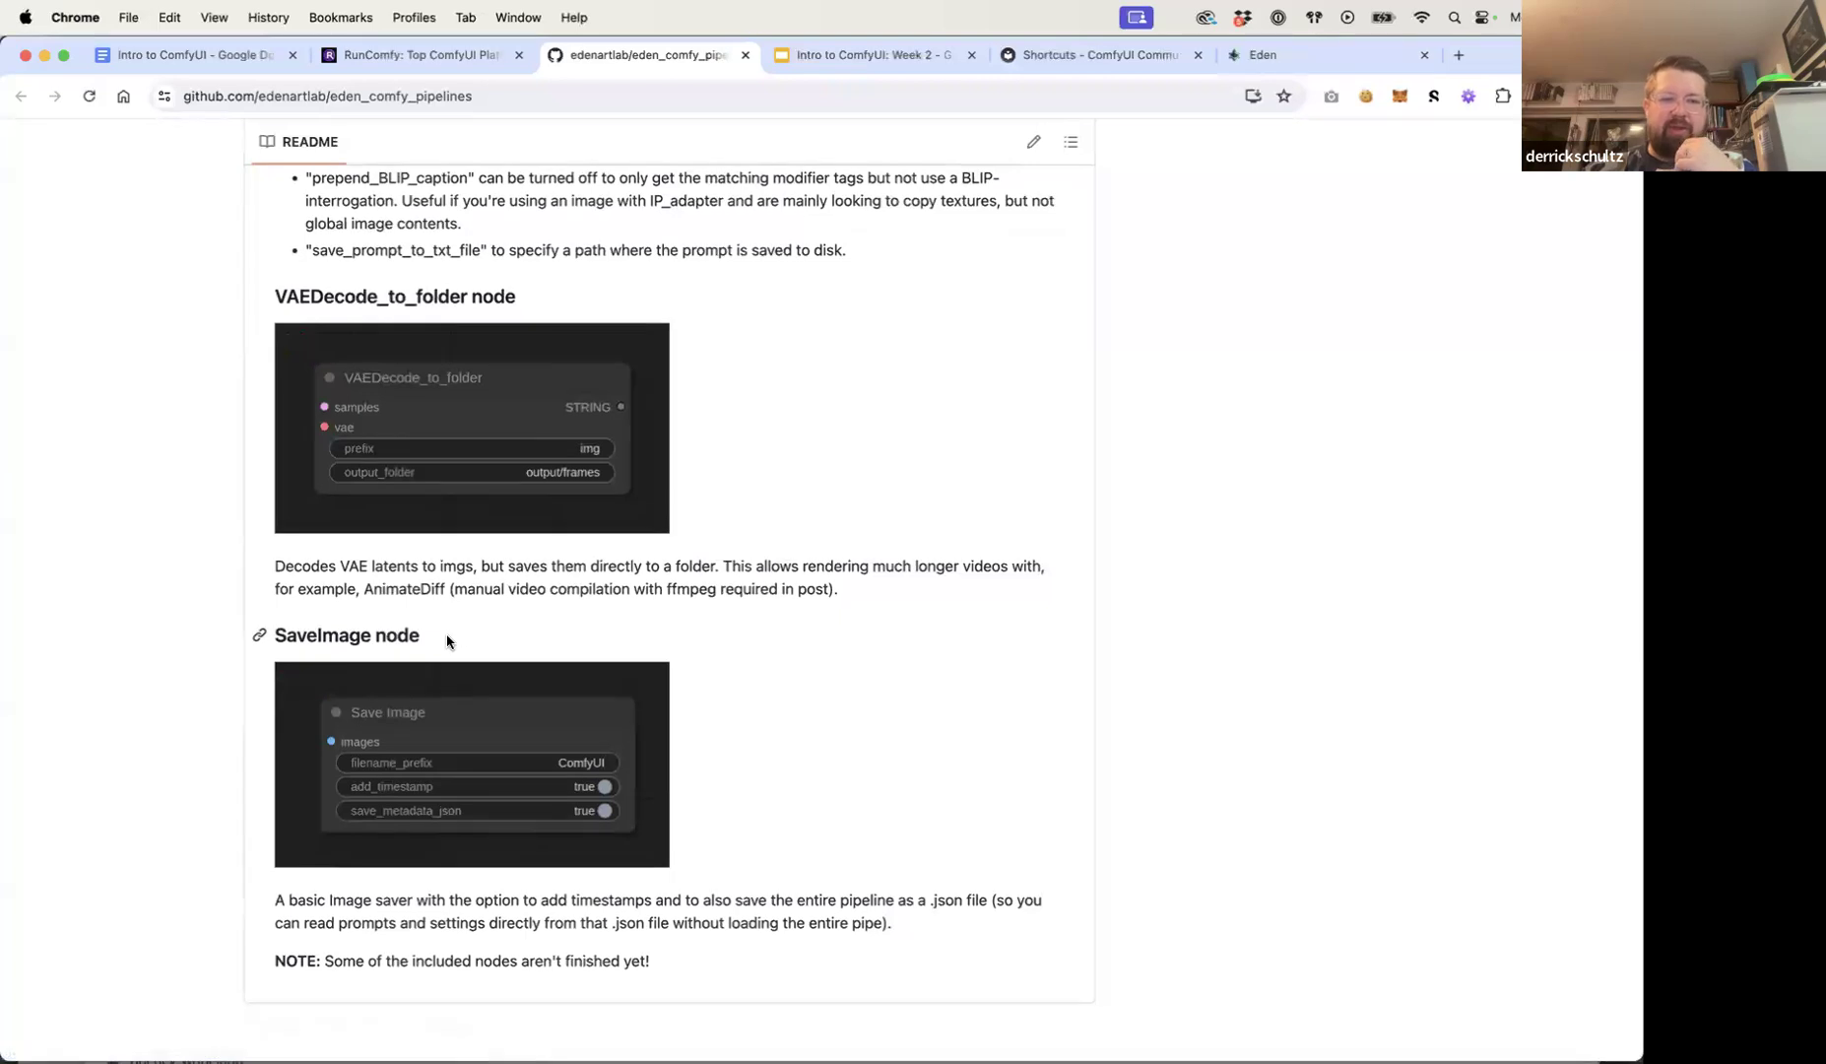
pyautogui.scroll(-2, 448, 641)
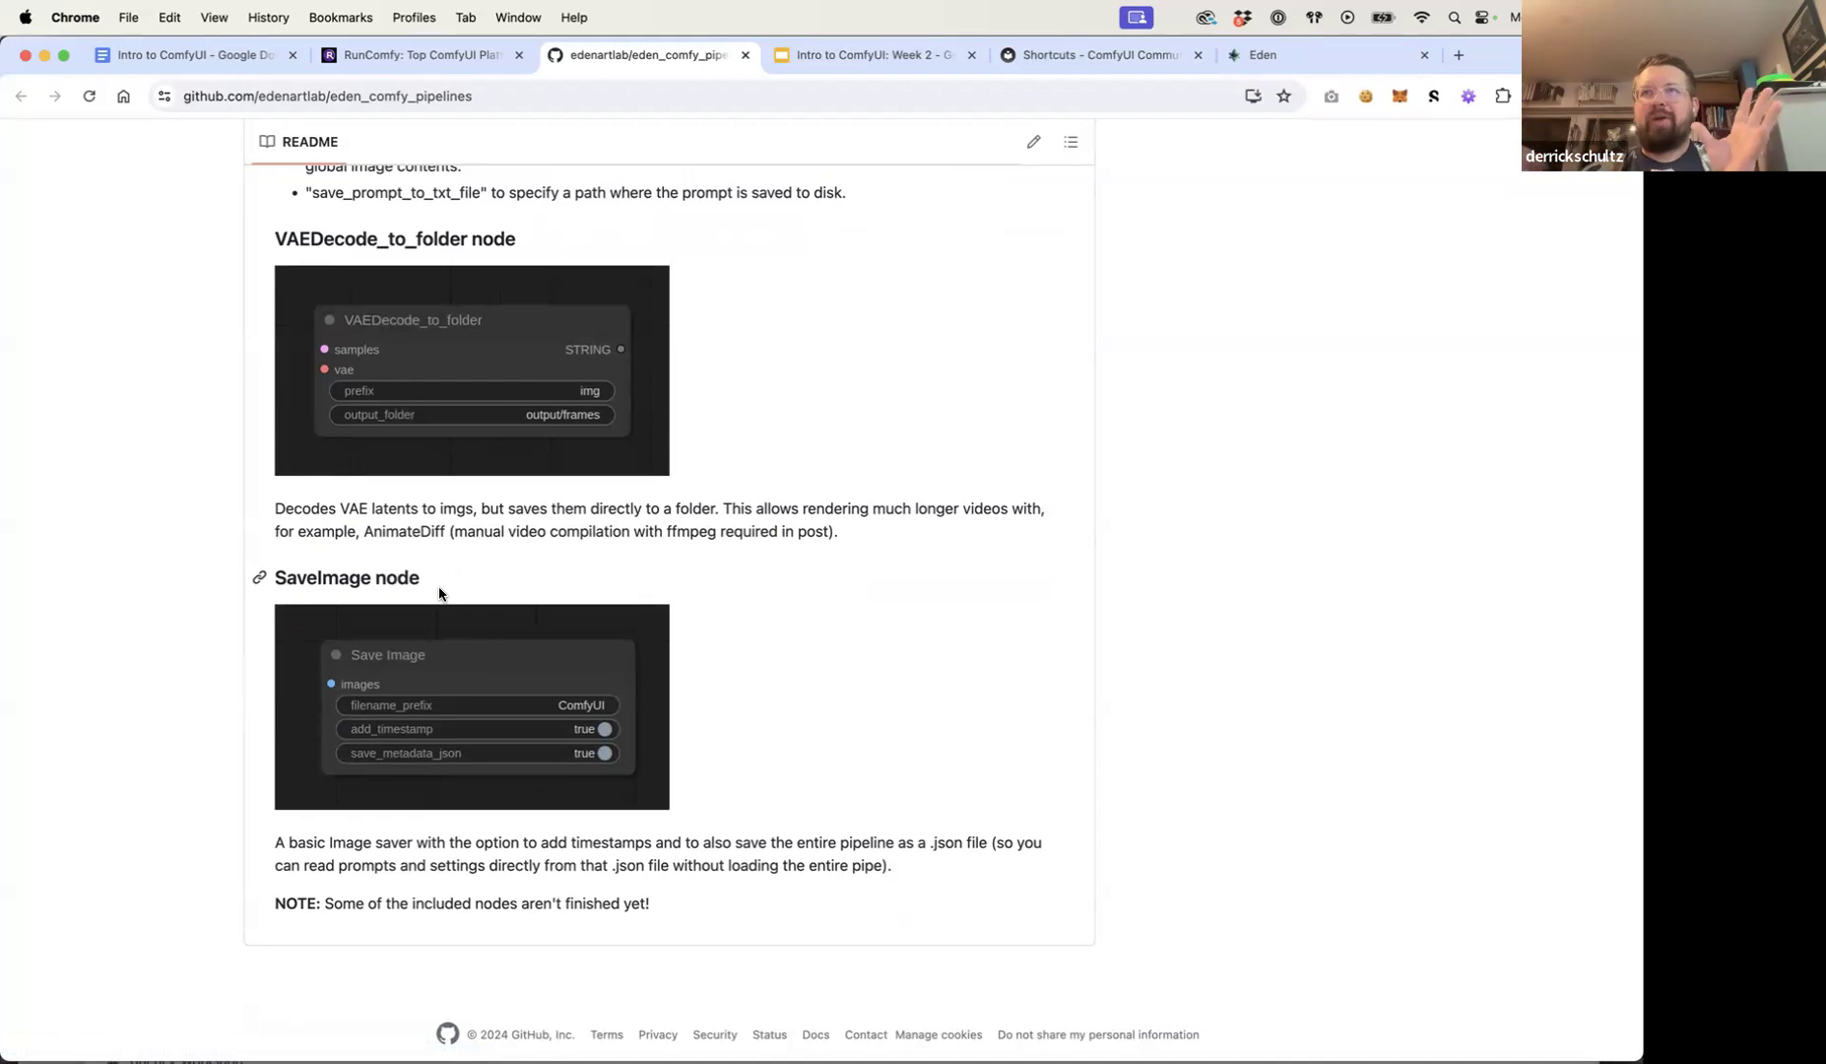
pyautogui.scroll(4, 481, 547)
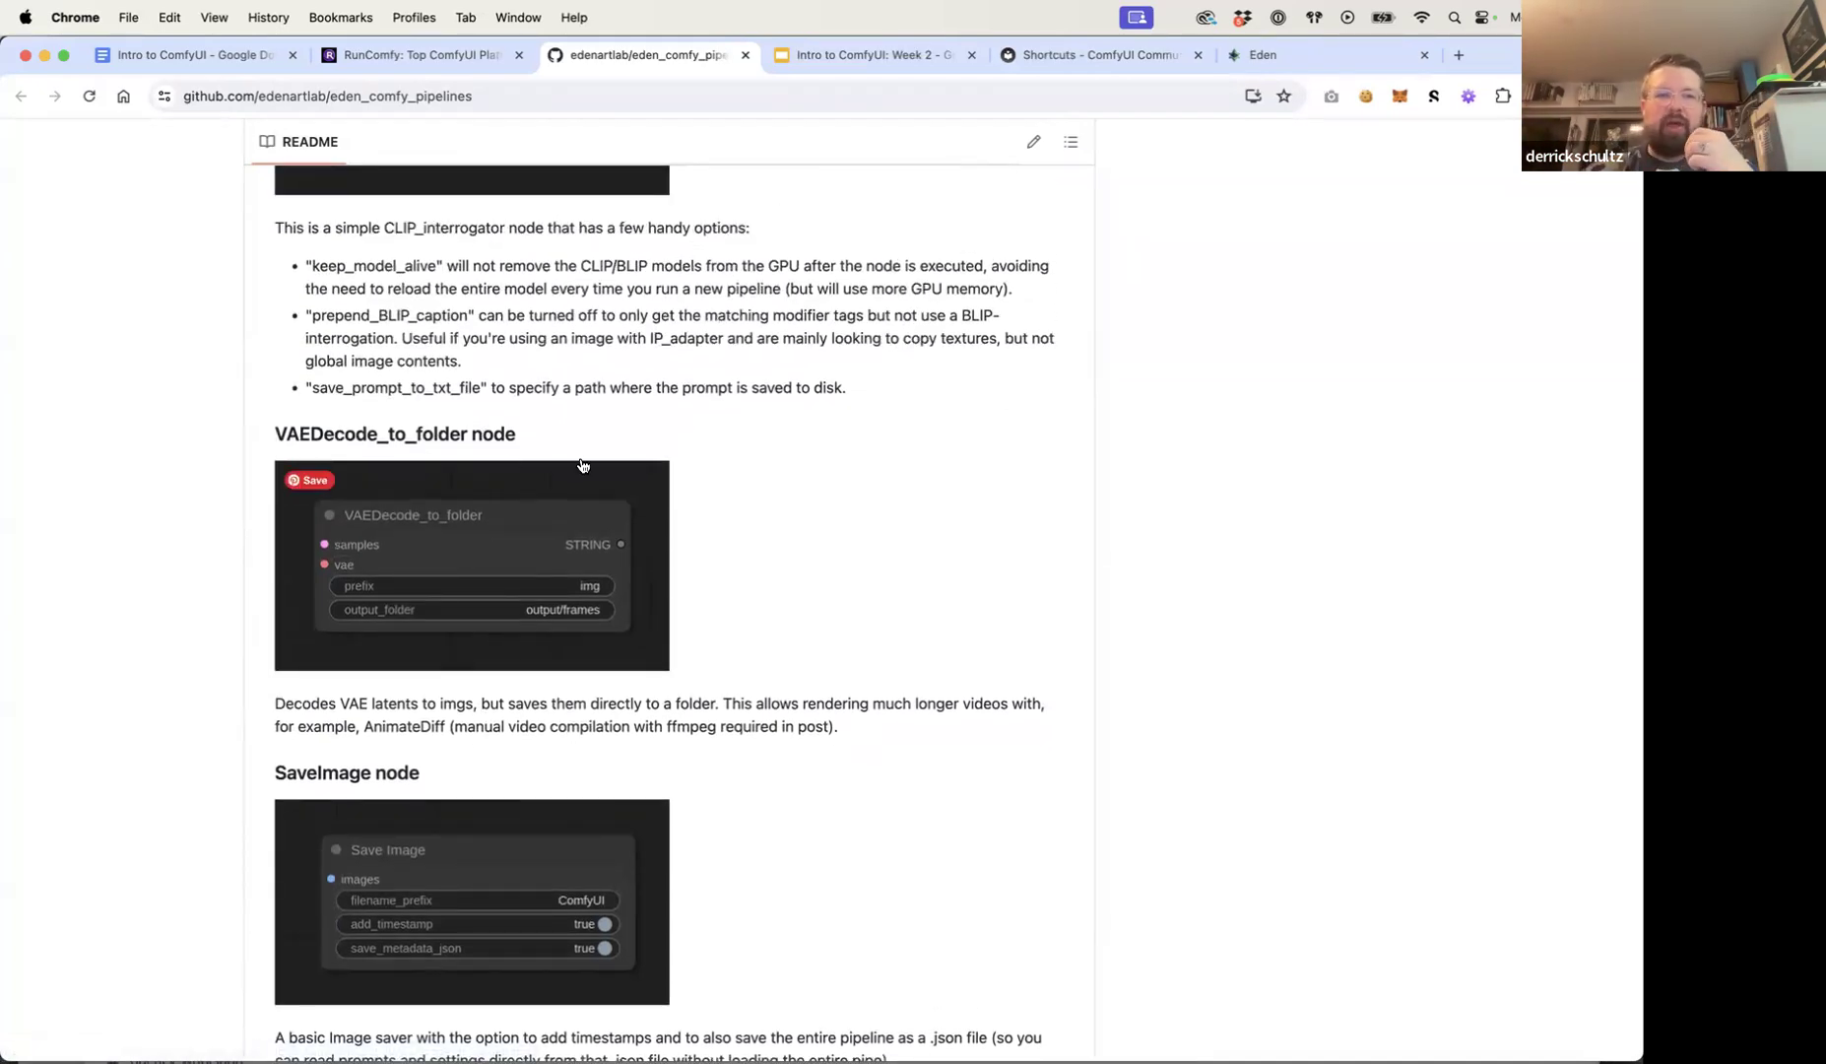
pyautogui.scroll(10, 584, 467)
pyautogui.scroll(8, 583, 464)
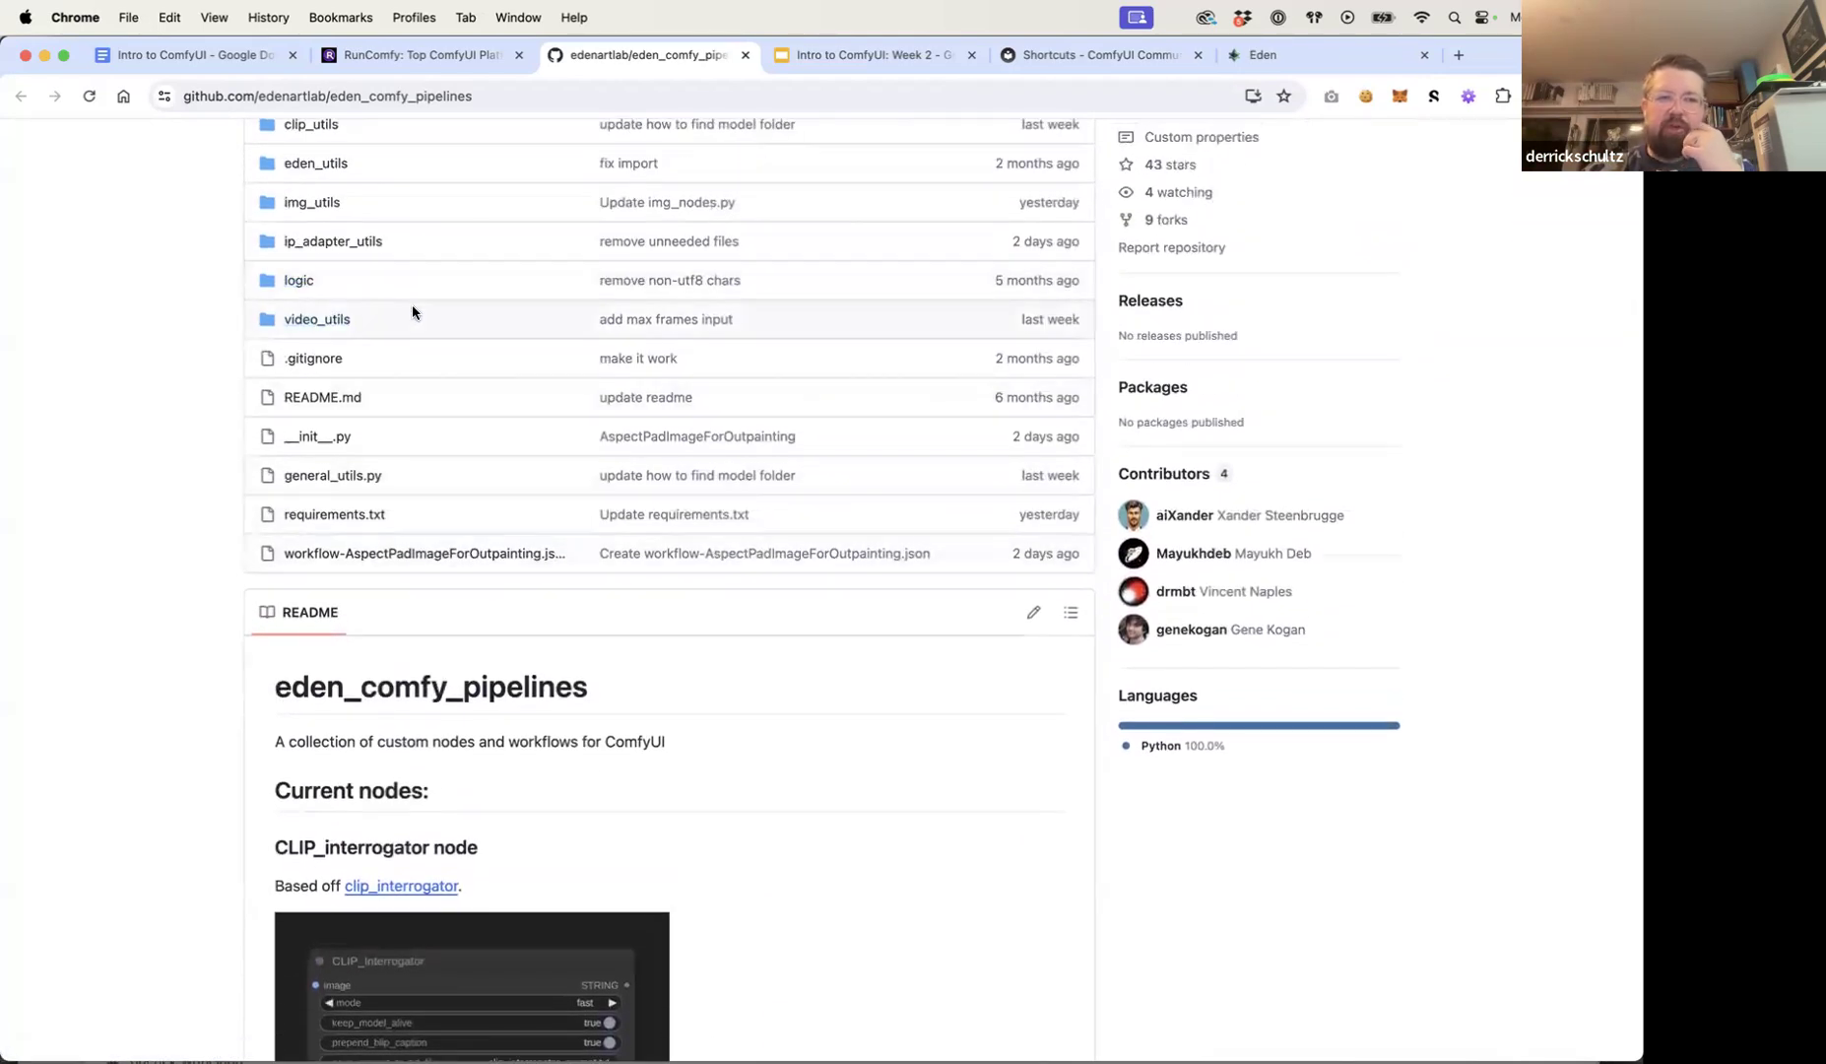
pyautogui.scroll(7, 413, 307)
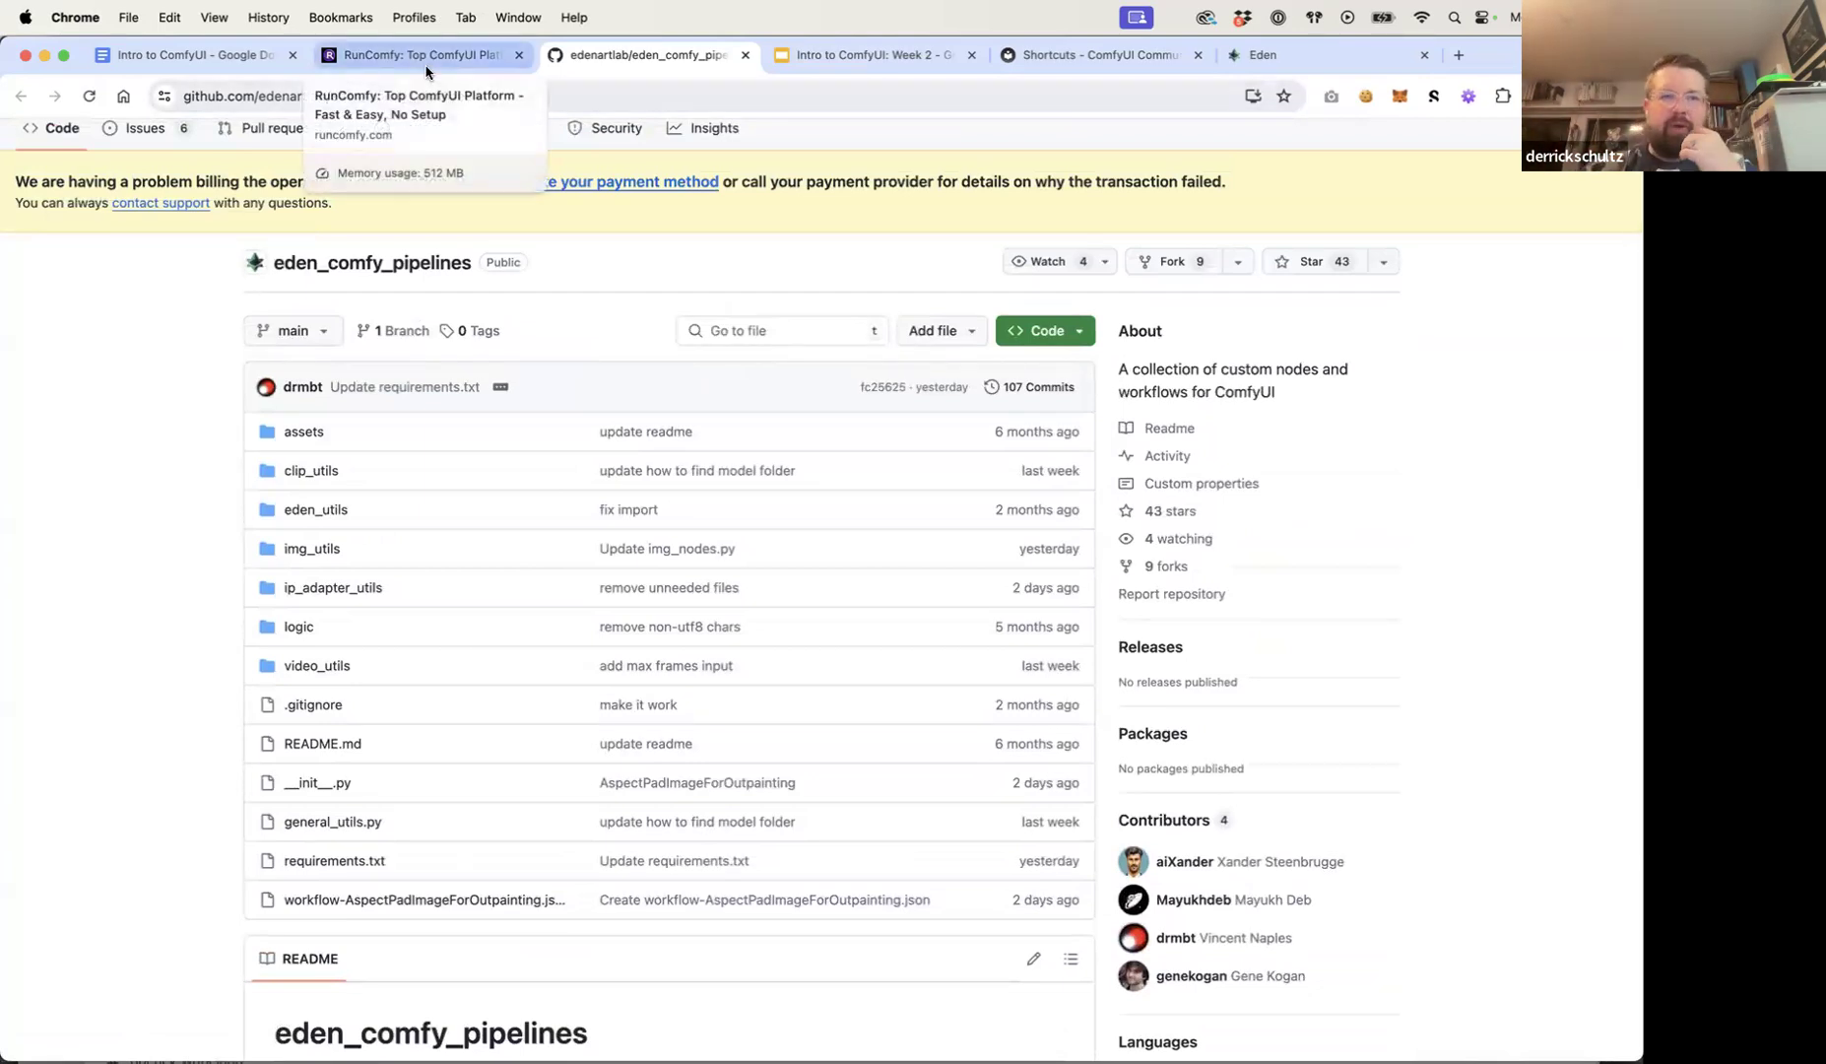
# Step: Restart ComfyUI from the RunComfy page, close the Manager dialogs, and reload the browser page to apply the new nodes
pyautogui.click(426, 67)
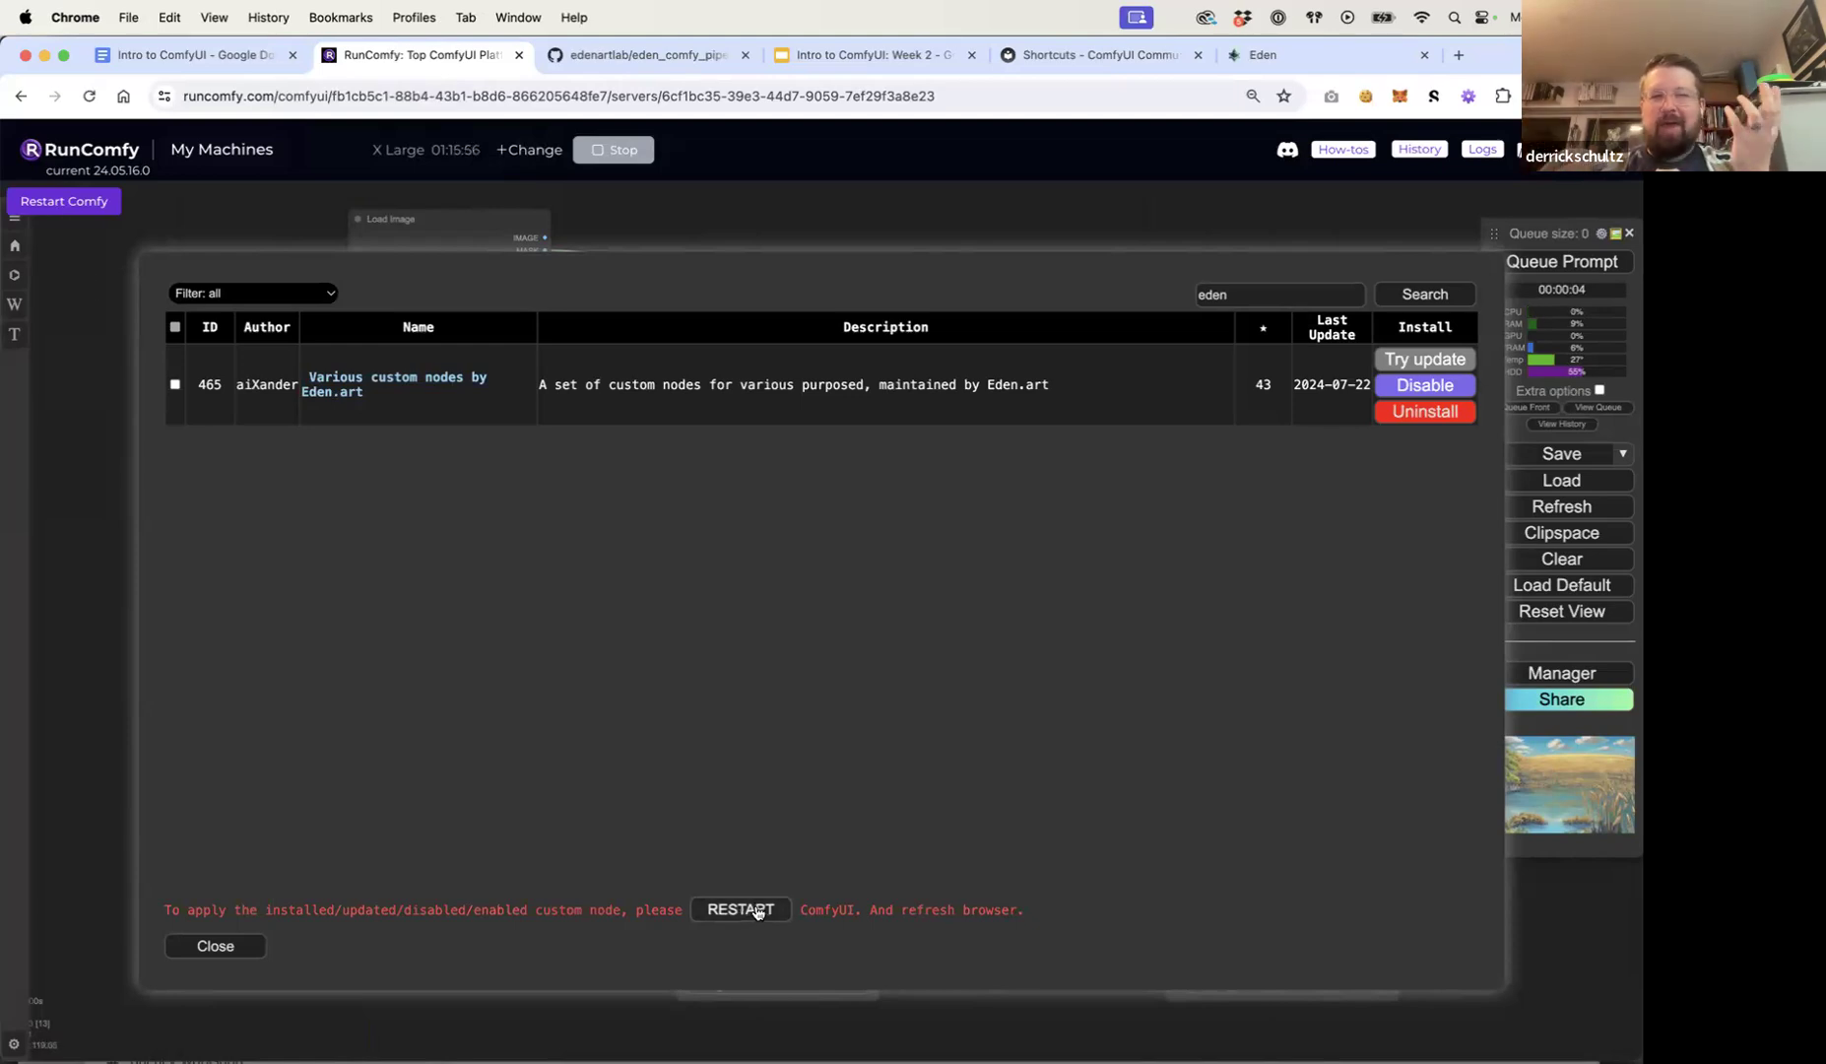
pyautogui.click(74, 203)
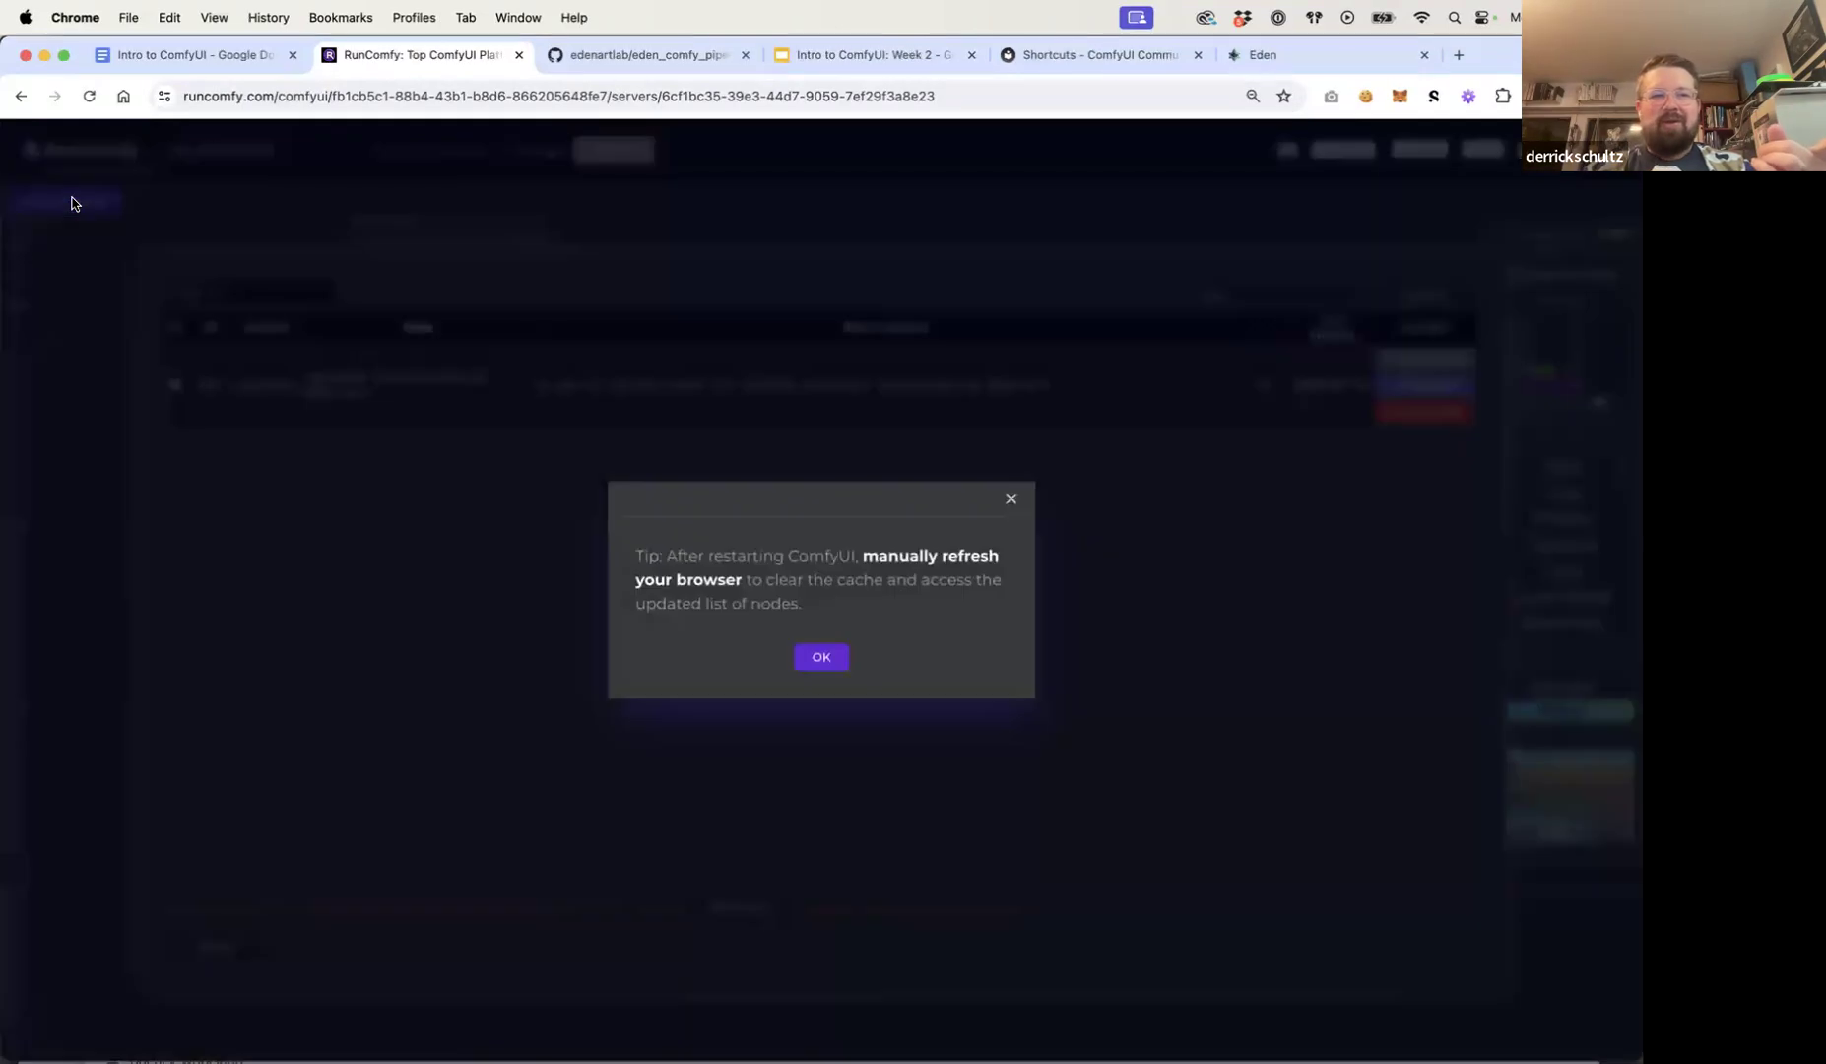
pyautogui.click(823, 659)
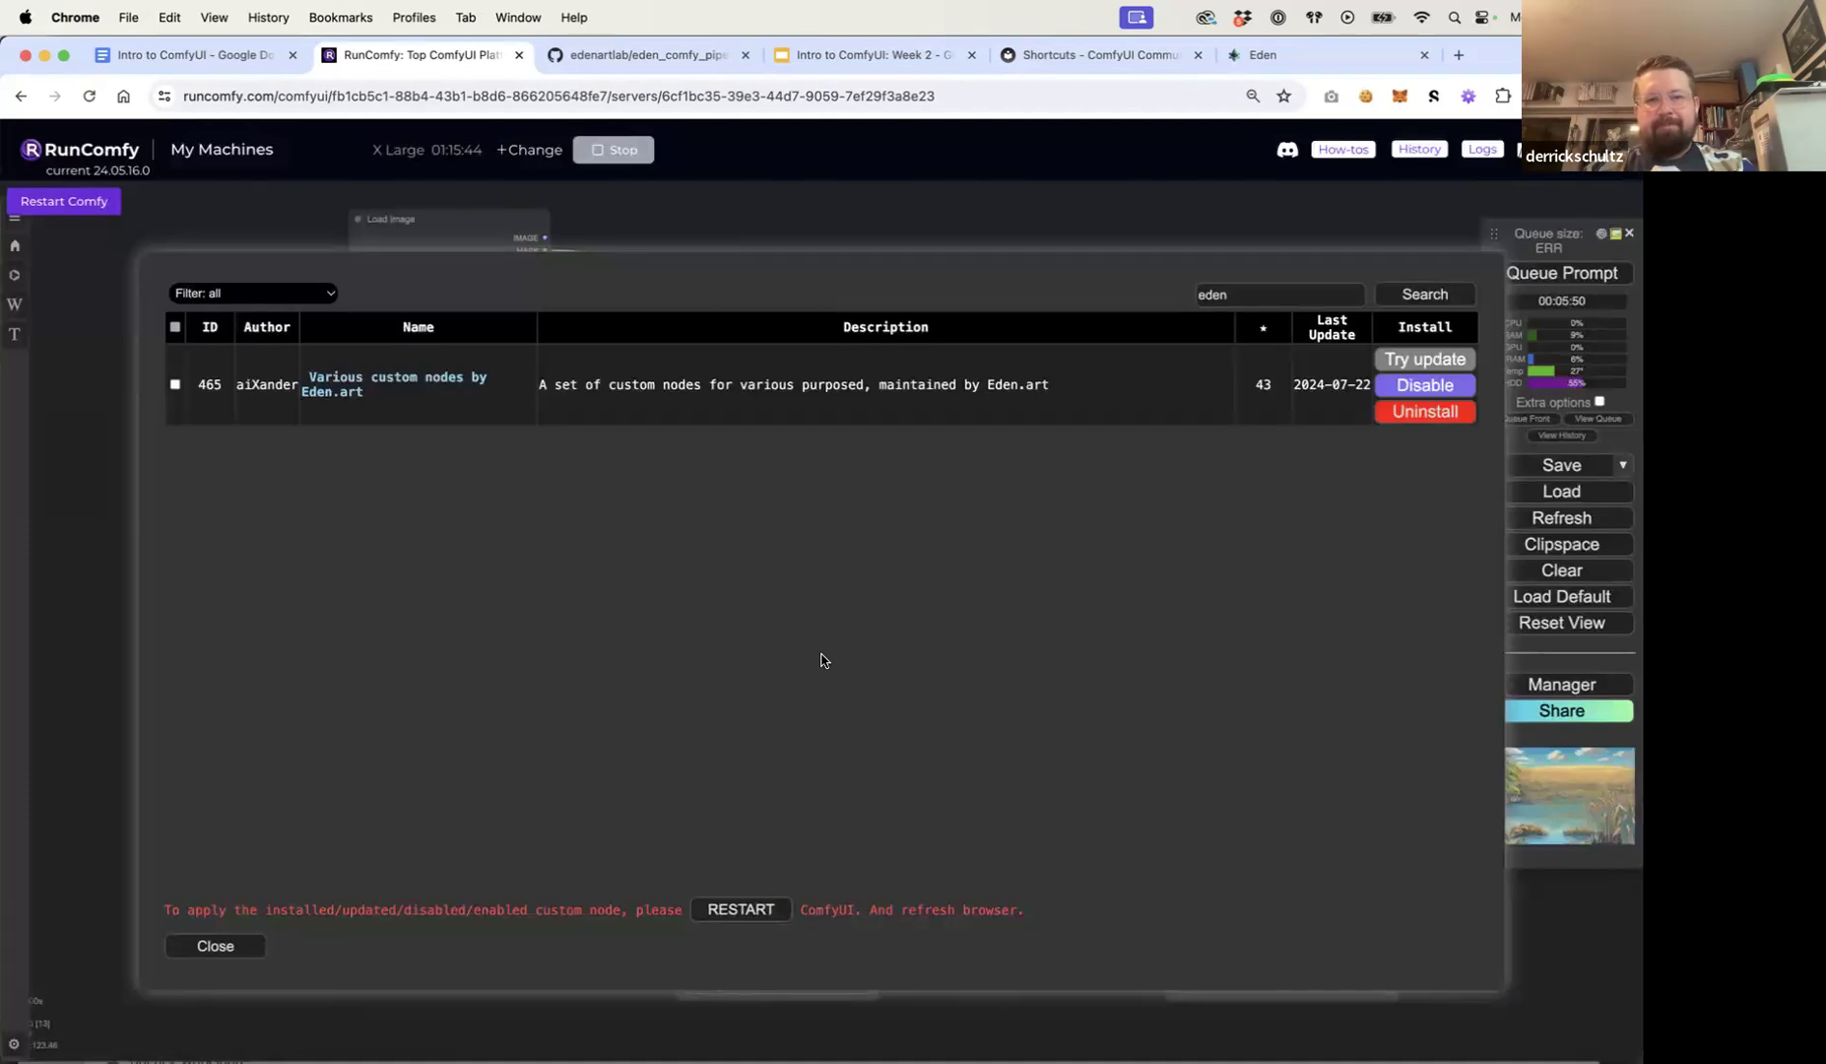
pyautogui.click(236, 946)
pyautogui.click(815, 838)
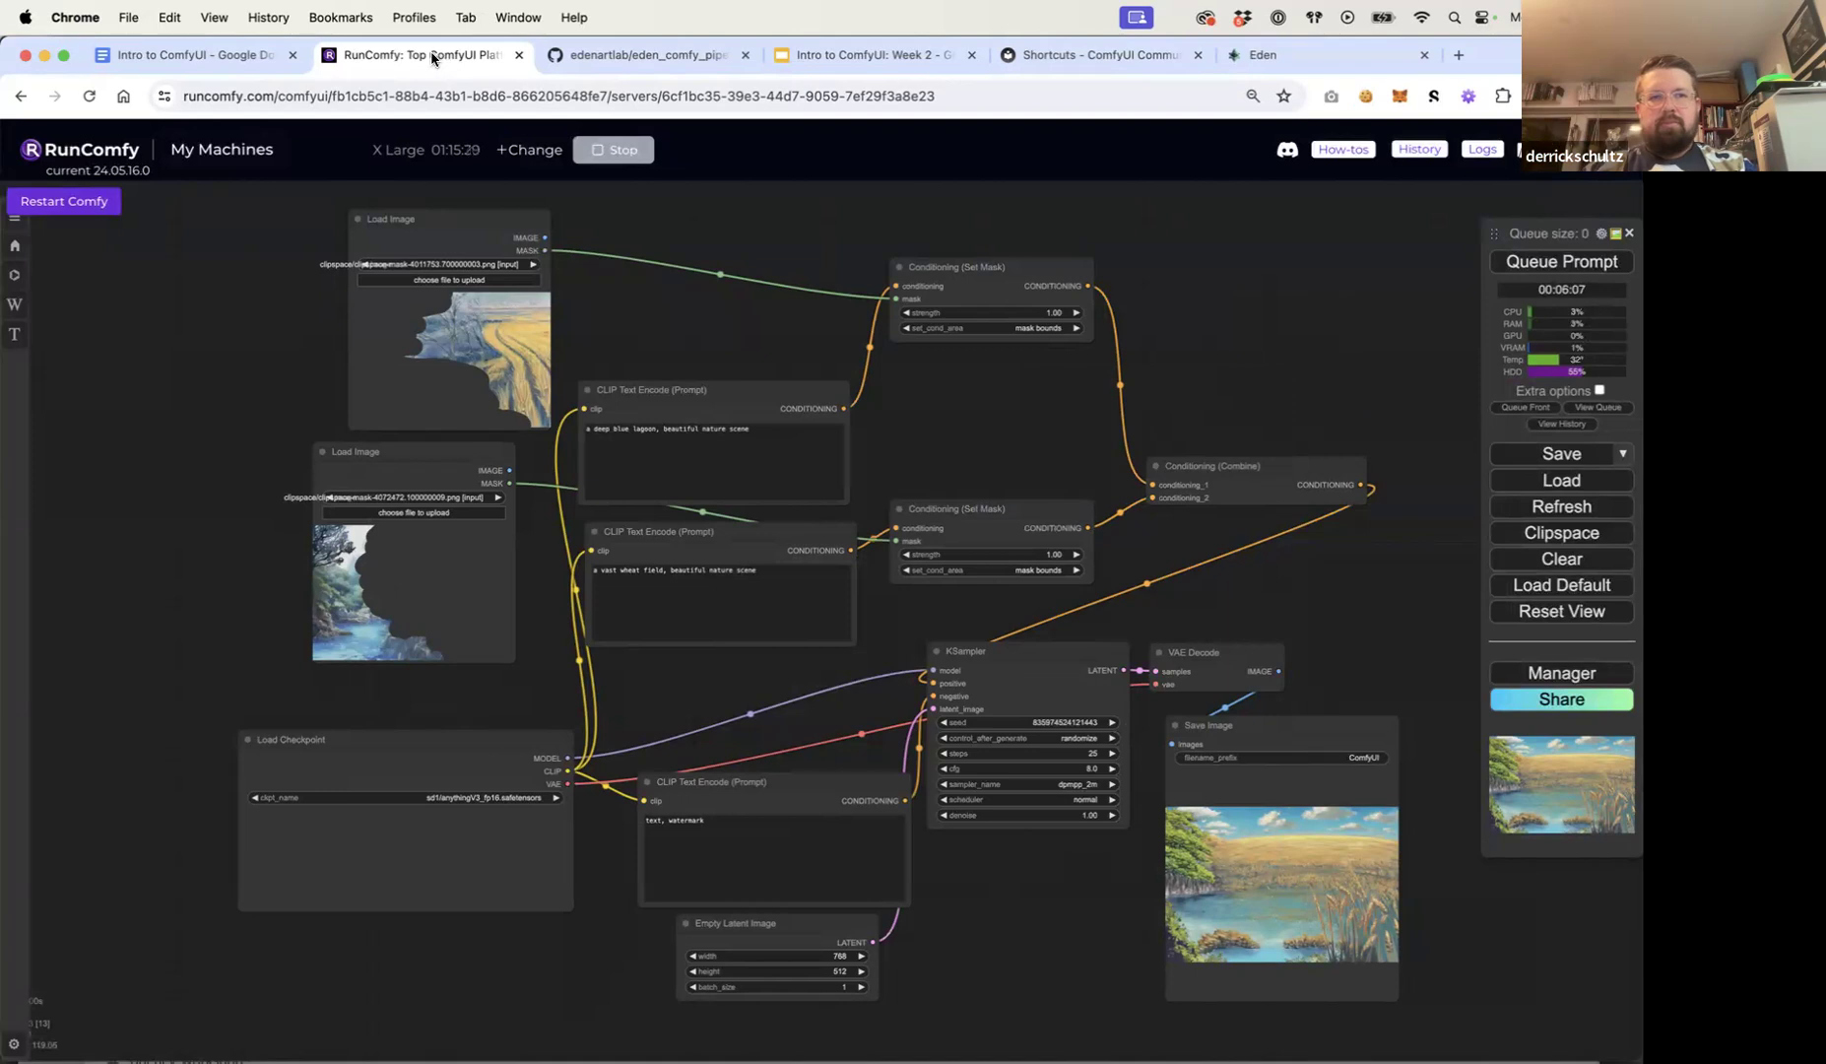
pyautogui.press('super+r')
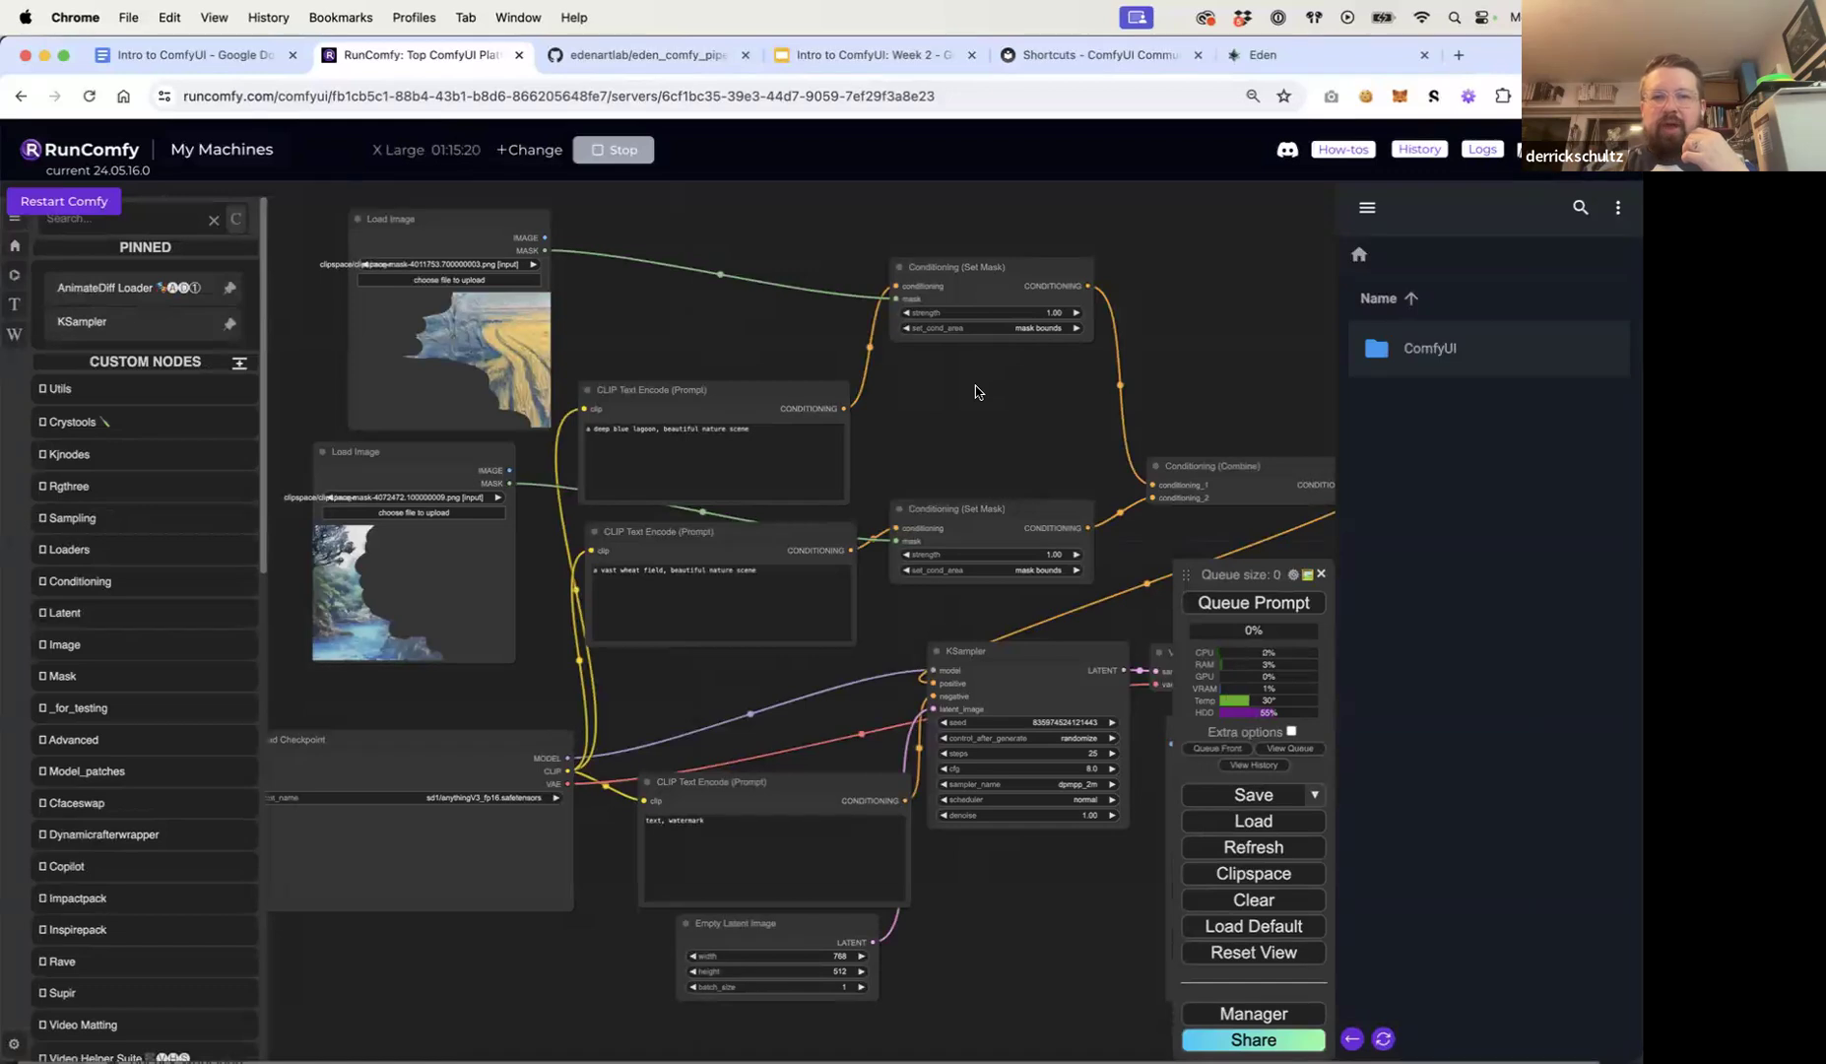
# Step: Add a CLIP_Interrogator node to the empty canvas area above and left of the Load Image nodes
pyautogui.scroll(-5, 975, 392)
pyautogui.moveTo(974, 391); pyautogui.dragTo(930, 469)
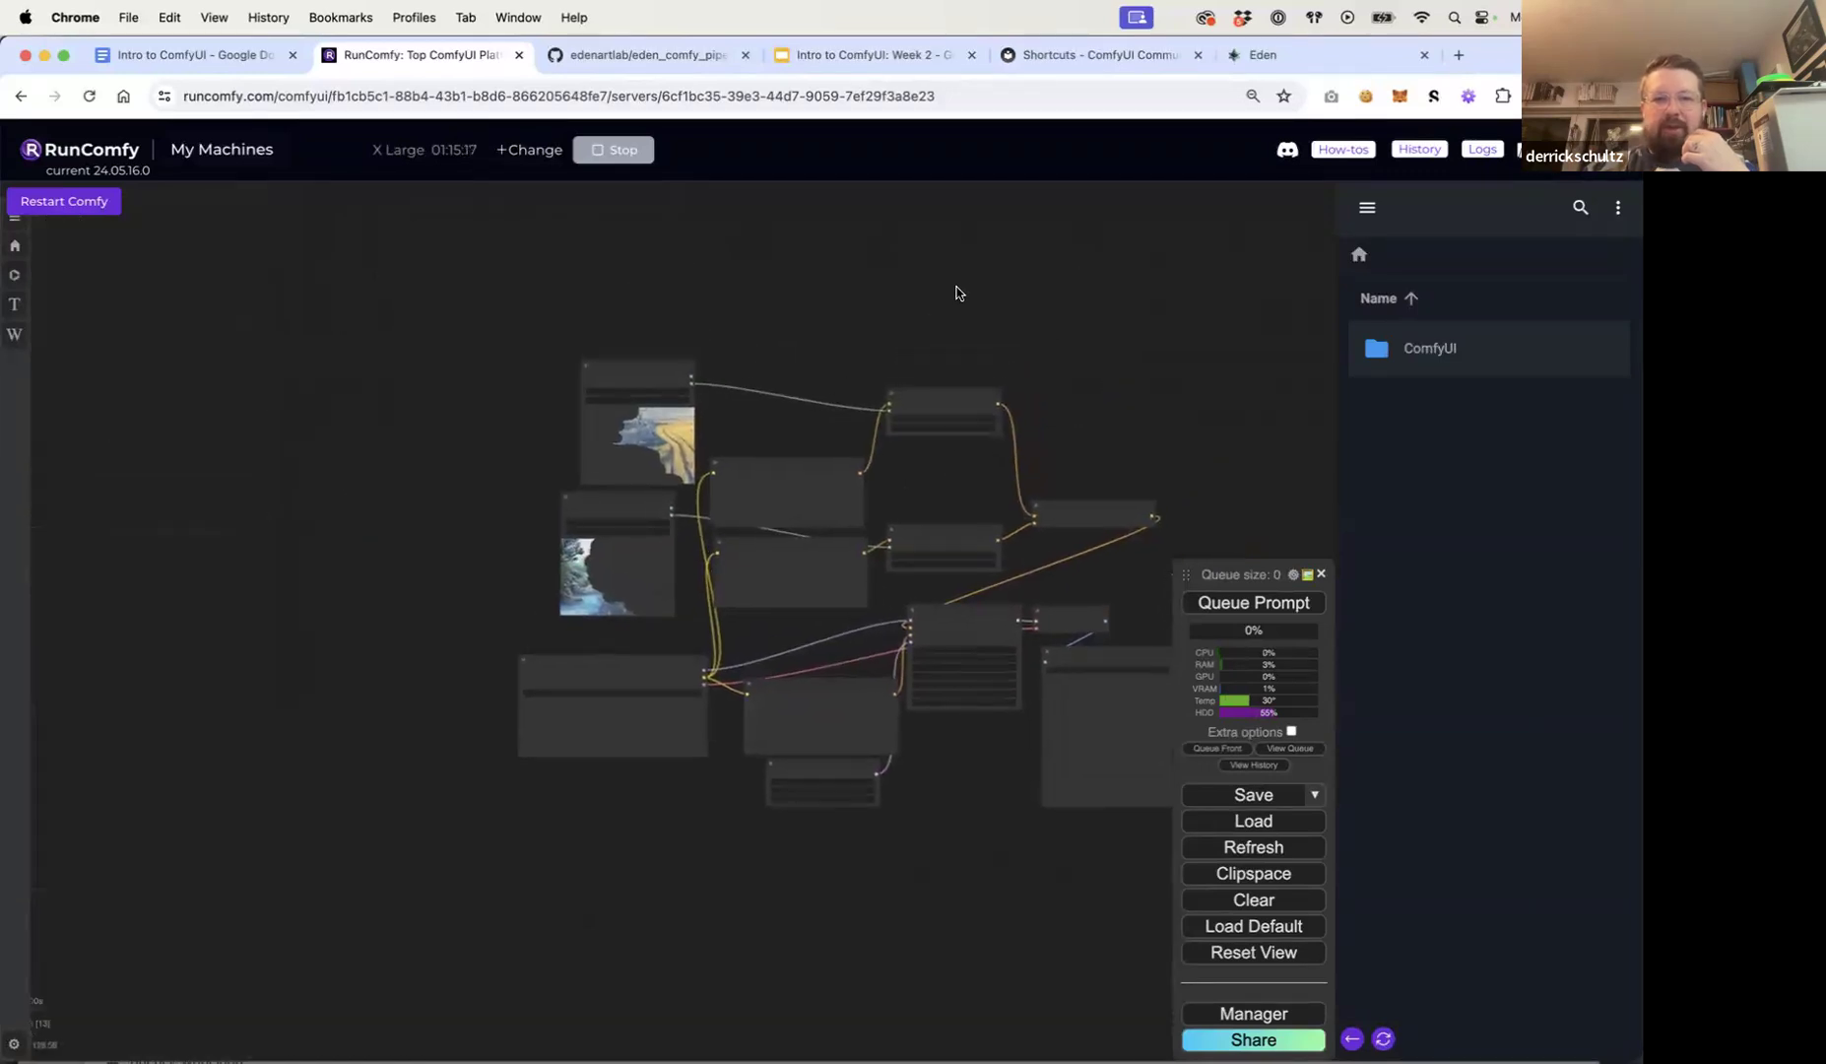
pyautogui.doubleClick(285, 307)
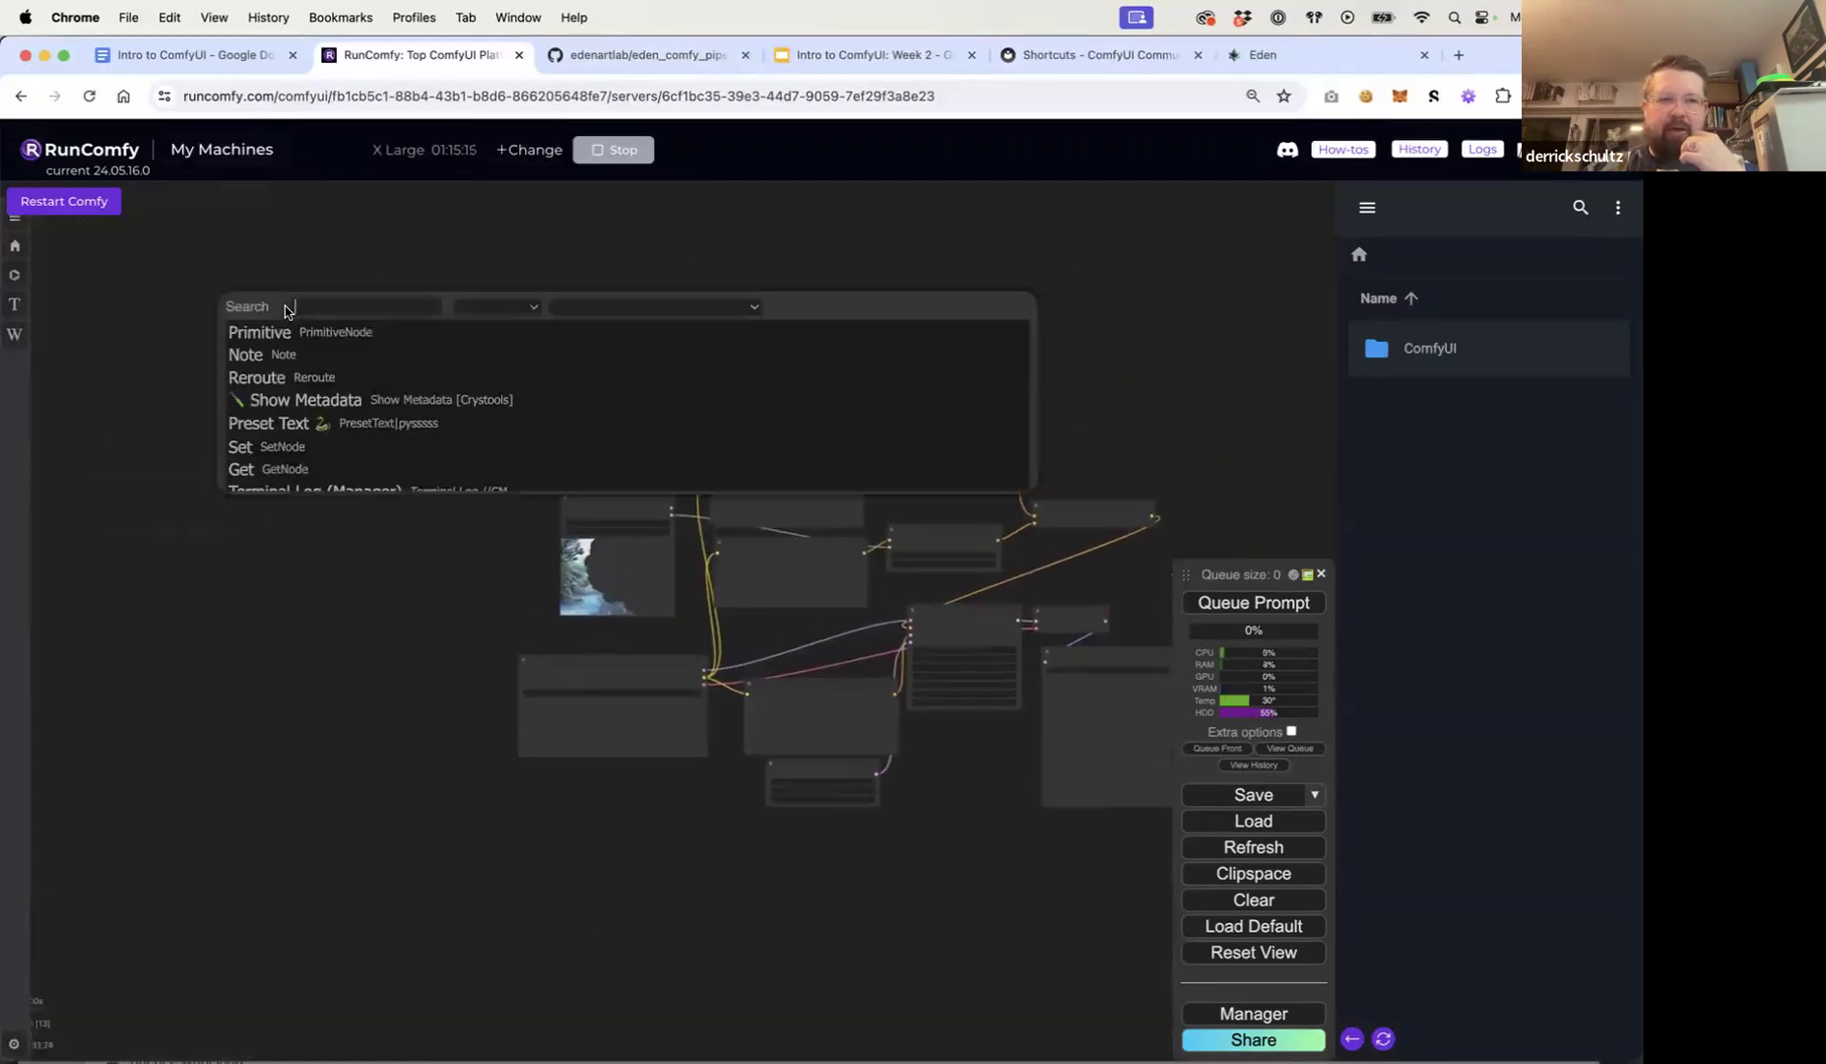
pyautogui.write('clip_')
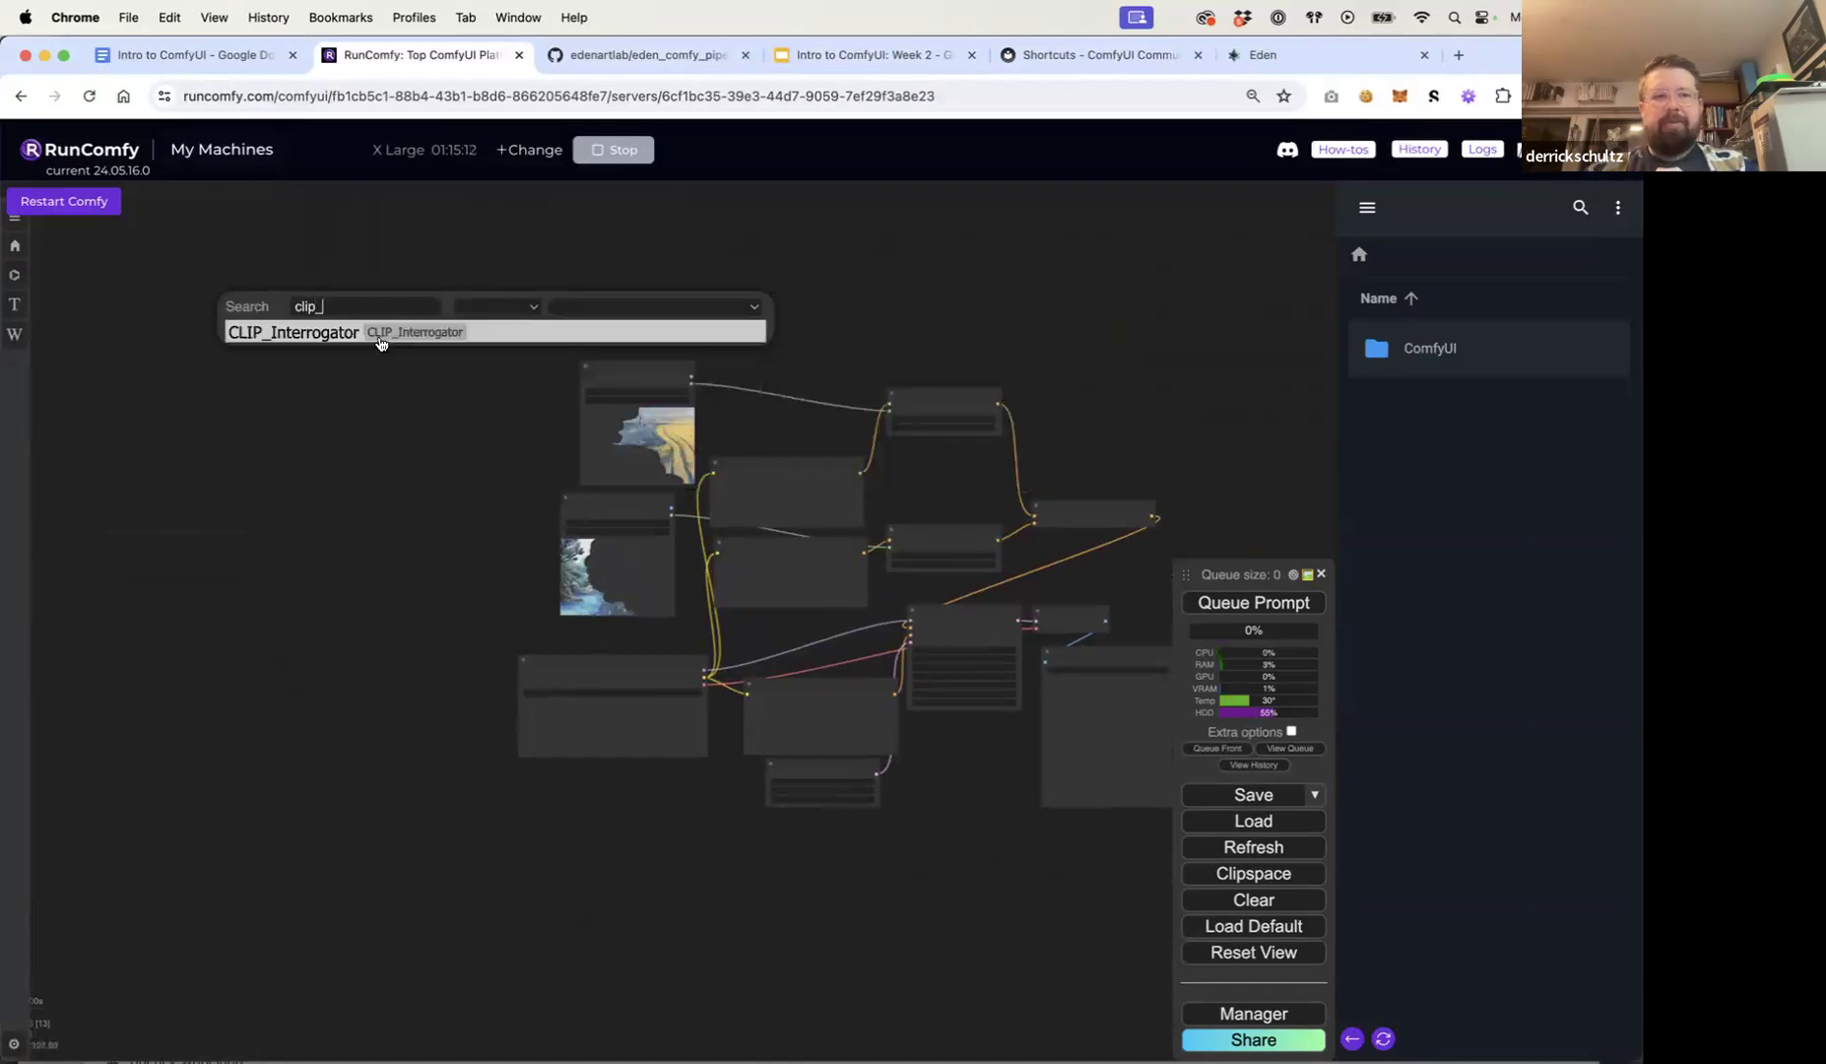
pyautogui.click(383, 338)
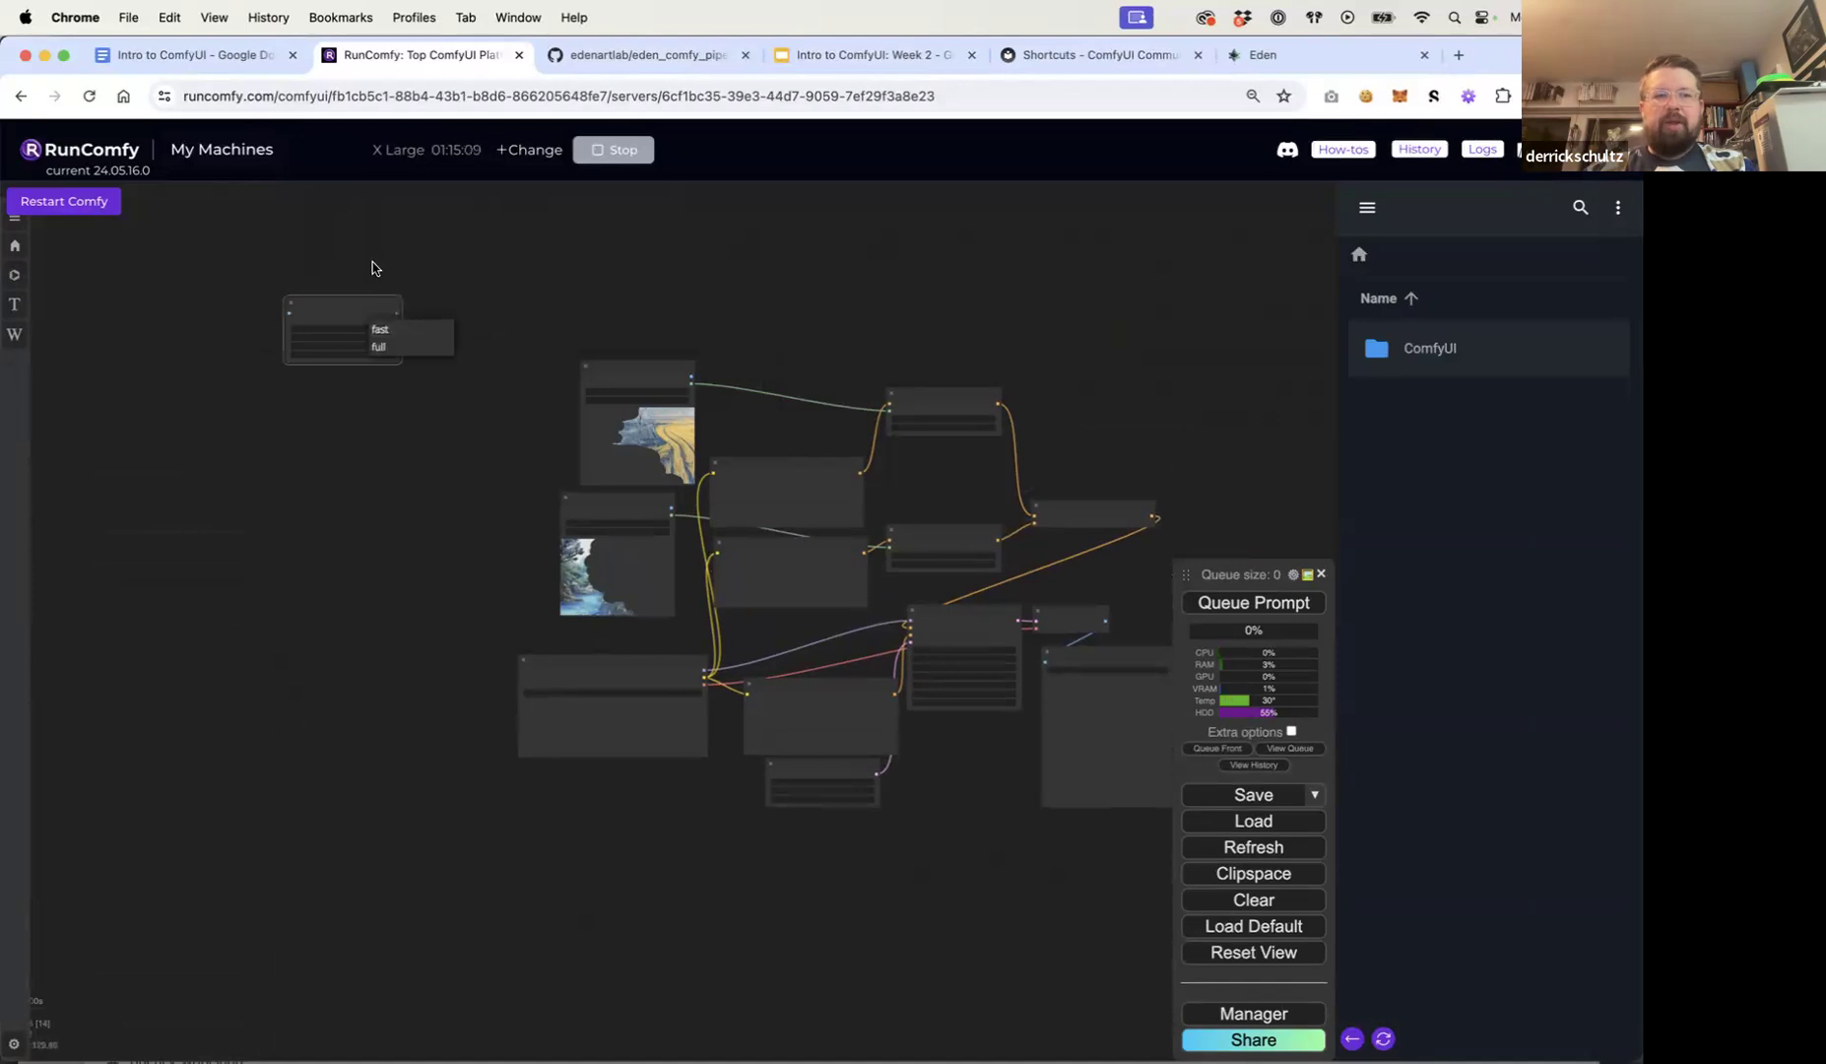
pyautogui.moveTo(342, 301); pyautogui.dragTo(404, 298)
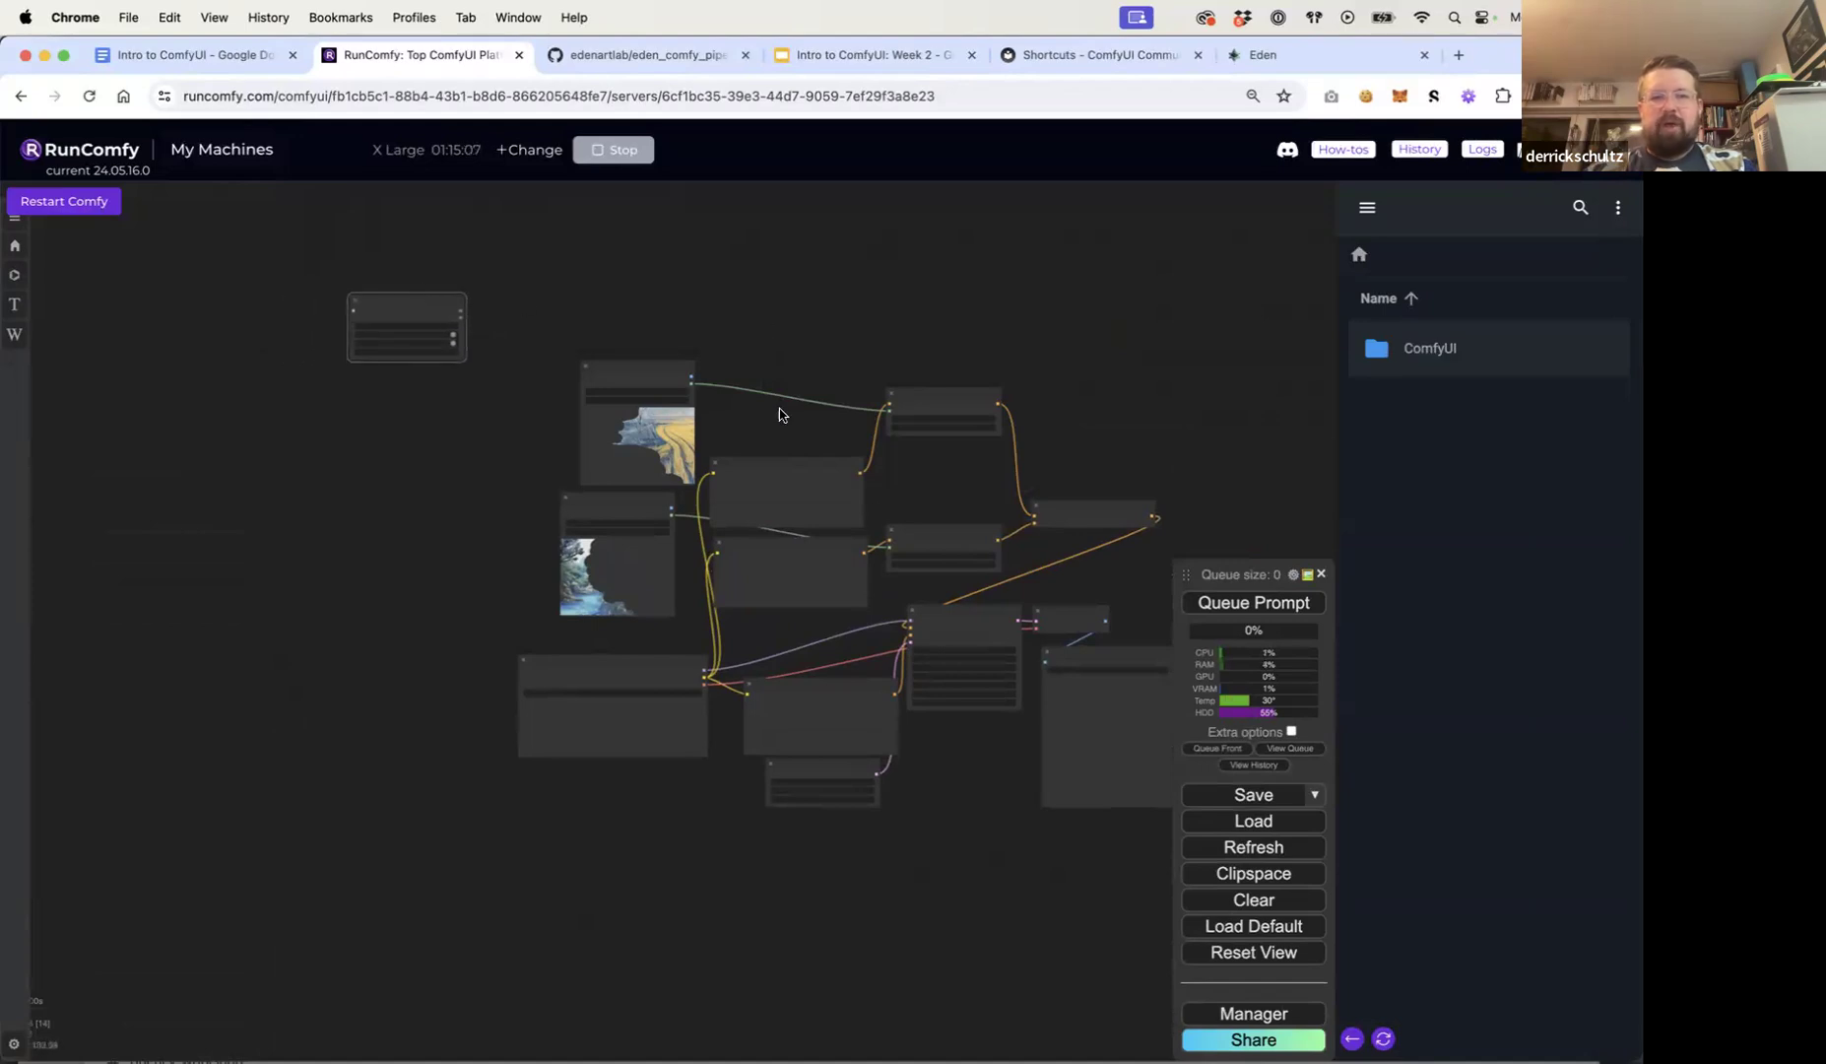
# Step: Replace the current graph with the ComfyUI default workflow
pyautogui.click(1276, 927)
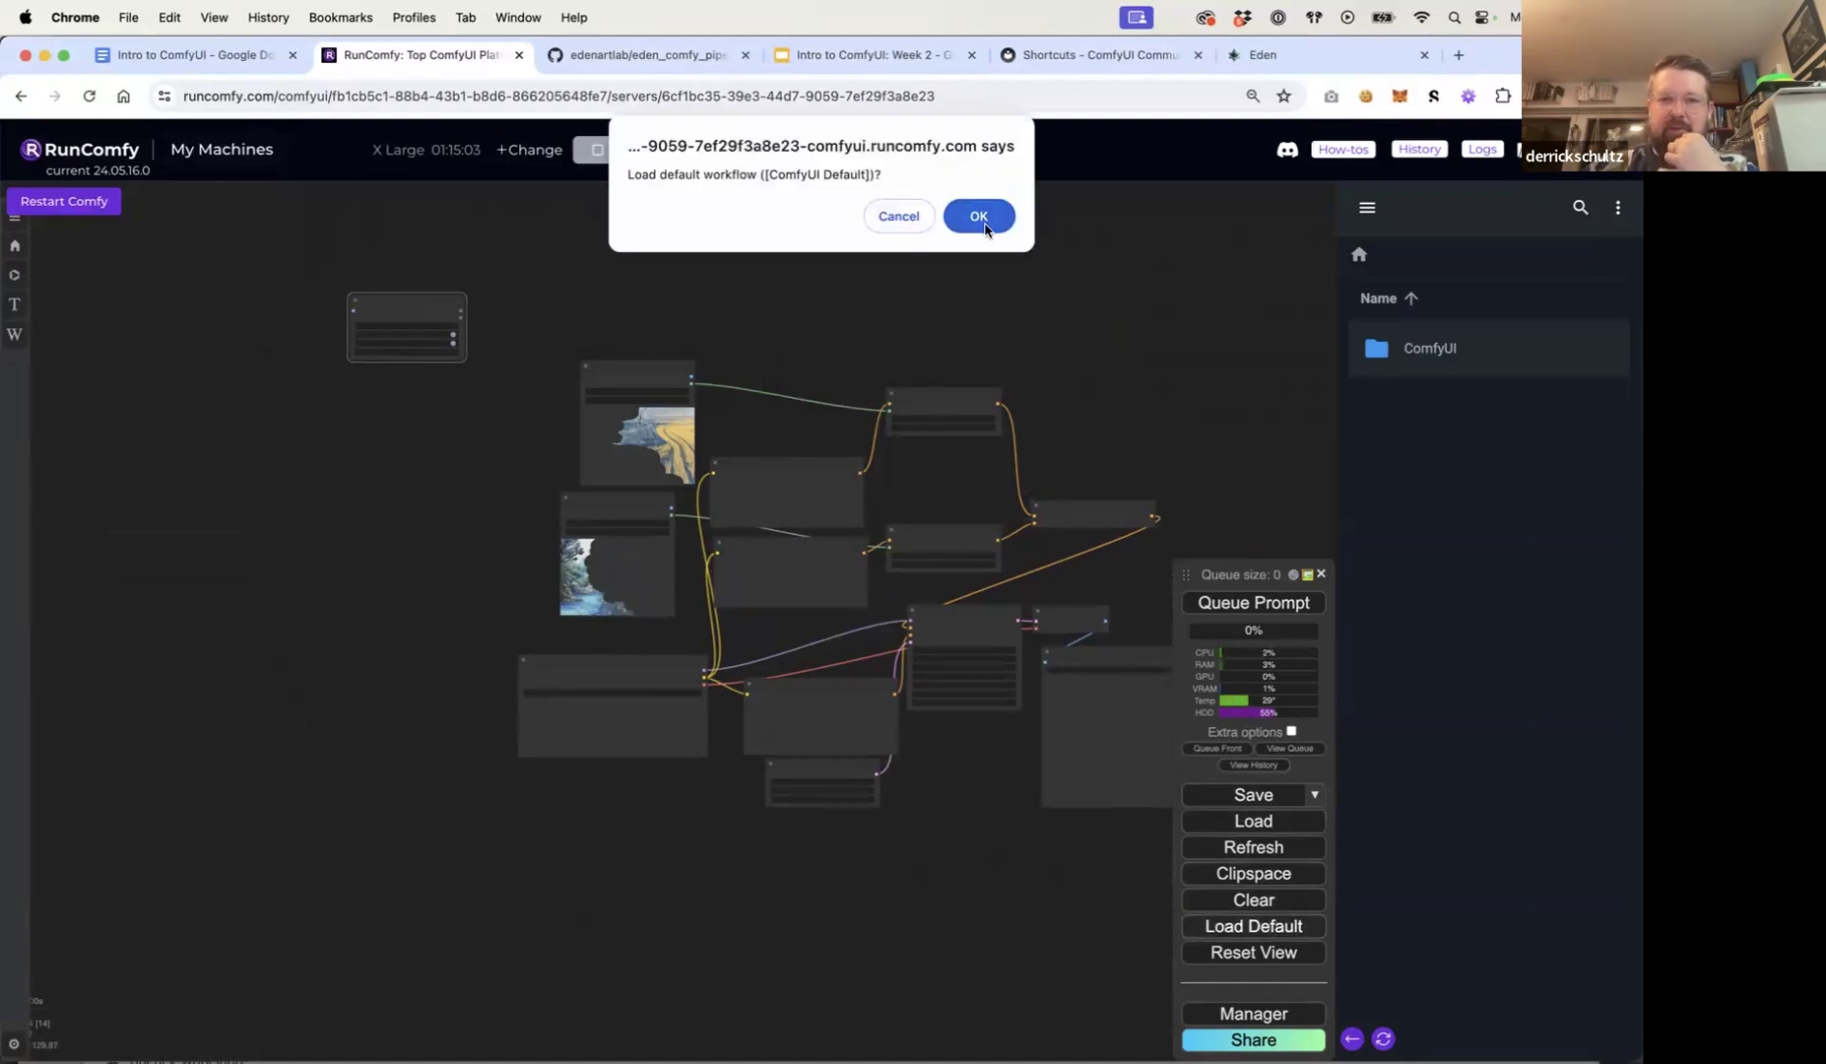
pyautogui.click(977, 201)
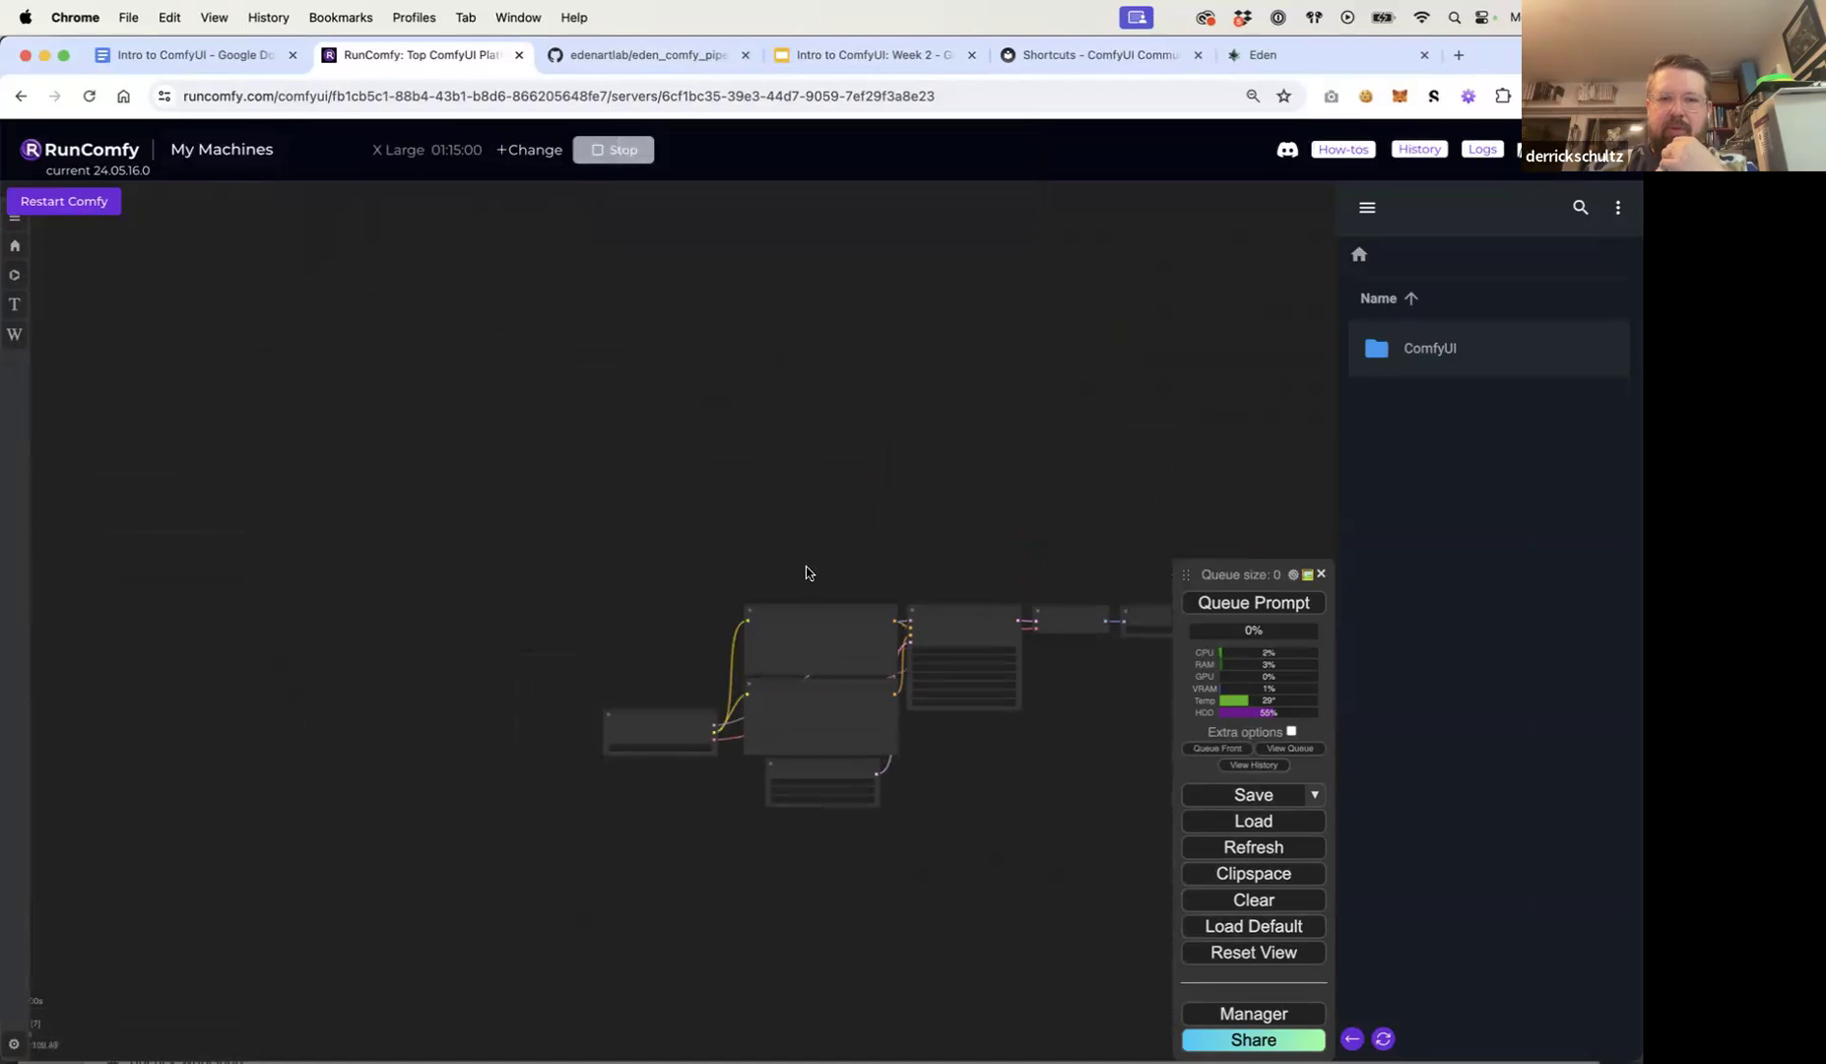
pyautogui.scroll(2, 805, 572)
pyautogui.scroll(4, 652, 517)
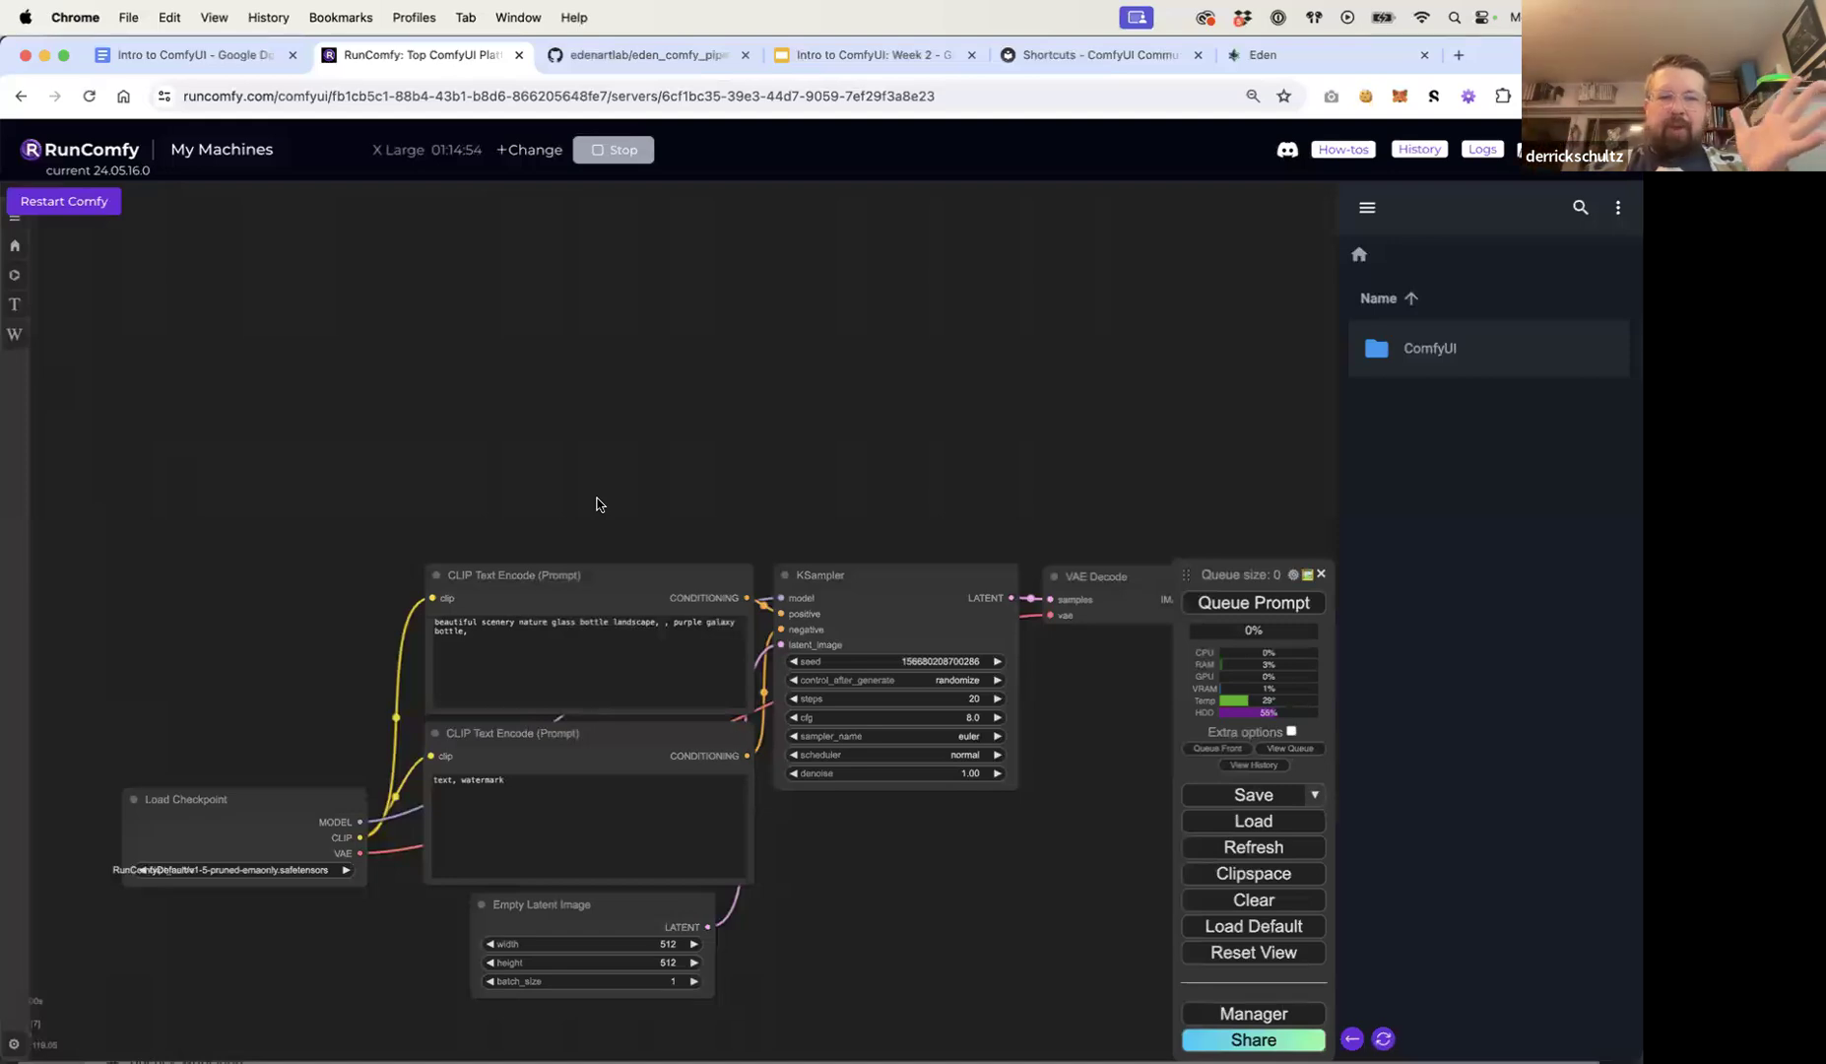
# Step: Add a Load Image node in the empty canvas area above the CLIP Text Encode nodes
pyautogui.doubleClick(327, 389)
pyautogui.write('Load im')
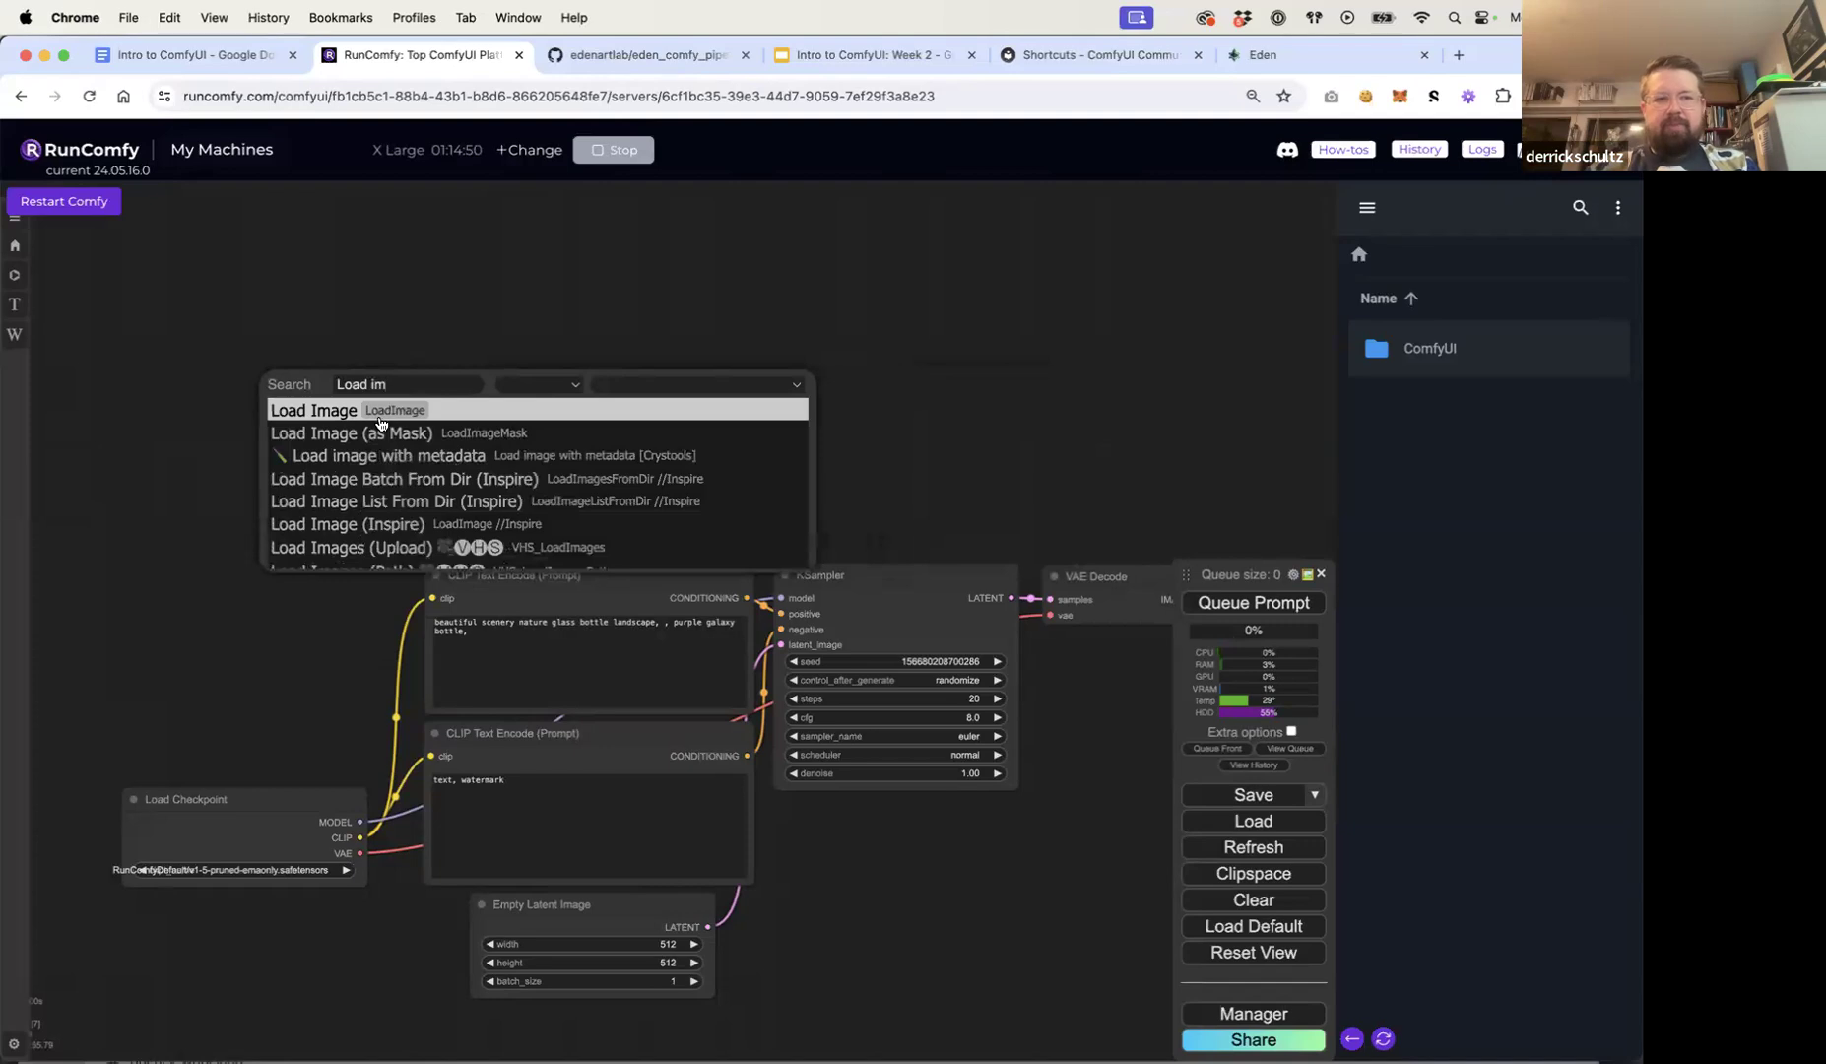
pyautogui.click(379, 411)
pyautogui.moveTo(465, 382); pyautogui.dragTo(395, 291)
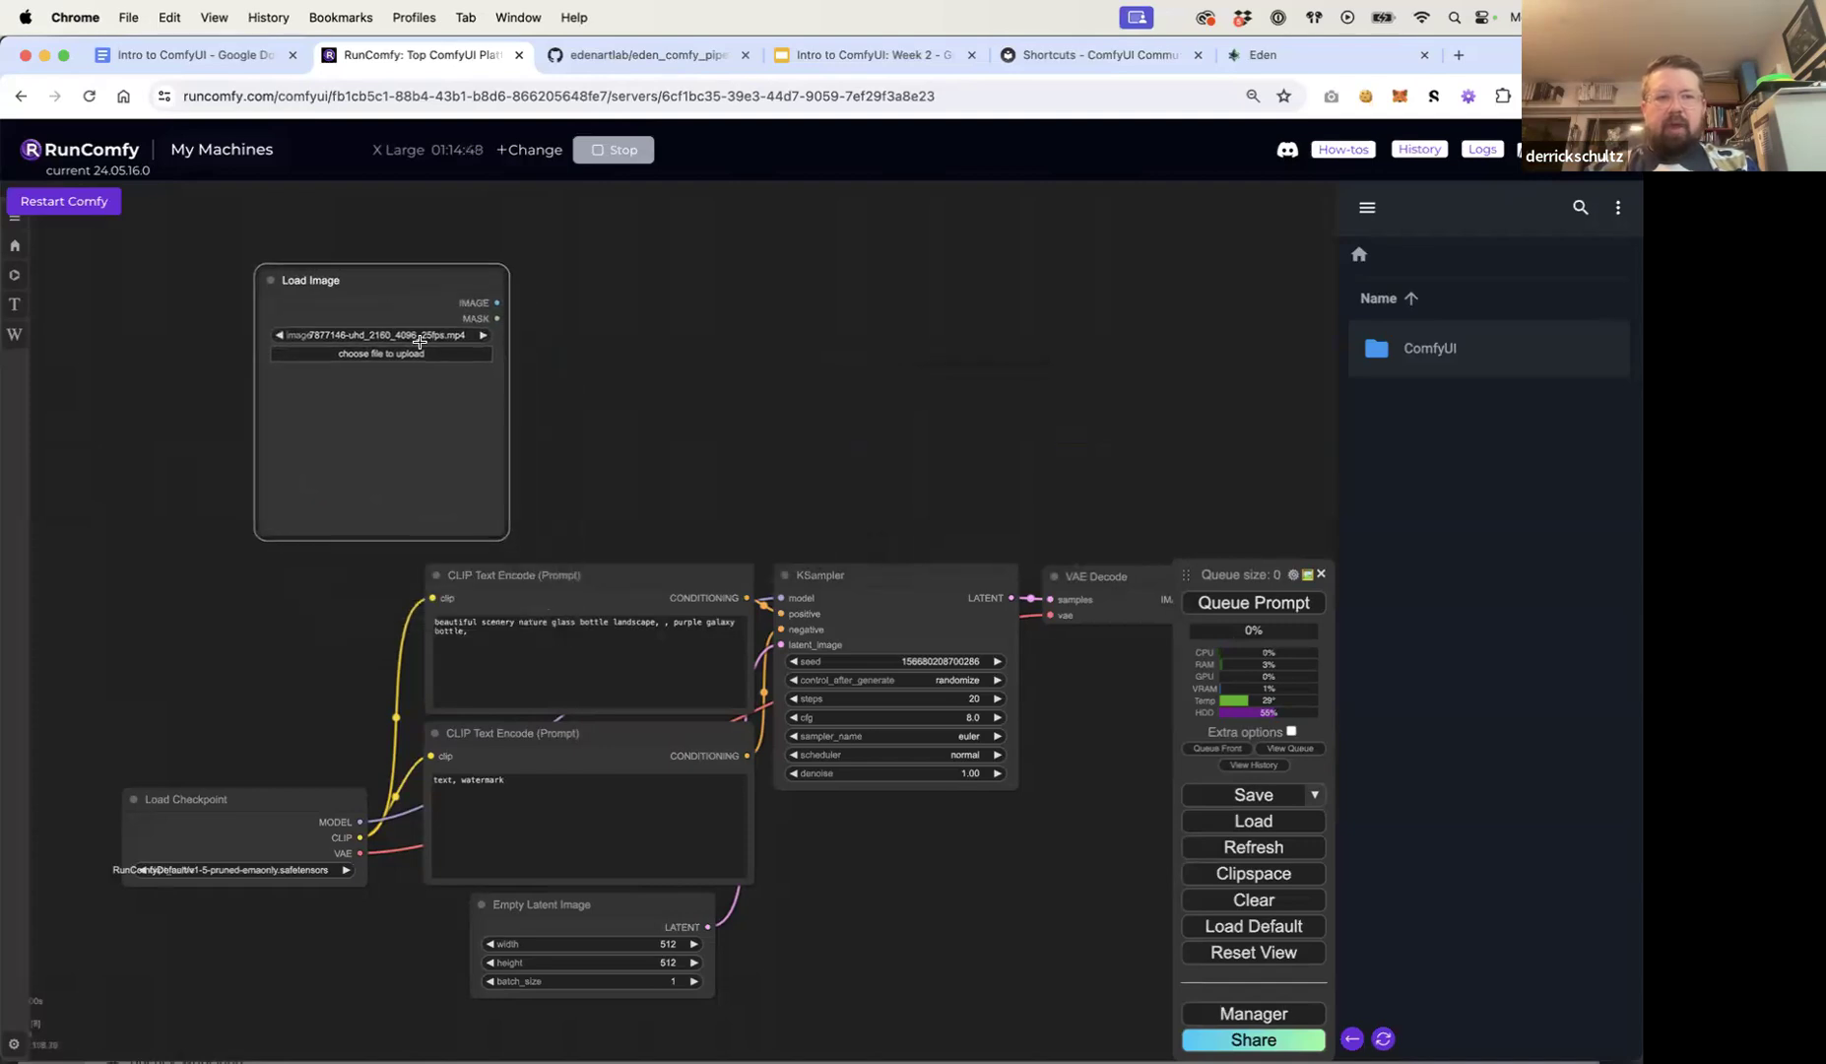
# Step: Choose ALLURES_1b.jpg as the Load Image file and adjust the node's placement above the default workflow
pyautogui.click(406, 338)
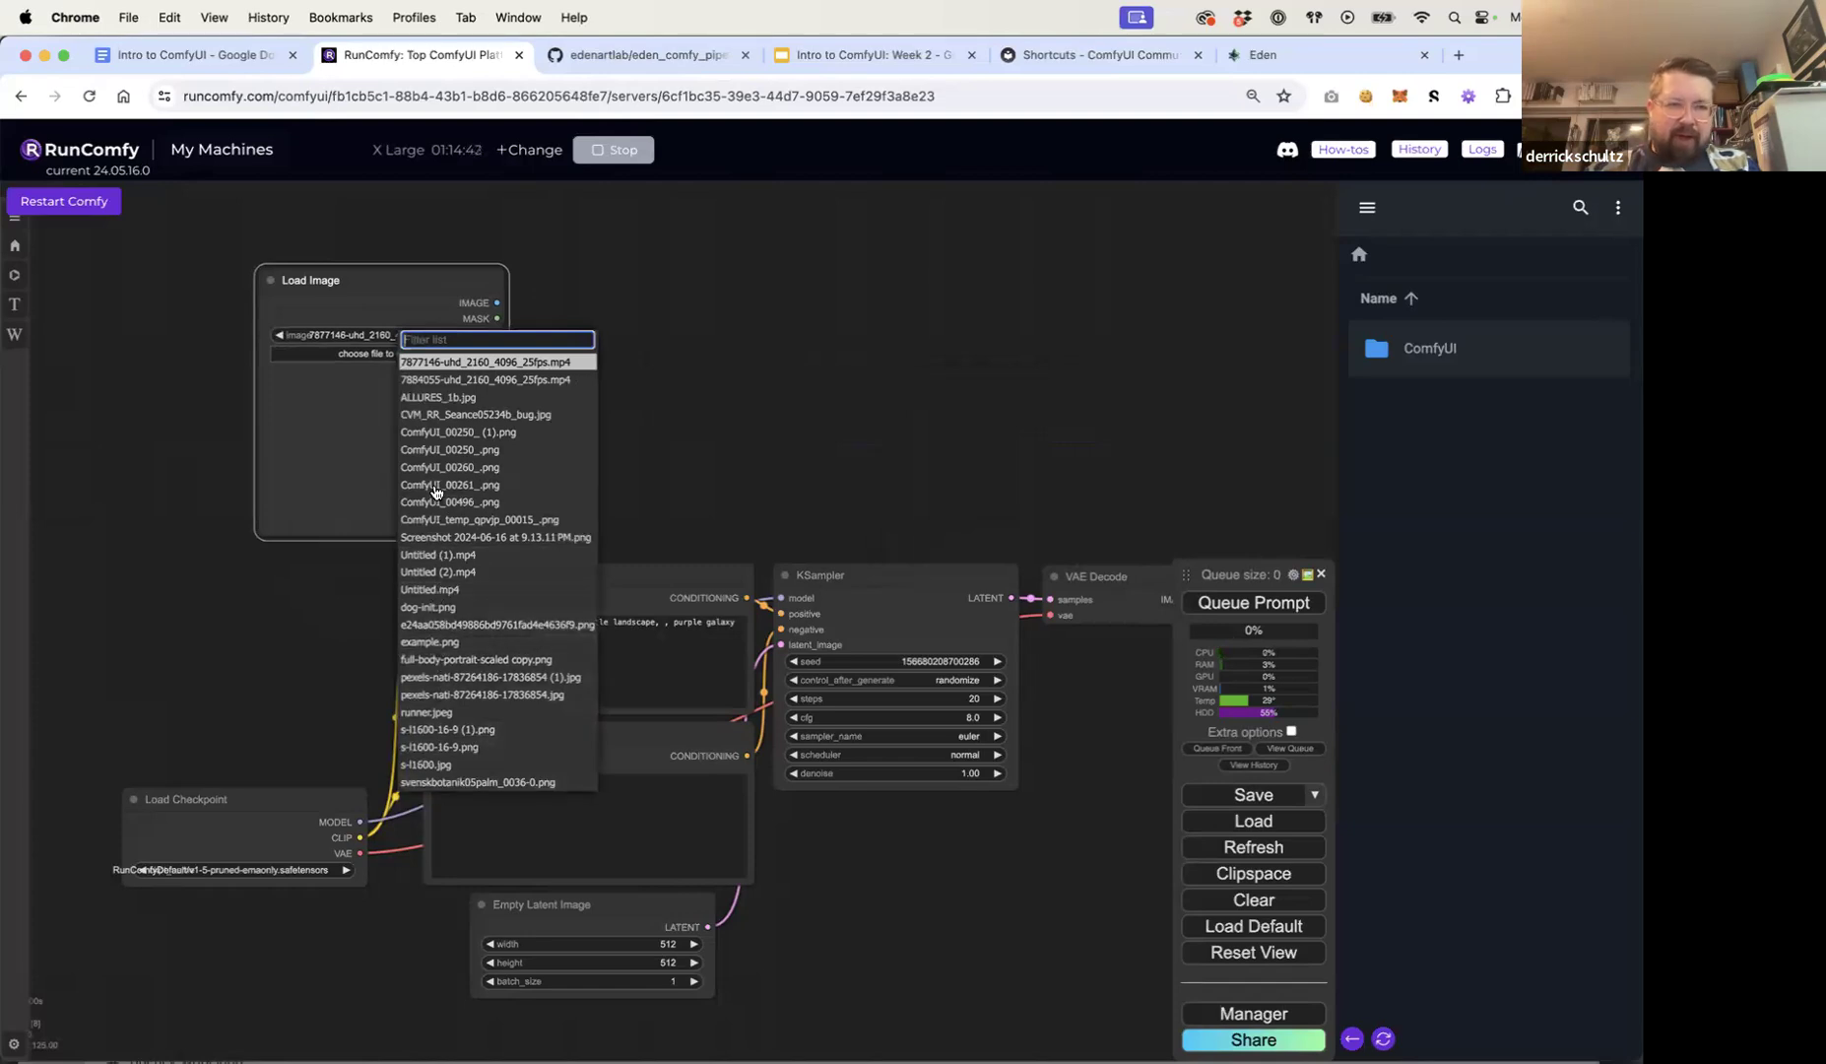
pyautogui.click(435, 416)
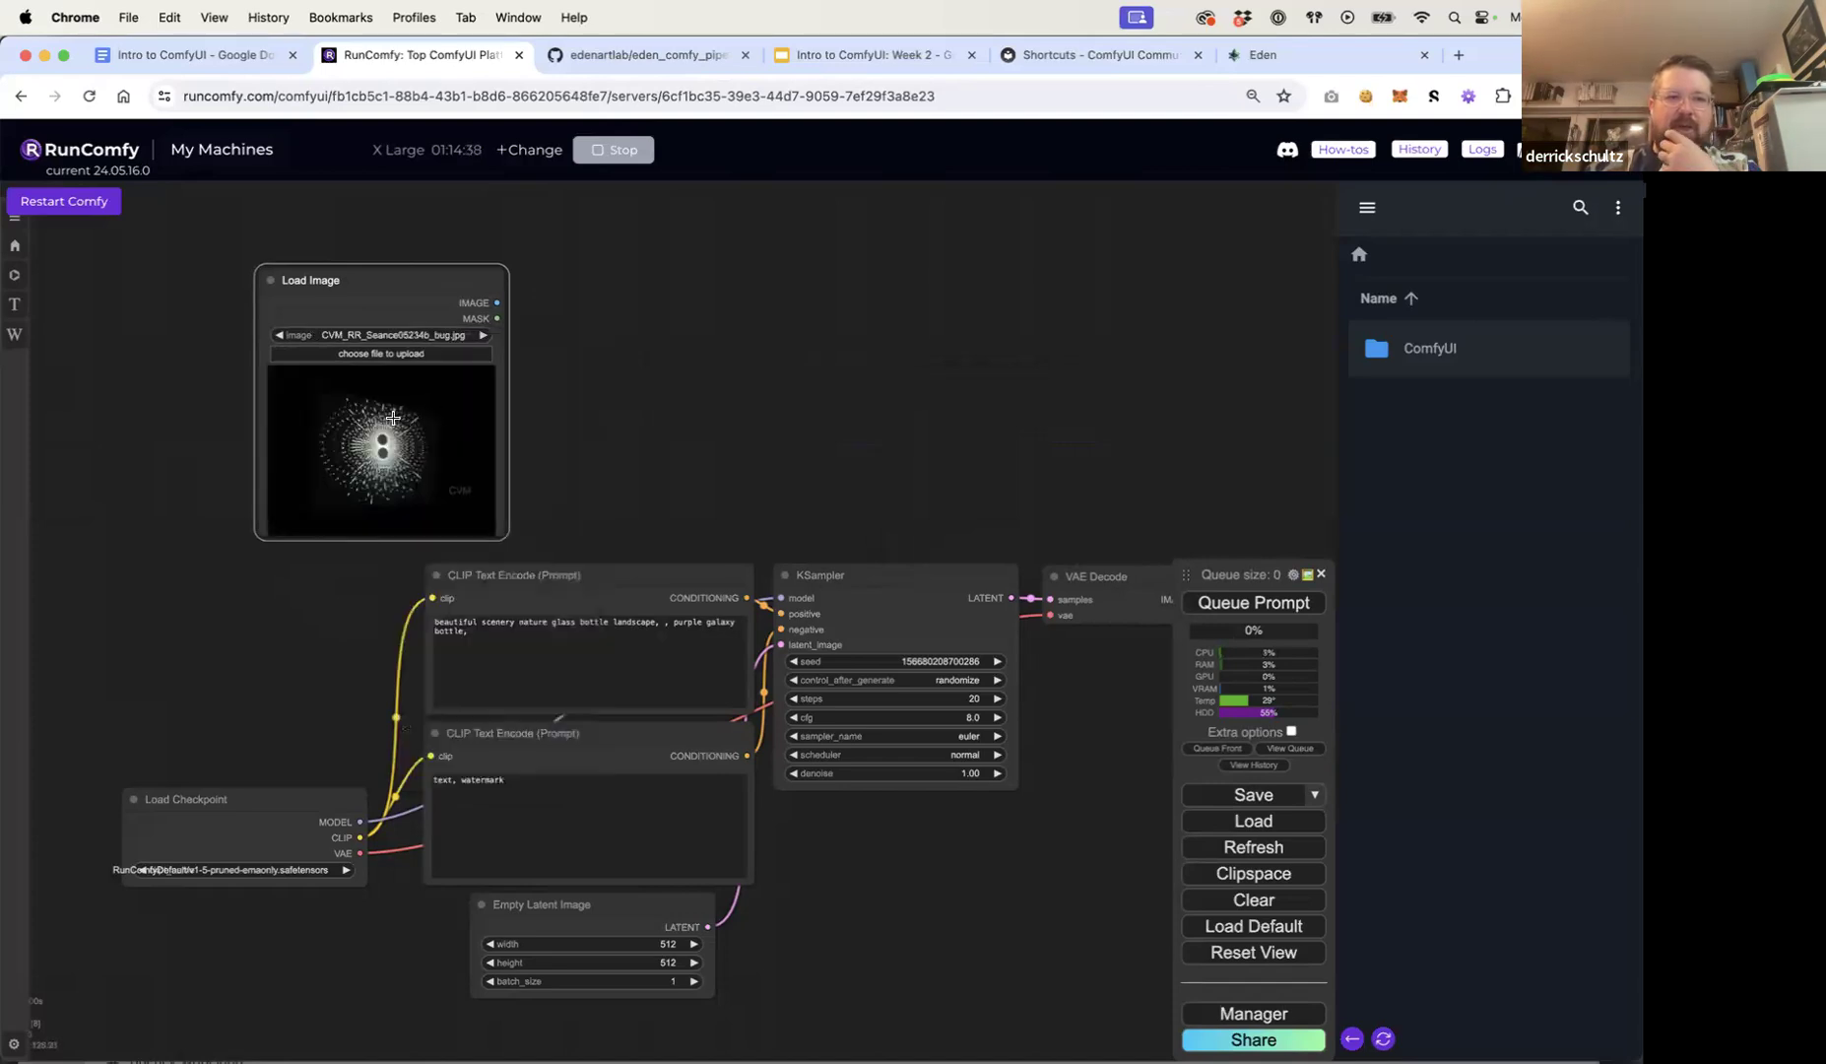
pyautogui.click(400, 335)
pyautogui.click(420, 390)
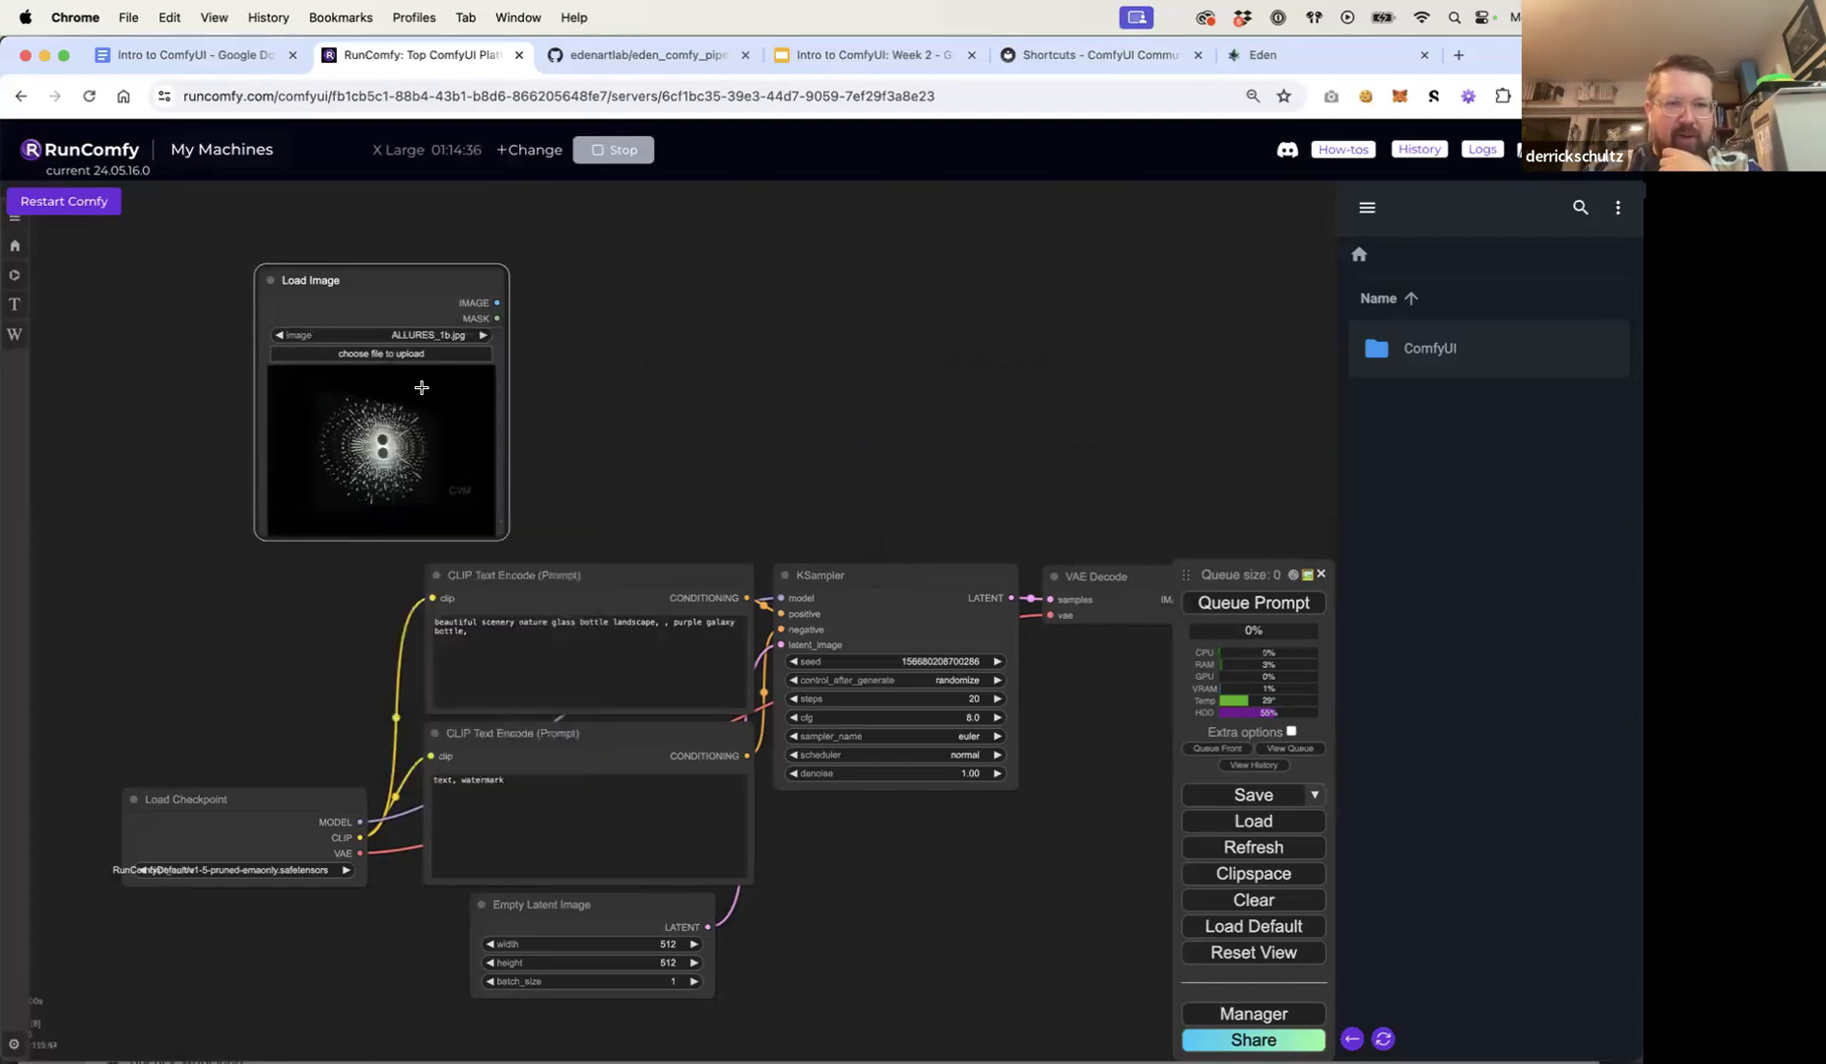
pyautogui.moveTo(520, 520); pyautogui.dragTo(466, 507)
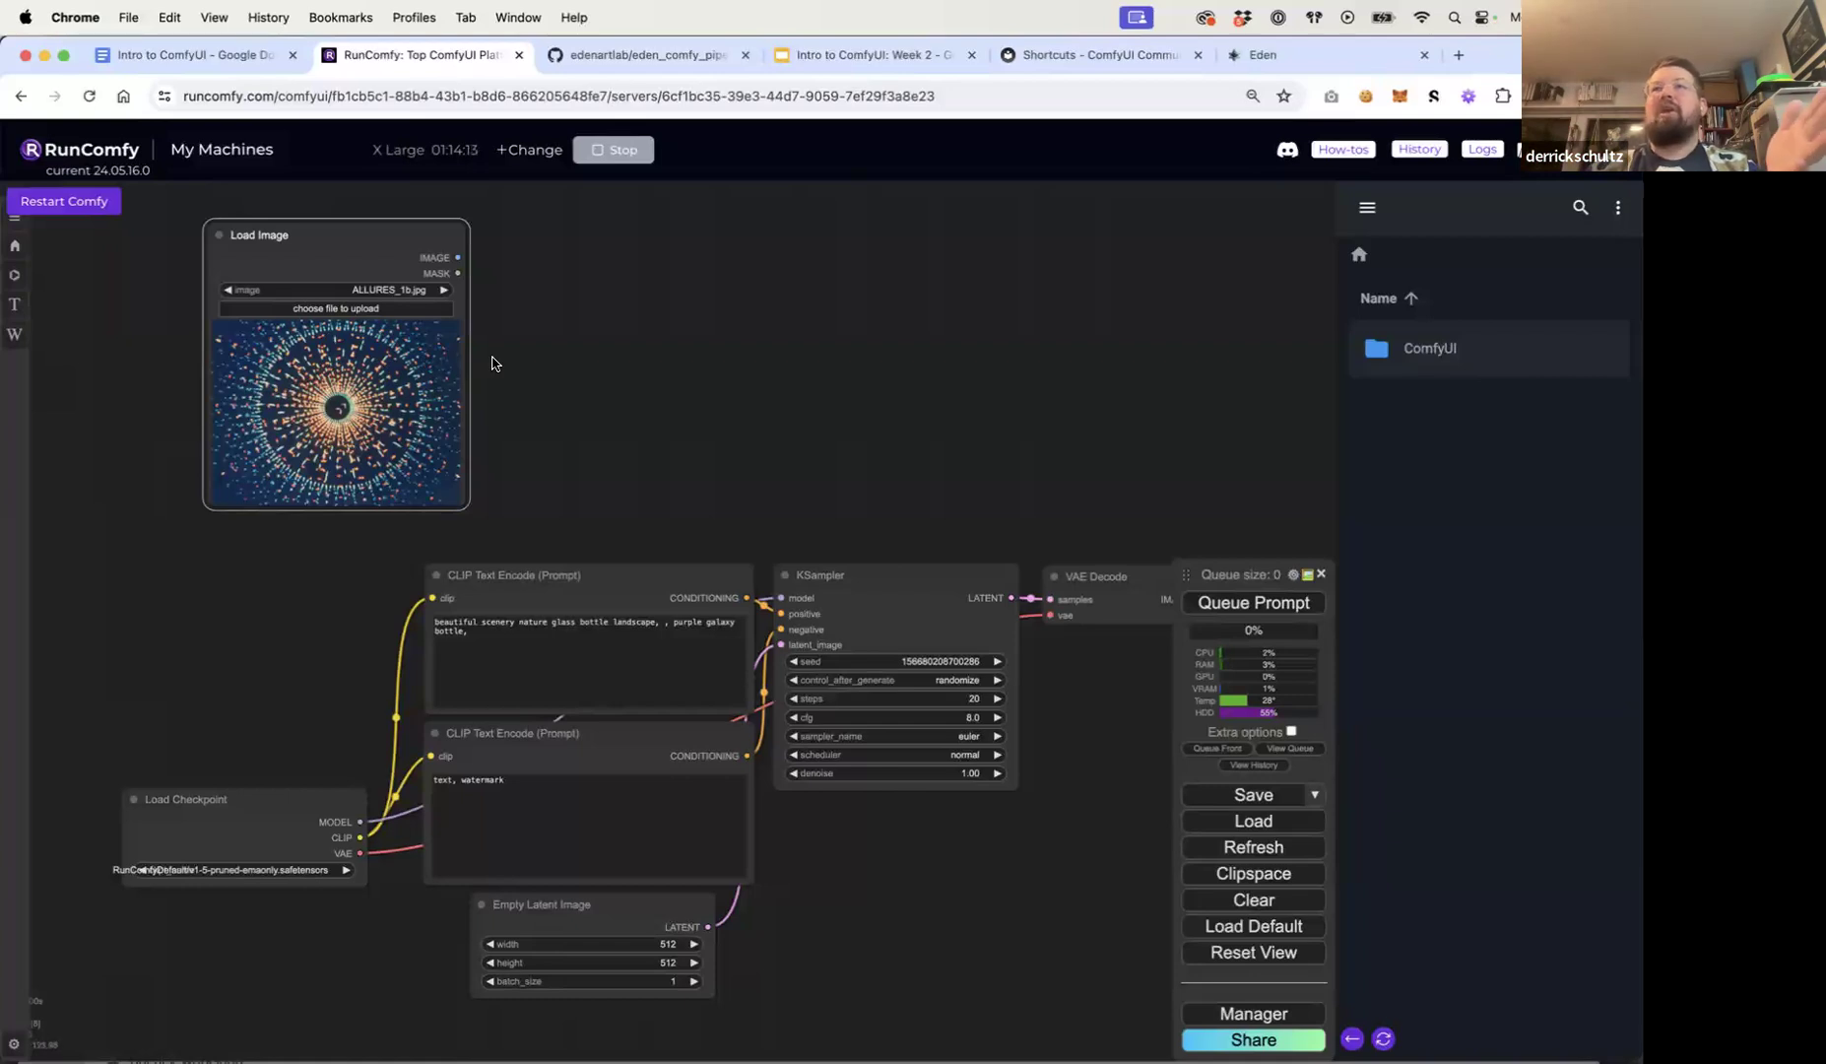
# Step: Add a CLIP_Interrogator node beside Load Image and connect the IMAGE output to its image input
pyautogui.doubleClick(626, 354)
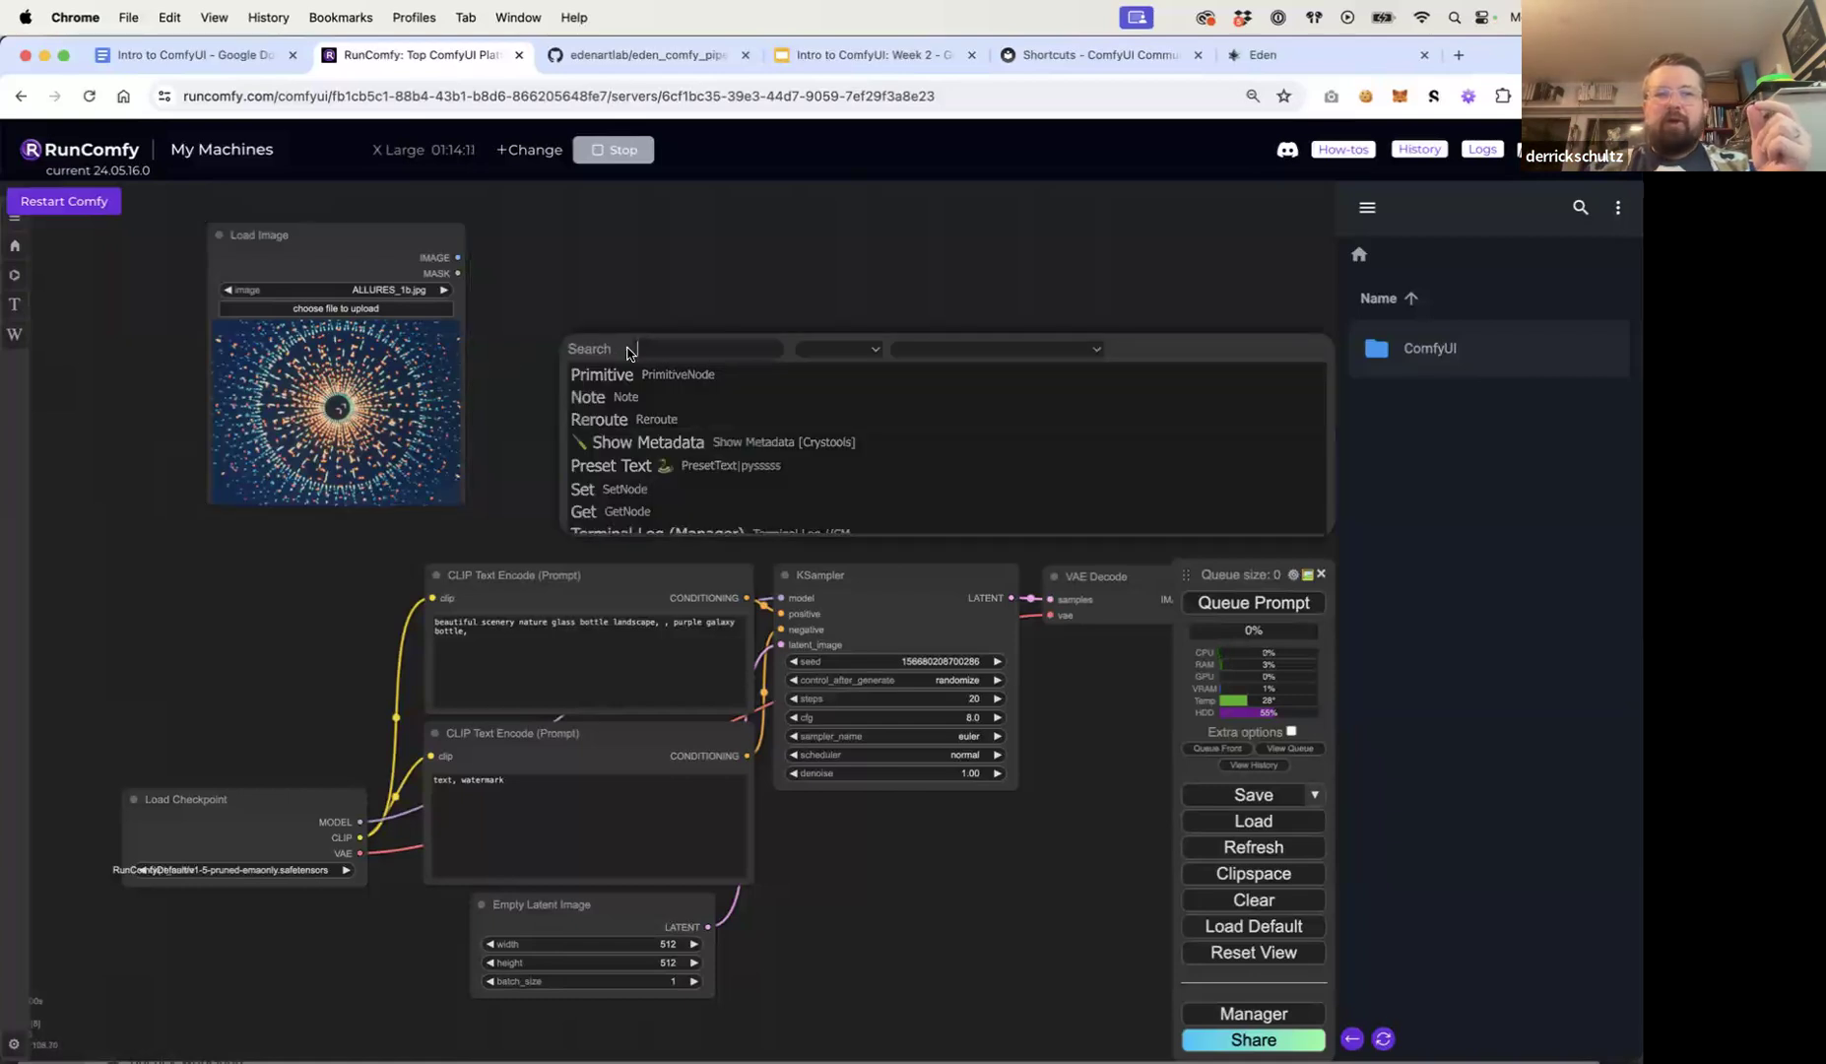
pyautogui.write('clip')
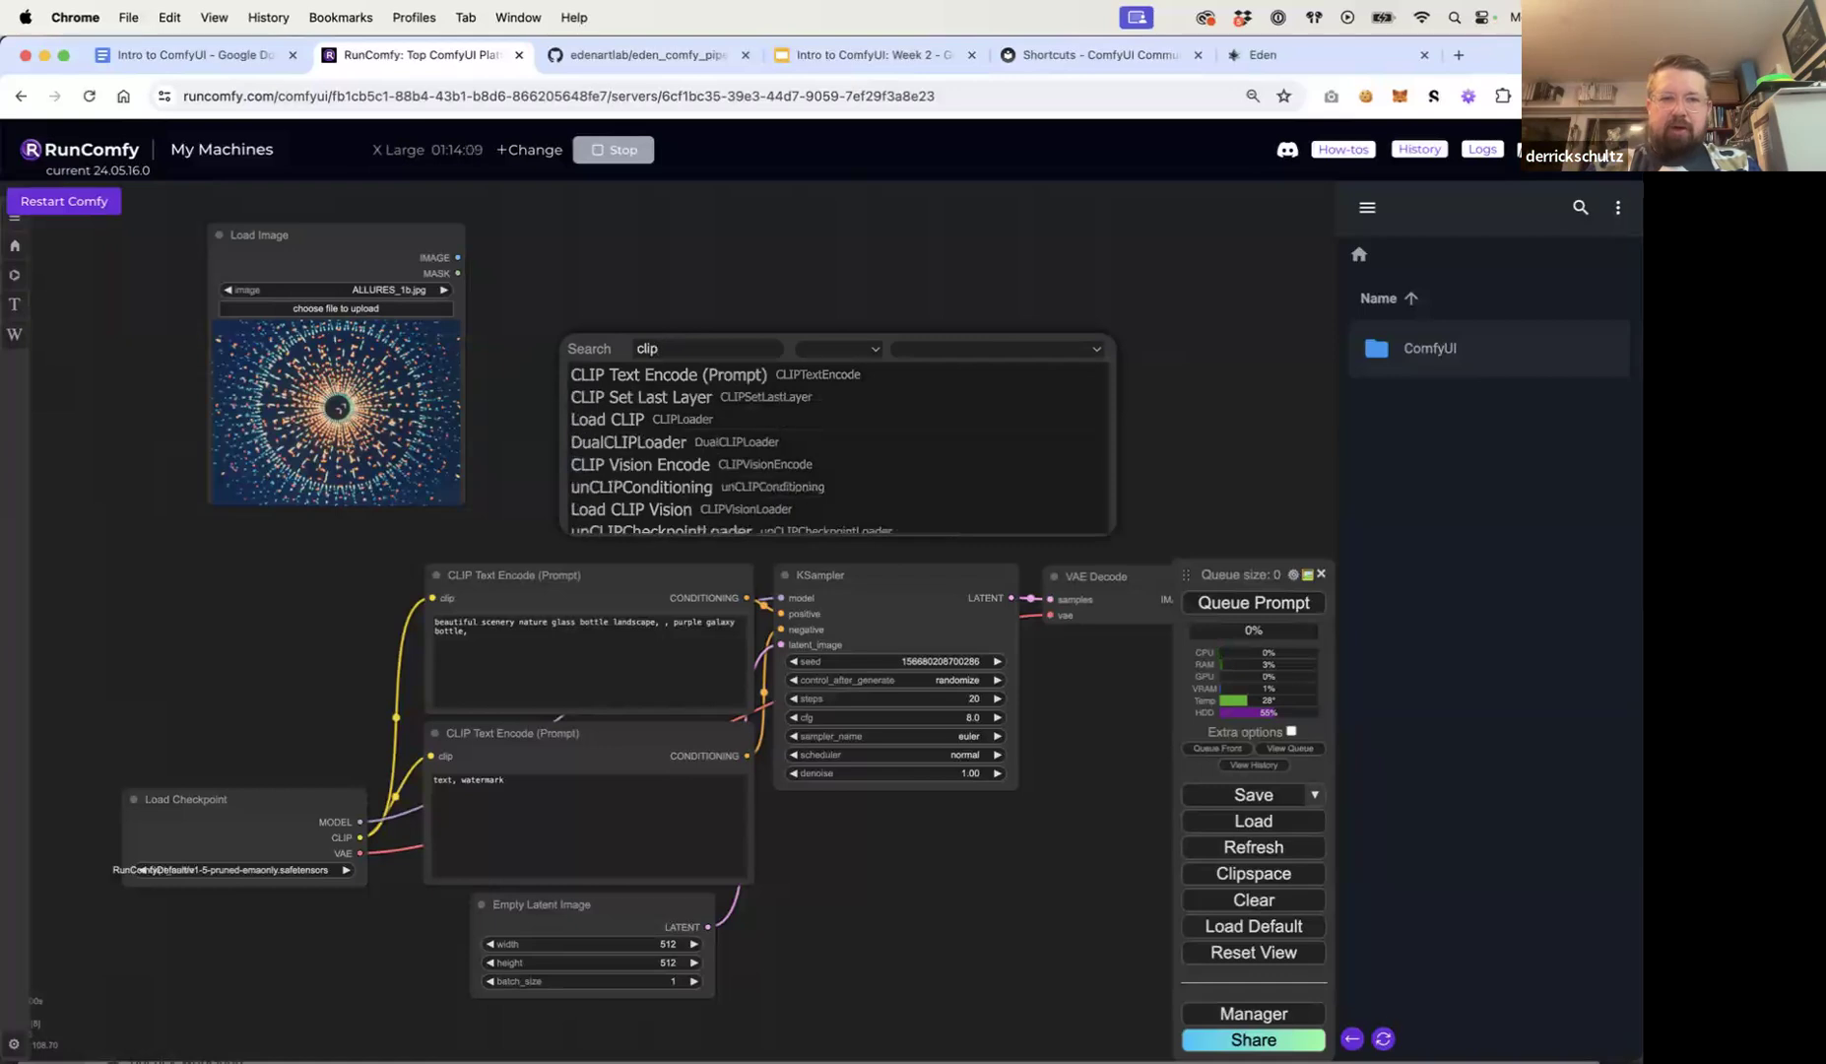
pyautogui.write('_')
pyautogui.click(729, 381)
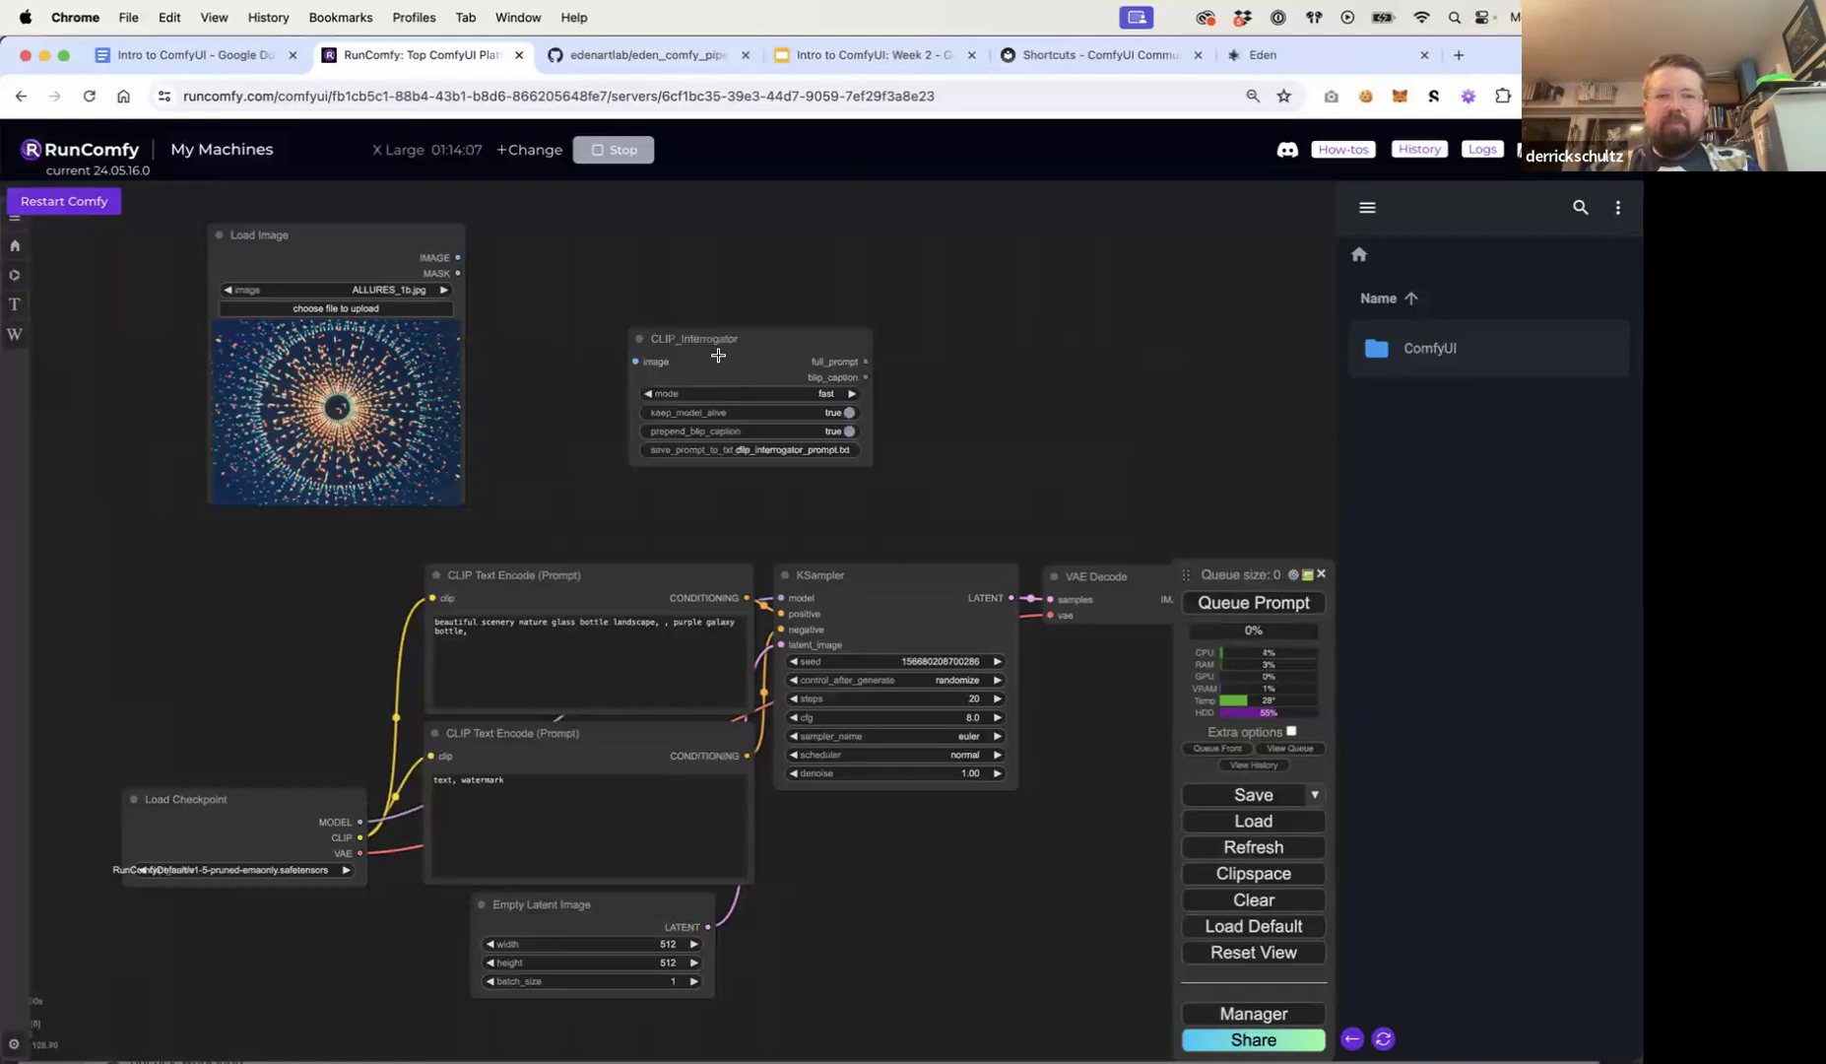
pyautogui.moveTo(710, 326); pyautogui.dragTo(645, 257)
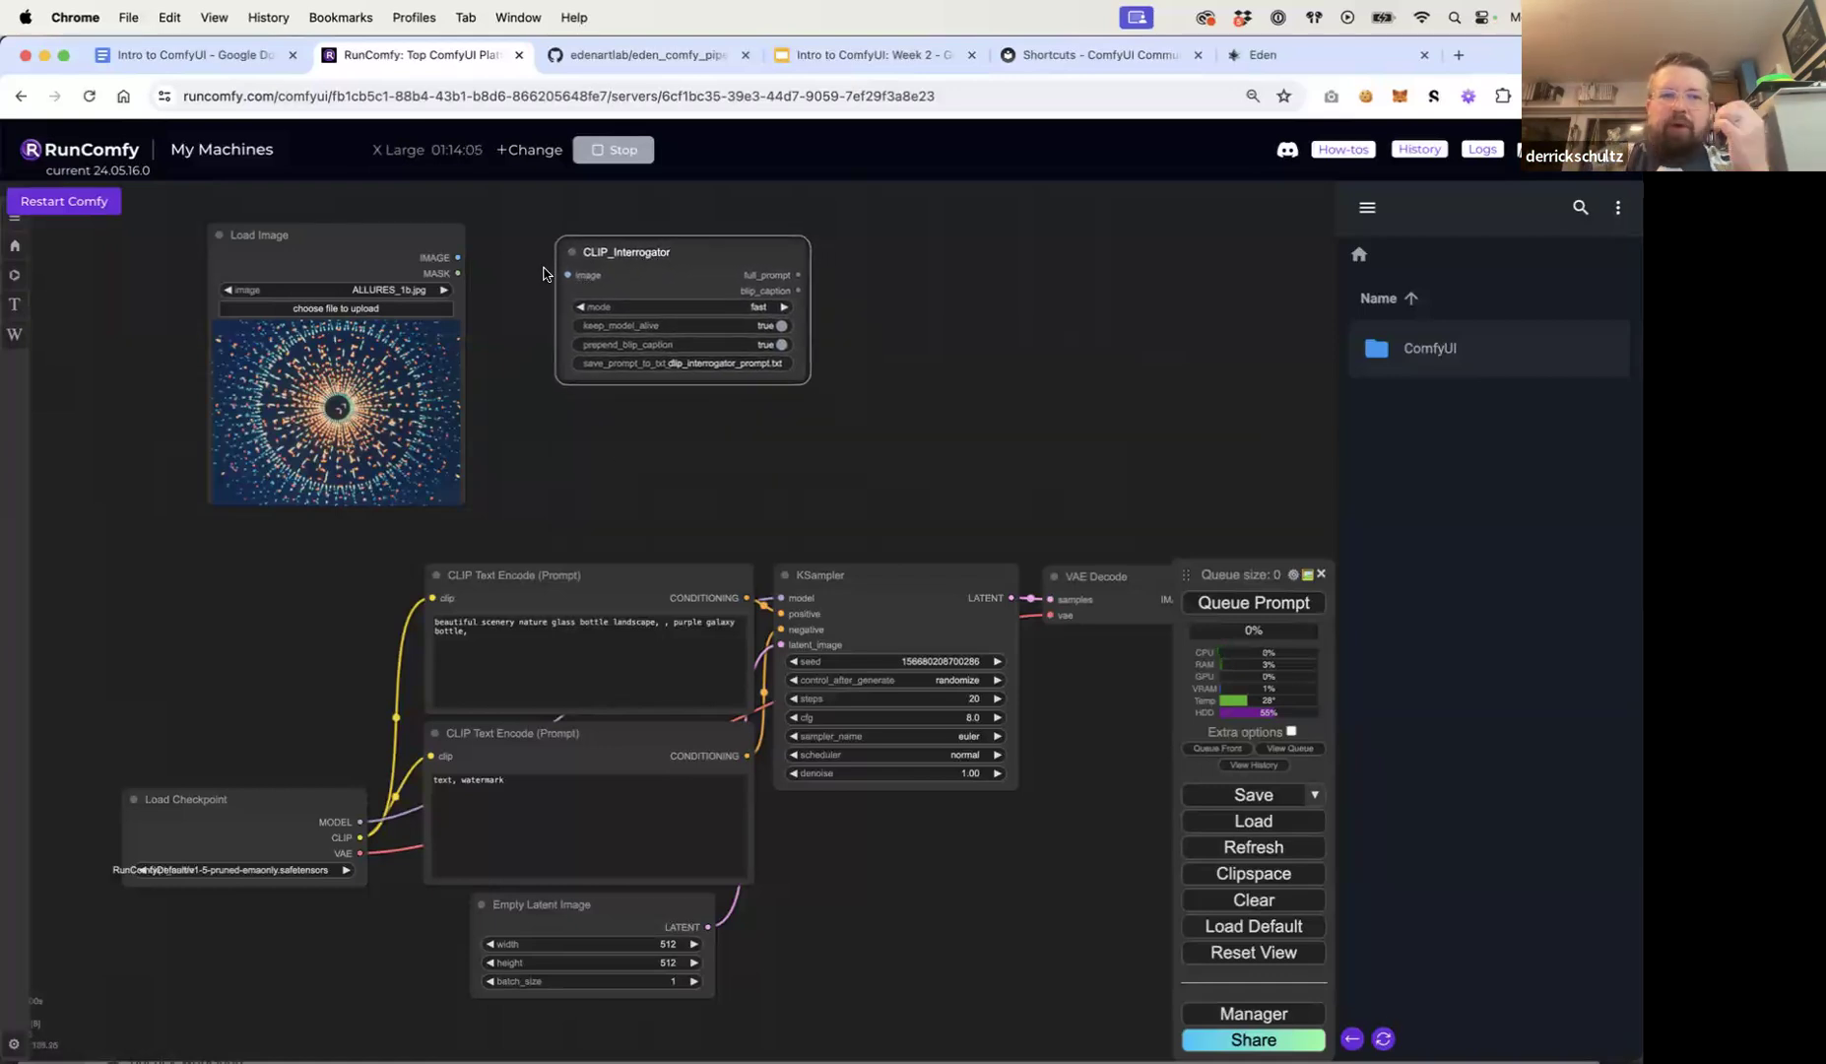
pyautogui.moveTo(459, 258); pyautogui.dragTo(780, 254)
pyautogui.click(582, 271)
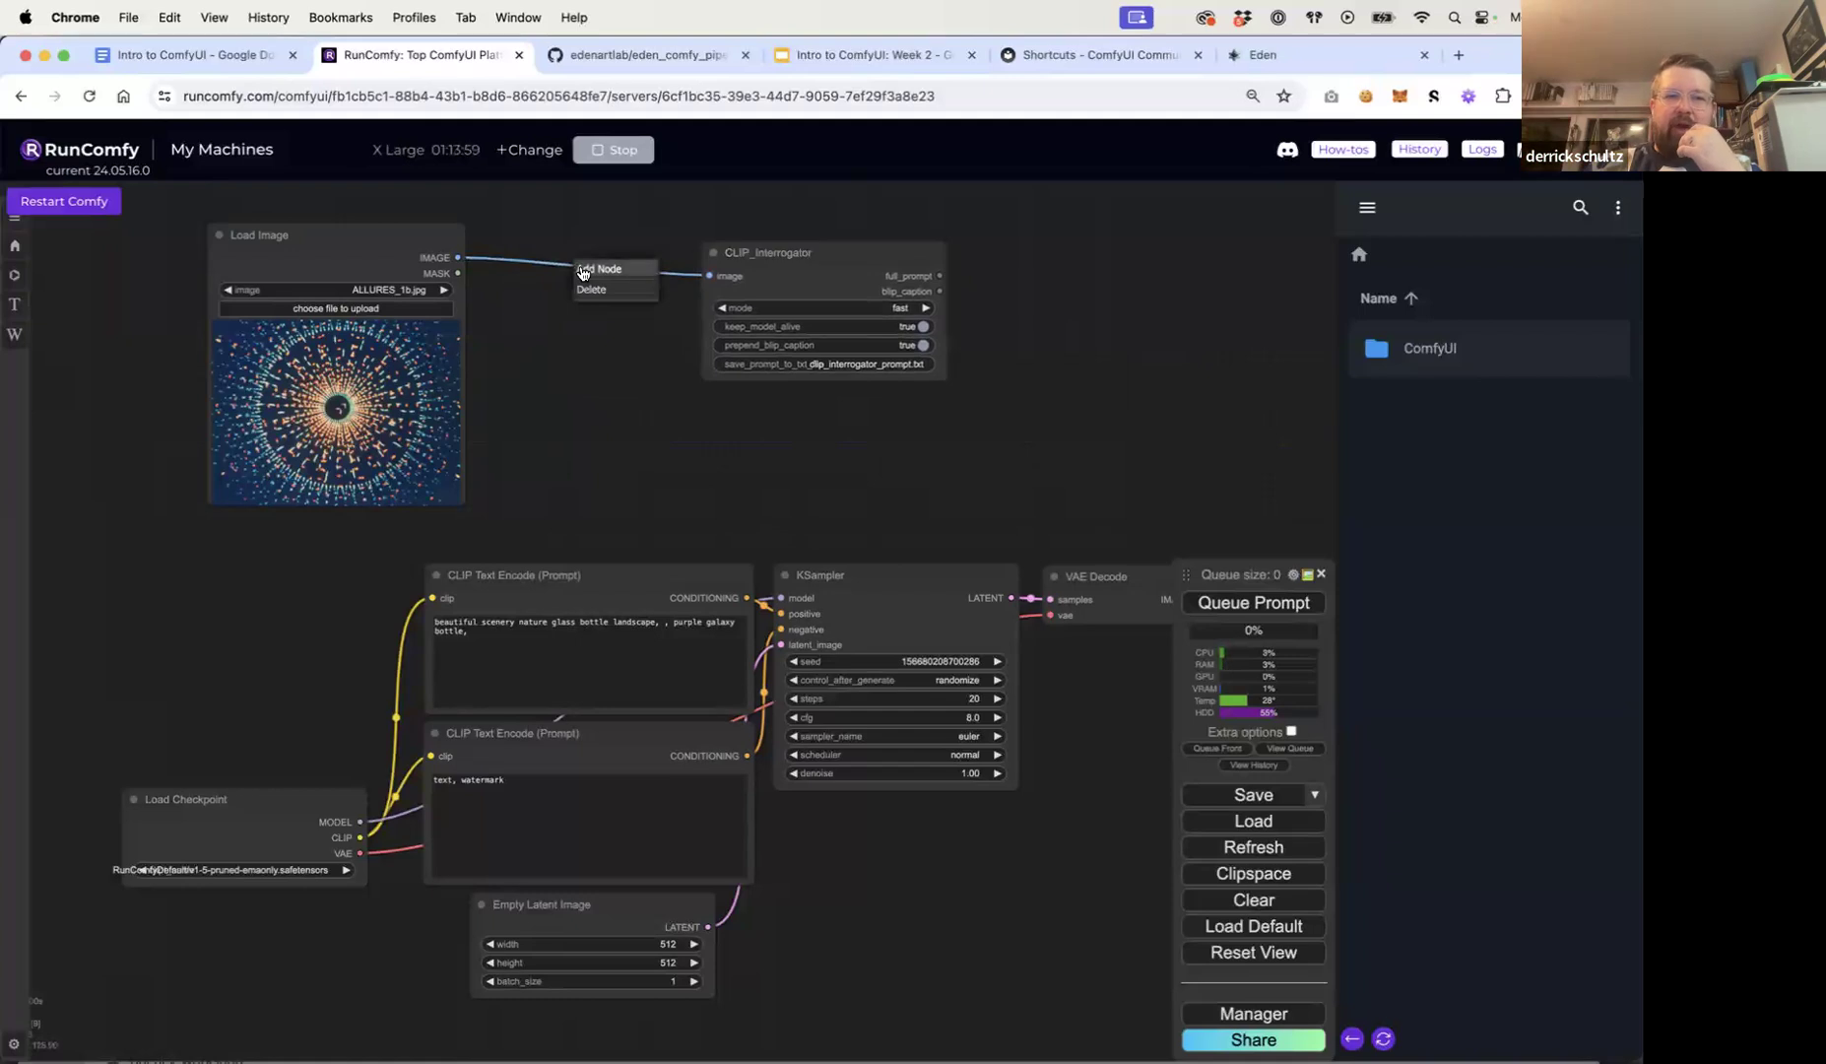
pyautogui.click(591, 272)
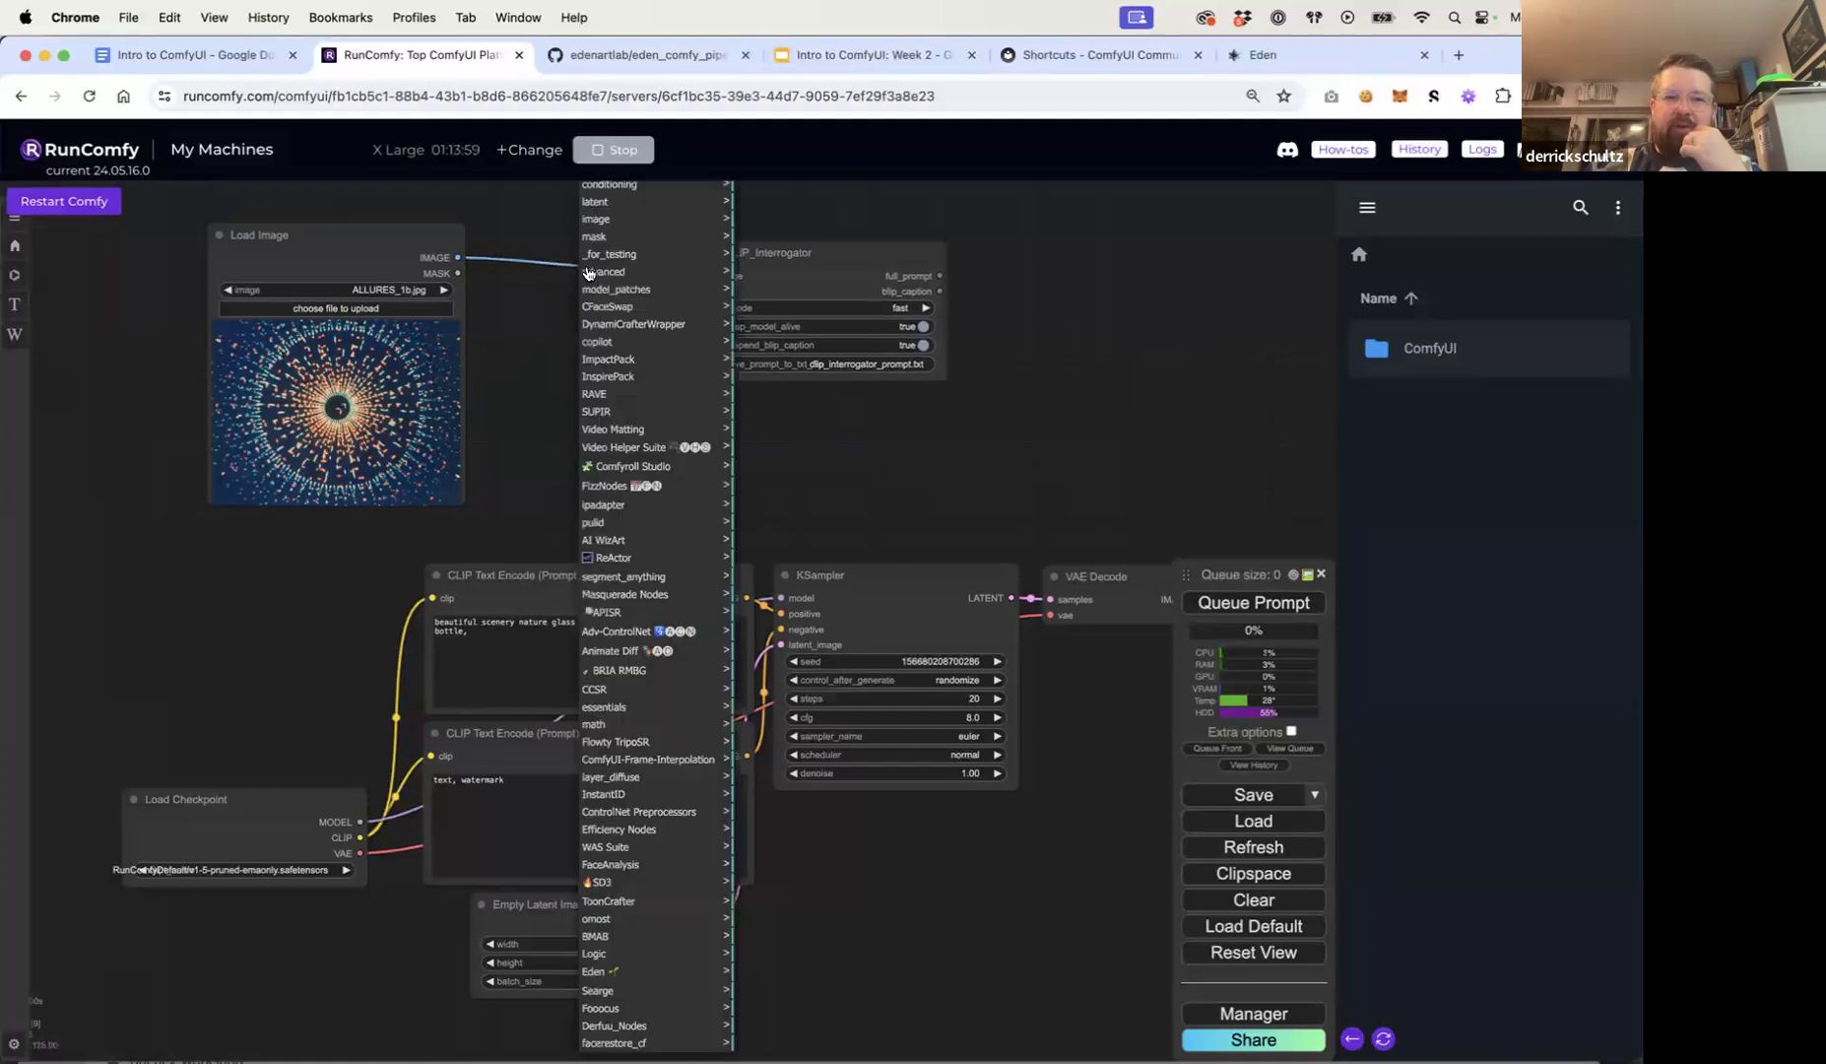
pyautogui.click(529, 342)
# Step: Add a Prep Image For ClipVision node between Load Image and CLIP_Interrogator and route the image connection through it
pyautogui.doubleClick(523, 355)
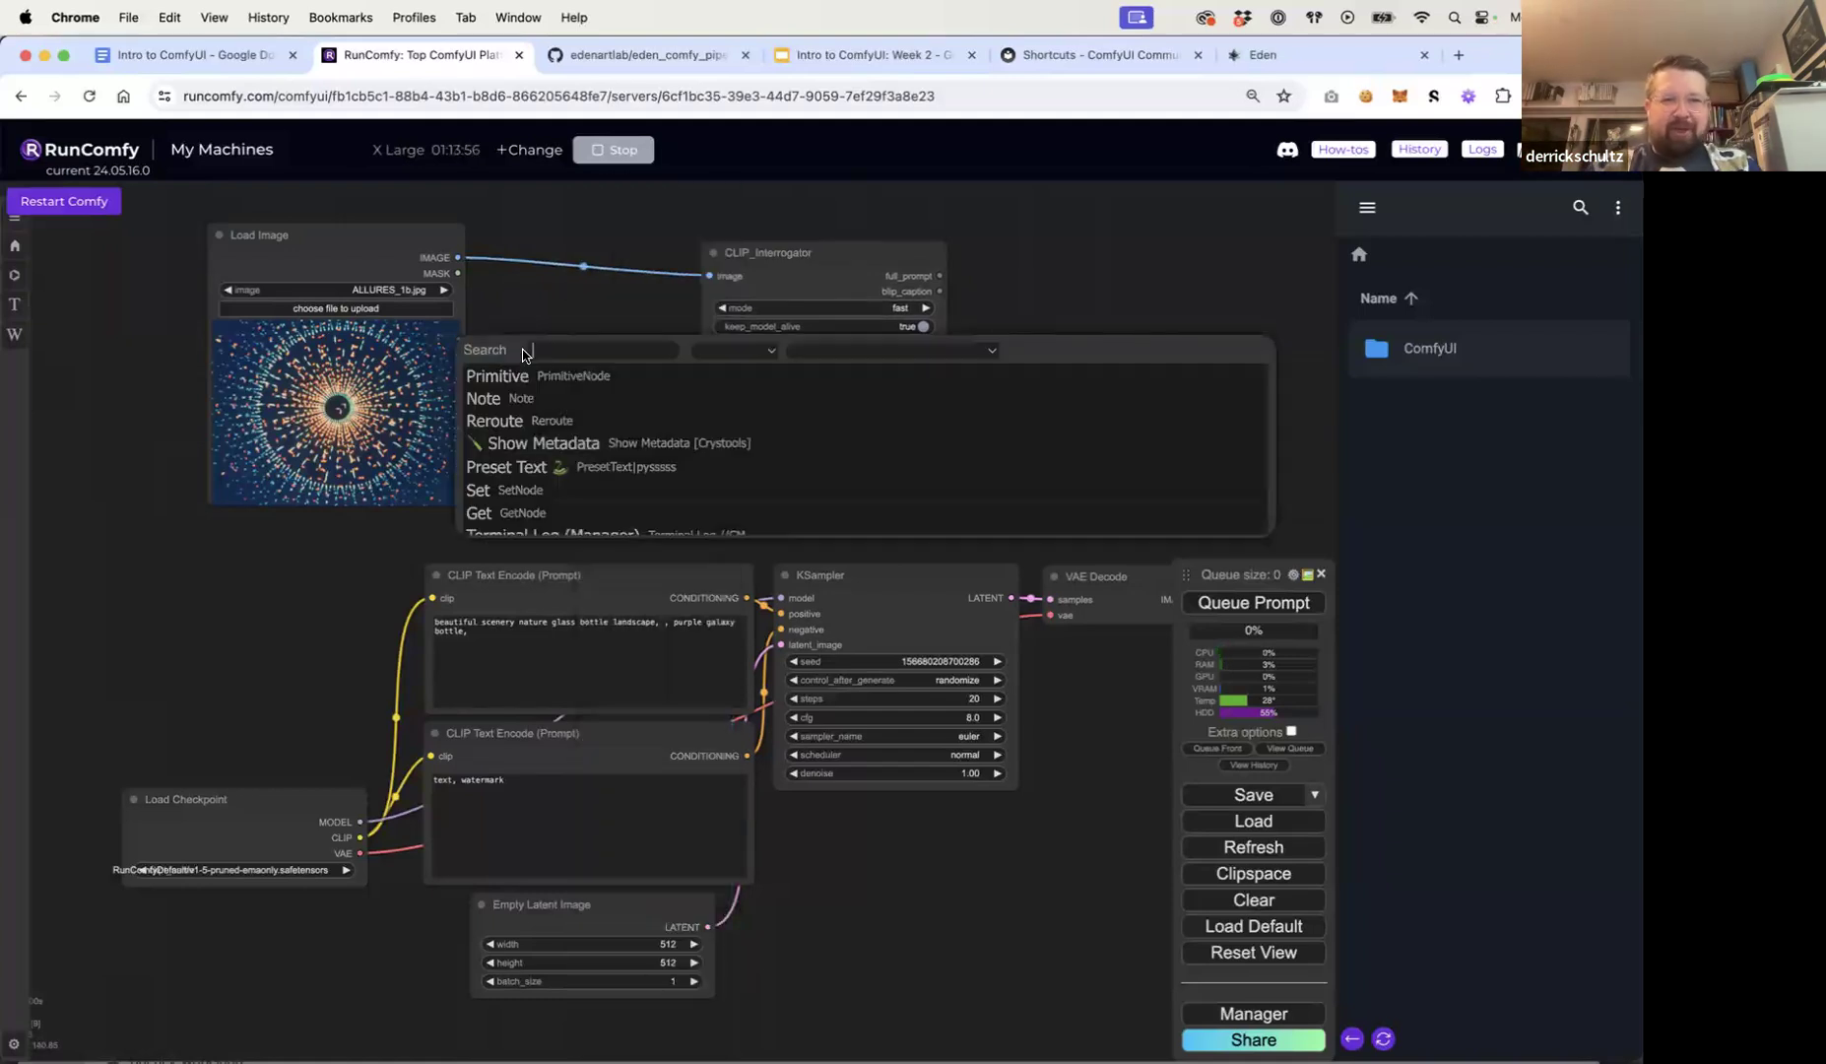
pyautogui.write('p')
pyautogui.write('rep')
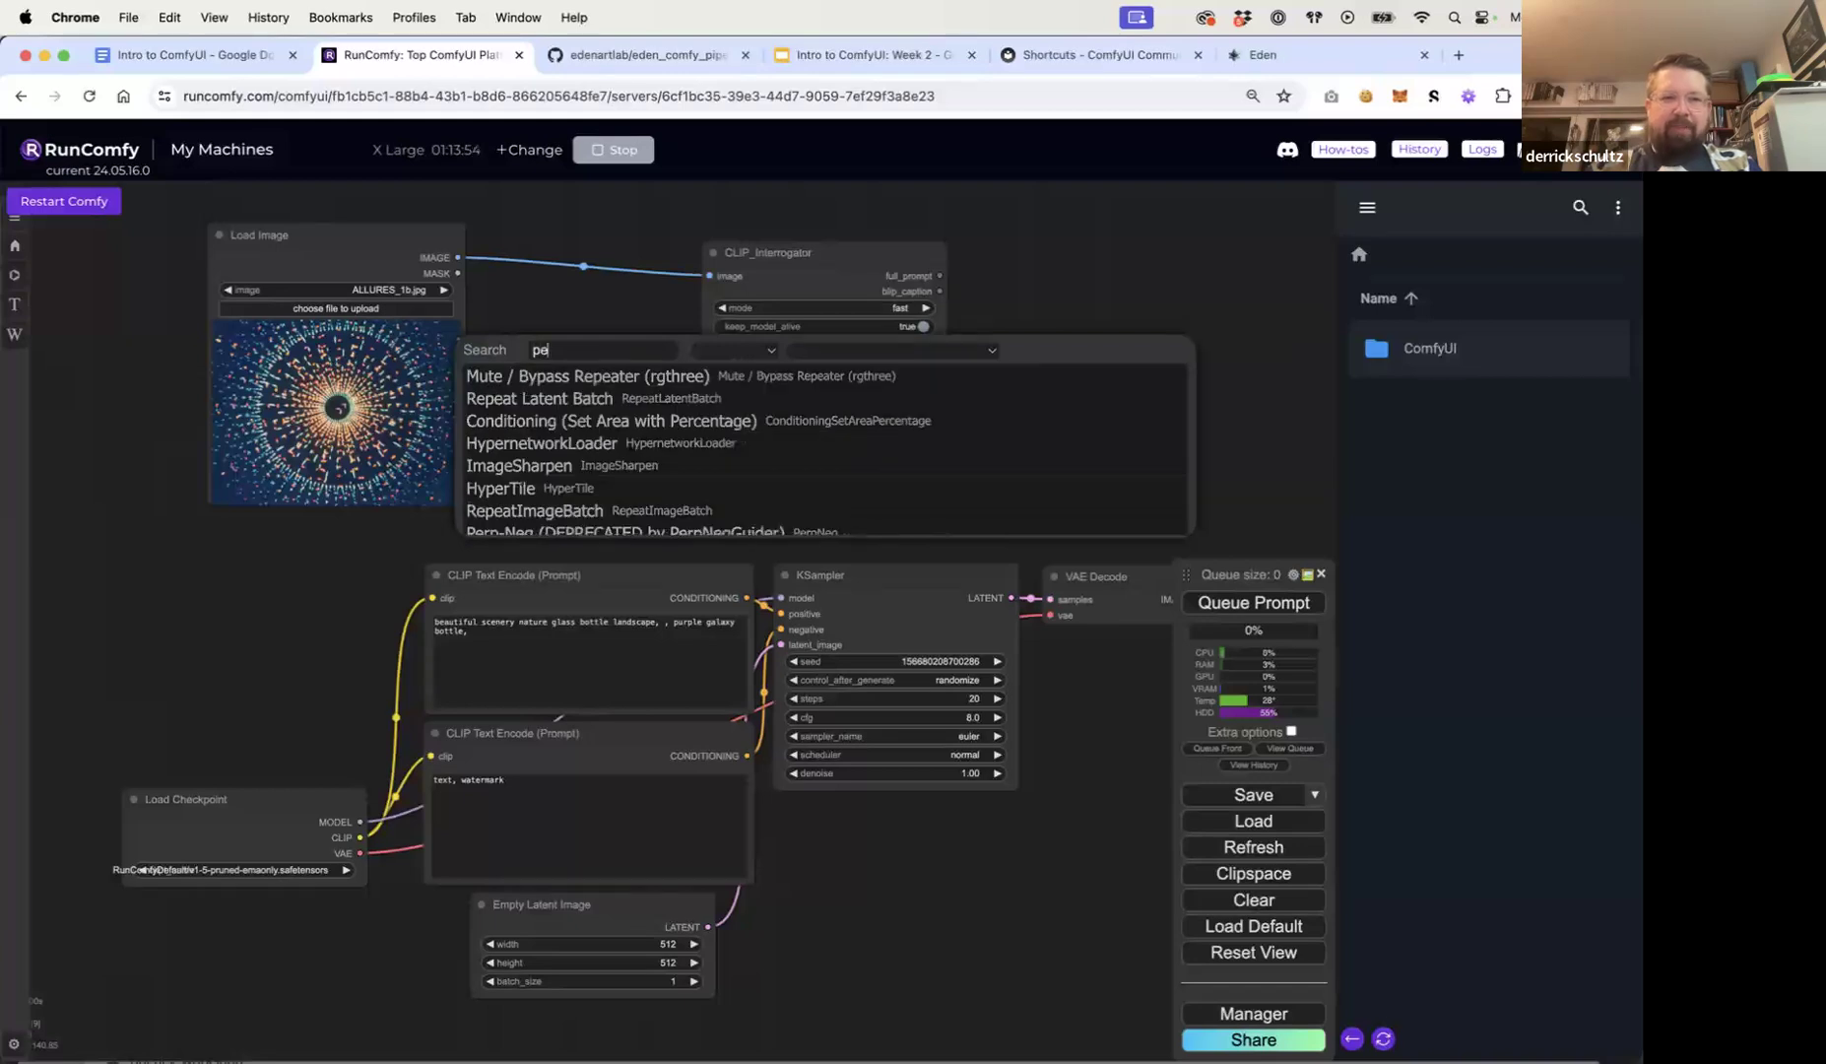
pyautogui.write(' im')
pyautogui.click(577, 376)
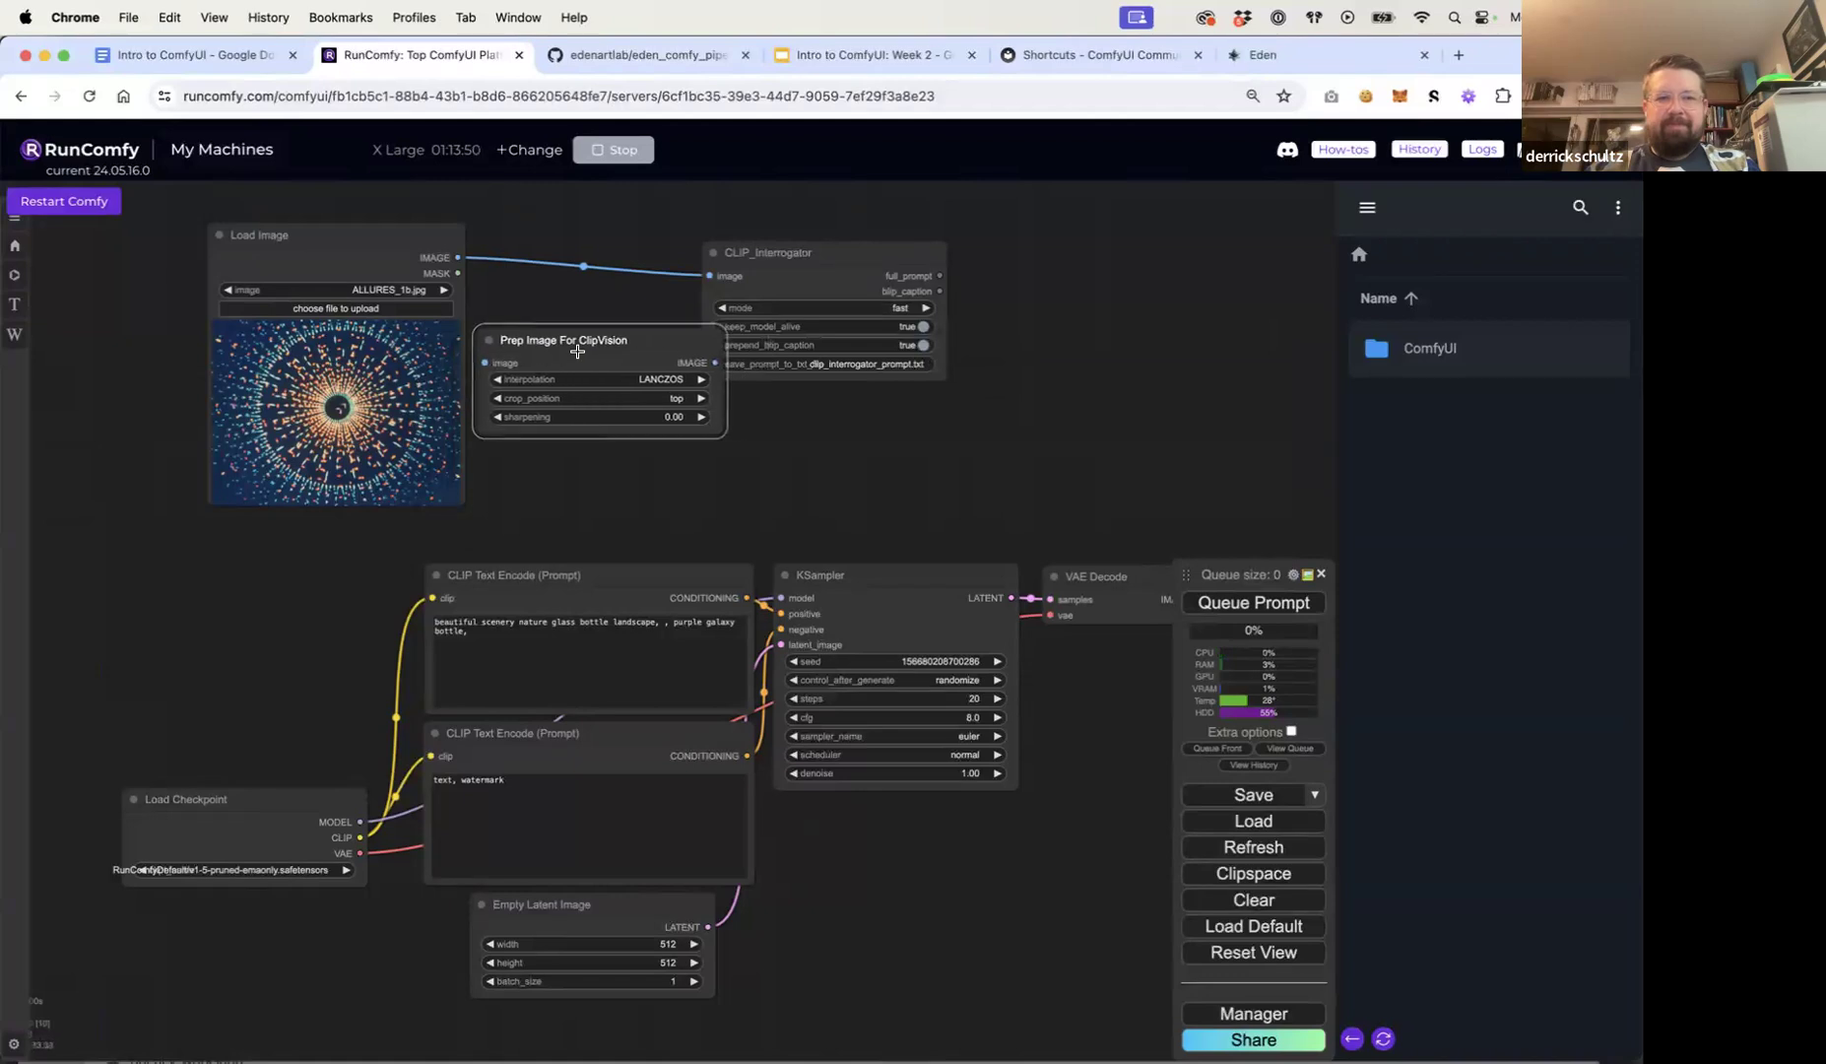
pyautogui.moveTo(787, 275); pyautogui.dragTo(845, 313)
pyautogui.moveTo(648, 337); pyautogui.dragTo(663, 300)
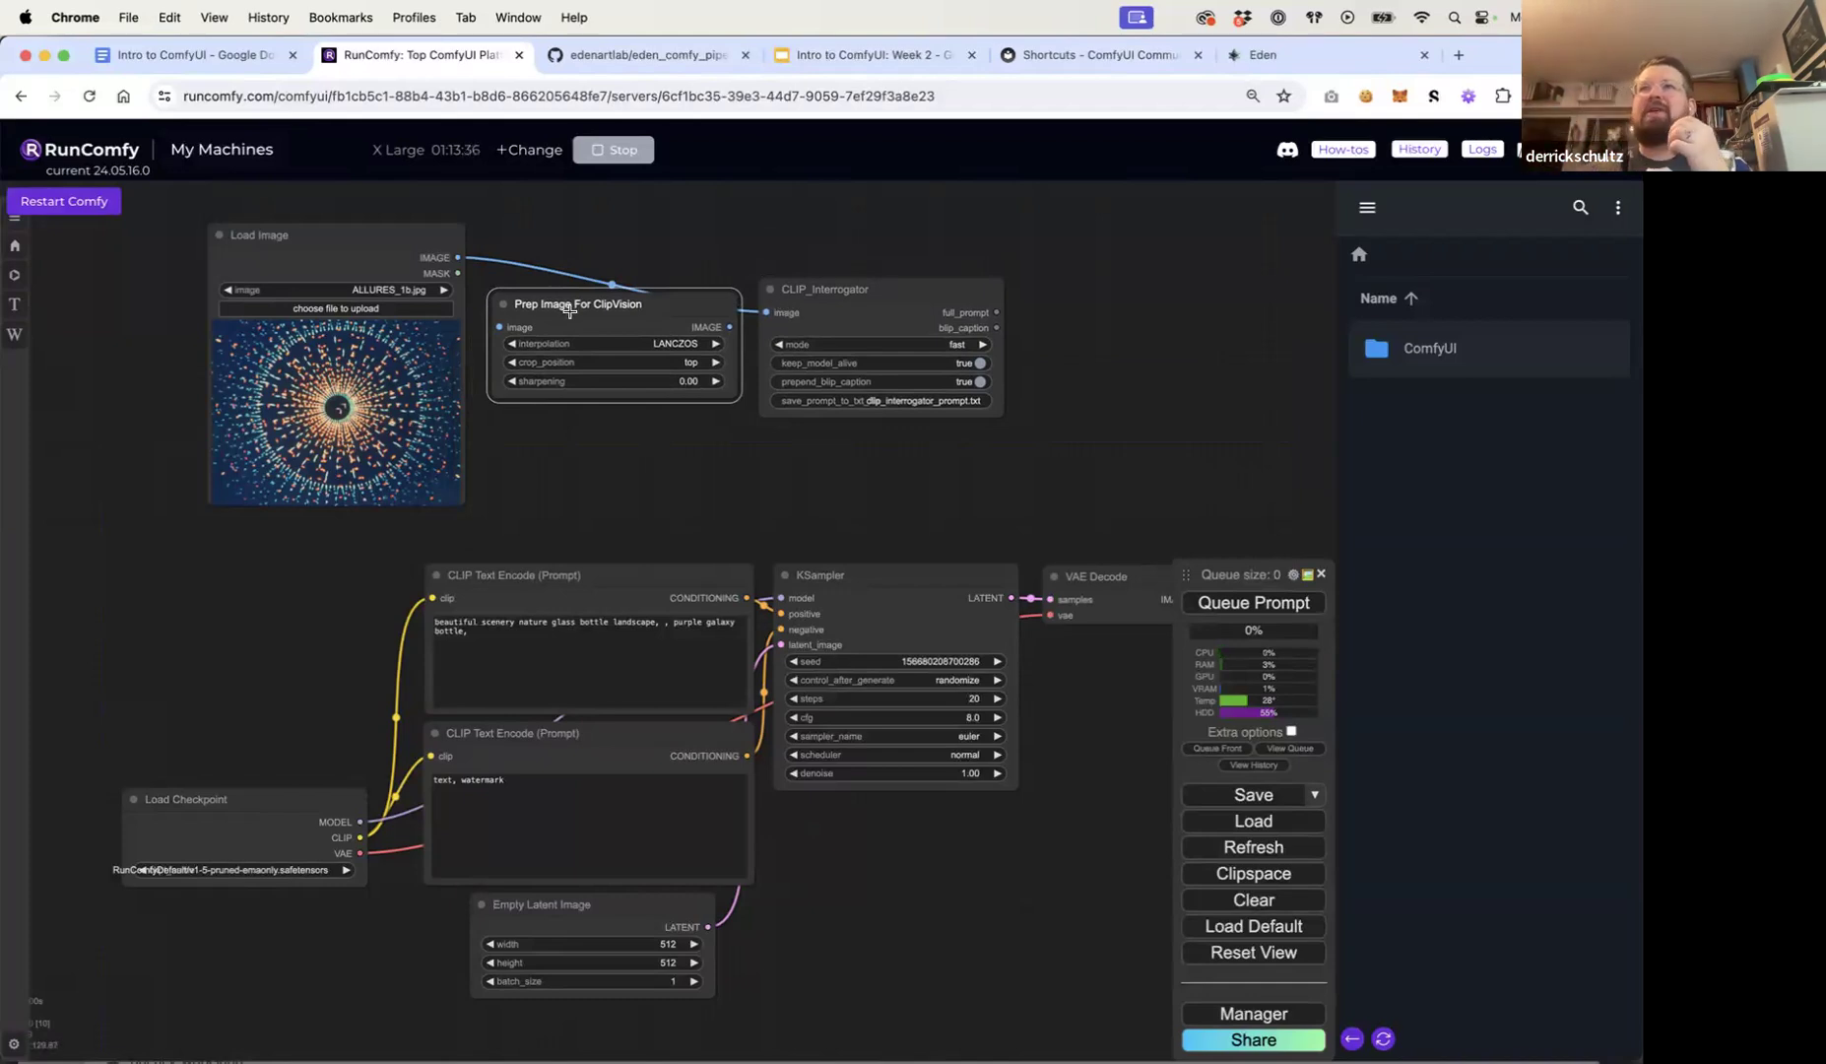
pyautogui.moveTo(458, 257); pyautogui.dragTo(499, 327)
pyautogui.moveTo(731, 328); pyautogui.dragTo(767, 313)
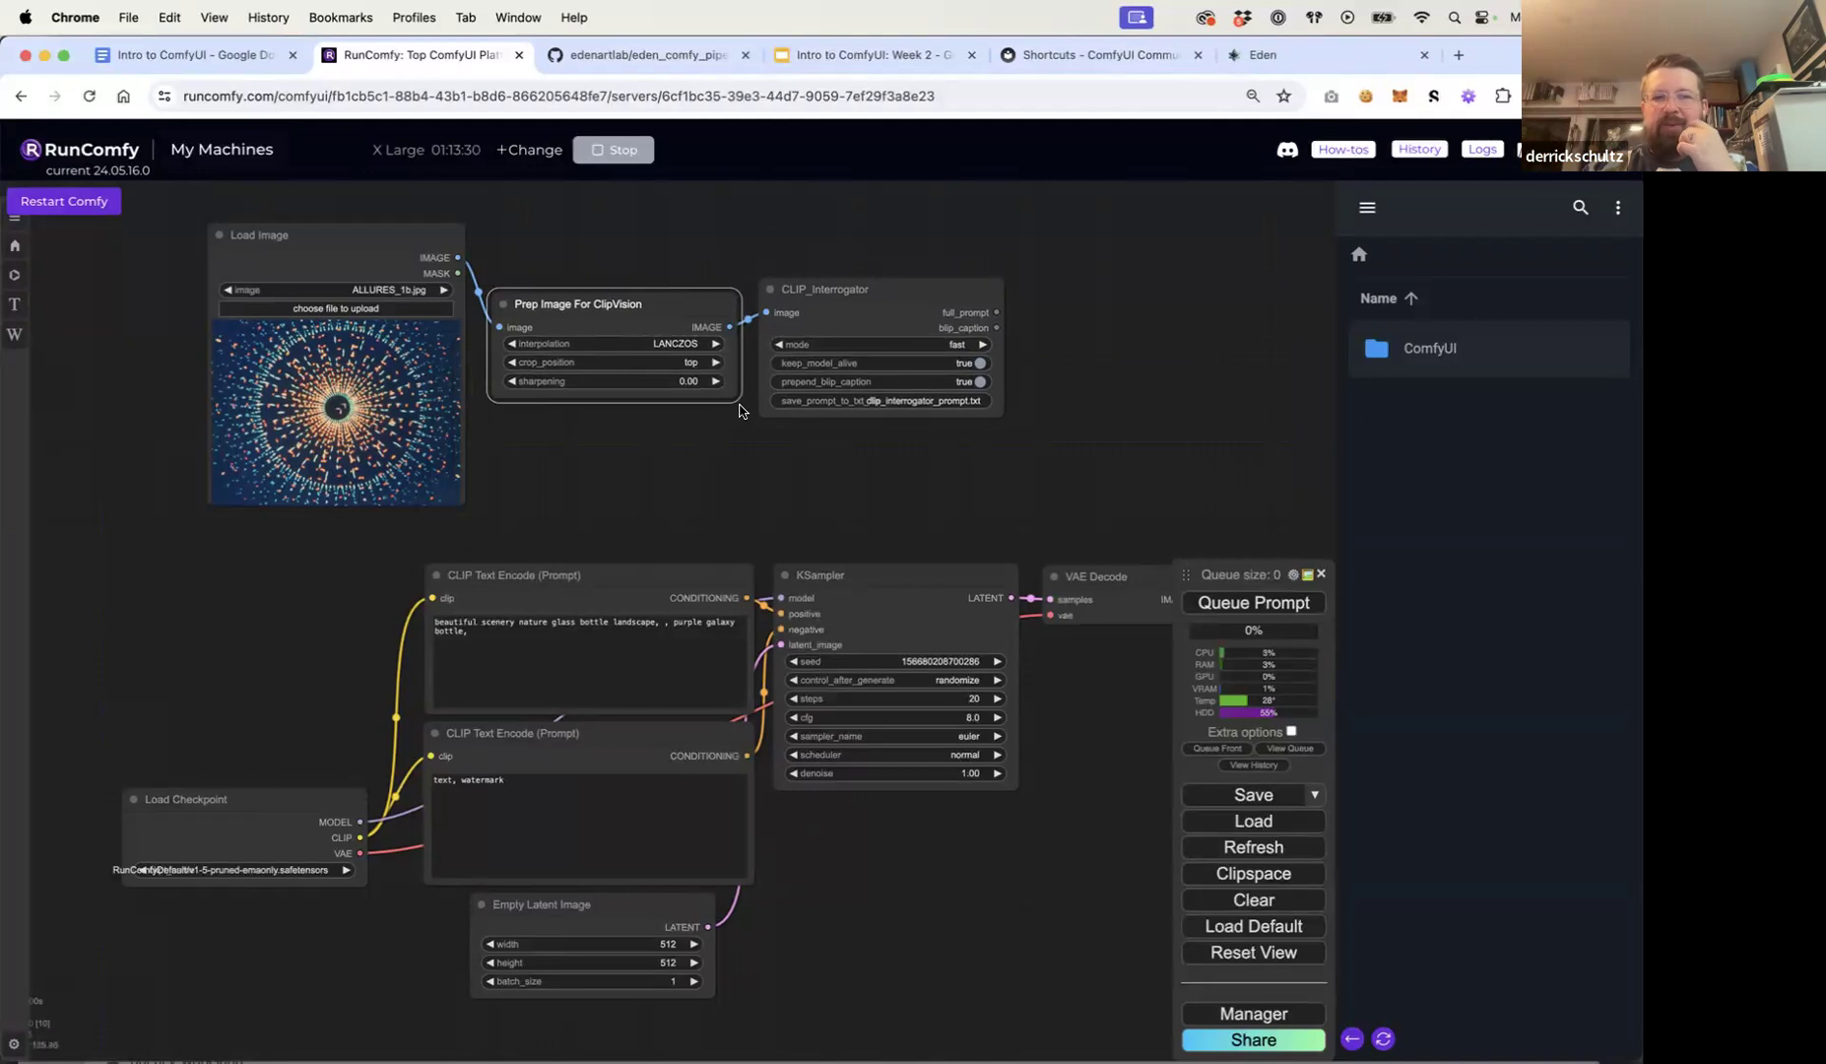
# Step: Set crop_position of Prep Image For ClipVision to center and tidy the spacing between it and CLIP_Interrogator
pyautogui.click(692, 363)
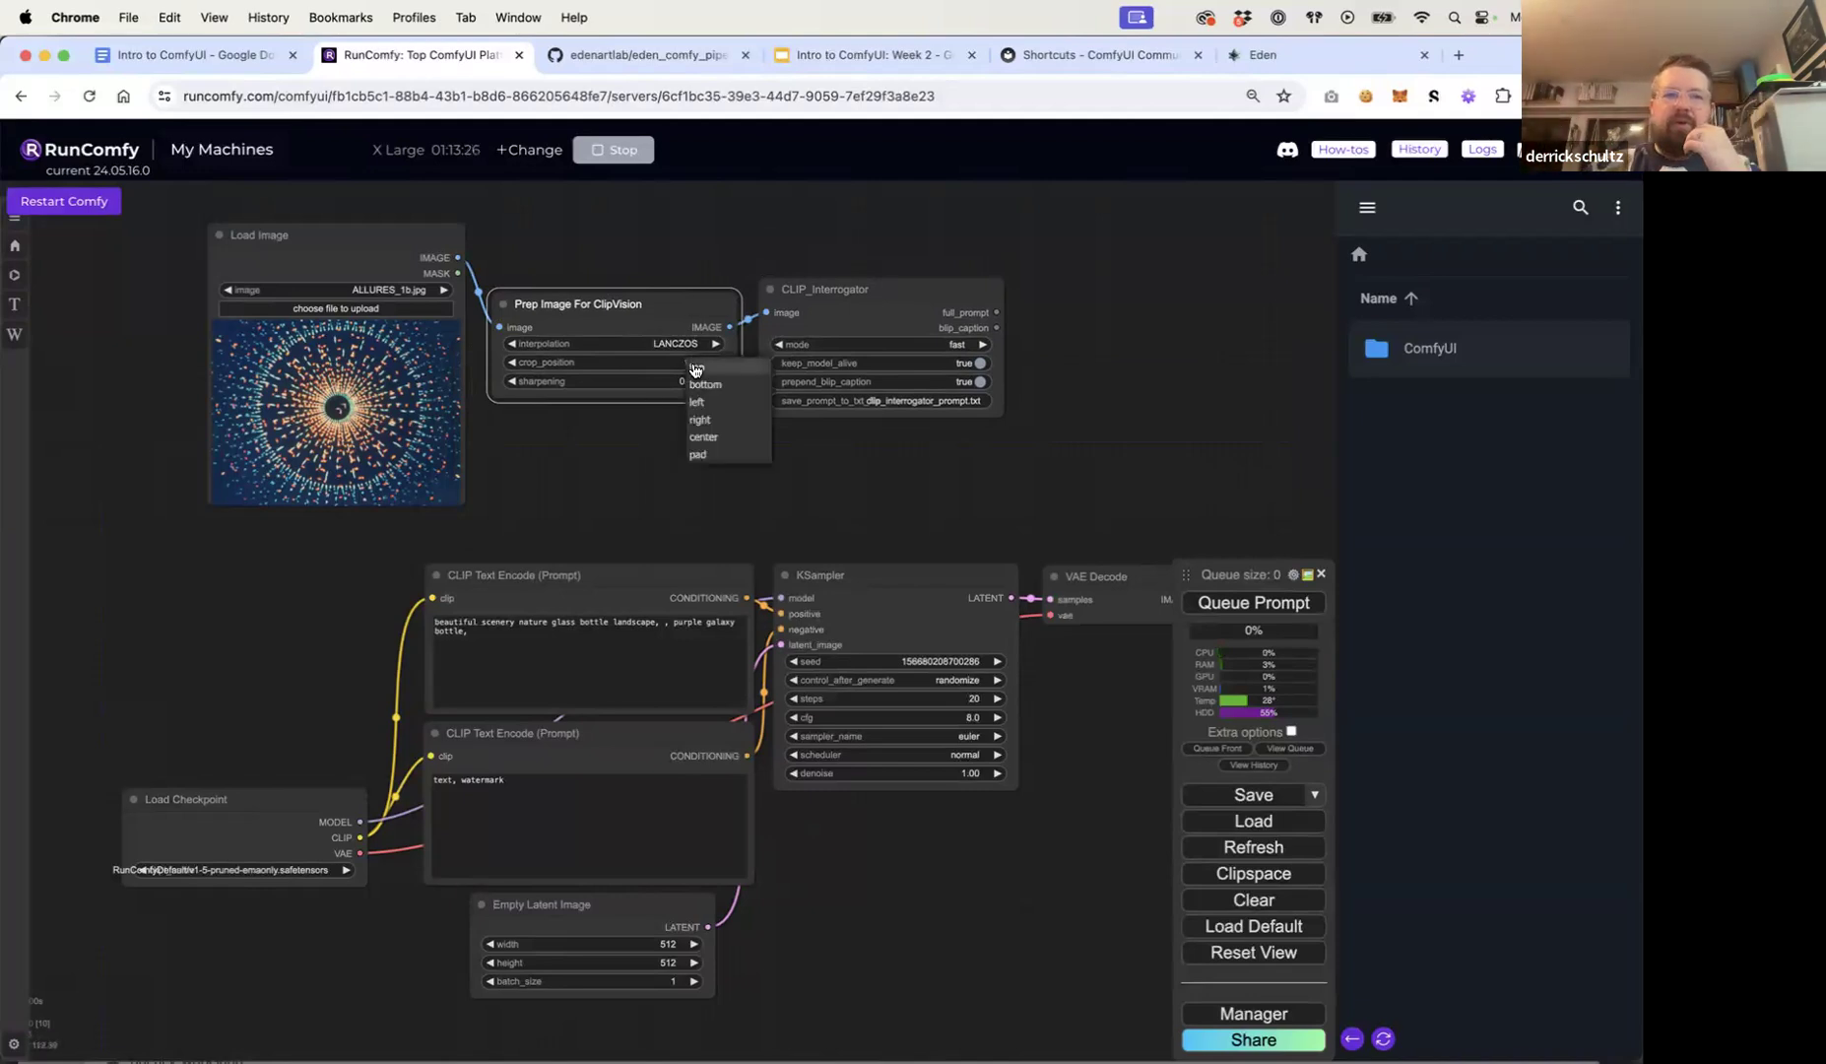
pyautogui.click(722, 435)
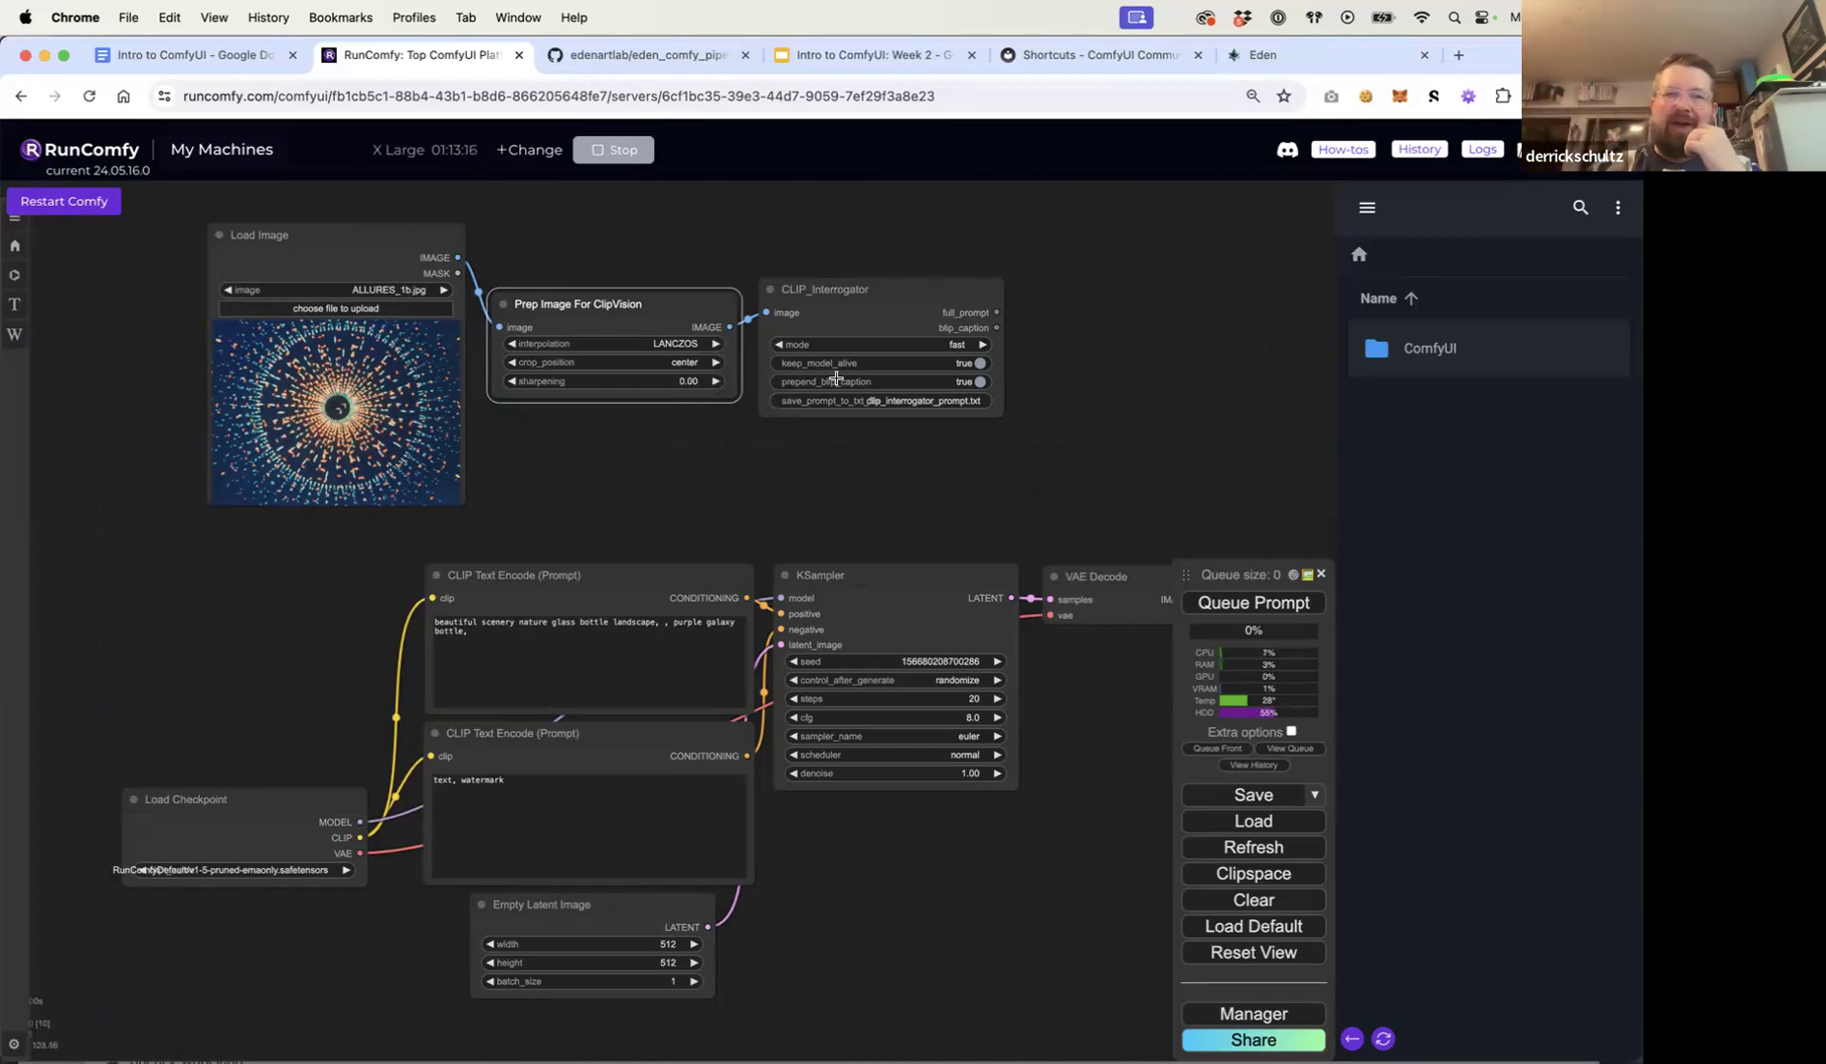
pyautogui.moveTo(685, 307); pyautogui.dragTo(686, 283)
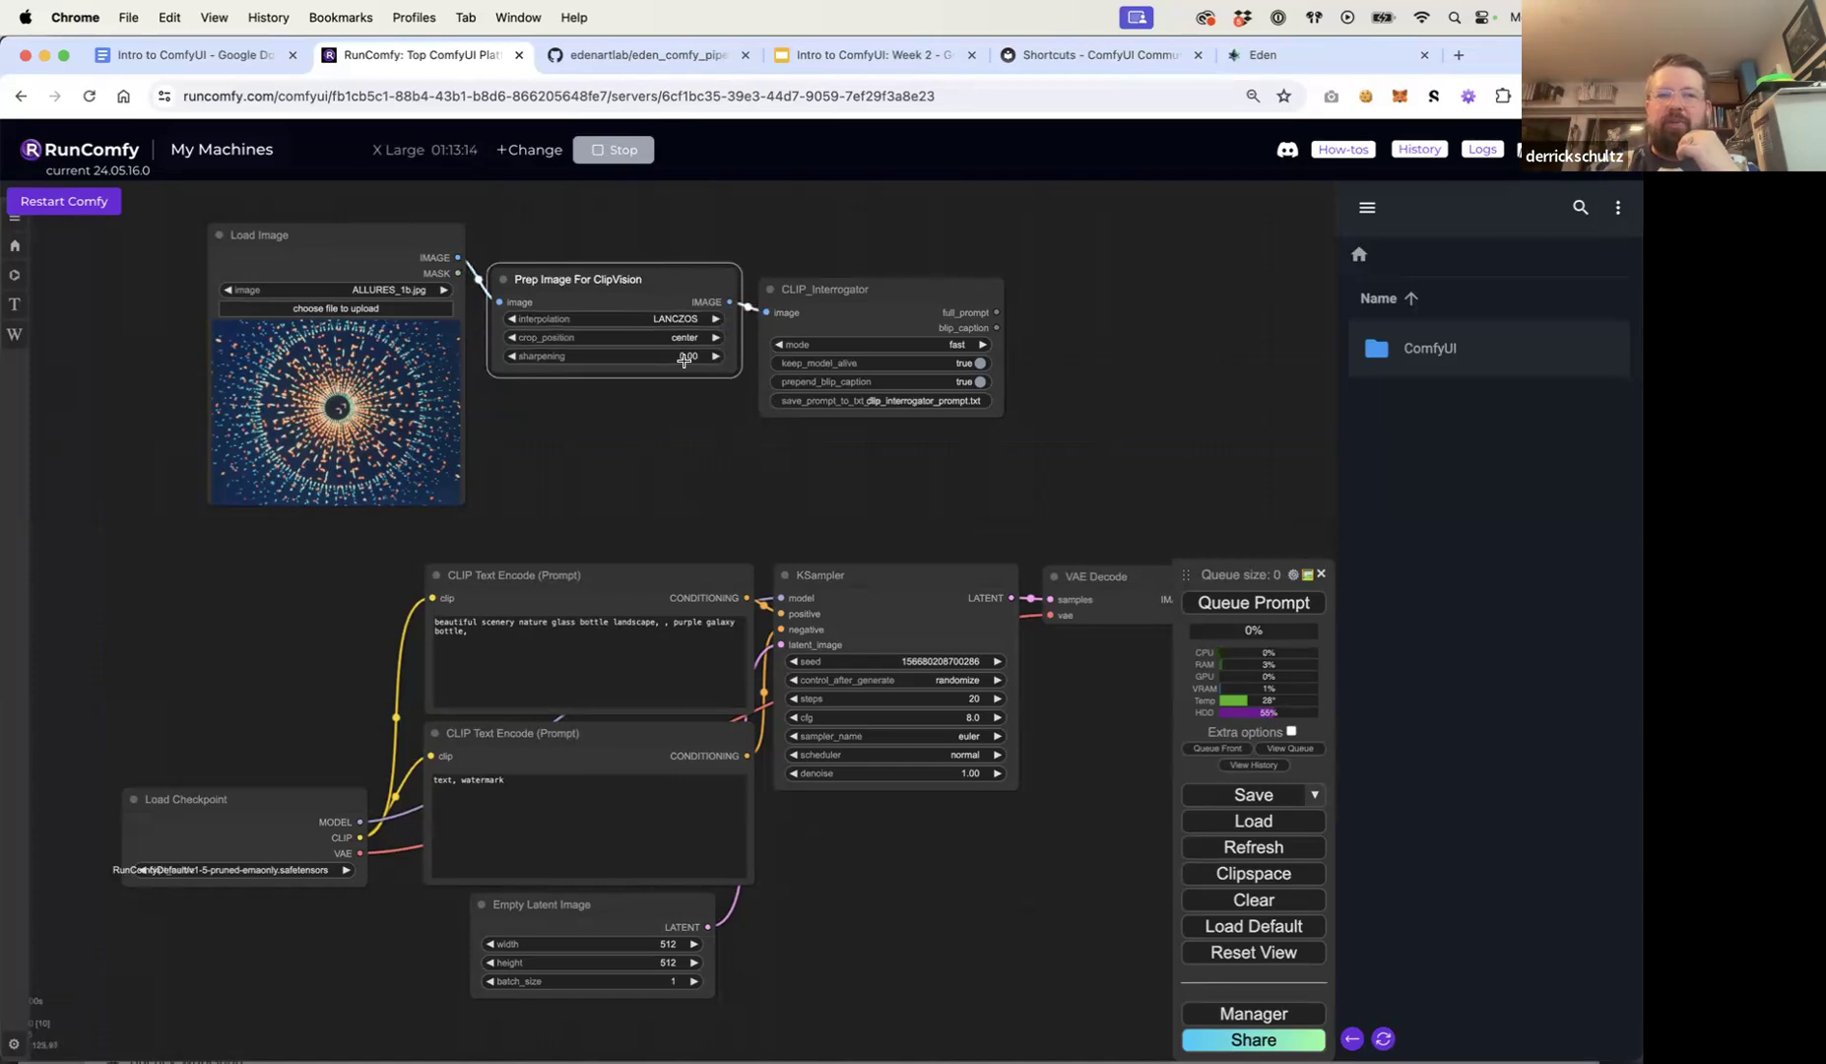
pyautogui.moveTo(845, 296); pyautogui.dragTo(857, 296)
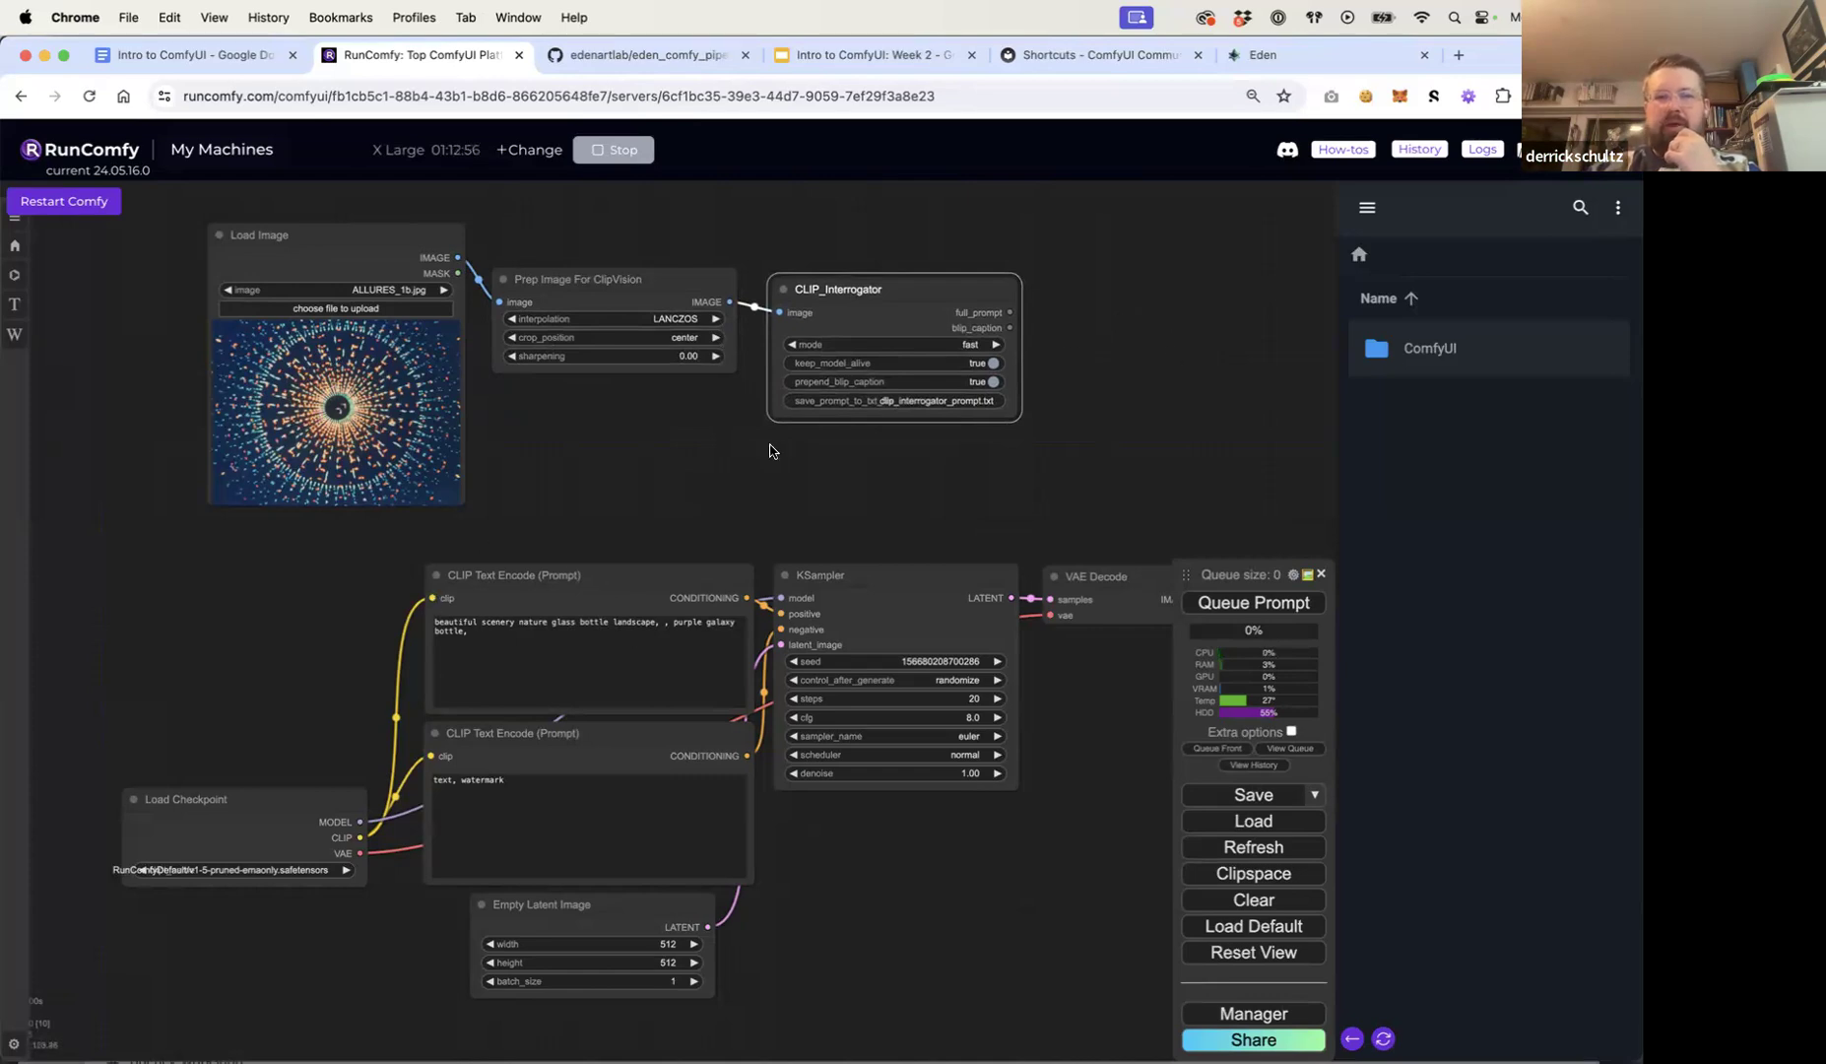
# Step: Look through the unfiltered node search list for a node that can display the CLIP_Interrogator text output
pyautogui.moveTo(774, 451); pyautogui.dragTo(726, 456)
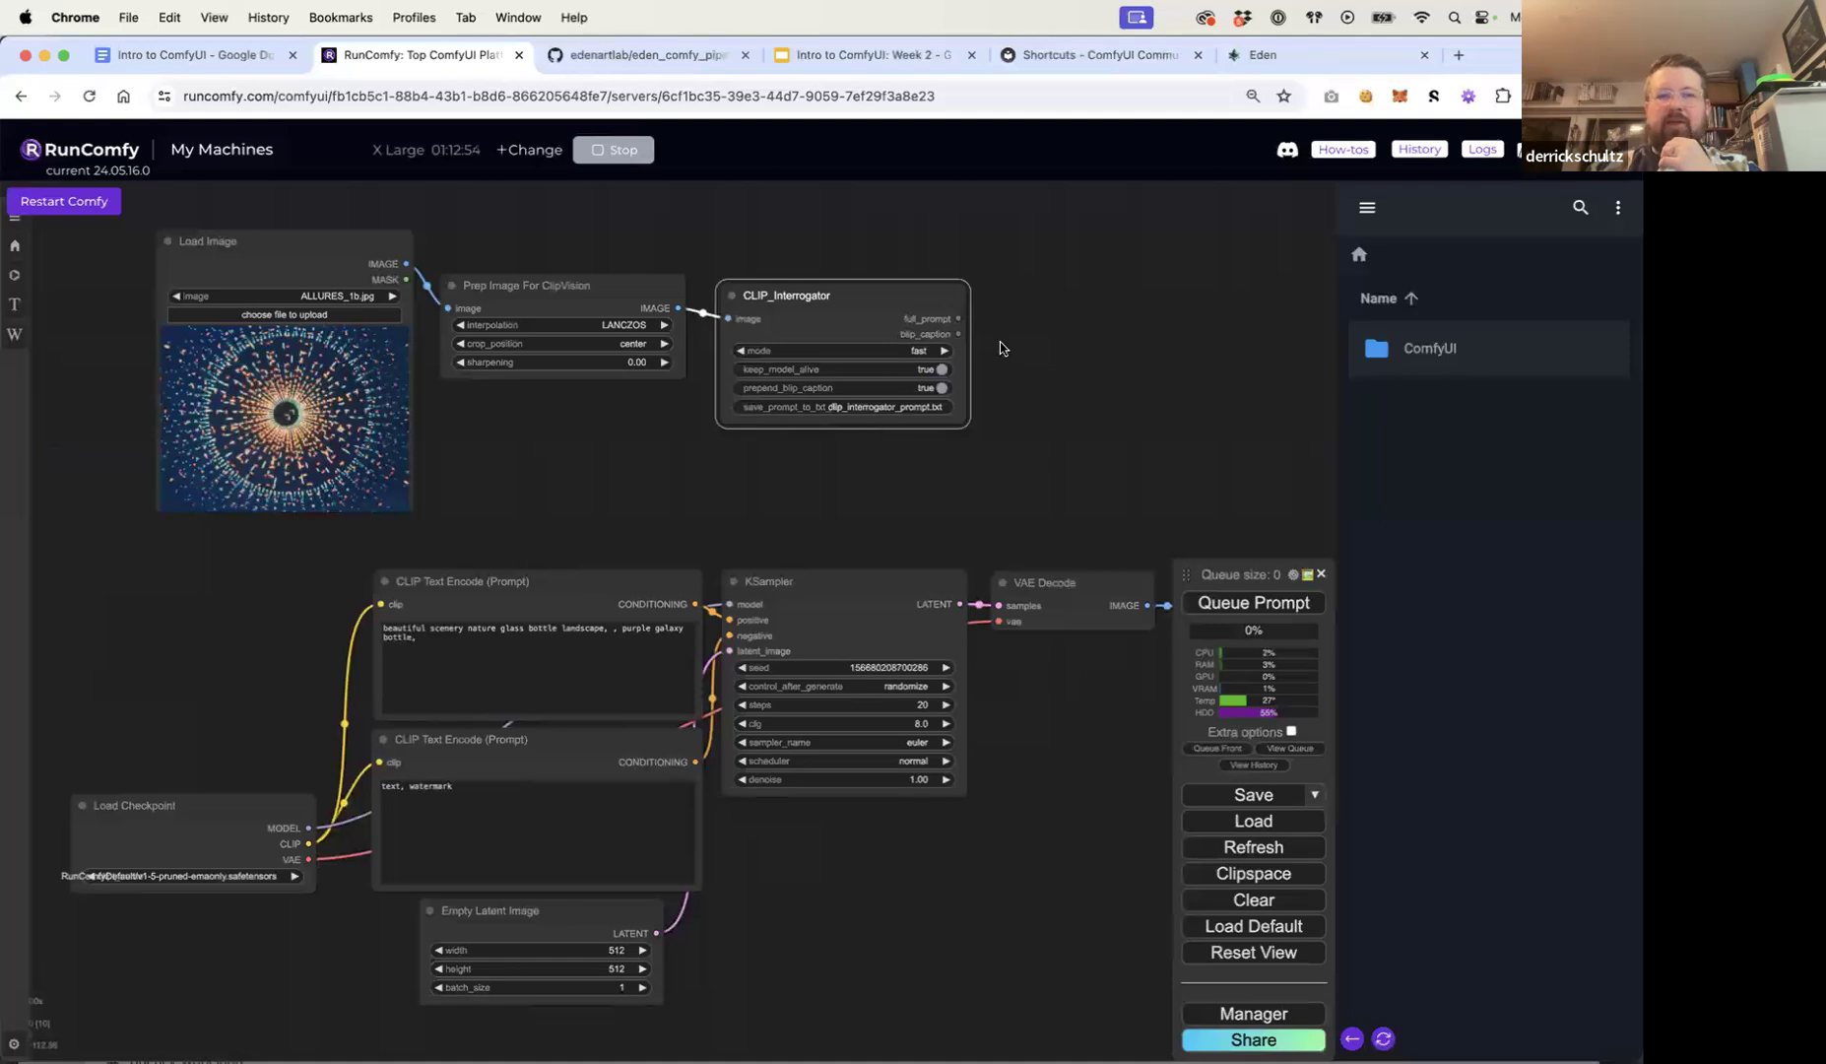
pyautogui.moveTo(1024, 352); pyautogui.dragTo(983, 351)
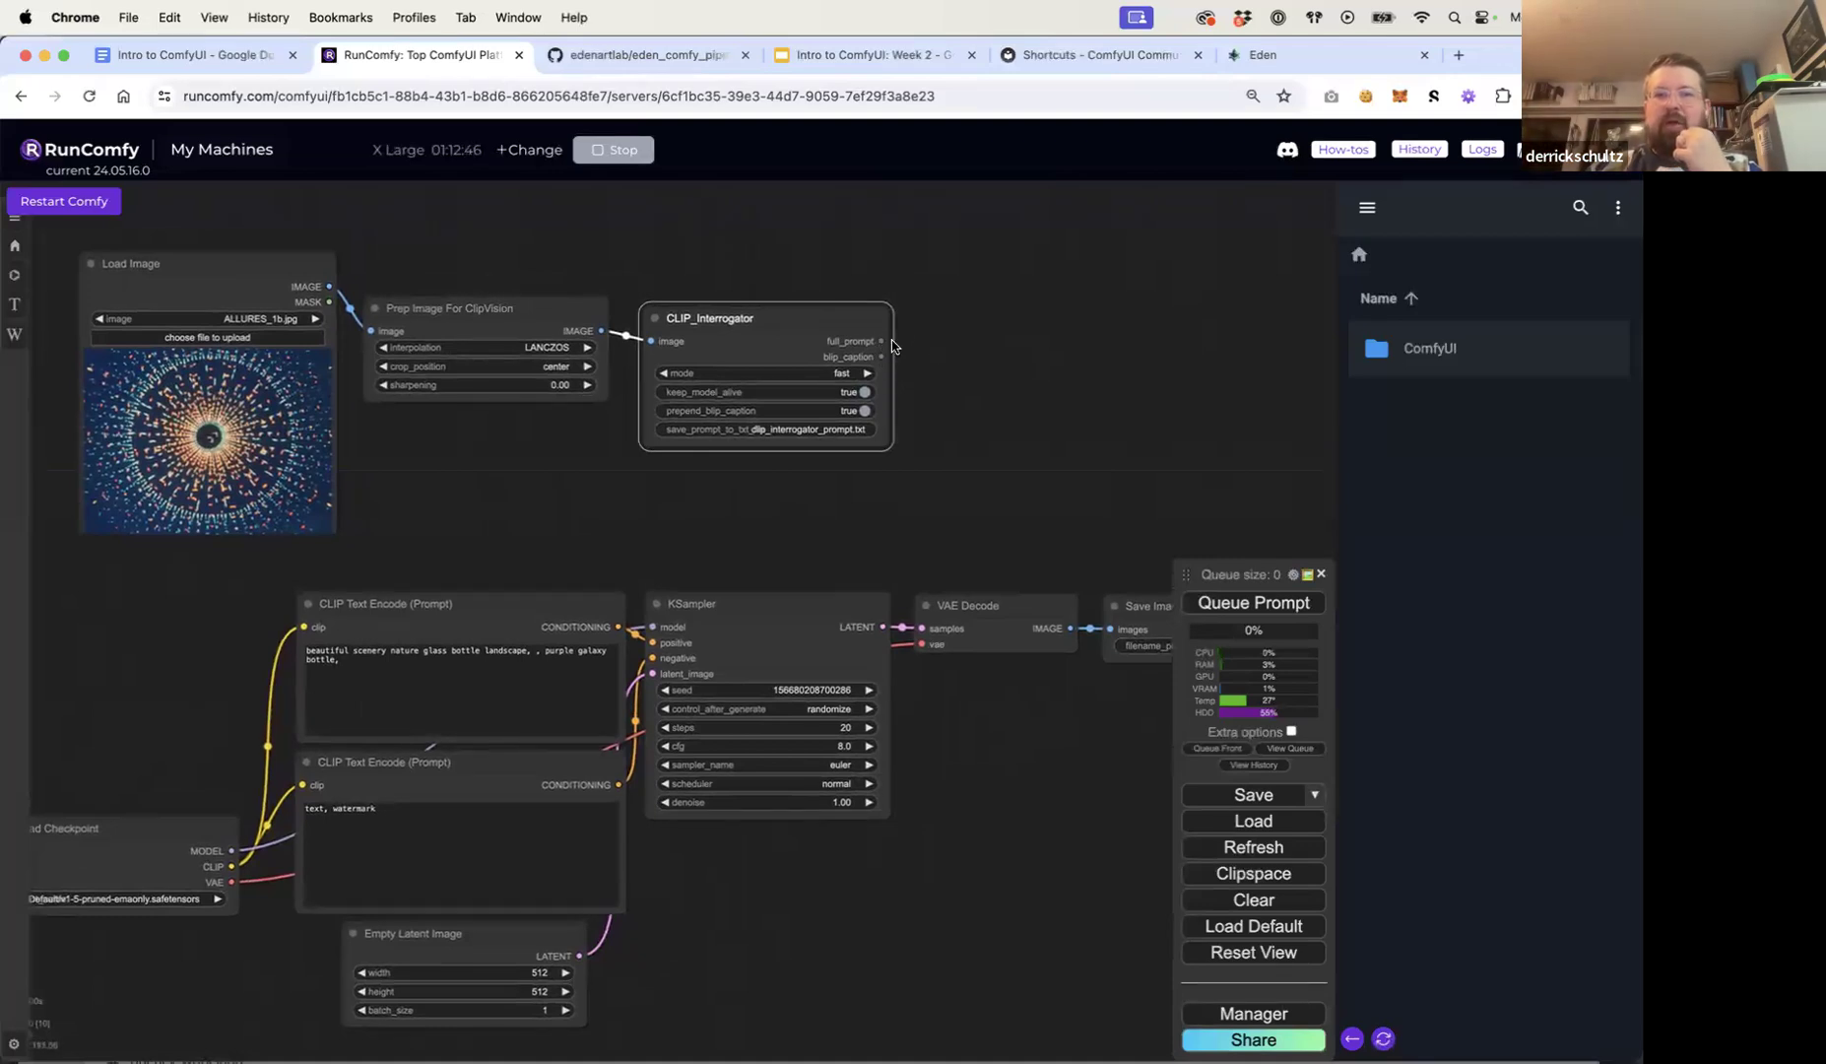
pyautogui.moveTo(884, 342); pyautogui.dragTo(986, 319)
pyautogui.press('Down')
pyautogui.press('Down')
pyautogui.press('Down')
pyautogui.press('Down')
pyautogui.press('Down')
pyautogui.press('Down')
pyautogui.press('Down')
pyautogui.press('Down')
pyautogui.press('Down')
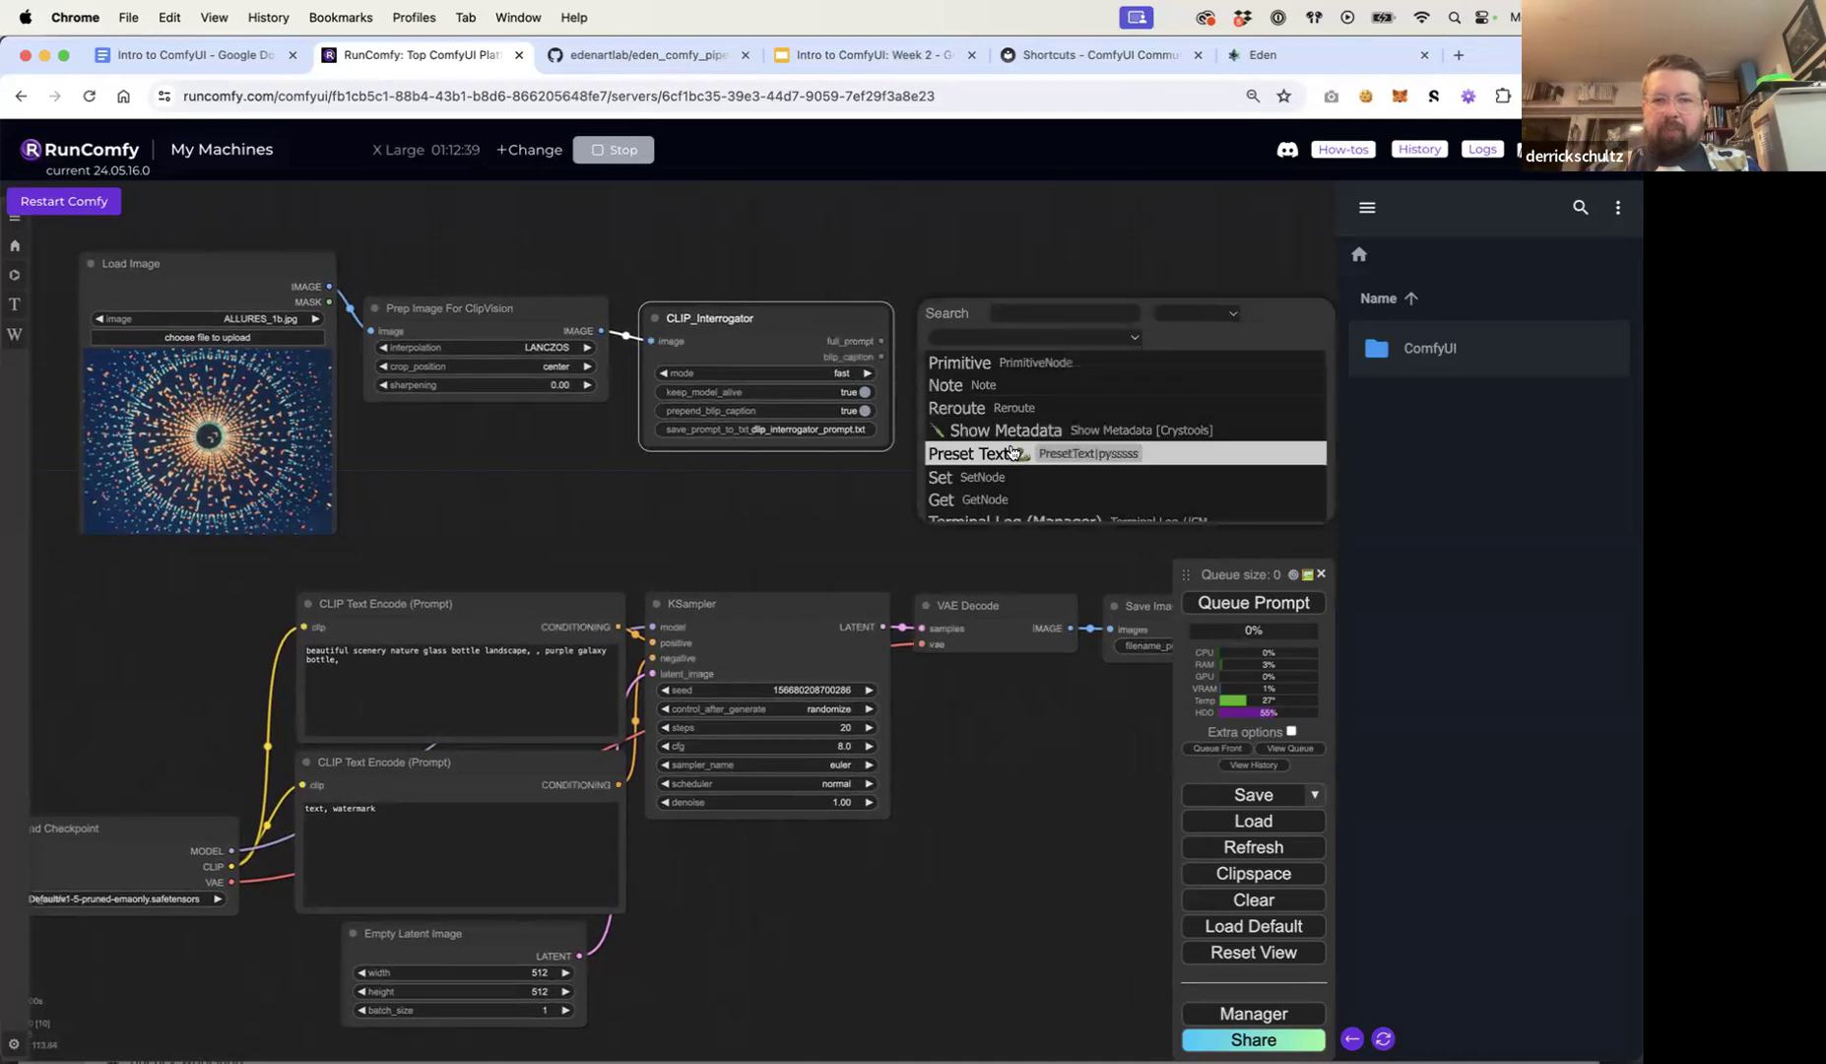
pyautogui.press('Down')
pyautogui.press('Down')
pyautogui.press('Down')
pyautogui.press('Down')
pyautogui.press('Down')
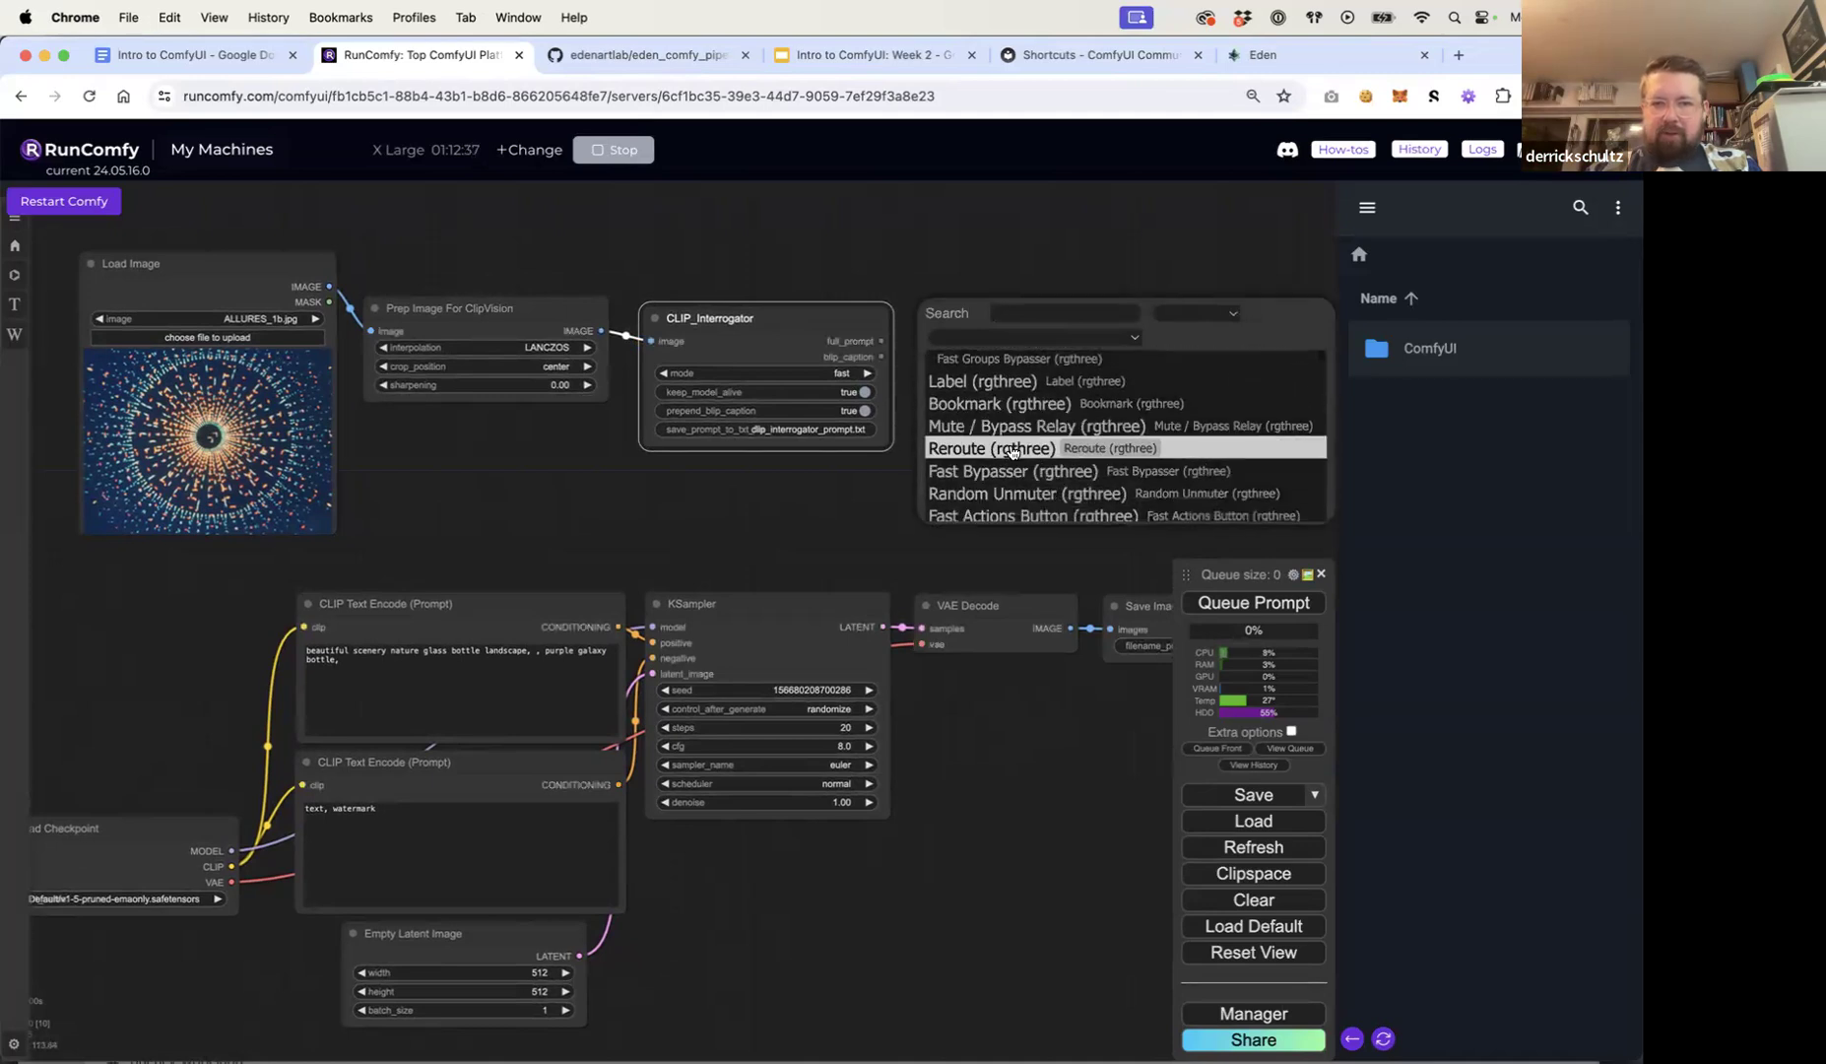
pyautogui.press('Up')
pyautogui.press('Up')
pyautogui.press('Up')
pyautogui.press('Up')
pyautogui.press('Up')
pyautogui.press('Up')
pyautogui.press('Up')
pyautogui.press('Up')
pyautogui.press('Up')
pyautogui.press('Up')
pyautogui.press('Up')
pyautogui.press('Up')
pyautogui.press('Up')
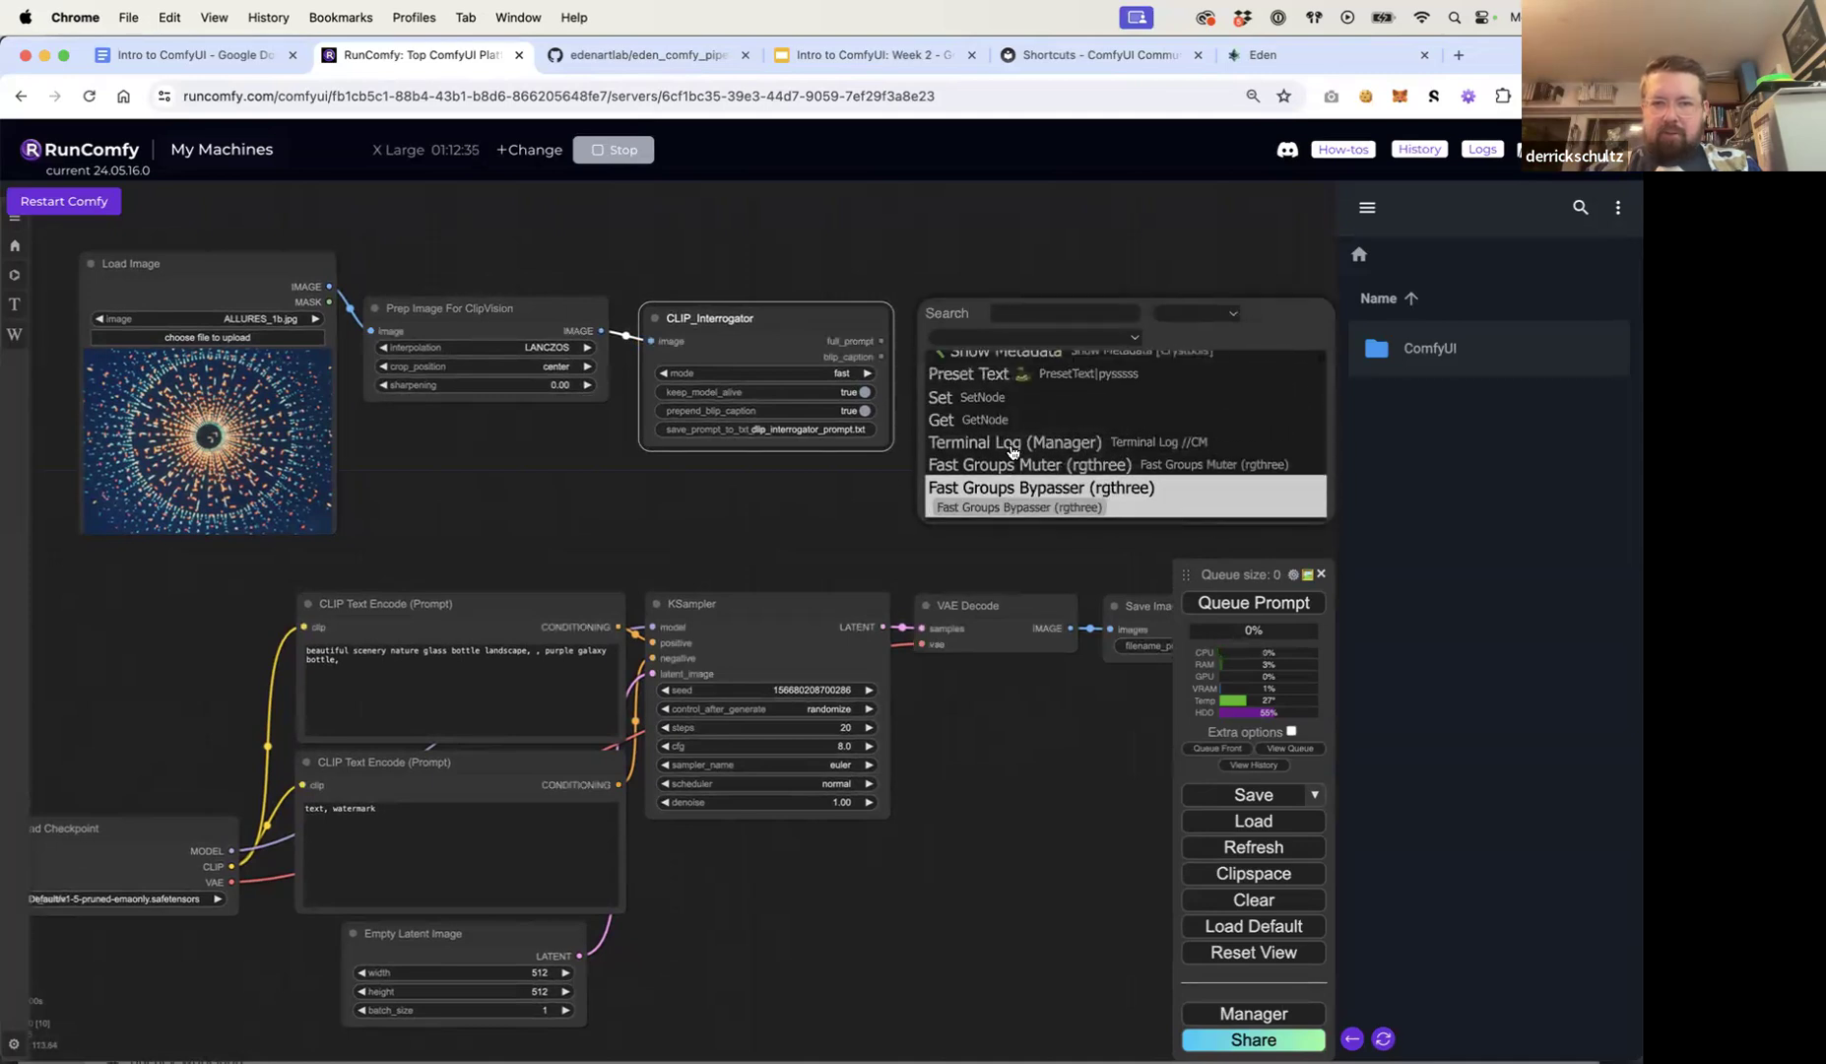
# Step: Add a Display Any (rgthree) node beside CLIP_Interrogator and connect the full_prompt output to its source
pyautogui.doubleClick(982, 275)
pyautogui.write('dis')
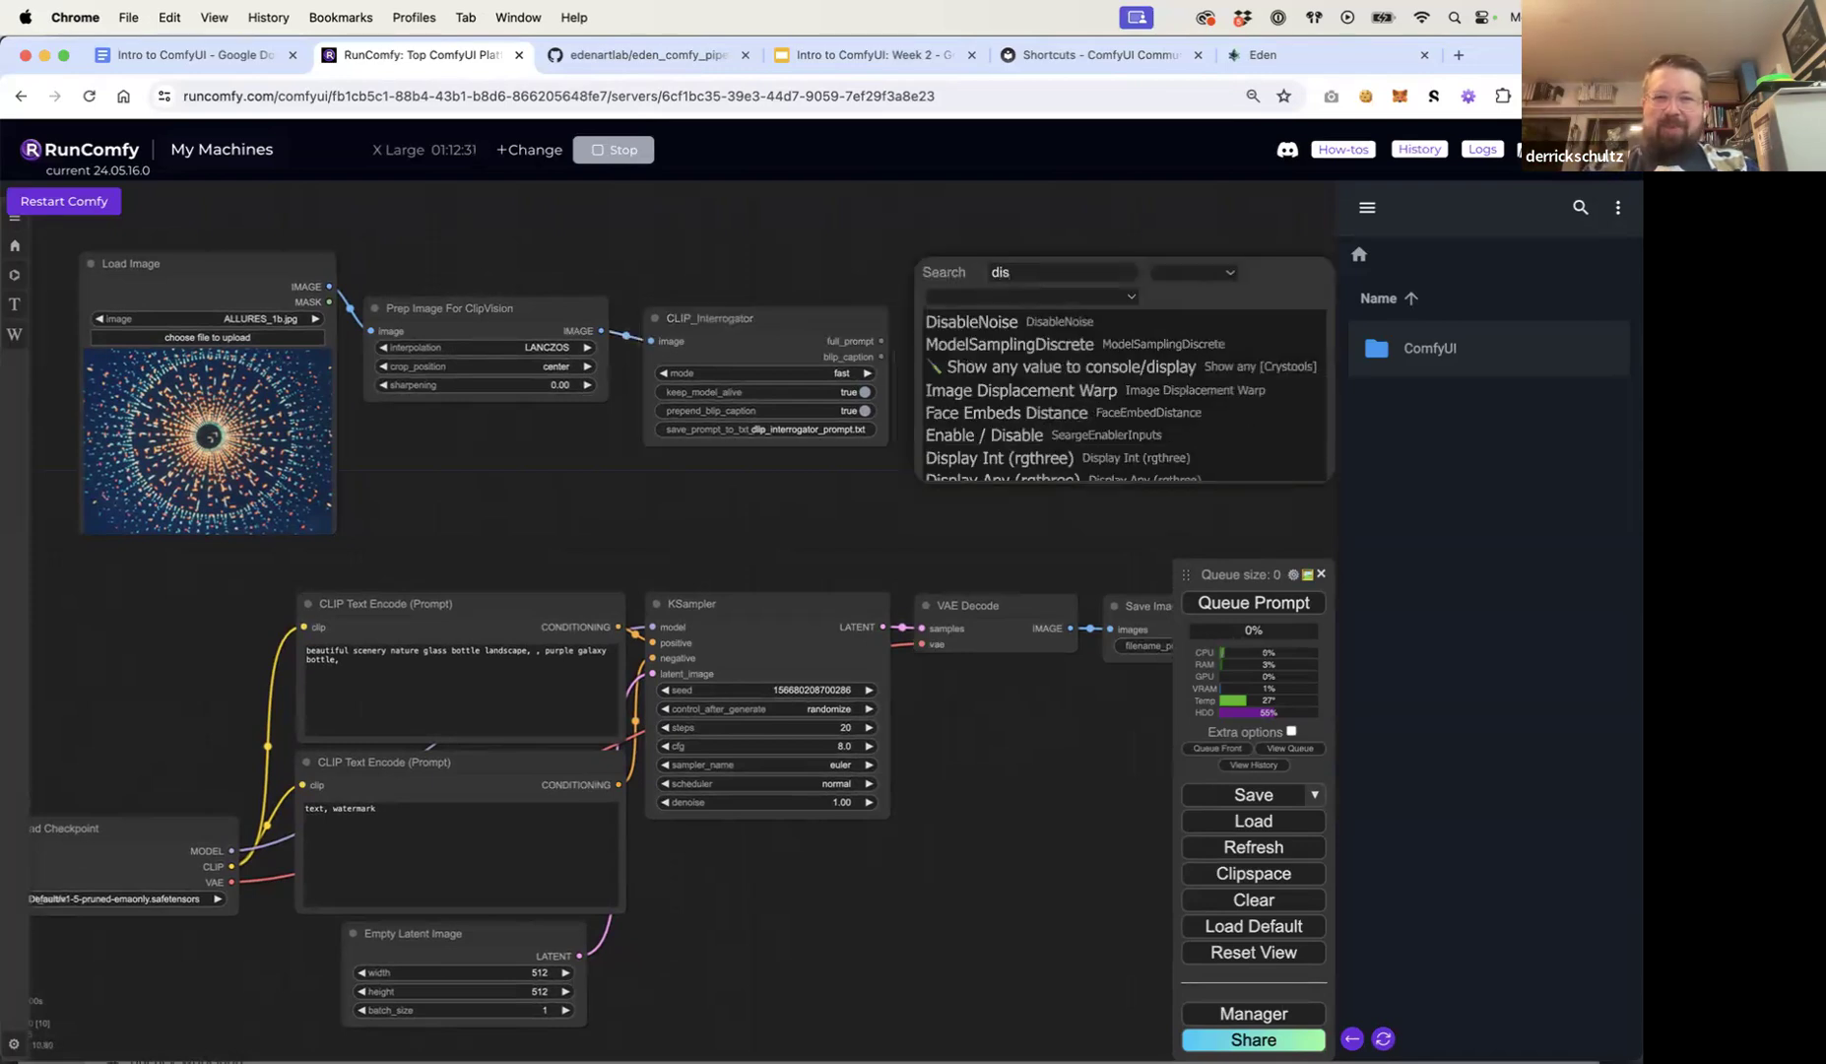
pyautogui.write('play')
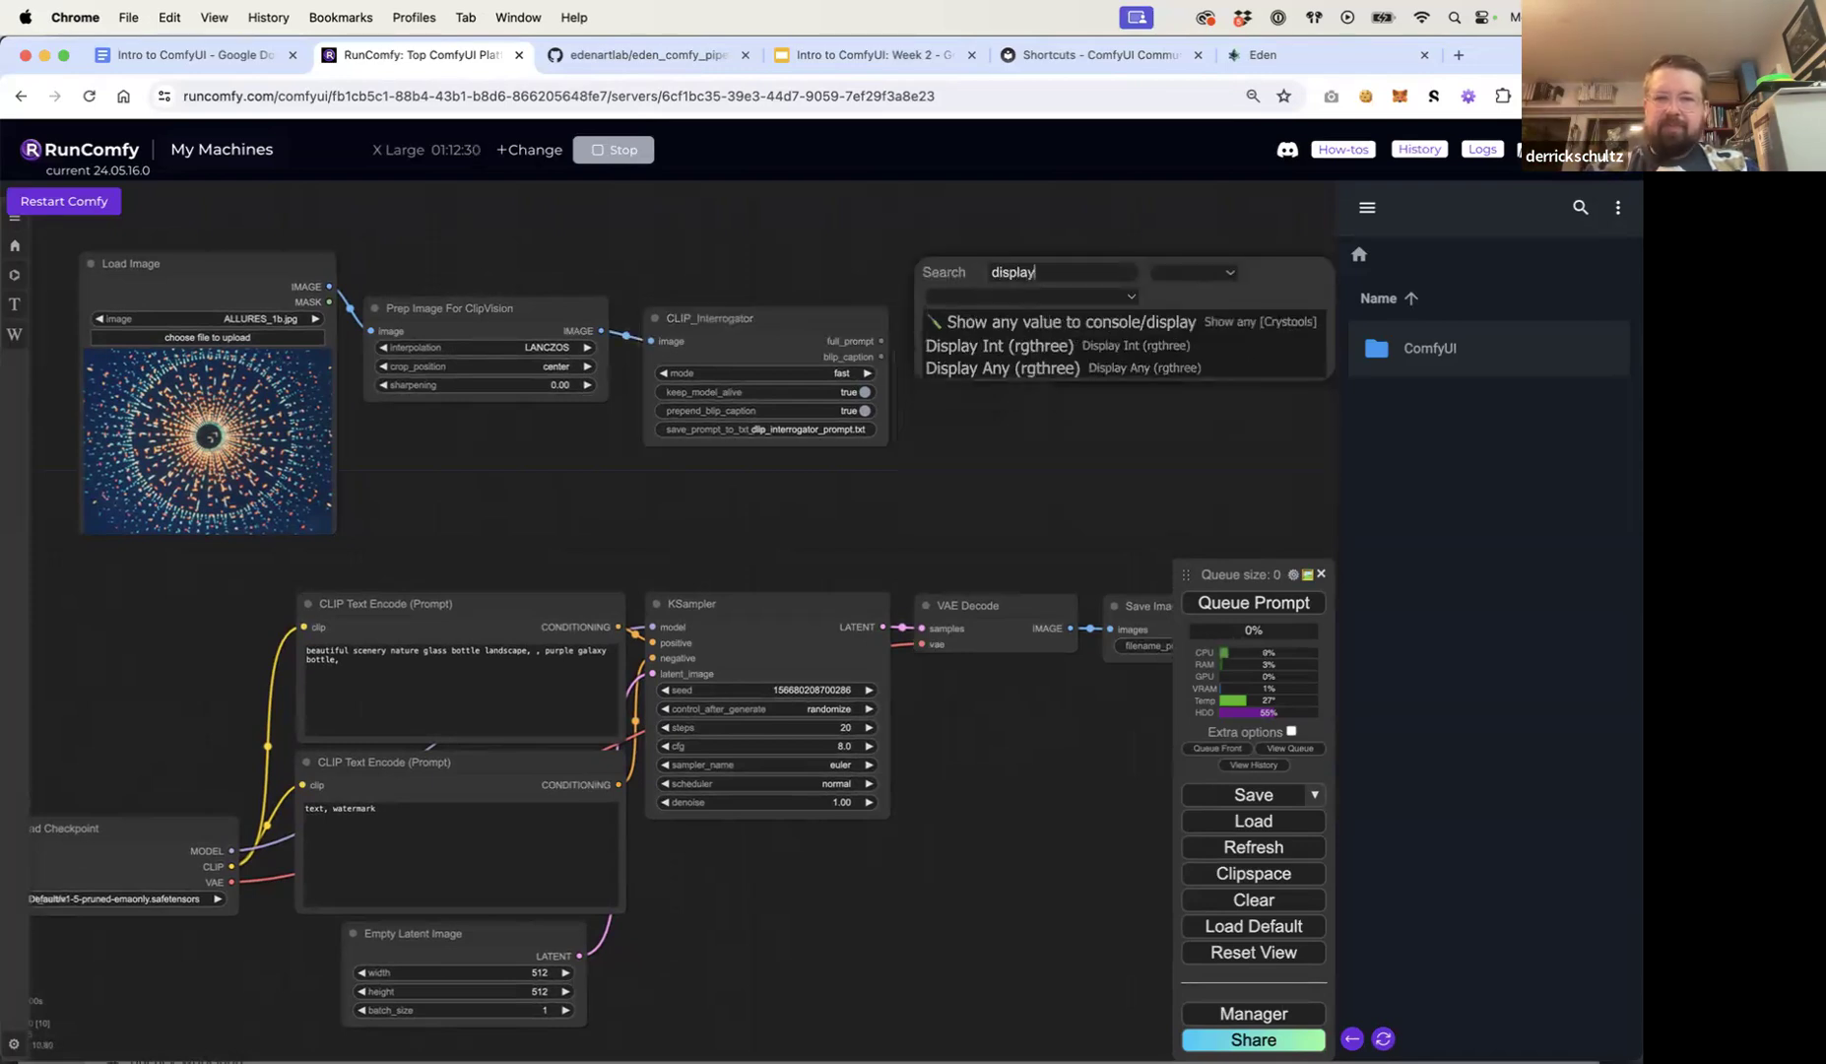
pyautogui.click(1002, 369)
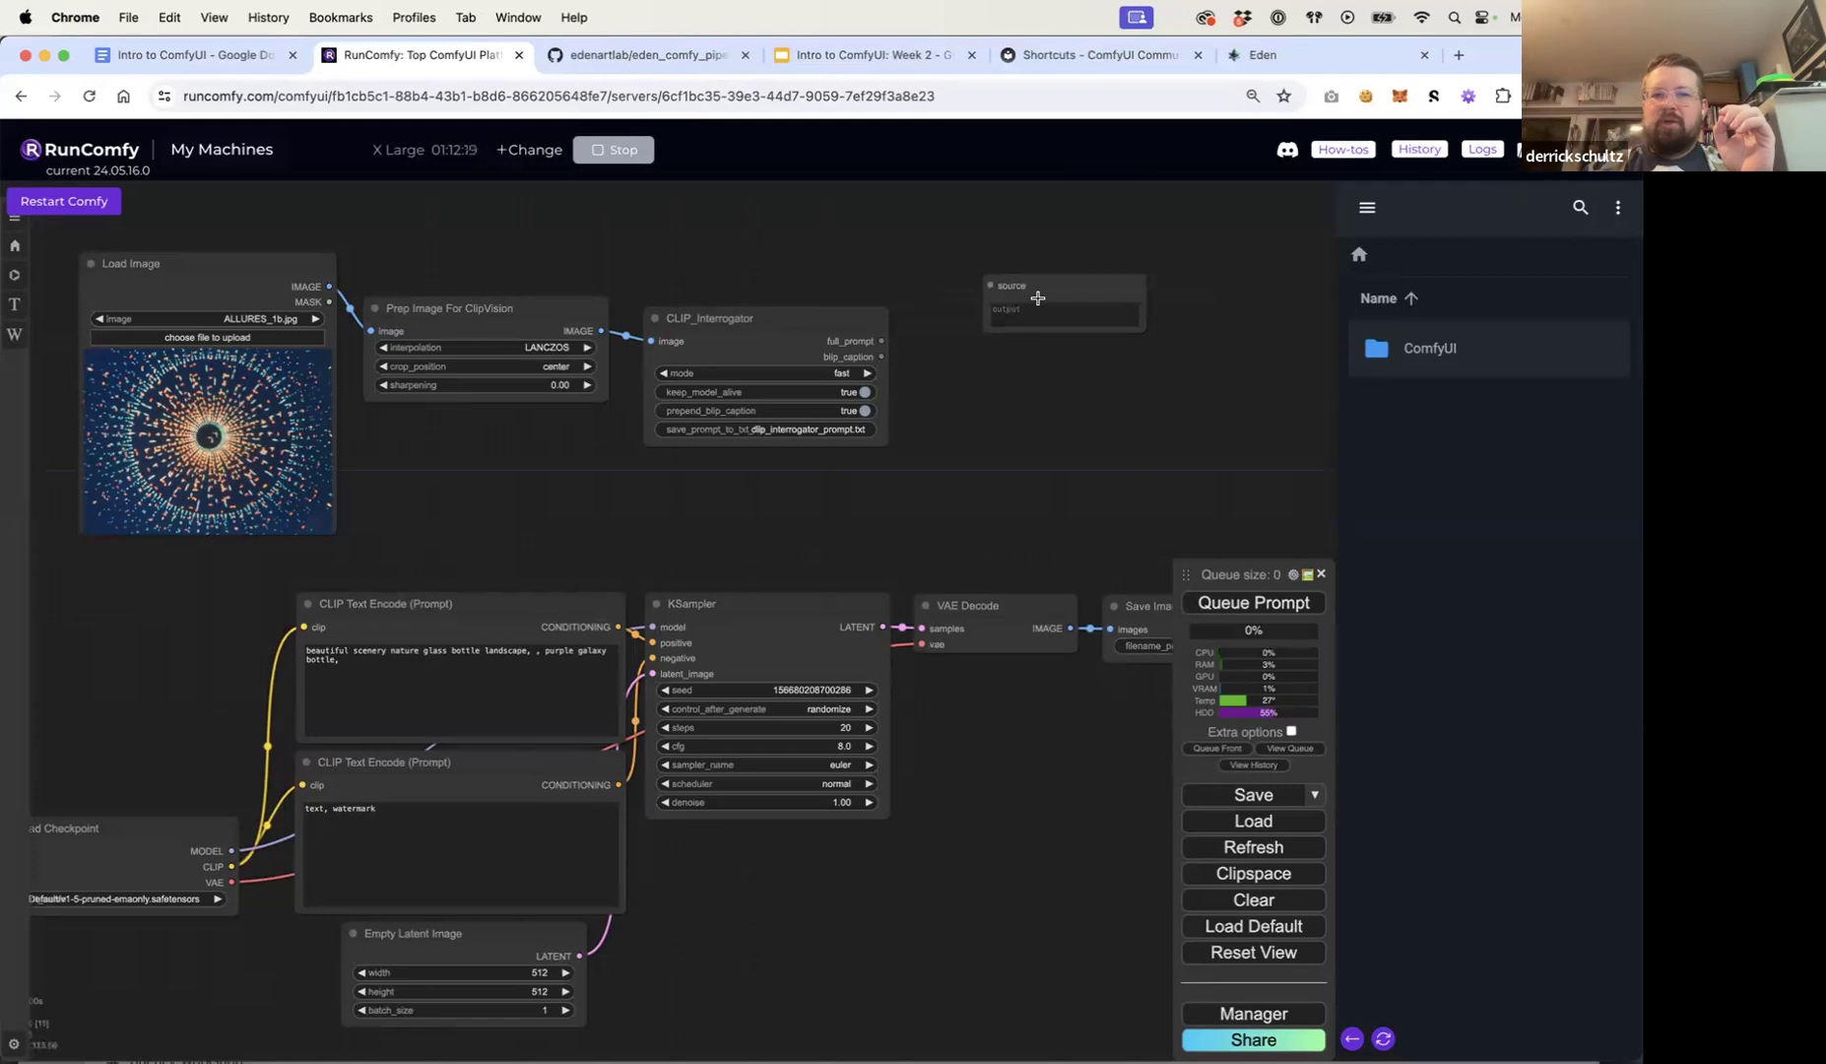
pyautogui.moveTo(881, 341); pyautogui.dragTo(999, 258)
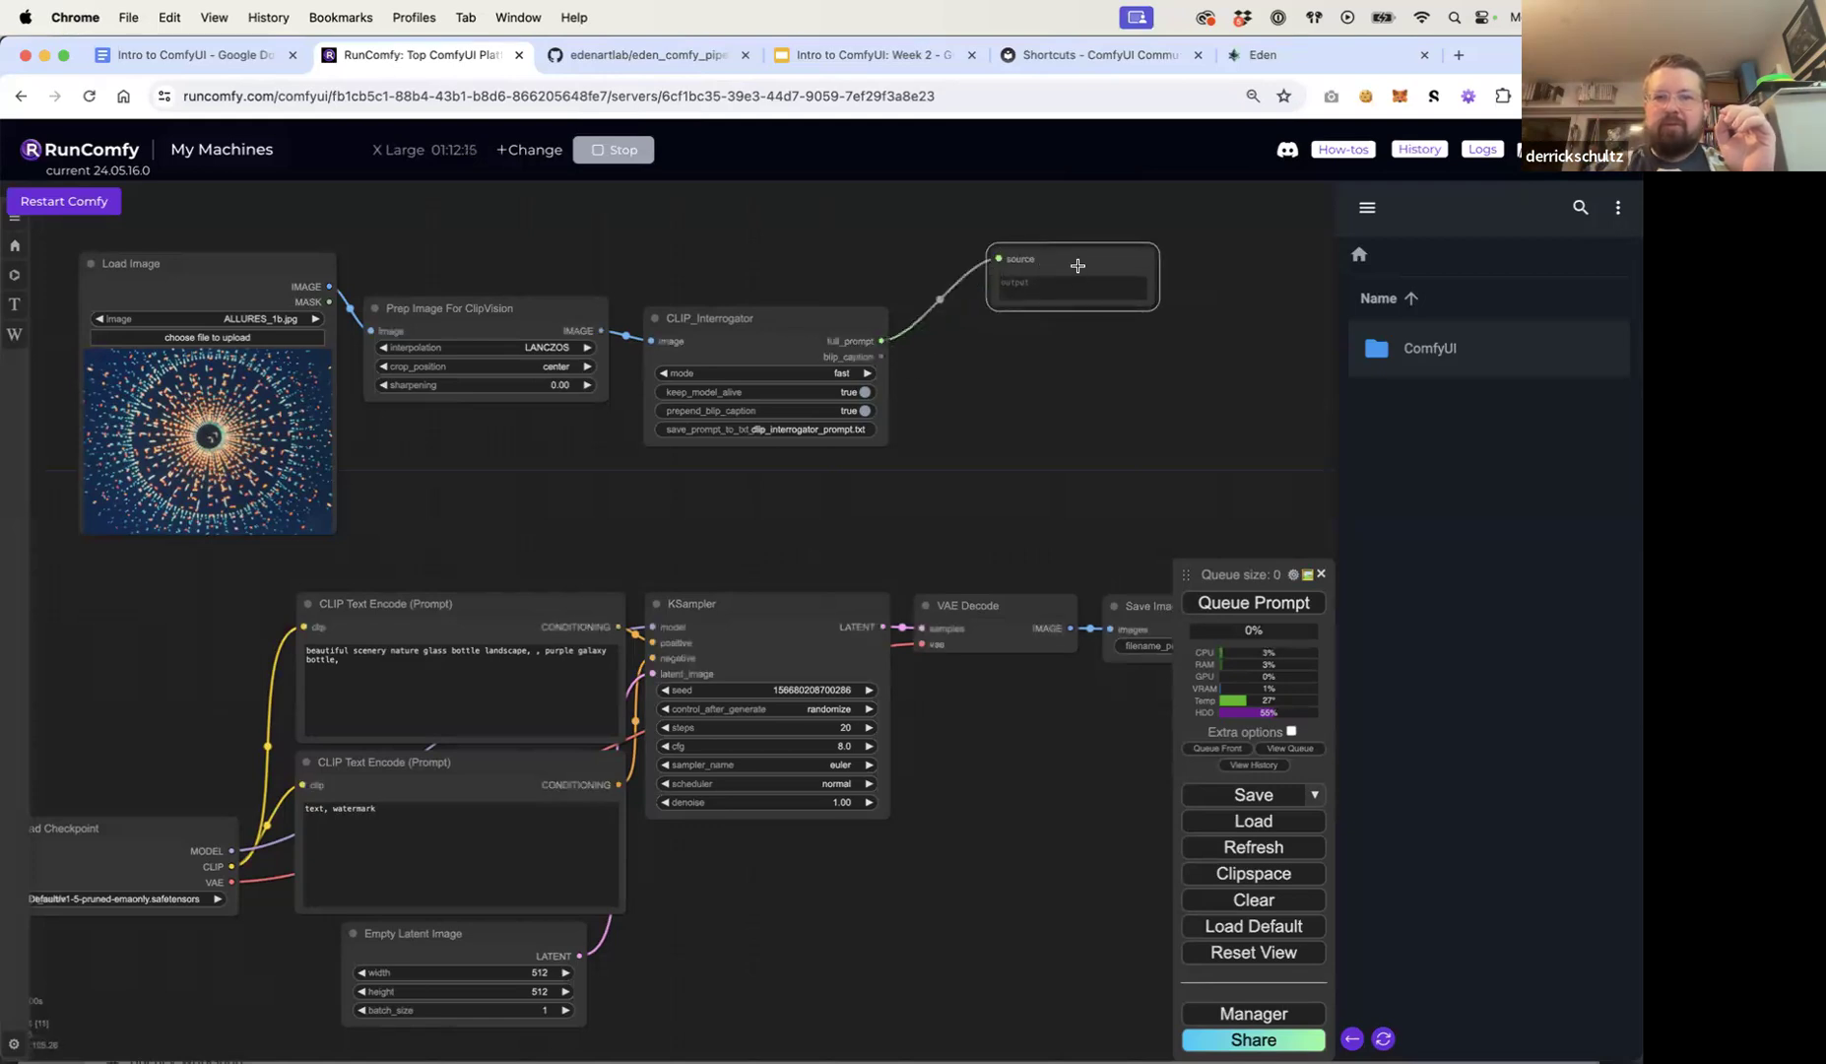
# Step: Duplicate the Display Any node, place the copy below the original, and connect blip_caption to its source
pyautogui.press('super+c')
pyautogui.press('super+v')
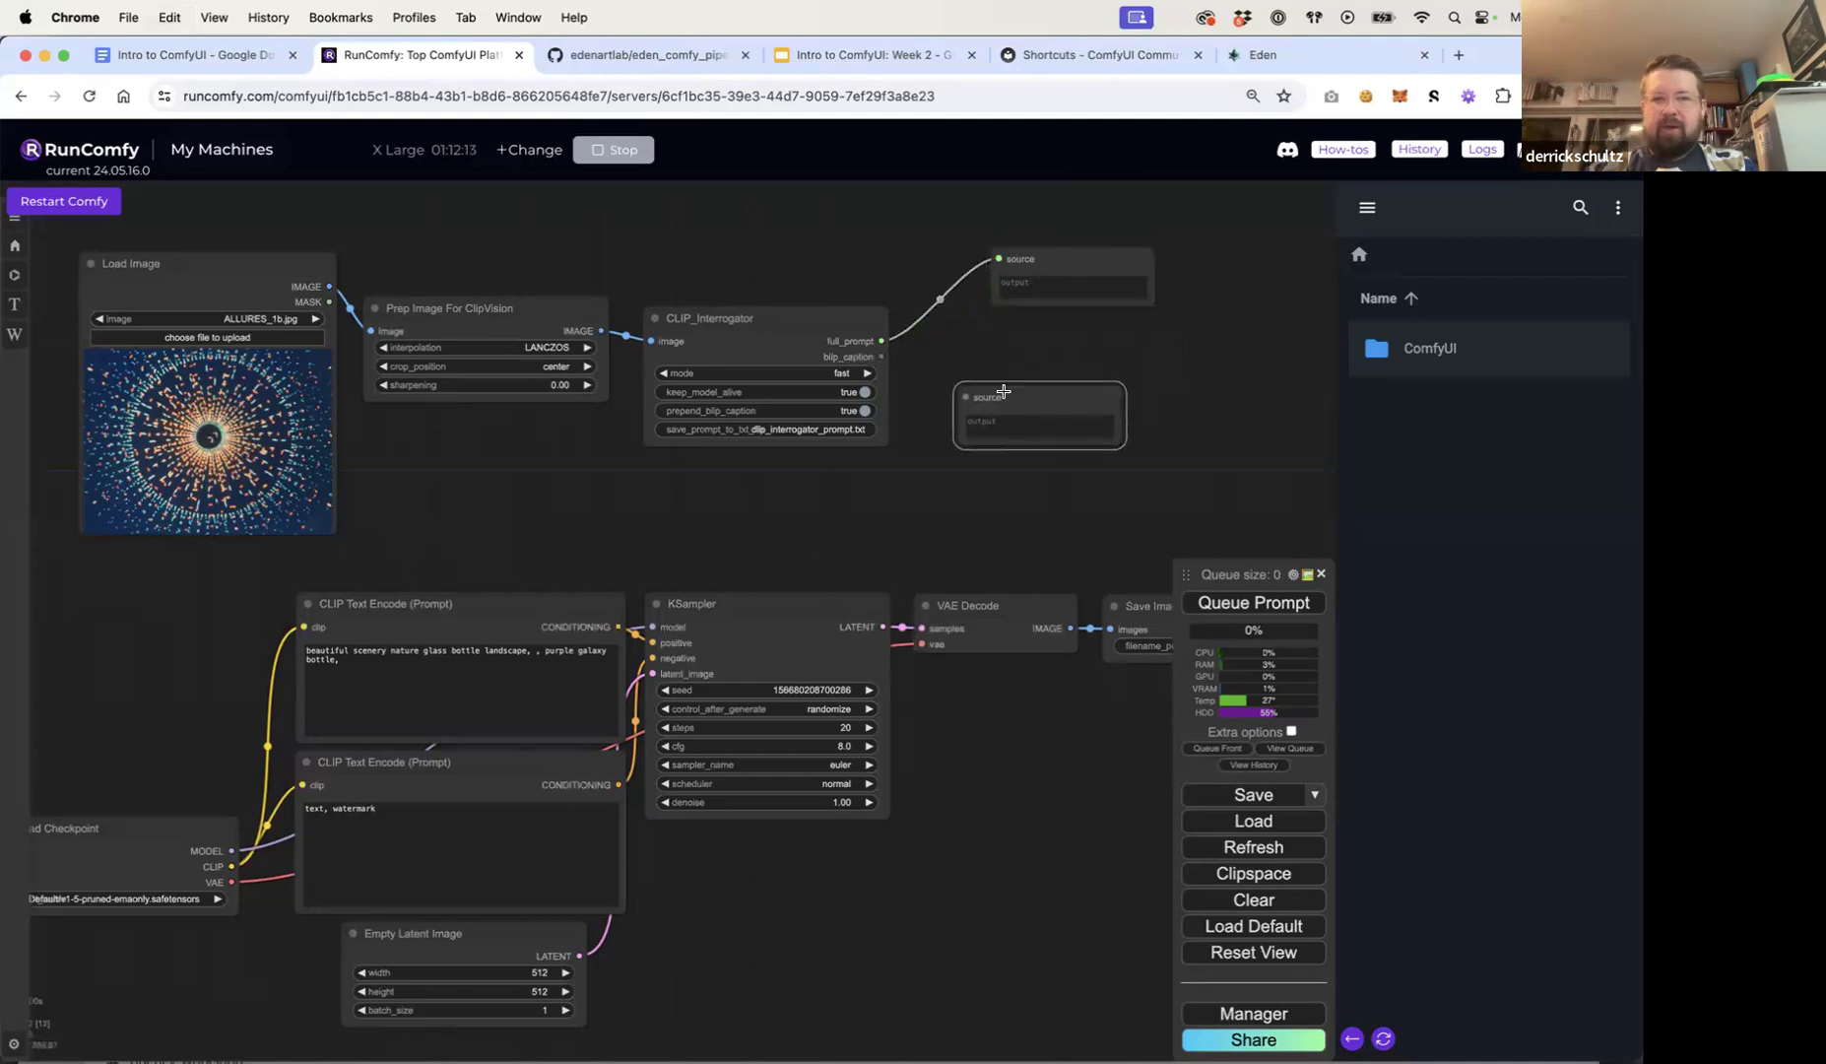
pyautogui.moveTo(1004, 391); pyautogui.dragTo(1008, 368)
pyautogui.moveTo(883, 356); pyautogui.dragTo(1057, 352)
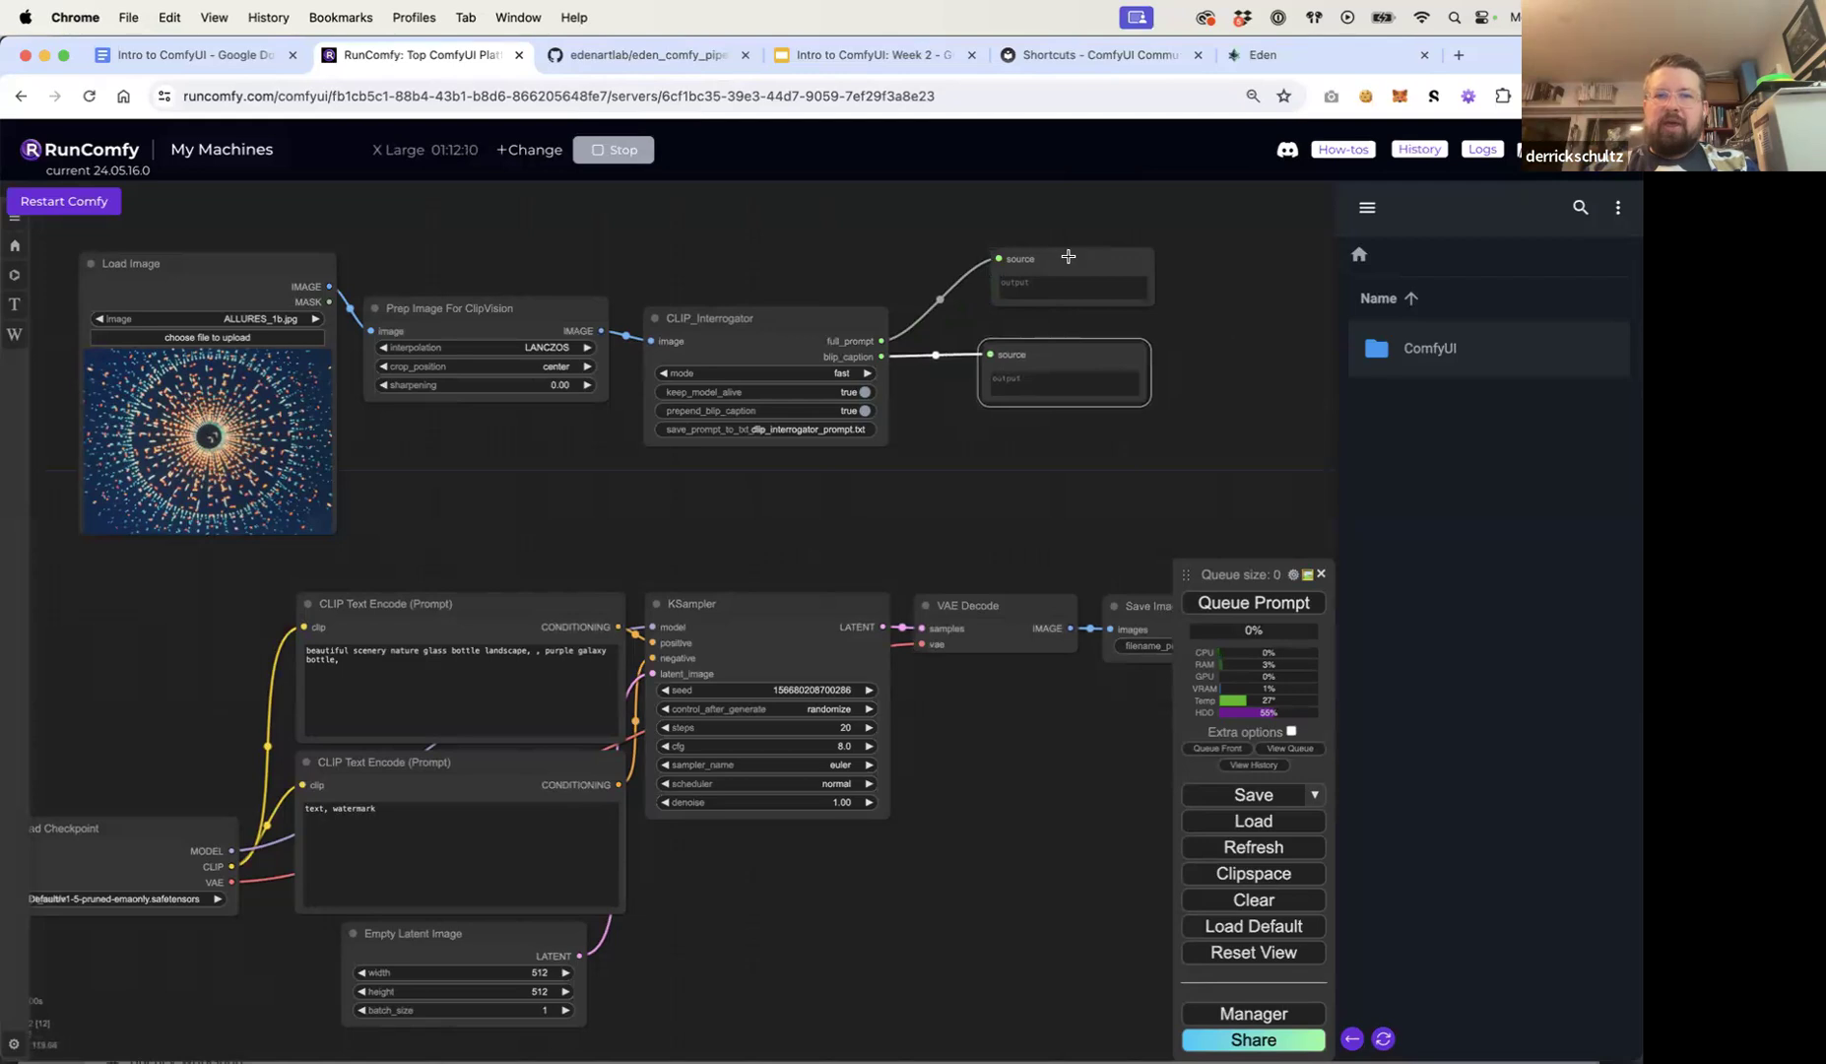
# Step: Arrange the two Display Any nodes one above the other beside the CLIP_Interrogator outputs
pyautogui.moveTo(1067, 256); pyautogui.dragTo(1047, 272)
pyautogui.moveTo(1041, 357); pyautogui.dragTo(1040, 389)
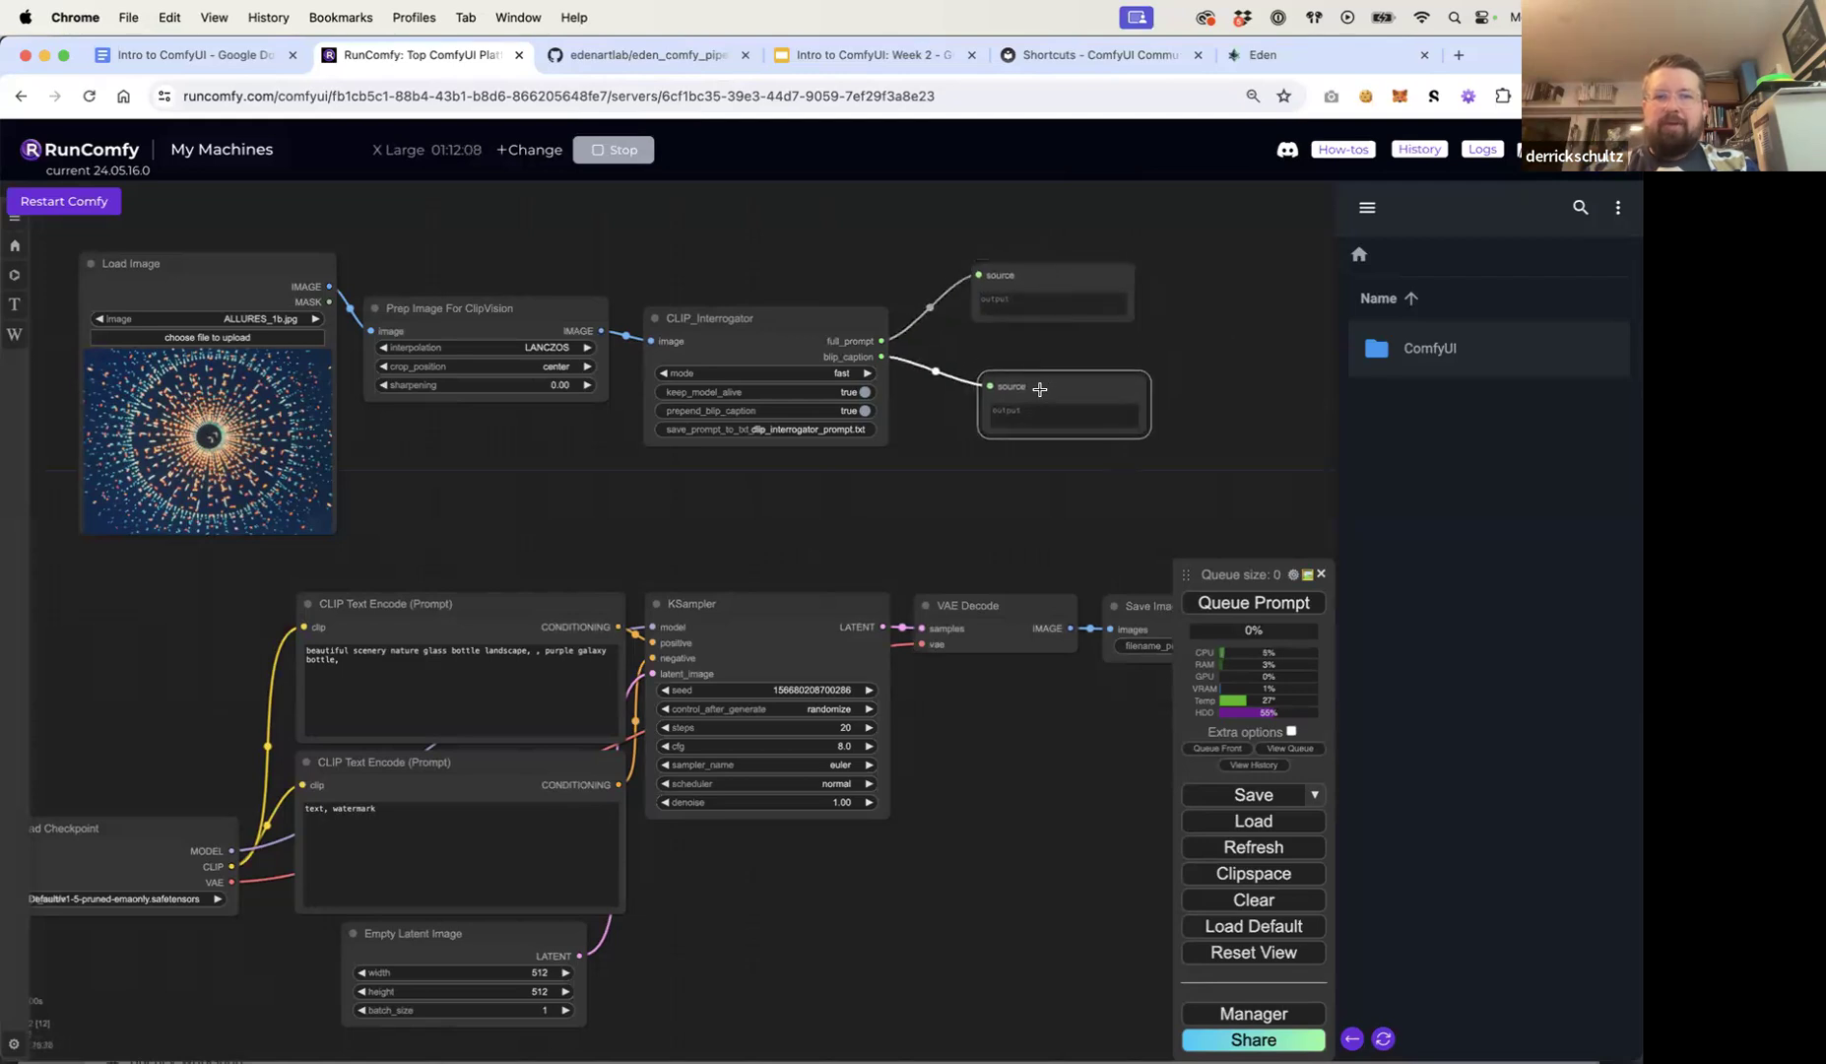
pyautogui.click(1036, 281)
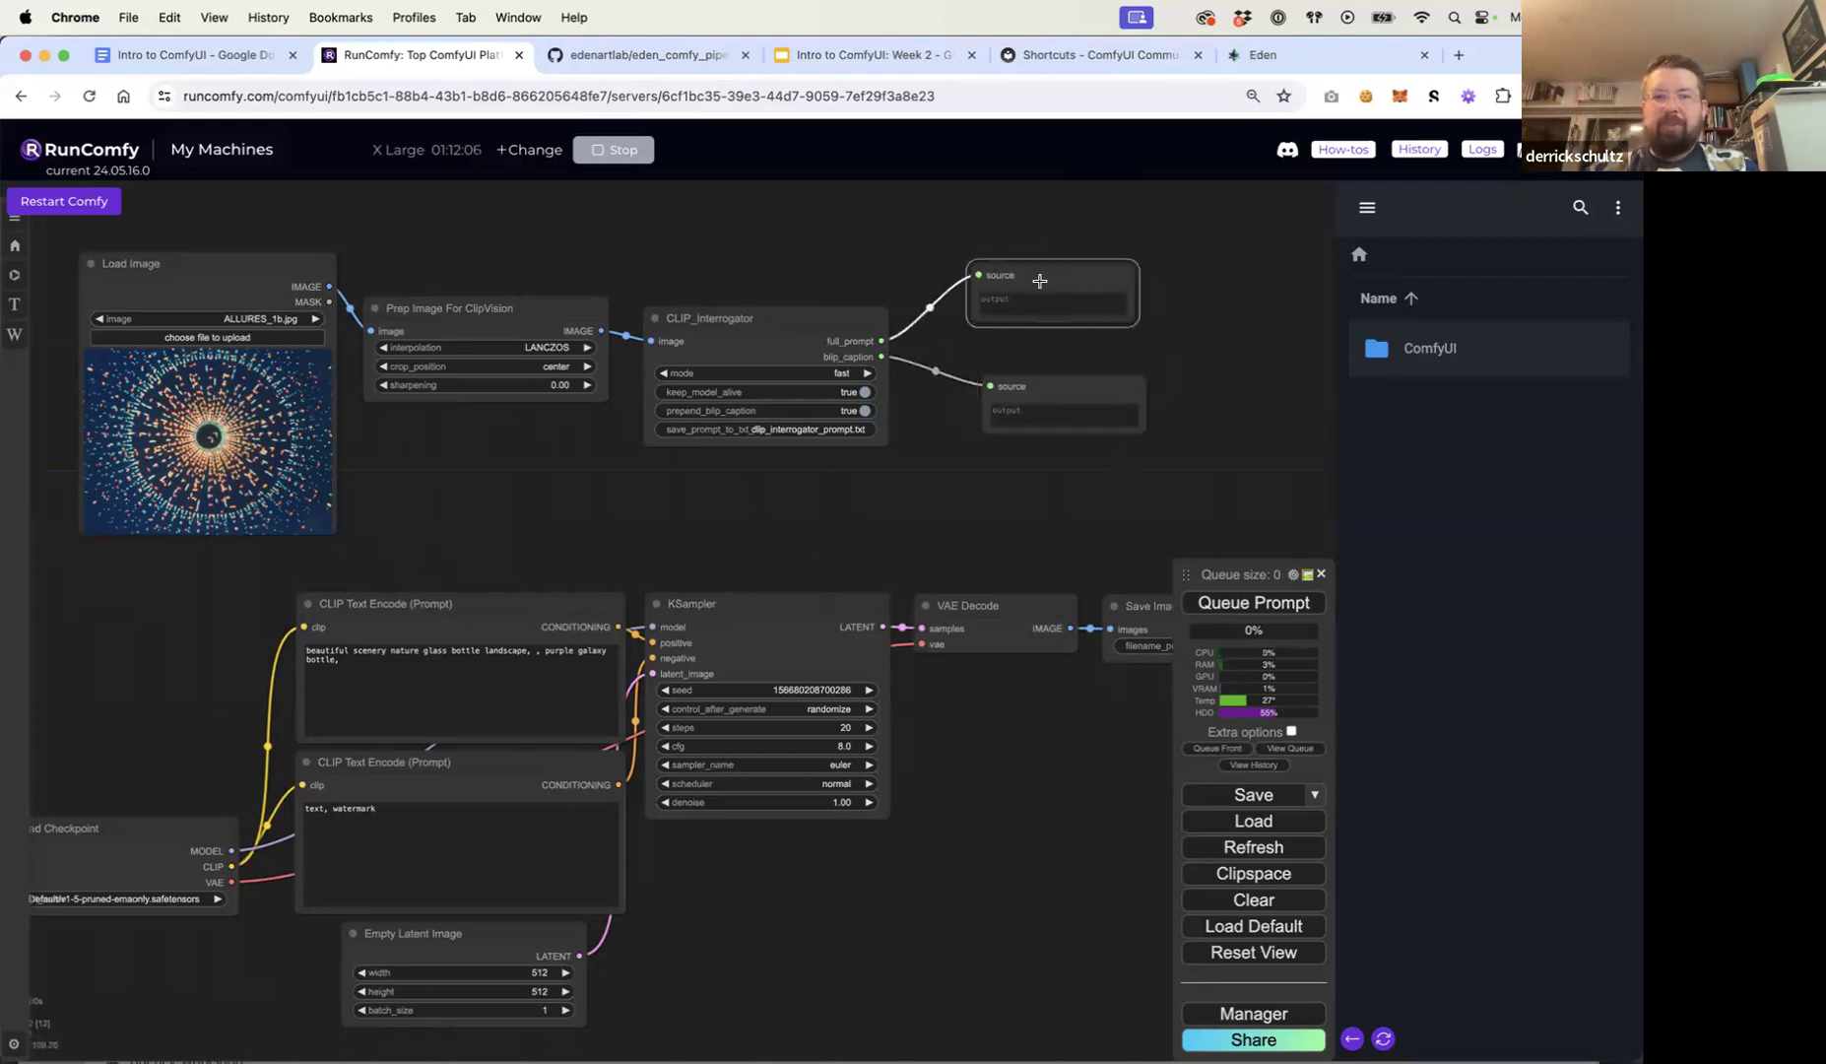
pyautogui.moveTo(1036, 279); pyautogui.dragTo(1049, 306)
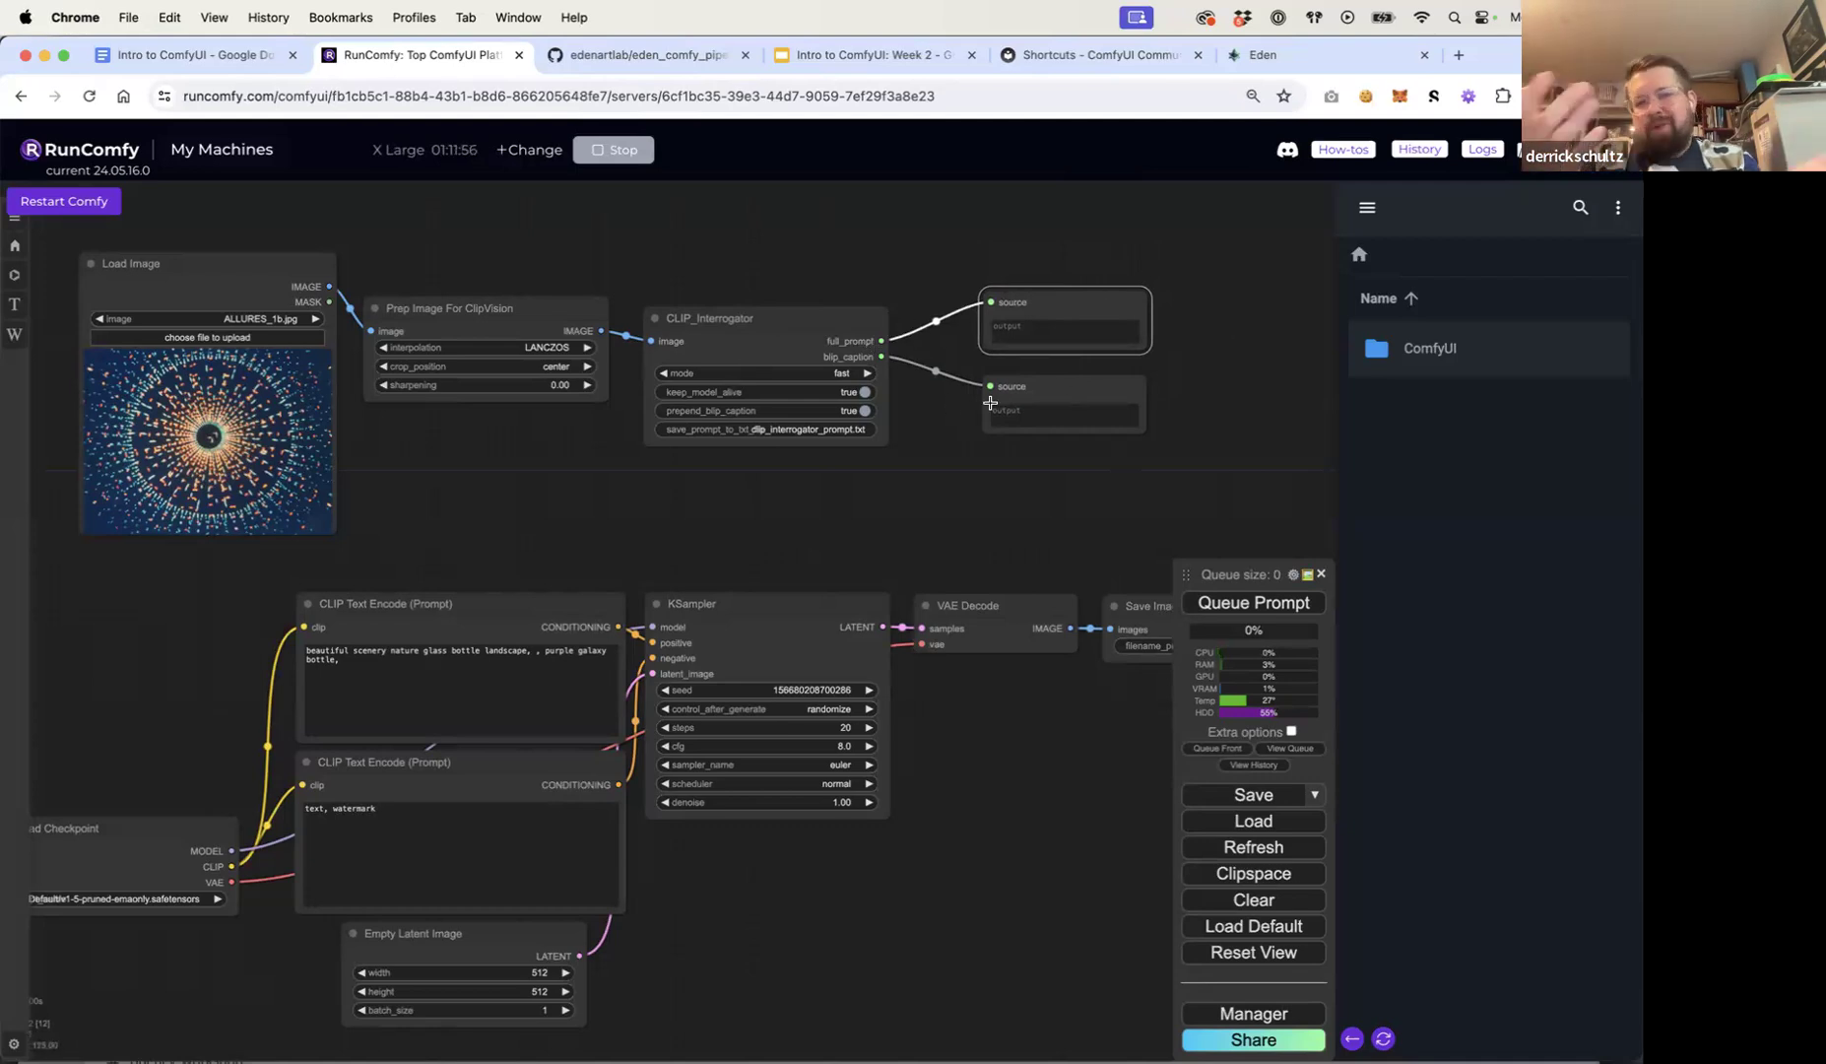
# Step: Enlarge both Display Any nodes so longer text fits, moving the full_prompt one up, and queue the prompt
pyautogui.click(1132, 421)
pyautogui.moveTo(1142, 432); pyautogui.dragTo(1190, 511)
pyautogui.click(1118, 320)
pyautogui.moveTo(1084, 298); pyautogui.dragTo(1084, 240)
pyautogui.moveTo(1165, 333); pyautogui.dragTo(1232, 395)
pyautogui.click(1260, 603)
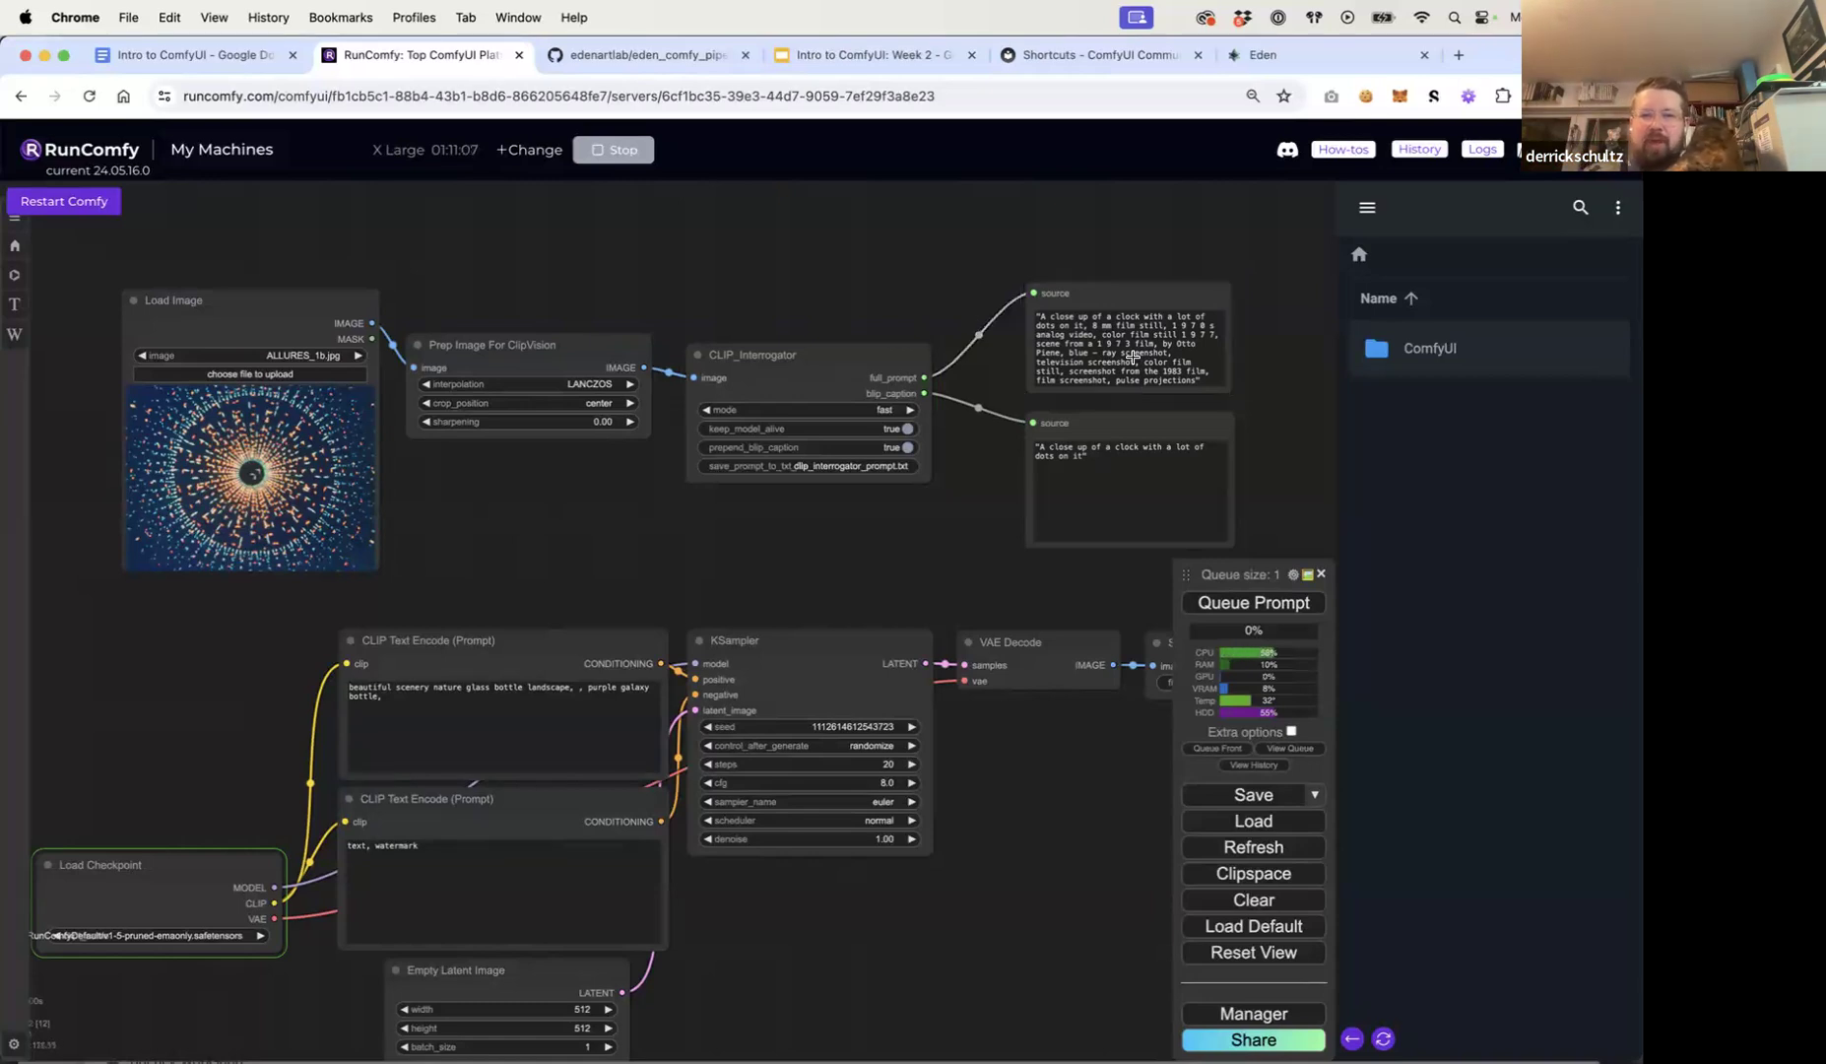
# Step: Compare the full_prompt text with the blip_caption text in the two display nodes, including the shared opening phrase and the style terms
pyautogui.scroll(3, 1133, 358)
pyautogui.scroll(-2, 948, 374)
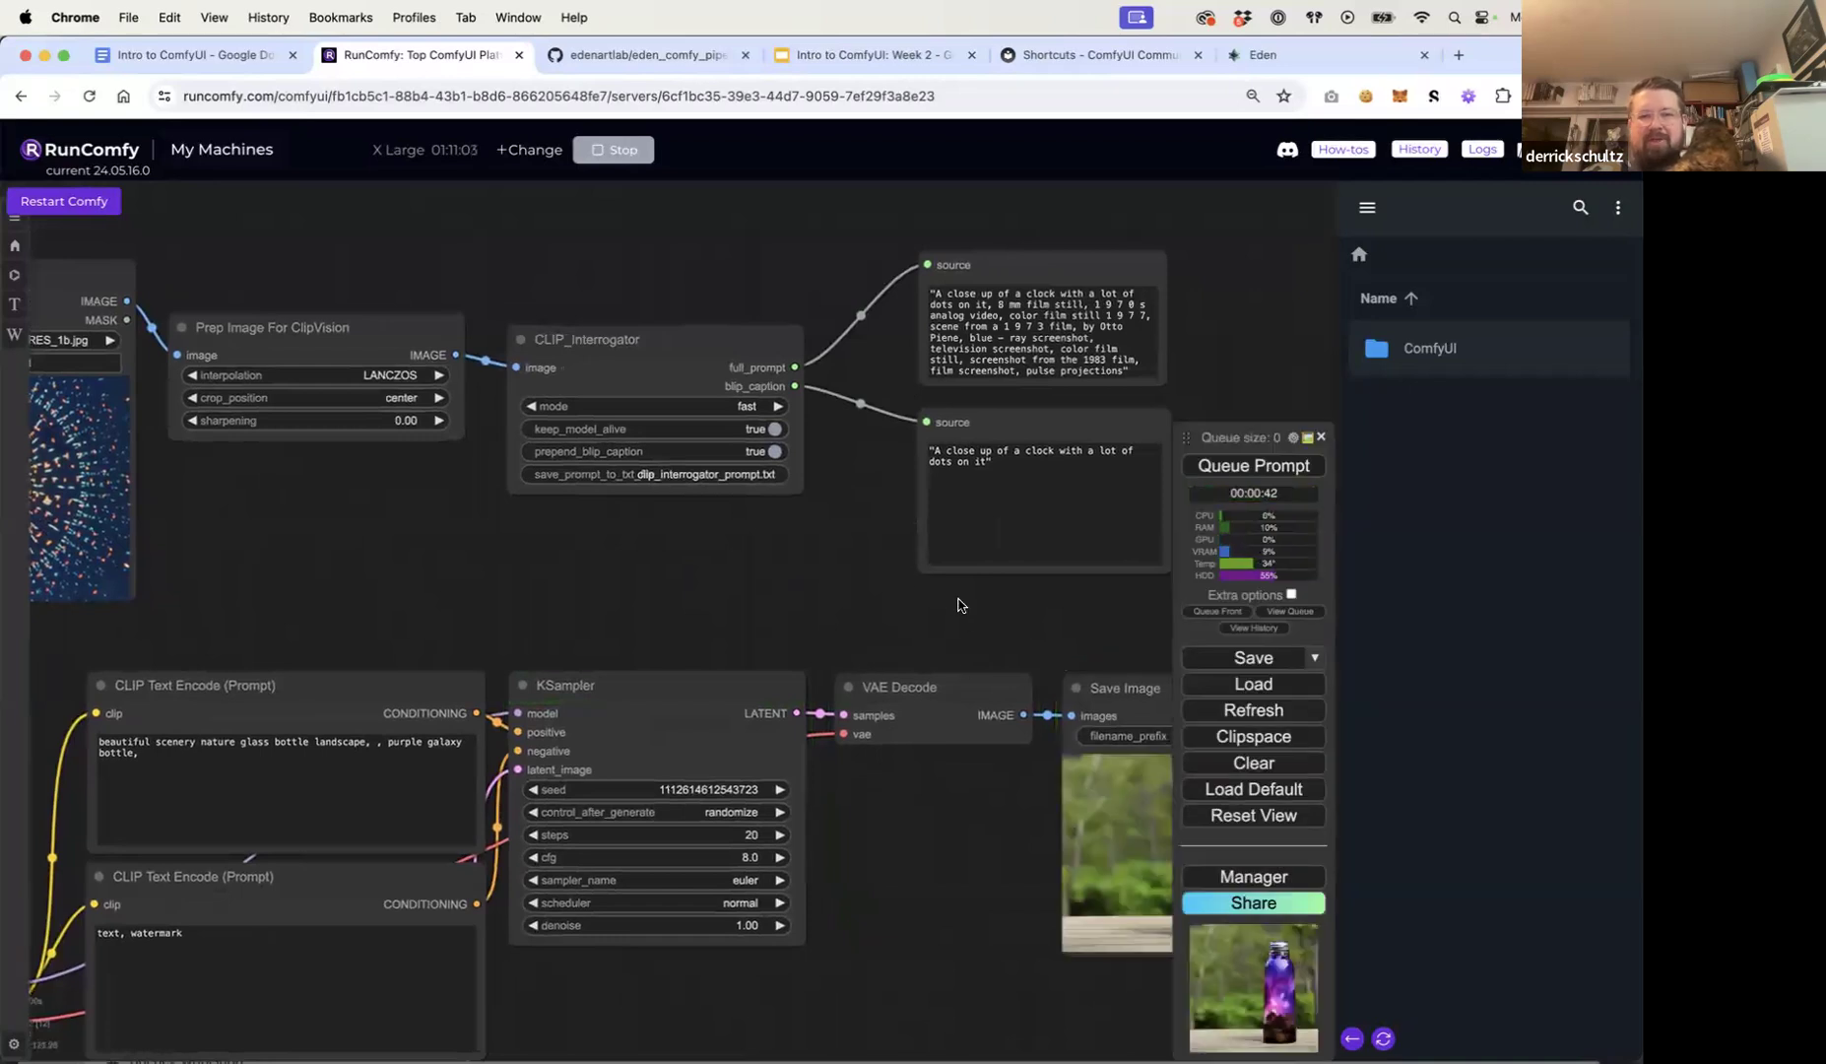
pyautogui.moveTo(958, 600); pyautogui.dragTo(892, 606)
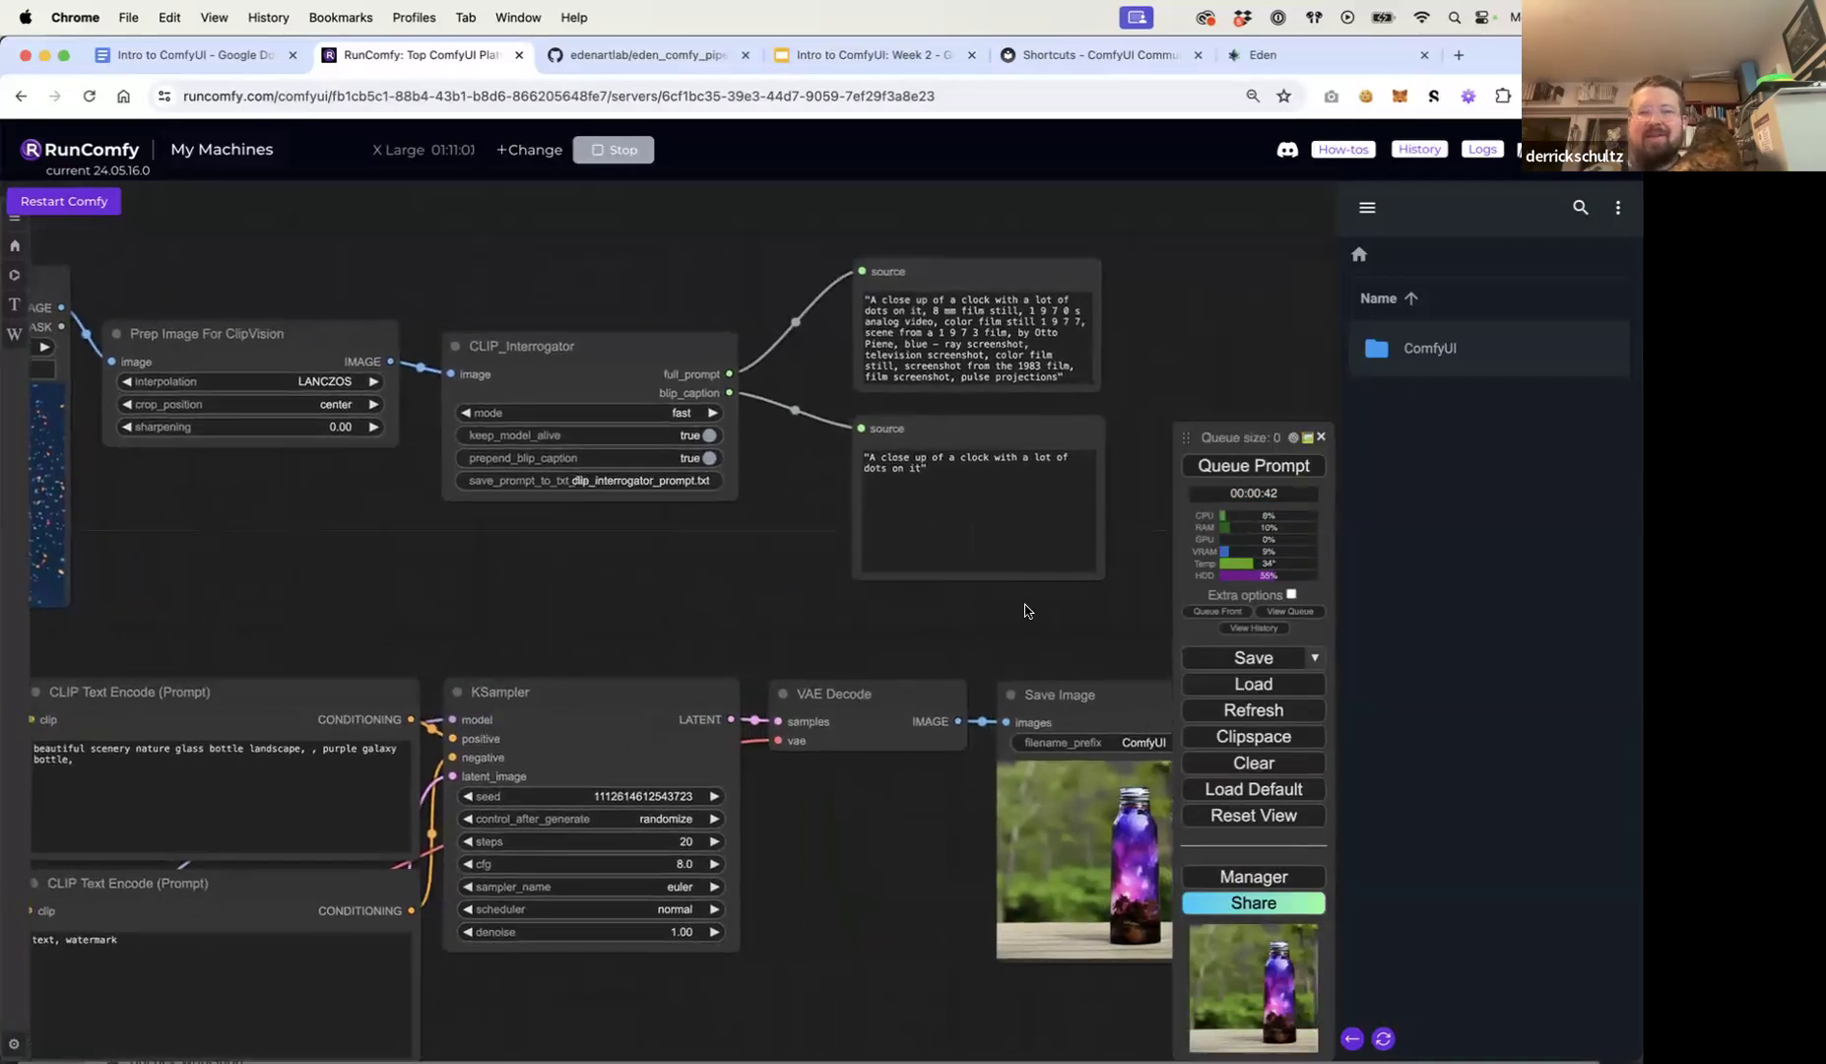
pyautogui.scroll(5, 1025, 608)
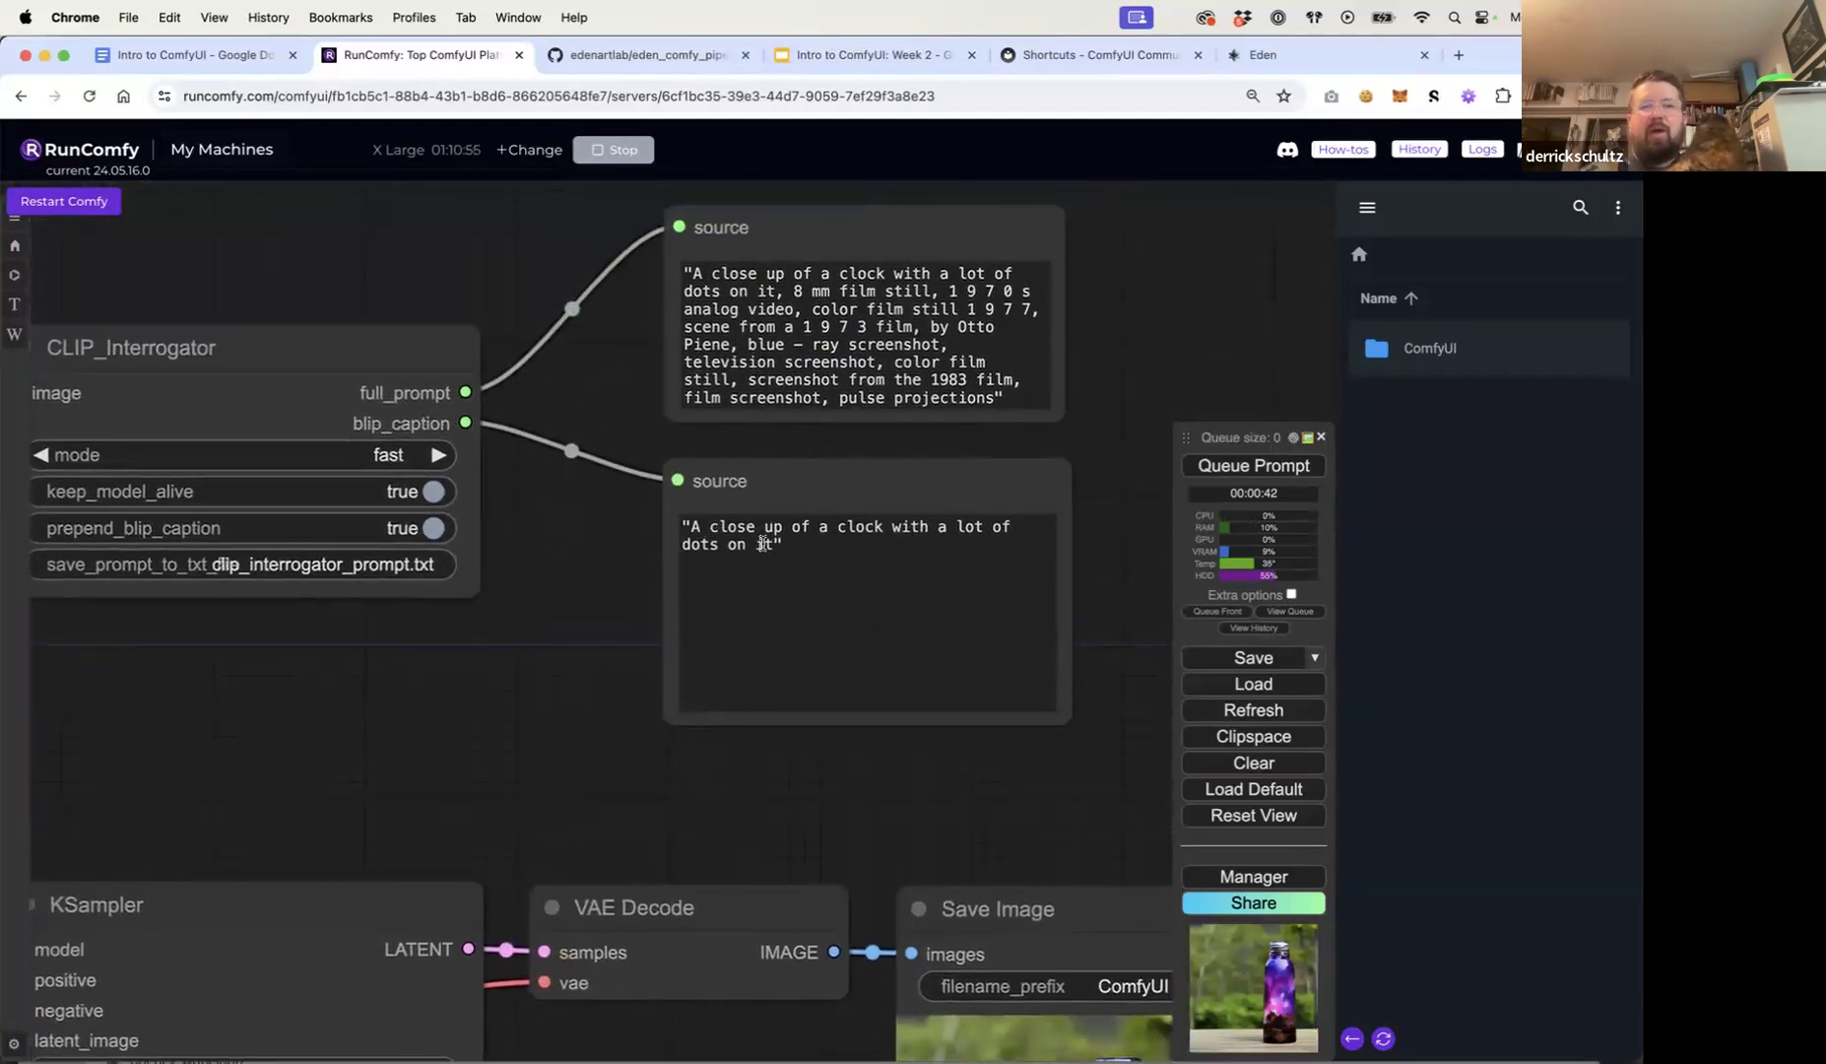
pyautogui.moveTo(770, 548); pyautogui.dragTo(694, 523)
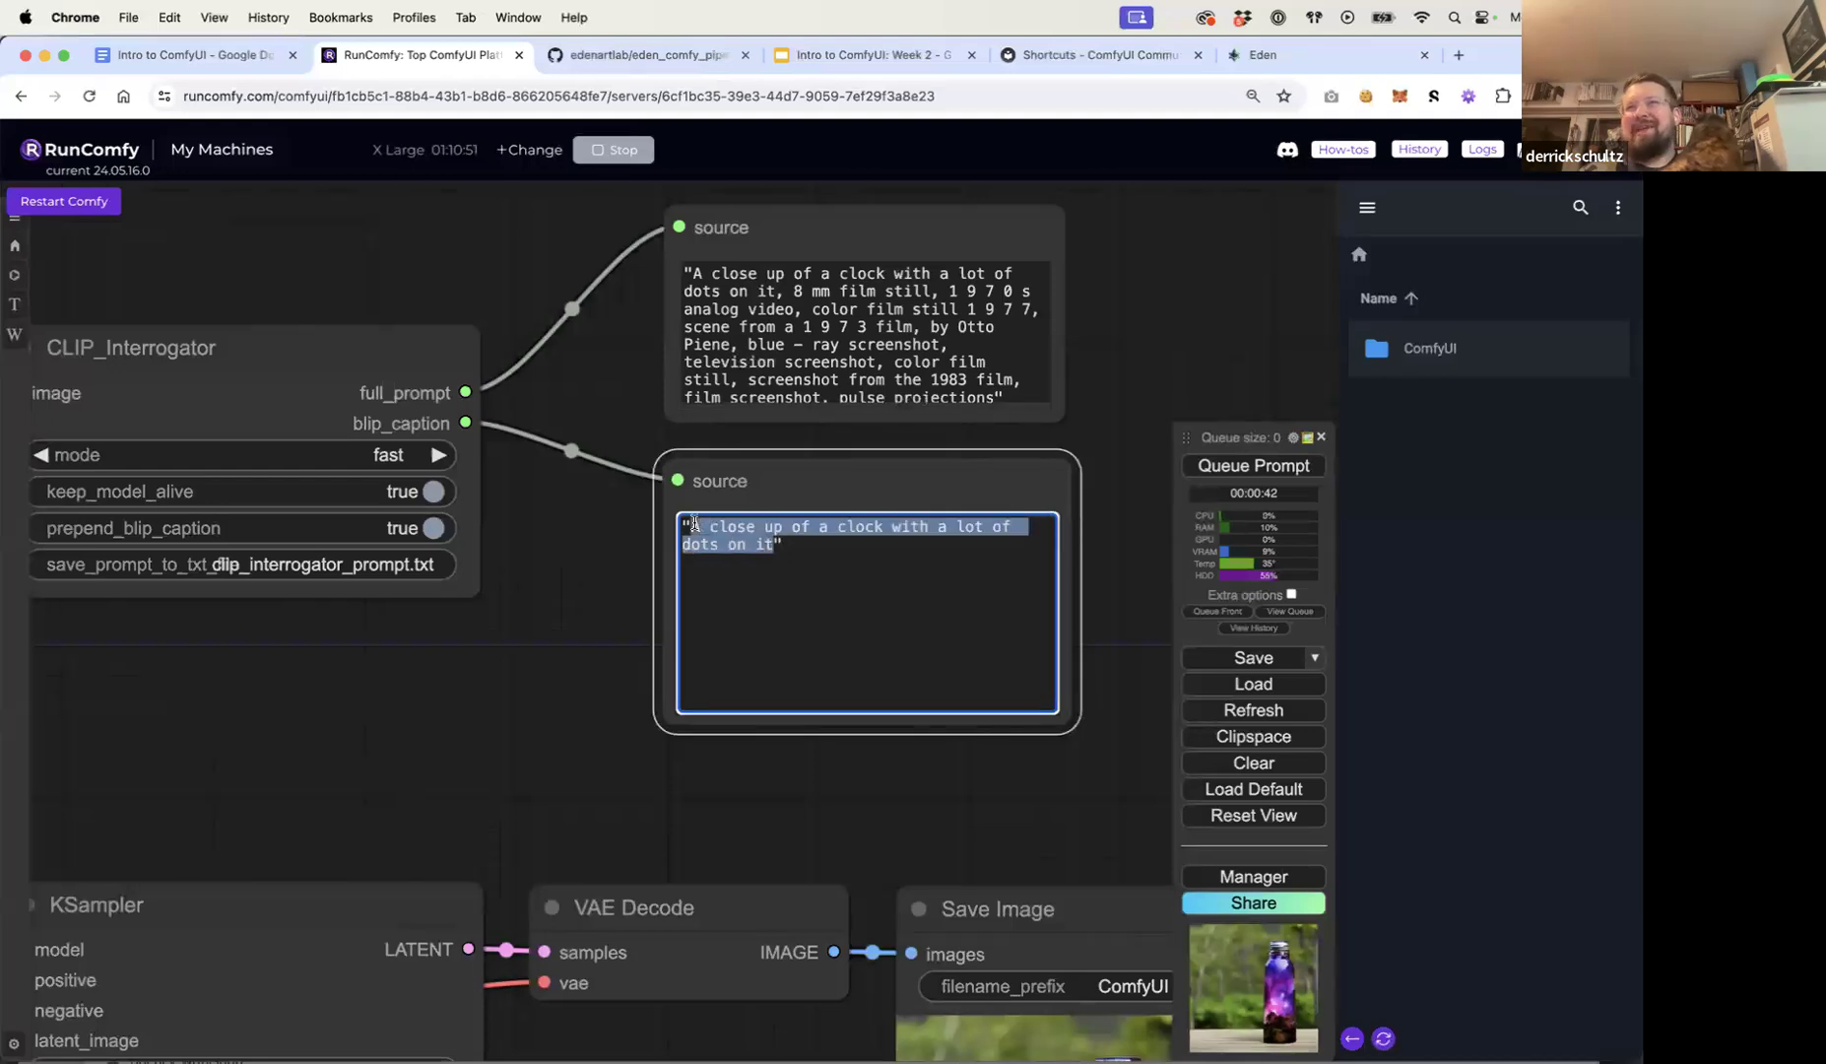
pyautogui.click(724, 284)
pyautogui.moveTo(692, 271); pyautogui.dragTo(775, 289)
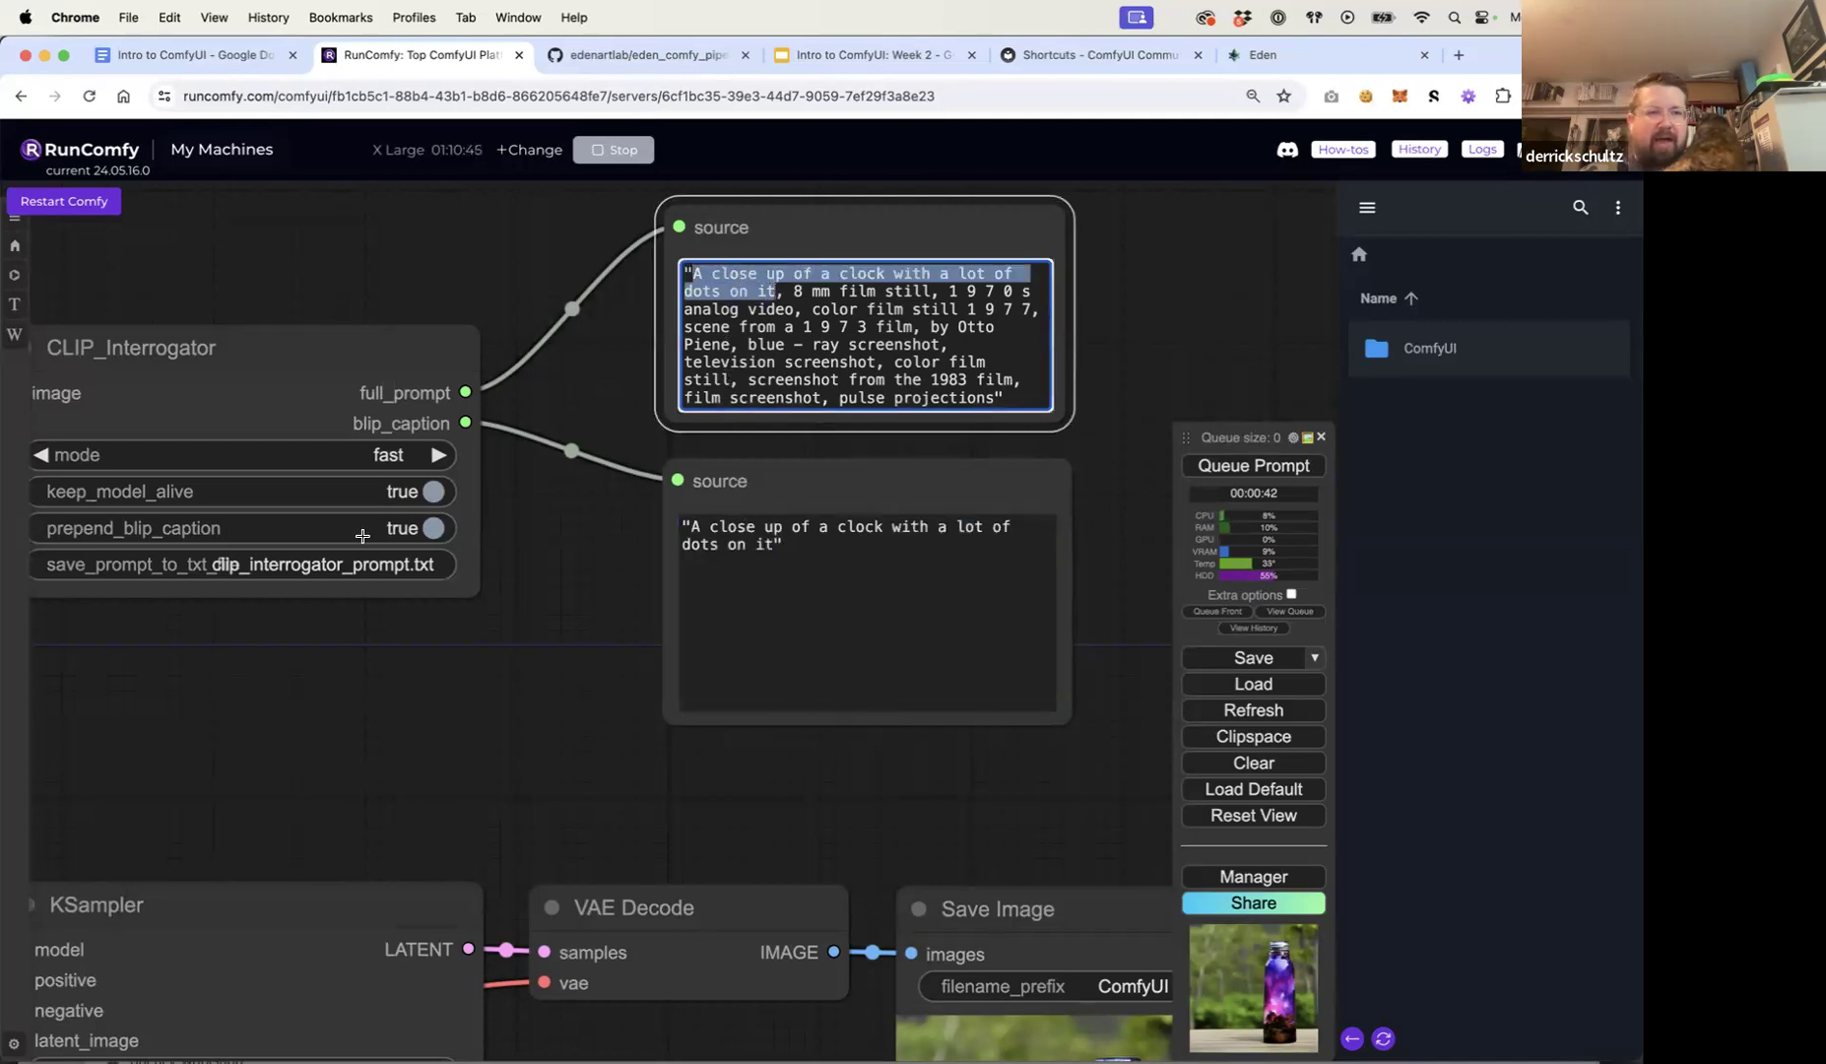
pyautogui.click(805, 299)
pyautogui.moveTo(795, 293); pyautogui.dragTo(927, 286)
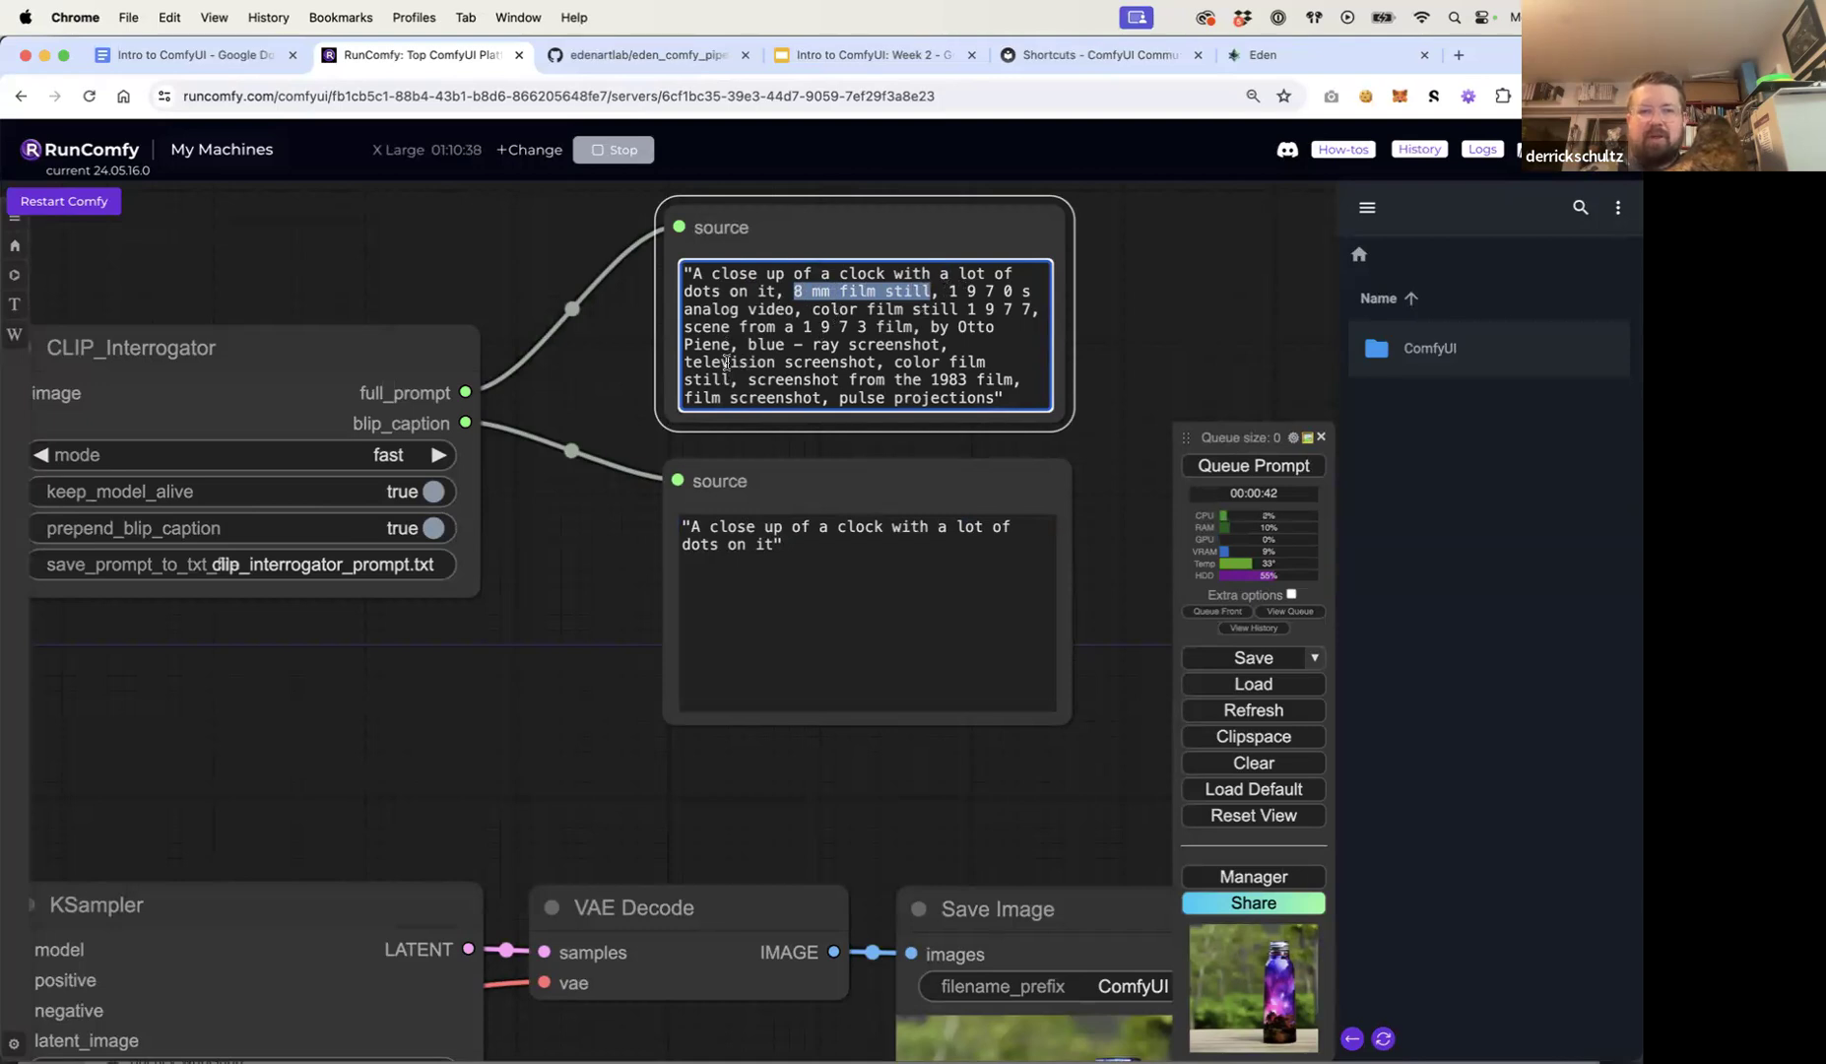
pyautogui.moveTo(836, 368); pyautogui.dragTo(890, 396)
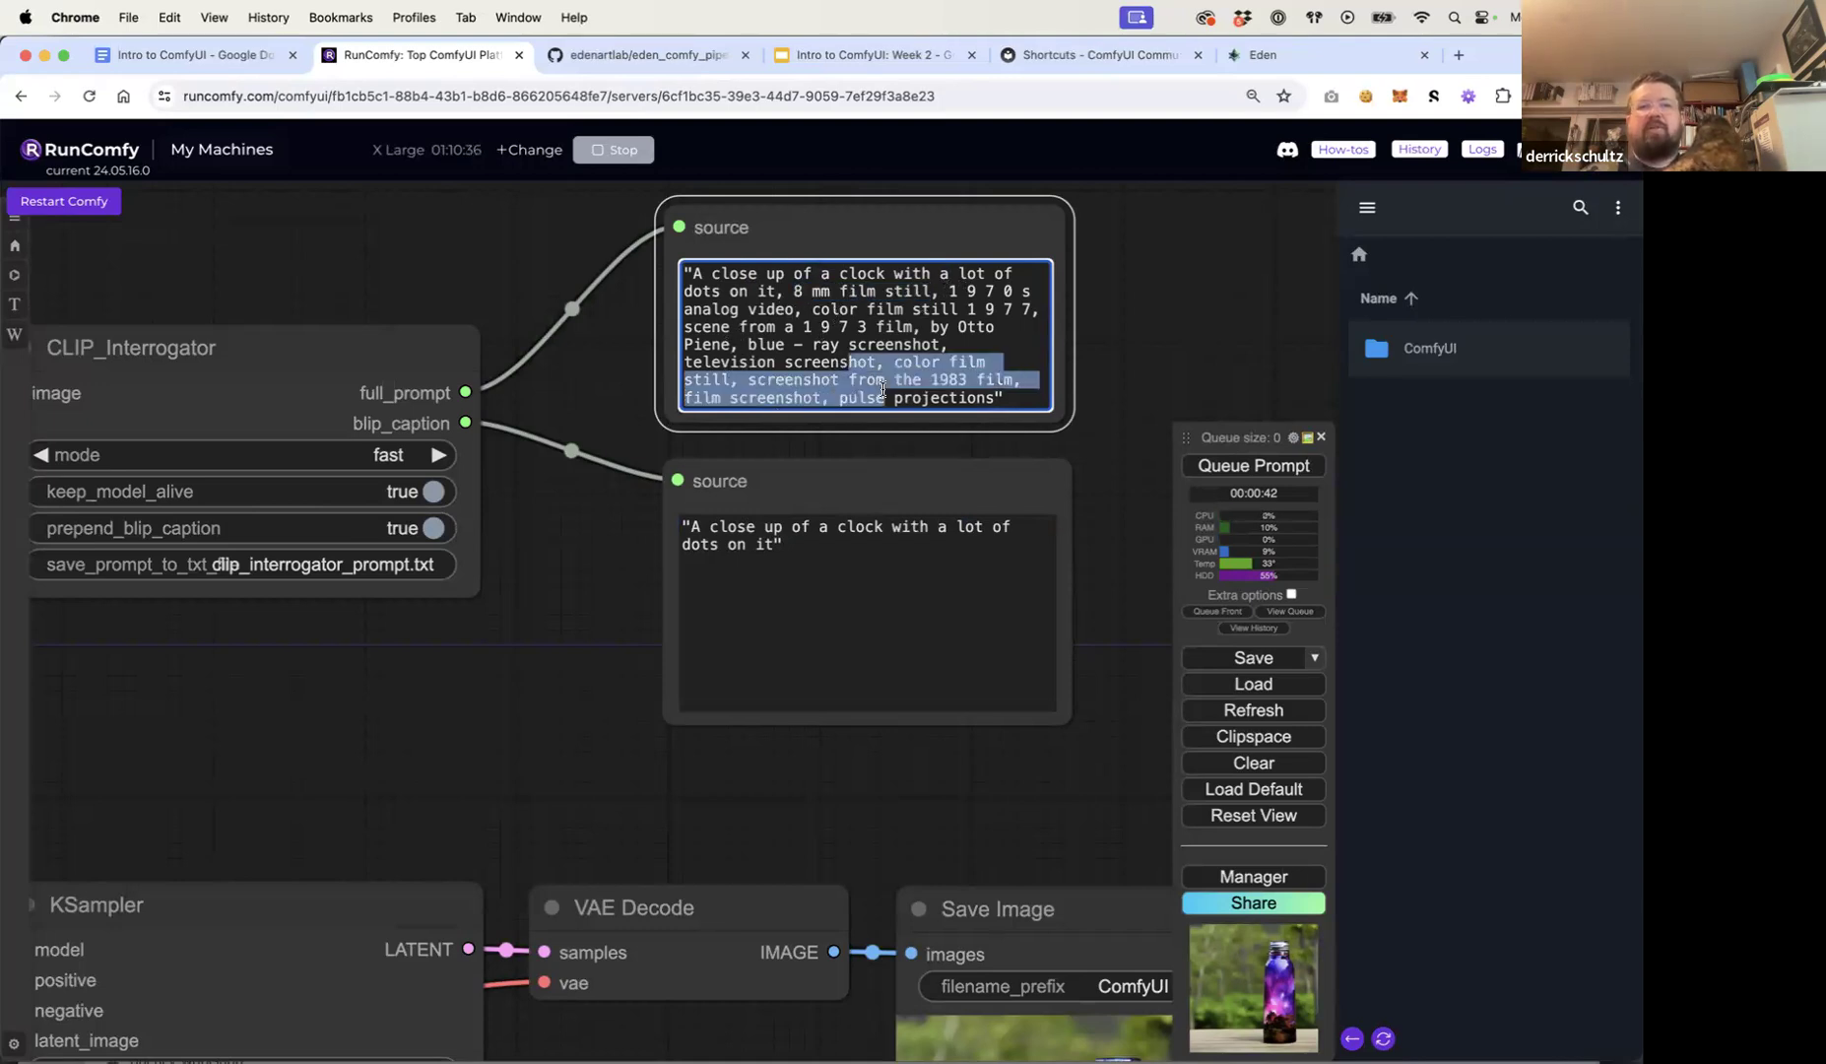
pyautogui.click(939, 369)
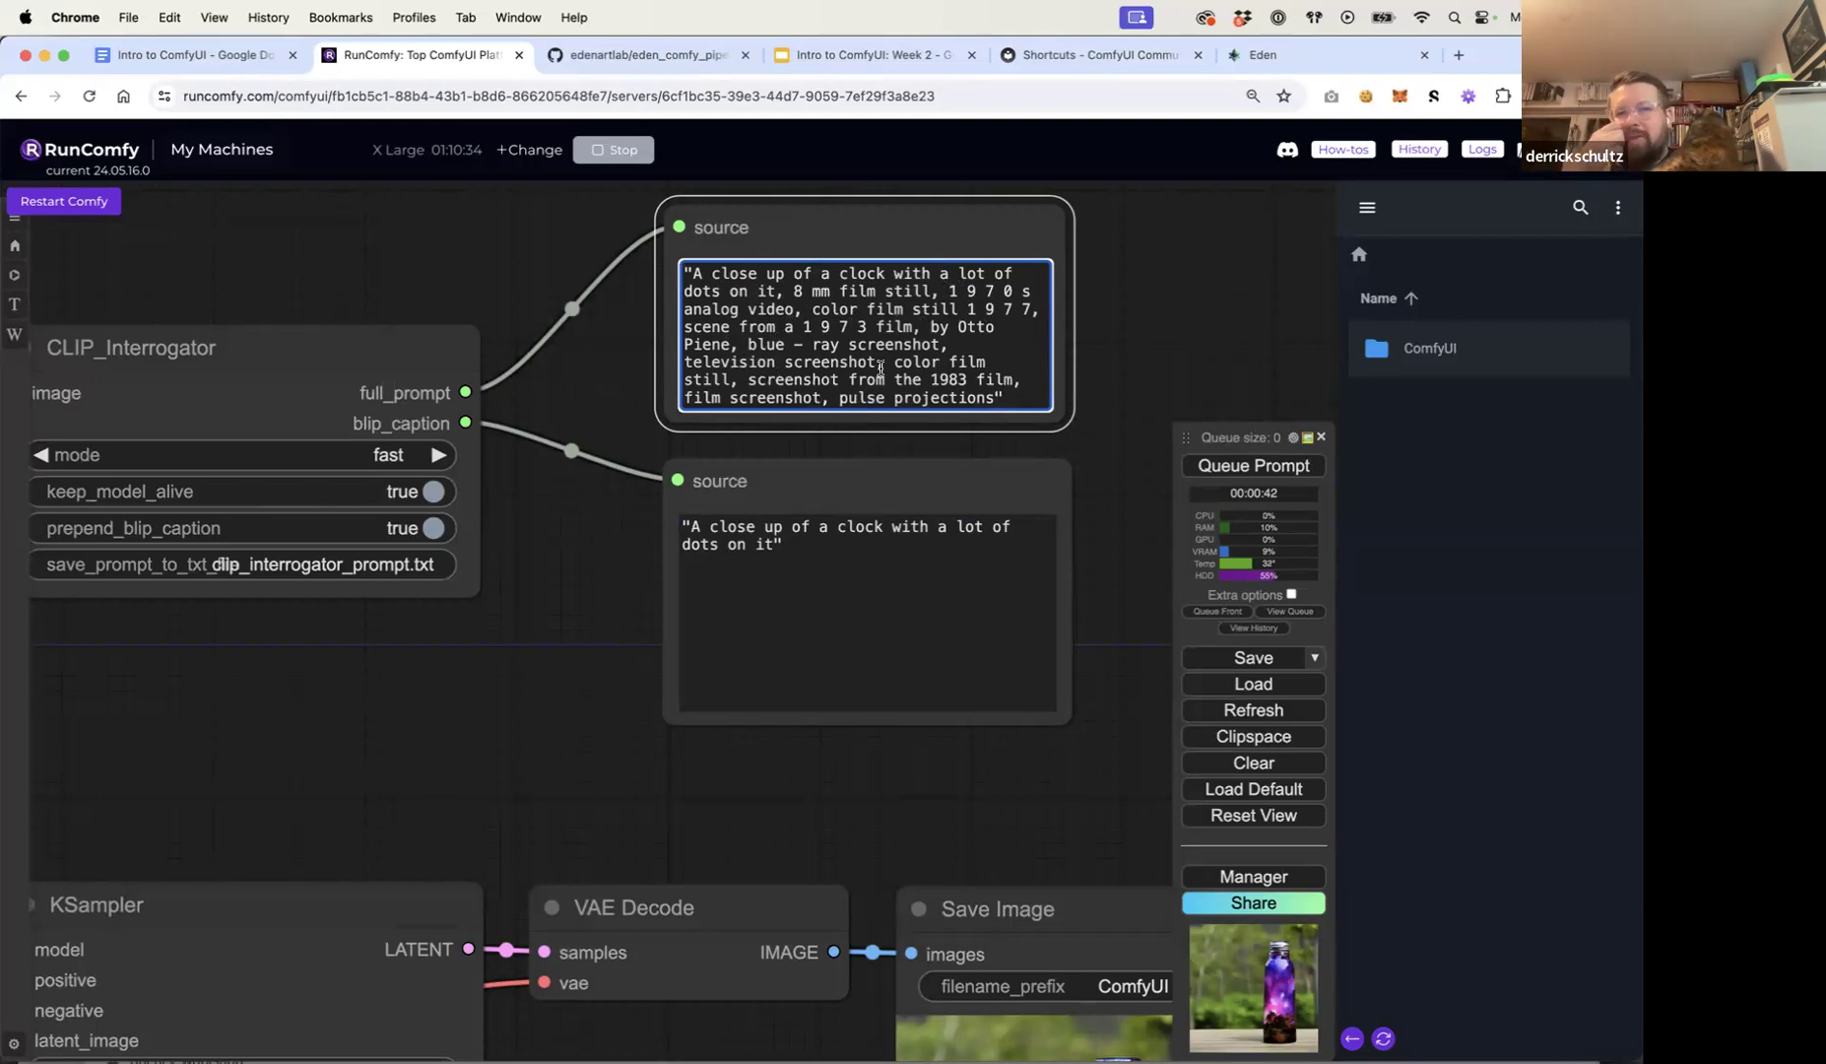
# Step: Set prepend_blip_caption to false on CLIP_Interrogator and queue the prompt again
pyautogui.click(430, 527)
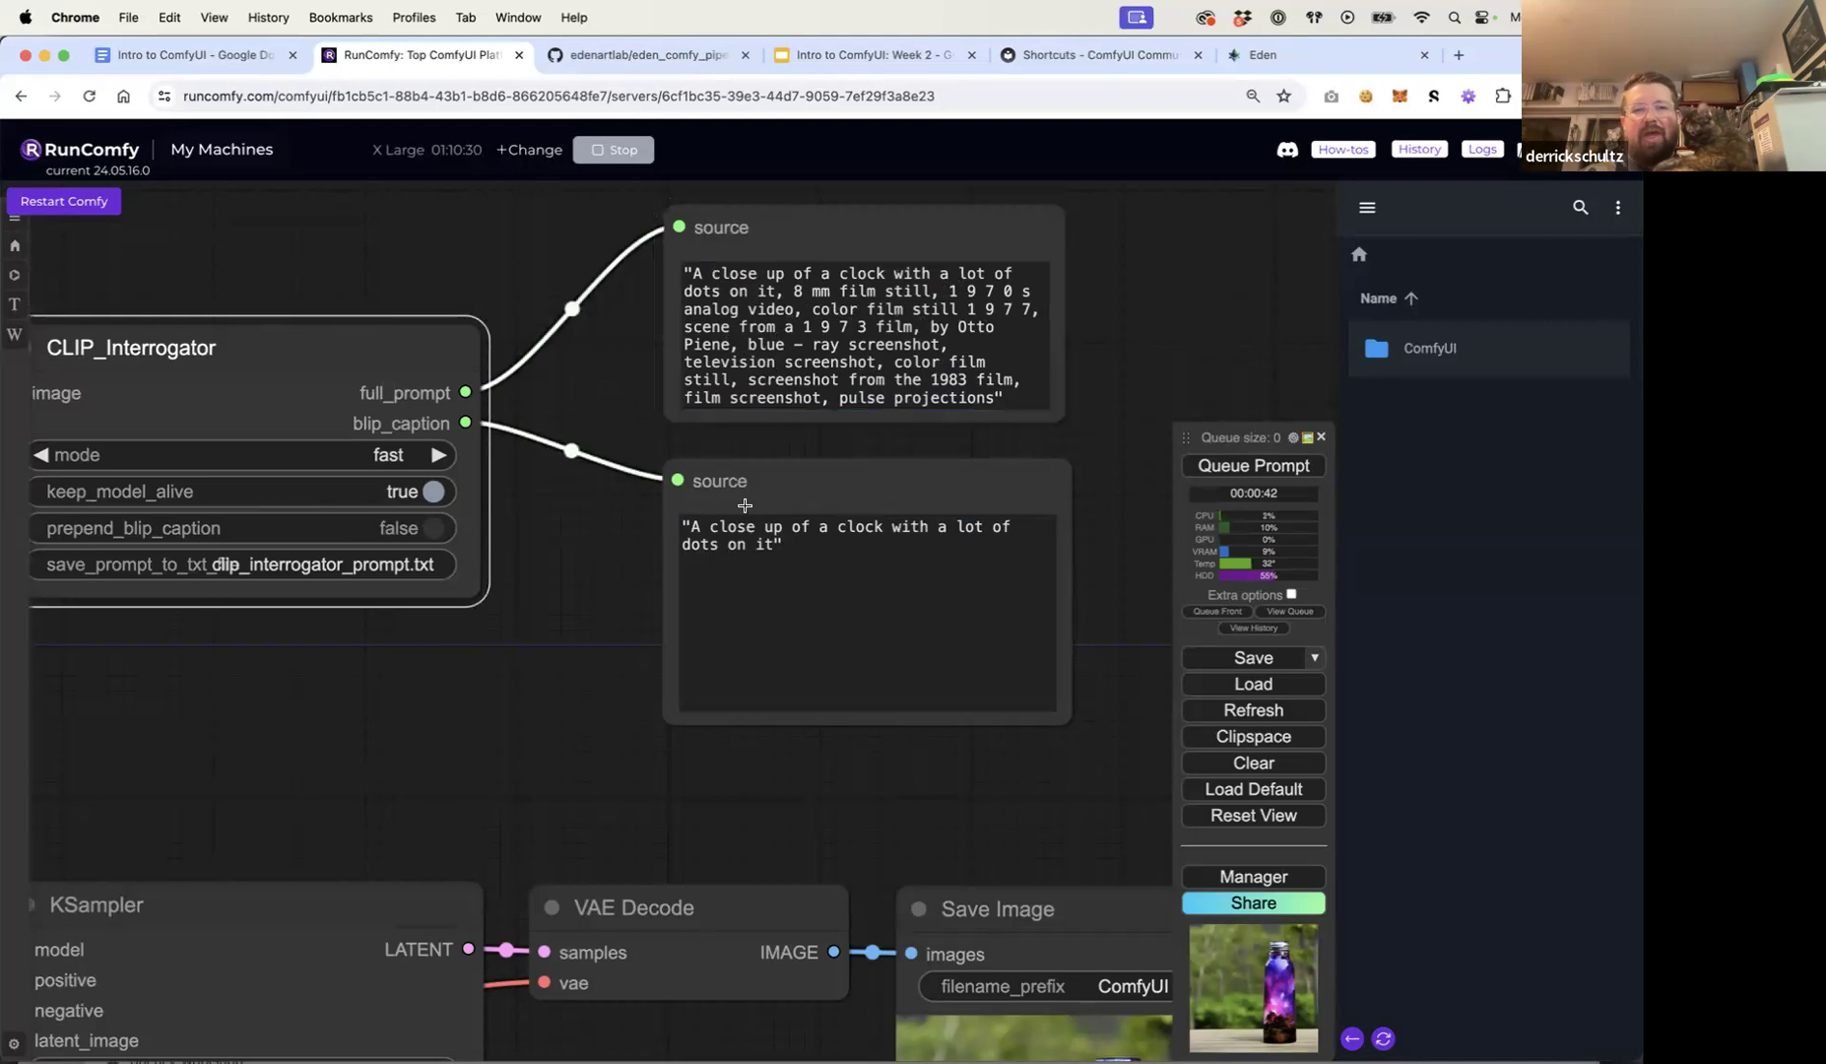
pyautogui.click(1263, 467)
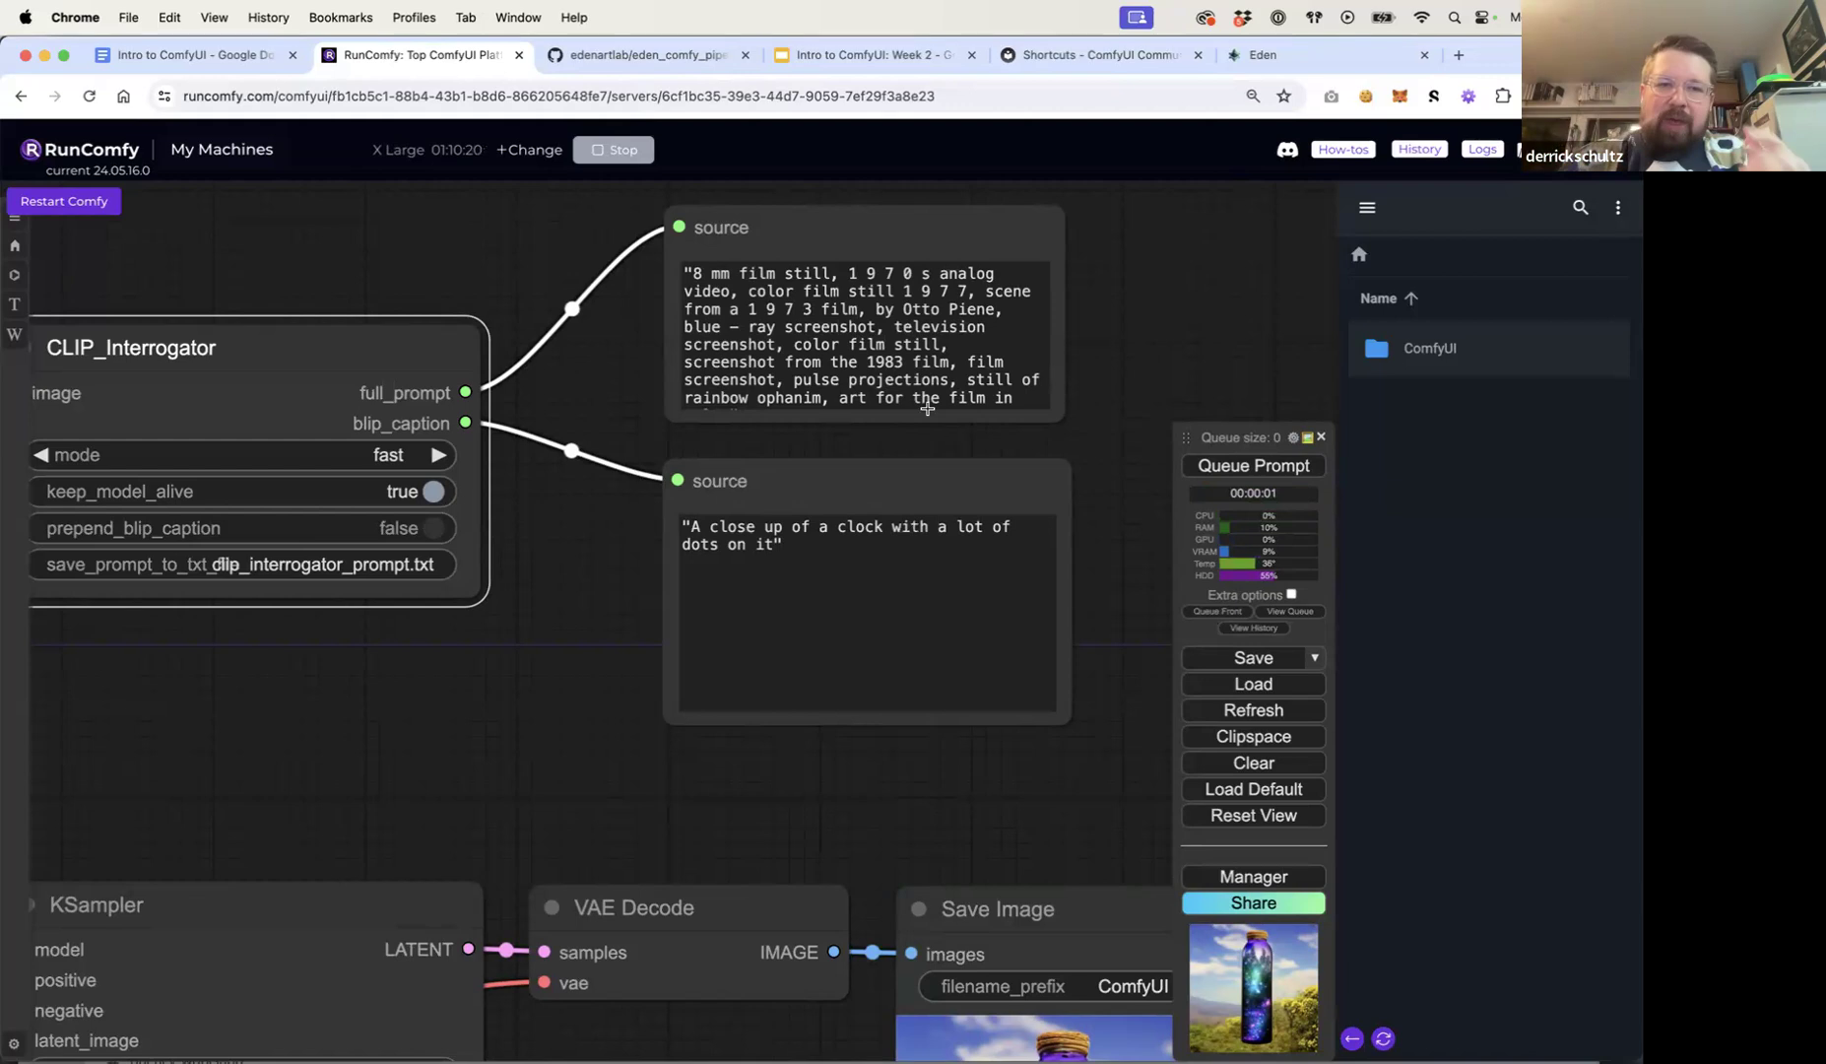
pyautogui.click(1113, 361)
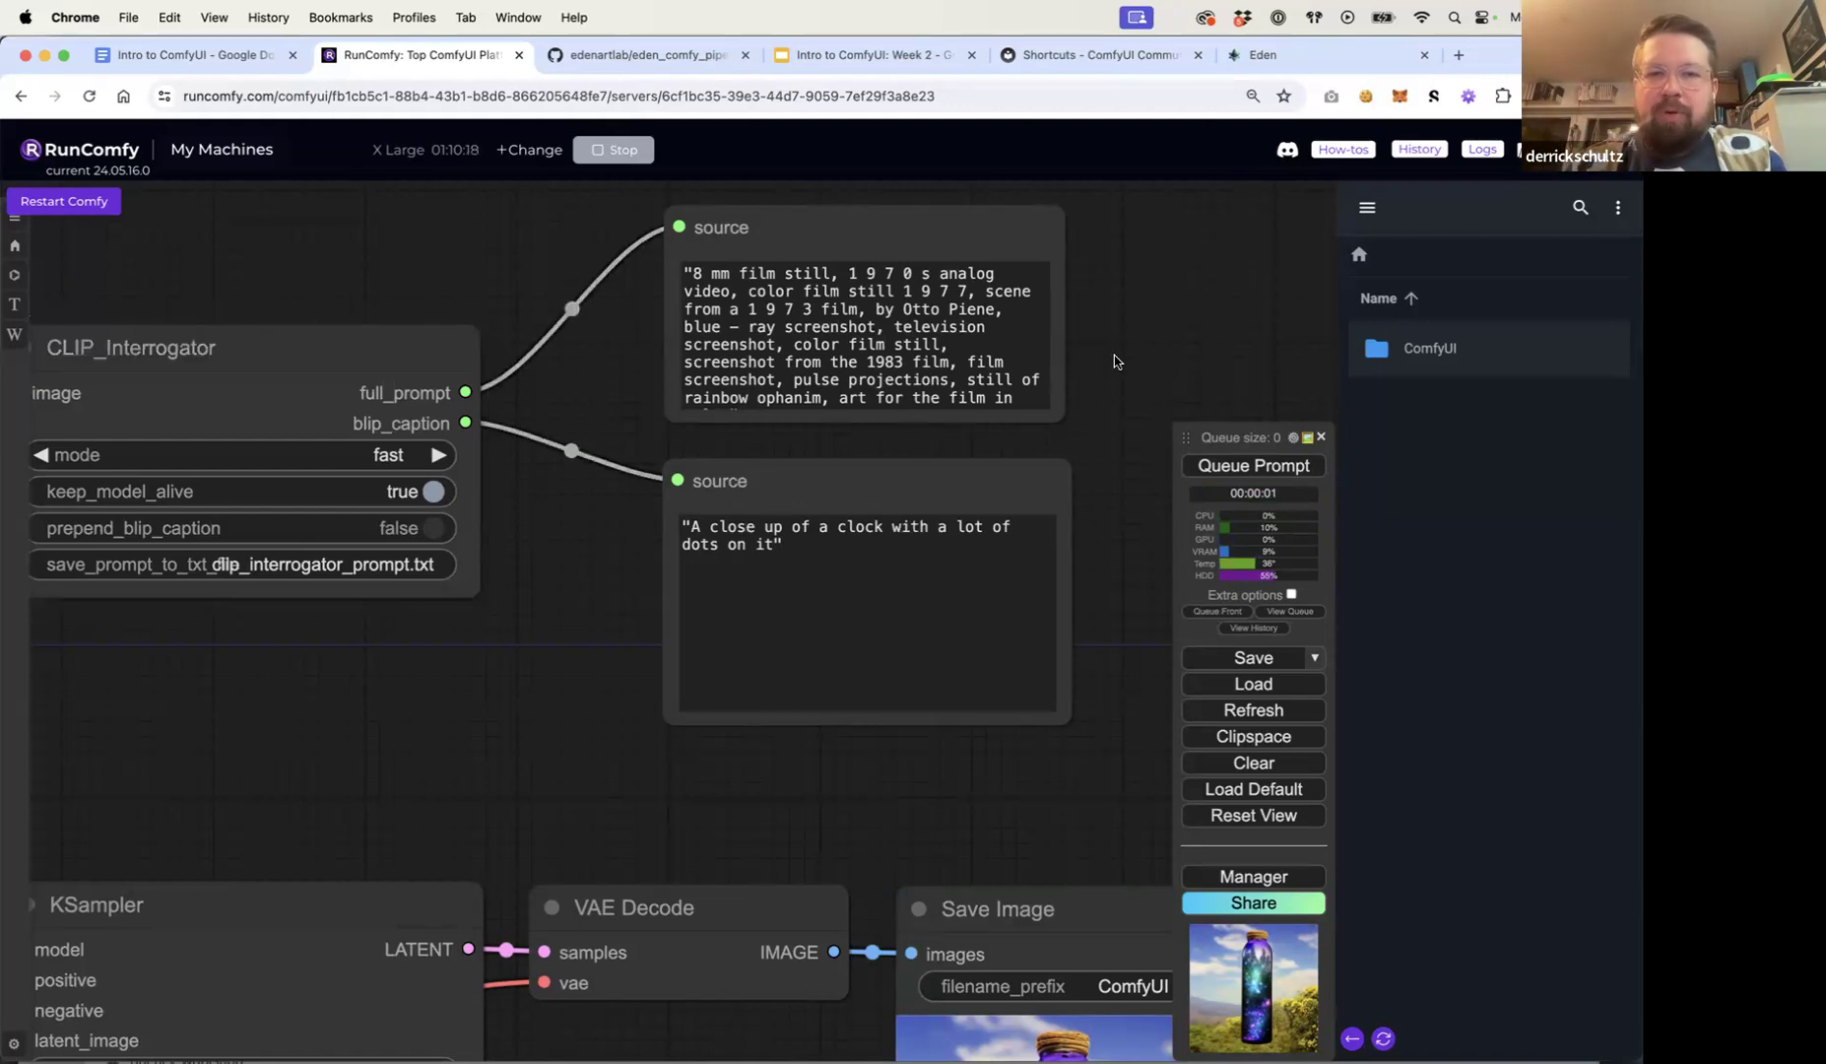
# Step: Convert the text widget of the positive CLIP Text Encode (Prompt) node to an input, shifting the node up slightly
pyautogui.scroll(-5, 1114, 362)
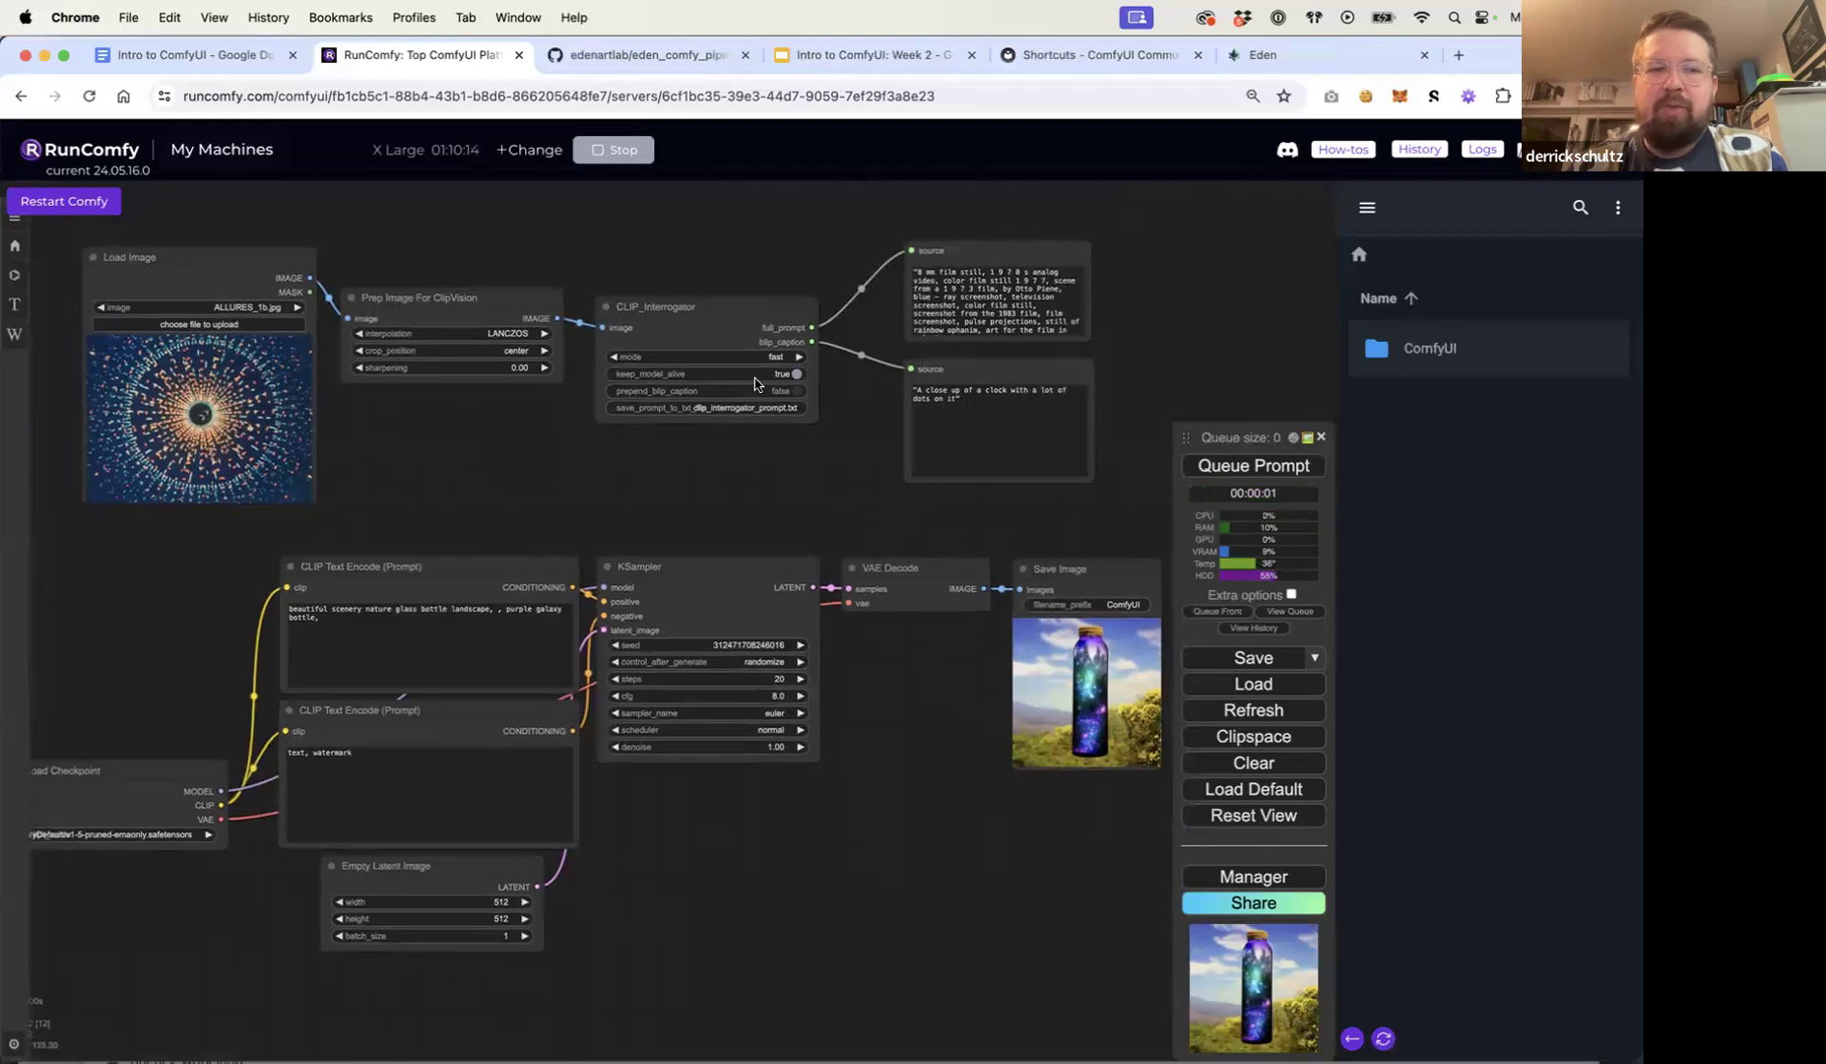
pyautogui.moveTo(462, 529); pyautogui.dragTo(656, 440)
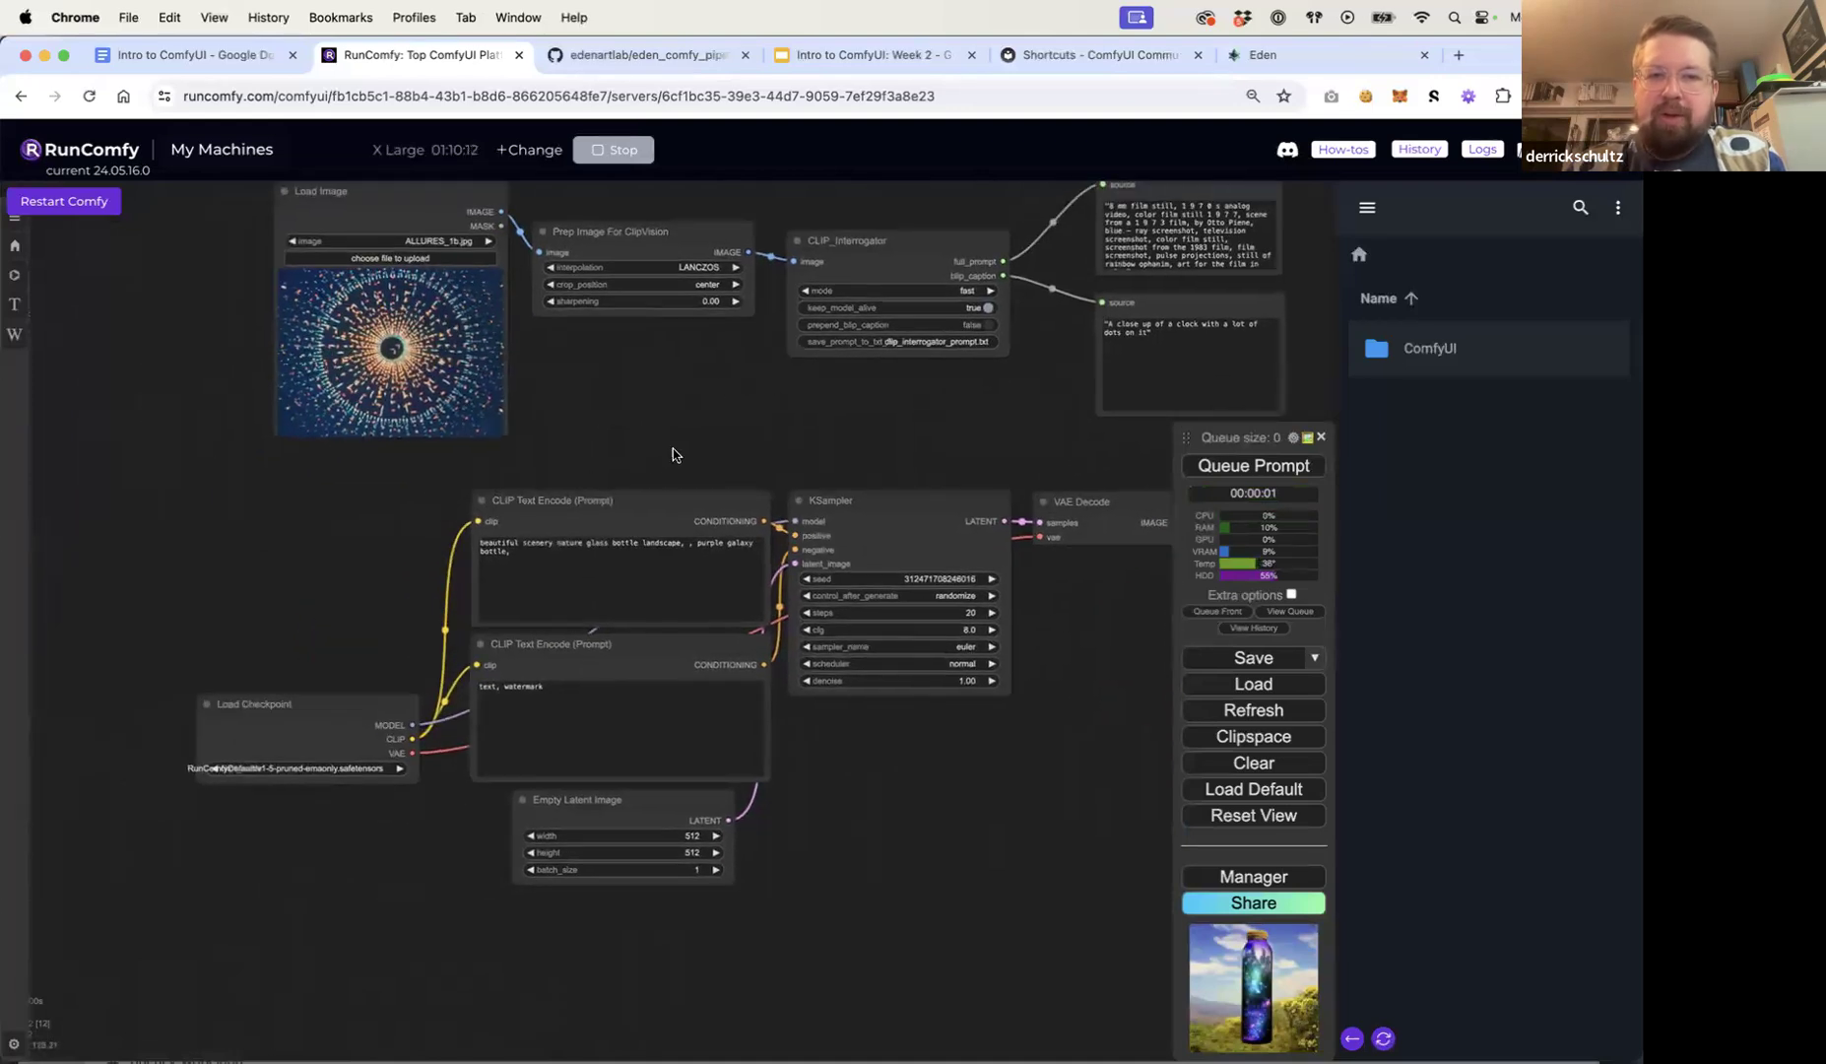
pyautogui.scroll(3, 658, 456)
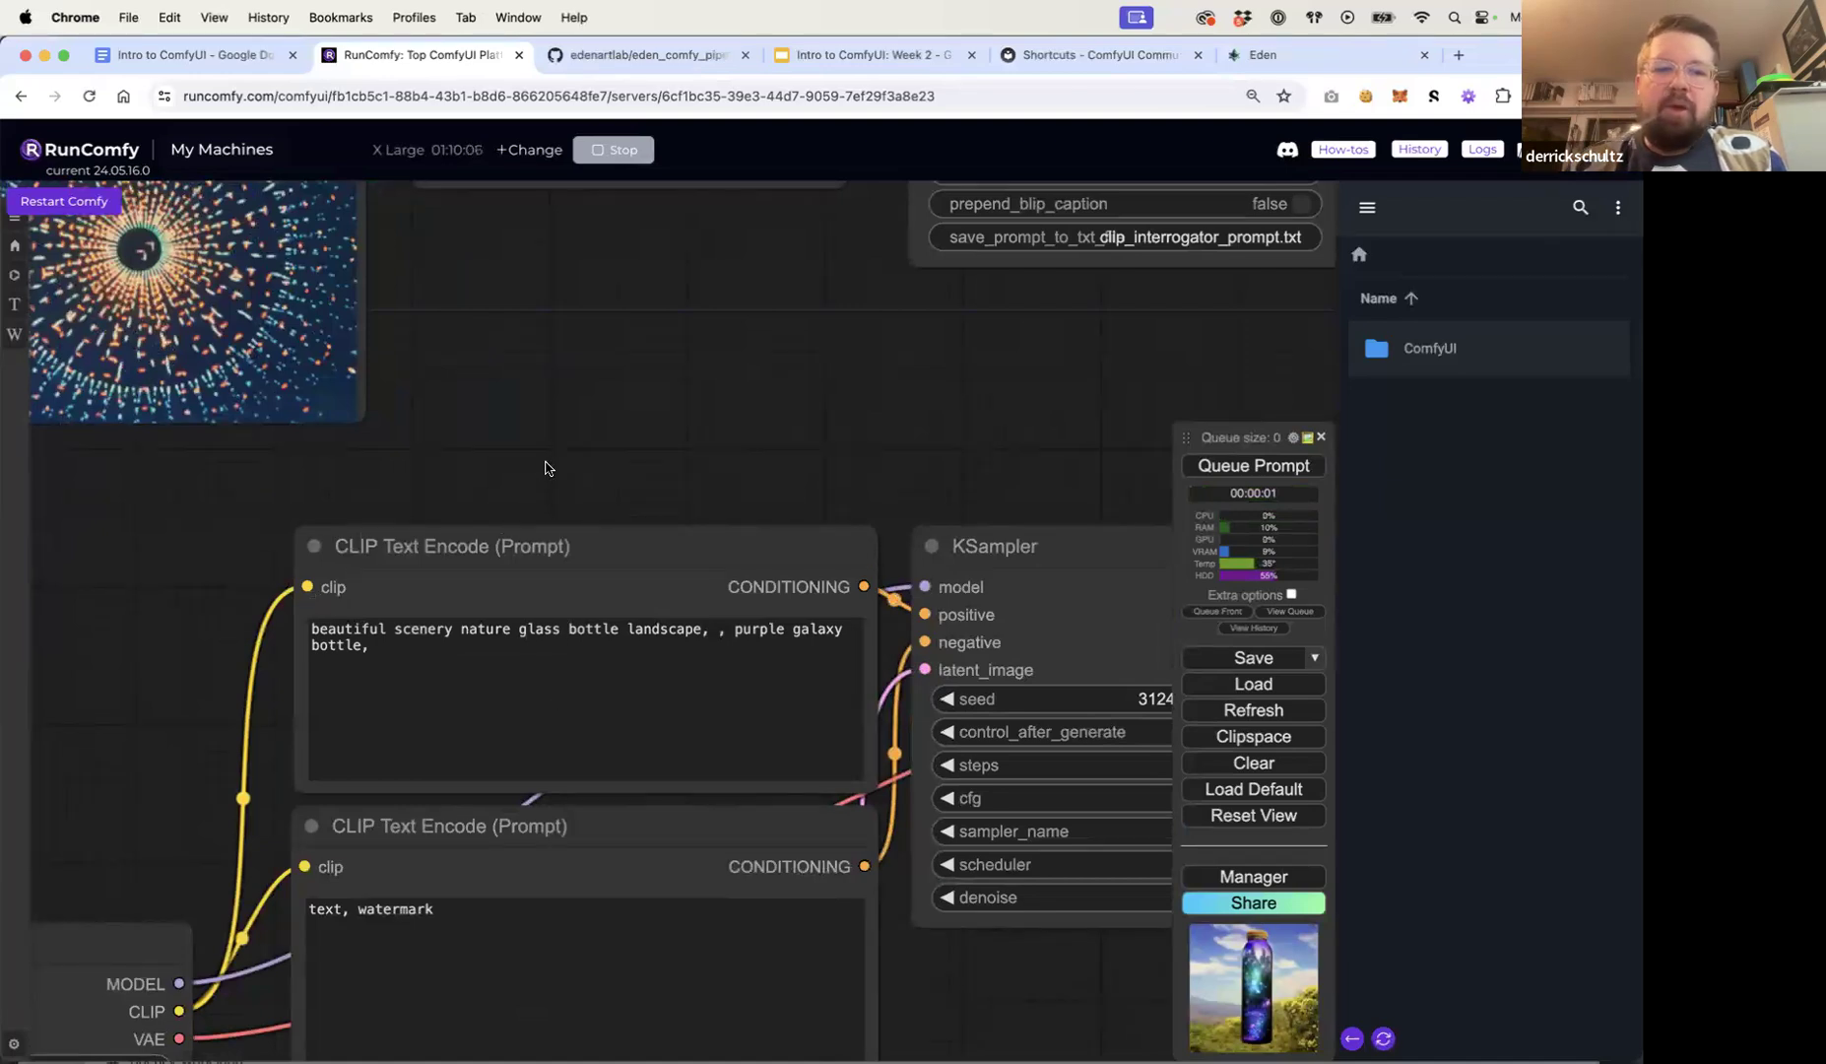
pyautogui.moveTo(549, 469); pyautogui.dragTo(562, 391)
pyautogui.click(634, 448)
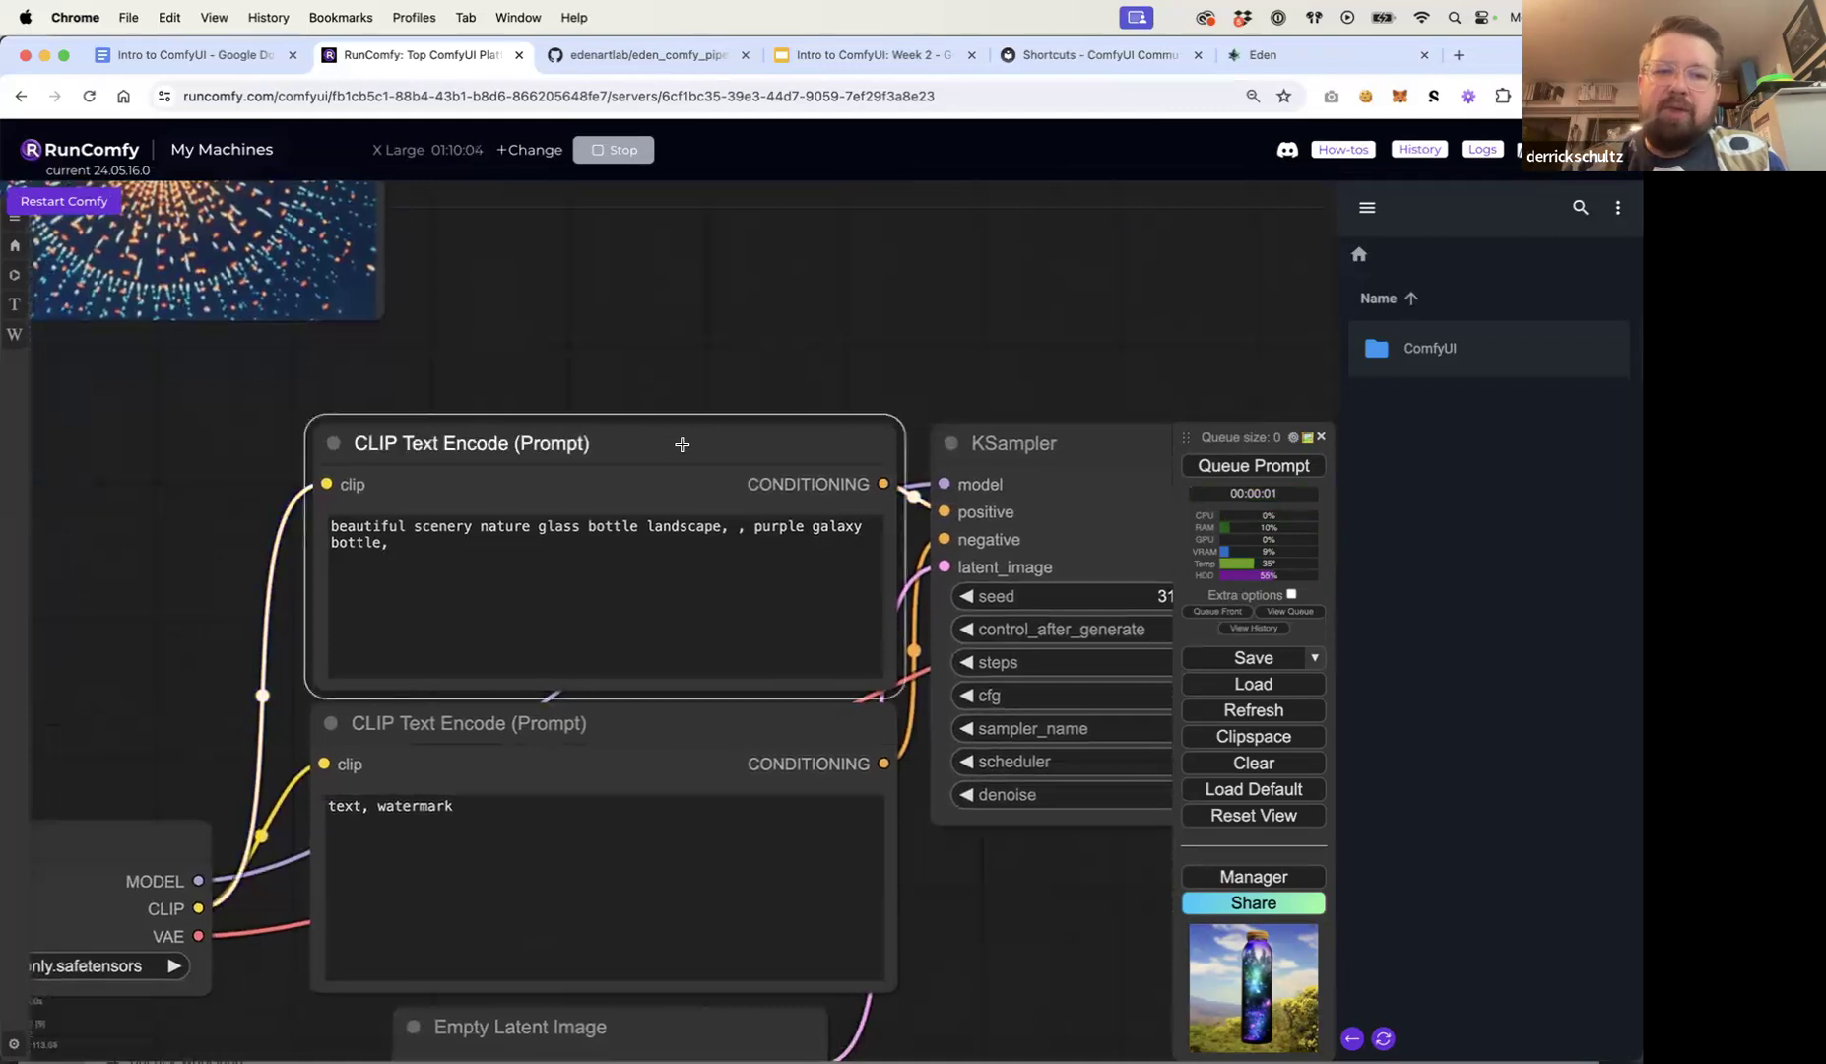
pyautogui.rightClick(666, 465)
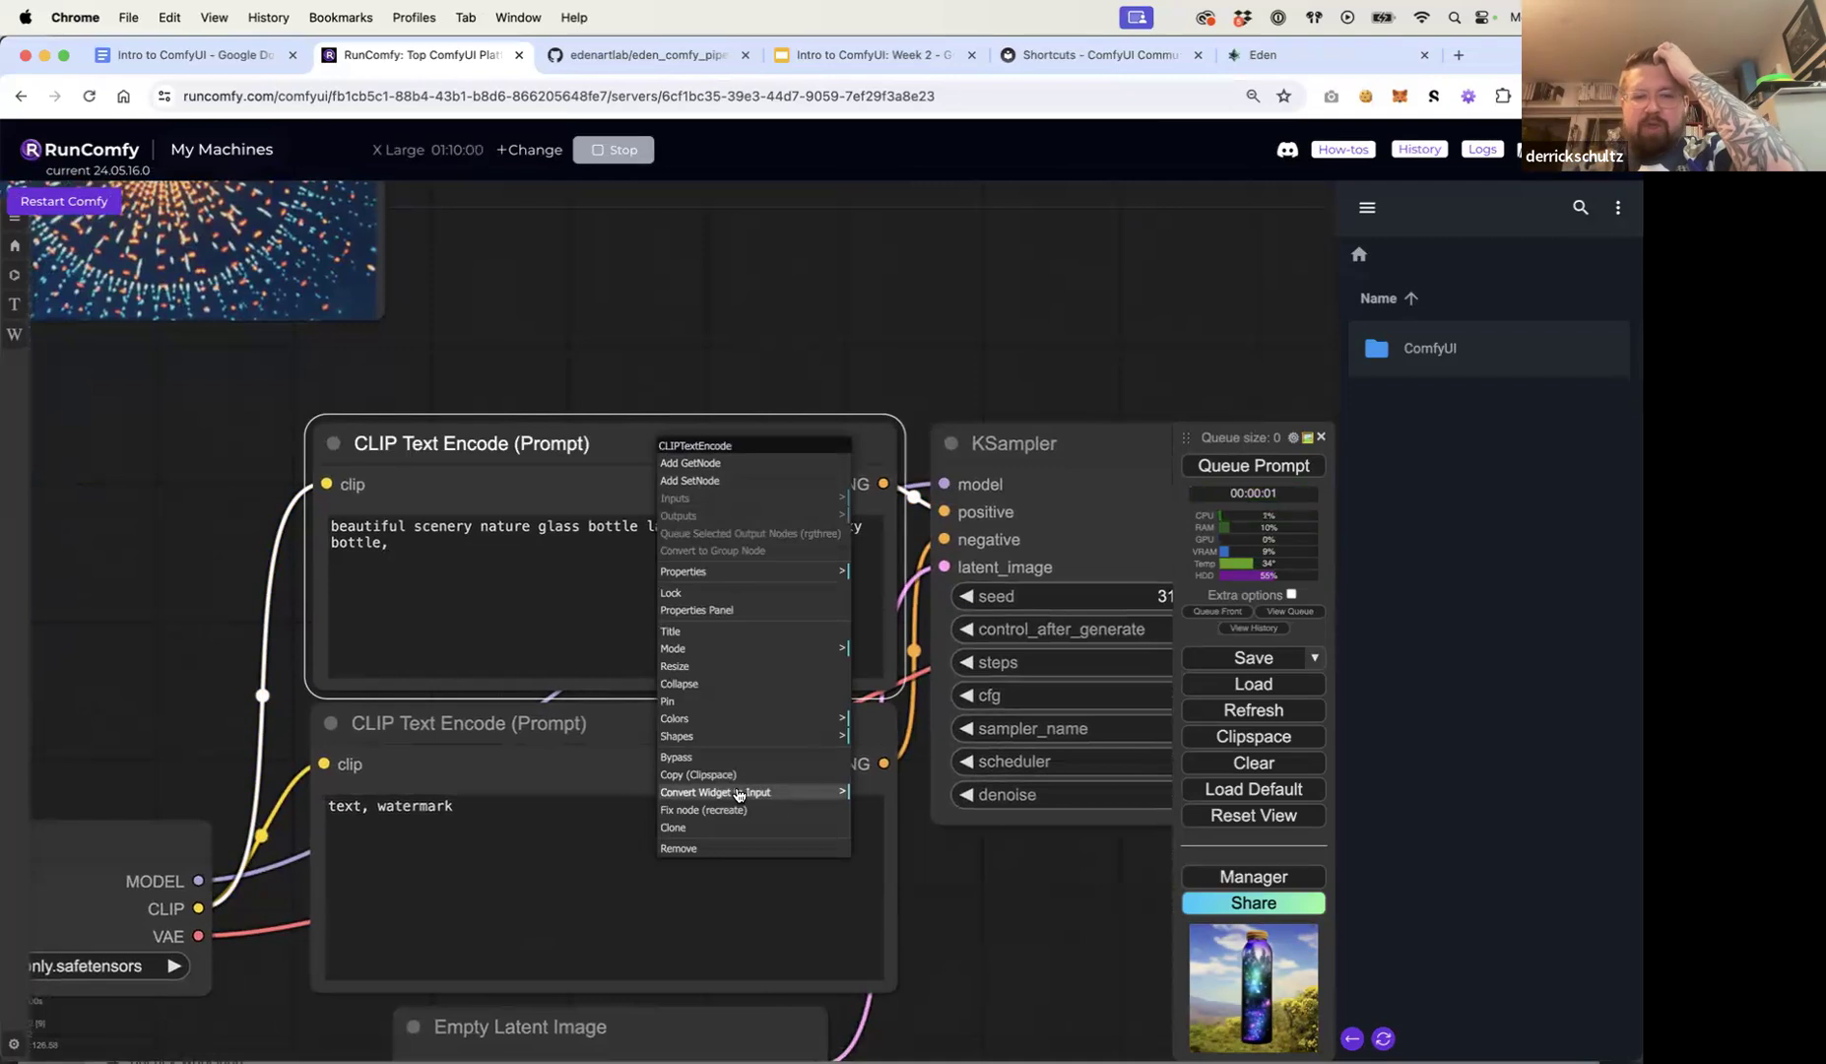
pyautogui.click(681, 372)
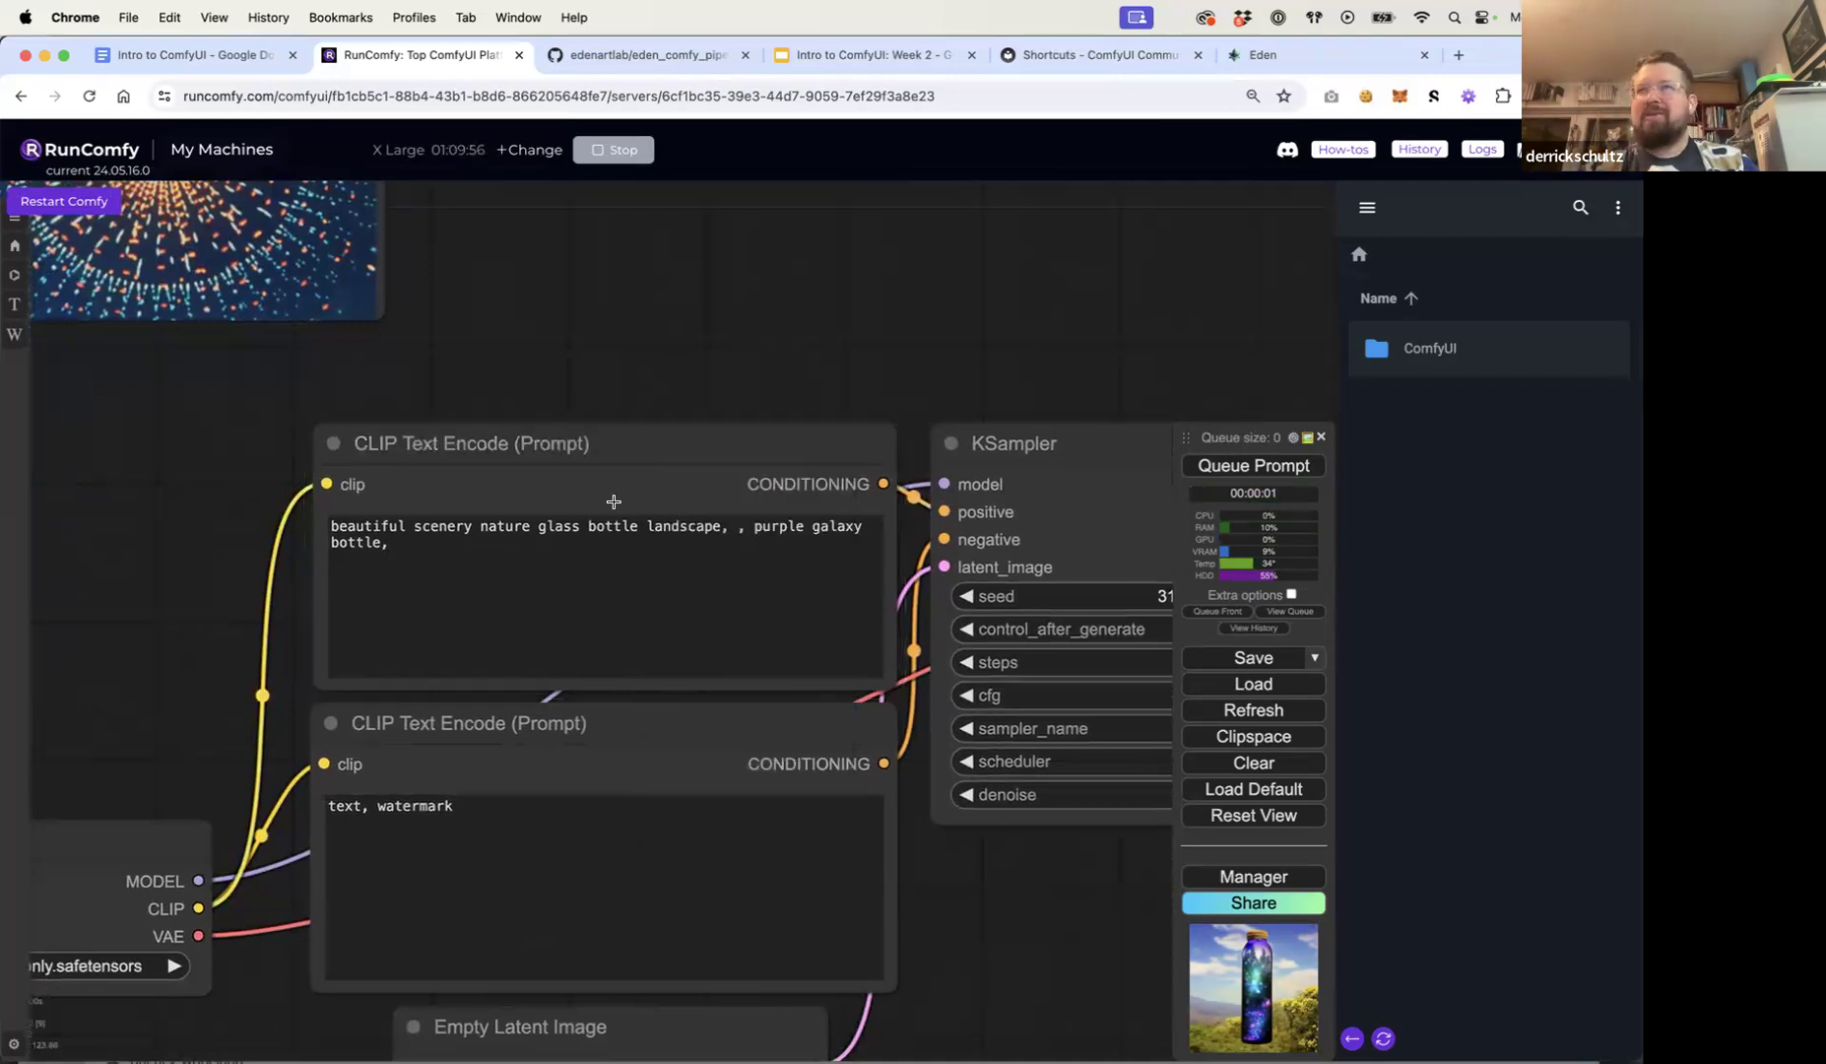
pyautogui.moveTo(640, 454); pyautogui.dragTo(638, 423)
pyautogui.rightClick(638, 421)
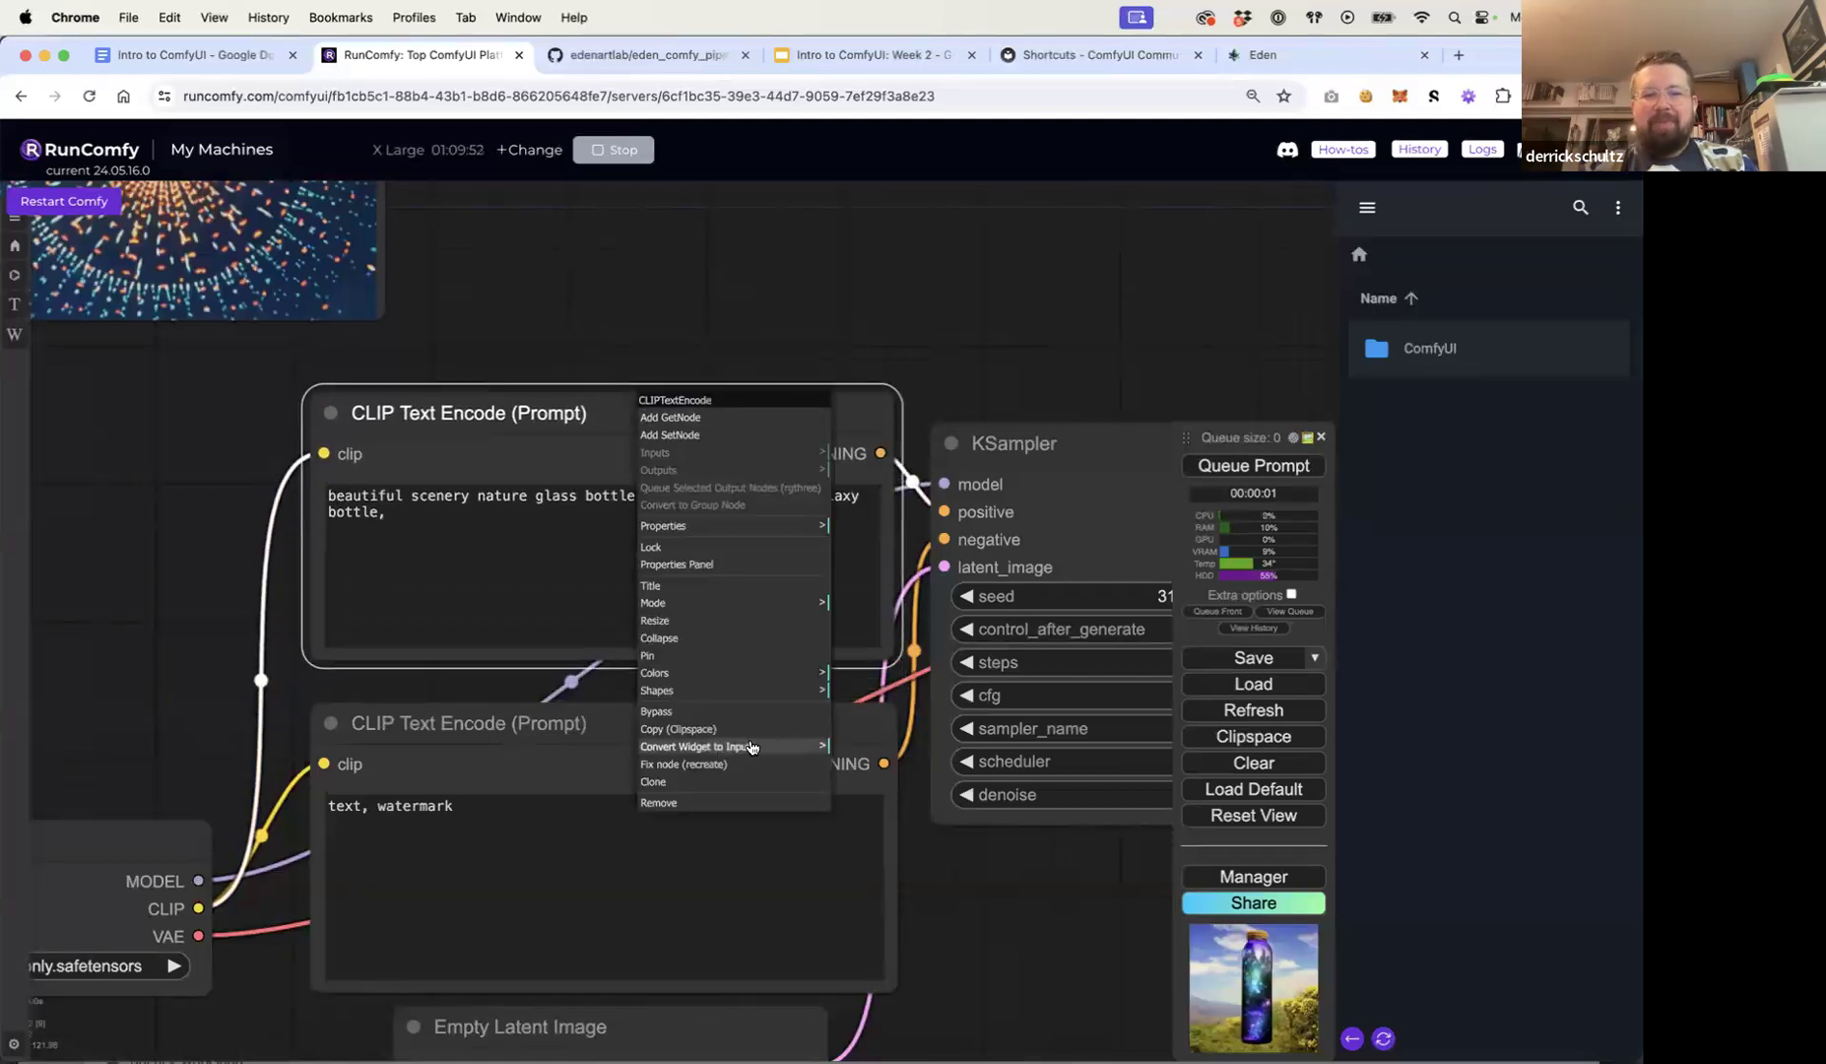
pyautogui.click(824, 750)
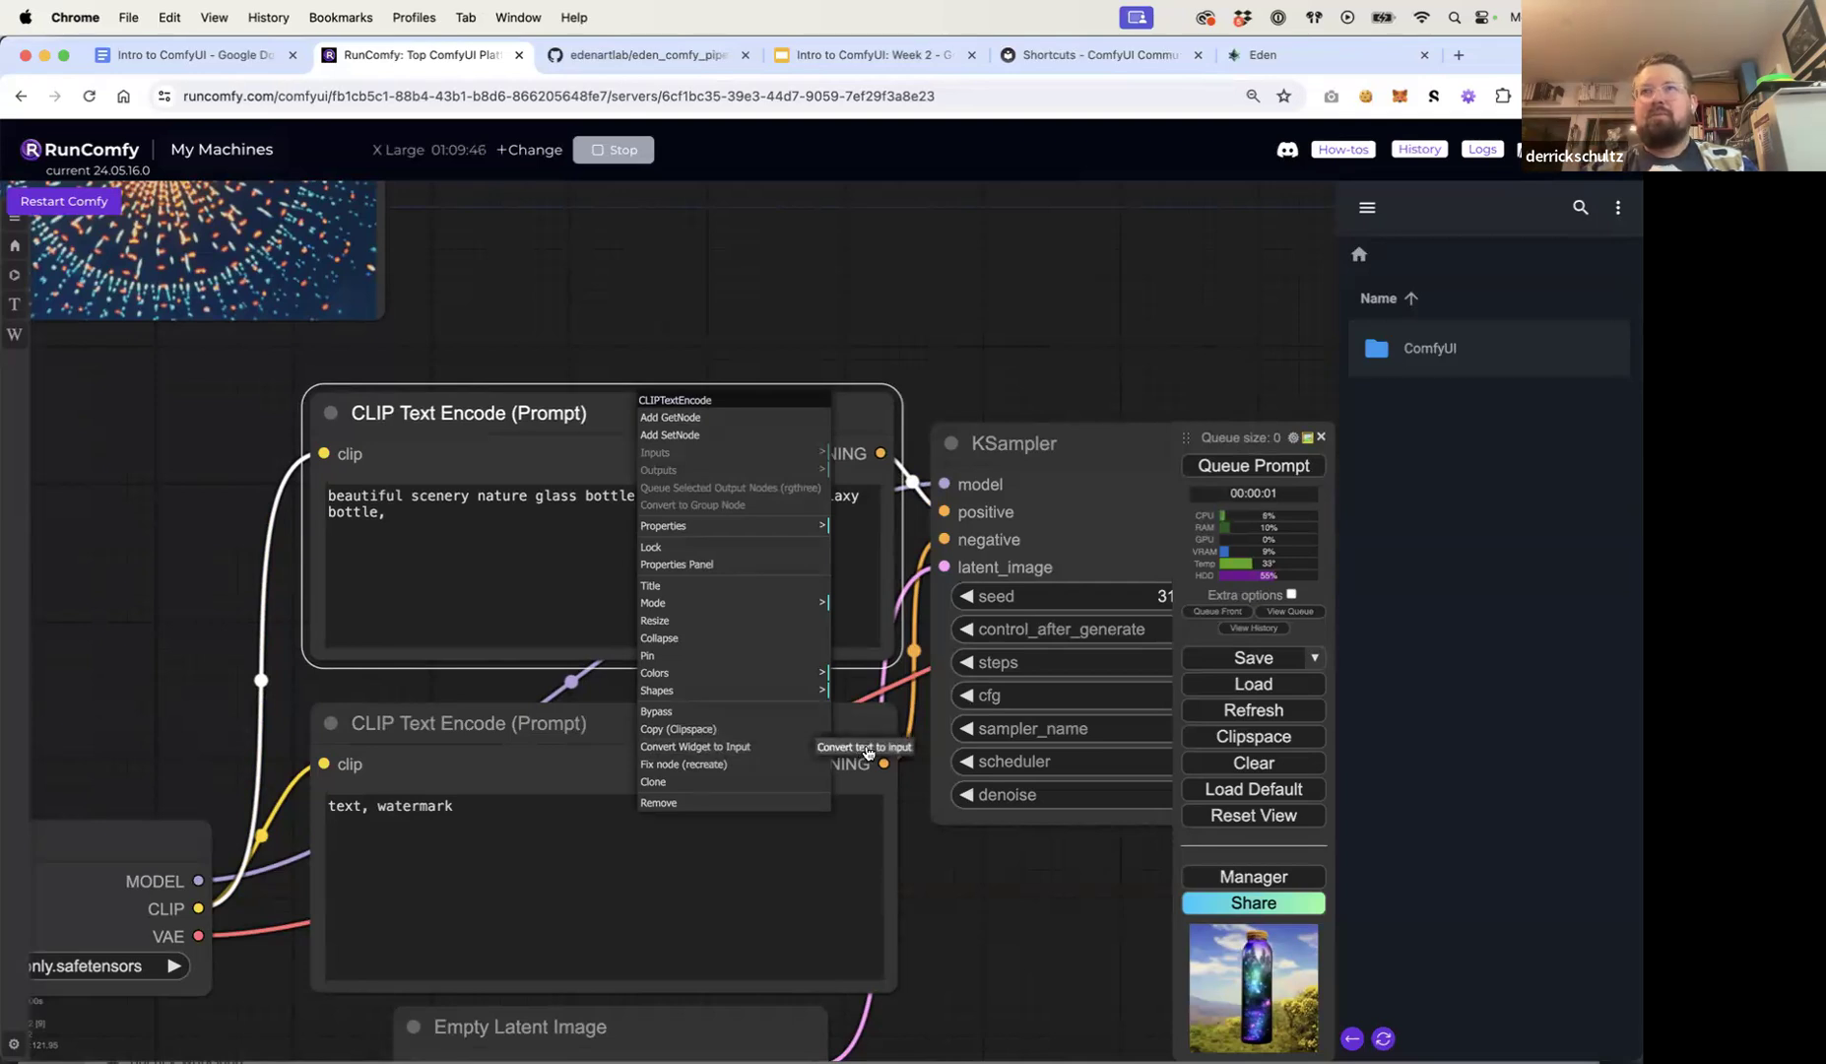
pyautogui.click(867, 753)
pyautogui.click(518, 358)
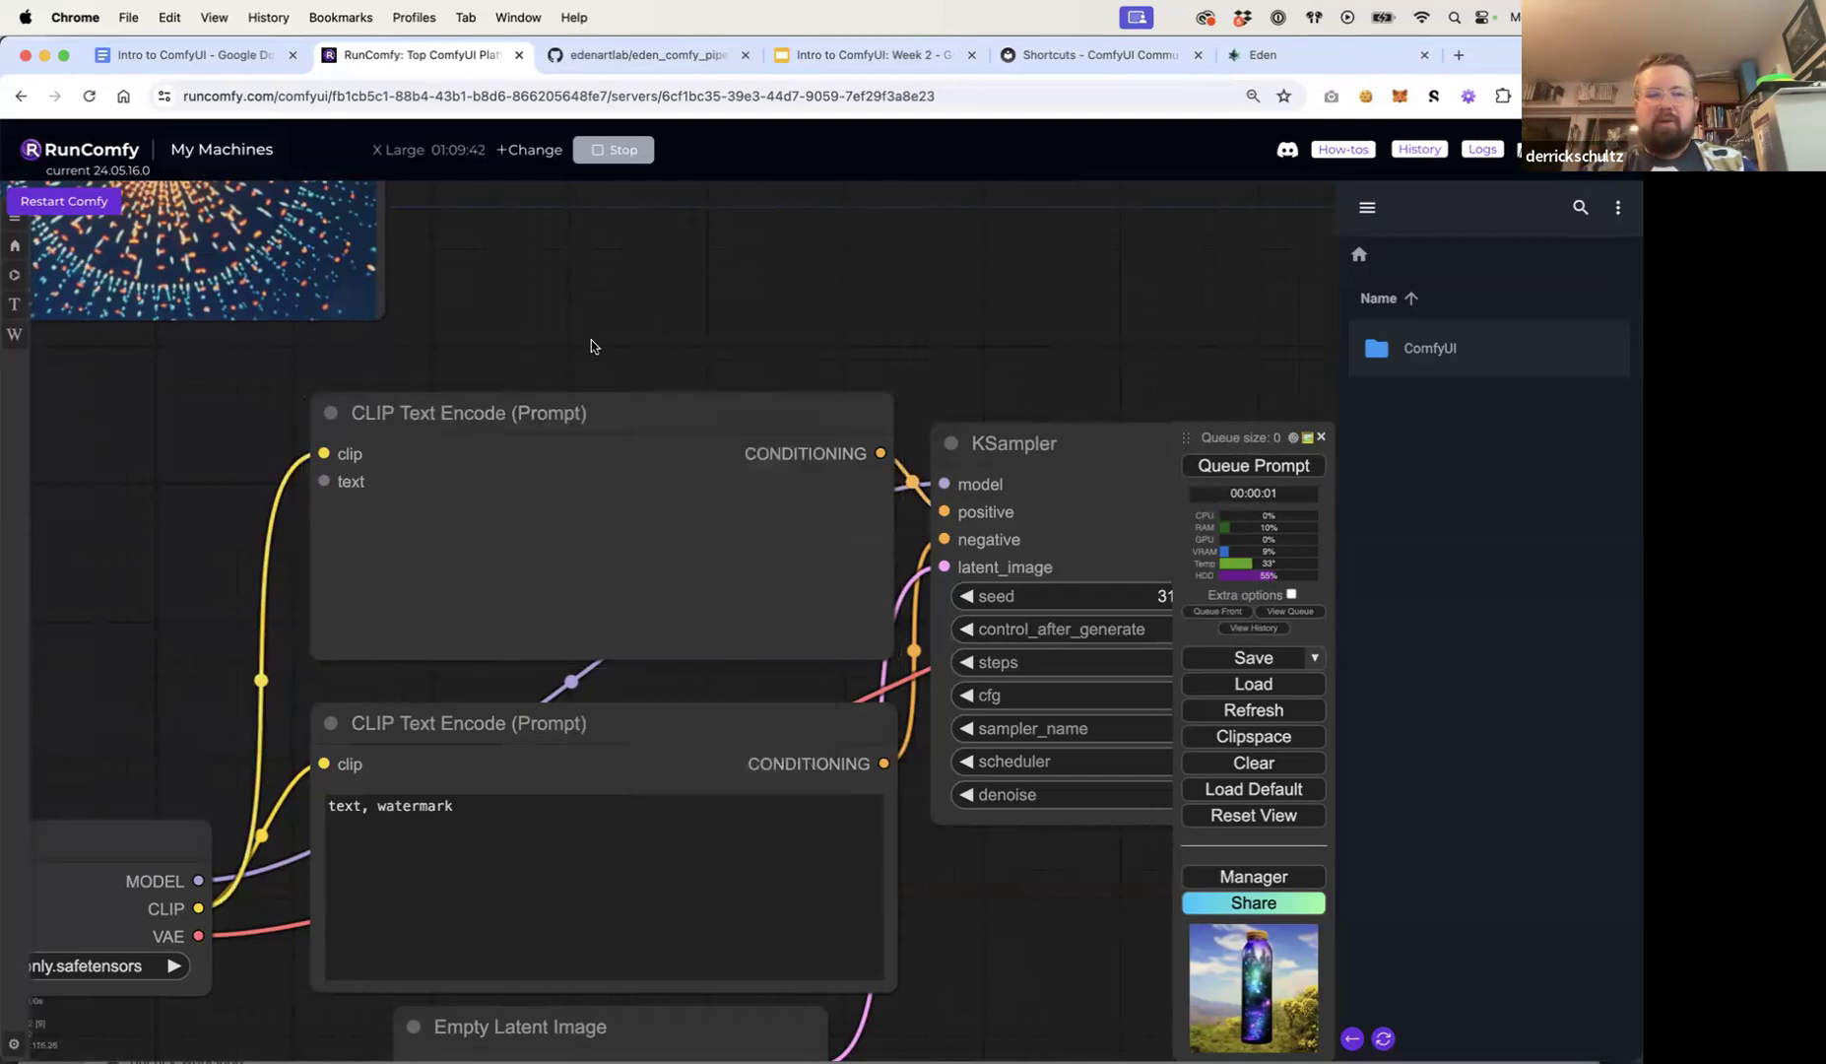
# Step: Connect the full_prompt output of CLIP_Interrogator to the text input of the positive CLIP Text Encode node
pyautogui.scroll(-5, 591, 346)
pyautogui.scroll(2, 652, 355)
pyautogui.moveTo(930, 239); pyautogui.dragTo(444, 470)
pyautogui.moveTo(692, 416); pyautogui.dragTo(674, 473)
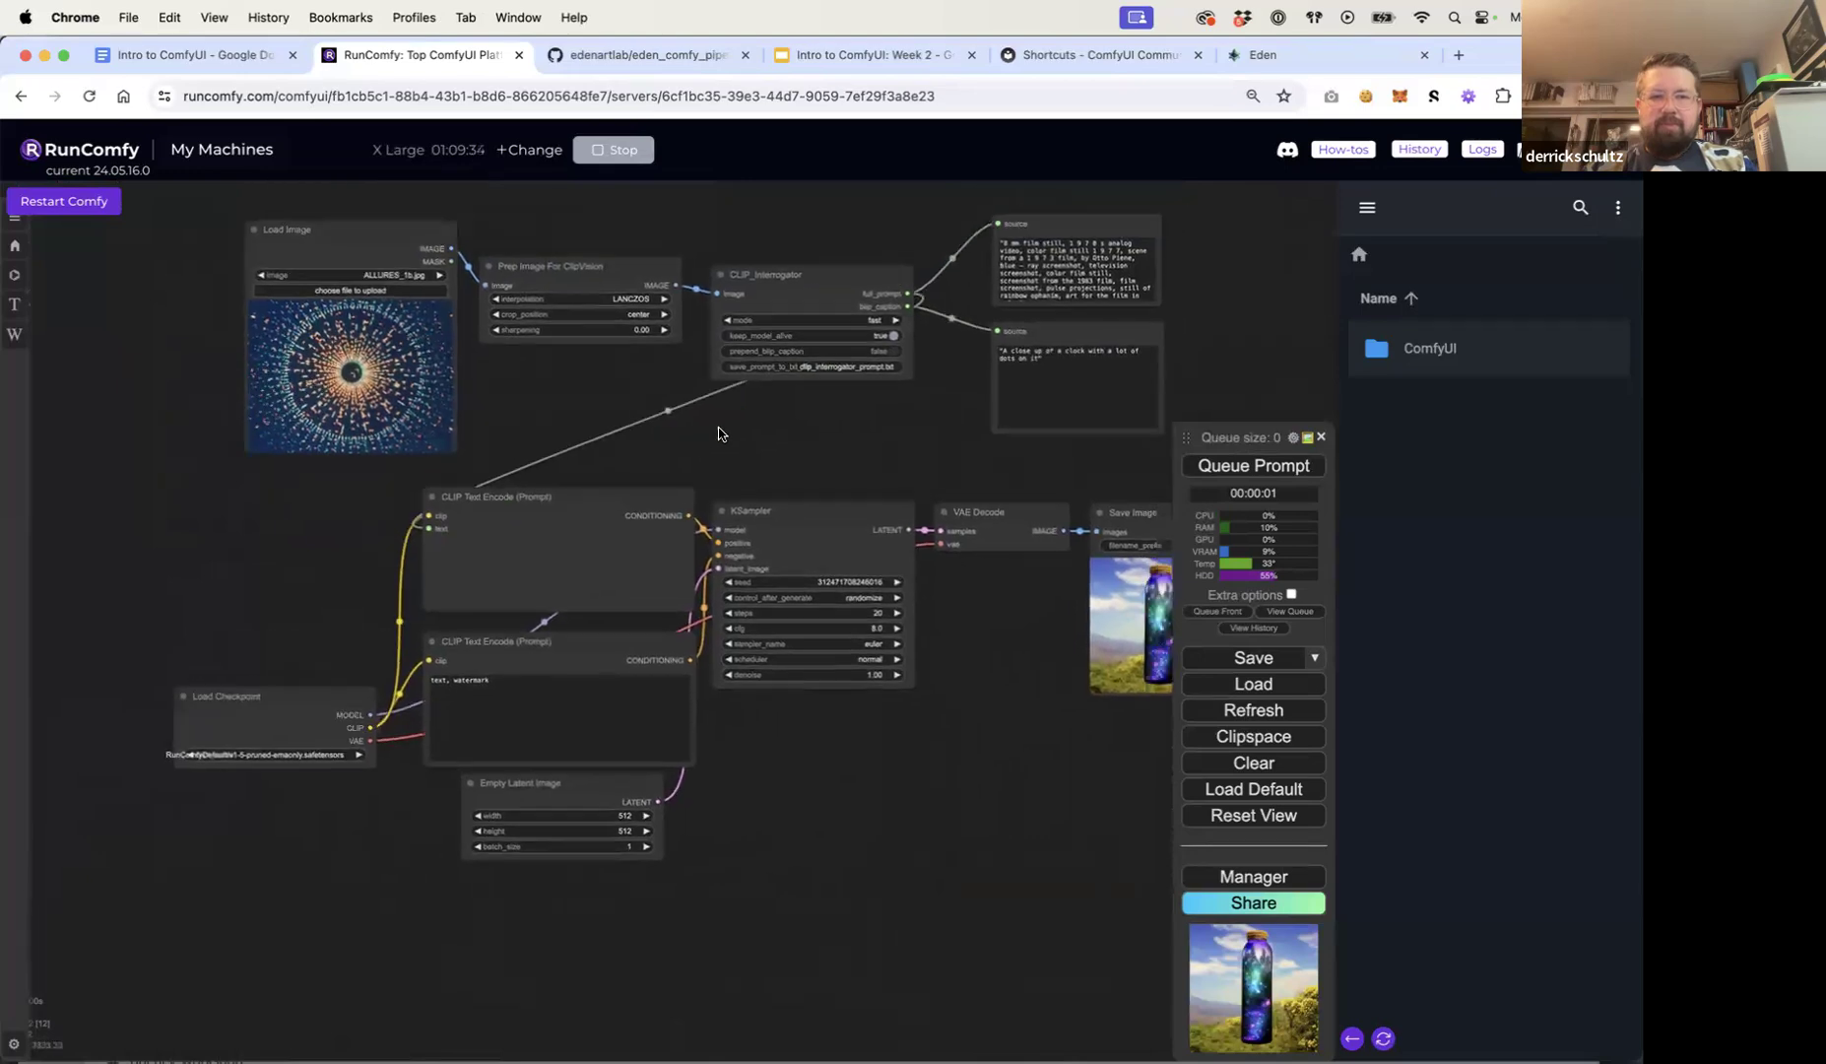
# Step: Queue the prompt five times to generate images from the CLIP_Interrogator text
pyautogui.click(1280, 471)
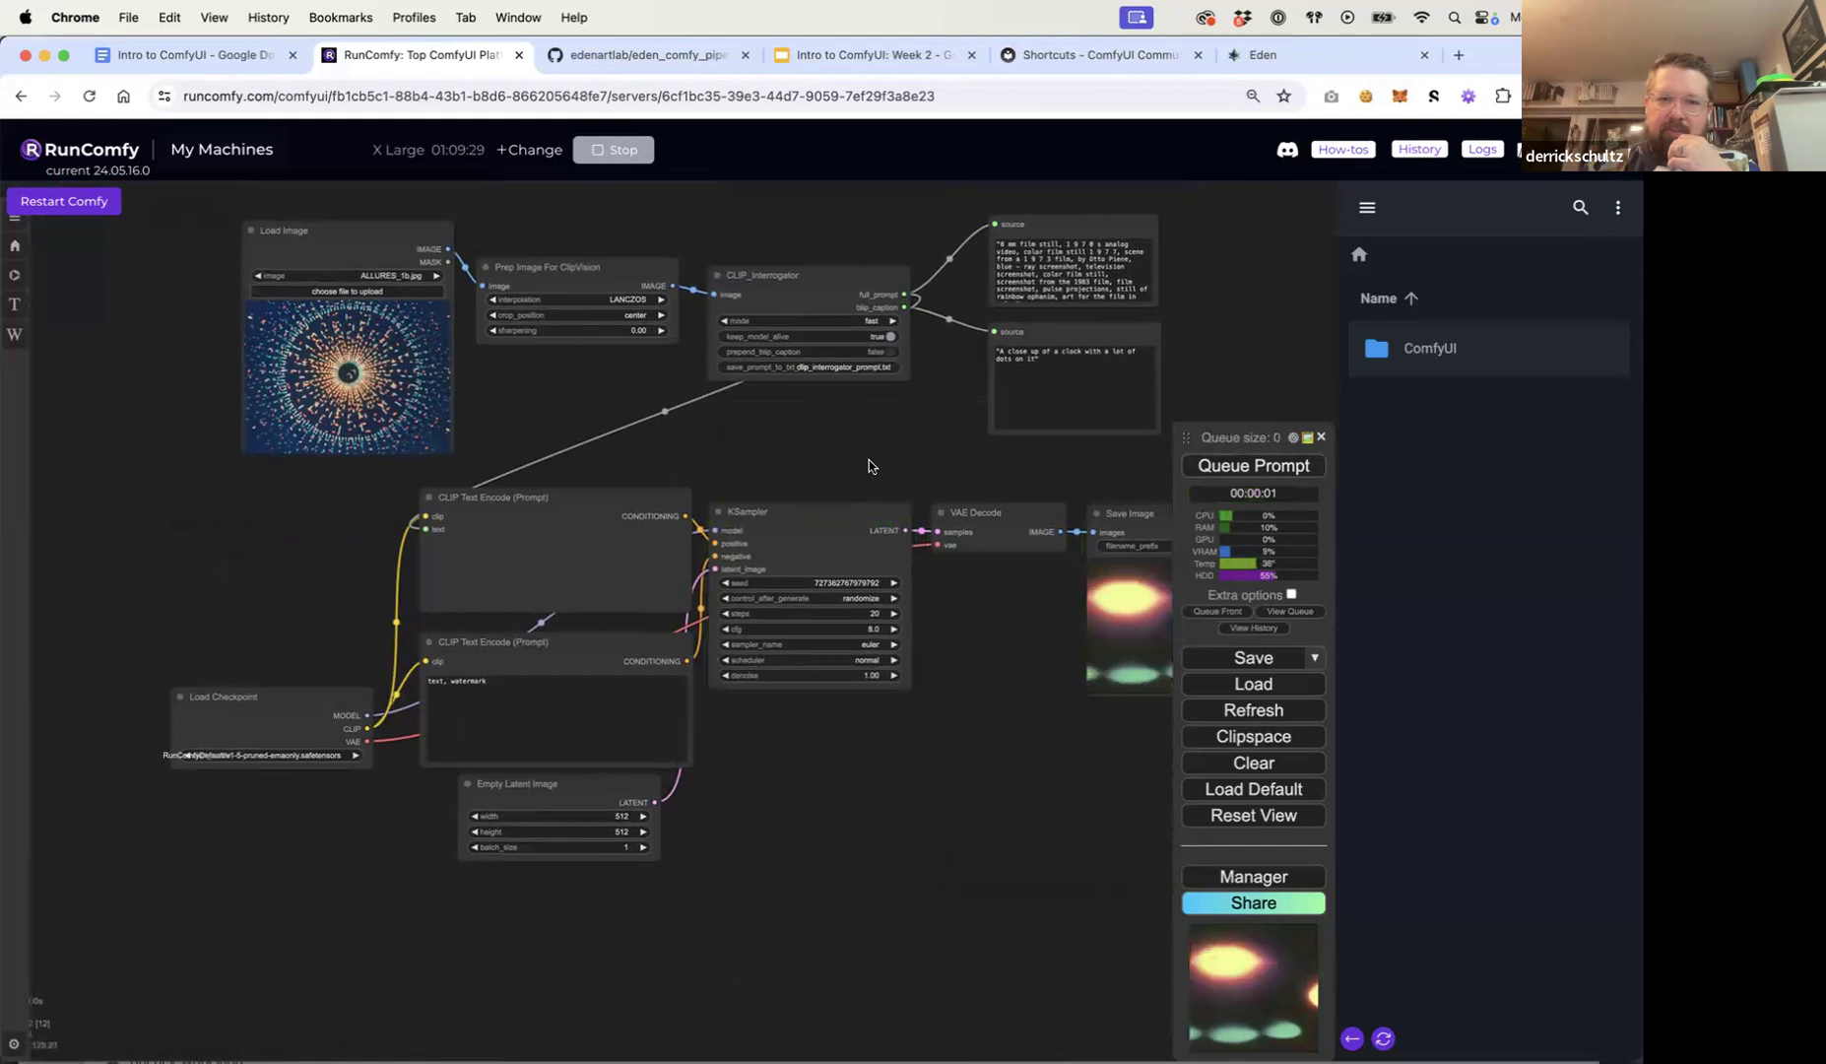
pyautogui.moveTo(869, 466); pyautogui.dragTo(728, 444)
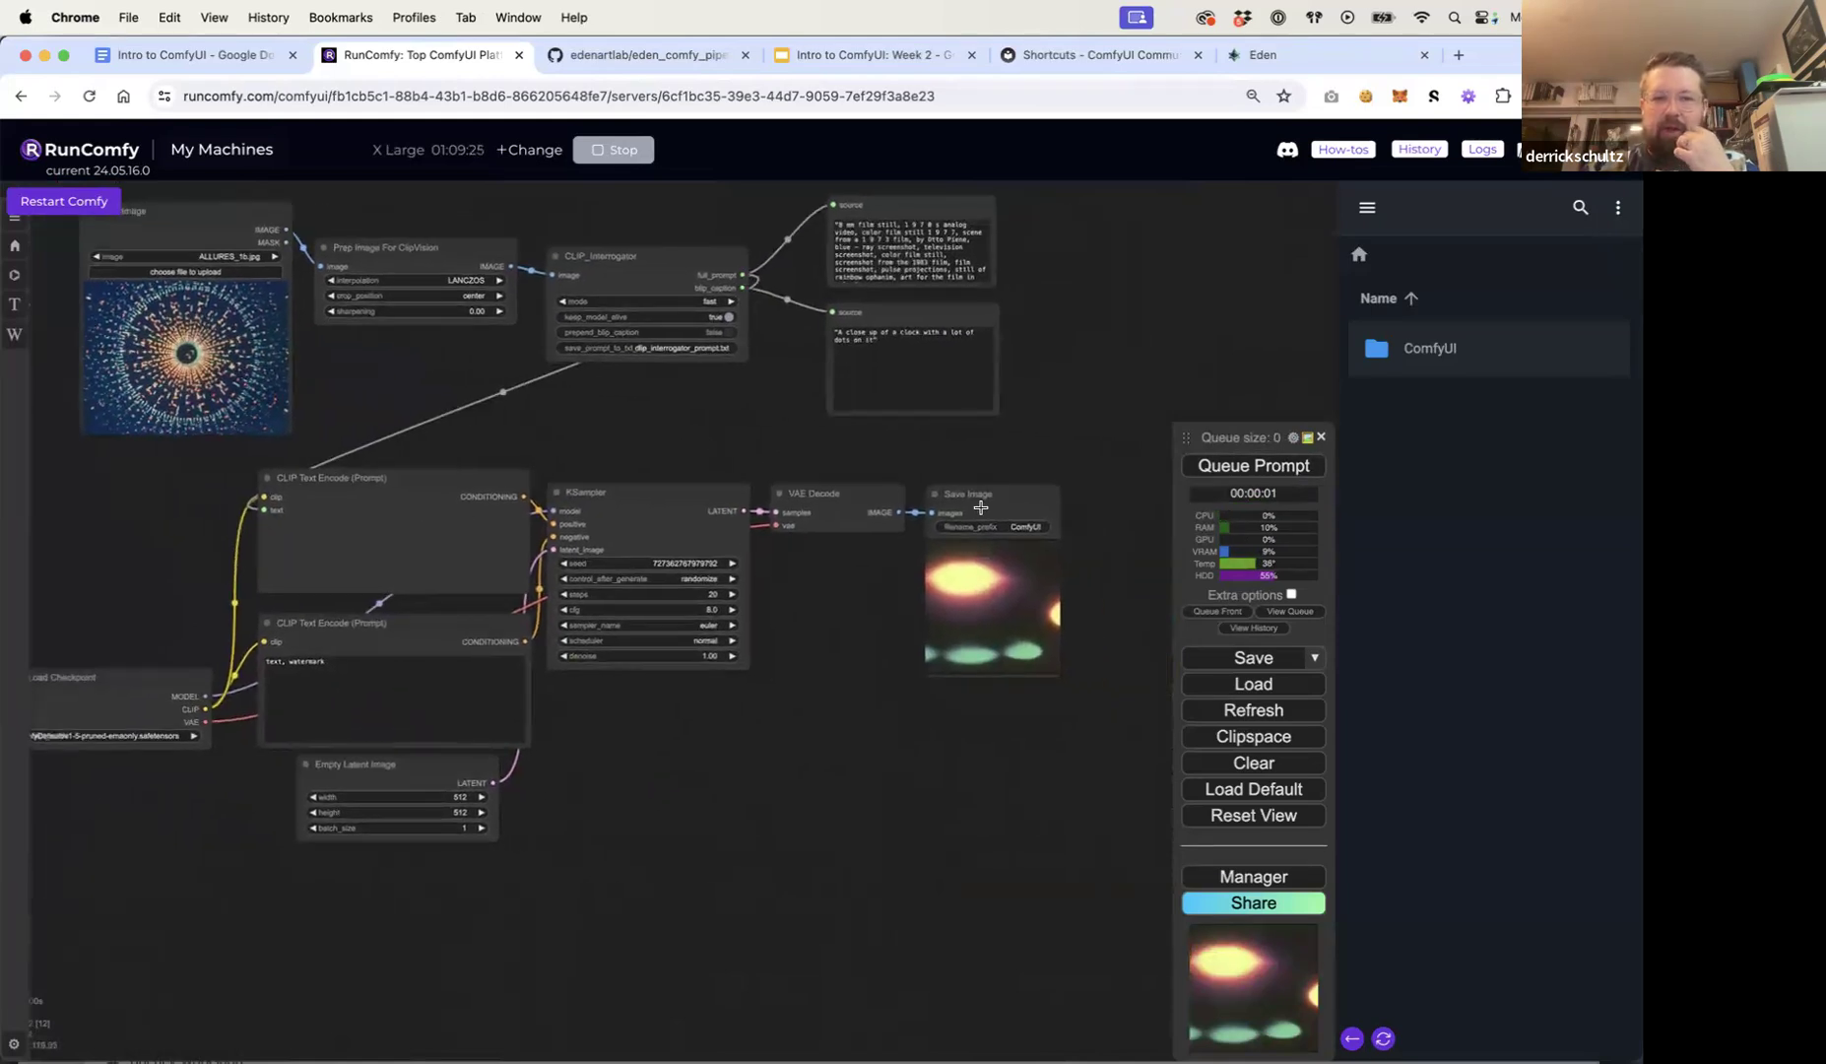
pyautogui.click(1227, 471)
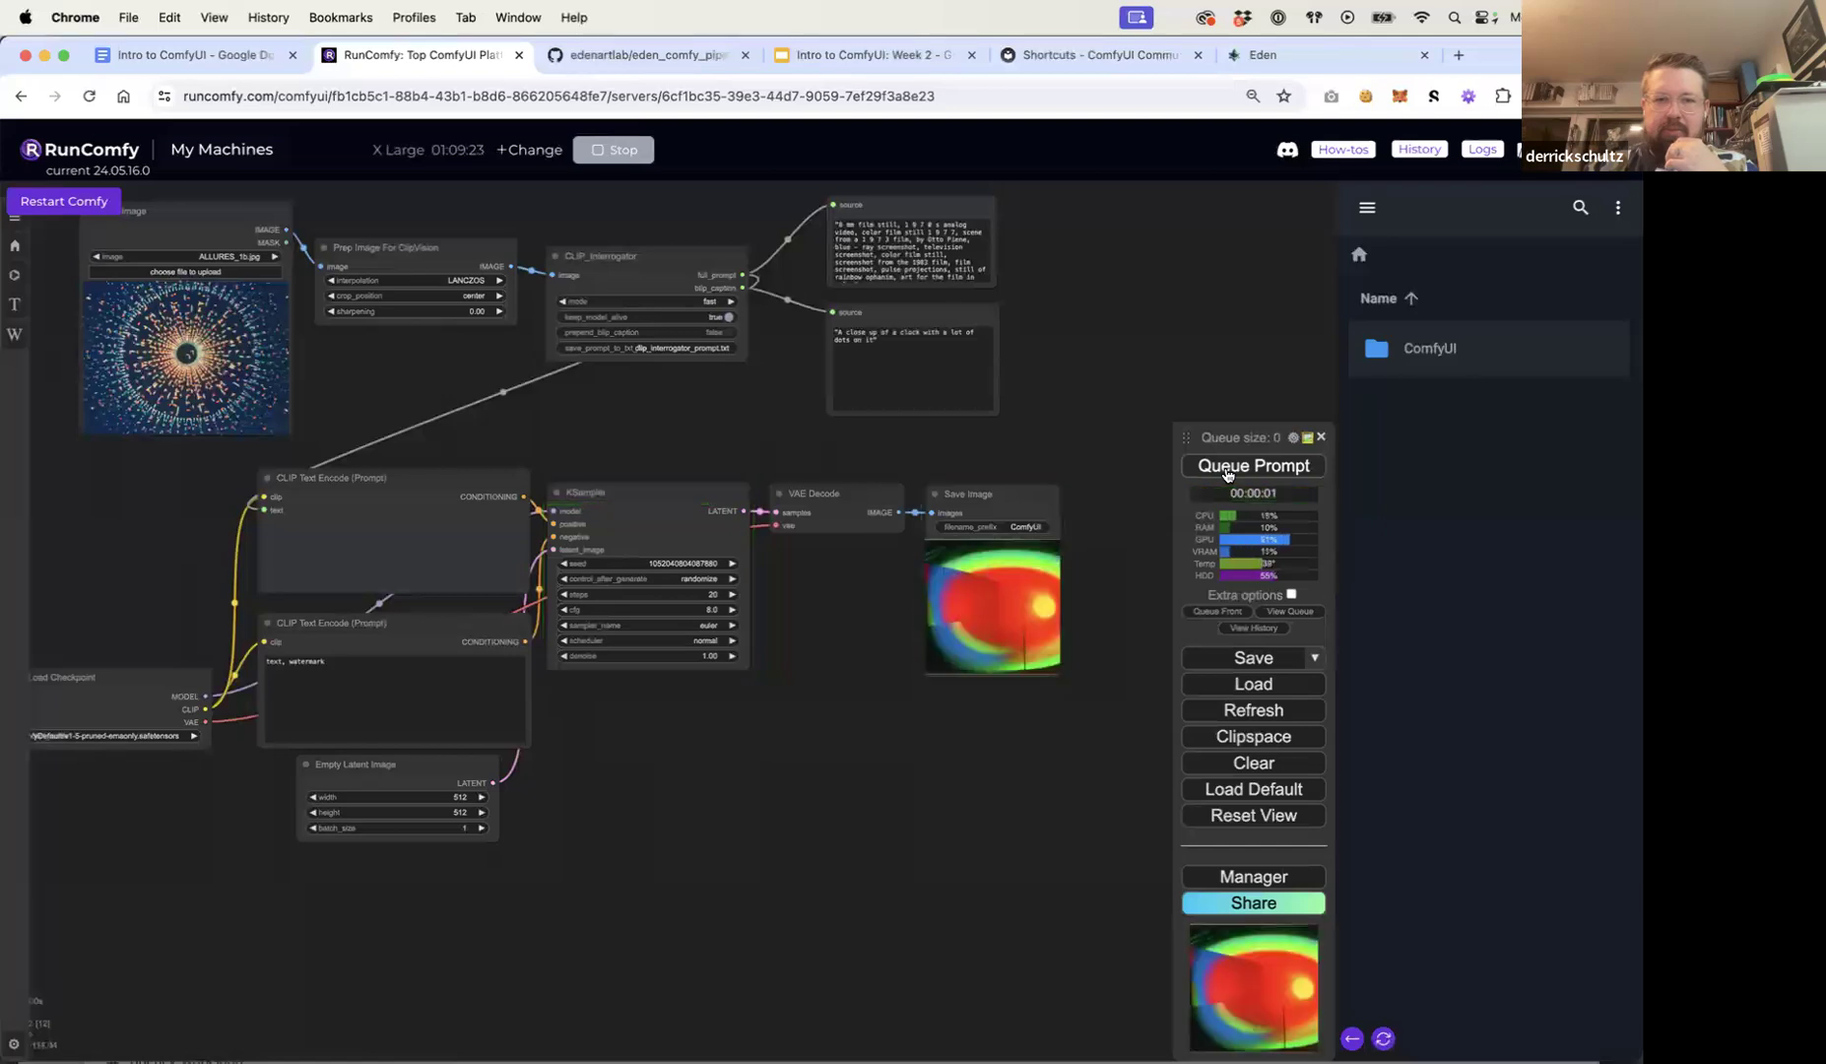
pyautogui.click(1227, 471)
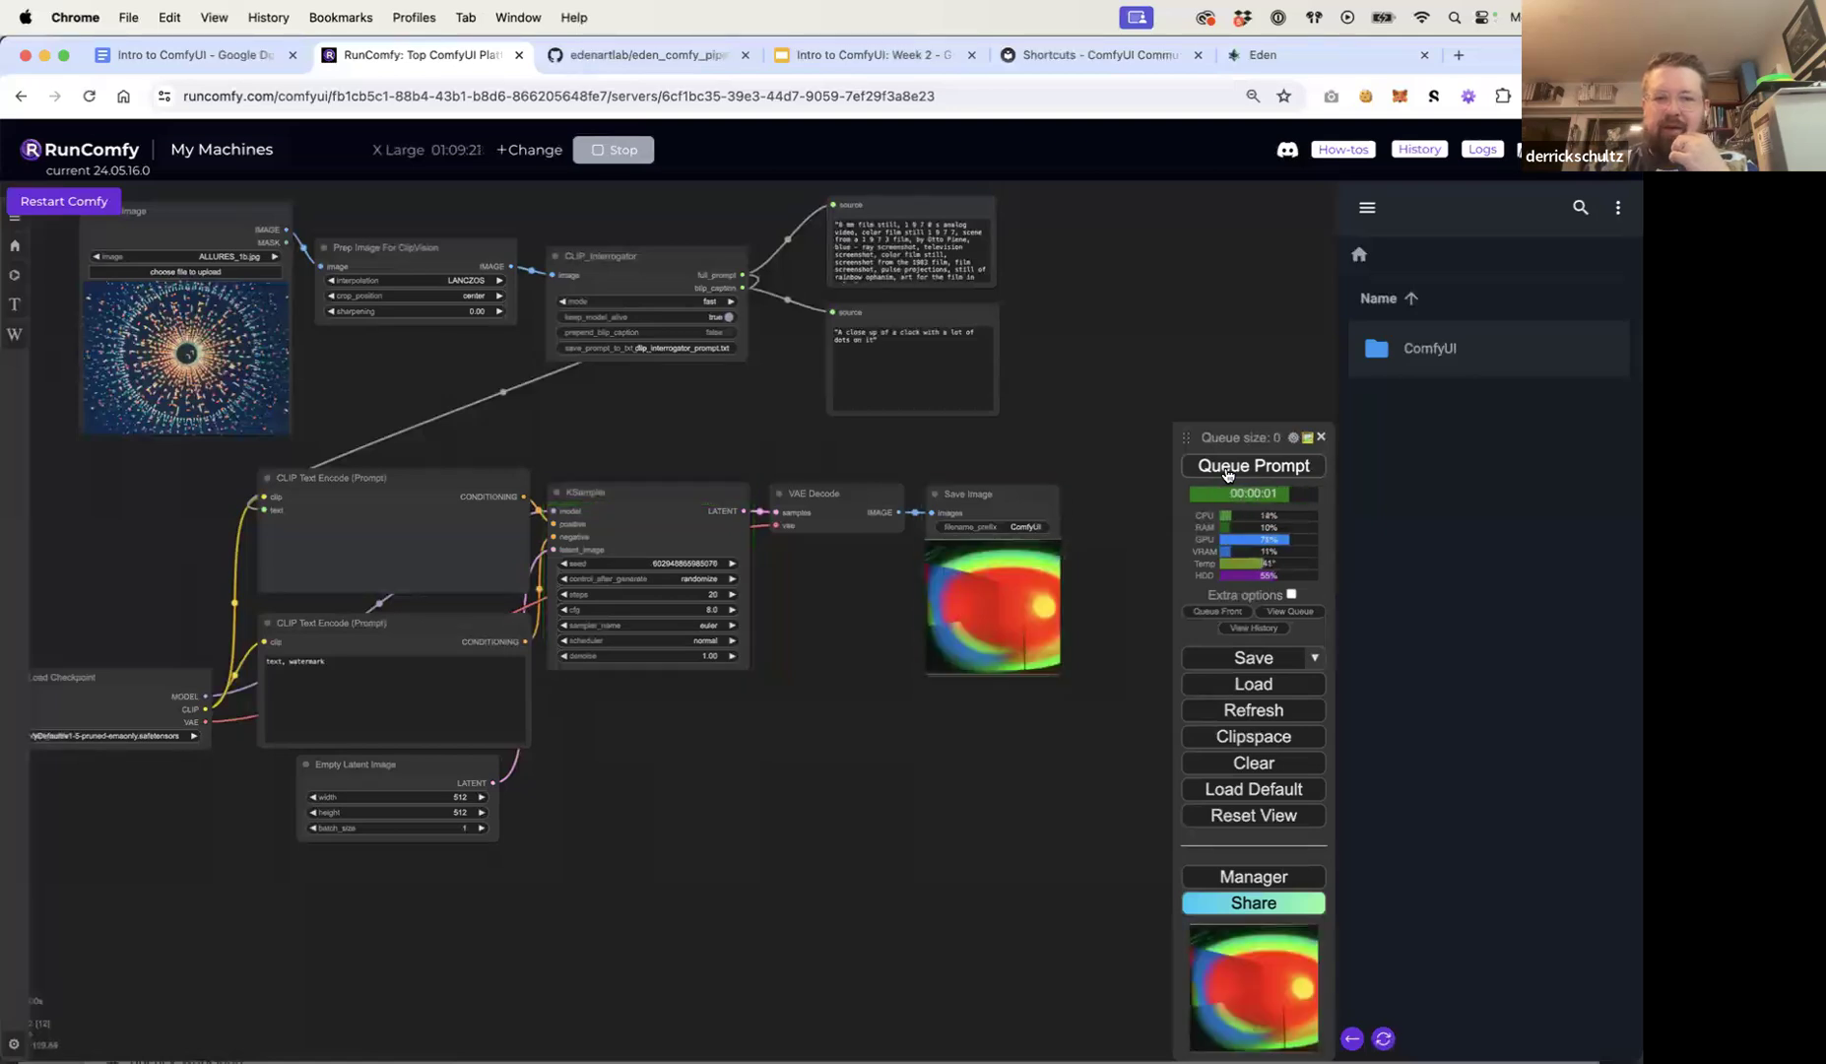
pyautogui.click(1227, 471)
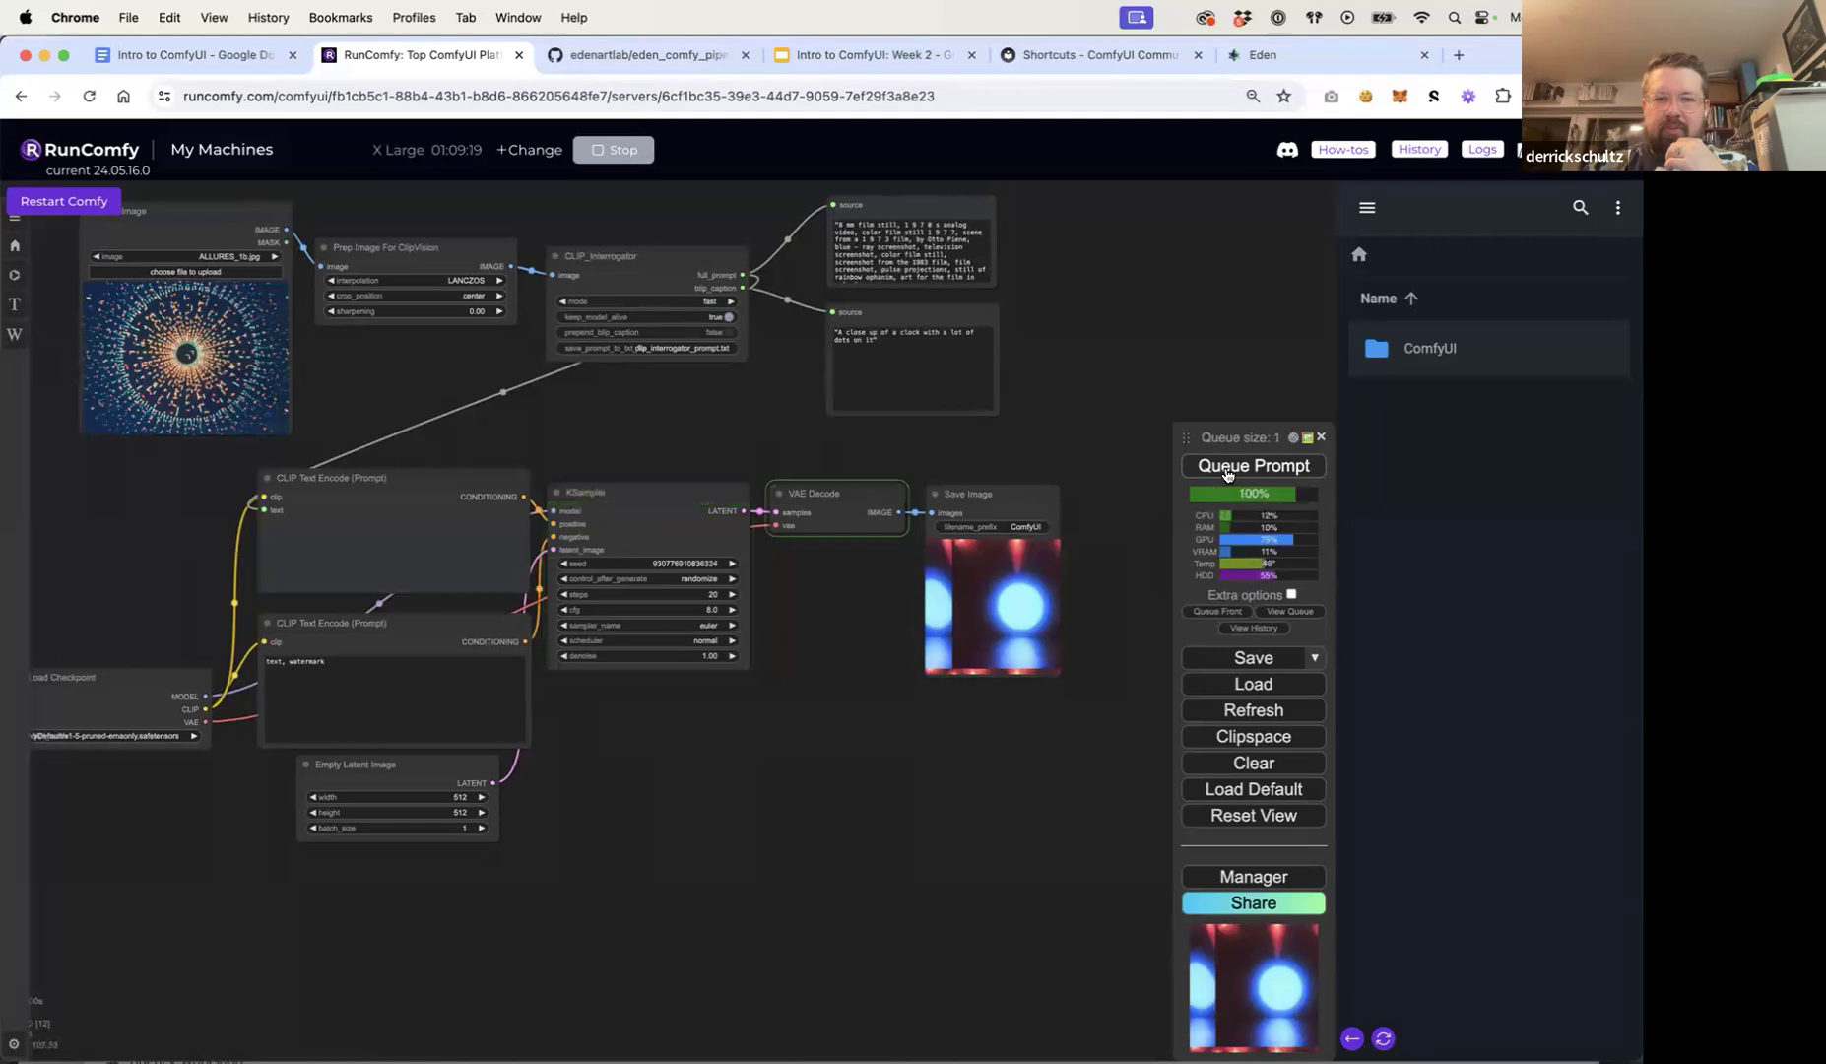
pyautogui.click(1227, 471)
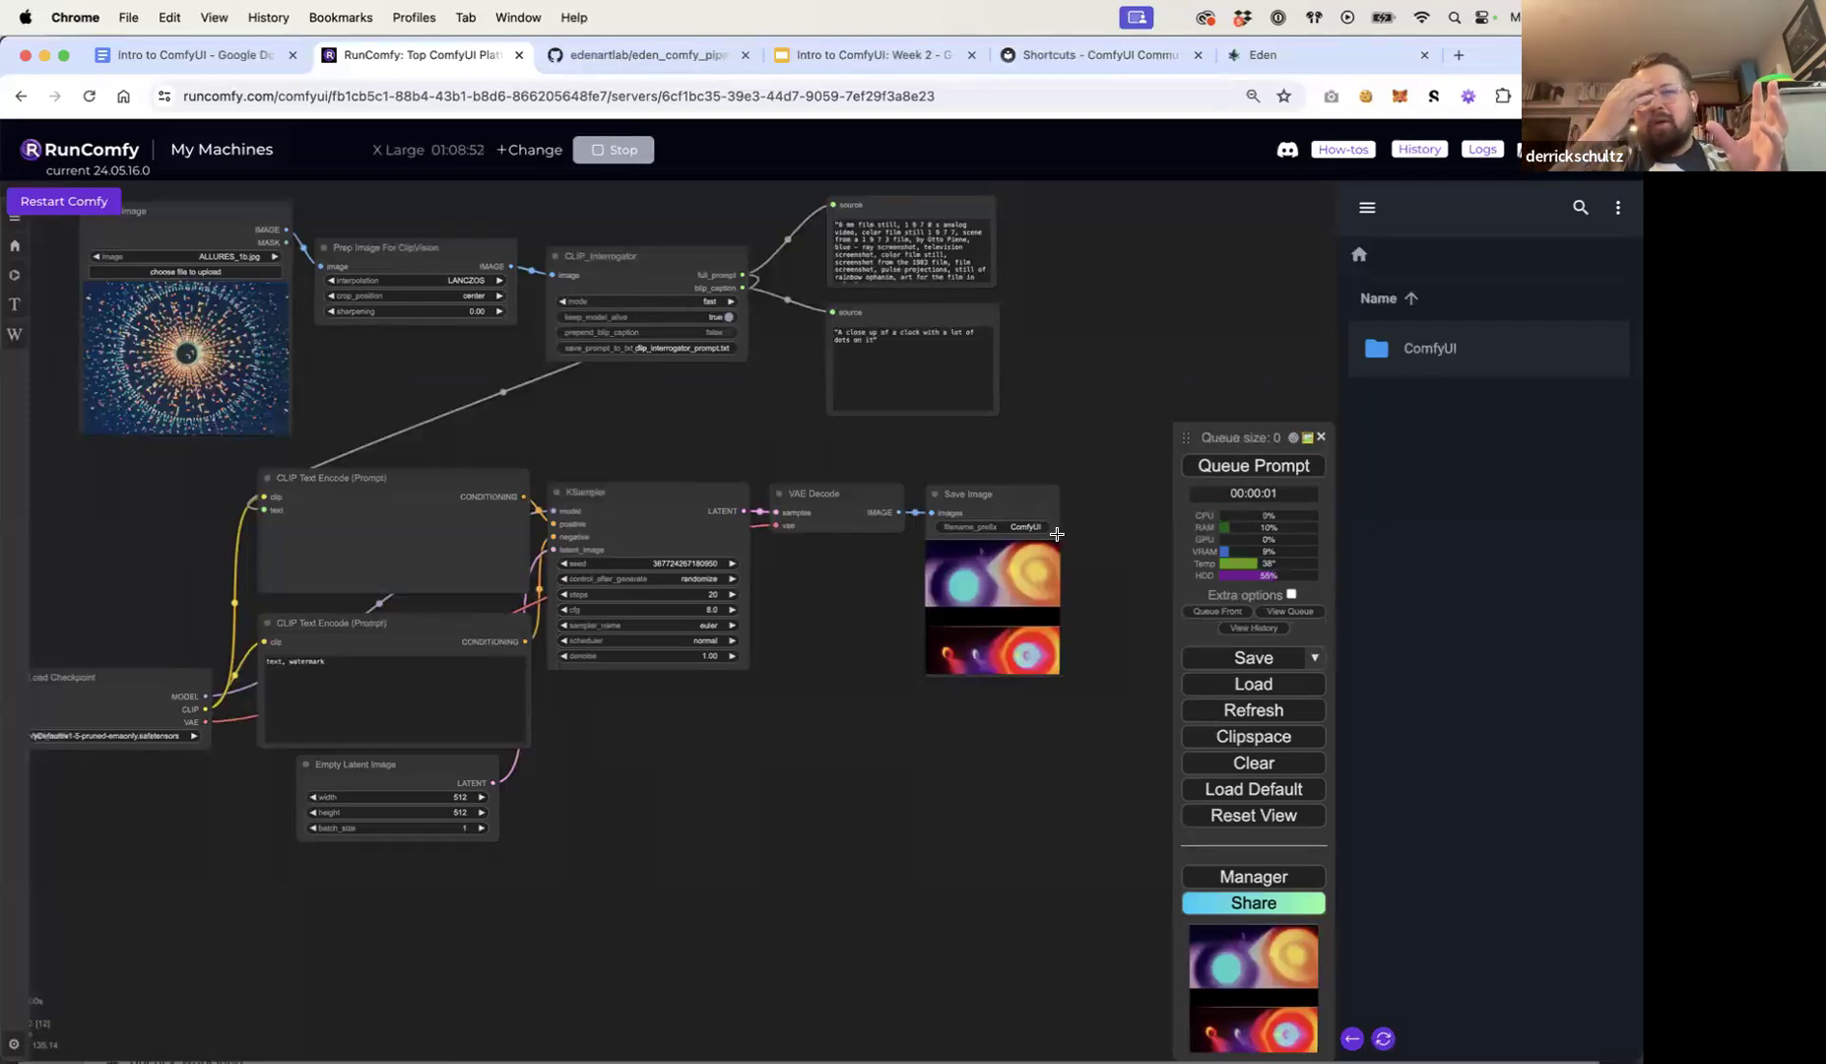
# Step: Add a Prompt combiner node and place it beside the positive CLIP Text Encode node, above Load Checkpoint
pyautogui.moveTo(666, 421); pyautogui.dragTo(840, 468)
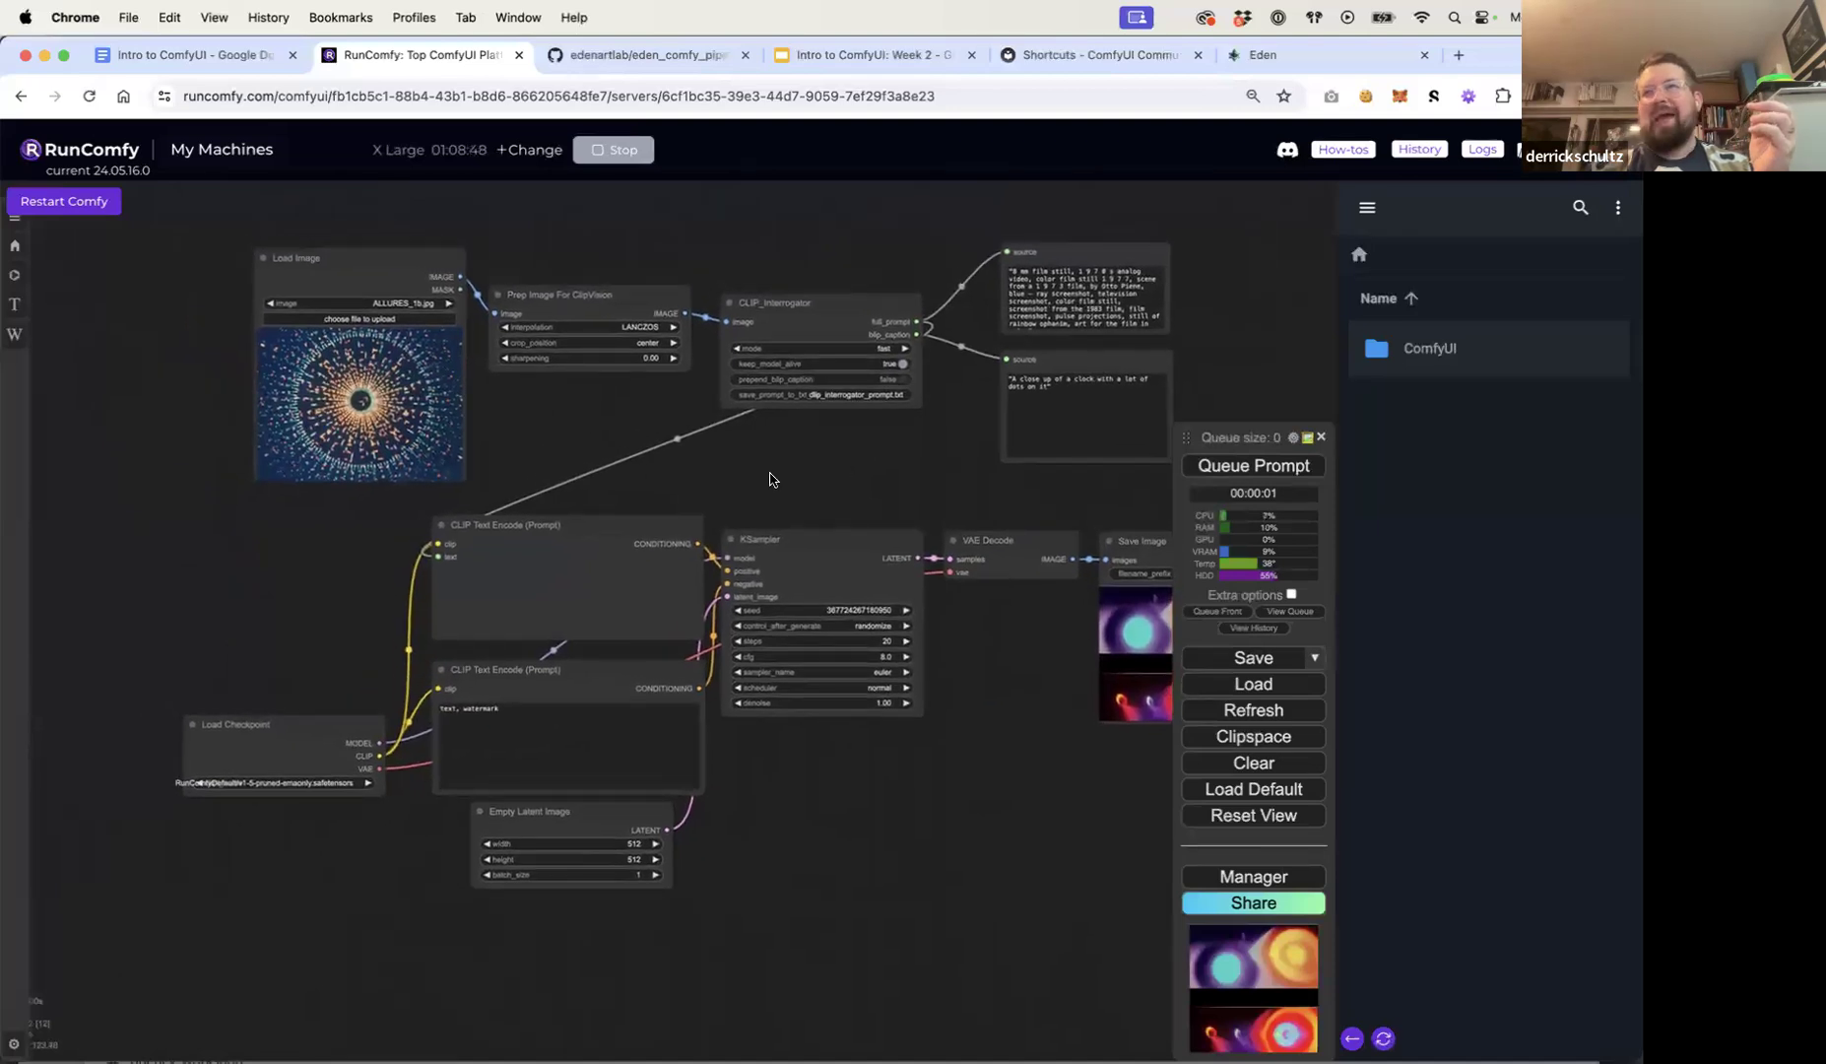
pyautogui.scroll(5, 770, 475)
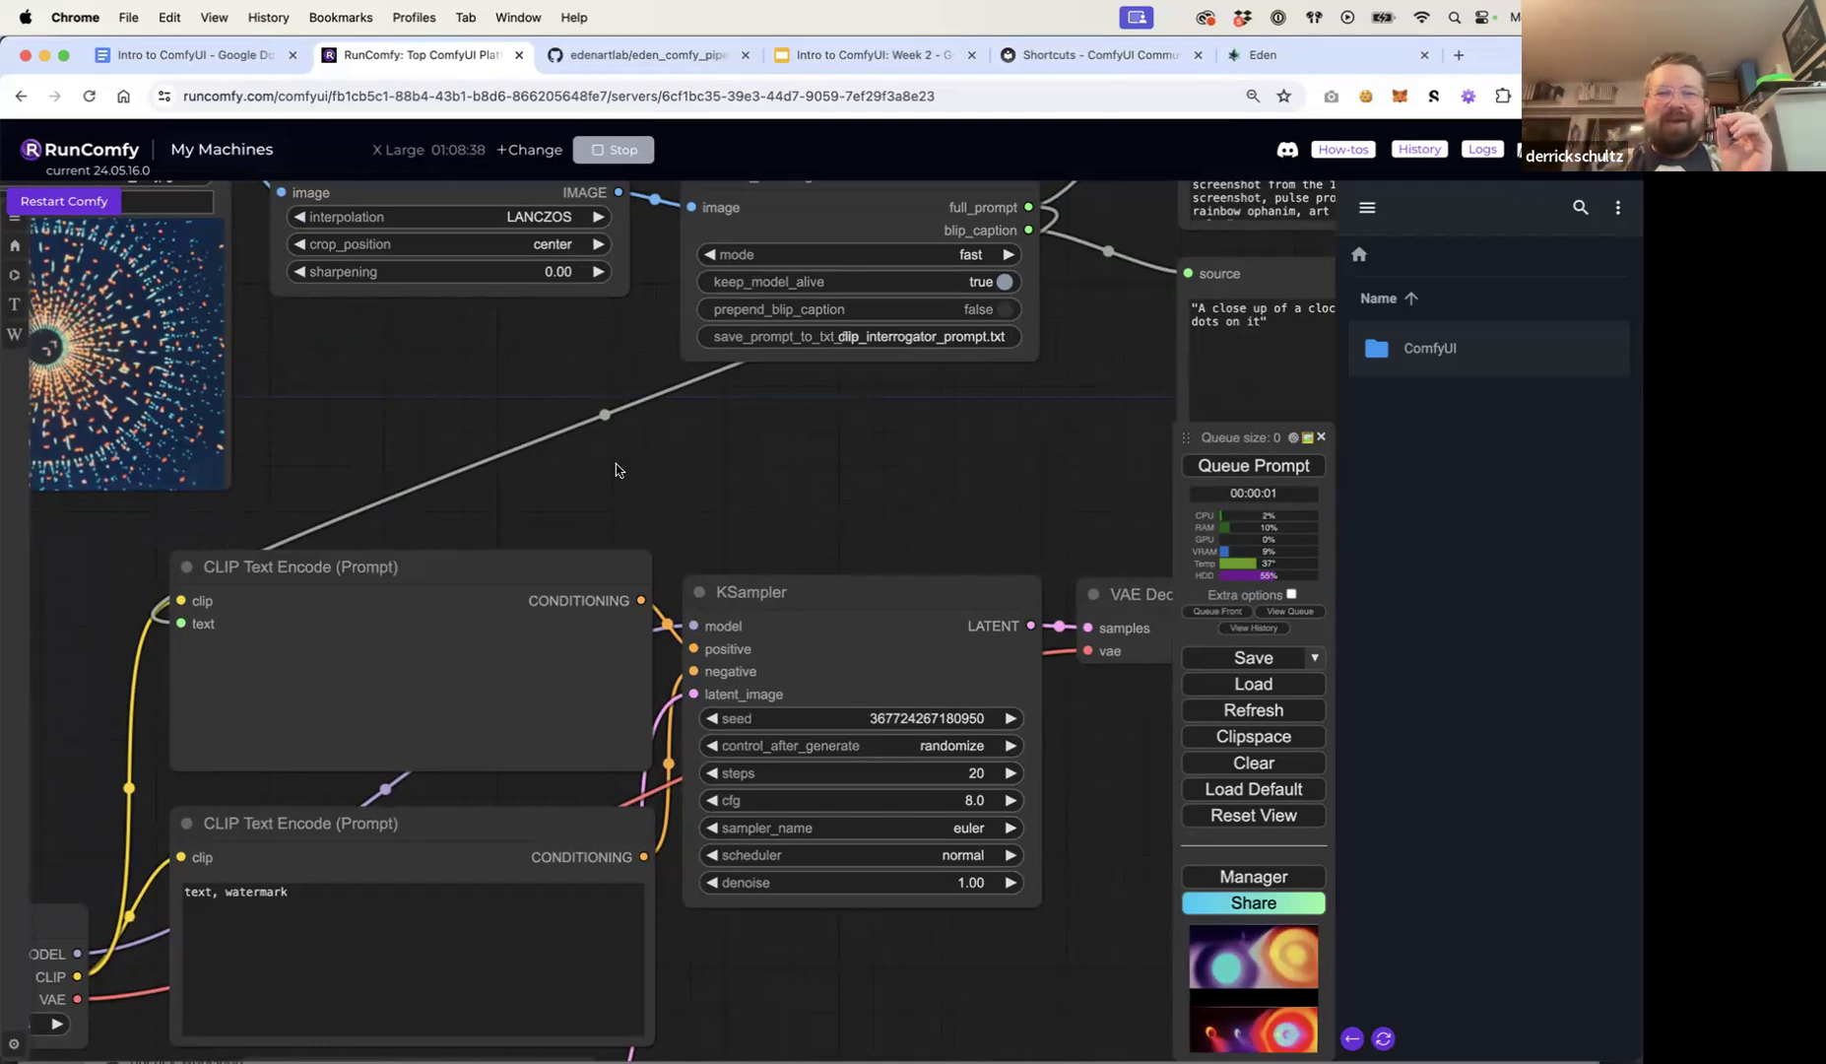
pyautogui.doubleClick(591, 470)
pyautogui.write('prompt')
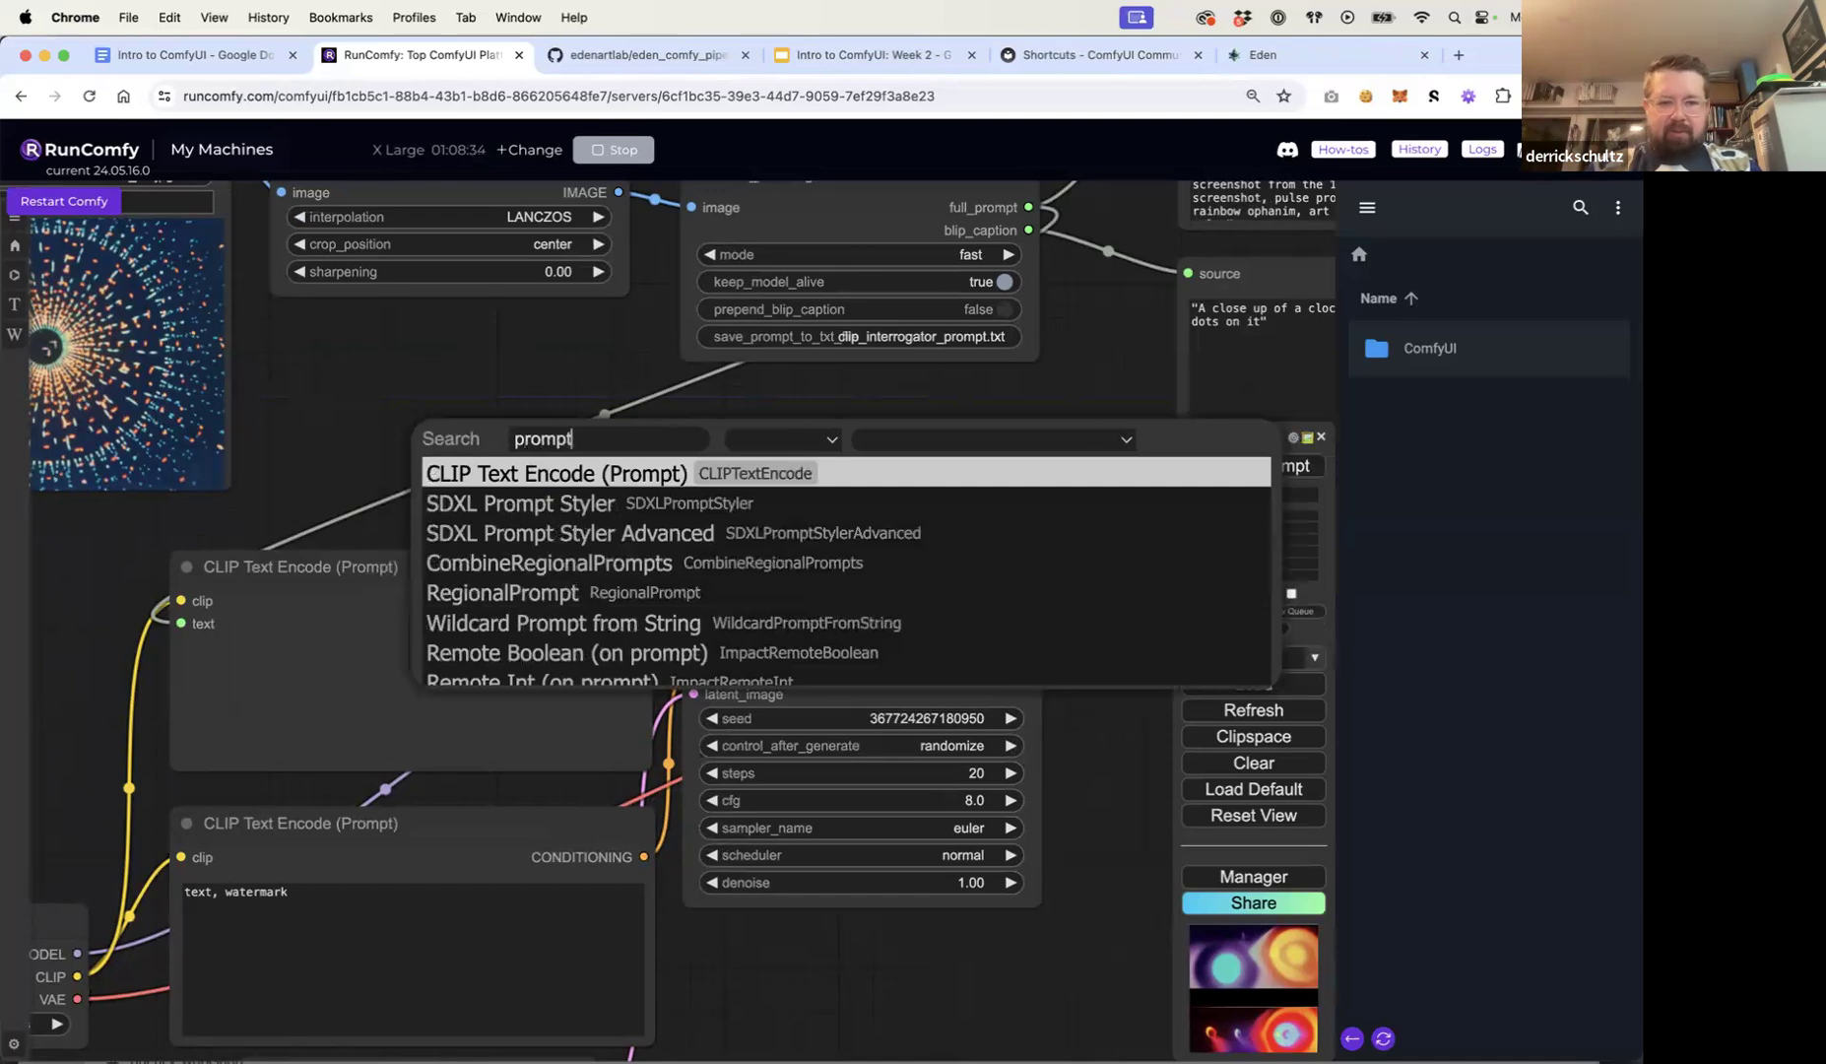
pyautogui.write(' com')
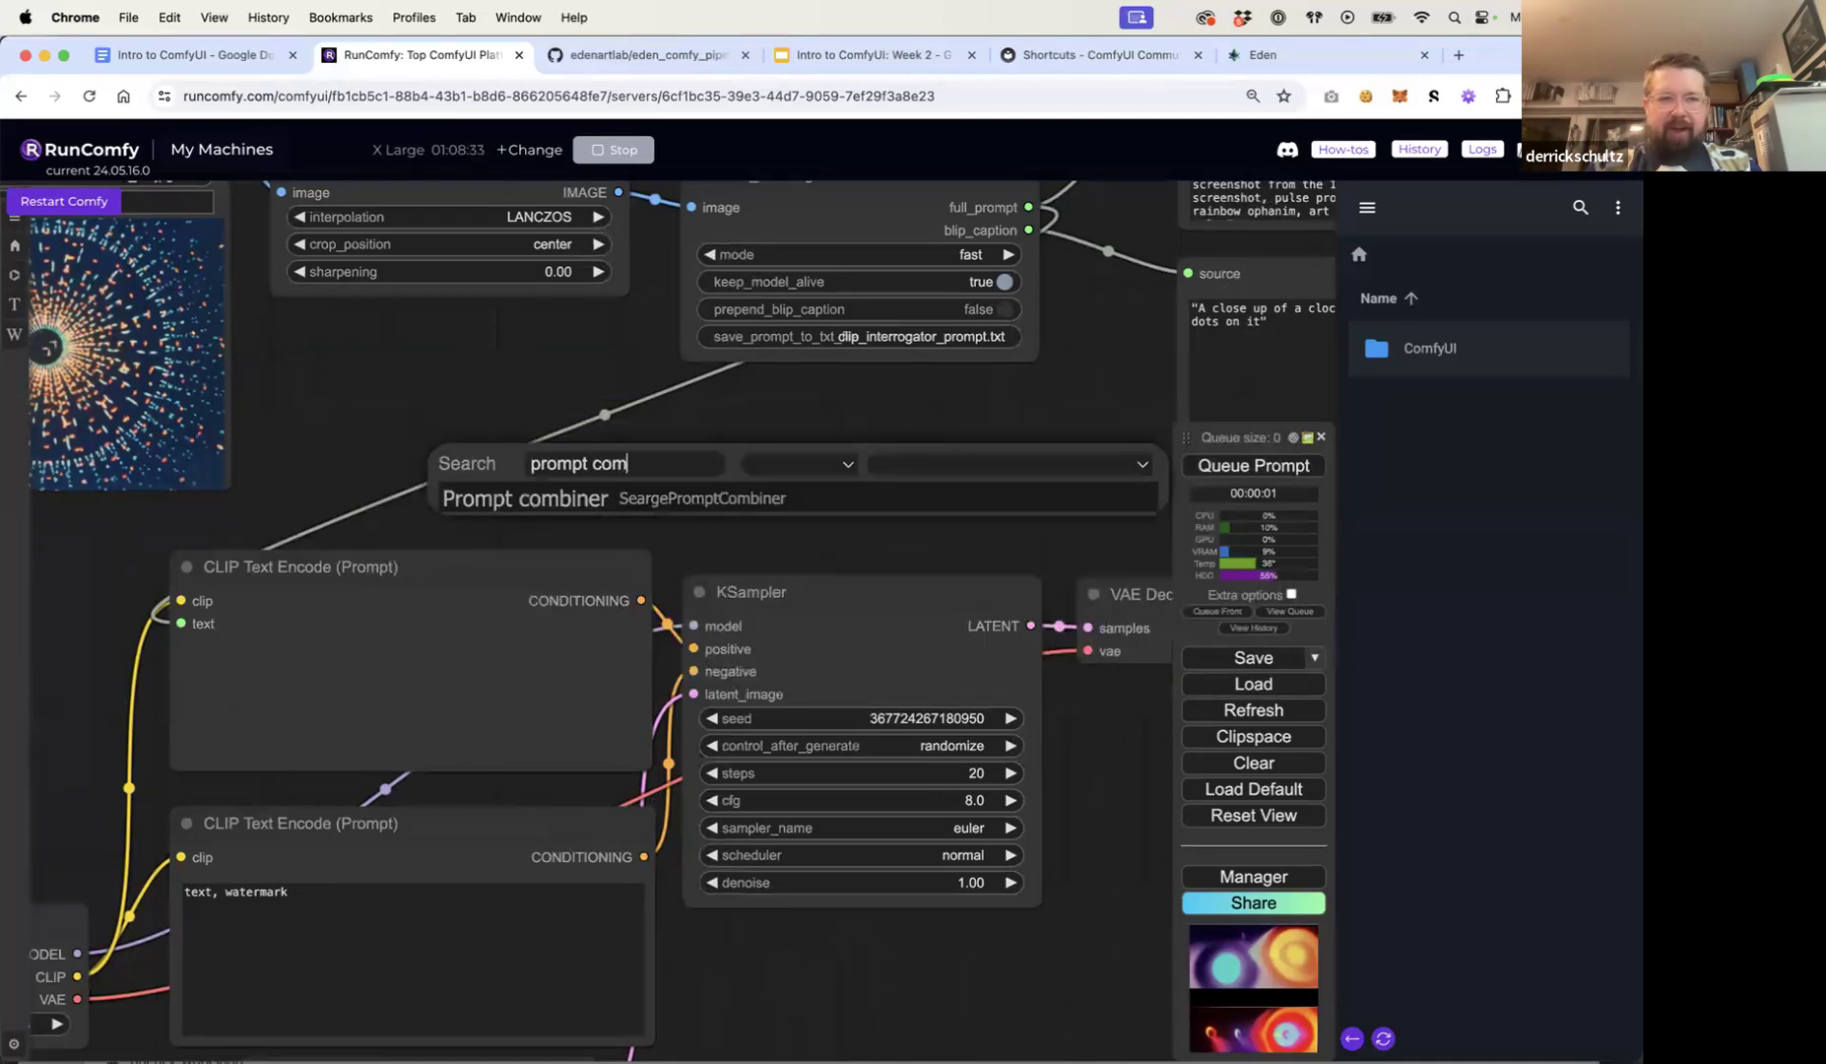
pyautogui.click(695, 501)
pyautogui.scroll(-5, 757, 463)
pyautogui.moveTo(758, 463); pyautogui.dragTo(170, 536)
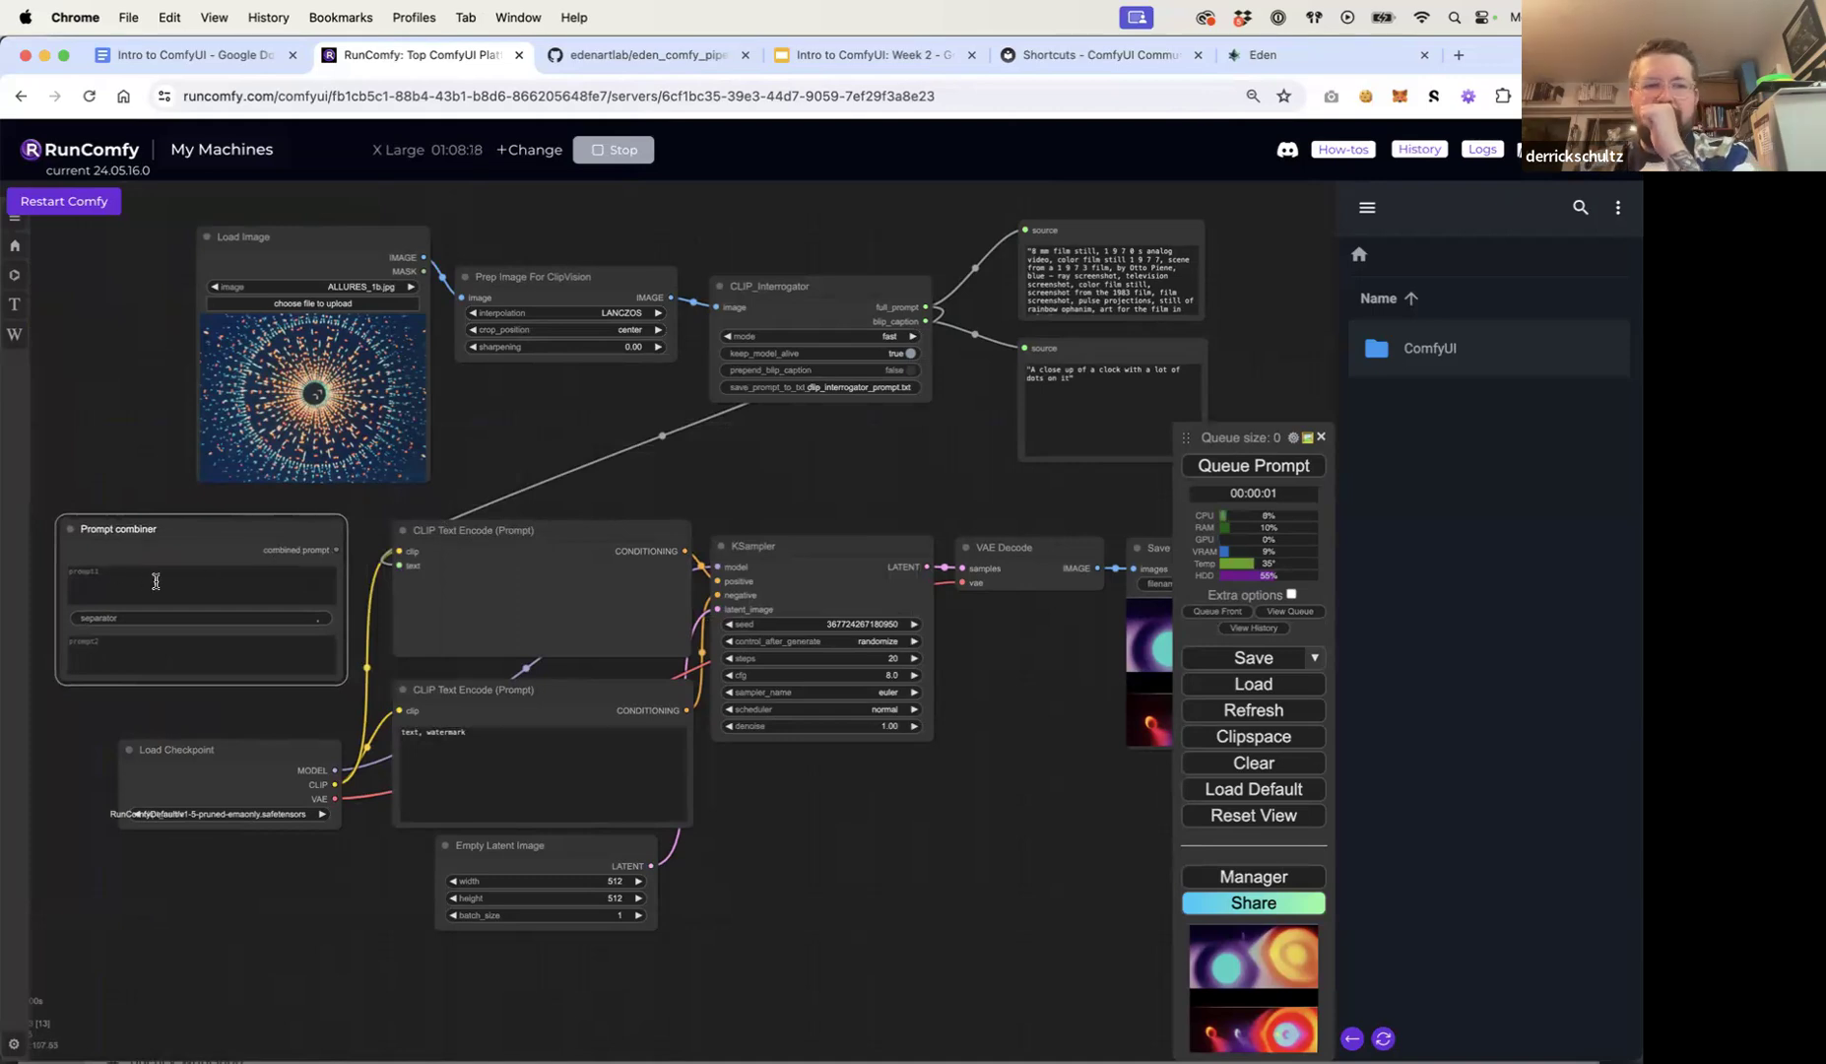
# Step: Shrink the height of the positive CLIP Text Encode (Prompt) node so it only fits its clip and text inputs
pyautogui.scroll(5, 375, 622)
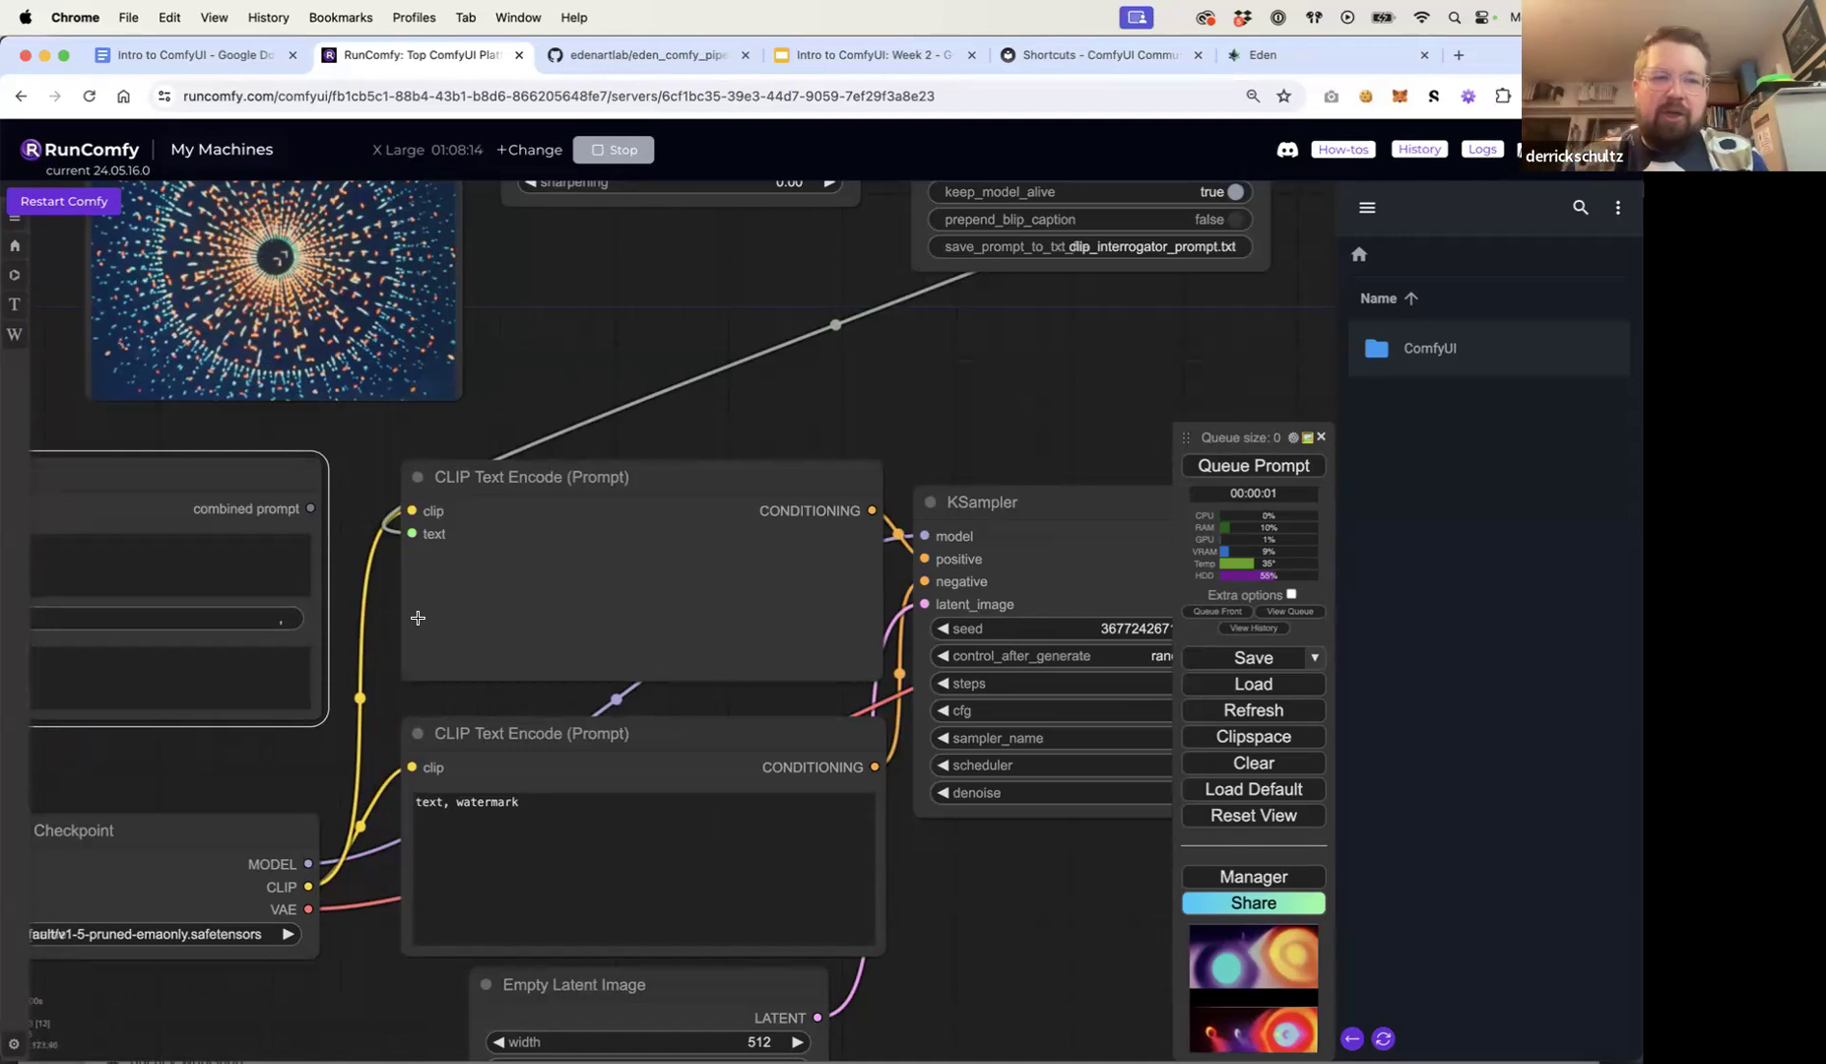
pyautogui.moveTo(364, 621); pyautogui.dragTo(700, 549)
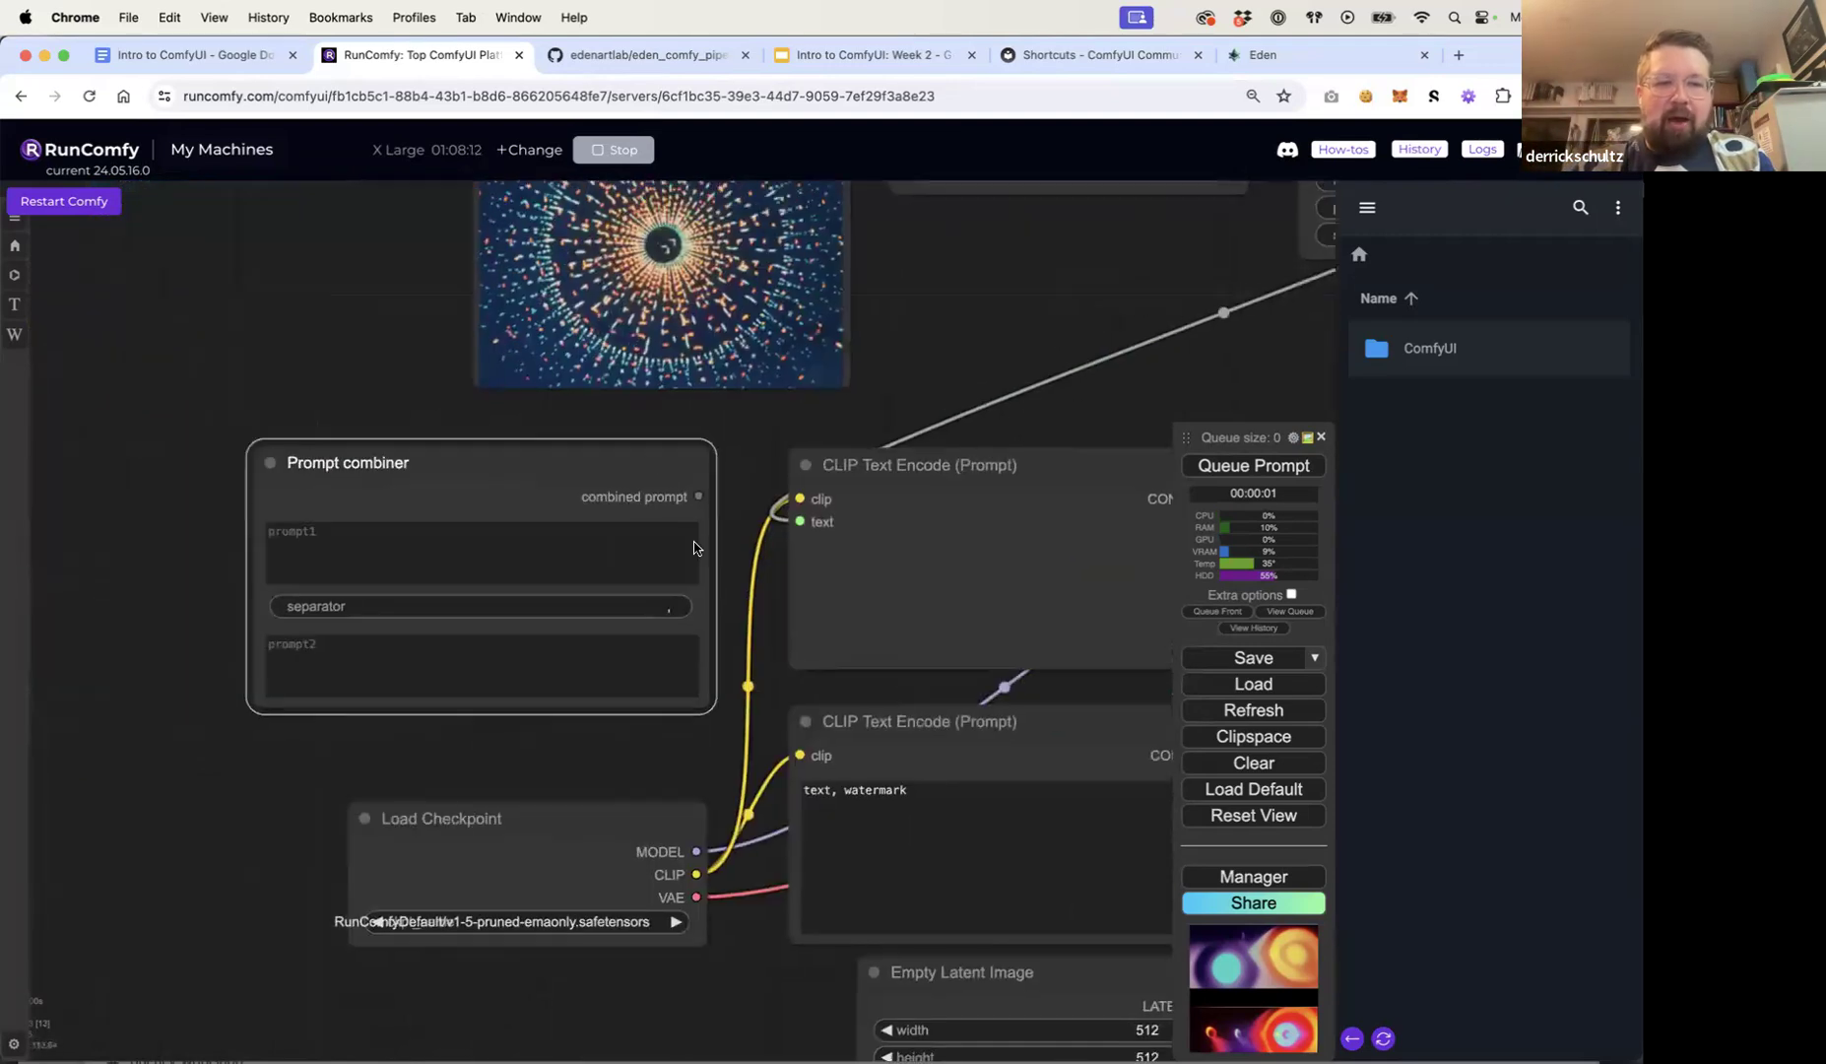
pyautogui.scroll(-8, 746, 497)
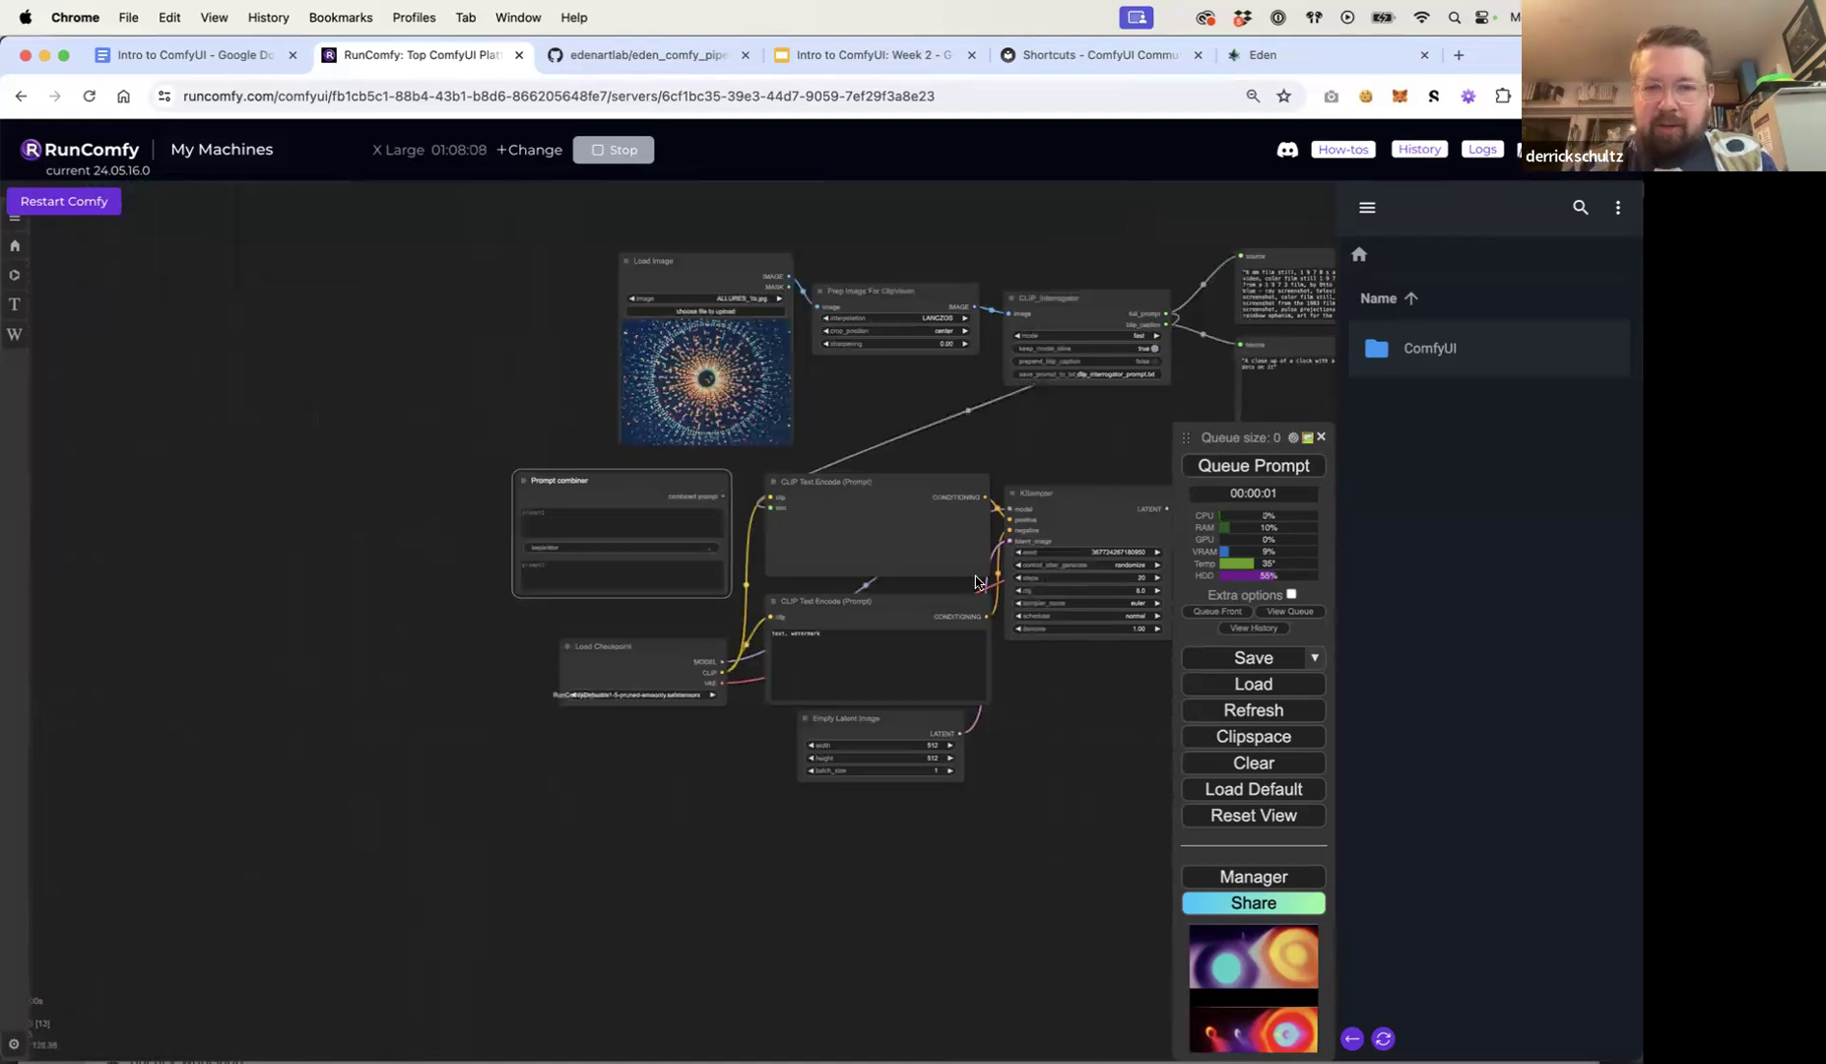
pyautogui.moveTo(987, 579); pyautogui.dragTo(987, 530)
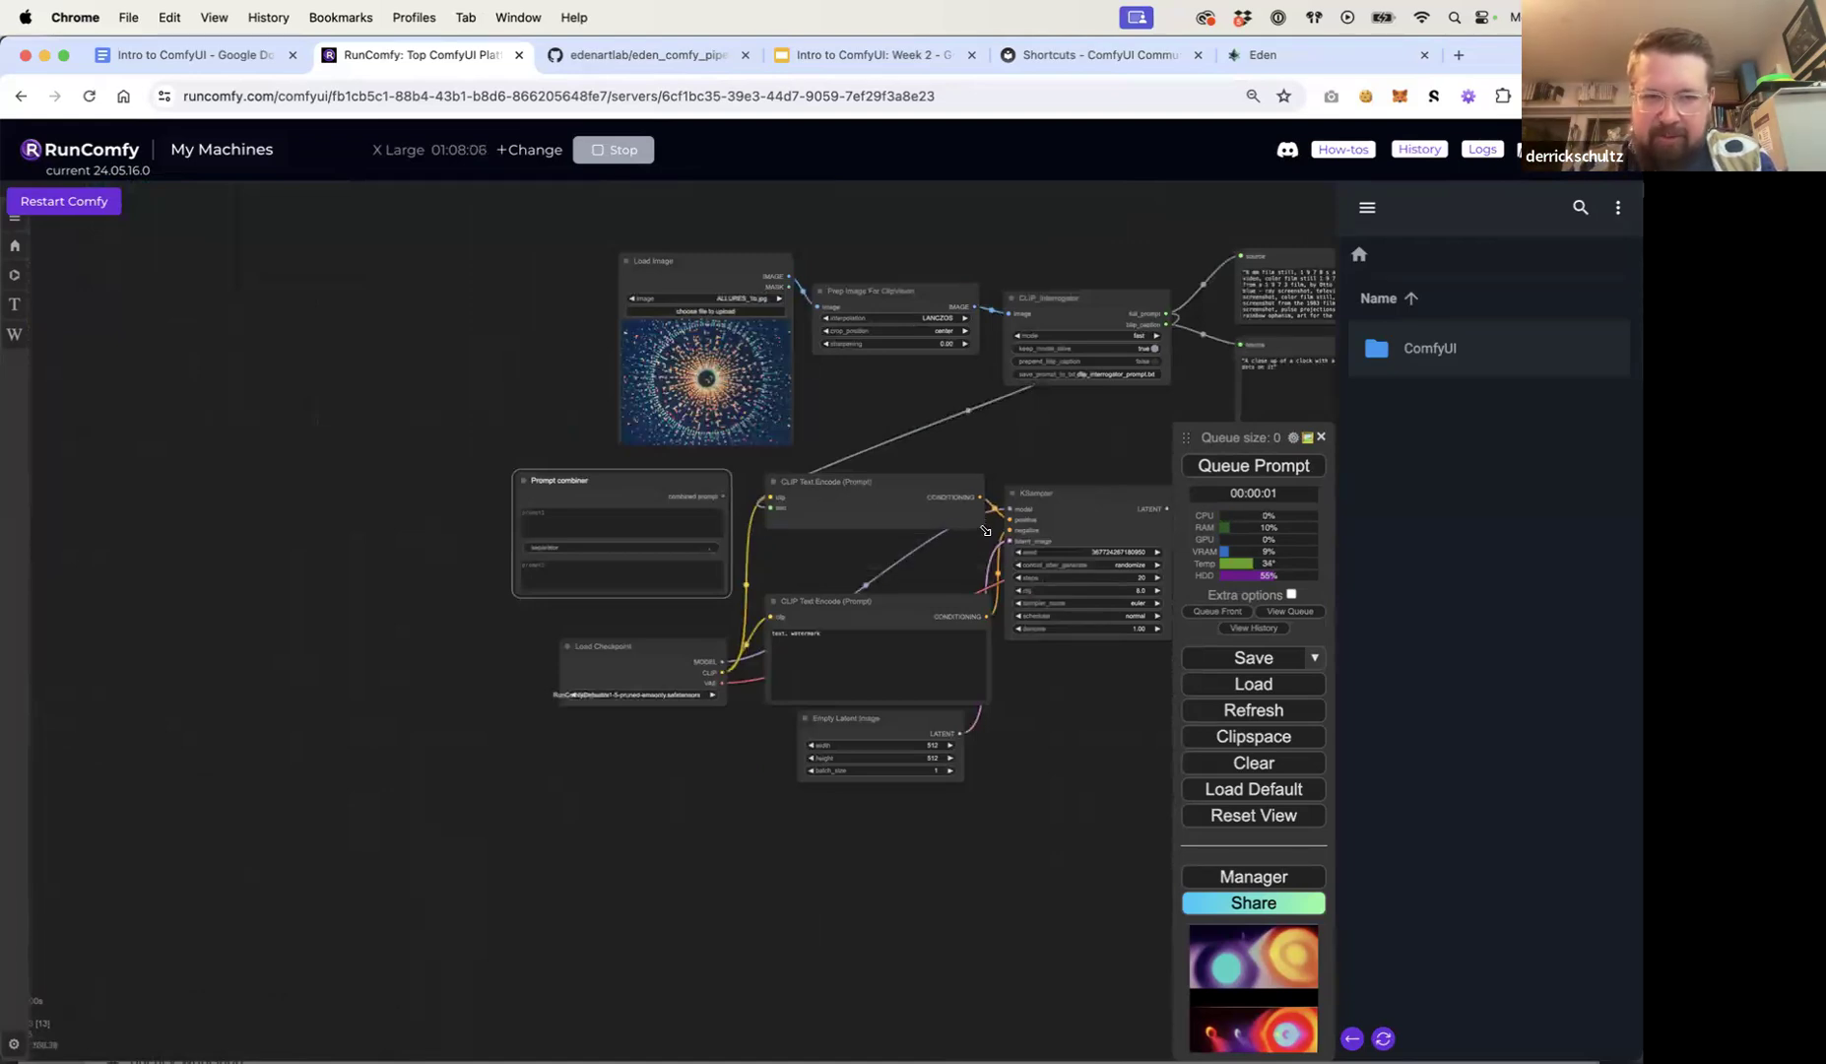
# Step: Convert the prompt2 widget of the Prompt combiner node to an input
pyautogui.scroll(6, 575, 495)
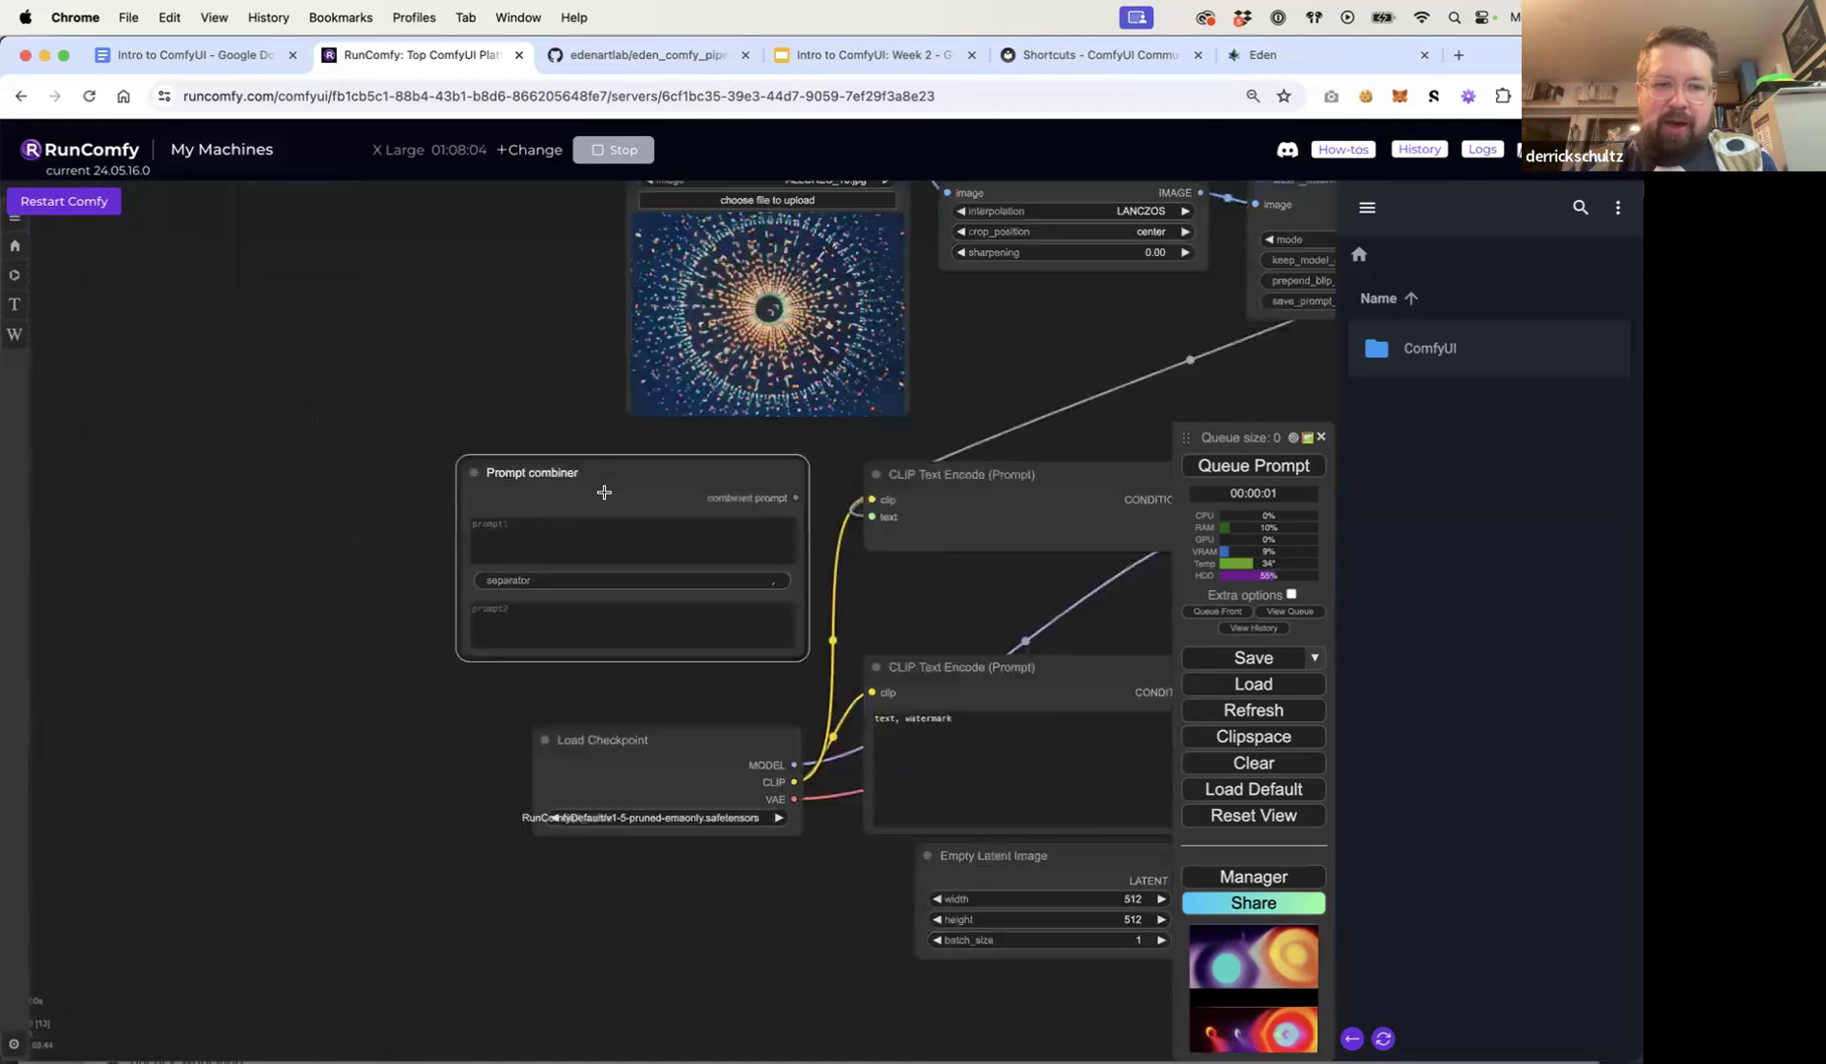
pyautogui.rightClick(631, 469)
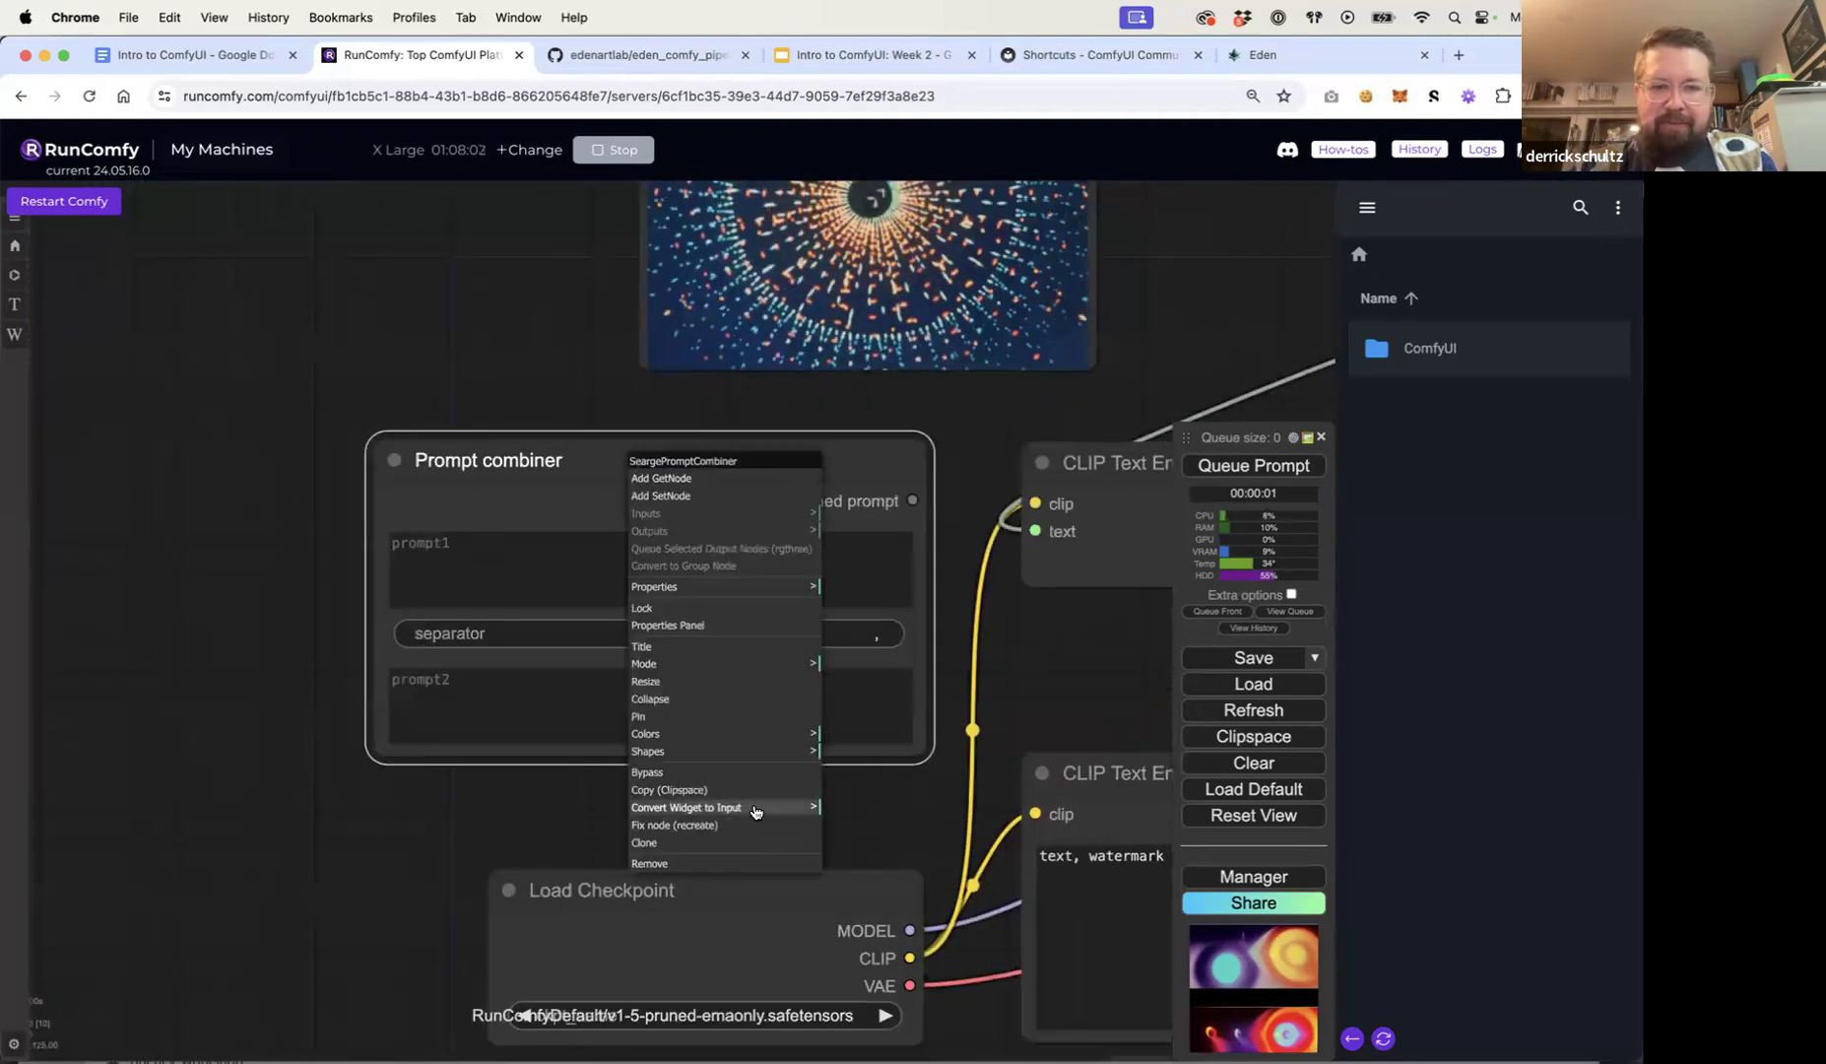
pyautogui.click(814, 809)
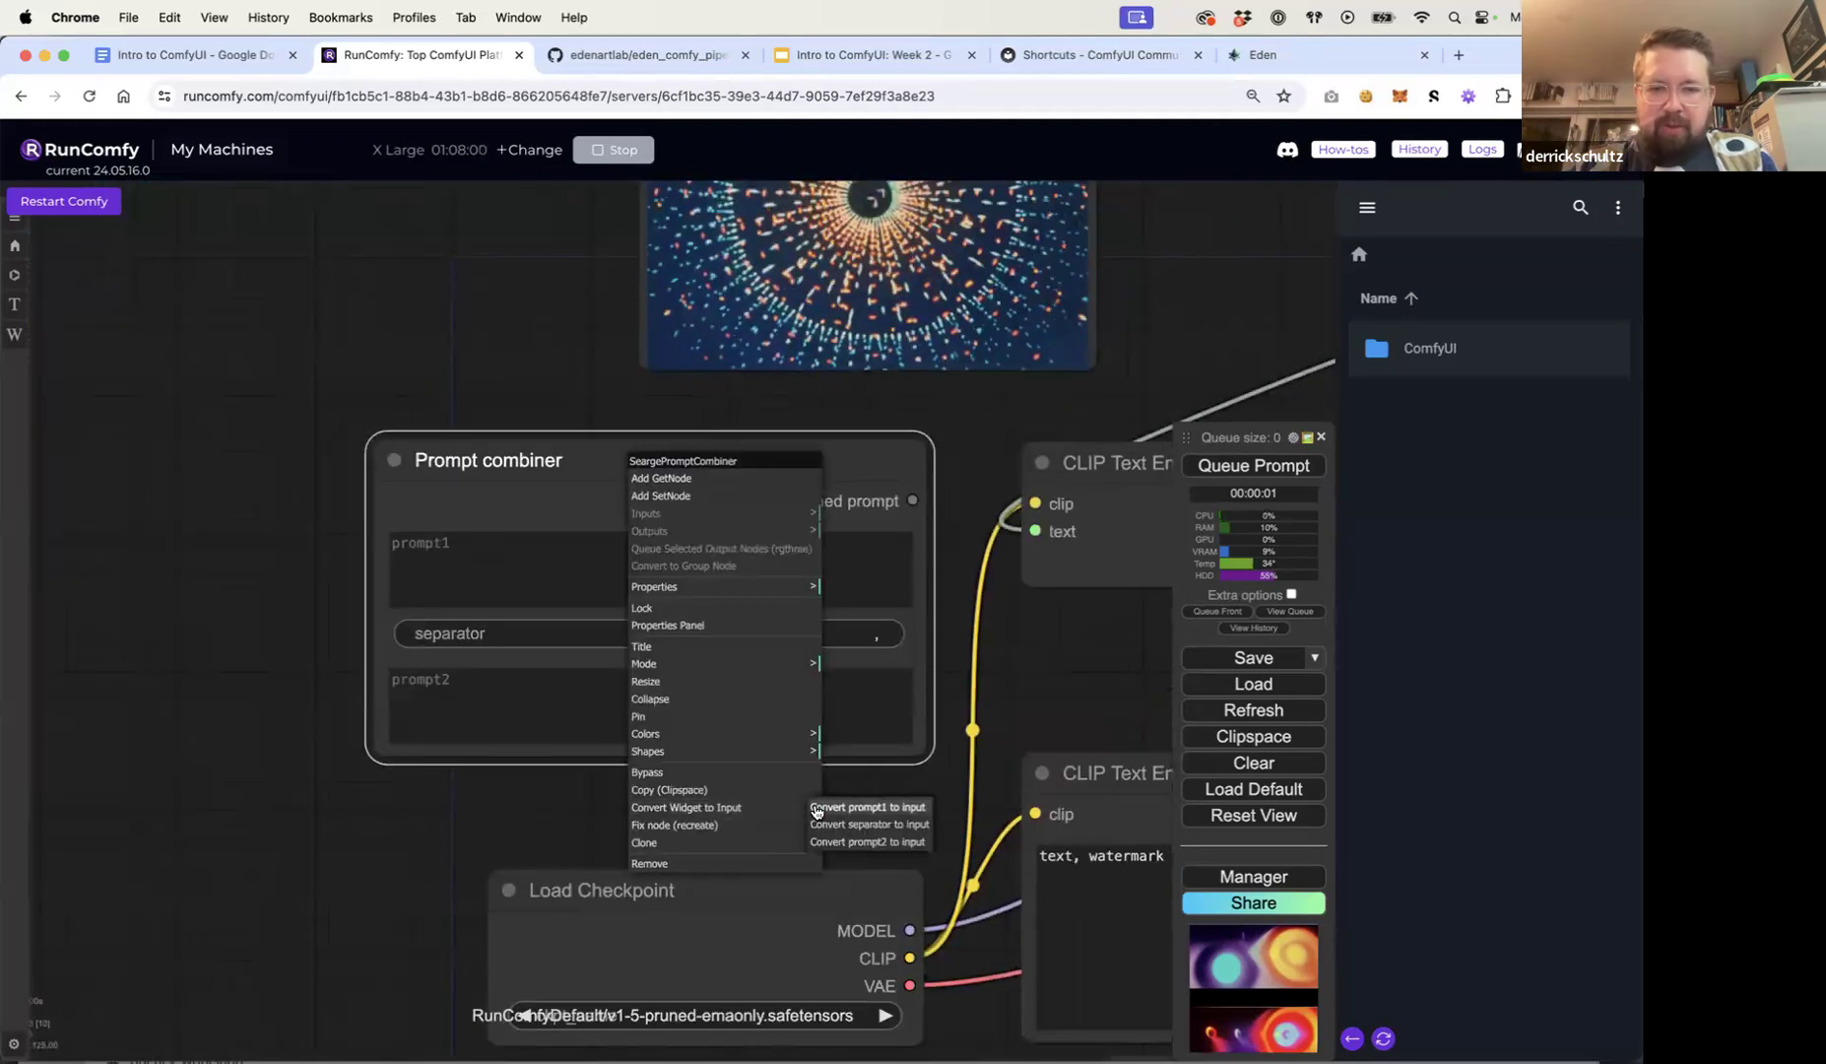
pyautogui.click(882, 844)
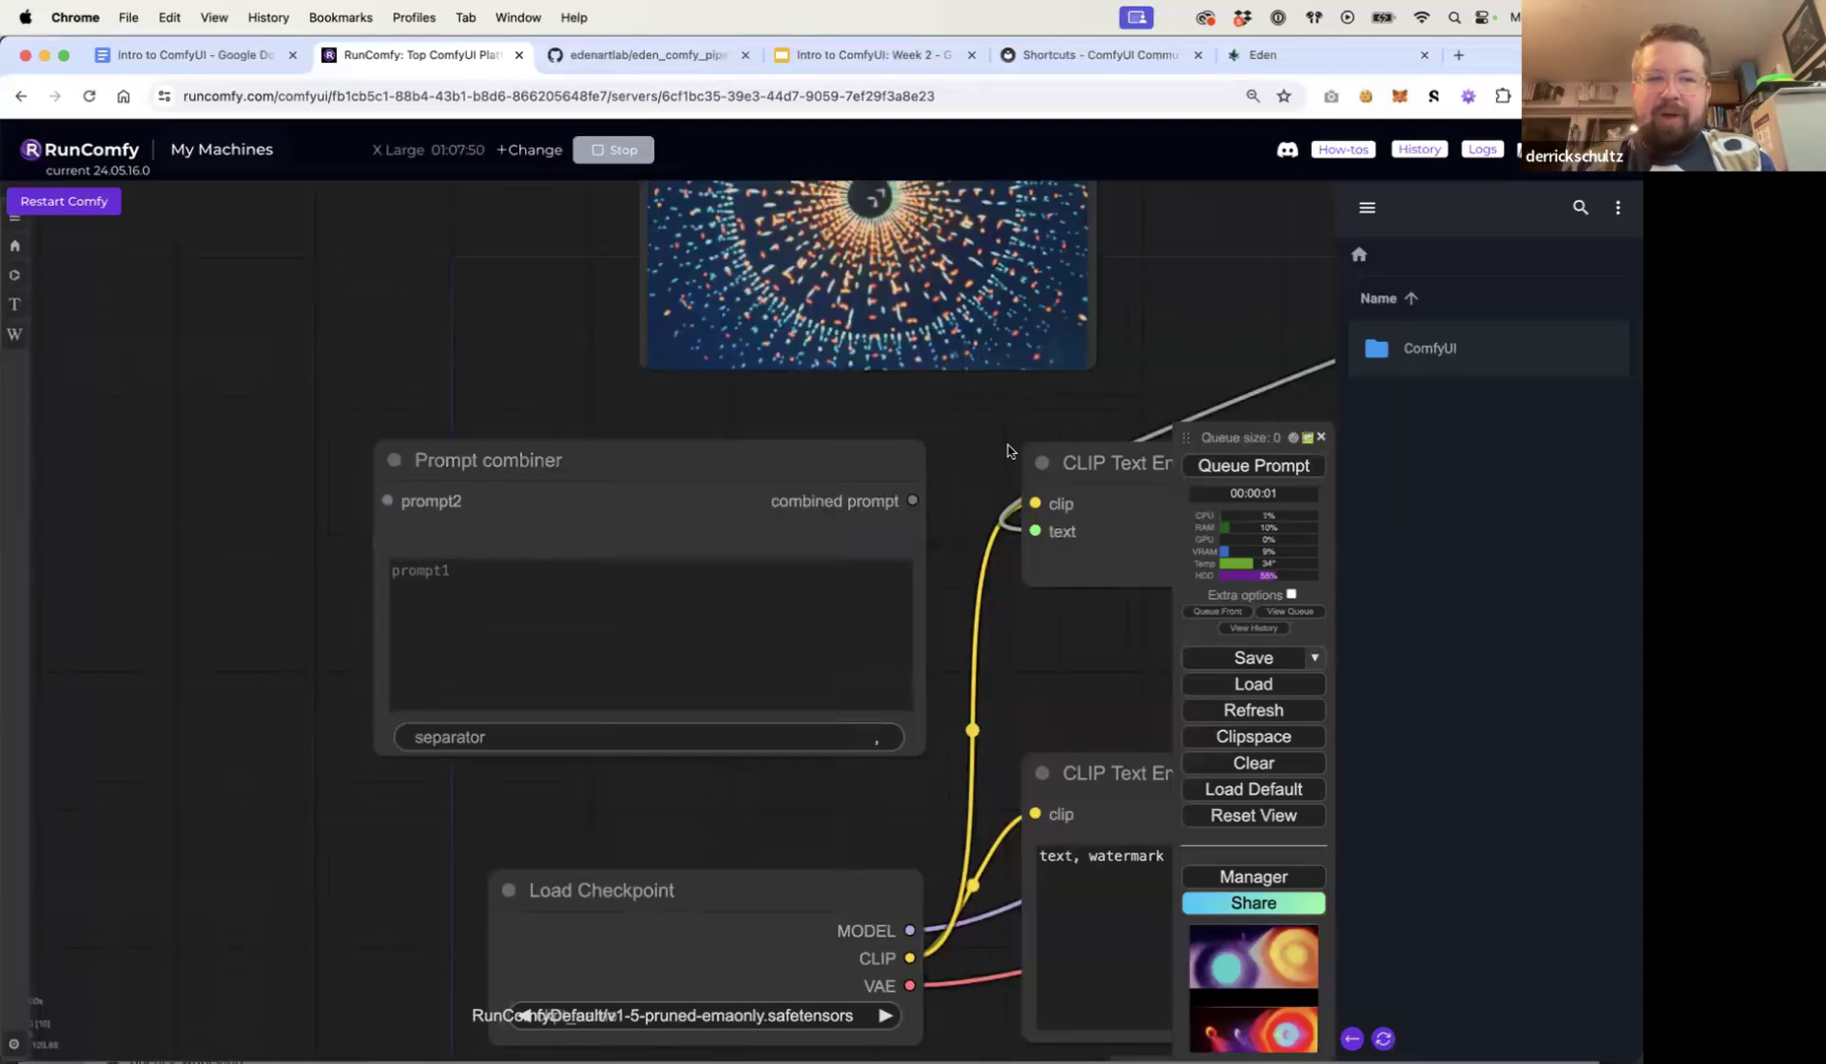
# Step: Connect CLIP_Interrogator's full_prompt to the combiner's prompt2, and its combined prompt output to the positive CLIP Text Encode text input
pyautogui.scroll(-8, 1008, 443)
pyautogui.moveTo(1111, 379); pyautogui.dragTo(947, 412)
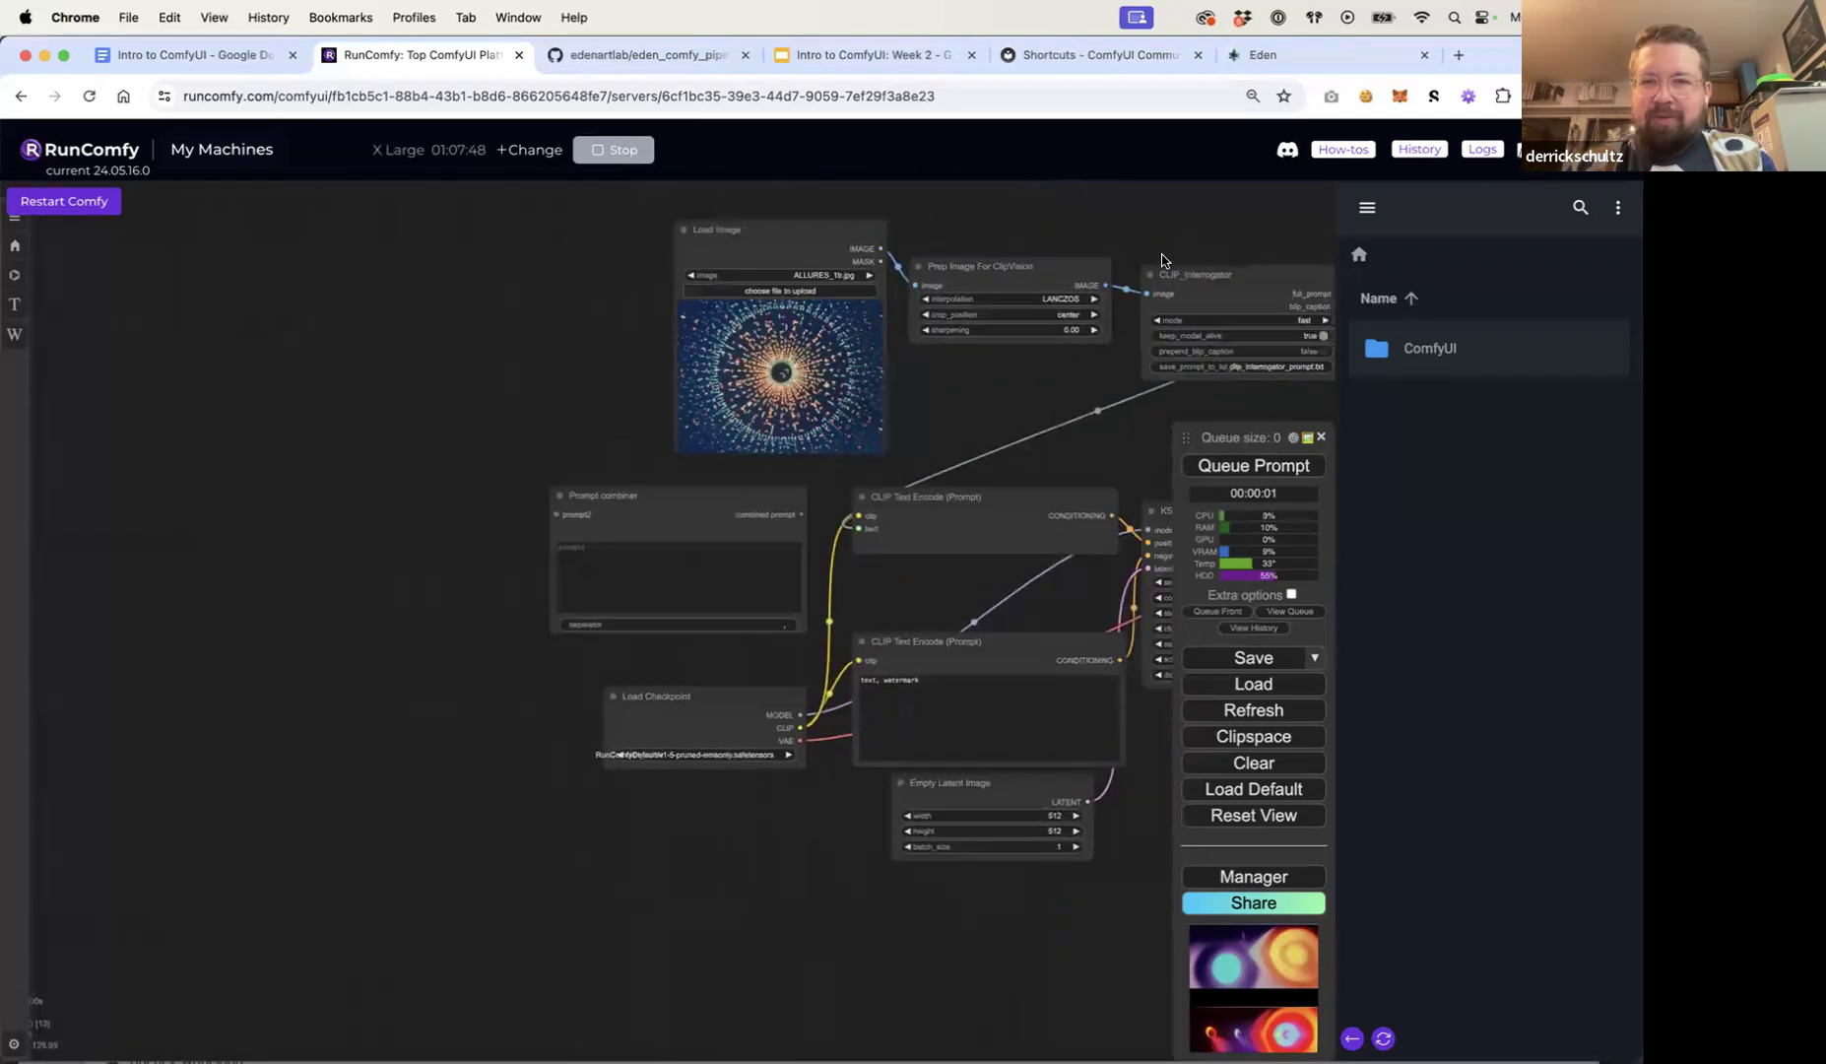
pyautogui.moveTo(1163, 258); pyautogui.dragTo(1113, 254)
pyautogui.moveTo(1283, 293); pyautogui.dragTo(505, 515)
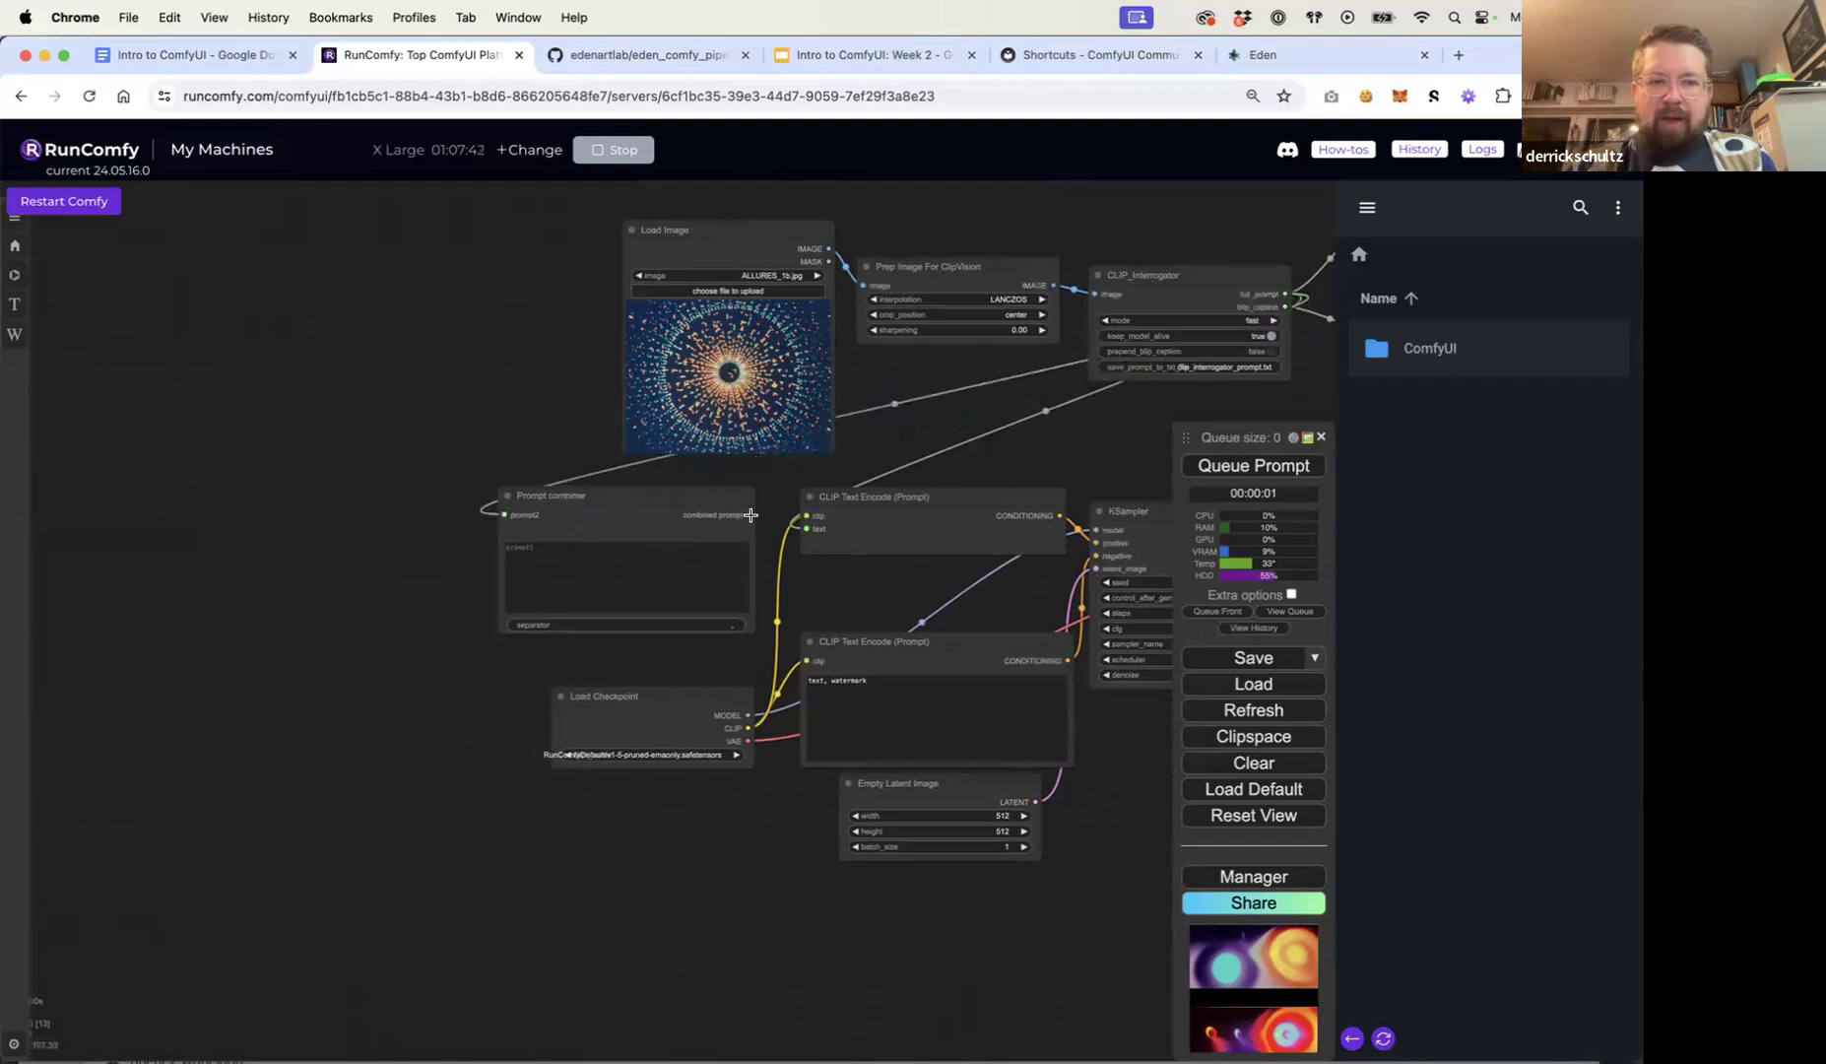
pyautogui.moveTo(750, 516); pyautogui.dragTo(848, 490)
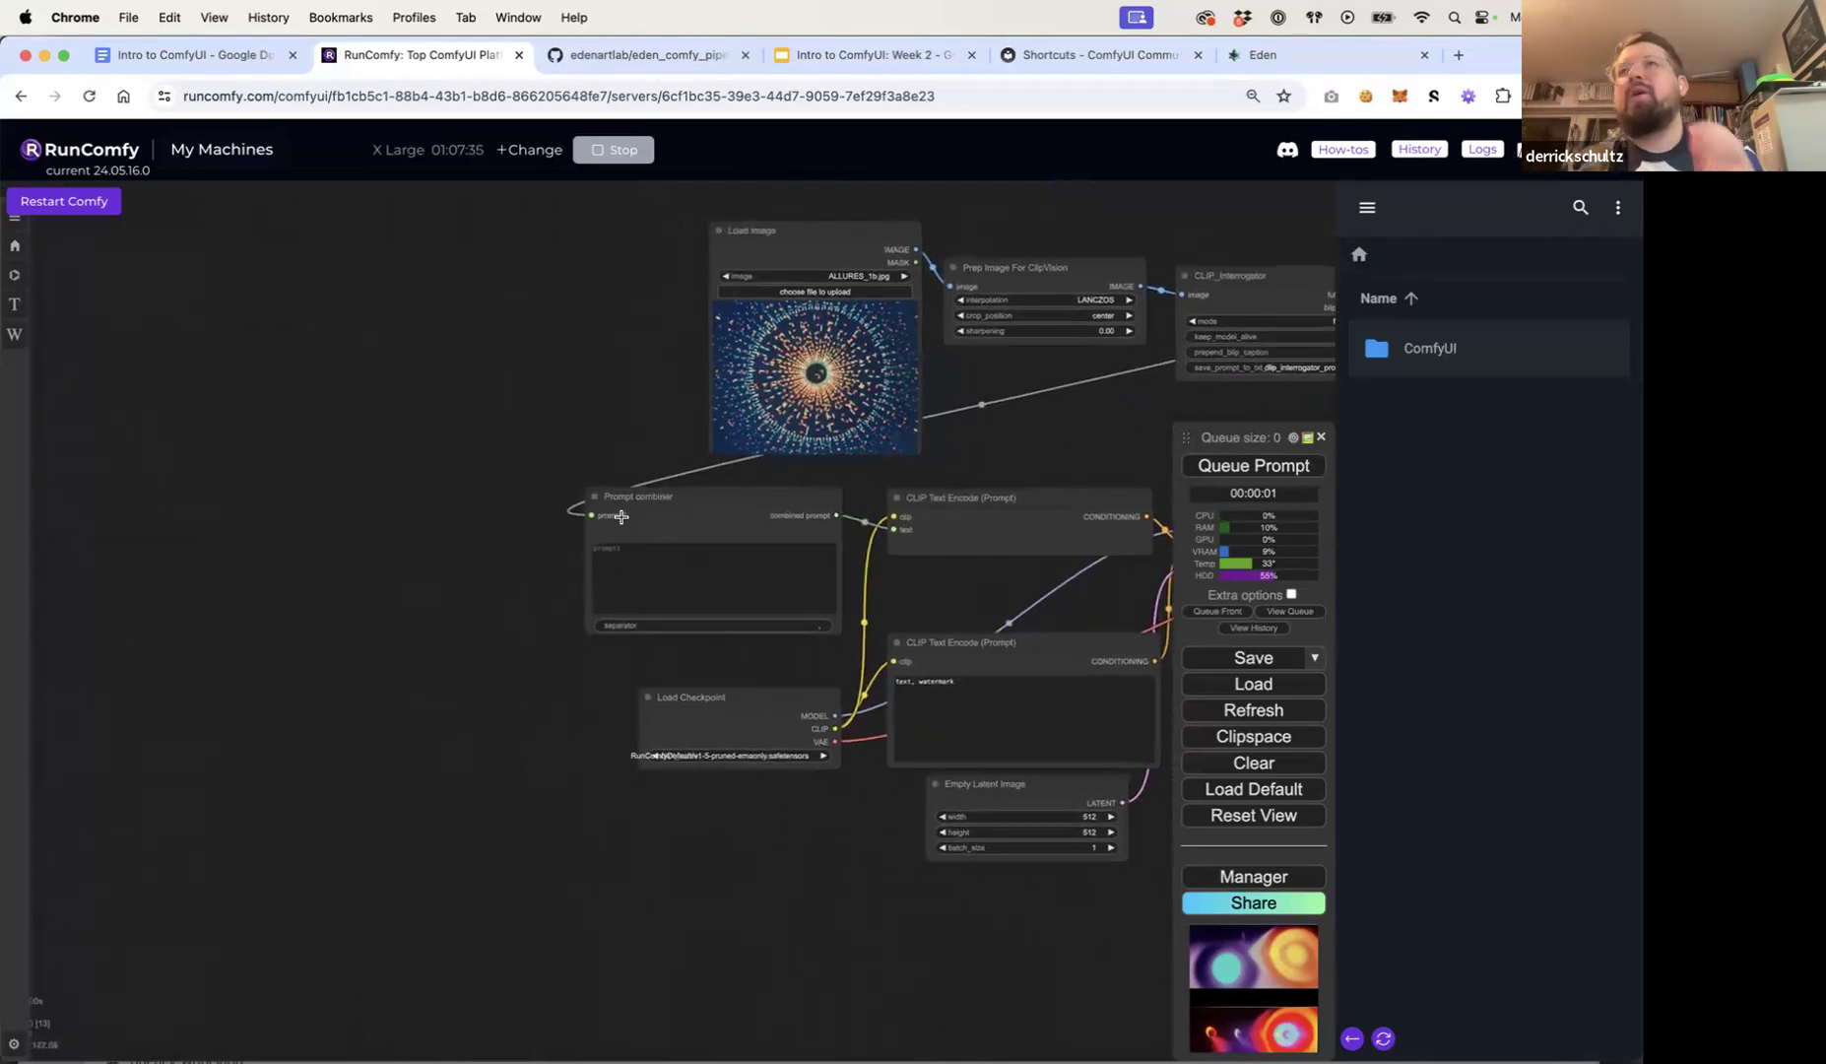
# Step: Enter "radiating lines, black and white abstract" as prompt1 in the Prompt combiner node
pyautogui.click(635, 567)
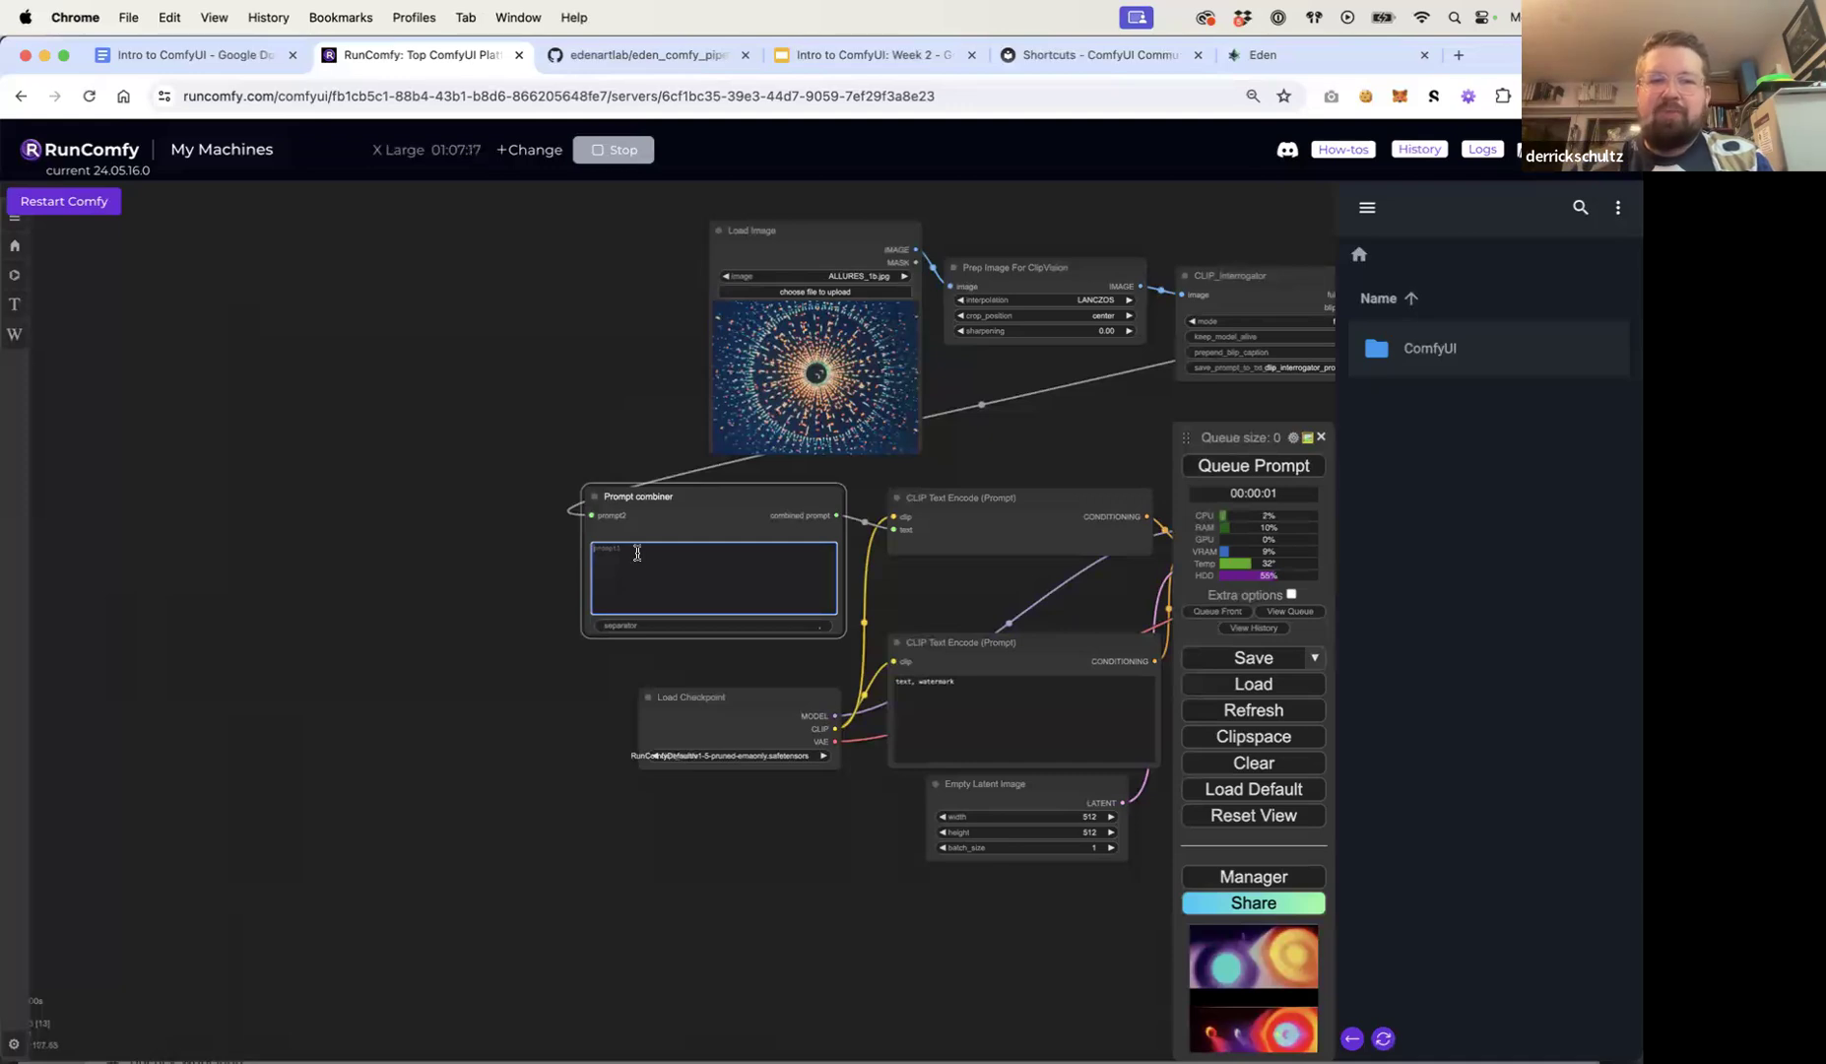
pyautogui.scroll(5, 705, 603)
pyautogui.scroll(-2, 705, 603)
pyautogui.click(813, 562)
pyautogui.write('radiating')
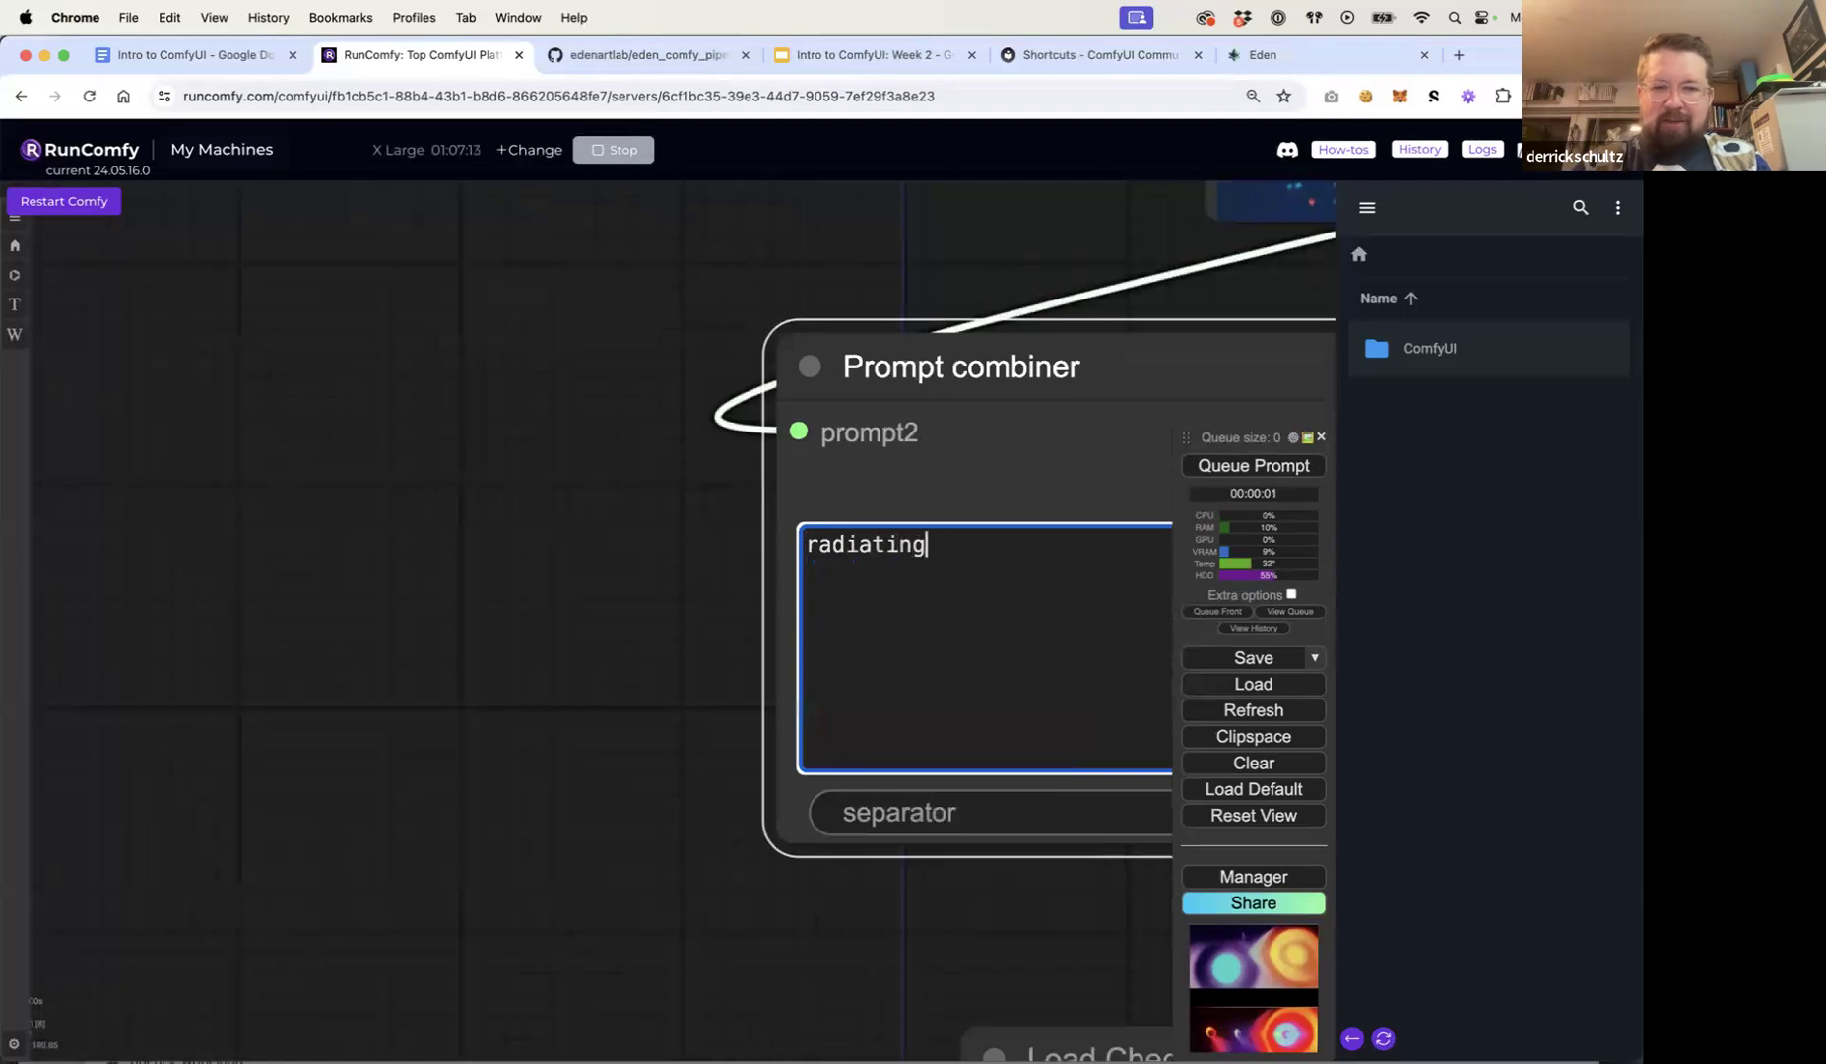
pyautogui.write(' lines, black')
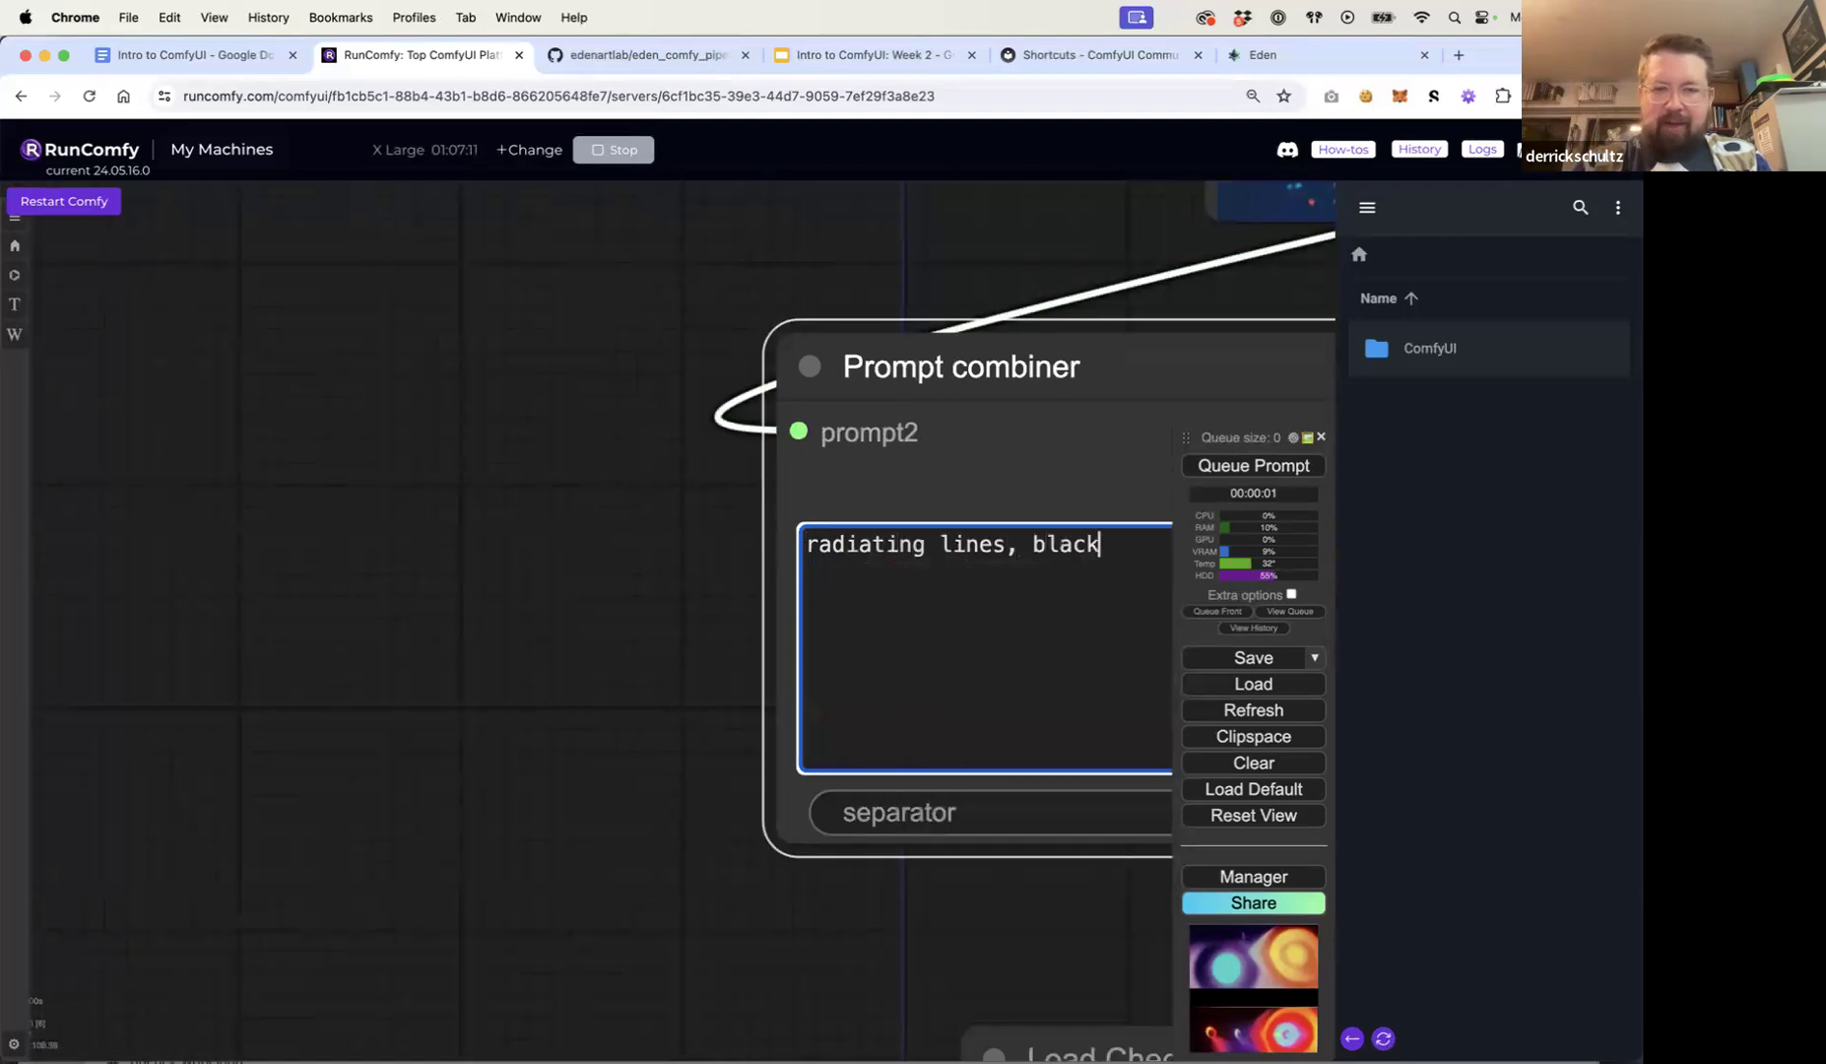
pyautogui.write(' and w')
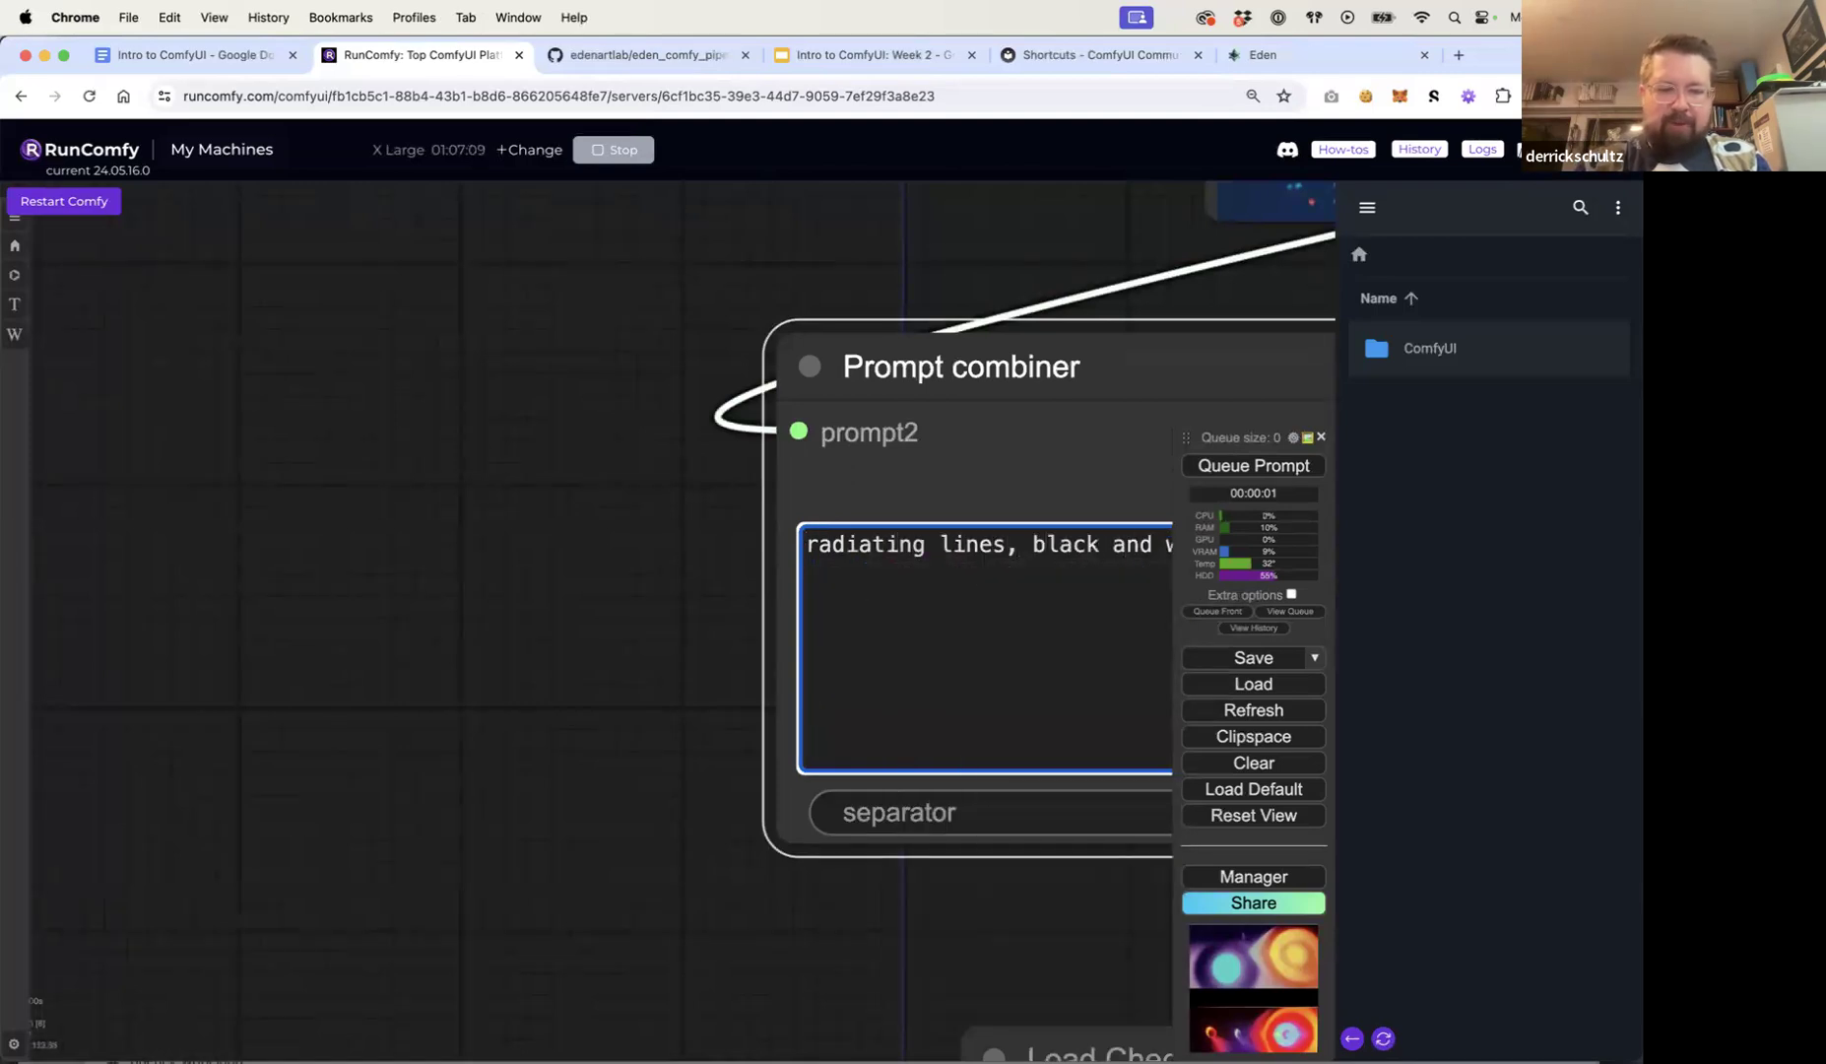
pyautogui.click(687, 584)
pyautogui.moveTo(630, 580); pyautogui.dragTo(211, 600)
pyautogui.click(848, 611)
pyautogui.press('BackSpace')
pyautogui.press('BackSpace')
pyautogui.write('stract')
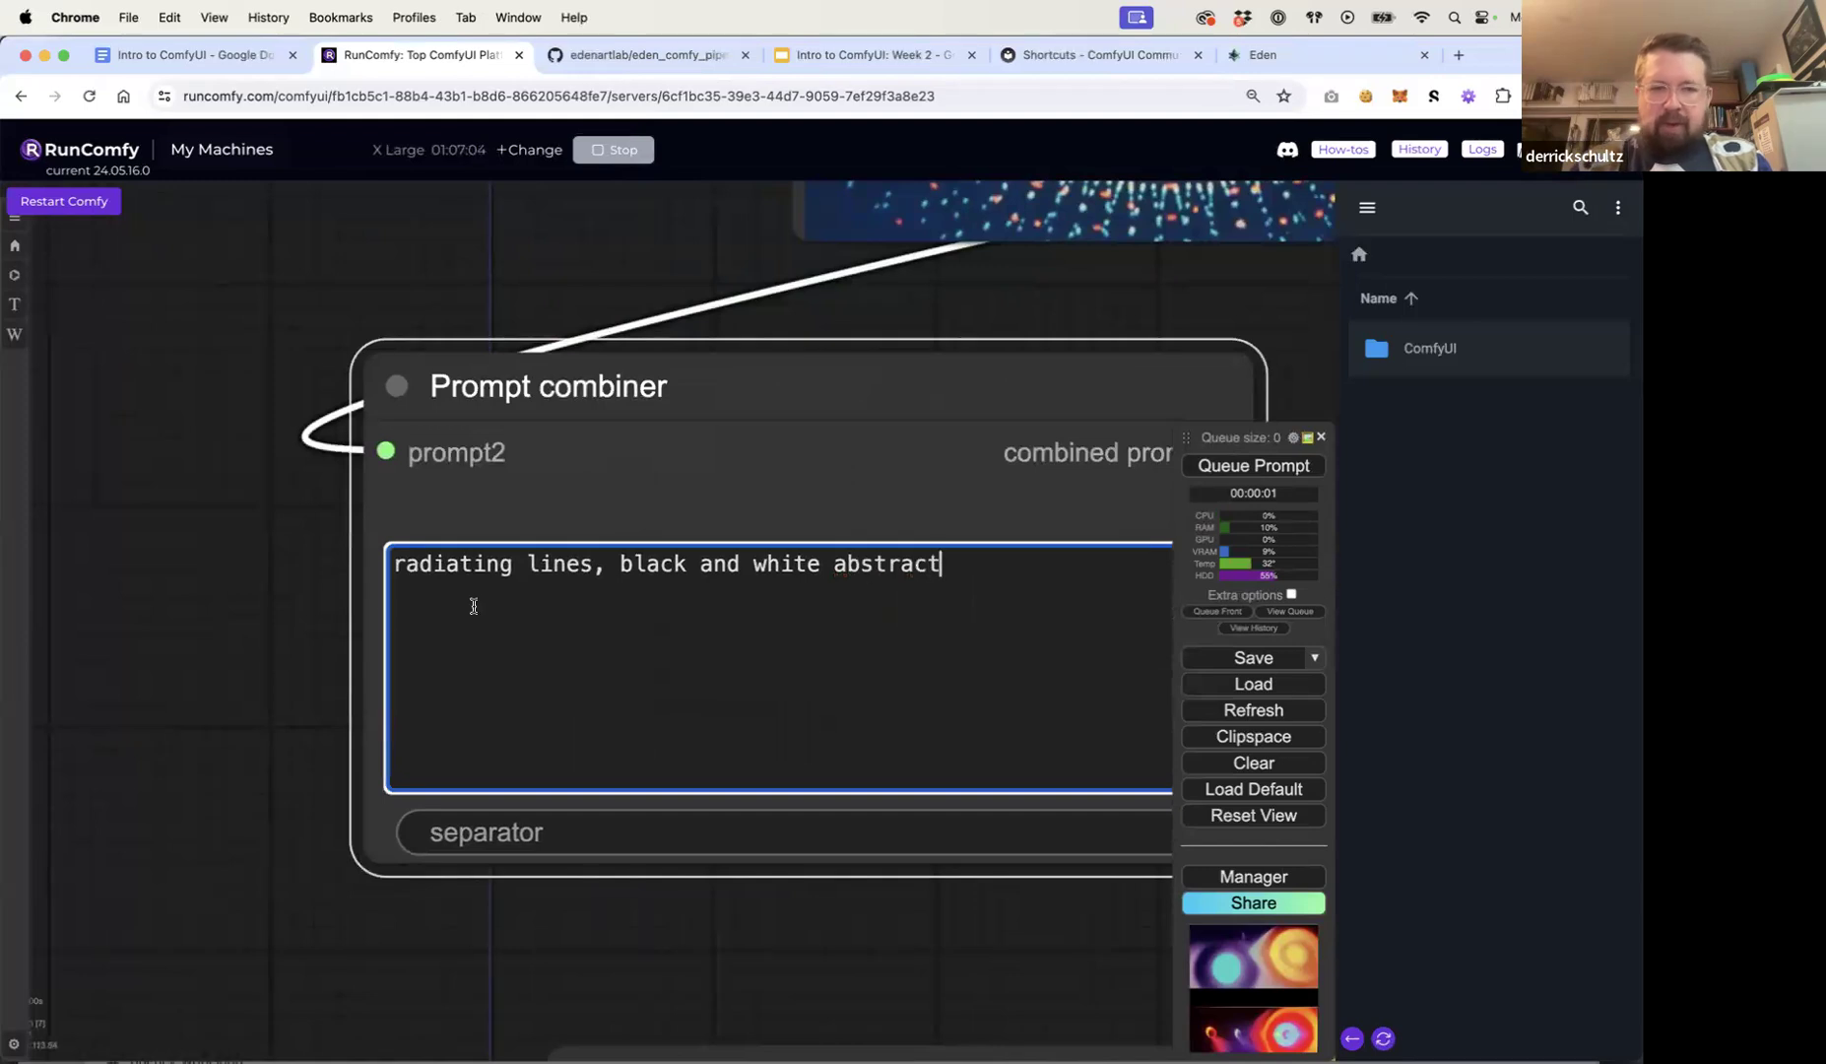
pyautogui.click(347, 597)
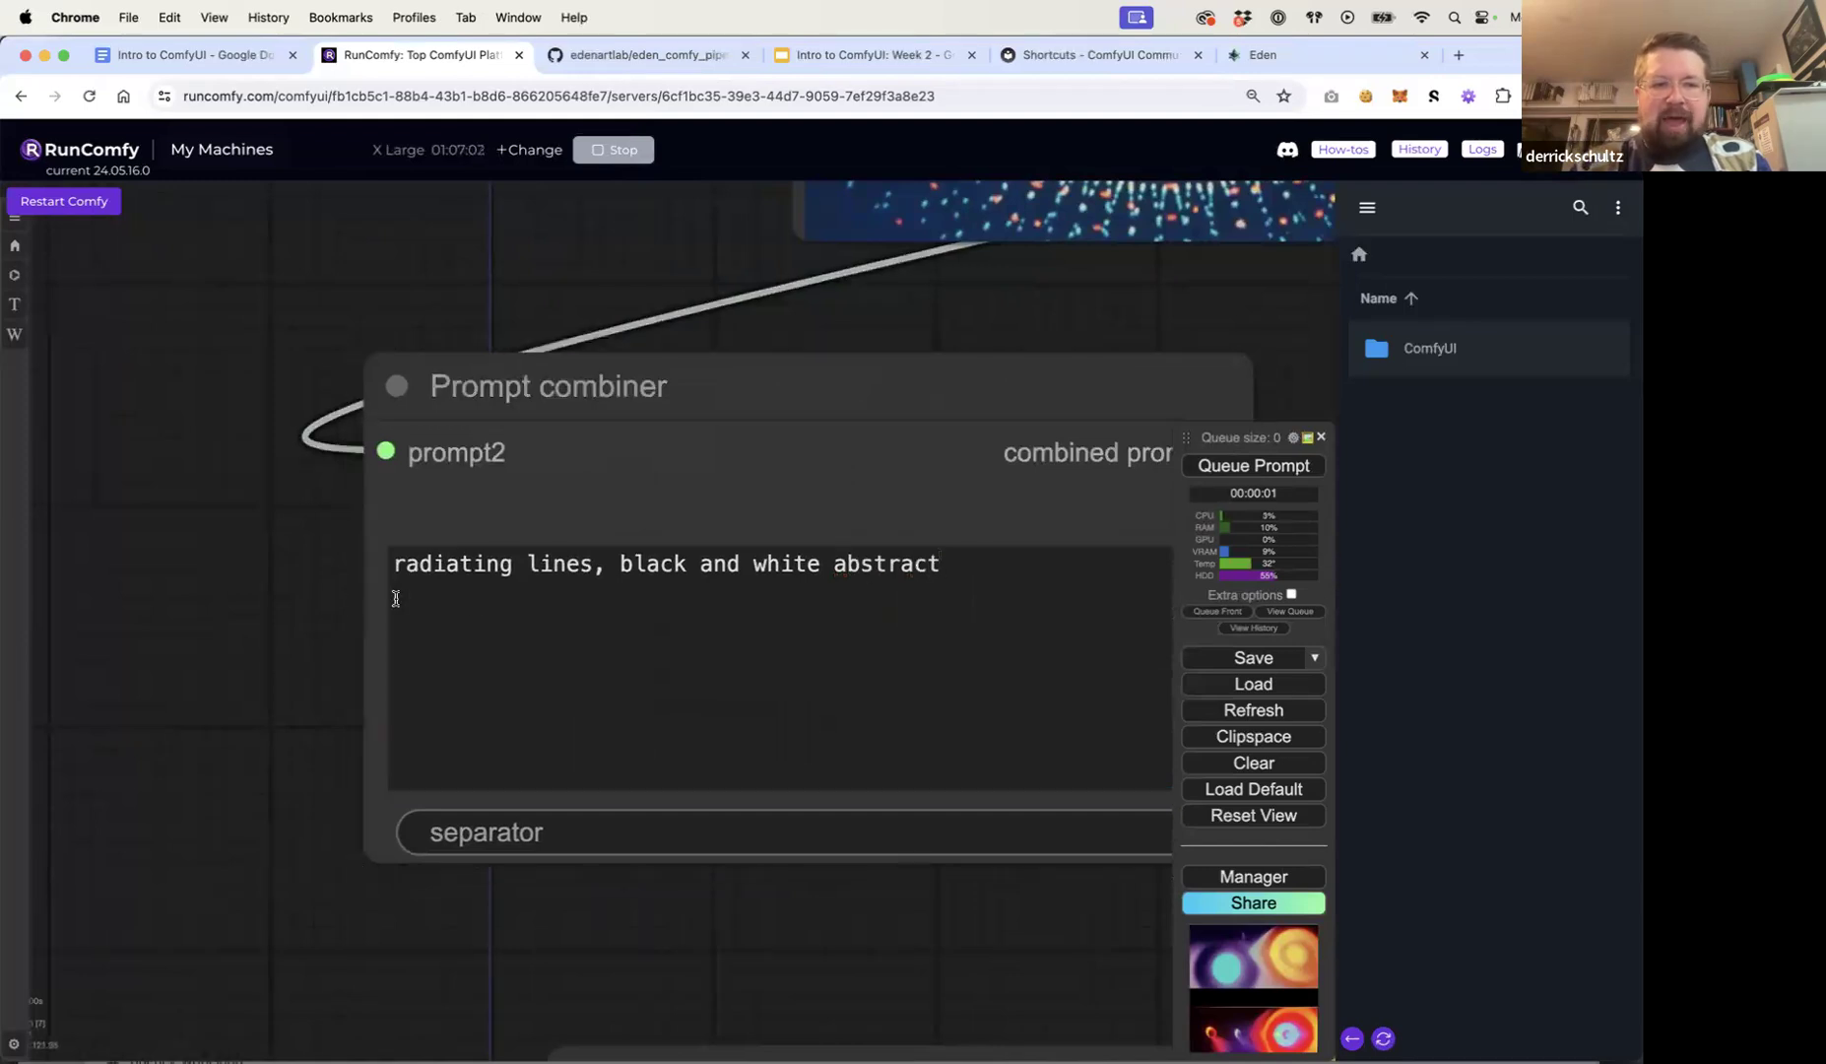
# Step: Add a Display Any (rgthree) node and place it directly below the Prompt combiner node
pyautogui.scroll(-10, 290, 584)
pyautogui.moveTo(738, 496); pyautogui.dragTo(557, 473)
pyautogui.click(632, 454)
pyautogui.scroll(-5, 632, 454)
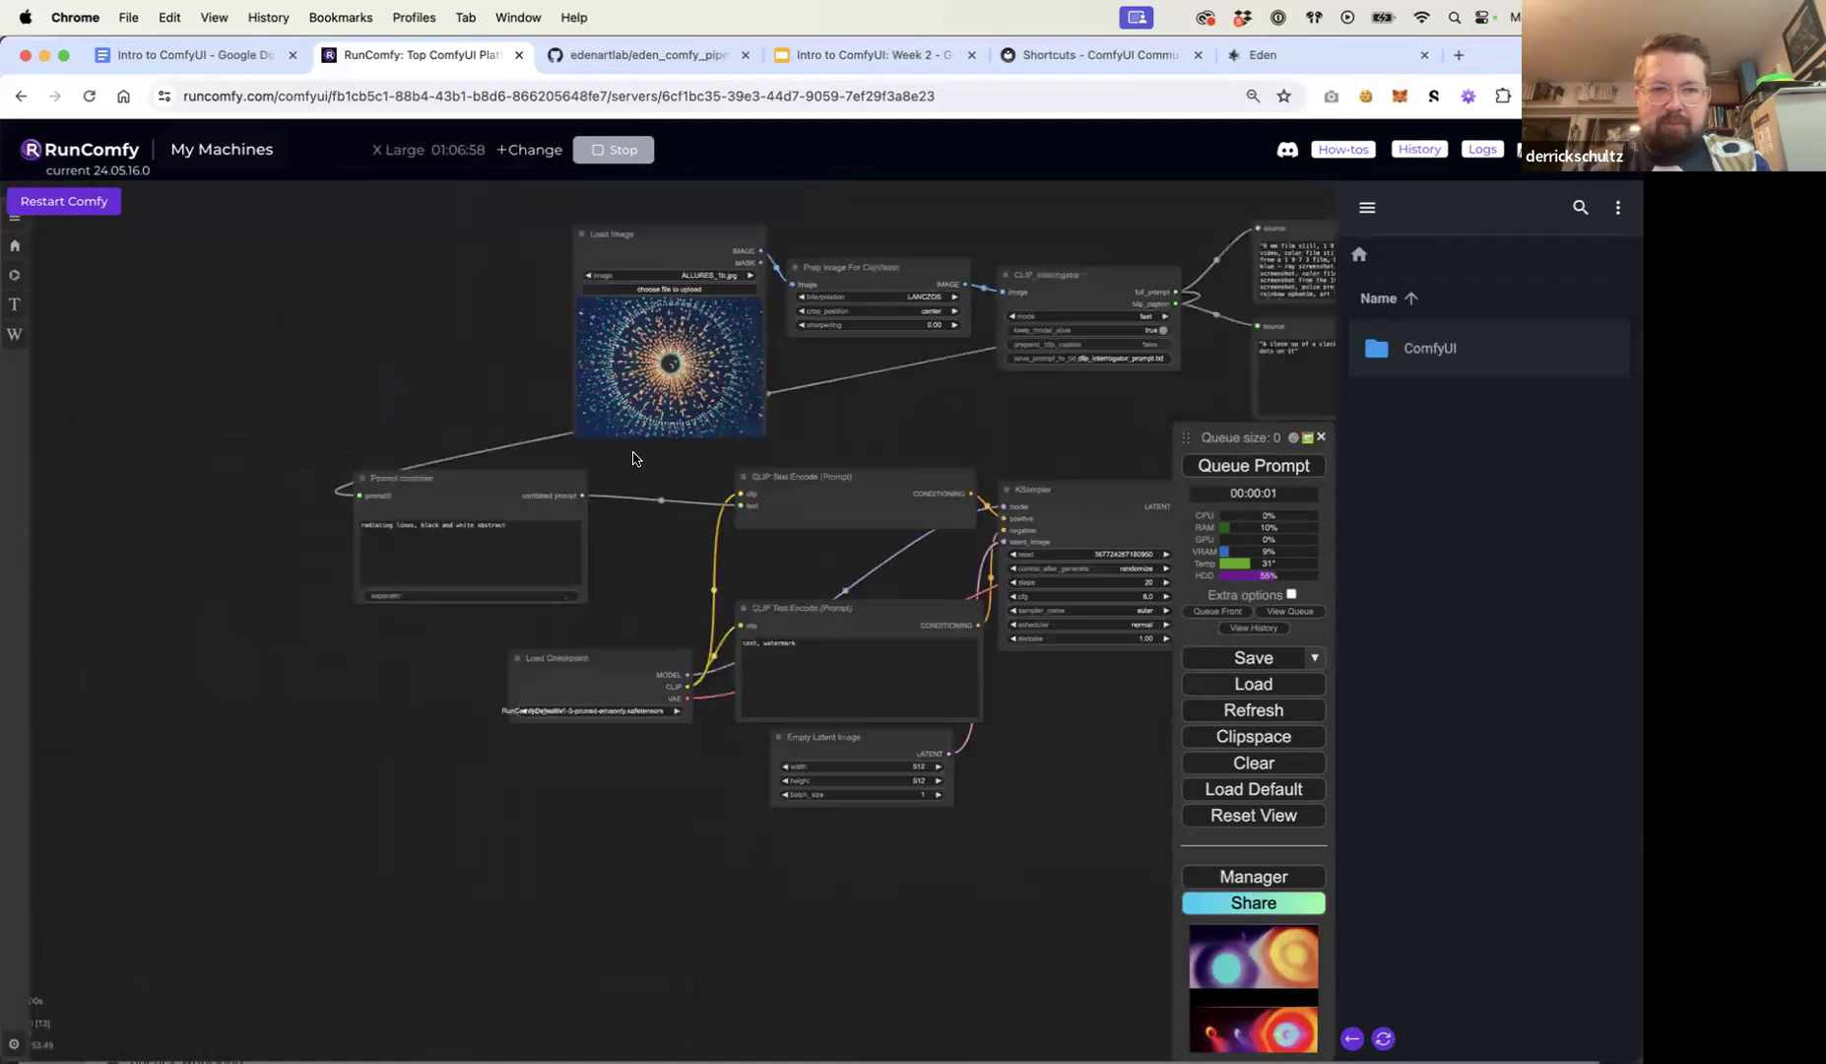
pyautogui.doubleClick(346, 678)
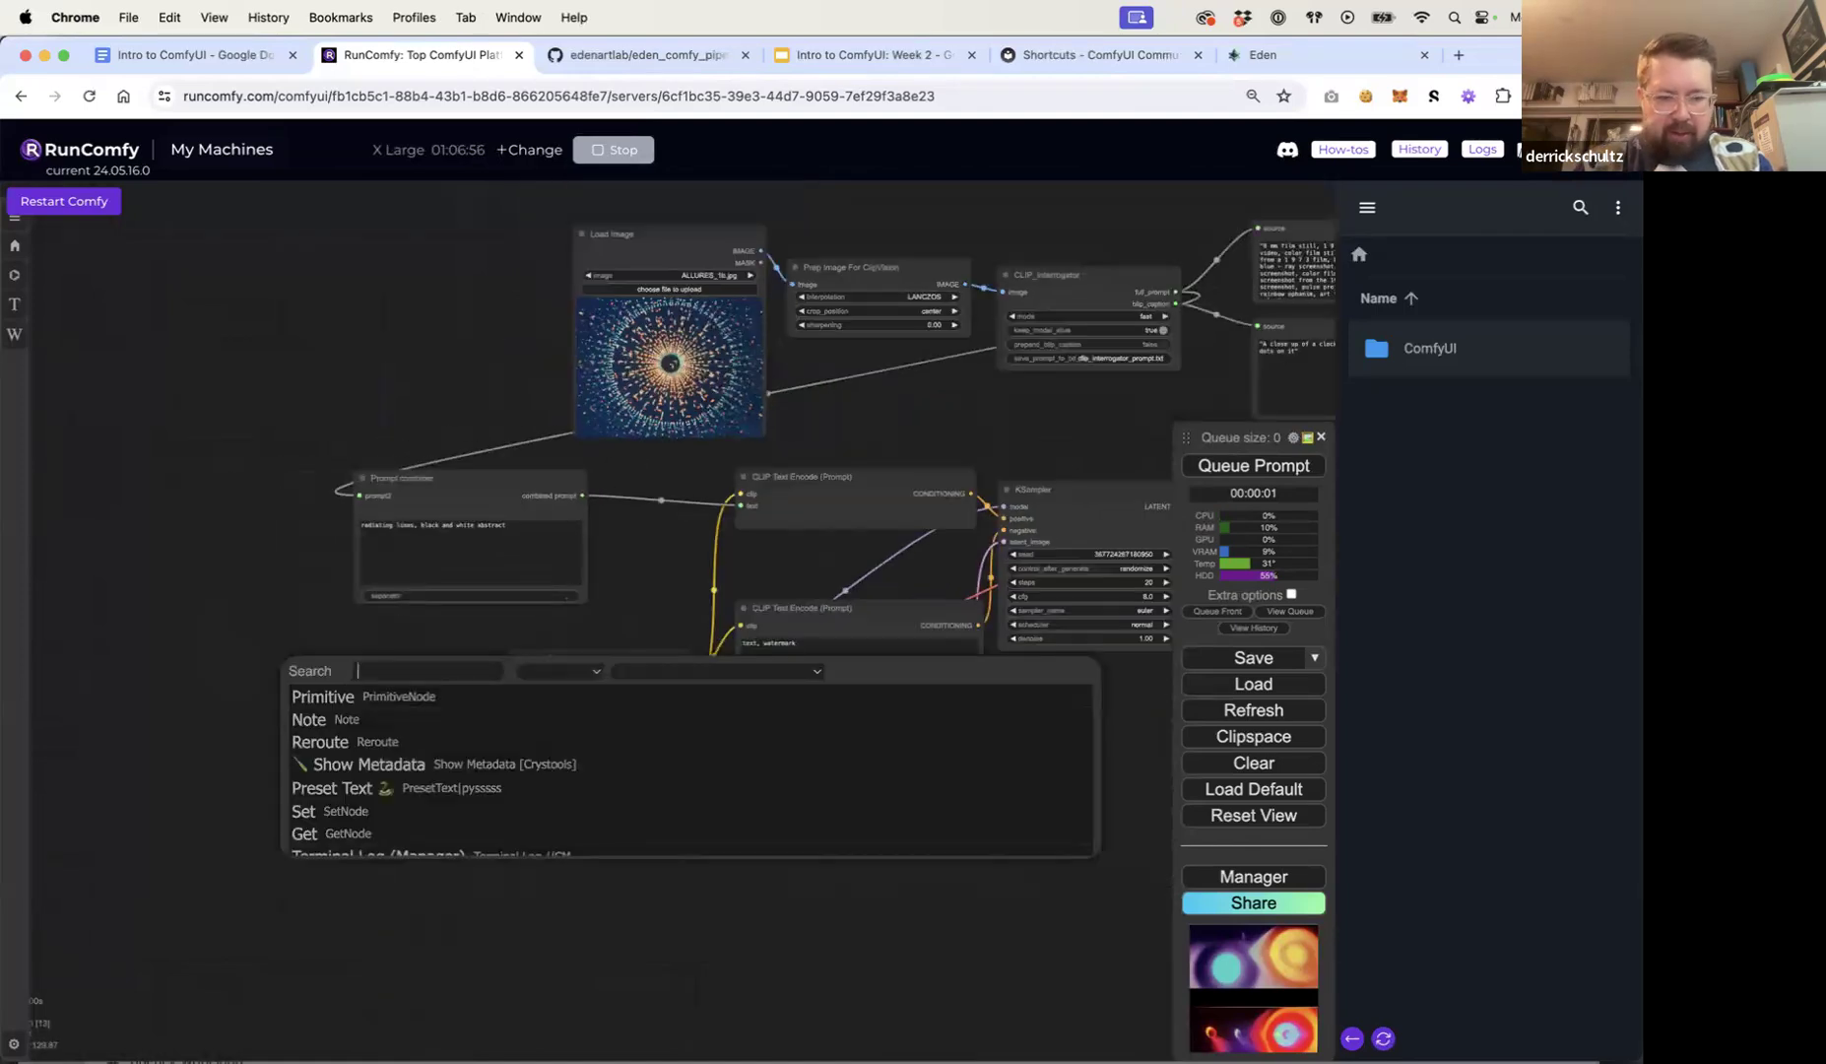
pyautogui.write('displ')
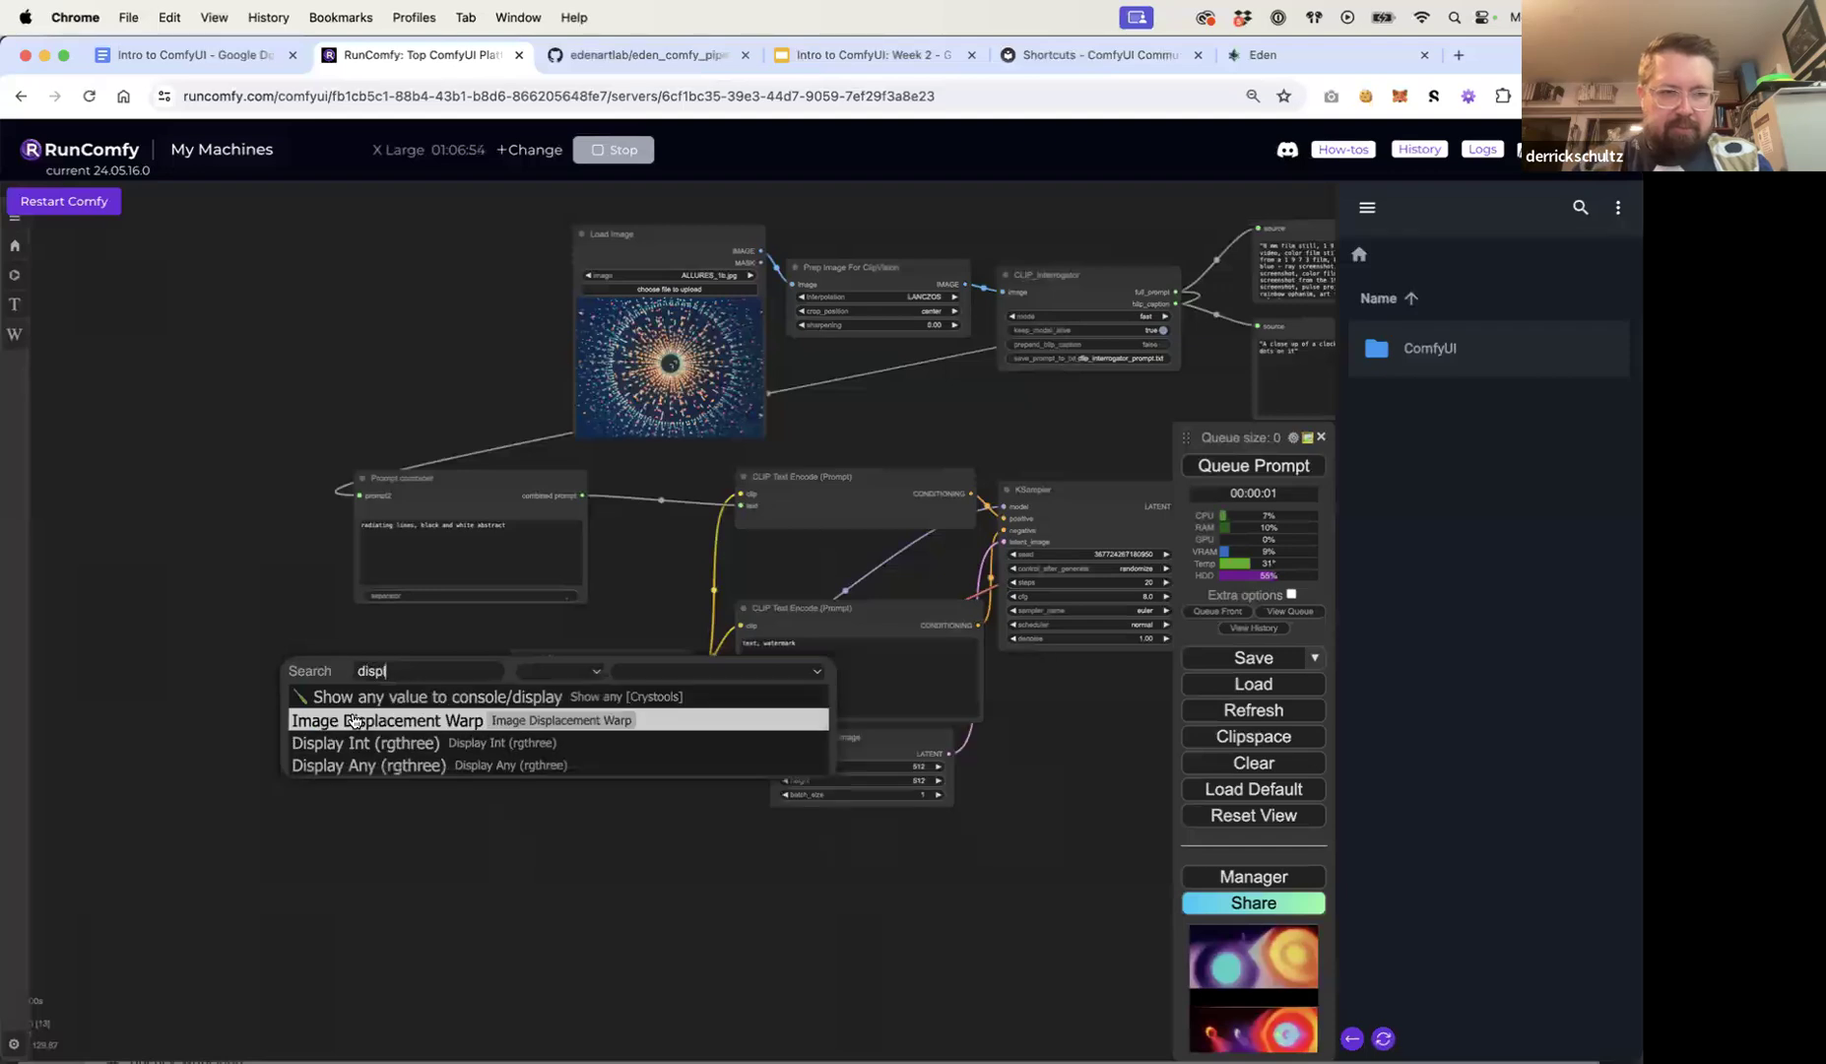
pyautogui.click(365, 766)
pyautogui.moveTo(416, 674); pyautogui.dragTo(436, 627)
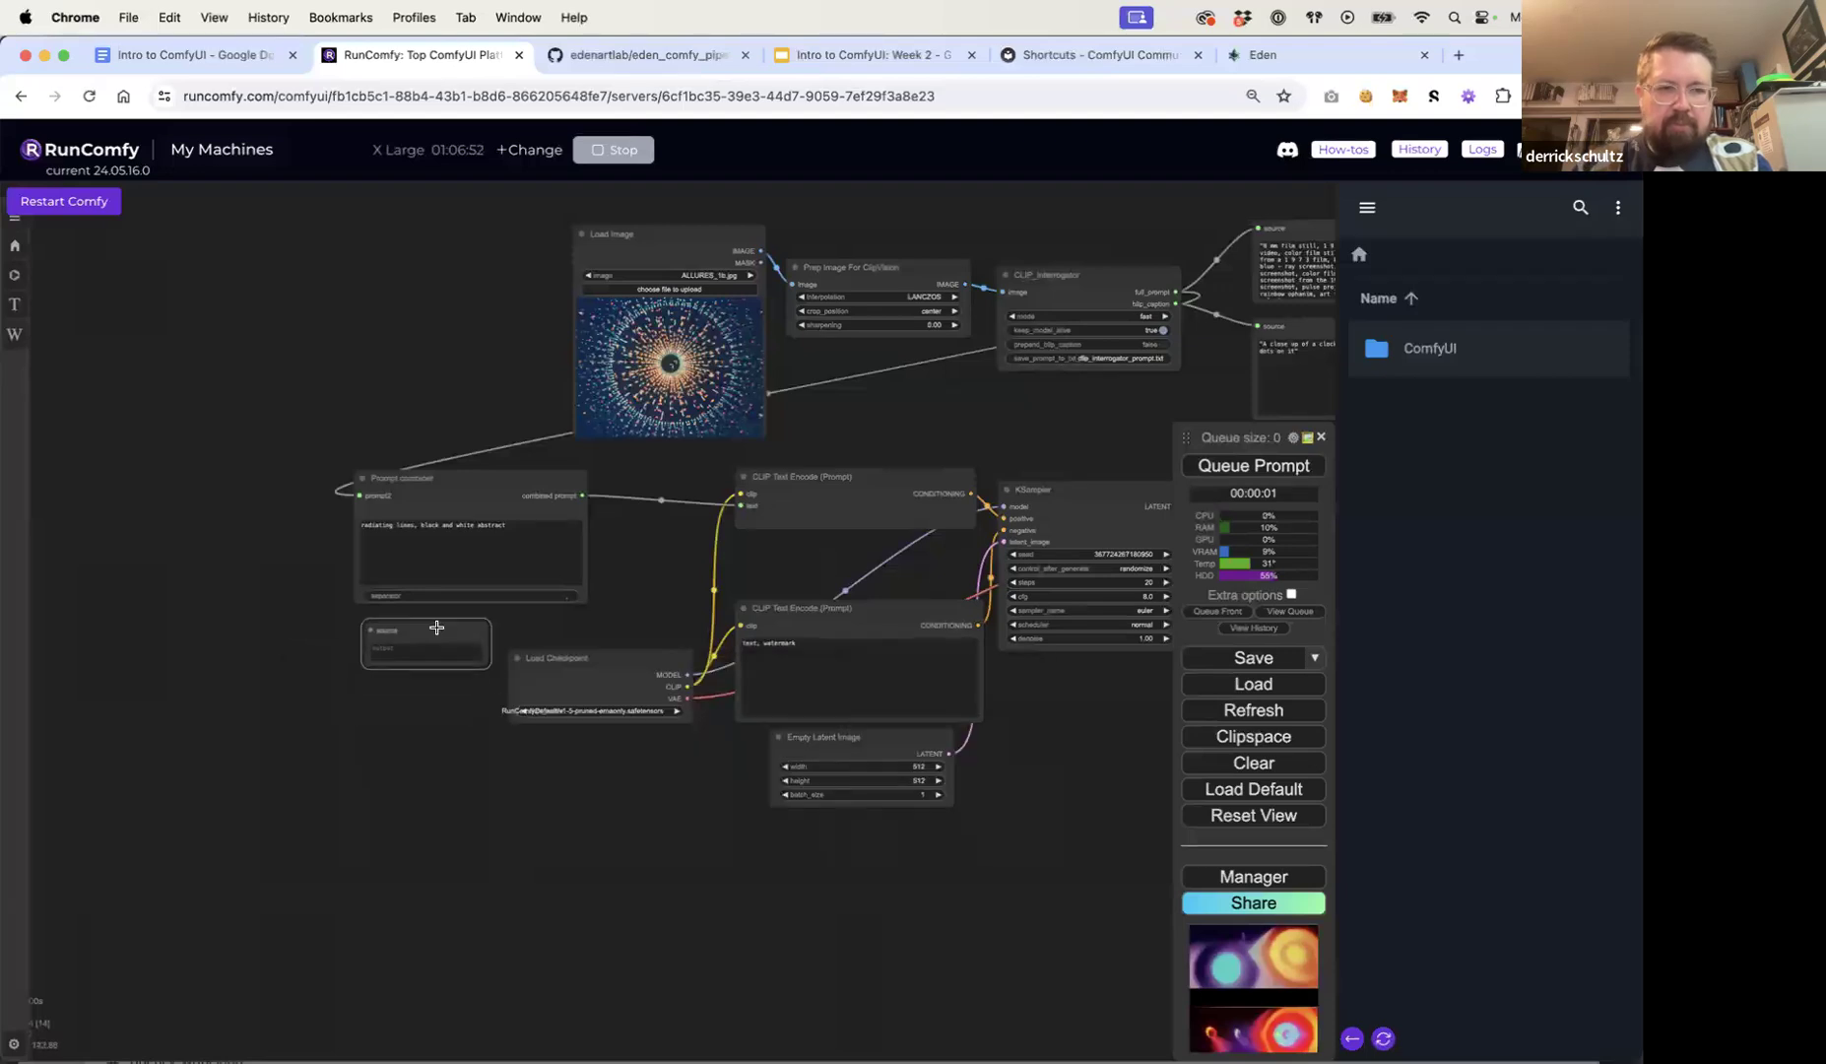
# Step: Connect the combined prompt output to the new Display Any node's source input and make that node taller
pyautogui.moveTo(583, 494); pyautogui.dragTo(367, 628)
pyautogui.moveTo(491, 669); pyautogui.dragTo(490, 768)
pyautogui.click(646, 636)
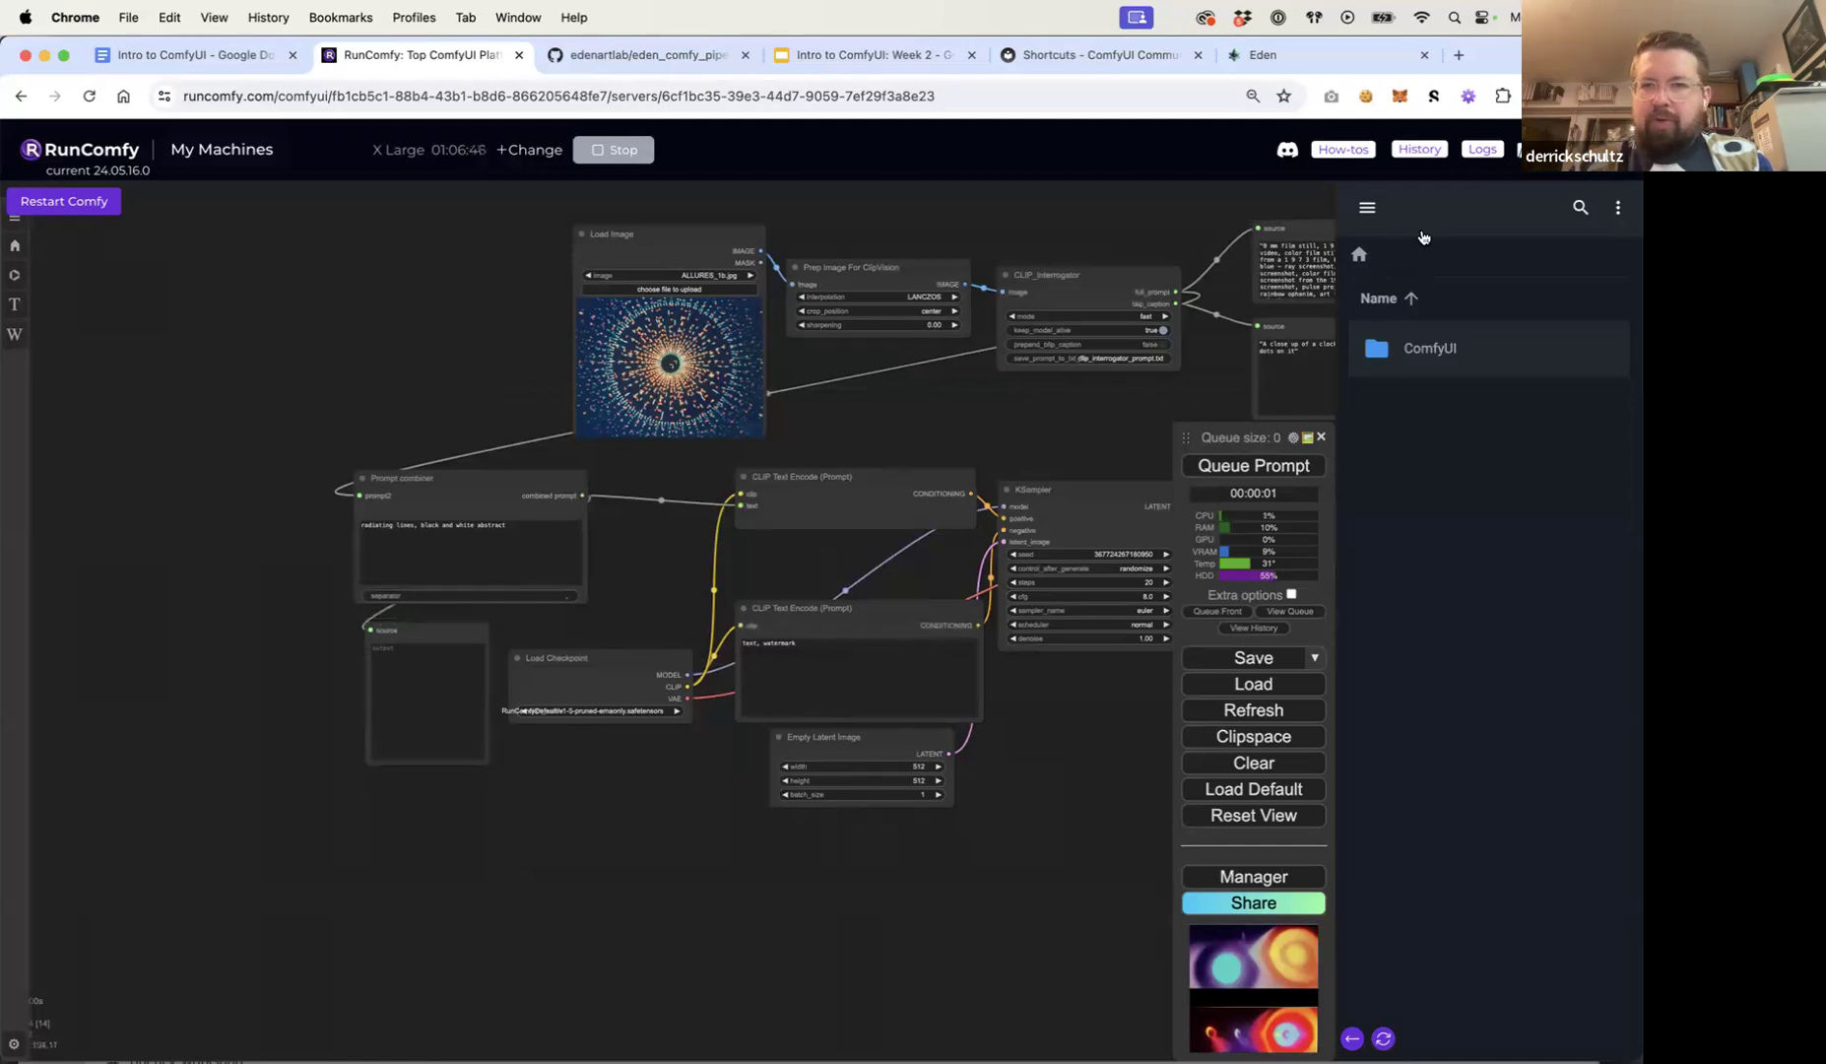
# Step: With the file browser hidden, queue the prompt and check the combined text in the new Display Any node
pyautogui.click(1507, 210)
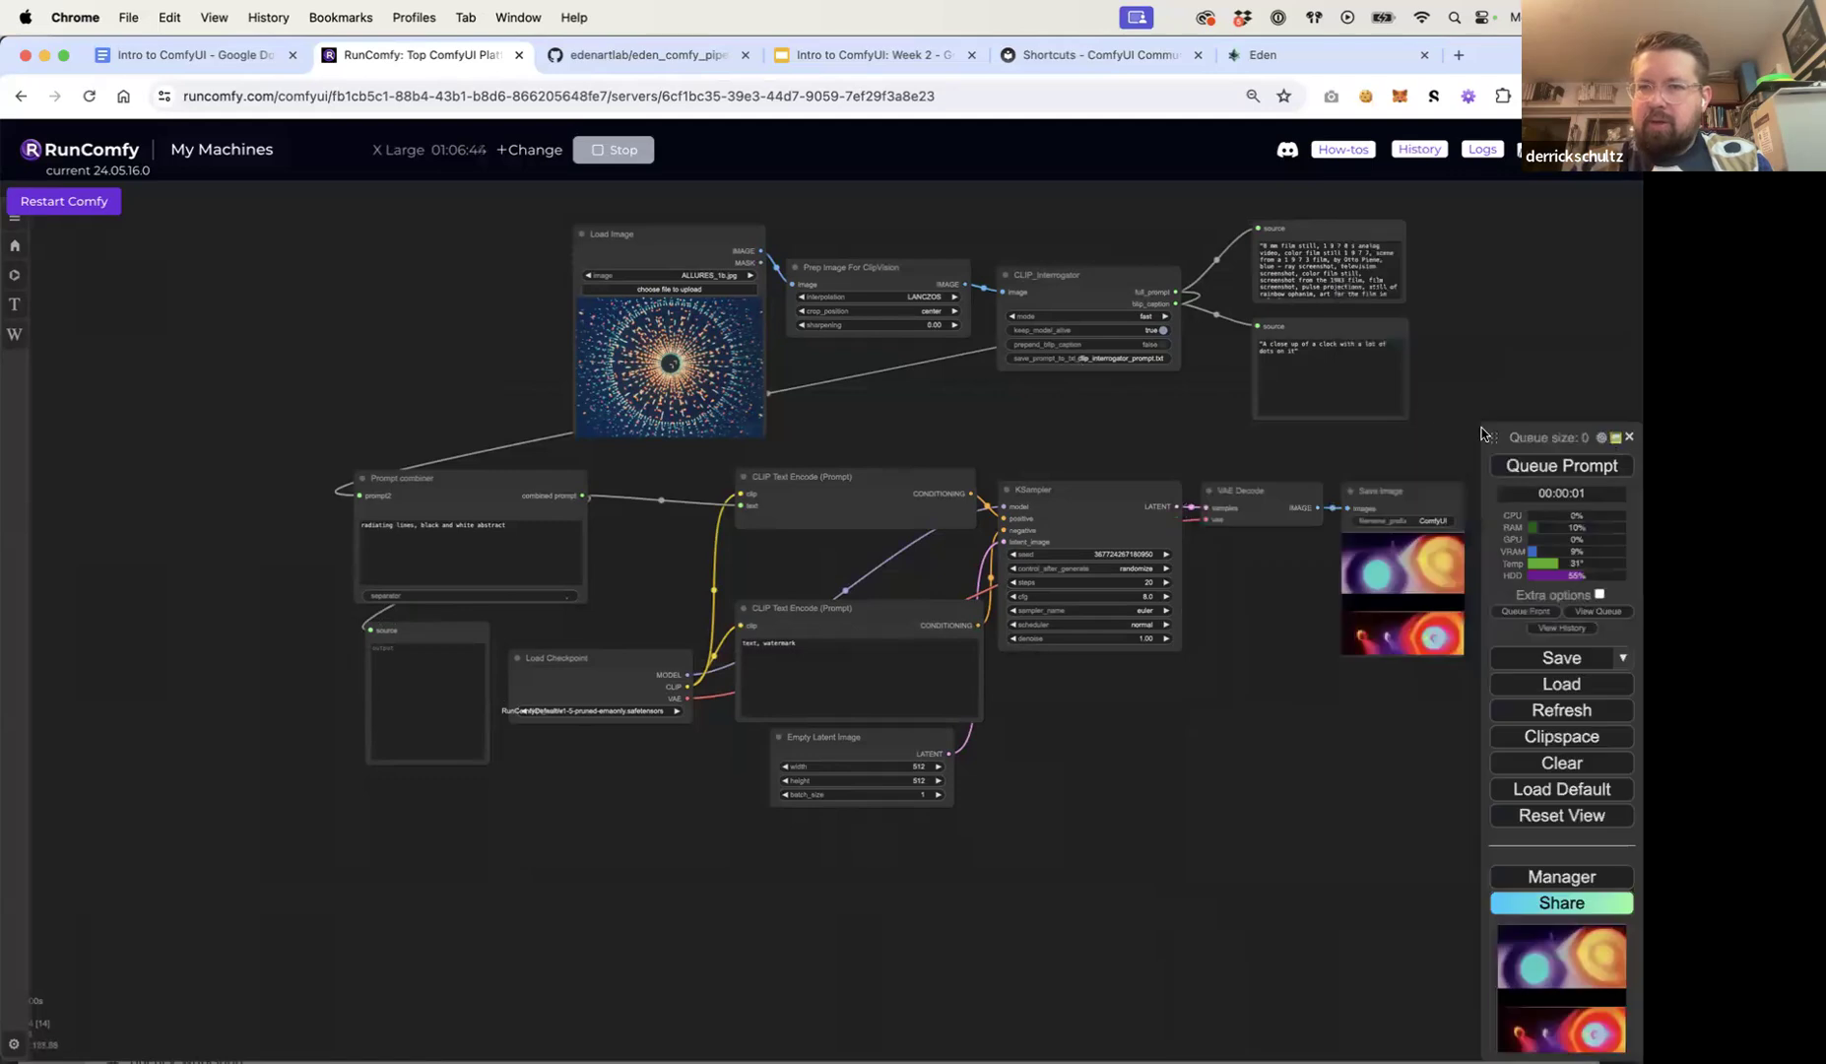
pyautogui.click(1530, 467)
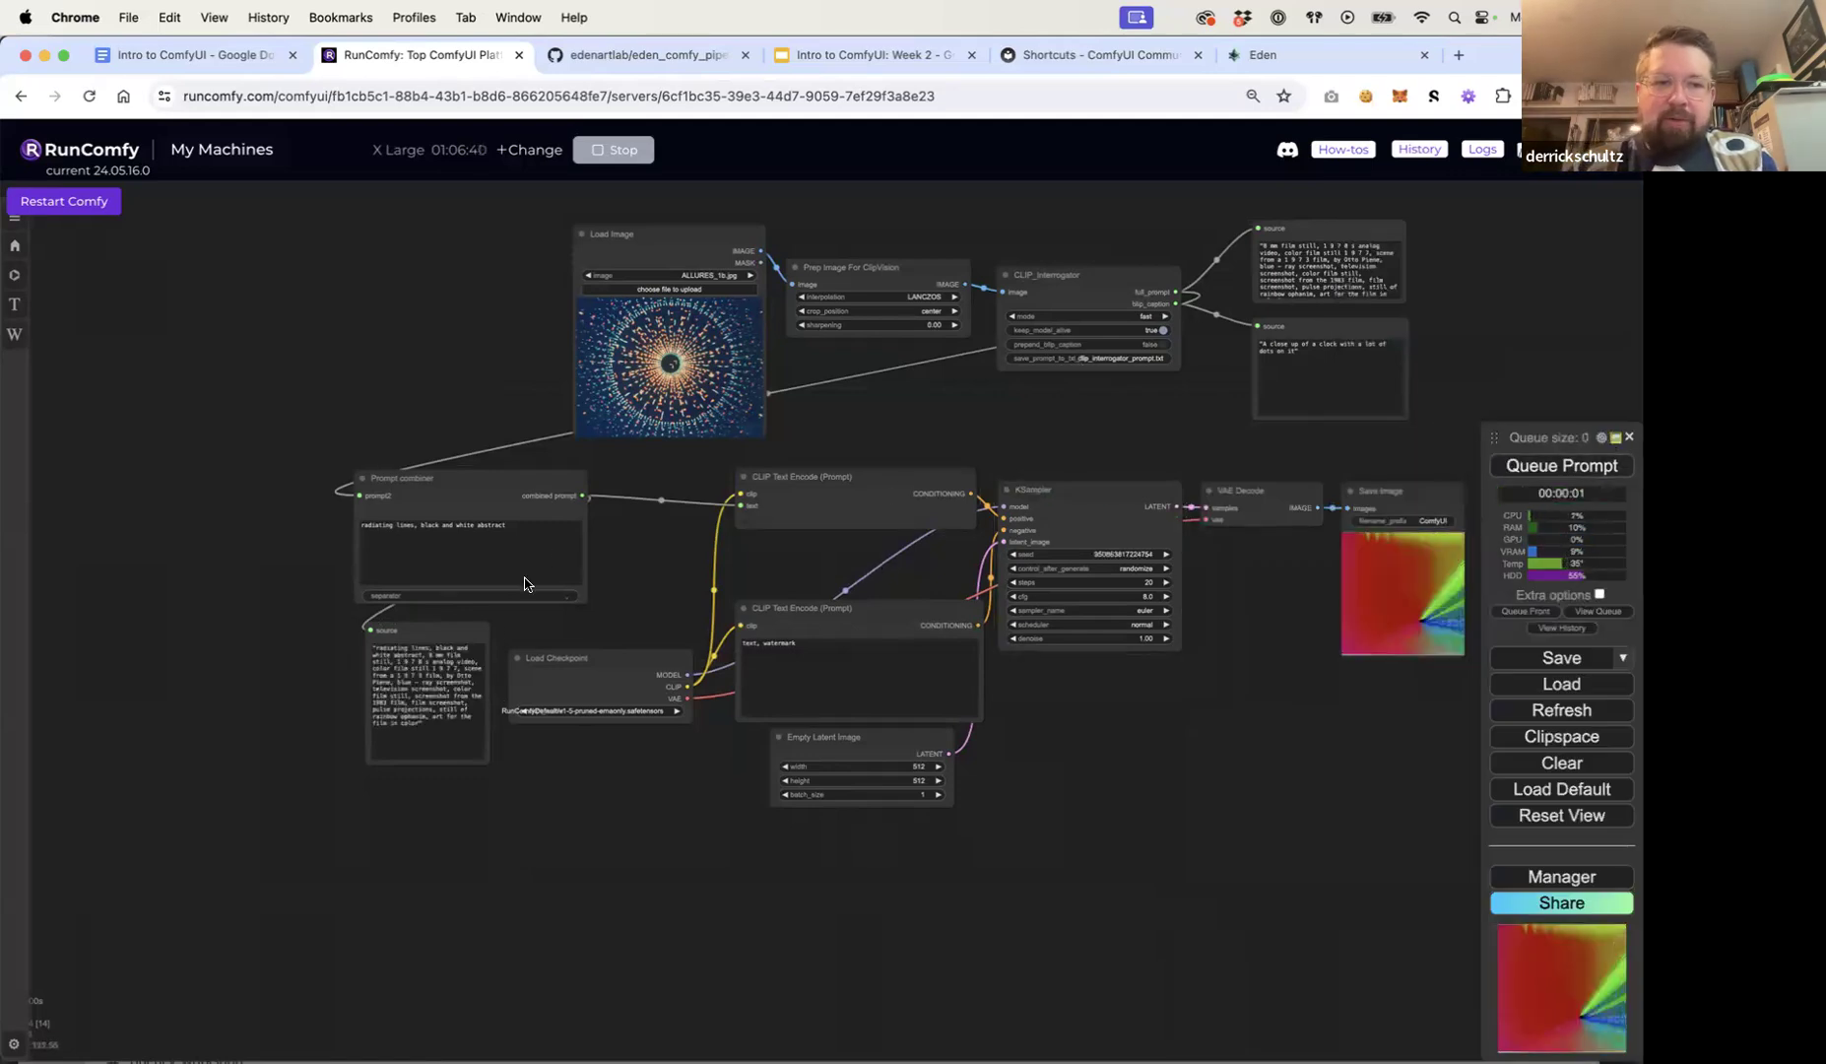
pyautogui.scroll(8, 522, 637)
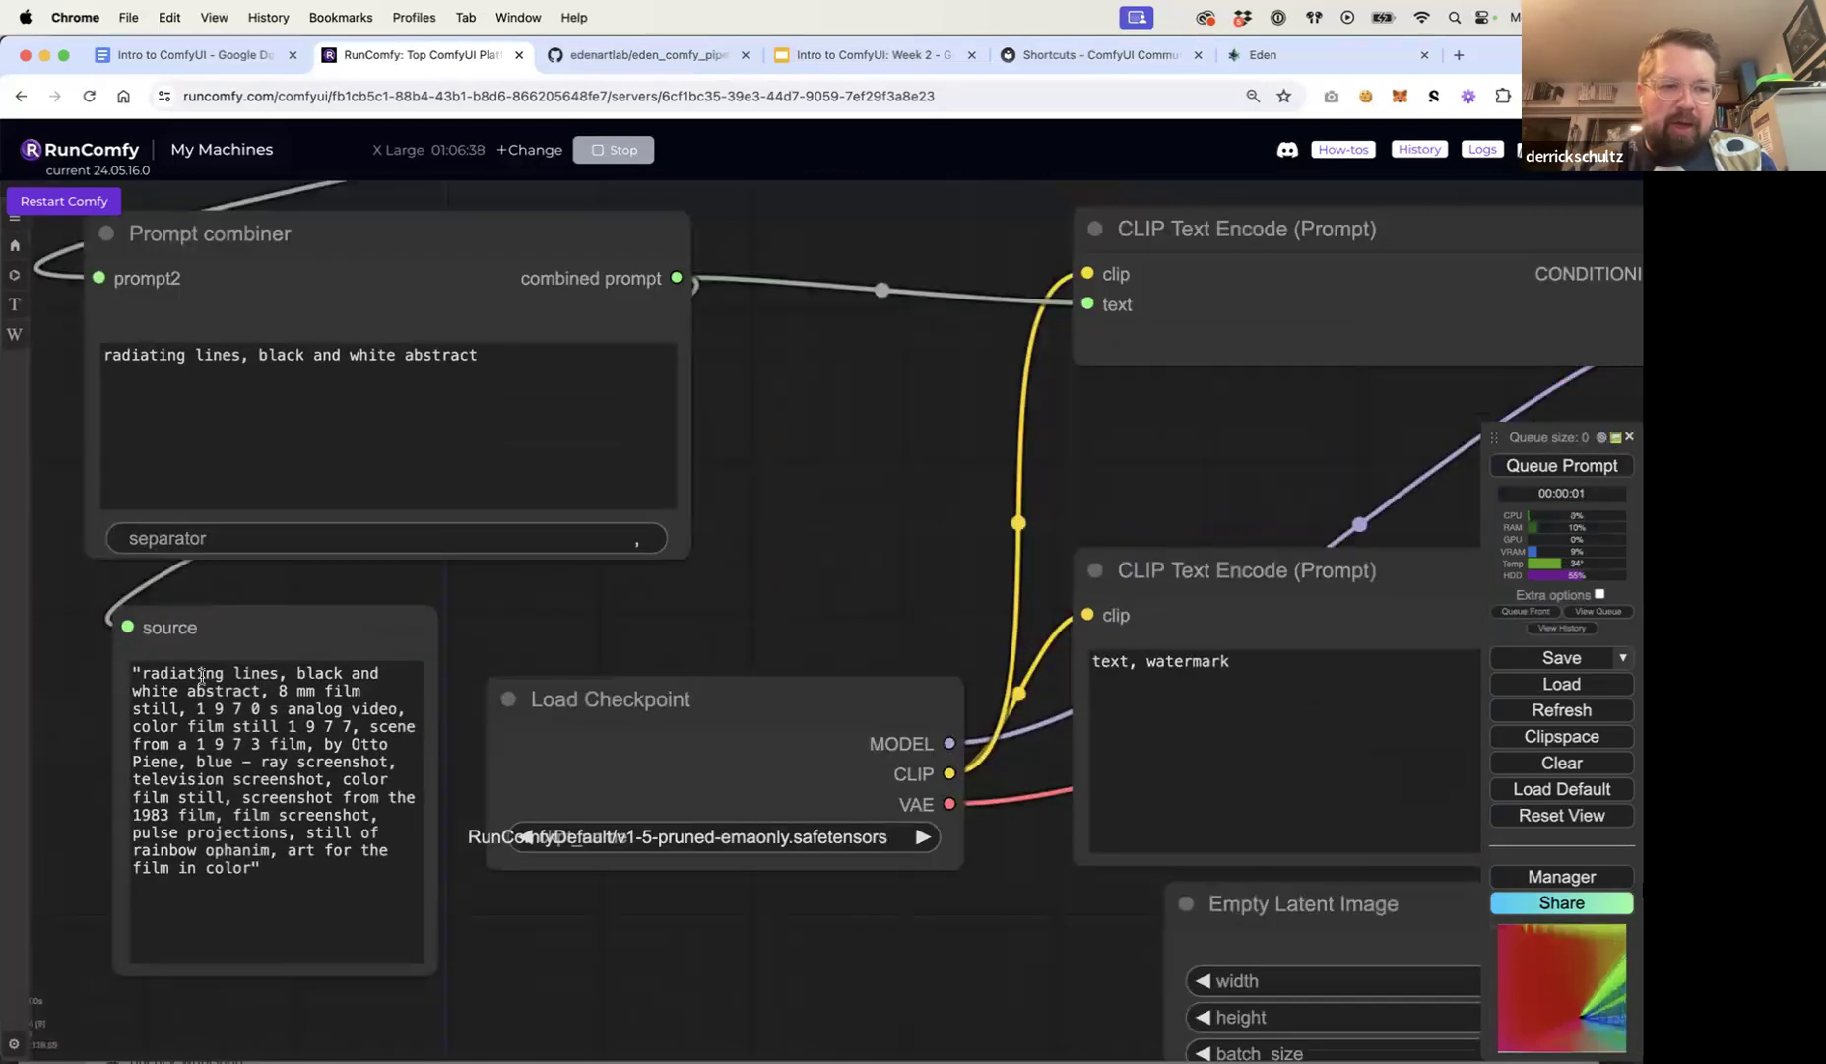
pyautogui.moveTo(141, 676); pyautogui.dragTo(257, 694)
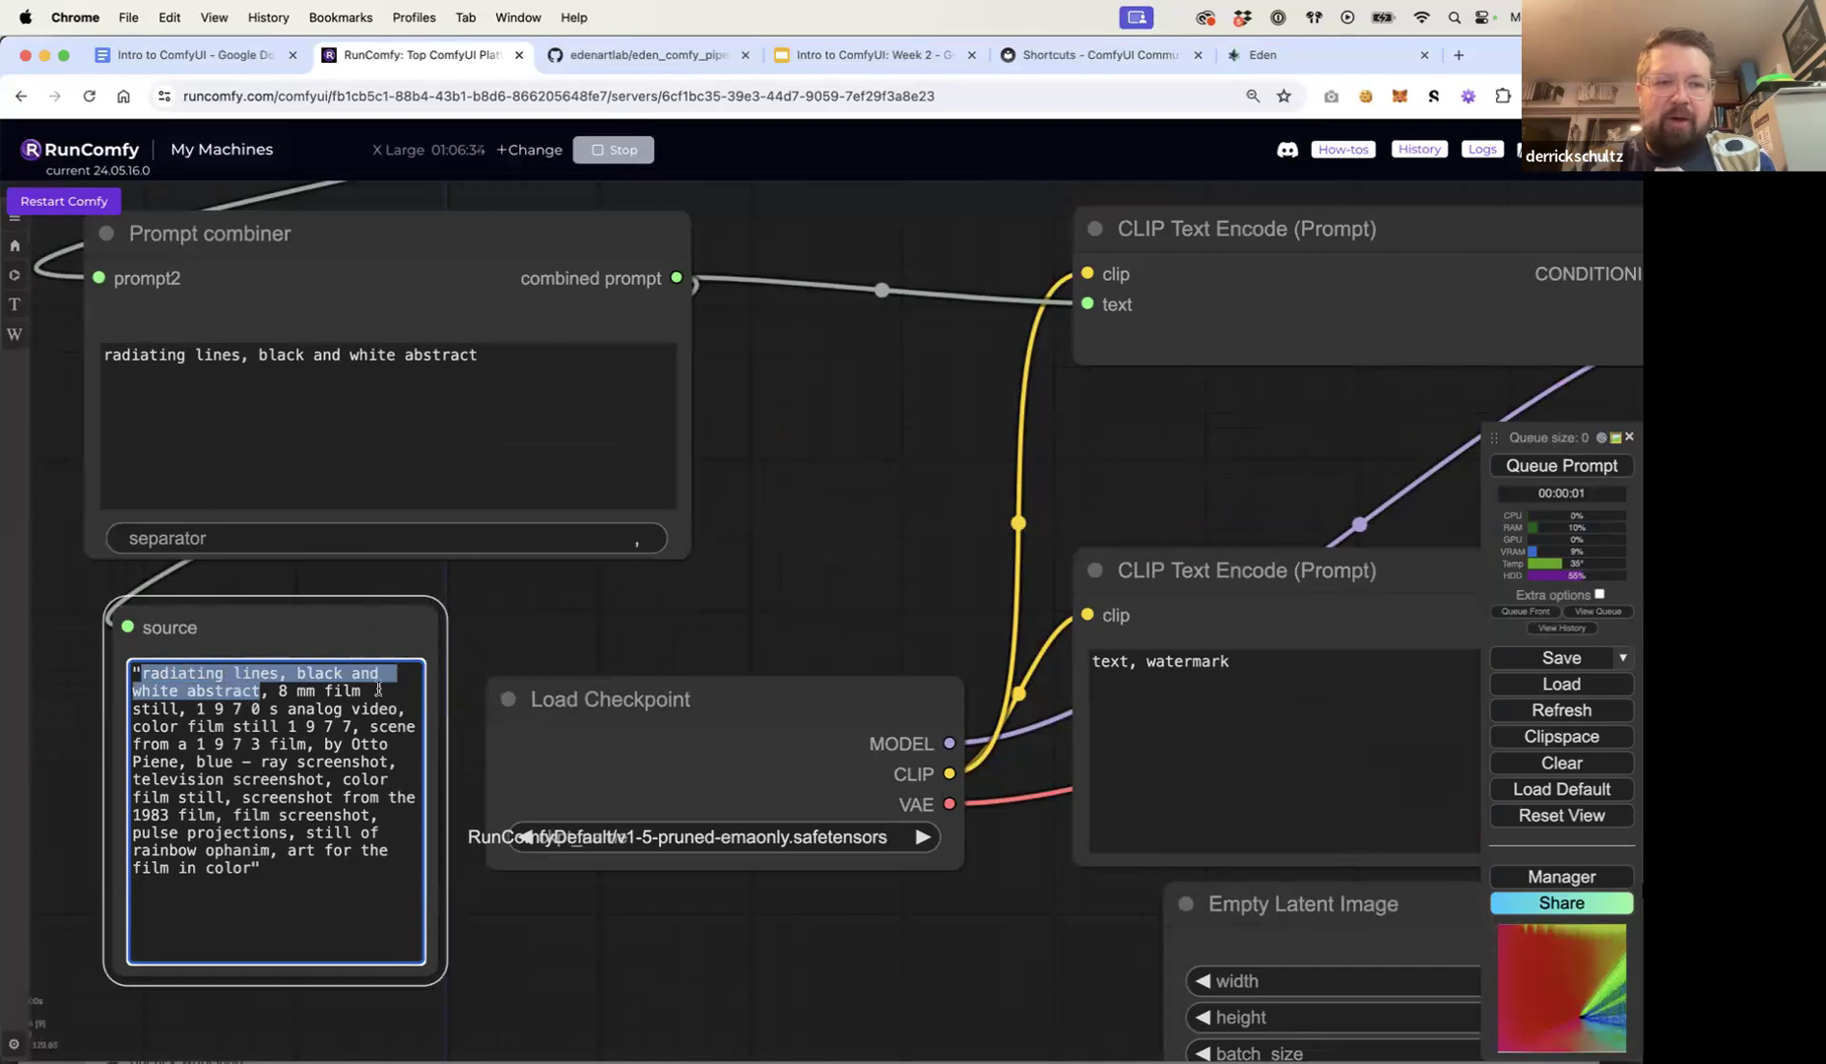
pyautogui.click(752, 610)
# Step: Move the combined-prompt Display Any node below Load Checkpoint, and queue the prompt two more times
pyautogui.scroll(-6, 974, 520)
pyautogui.moveTo(880, 511); pyautogui.dragTo(658, 605)
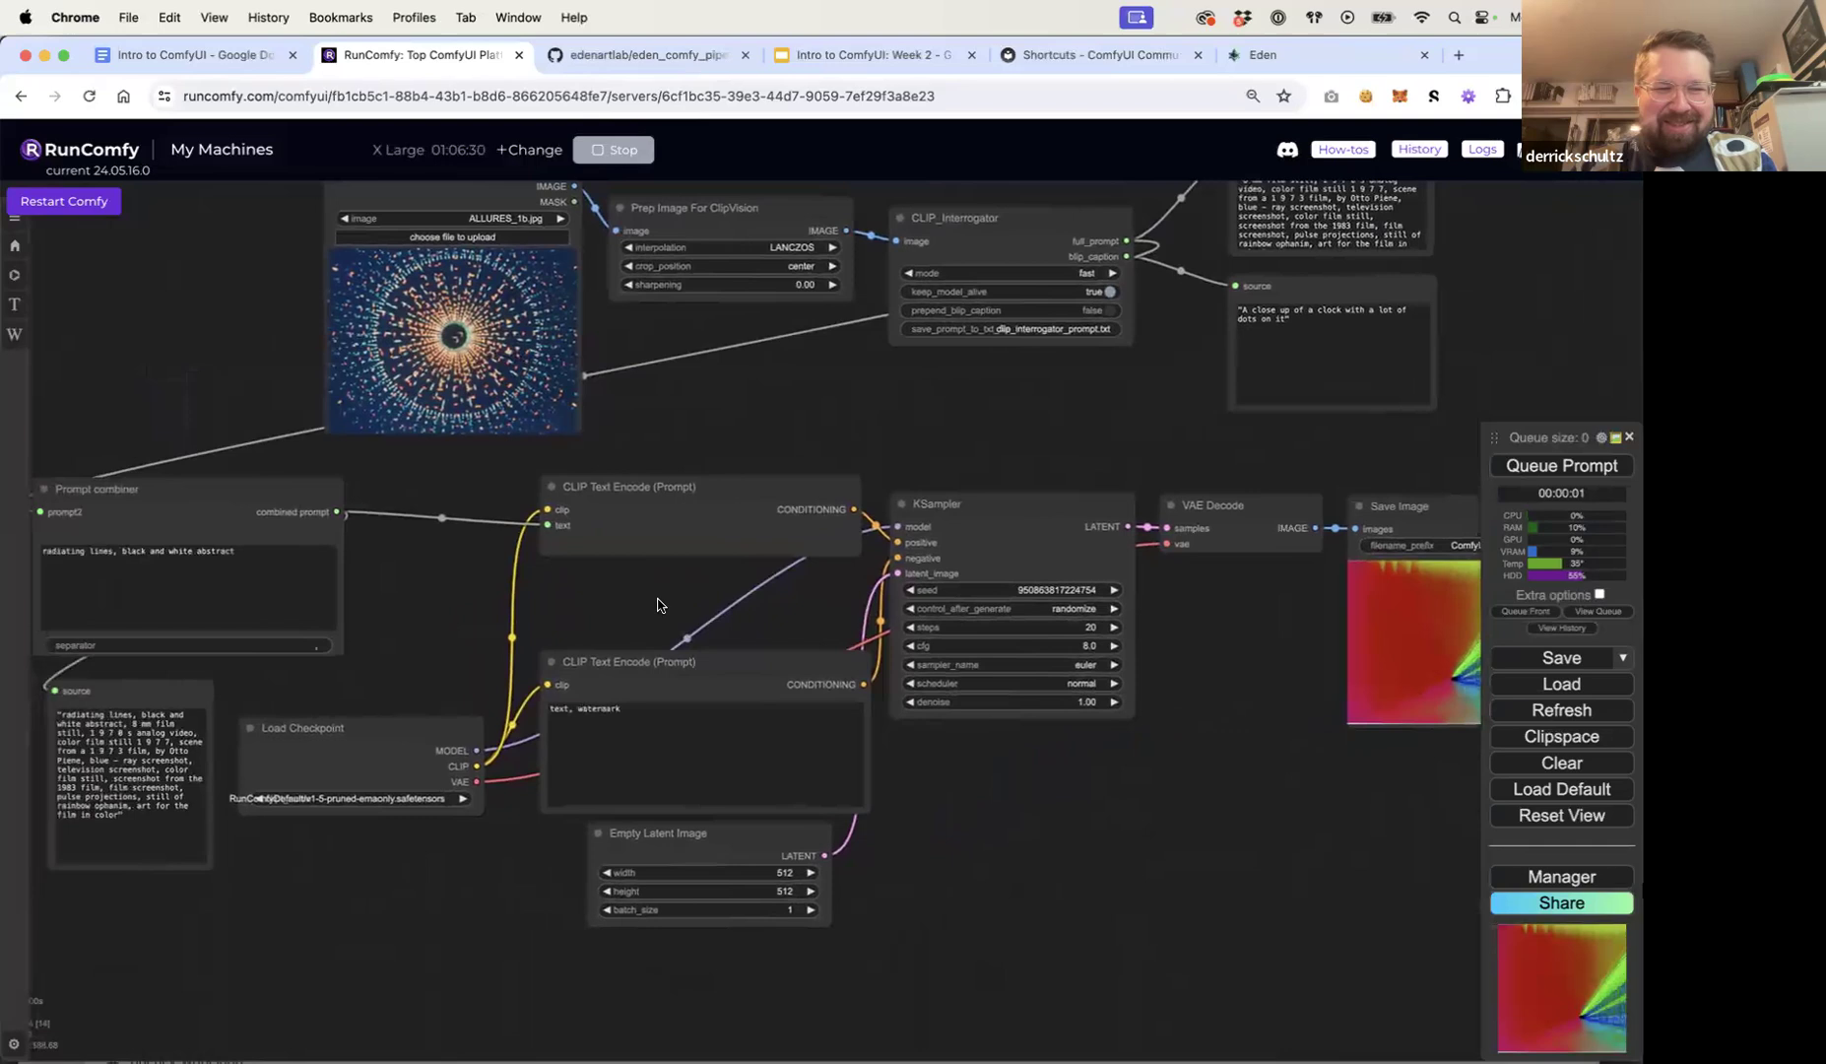
pyautogui.moveTo(165, 690); pyautogui.dragTo(496, 858)
pyautogui.moveTo(1142, 768); pyautogui.dragTo(966, 760)
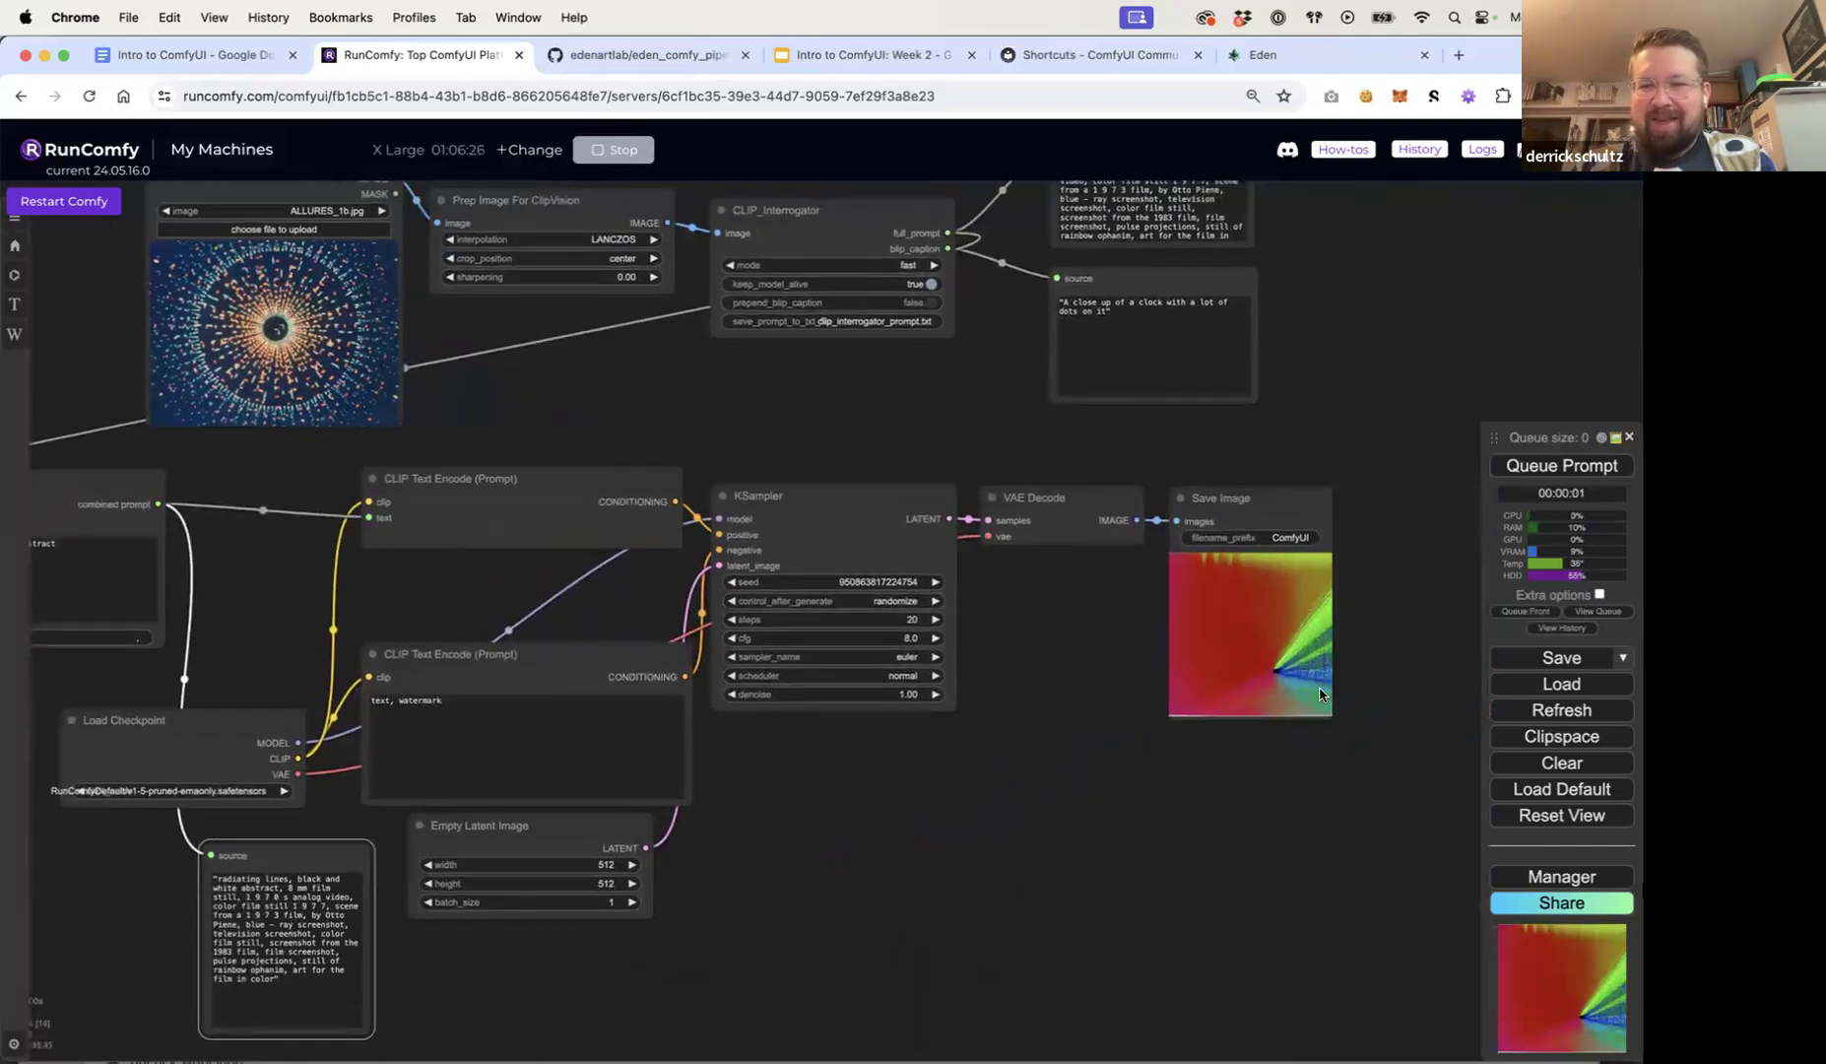
pyautogui.click(1526, 467)
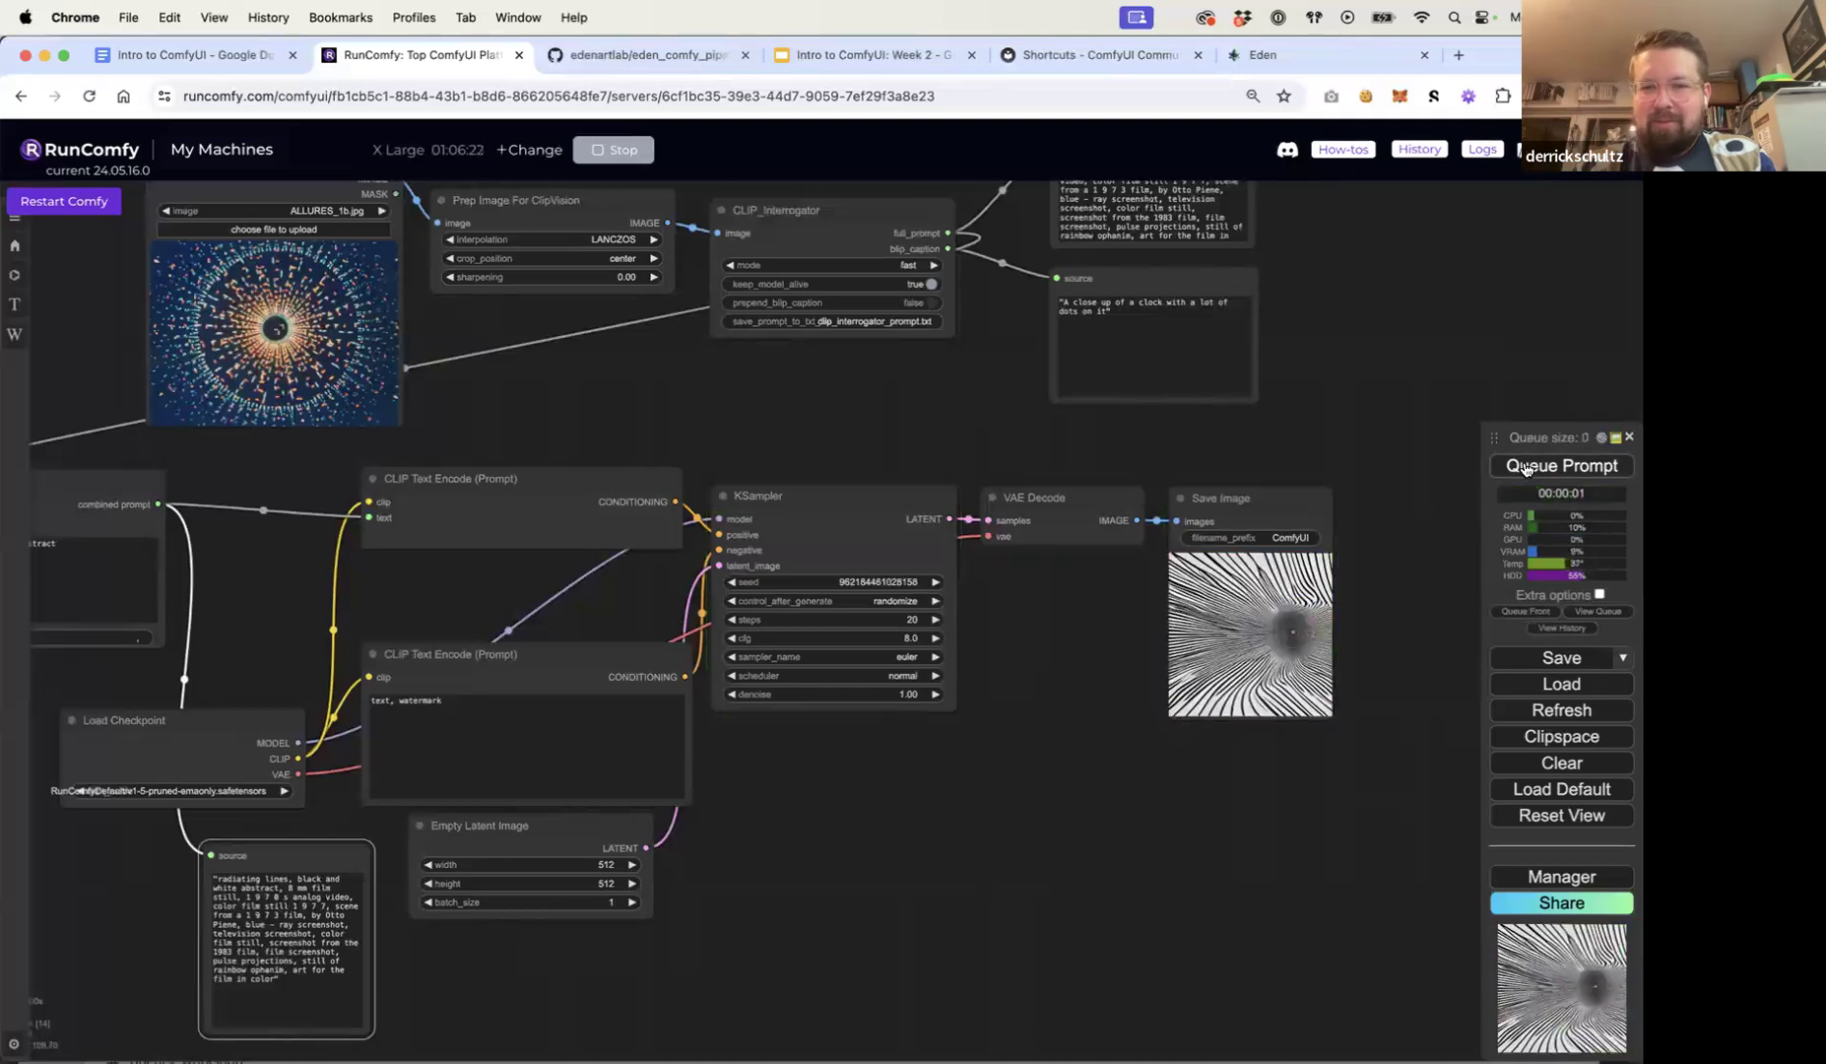
pyautogui.click(1525, 466)
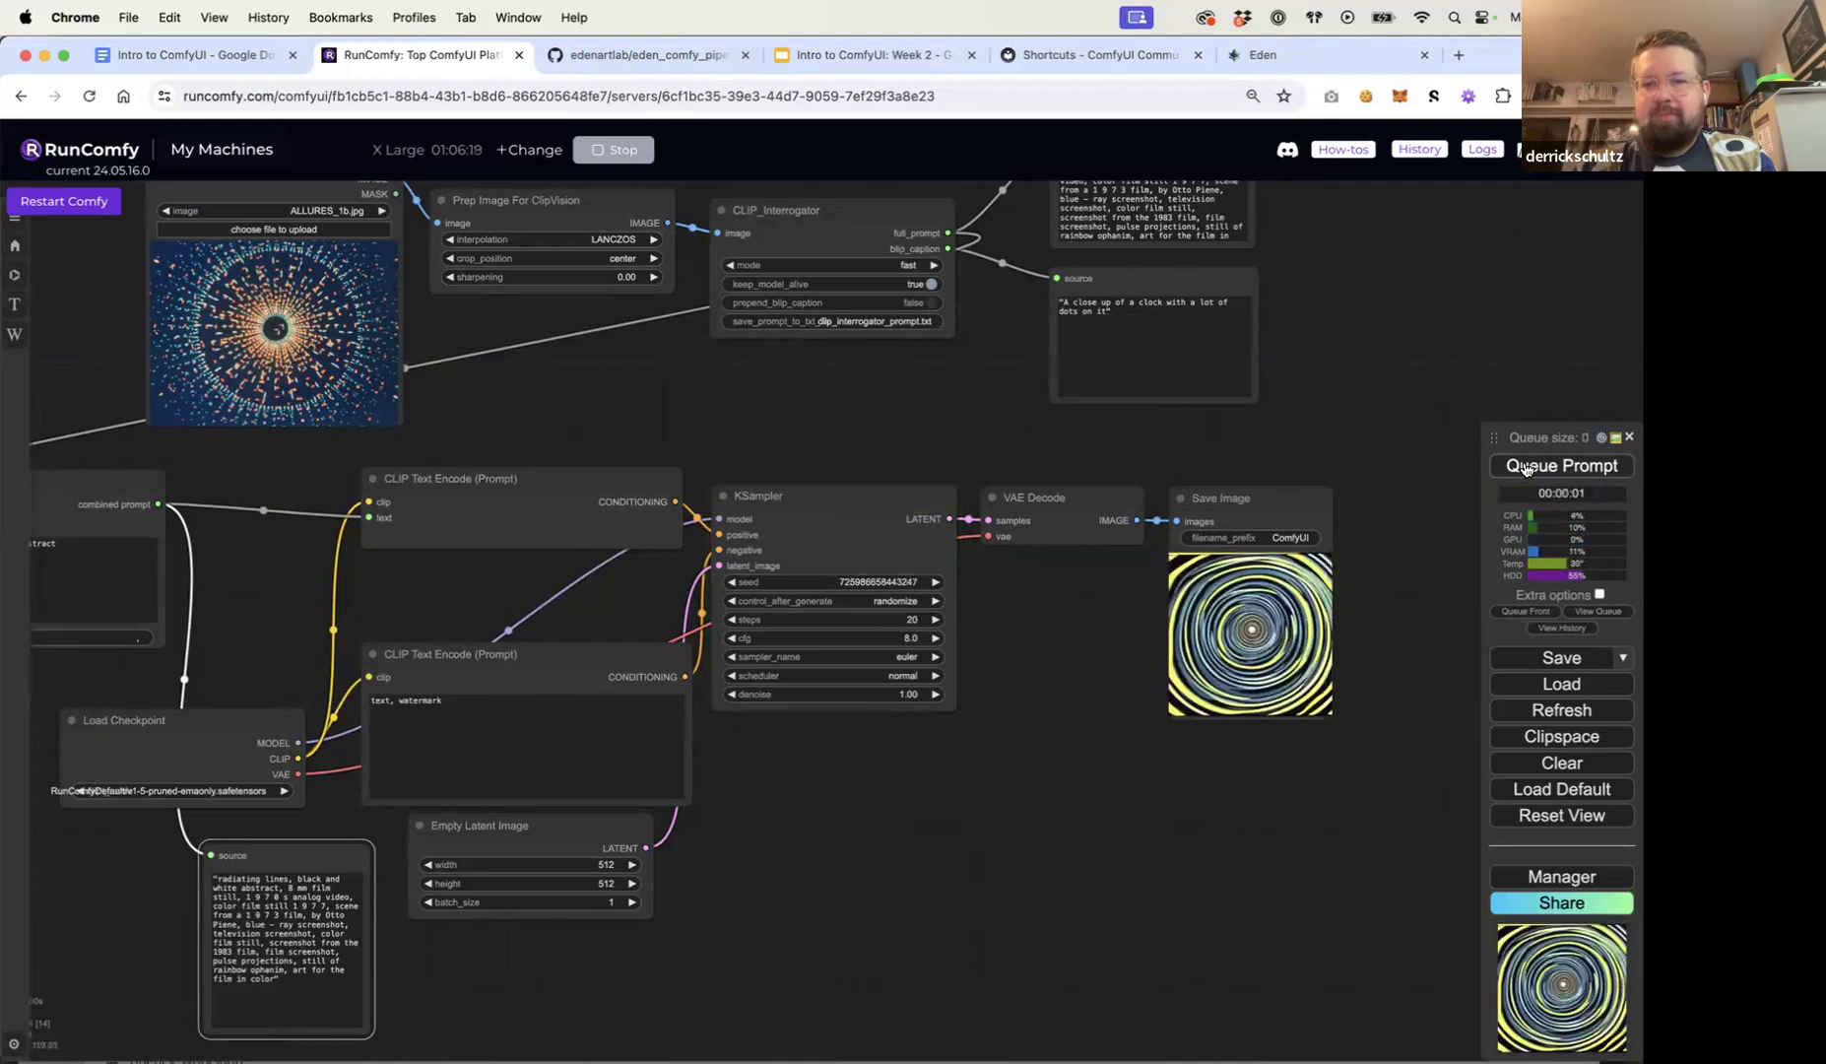
# Step: Queue the prompt twice more with the "radiating lines, black and white abstract" text
pyautogui.click(1526, 467)
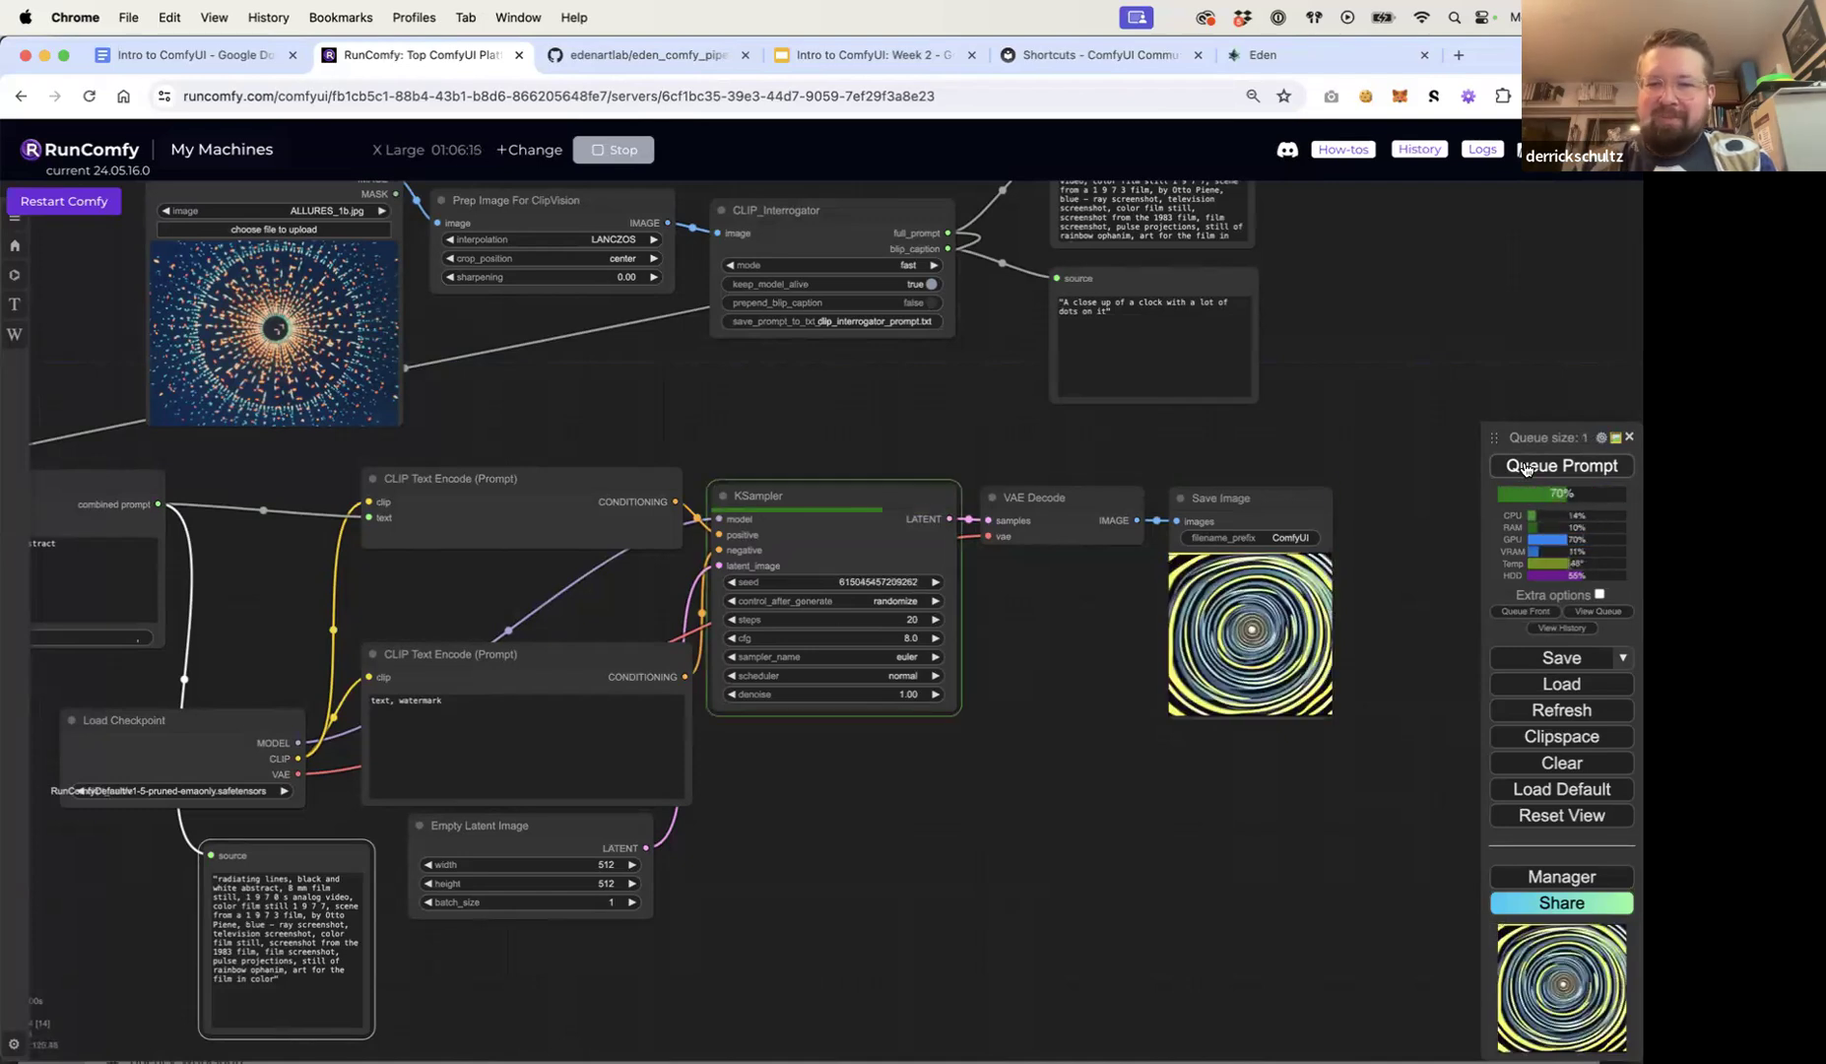
pyautogui.click(1526, 467)
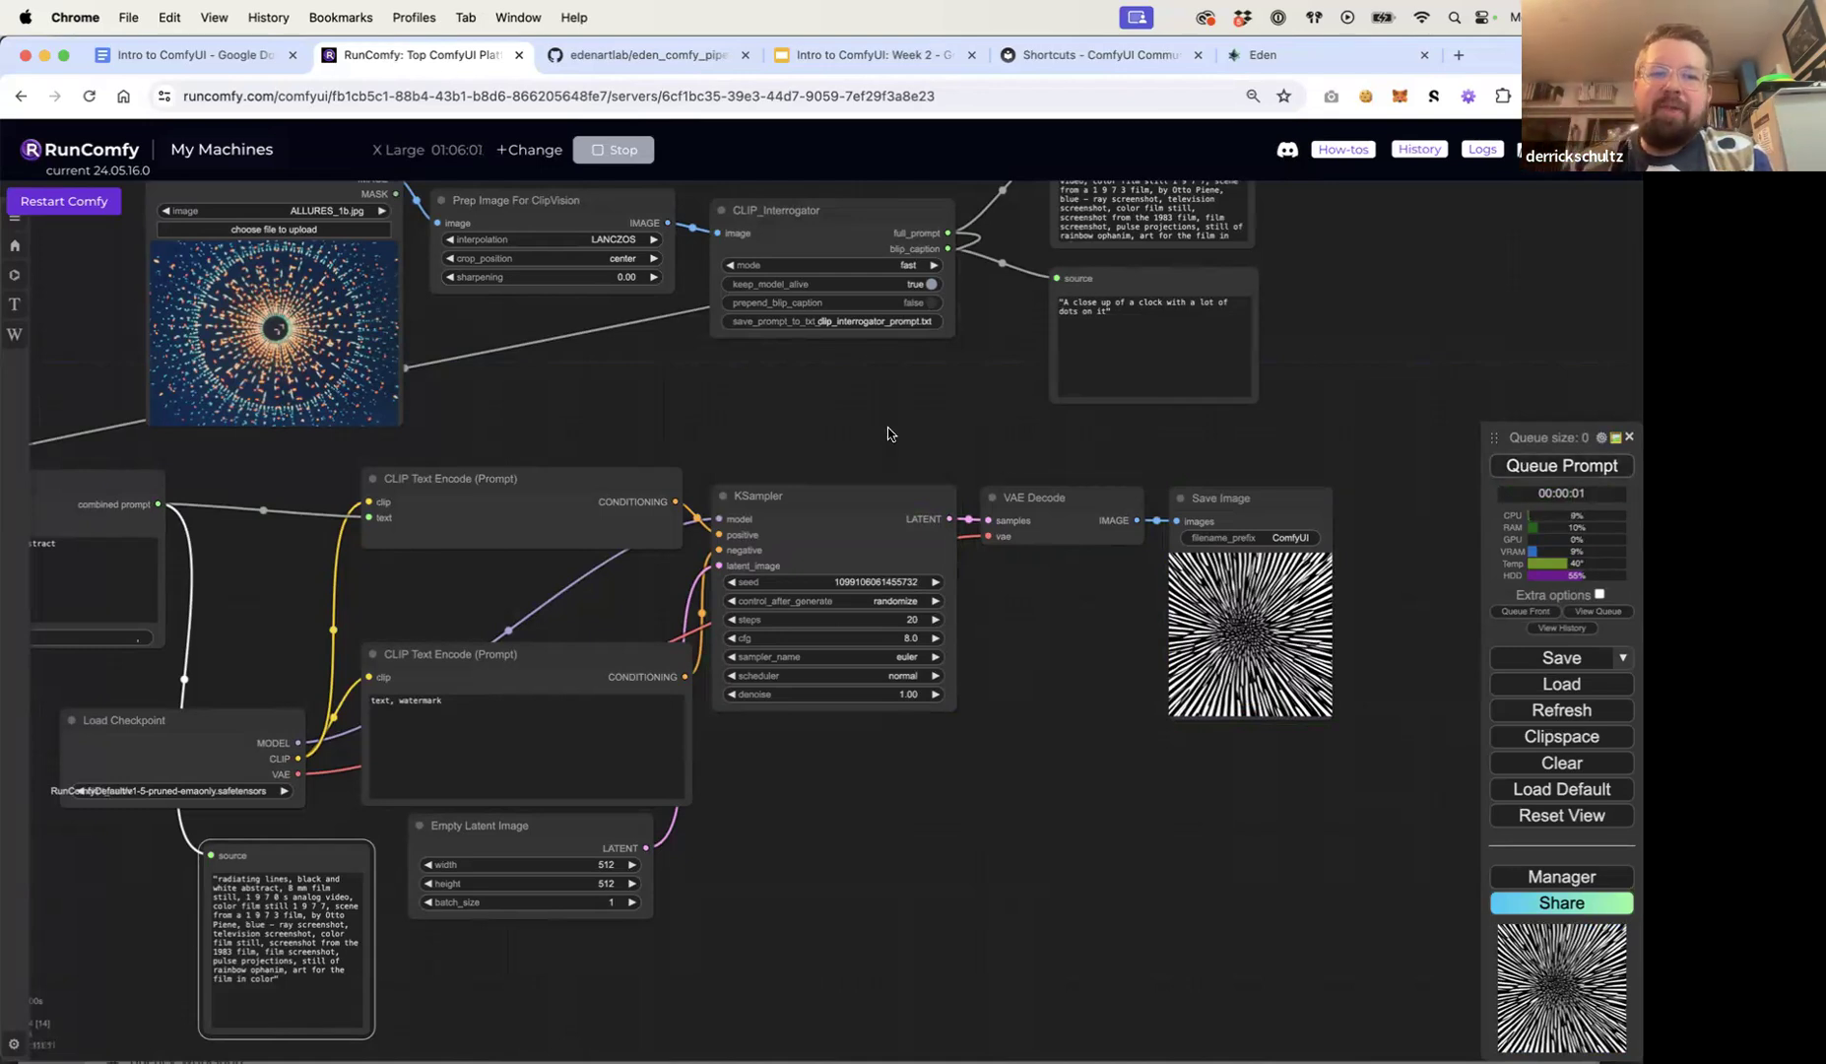
# Step: Replace the custom text in the Prompt combiner node with "3D shapes, unity, blender"
pyautogui.moveTo(888, 432); pyautogui.dragTo(1062, 417)
pyautogui.moveTo(226, 440); pyautogui.dragTo(350, 444)
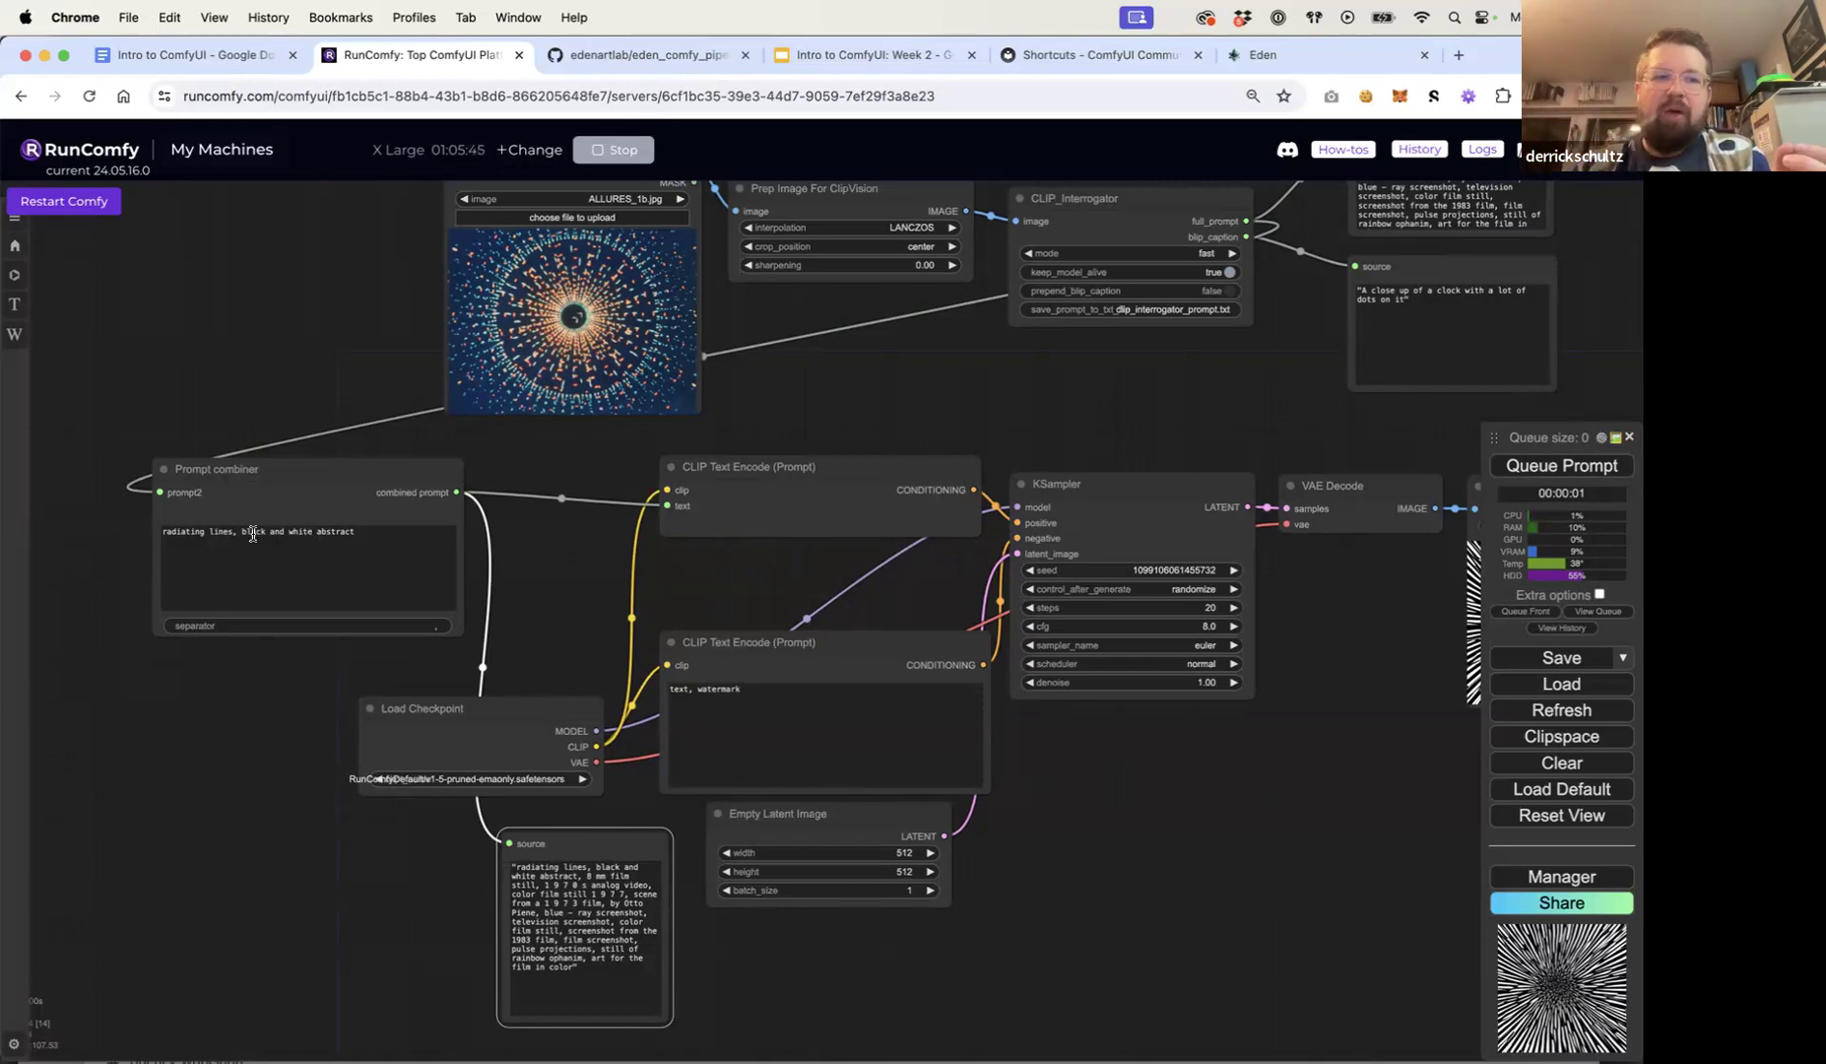
pyautogui.click(345, 531)
pyautogui.tripleClick(359, 531)
pyautogui.write('fo')
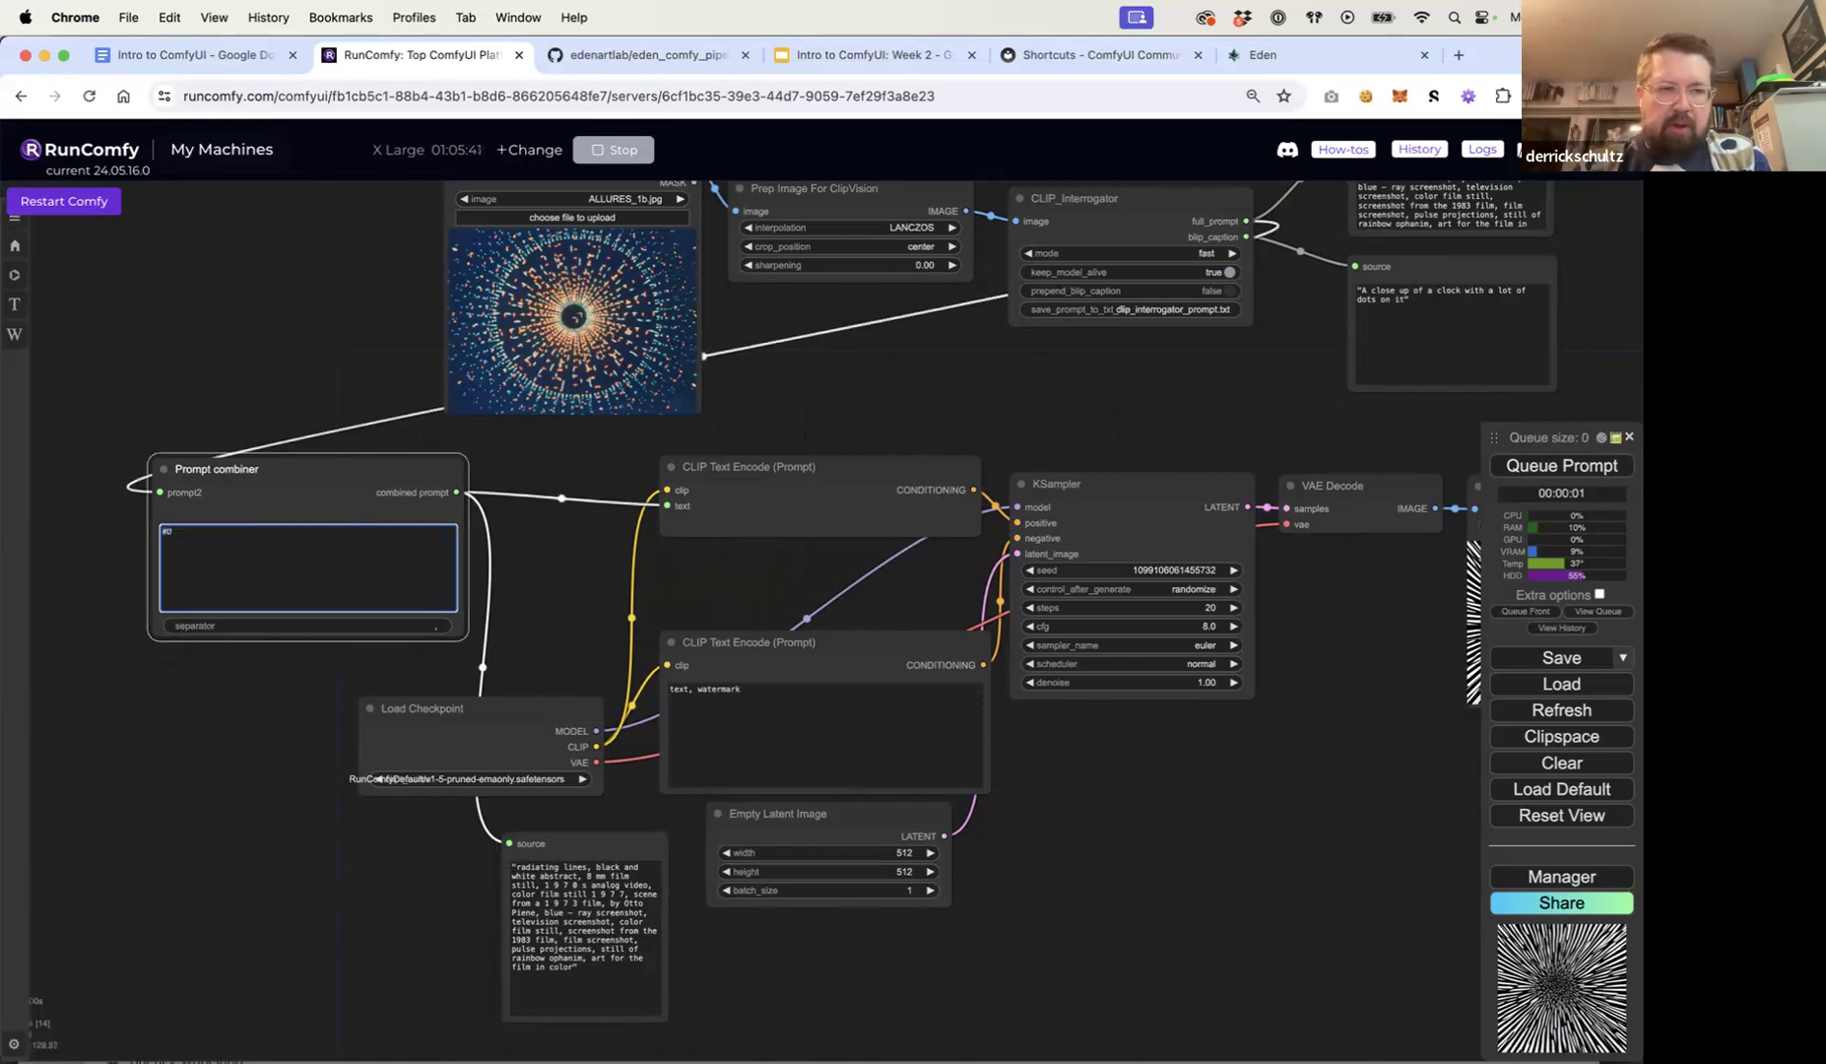
pyautogui.write(' s')
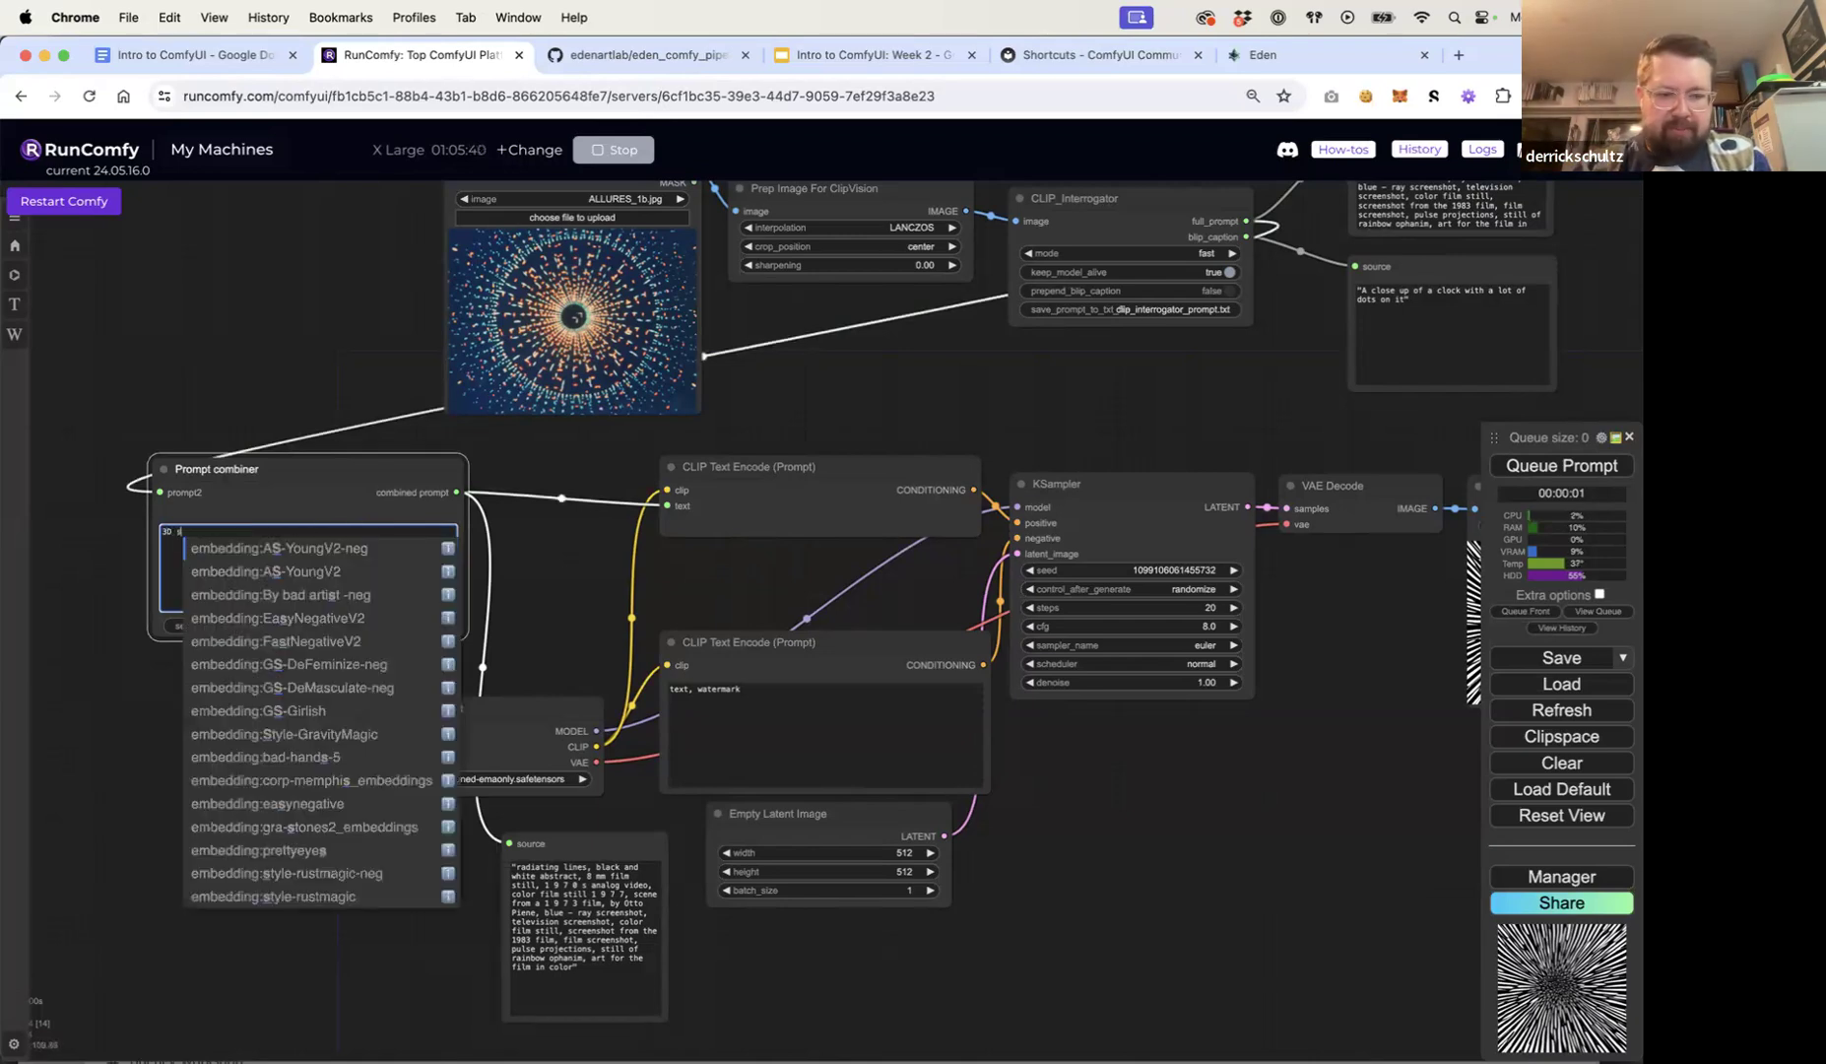
pyautogui.write('hapes, unity, blender')
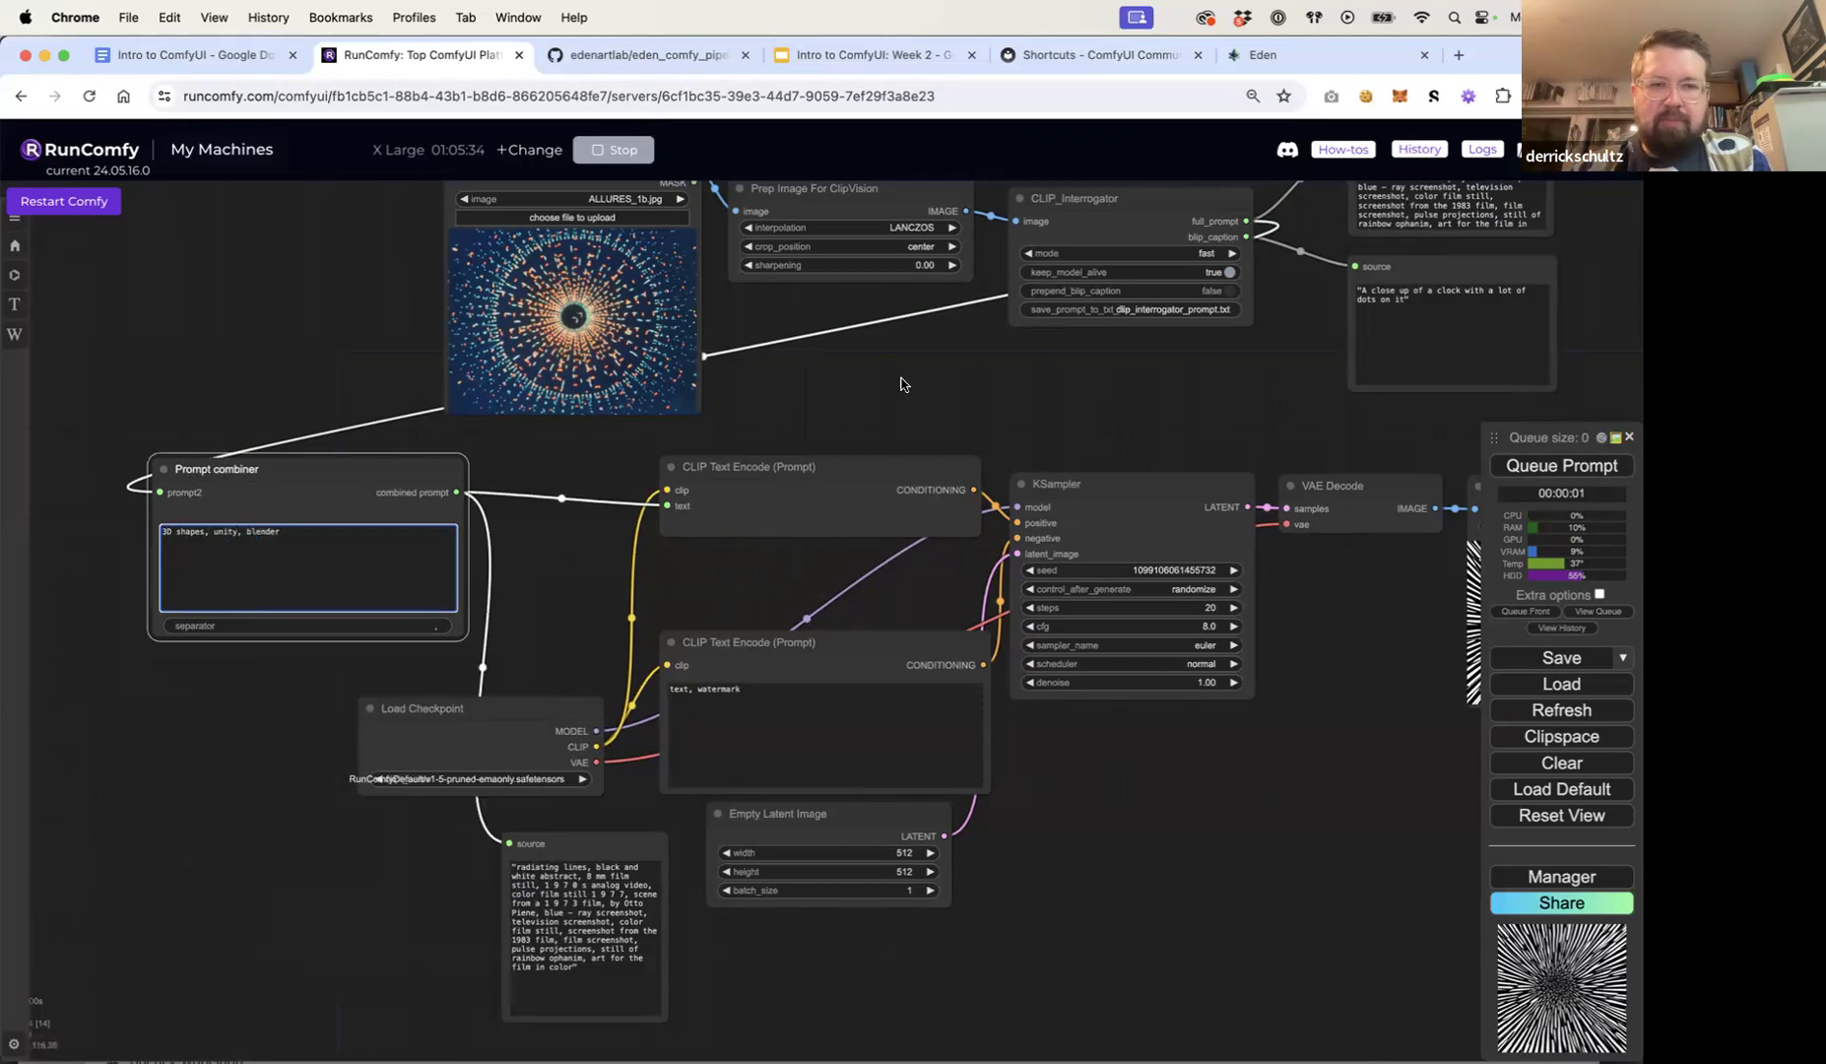
# Step: Queue the 3D shapes prompt once and check the generated image in the Save Image node
pyautogui.moveTo(901, 385); pyautogui.dragTo(811, 419)
pyautogui.click(1519, 467)
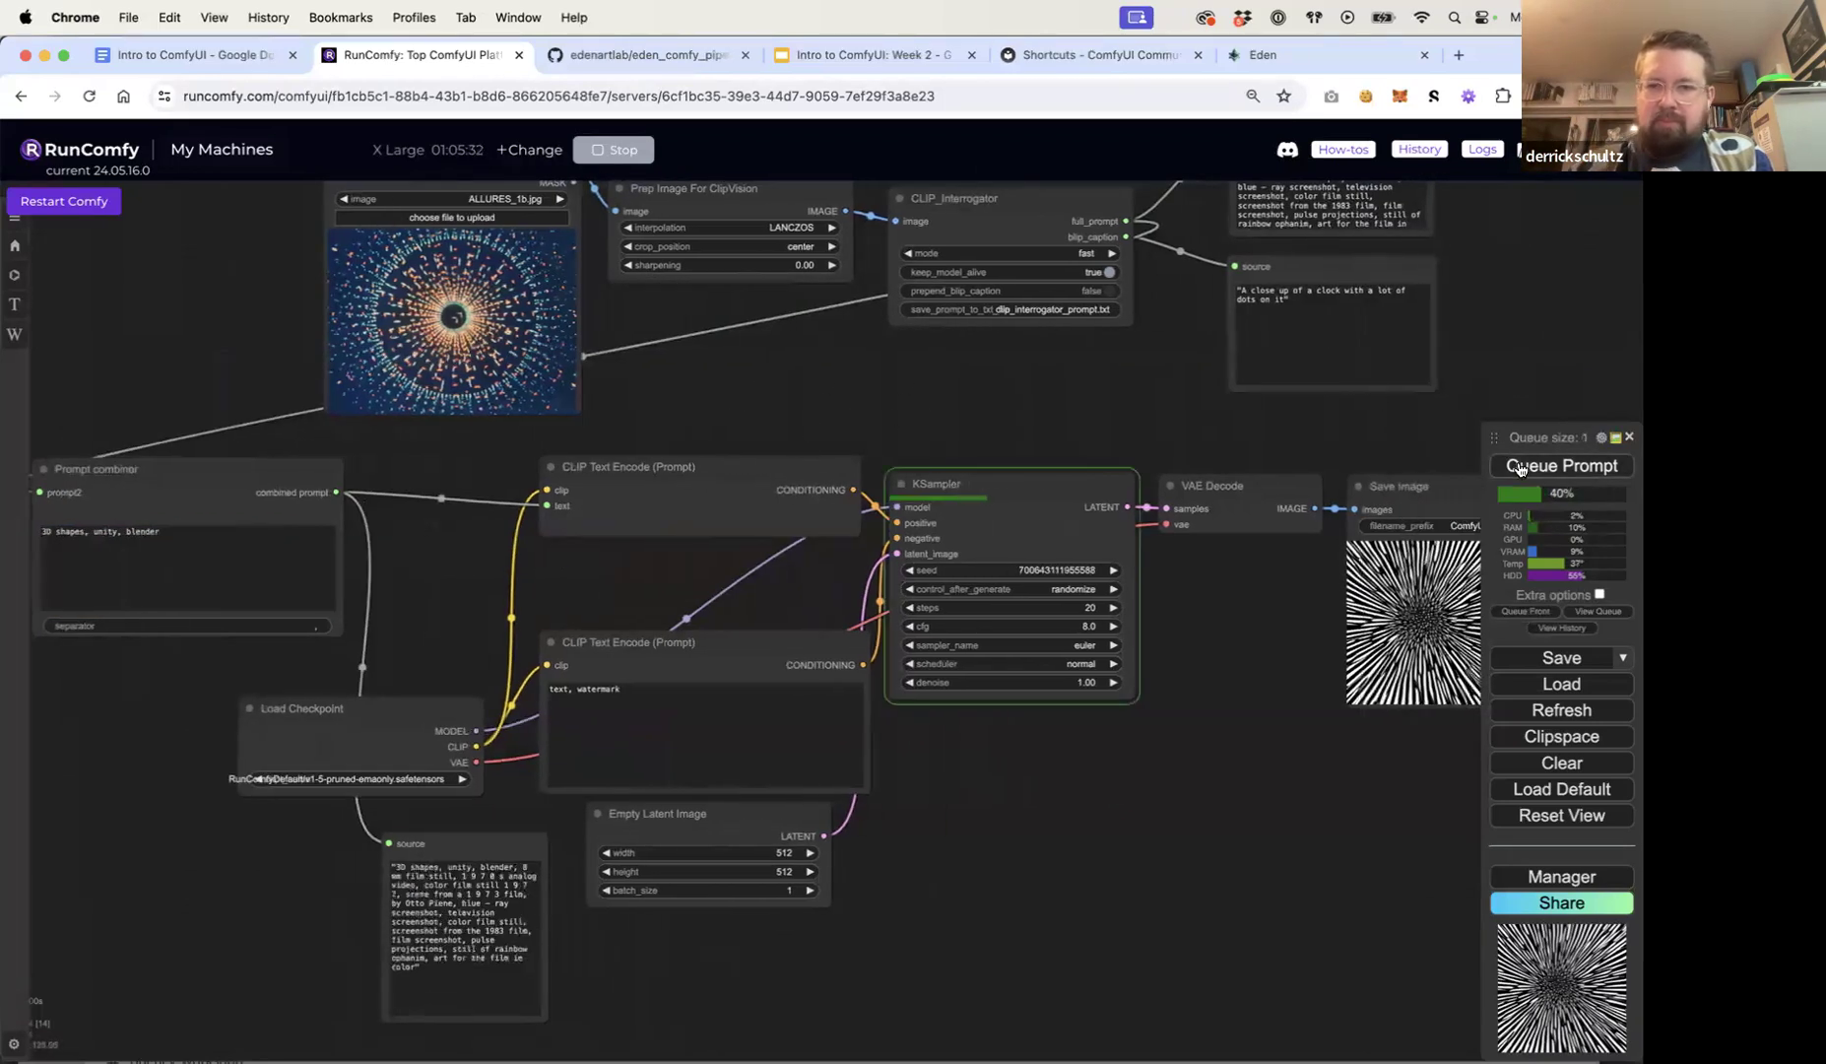
pyautogui.moveTo(1407, 427); pyautogui.dragTo(1346, 424)
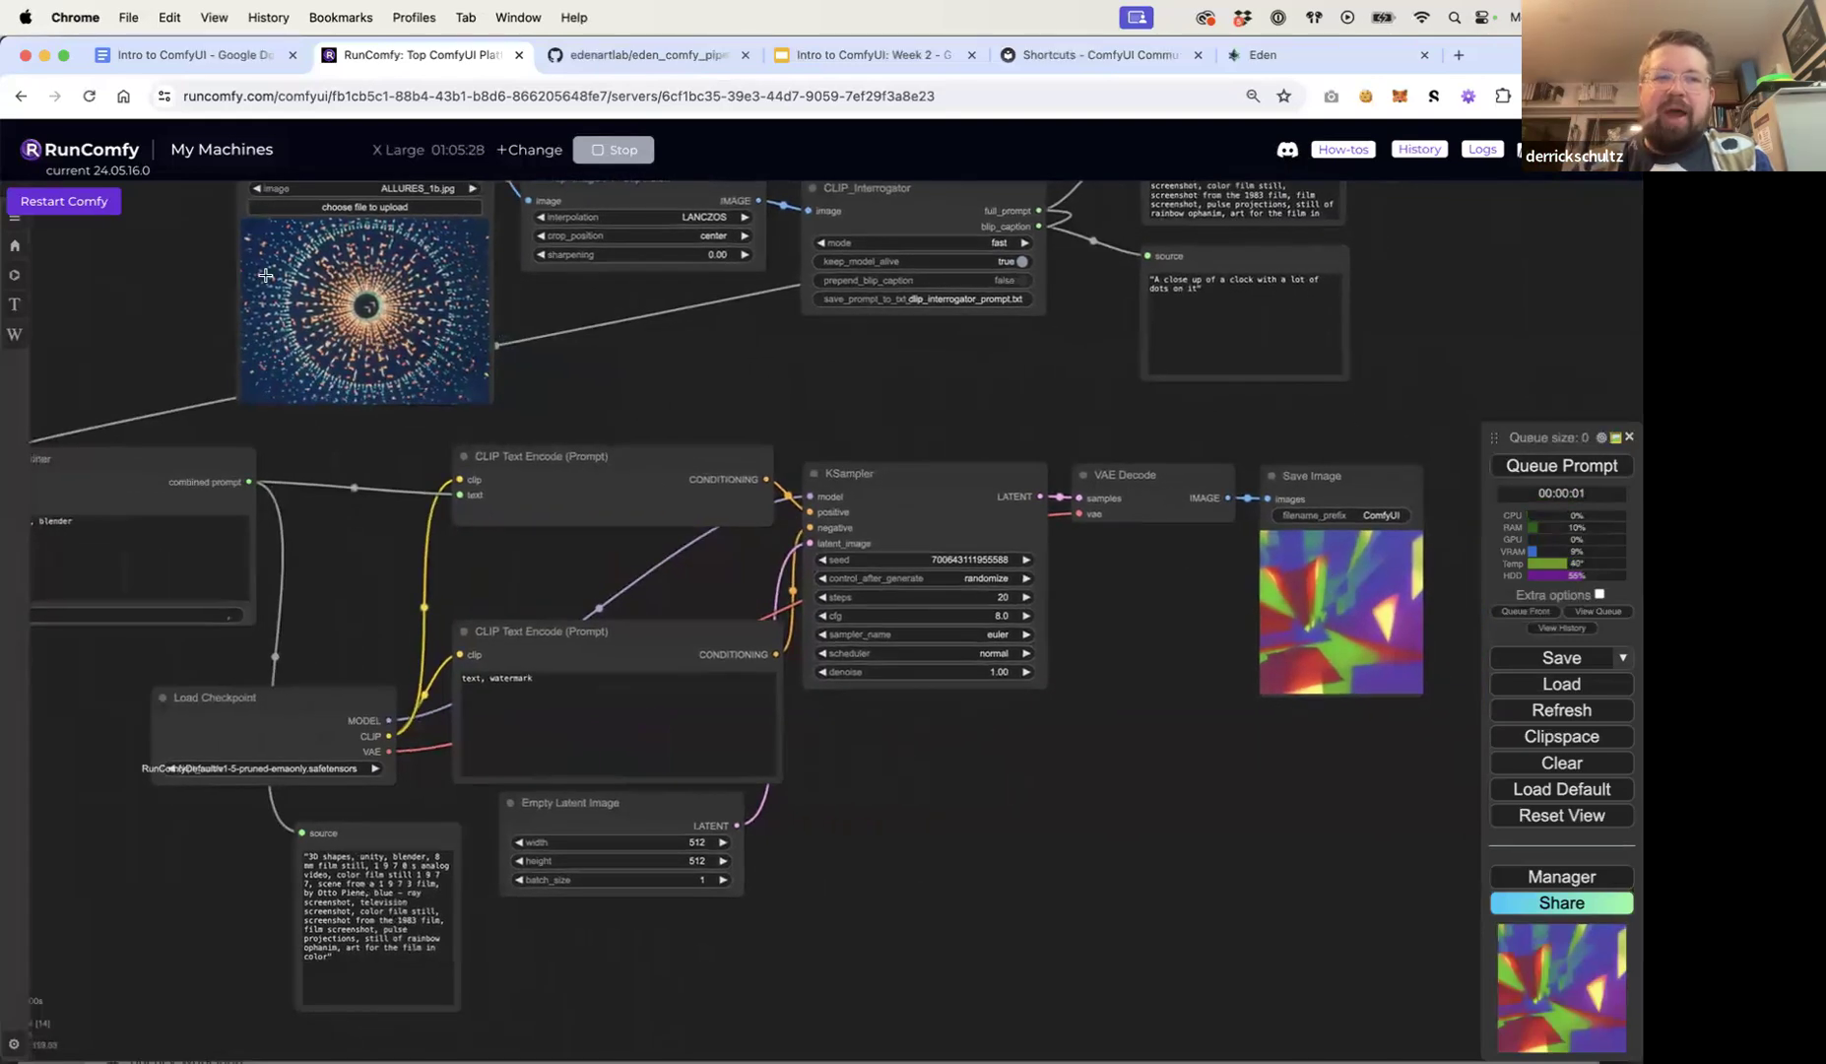
pyautogui.moveTo(713, 422)
pyautogui.mouseDown()
pyautogui.moveTo(731, 407)
pyautogui.moveTo(717, 392)
pyautogui.mouseUp()
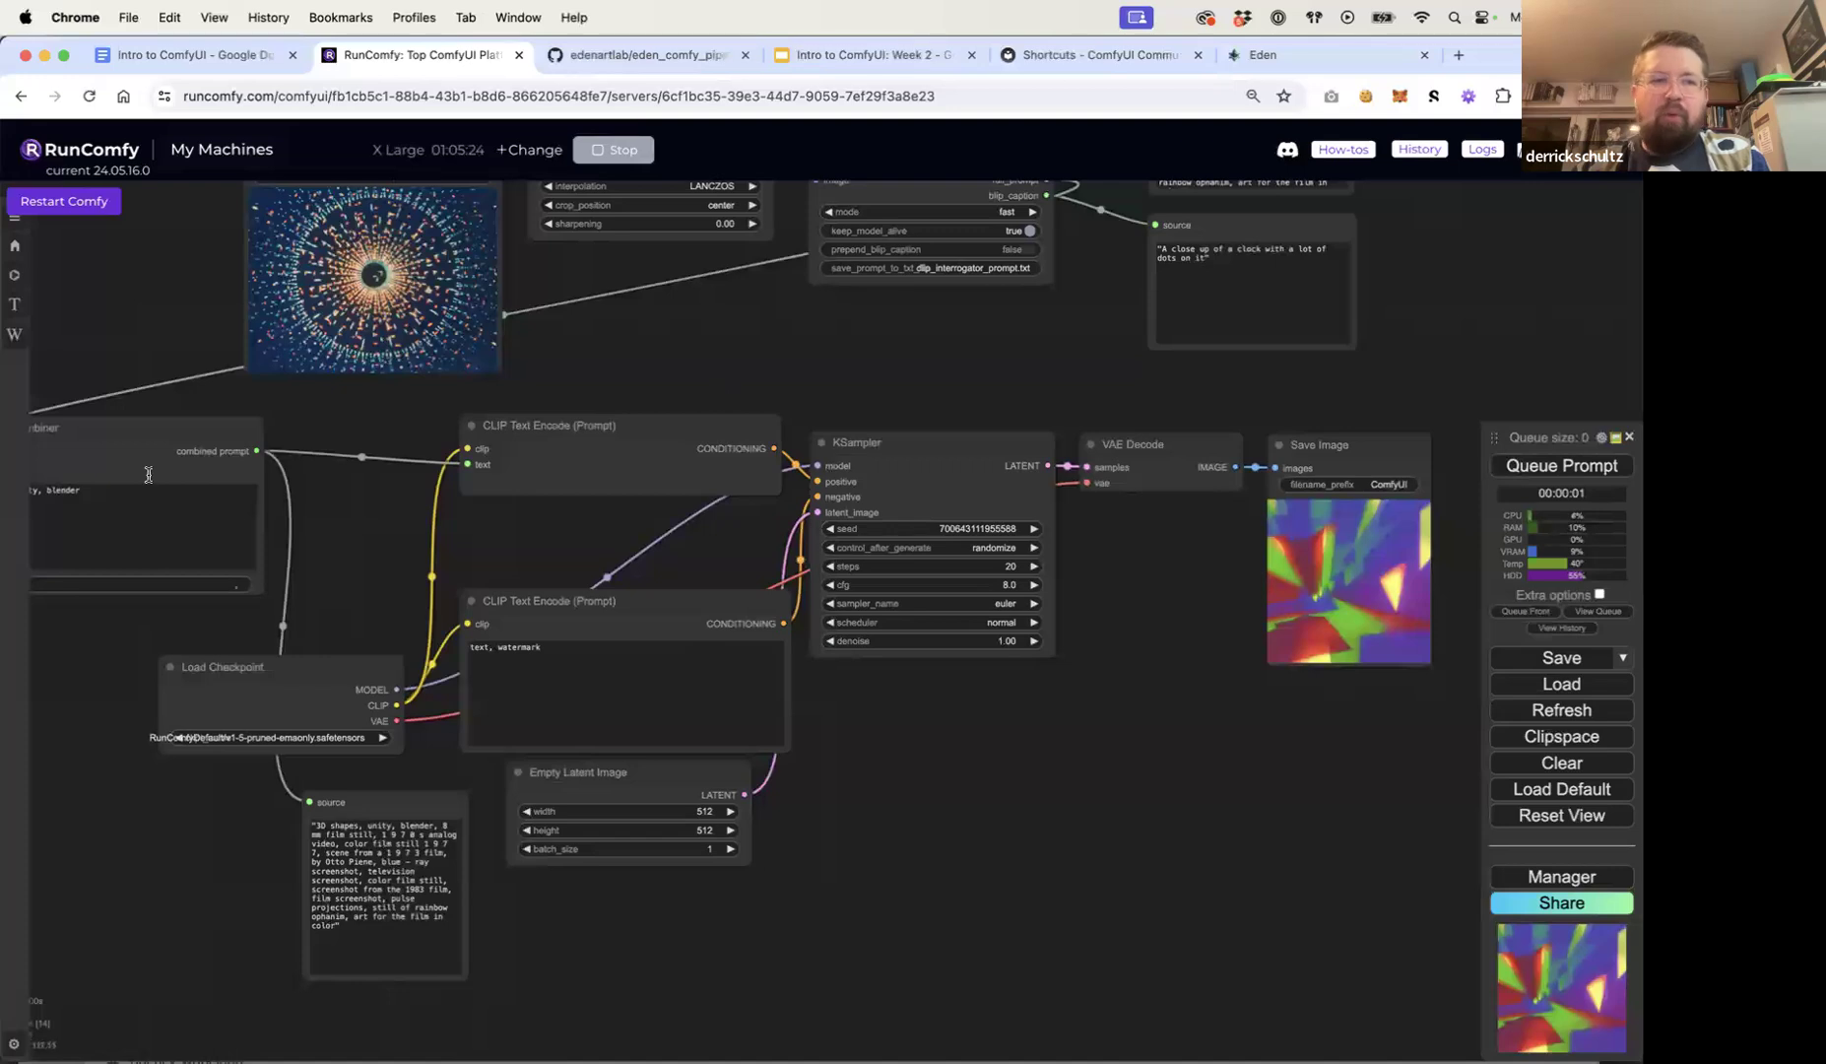
# Step: Move the Prompt combiner node closer to the upper CLIP Text Encode node and queue the prompt three more times
pyautogui.moveTo(140, 455); pyautogui.dragTo(265, 452)
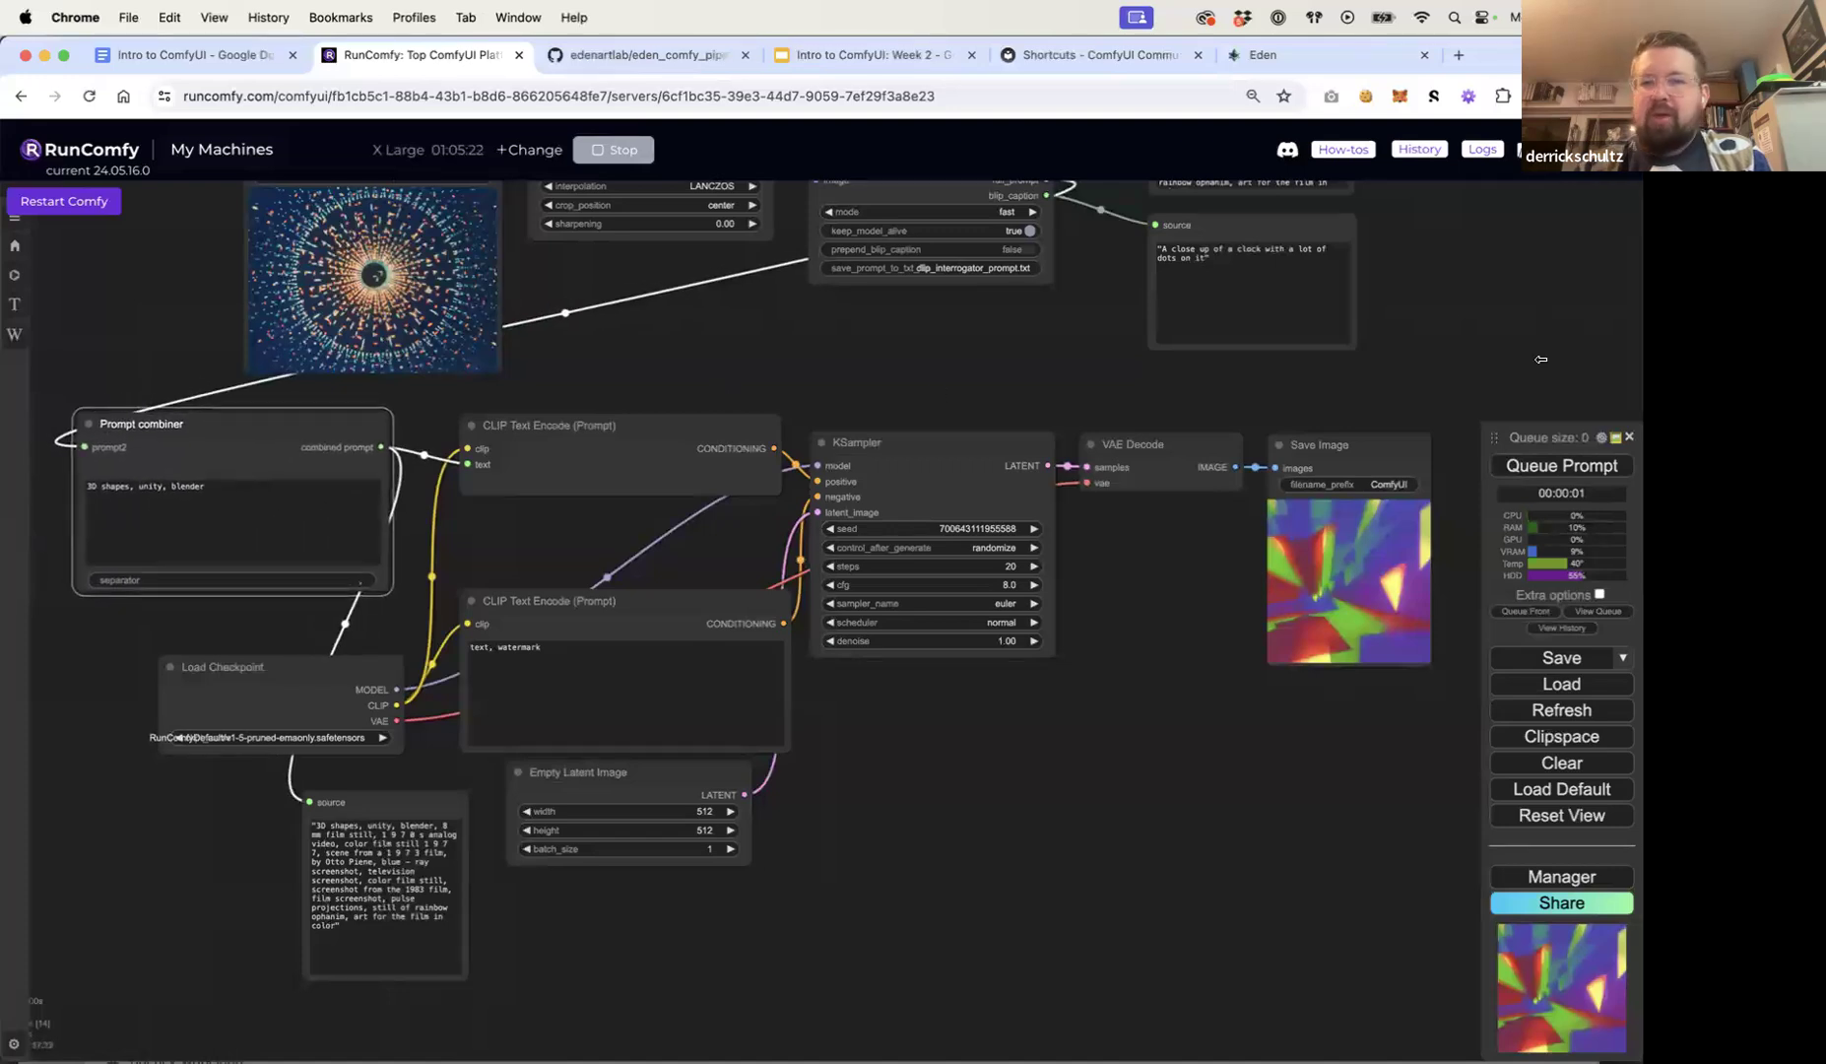
pyautogui.click(1593, 466)
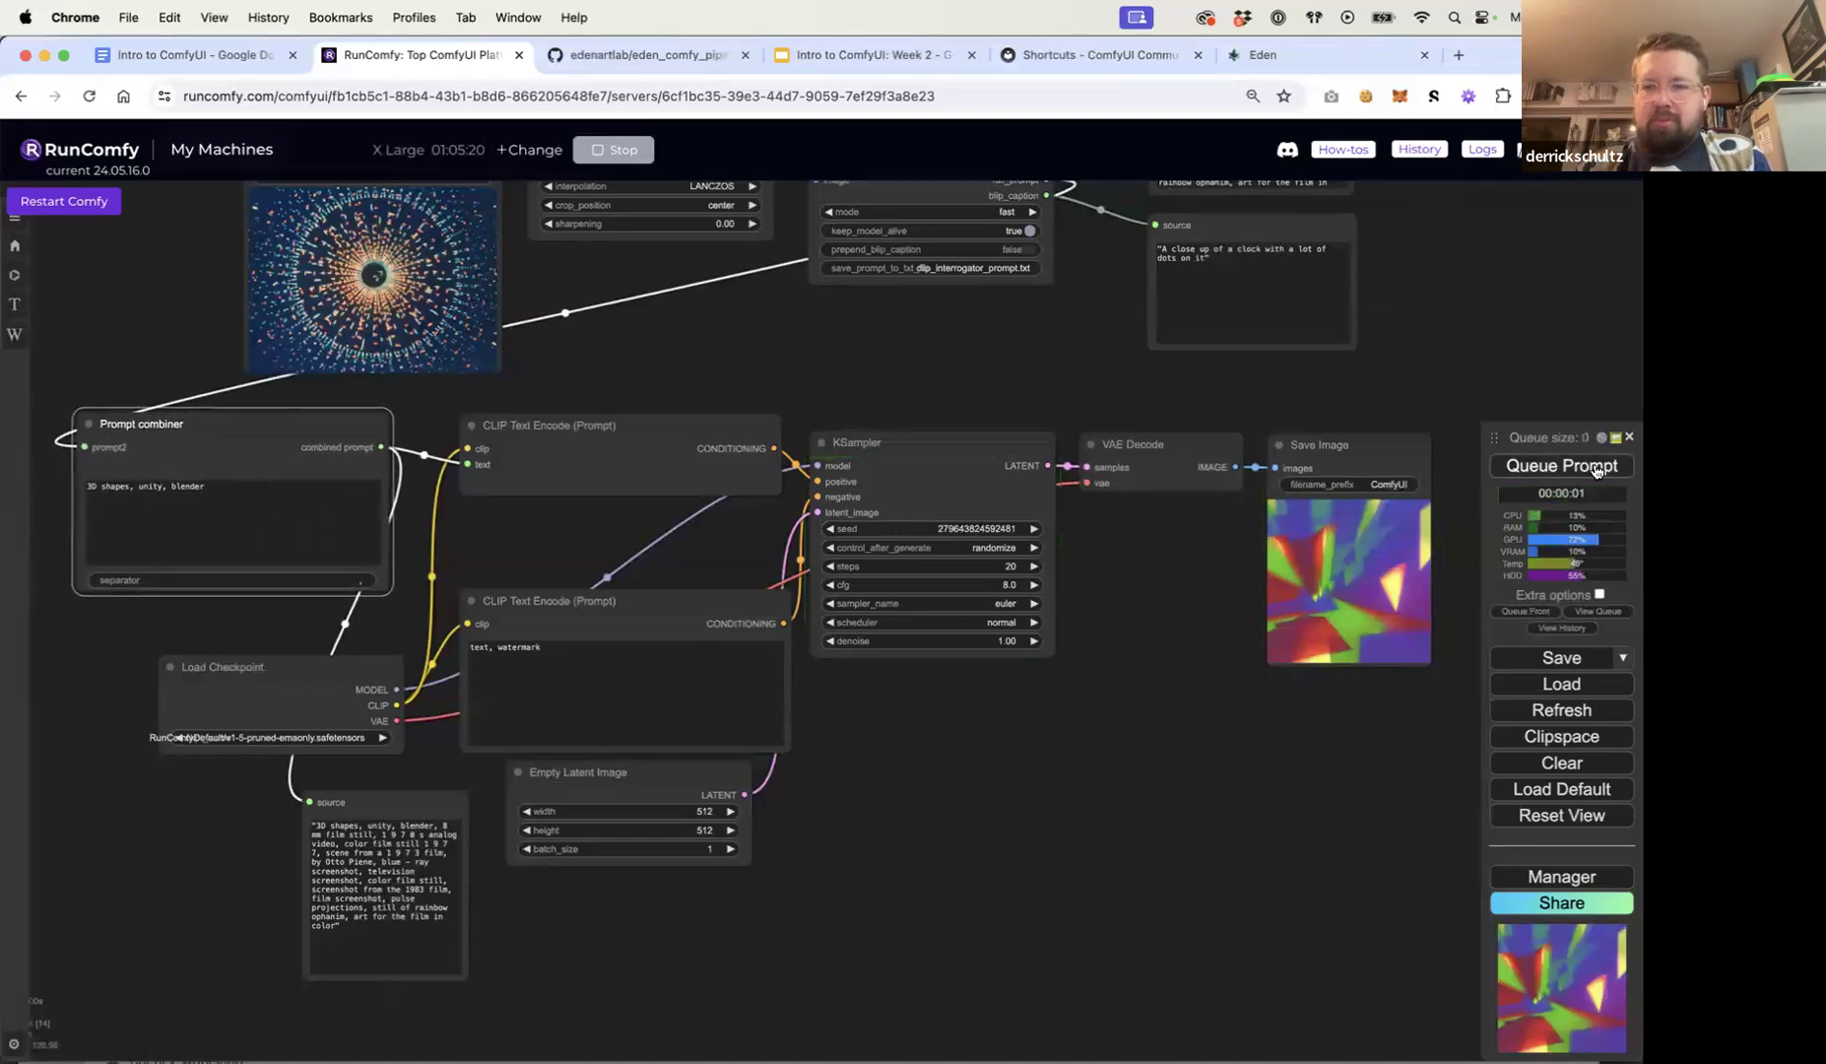
pyautogui.click(1596, 467)
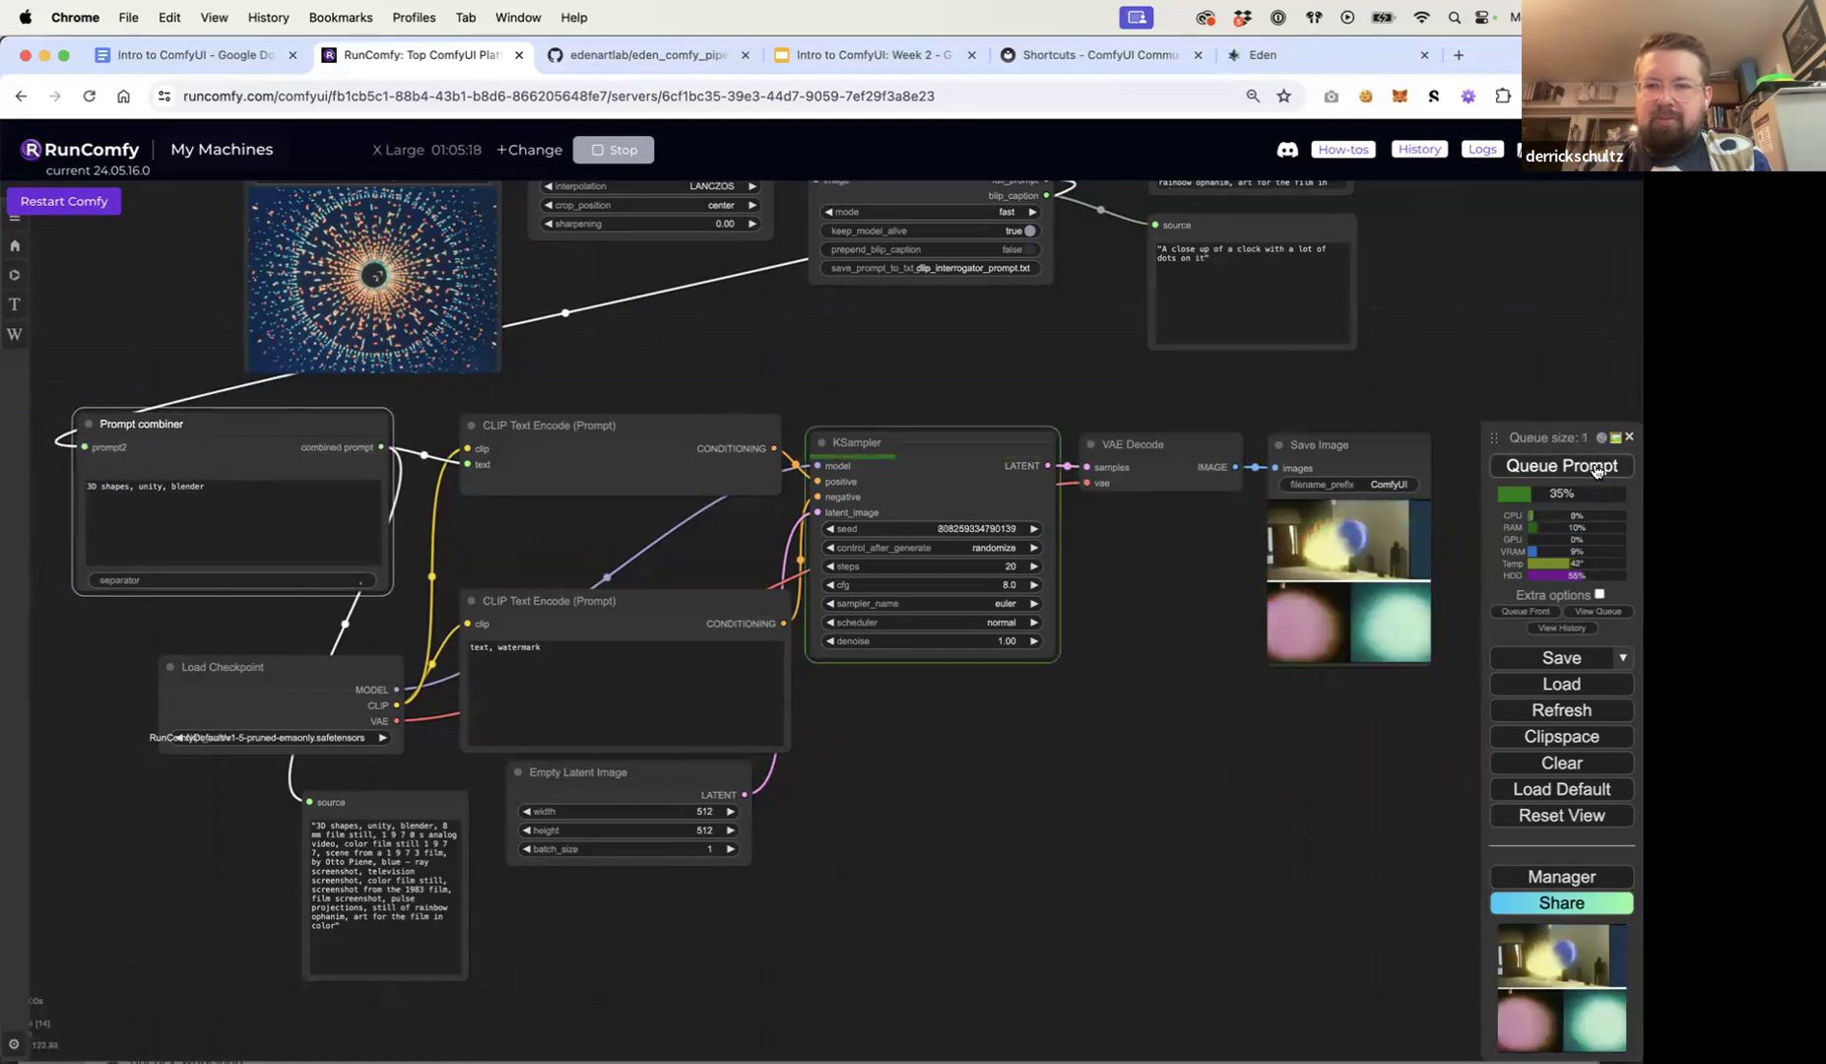
pyautogui.click(1596, 468)
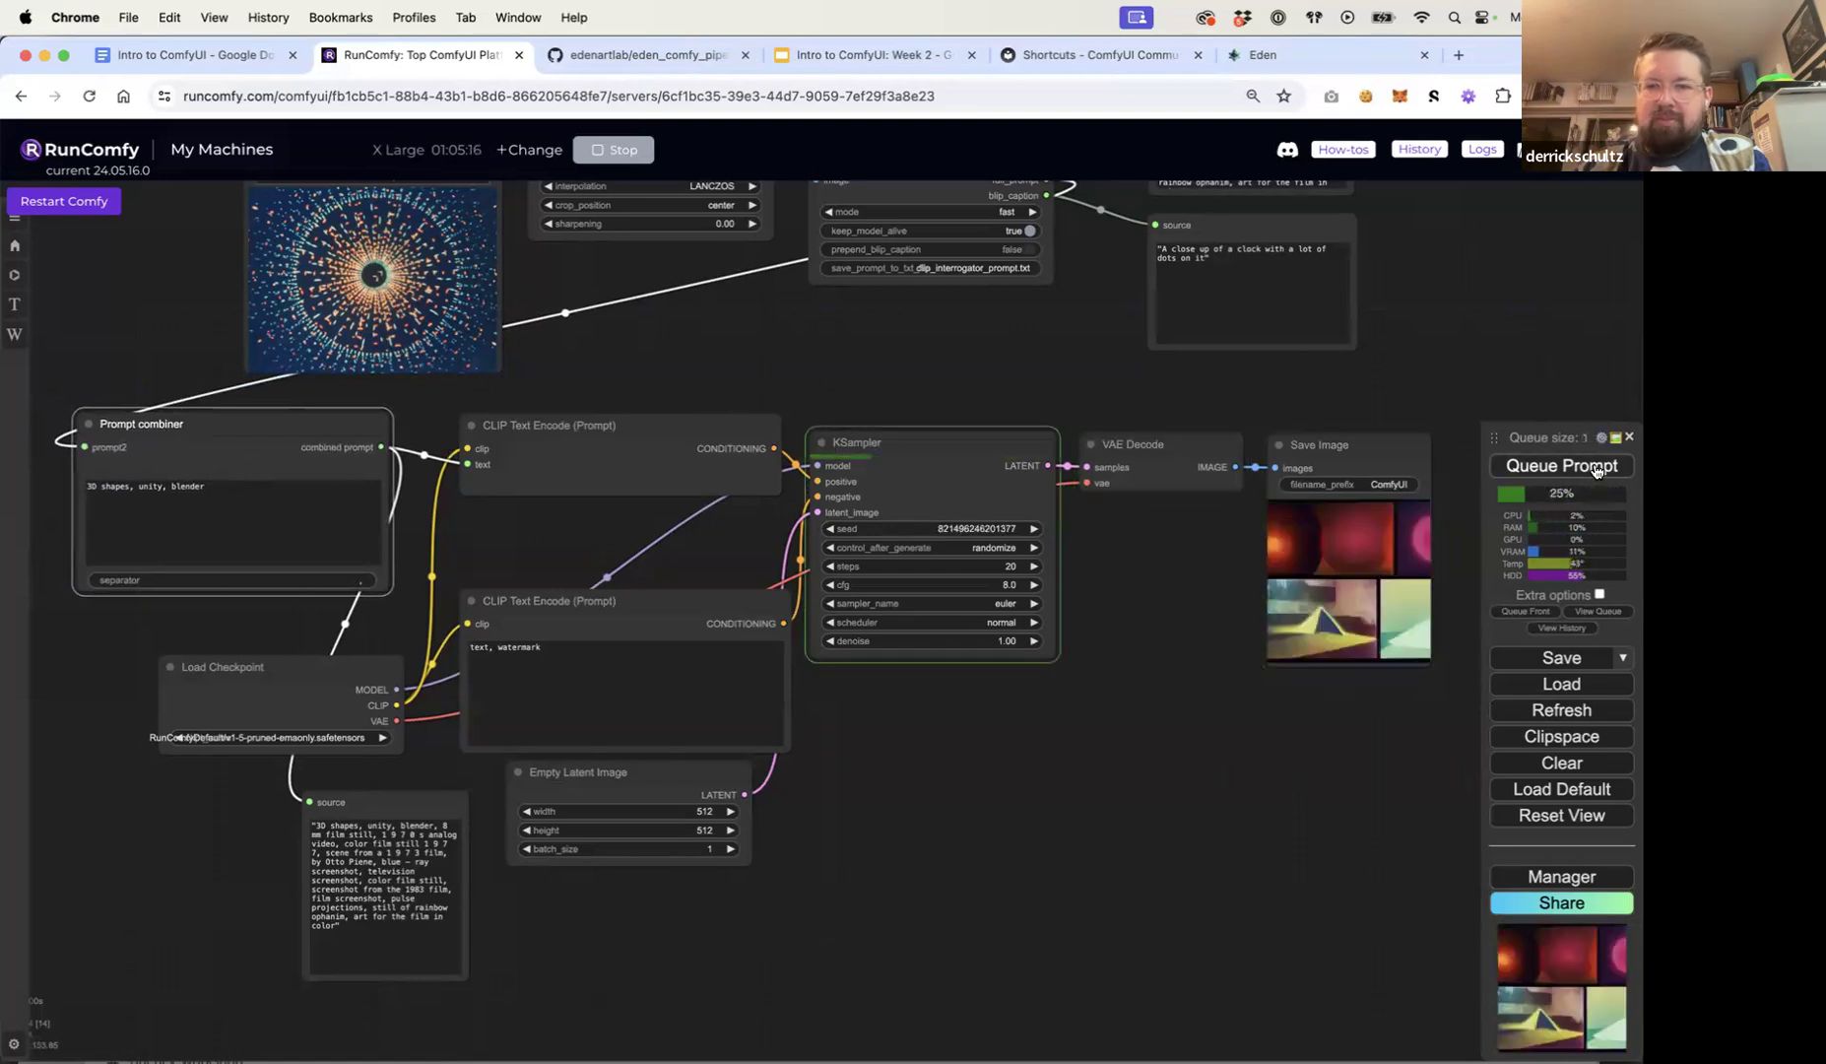
pyautogui.moveTo(1418, 359); pyautogui.dragTo(1354, 421)
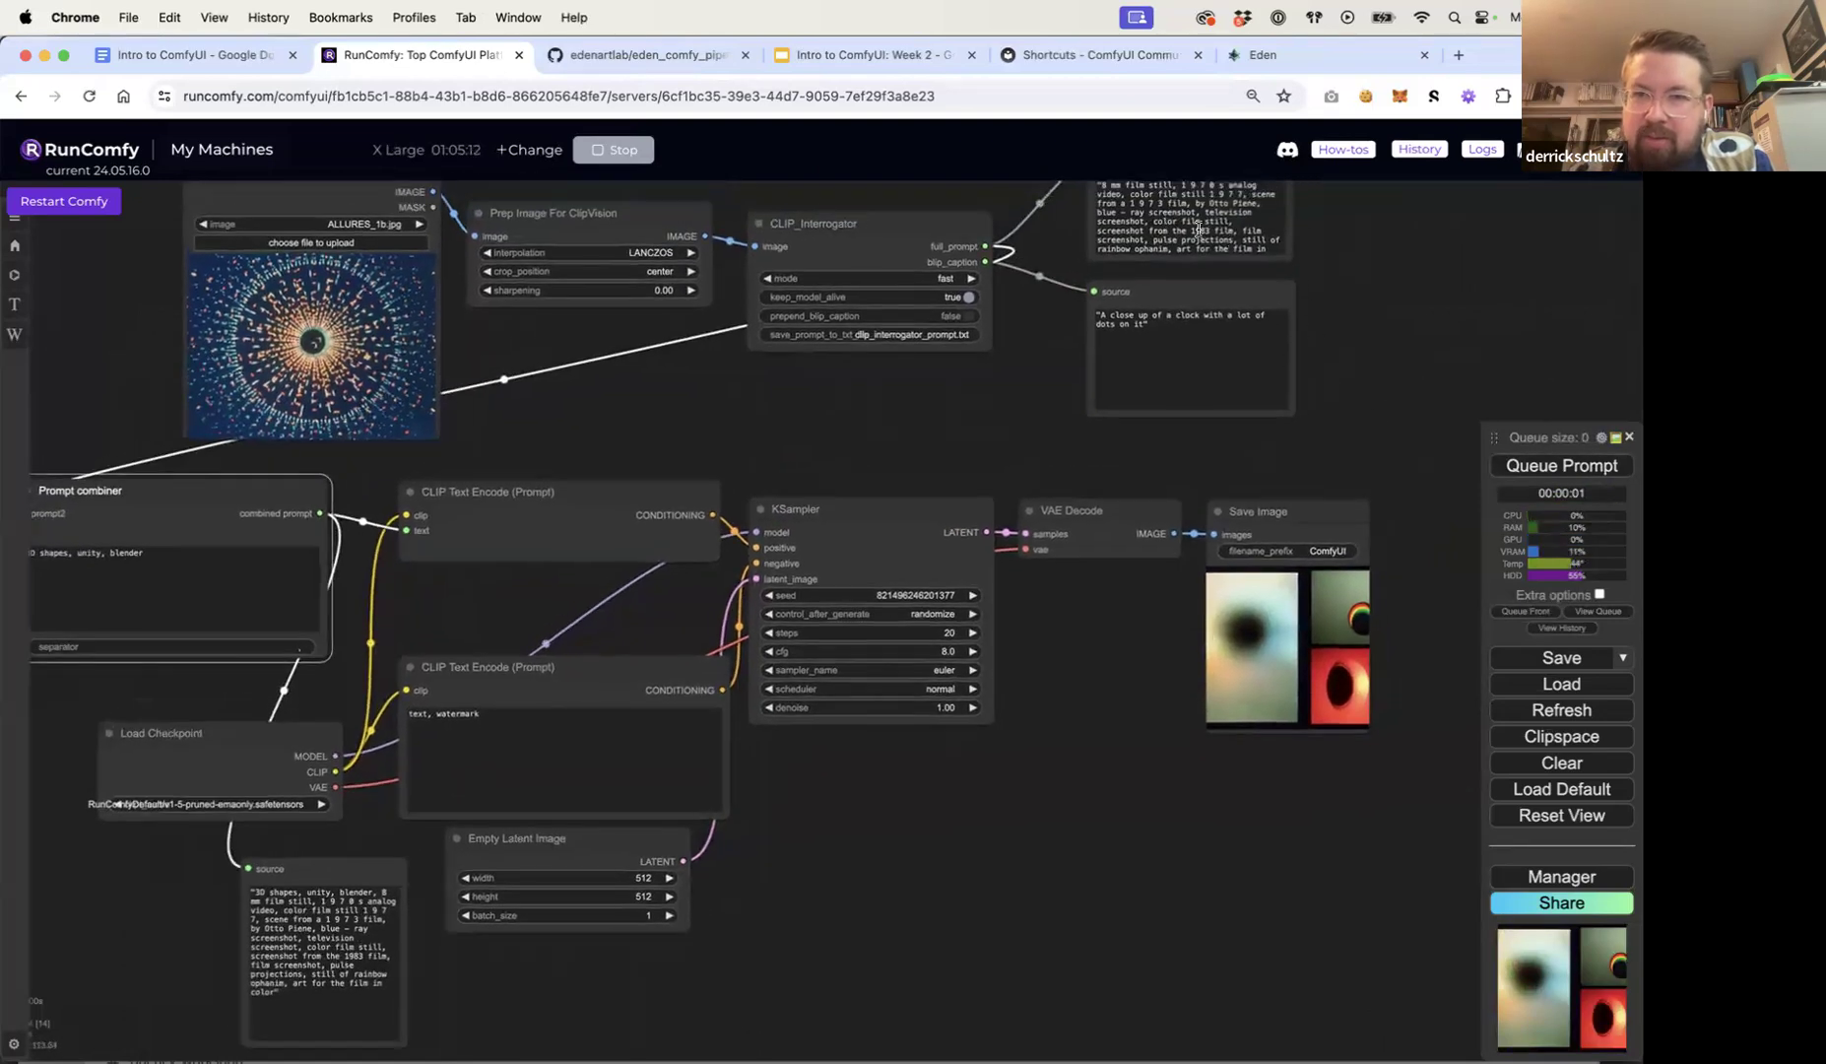
# Step: Examine the interrogator's full prompt text in its Display Any node beside CLIP_Interrogator
pyautogui.moveTo(1154, 222); pyautogui.dragTo(1201, 222)
pyautogui.click(1243, 218)
pyautogui.moveTo(1347, 308); pyautogui.dragTo(1381, 362)
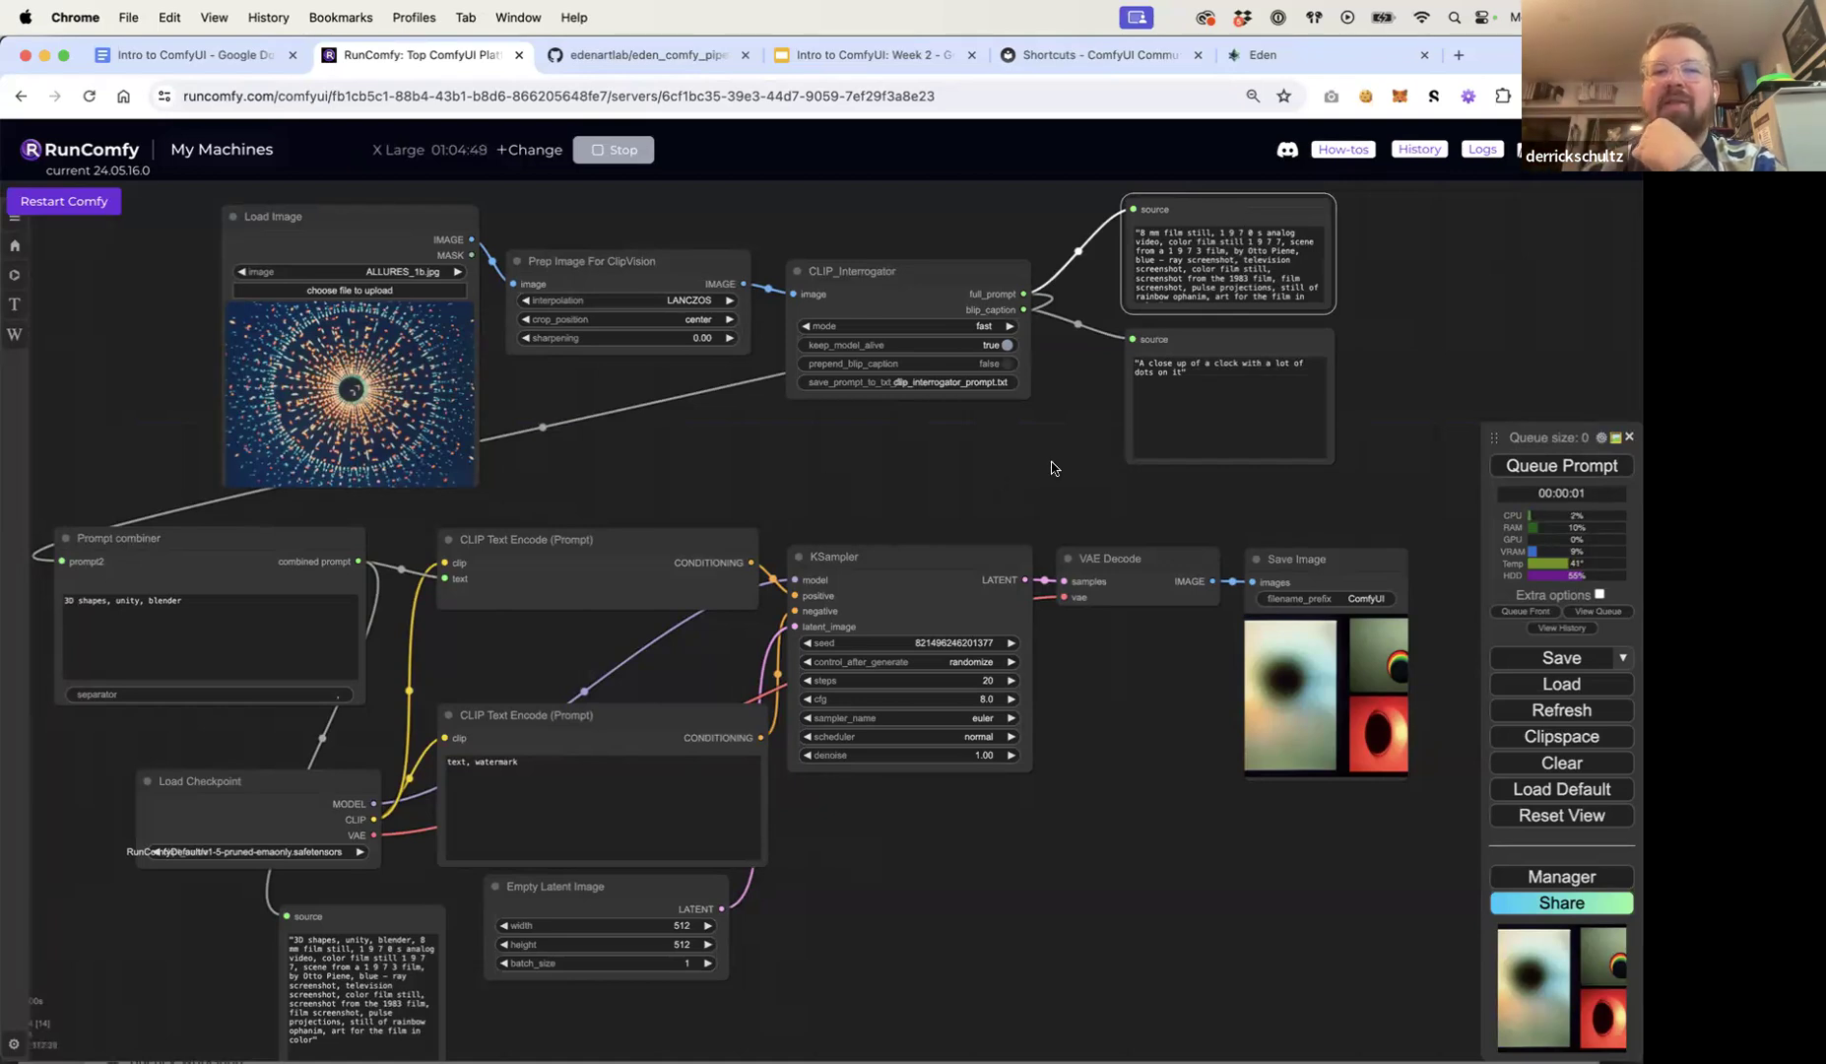
# Step: Append ", colorful" to the negative prompt after "text, watermark" and queue the prompt four times
pyautogui.click(577, 769)
pyautogui.write(', colorful')
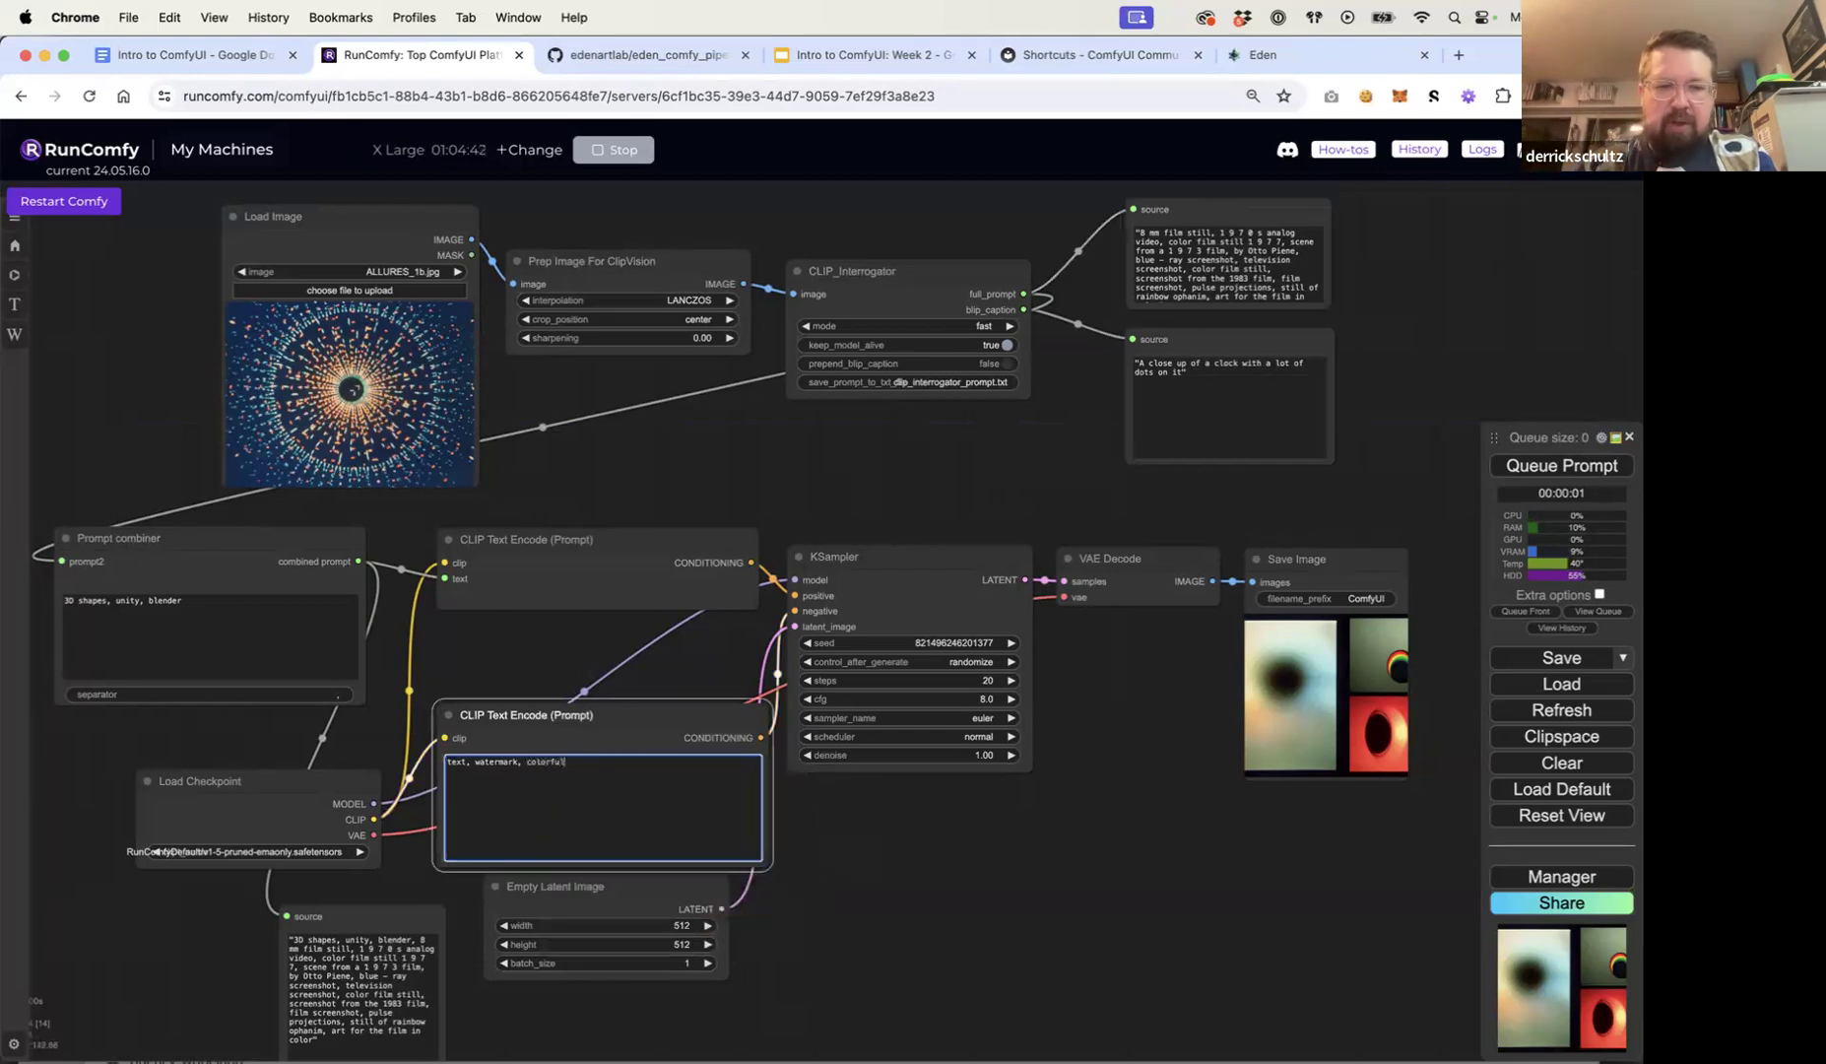
pyautogui.click(1533, 467)
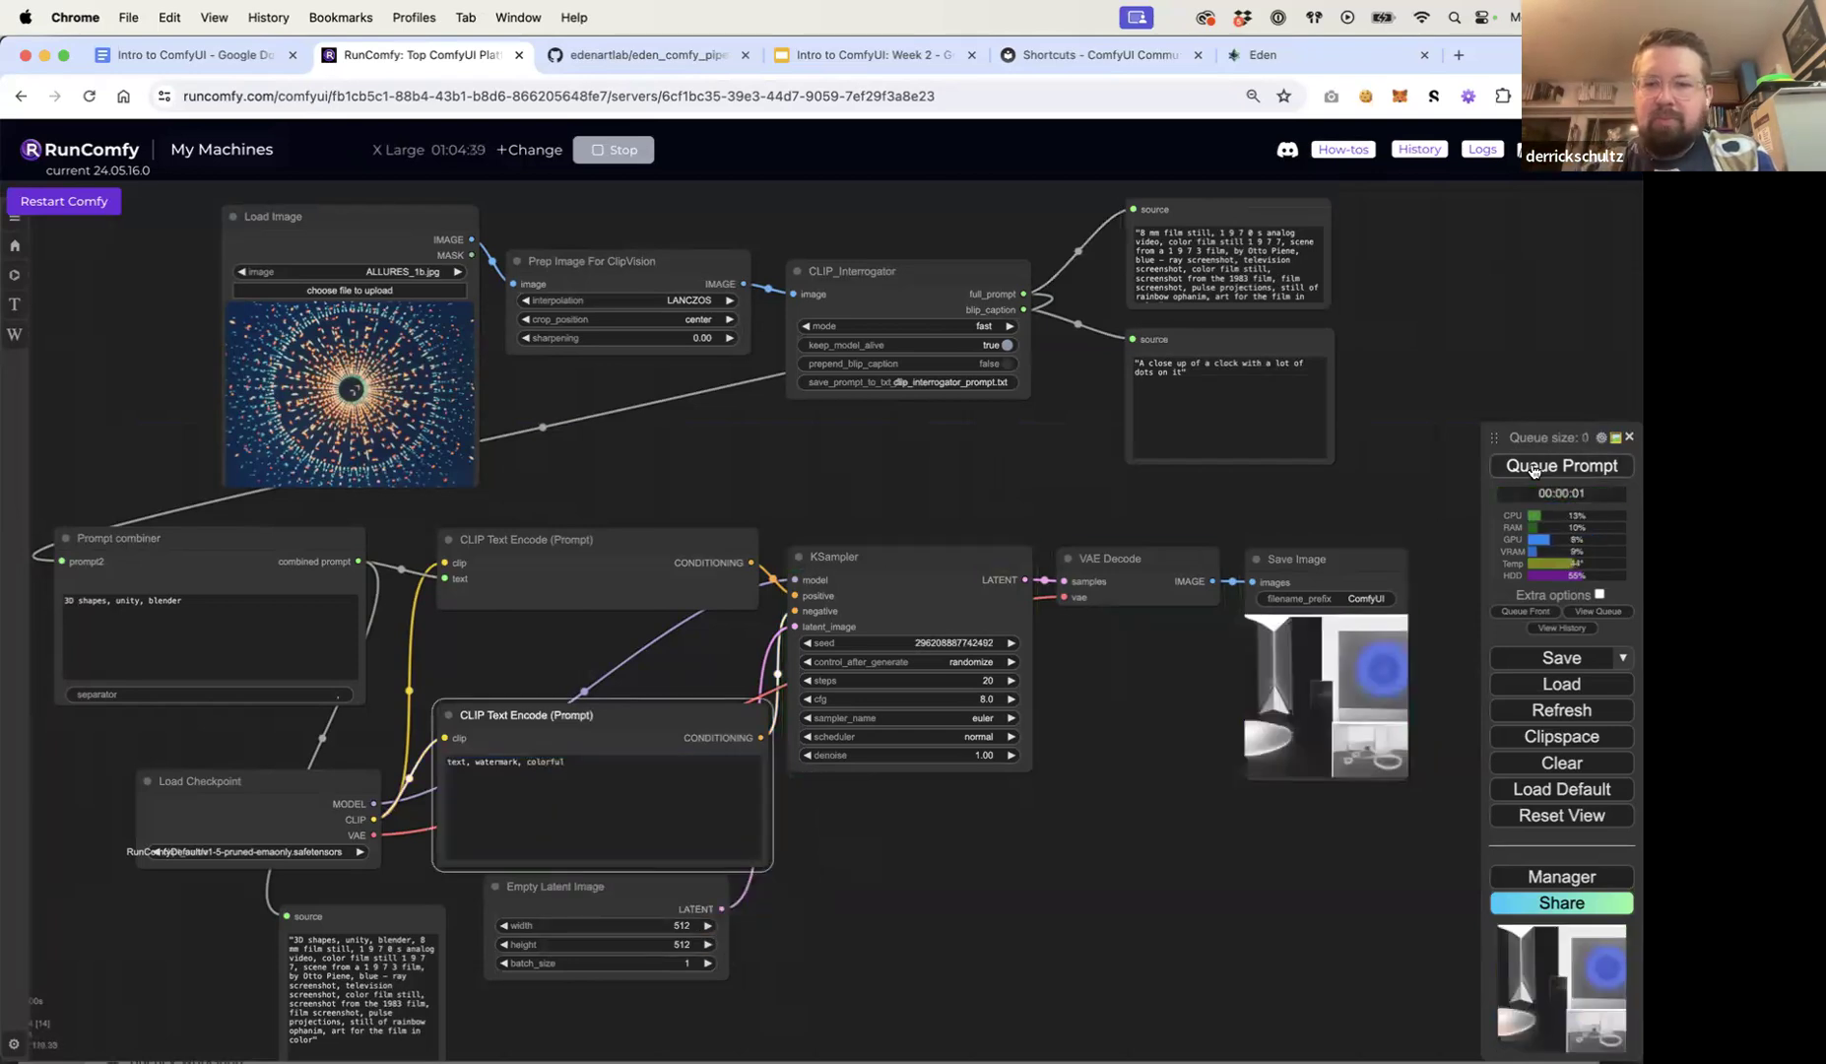
pyautogui.click(1523, 474)
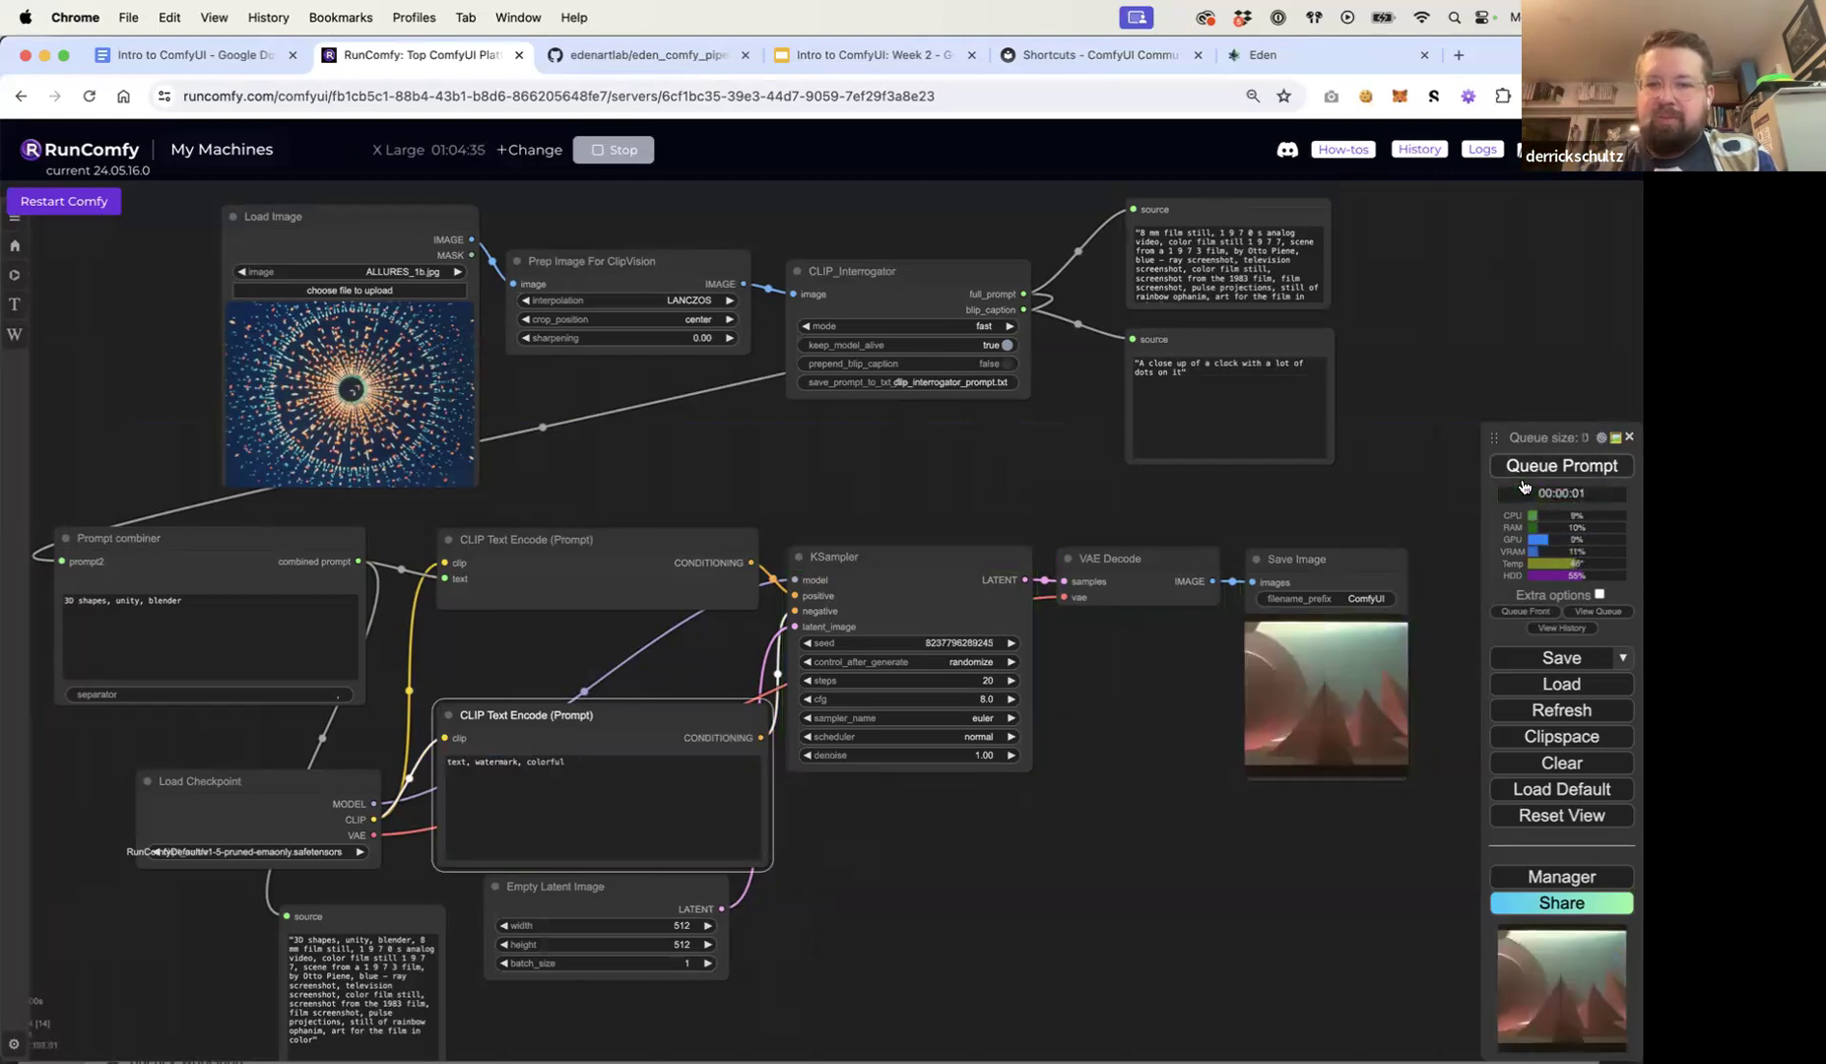
pyautogui.click(1527, 480)
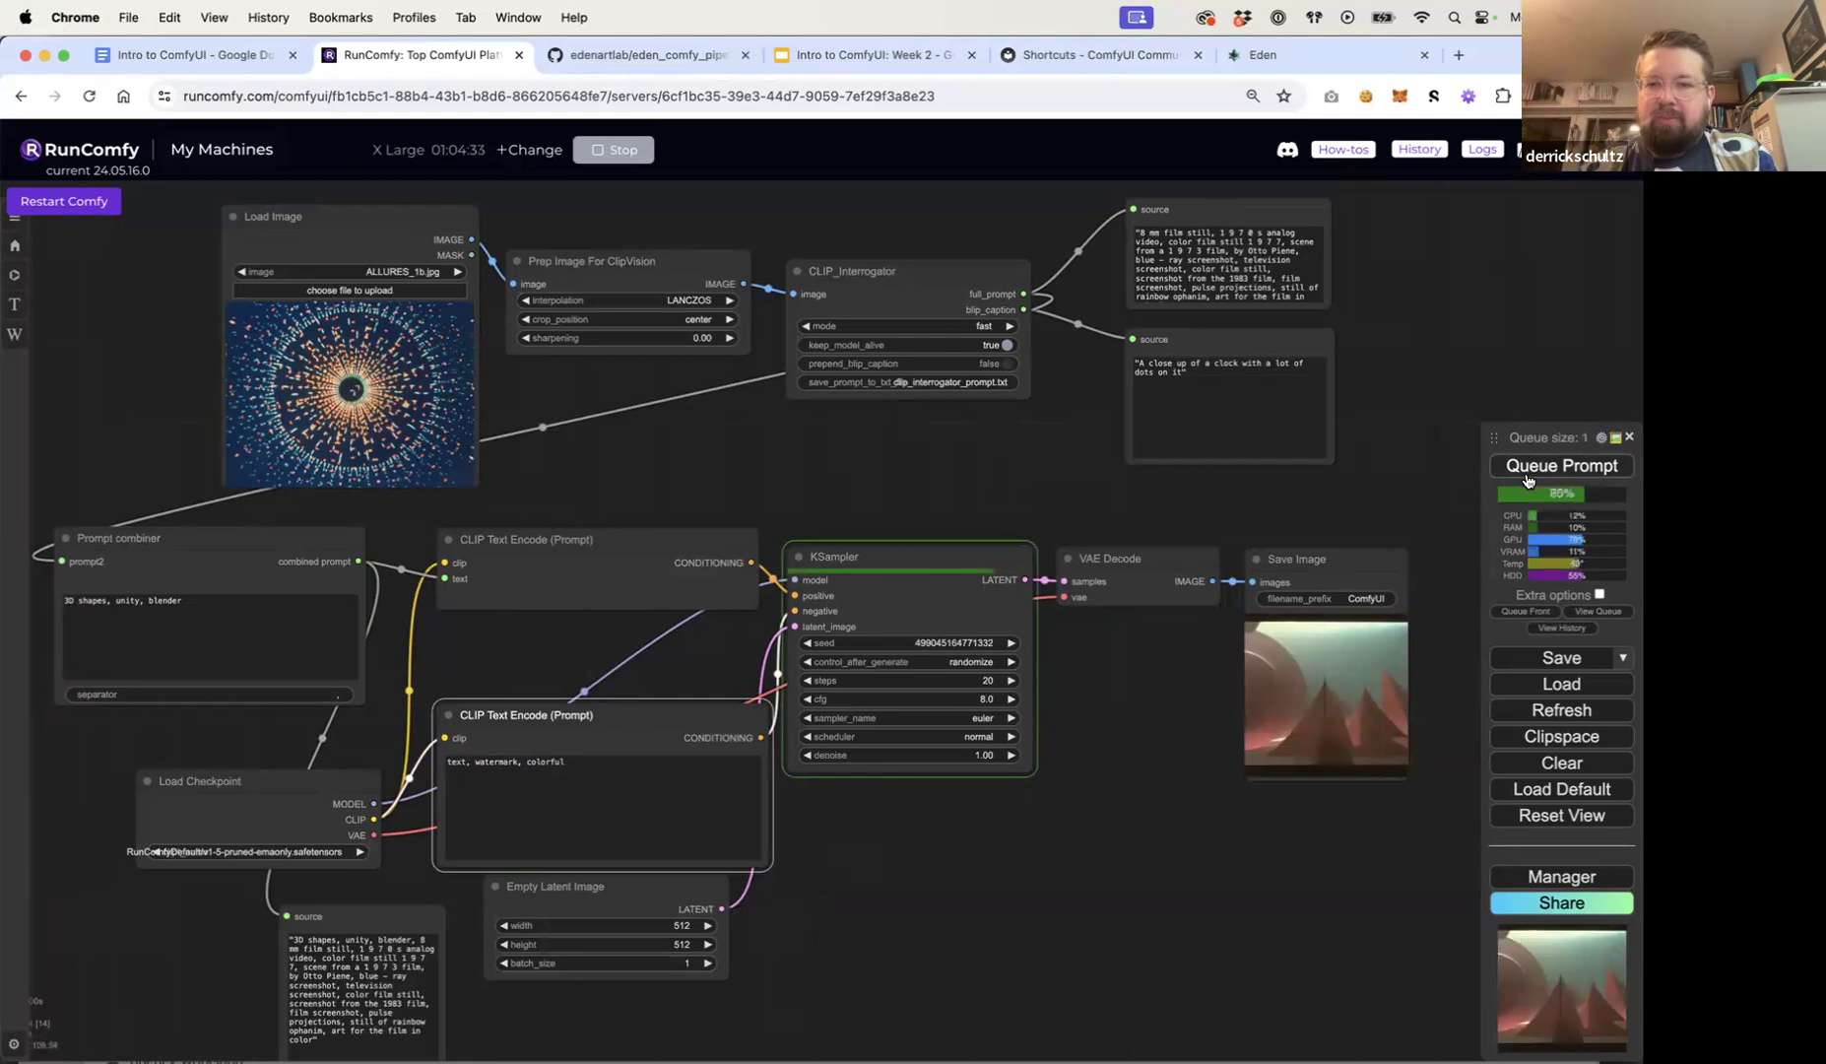
pyautogui.click(1528, 480)
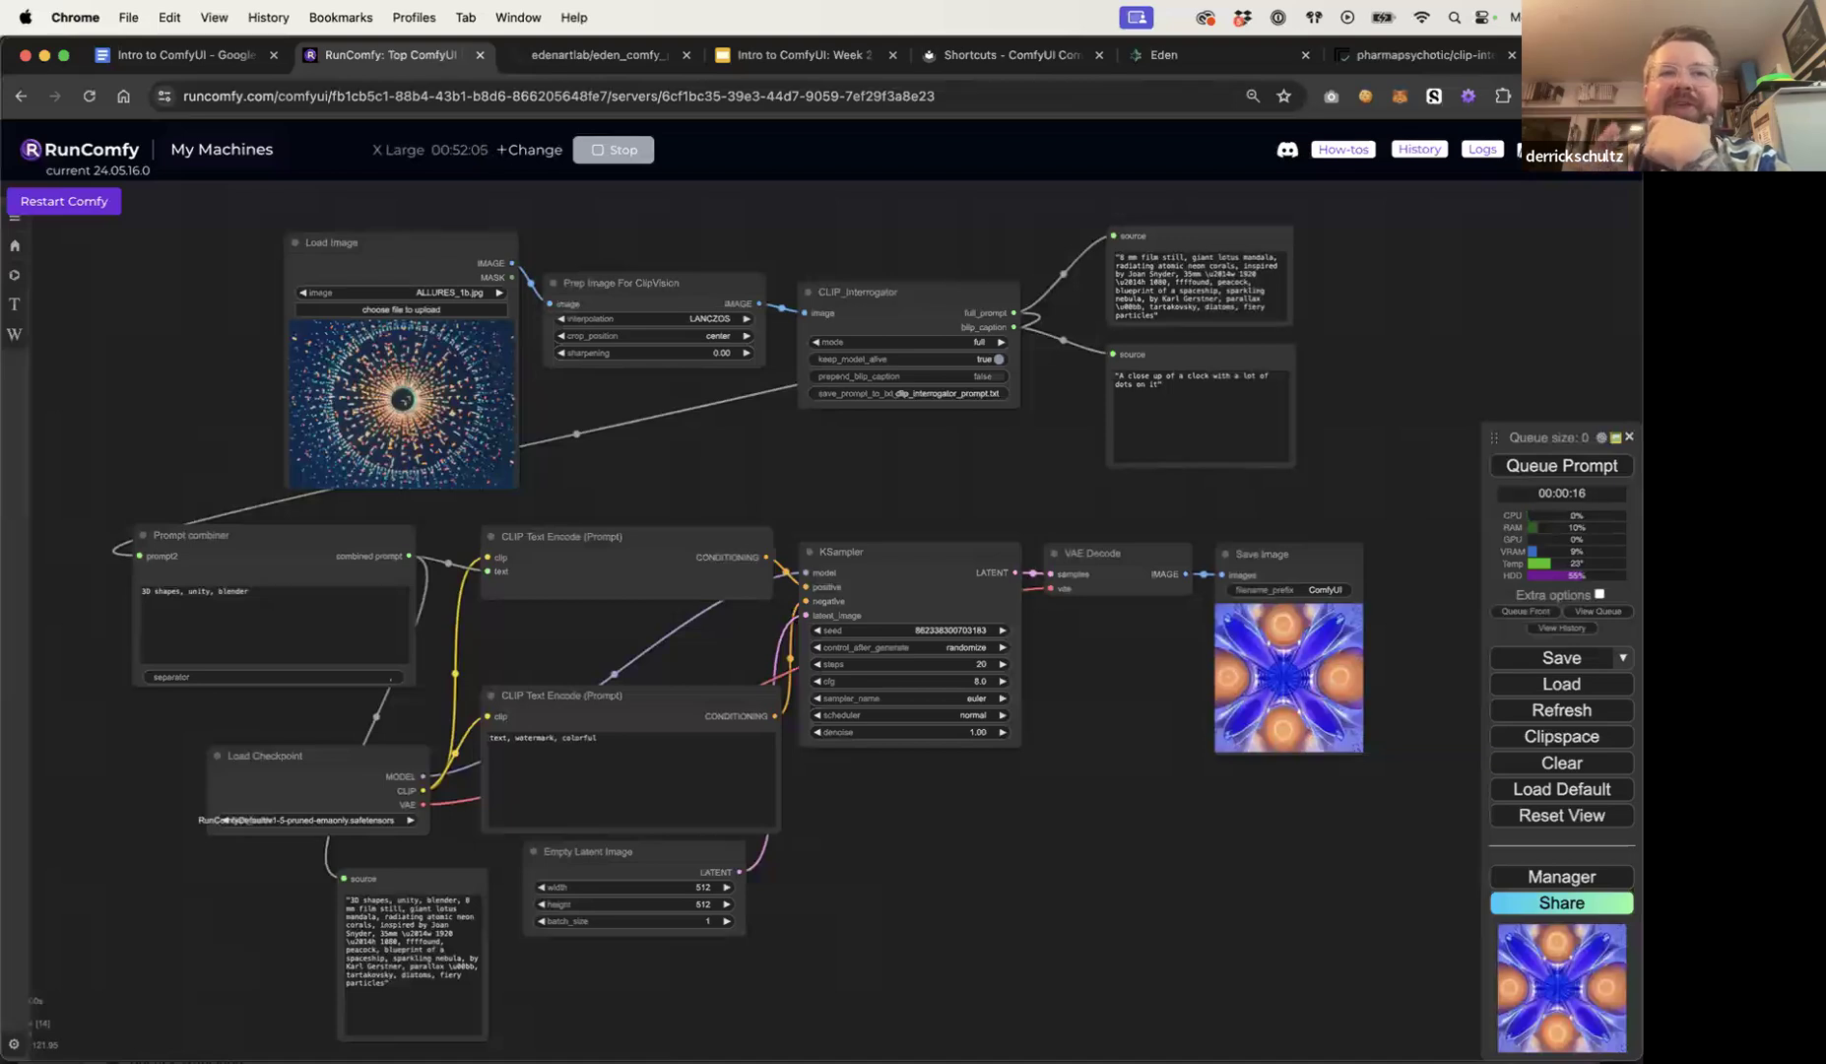
# Step: Switch to Replicate's pharmapsychotic/clip-interrogator page, examine its example output, clip_model_name and mode options, and select the page address
pyautogui.click(1418, 54)
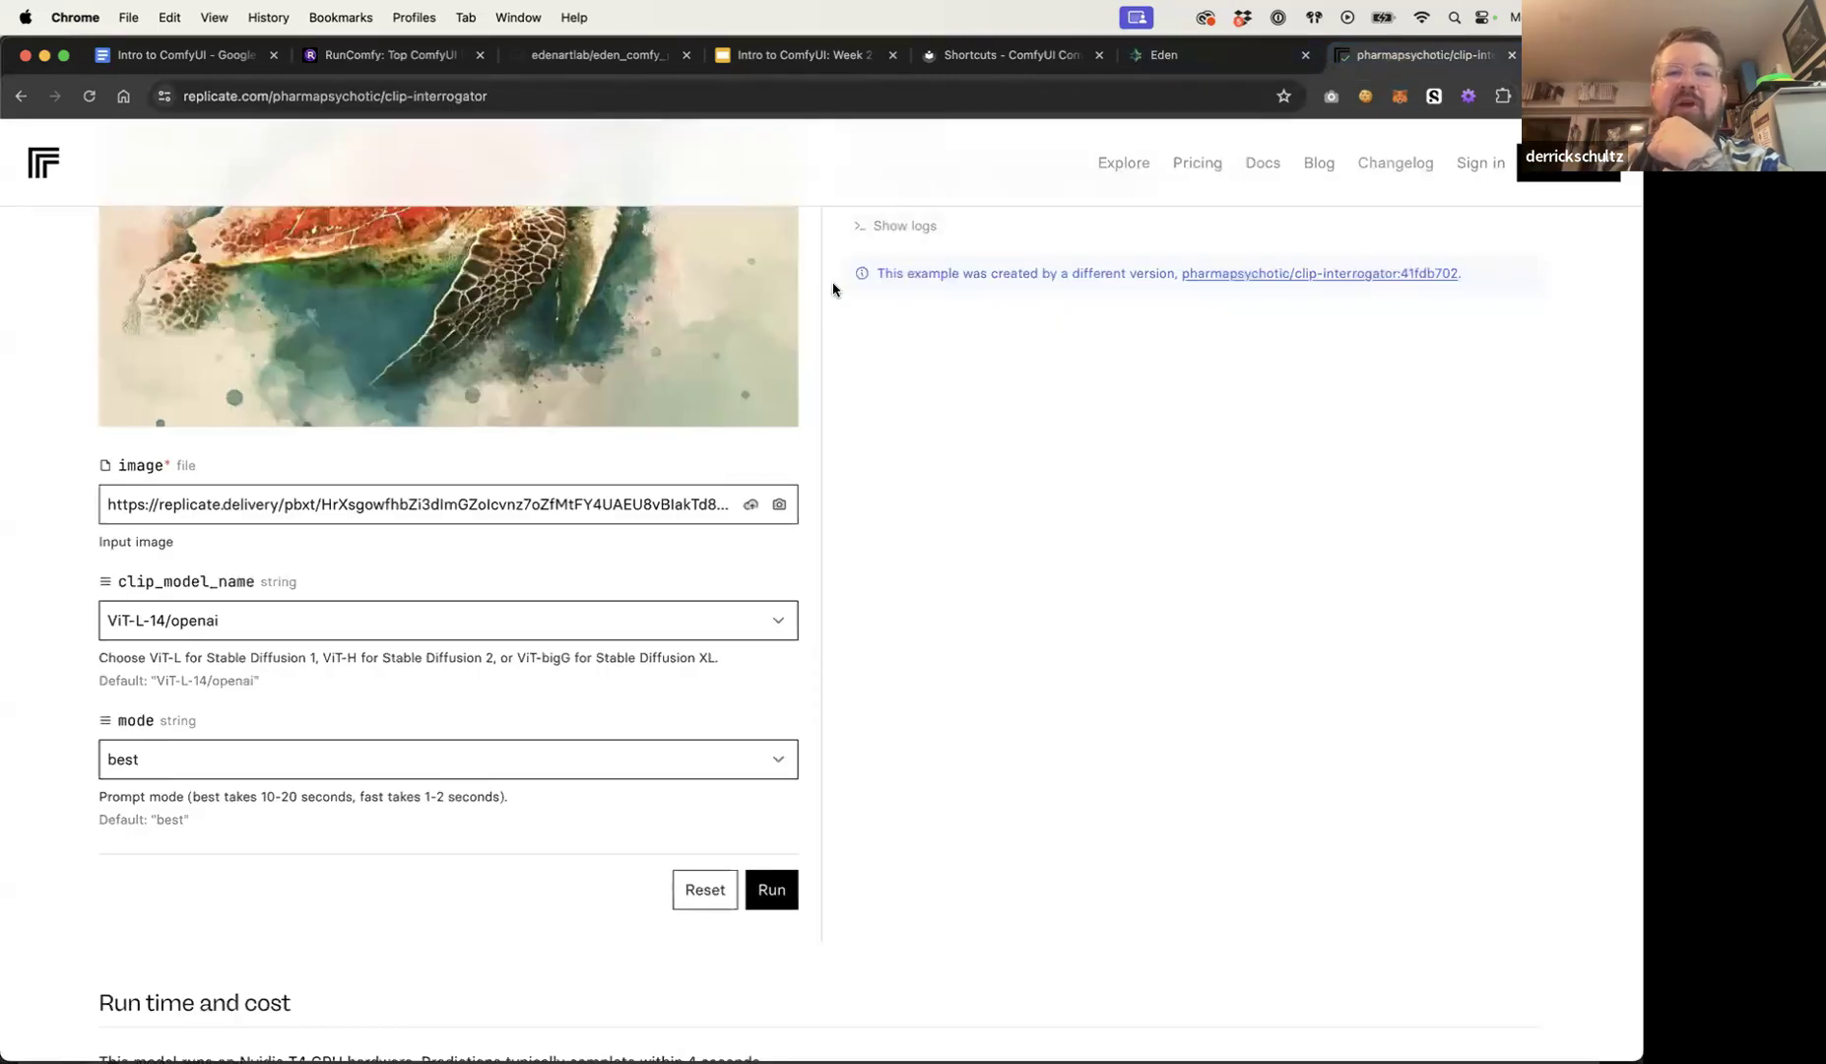
pyautogui.scroll(6, 833, 289)
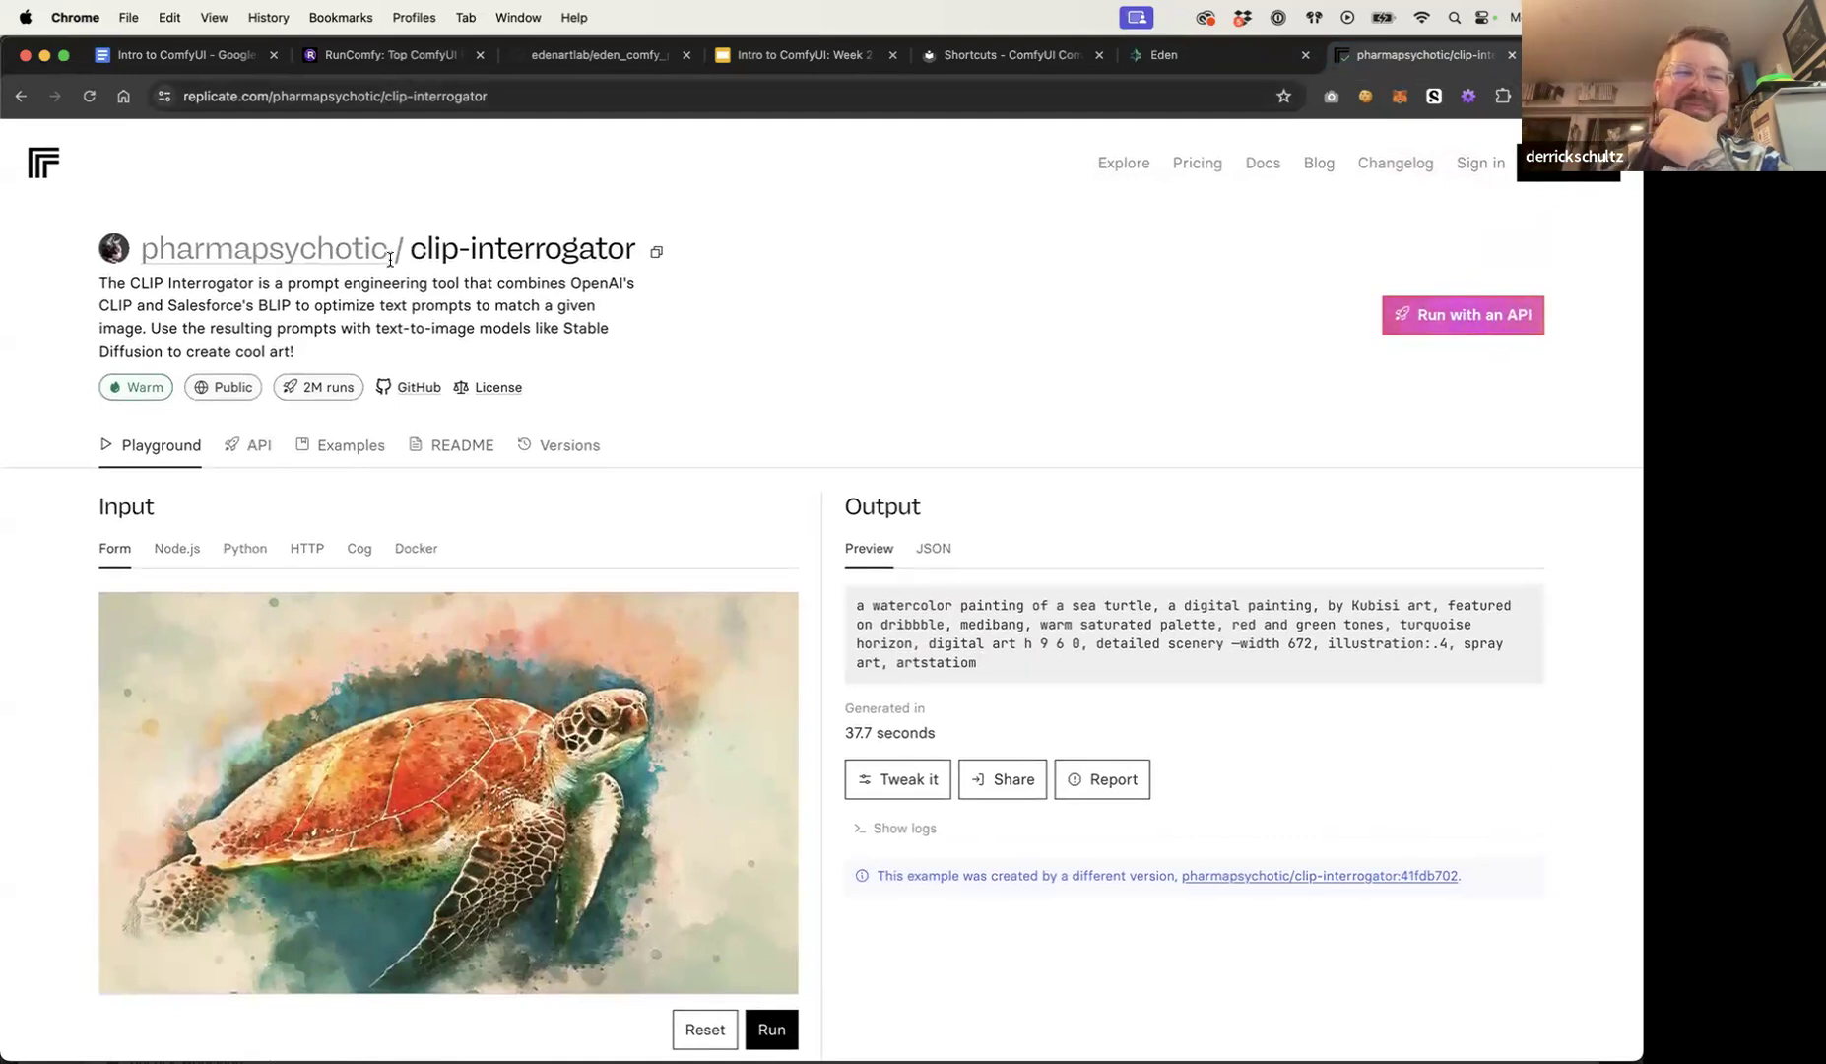
pyautogui.scroll(-4, 394, 320)
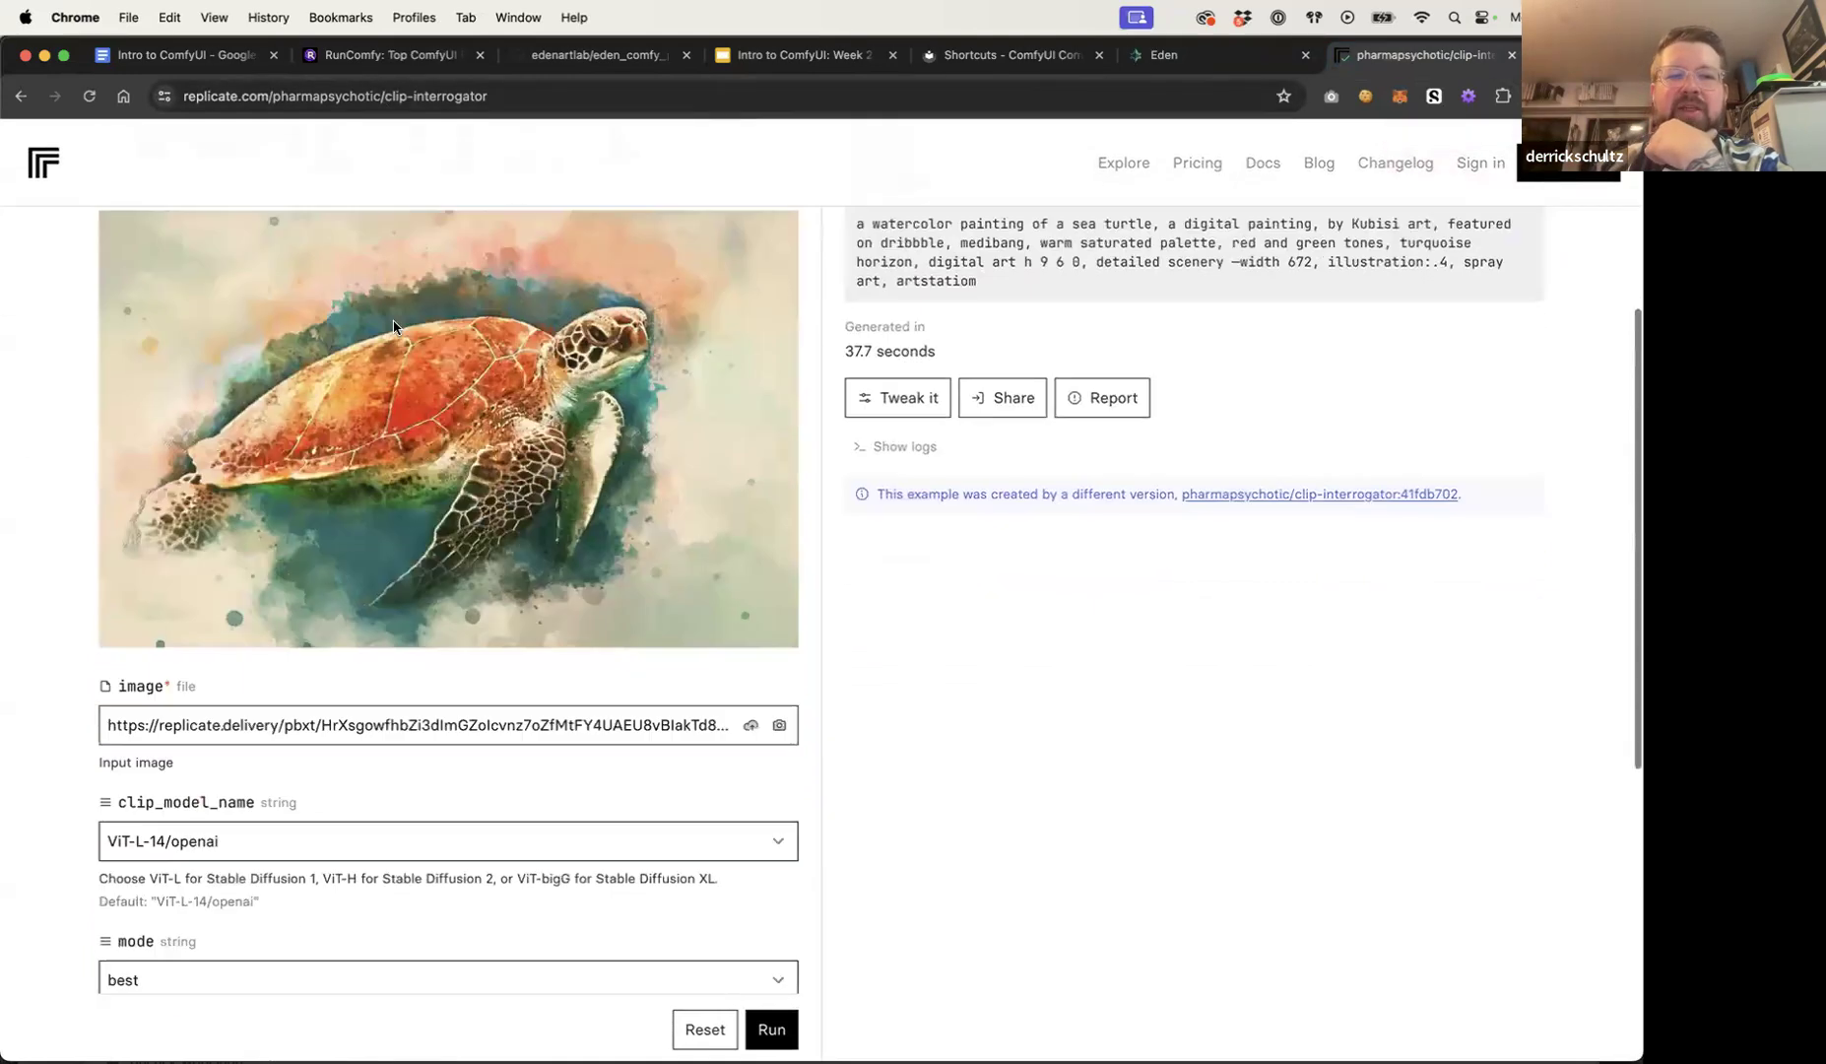
pyautogui.scroll(-3, 395, 325)
pyautogui.scroll(-2, 394, 325)
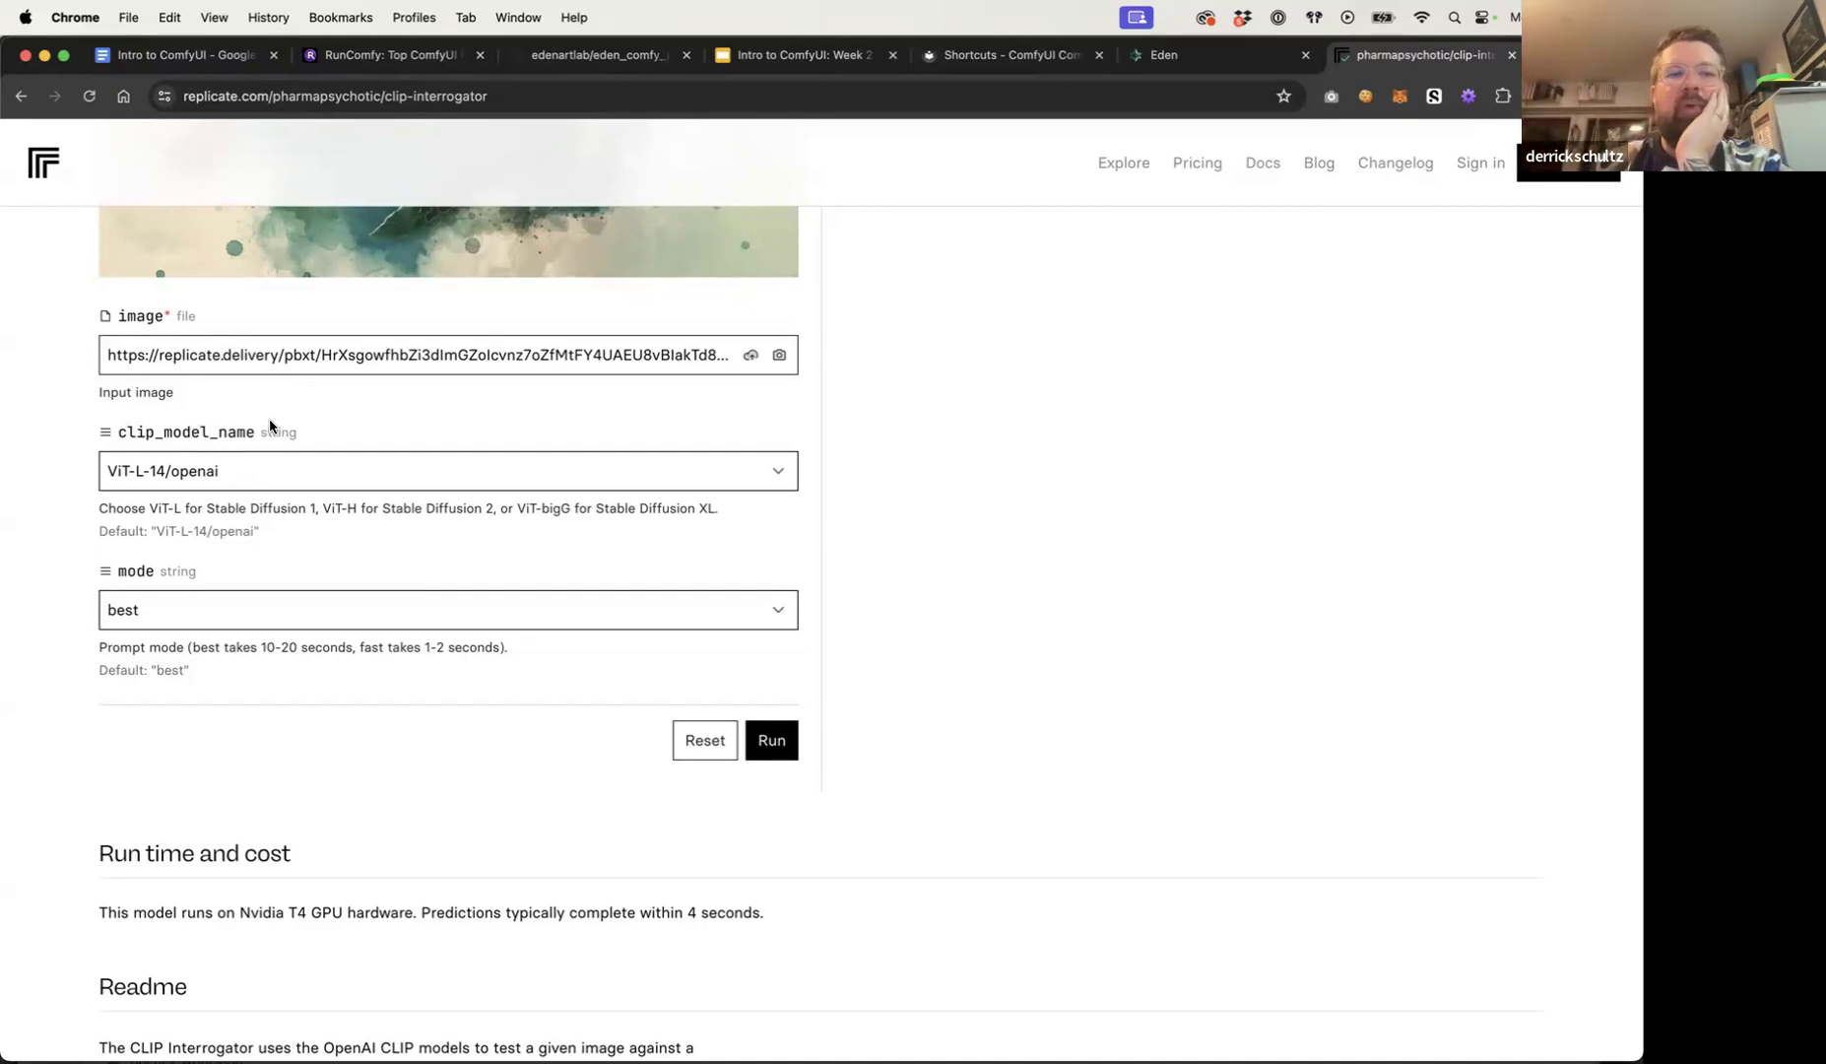
pyautogui.scroll(5, 270, 426)
pyautogui.scroll(-5, 296, 426)
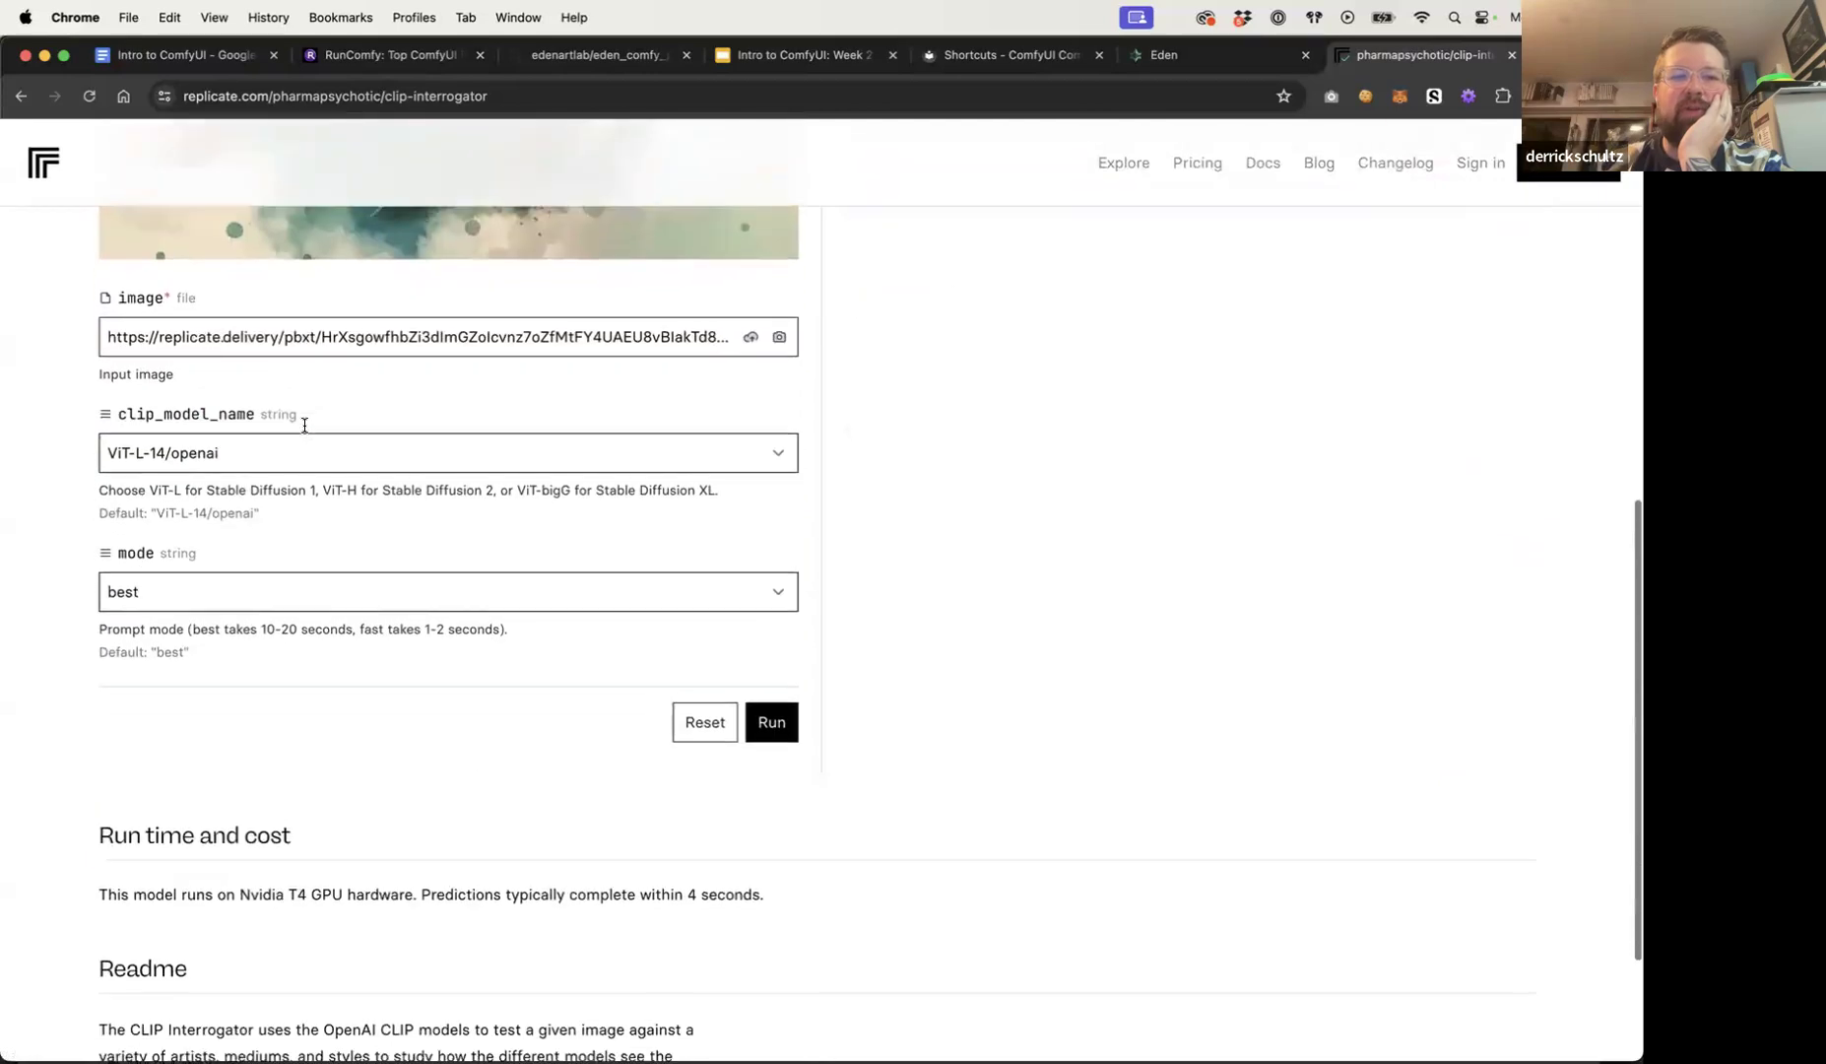
pyautogui.scroll(-1, 300, 425)
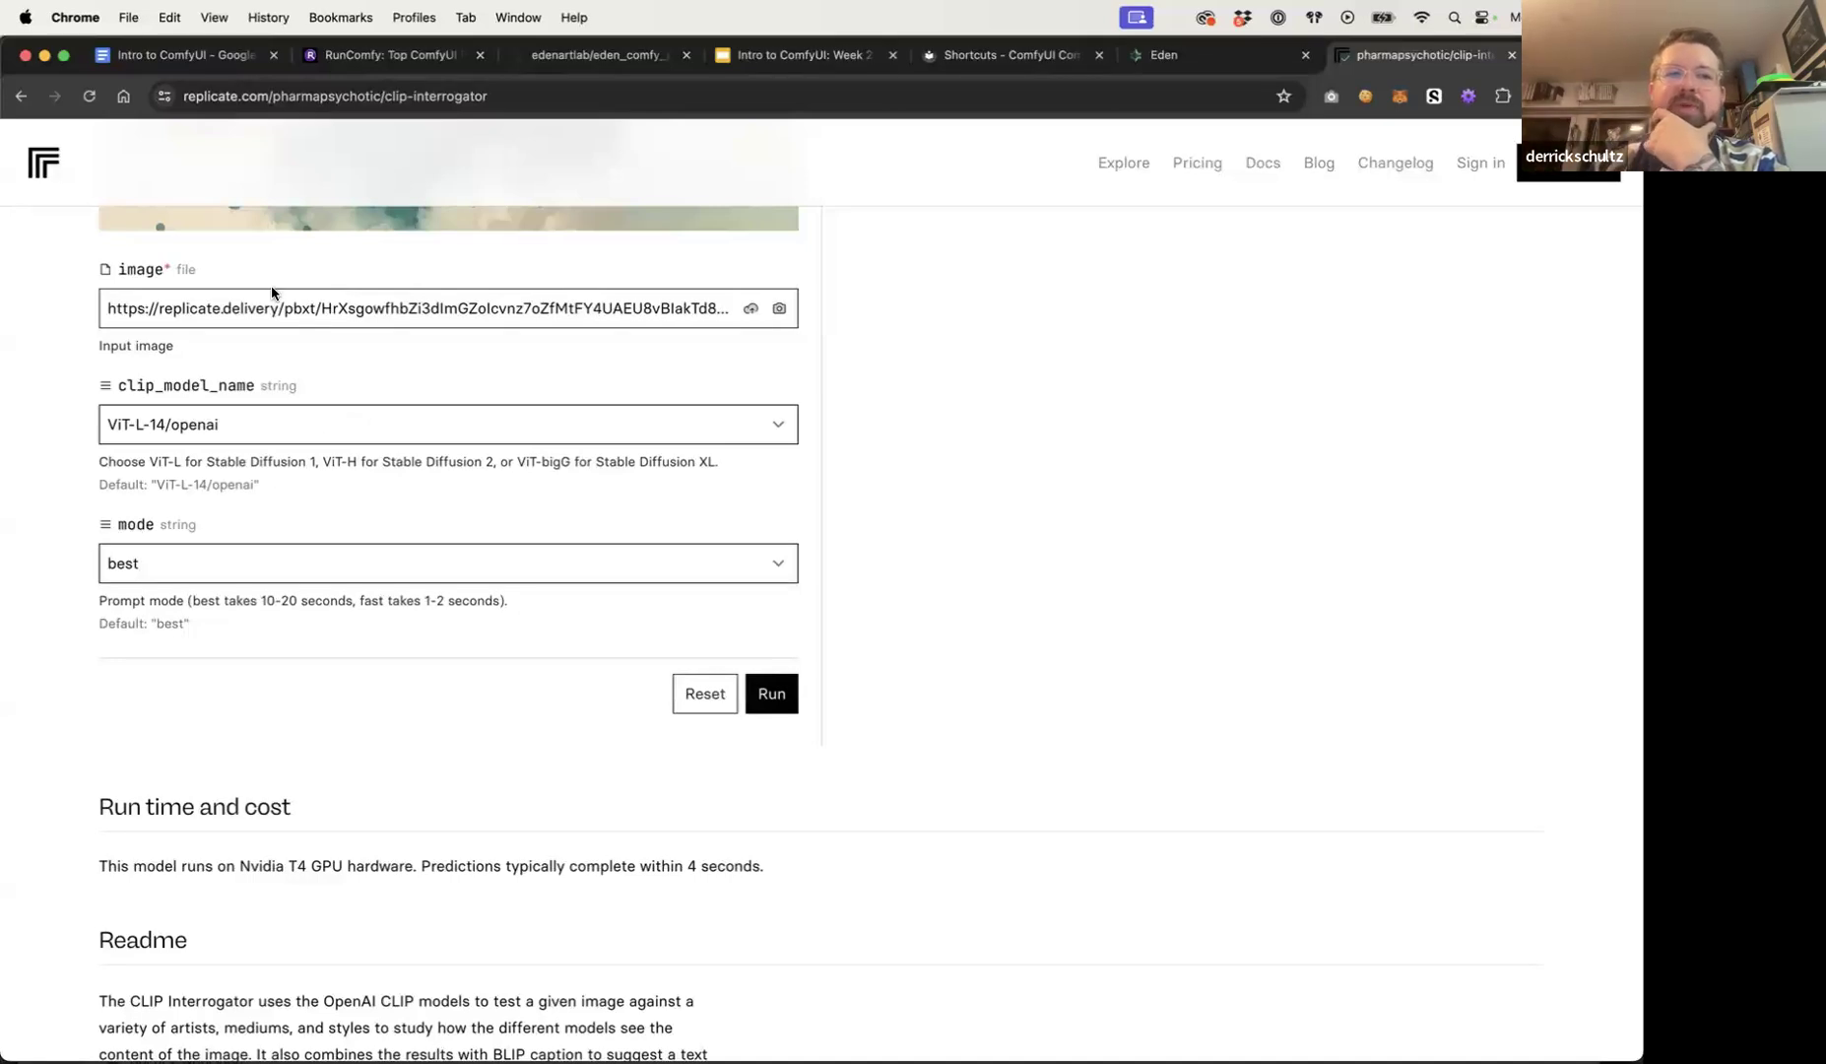
pyautogui.click(418, 93)
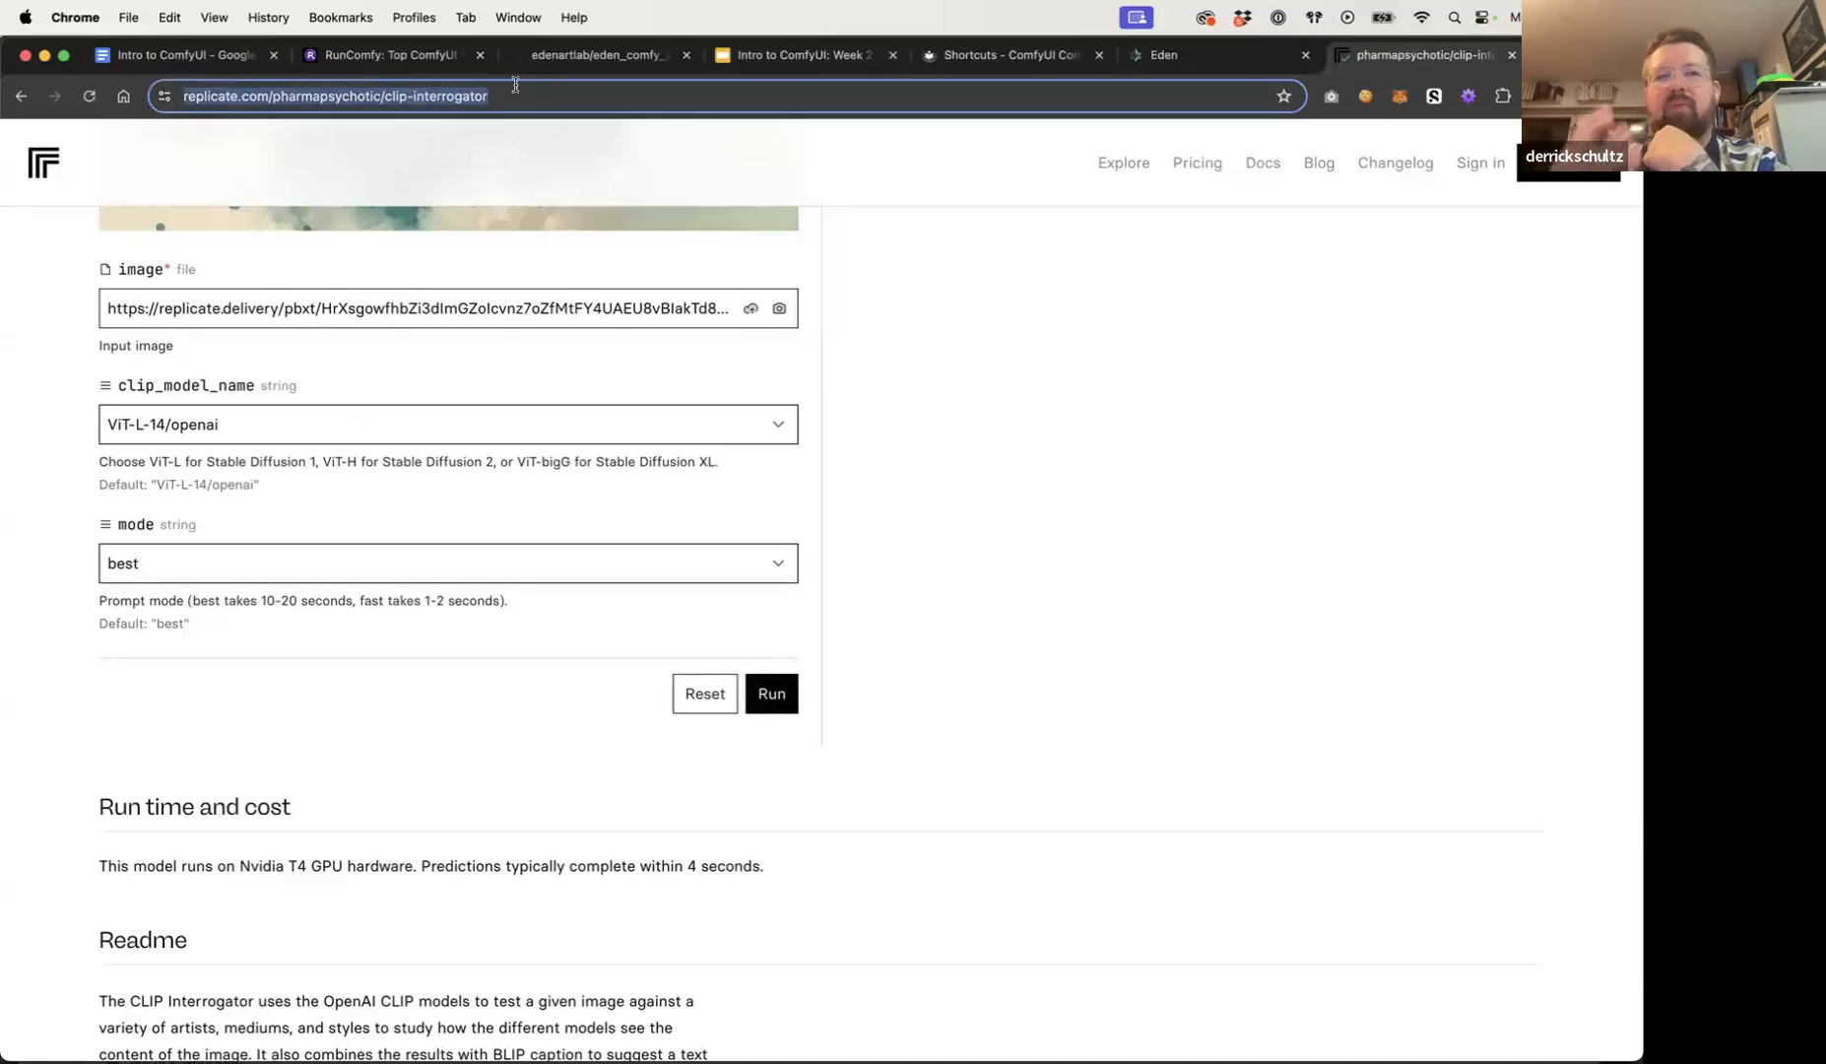
pyautogui.click(515, 86)
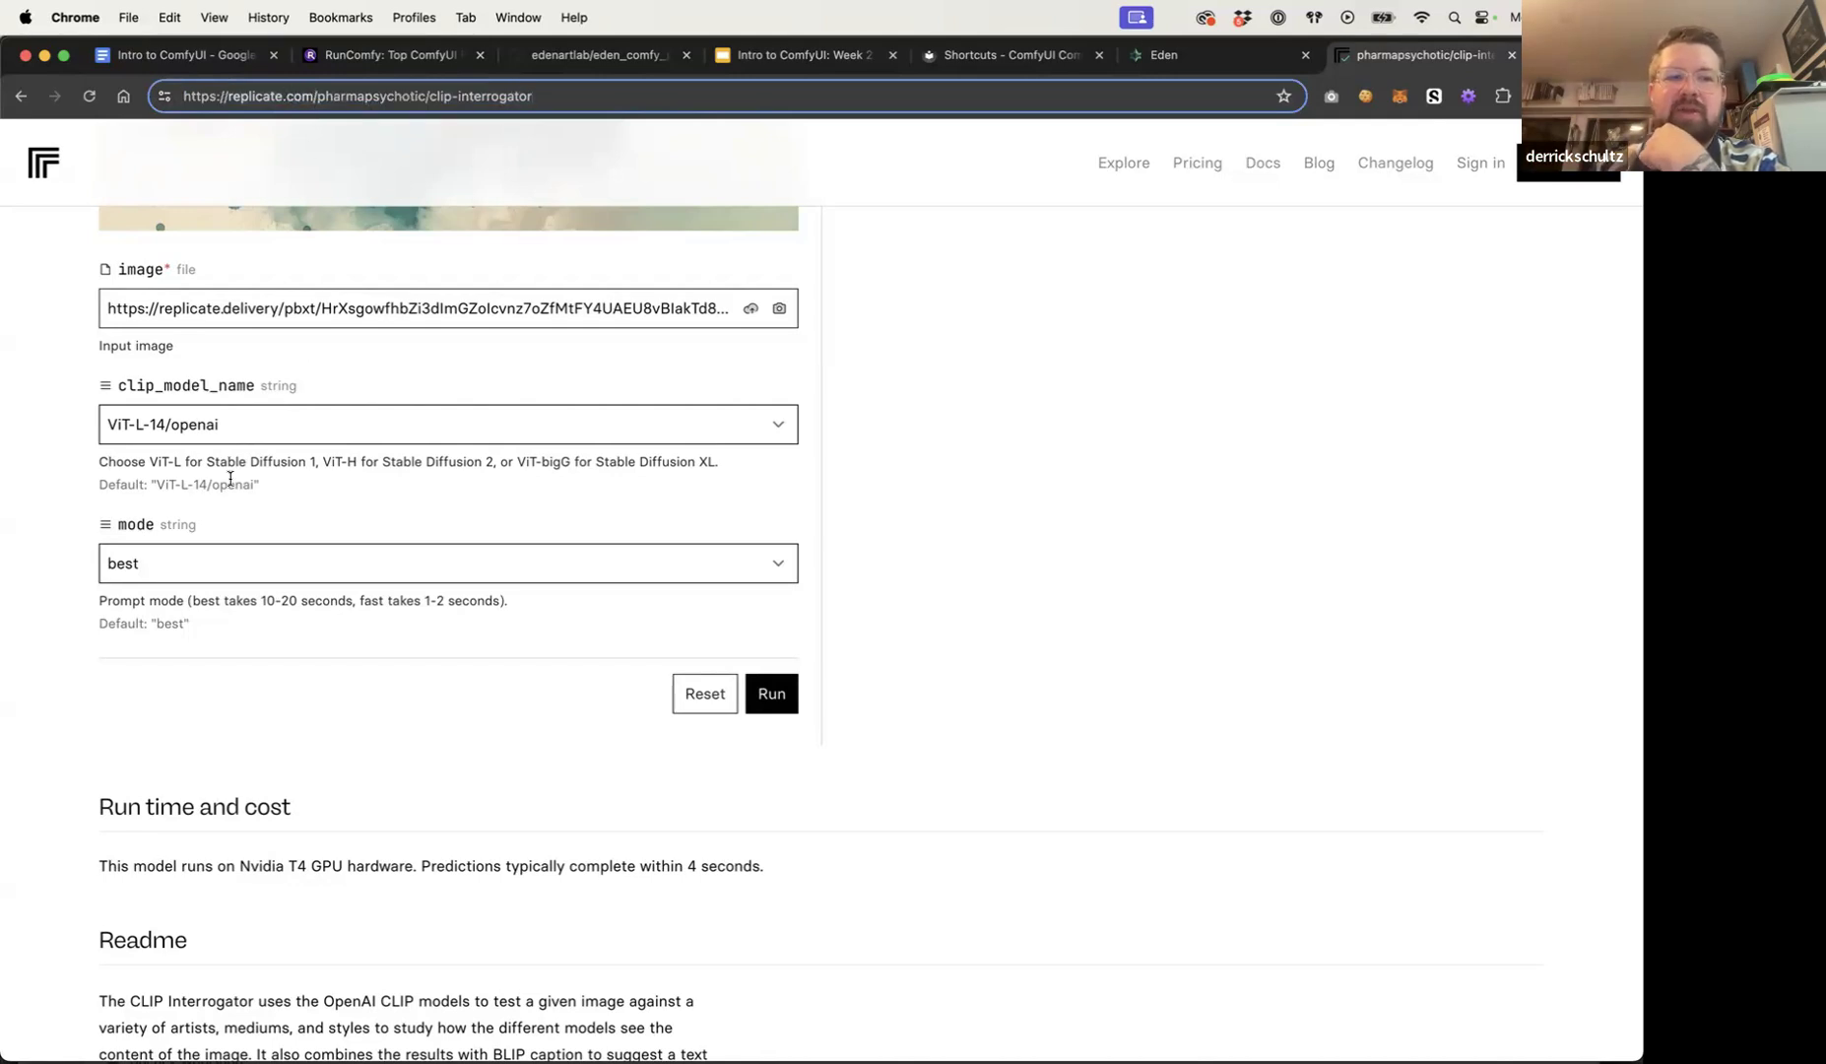
# Step: Set the CLIP Interrogator's clip_model_name to ViT-bigG-14/laion2b_s39b_b160k
pyautogui.click(243, 419)
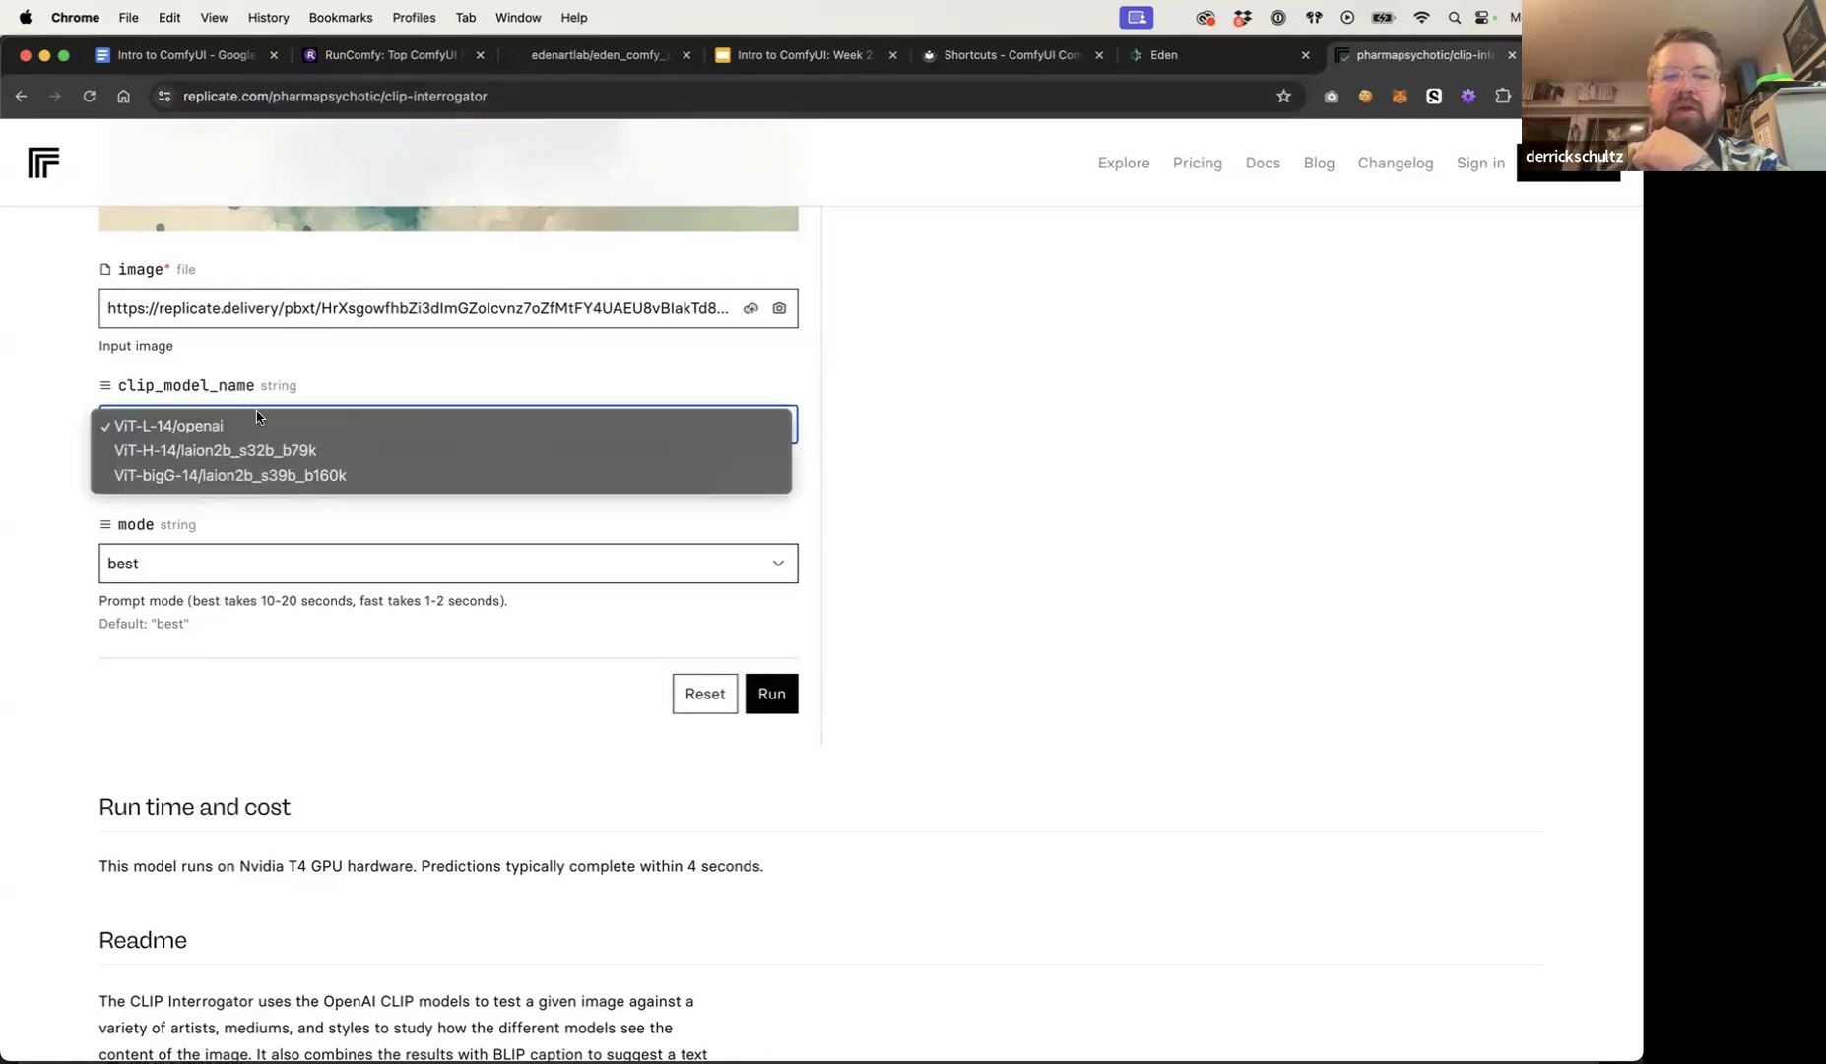
pyautogui.click(294, 448)
pyautogui.click(394, 421)
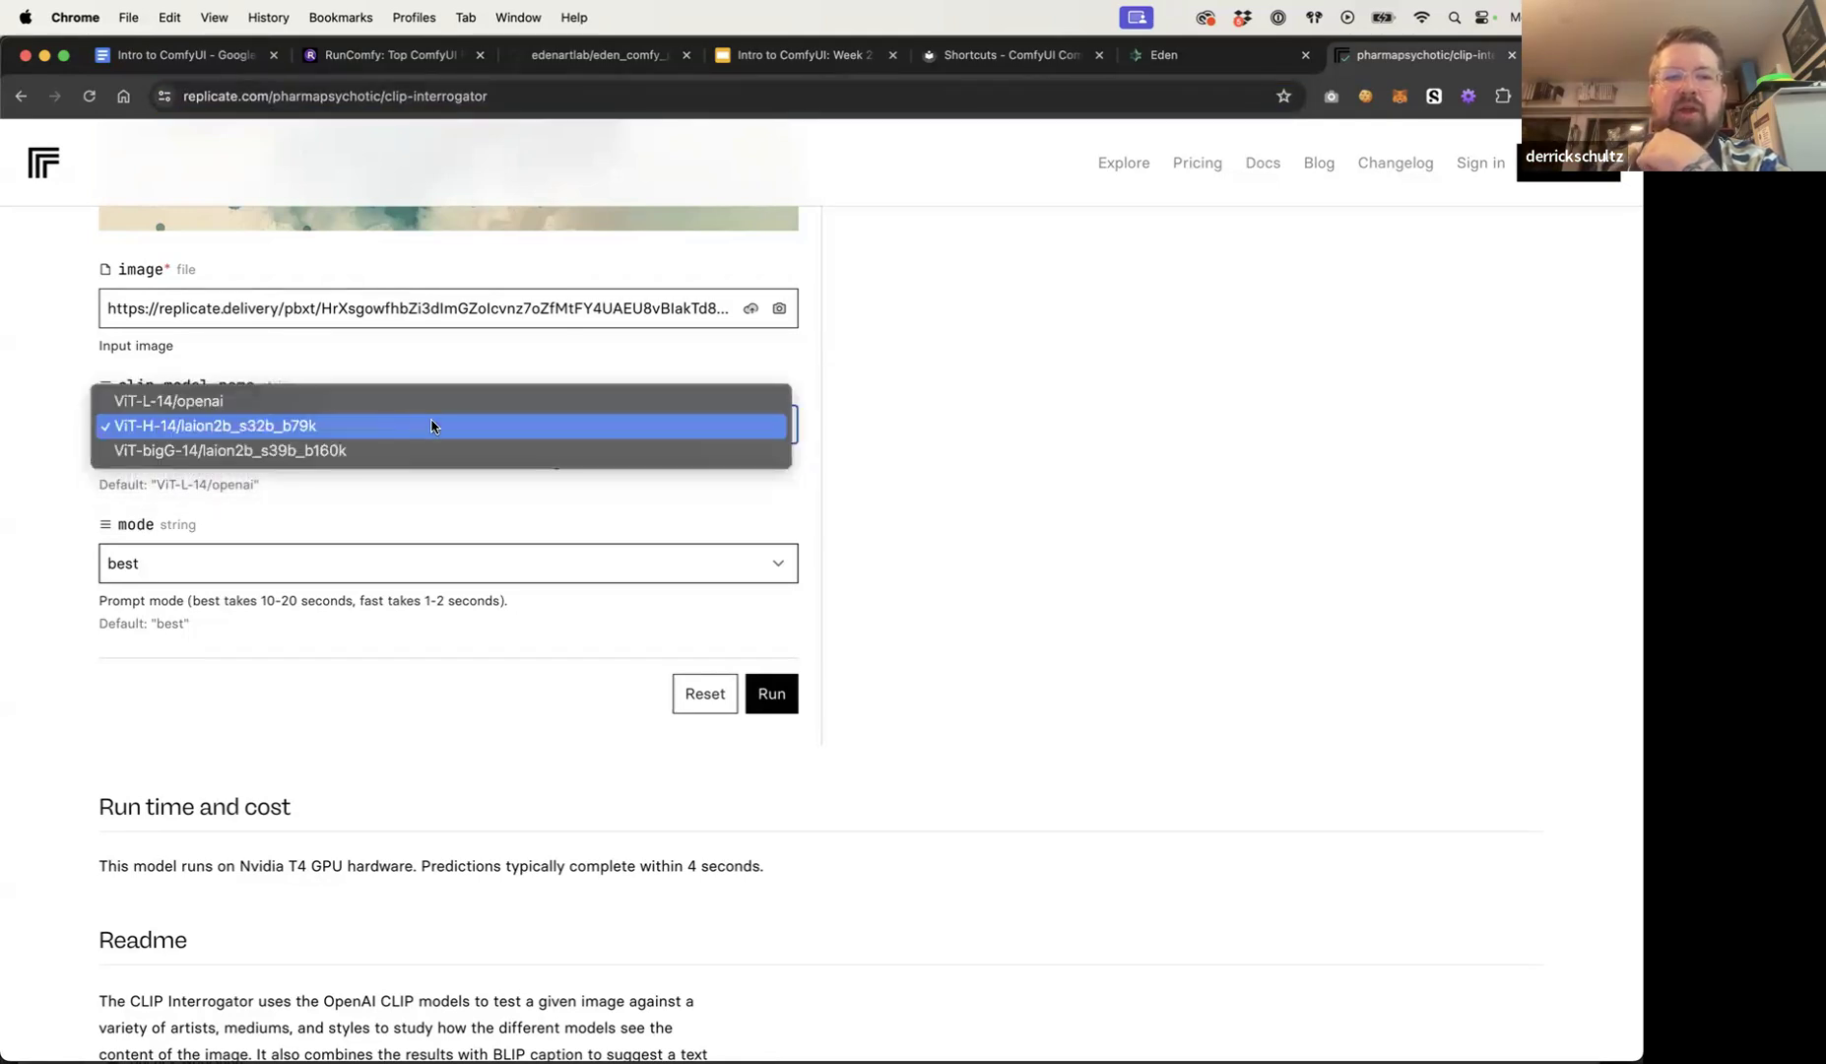
pyautogui.click(340, 453)
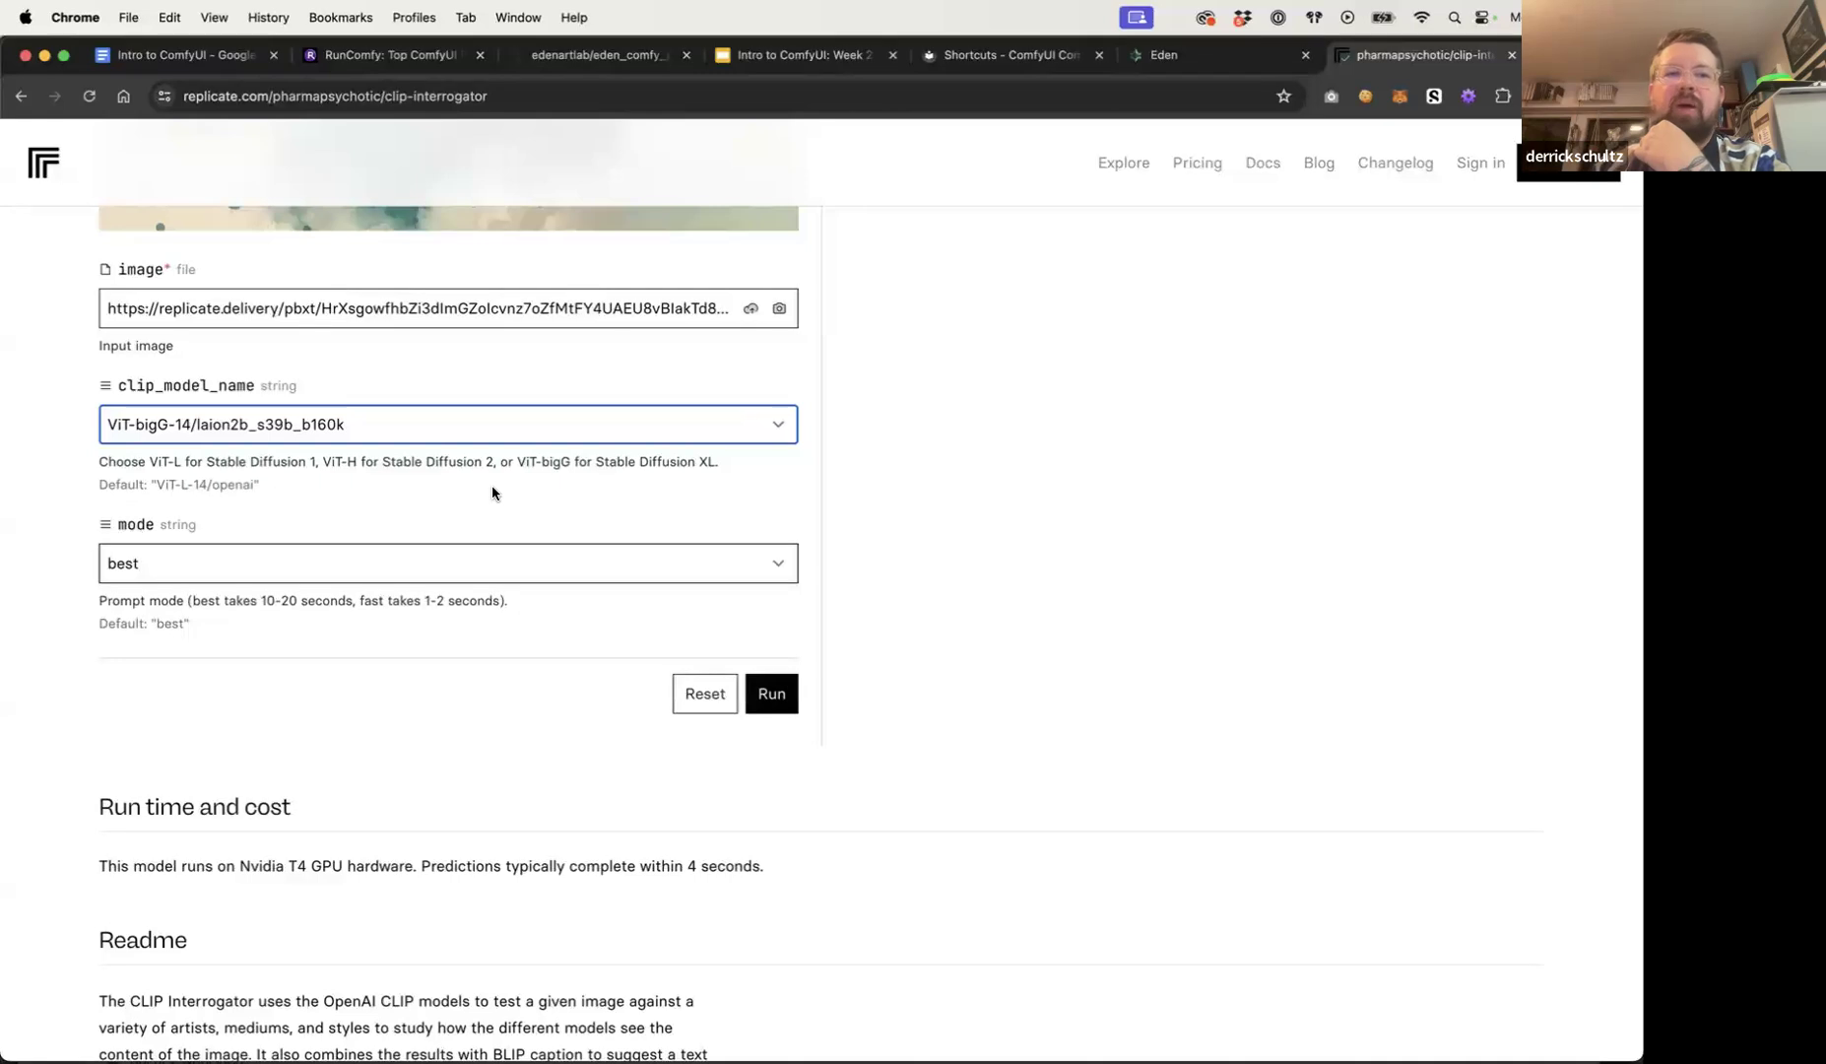
# Step: Switch to RunComfy and compare the CLIP_Interrogator node's settings with the model options on the Replicate page
pyautogui.click(410, 61)
pyautogui.click(902, 307)
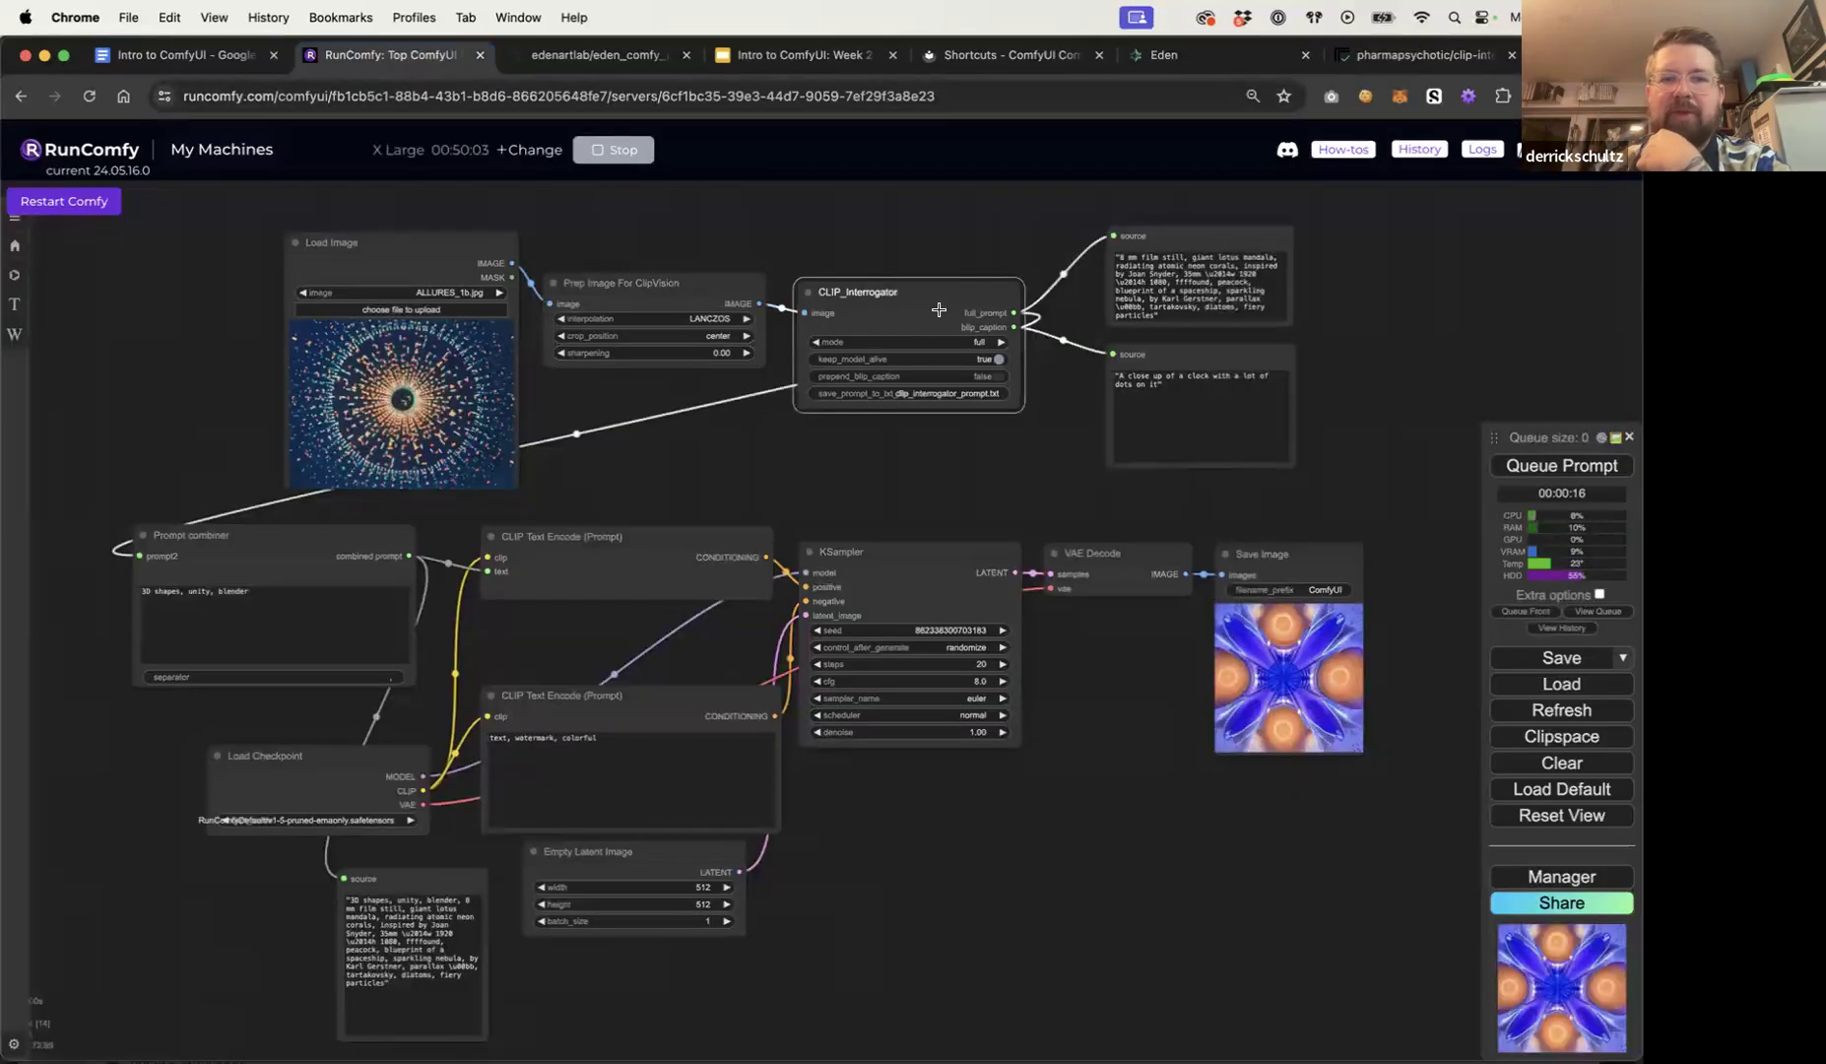
pyautogui.scroll(8, 938, 309)
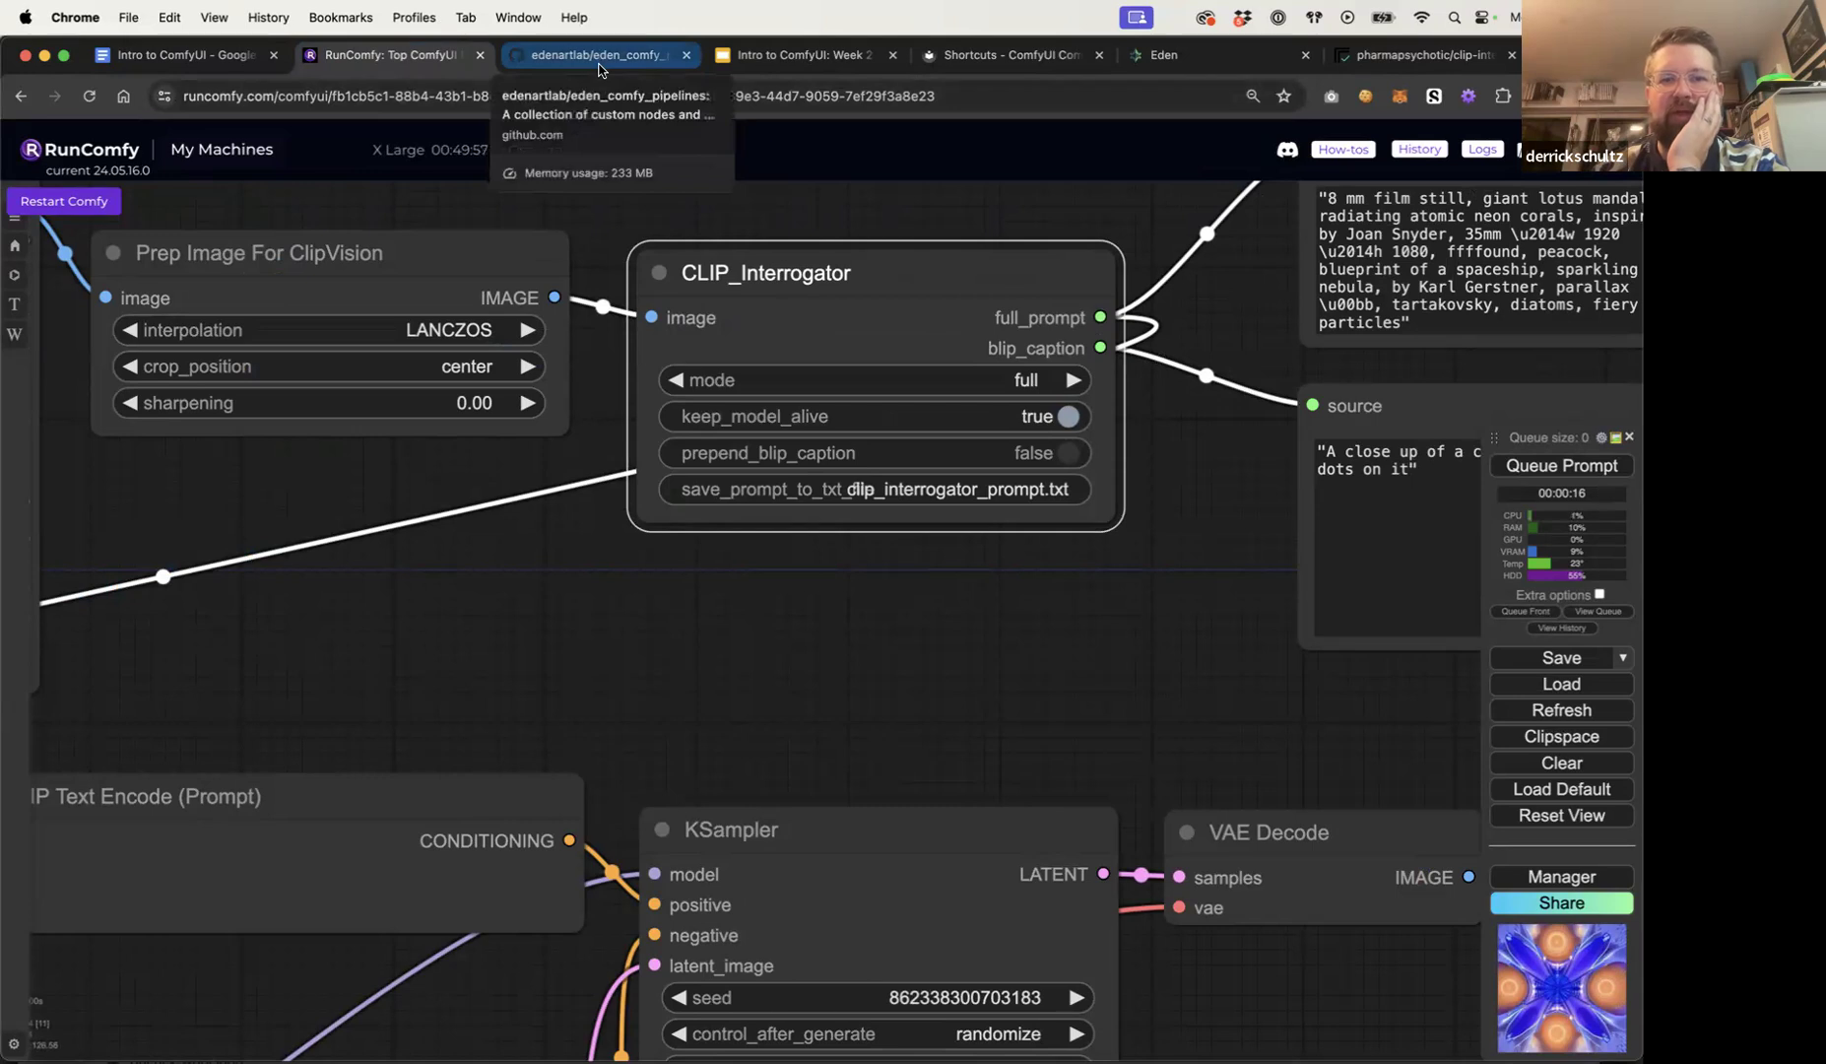
pyautogui.click(829, 197)
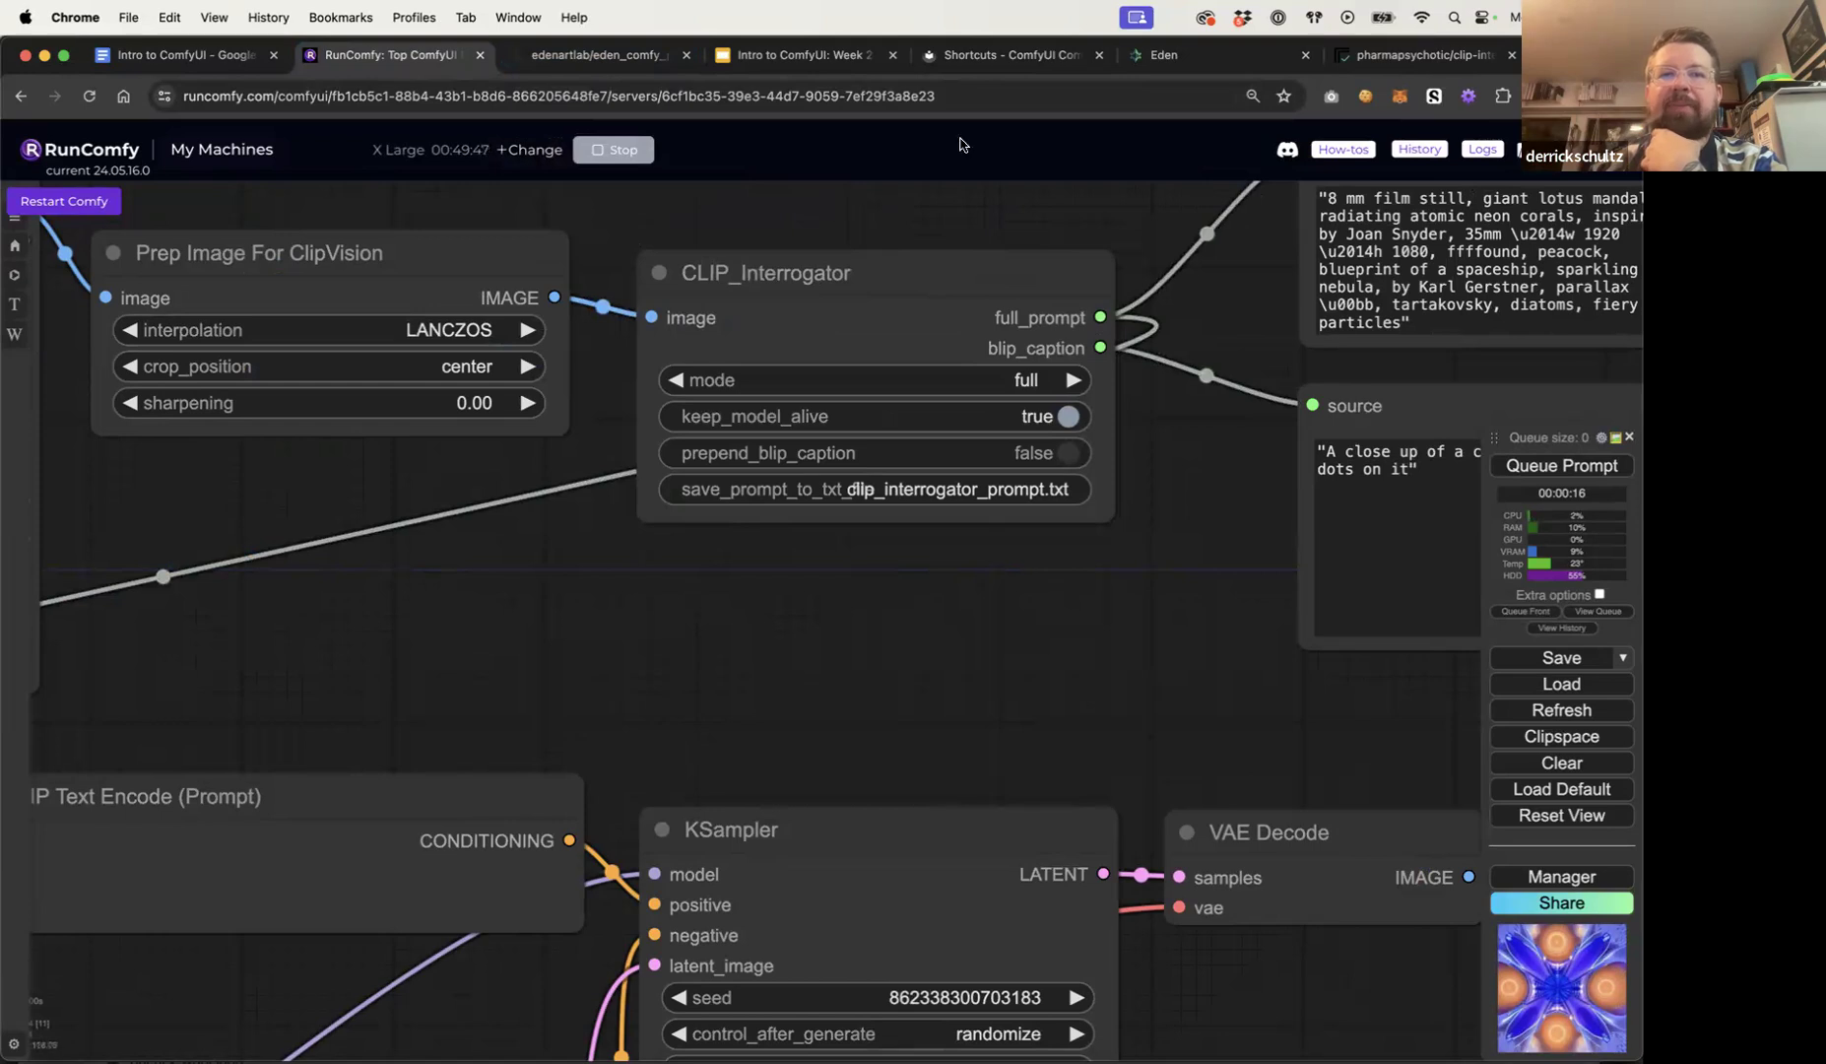
pyautogui.click(1389, 55)
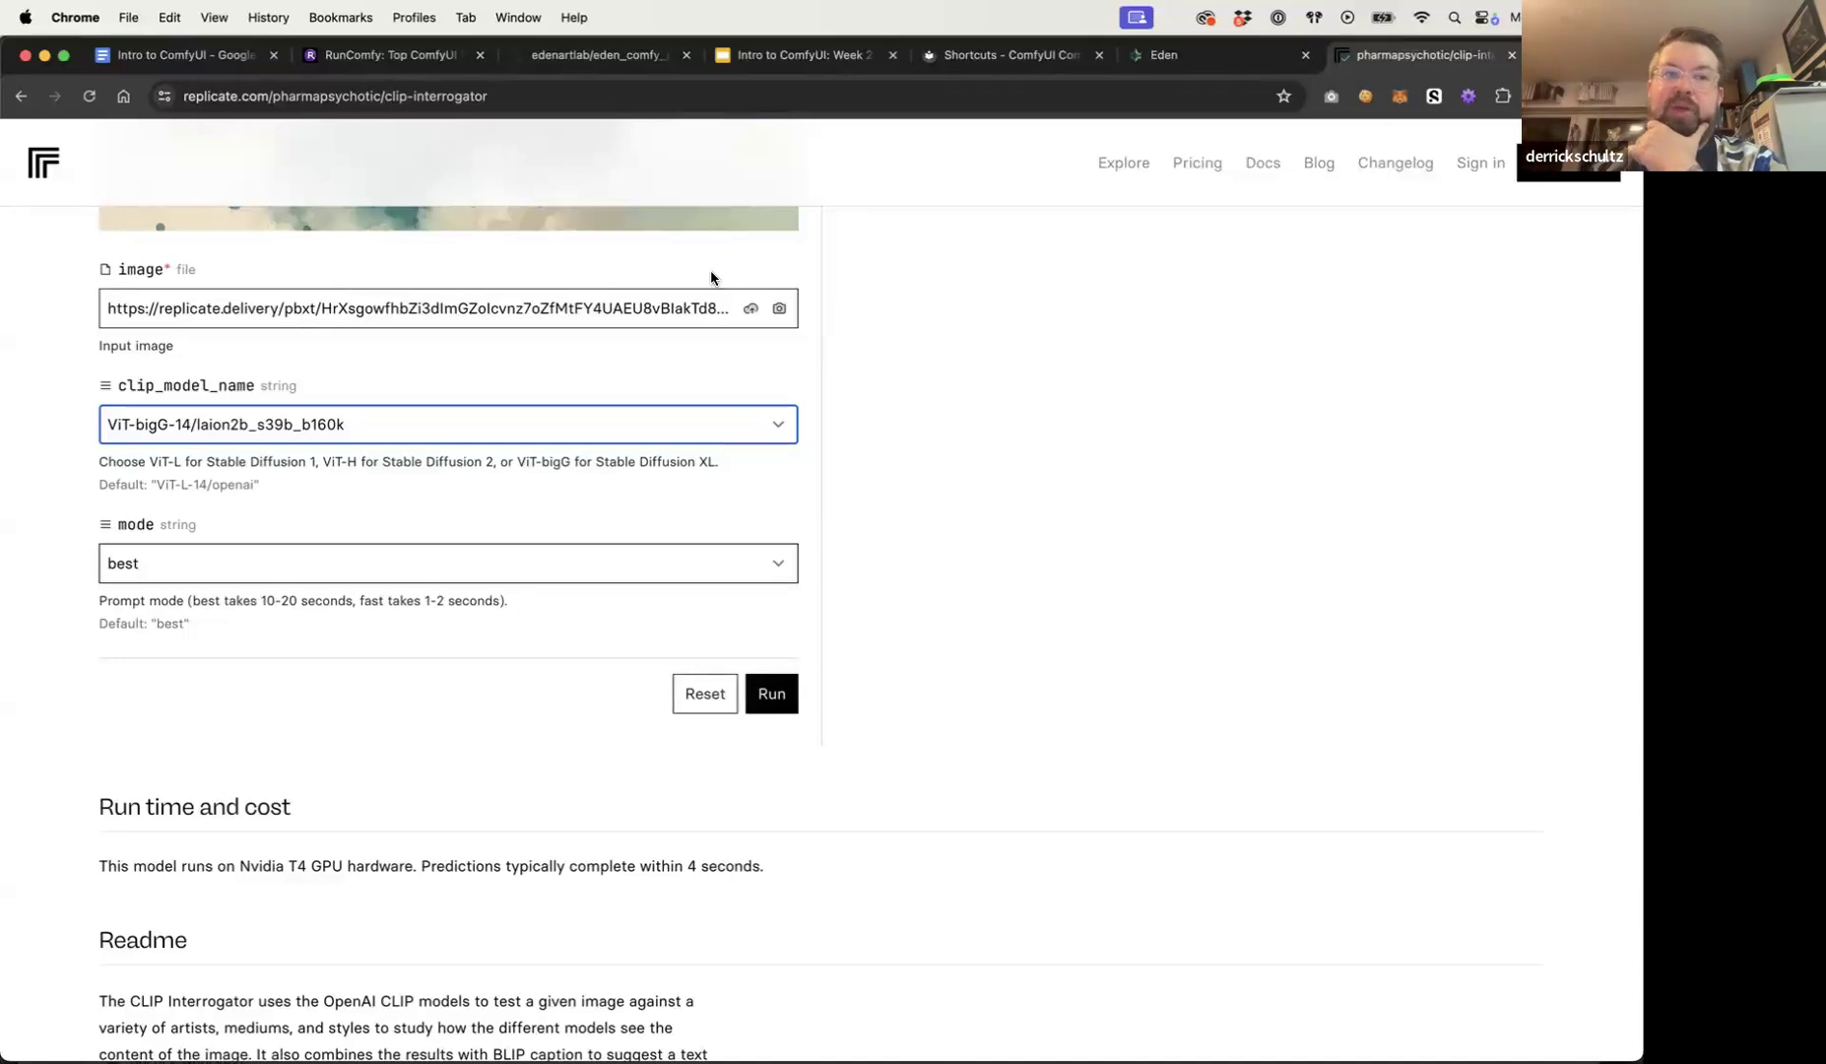
pyautogui.click(424, 57)
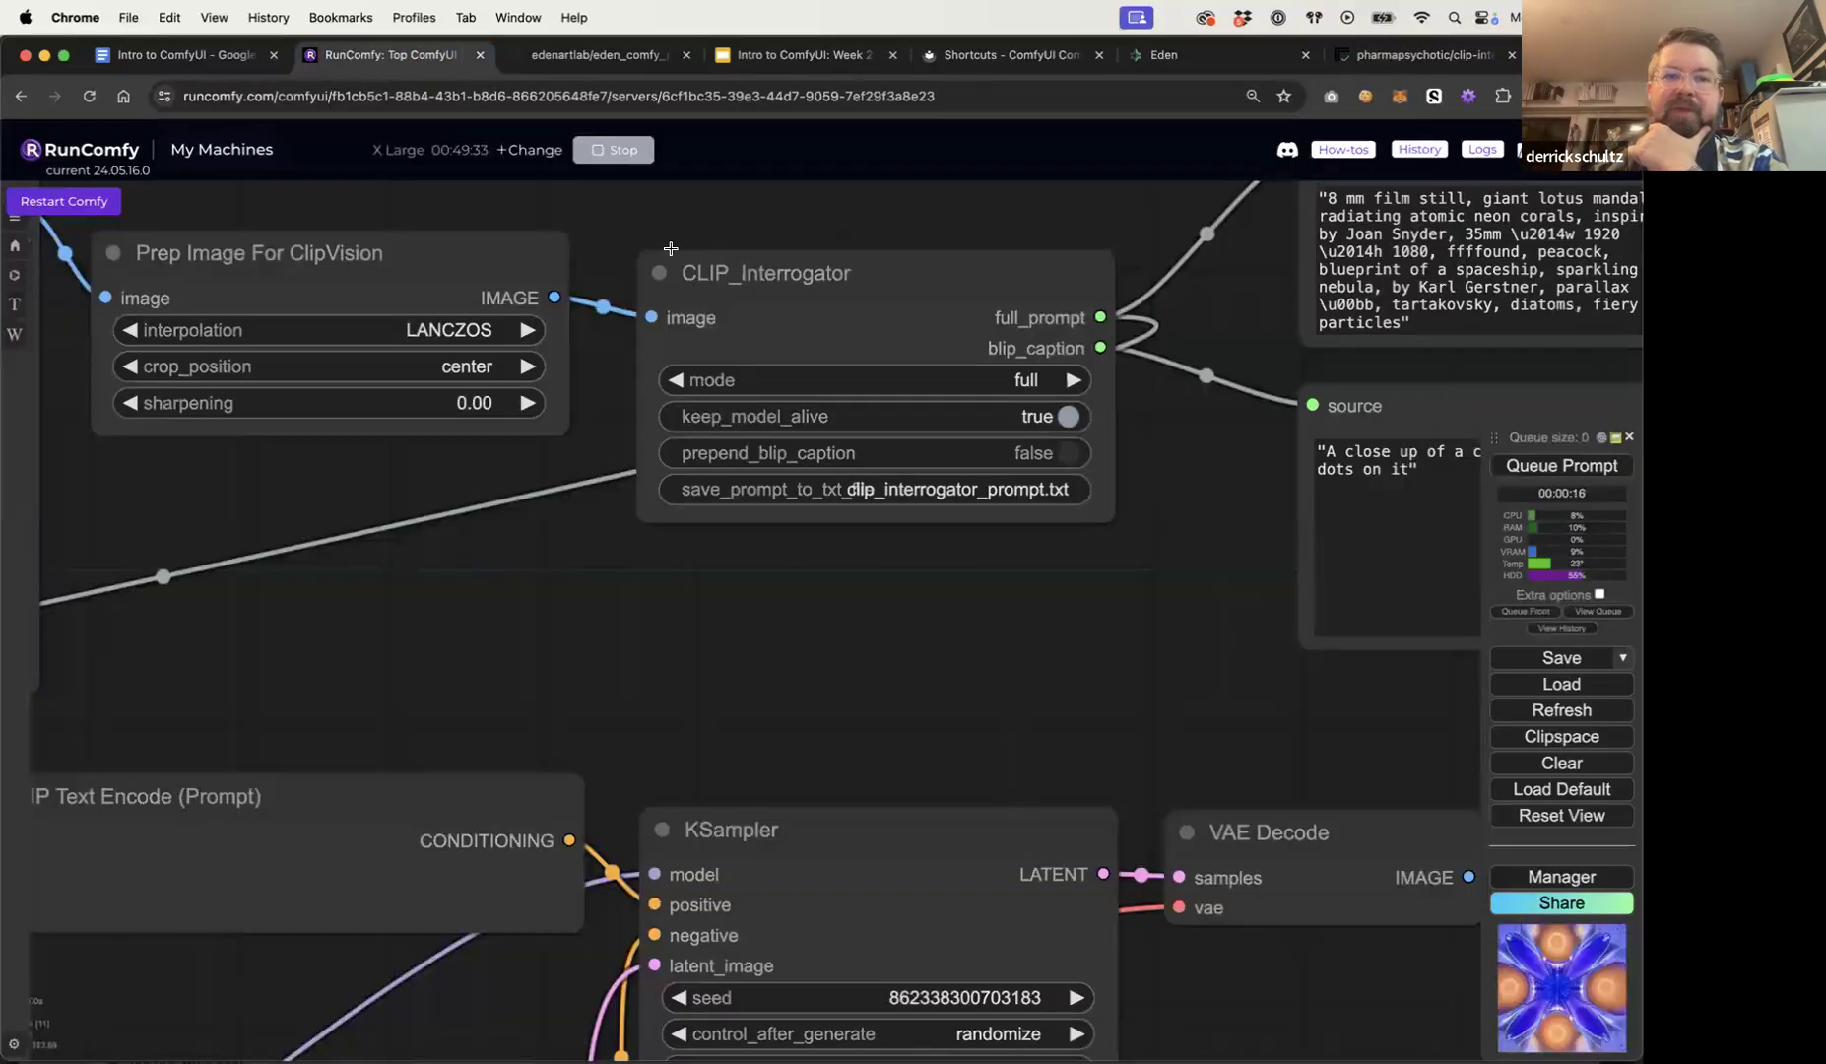
pyautogui.scroll(-7, 814, 234)
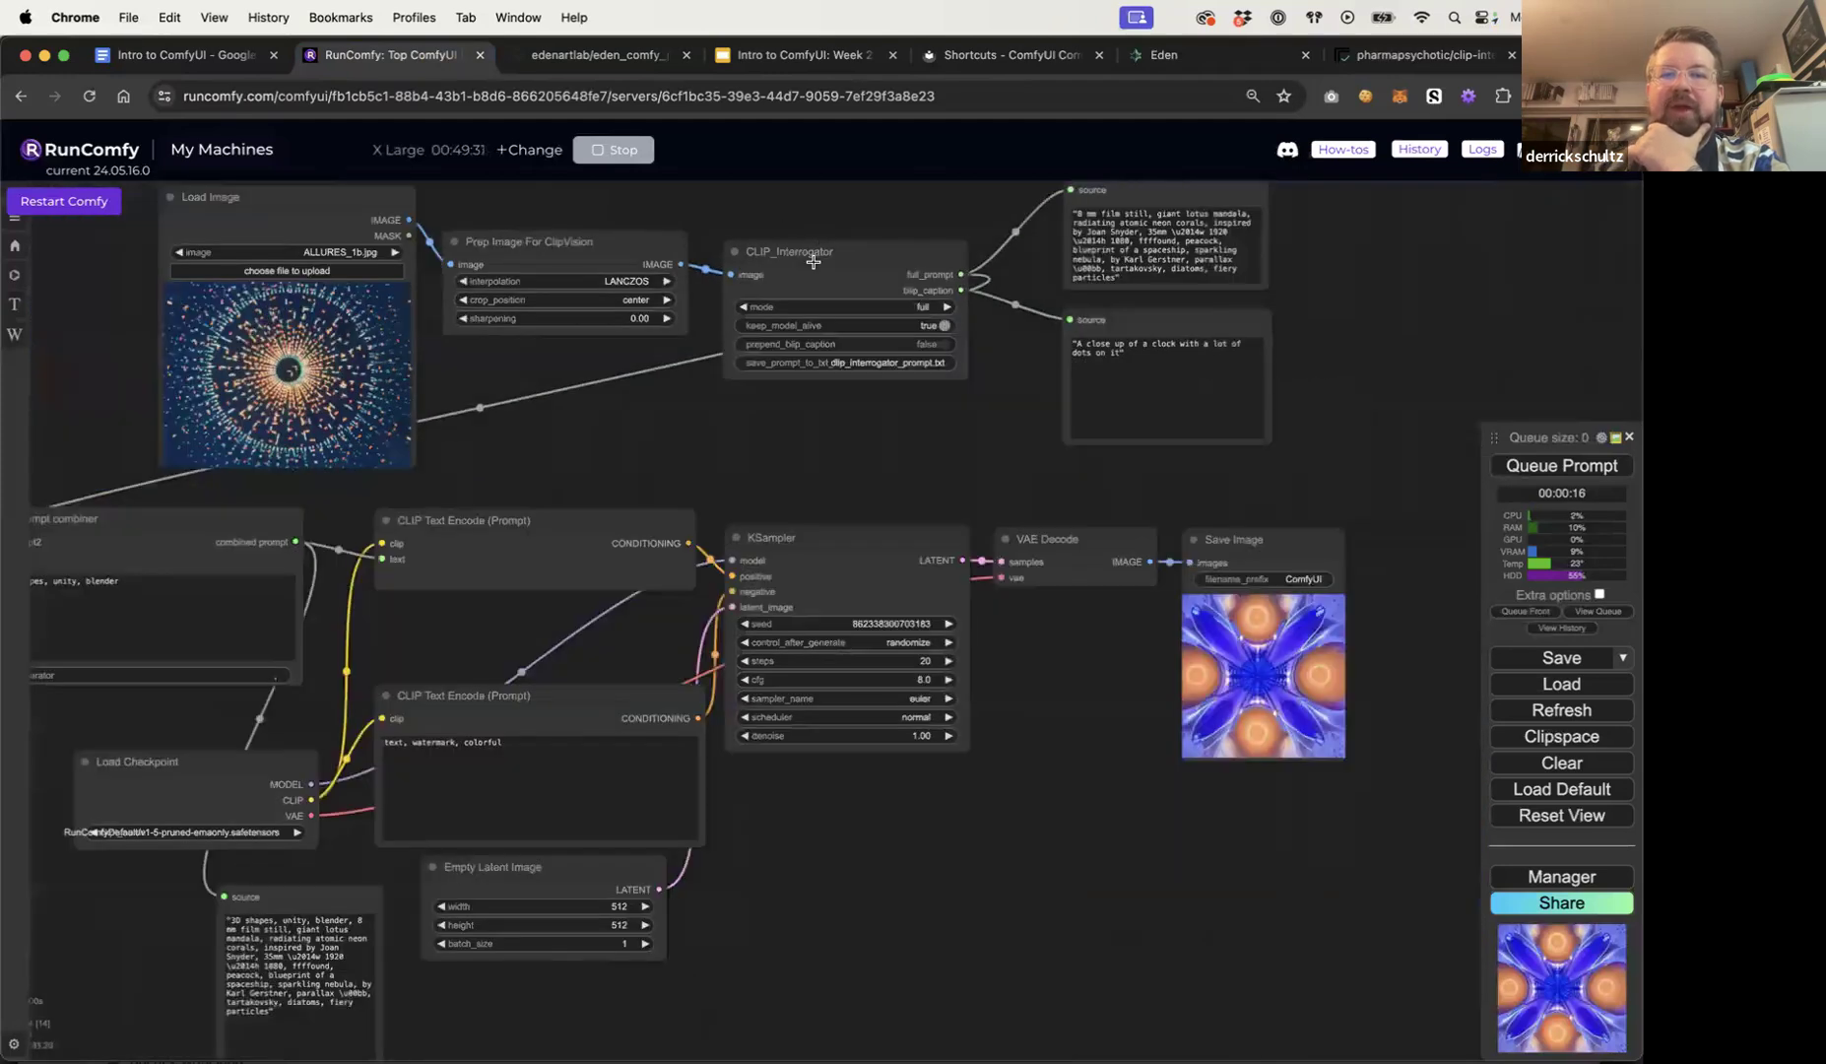
# Step: Switch the CLIP_Interrogator node's mode to fast and back to full
pyautogui.click(922, 307)
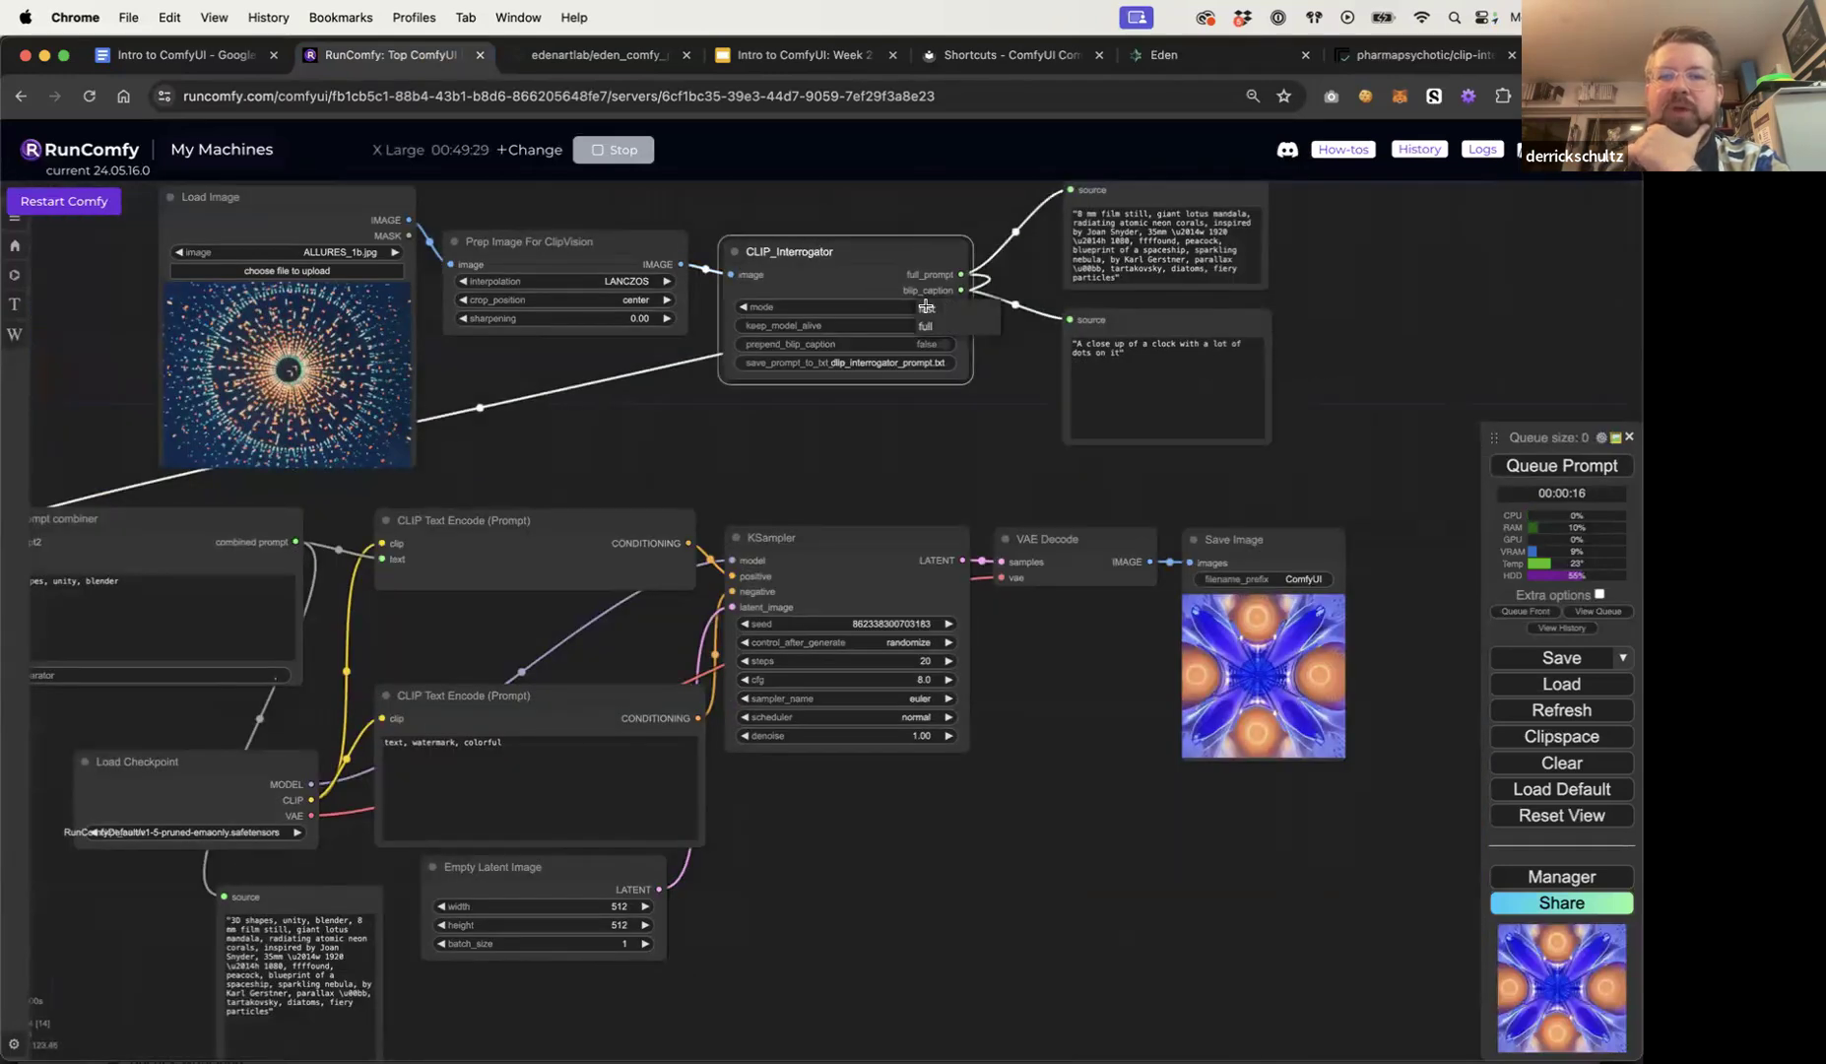
pyautogui.click(941, 311)
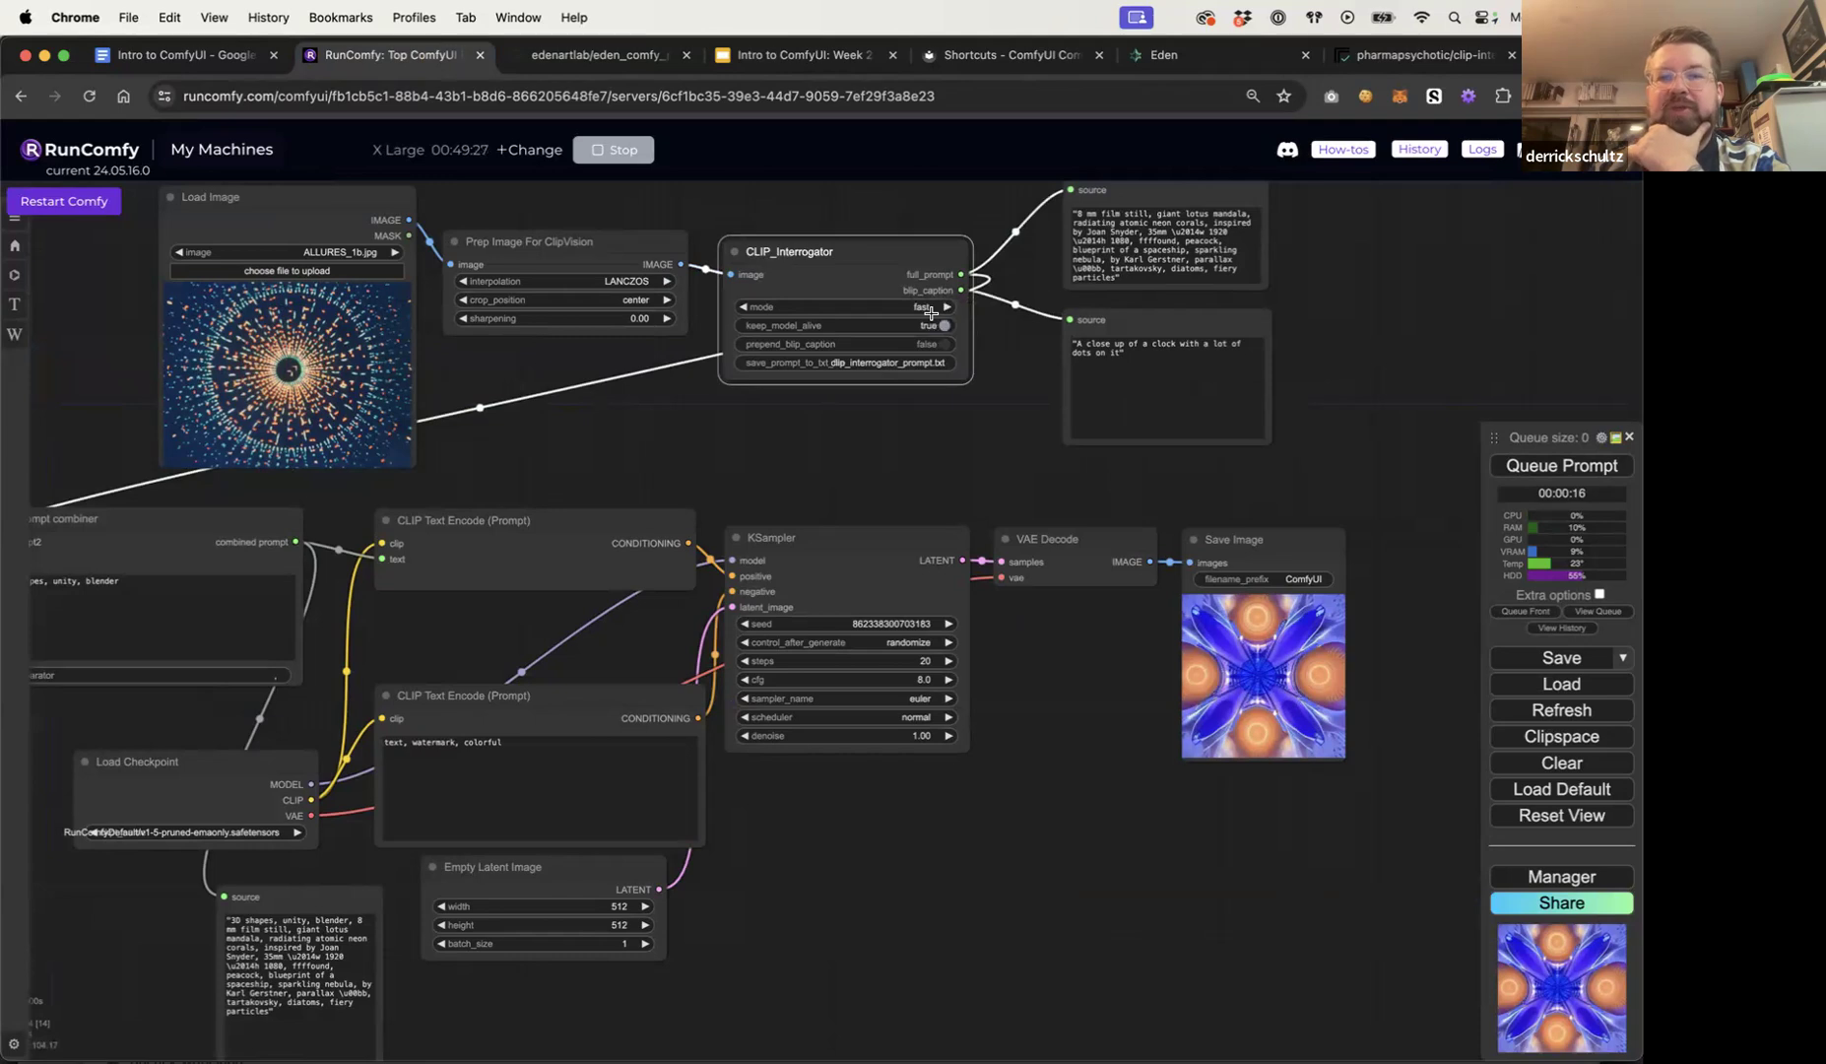
pyautogui.click(931, 312)
pyautogui.click(934, 330)
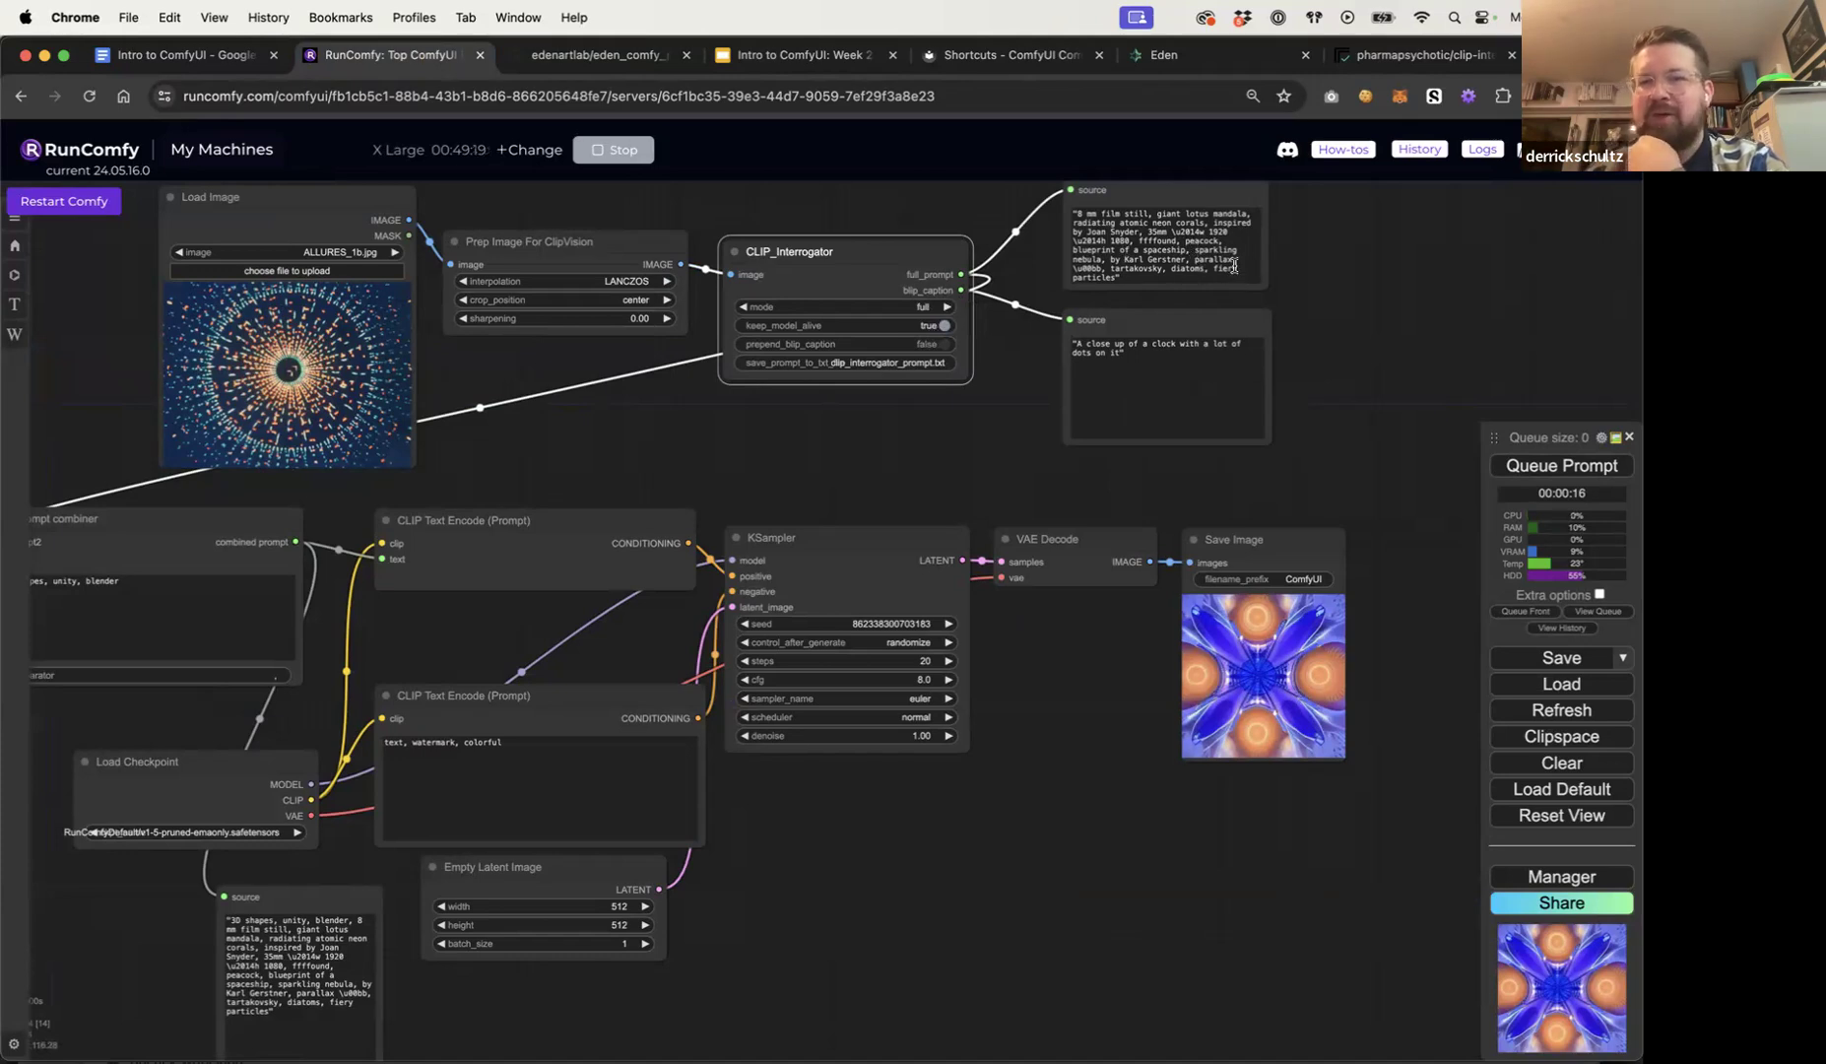
pyautogui.click(926, 306)
pyautogui.click(928, 325)
# Step: Queue the workflow three times to generate new images from the interrogated prompt
pyautogui.click(1559, 463)
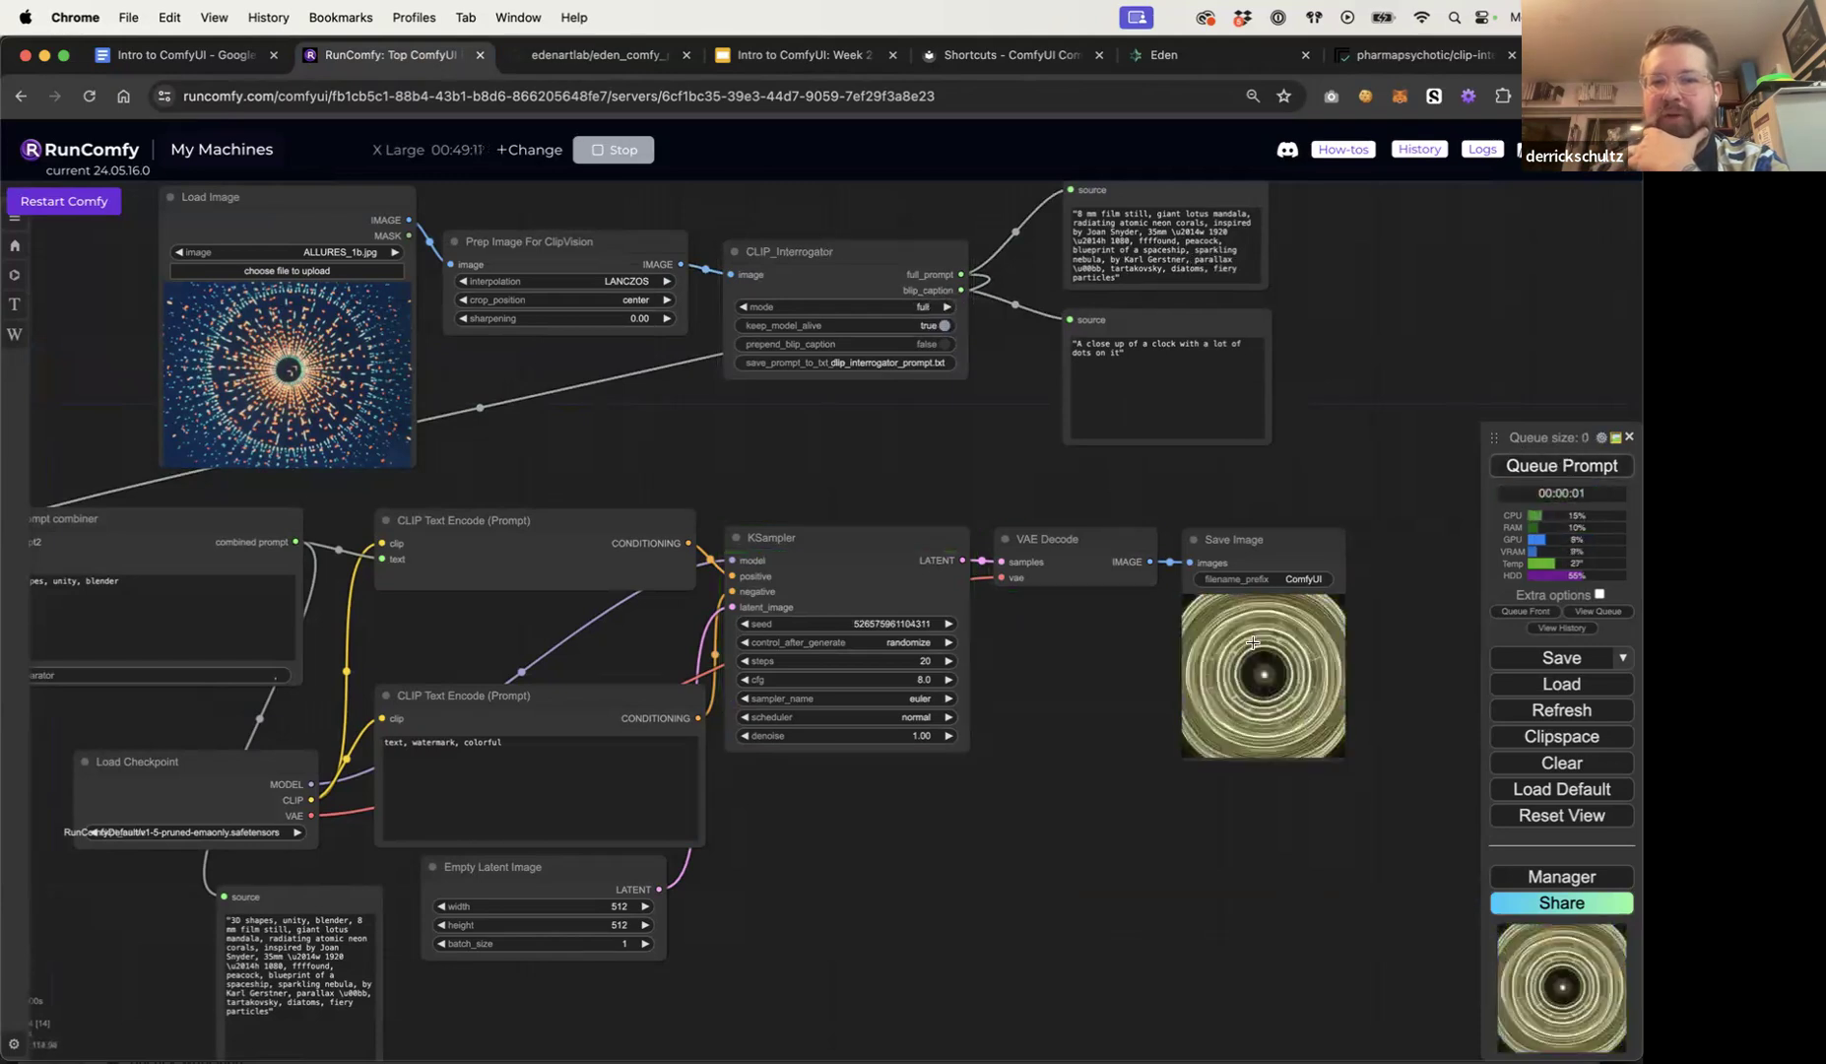
pyautogui.click(1530, 469)
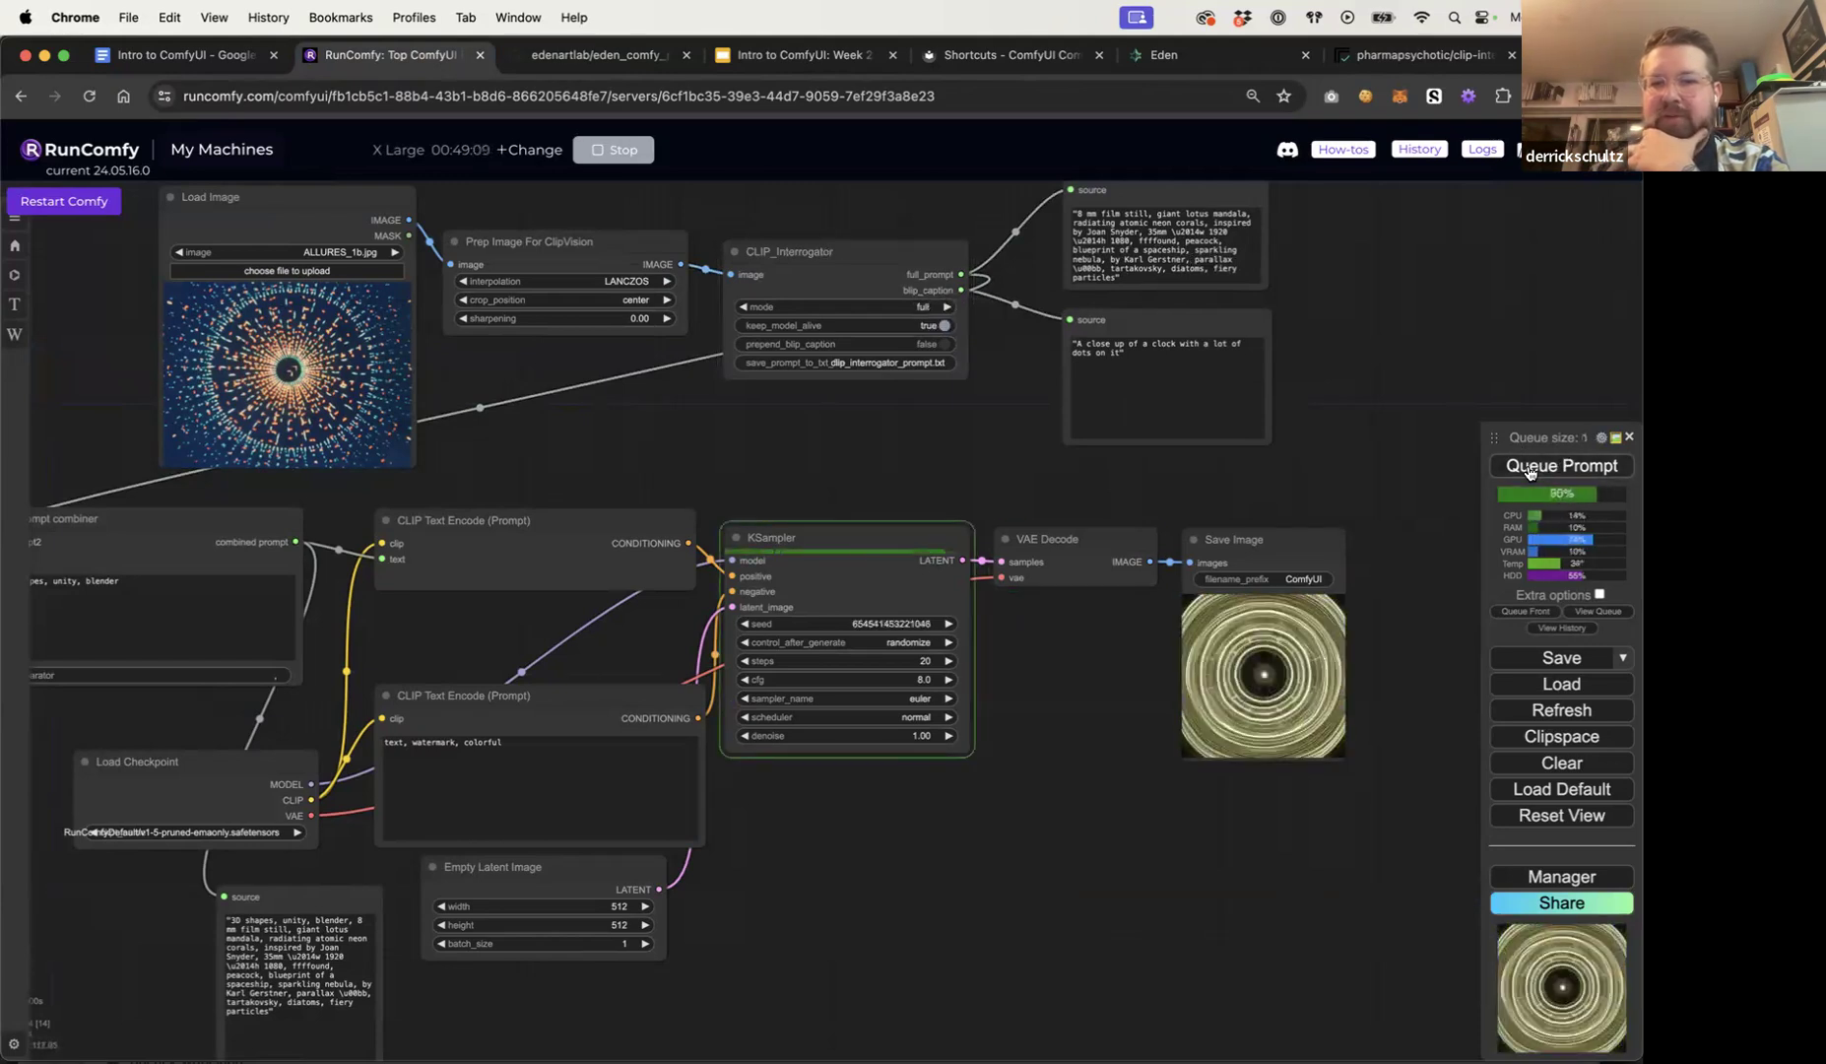
pyautogui.click(1543, 475)
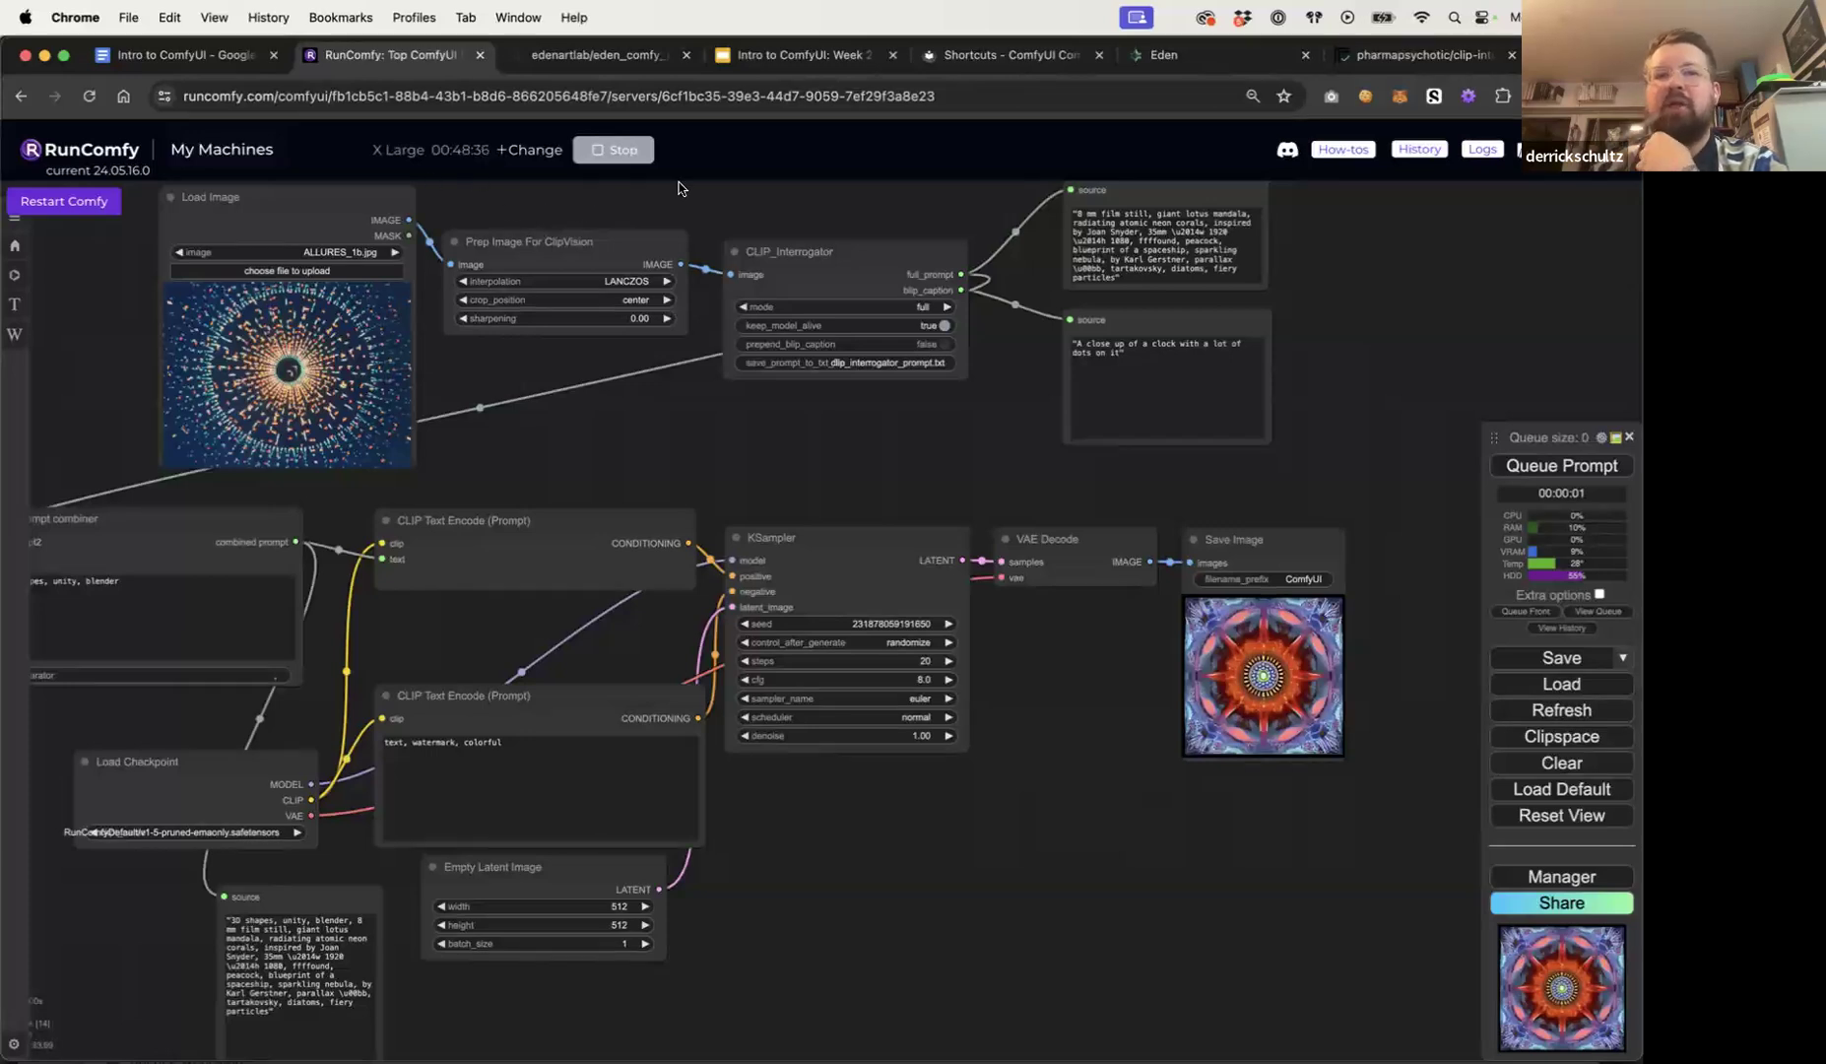
# Step: Turn the CLIP_Interrogator node's keep_model_alive option off and back on
pyautogui.scroll(2, 946, 372)
pyautogui.scroll(1, 945, 373)
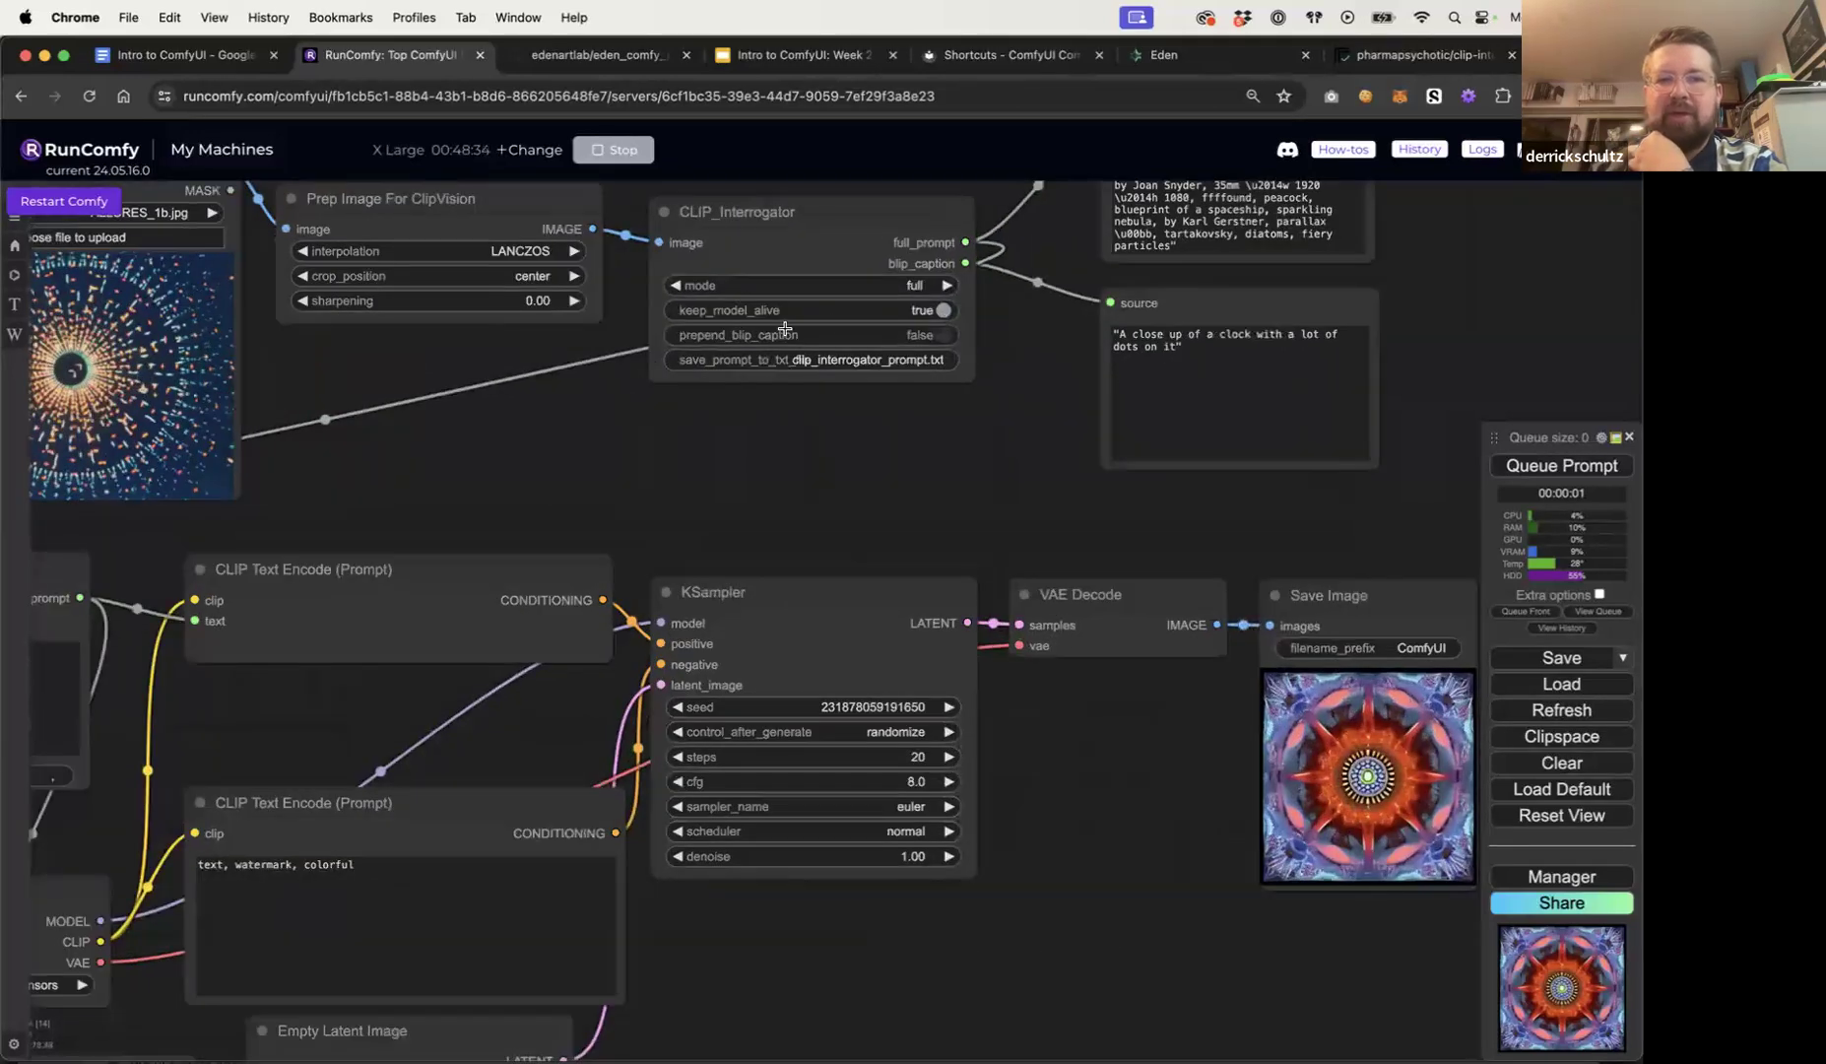
pyautogui.click(943, 311)
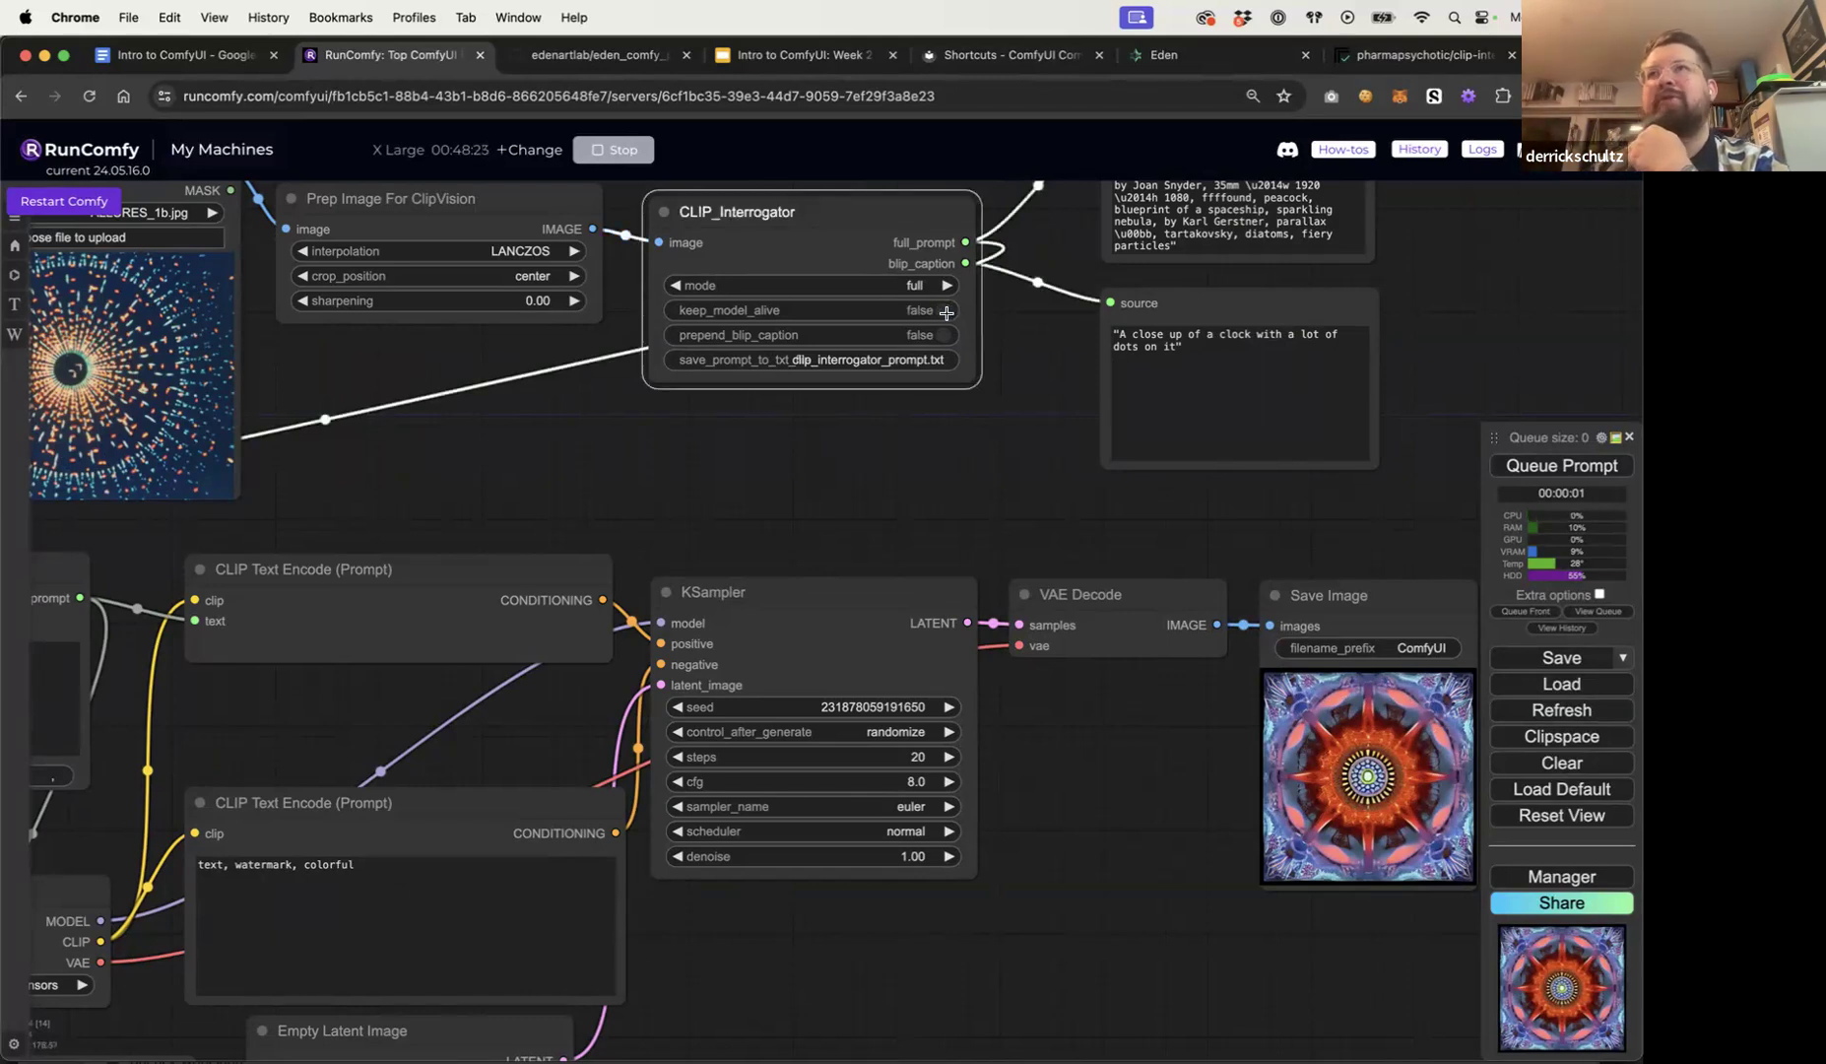
pyautogui.click(945, 311)
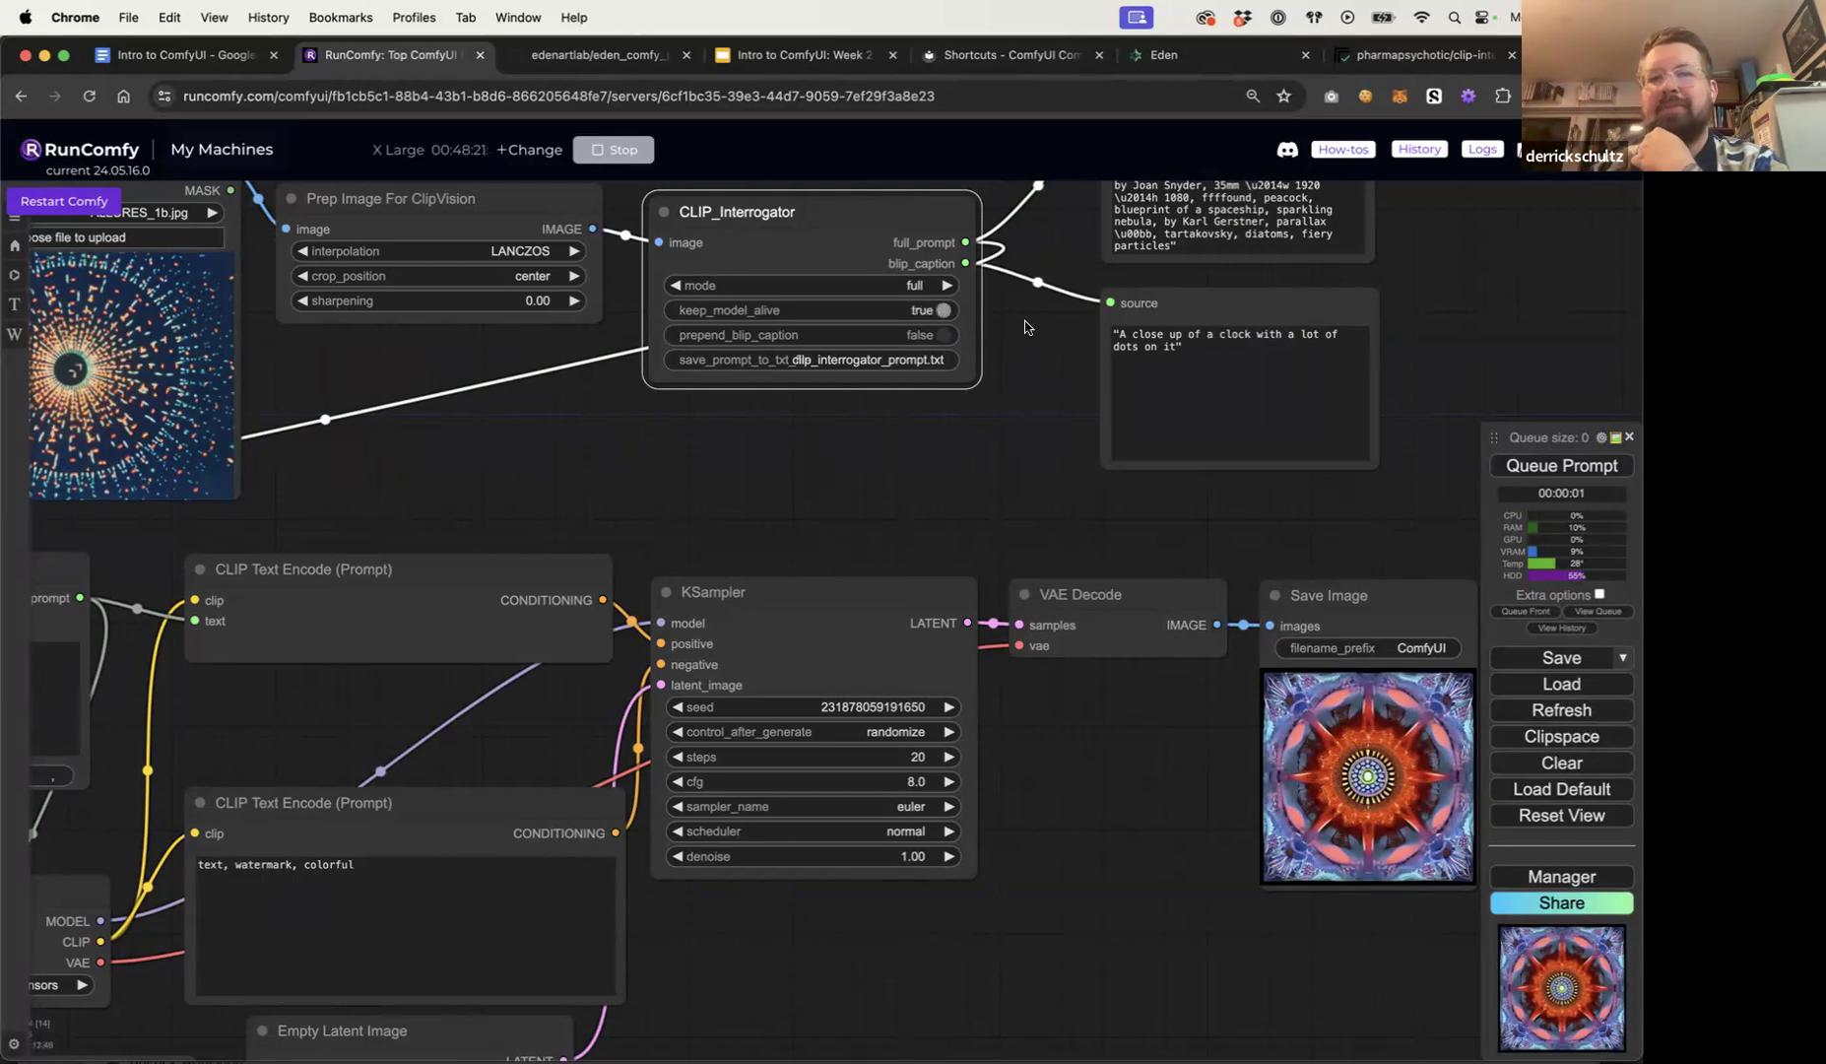
pyautogui.click(1064, 468)
pyautogui.scroll(-1, 1062, 474)
pyautogui.moveTo(1061, 474); pyautogui.dragTo(1088, 511)
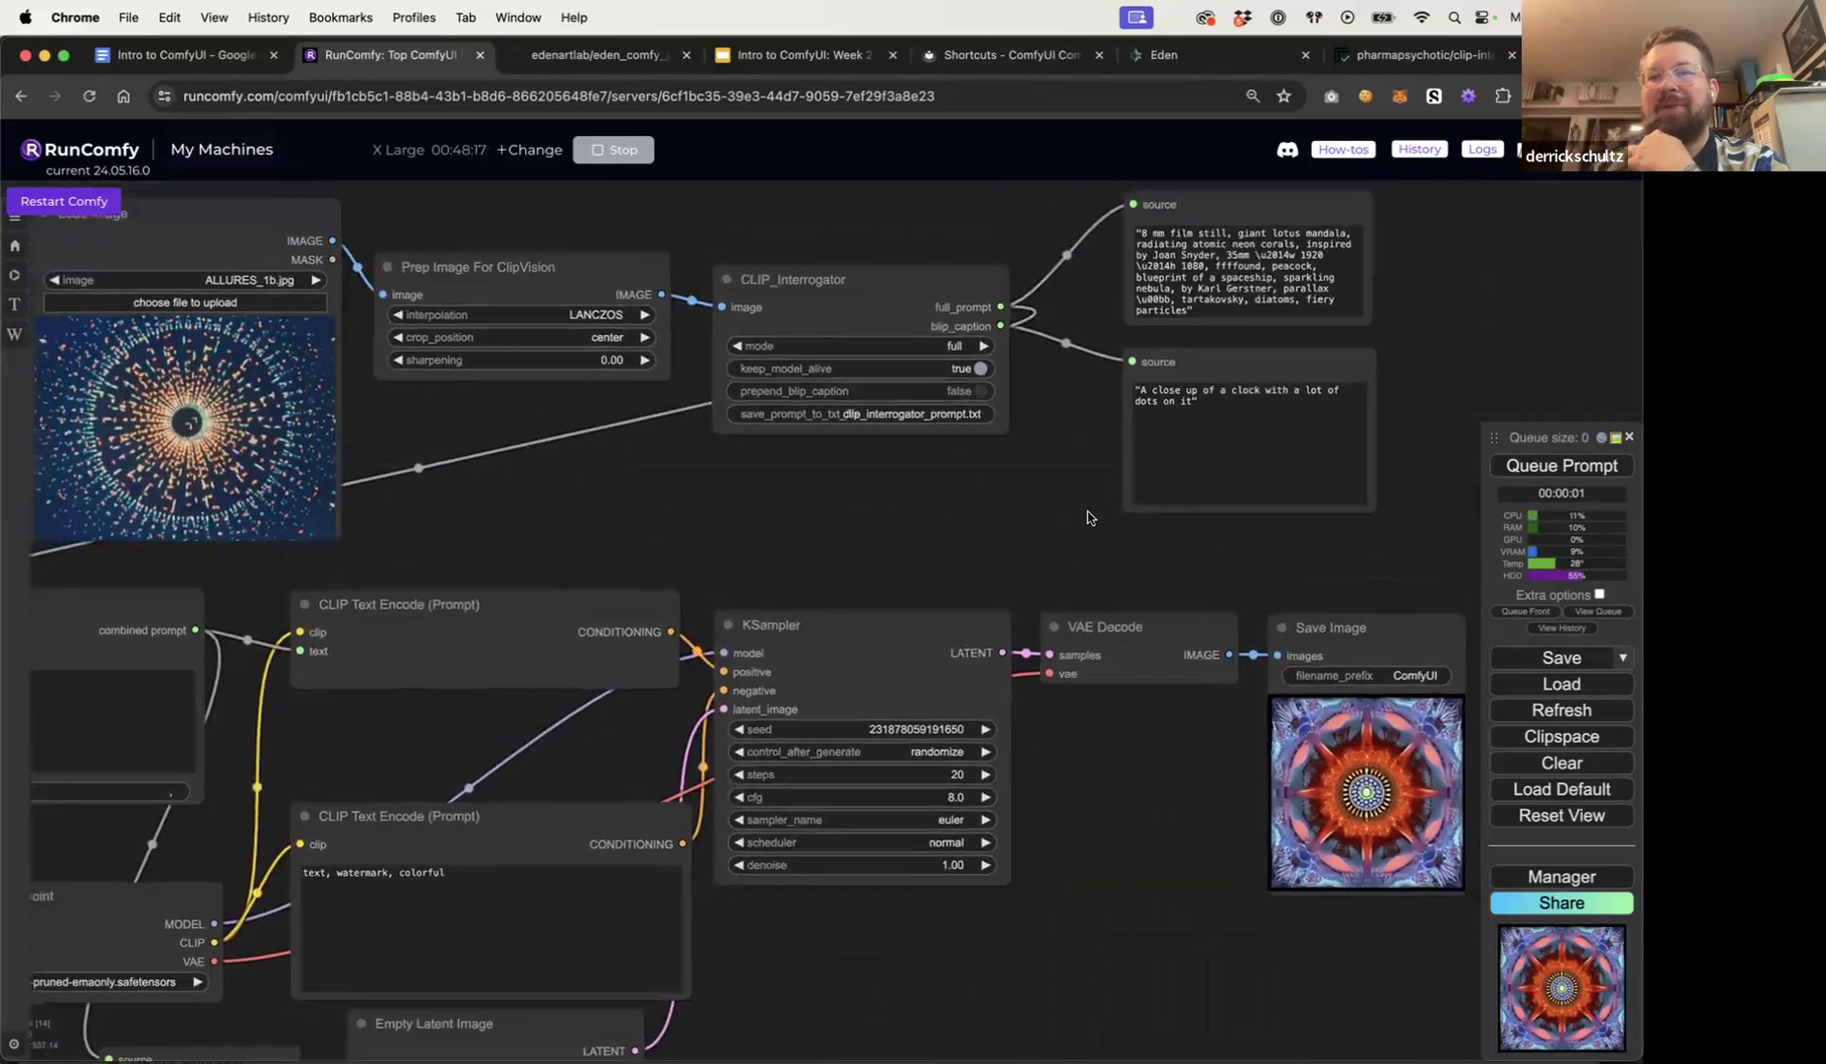
pyautogui.scroll(-7, 1087, 511)
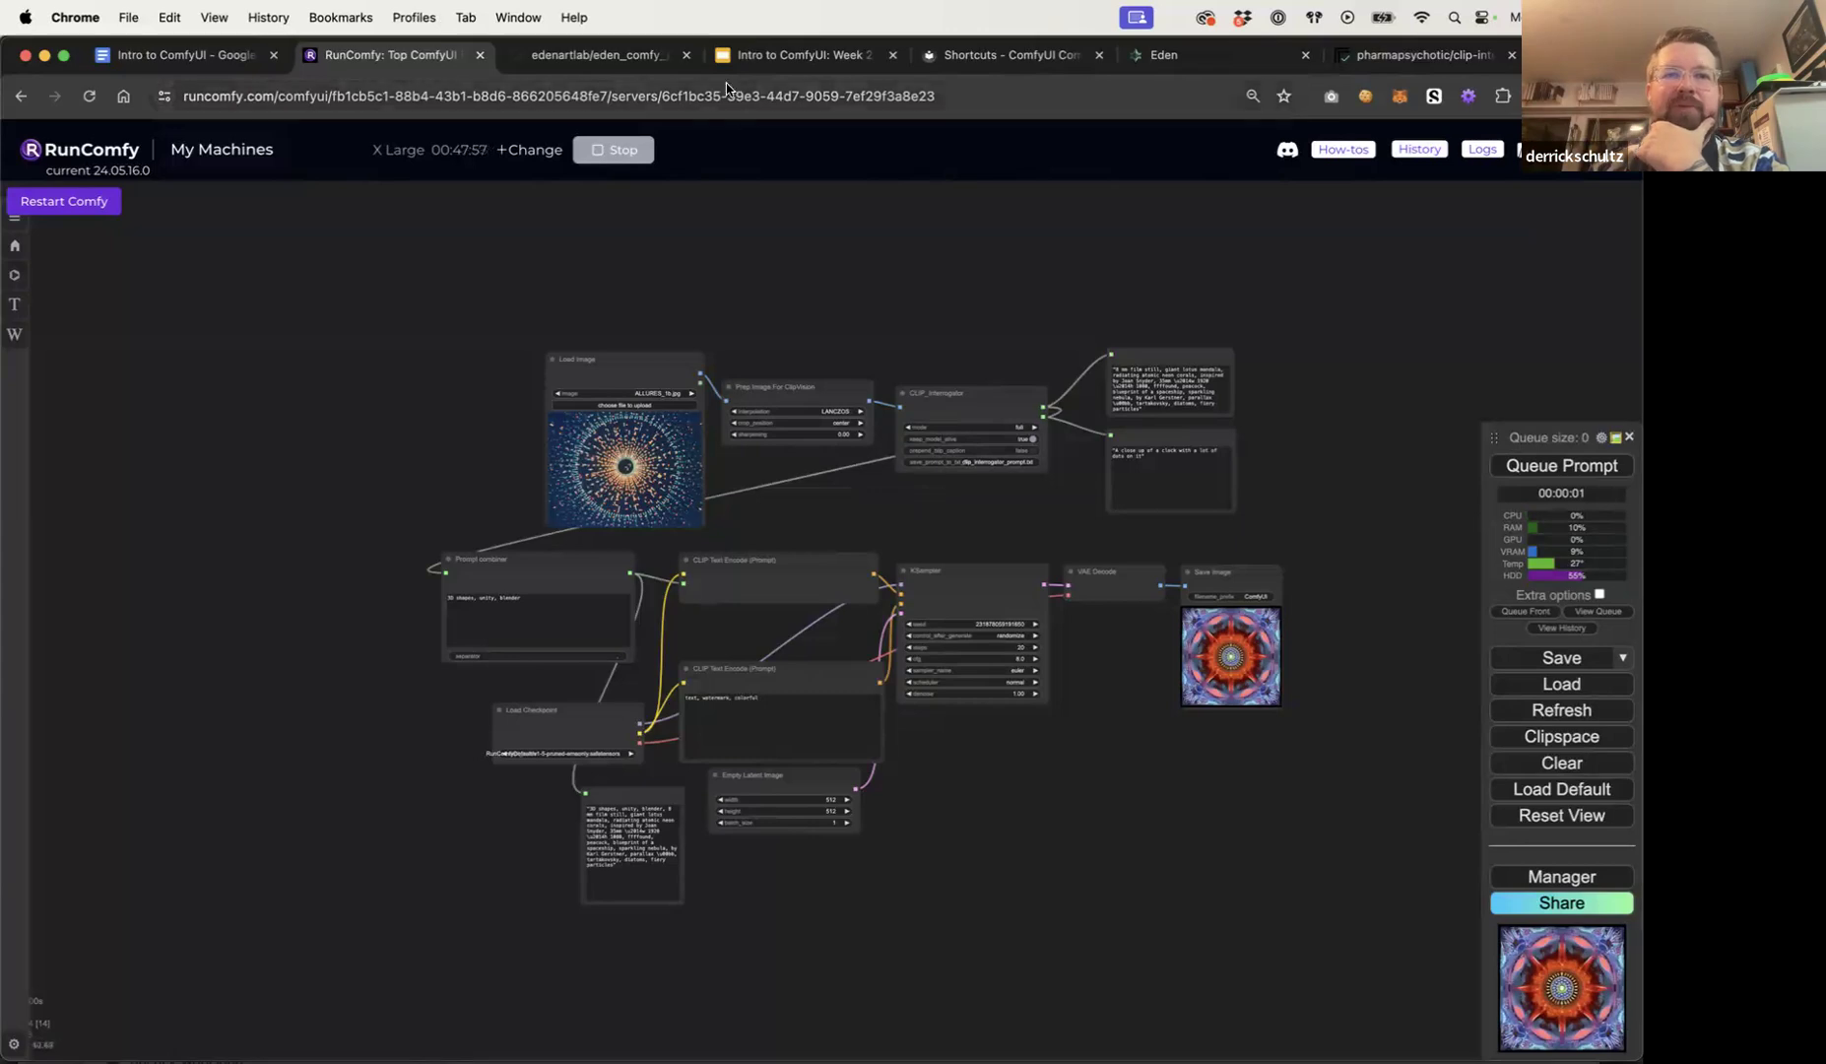
# Step: Switch to the Intro to ComfyUI: Week 2 presentation, present the Moondream (LLM) slide and exit the slideshow
pyautogui.click(752, 58)
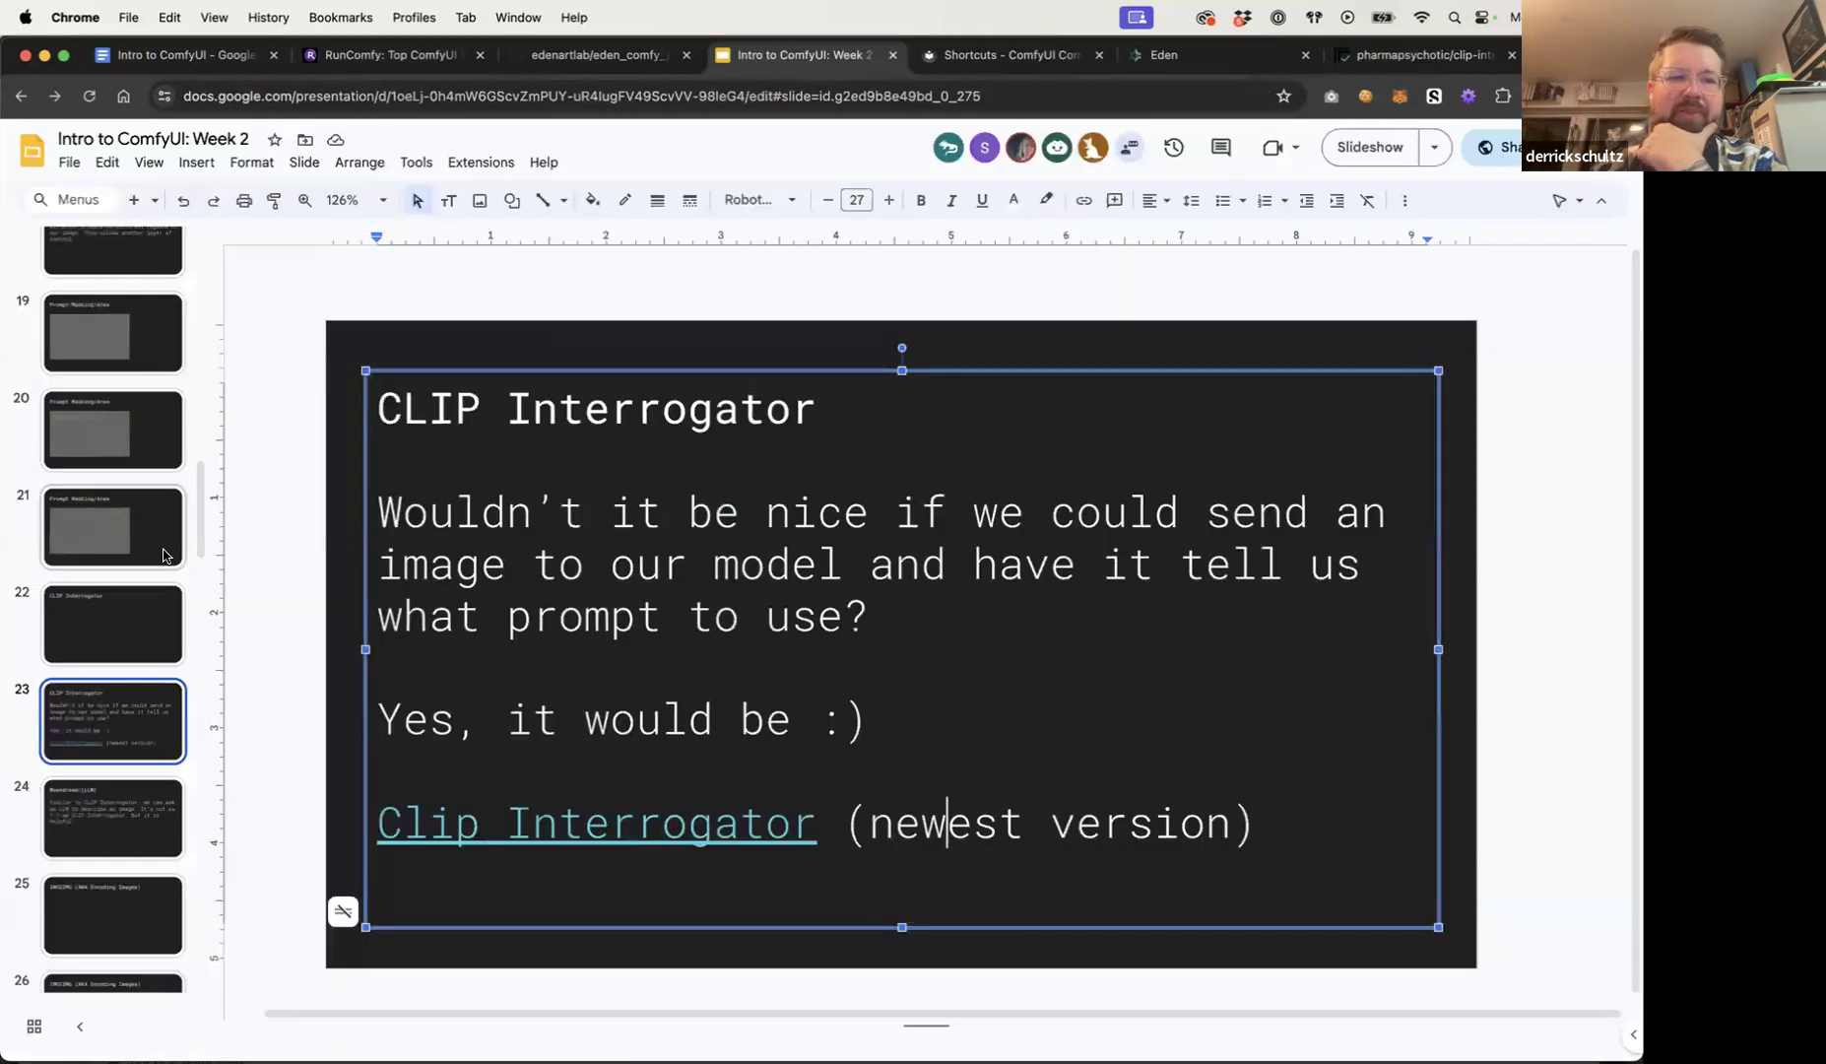
pyautogui.click(1369, 147)
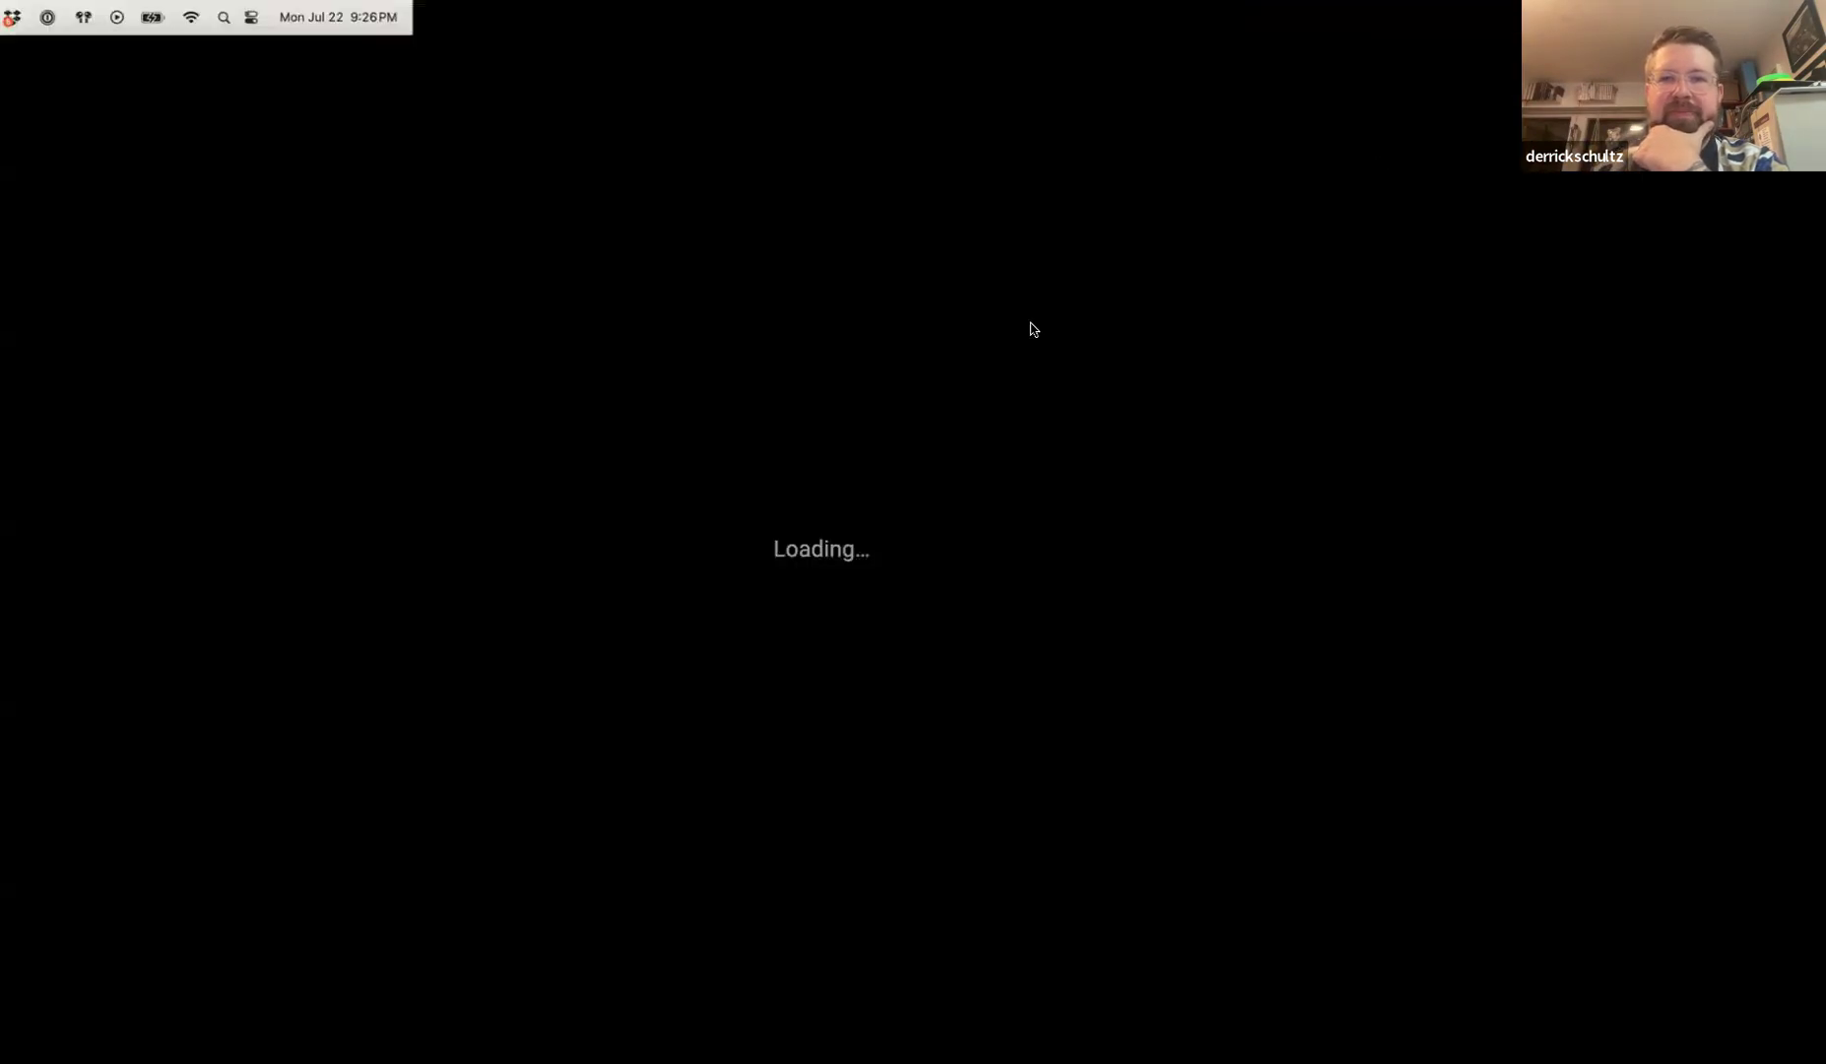
pyautogui.press('Right')
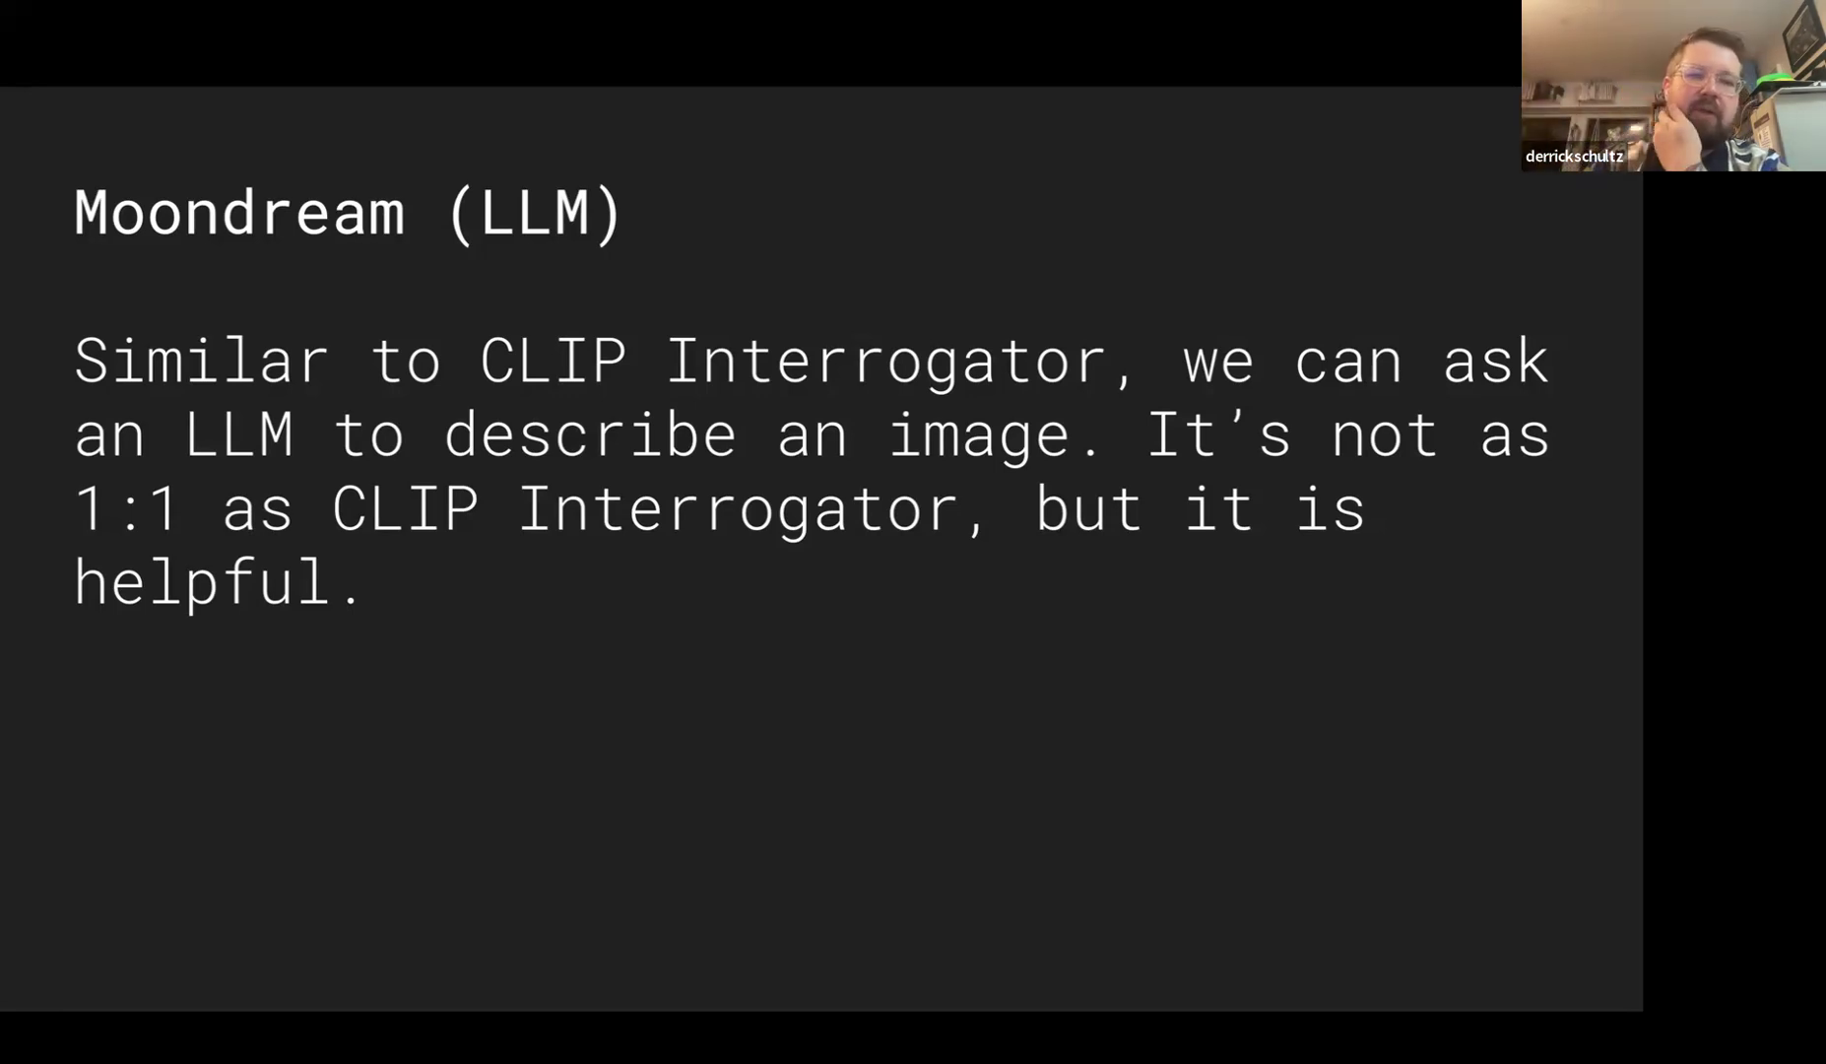
pyautogui.press('Escape')
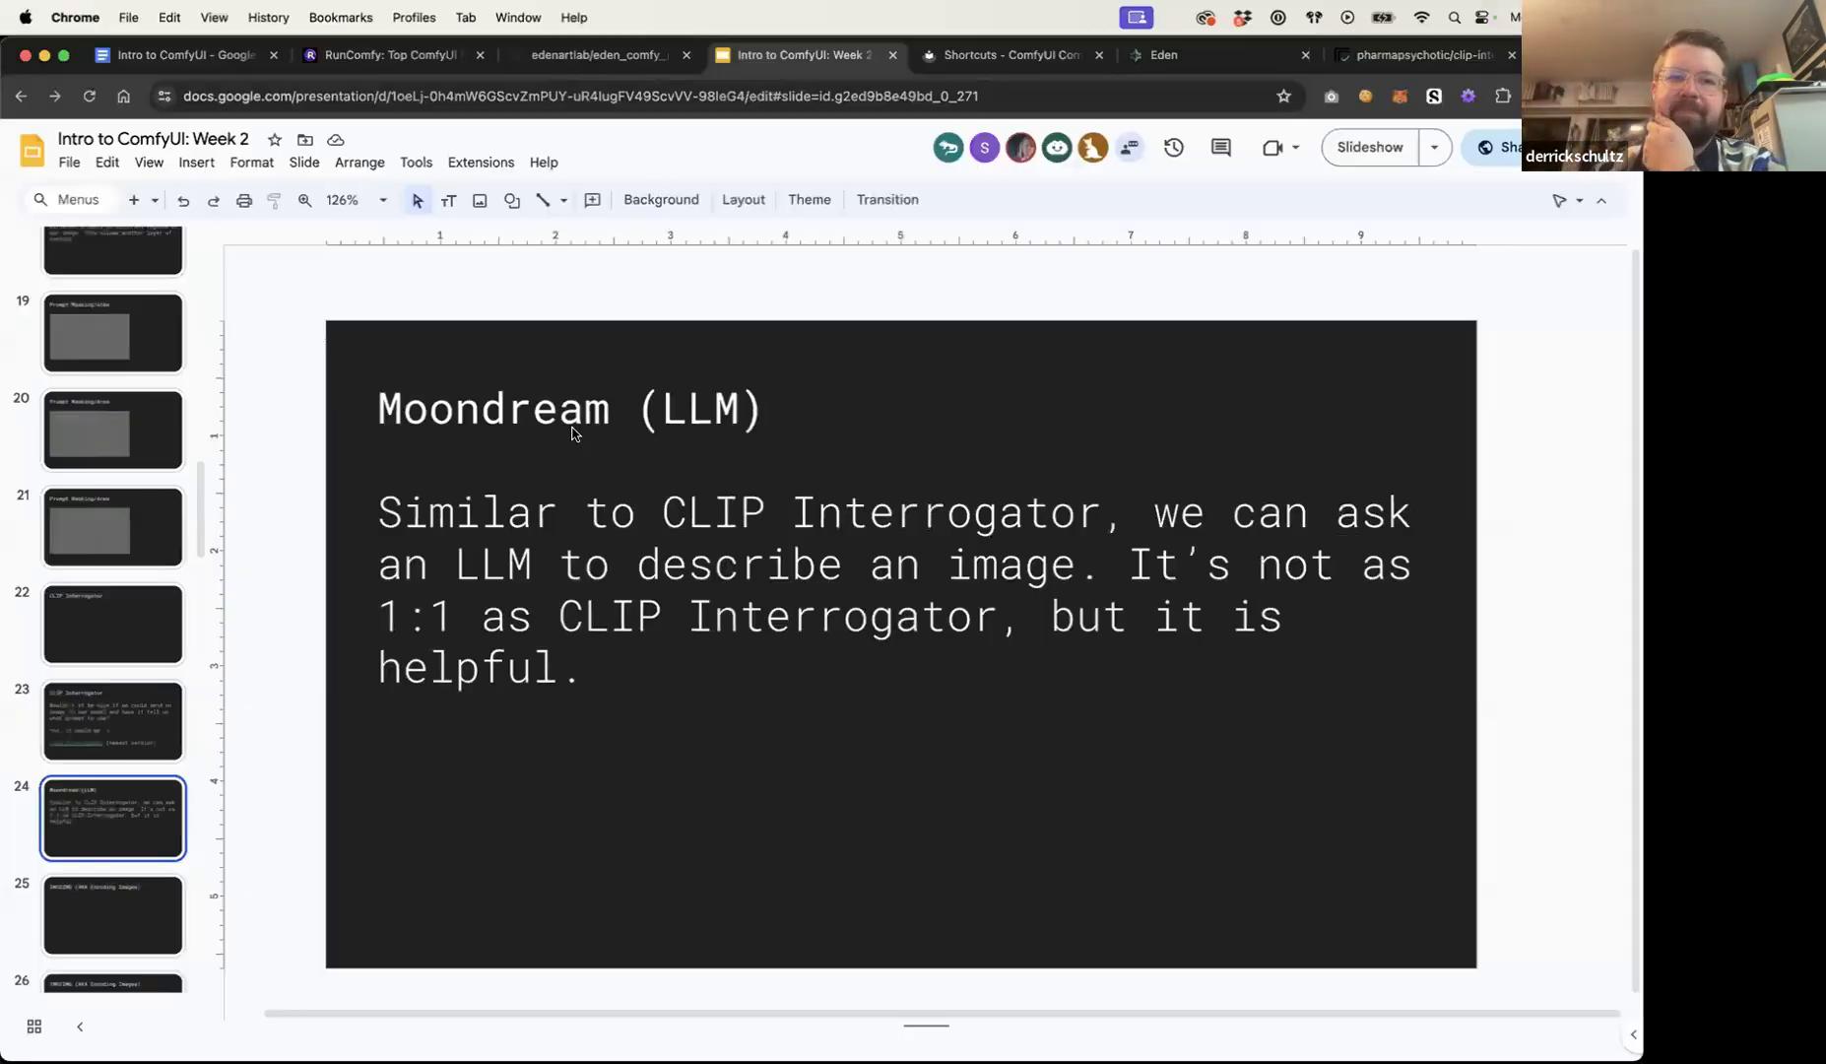
# Step: Switch back to RunComfy, open the ComfyUI Manager's custom node installer and search it for searge
pyautogui.click(399, 51)
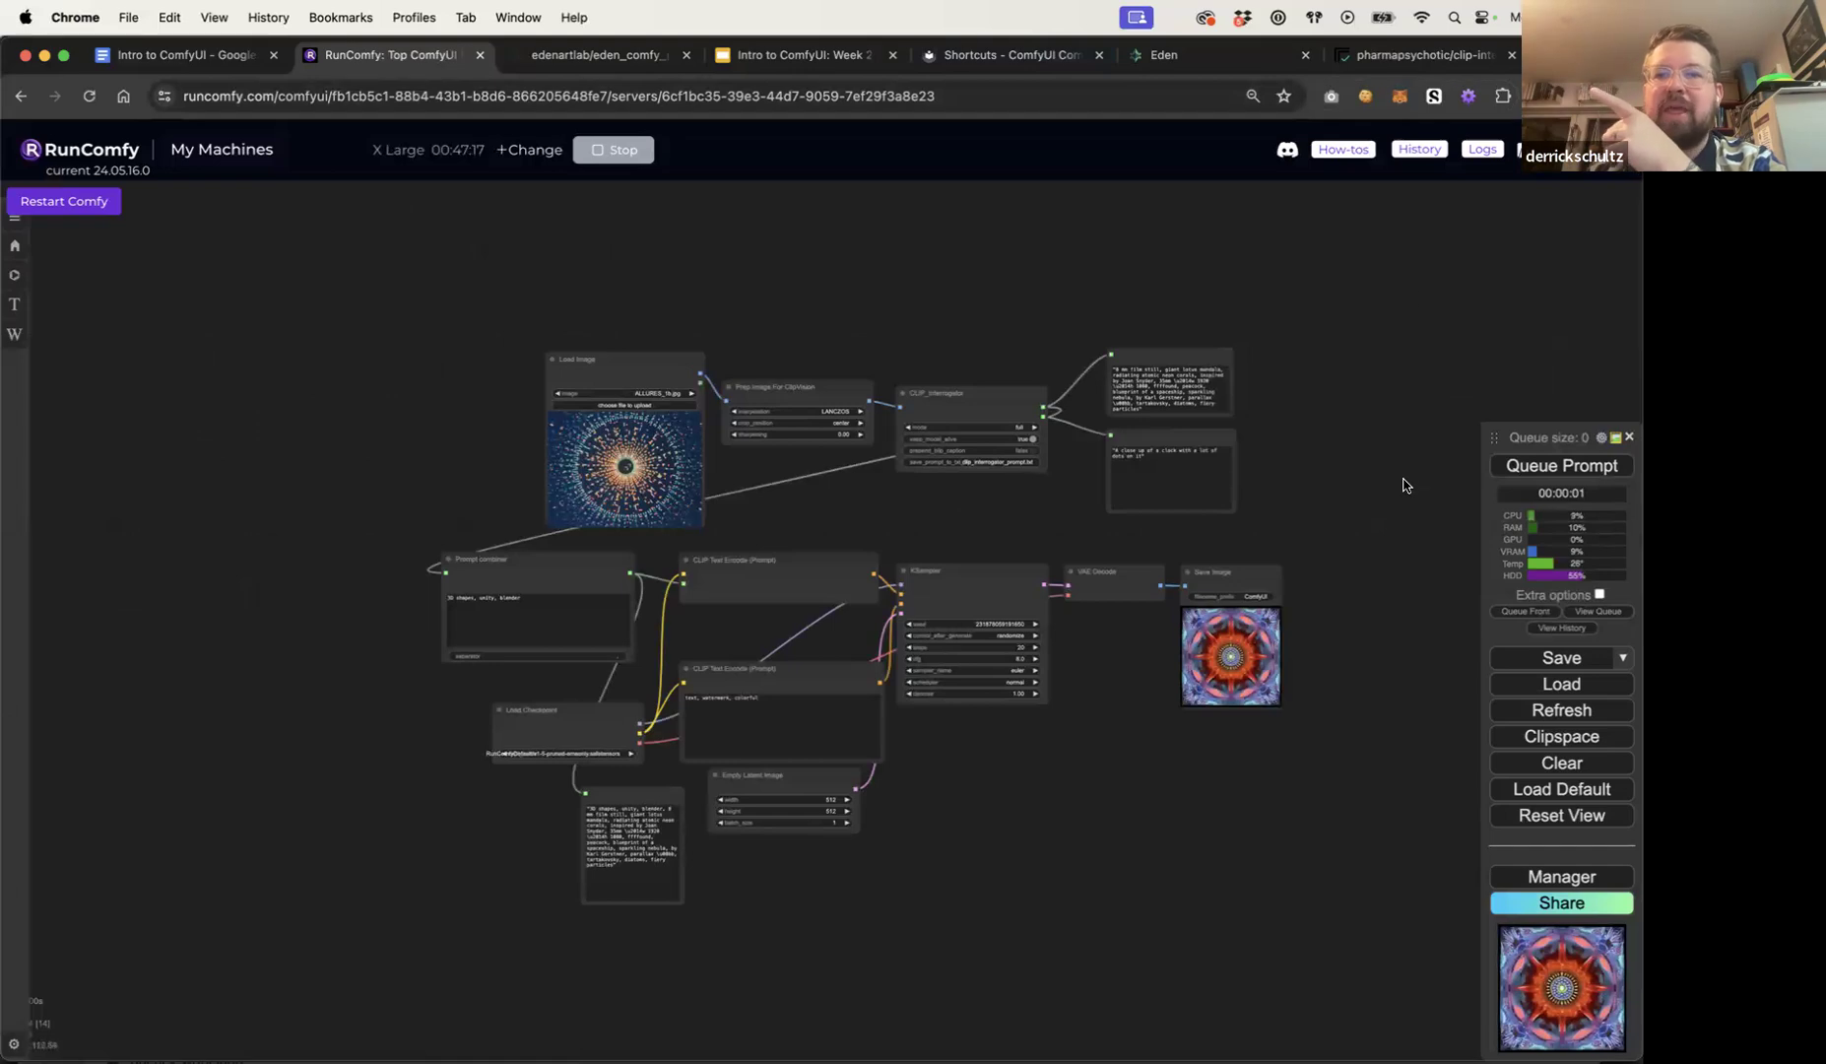
pyautogui.scroll(-2, 1406, 483)
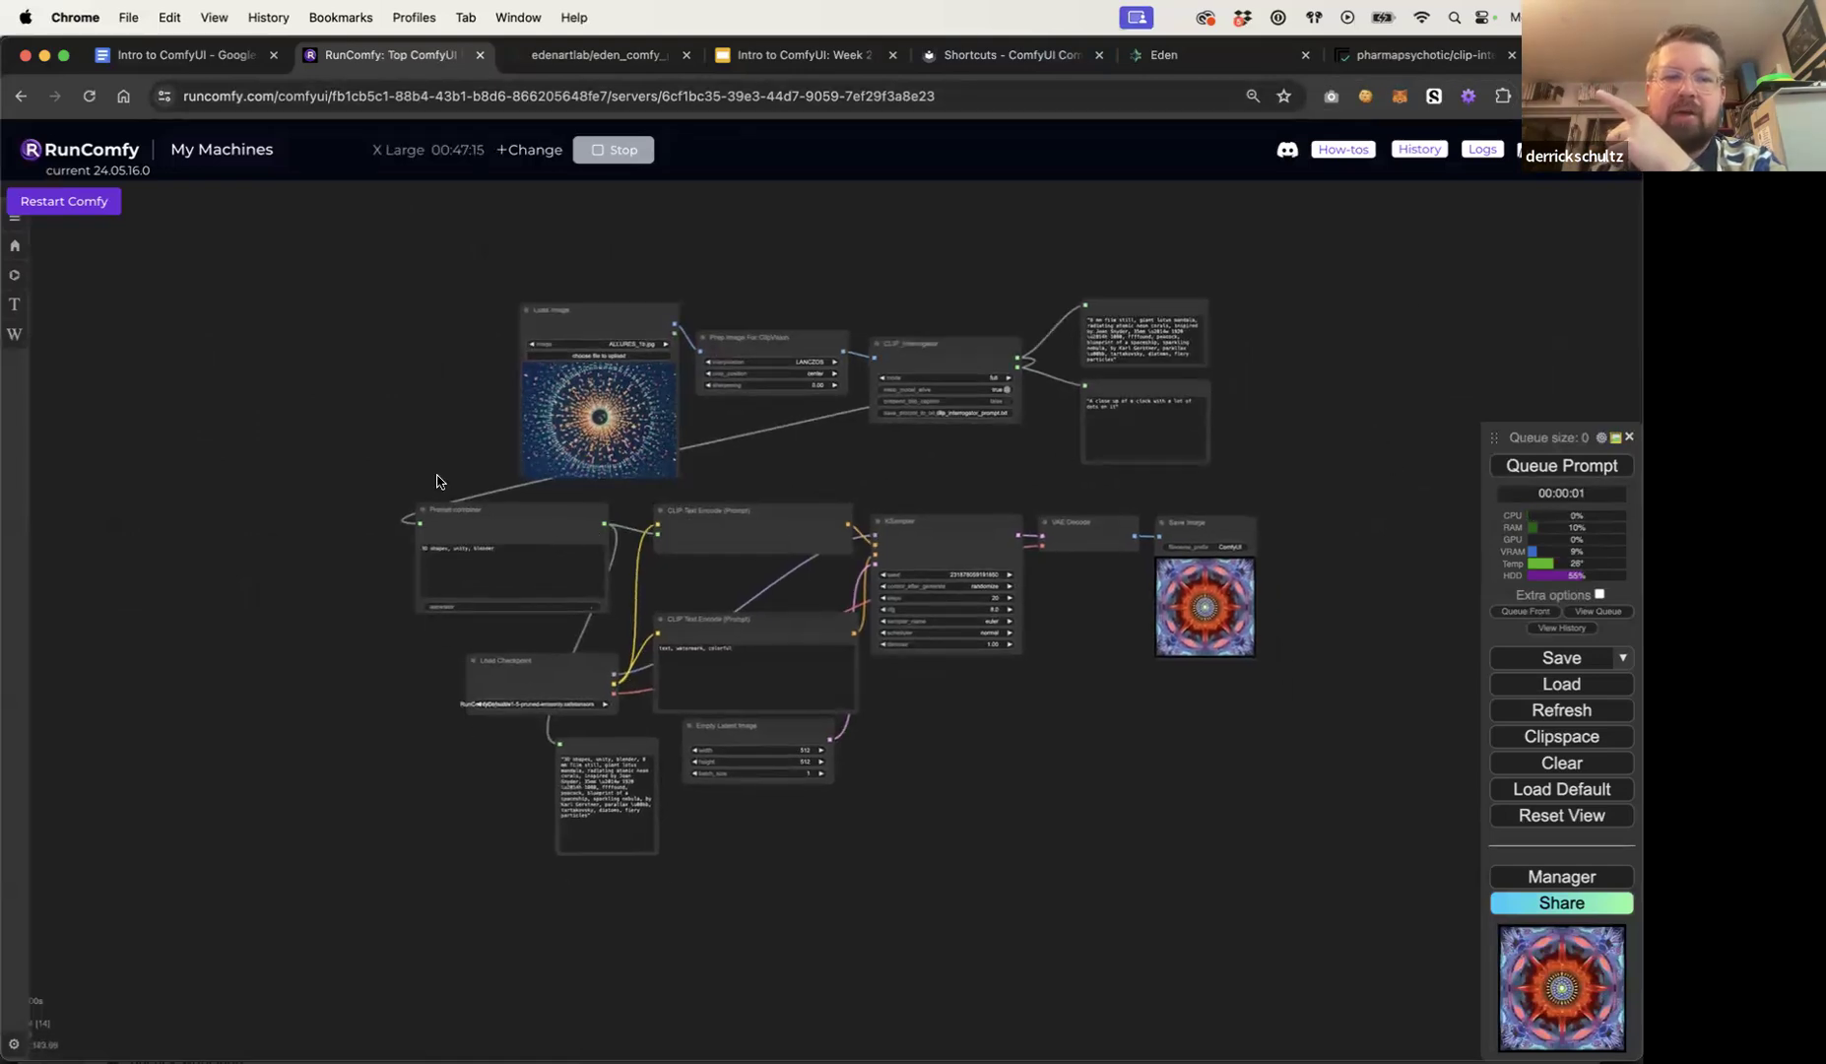
pyautogui.scroll(10, 436, 483)
pyautogui.scroll(-3, 436, 492)
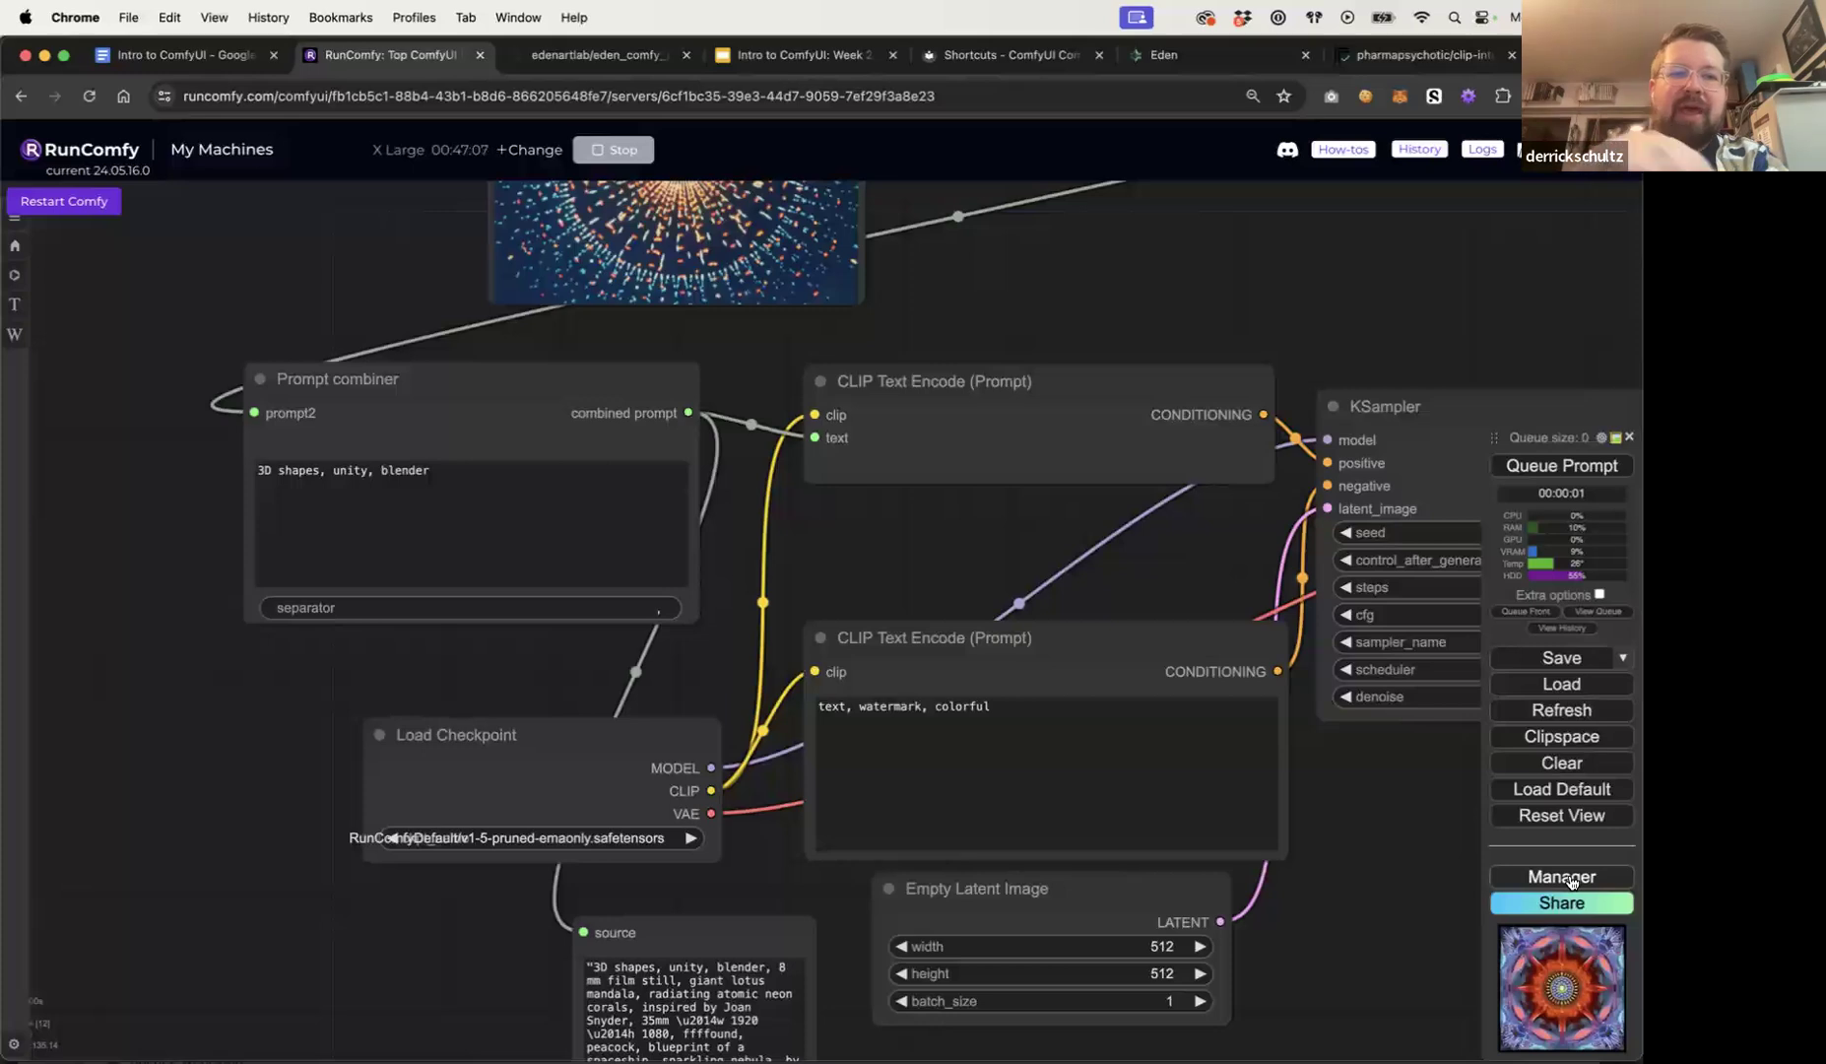
pyautogui.click(1571, 880)
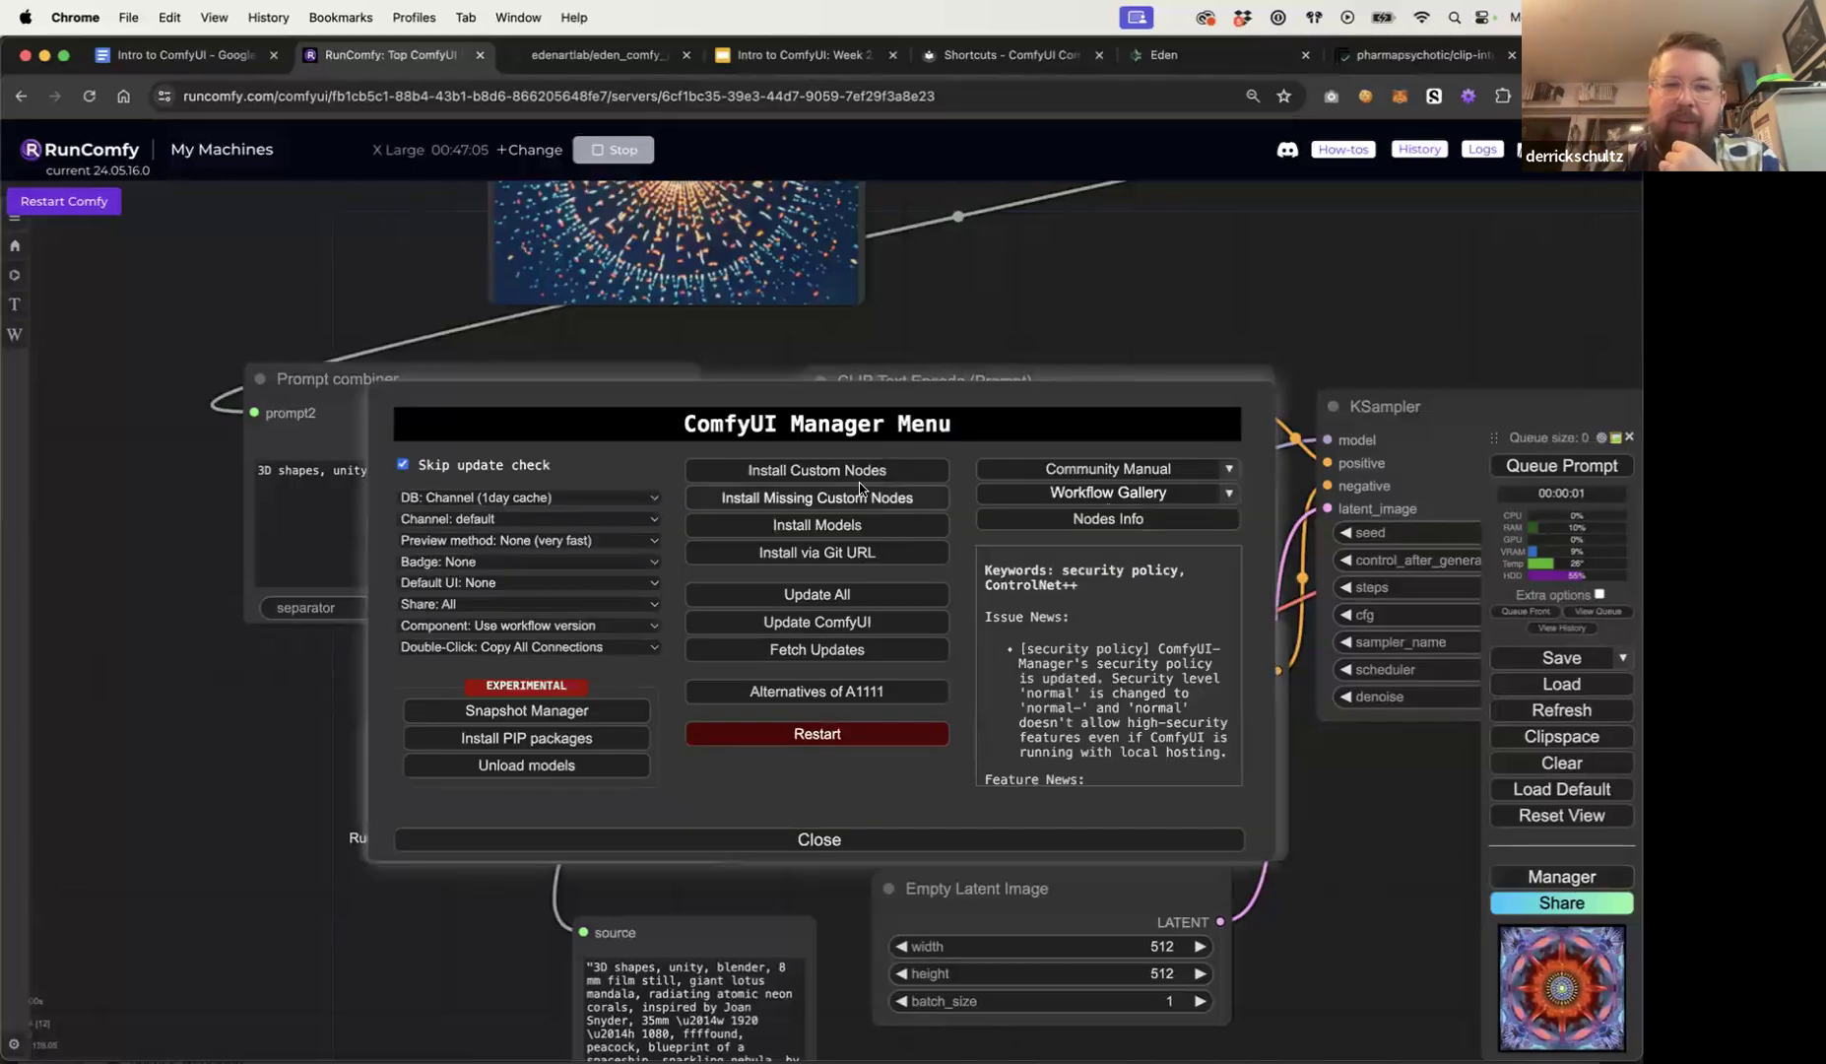
pyautogui.click(1021, 839)
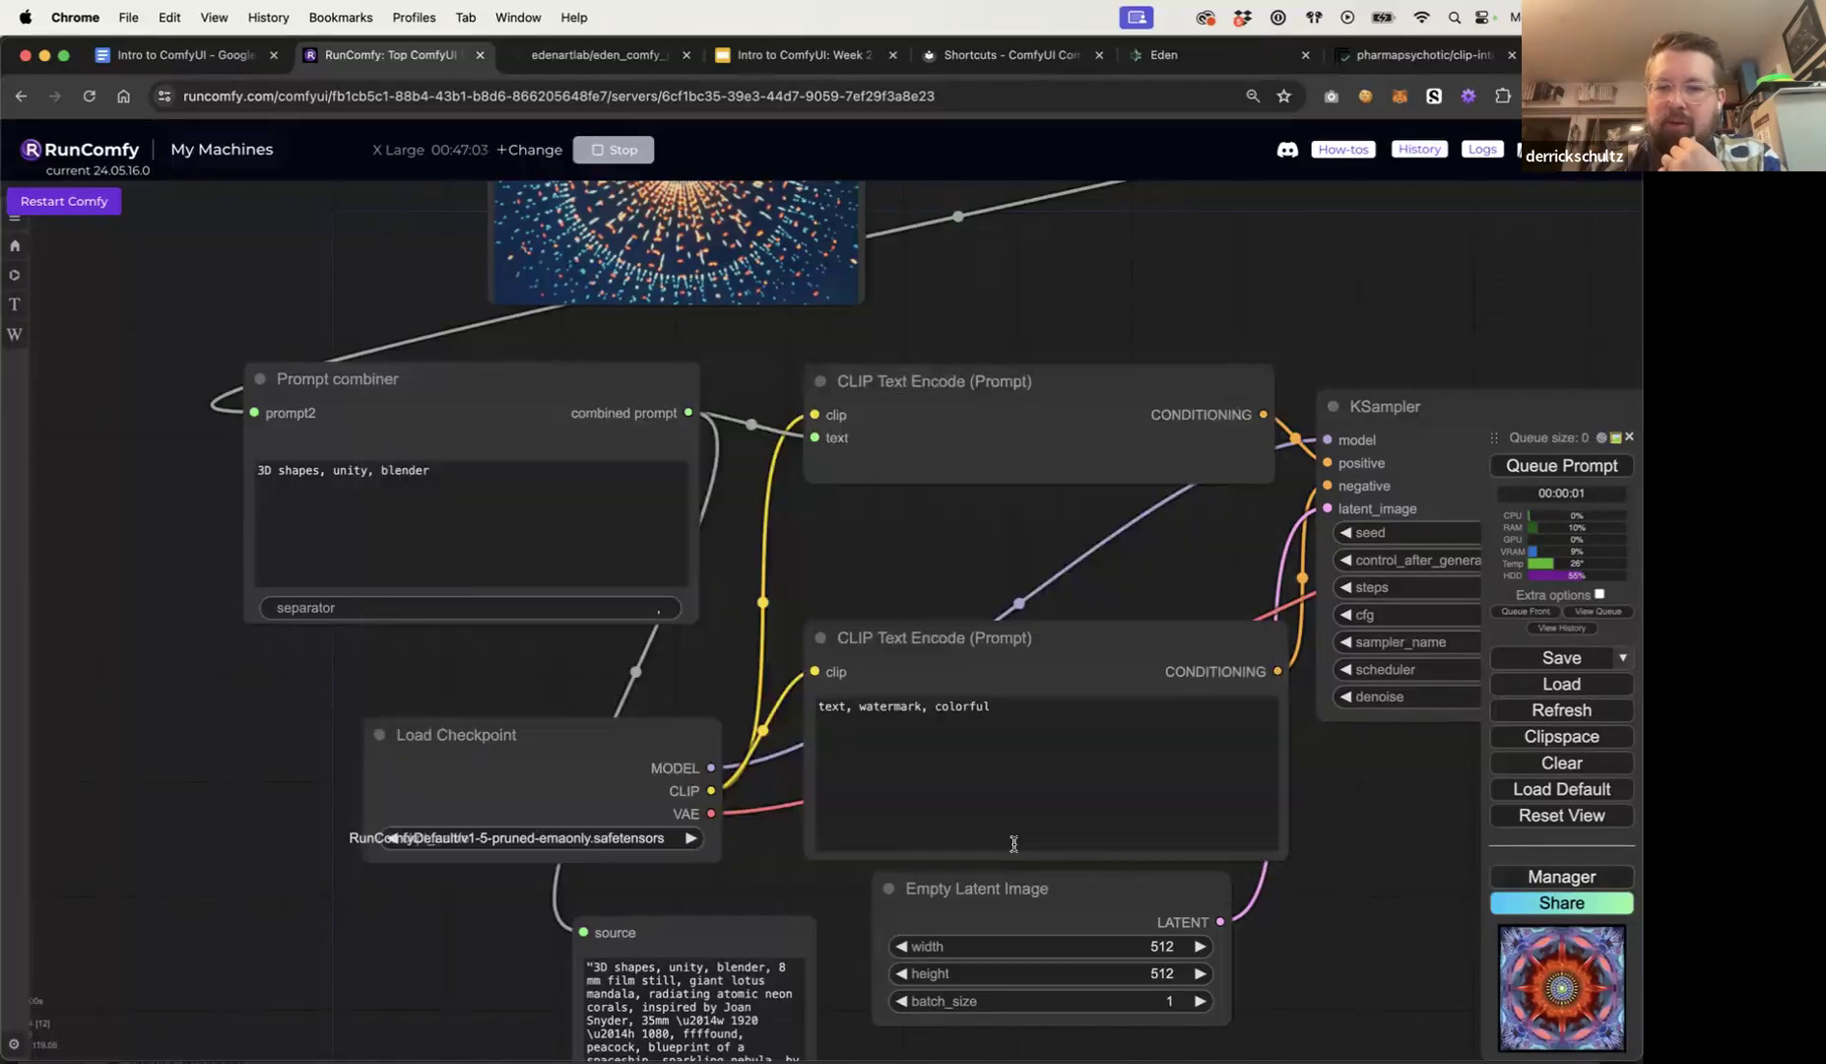
pyautogui.click(1561, 877)
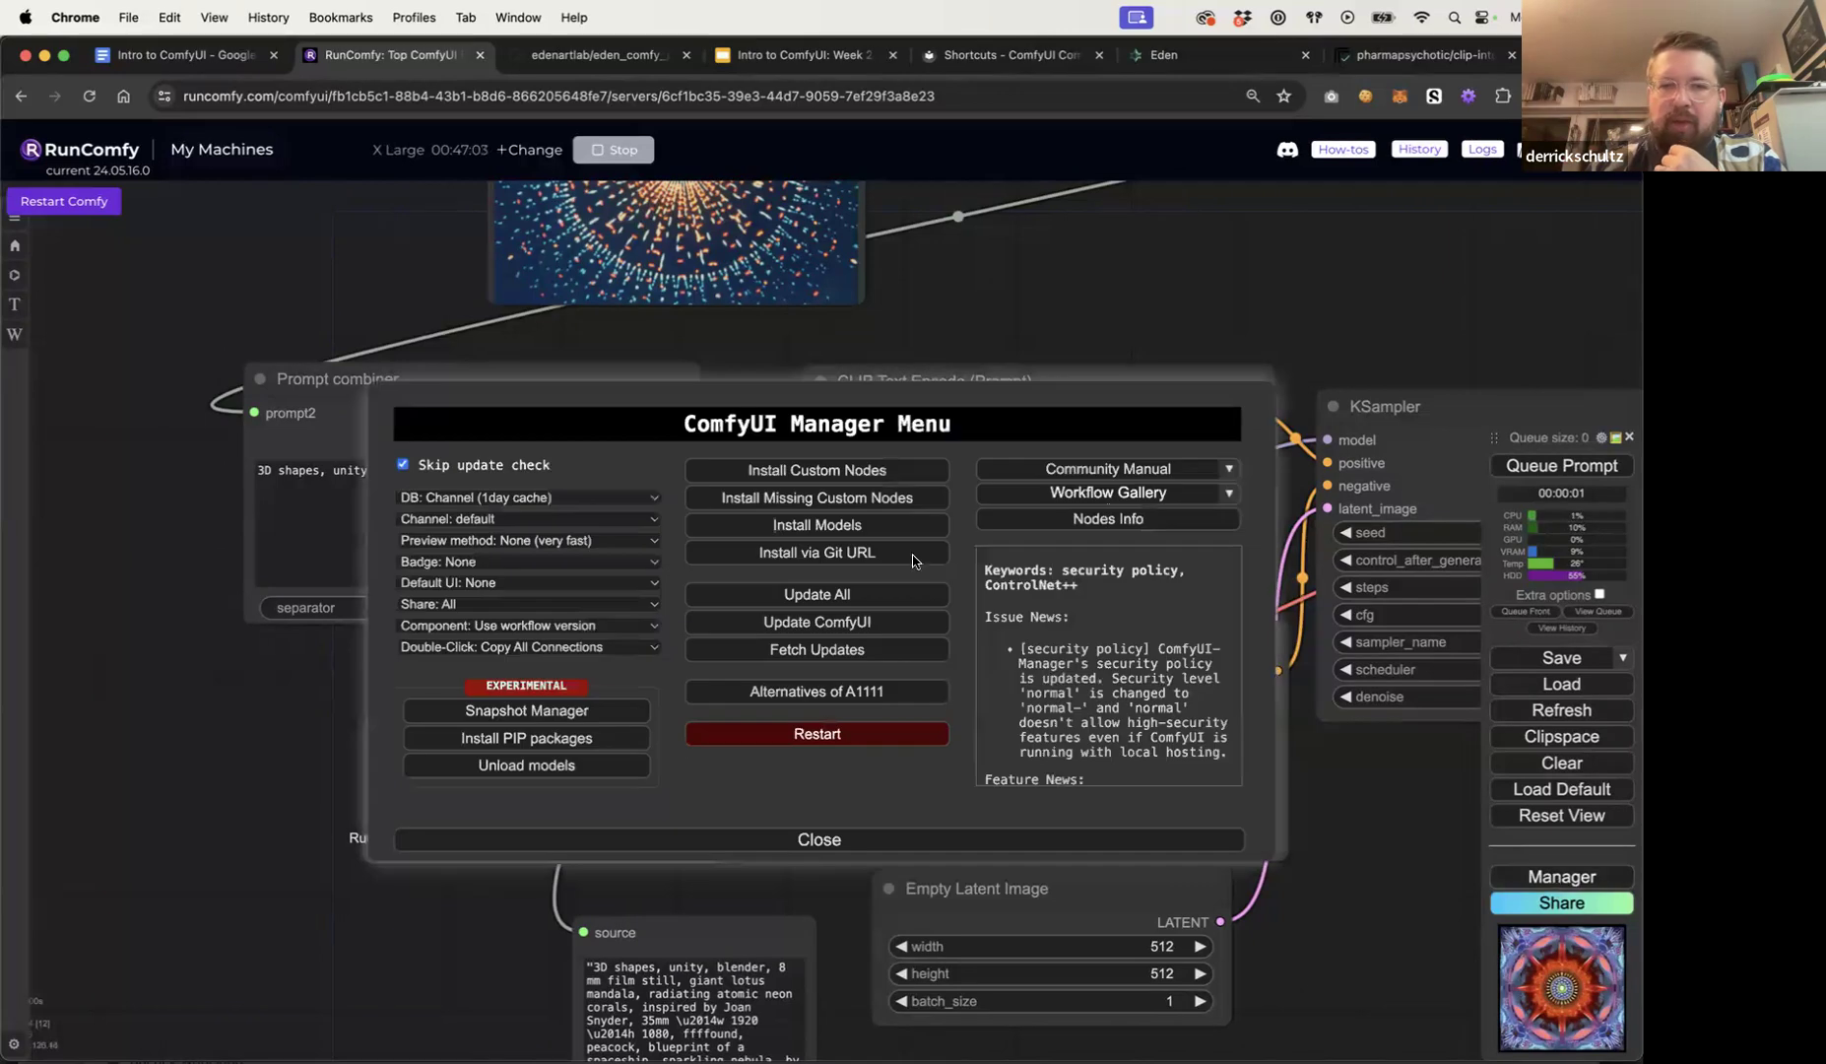
pyautogui.click(857, 472)
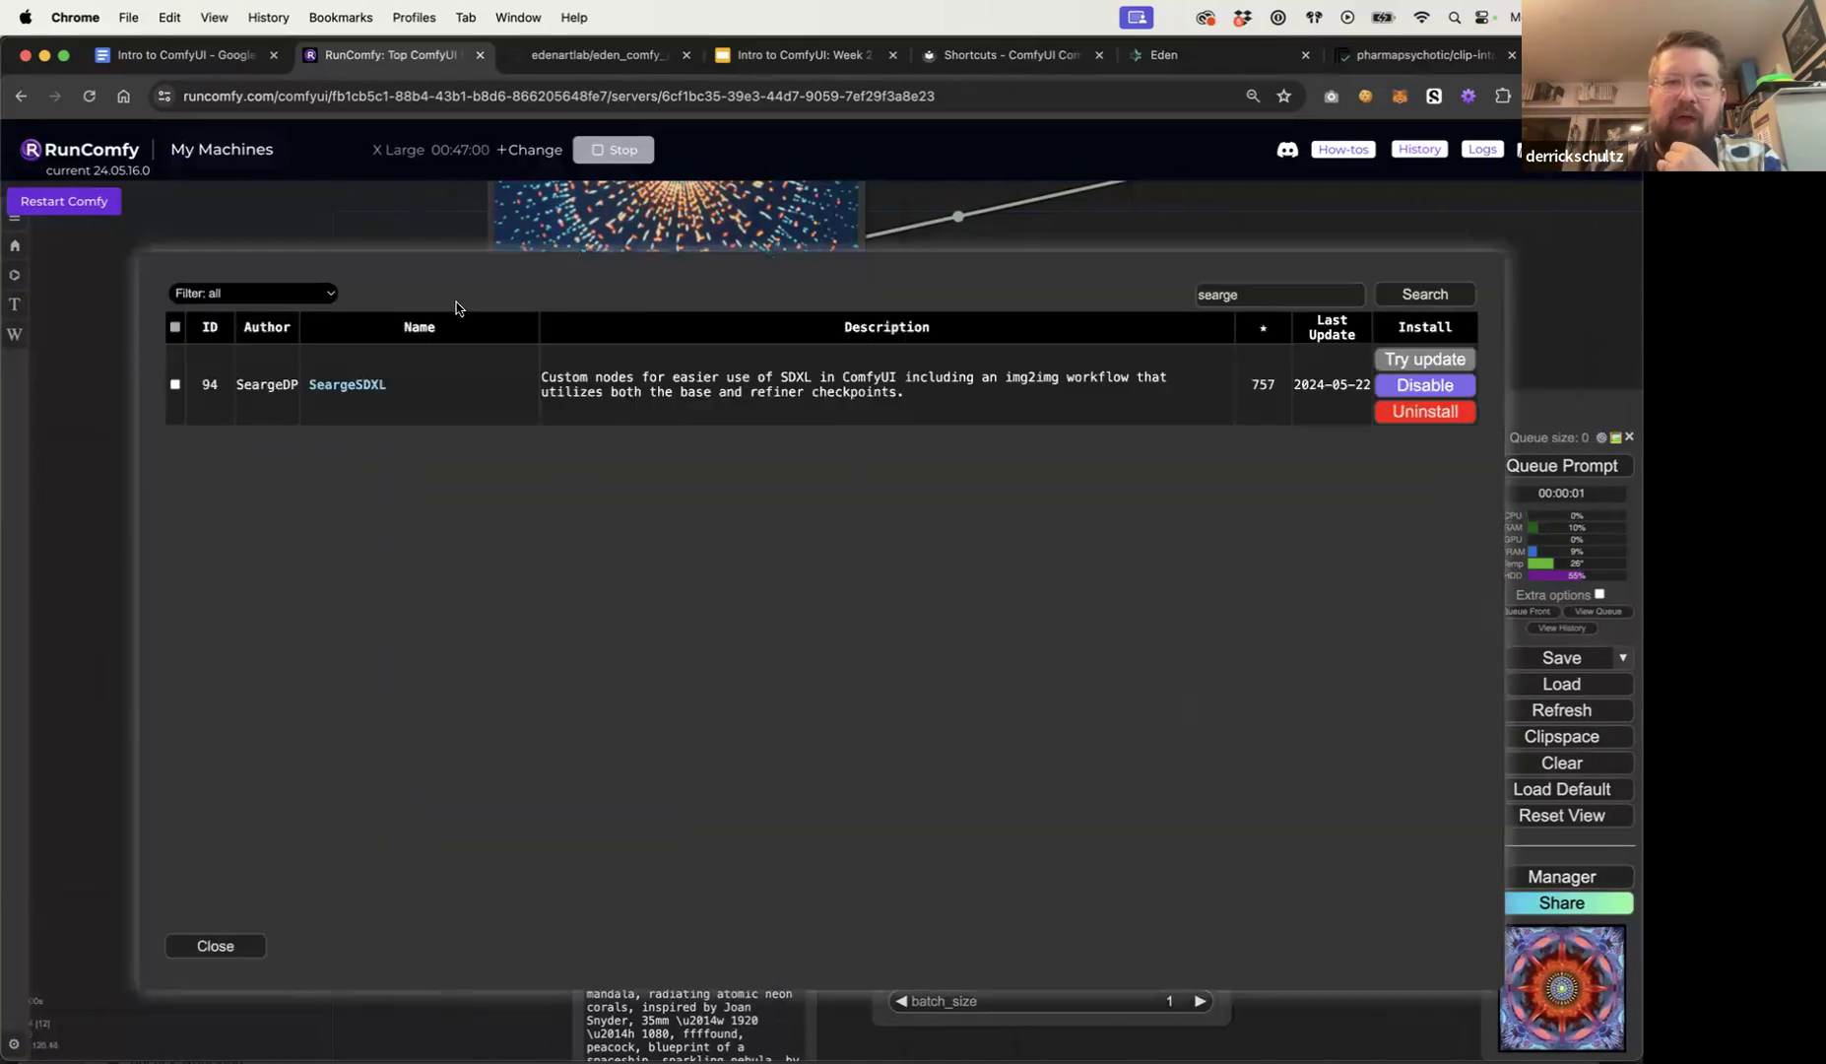
pyautogui.doubleClick(1249, 295)
pyautogui.write('searge')
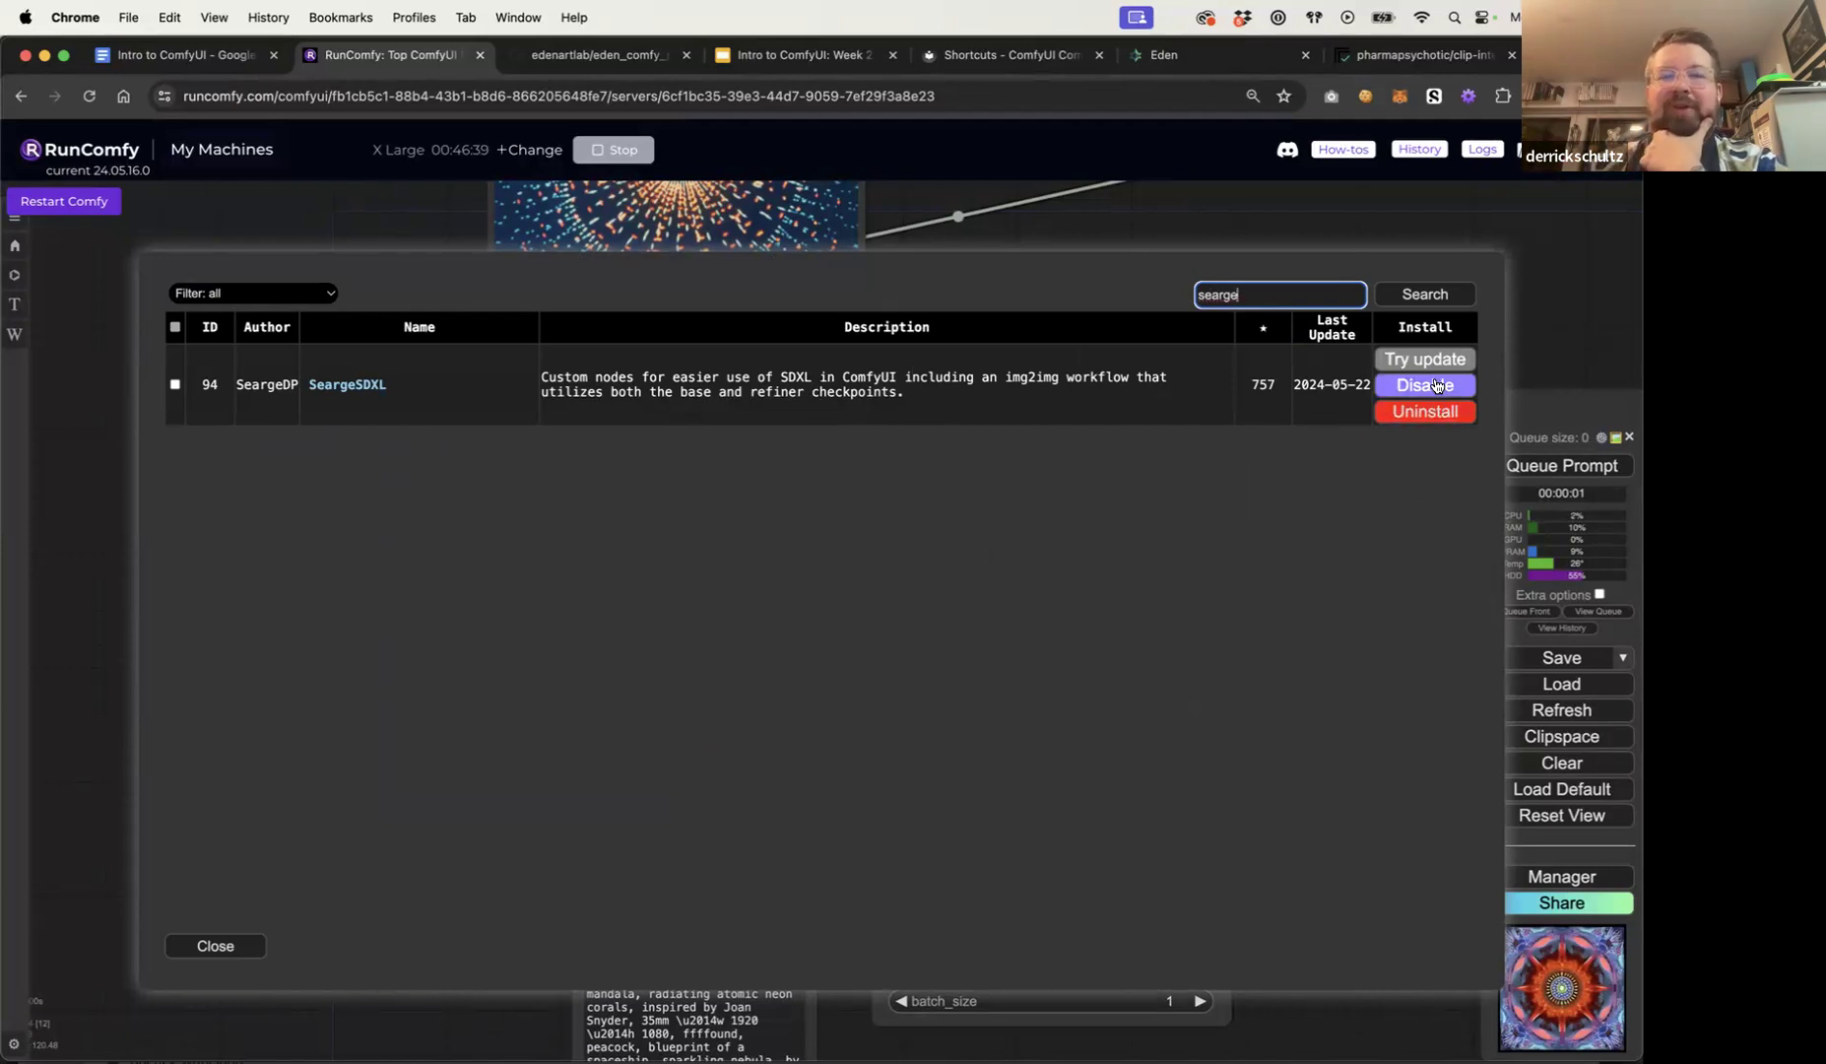
# Step: Highlight the SeargeSDXL node pack's name and its author in the search results
pyautogui.click(397, 391)
pyautogui.moveTo(398, 390); pyautogui.dragTo(311, 384)
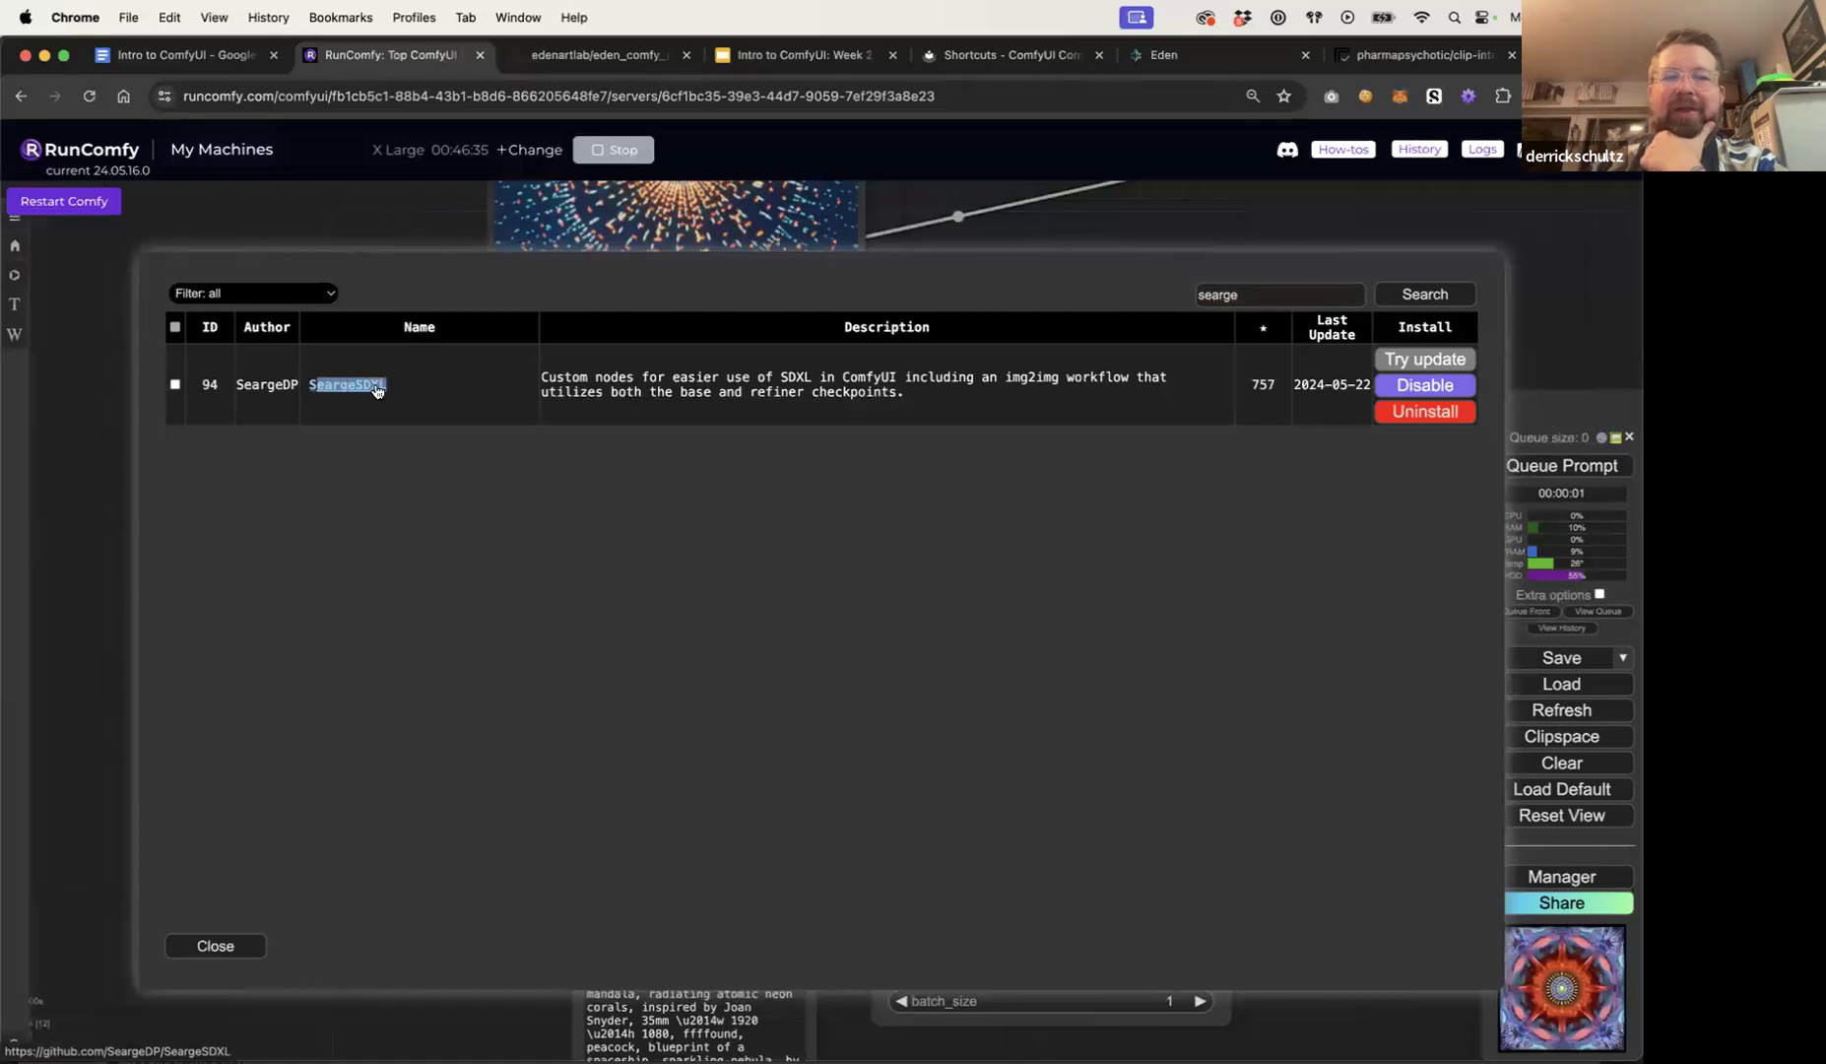
pyautogui.click(445, 394)
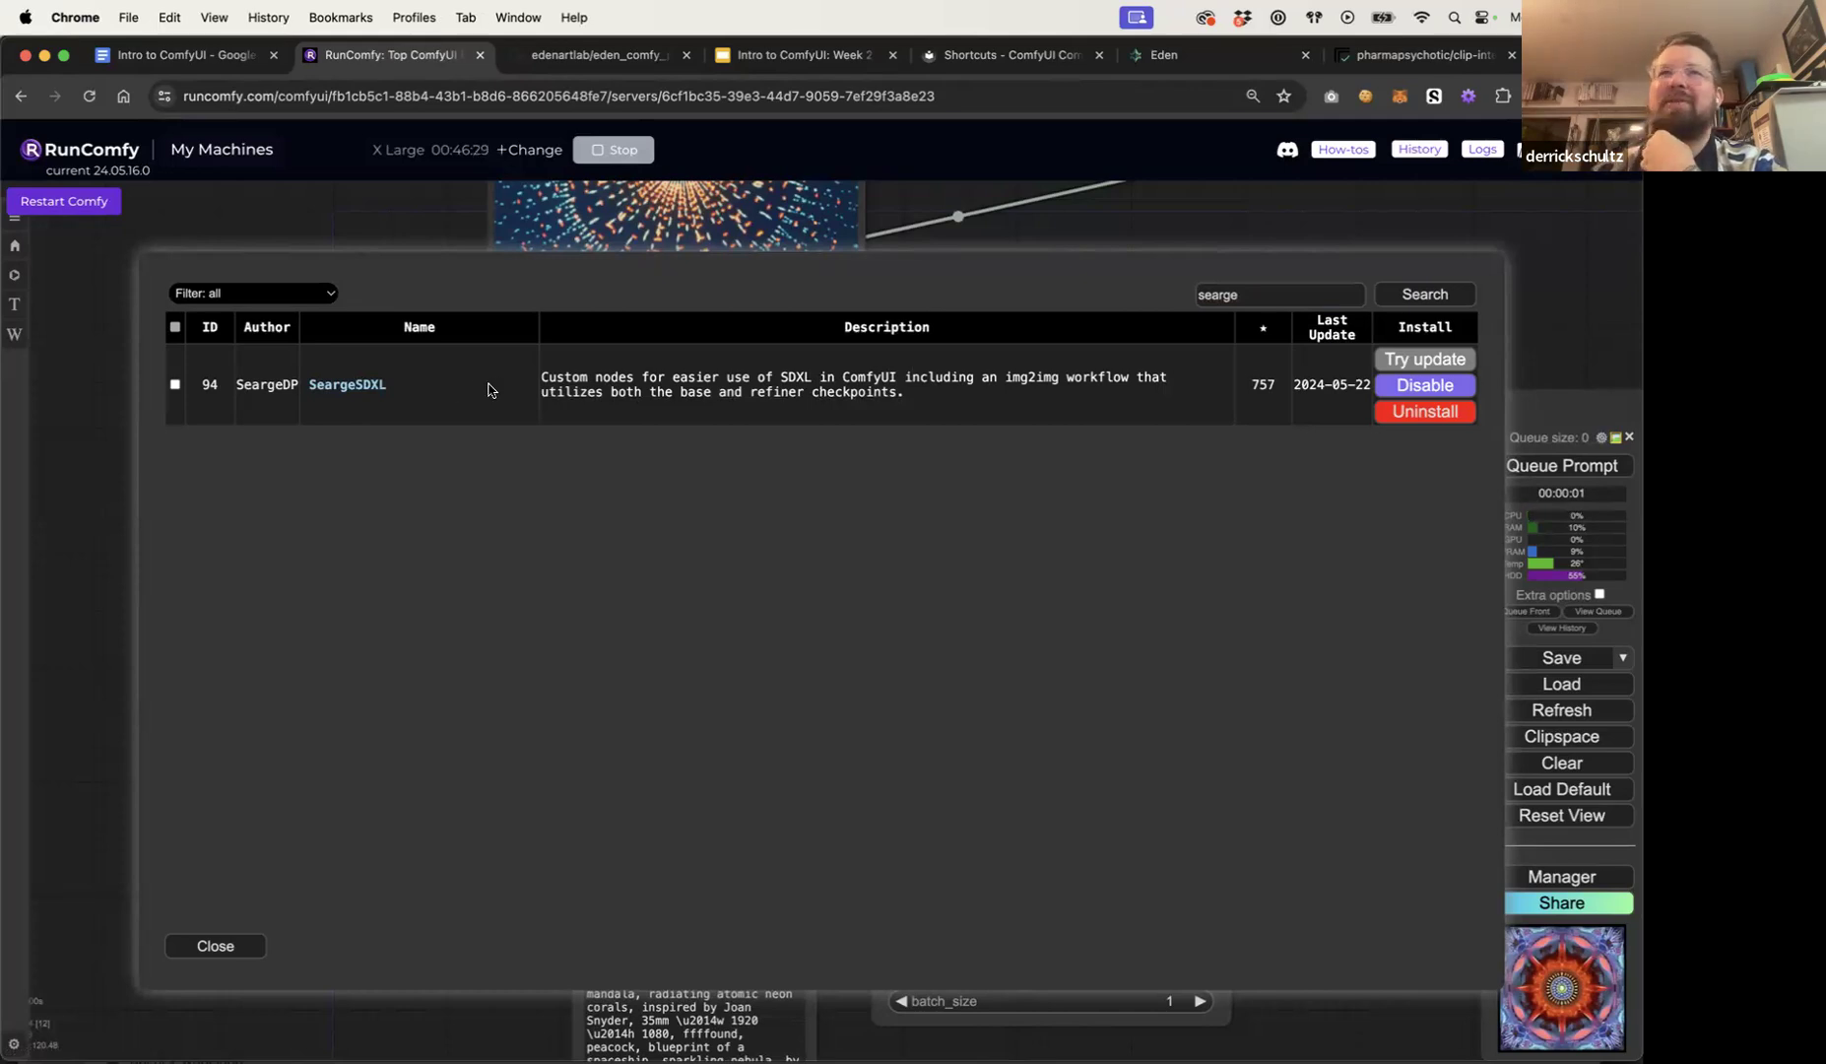
pyautogui.moveTo(235, 384); pyautogui.dragTo(298, 387)
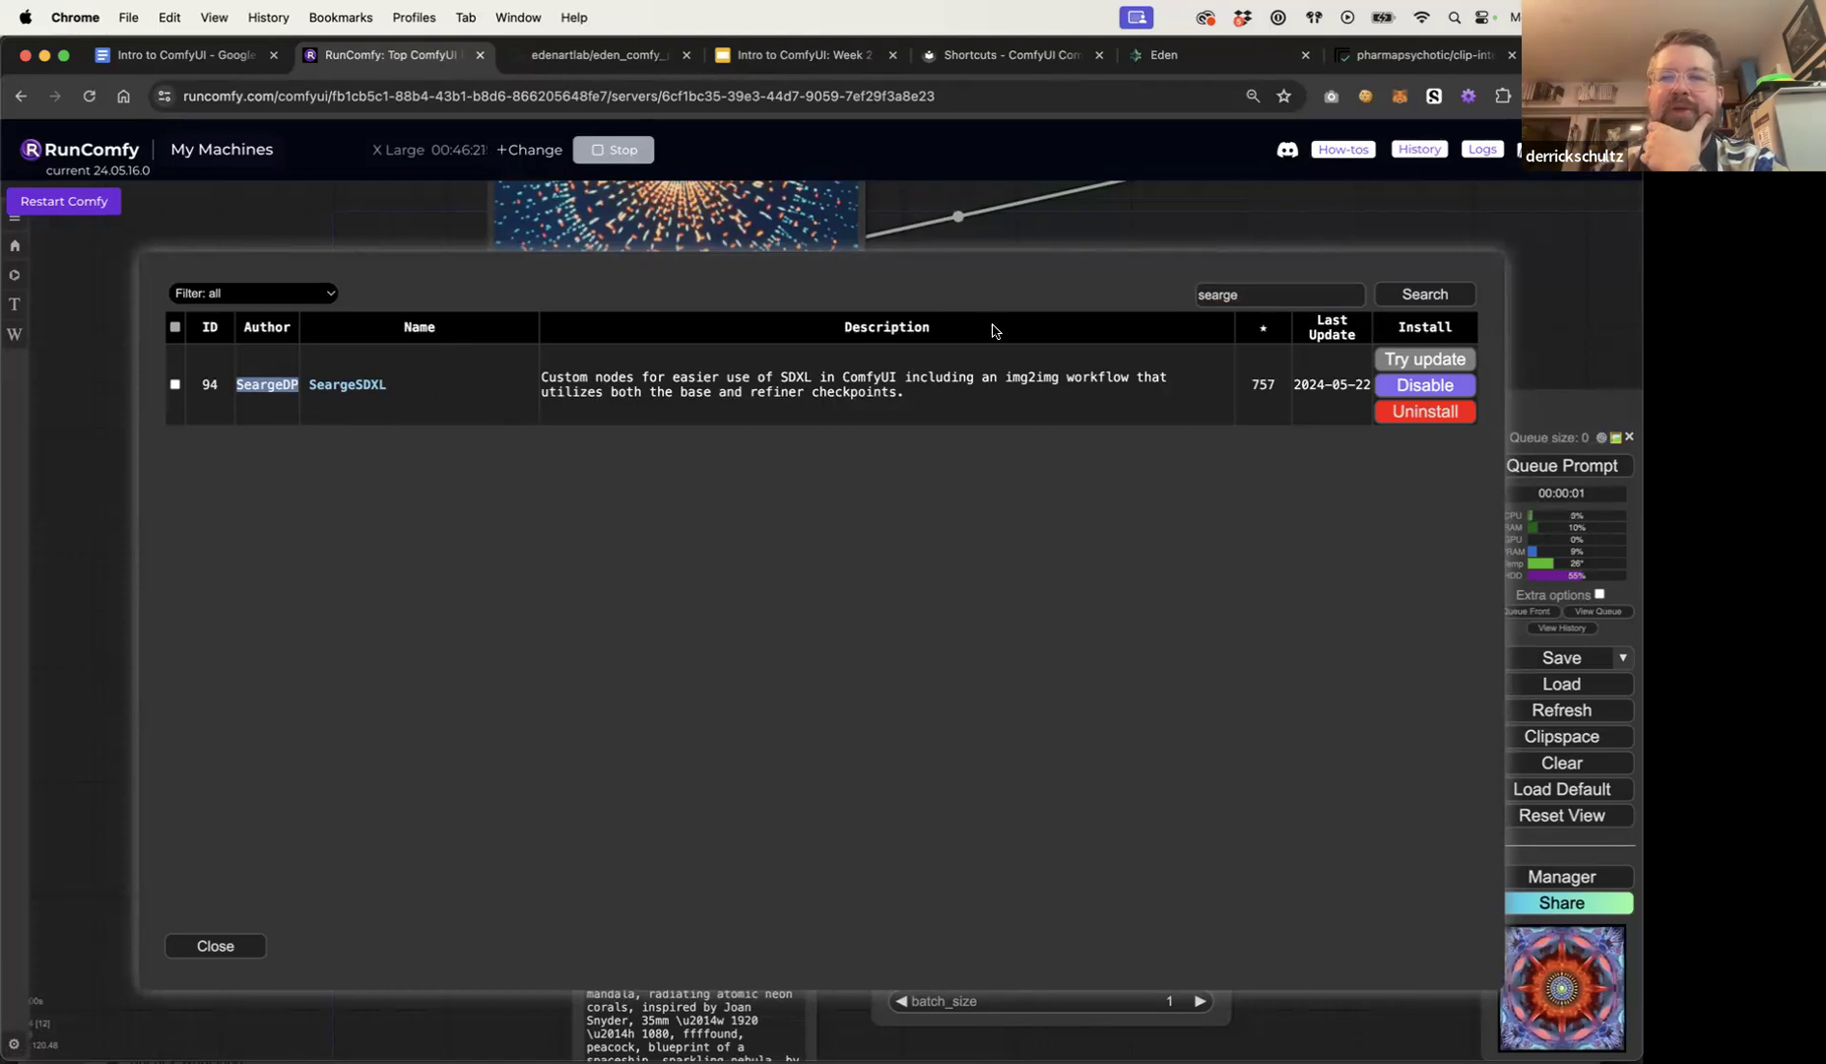
# Step: Search the custom node list for moondream and install the ComfyUI-moondream pack
pyautogui.doubleClick(1242, 289)
pyautogui.write('mo')
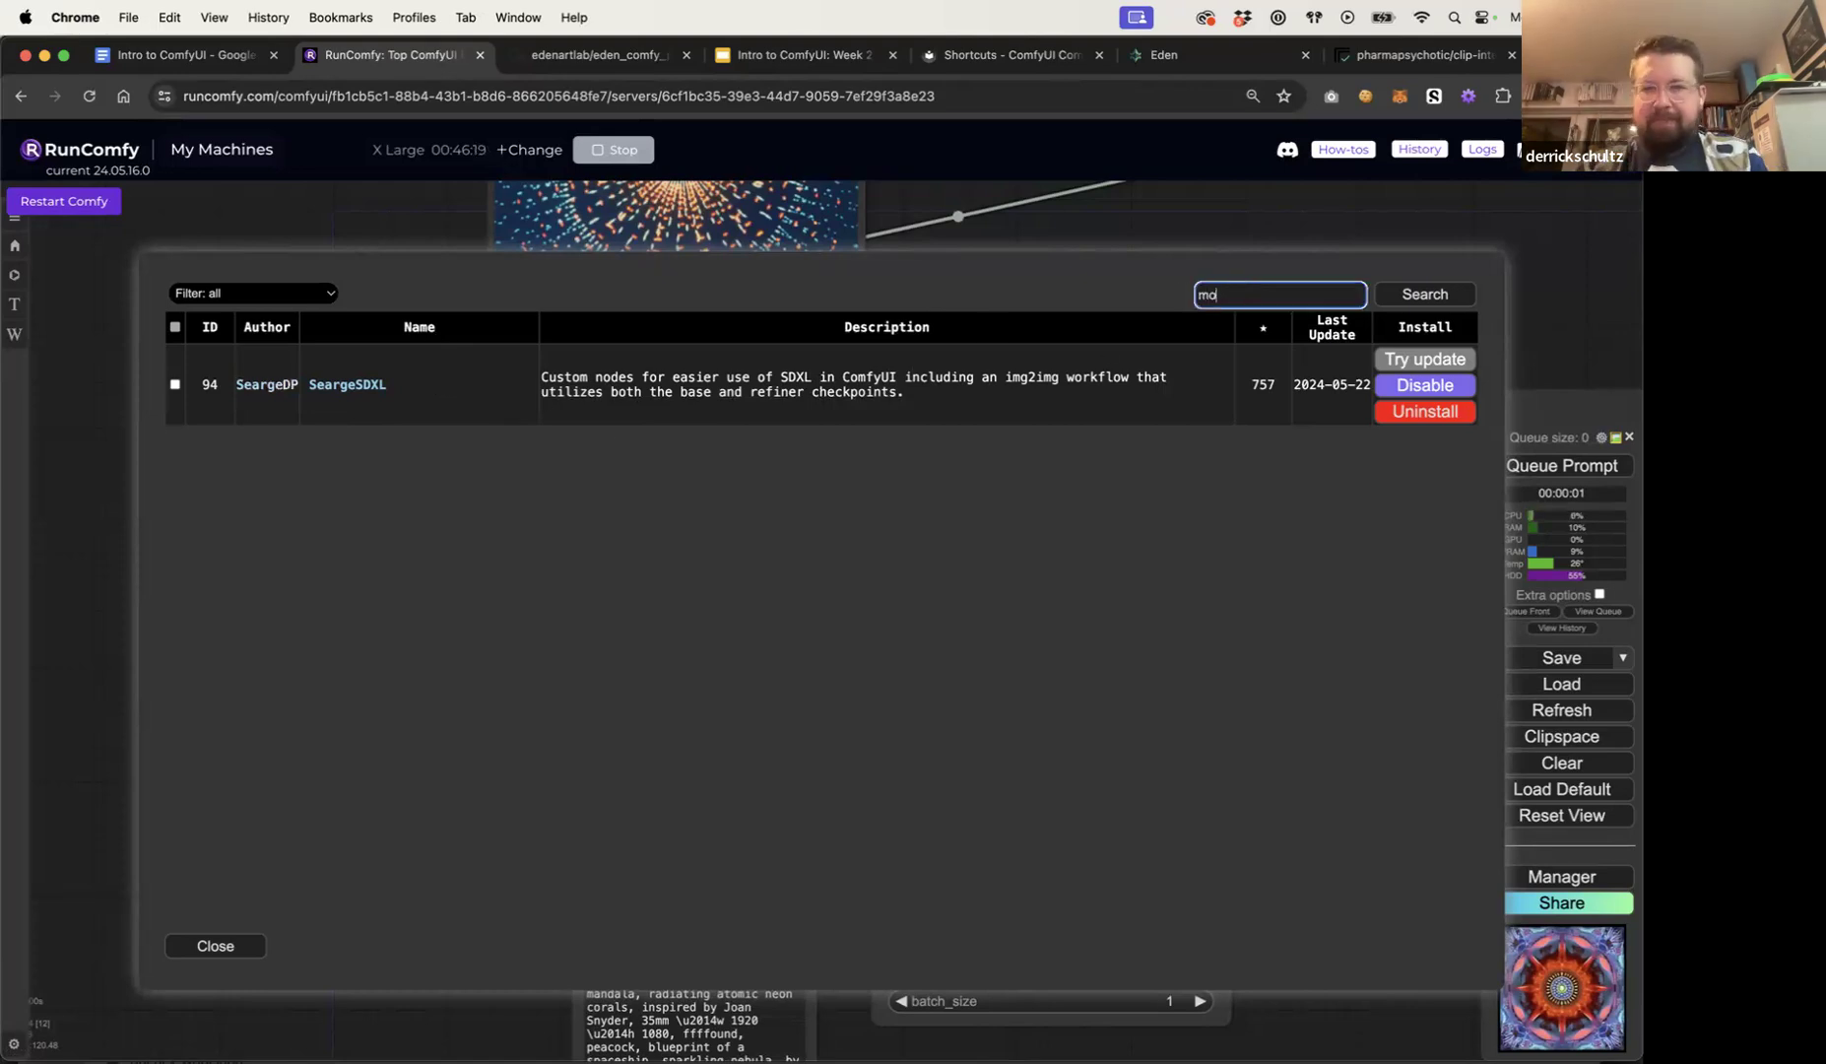
pyautogui.write('ondream')
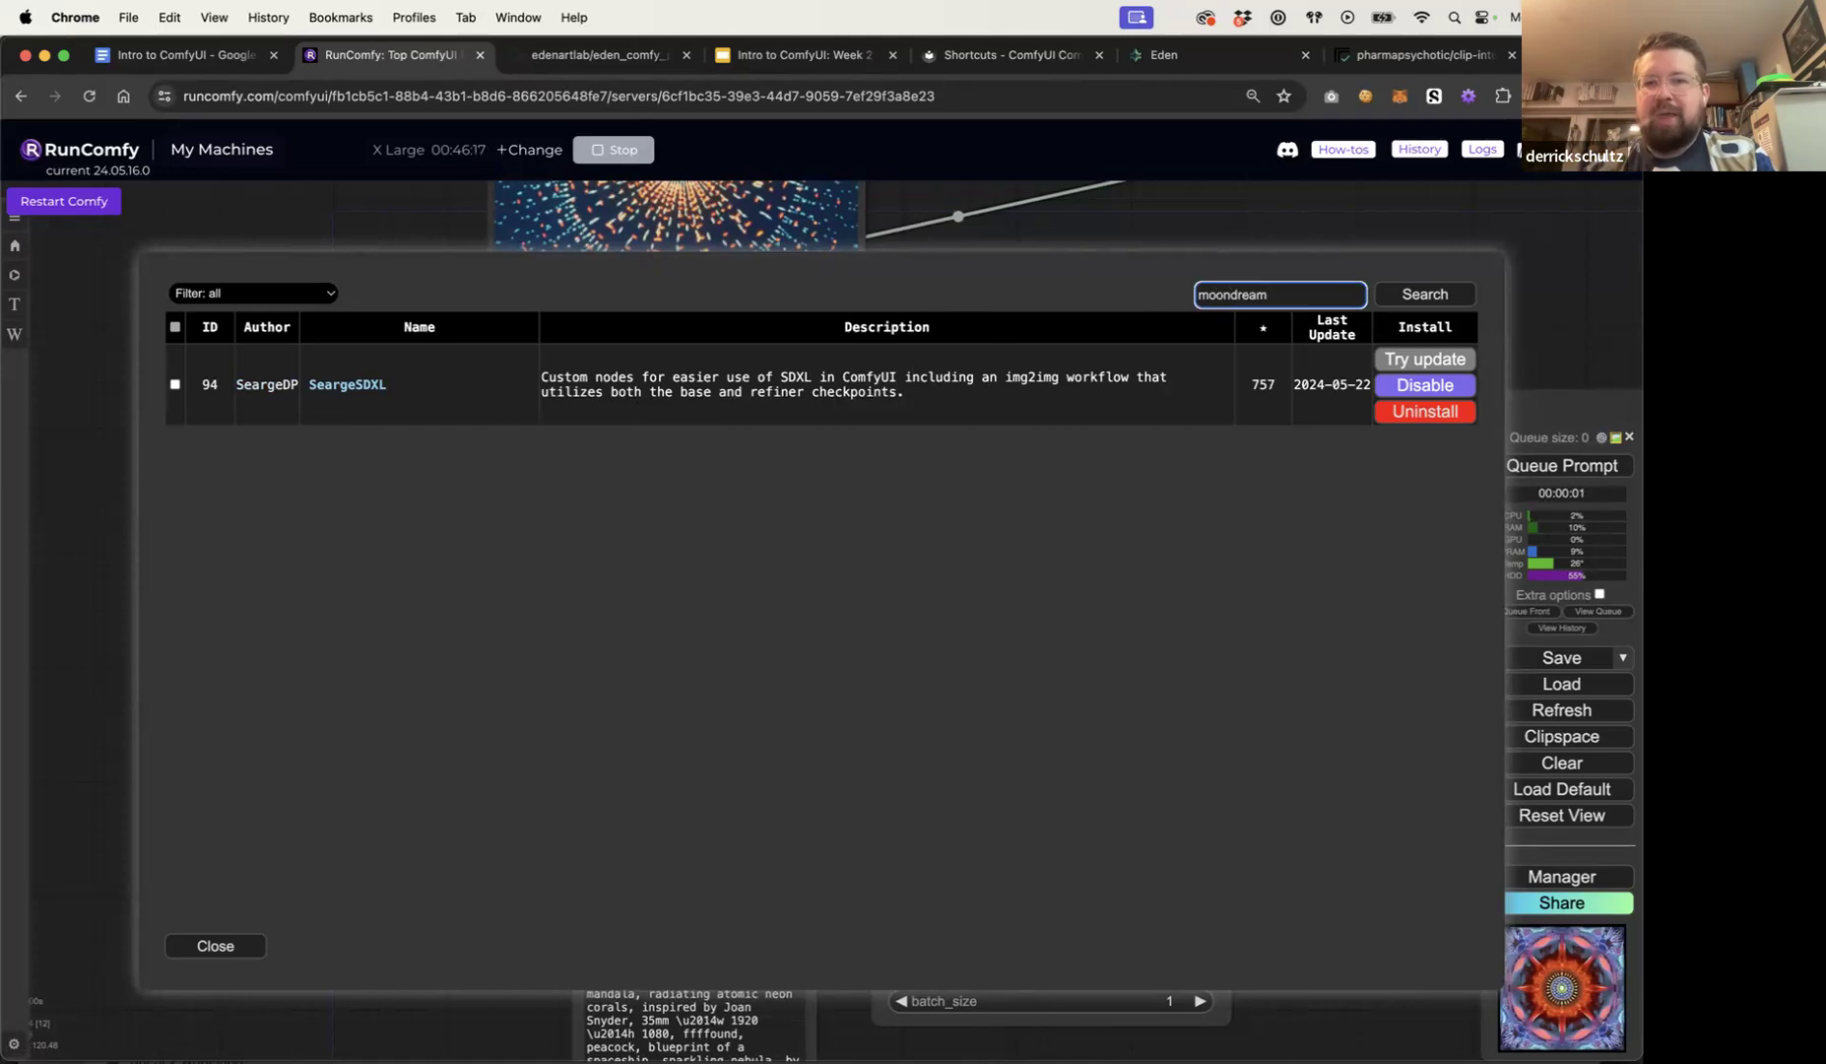
pyautogui.press('Return')
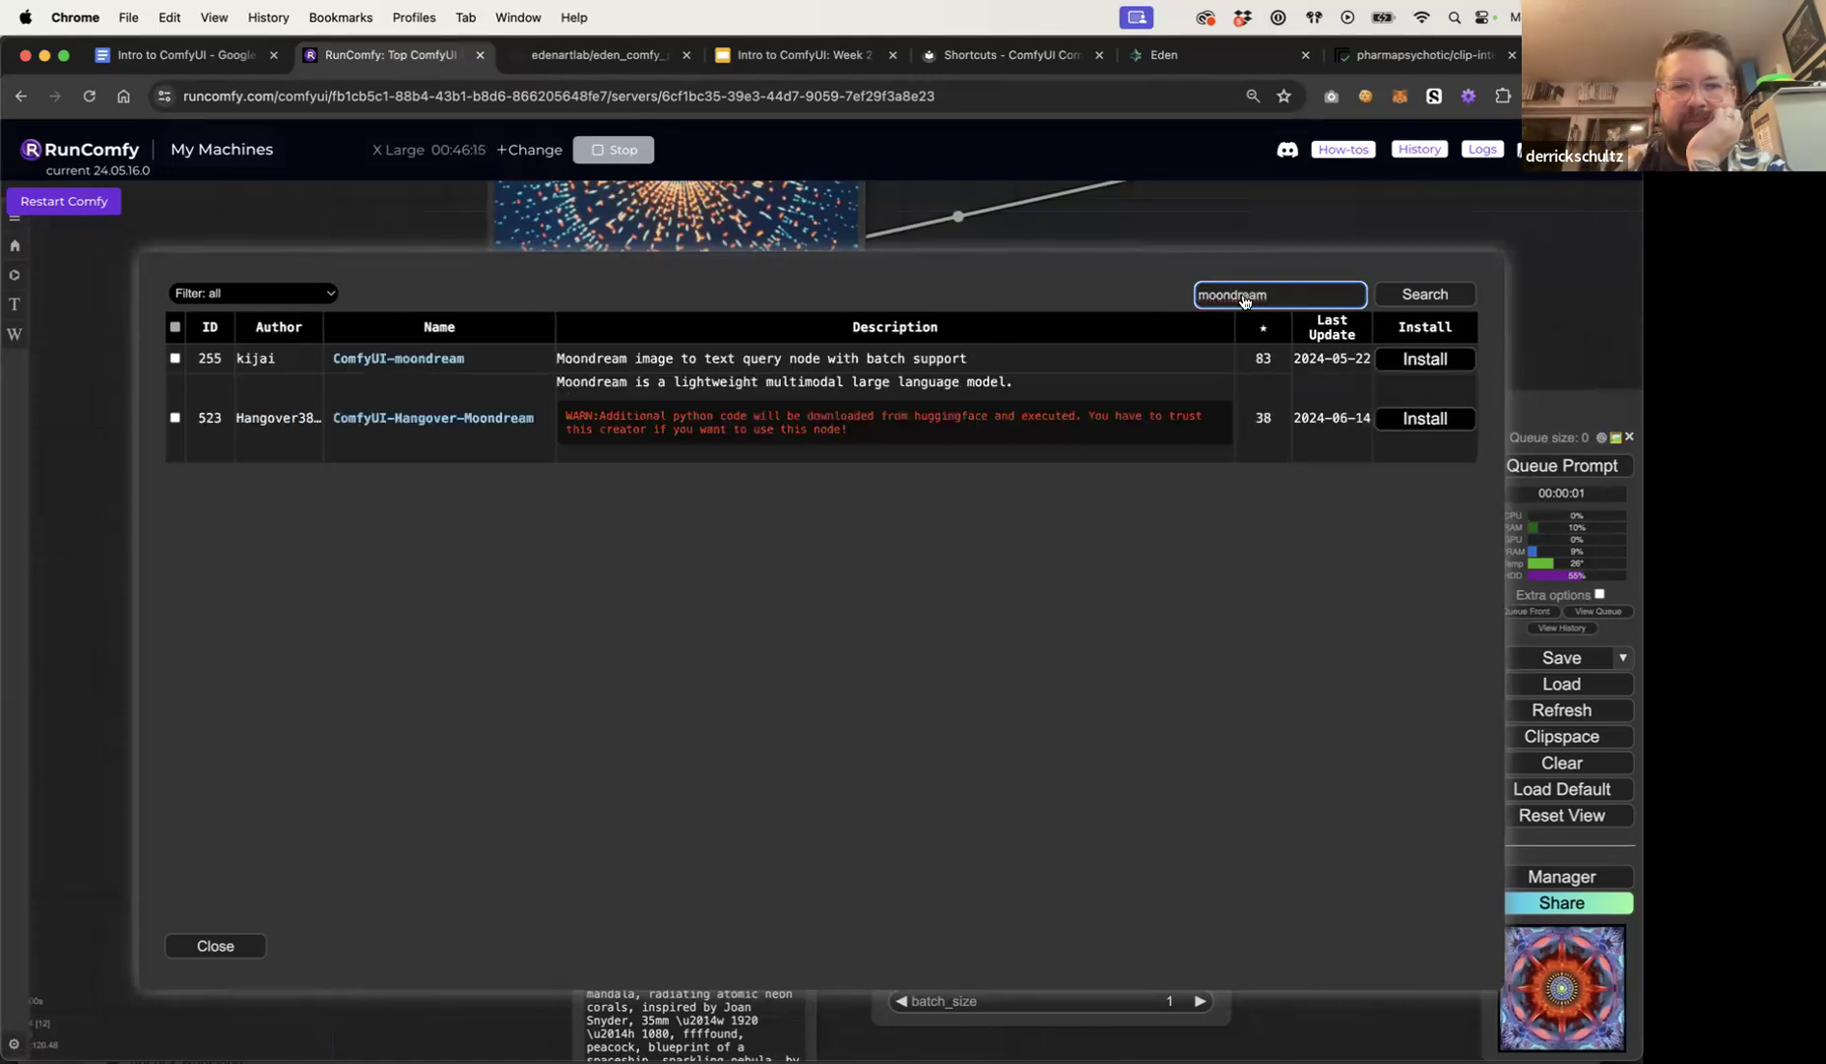
pyautogui.moveTo(295, 359); pyautogui.dragTo(237, 358)
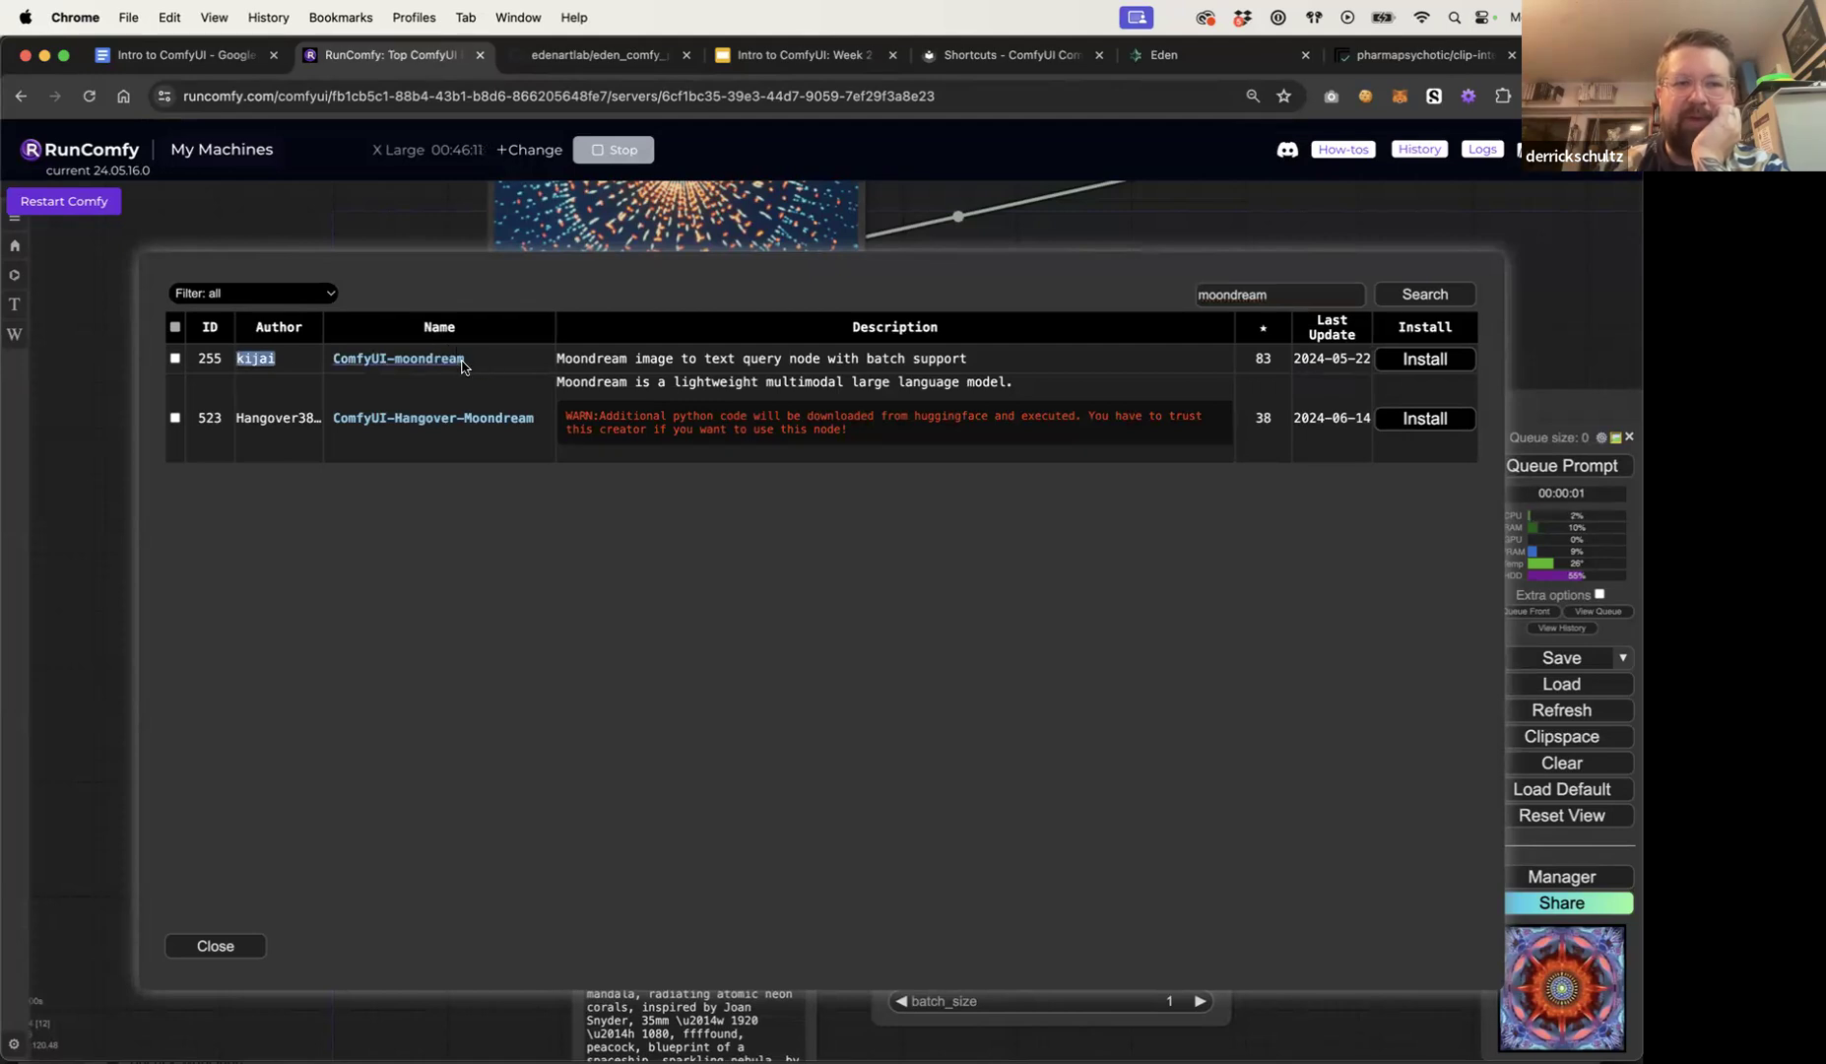
pyautogui.click(1417, 364)
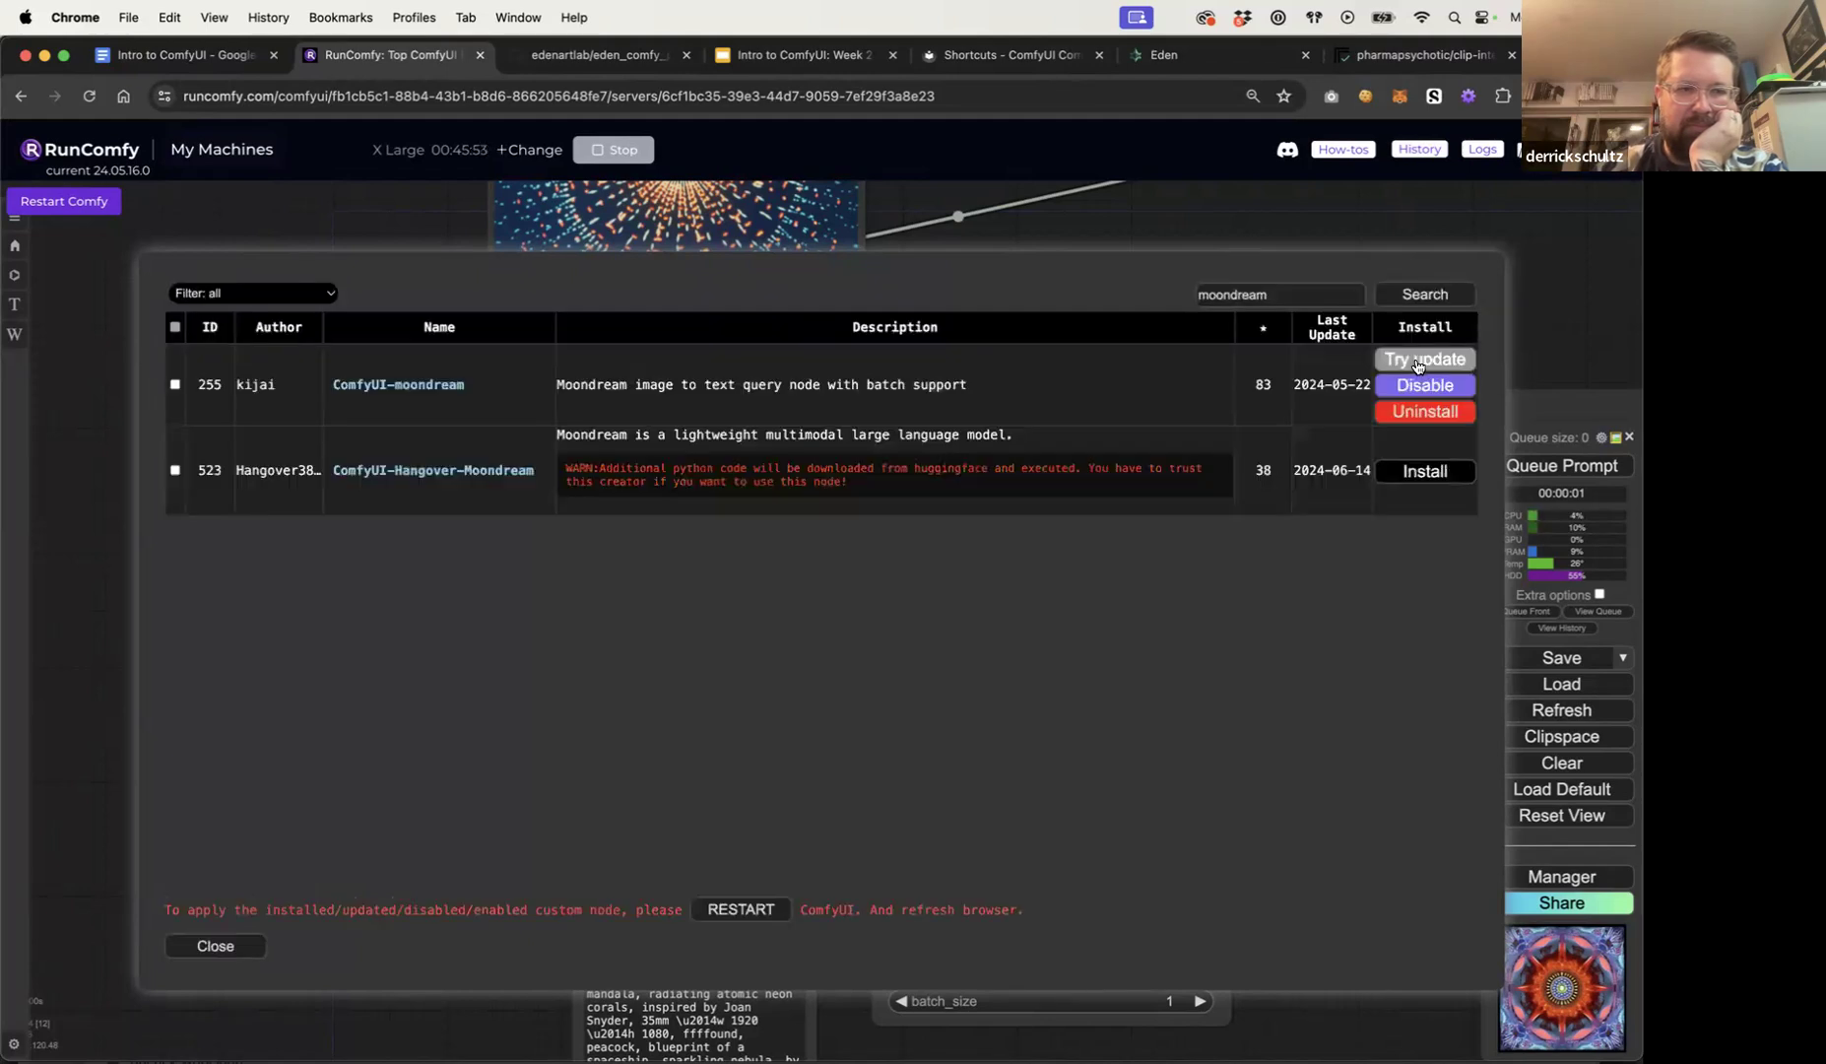
# Step: Restart ComfyUI, close the custom node installer and reload the page
pyautogui.click(57, 201)
pyautogui.click(822, 656)
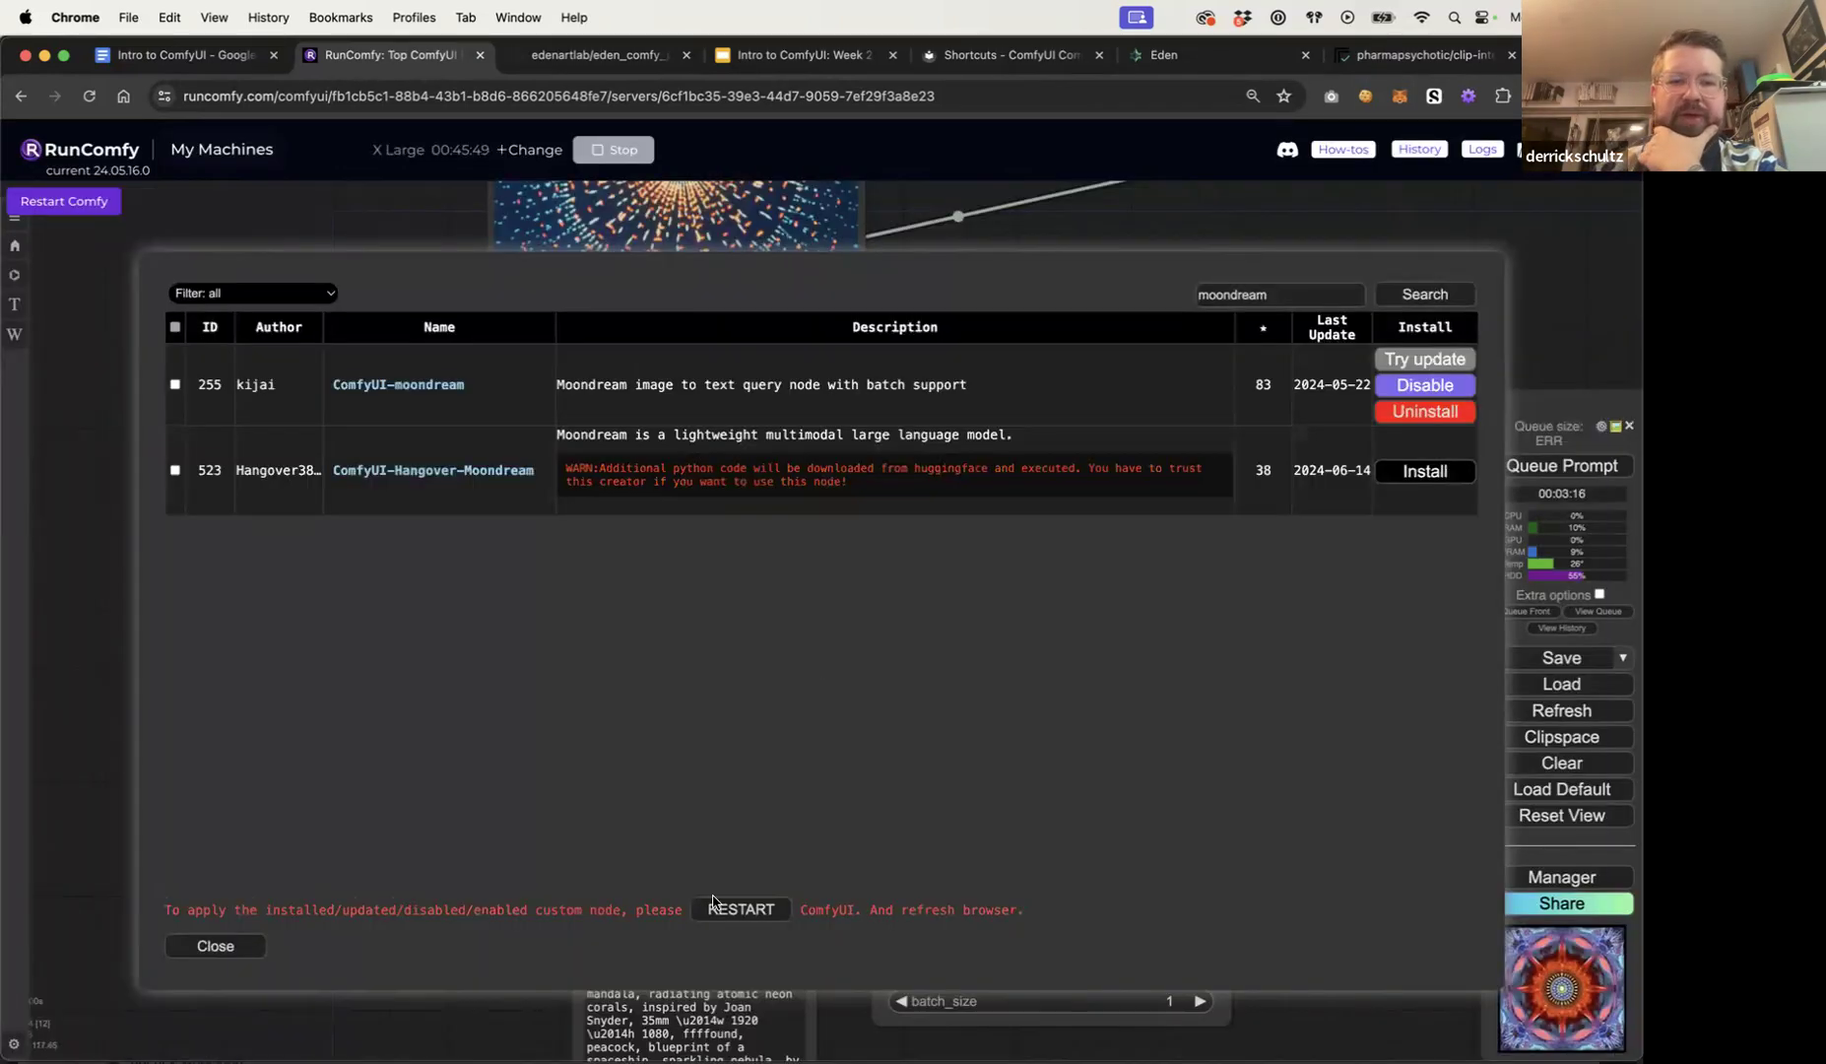
pyautogui.click(246, 949)
pyautogui.click(833, 840)
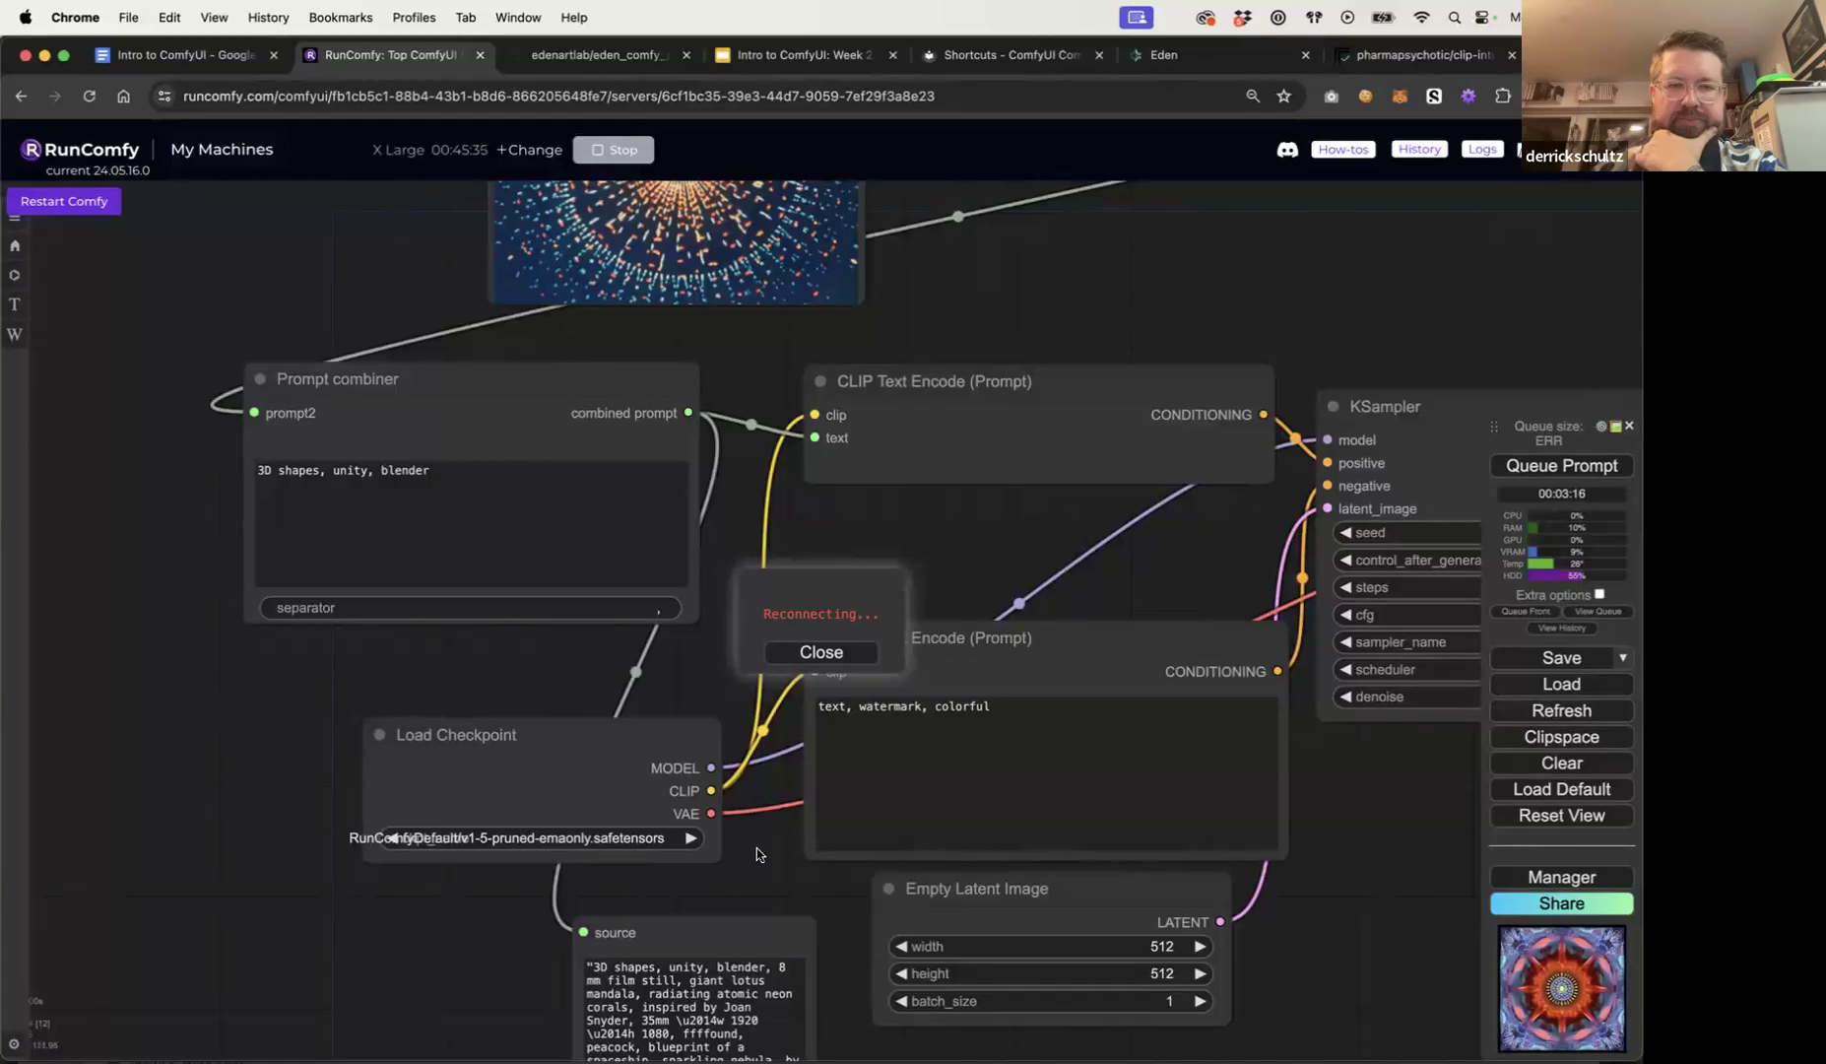
pyautogui.click(89, 96)
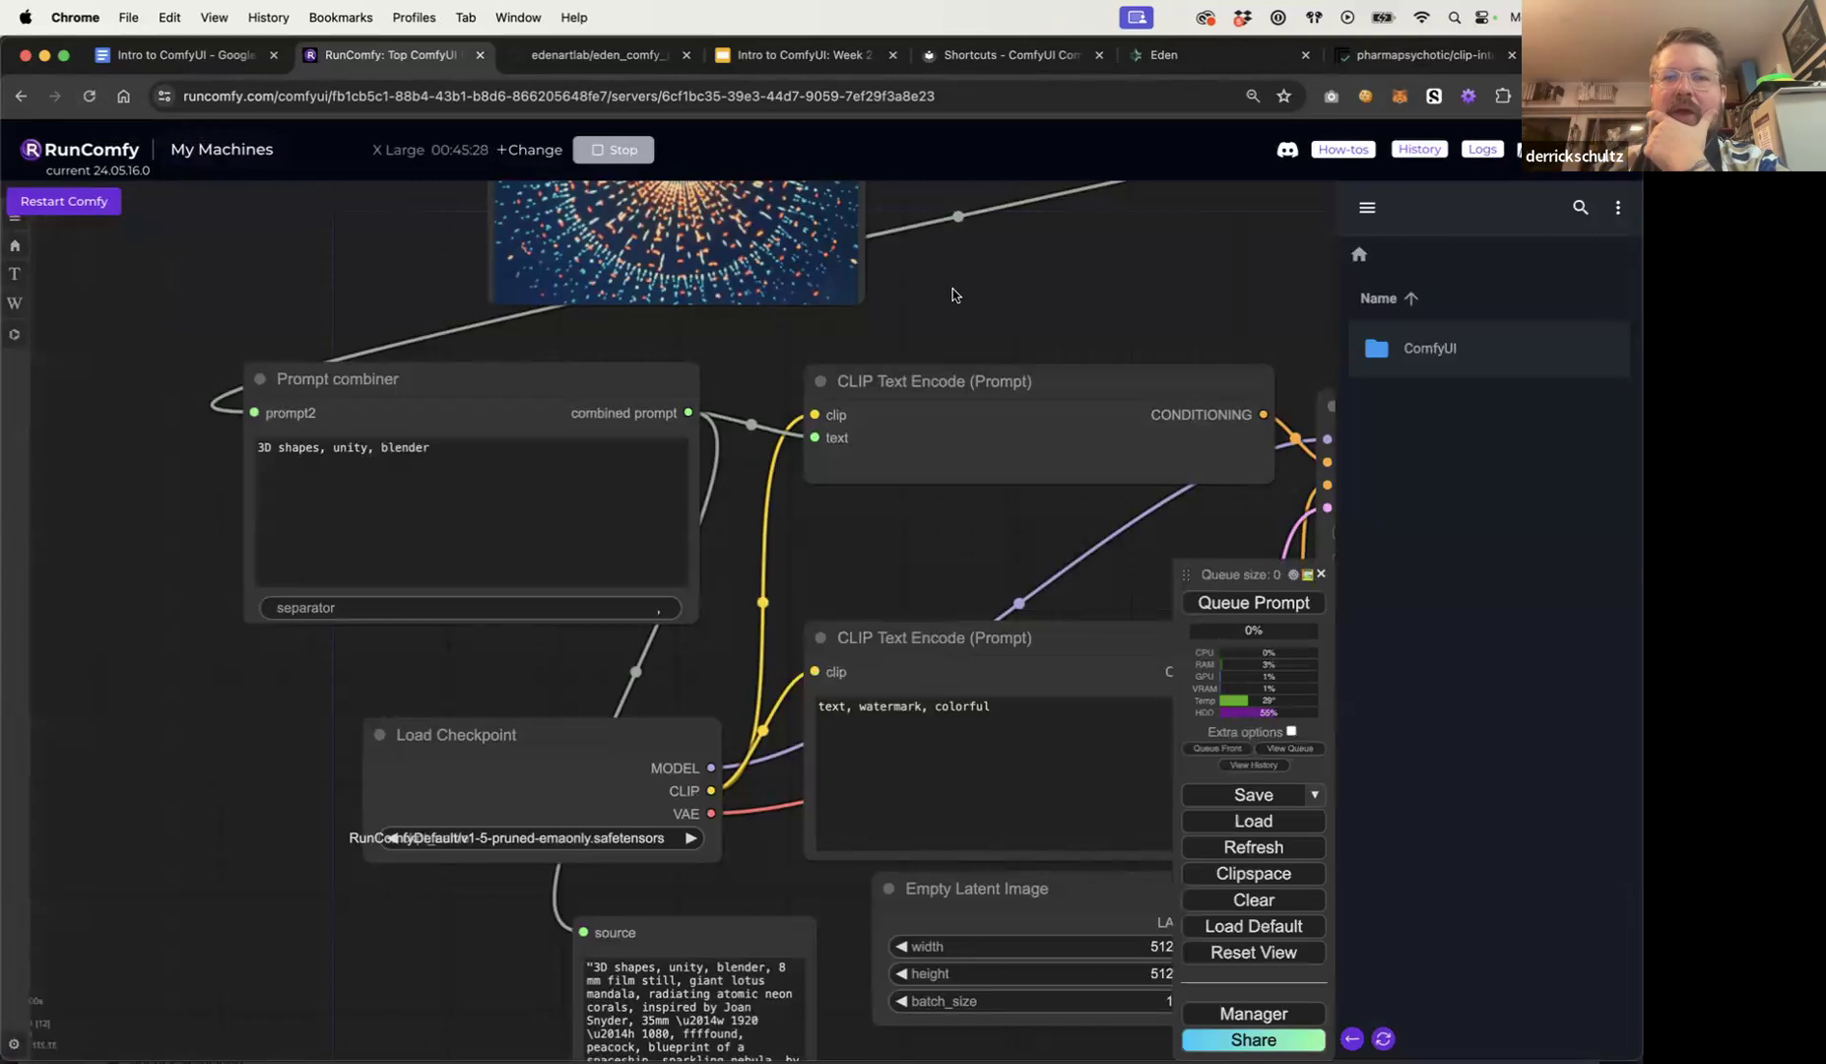
# Step: Add a MoondreamQuery node to the workflow near the Prep Image For ClipVision node
pyautogui.scroll(-8, 946, 311)
pyautogui.moveTo(1006, 310); pyautogui.dragTo(725, 507)
pyautogui.scroll(10, 676, 284)
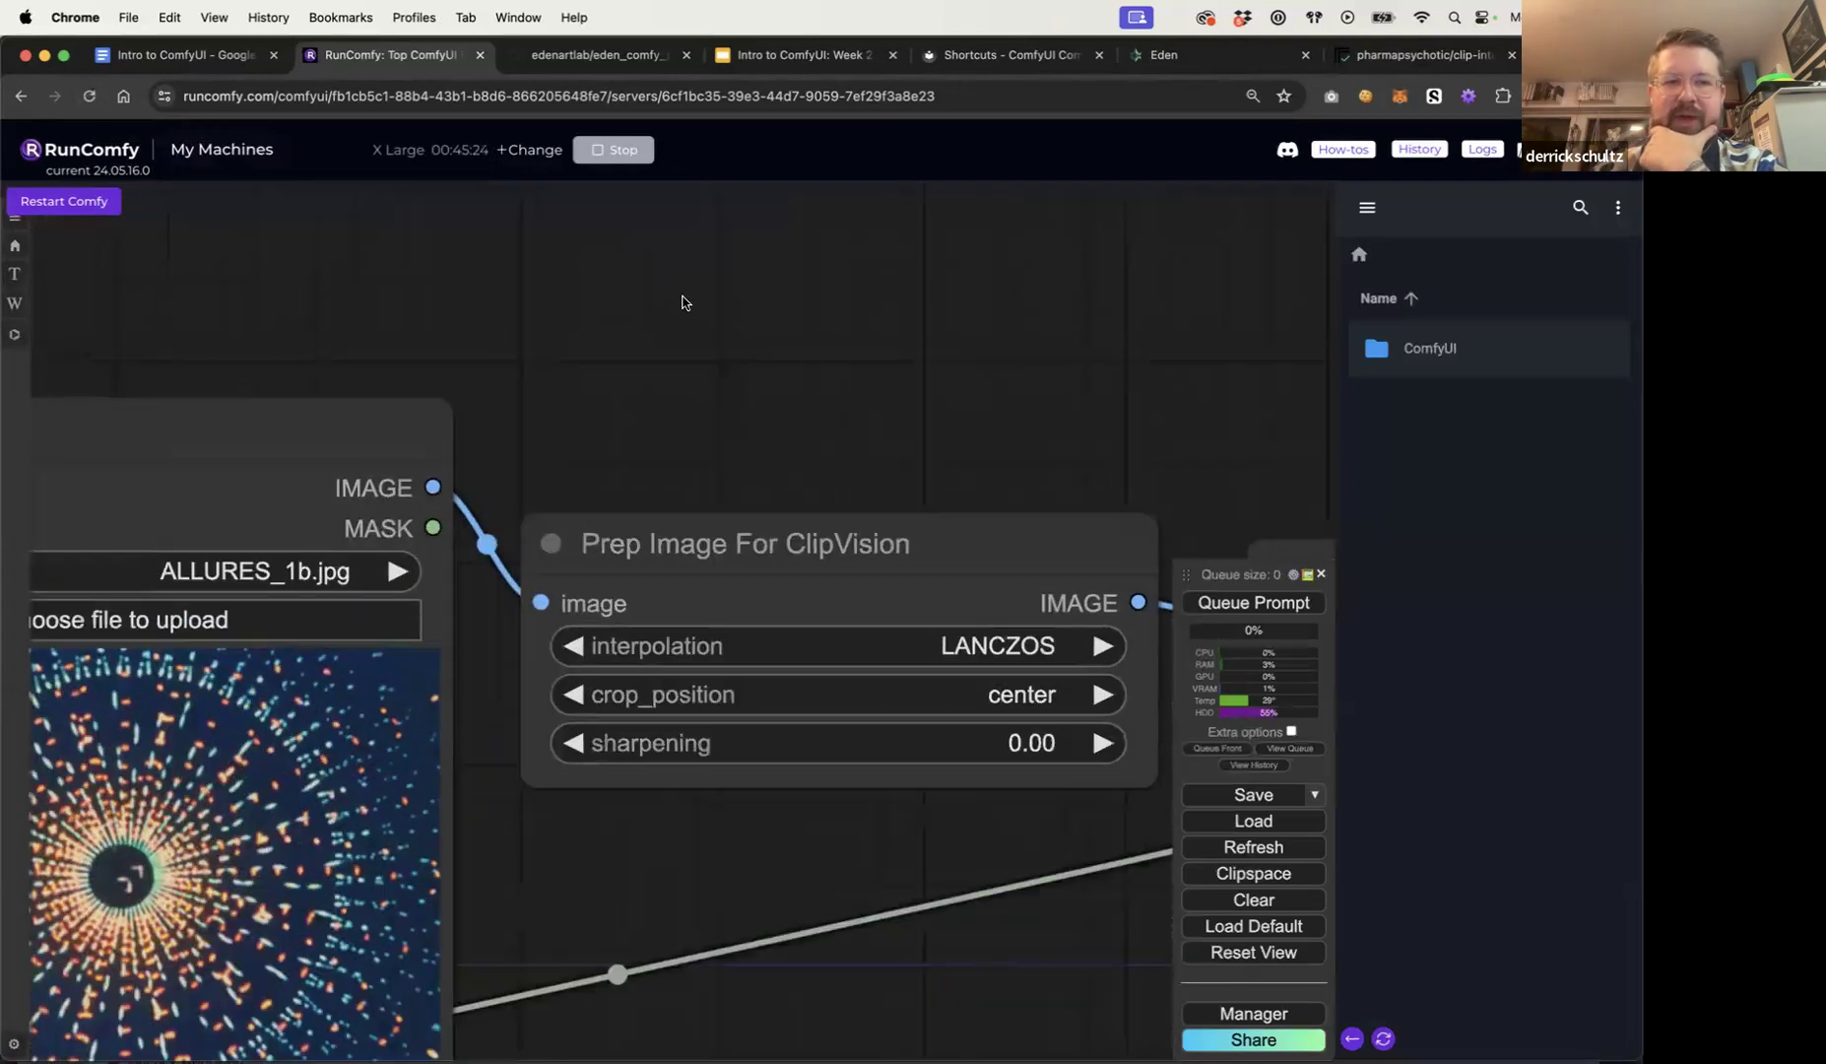
pyautogui.doubleClick(681, 302)
pyautogui.write('moon')
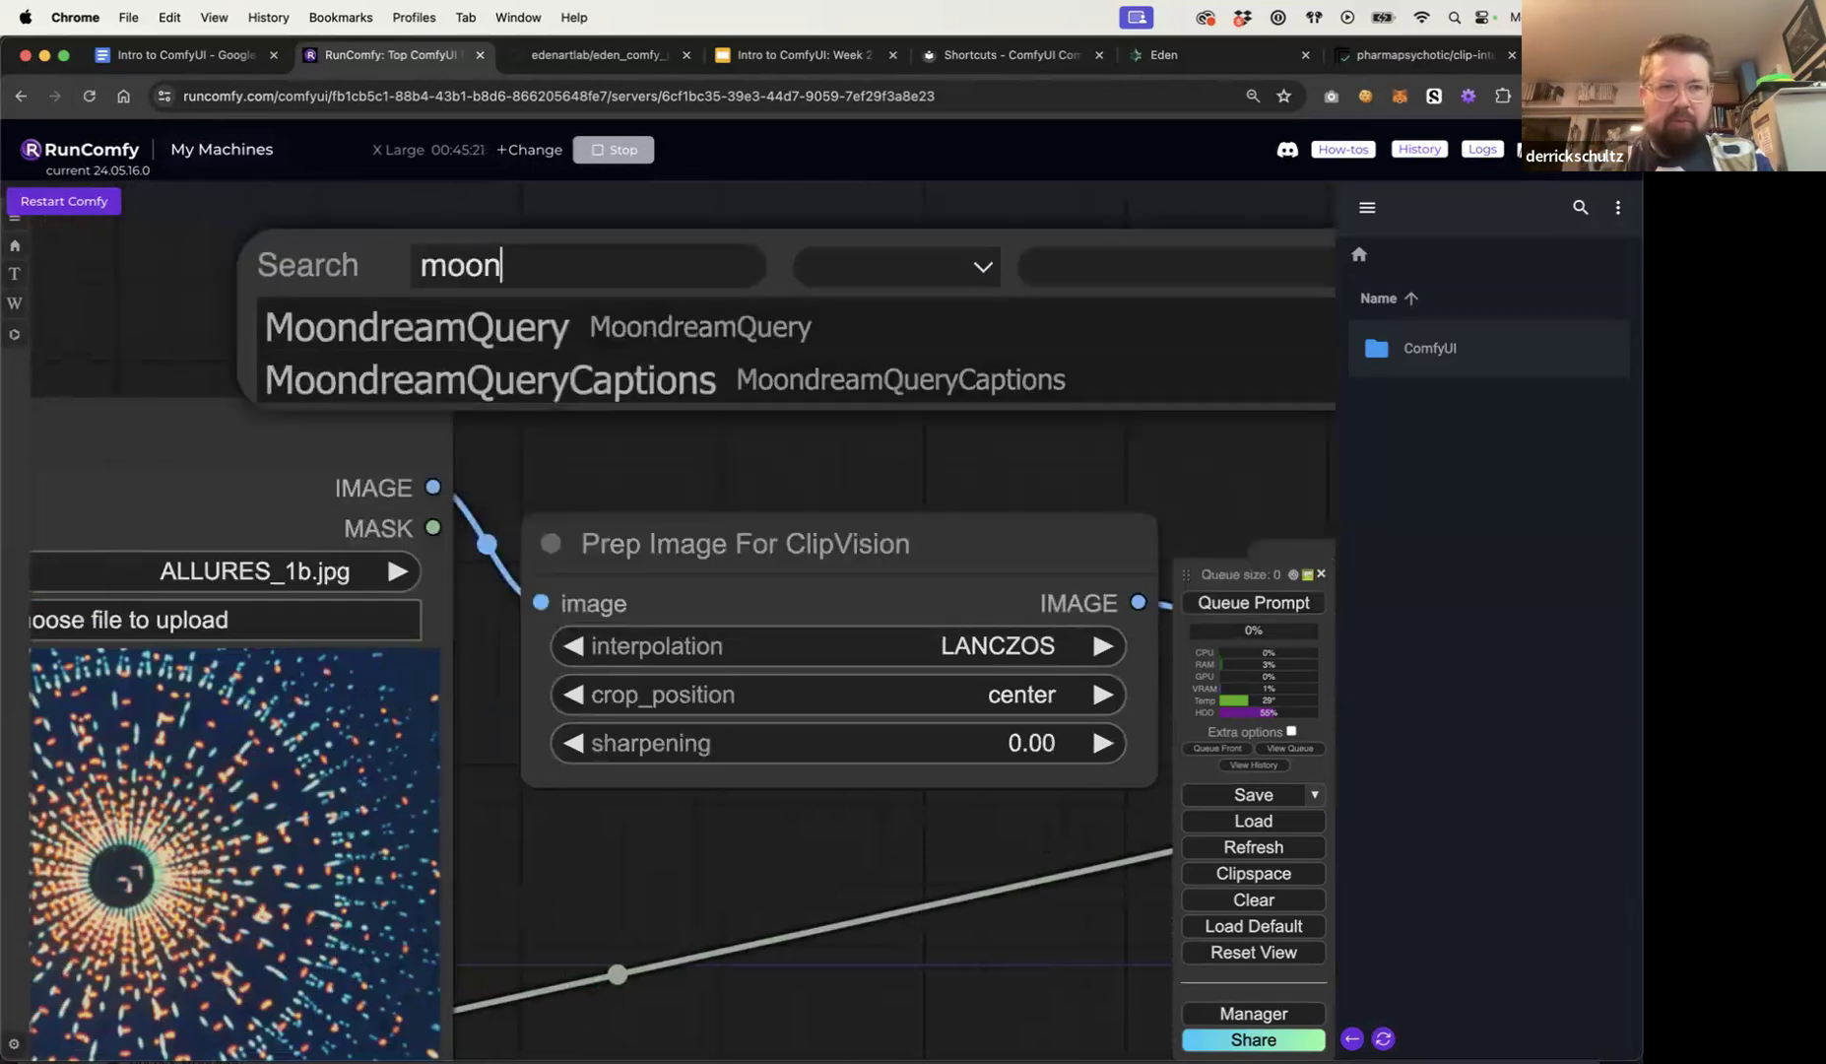
pyautogui.click(610, 340)
# Step: Place the MoondreamQuery node in the free space above the Prep Image For ClipVision node
pyautogui.moveTo(709, 264); pyautogui.dragTo(669, 203)
pyautogui.scroll(-1, 669, 204)
pyautogui.scroll(-5, 669, 204)
pyautogui.scroll(5, 769, 217)
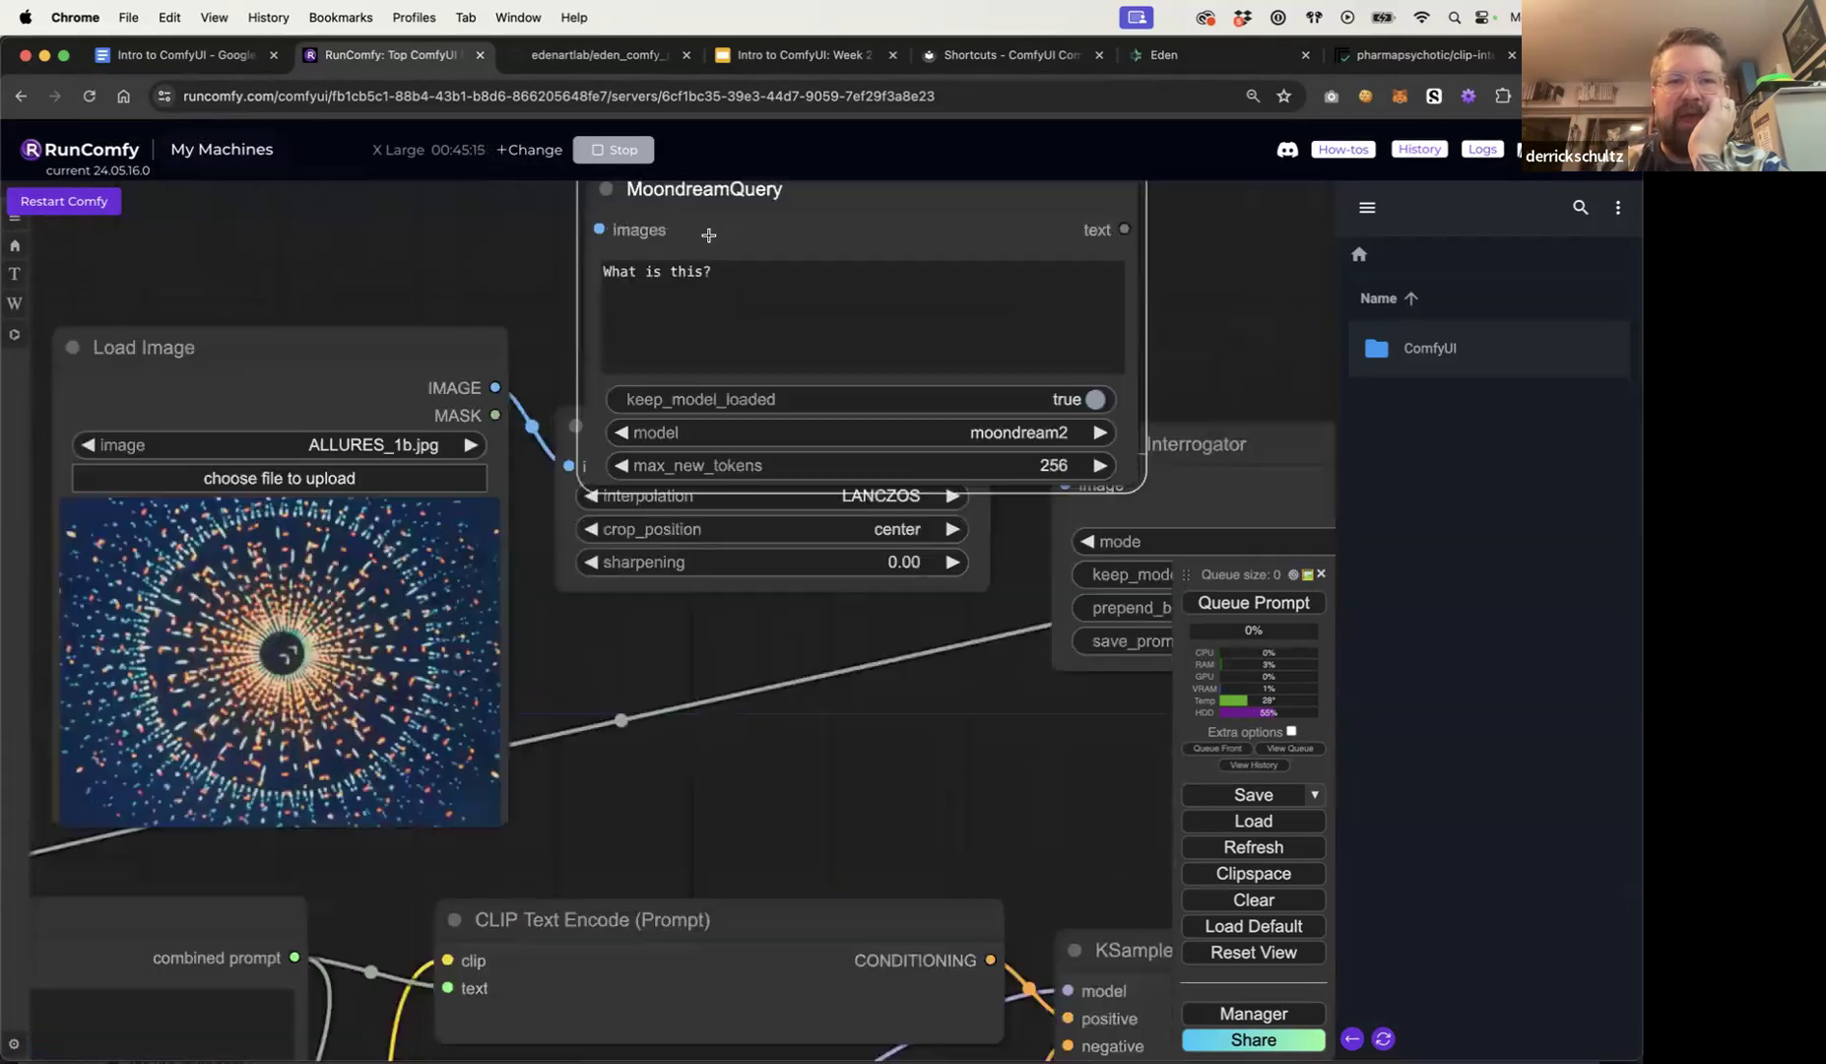
pyautogui.scroll(-10, 875, 228)
pyautogui.moveTo(901, 229); pyautogui.dragTo(755, 289)
pyautogui.click(901, 350)
pyautogui.scroll(6, 900, 350)
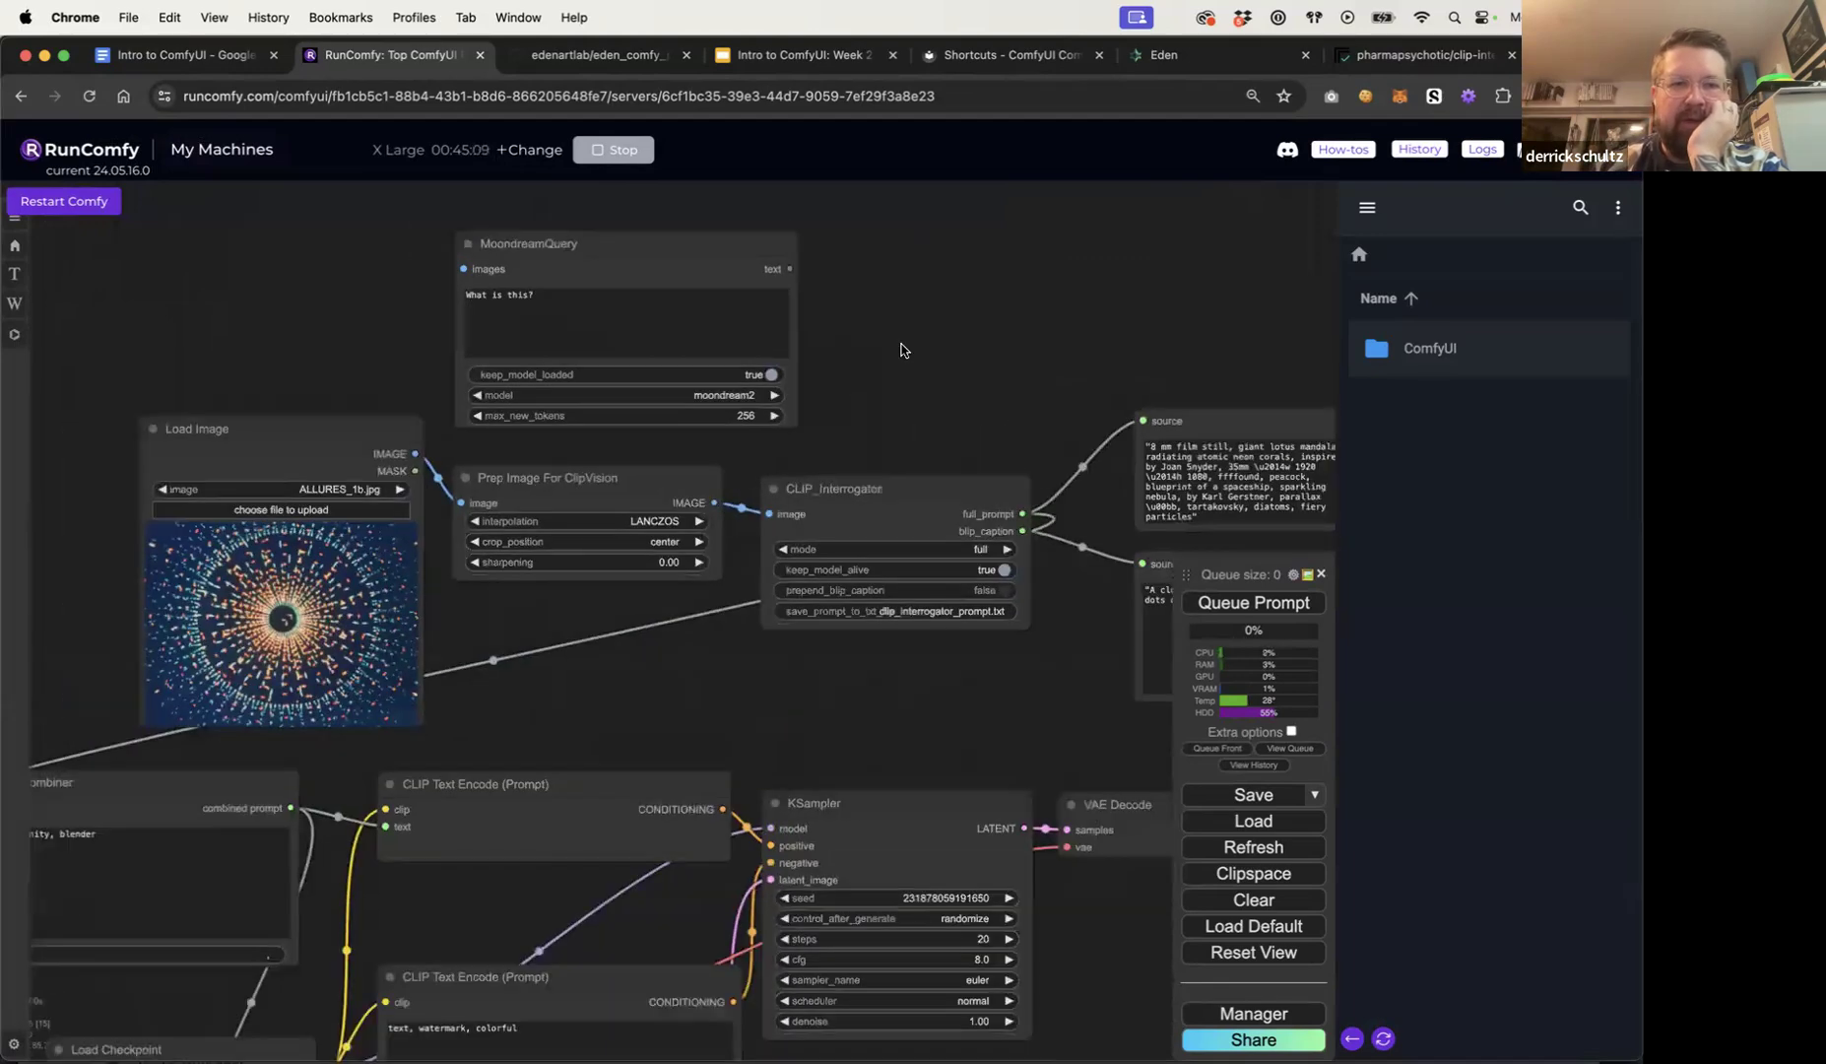
# Step: Connect the Load Image node's IMAGE output to MoondreamQuery's images input and set its model to moondream1
pyautogui.moveTo(416, 453); pyautogui.dragTo(465, 271)
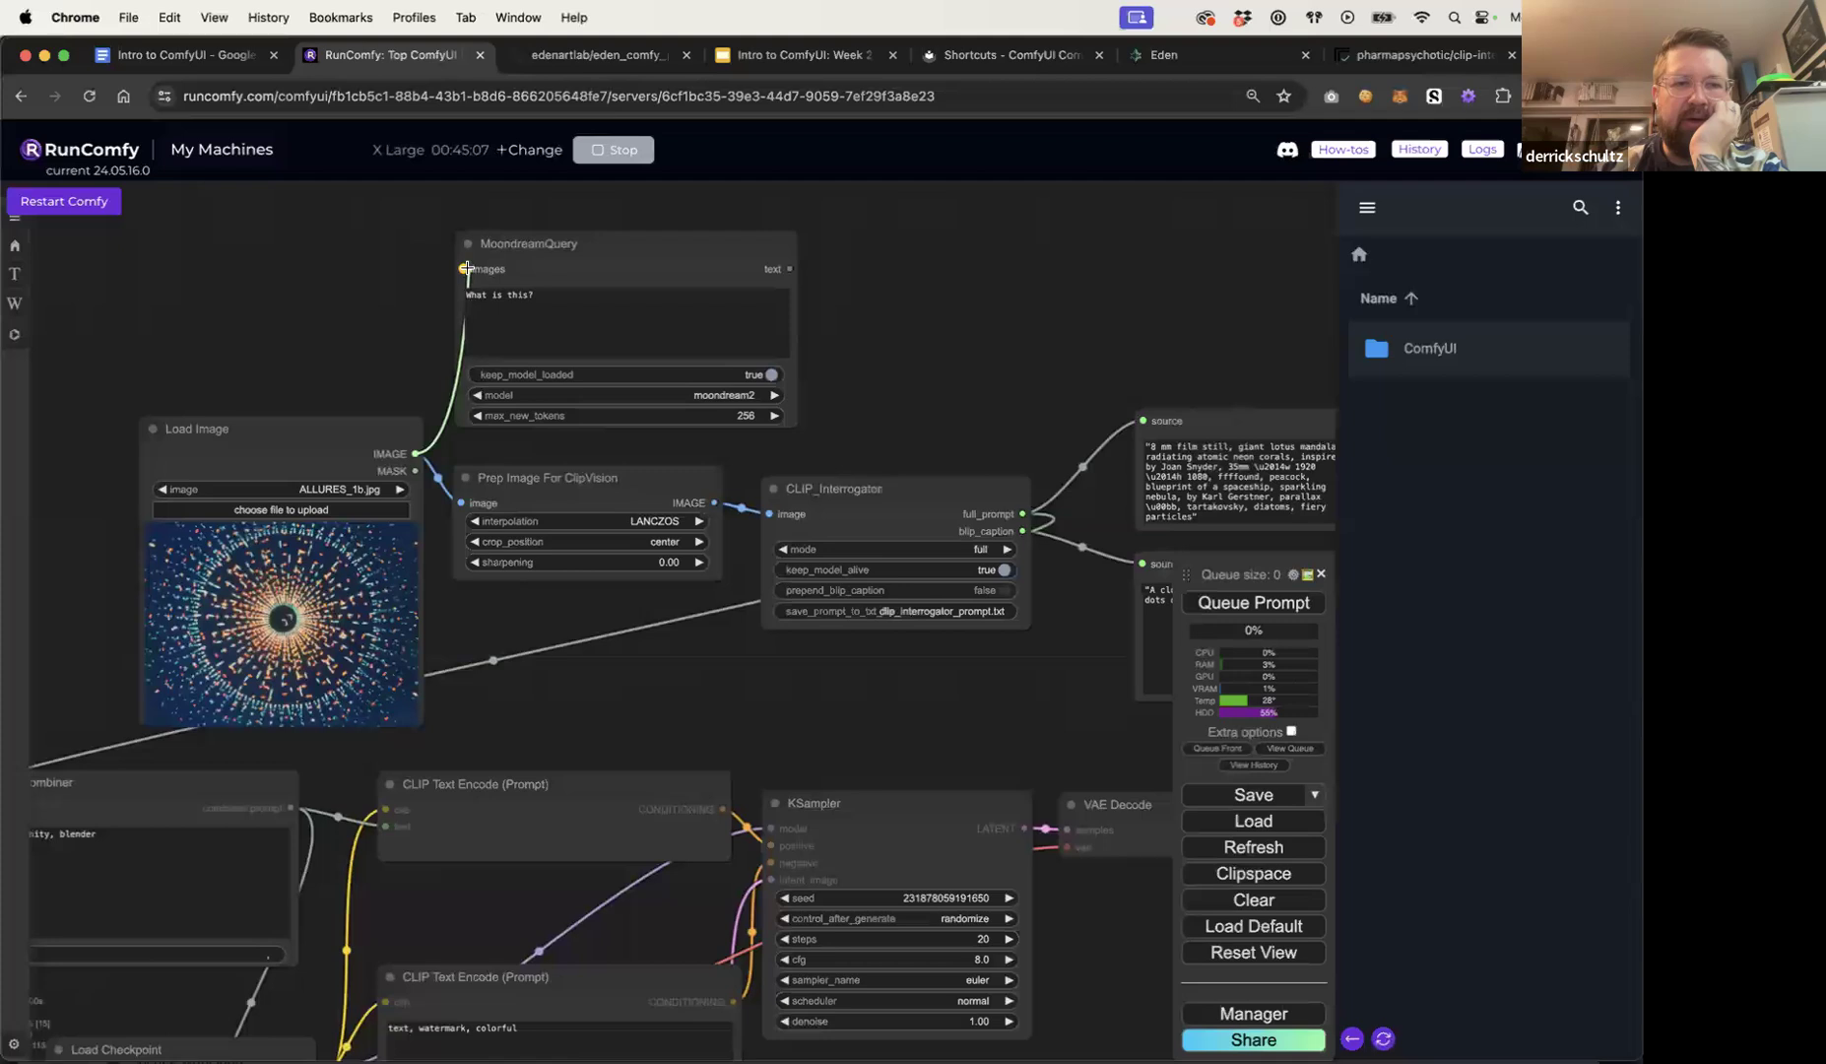
pyautogui.click(558, 294)
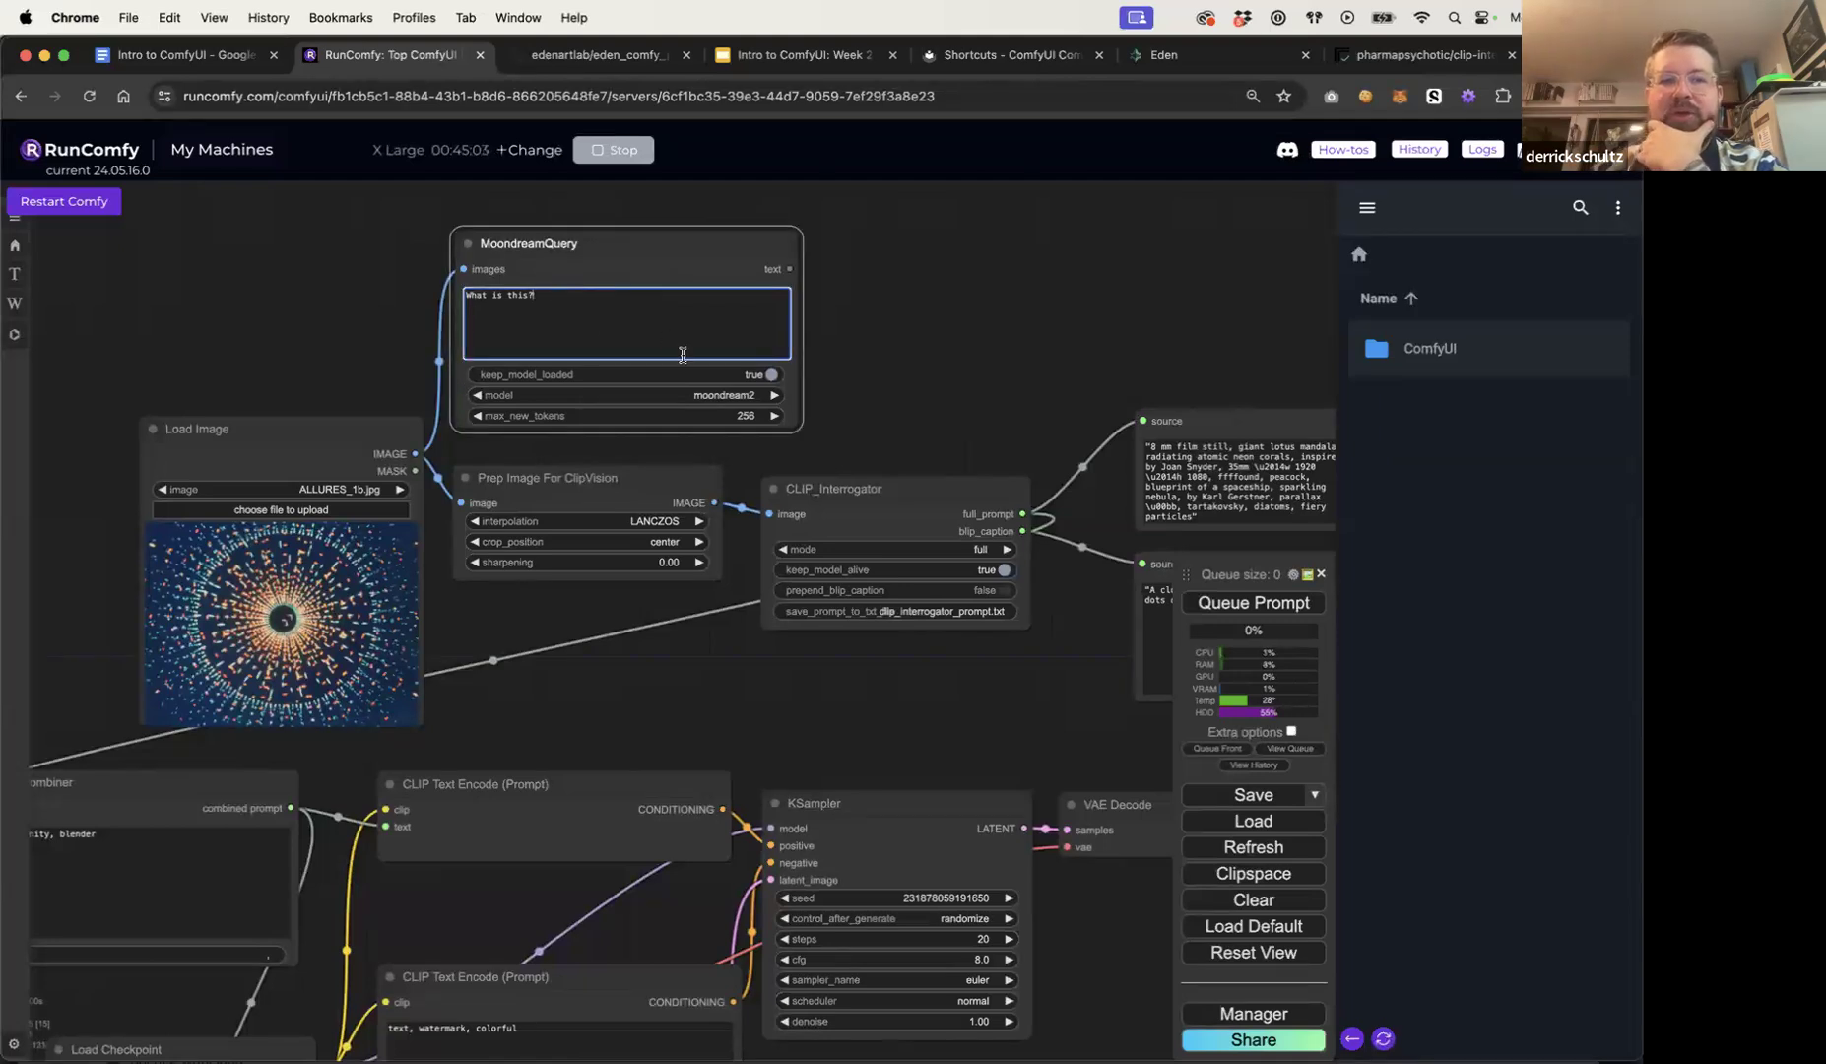
pyautogui.click(720, 397)
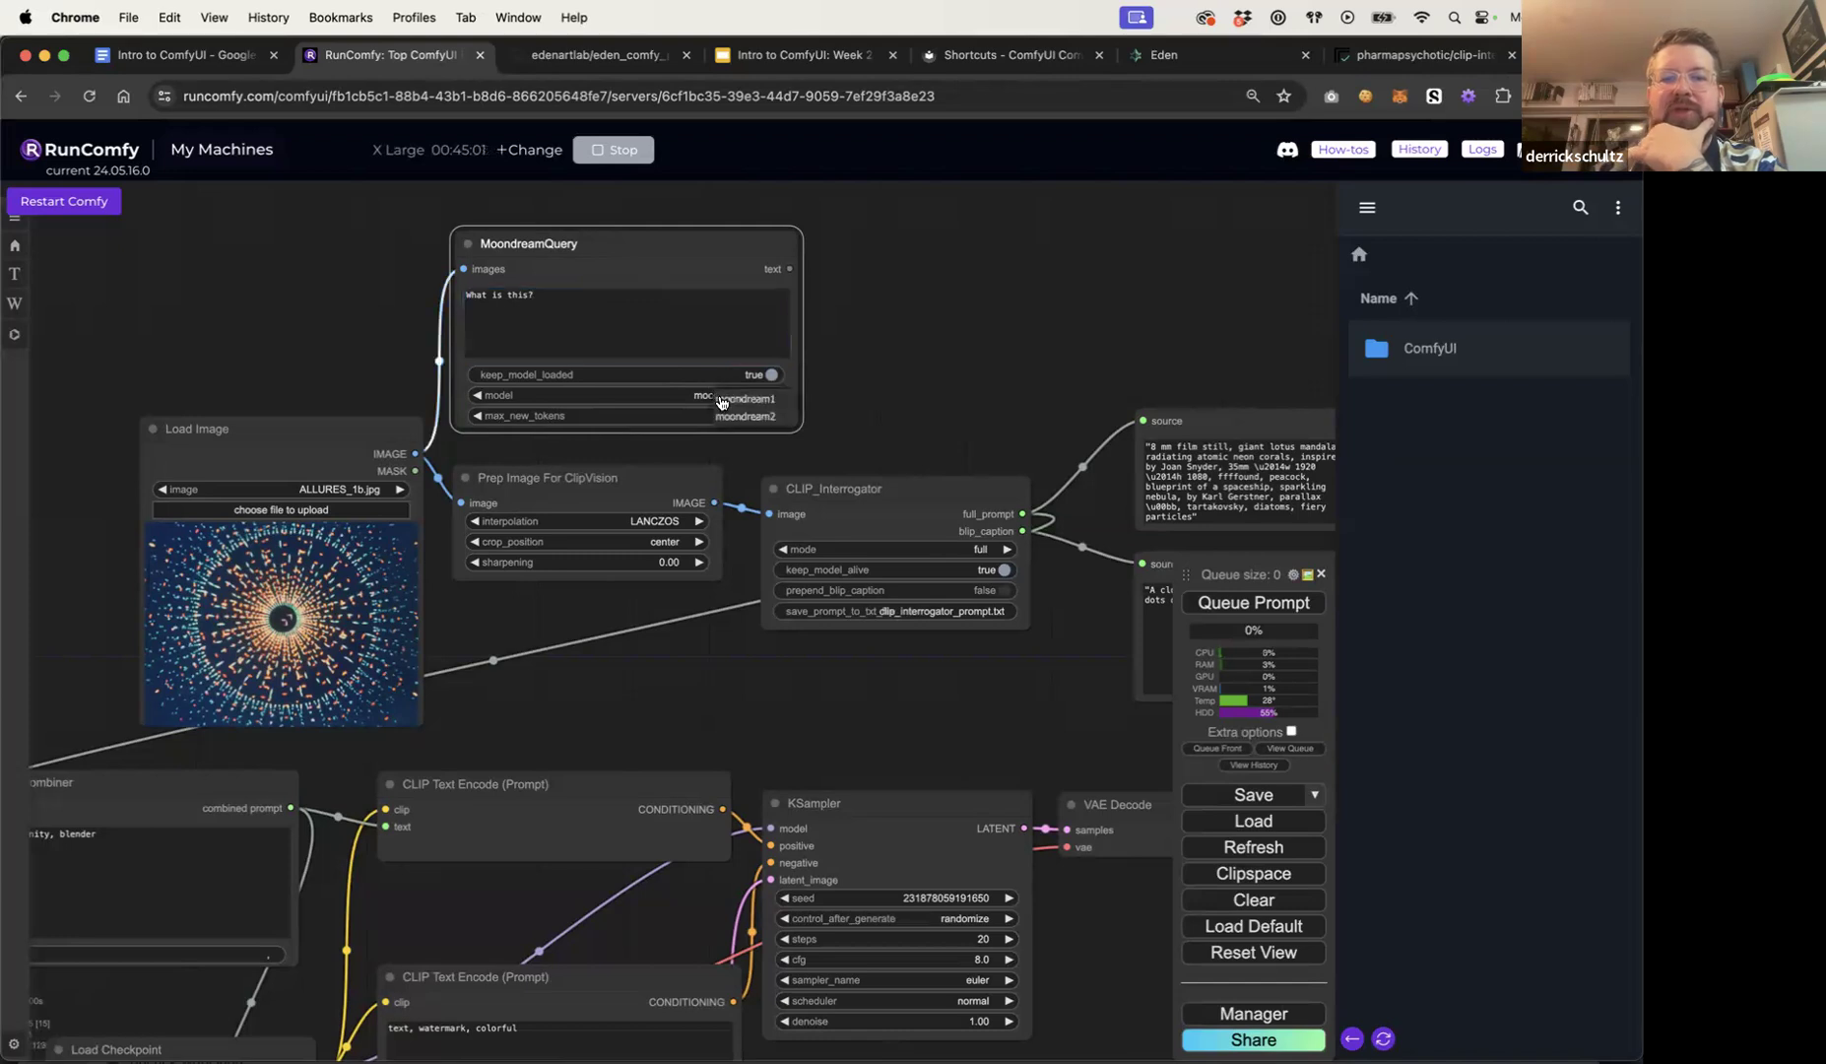
pyautogui.click(751, 397)
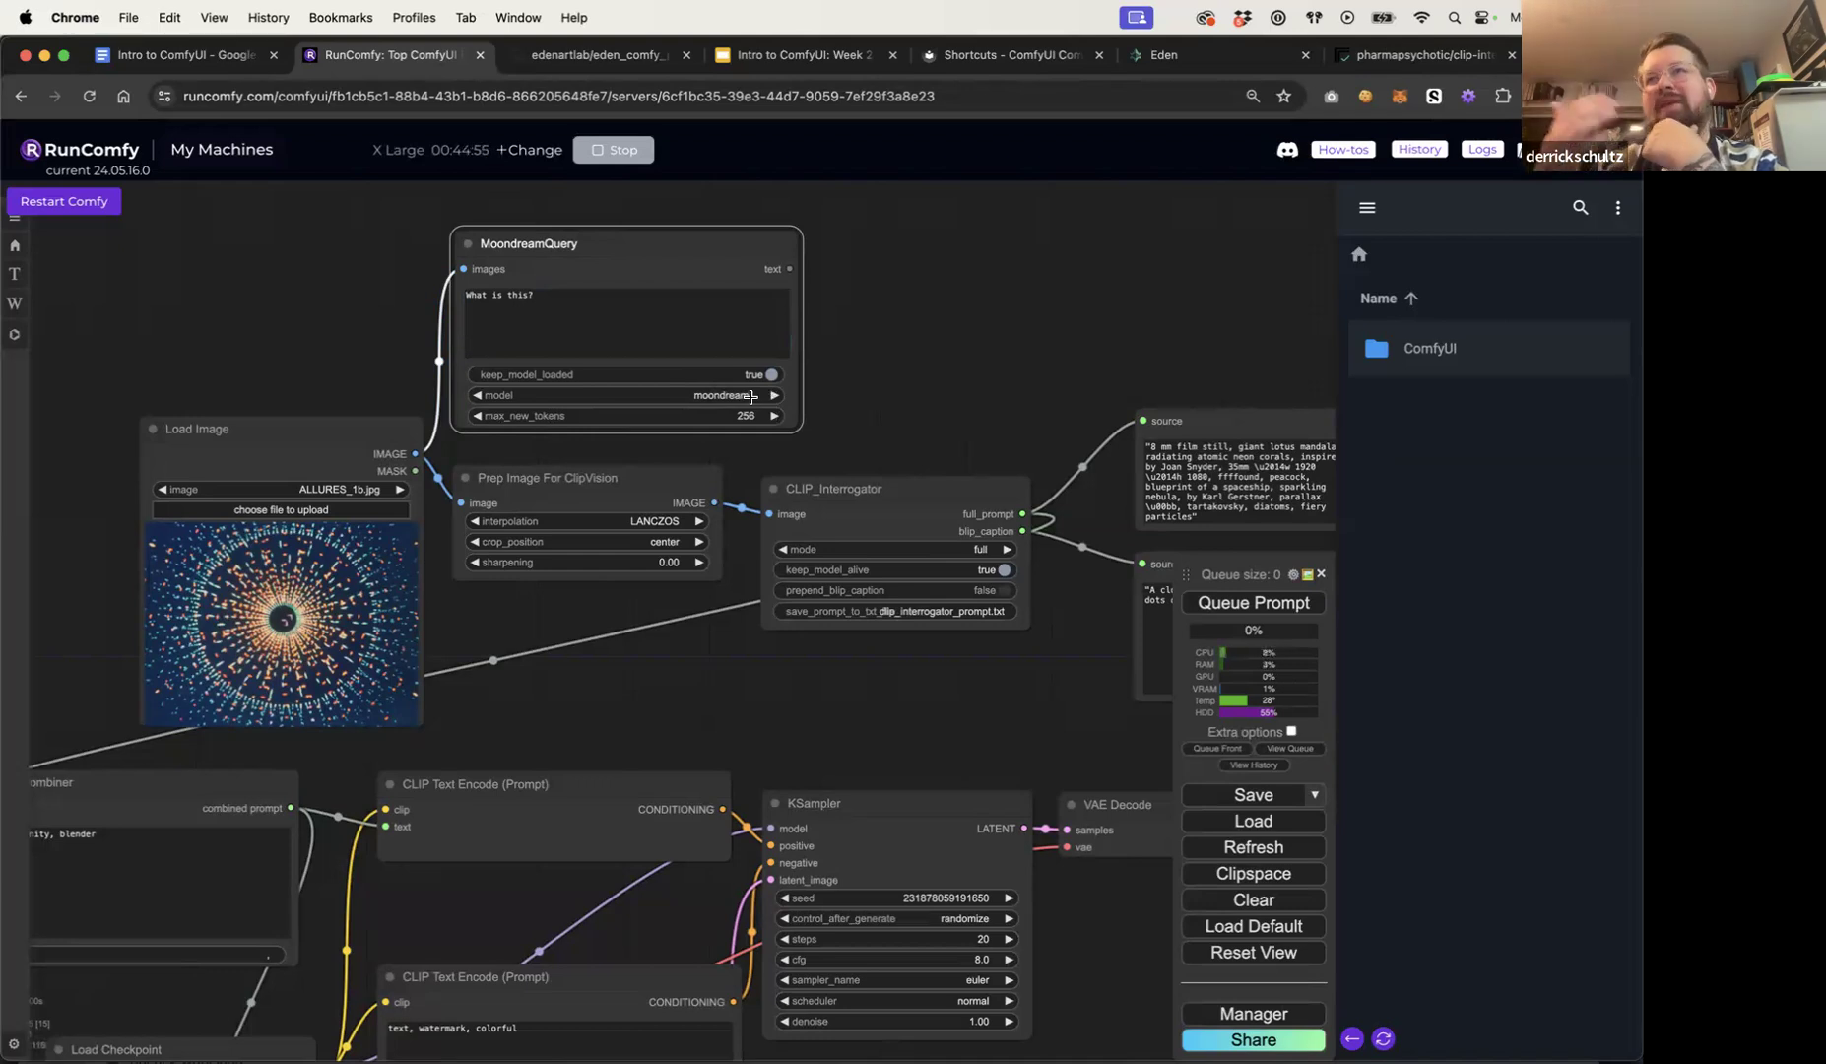
# Step: Duplicate the text display node fed by full_prompt and place the copy above the original
pyautogui.click(997, 391)
pyautogui.click(1219, 423)
pyautogui.press('super+c')
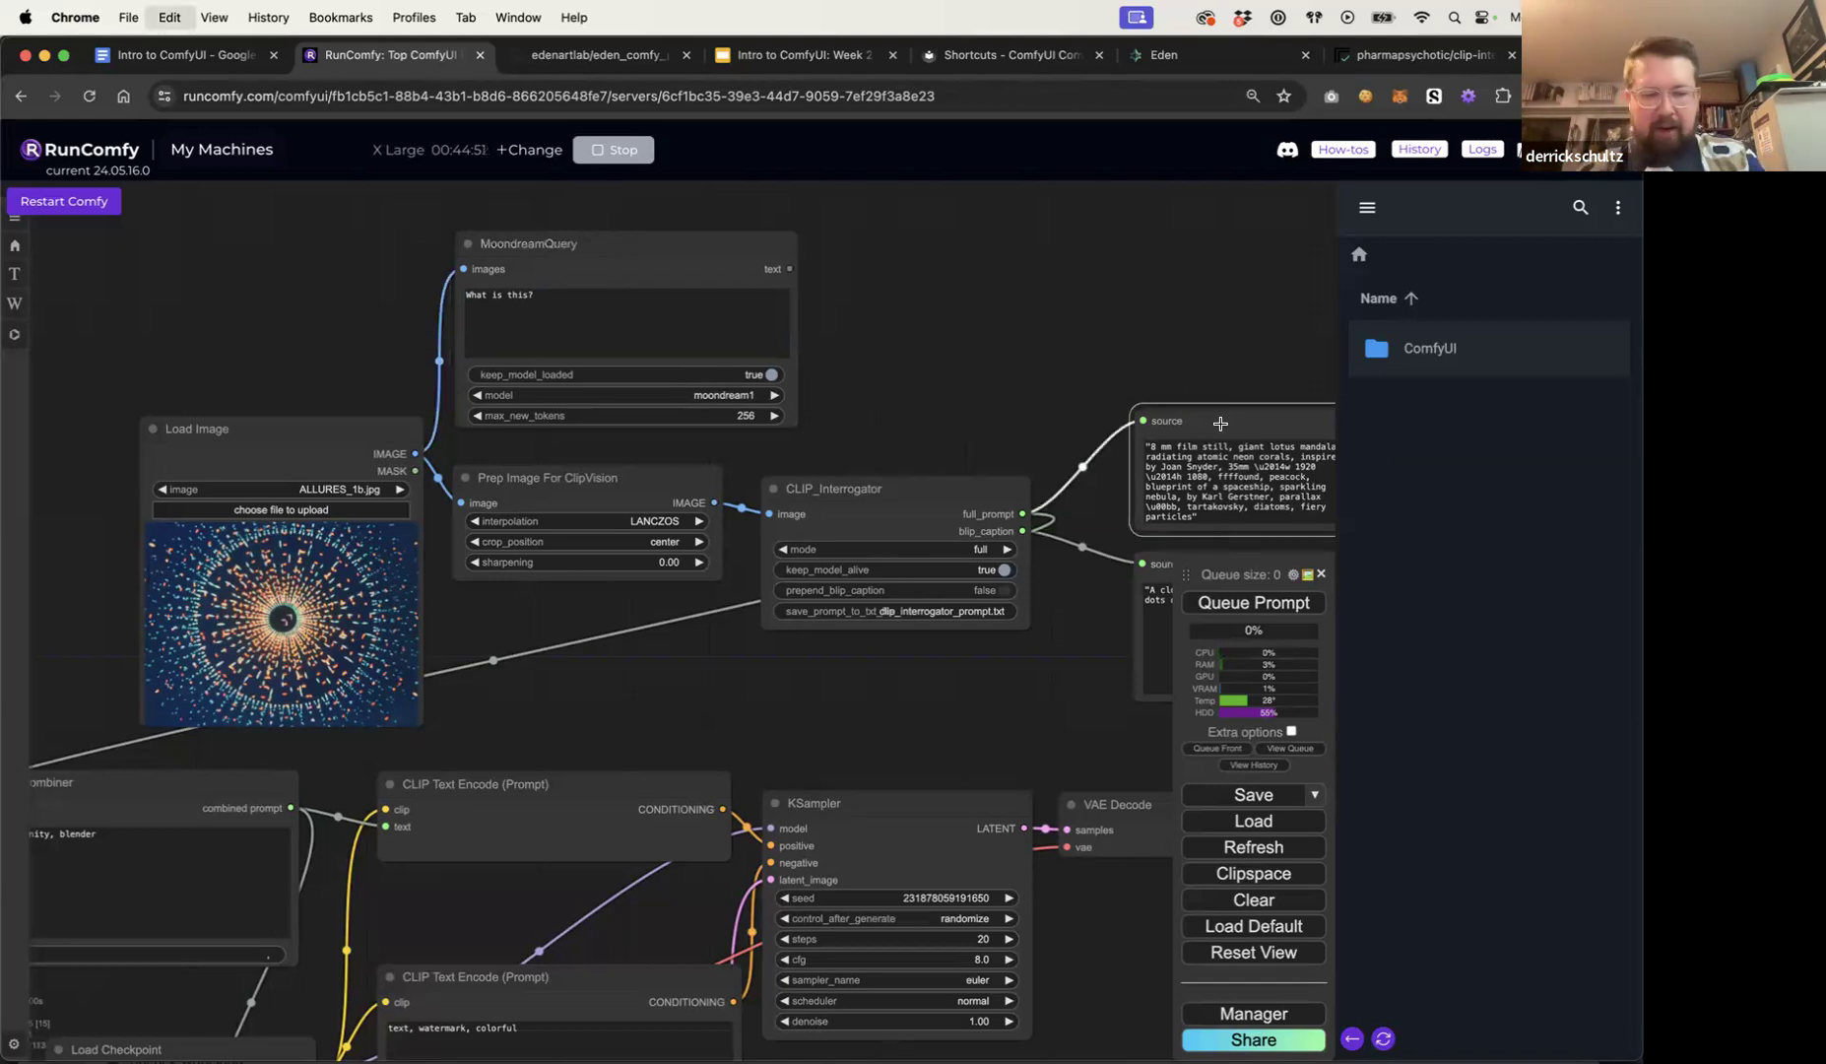
pyautogui.press('super+v')
pyautogui.moveTo(1135, 349); pyautogui.dragTo(998, 334)
pyautogui.moveTo(1189, 450); pyautogui.dragTo(1071, 205)
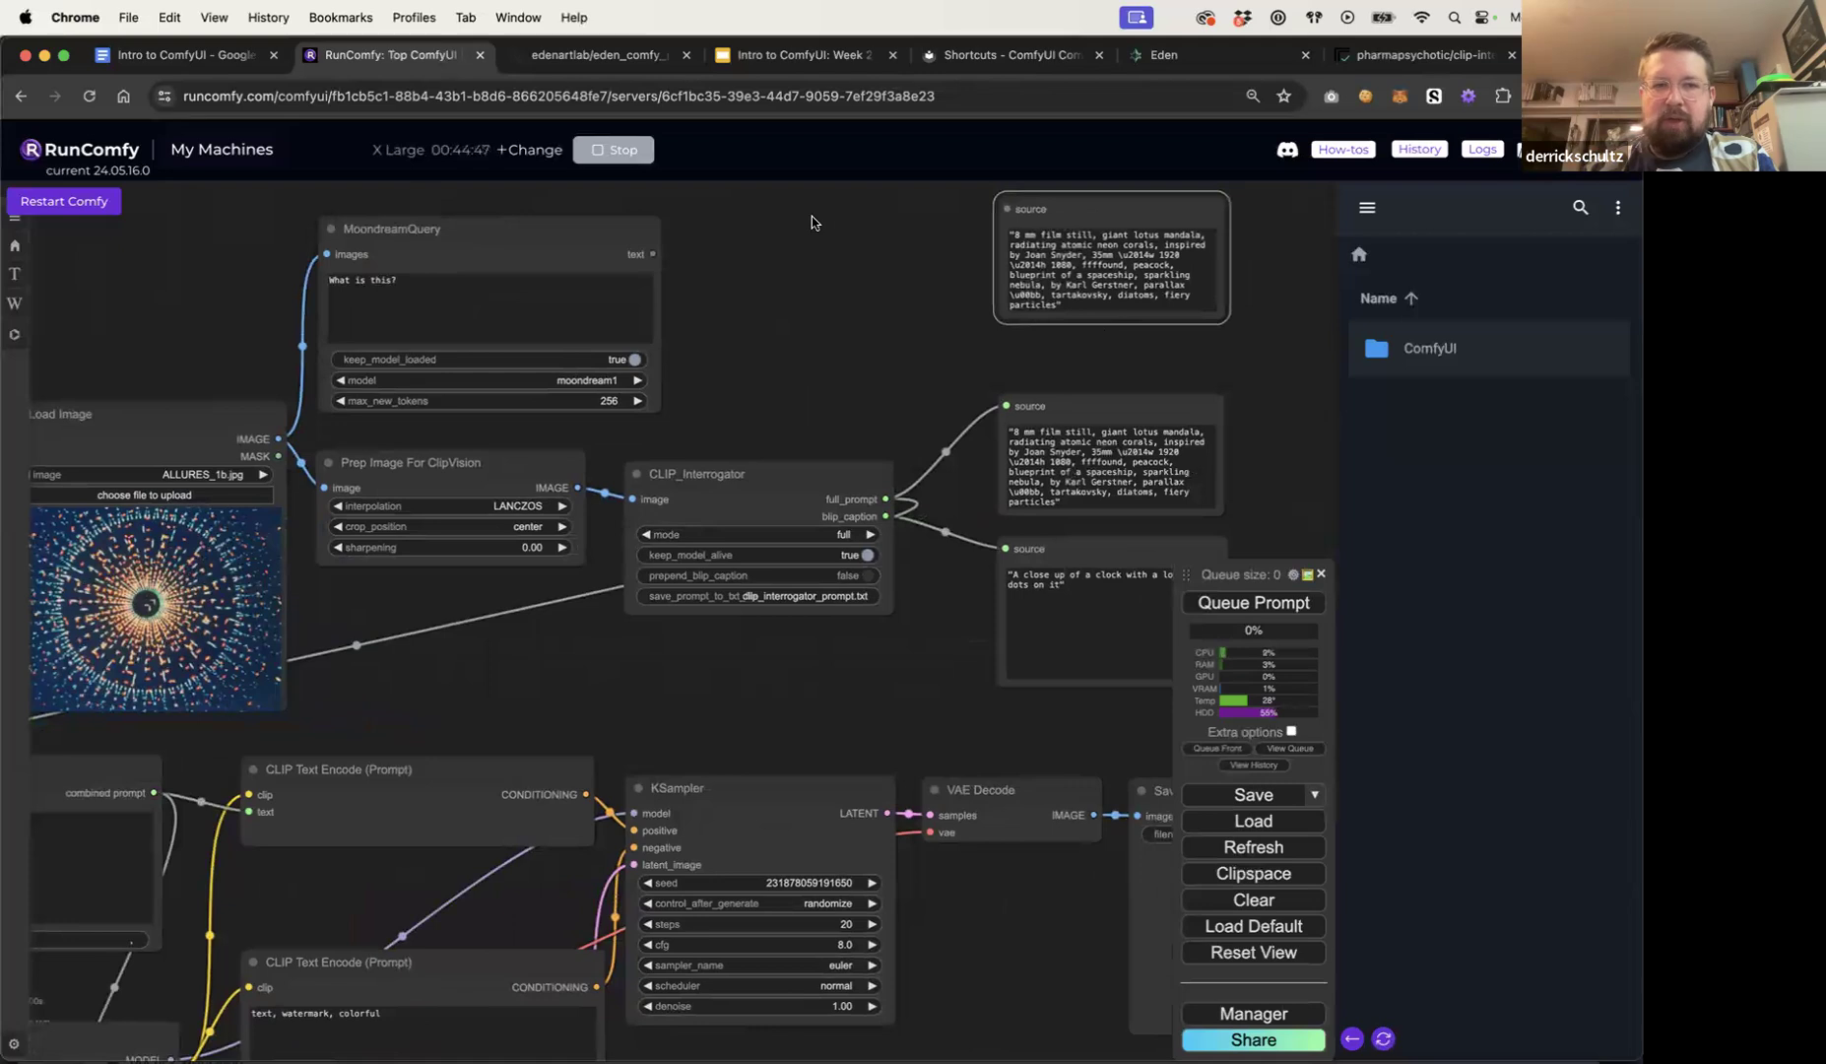
# Step: Connect MoondreamQuery's text output to the copied display node, enlarge that node and place it beside MoondreamQuery
pyautogui.moveTo(652, 254); pyautogui.dragTo(1005, 208)
pyautogui.moveTo(1228, 321); pyautogui.dragTo(1257, 380)
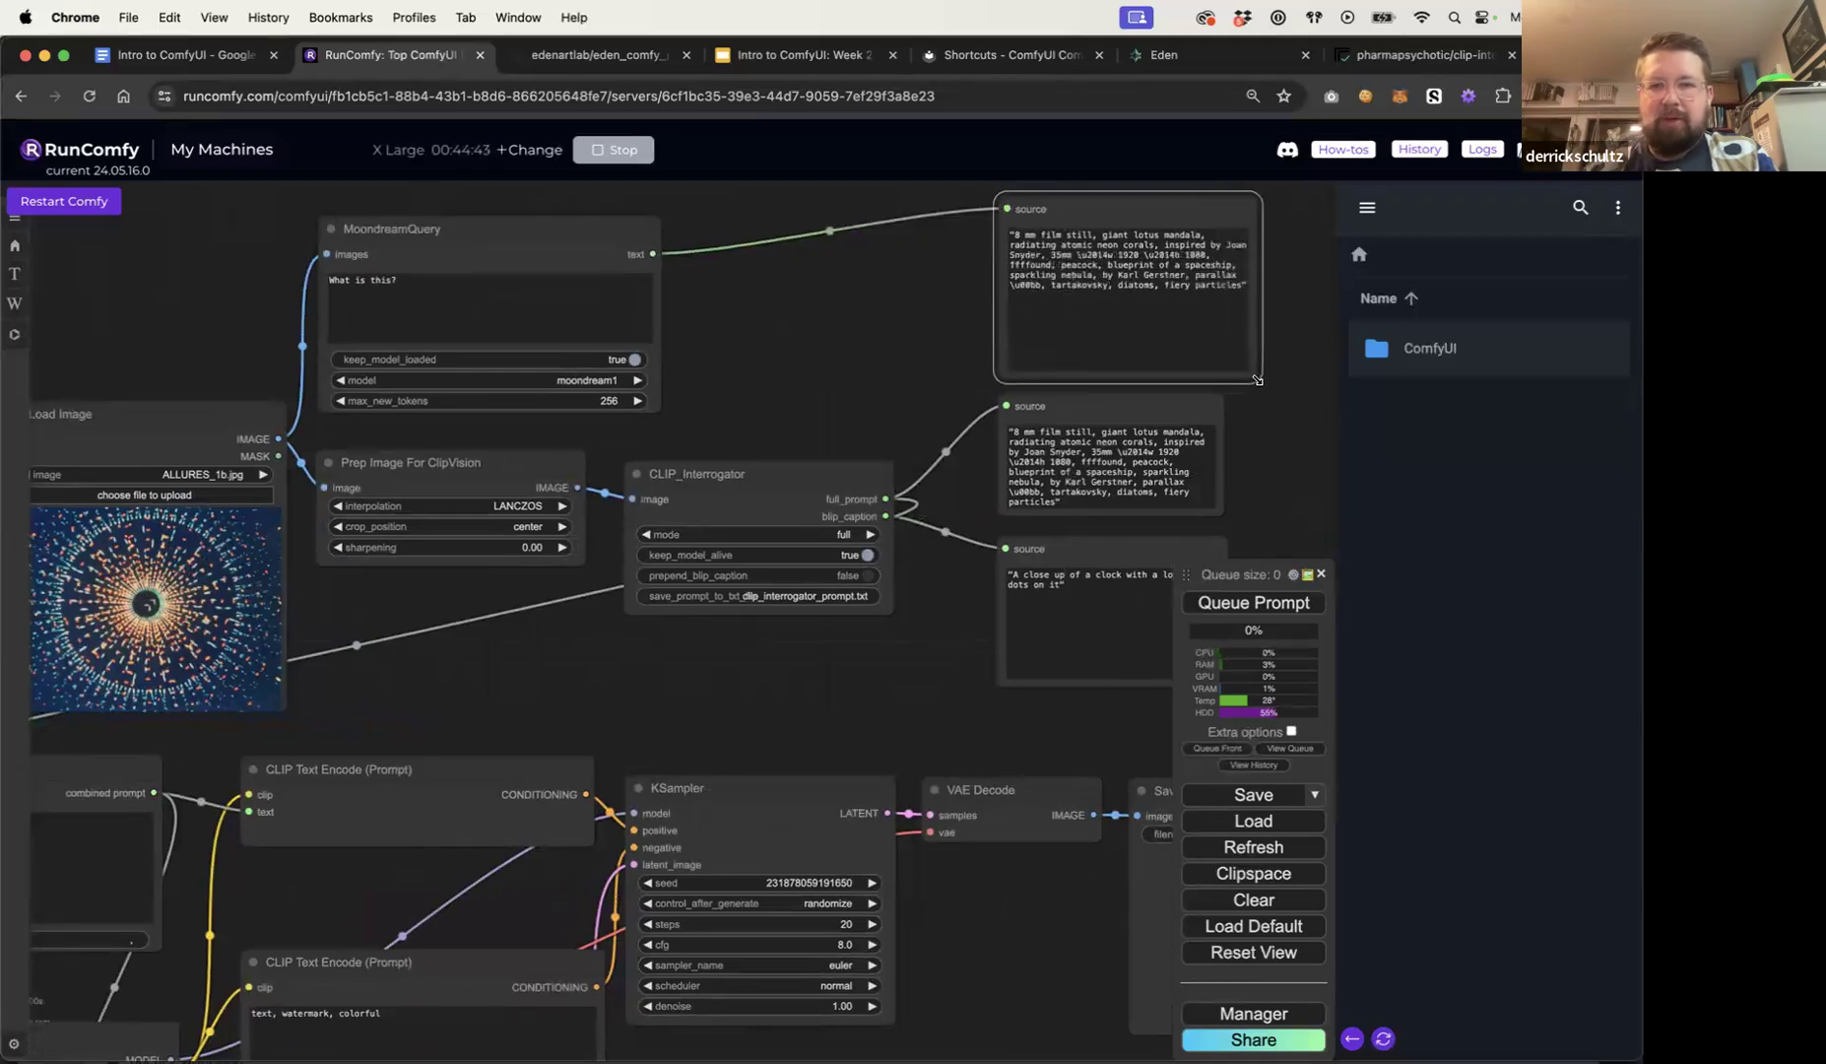
pyautogui.moveTo(1113, 202); pyautogui.dragTo(834, 217)
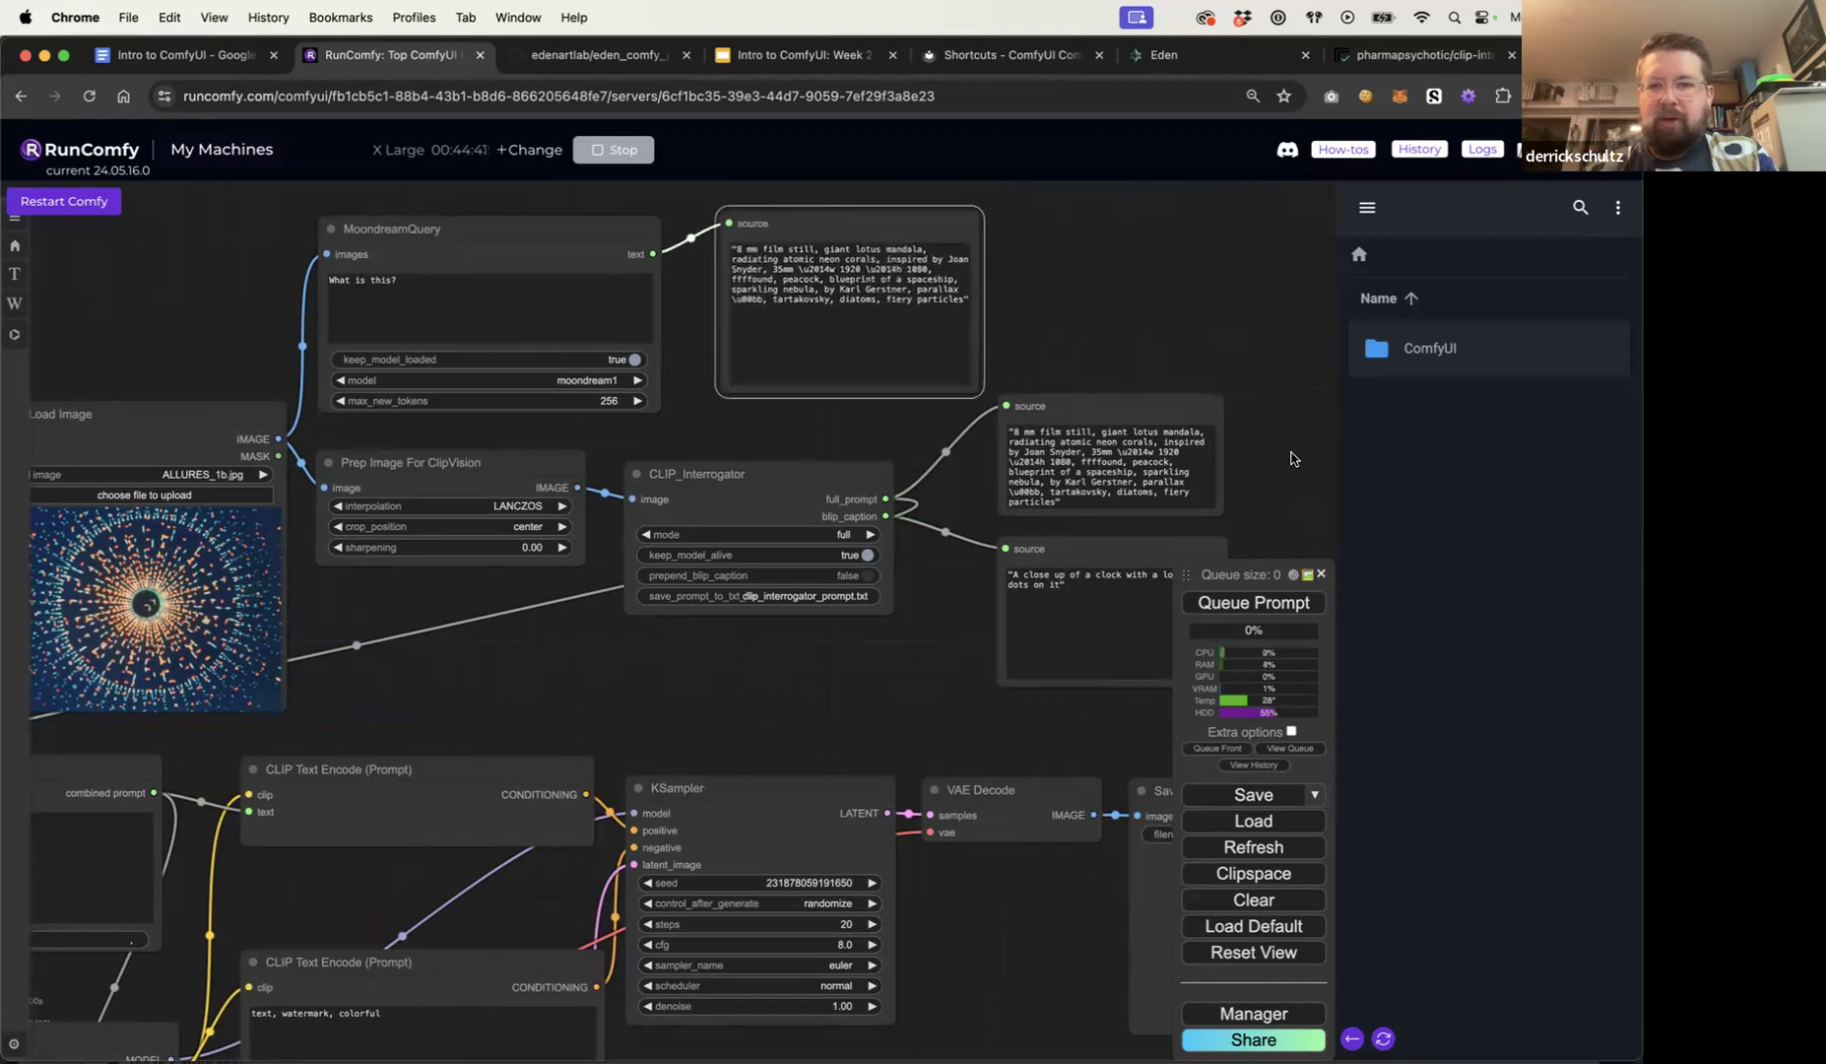
# Step: Try twice to run the workflow with the MoondreamQuery node, closing each error report
pyautogui.click(1271, 604)
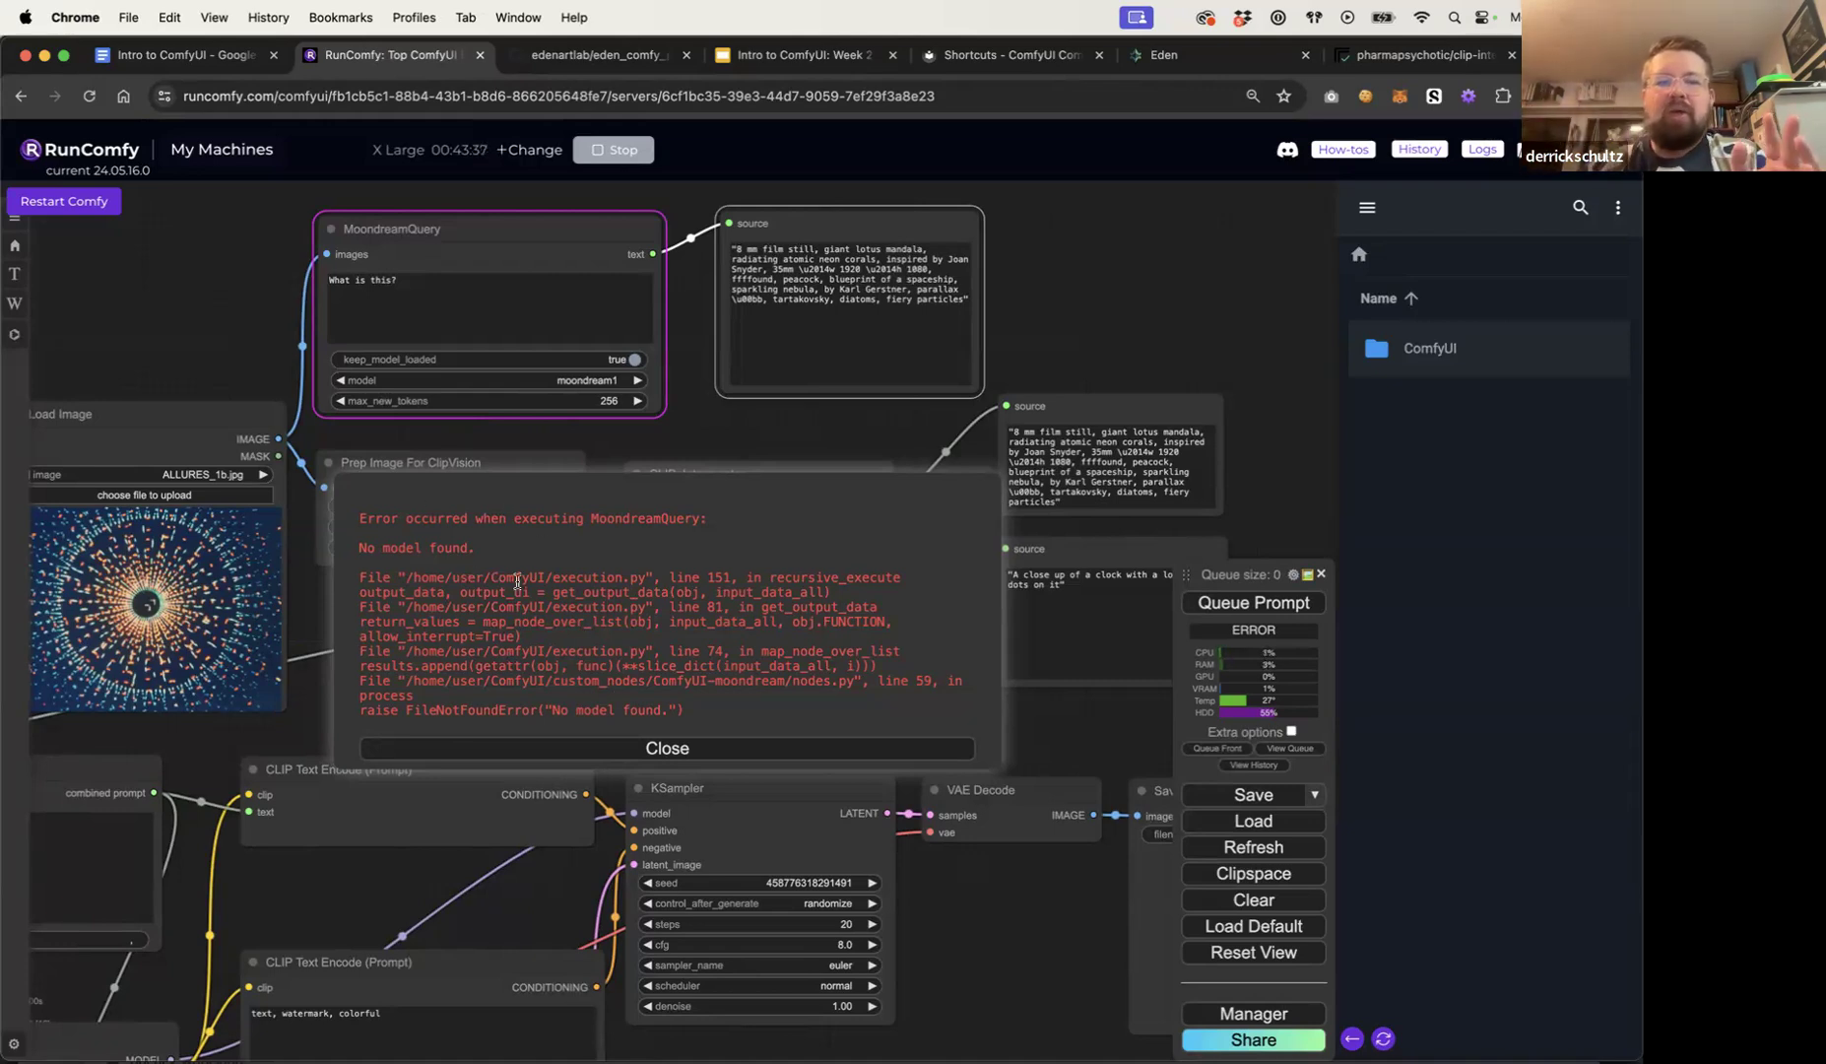
pyautogui.click(658, 748)
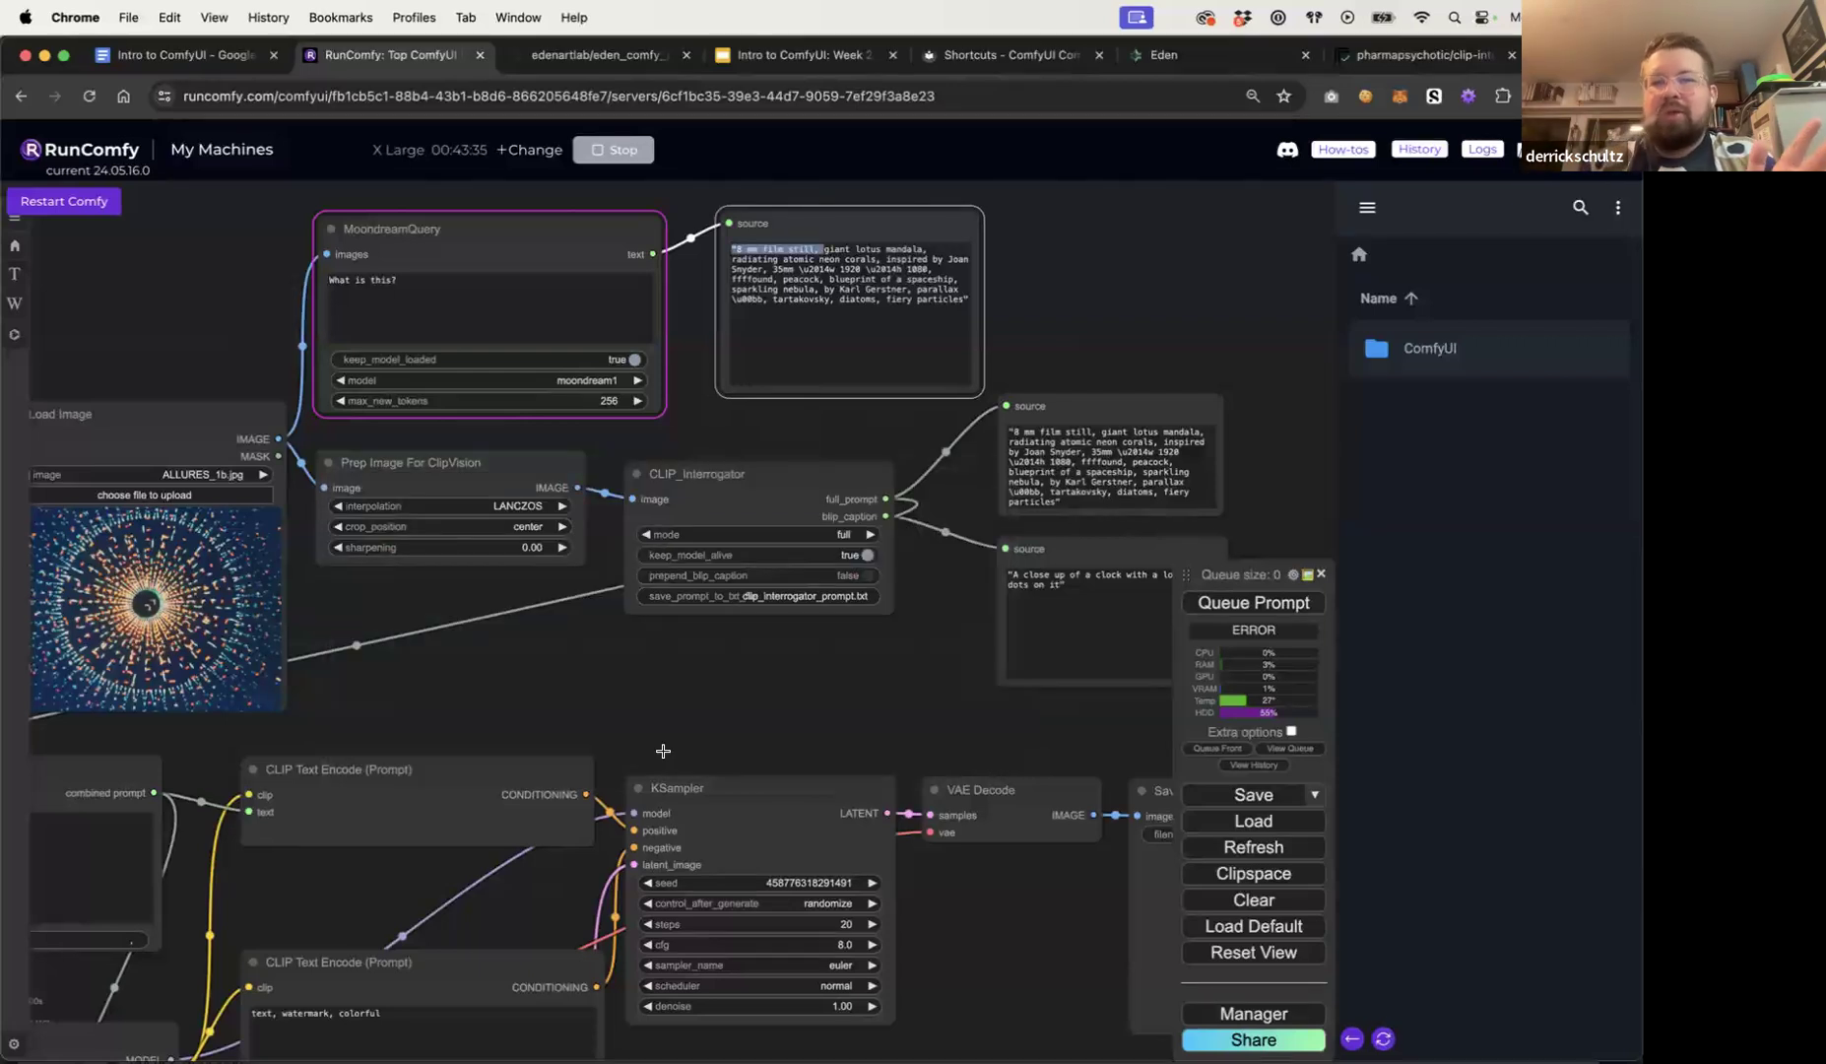
pyautogui.click(1249, 603)
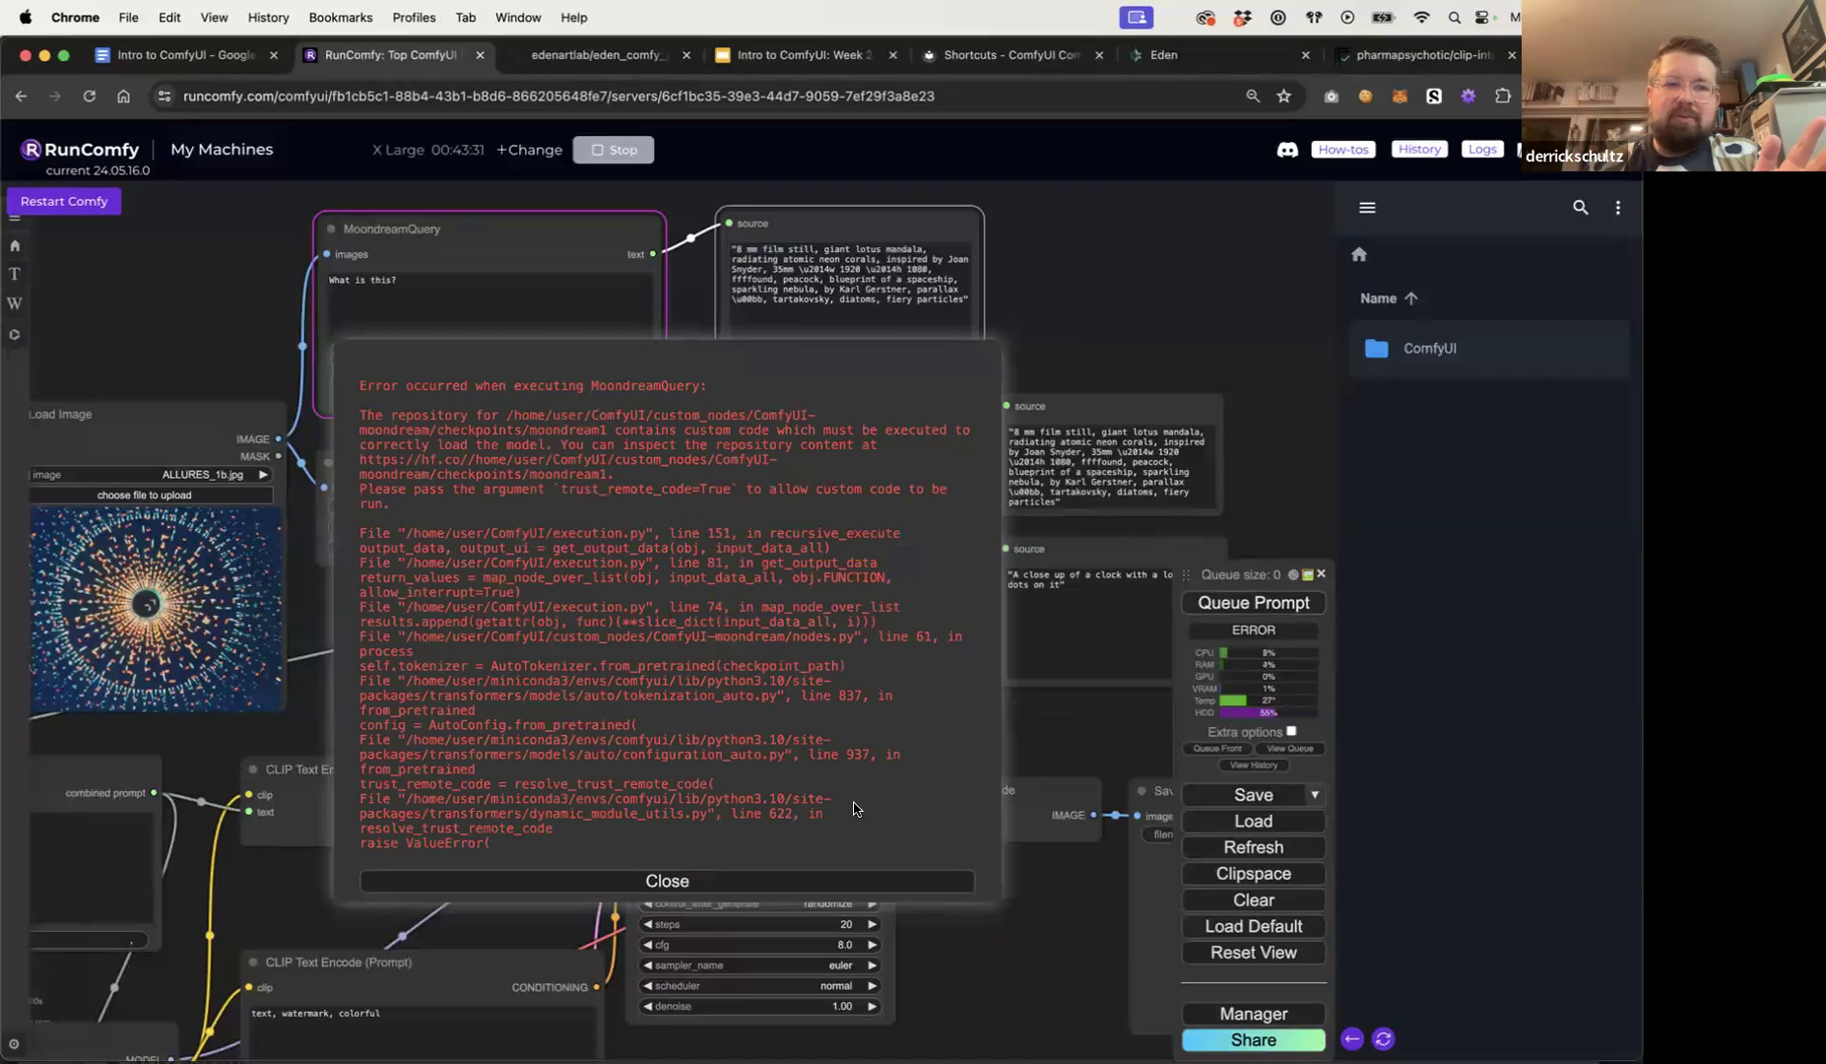
pyautogui.click(774, 878)
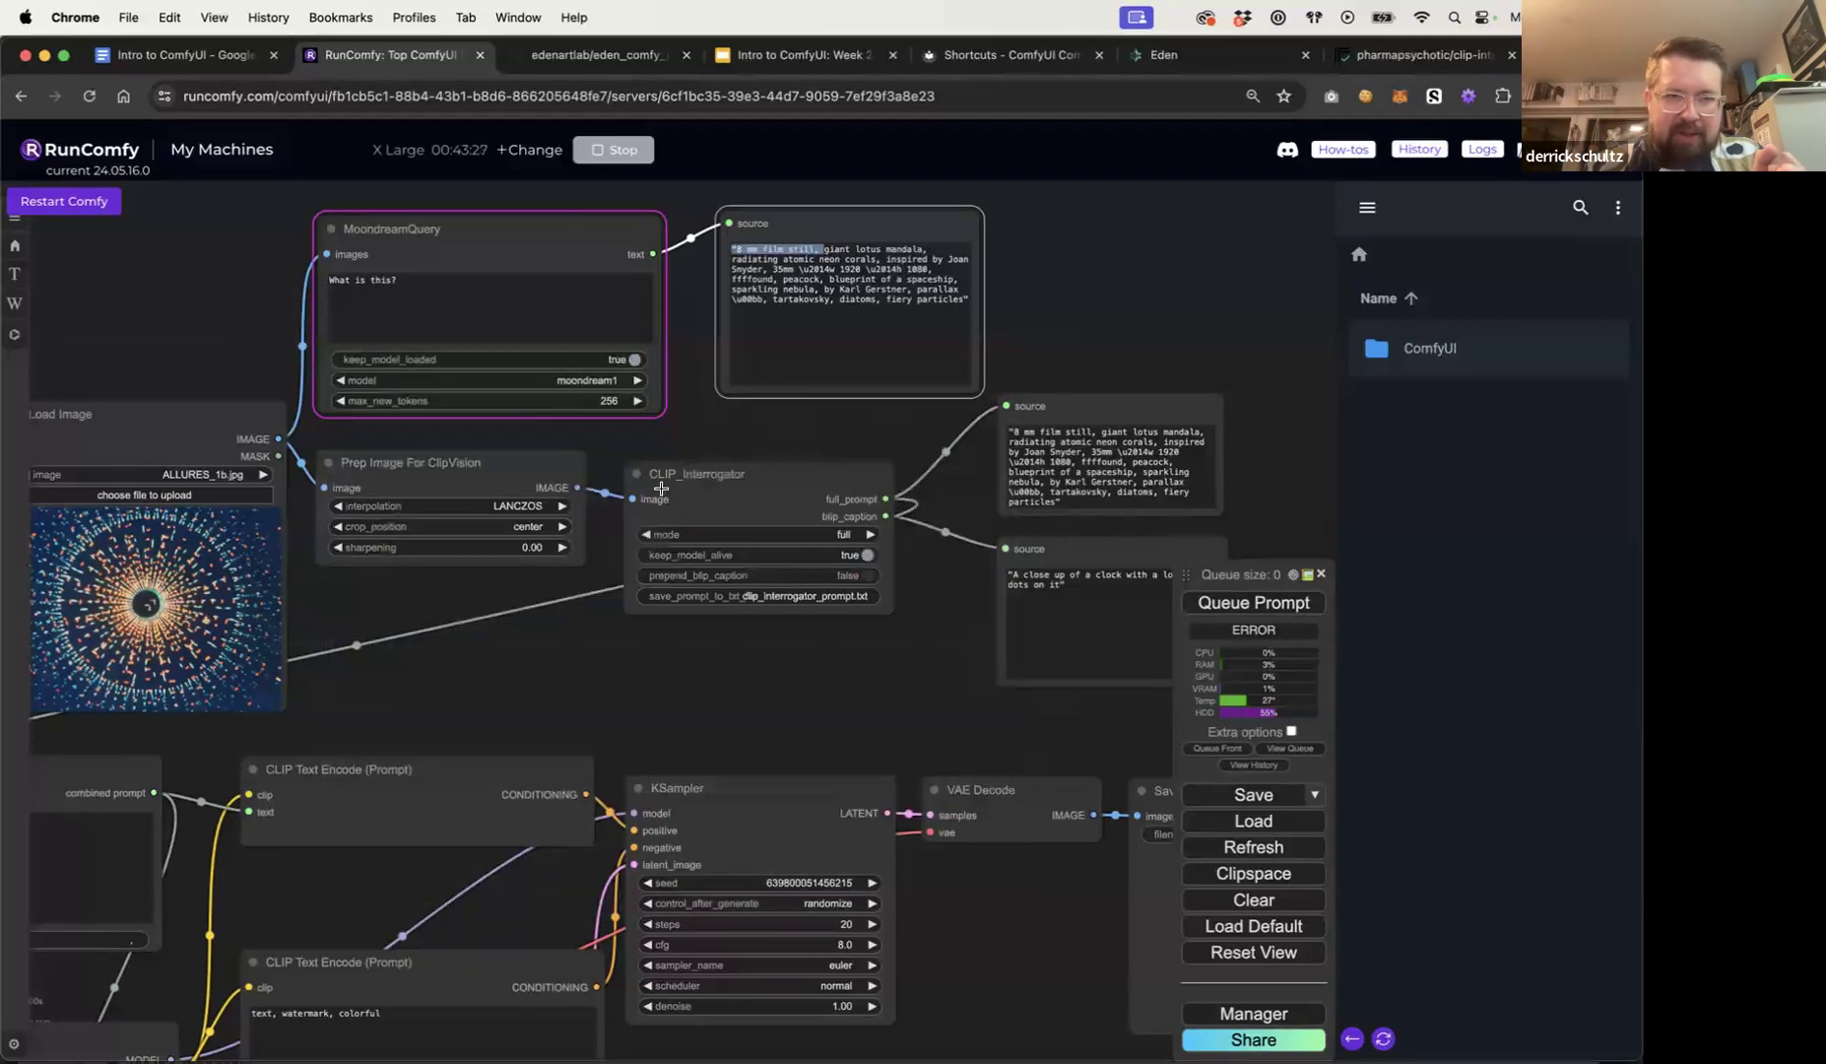
# Step: Browse the machine's files to ComfyUI/custom_nodes/ComfyUI-moondream/checkpoints/moondream1 to inspect the model files
pyautogui.click(704, 431)
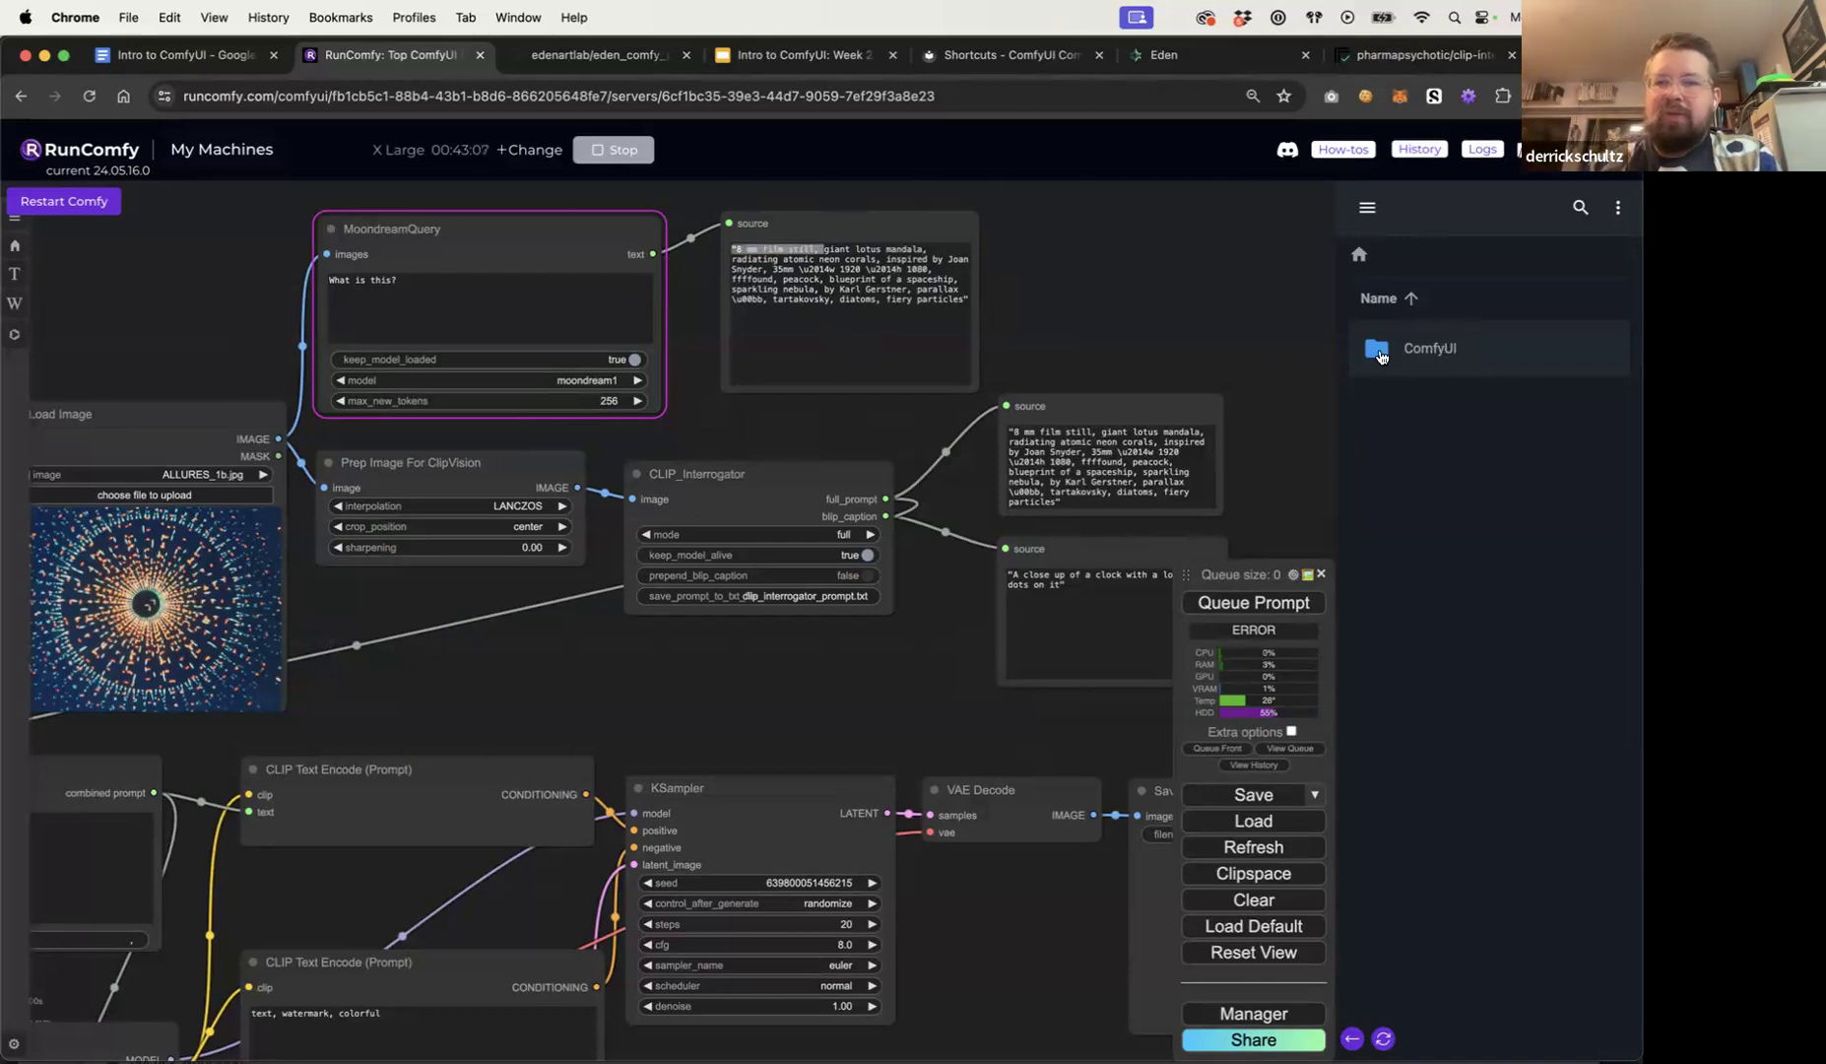
pyautogui.doubleClick(1411, 353)
pyautogui.doubleClick(1404, 350)
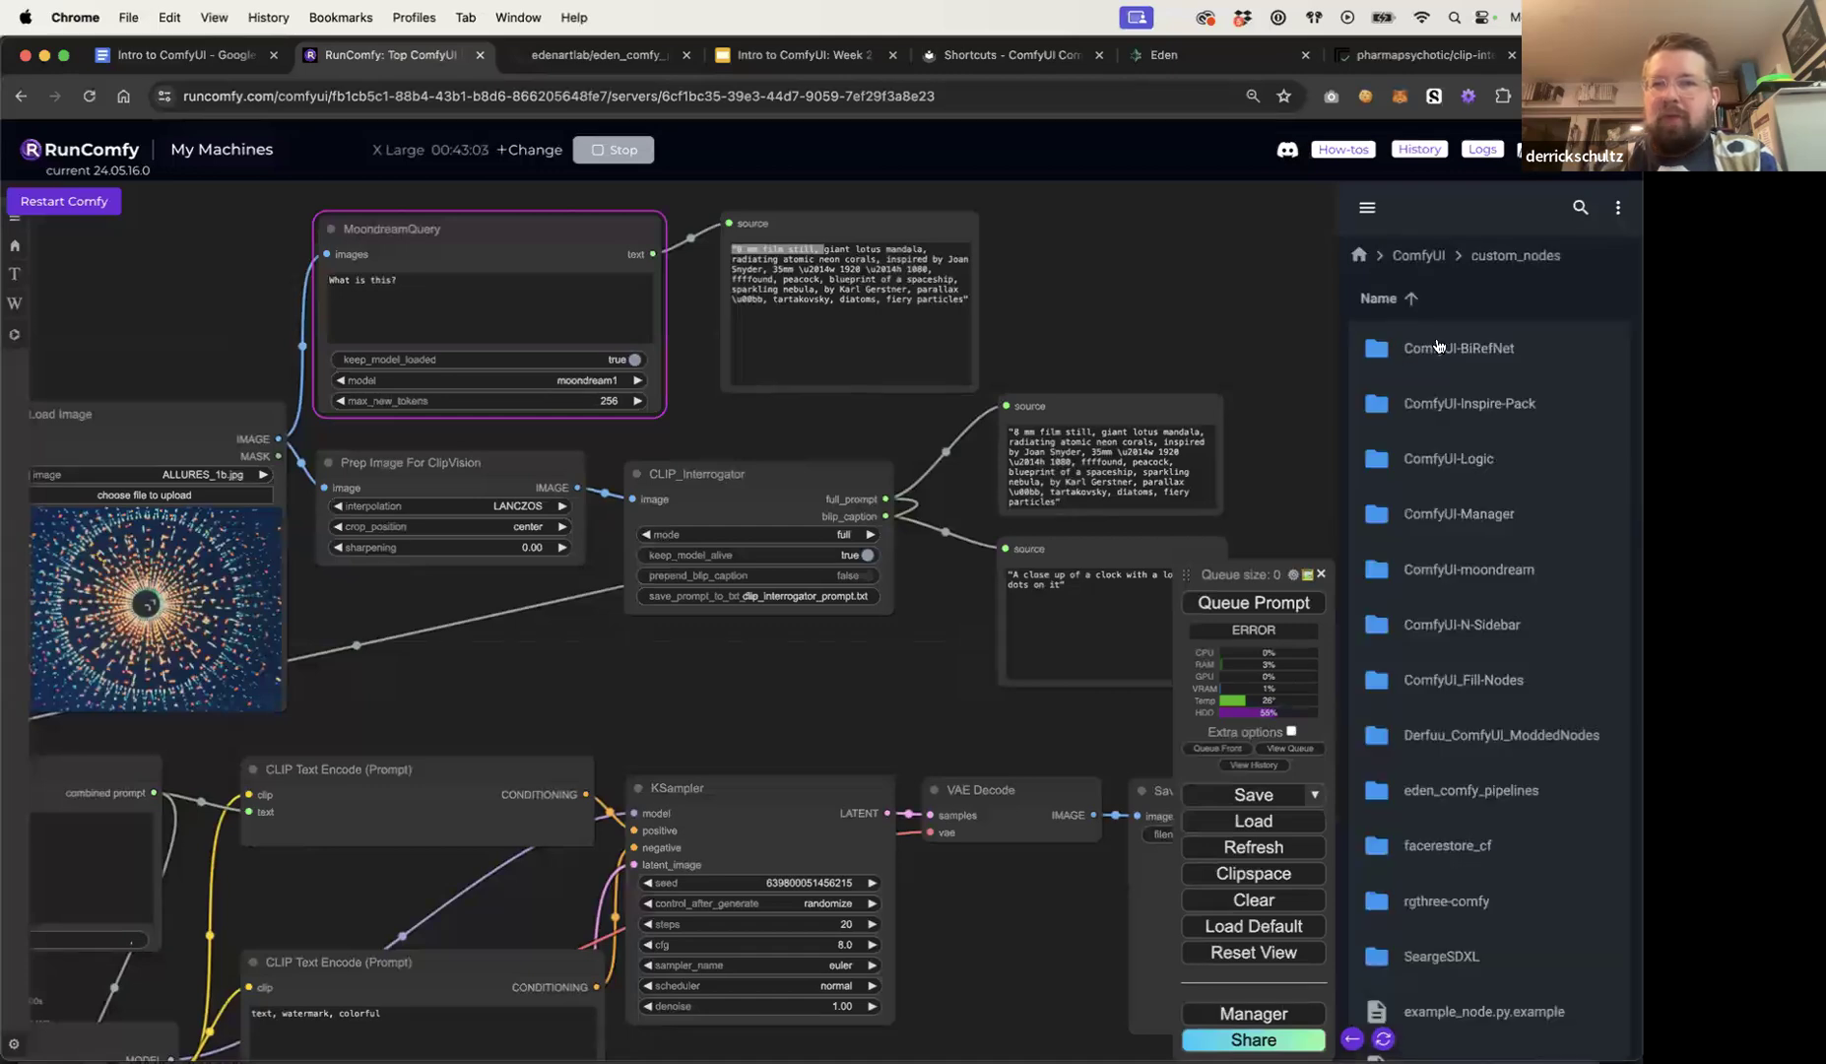
pyautogui.doubleClick(1474, 549)
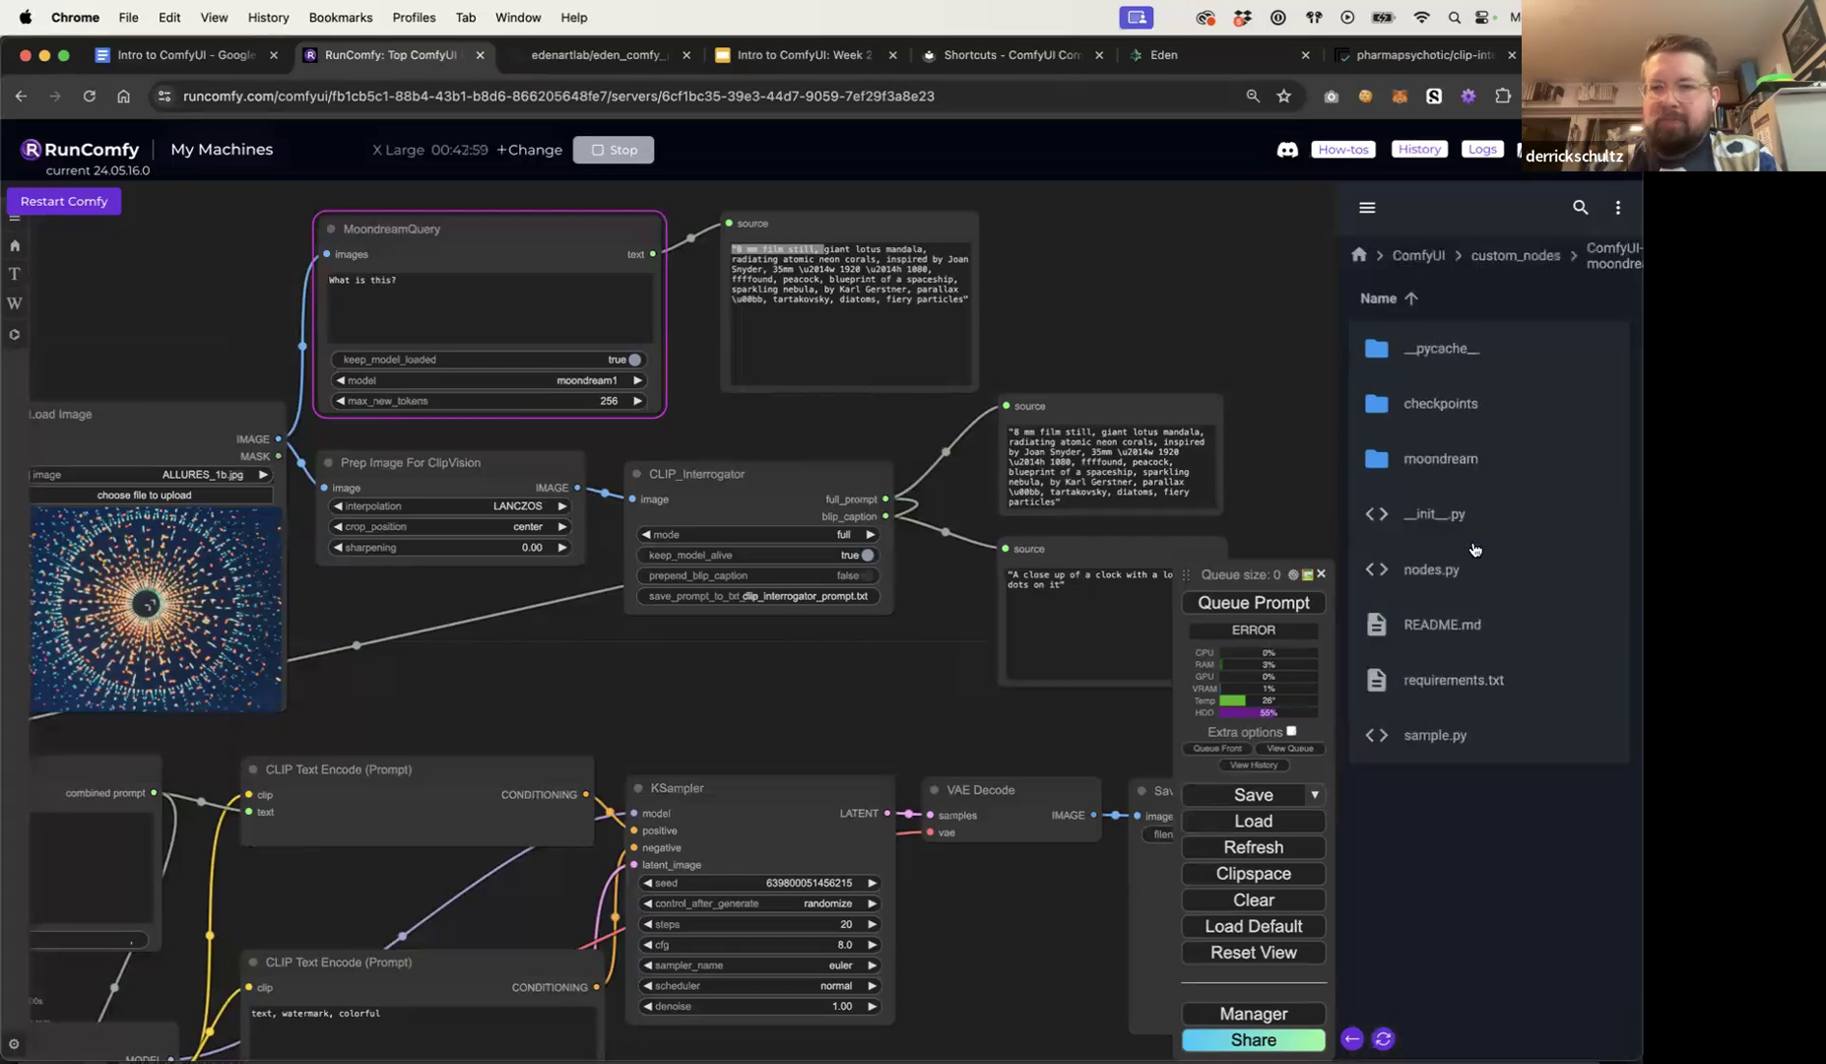
pyautogui.doubleClick(1456, 412)
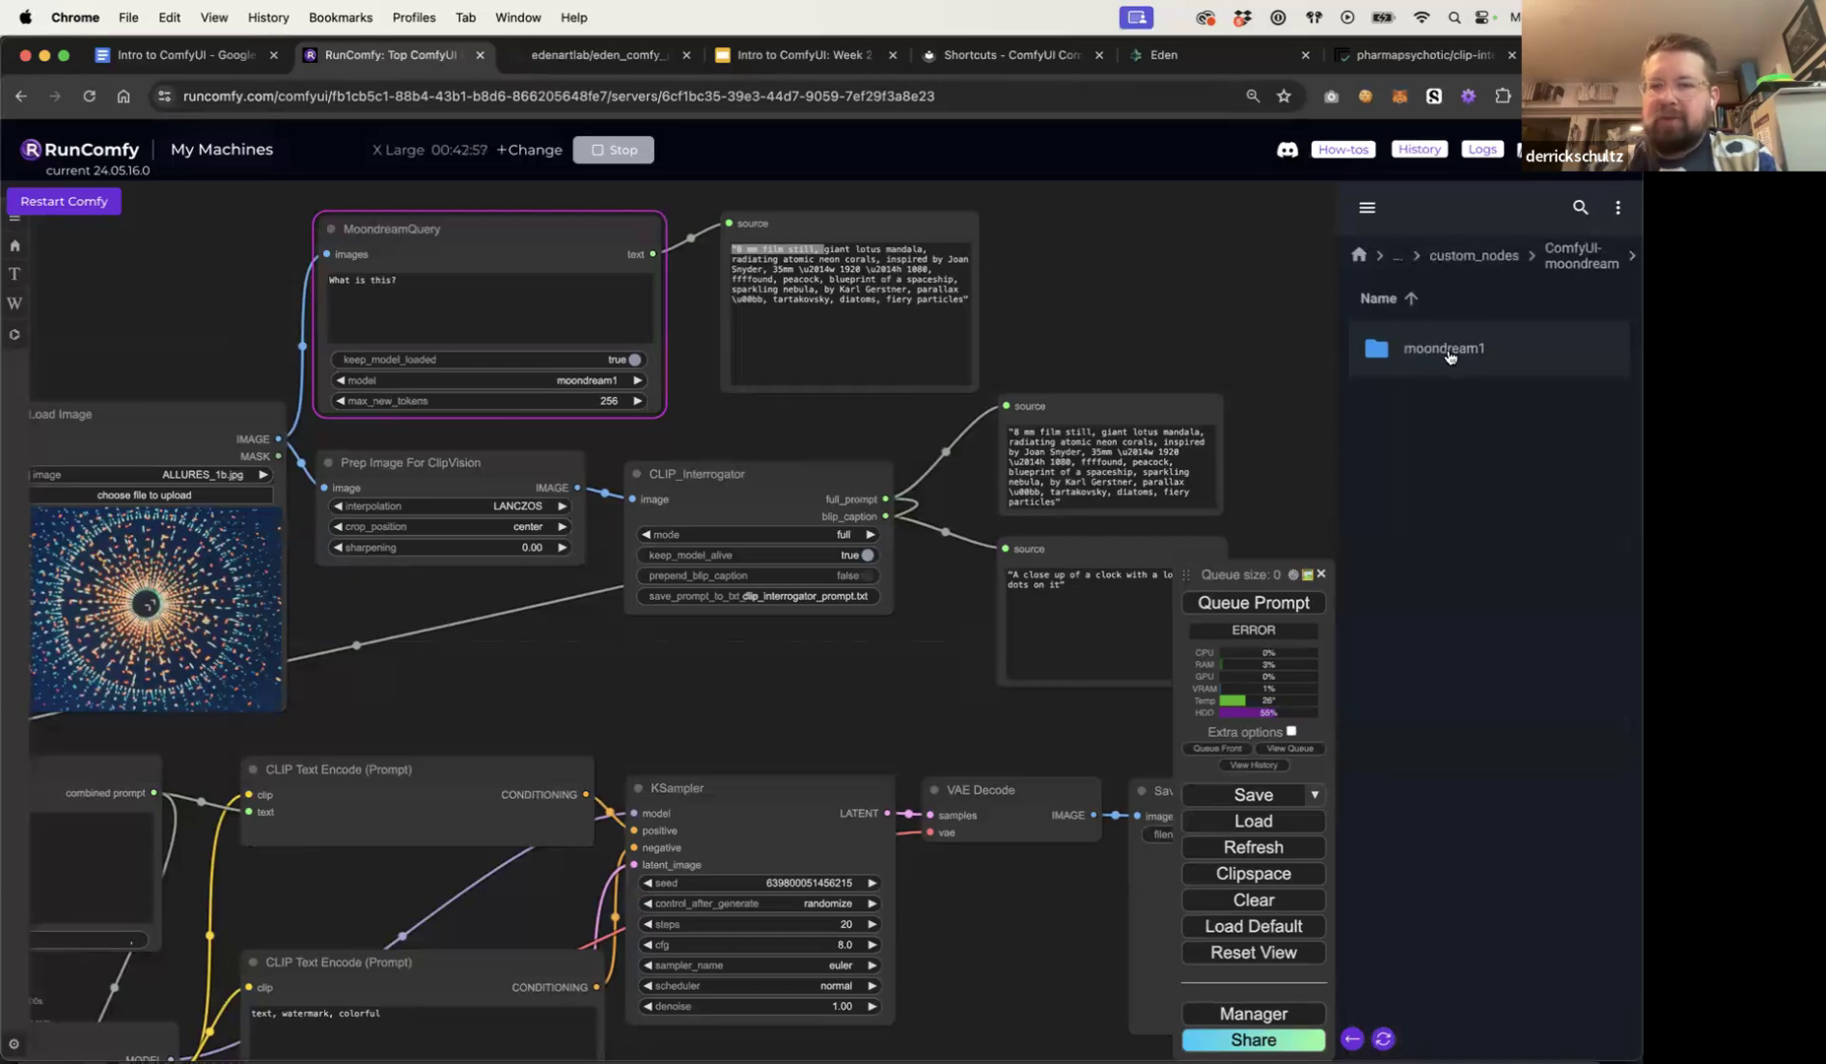
pyautogui.doubleClick(1449, 352)
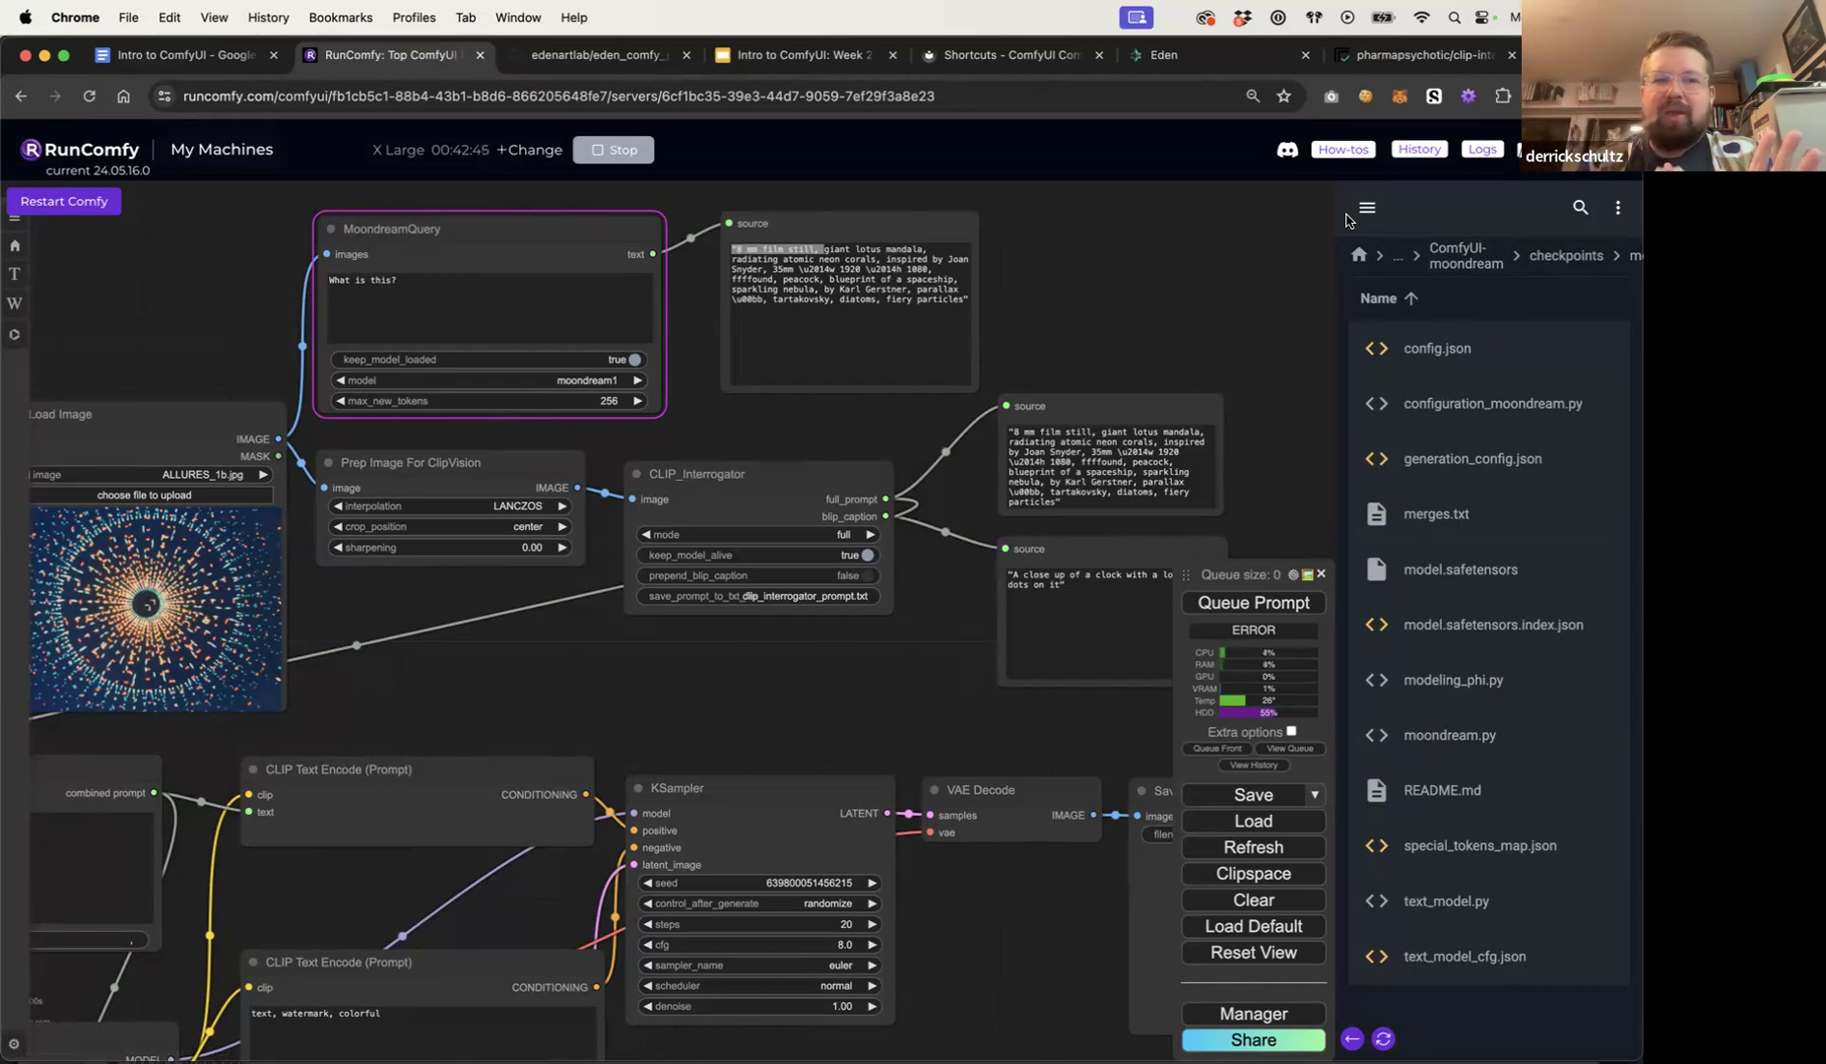
# Step: Hide the file browser and retry running the workflow twice, closing each error report
pyautogui.click(1537, 149)
pyautogui.click(1533, 603)
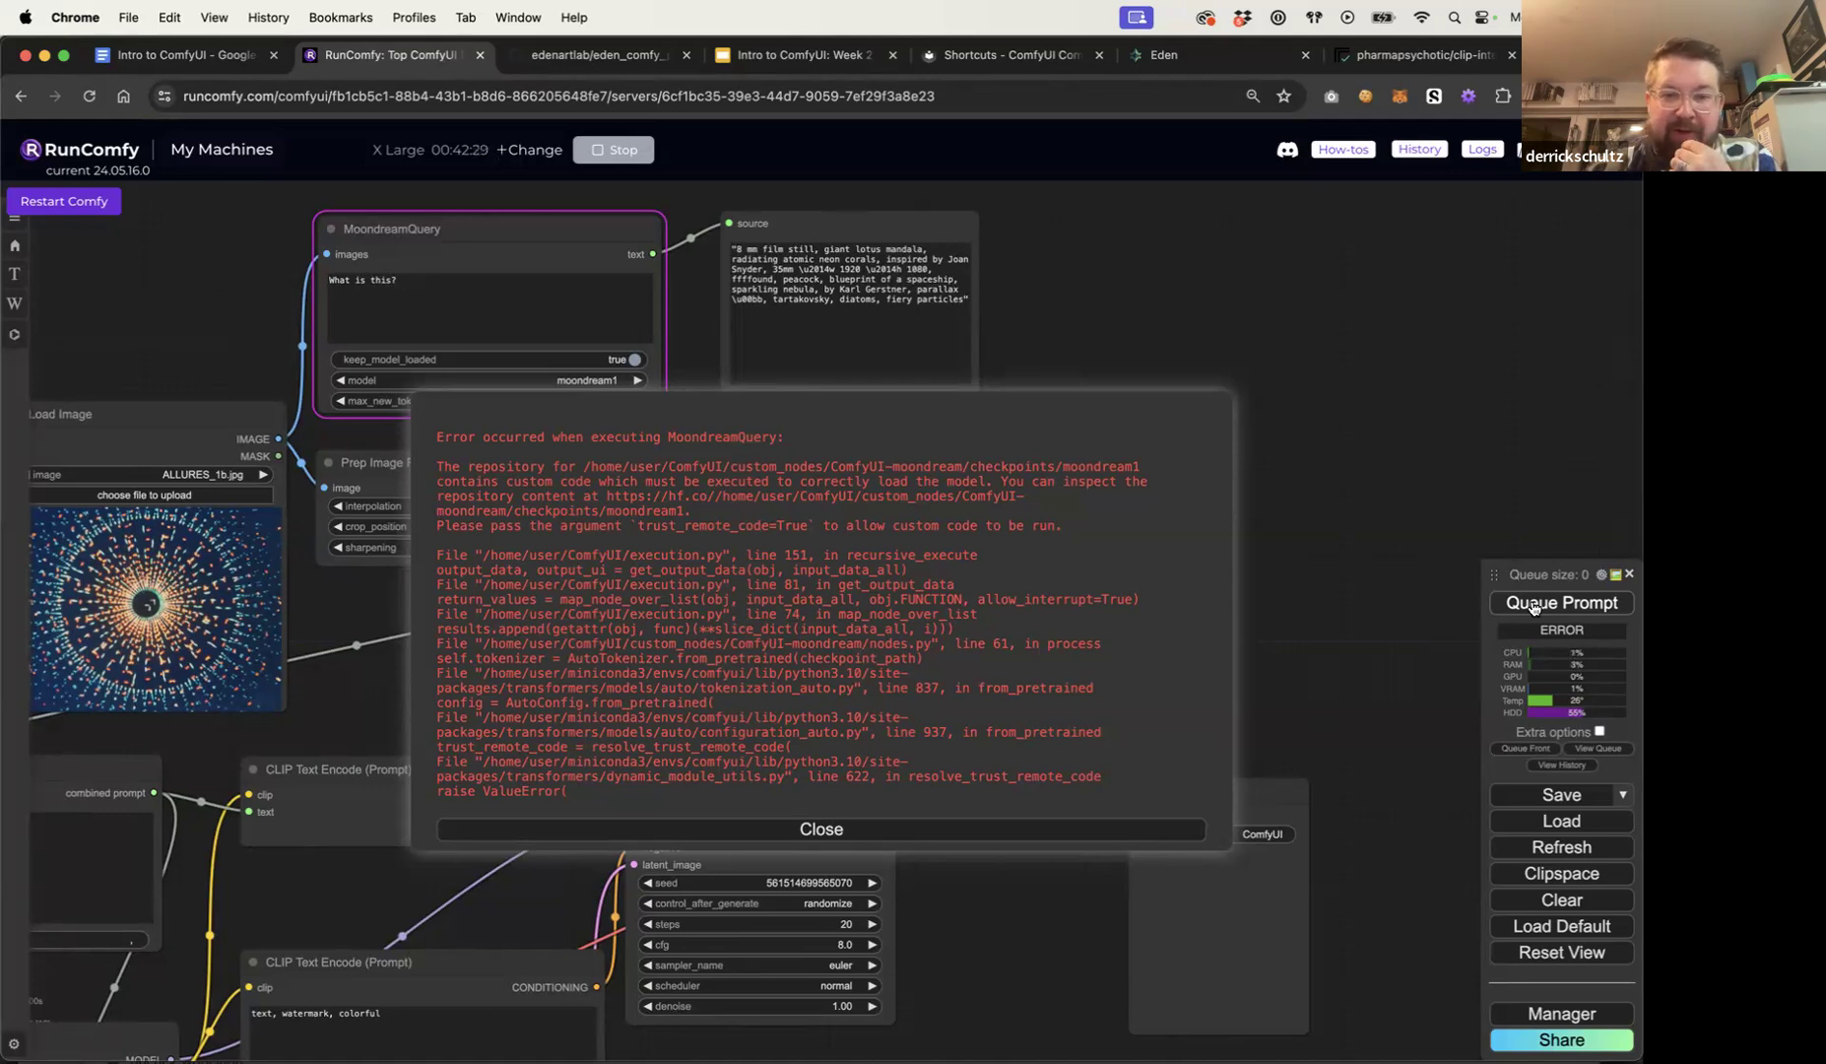
pyautogui.click(856, 831)
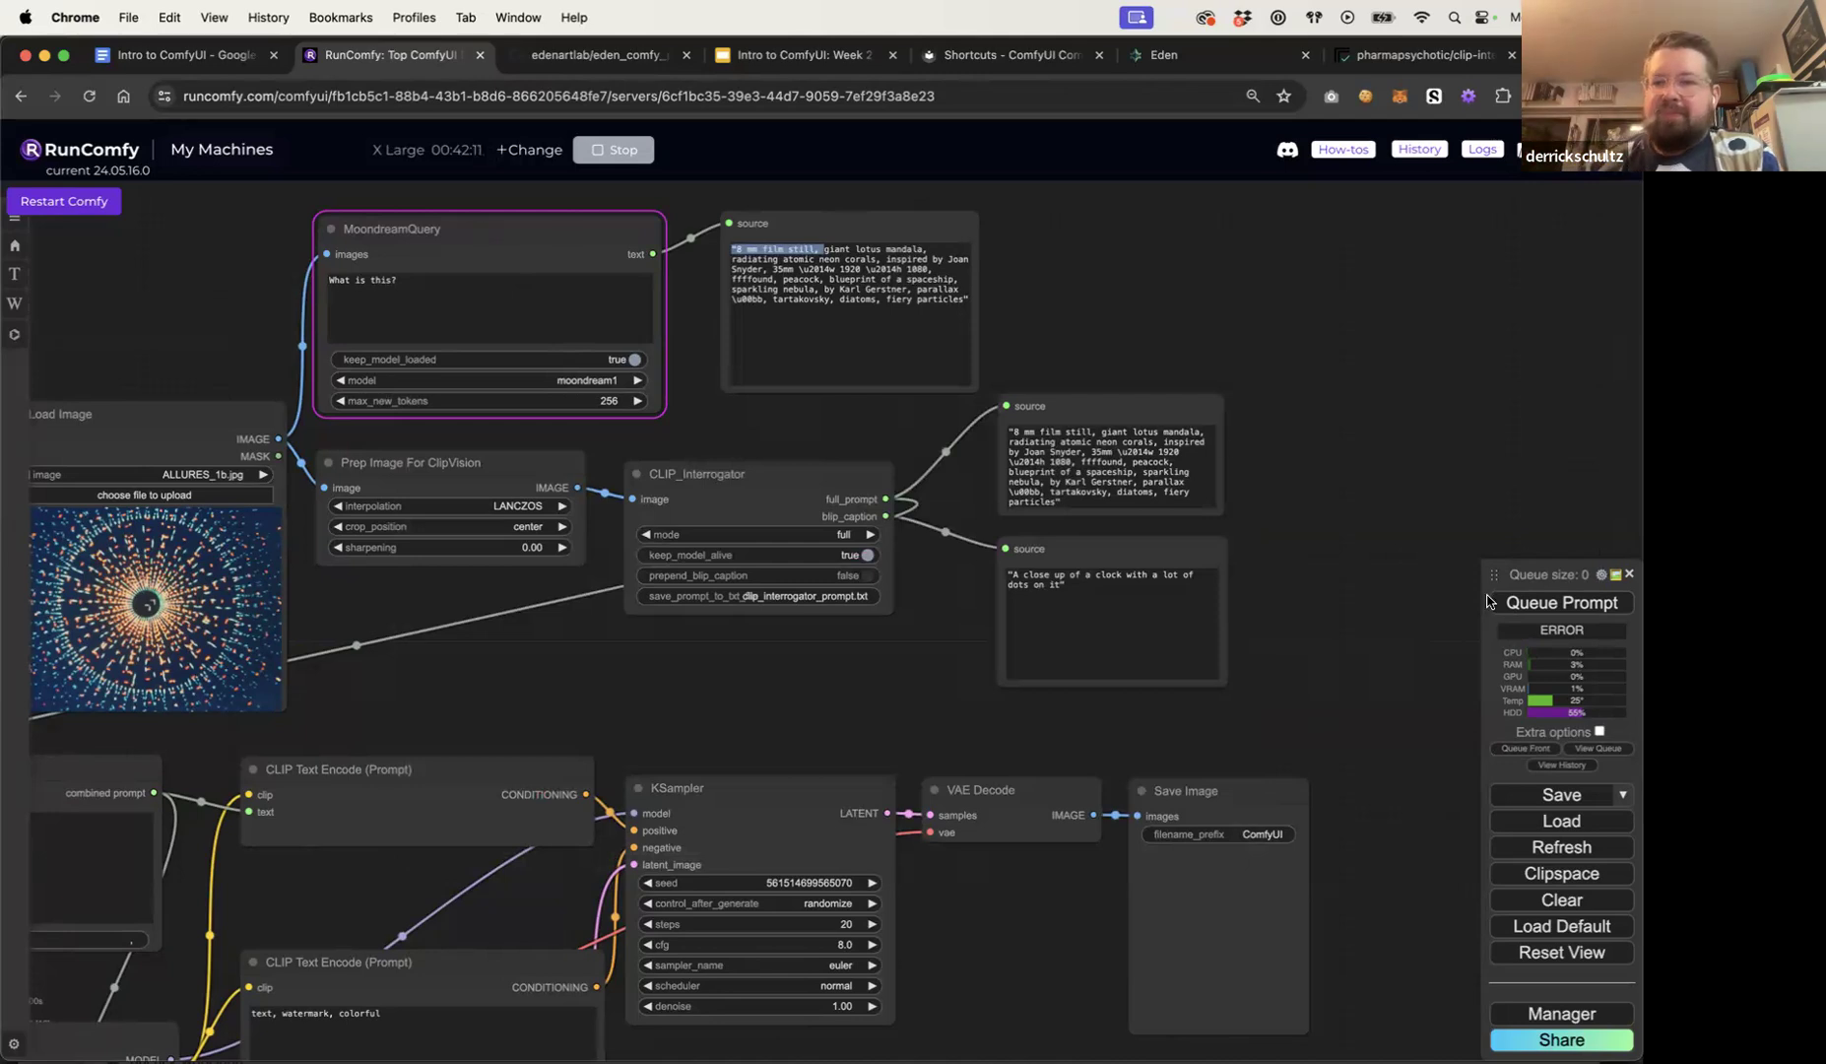
pyautogui.click(1528, 604)
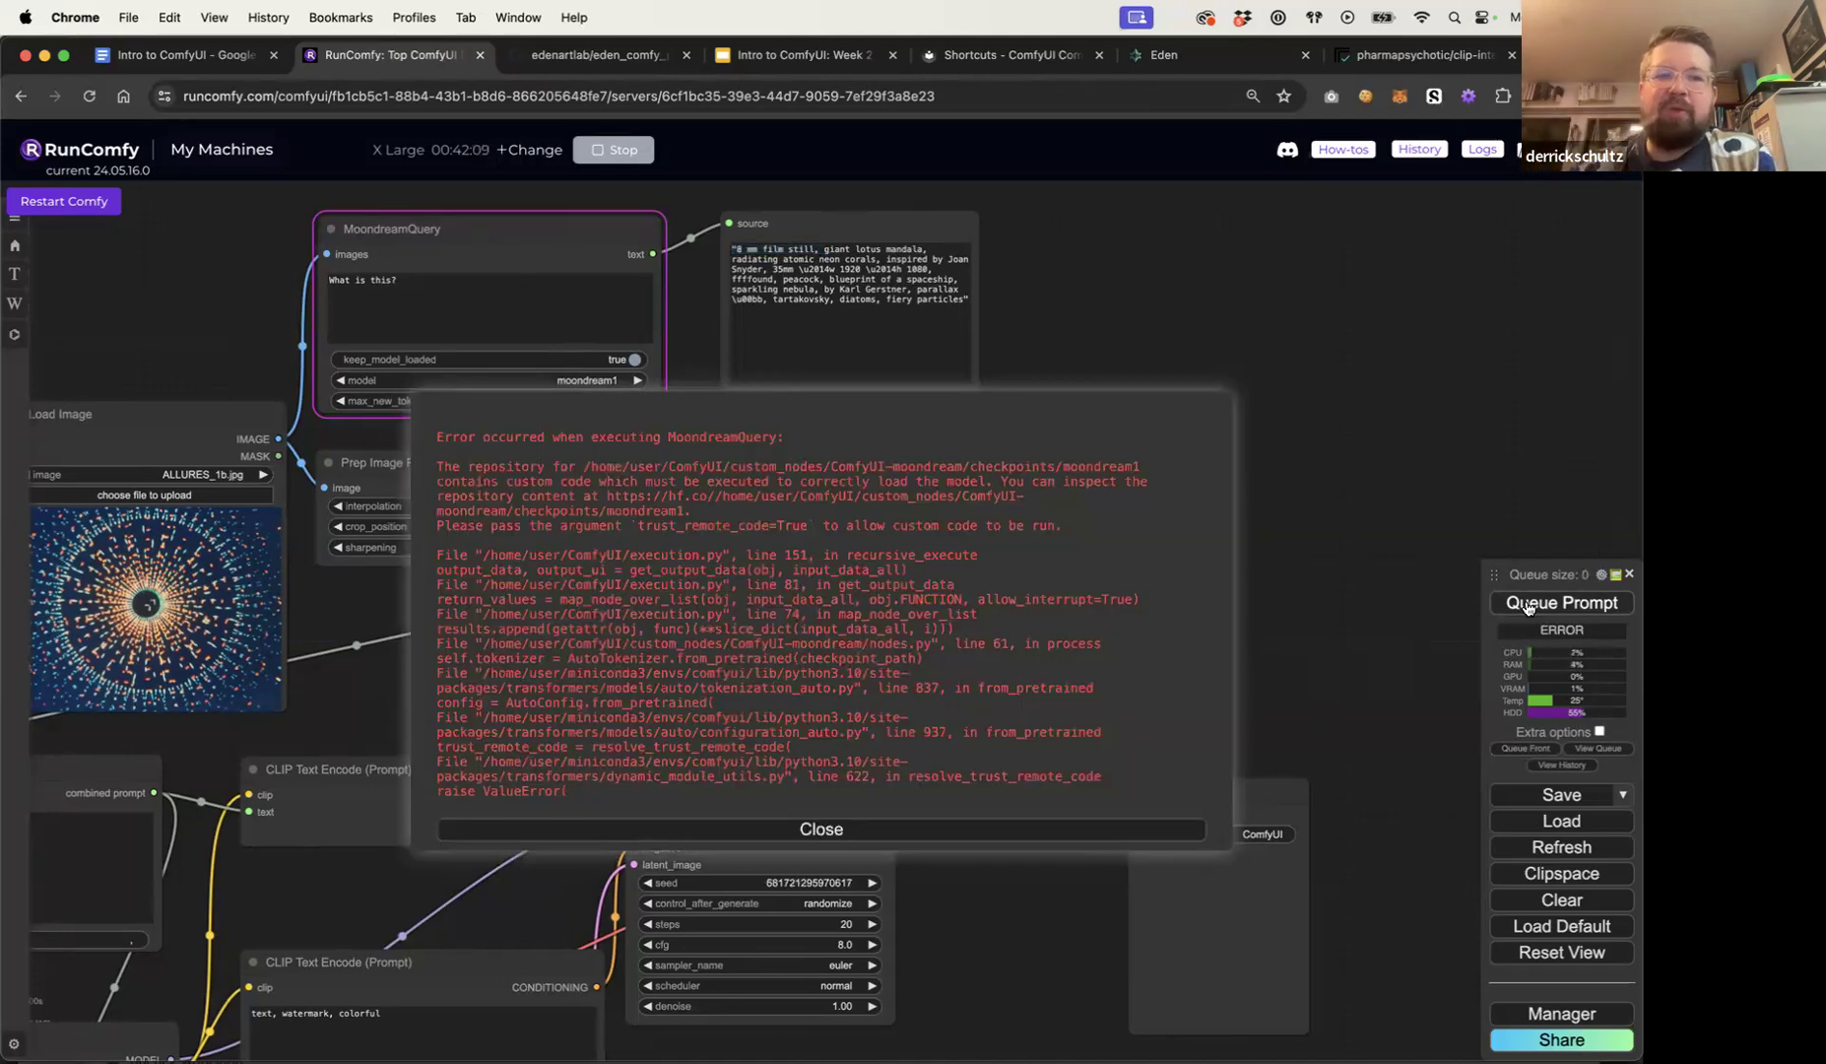
pyautogui.click(919, 829)
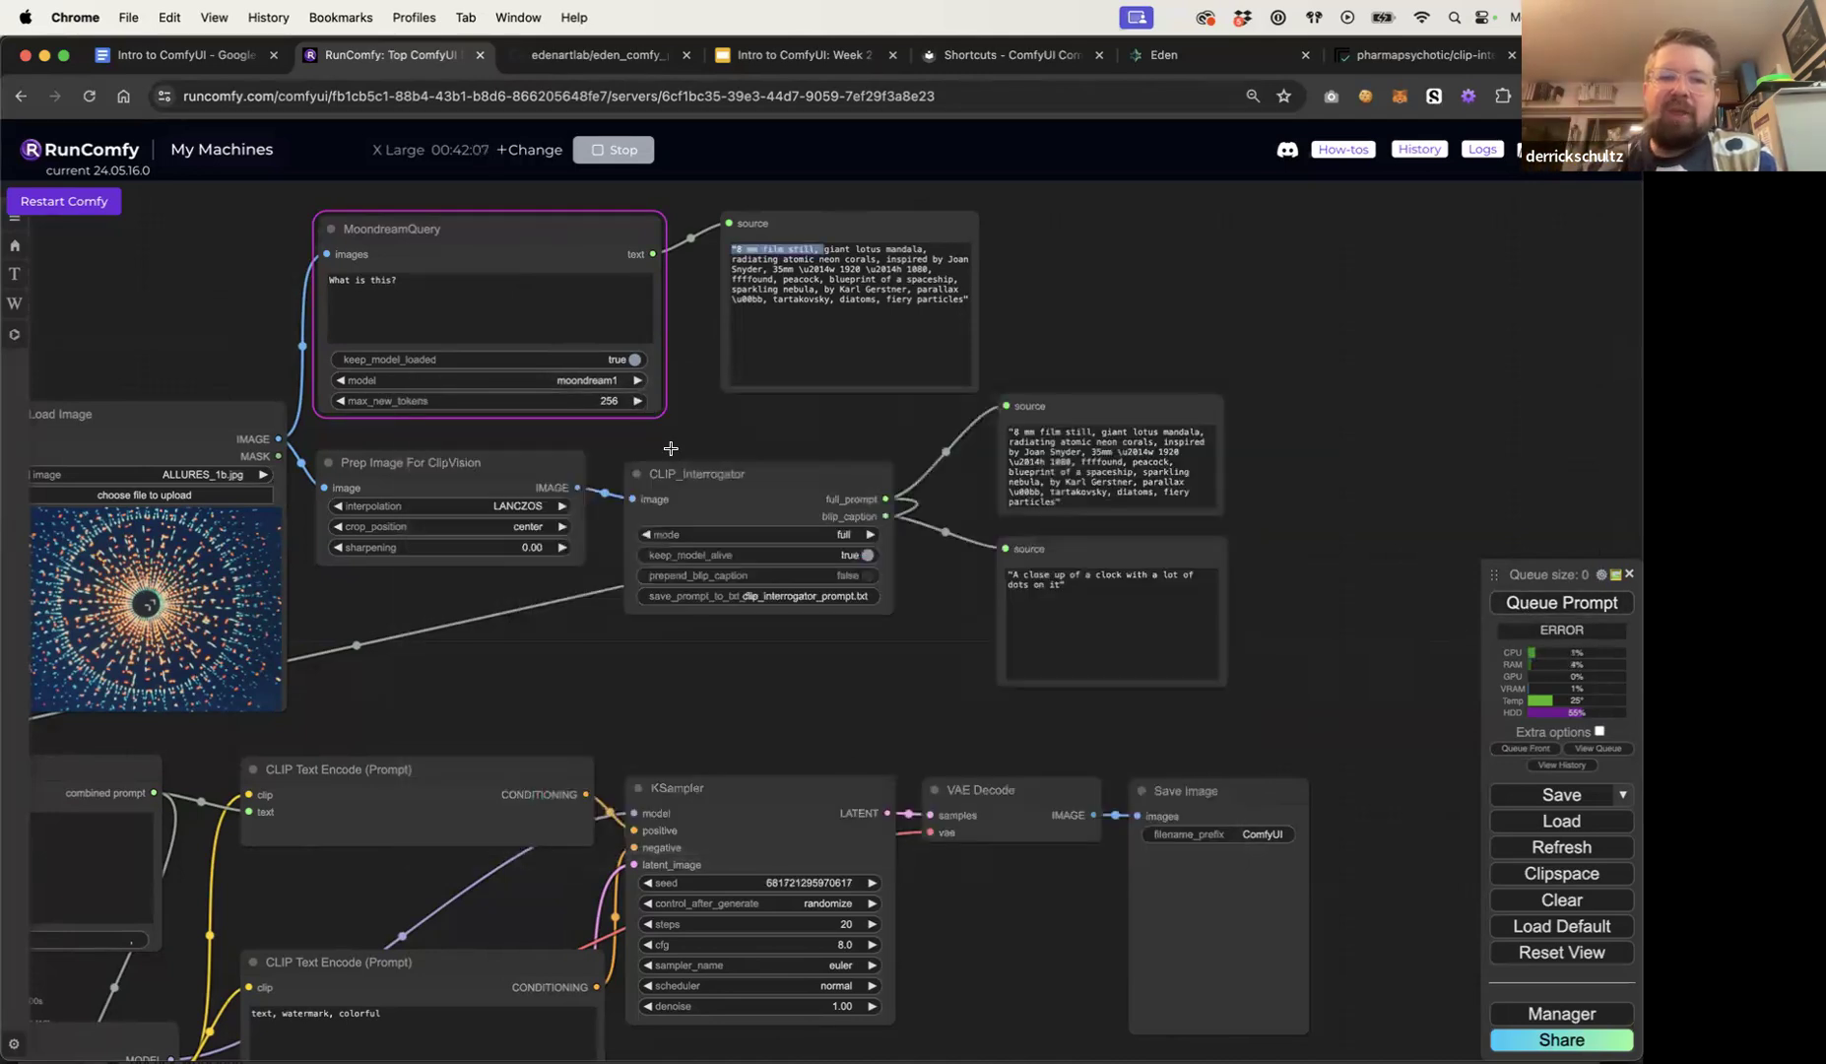
pyautogui.moveTo(172, 313); pyautogui.dragTo(344, 291)
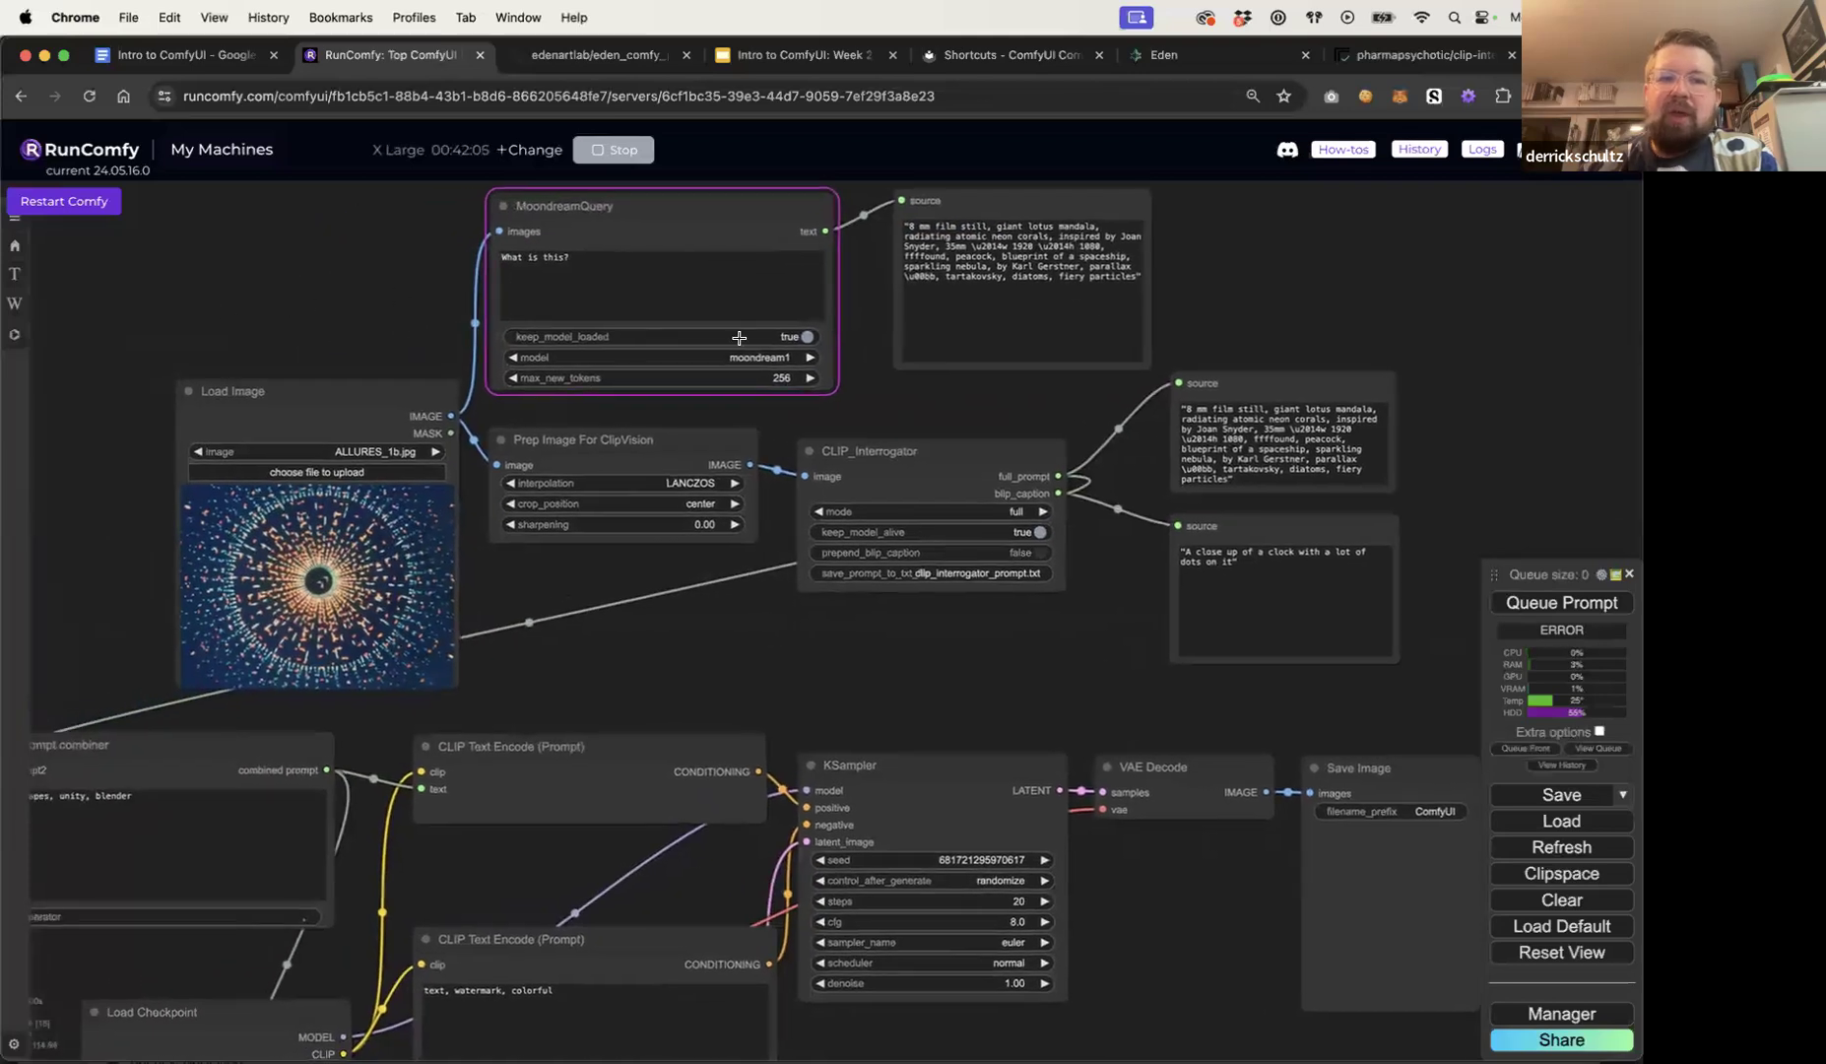
pyautogui.moveTo(867, 377); pyautogui.dragTo(911, 361)
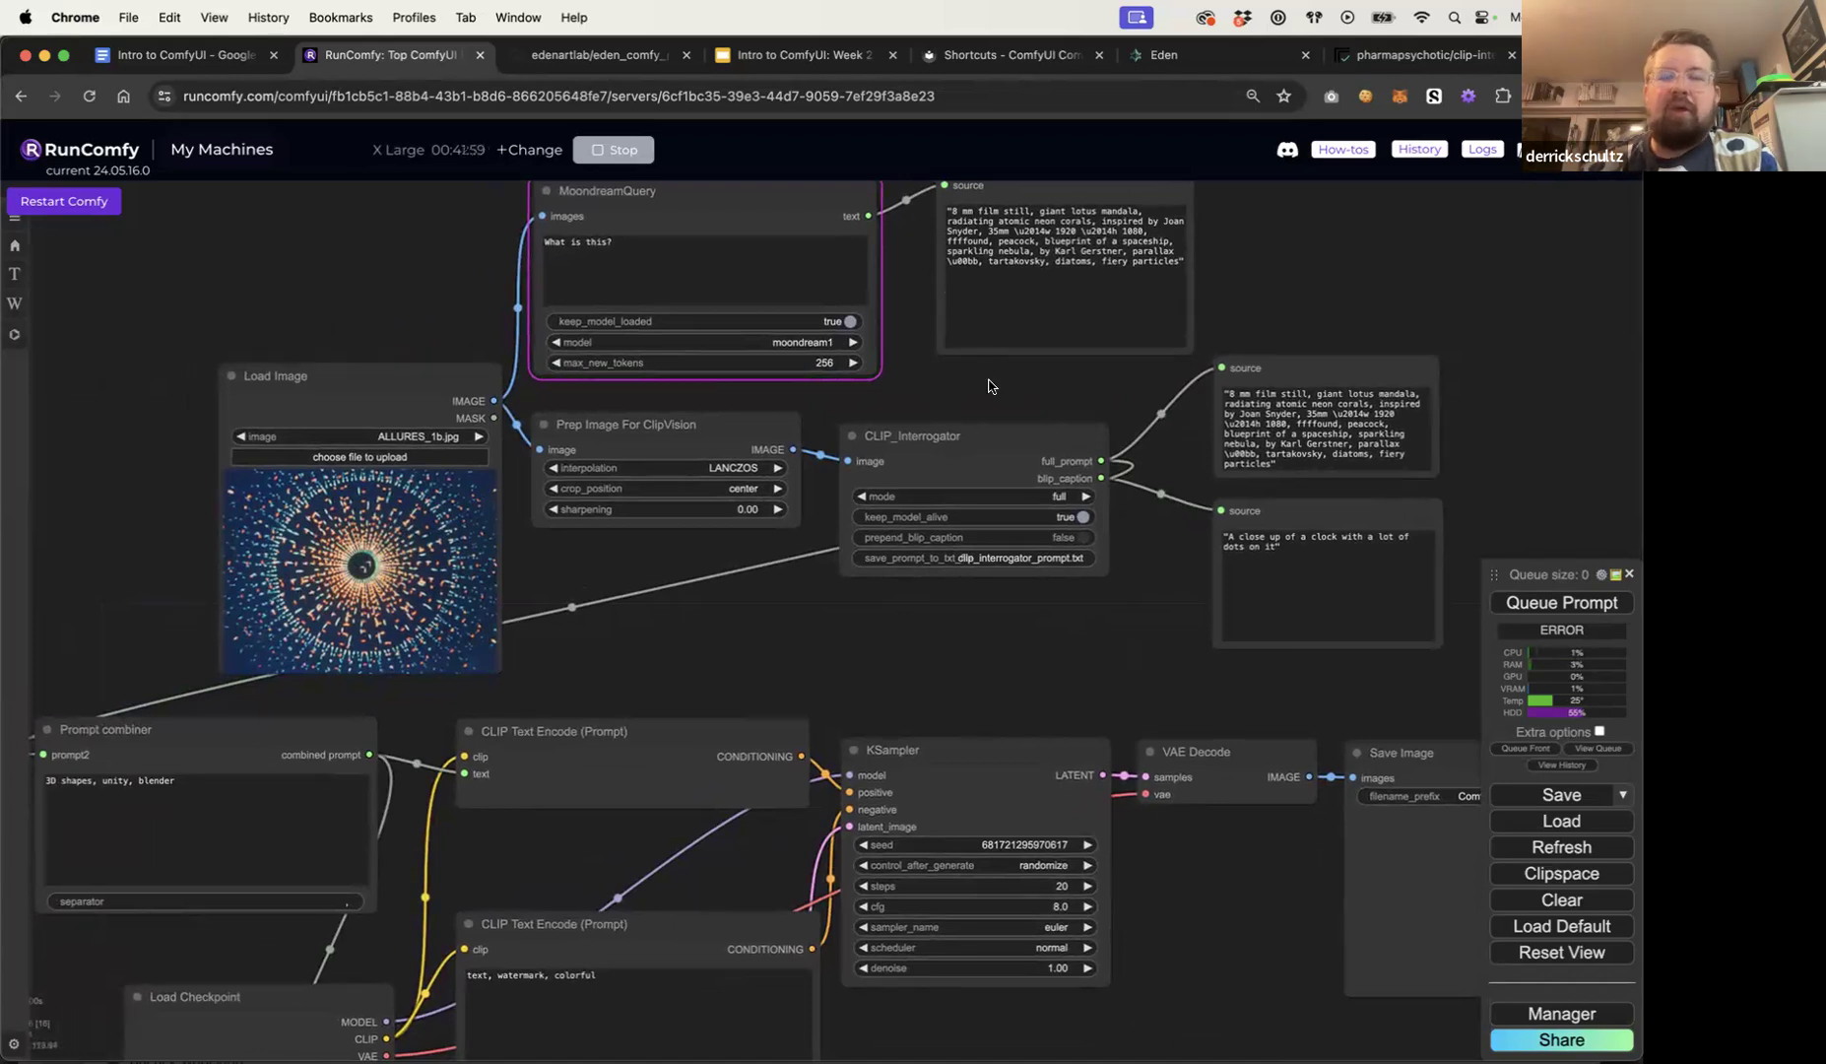
pyautogui.moveTo(989, 387); pyautogui.dragTo(938, 423)
pyautogui.doubleClick(1183, 285)
pyautogui.write('display')
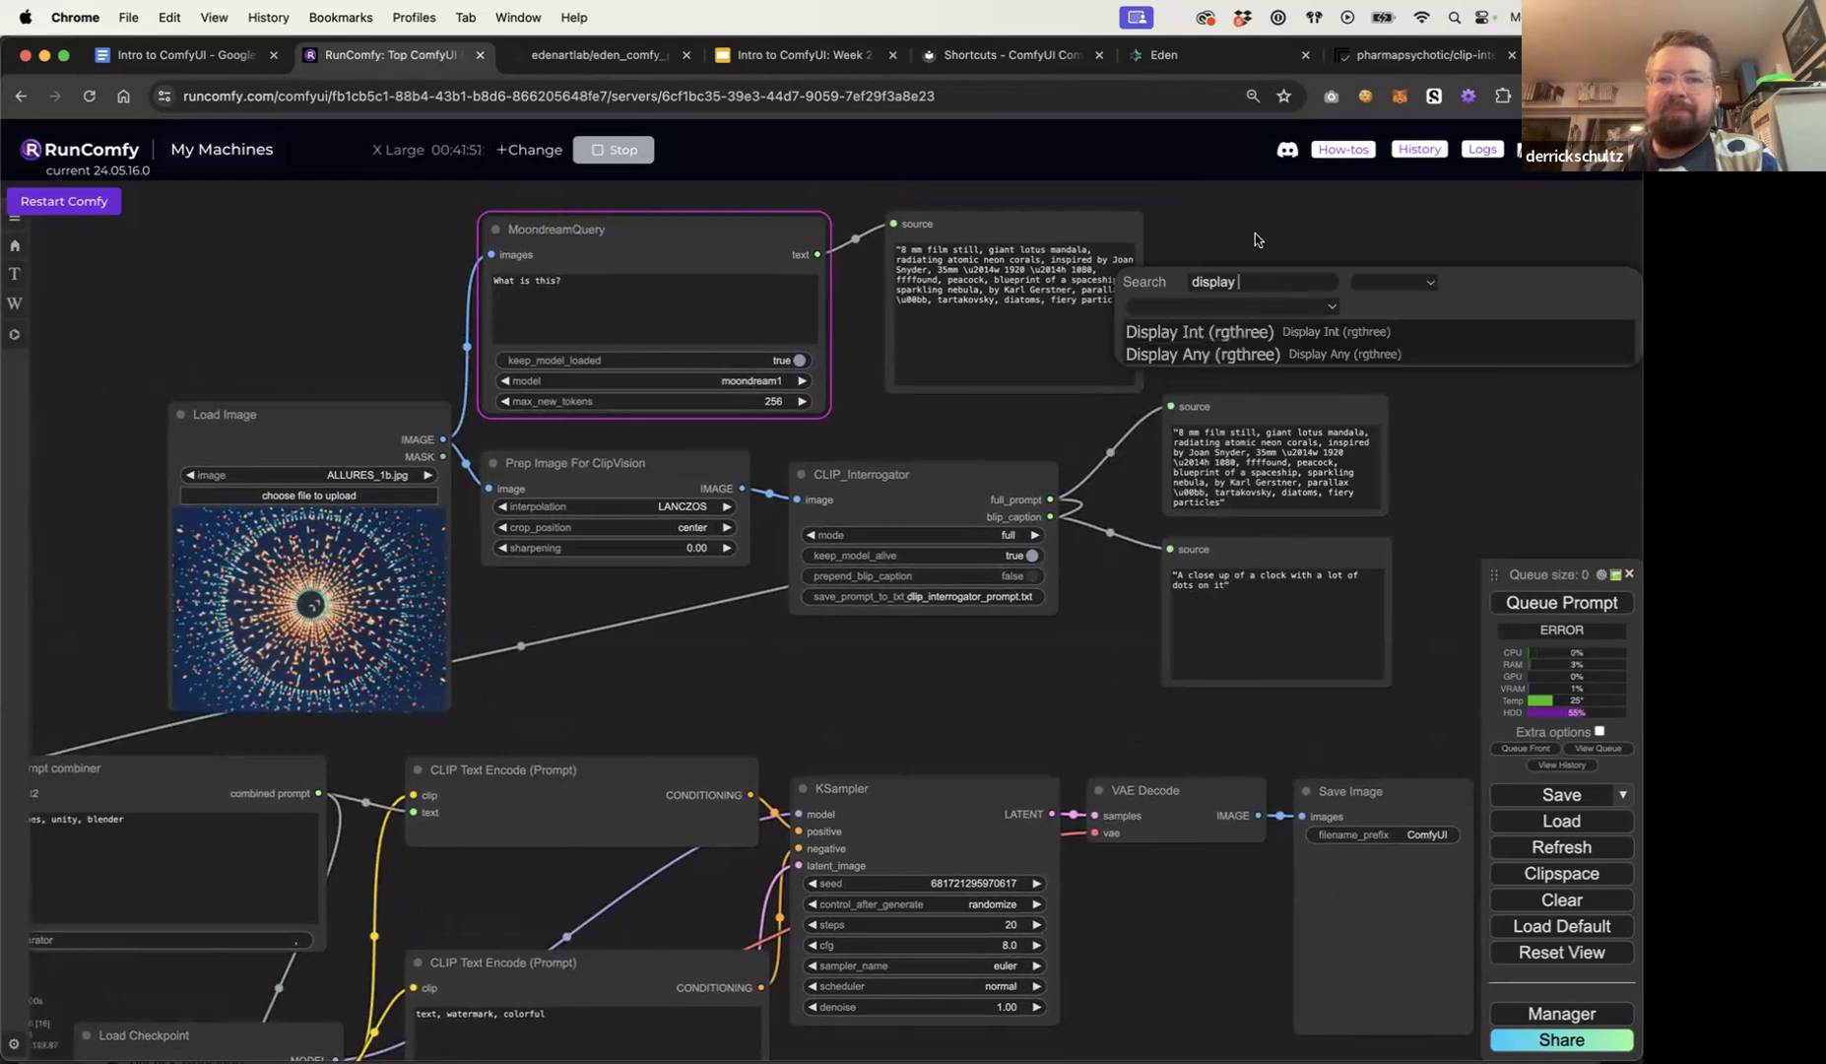
pyautogui.click(1251, 408)
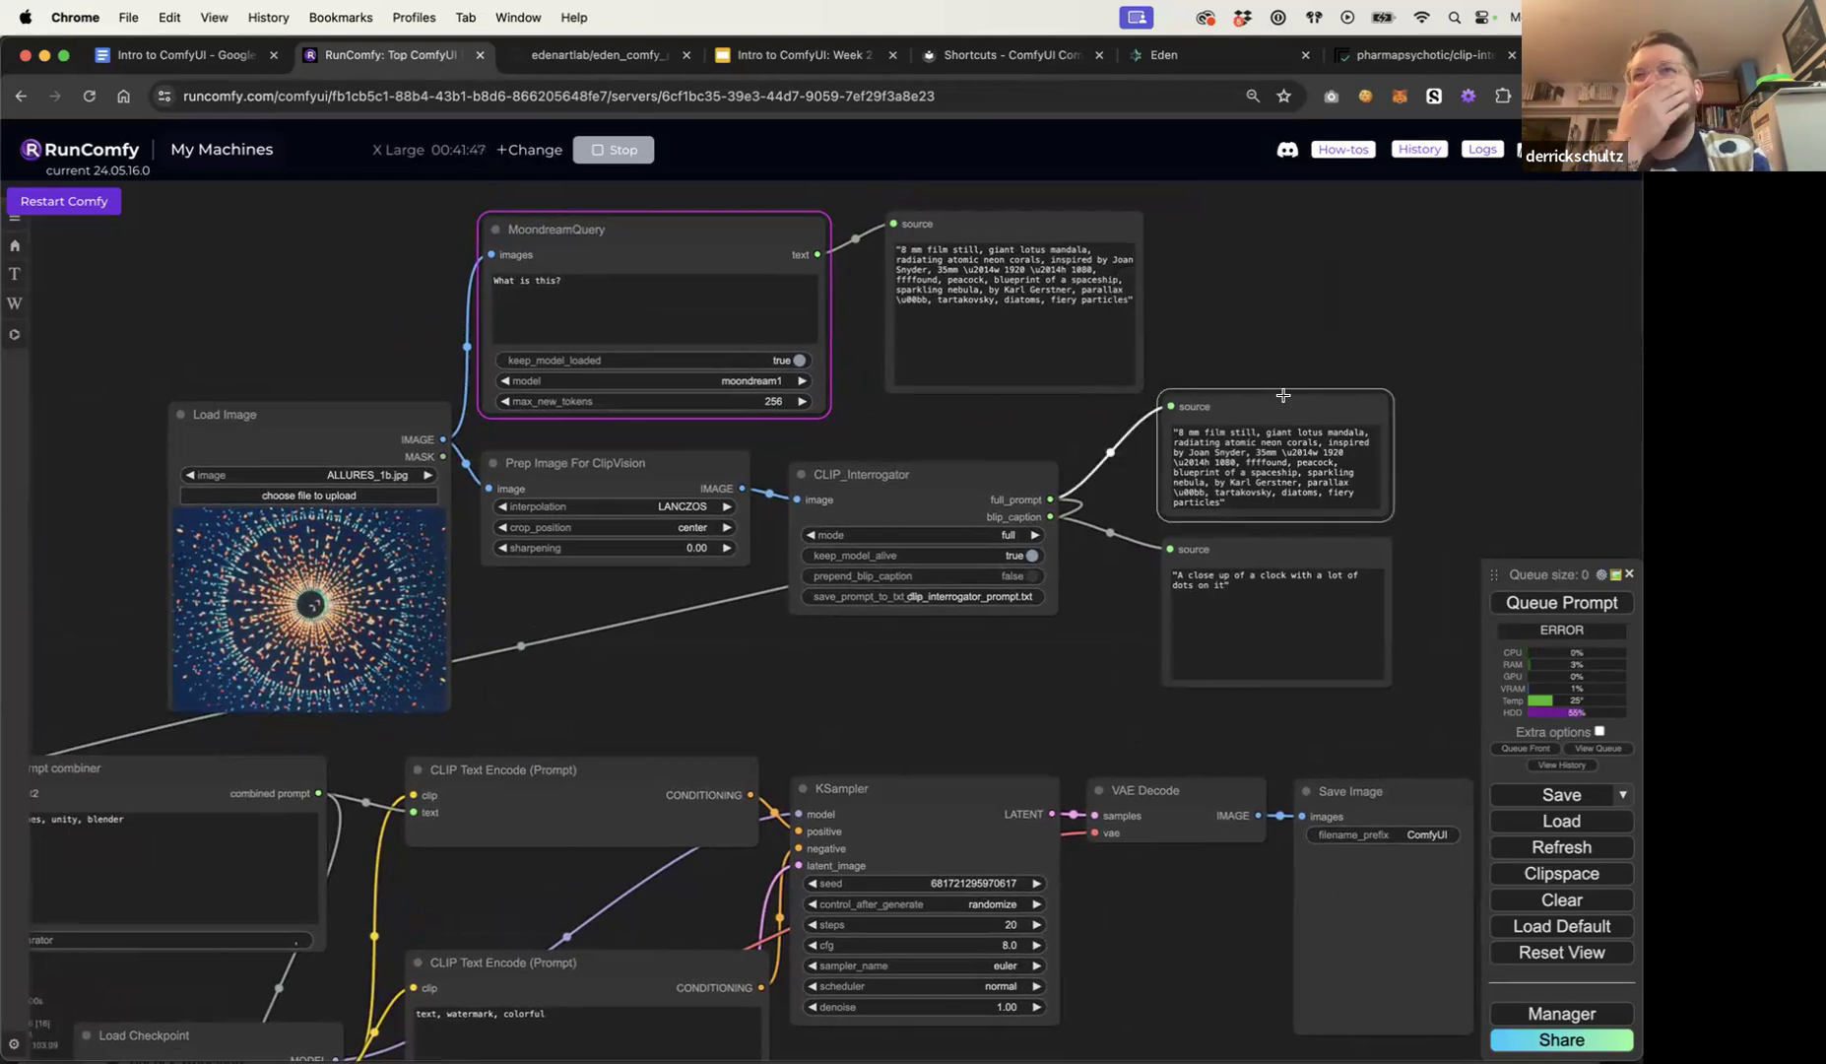
# Step: Try once more to run the workflow with the MoondreamQuery node and close the error report
pyautogui.click(1573, 604)
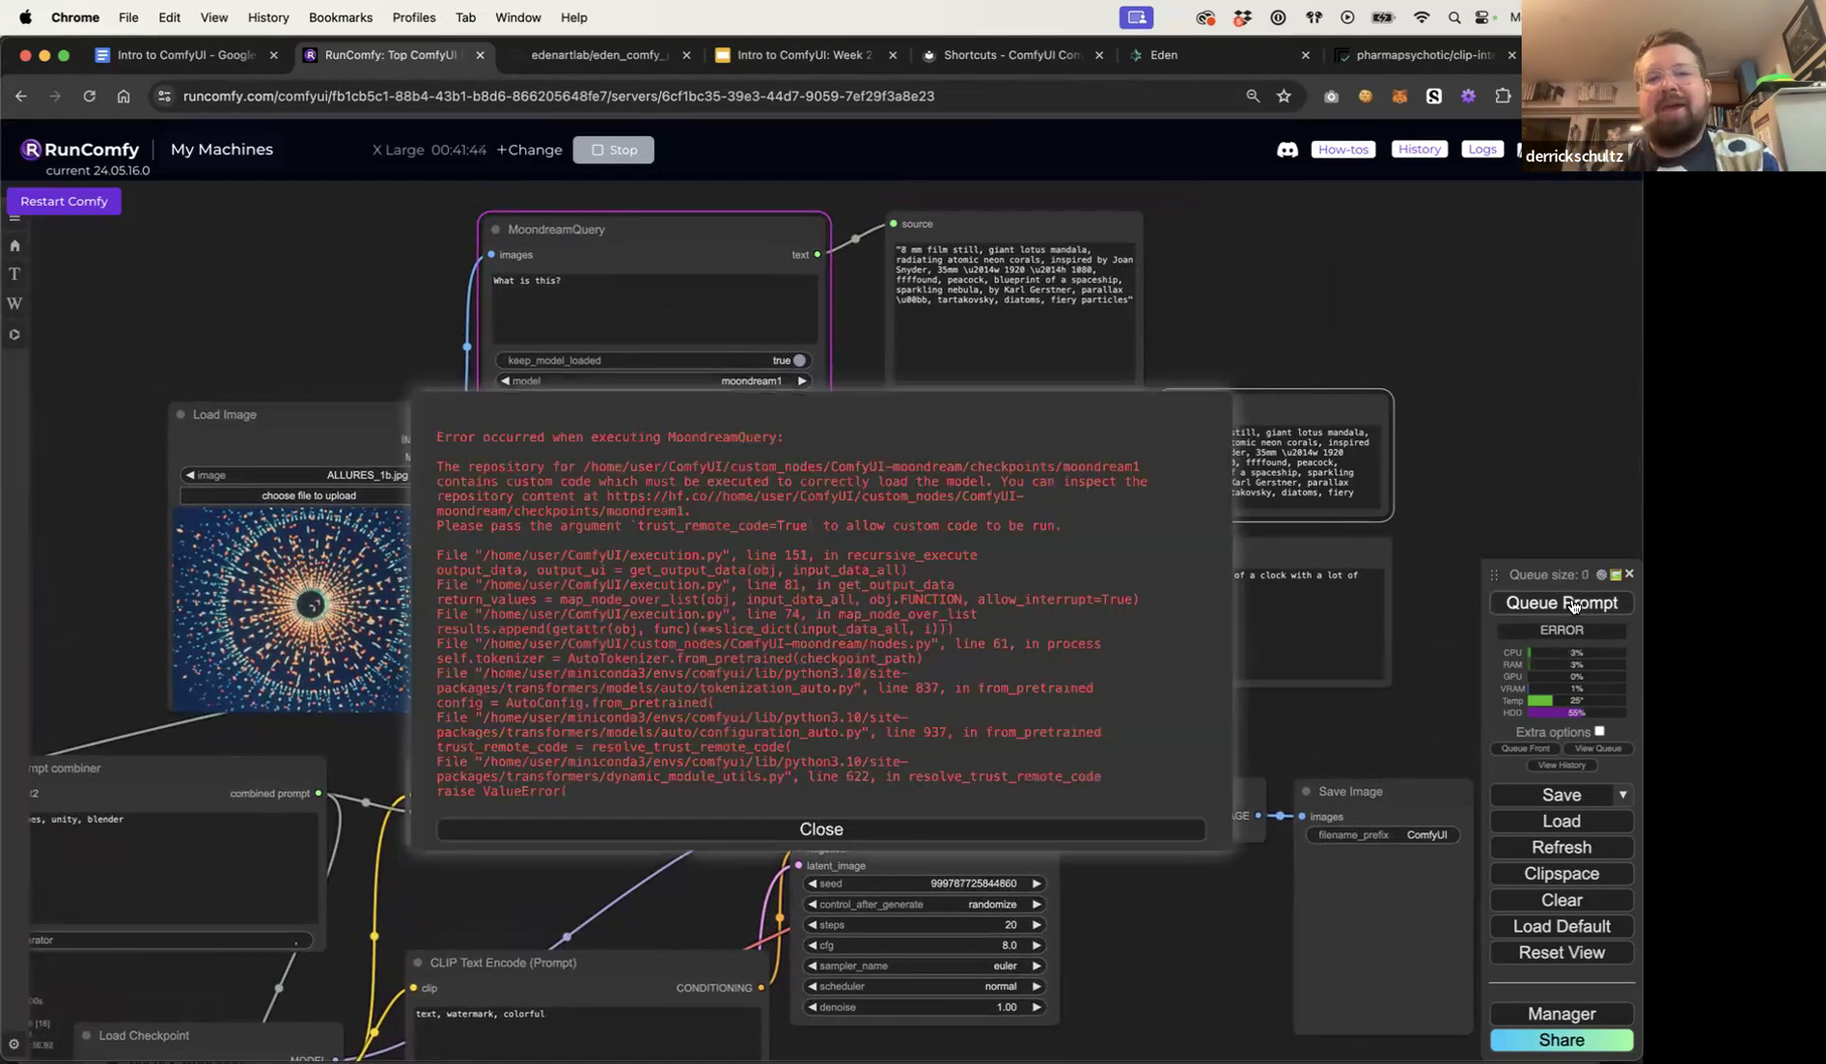
pyautogui.click(778, 829)
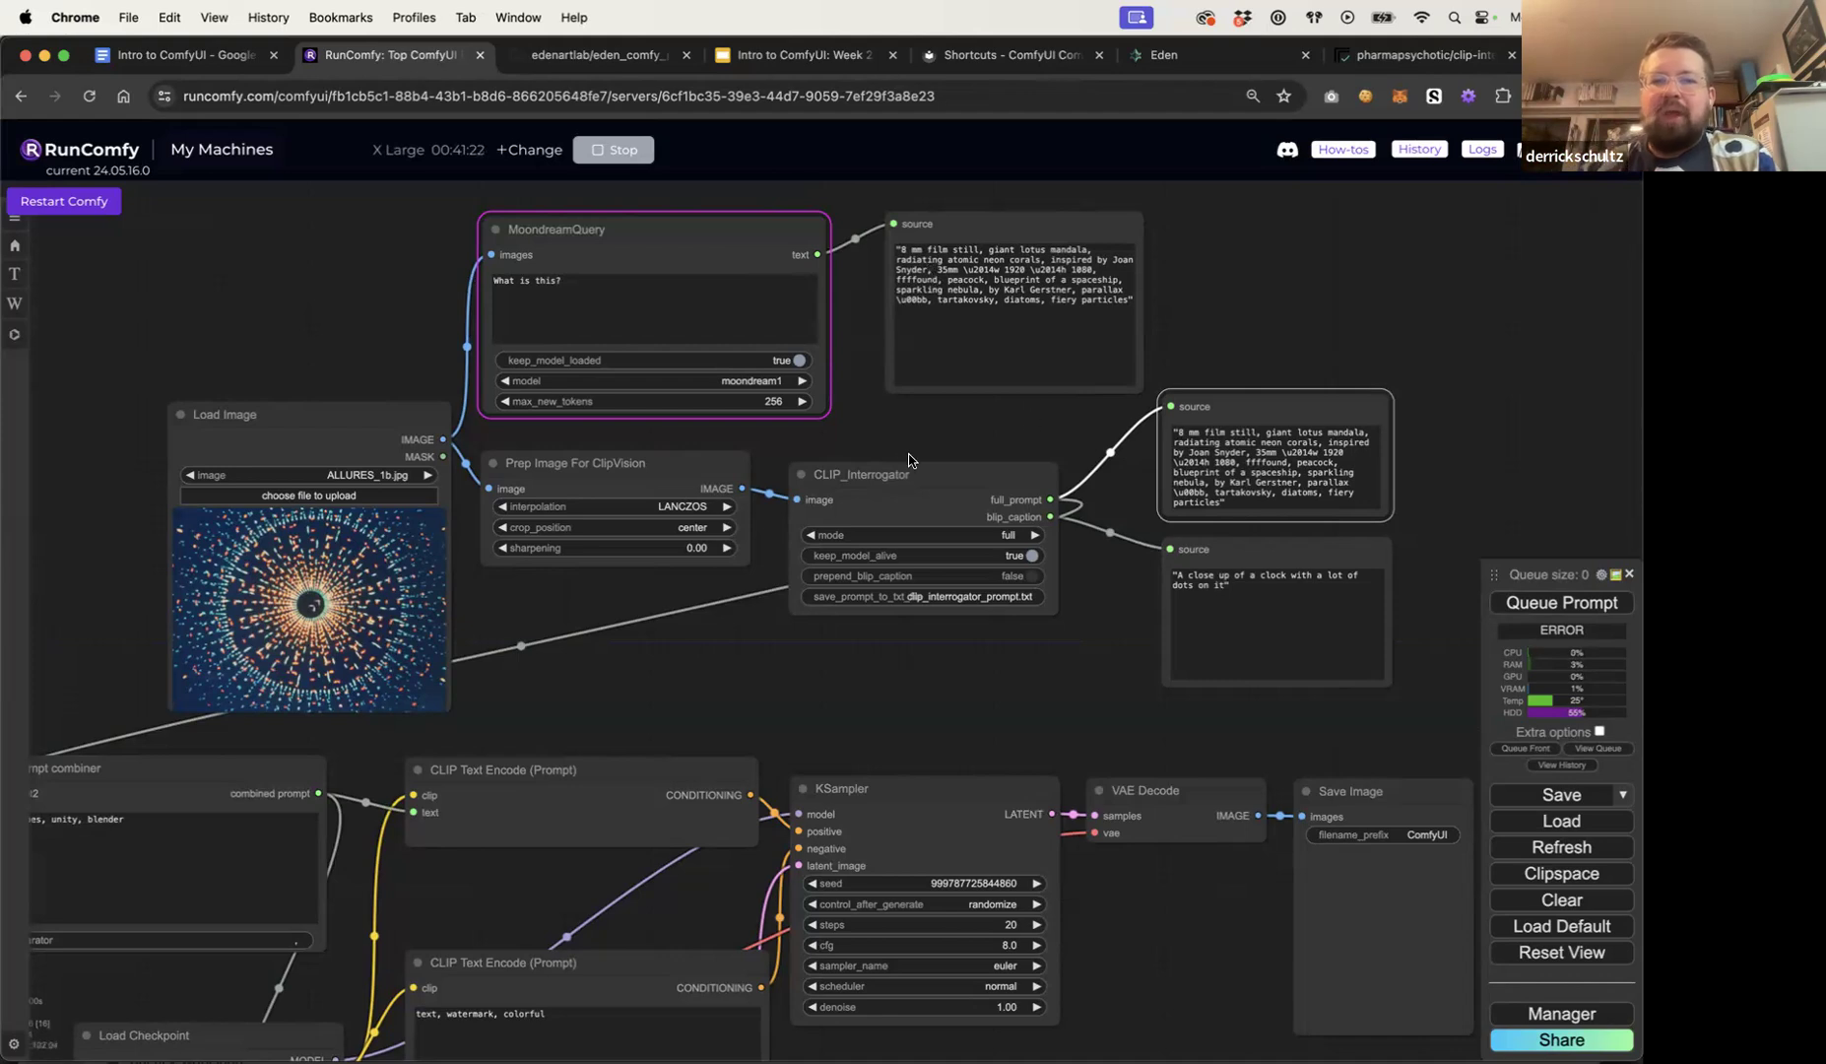
pyautogui.moveTo(1255, 443); pyautogui.dragTo(1232, 425)
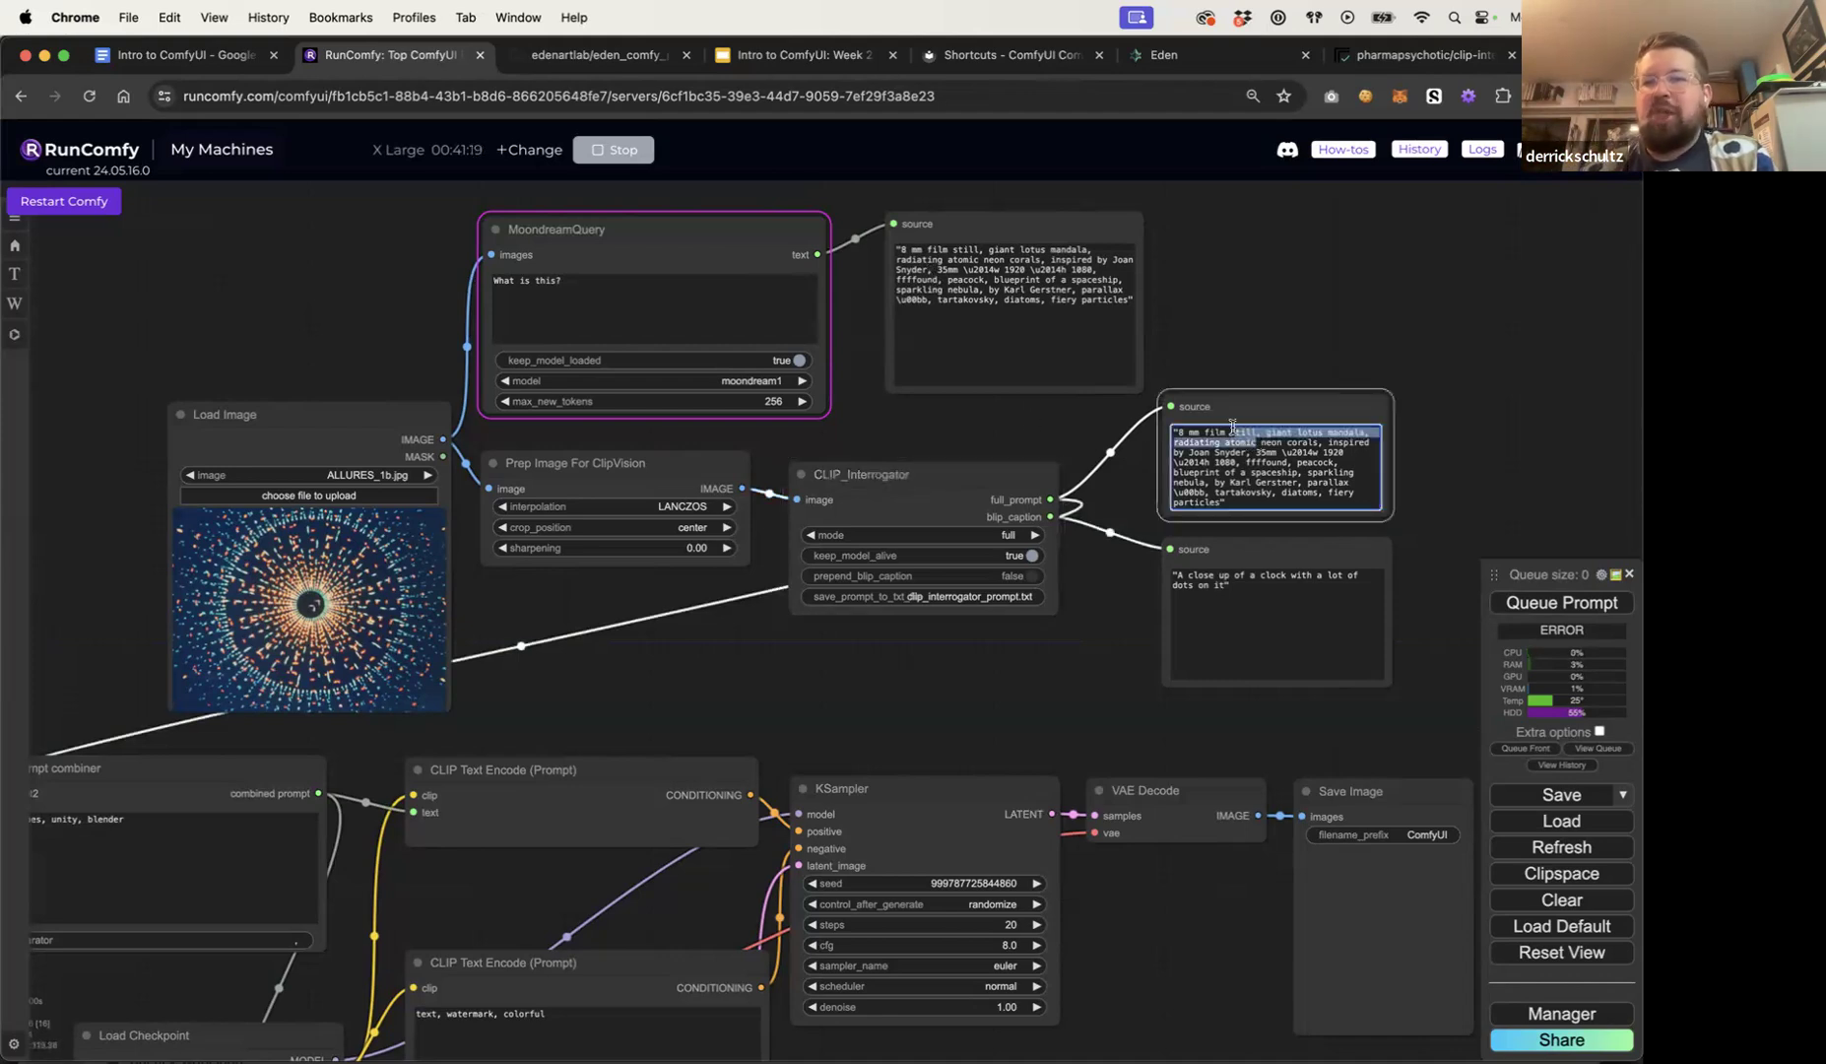
pyautogui.click(976, 242)
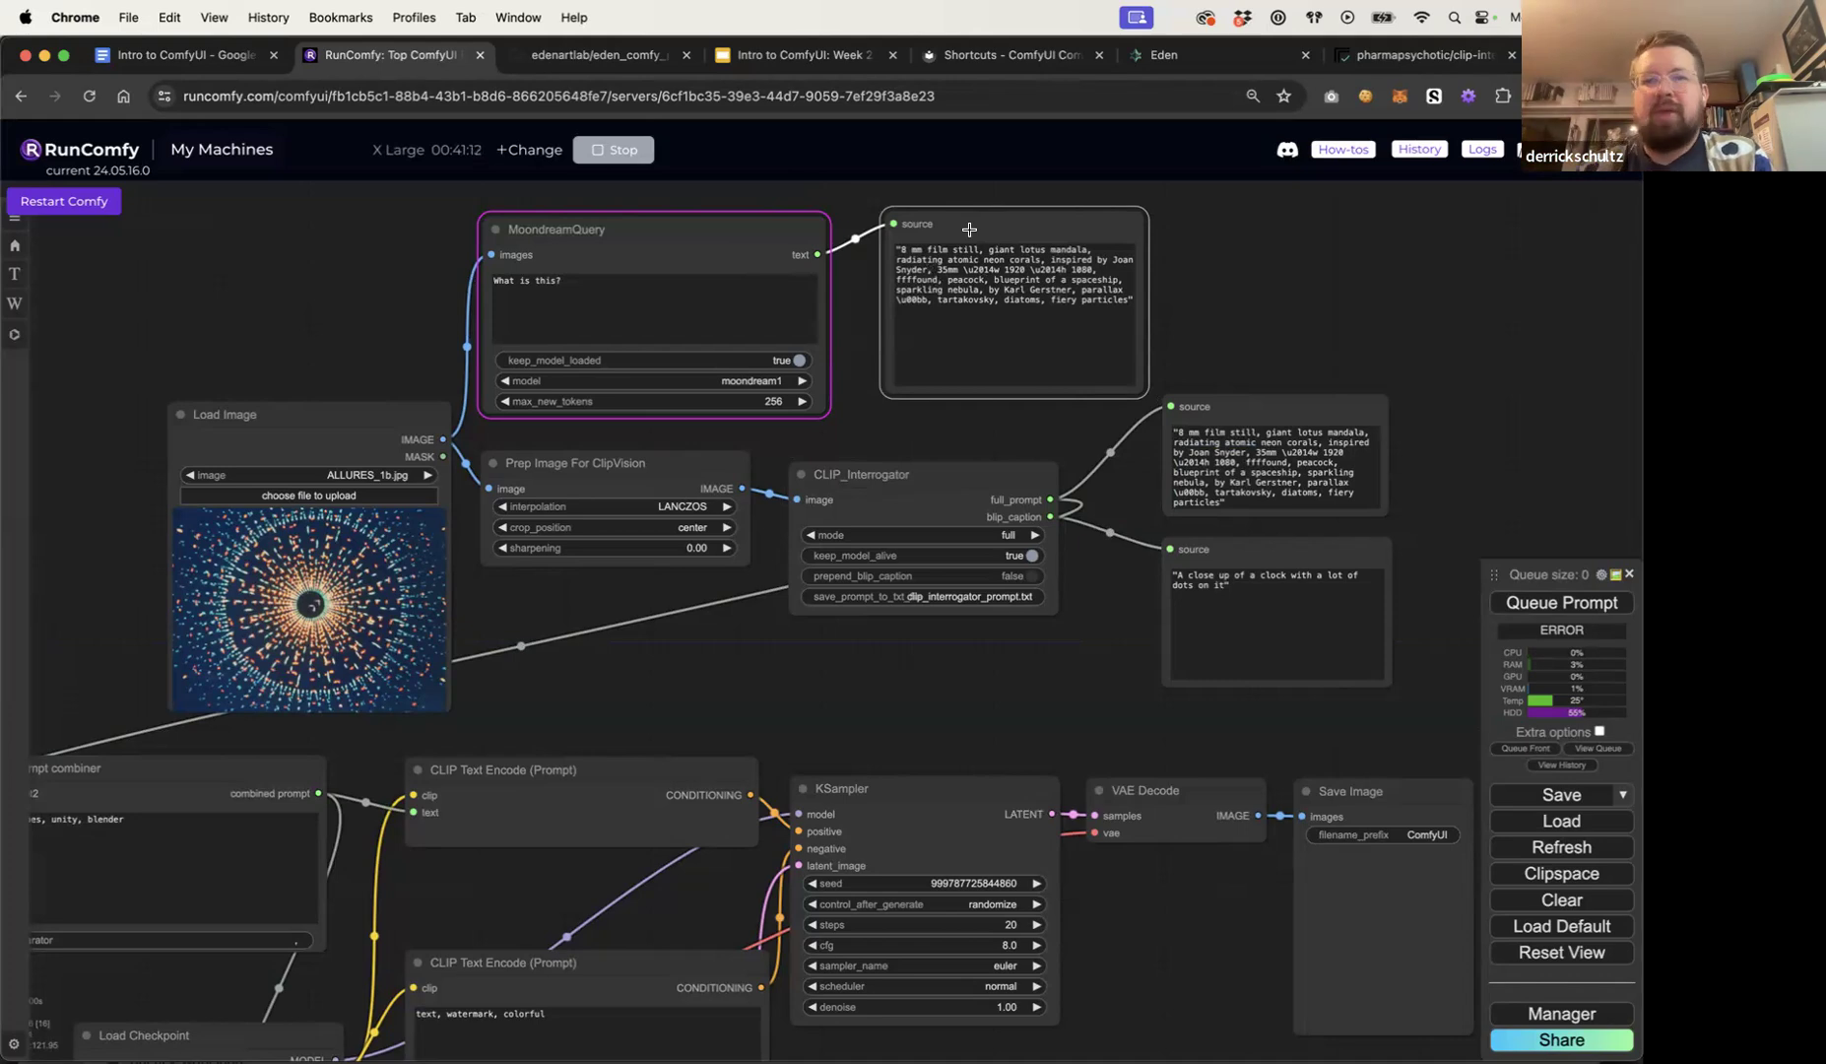
pyautogui.moveTo(819, 254); pyautogui.dragTo(556, 701)
pyautogui.click(591, 719)
pyautogui.click(774, 681)
pyautogui.moveTo(758, 709); pyautogui.dragTo(1101, 640)
pyautogui.moveTo(1088, 201); pyautogui.dragTo(948, 621)
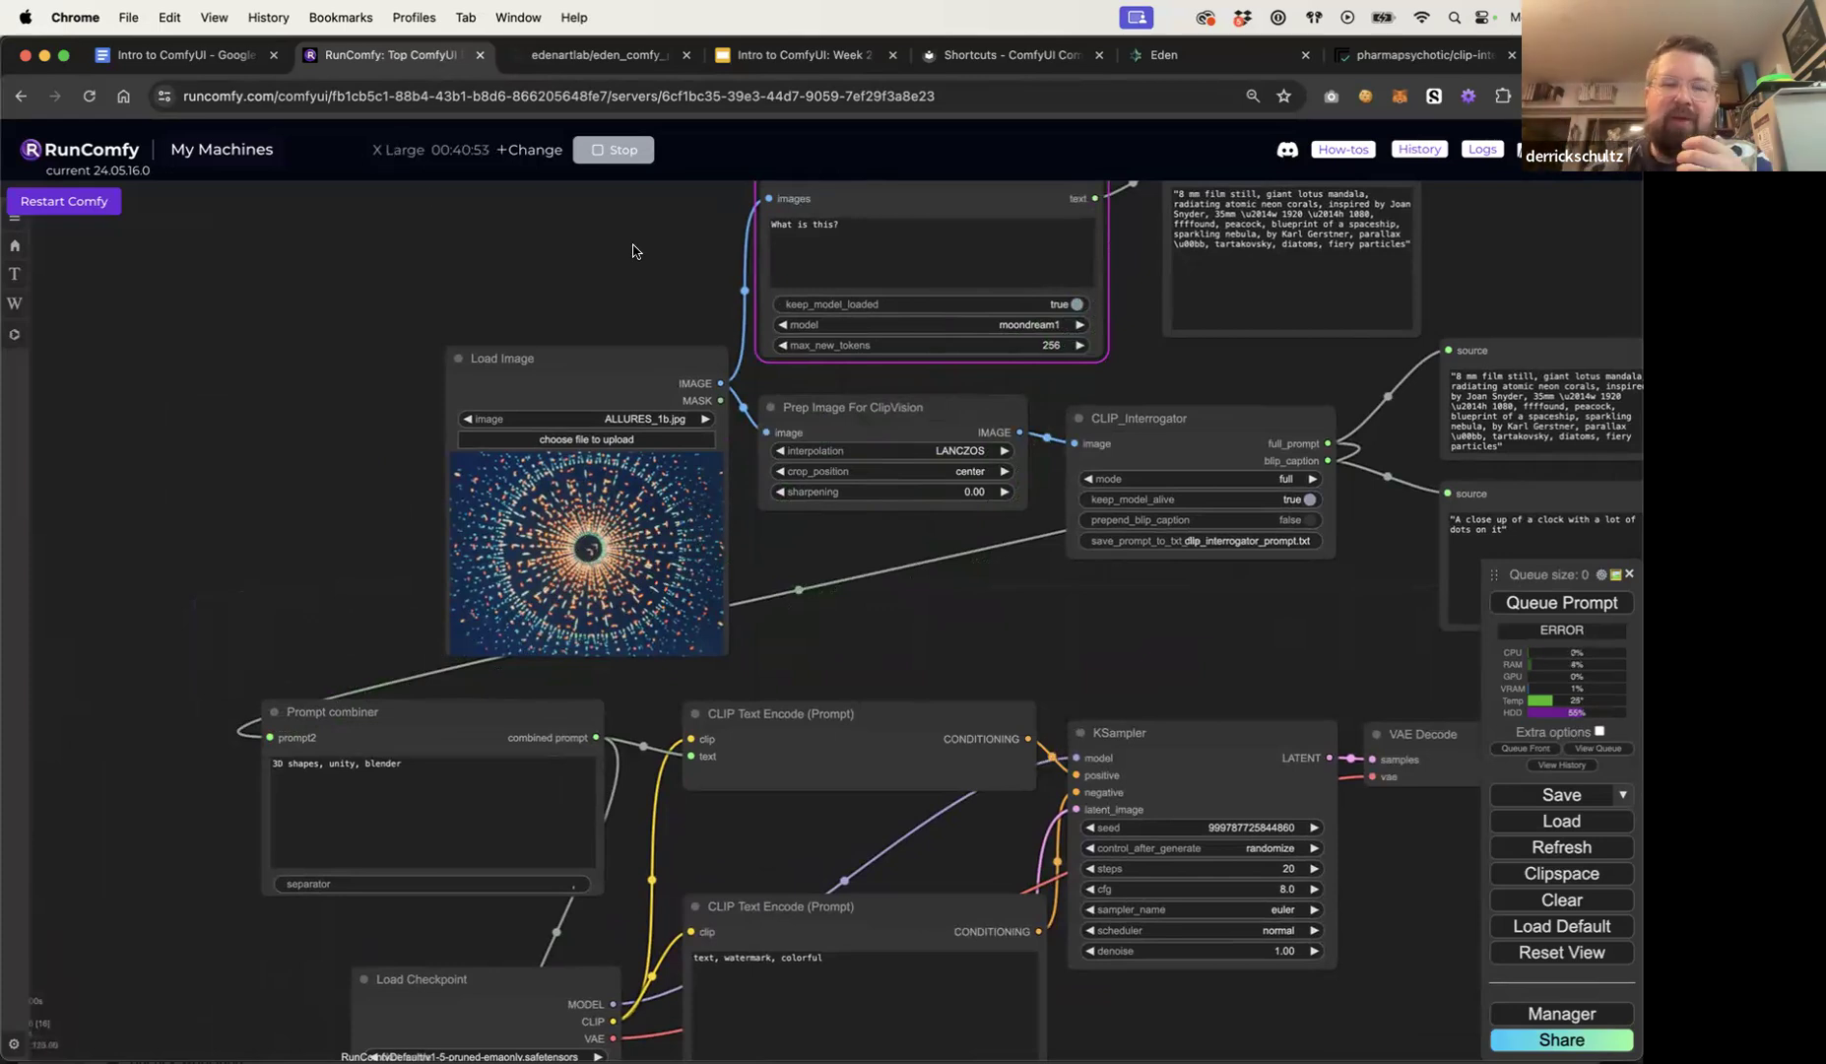
pyautogui.scroll(-5, 642, 281)
pyautogui.moveTo(641, 281); pyautogui.dragTo(534, 283)
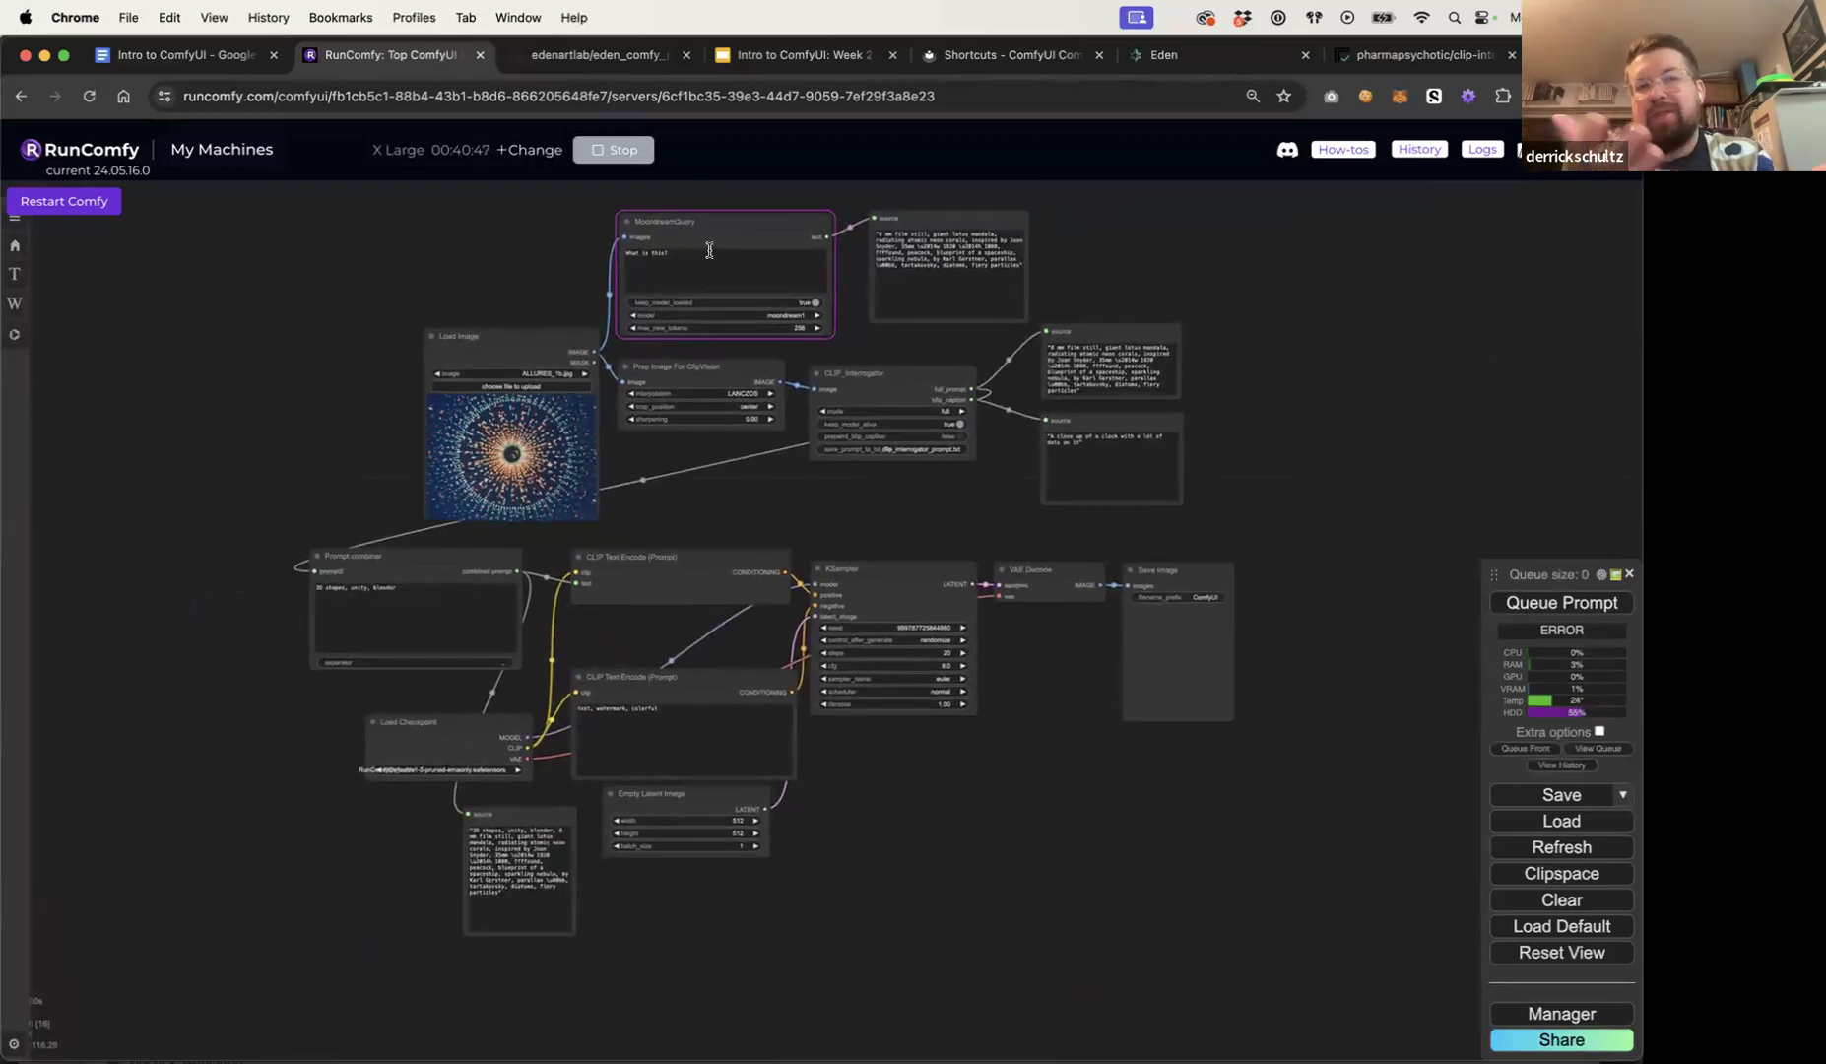
# Step: Switch to the Intro to ComfyUI: Week 2 slides, present them and reveal the explanation on the IMG2IMG (AKA Encoding Images) slide
pyautogui.click(811, 59)
pyautogui.click(1362, 148)
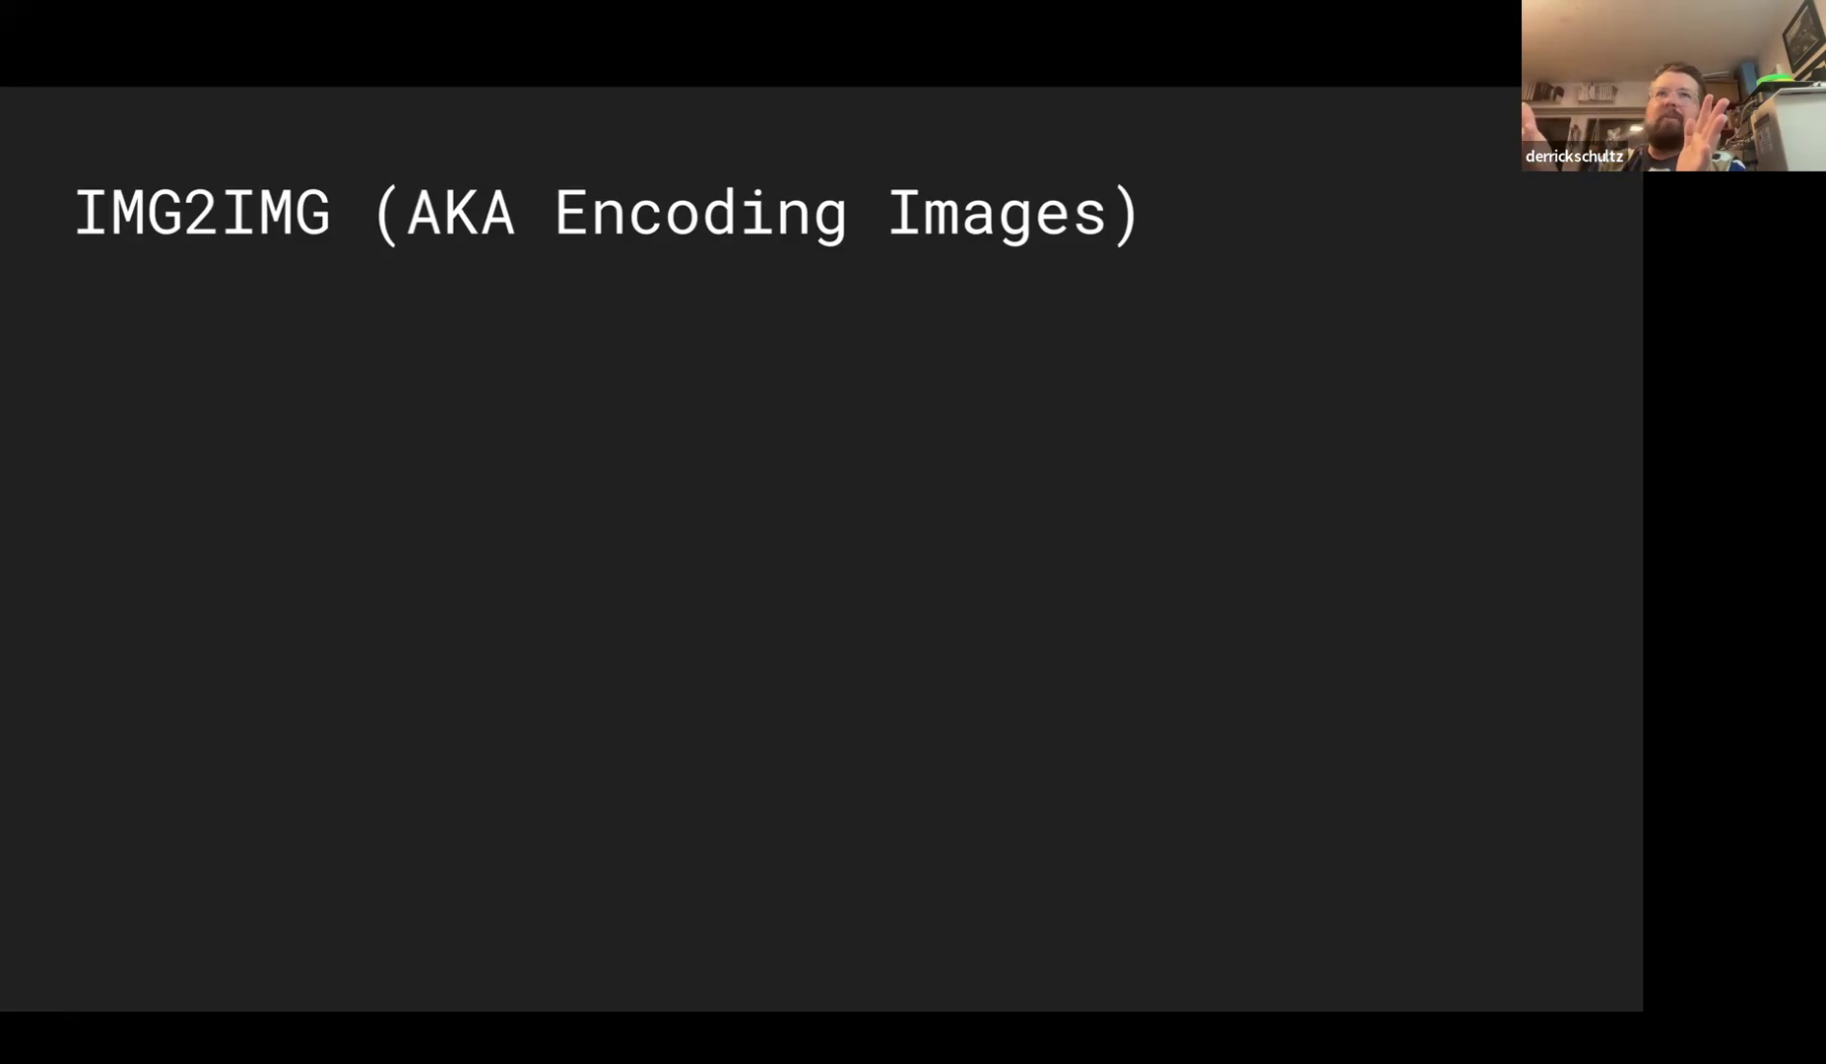
pyautogui.press('Right')
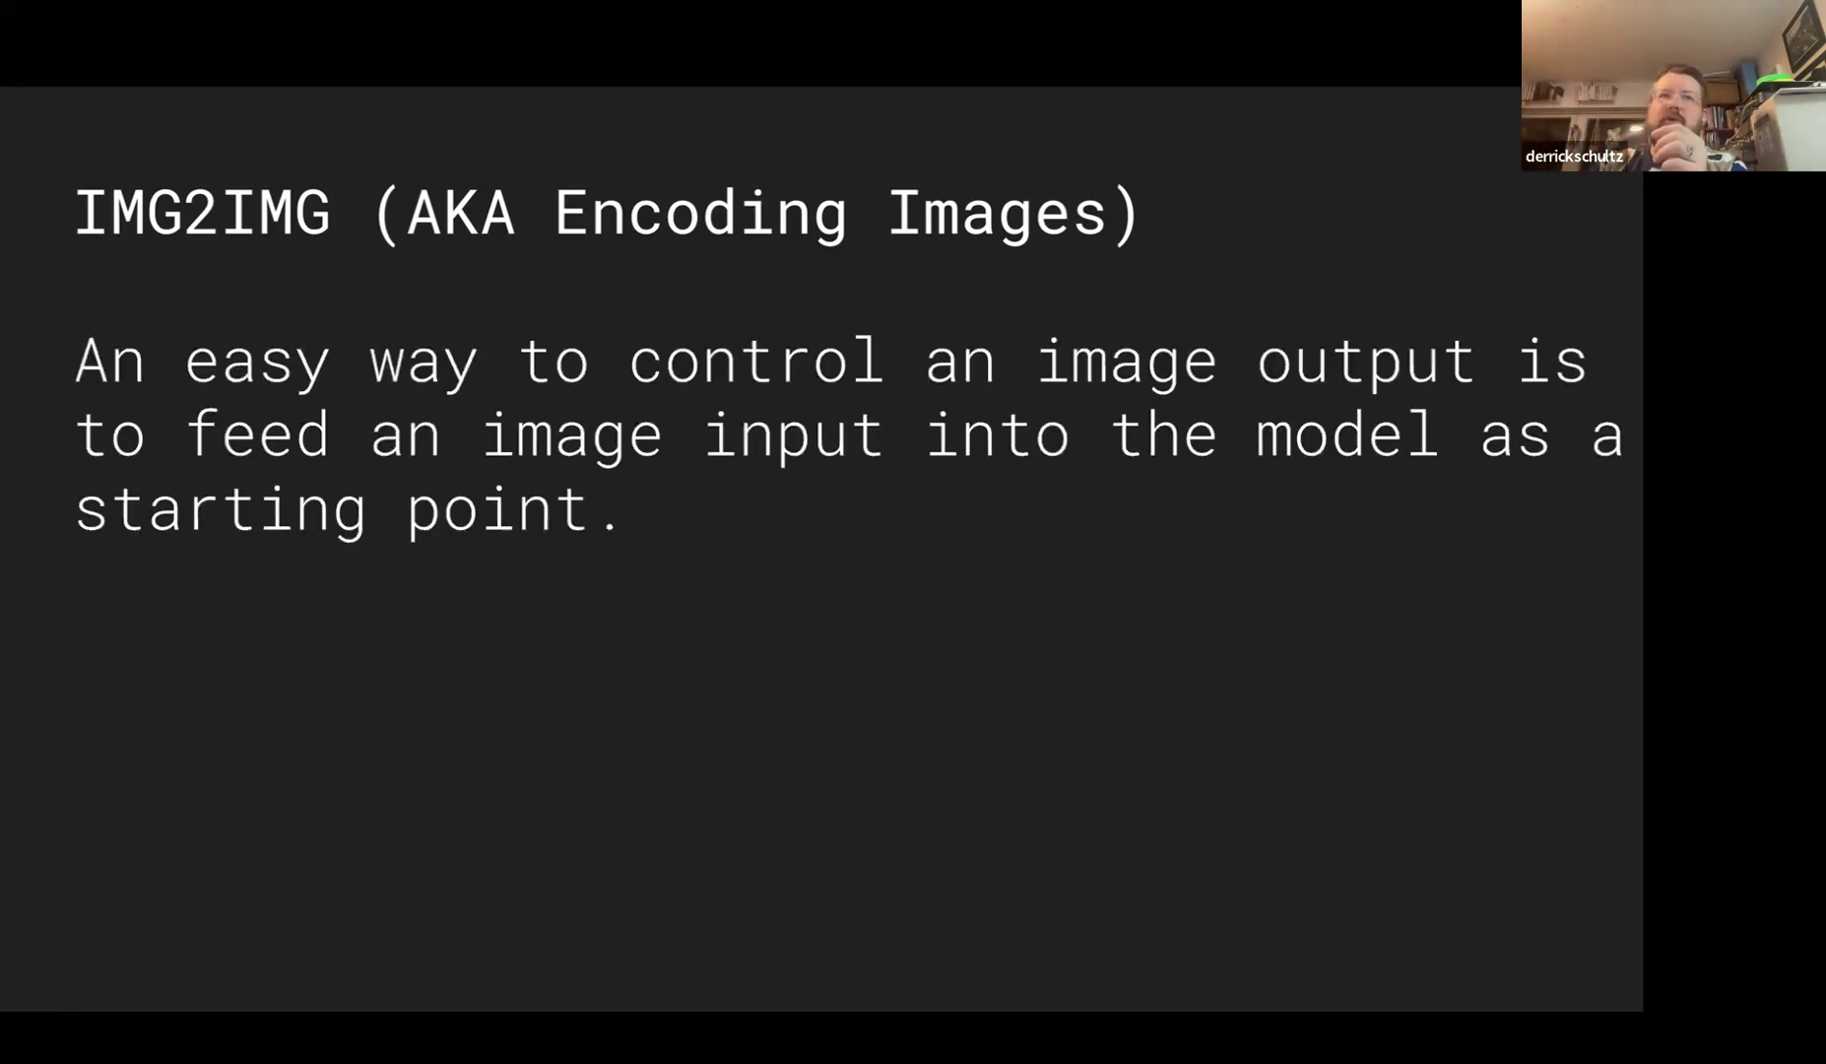
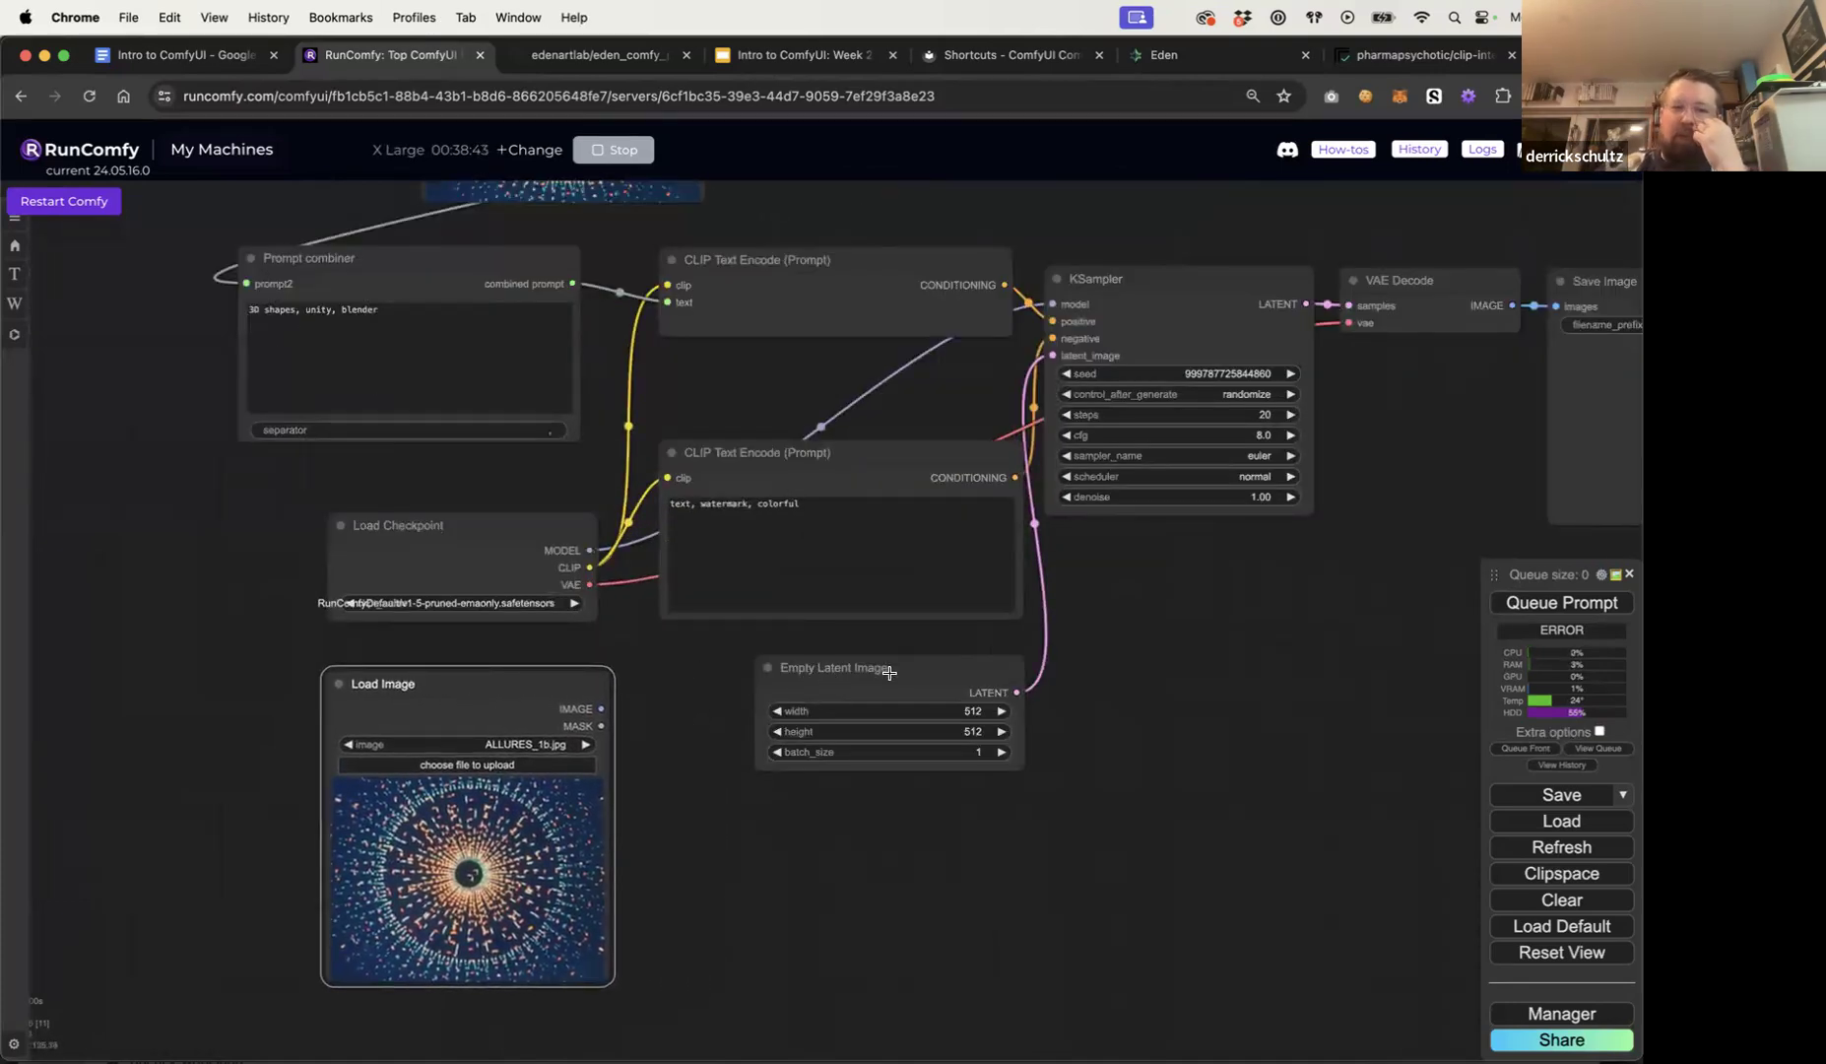
# Step: Replace the Empty Latent Image node with a VAE Encode node placed beside the lower Load Image node
pyautogui.moveTo(863, 672); pyautogui.dragTo(909, 689)
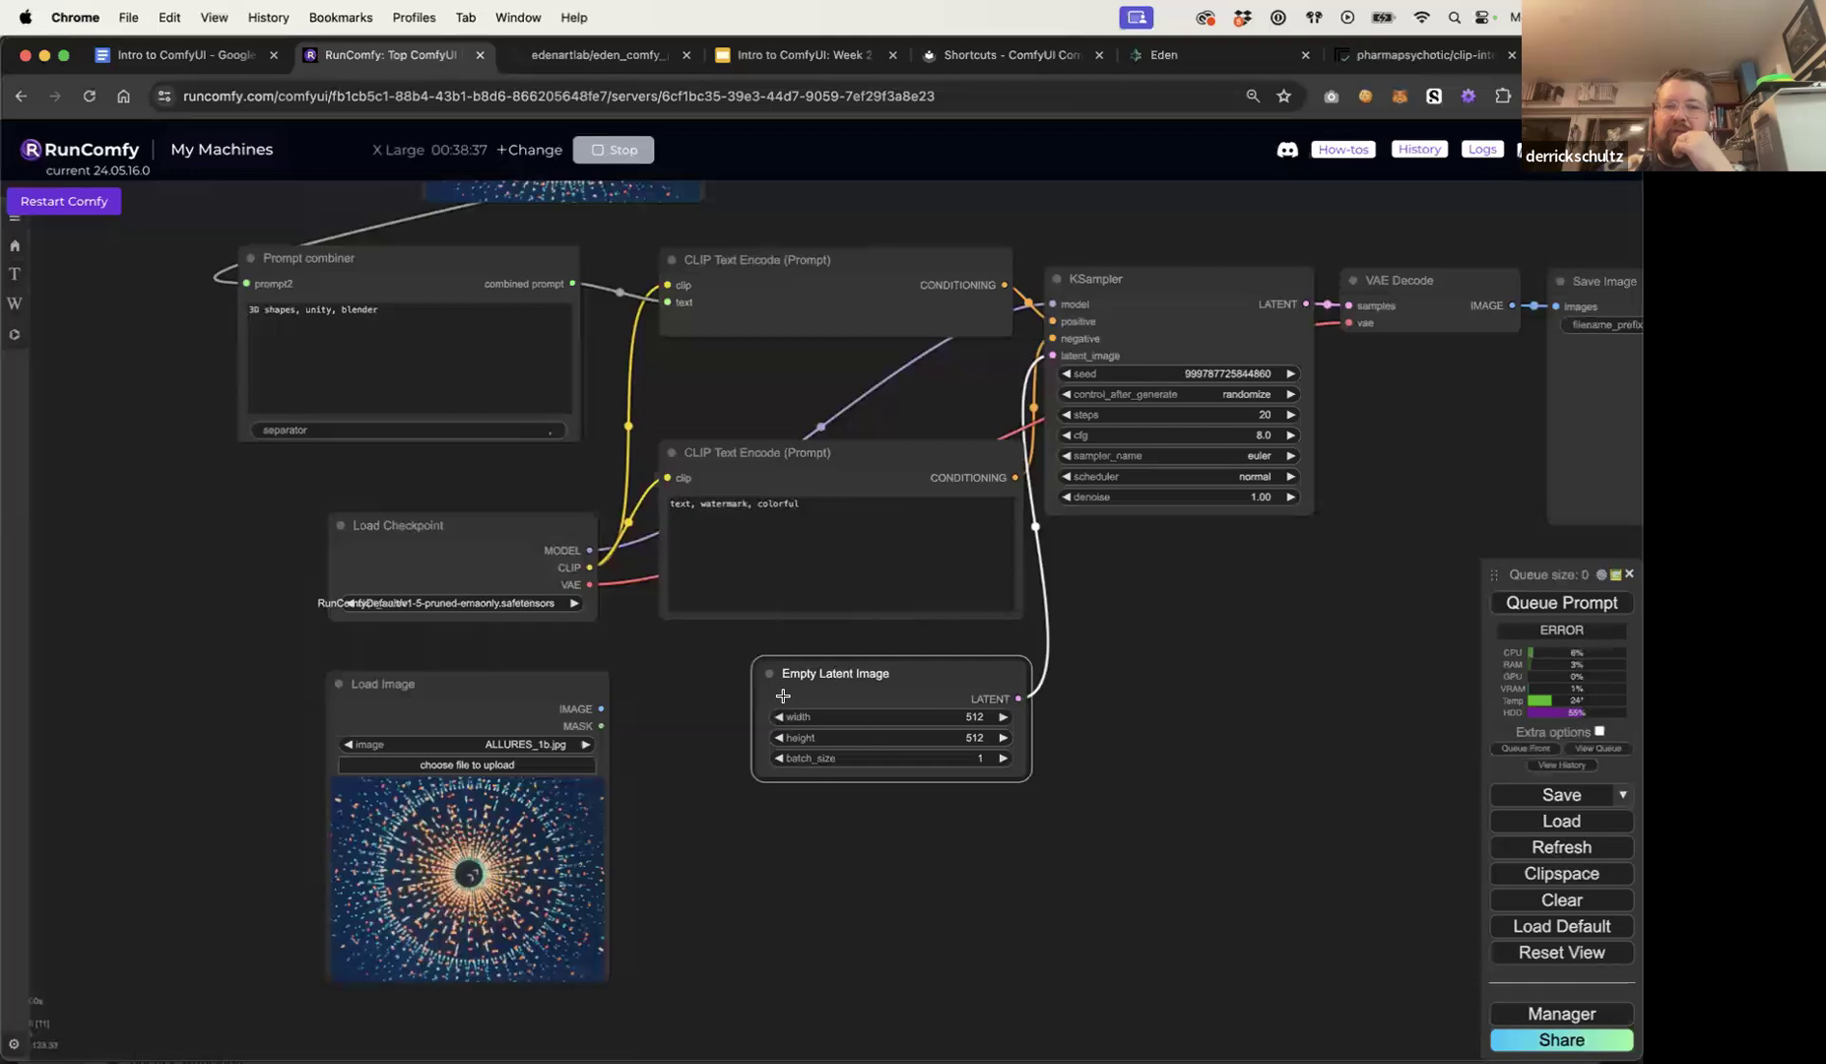
pyautogui.press('Delete')
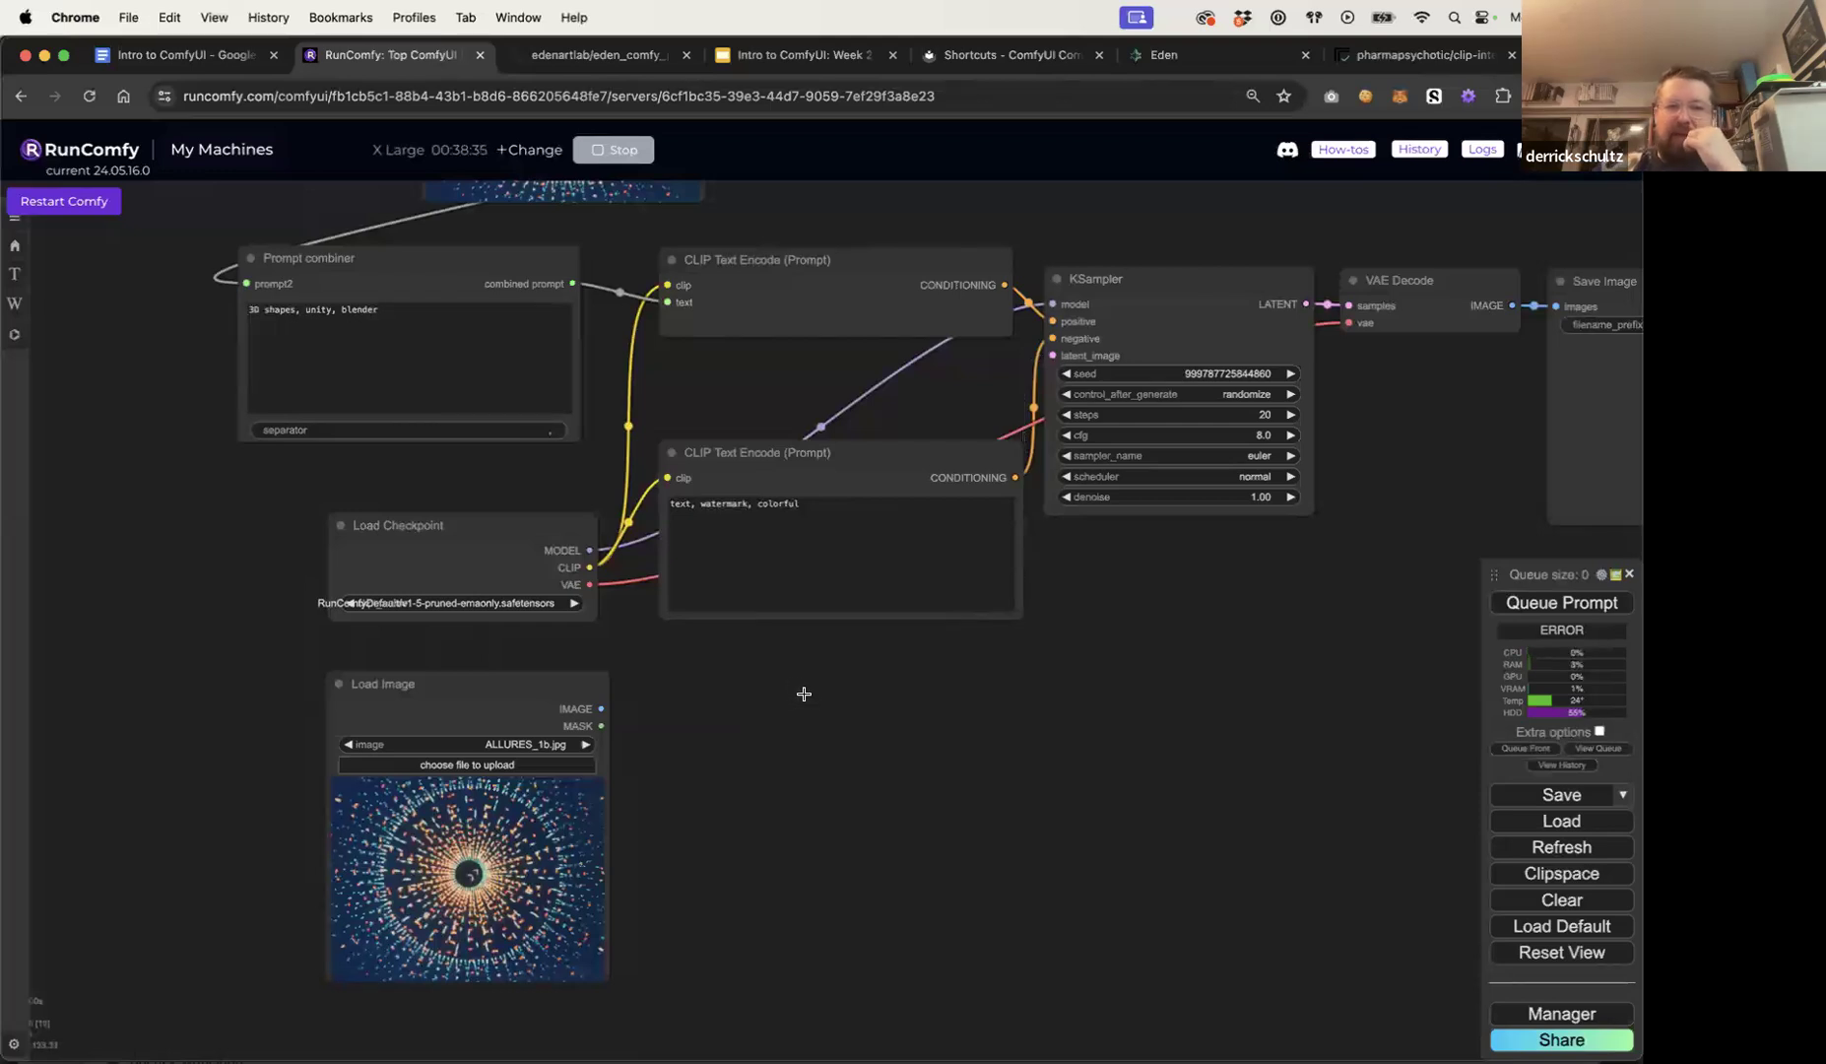
pyautogui.doubleClick(807, 698)
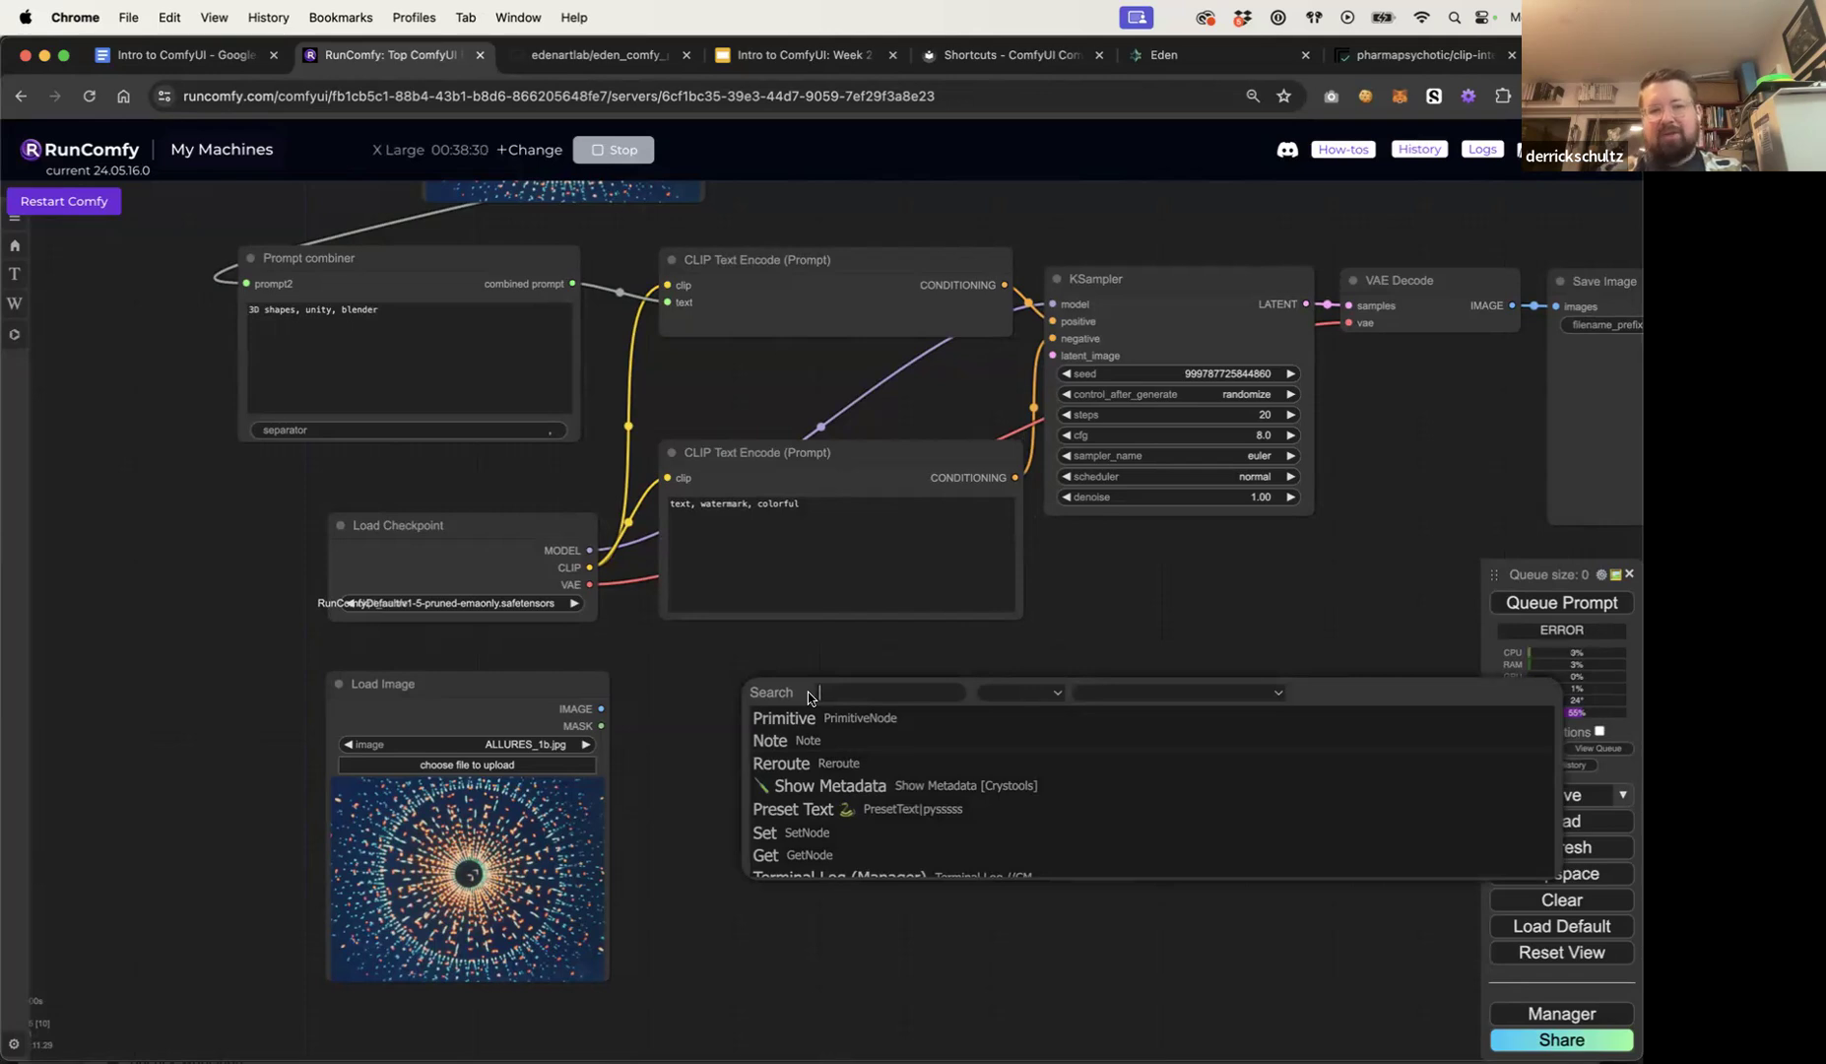
pyautogui.write('vae')
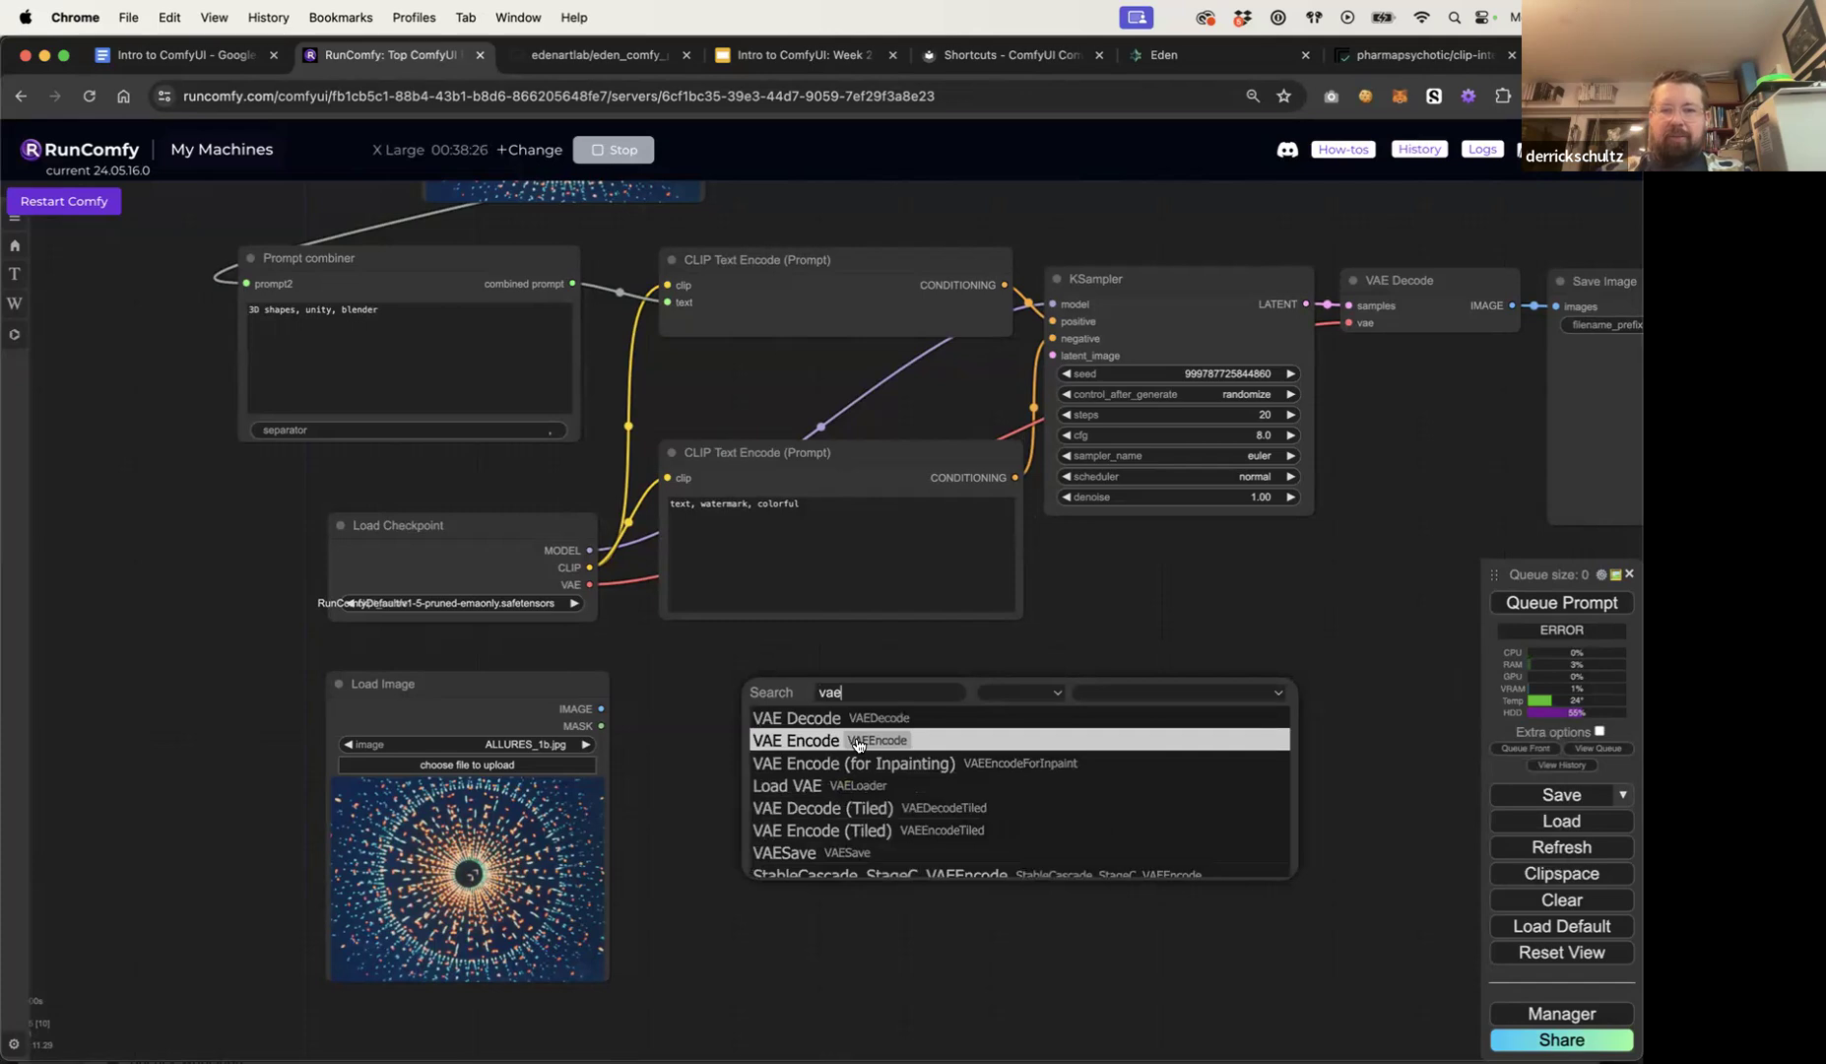
pyautogui.click(857, 742)
pyautogui.moveTo(891, 685); pyautogui.dragTo(807, 682)
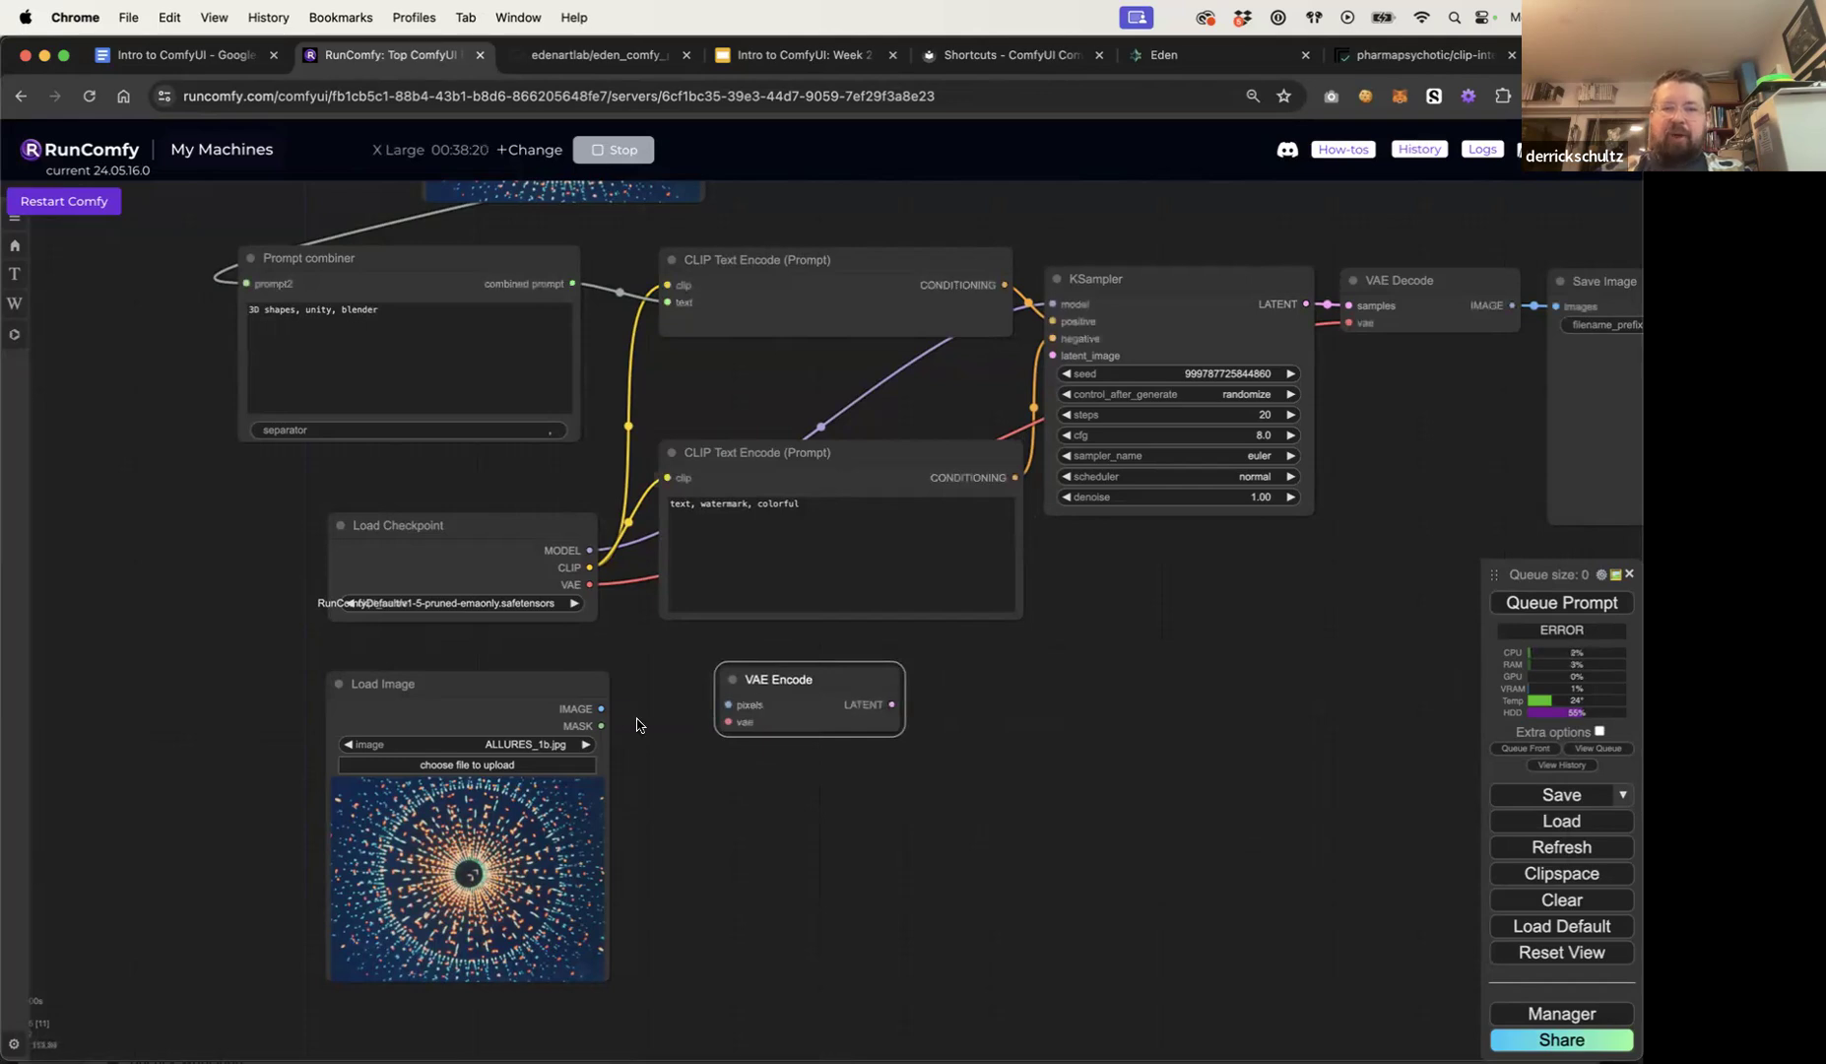
# Step: Connect Load Image's IMAGE to VAE Encode's pixels, the checkpoint's VAE to its vae, and its LATENT to KSampler's latent_image
pyautogui.moveTo(601, 708); pyautogui.dragTo(729, 704)
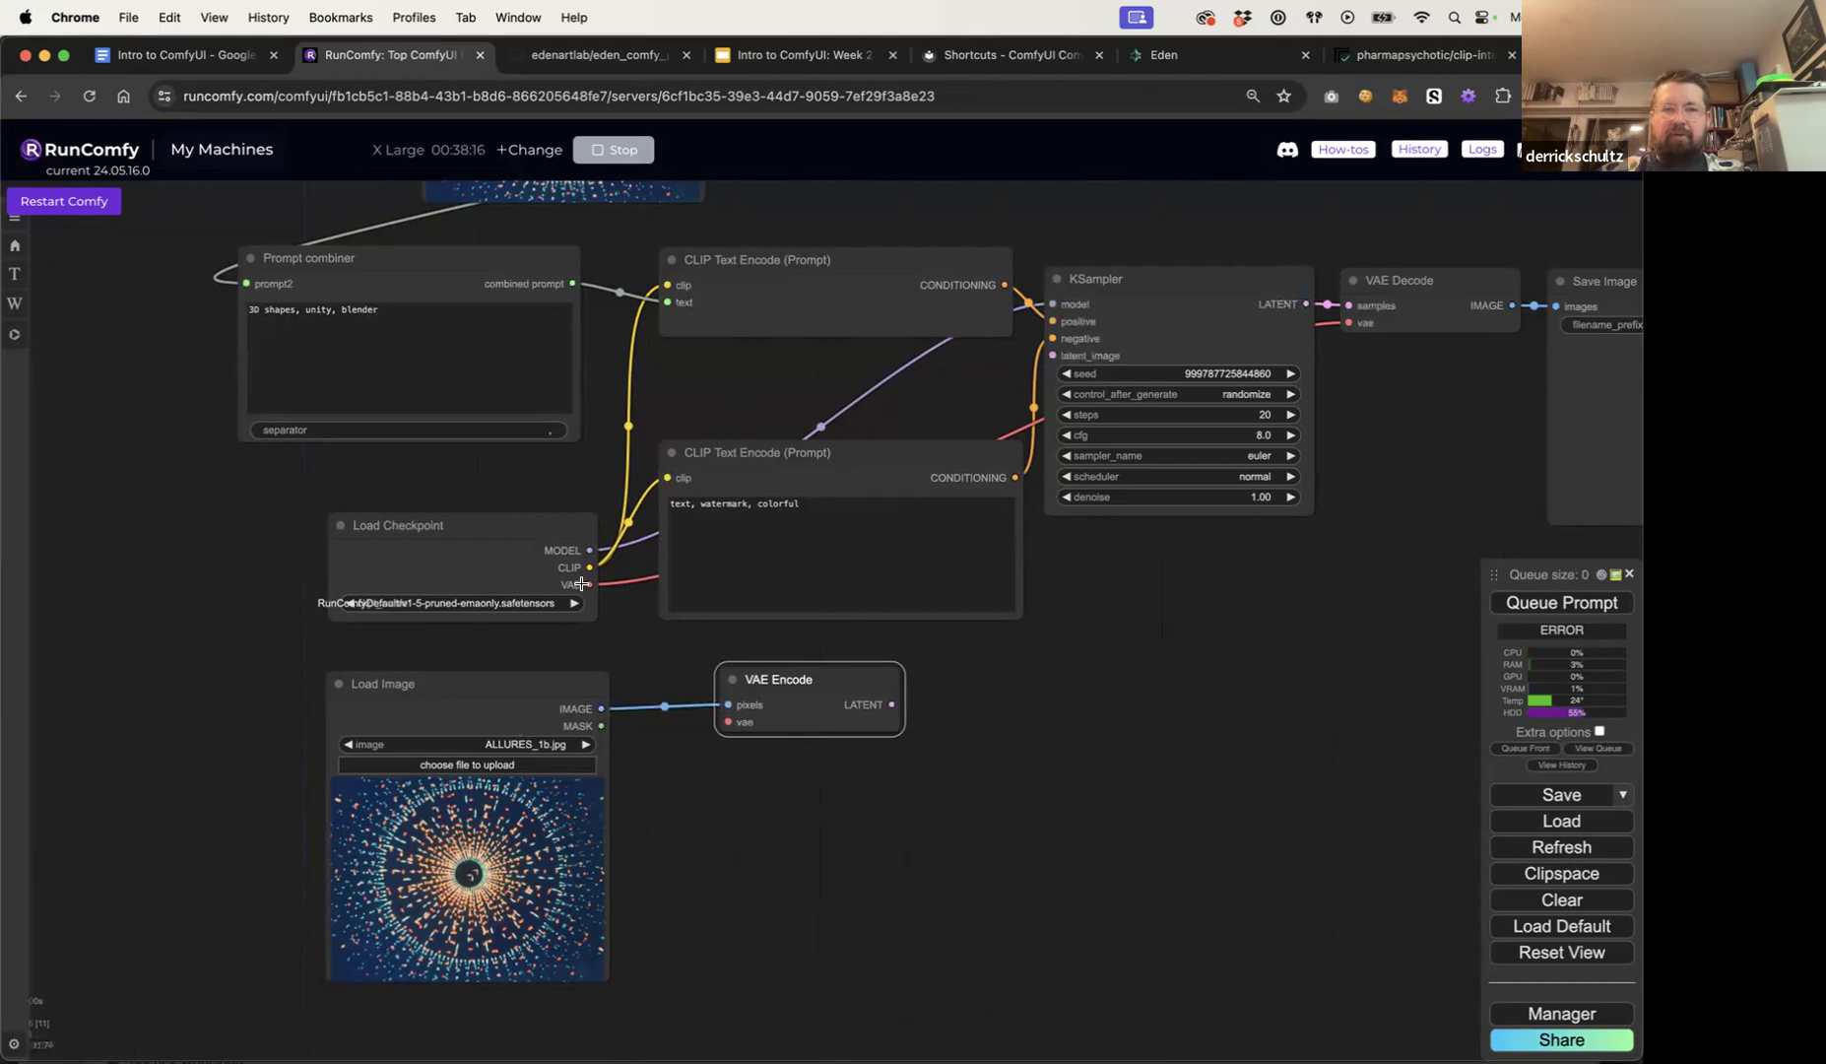
pyautogui.moveTo(591, 584); pyautogui.dragTo(728, 722)
pyautogui.moveTo(892, 704); pyautogui.dragTo(1053, 356)
# Step: Confirm KSampler's denoise at 1 and try to run the image-to-image workflow, closing the error report
pyautogui.moveTo(1239, 688); pyautogui.dragTo(1103, 740)
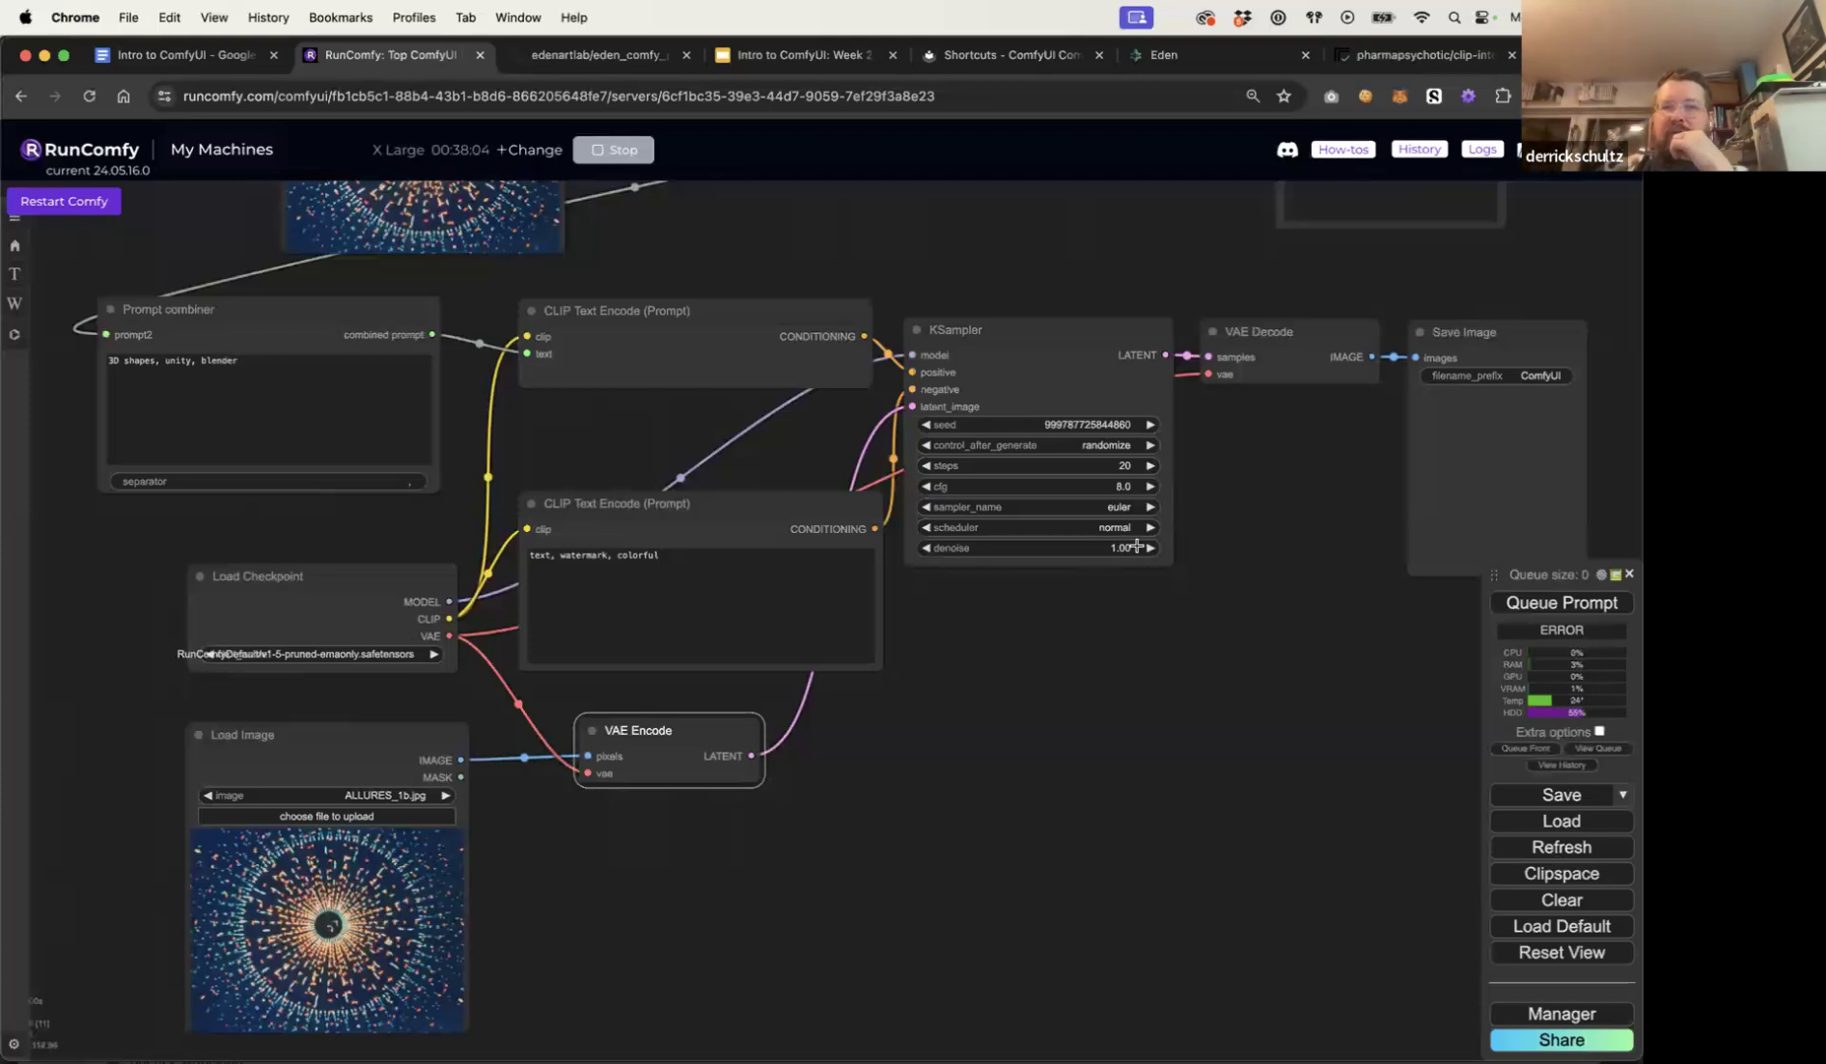
pyautogui.scroll(8, 1140, 527)
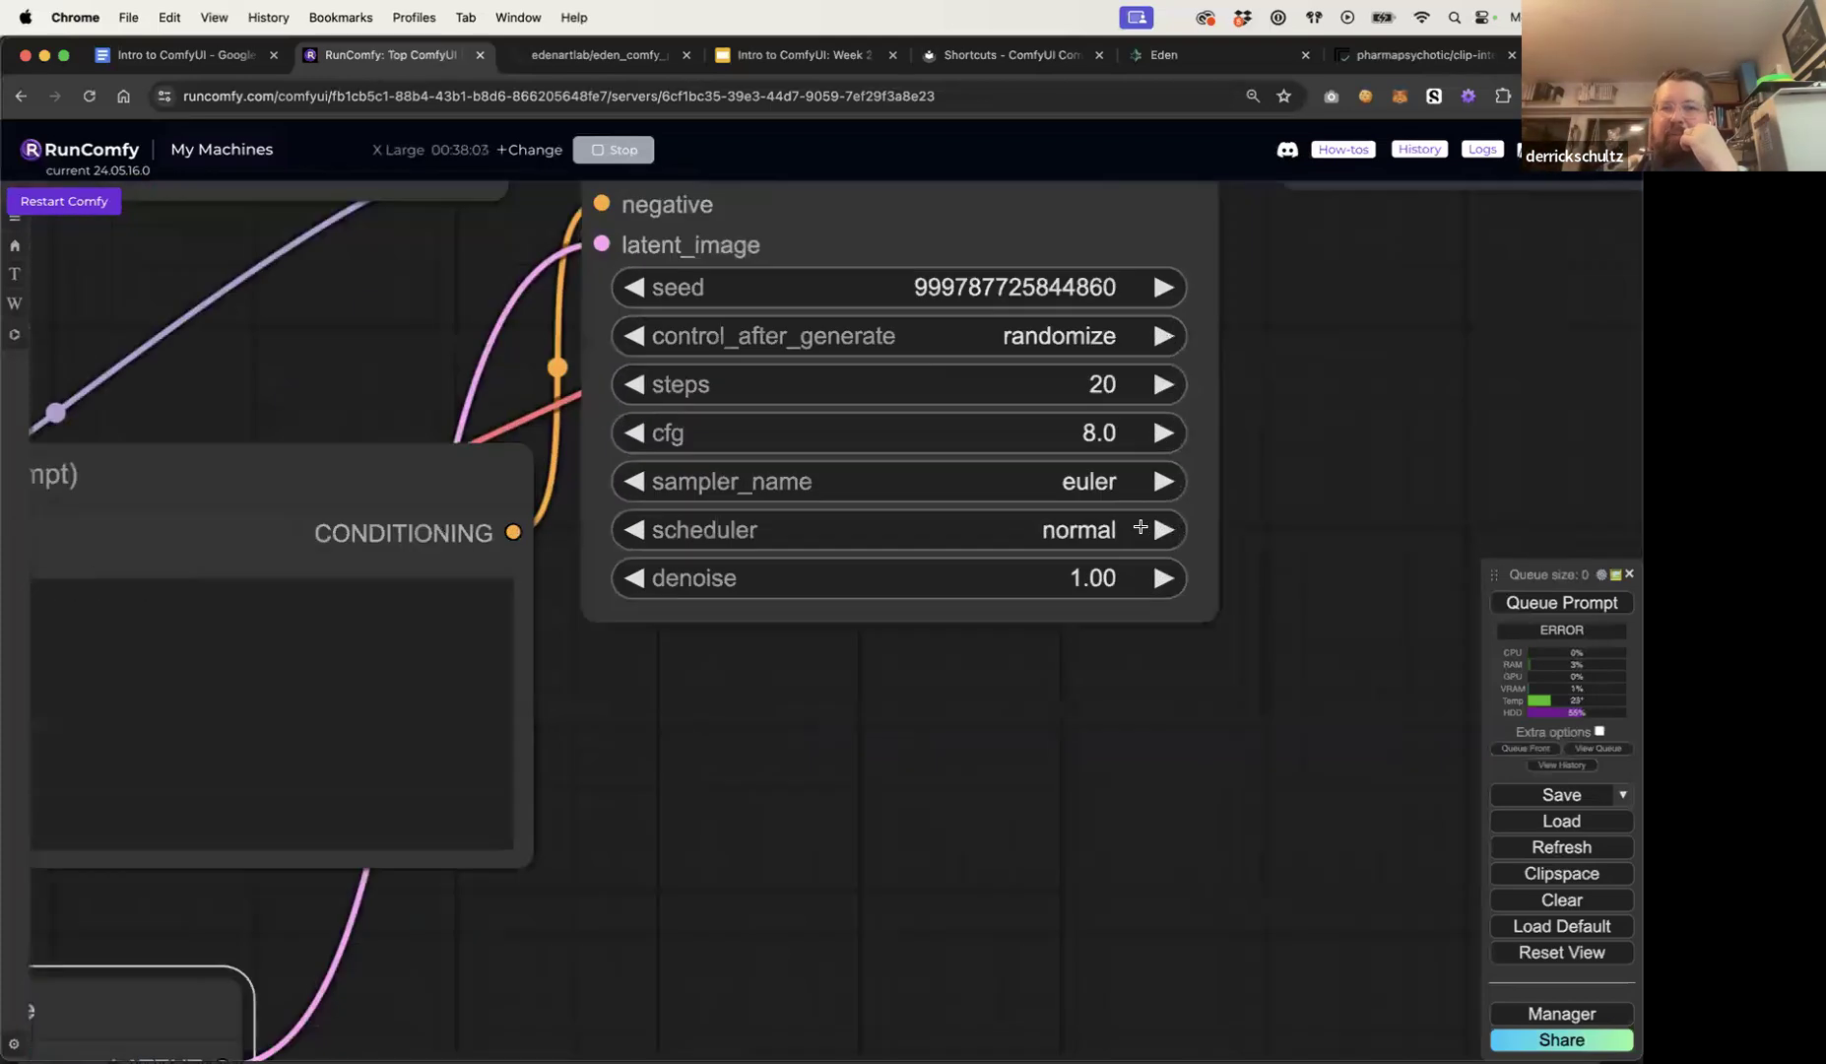
pyautogui.click(1081, 583)
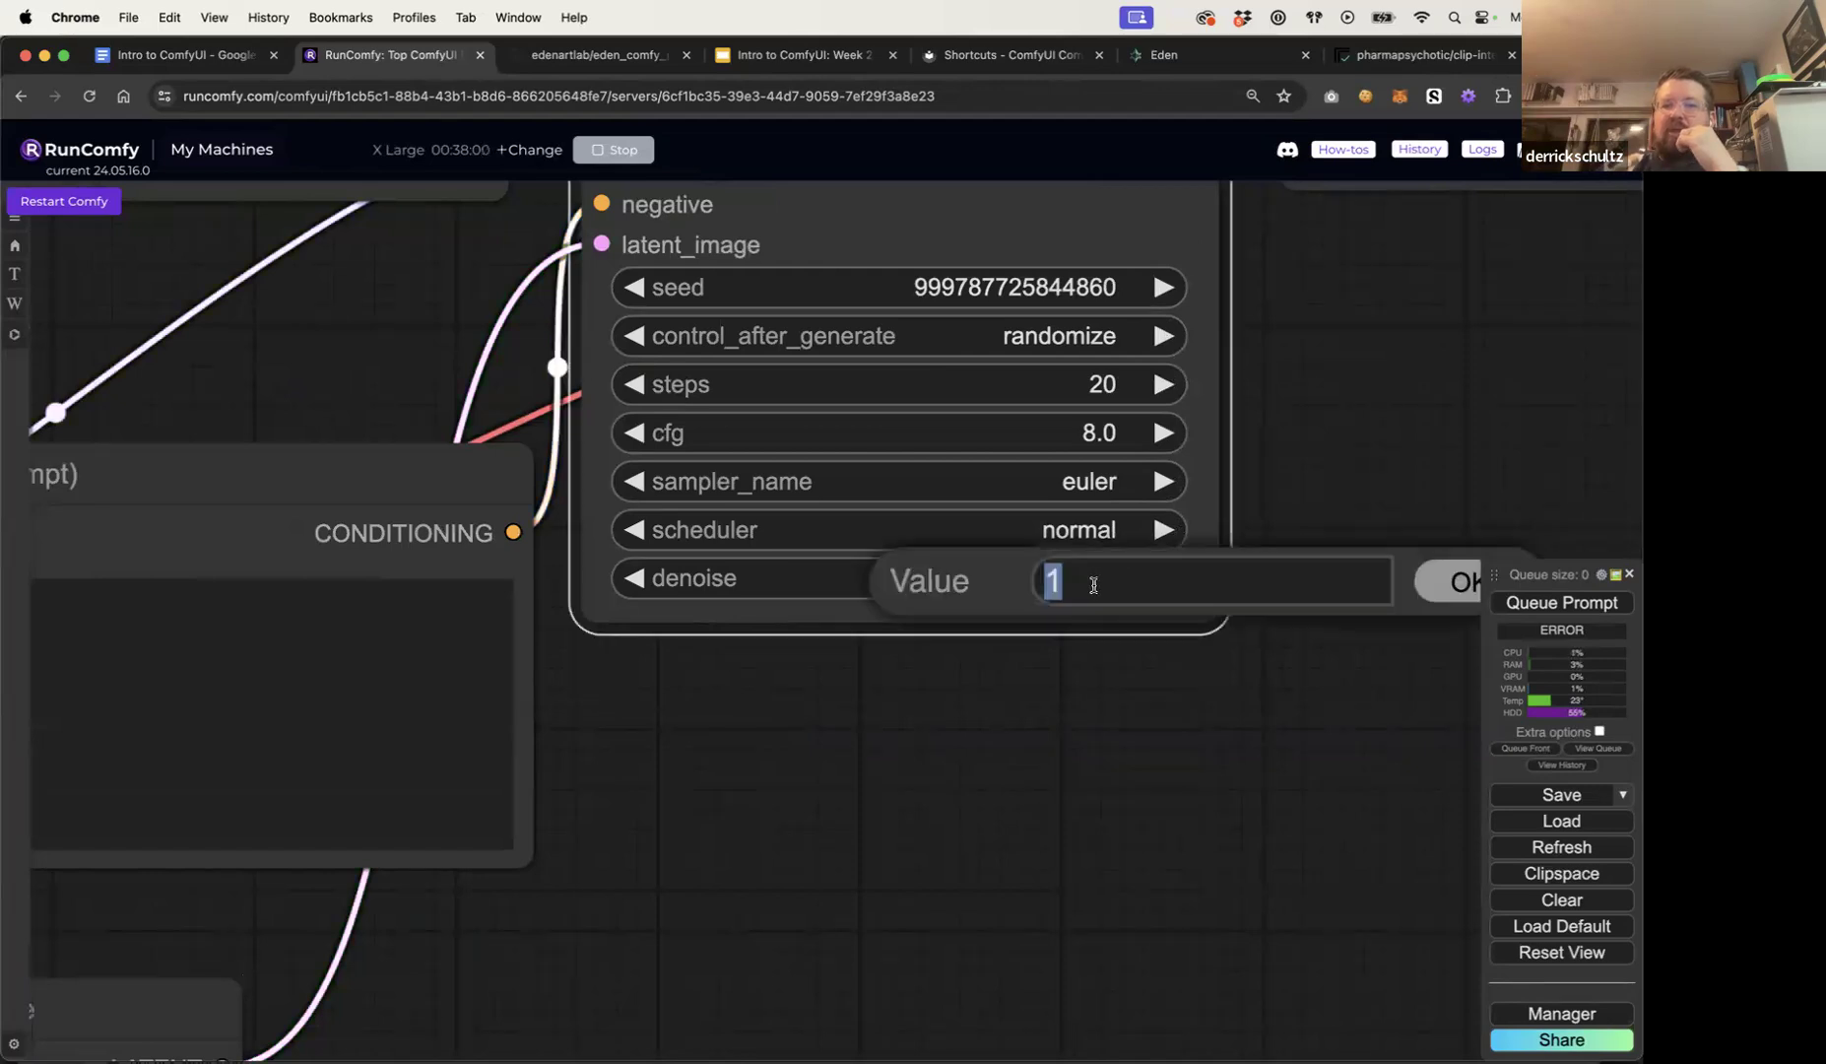
pyautogui.scroll(-10, 1143, 722)
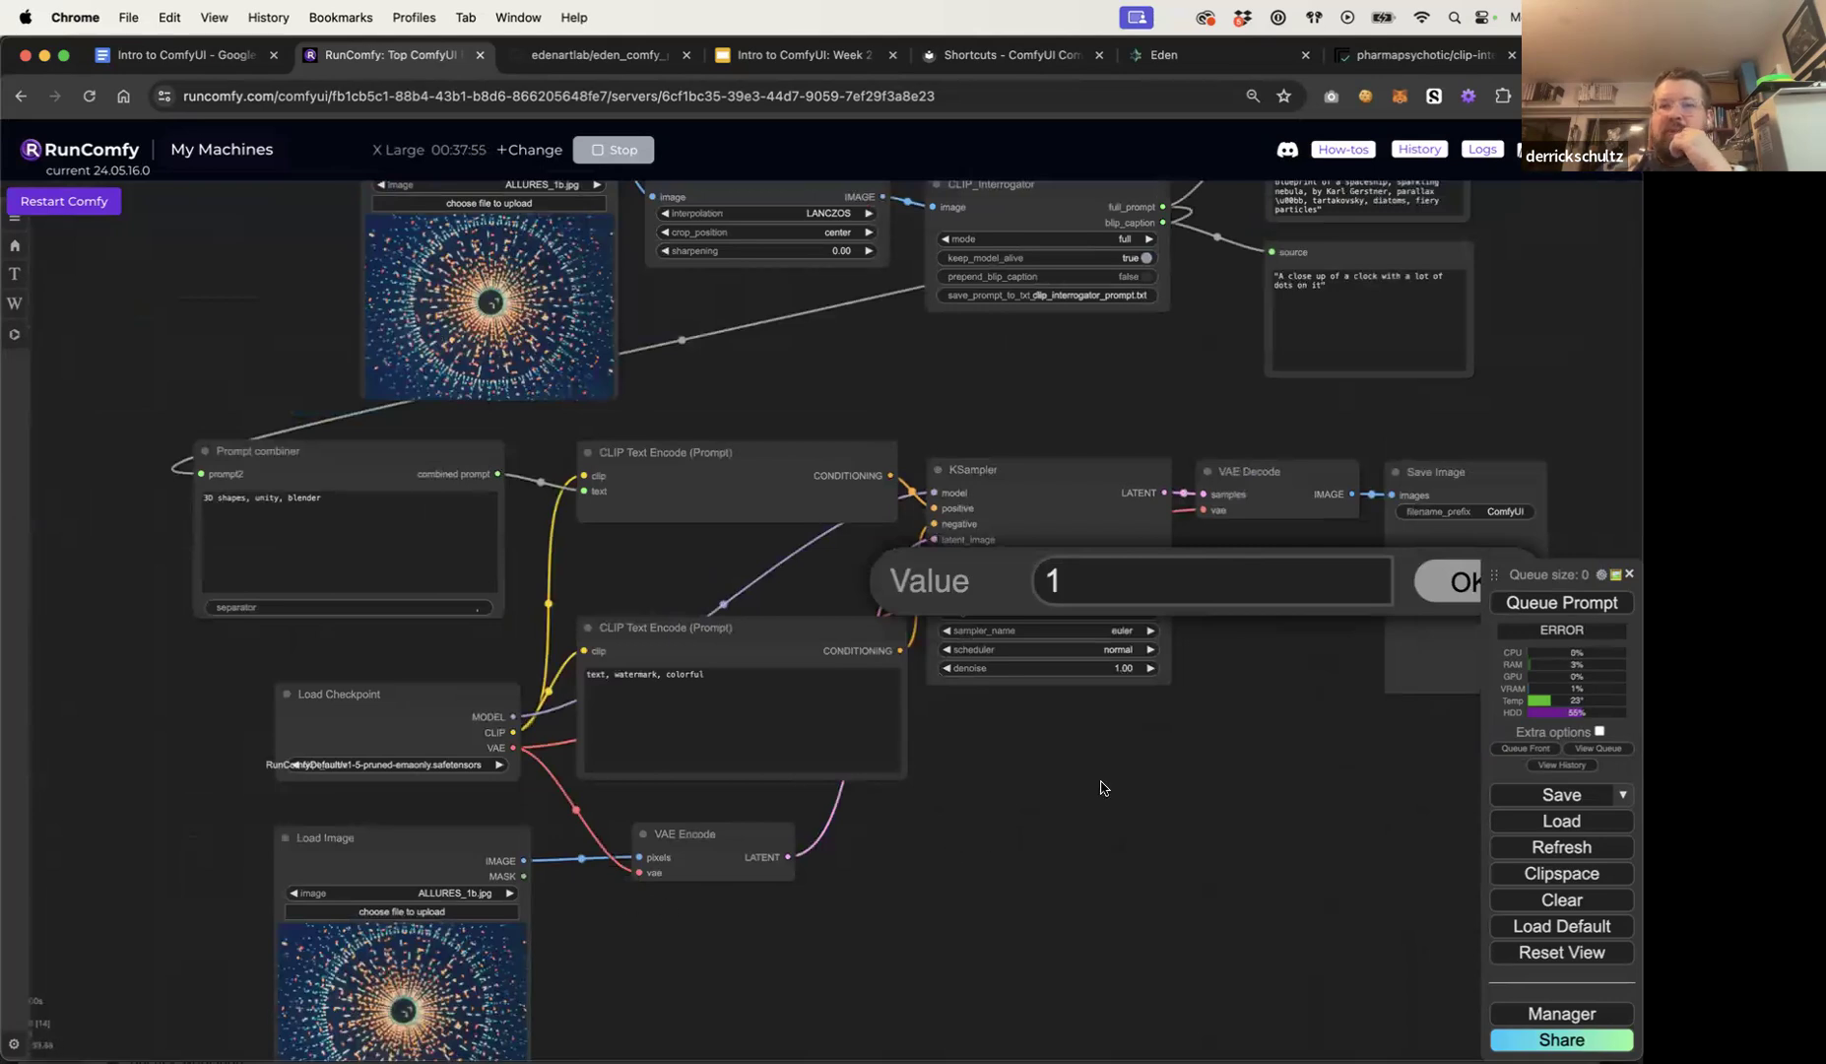
pyautogui.click(1446, 585)
pyautogui.click(1552, 606)
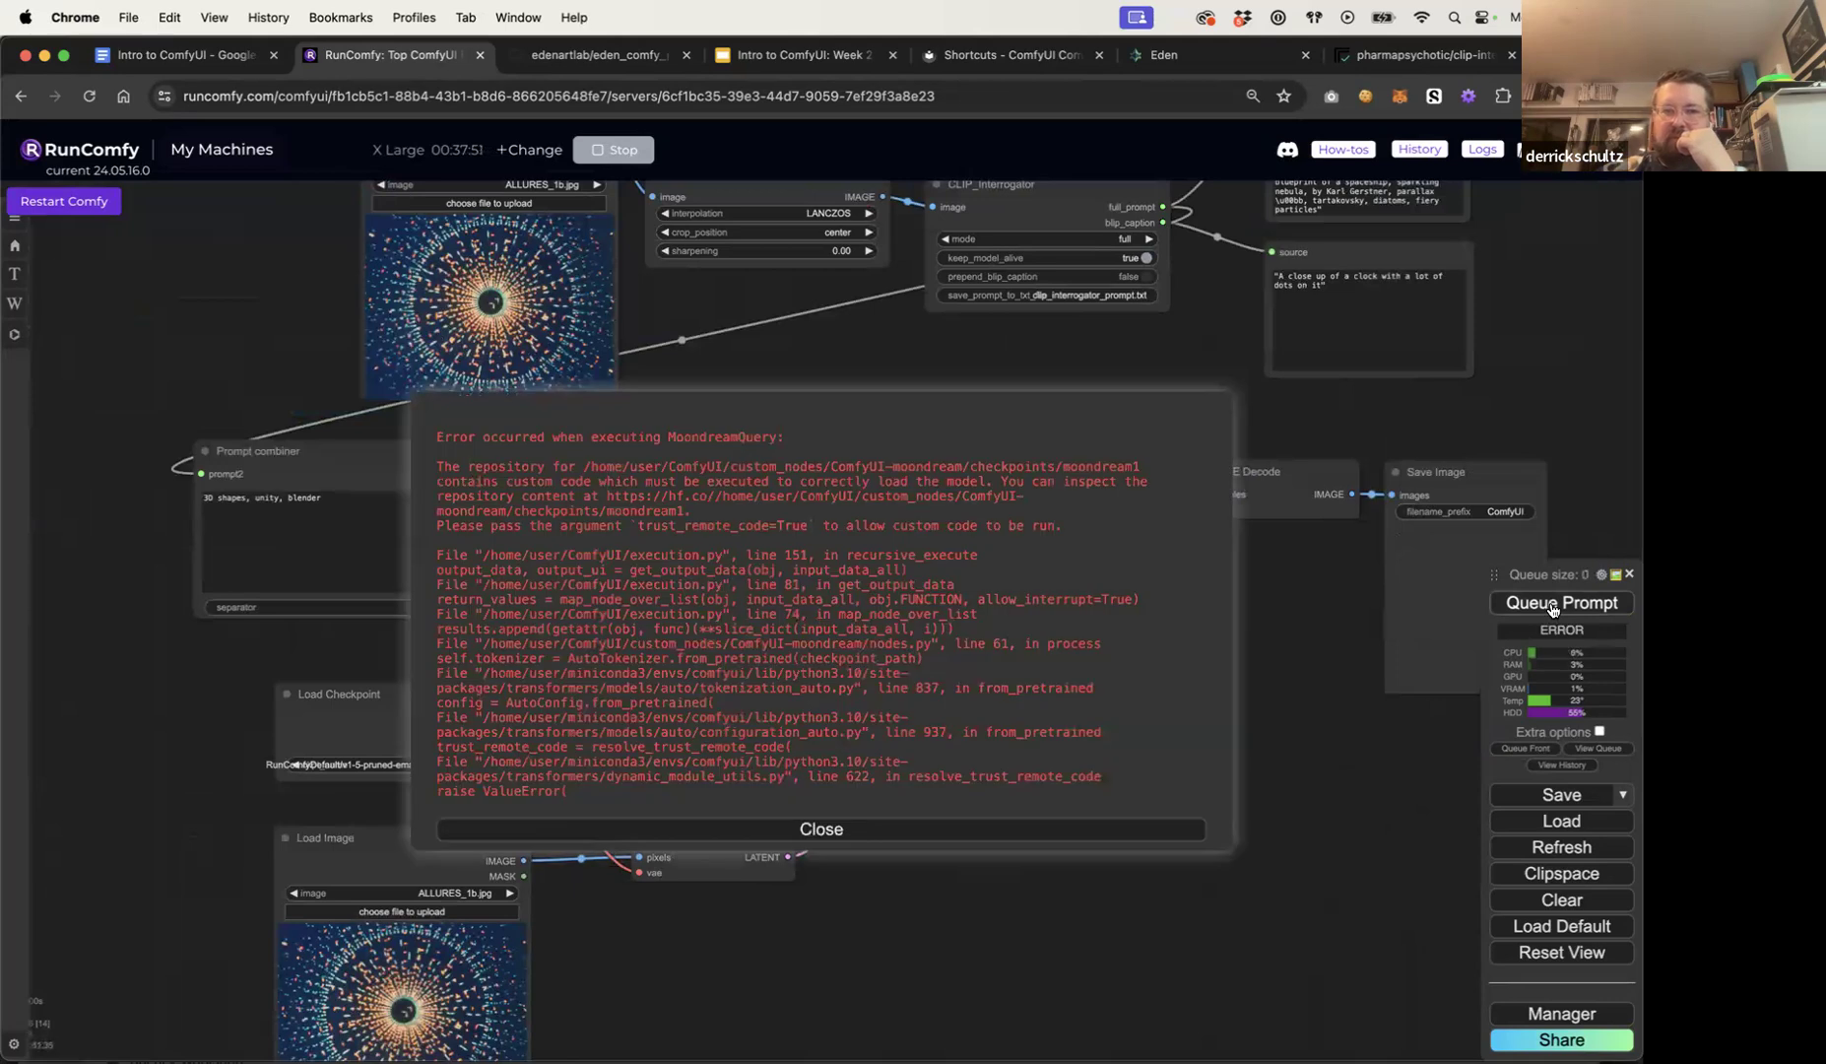
pyautogui.click(995, 833)
# Step: Delete the MoondreamQuery node and the display node beside it, and run the workflow
pyautogui.moveTo(849, 319); pyautogui.dragTo(915, 594)
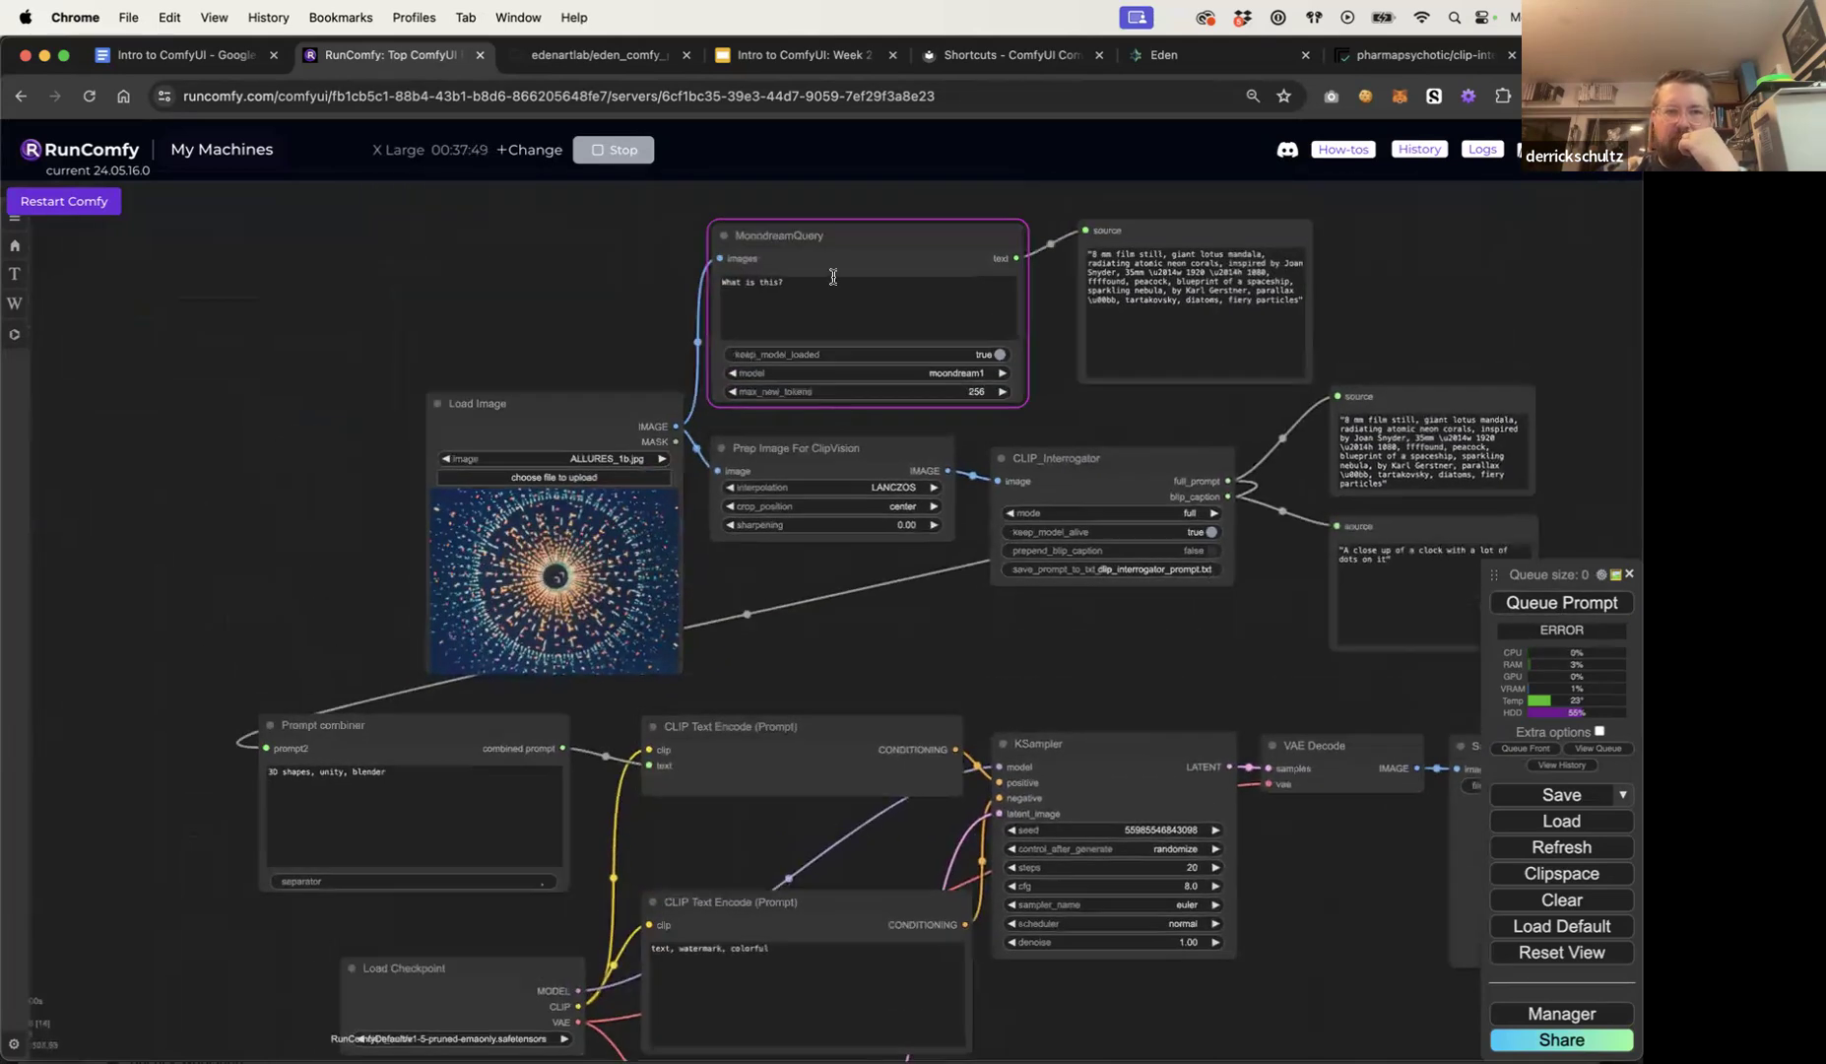
pyautogui.press('Delete')
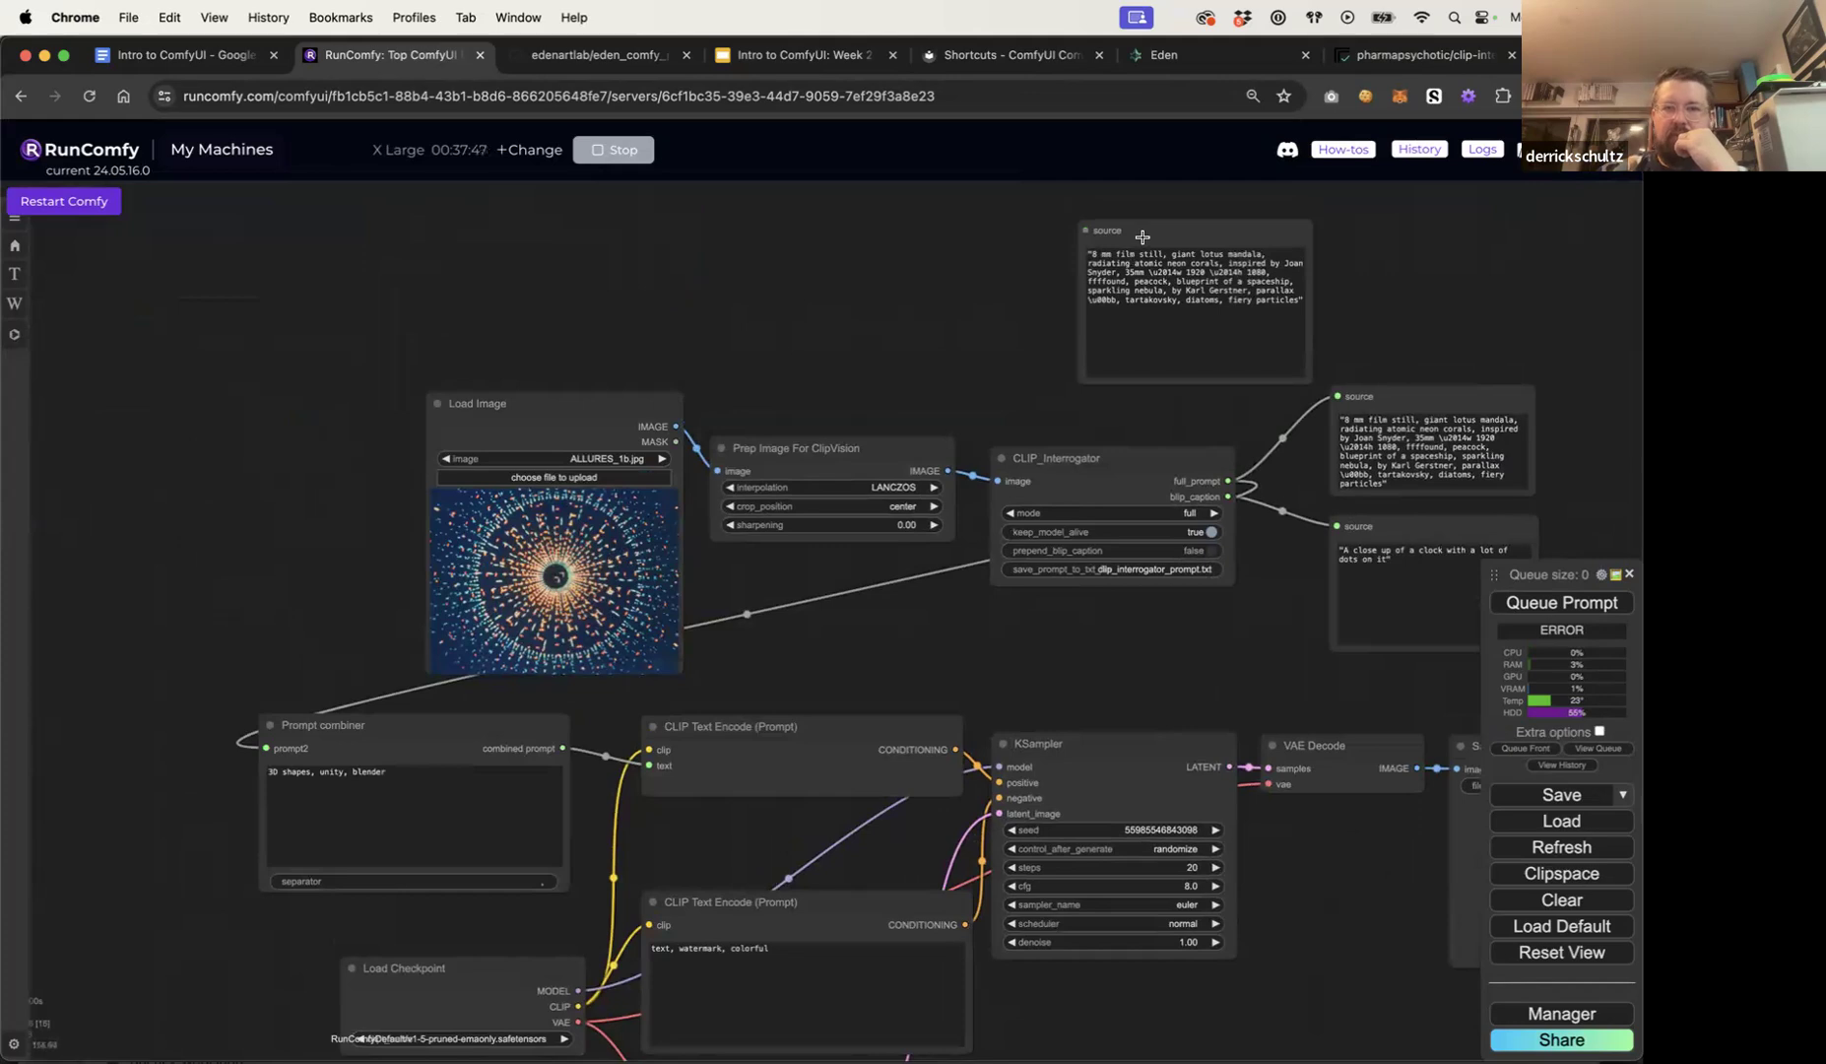
pyautogui.moveTo(1251, 665); pyautogui.dragTo(1251, 420)
pyautogui.click(1526, 602)
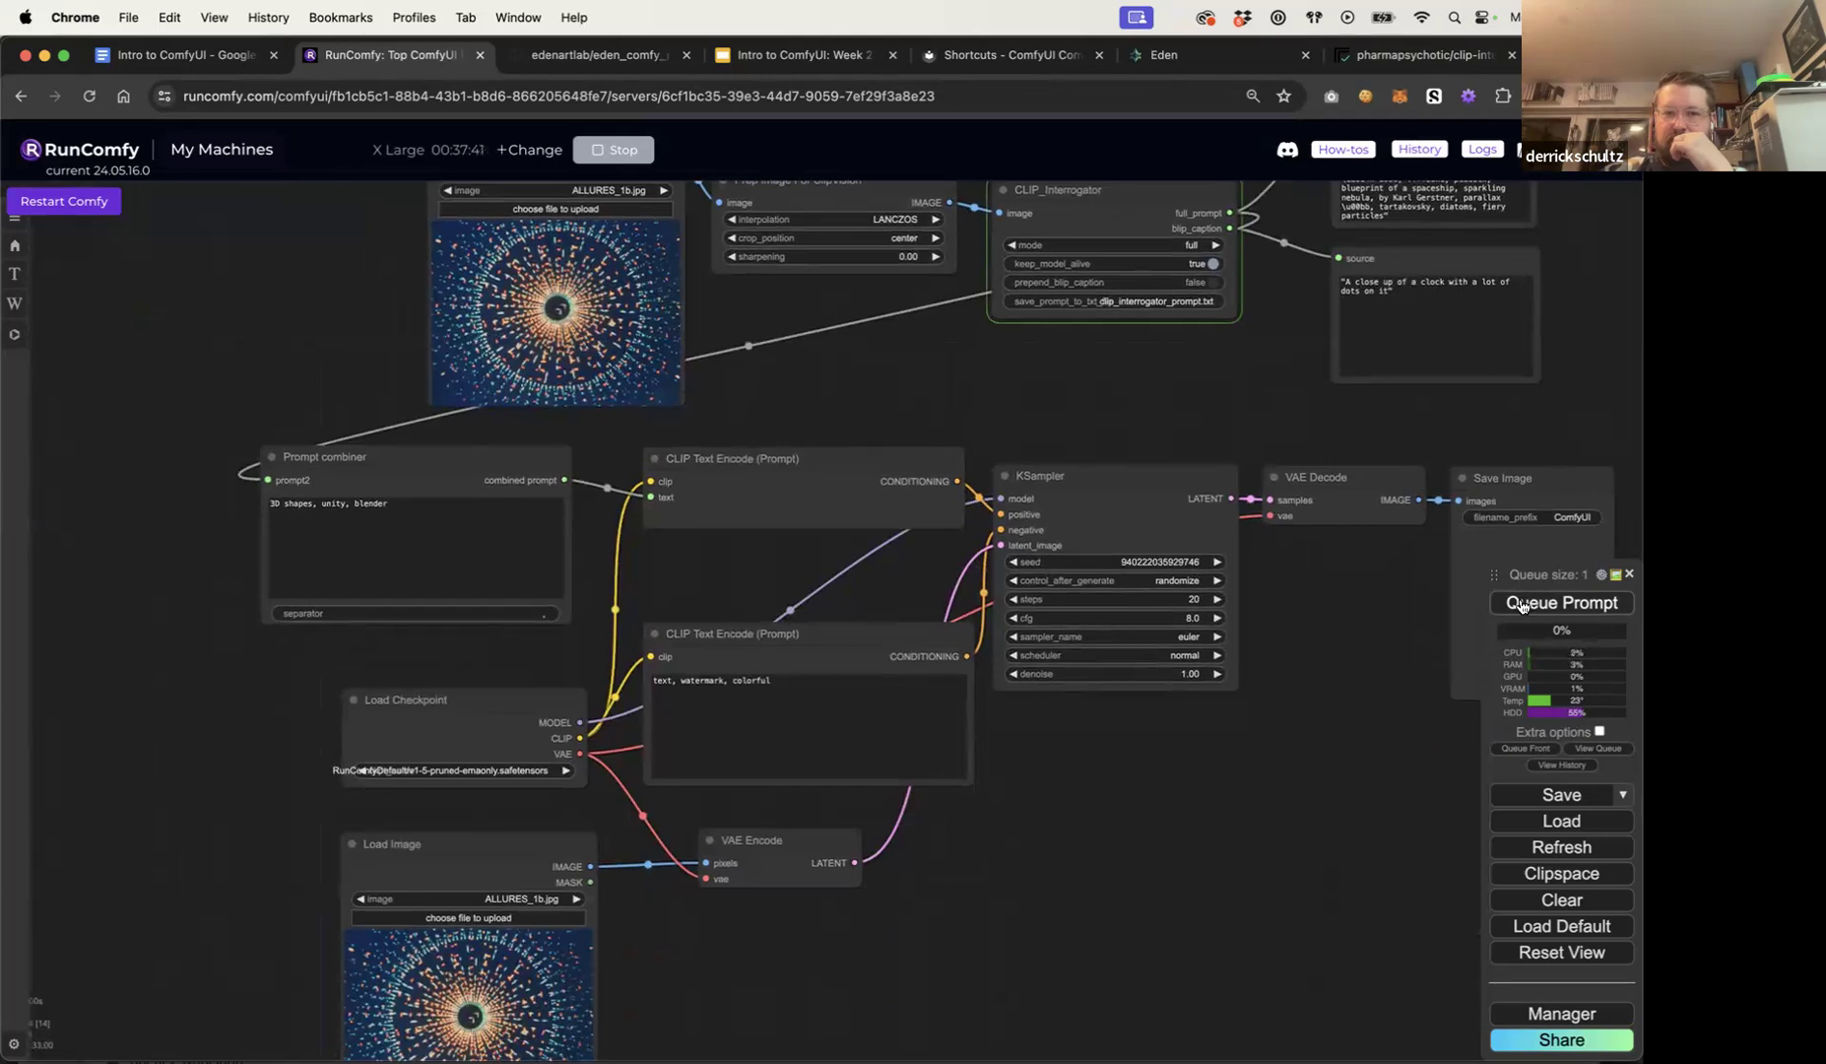
pyautogui.moveTo(1388, 626); pyautogui.dragTo(1252, 640)
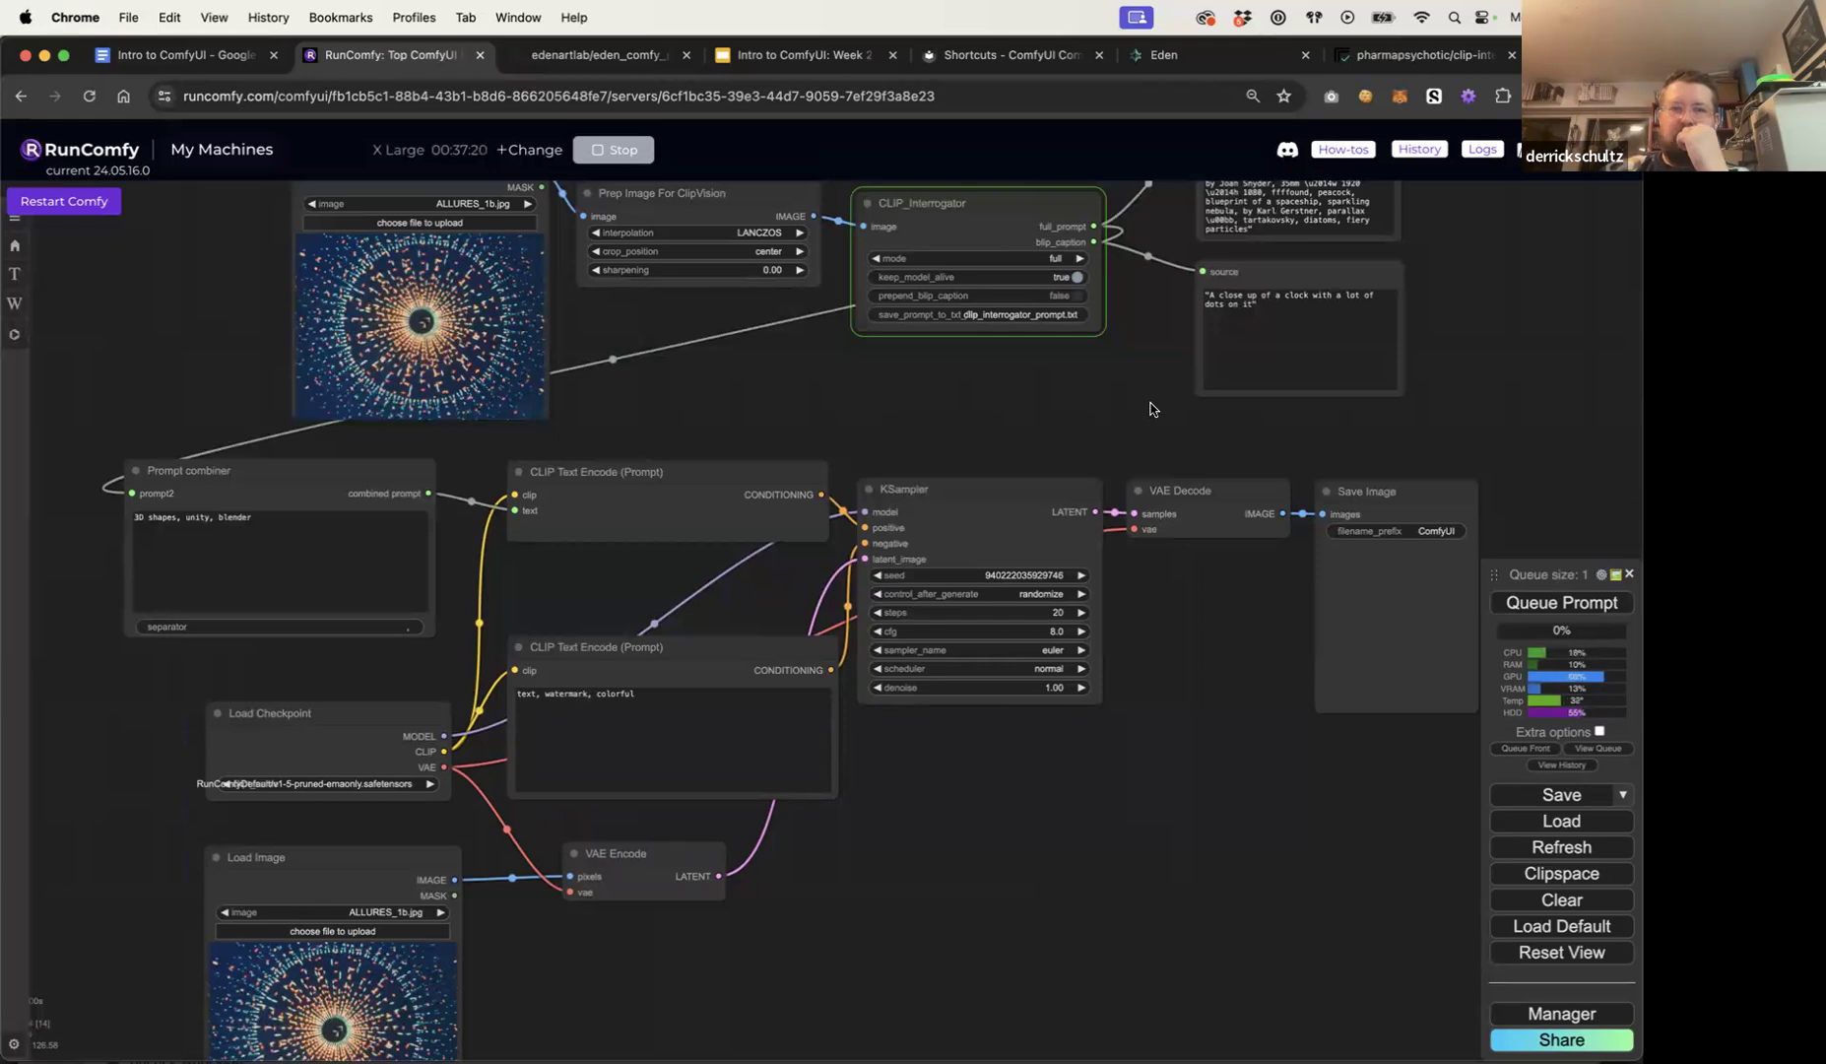
pyautogui.scroll(3, 1170, 430)
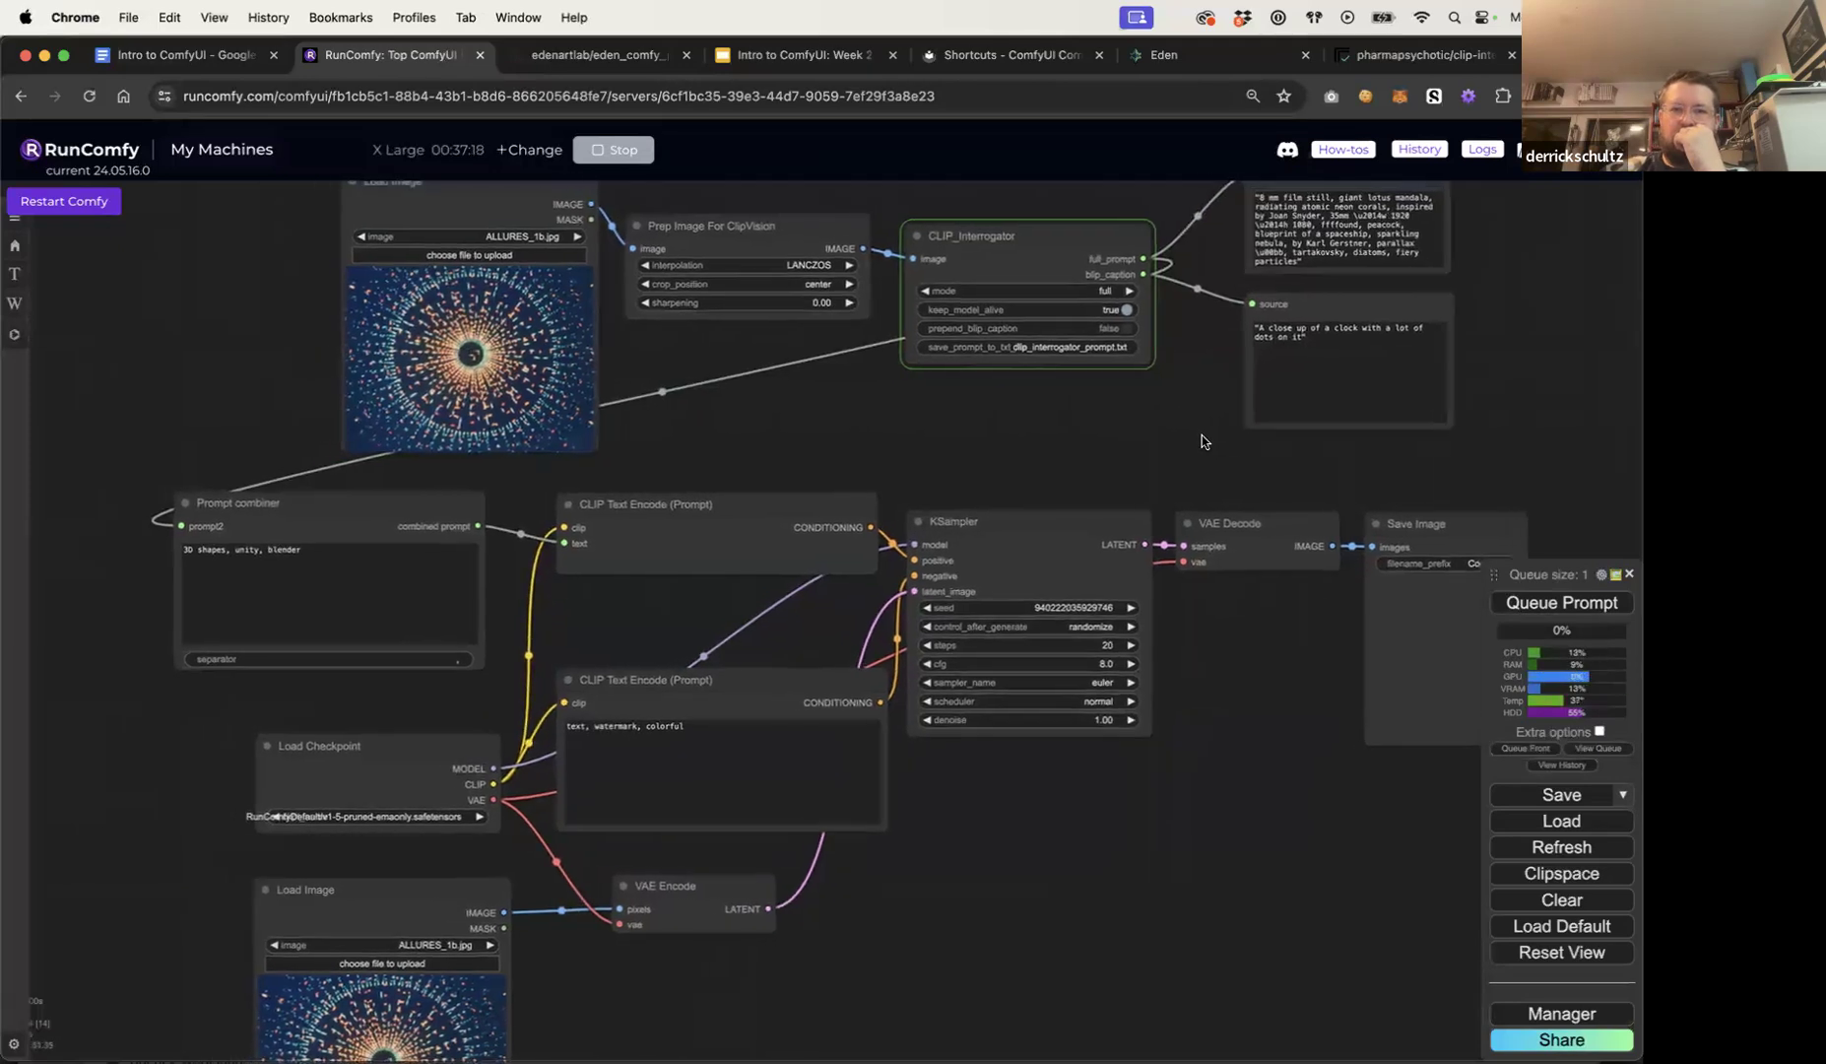
pyautogui.moveTo(1161, 458); pyautogui.dragTo(1141, 458)
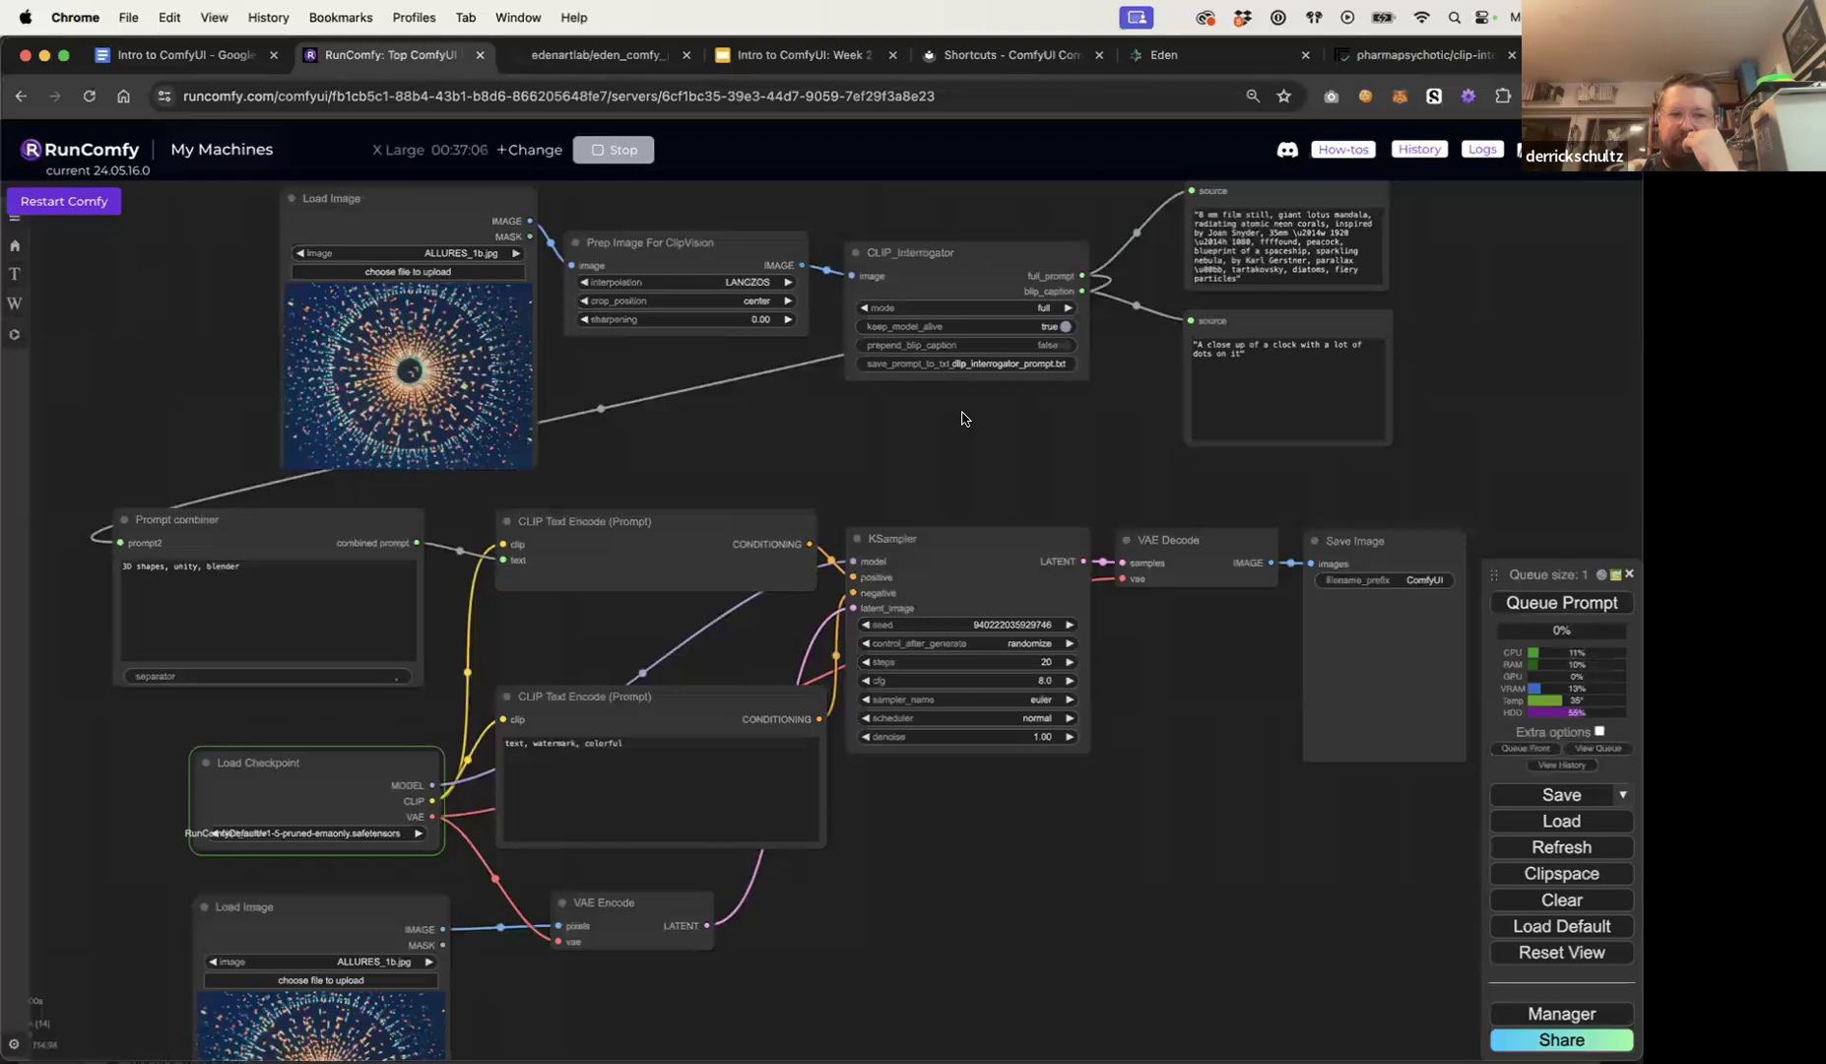
# Step: Widen and reposition the Load Checkpoint node so its model name fits, and enlarge the Save Image node
pyautogui.moveTo(924, 448); pyautogui.dragTo(859, 385)
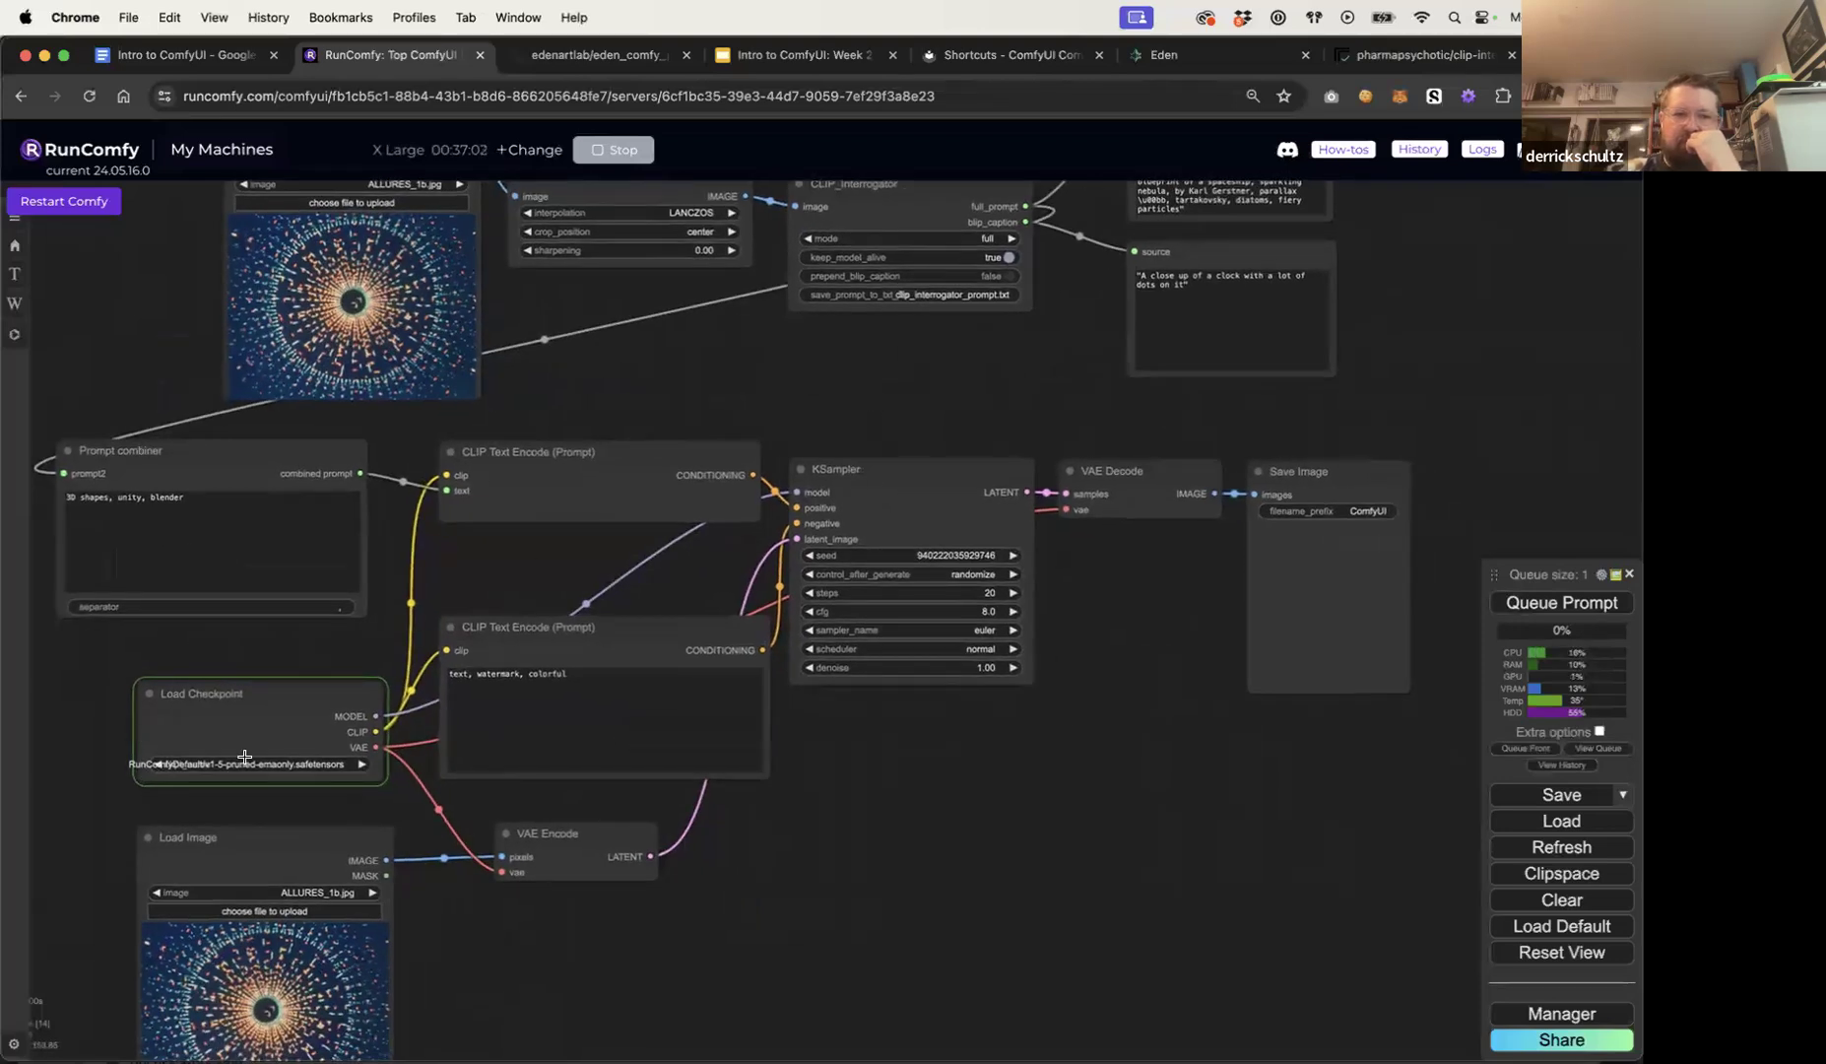
pyautogui.moveTo(384, 776); pyautogui.dragTo(429, 798)
pyautogui.moveTo(296, 703); pyautogui.dragTo(234, 686)
pyautogui.click(442, 617)
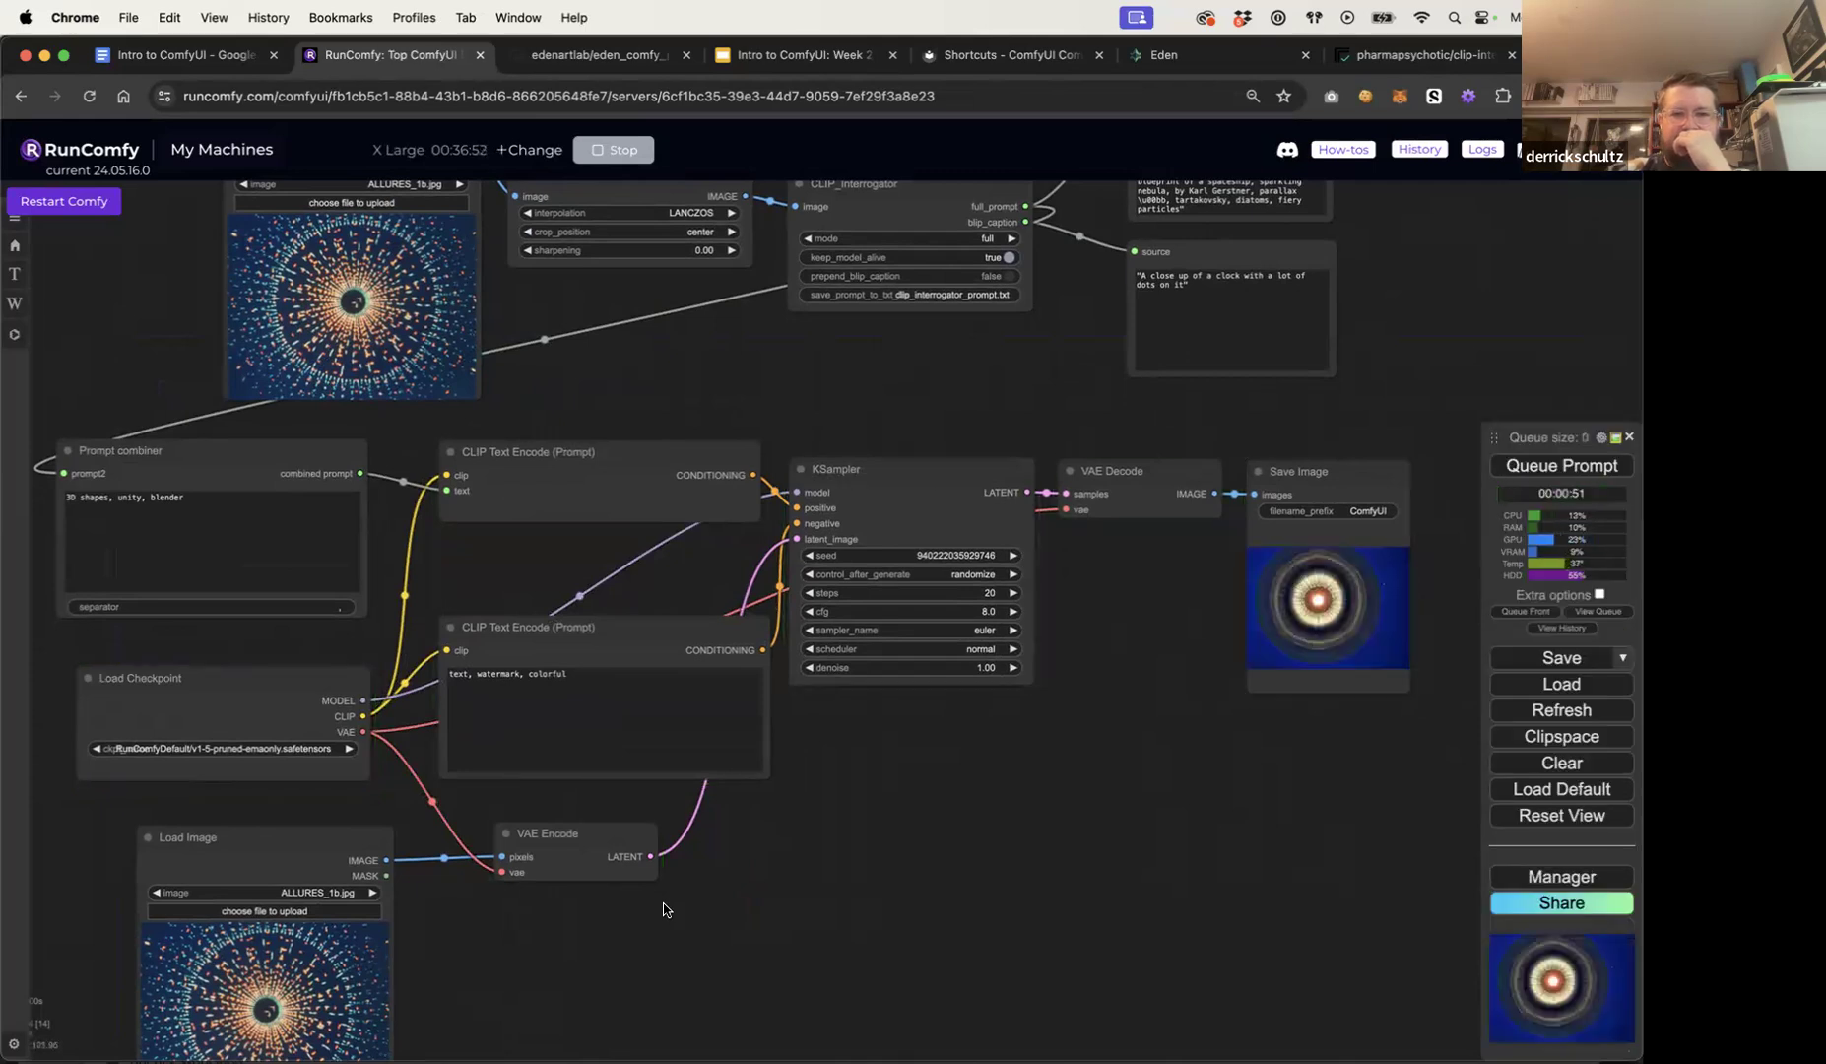
pyautogui.moveTo(1409, 693); pyautogui.dragTo(1516, 927)
# Step: Set KSampler's denoise to 0.50 and run the workflow to generate a new image from the input image
pyautogui.moveTo(1170, 813); pyautogui.dragTo(1079, 636)
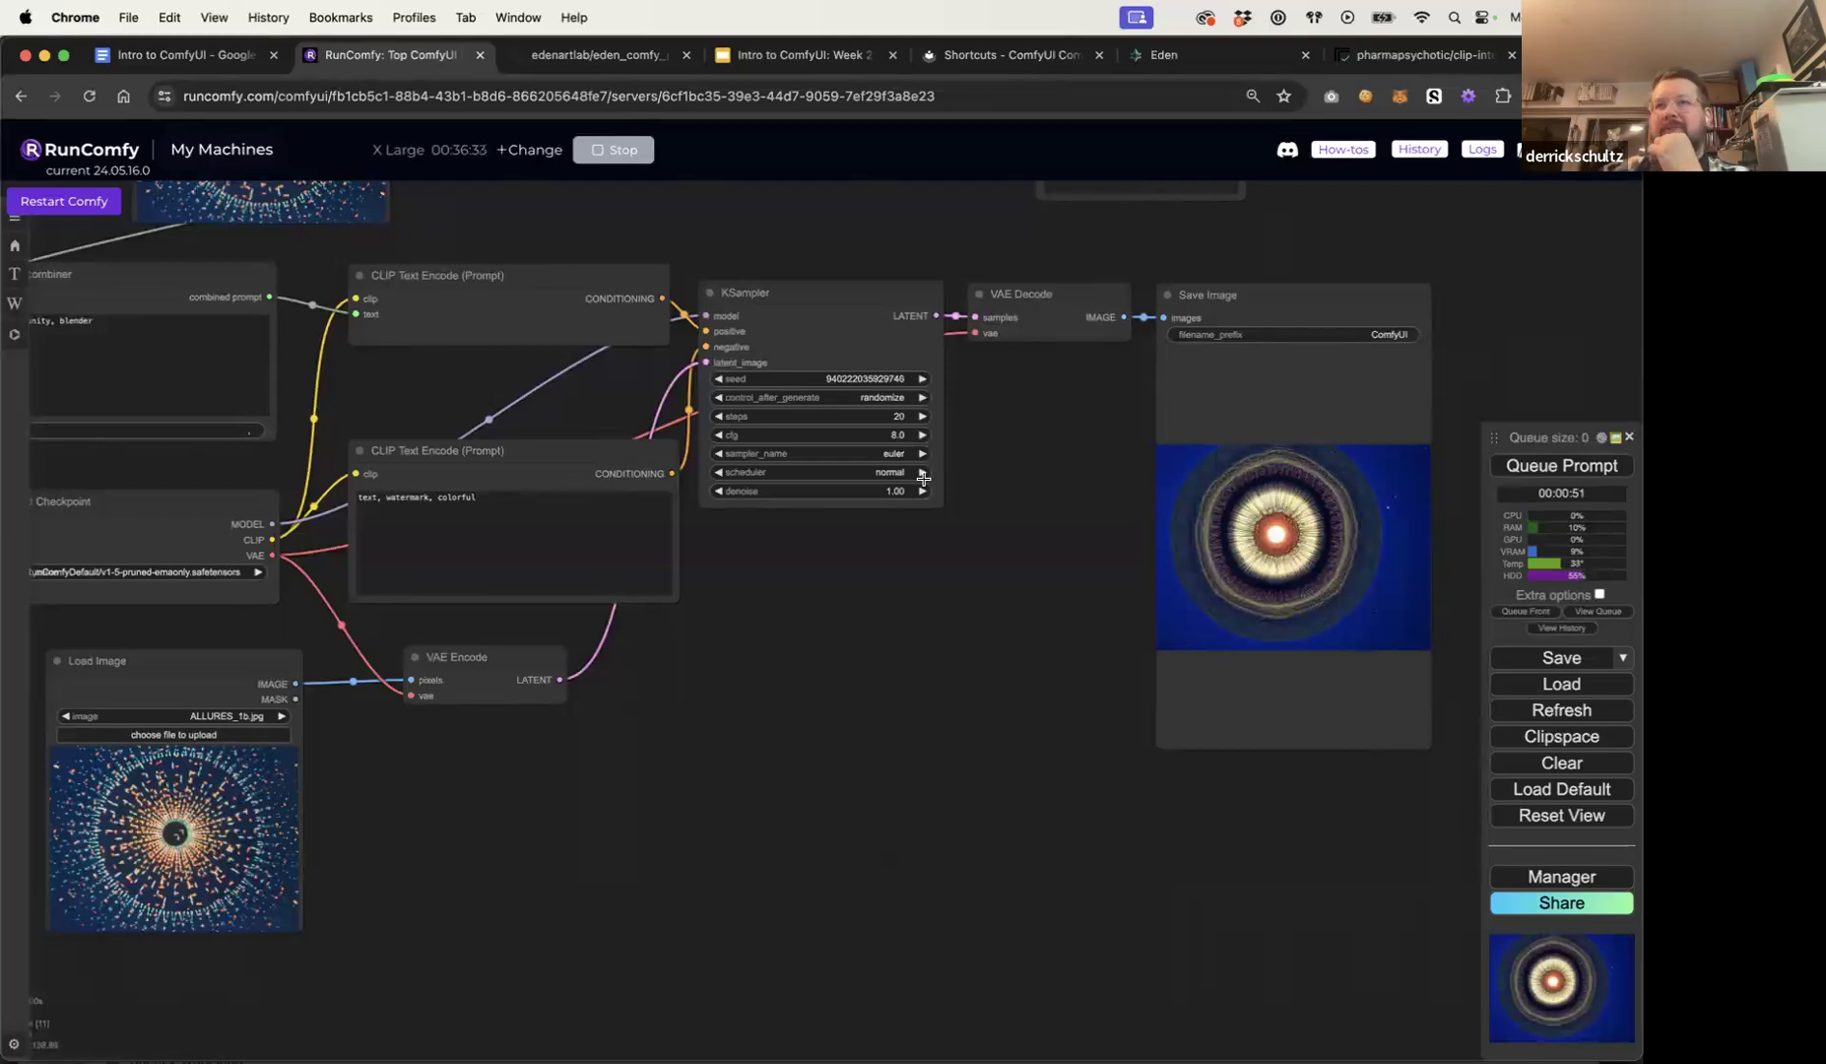
pyautogui.click(887, 489)
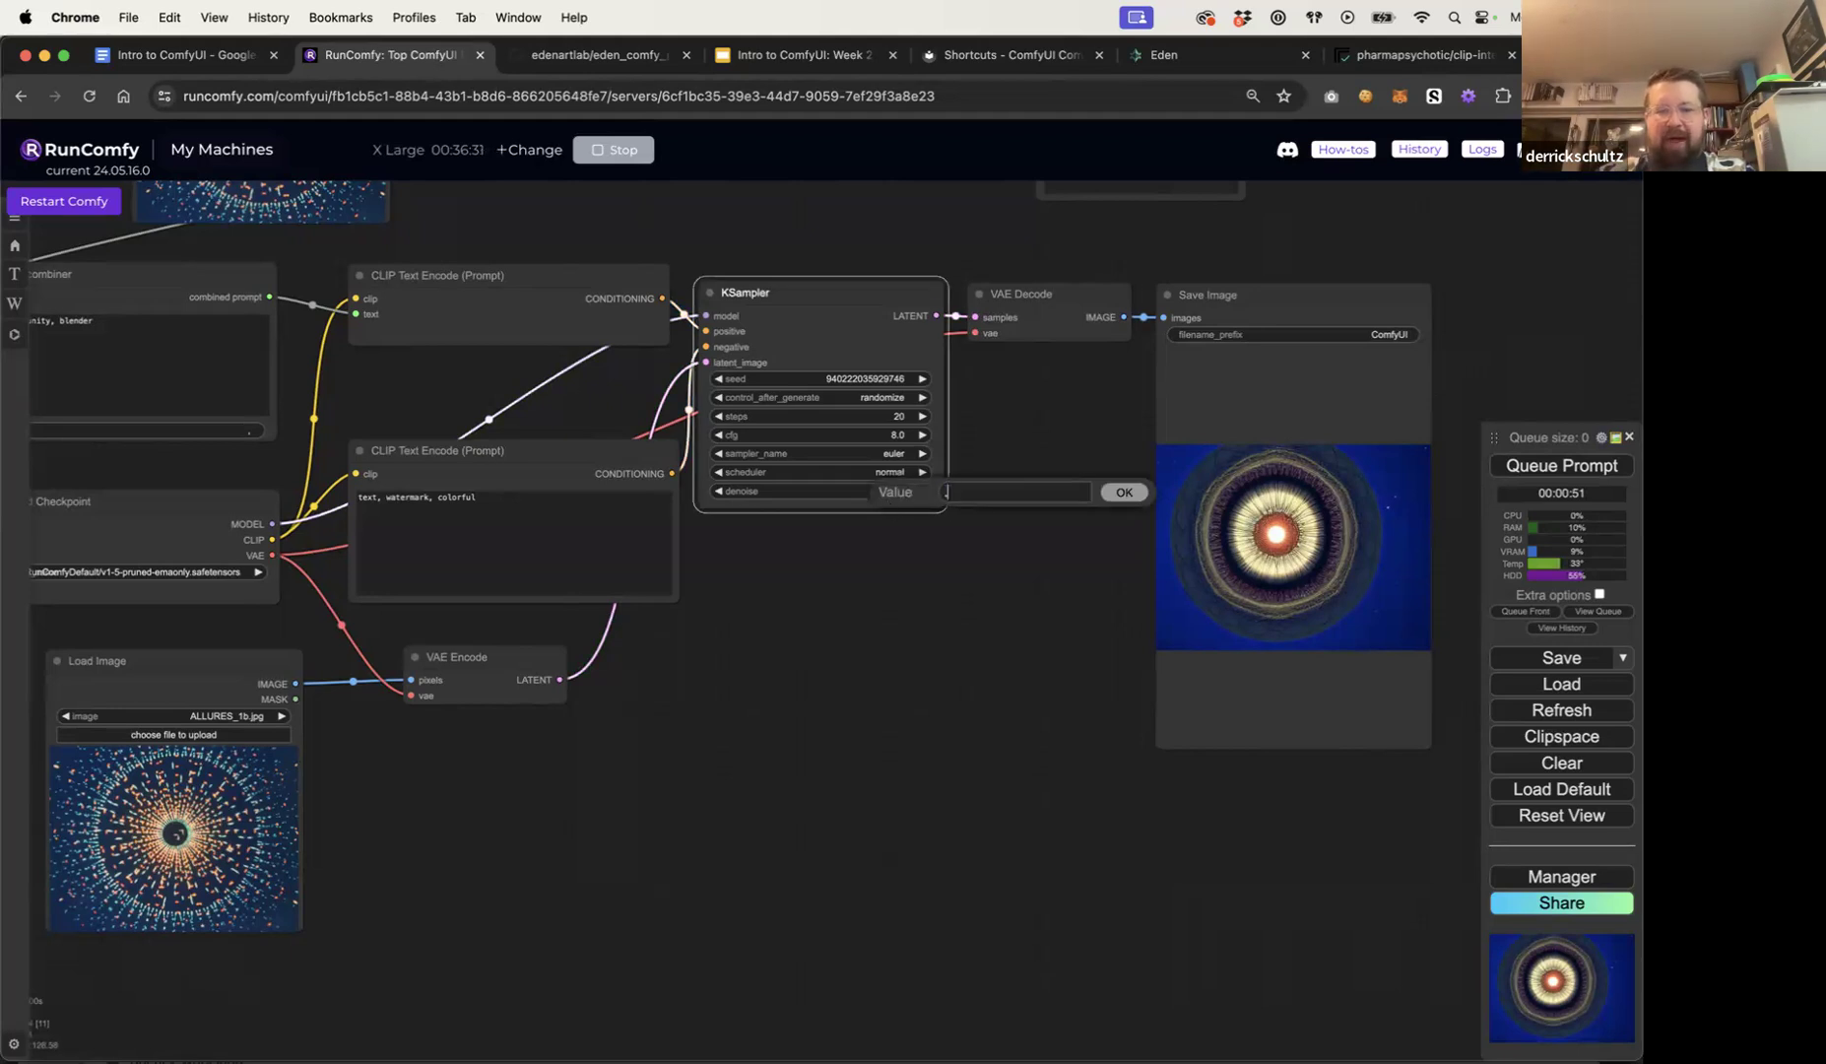
pyautogui.press('Return')
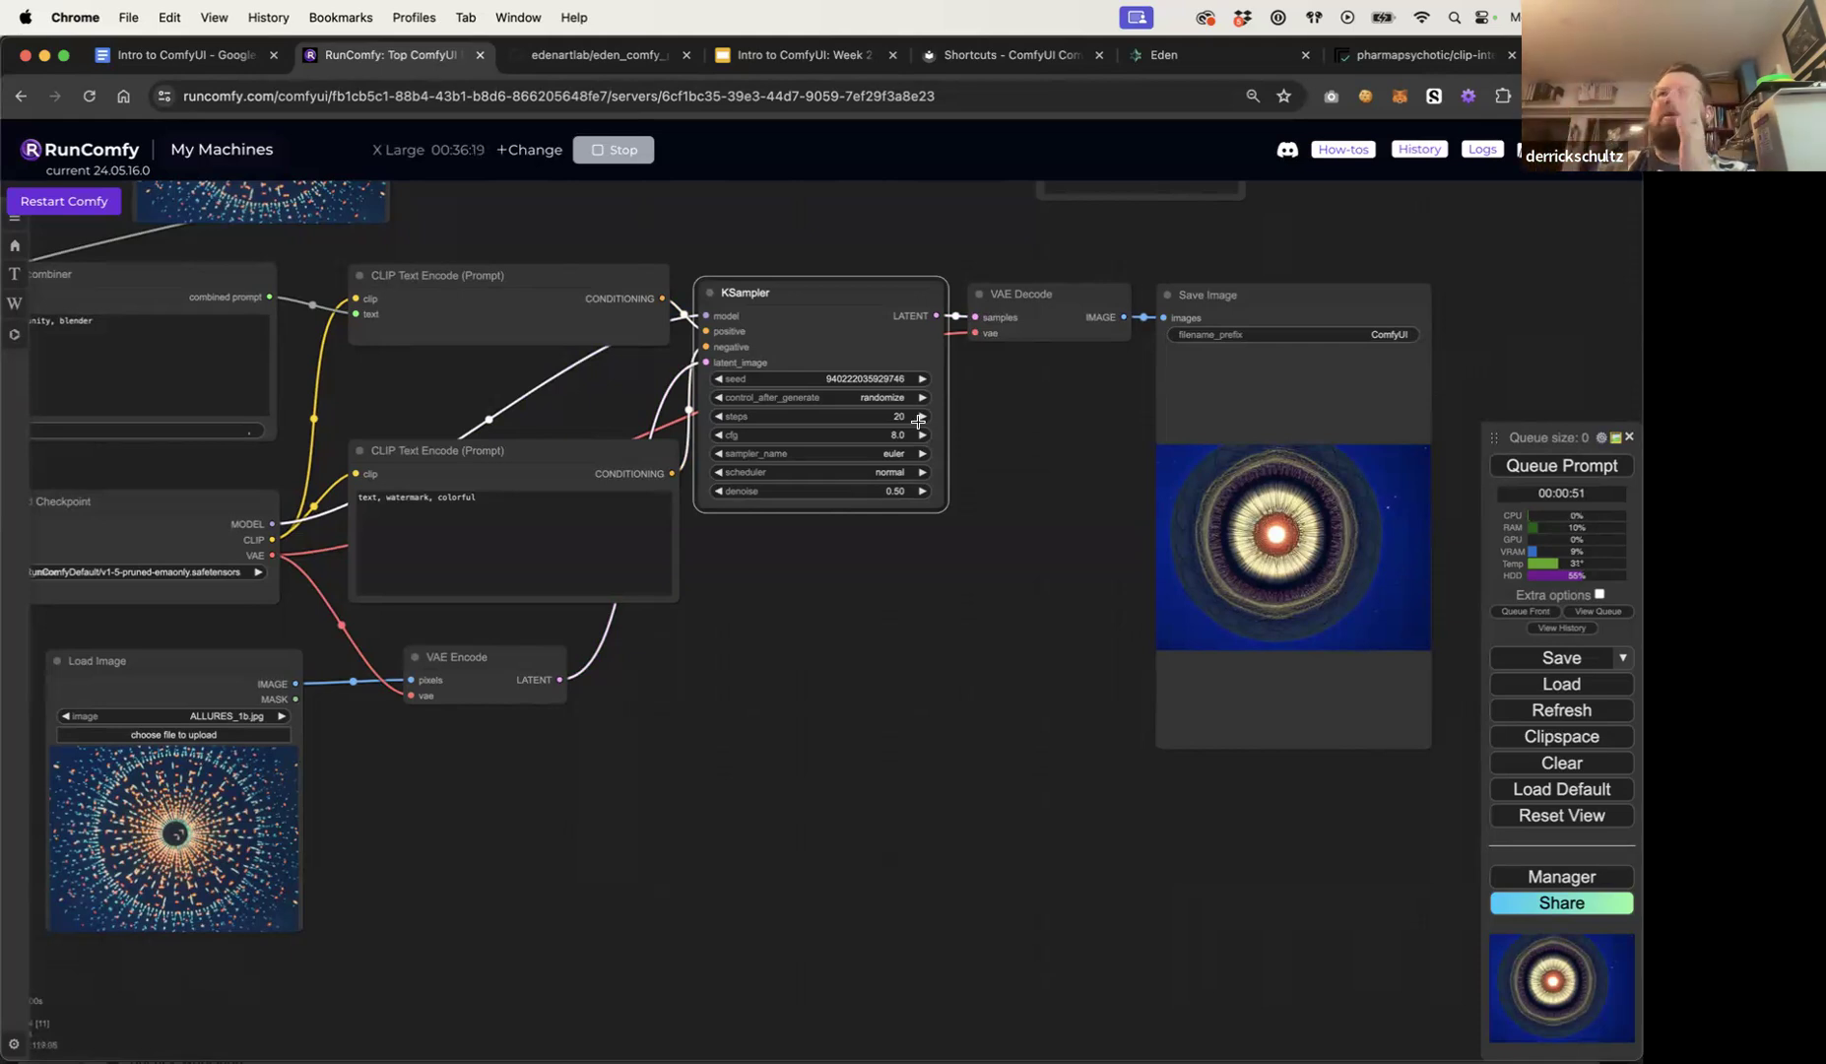
pyautogui.click(1532, 465)
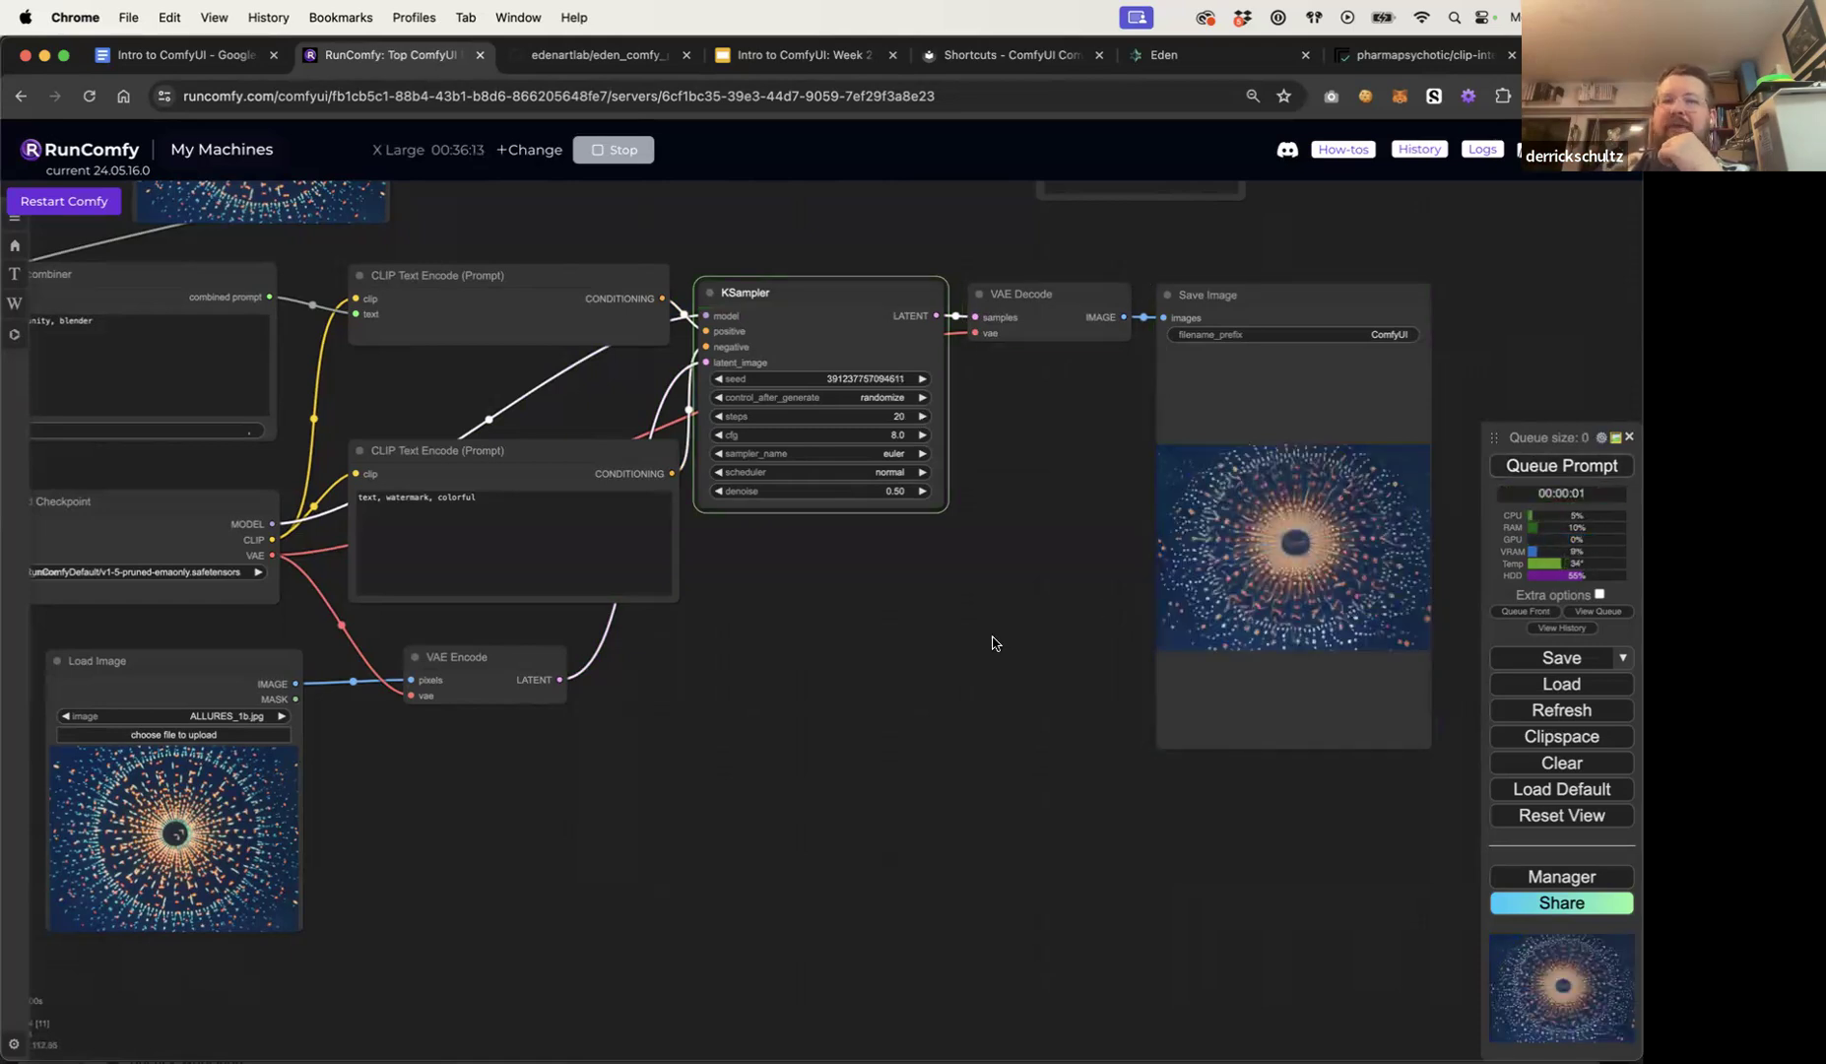
pyautogui.scroll(-5, 993, 642)
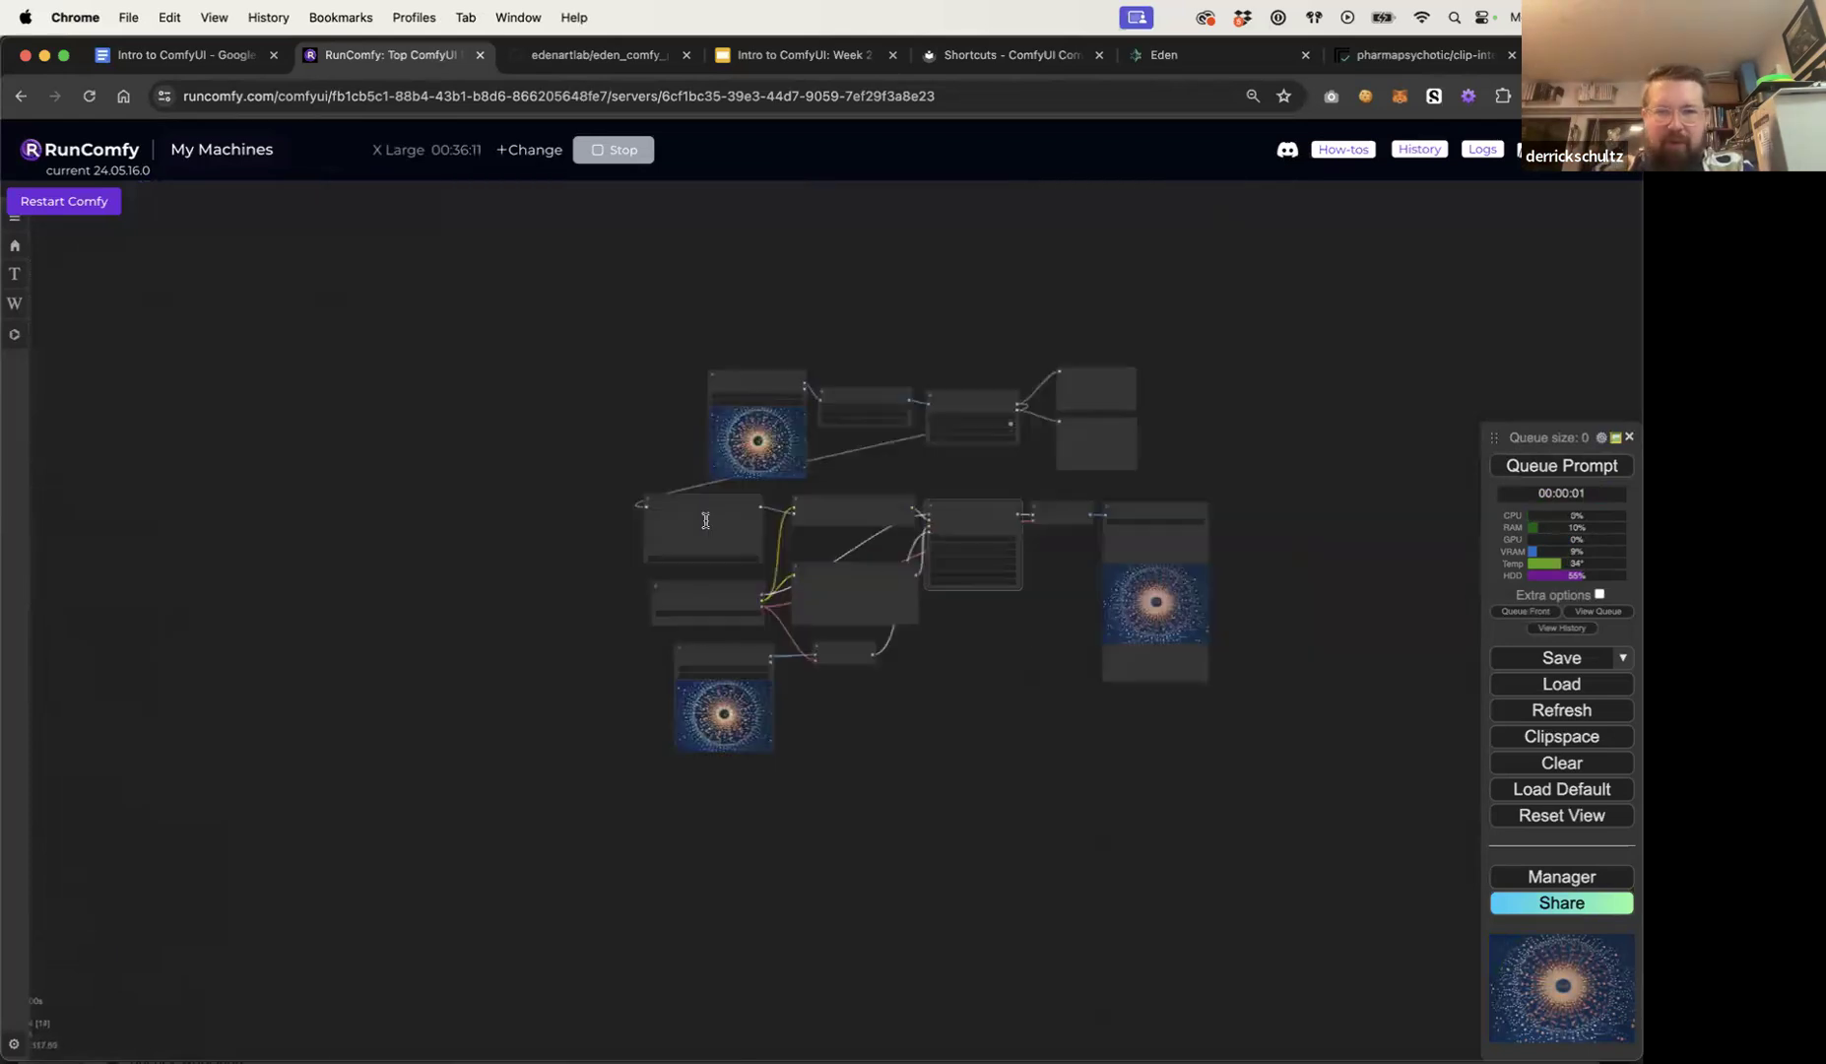
# Step: Disconnect the Prompt combiner from the positive CLIP Text Encode node and convert that node's text input back to a widget
pyautogui.scroll(3, 705, 520)
pyautogui.click(813, 509)
pyautogui.scroll(5, 800, 522)
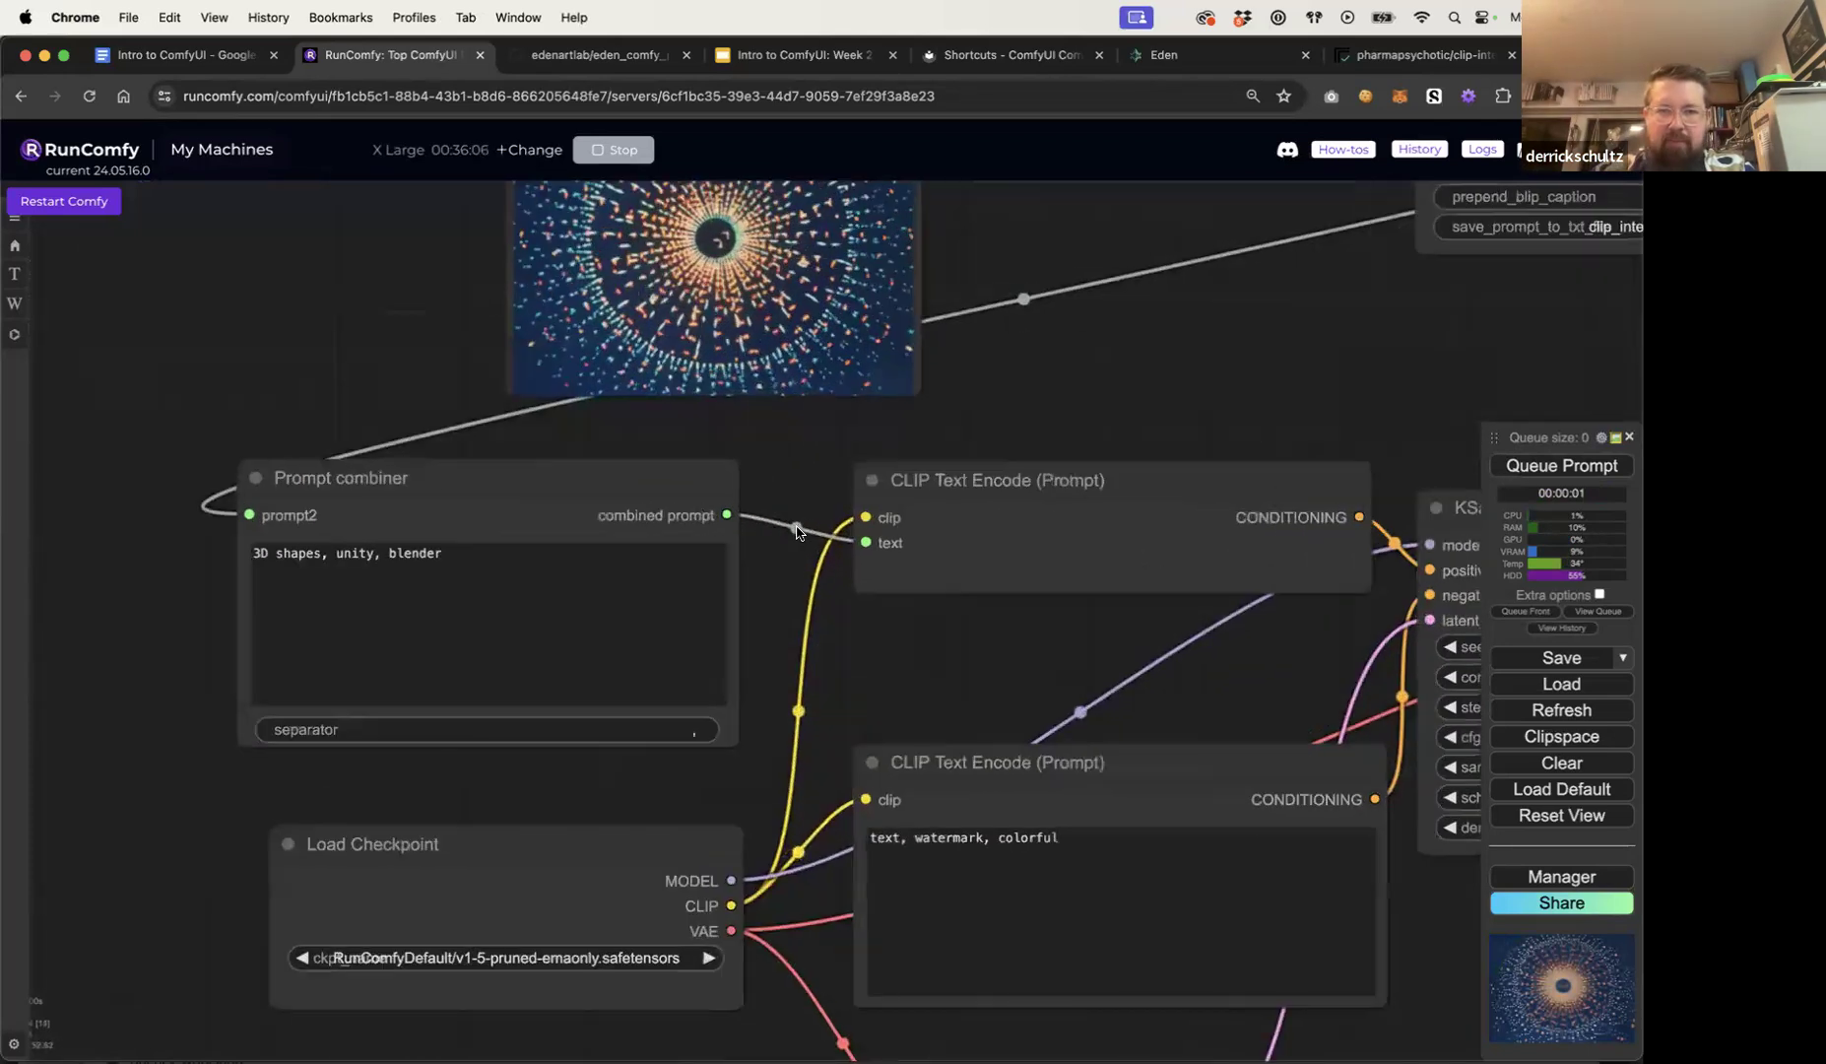
pyautogui.click(797, 528)
pyautogui.click(834, 553)
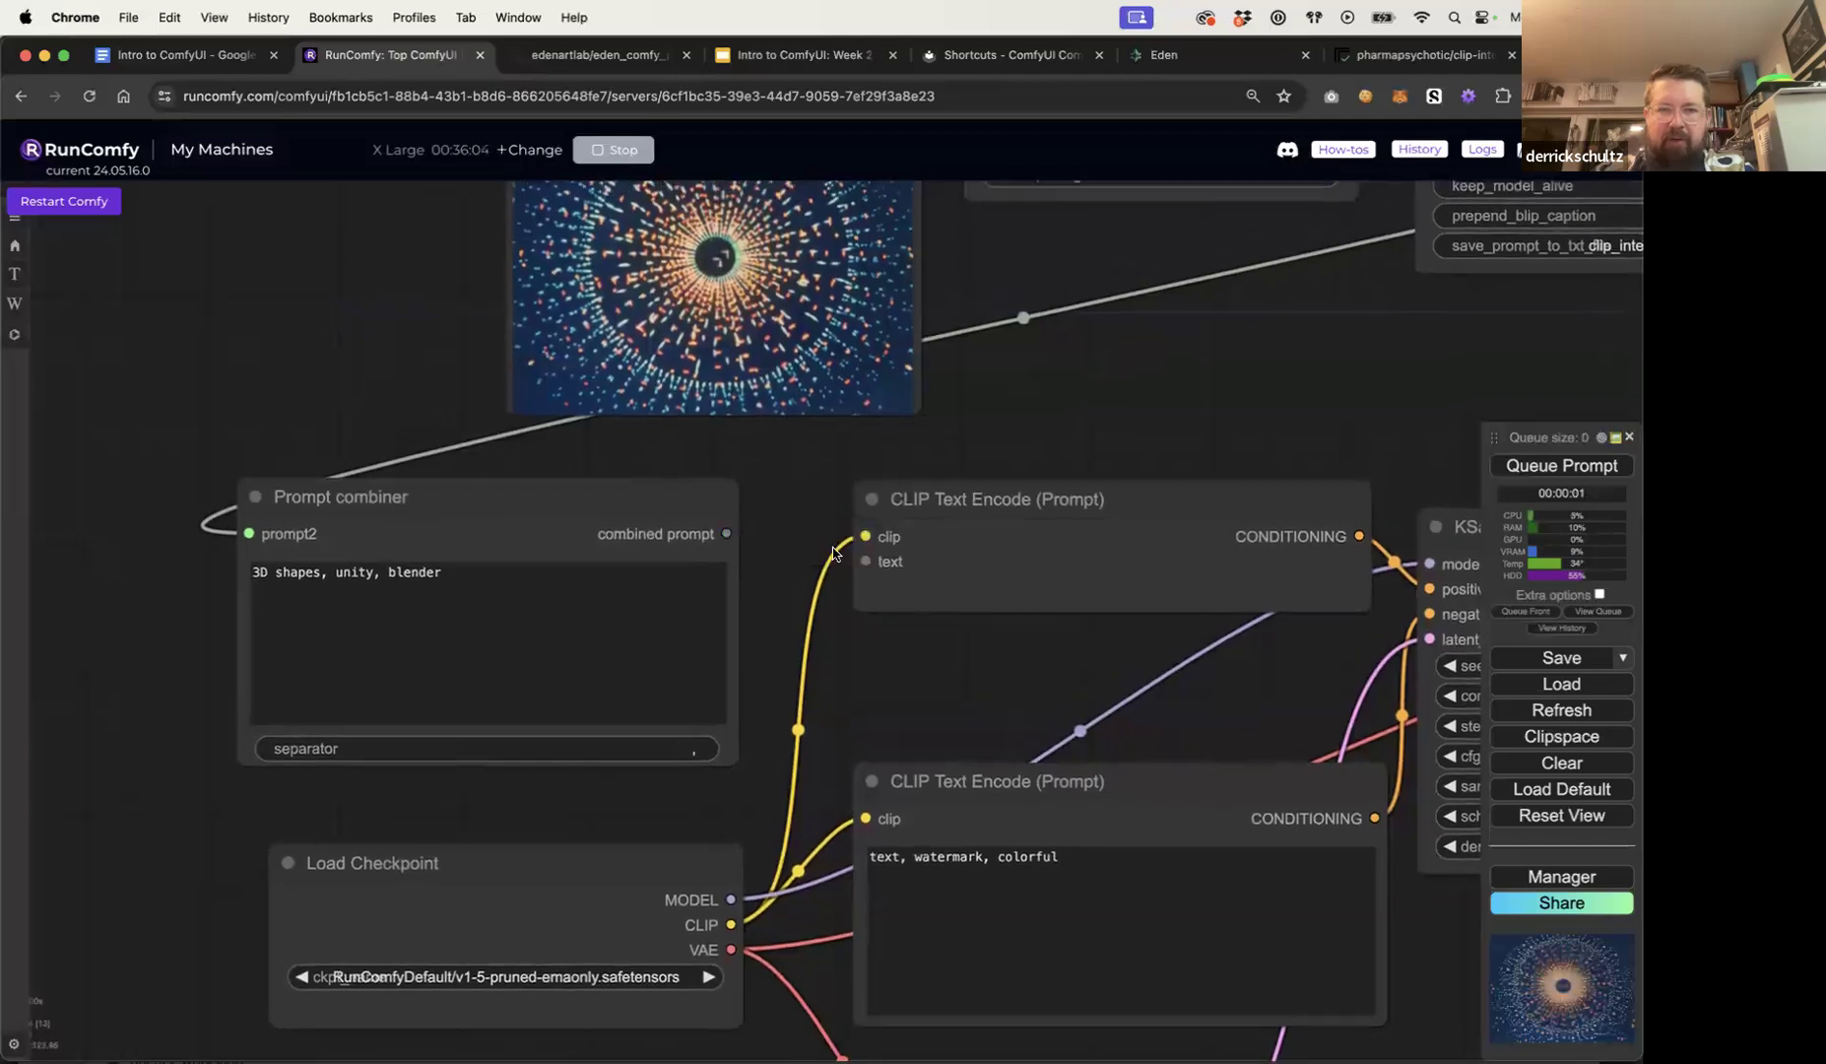
pyautogui.rightClick(1172, 500)
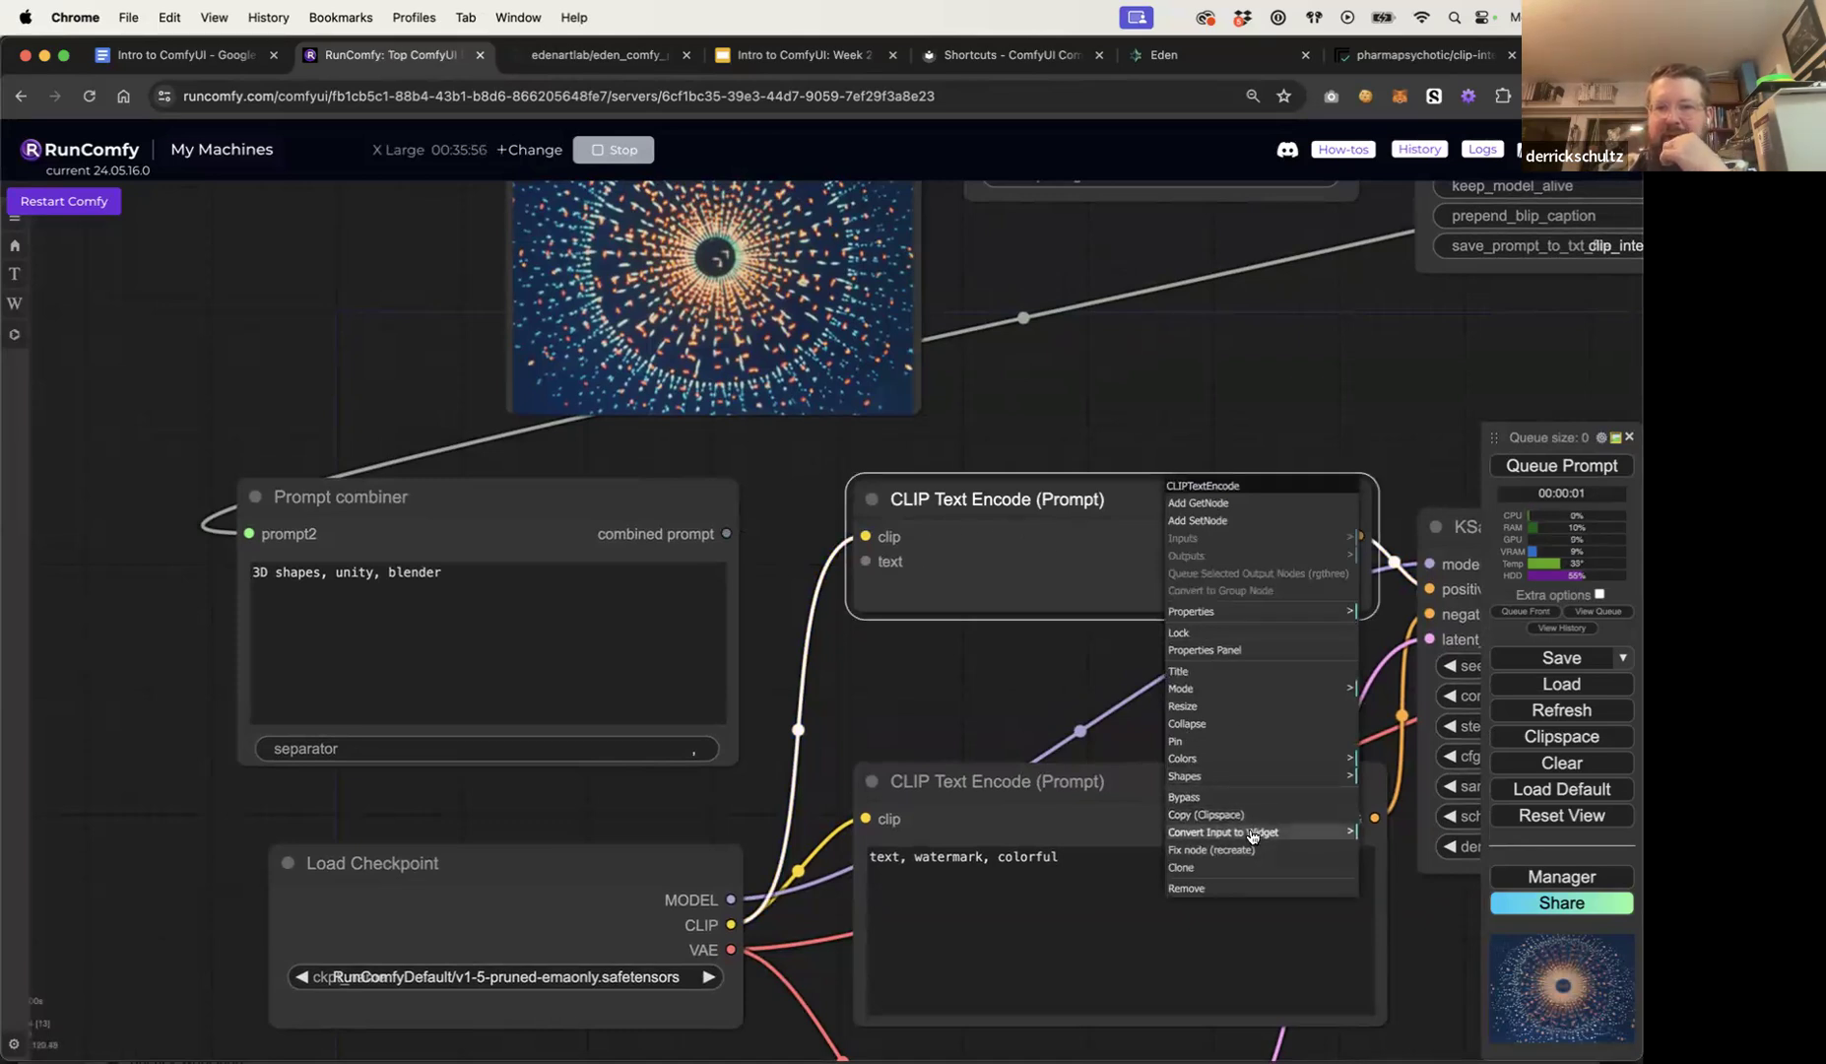
pyautogui.click(1352, 835)
pyautogui.click(1379, 832)
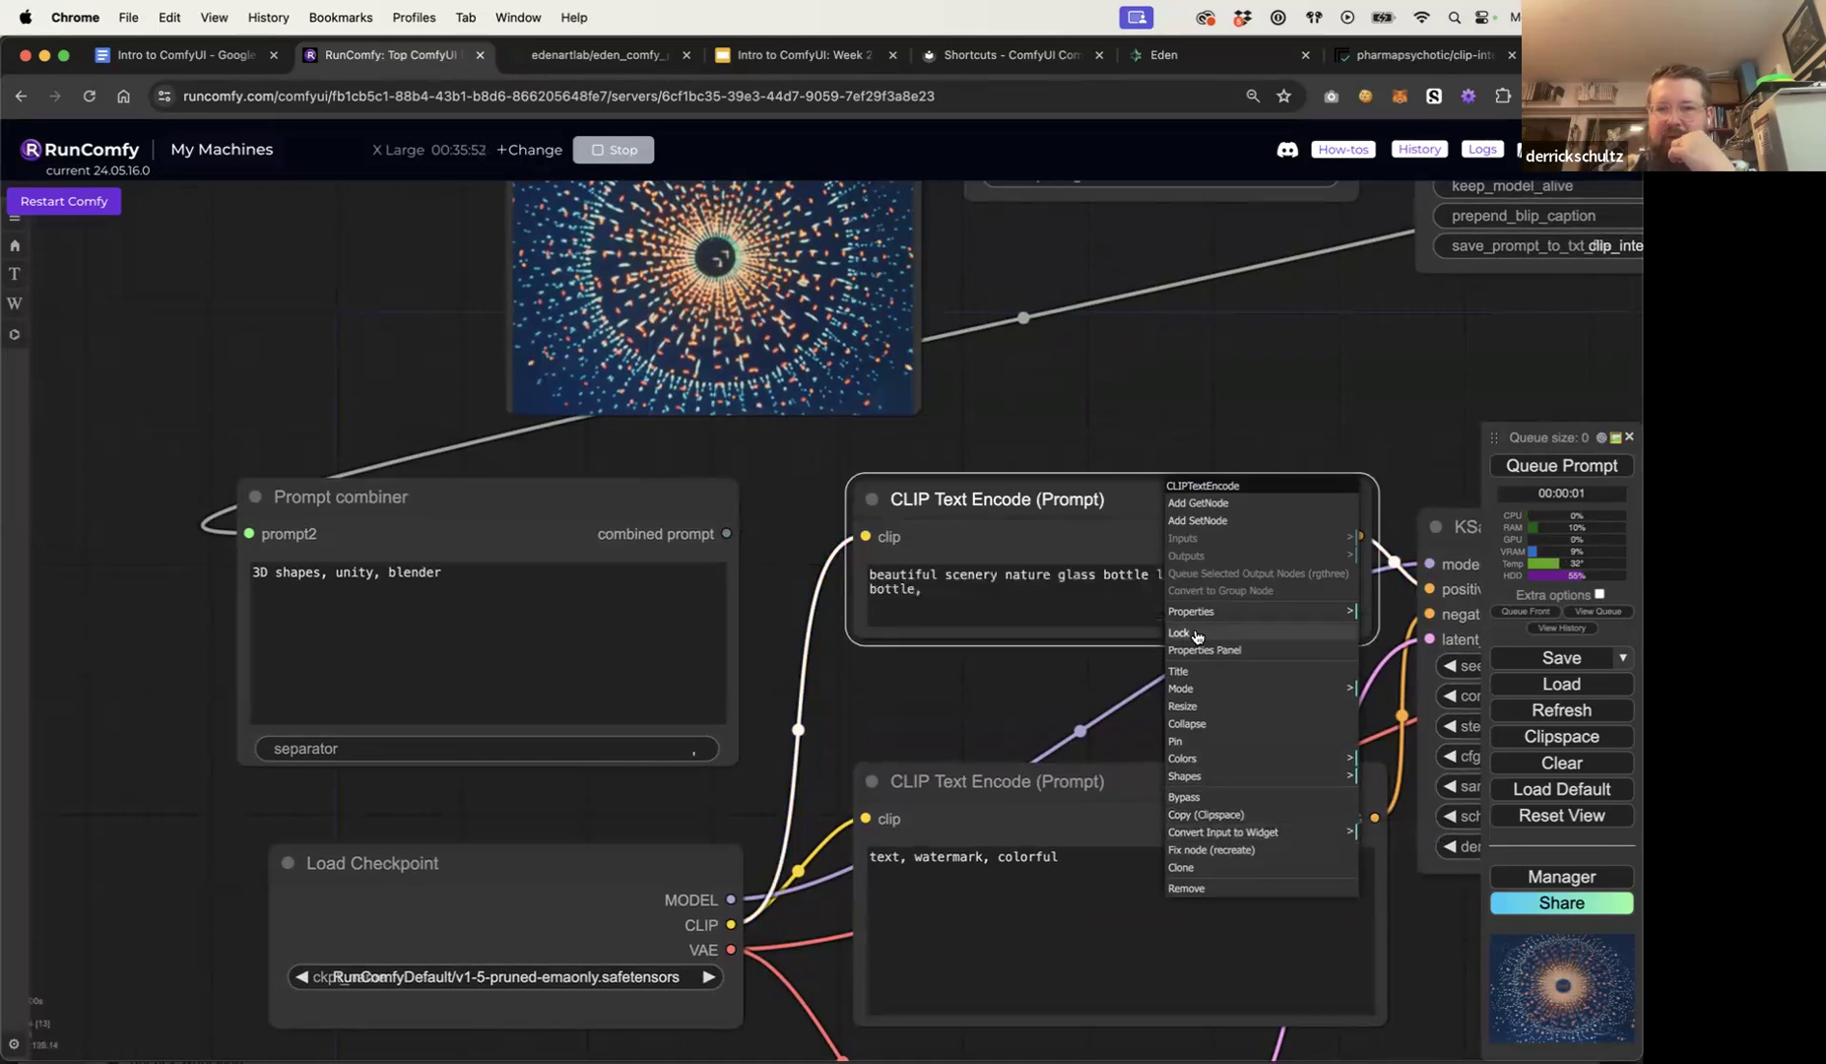
# Step: Replace the positive prompt text with "abstract image, radiating lines"
pyautogui.click(1141, 583)
pyautogui.press('super+a')
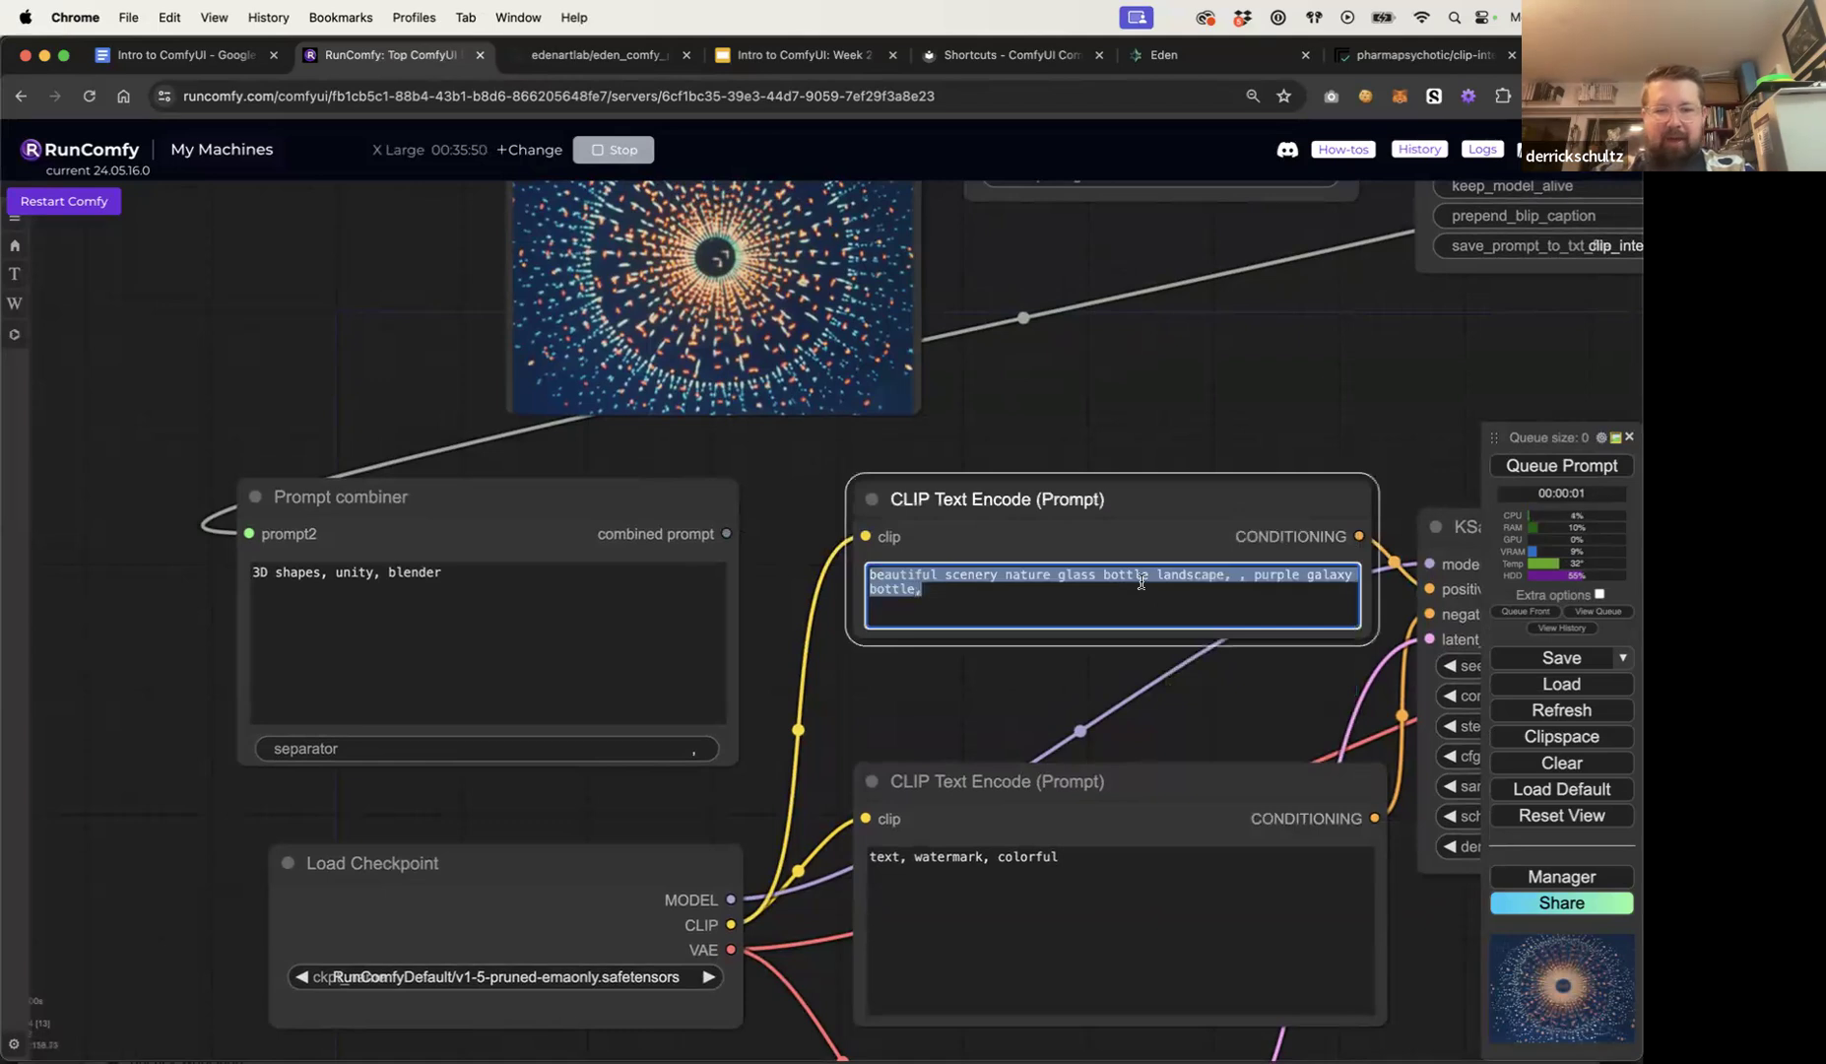
pyautogui.write('a')
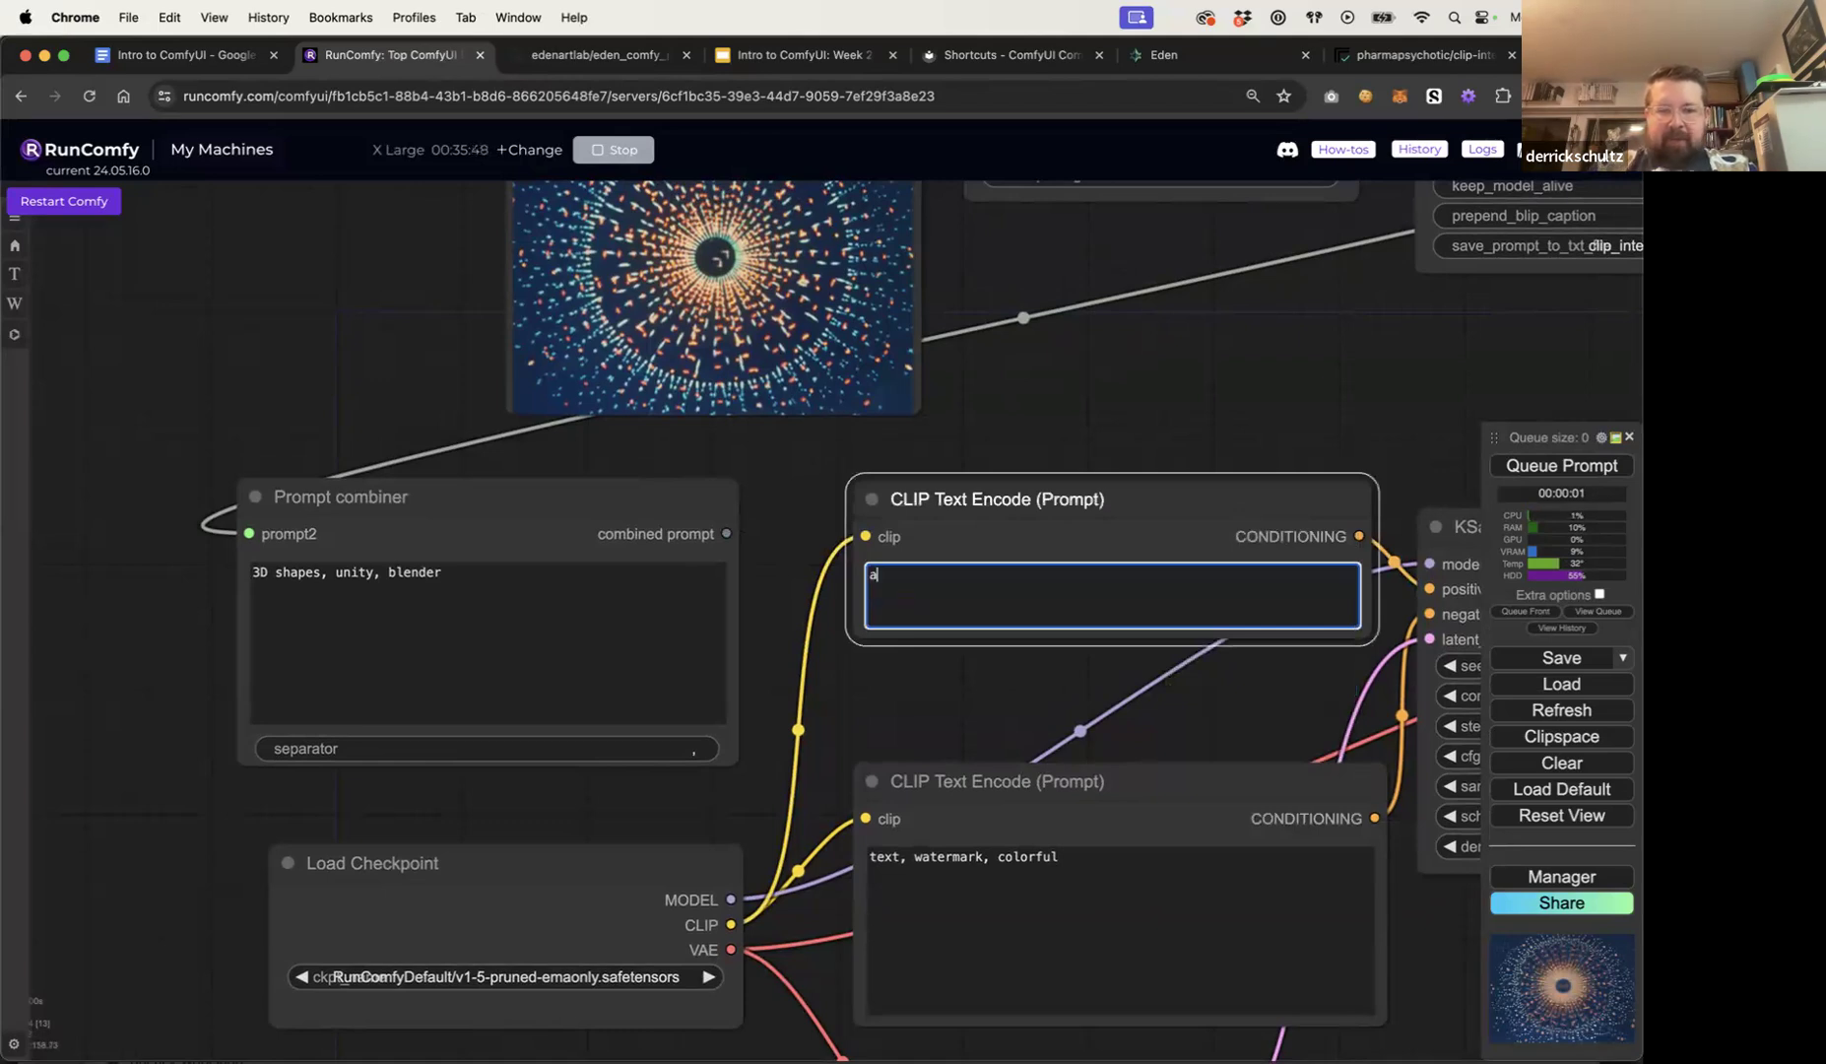
pyautogui.write('bstract image, r')
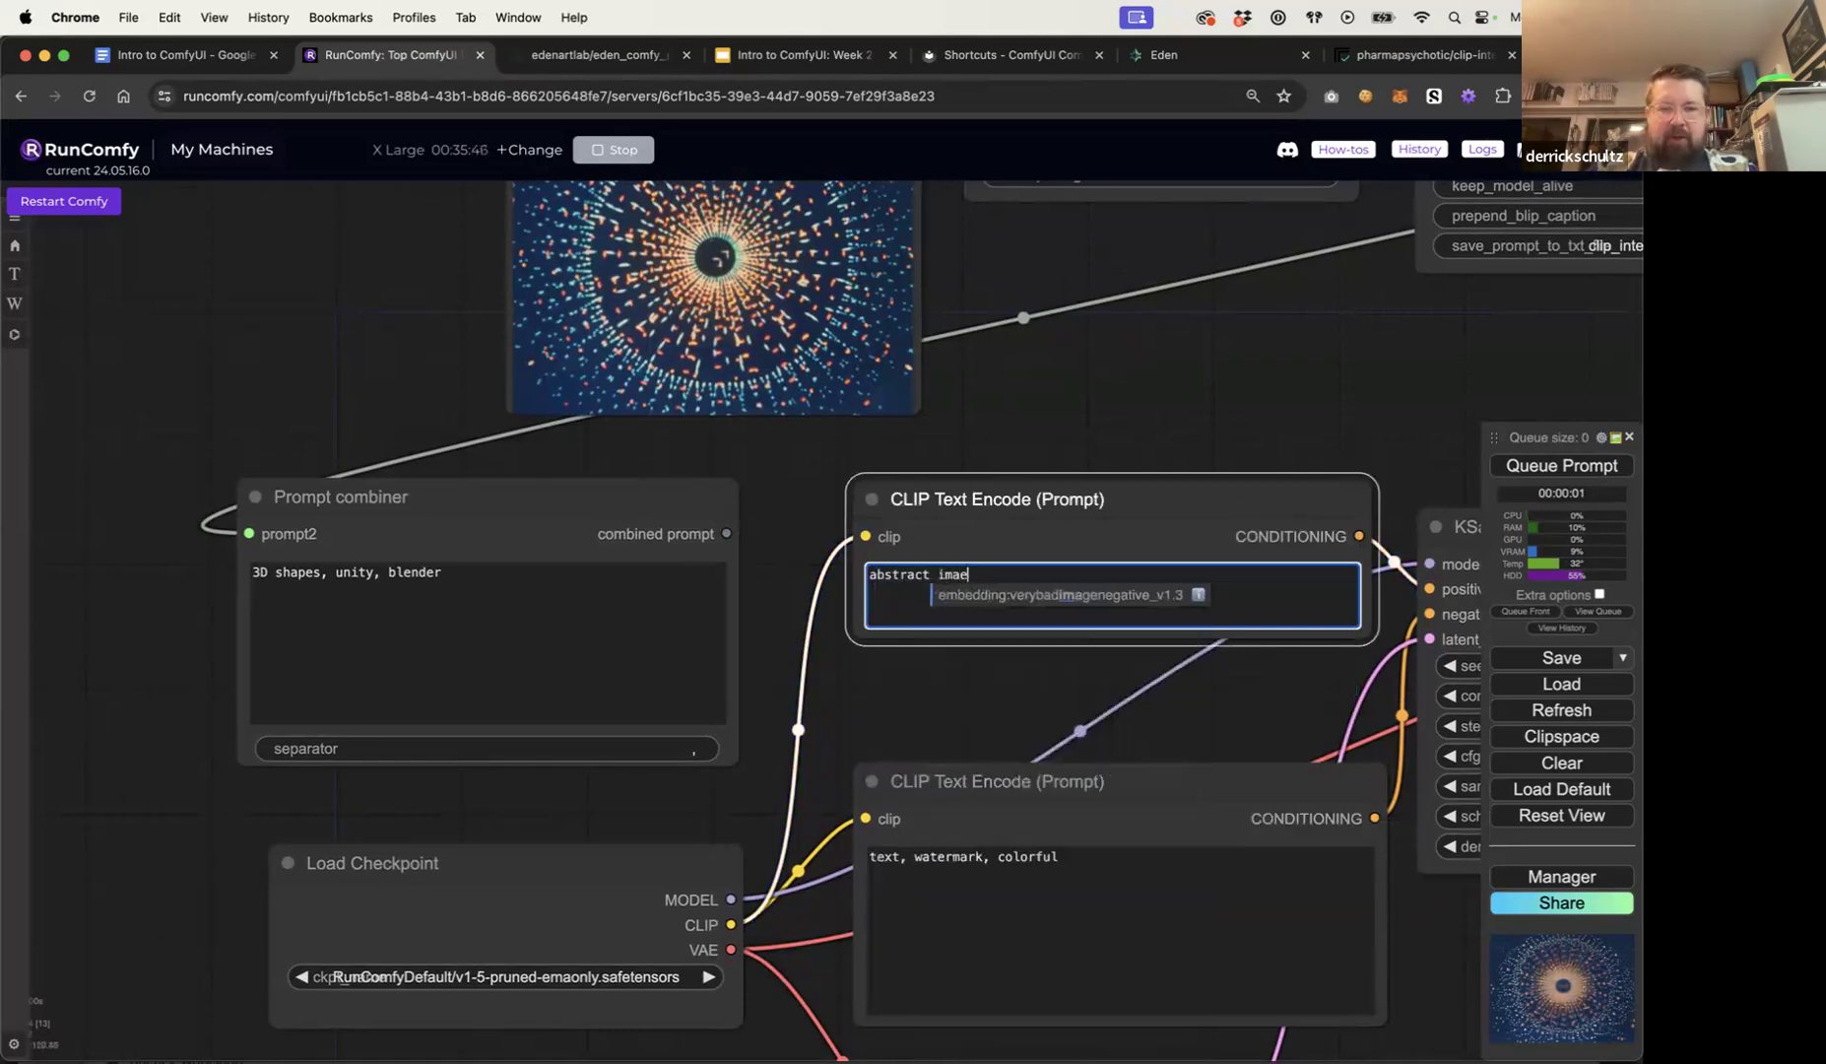
pyautogui.write('adiating lines')
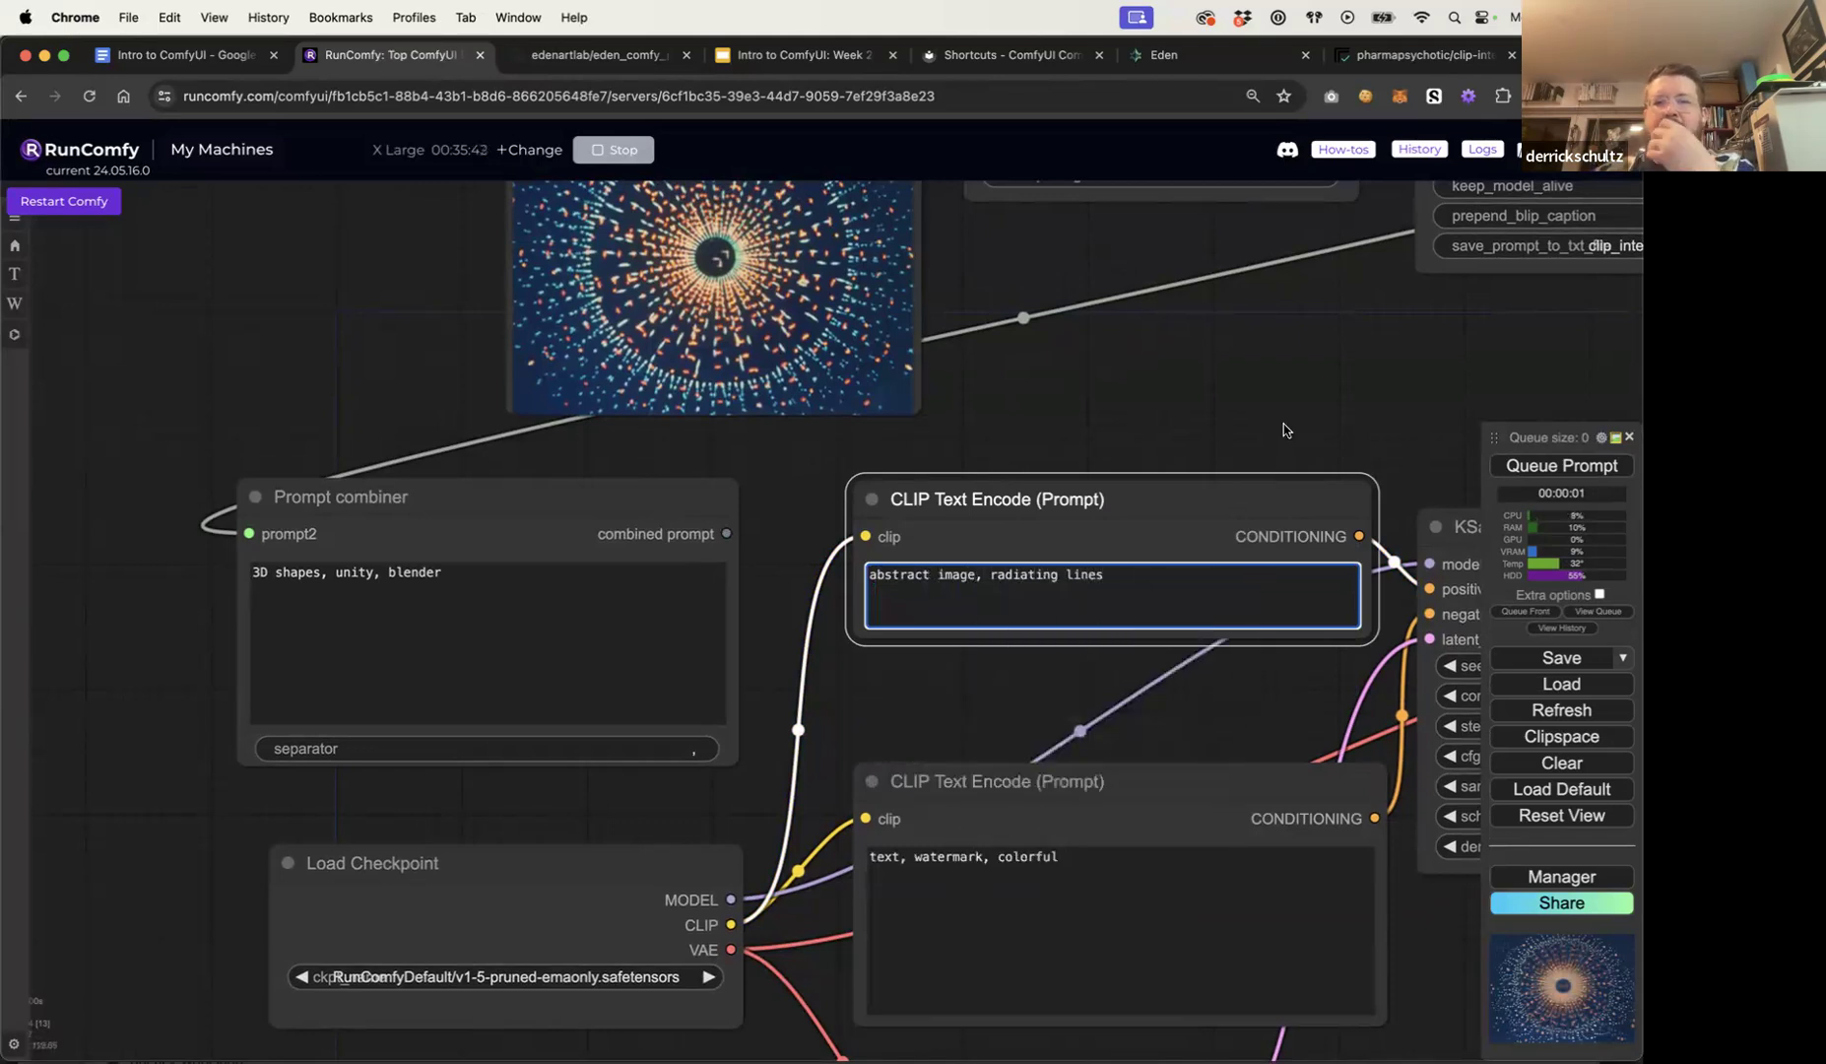
# Step: Run the workflow with the new positive prompt to generate an image
pyautogui.click(1283, 430)
pyautogui.scroll(-5, 1283, 450)
pyautogui.moveTo(1284, 449); pyautogui.dragTo(923, 380)
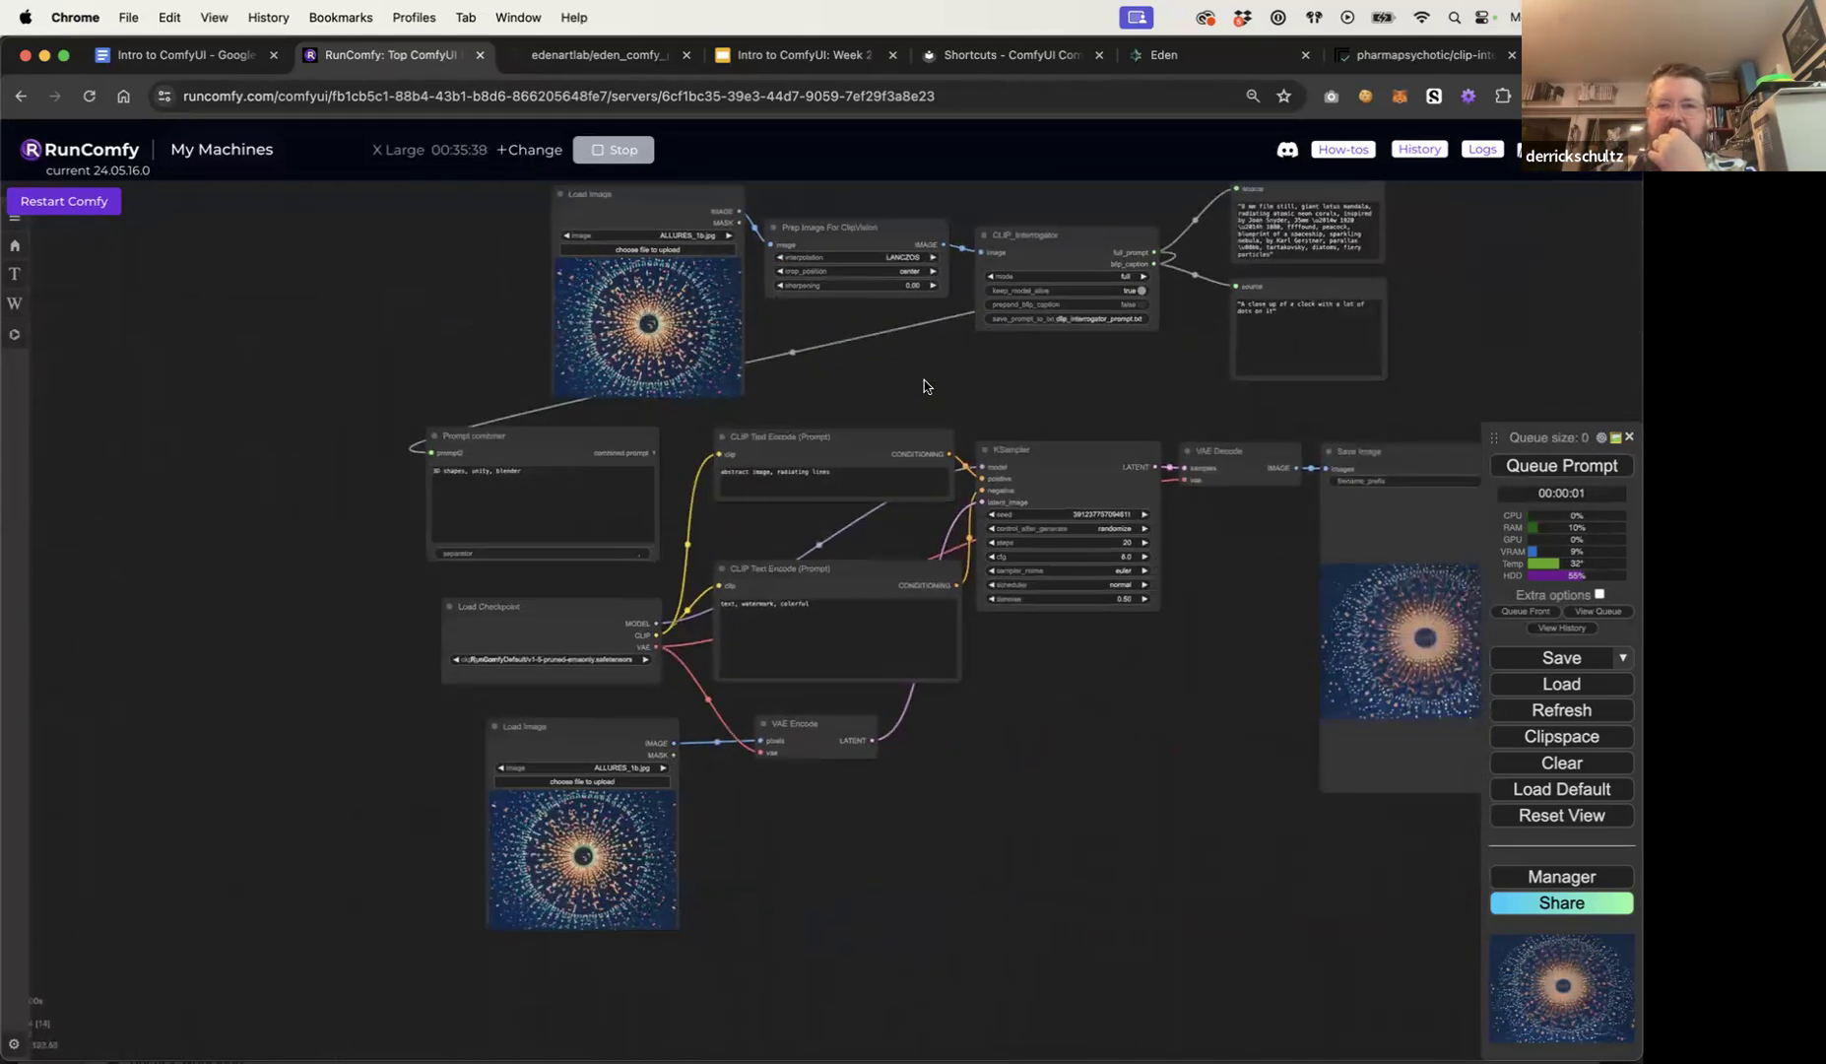
pyautogui.moveTo(1120, 390); pyautogui.dragTo(1027, 389)
pyautogui.click(1588, 466)
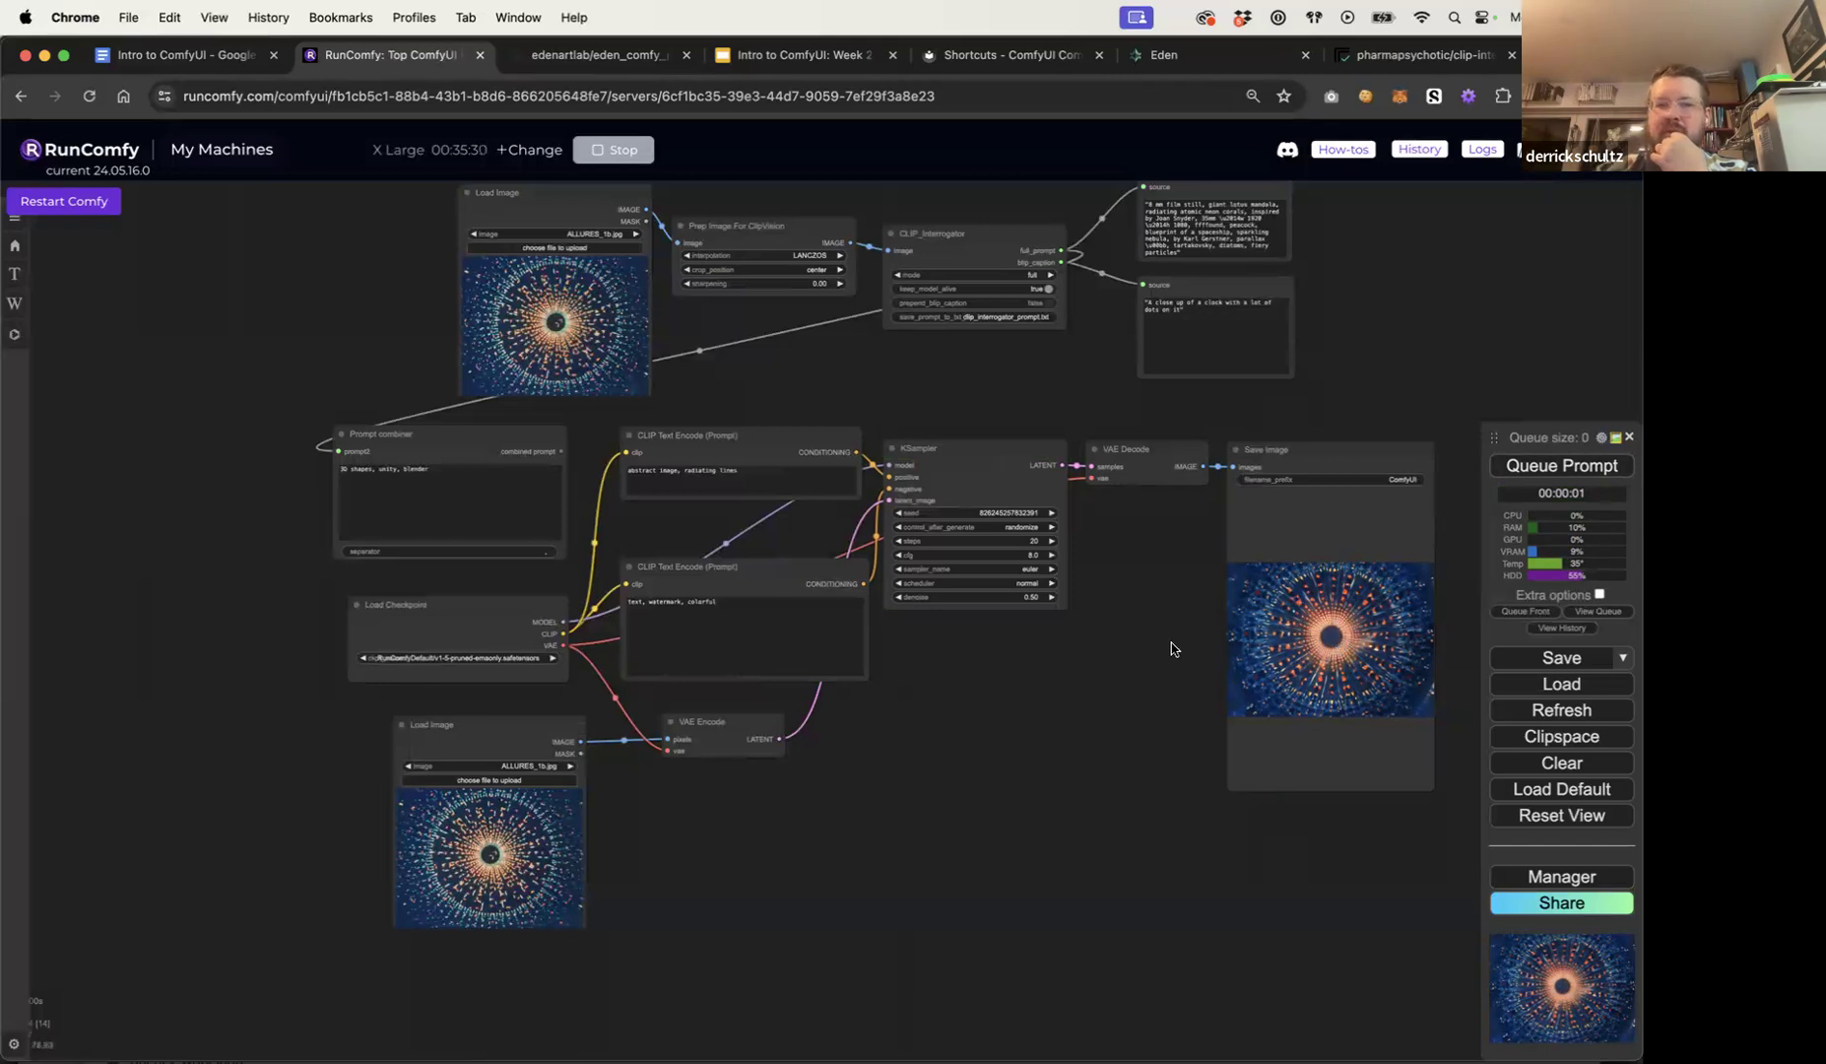
# Step: Set KSampler's denoise to 0.90 and run the workflow
pyautogui.scroll(7, 894, 723)
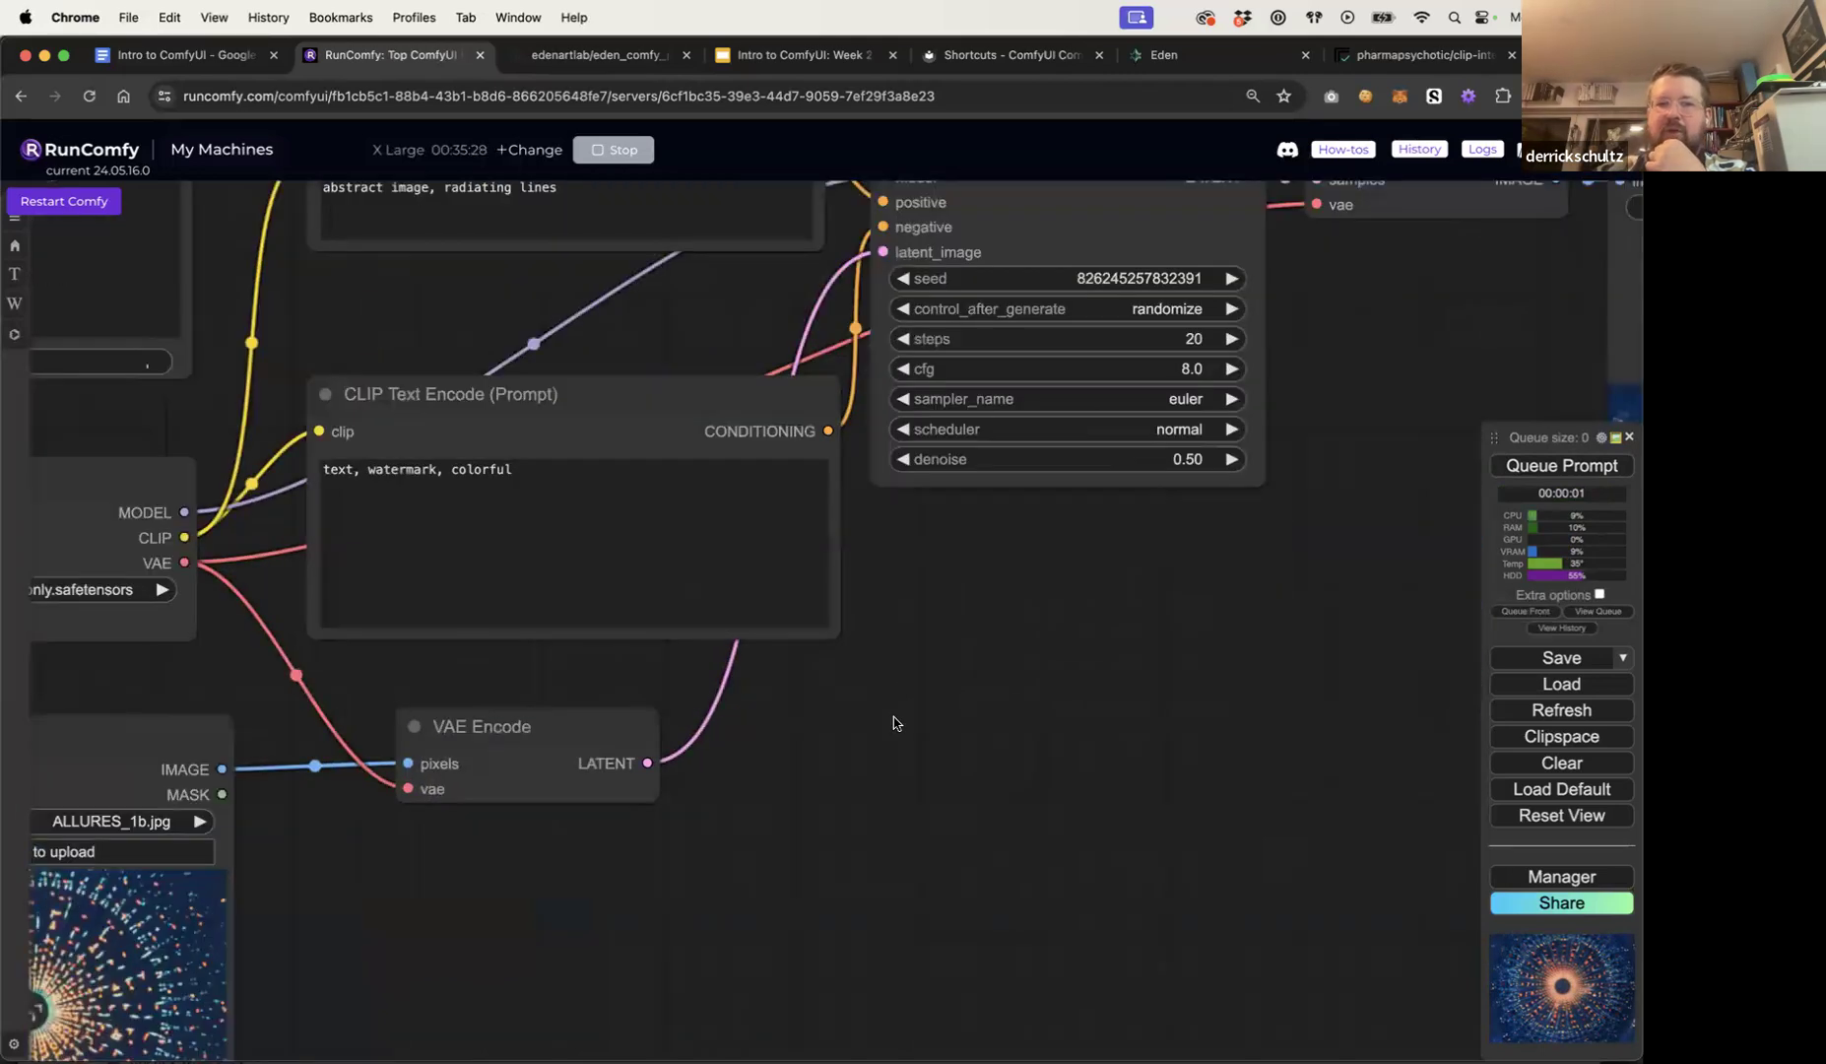
pyautogui.scroll(-2, 895, 723)
pyautogui.hscroll(3, 695, 673)
pyautogui.click(783, 478)
pyautogui.write('0.5')
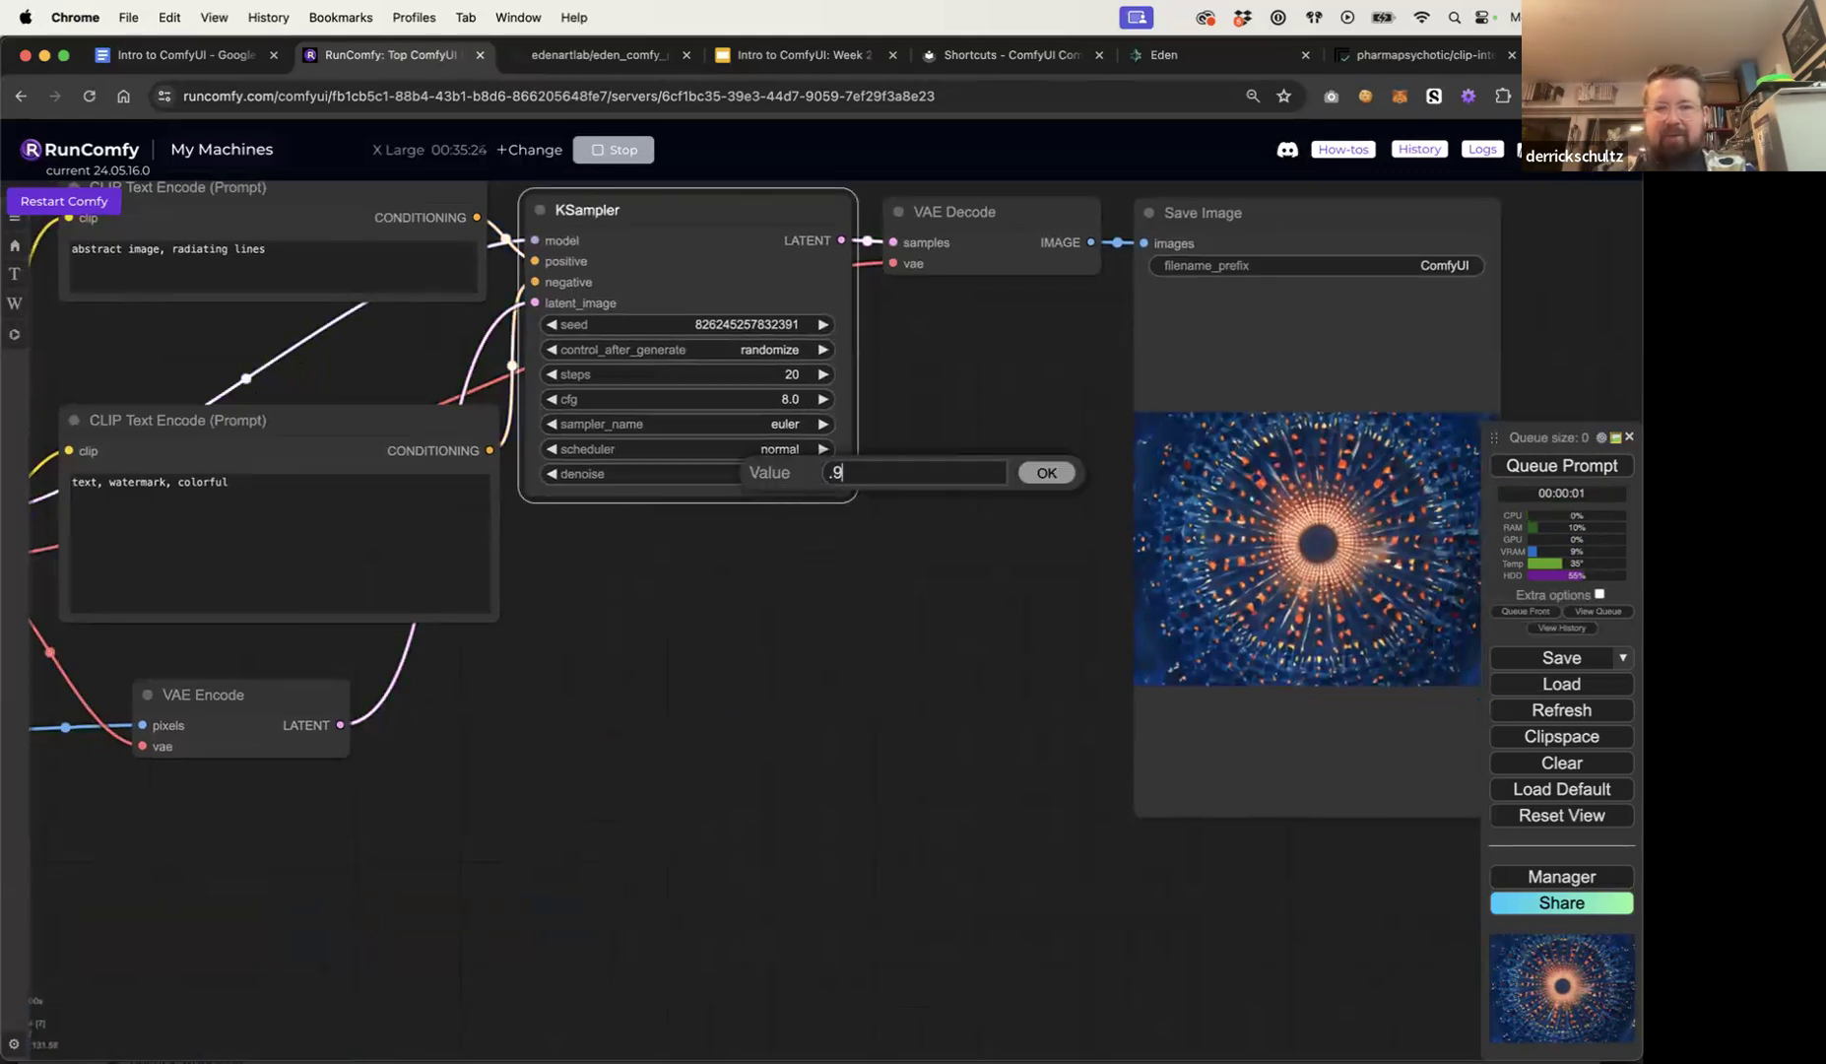
pyautogui.press('Return')
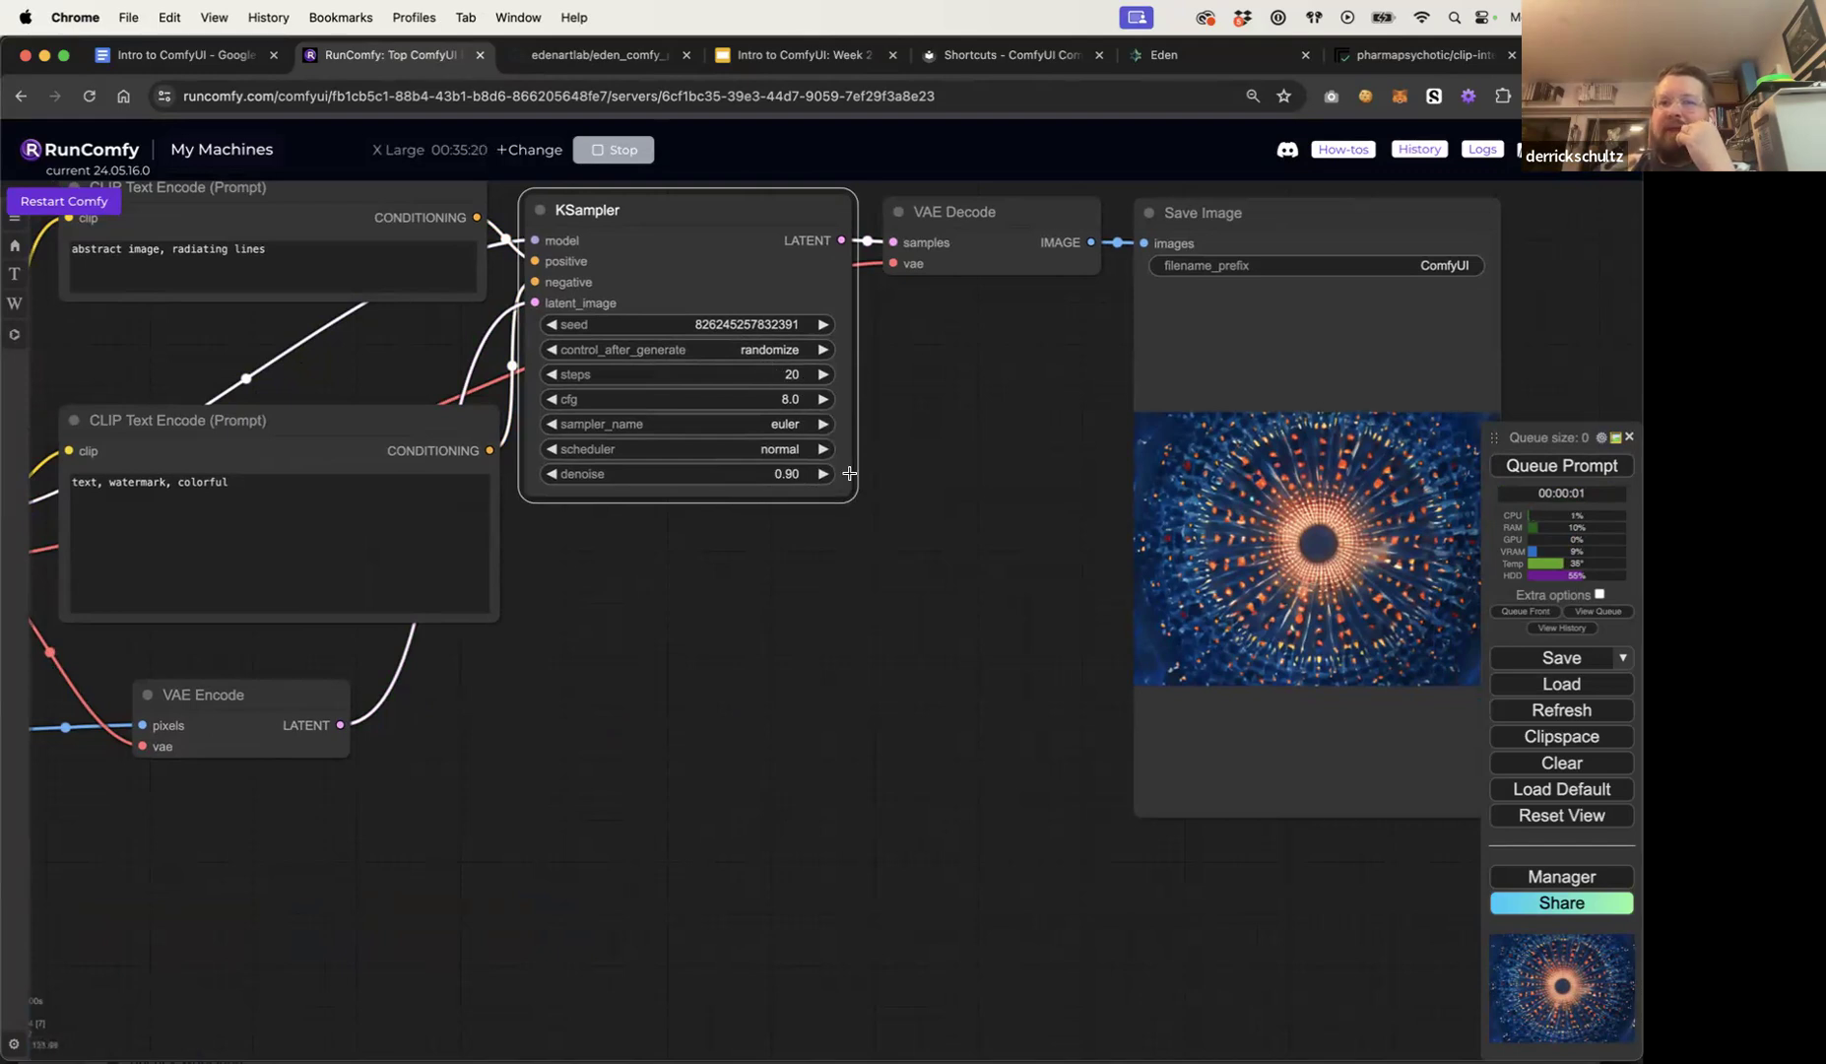
pyautogui.click(859, 626)
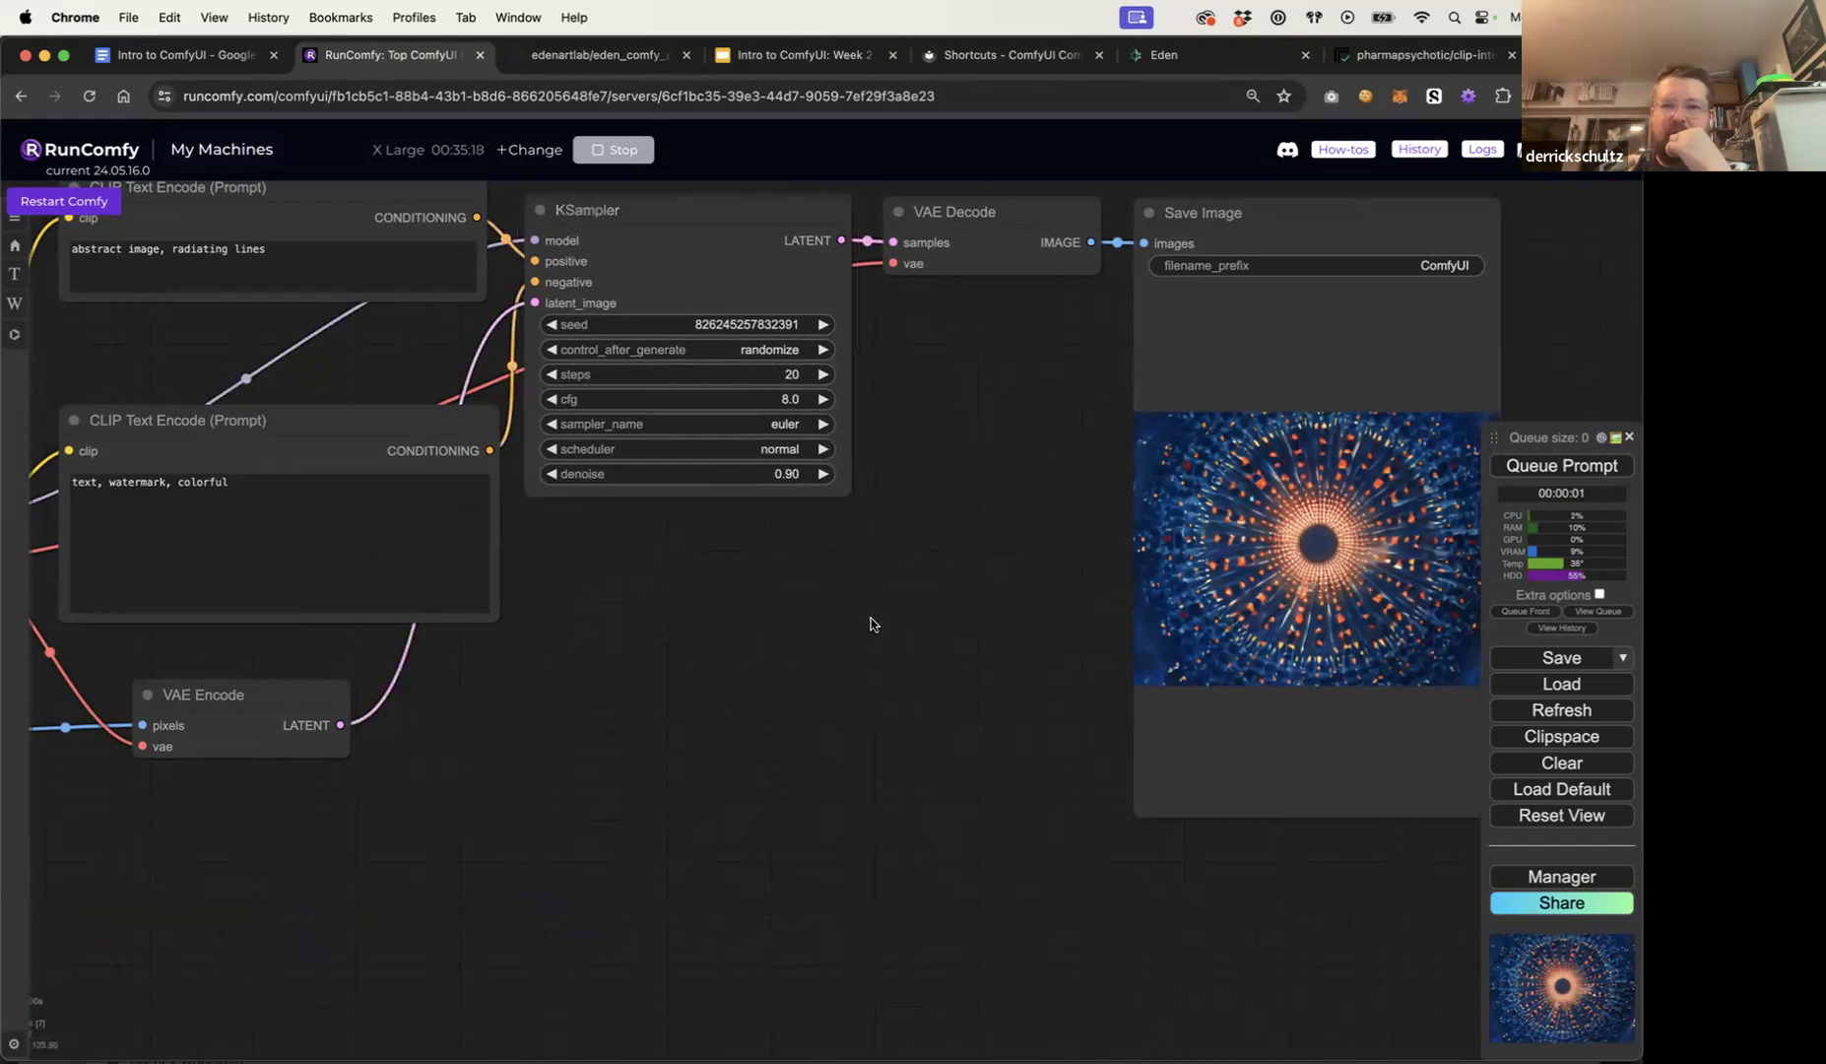
pyautogui.click(1520, 472)
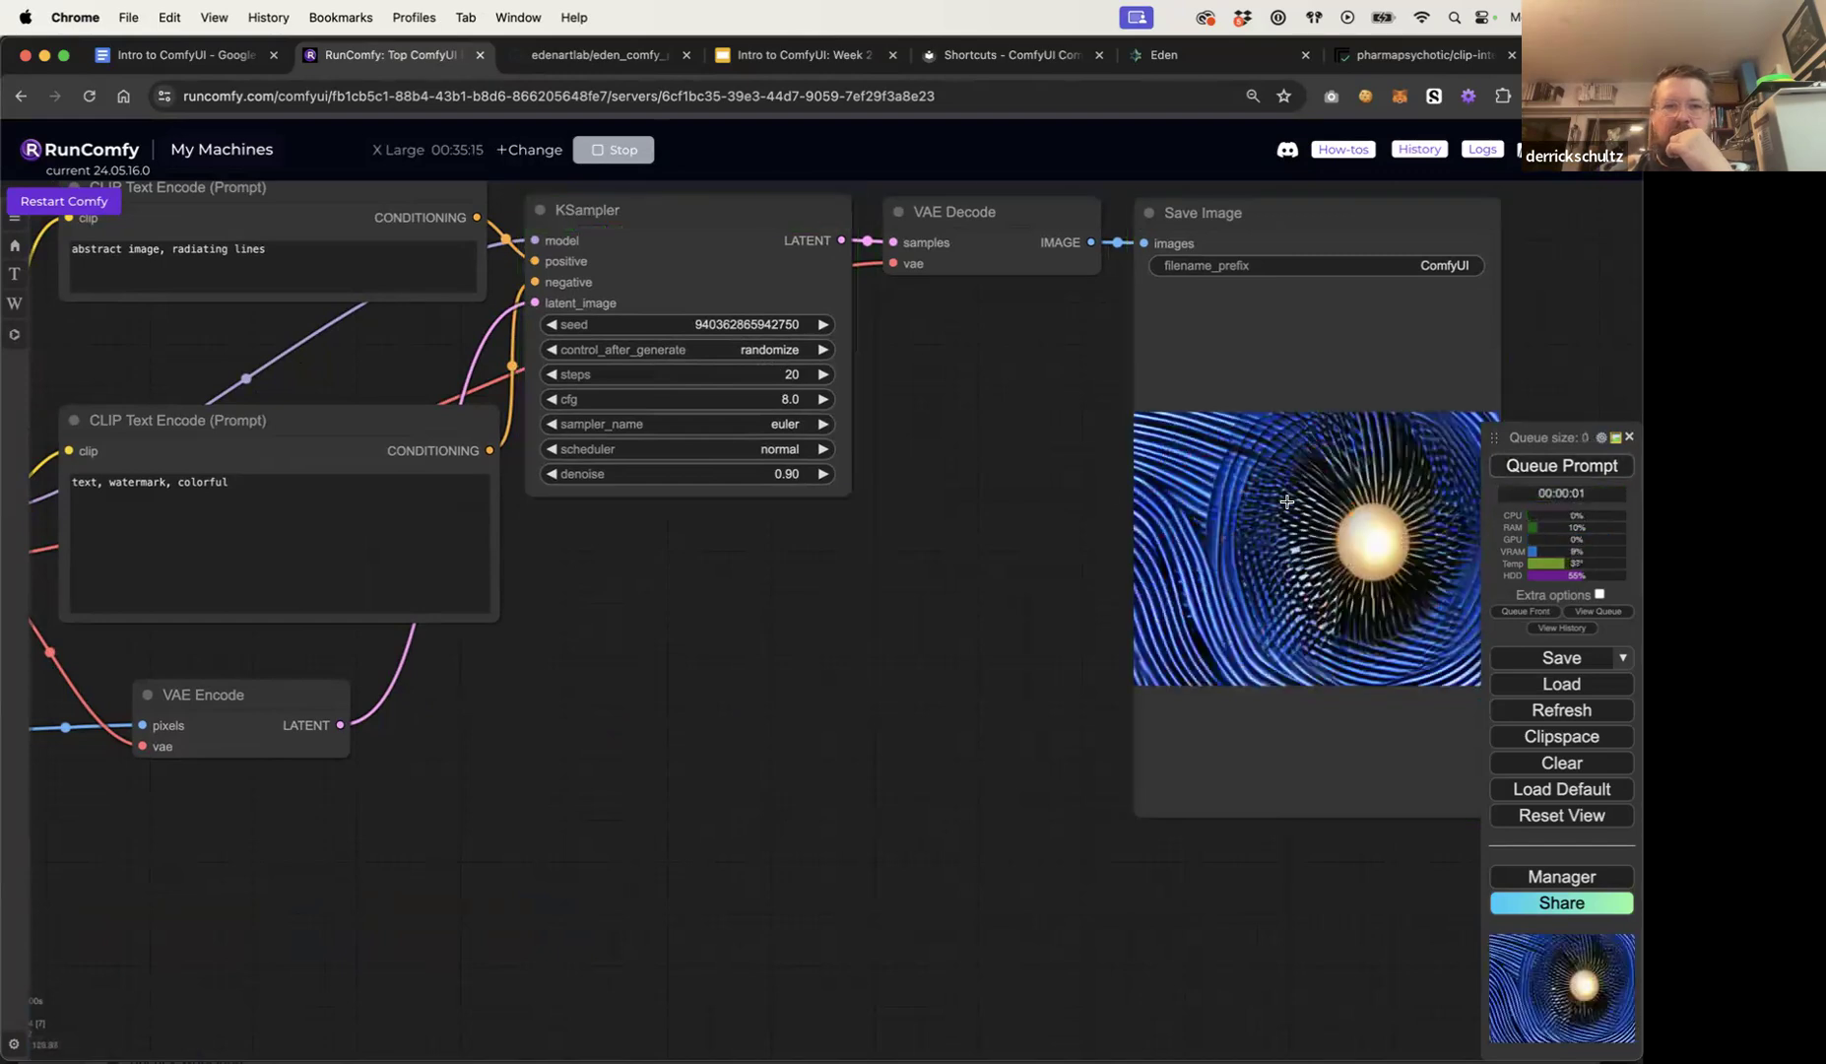
# Step: Set KSampler's denoise to 0.10 and run the workflow
pyautogui.click(774, 477)
pyautogui.write('.1')
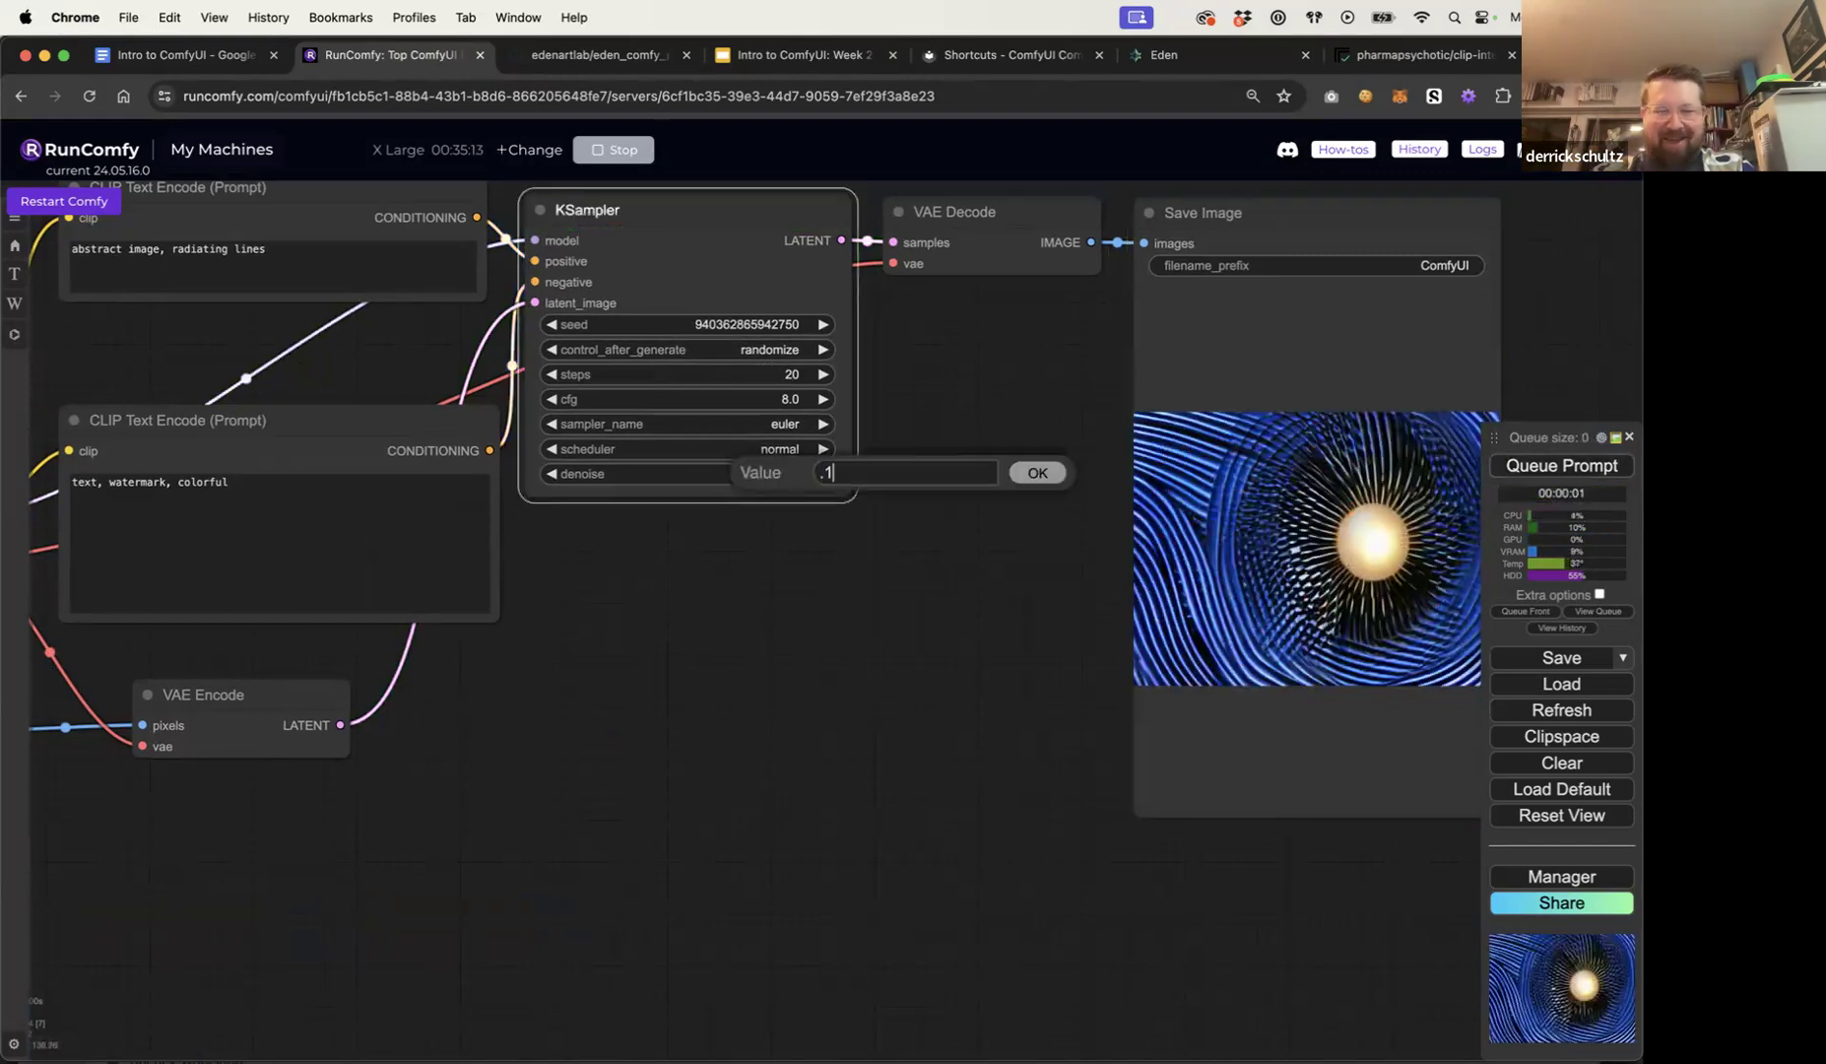
pyautogui.click(1040, 475)
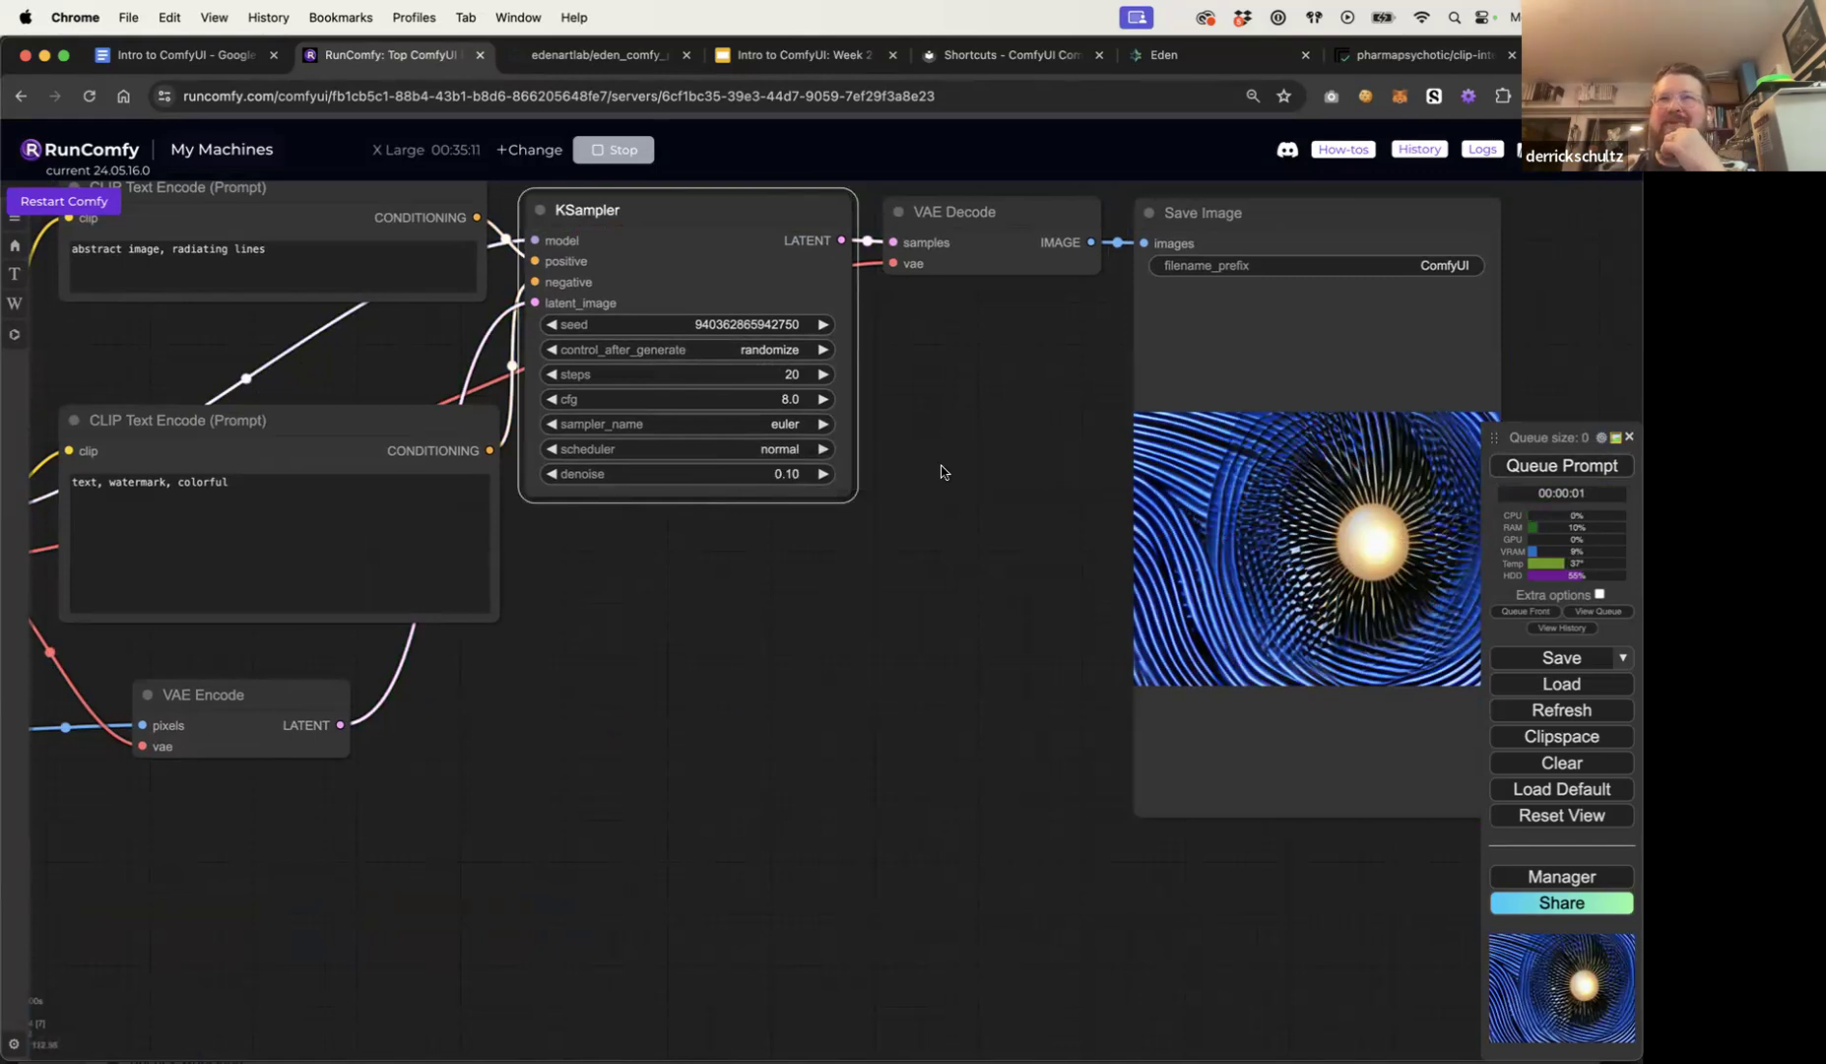
pyautogui.click(1569, 467)
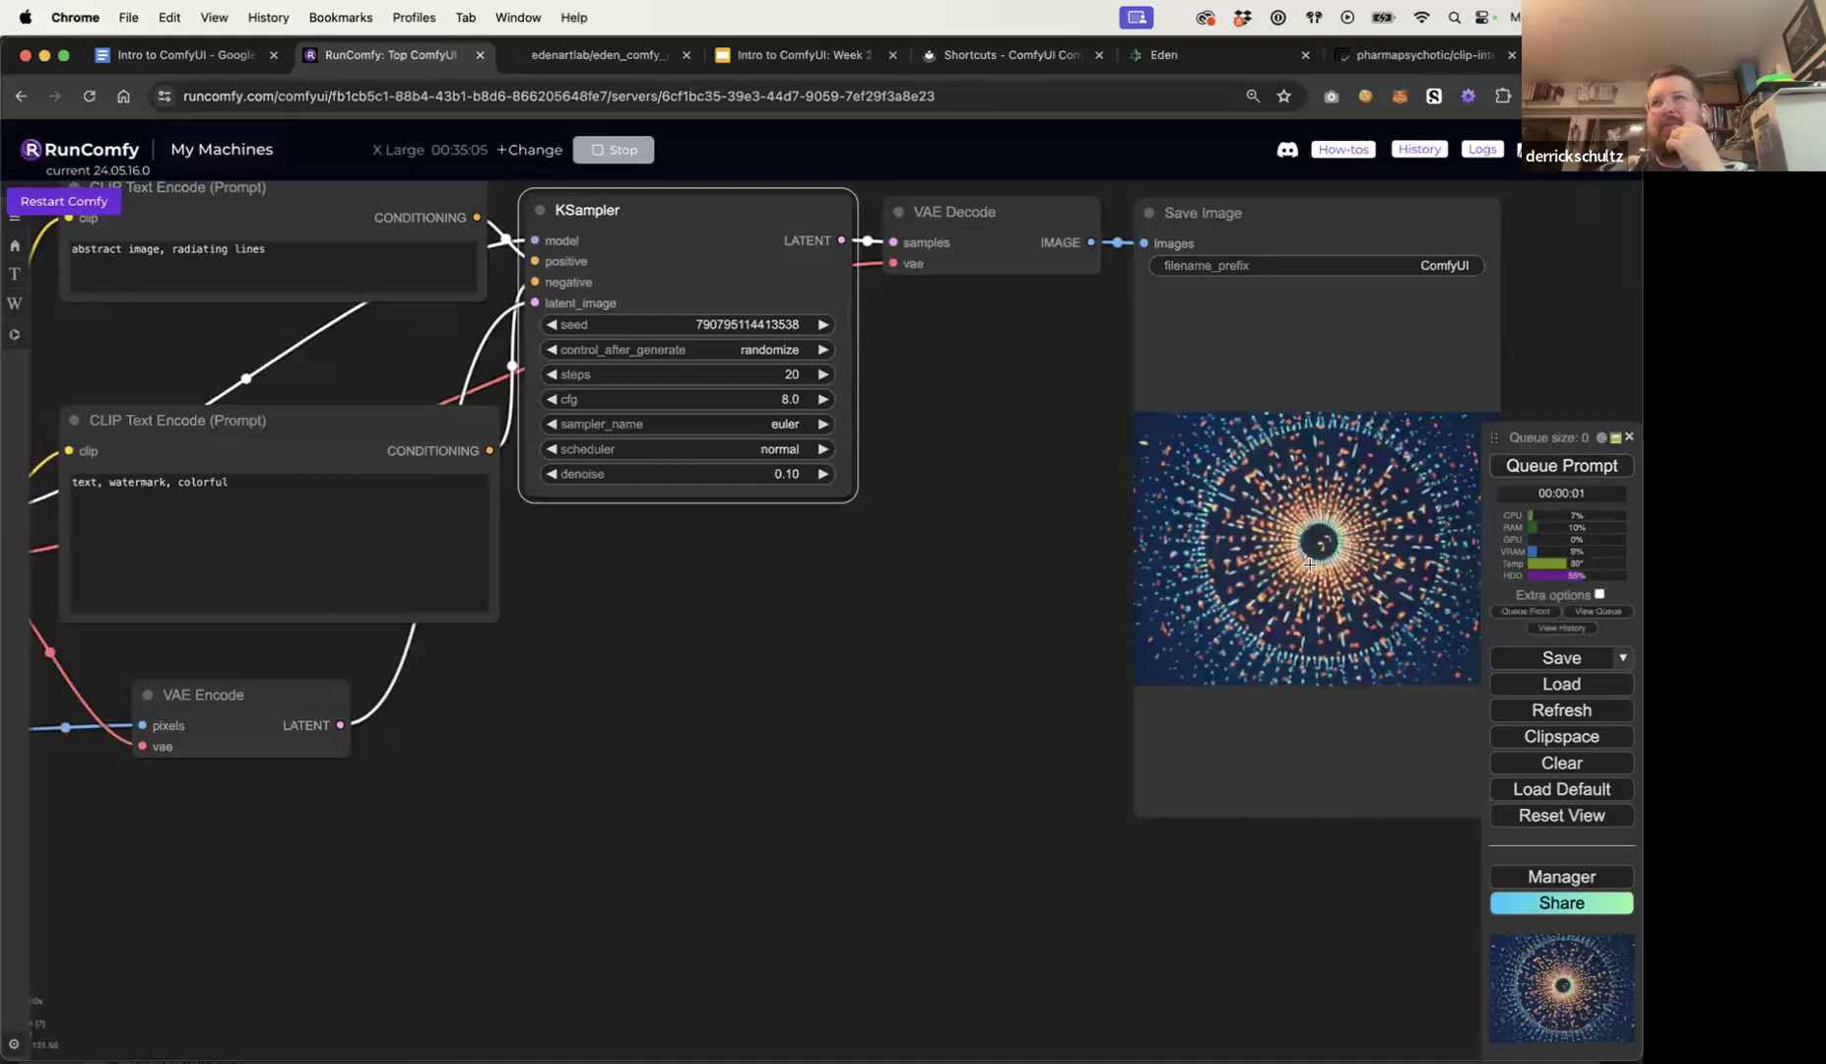
# Step: Set KSampler's denoise to 0.80 and run the workflow
pyautogui.click(793, 474)
pyautogui.write('.8')
pyautogui.press('Return')
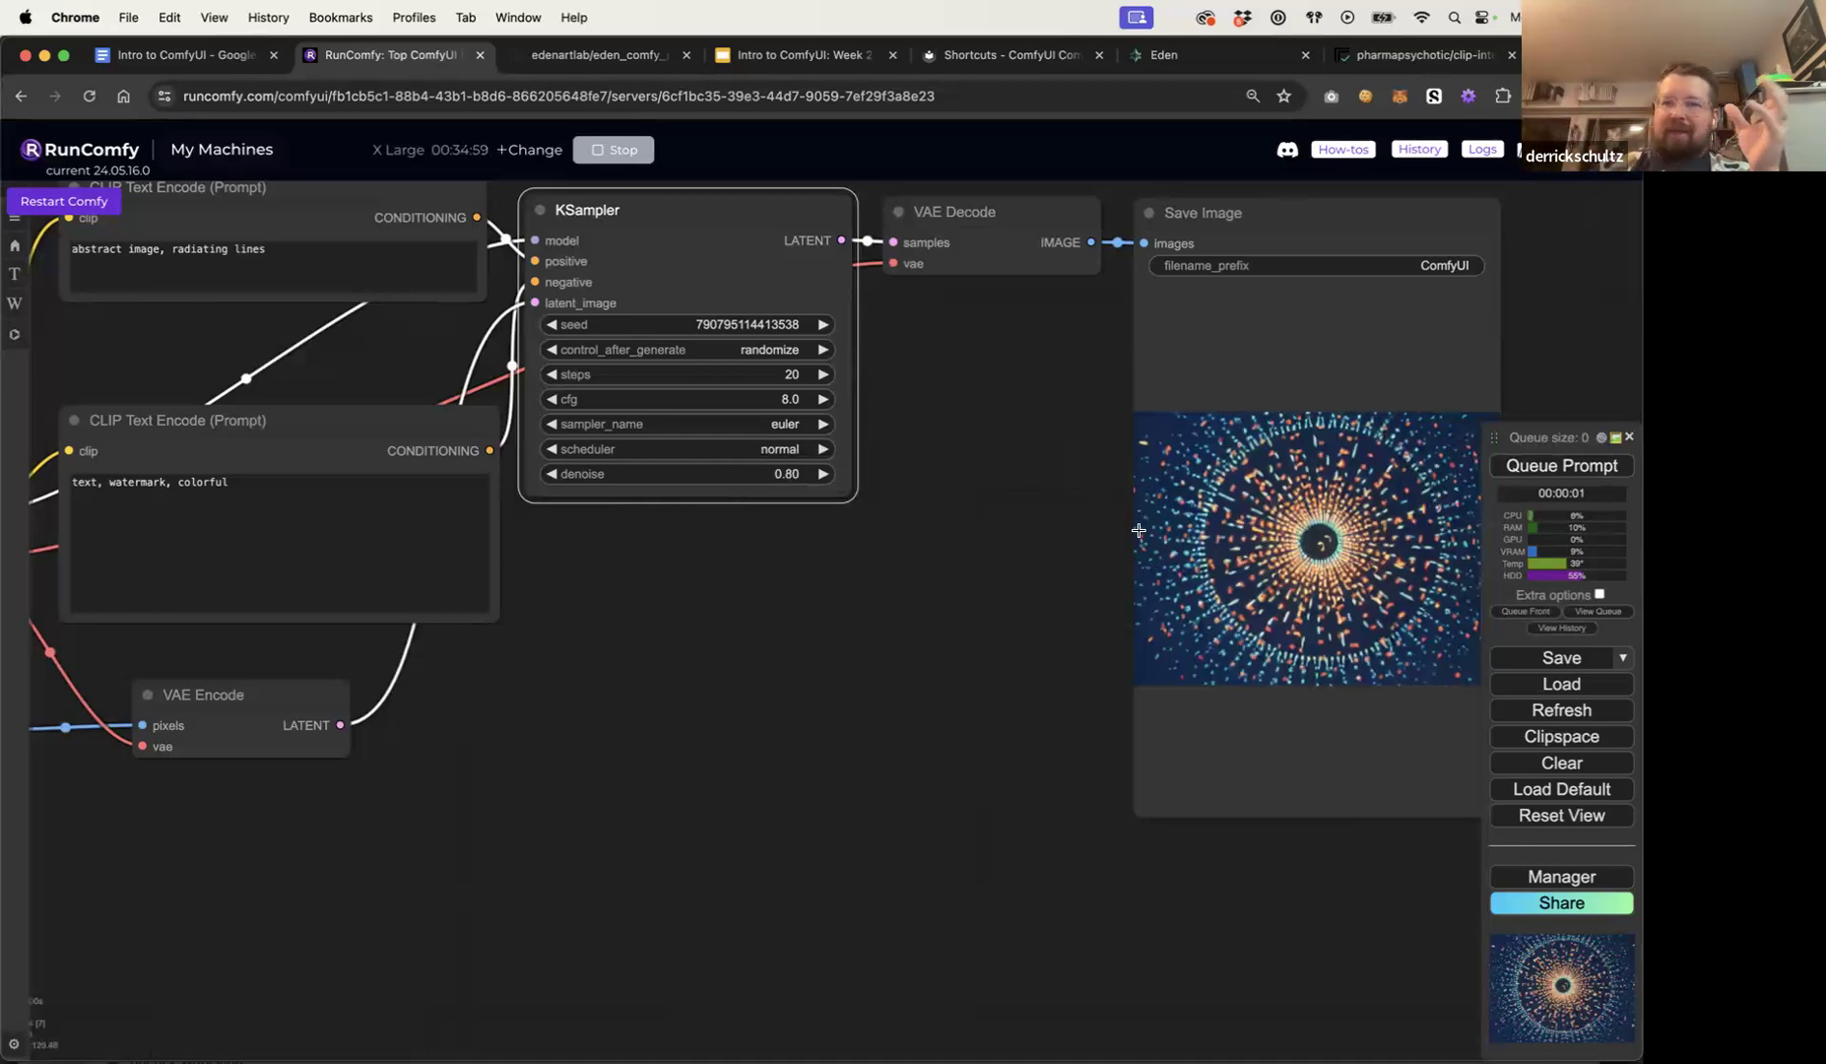
pyautogui.click(1527, 471)
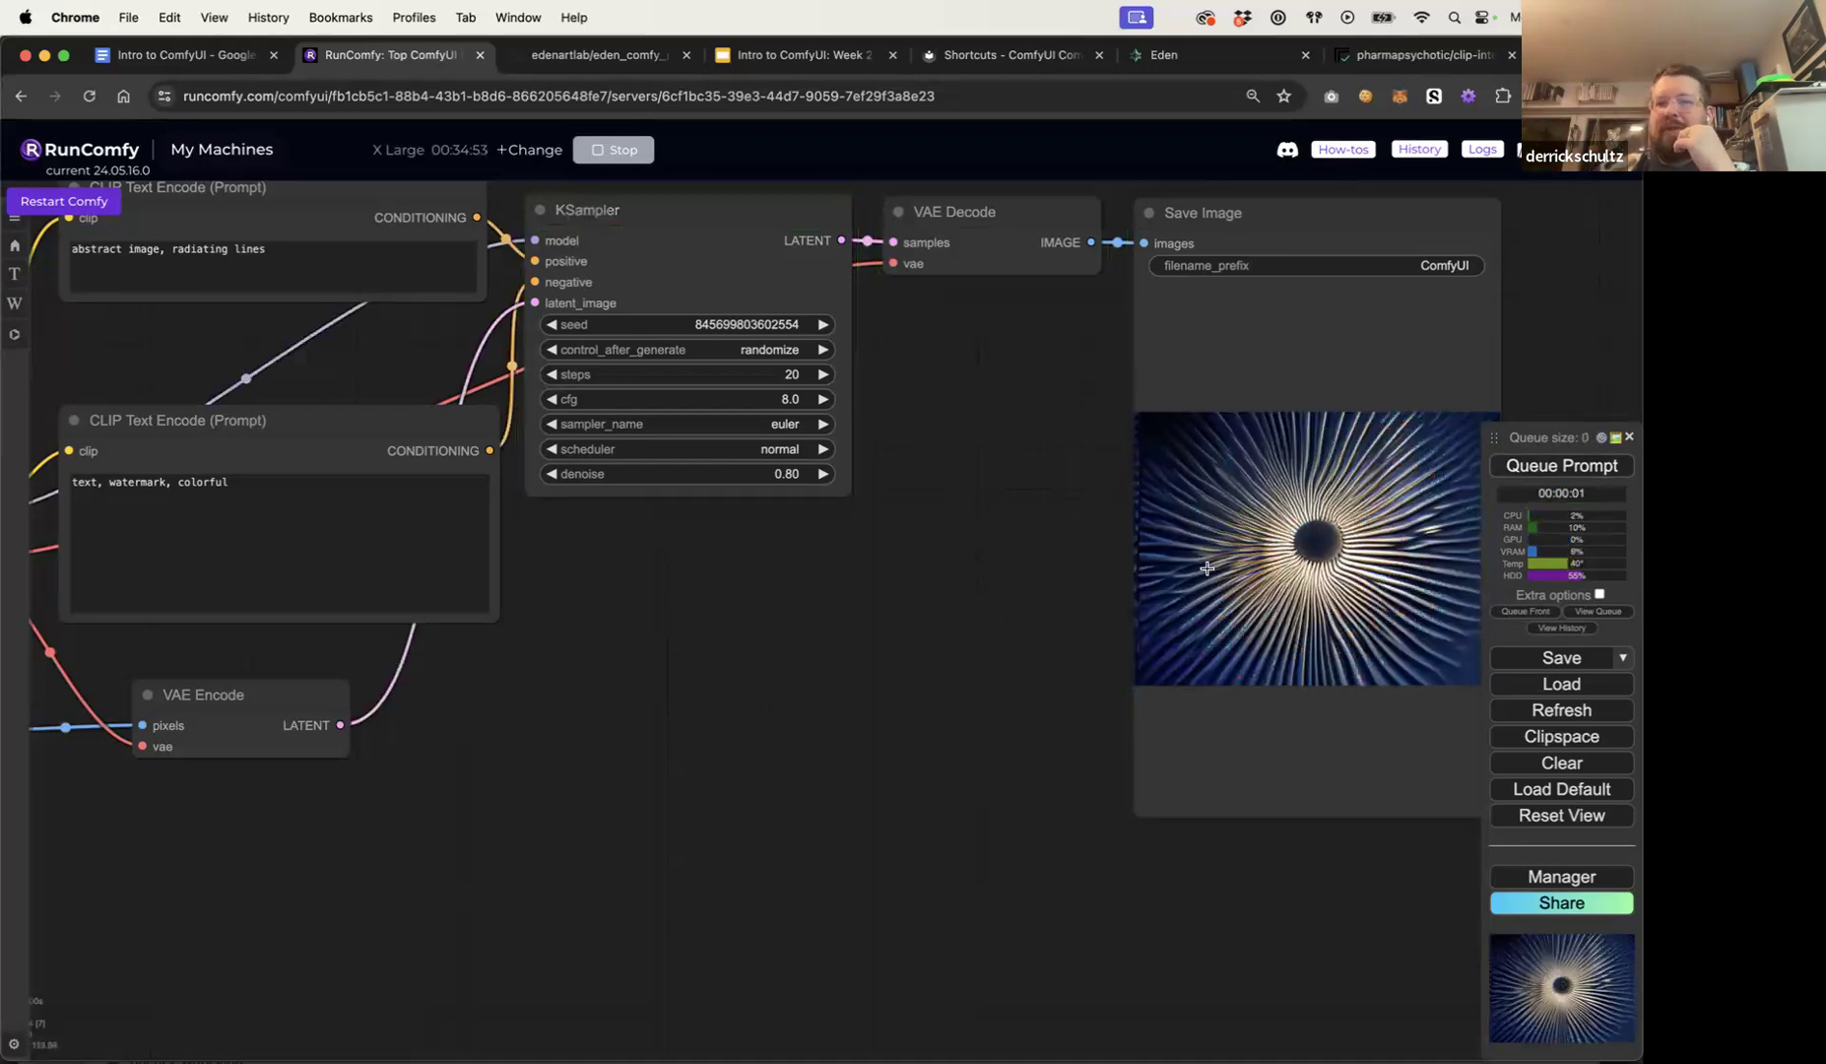
# Step: Replace the positive prompt text with "a dog riding a dolphin"
pyautogui.scroll(-5, 1180, 584)
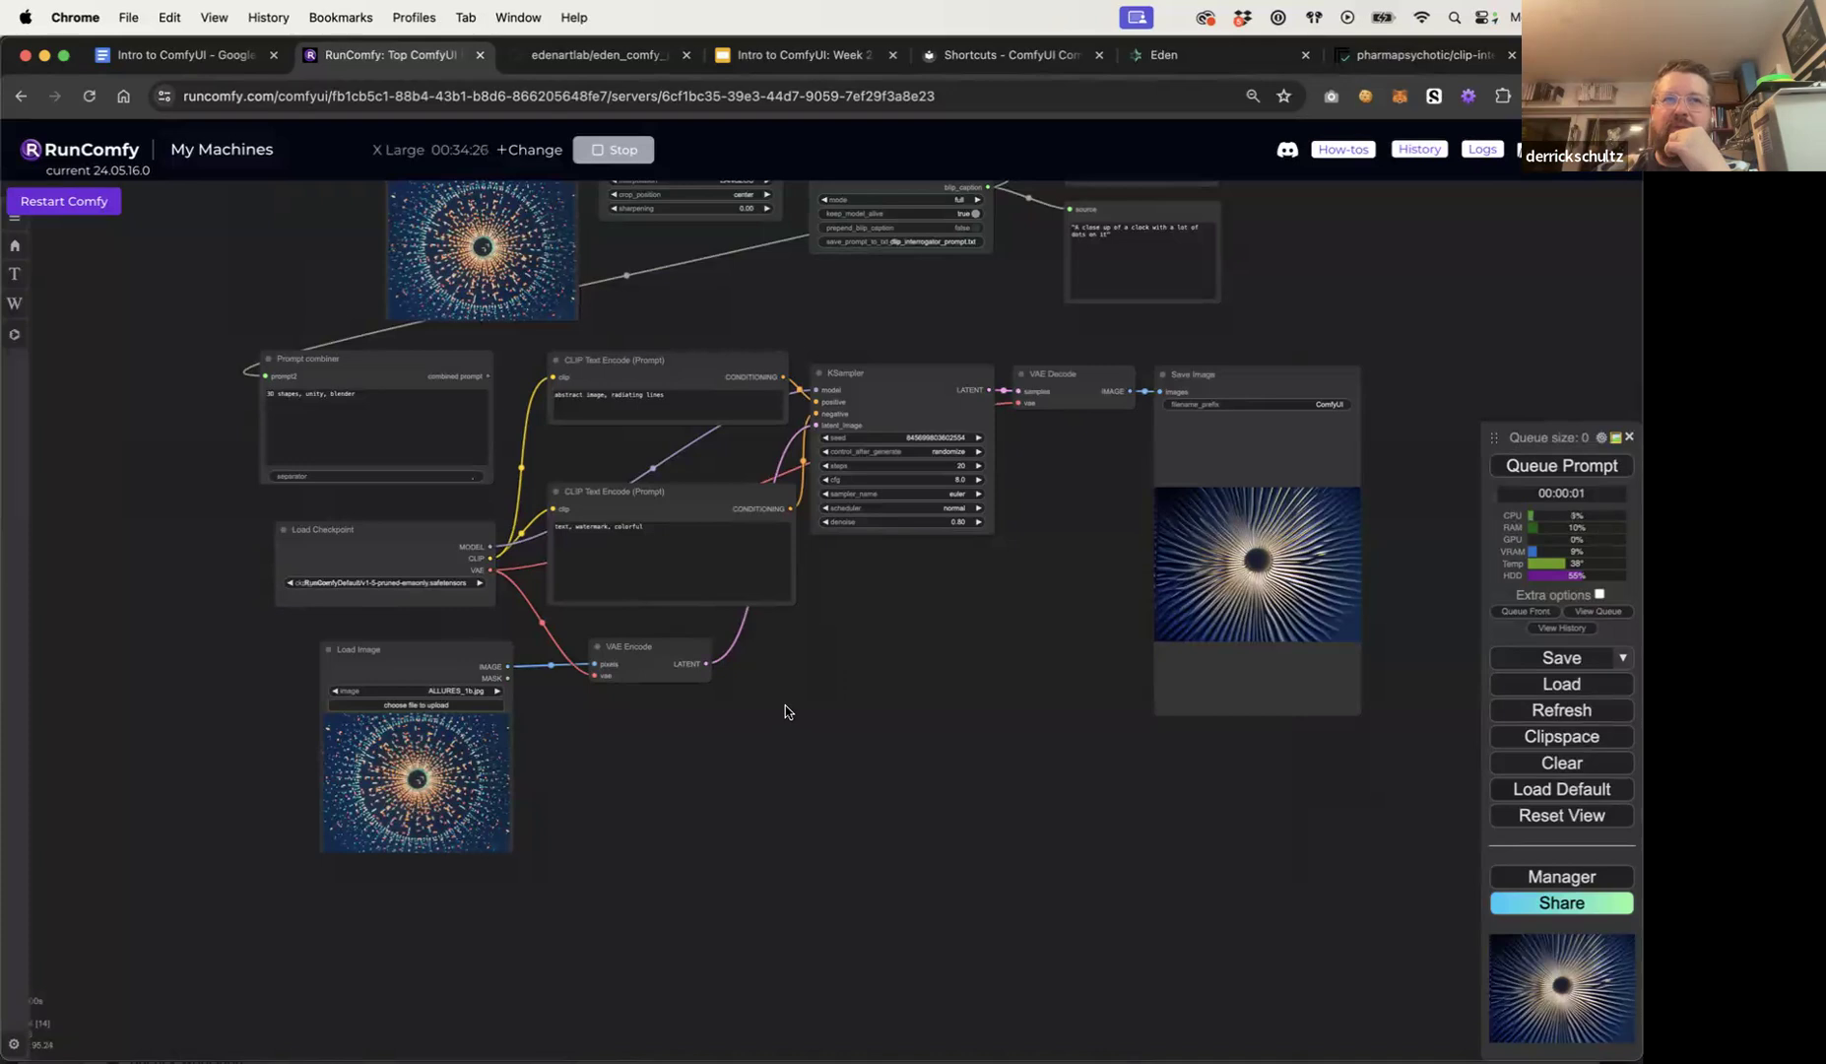
pyautogui.tripleClick(681, 401)
pyautogui.write('a')
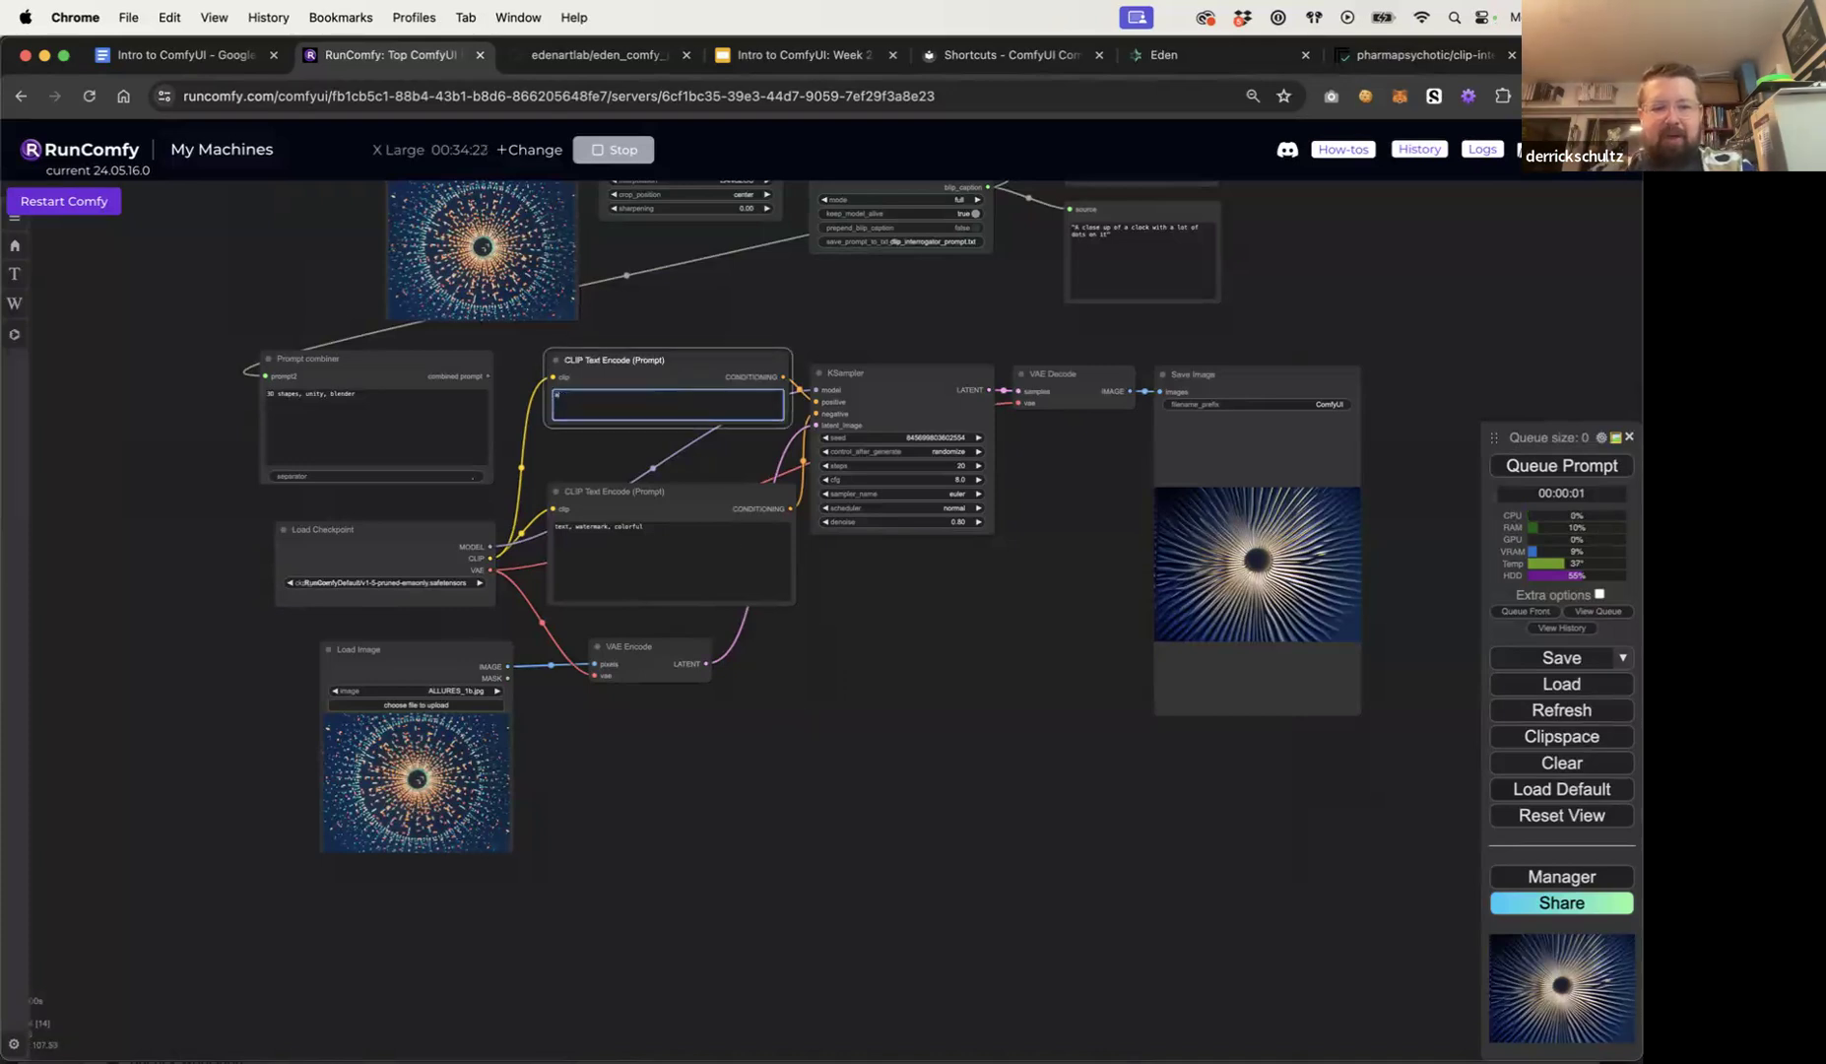
pyautogui.write(' dog riding')
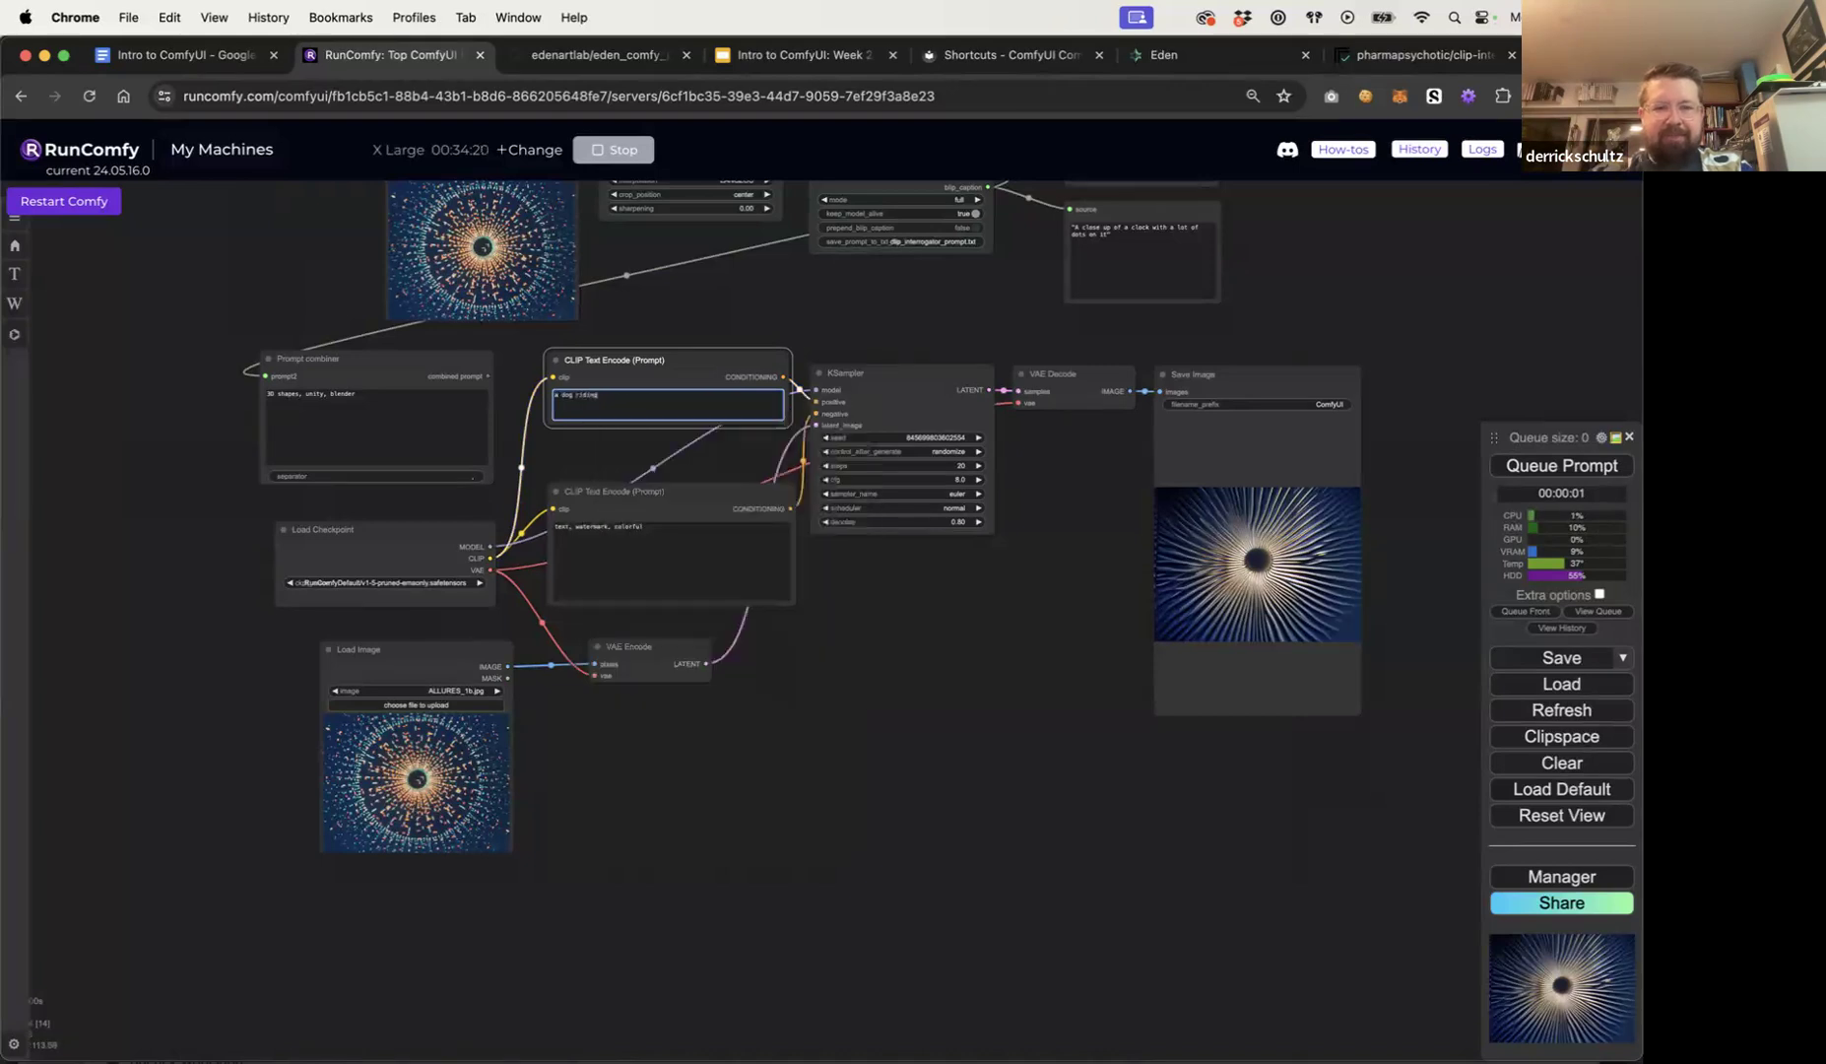
pyautogui.write(' a dolphin')
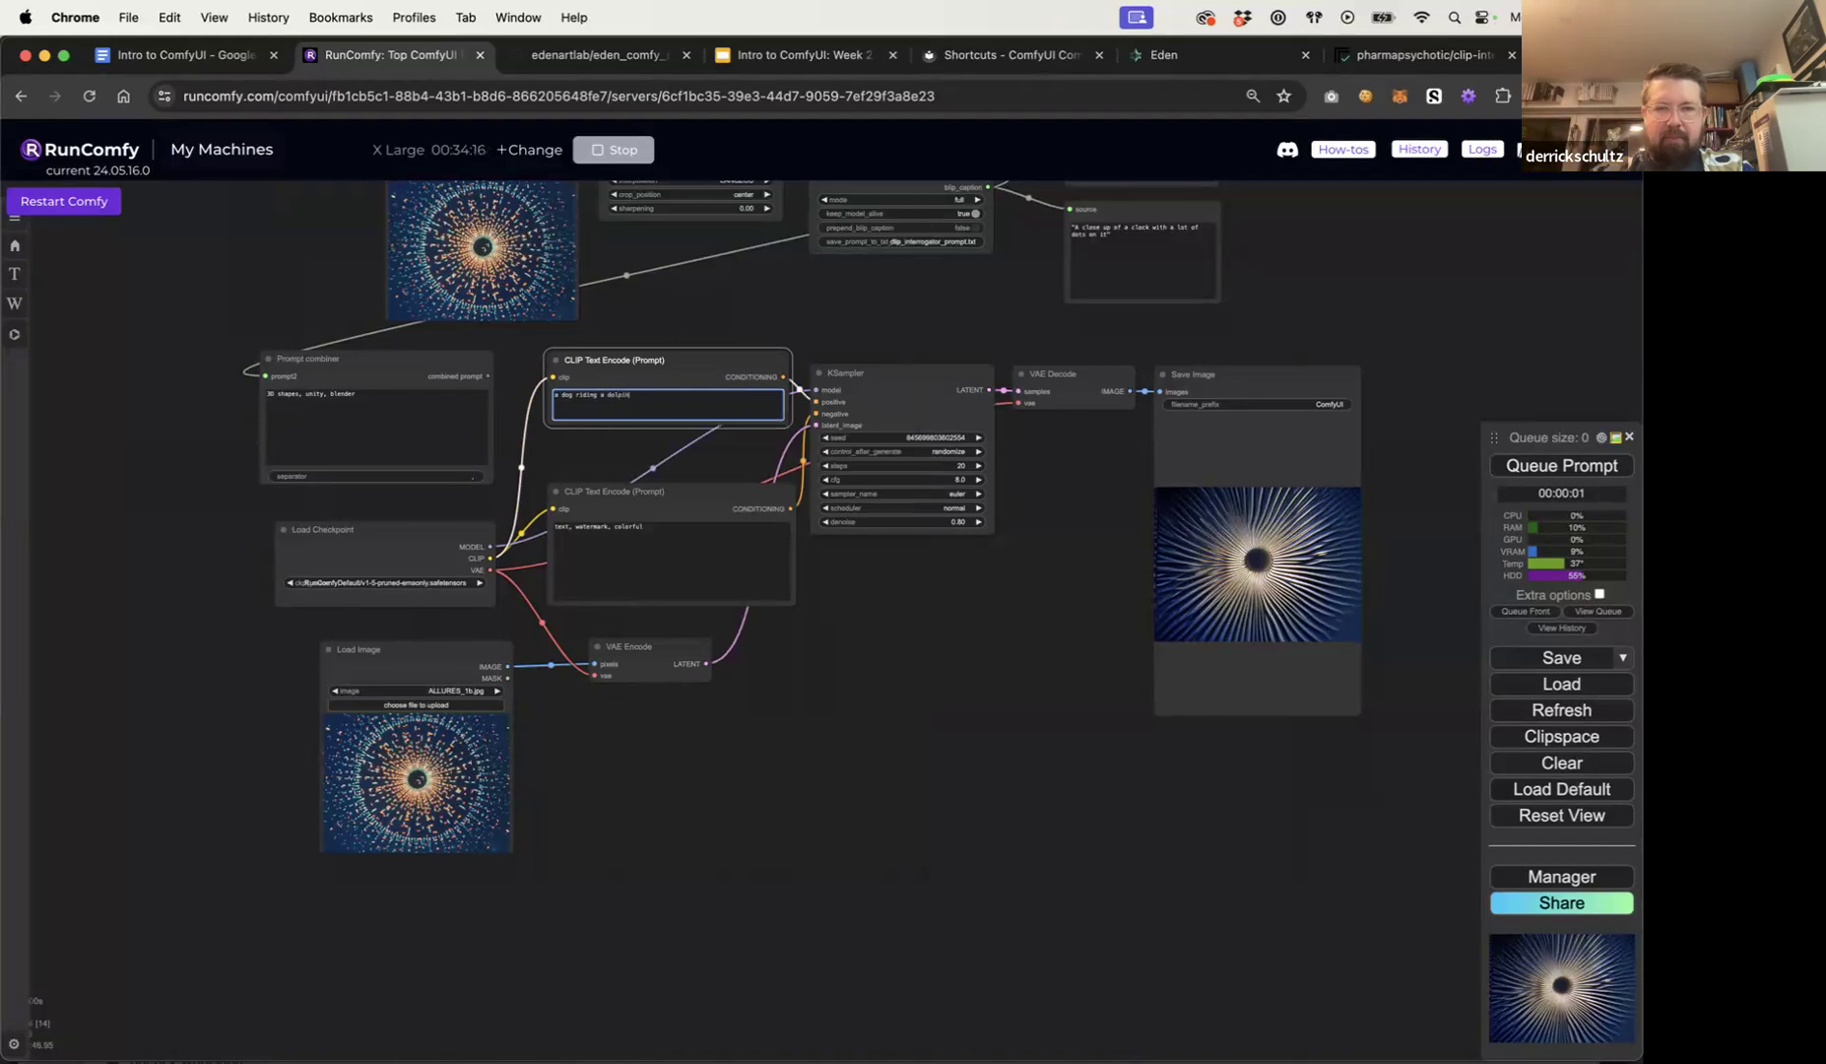
# Step: Preview dog-init.png from the Desktop folder and load it into the Load Image node that feeds VAE Encode
pyautogui.click(427, 711)
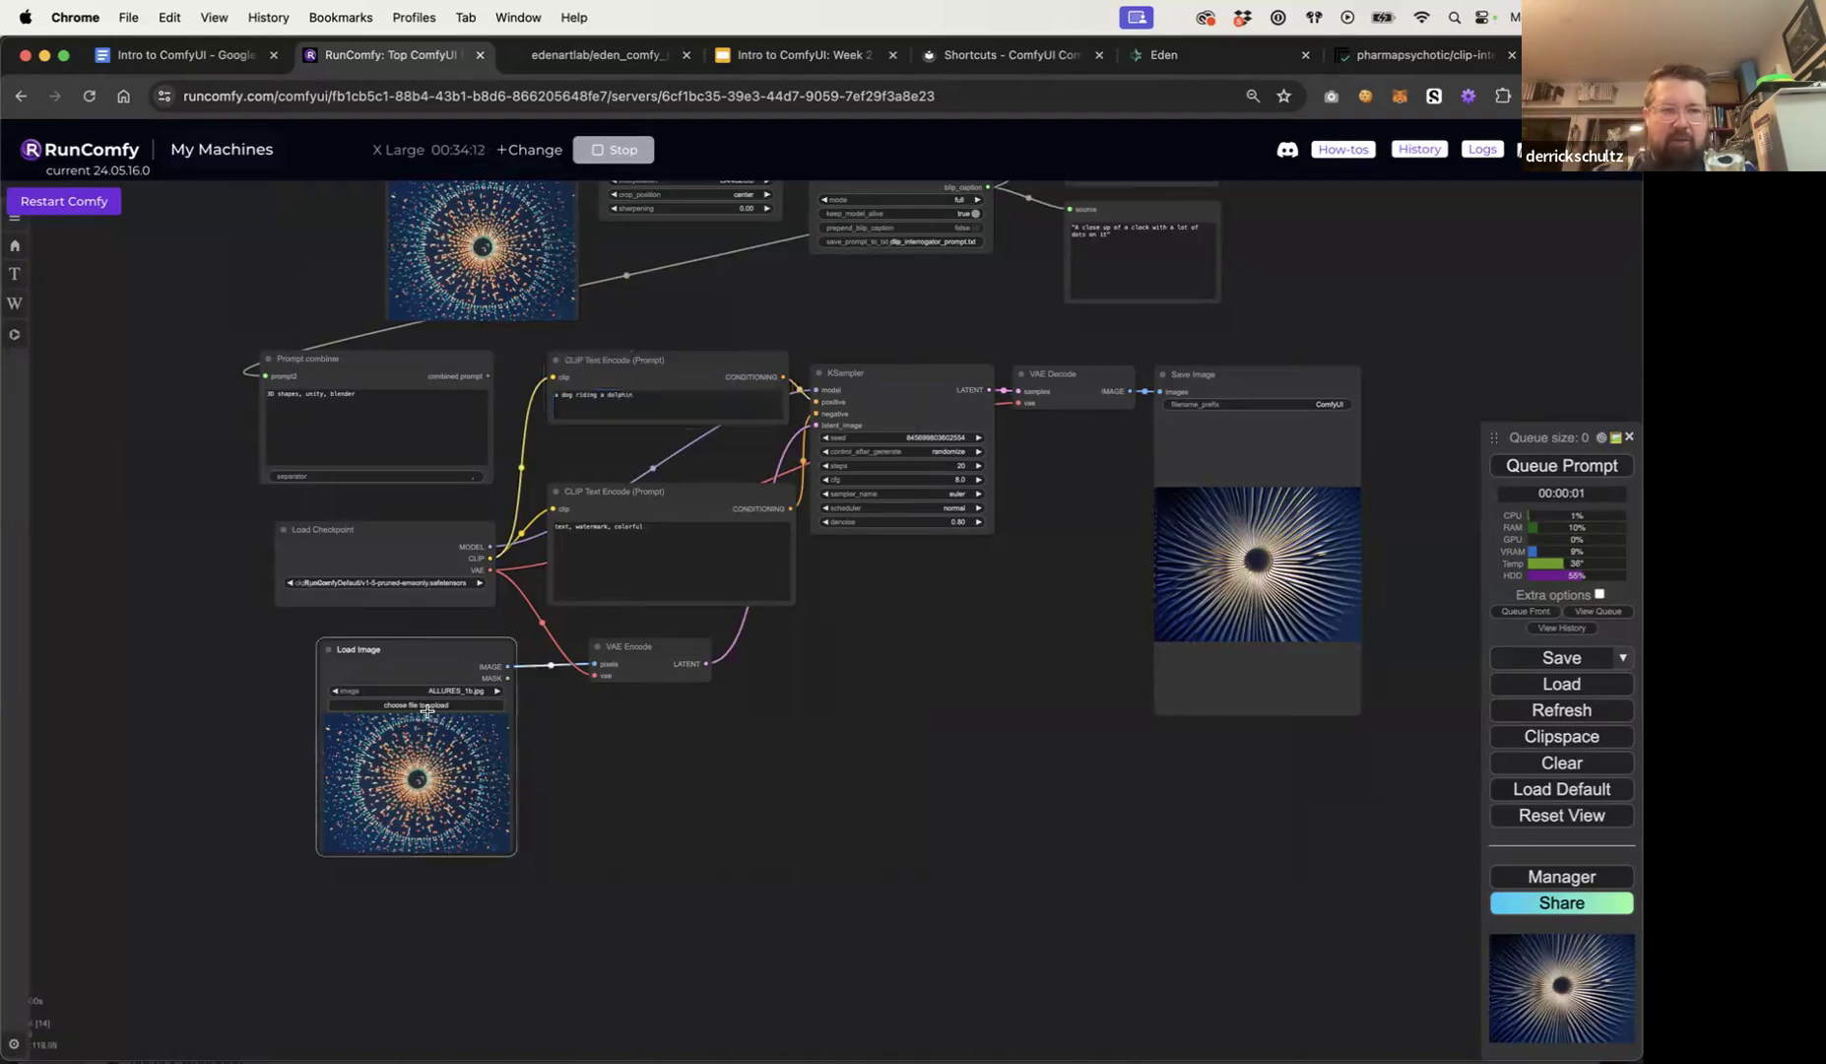
pyautogui.click(426, 704)
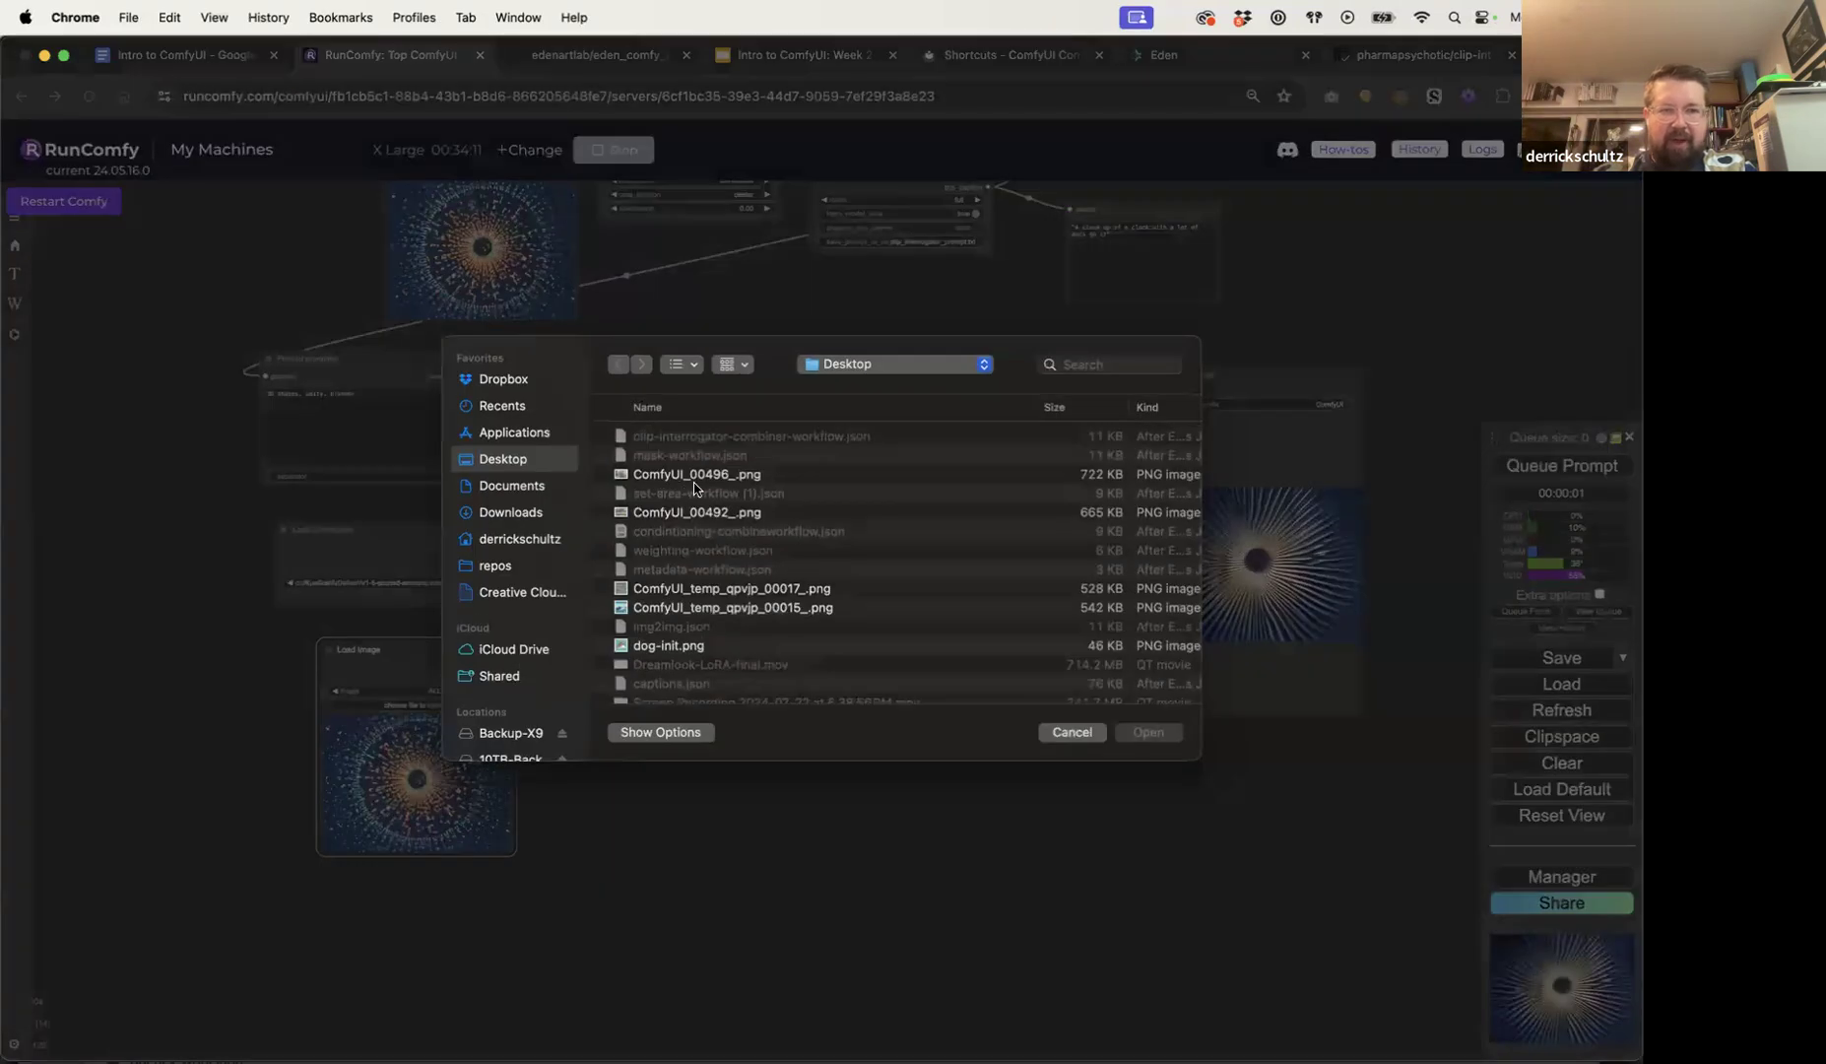
pyautogui.click(674, 647)
pyautogui.press('space')
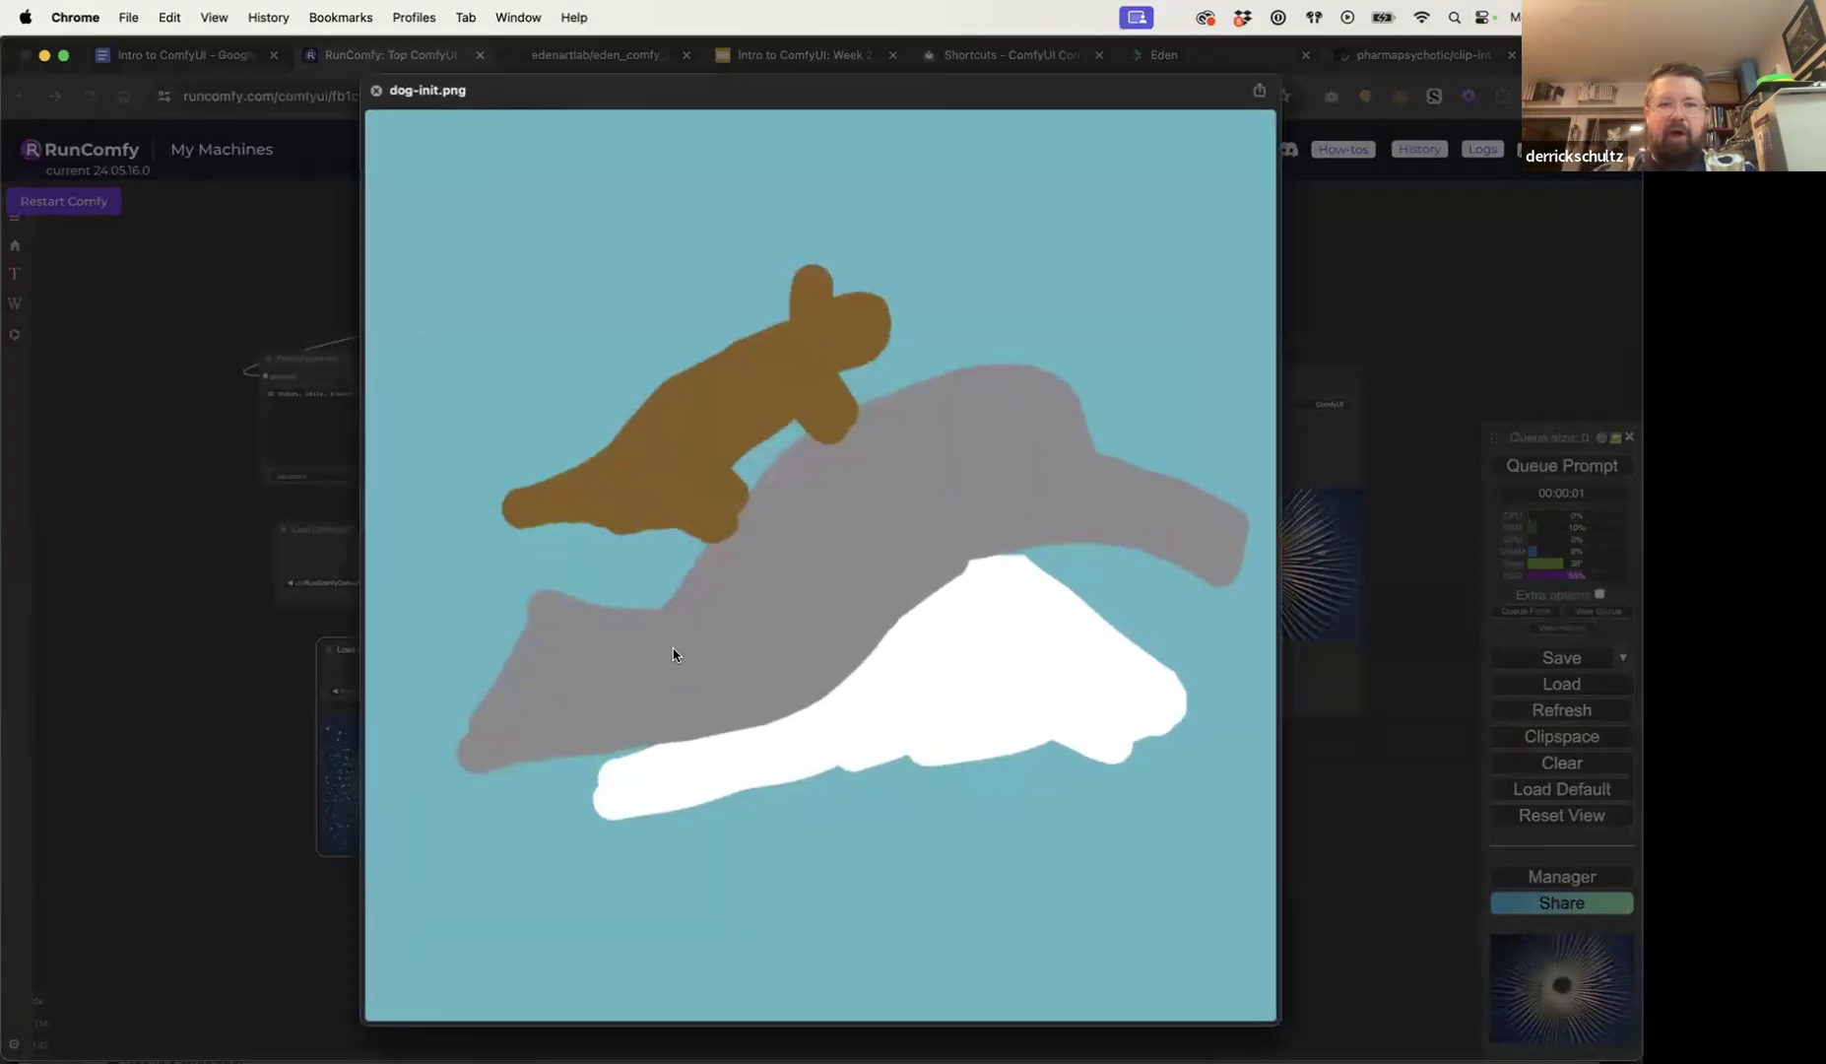
pyautogui.press('space')
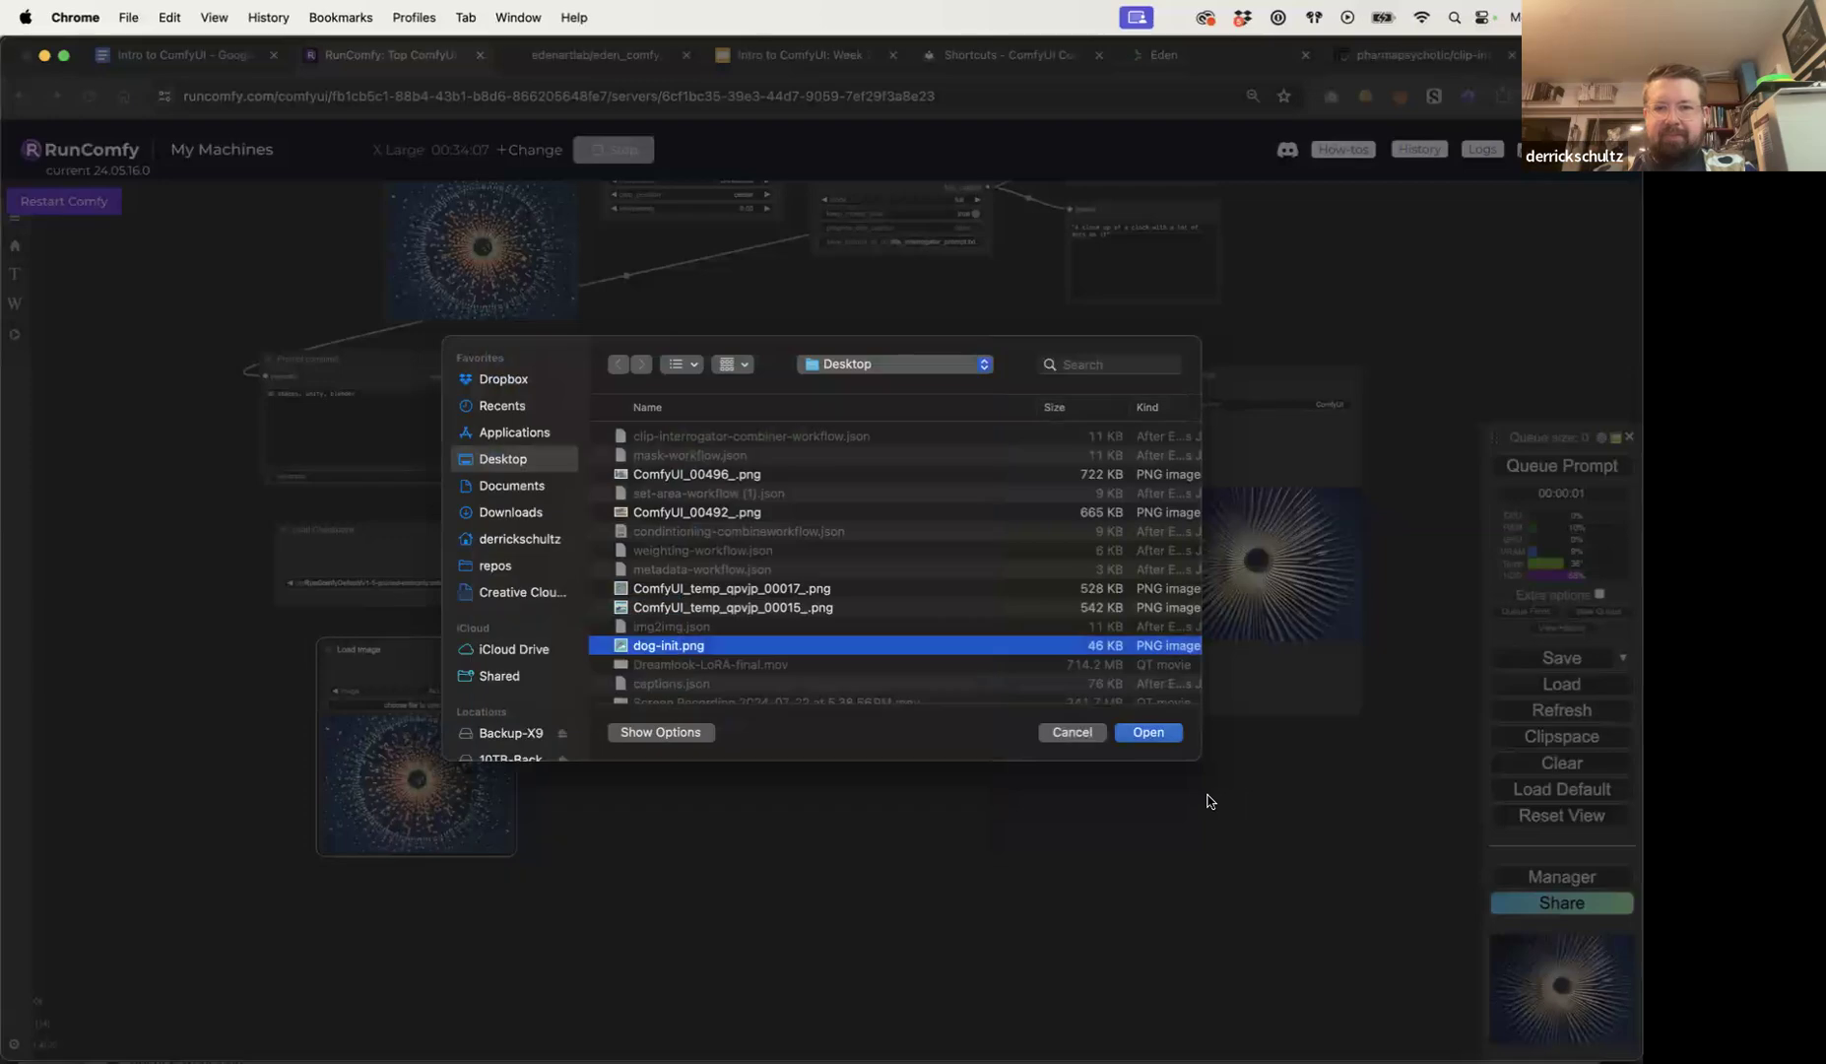
pyautogui.click(1149, 734)
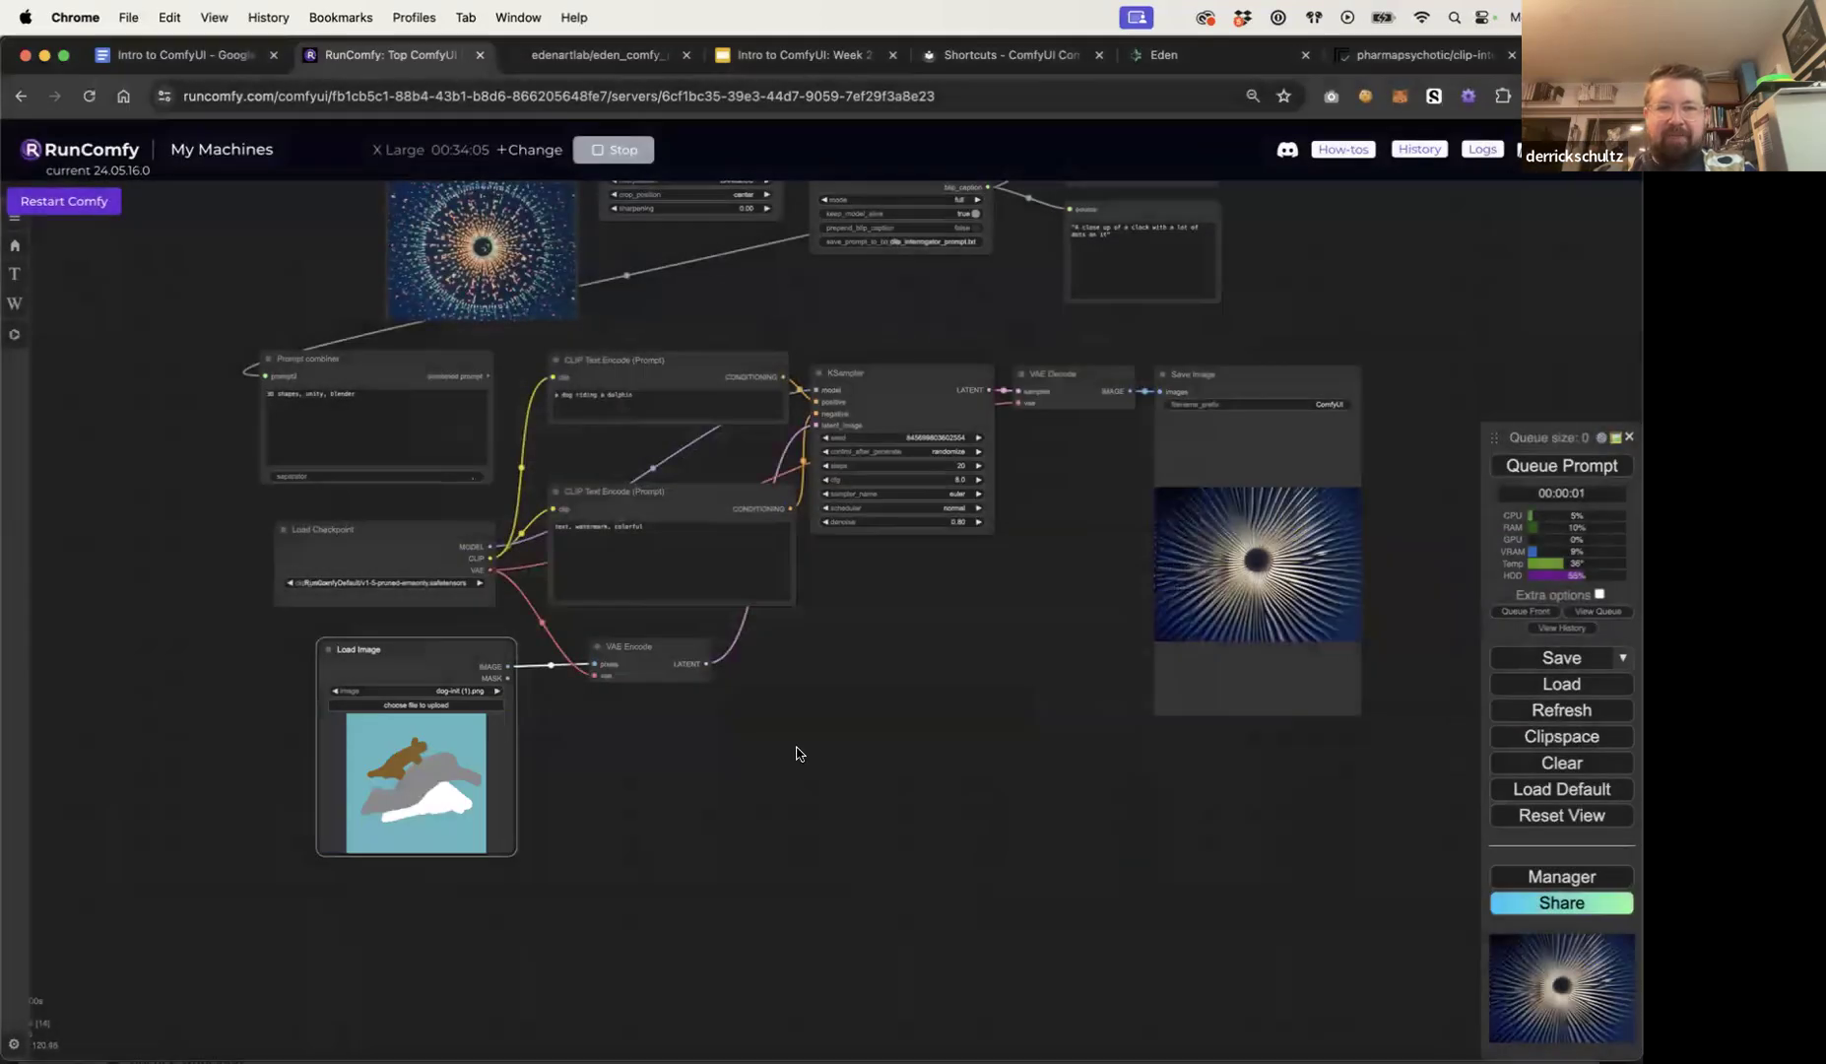
# Step: Keep KSampler's denoise at 0.80 and run the workflow on the dog-init image
pyautogui.scroll(2, 793, 746)
pyautogui.moveTo(786, 735); pyautogui.dragTo(703, 737)
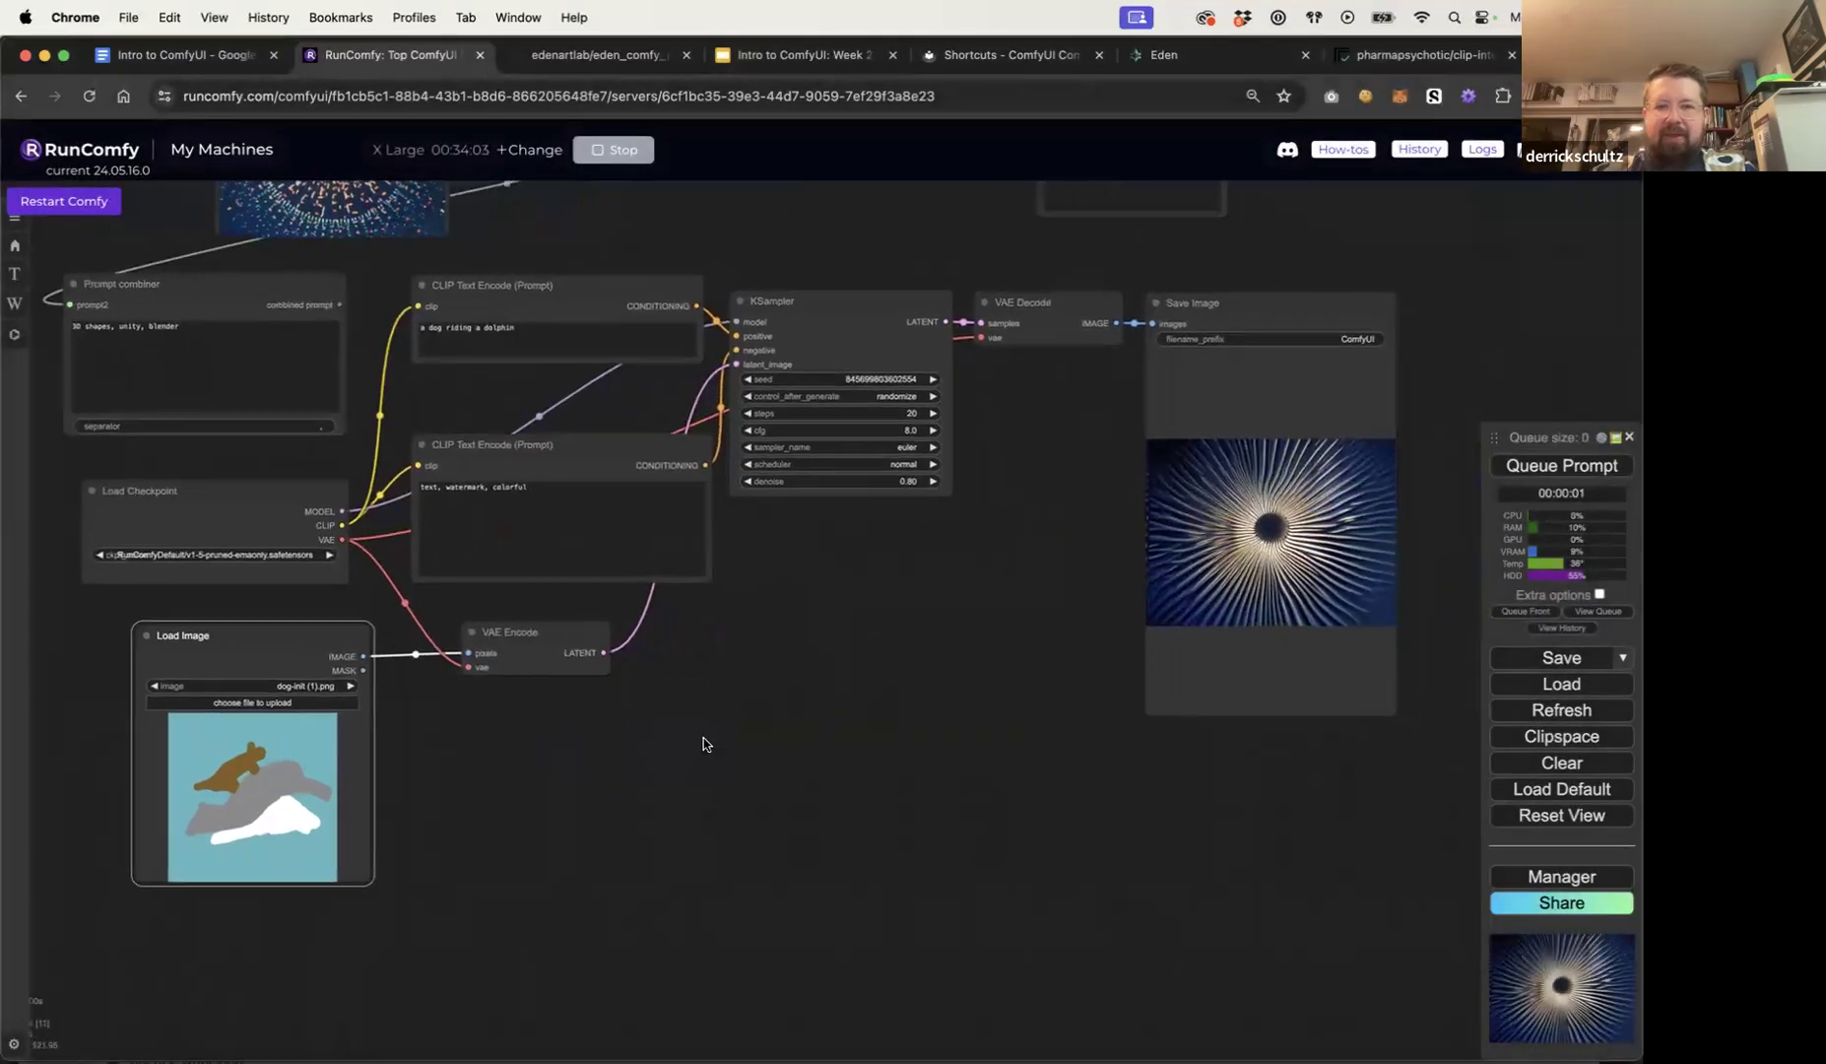
pyautogui.click(917, 482)
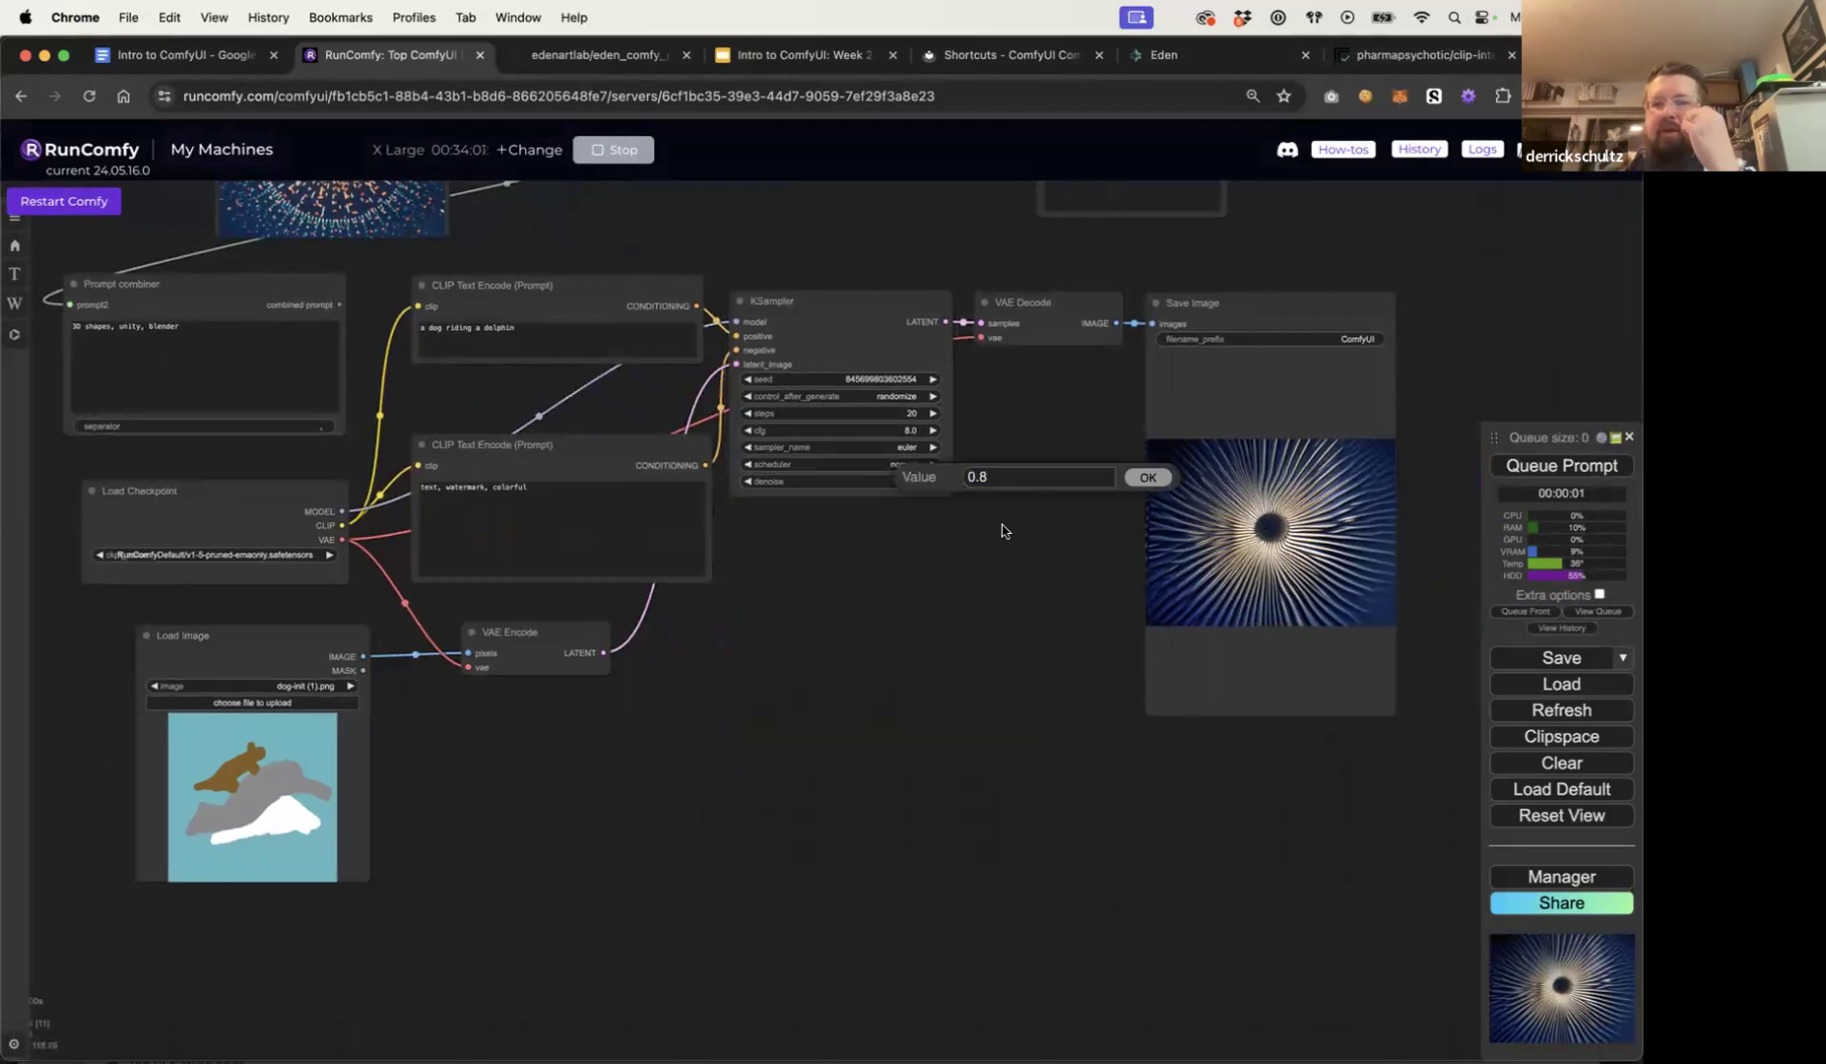
pyautogui.click(1140, 479)
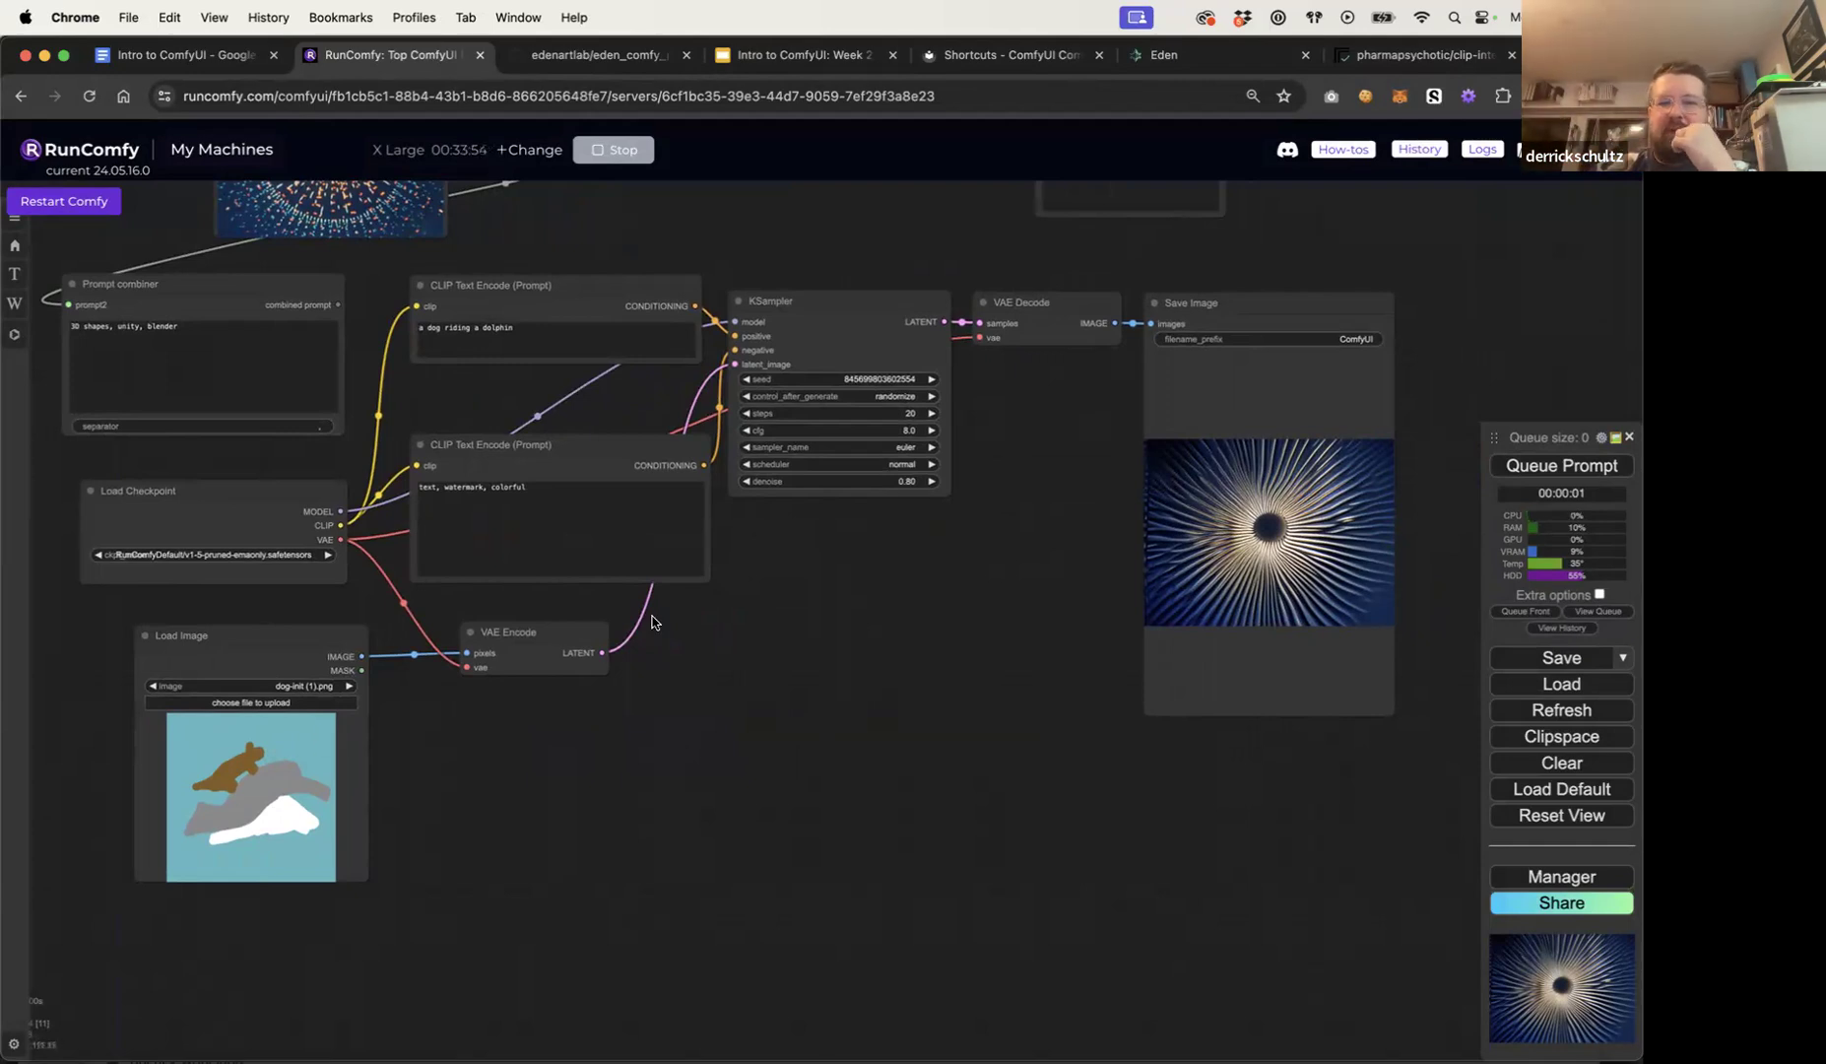
pyautogui.moveTo(1089, 485); pyautogui.dragTo(1043, 510)
pyautogui.click(1548, 467)
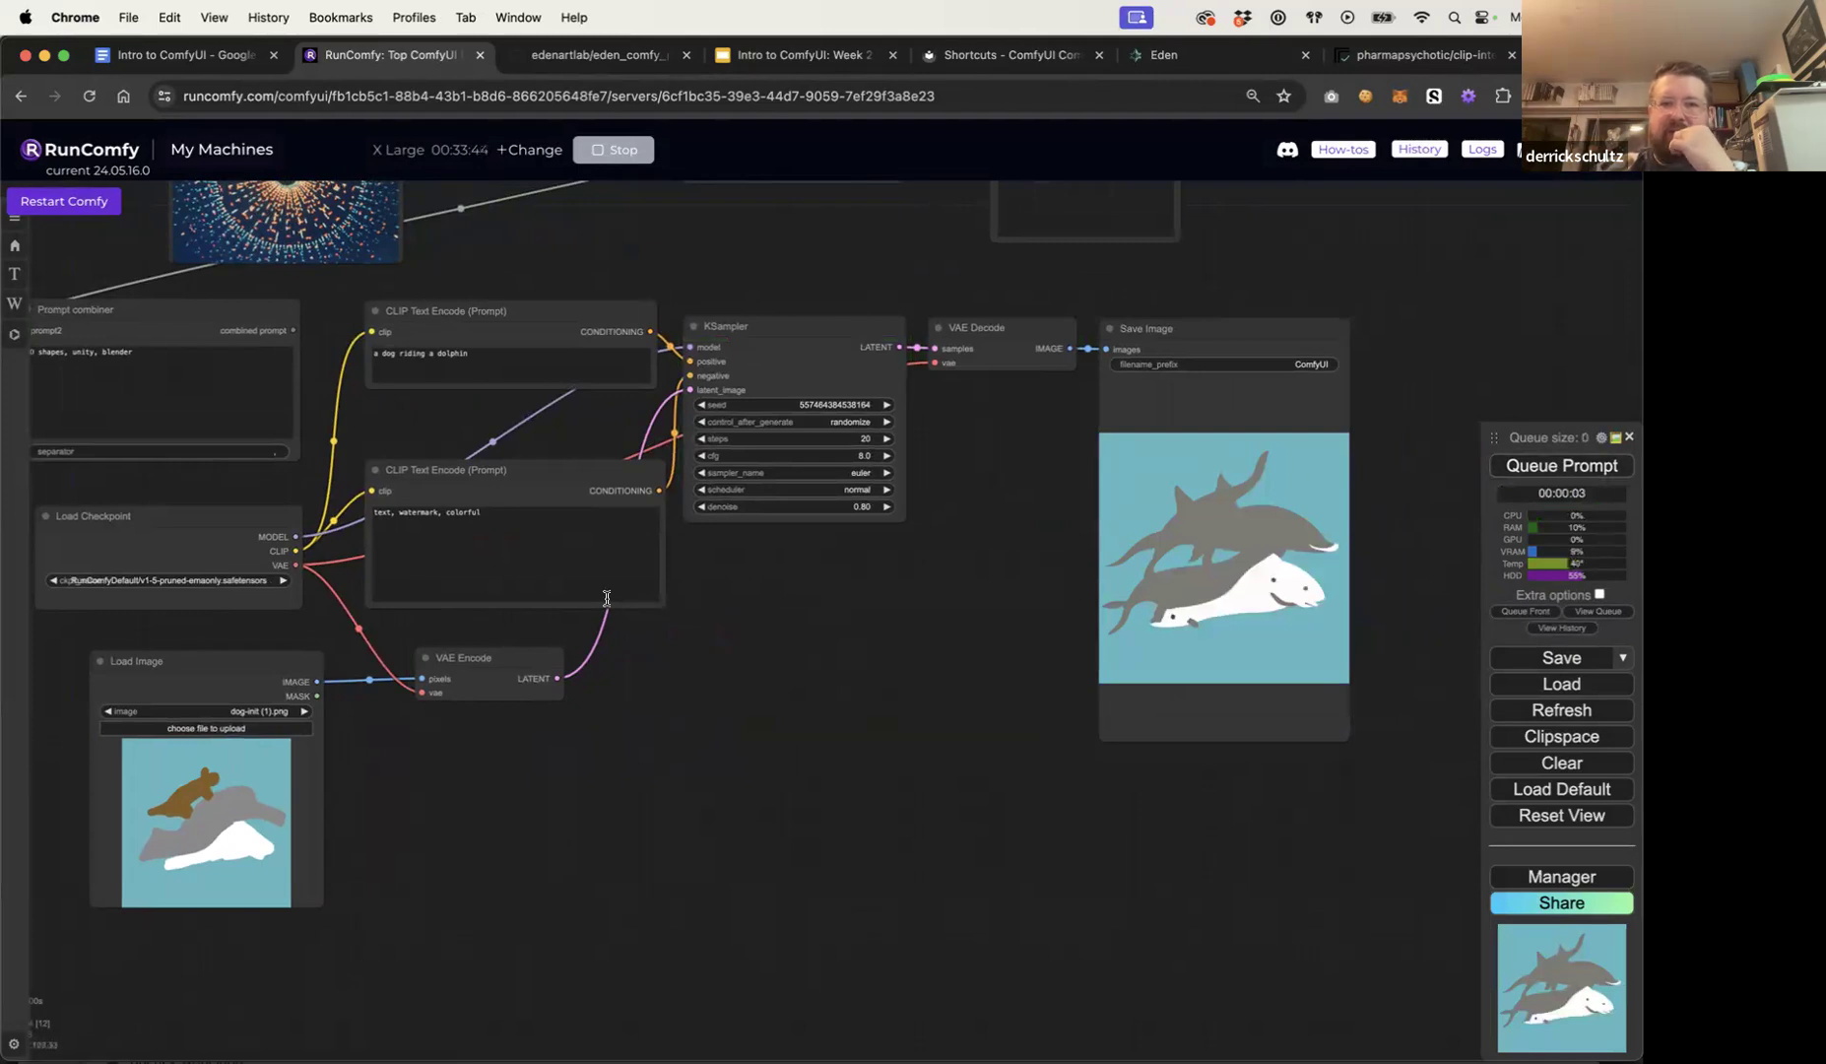
# Step: Remove "colorful" from the negative prompt, leaving "text, watermark"
pyautogui.click(449, 514)
pyautogui.click(504, 515)
pyautogui.press('BackSpace')
pyautogui.press('BackSpace')
pyautogui.press('BackSpace')
pyautogui.press('BackSpace')
pyautogui.press('BackSpace')
pyautogui.press('BackSpace')
pyautogui.press('BackSpace')
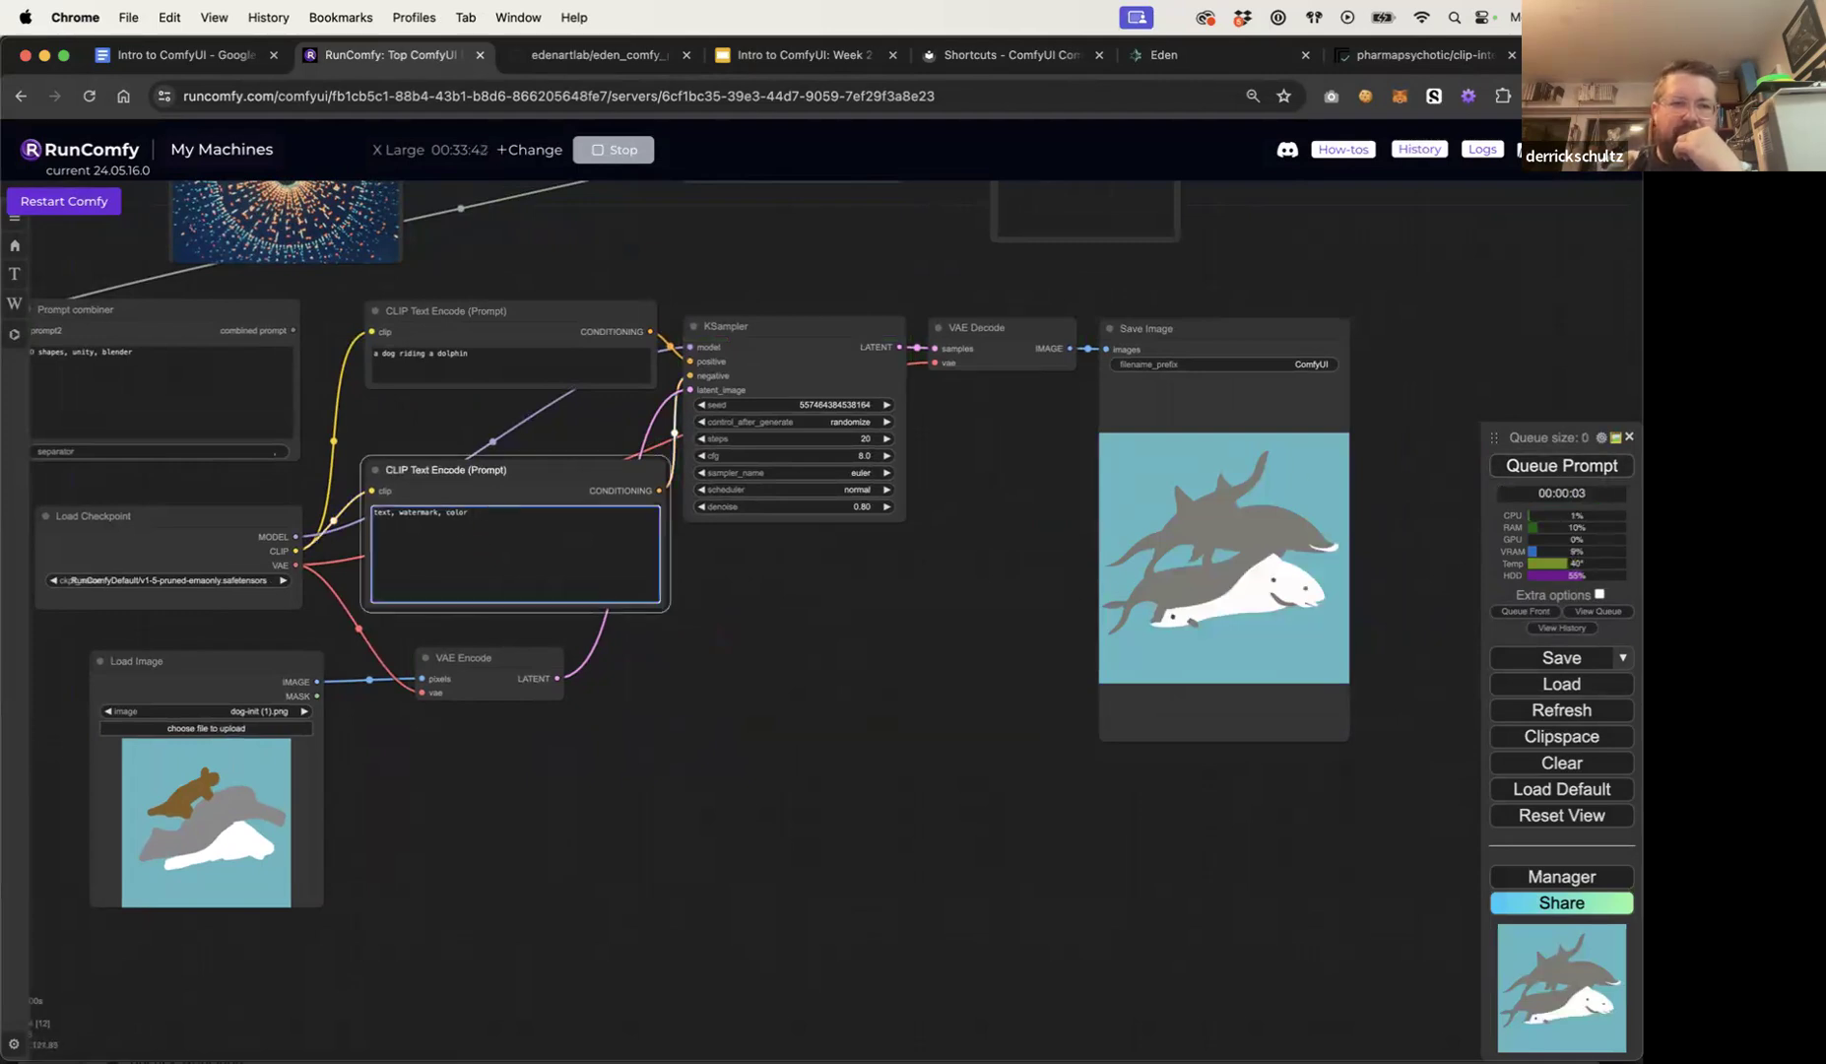
pyautogui.press('BackSpace')
pyautogui.press('BackSpace')
# Step: Append ", high quality, 4k, photo" to the positive prompt, run the workflow and inspect the generated image up close
pyautogui.click(493, 360)
pyautogui.write(', hi')
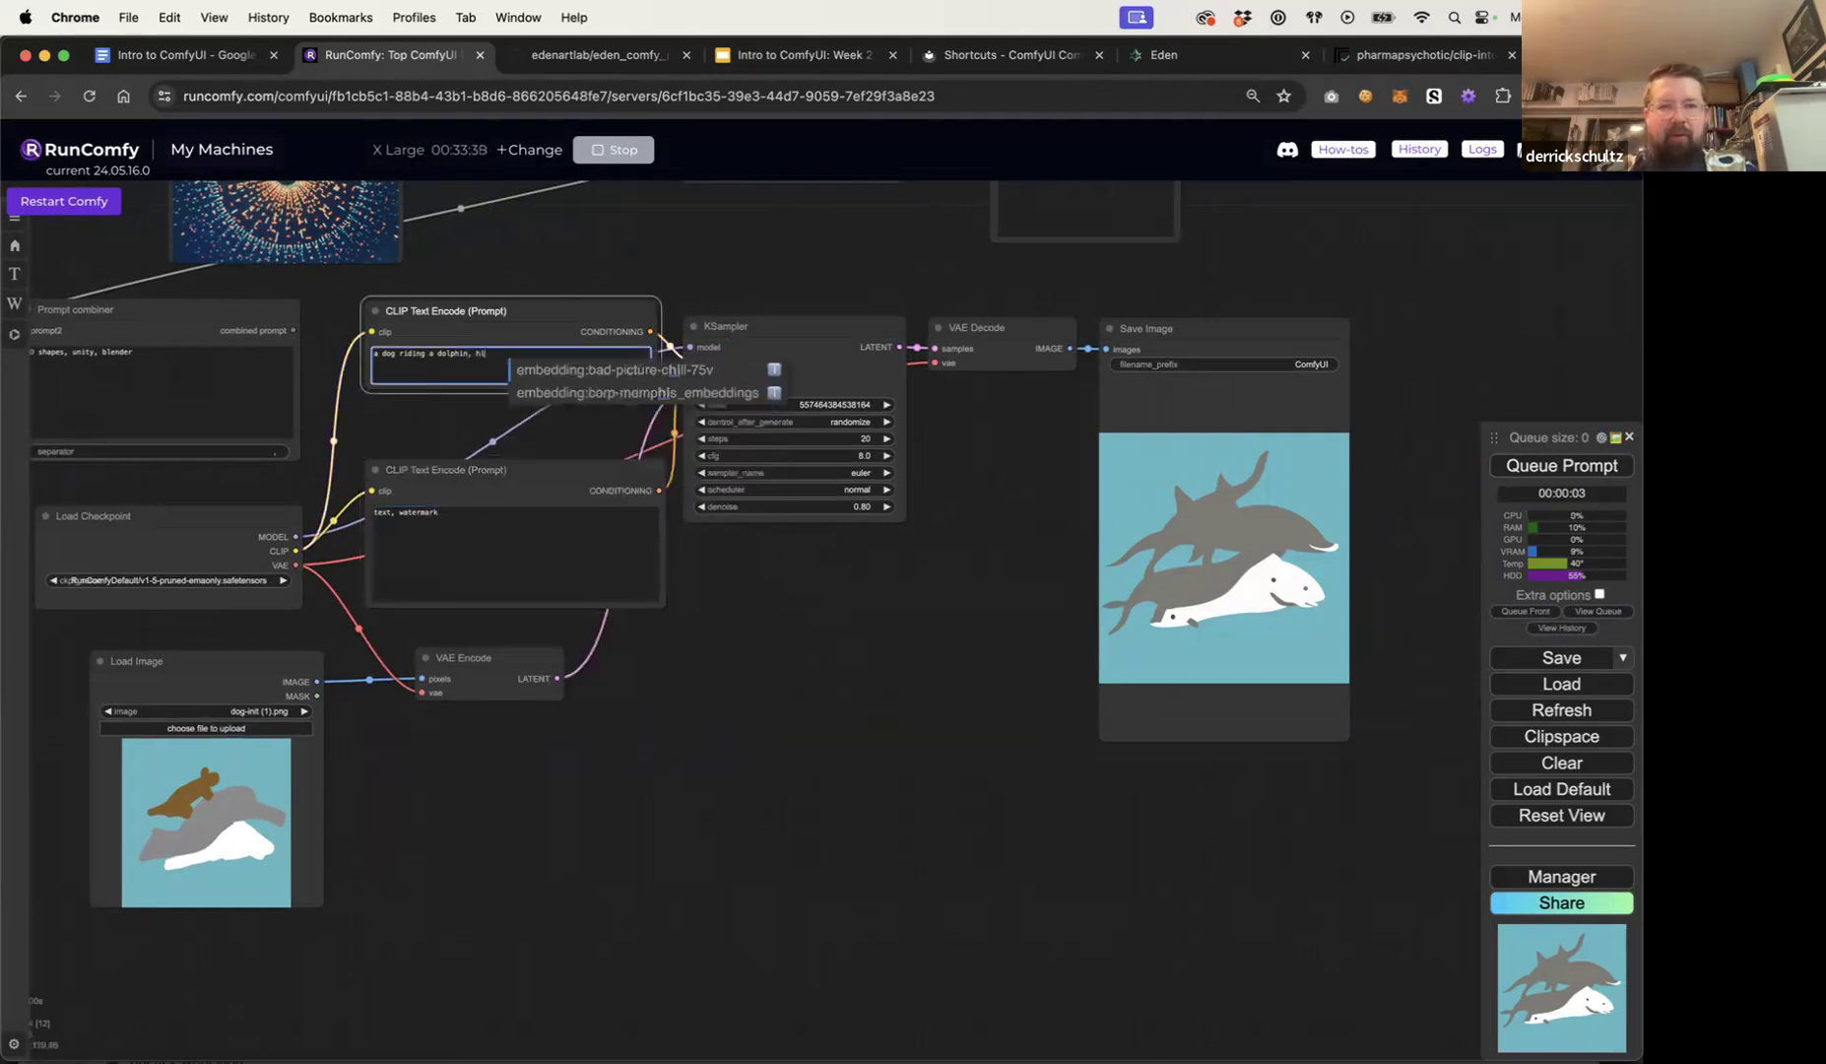
pyautogui.write('gh quality, 4k,')
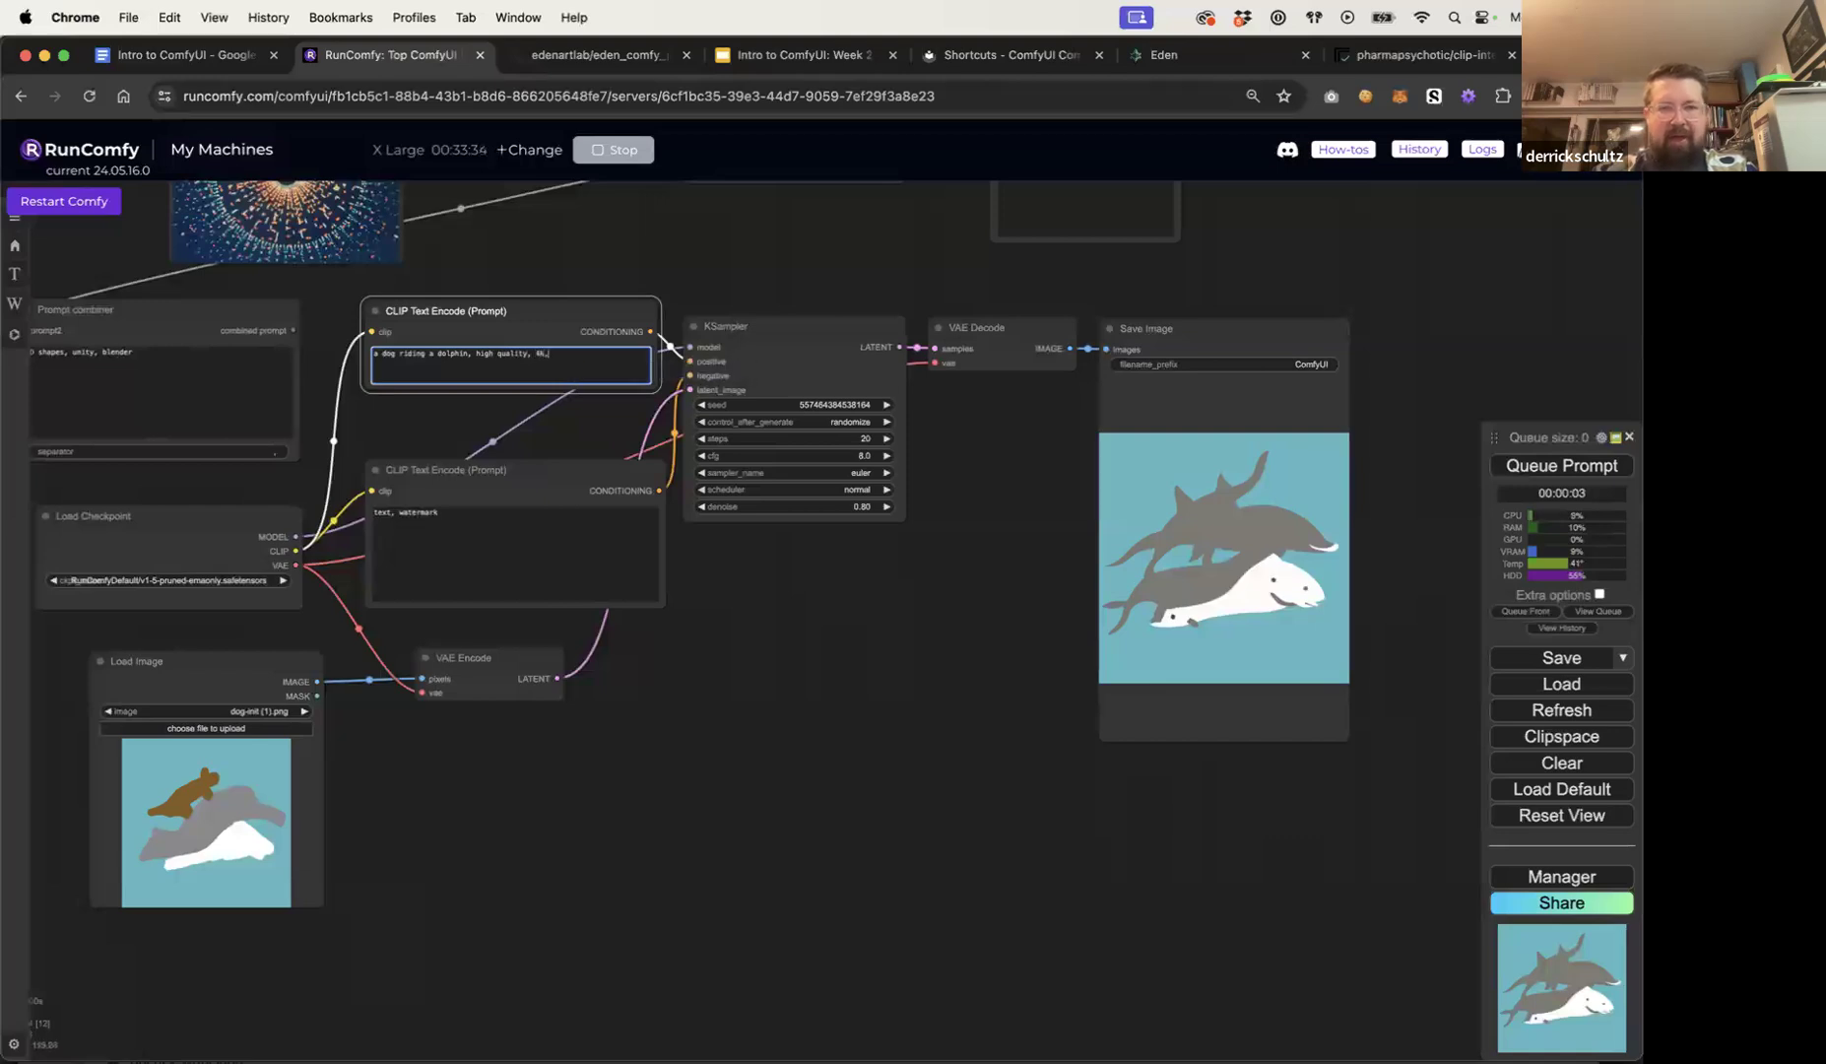
pyautogui.write(' photo')
pyautogui.click(1546, 464)
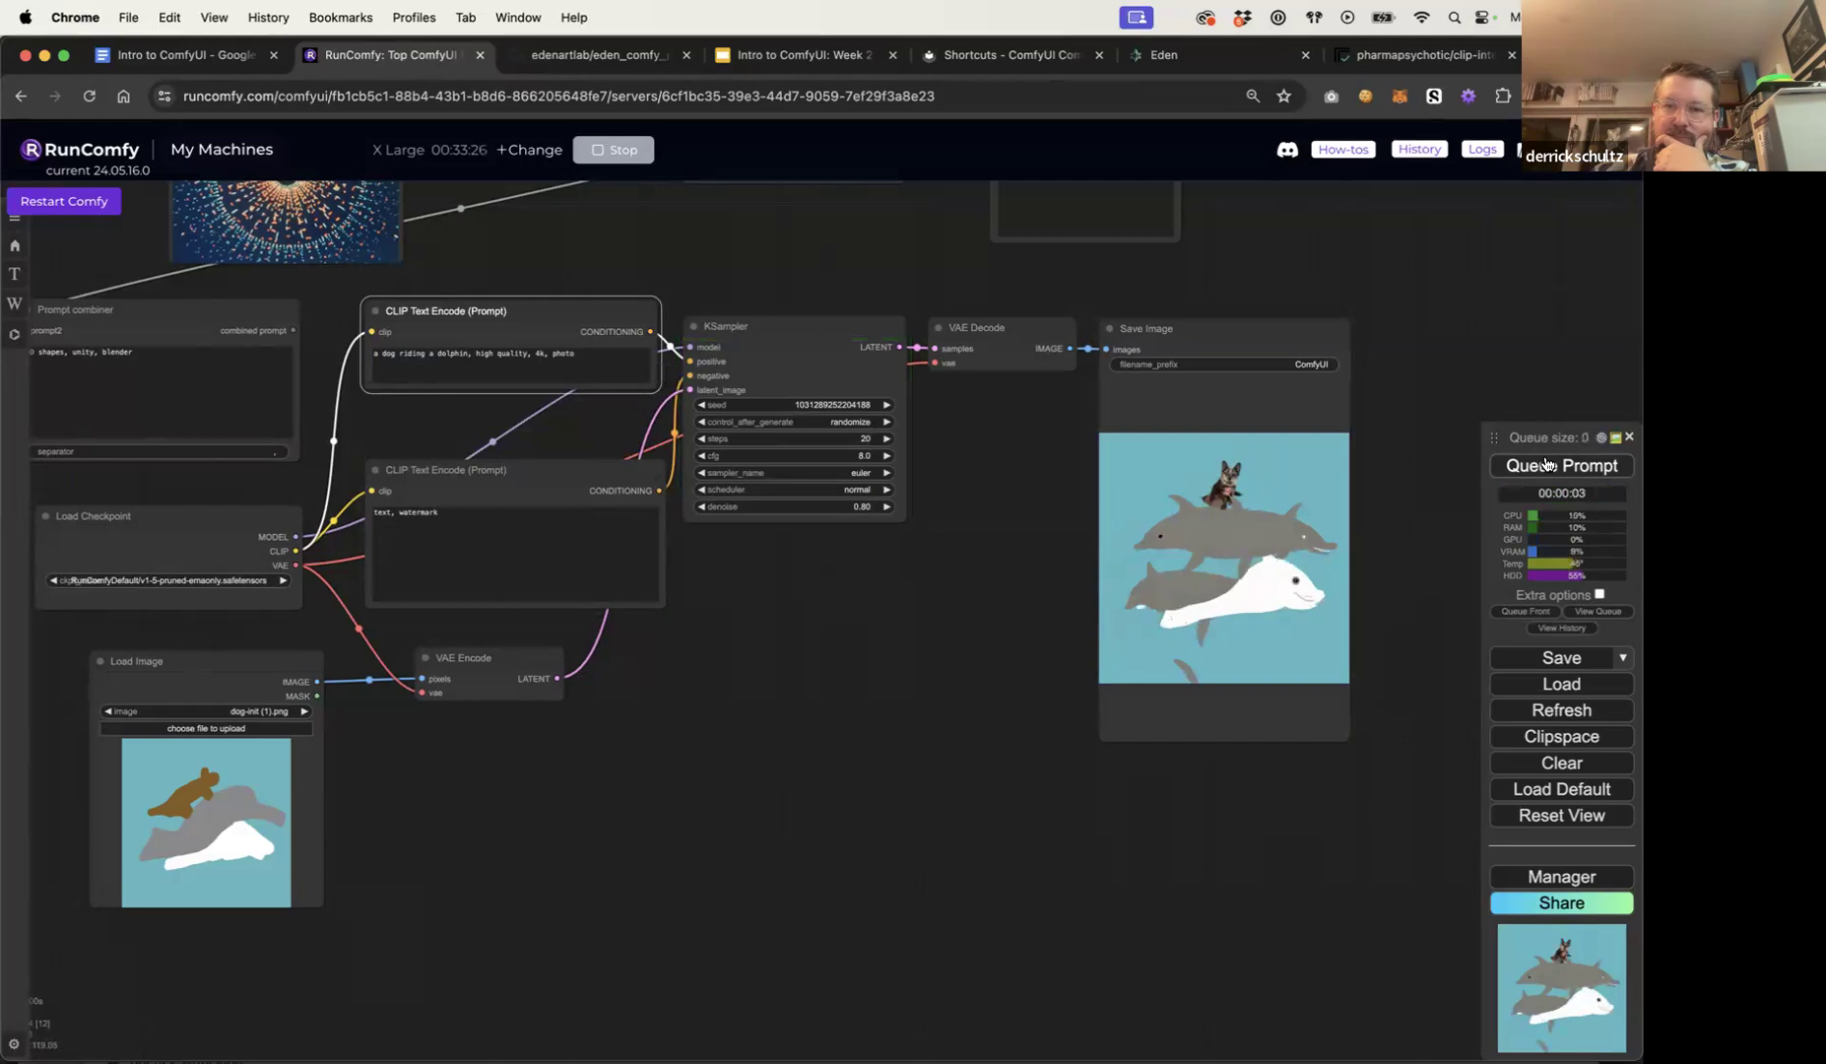
pyautogui.scroll(10, 1369, 483)
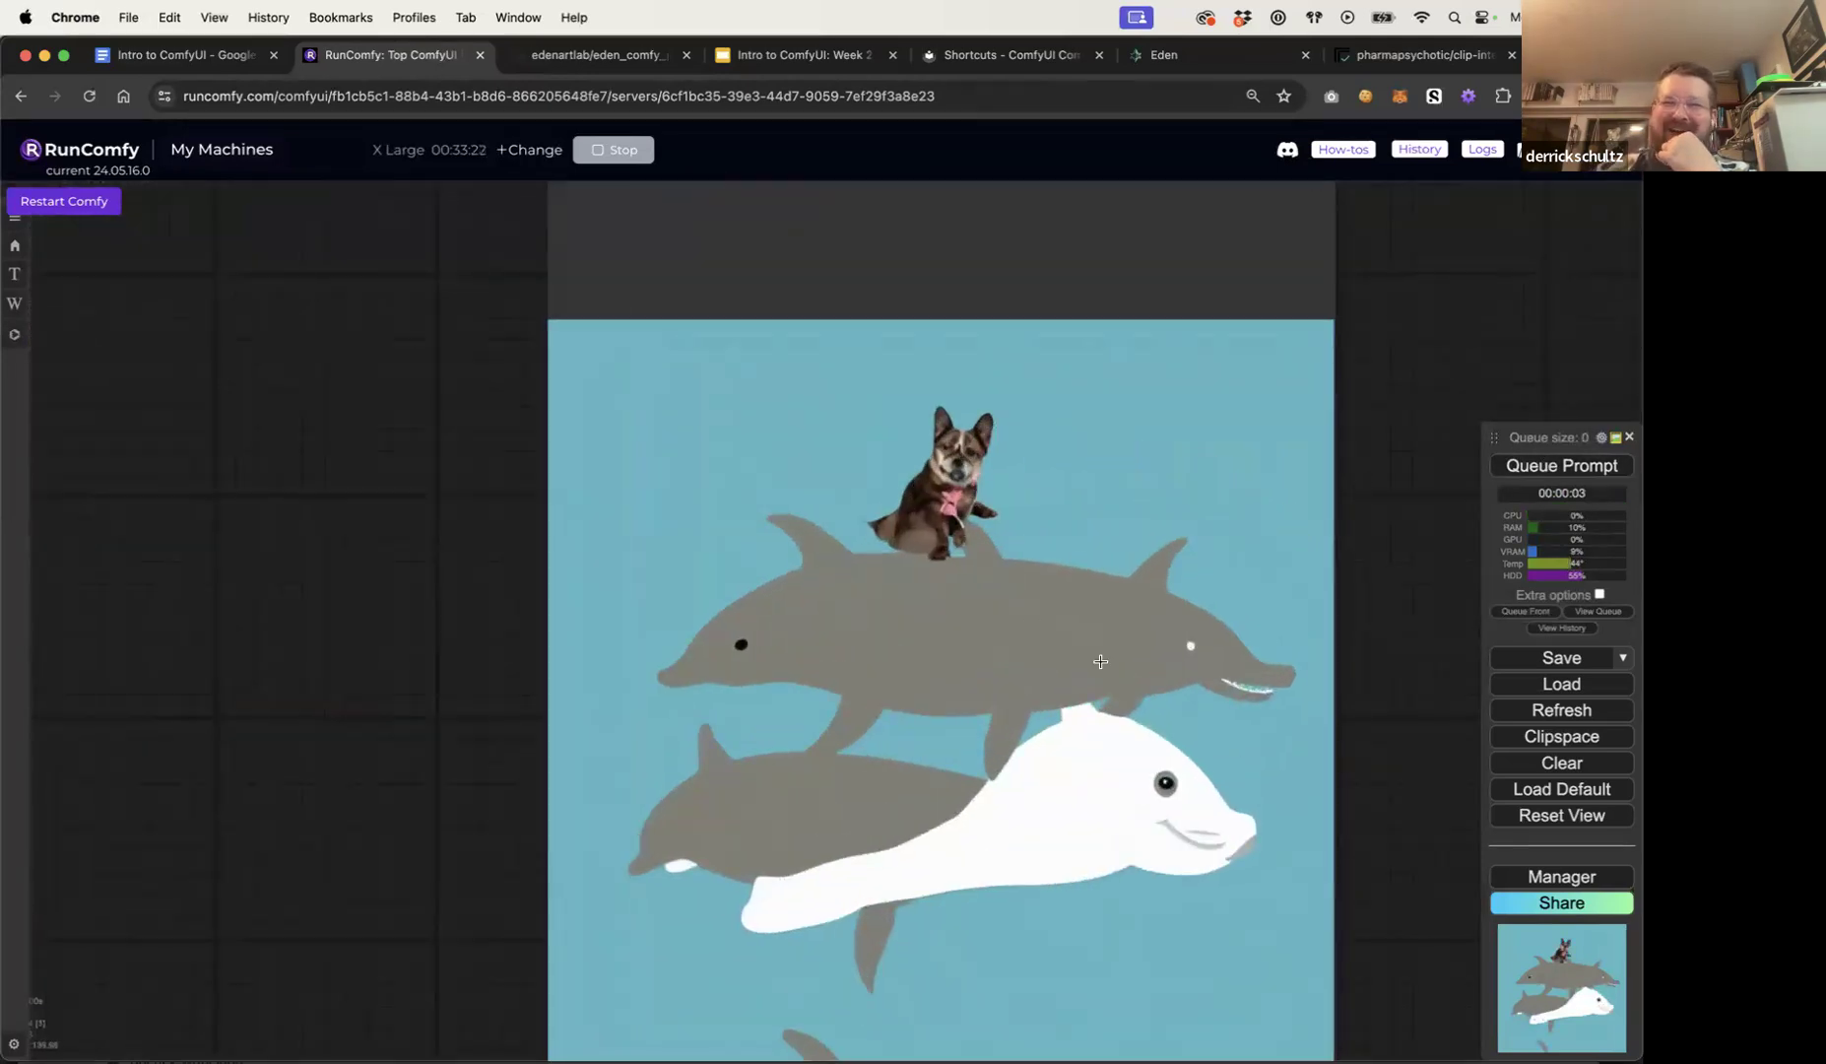
pyautogui.scroll(-1, 1054, 670)
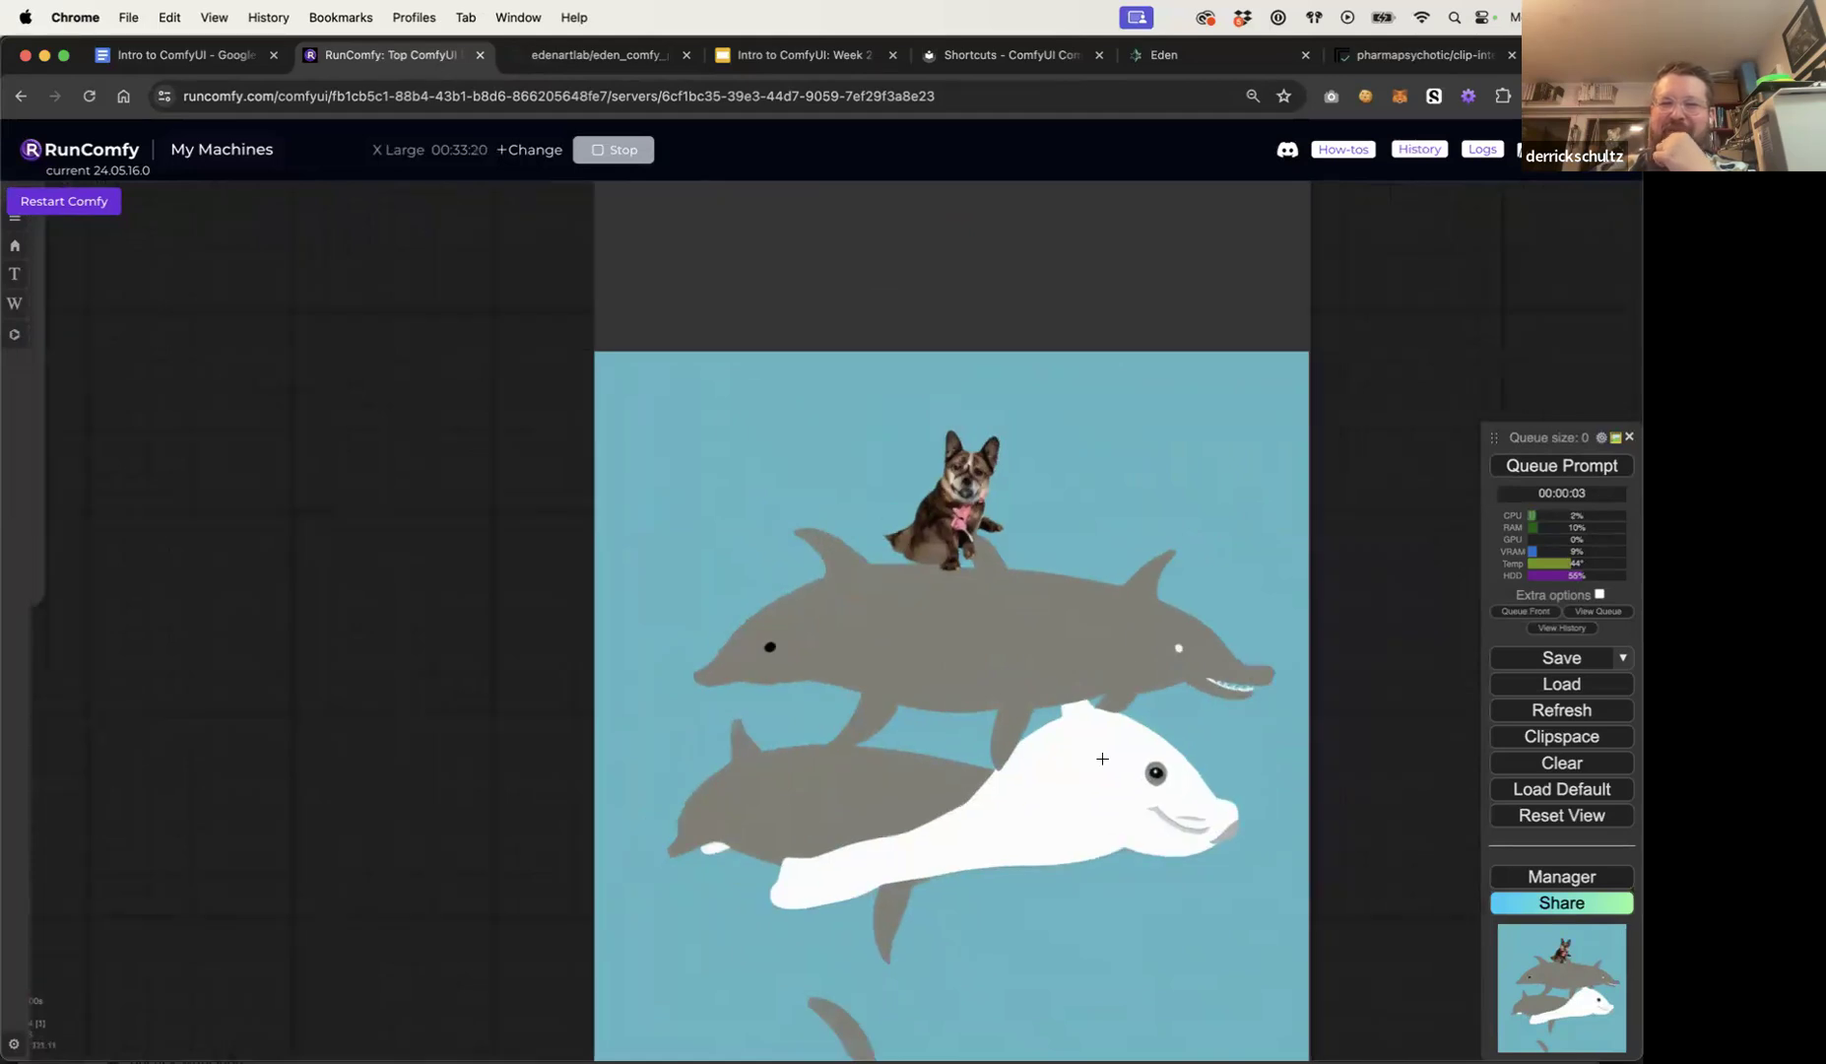
# Step: Insert "cresting waves," after "a dog riding a dolphin," in the positive prompt and run the workflow again
pyautogui.scroll(-10, 1123, 788)
pyautogui.moveTo(692, 923); pyautogui.dragTo(855, 808)
pyautogui.click(533, 482)
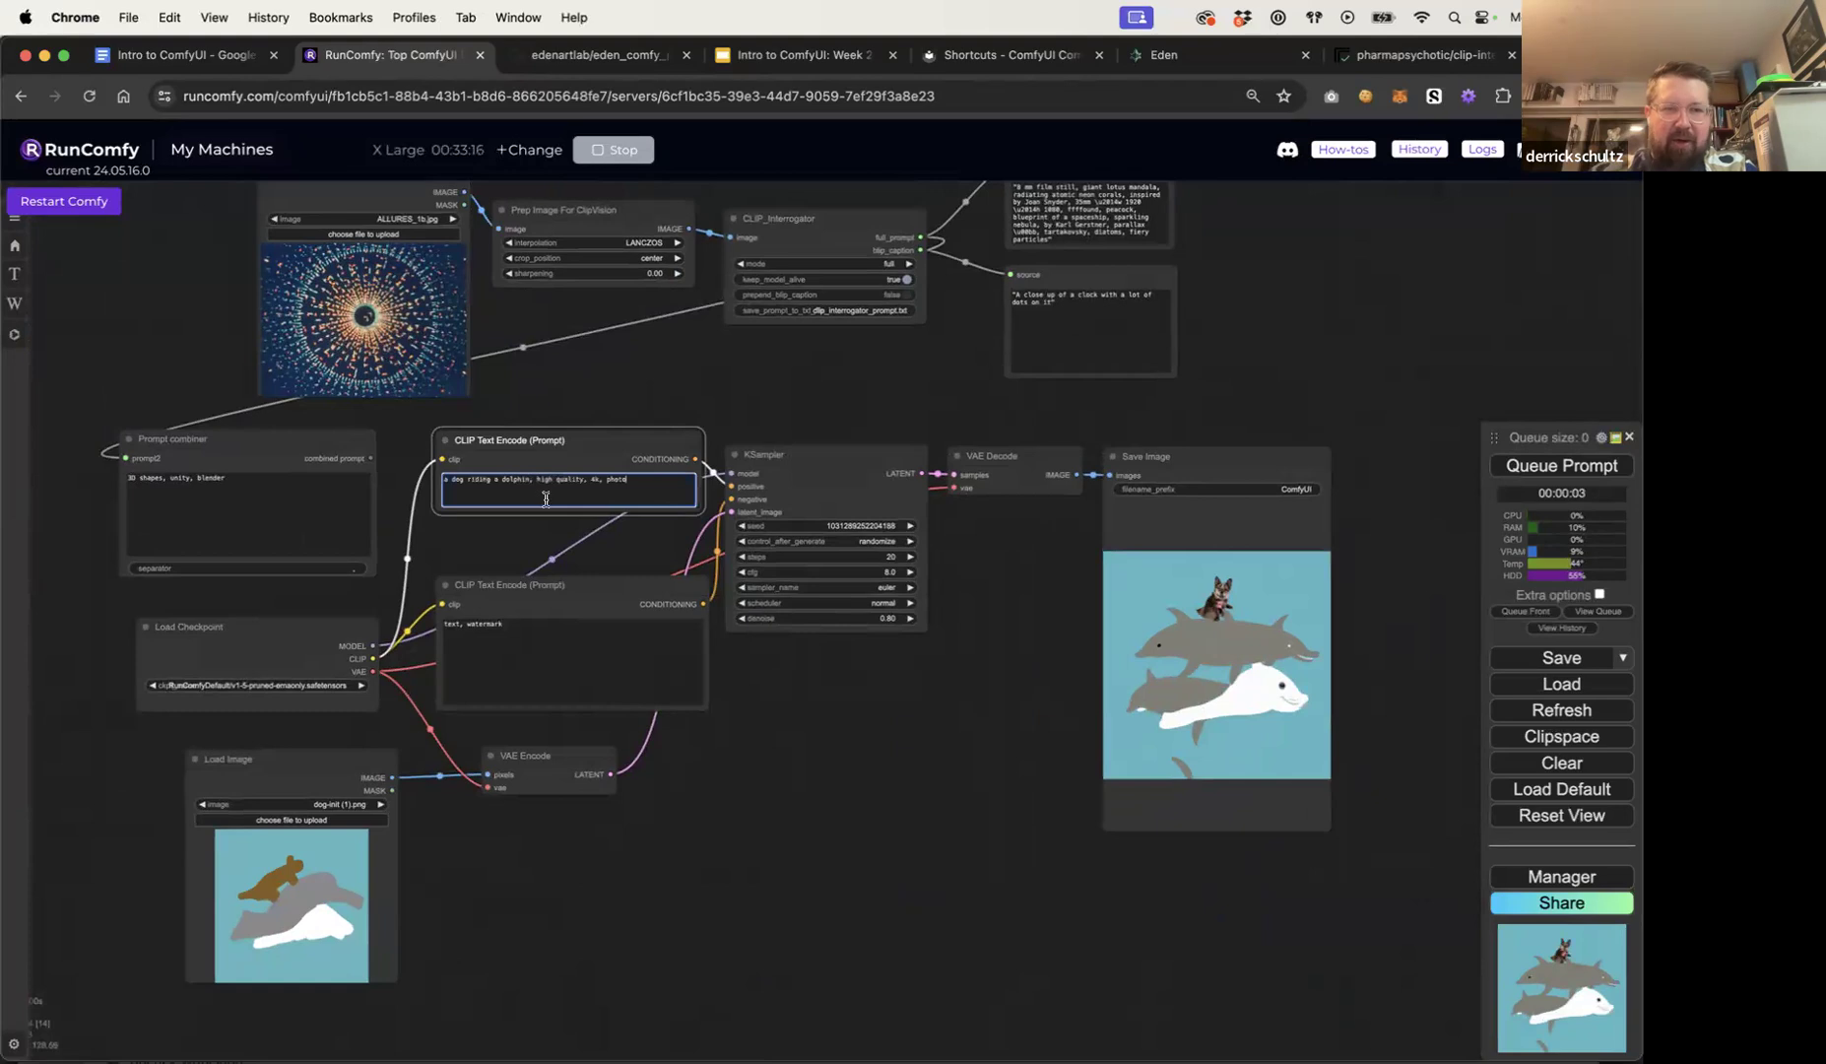
pyautogui.write('creating wa')
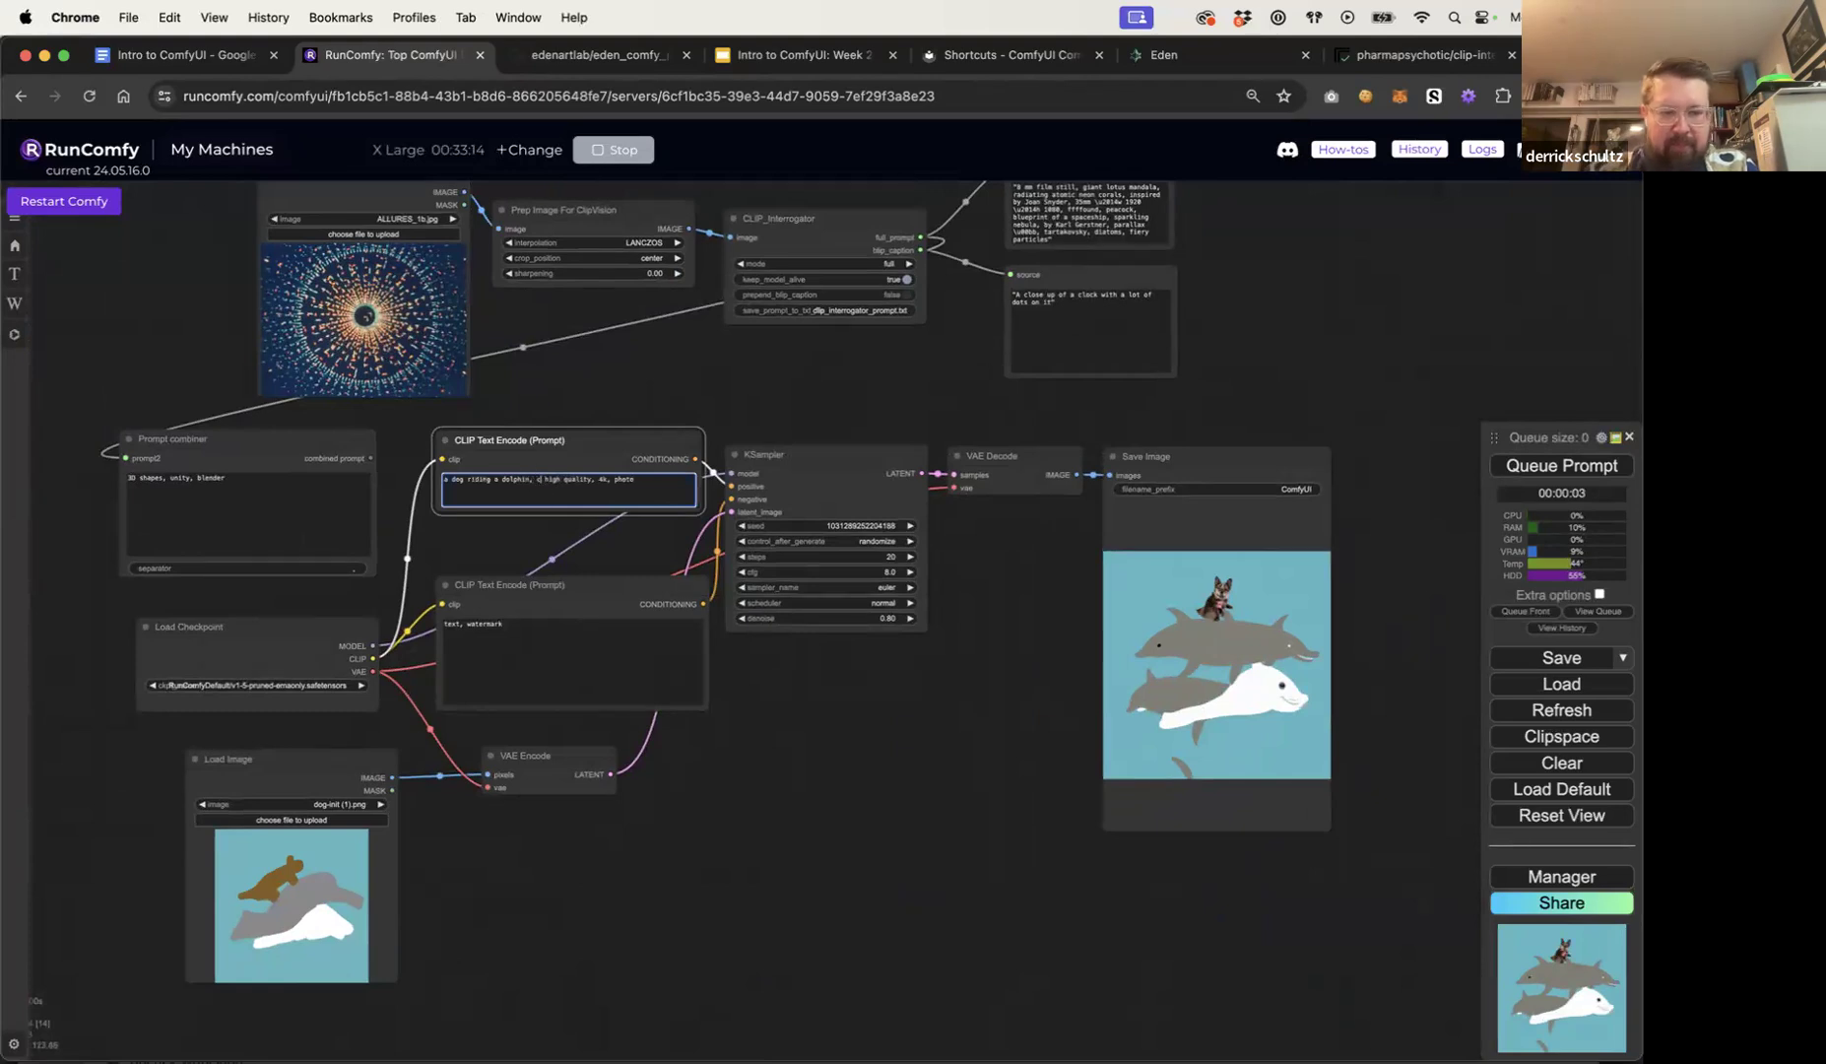
pyautogui.write('ves,')
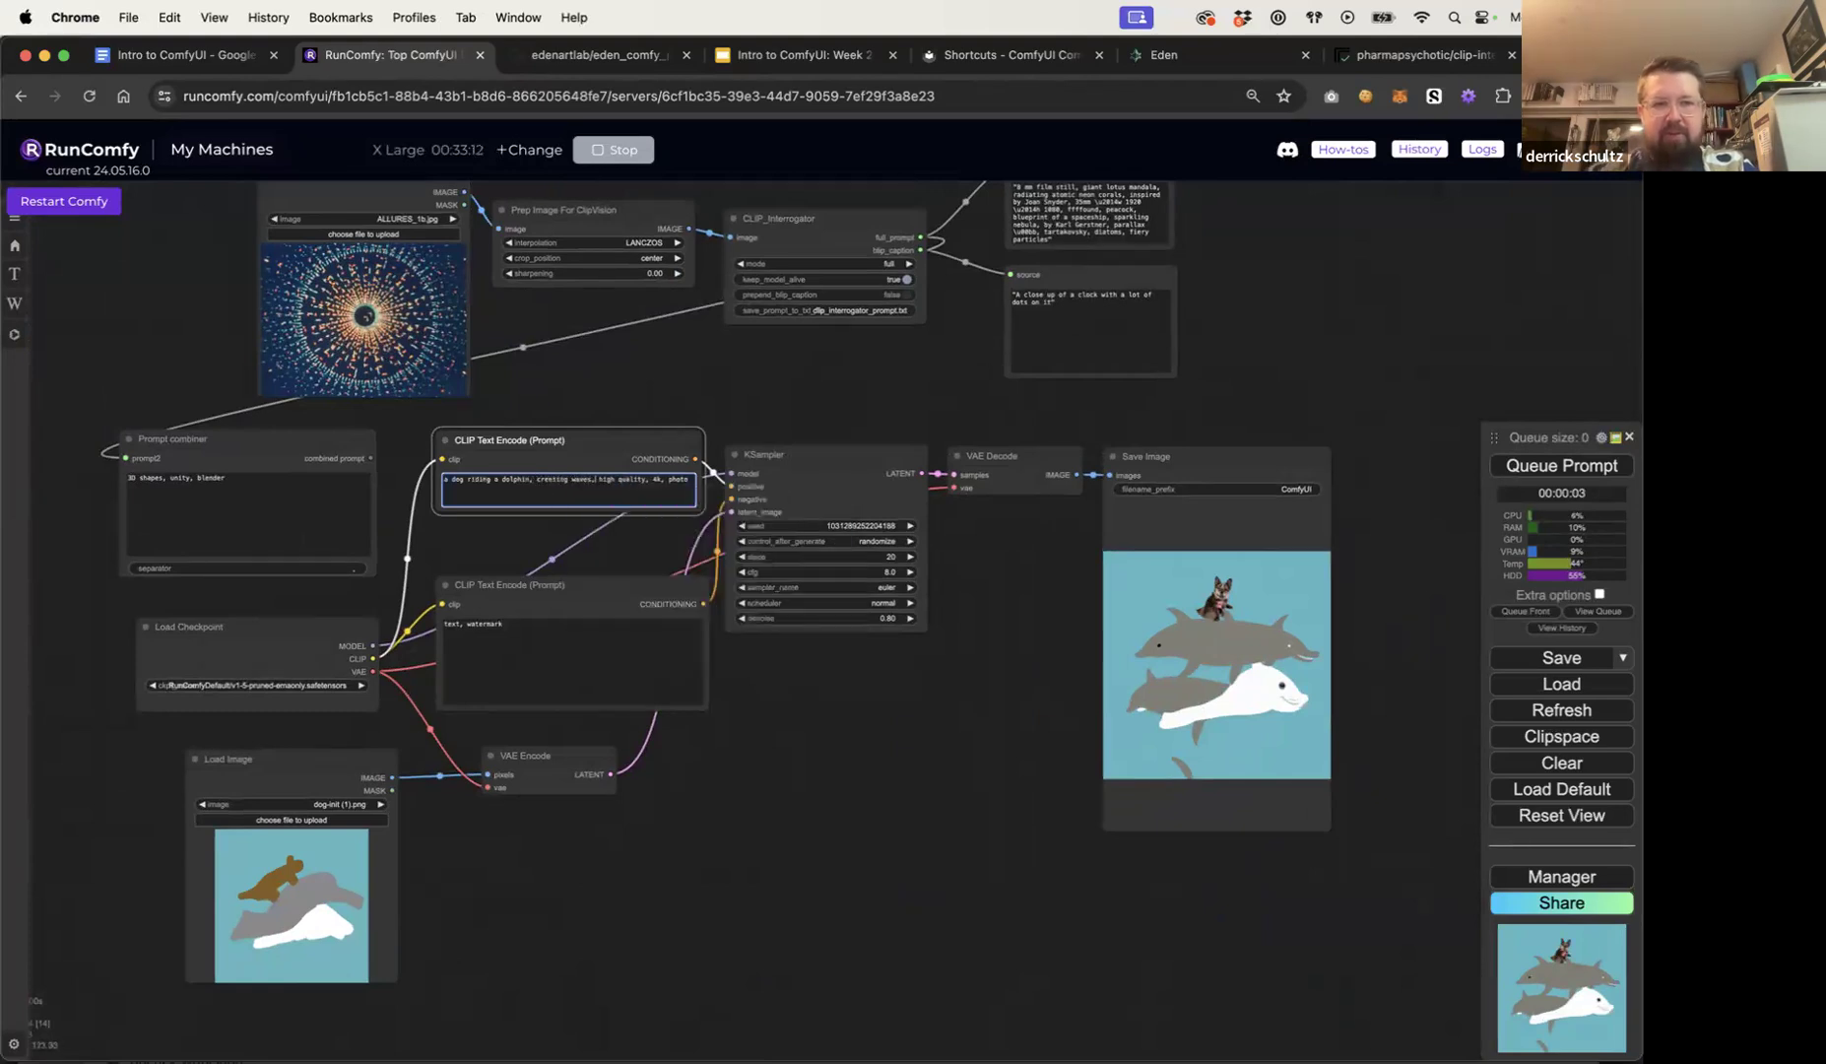
pyautogui.click(1529, 459)
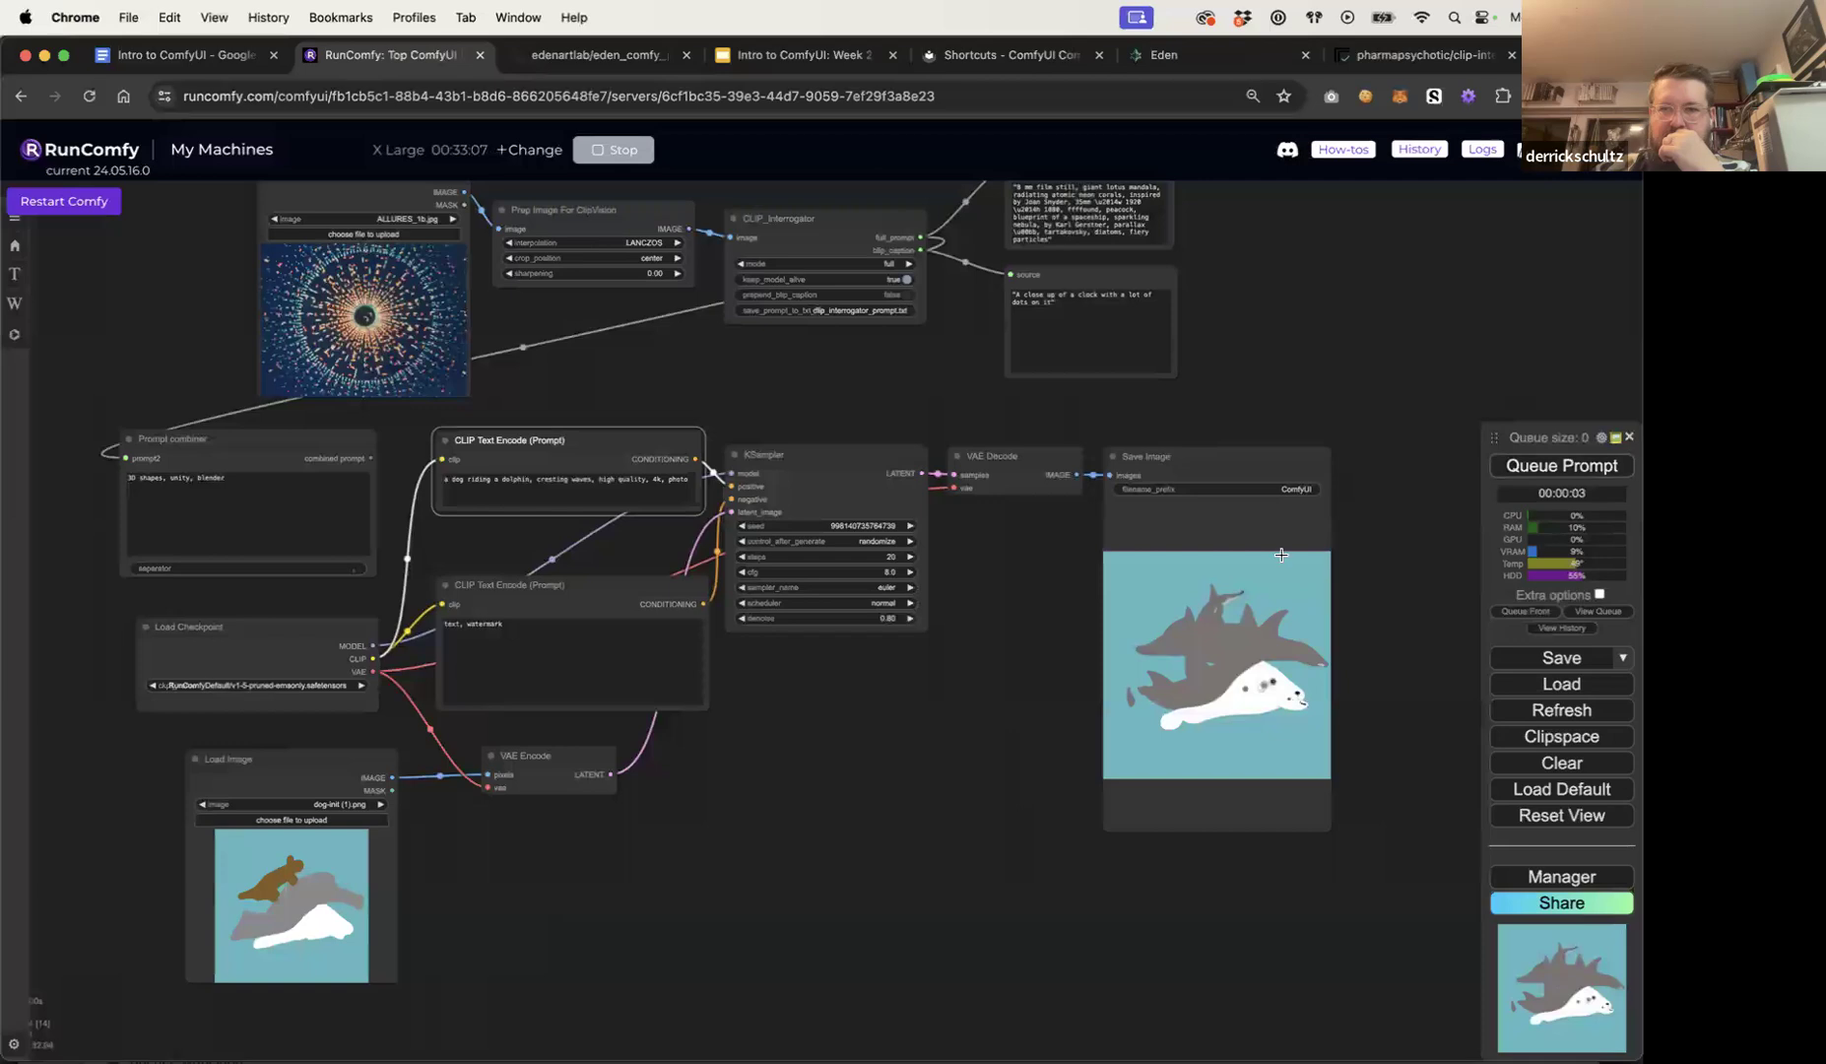
pyautogui.scroll(10, 1036, 680)
# Step: Set KSampler's denoise to 0.95, run the workflow and compare the new image with the dog-init sketch
pyautogui.scroll(-5, 1036, 680)
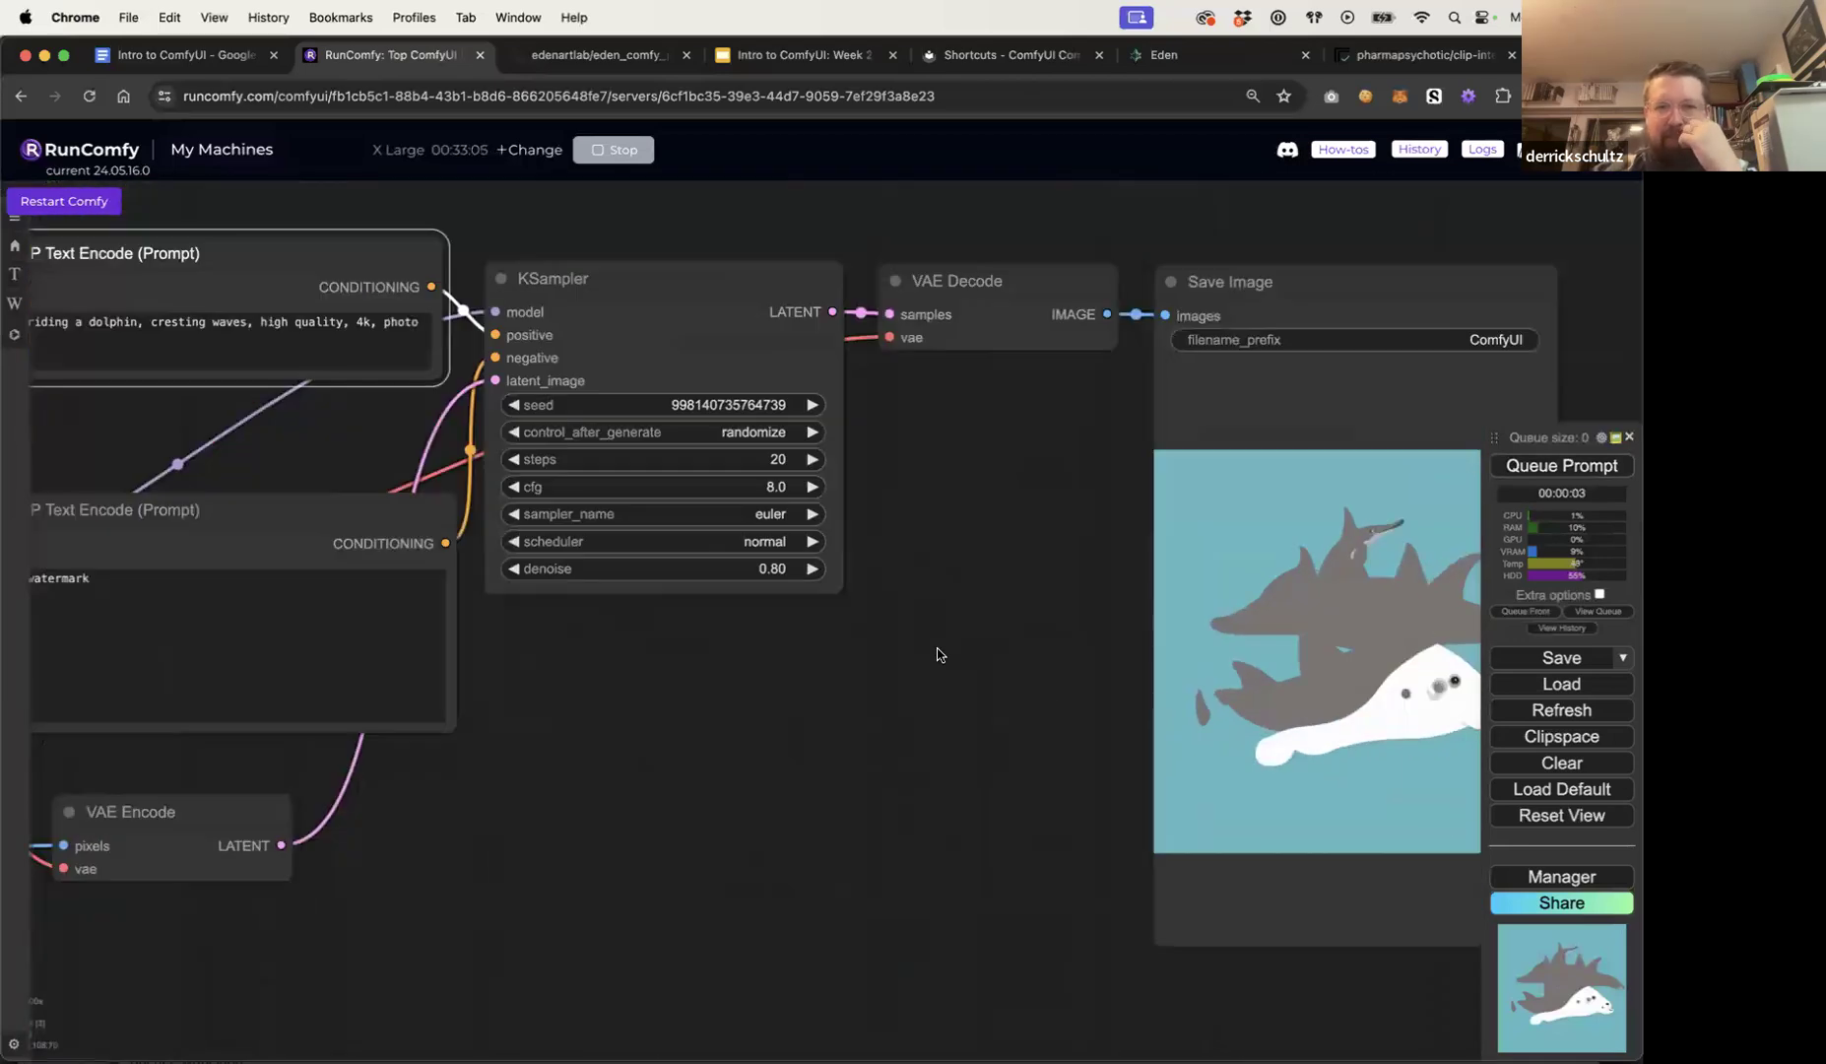
pyautogui.click(776, 569)
pyautogui.click(819, 574)
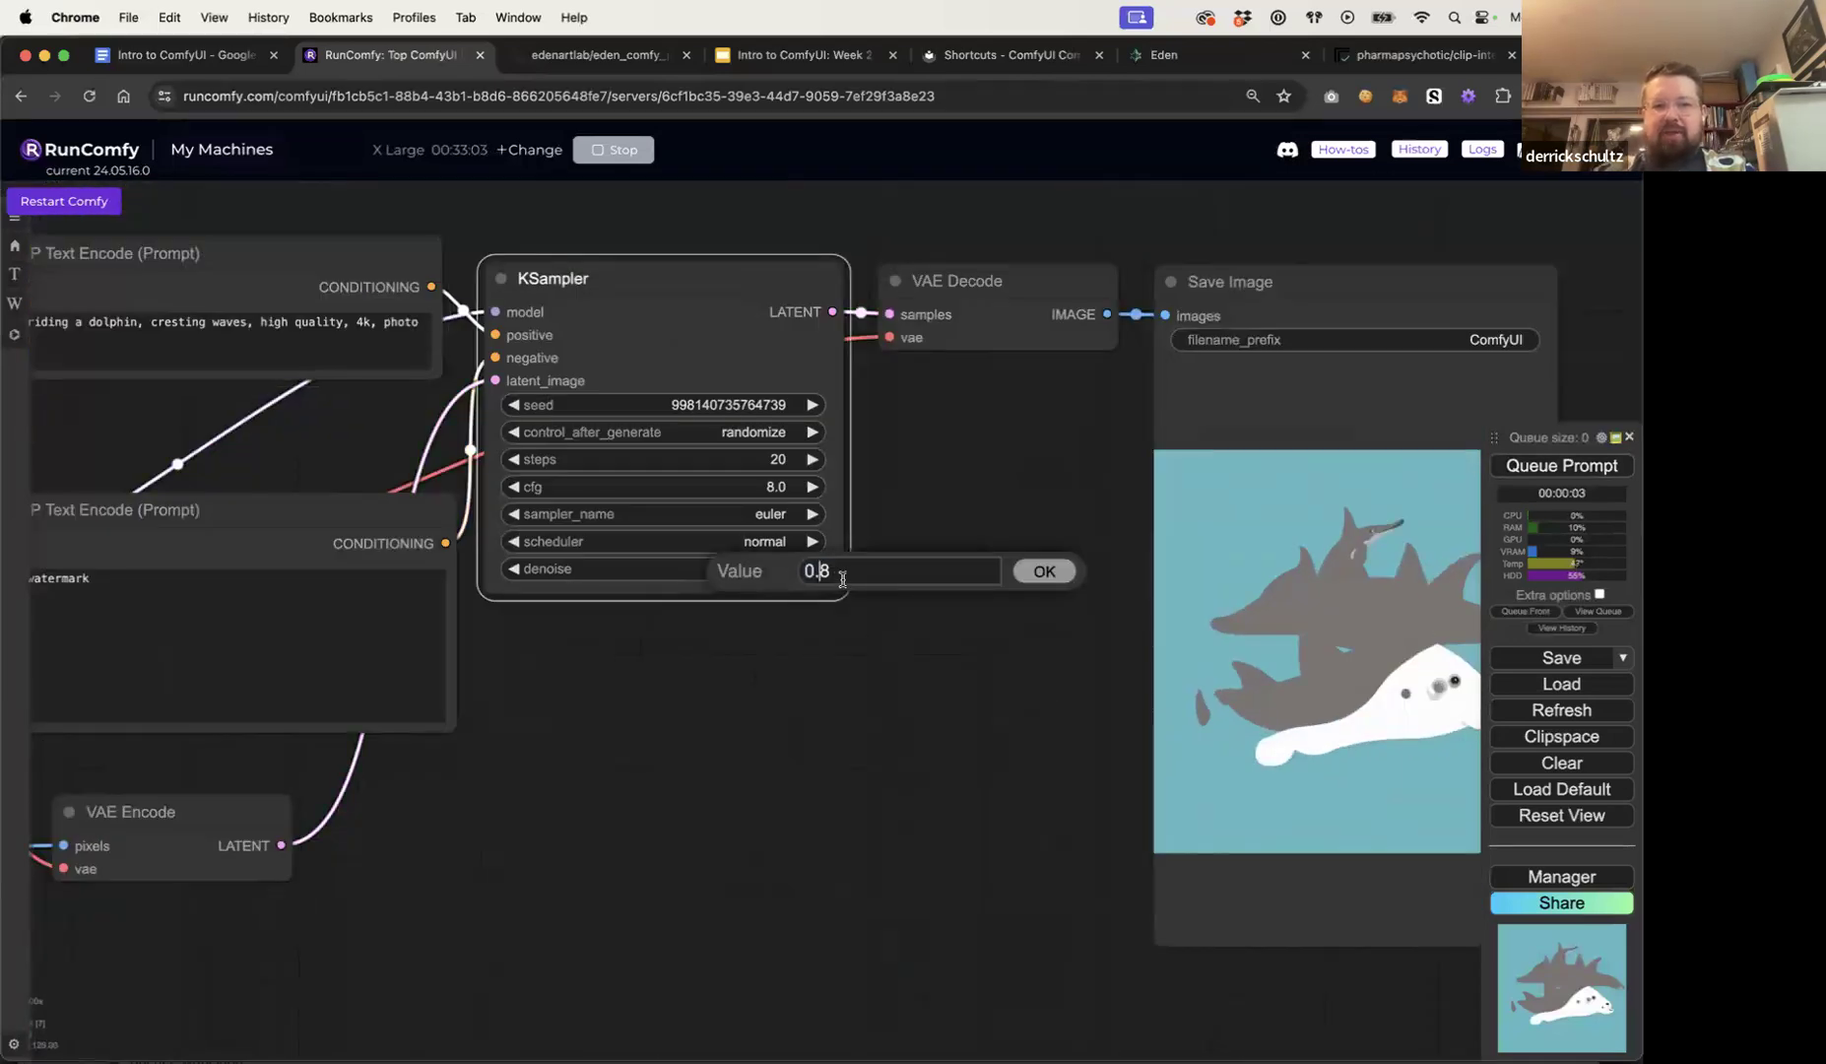
pyautogui.write('95')
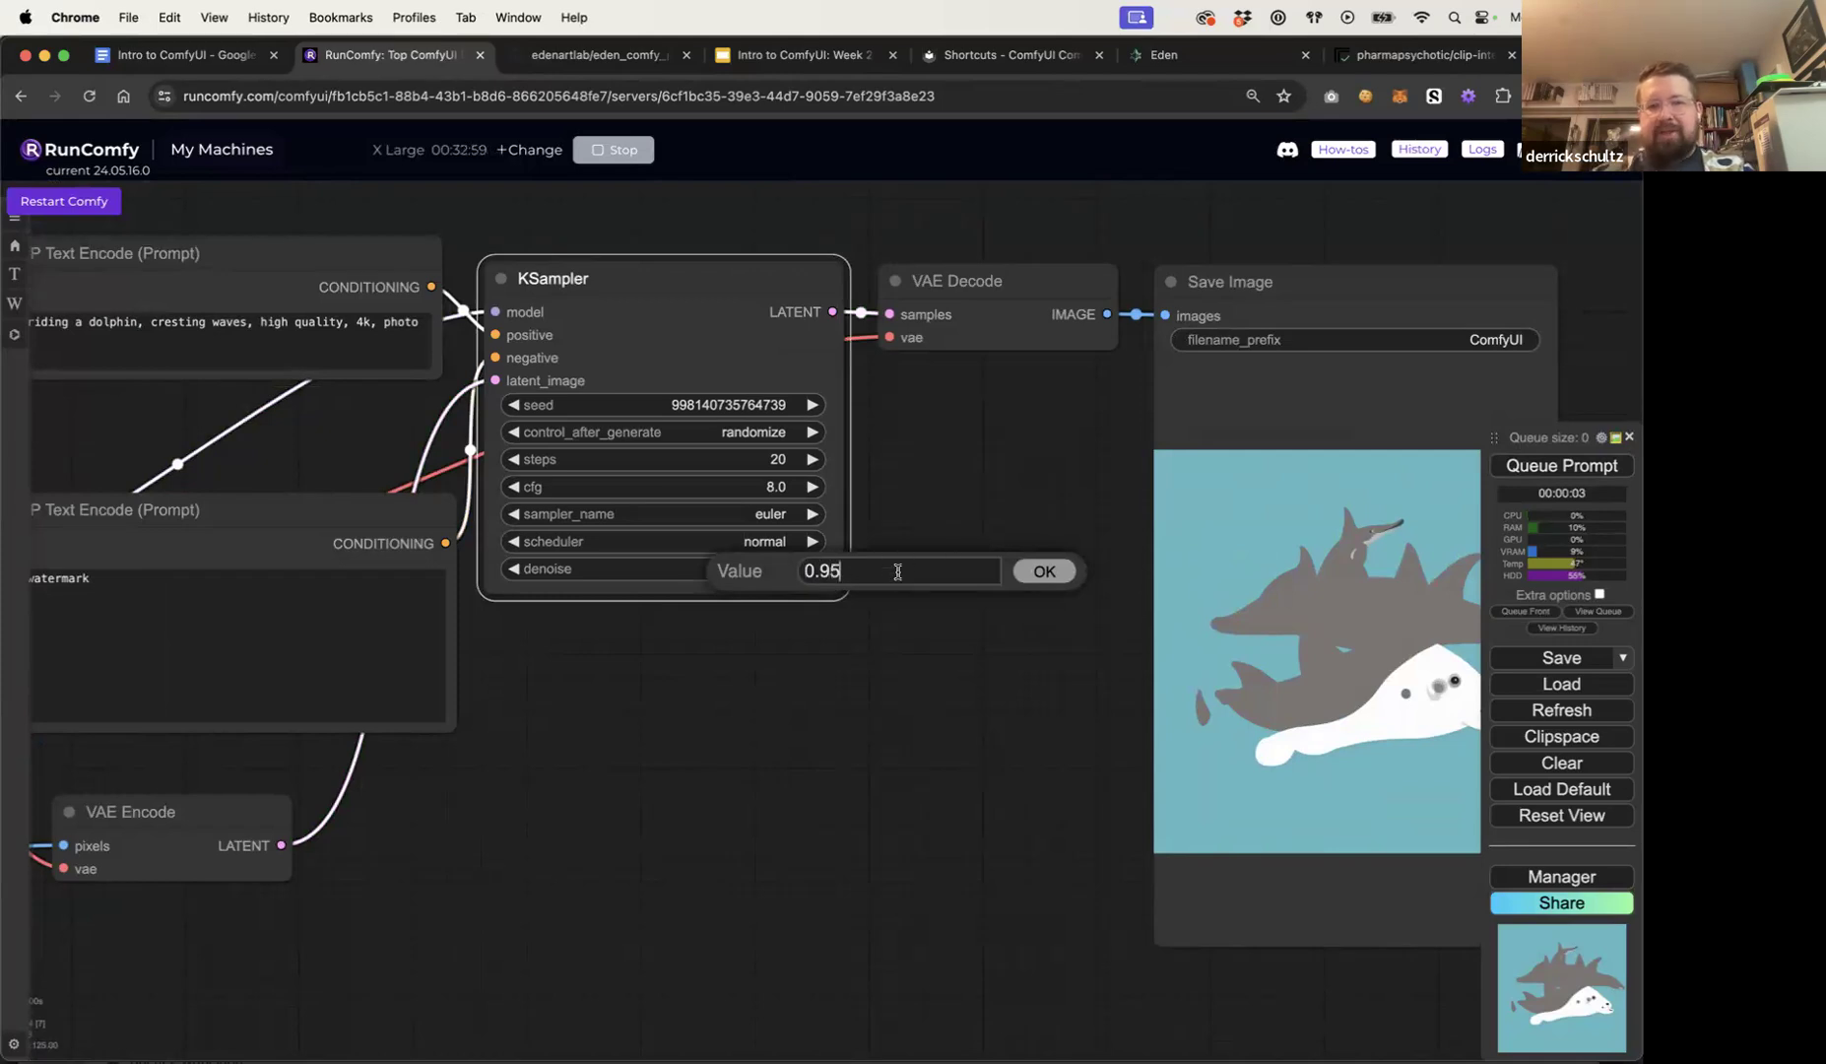
pyautogui.click(1057, 574)
pyautogui.scroll(-5, 1036, 642)
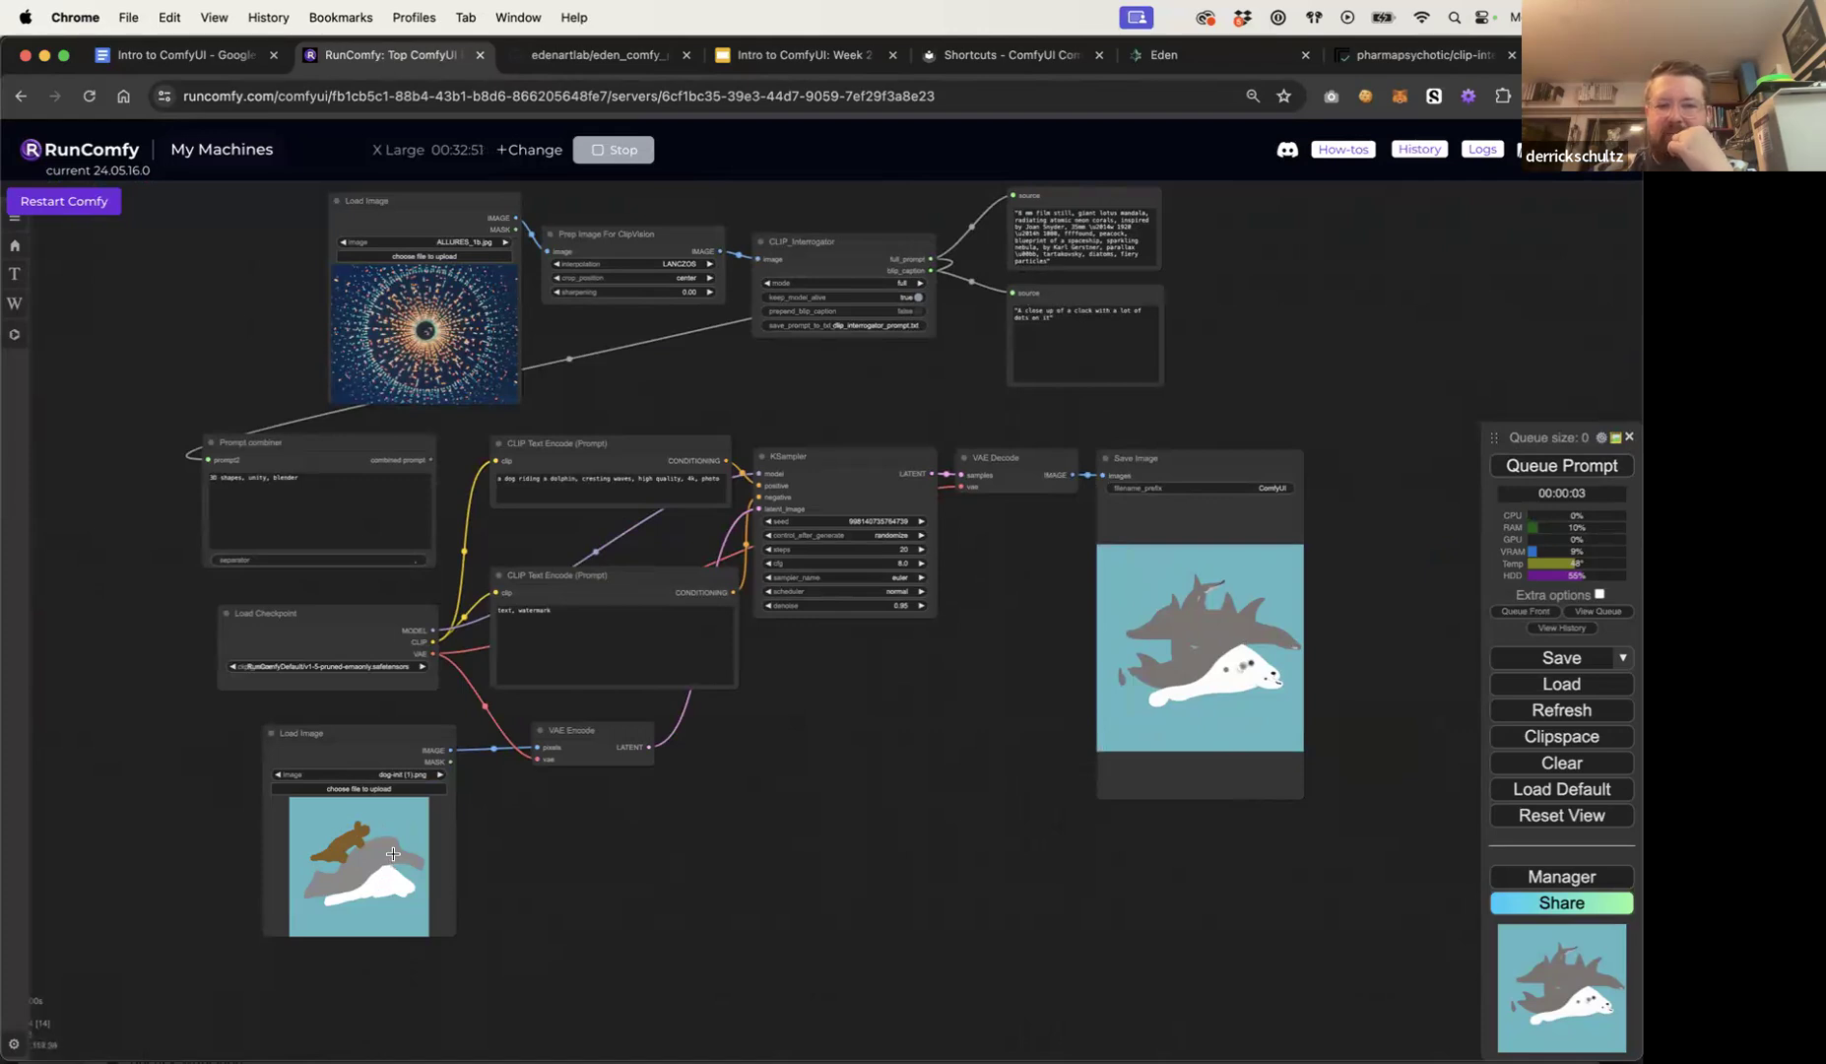
pyautogui.click(1555, 470)
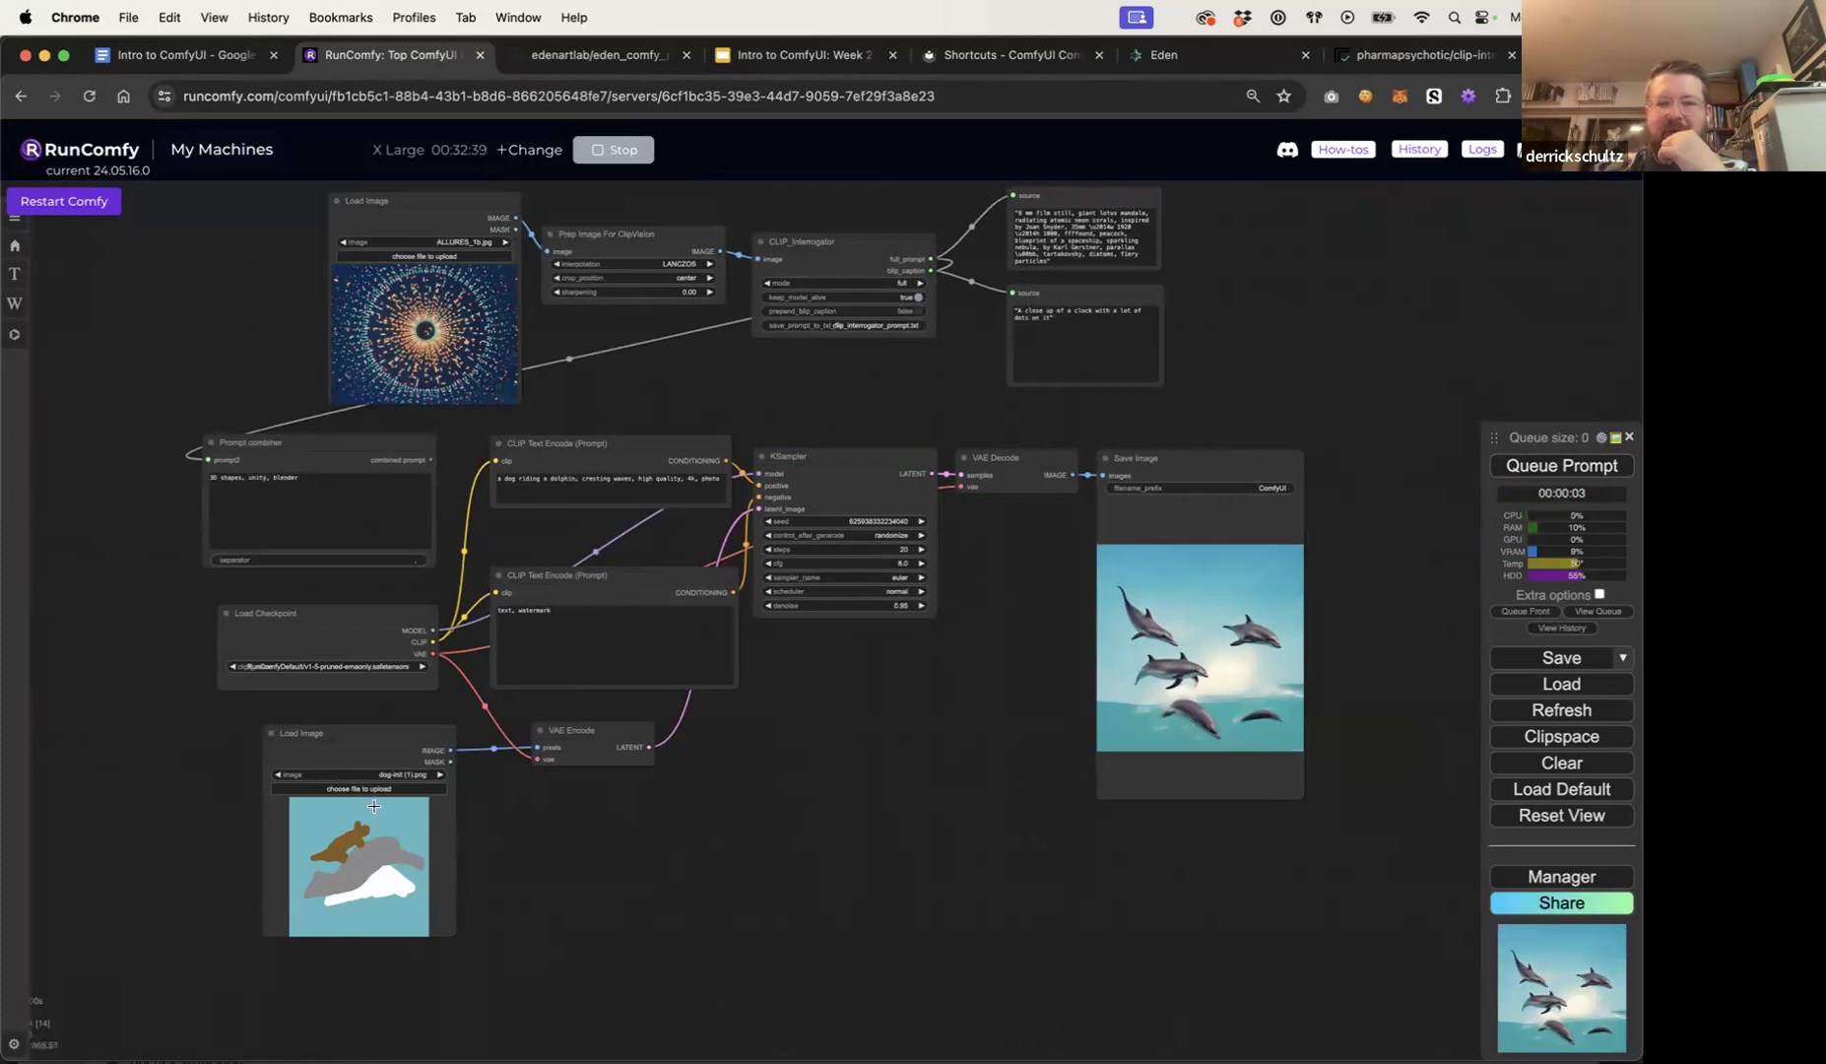
pyautogui.scroll(9, 1000, 656)
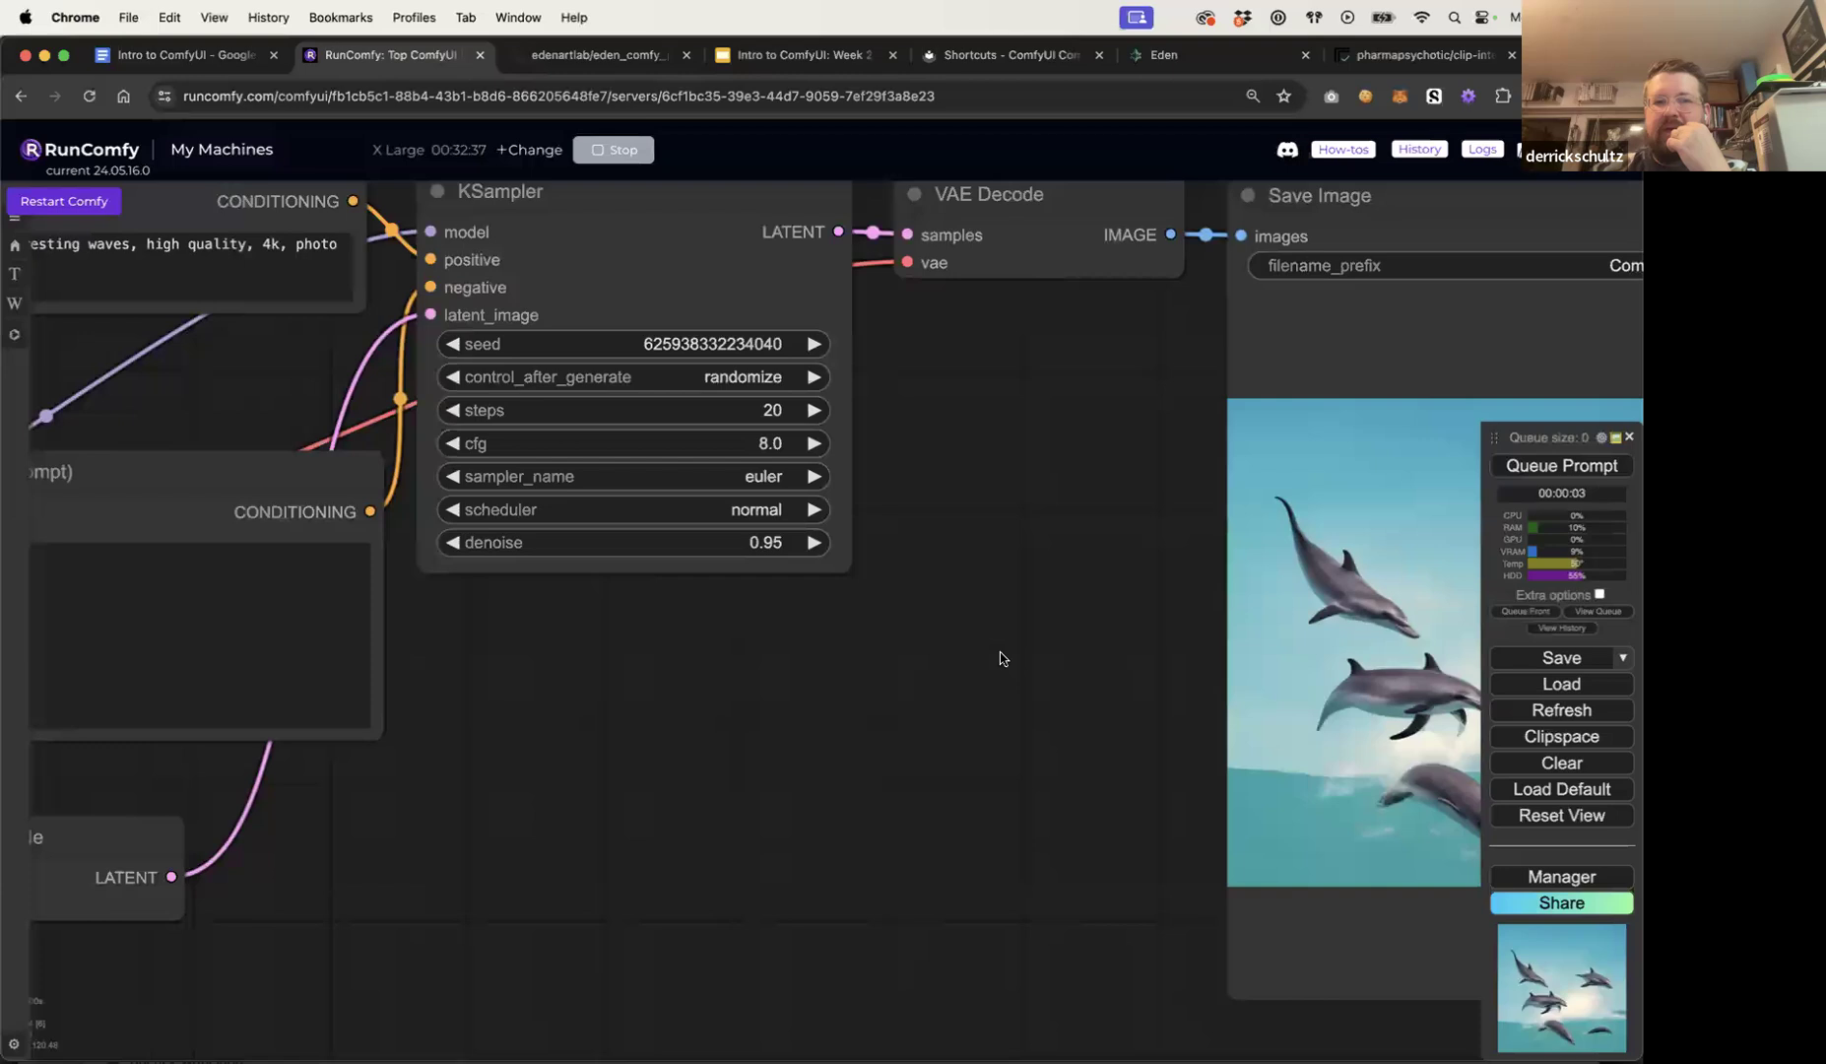
pyautogui.scroll(-6, 1000, 660)
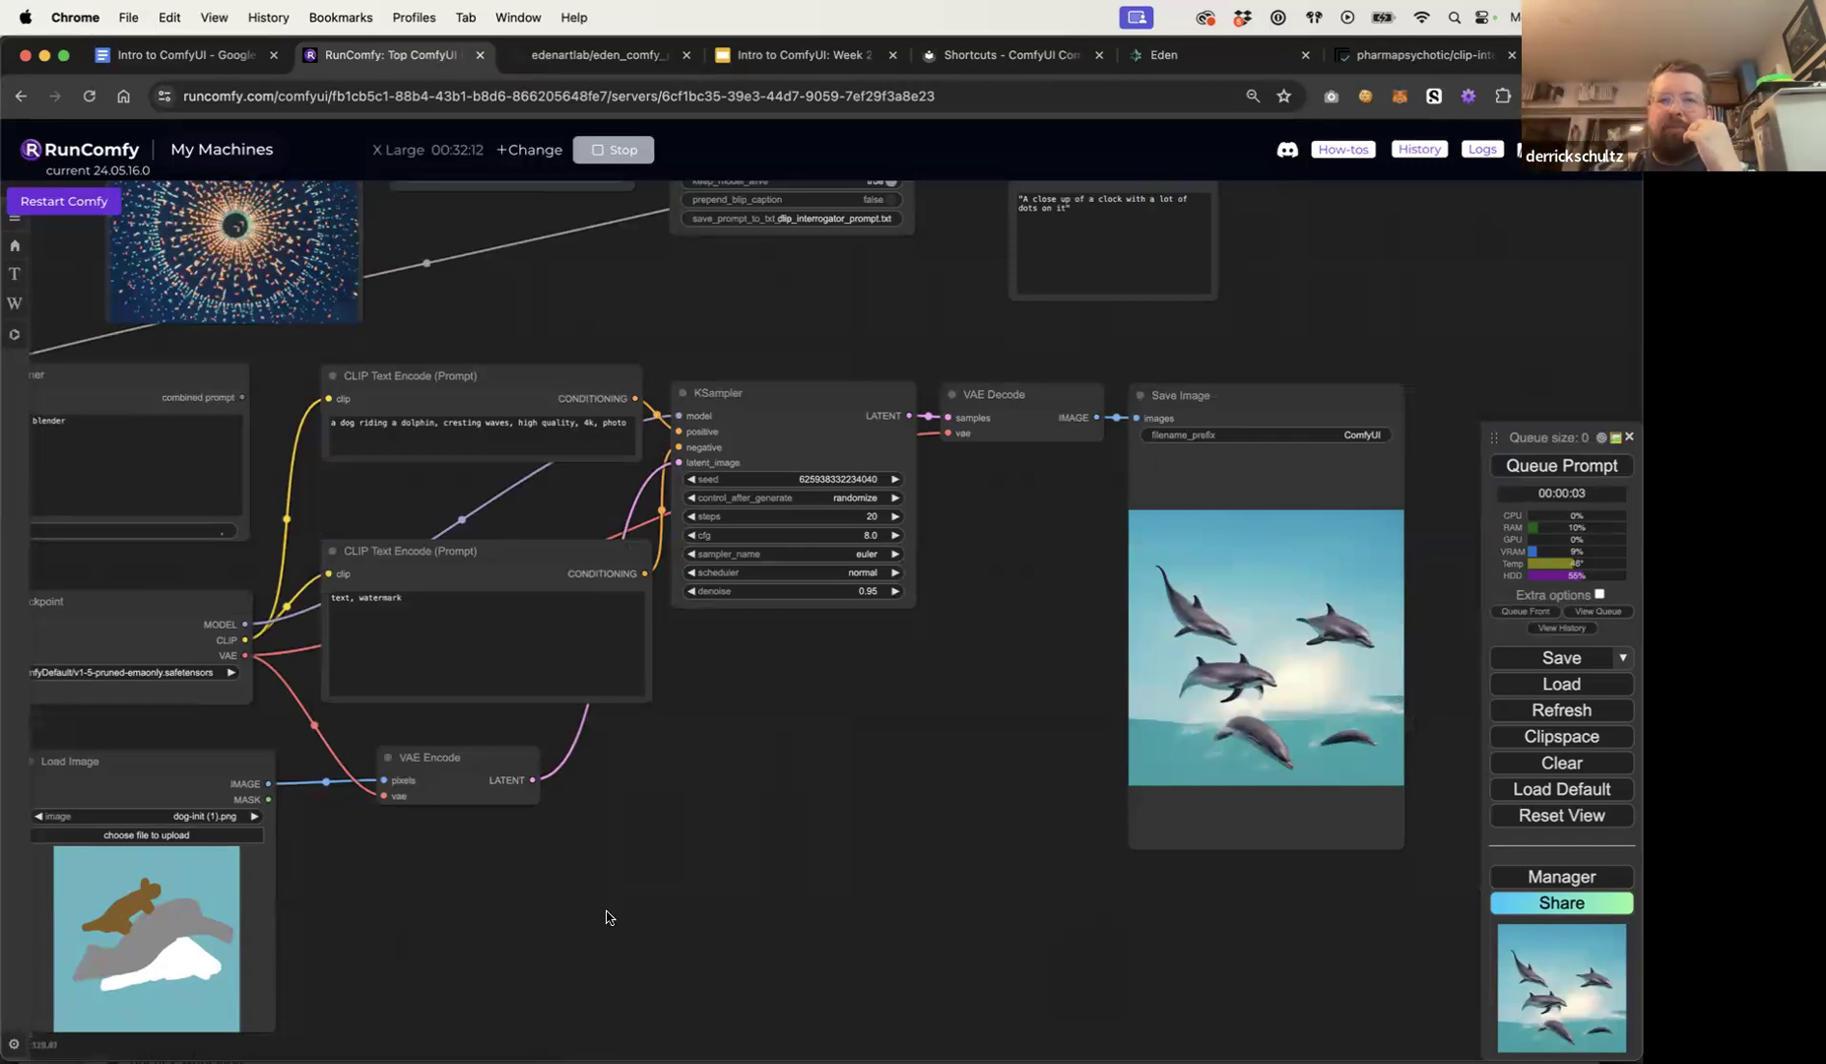
pyautogui.scroll(-5, 764, 901)
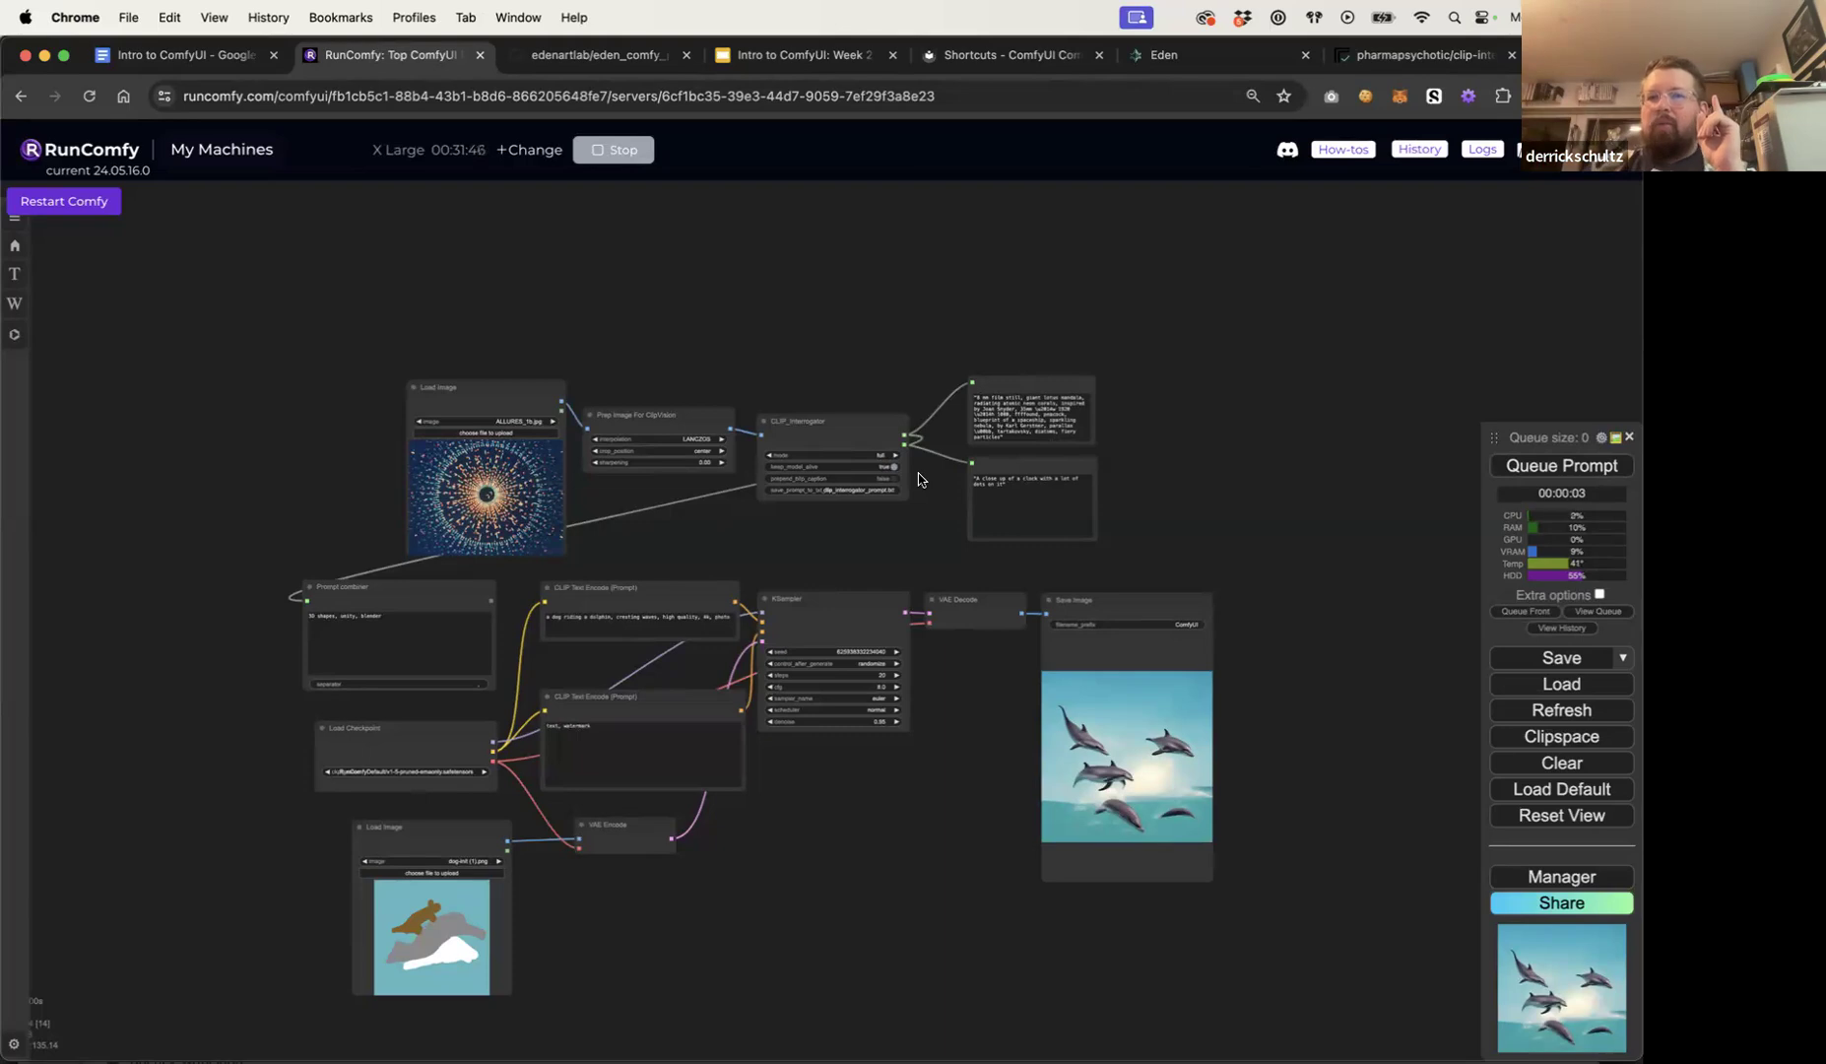
# Step: Load mask-workflow.json from the Desktop folder and bring its whole node graph into view
pyautogui.click(1537, 687)
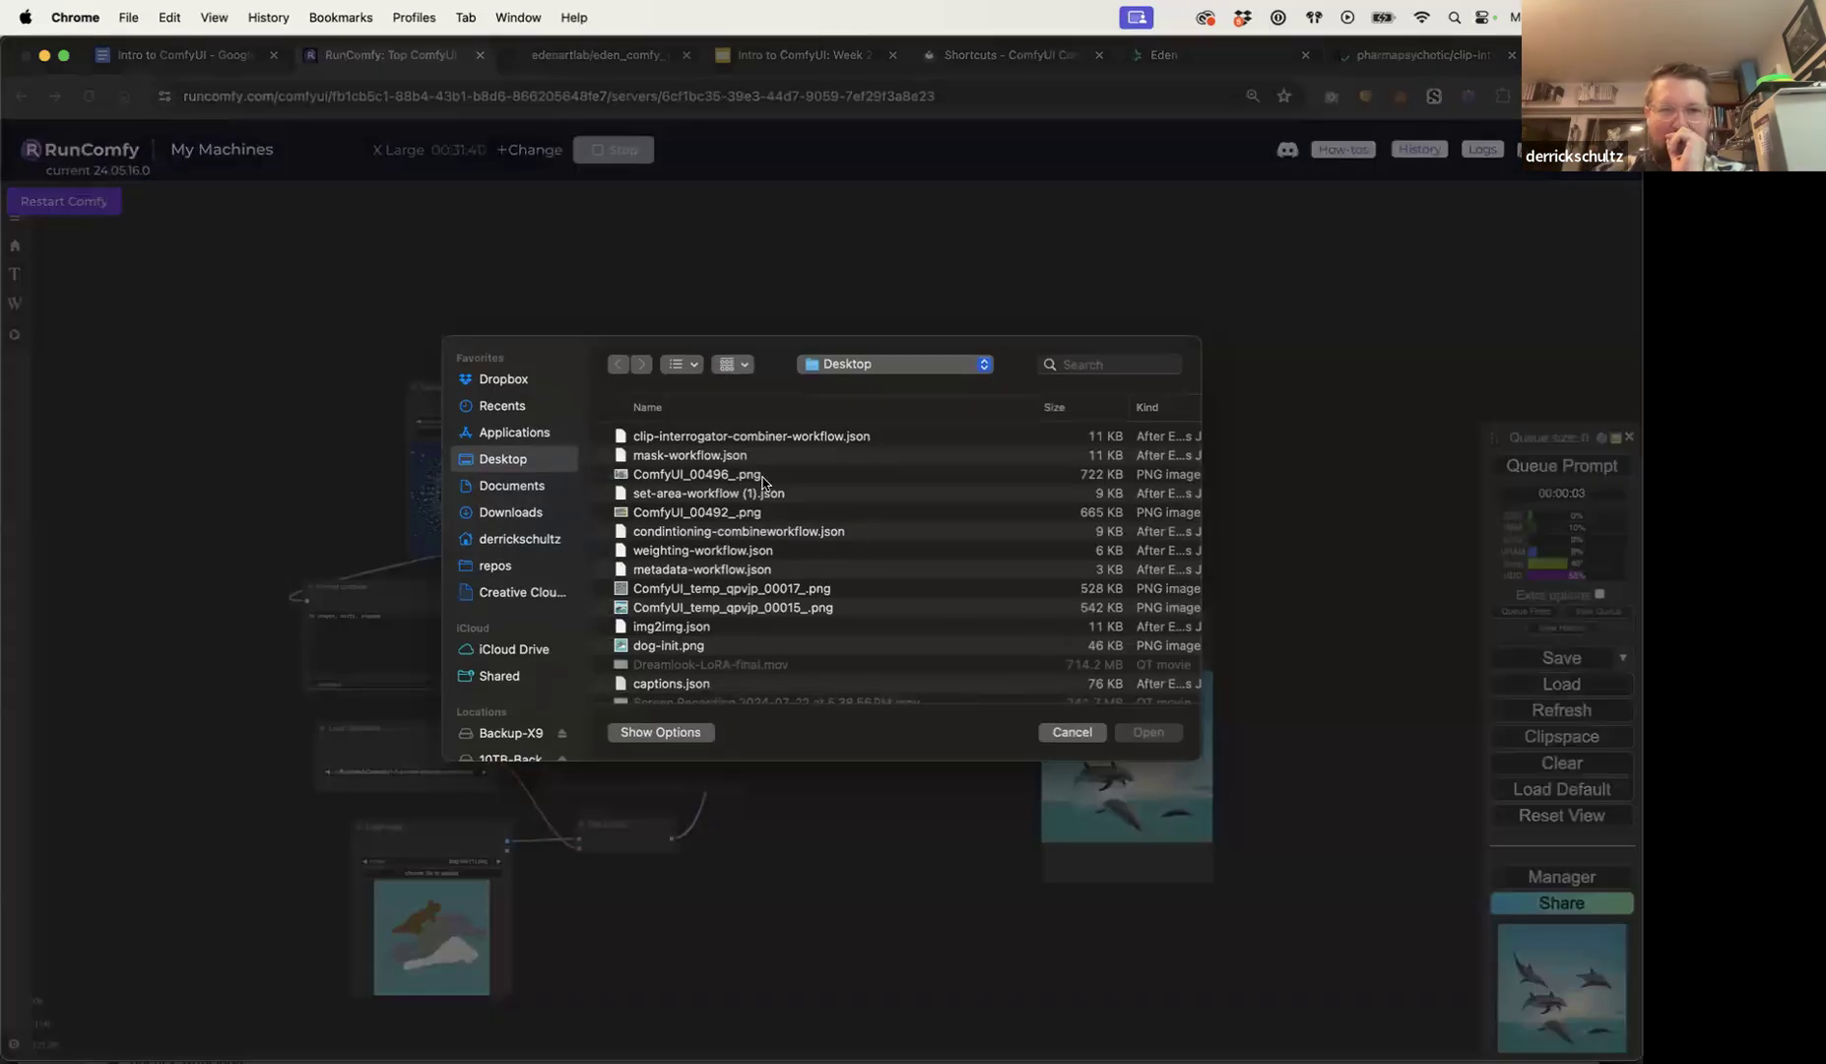
pyautogui.click(742, 456)
pyautogui.click(1149, 734)
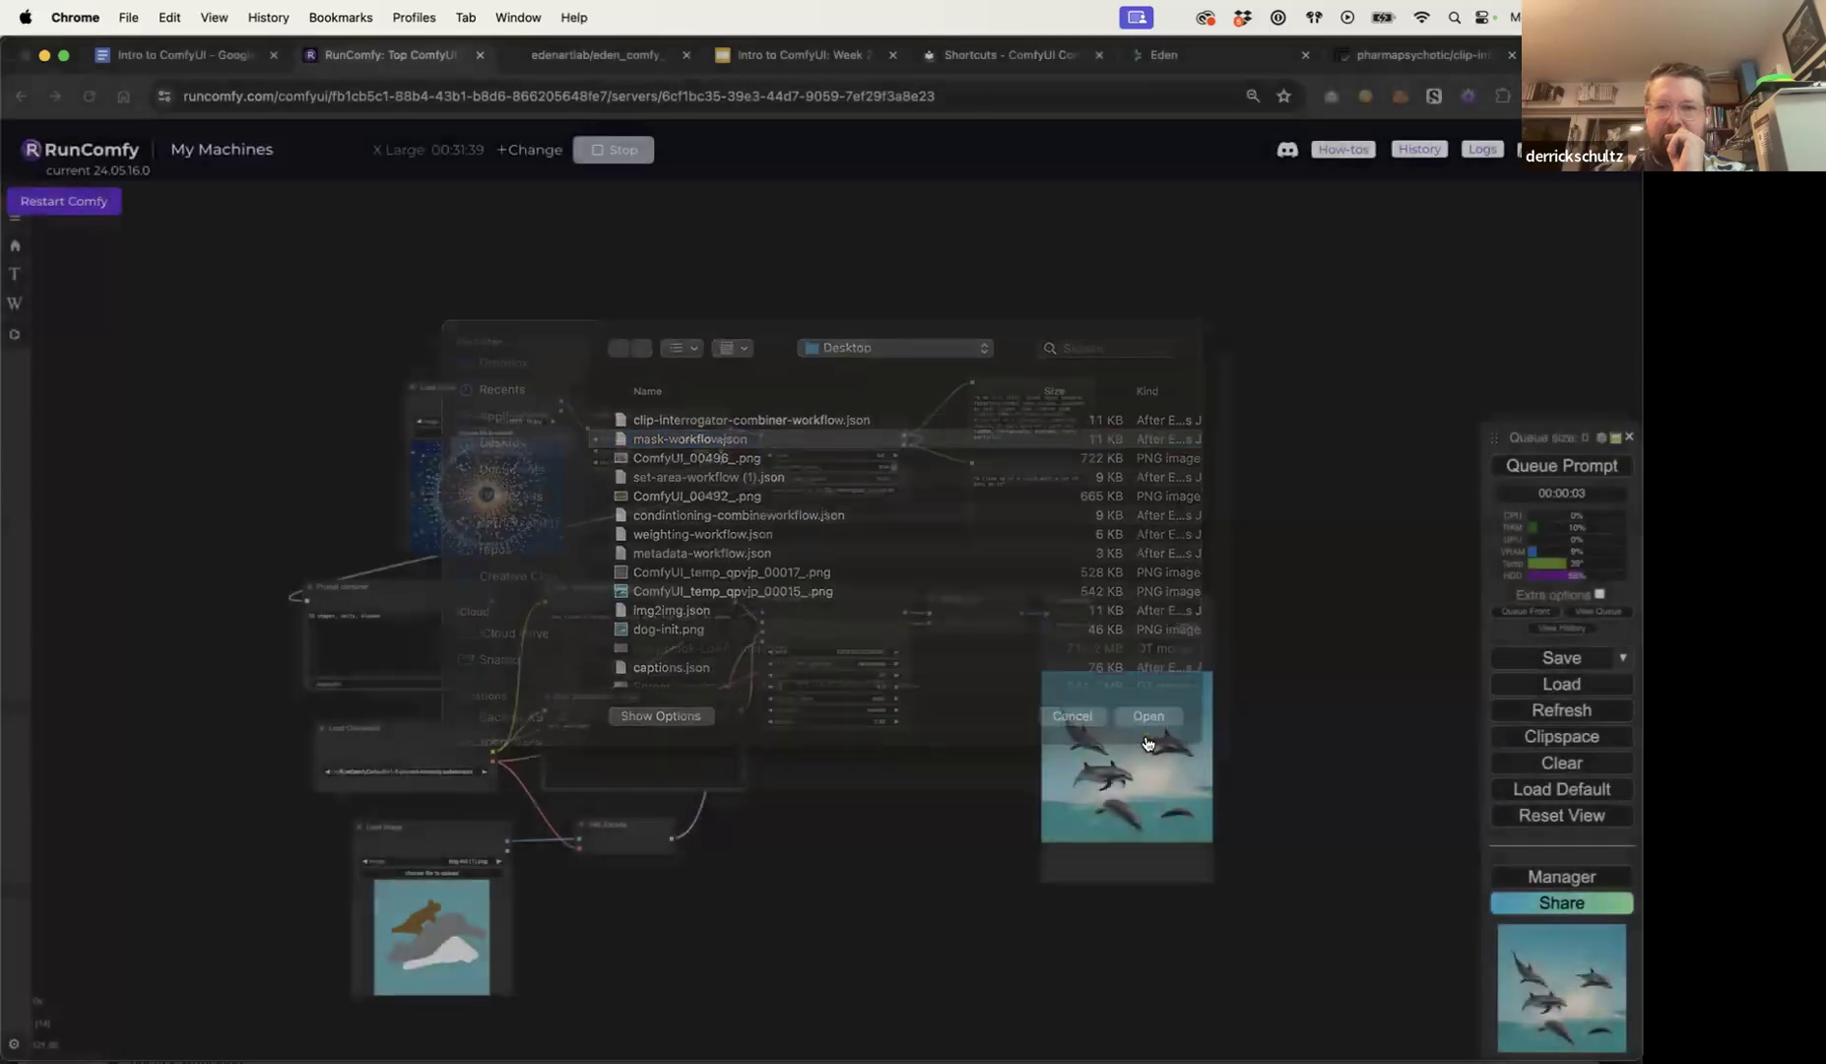
pyautogui.scroll(-5, 1056, 418)
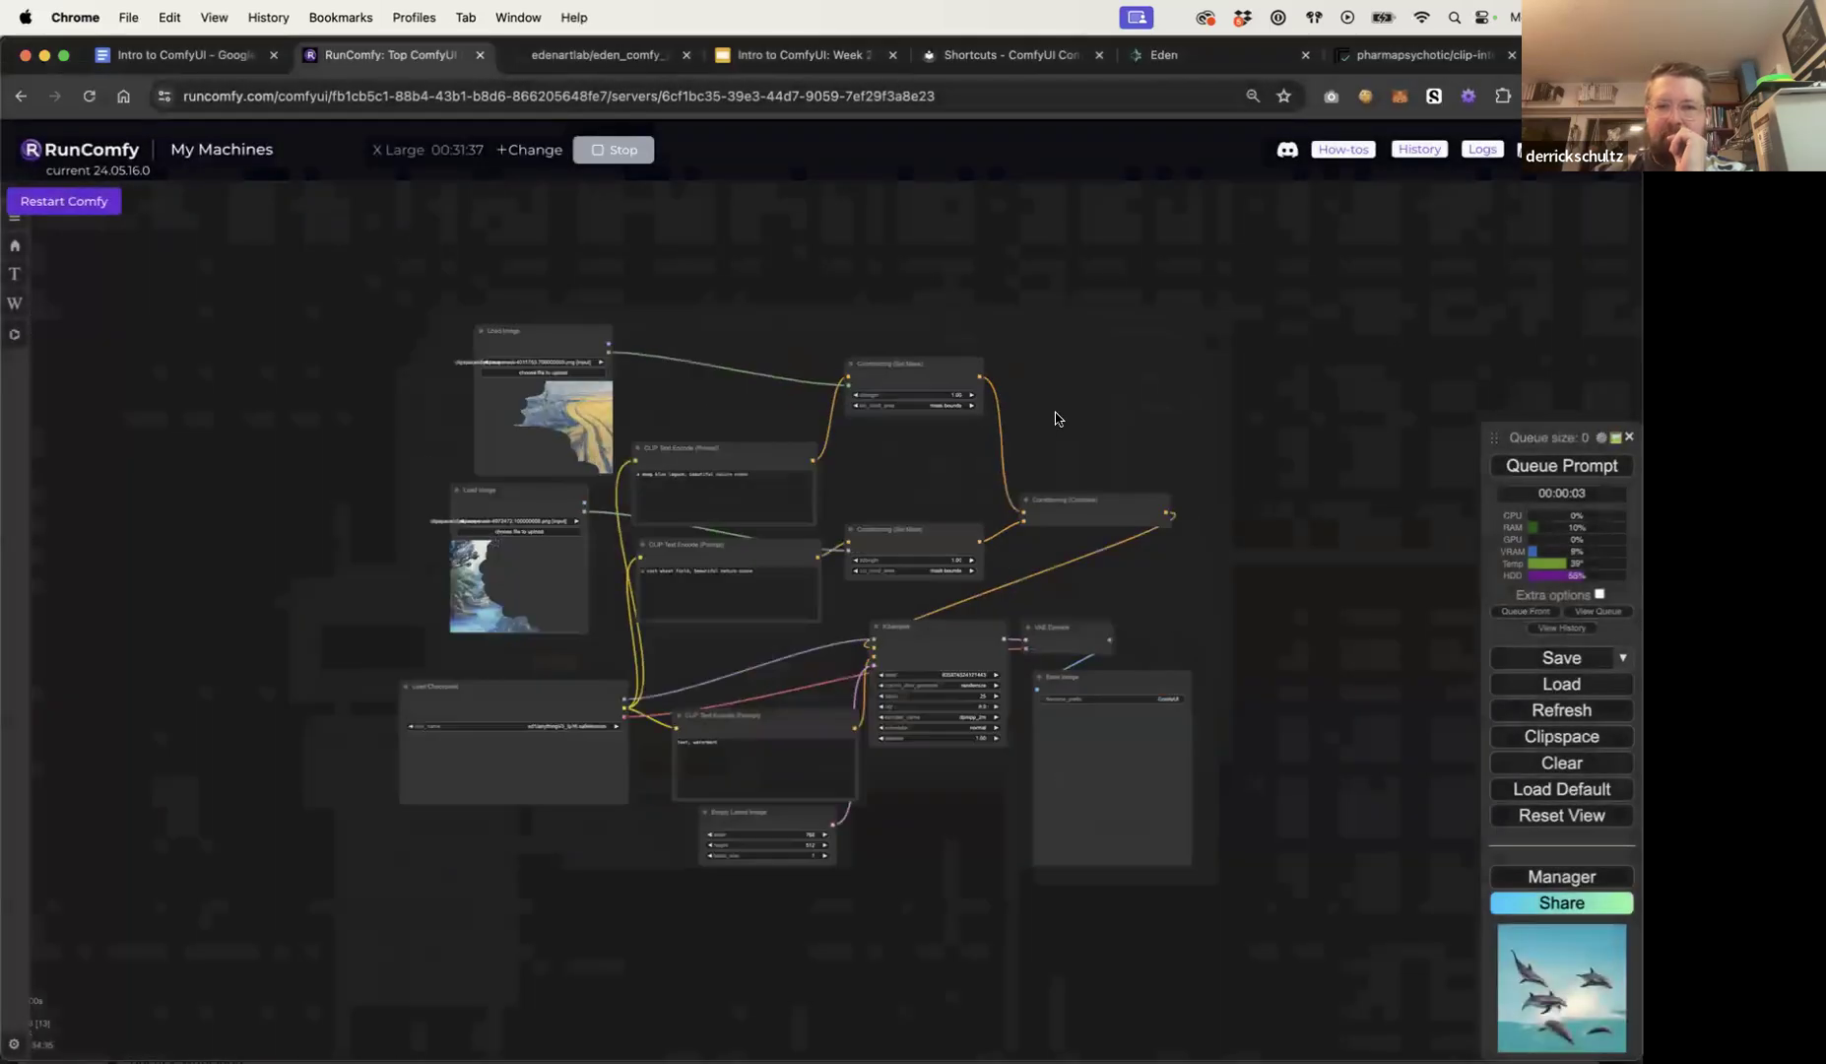
pyautogui.moveTo(1056, 417); pyautogui.dragTo(1019, 381)
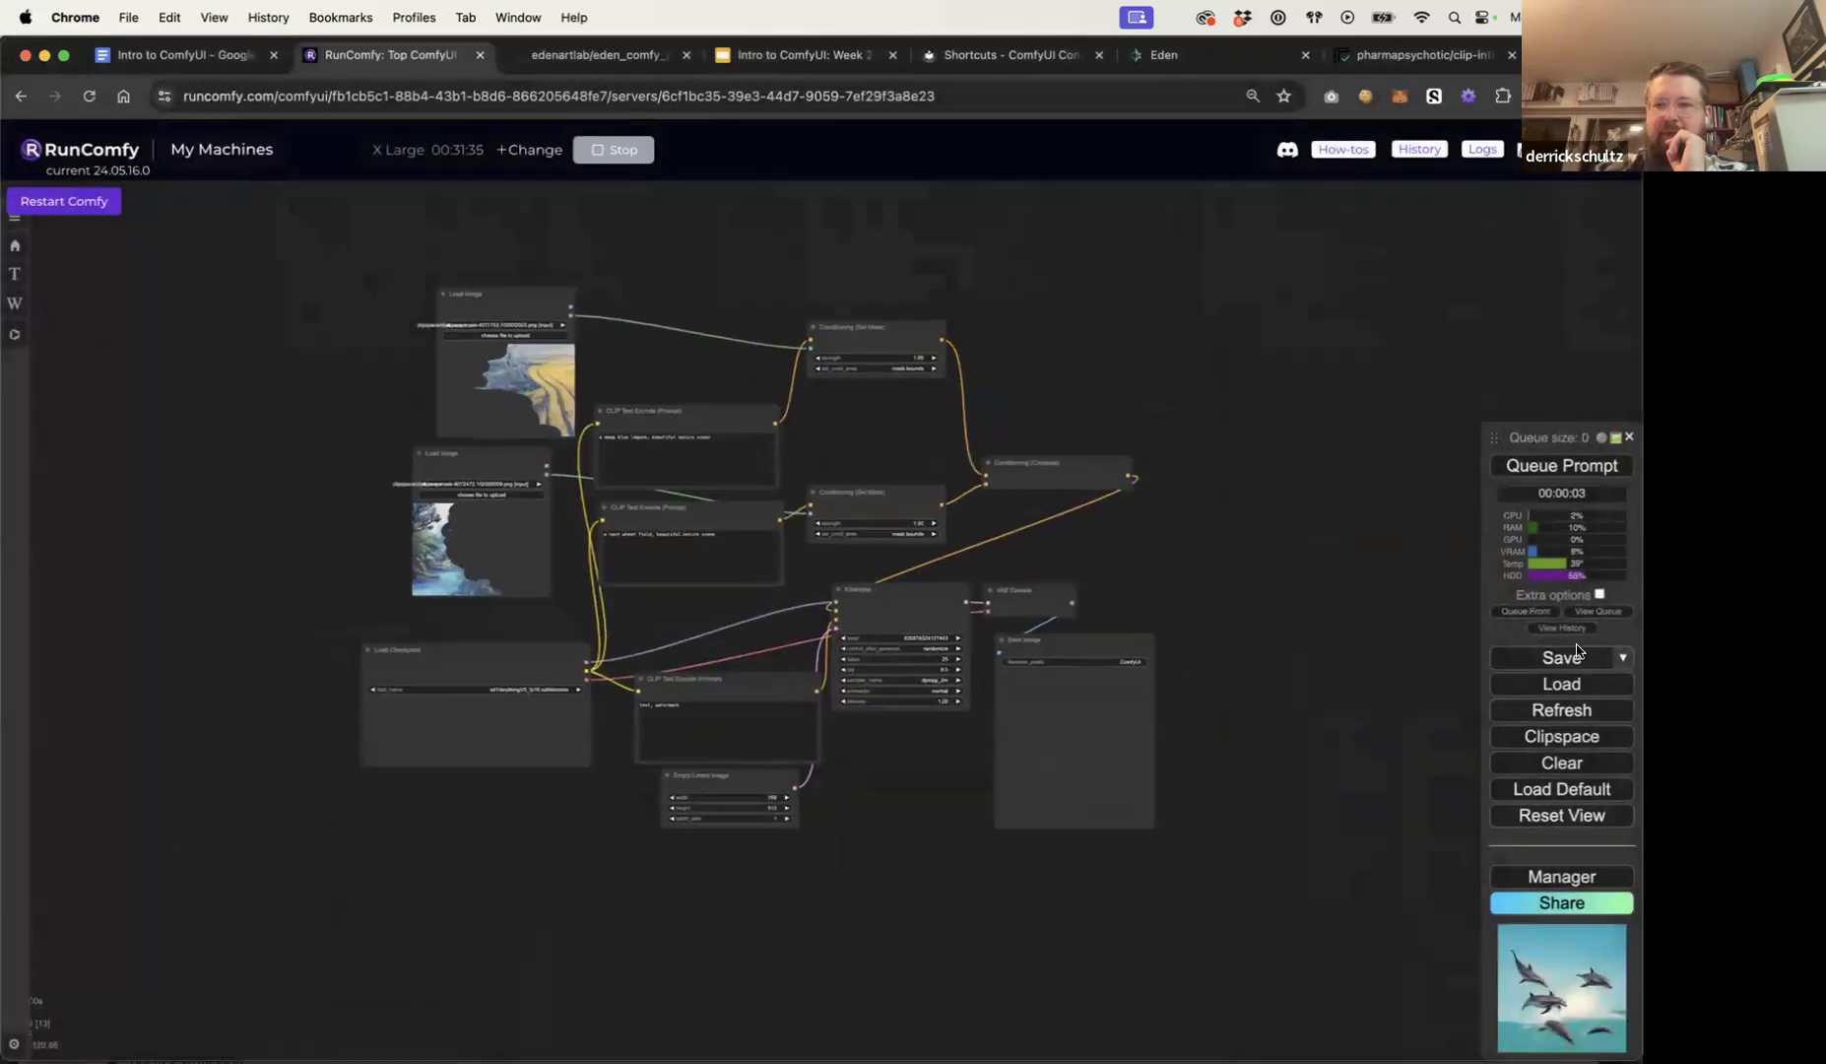
# Step: Run the mask workflow and inspect the generated landscape in the Save Image node
pyautogui.click(1559, 475)
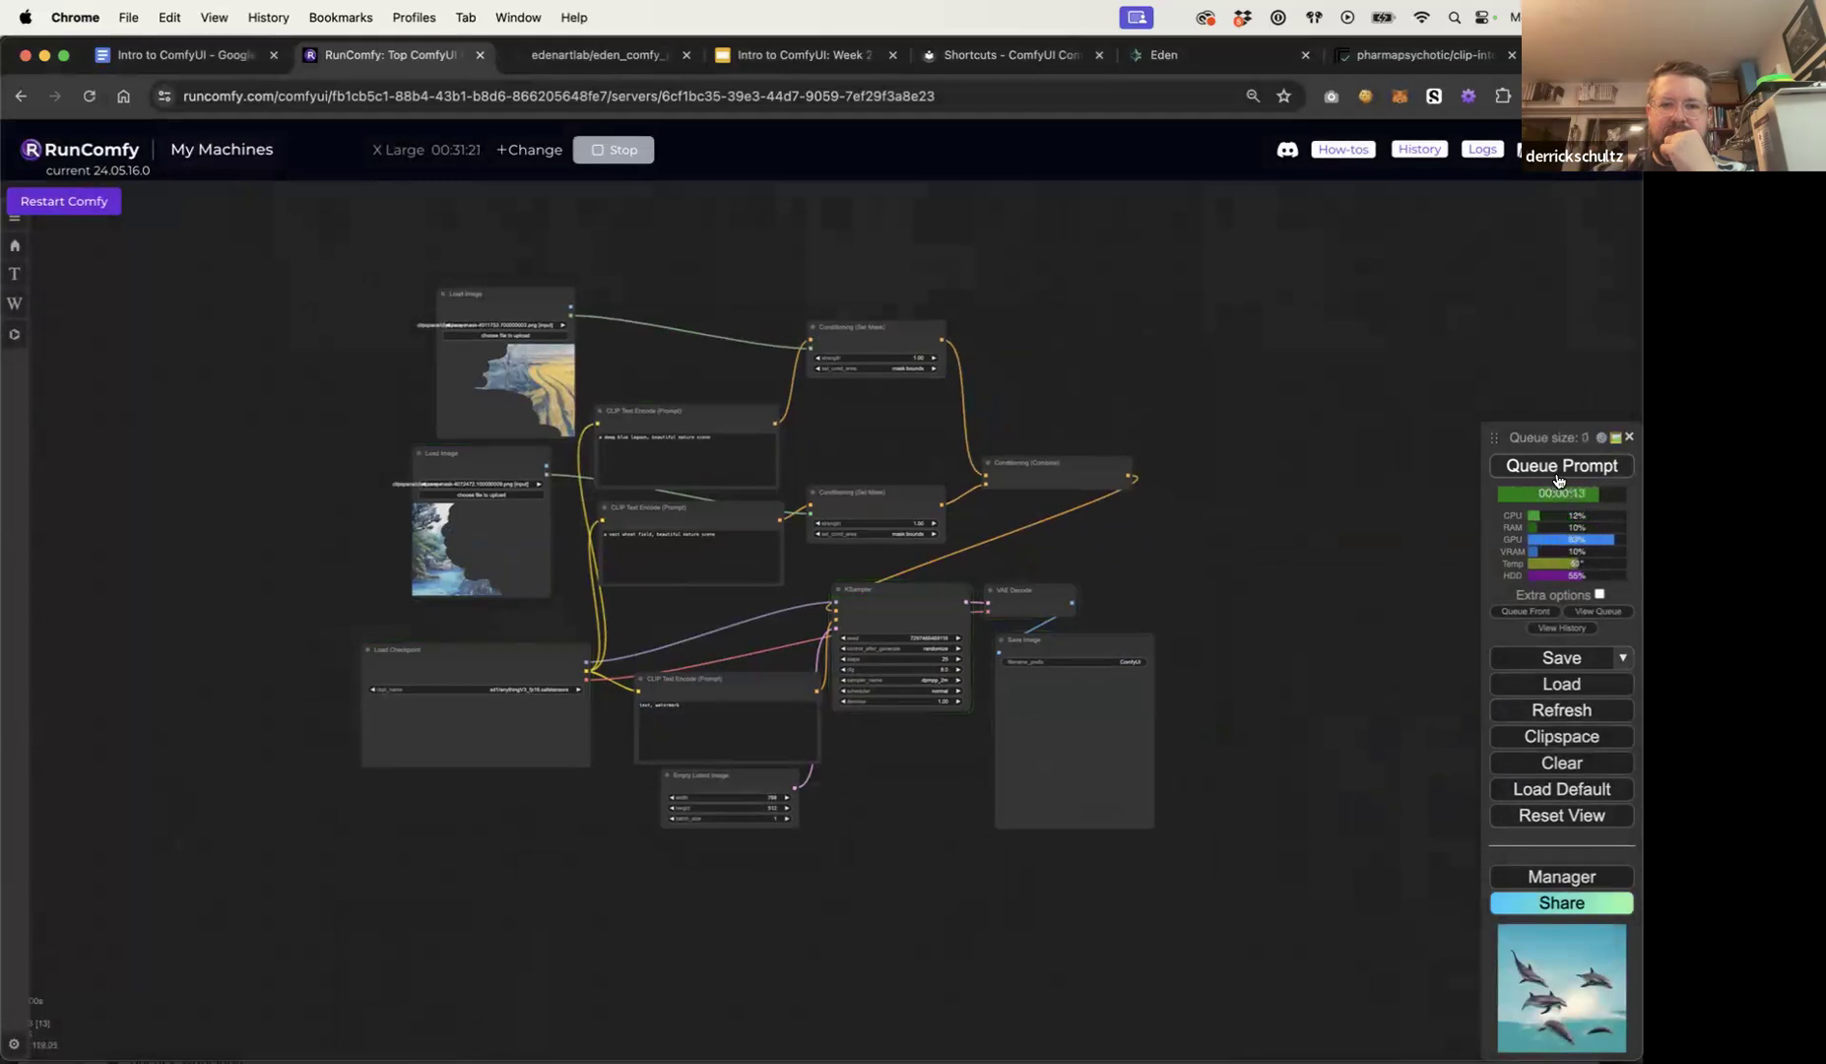
pyautogui.scroll(5, 1161, 776)
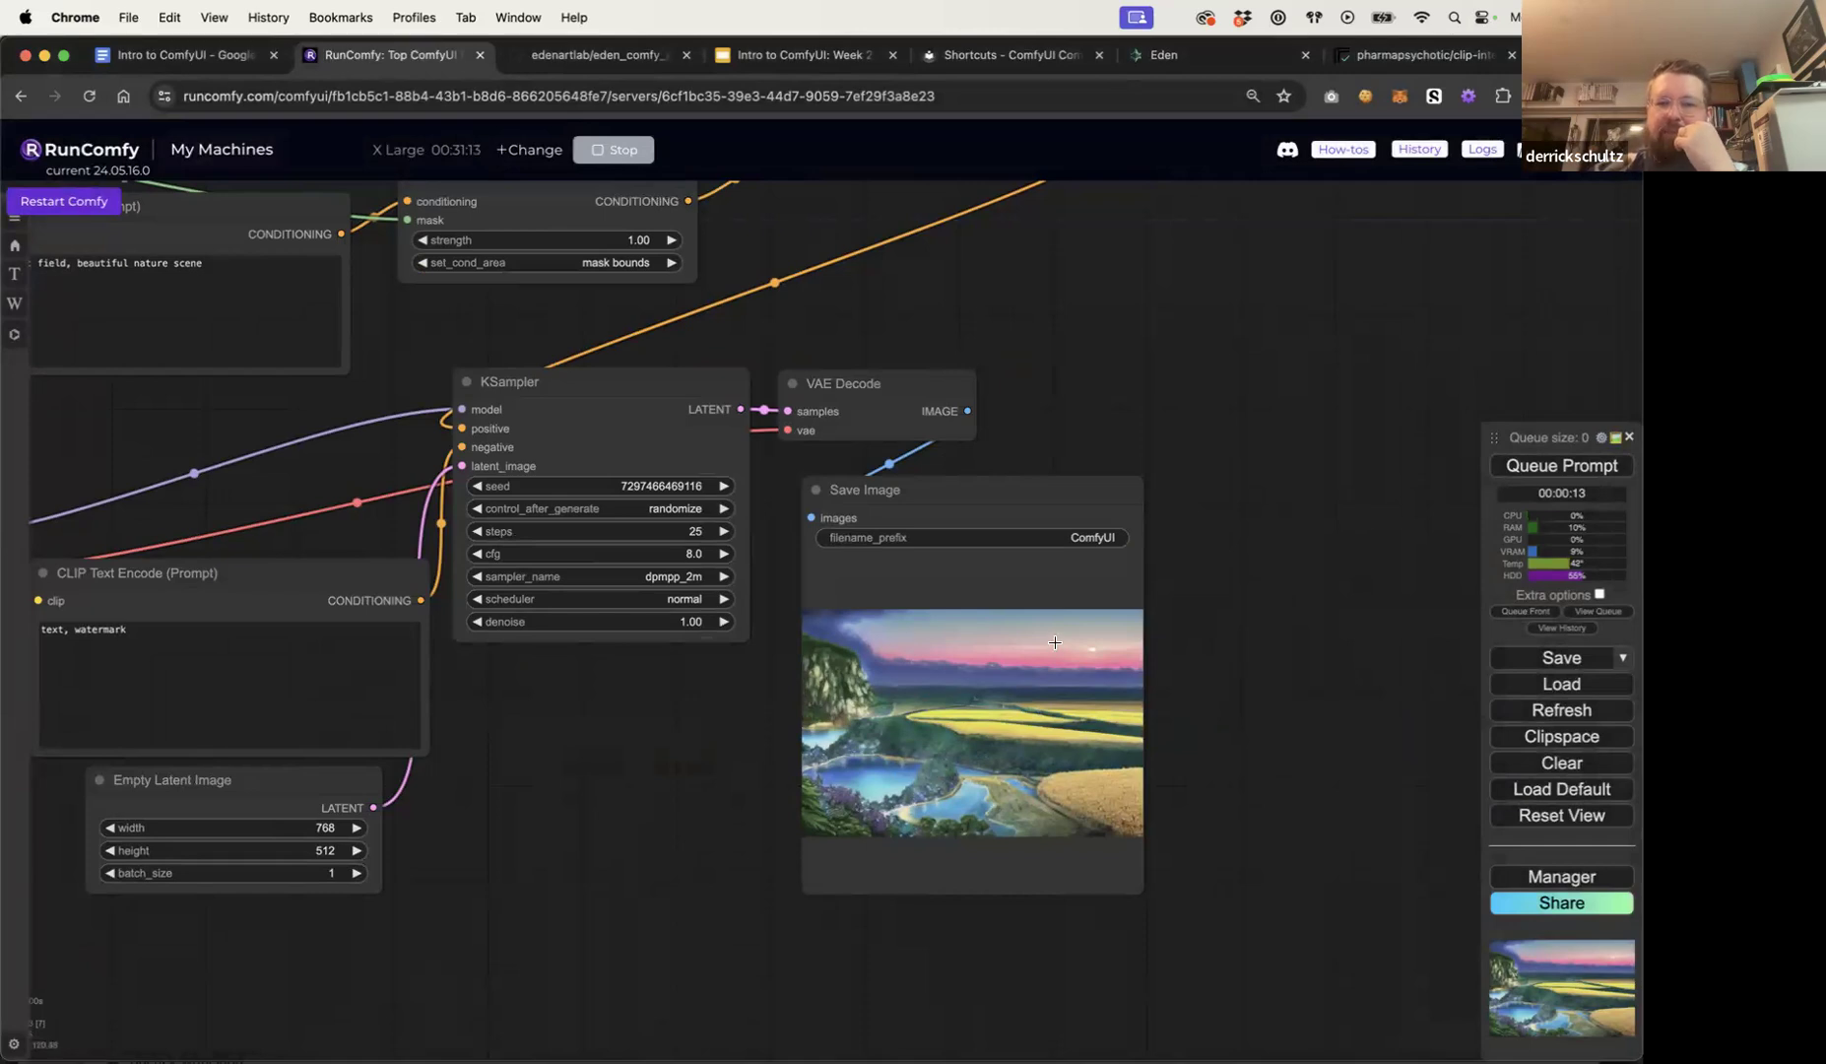
pyautogui.scroll(5, 1055, 642)
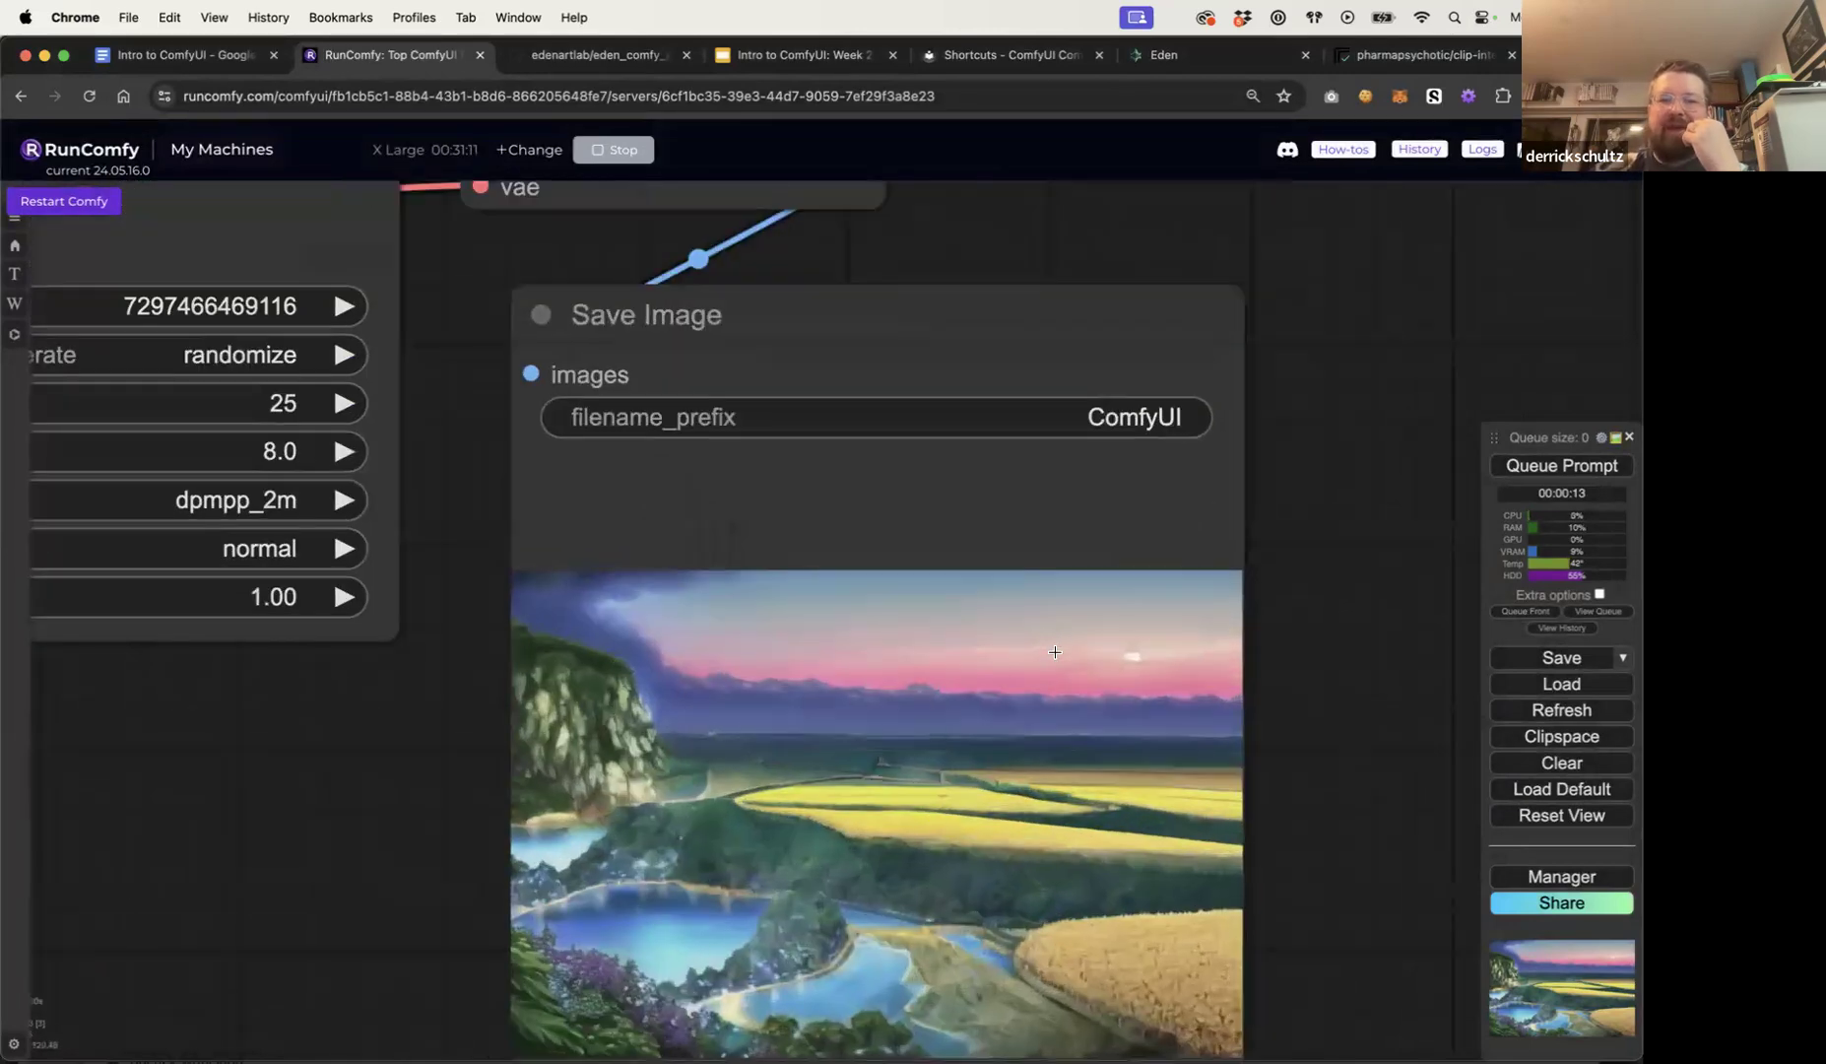
pyautogui.scroll(-5, 1055, 652)
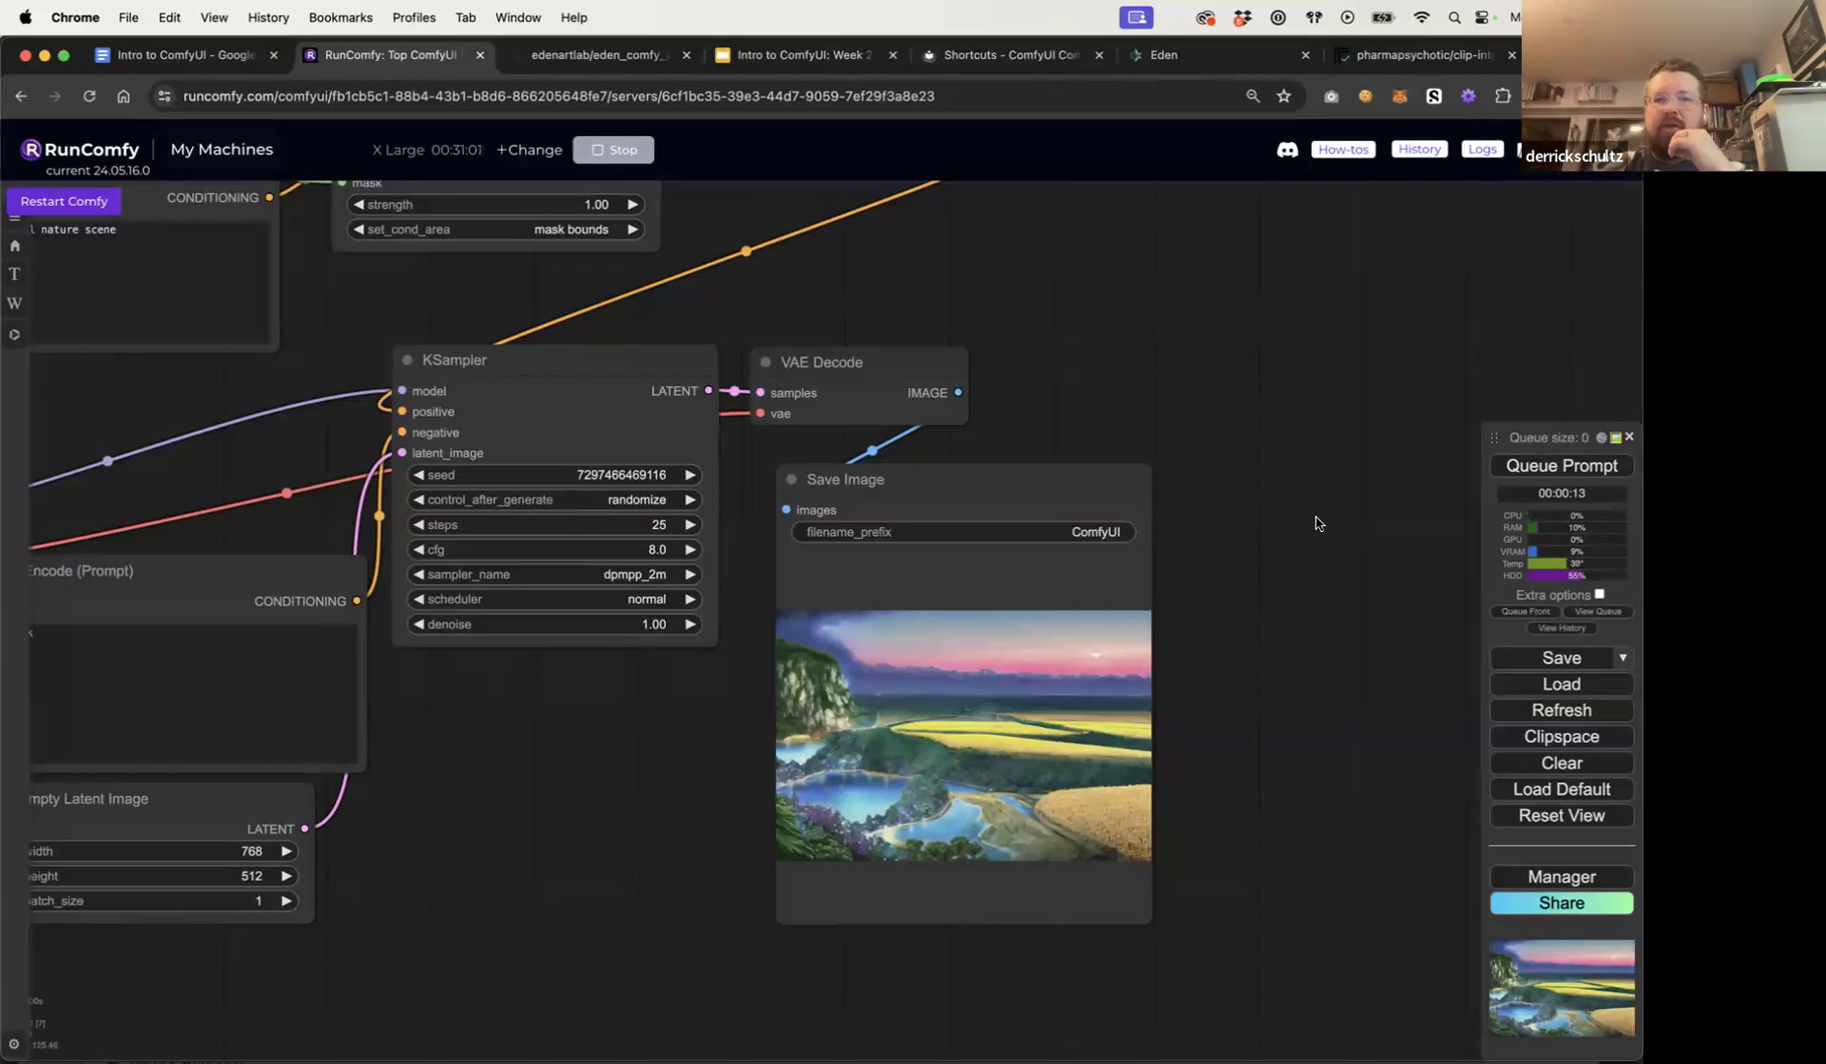
# Step: Place a copy of KSampler beyond Save Image and connect the original KSampler's LATENT output to its latent_image input
pyautogui.scroll(-5, 1317, 522)
pyautogui.moveTo(941, 401)
pyautogui.mouseDown()
pyautogui.moveTo(754, 435)
pyautogui.moveTo(1293, 381)
pyautogui.moveTo(1270, 387)
pyautogui.moveTo(1345, 360)
pyautogui.mouseUp()
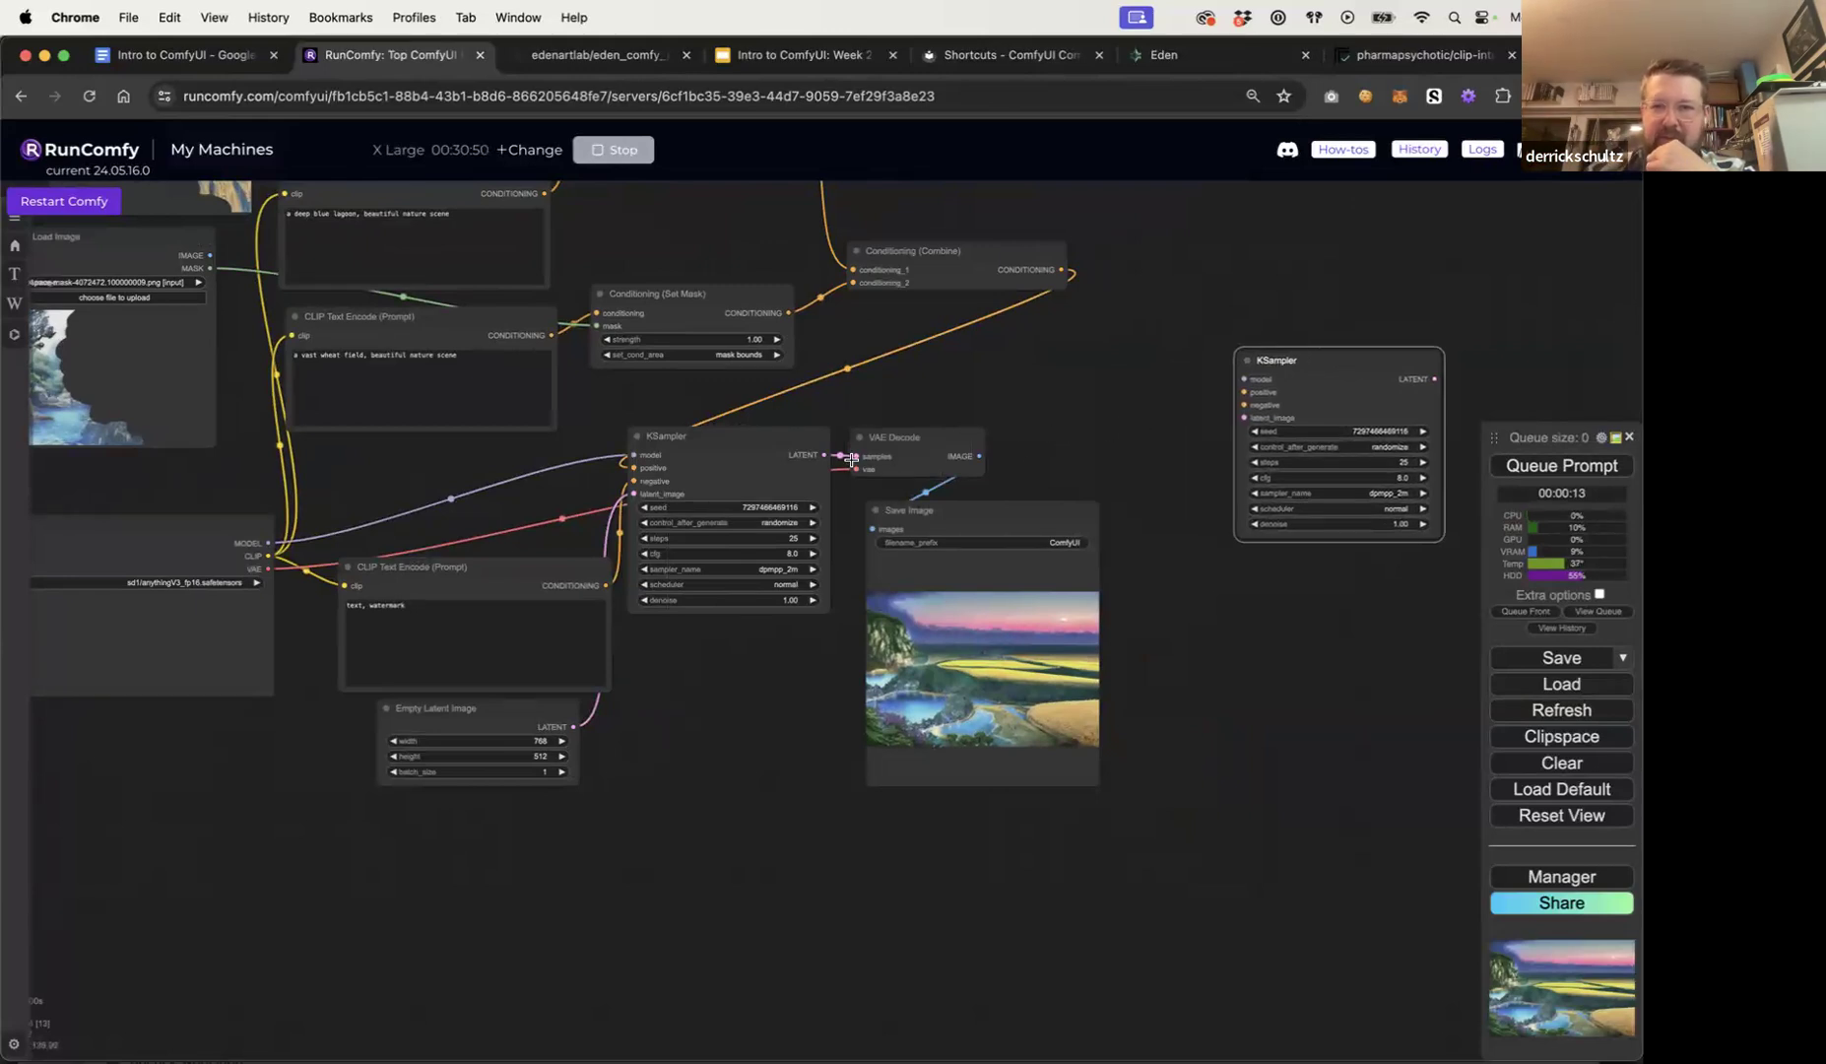
pyautogui.moveTo(824, 455); pyautogui.dragTo(1243, 418)
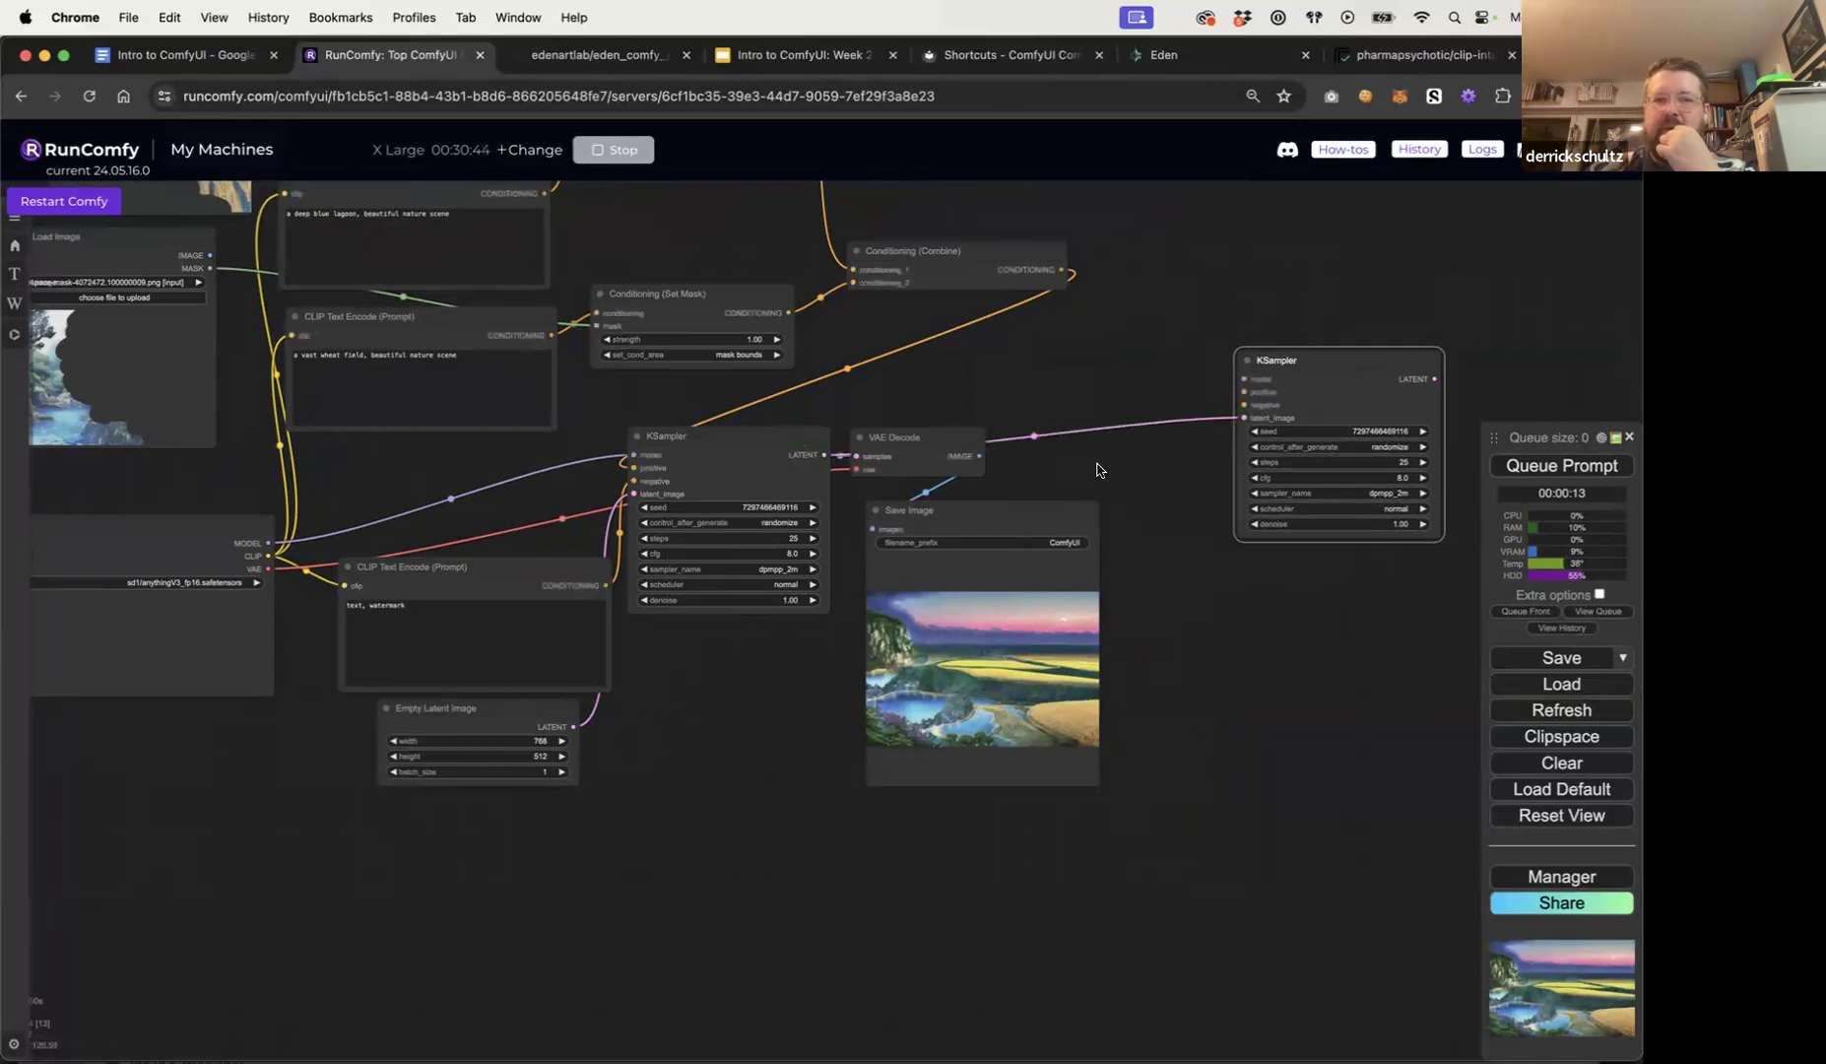
# Step: Move the VAE Decode and Save Image nodes lower to clear the link between the two KSamplers
pyautogui.moveTo(952, 444); pyautogui.dragTo(955, 470)
pyautogui.moveTo(1029, 522); pyautogui.dragTo(1018, 570)
pyautogui.moveTo(941, 461); pyautogui.dragTo(947, 476)
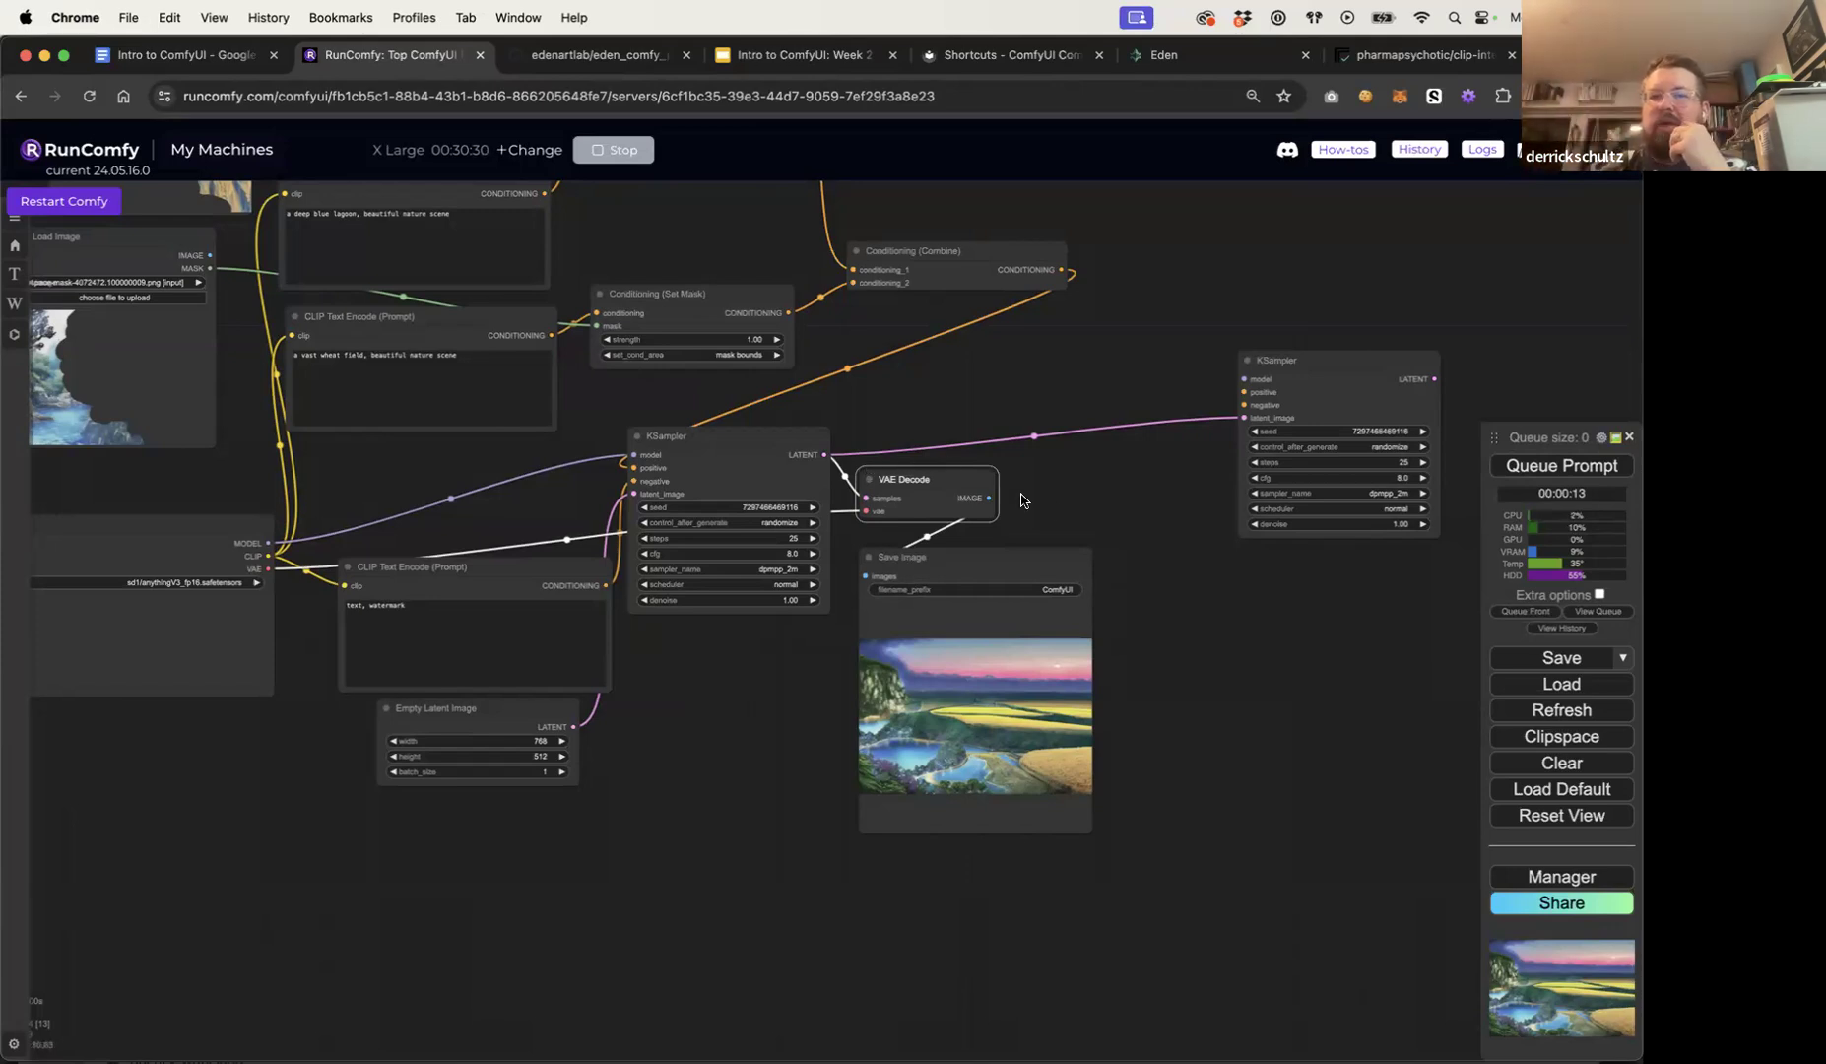
# Step: Connect the checkpoint's MODEL, Conditioning (Combine) as positive and the "text, watermark" prompt as negative to the second KSampler
pyautogui.moveTo(1286, 361); pyautogui.dragTo(1251, 350)
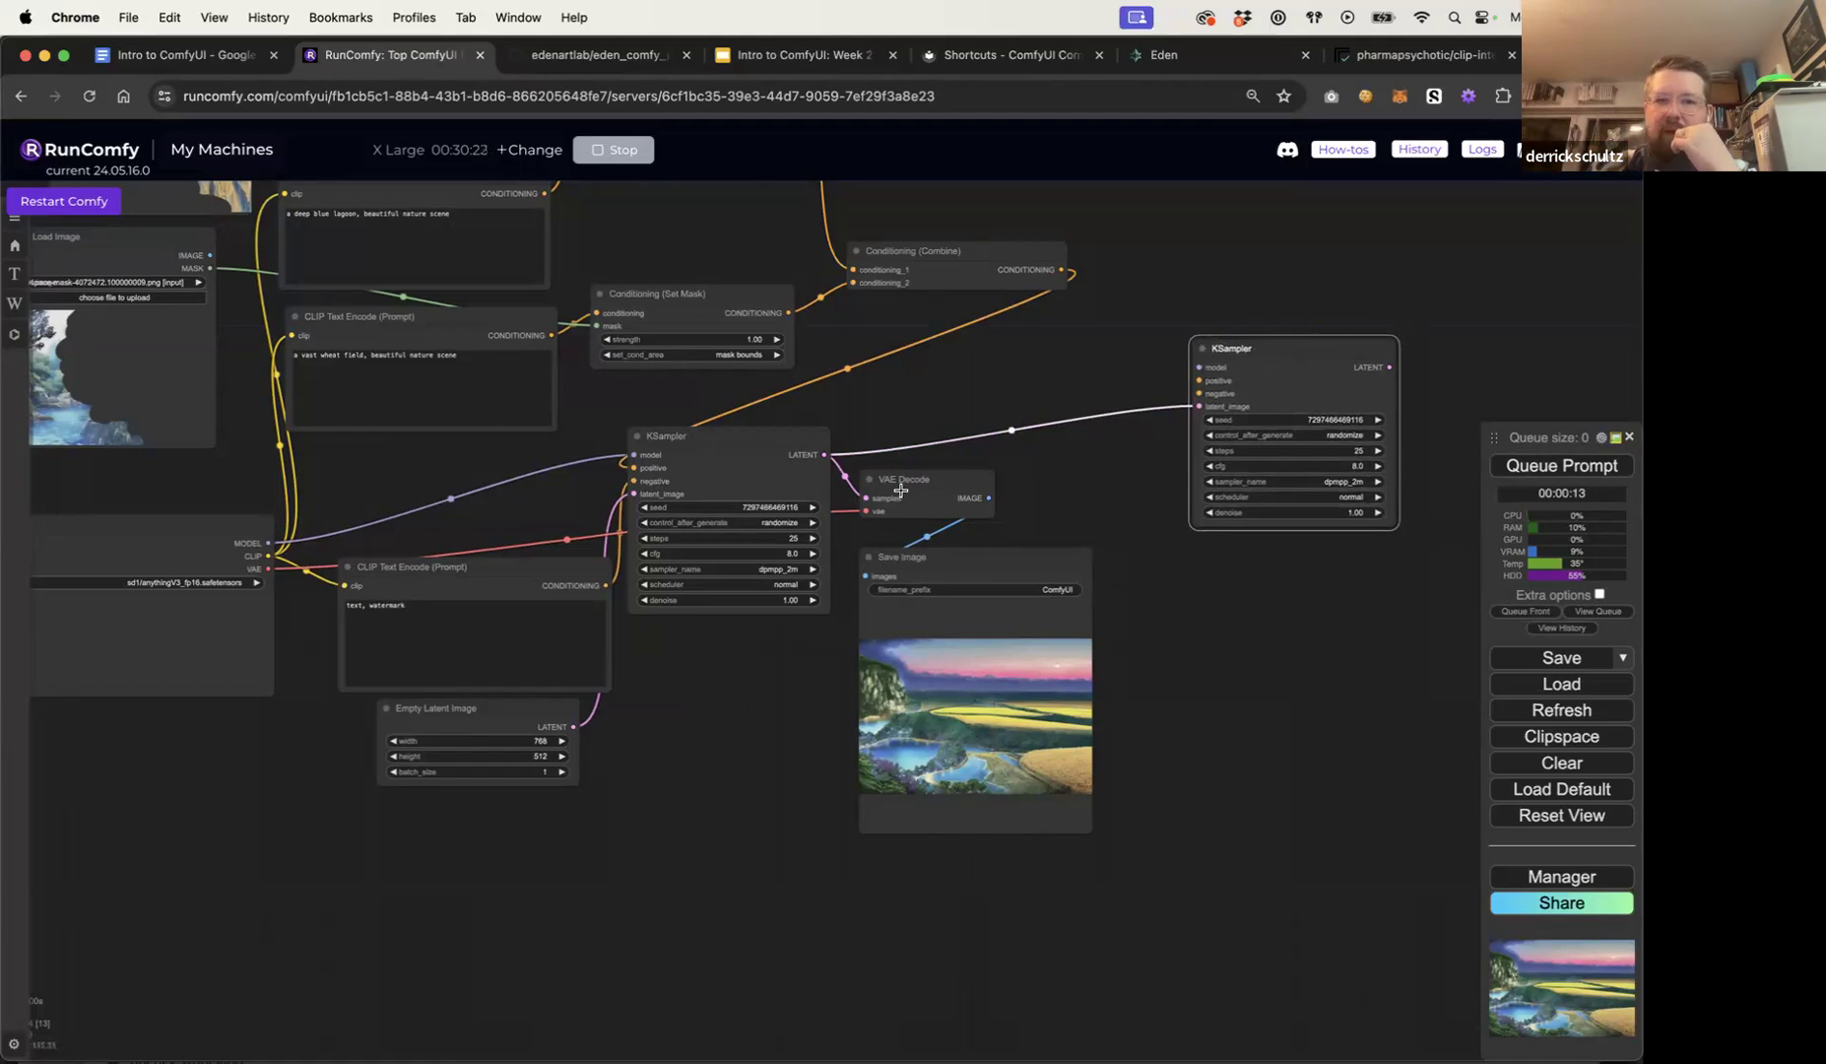
pyautogui.moveTo(268, 543); pyautogui.dragTo(1194, 368)
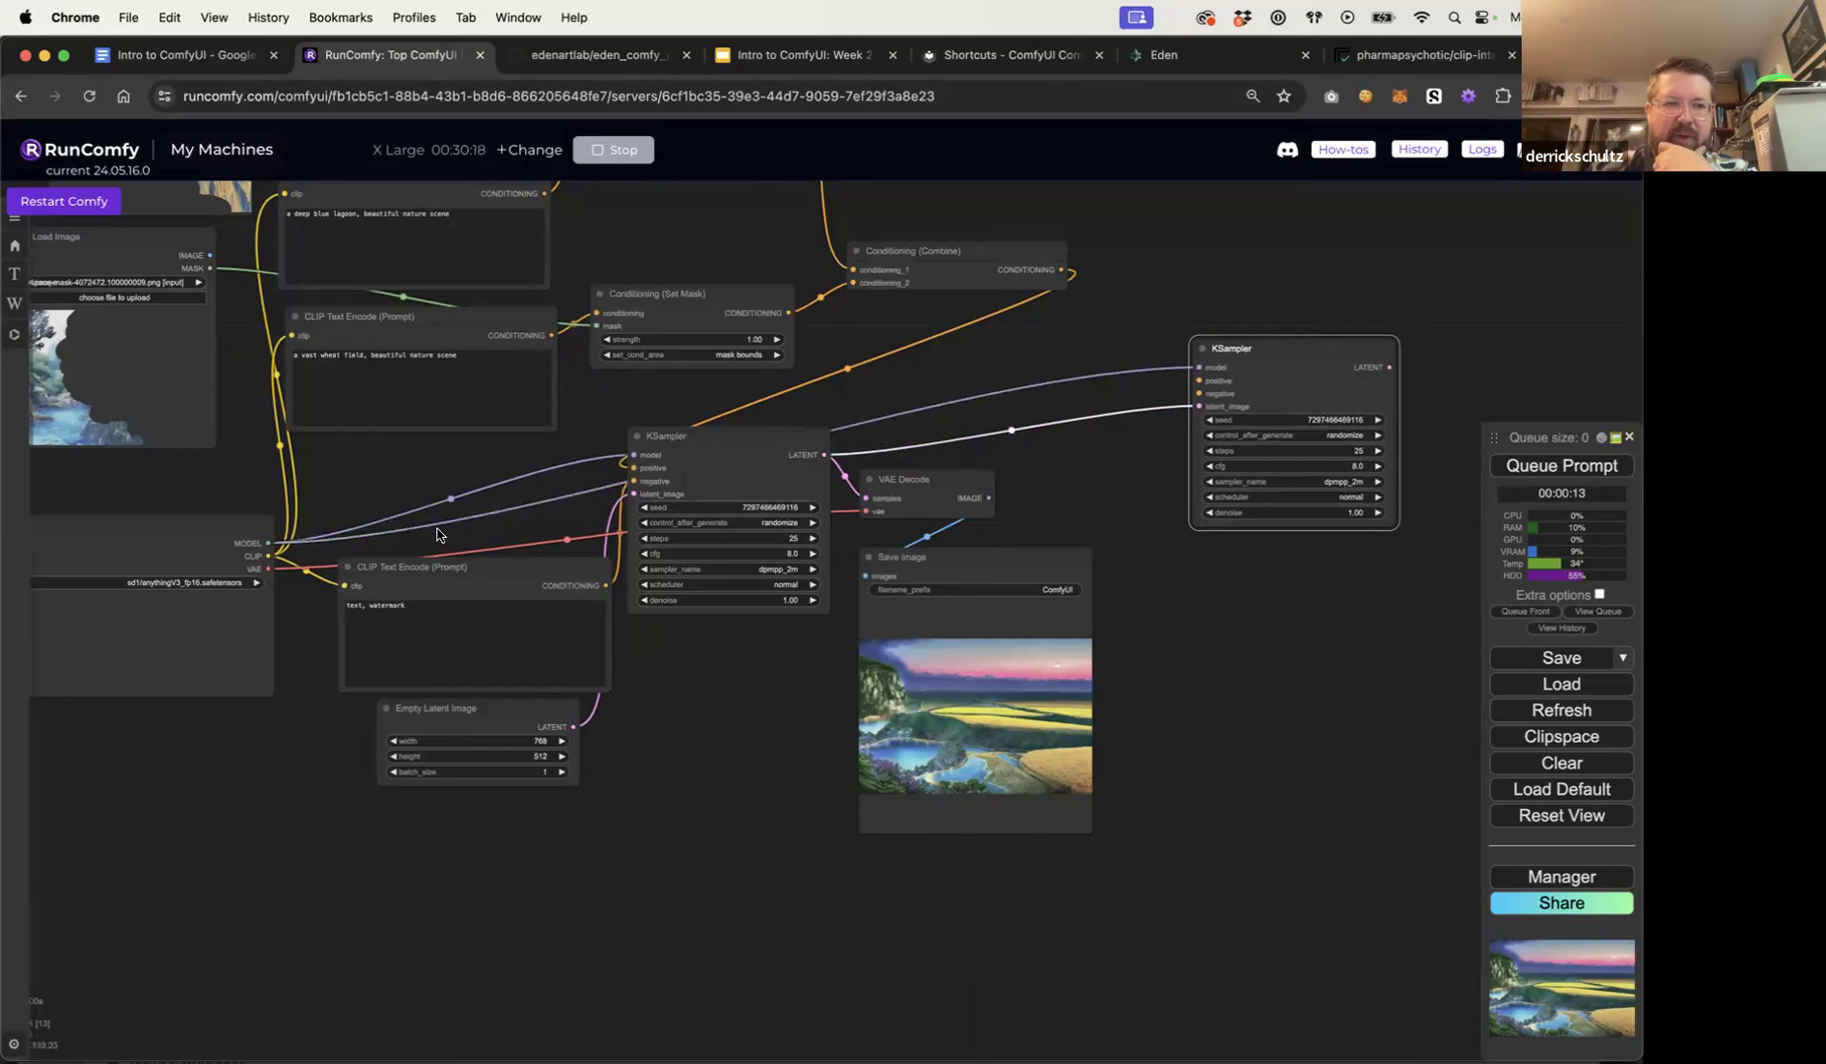
pyautogui.moveTo(1062, 269); pyautogui.dragTo(1201, 380)
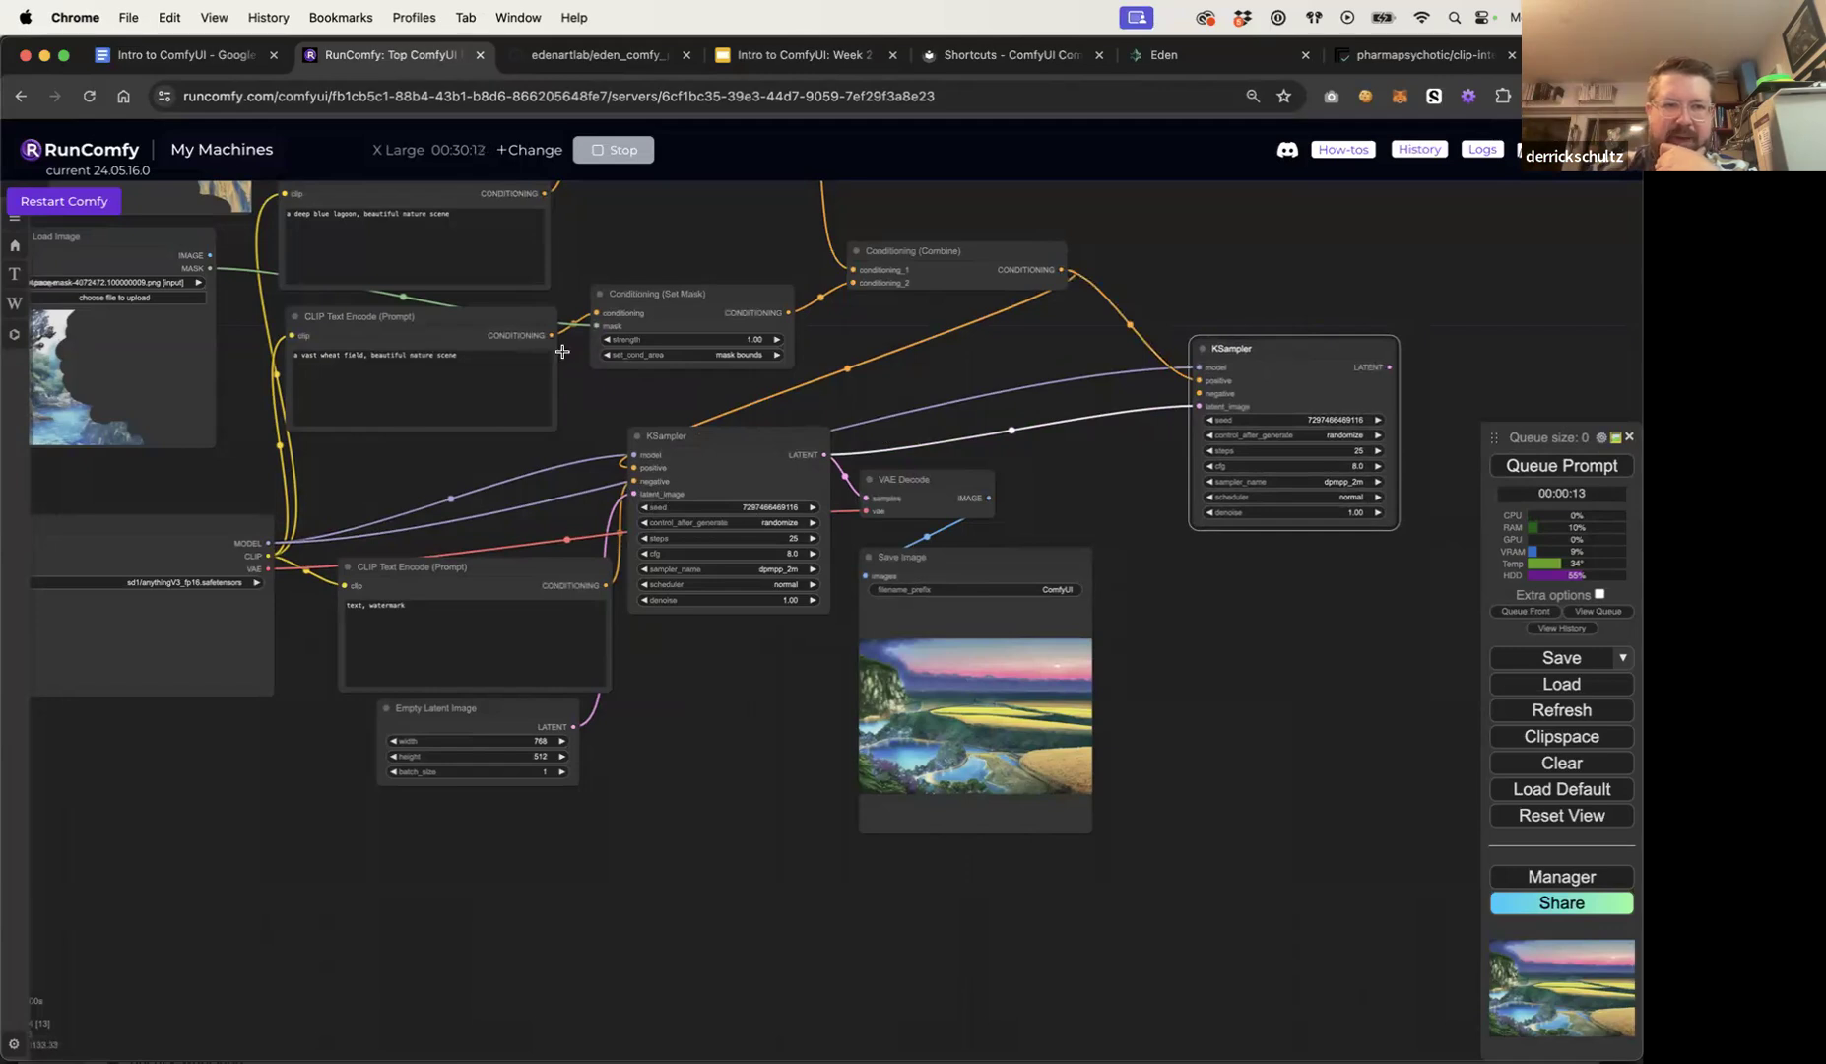
pyautogui.moveTo(610, 587); pyautogui.dragTo(1199, 391)
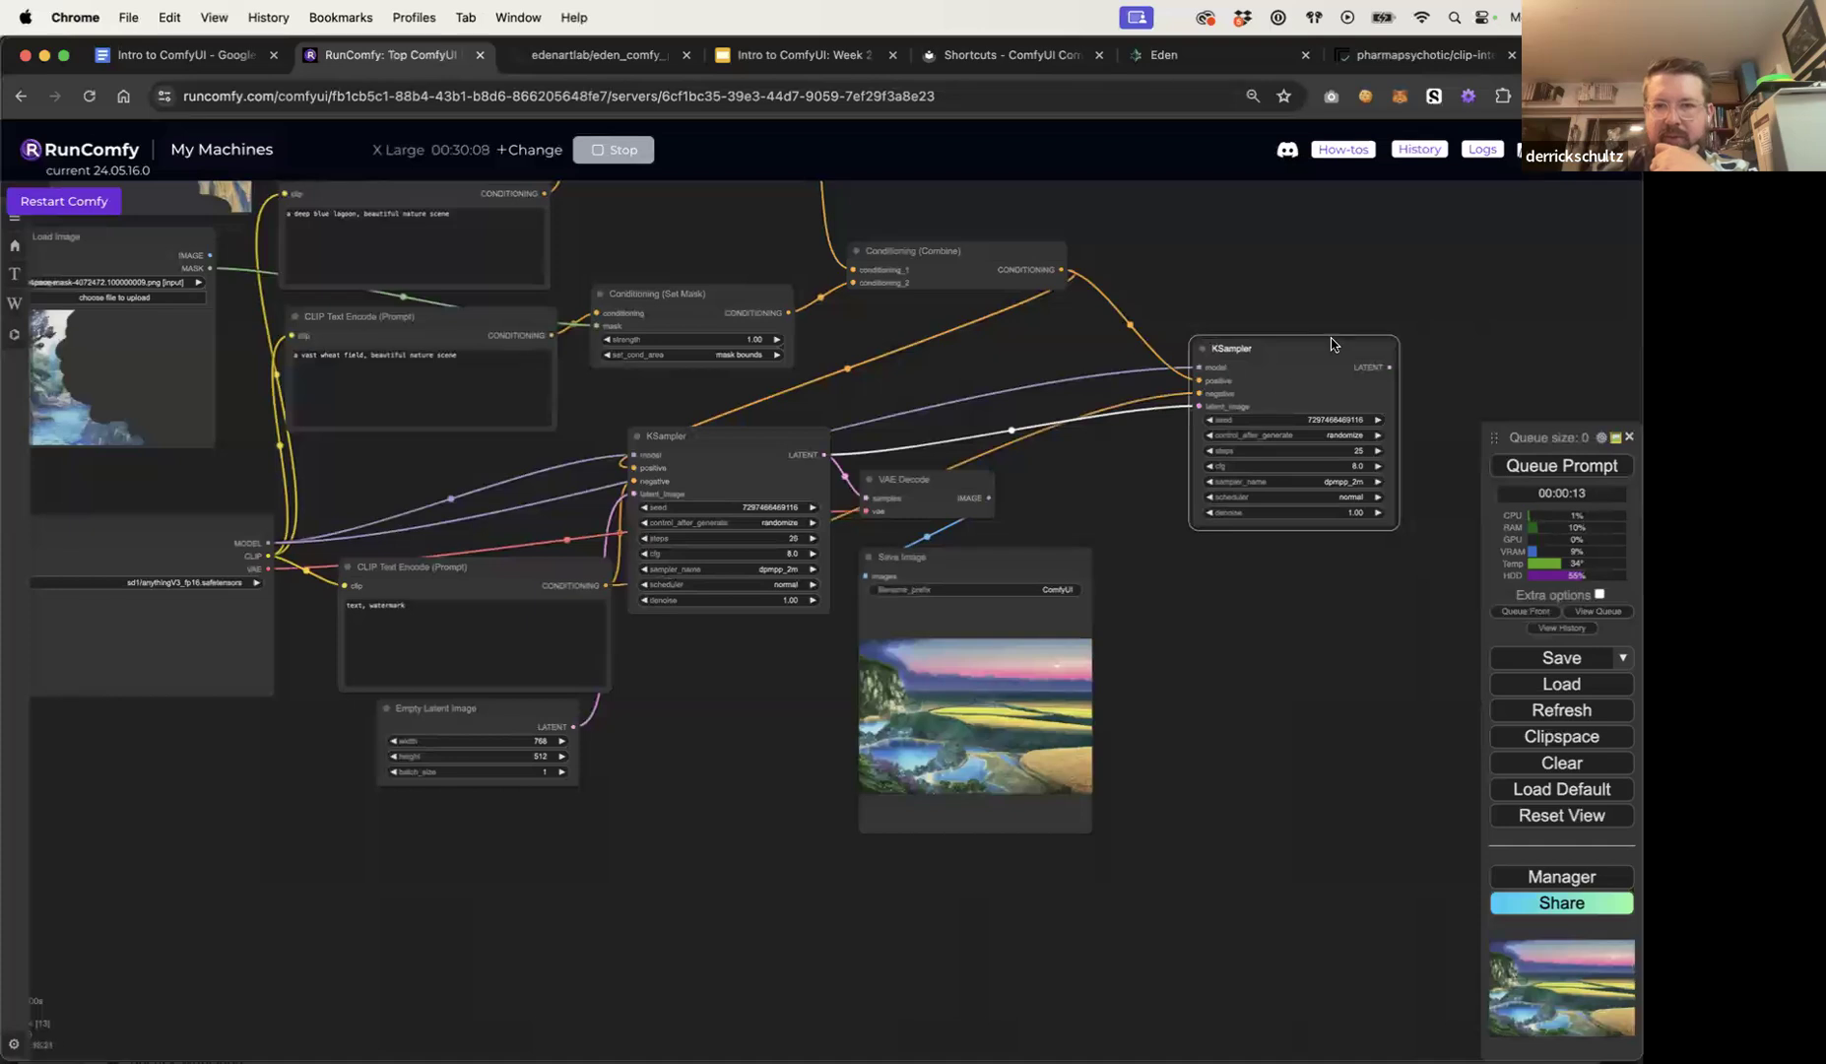
# Step: Set the second KSampler's denoise to 0.50
pyautogui.hscroll(5, 1271, 325)
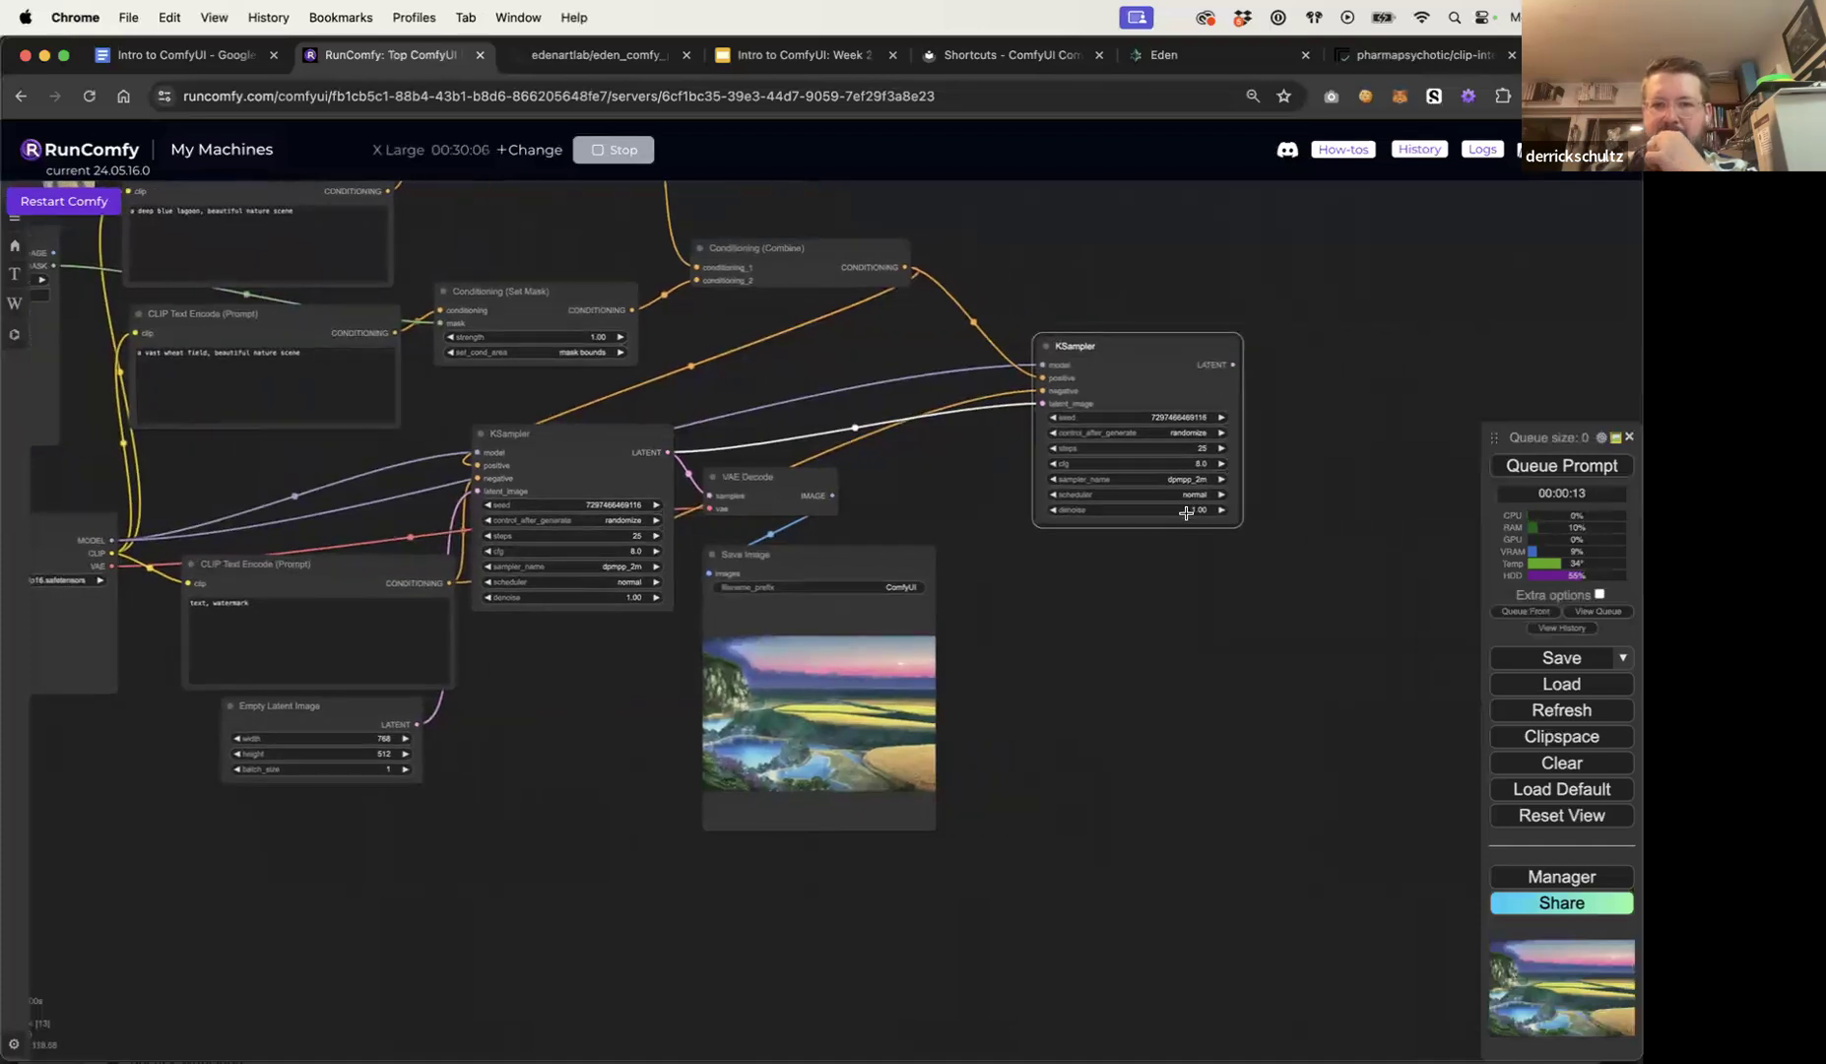
pyautogui.scroll(9, 1186, 514)
pyautogui.scroll(-9, 1184, 516)
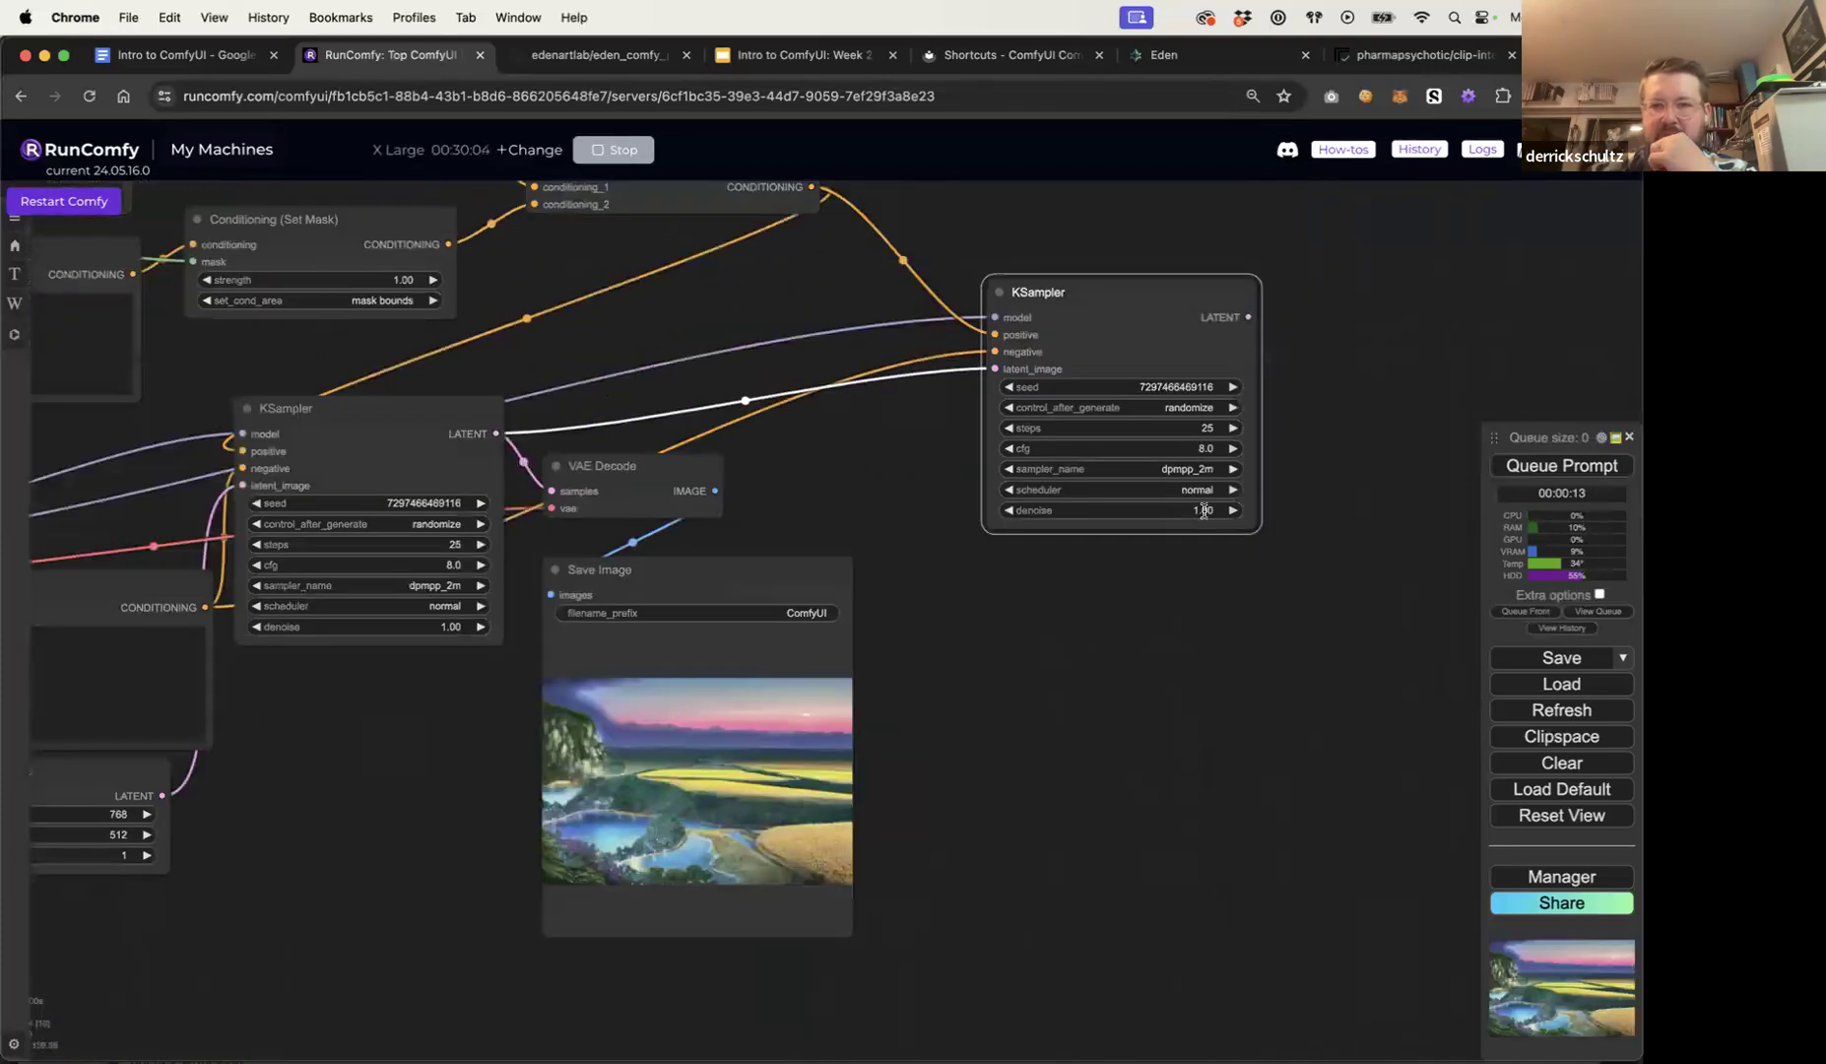
pyautogui.click(1198, 510)
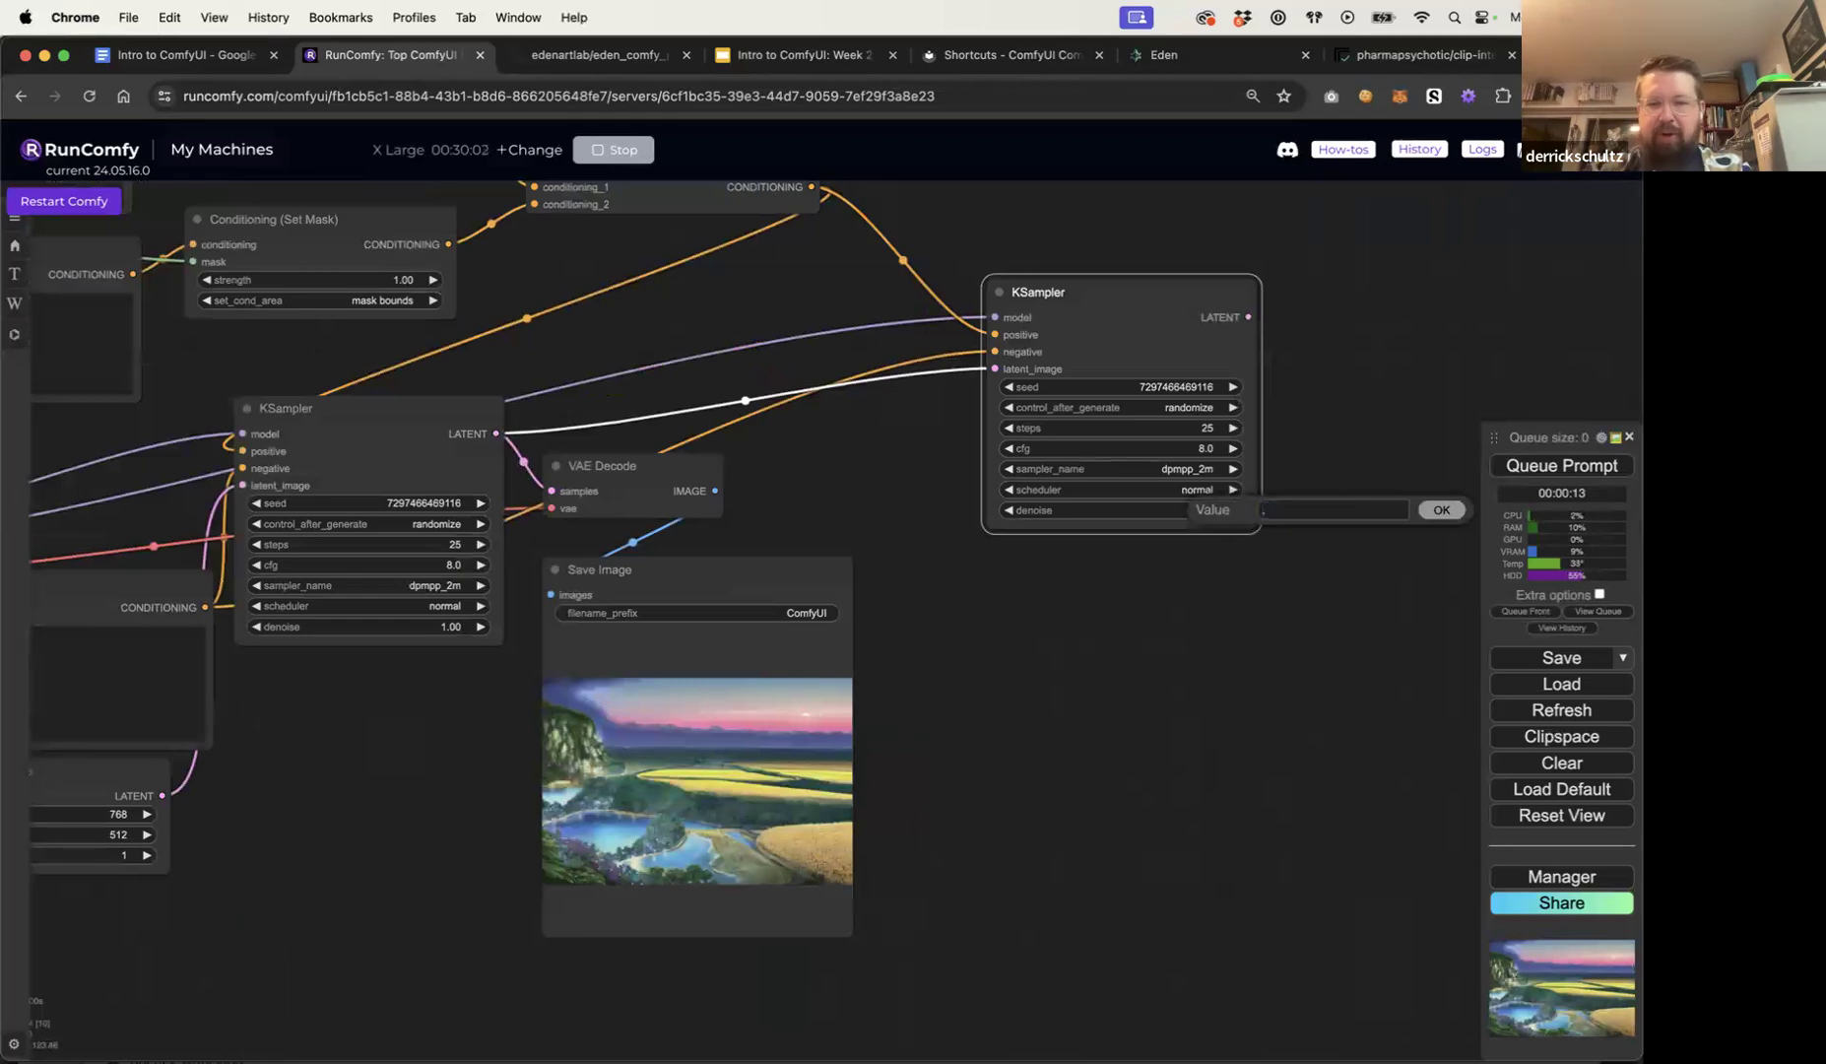
pyautogui.click(1442, 509)
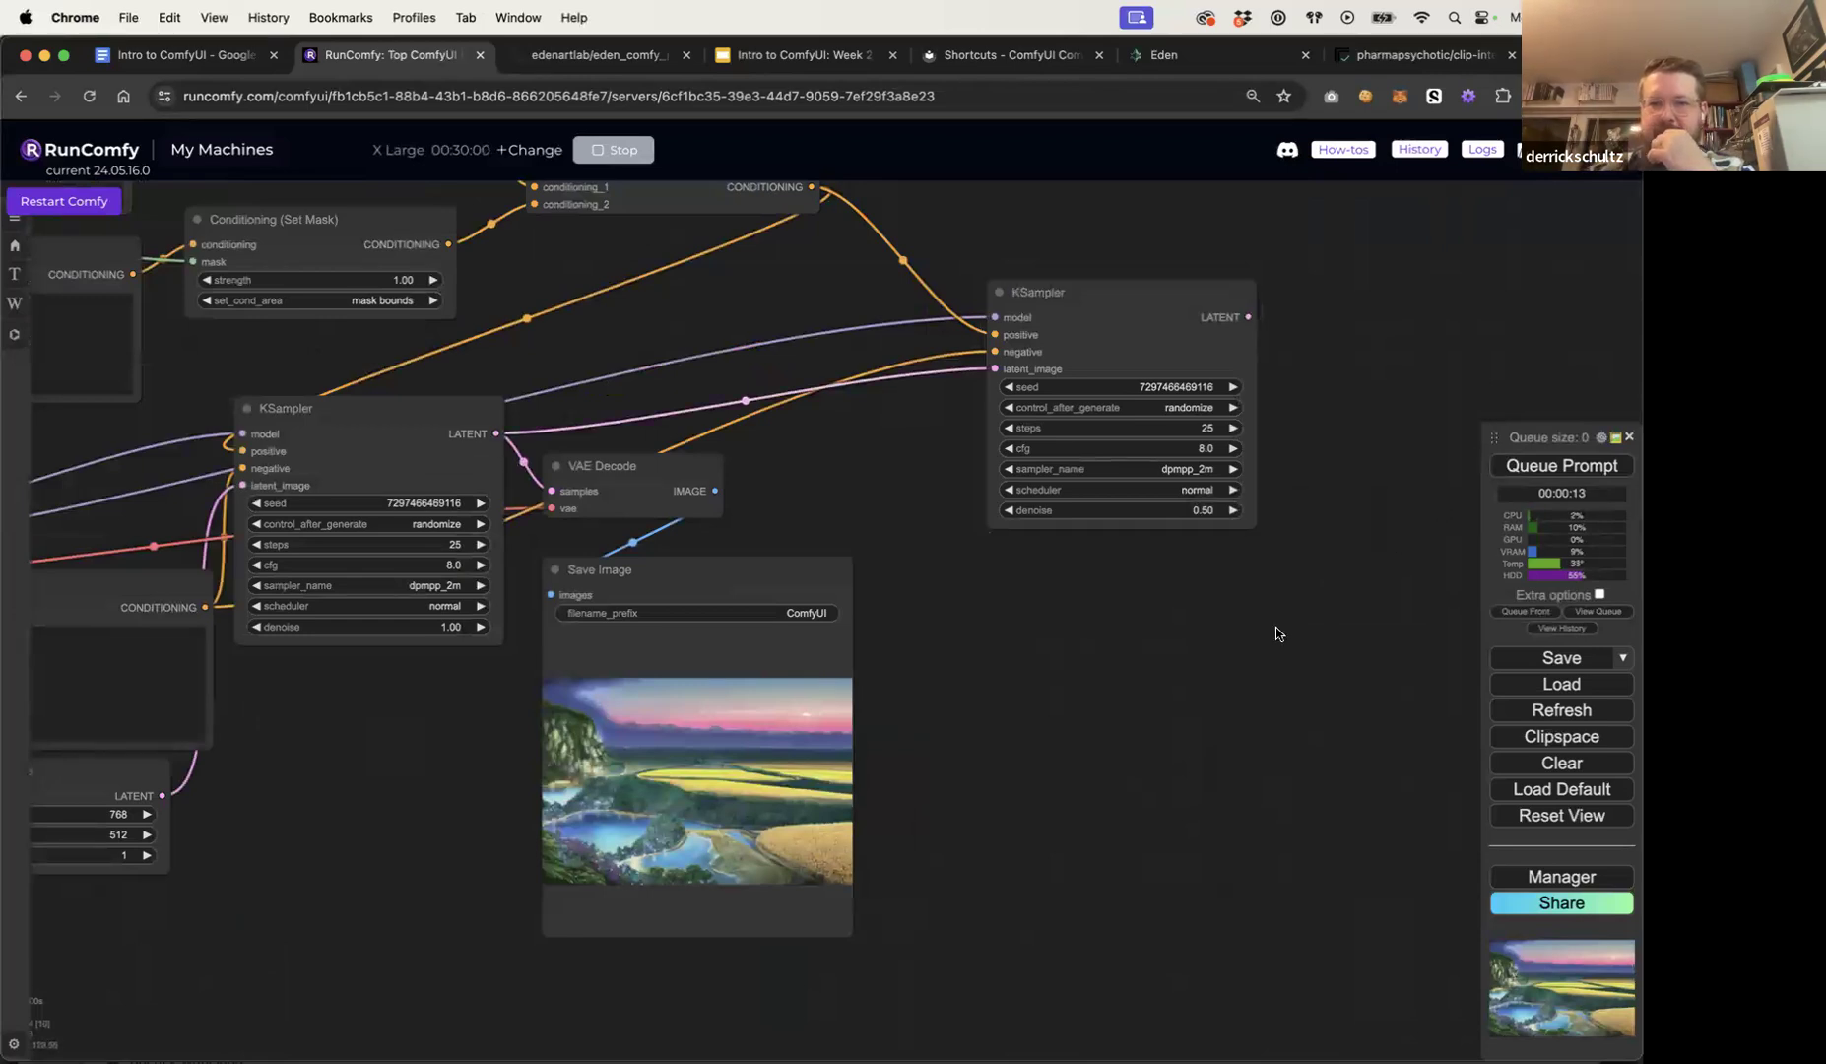
# Step: Add a CLIP Text Encode (Prompt) node in the empty space above the second KSampler
pyautogui.scroll(-4, 1279, 636)
pyautogui.moveTo(1247, 635); pyautogui.dragTo(1149, 620)
pyautogui.moveTo(891, 596); pyautogui.dragTo(922, 596)
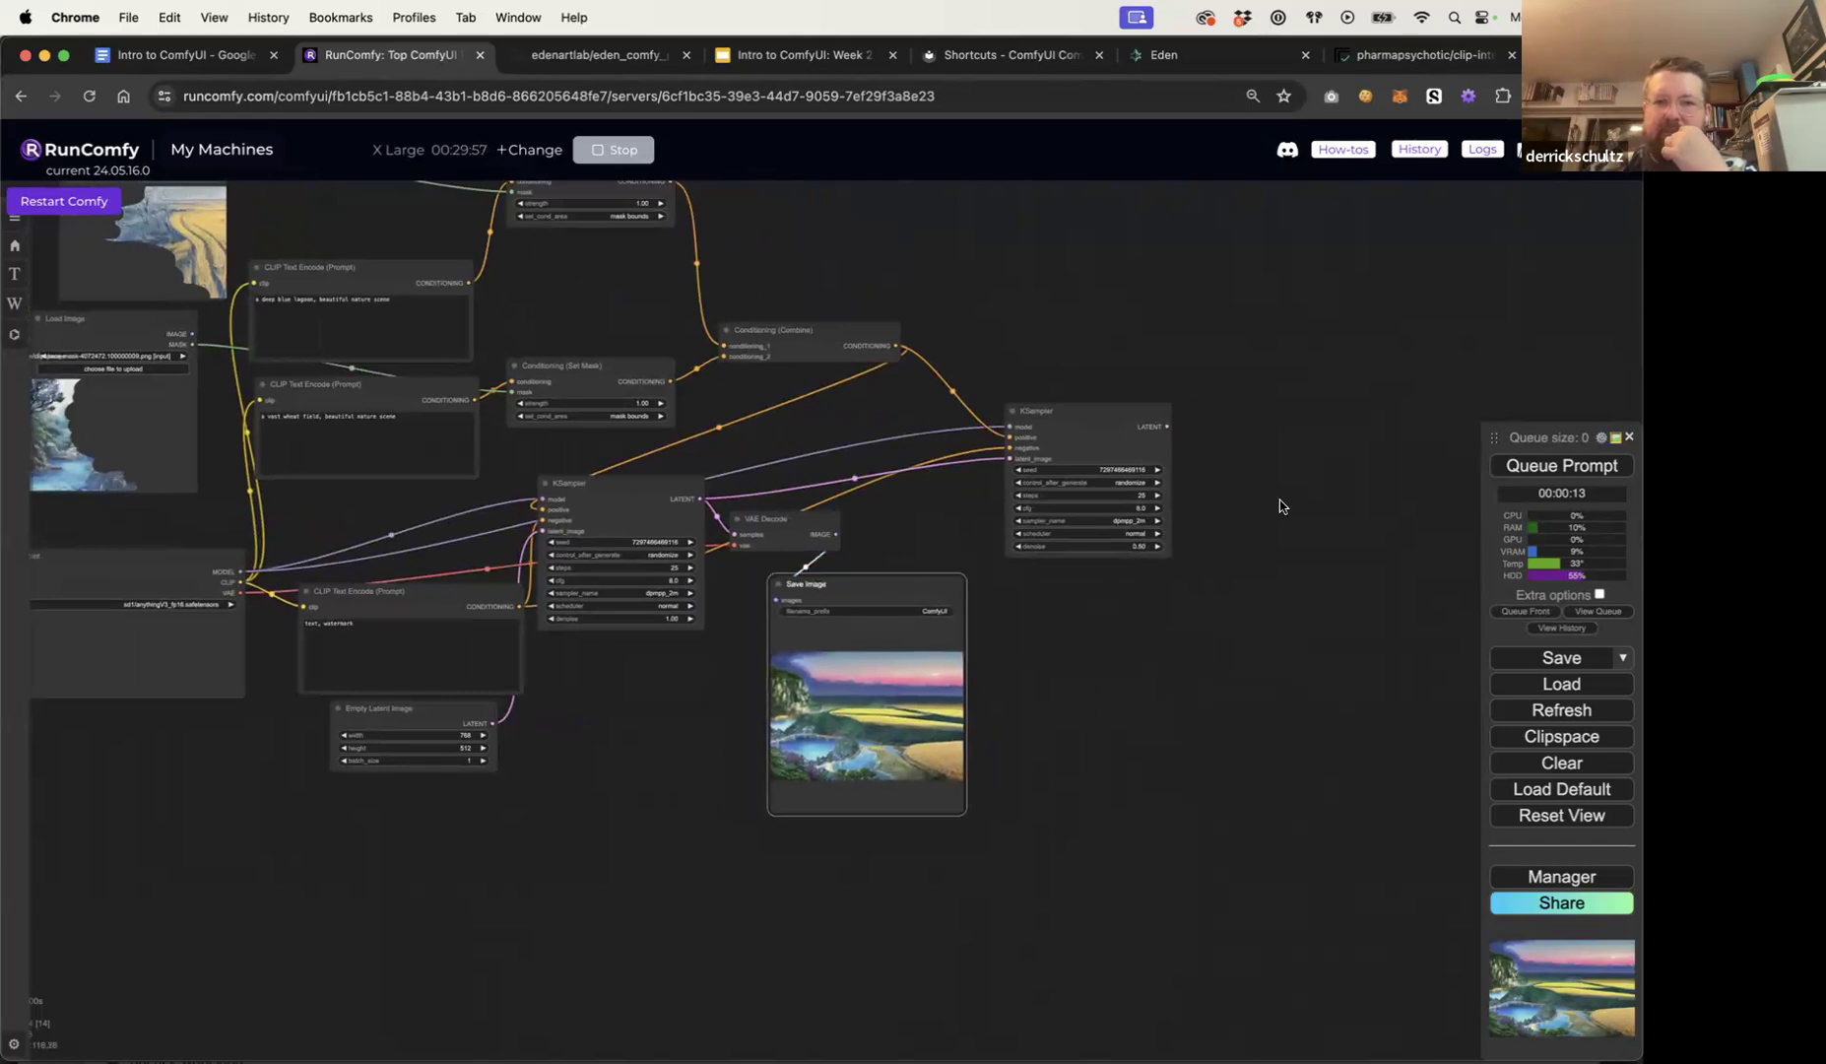
pyautogui.click(842, 303)
pyautogui.moveTo(925, 287); pyautogui.dragTo(892, 358)
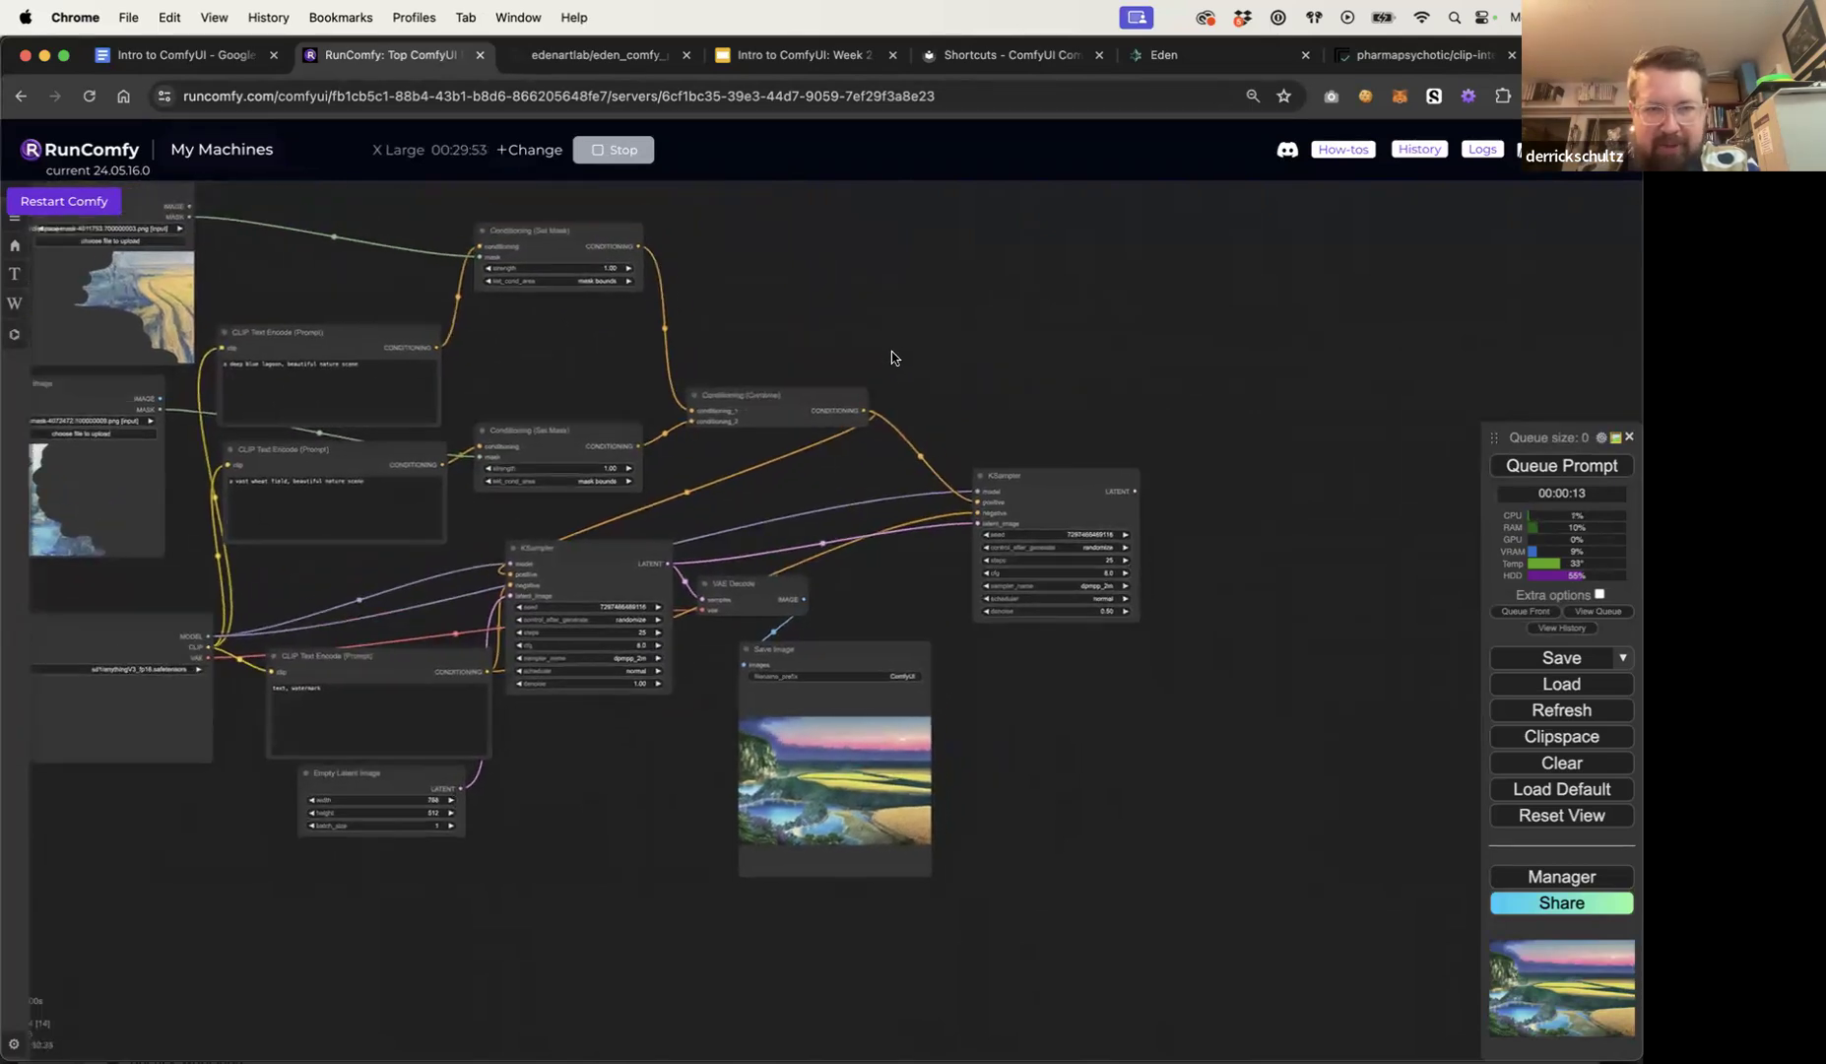
pyautogui.doubleClick(862, 292)
pyautogui.write('prom')
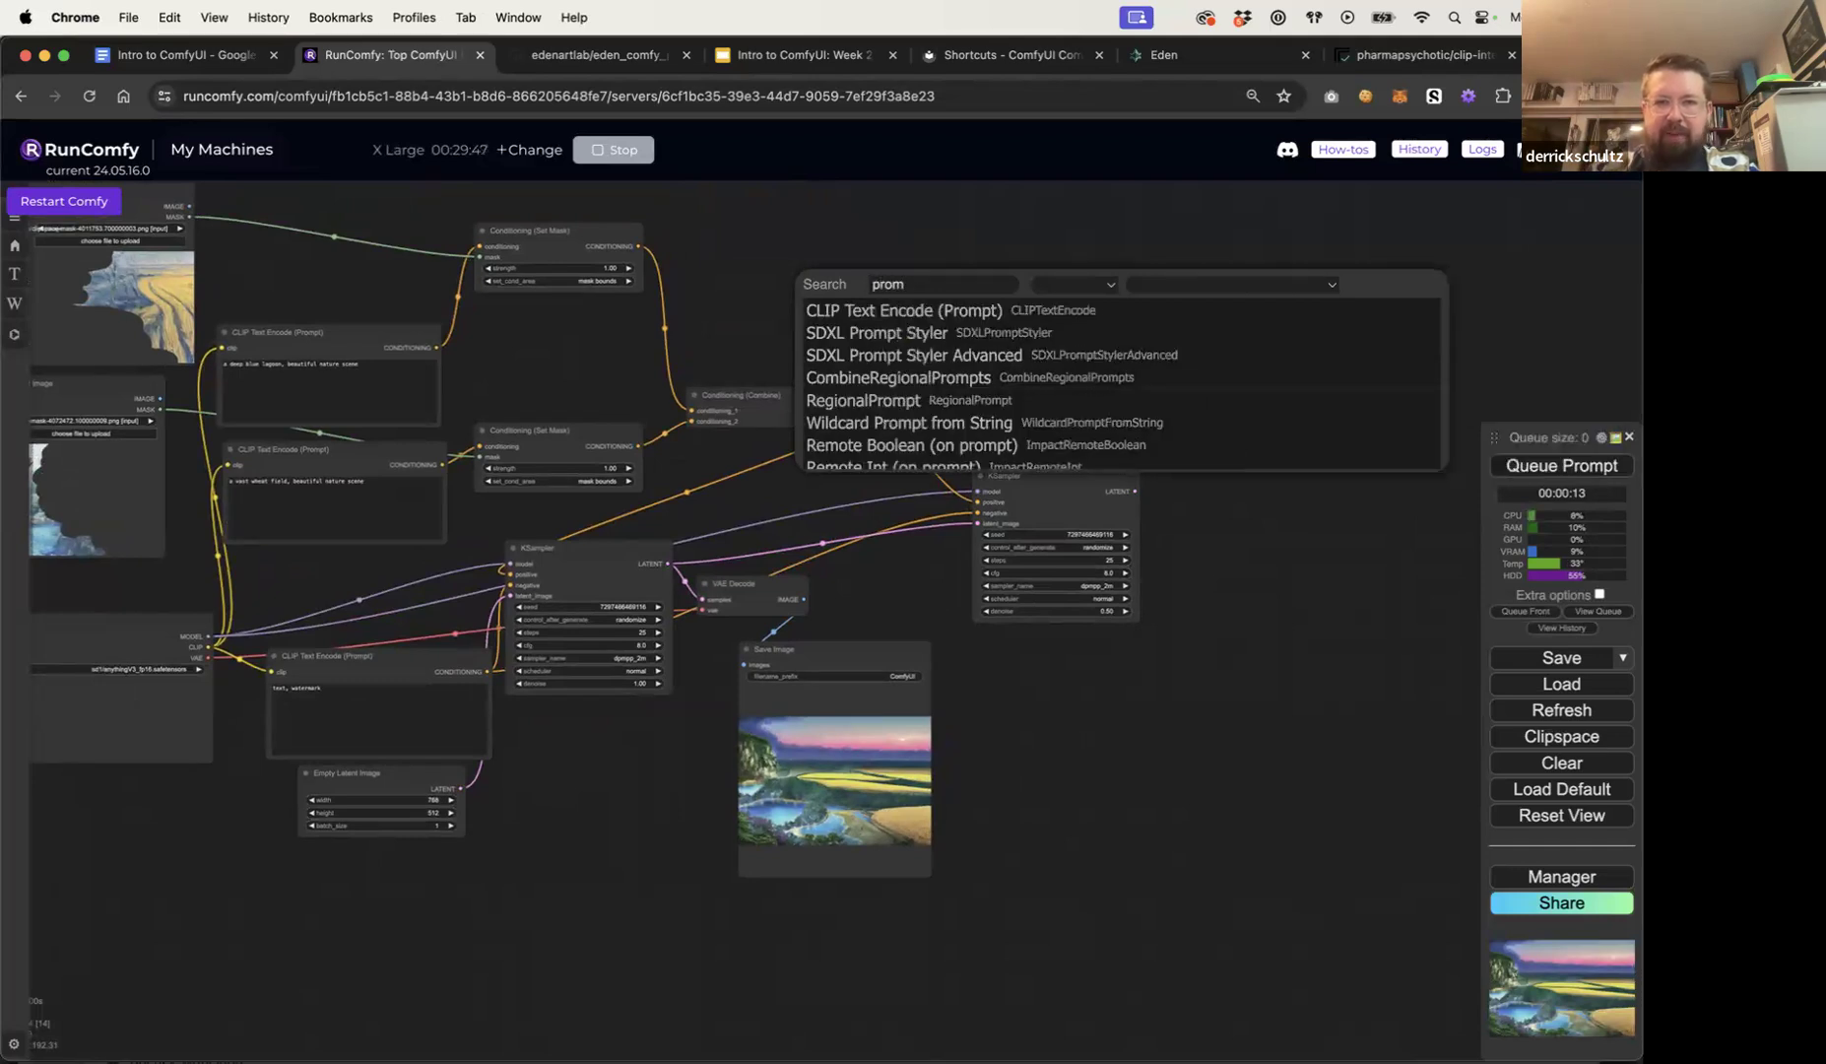
pyautogui.click(916, 310)
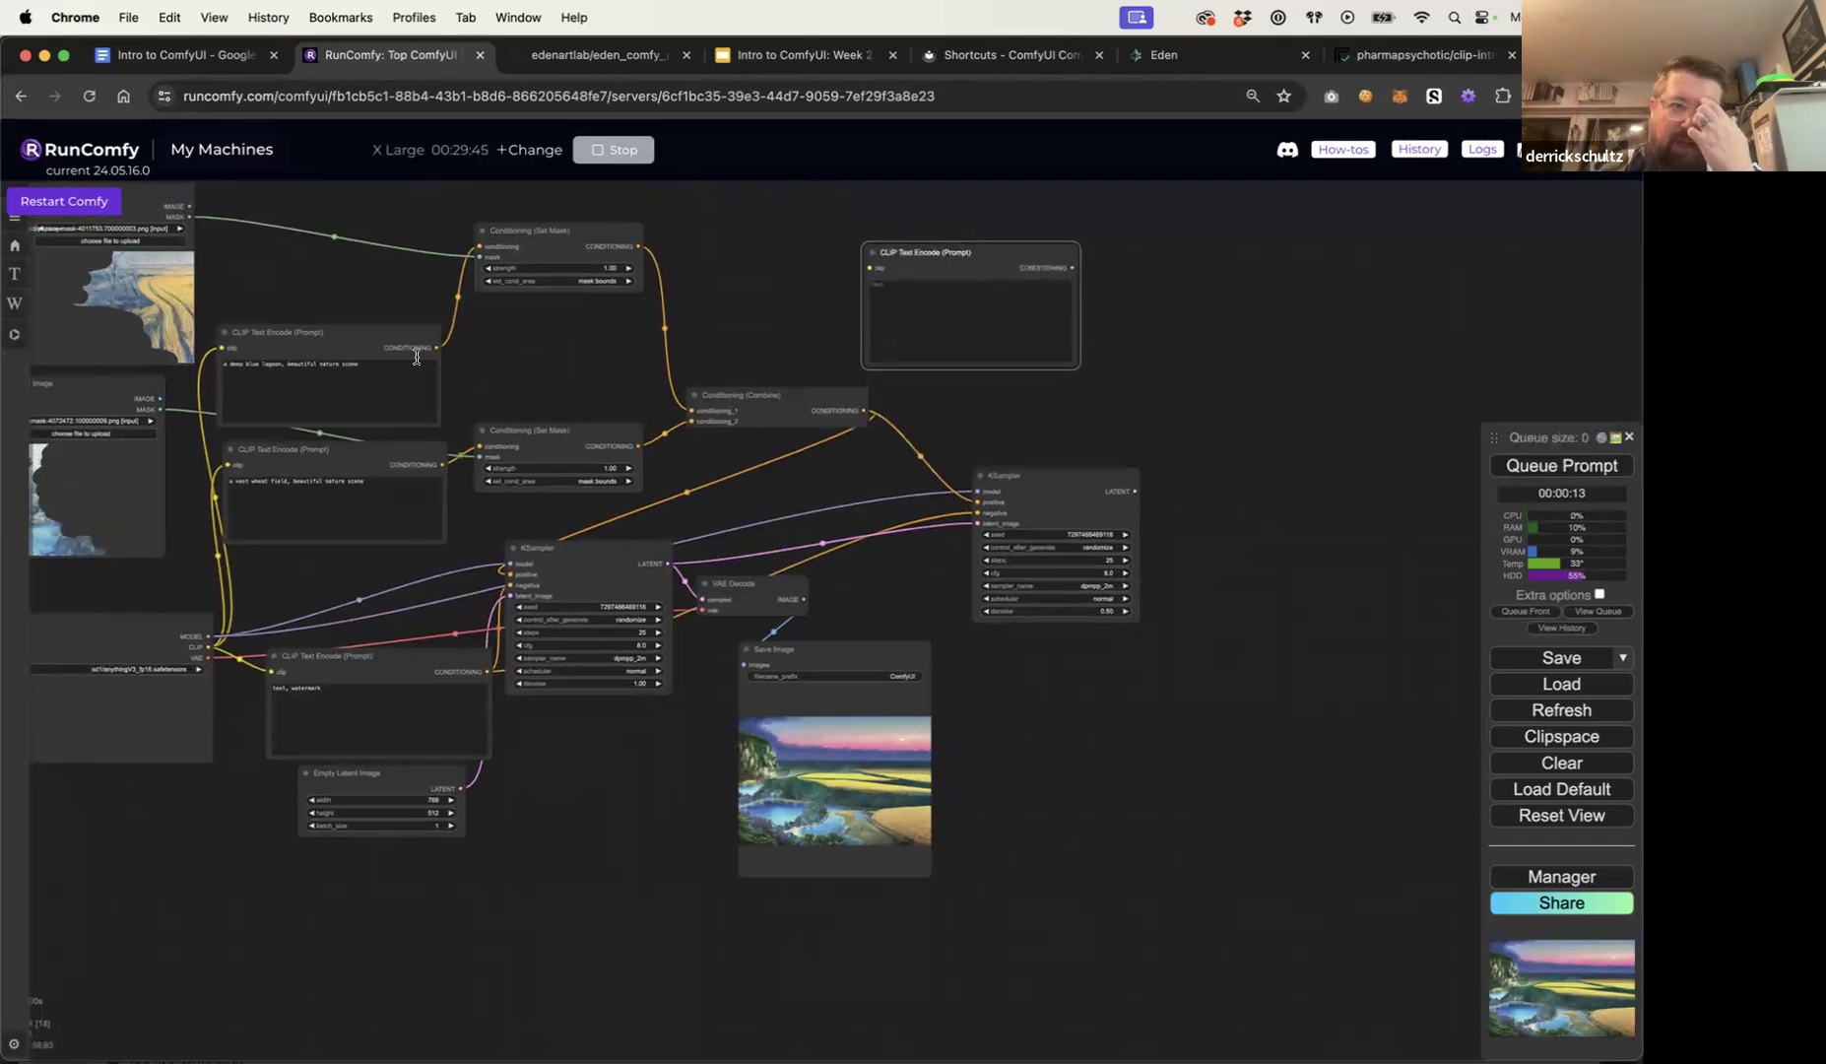
# Step: Fill the new prompt node with the combined text "a deep blue lagoon, beautiful nature scene, a vast wheat field," from the two existing prompts
pyautogui.tripleClick(347, 365)
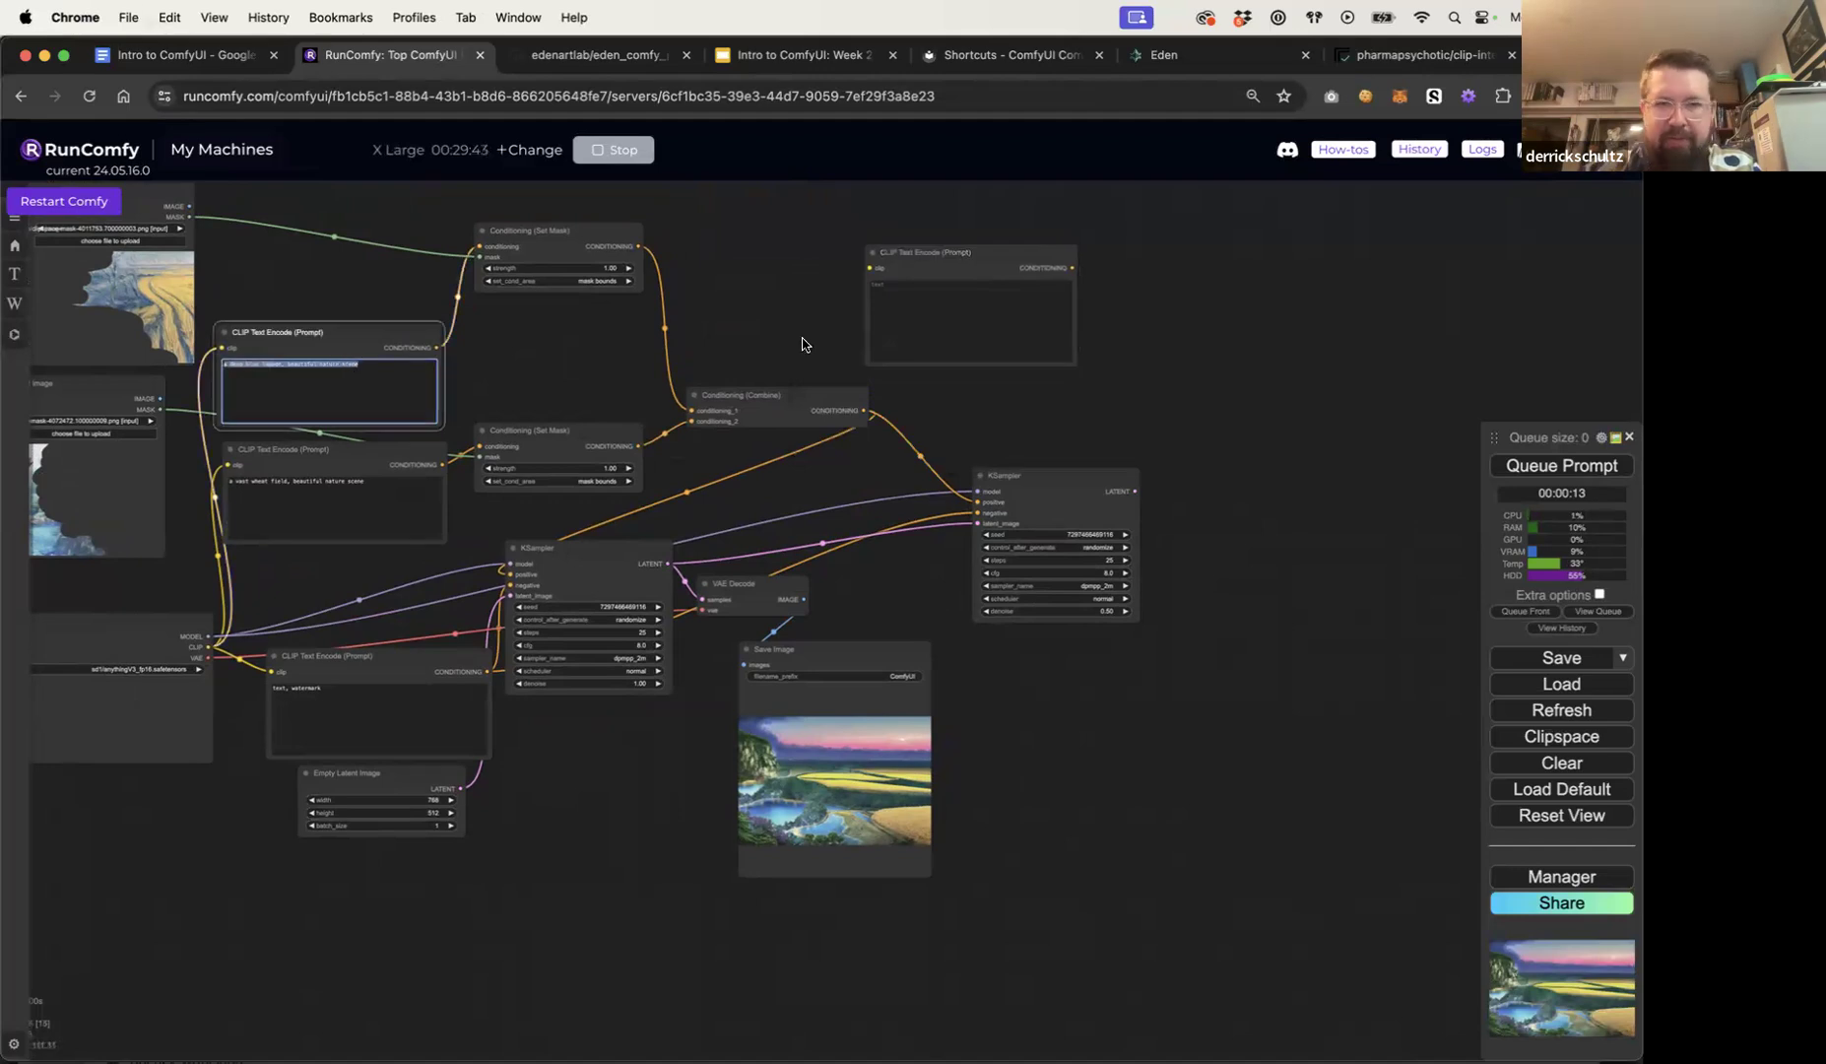
pyautogui.click(943, 320)
pyautogui.write('a demo blue lagoon, beautiful nature scene')
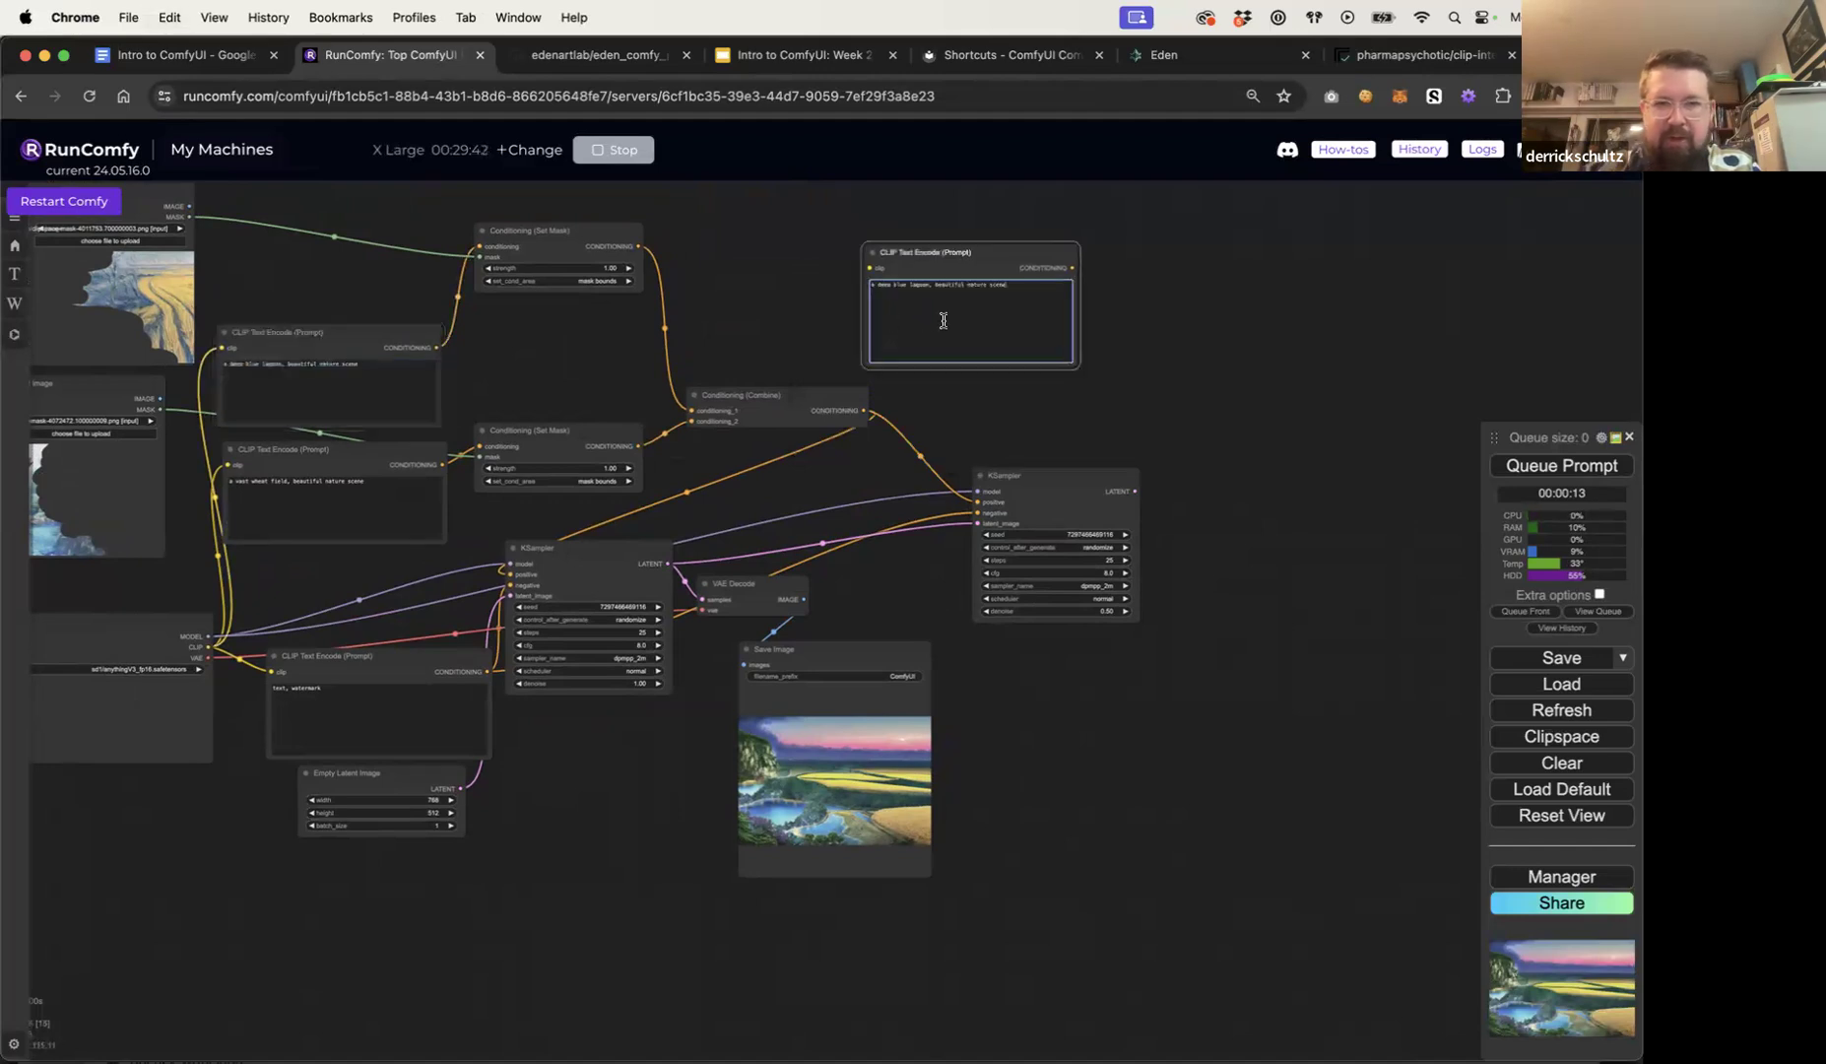
pyautogui.tripleClick(308, 477)
pyautogui.press('super+c')
pyautogui.click(1018, 293)
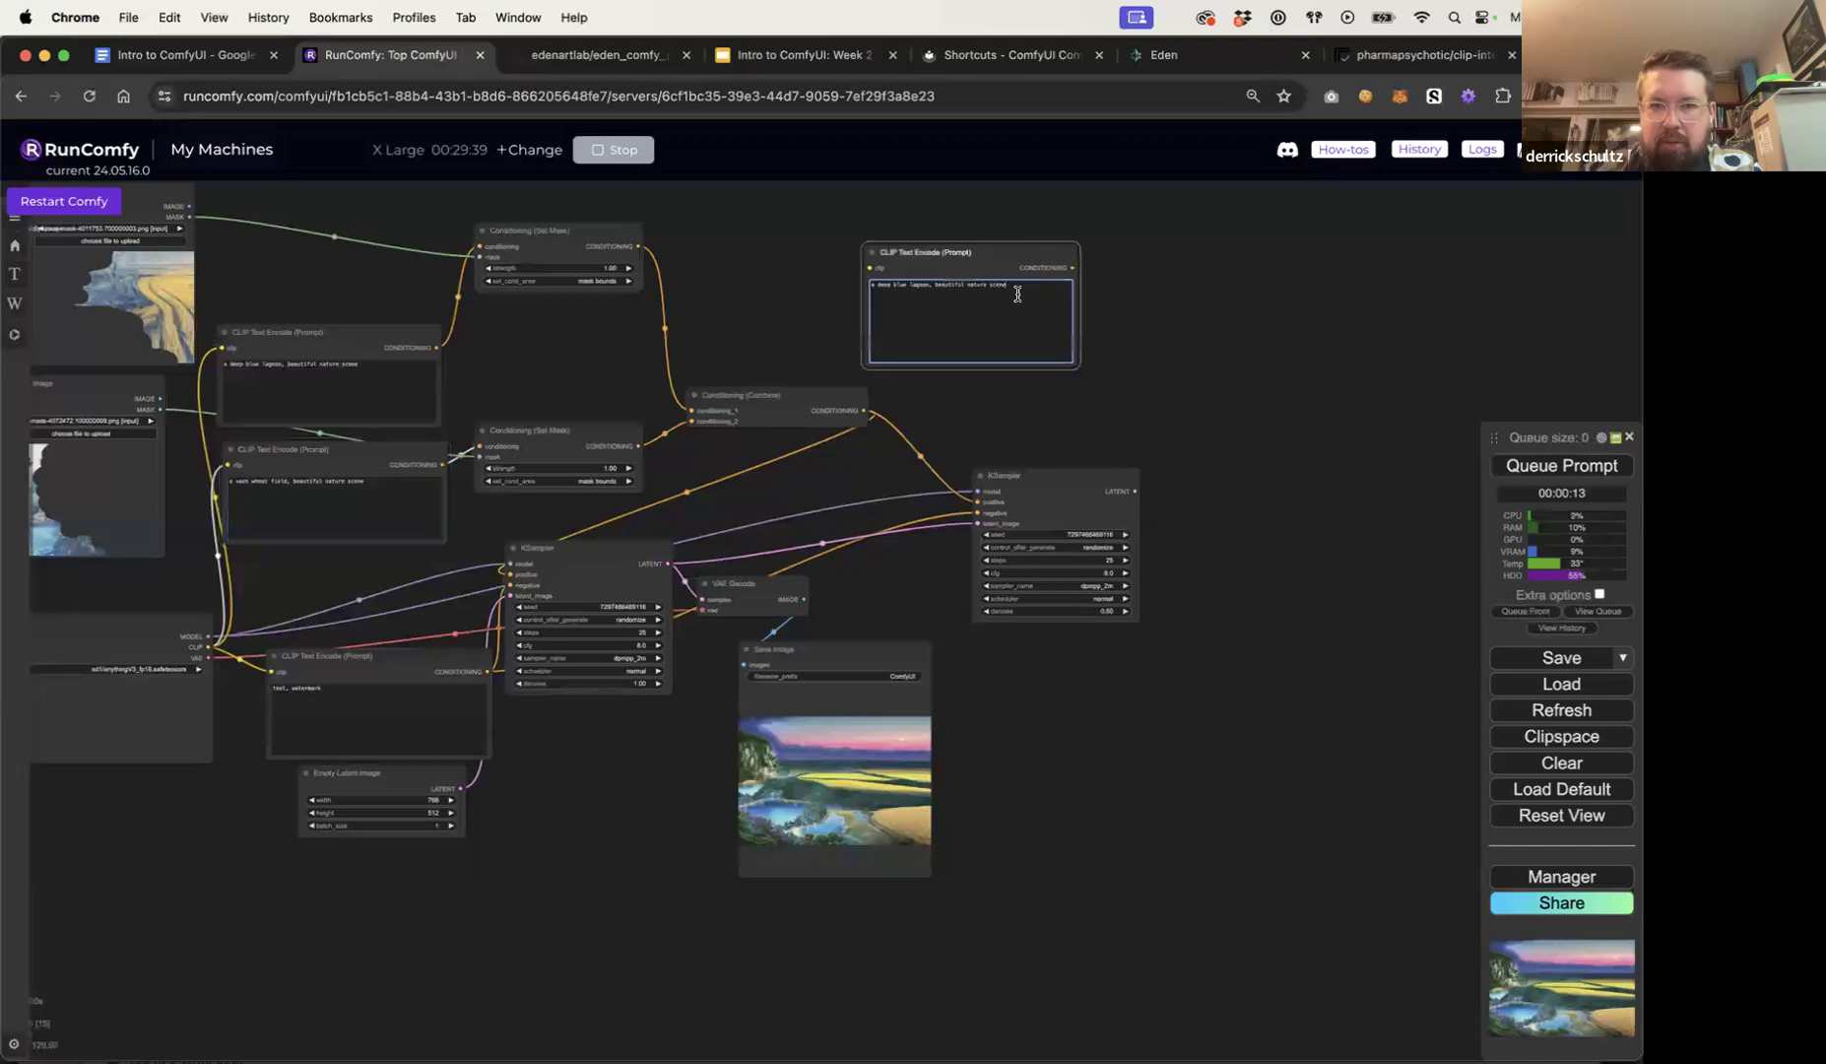
pyautogui.write(',')
pyautogui.press('super+v')
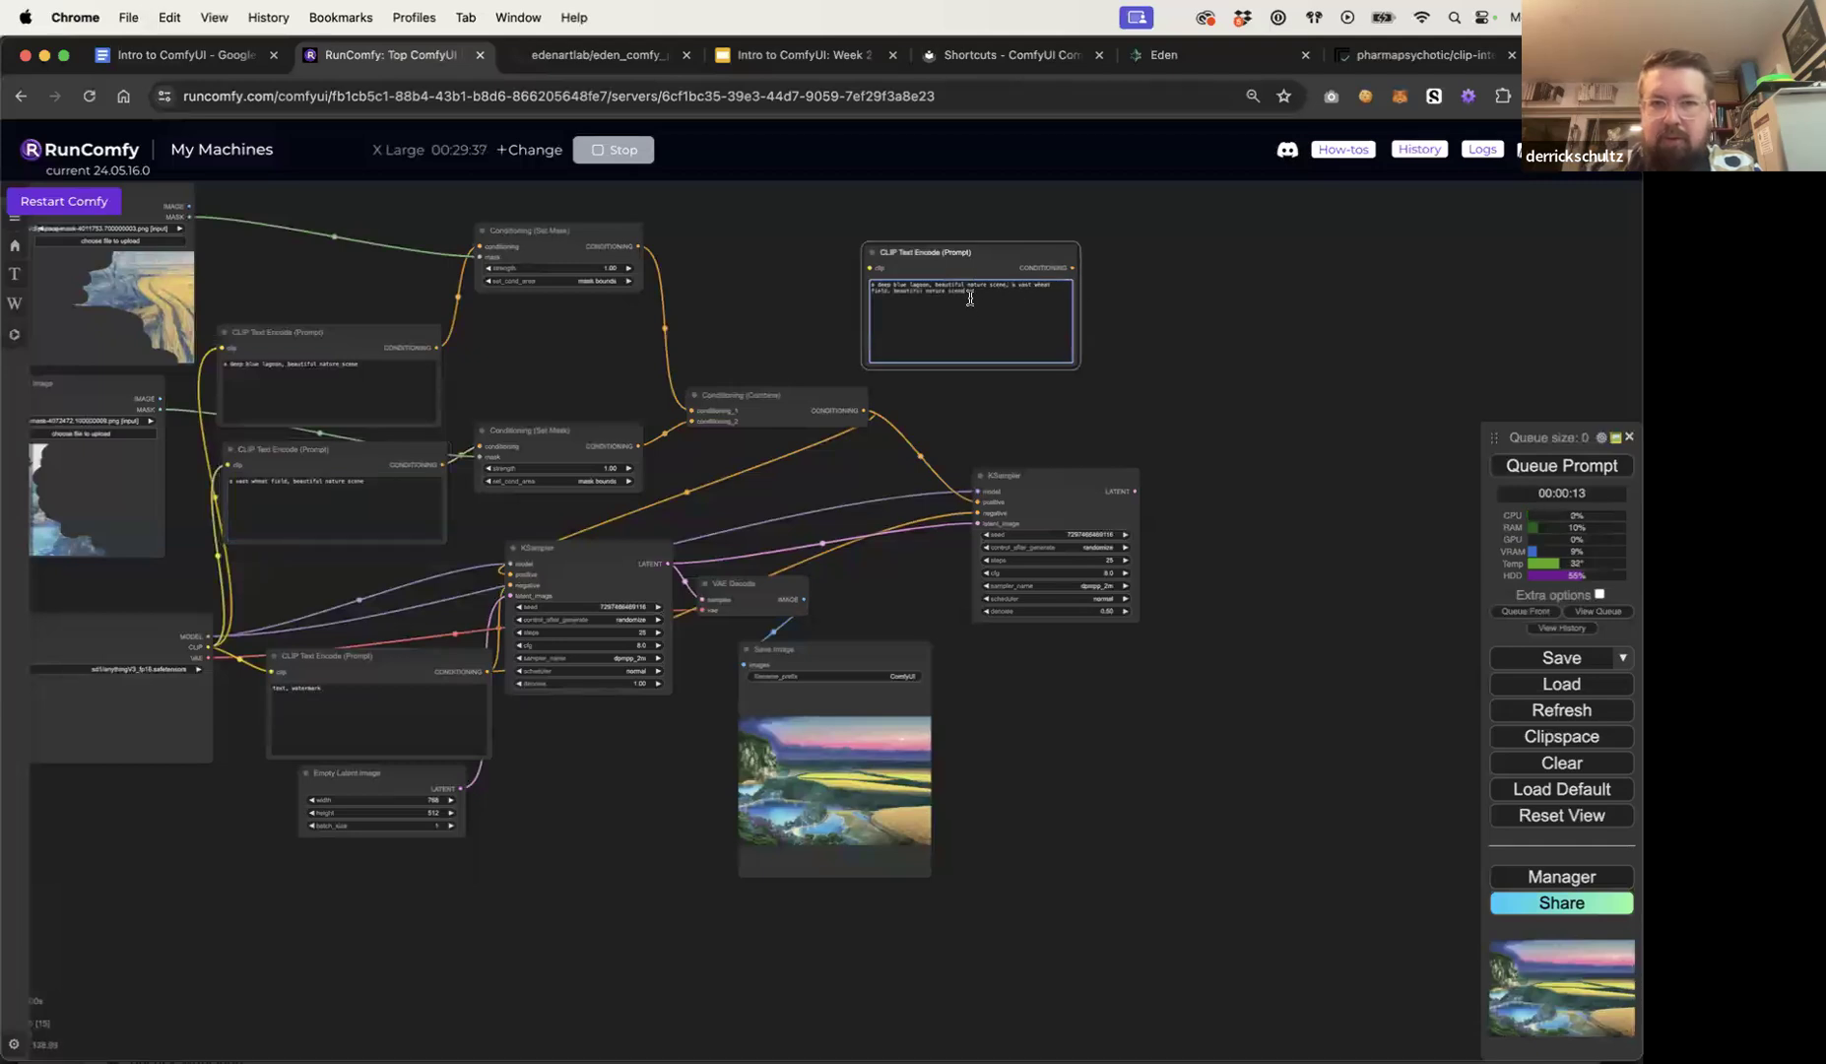
pyautogui.moveTo(893, 290); pyautogui.dragTo(959, 291)
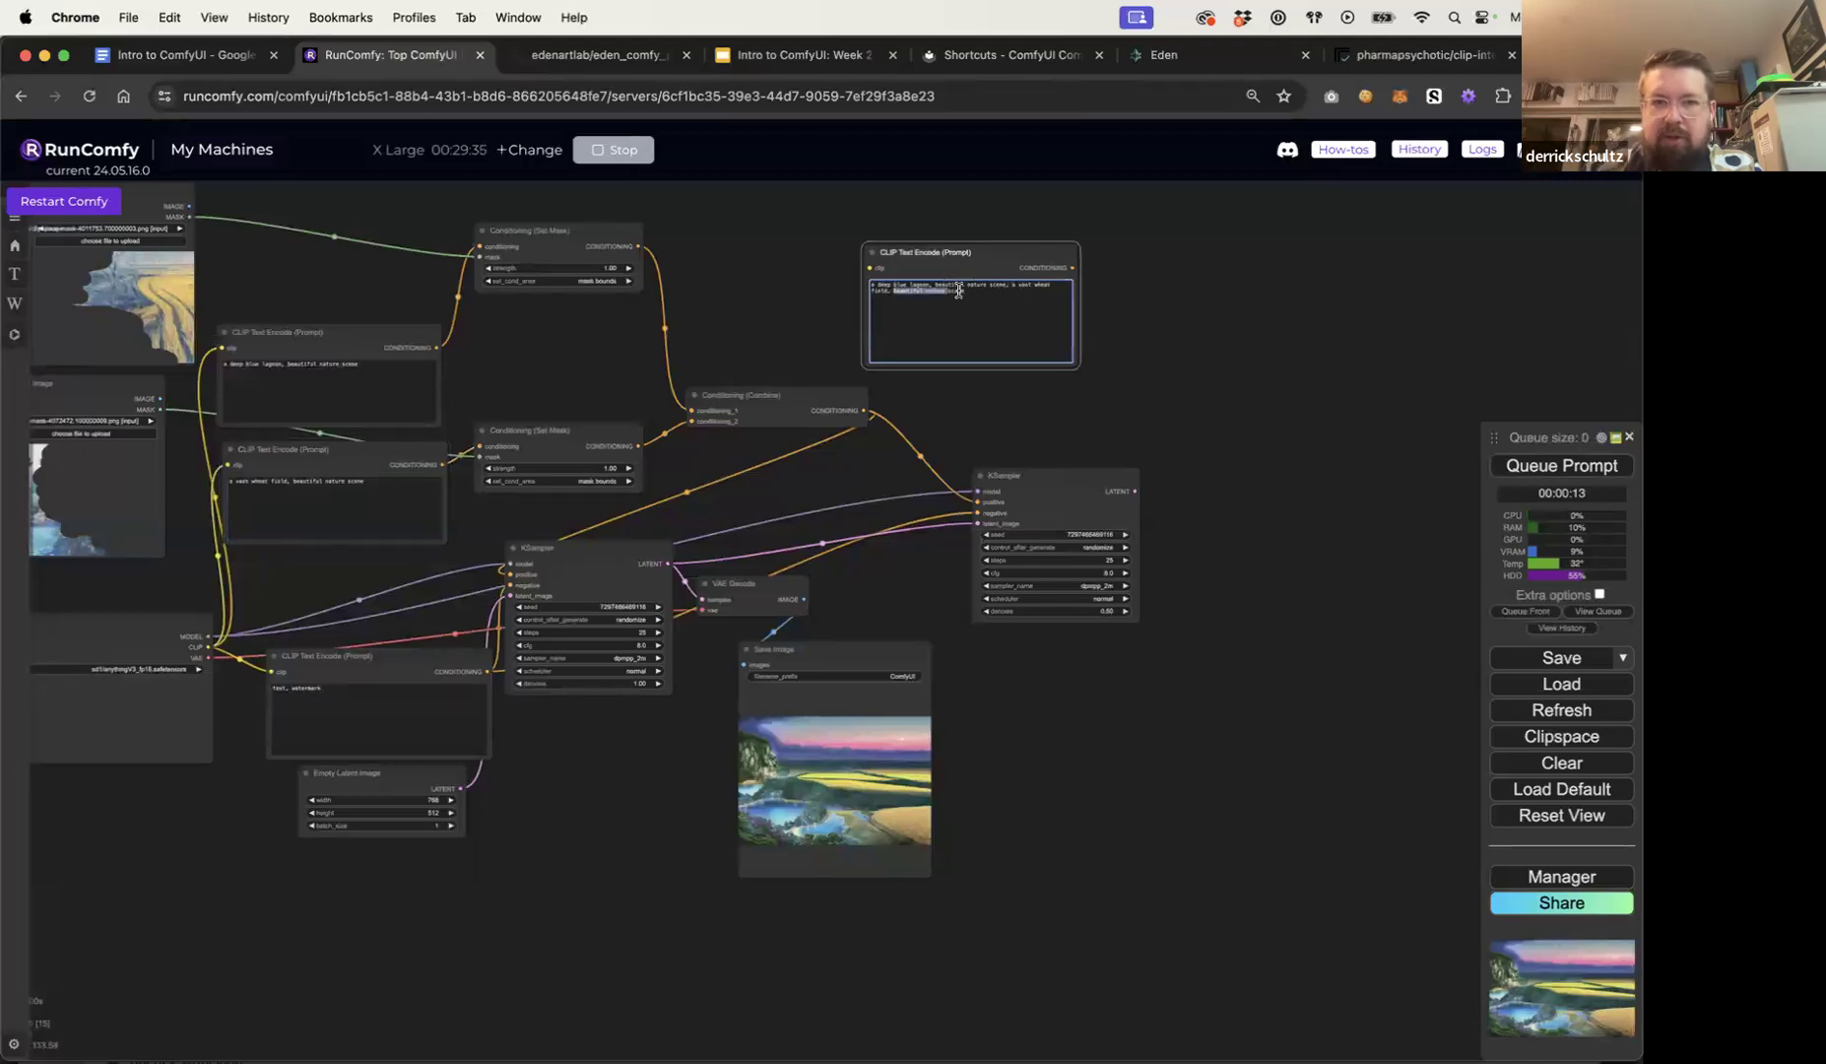
pyautogui.click(1154, 376)
# Step: Position the combined prompt node above the second KSampler and connect its CONDITIONING output to that sampler's positive input
pyautogui.scroll(5, 1153, 409)
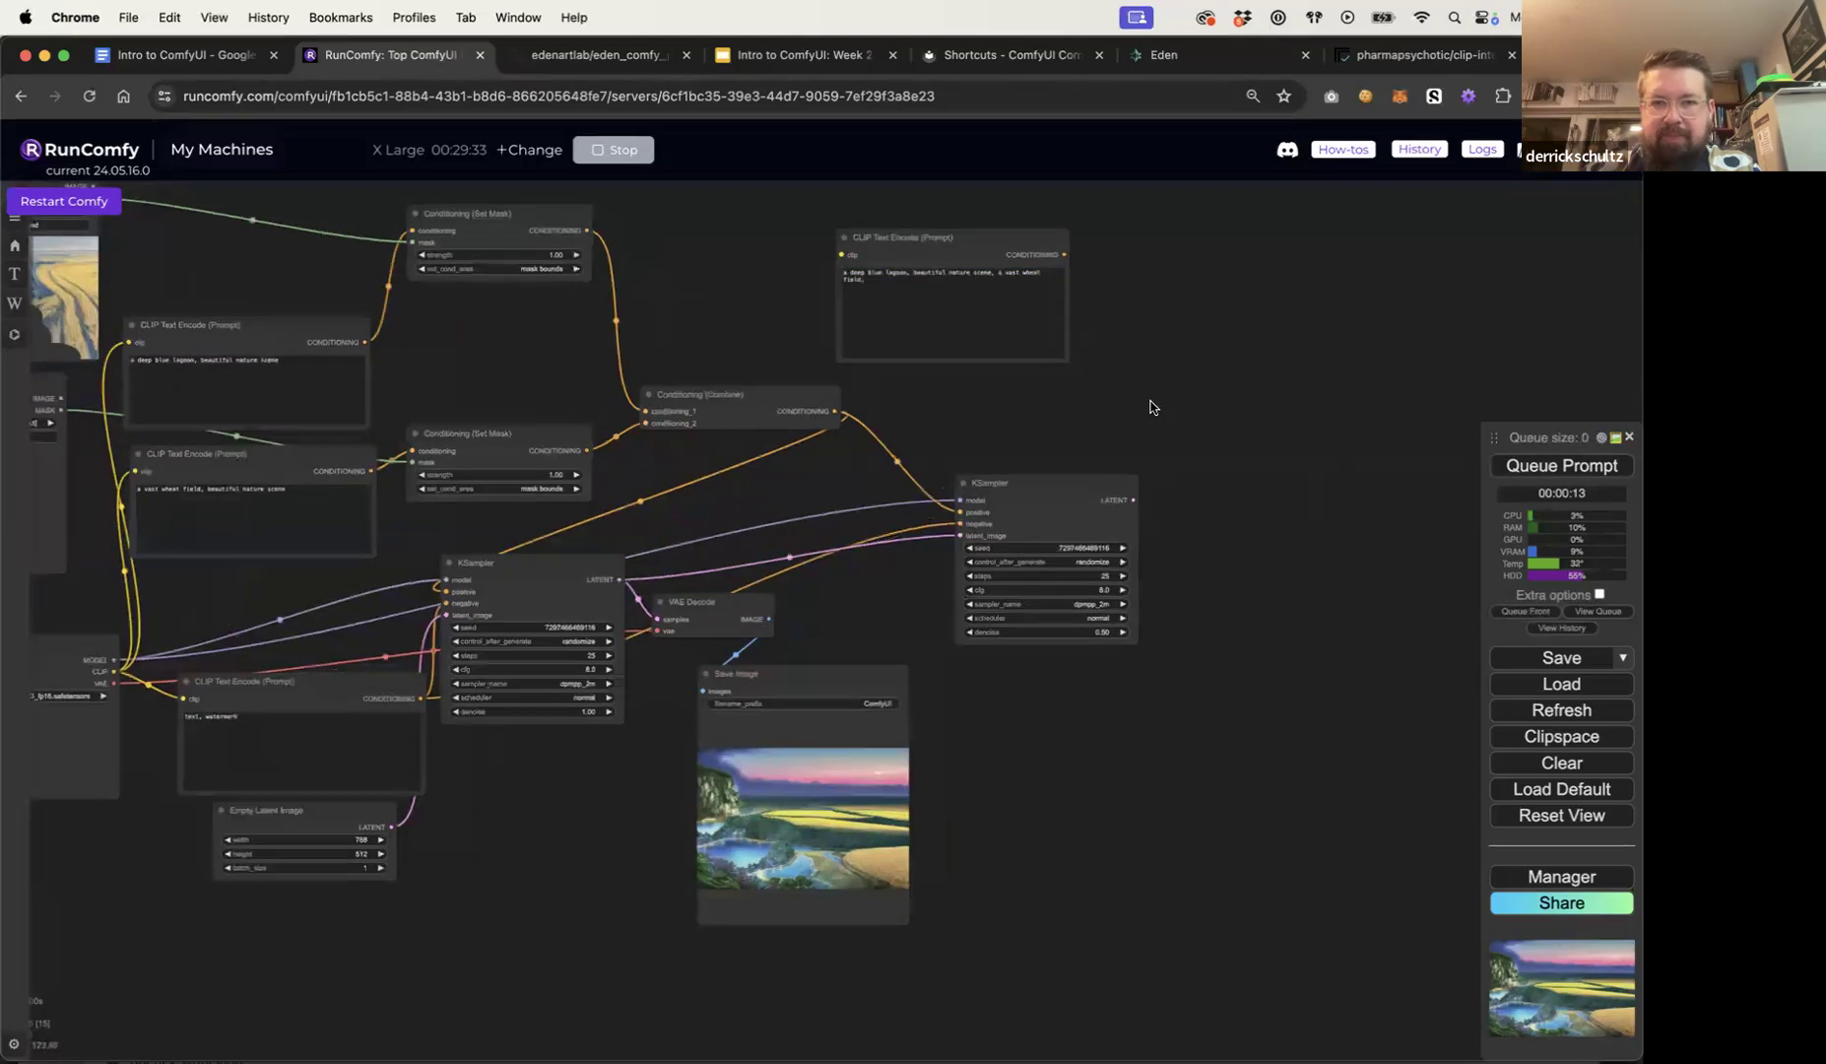
pyautogui.scroll(-5, 1147, 422)
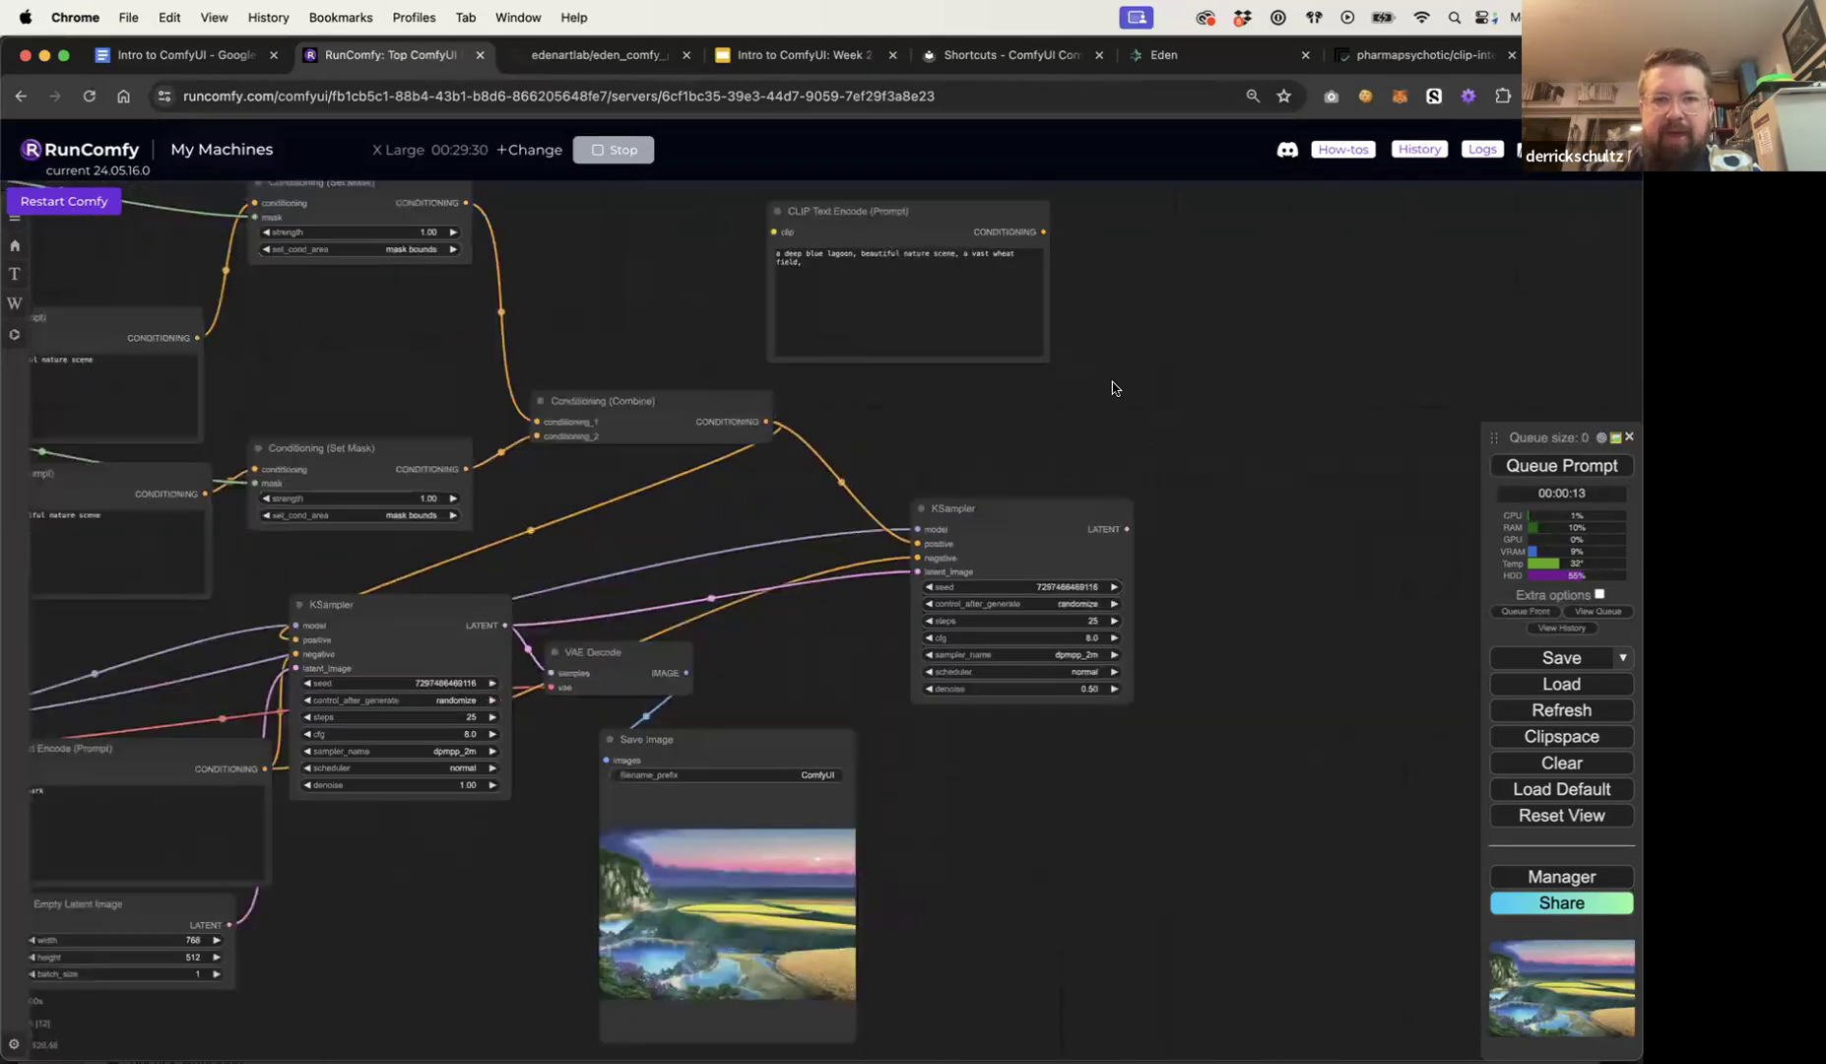
pyautogui.moveTo(894, 222); pyautogui.dragTo(967, 281)
pyautogui.click(701, 293)
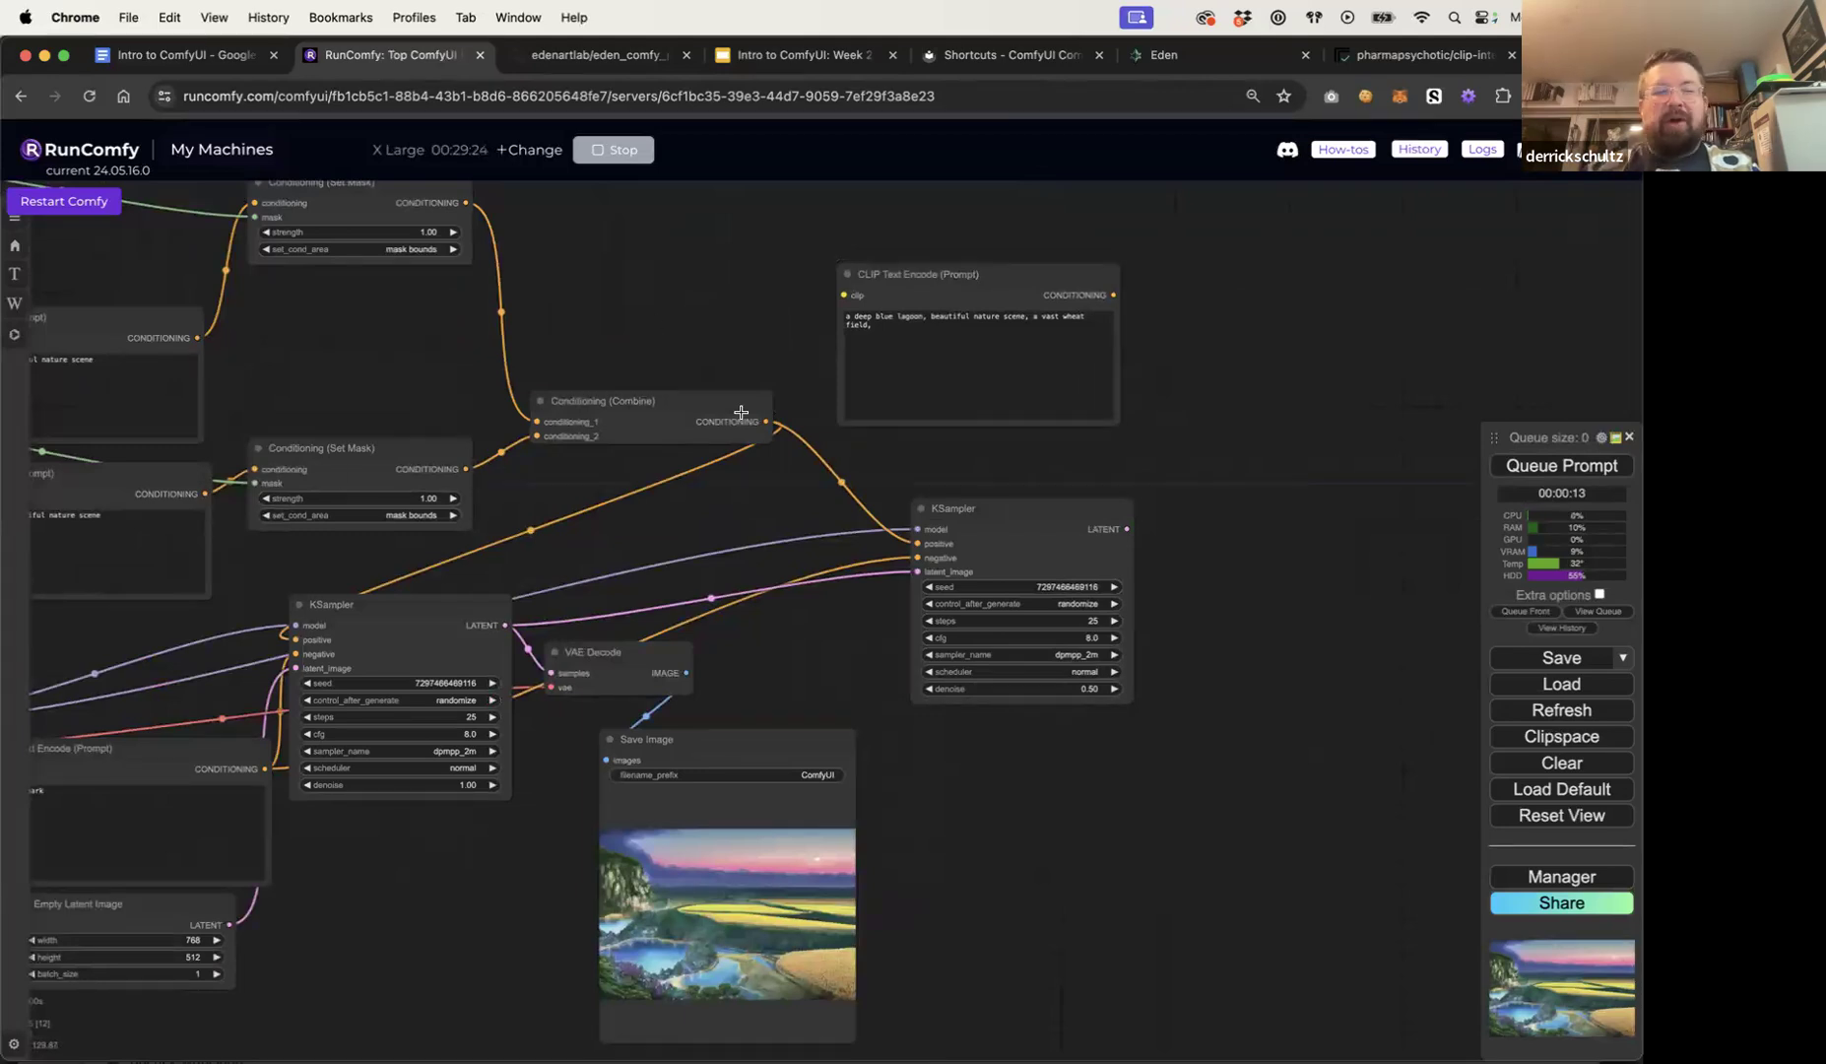
pyautogui.moveTo(401, 399); pyautogui.dragTo(532, 395)
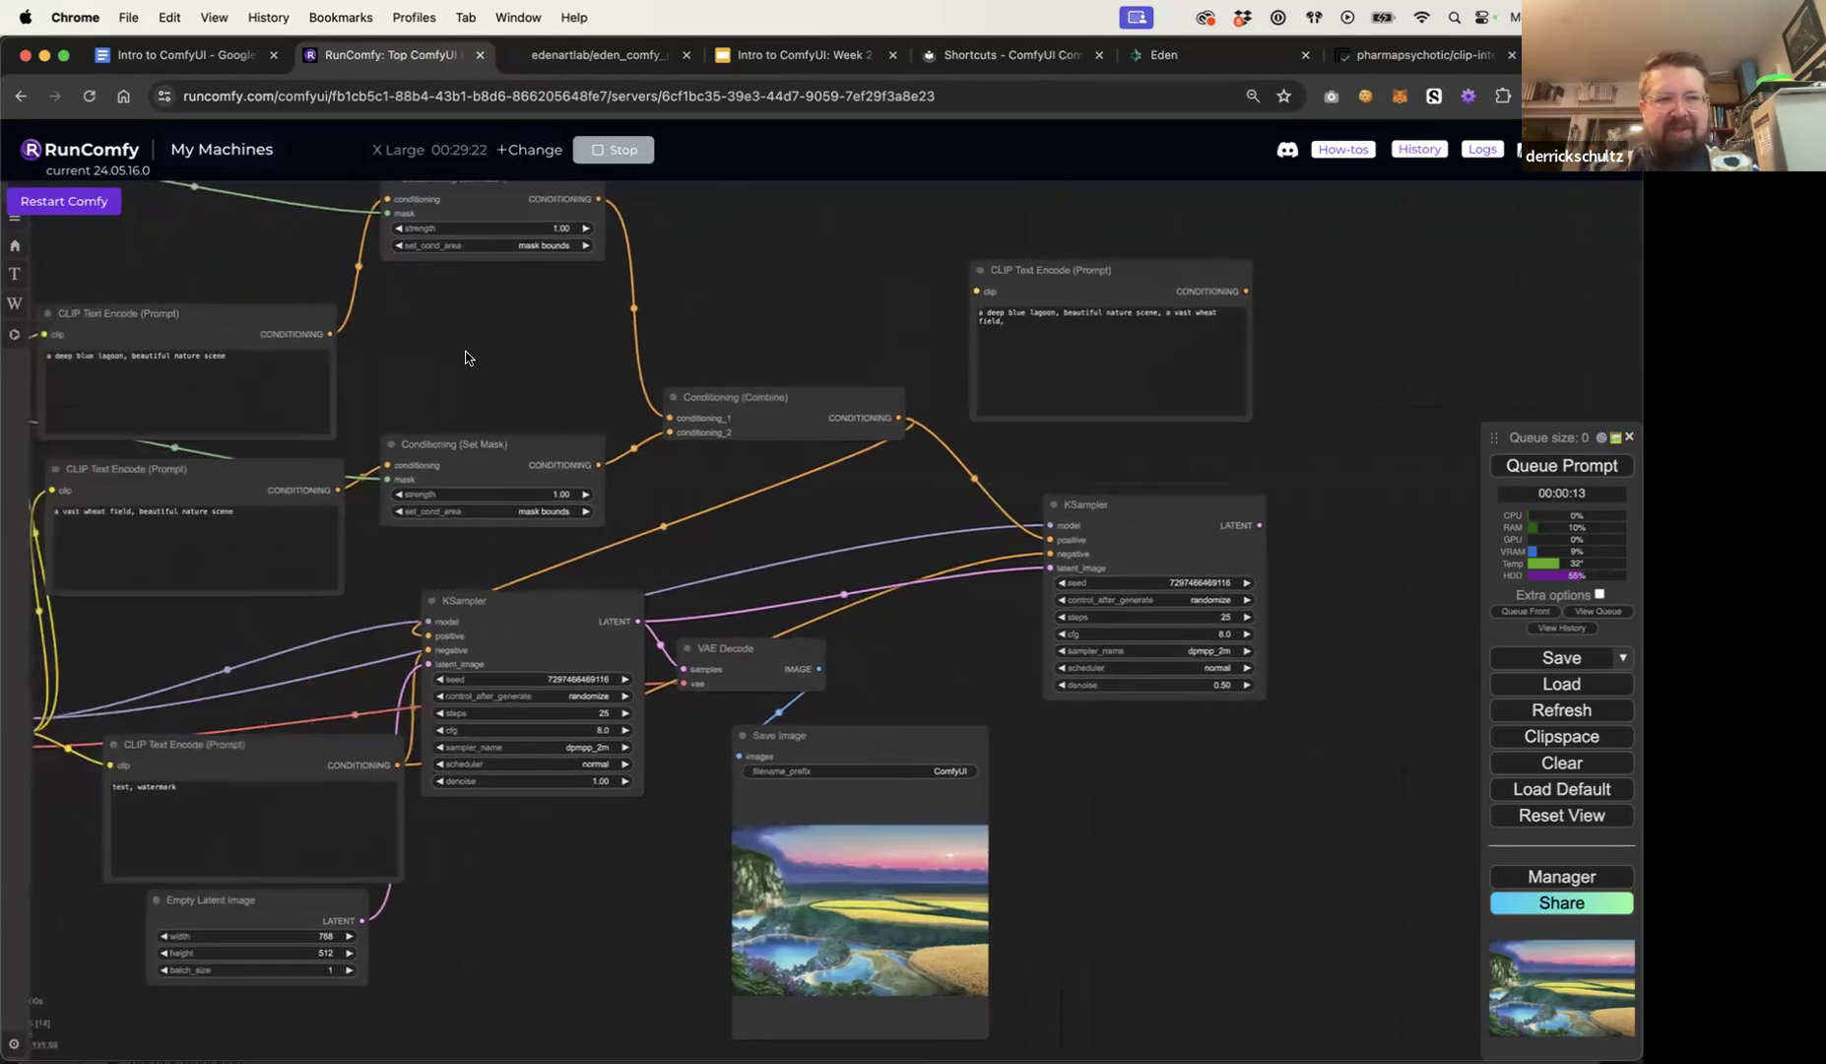
pyautogui.moveTo(1063, 274); pyautogui.dragTo(1001, 243)
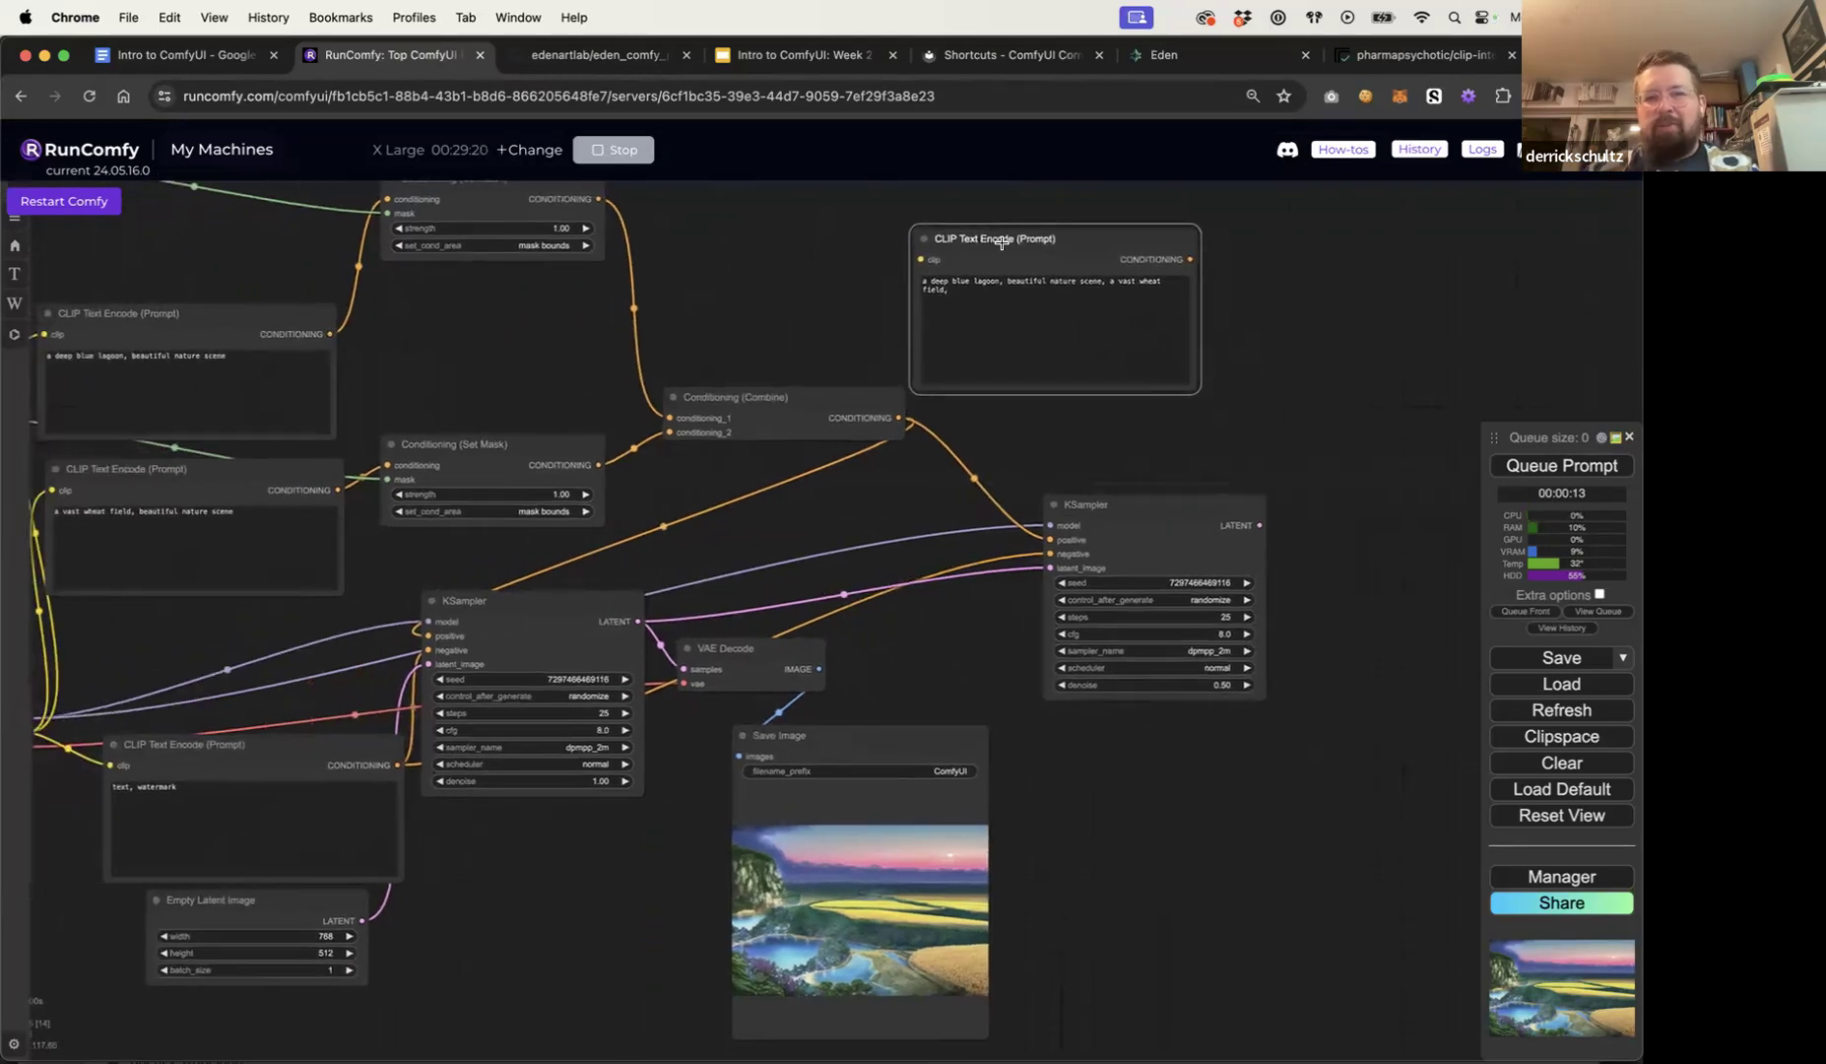
pyautogui.moveTo(1190, 259); pyautogui.dragTo(1054, 537)
pyautogui.moveTo(1278, 434); pyautogui.dragTo(1180, 437)
# Step: Move the Conditioning (Combine) node slightly away from the new prompt node and run the workflow
pyautogui.moveTo(729, 412); pyautogui.dragTo(685, 381)
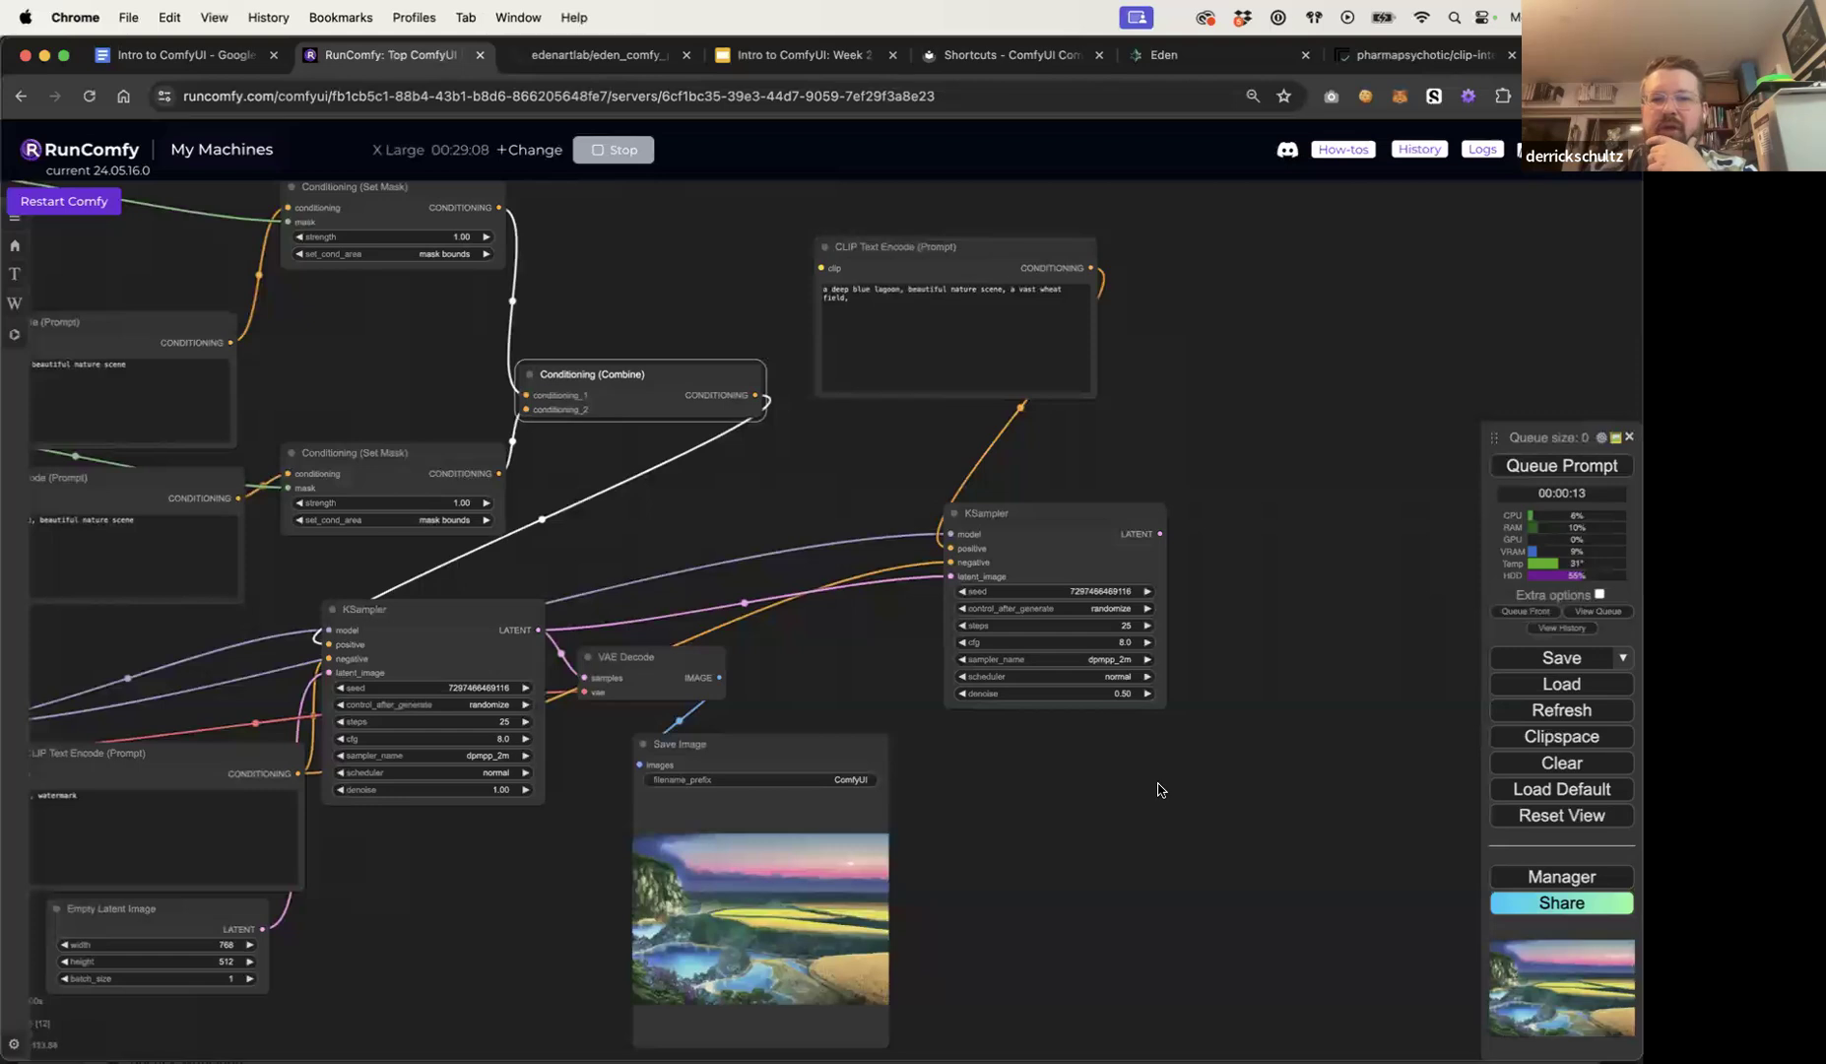
pyautogui.click(1531, 473)
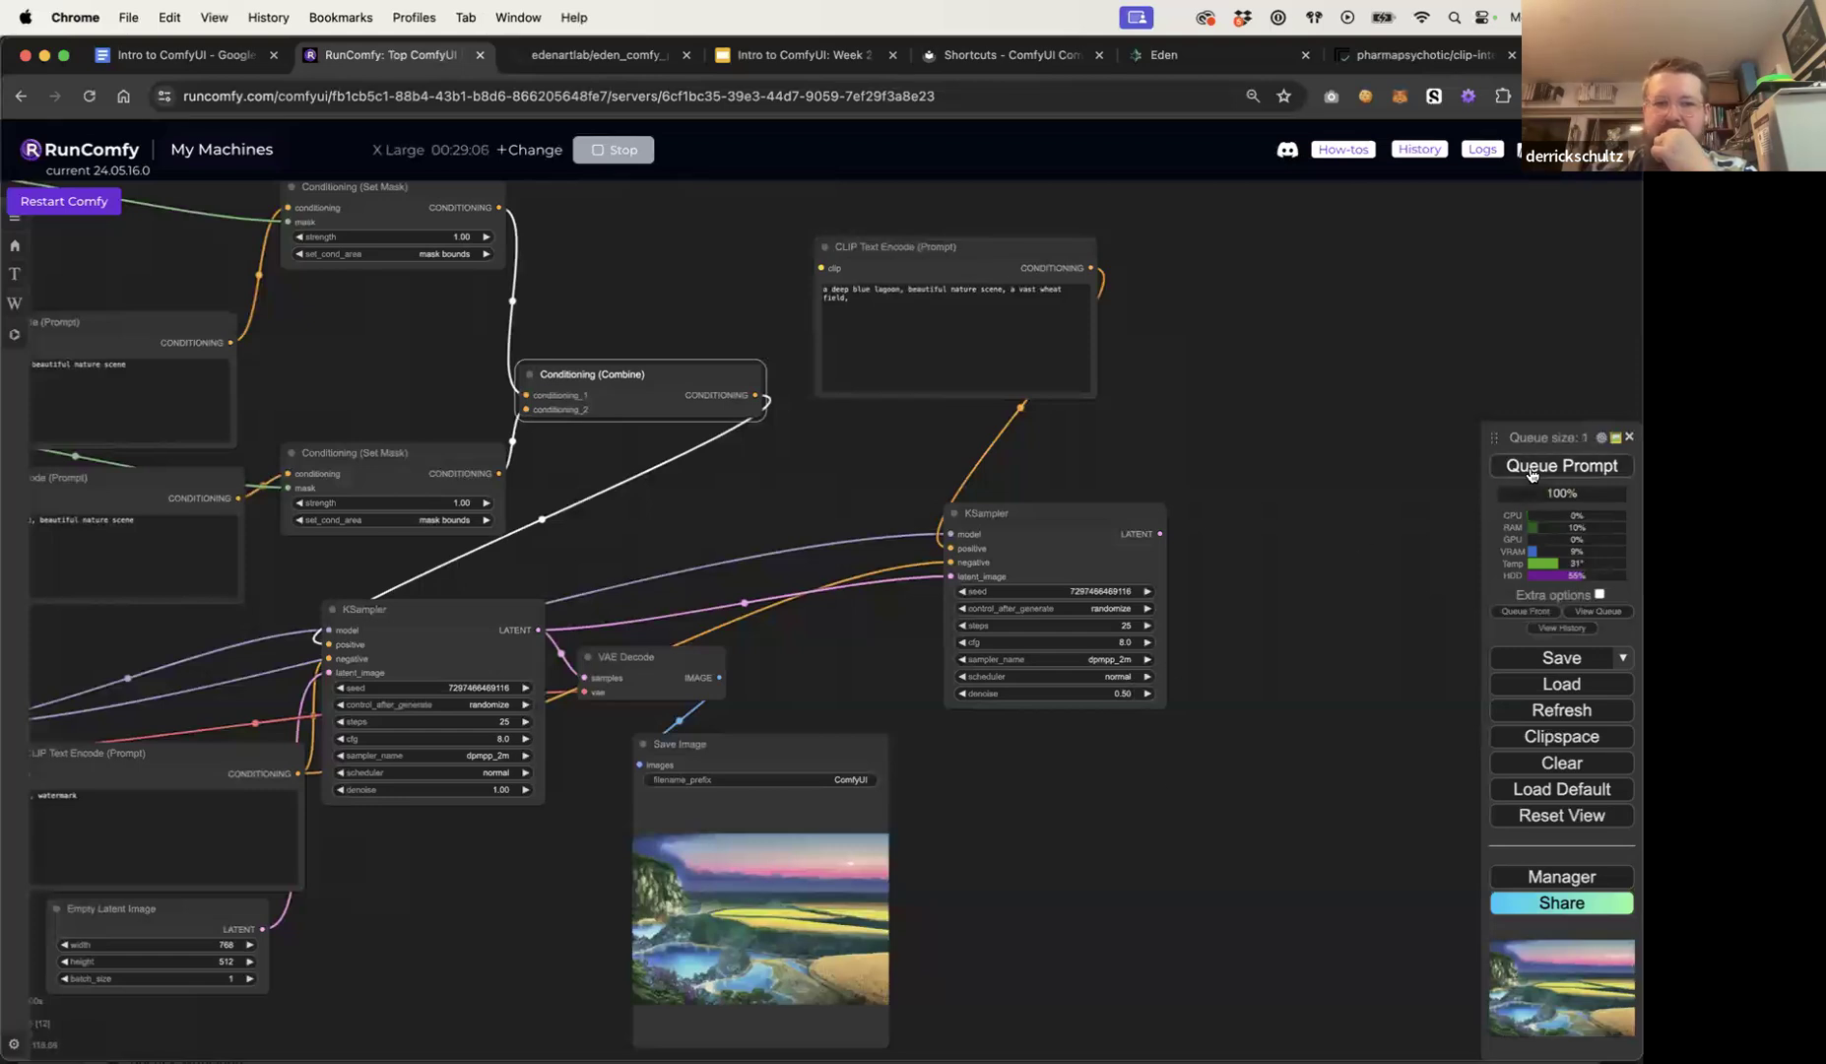
pyautogui.moveTo(1375, 579); pyautogui.dragTo(1277, 461)
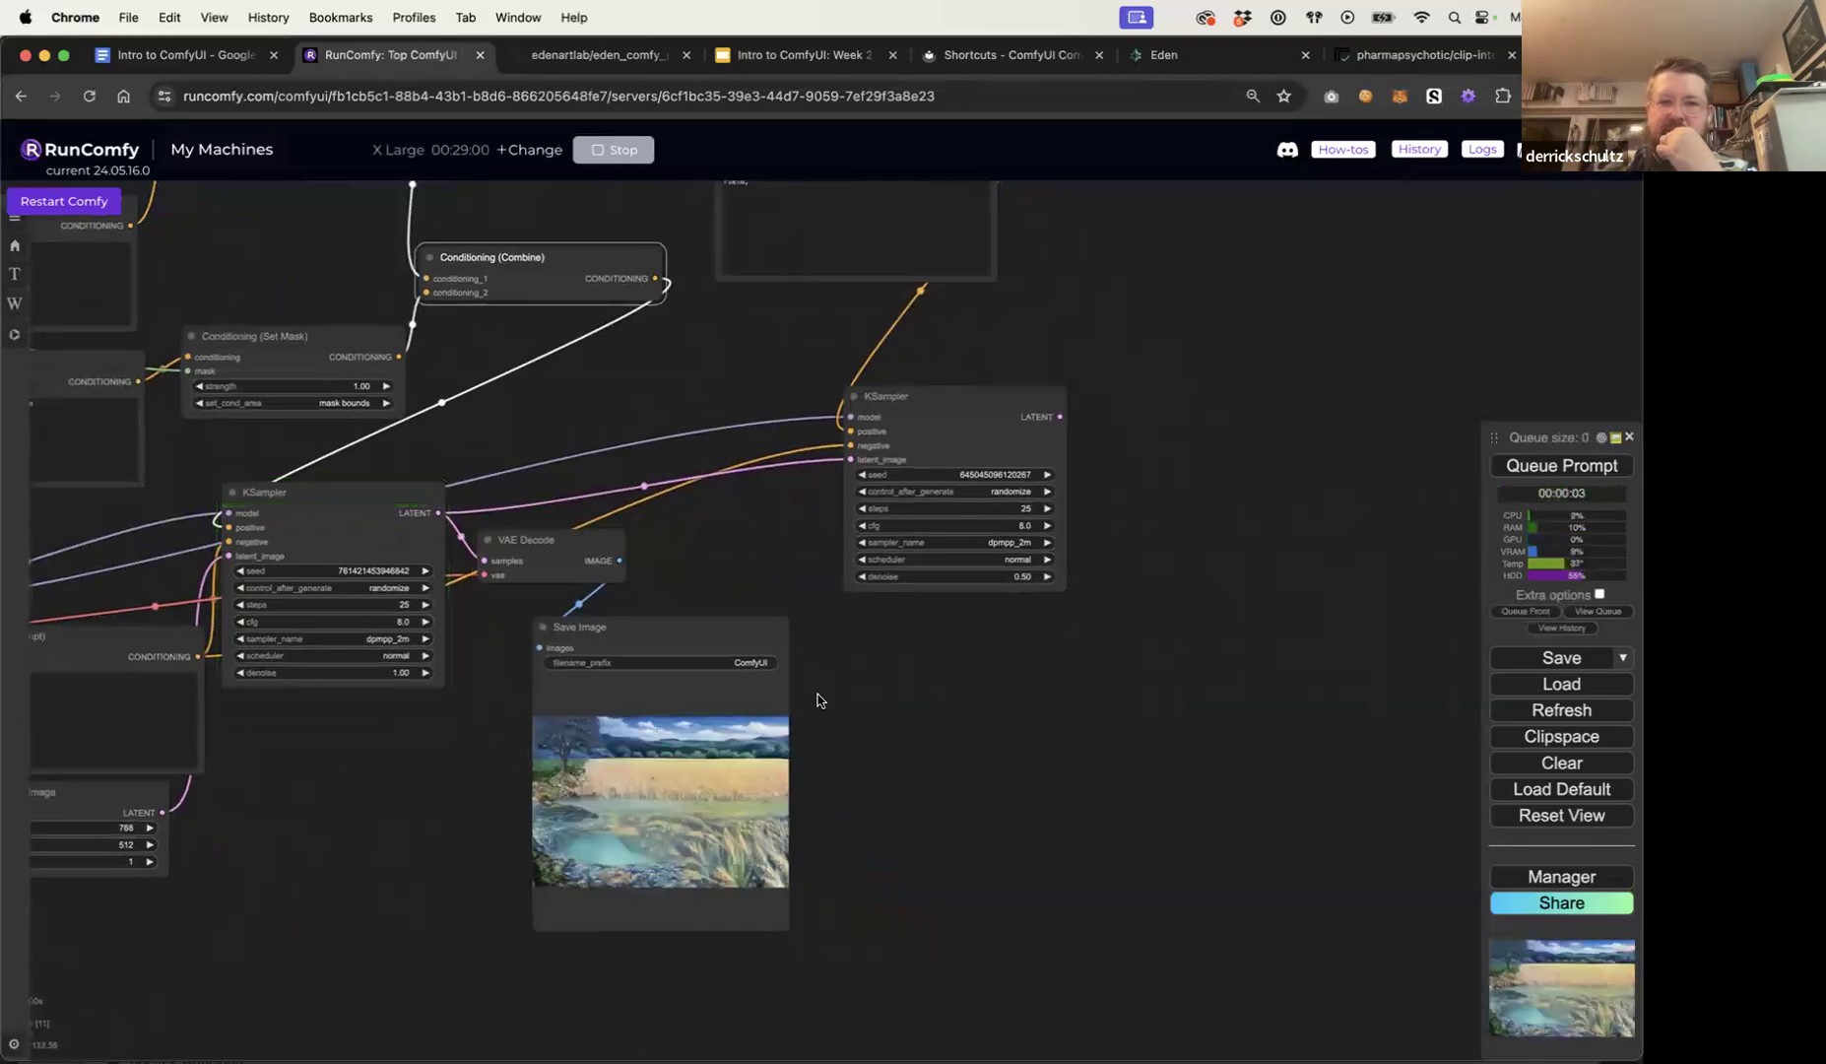
# Step: Place a copy of VAE Decode beyond the second KSampler and connect that sampler's LATENT and the checkpoint's VAE to it
pyautogui.click(562, 537)
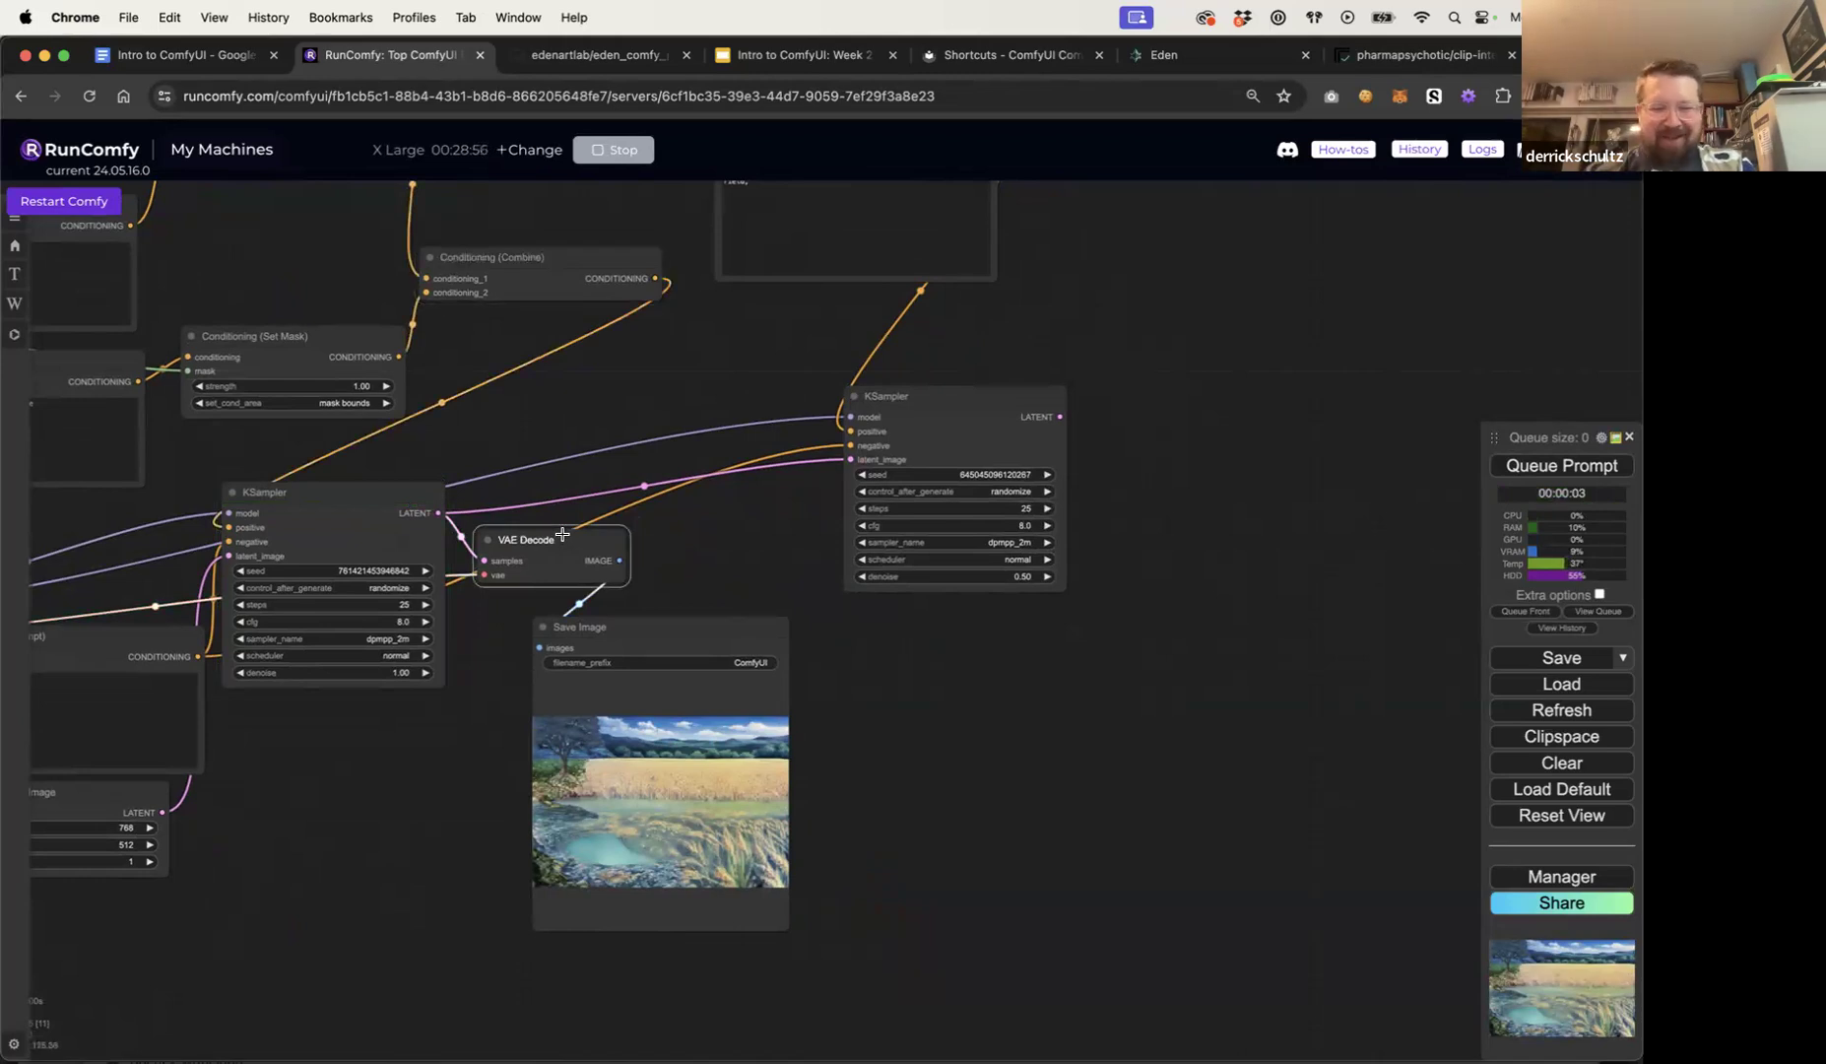
pyautogui.hotkey('ctrl', 'c')
pyautogui.hotkey('ctrl', 'v')
pyautogui.moveTo(653, 527); pyautogui.dragTo(1226, 404)
pyautogui.moveTo(1061, 413); pyautogui.dragTo(1143, 425)
pyautogui.scroll(-2, 1116, 578)
pyautogui.scroll(-5, 1116, 578)
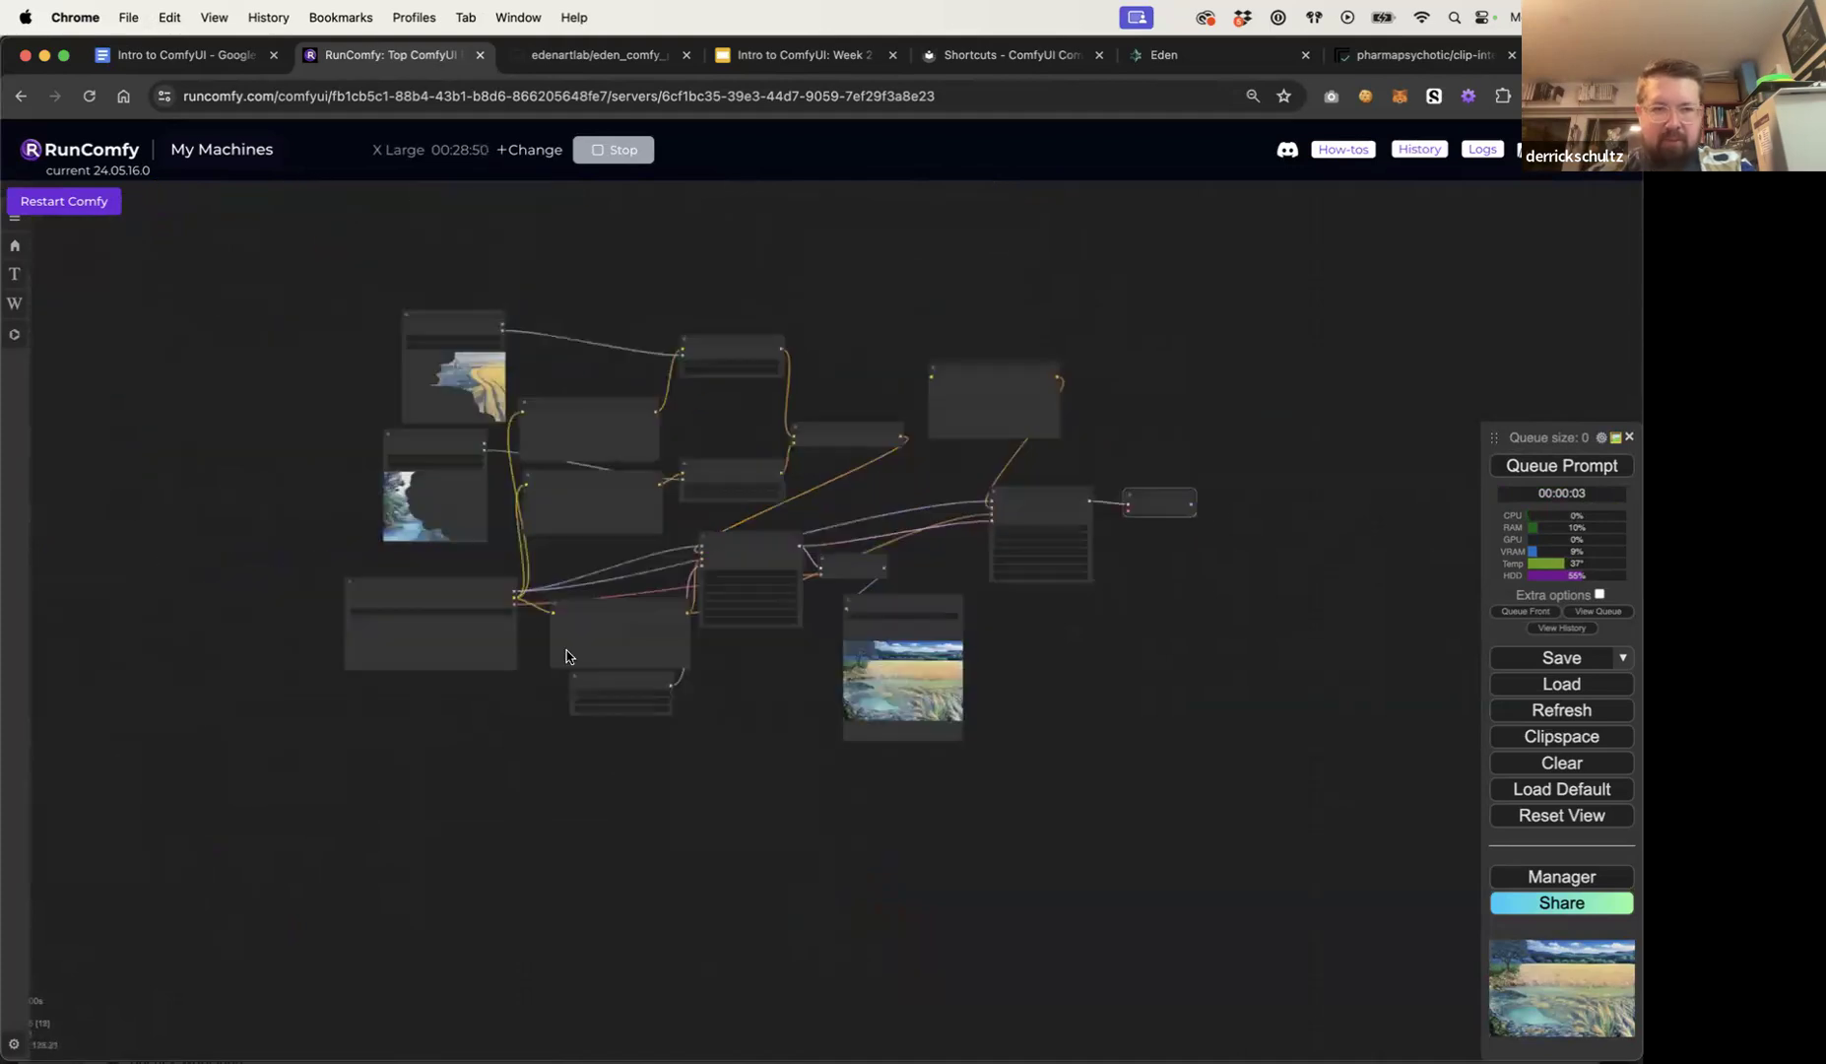
pyautogui.moveTo(514, 605); pyautogui.dragTo(1126, 510)
pyautogui.scroll(4, 908, 606)
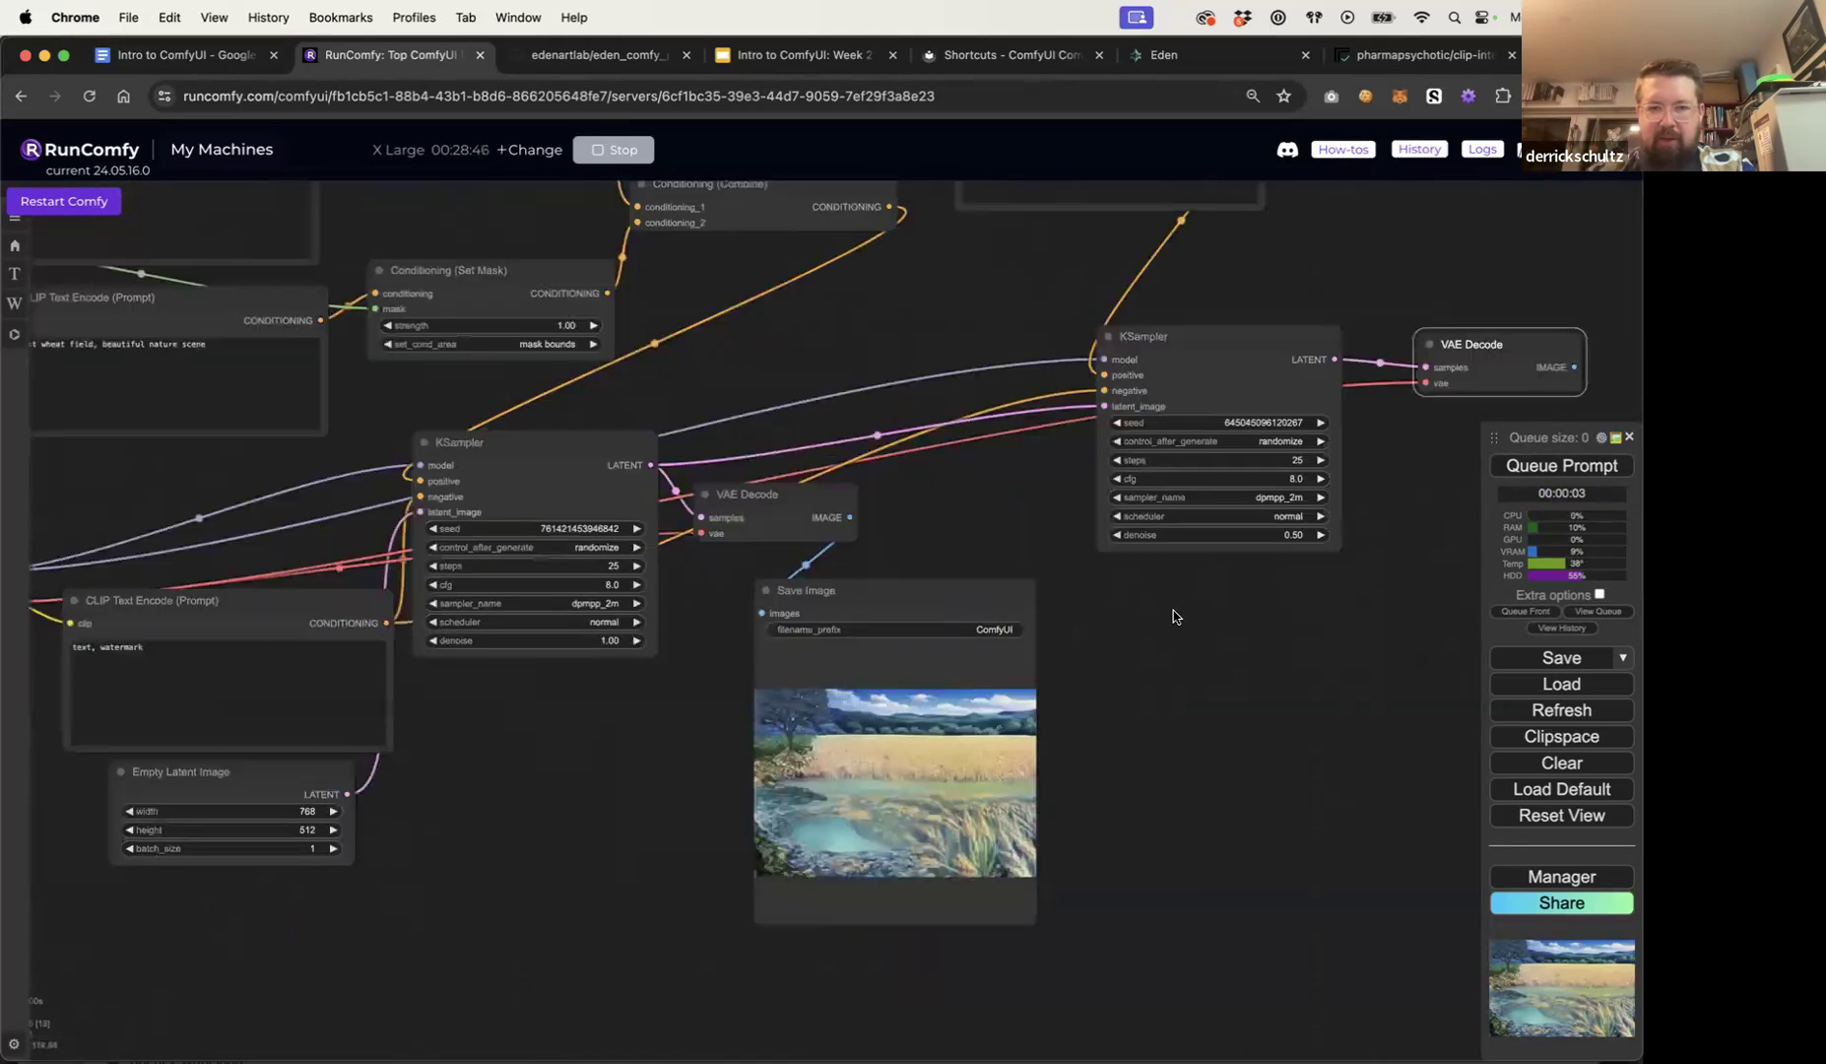
# Step: Move Save Image beyond the second VAE Decode and feed its images input from that decoder's IMAGE output
pyautogui.moveTo(1174, 615); pyautogui.dragTo(816, 616)
pyautogui.click(627, 611)
pyautogui.moveTo(491, 601); pyautogui.dragTo(1341, 460)
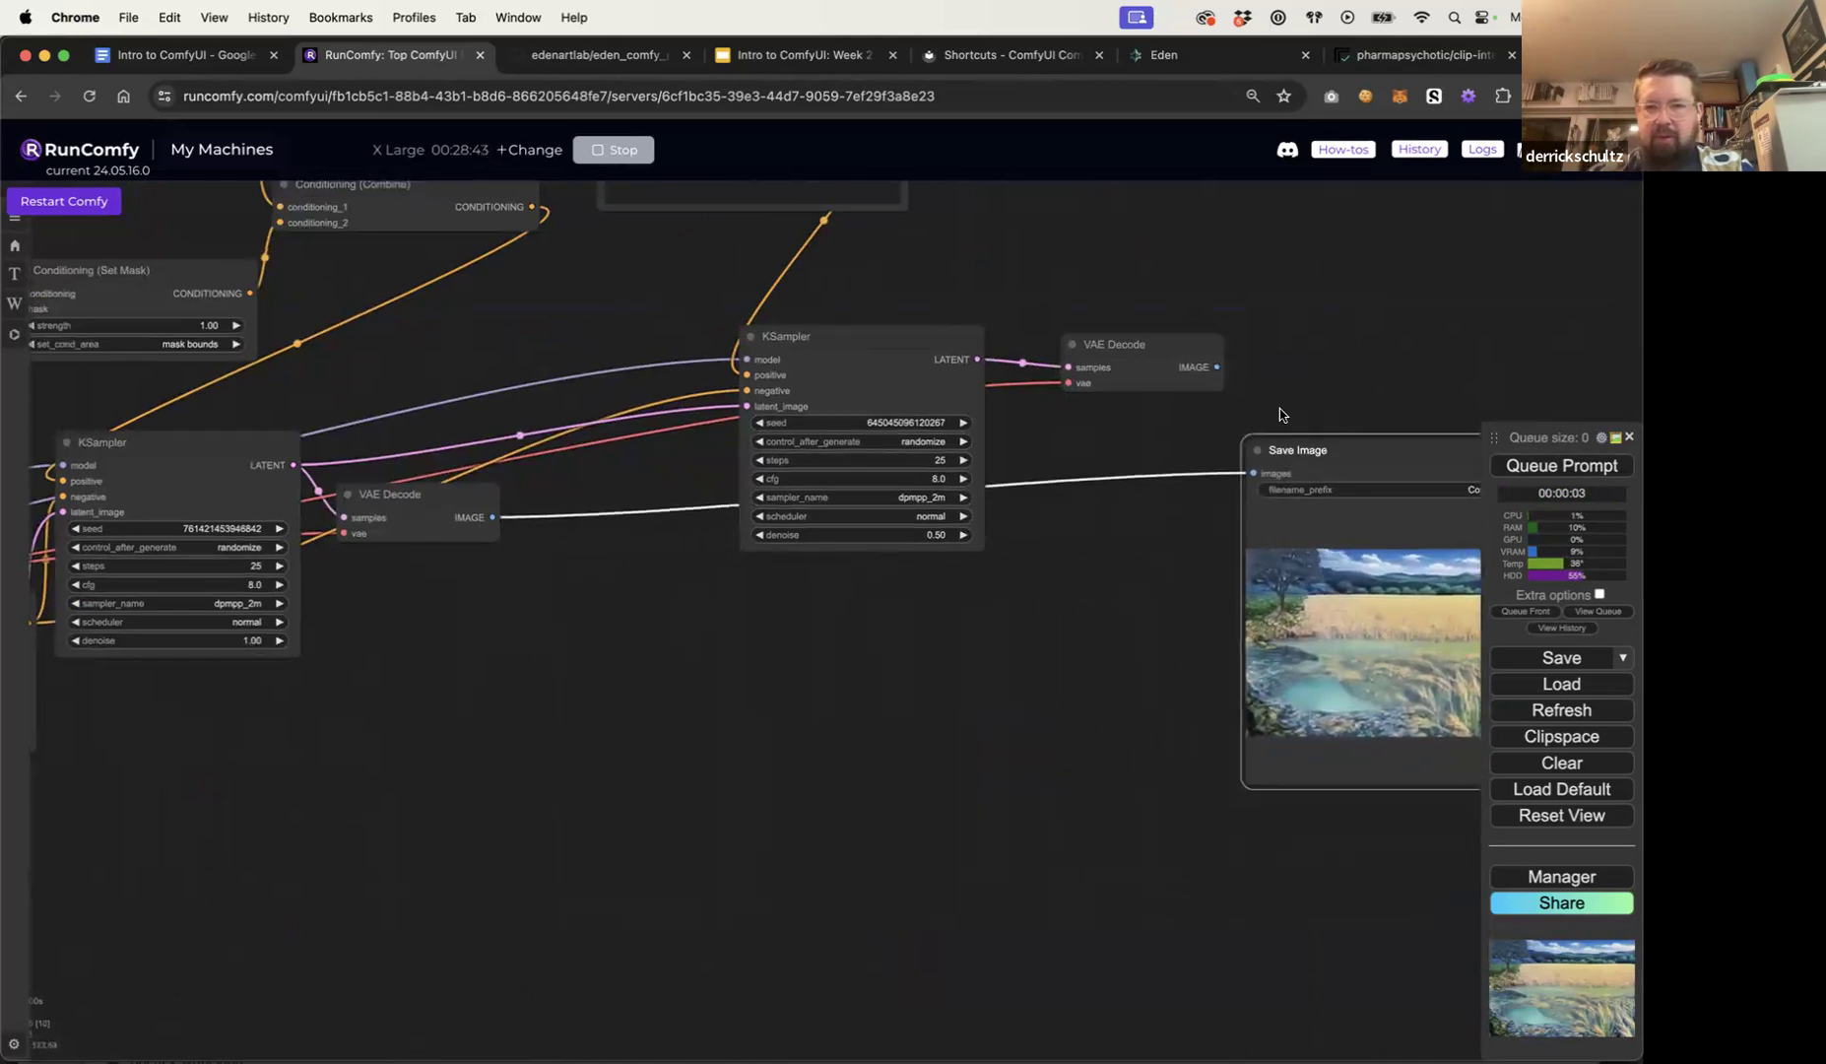
pyautogui.moveTo(1217, 366); pyautogui.dragTo(1256, 472)
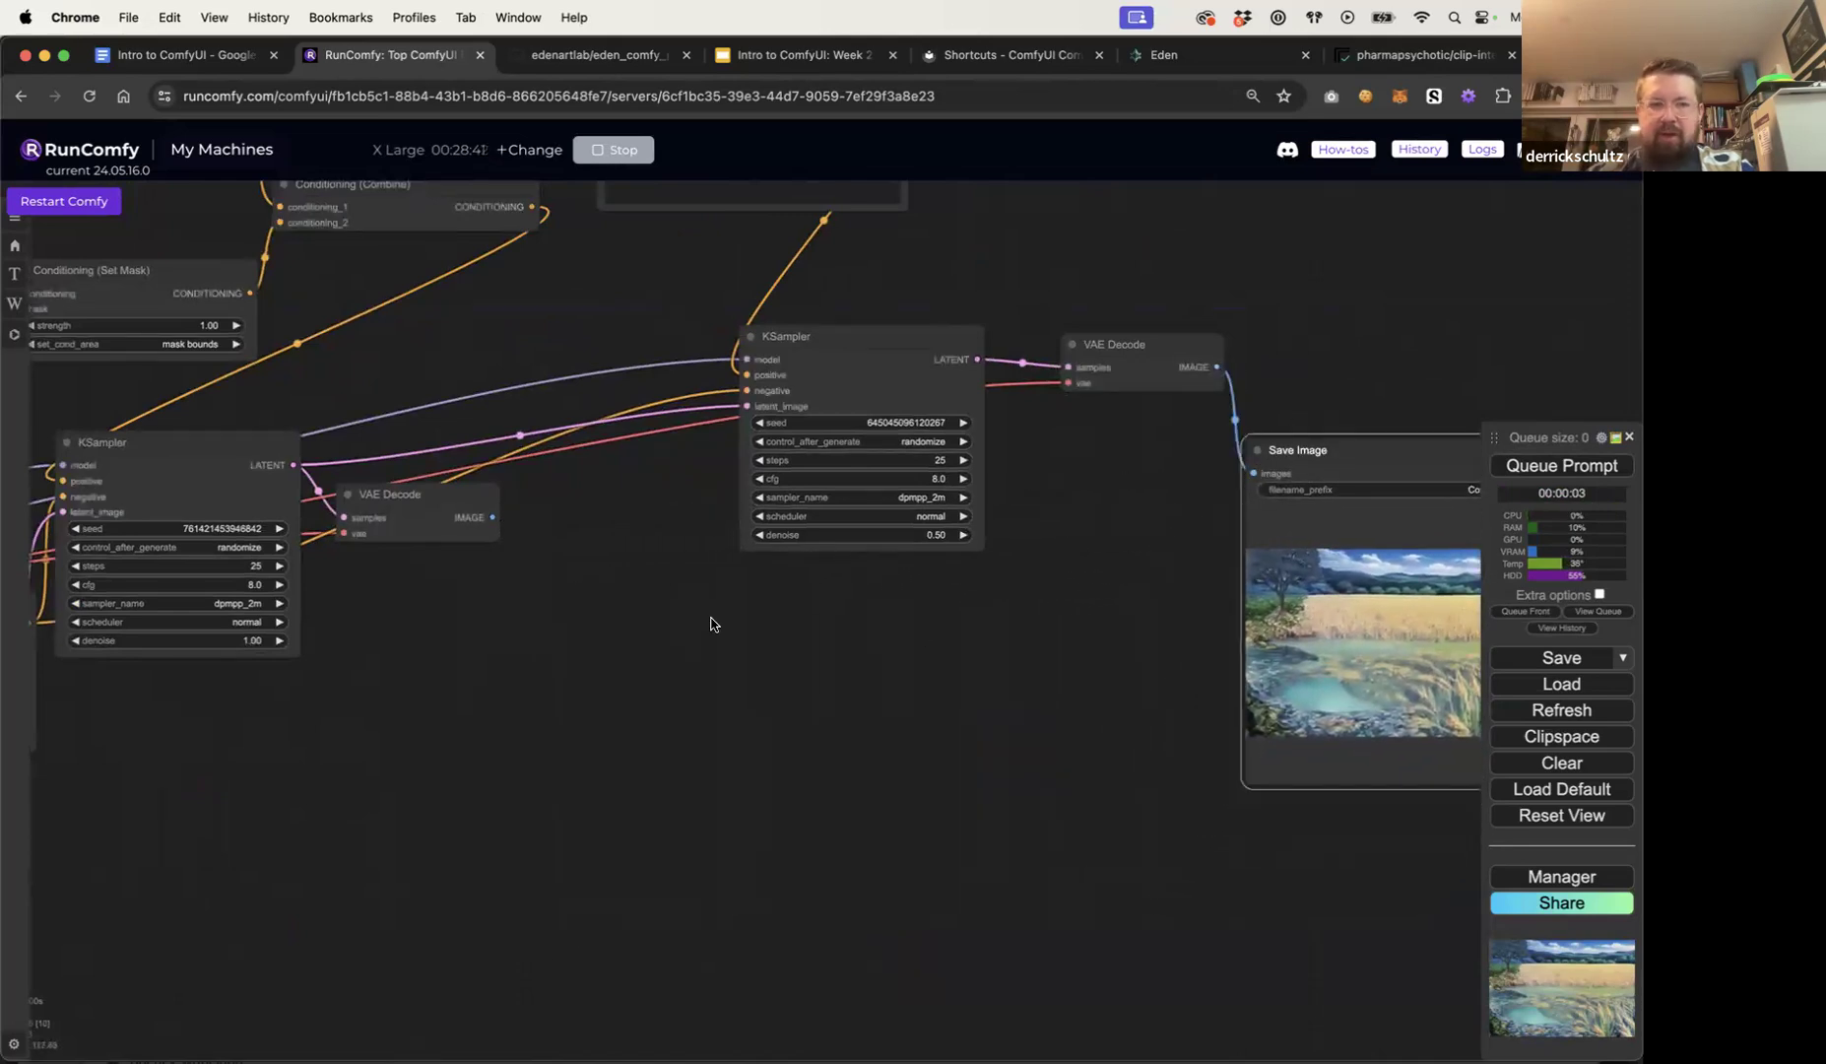
# Step: Add a Preview Image node beside the first VAE Decode and connect the decoder's IMAGE output to it
pyautogui.doubleClick(589, 601)
pyautogui.write('preview')
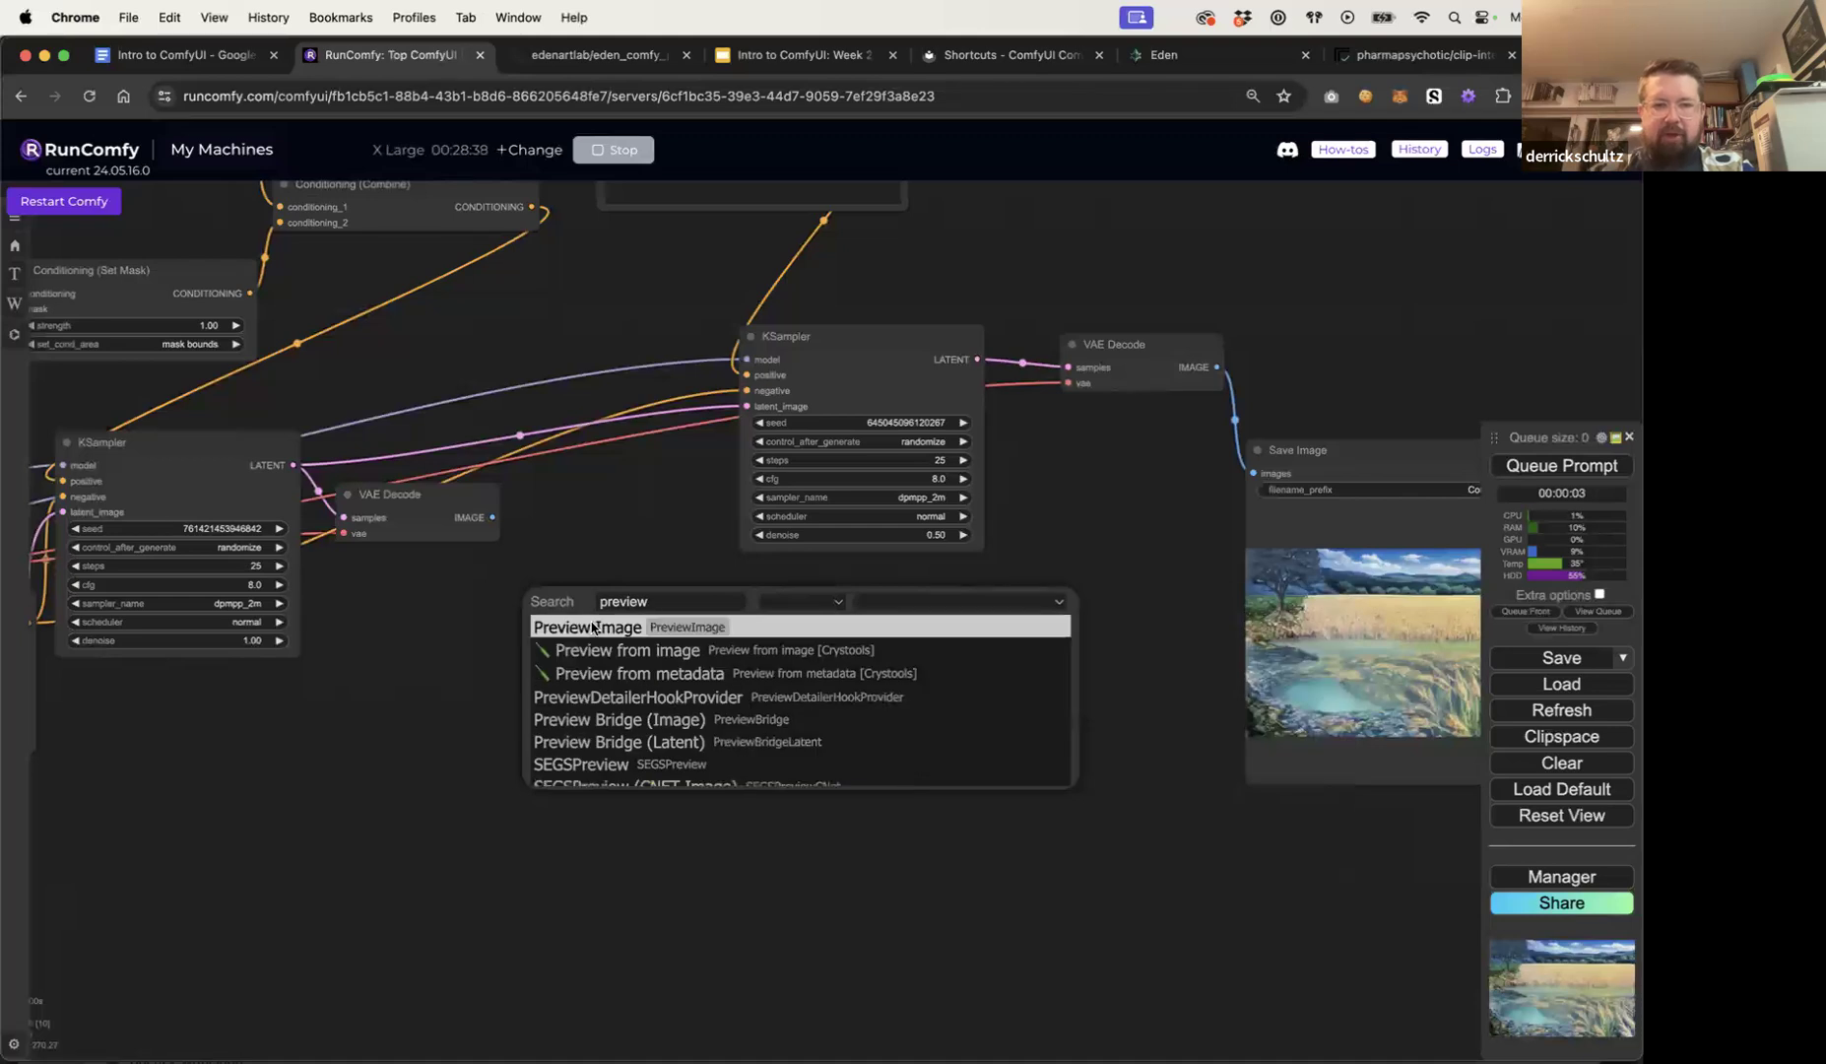
pyautogui.click(591, 627)
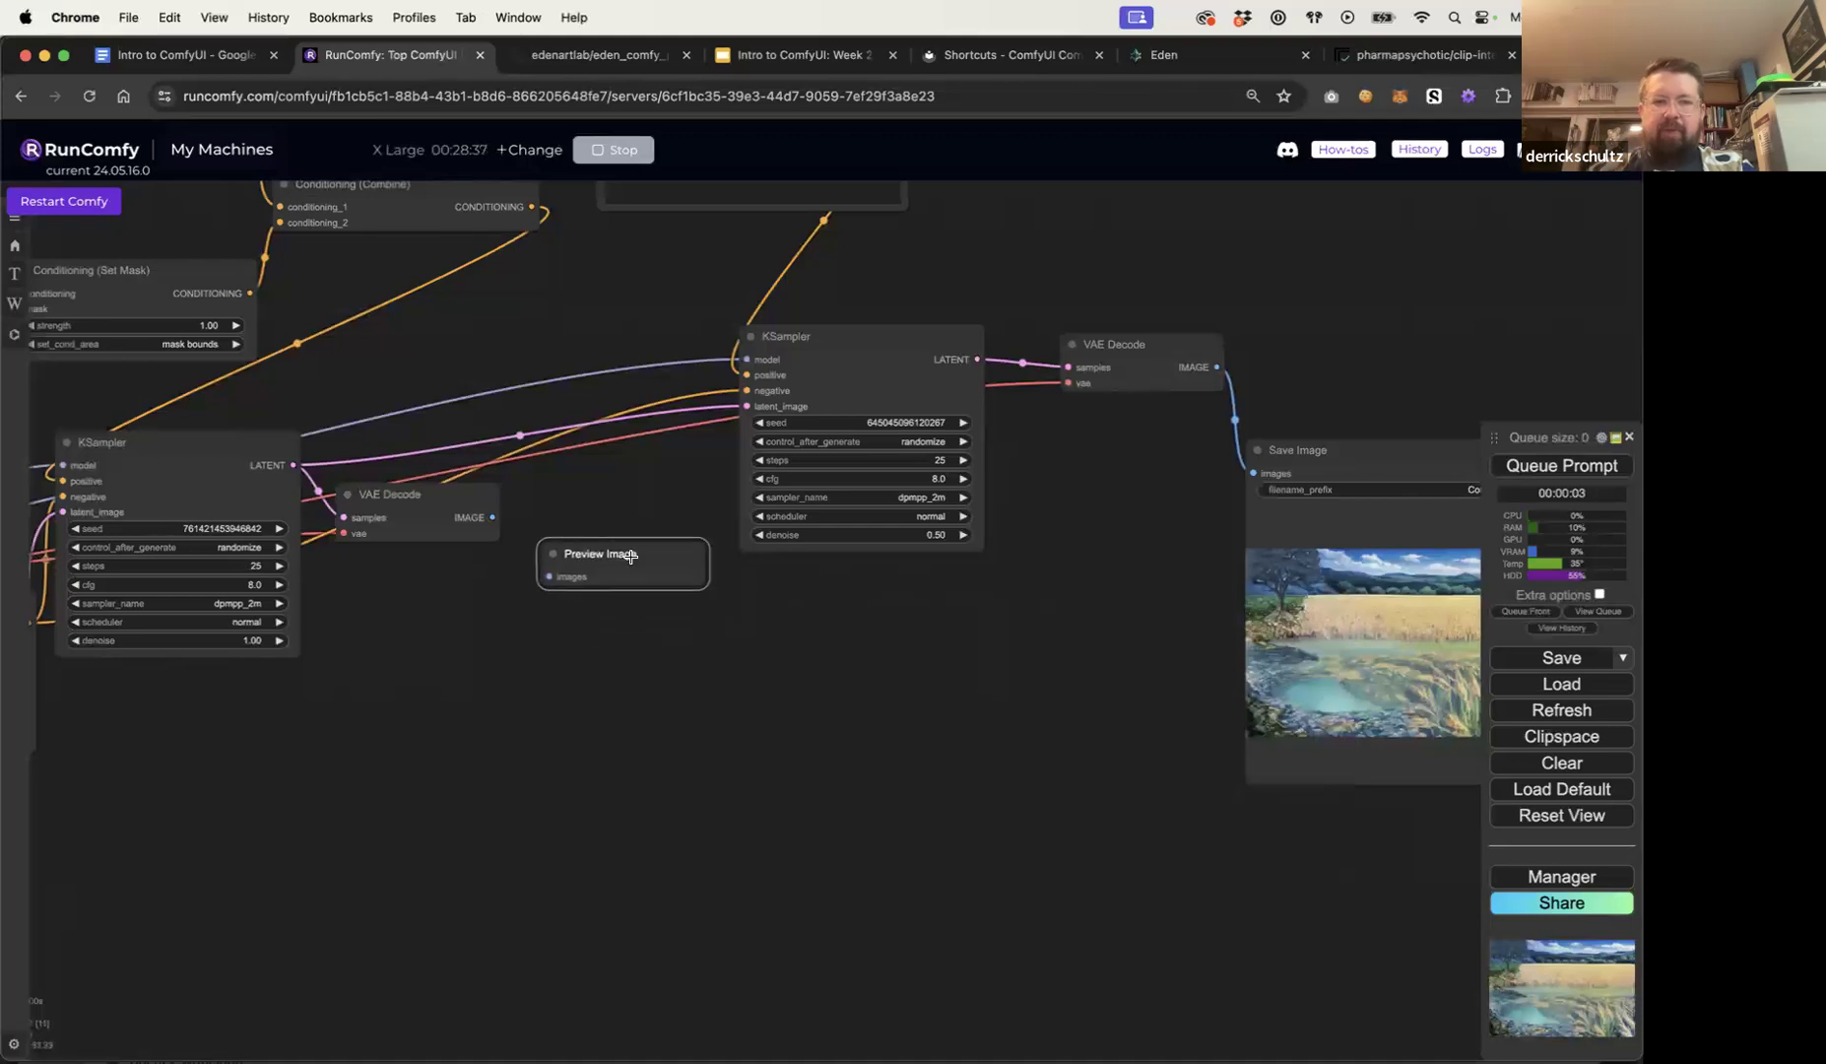
pyautogui.moveTo(494, 517); pyautogui.dragTo(669, 534)
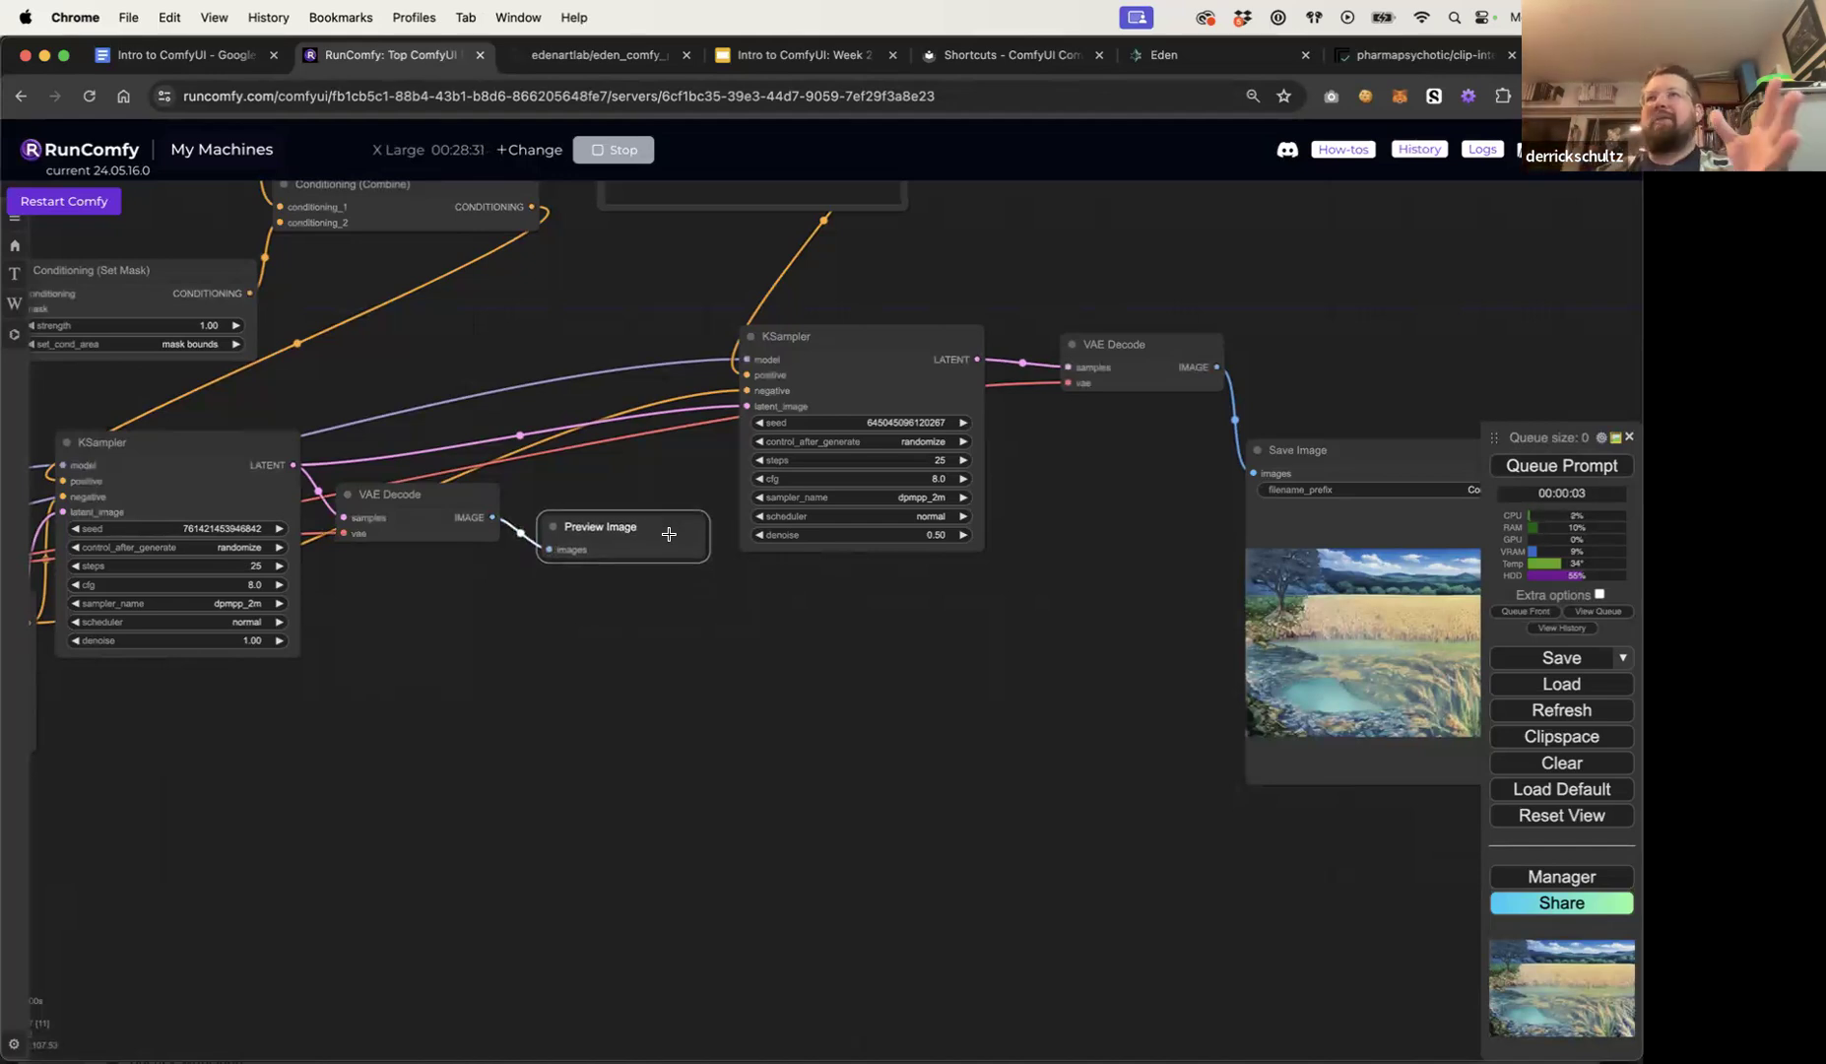
# Step: Run the workflow, then enlarge the Preview Image node and place it below the second KSampler
pyautogui.click(1586, 471)
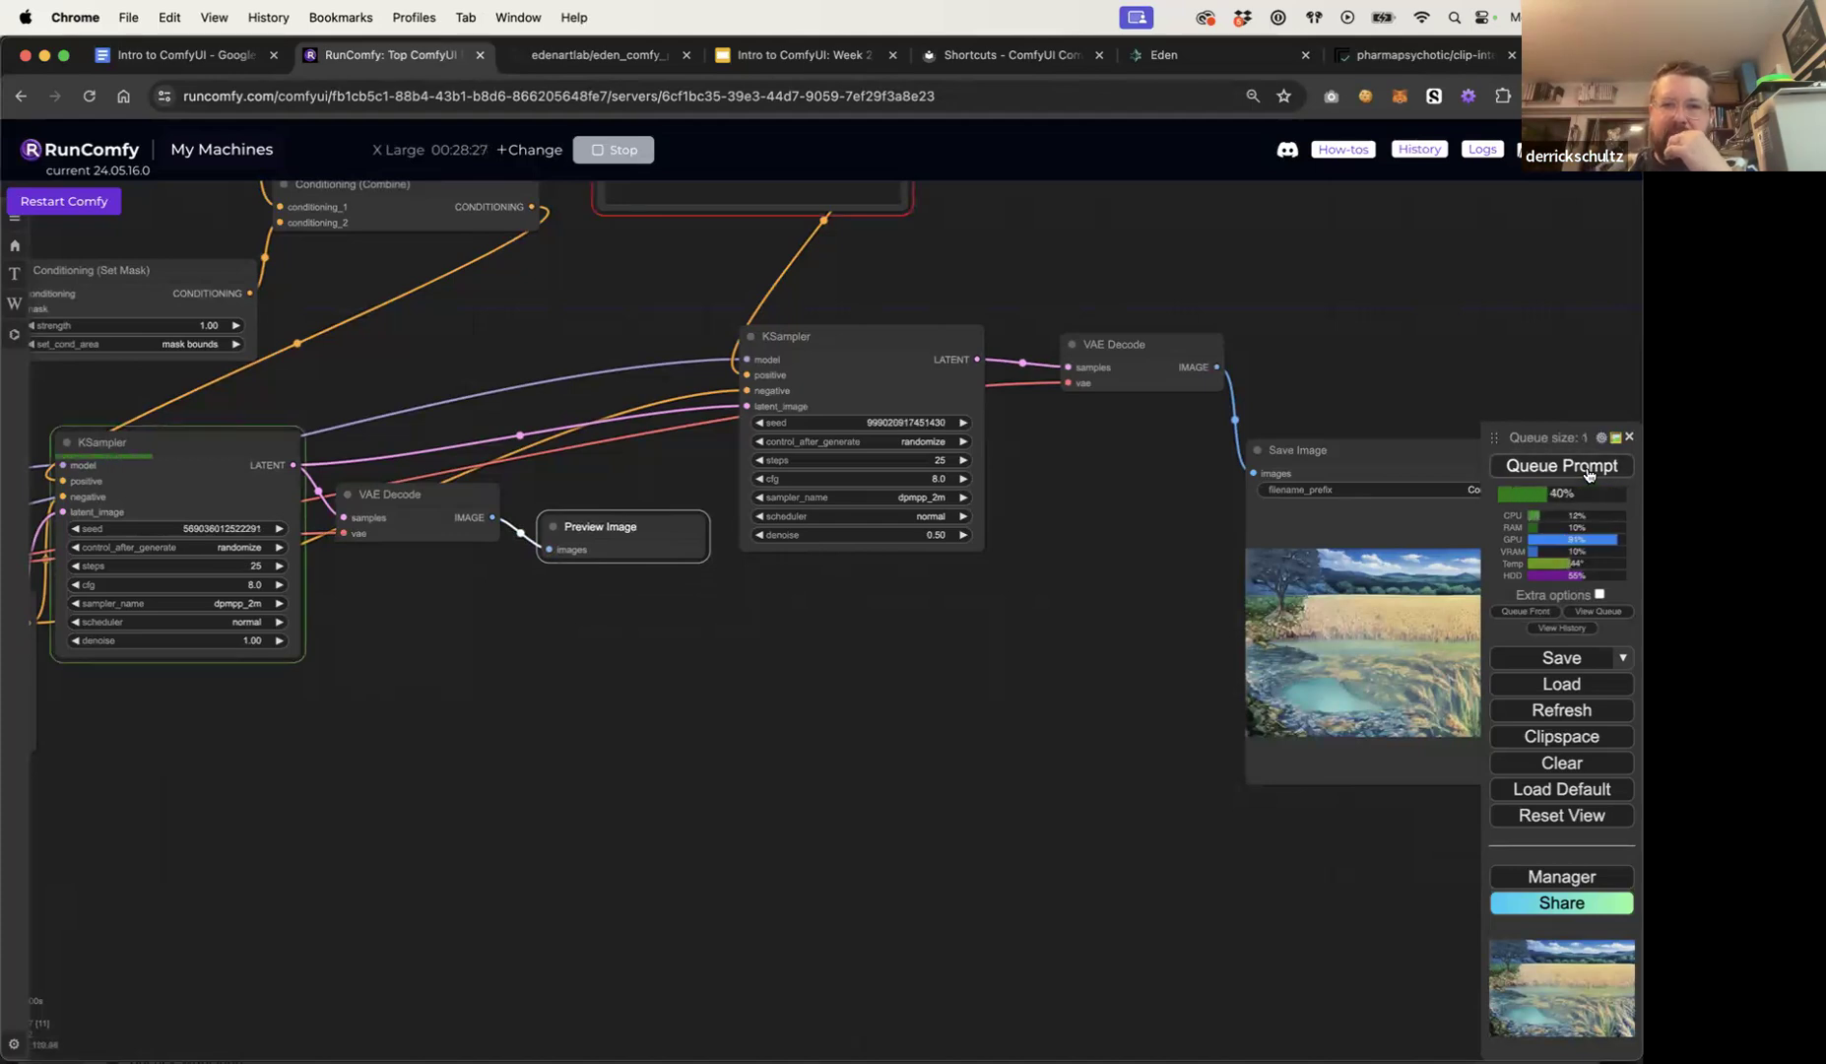
pyautogui.moveTo(1403, 371); pyautogui.dragTo(1293, 357)
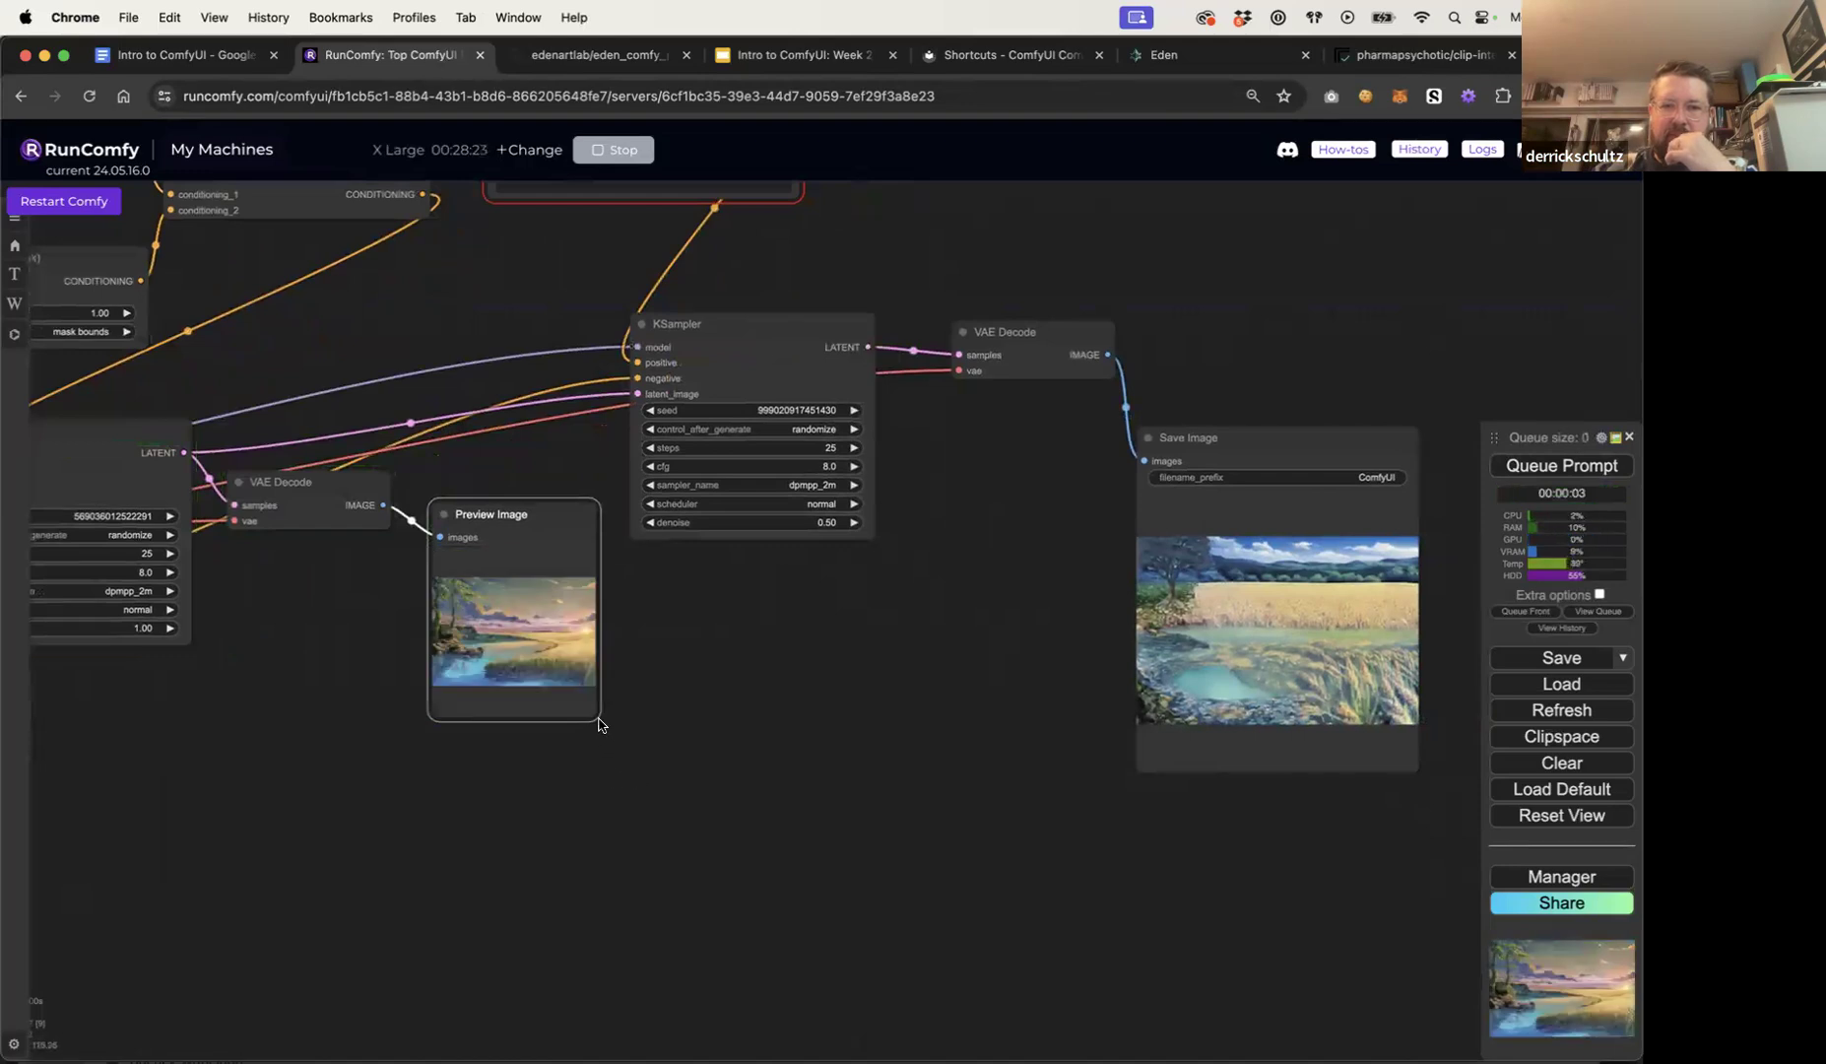
pyautogui.moveTo(598, 716); pyautogui.dragTo(885, 861)
pyautogui.moveTo(745, 520); pyautogui.dragTo(794, 606)
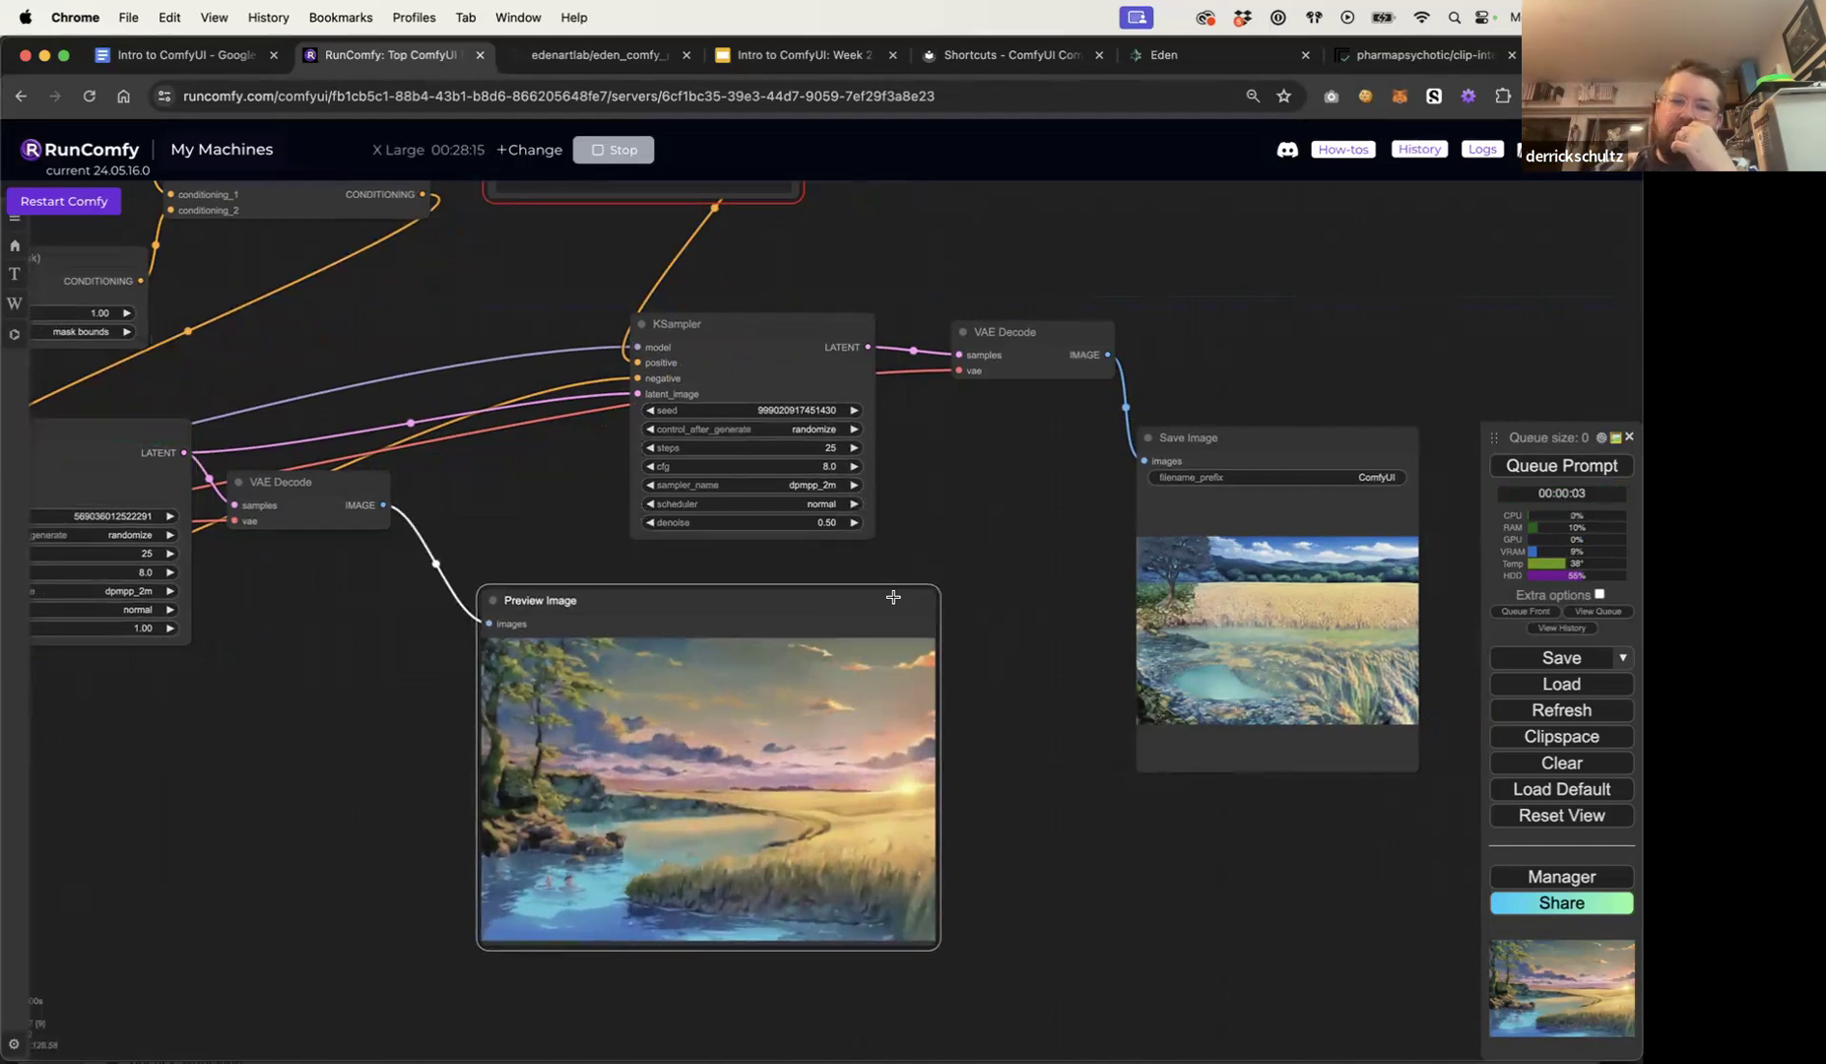
# Step: Reposition the second KSampler, set its steps to 10 and run the workflow
pyautogui.moveTo(478, 514); pyautogui.dragTo(580, 538)
pyautogui.moveTo(775, 342); pyautogui.dragTo(805, 335)
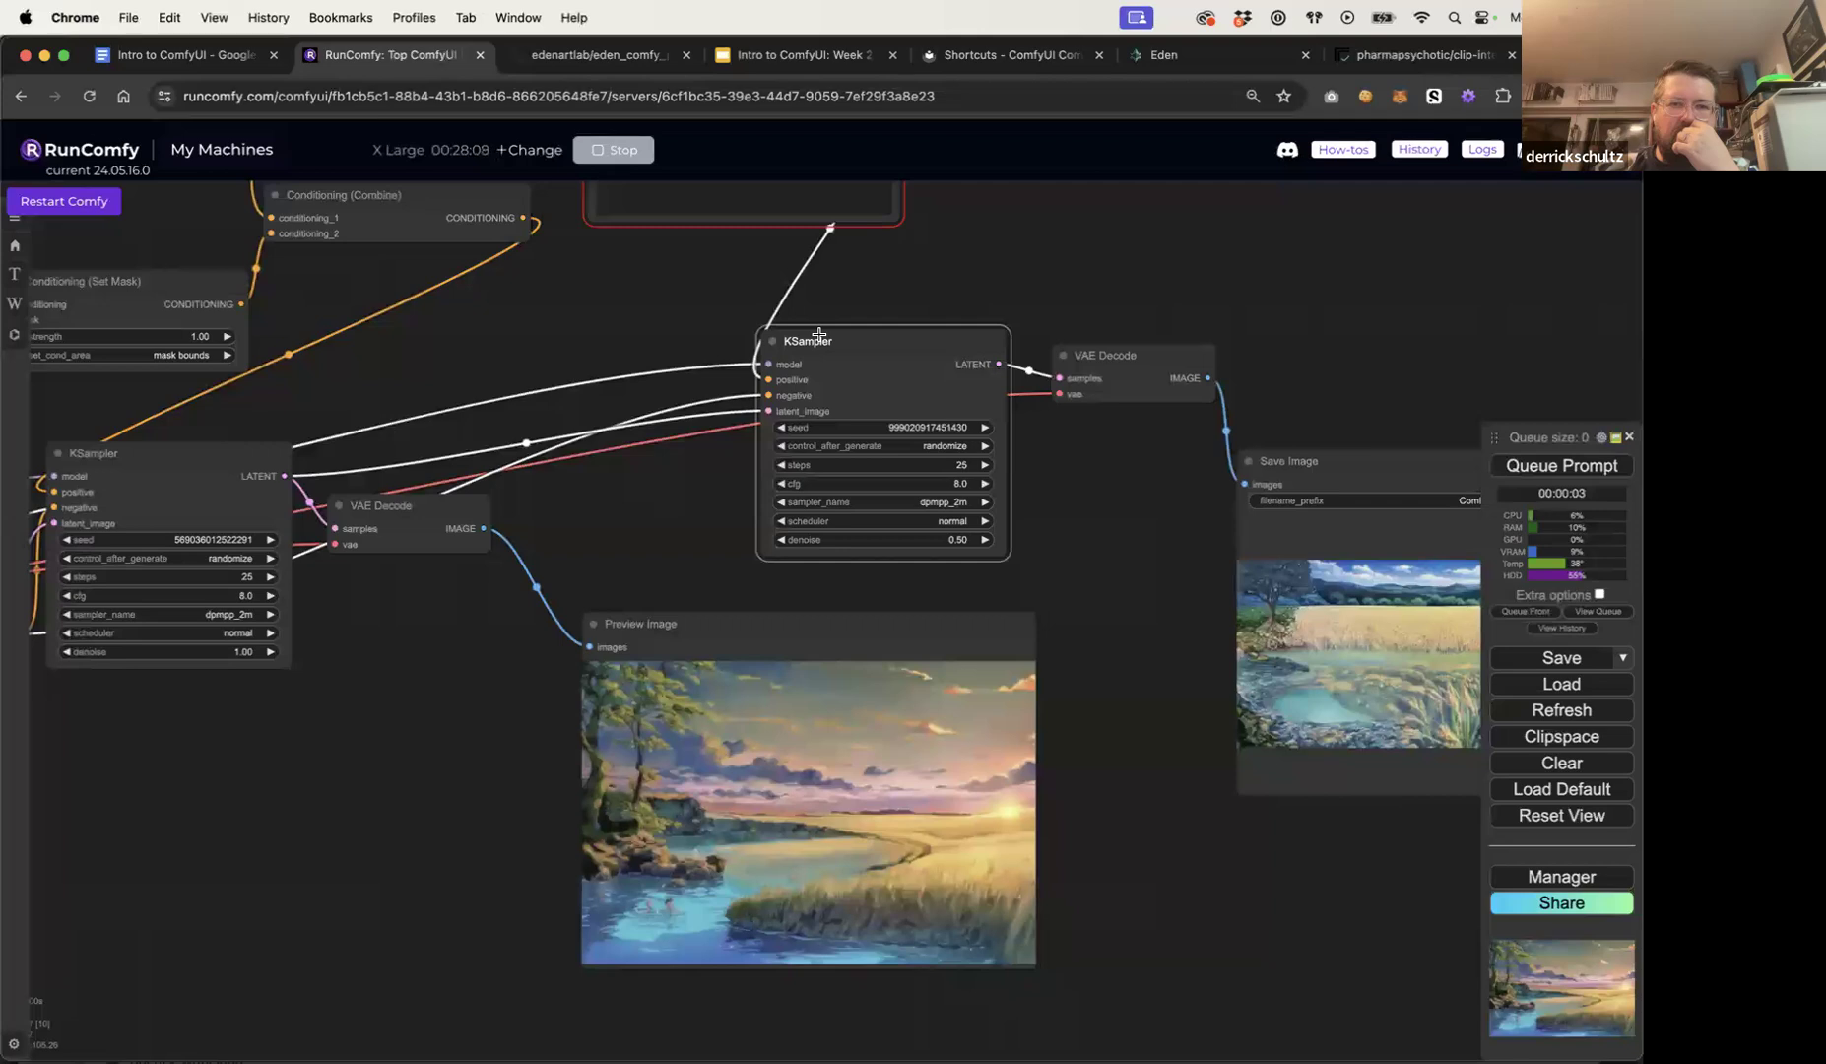
pyautogui.moveTo(818, 334); pyautogui.dragTo(806, 356)
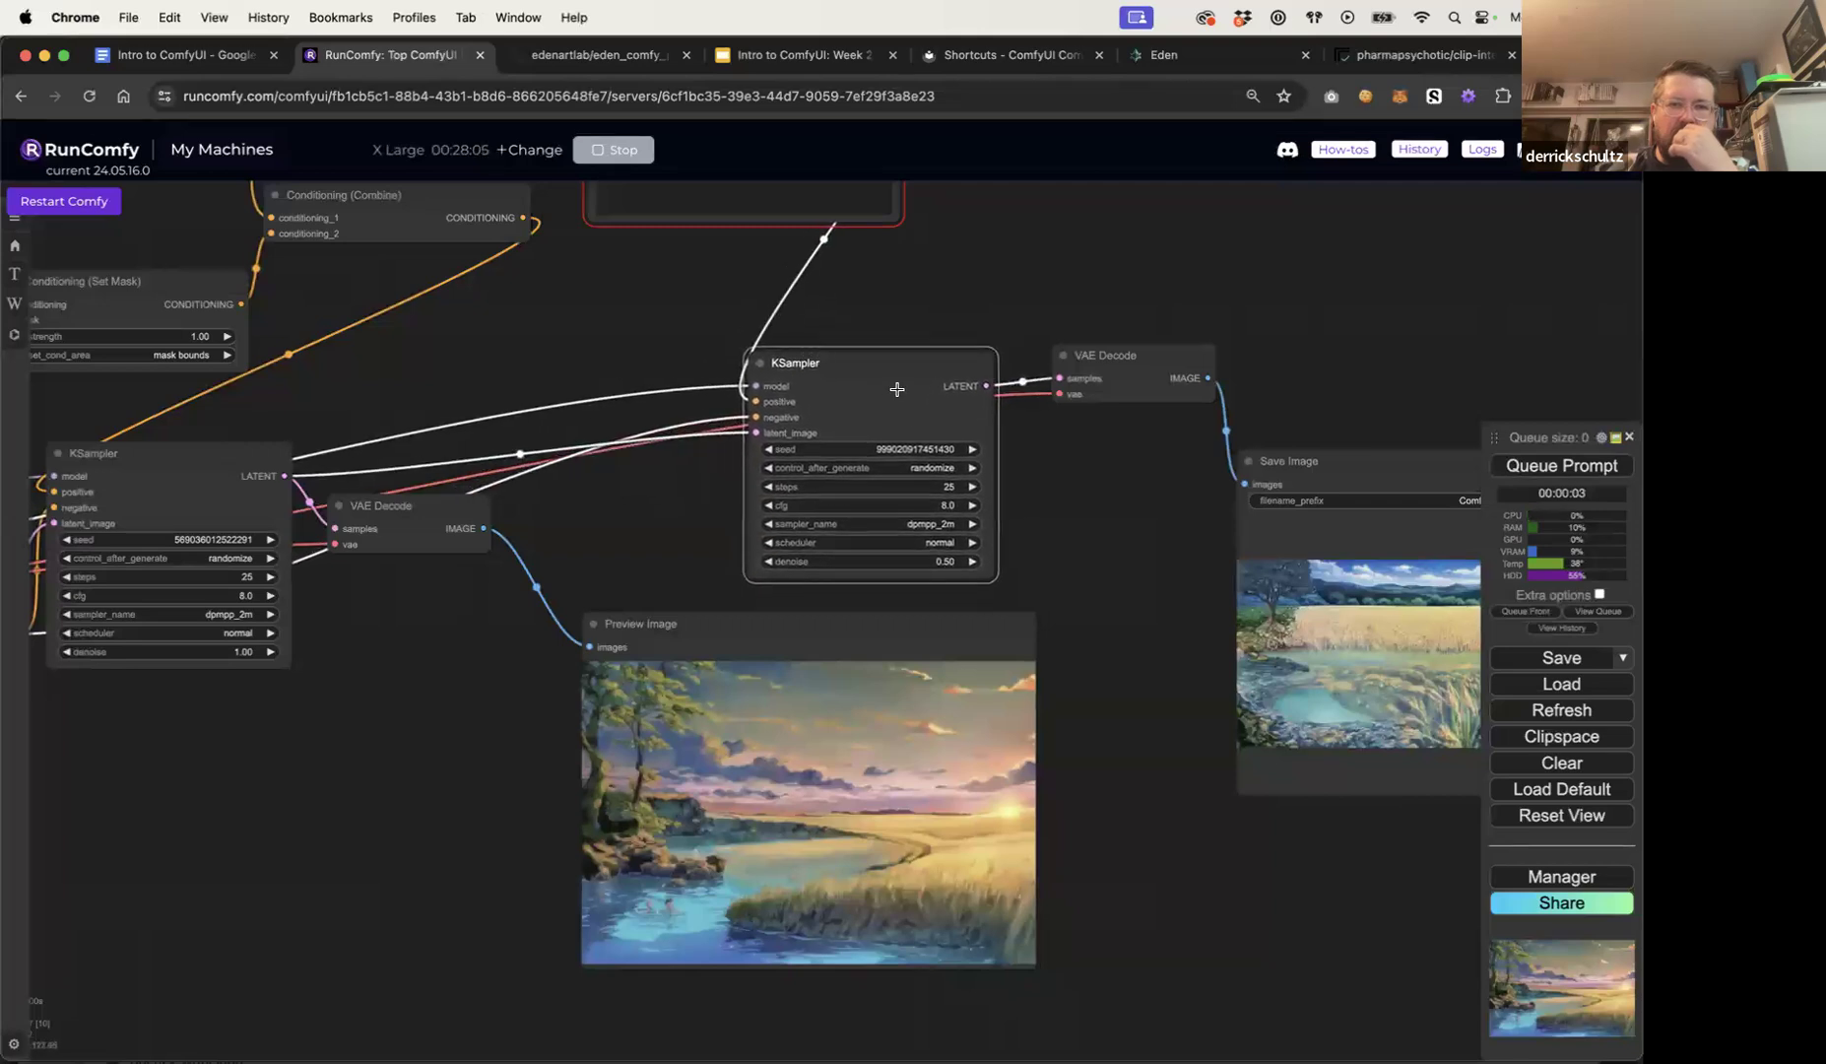
pyautogui.click(941, 482)
pyautogui.write('10')
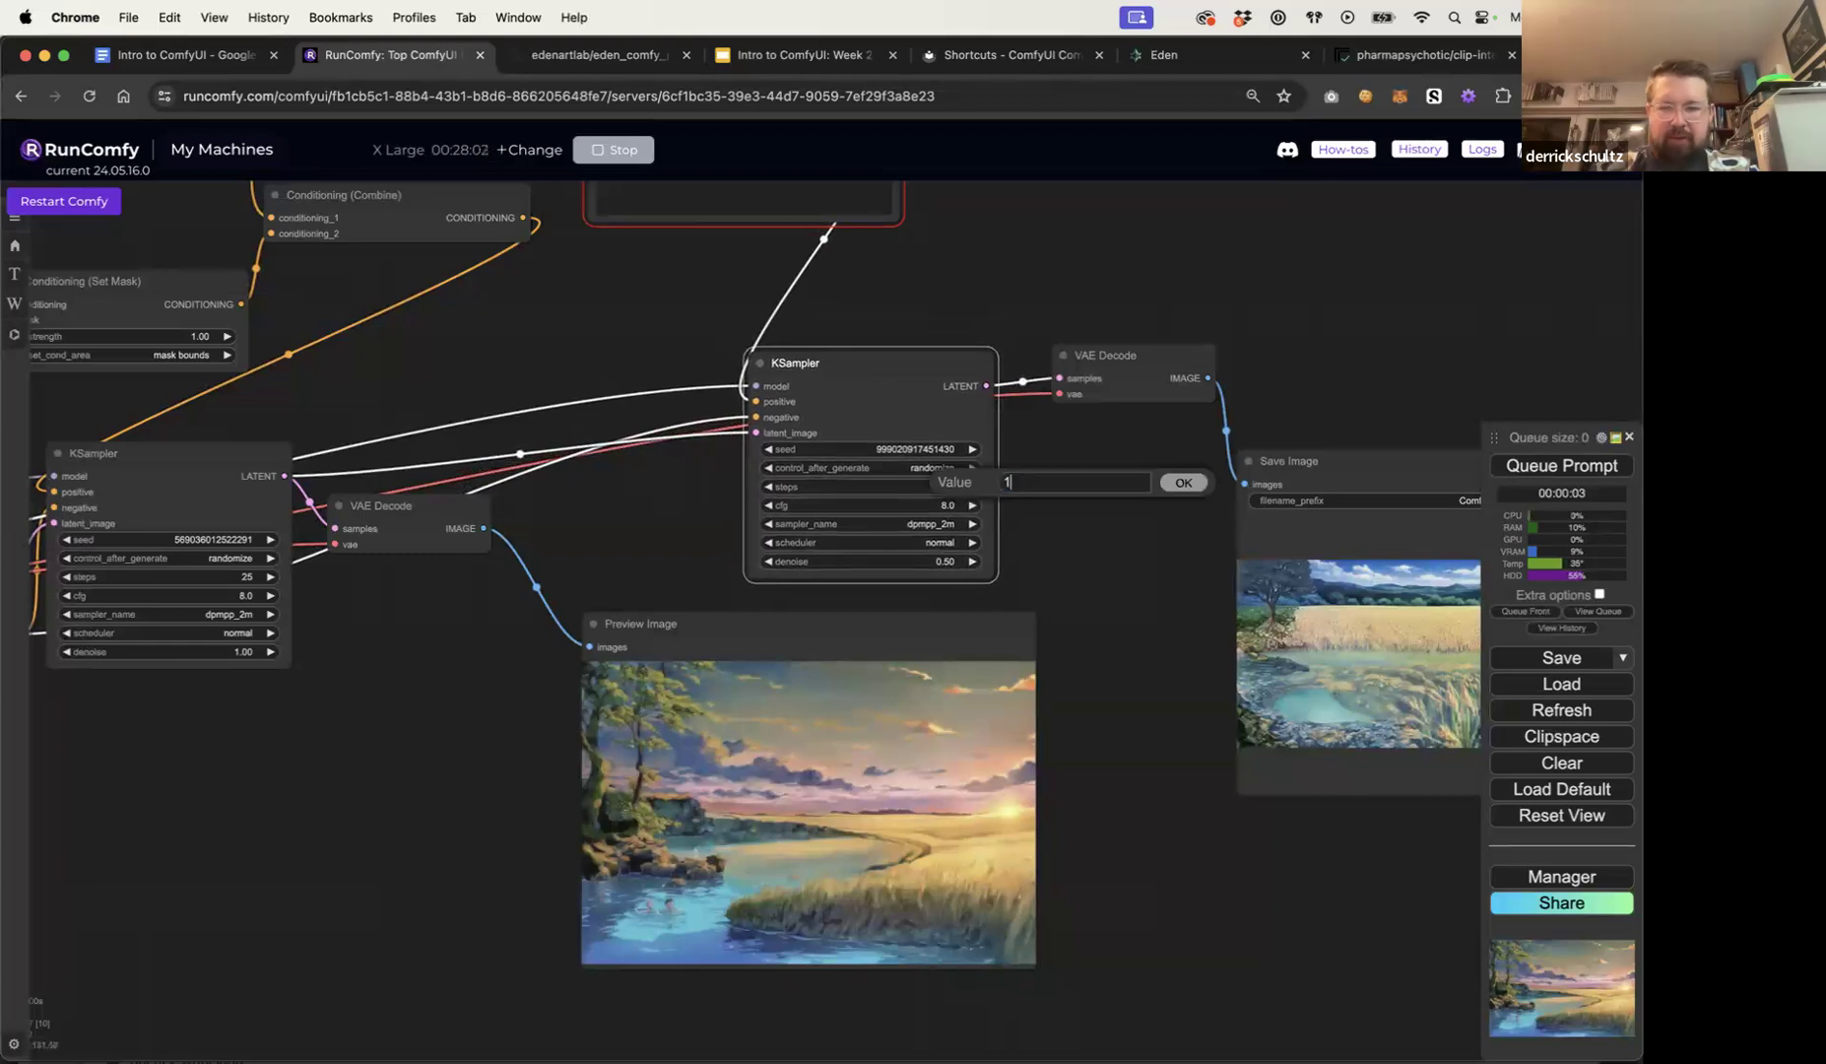
pyautogui.press('Return')
pyautogui.click(1568, 463)
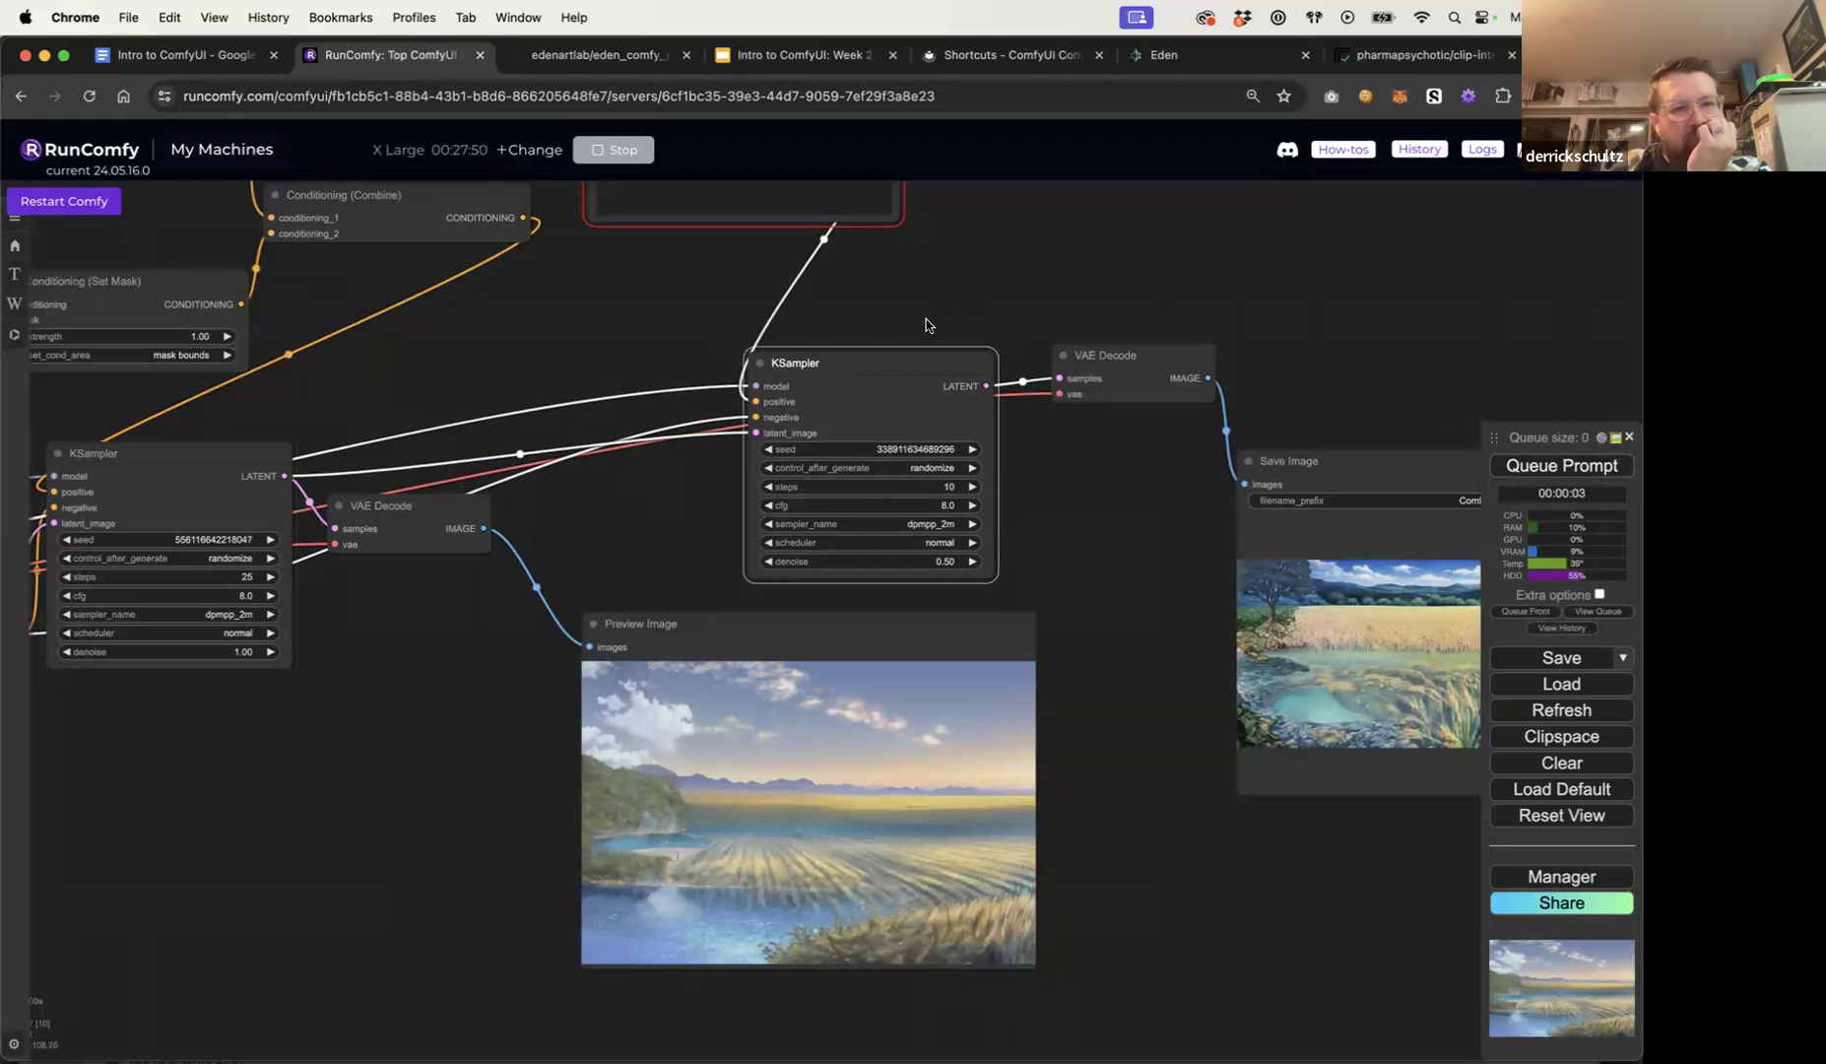
# Step: Replace the second KSampler with a KSampler (Advanced) node placed before the second VAE Decode
pyautogui.press('Delete')
pyautogui.doubleClick(874, 370)
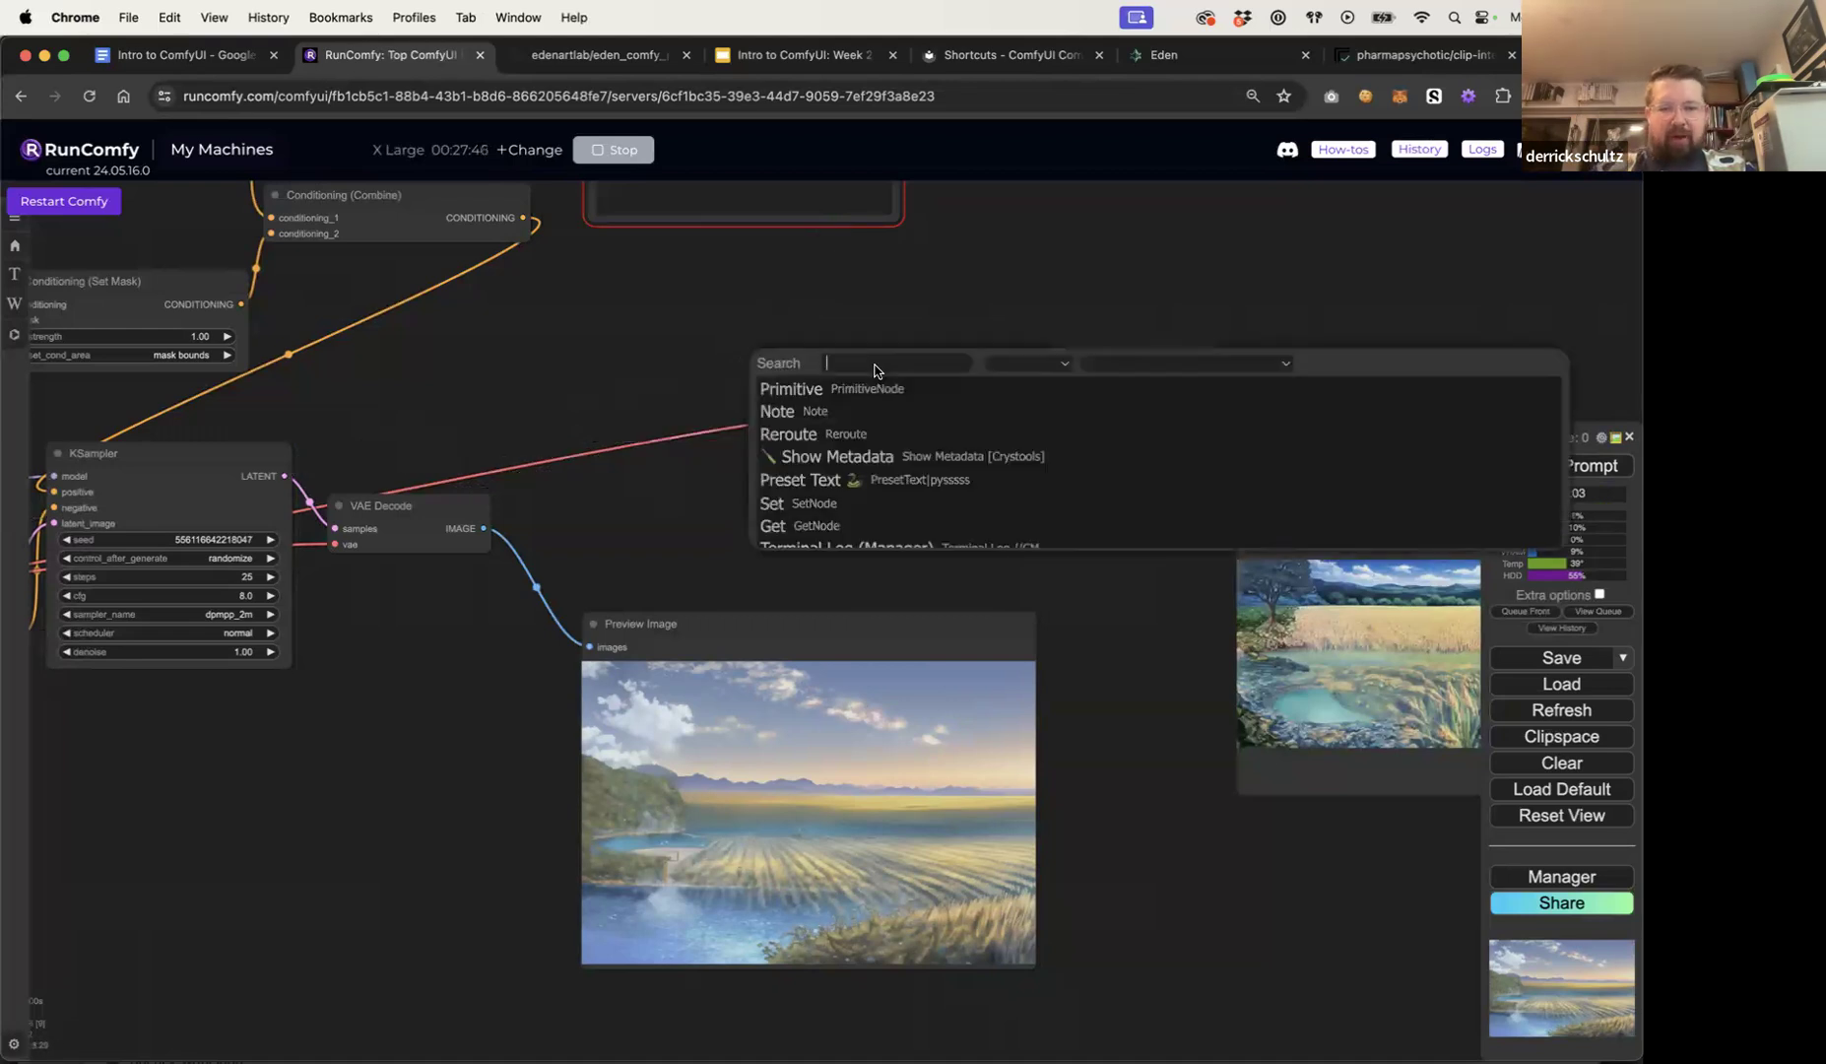
pyautogui.write('ksam')
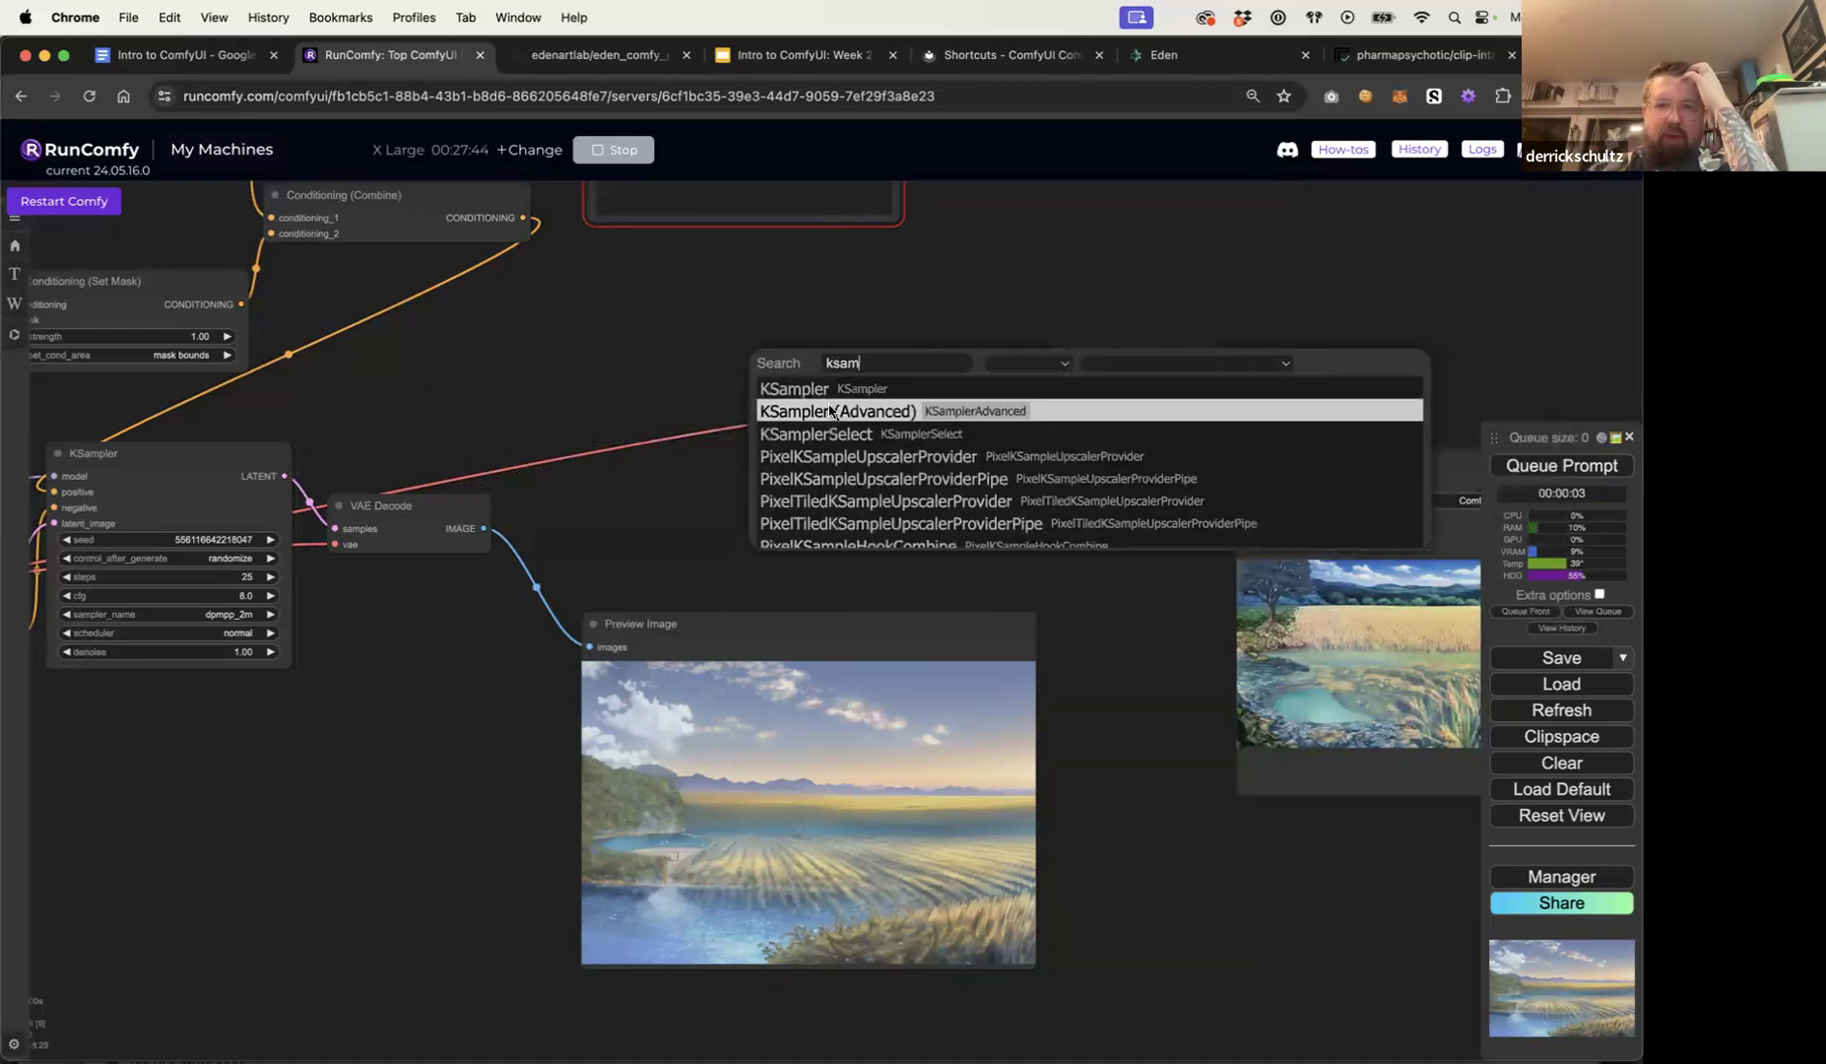
pyautogui.click(833, 411)
pyautogui.moveTo(869, 371); pyautogui.dragTo(773, 317)
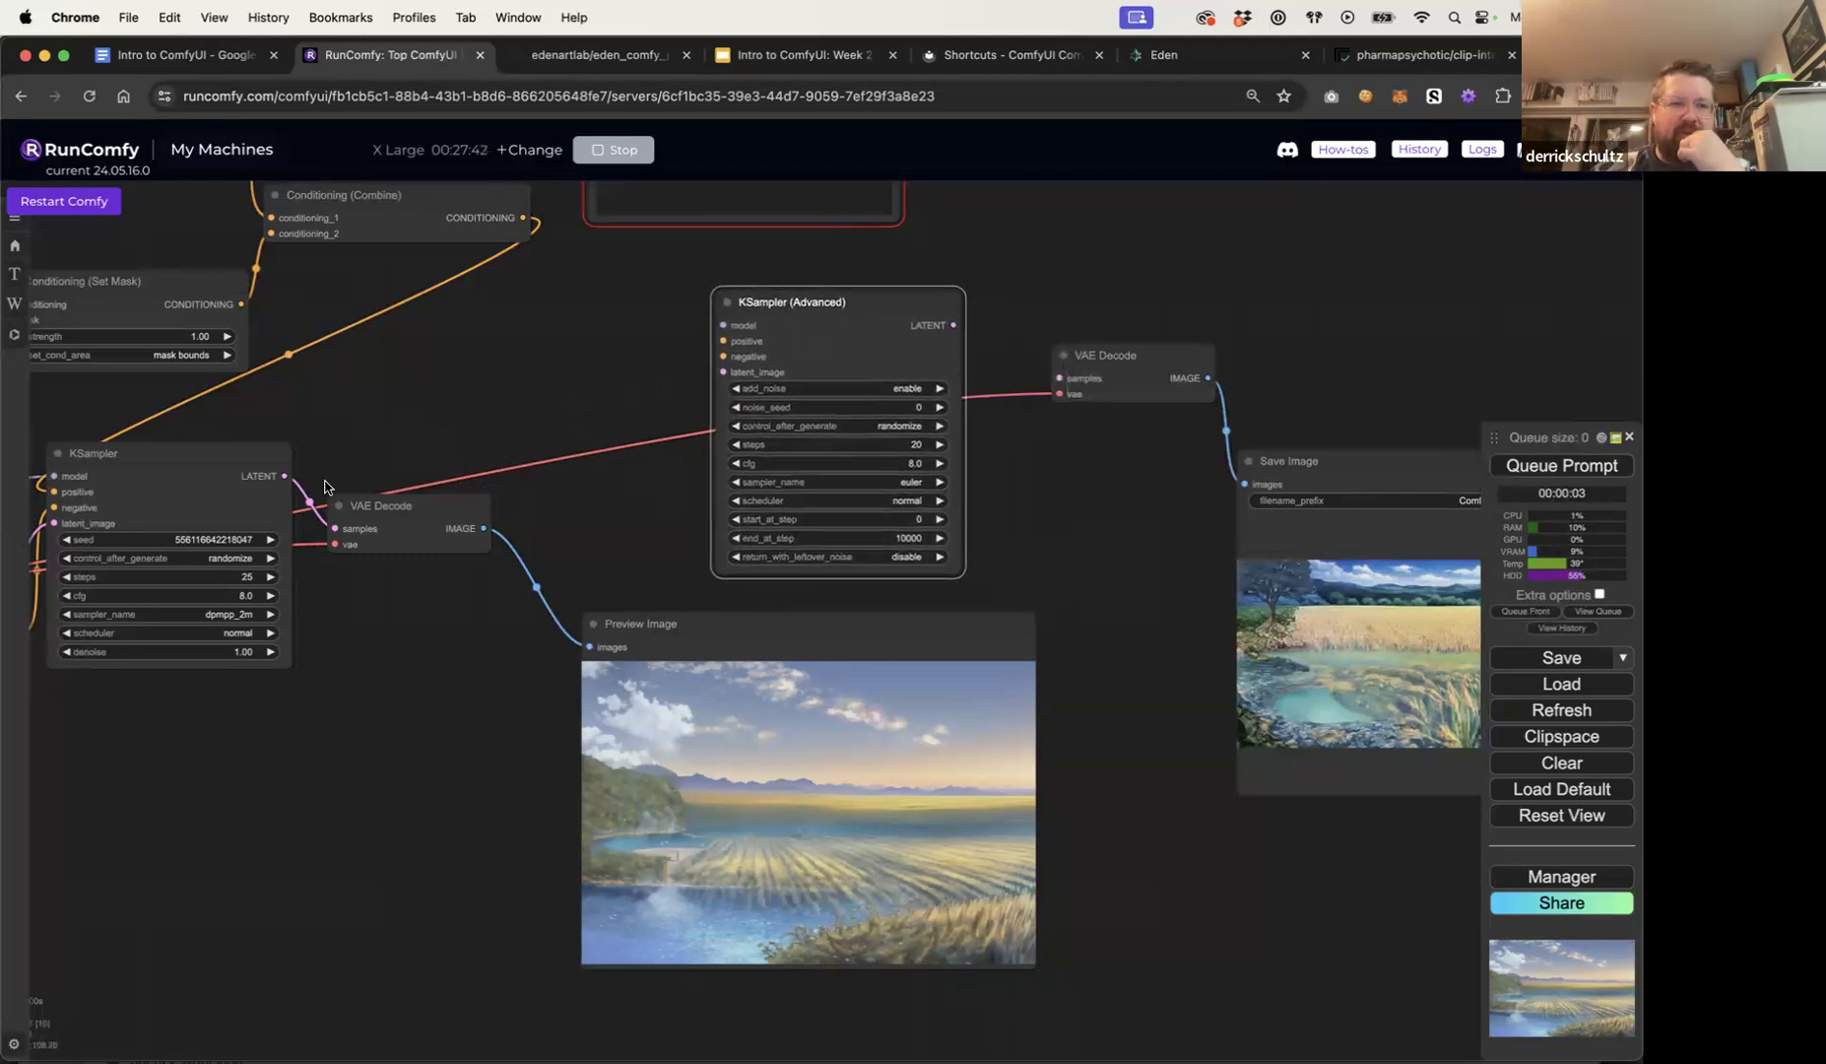
# Step: Connect the first sampler's LATENT, the checkpoint's MODEL and the combined prompt's CONDITIONING to KSampler (Advanced)'s latent_image, model and positive inputs
pyautogui.moveTo(284, 475); pyautogui.dragTo(726, 372)
pyautogui.click(432, 425)
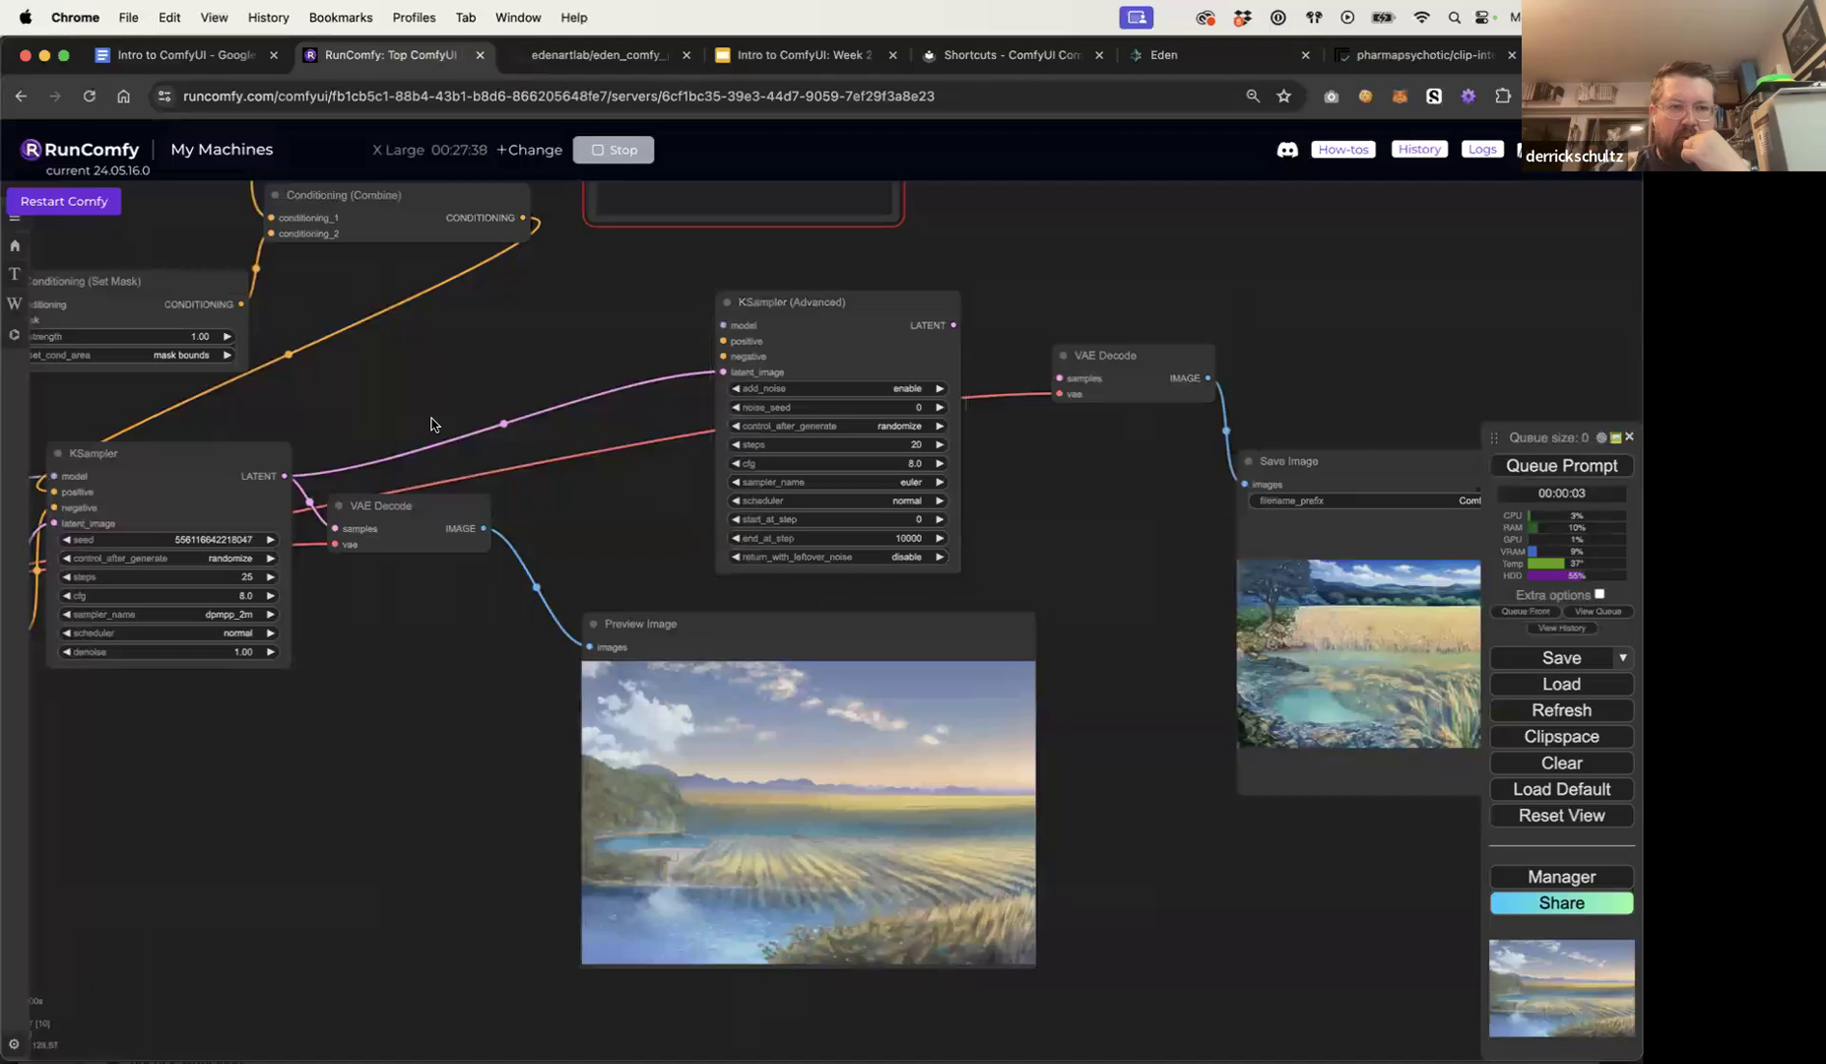
pyautogui.scroll(-5, 431, 424)
pyautogui.moveTo(327, 452); pyautogui.dragTo(616, 412)
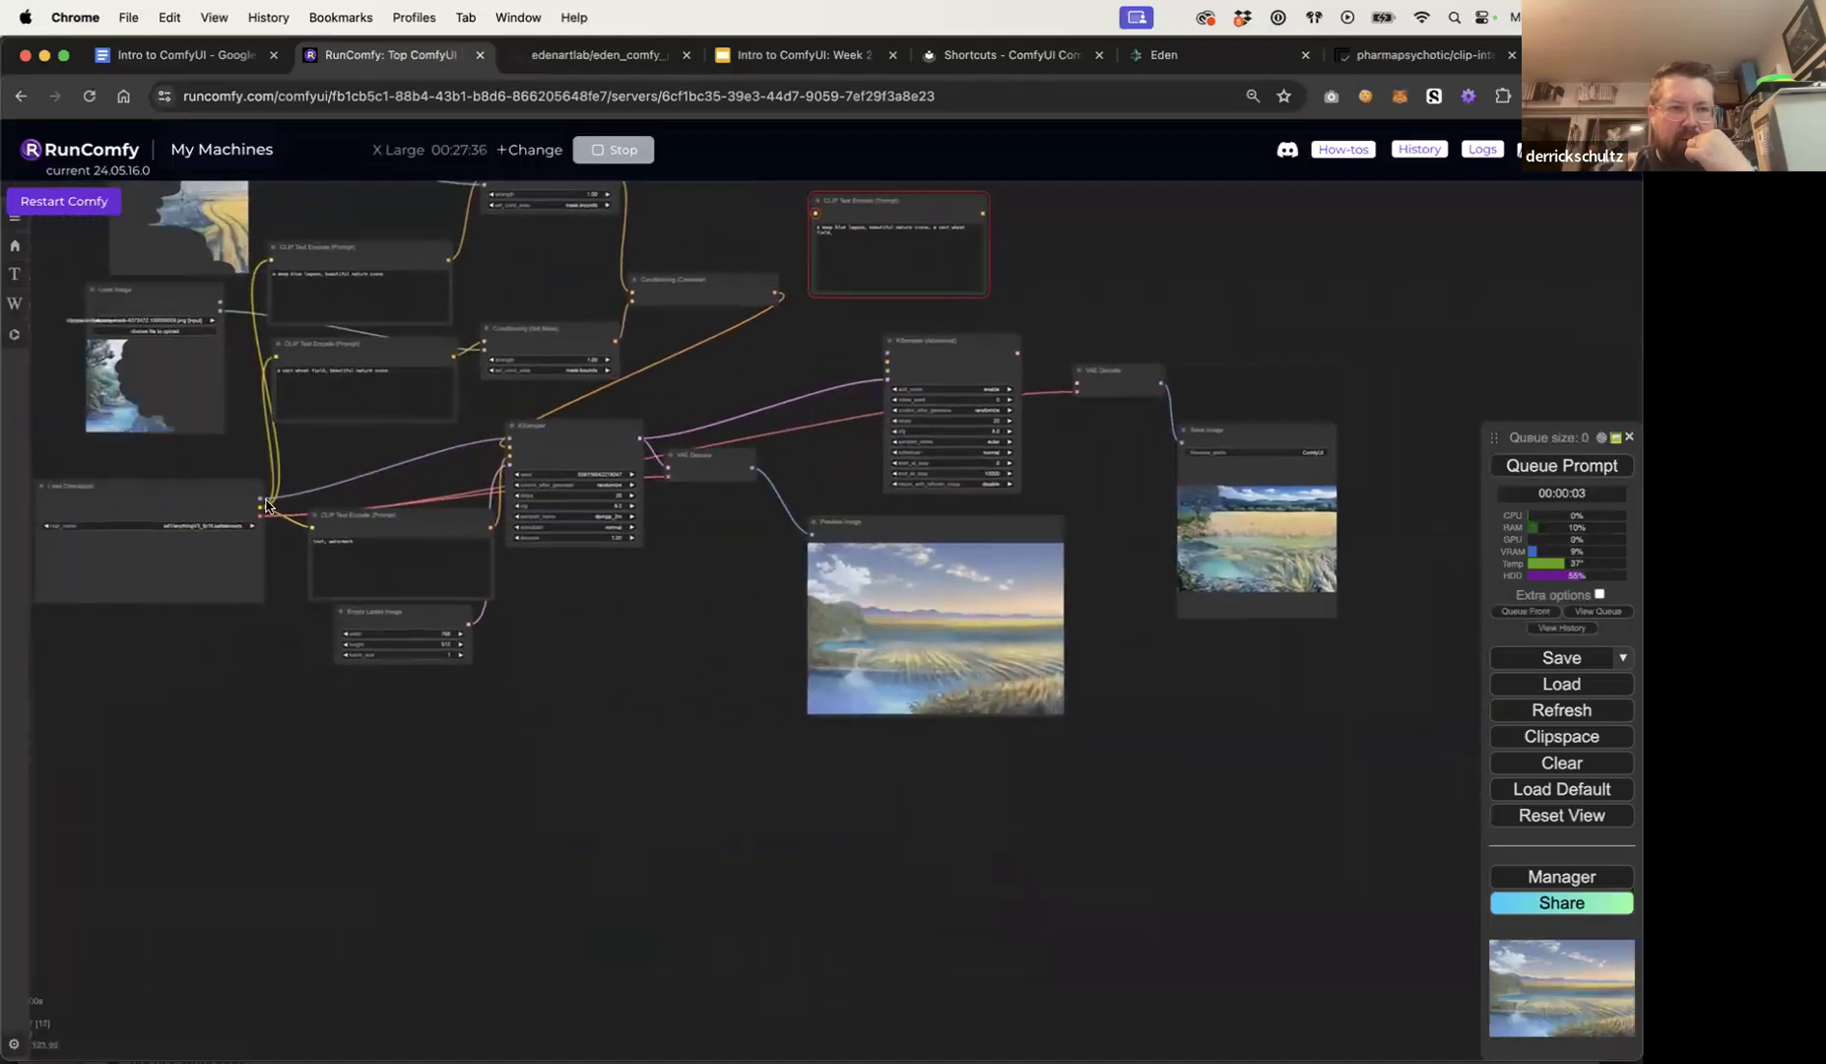
pyautogui.moveTo(261, 496); pyautogui.dragTo(888, 352)
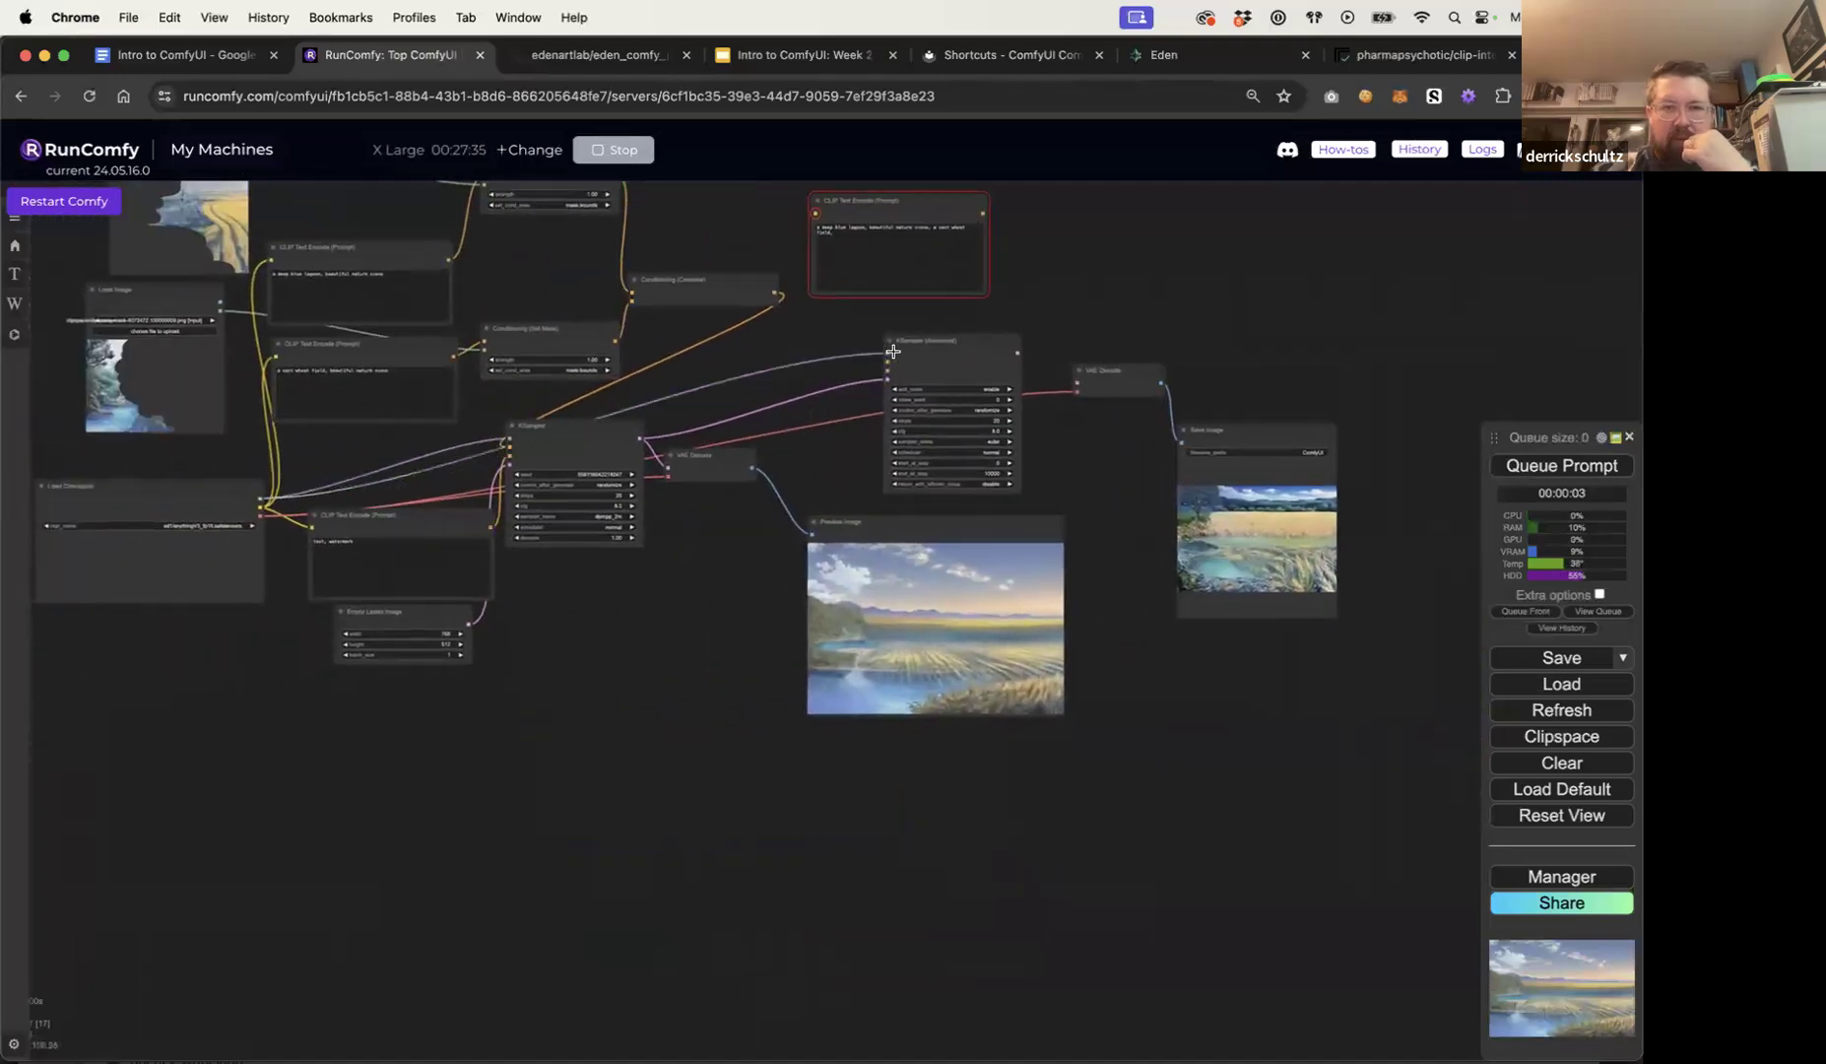
pyautogui.scroll(1, 832, 359)
pyautogui.scroll(1, 833, 360)
pyautogui.scroll(2, 755, 411)
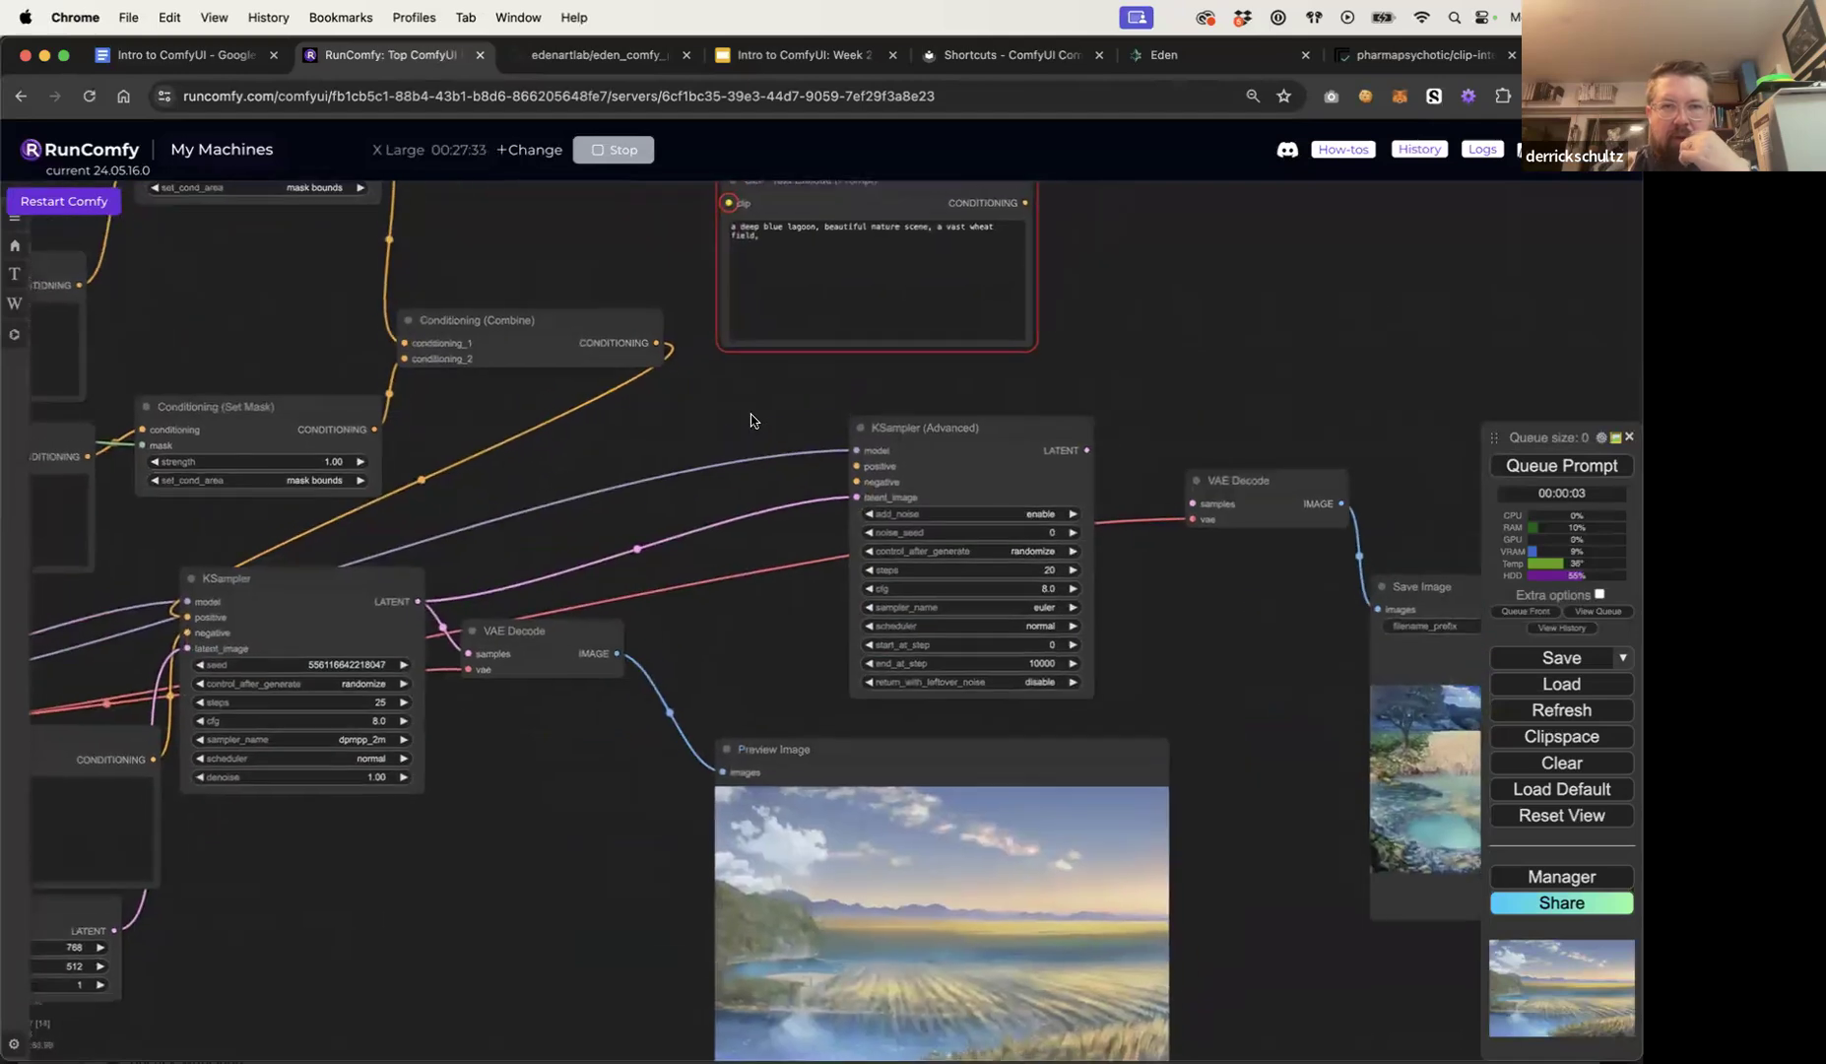
pyautogui.moveTo(1021, 206); pyautogui.dragTo(851, 470)
# Step: Connect the checkpoint's CLIP output to the clip input of the combined prompt's CLIP Text Encode node
pyautogui.scroll(-2, 766, 412)
pyautogui.scroll(-5, 768, 415)
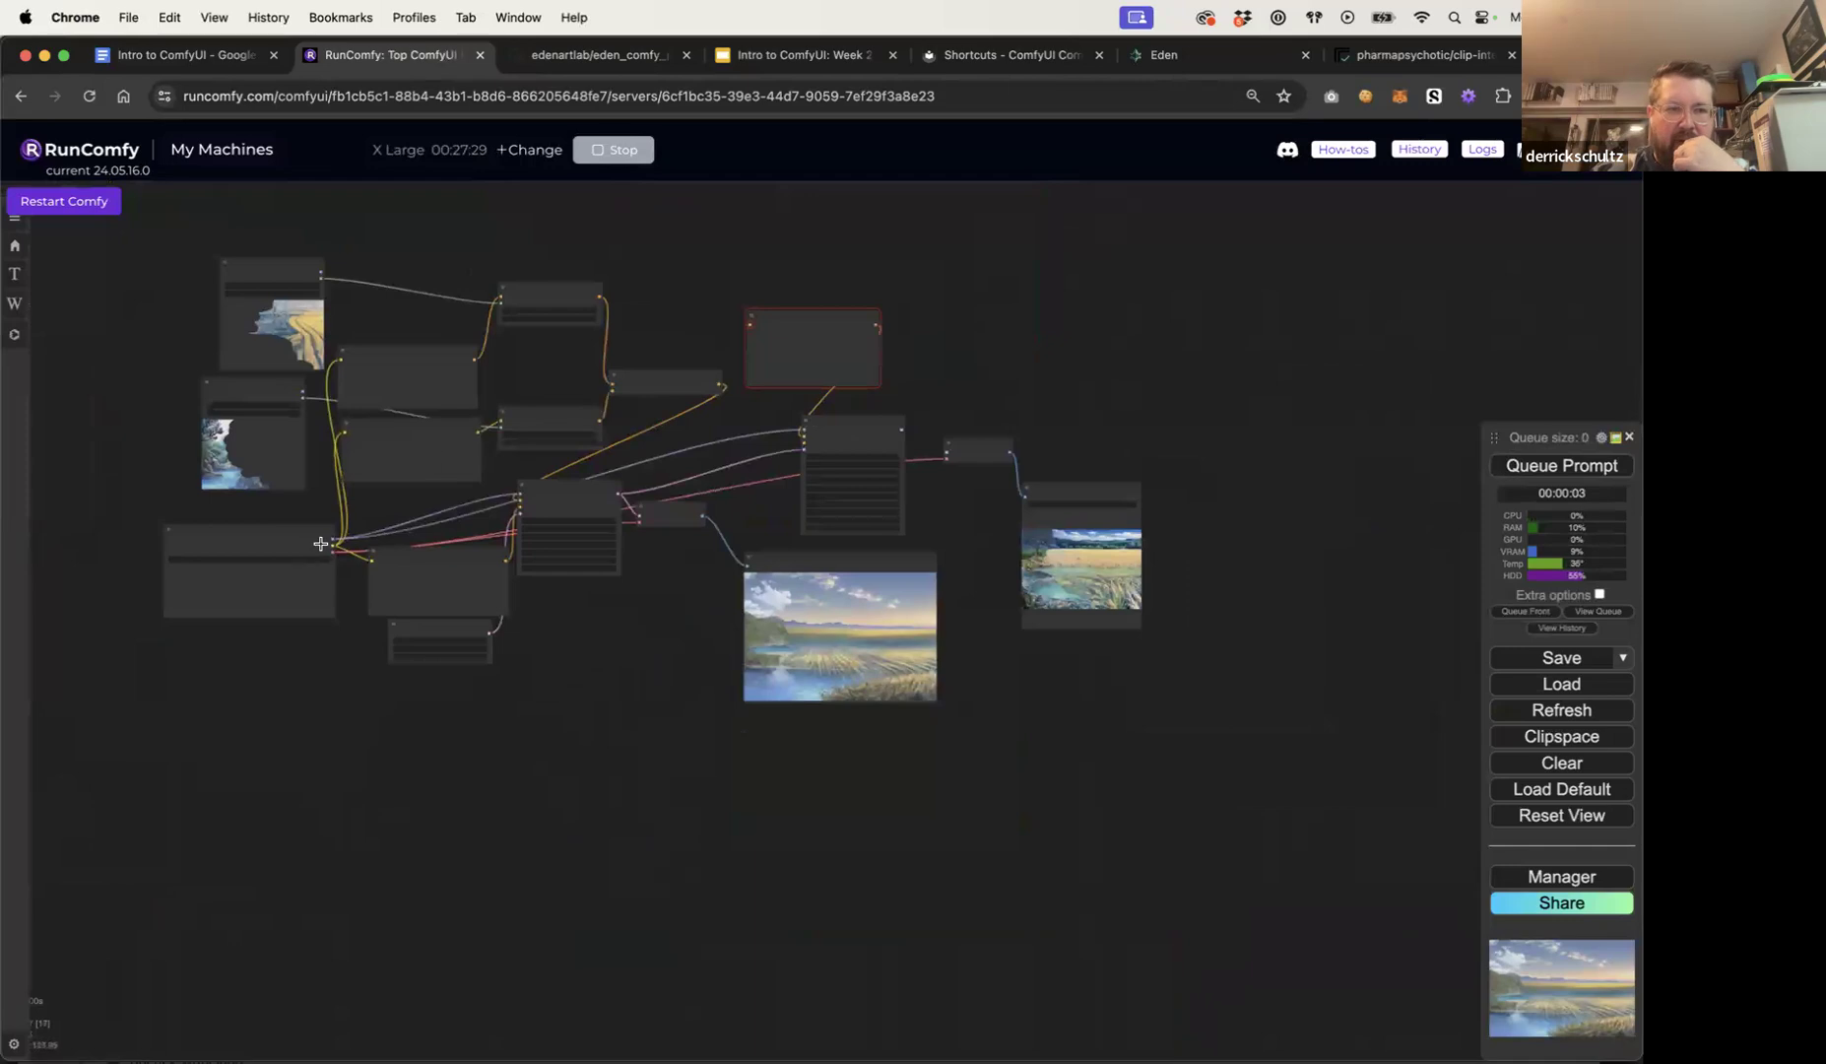
pyautogui.moveTo(332, 544); pyautogui.dragTo(750, 325)
pyautogui.scroll(8, 800, 409)
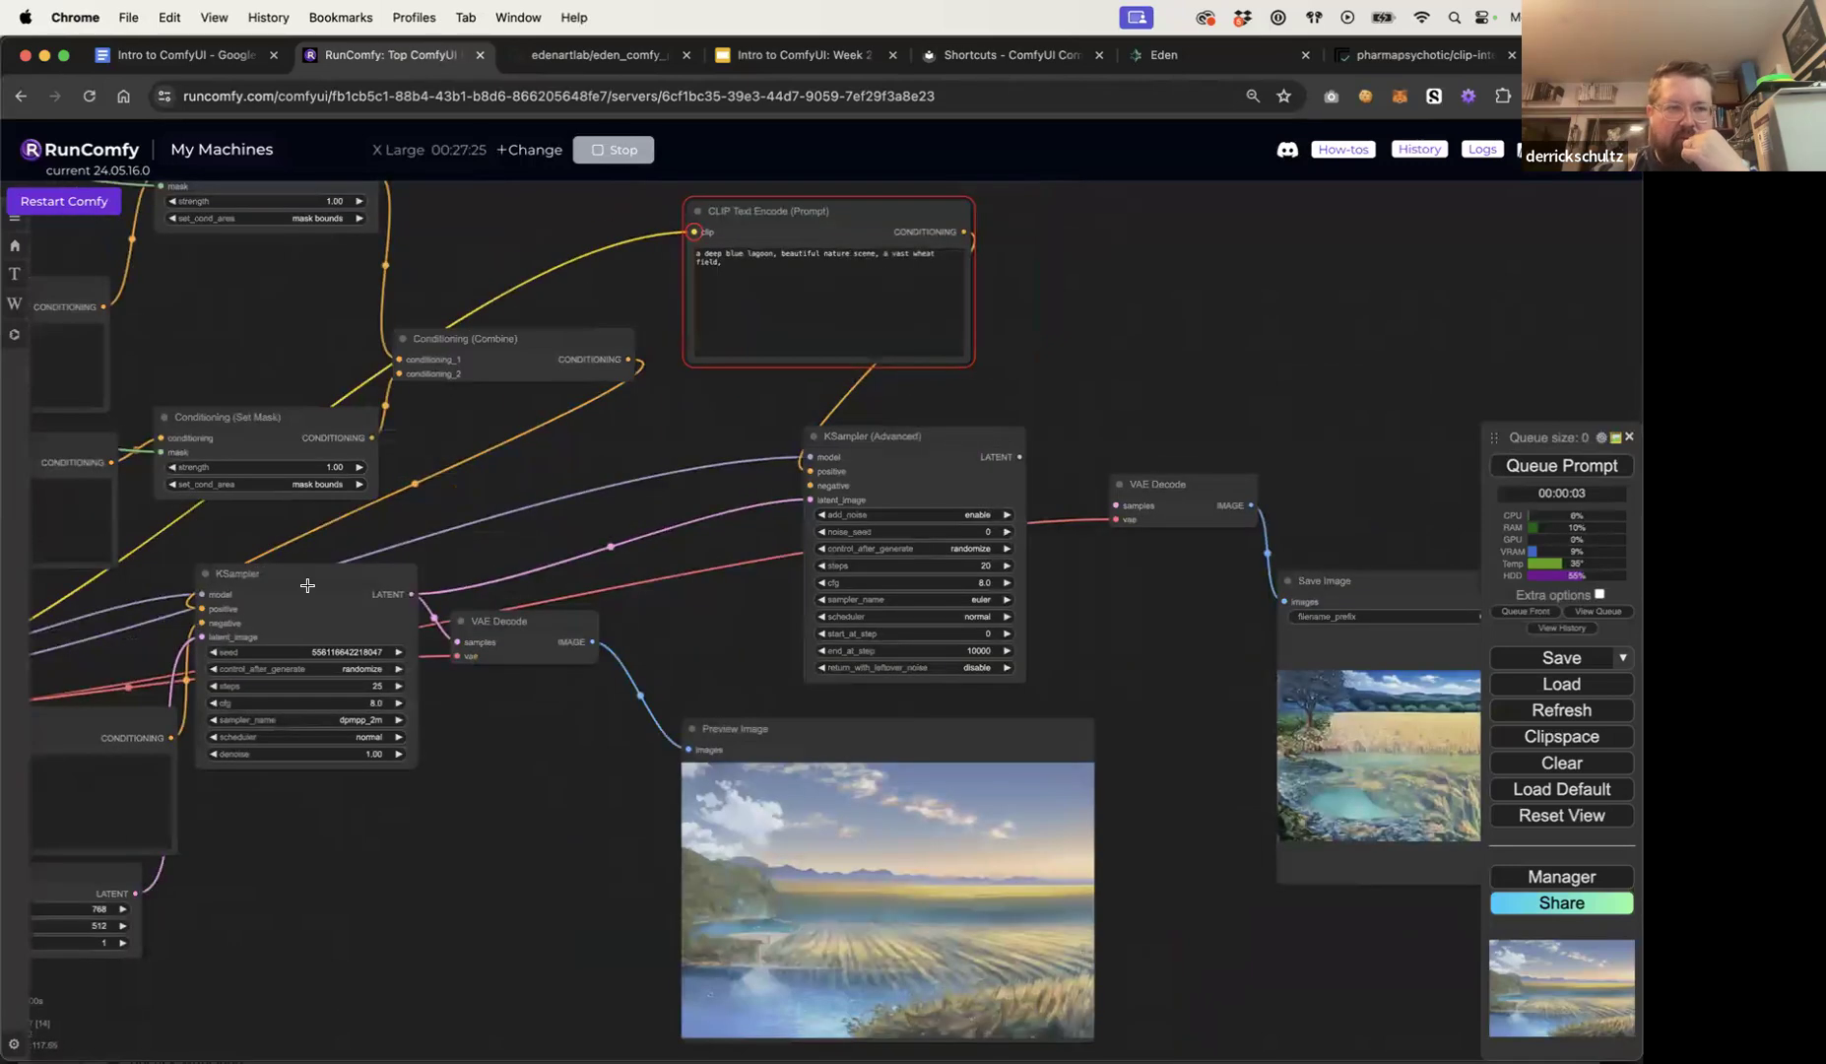
# Step: Connect the negative prompt's CONDITIONING to KSampler (Advanced) and feed that sampler's LATENT to the second VAE Decode's samples
pyautogui.scroll(-5, 309, 529)
pyautogui.moveTo(197, 489); pyautogui.dragTo(306, 500)
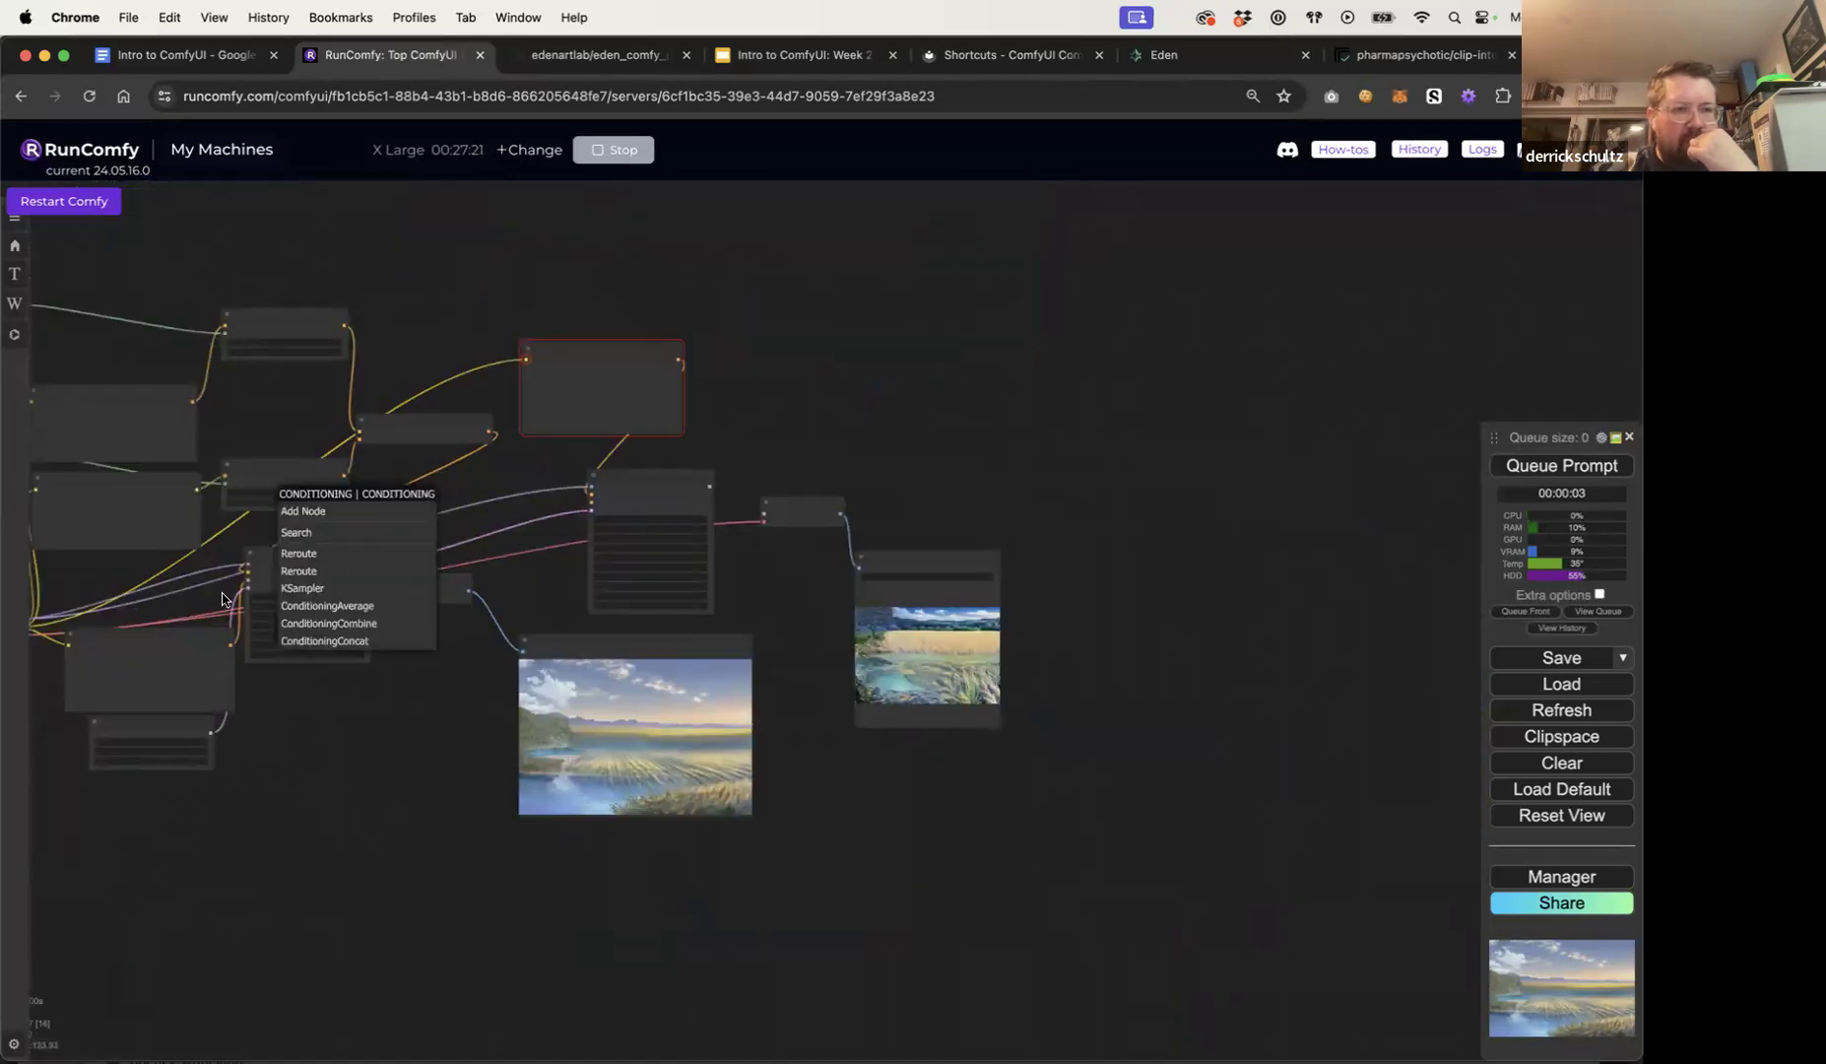
pyautogui.moveTo(234, 644); pyautogui.dragTo(592, 493)
pyautogui.scroll(2, 587, 554)
pyautogui.scroll(5, 587, 554)
pyautogui.moveTo(879, 398); pyautogui.dragTo(1004, 460)
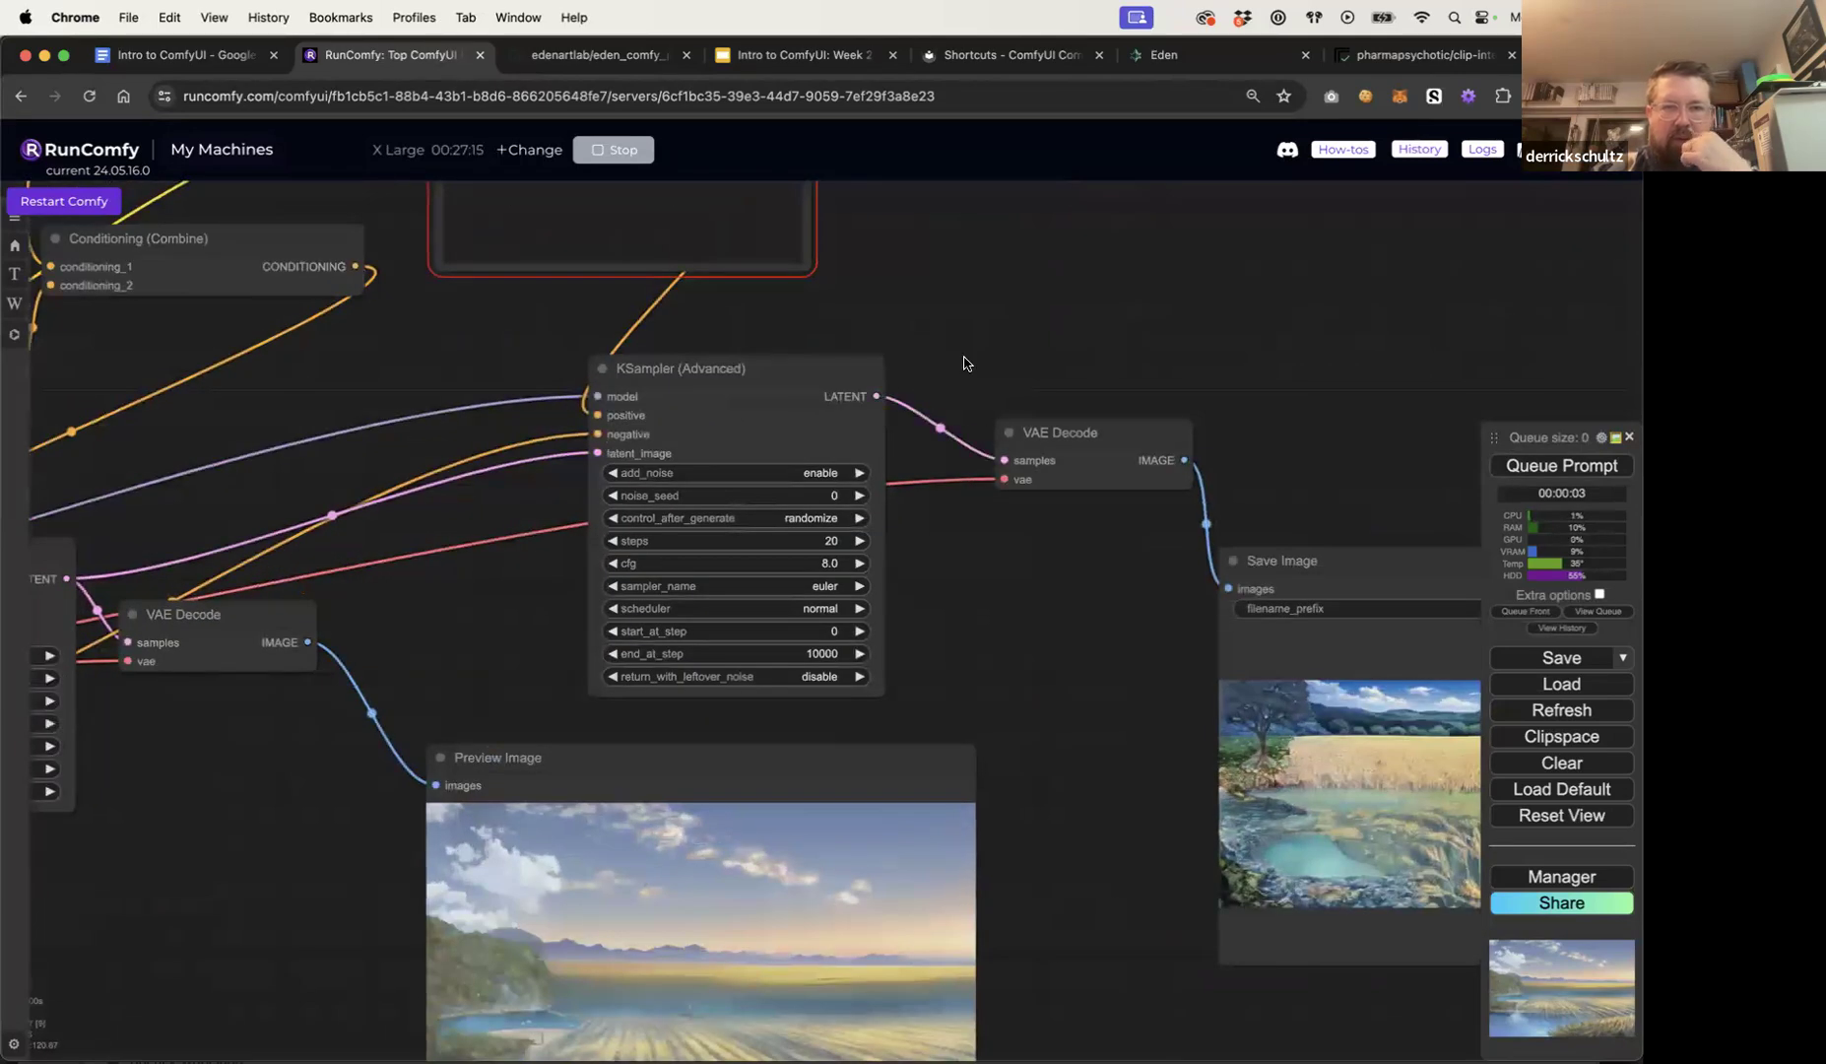
# Step: Run the workflow with KSampler (Advanced) as the second pass and inspect both output images
pyautogui.scroll(-5, 963, 364)
pyautogui.click(1520, 466)
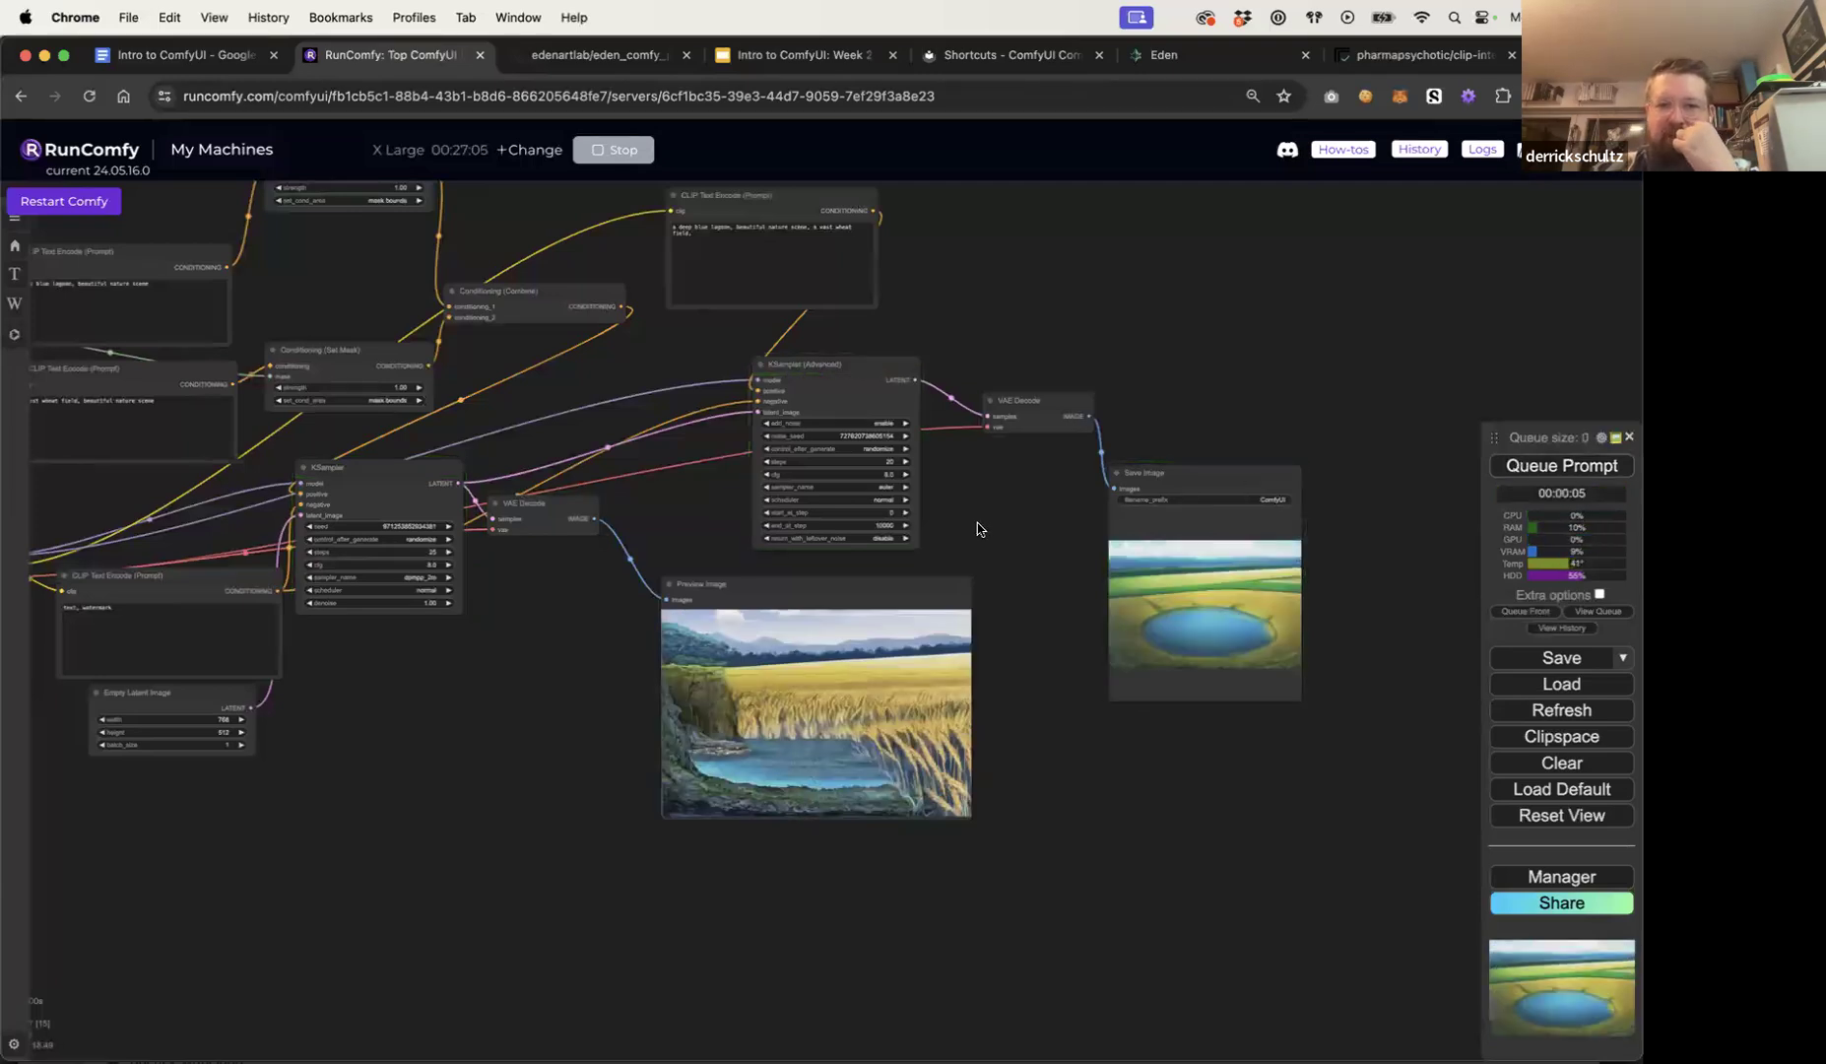
pyautogui.scroll(15, 975, 527)
pyautogui.scroll(-8, 978, 535)
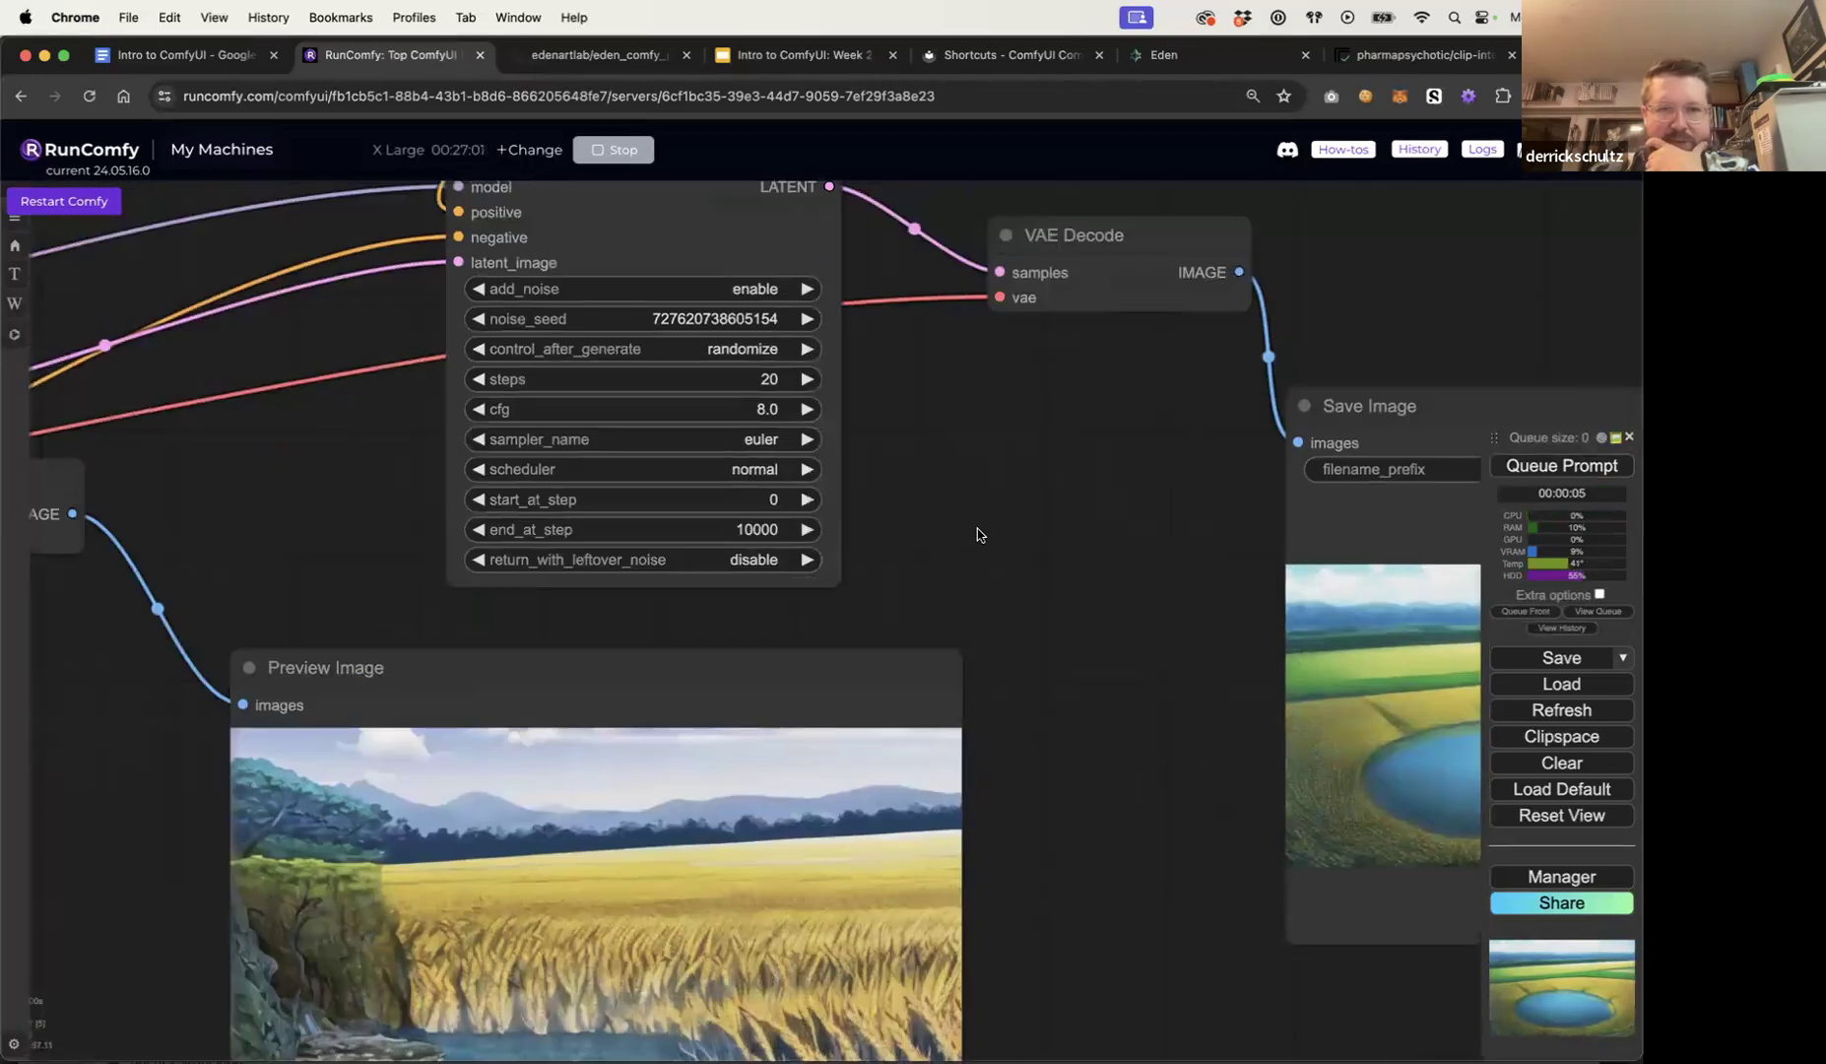
pyautogui.scroll(-5, 978, 535)
# Step: Replace KSampler (Advanced) with a copy of the first KSampler and feed its latent_image input from the first sampler's LATENT
pyautogui.click(785, 311)
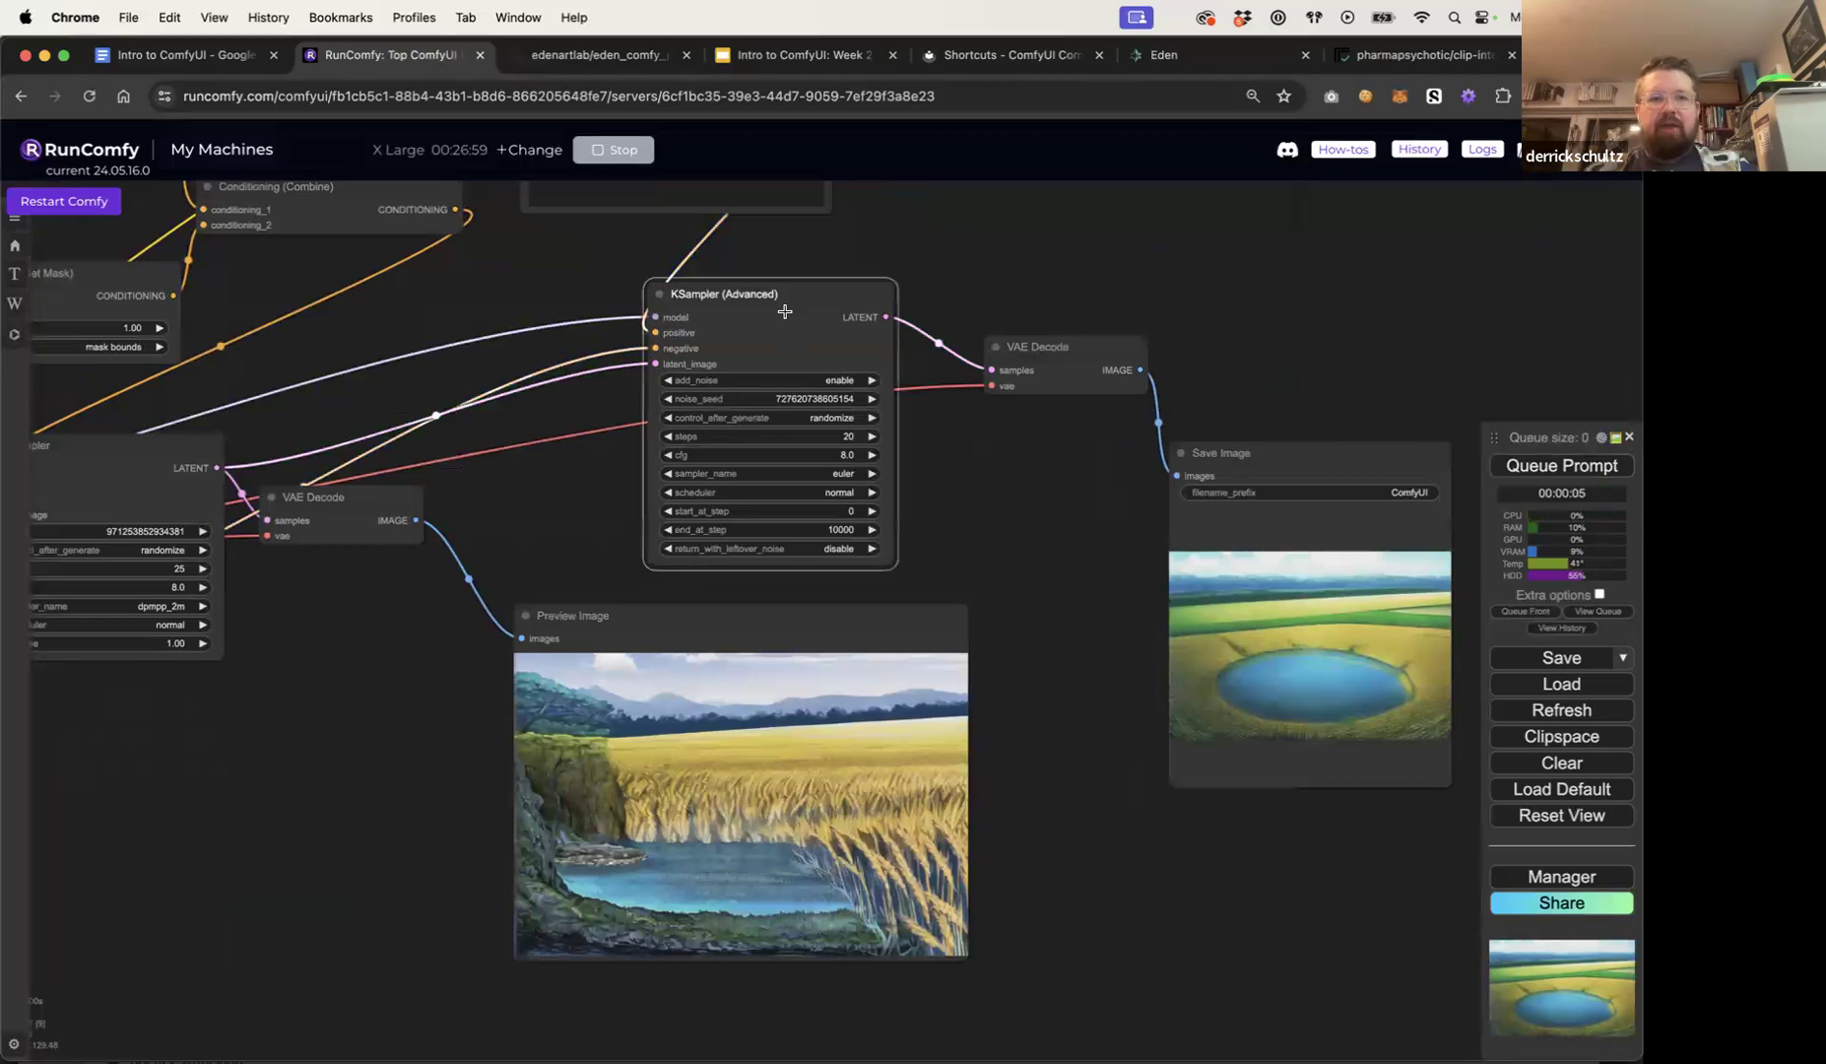
pyautogui.press('Delete')
pyautogui.click(140, 450)
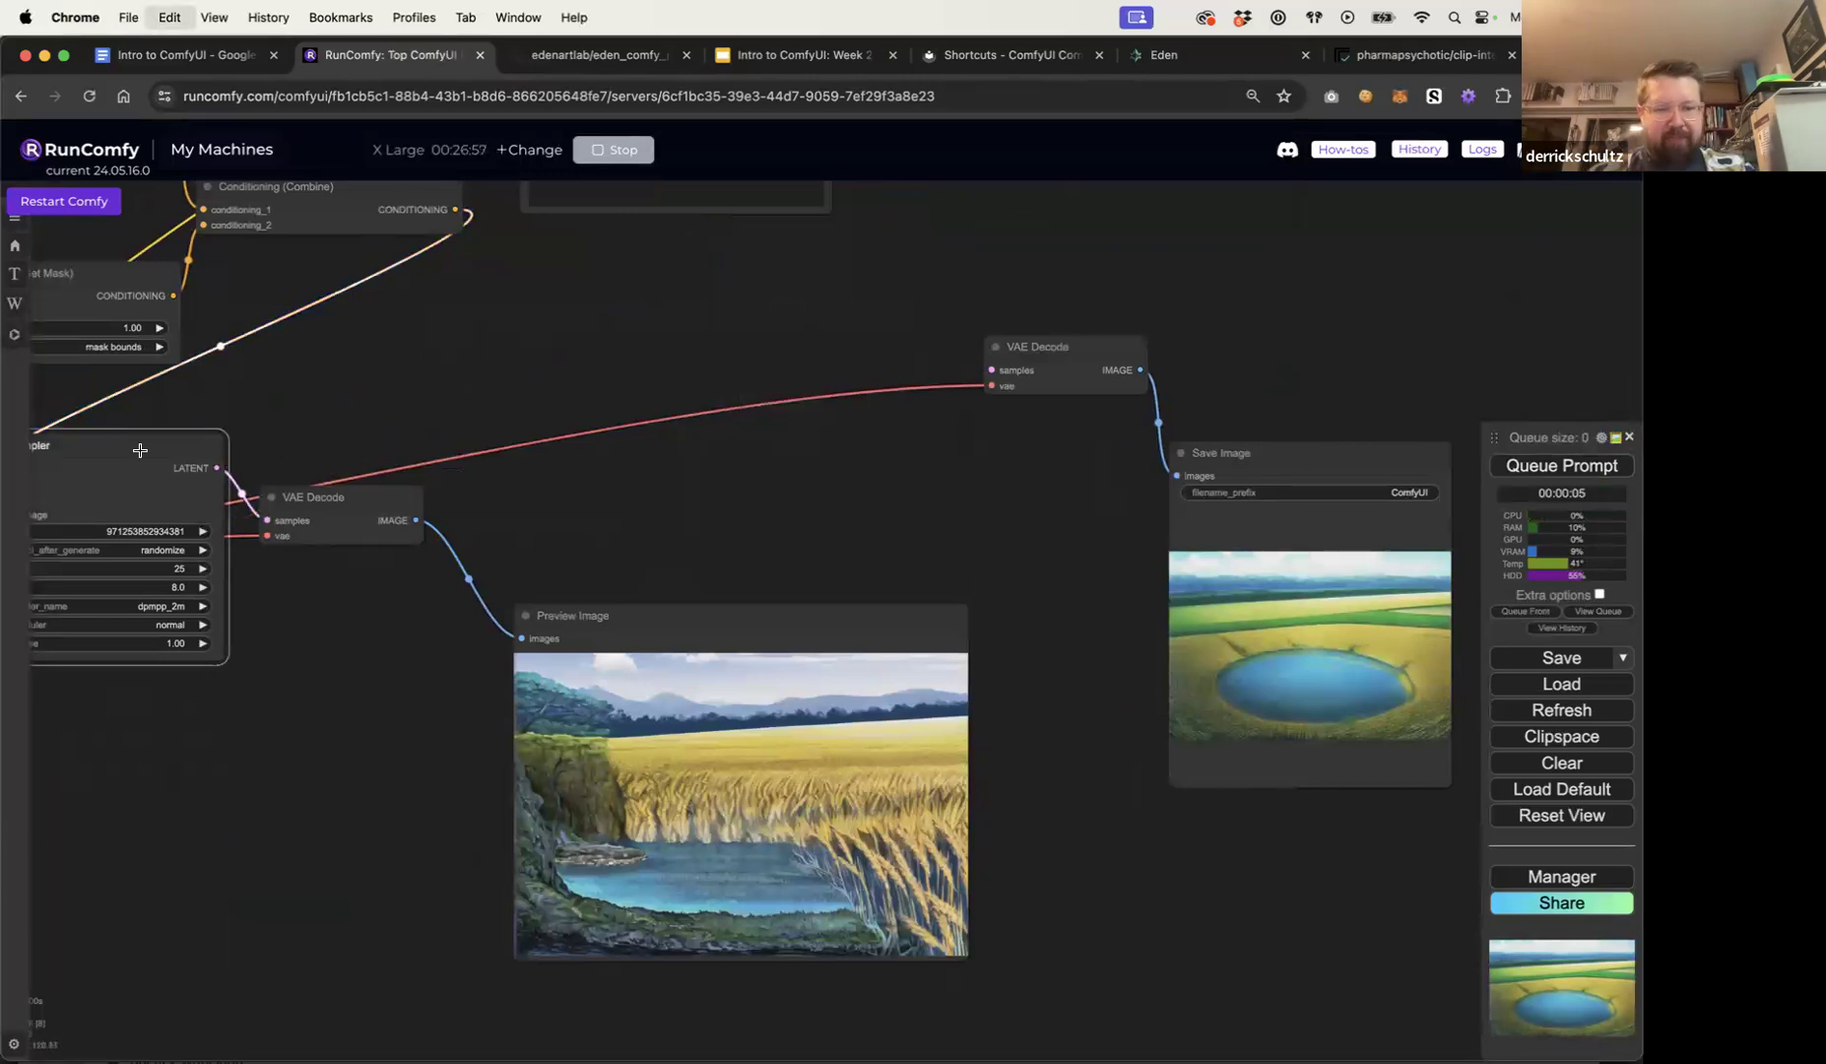
pyautogui.press('super+v')
pyautogui.moveTo(306, 434); pyautogui.dragTo(822, 313)
pyautogui.moveTo(216, 468); pyautogui.dragTo(691, 383)
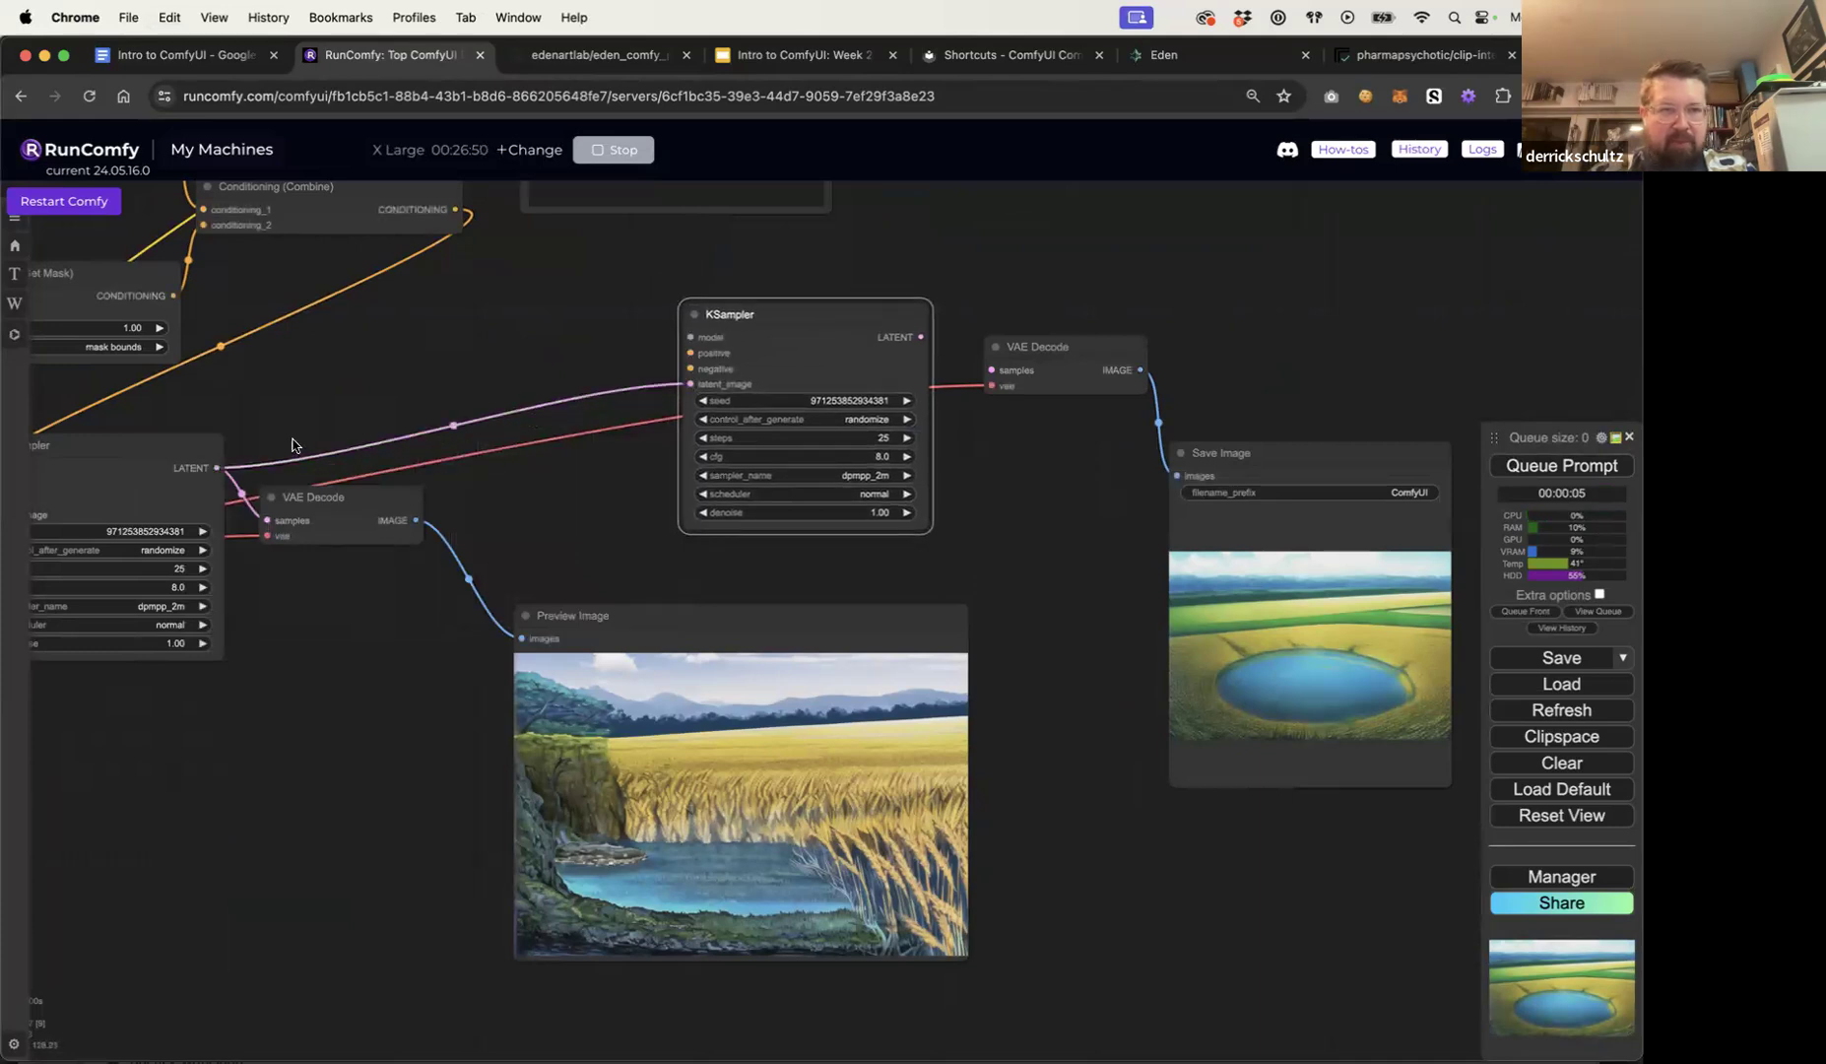
# Step: Connect the copied KSampler's LATENT to the second VAE Decode's samples and set its denoise to 0.50
pyautogui.scroll(-3, 332, 424)
pyautogui.moveTo(771, 357); pyautogui.dragTo(830, 383)
pyautogui.click(751, 486)
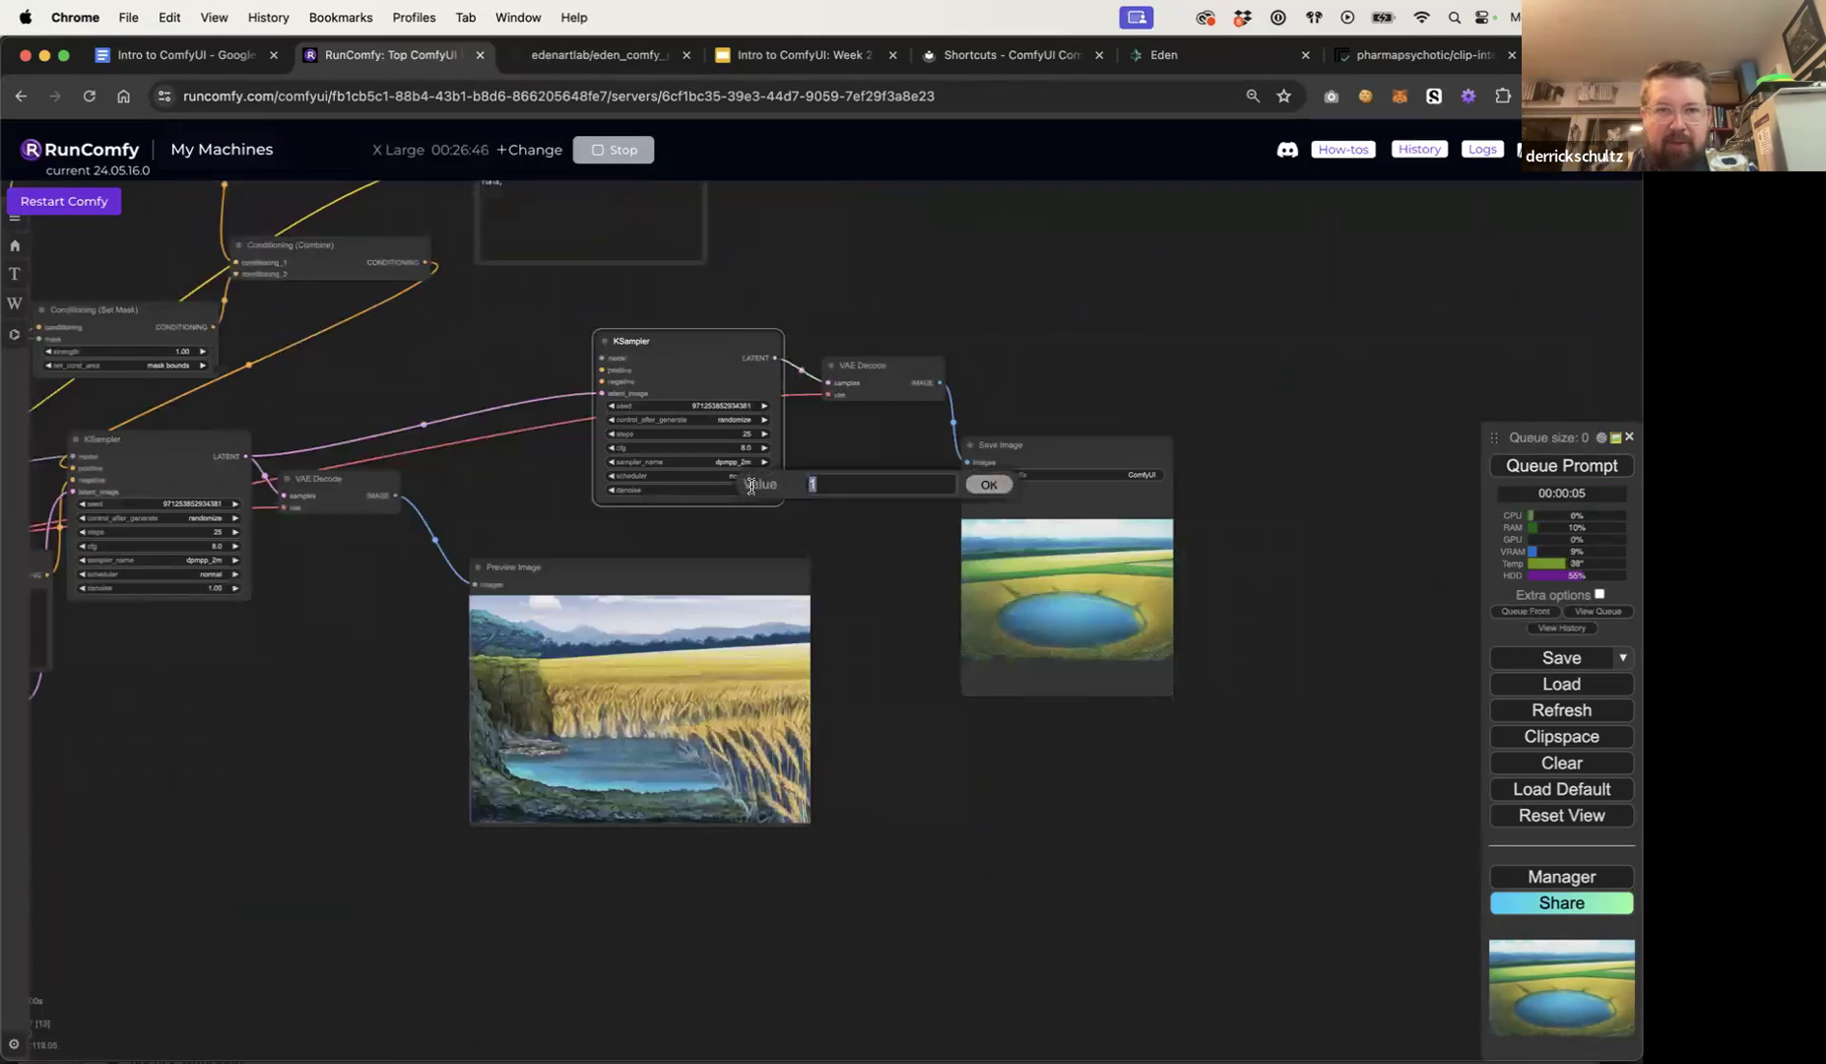
pyautogui.write('.6')
pyautogui.press('Return')
# Step: Connect the combined prompt, the negative prompt and the checkpoint's MODEL to the copied KSampler's positive, negative and model inputs
pyautogui.moveTo(387, 392); pyautogui.dragTo(587, 449)
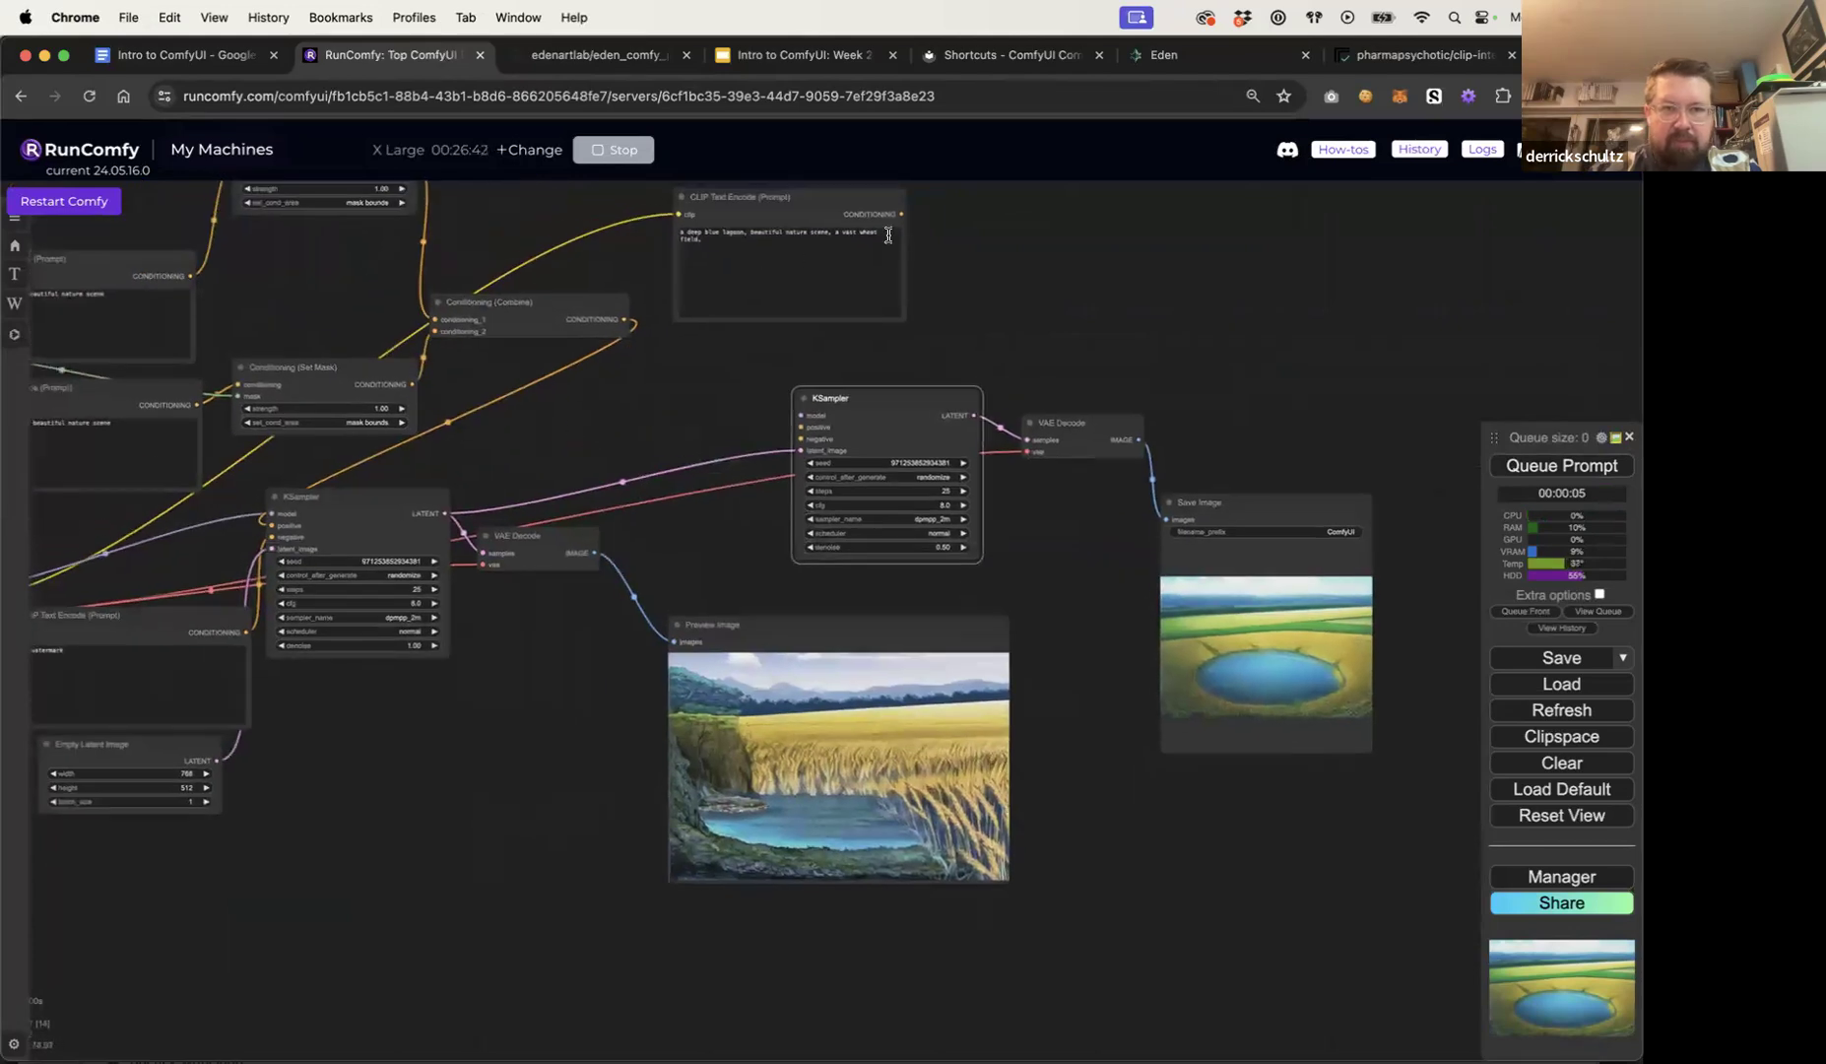
pyautogui.moveTo(901, 215); pyautogui.dragTo(801, 426)
pyautogui.moveTo(250, 632); pyautogui.dragTo(800, 438)
pyautogui.moveTo(105, 570); pyautogui.dragTo(292, 549)
pyautogui.moveTo(128, 572); pyautogui.dragTo(988, 394)
pyautogui.moveTo(862, 405); pyautogui.dragTo(684, 408)
# Step: Run the workflow and compare the first-pass preview with the saved second-pass image
pyautogui.click(1514, 461)
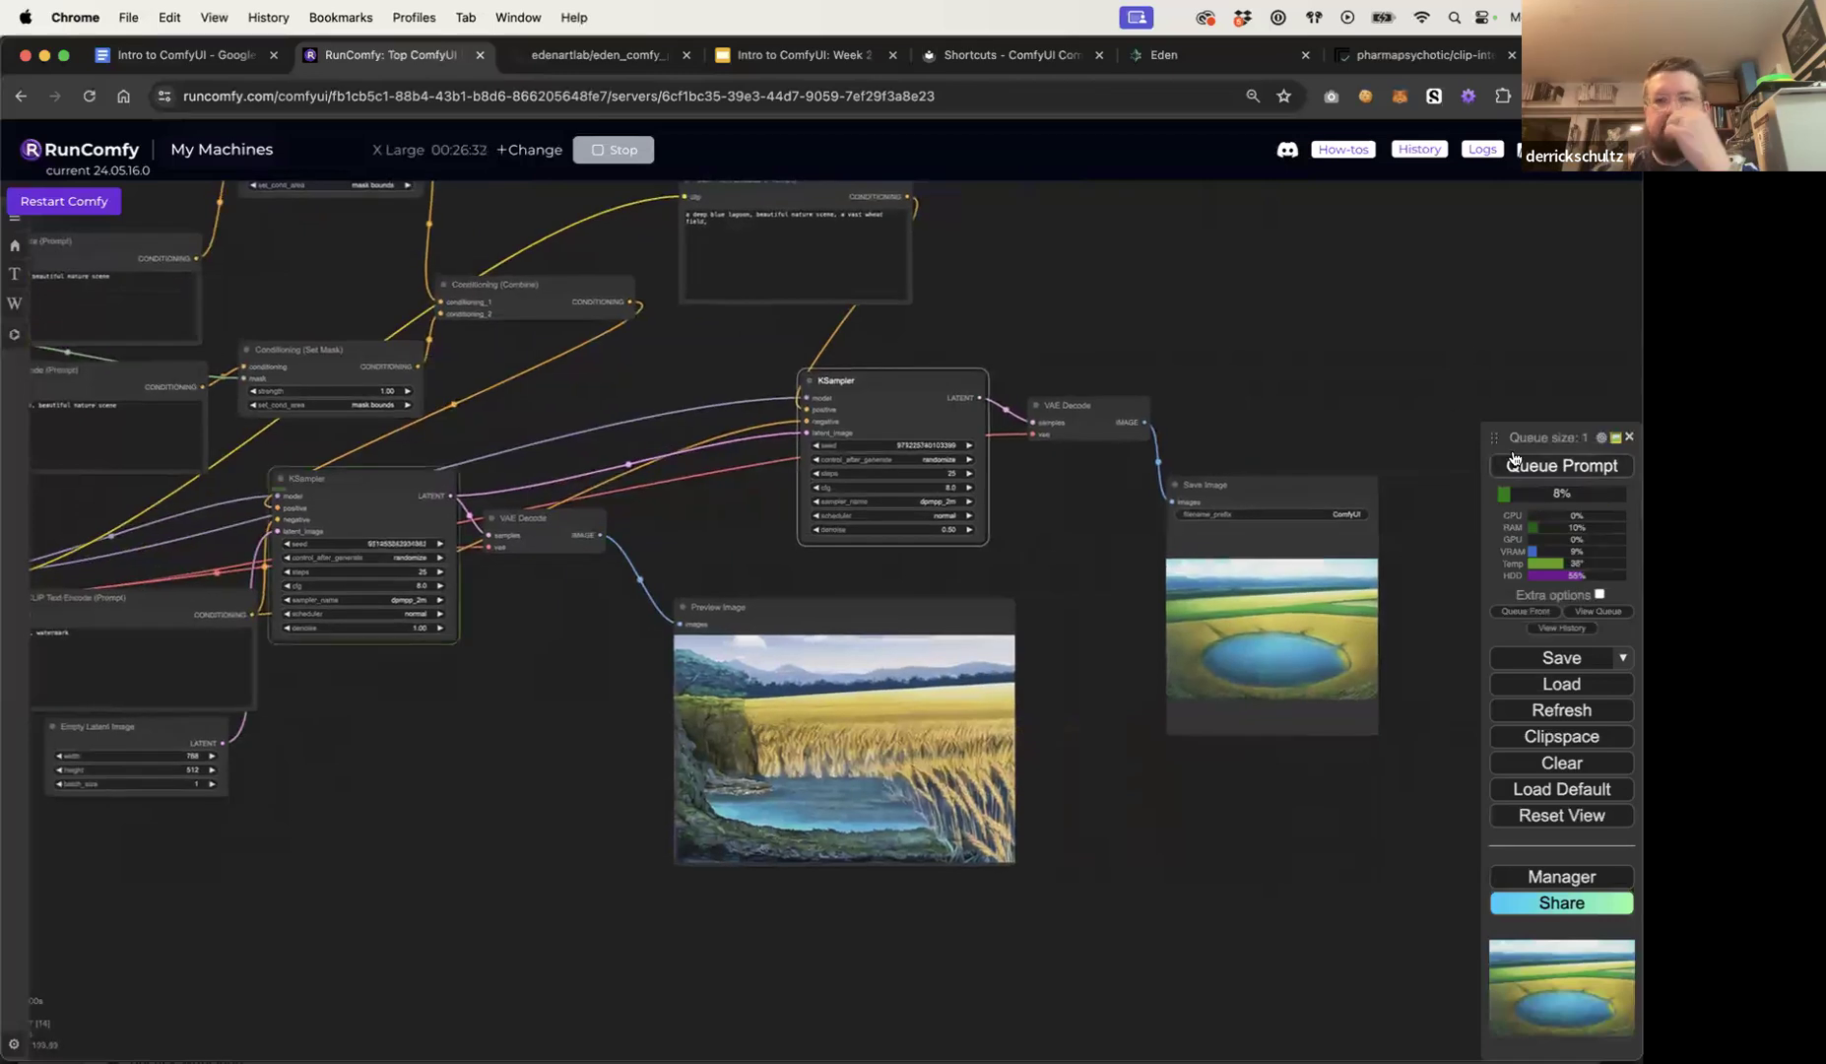
pyautogui.moveTo(1272, 390); pyautogui.dragTo(1221, 380)
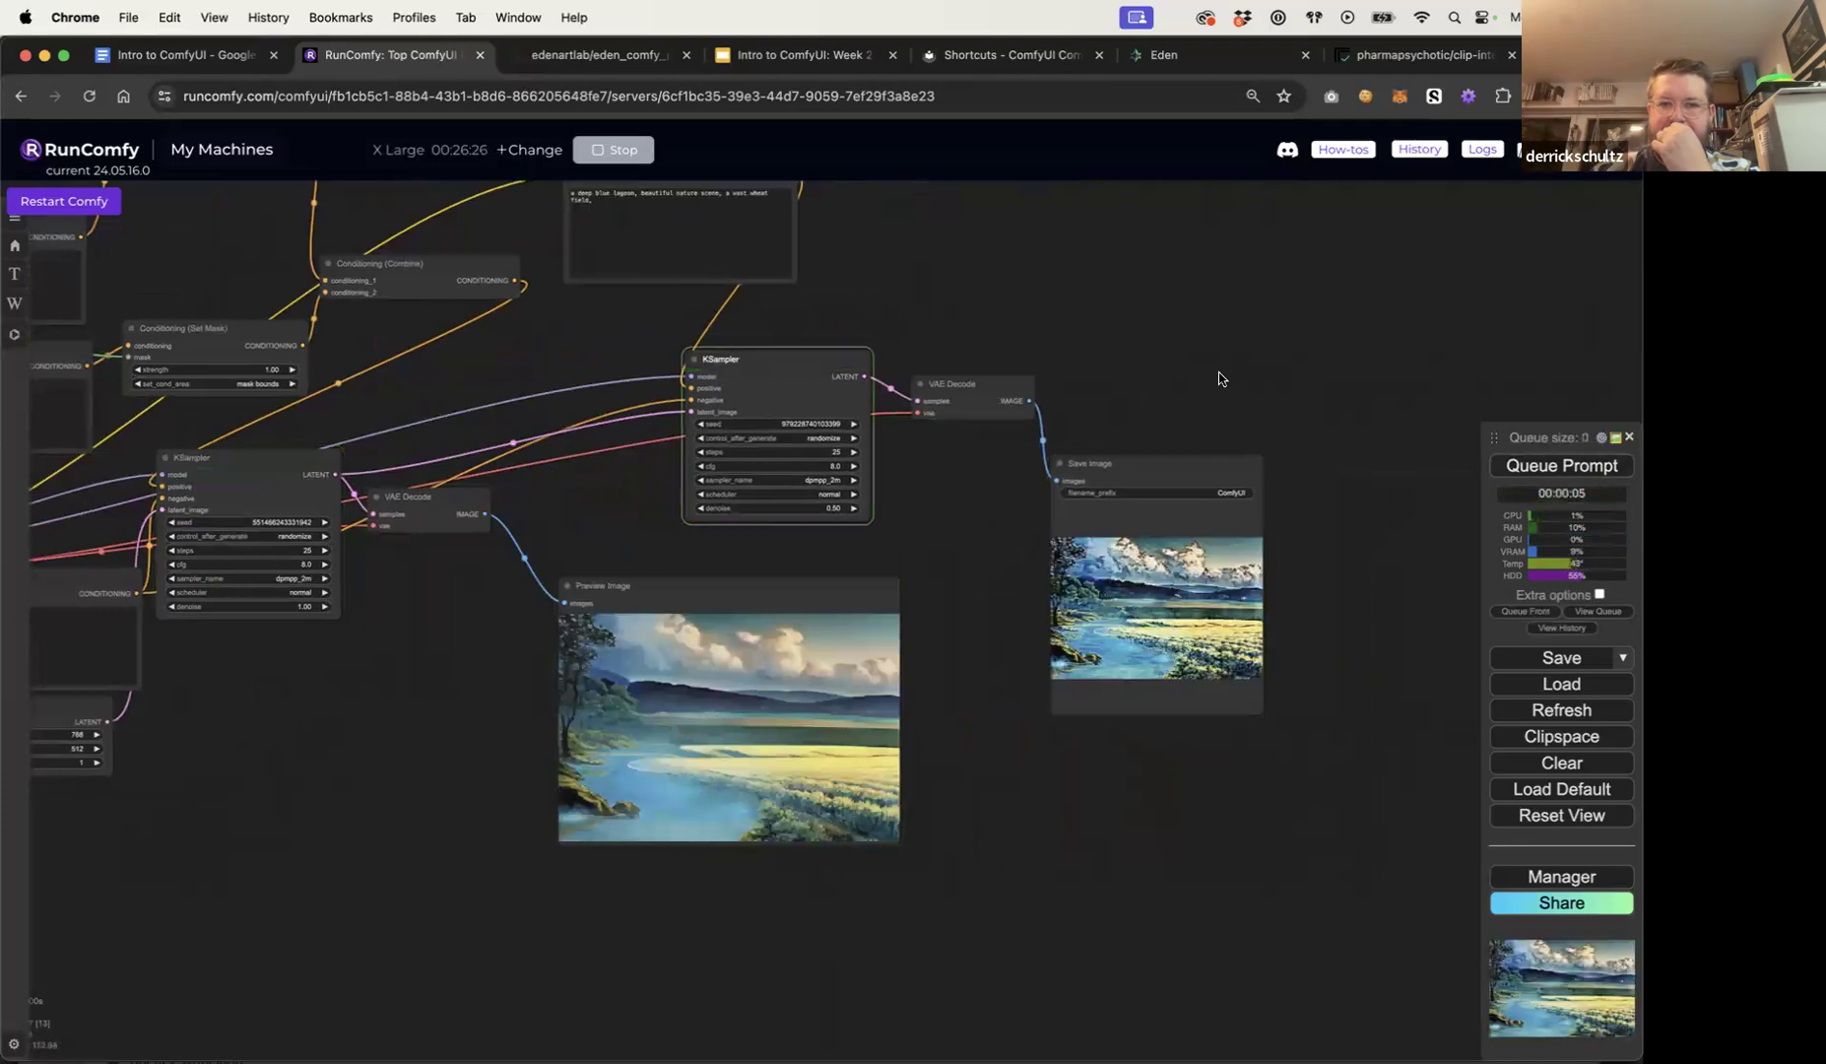
pyautogui.scroll(5, 1171, 392)
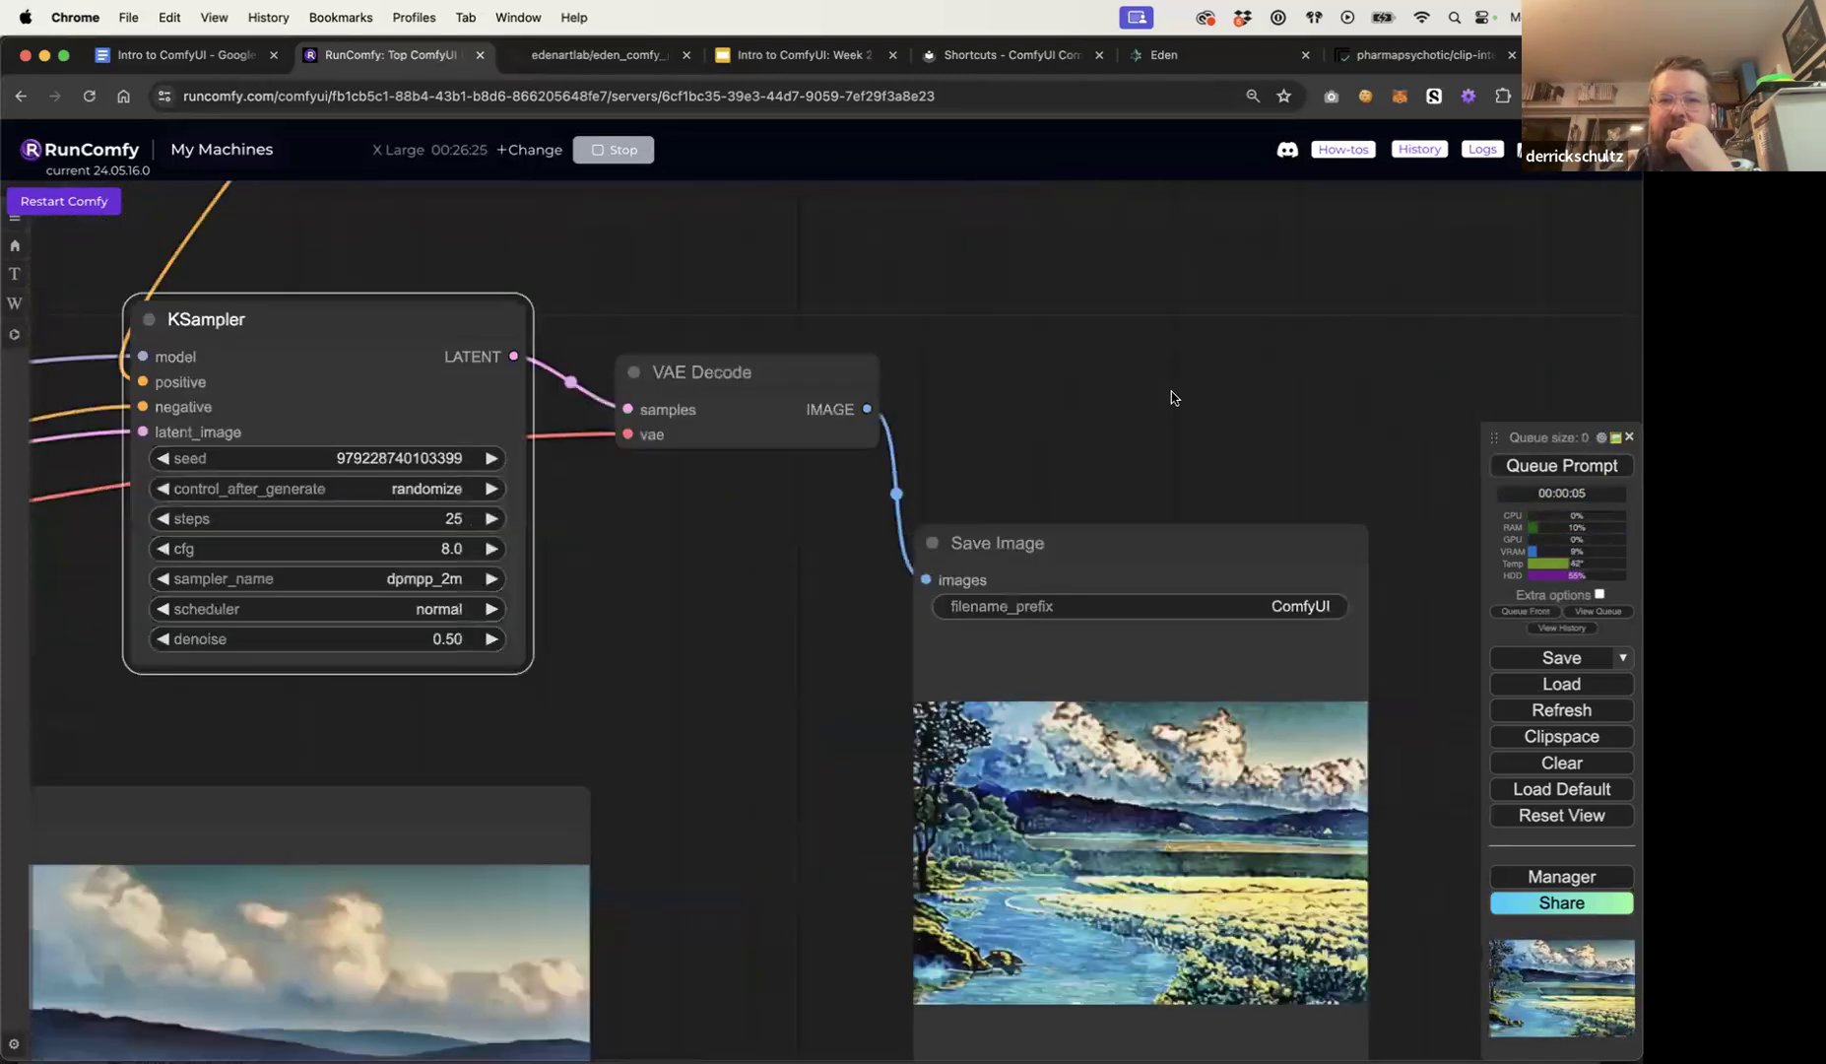
pyautogui.scroll(-6, 1171, 392)
pyautogui.moveTo(1171, 392); pyautogui.dragTo(1266, 221)
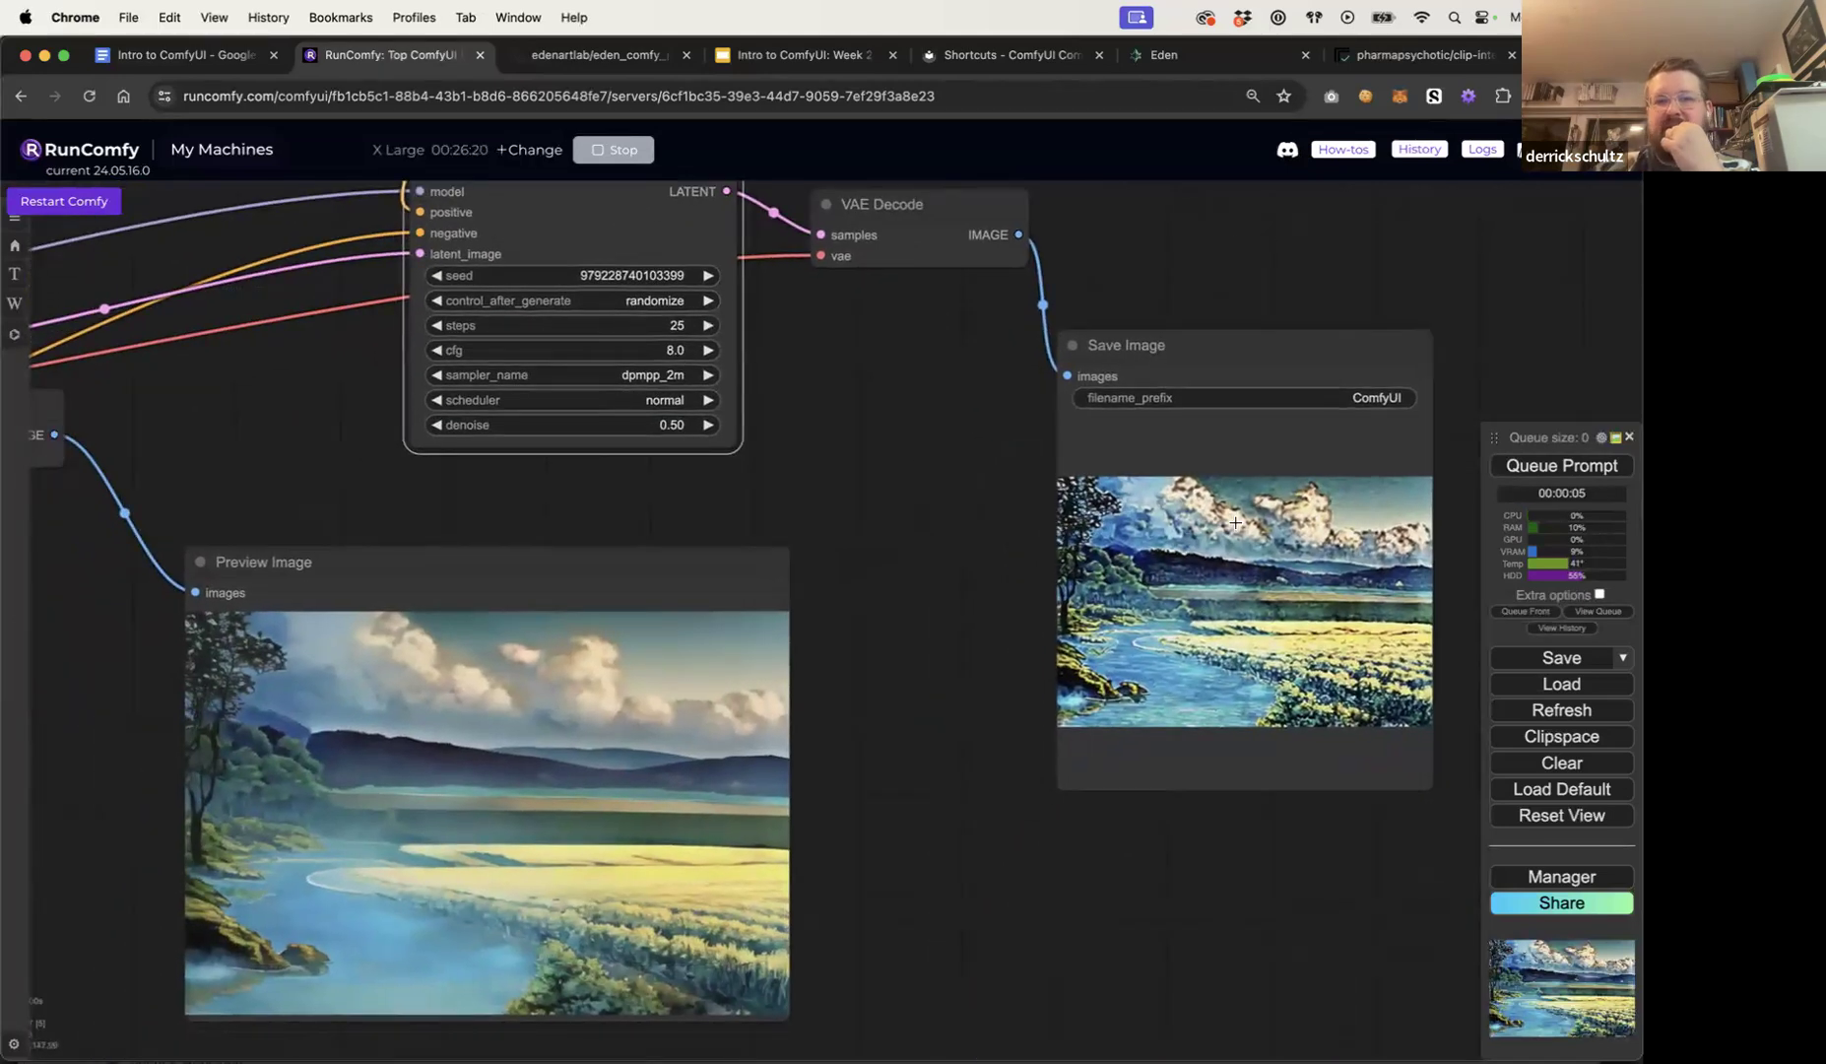
pyautogui.moveTo(956, 529); pyautogui.dragTo(966, 439)
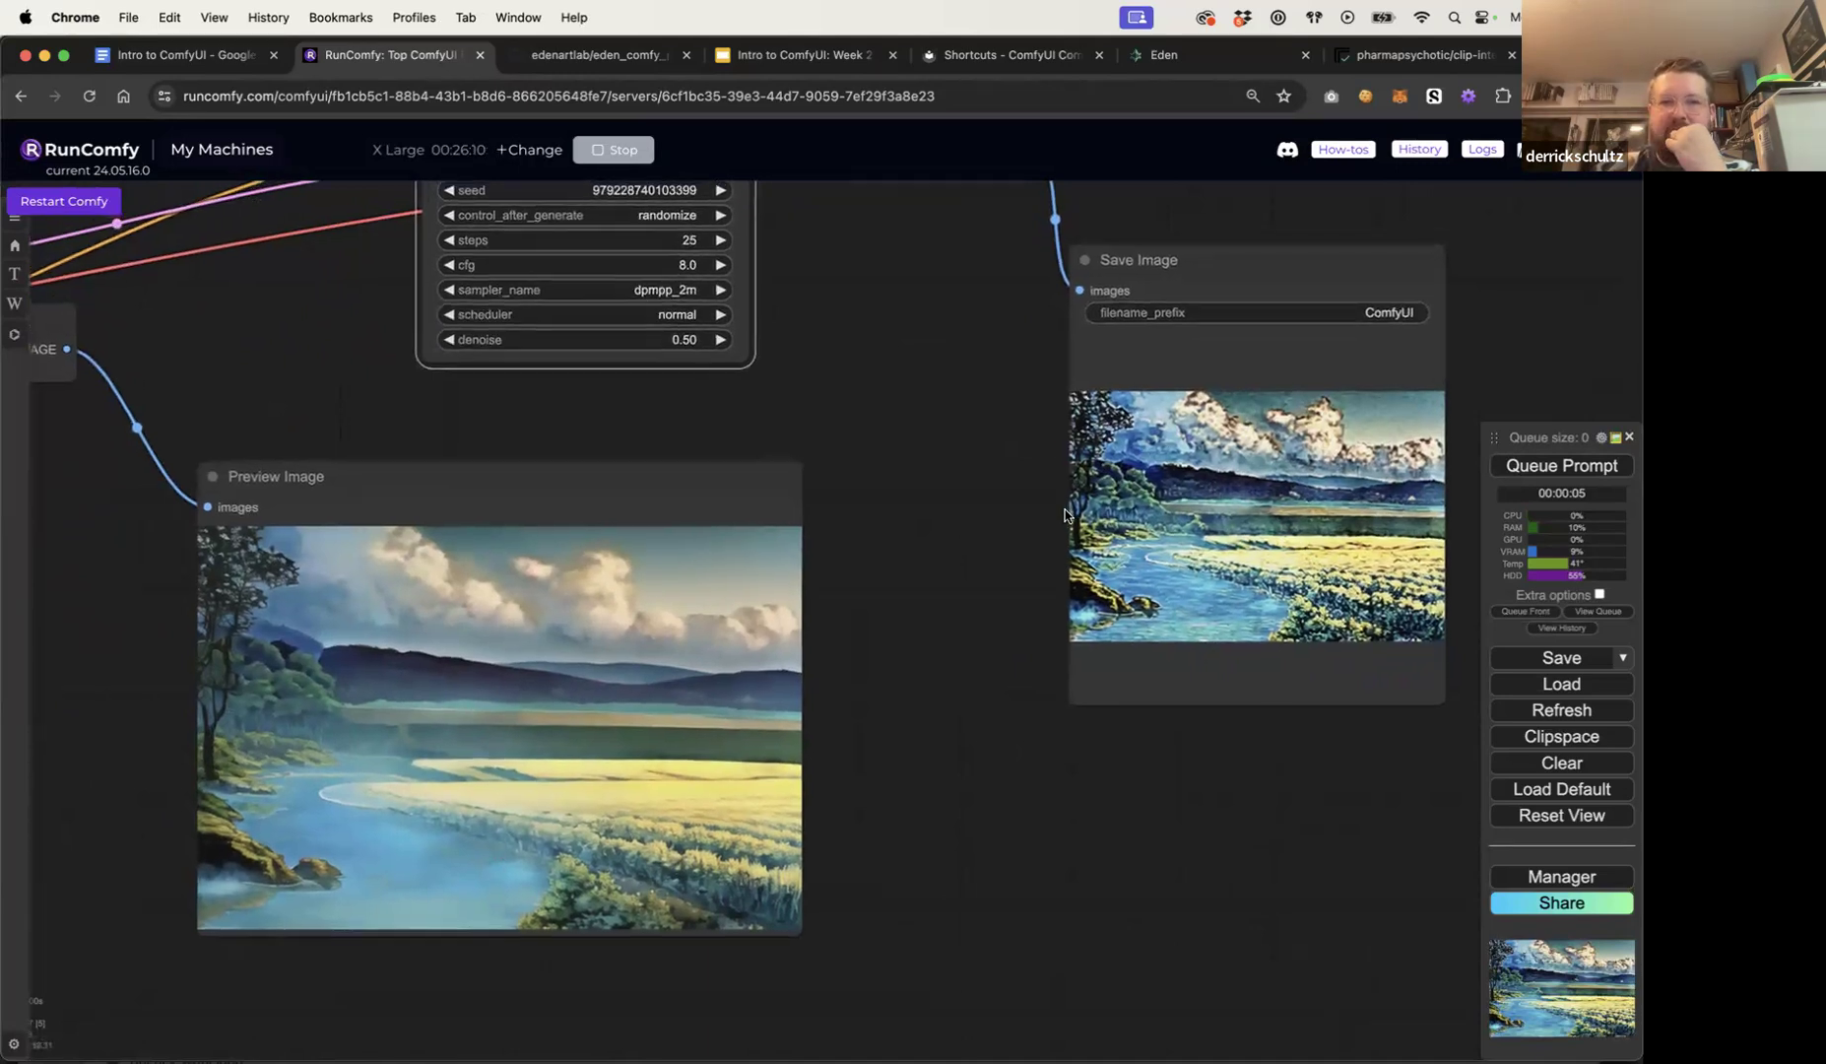
pyautogui.moveTo(1065, 510); pyautogui.dragTo(1132, 557)
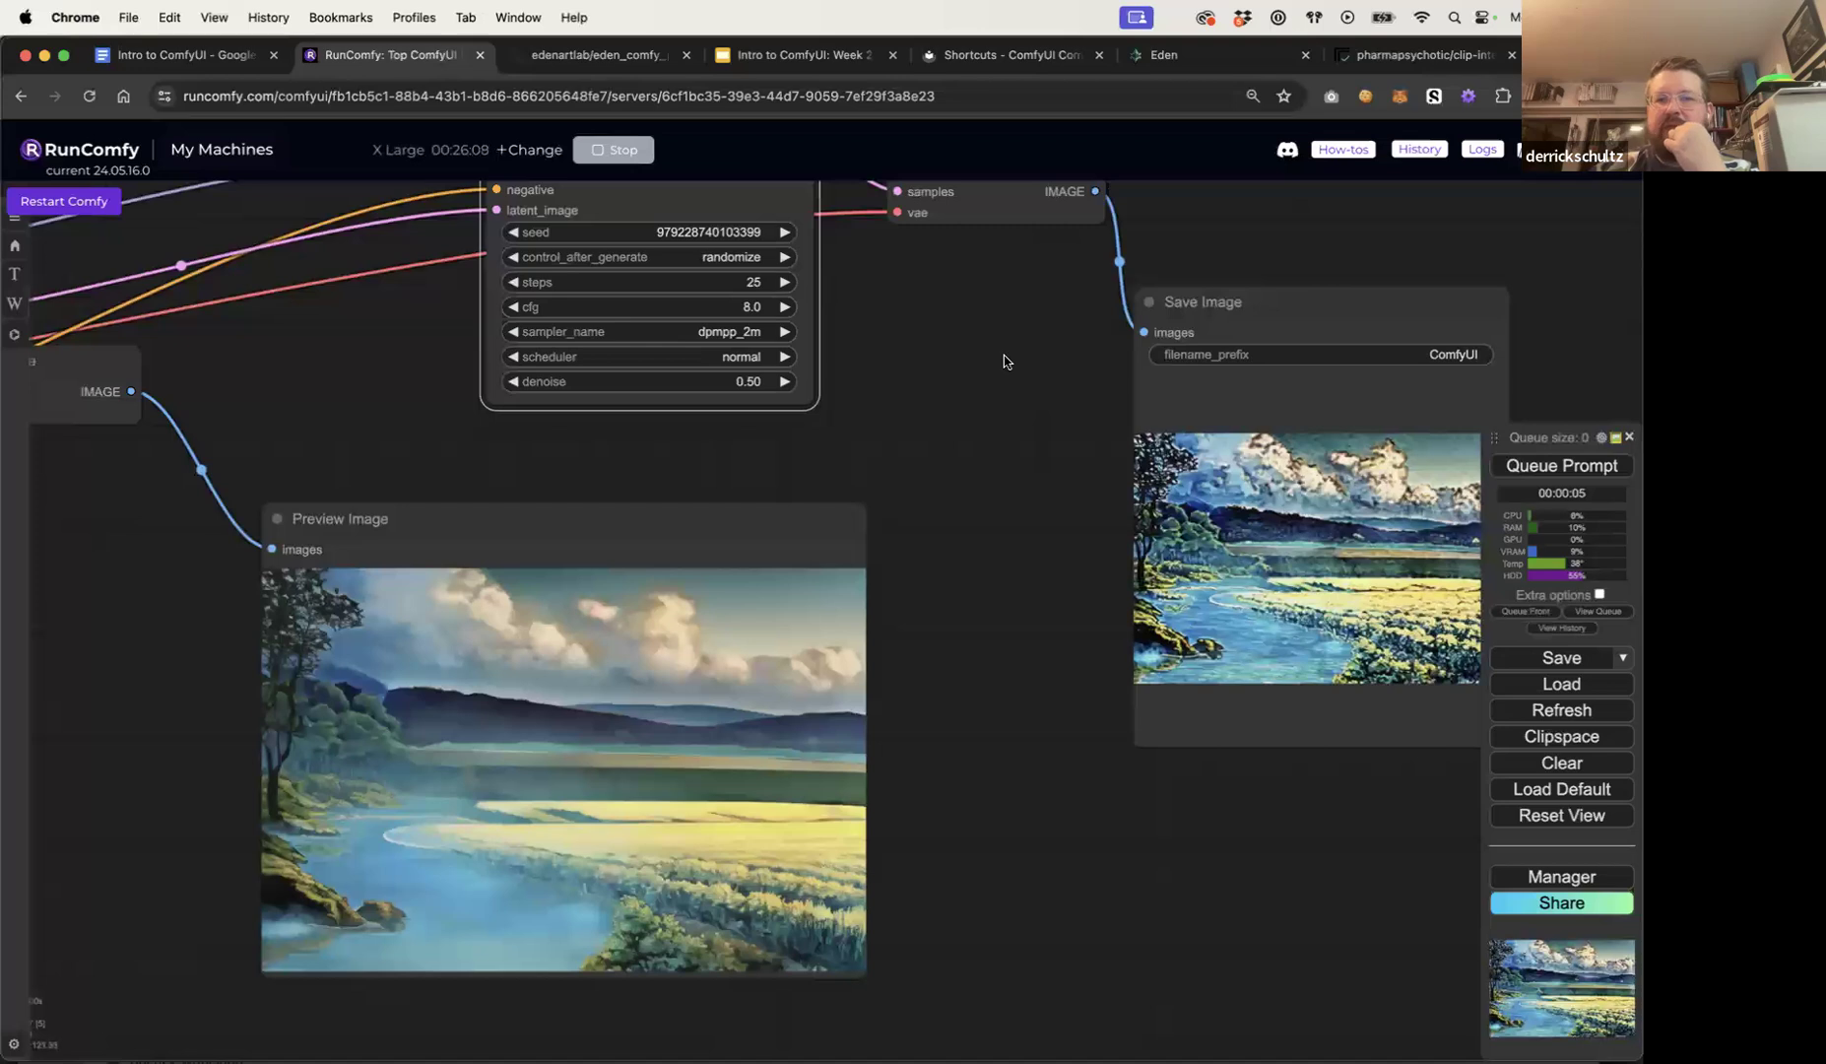
# Step: Set the second KSampler's cfg to 6.0 and its steps to 10
pyautogui.click(755, 308)
pyautogui.write('6')
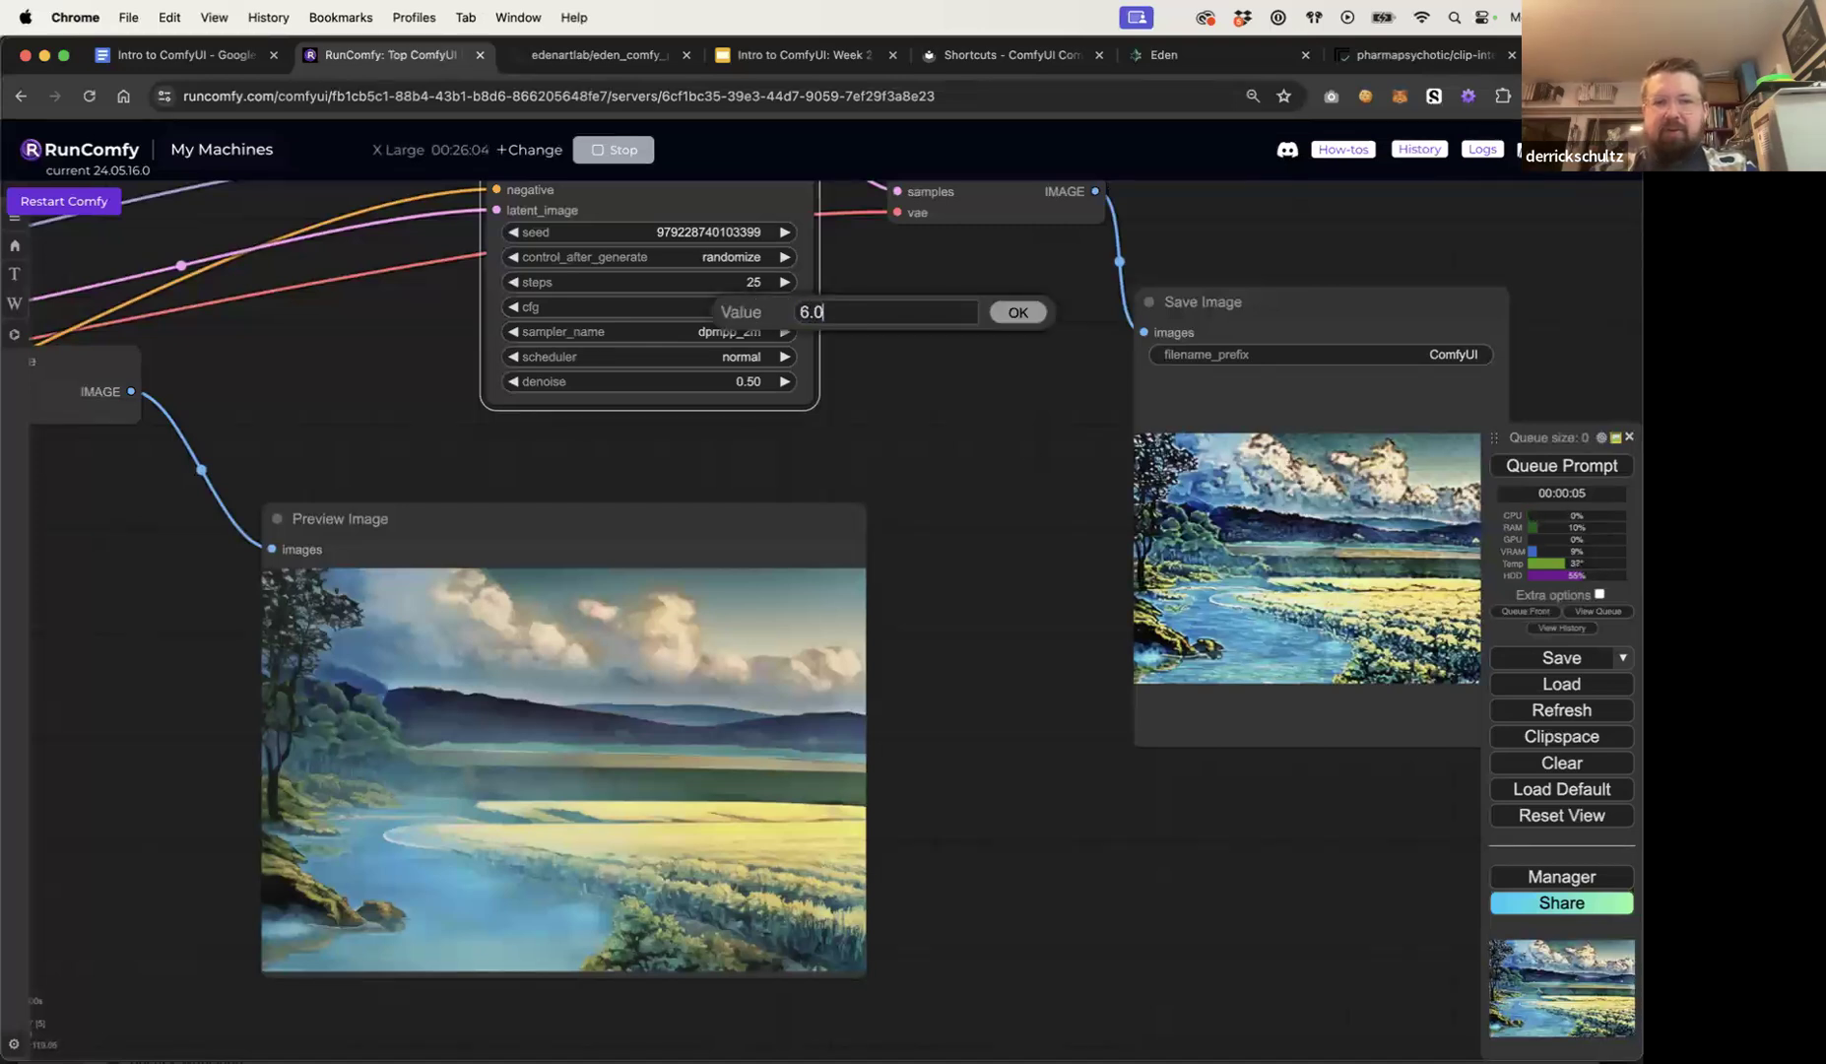
pyautogui.press('Return')
pyautogui.click(753, 282)
pyautogui.write('10')
pyautogui.click(1013, 281)
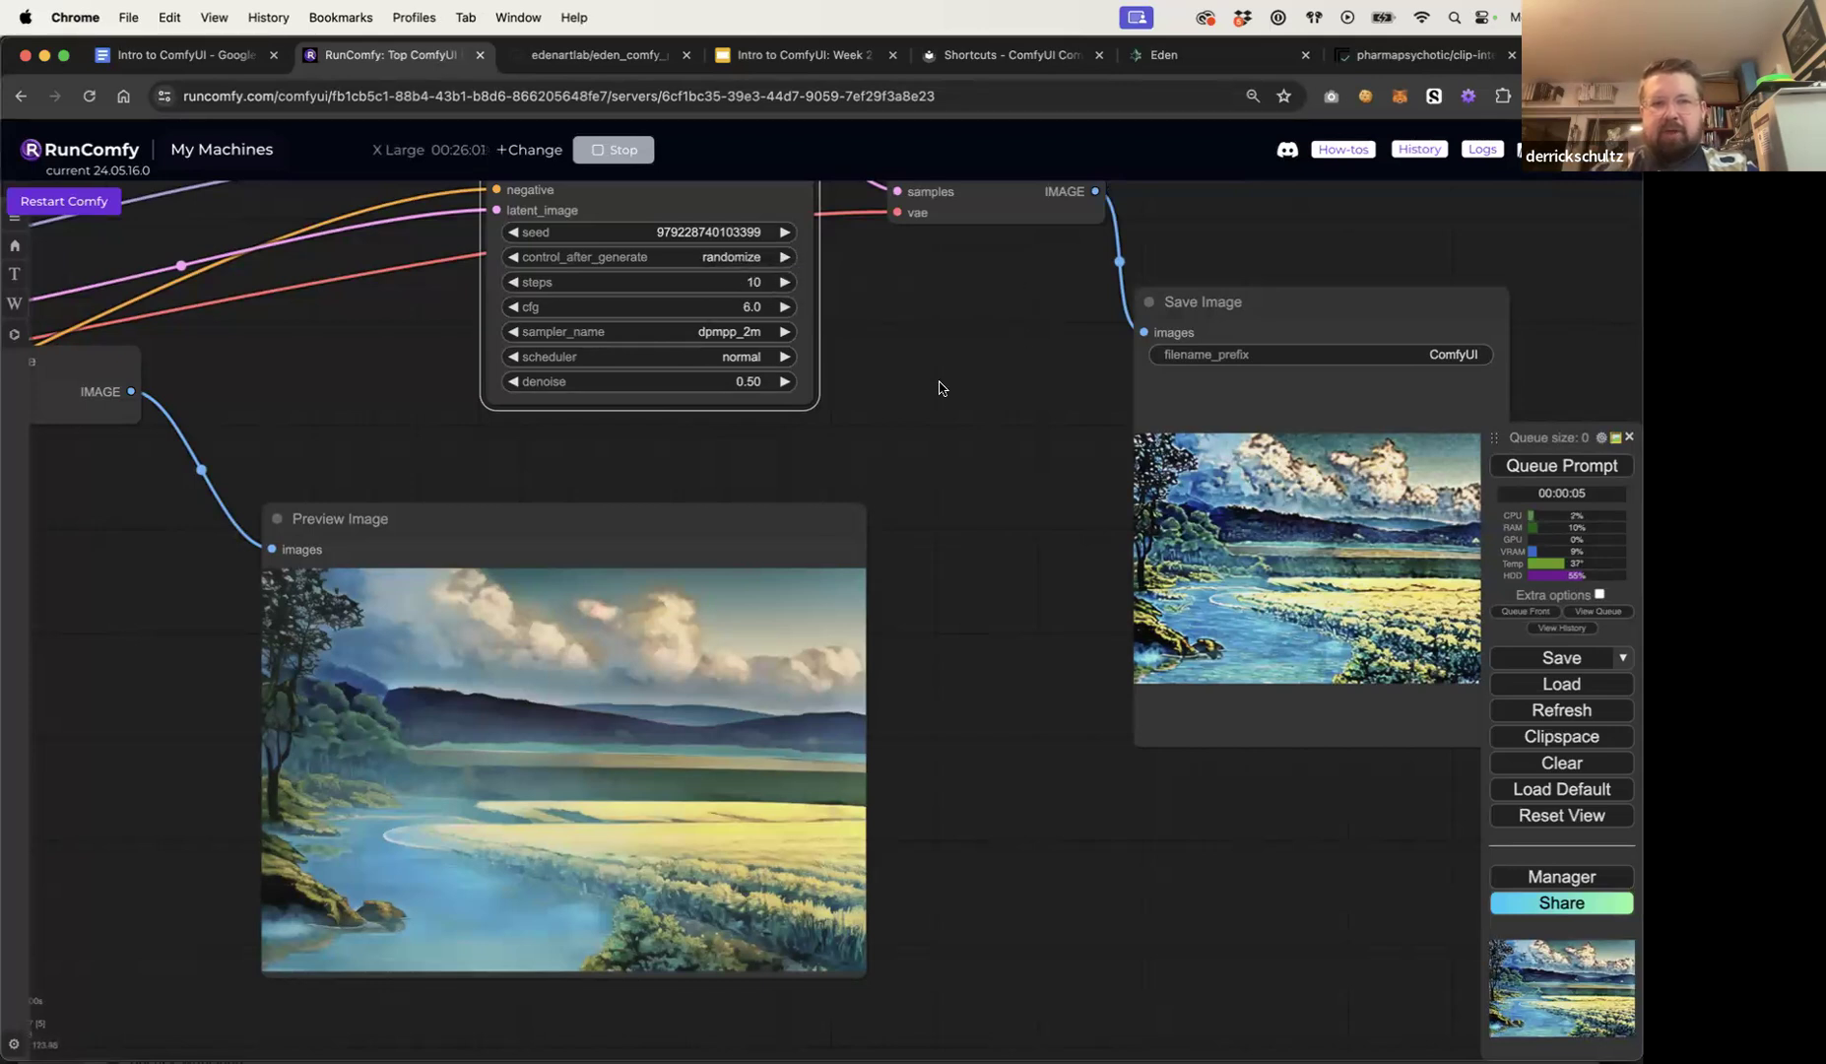
# Step: Set the second KSampler's denoise to 0.65, then run the workflow and compare both images
pyautogui.moveTo(939, 387); pyautogui.dragTo(886, 387)
pyautogui.click(722, 381)
pyautogui.press('Right')
pyautogui.write('65')
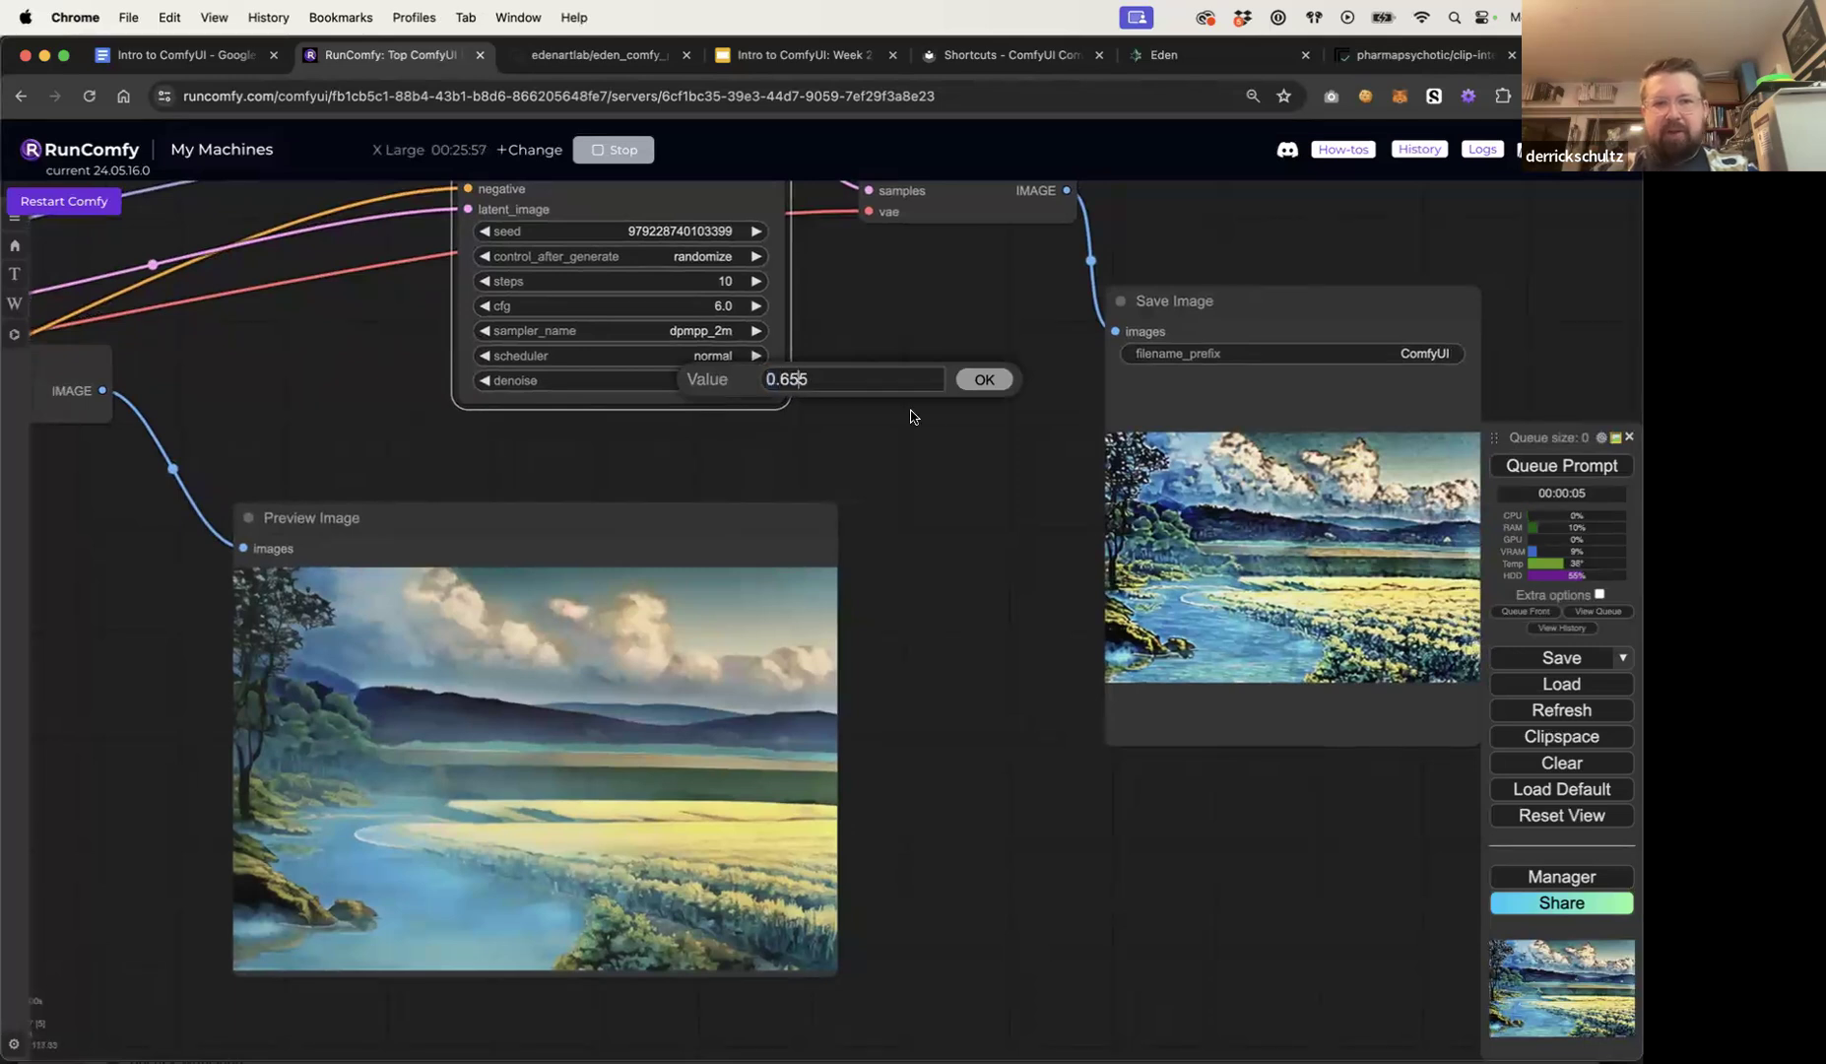
pyautogui.click(981, 381)
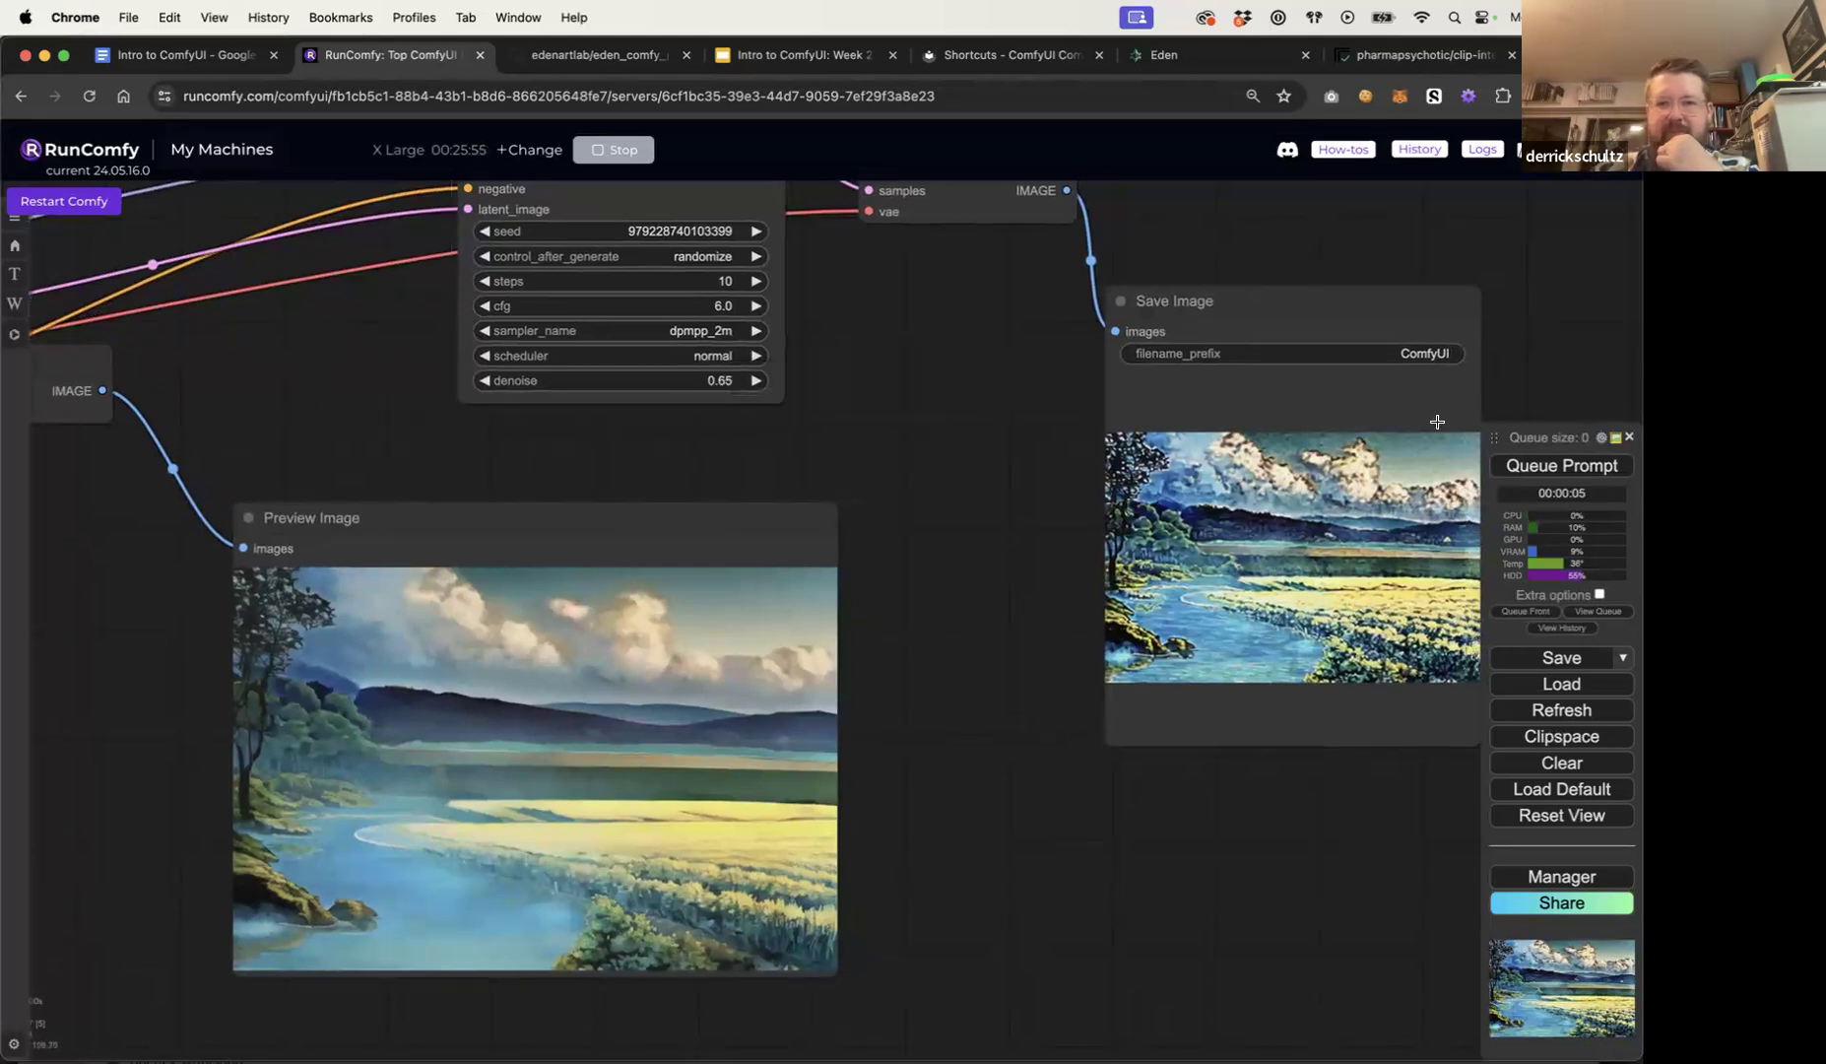
pyautogui.click(1534, 470)
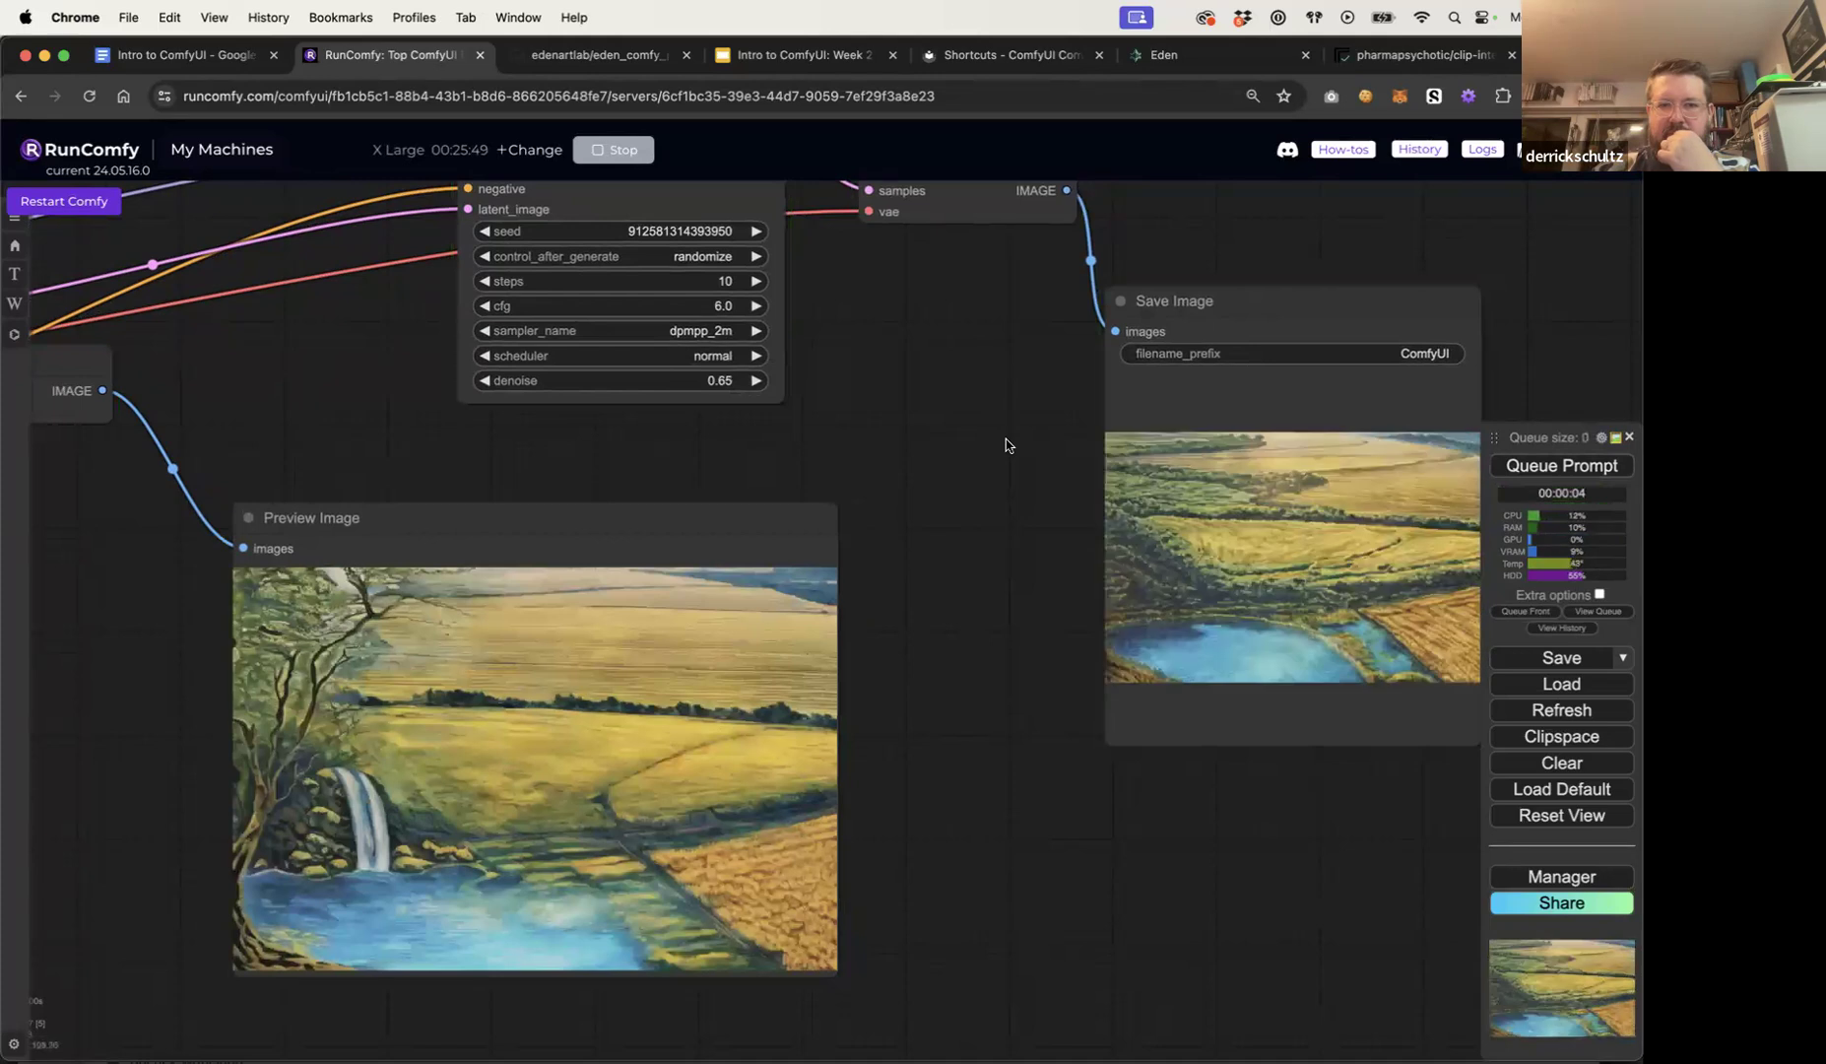
pyautogui.moveTo(1005, 445); pyautogui.dragTo(838, 397)
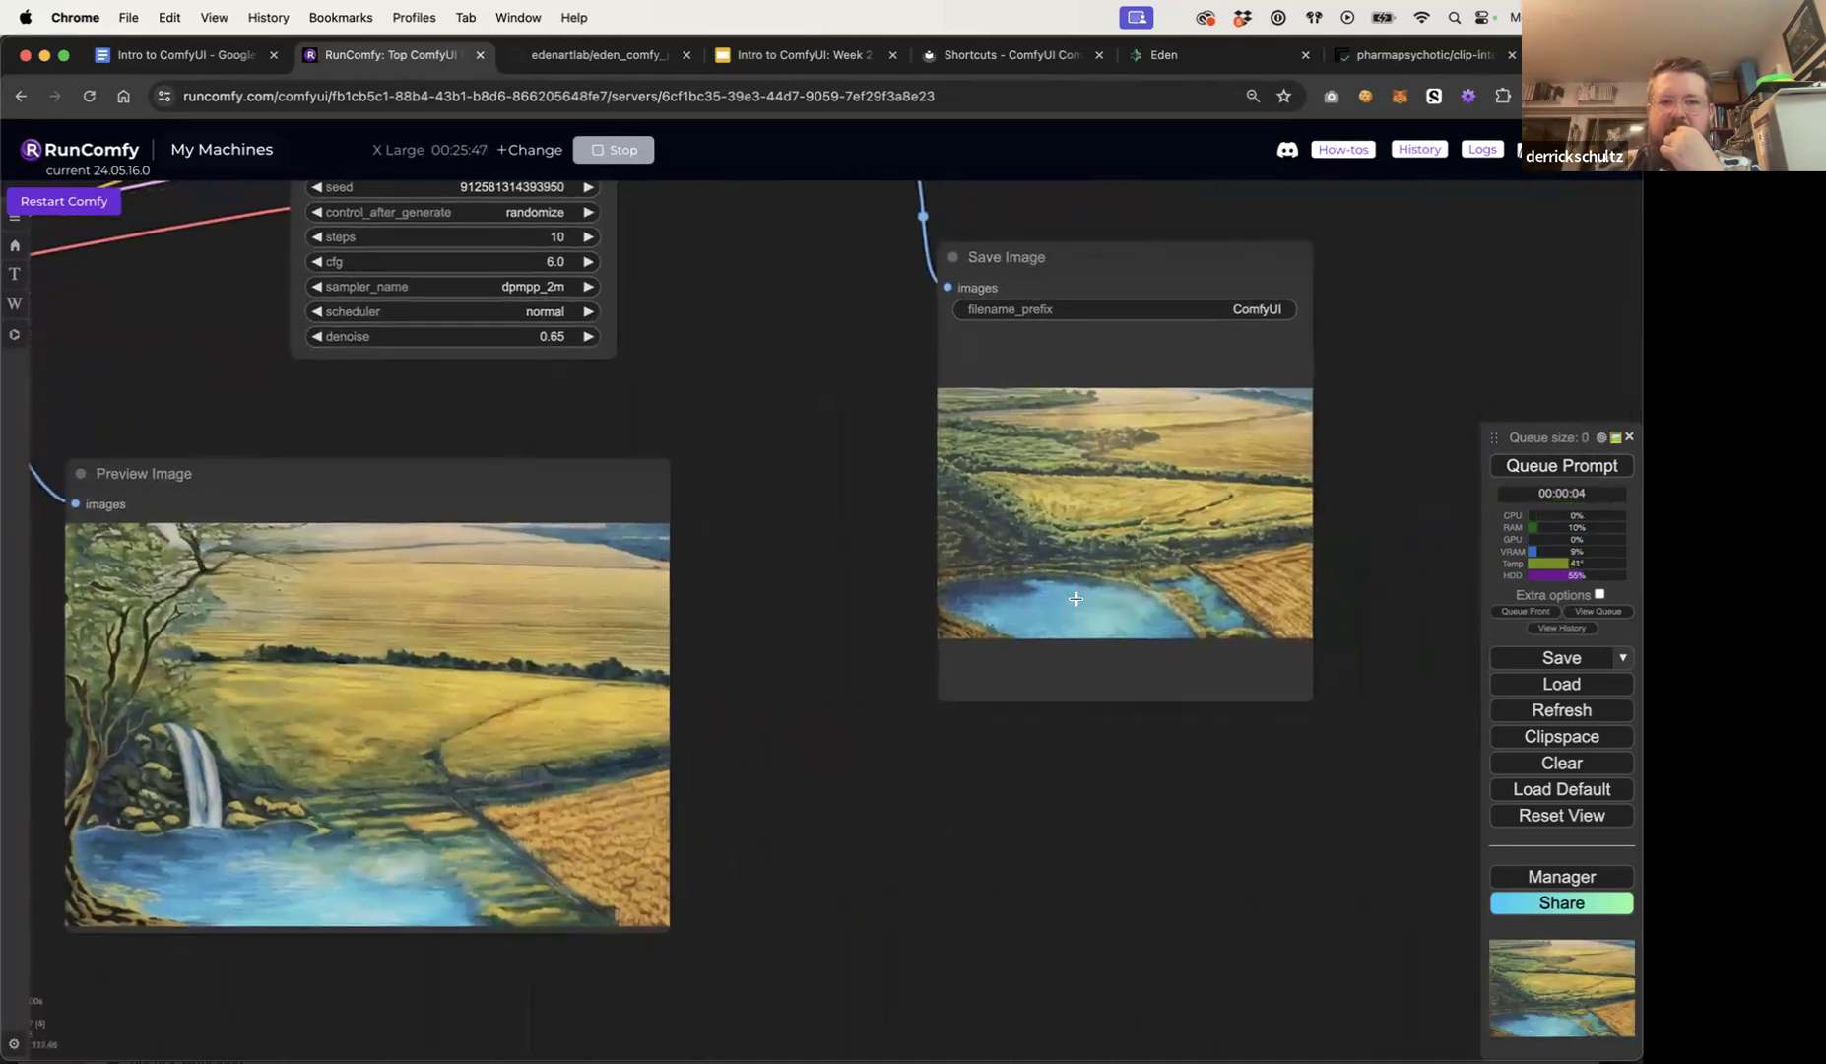
pyautogui.moveTo(817, 594); pyautogui.dragTo(924, 598)
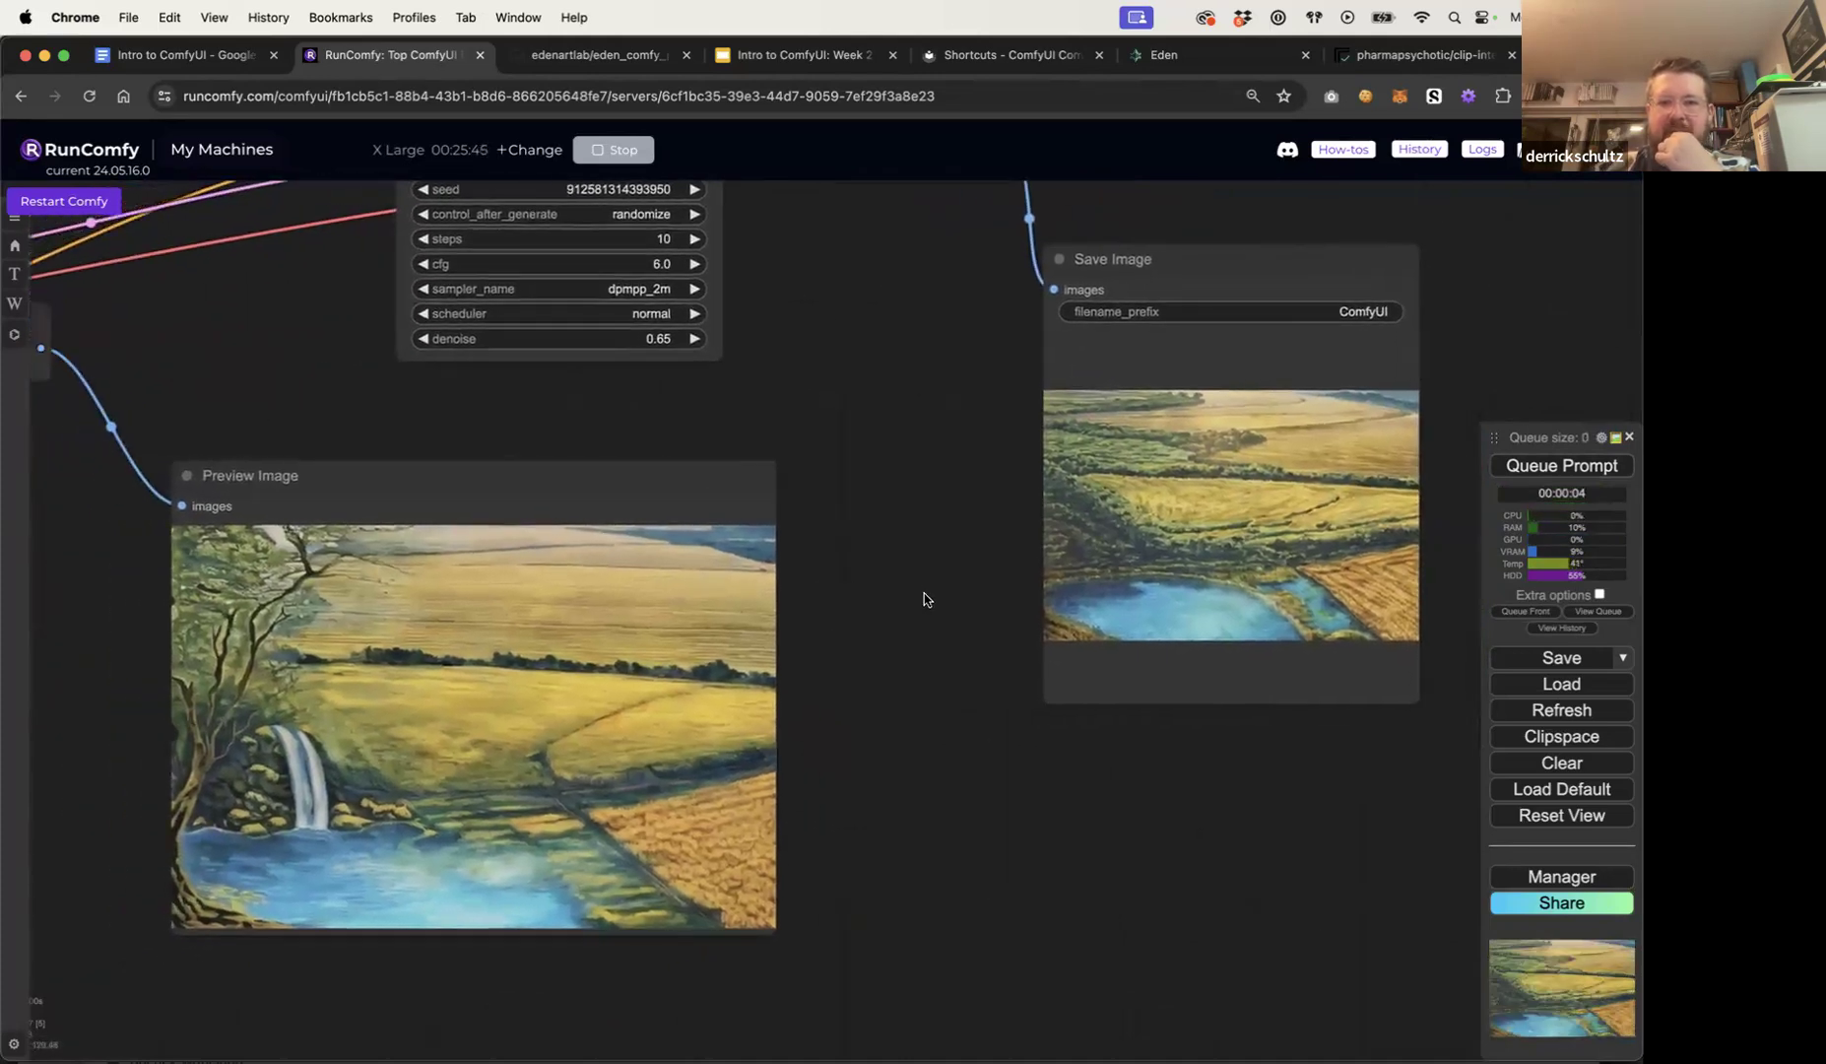
# Step: Enlarge the Save Image node and shift the Preview Image node slightly to compare the two images
pyautogui.scroll(-5, 925, 594)
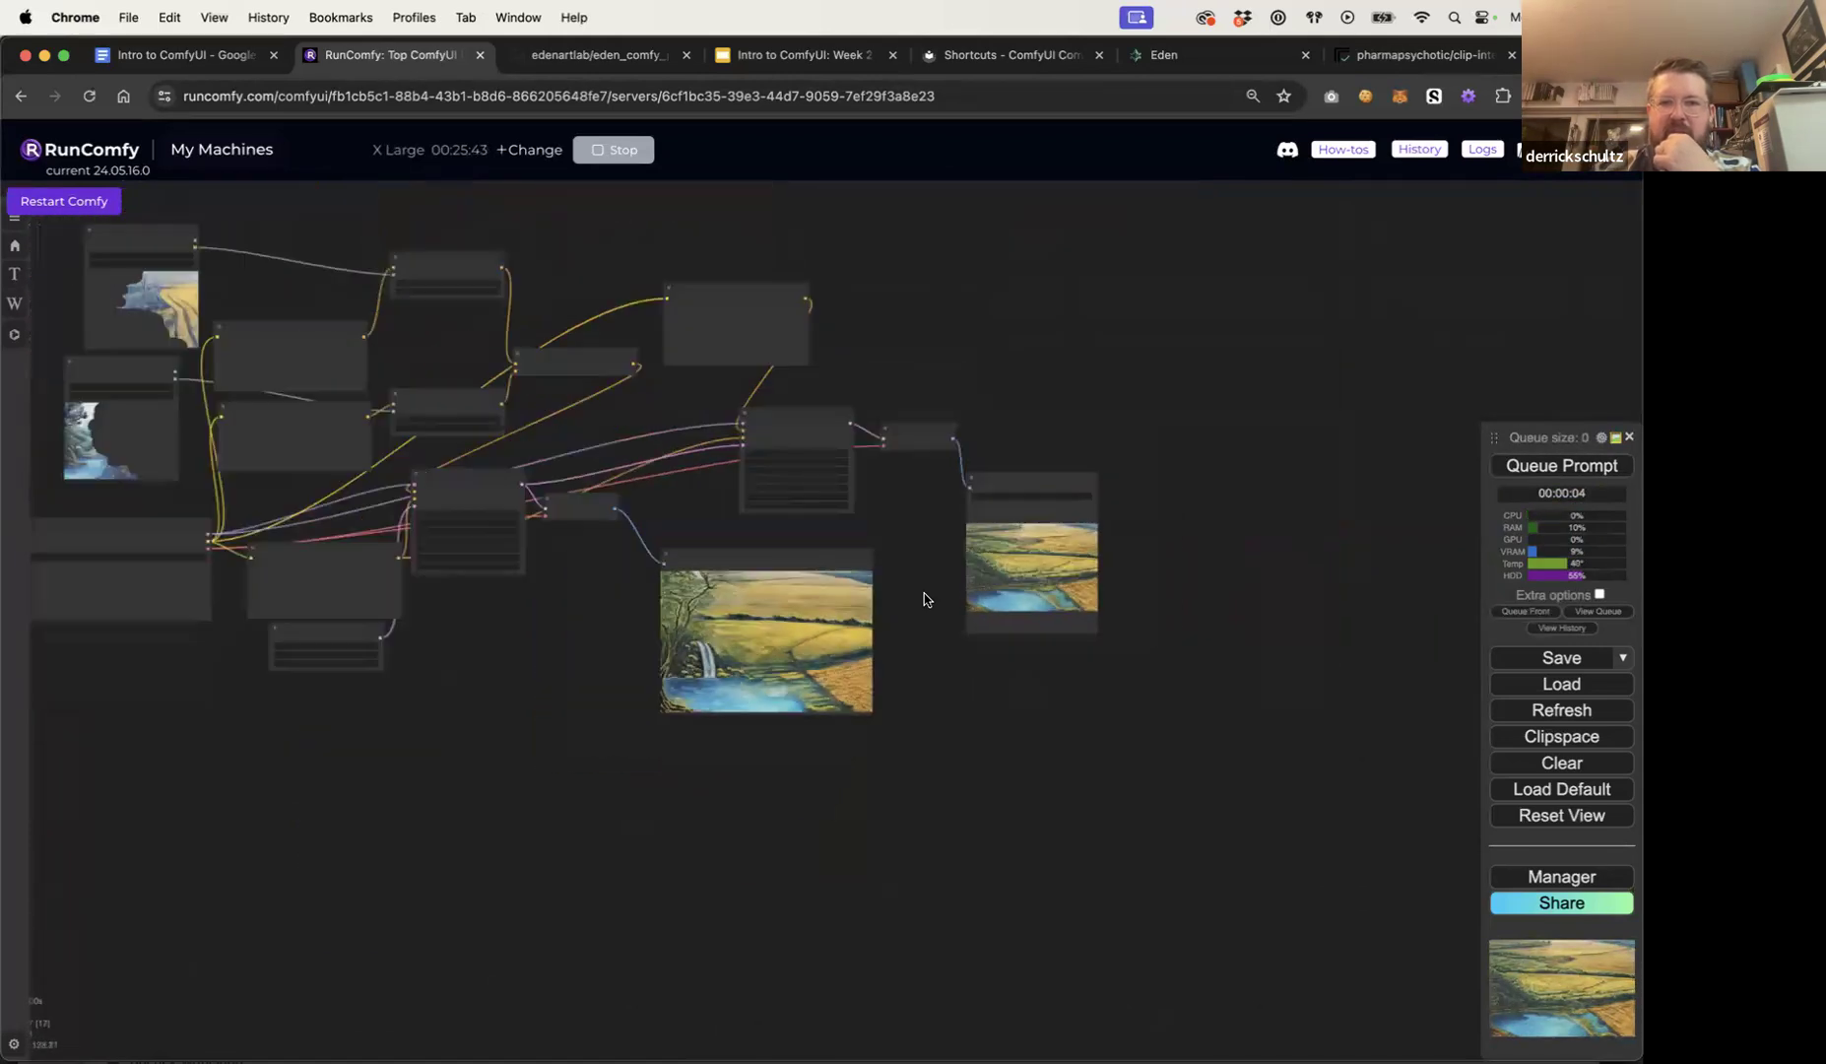
pyautogui.scroll(5, 925, 591)
pyautogui.scroll(-3, 925, 594)
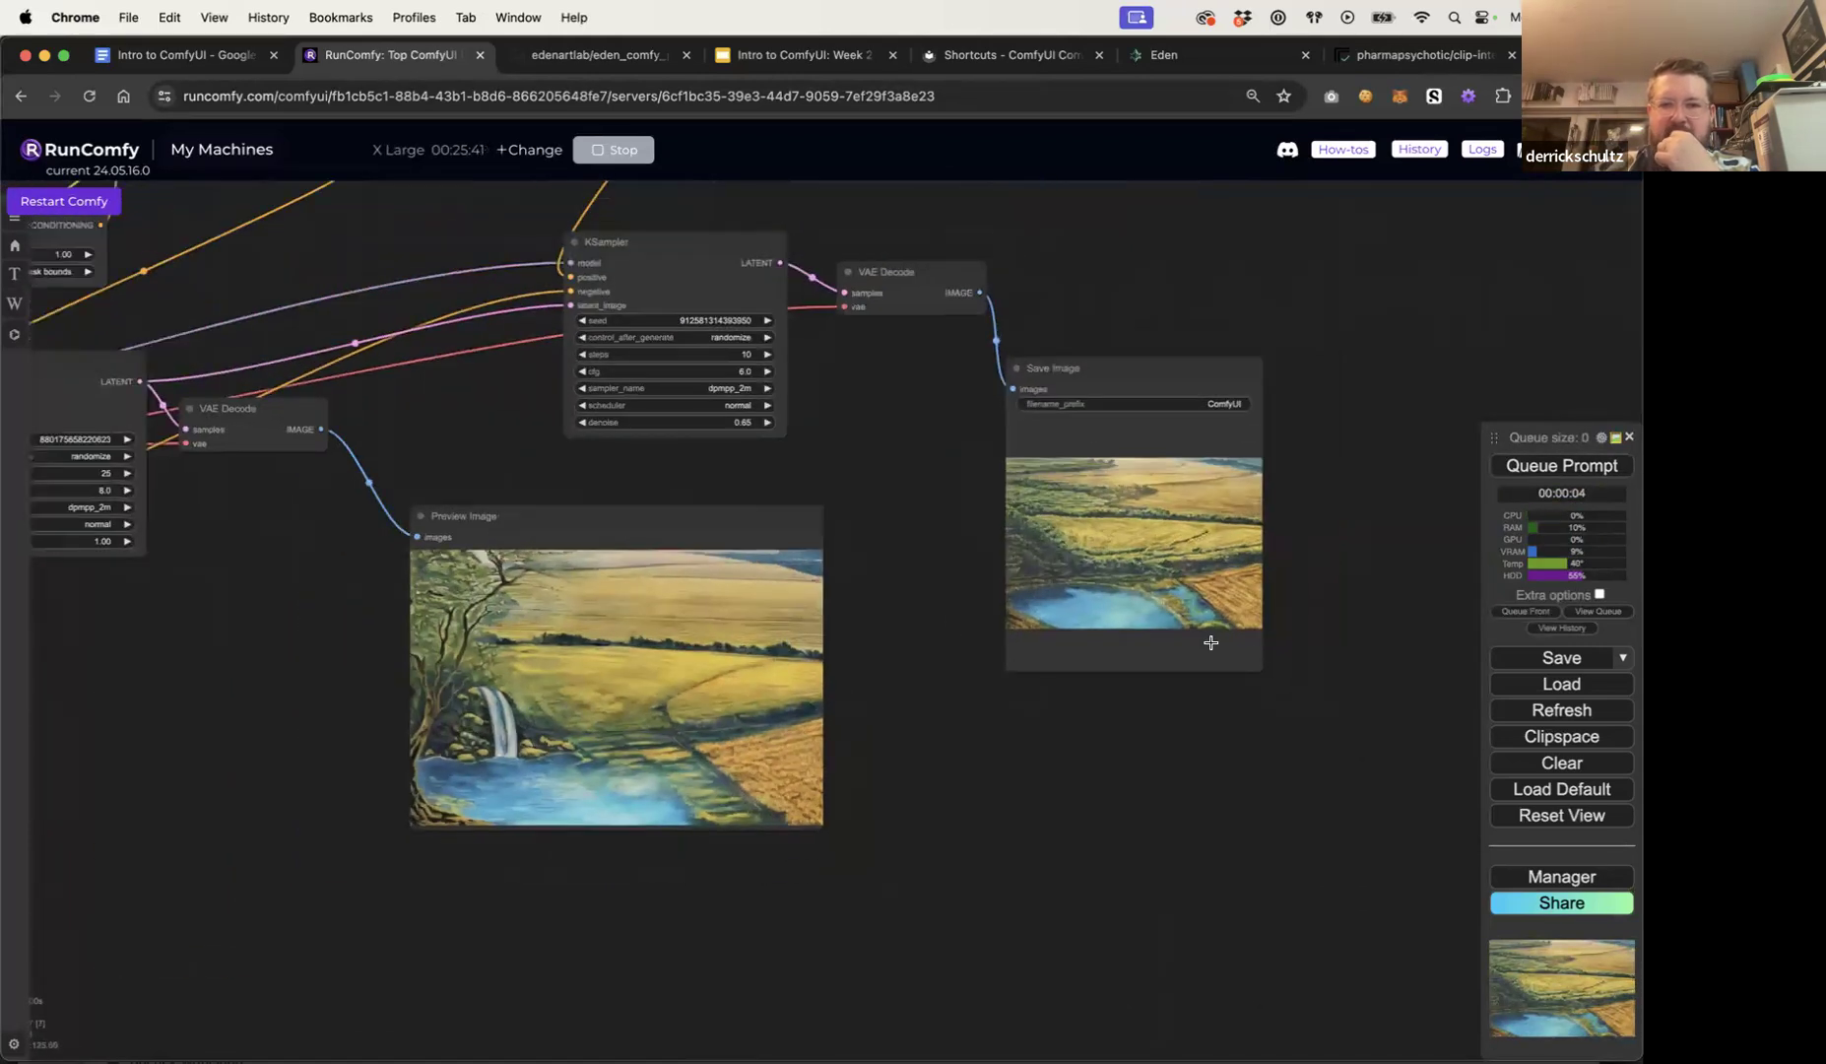
pyautogui.moveTo(1249, 693); pyautogui.dragTo(1370, 795)
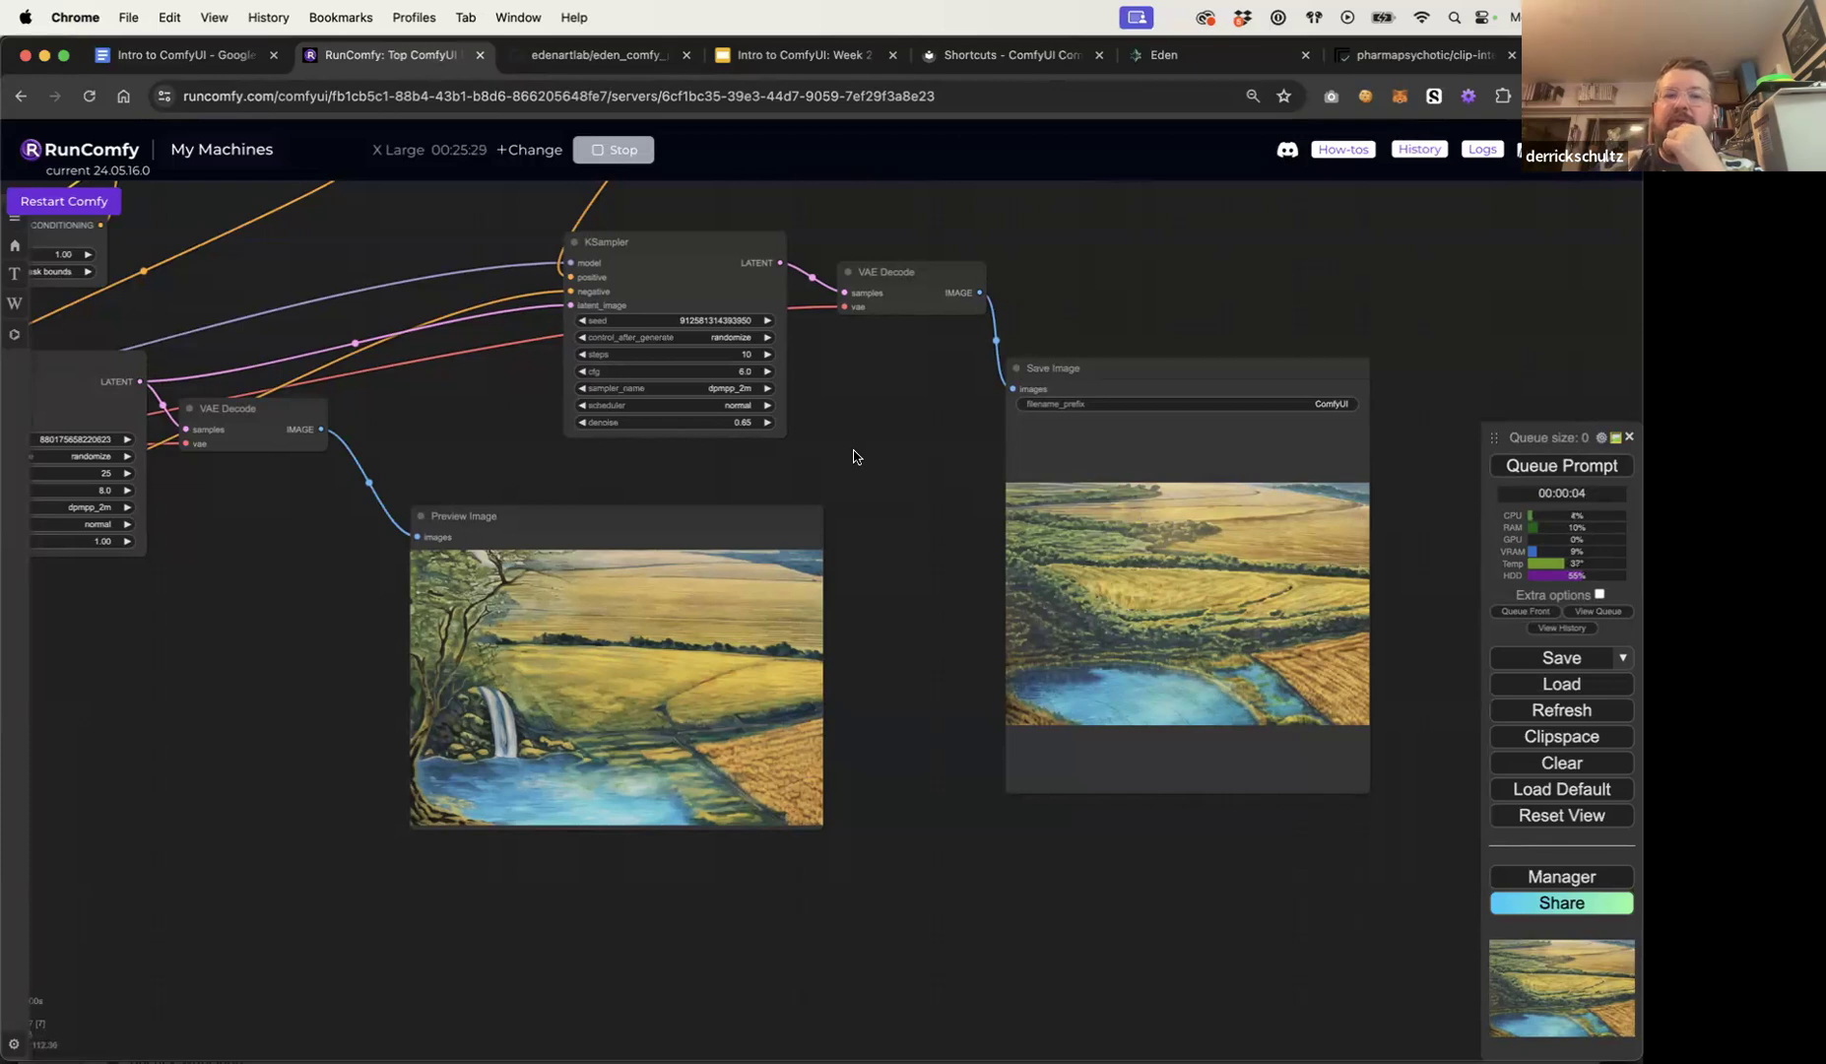
pyautogui.moveTo(651, 516); pyautogui.dragTo(637, 516)
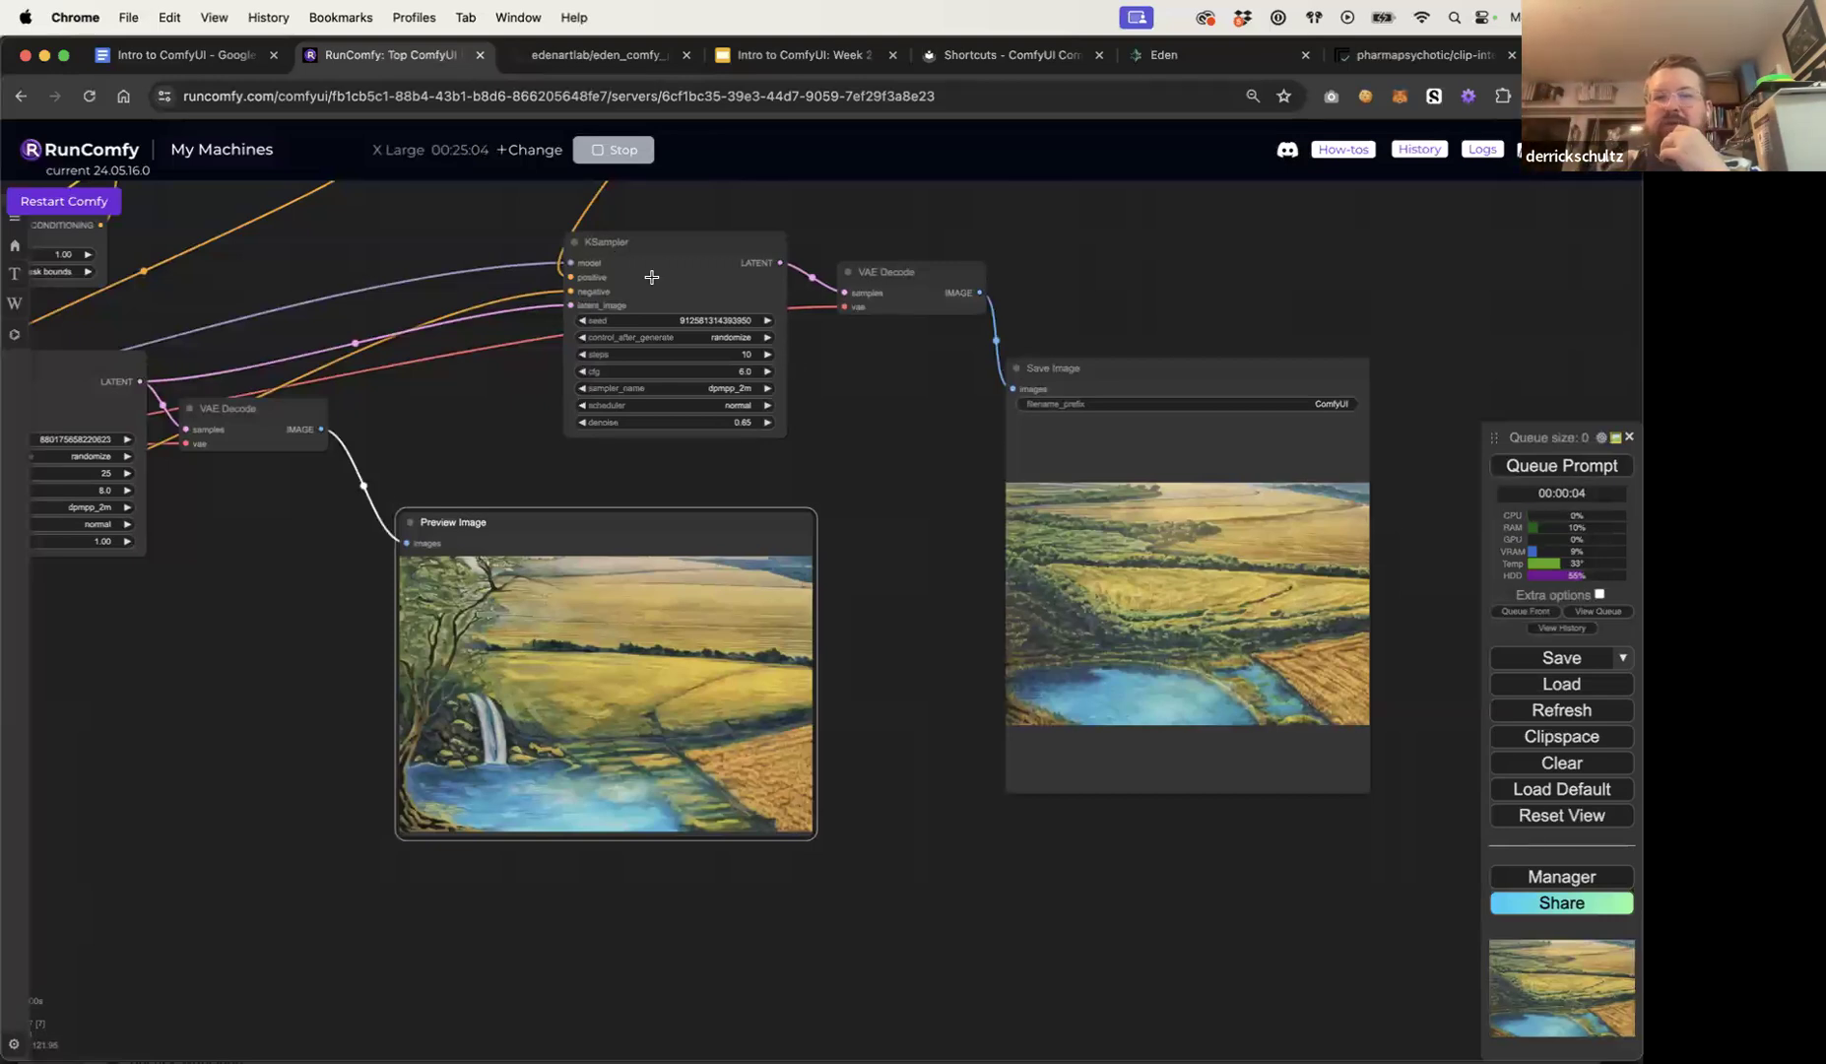
# Step: Try to set the second KSampler's denoise to 0.375, then run the workflow and compare both images
pyautogui.click(740, 421)
pyautogui.click(815, 414)
pyautogui.write('375')
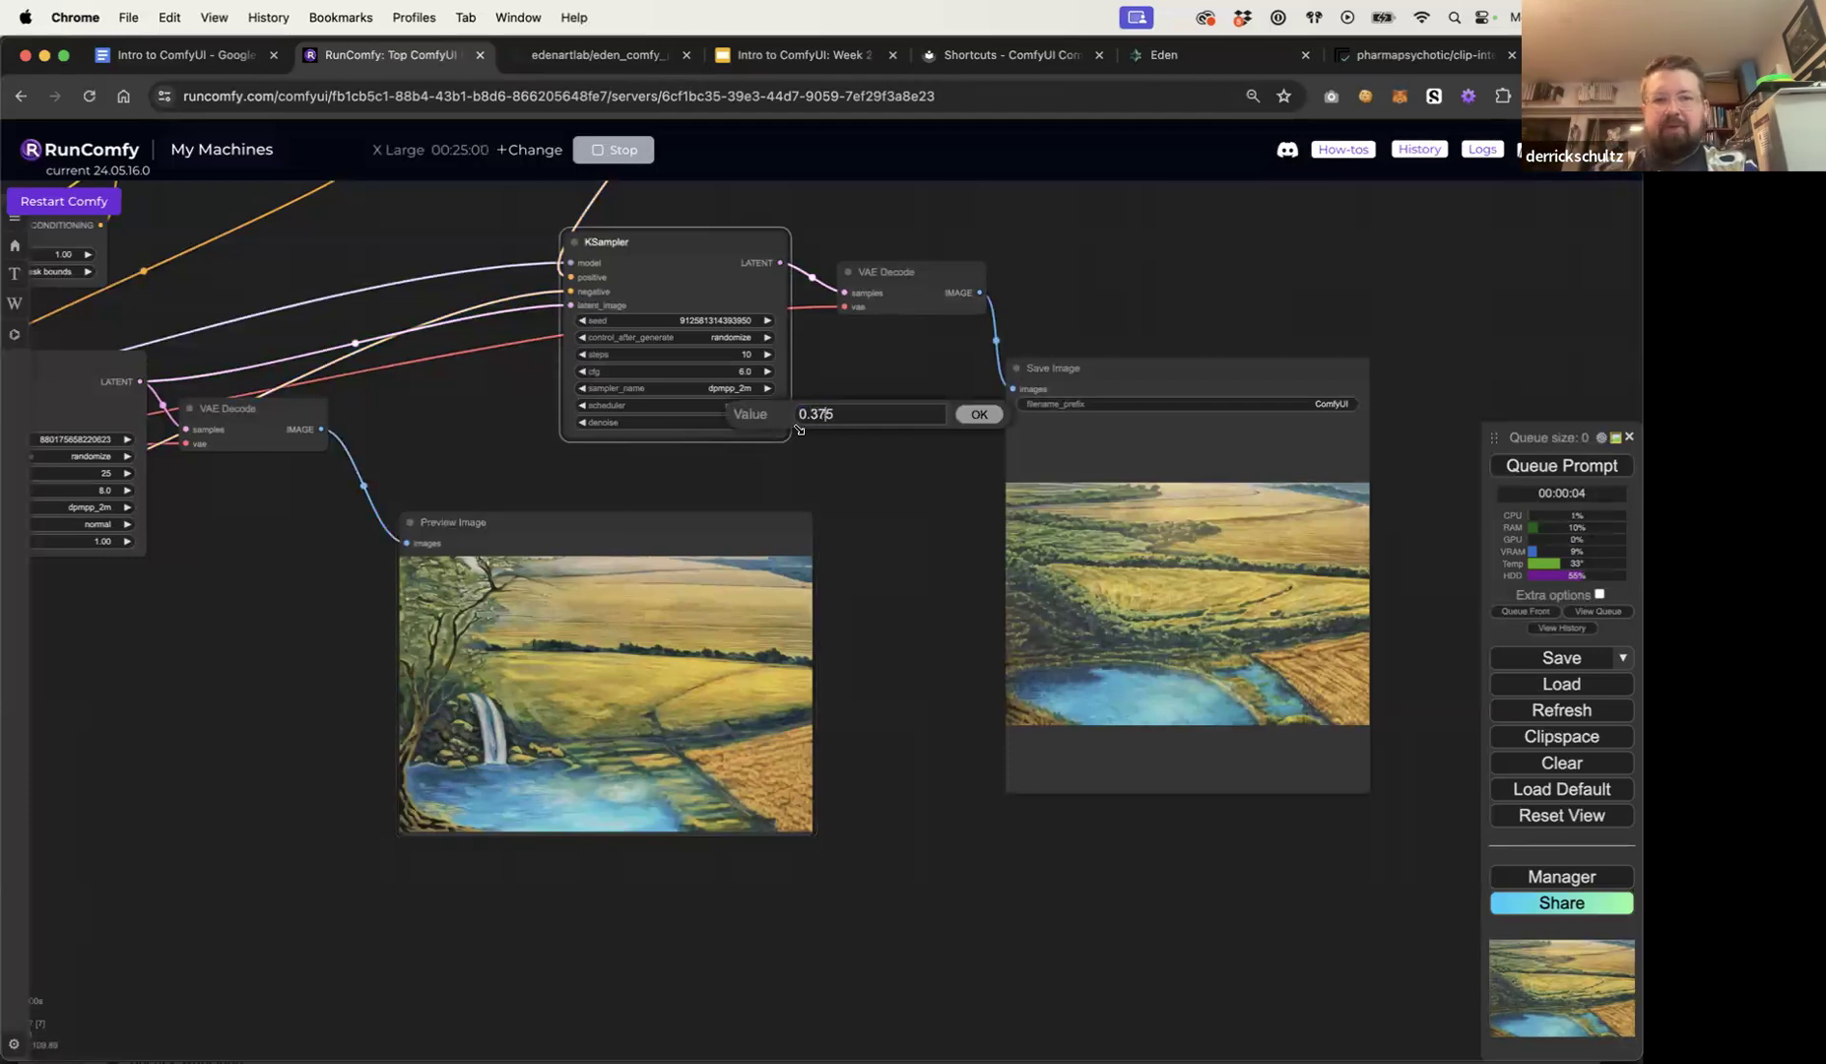
pyautogui.hotkey('ctrl', 'Return')
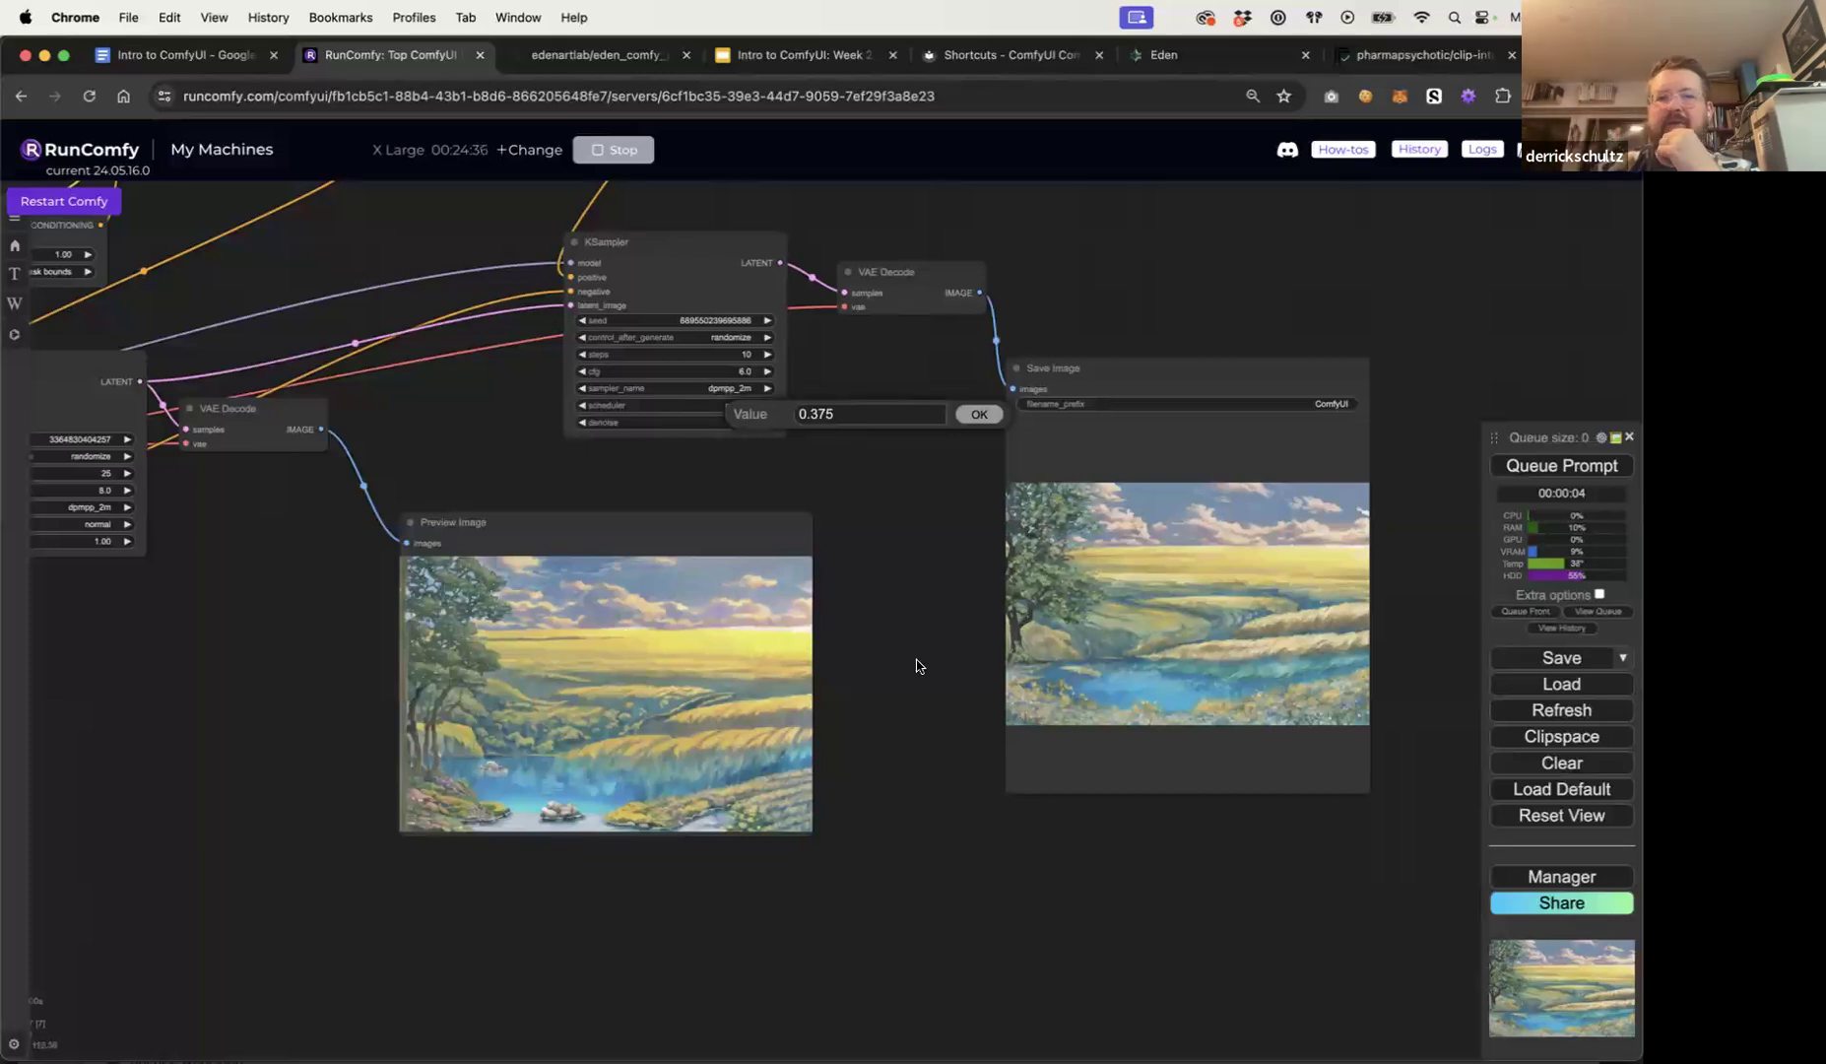
pyautogui.scroll(-4, 916, 666)
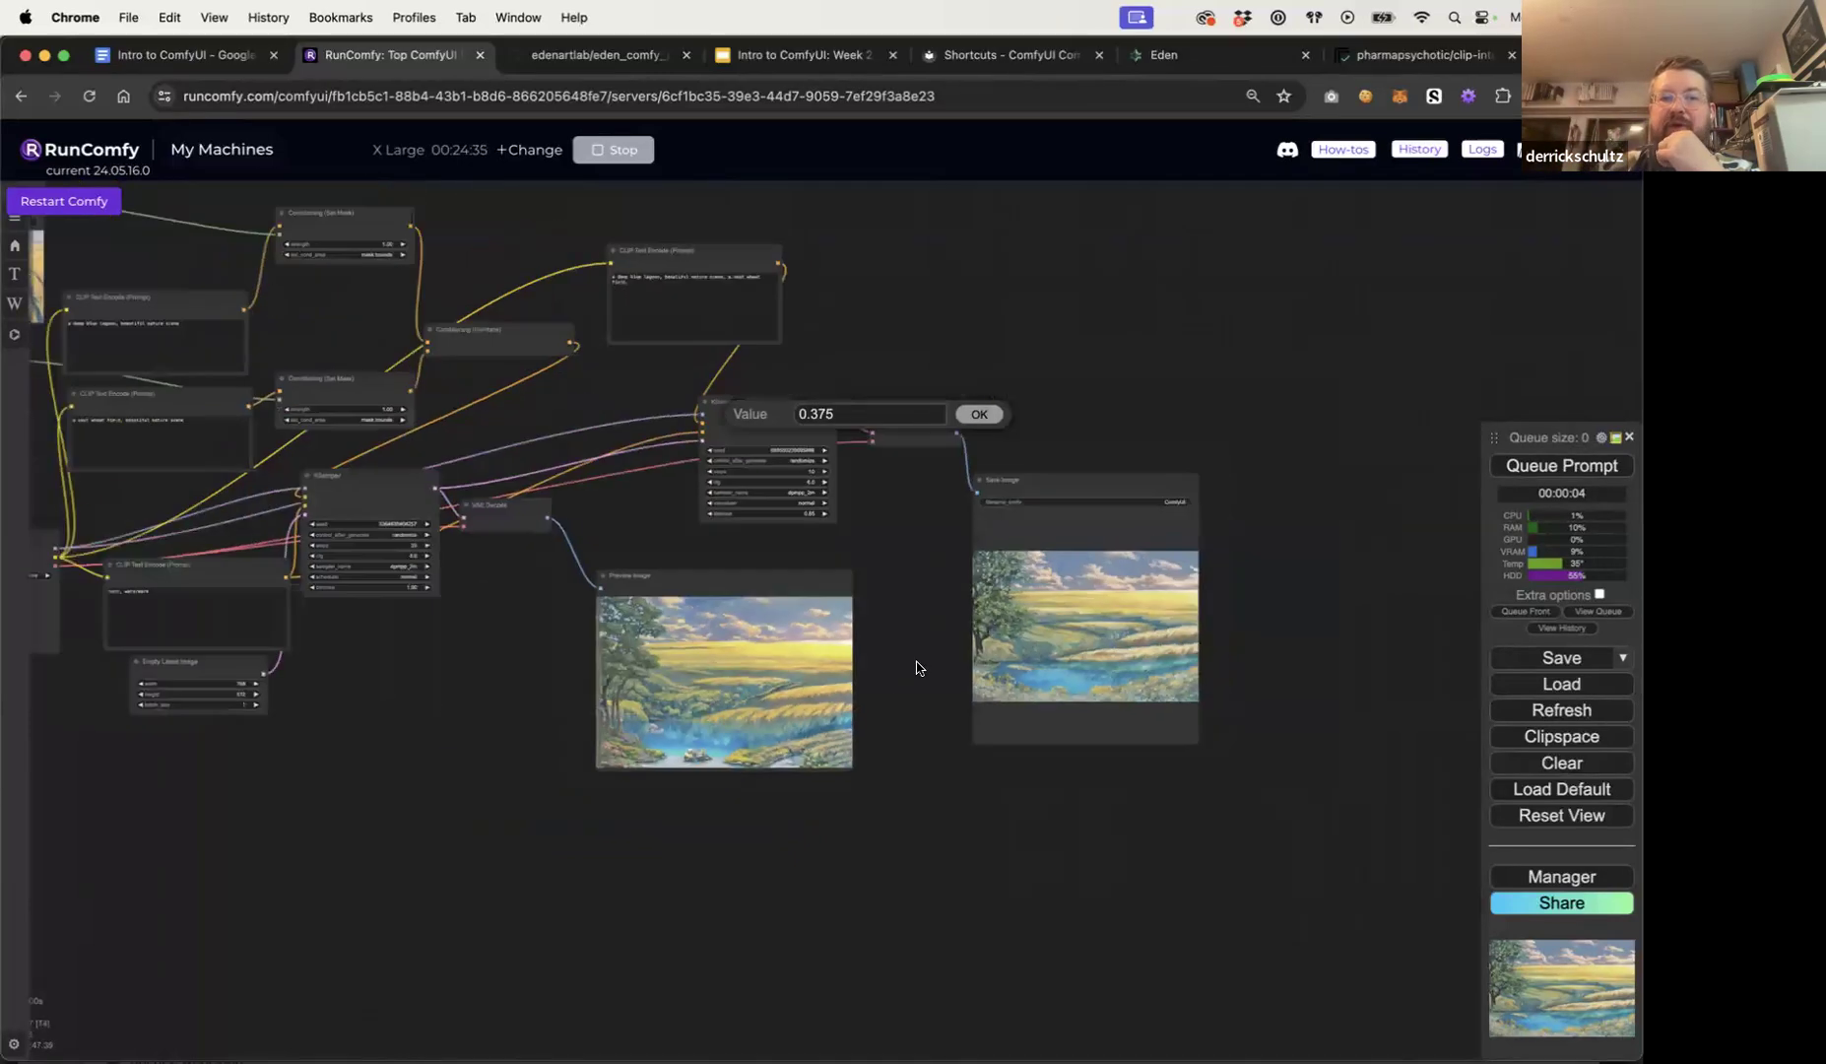
pyautogui.moveTo(788, 558); pyautogui.dragTo(925, 566)
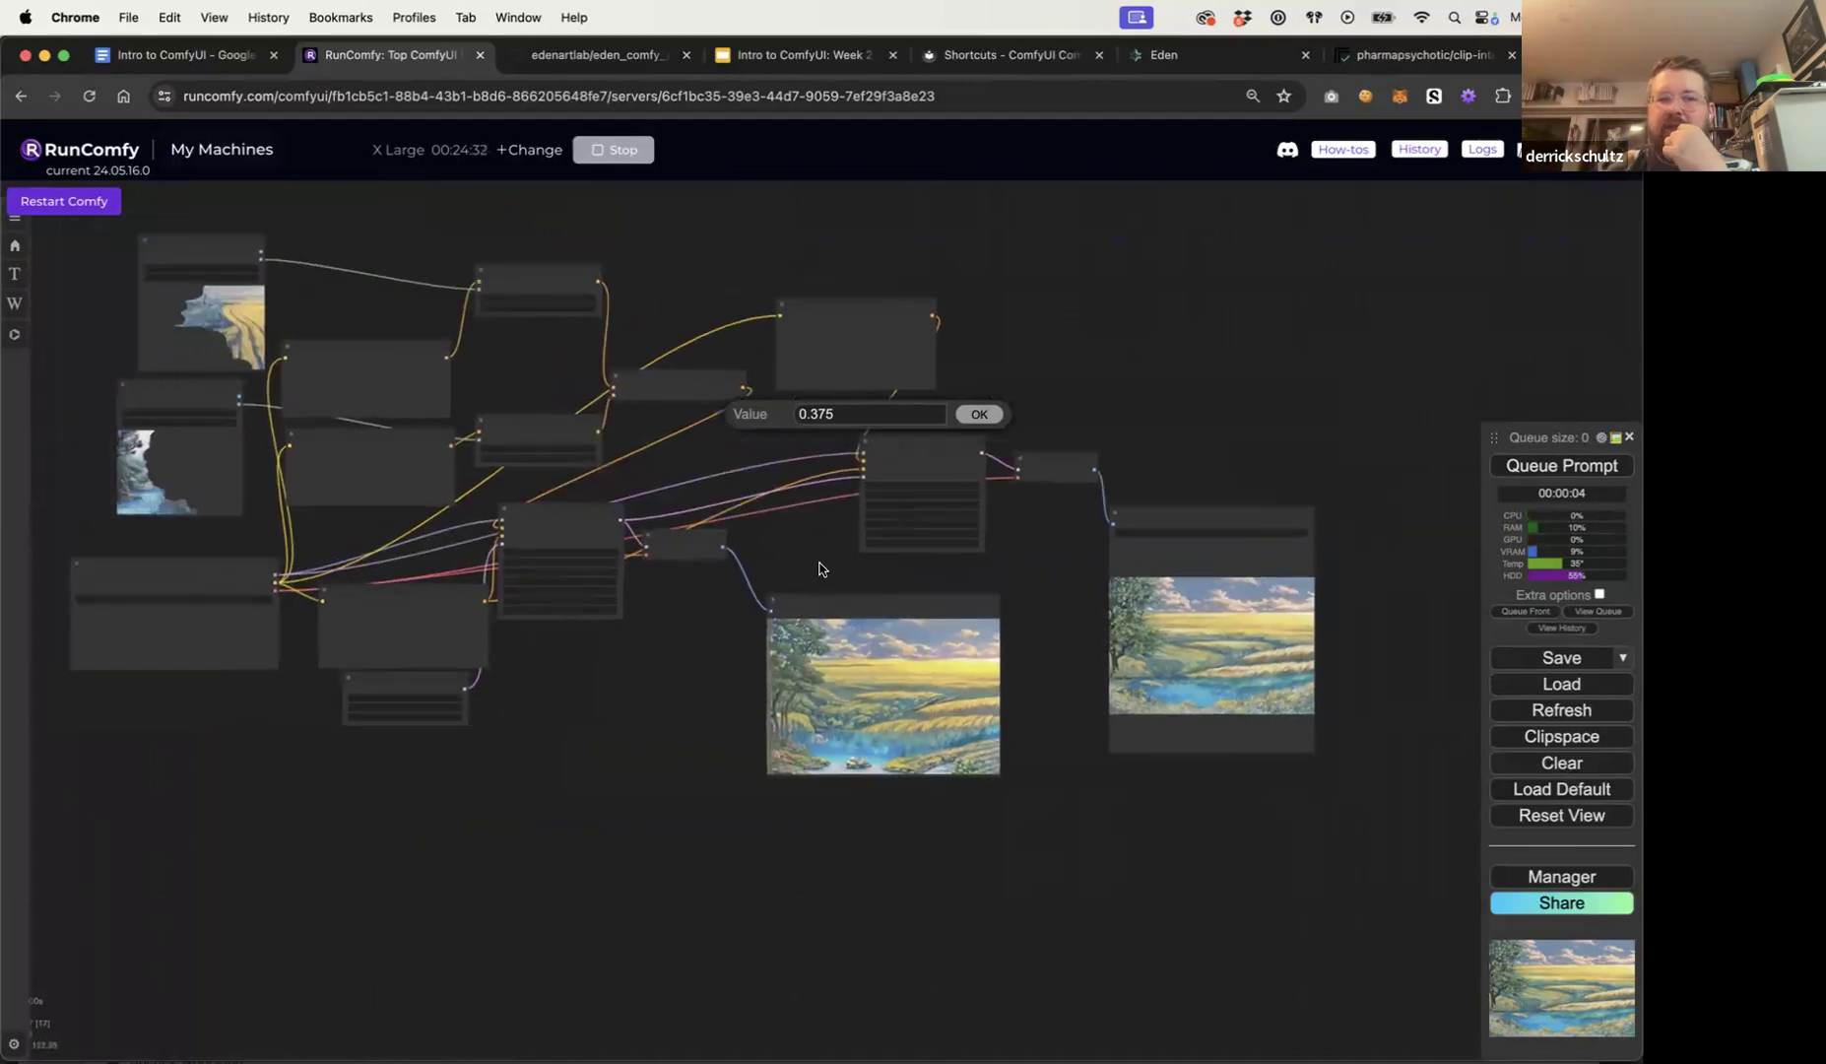
pyautogui.scroll(5, 821, 568)
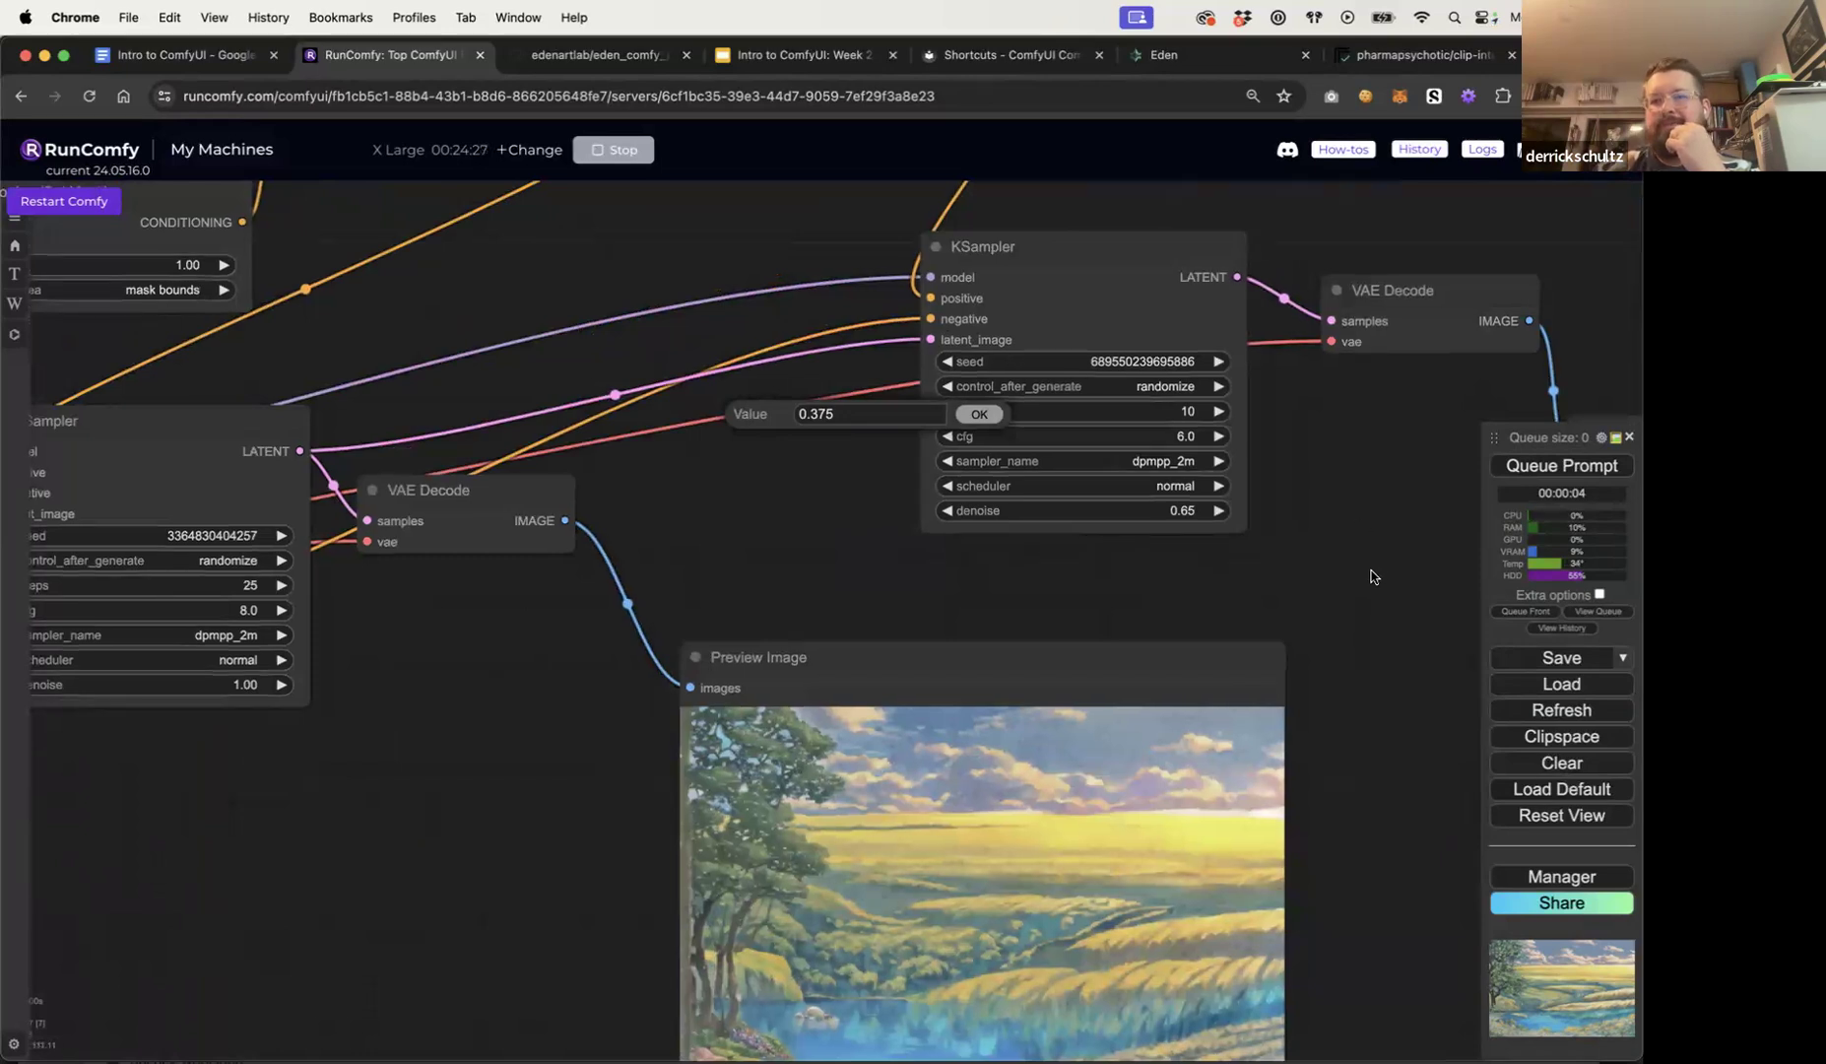
pyautogui.scroll(-5, 1374, 576)
pyautogui.moveTo(1374, 576); pyautogui.dragTo(1322, 571)
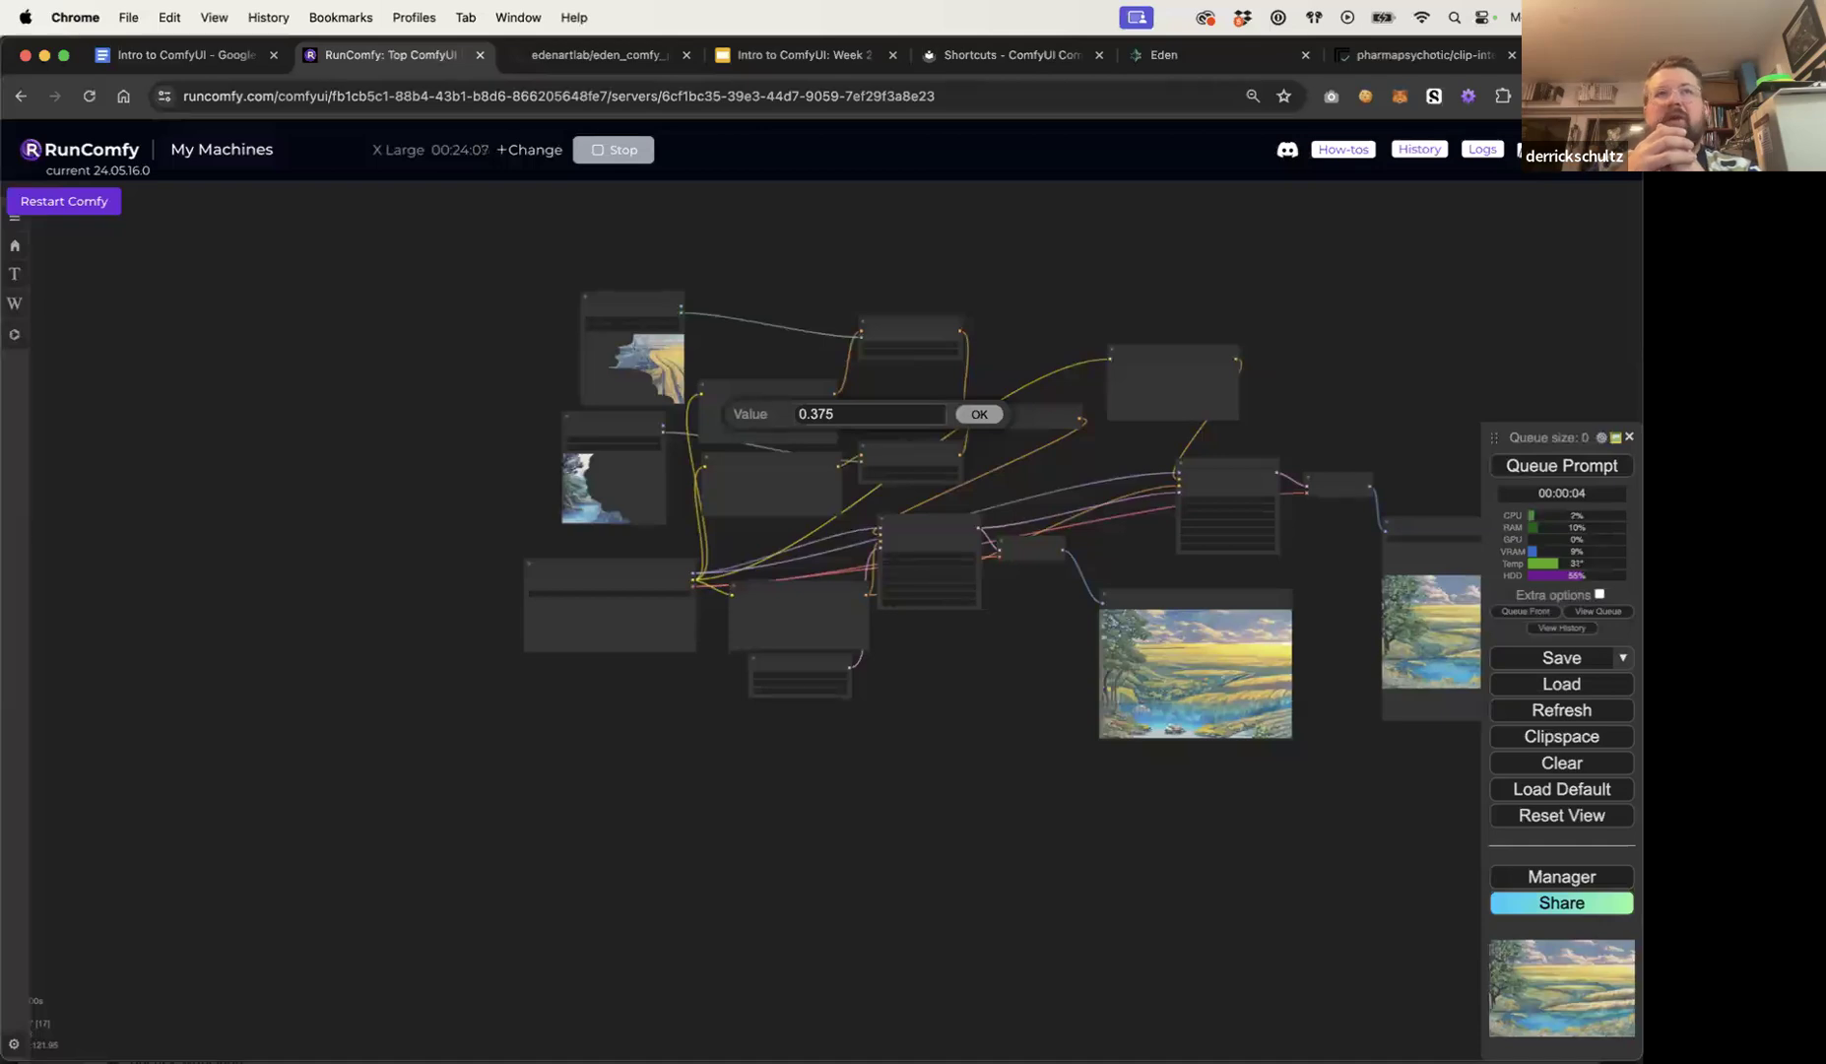
# Step: Search the ComfyUI Manager's installable custom nodes for "p5js", then close the node list
pyautogui.doubleClick(314, 263)
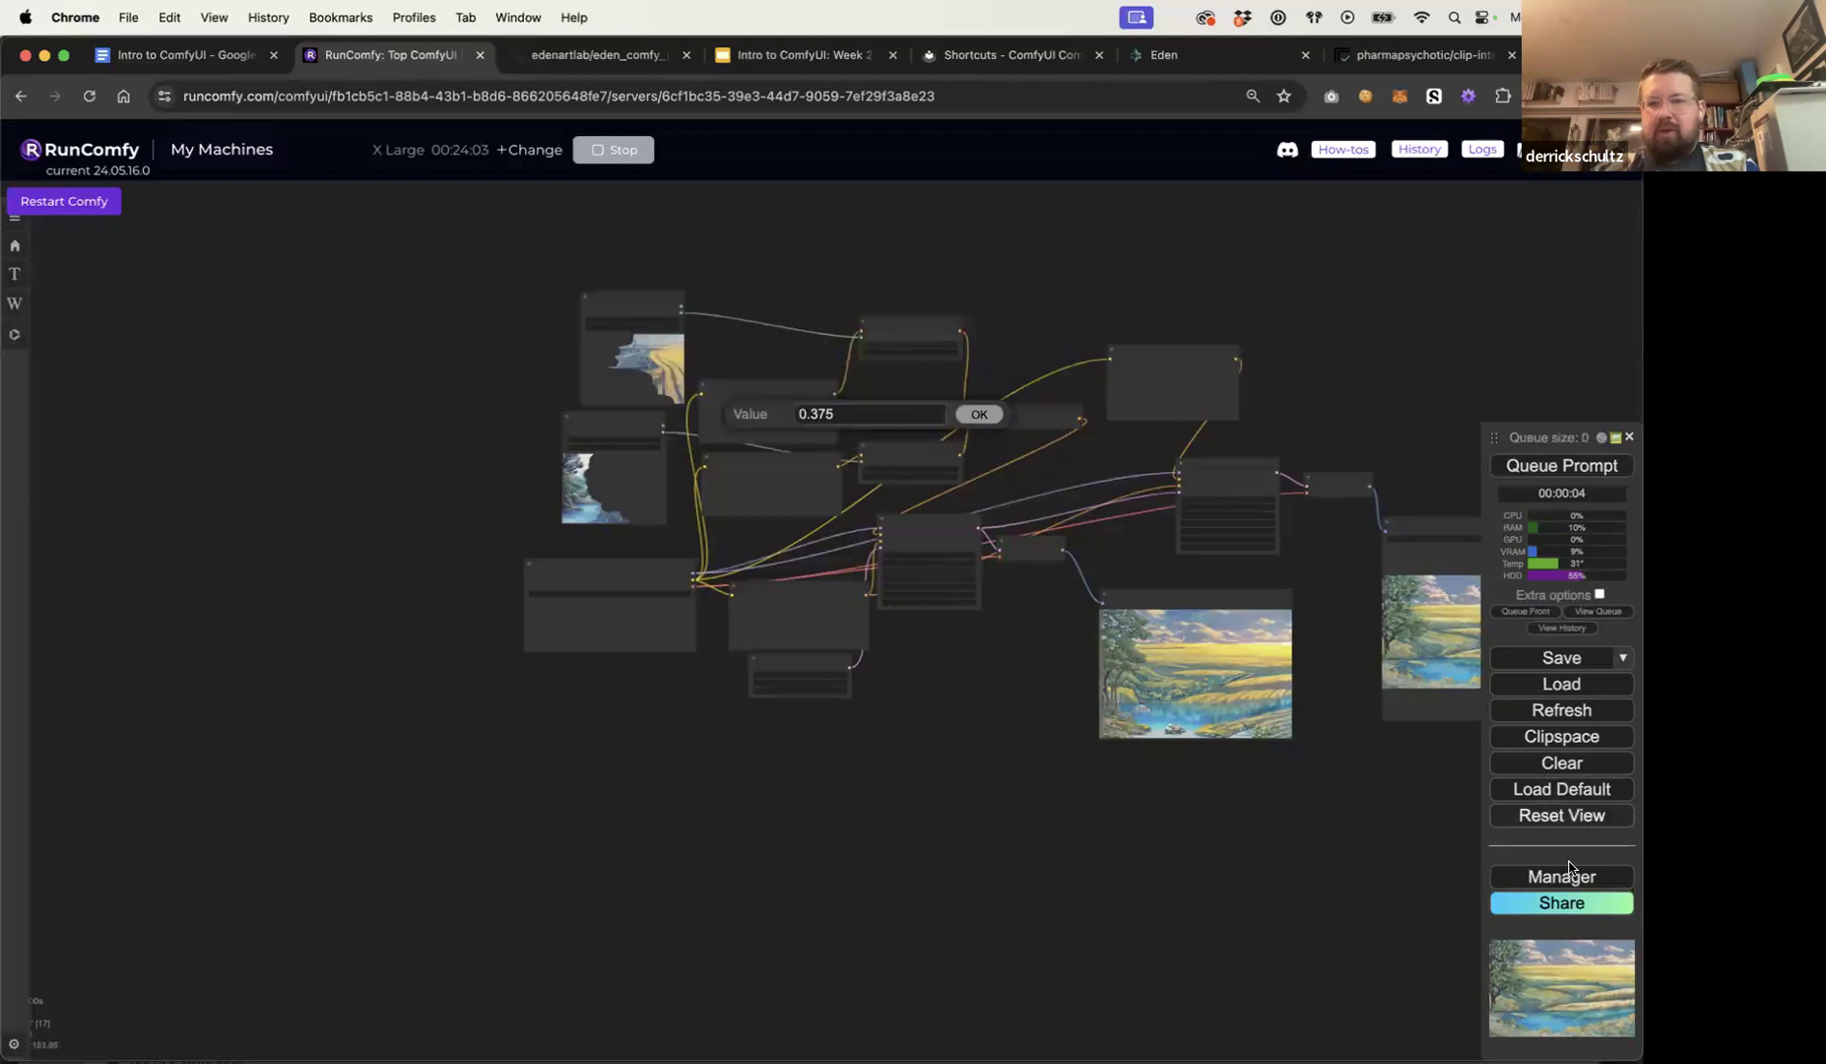
pyautogui.click(1561, 876)
pyautogui.click(857, 475)
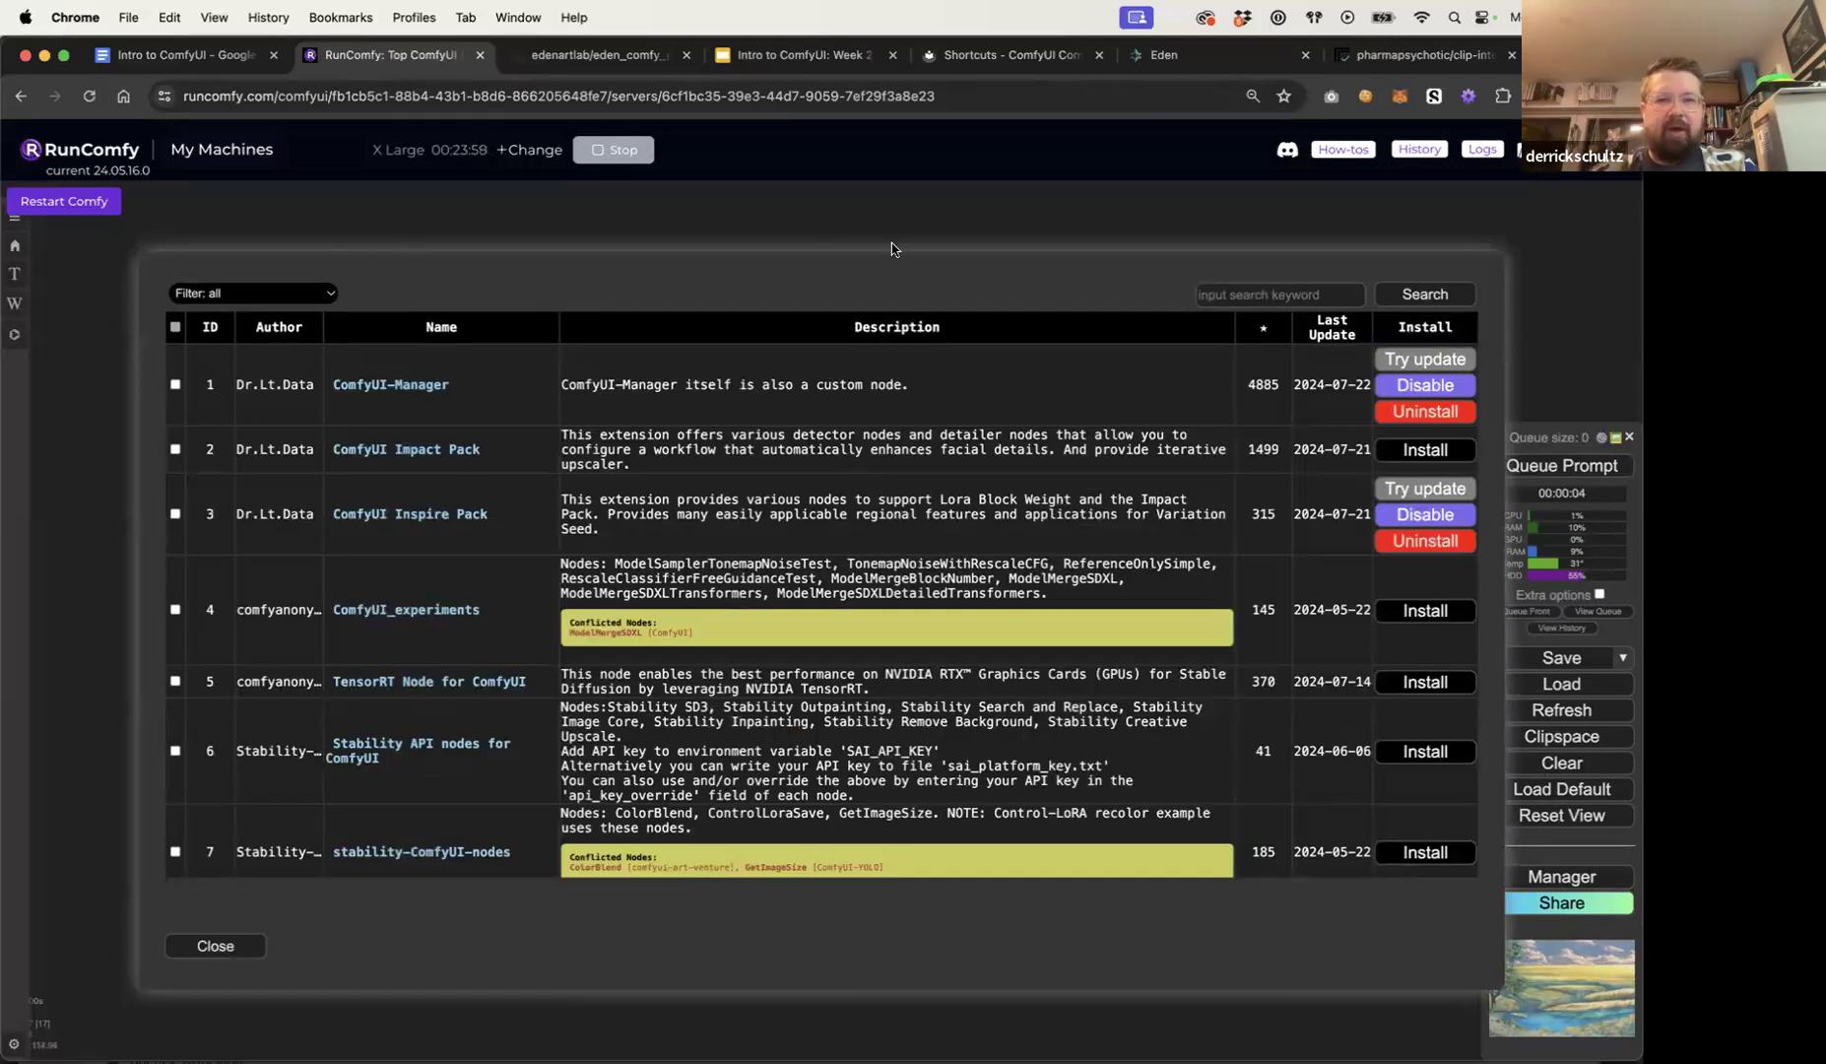
pyautogui.click(1243, 292)
pyautogui.write('p5')
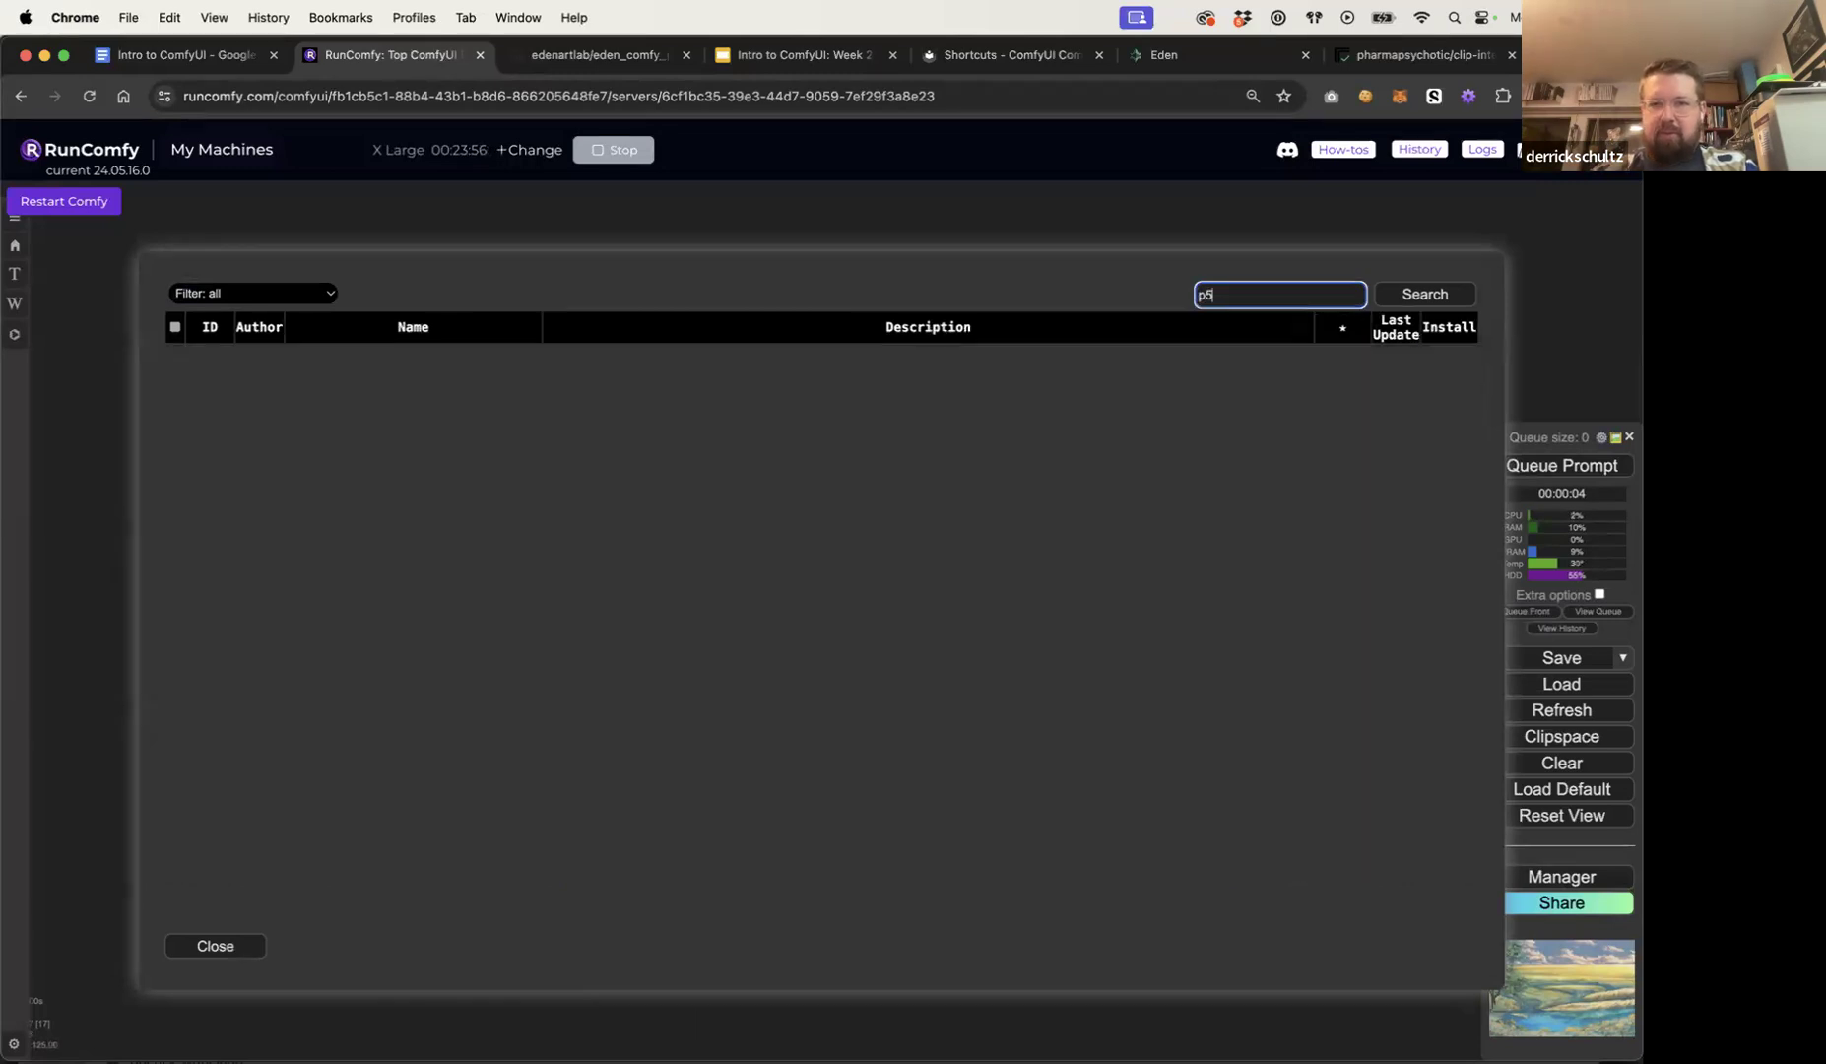
pyautogui.press('BackSpace')
pyautogui.press('BackSpace')
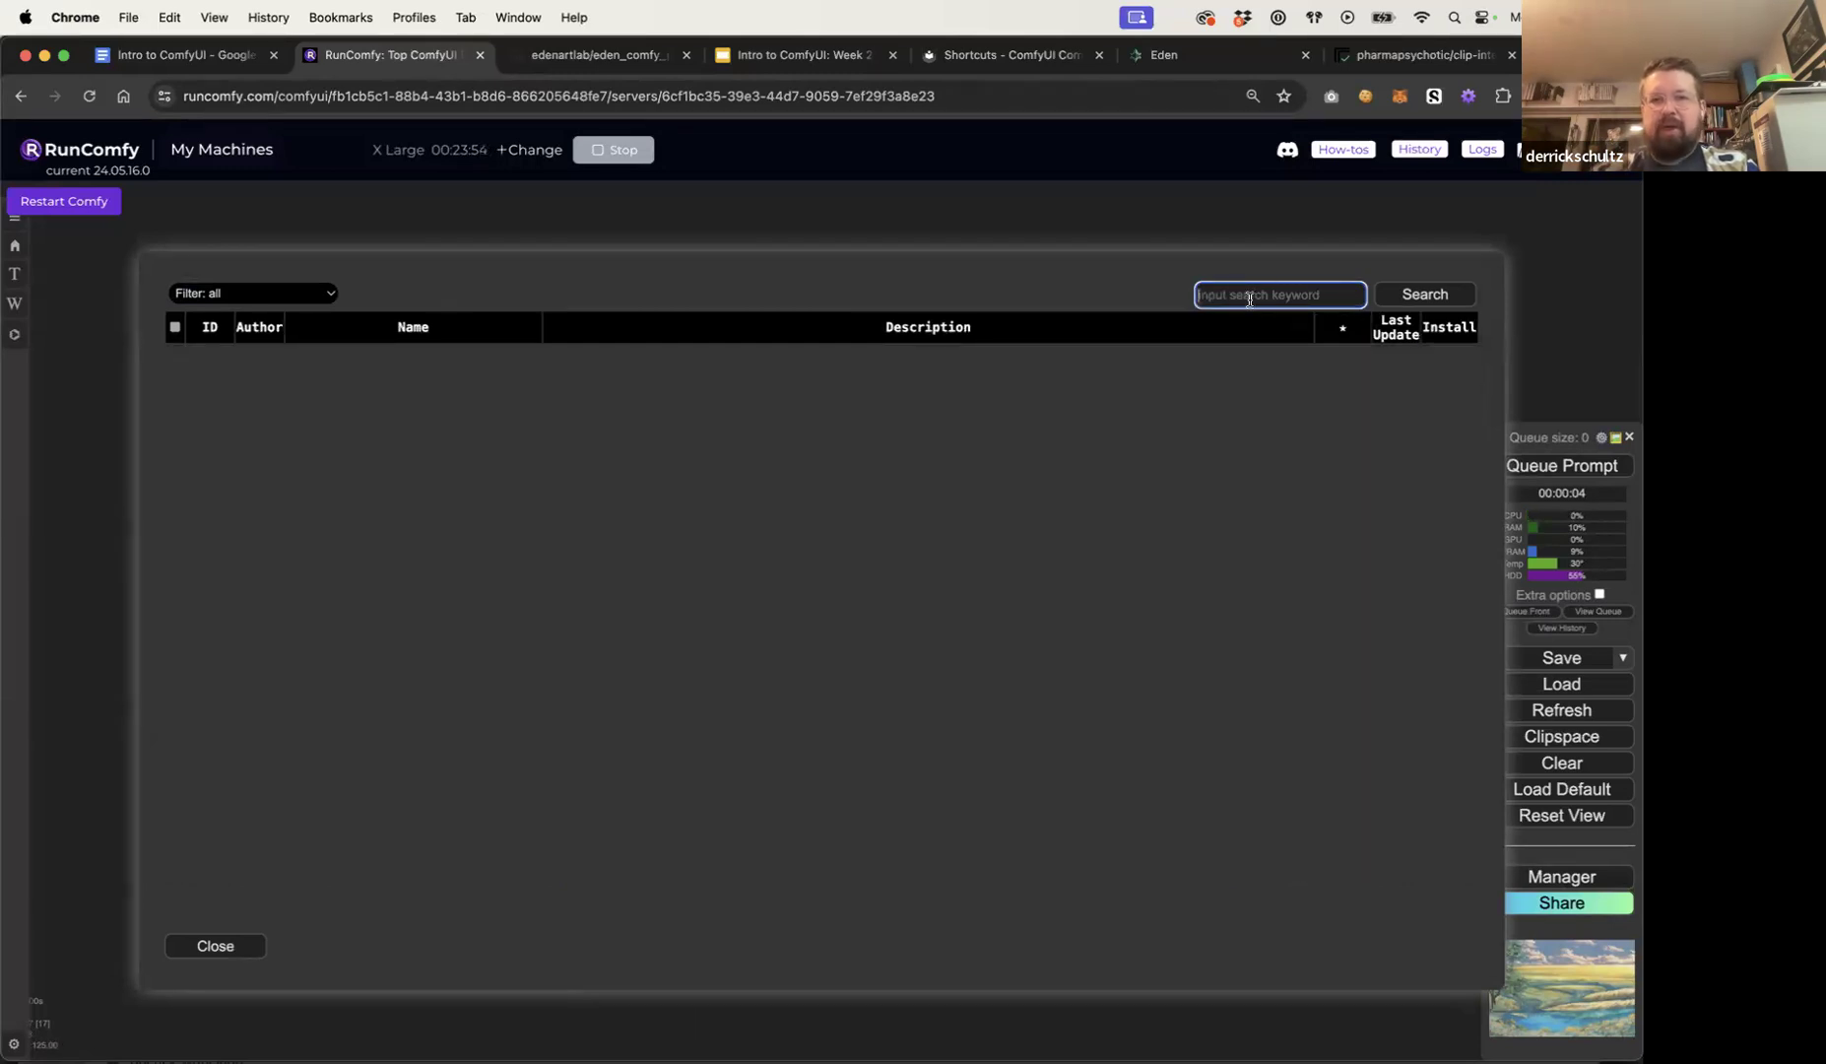
pyautogui.write('p5js')
pyautogui.click(1397, 293)
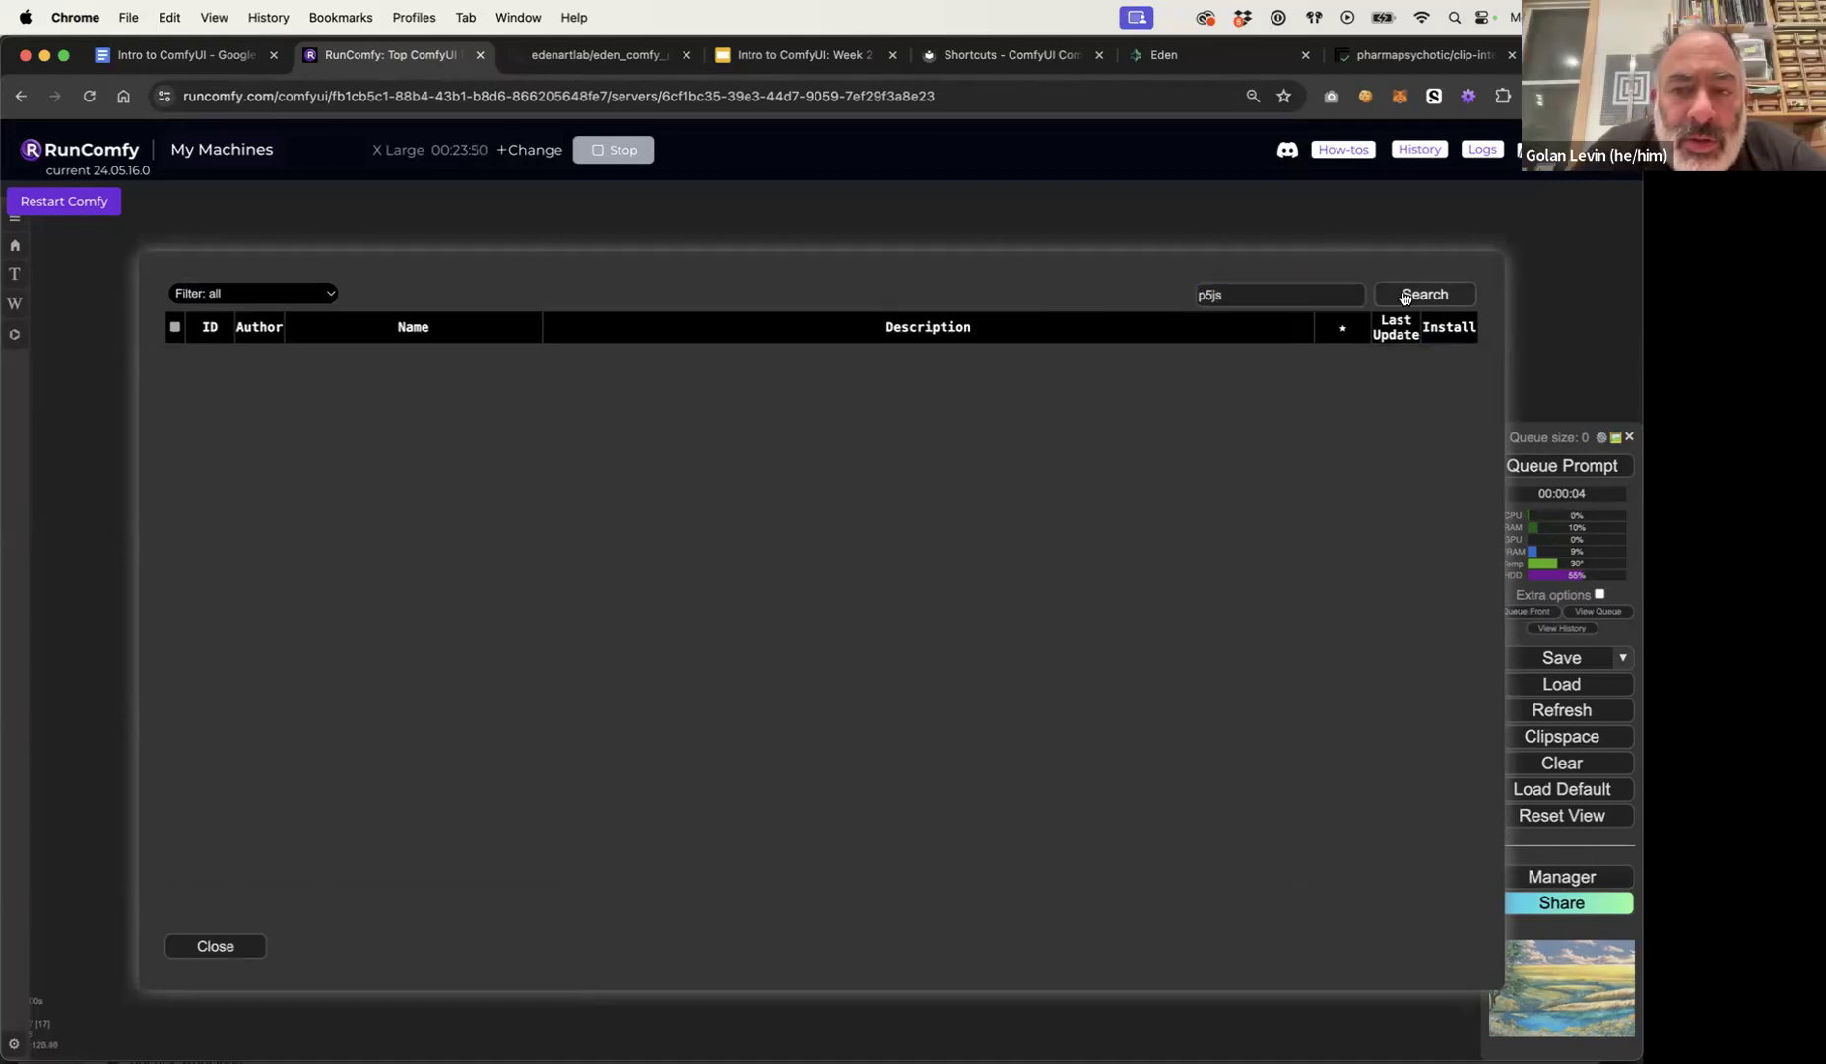
pyautogui.doubleClick(1308, 292)
pyautogui.press('BackSpace')
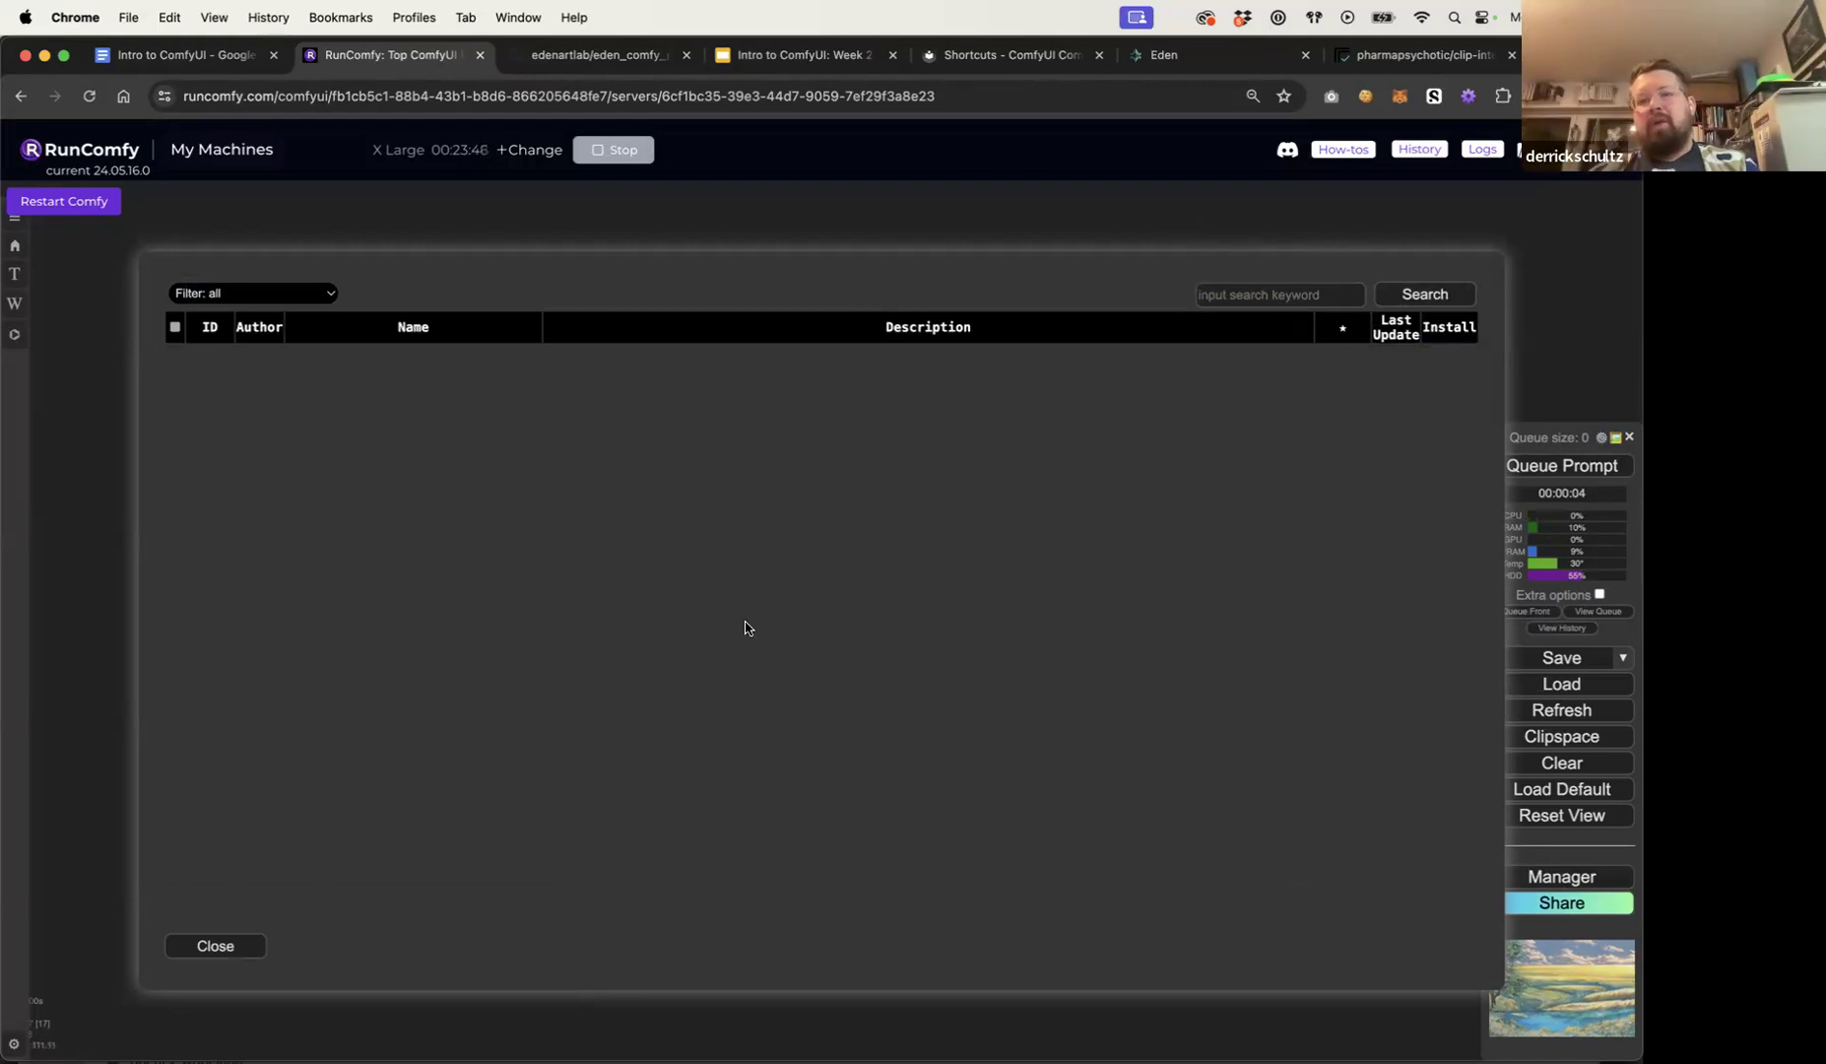
pyautogui.click(214, 946)
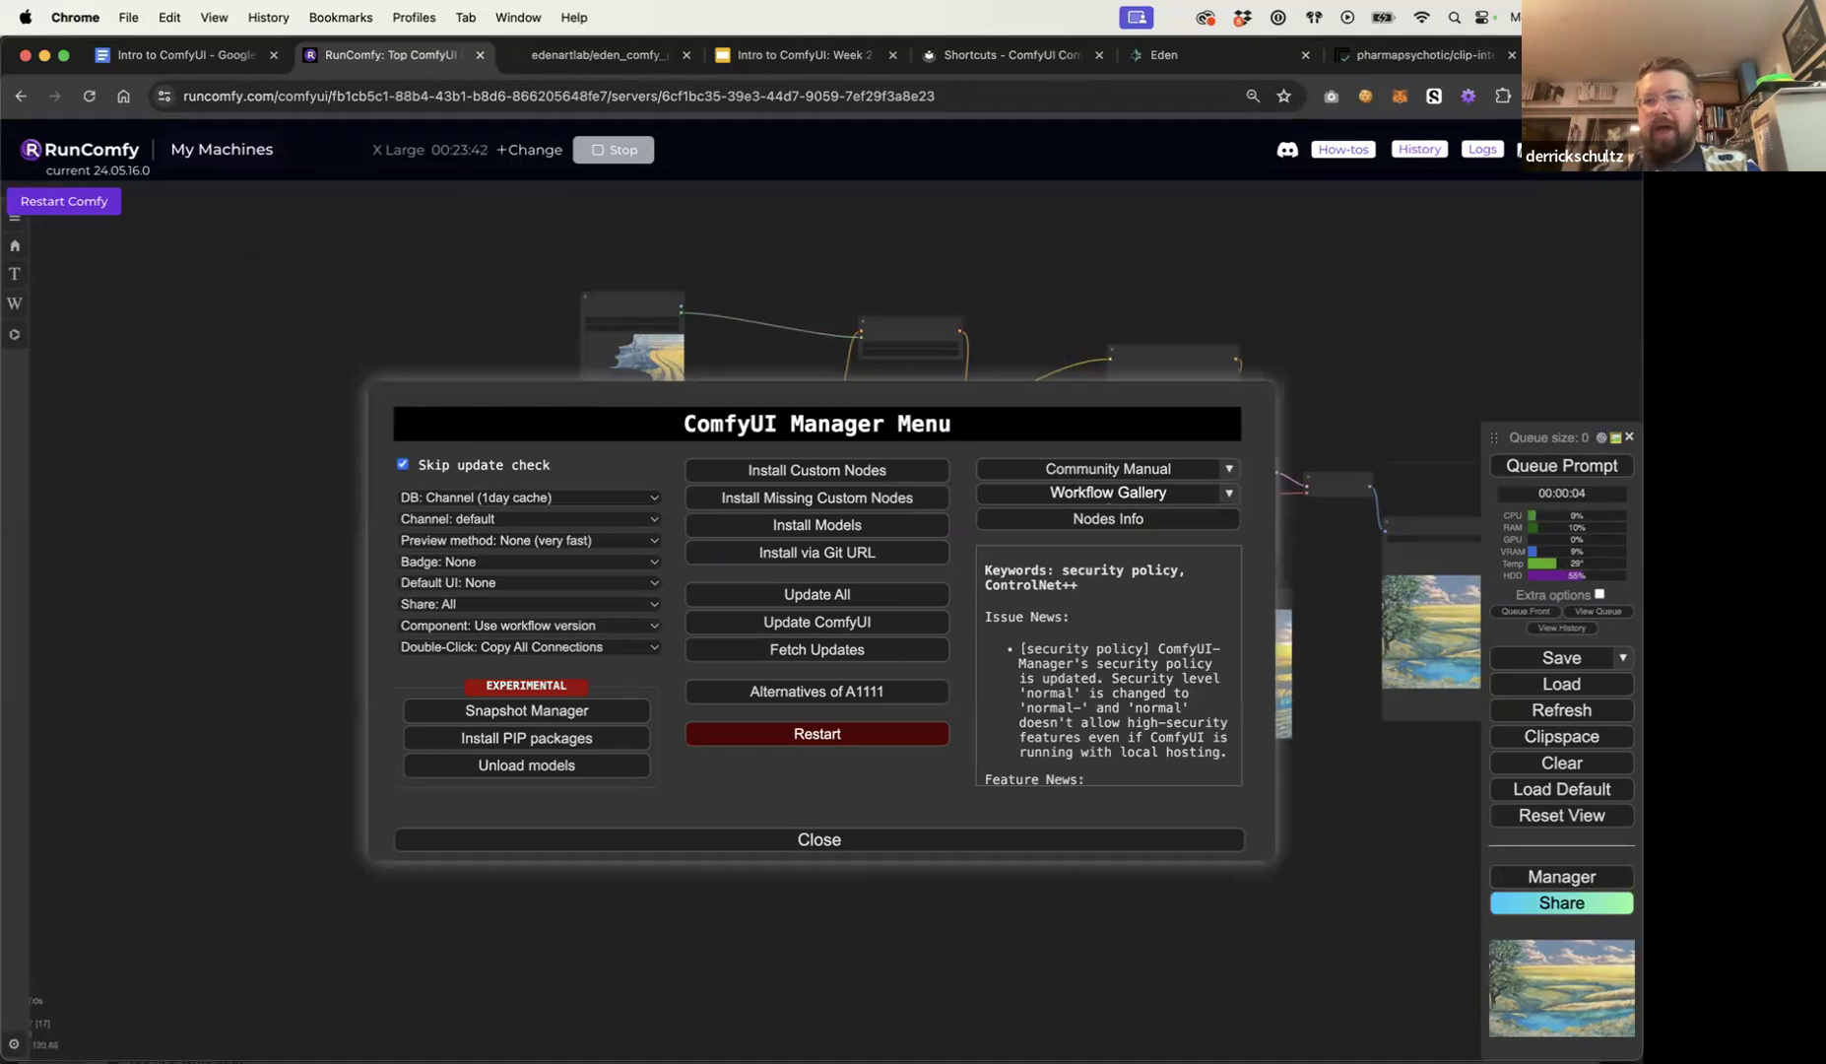
# Step: Look at the machine's file browser and its Toggle shell option
pyautogui.click(1546, 150)
pyautogui.click(1615, 208)
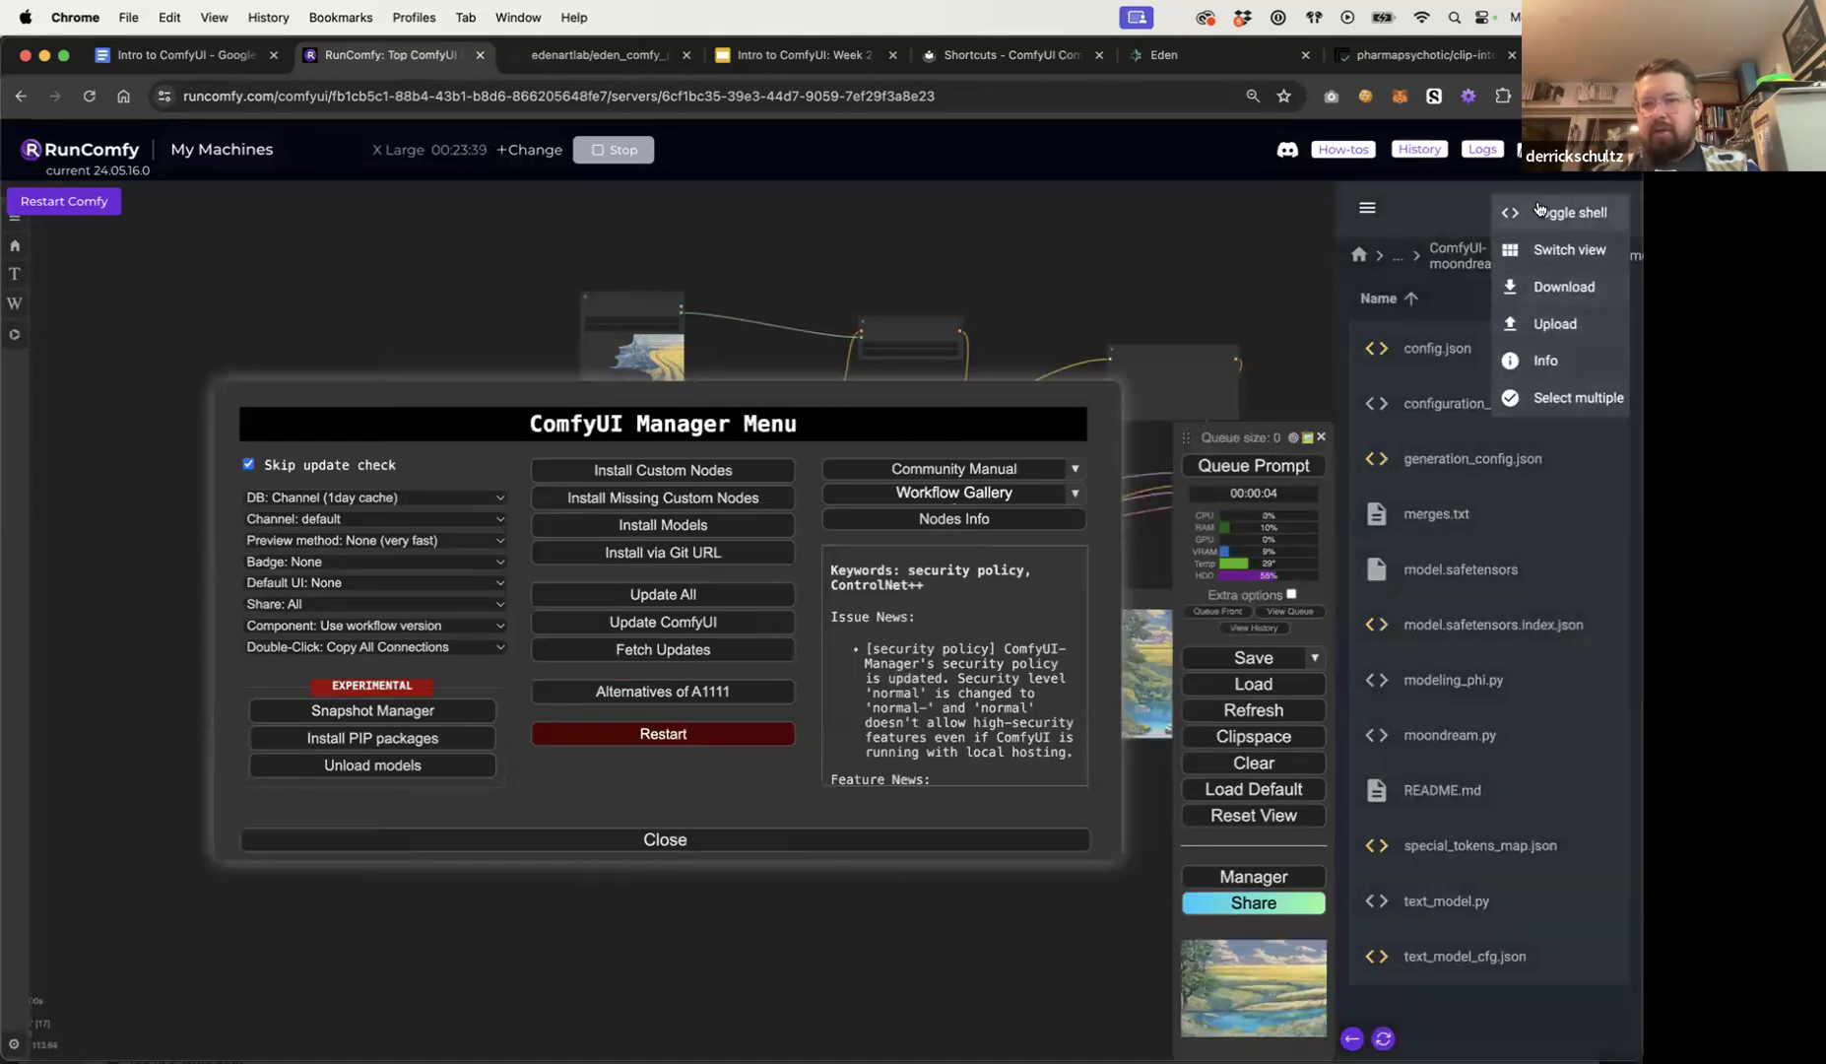
pyautogui.click(1570, 212)
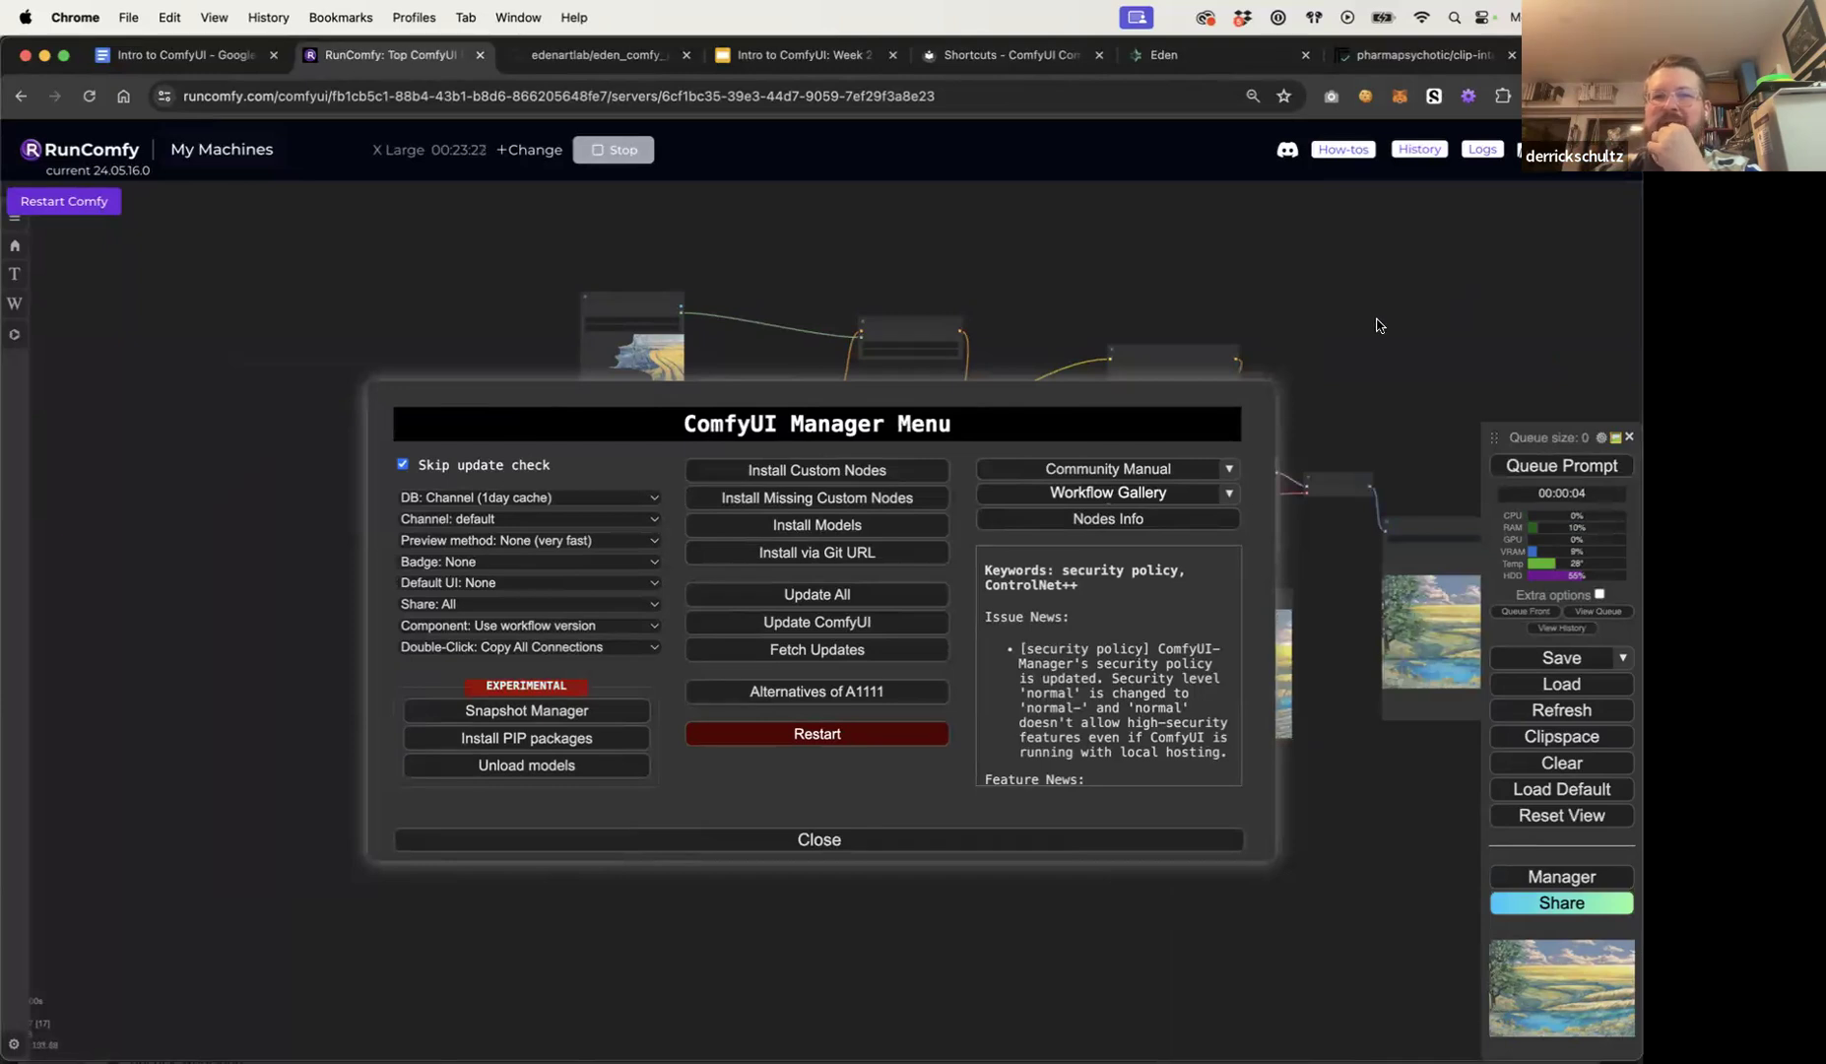
# Step: Close the ComfyUI Manager and examine the first-pass preview beside the saved second-pass image up close
pyautogui.click(818, 839)
pyautogui.moveTo(1010, 817); pyautogui.dragTo(820, 816)
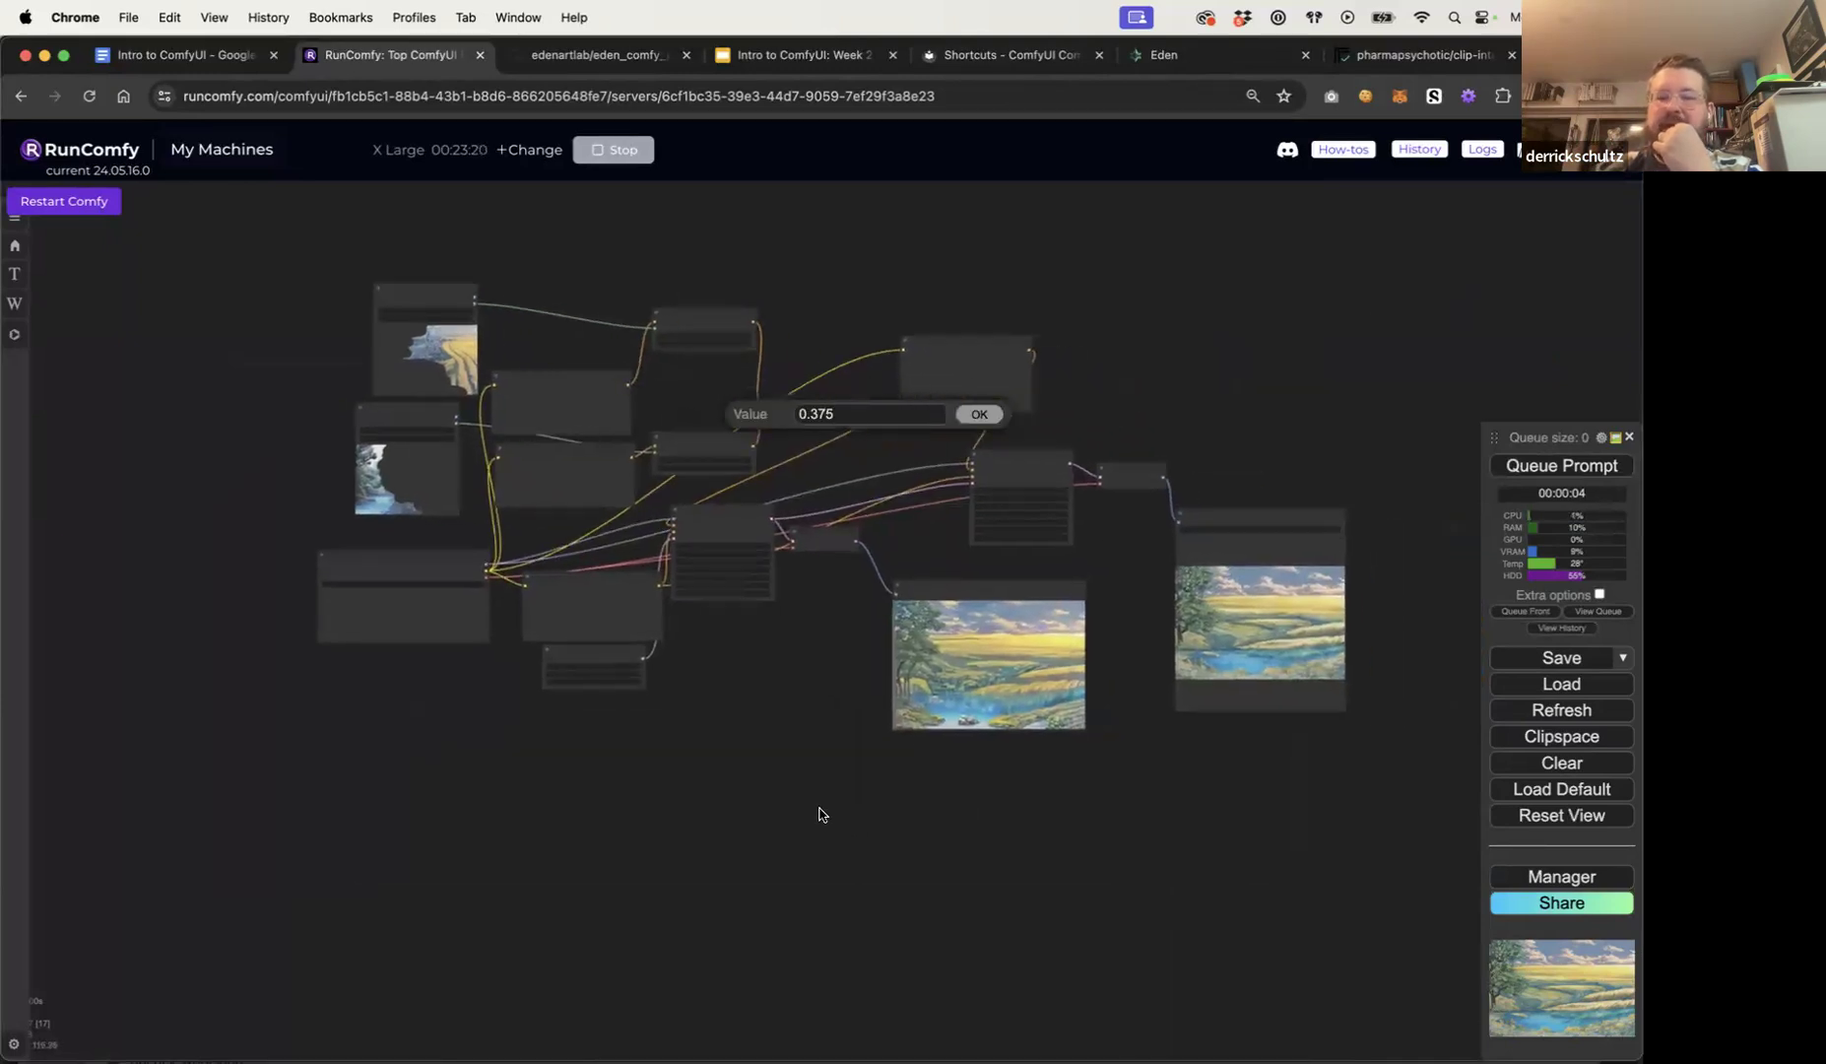
pyautogui.scroll(10, 1130, 742)
pyautogui.scroll(2, 1130, 739)
pyautogui.moveTo(1129, 738); pyautogui.dragTo(889, 799)
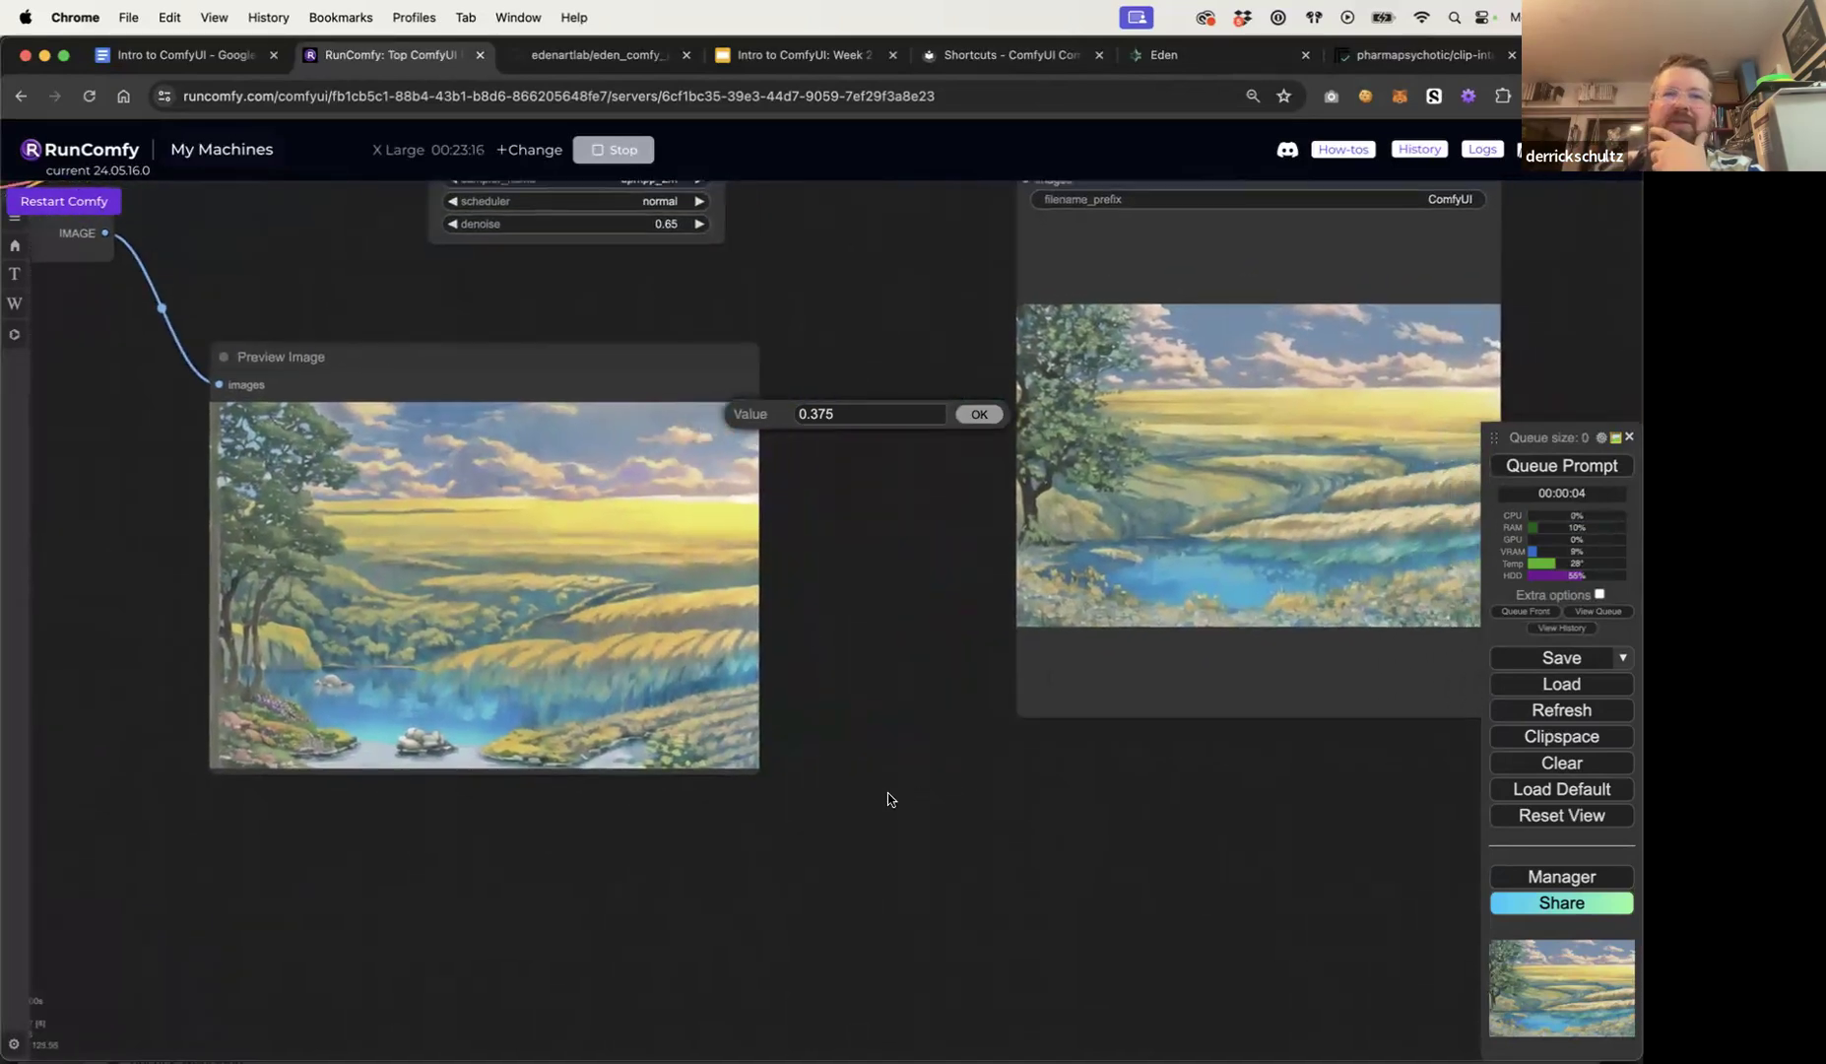
# Step: Switch to the Intro to ComfyUI: Week 2 slides and browse the thumbnails through to the final homework slide
pyautogui.click(752, 57)
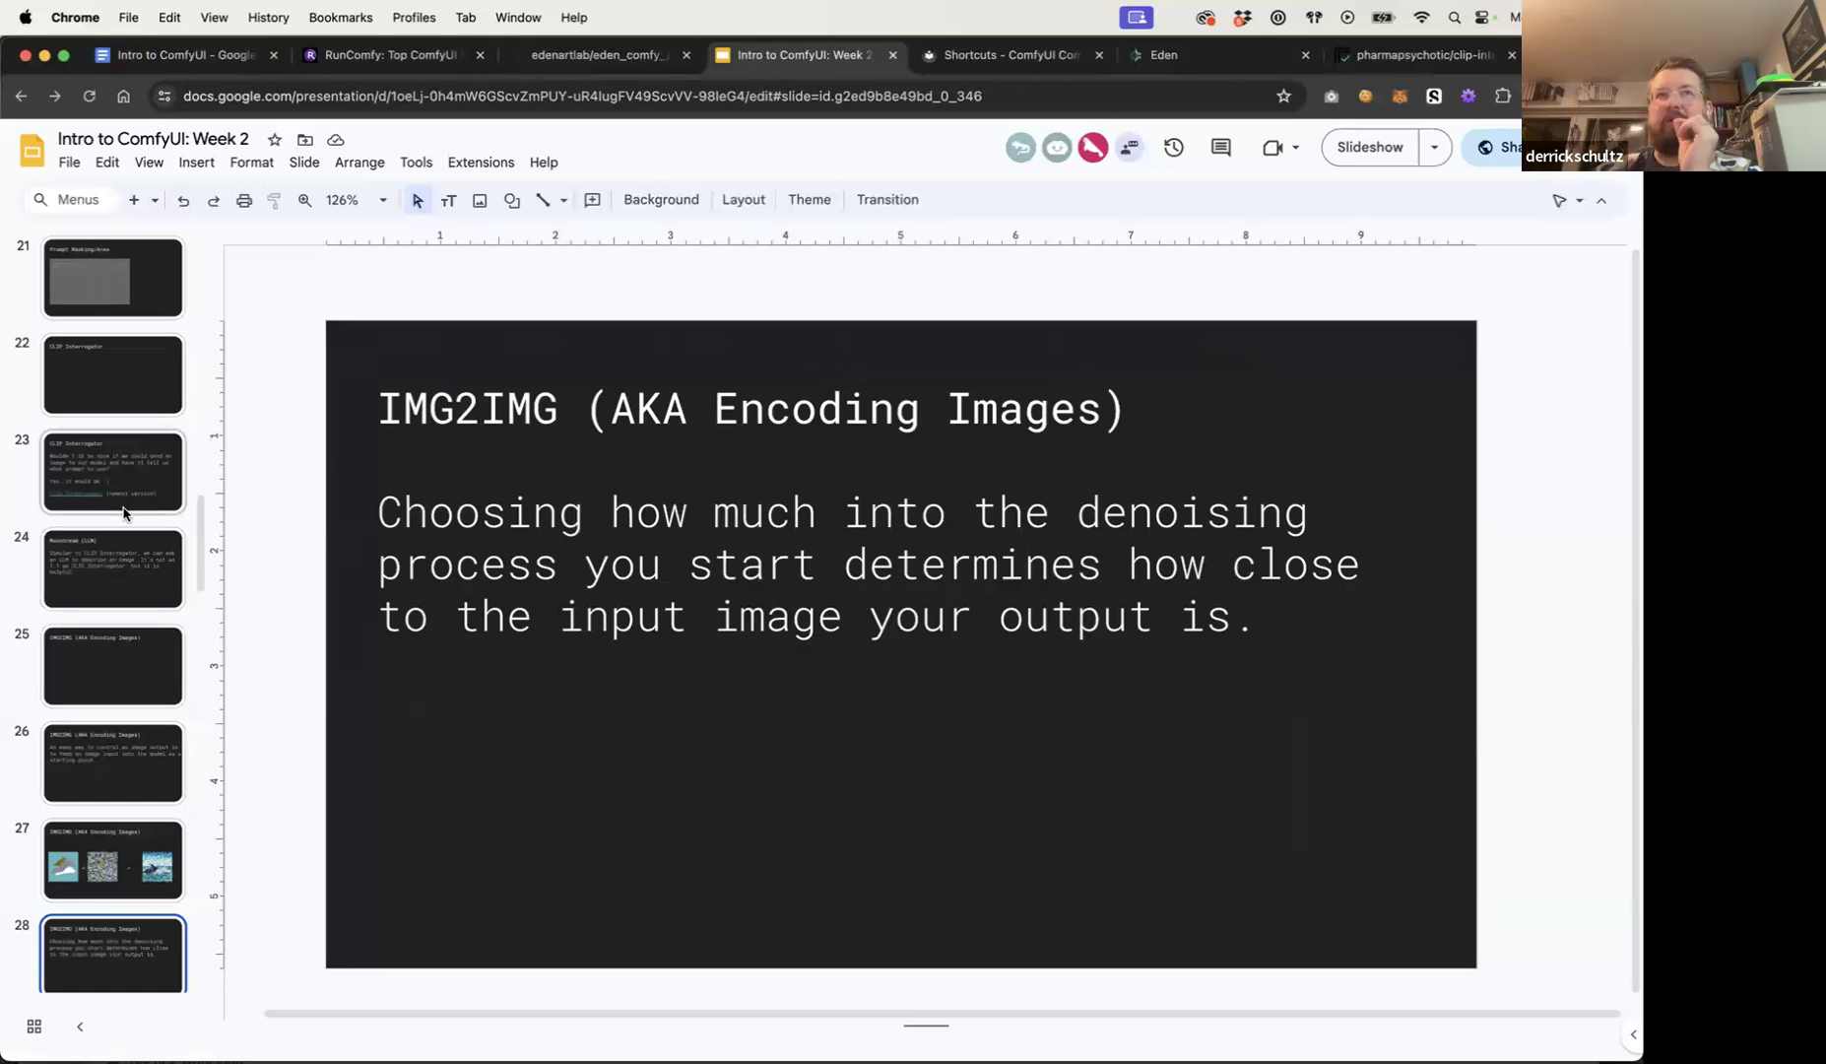
pyautogui.scroll(-7, 123, 511)
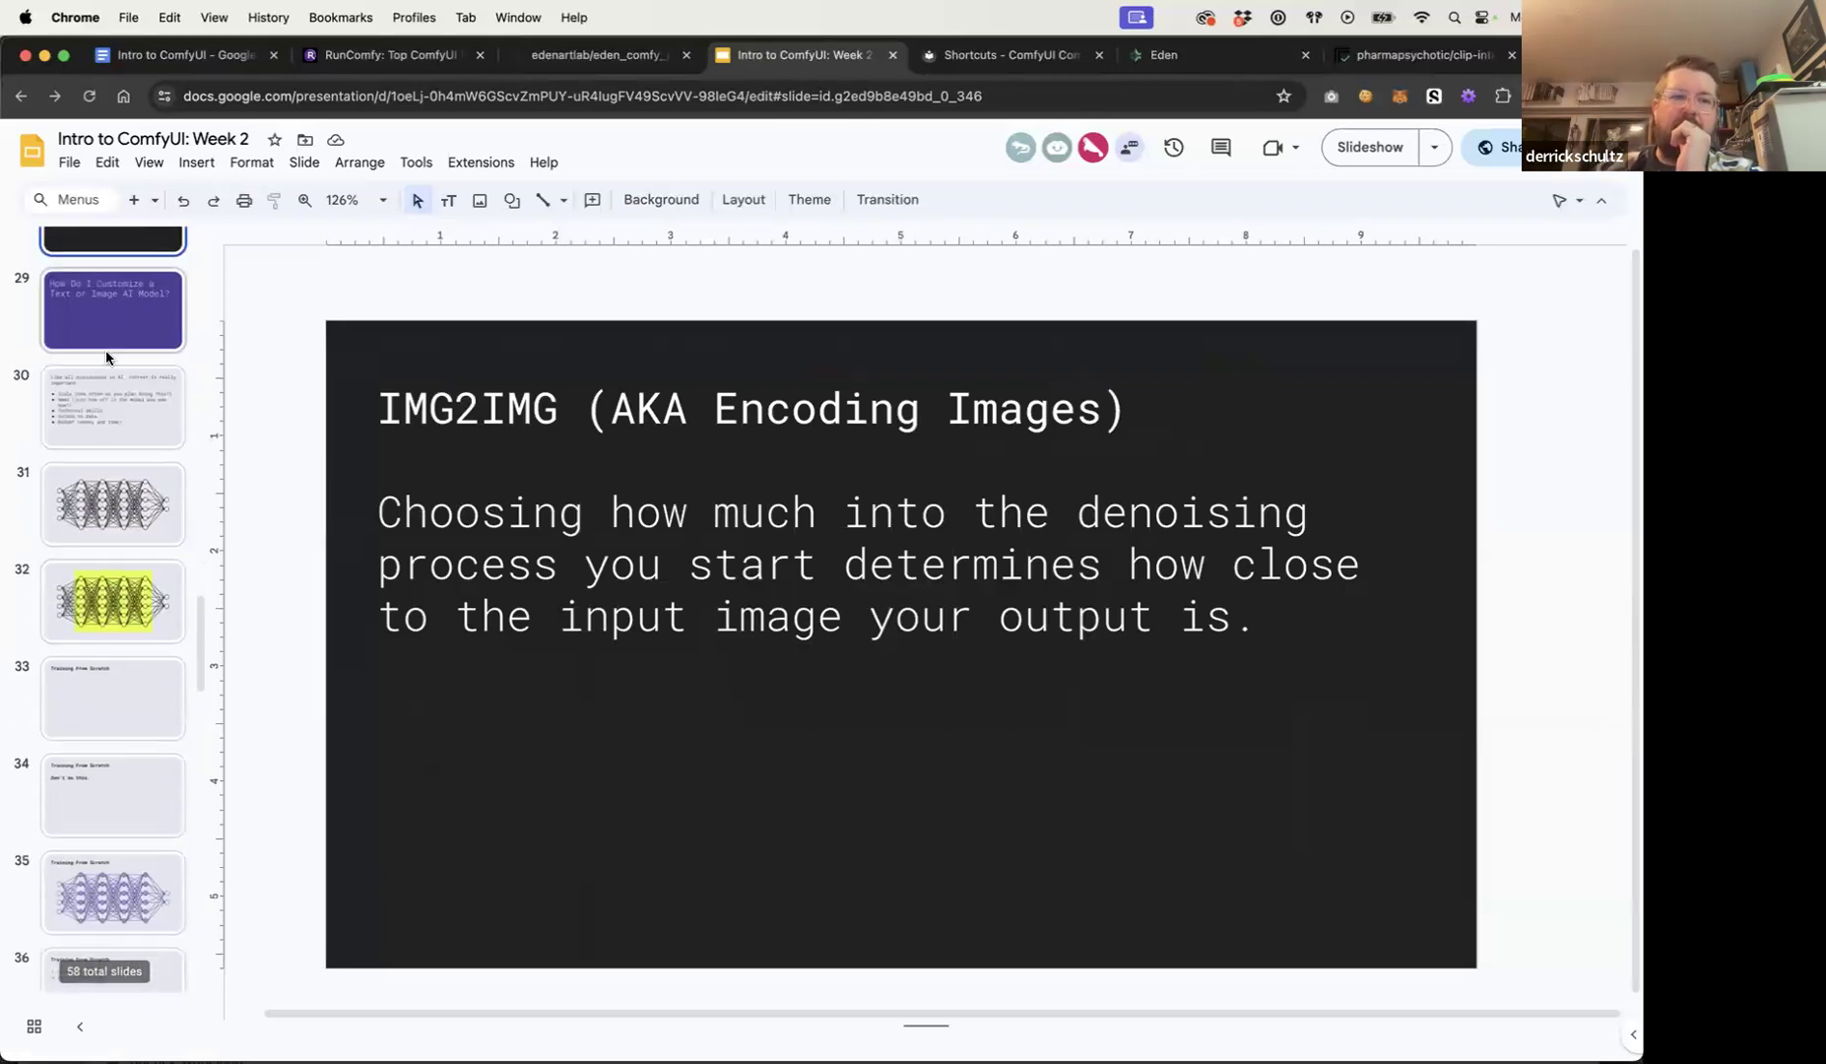
pyautogui.scroll(-7, 123, 452)
pyautogui.scroll(-15, 123, 452)
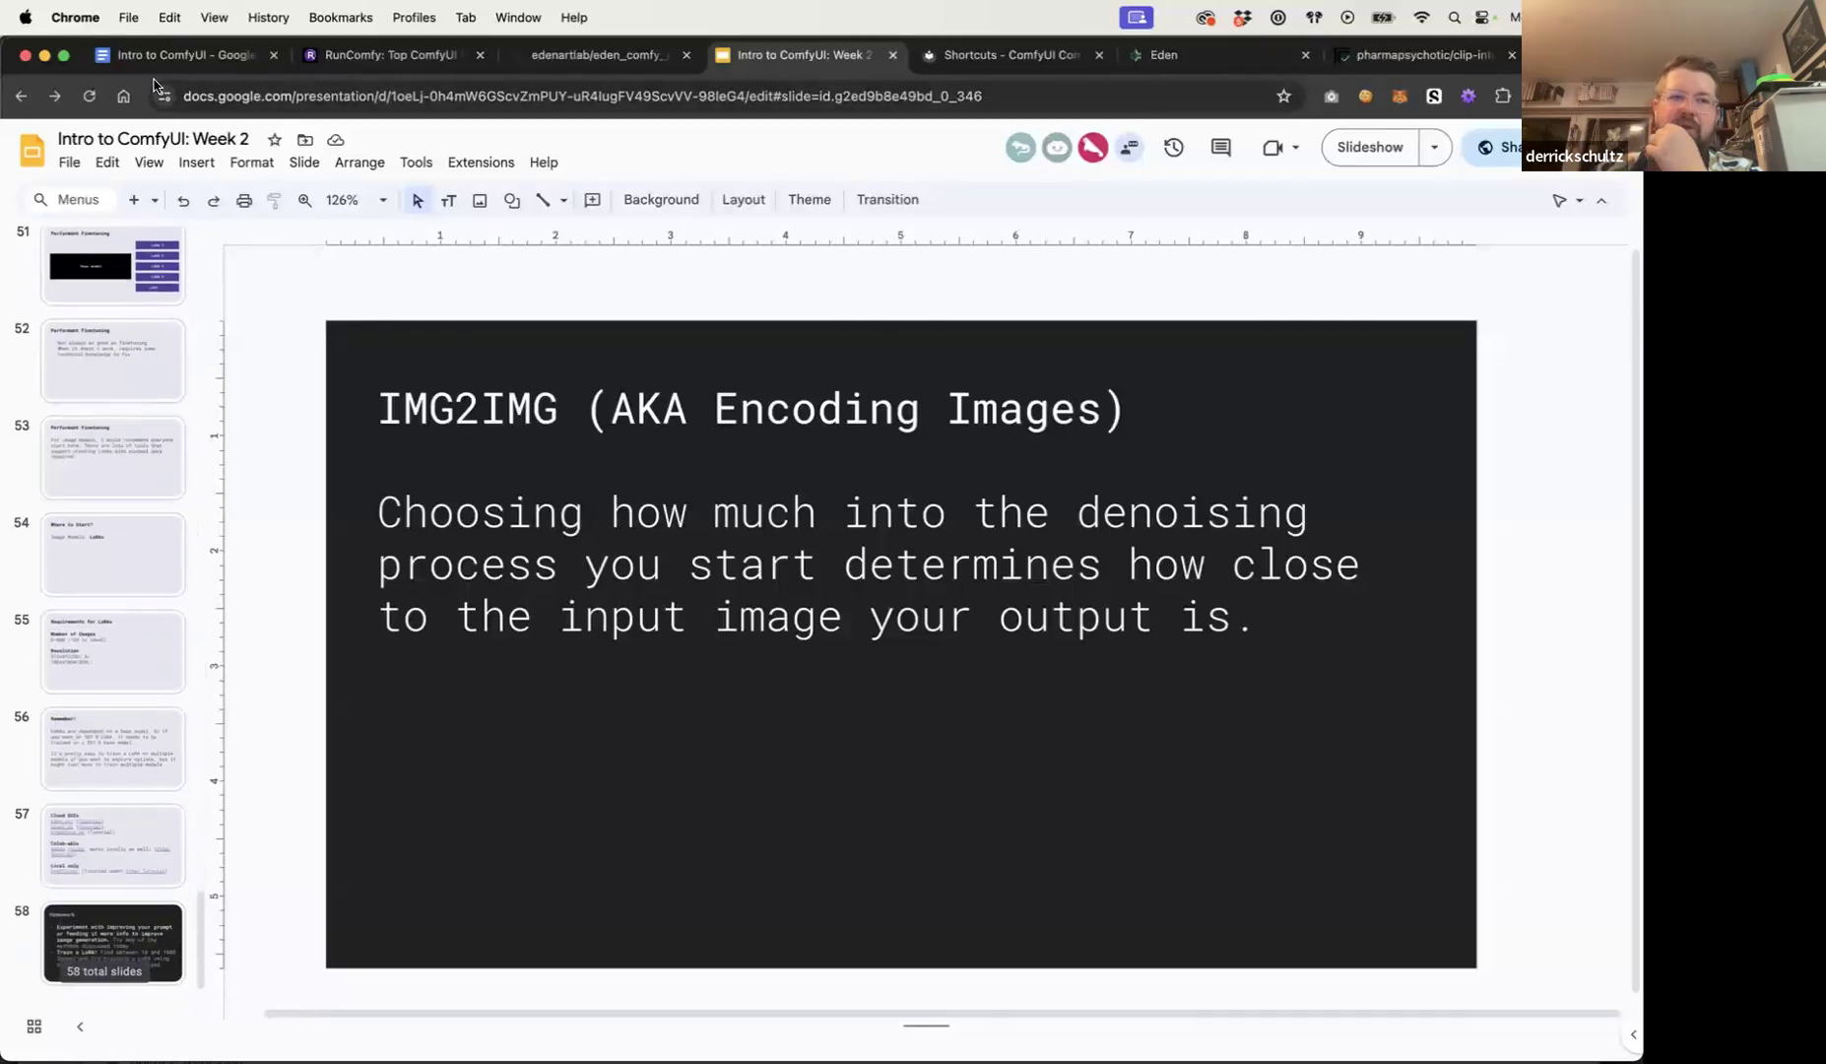
# Step: Review the Week 2 links, LoRA trainers and homework in the Intro to ComfyUI document, then return to the slides
pyautogui.click(157, 55)
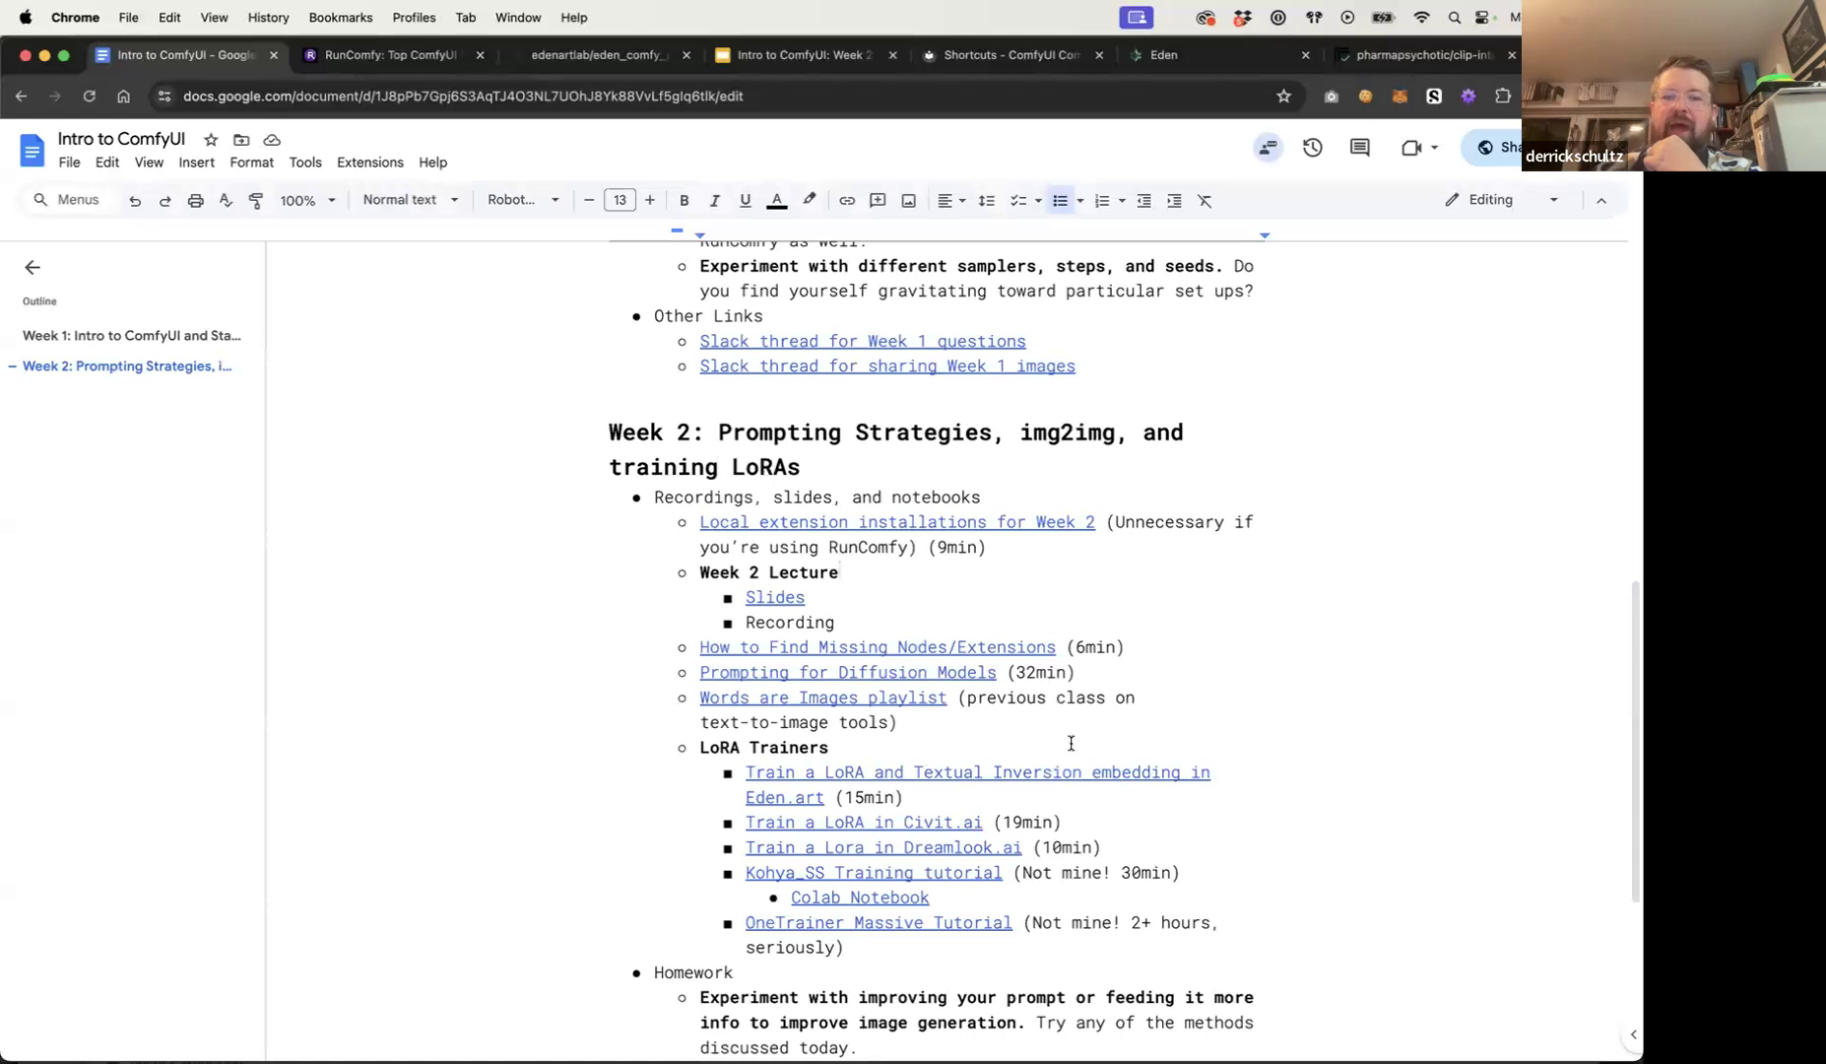
pyautogui.scroll(-2, 1071, 743)
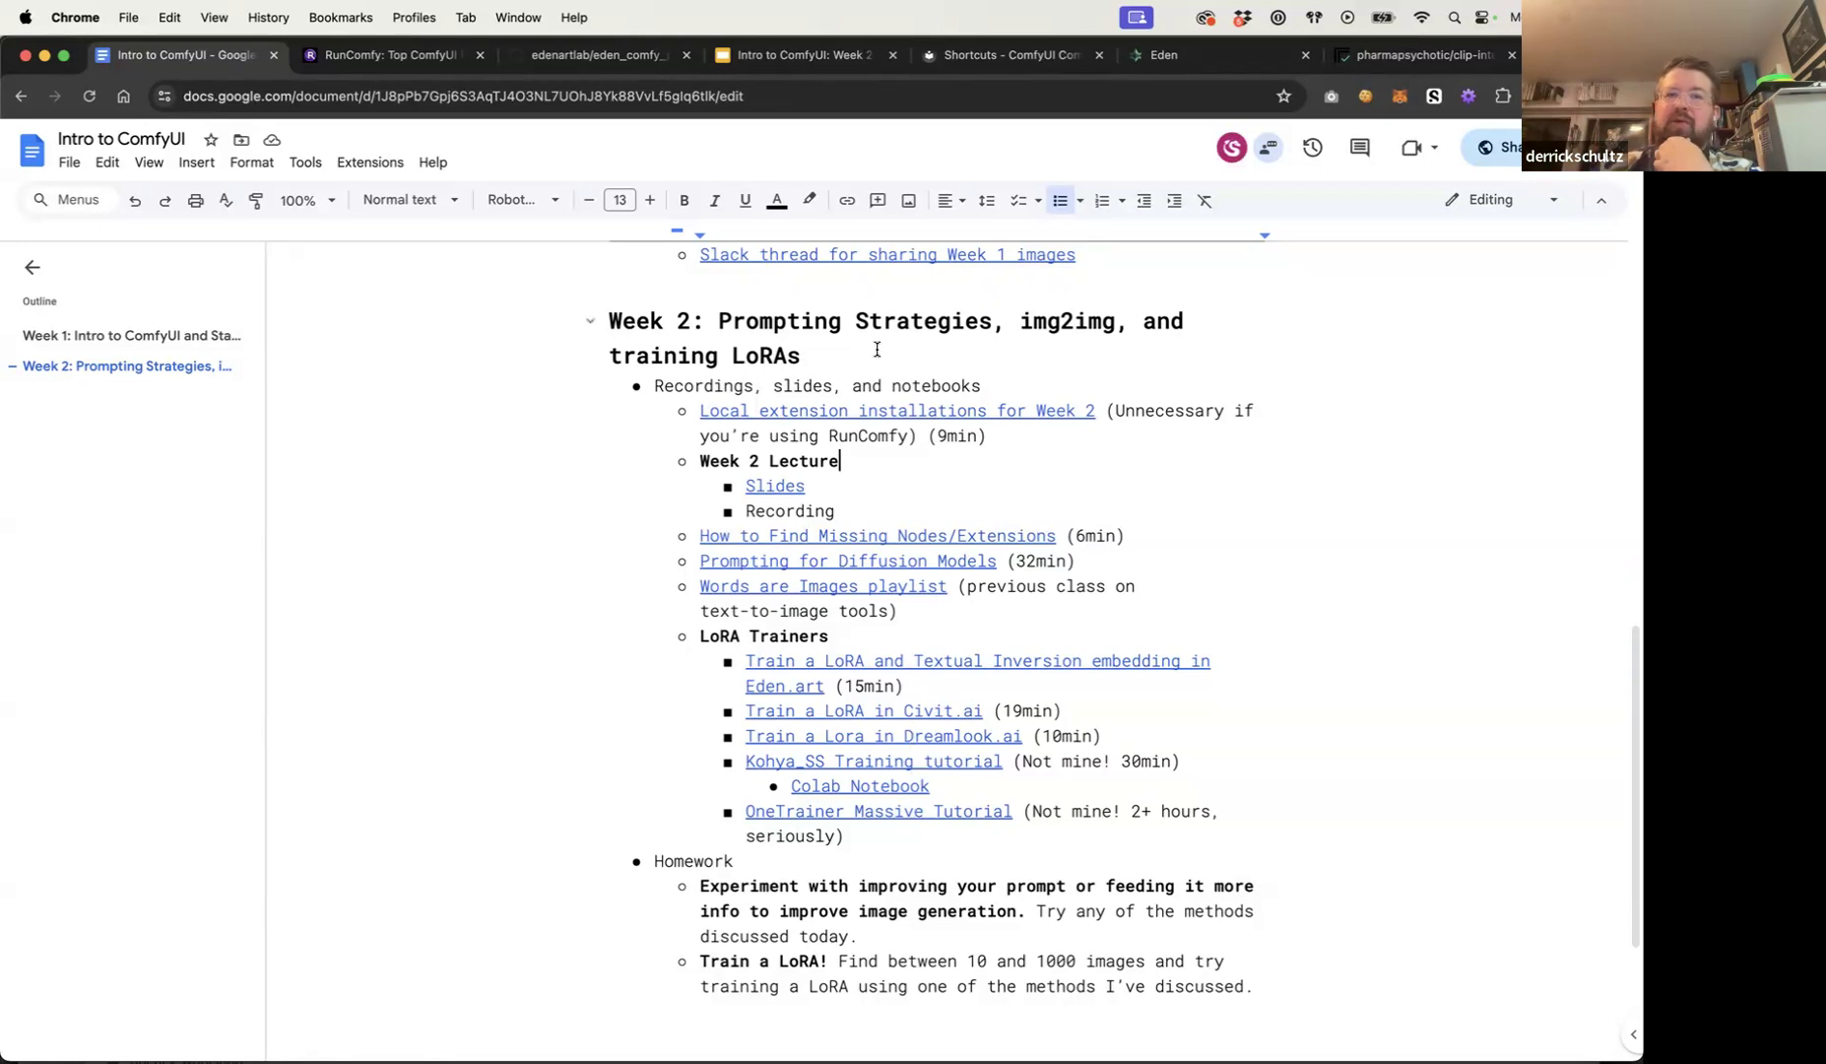
pyautogui.click(796, 67)
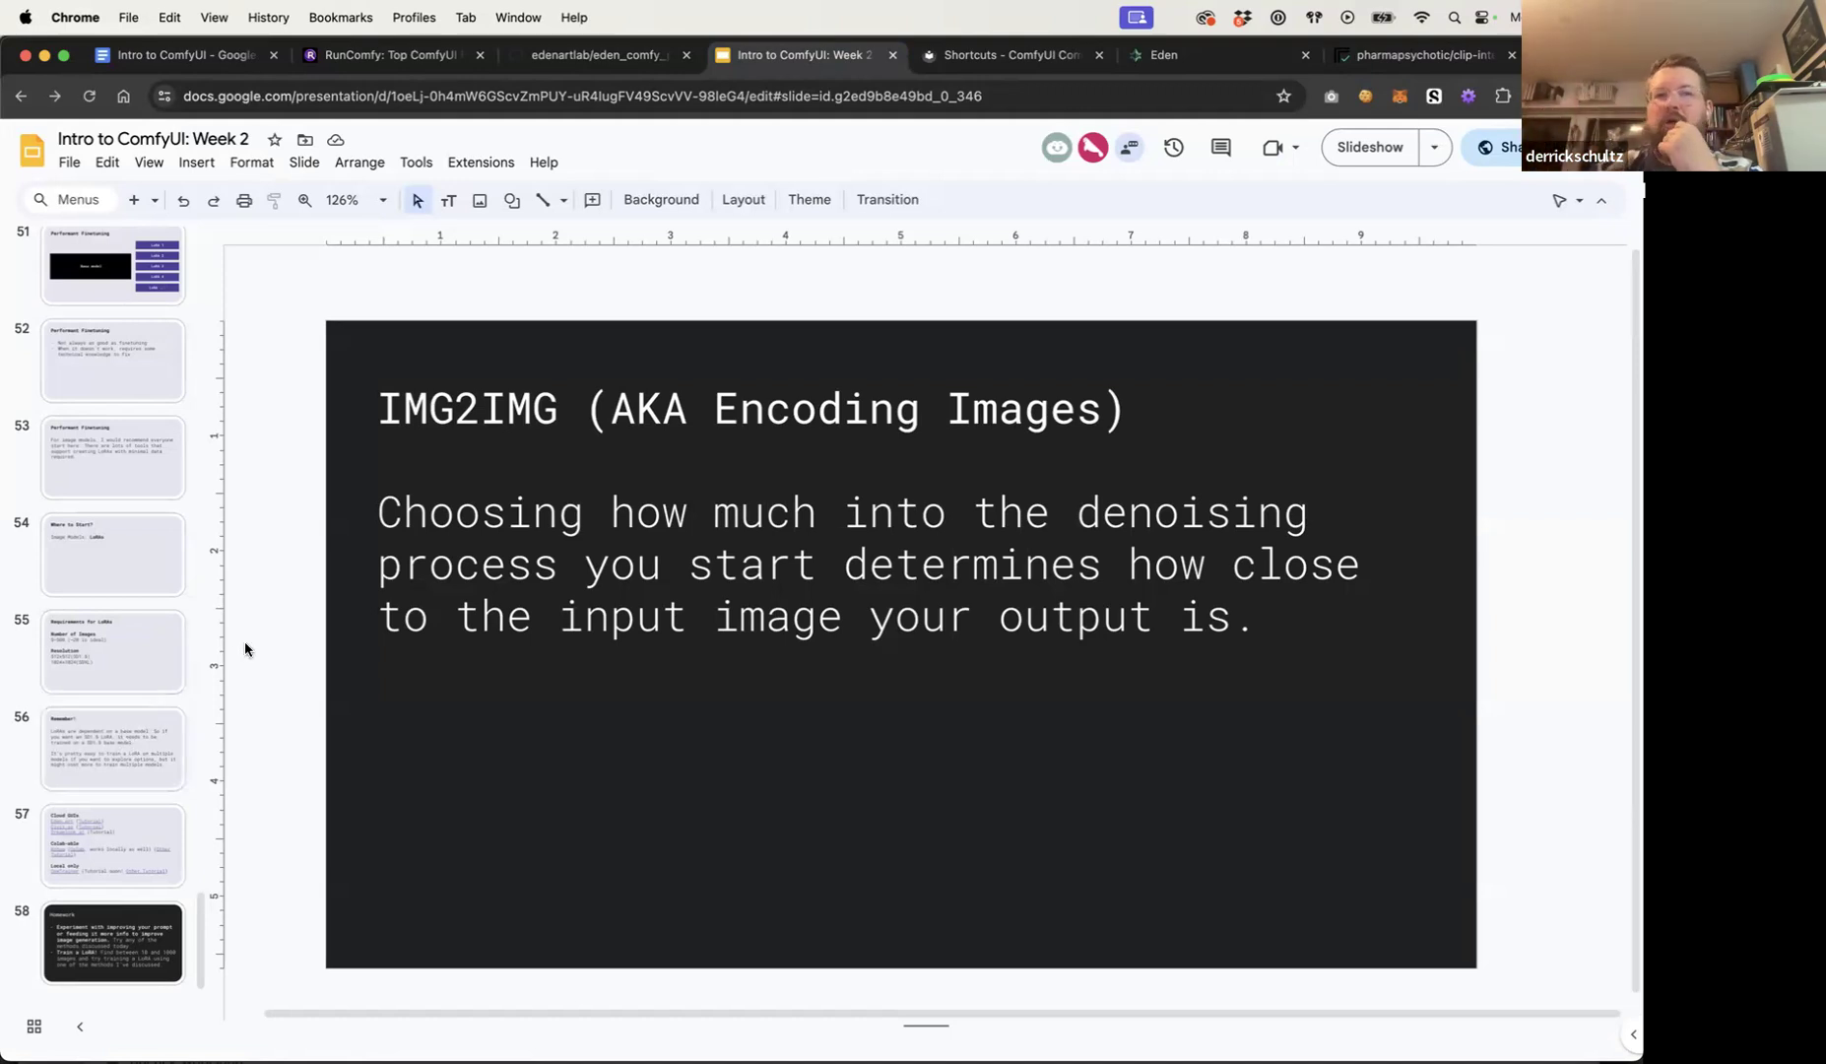
# Step: In RunComfy, try out a Load LoRA node fed by the checkpoint's MODEL output, then delete the node
pyautogui.click(364, 54)
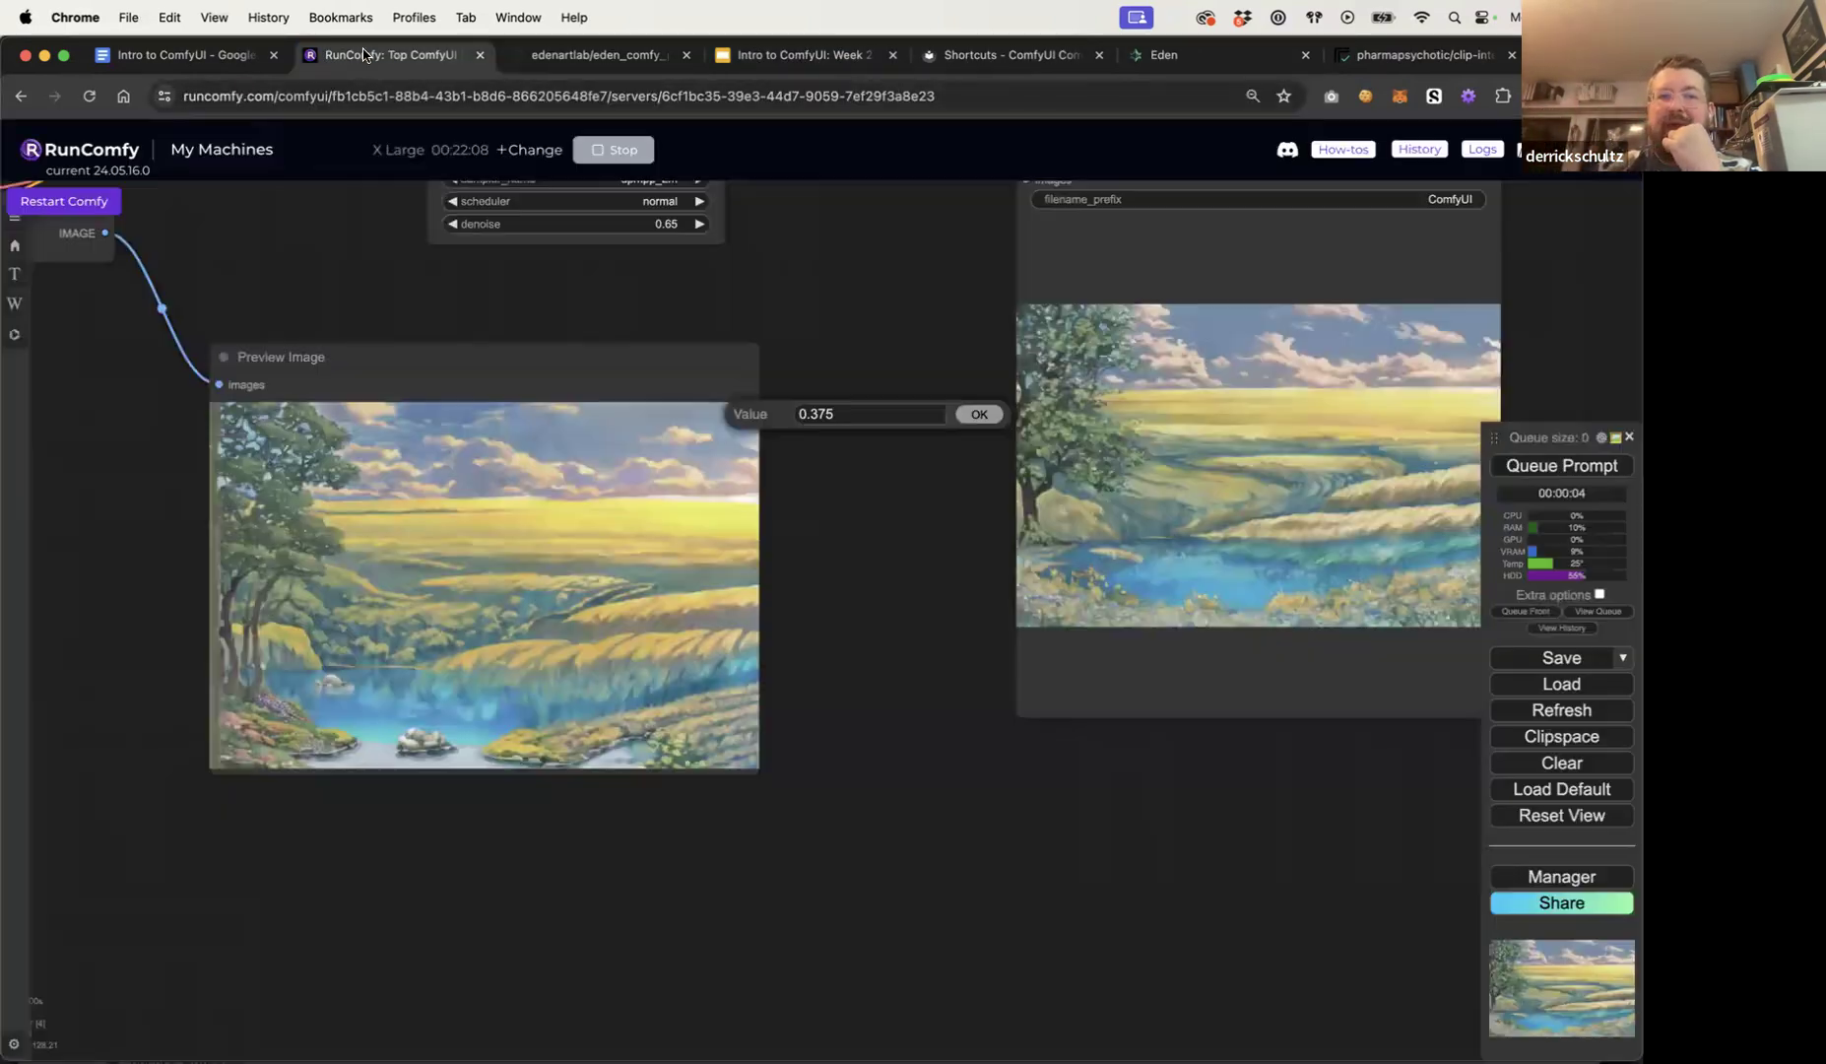
pyautogui.scroll(-10, 793, 843)
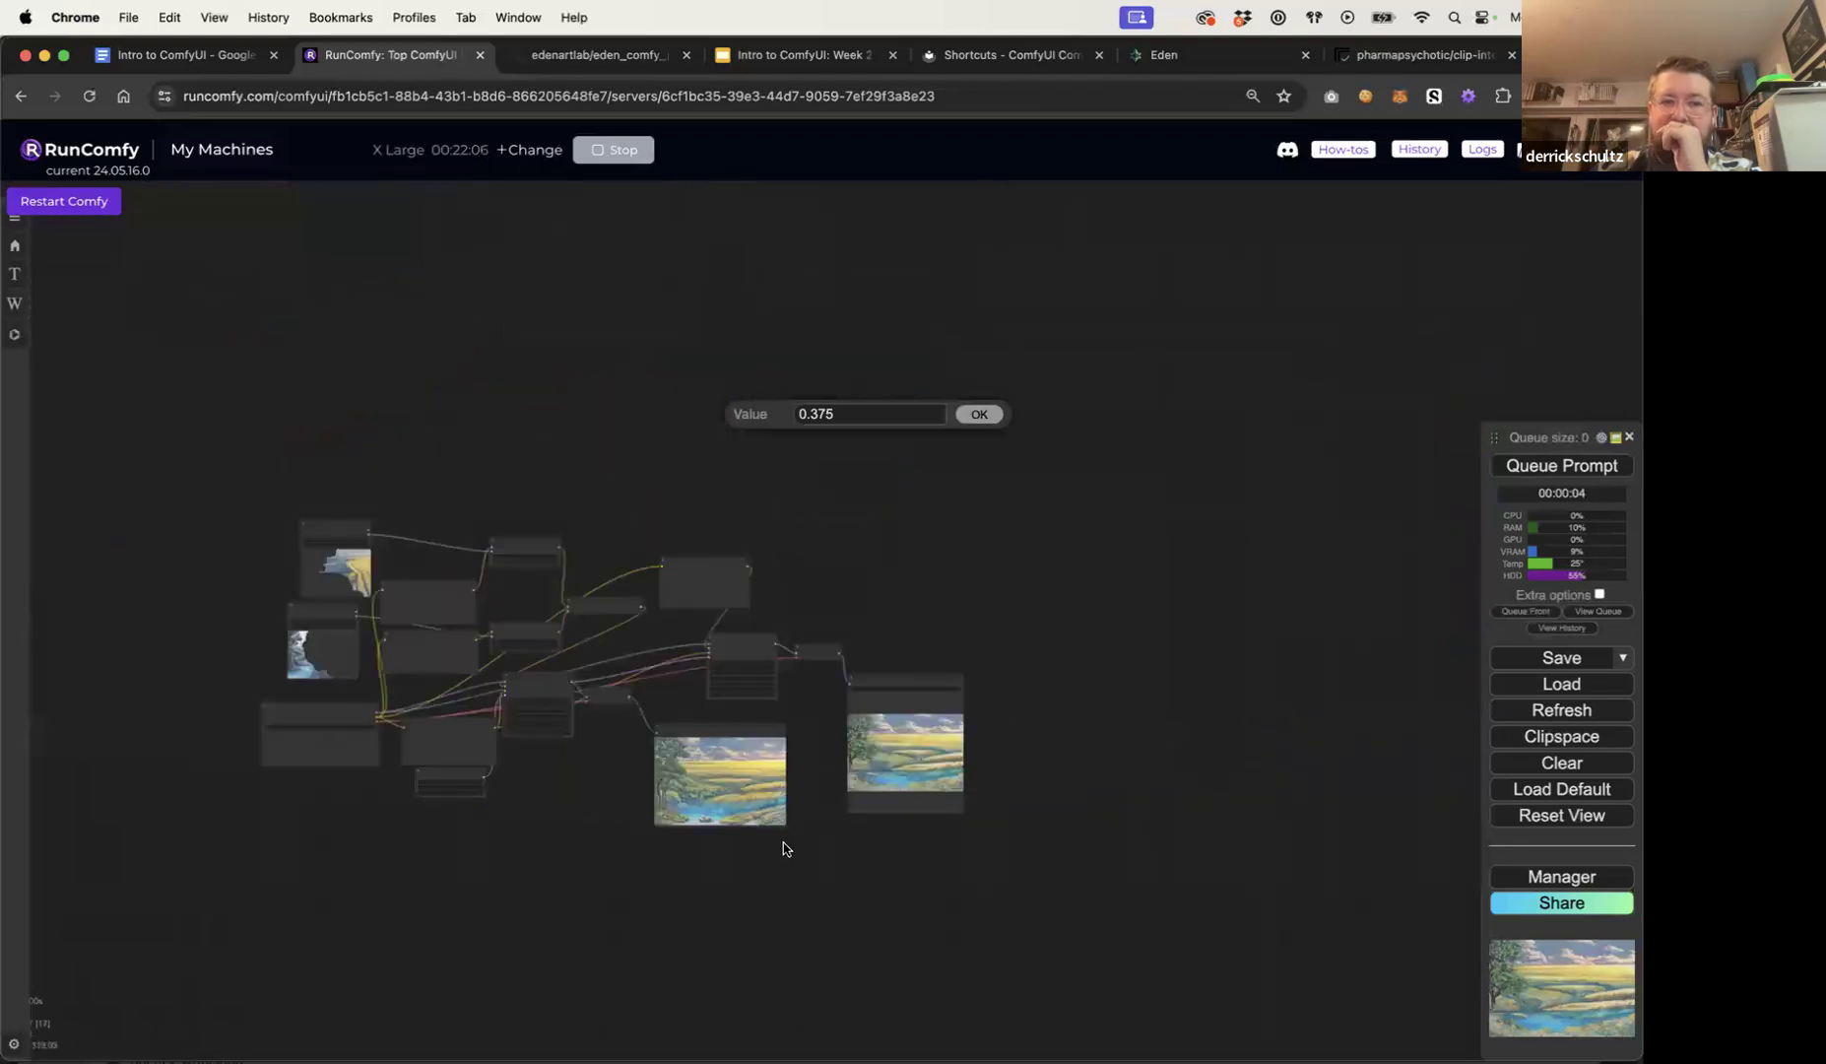
pyautogui.scroll(11, 512, 821)
pyautogui.moveTo(542, 823); pyautogui.dragTo(770, 833)
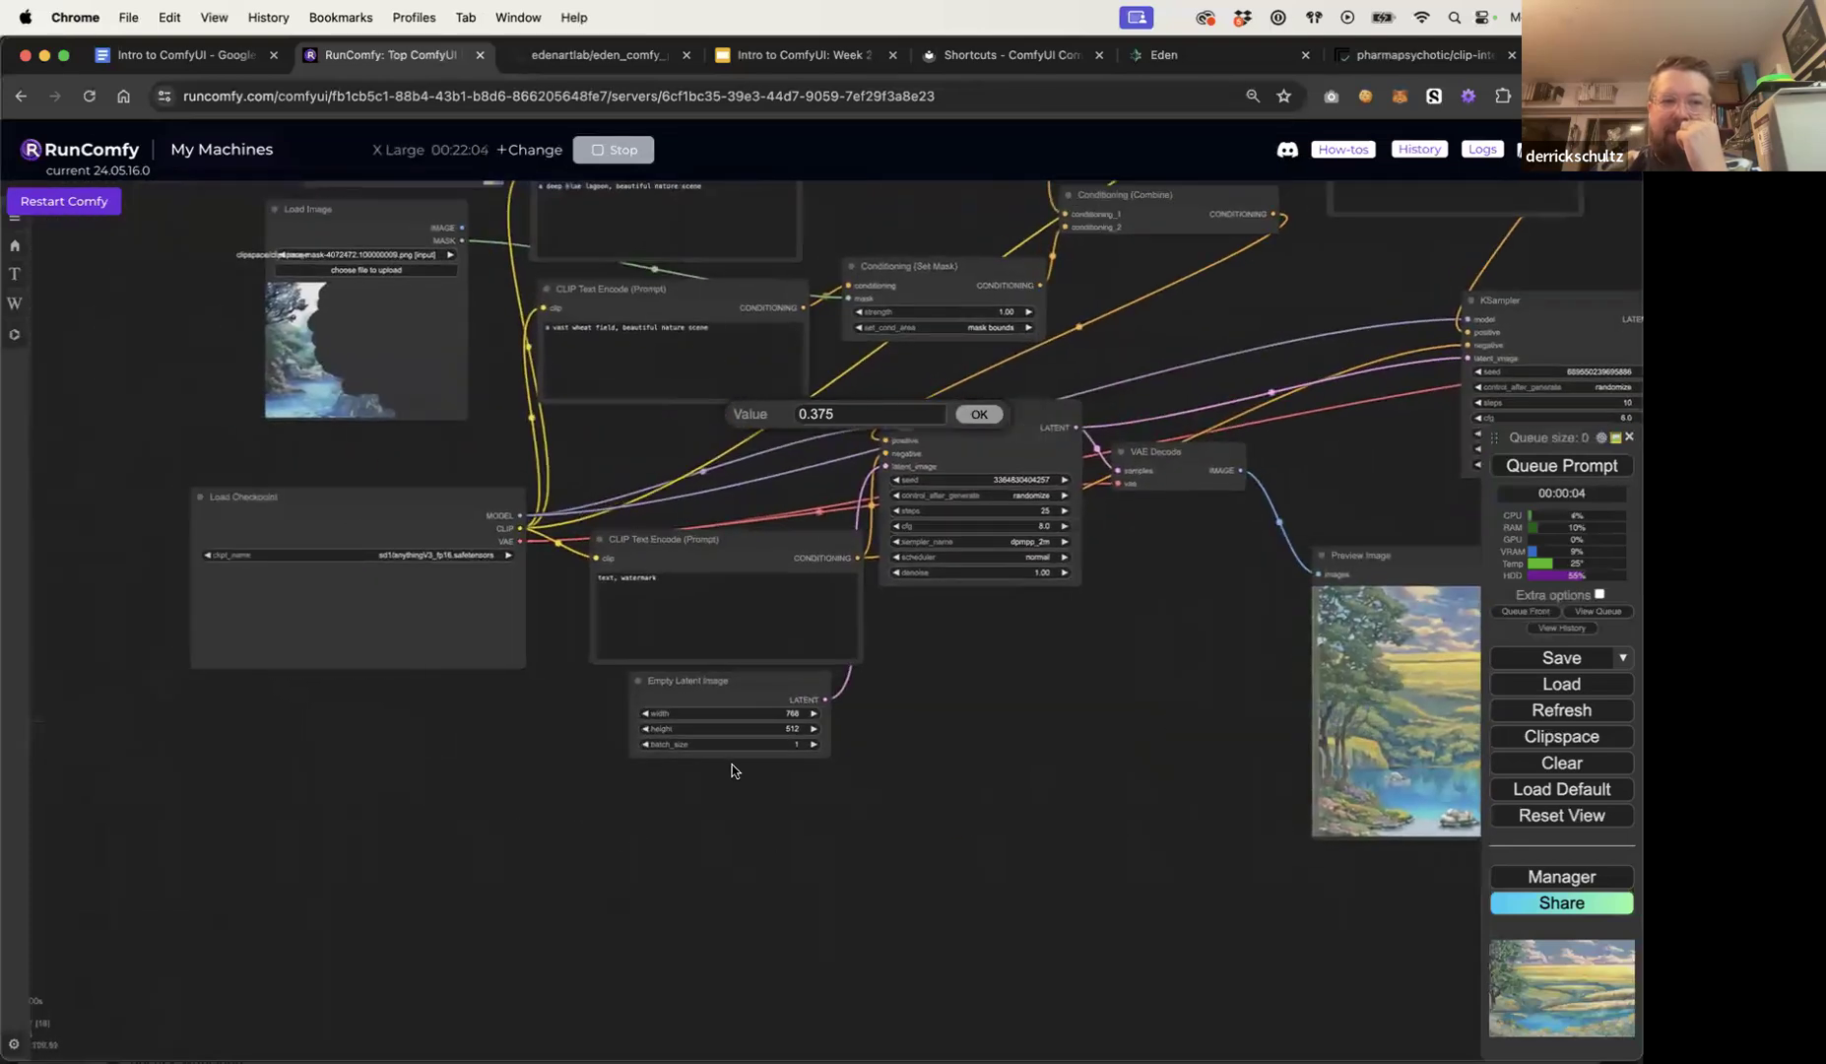
pyautogui.doubleClick(394, 849)
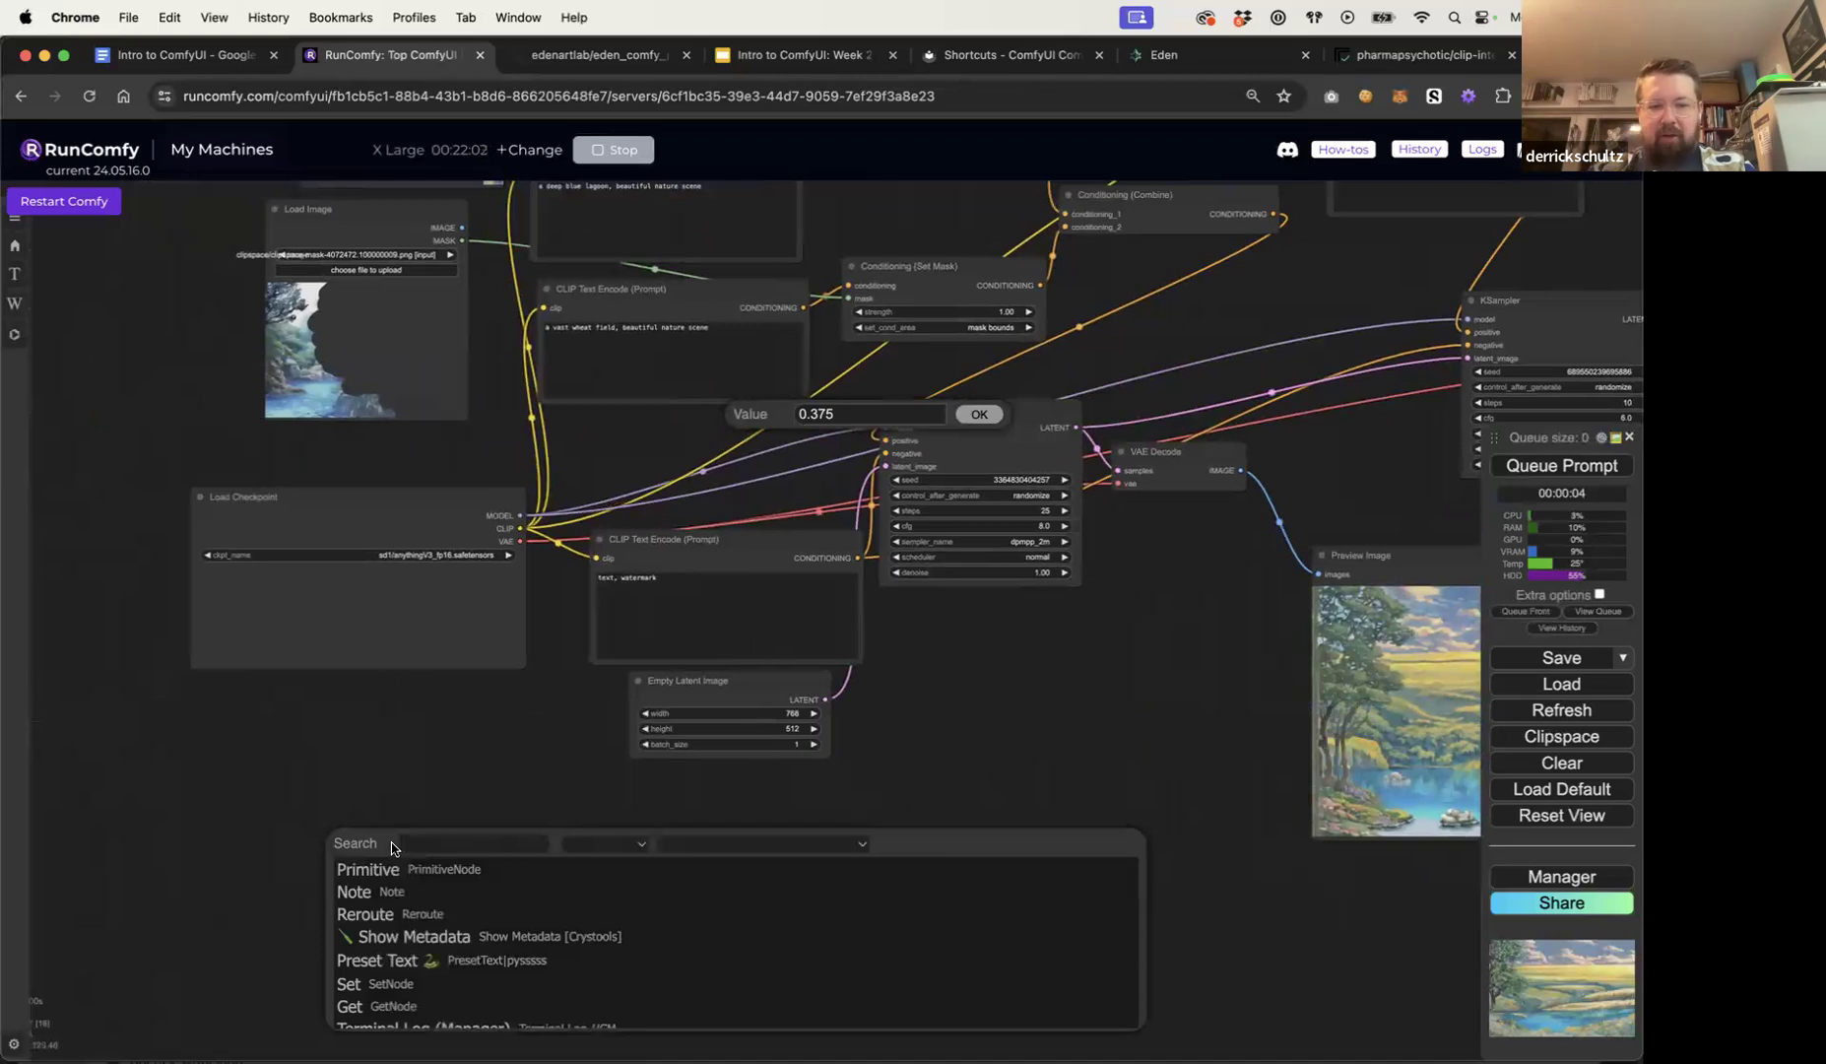
pyautogui.write('lora')
pyautogui.click(433, 869)
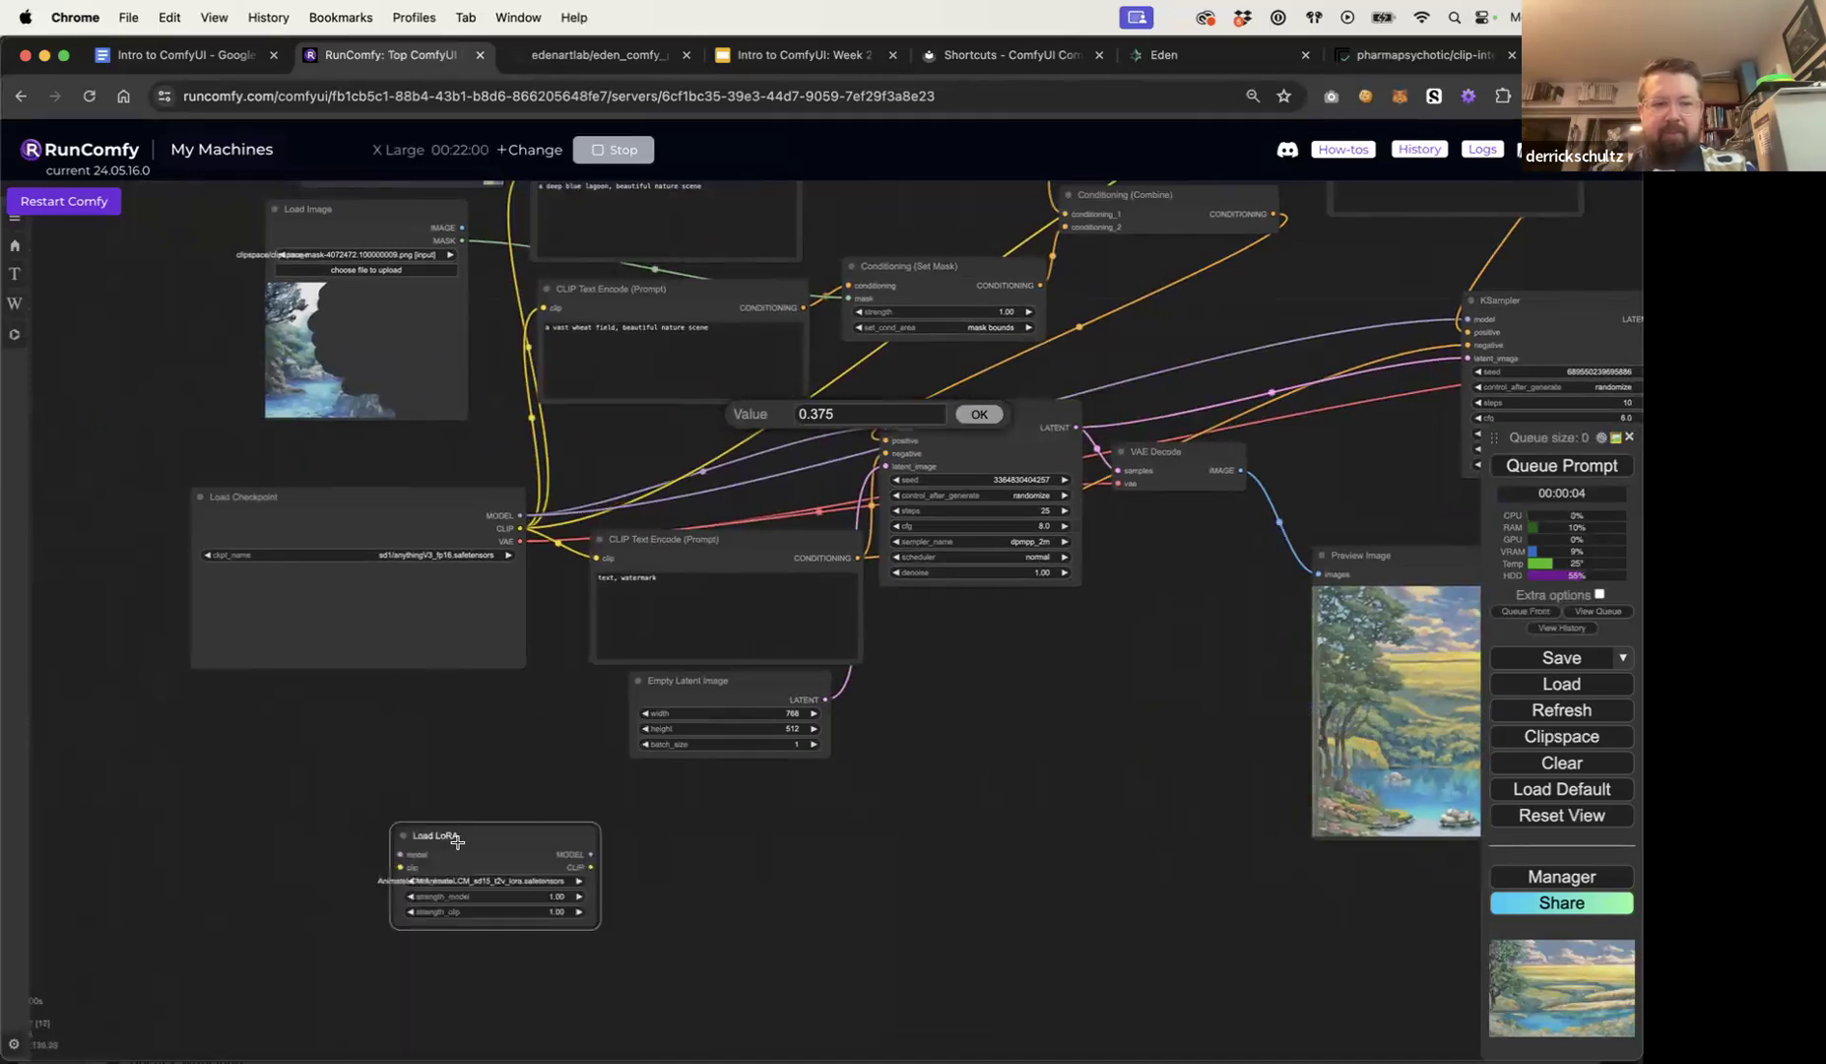
pyautogui.moveTo(457, 842); pyautogui.dragTo(609, 816)
pyautogui.moveTo(520, 515); pyautogui.dragTo(553, 828)
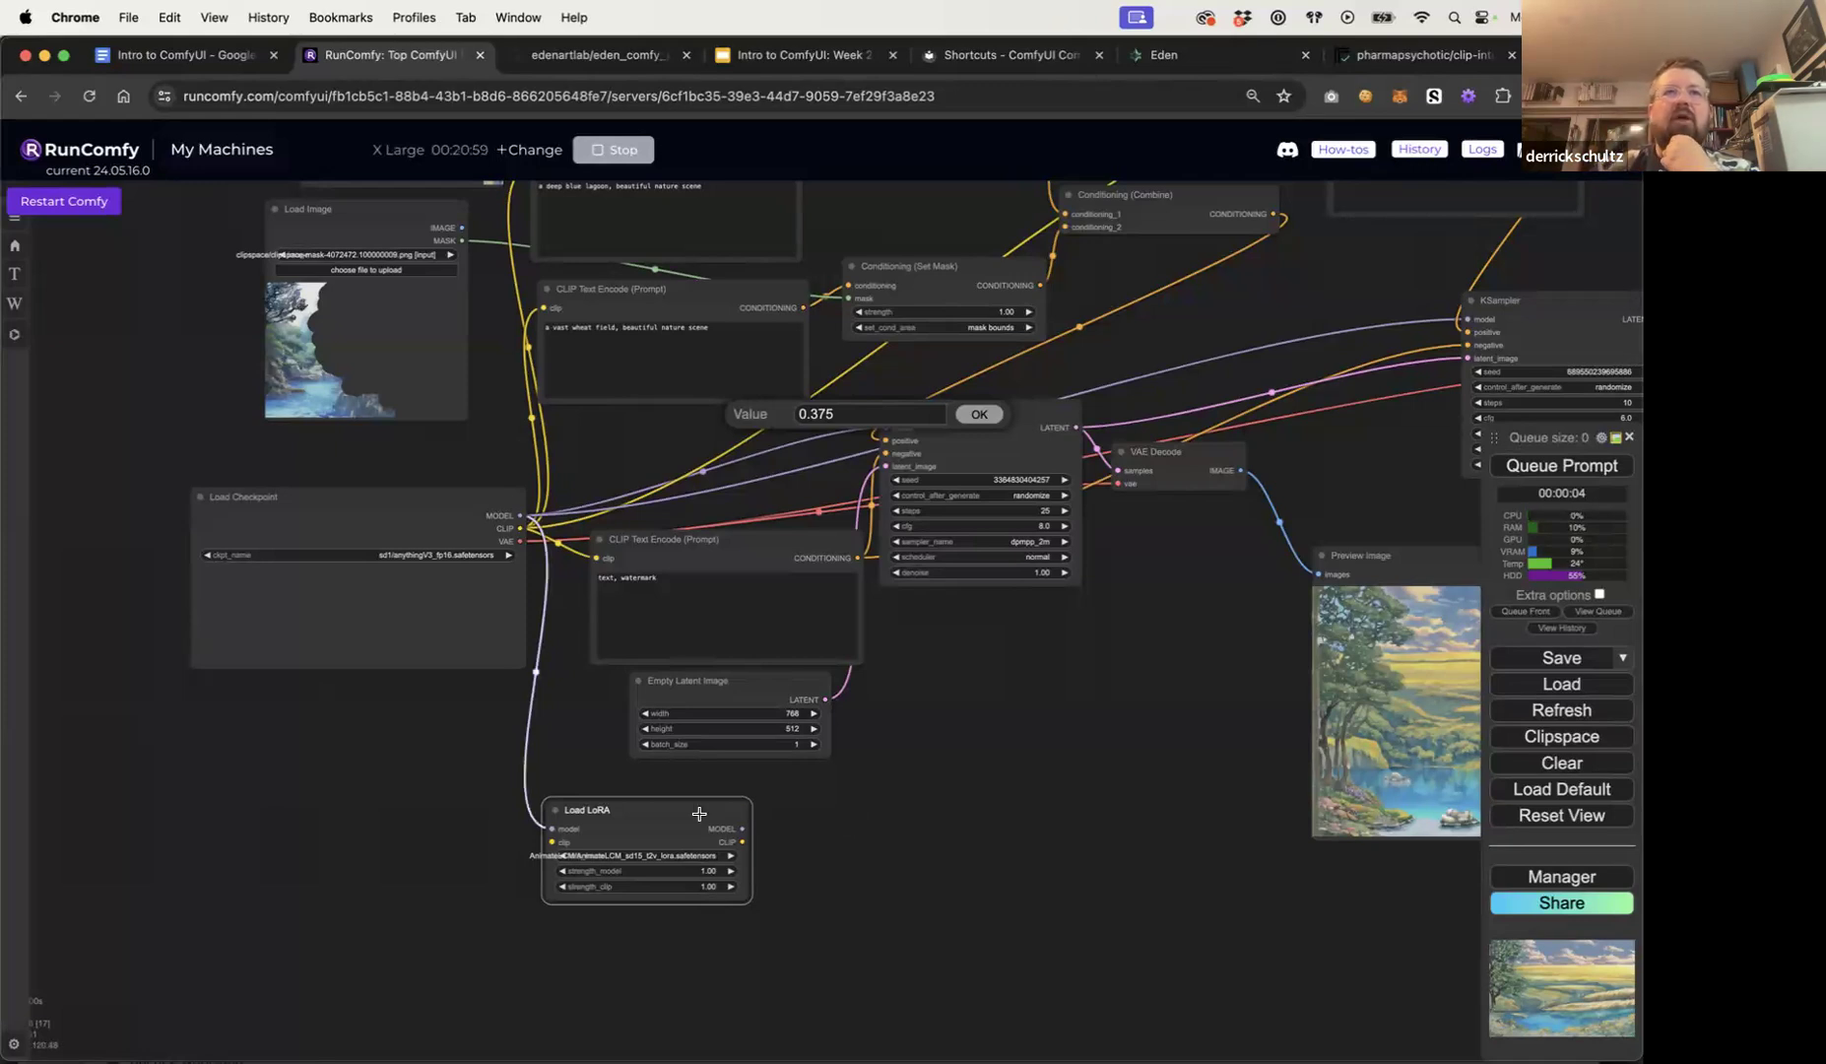
pyautogui.press('Delete')
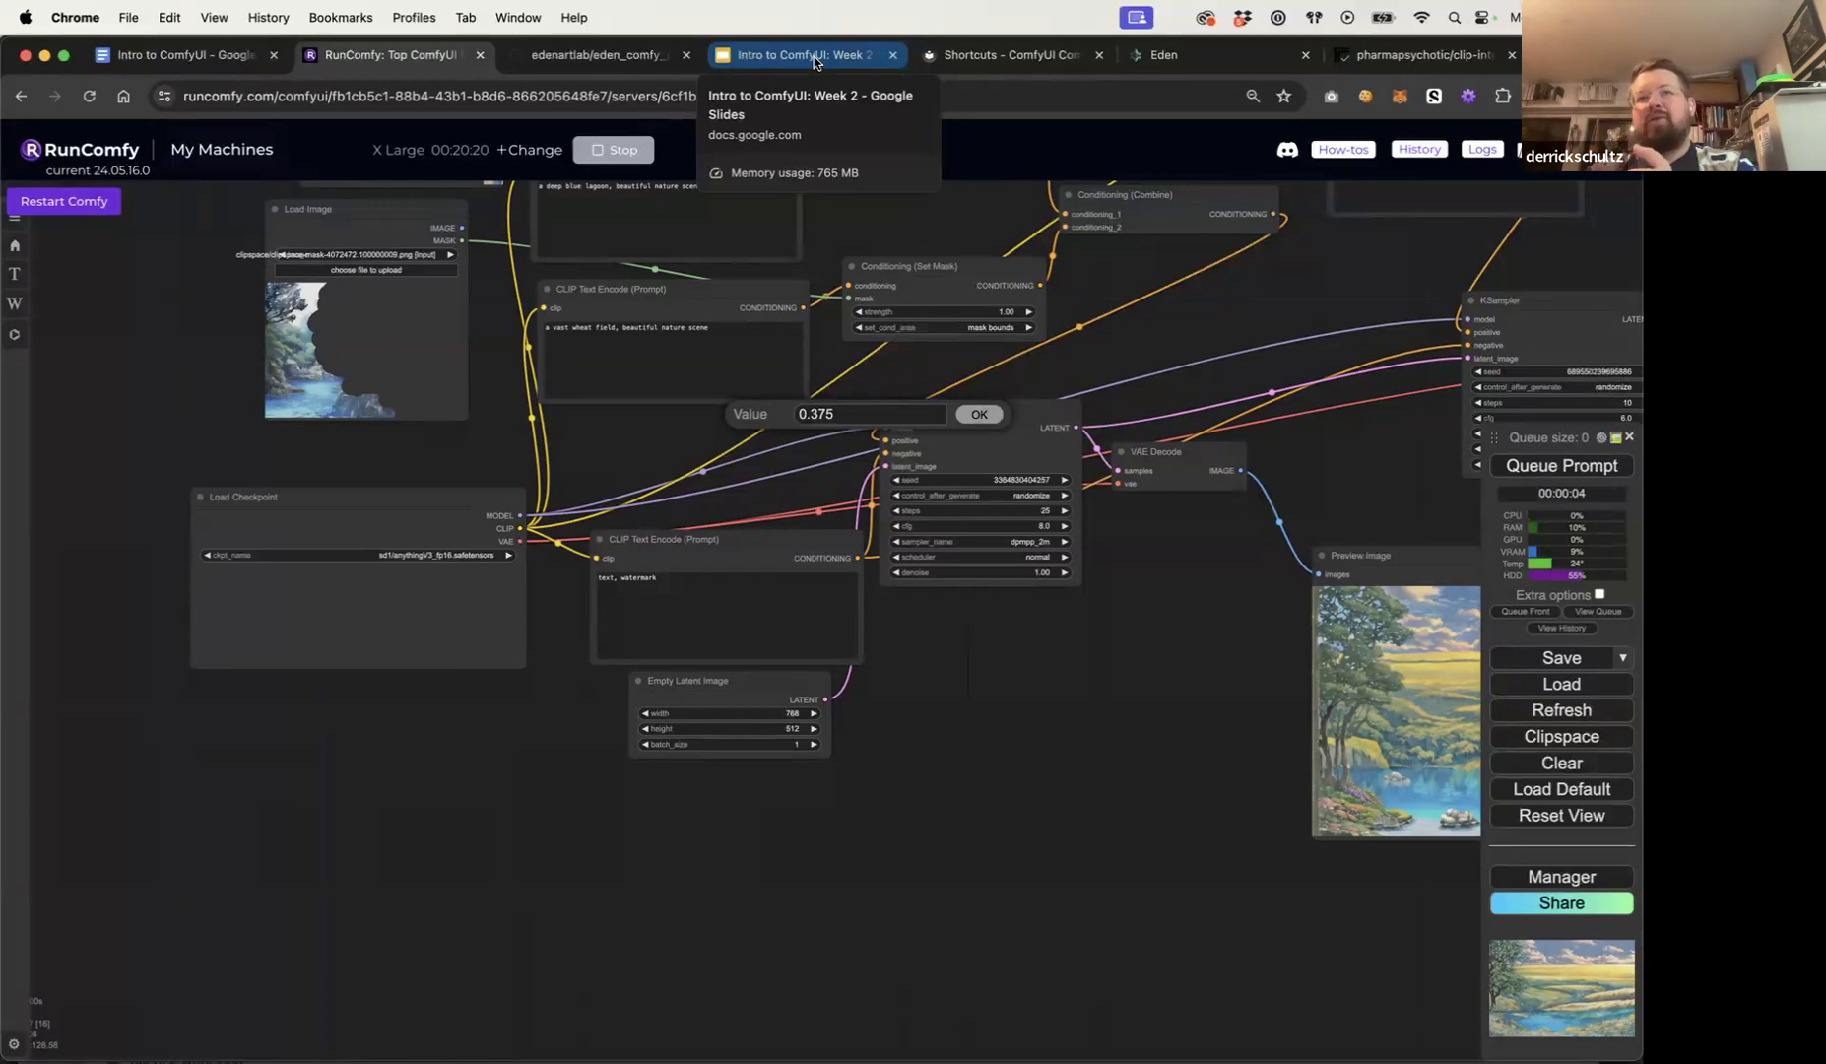
# Step: Switch to the Eden site, go to its Explore page and sign in with the personal Google account
pyautogui.click(1148, 54)
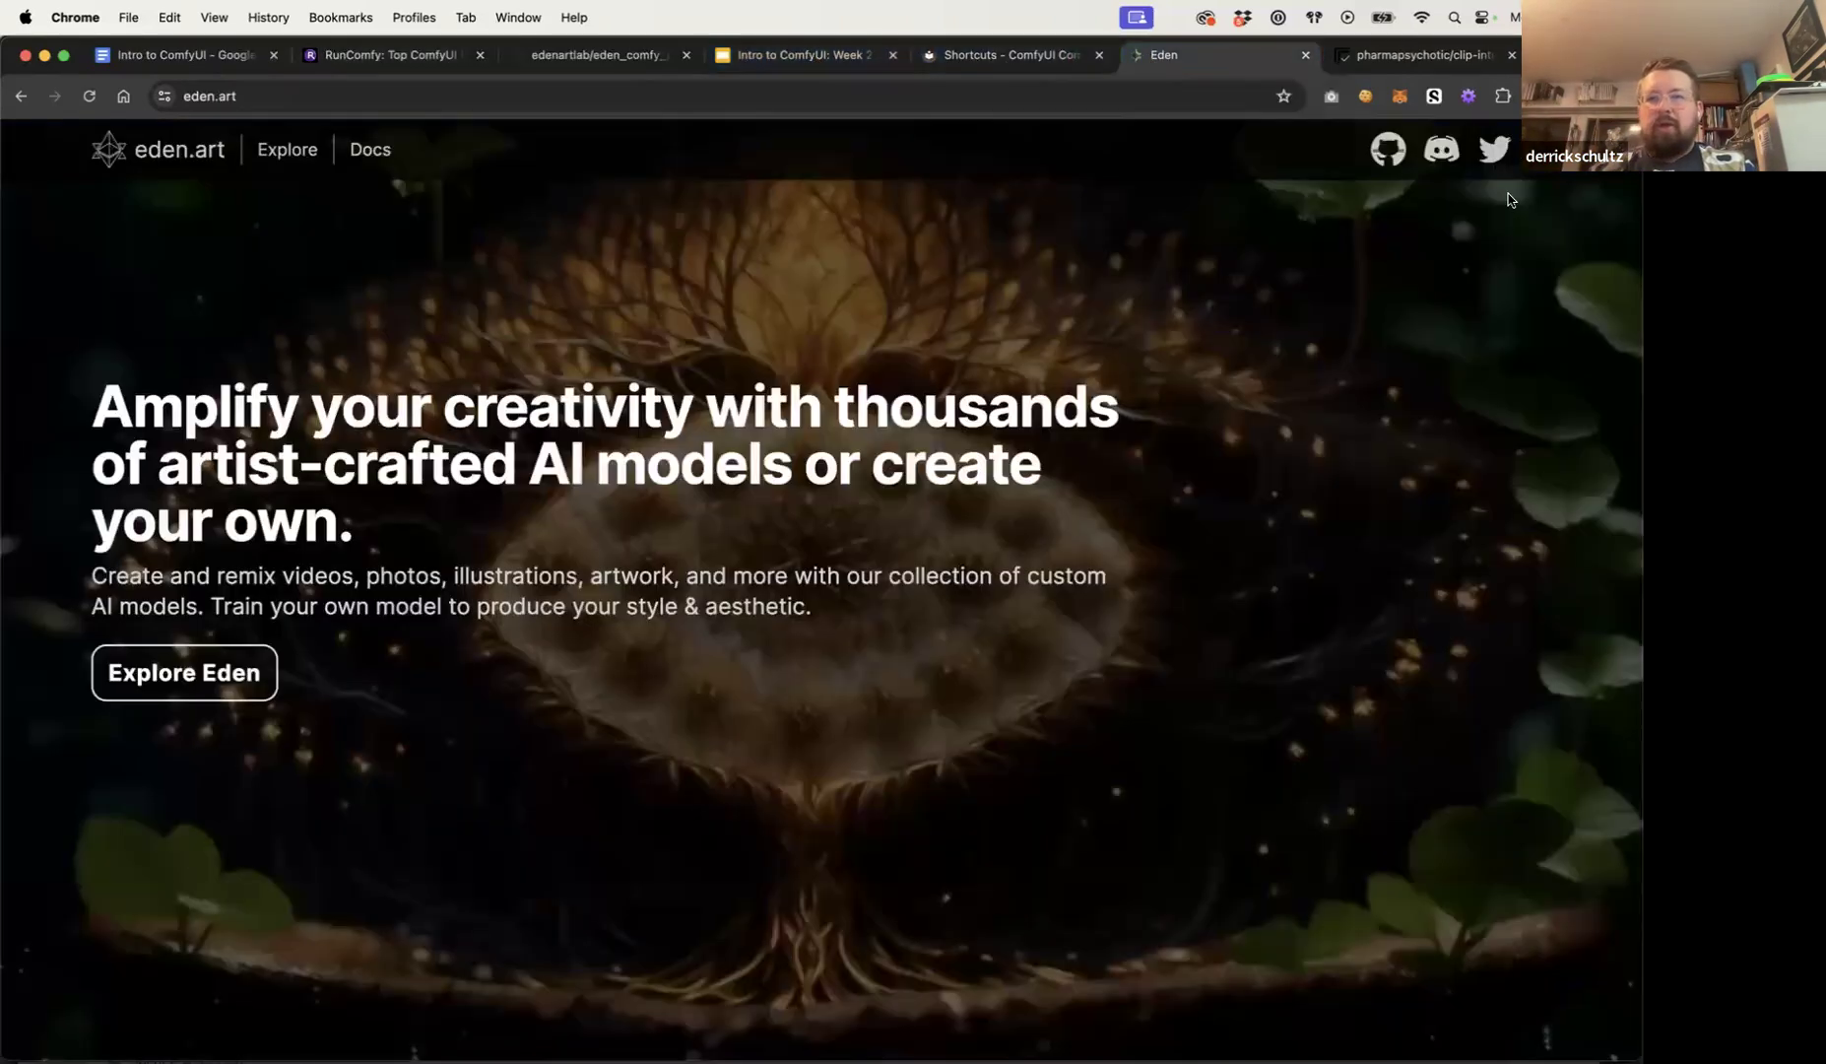
pyautogui.click(290, 149)
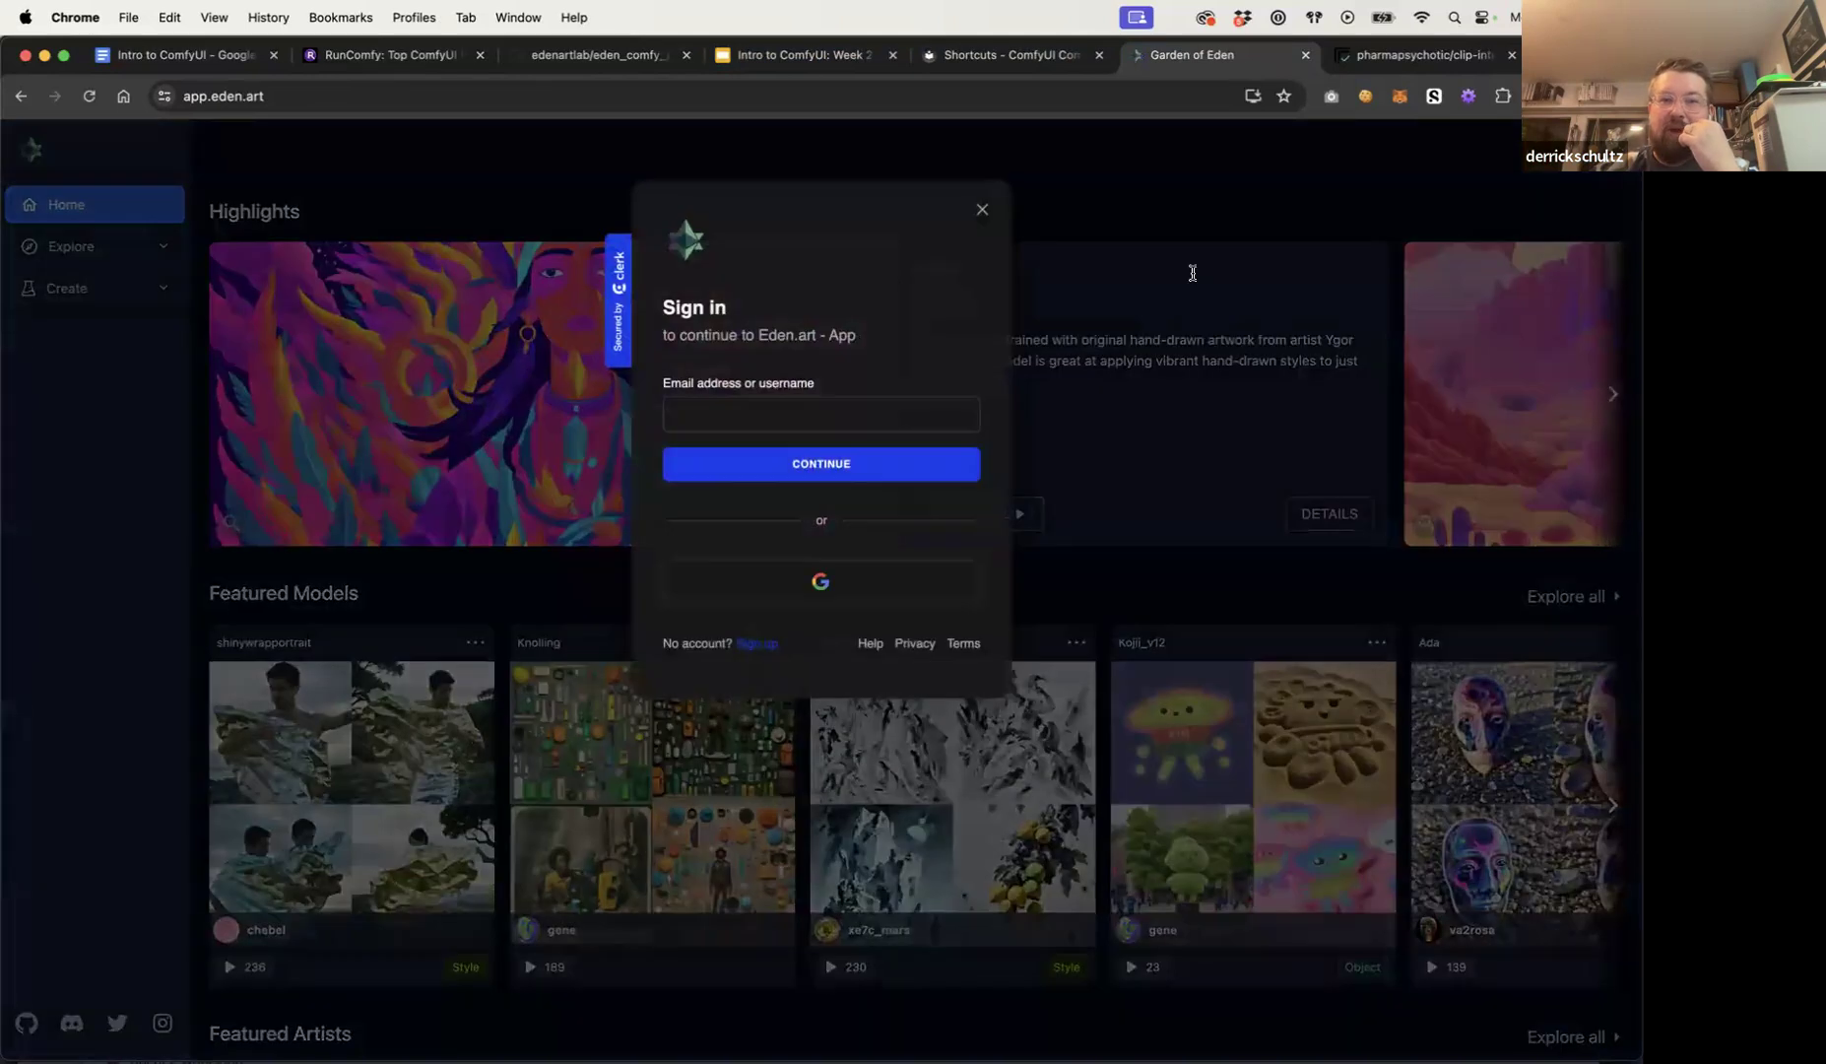
pyautogui.click(824, 581)
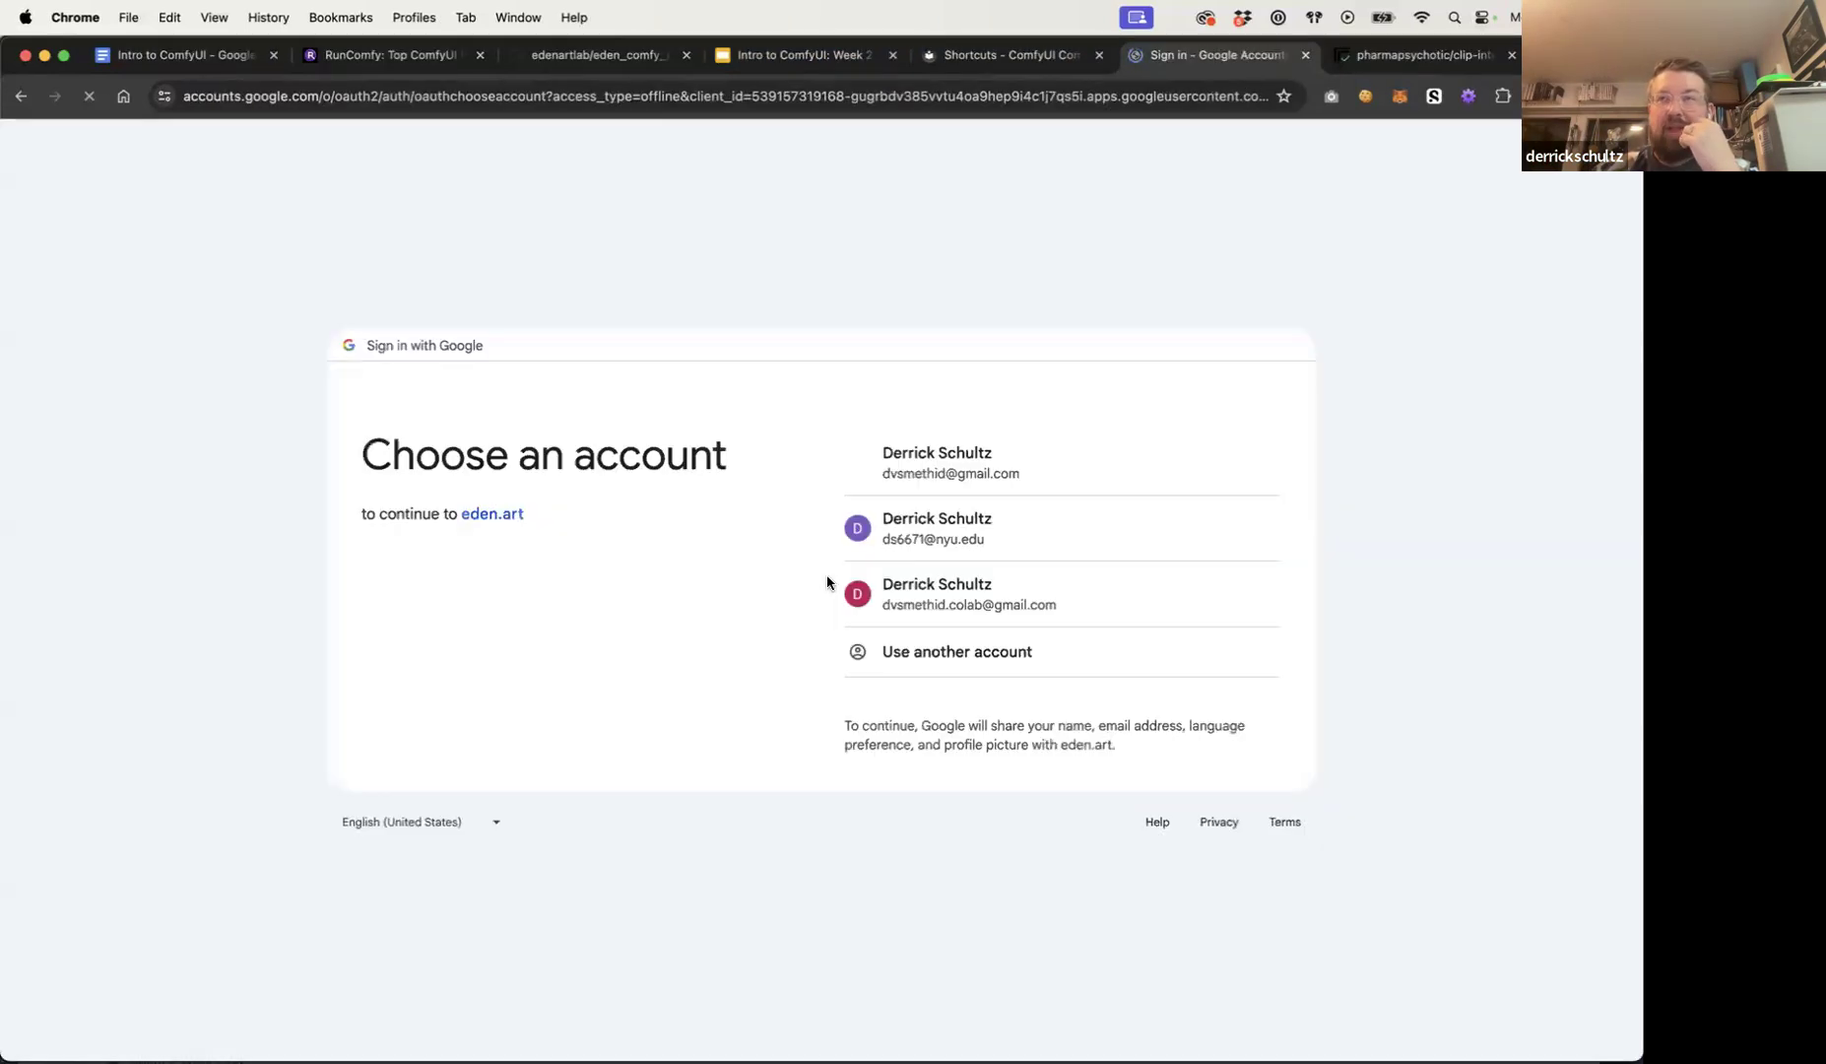
pyautogui.click(995, 459)
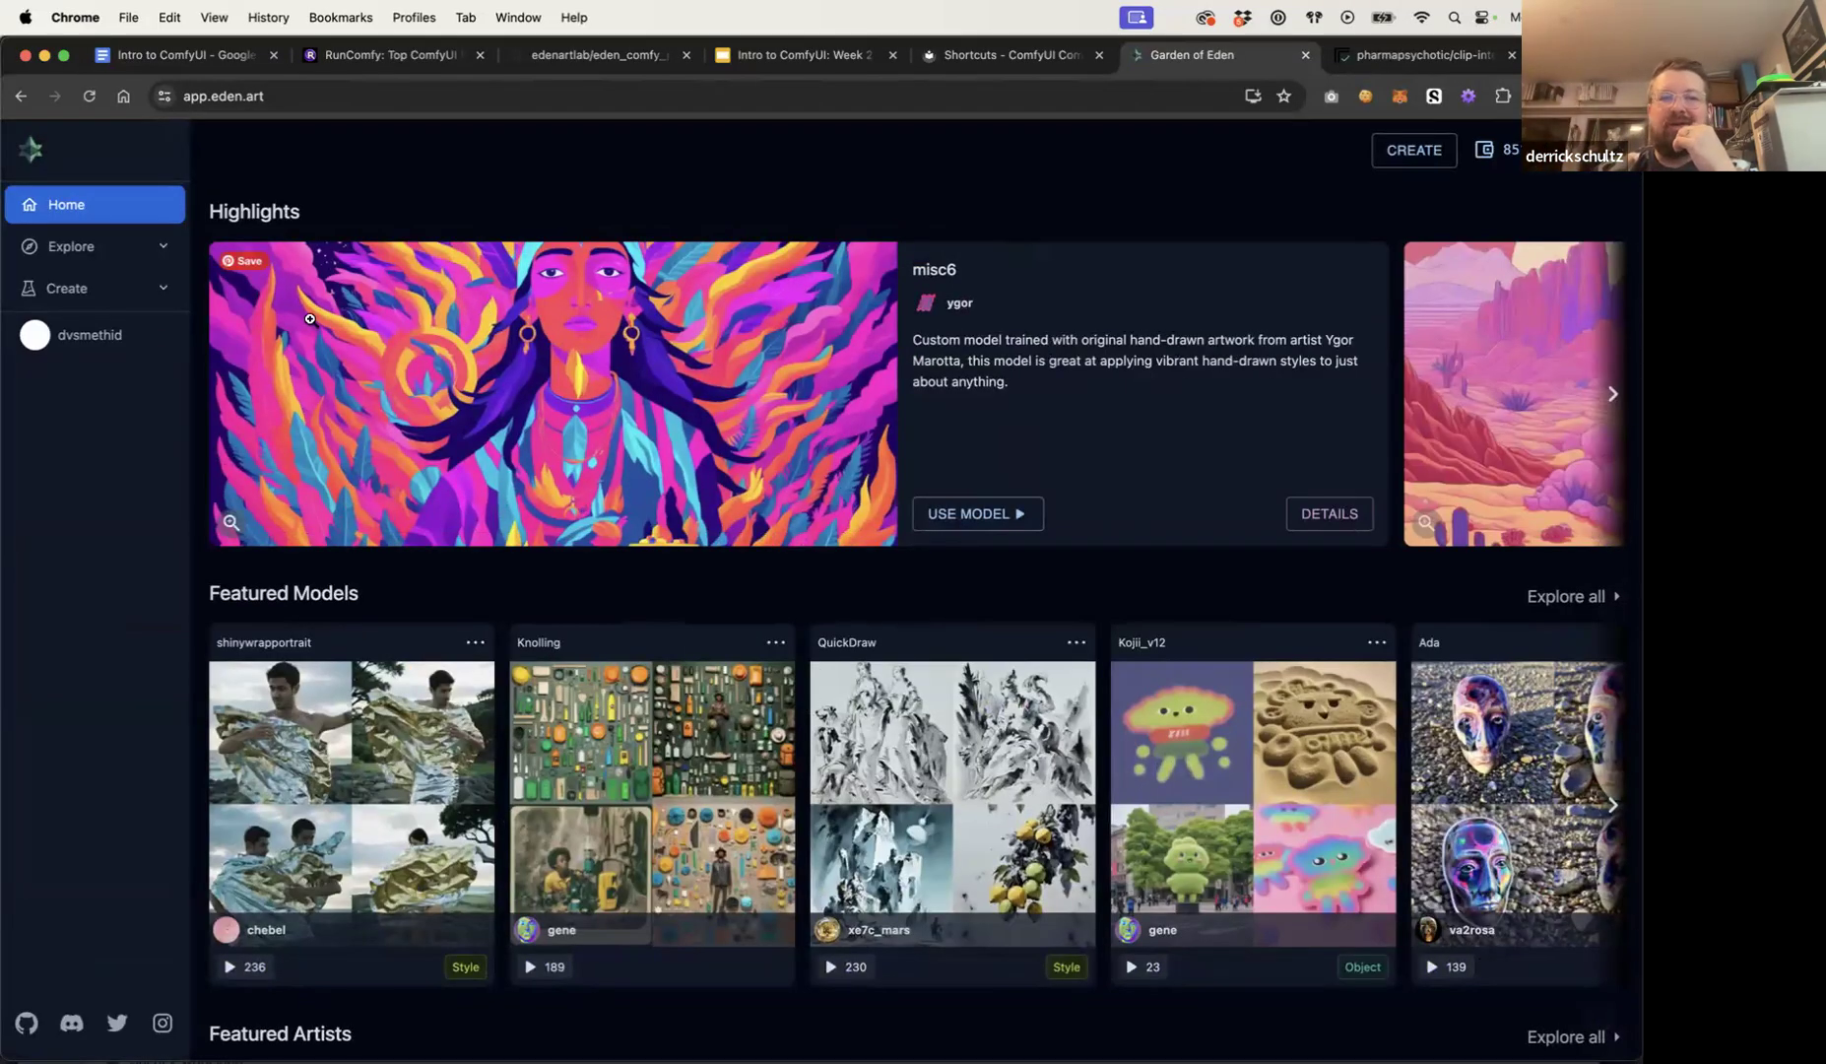
# Step: Open the trained models on the account's own Eden profile, look through them and inspect the corp-memphis model's details
pyautogui.click(110, 340)
pyautogui.click(870, 391)
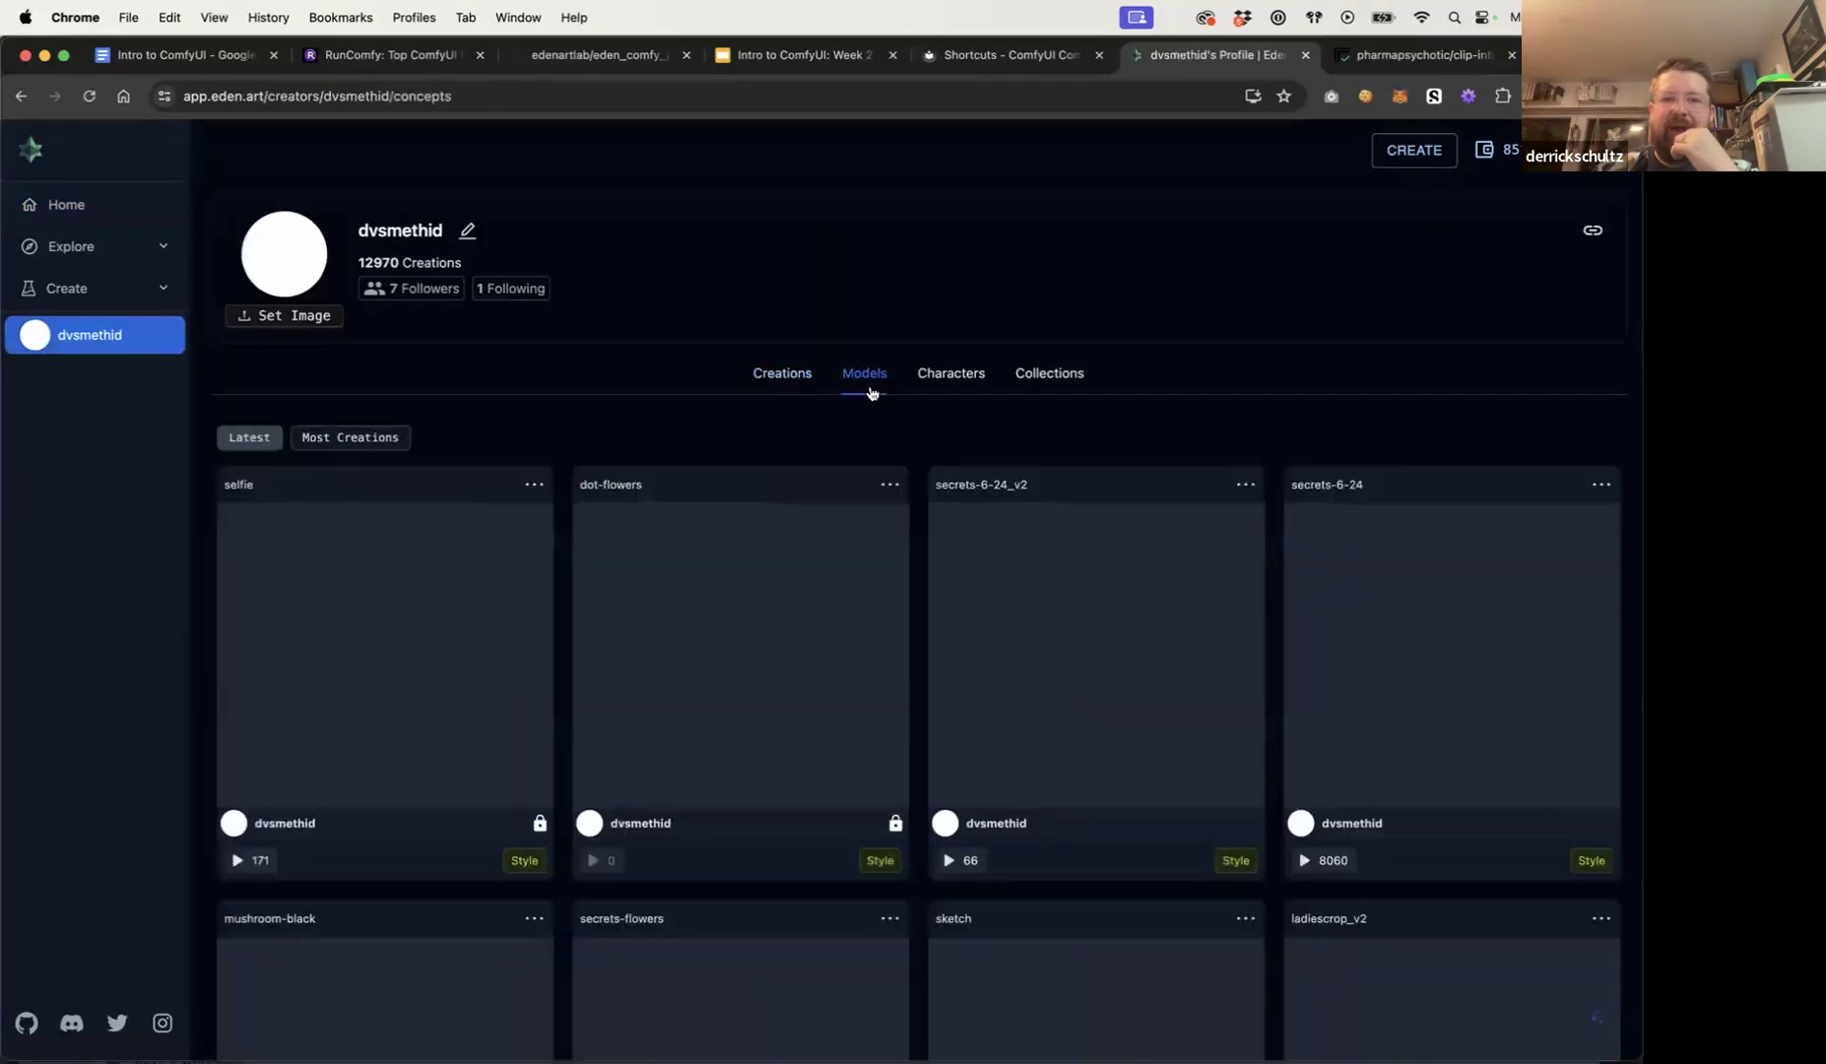
pyautogui.scroll(-7, 826, 478)
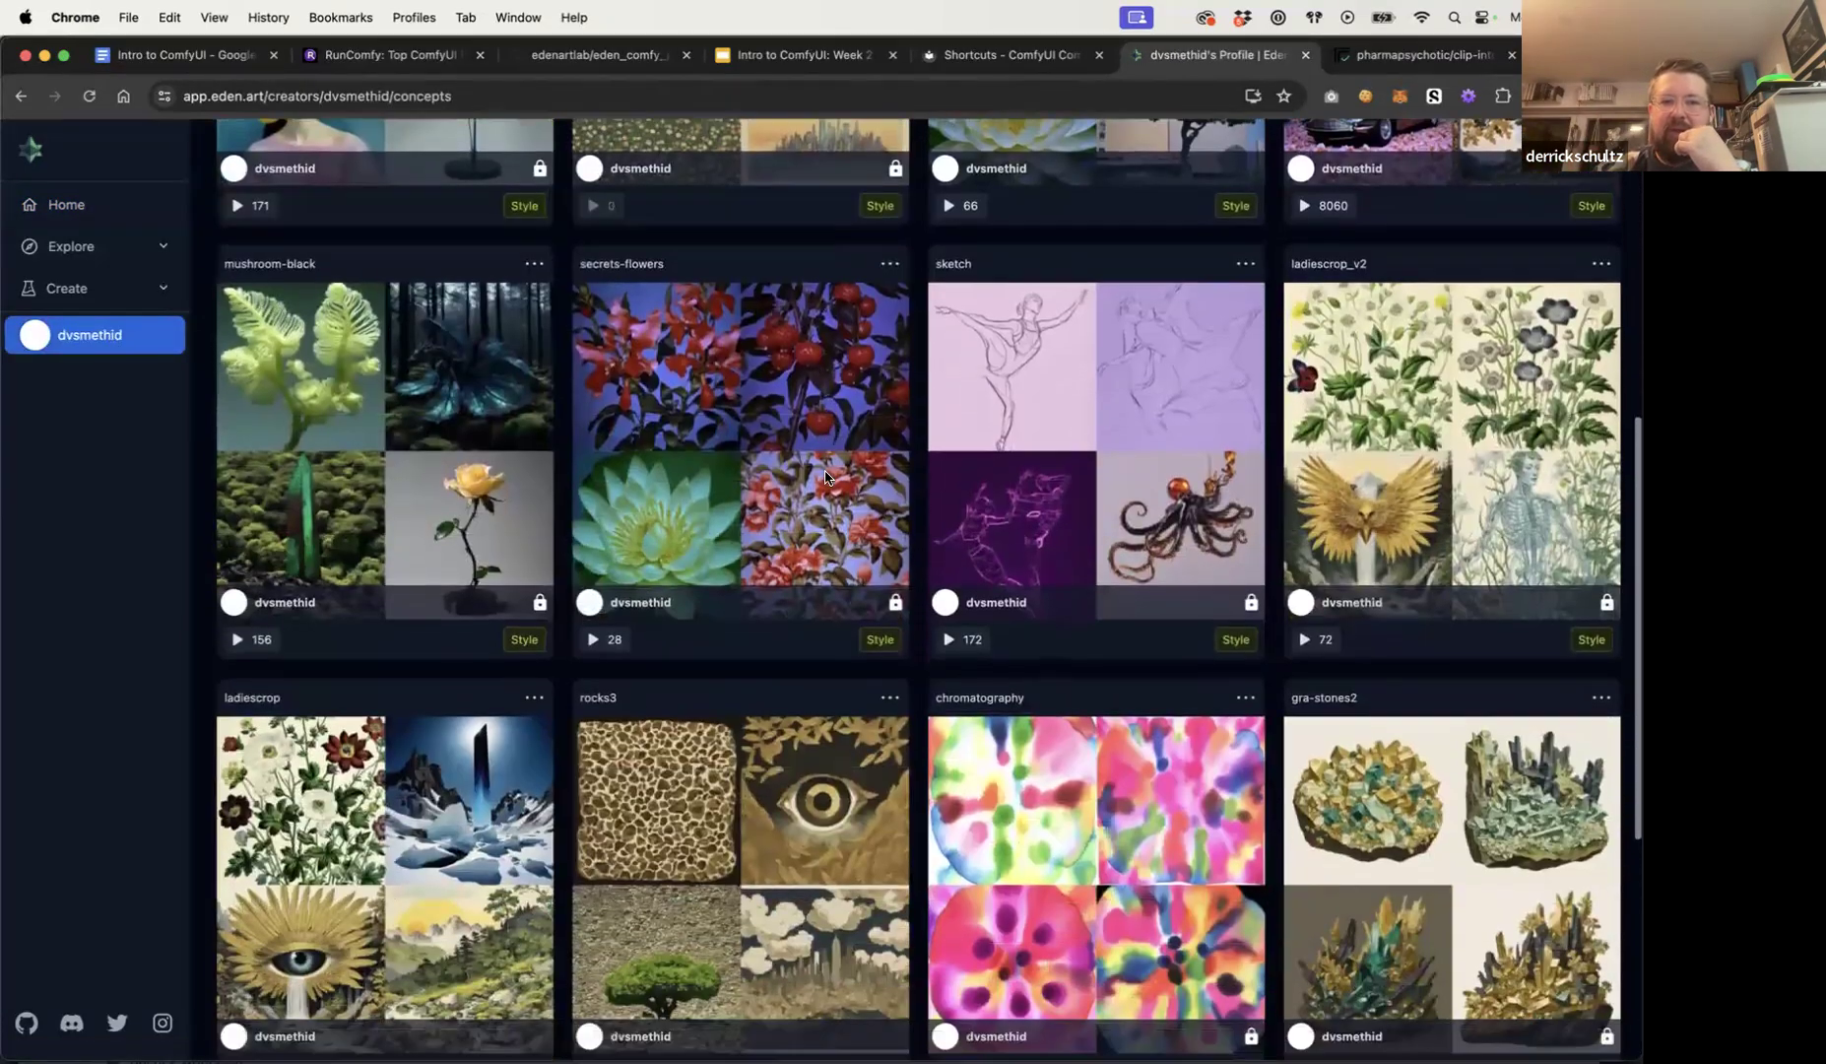
pyautogui.scroll(-5, 826, 478)
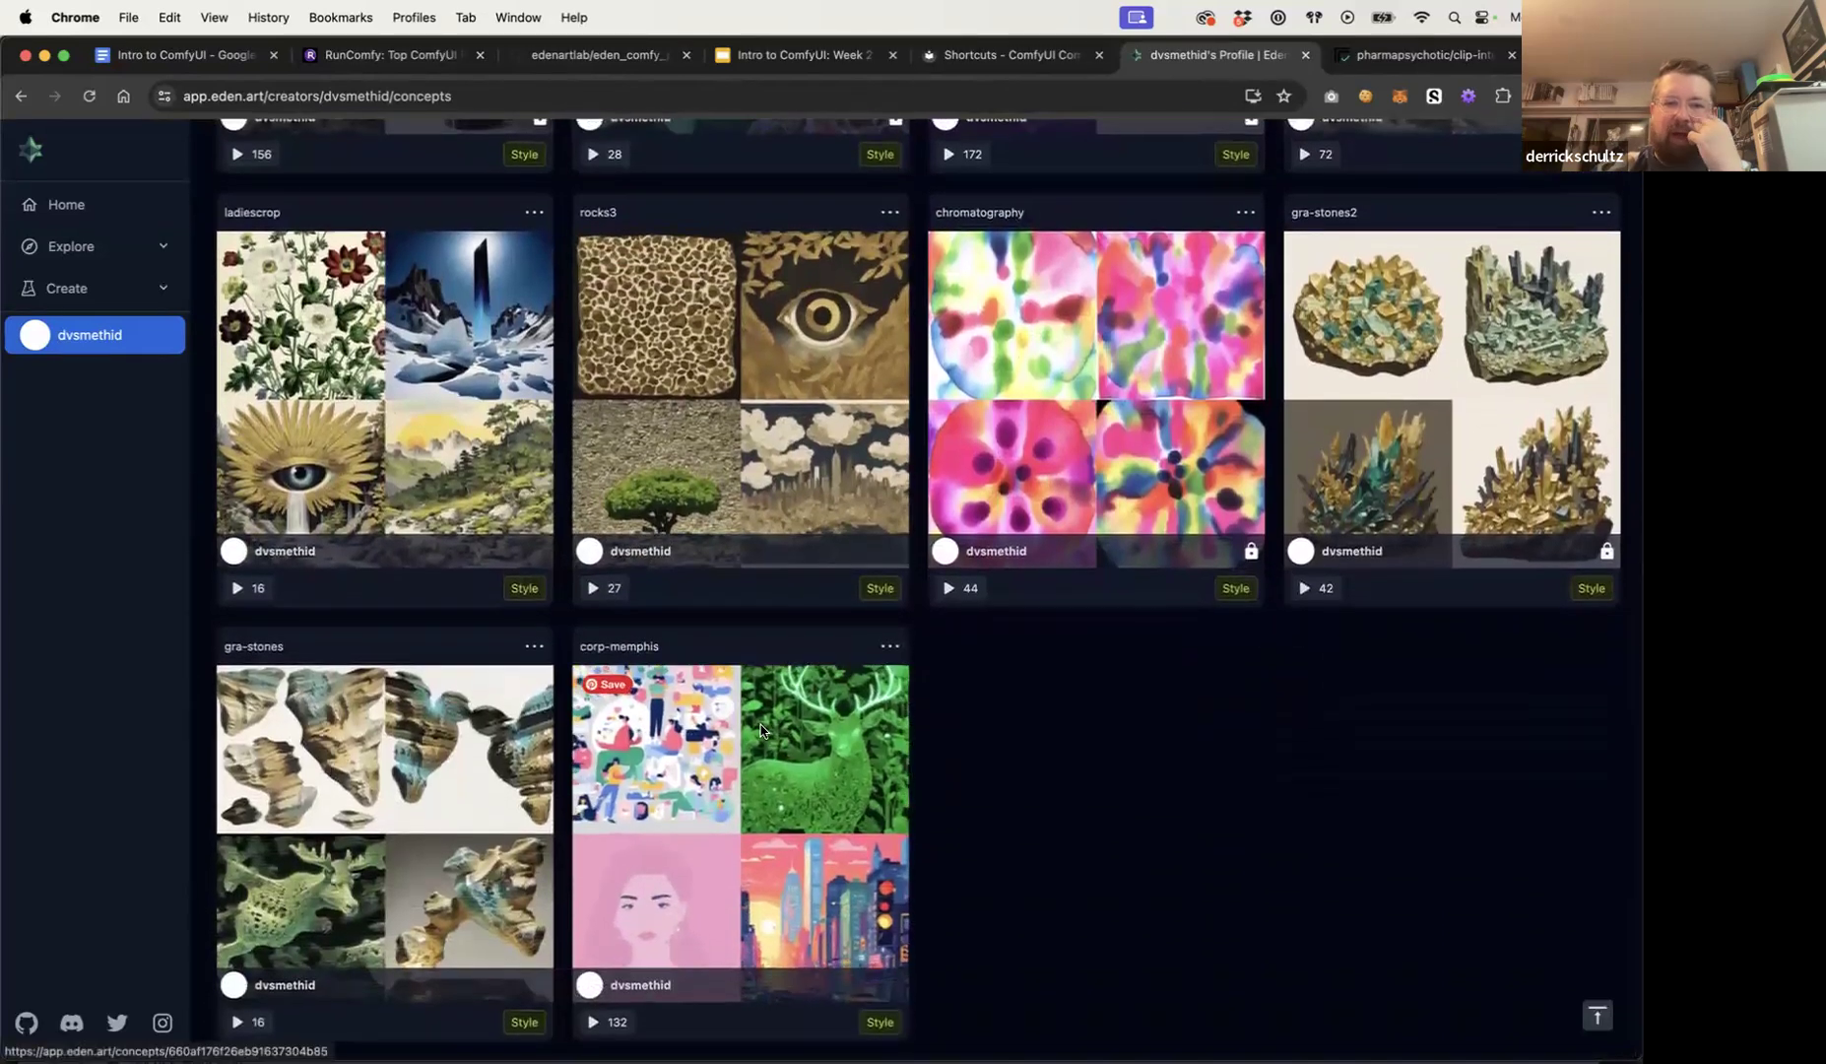
pyautogui.click(762, 730)
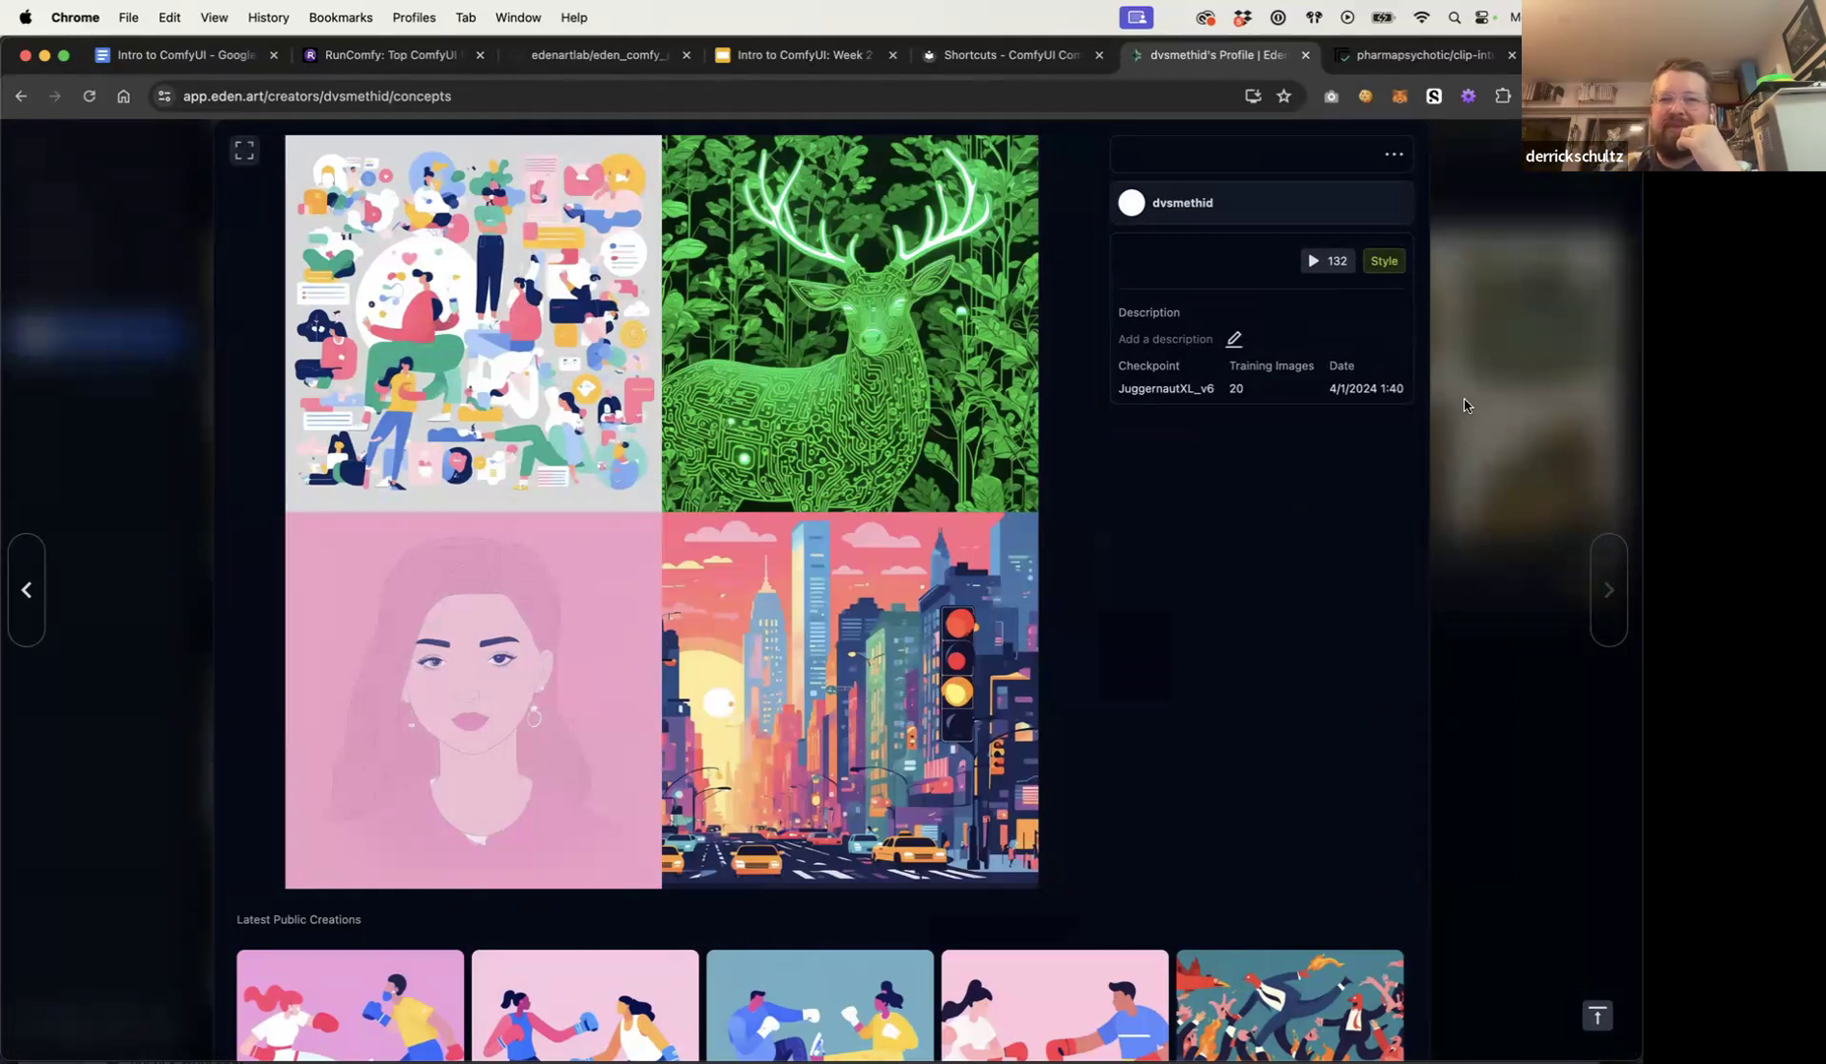
pyautogui.click(1509, 409)
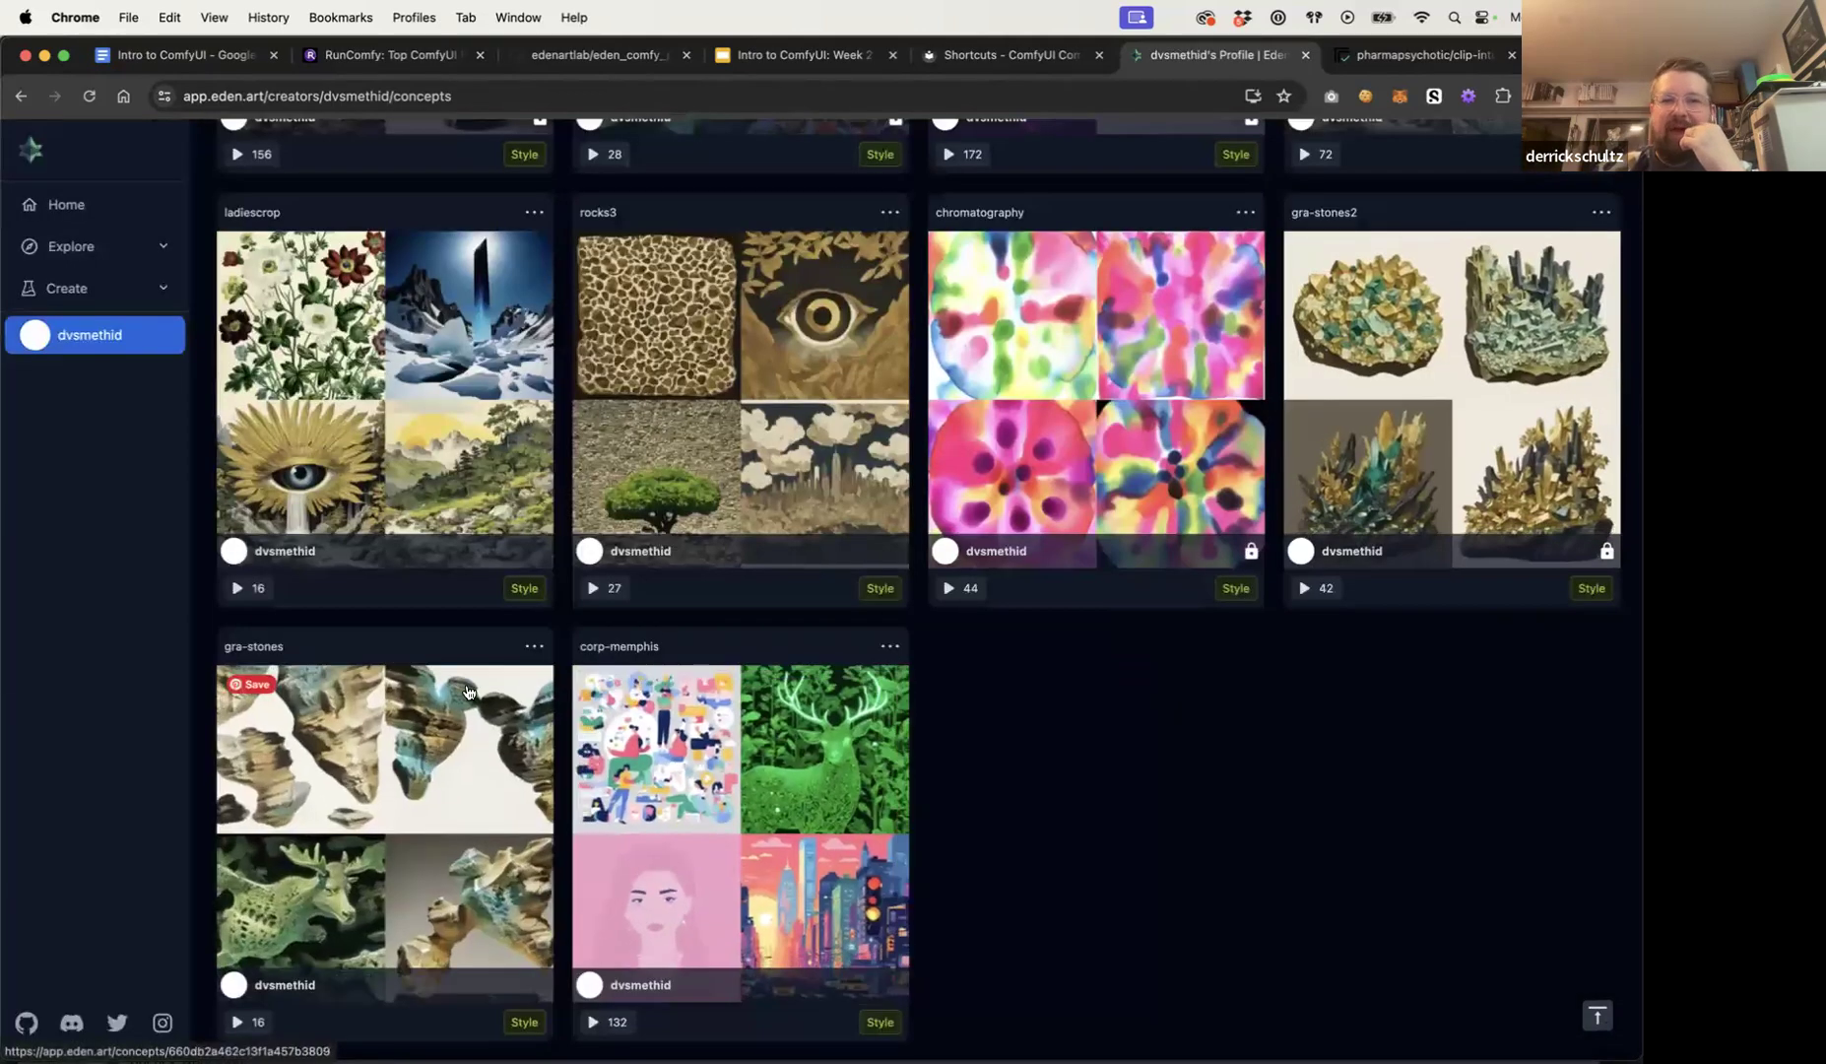
pyautogui.scroll(5, 1374, 359)
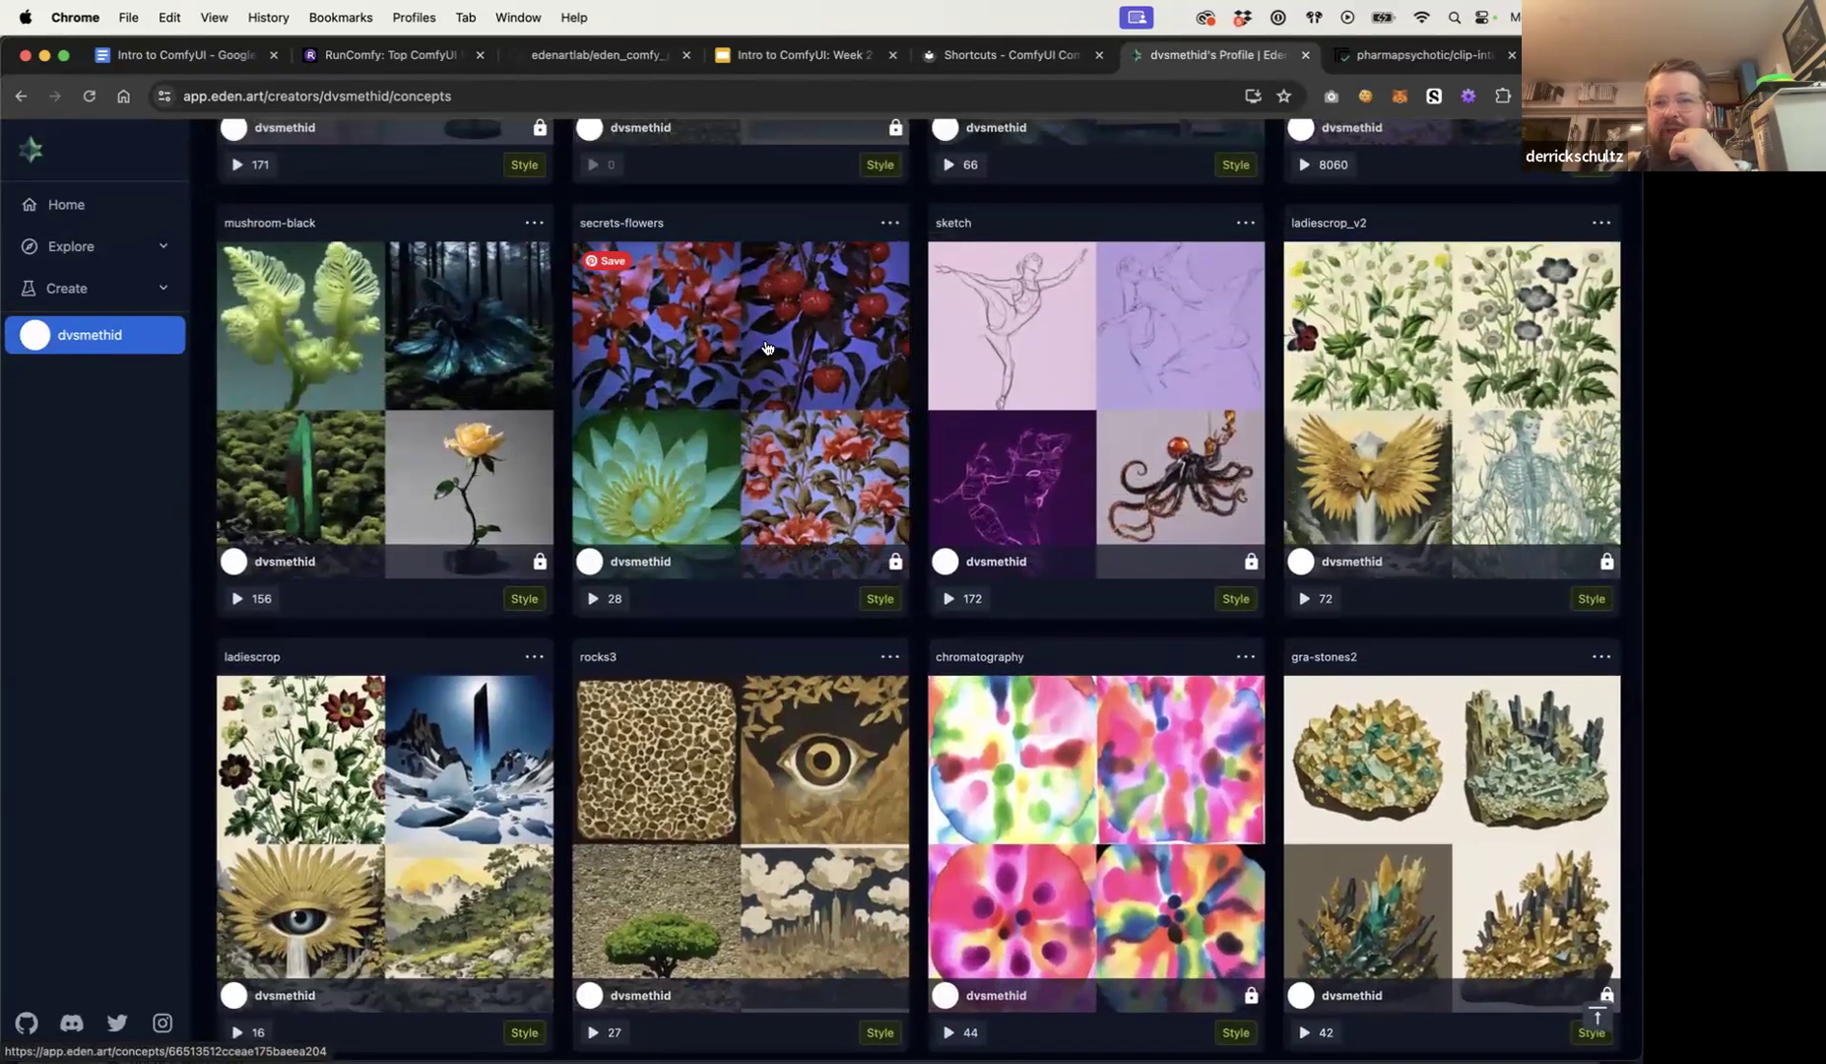
pyautogui.scroll(5, 773, 343)
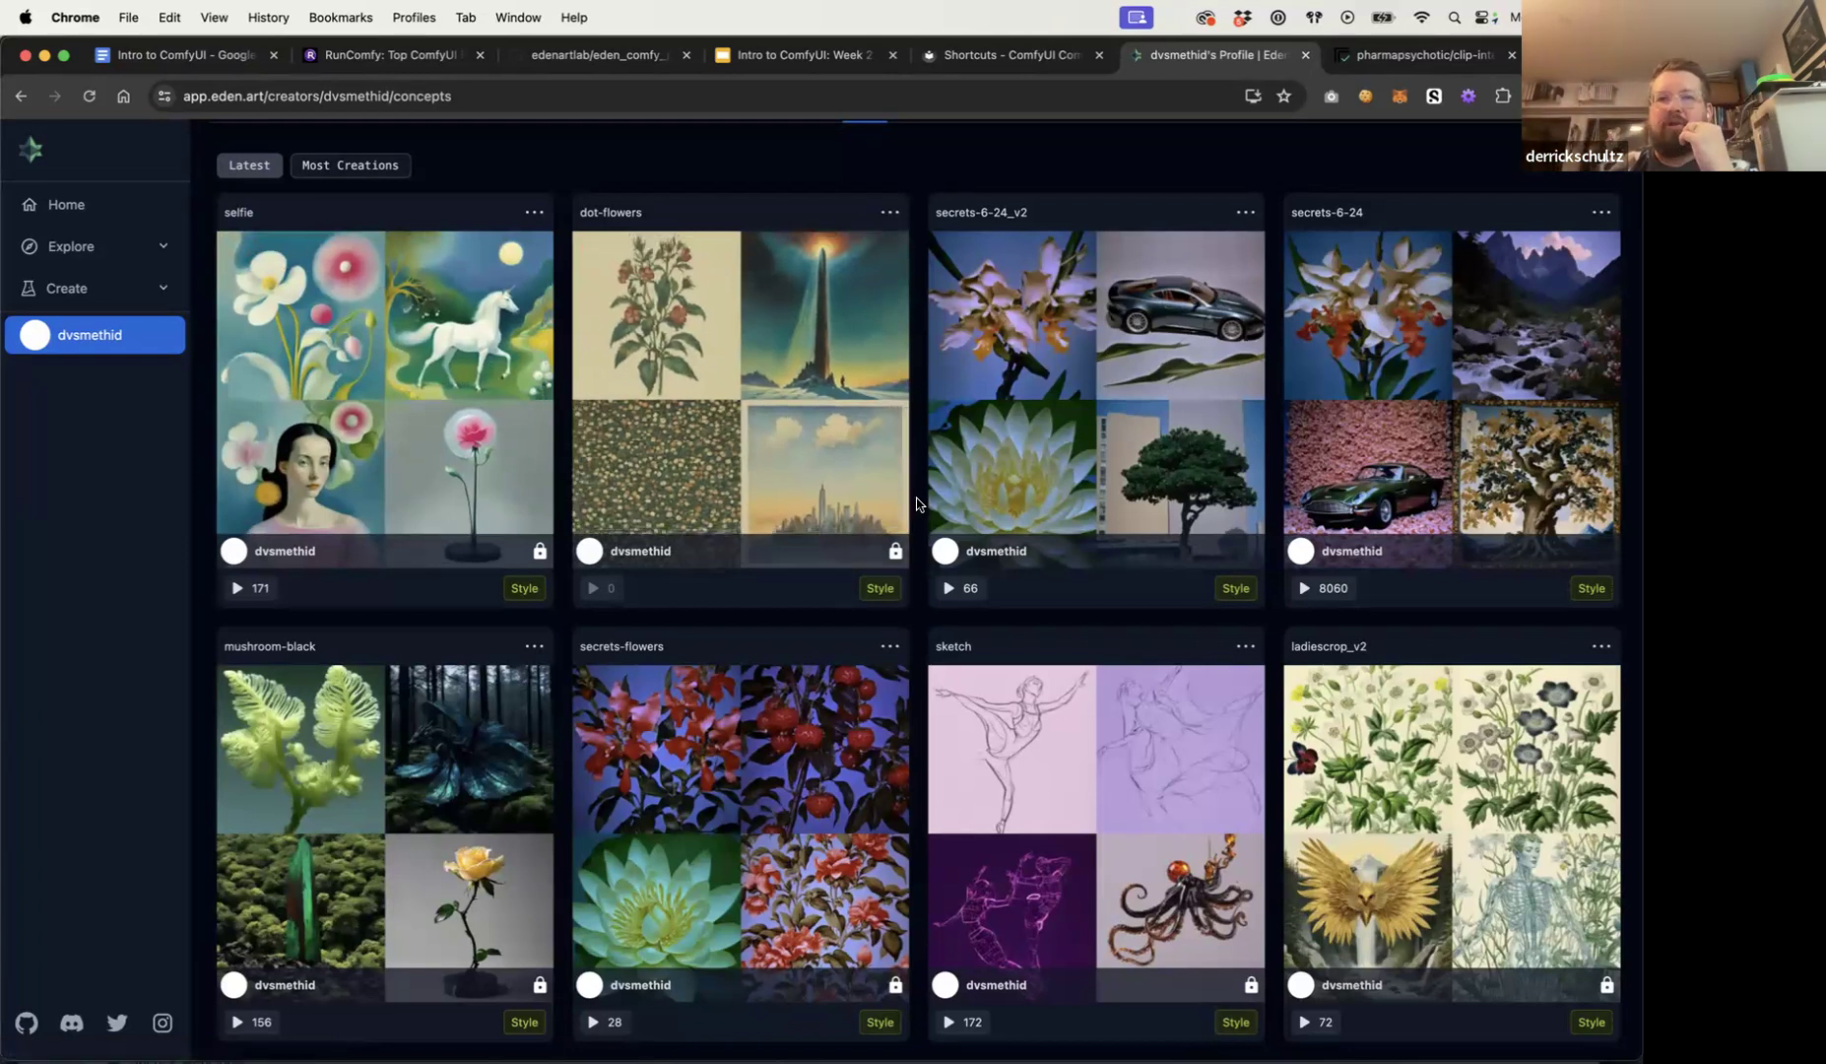
# Step: Switch to the Week 2 slides and show the "Remember!" slide about LoRAs depending on a base model
pyautogui.click(765, 67)
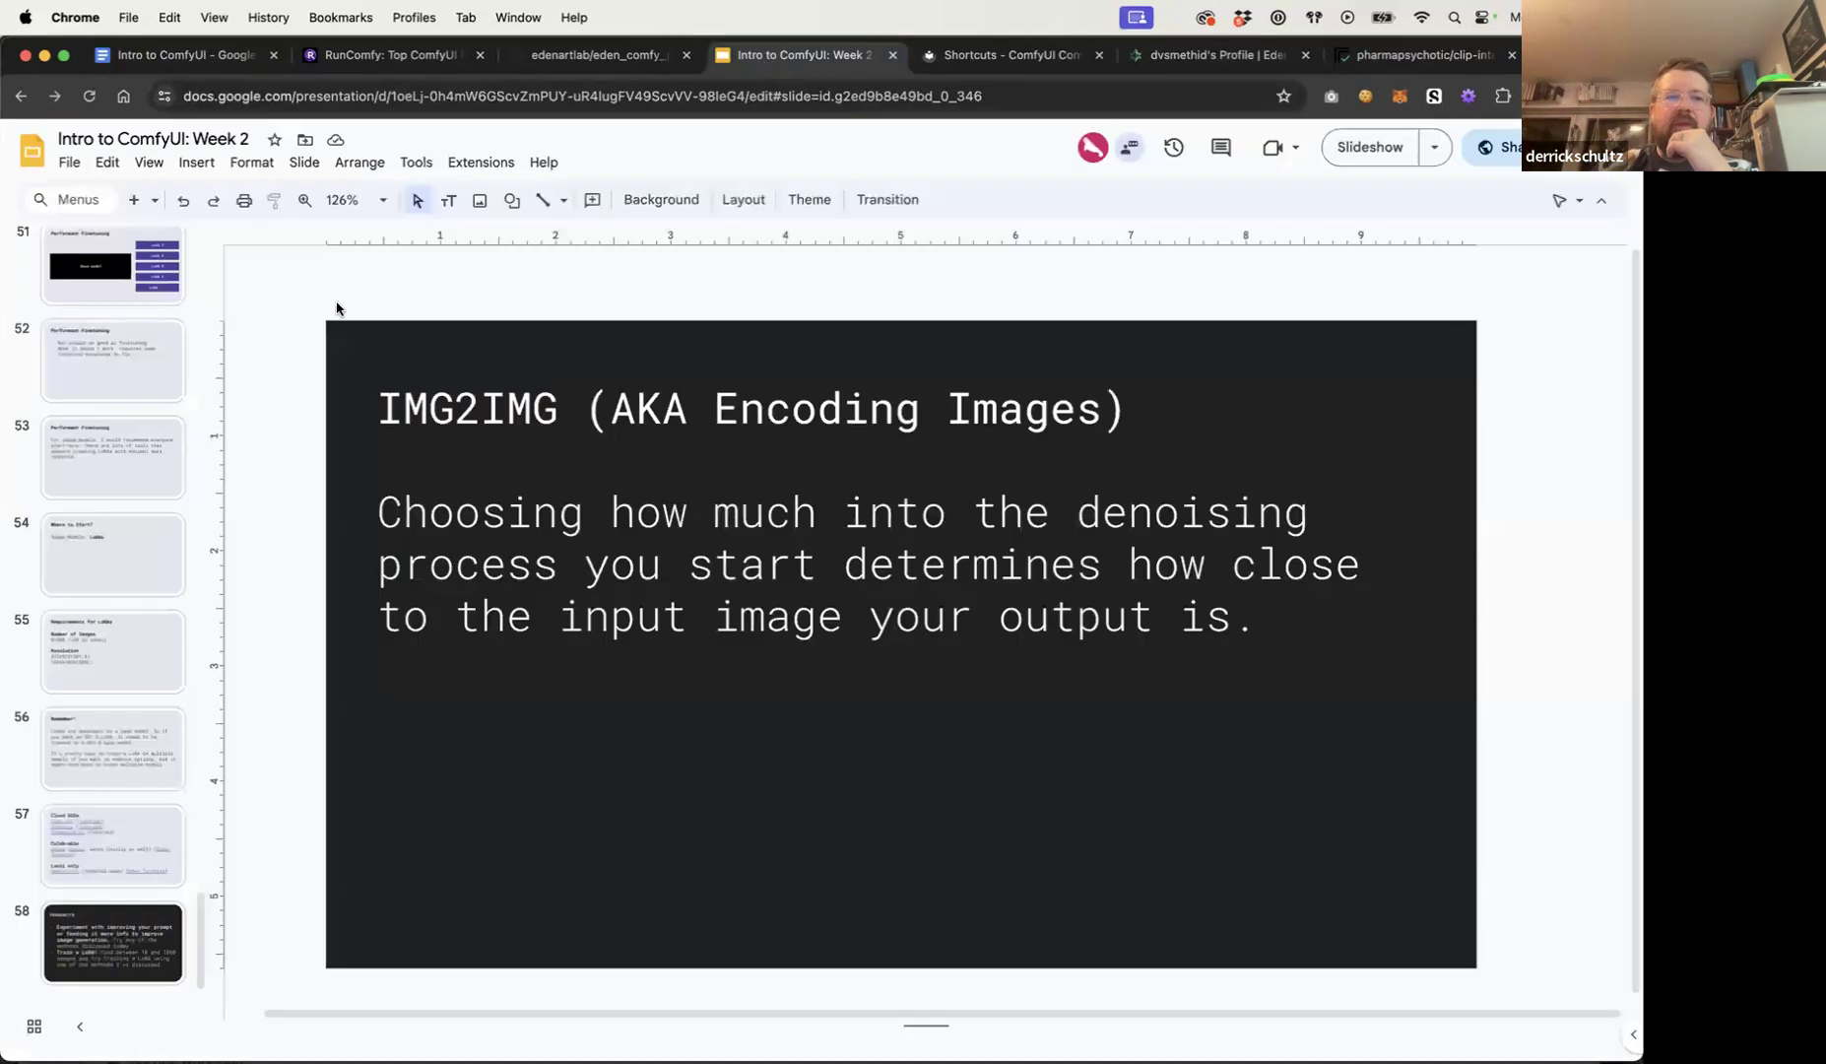
pyautogui.click(119, 771)
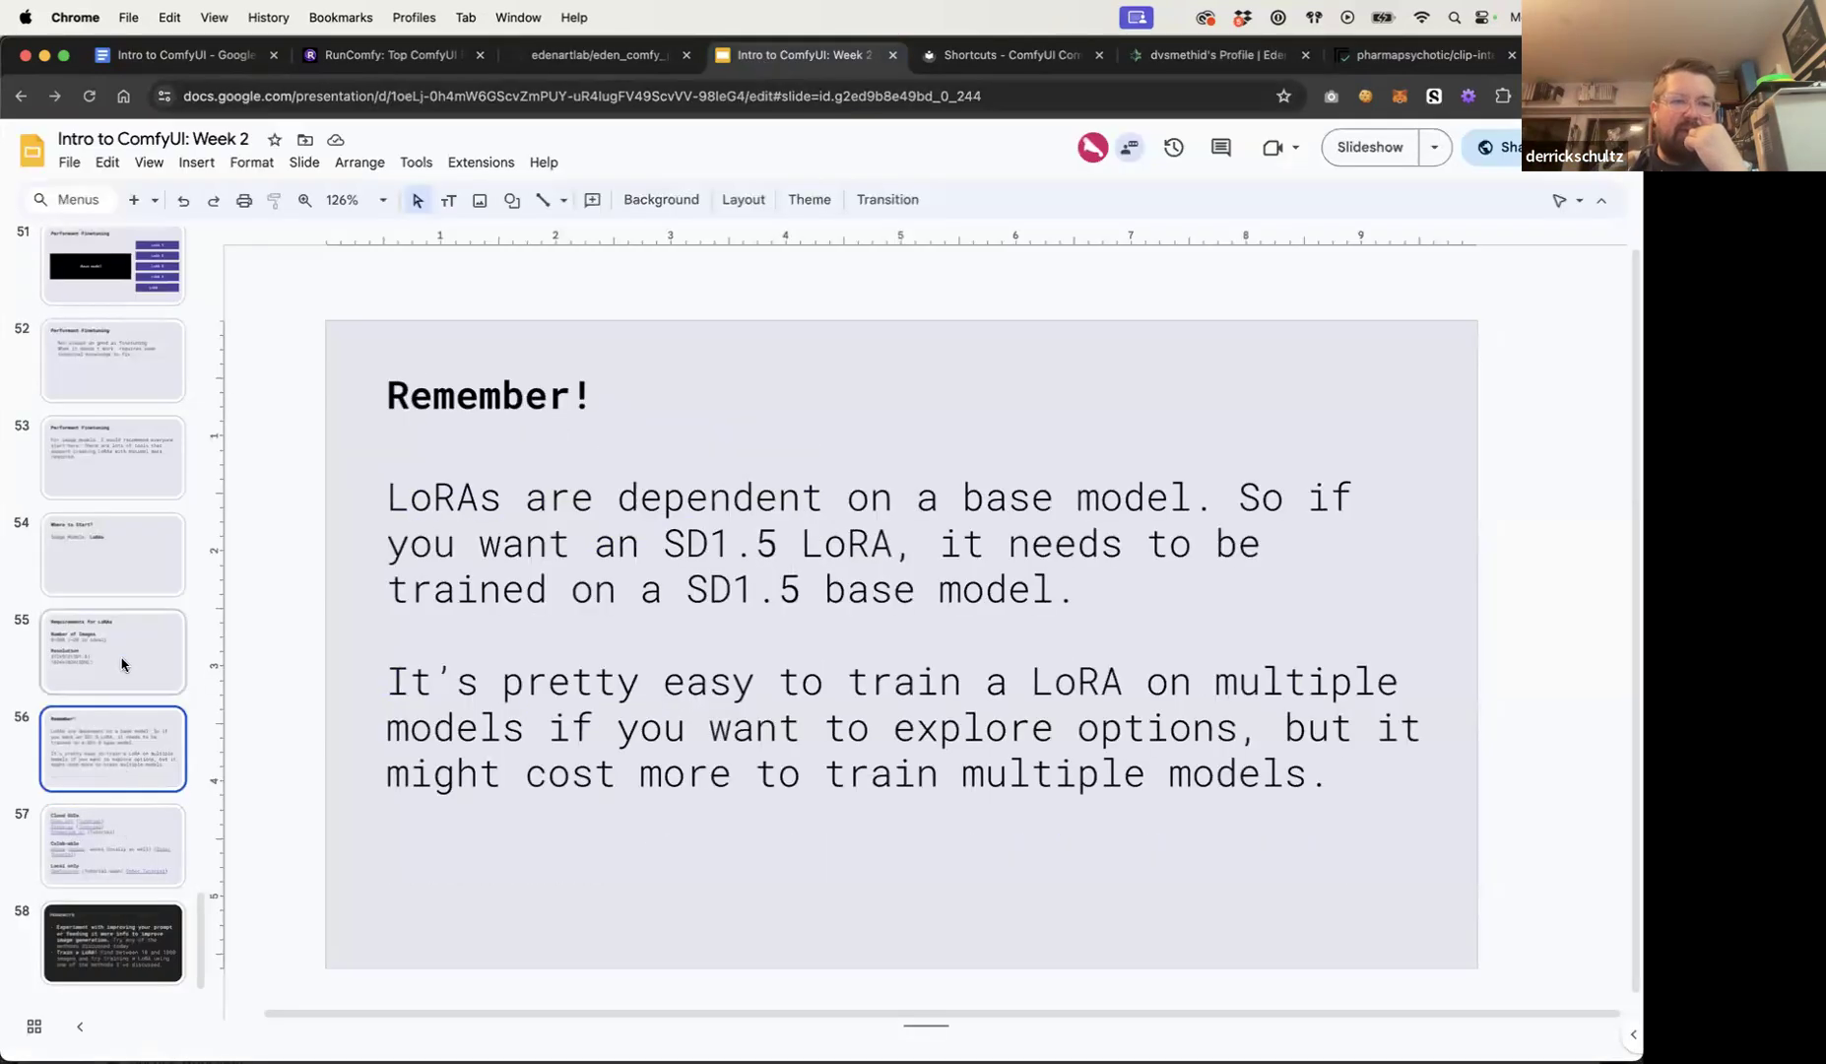
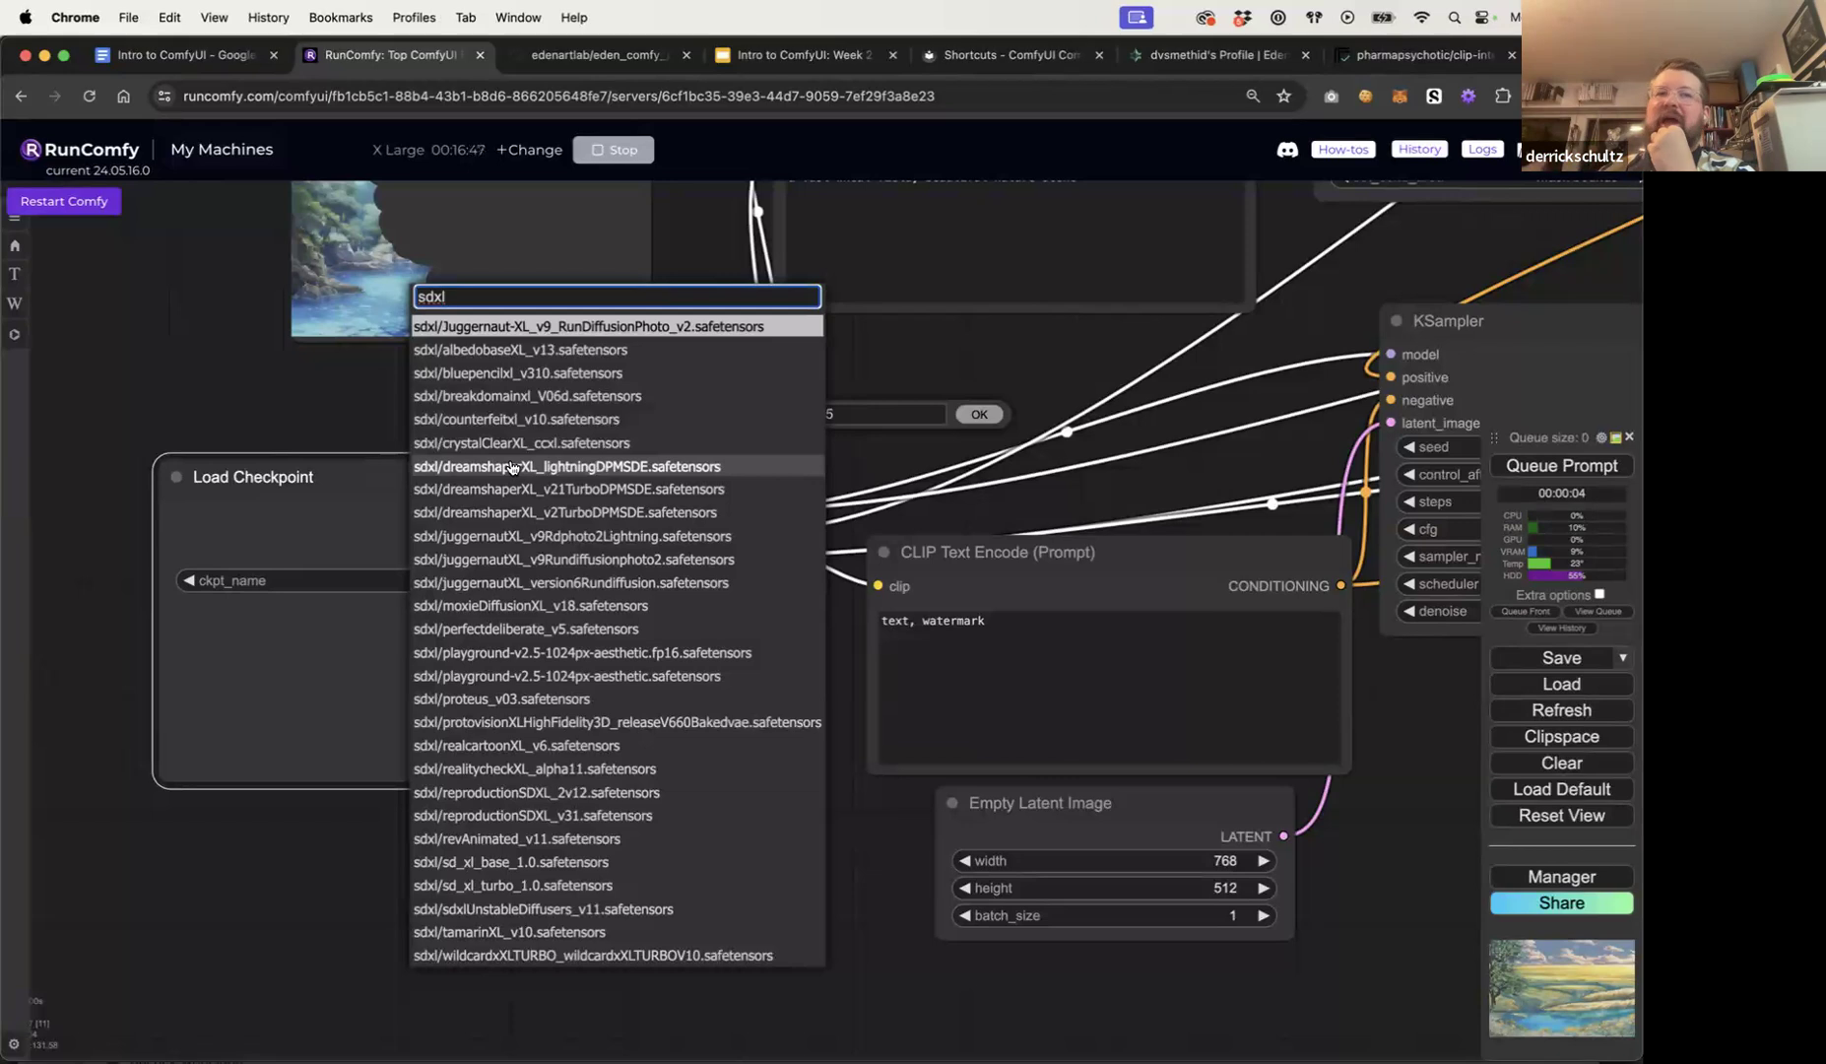
# Step: Switch to the Intro to ComfyUI document and highlight the hosted LoRA trainers, the Kohya_SS tutorial and the OneTrainer tutorial in turn
pyautogui.click(190, 62)
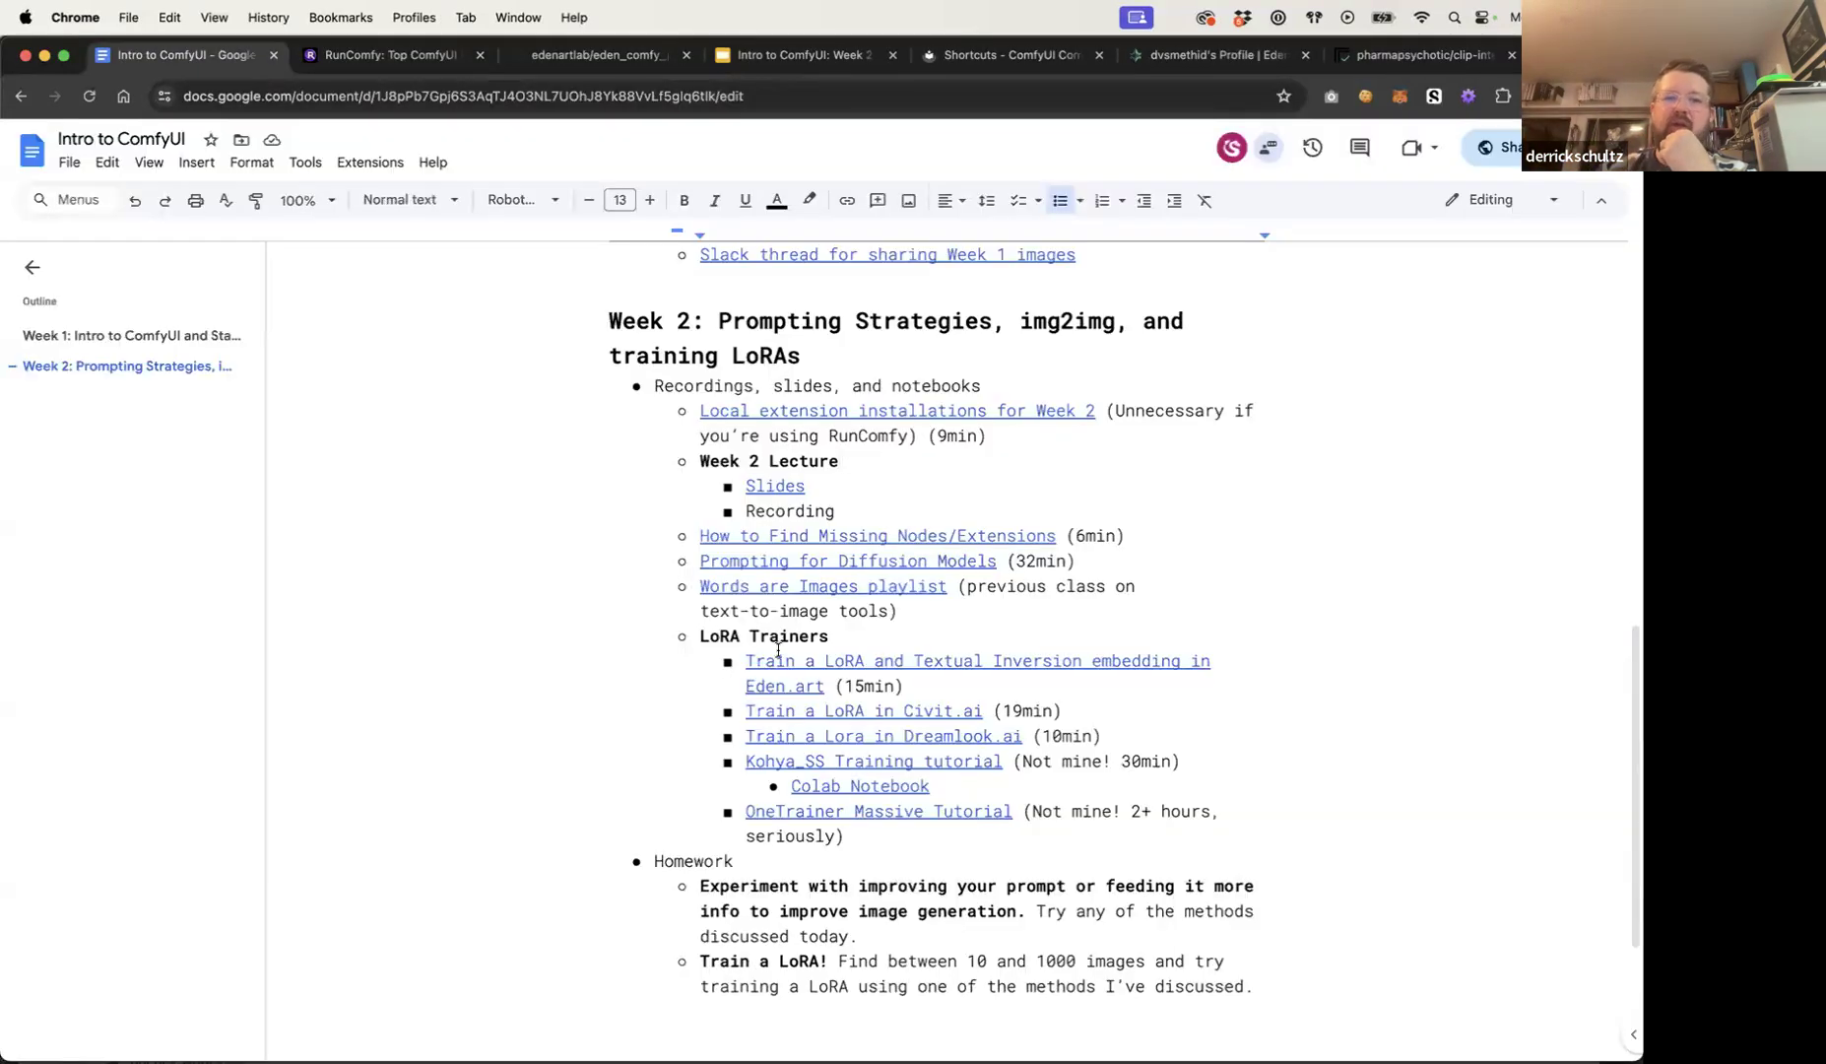
pyautogui.moveTo(1126, 741); pyautogui.dragTo(745, 667)
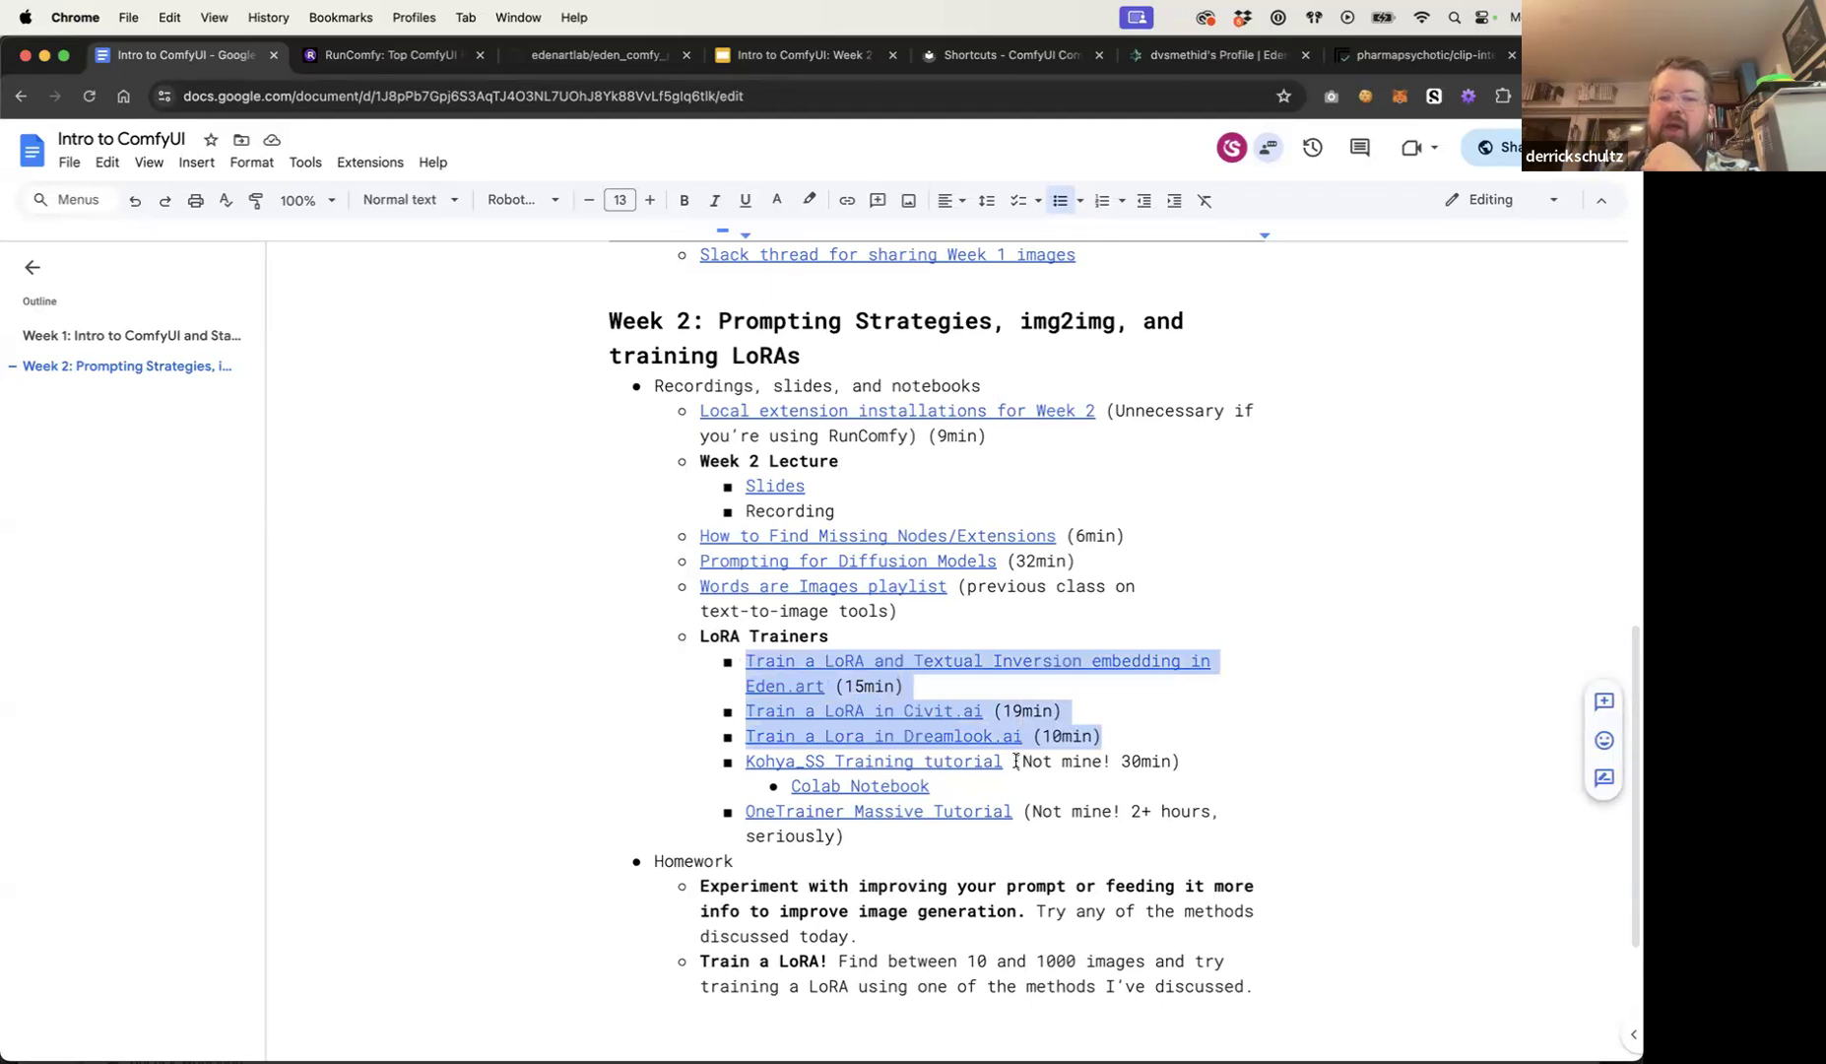
pyautogui.moveTo(1003, 760); pyautogui.dragTo(744, 761)
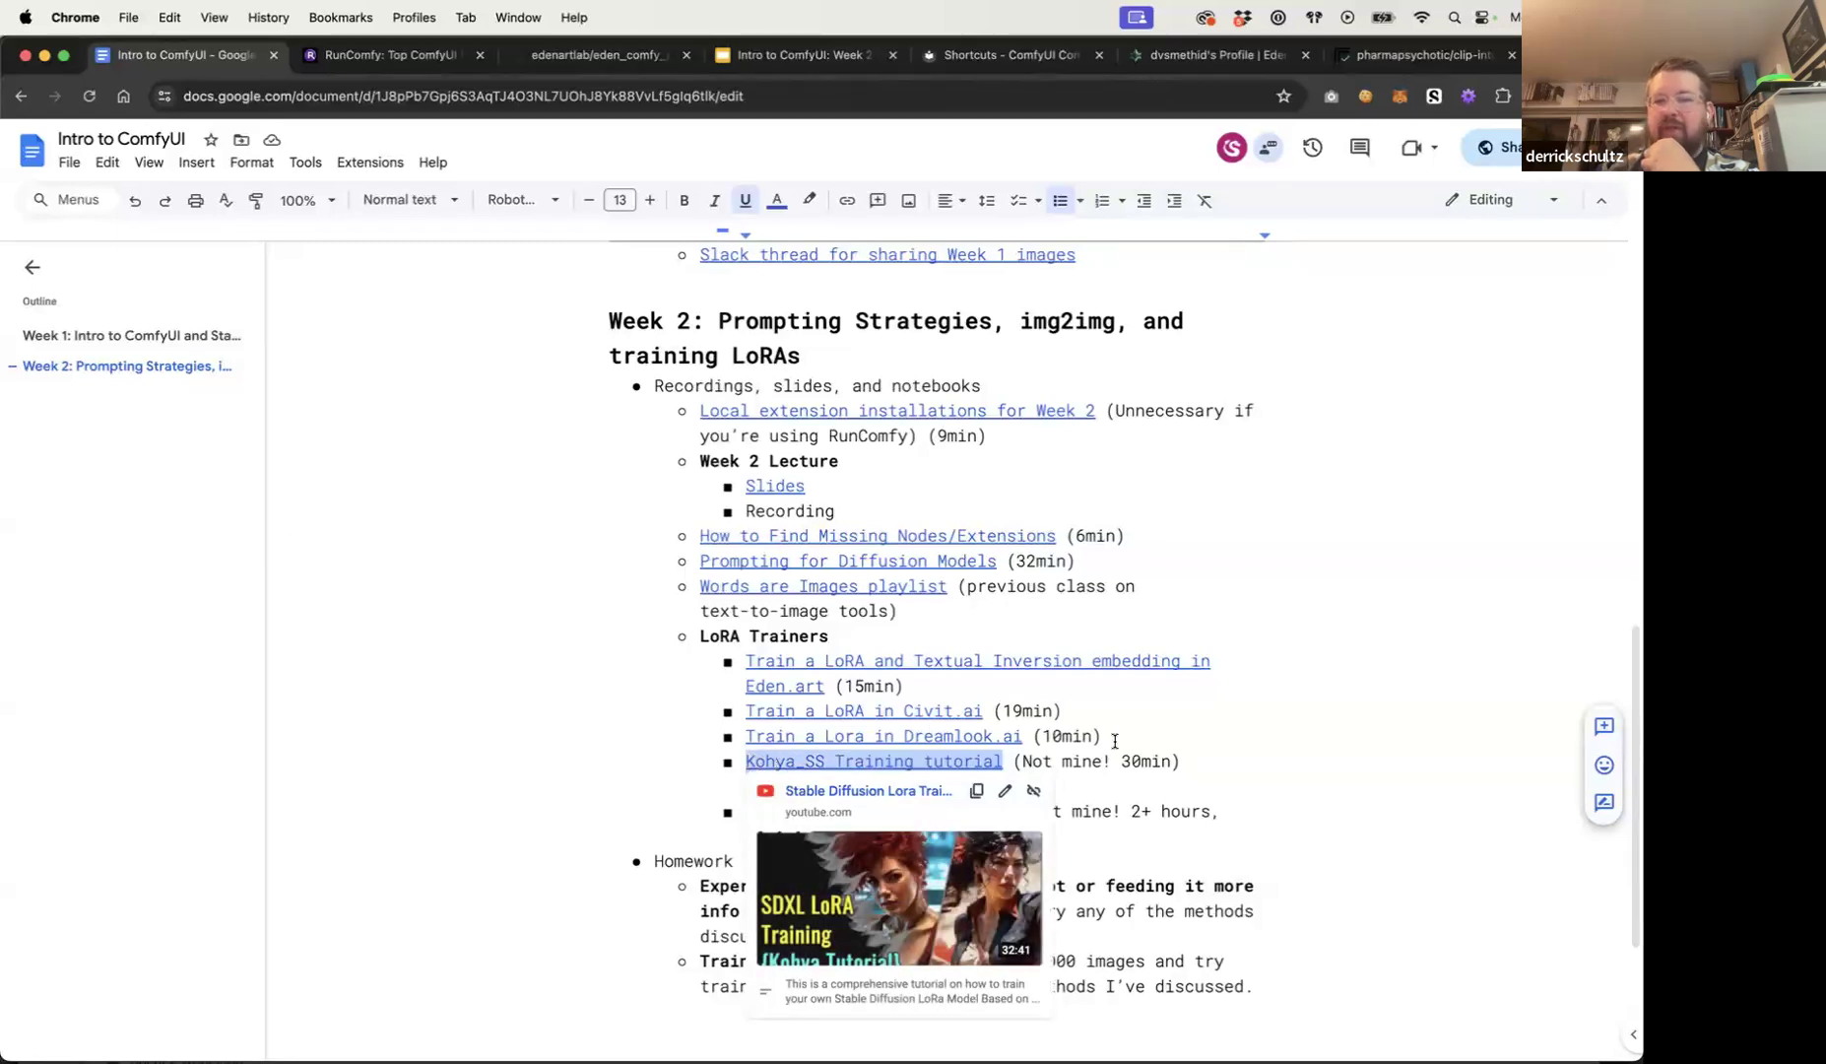
pyautogui.click(1193, 760)
pyautogui.moveTo(1024, 810); pyautogui.dragTo(744, 811)
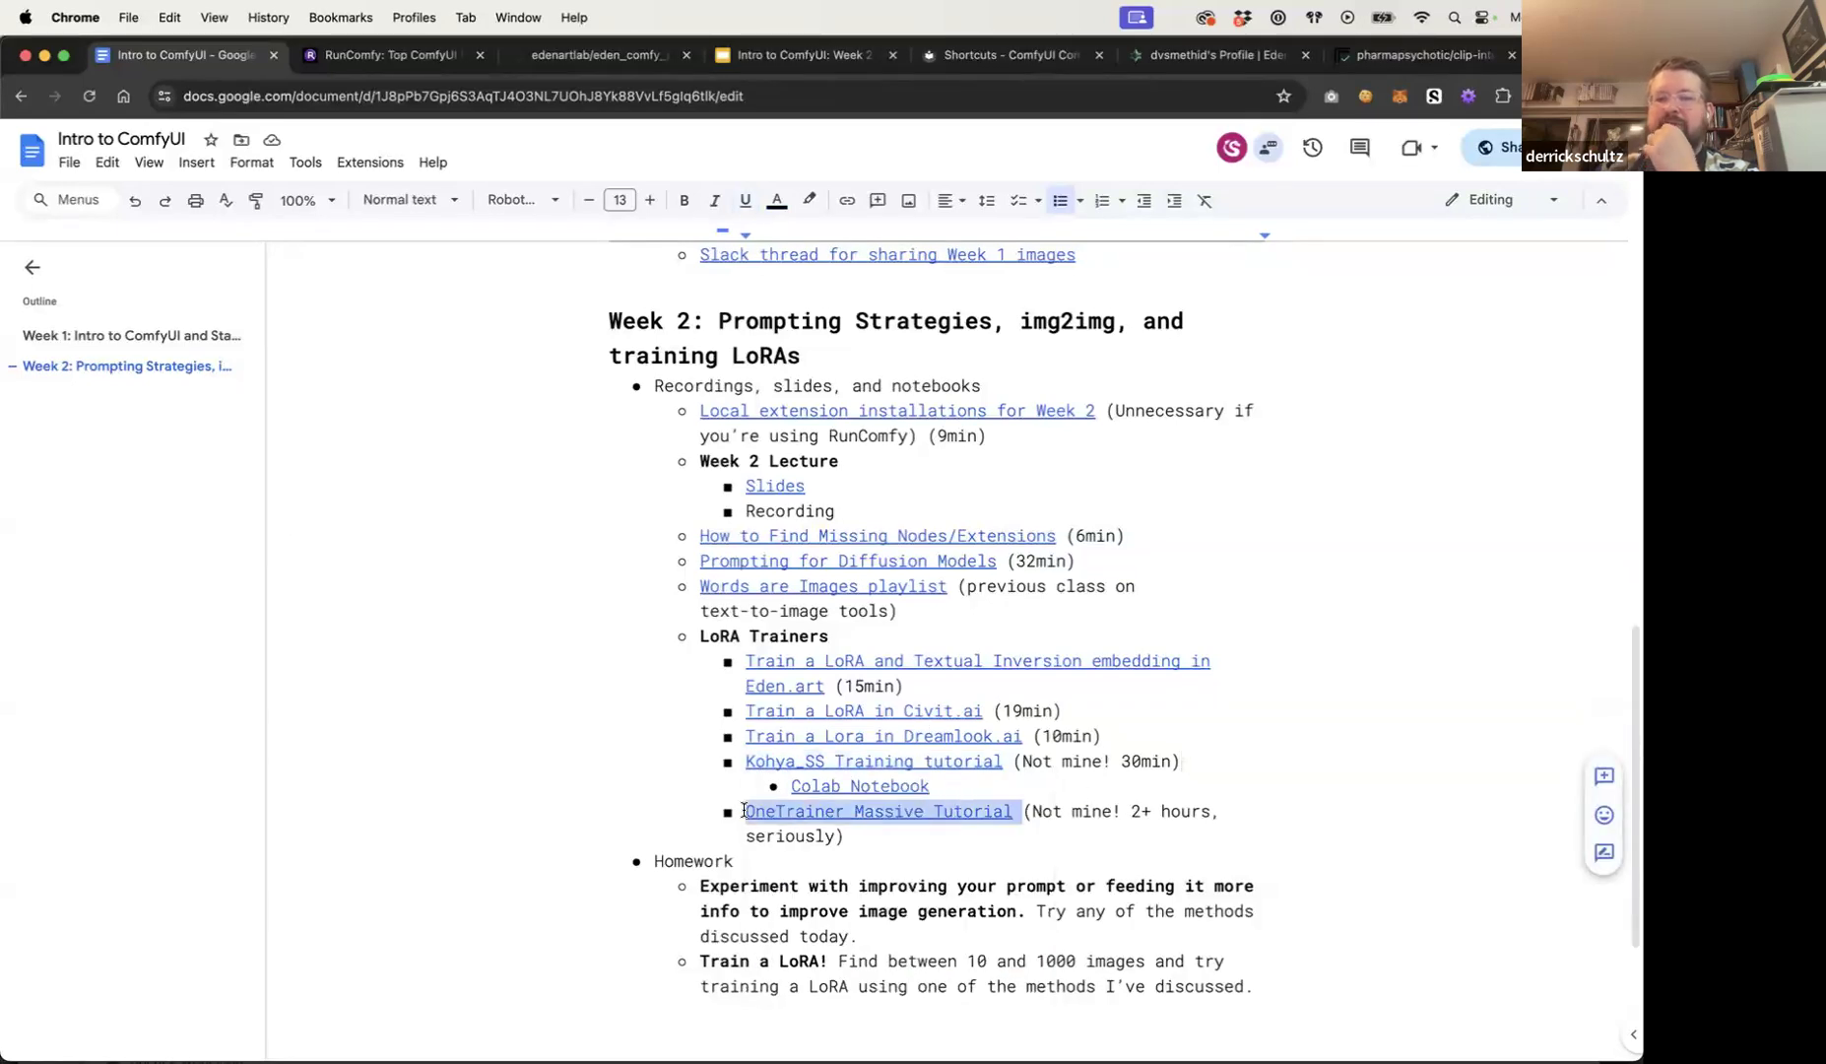
pyautogui.click(1022, 811)
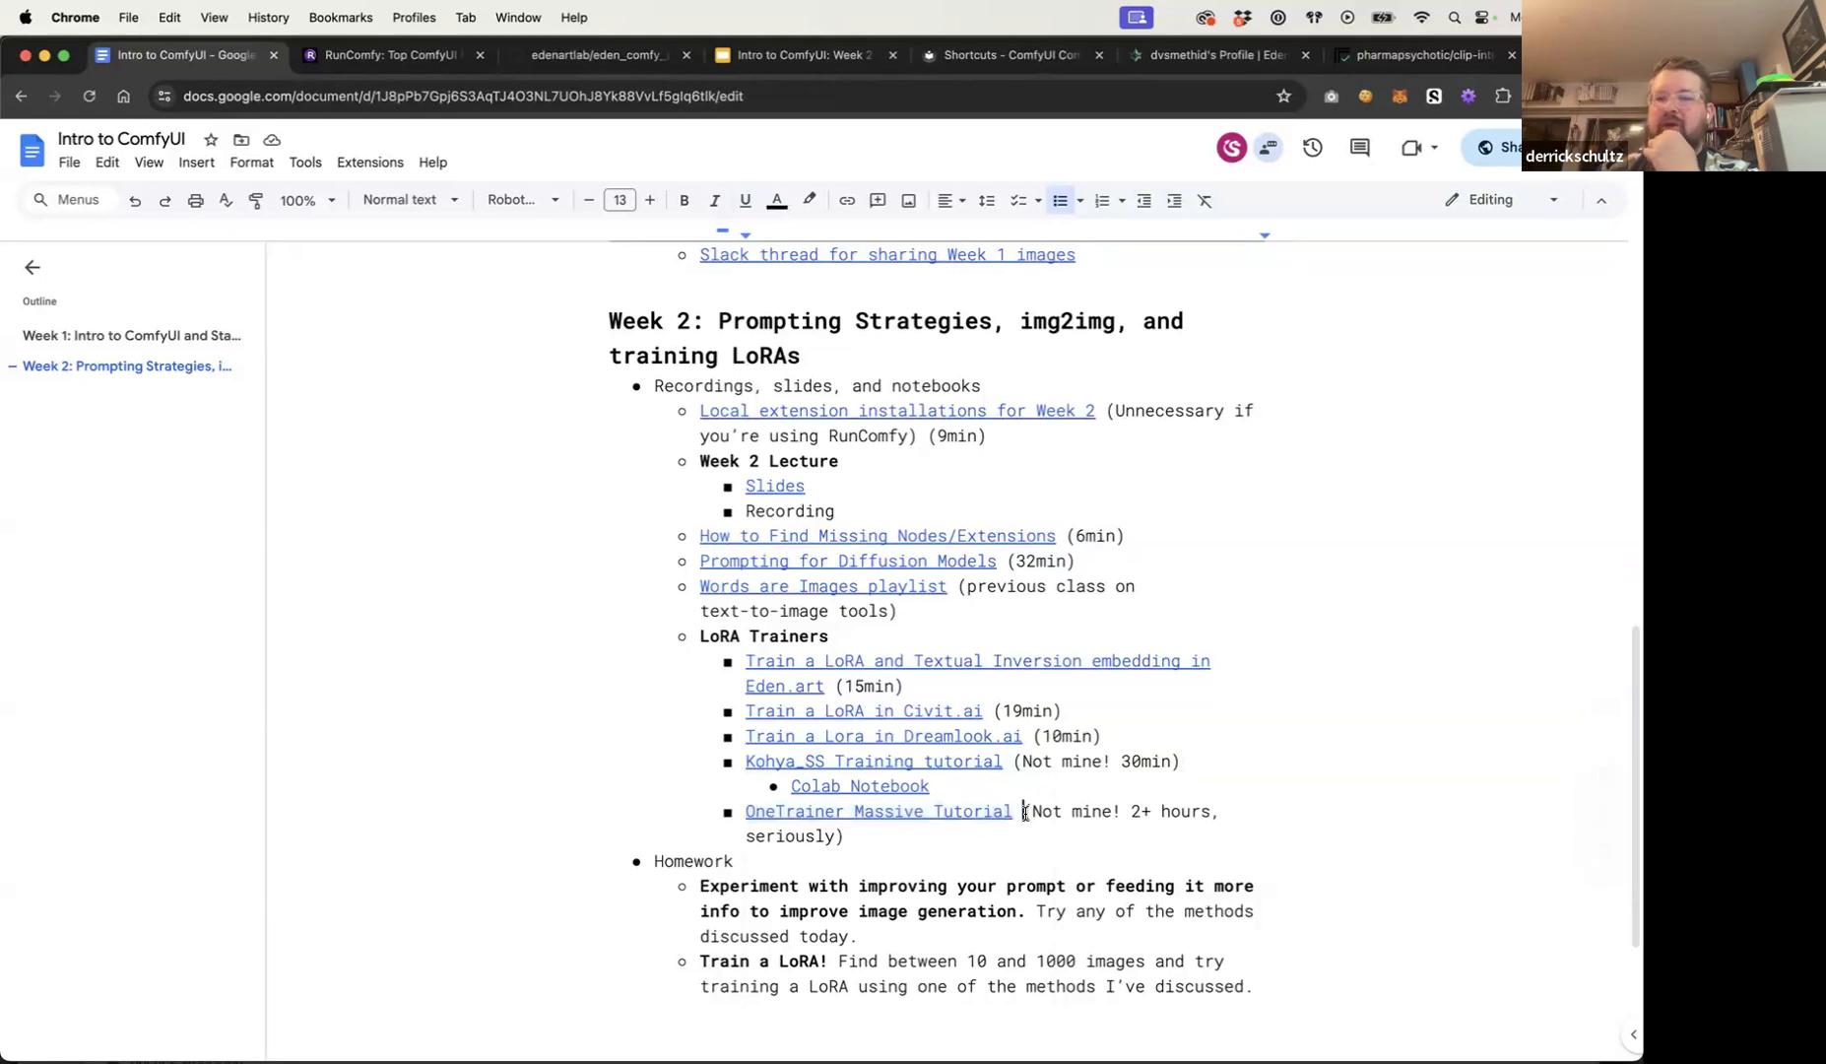
pyautogui.moveTo(1015, 760); pyautogui.dragTo(1057, 831)
pyautogui.click(1103, 736)
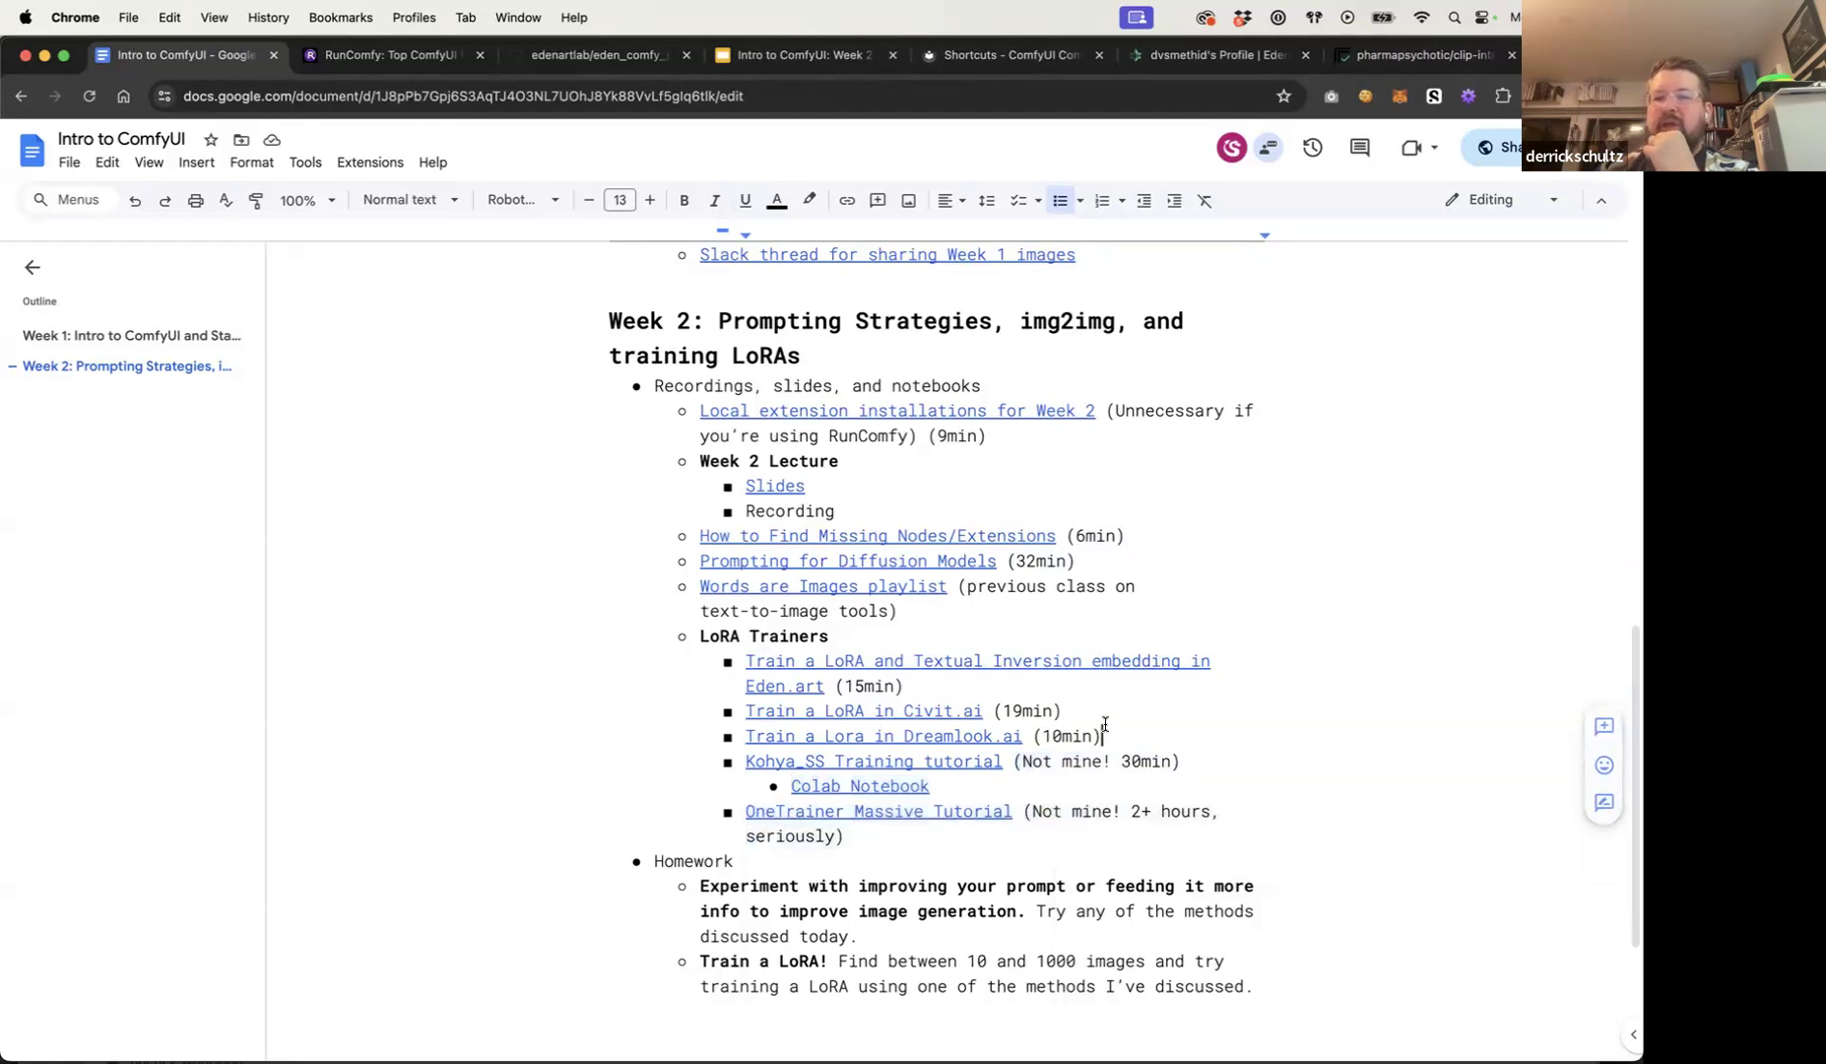
# Step: Highlight the Civit.ai training link and the Eden.art link, including its Textual Inversion wording, under LoRA Trainers
pyautogui.moveTo(989, 711); pyautogui.dragTo(746, 713)
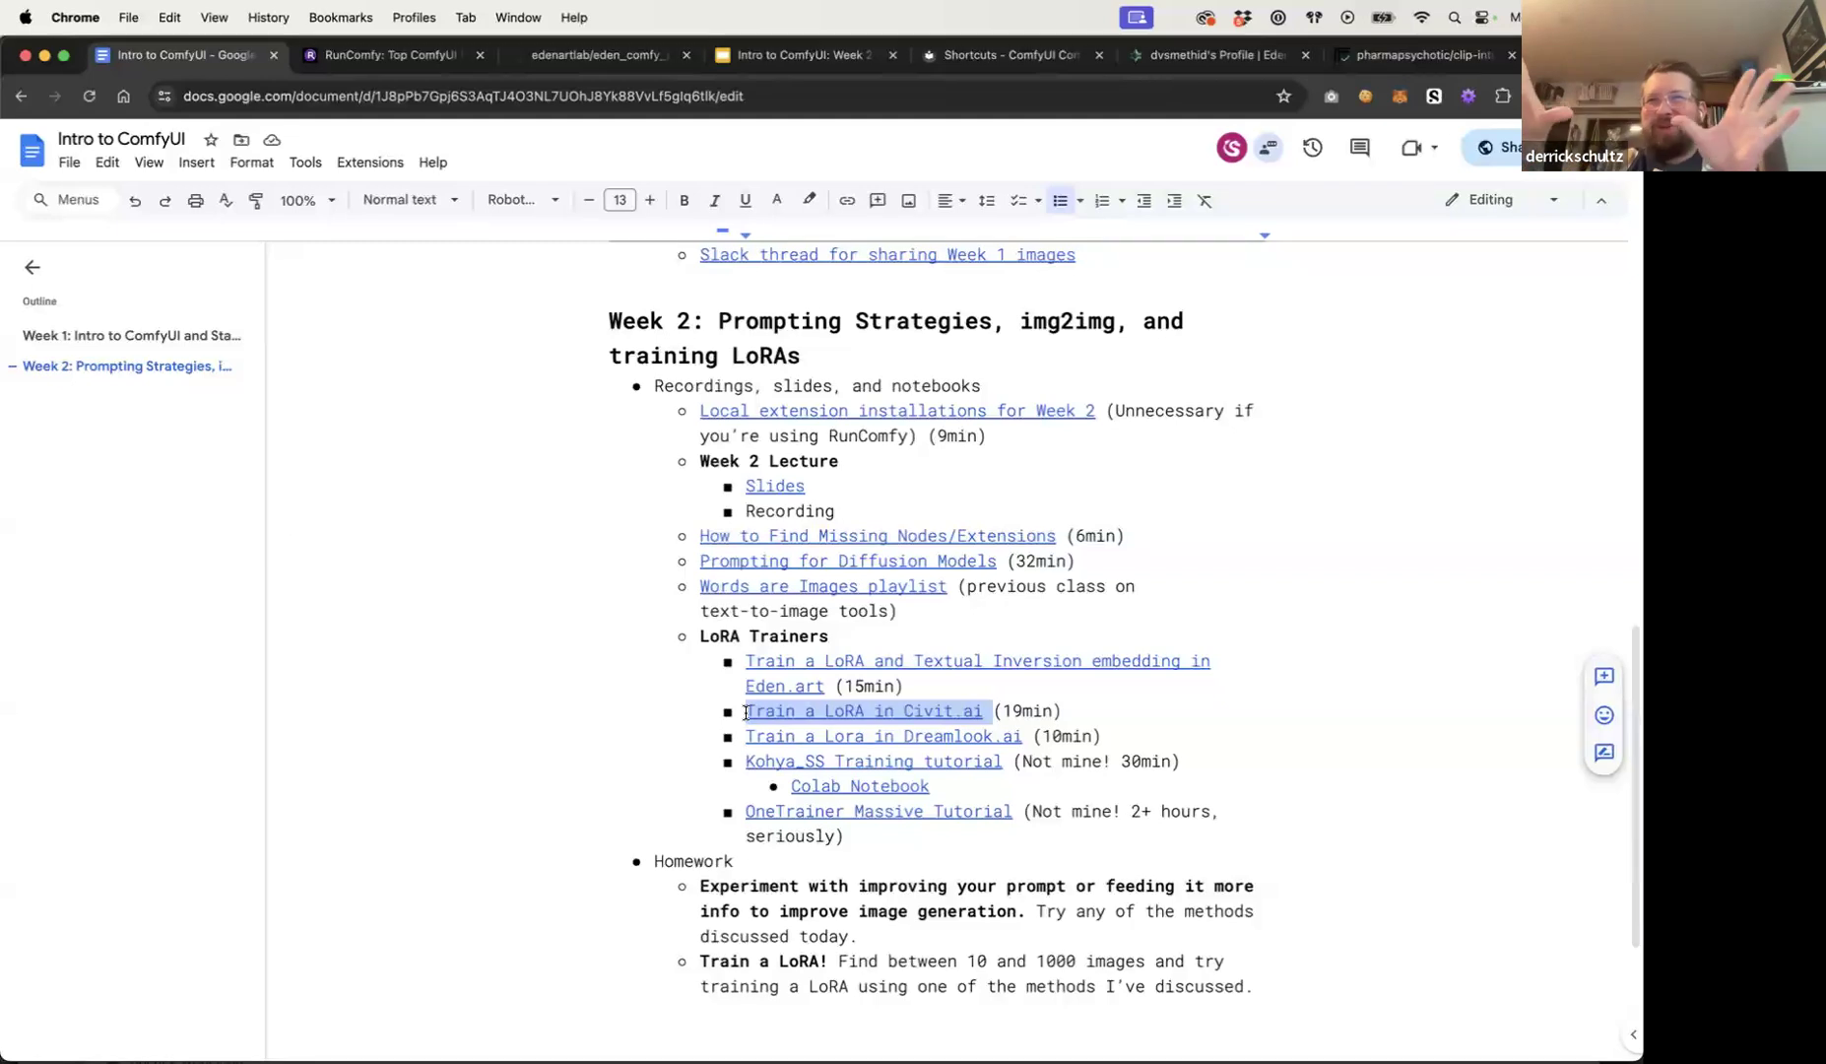
pyautogui.click(992, 710)
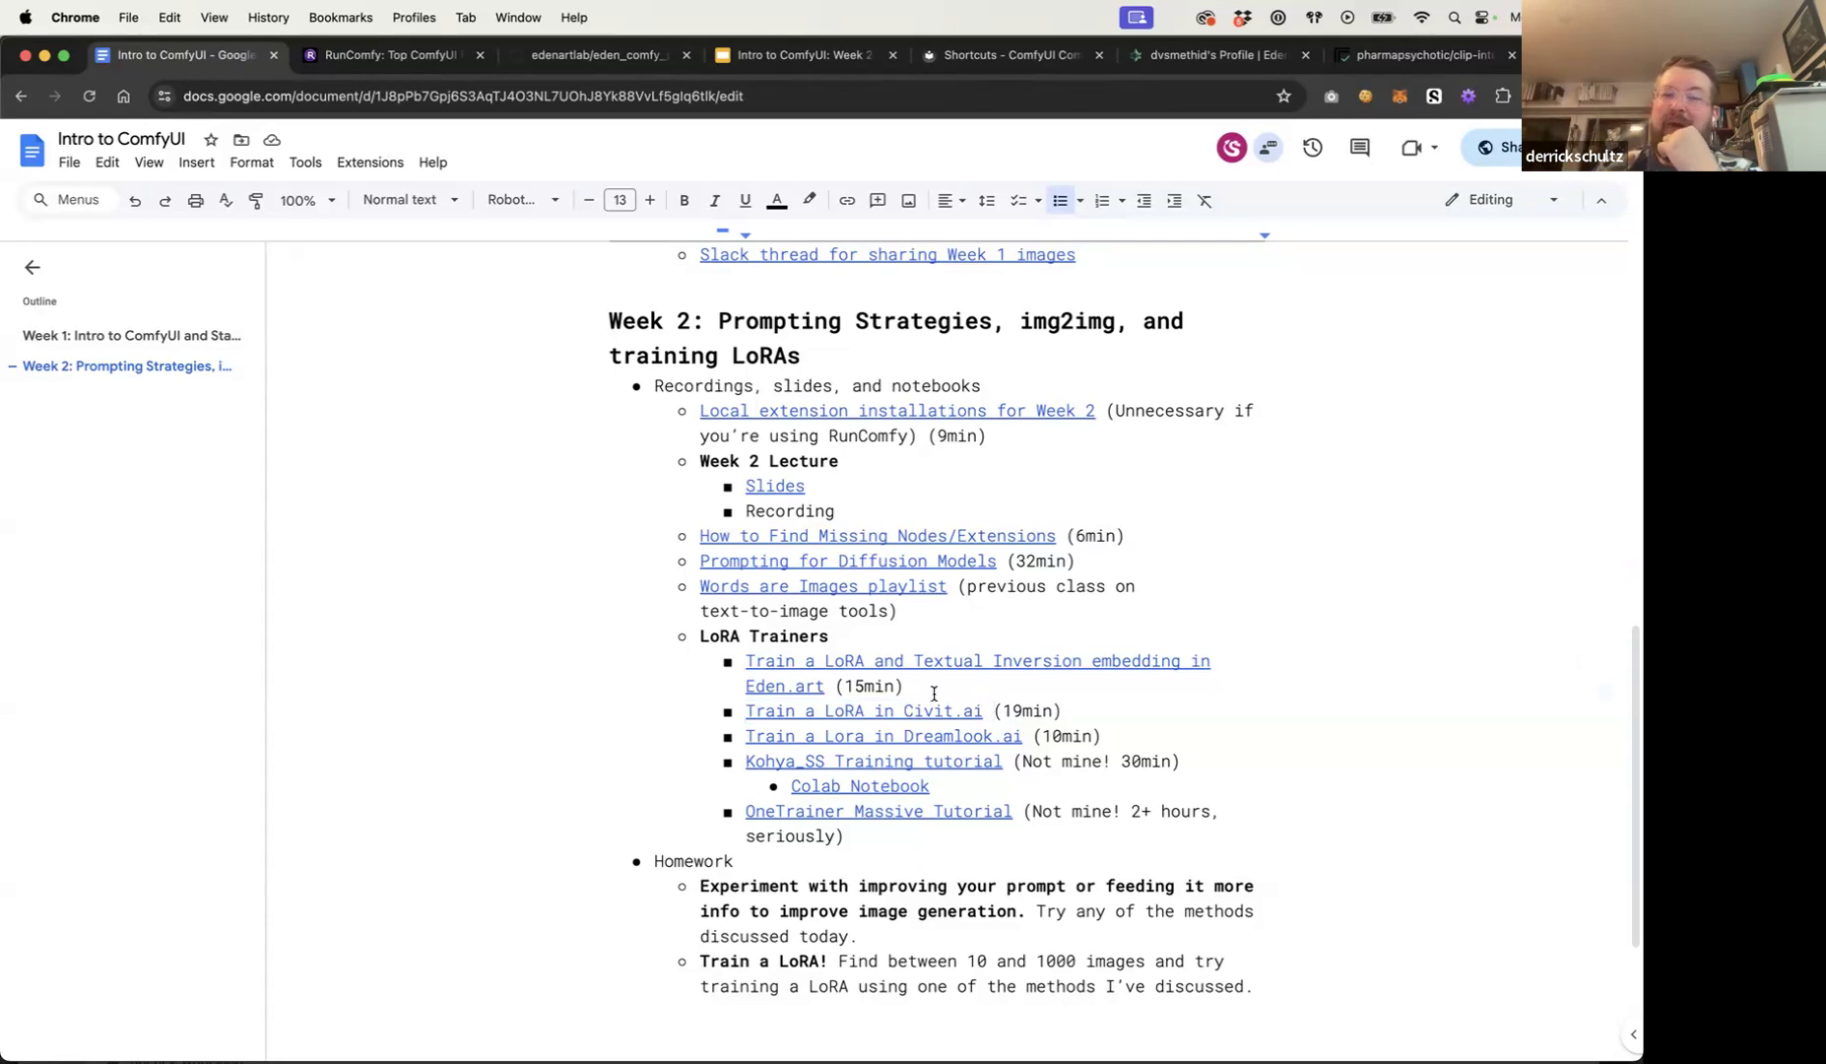
pyautogui.moveTo(827, 686); pyautogui.dragTo(749, 663)
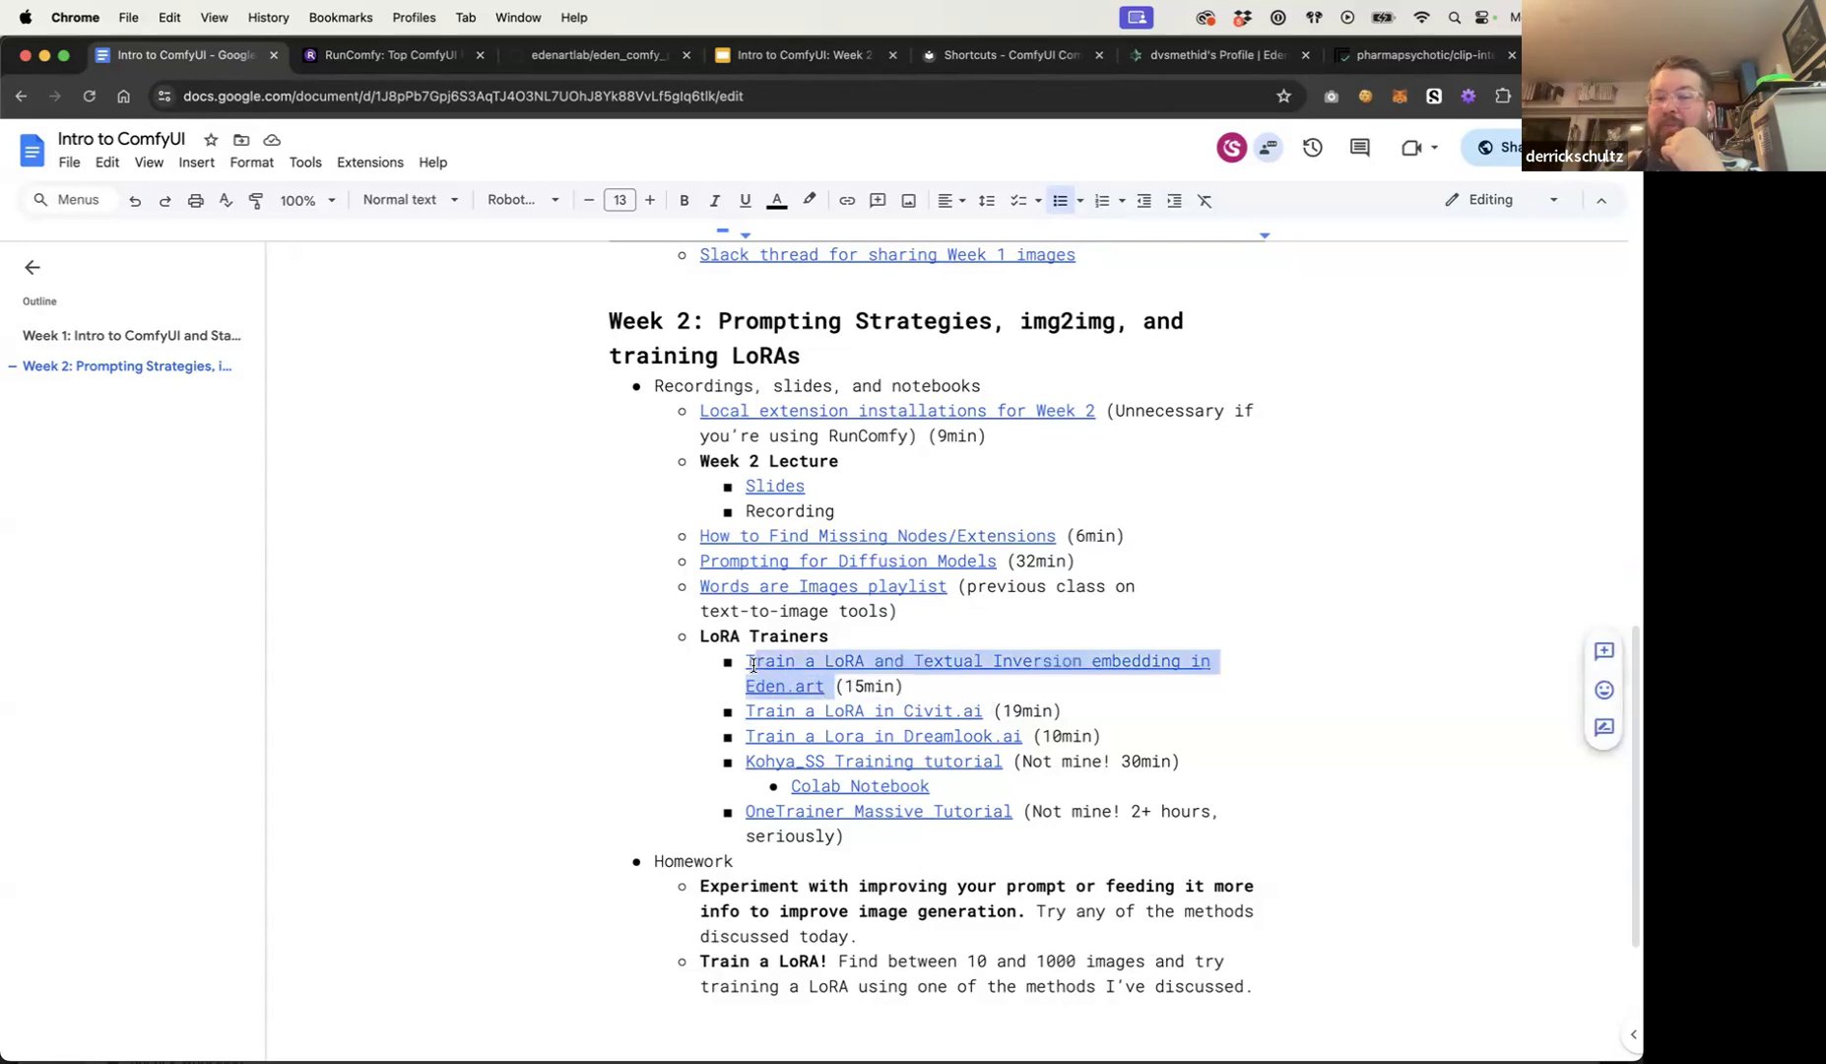
pyautogui.click(930, 688)
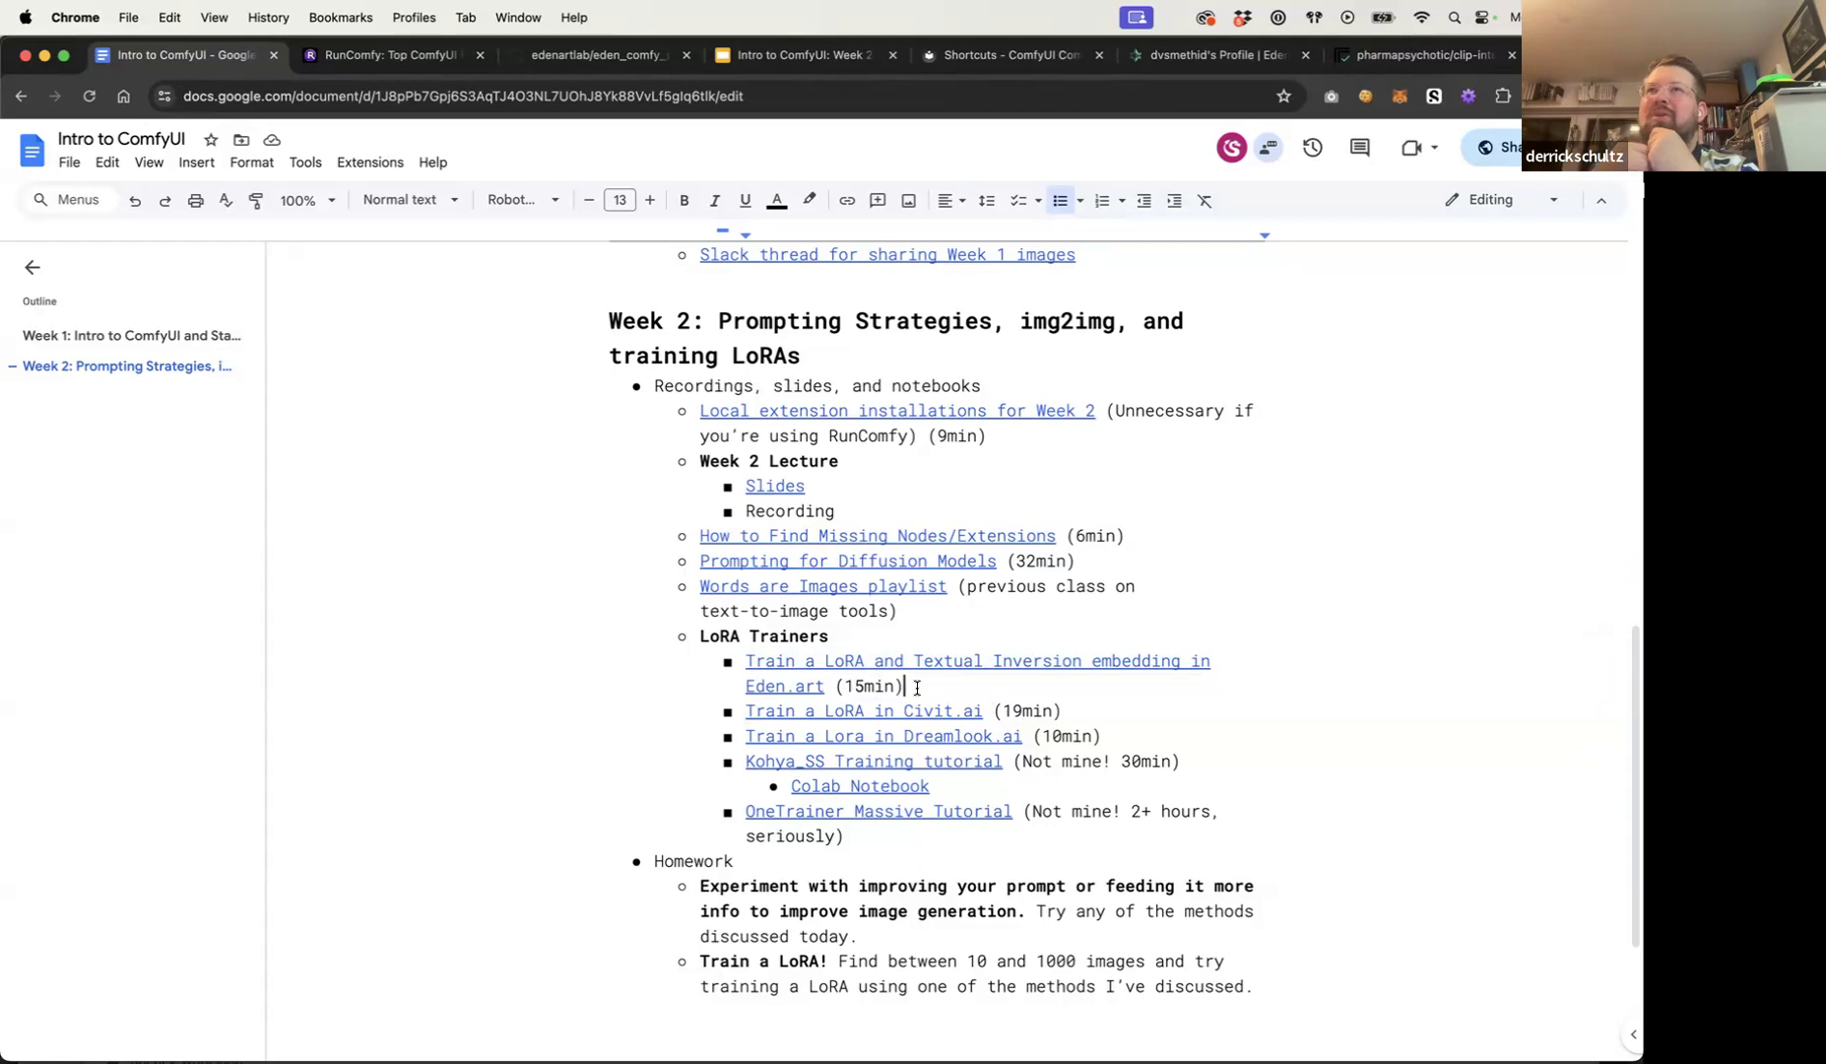
pyautogui.moveTo(823, 686); pyautogui.dragTo(748, 663)
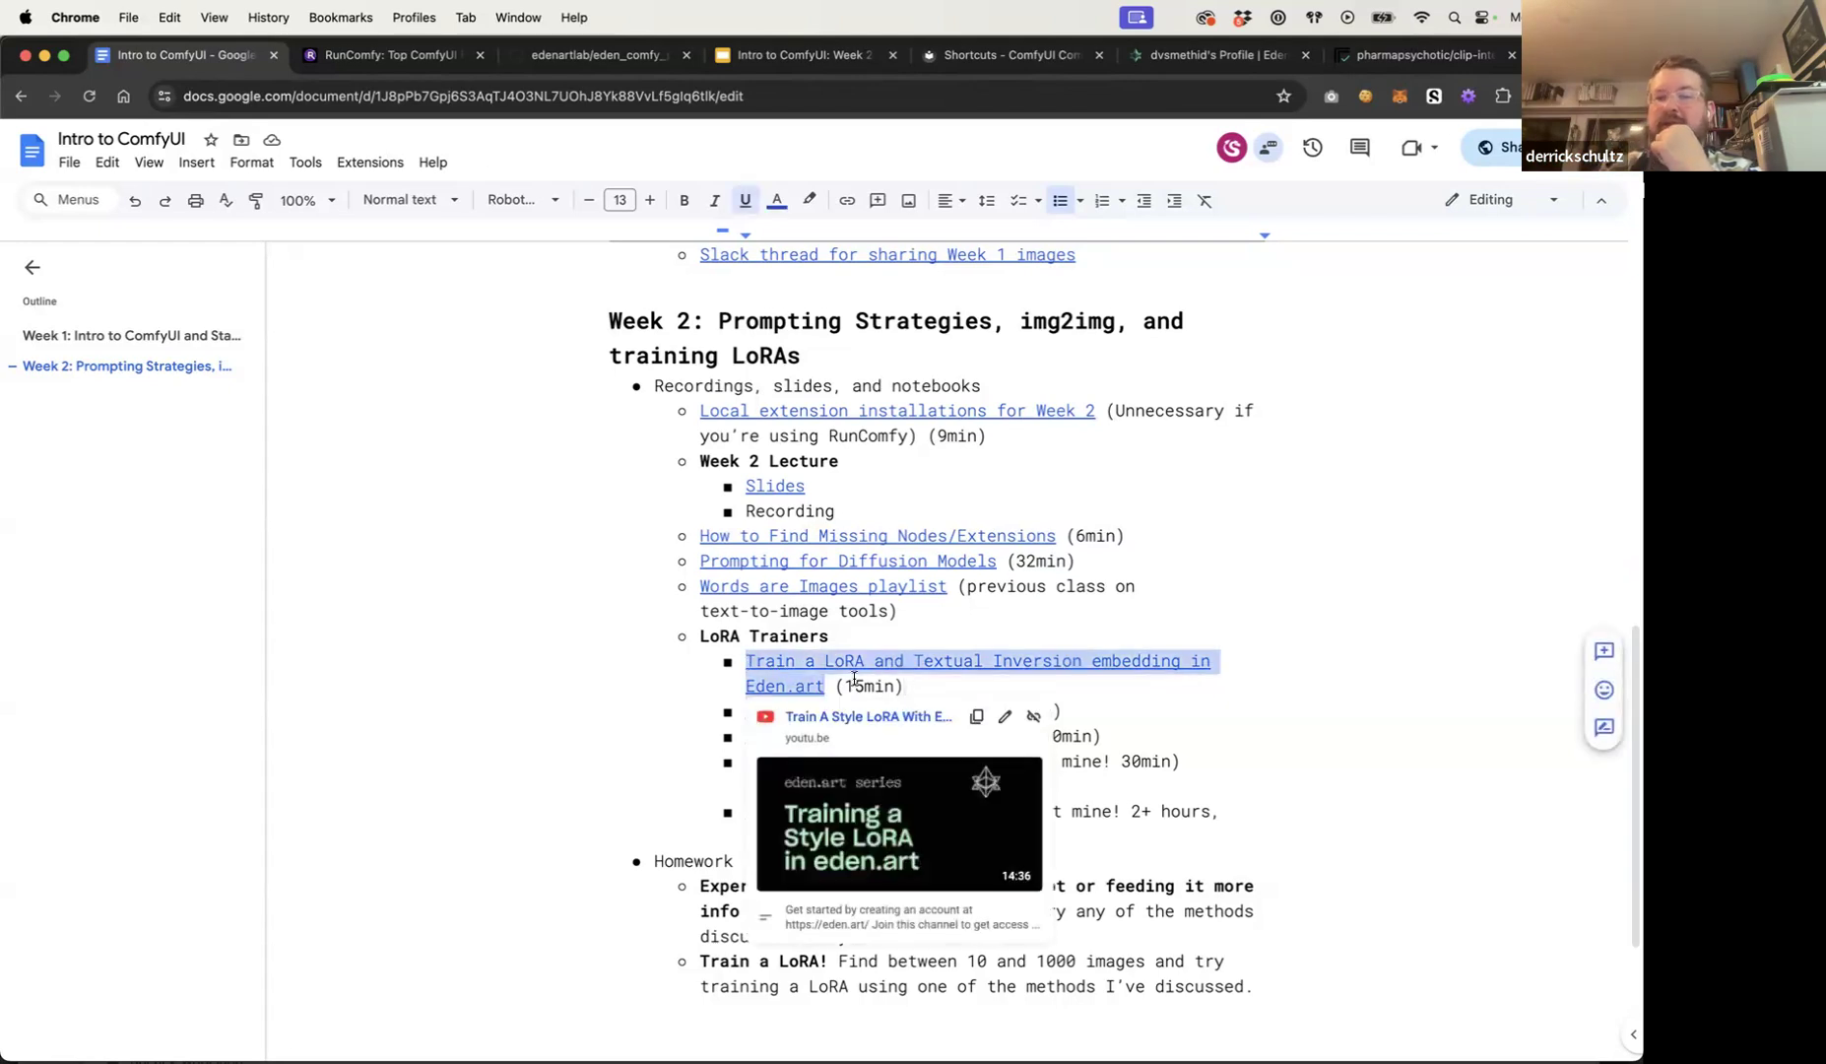
pyautogui.click(913, 682)
pyautogui.moveTo(913, 660); pyautogui.dragTo(1092, 662)
pyautogui.click(1073, 625)
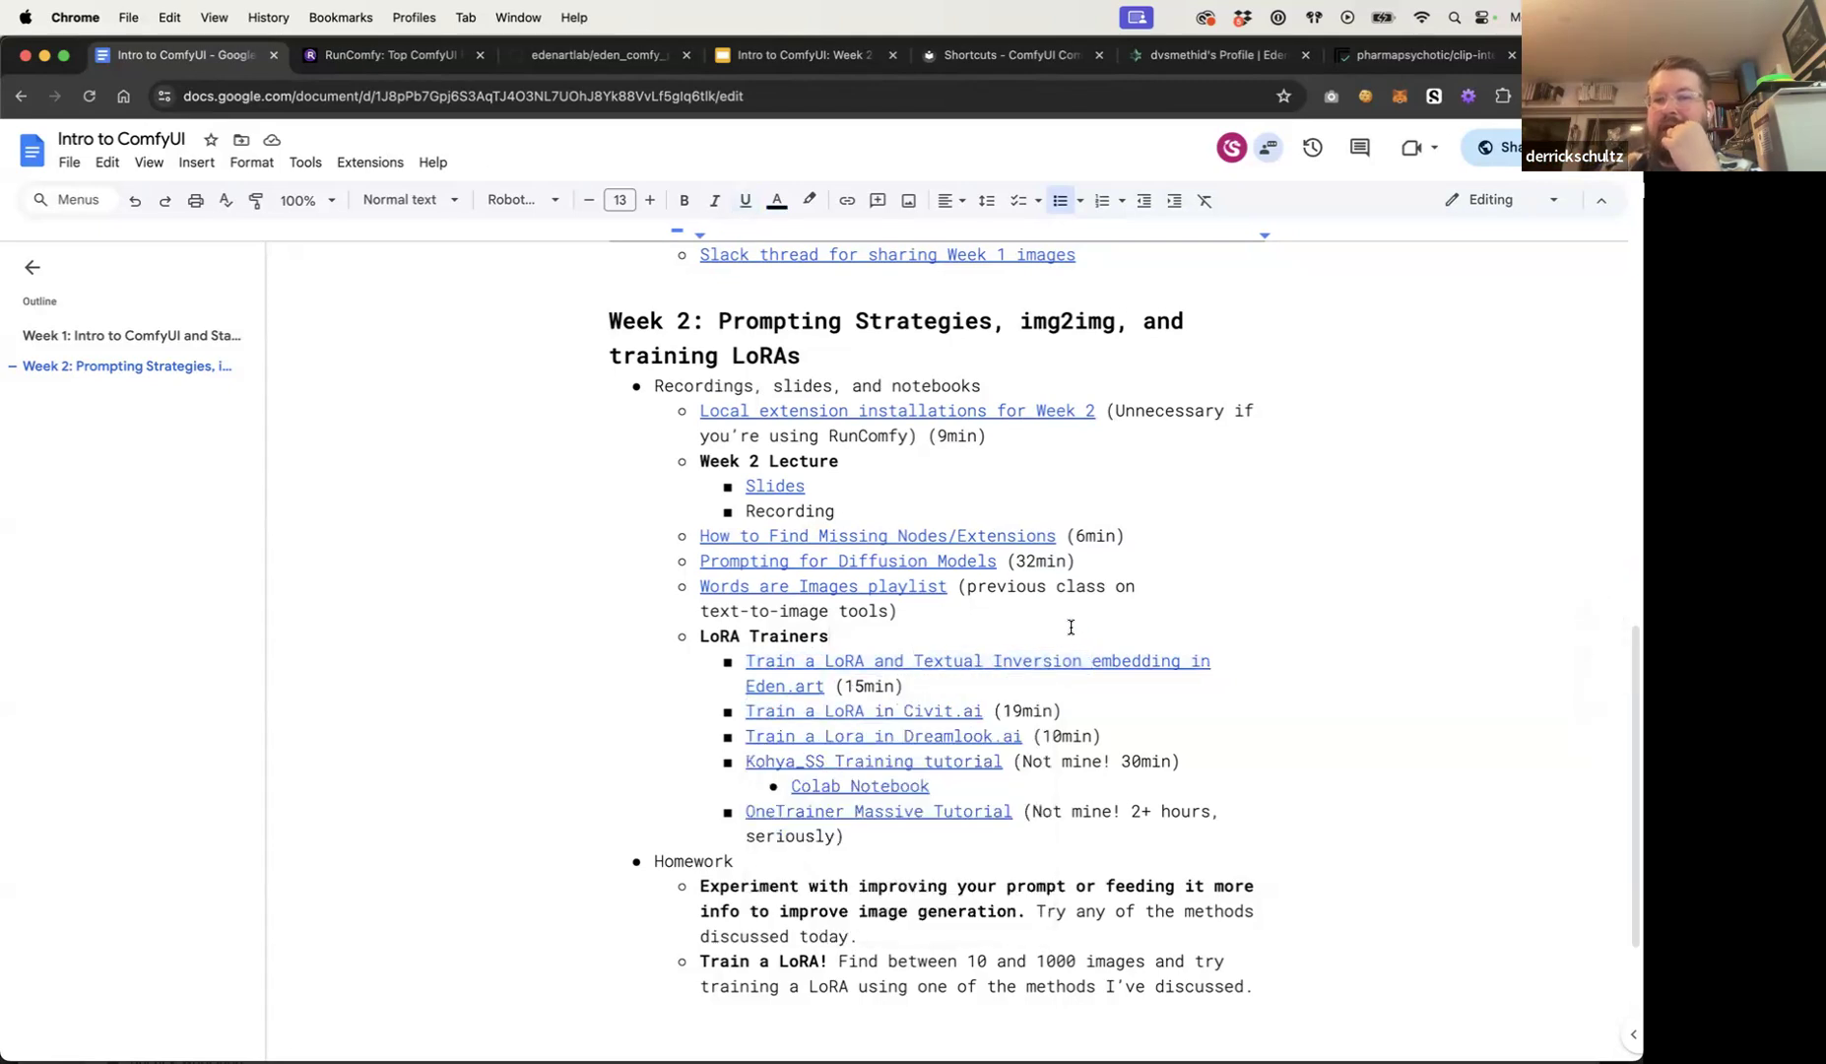
pyautogui.click(905, 683)
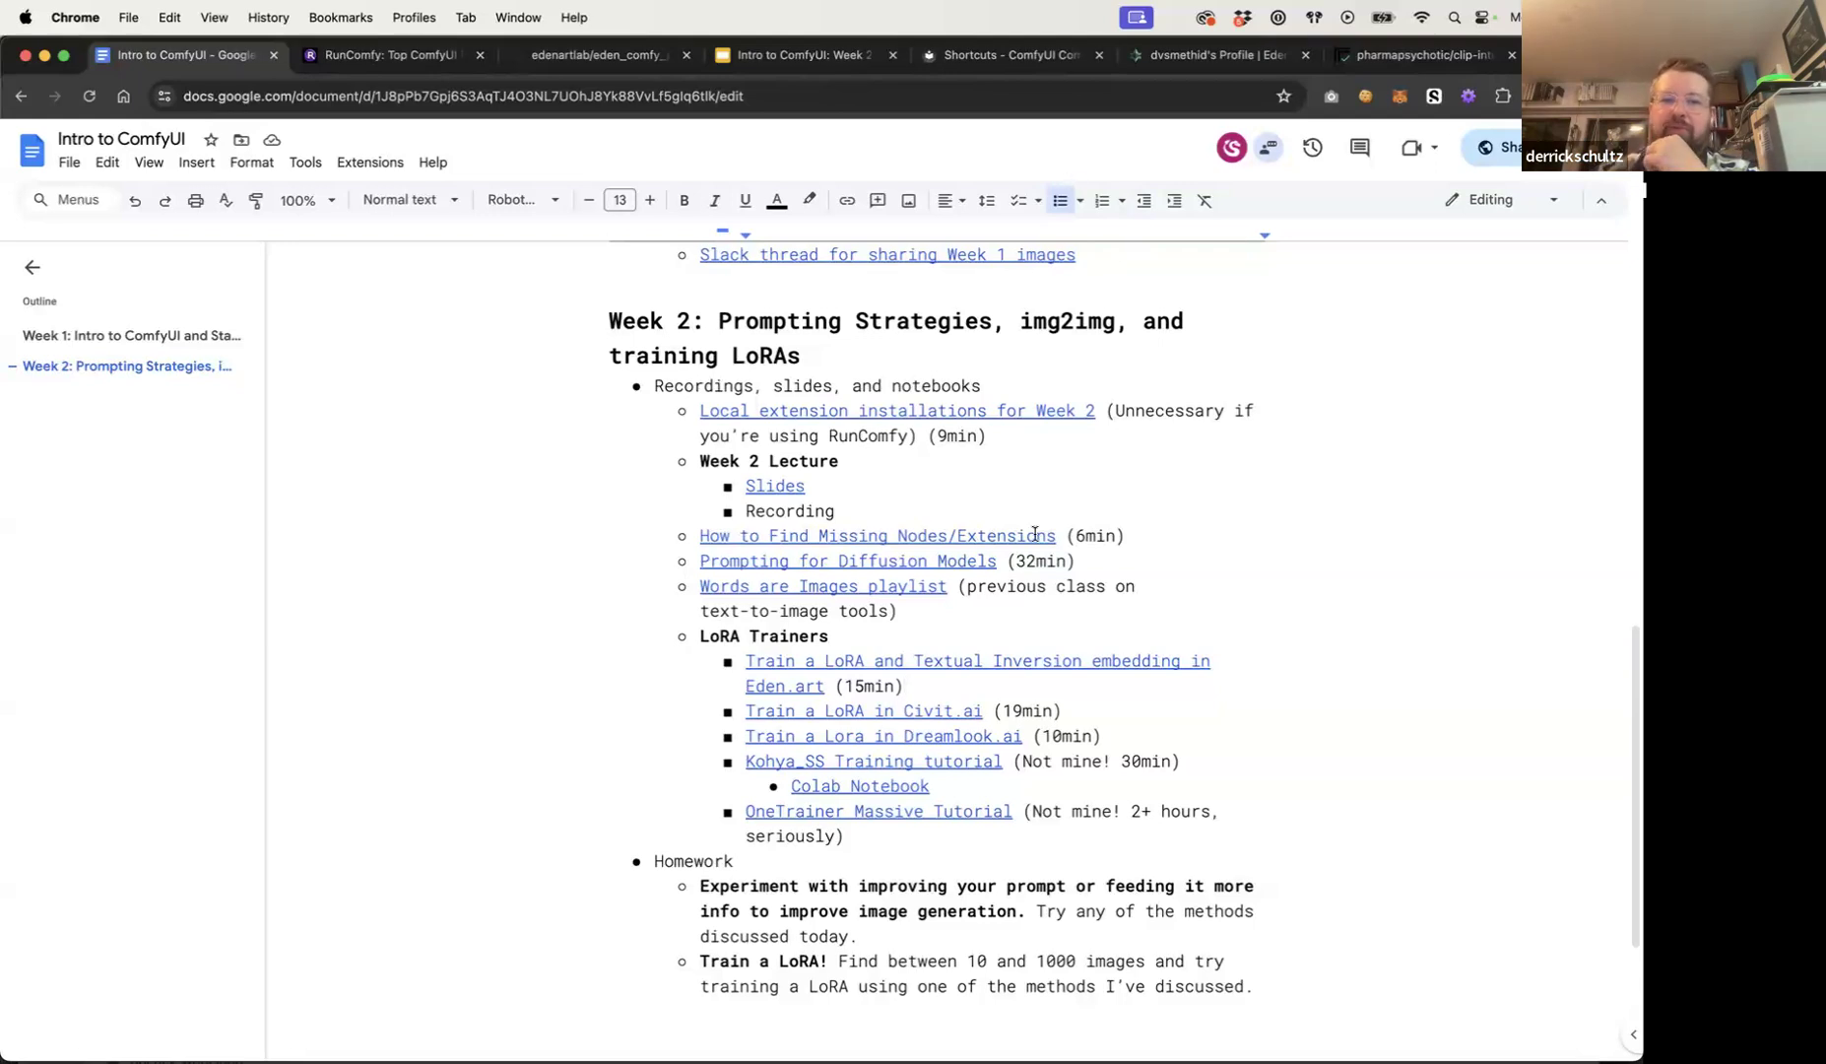
# Step: Highlight the Week 2 prompting links, the whole Week 2 section and the Eden.art trainer entry for review
pyautogui.moveTo(1077, 563); pyautogui.dragTo(789, 530)
pyautogui.click(611, 313)
pyautogui.moveTo(611, 314); pyautogui.dragTo(926, 873)
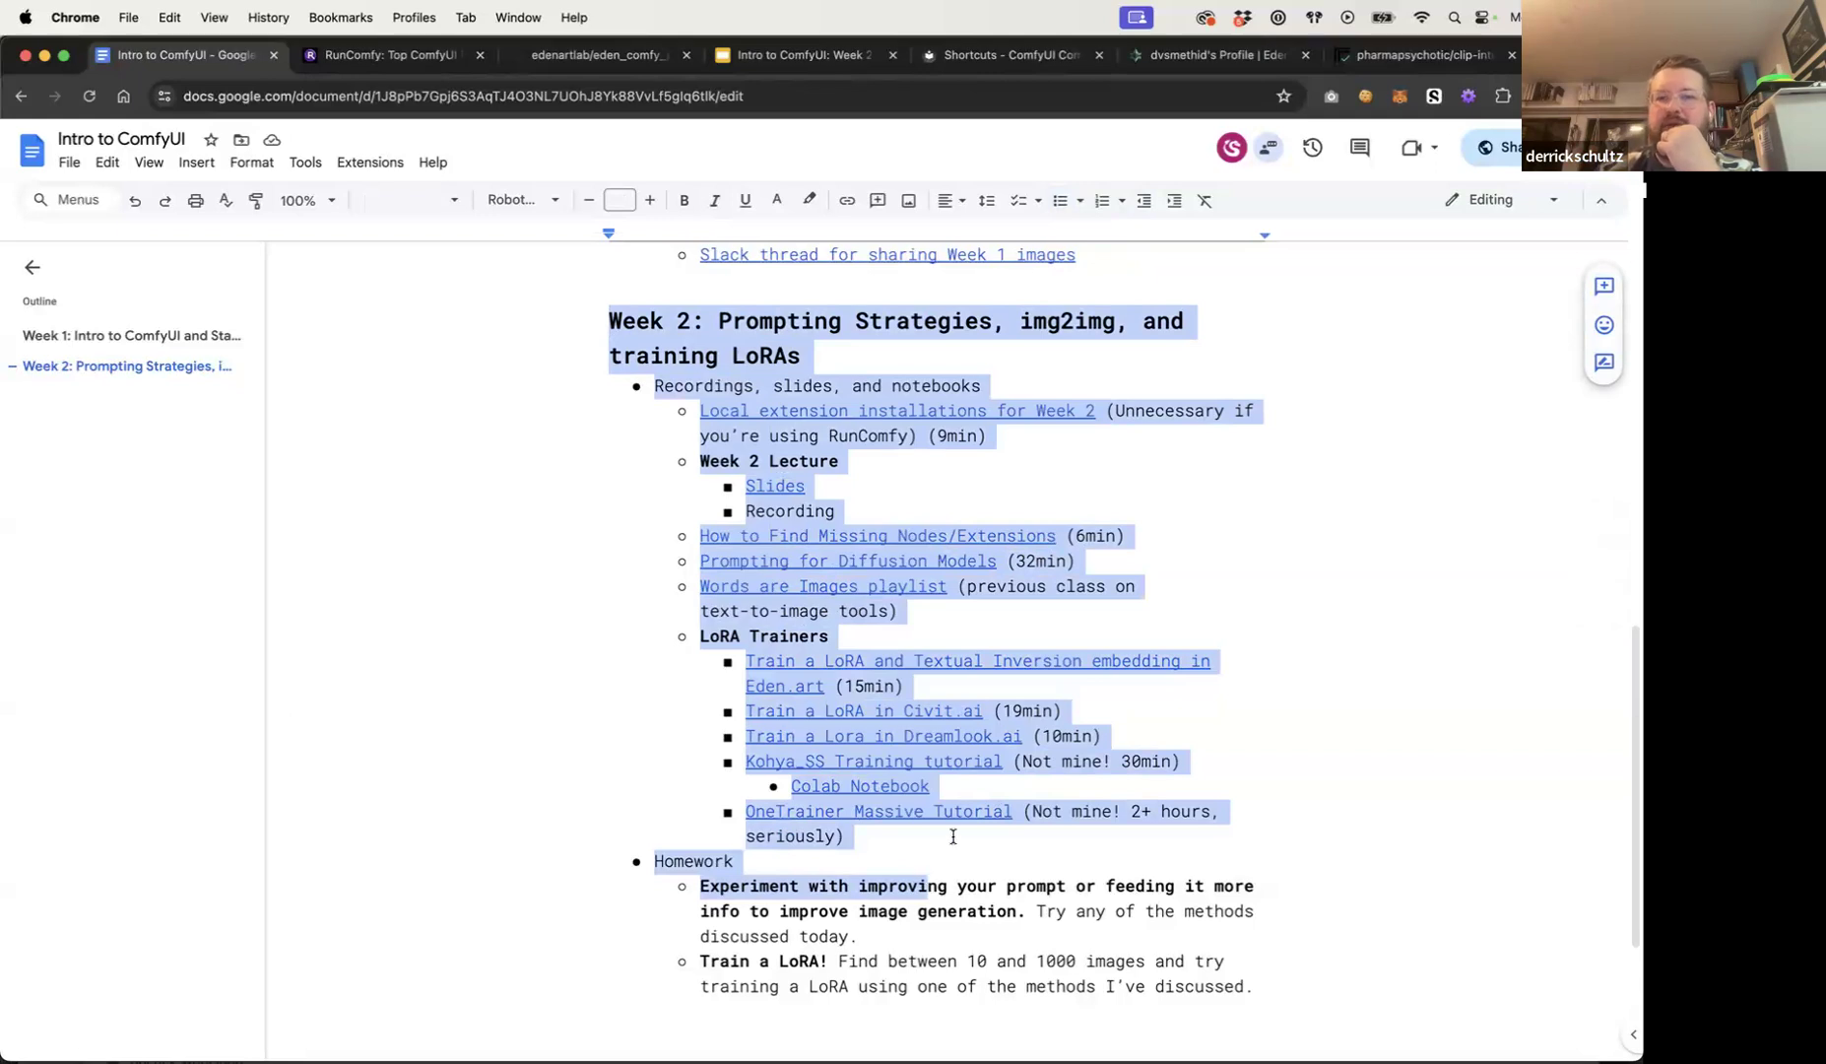
pyautogui.click(948, 689)
pyautogui.click(946, 618)
pyautogui.moveTo(917, 688); pyautogui.dragTo(776, 665)
pyautogui.click(945, 678)
pyautogui.click(1063, 712)
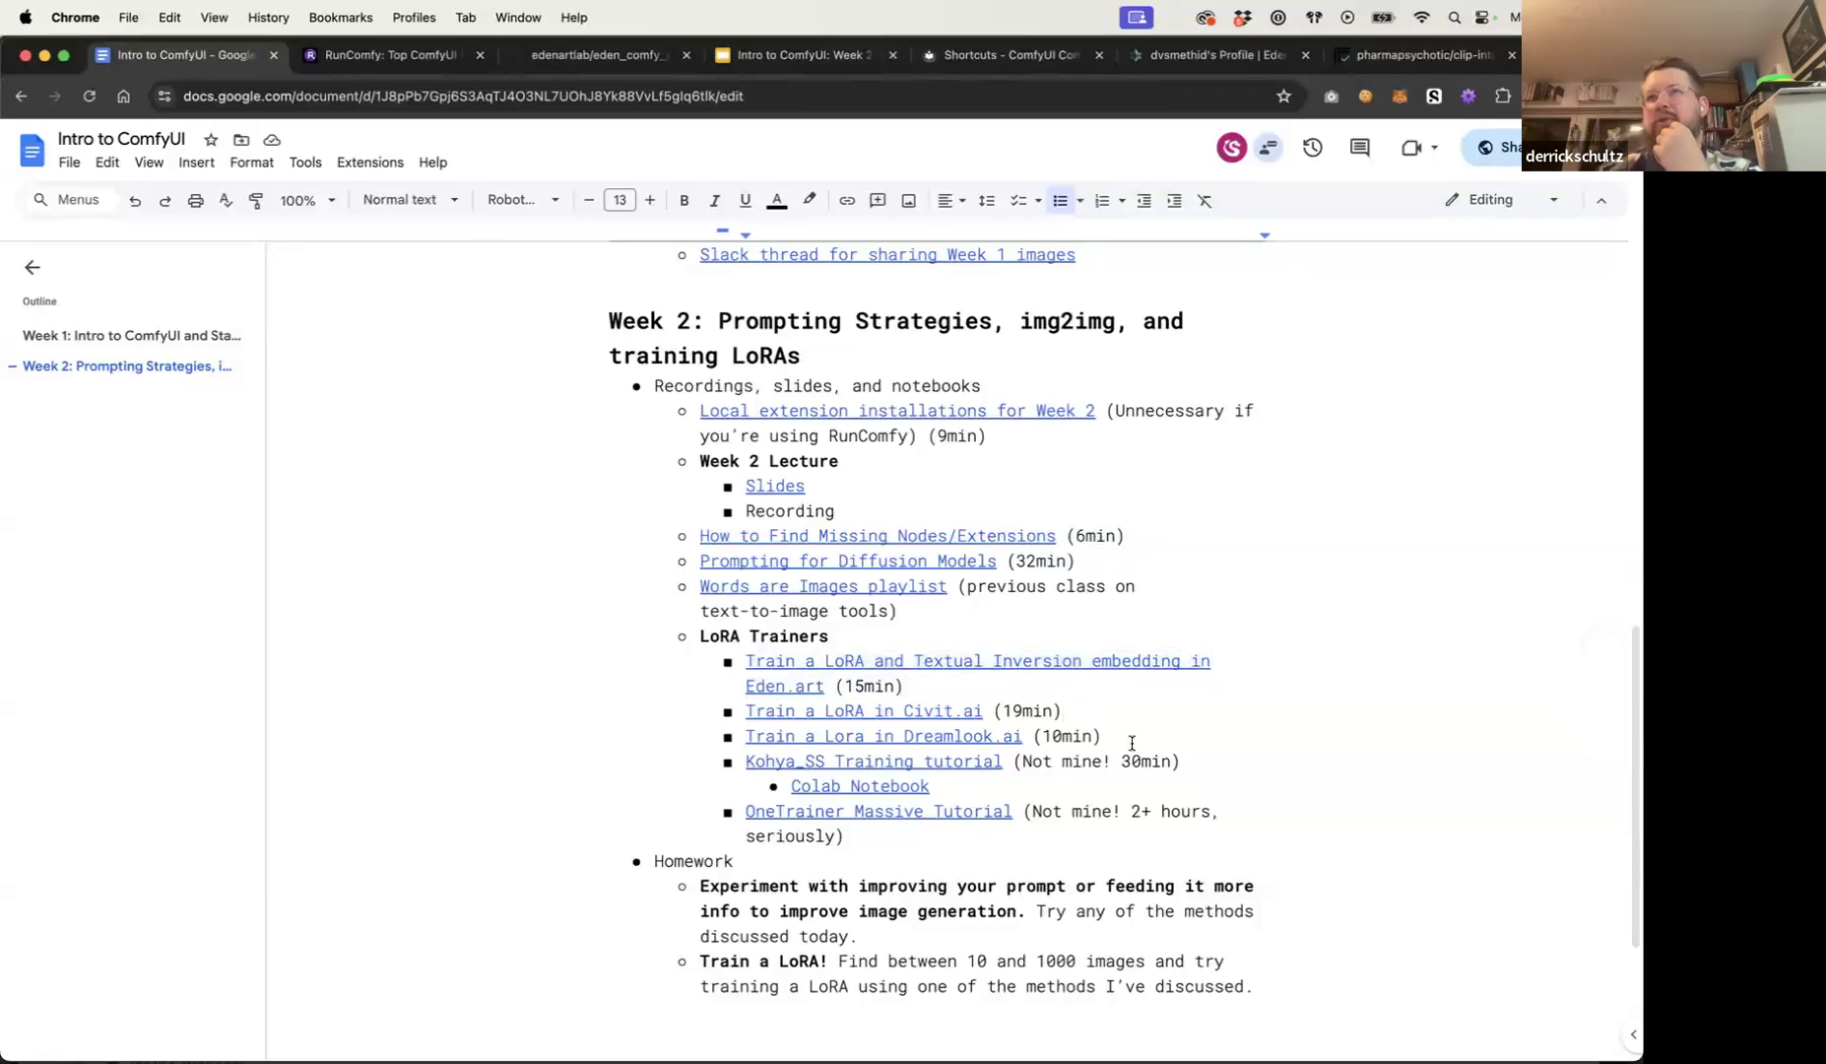